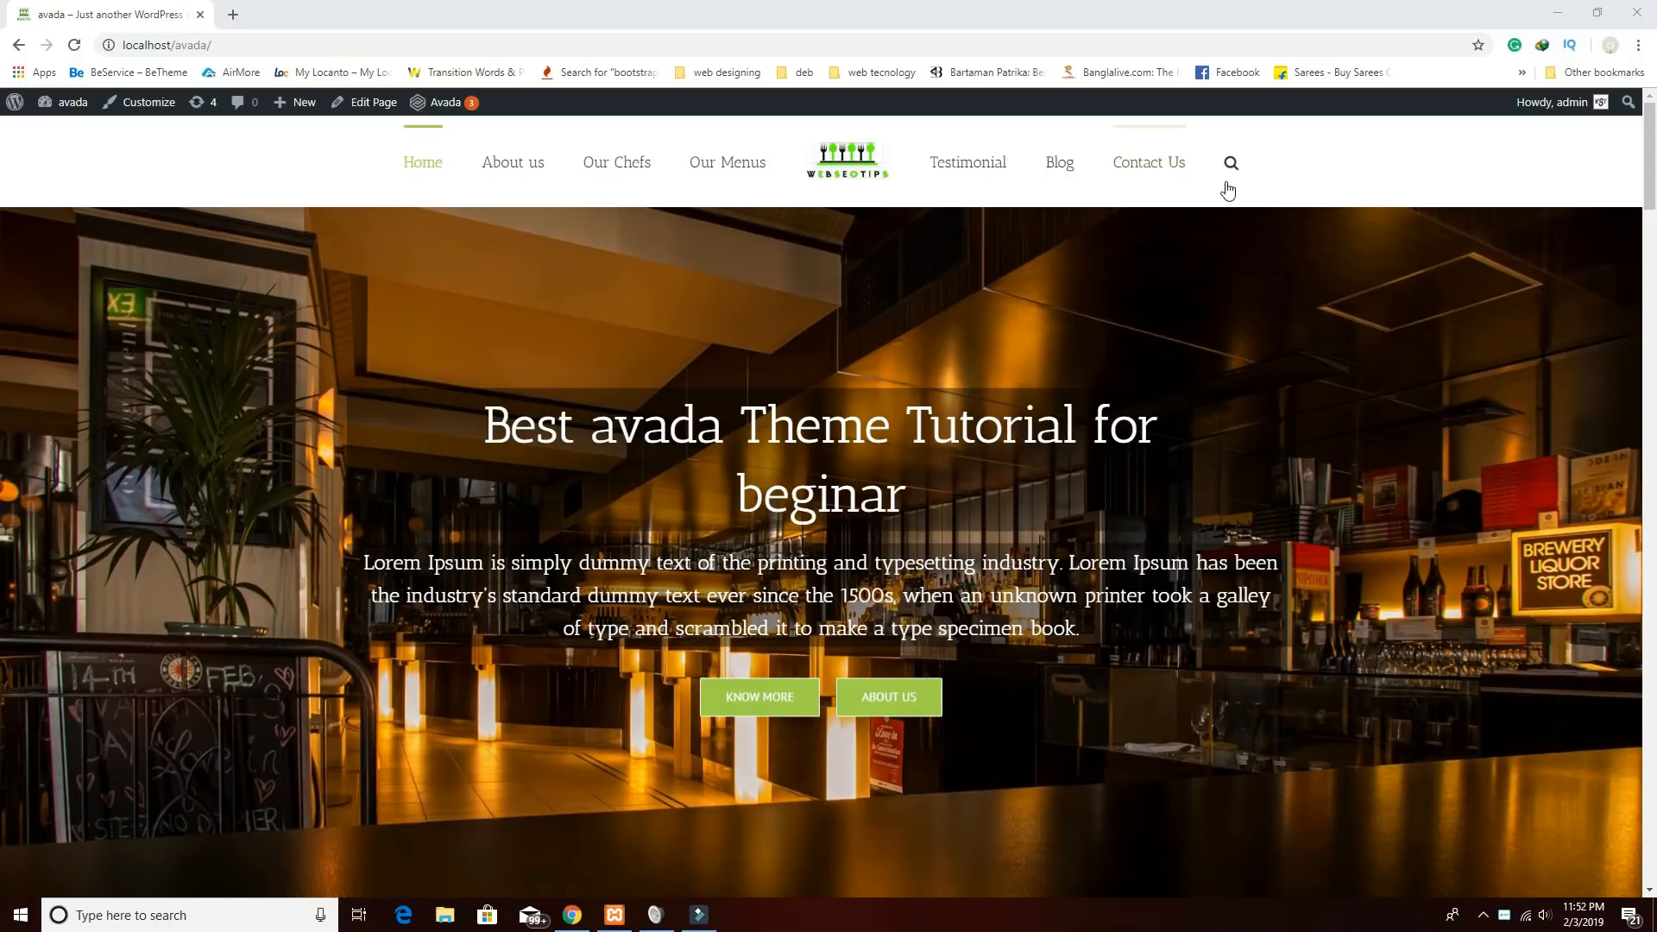
Advance the home page hero slider to the following slides.
scroll(893, 333, down, 1)
scroll(810, 376, up, 1)
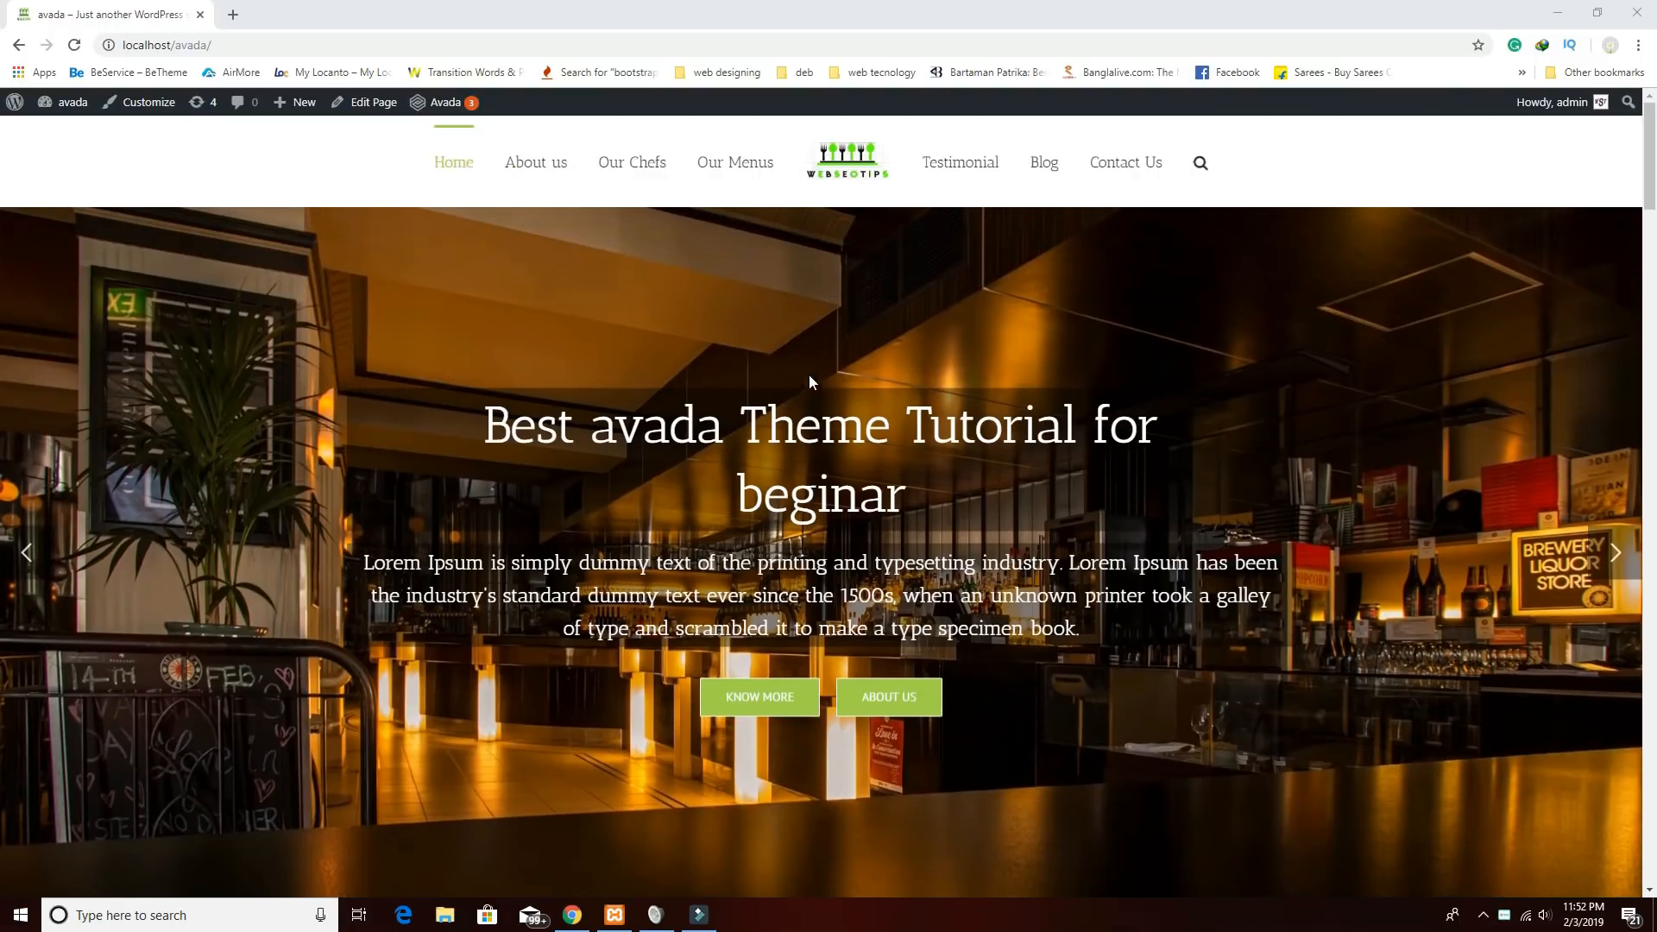
click(1614, 554)
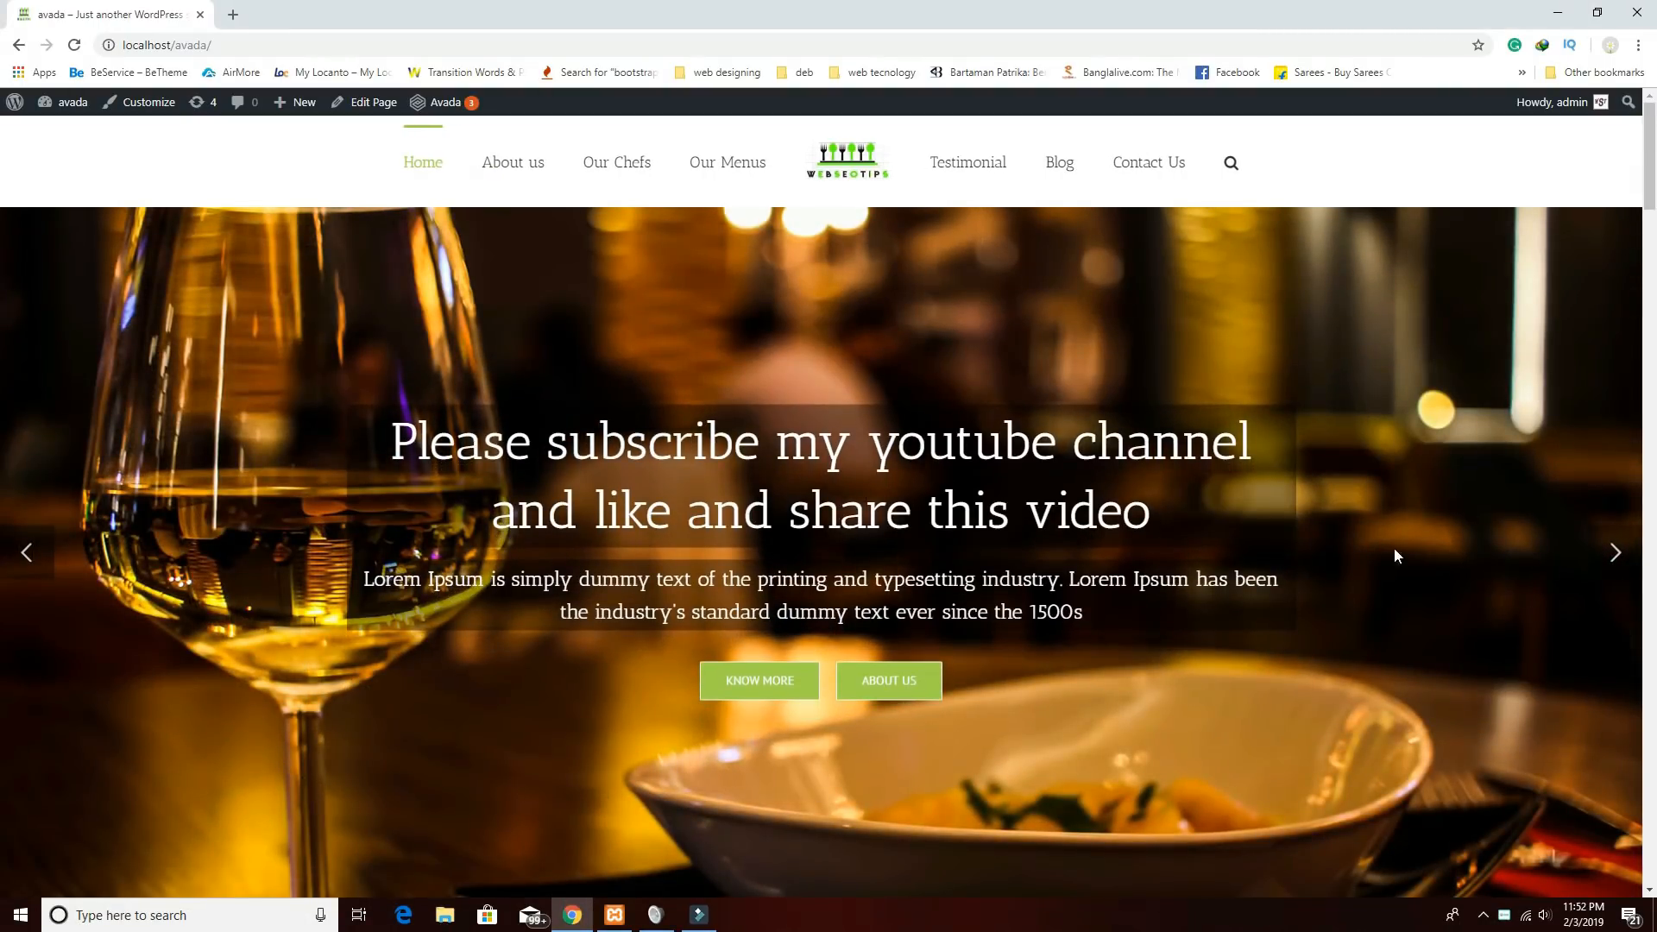
click(1614, 554)
Scroll down past About Us and Meet our chefs to the Our Menus gallery.
scroll(1292, 614, down, 6)
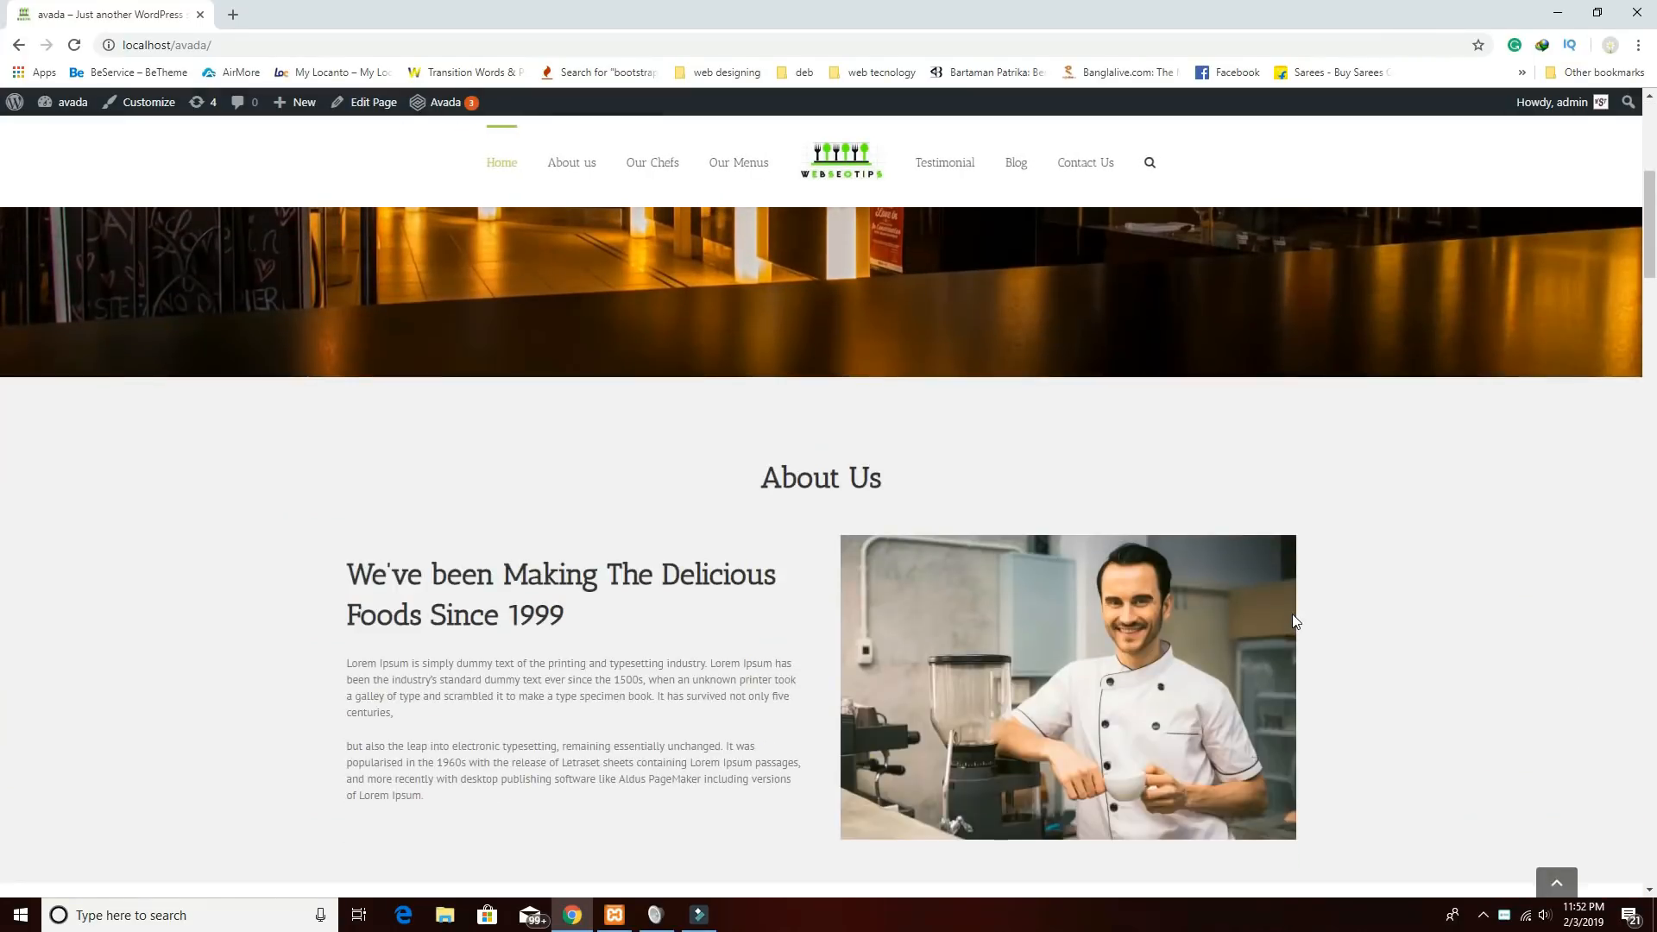
scroll(1079, 638, down, 2)
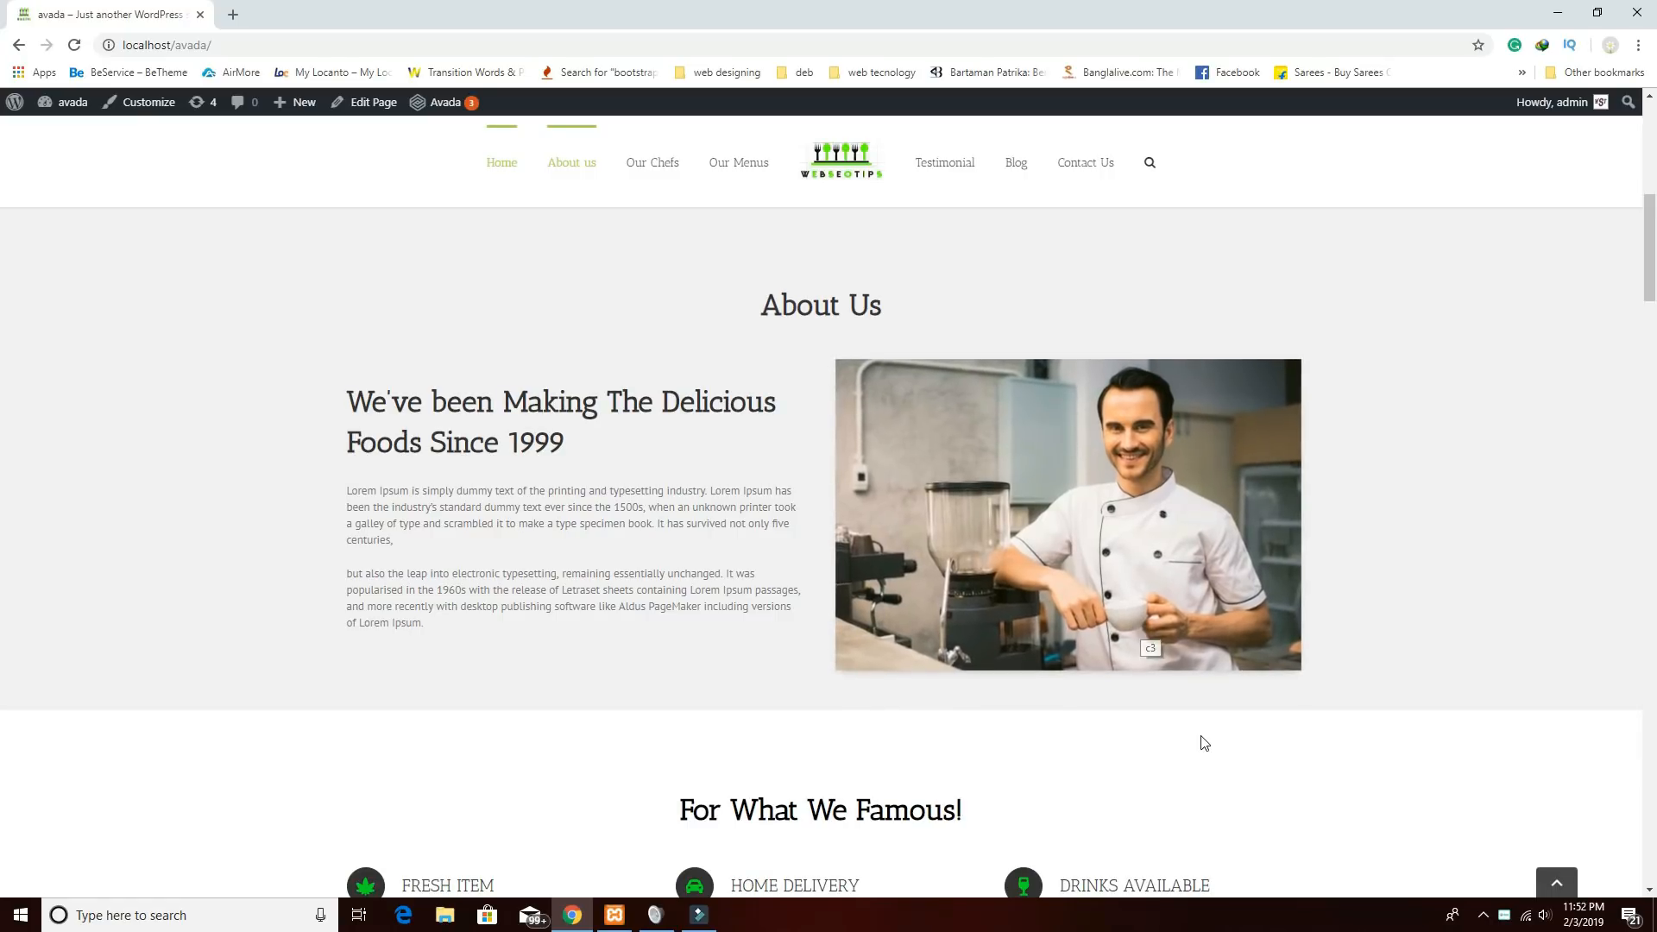
scroll(1196, 710, down, 4)
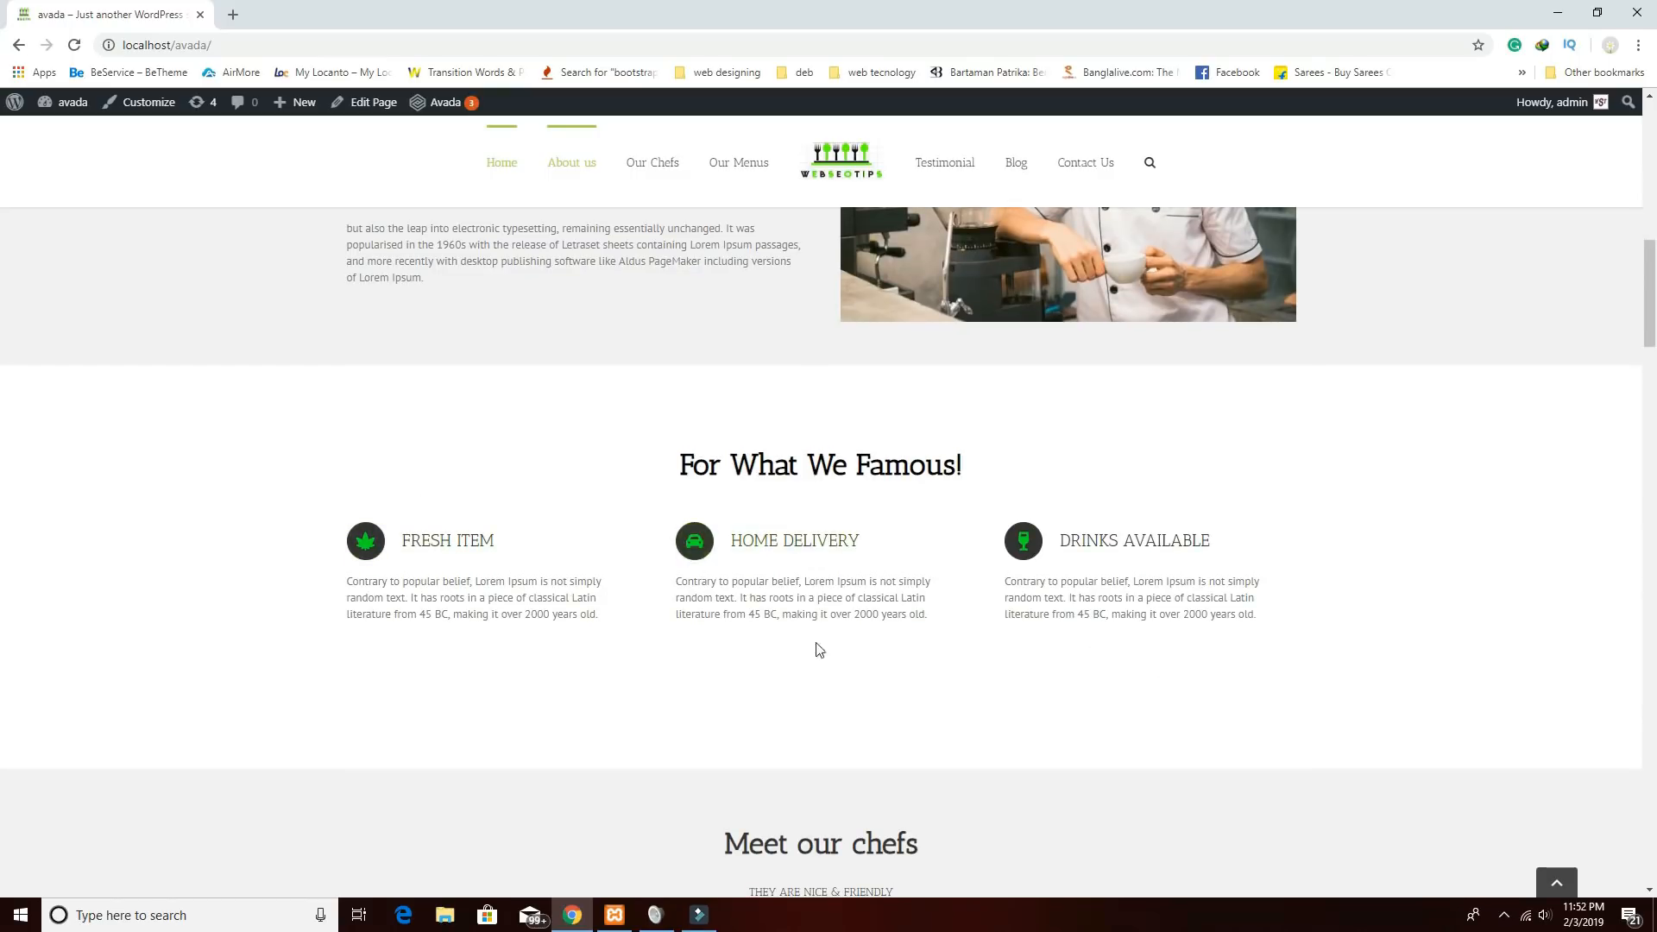
scroll(906, 686, down, 5)
scroll(777, 483, down, 3)
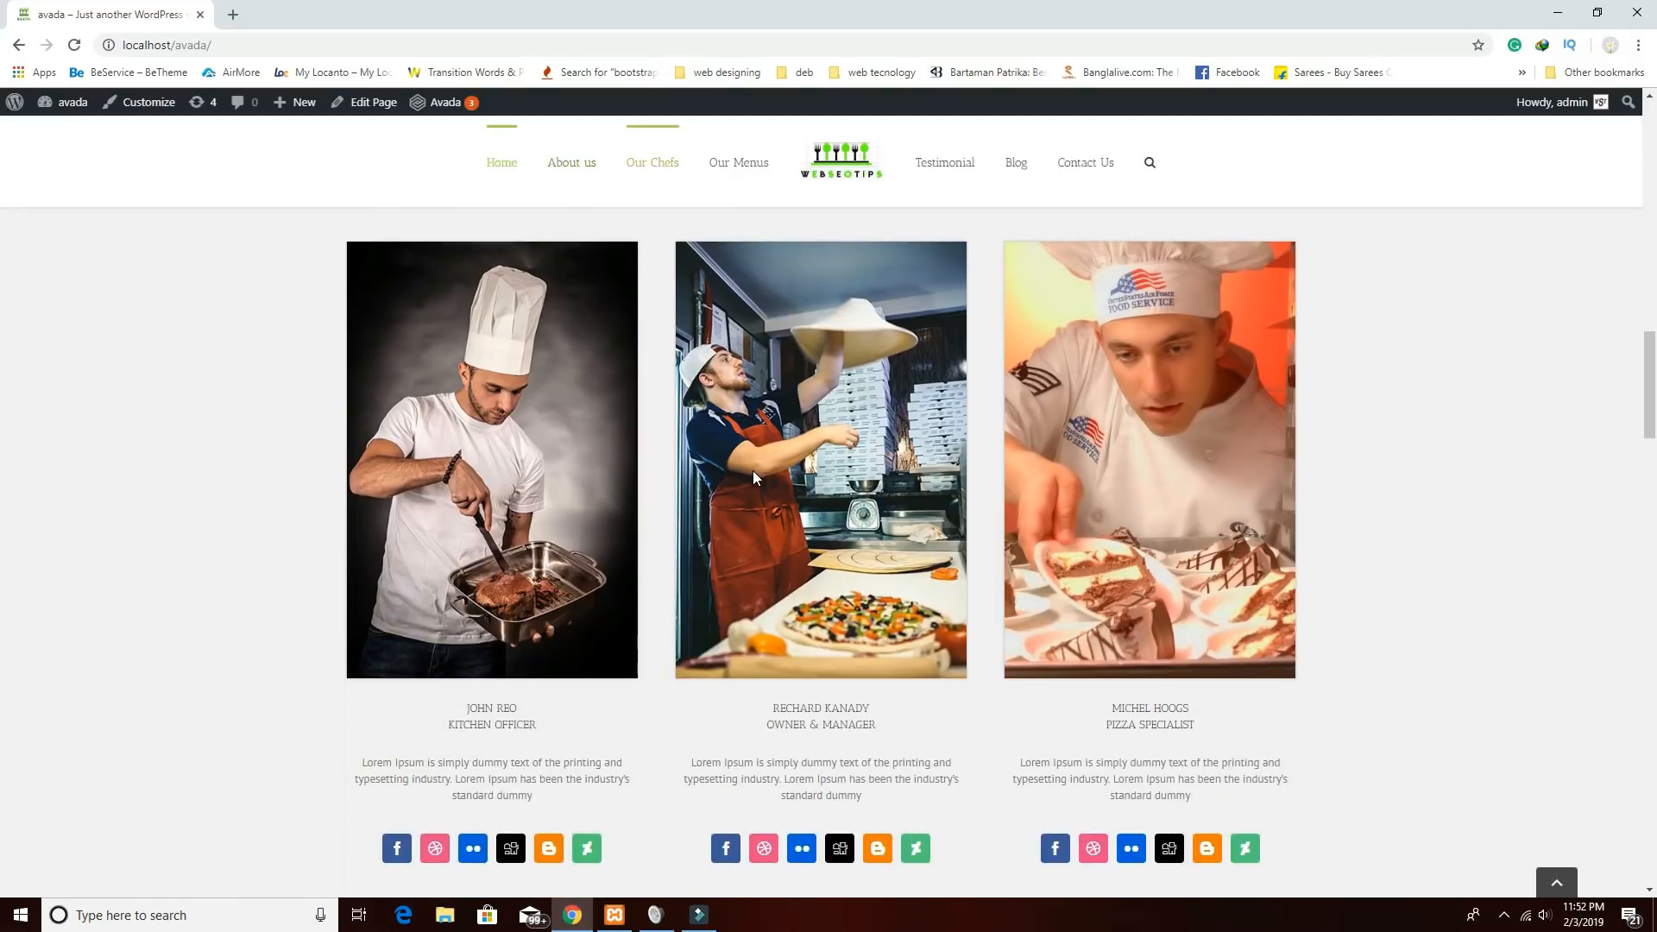
scroll(742, 457, up, 3)
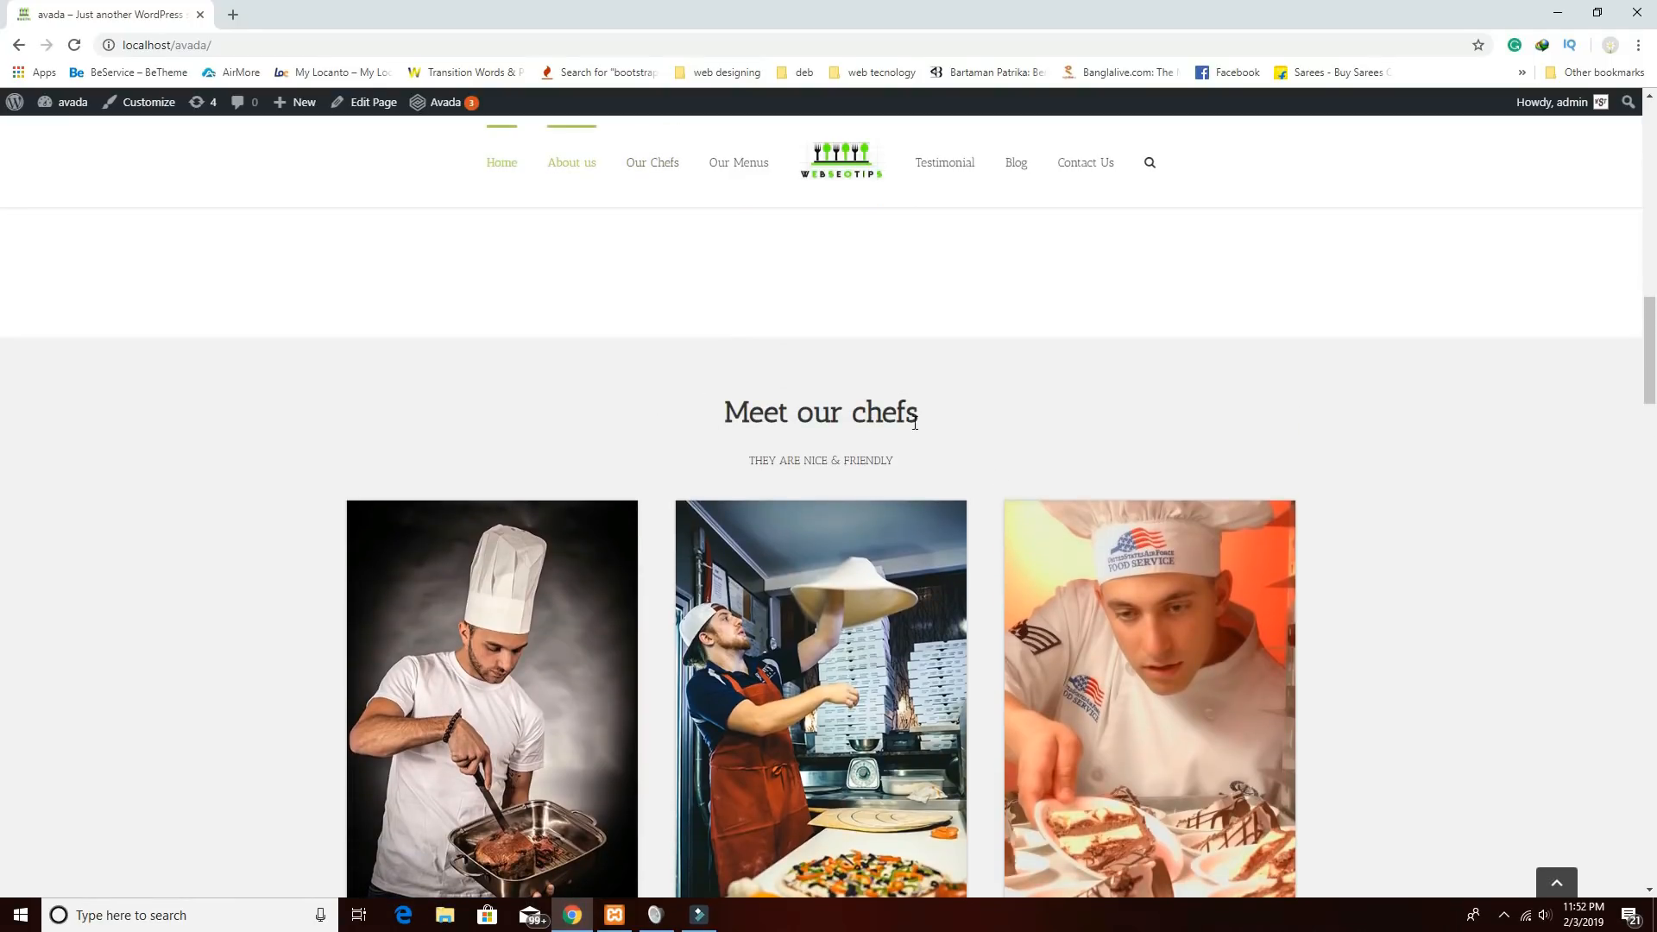
scroll(867, 421, down, 2)
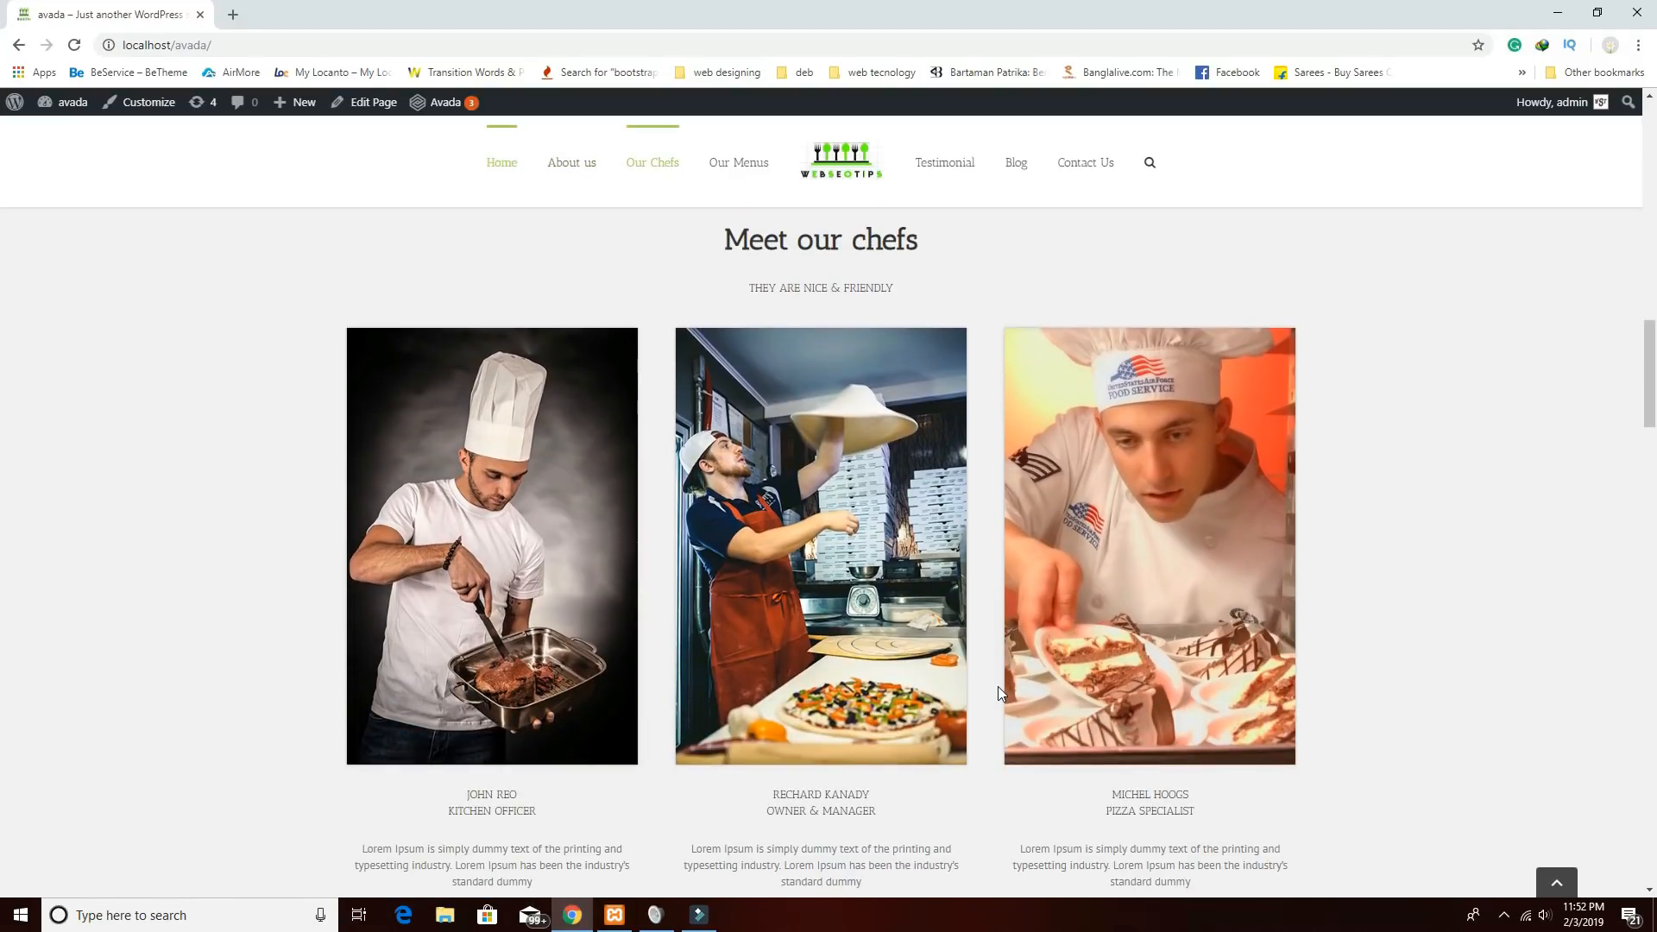
scroll(998, 687, down, 5)
scroll(863, 656, up, 3)
scroll(734, 535, down, 1)
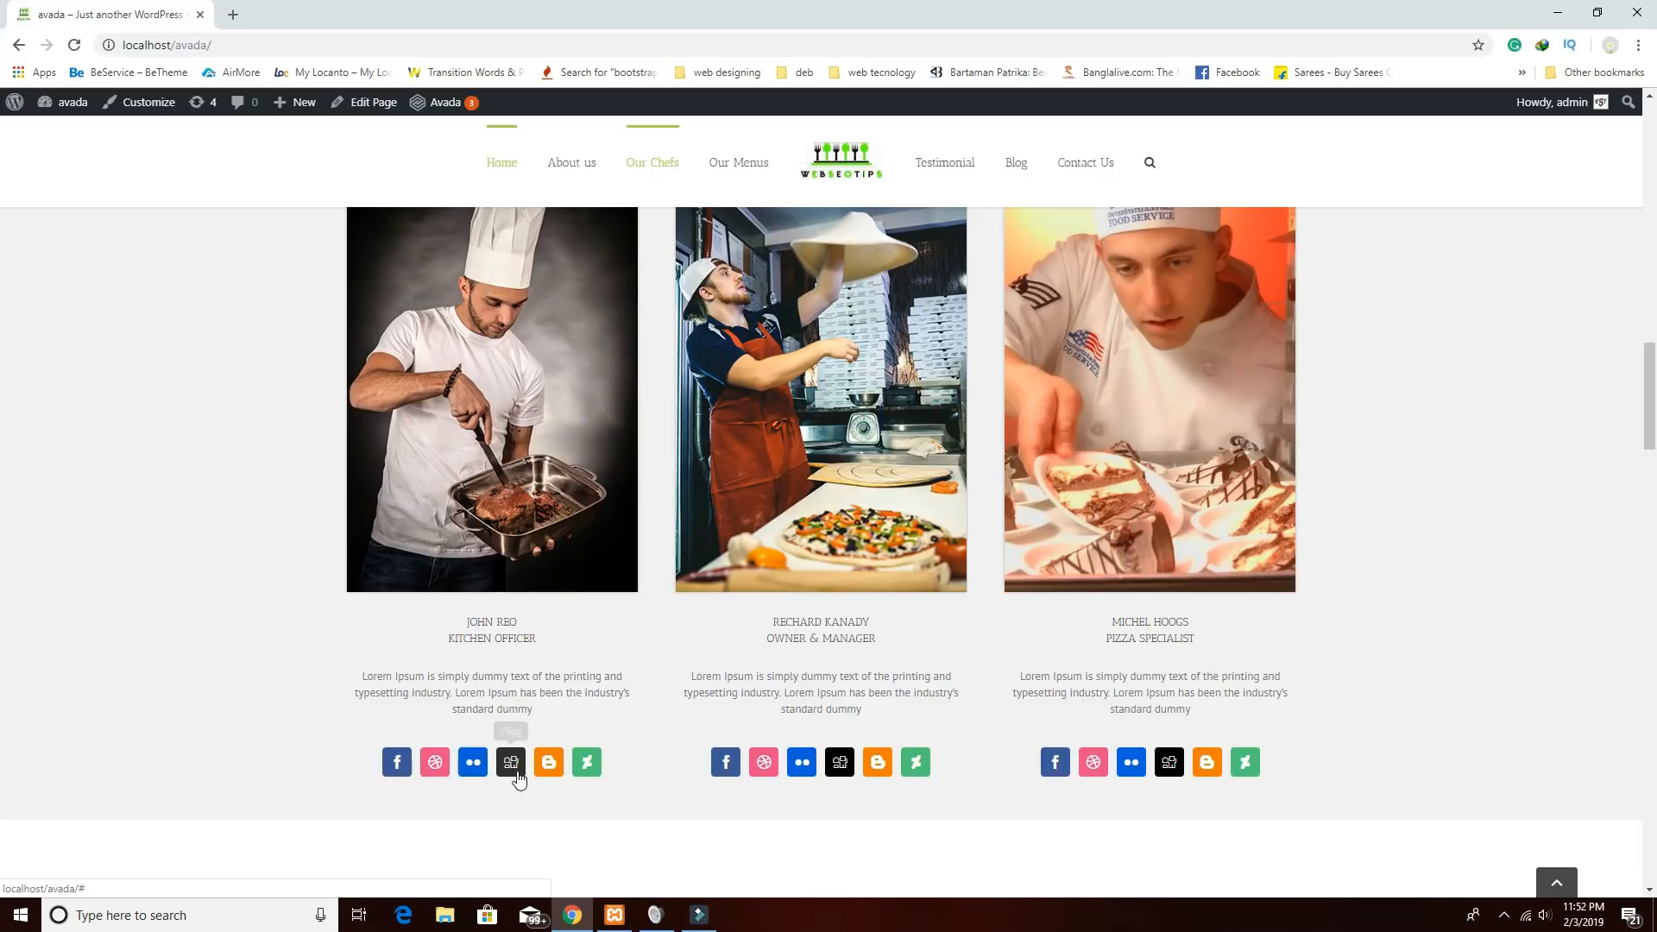
scroll(656, 780, down, 2)
scroll(655, 777, up, 2)
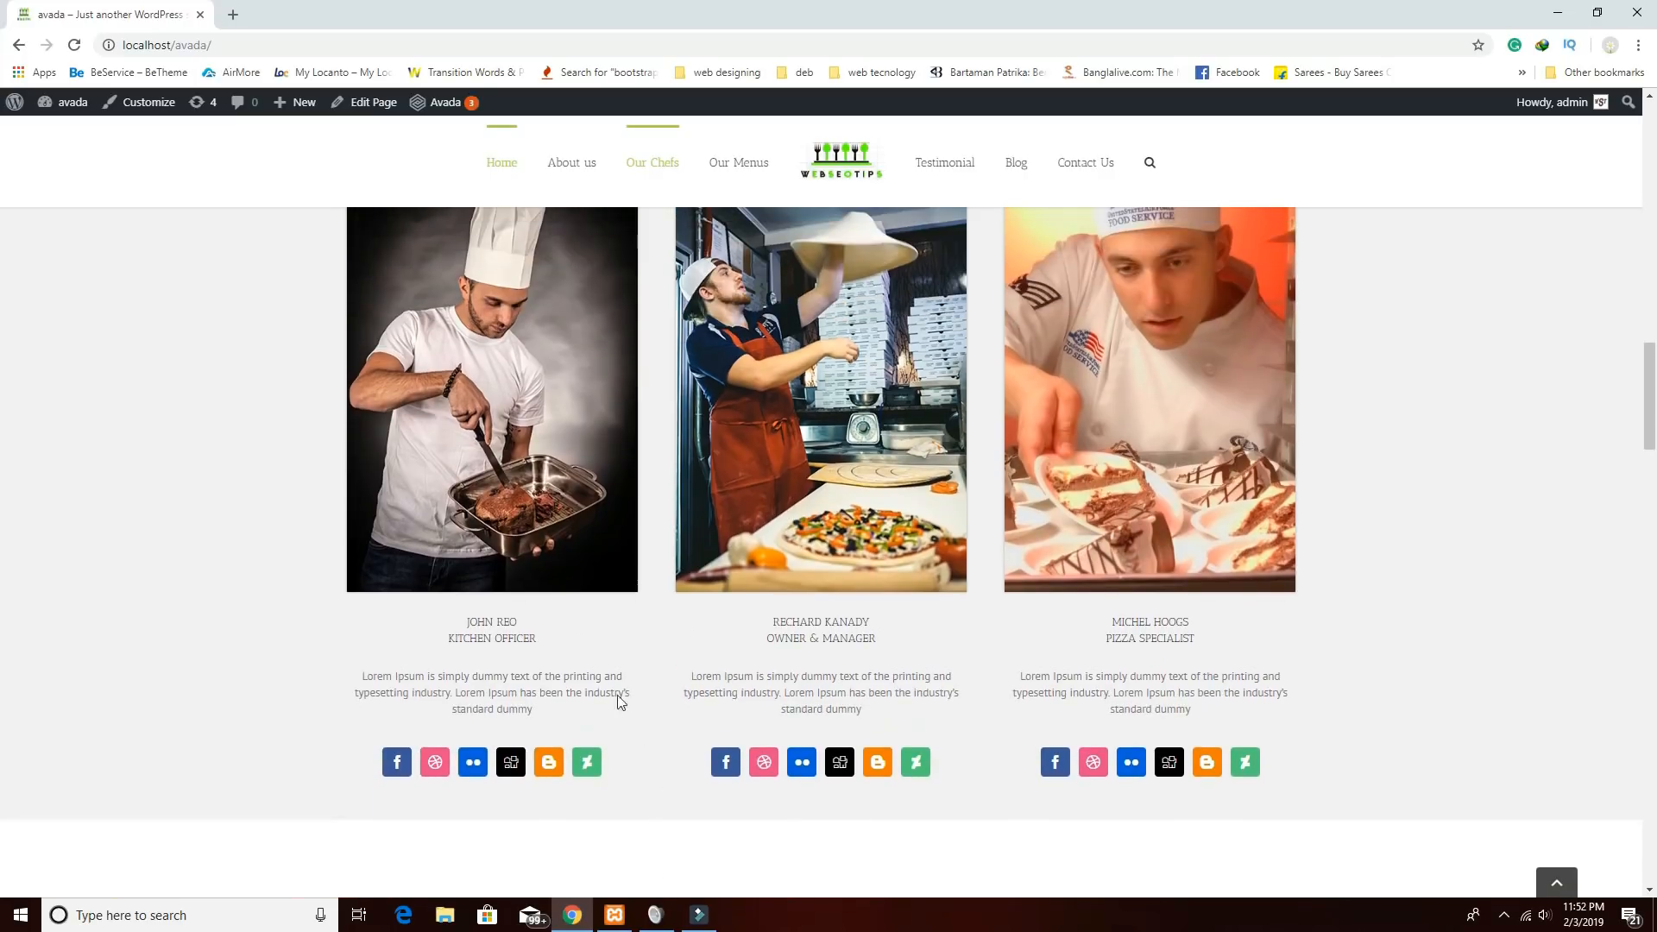
scroll(586, 646, down, 7)
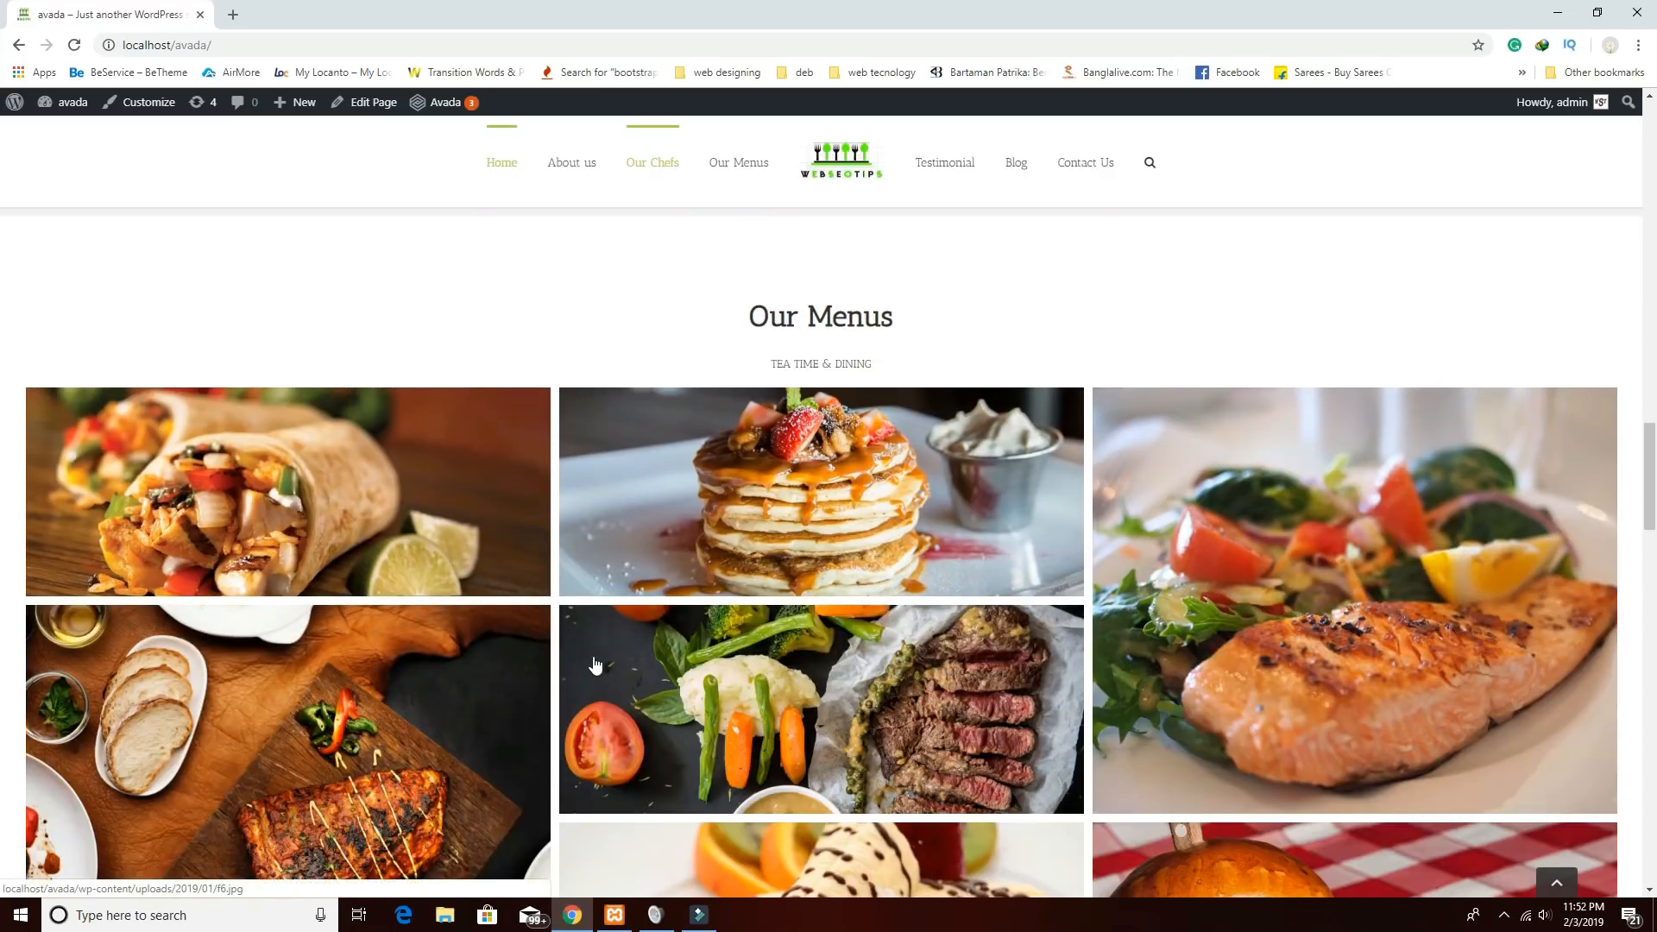
scroll(1117, 679, down, 3)
Enlarge the grilled dish photo in a lightbox, then close it.
click(387, 419)
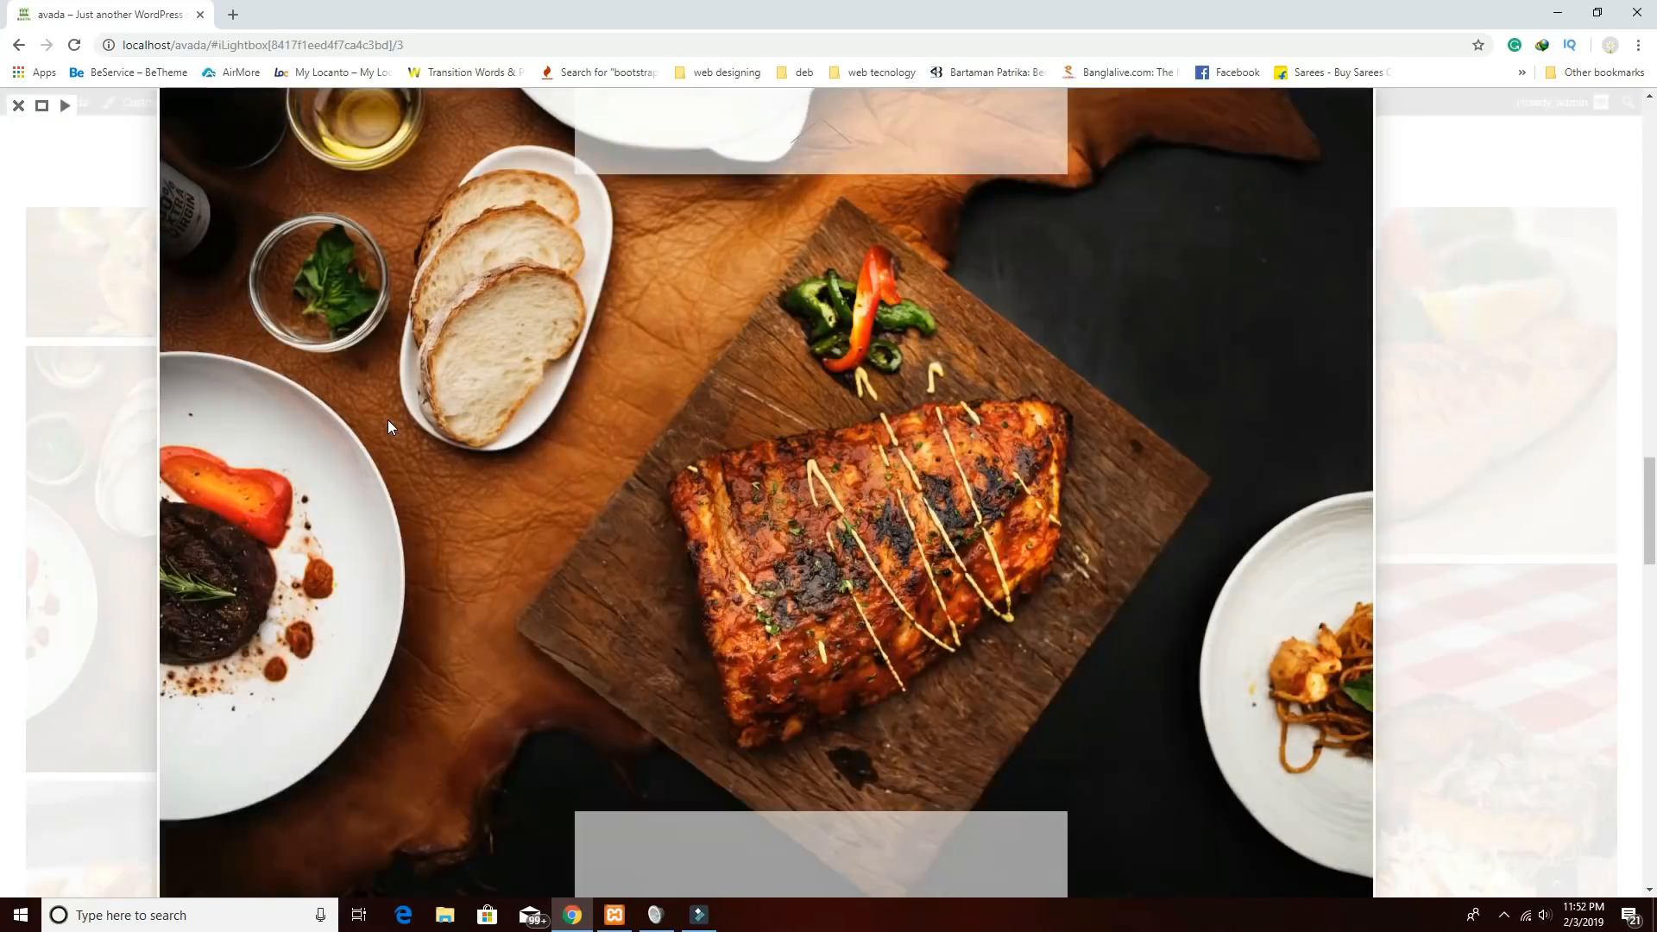
click(18, 105)
scroll(718, 561, down, 4)
scroll(718, 561, down, 4)
Flip between the two customer testimonials, then scroll down past Chef Recommended to Our Stories.
click(808, 748)
click(827, 746)
scroll(834, 743, down, 4)
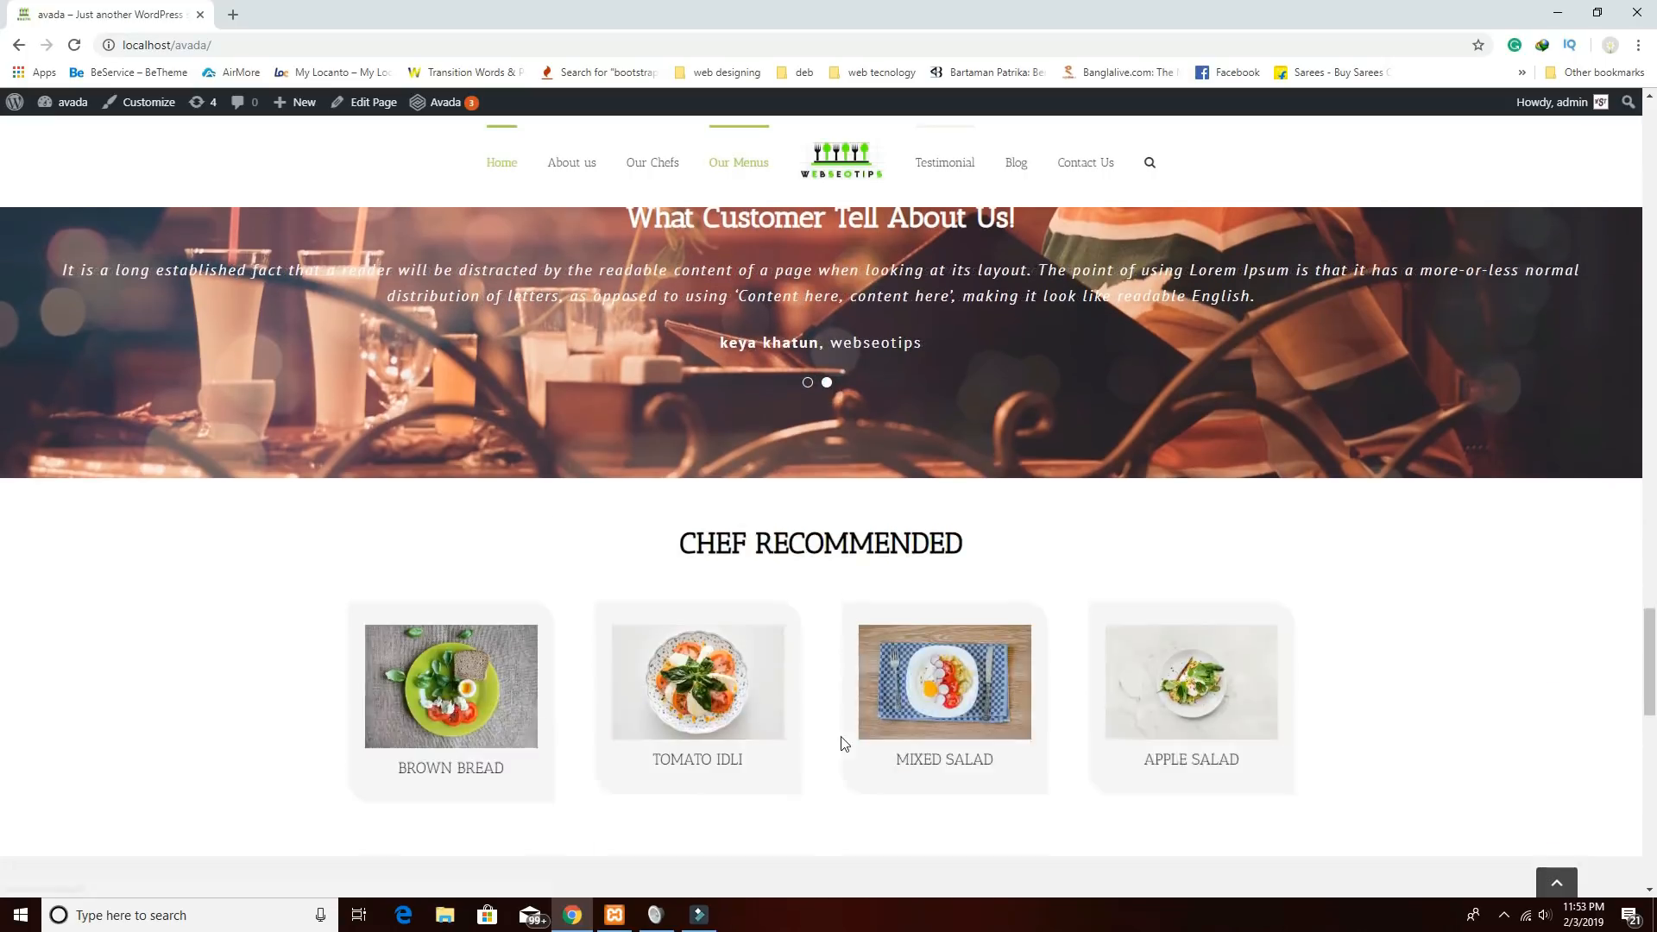
scroll(845, 744, down, 1)
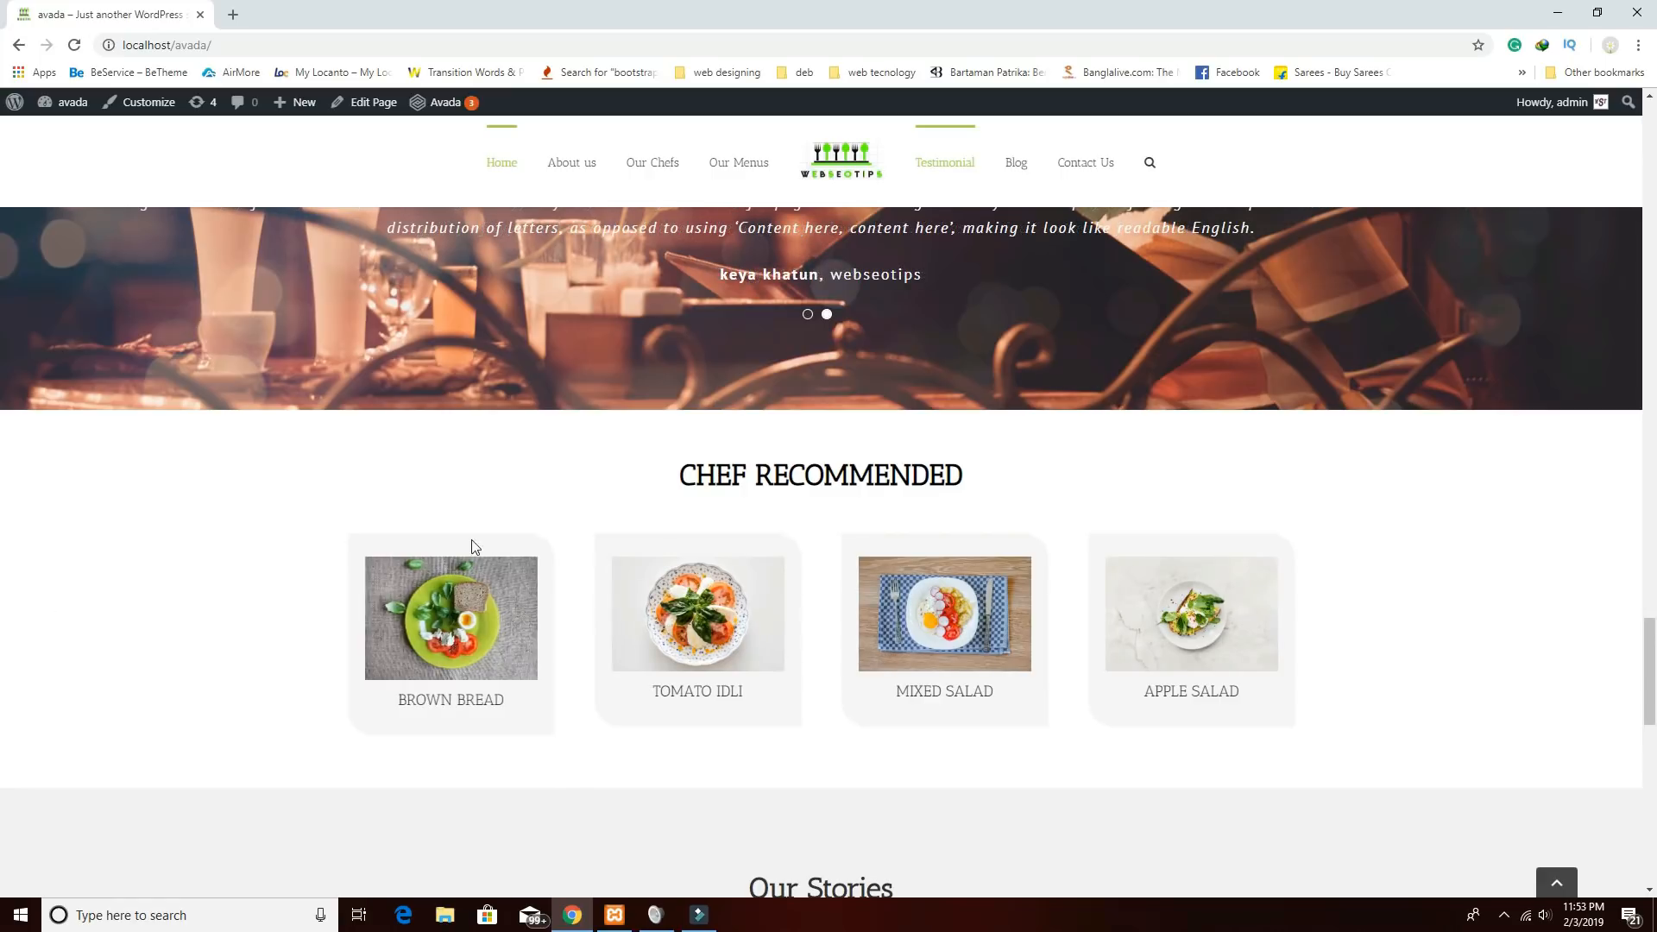
scroll(562, 733, down, 4)
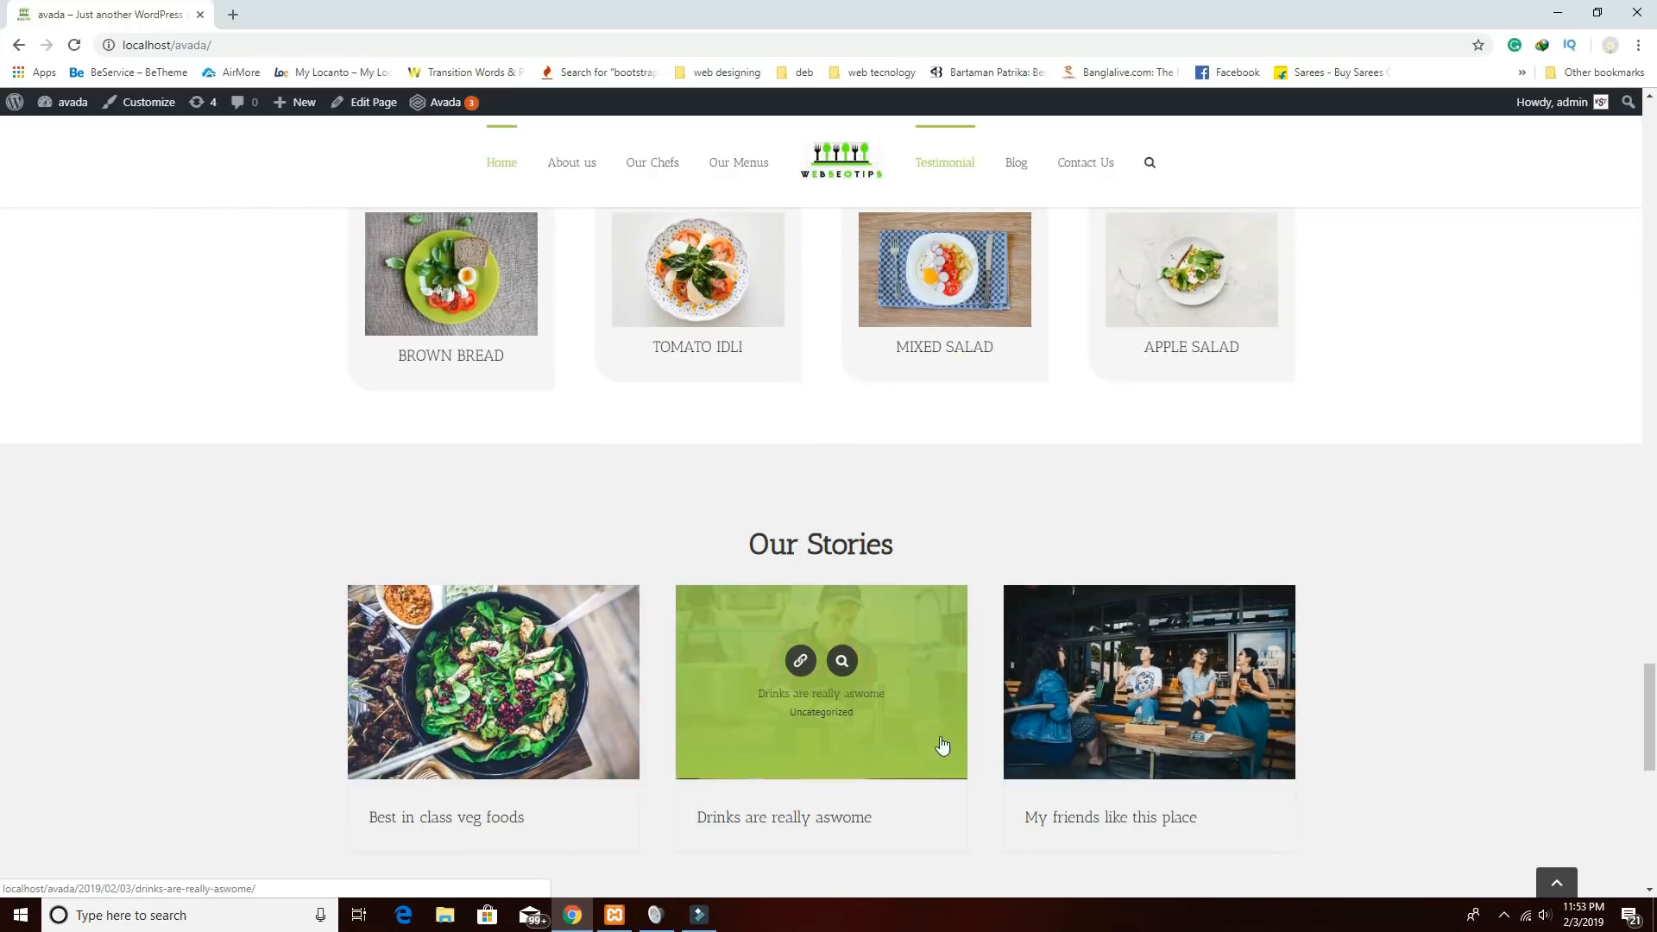
scroll(1110, 741, down, 2)
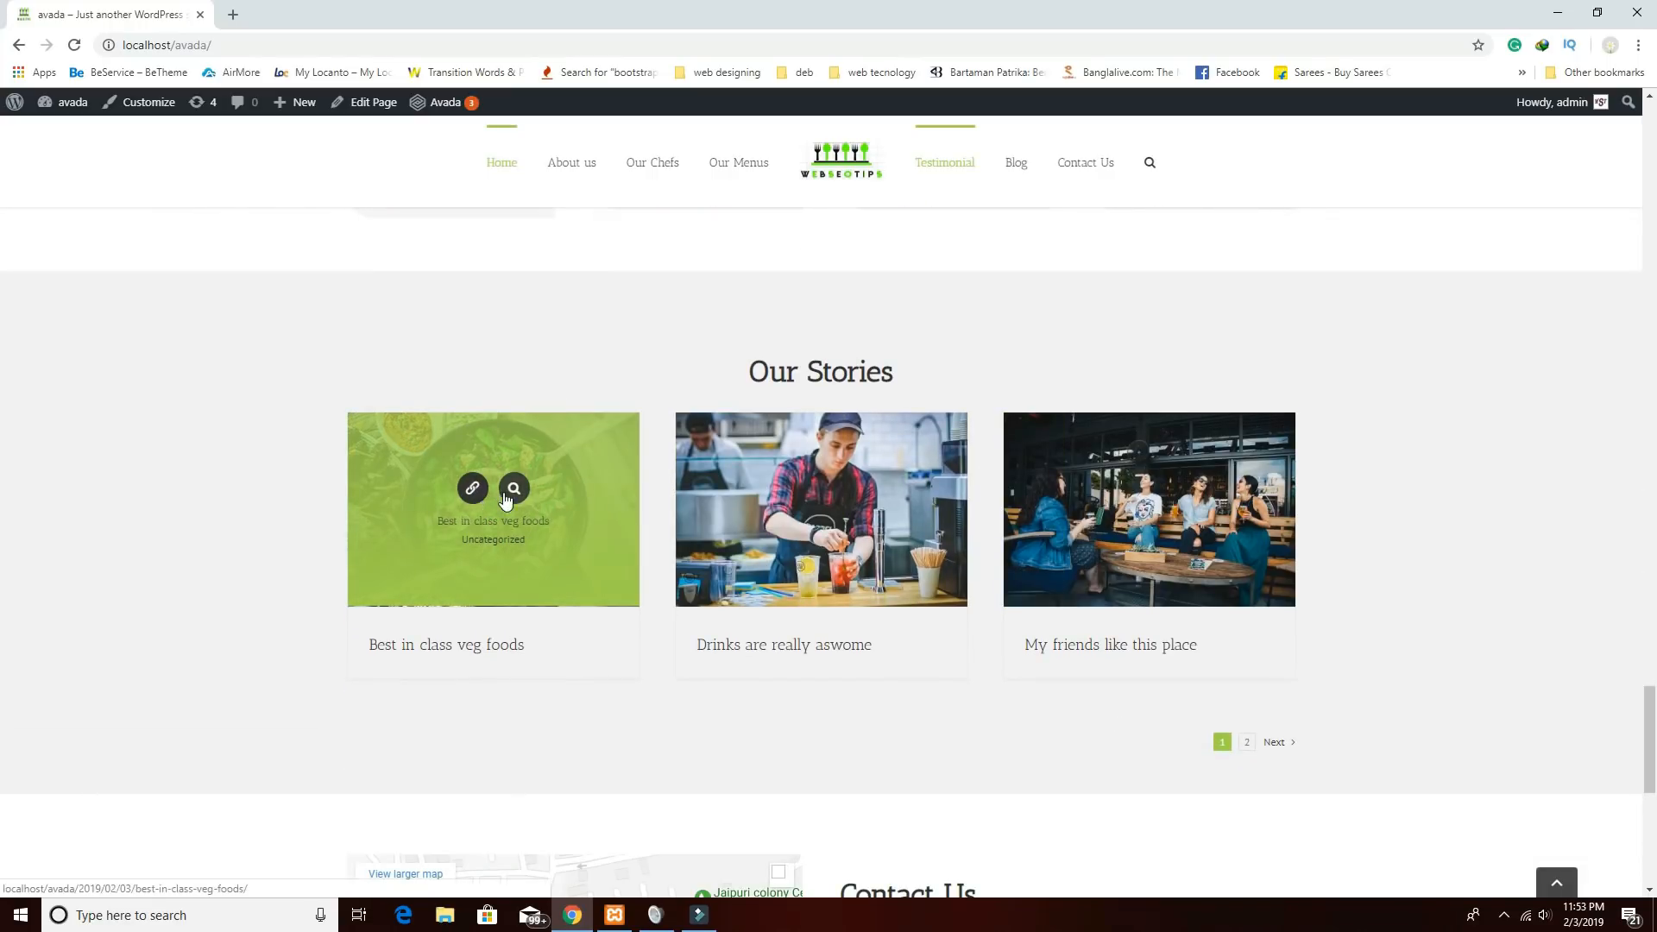
Read the Best in class veg foods post, then return to the home page.
click(474, 492)
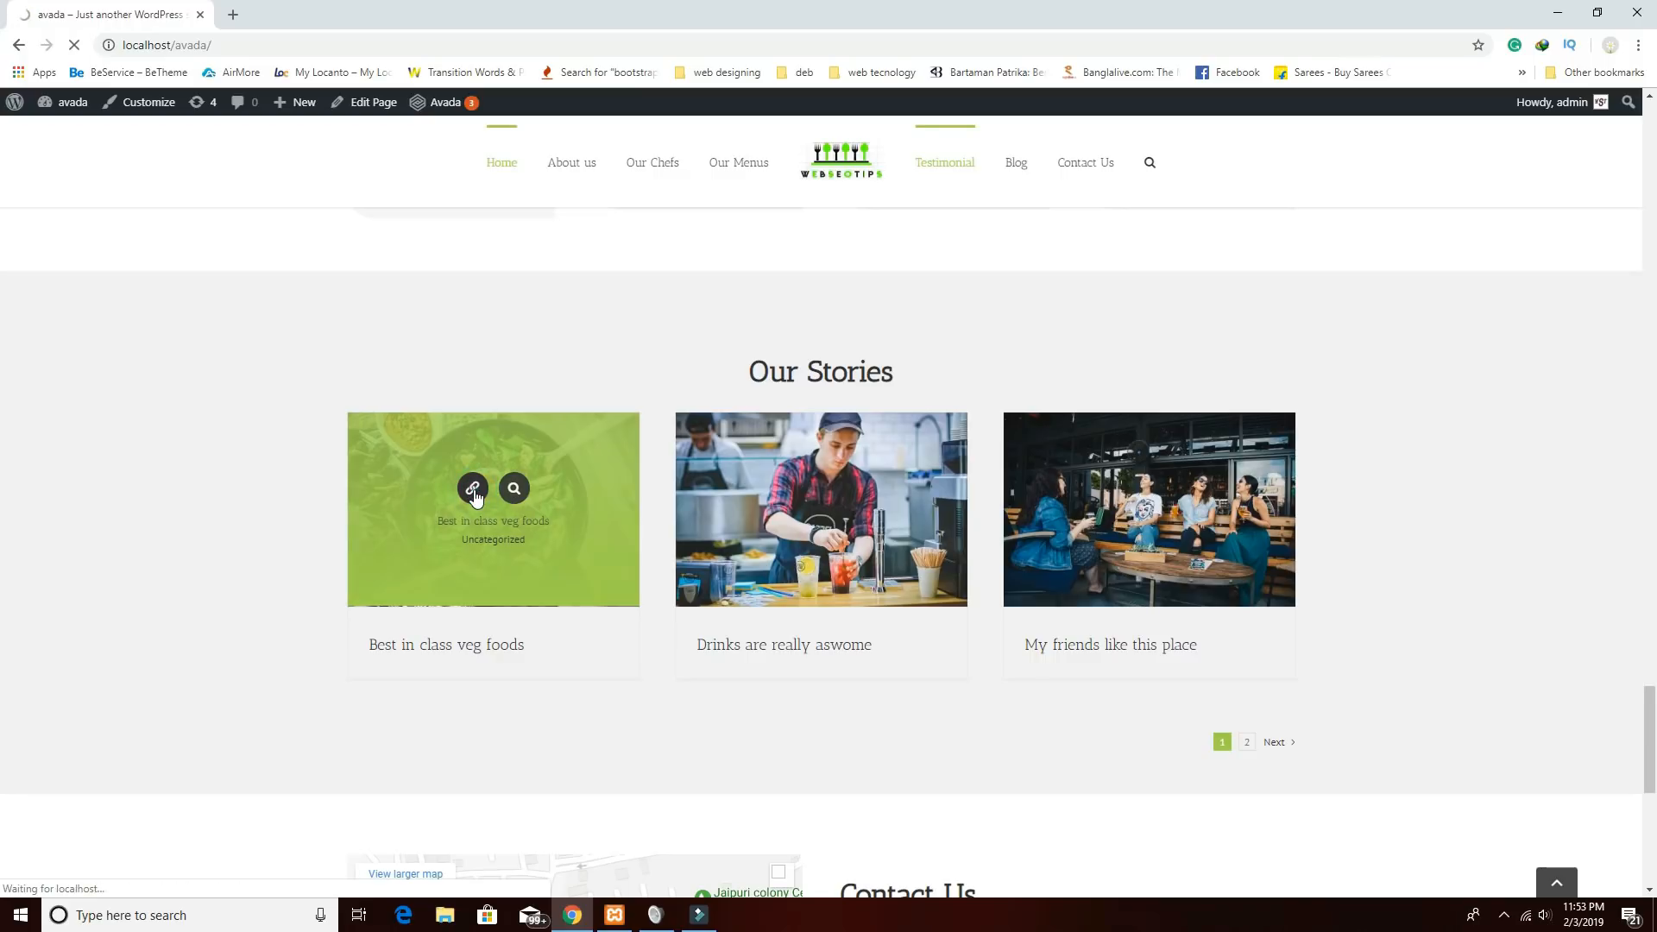
scroll(953, 661, down, 5)
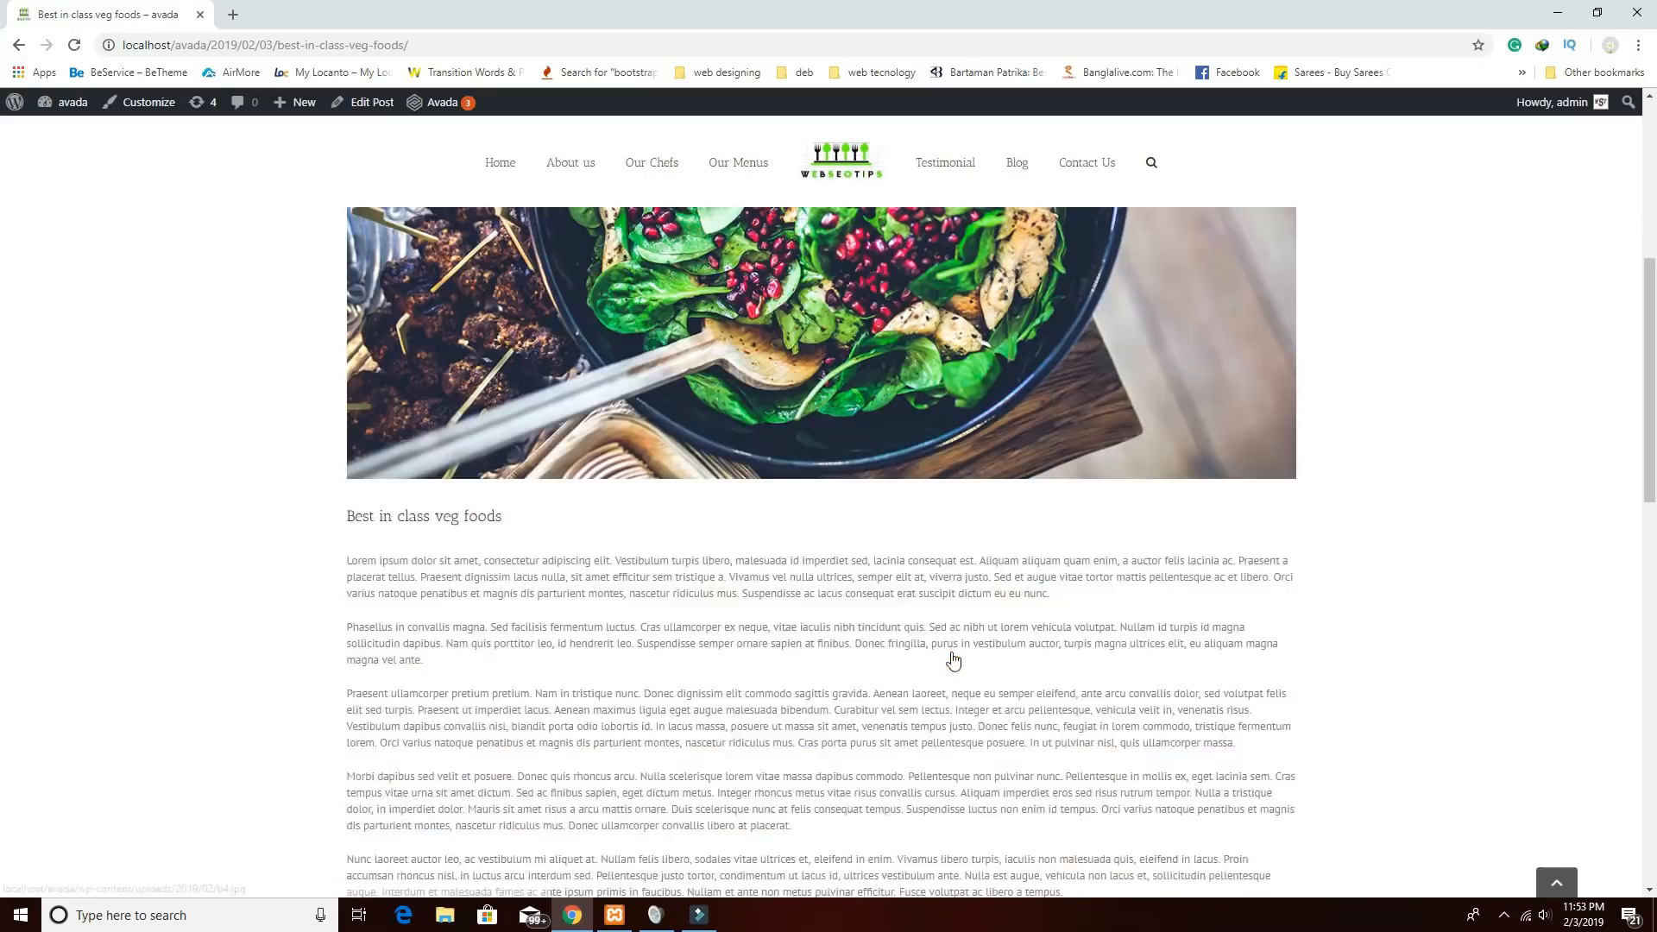
scroll(953, 660, down, 10)
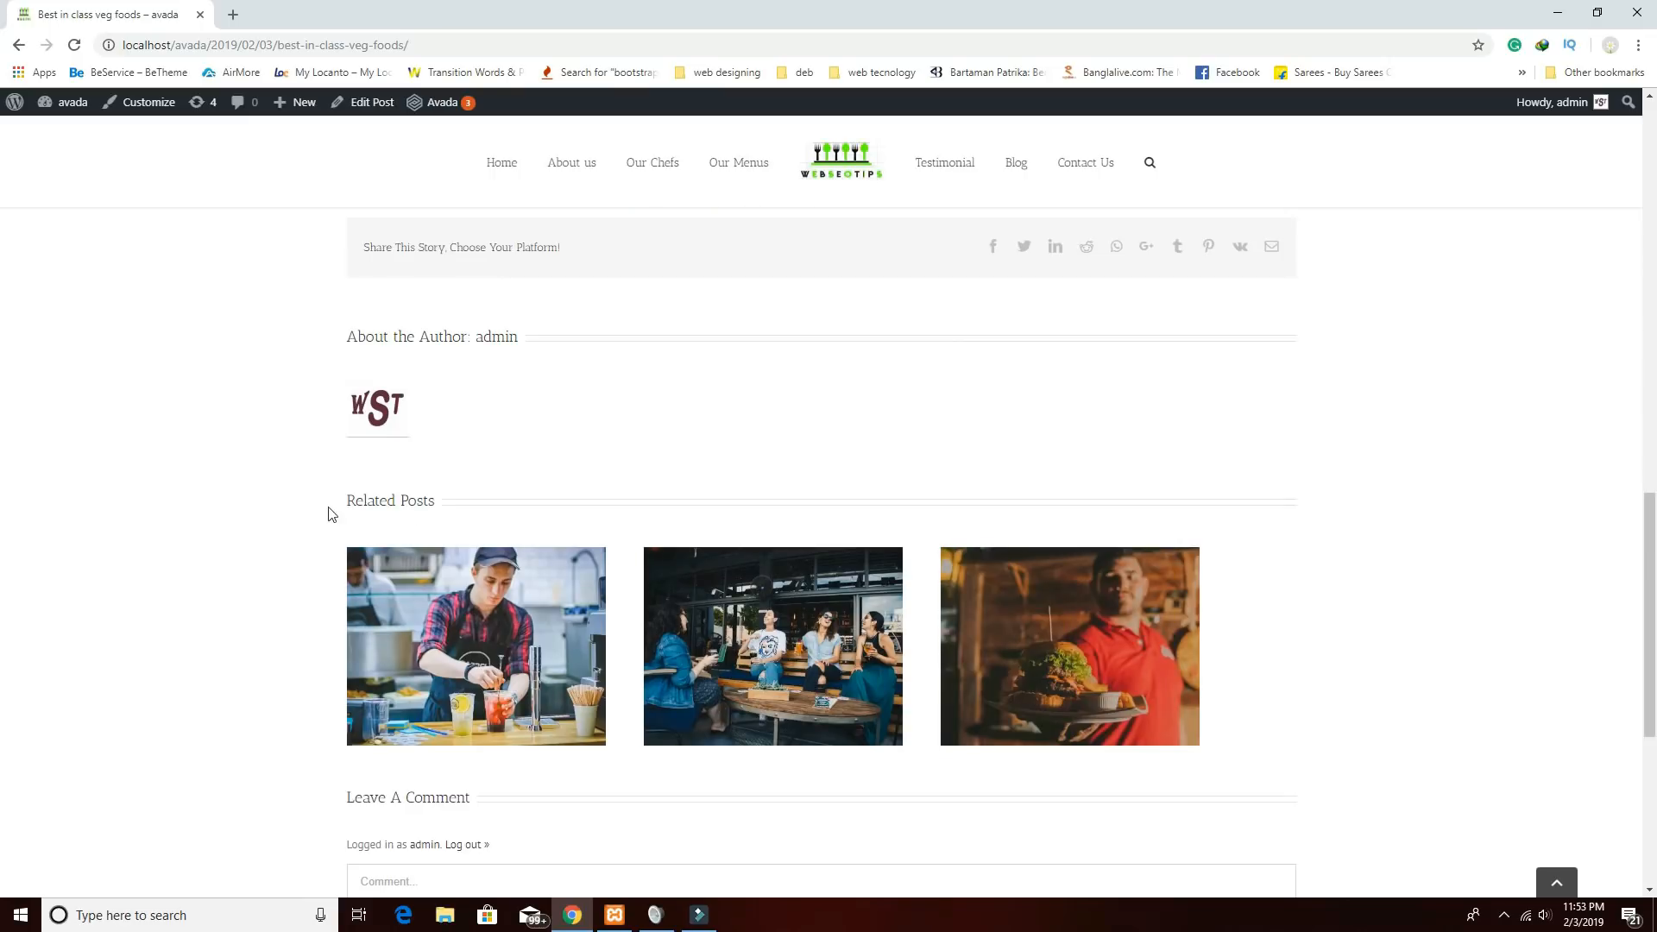
click(19, 45)
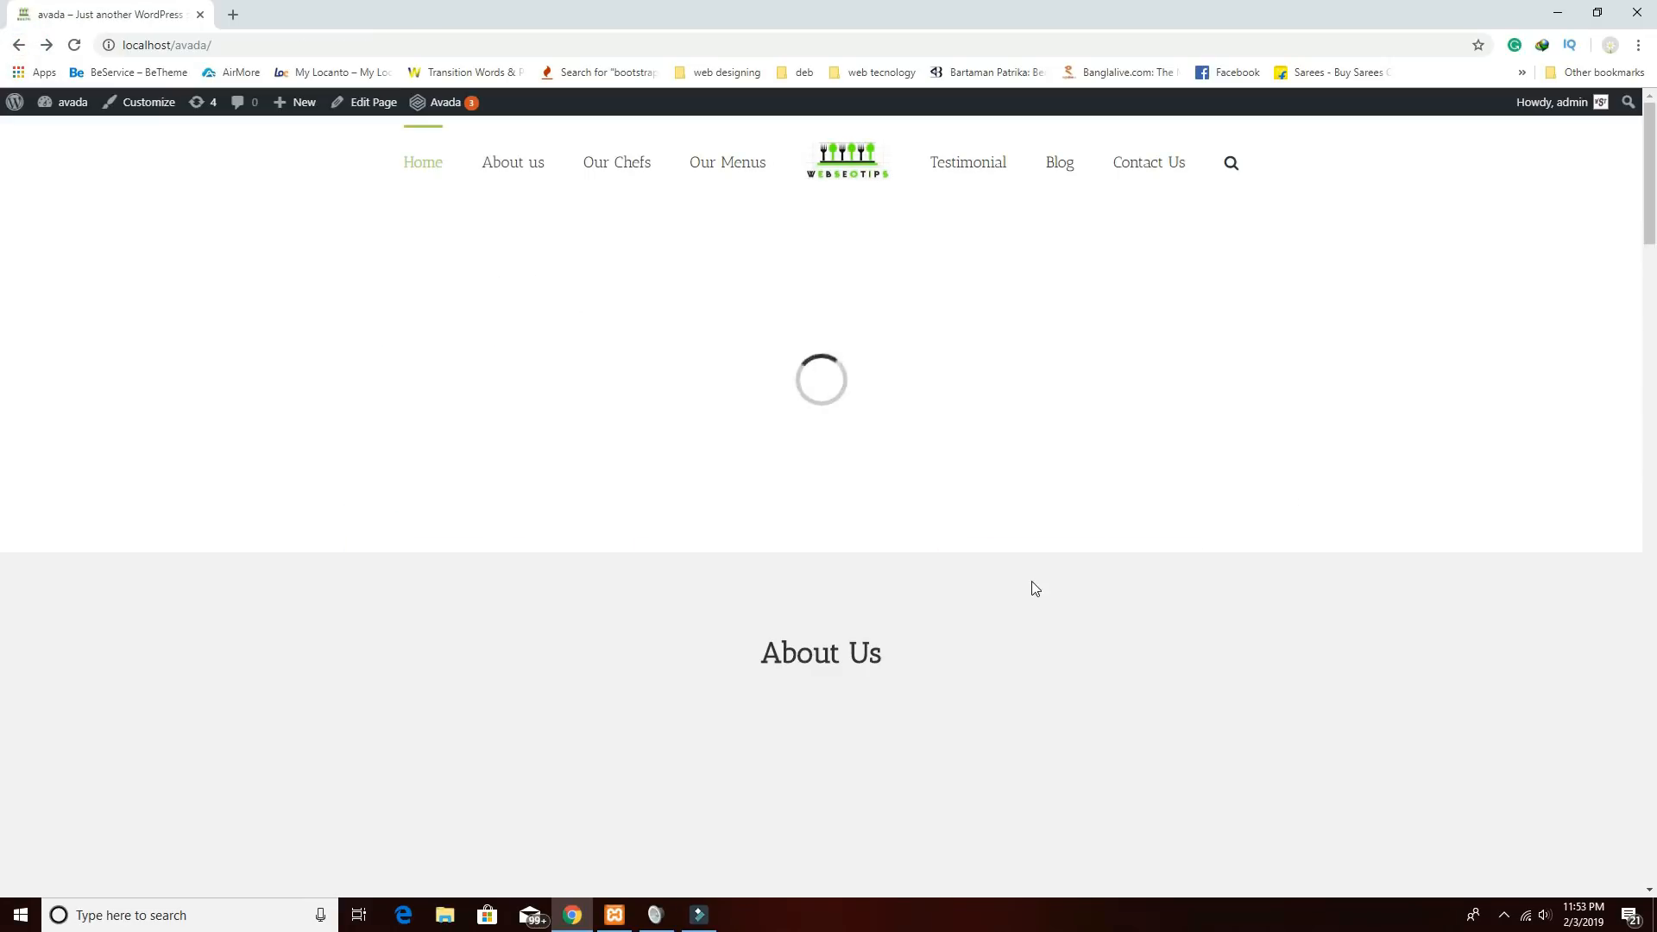
Scroll to the footer, select the credit line text, and return to the top hero slide.
scroll(992, 576, up, 3)
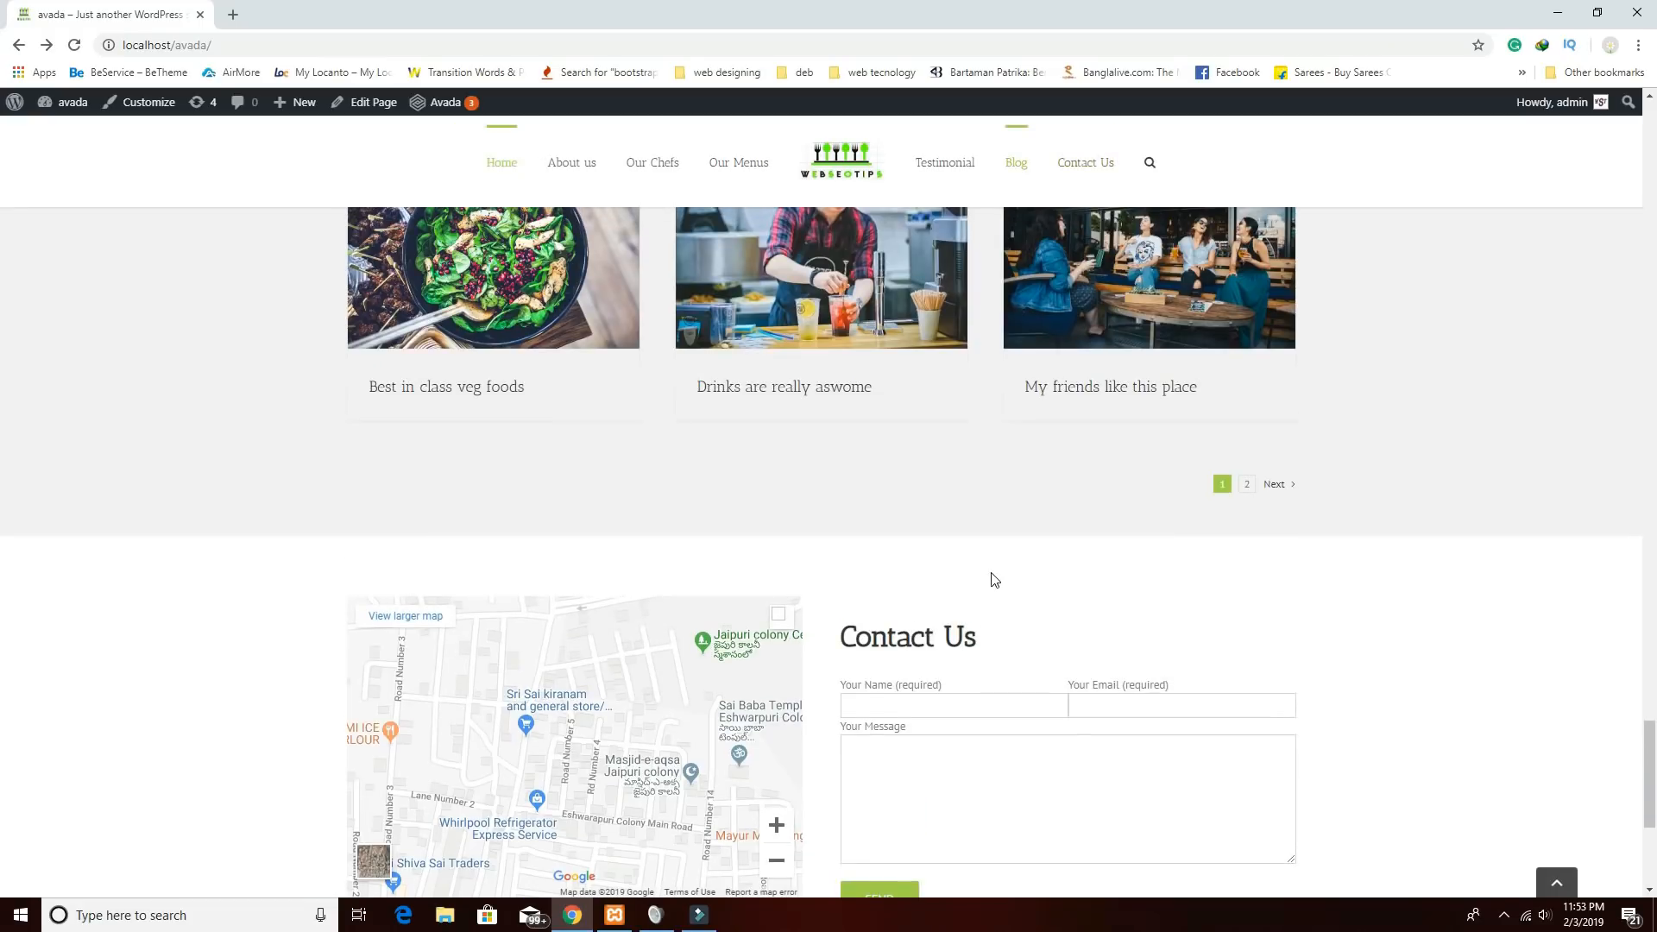
scroll(994, 578, down, 3)
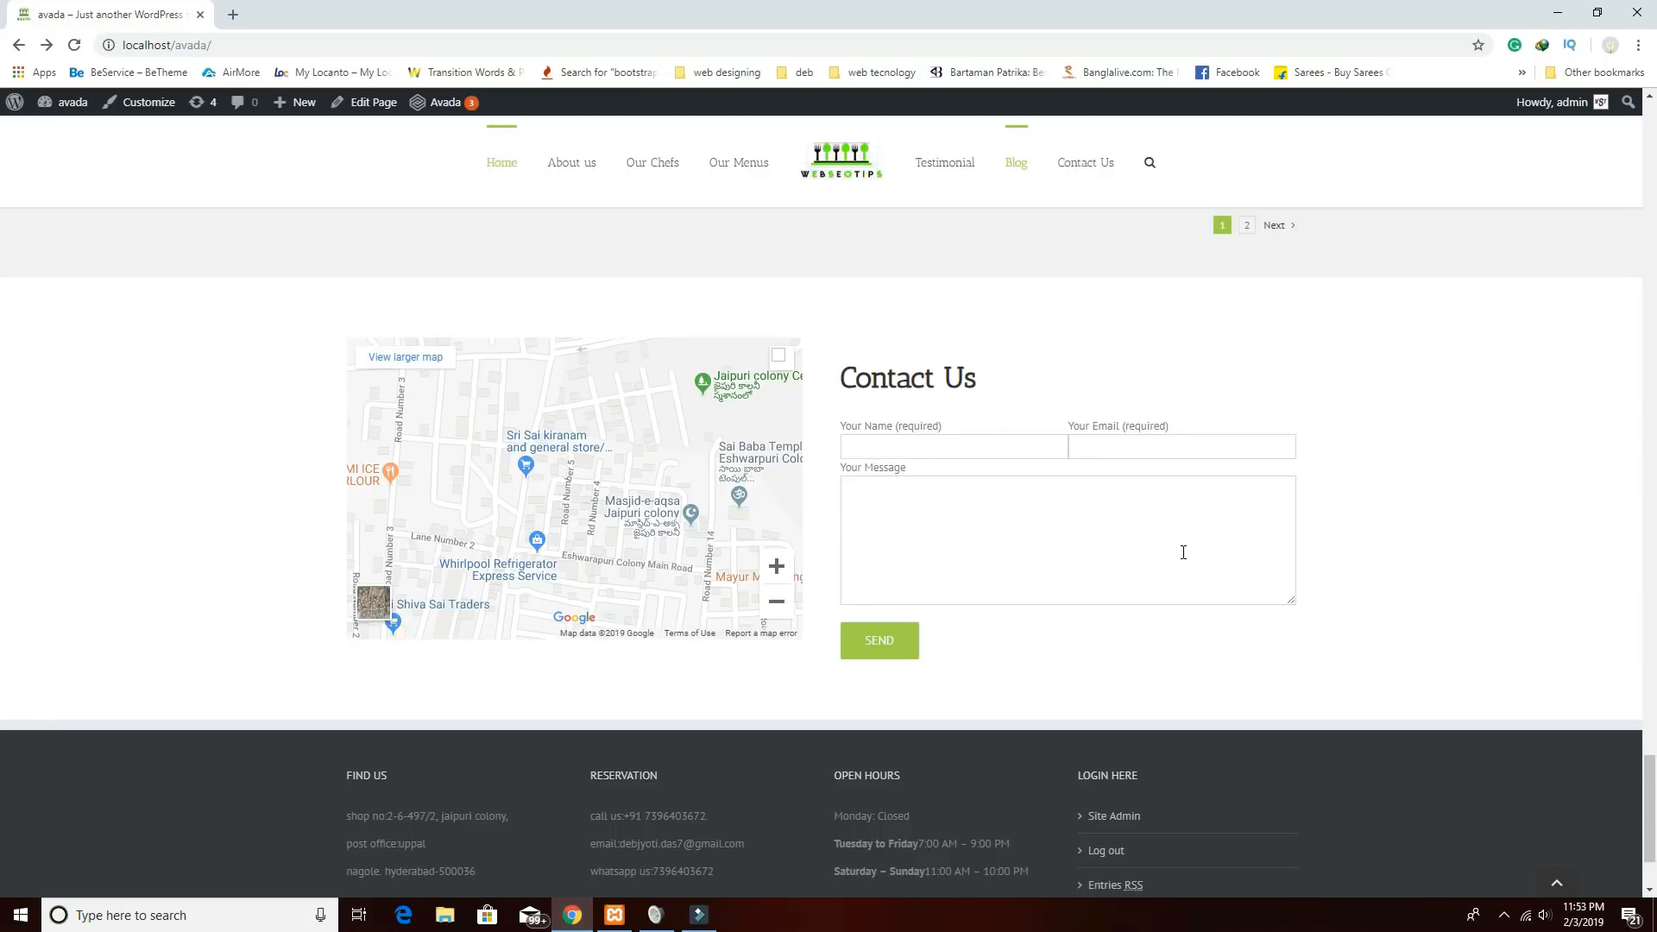
scroll(1183, 552, down, 2)
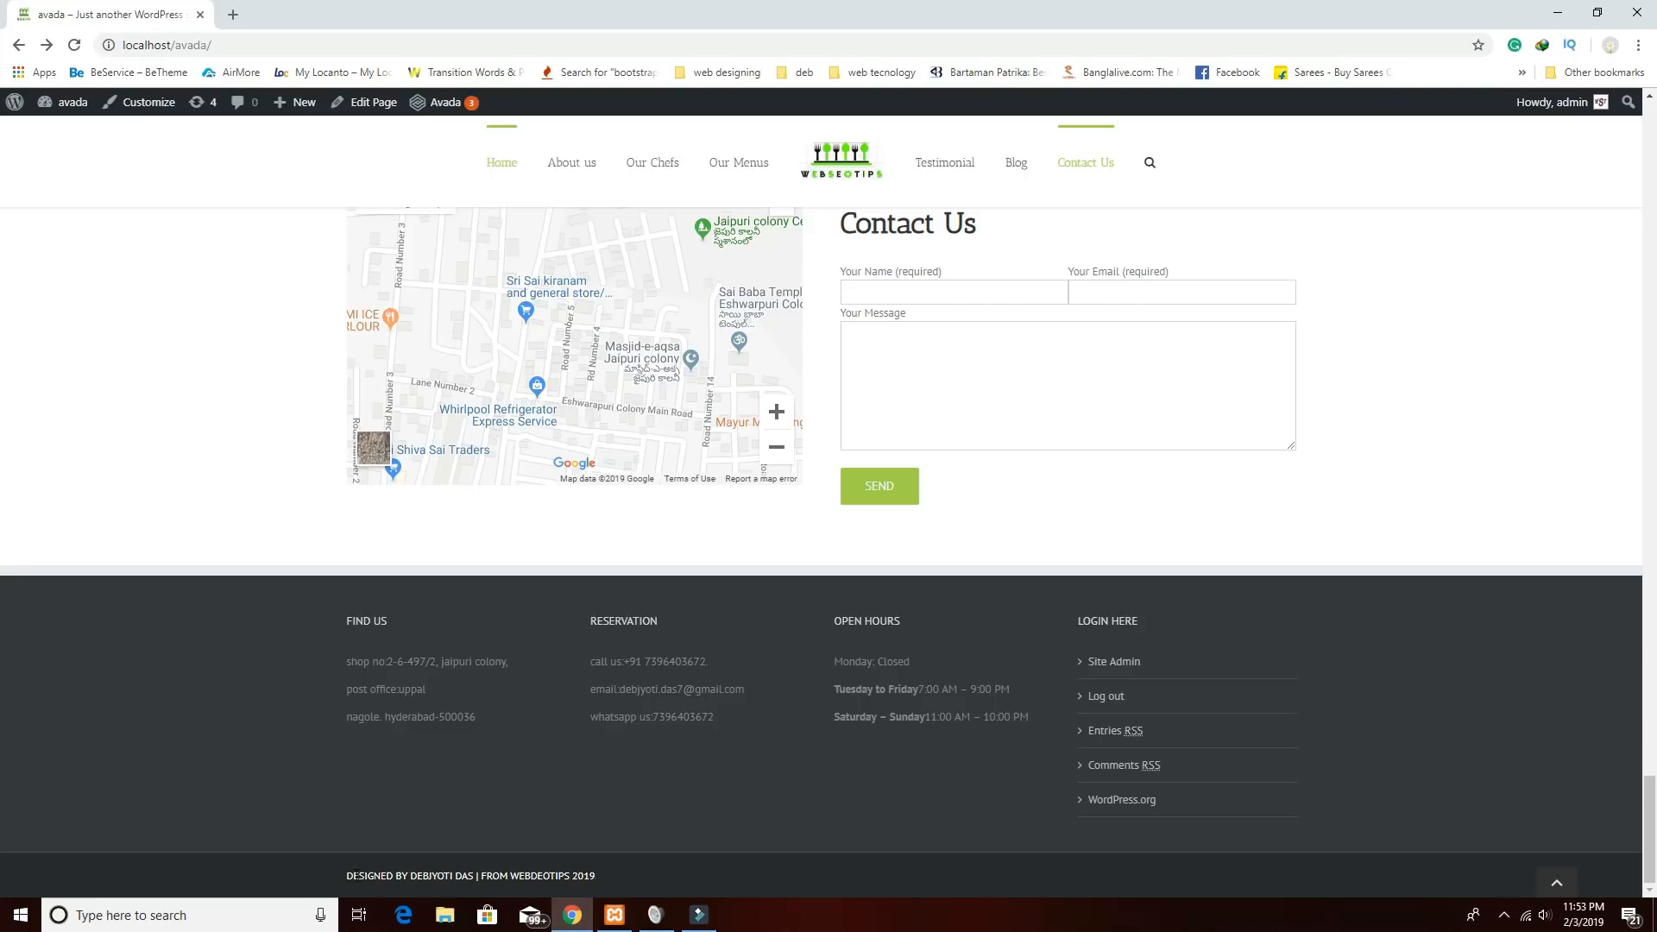
drag(344, 875, 602, 877)
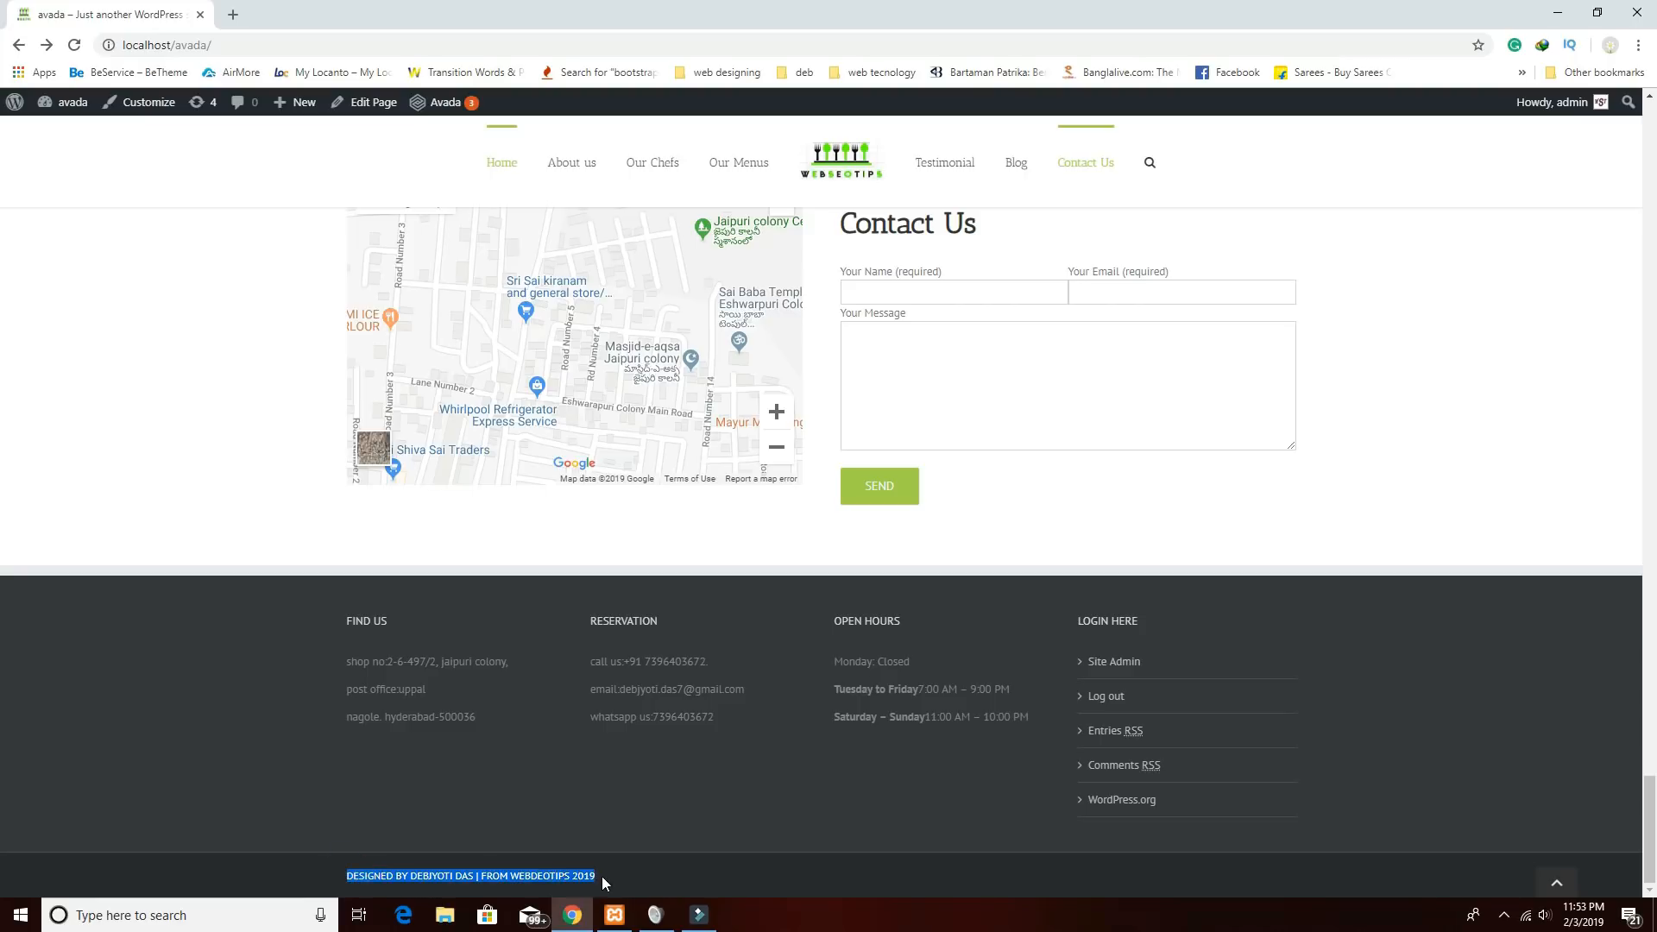
scroll(743, 780, up, 15)
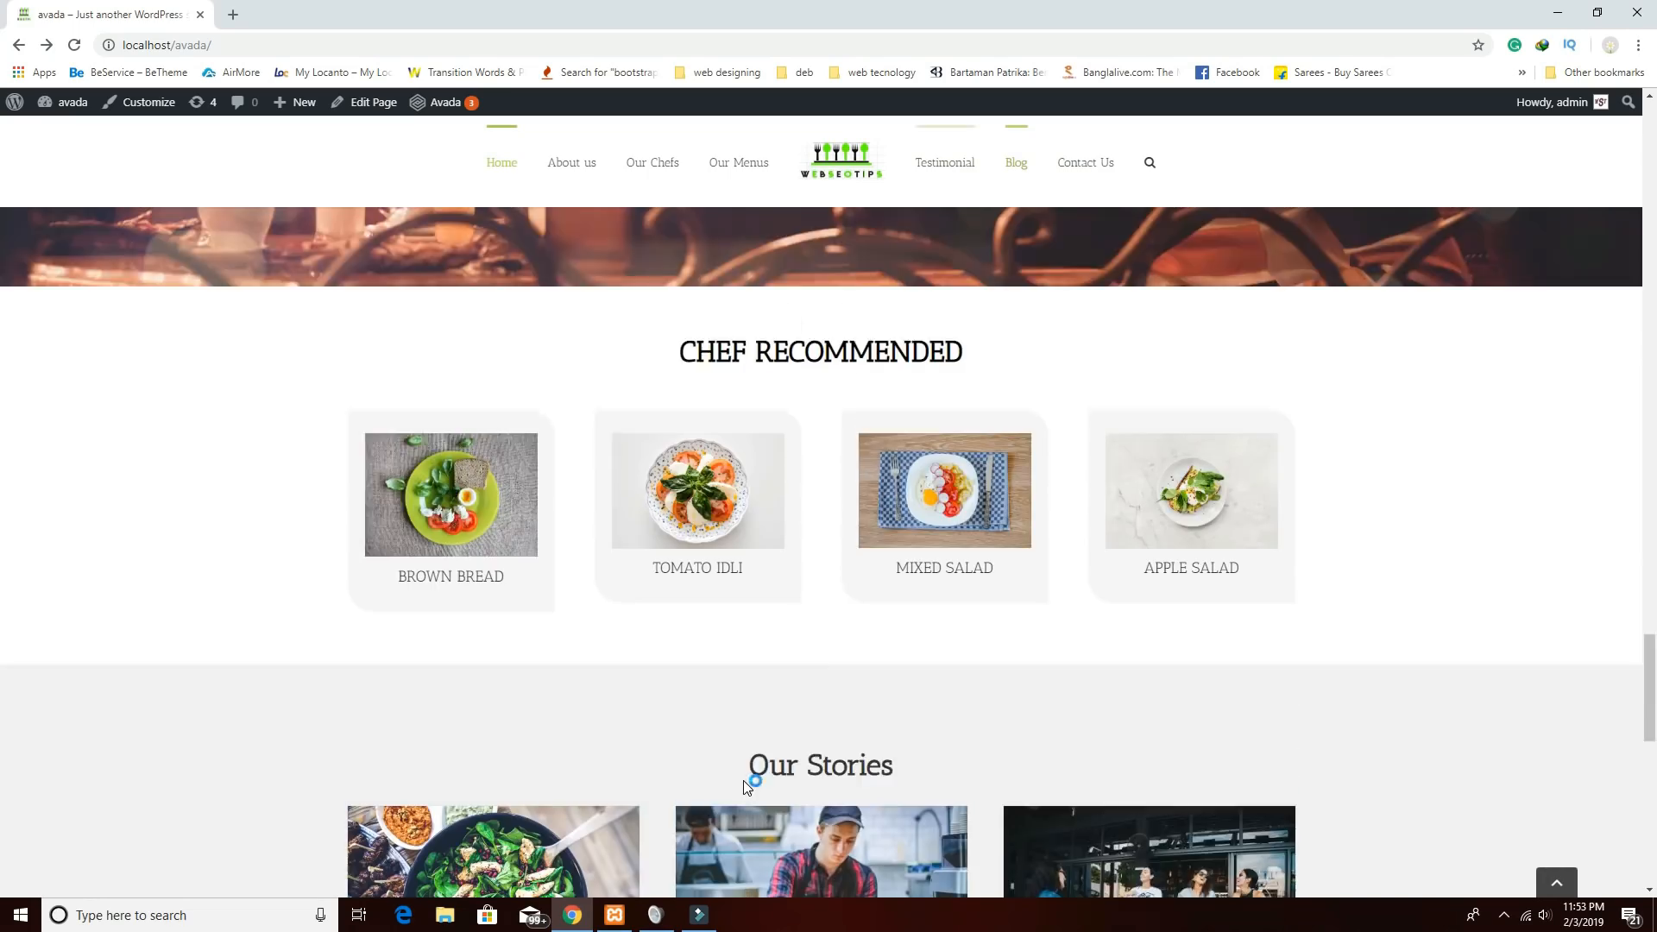
scroll(743, 784, up, 20)
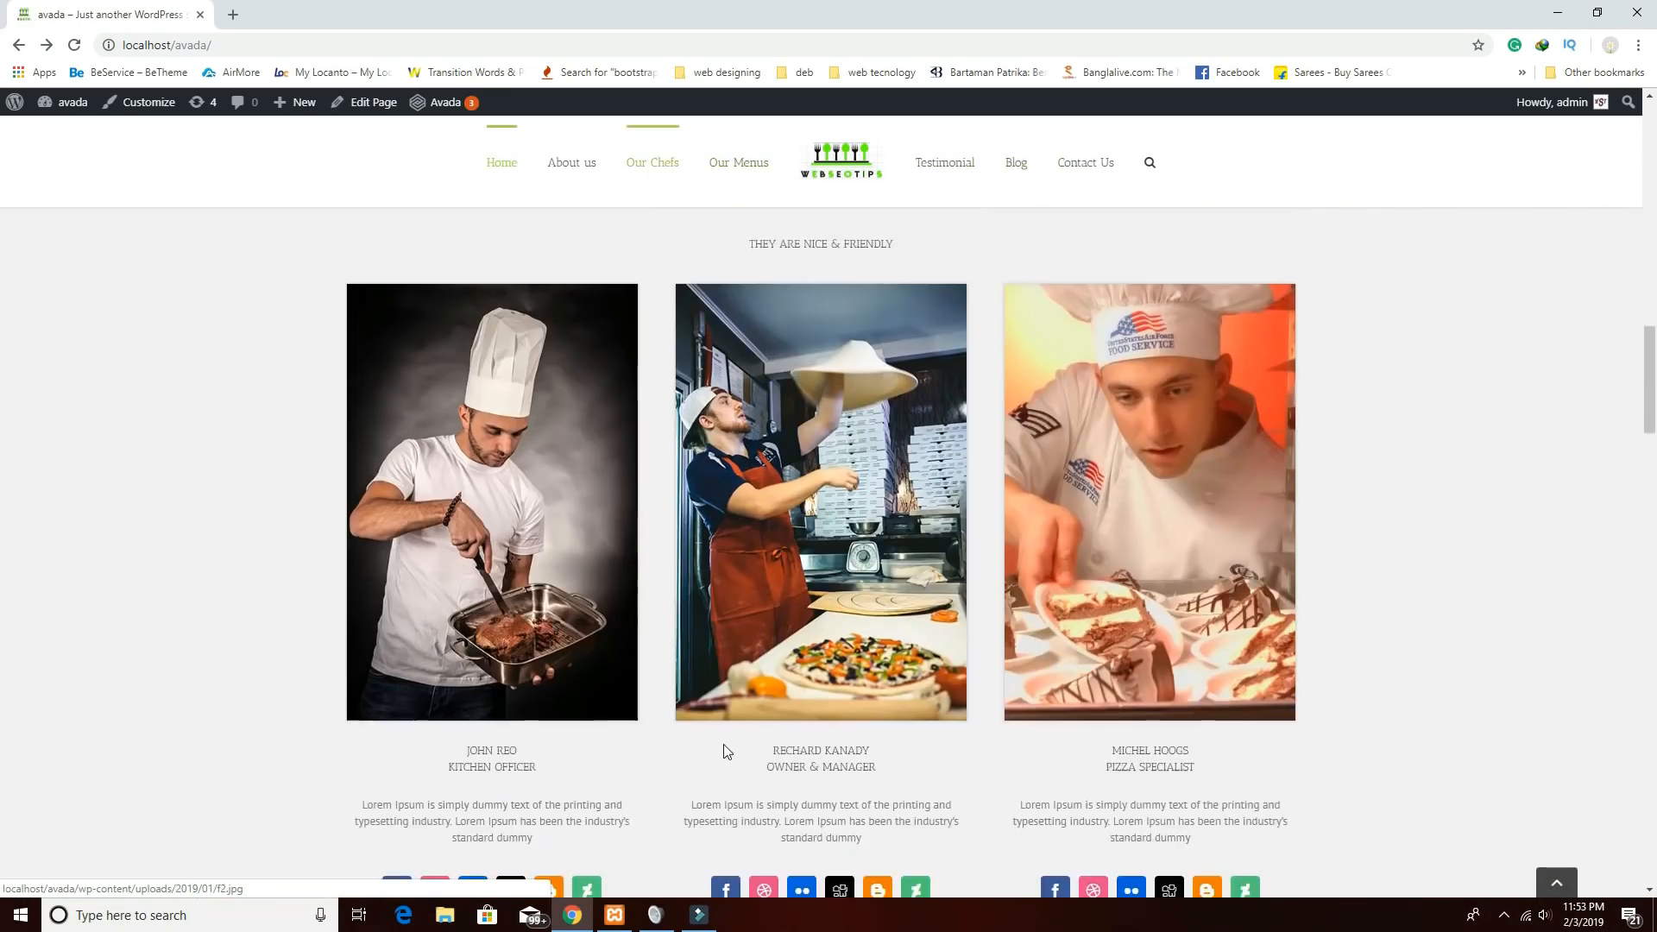
scroll(716, 723, up, 10)
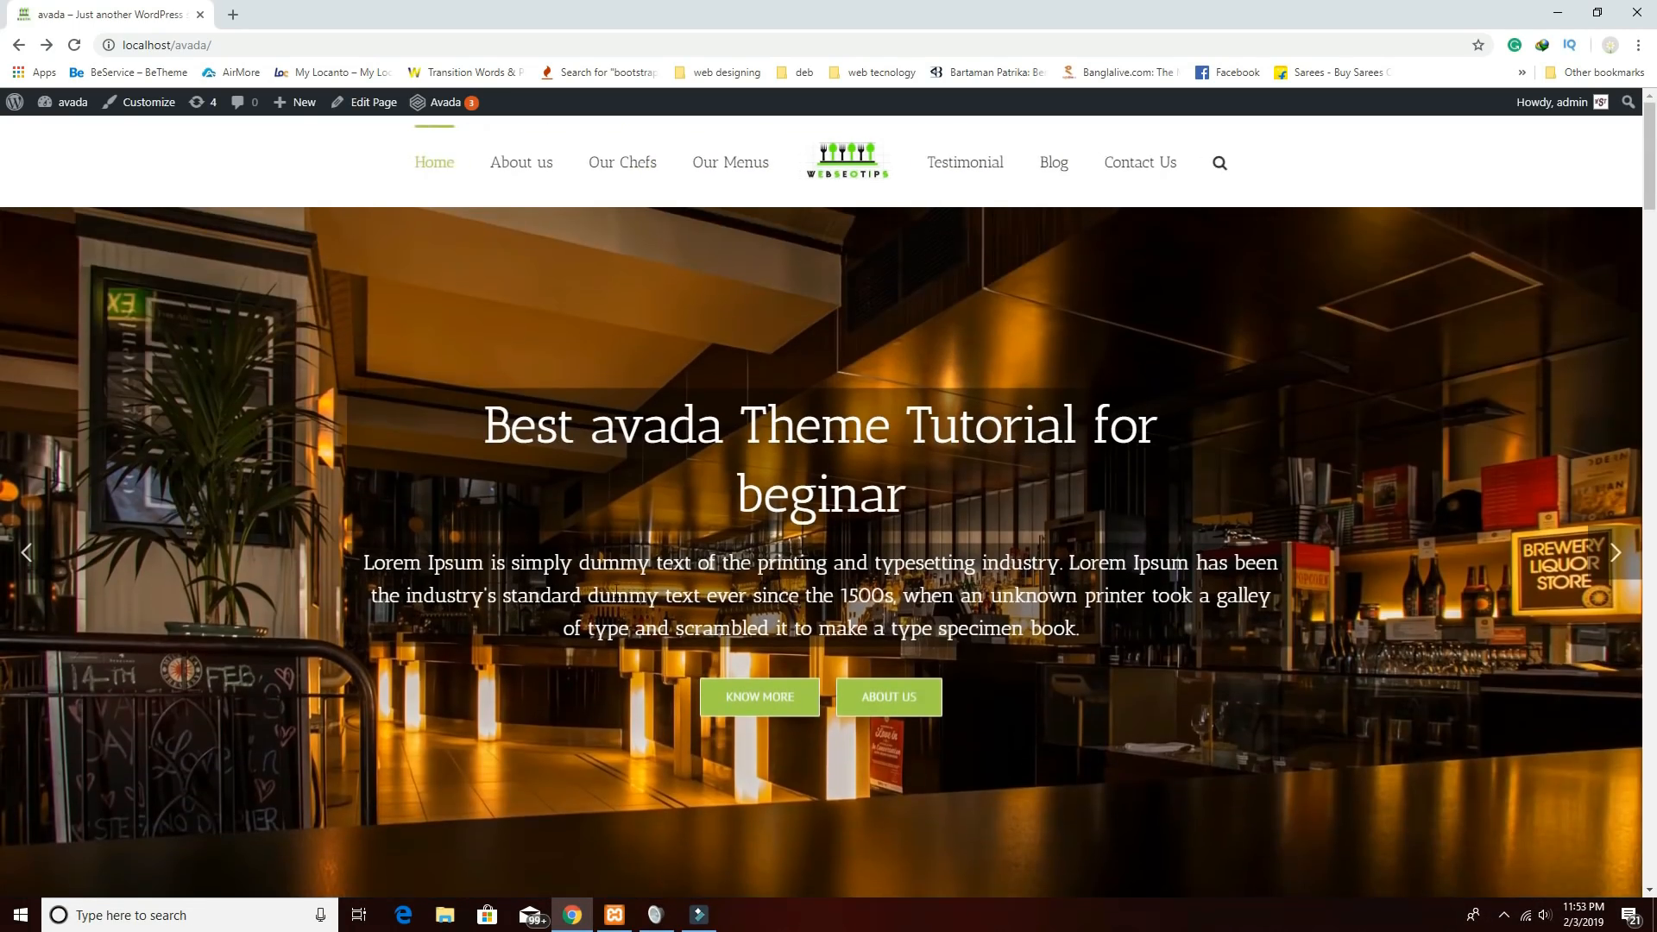
Test the header's Testimonial, Blog and Our Menus links, landing on the Our Menus gallery.
scroll(748, 469, down, 6)
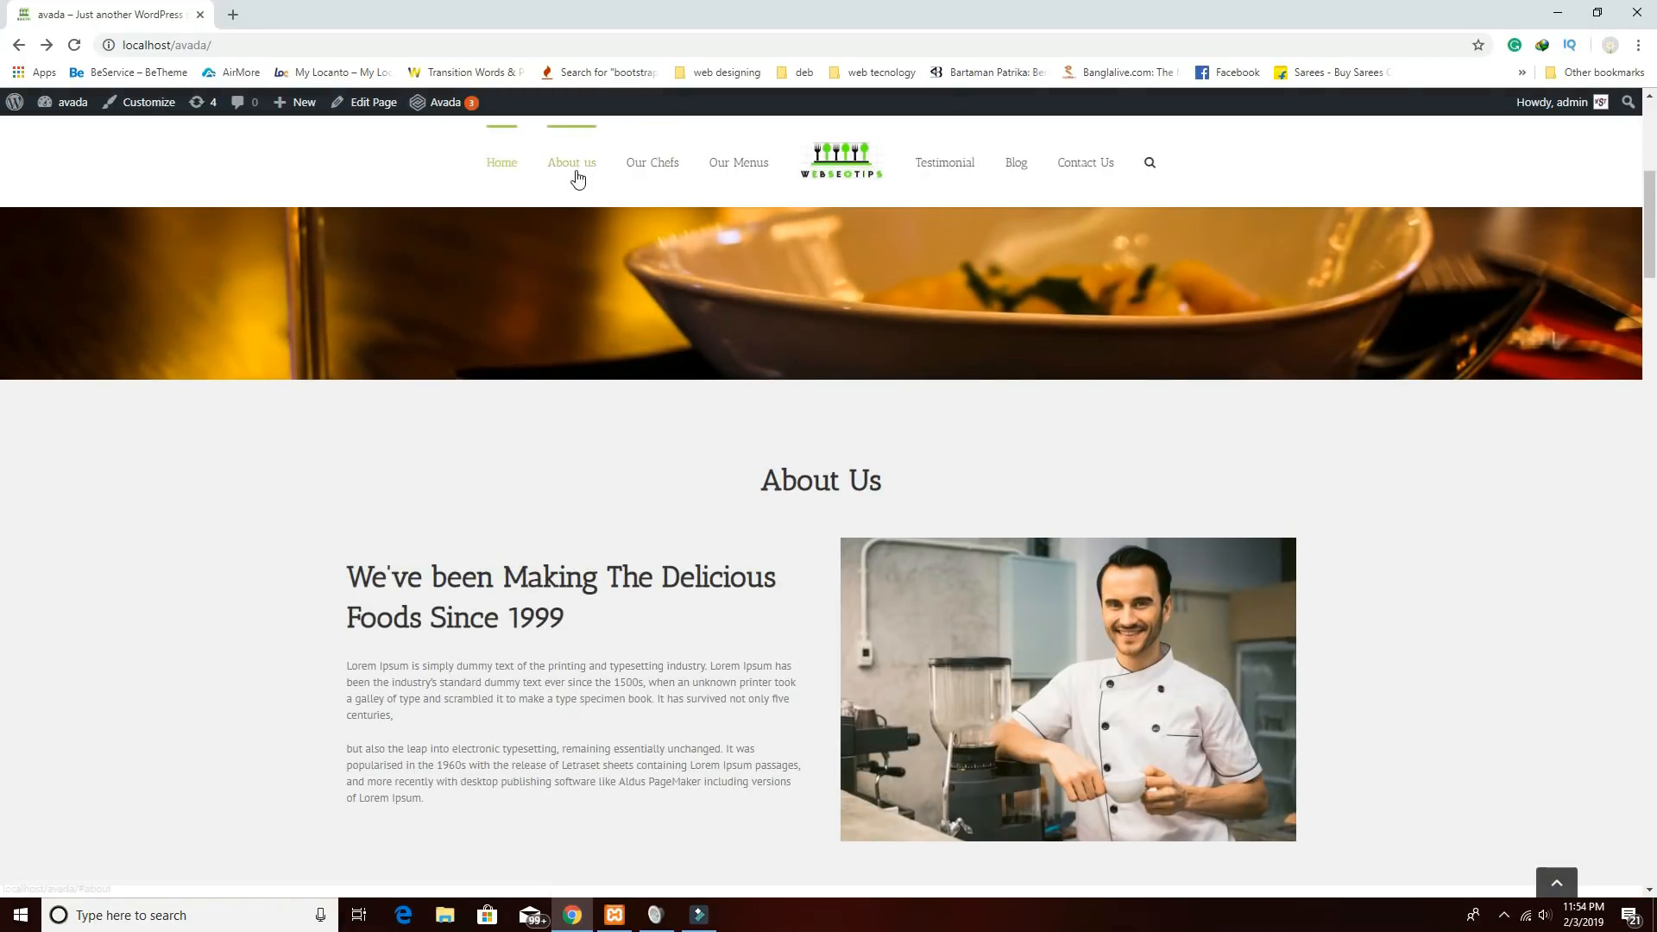
scroll(643, 552, down, 4)
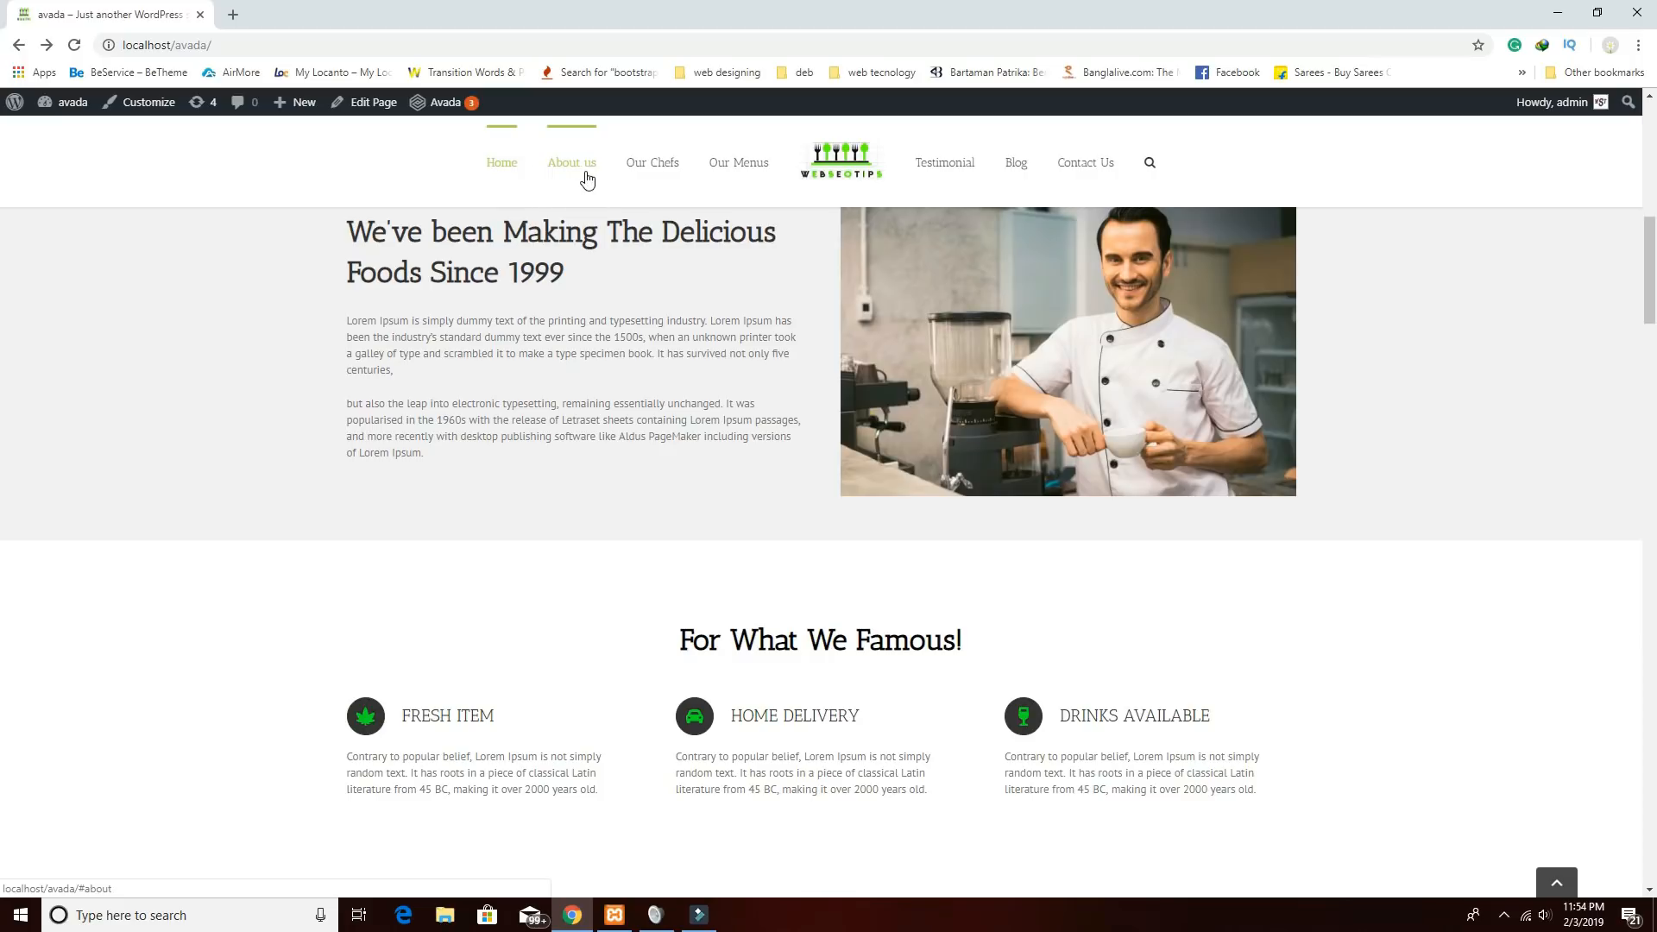
scroll(606, 366, down, 10)
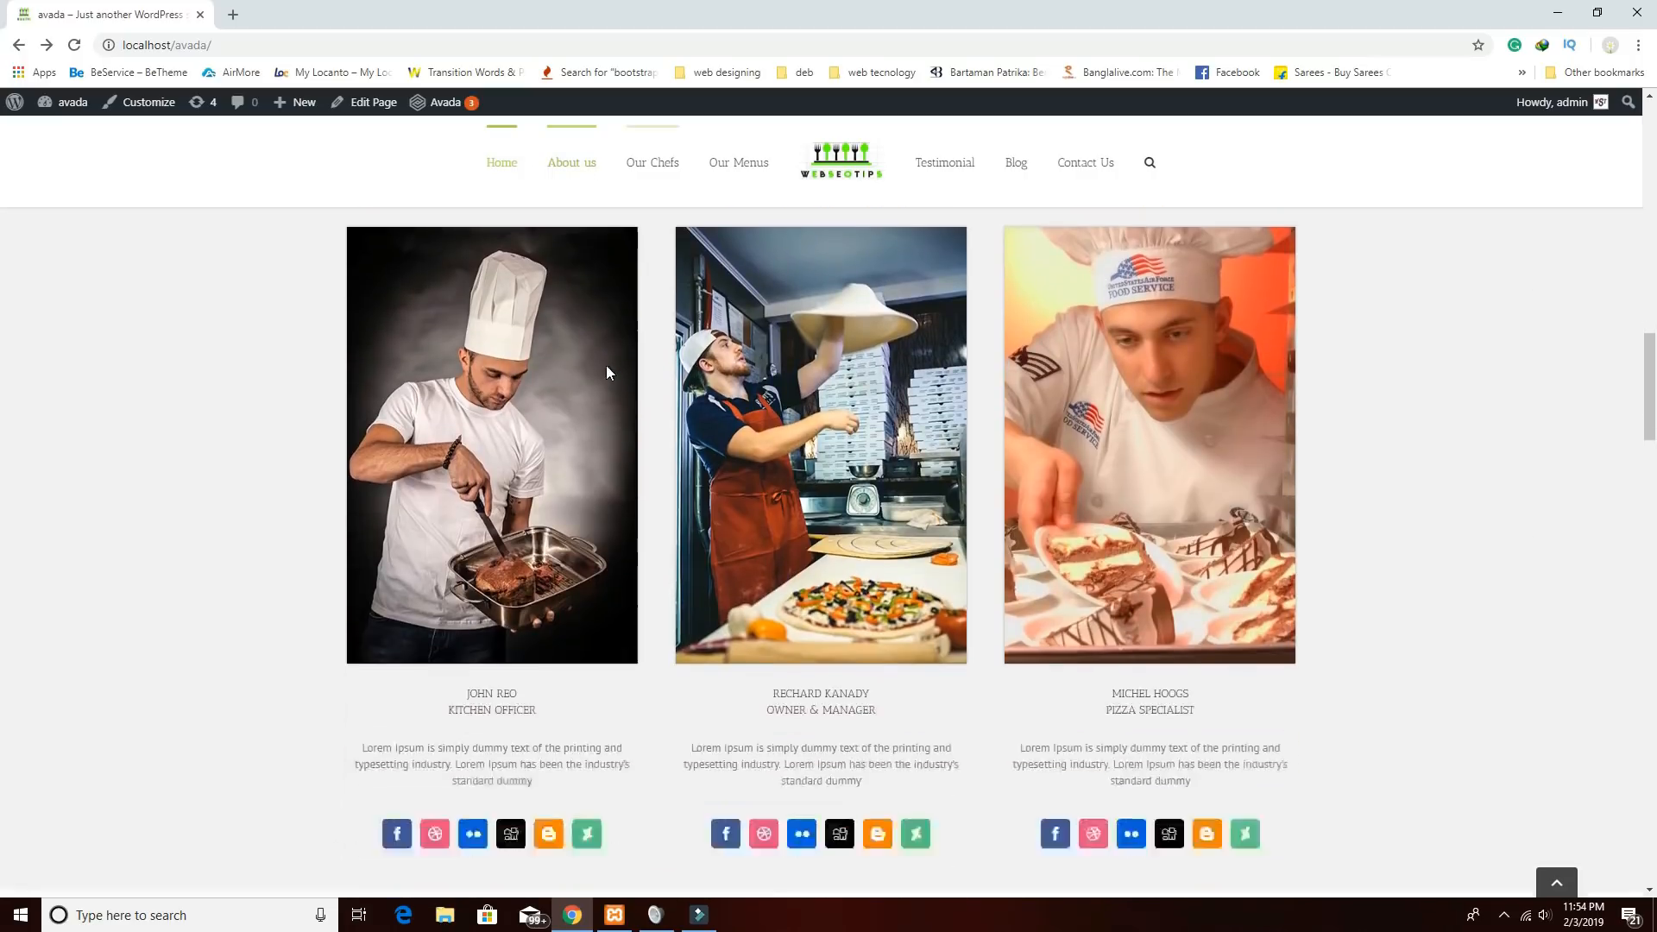
scroll(635, 442, up, 2)
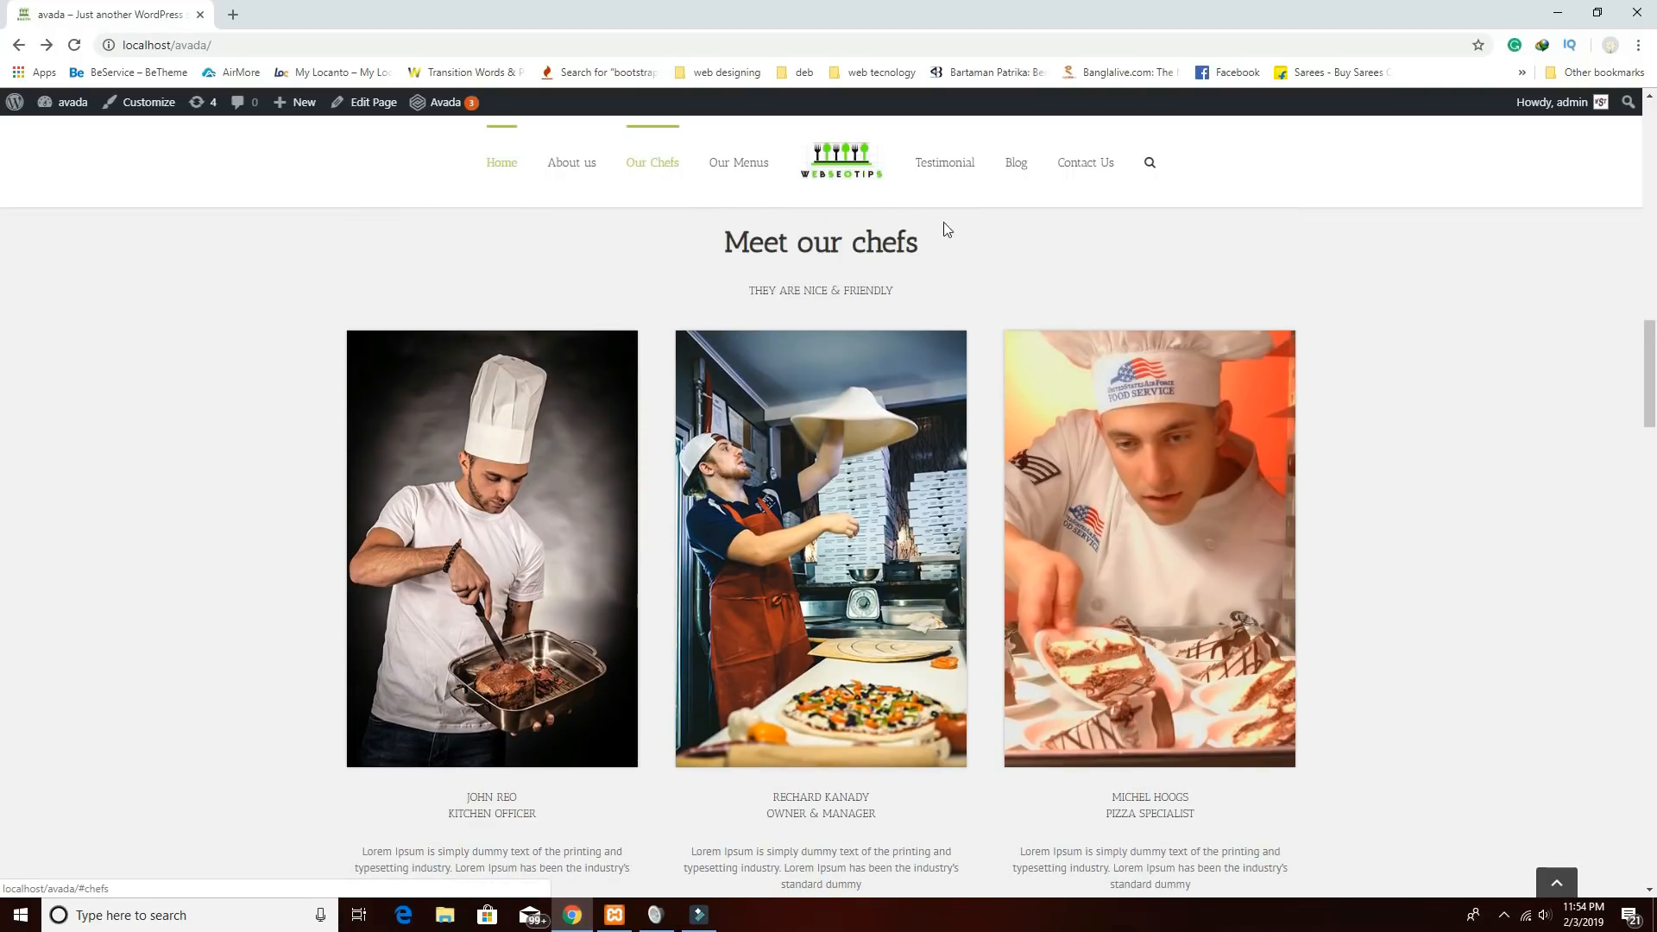
click(947, 166)
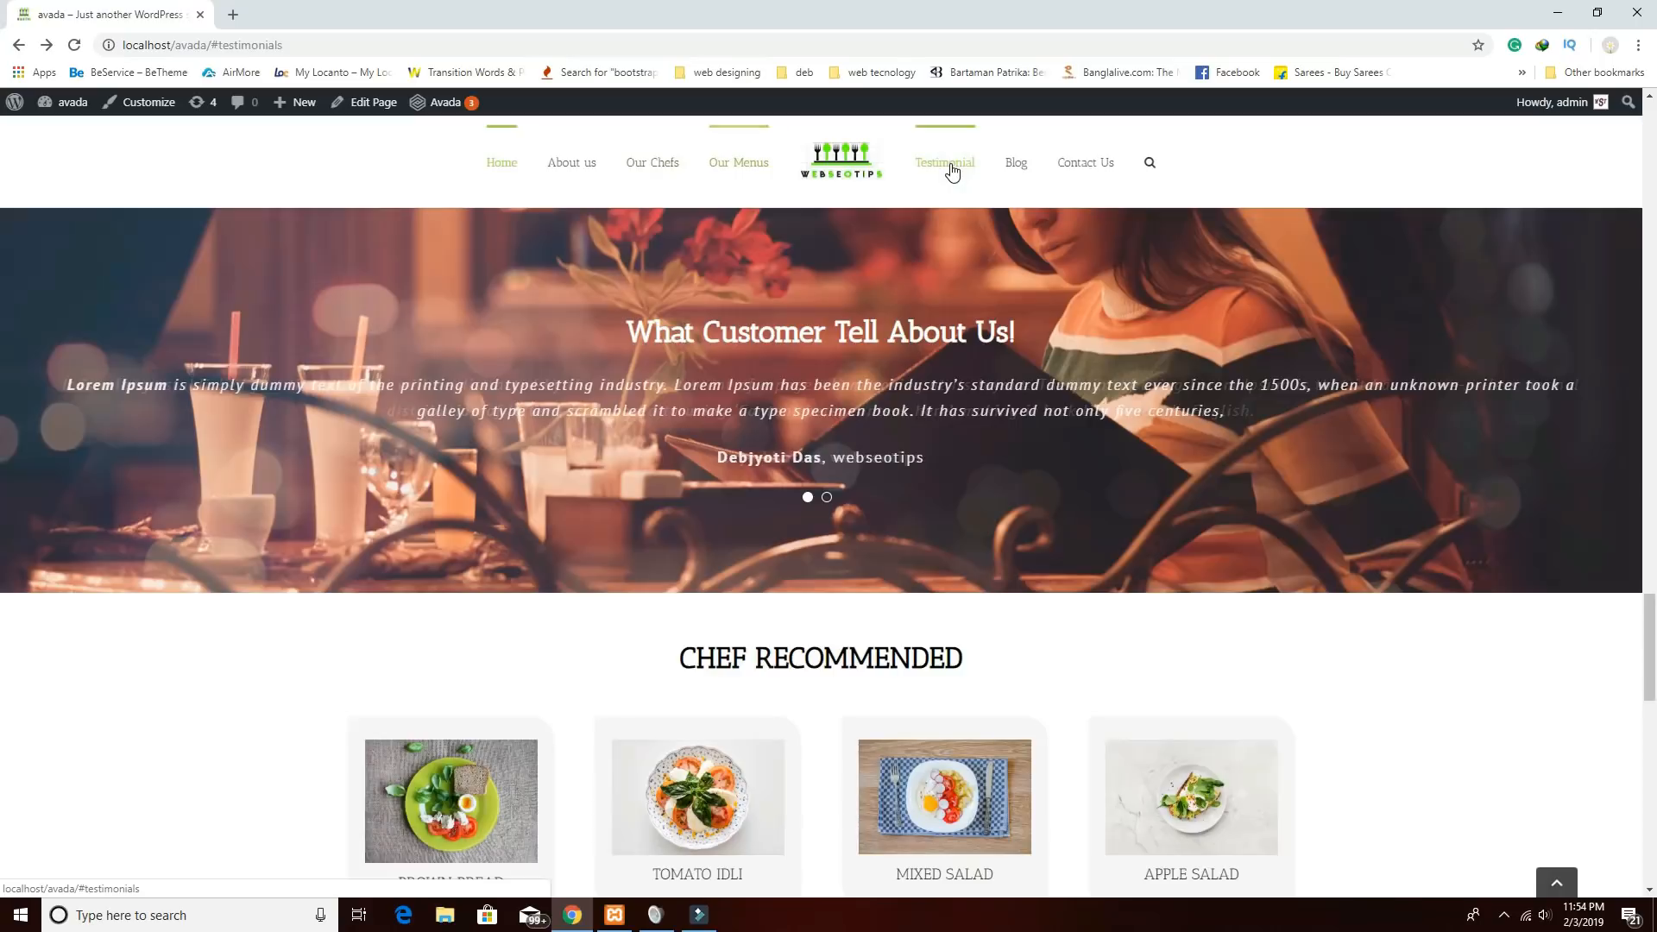
click(1019, 169)
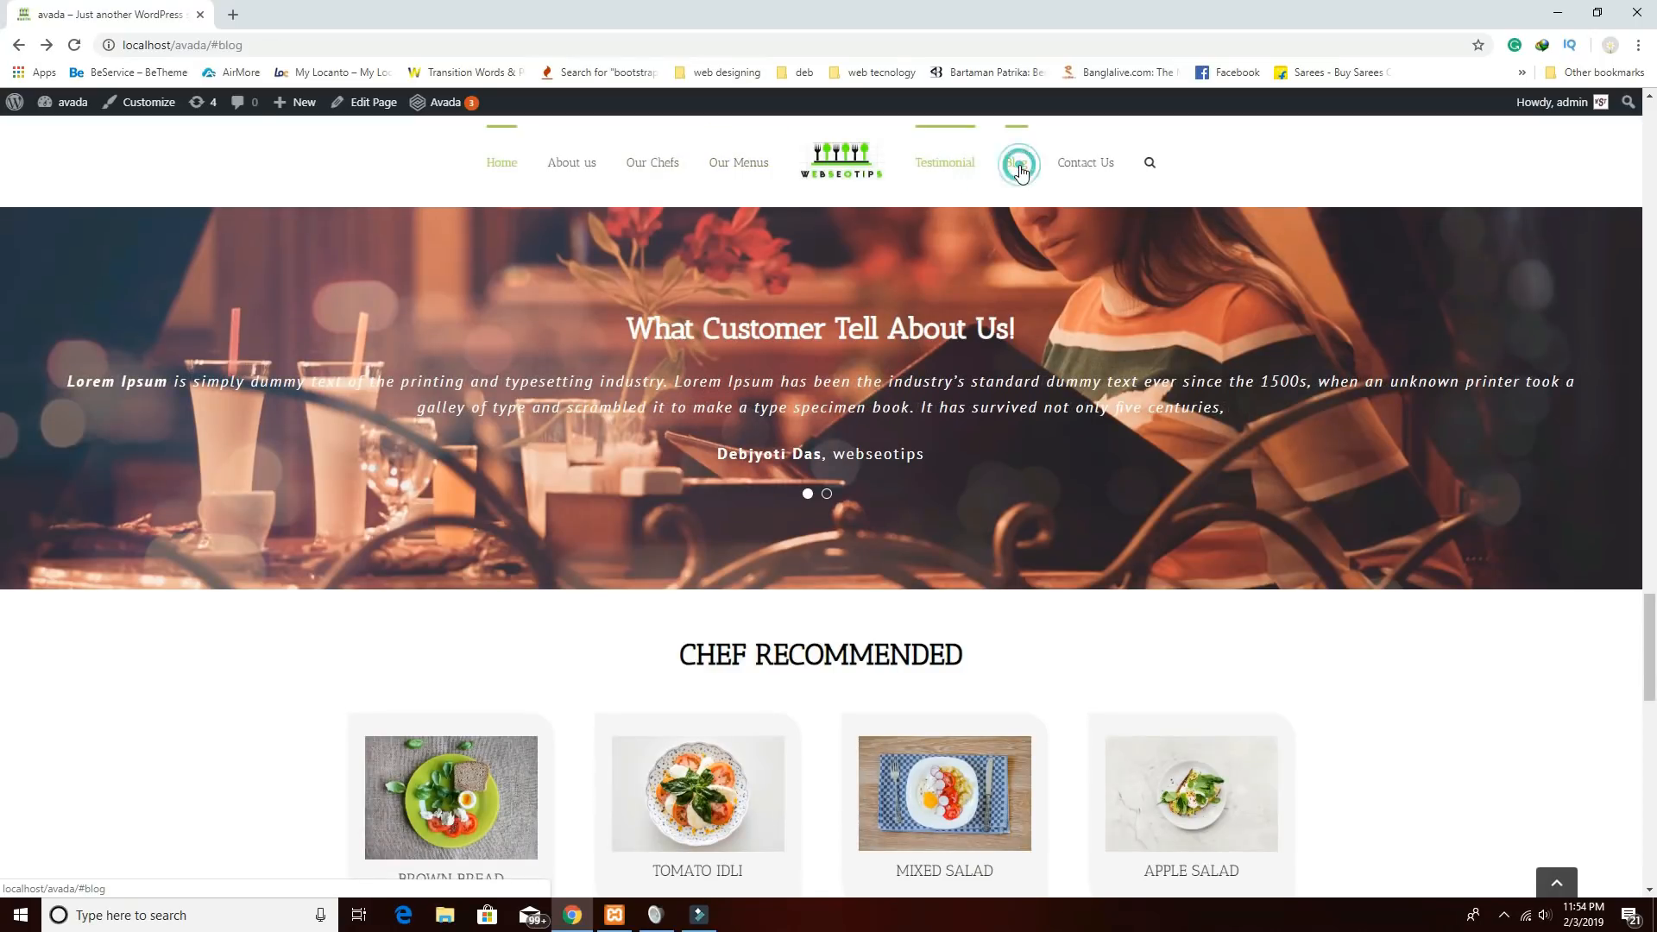
click(734, 168)
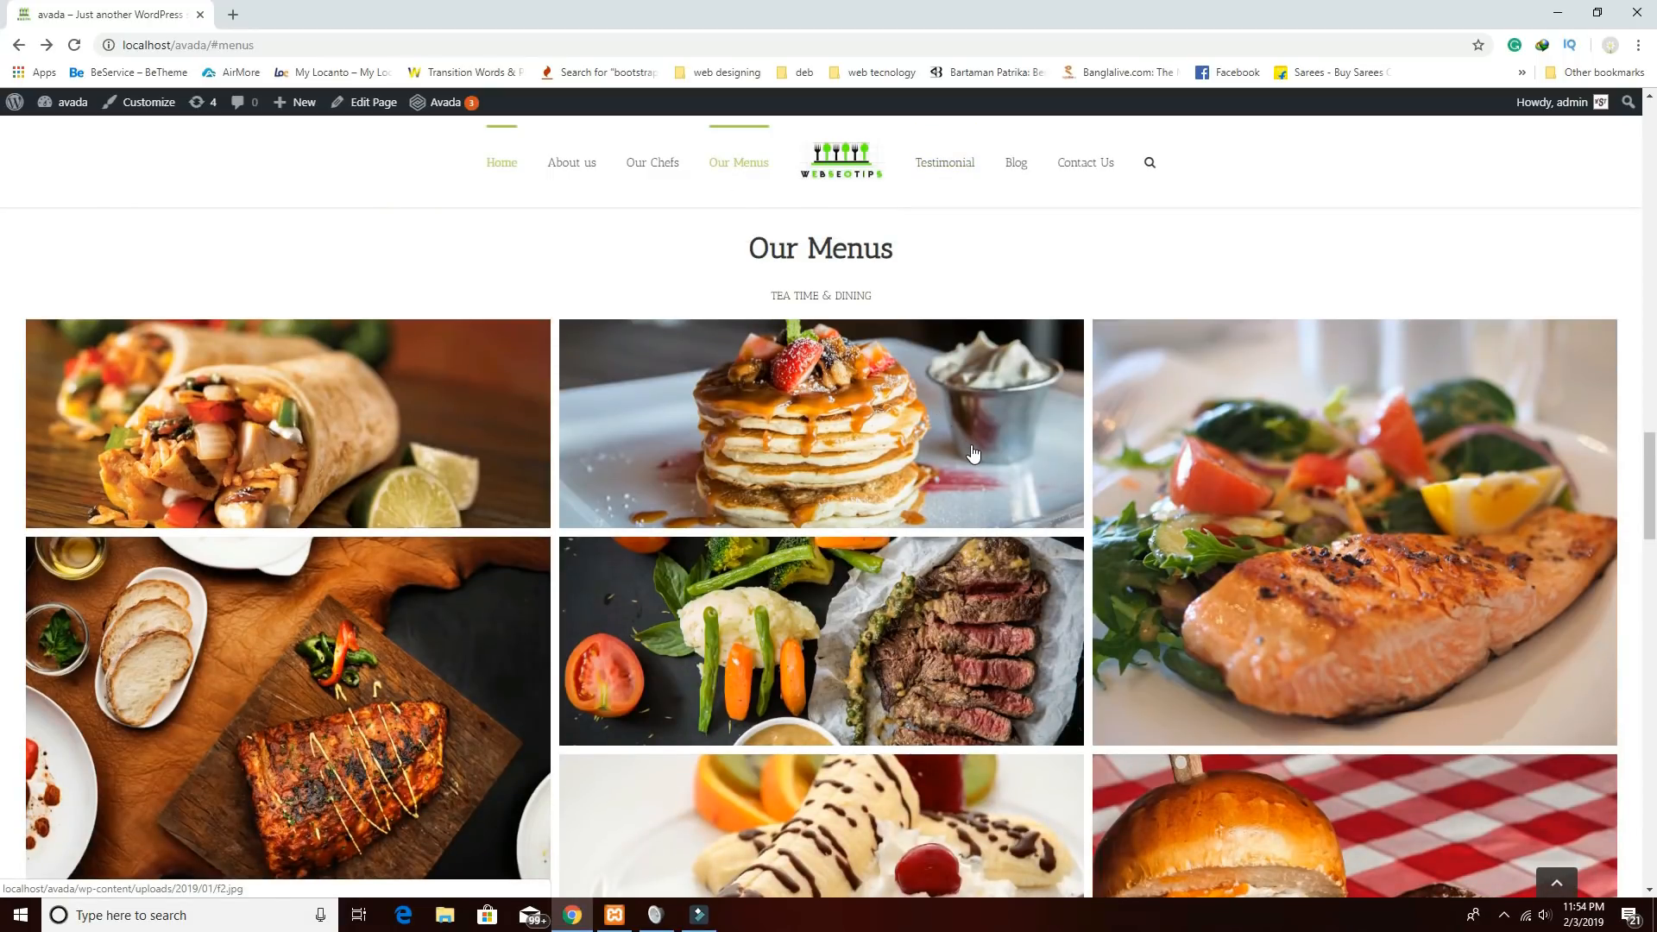
scroll(973, 453, up, 2)
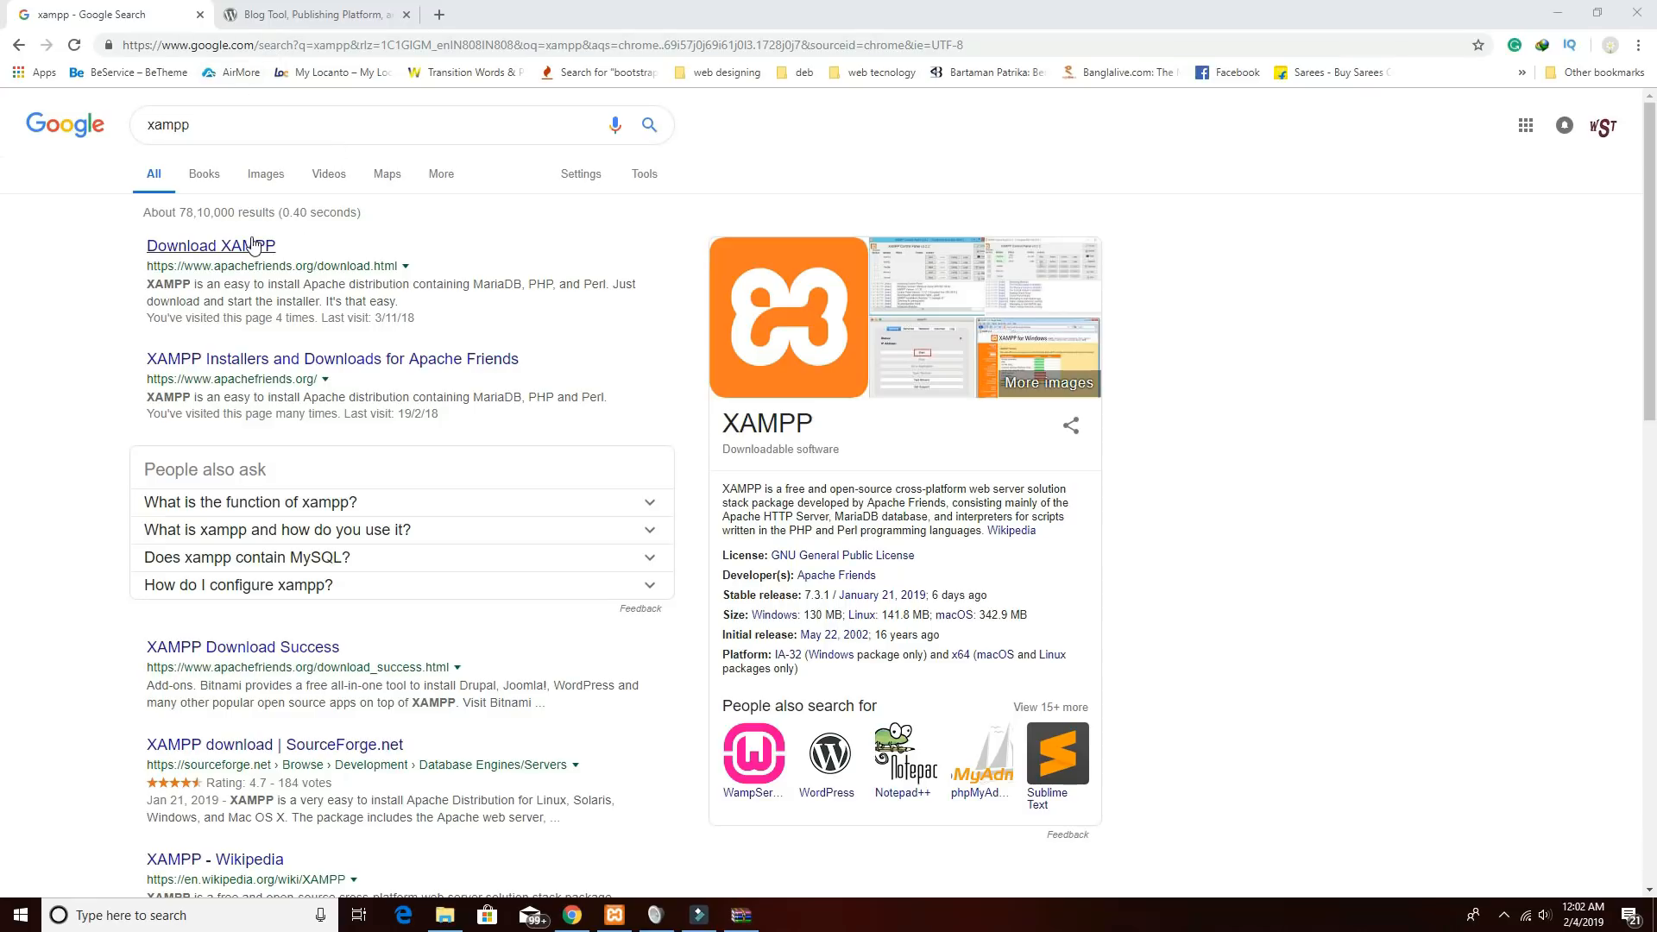
Open the XAMPP download page and review the Windows, Linux and OS X versions 5.6.40 to 7.3.1.
click(230, 253)
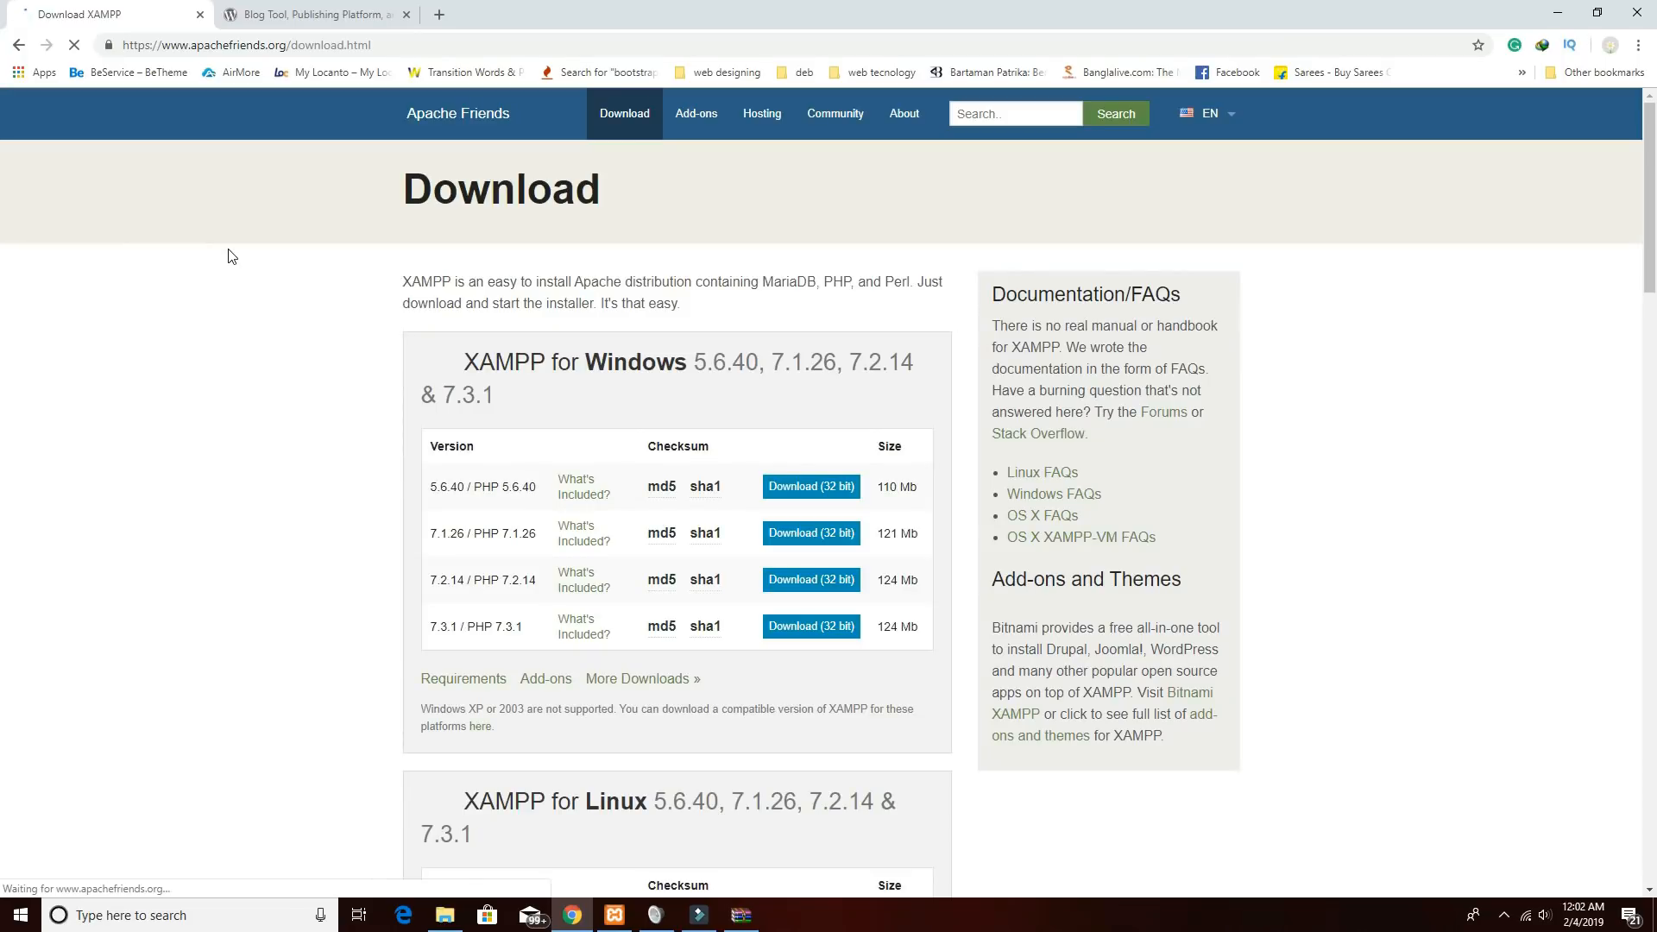
scroll(552, 282, down, 2)
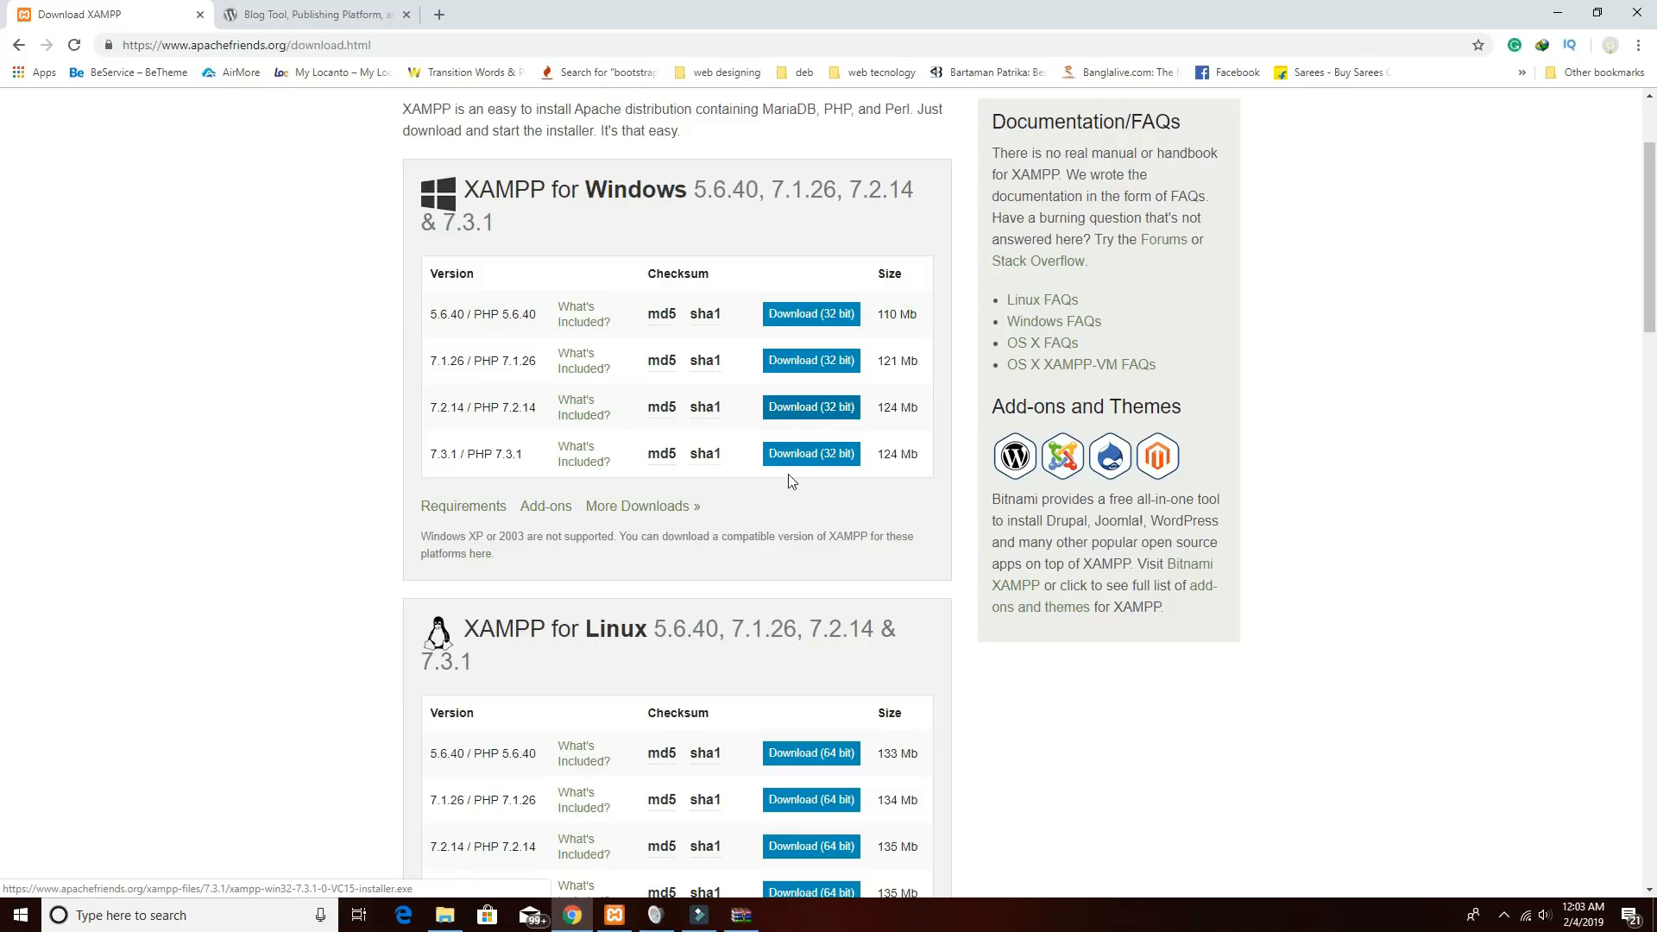
scroll(801, 513, down, 1)
scroll(800, 517, down, 2)
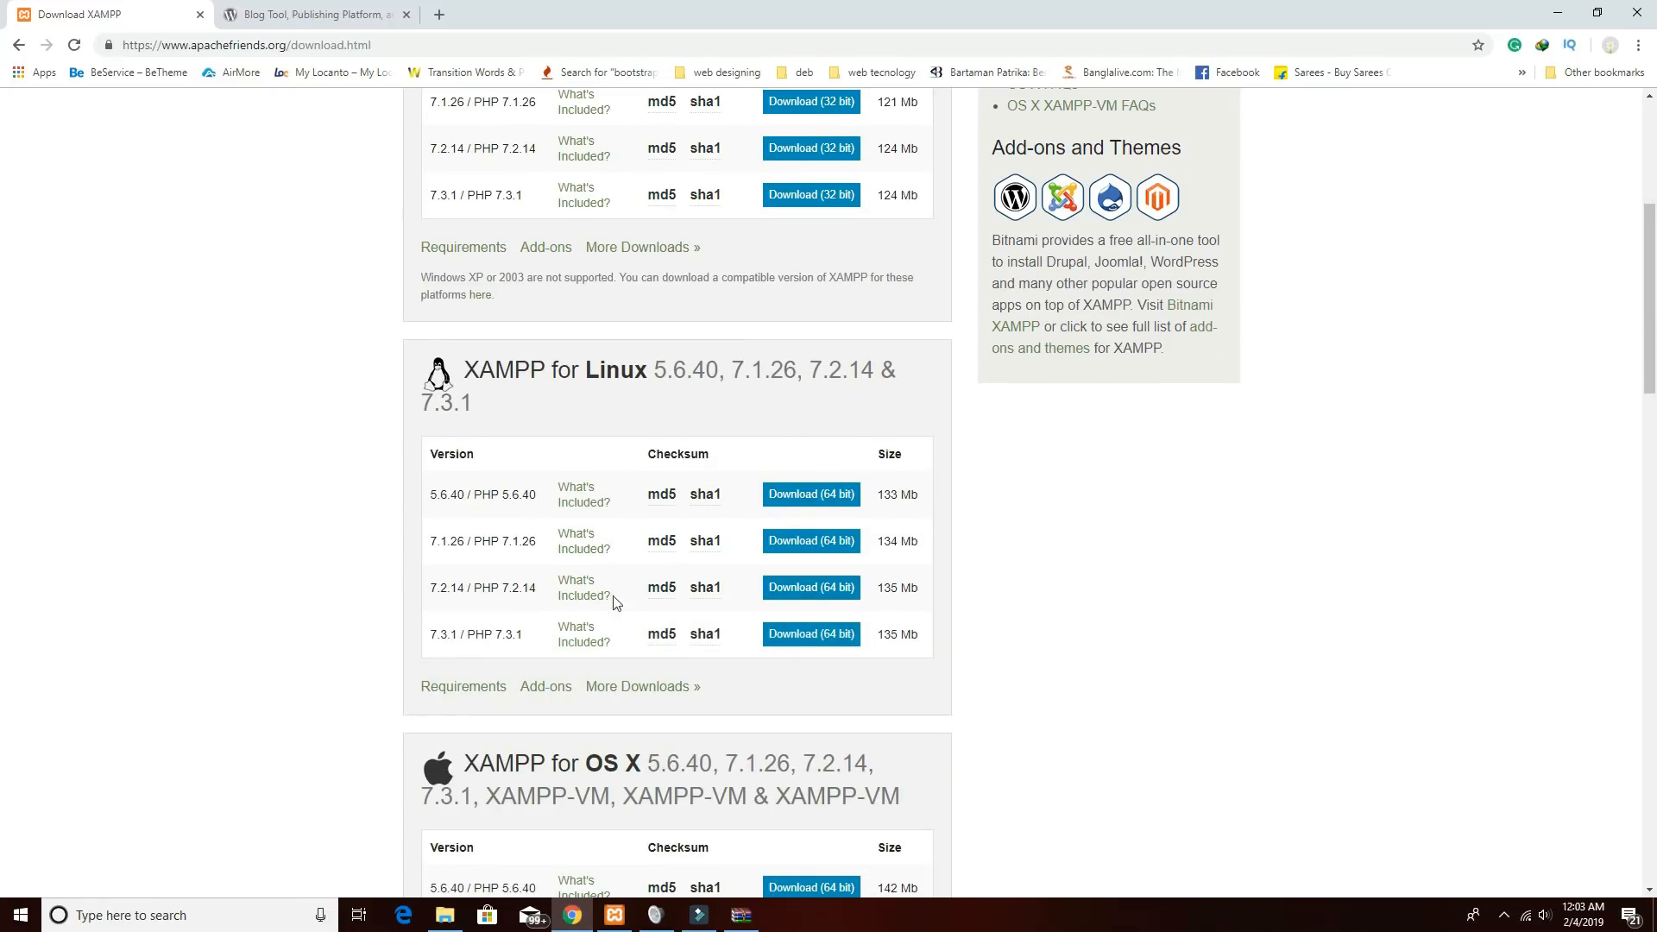
scroll(677, 729, down, 3)
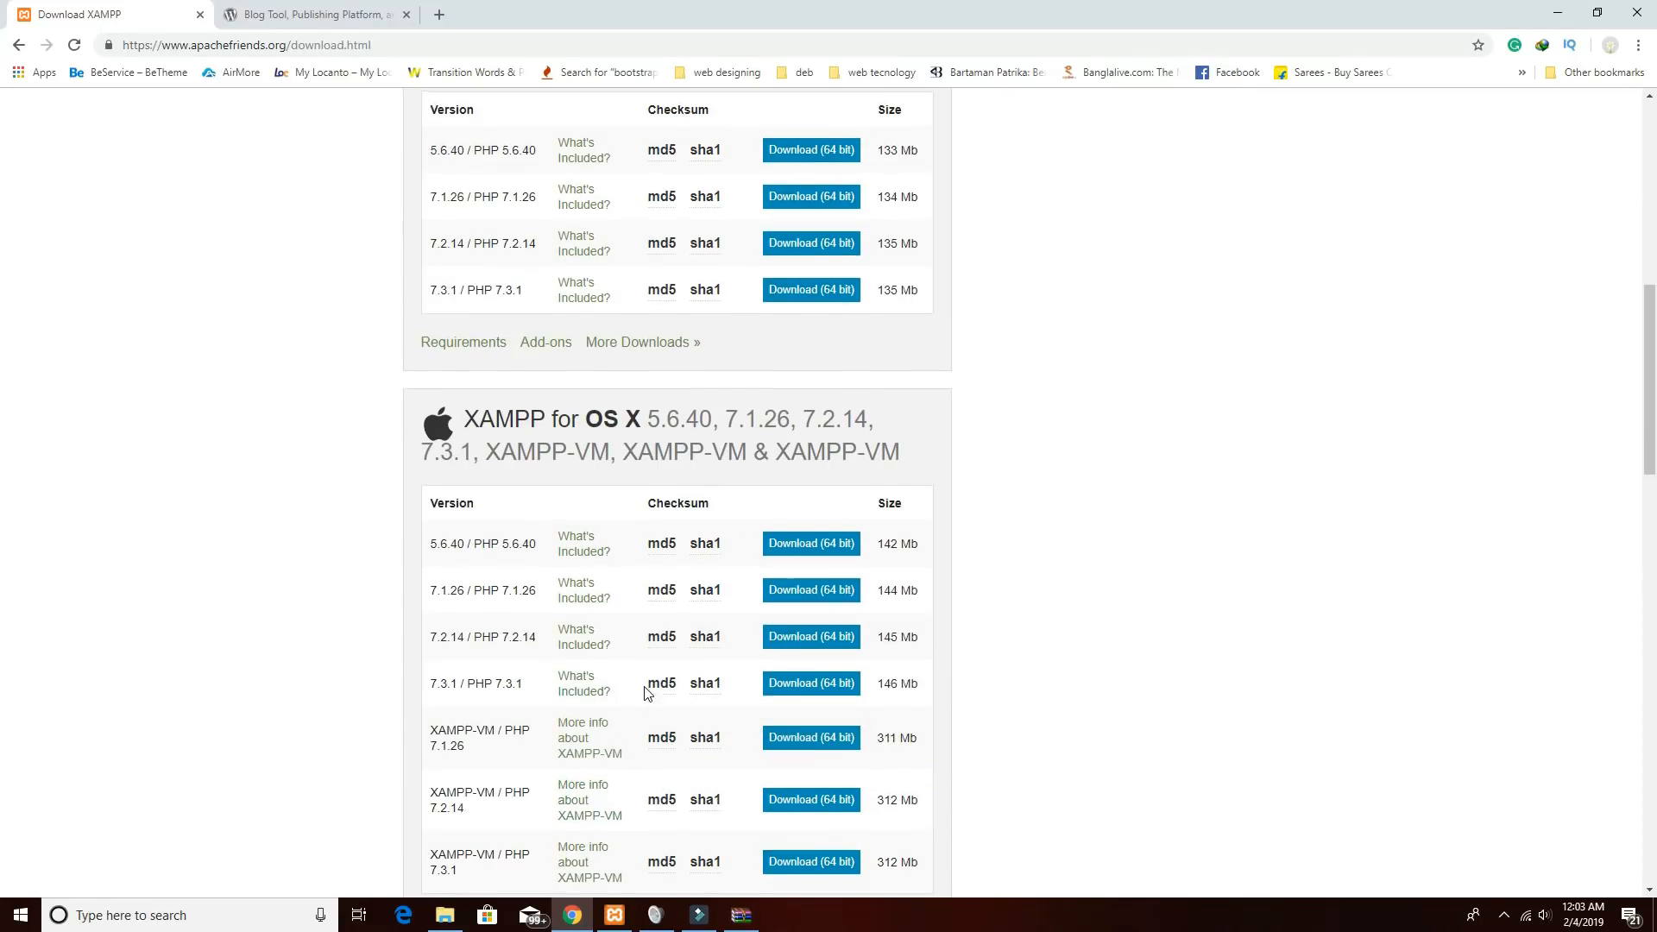
scroll(648, 690, up, 6)
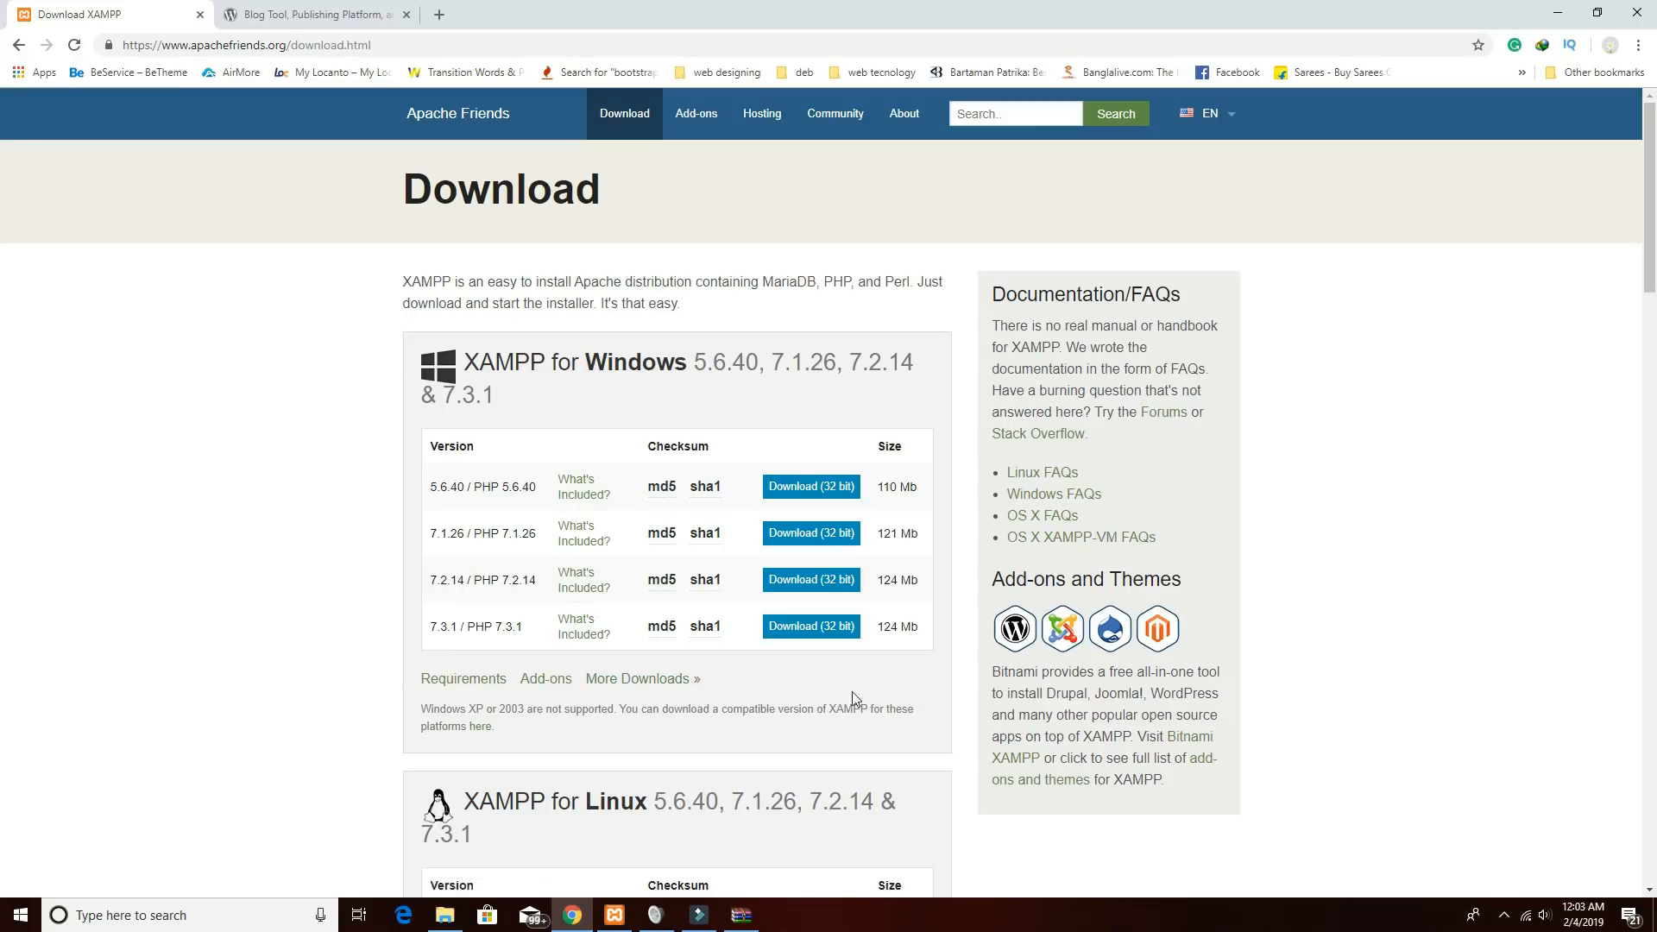
Start Apache and MySQL in XAMPP Control Panel, then open a new Chrome tab.
click(616, 913)
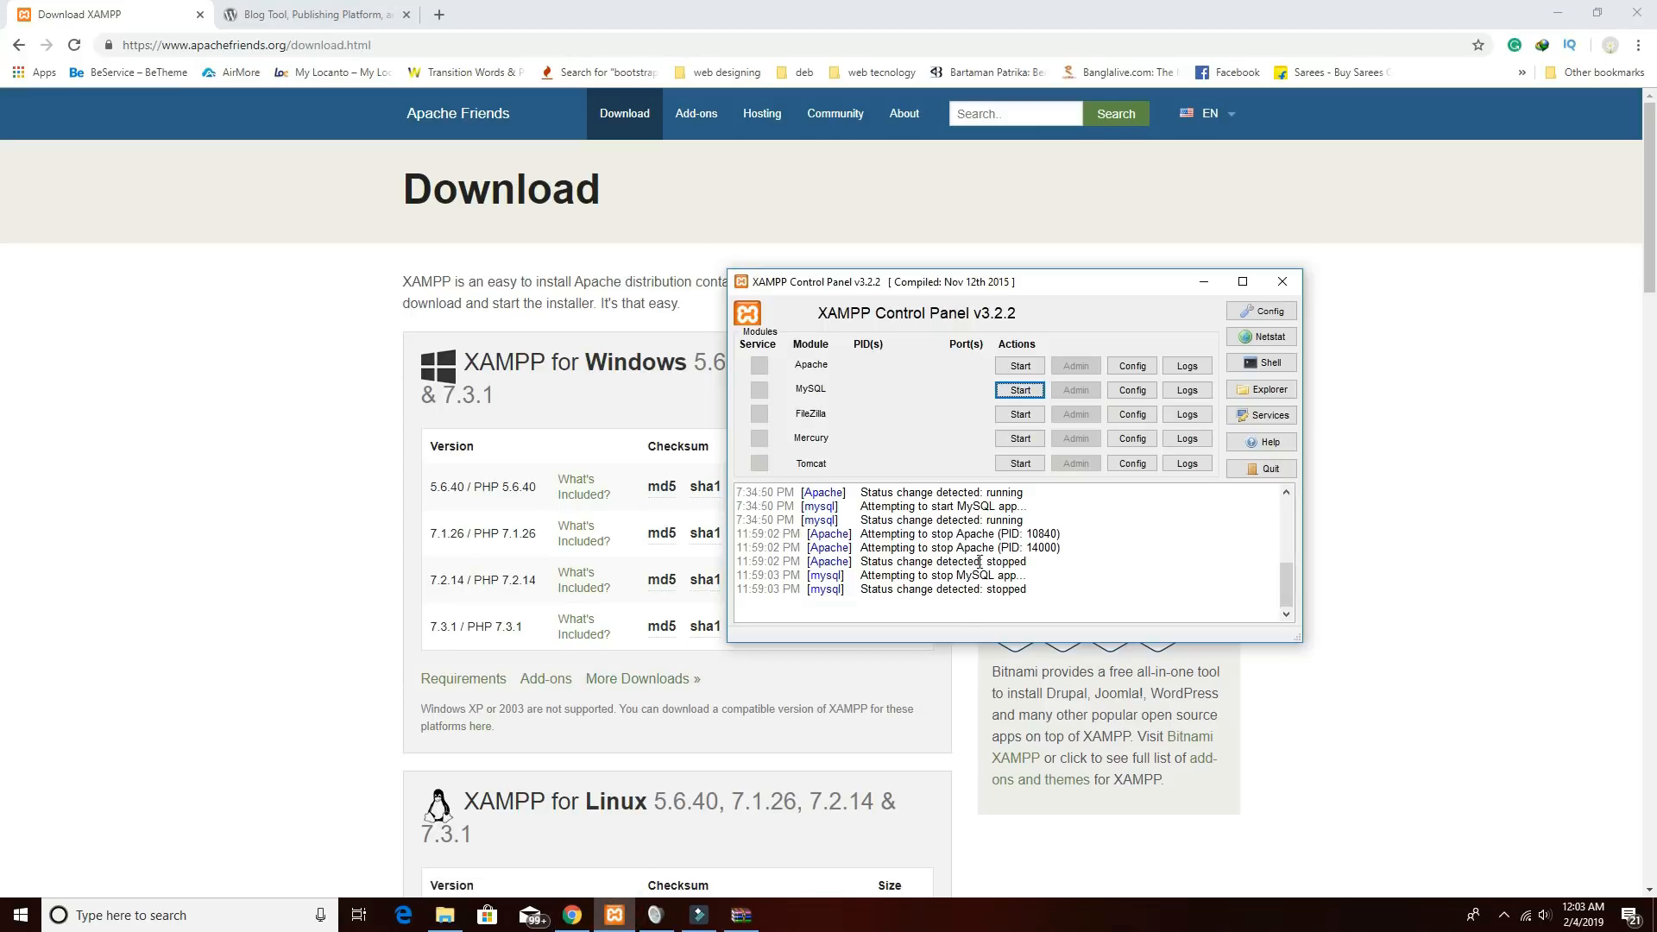
drag(838, 284, 781, 288)
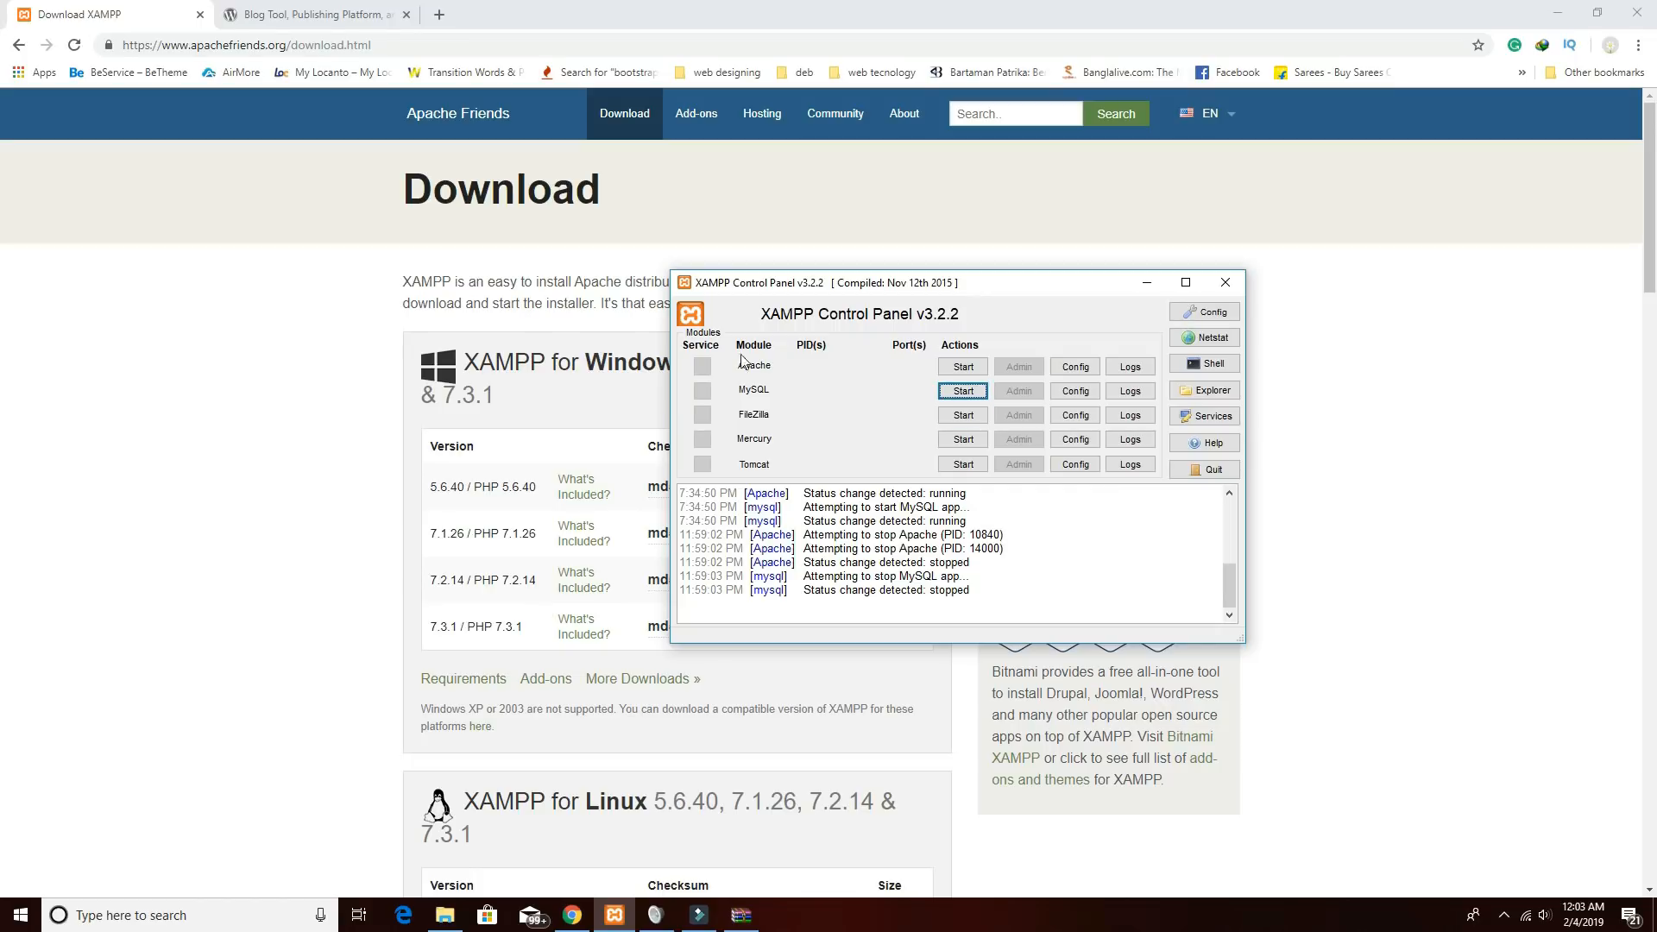
click(964, 367)
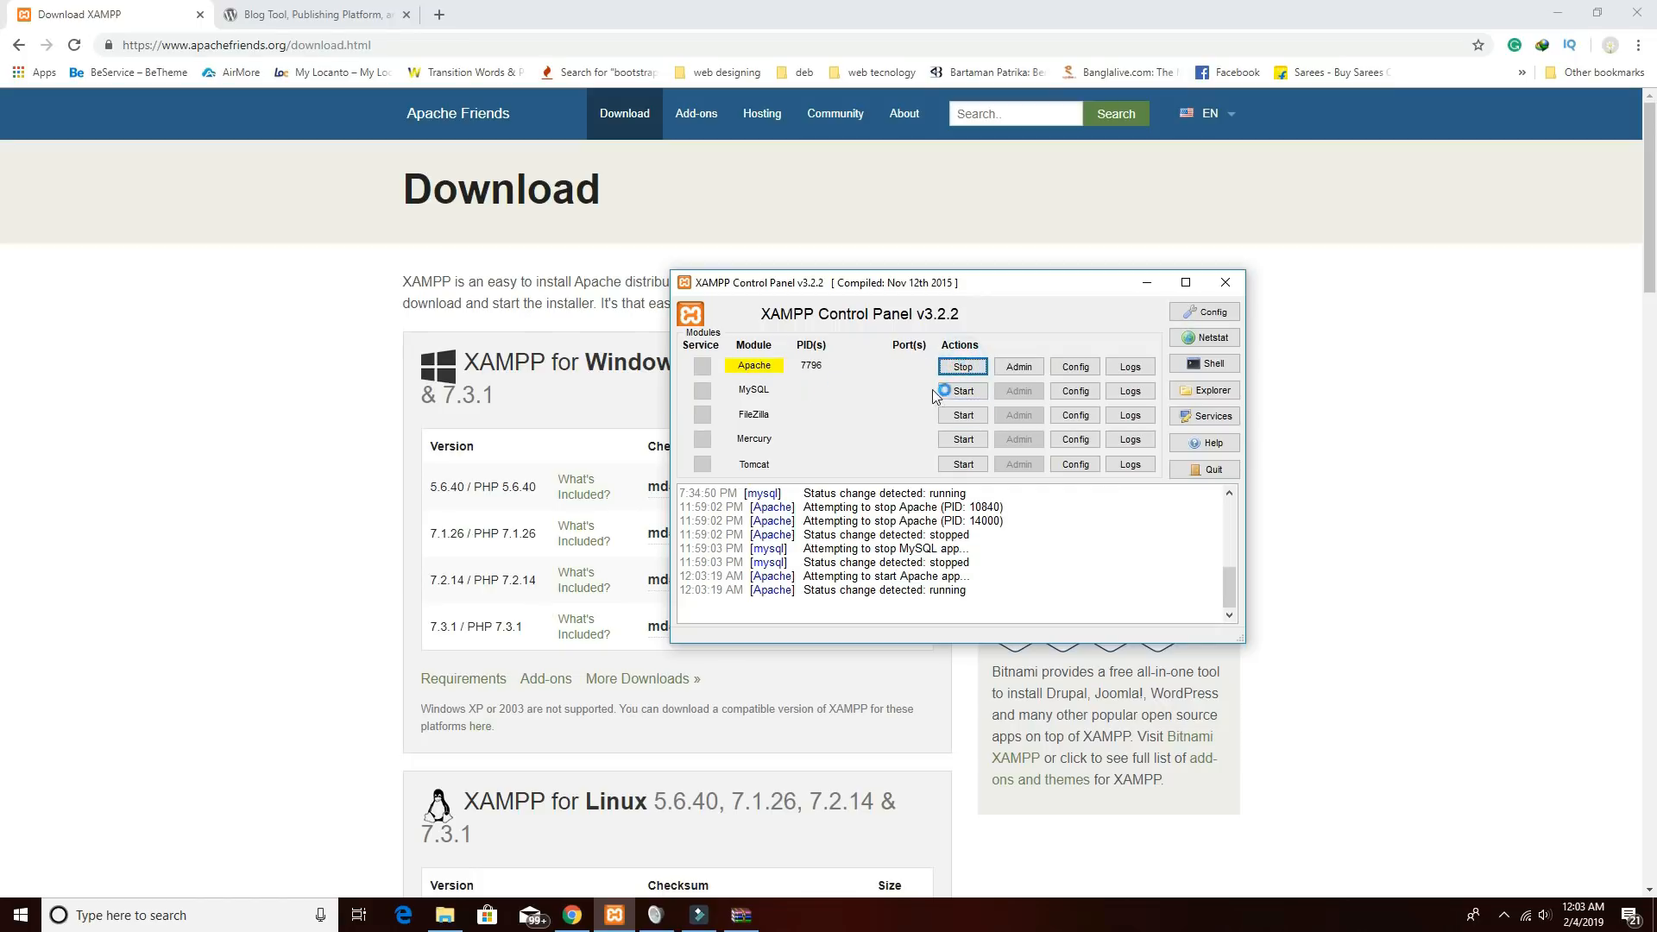
click(960, 391)
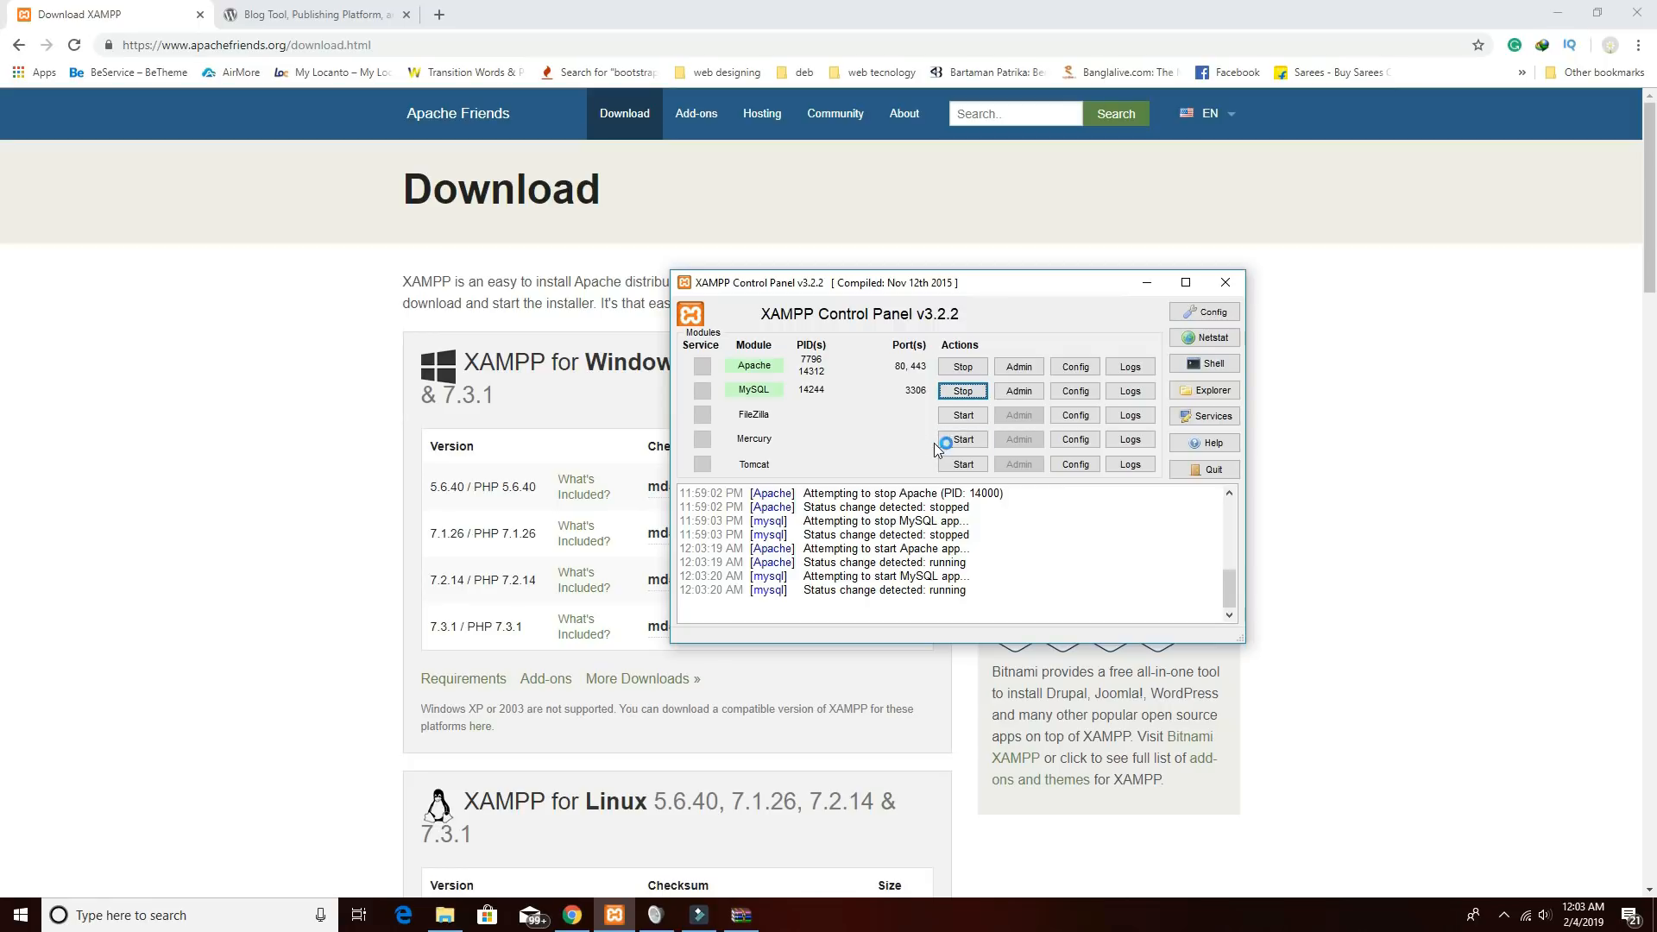
click(1146, 285)
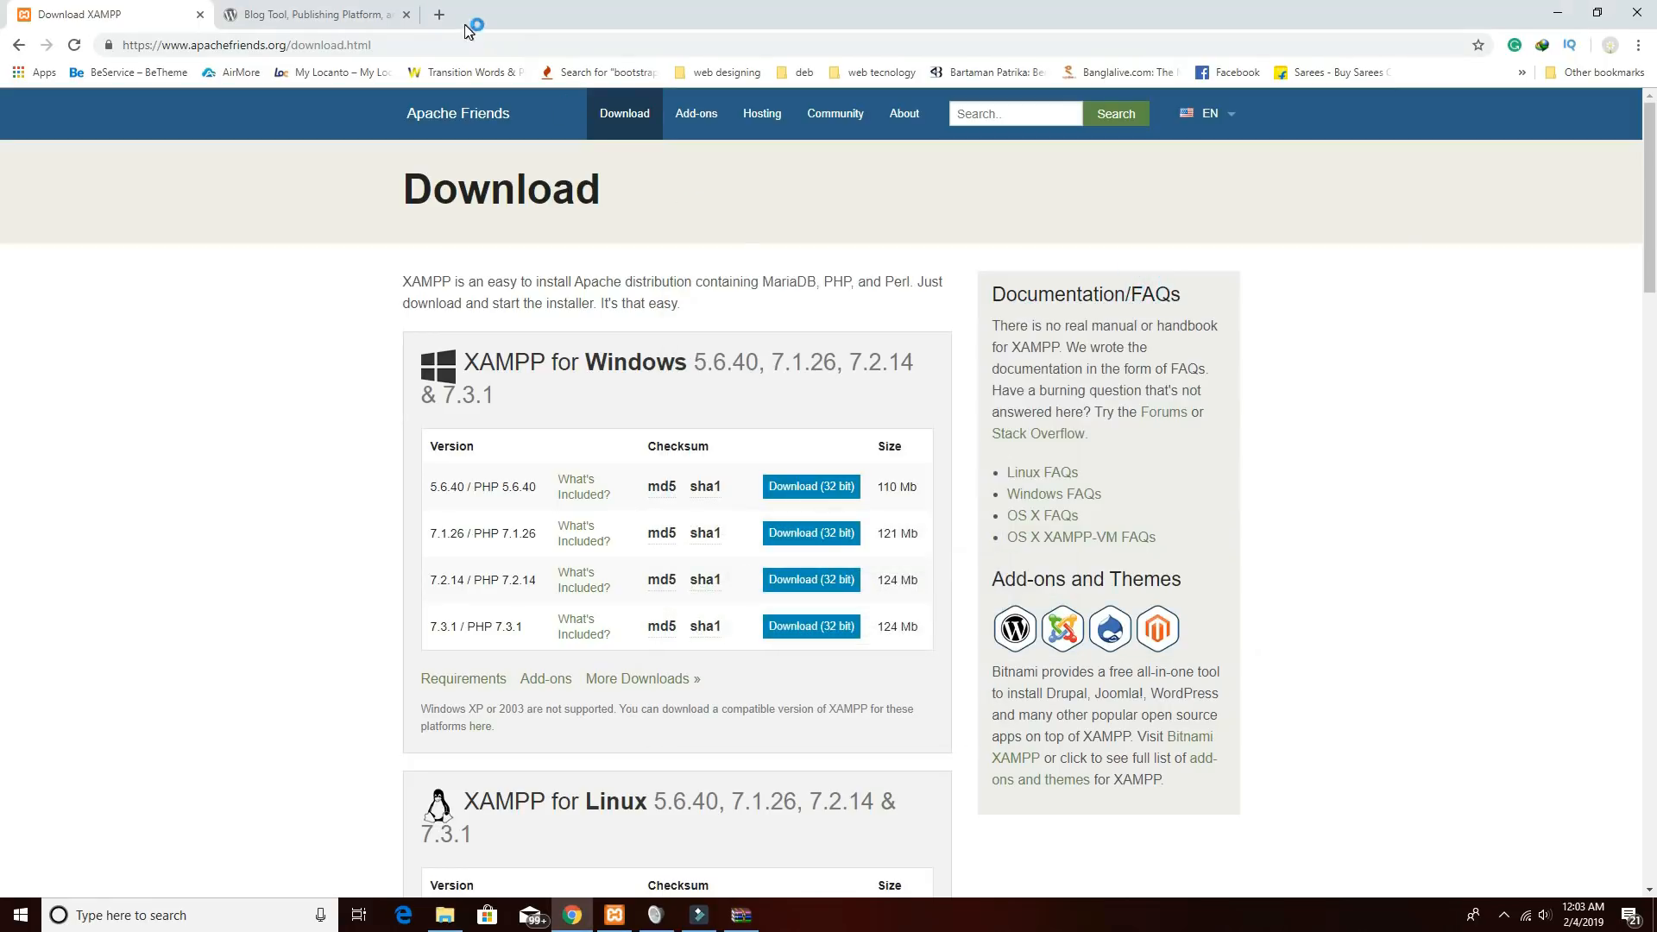
click(439, 14)
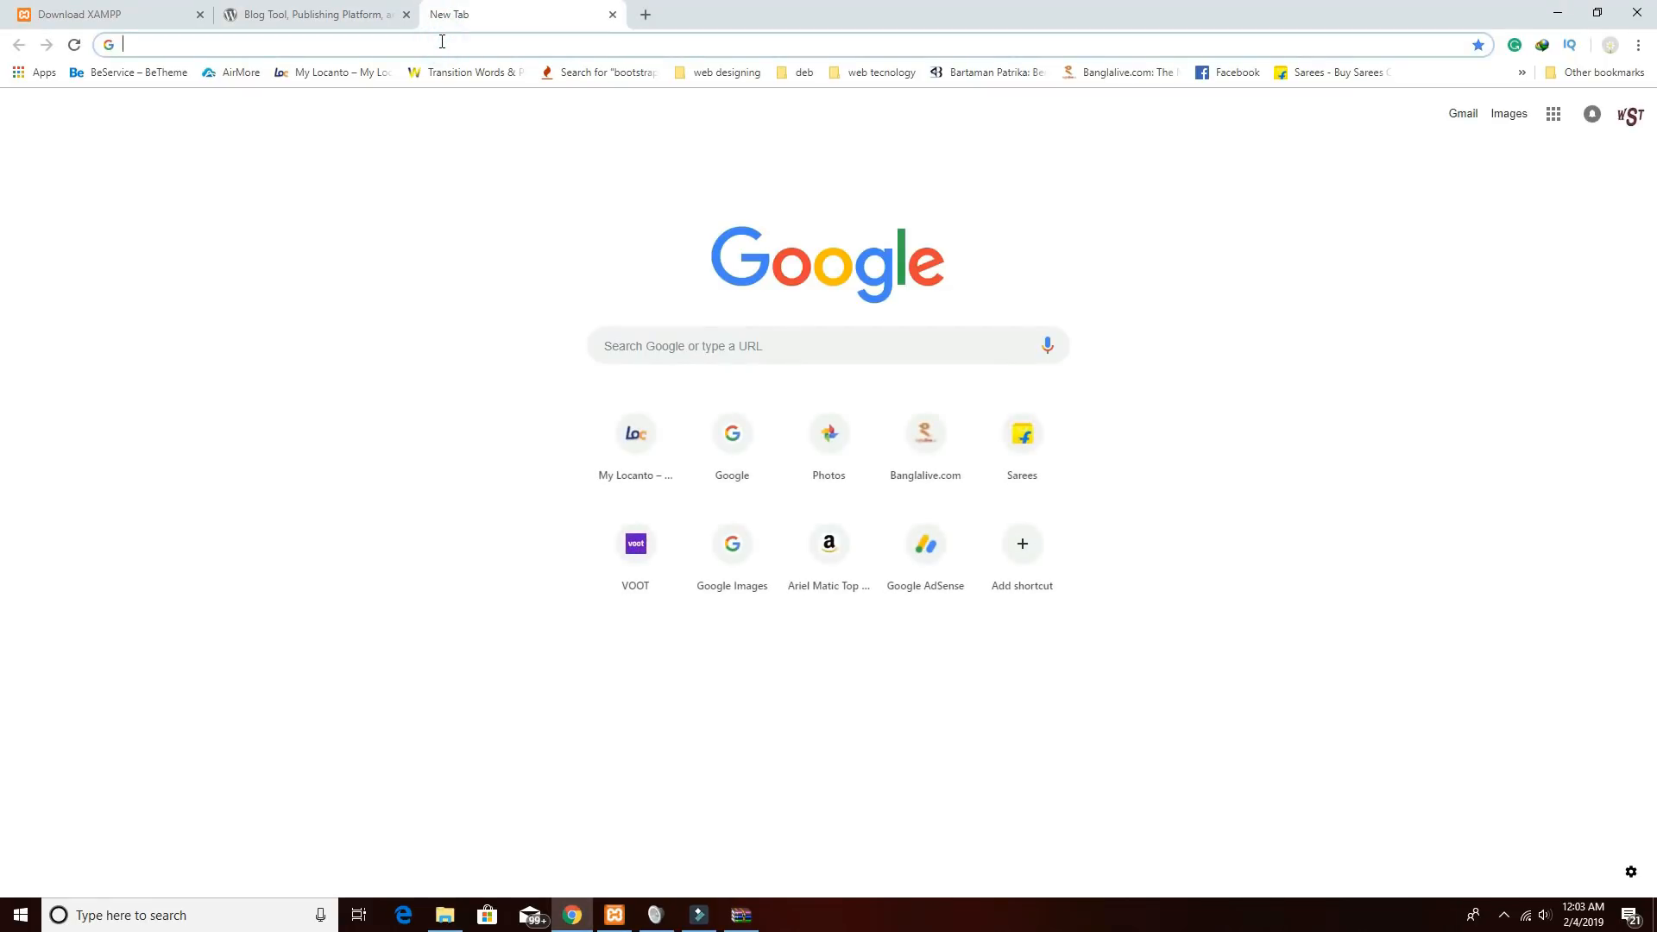
Create an empty avada2 database in phpMyAdmin via the localhost dashboard.
text(local)
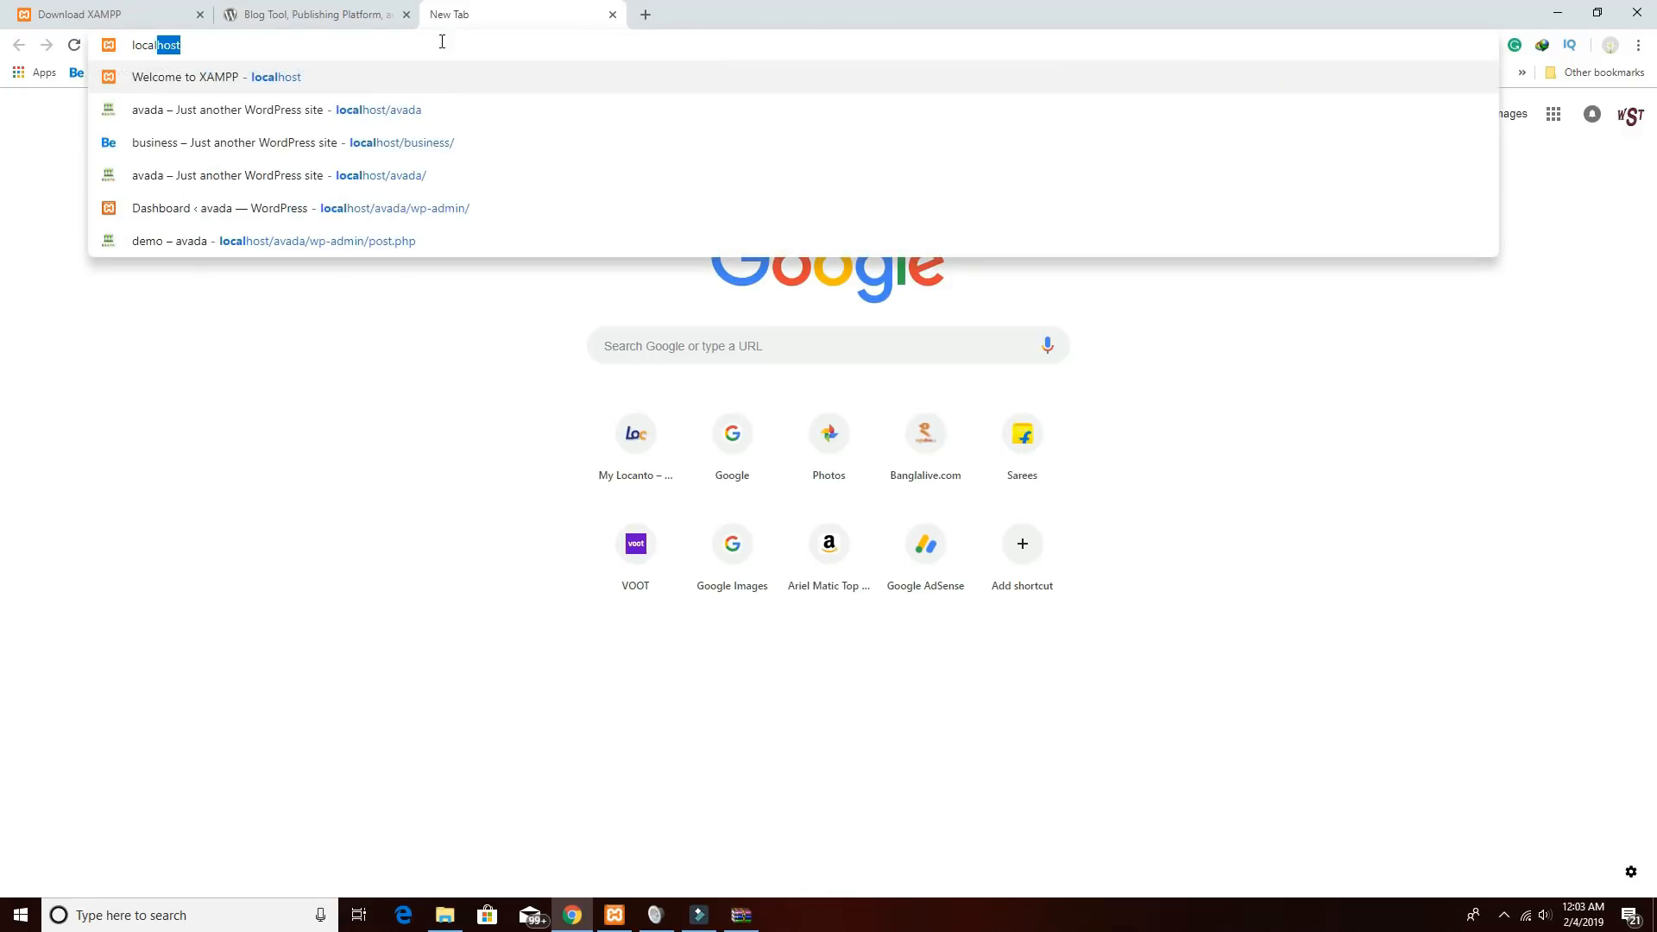
text(host)
key(Return)
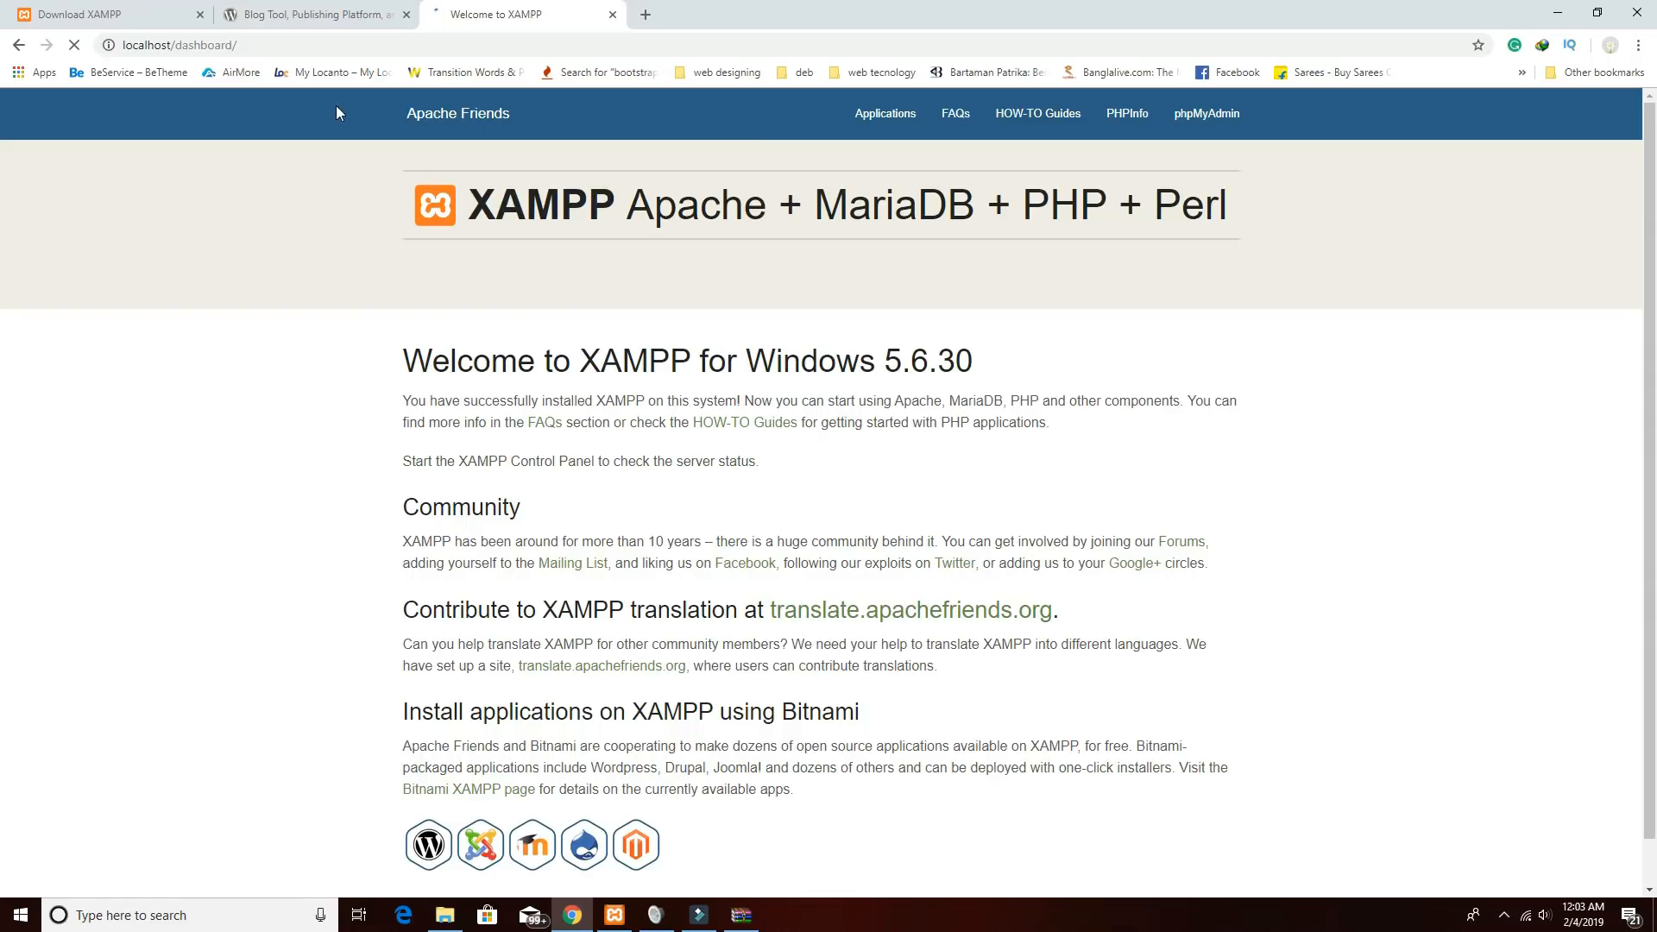
click(1220, 126)
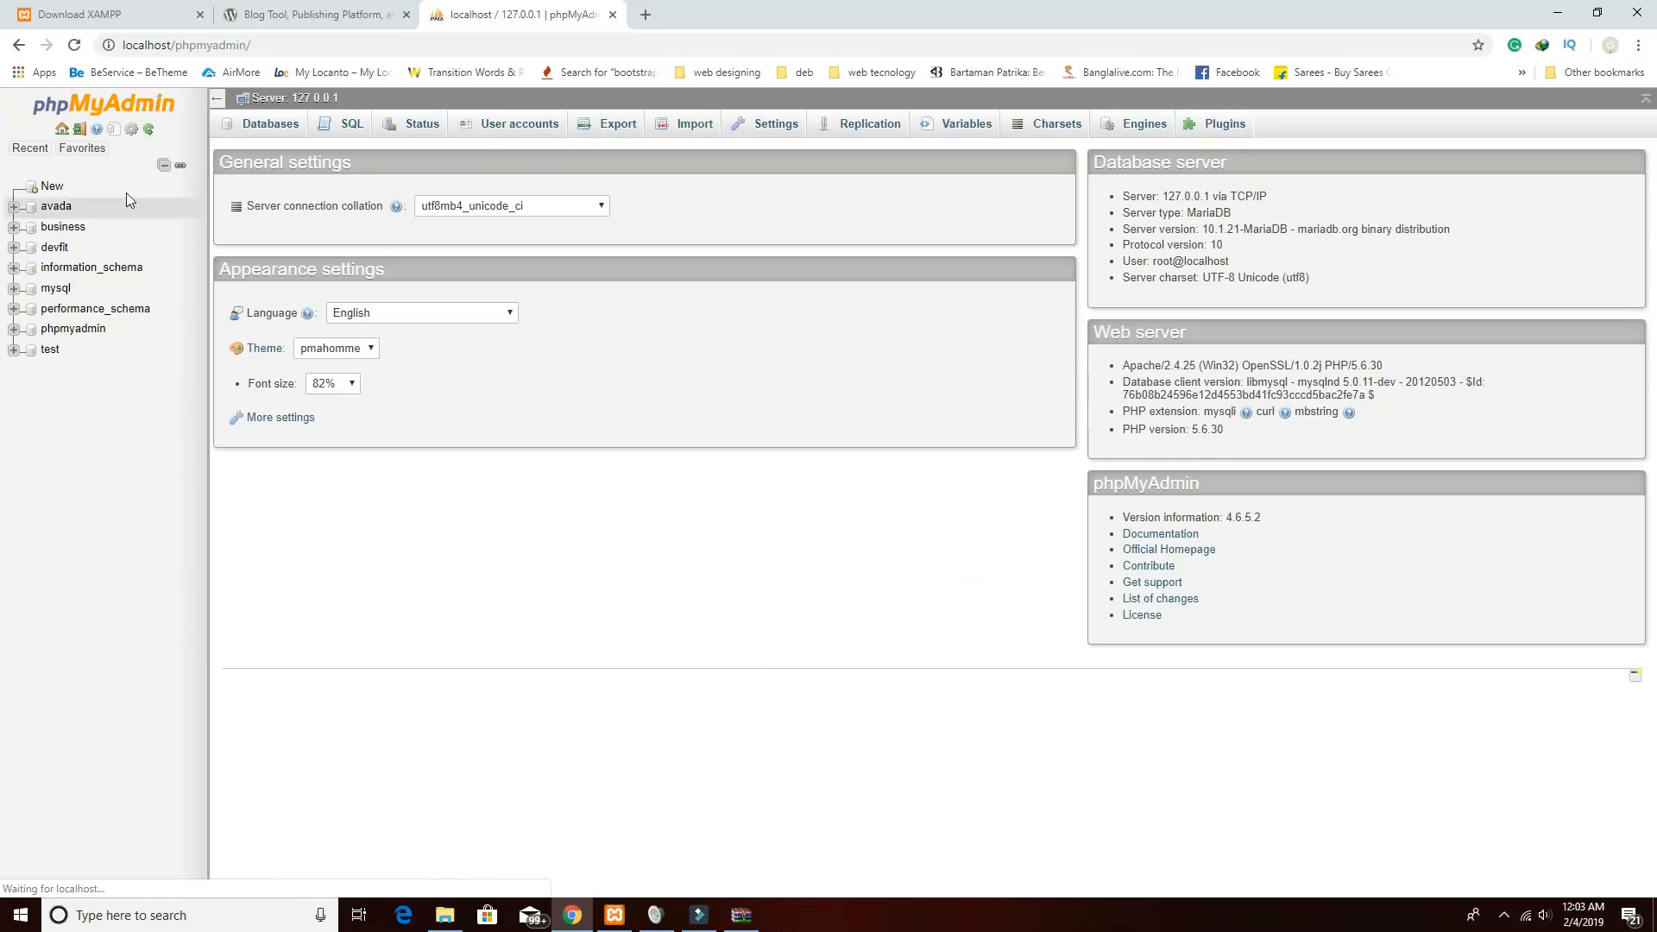
click(52, 185)
click(333, 245)
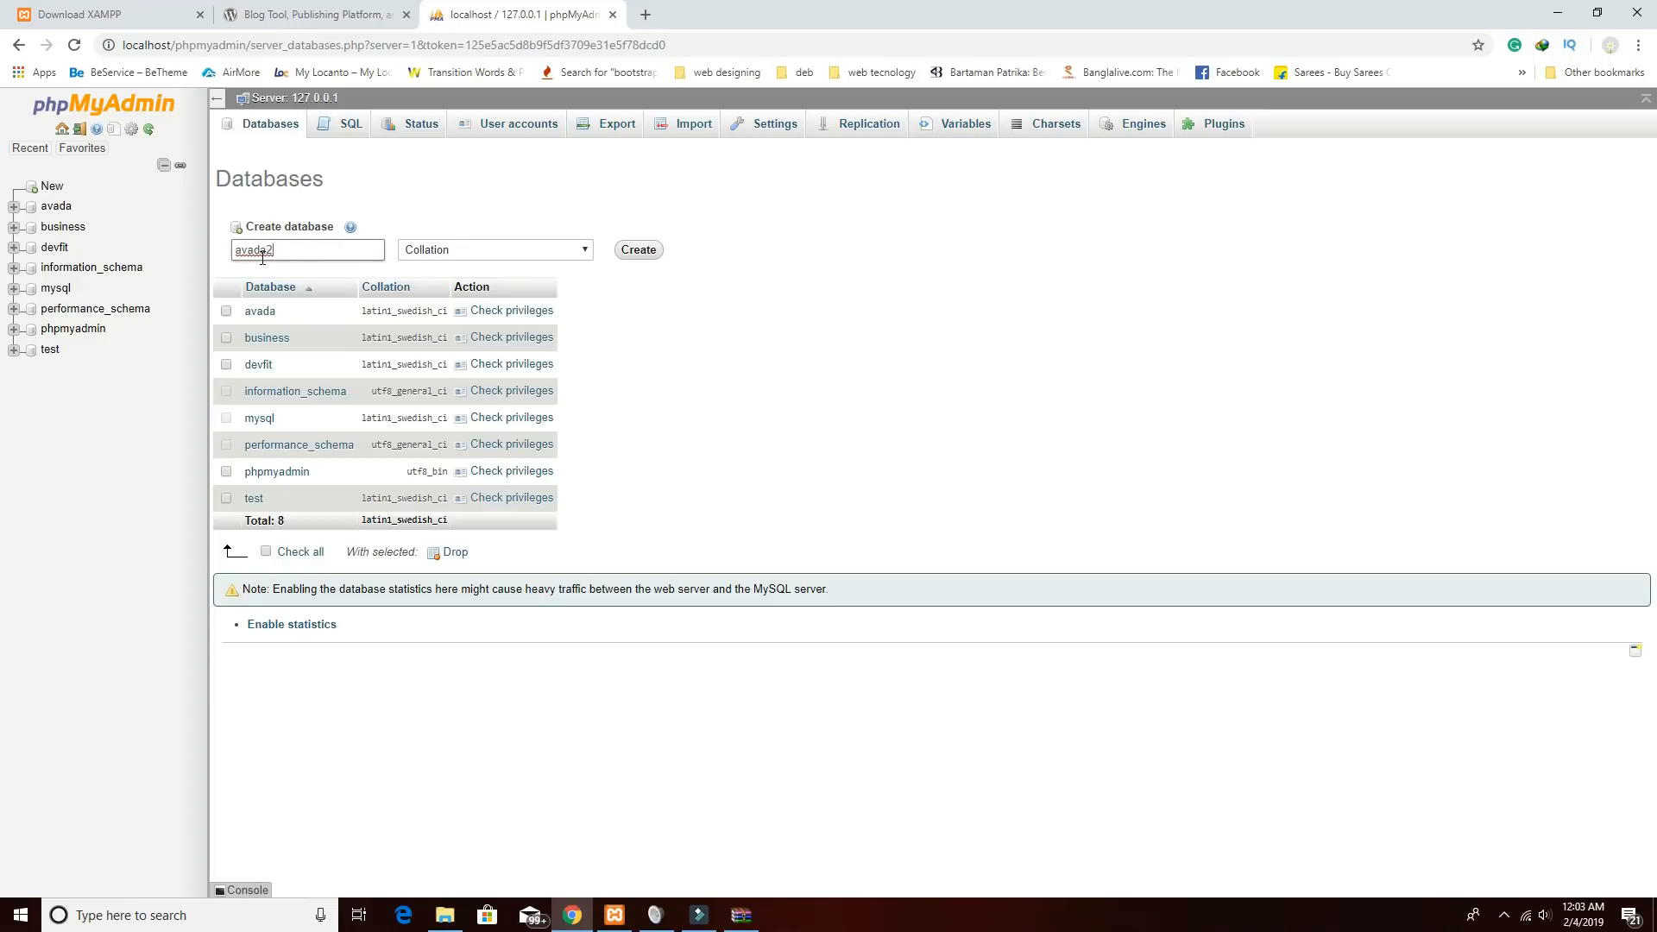
click(638, 251)
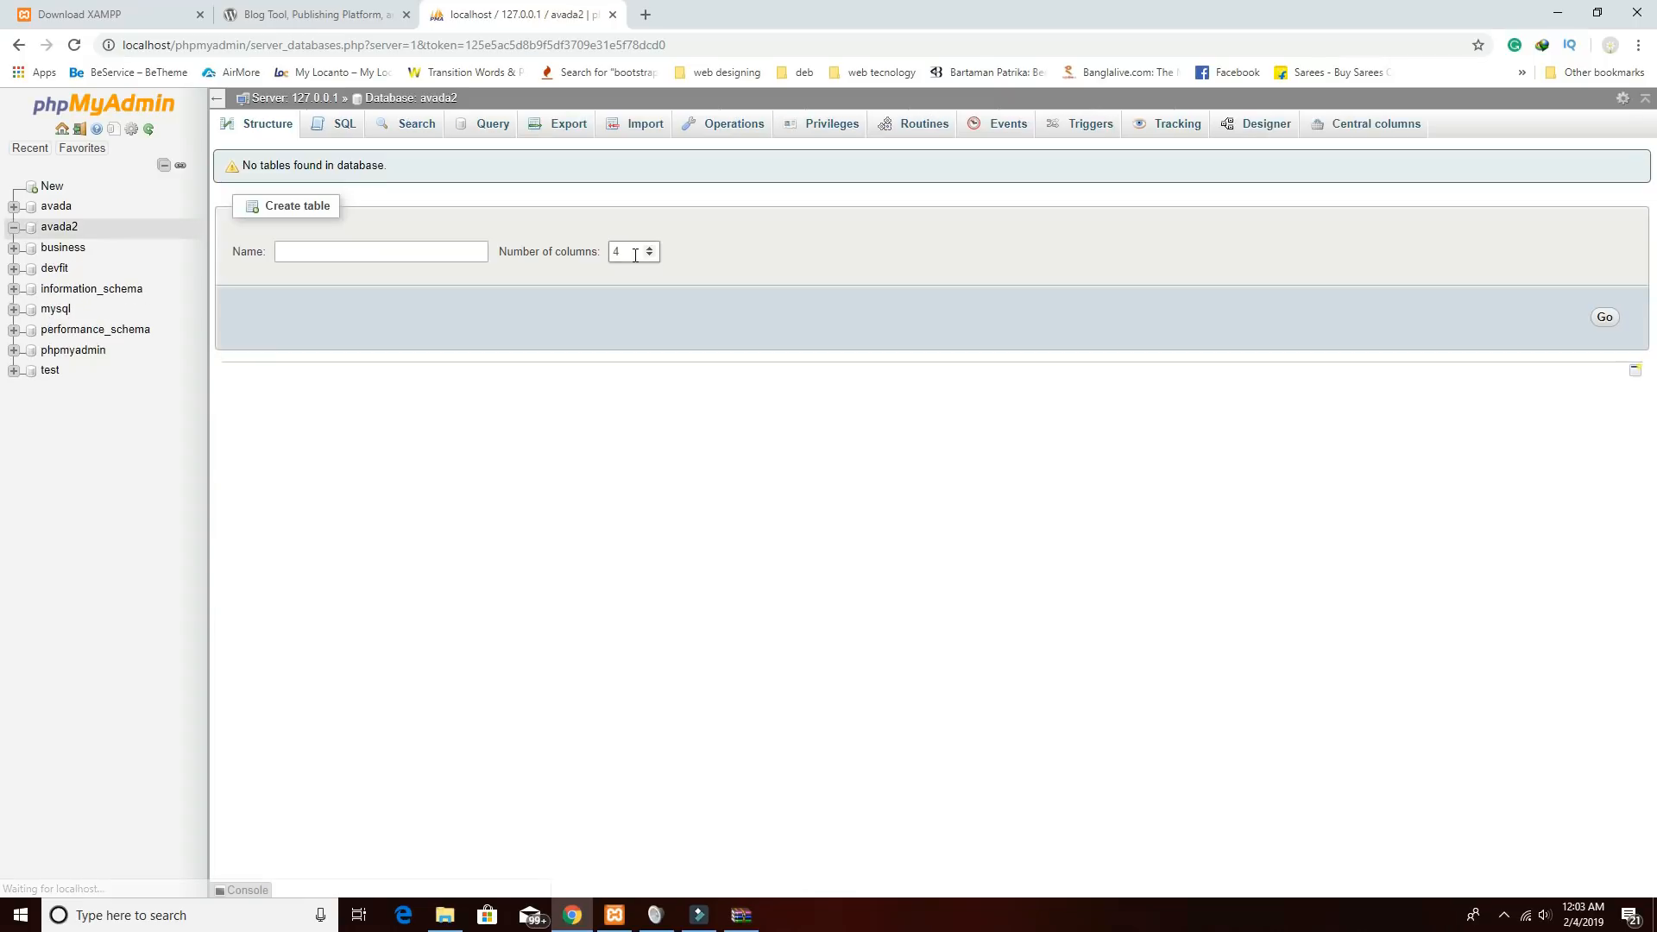
click(458, 917)
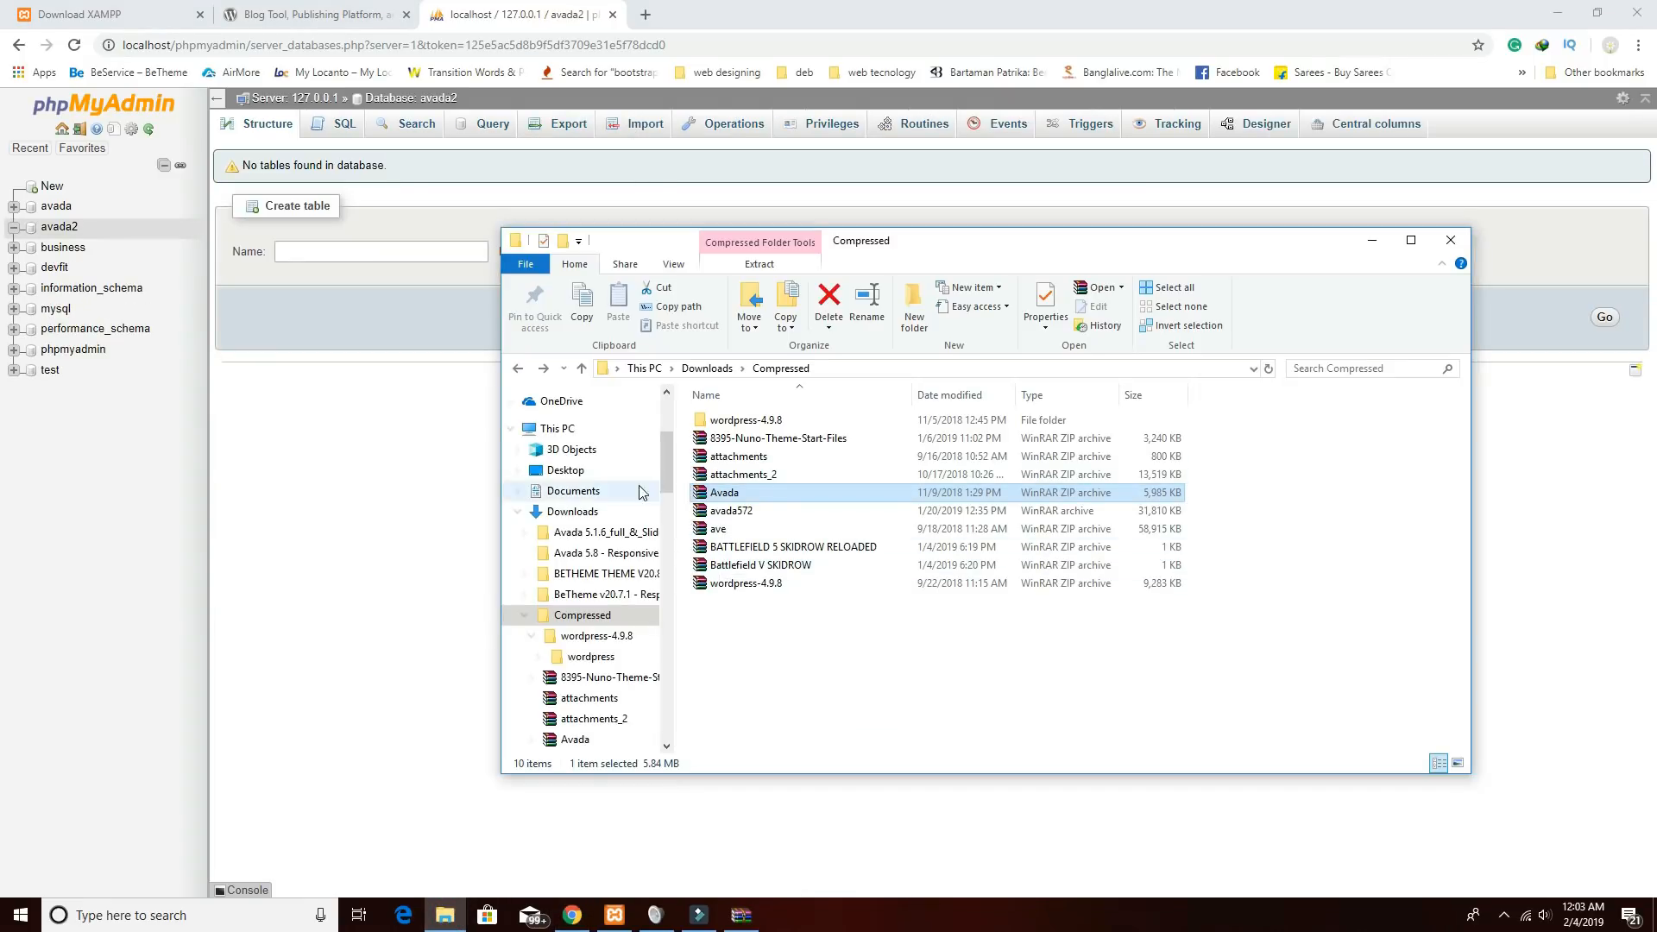
Navigate File Explorer to C:\xampp\htdocs.
drag(665, 483, 664, 426)
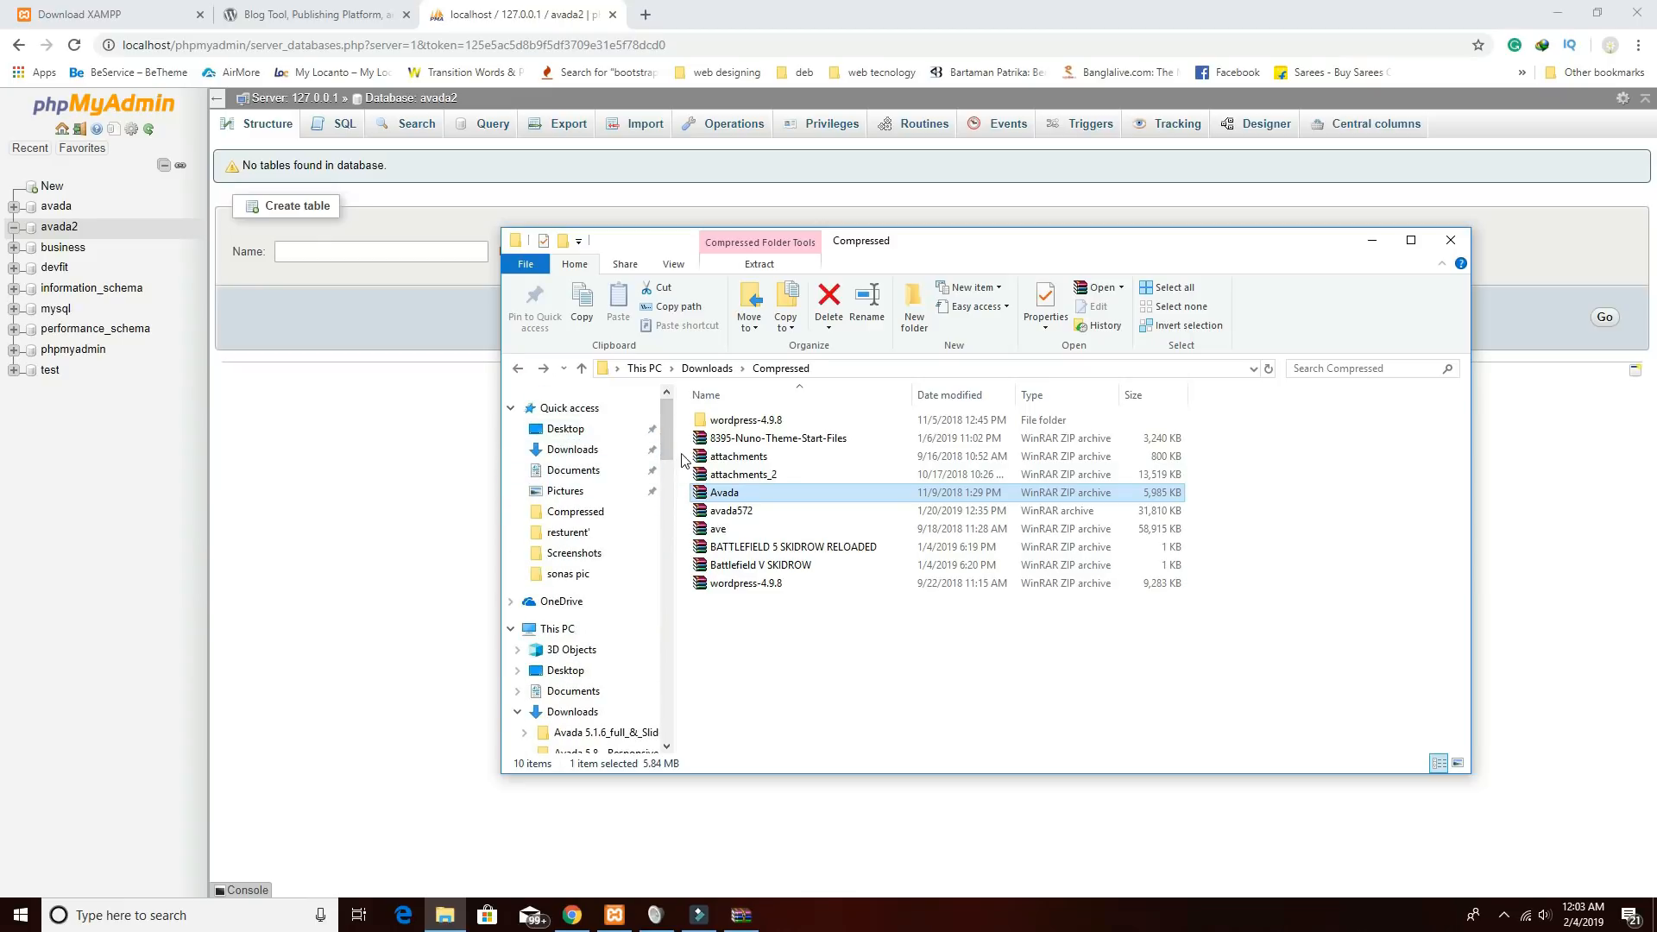
scroll(670, 449, down, 2)
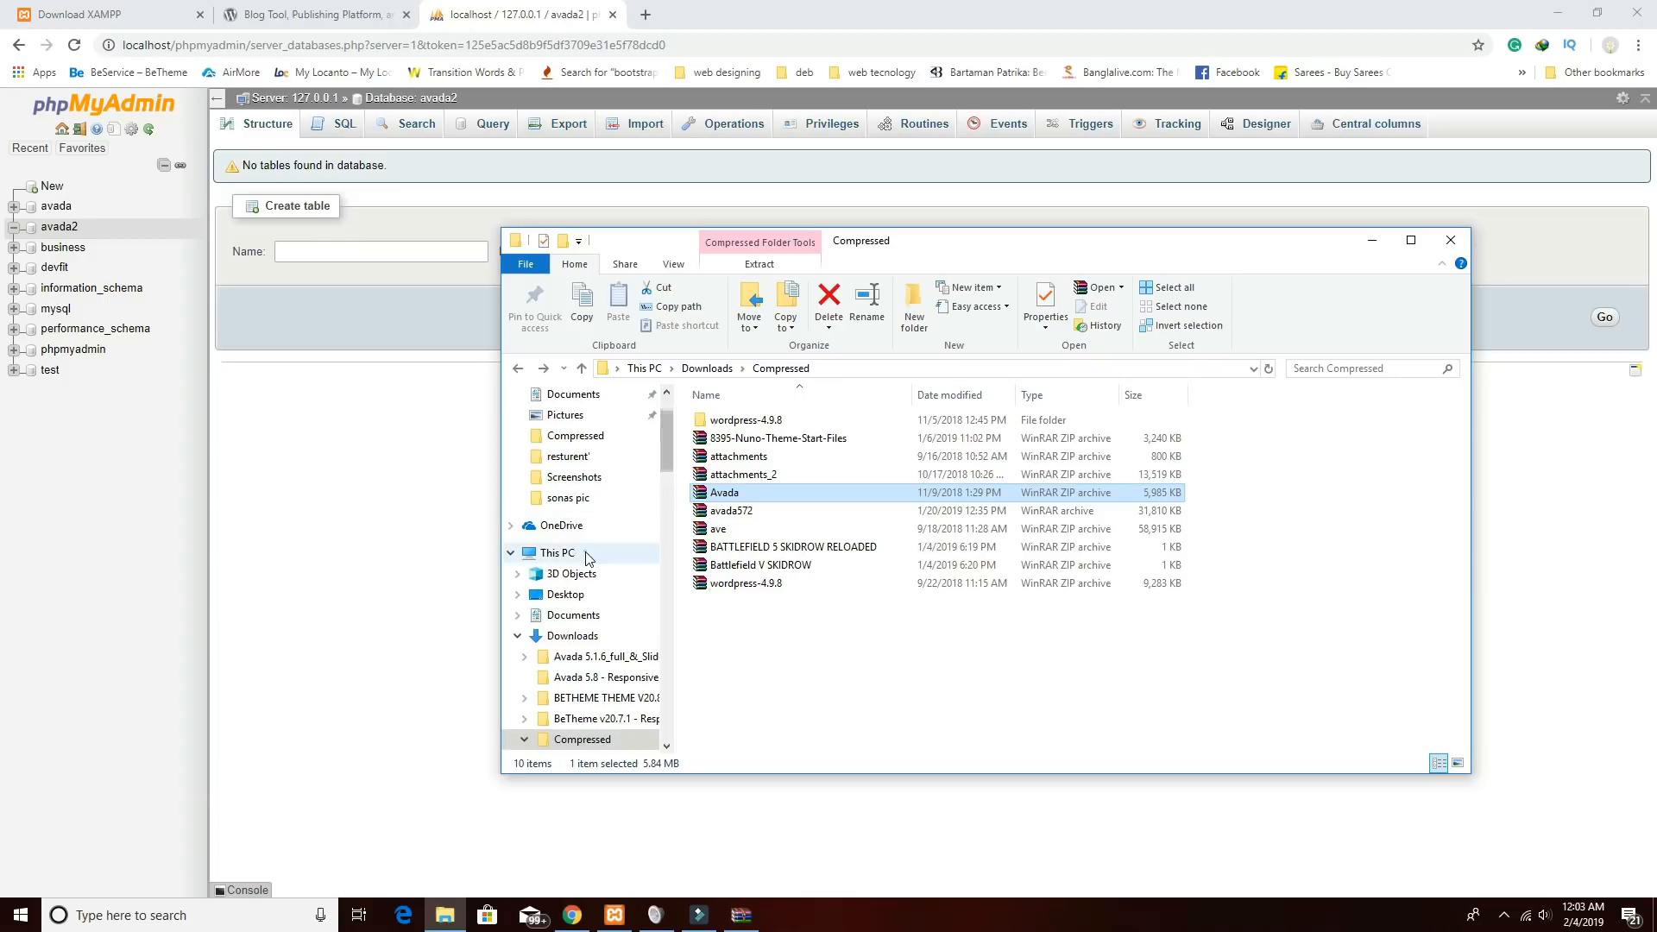
click(586, 554)
double_click(854, 636)
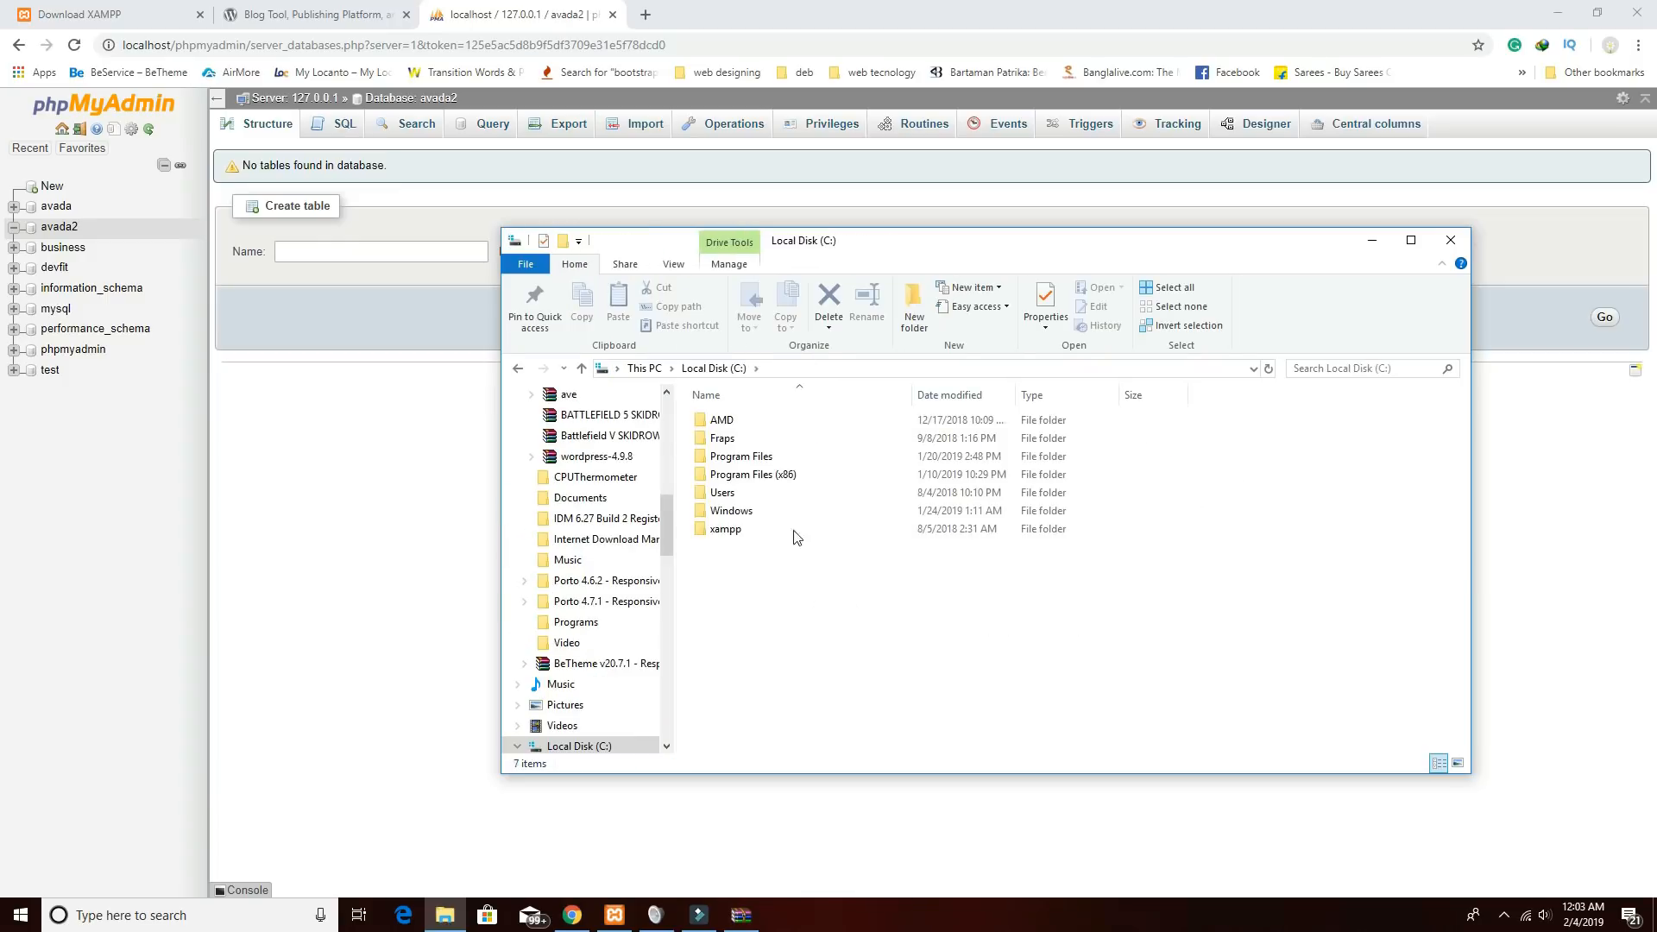
click(720, 531)
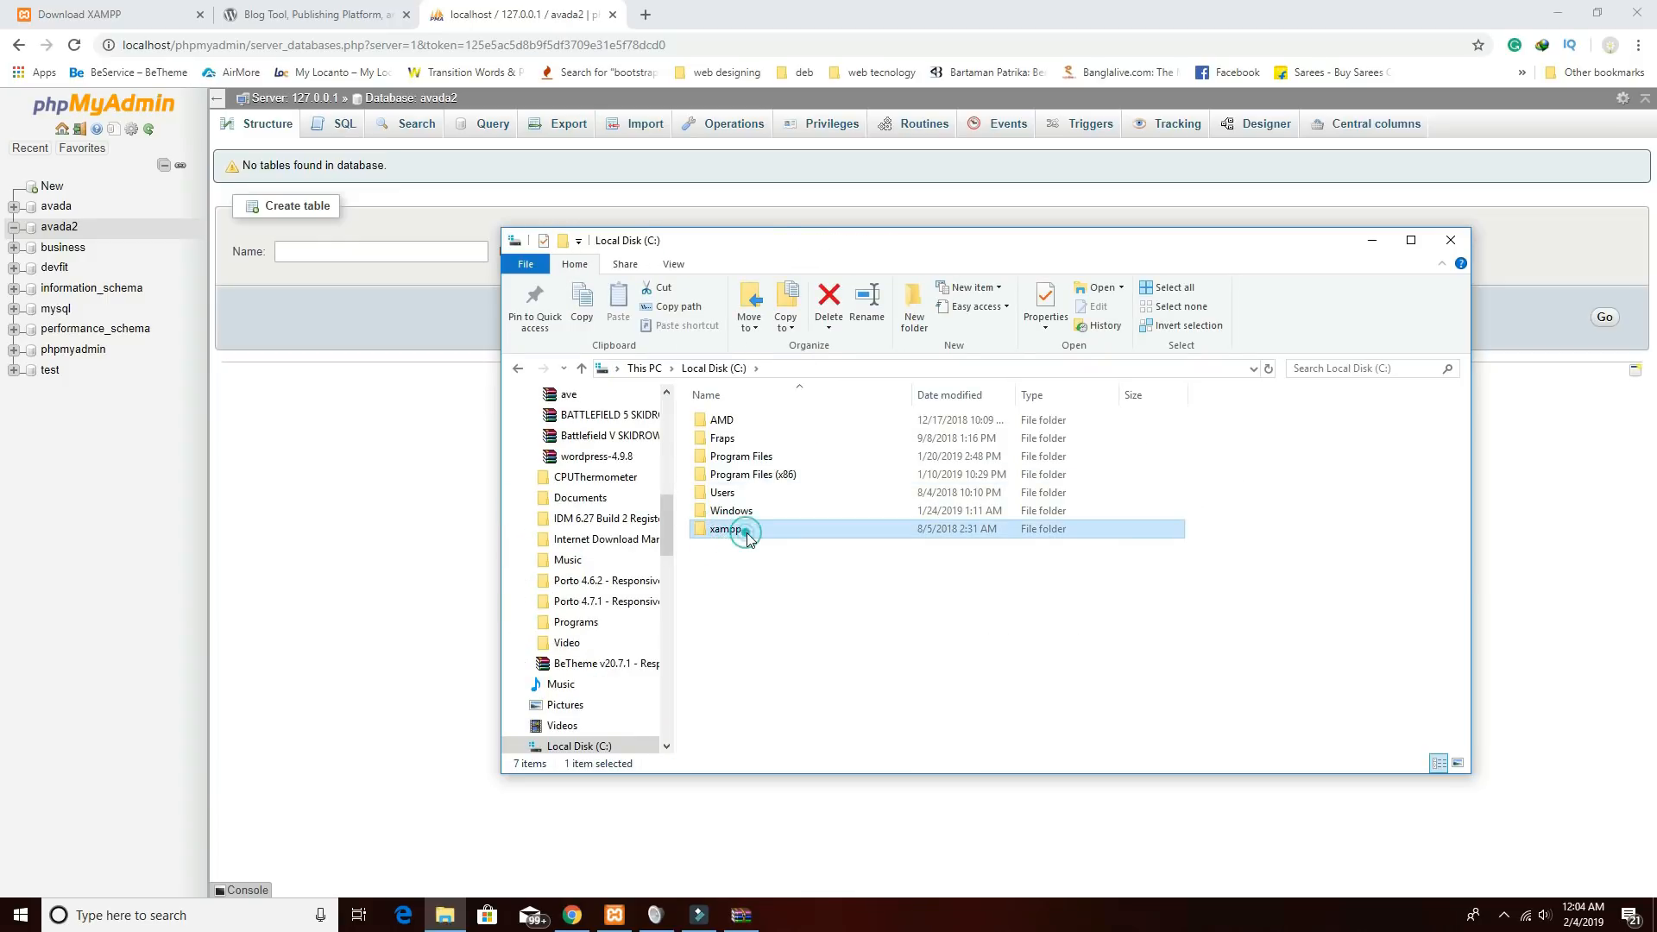
double_click(747, 536)
click(806, 567)
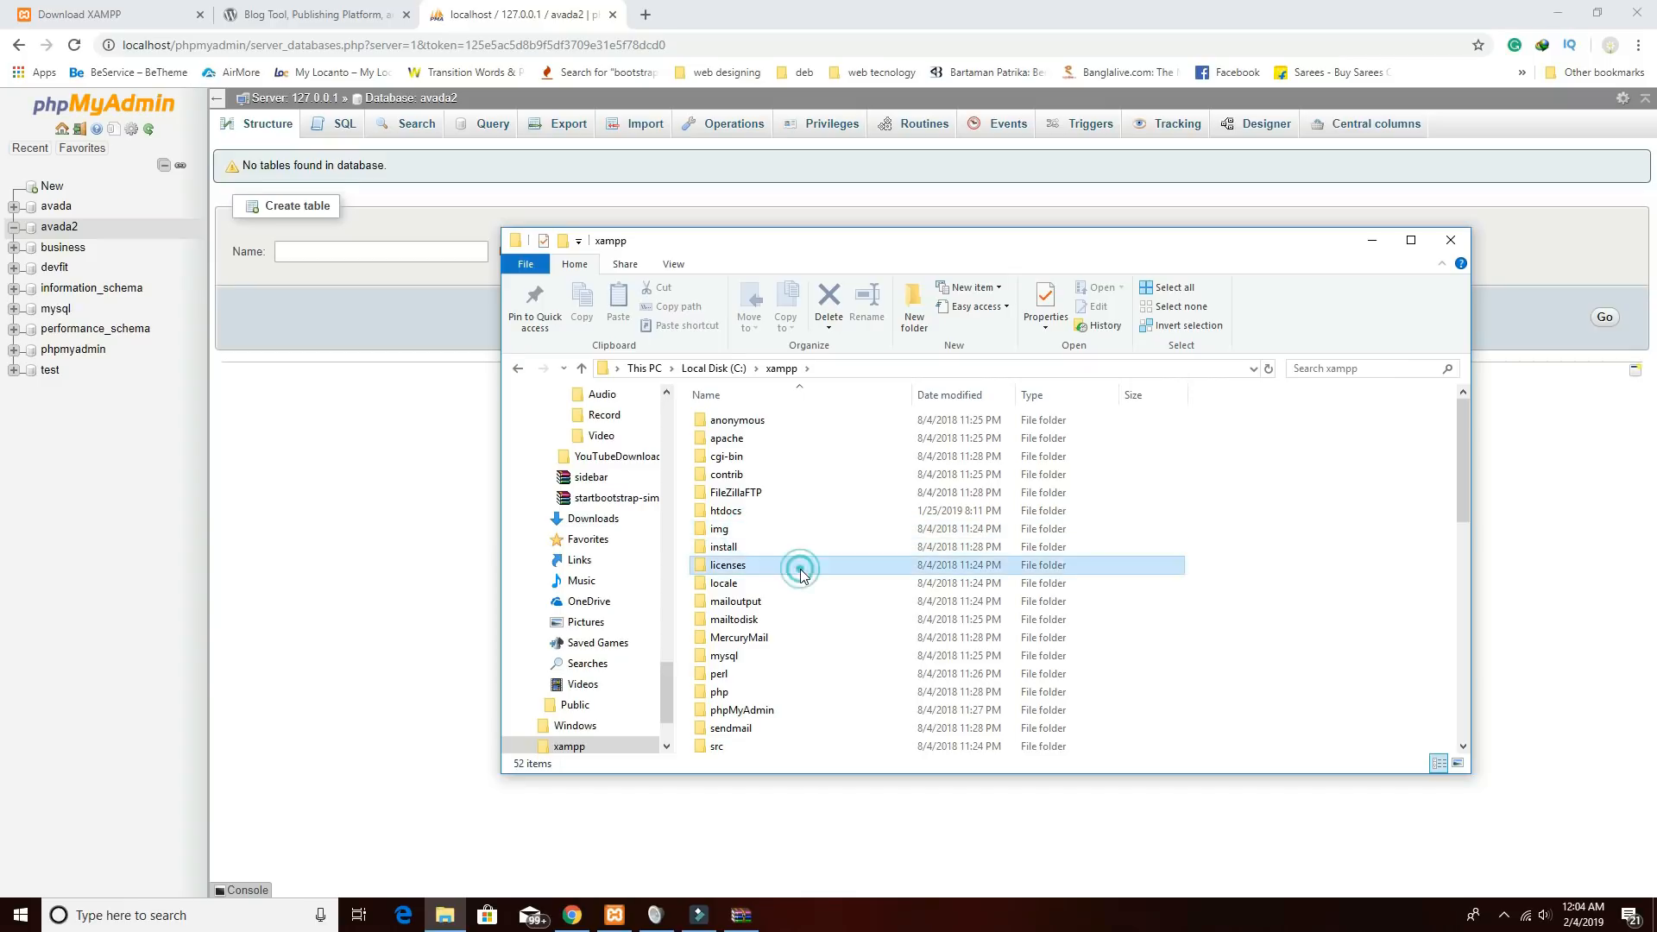
key(h)
double_click(733, 514)
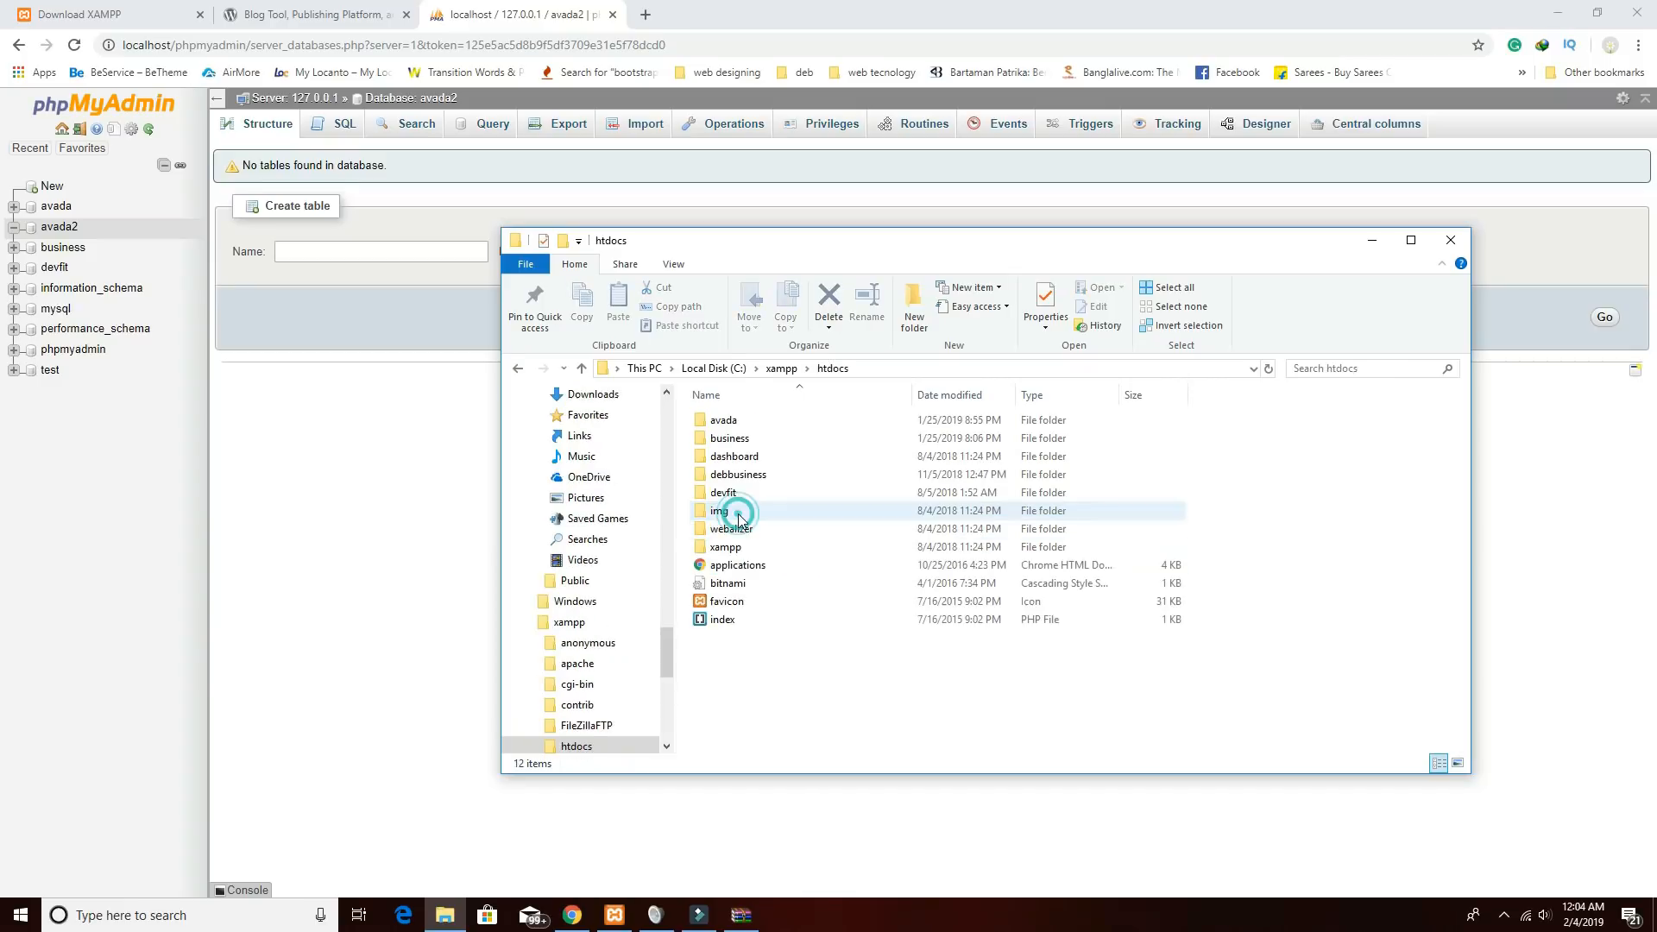
Create and open a new avada2 folder in htdocs, then return to Chrome.
click(911, 321)
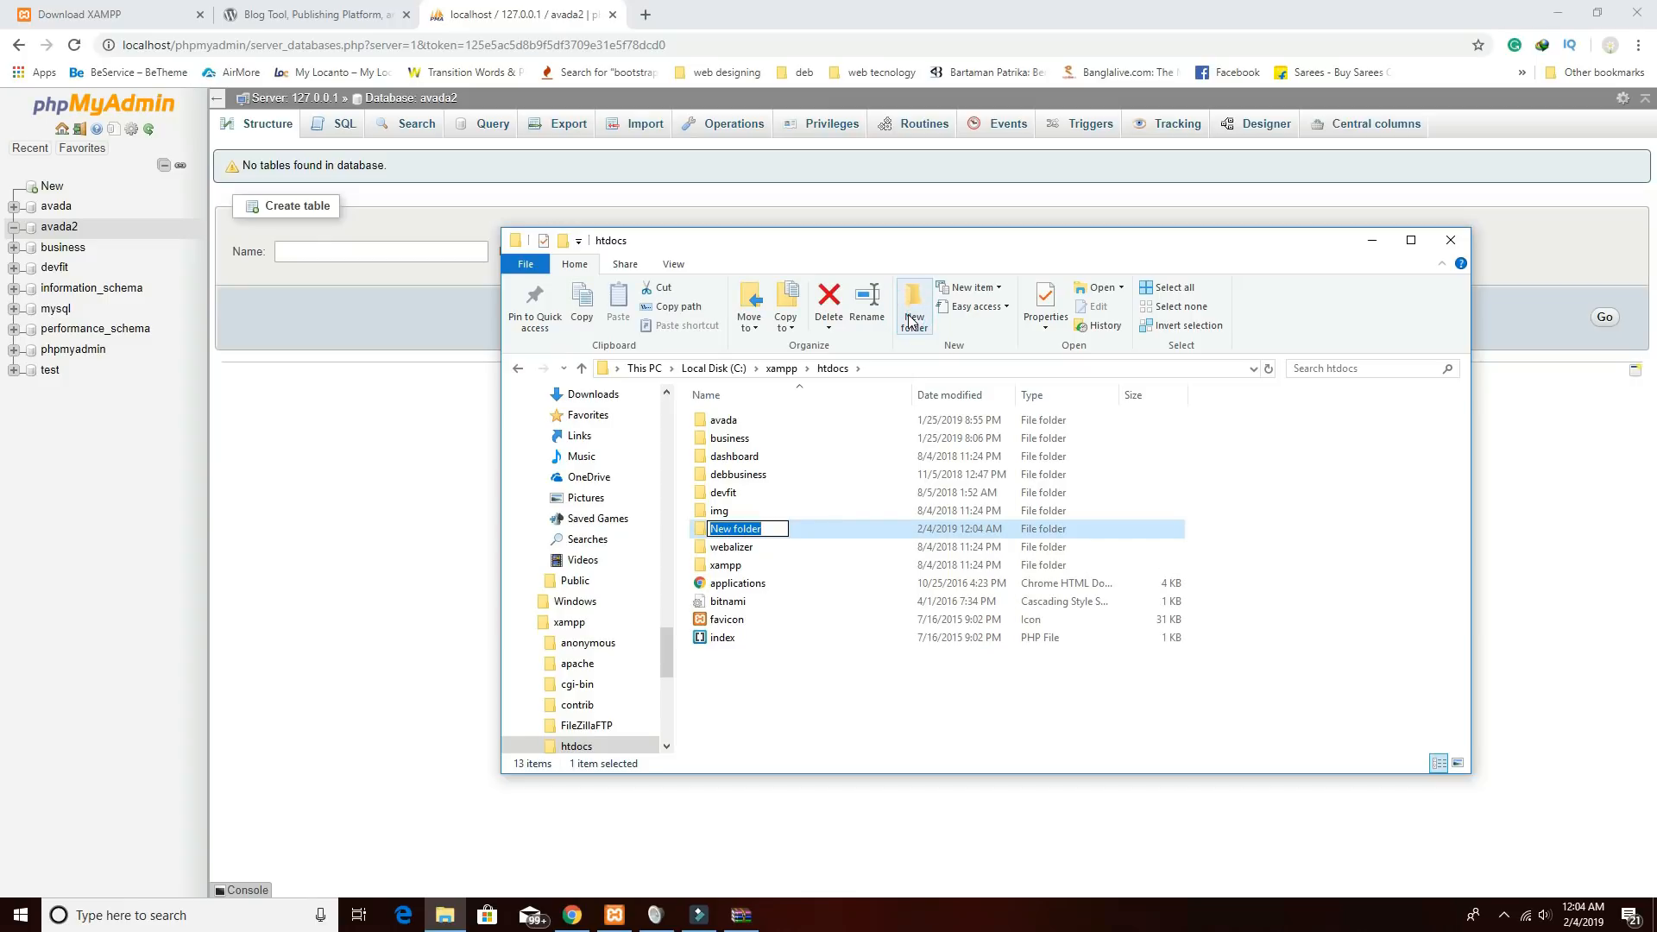
text(avada2)
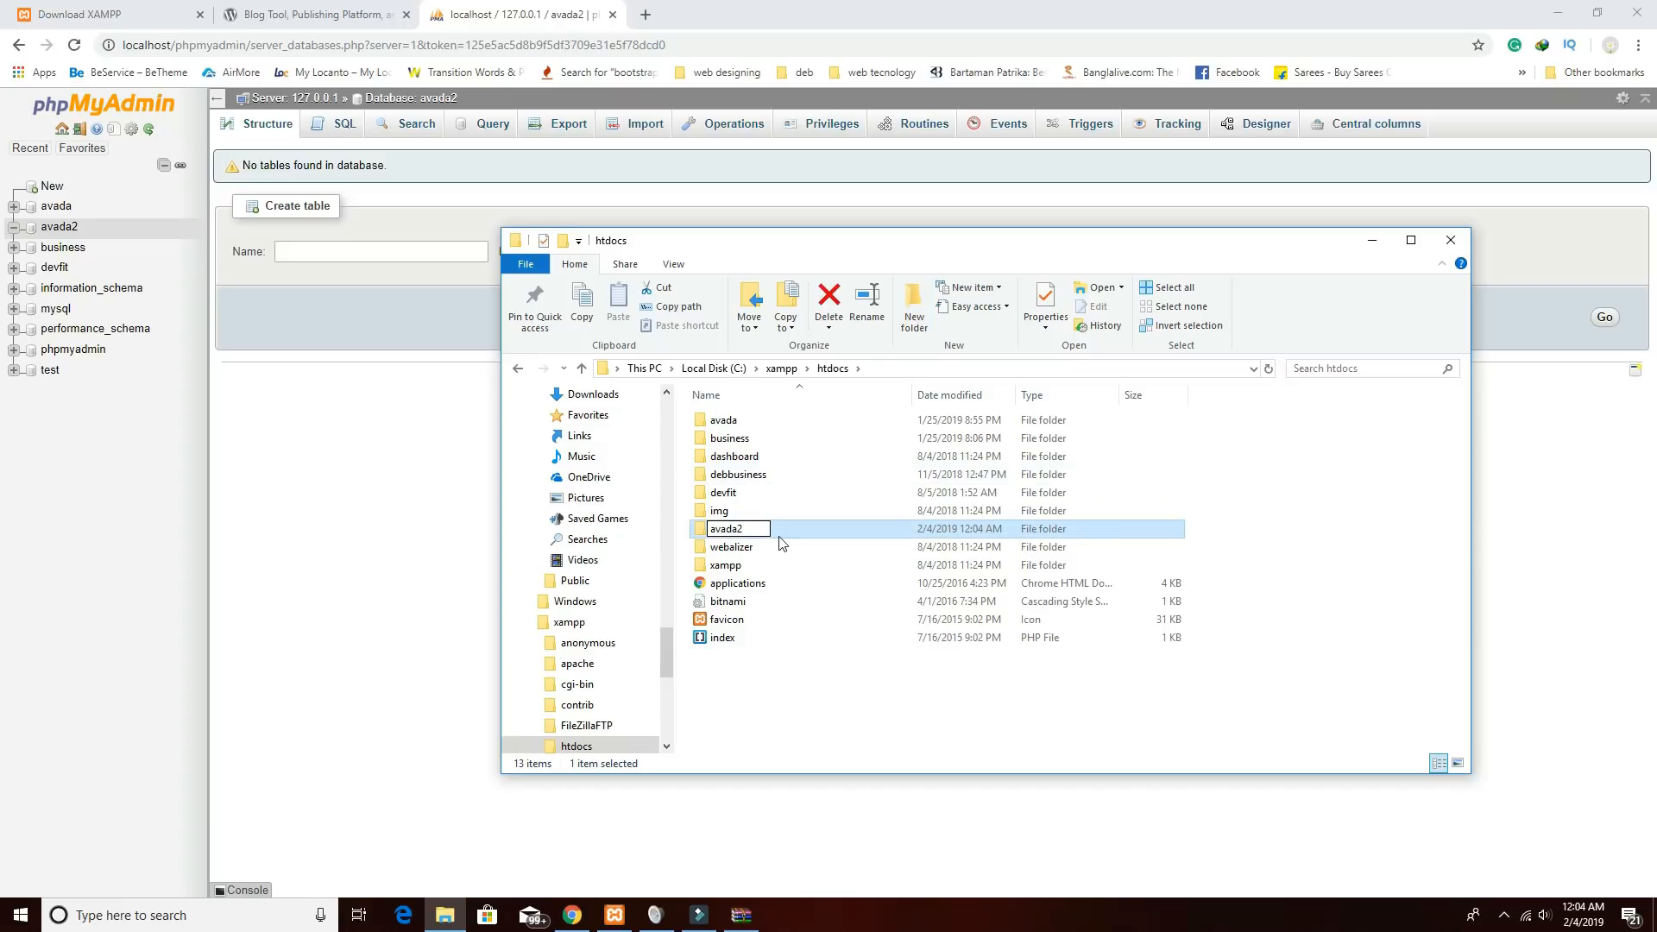
key(Return)
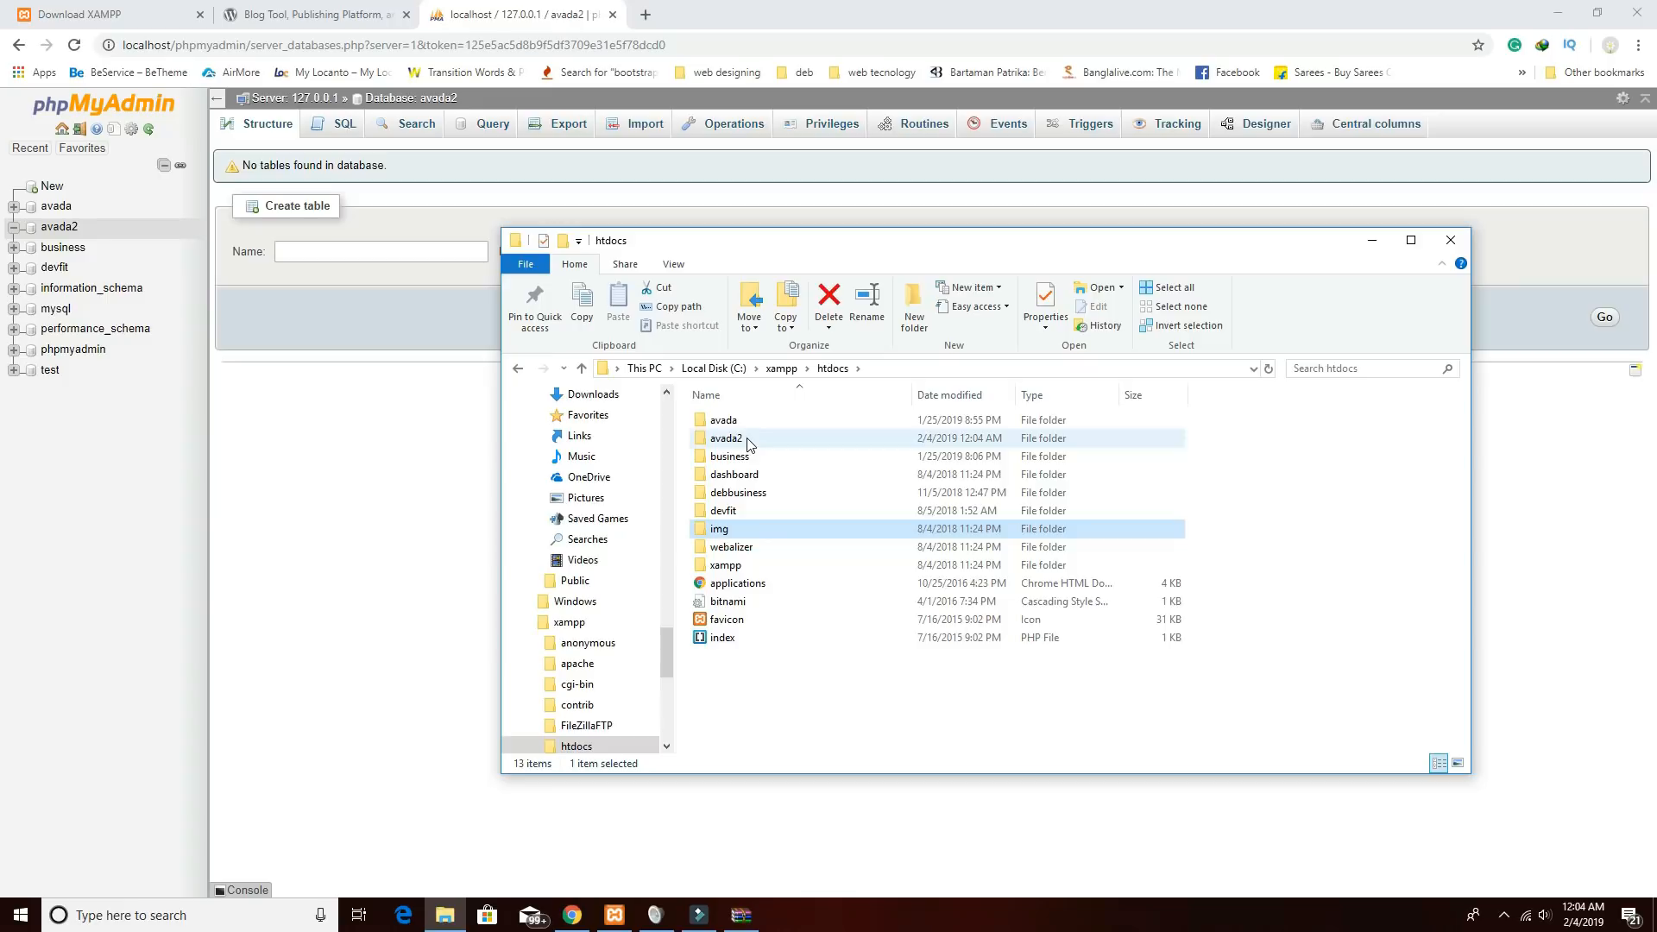
double_click(747, 439)
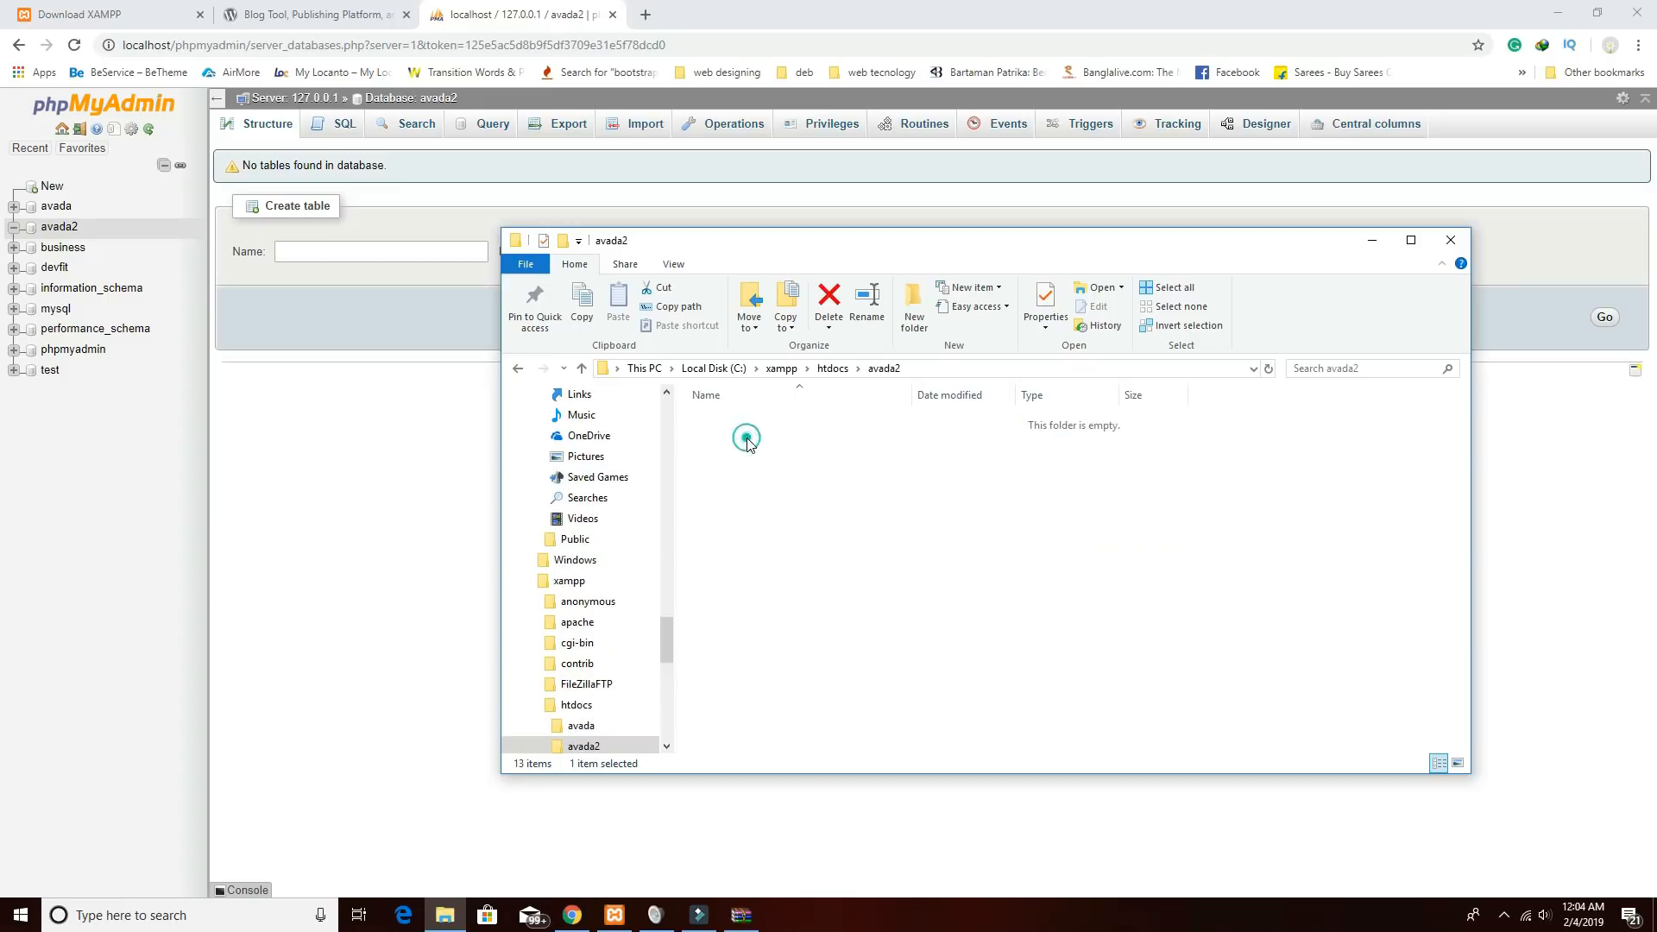
right_click(447, 916)
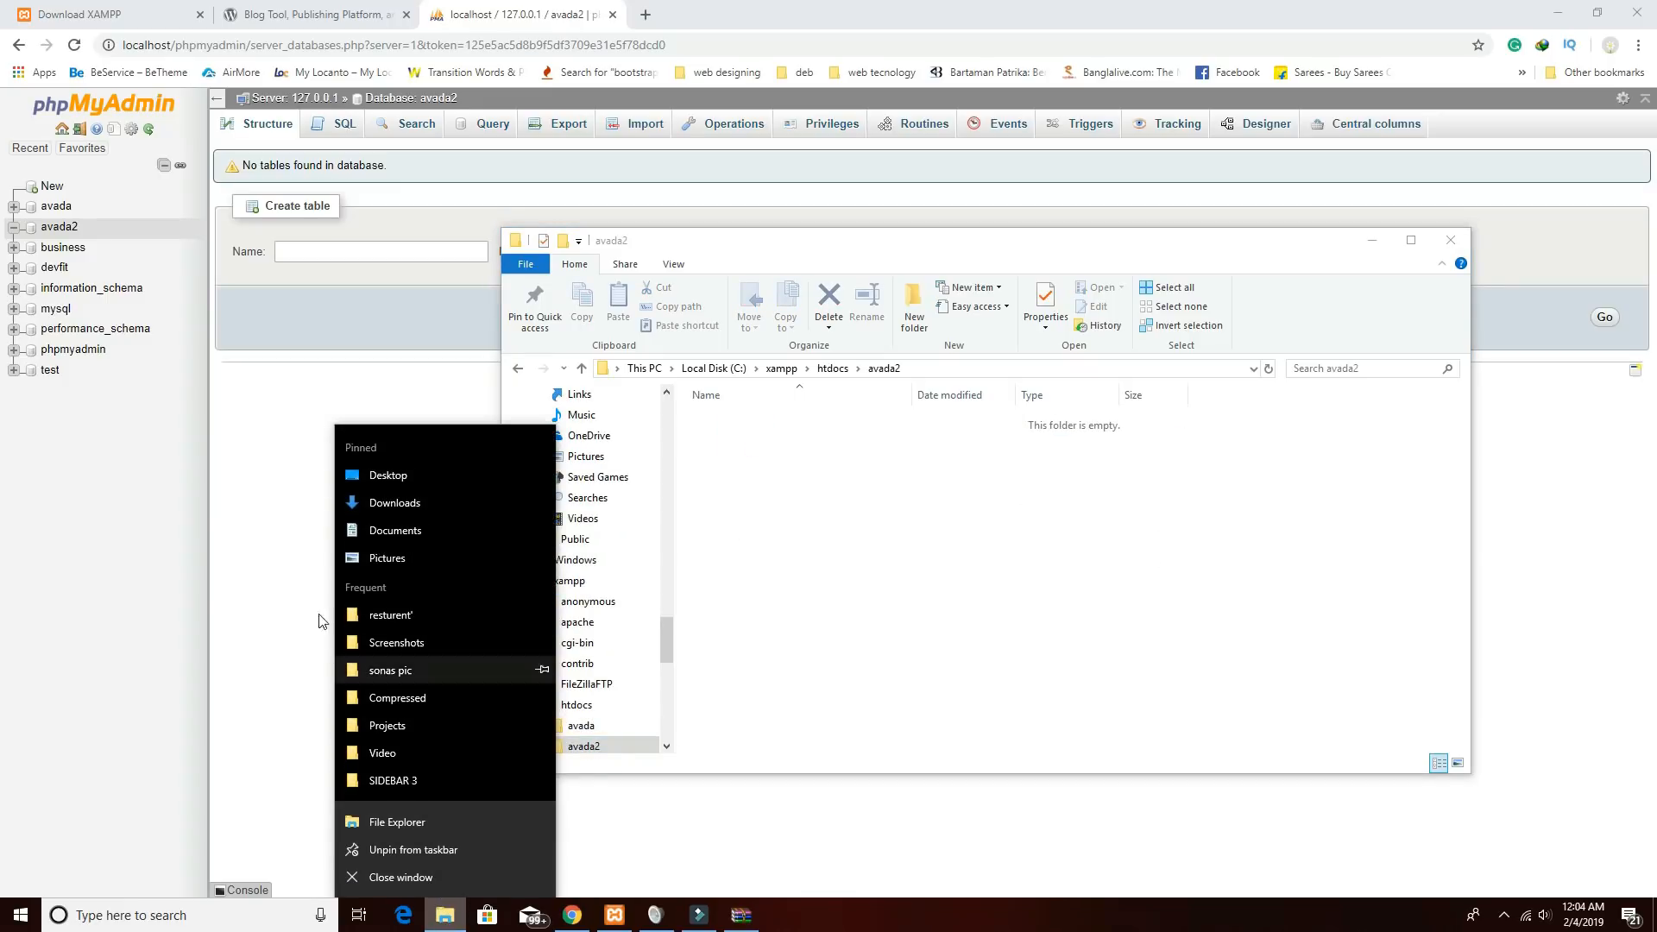
click(290, 591)
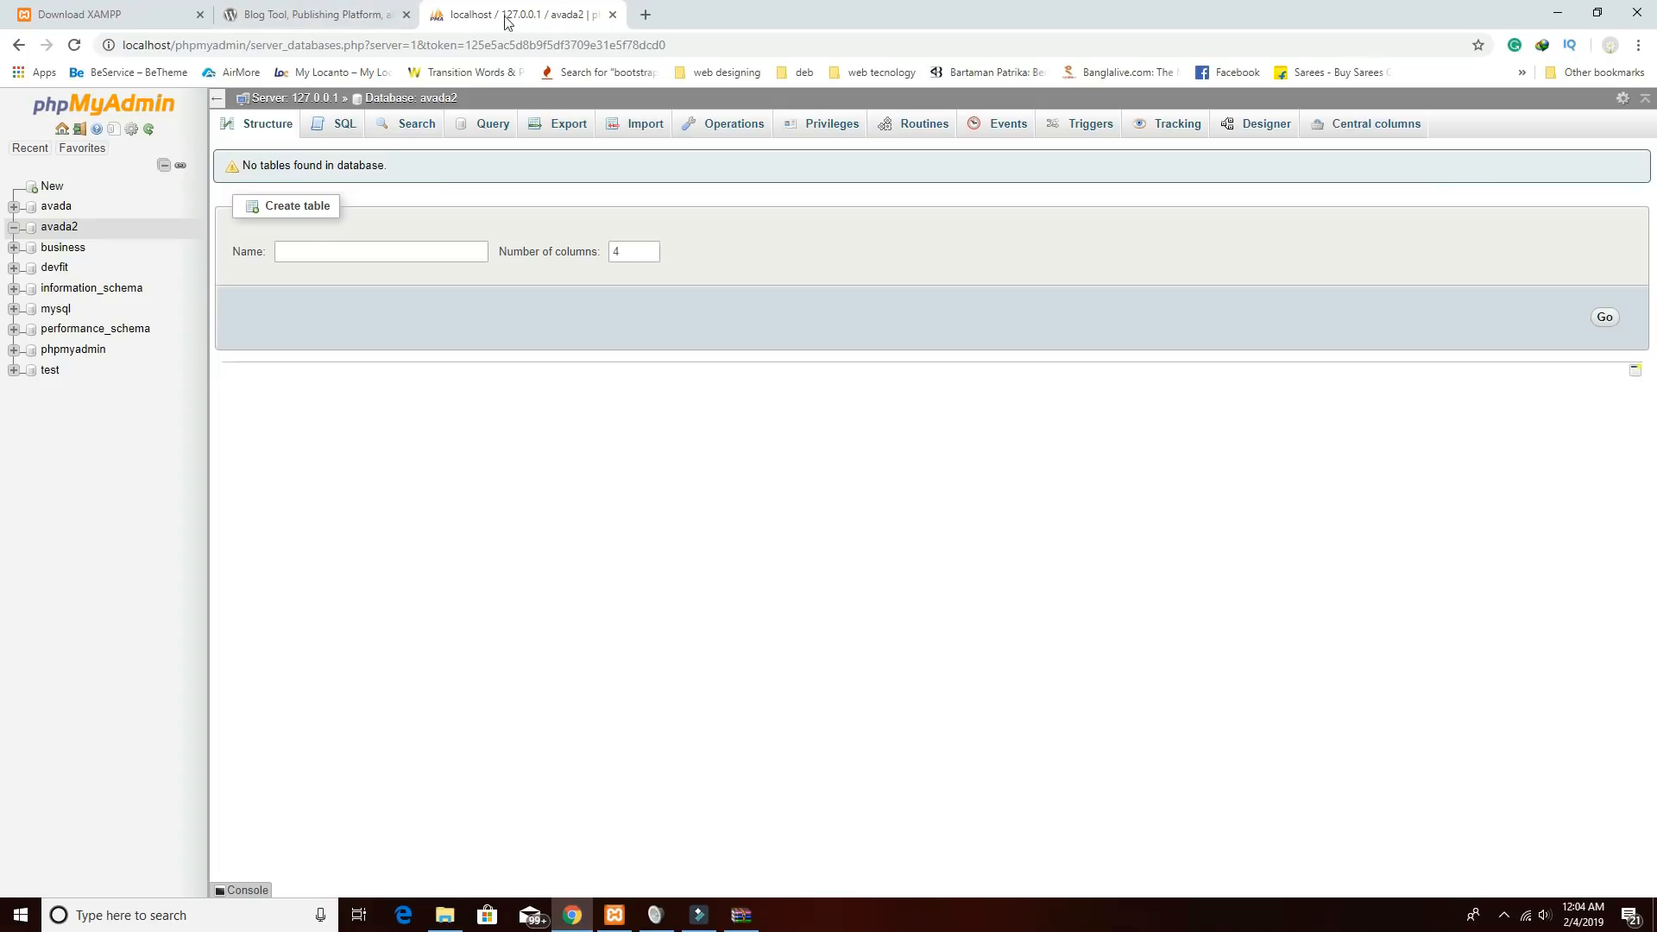
Open wordpress.org's Get WordPress page for 5.0.3, then show Downloads in File Explorer.
click(324, 16)
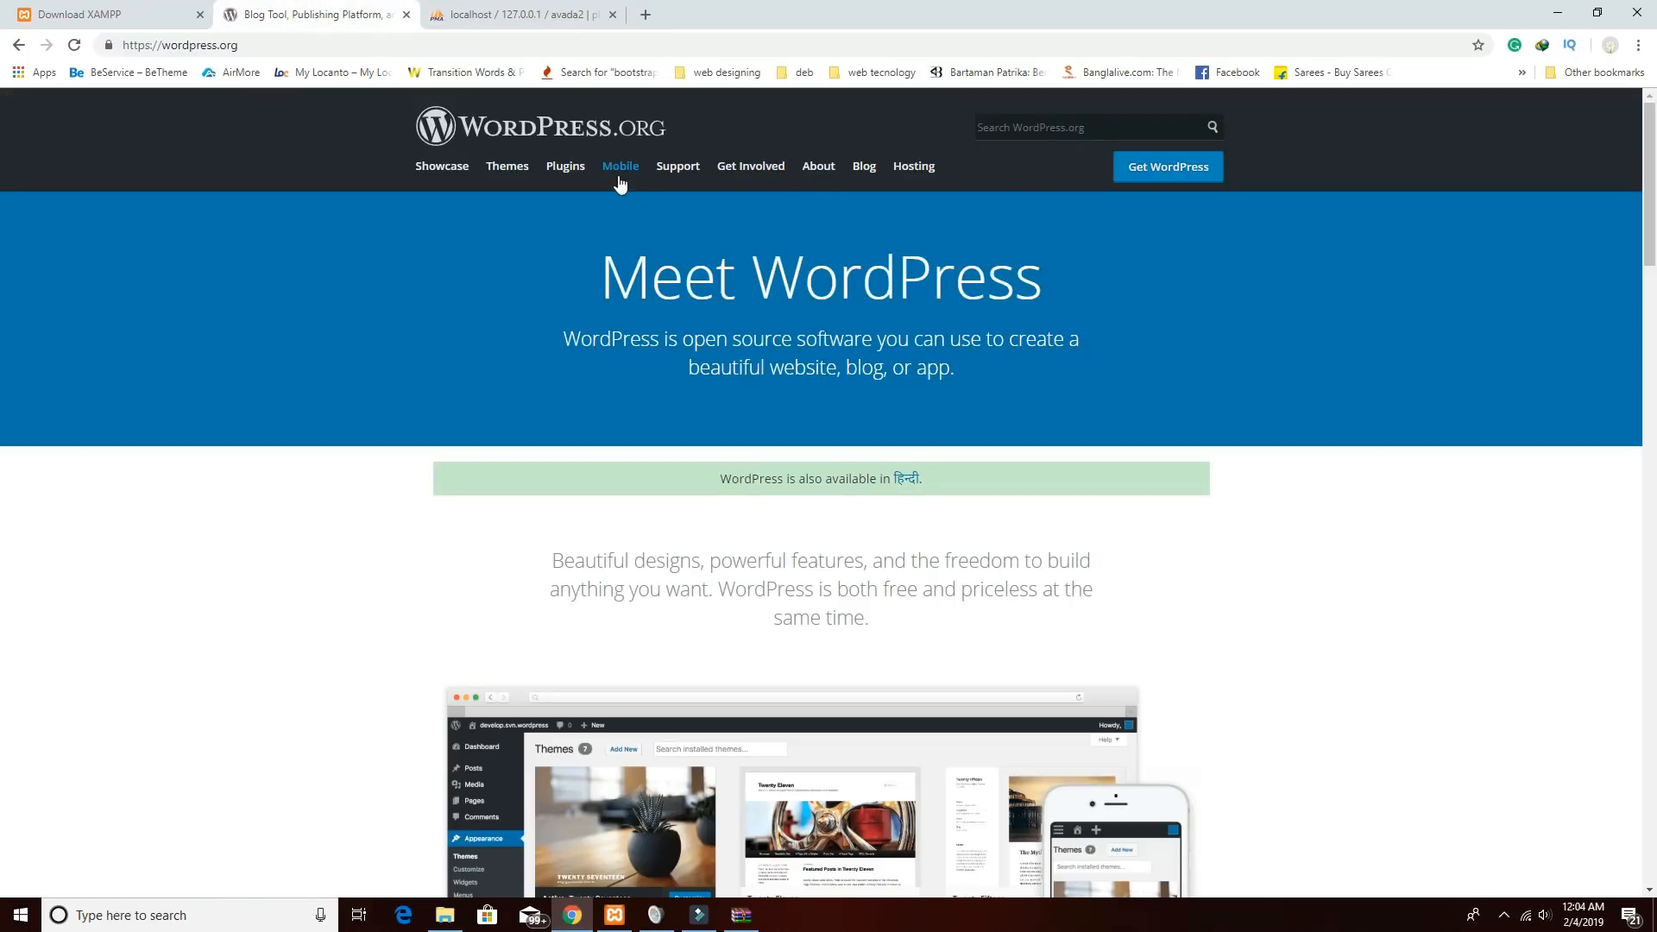
click(1169, 179)
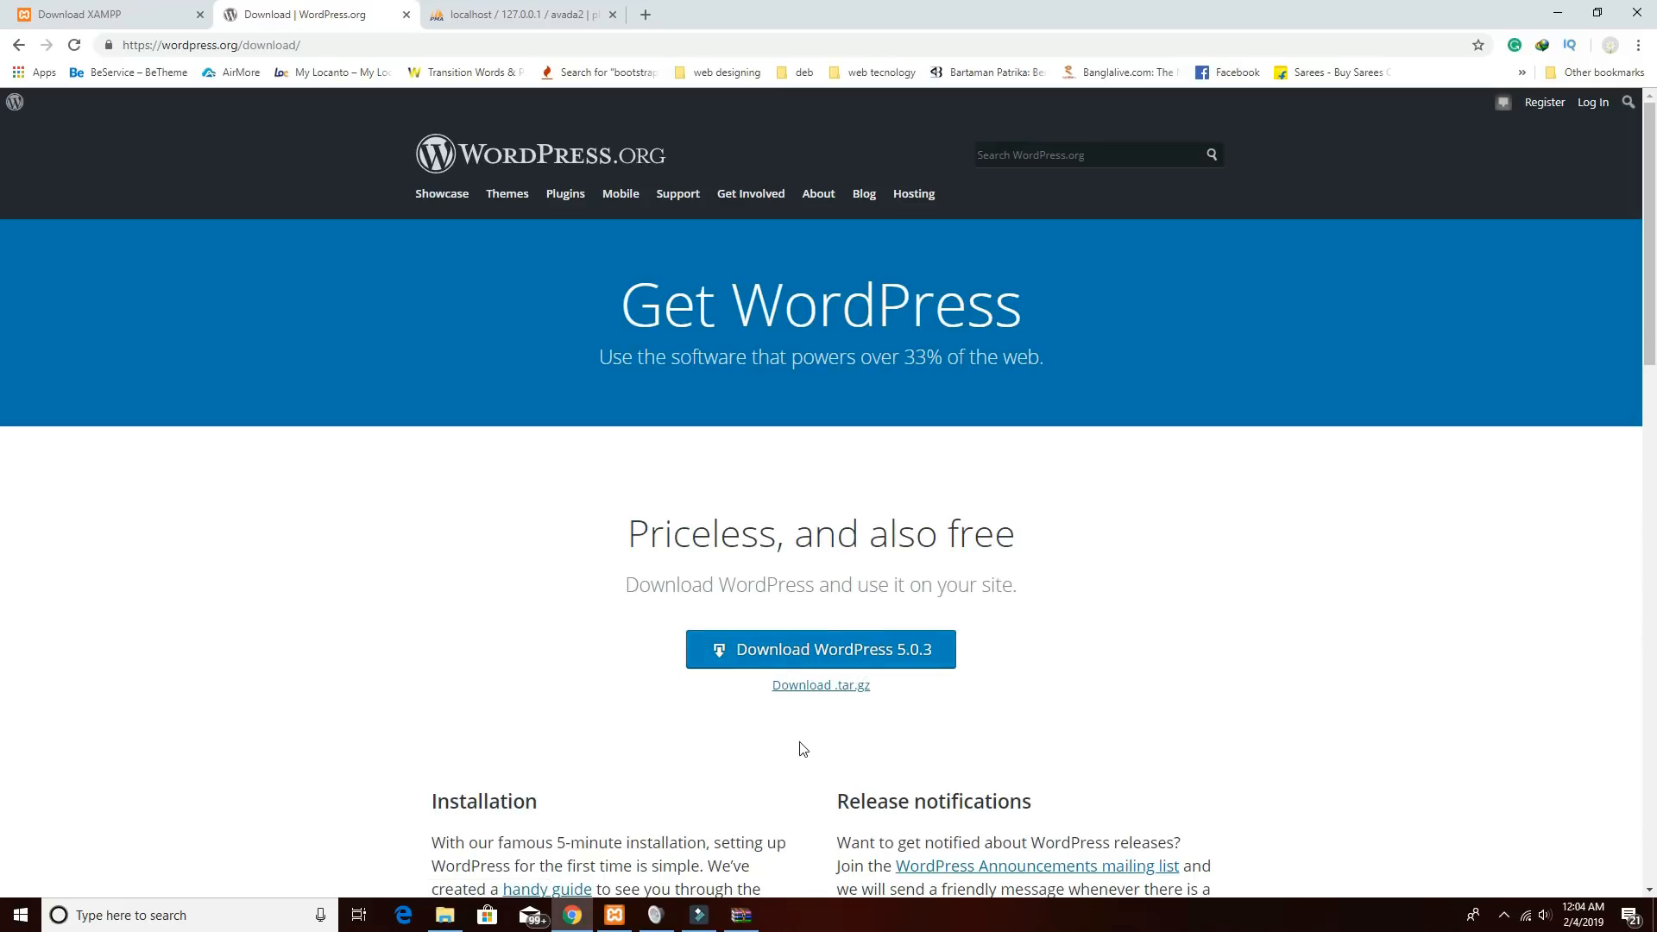
click(445, 915)
drag(668, 635, 664, 417)
click(580, 456)
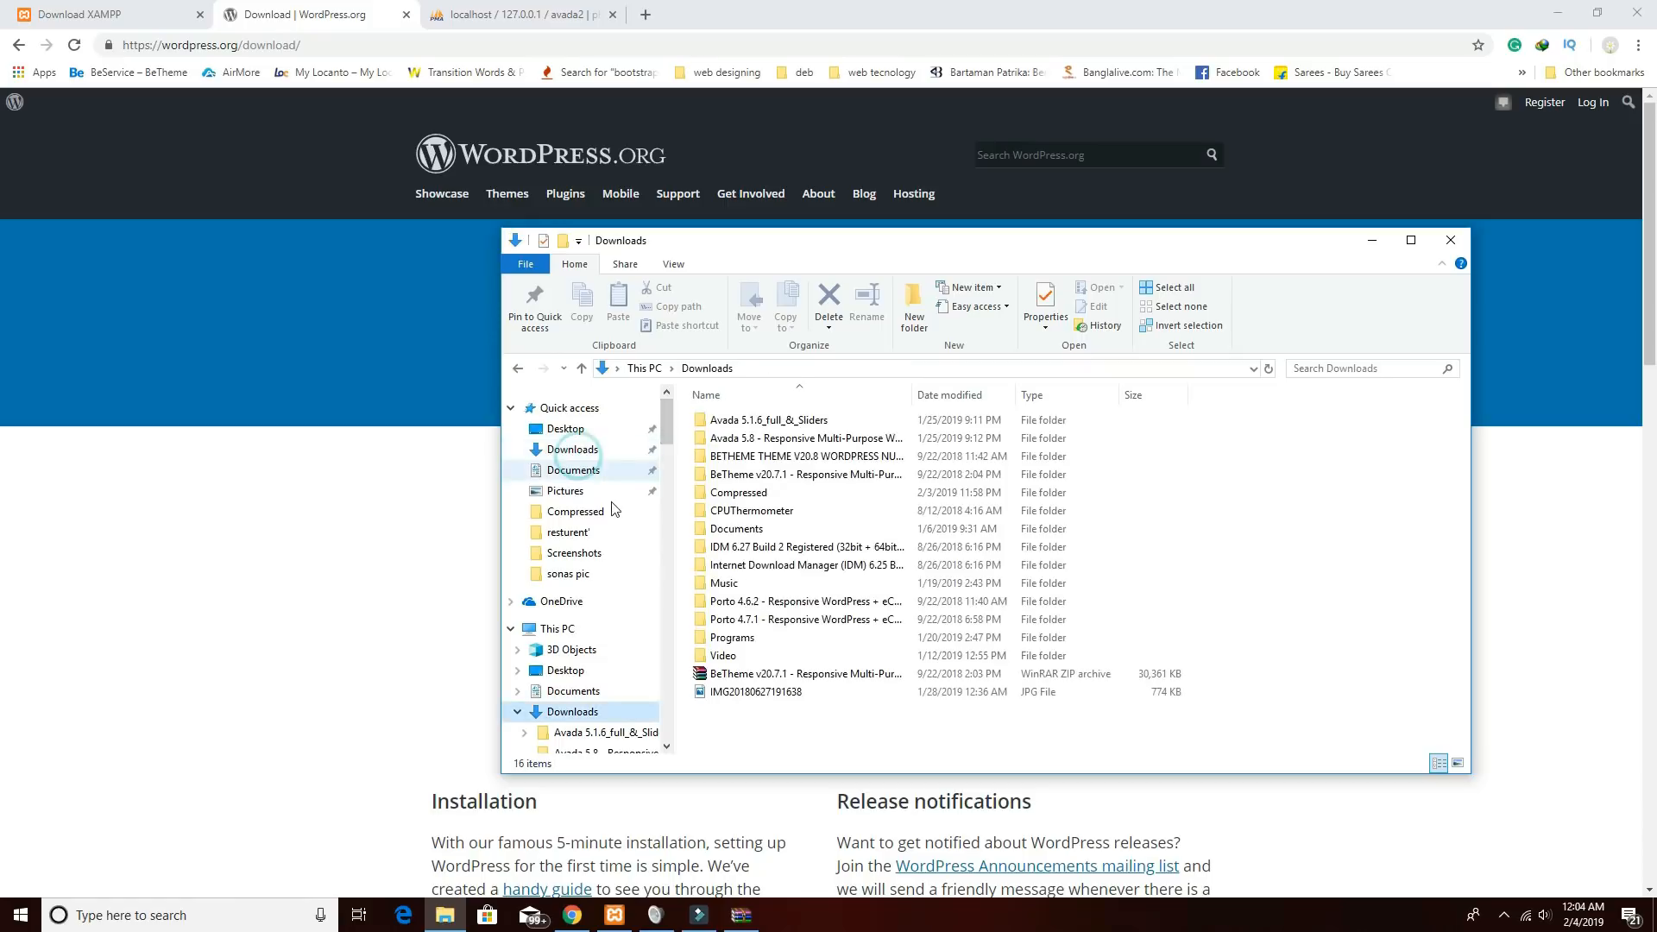
Copy all 19 files from Compressed\wordpress-4.9.8\wordpress.
double_click(741, 492)
click(738, 420)
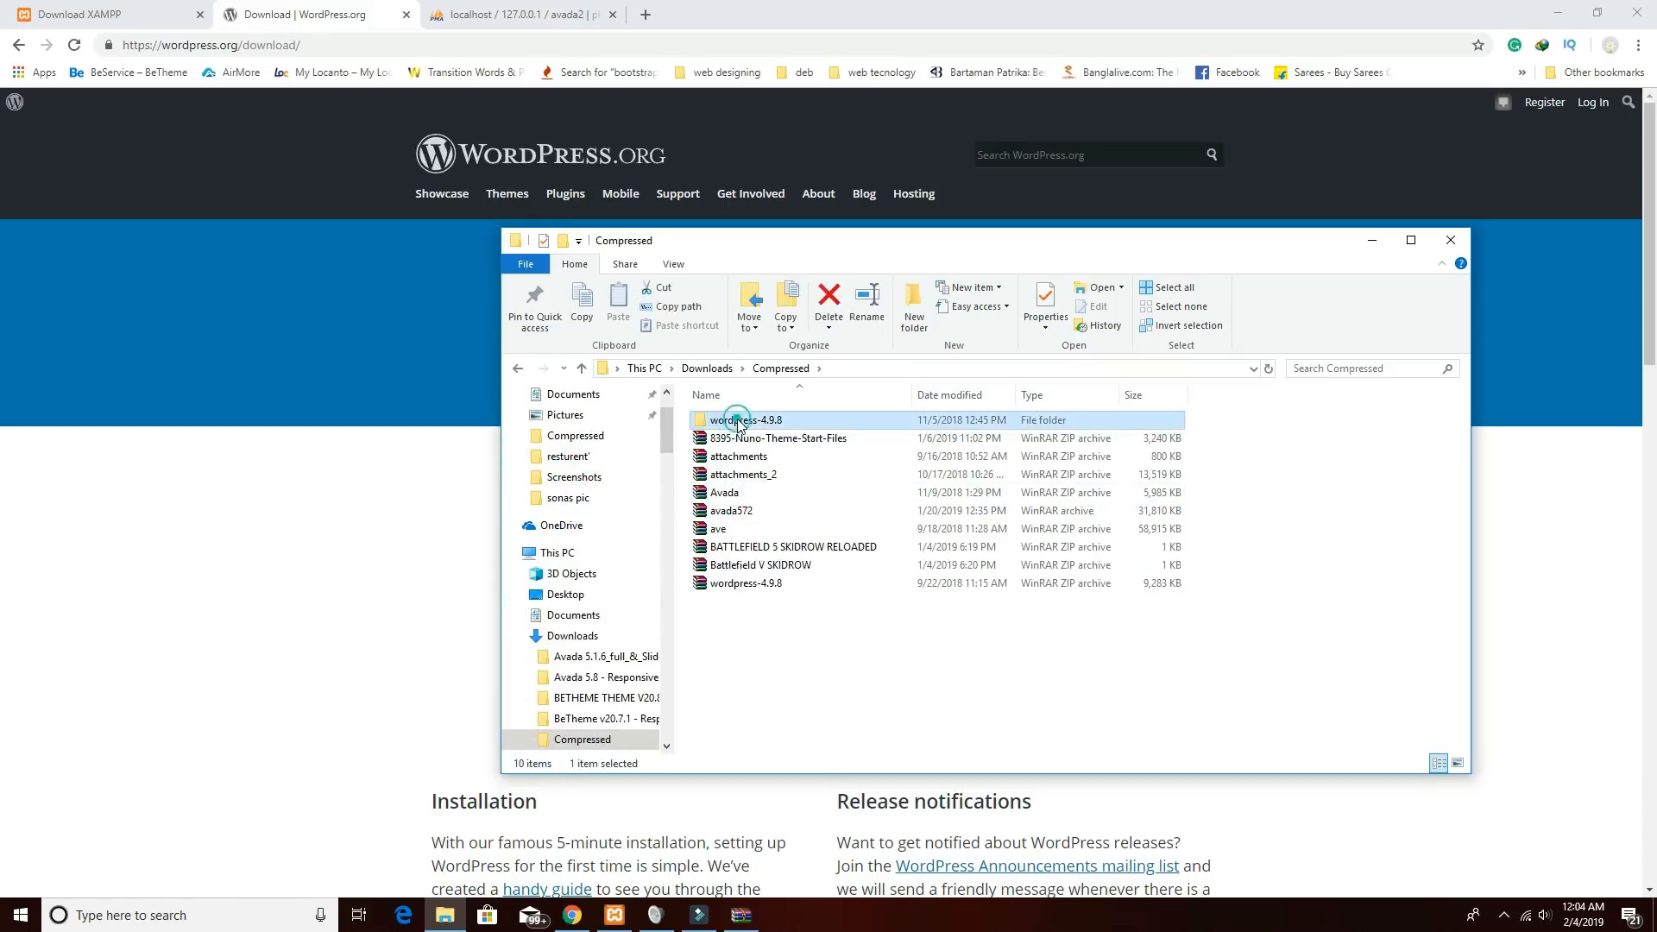
click(767, 593)
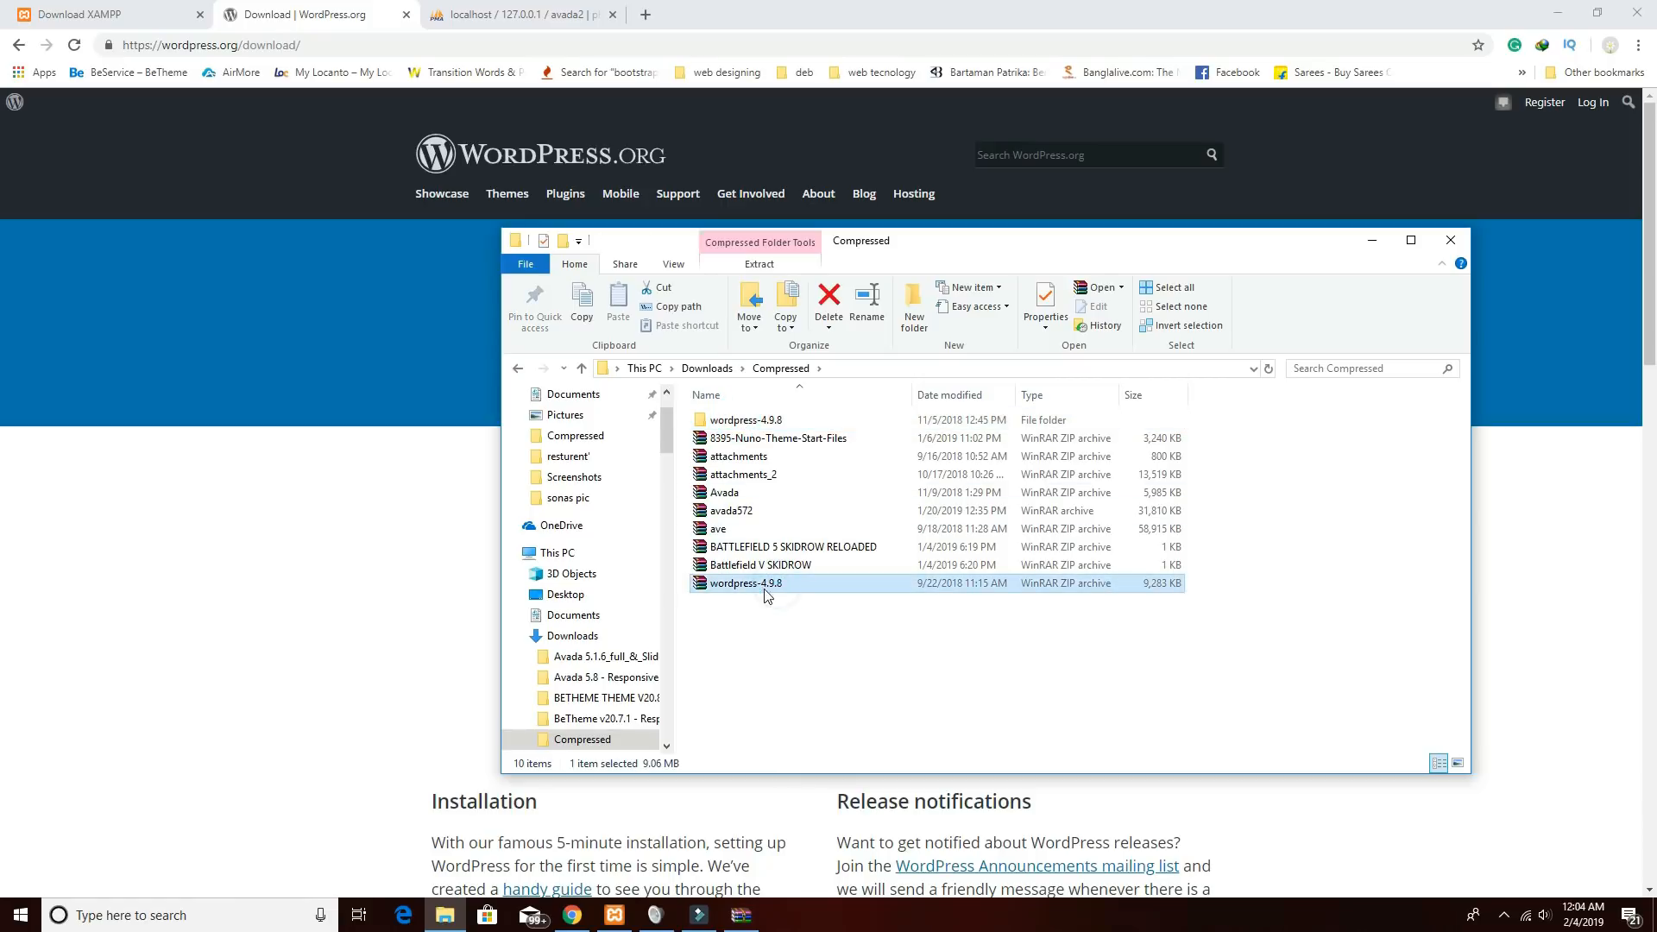
double_click(725, 422)
click(730, 425)
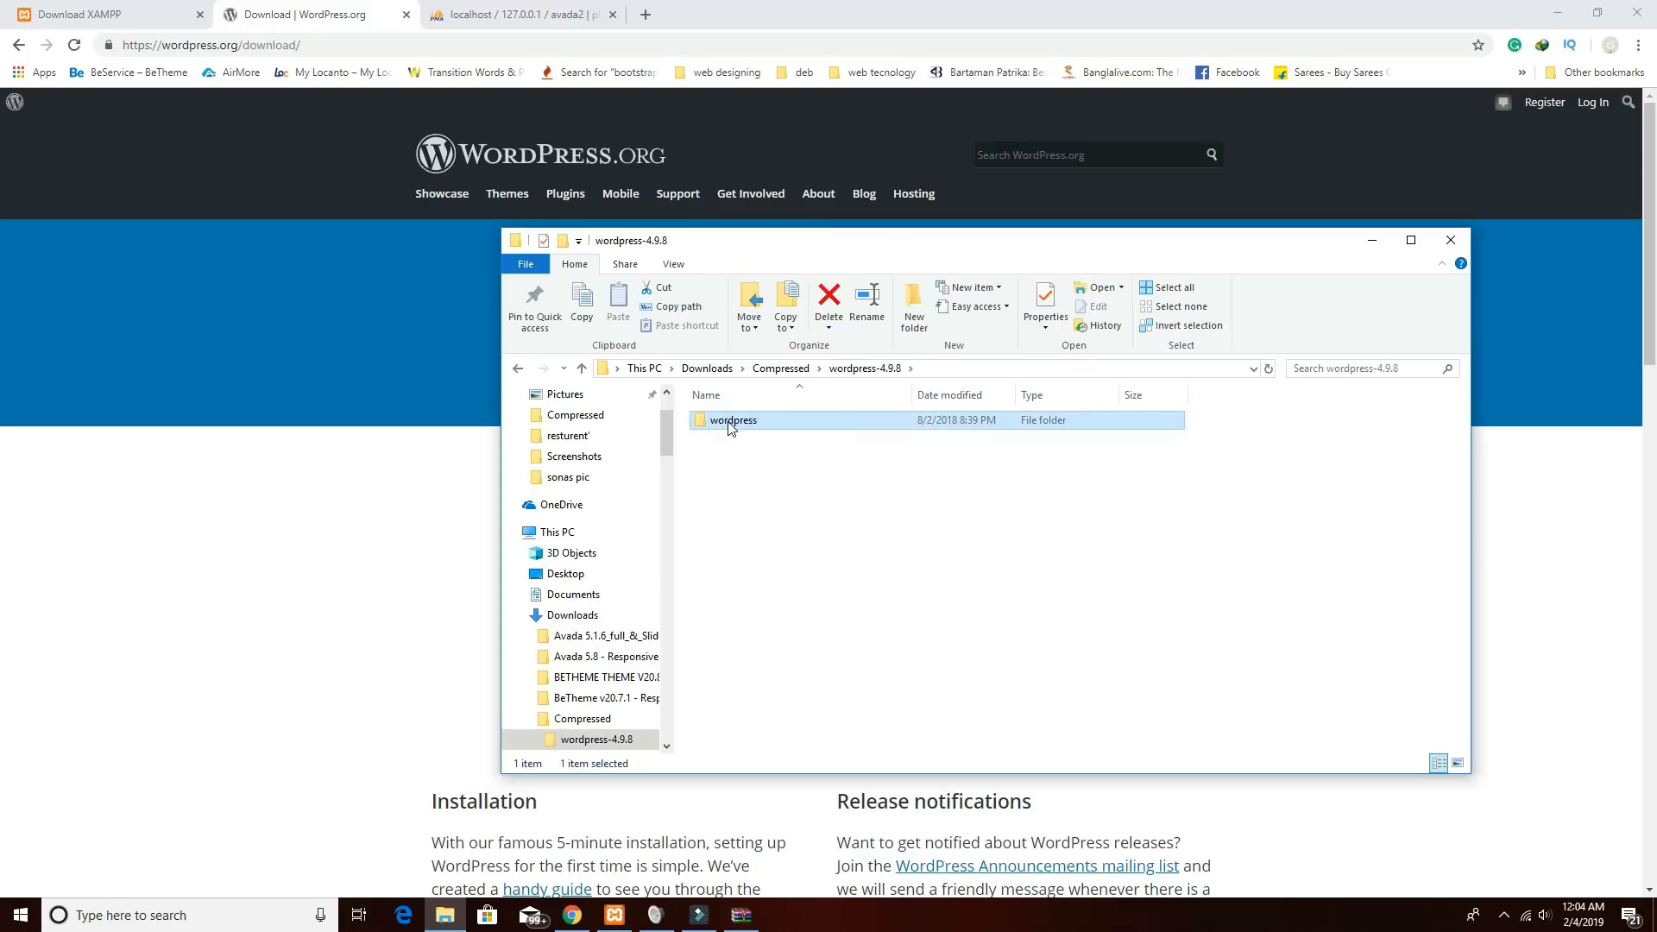
double_click(730, 423)
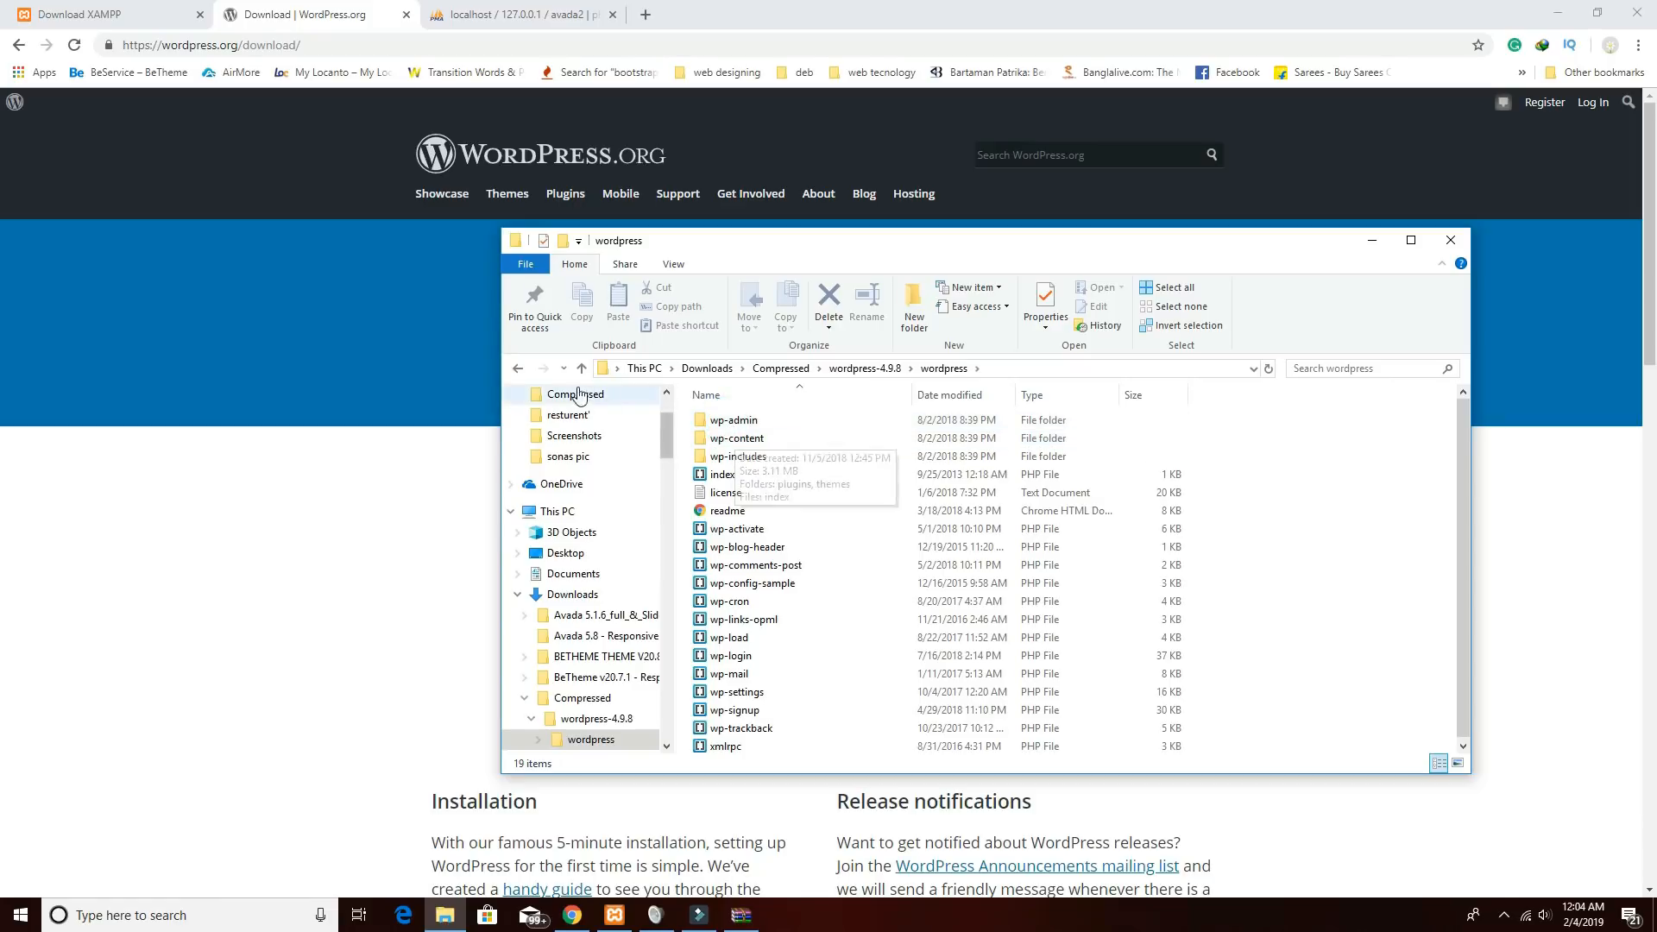
click(732, 458)
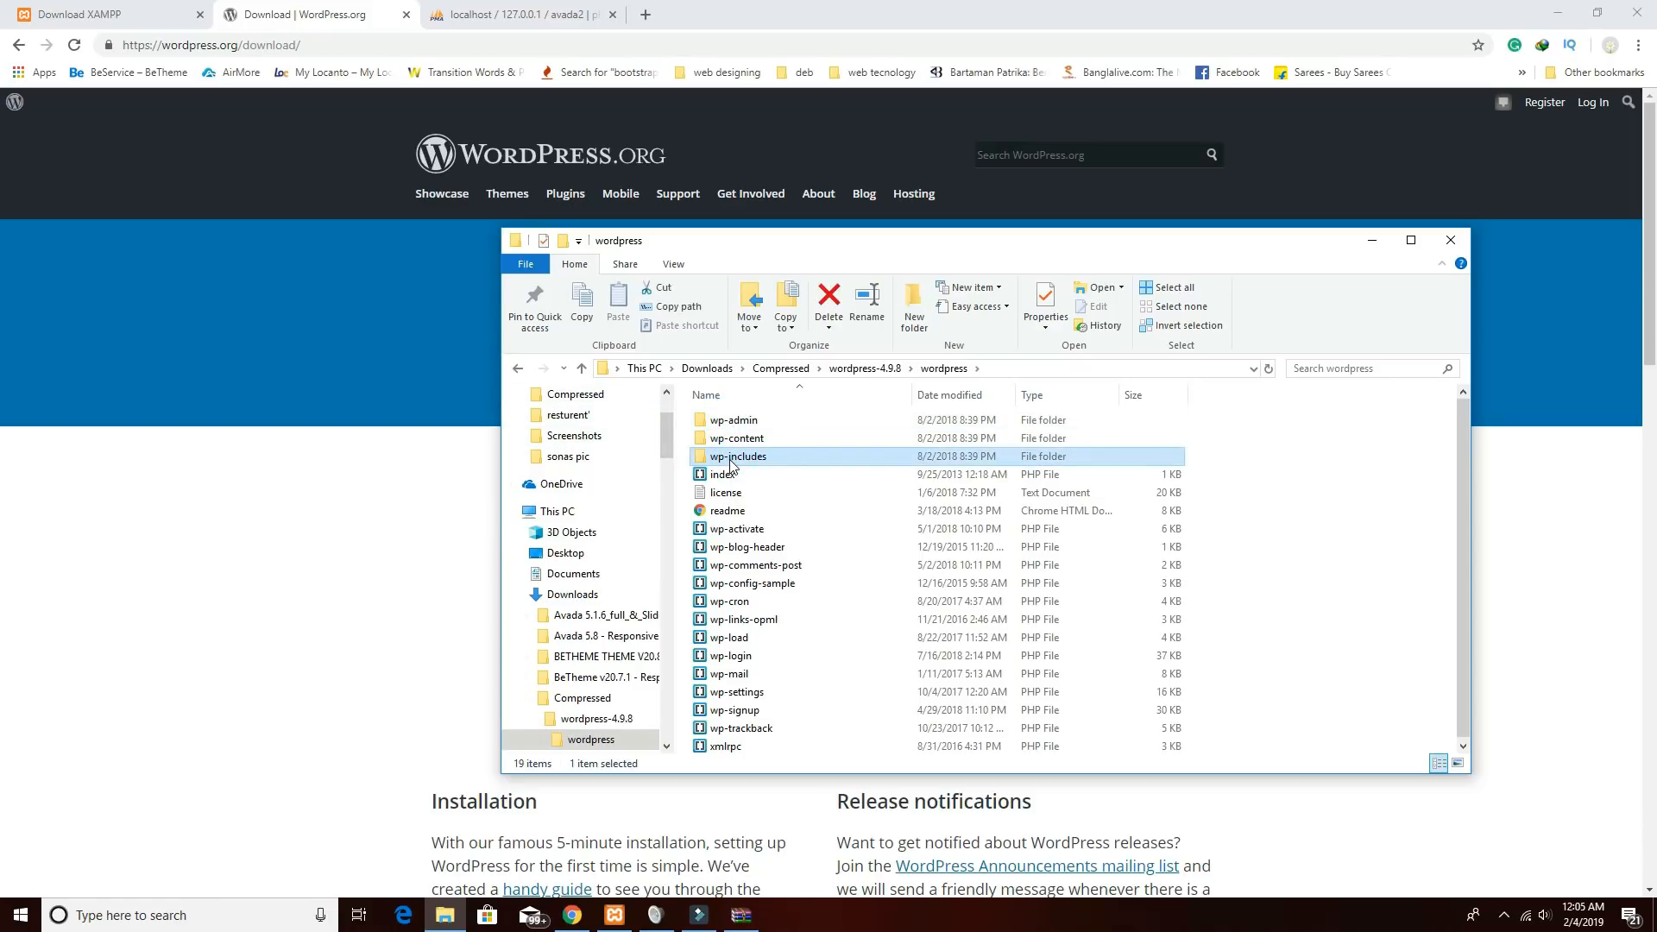
key(ctrl+a)
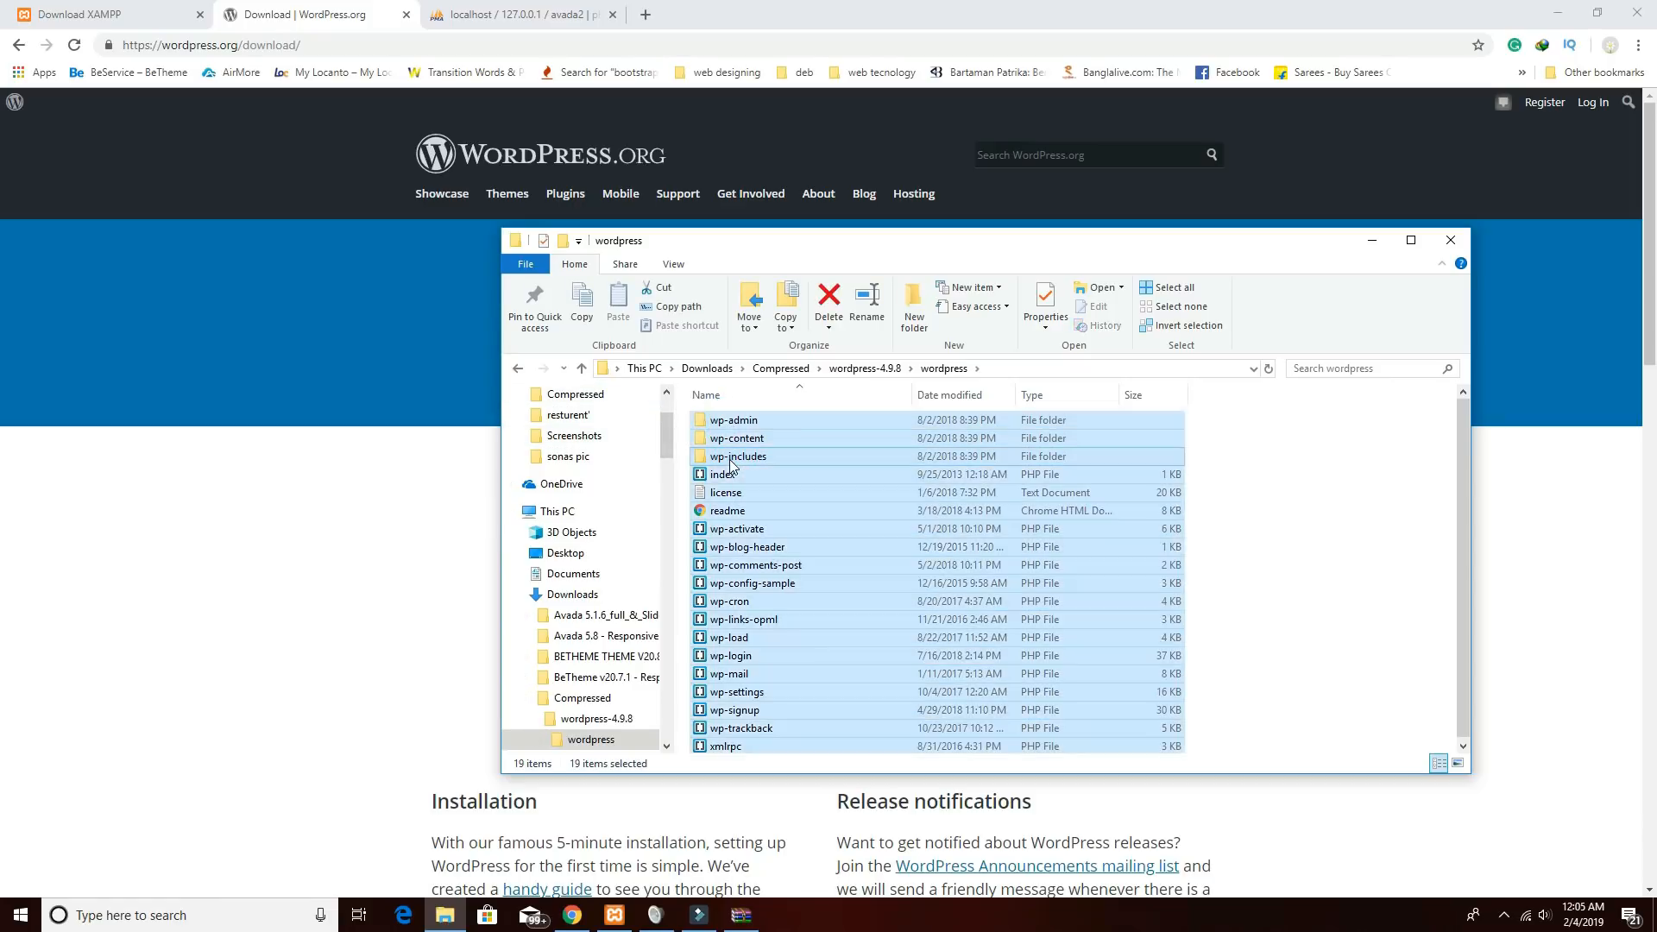
key(ctrl+c)
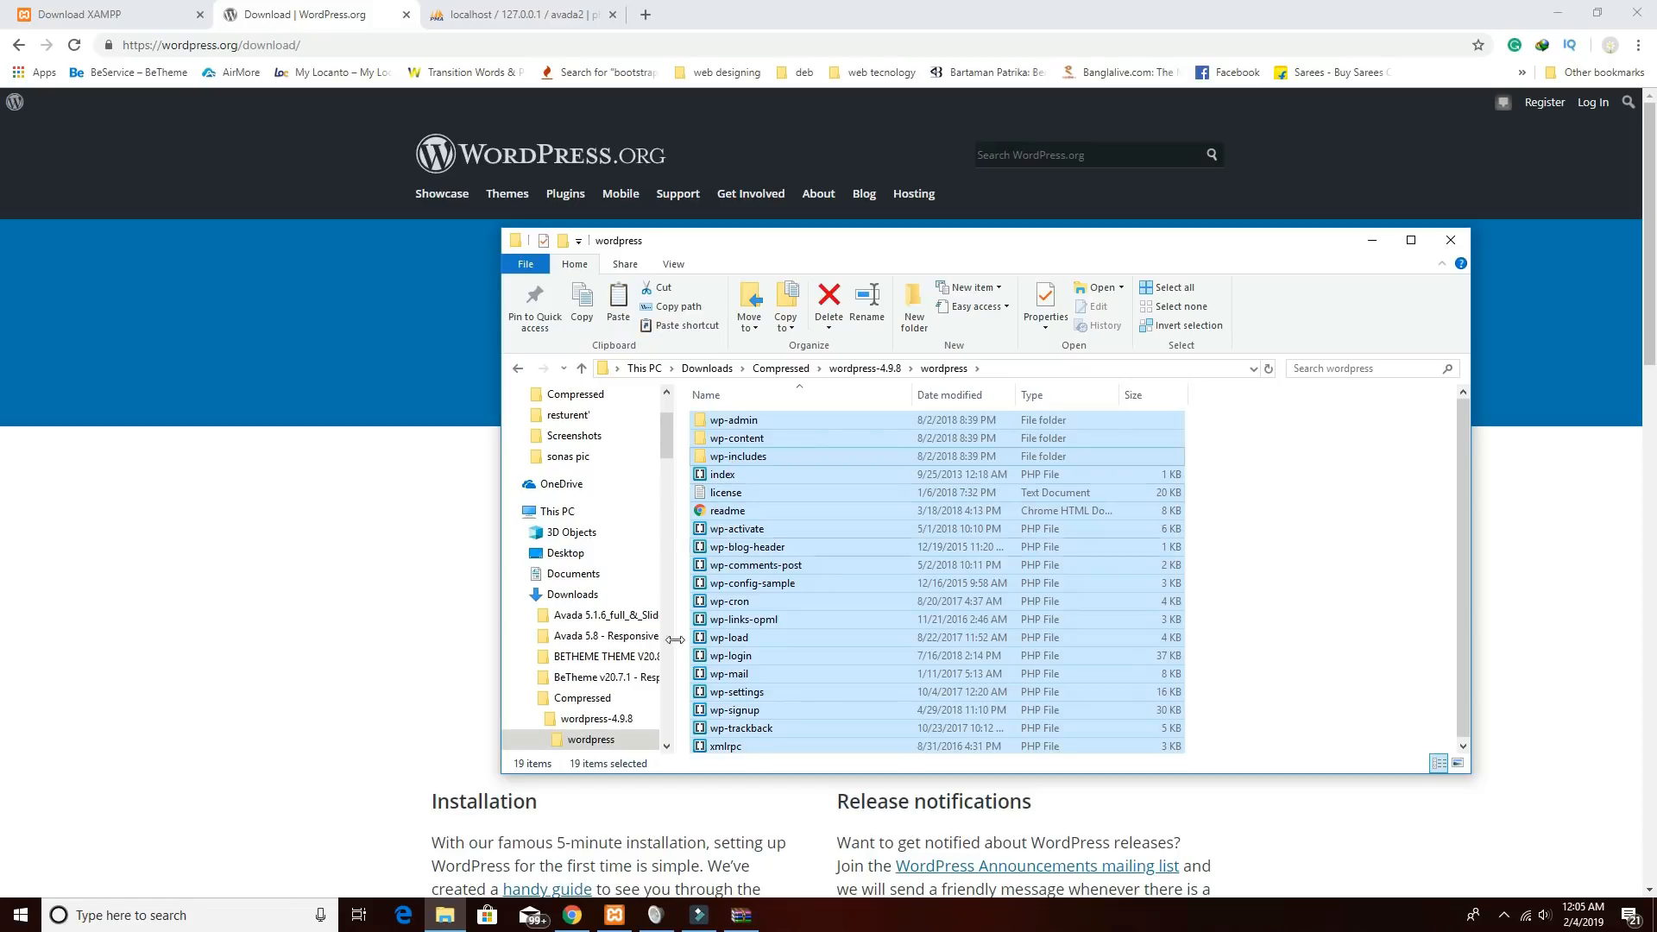
Paste the WordPress files into C:\xampp\htdocs\avada2 using a second Explorer window.
right_click(444, 914)
click(406, 823)
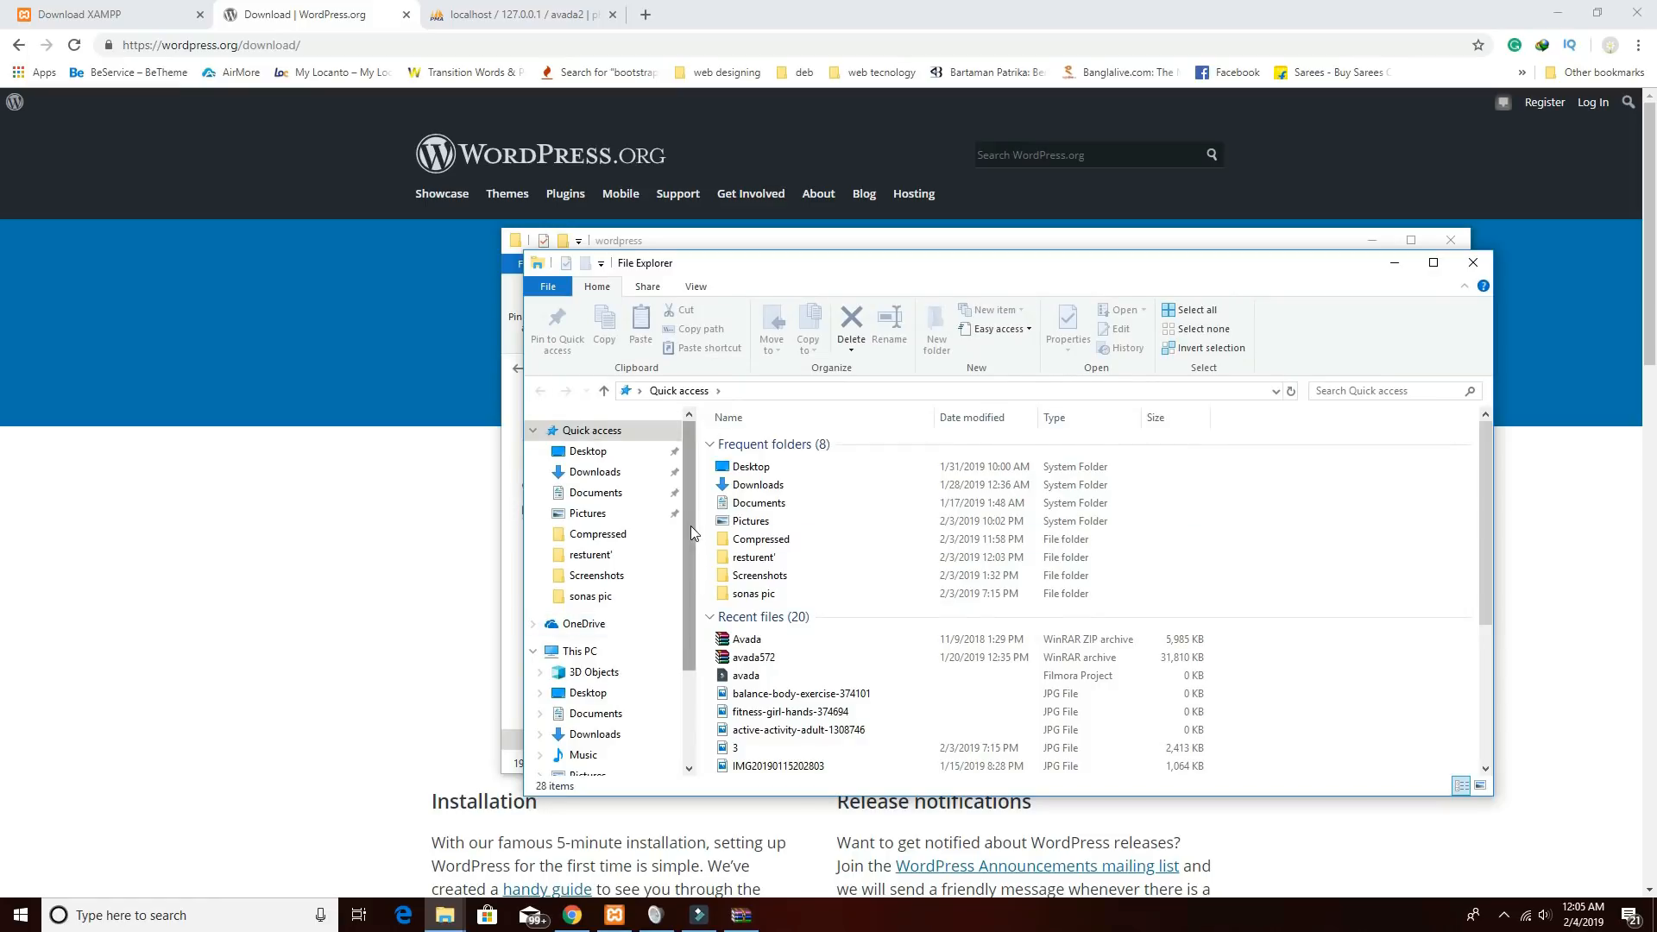
click(596, 656)
double_click(770, 637)
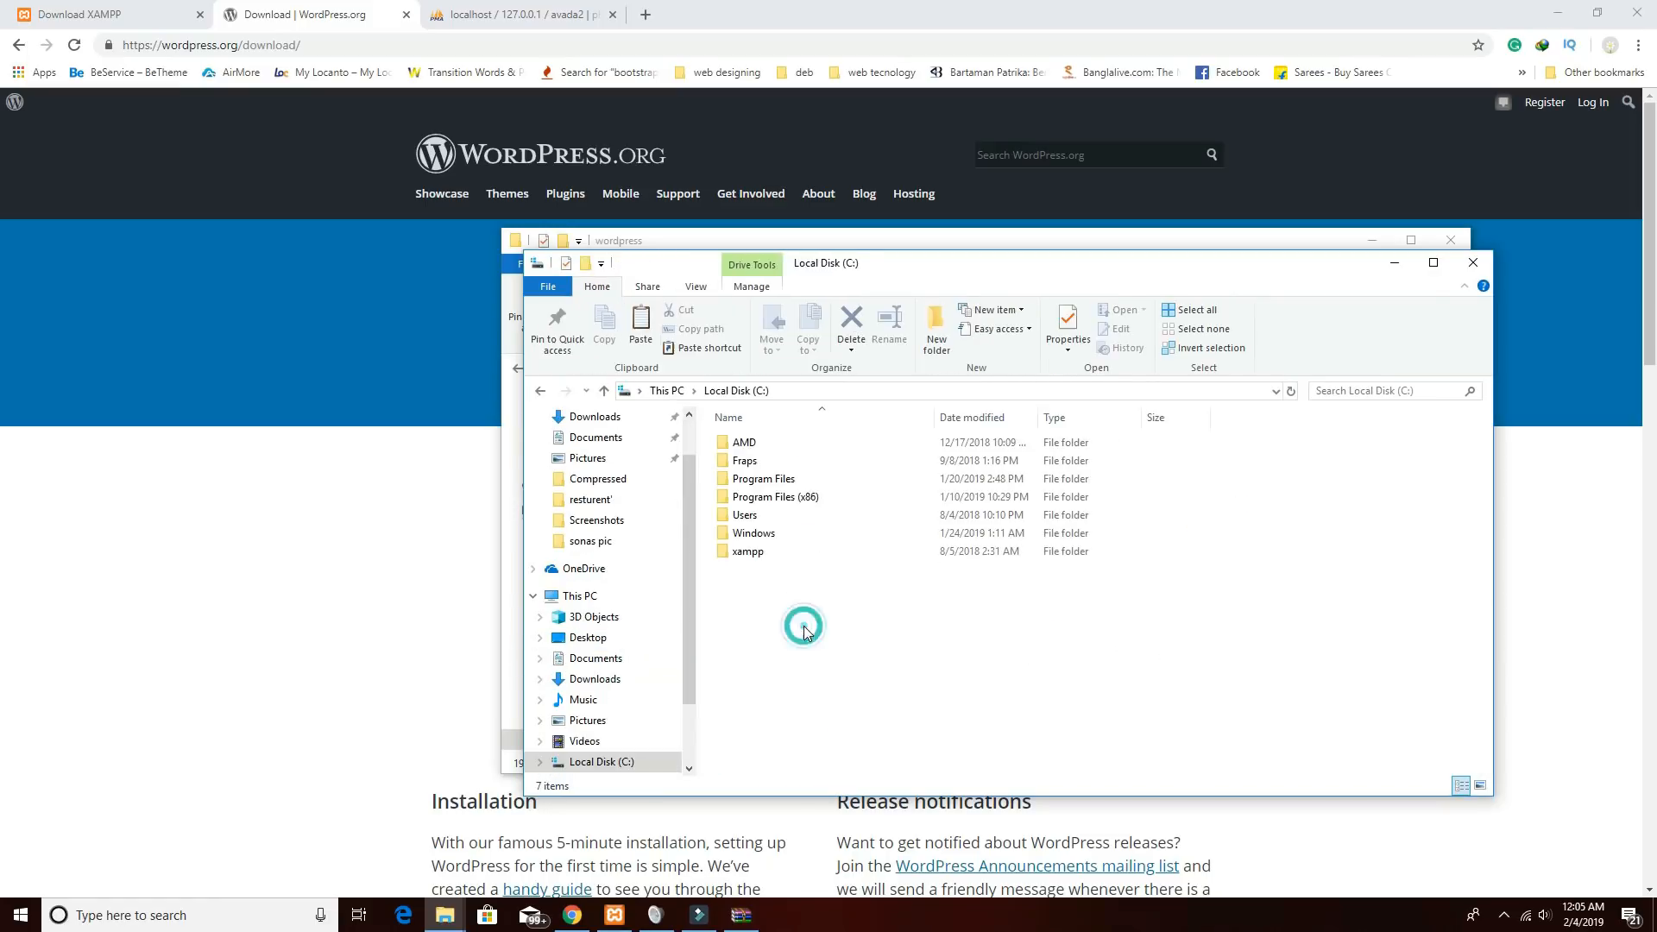
click(770, 554)
double_click(770, 553)
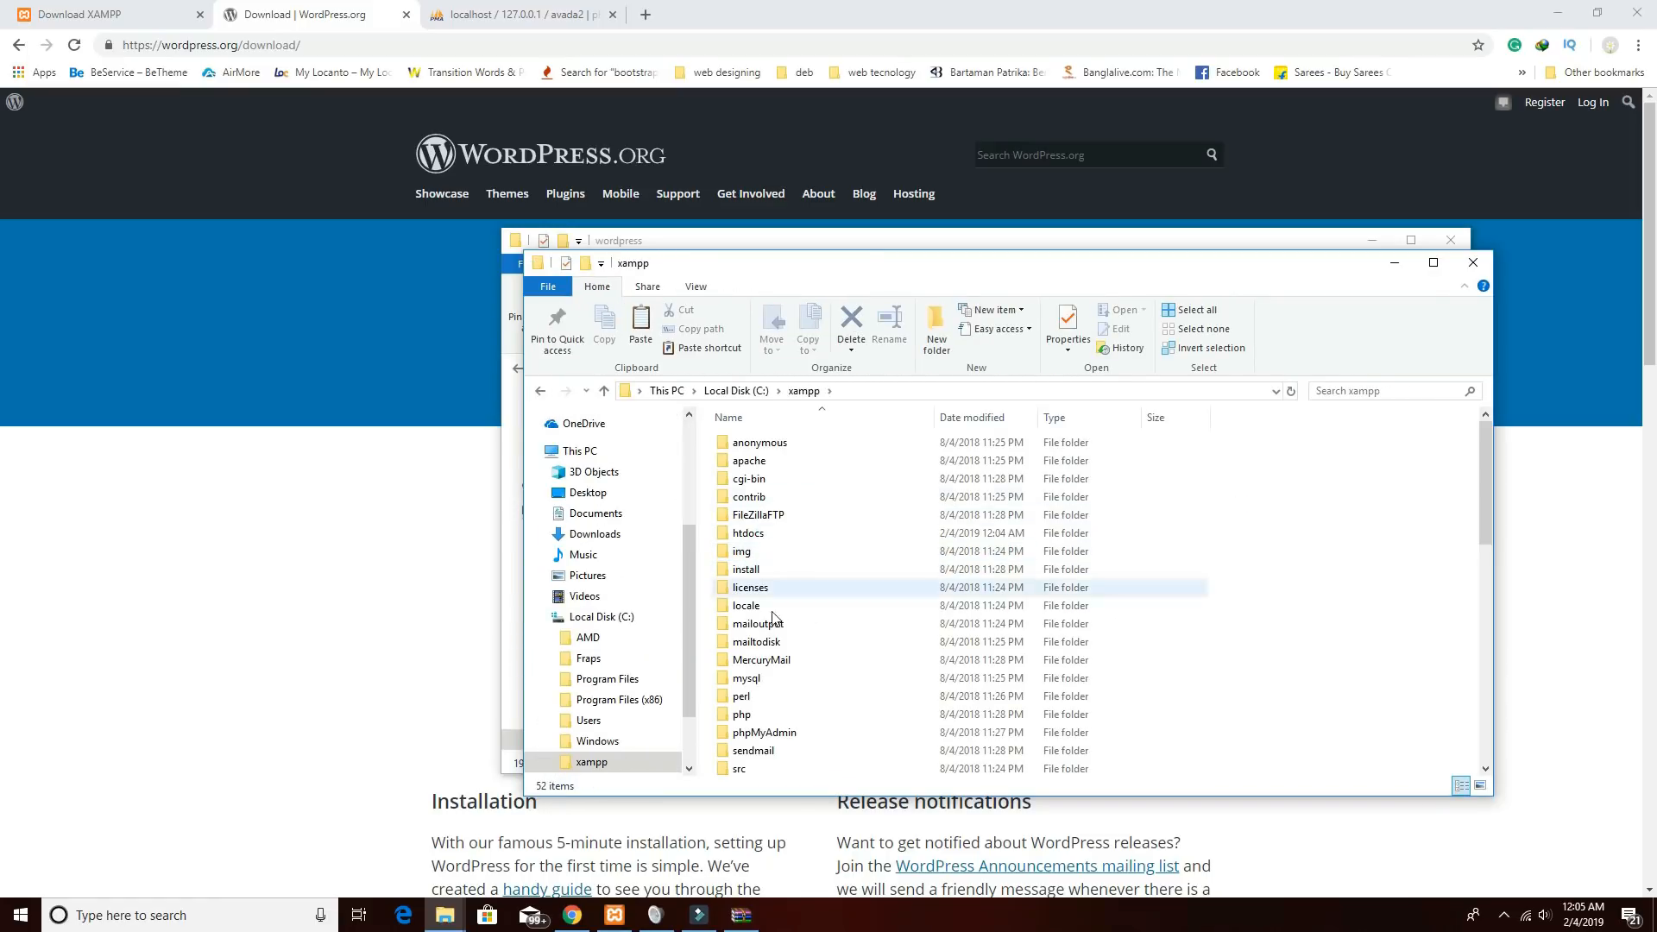
click(757, 570)
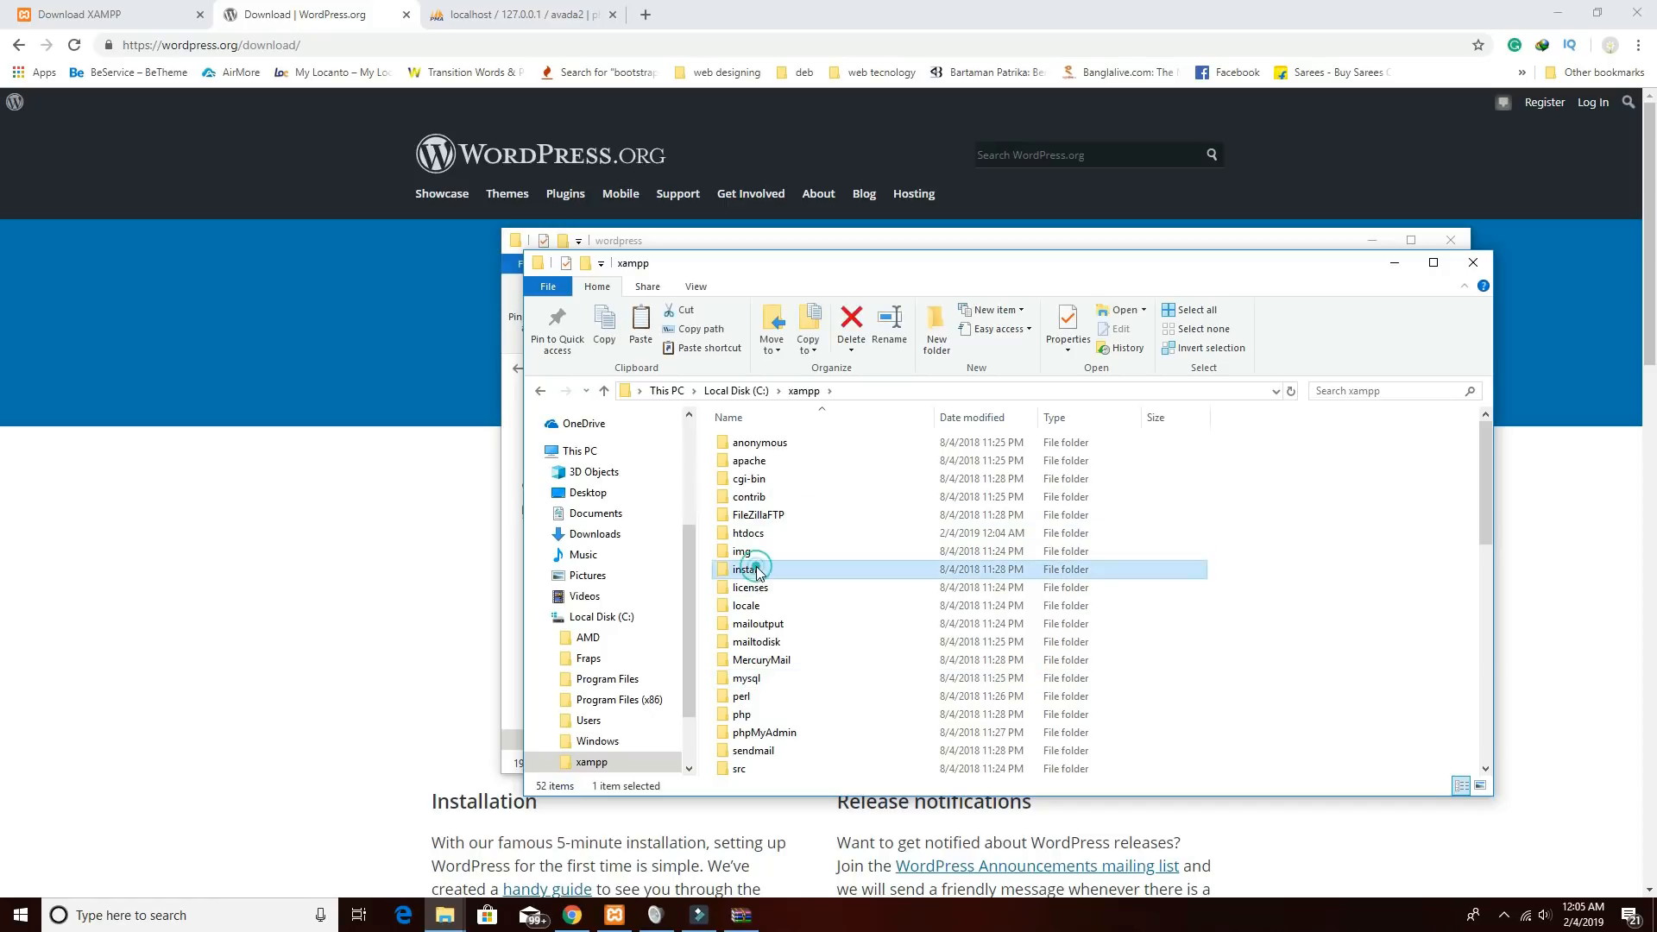
click(760, 533)
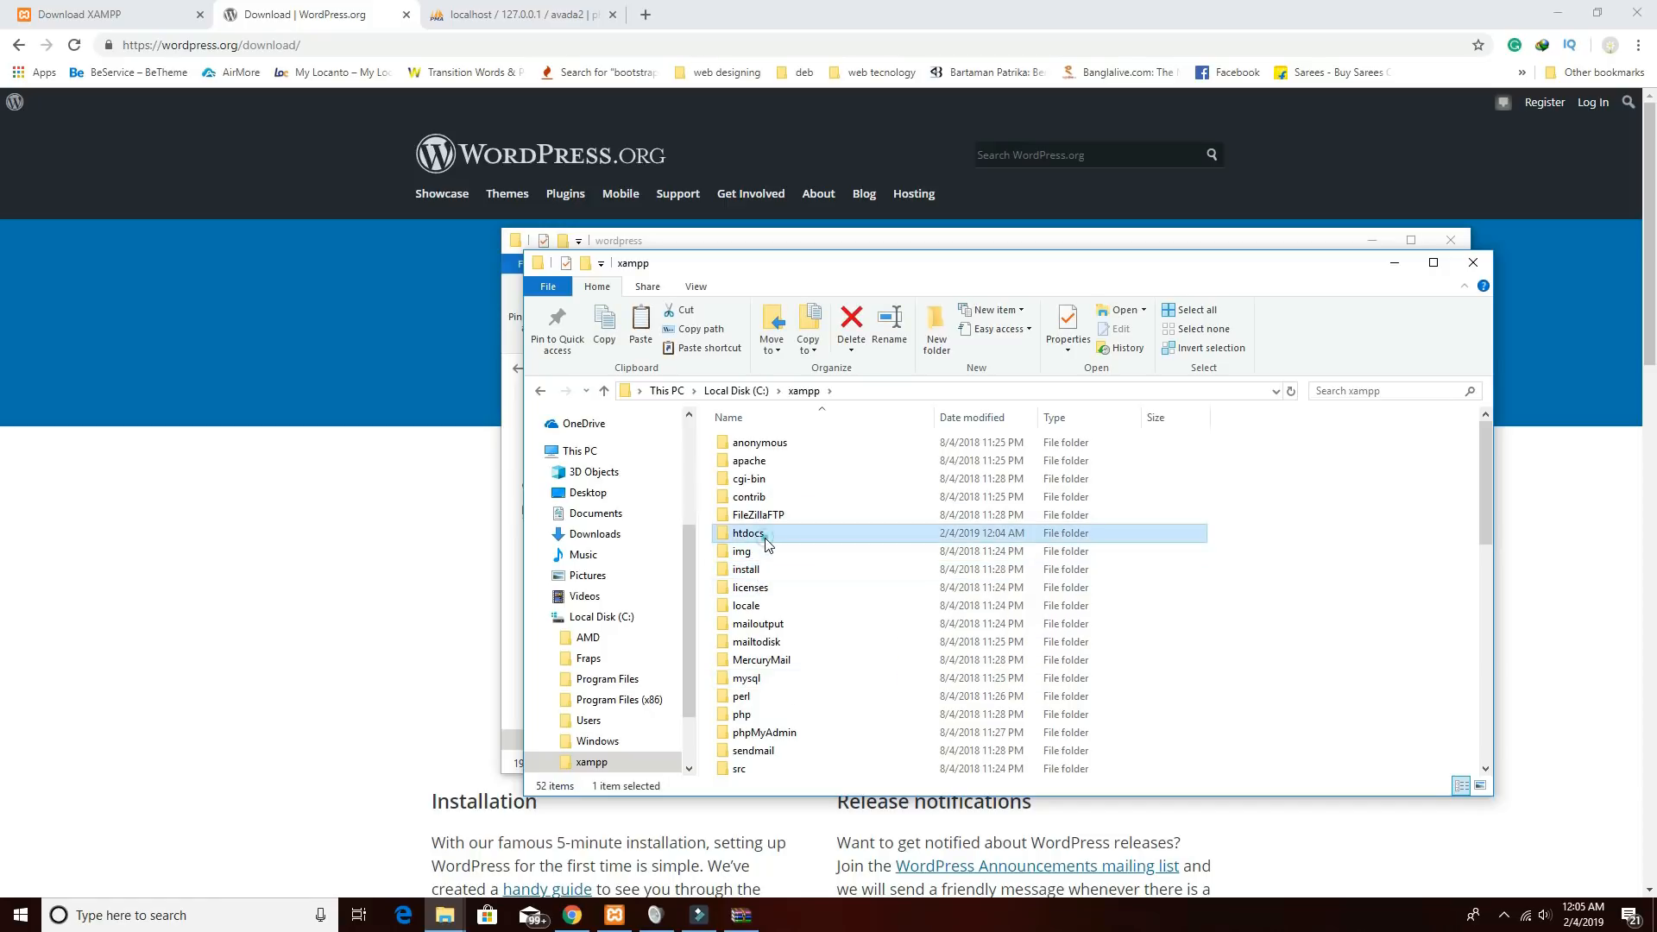
double_click(764, 536)
double_click(750, 461)
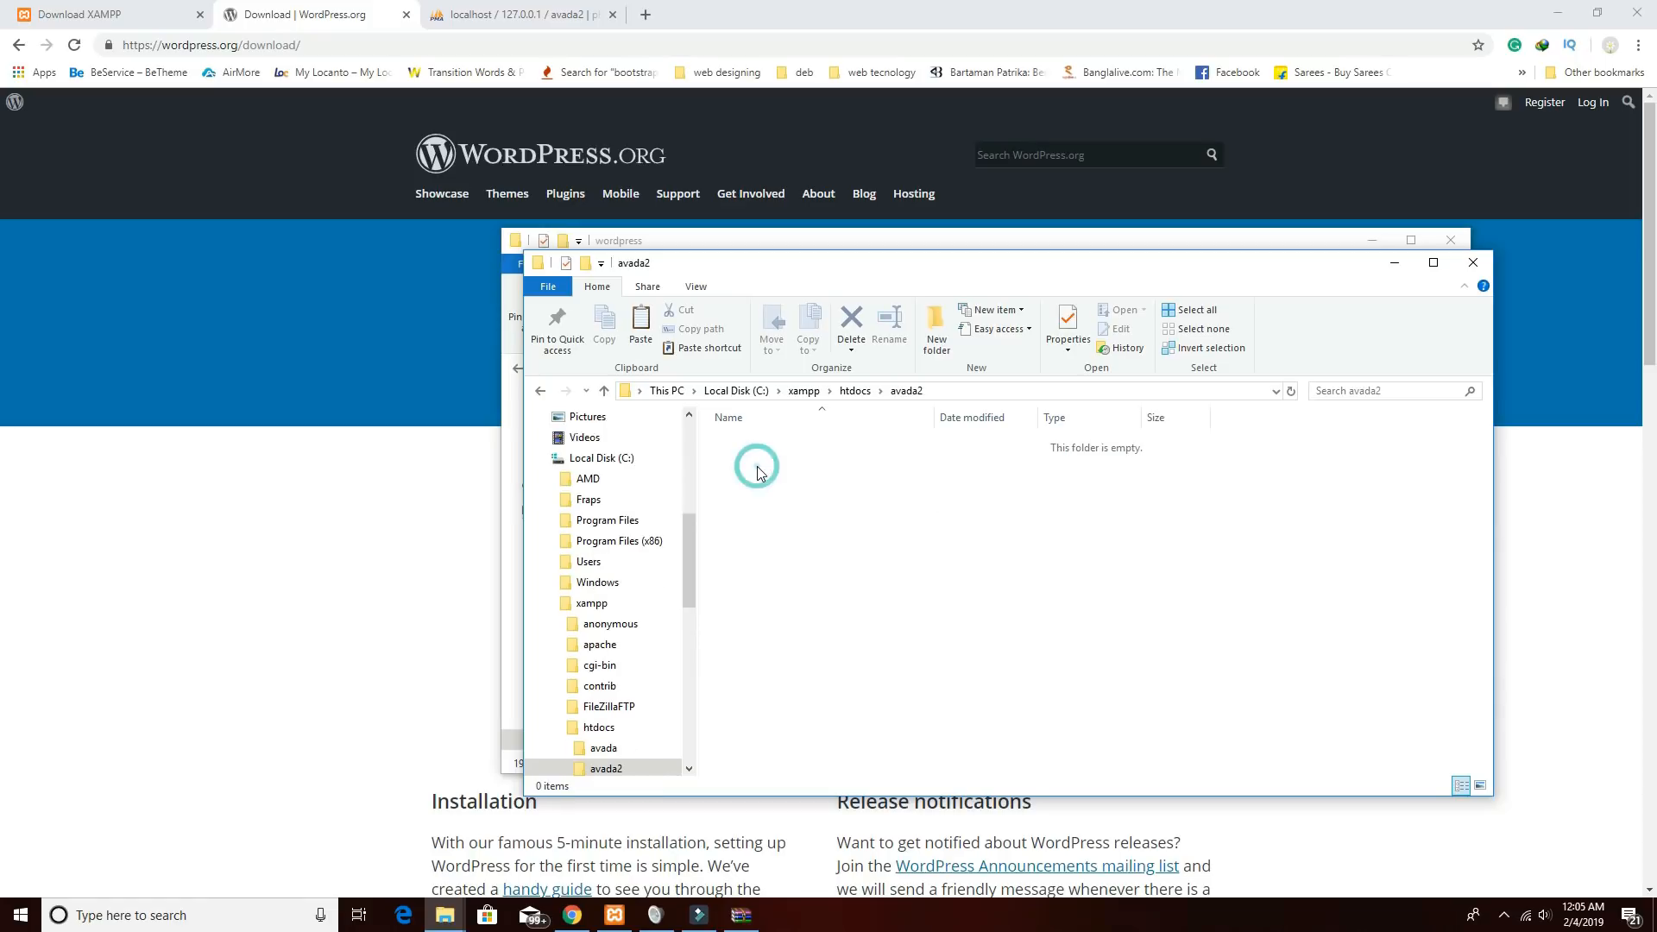
click(641, 326)
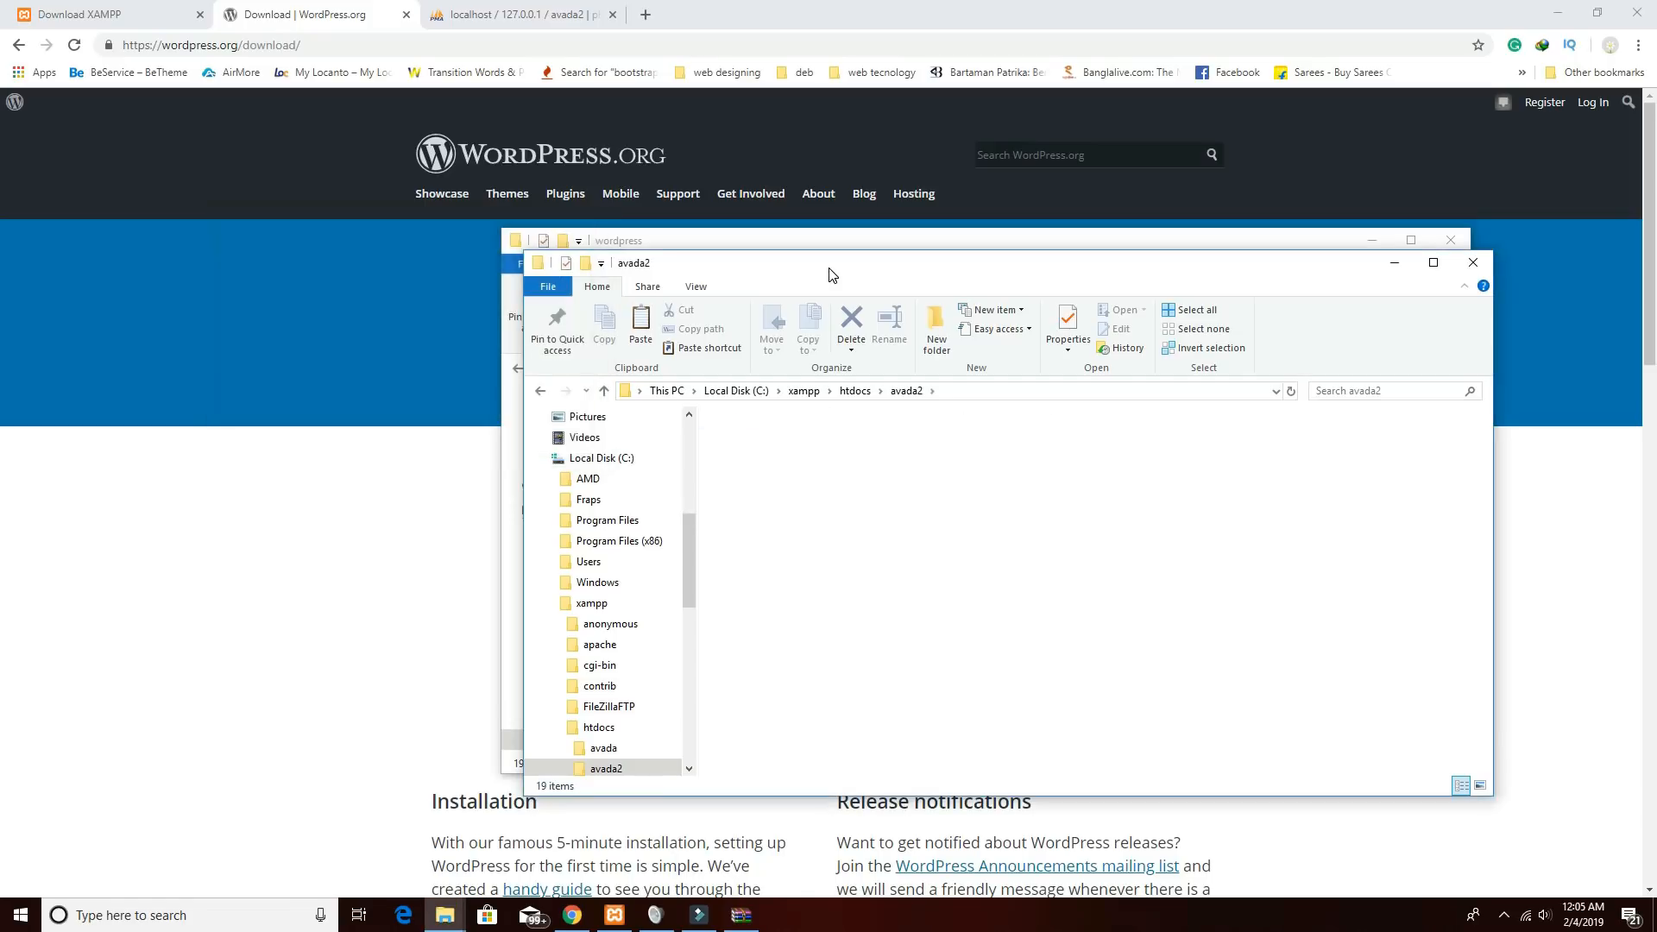
Open avada2's wp-content\themes folder with the three default twenty themes.
drag(785, 263, 488, 242)
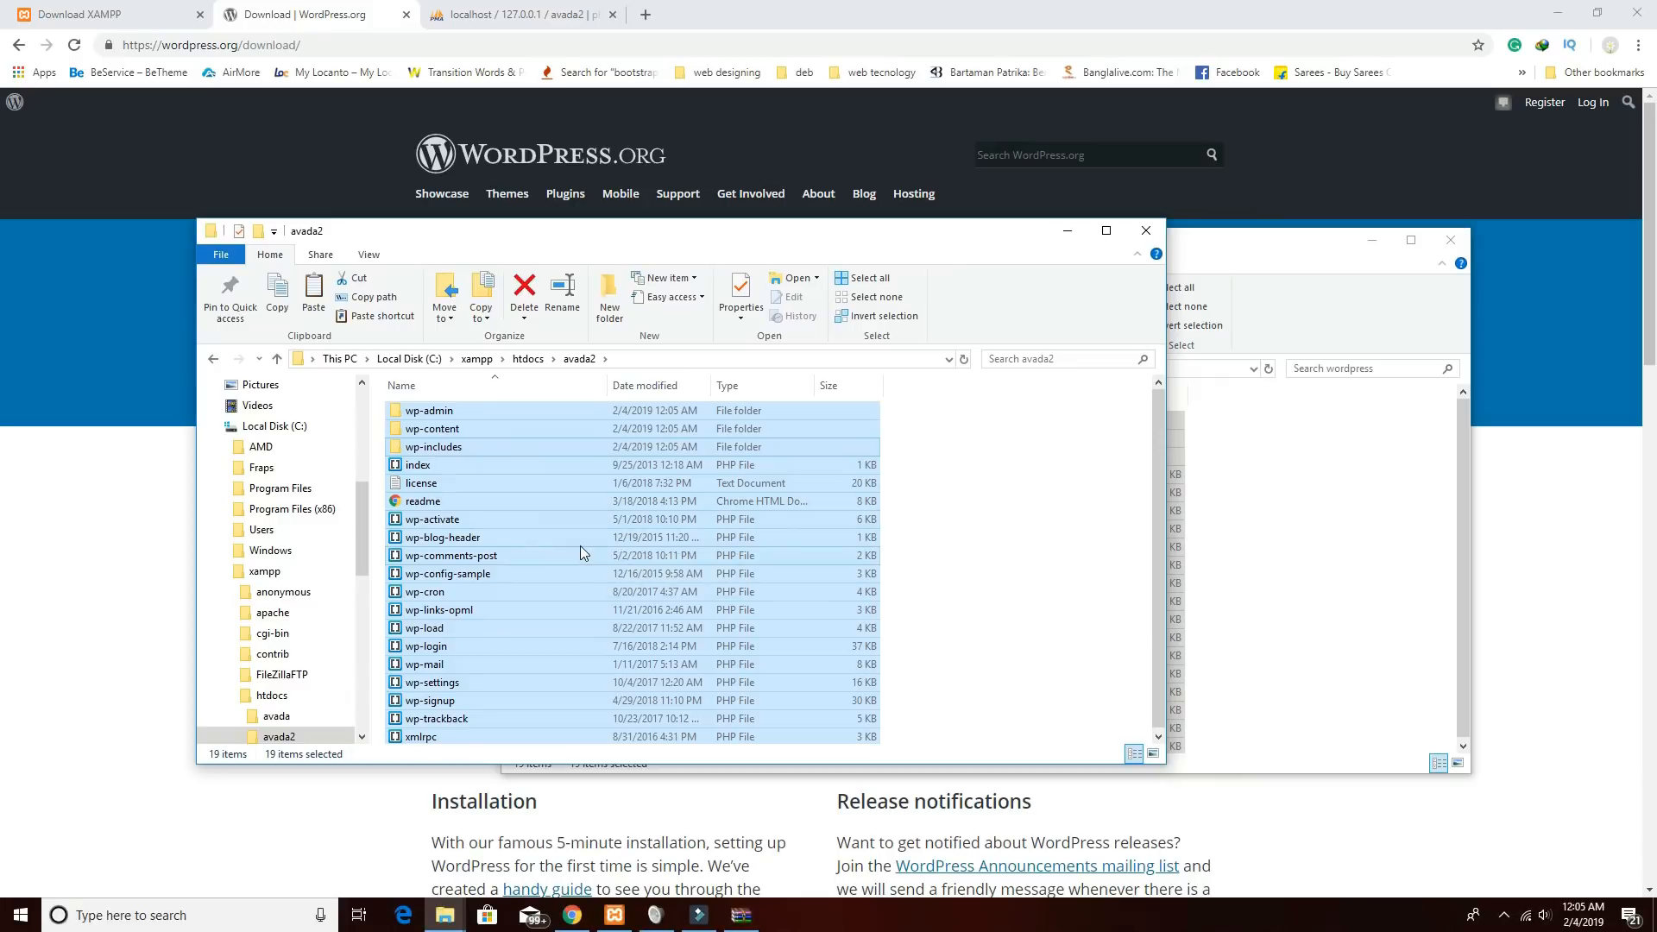
click(1065, 563)
double_click(473, 429)
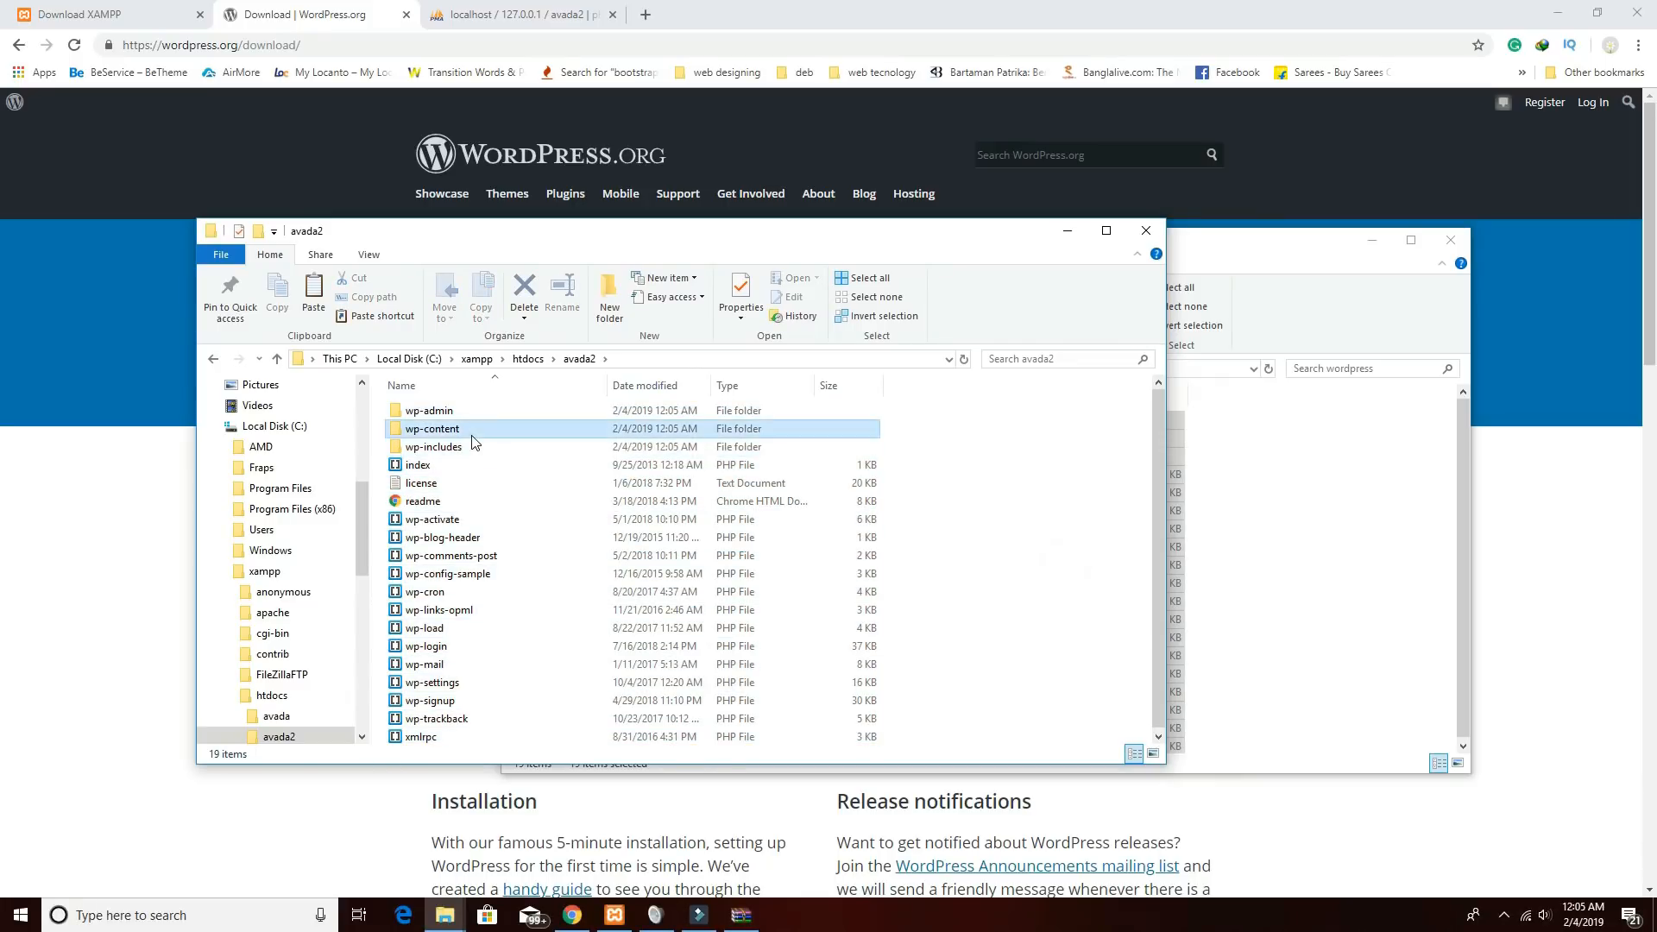
double_click(434, 431)
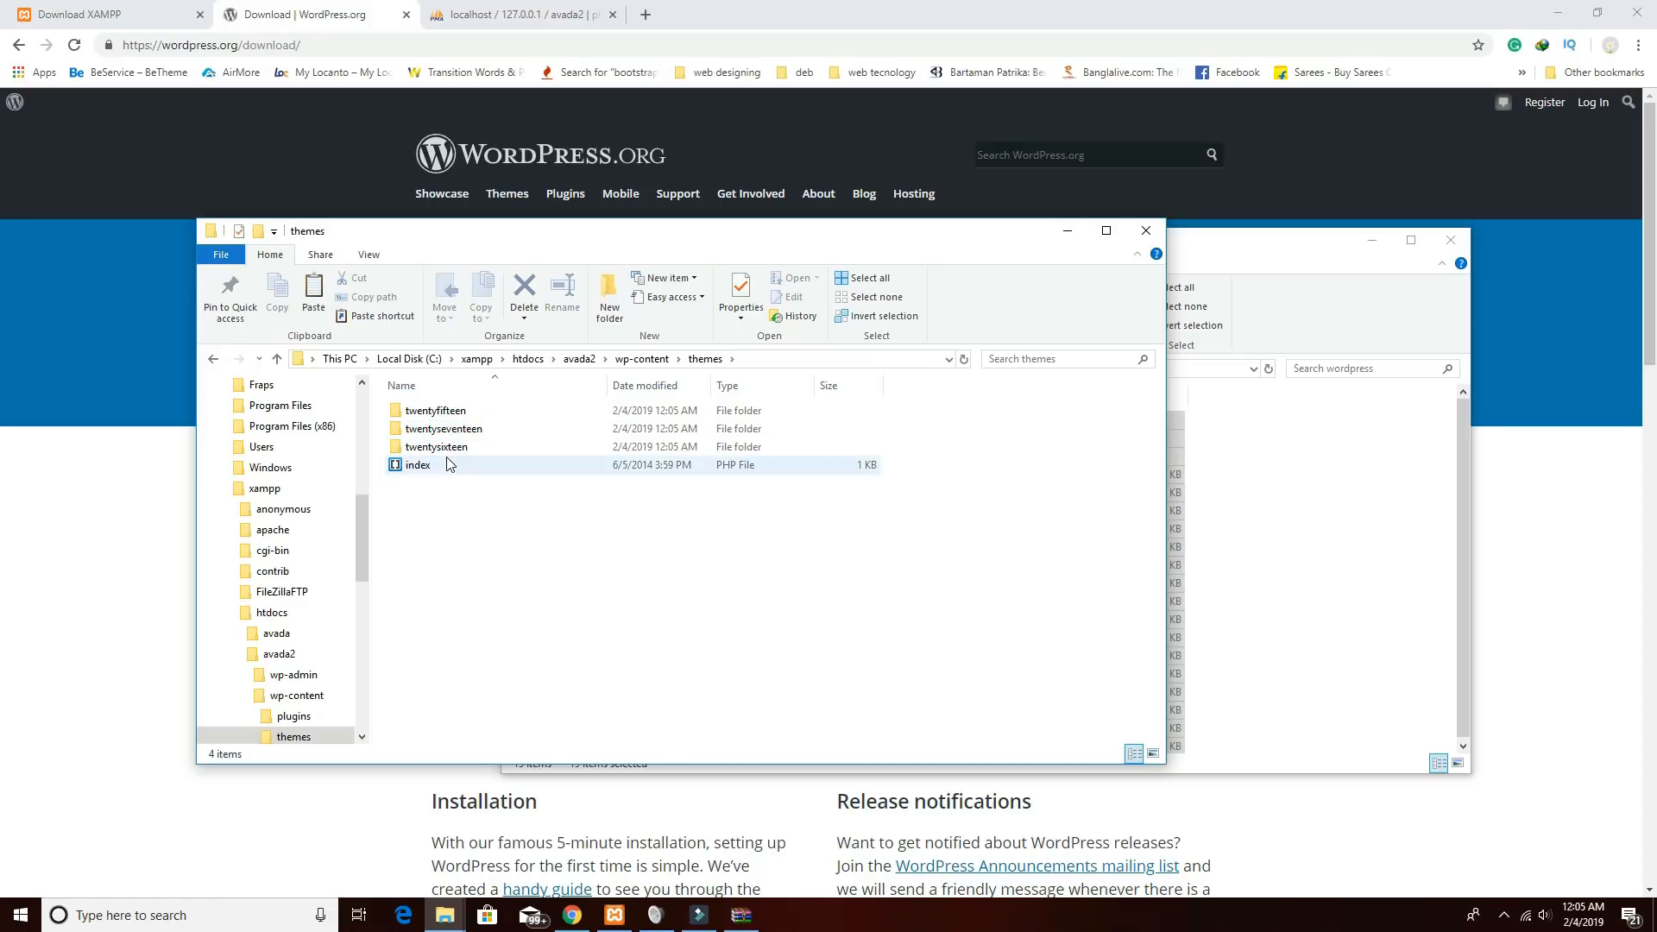
Open Avada.zip from the Compressed folder in WinRAR.
click(1243, 252)
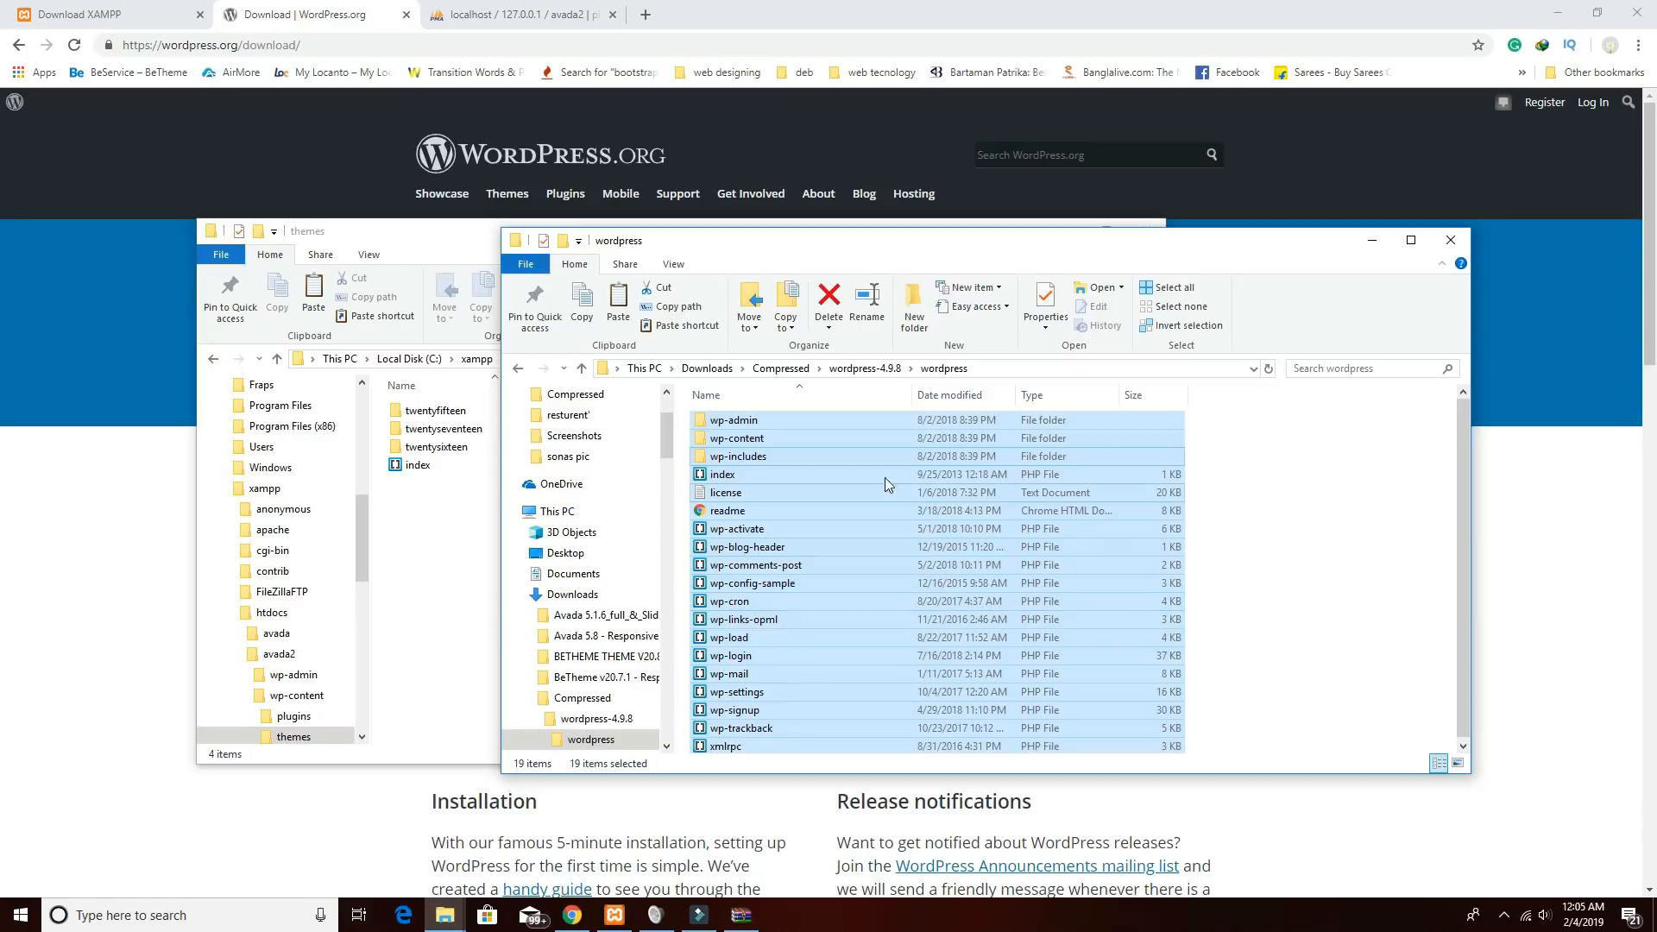
click(518, 369)
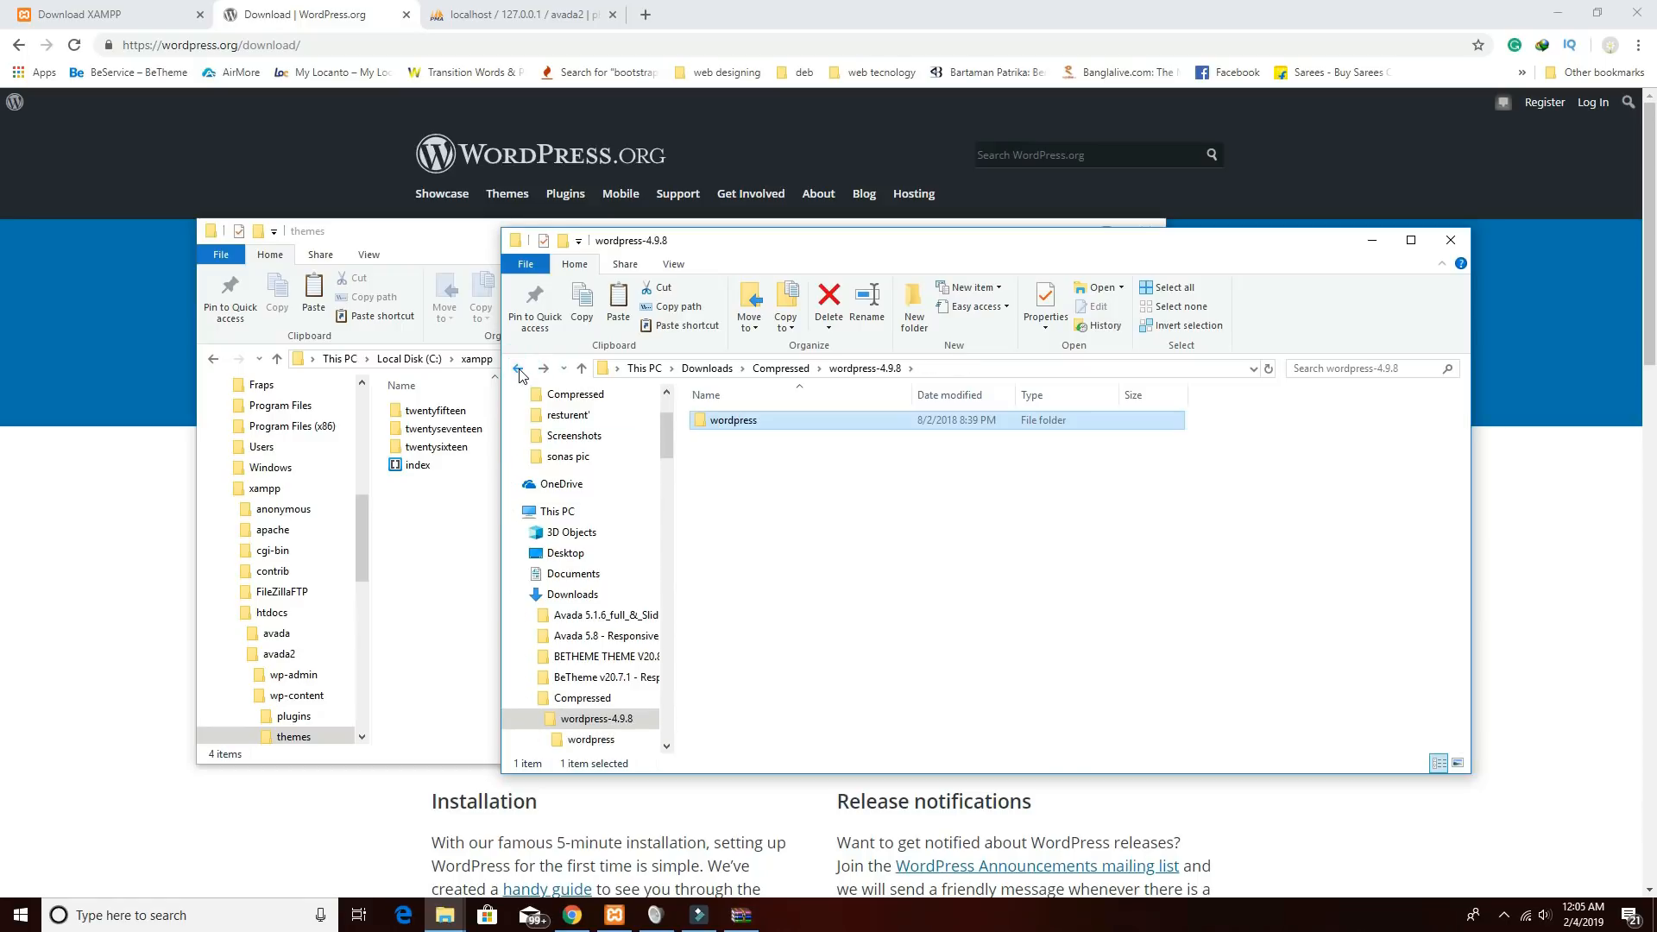
click(519, 370)
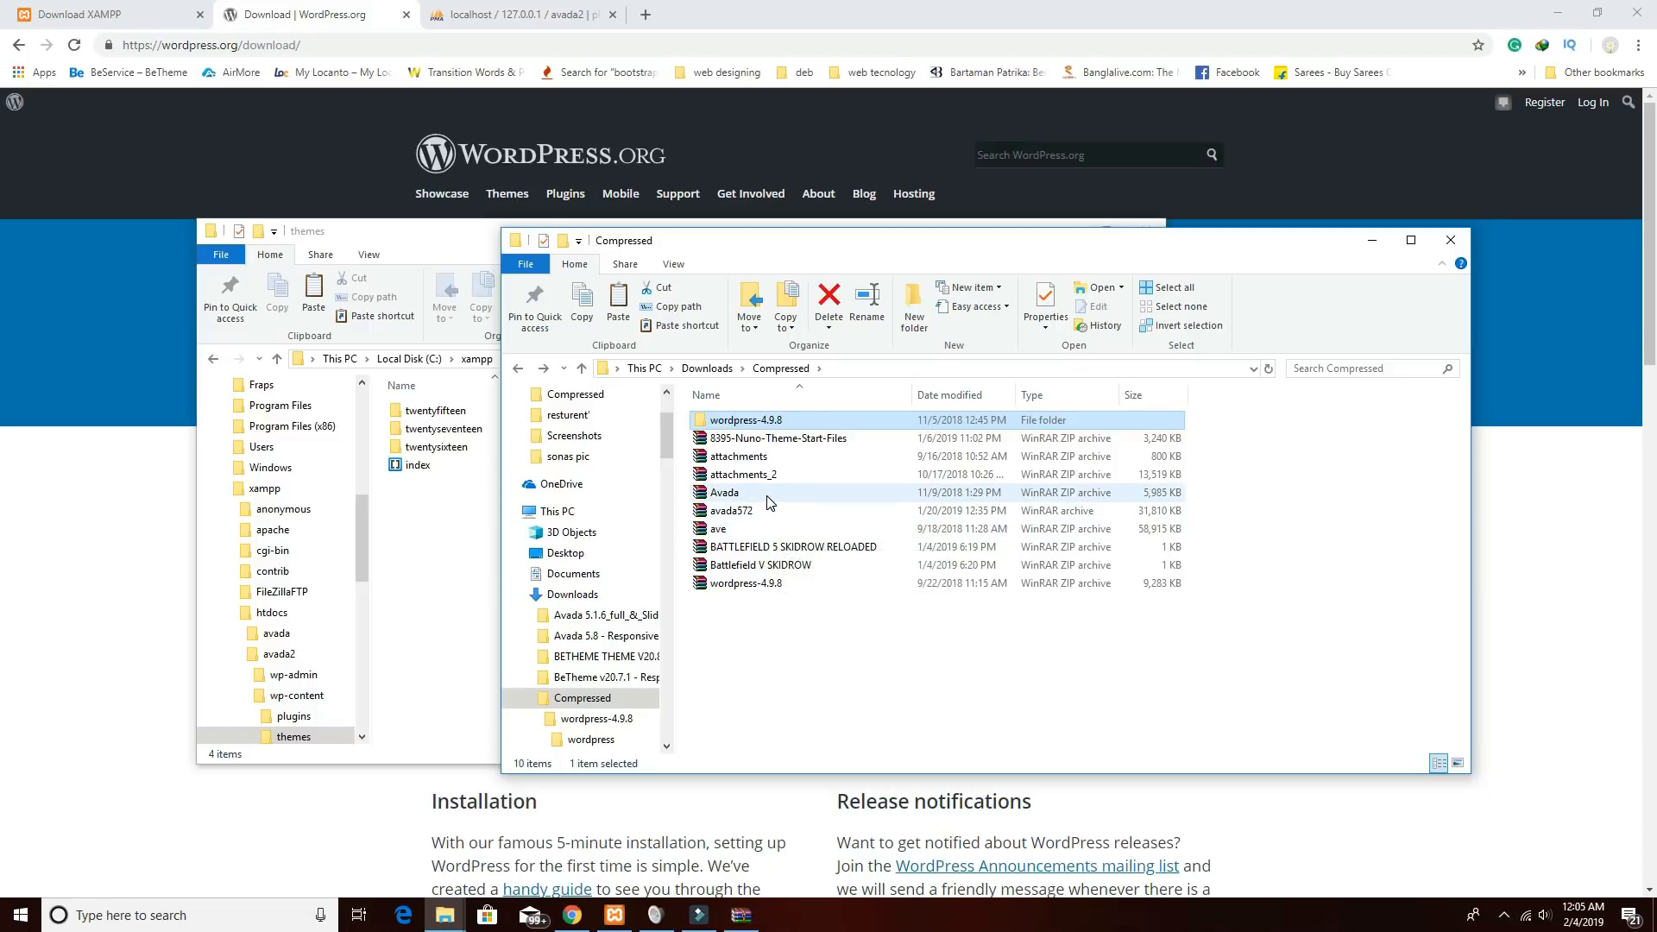
click(768, 497)
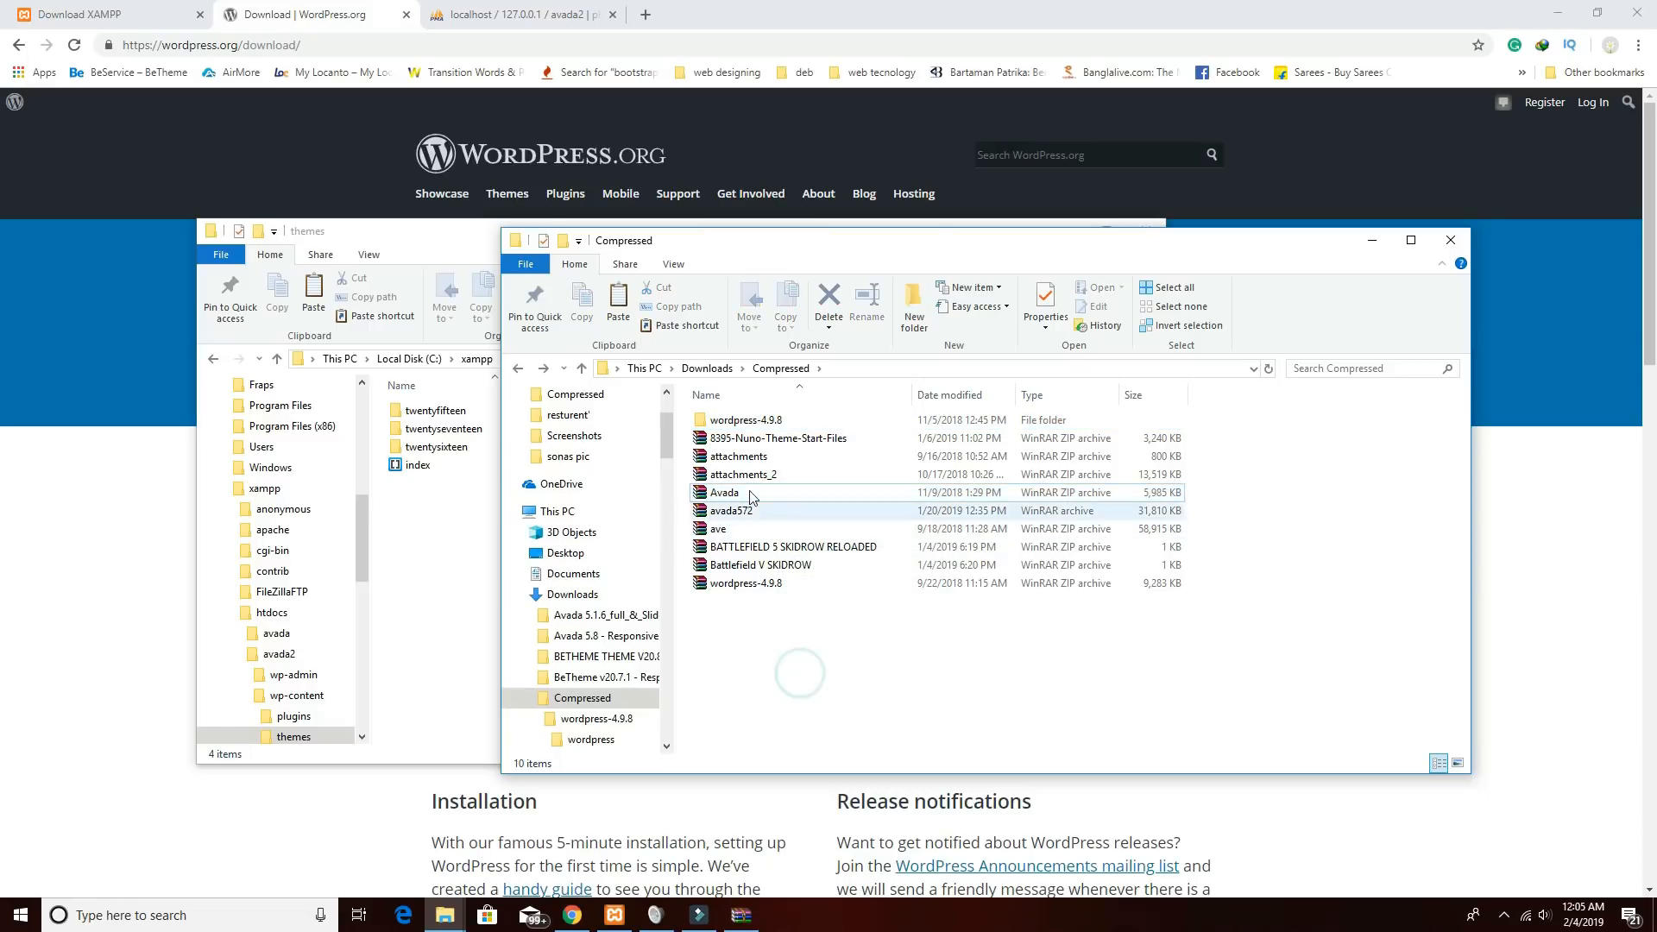
double_click(743, 492)
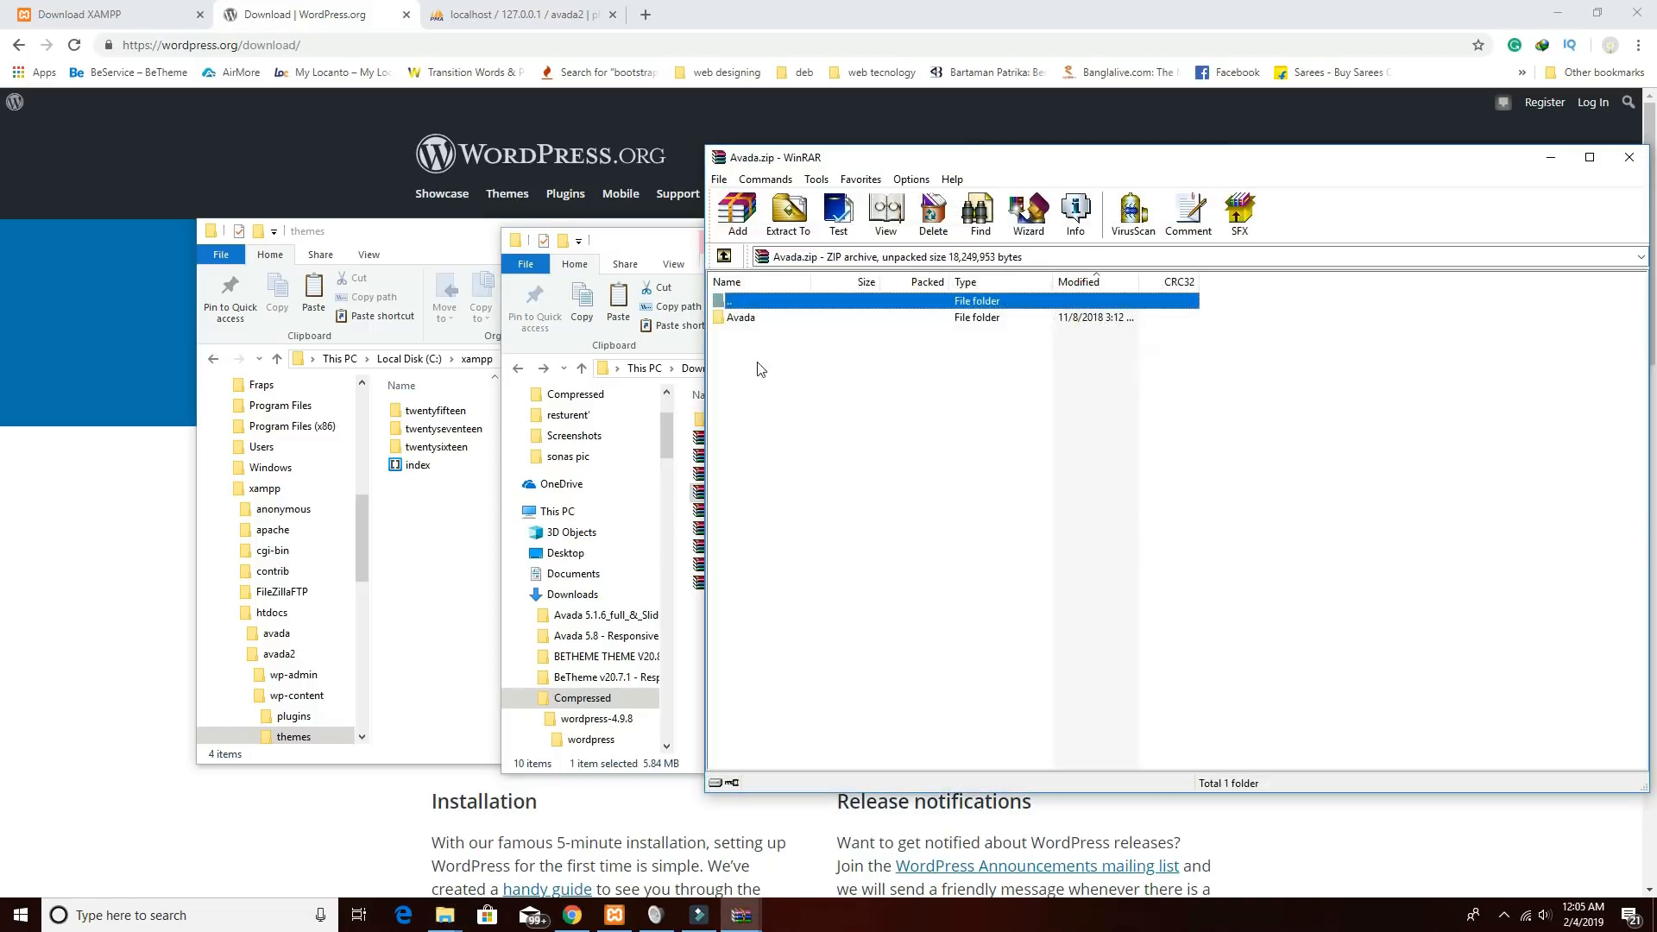
Drag the Avada folder from the archive into xampp\htdocs\avada2\wp-content\themes.
double_click(750, 321)
click(750, 321)
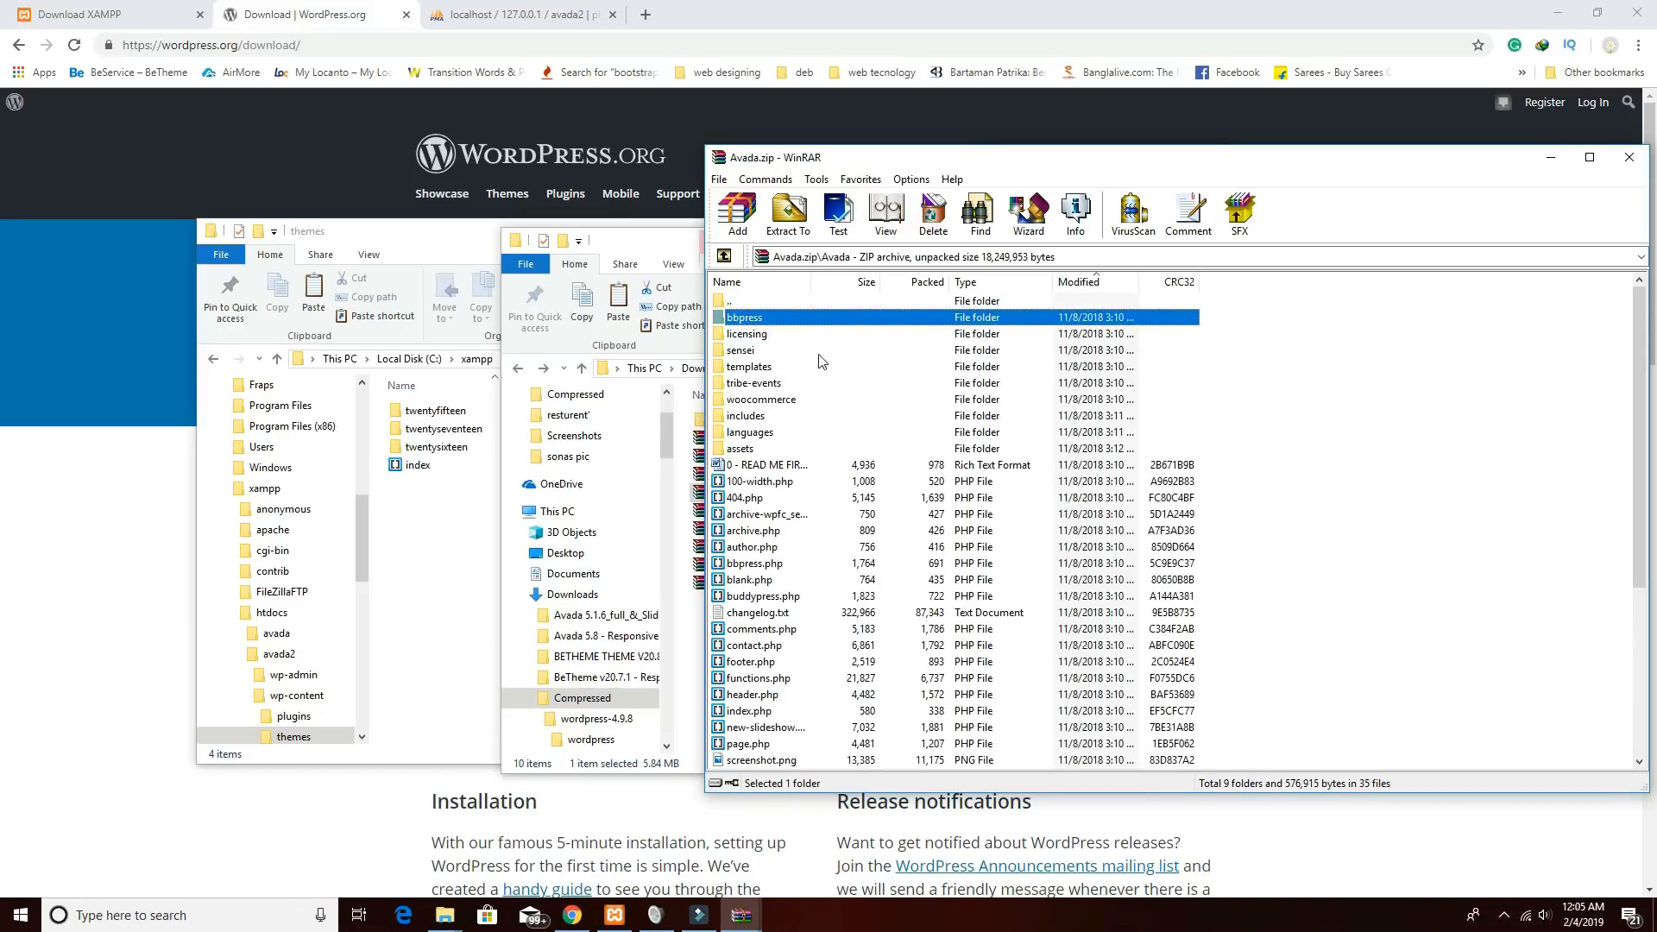
click(725, 257)
drag(750, 323, 434, 556)
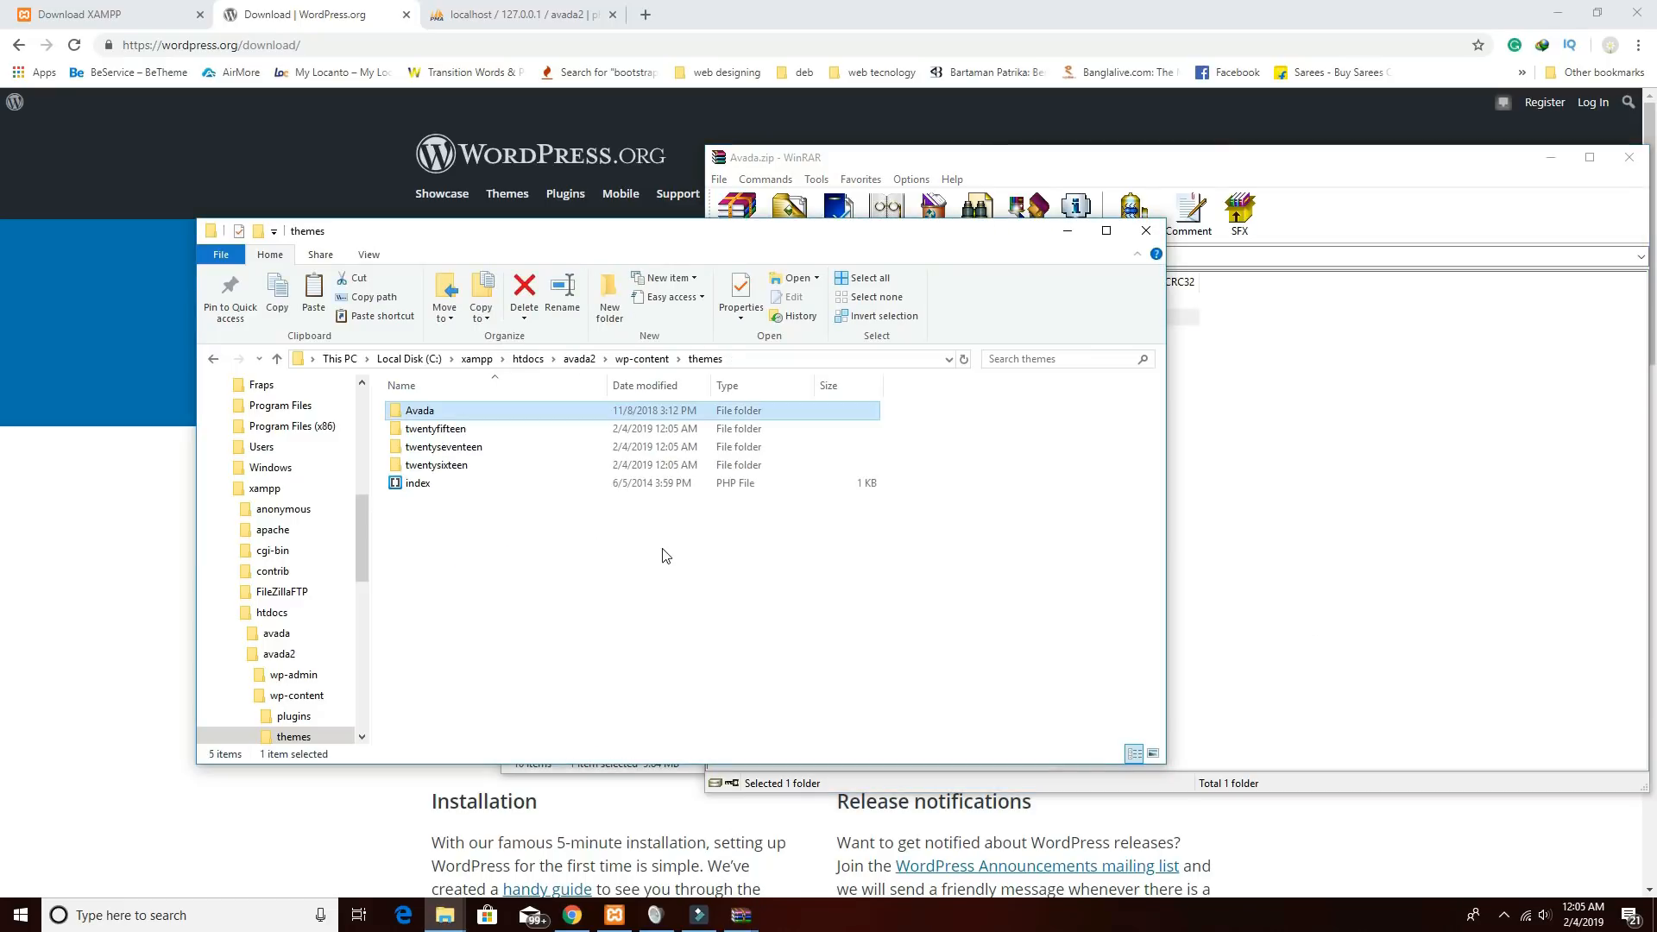
click(1396, 184)
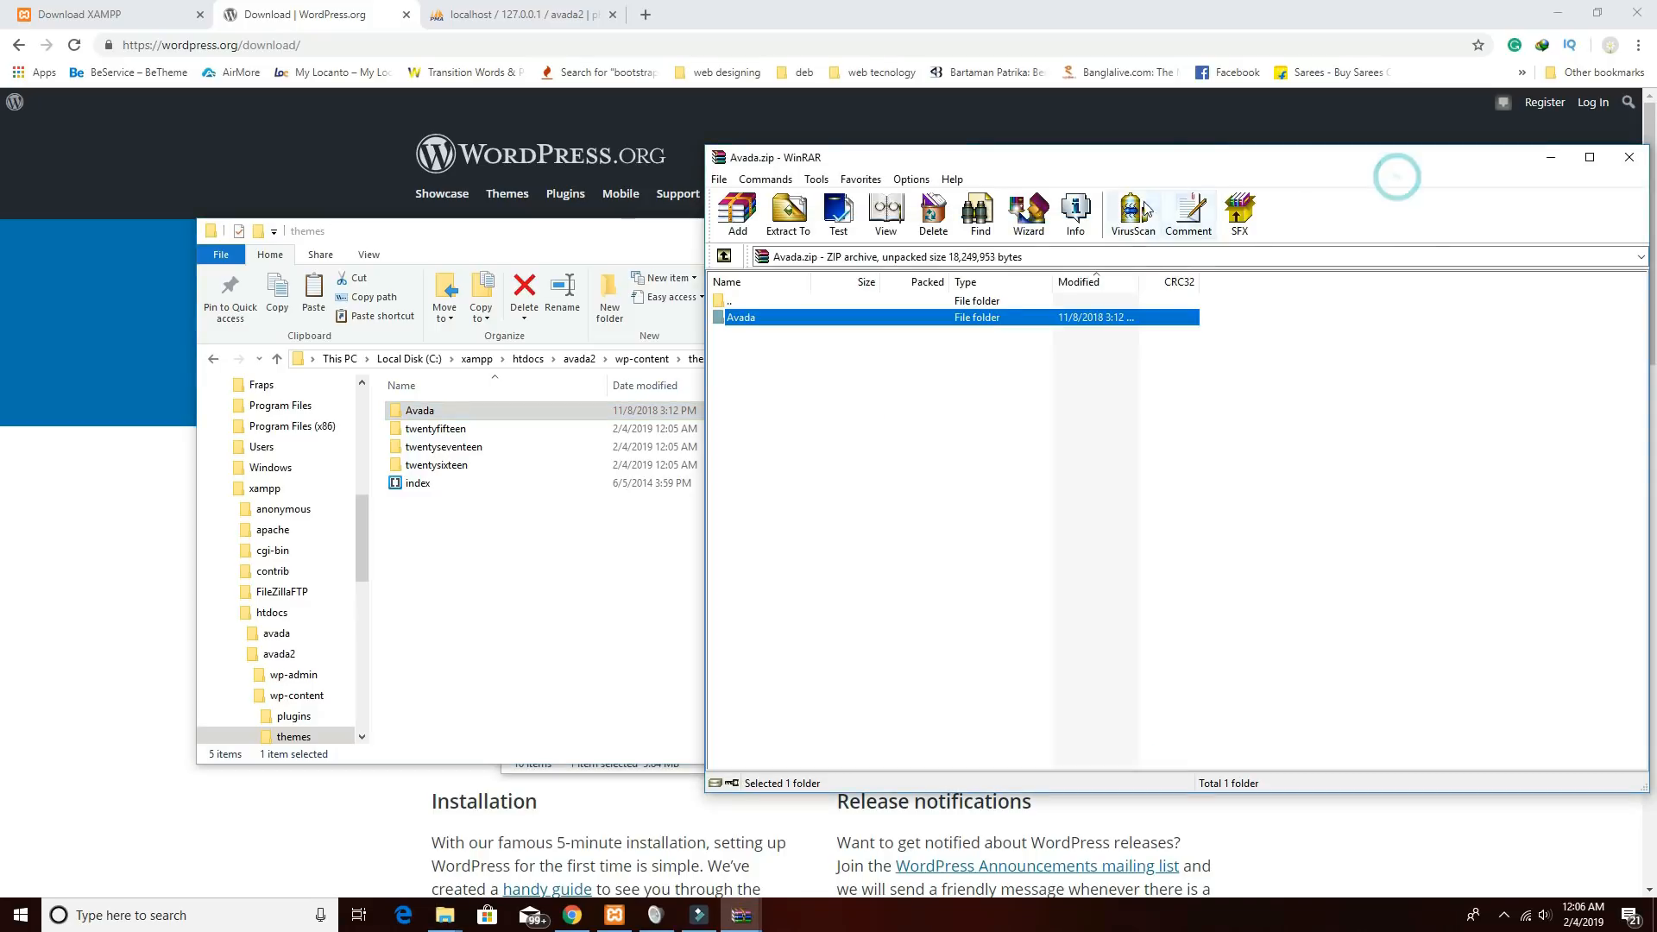
Close WinRAR and the themes folder, then load localhost/avada2 in a new Chrome tab.
click(1330, 167)
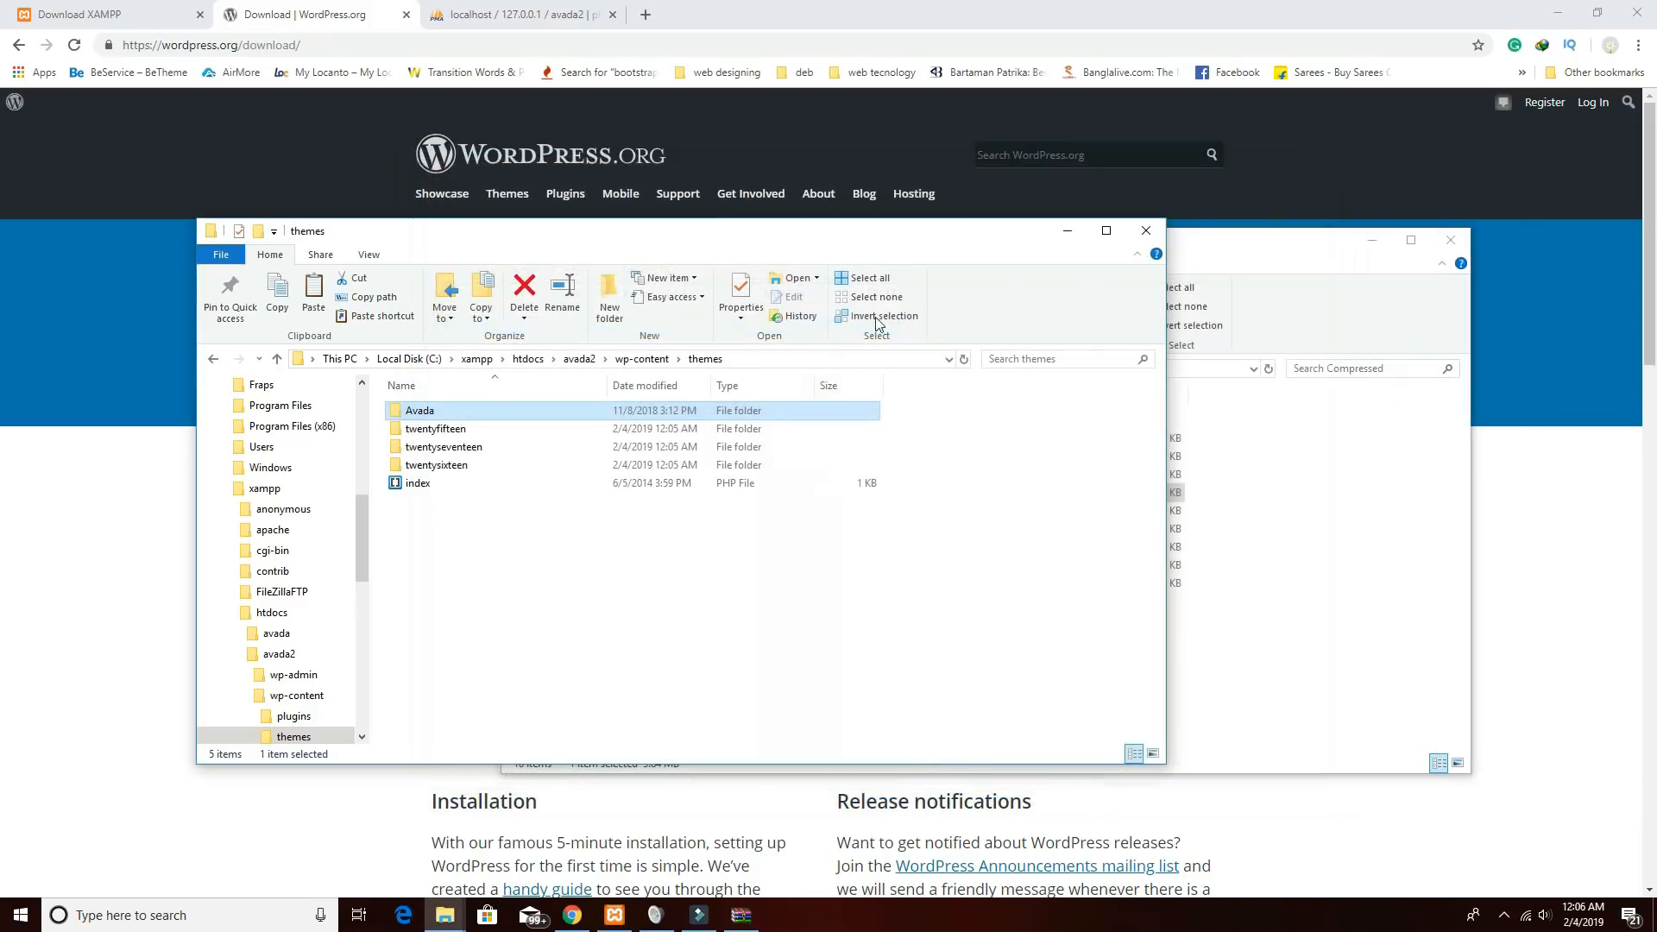
click(1146, 231)
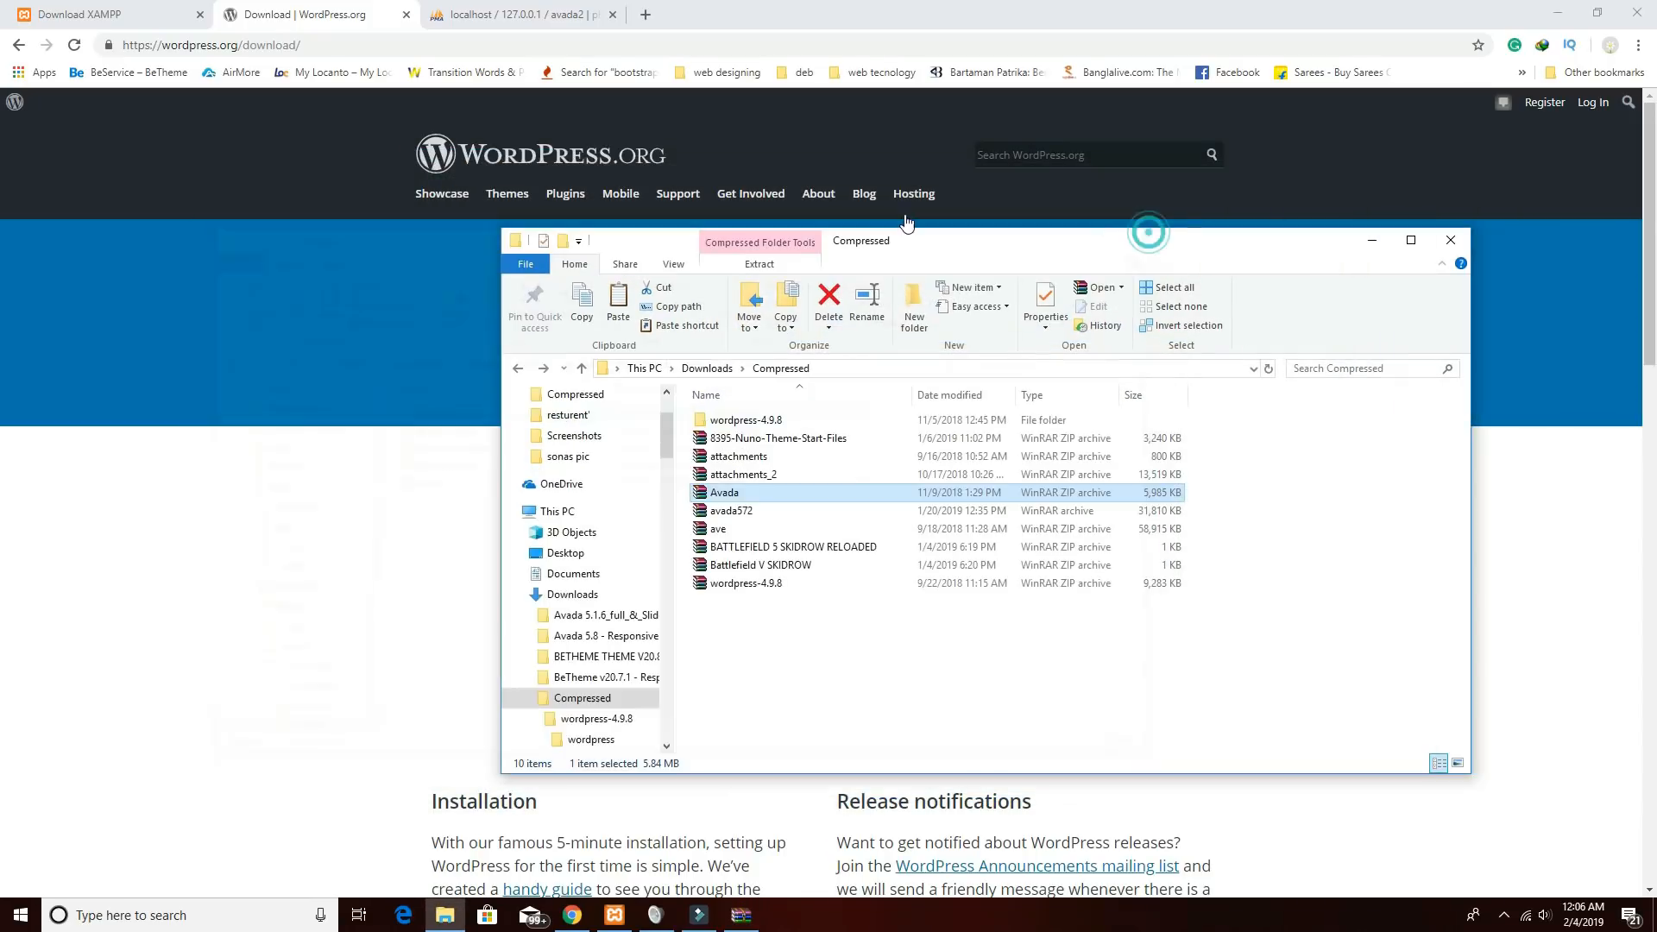
click(644, 15)
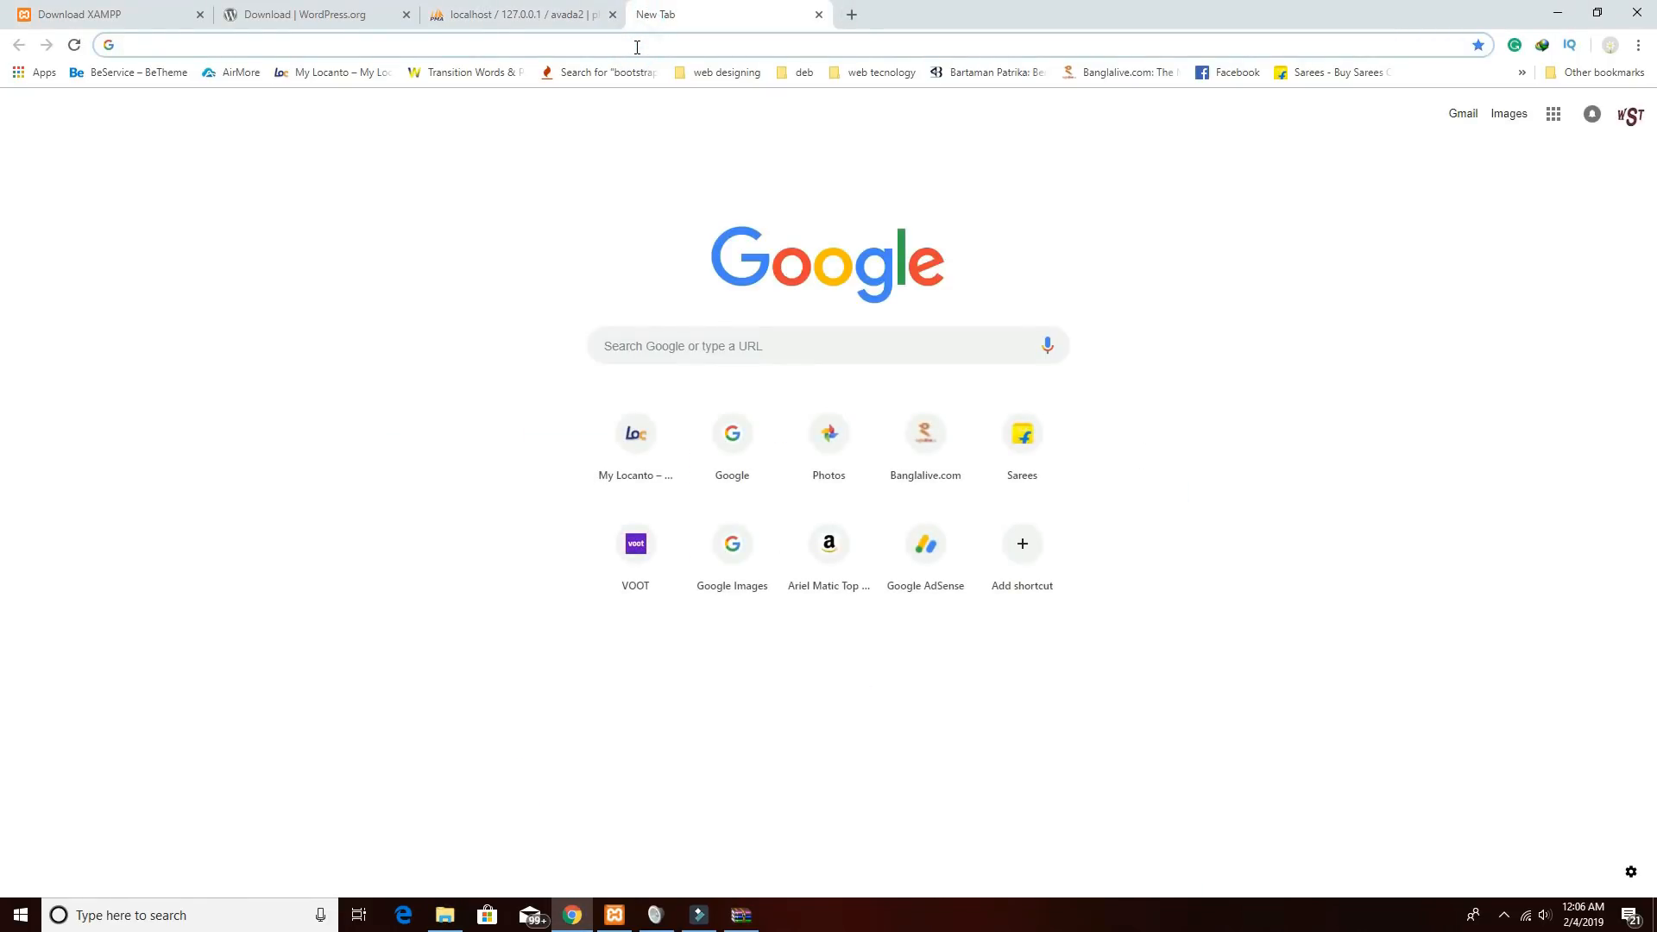
text(lo)
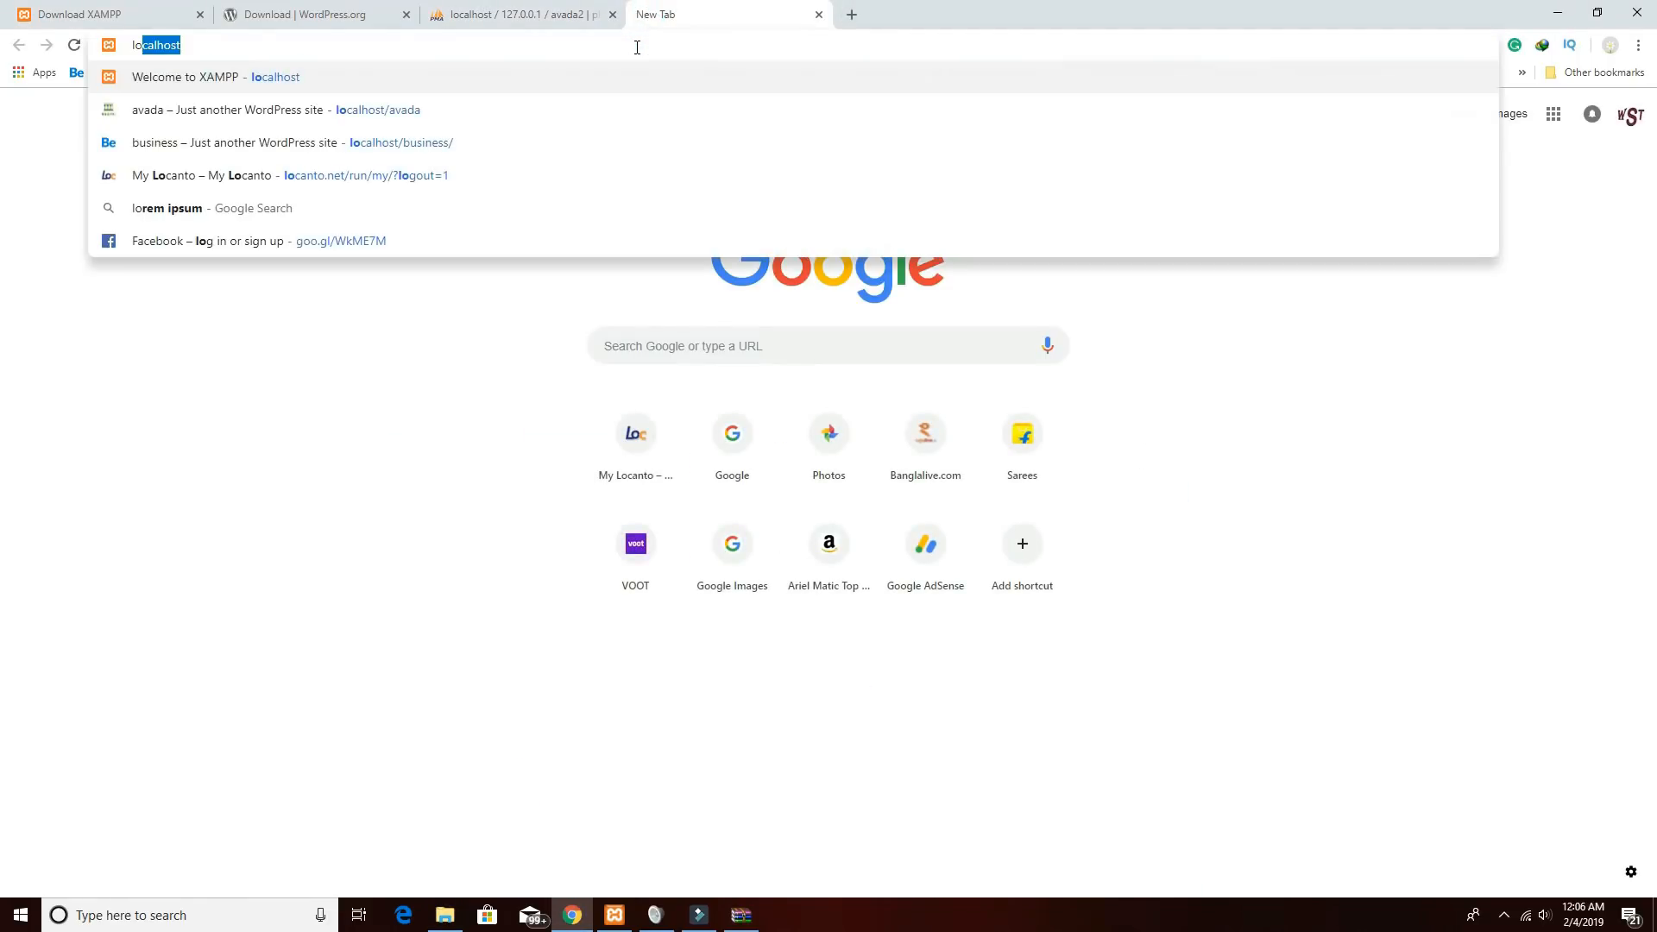
text(calhost/)
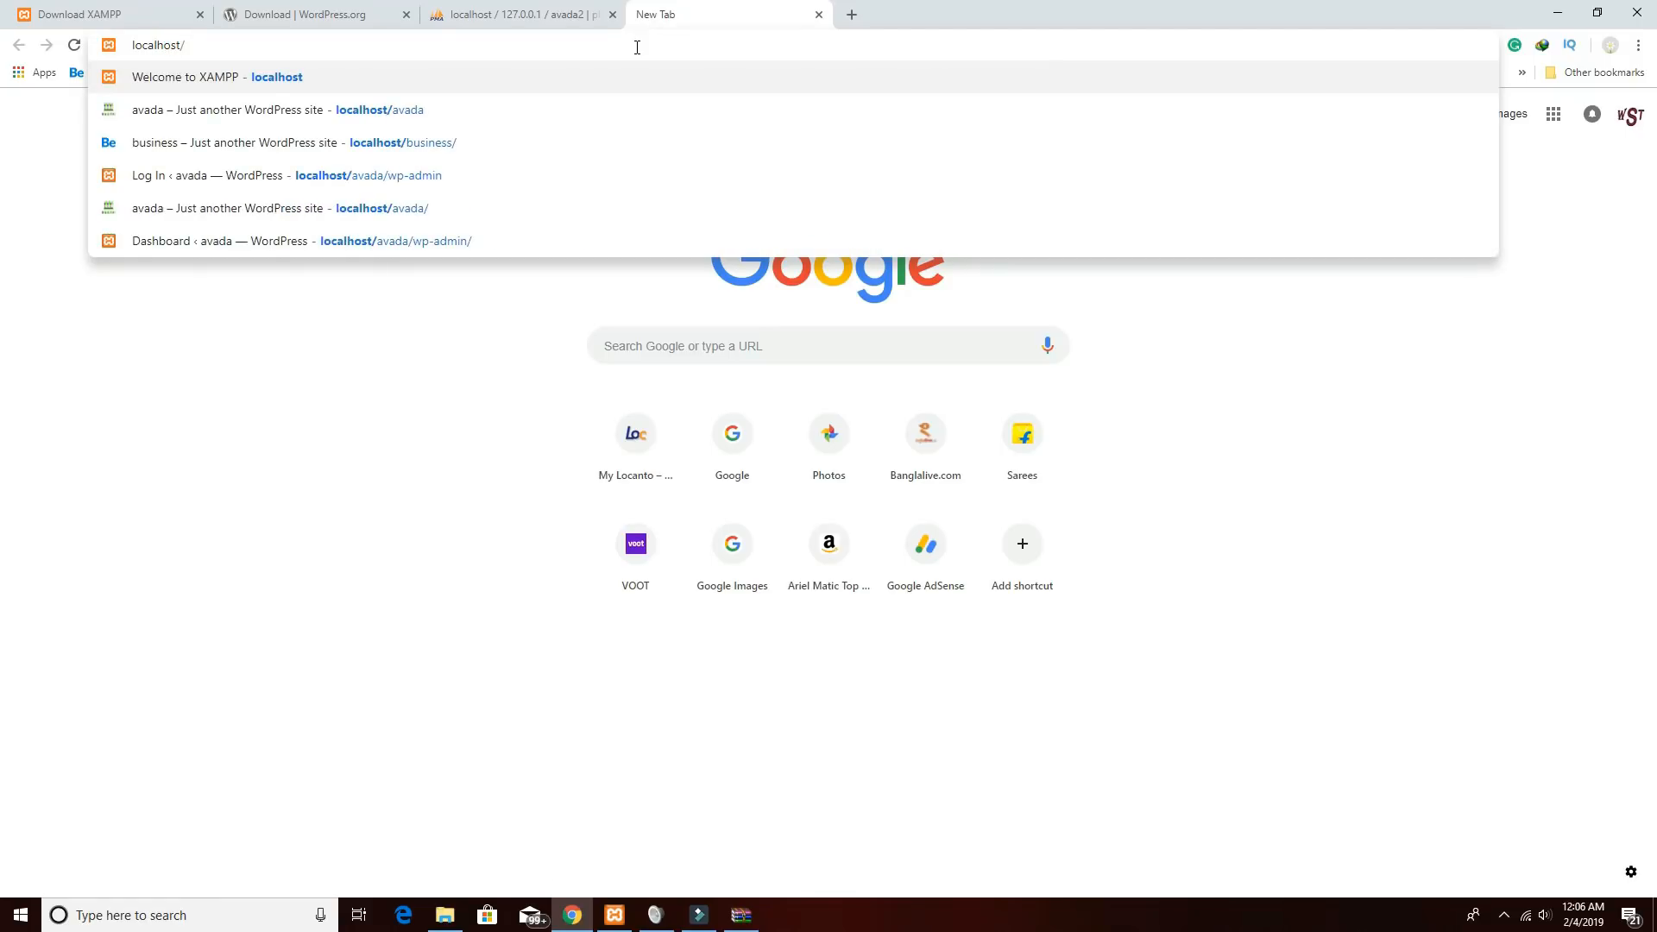
text(av)
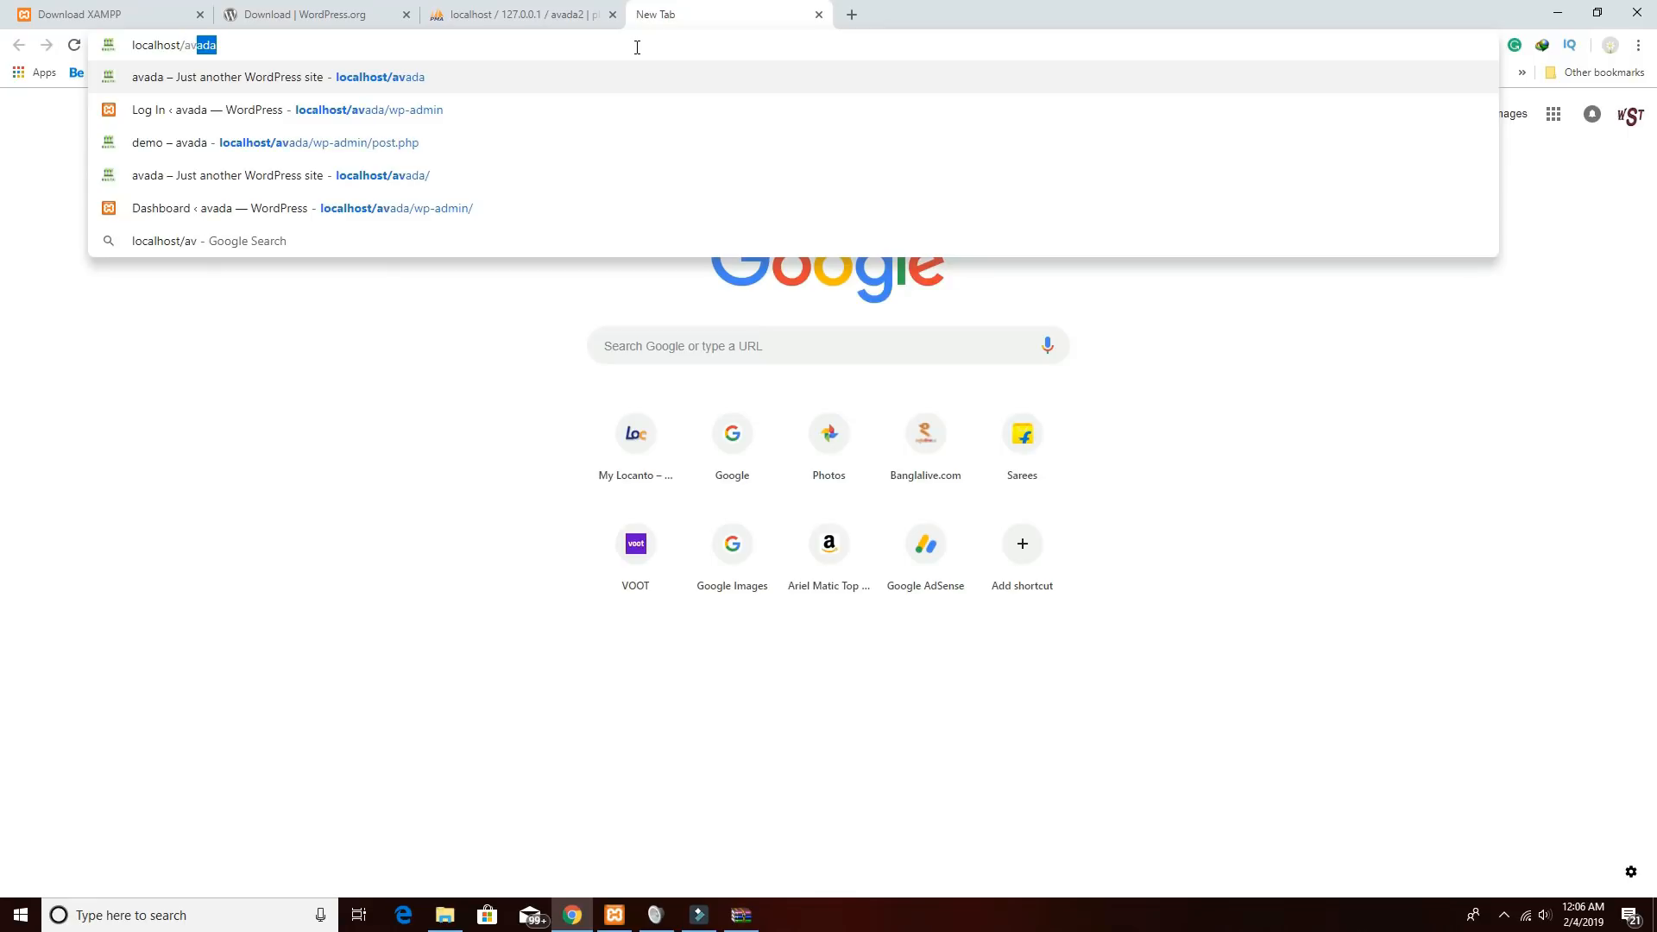
text(ada2)
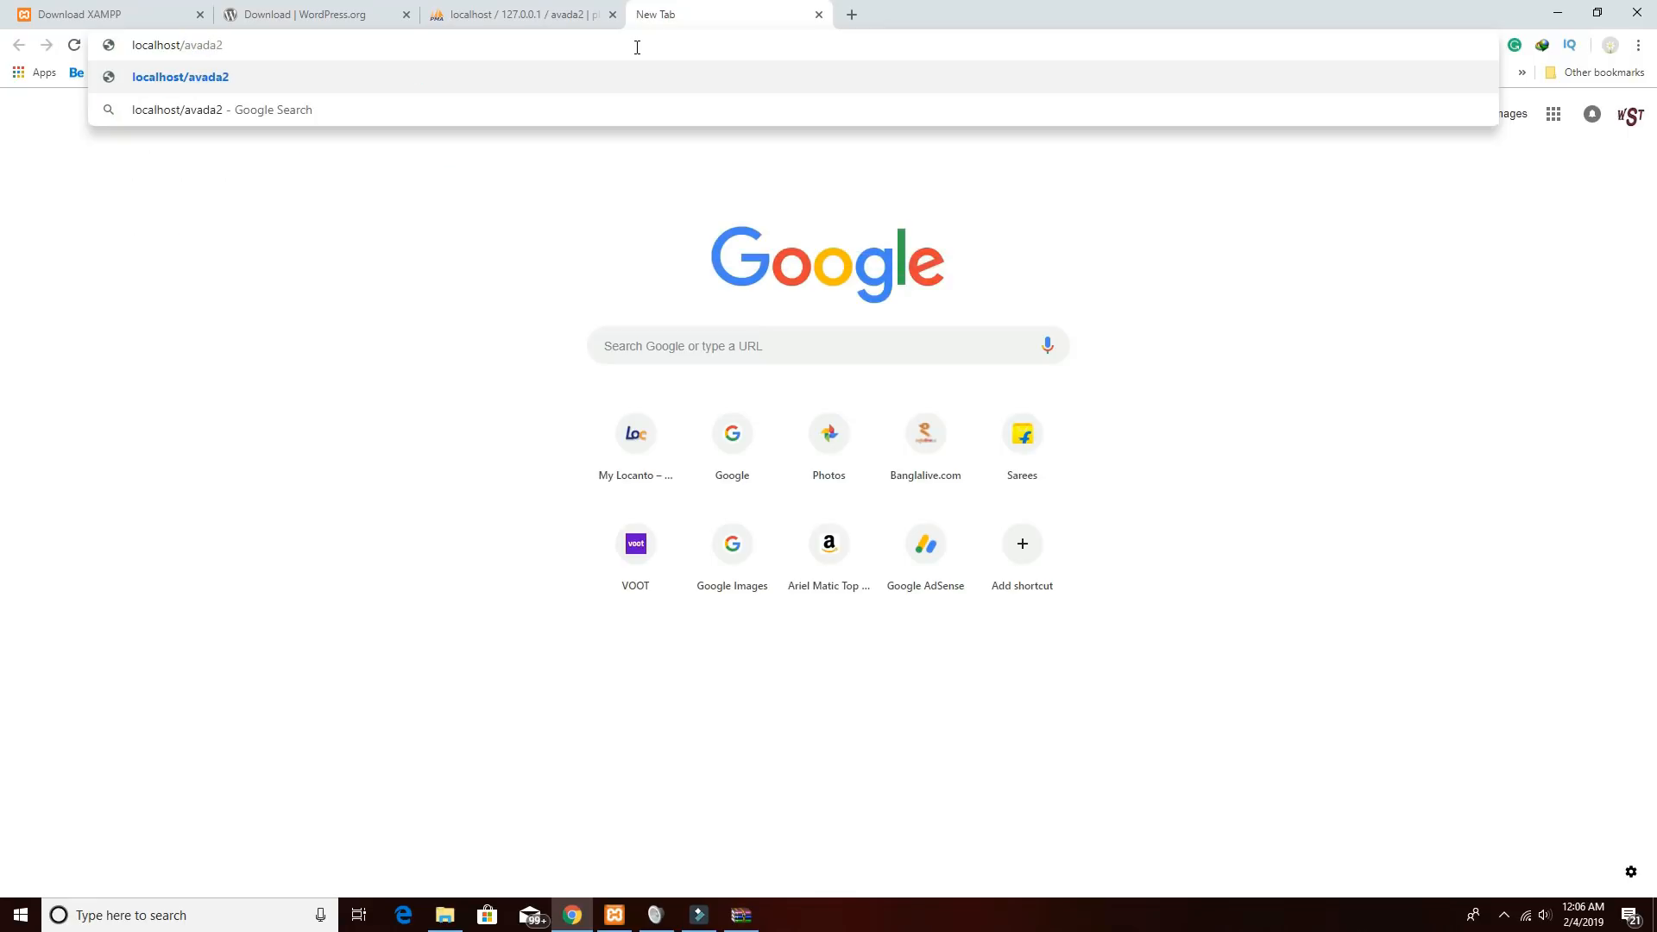
key(Return)
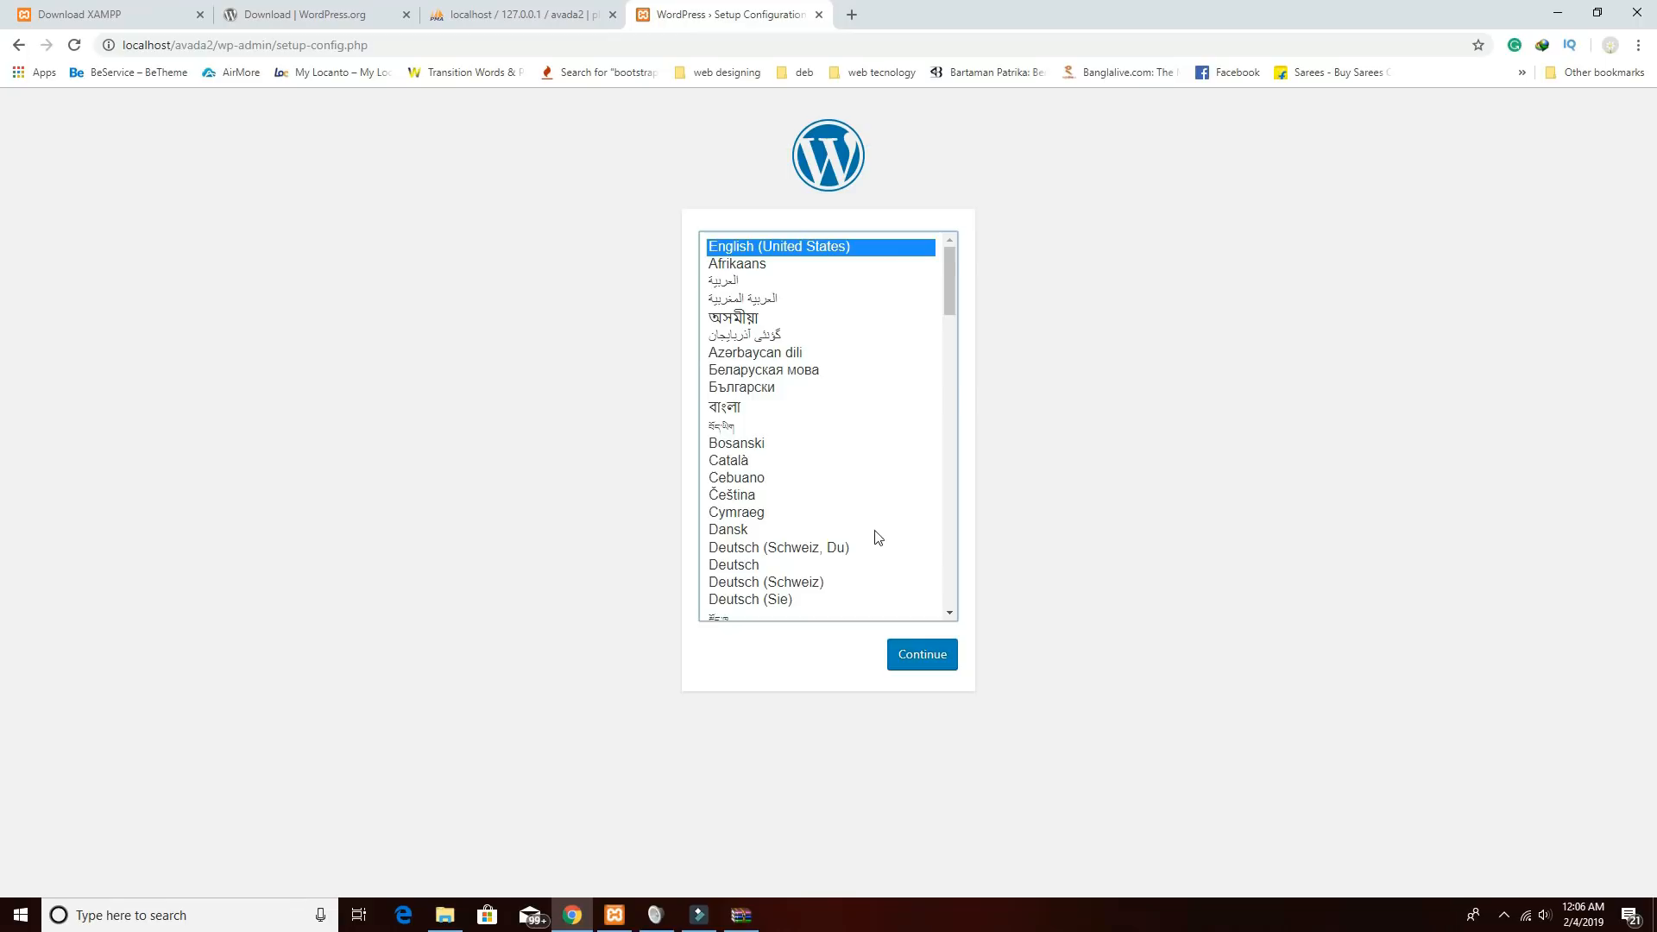
Continue setup in English (United States) and enter avada2 as the database name.
click(914, 650)
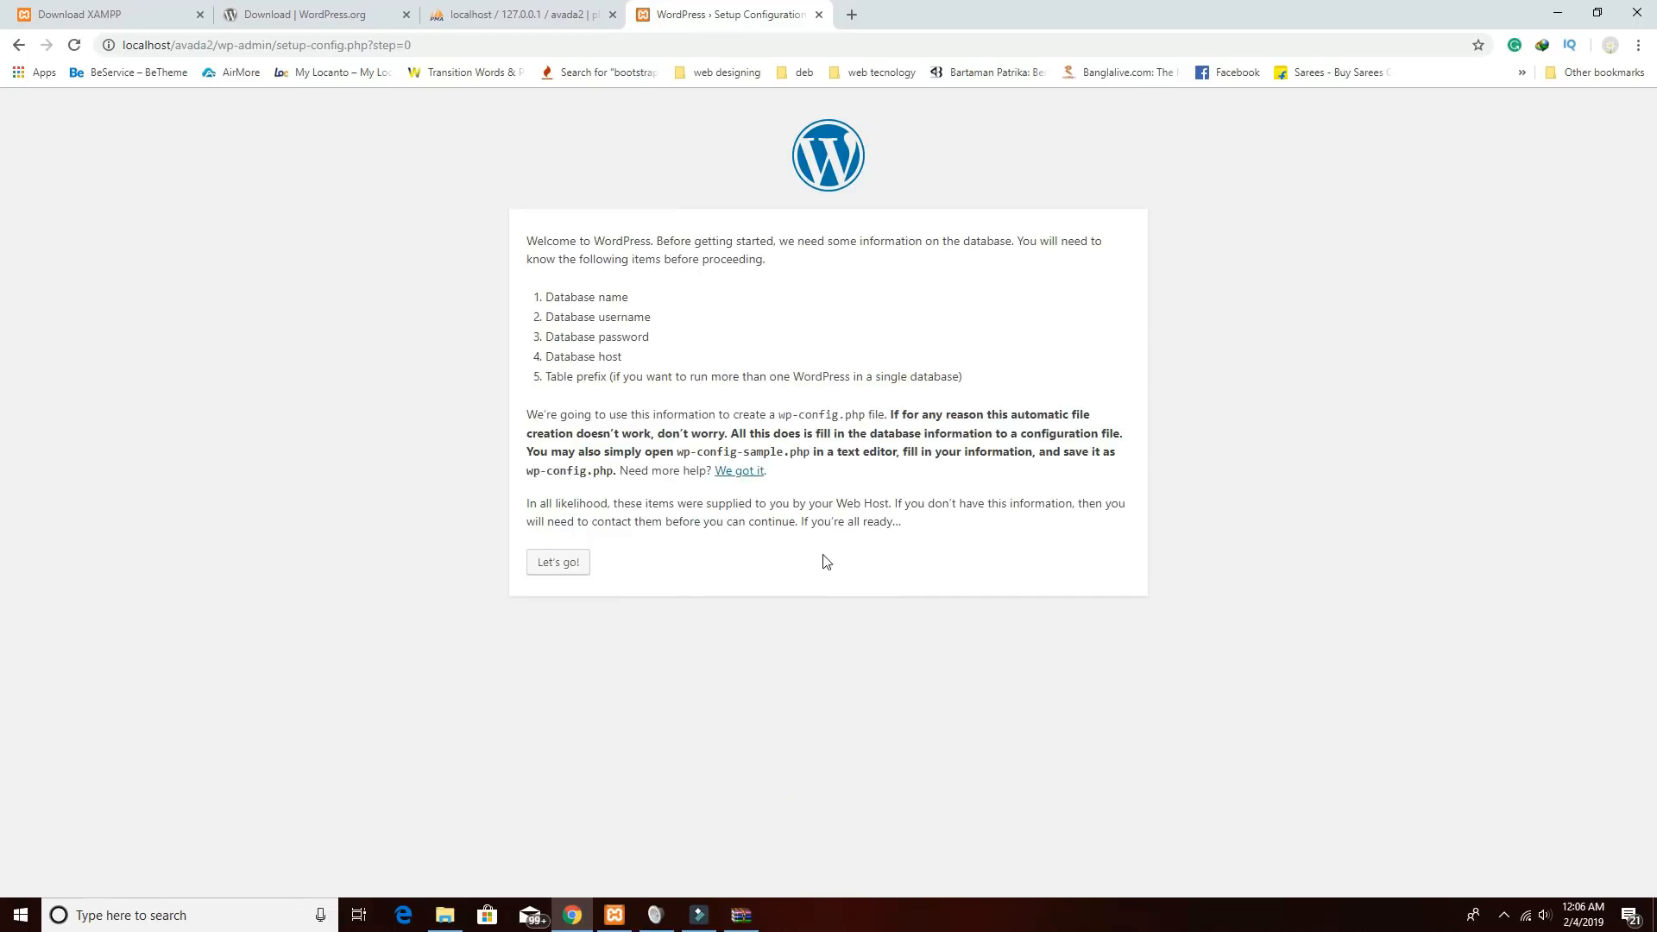
click(563, 563)
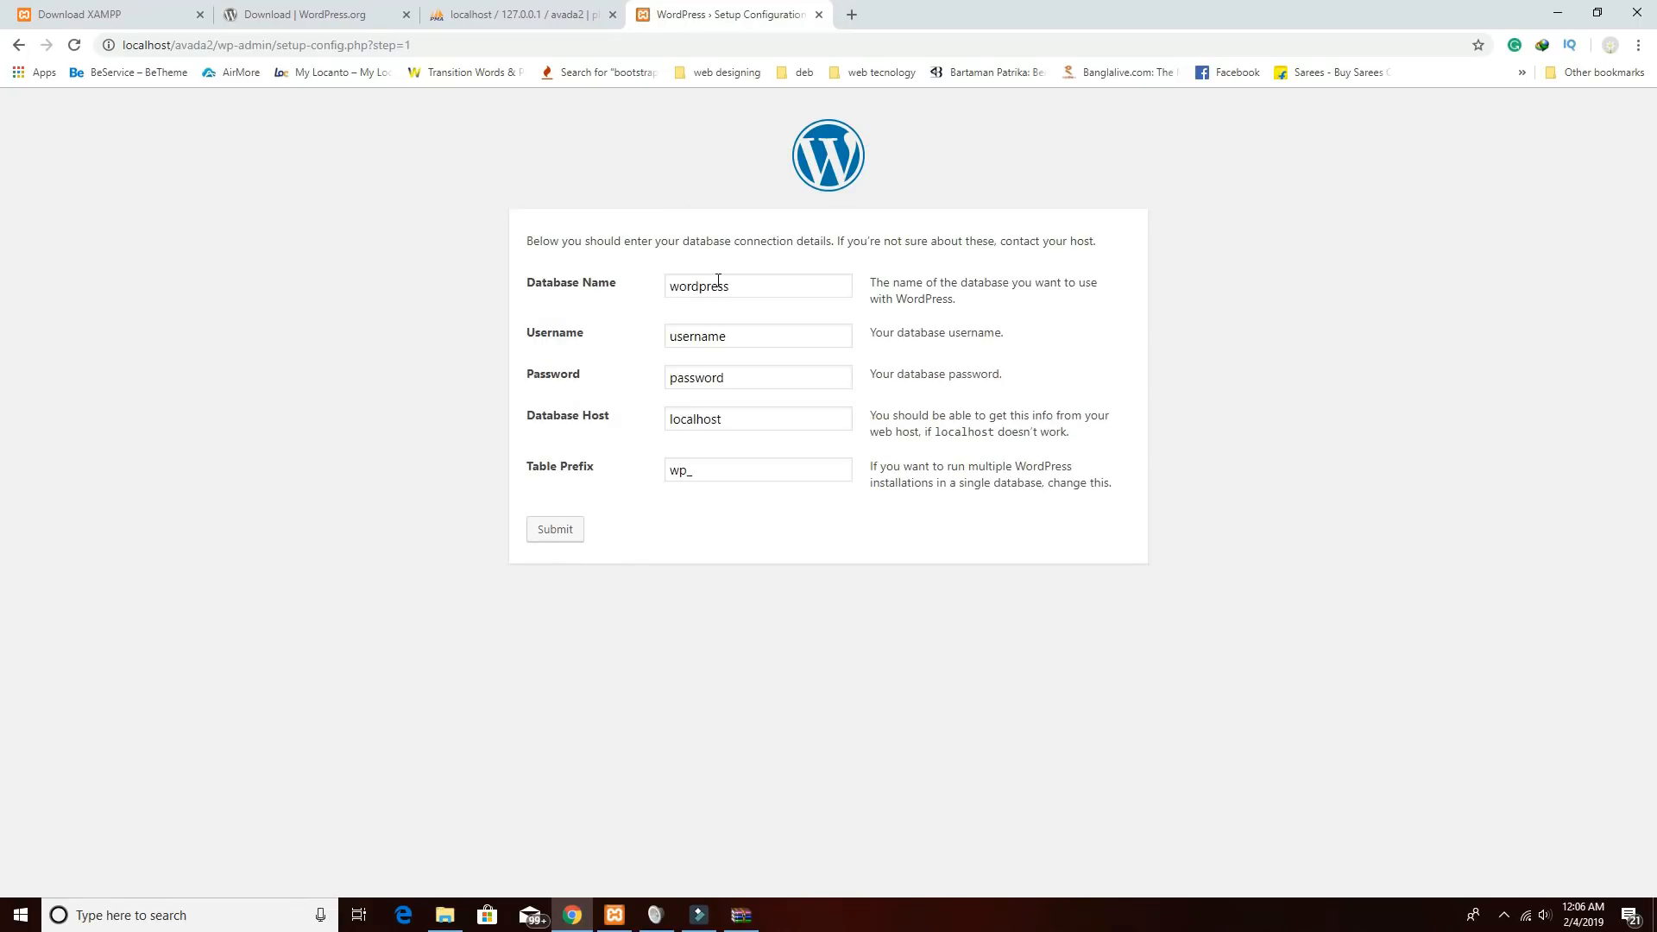
drag(765, 291, 651, 281)
text(a)
click(557, 16)
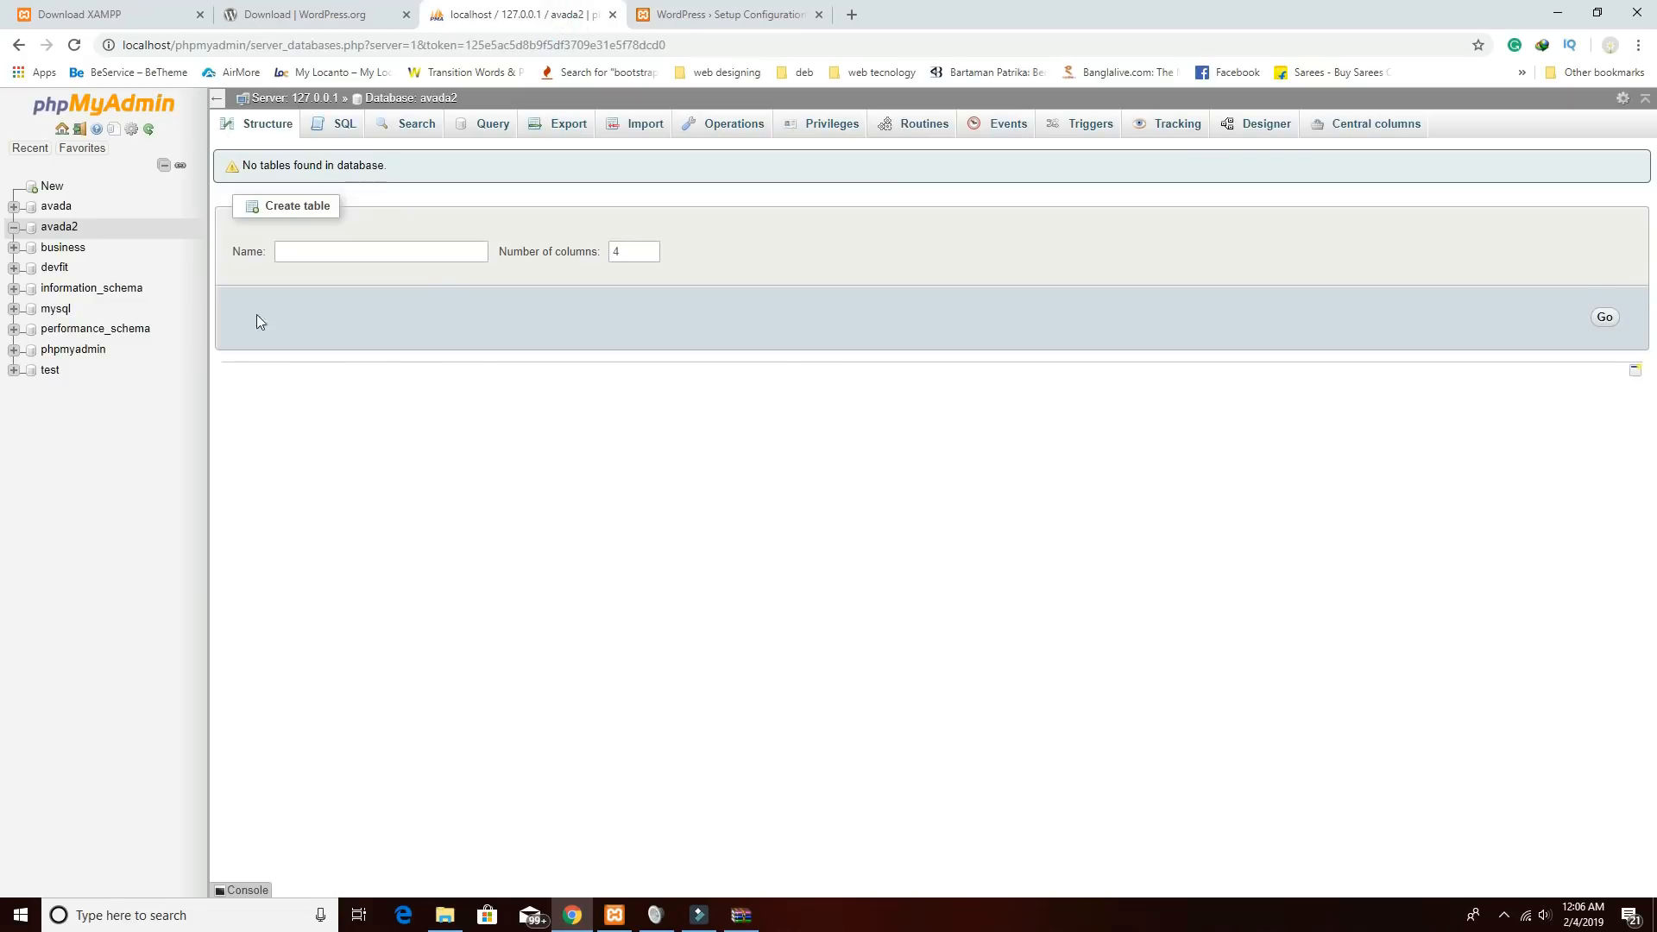
click(658, 15)
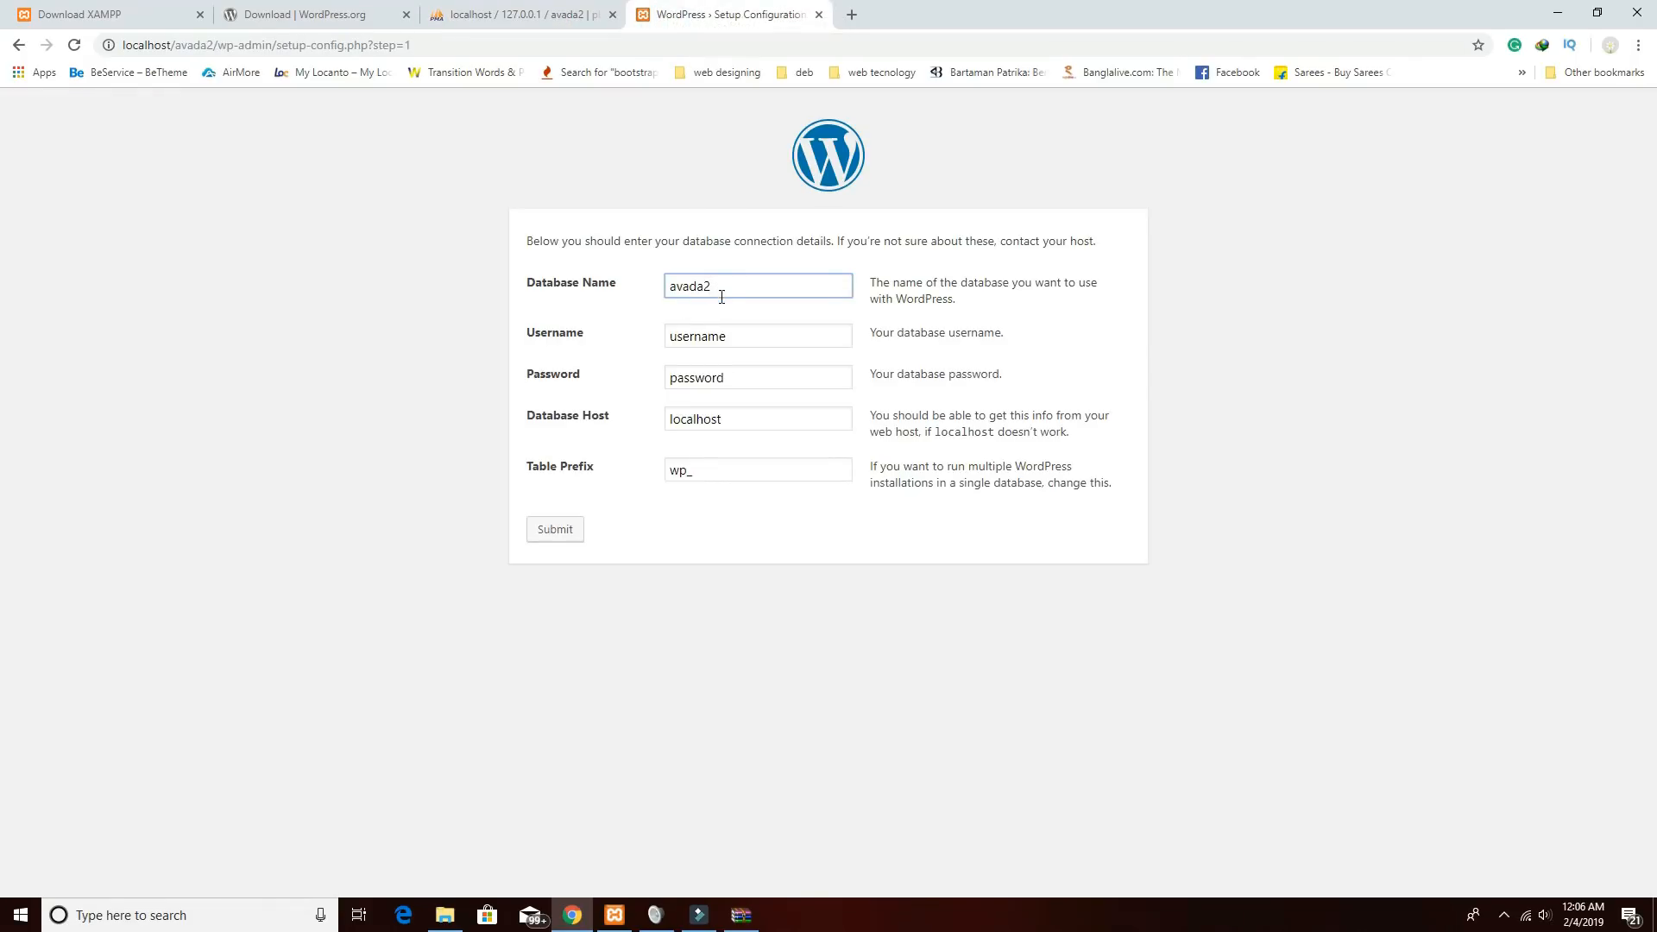
Set username root with an empty password, submit, and run the installation.
double_click(736, 336)
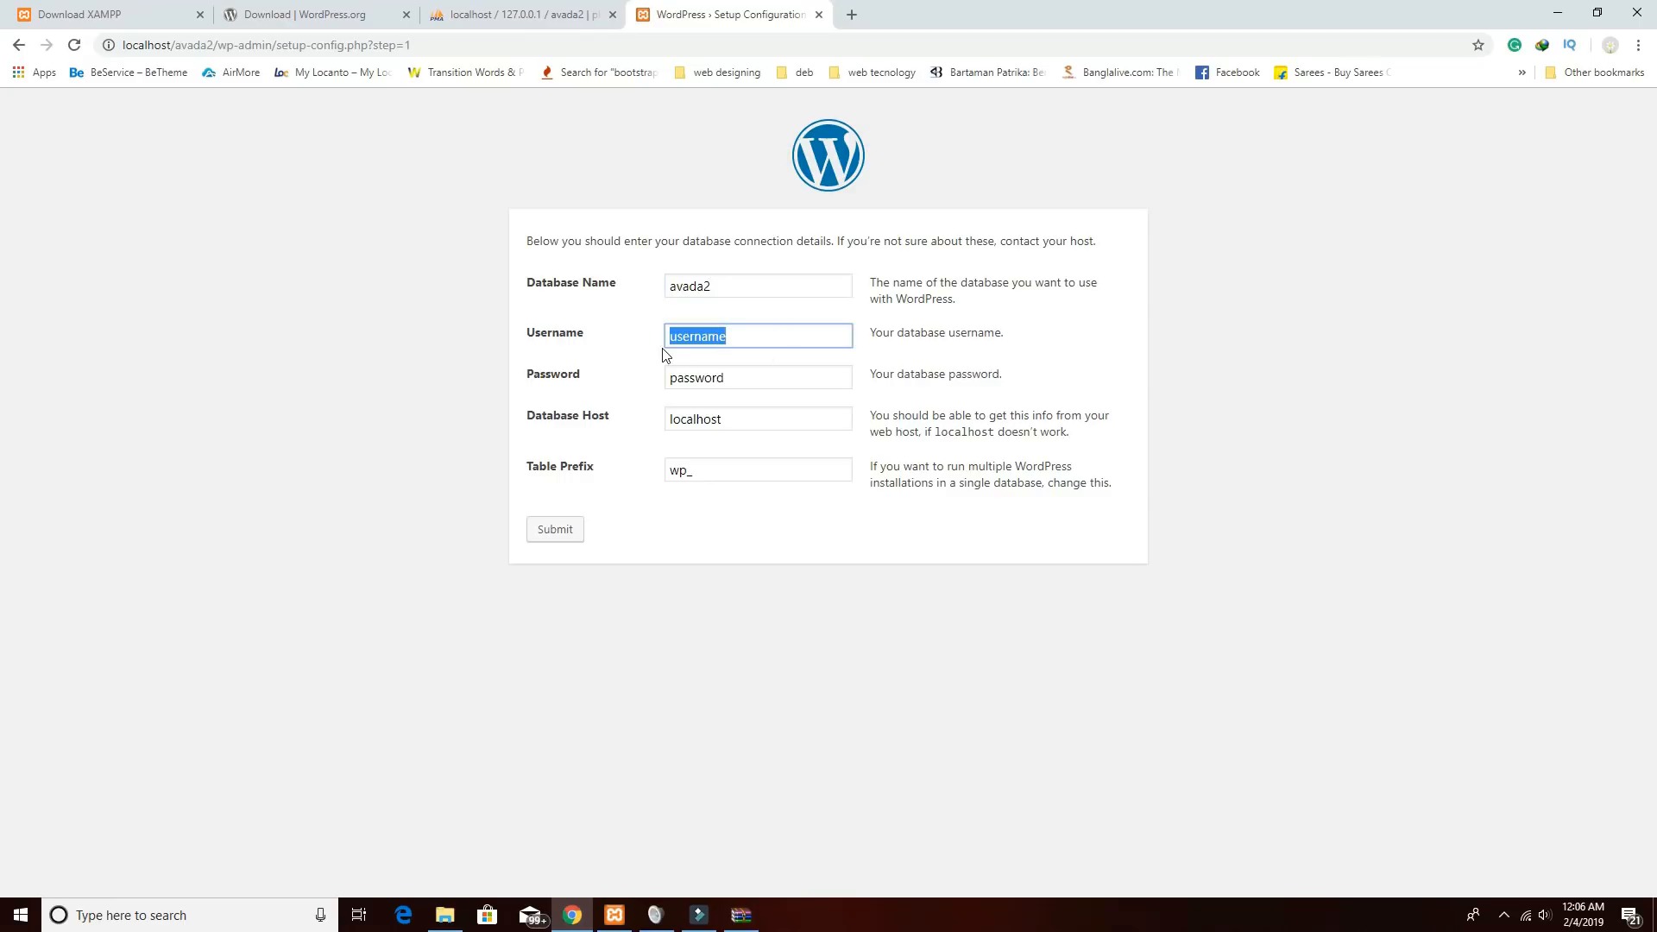
text(root)
double_click(713, 378)
key(BackSpace)
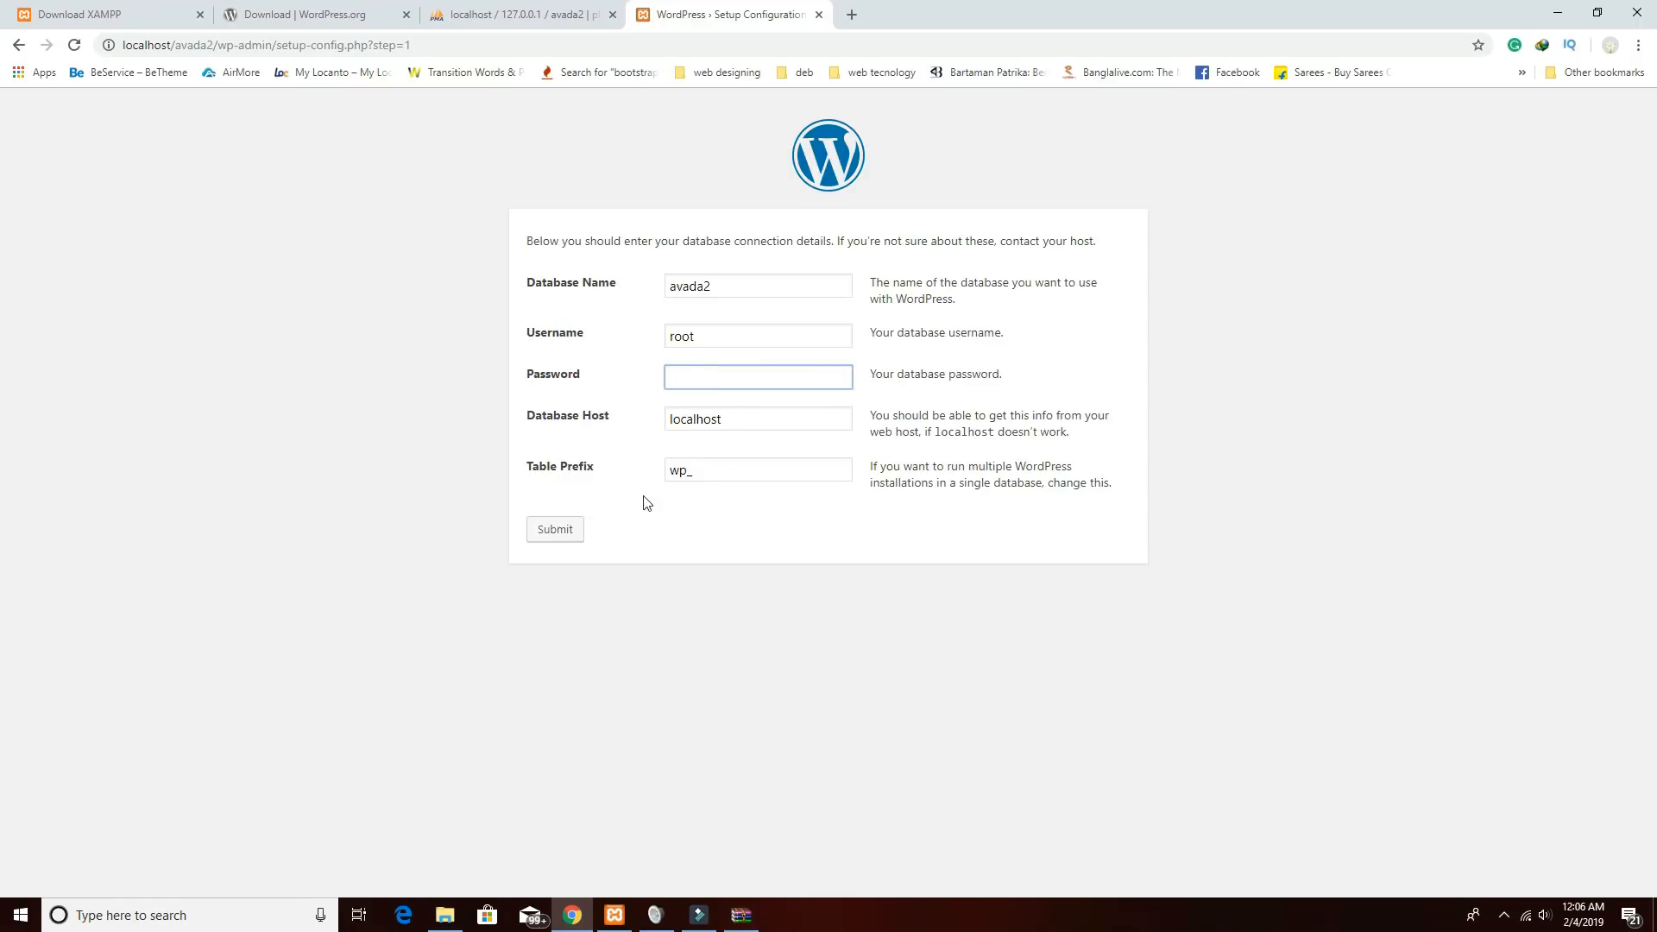
click(571, 531)
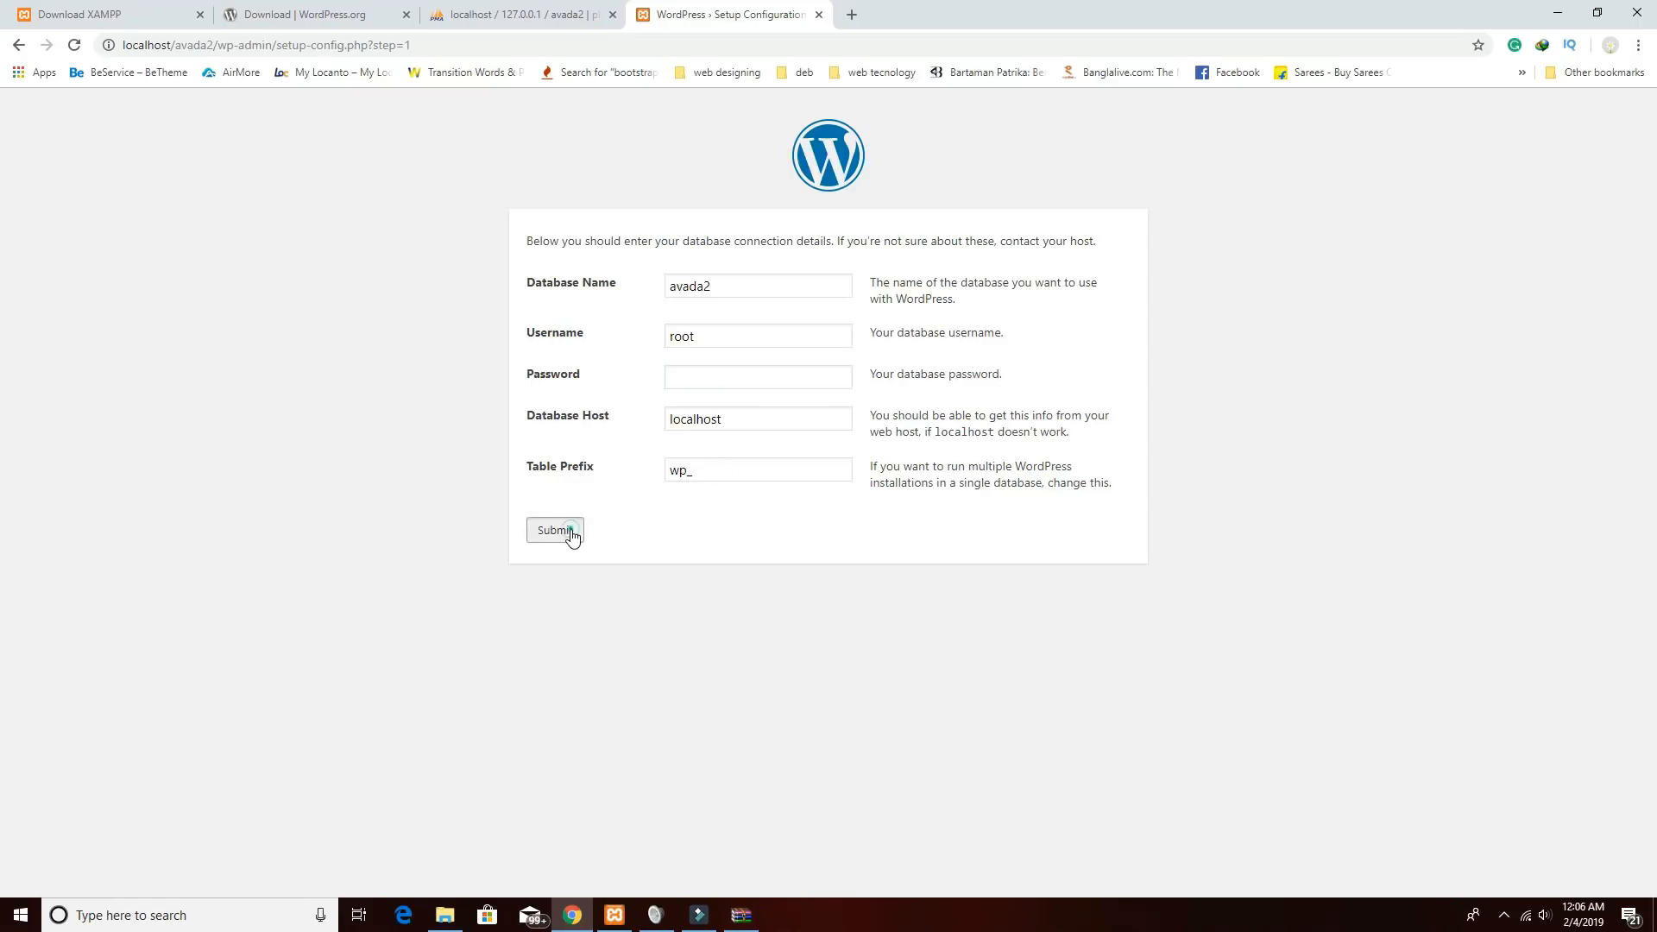
click(579, 311)
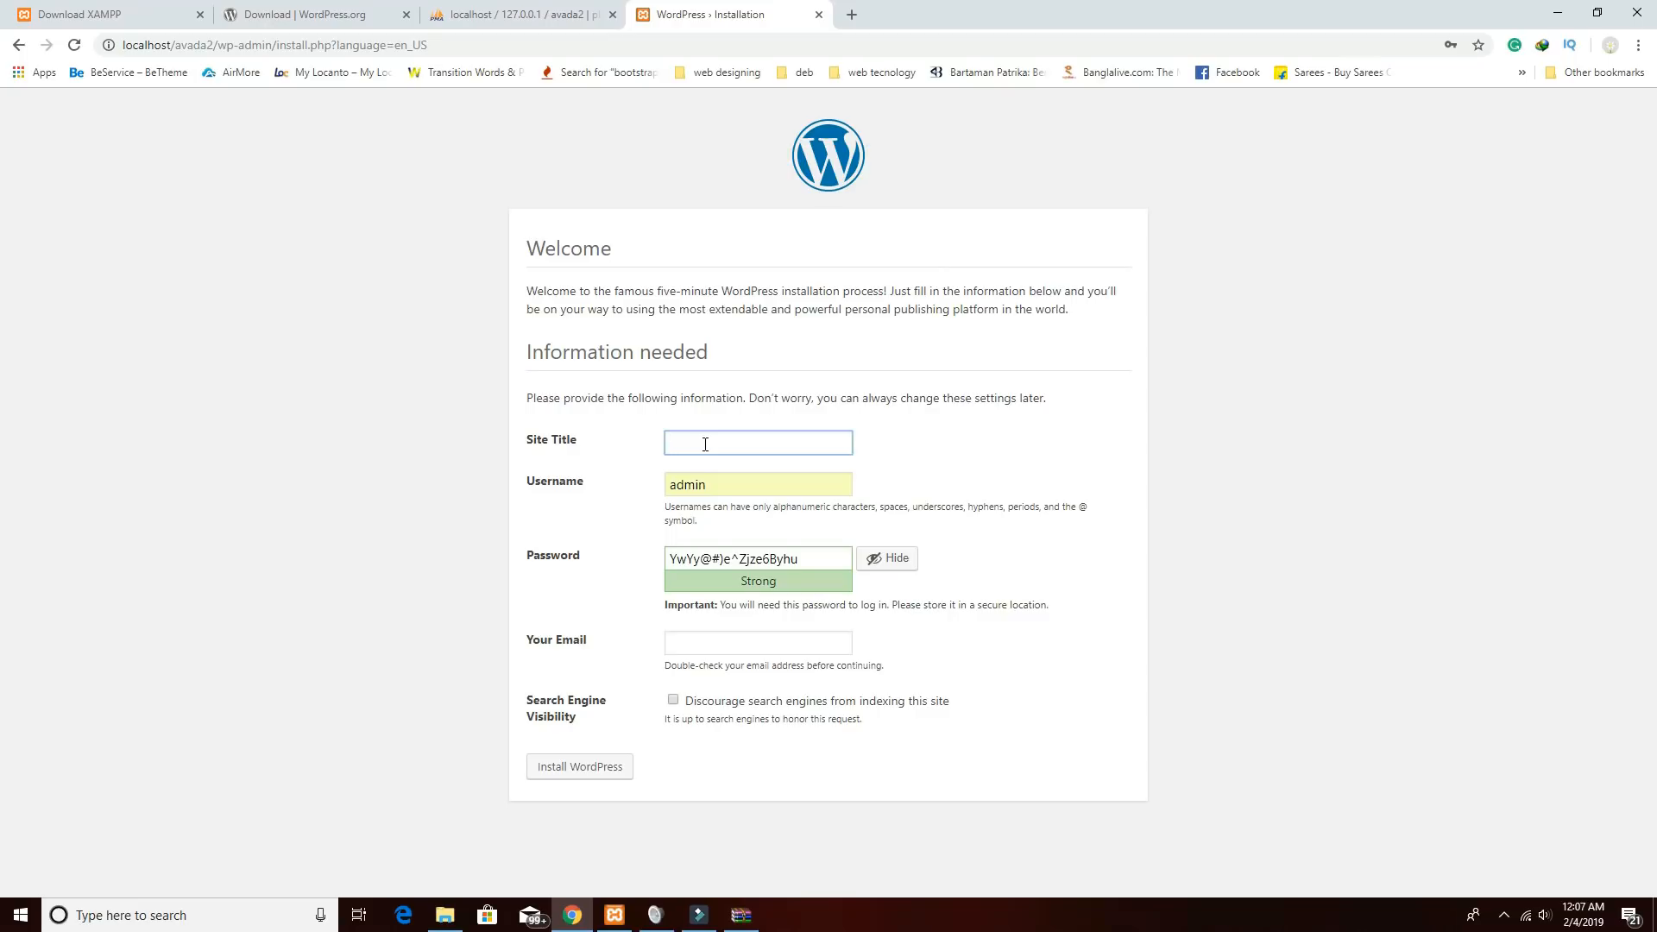
Title the site 'avada tutorial' and set a weak admin password, confirming its use.
text(avada2tutorial)
triple_click(811, 559)
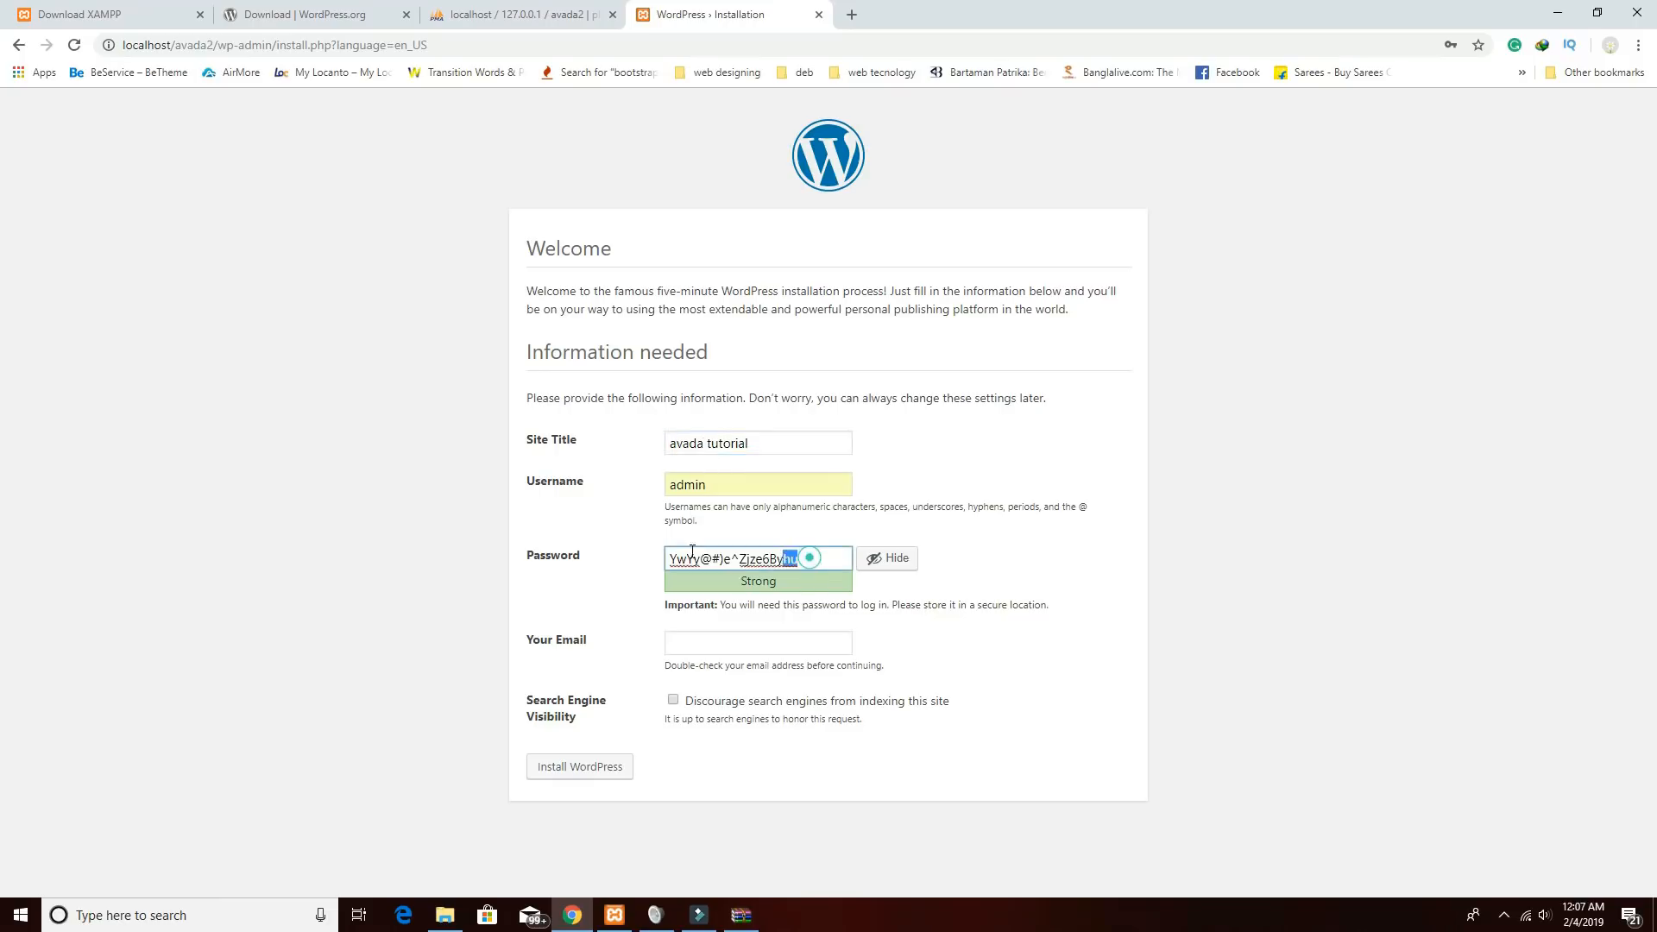
text(admin)
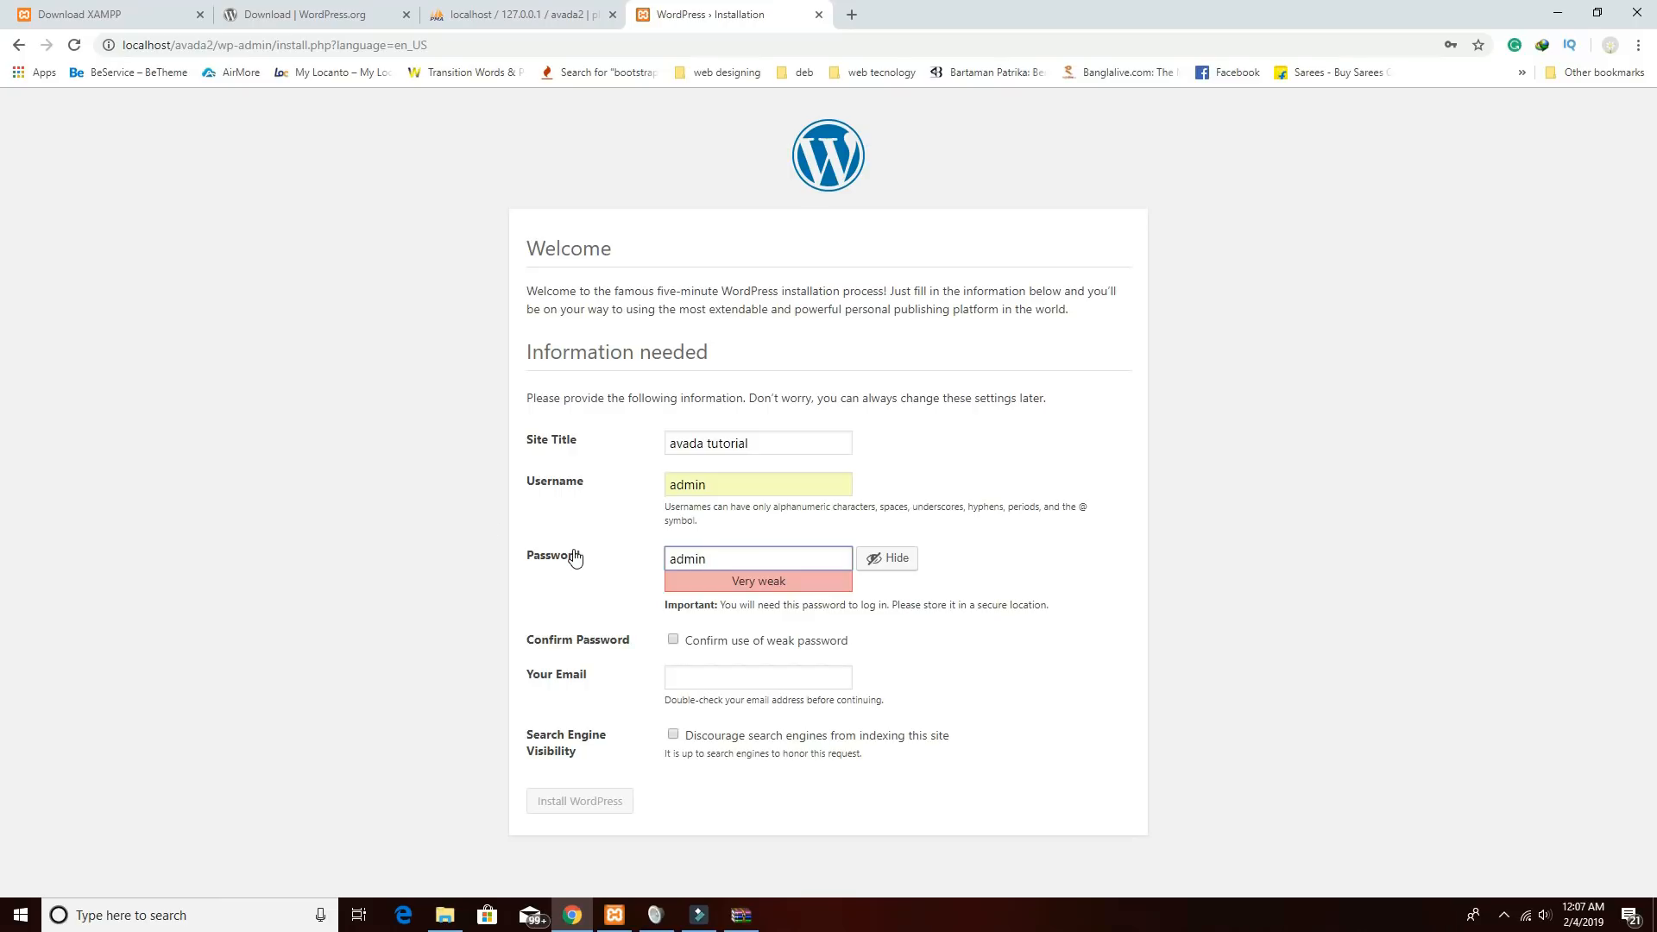
click(673, 639)
Enter the admin e-mail address, install WordPress, and go to the login page.
click(689, 679)
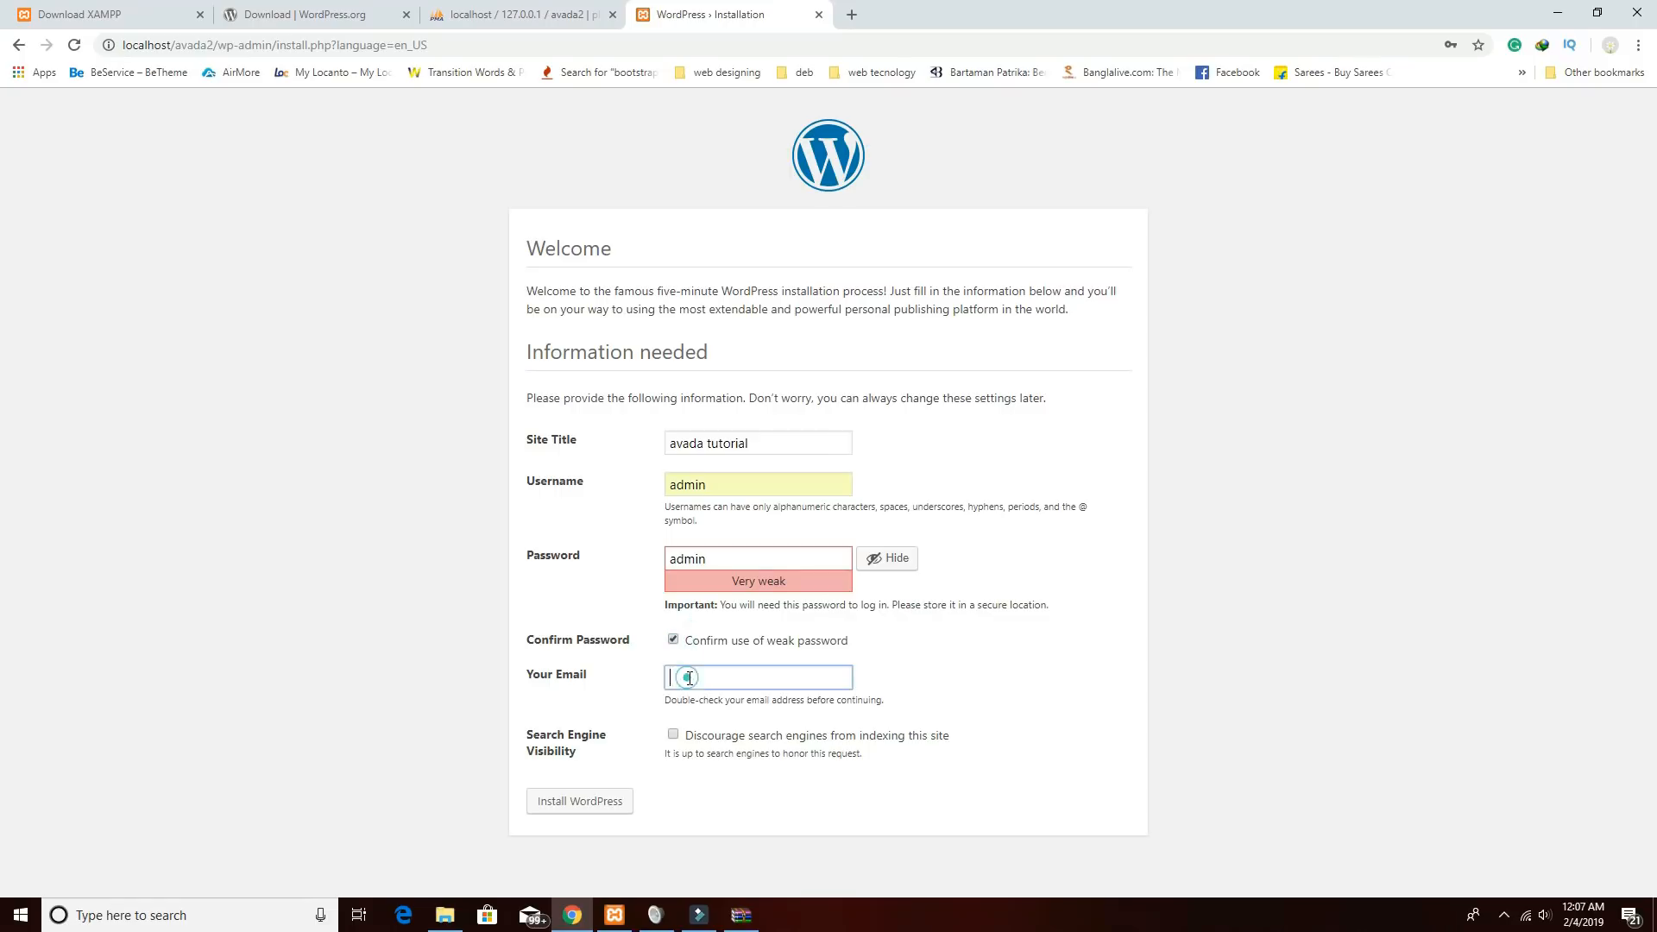
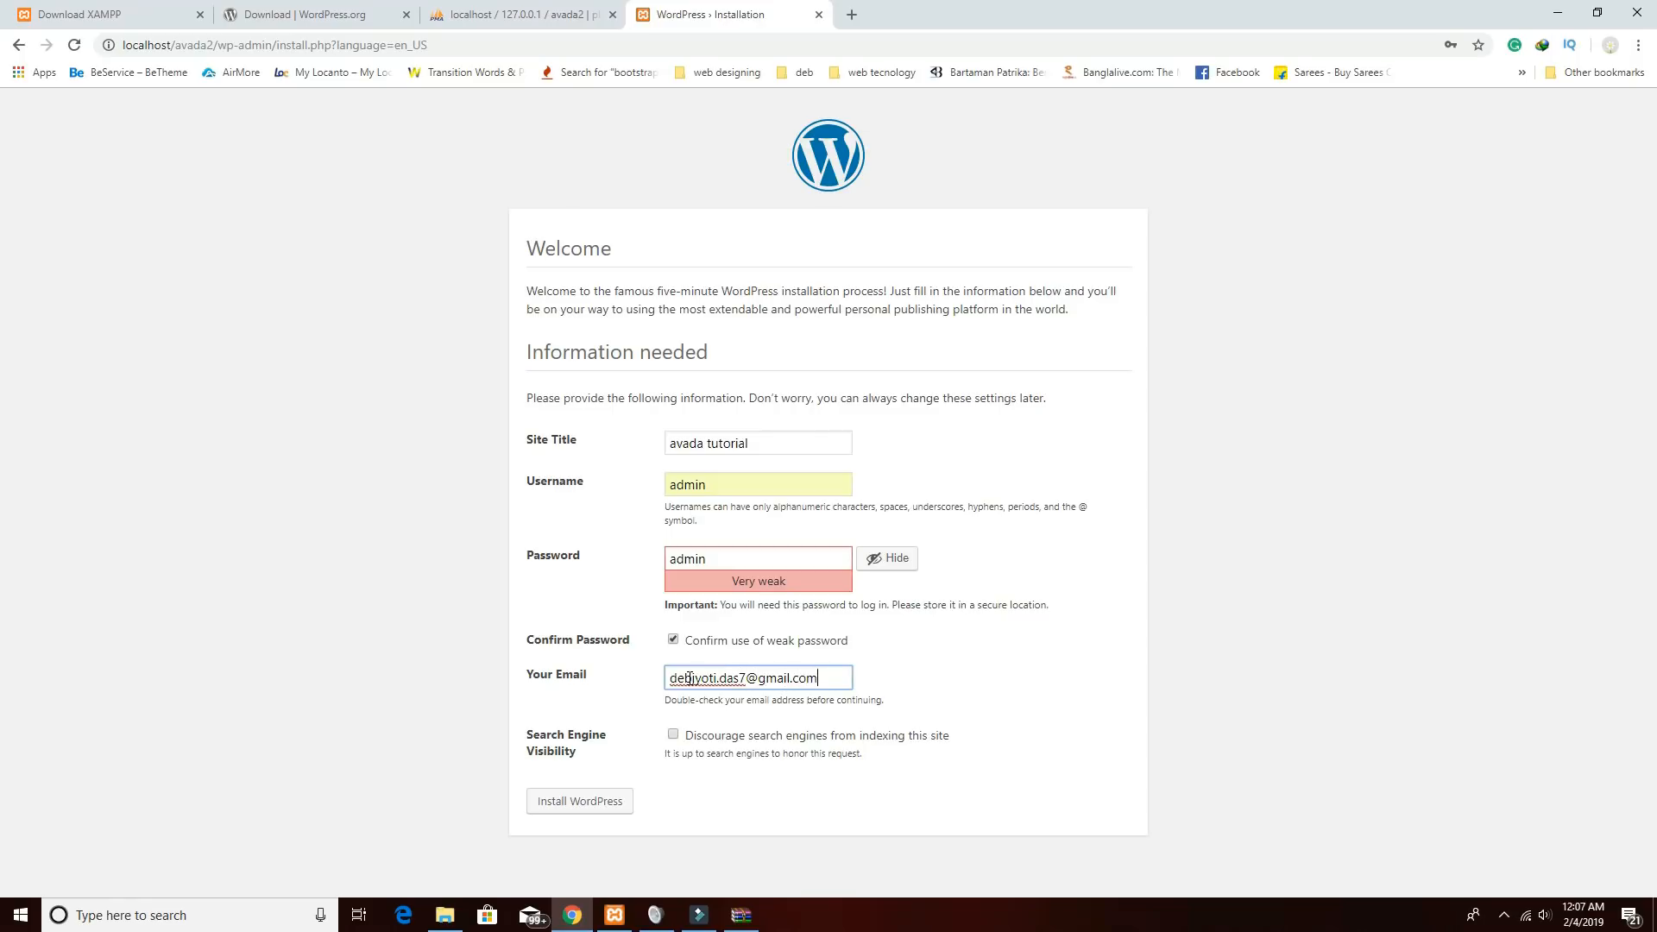
click(625, 802)
click(625, 801)
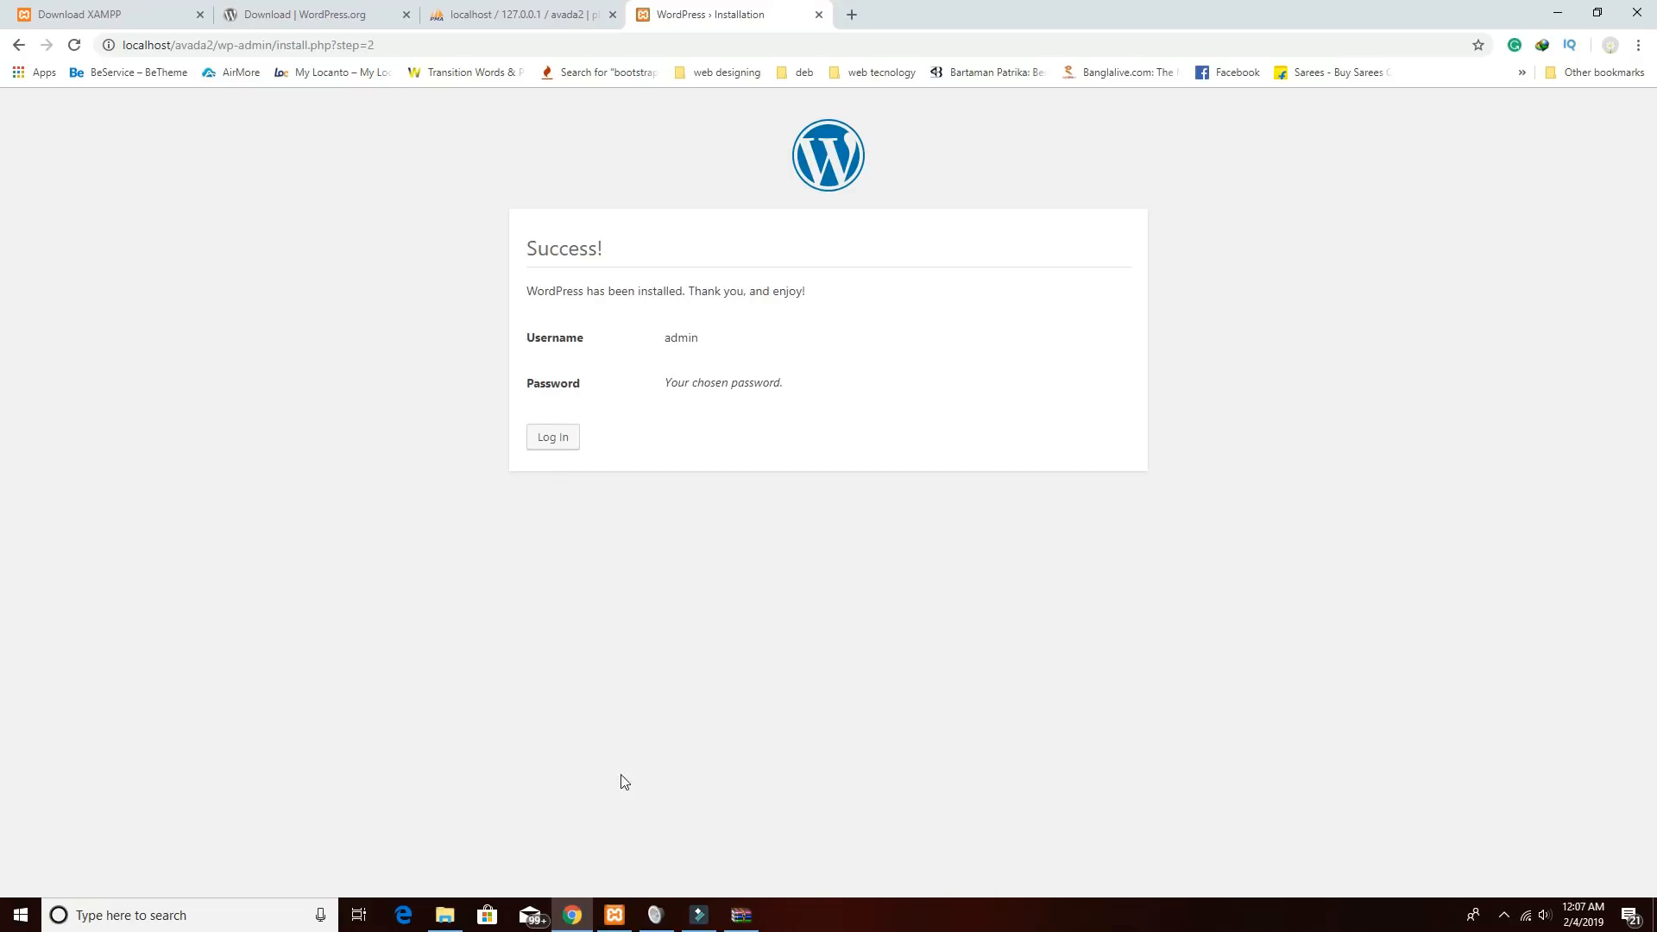
click(547, 438)
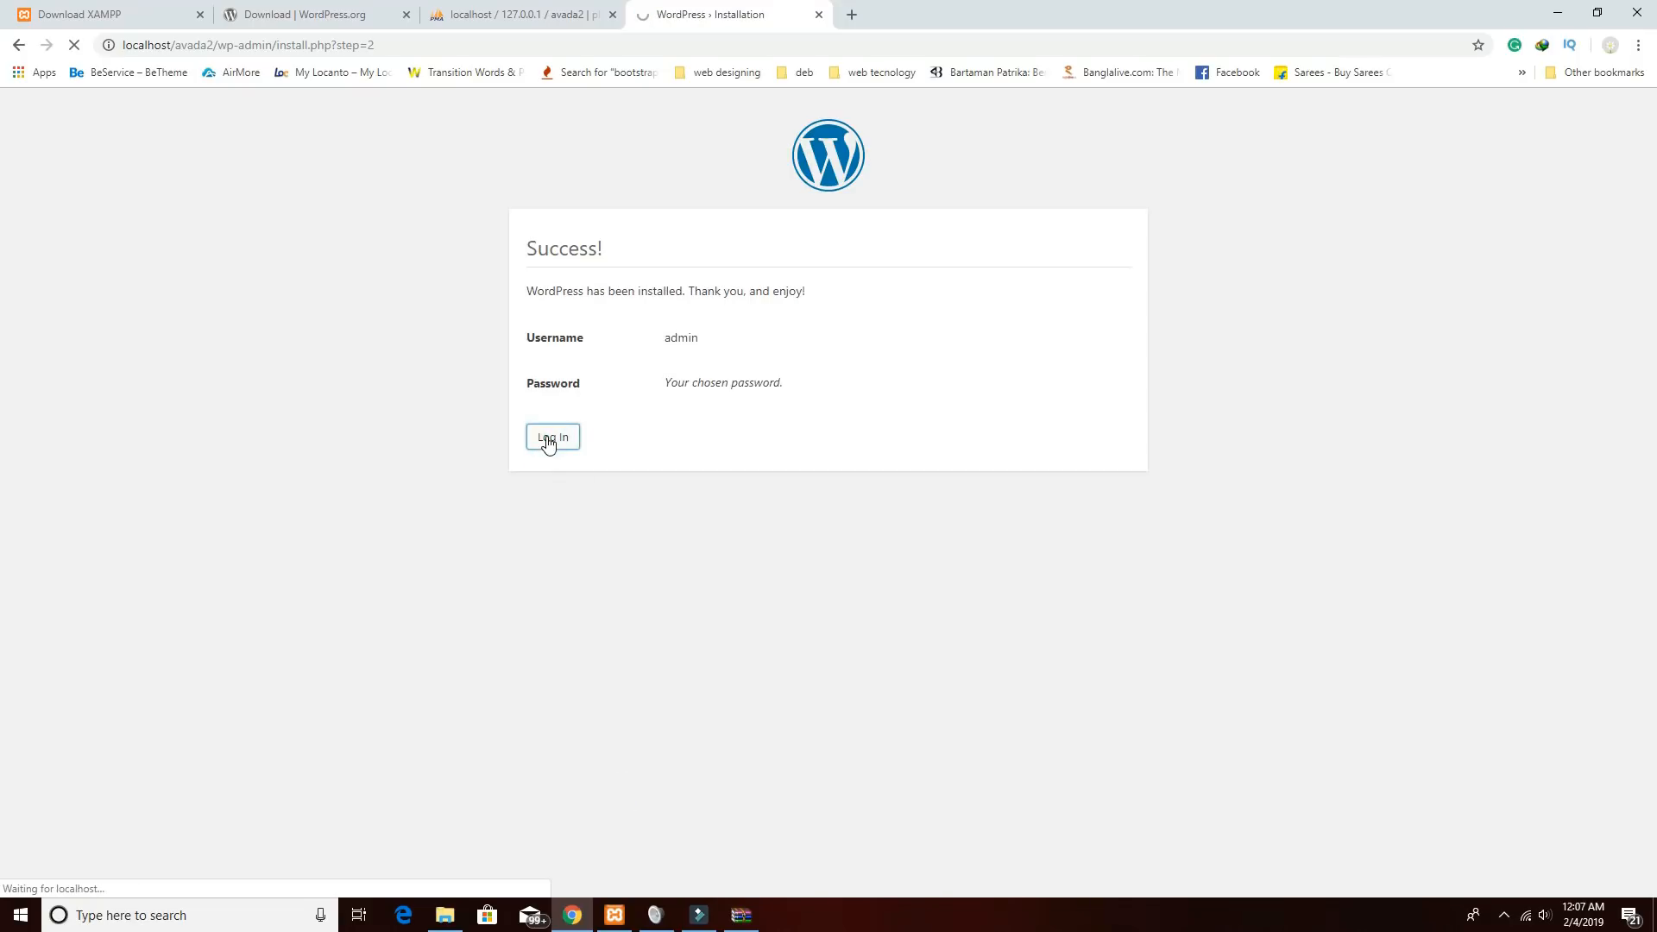
Log in and activate the Avada theme under Appearance > Themes.
click(904, 494)
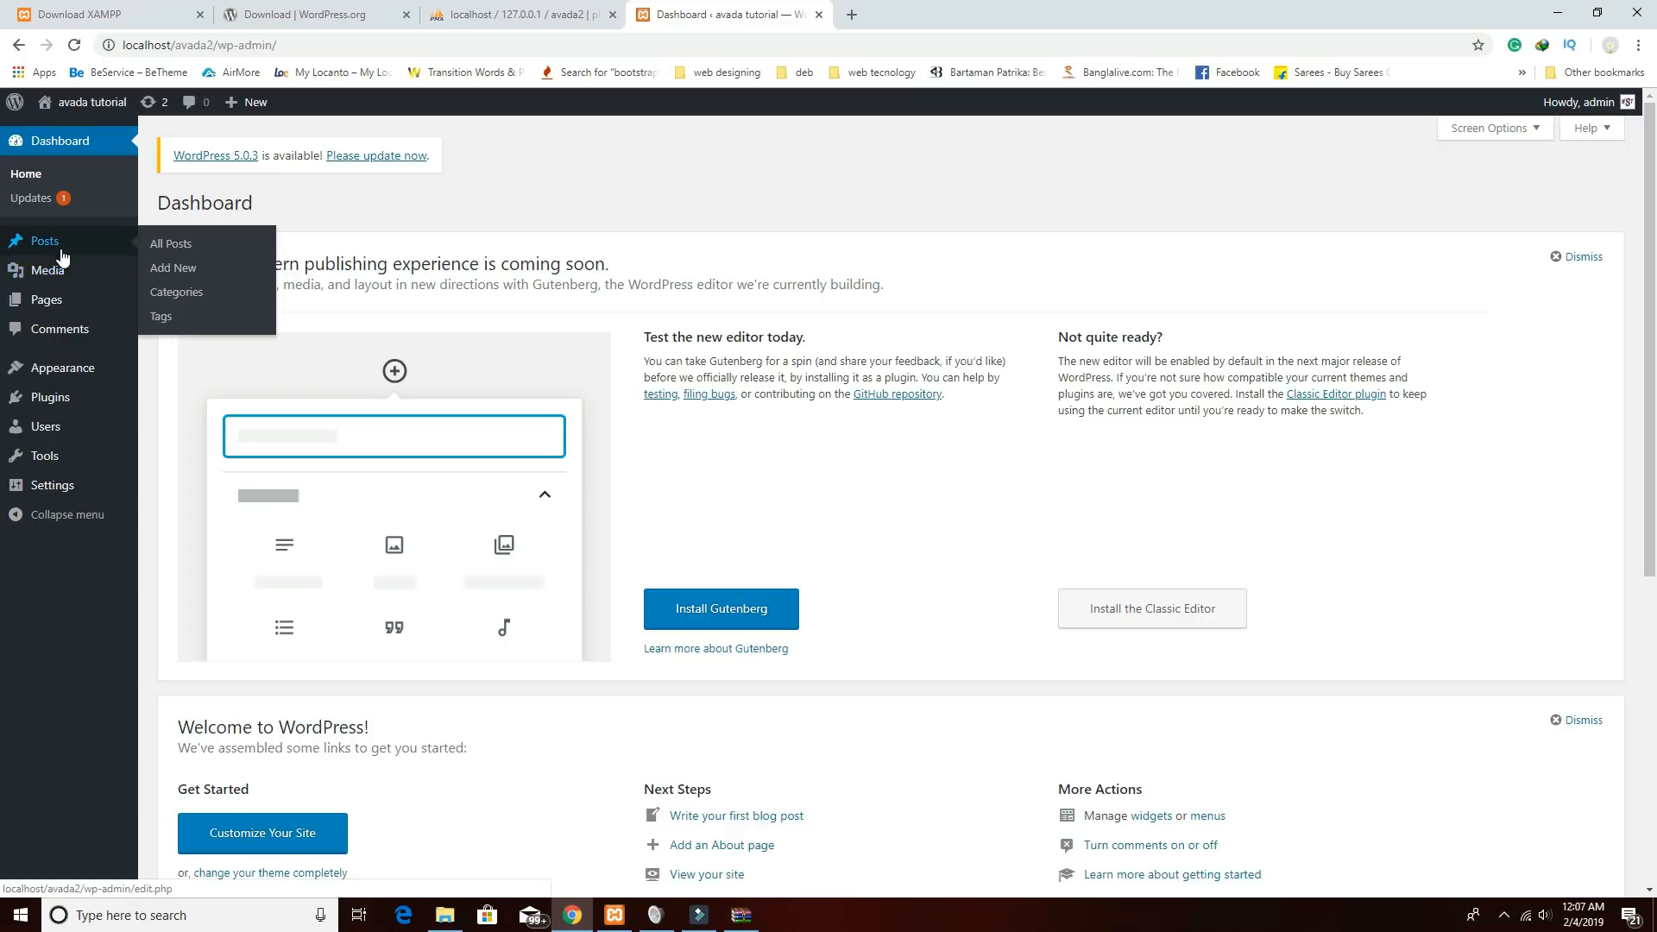
click(170, 373)
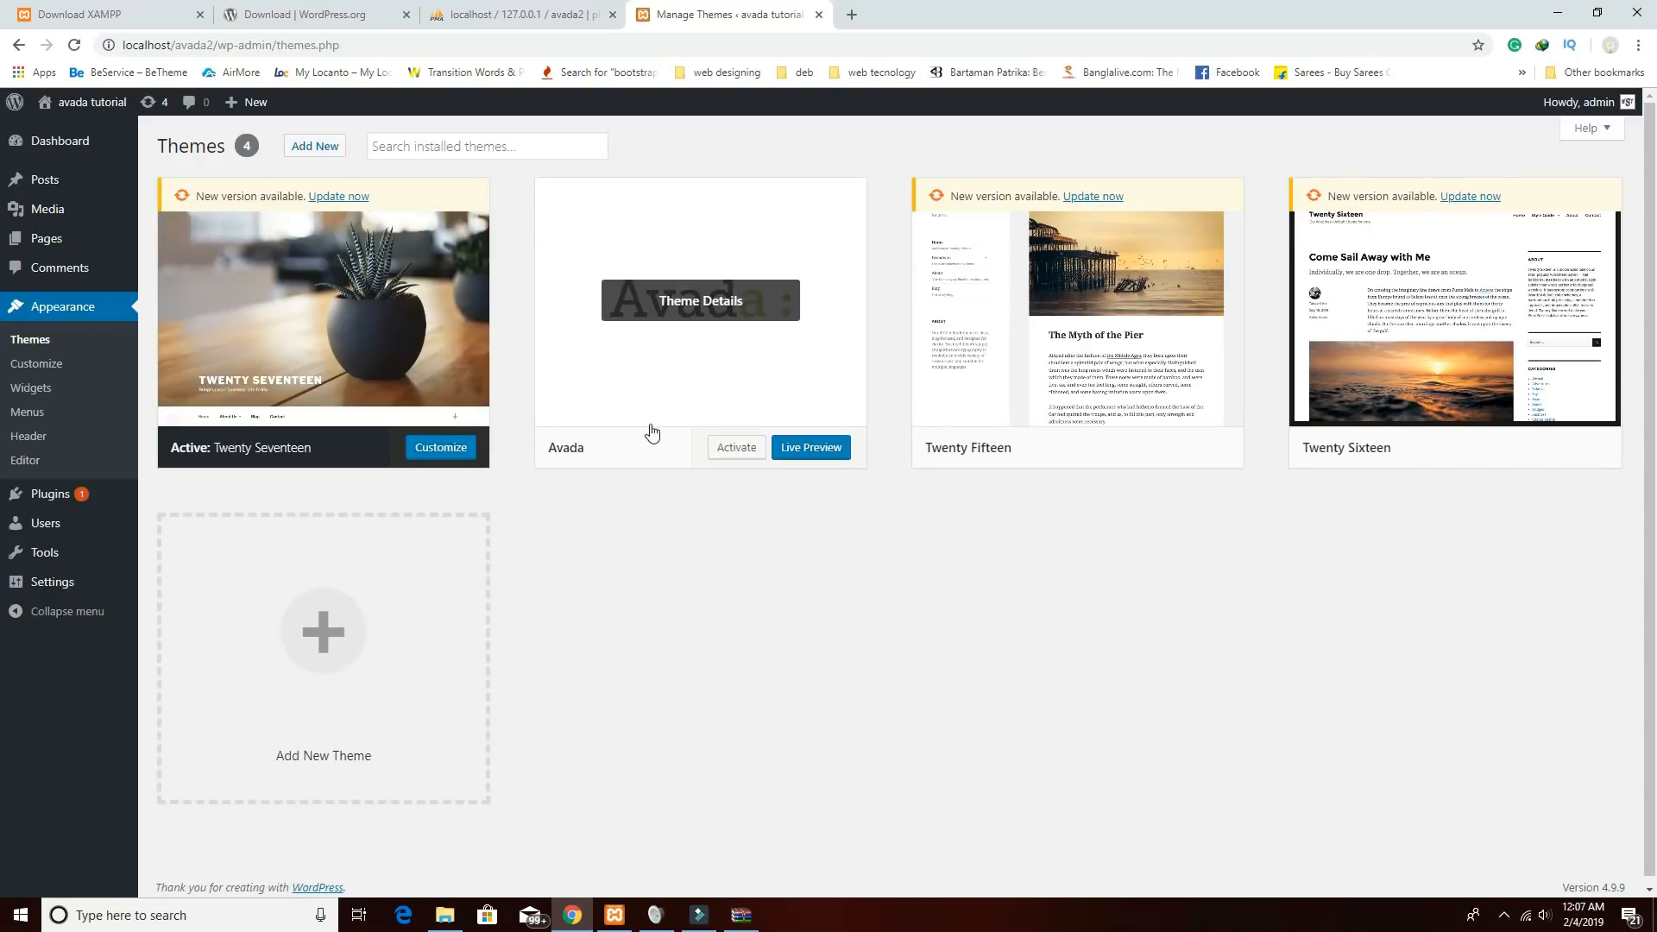
click(736, 450)
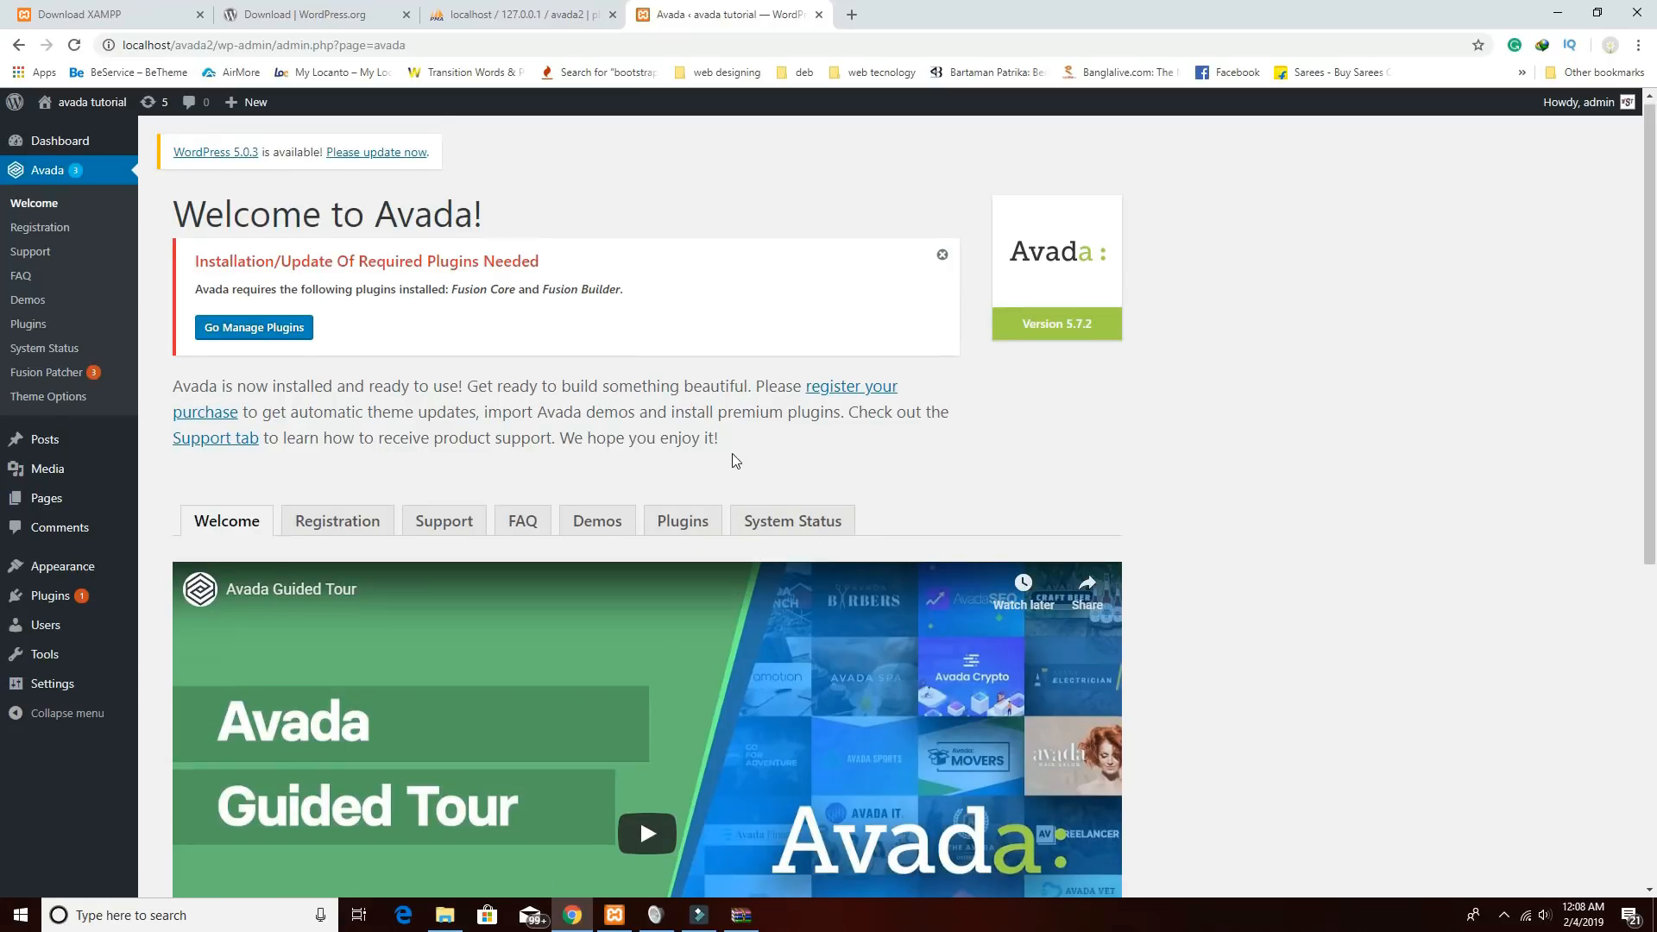
Go from the Avada welcome screen to its required plugin installation.
scroll(731, 453, down, 2)
scroll(290, 366, up, 2)
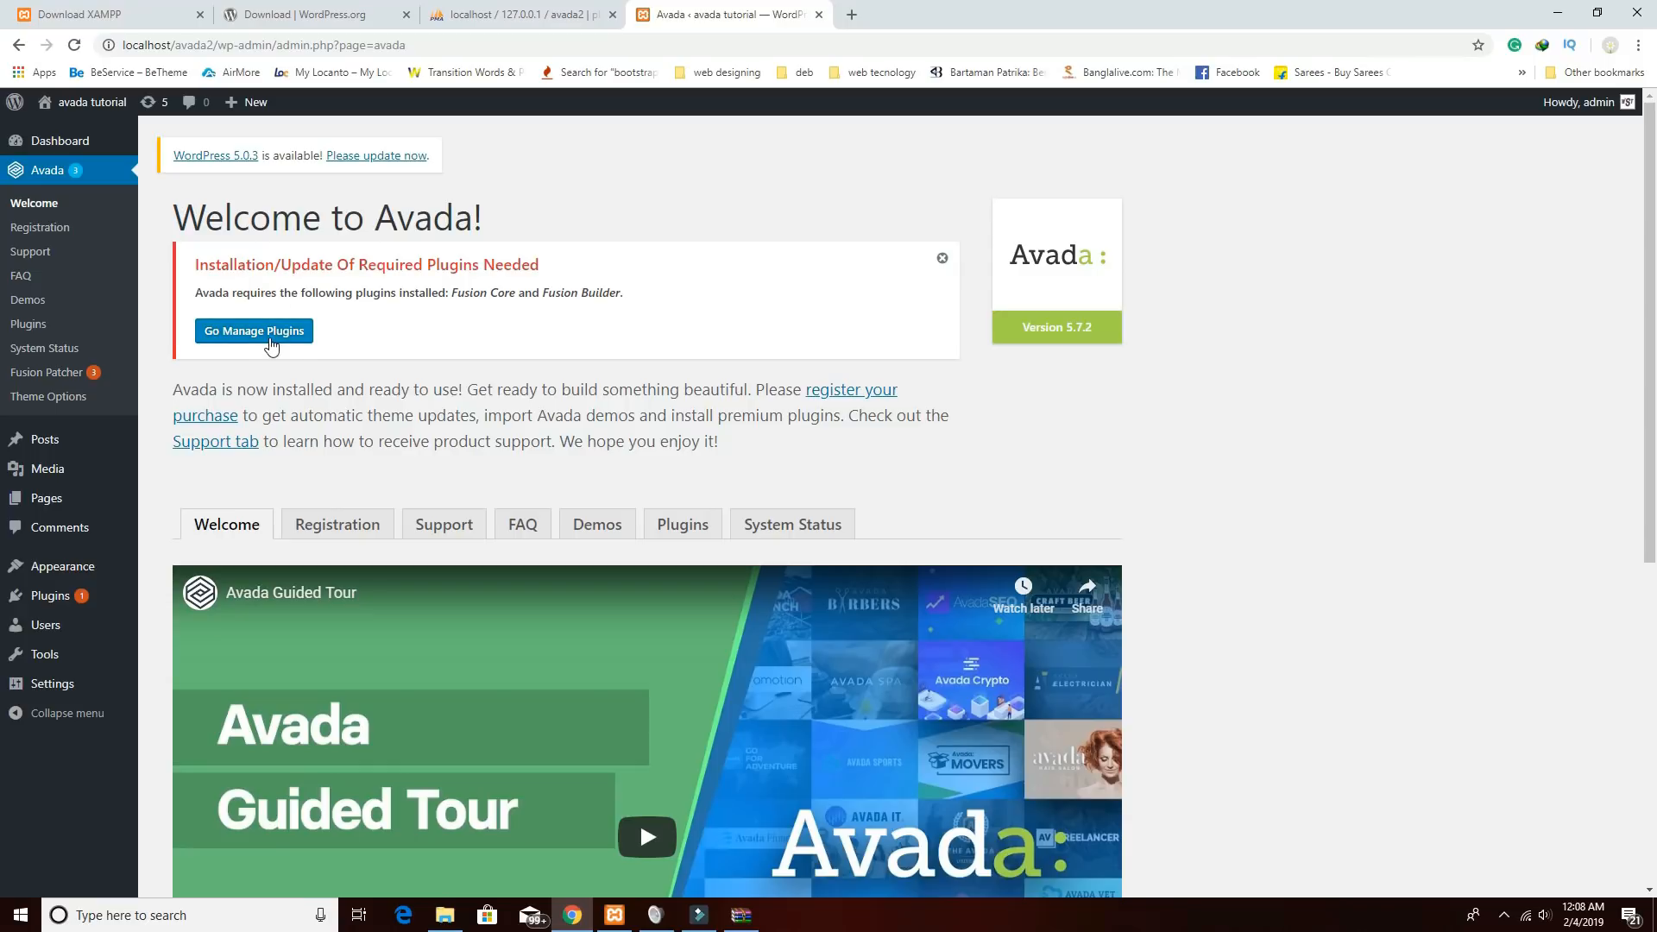
click(219, 340)
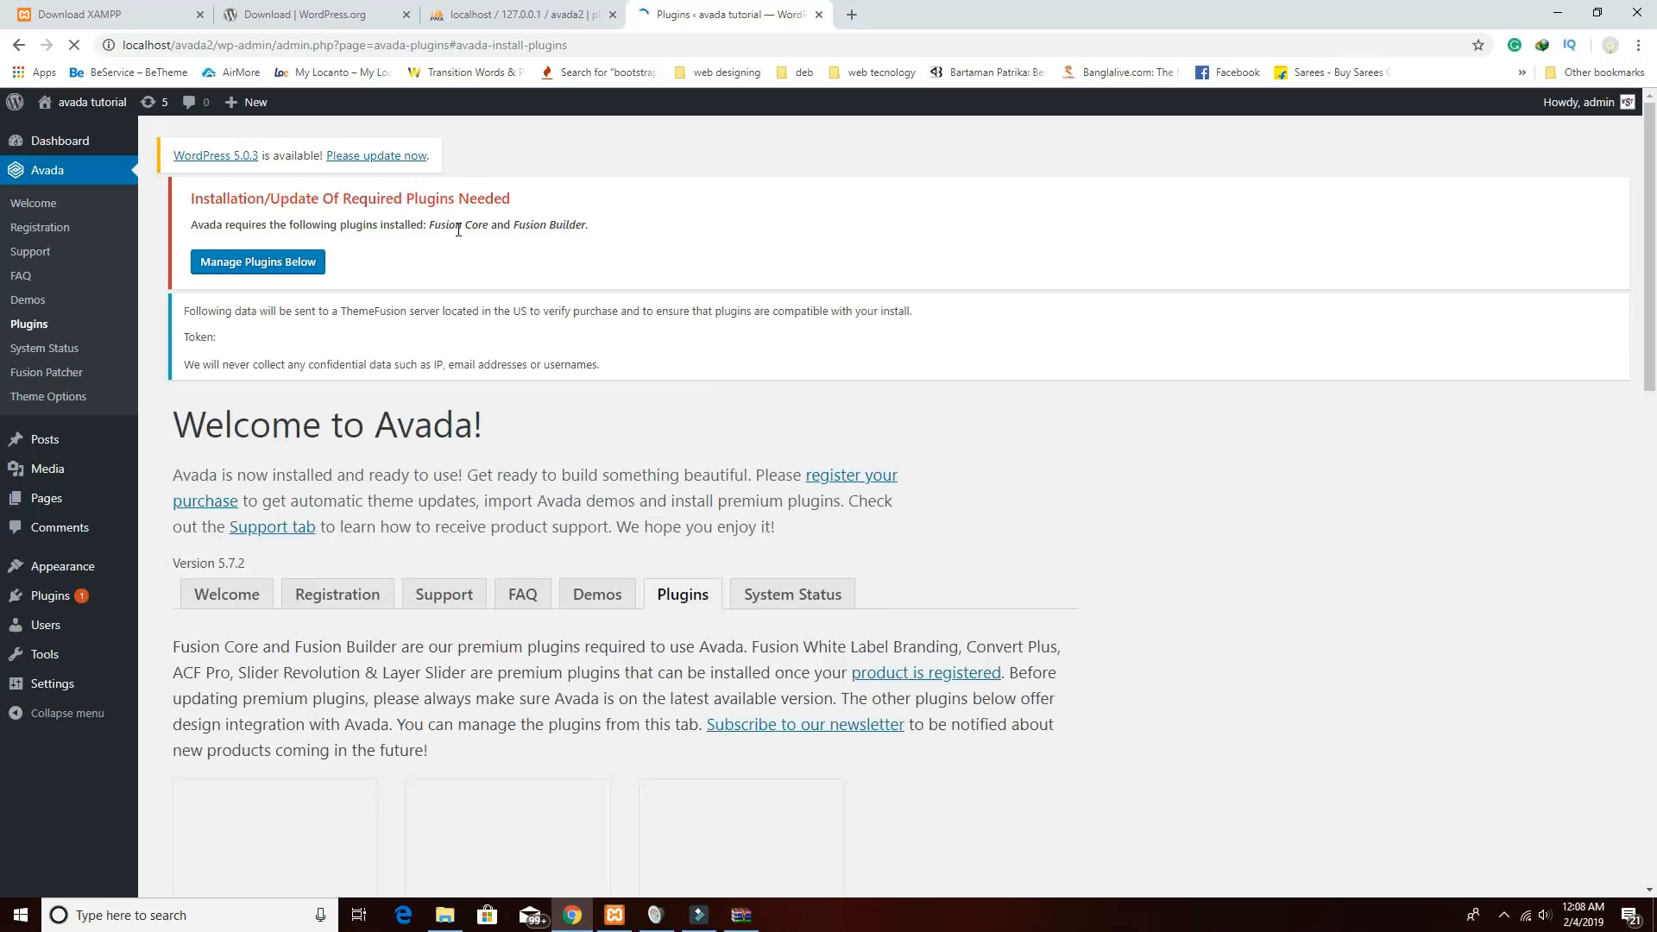
Install the Contact Form 7 plugin from Avada's Plugins list.
scroll(644, 449, up, 3)
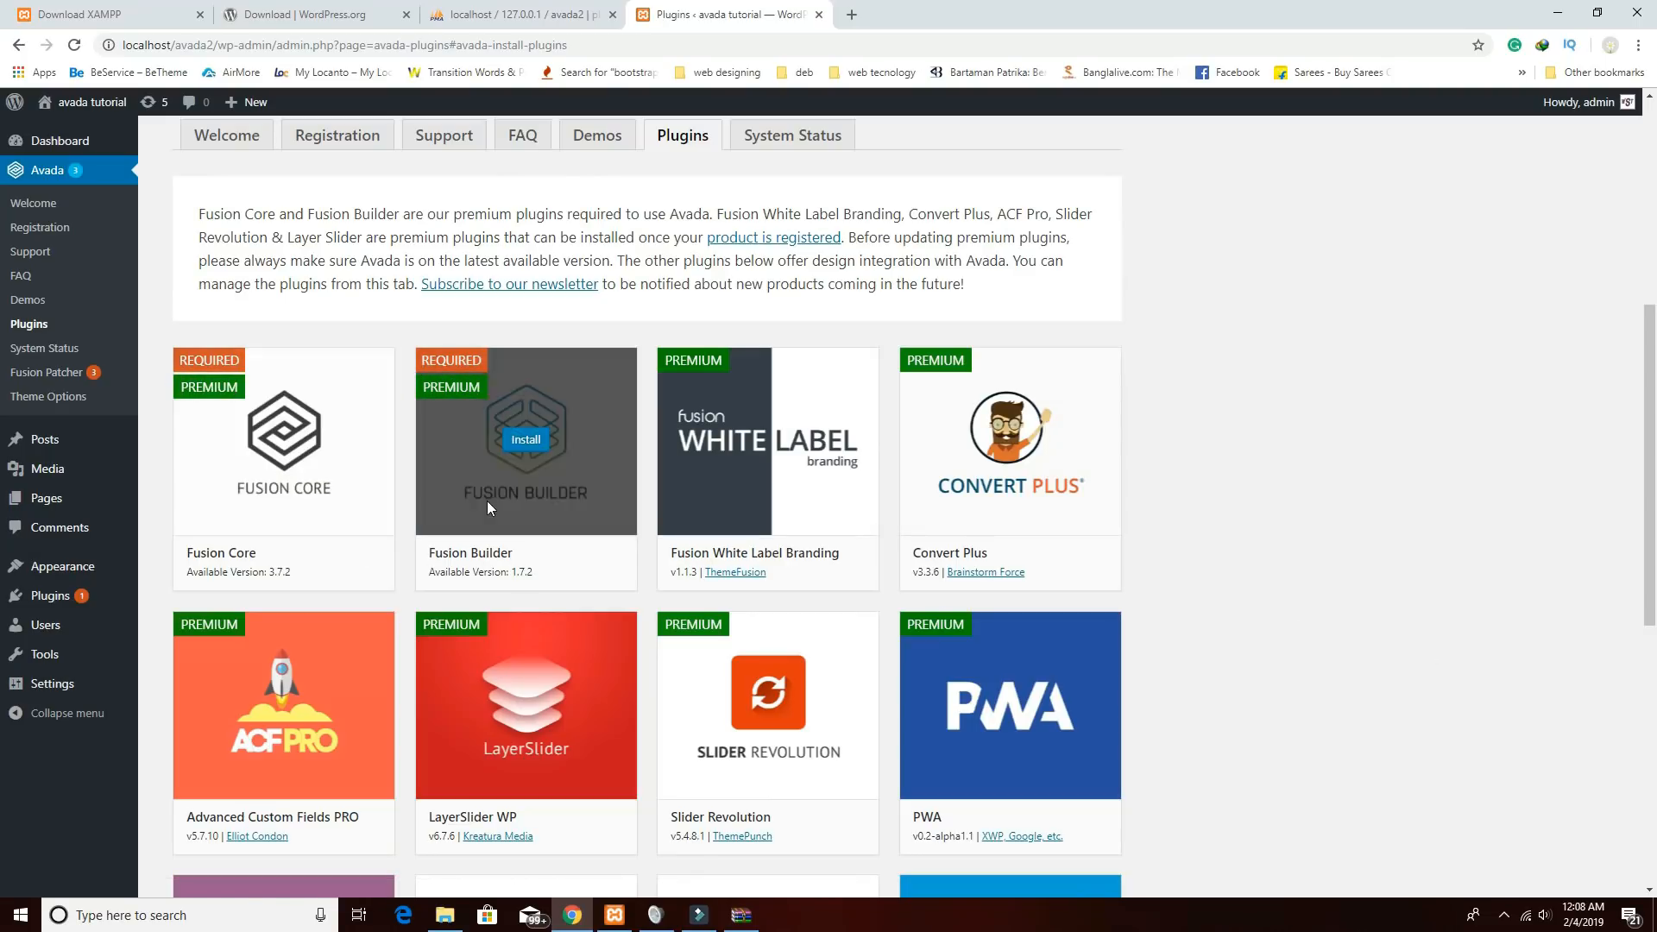
scroll(628, 573, down, 3)
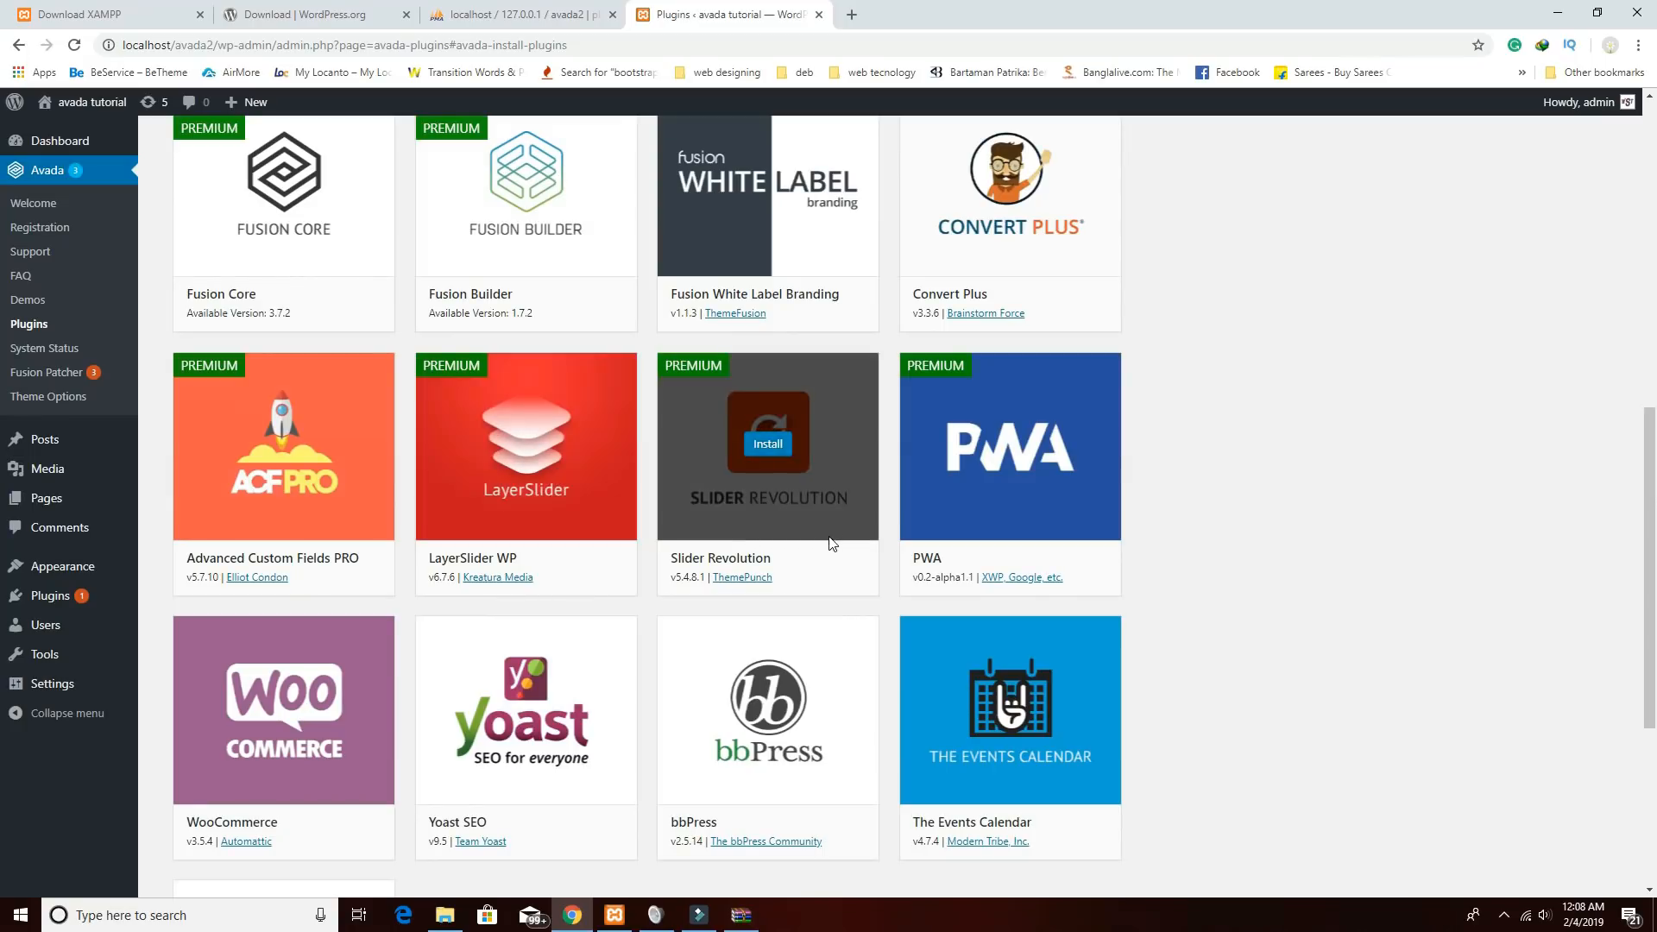
scroll(609, 598, down, 1)
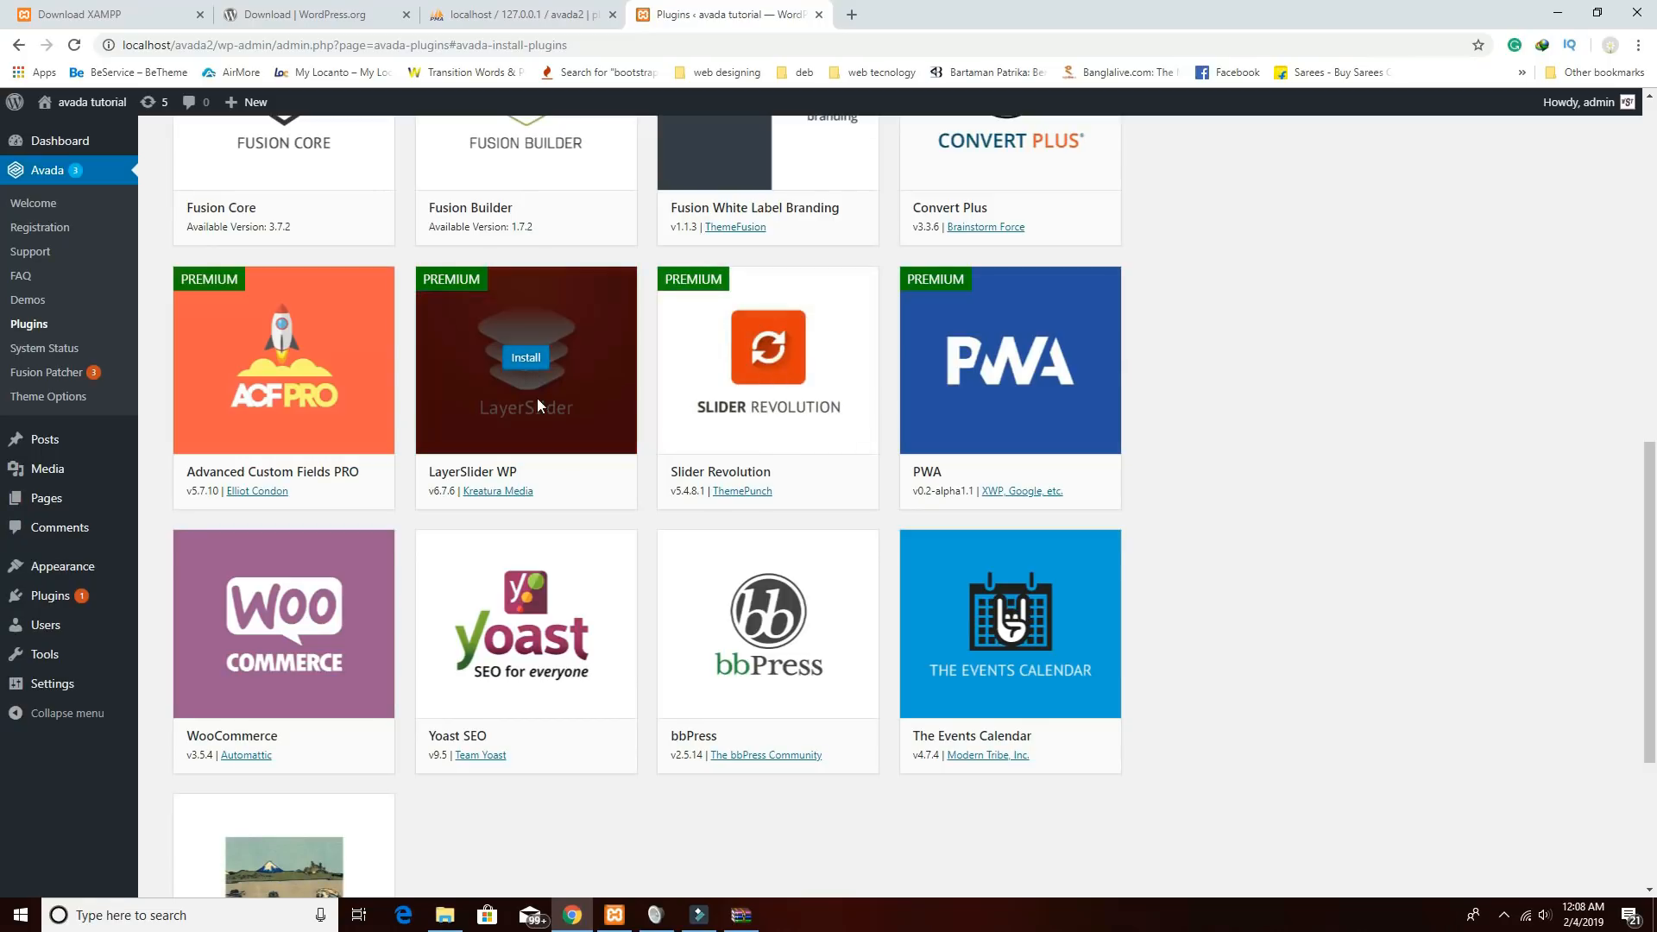
scroll(558, 470, down, 1)
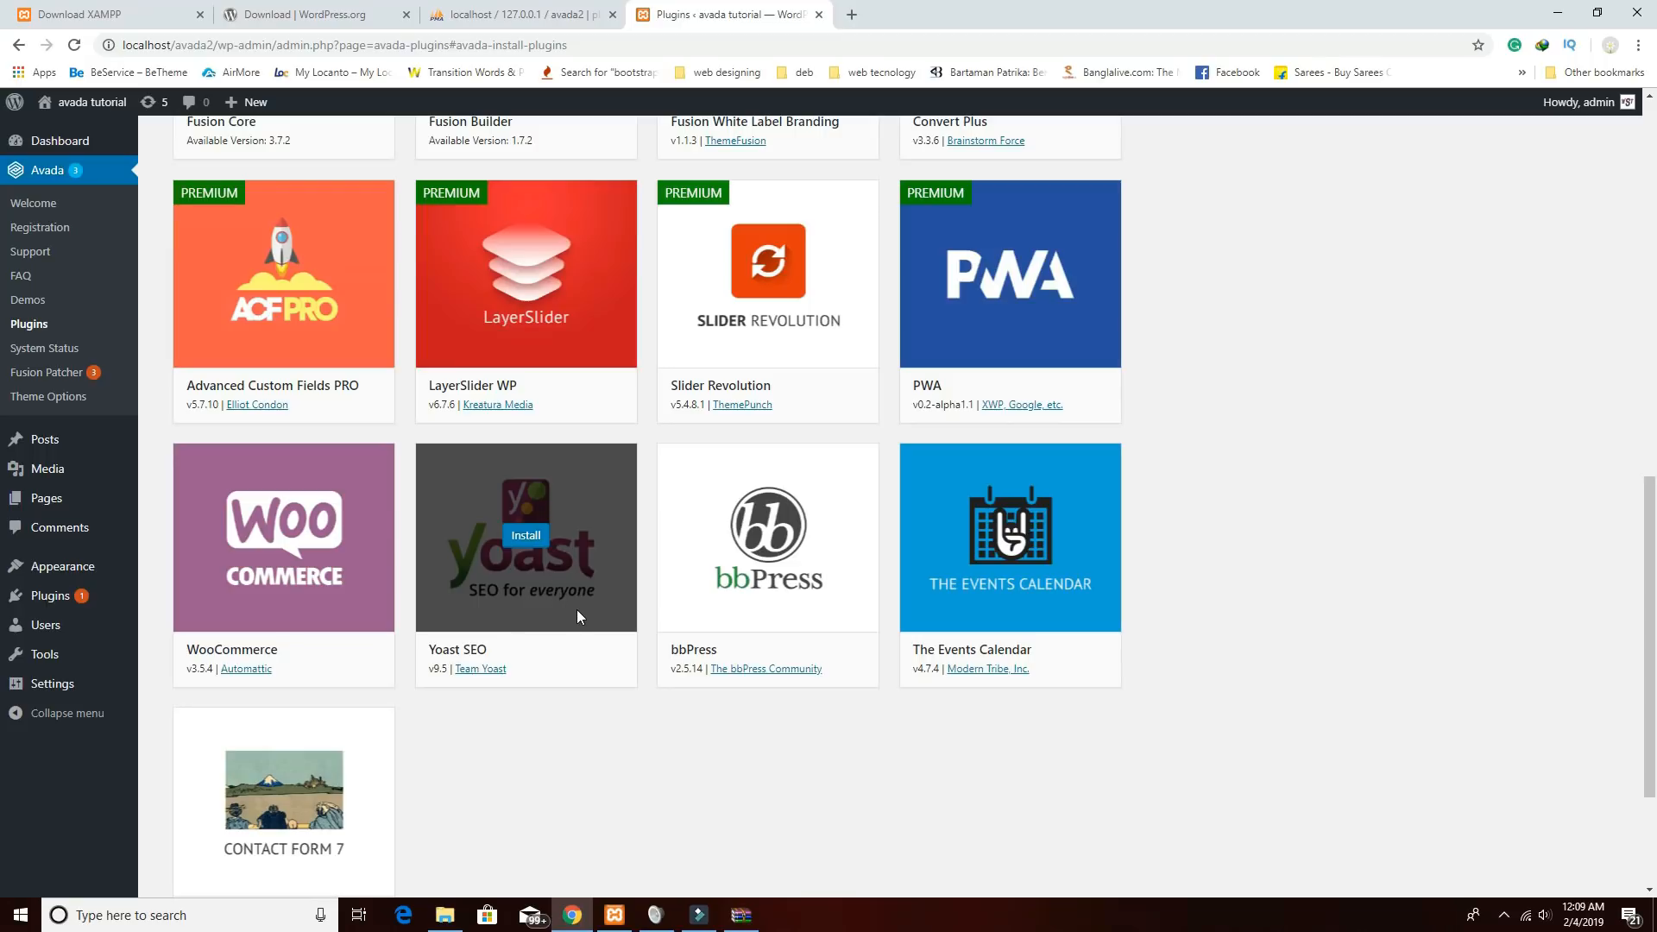
scroll(577, 610, down, 2)
mouse_move(270, 636)
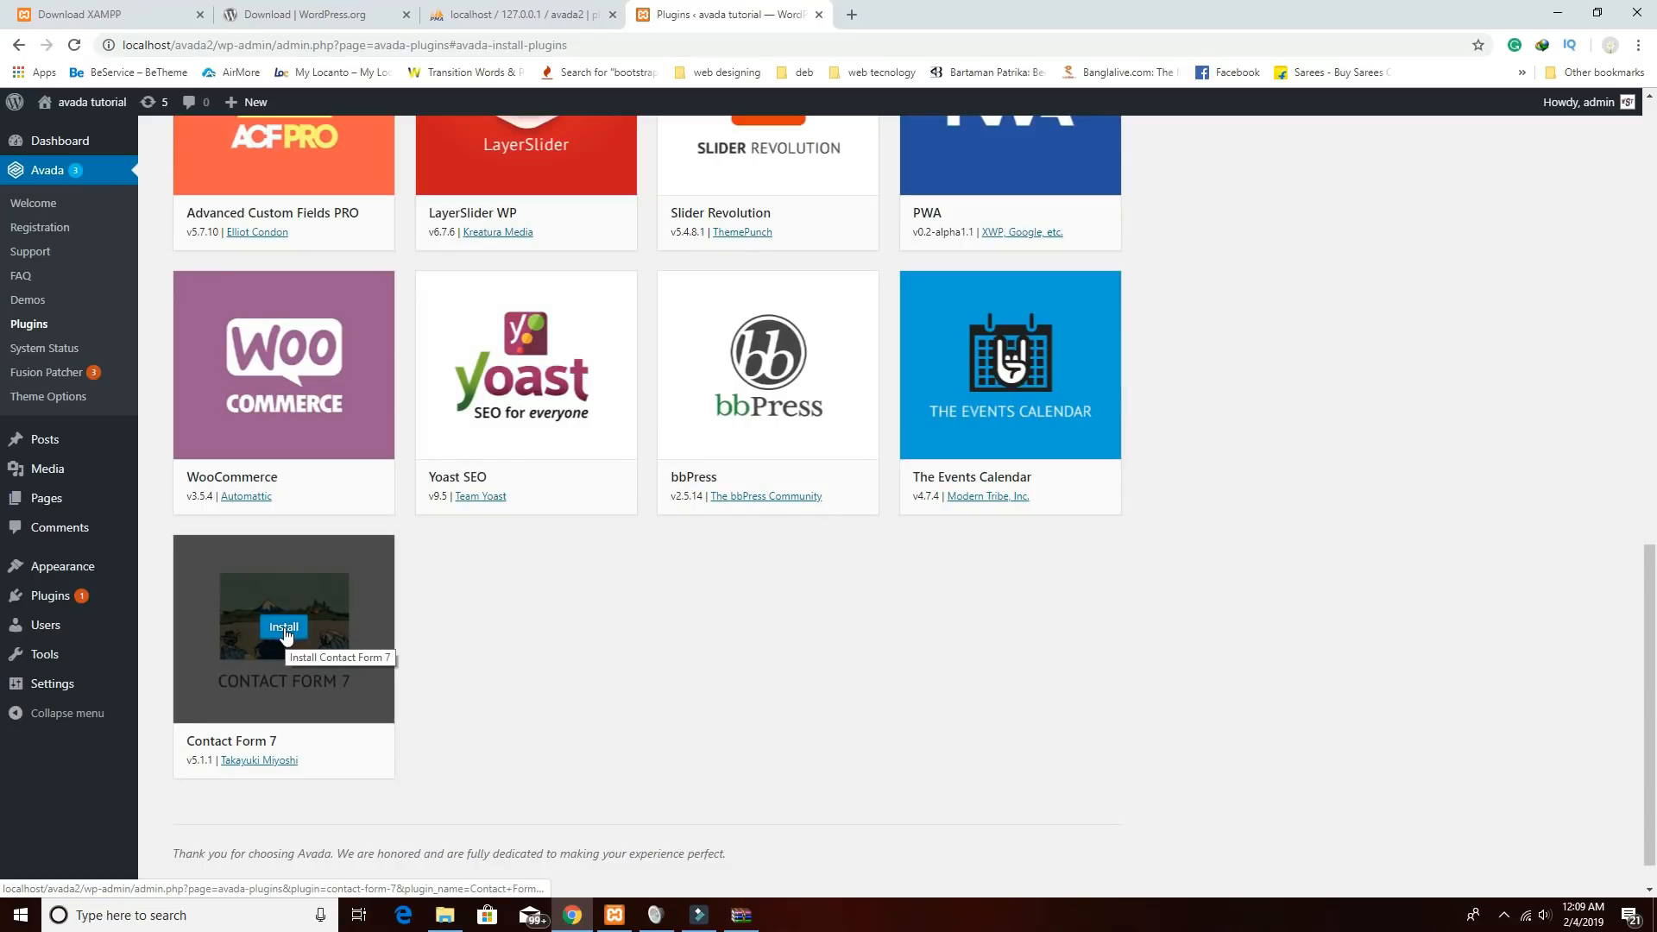
click(284, 628)
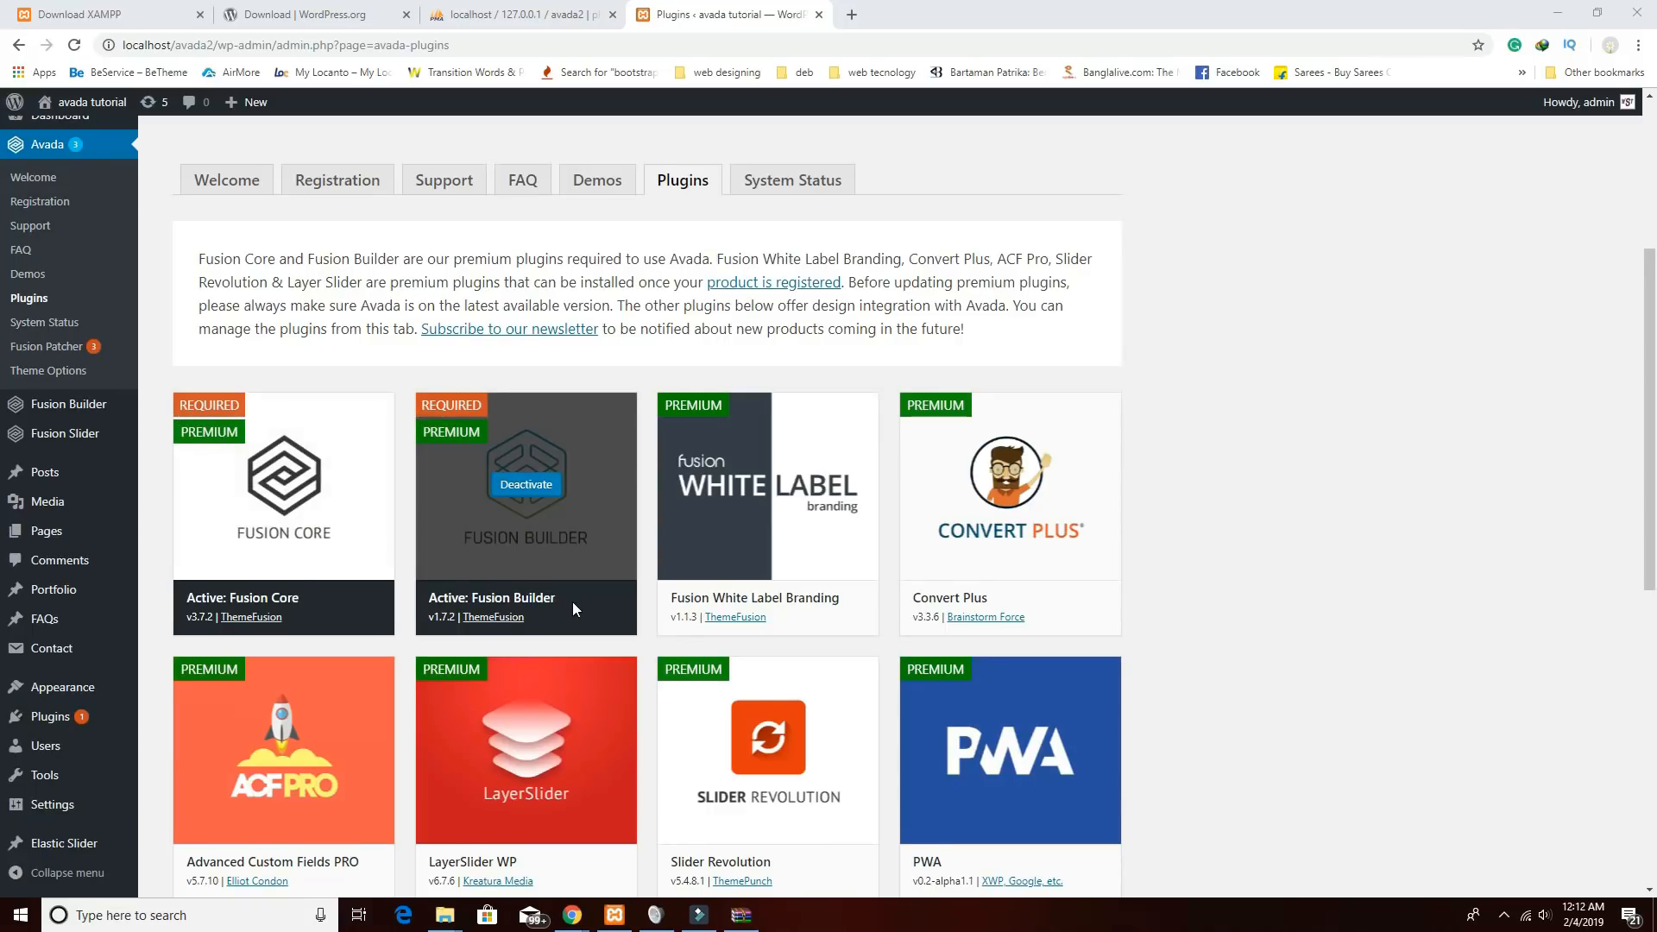
Search Plugins > Add New for Column Shortcodes, then install and activate it.
scroll(573, 606, down, 8)
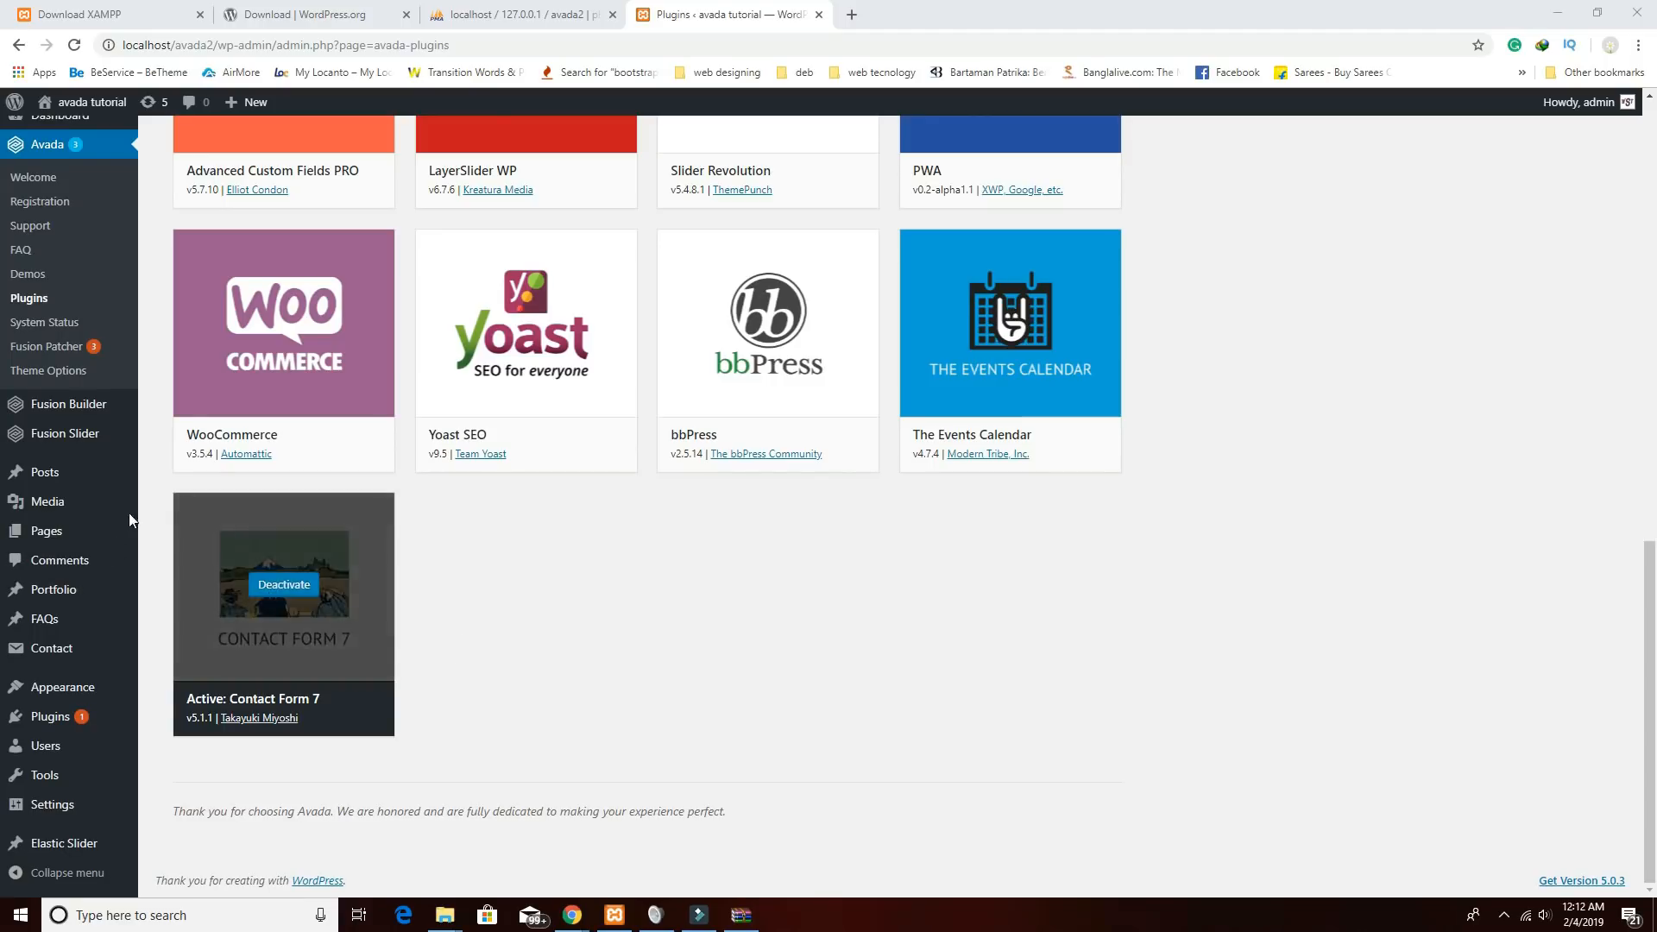
mouse_move(106, 663)
mouse_move(108, 718)
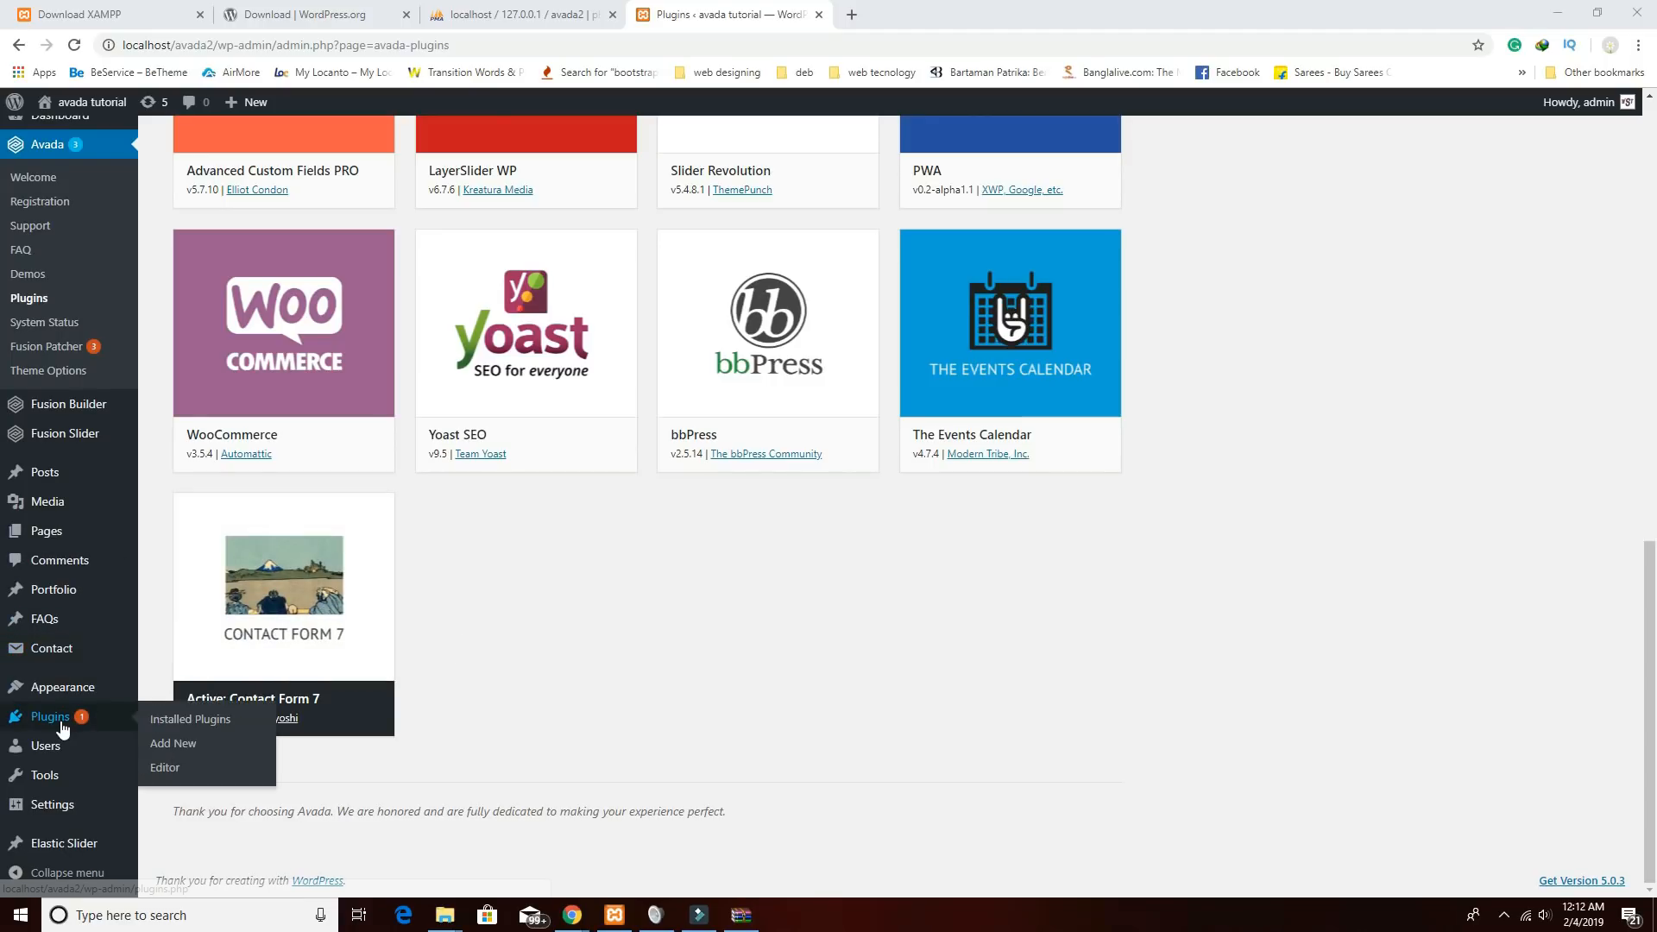
click(180, 748)
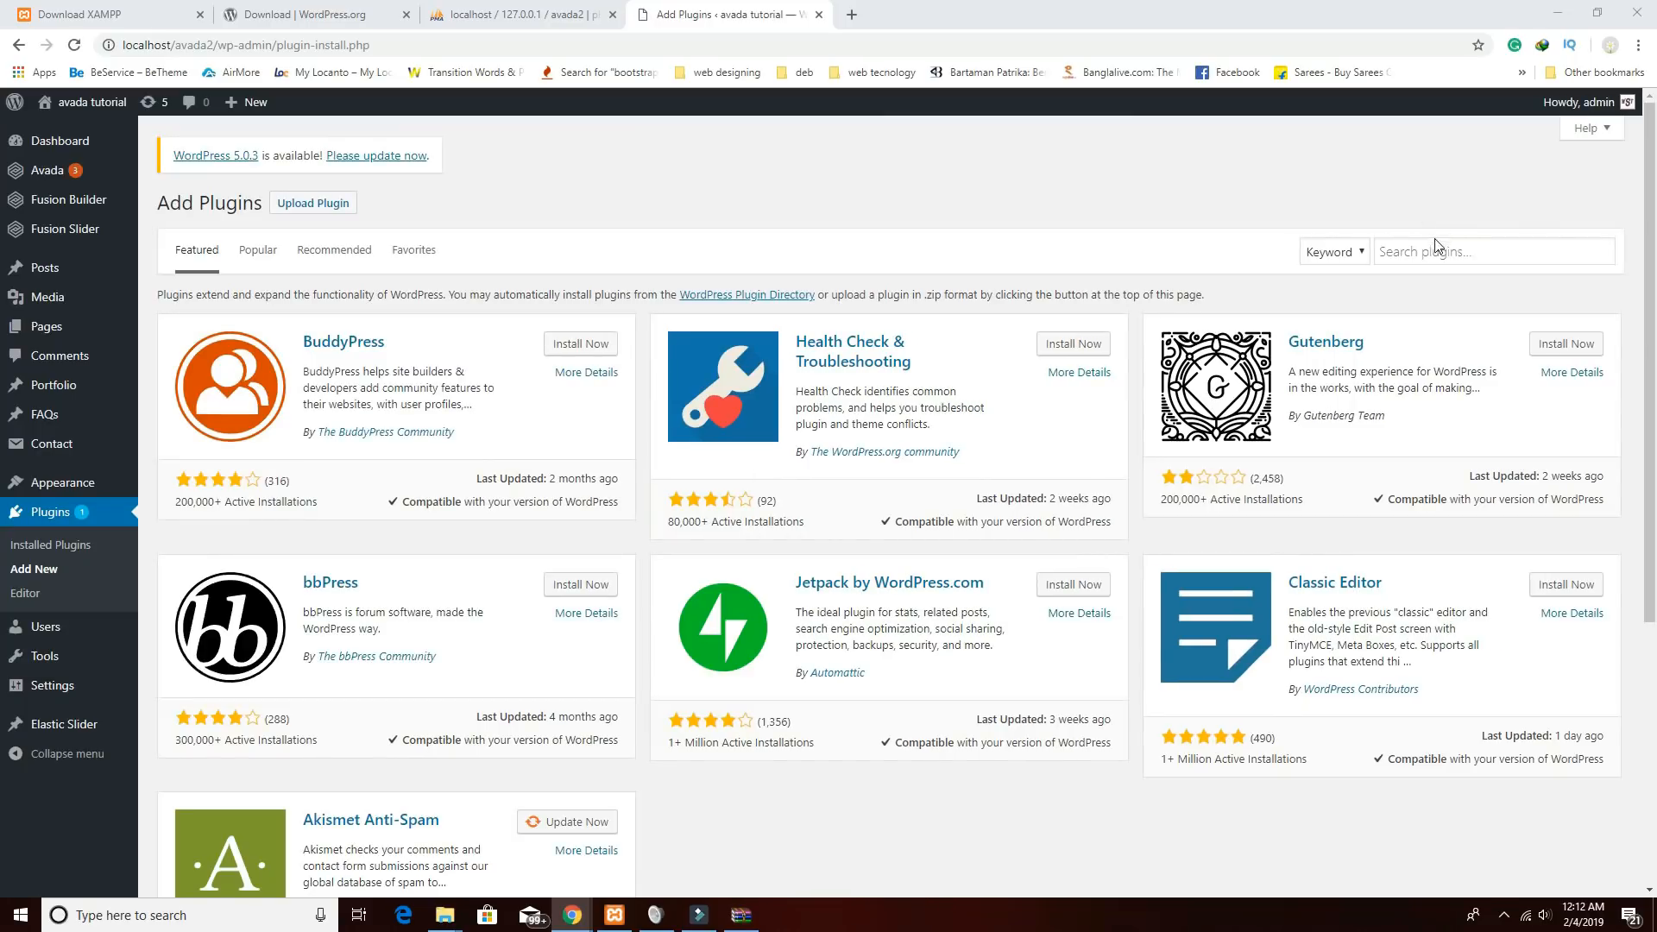
right_click(1437, 248)
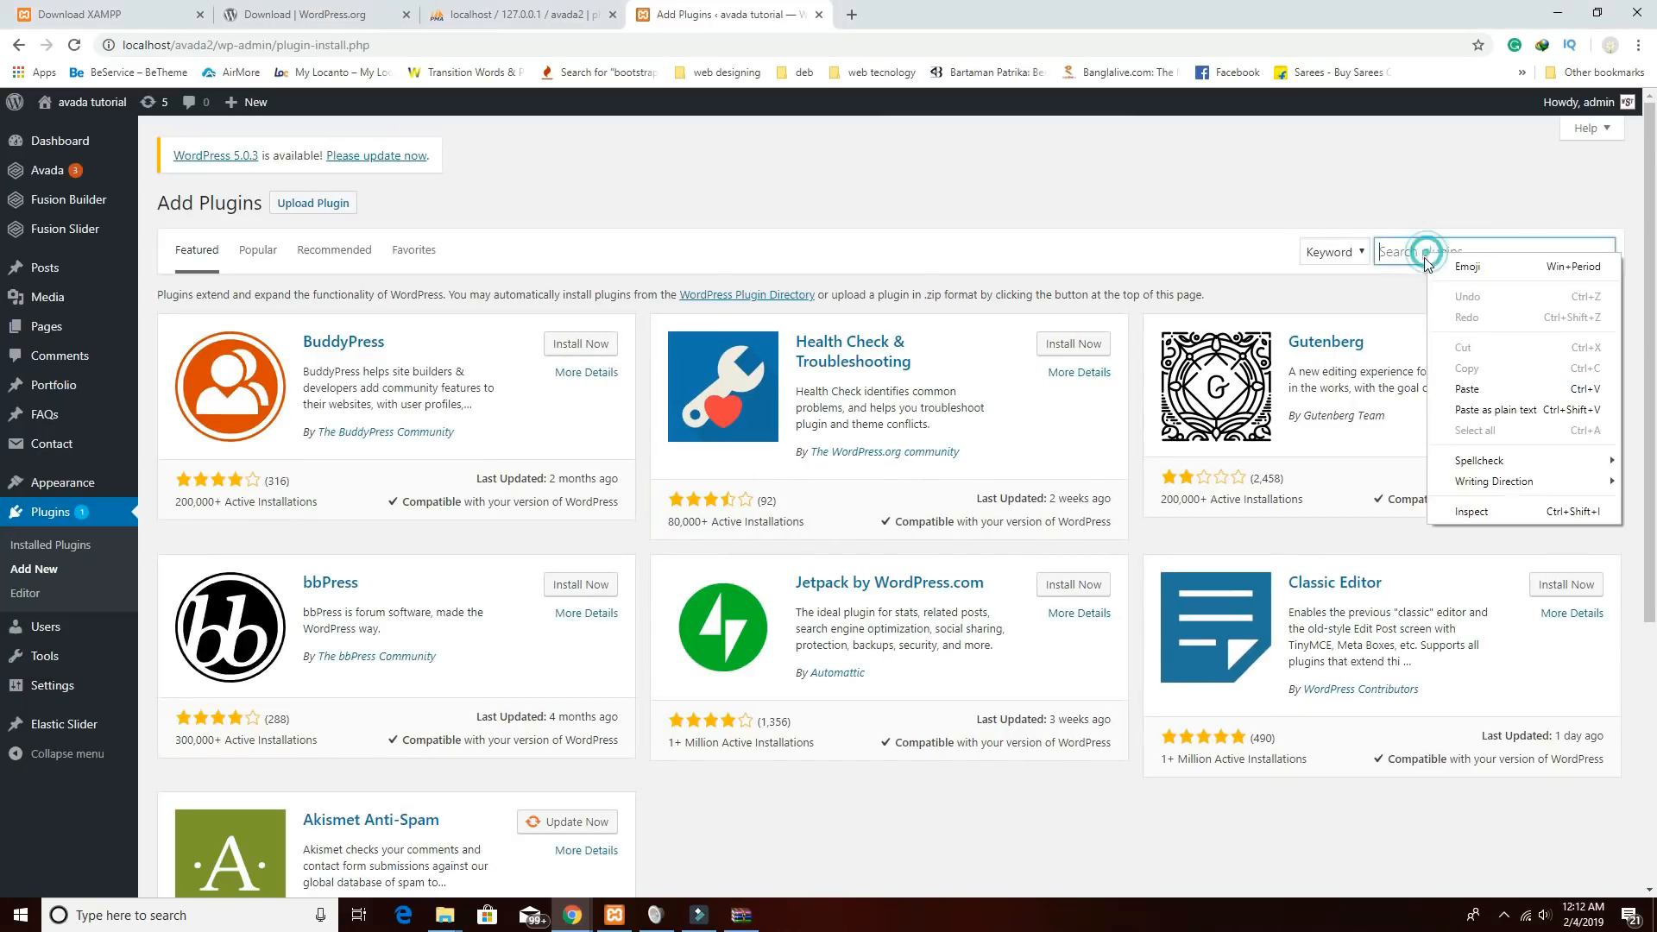
click(1465, 381)
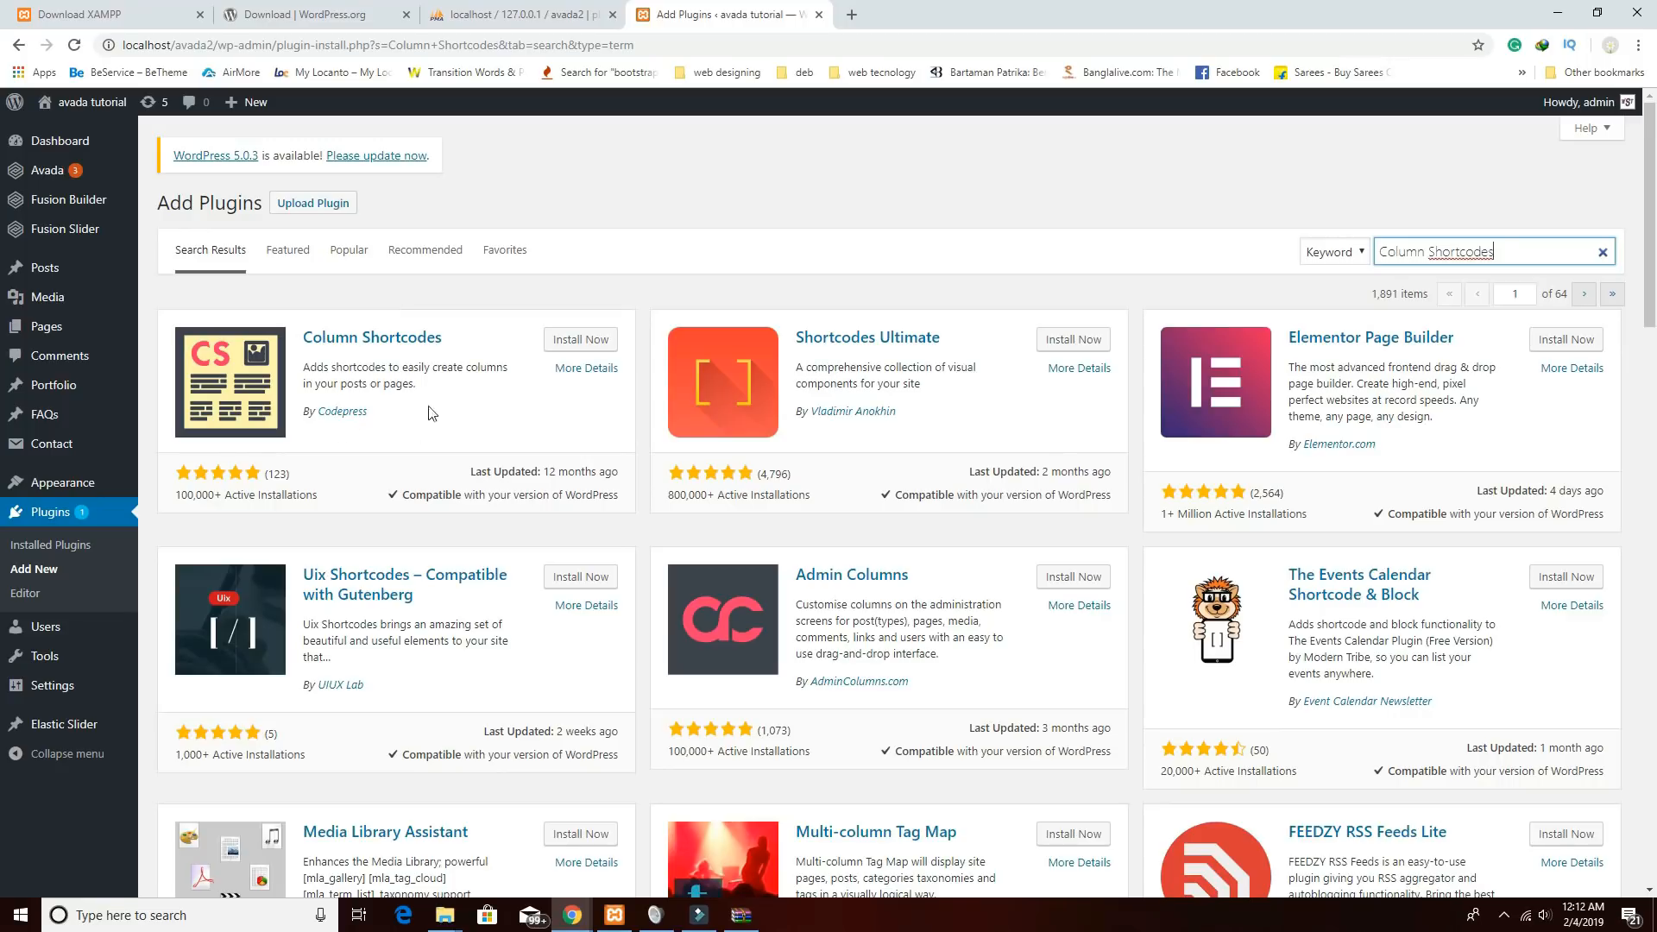
click(587, 346)
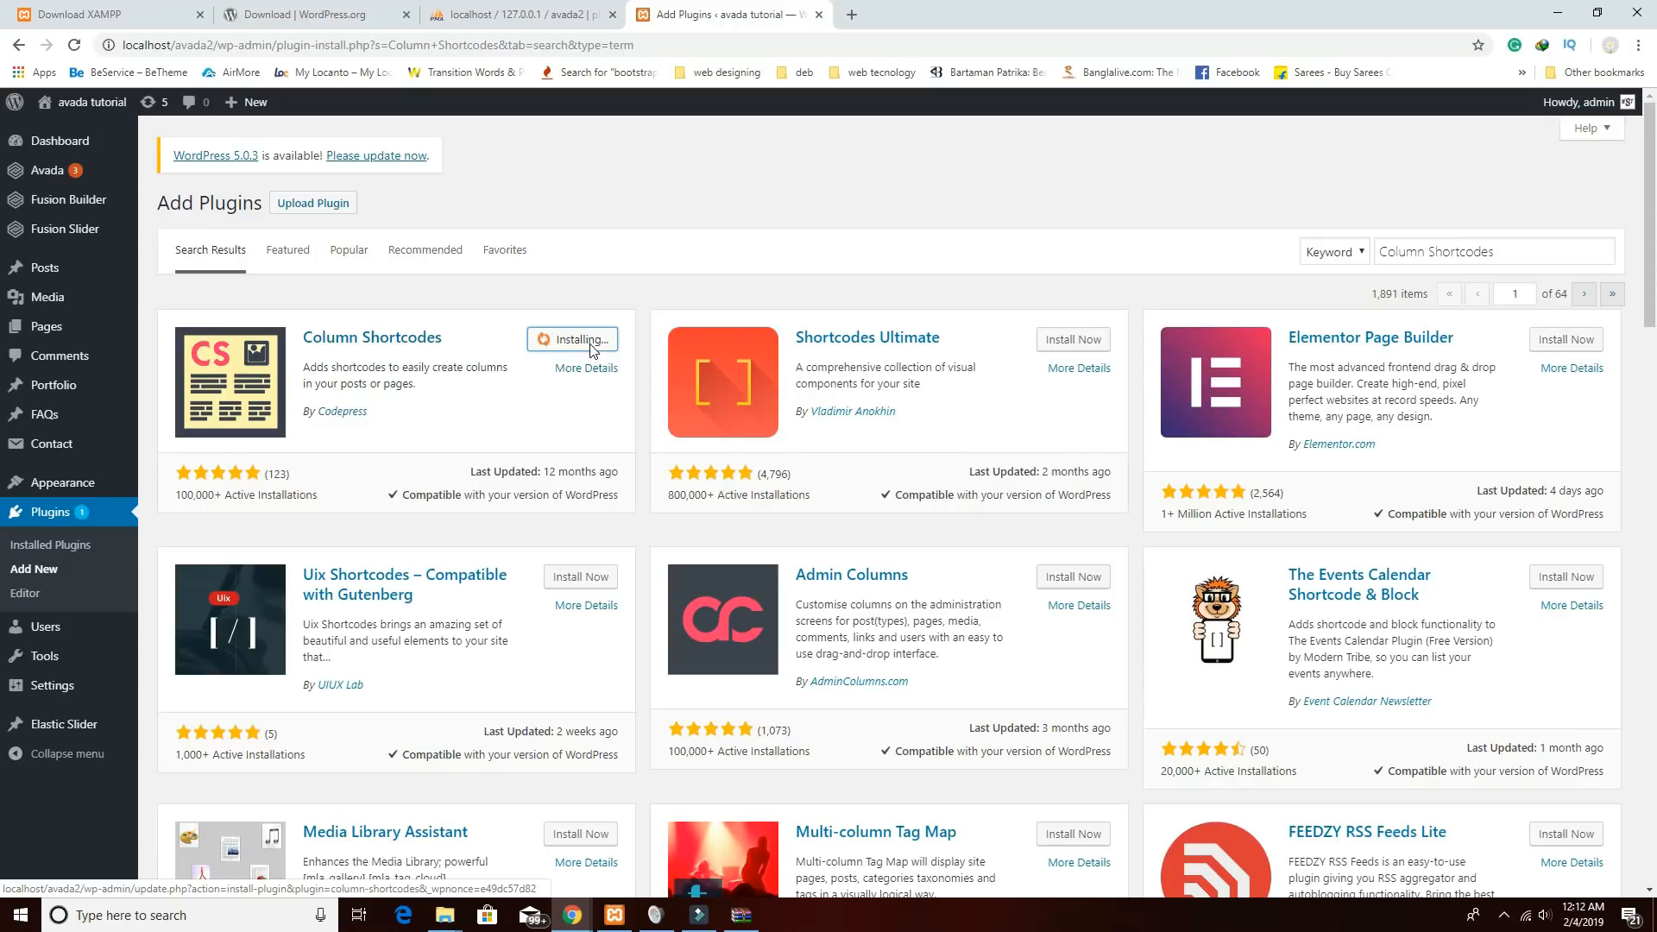
click(590, 341)
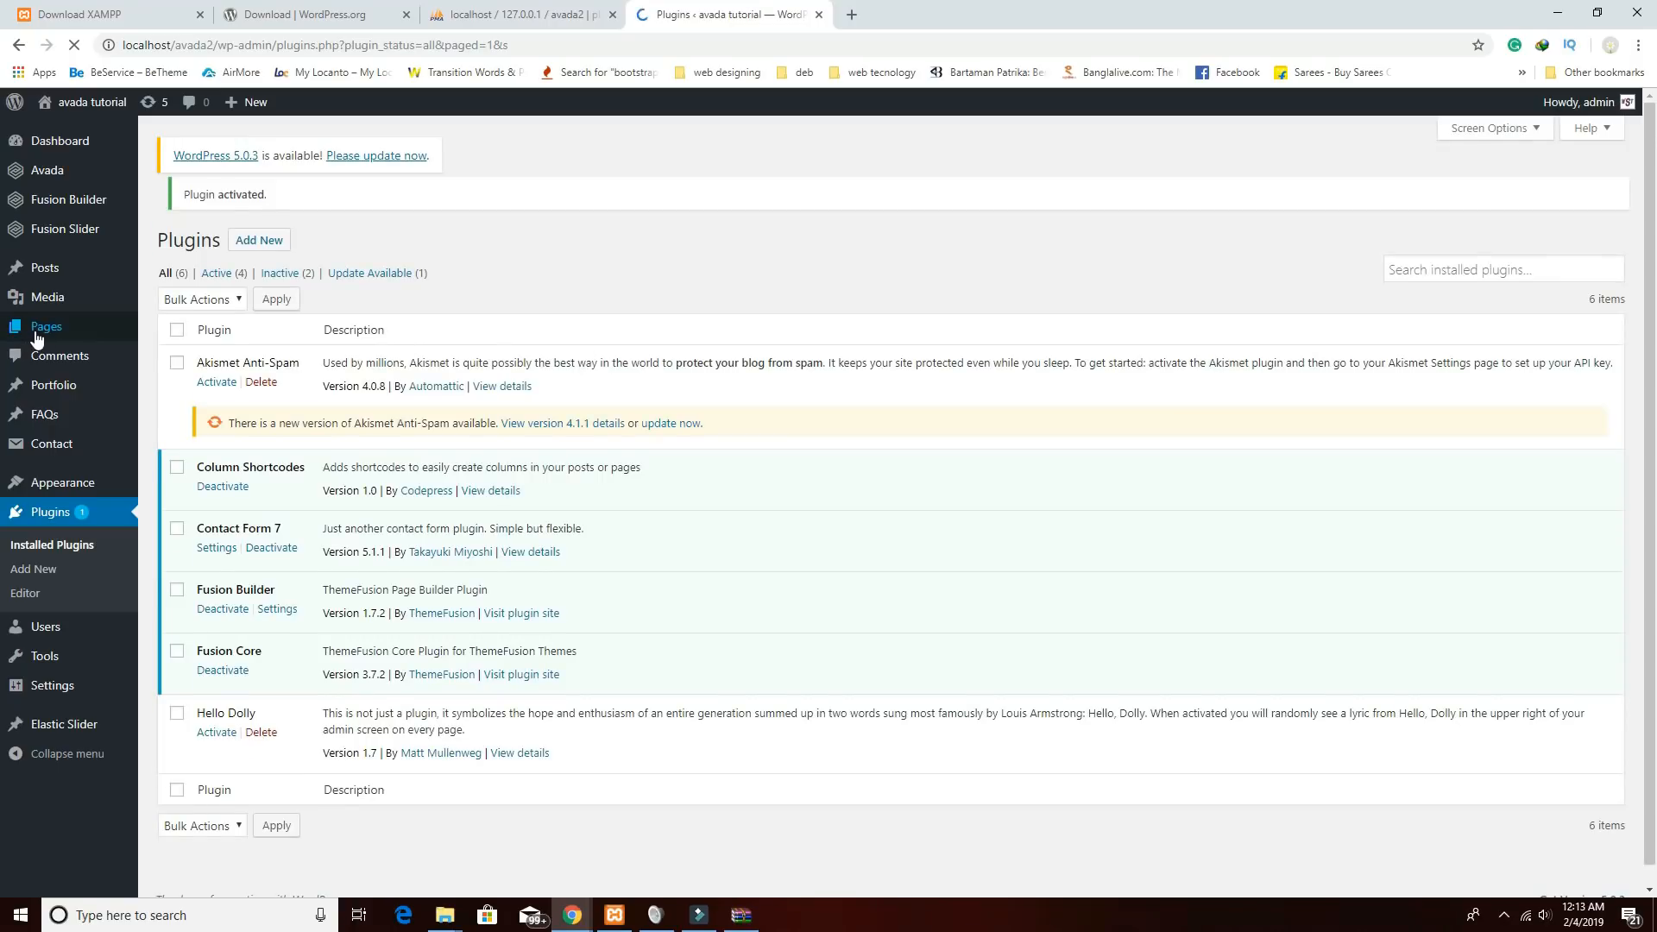
Select Privacy Policy and Sample Page and choose Move to Trash in the Pages list.
click(93, 337)
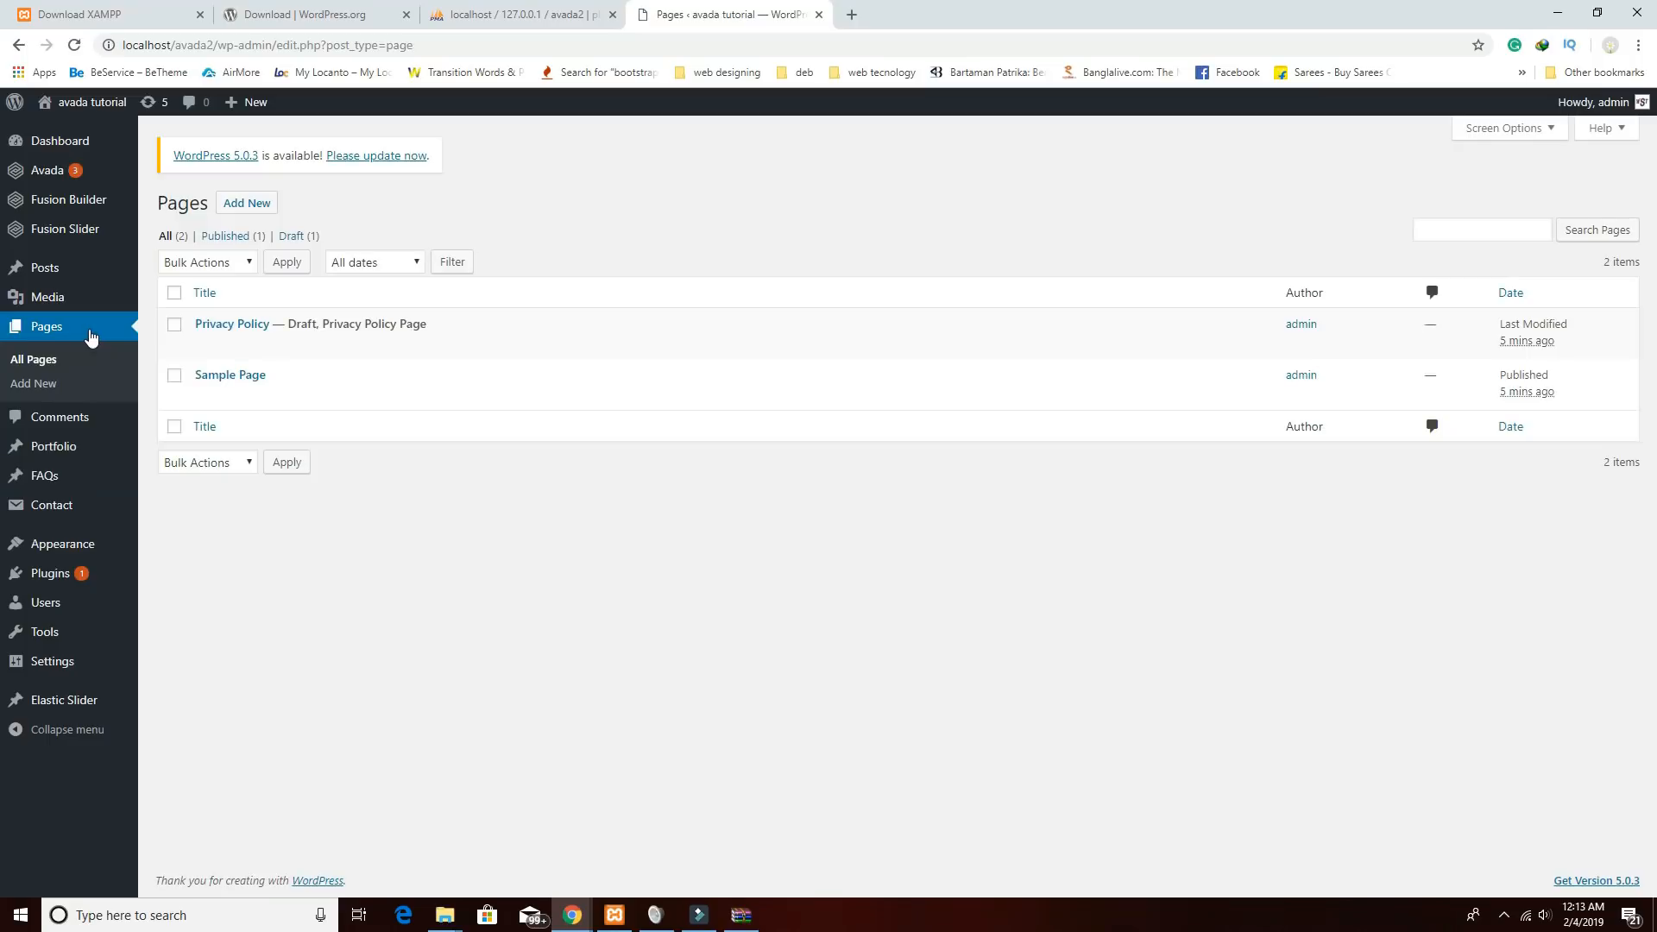
click(176, 325)
click(174, 376)
click(231, 262)
click(227, 319)
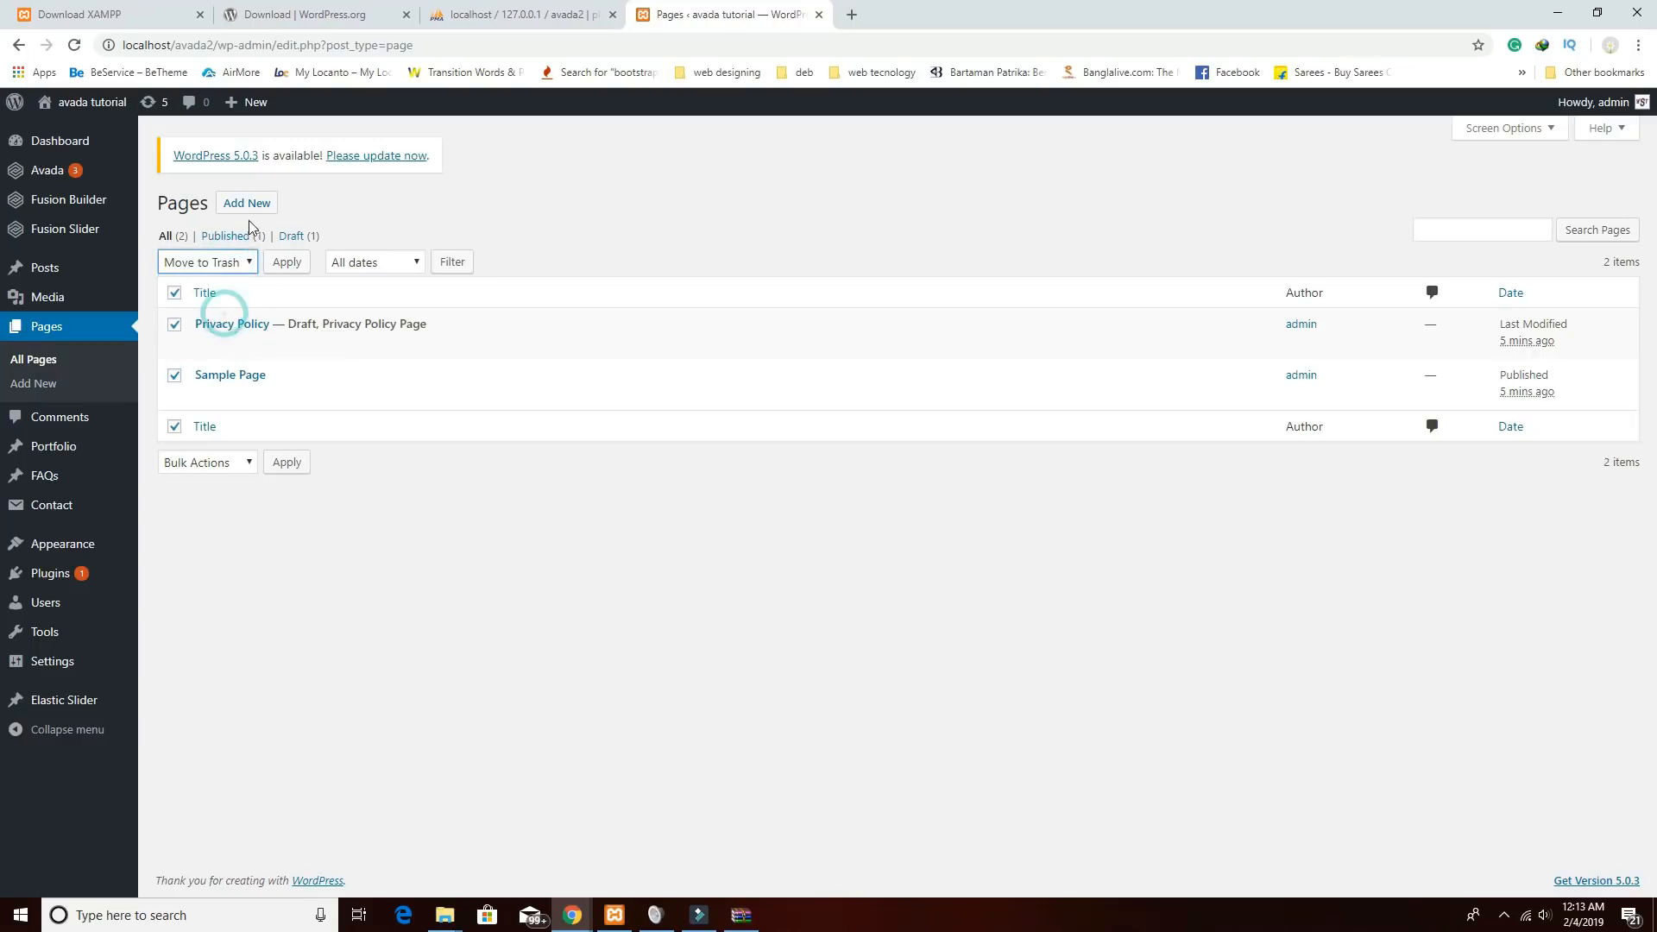
Create and publish a new Home page using the 100% Width template.
click(248, 205)
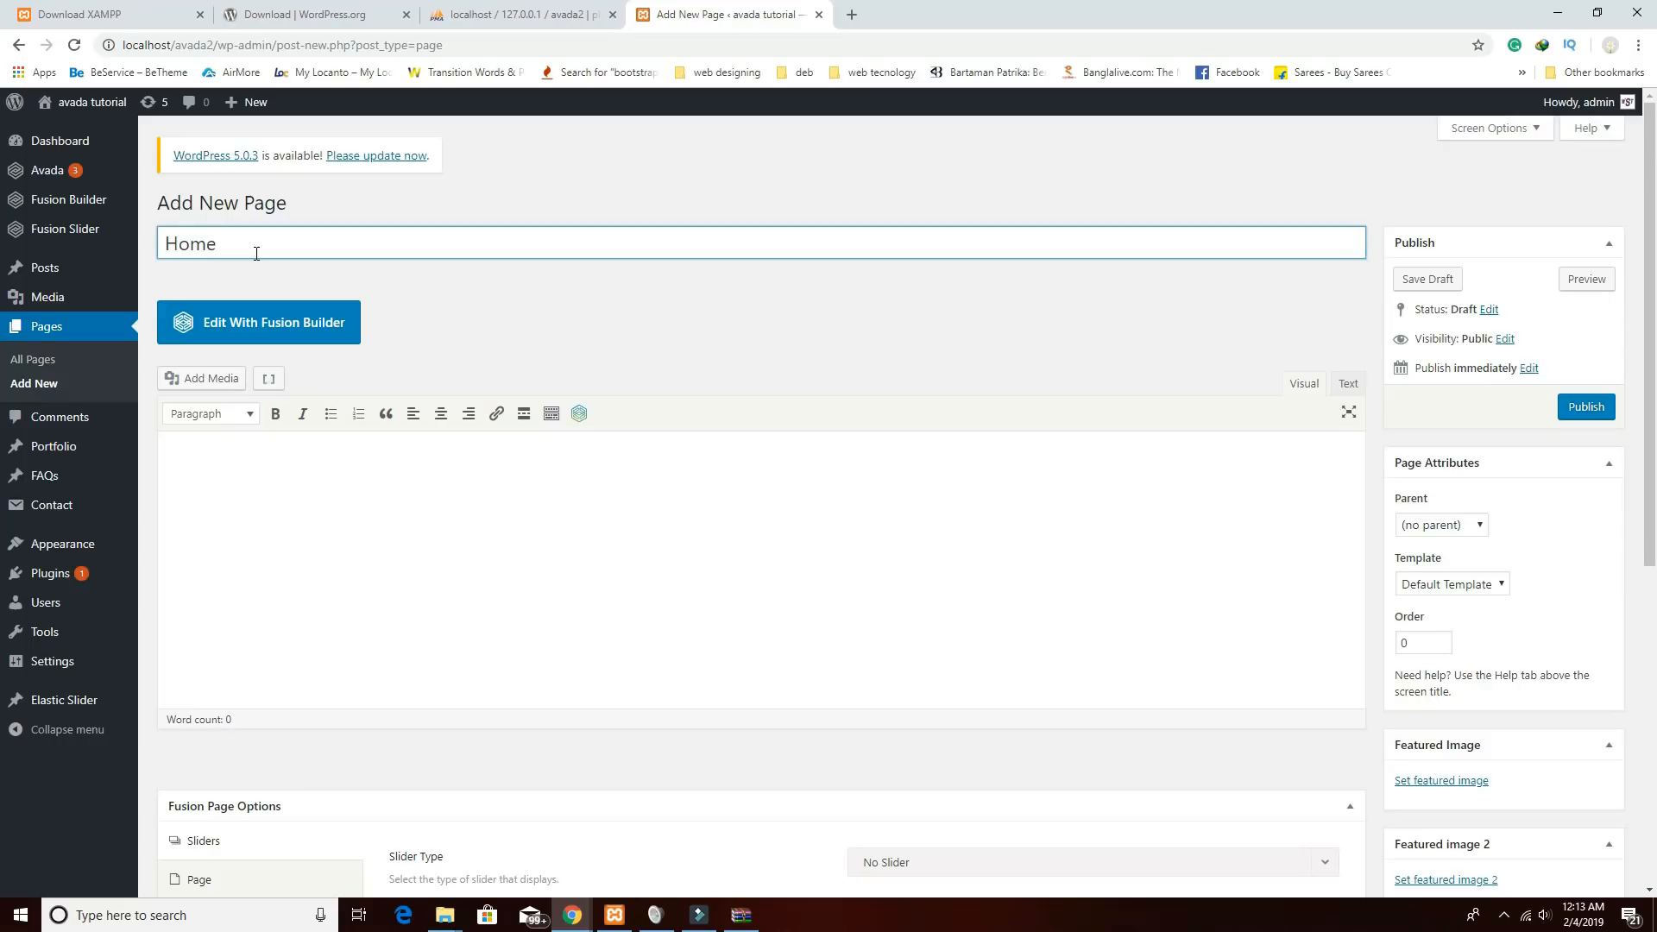
click(1591, 409)
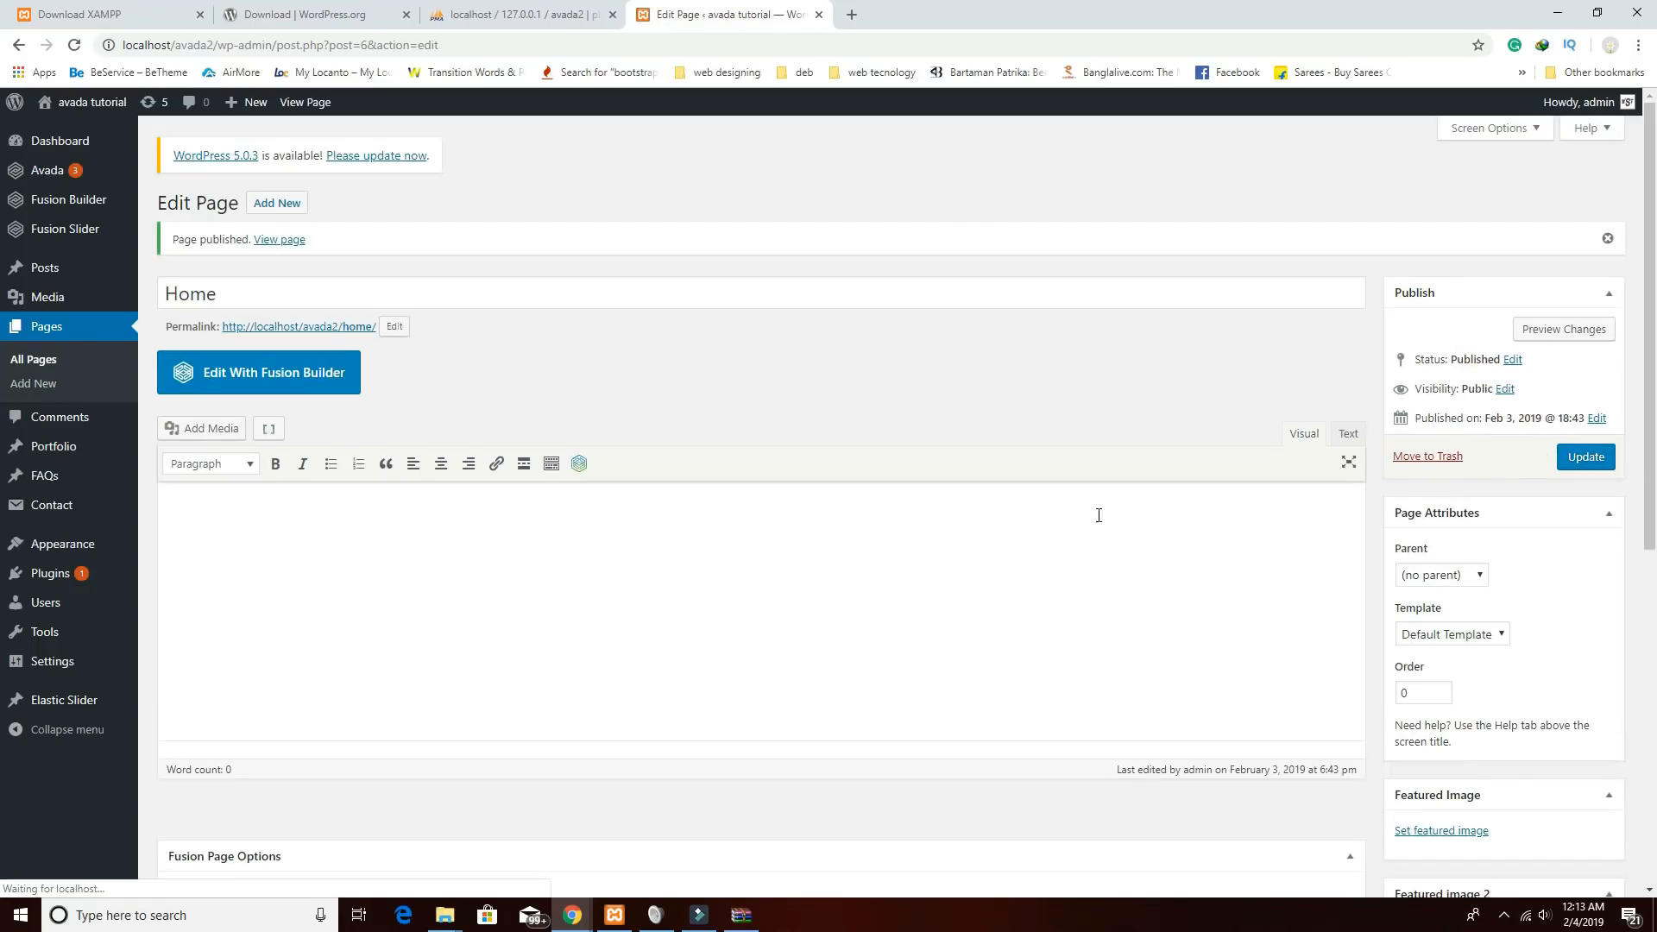
scroll(1524, 655, down, 2)
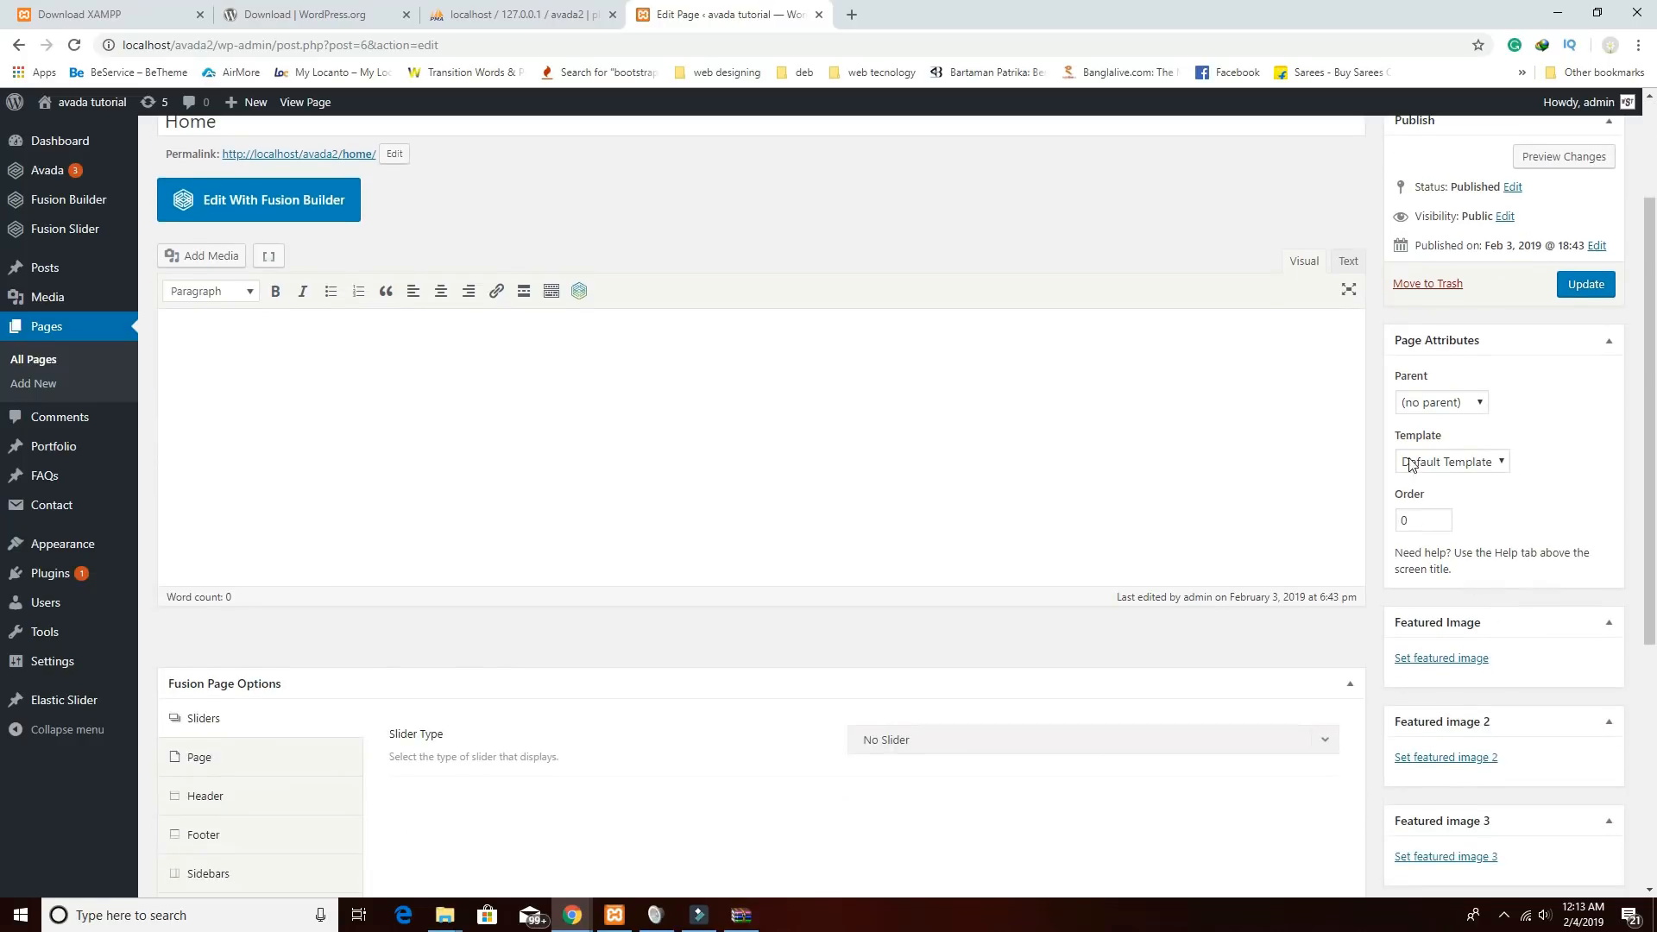
click(1486, 466)
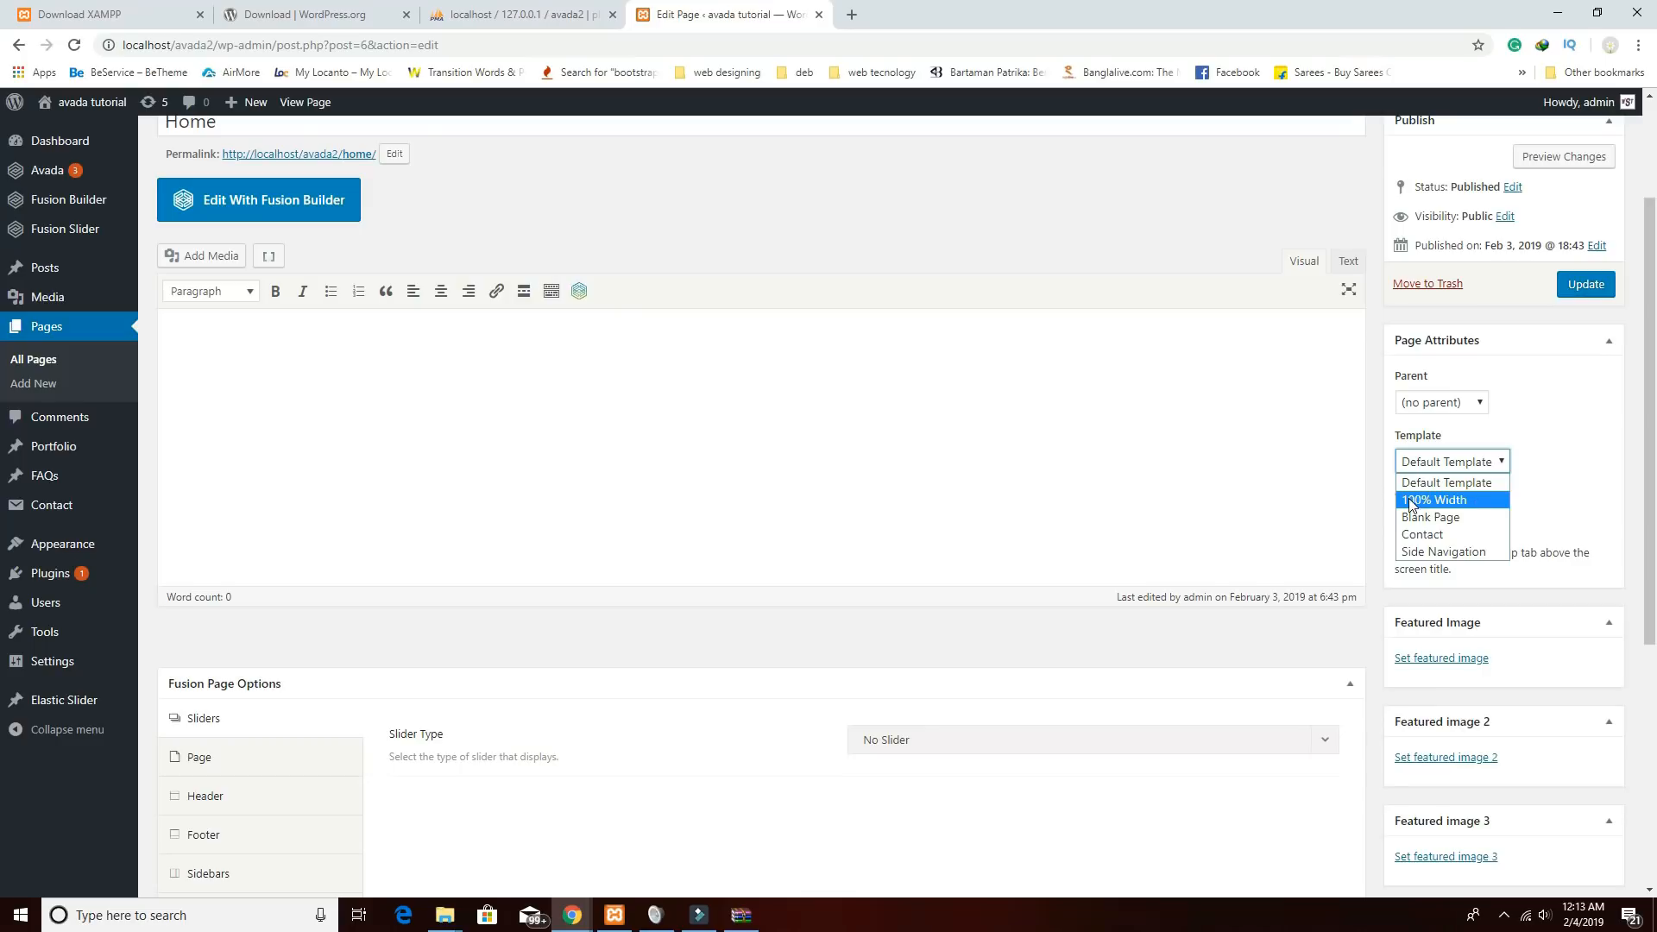
click(1438, 507)
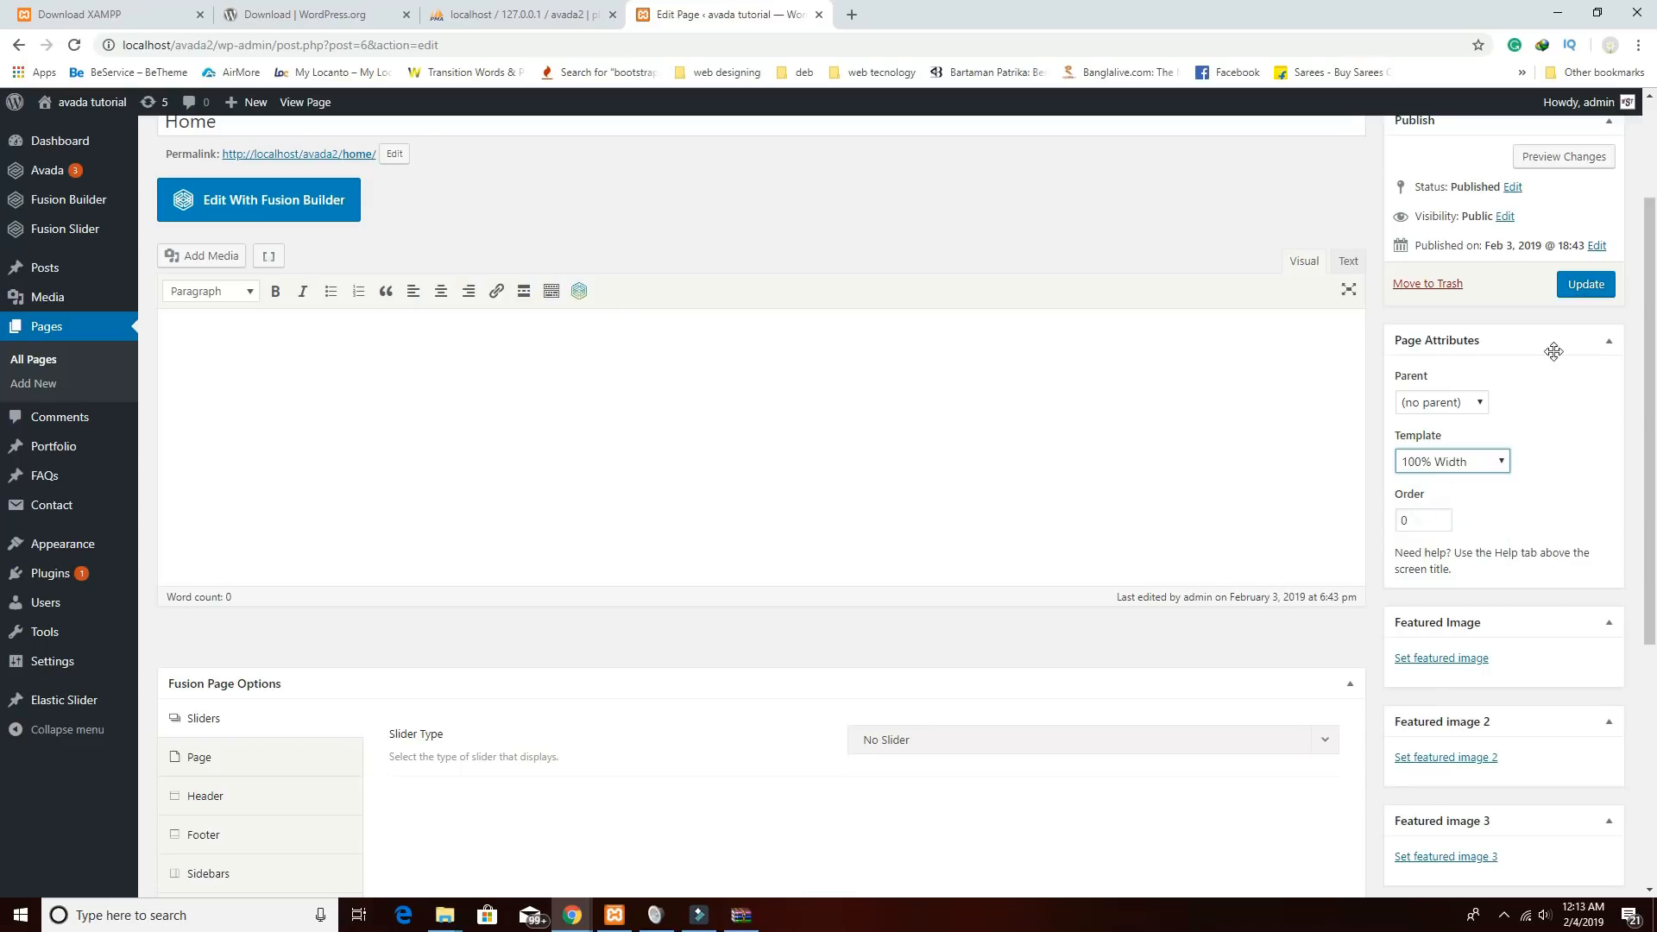
Hide the page title bar on the Home page and update it.
scroll(875, 555, down, 4)
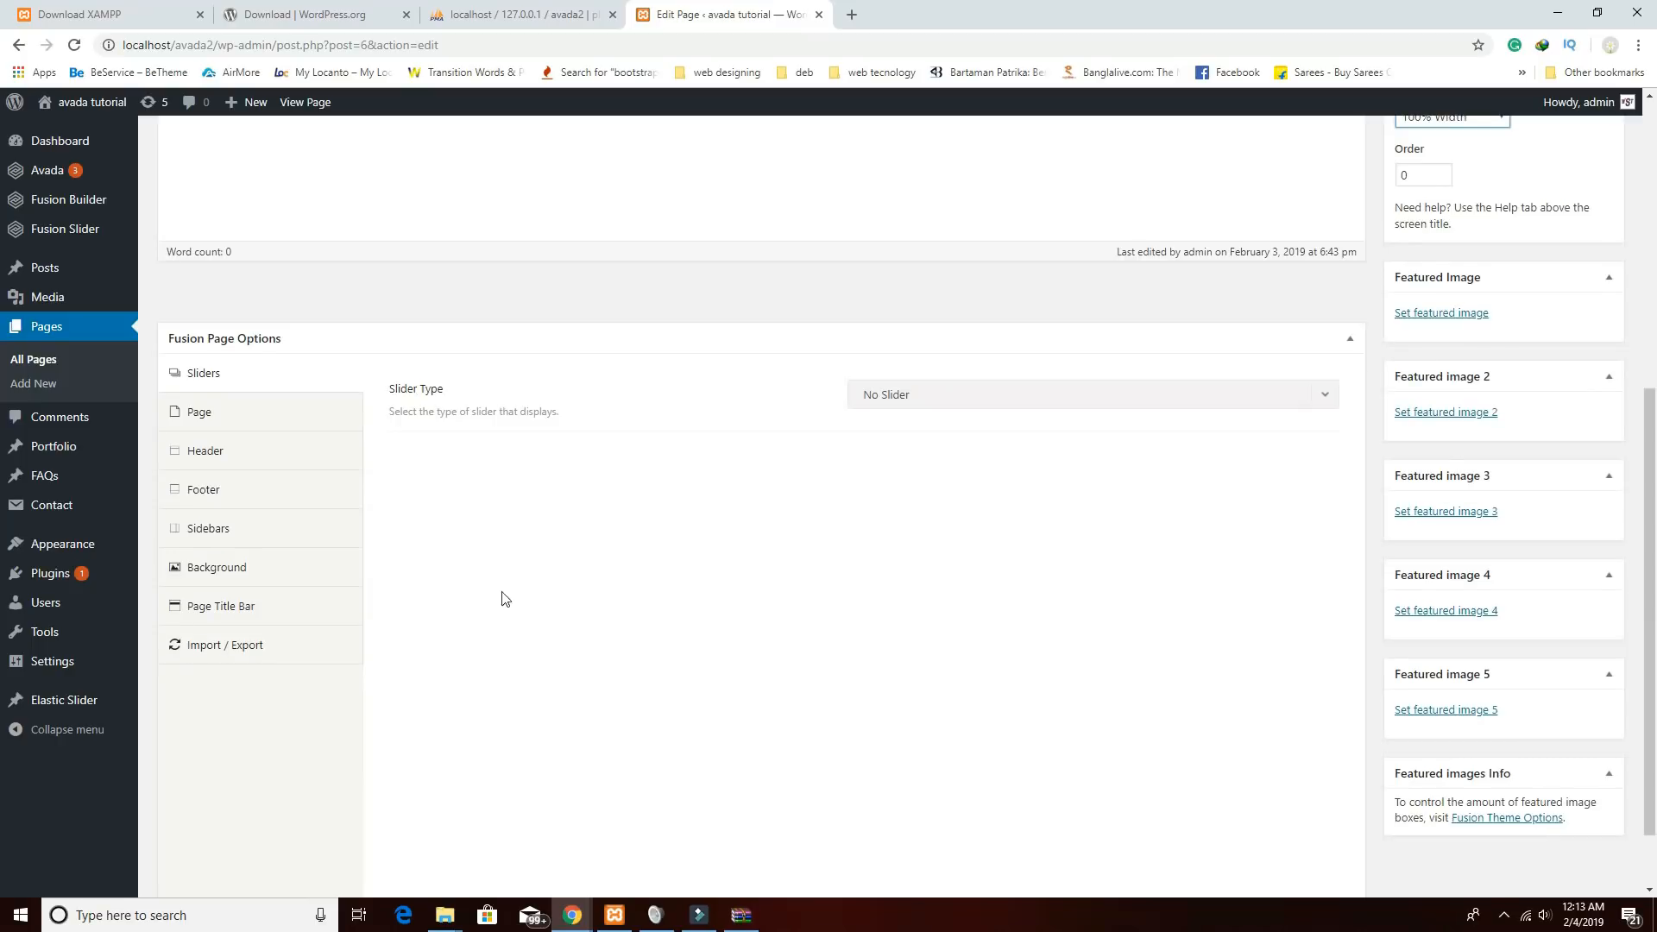
click(270, 616)
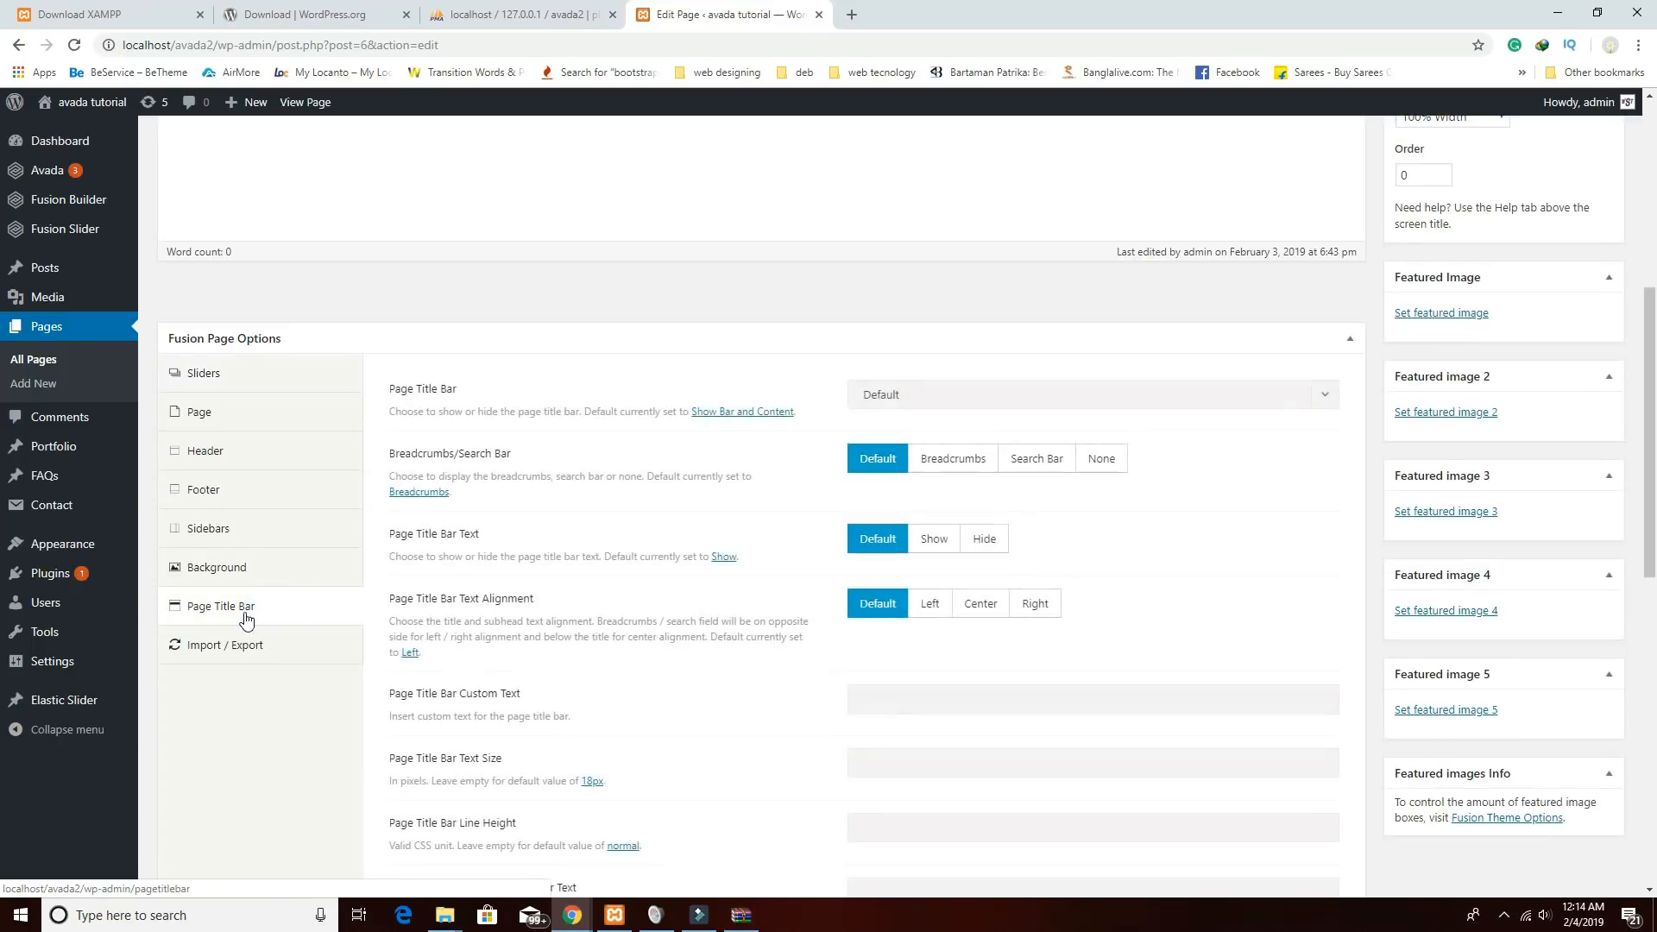
click(855, 401)
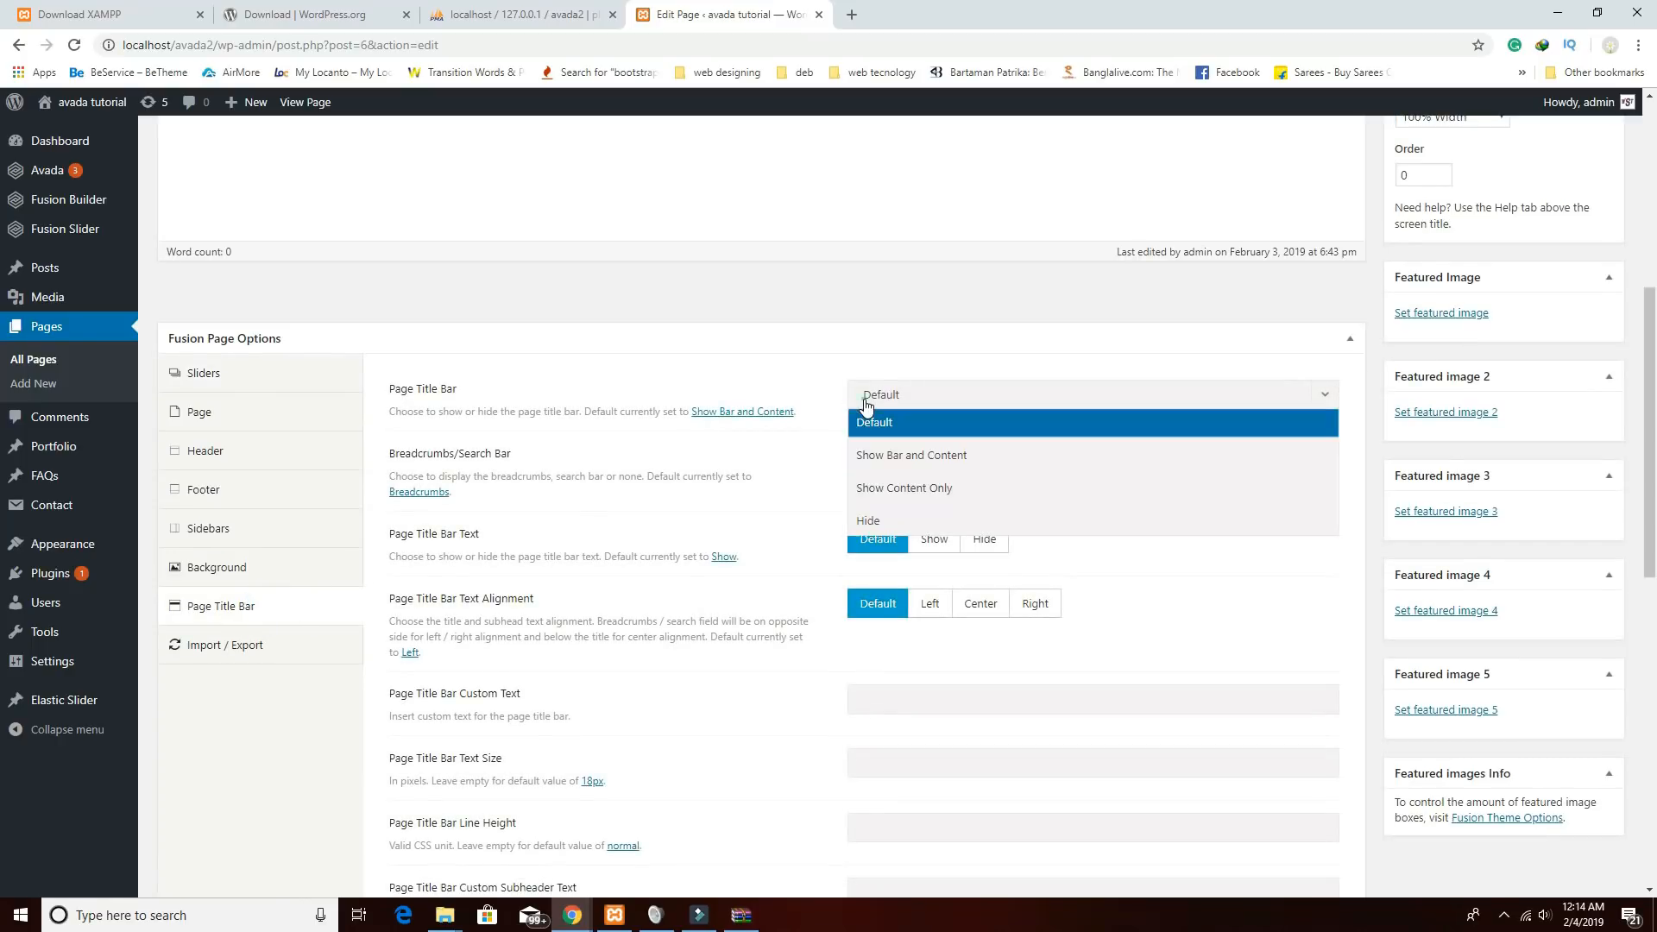
click(875, 524)
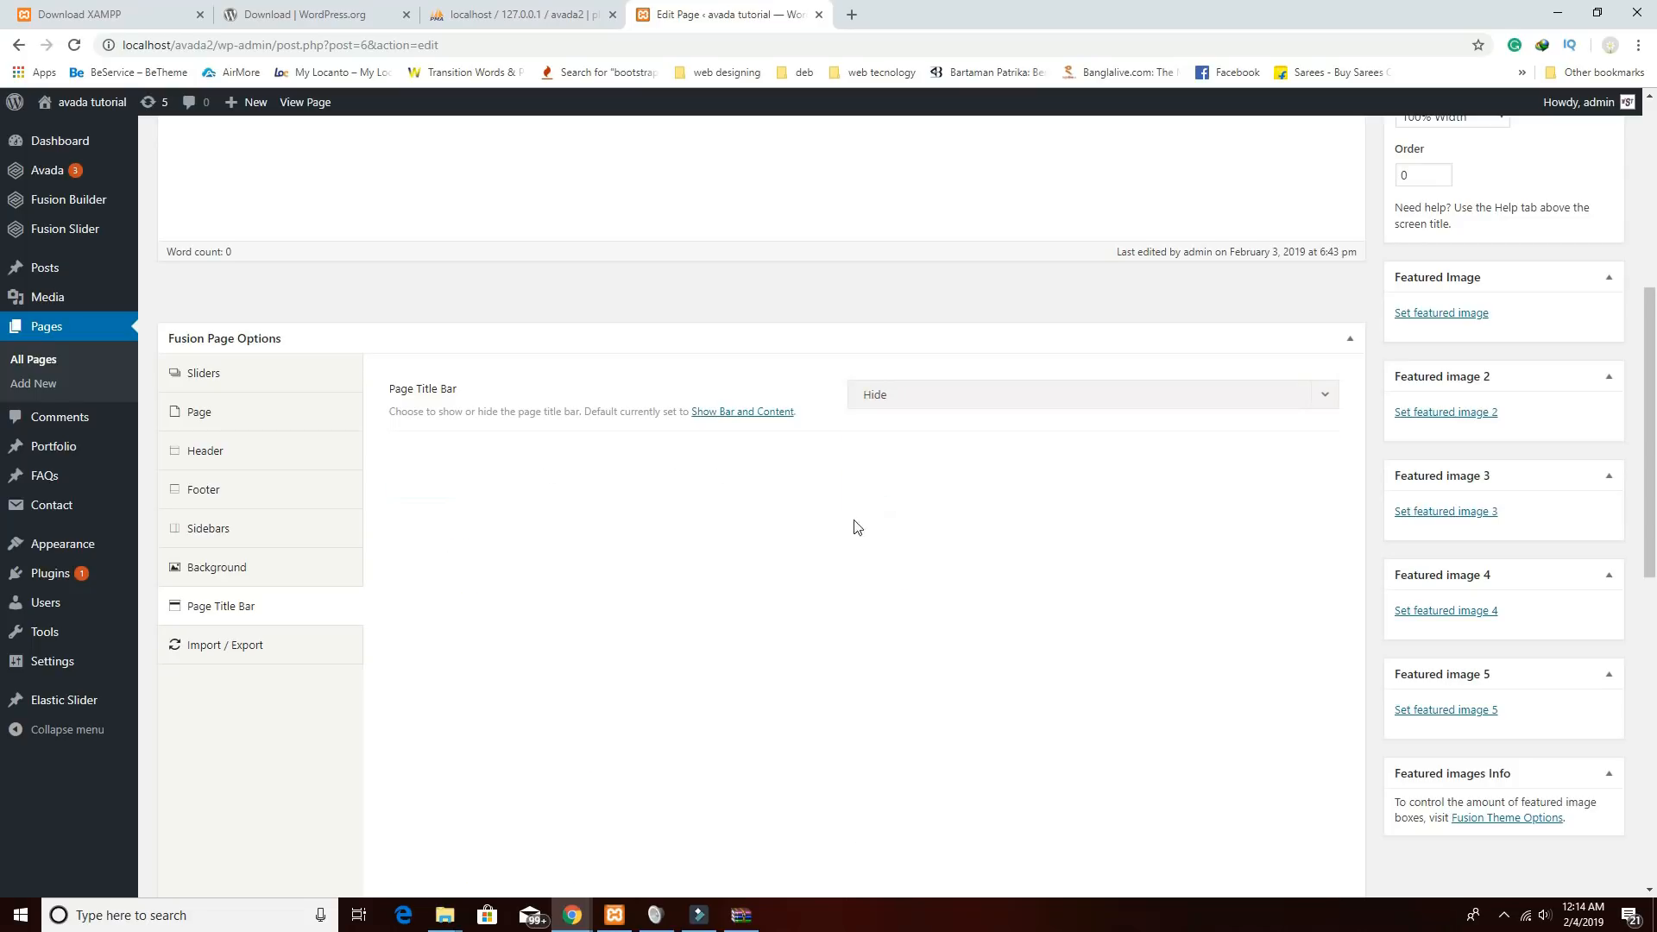
scroll(880, 581, up, 2)
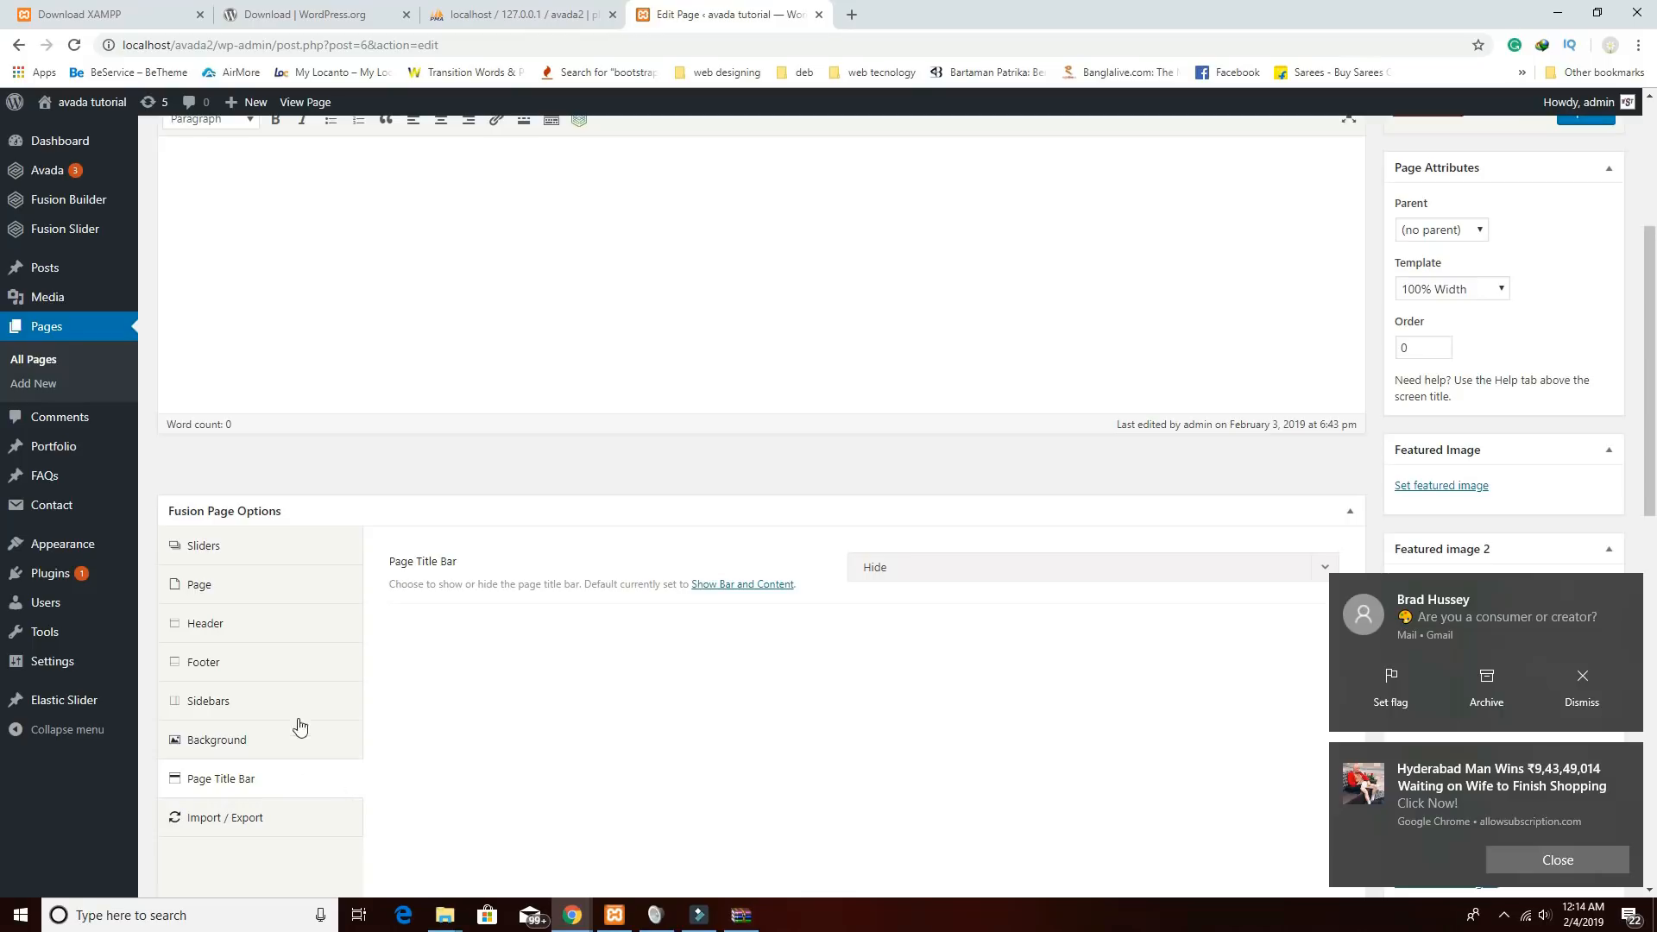
scroll(1152, 840, up, 4)
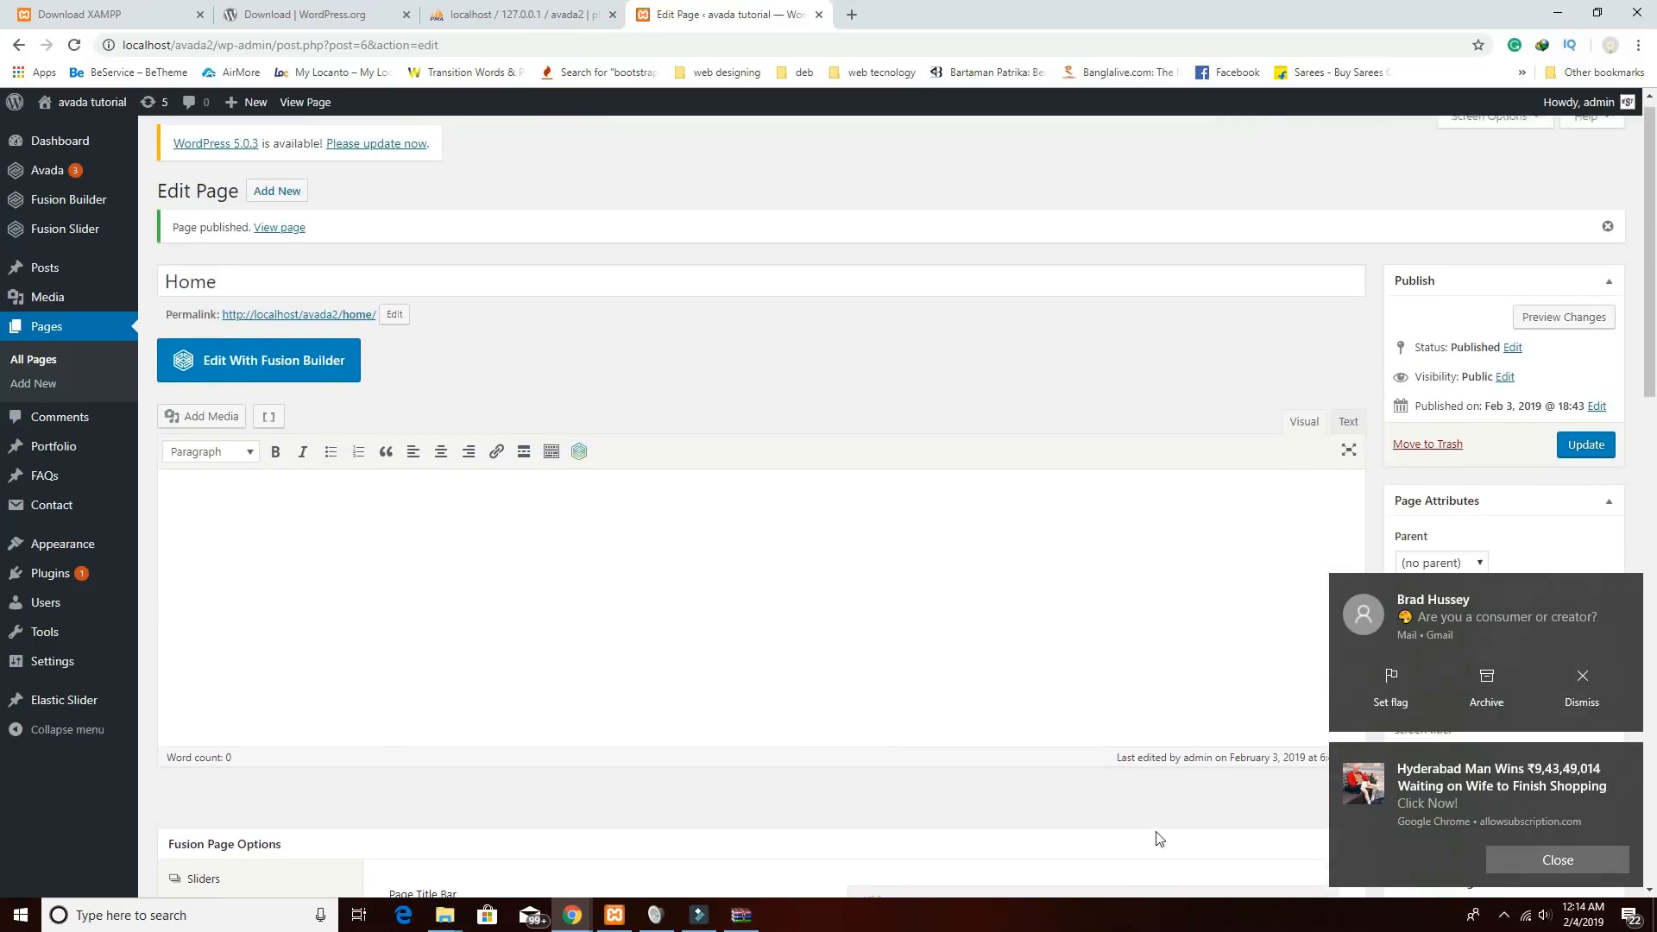
click(1574, 466)
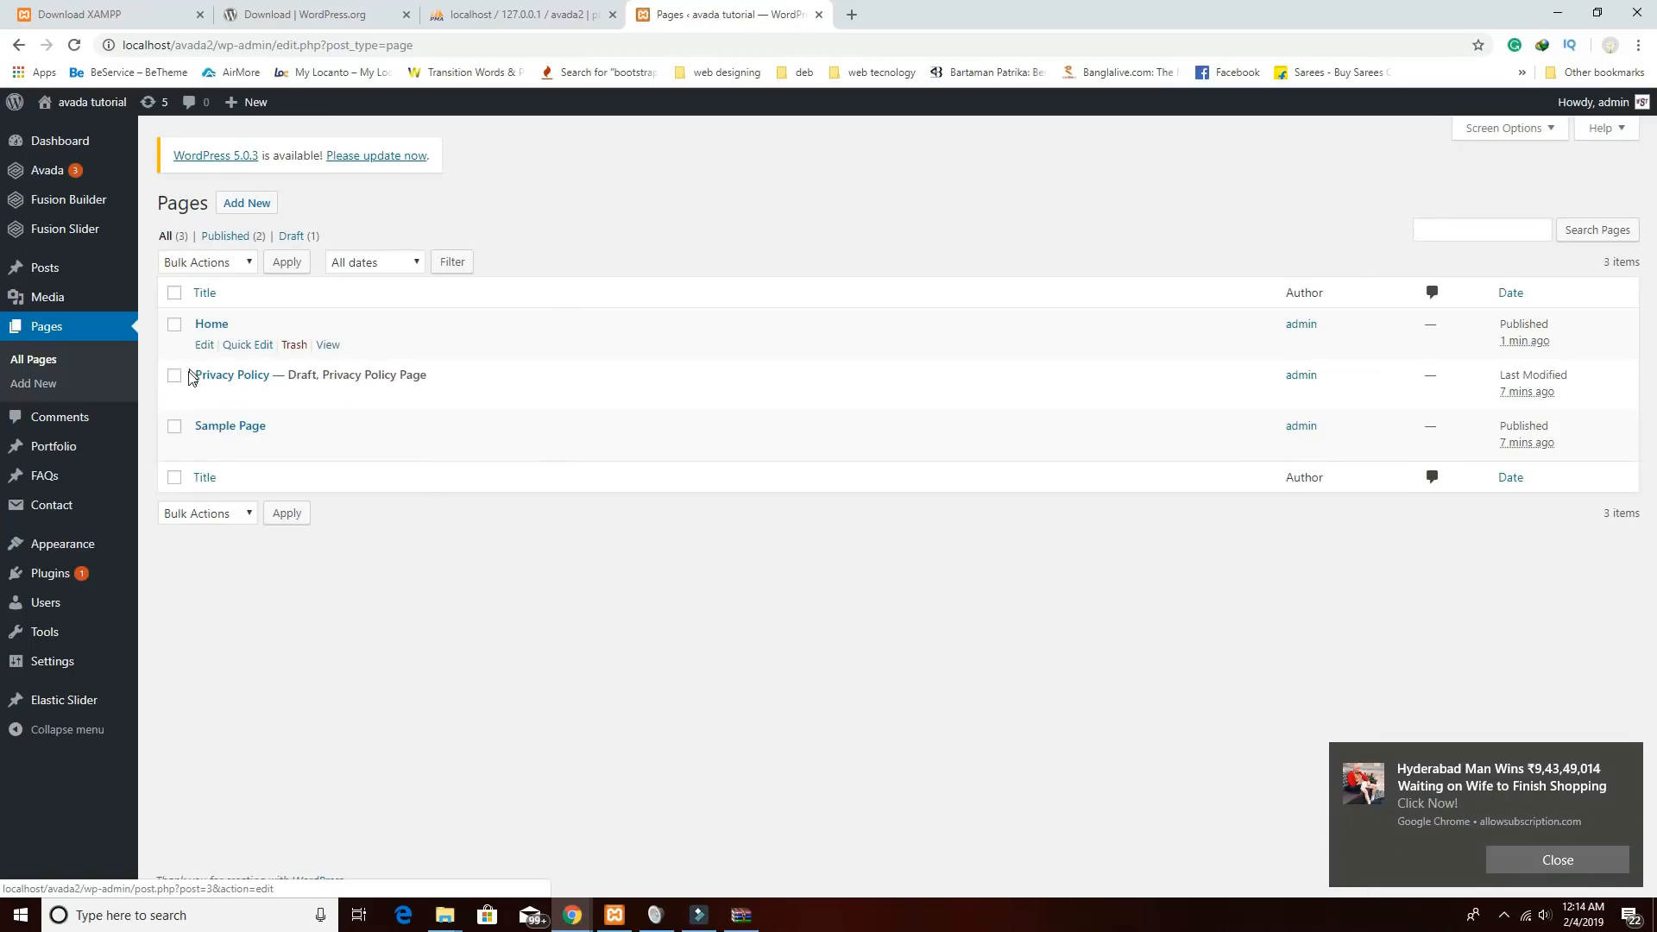
Move the Privacy Policy and Sample Page pages to the trash.
click(174, 376)
click(175, 426)
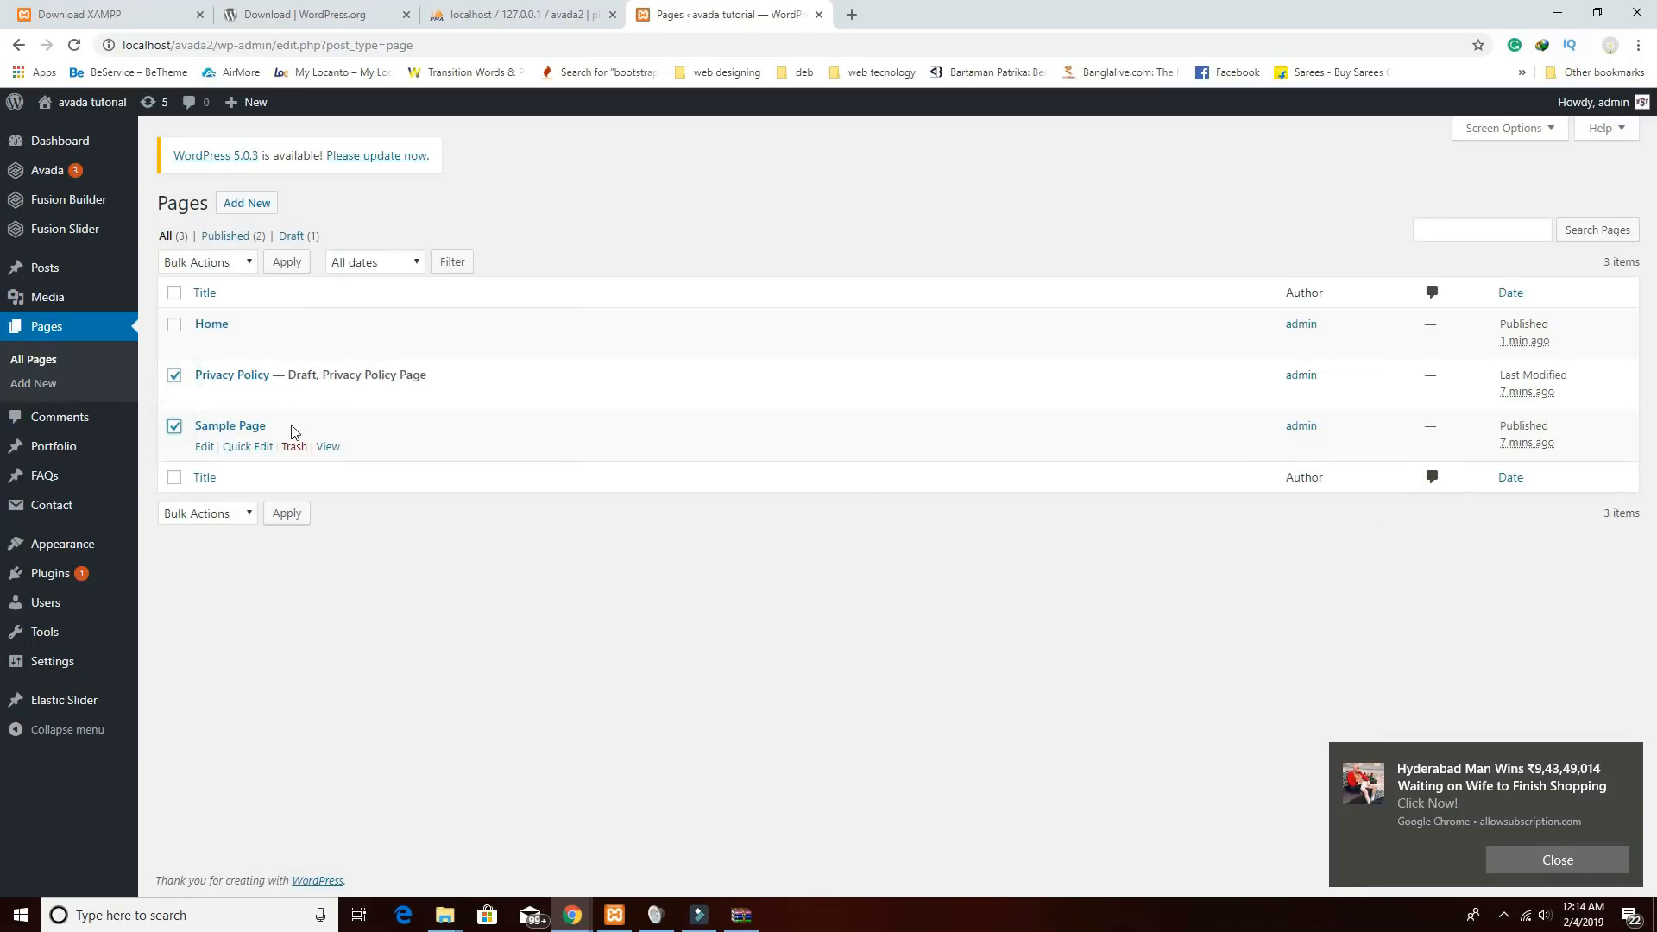
click(237, 270)
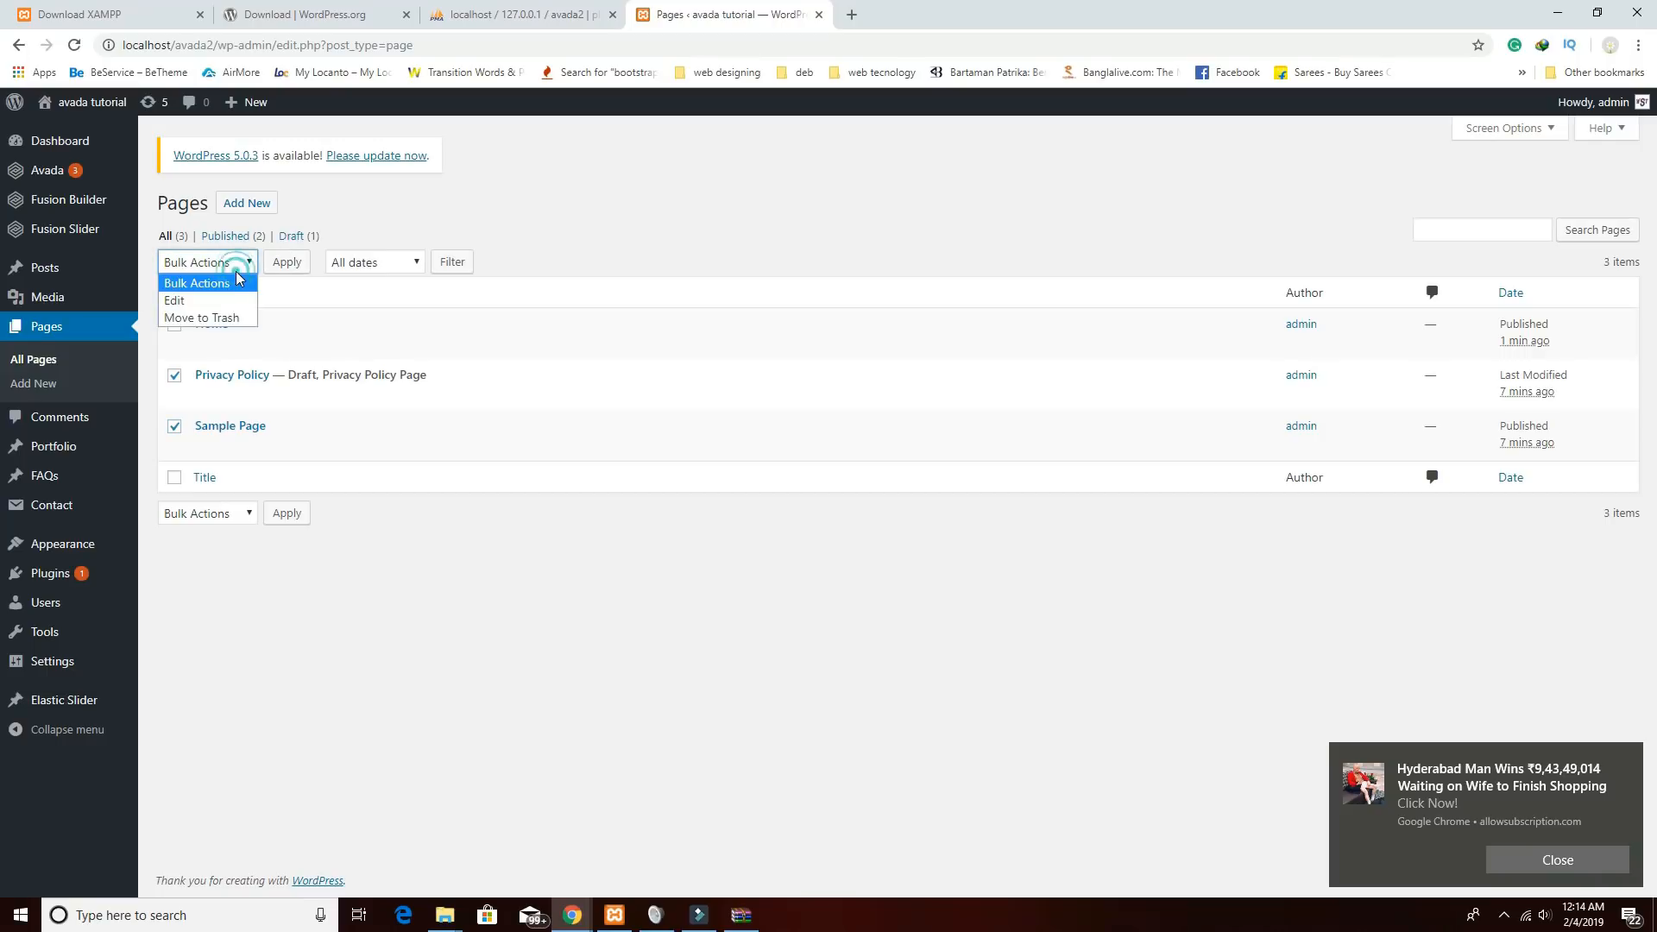
click(226, 317)
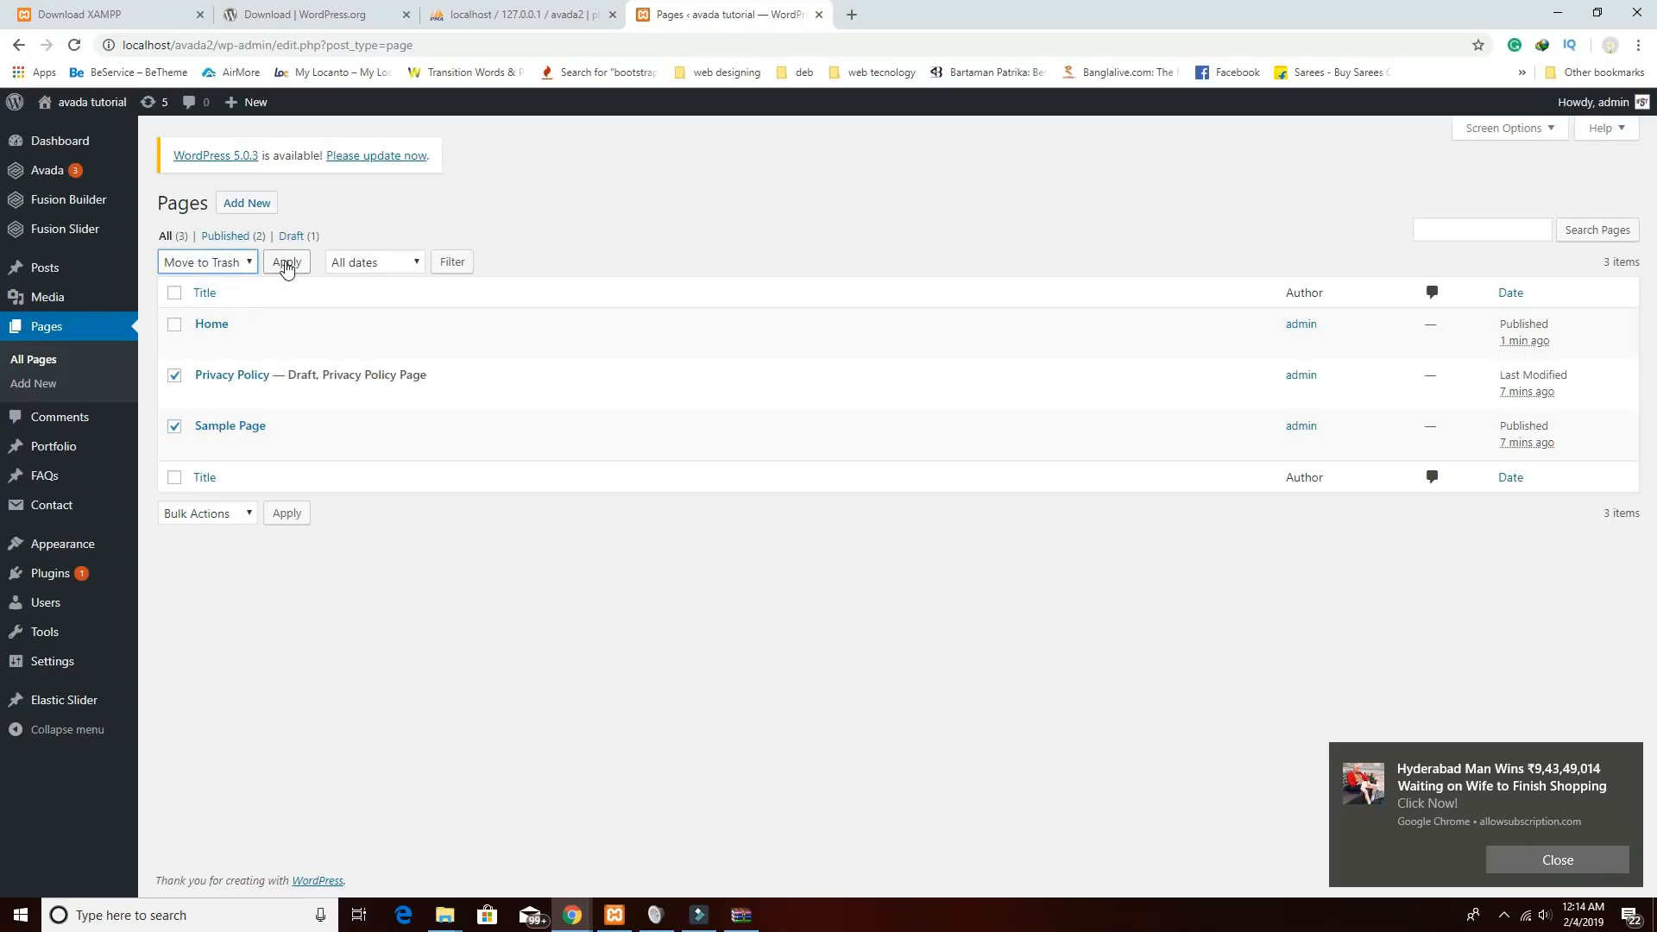
click(286, 265)
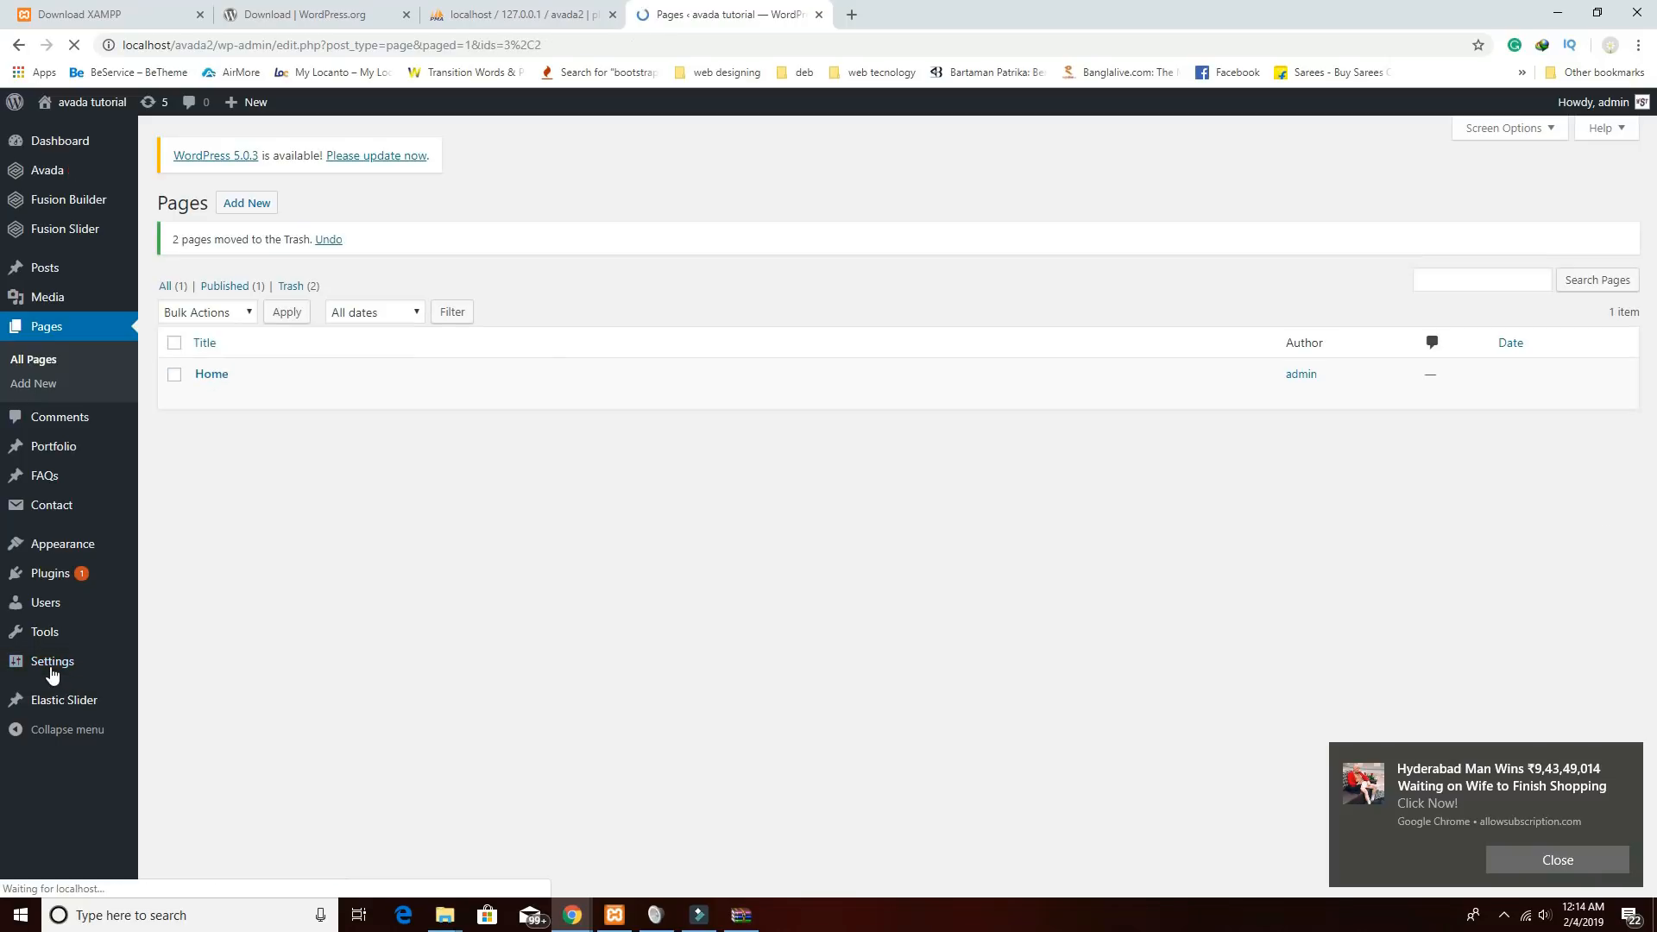
Set a static homepage of Home in Reading settings, save, and return to Pages.
click(52, 670)
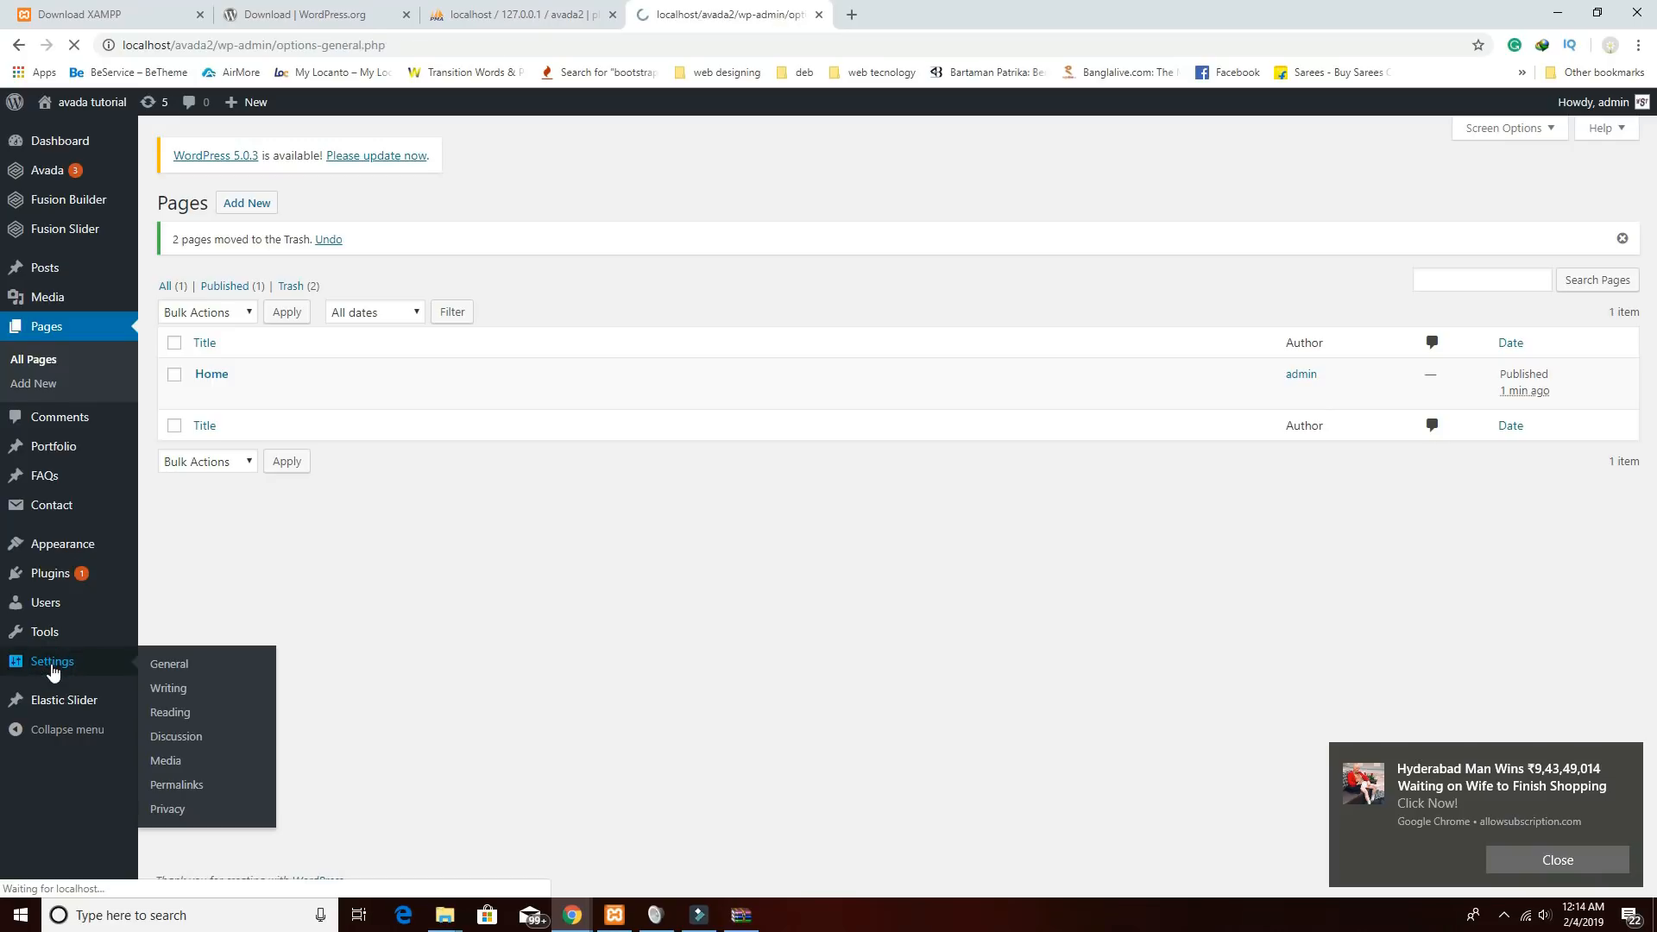
click(34, 681)
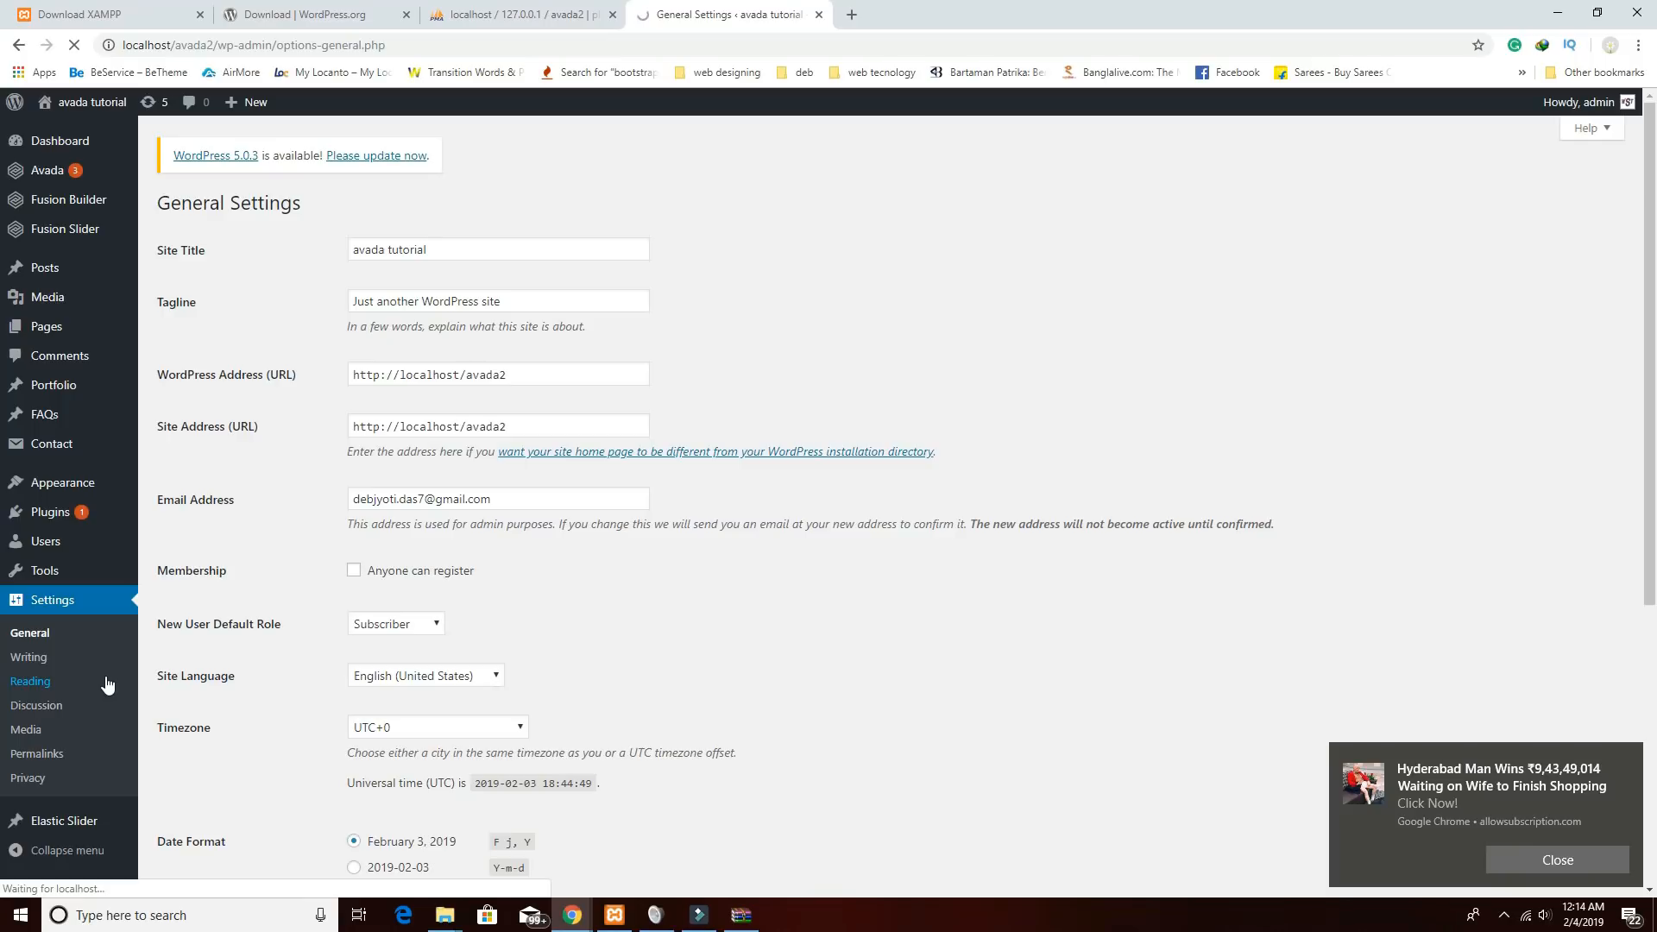
click(354, 282)
click(449, 324)
click(440, 361)
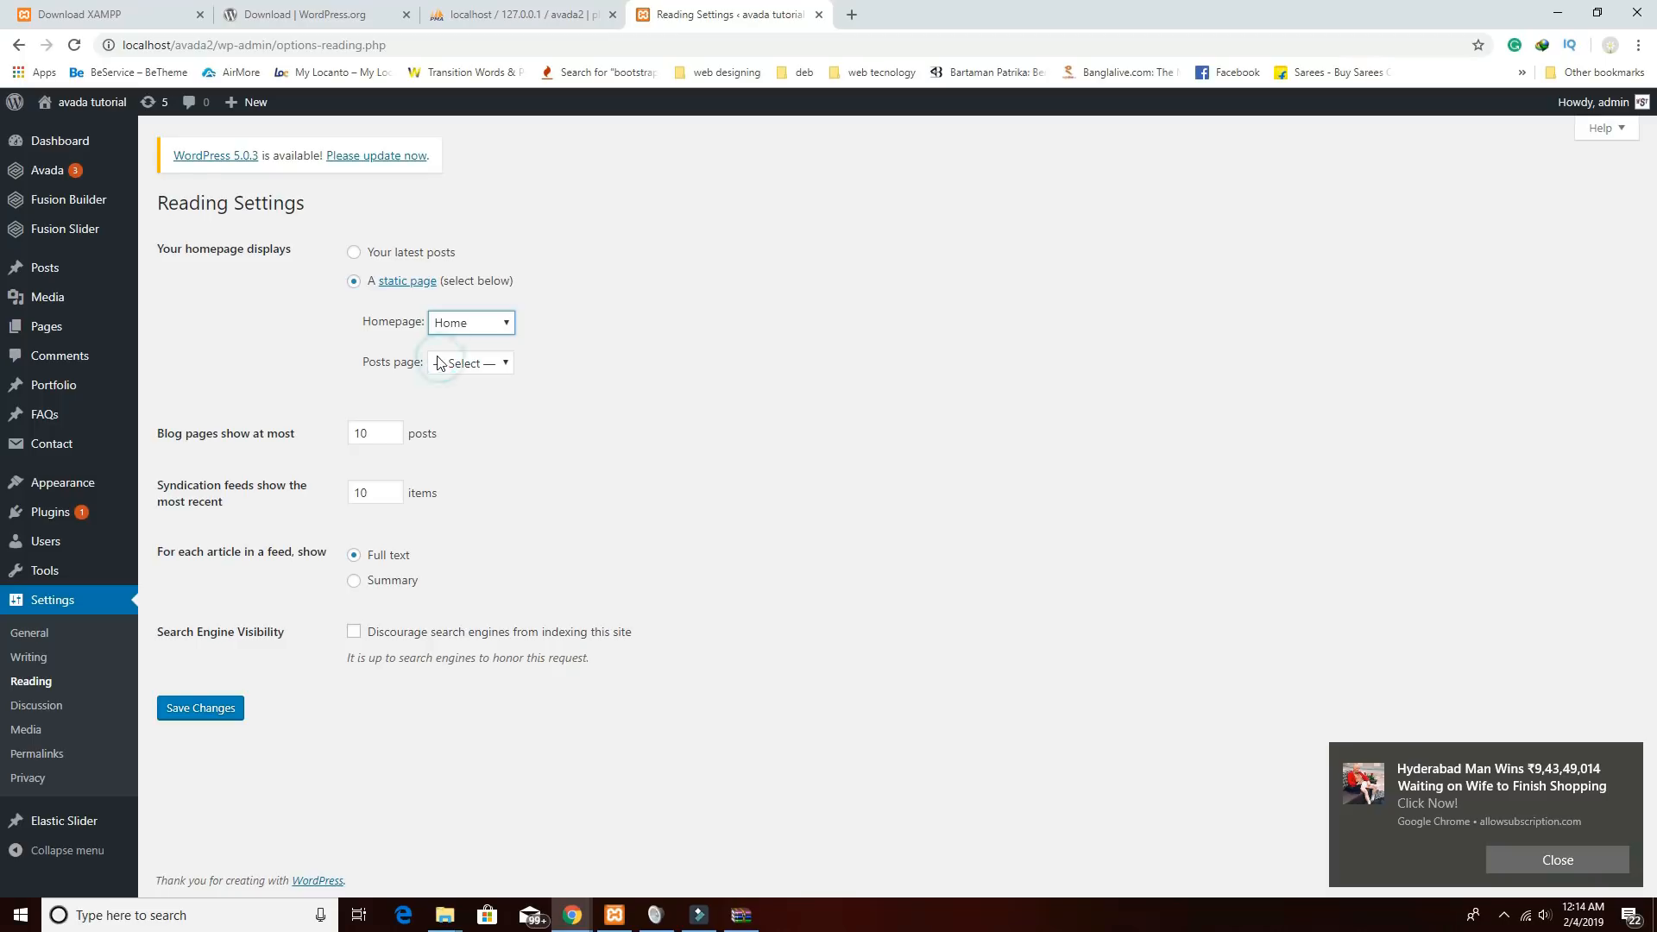
click(190, 716)
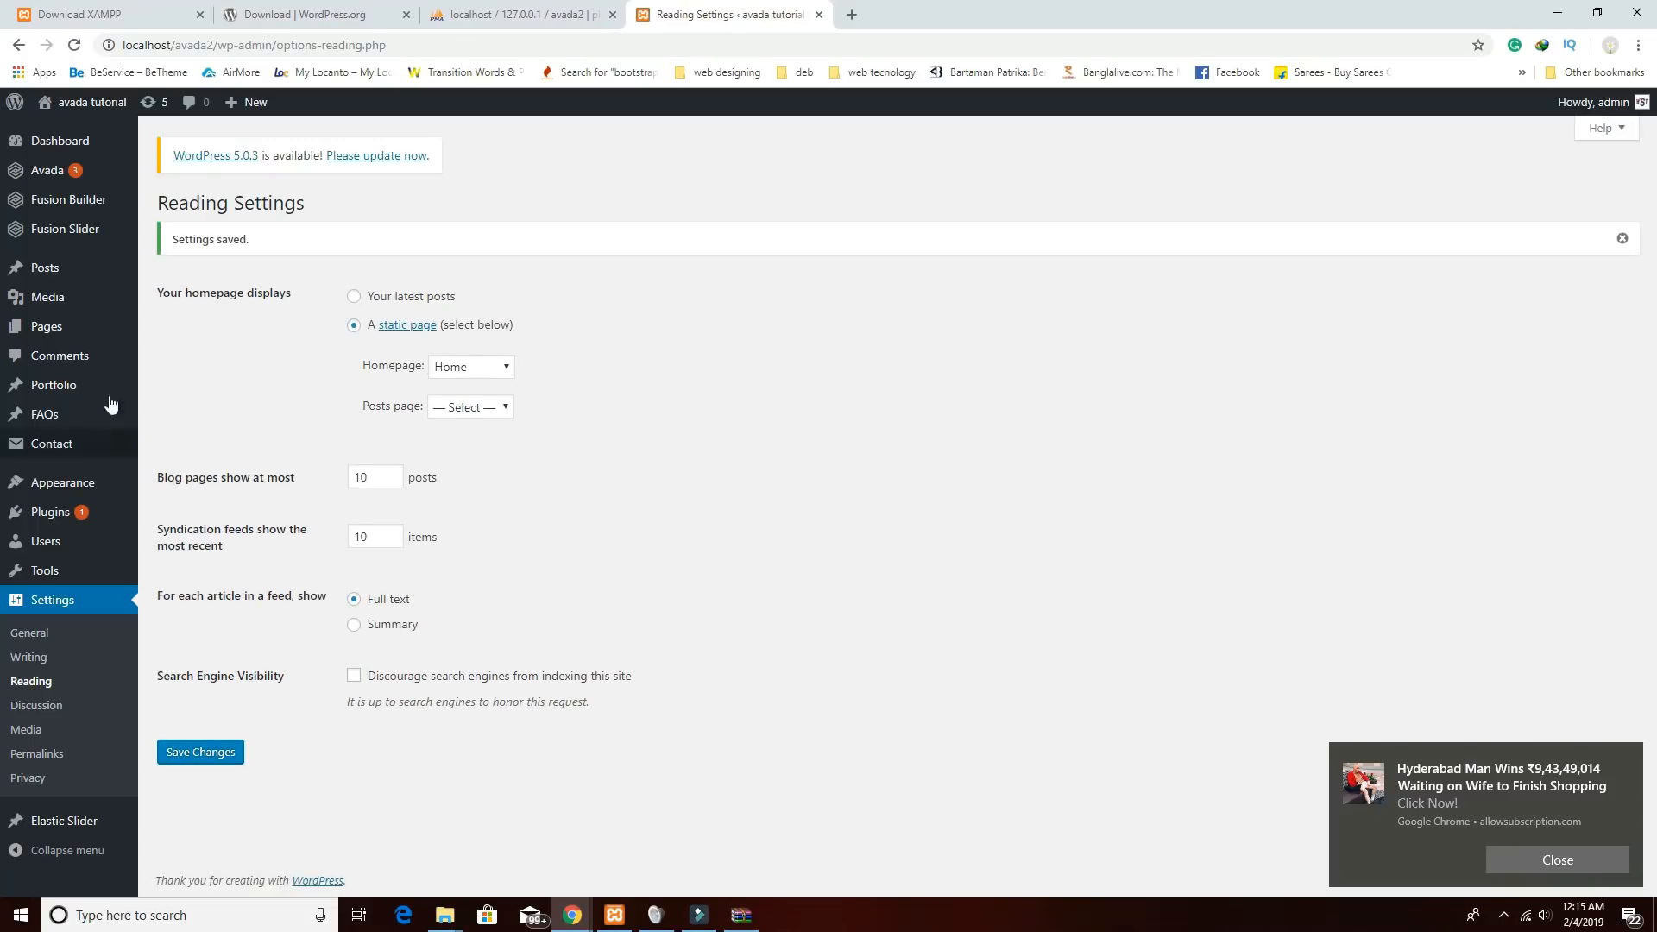
click(54, 335)
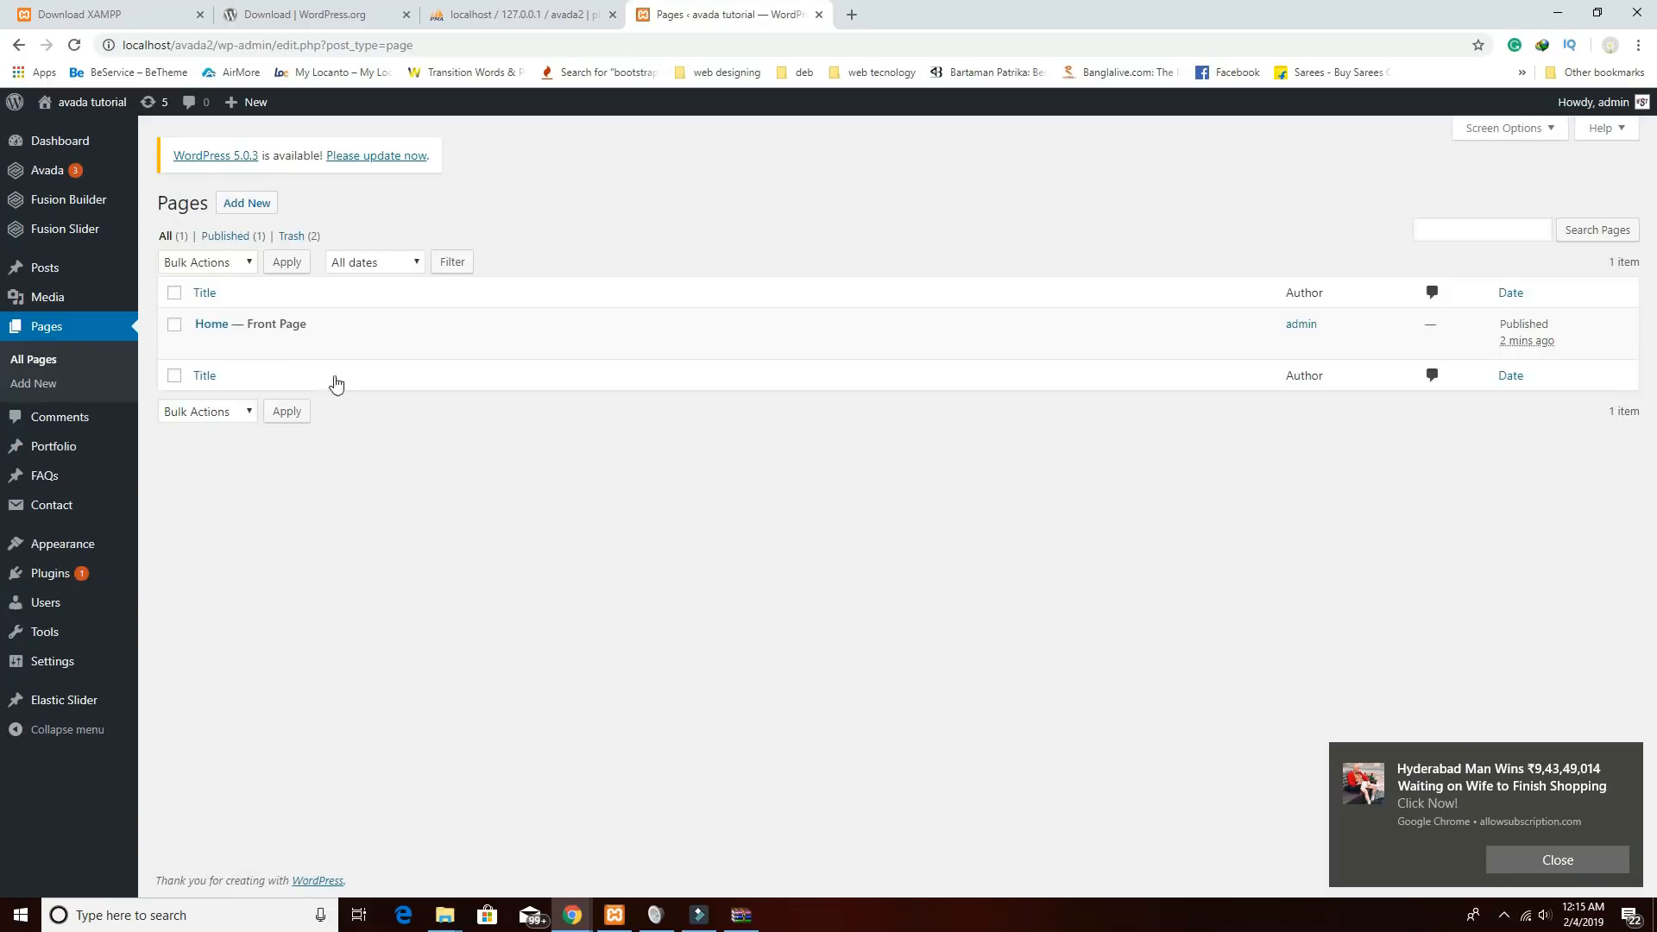
Preview the blank Home page in a new tab, then open Avada > Theme Options.
click(212, 325)
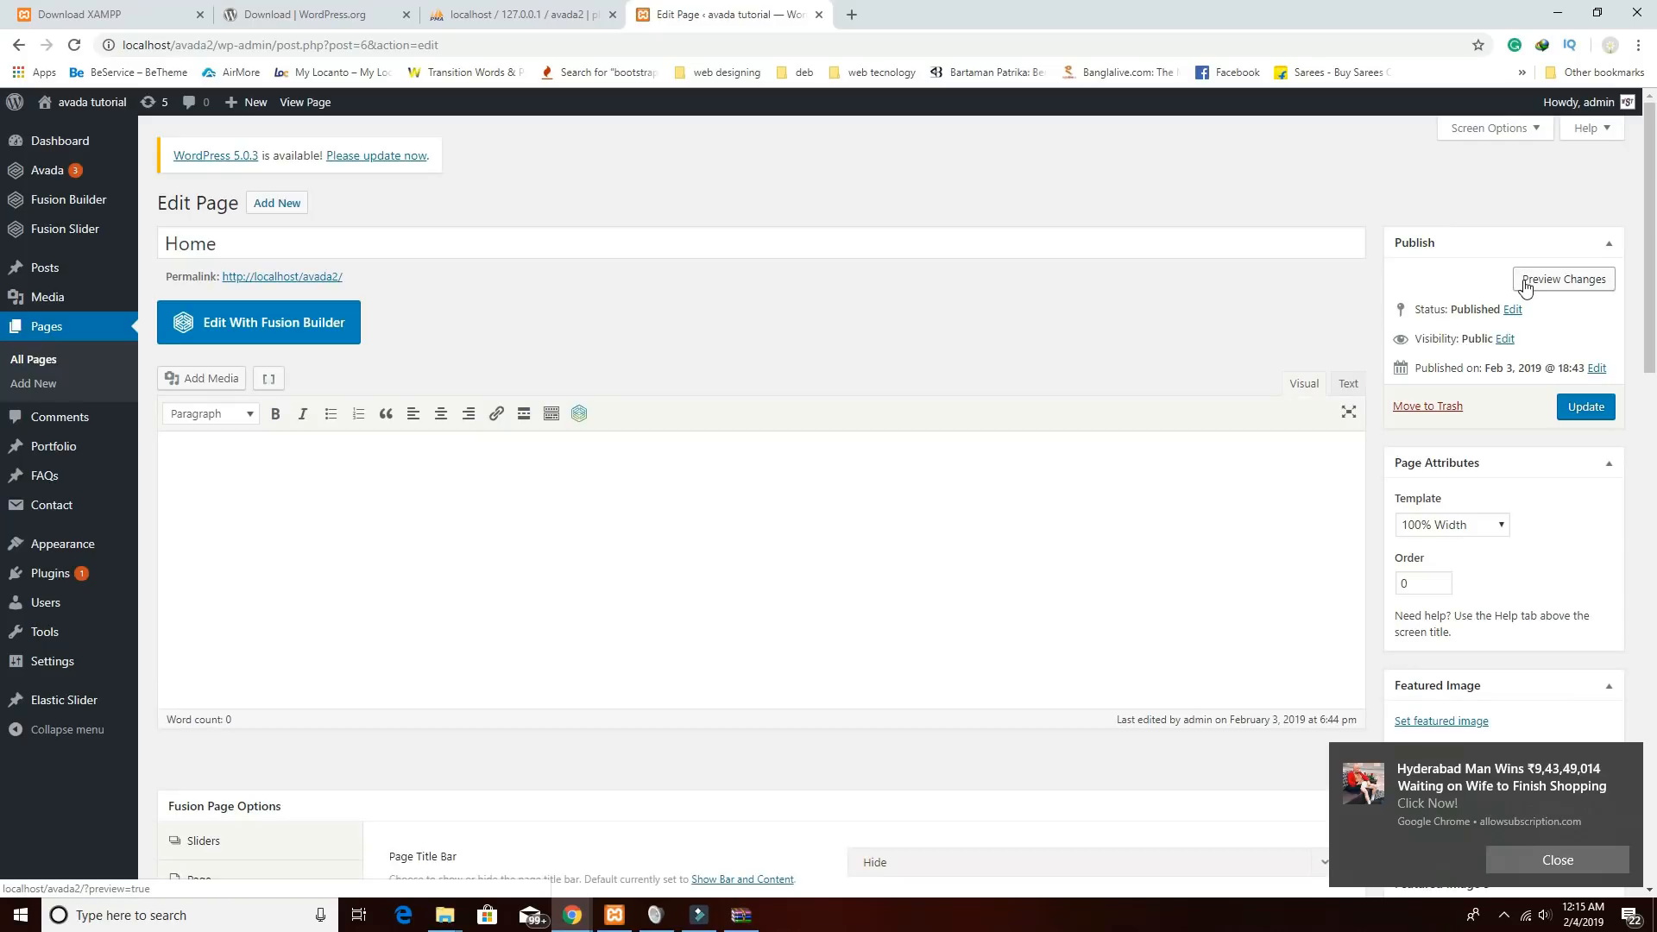
click(1525, 283)
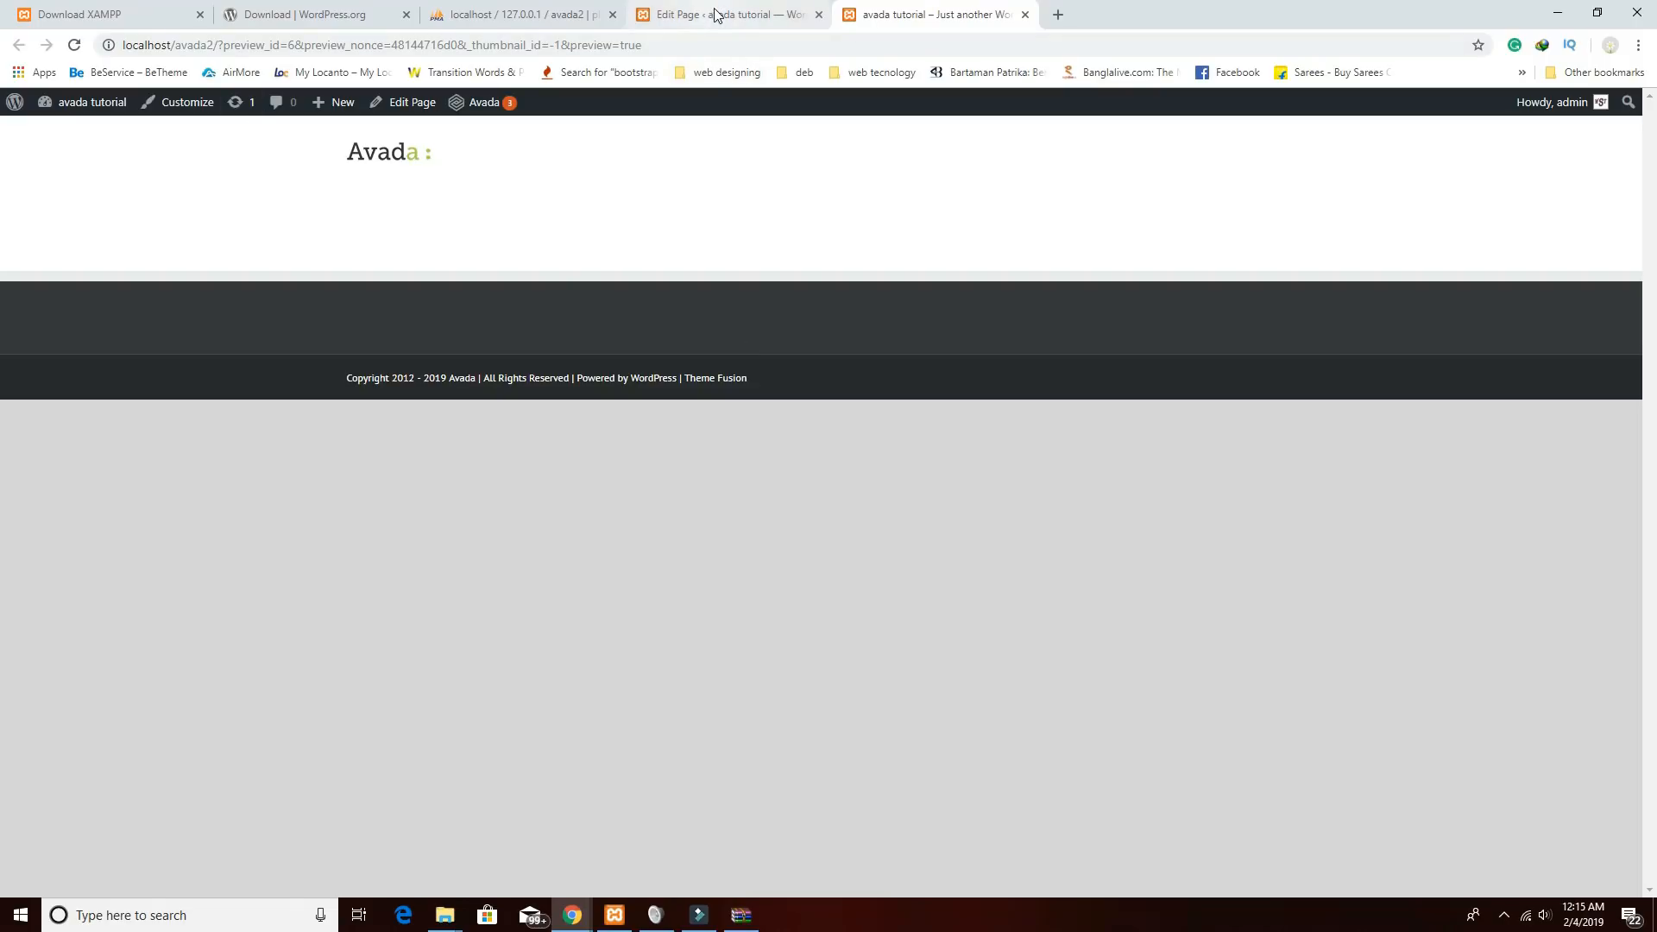
click(680, 14)
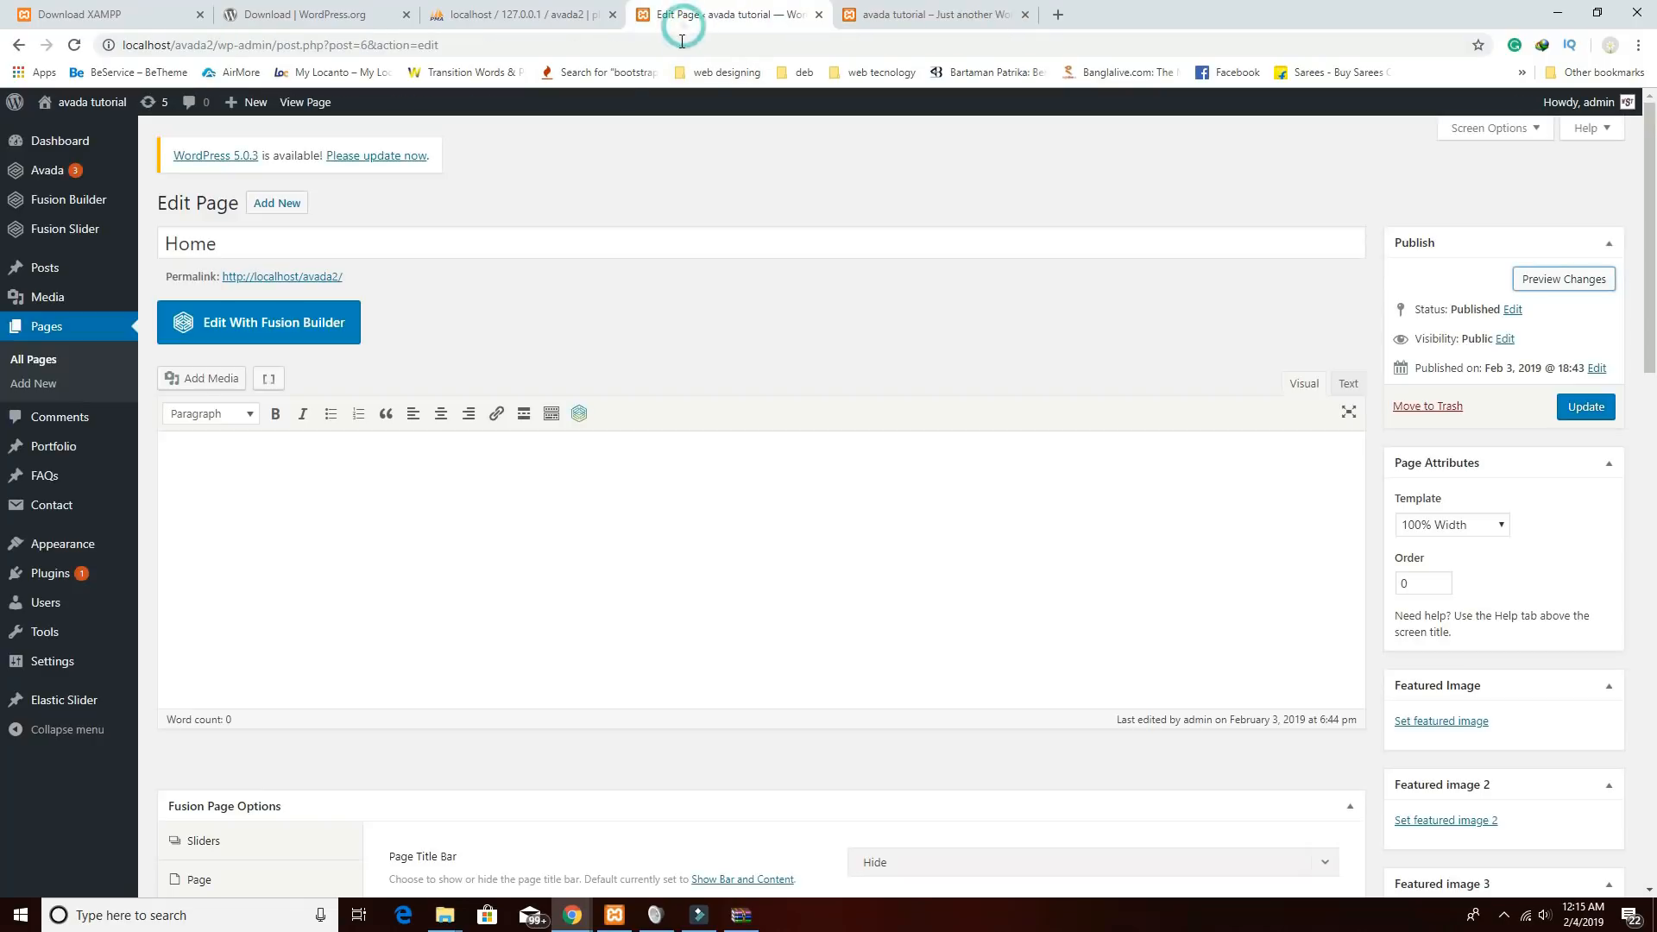
mouse_move(70, 215)
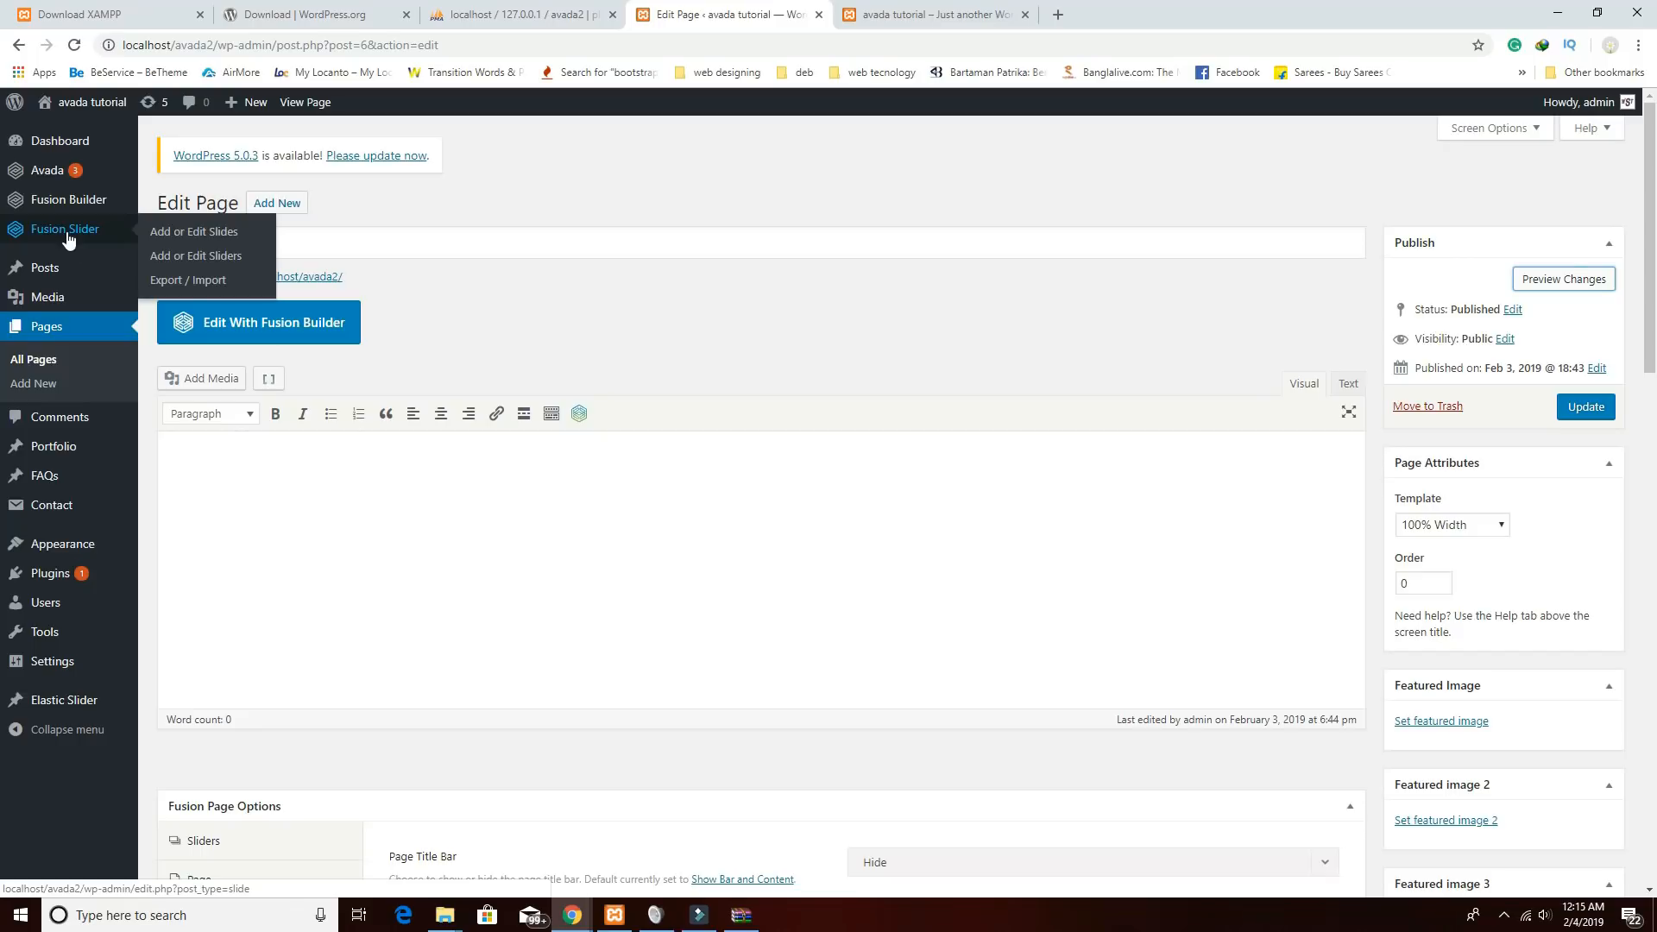
mouse_move(56, 174)
click(188, 367)
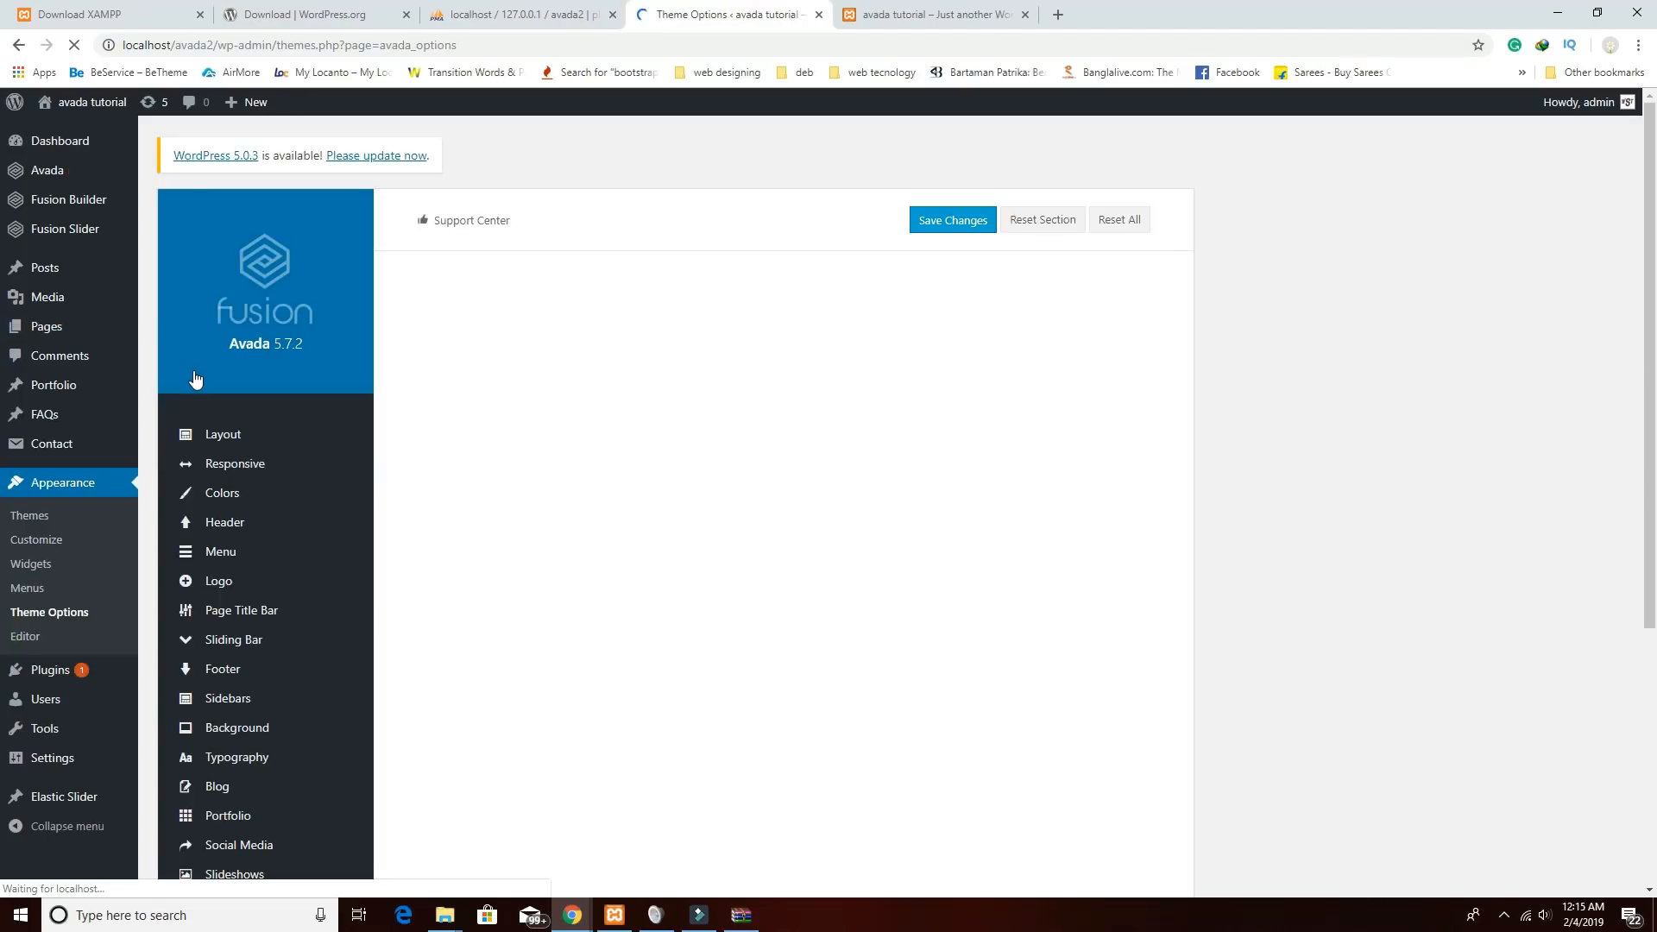
Choose the header layout with the logo centred between menu links and save the theme options.
click(228, 553)
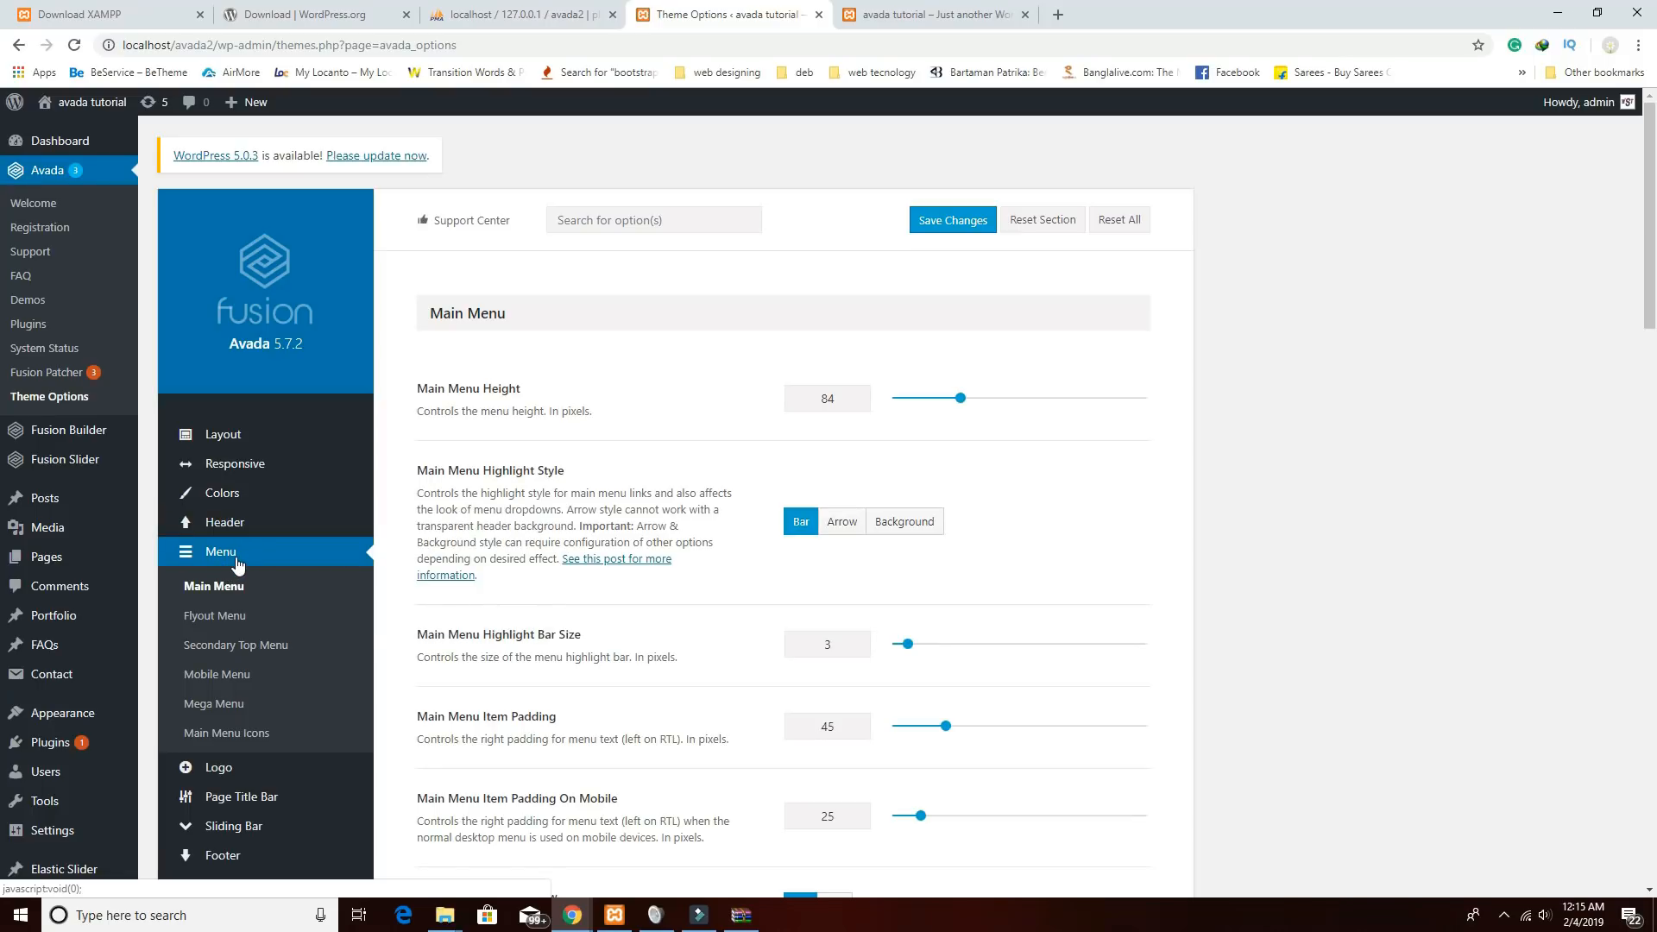
click(228, 524)
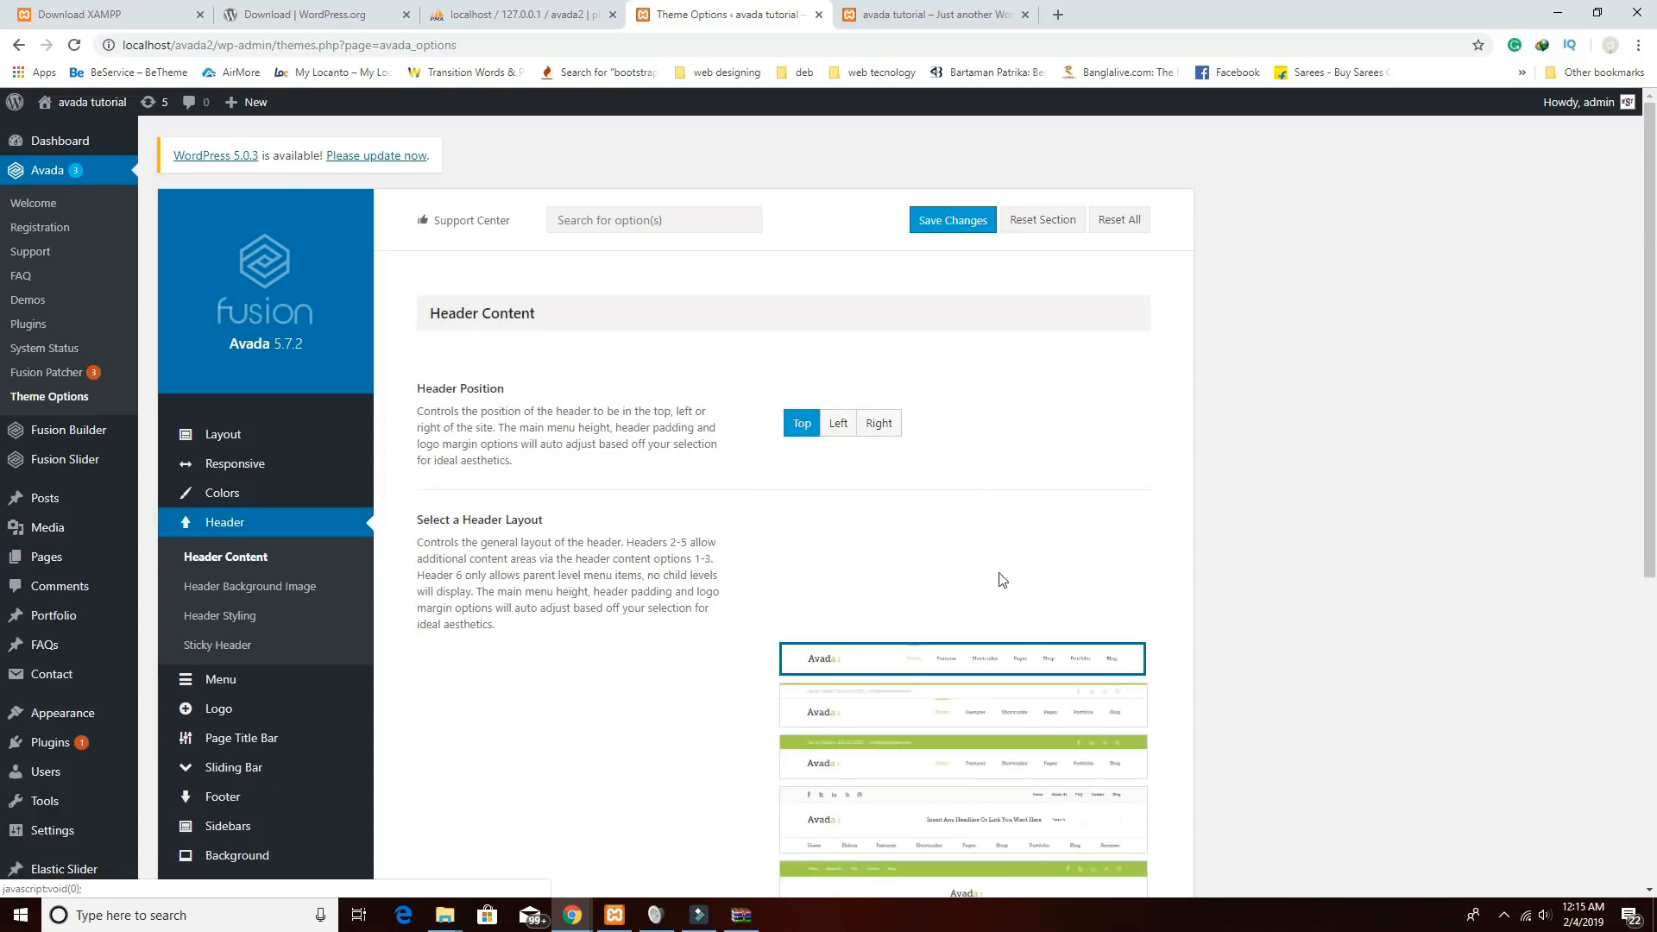
scroll(1002, 585, down, 3)
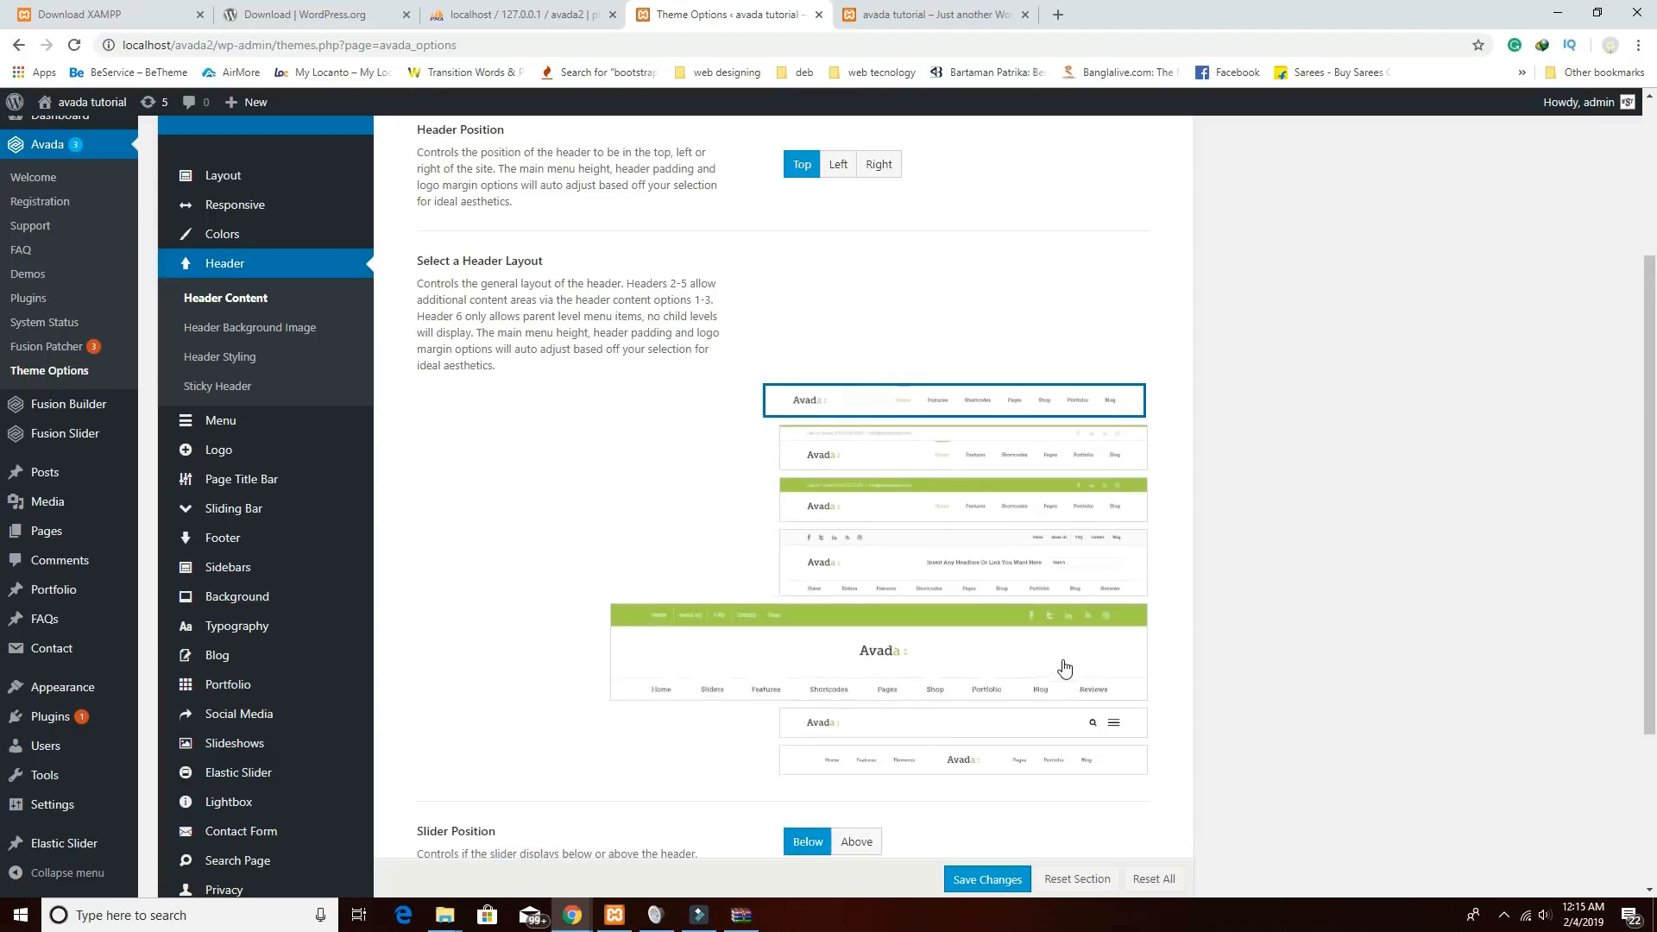
scroll(1057, 666, down, 3)
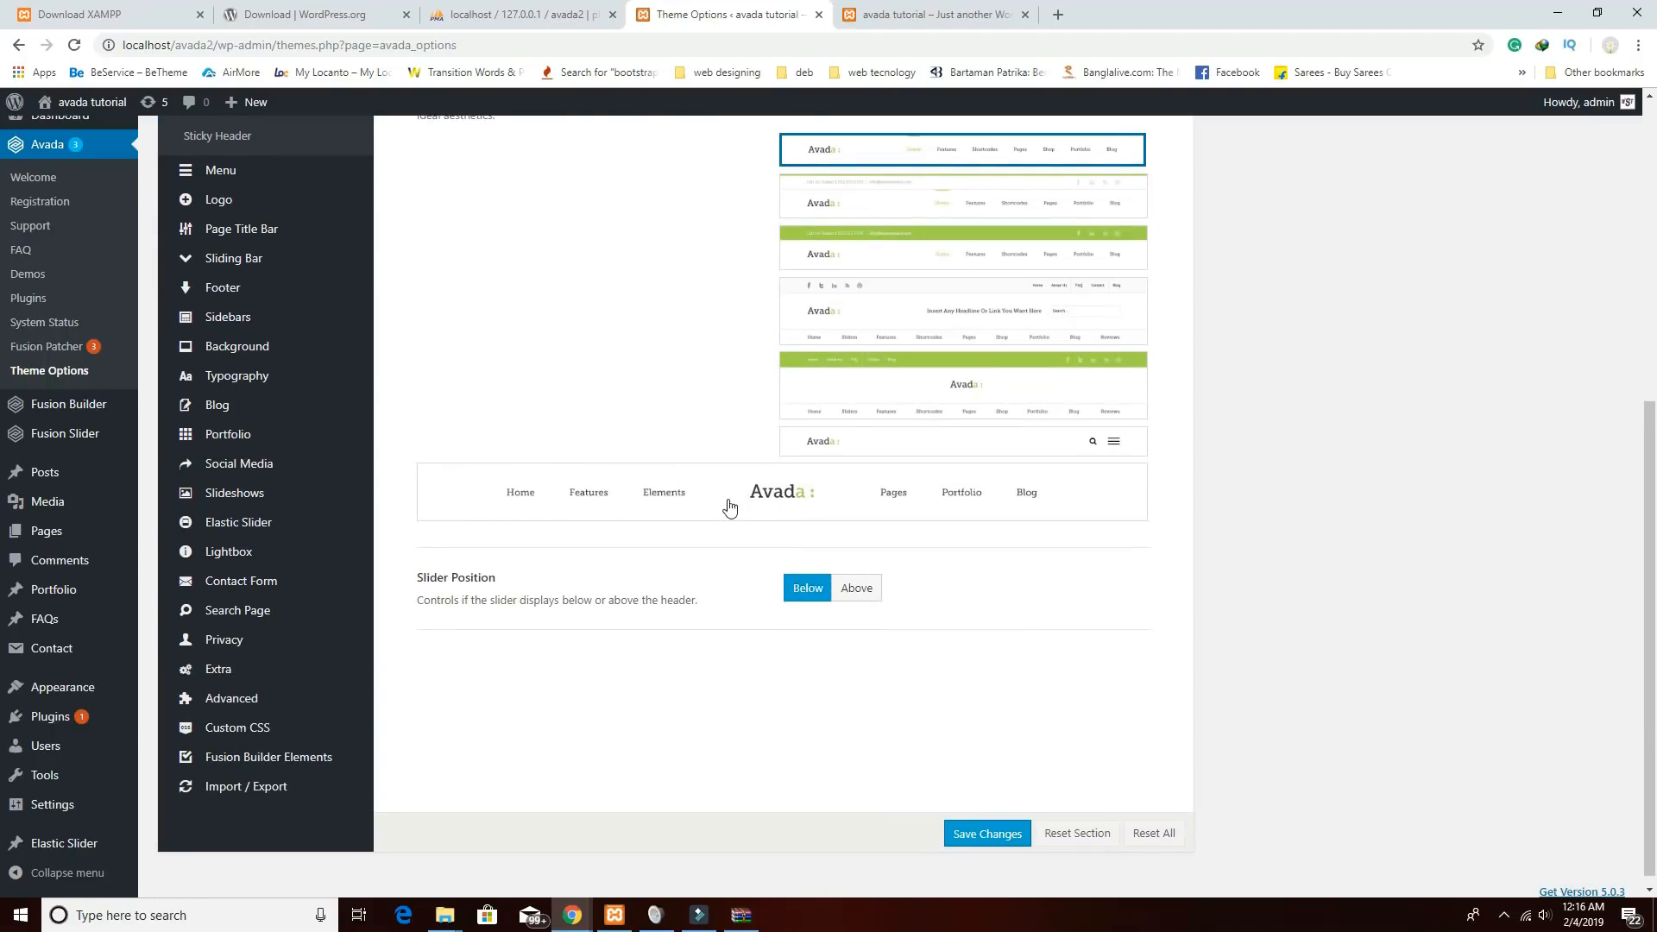
click(810, 506)
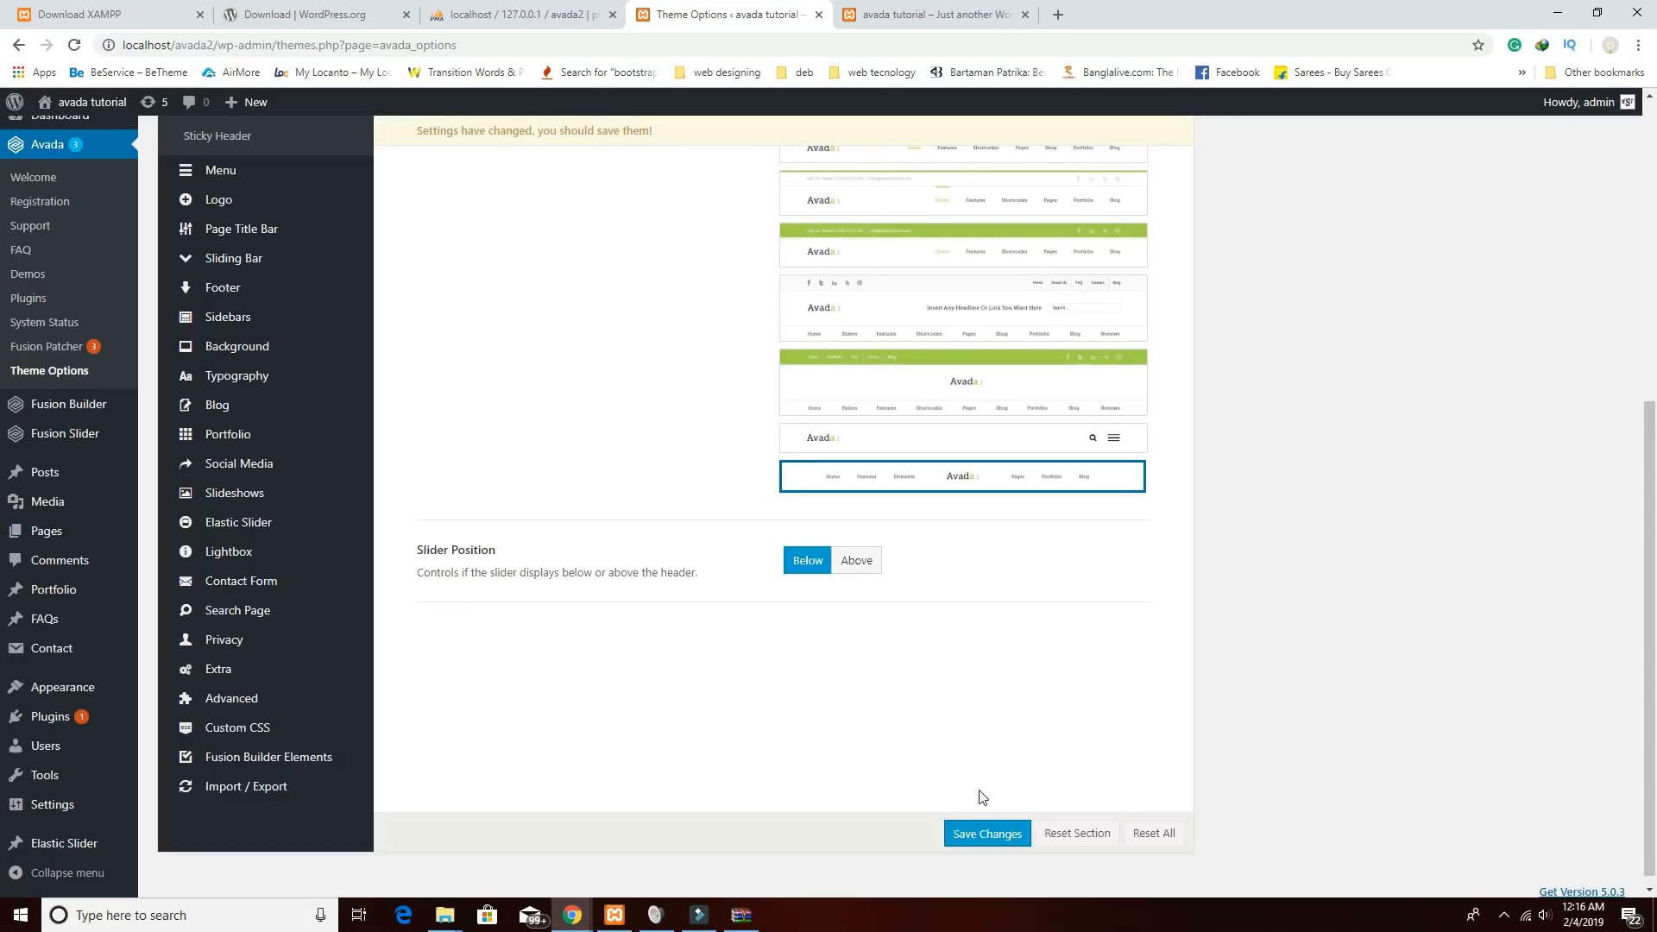
click(984, 831)
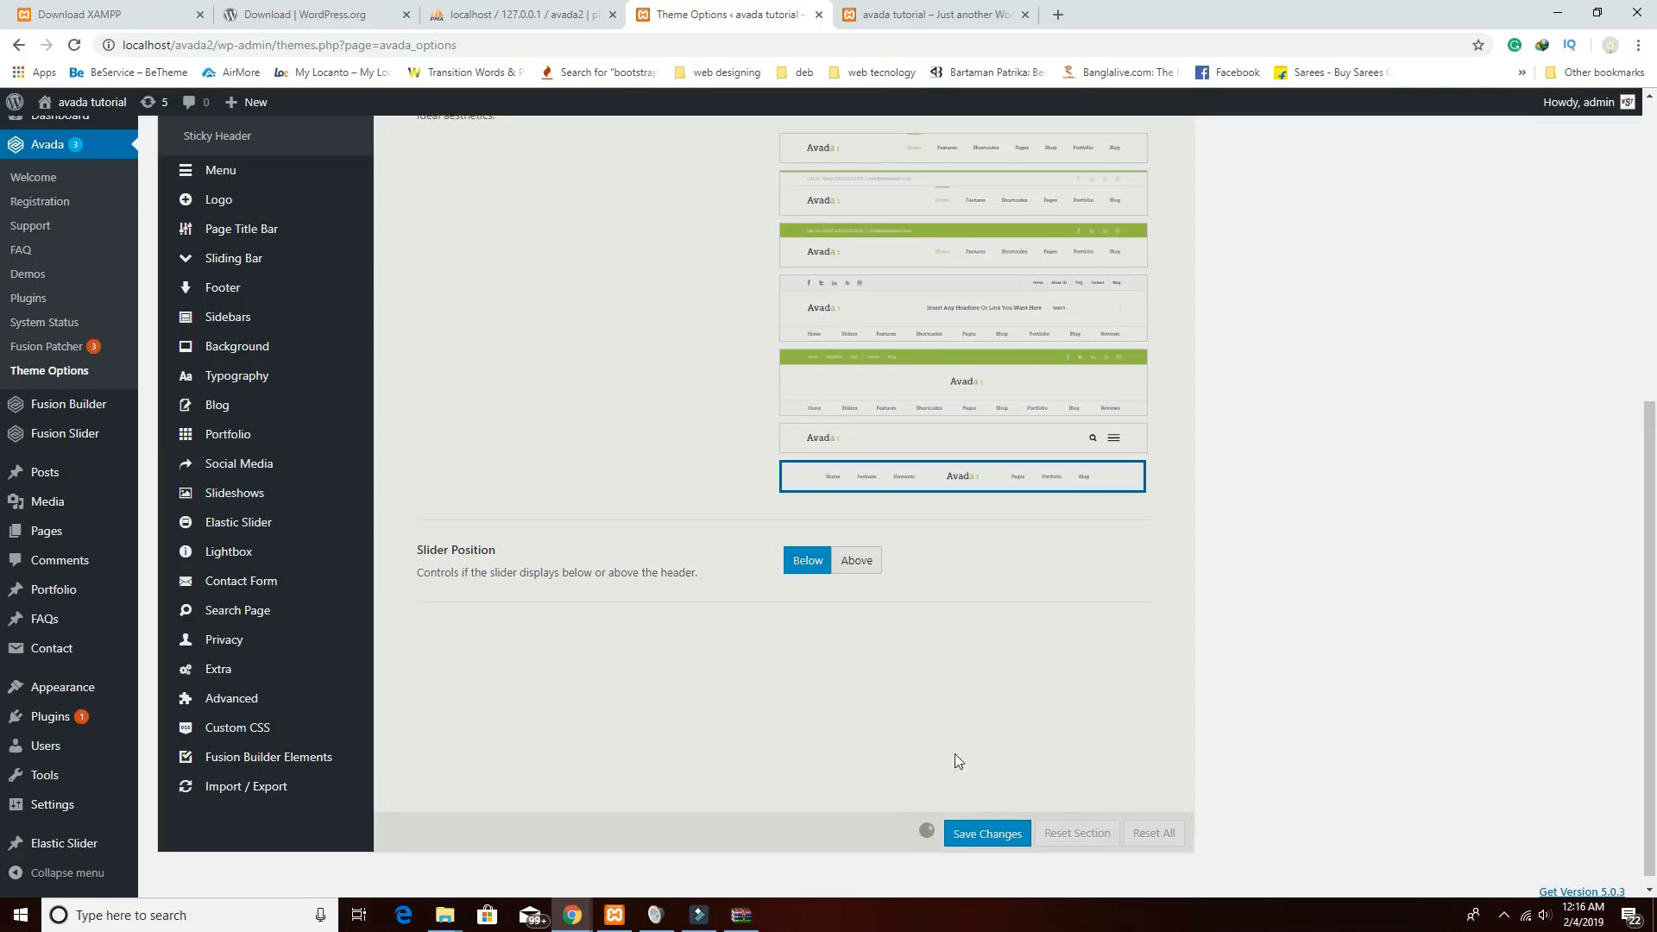
Open the Logo section of the Avada theme options.
mouse_move(216, 208)
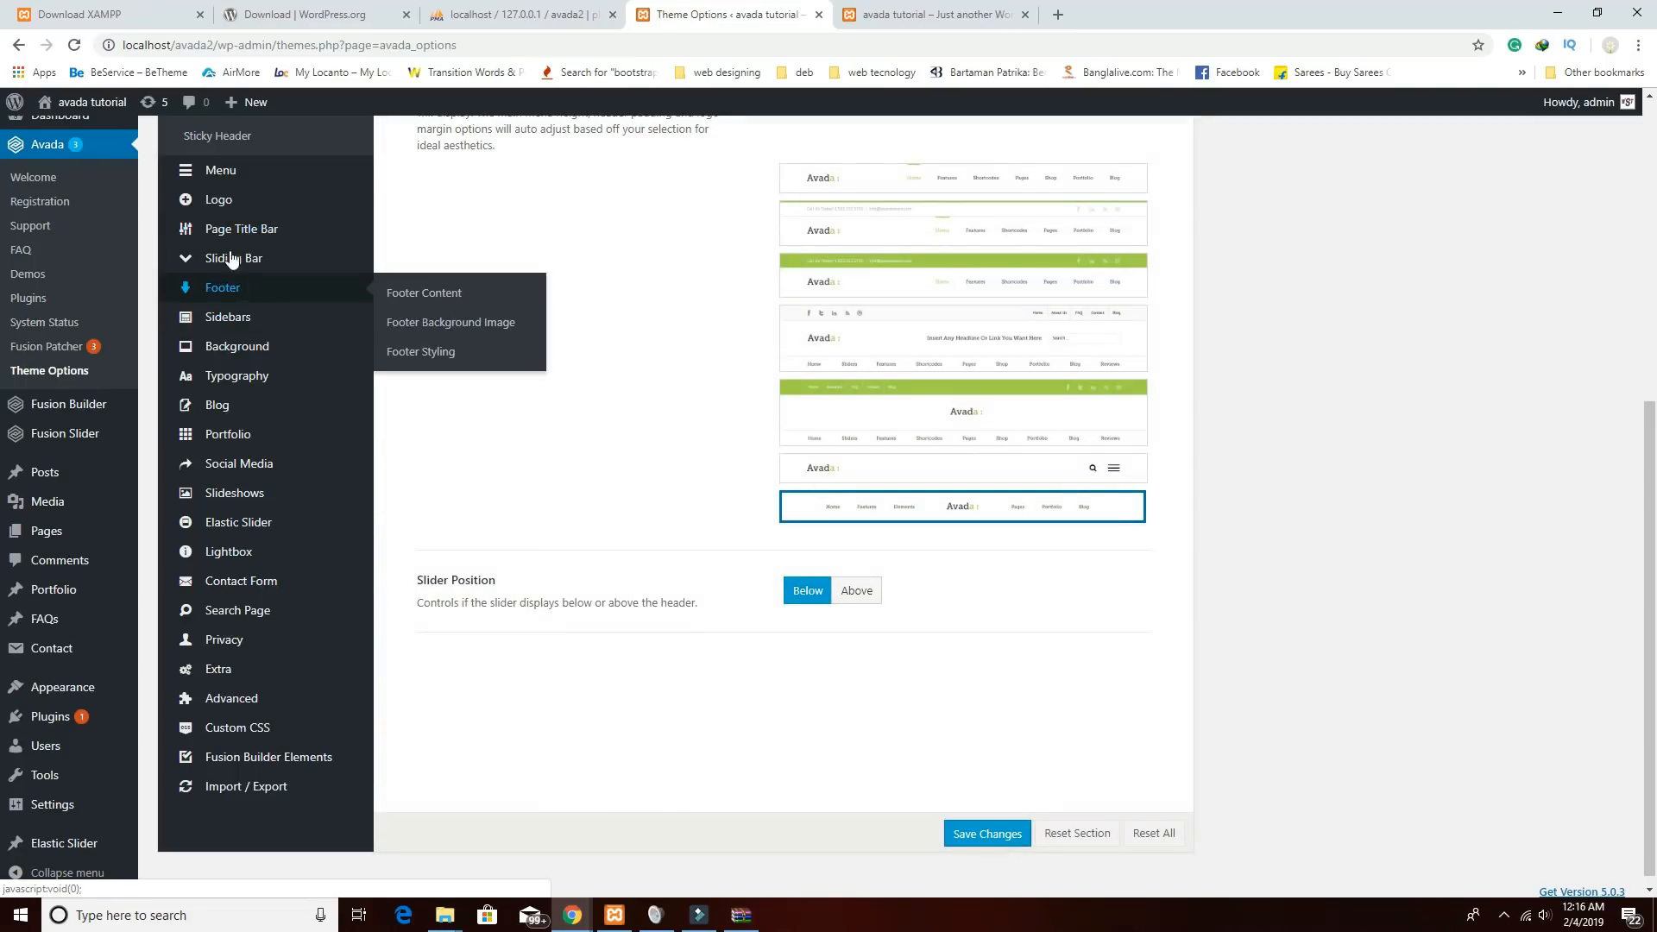
click(217, 200)
scroll(897, 436, up, 4)
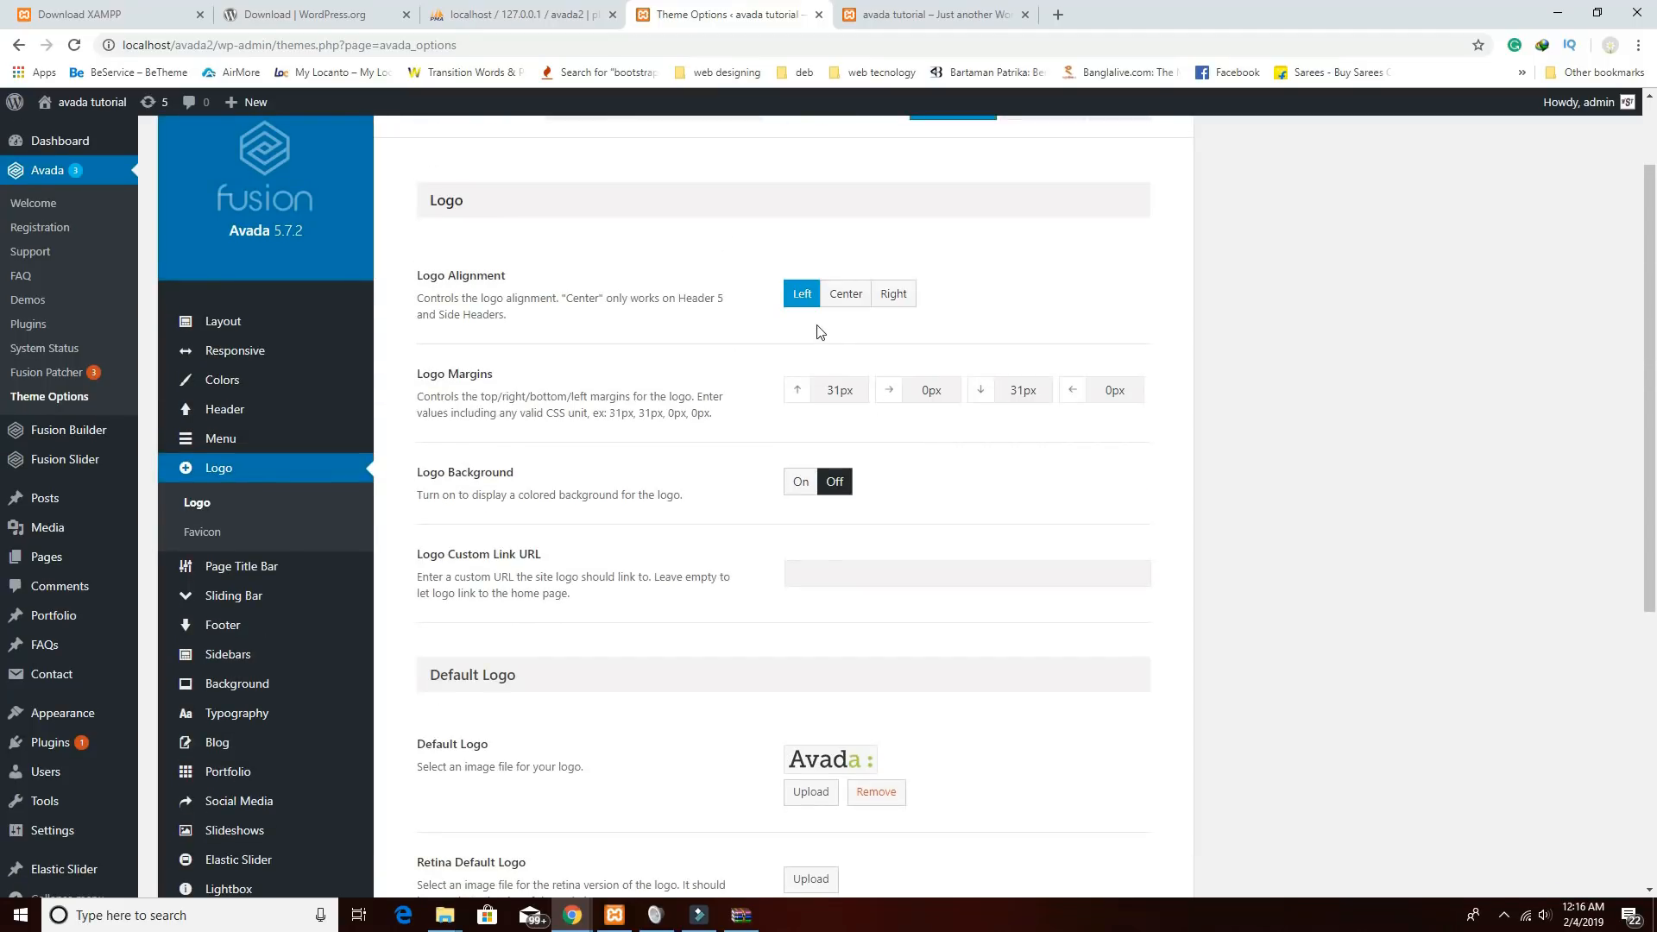
scroll(846, 372, up, 1)
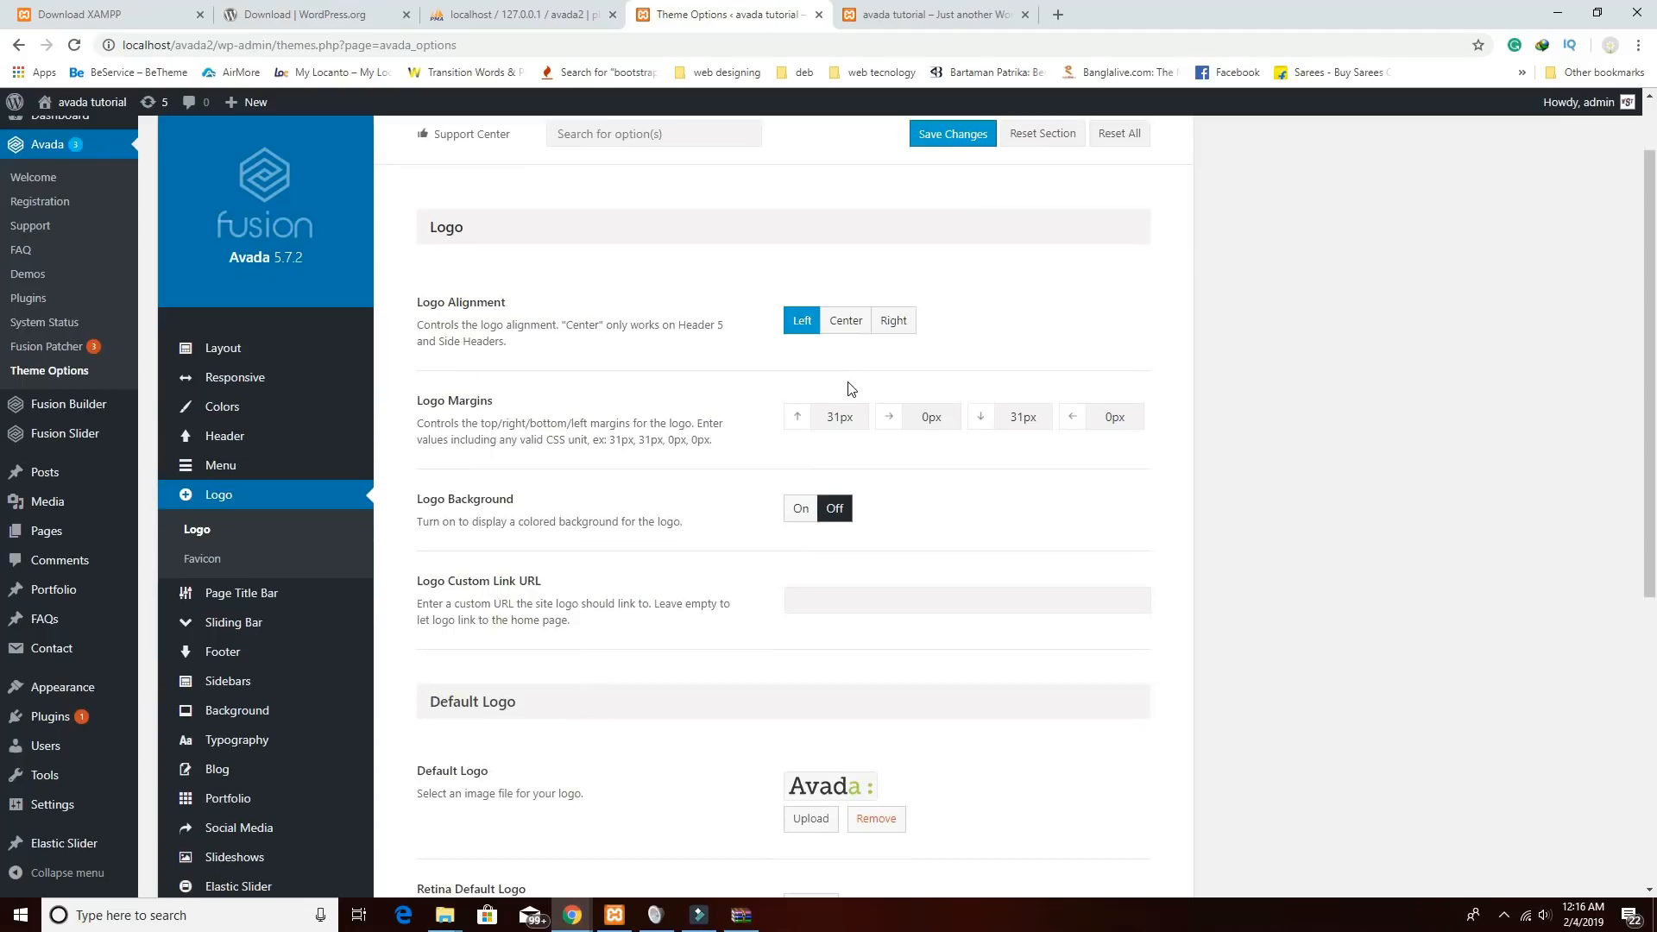
scroll(846, 385, down, 4)
Upload the Untitled-1 EBSEOTIP image and set it as the default logo.
click(824, 566)
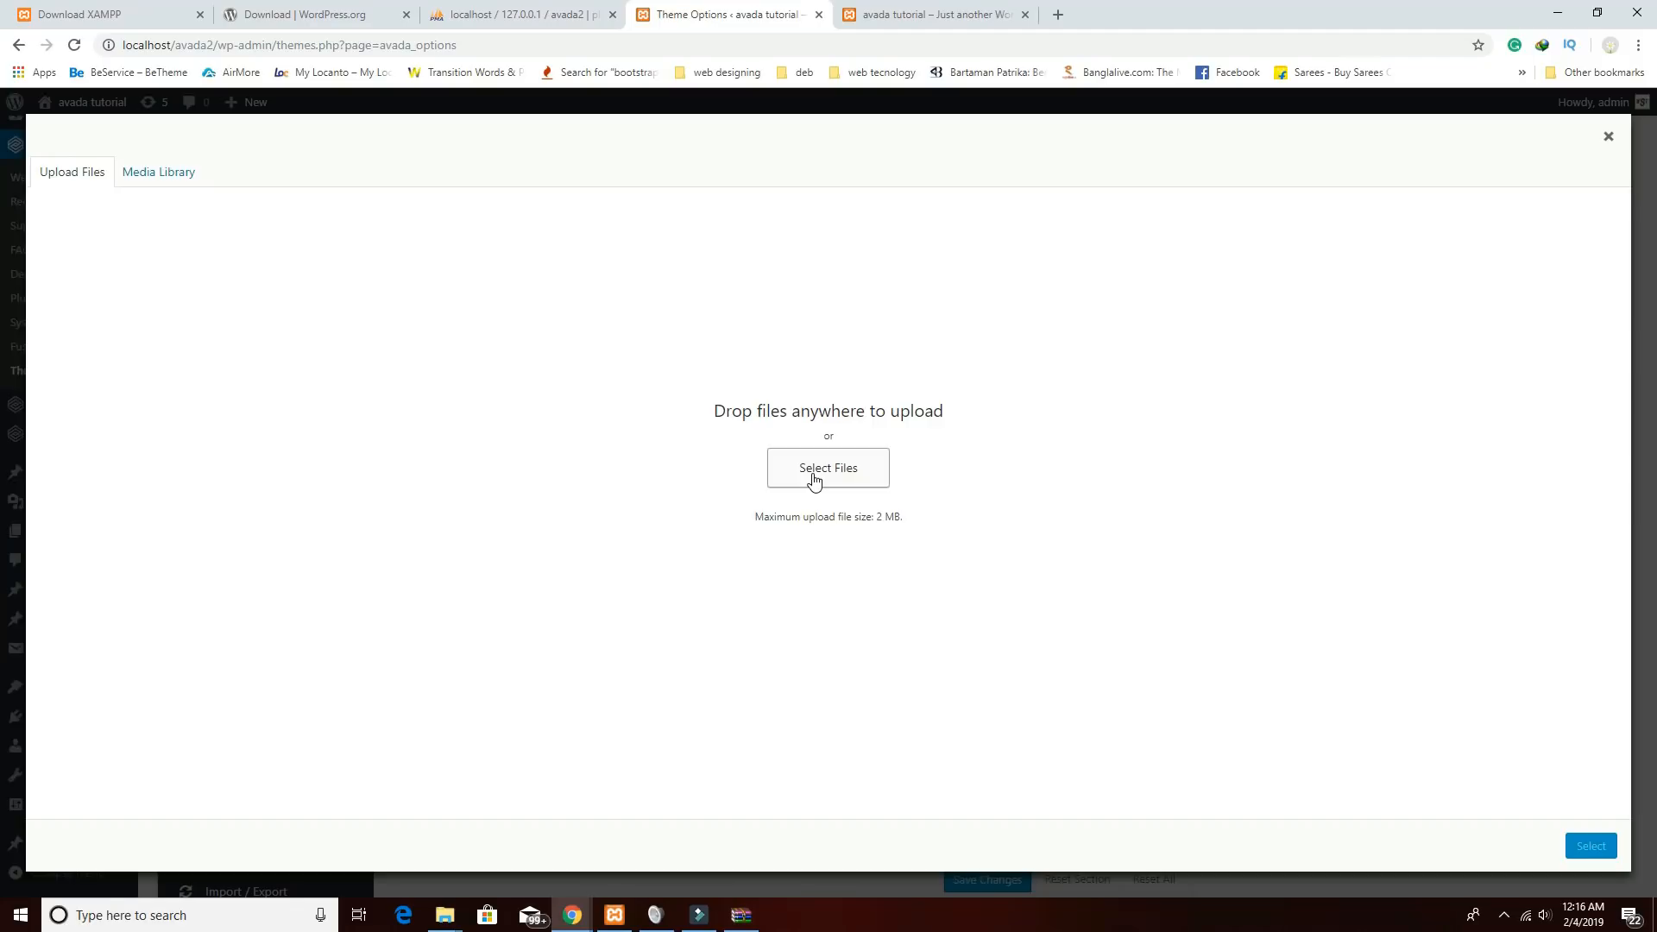
click(814, 480)
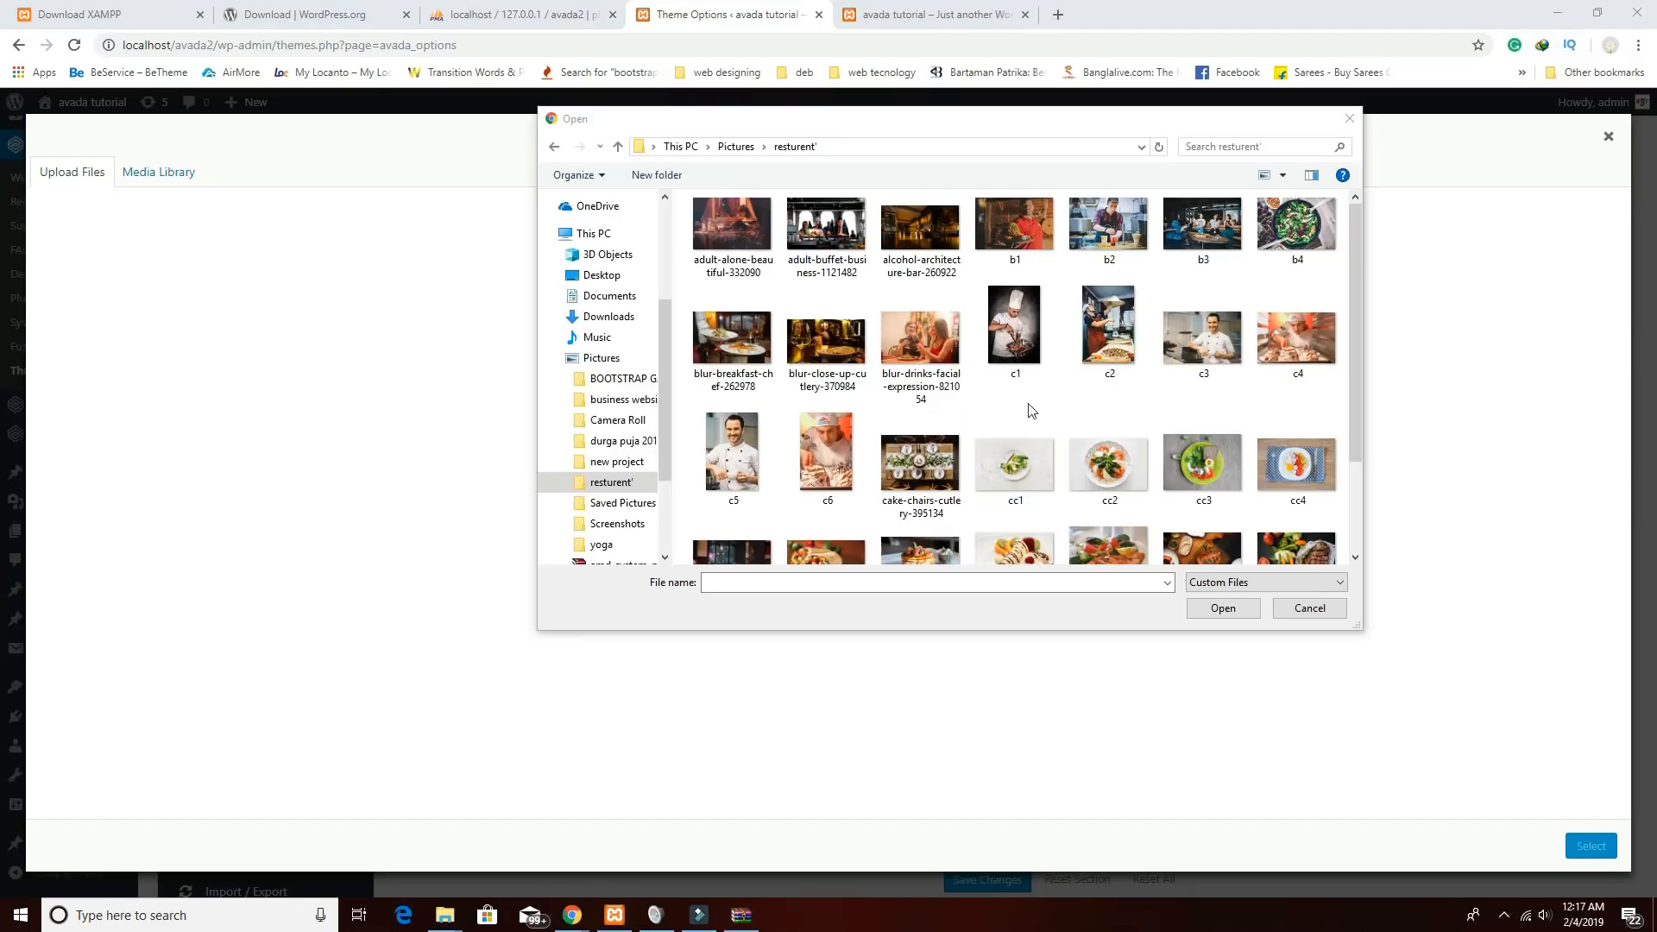
drag(1353, 382, 1350, 490)
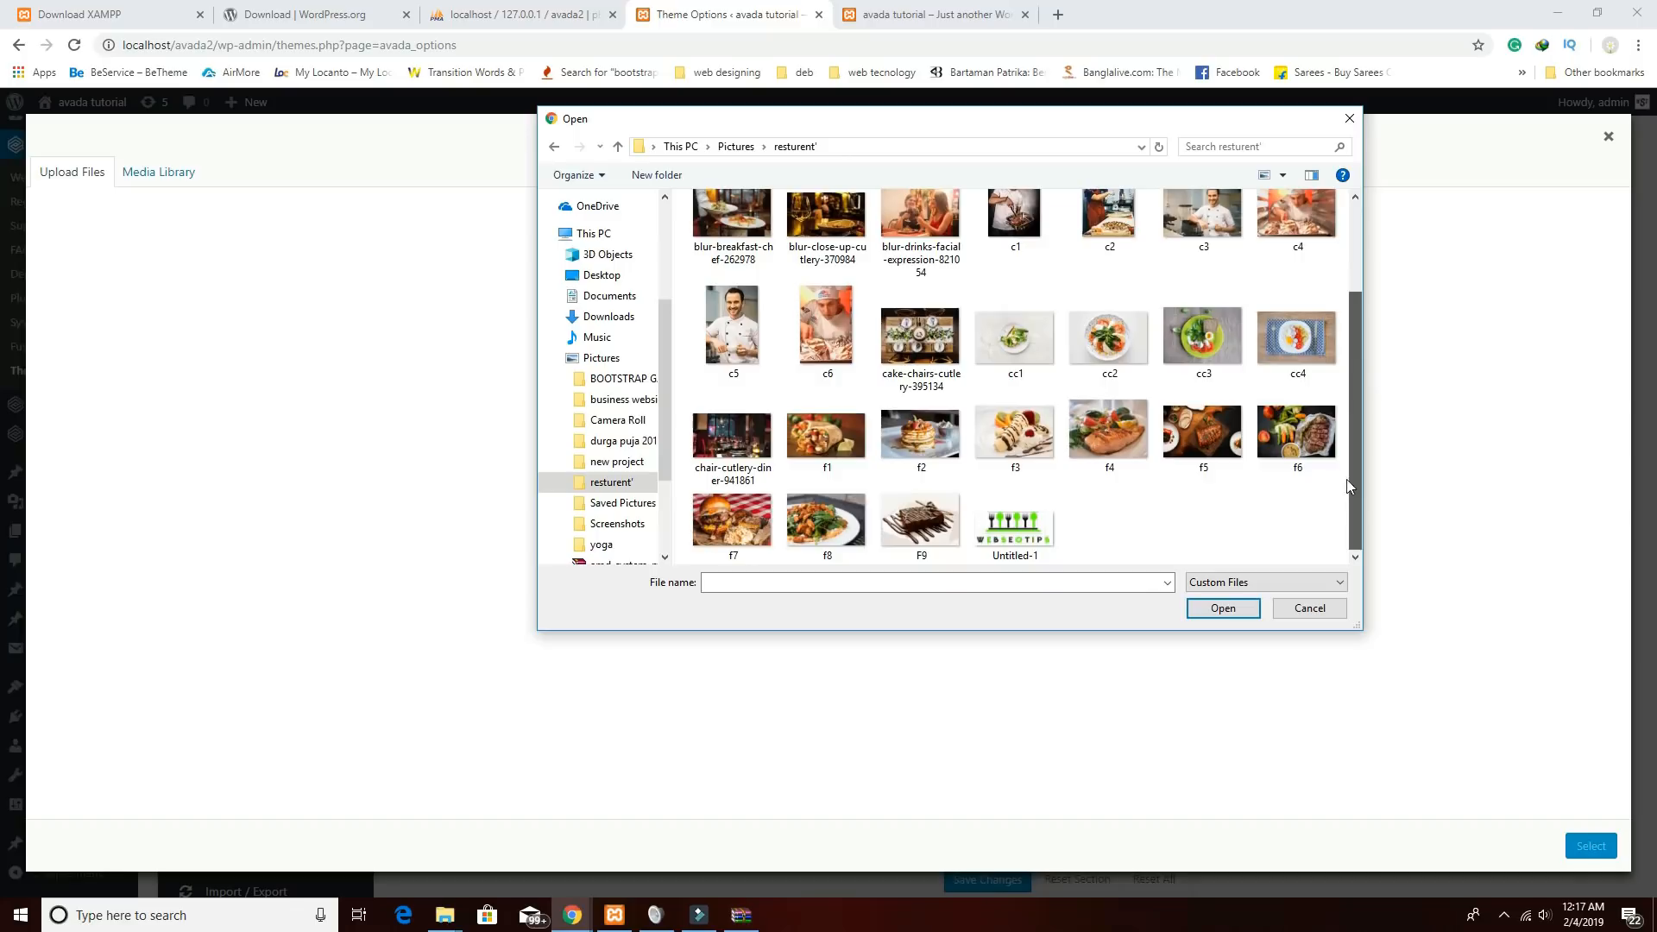
click(1025, 547)
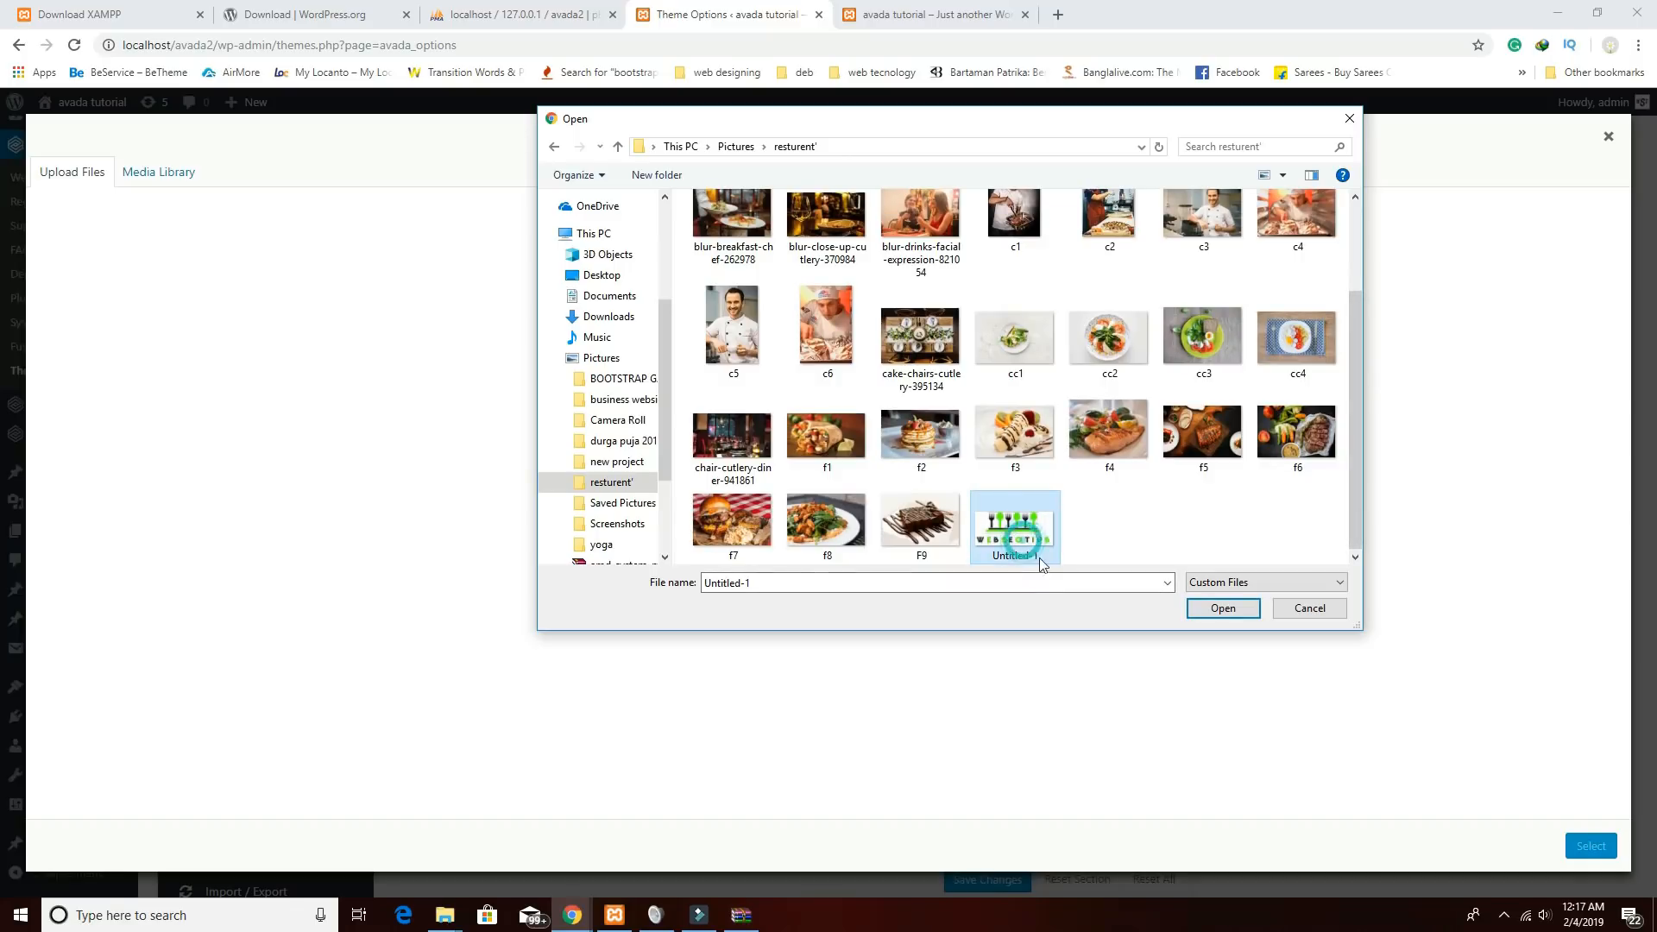
click(1222, 608)
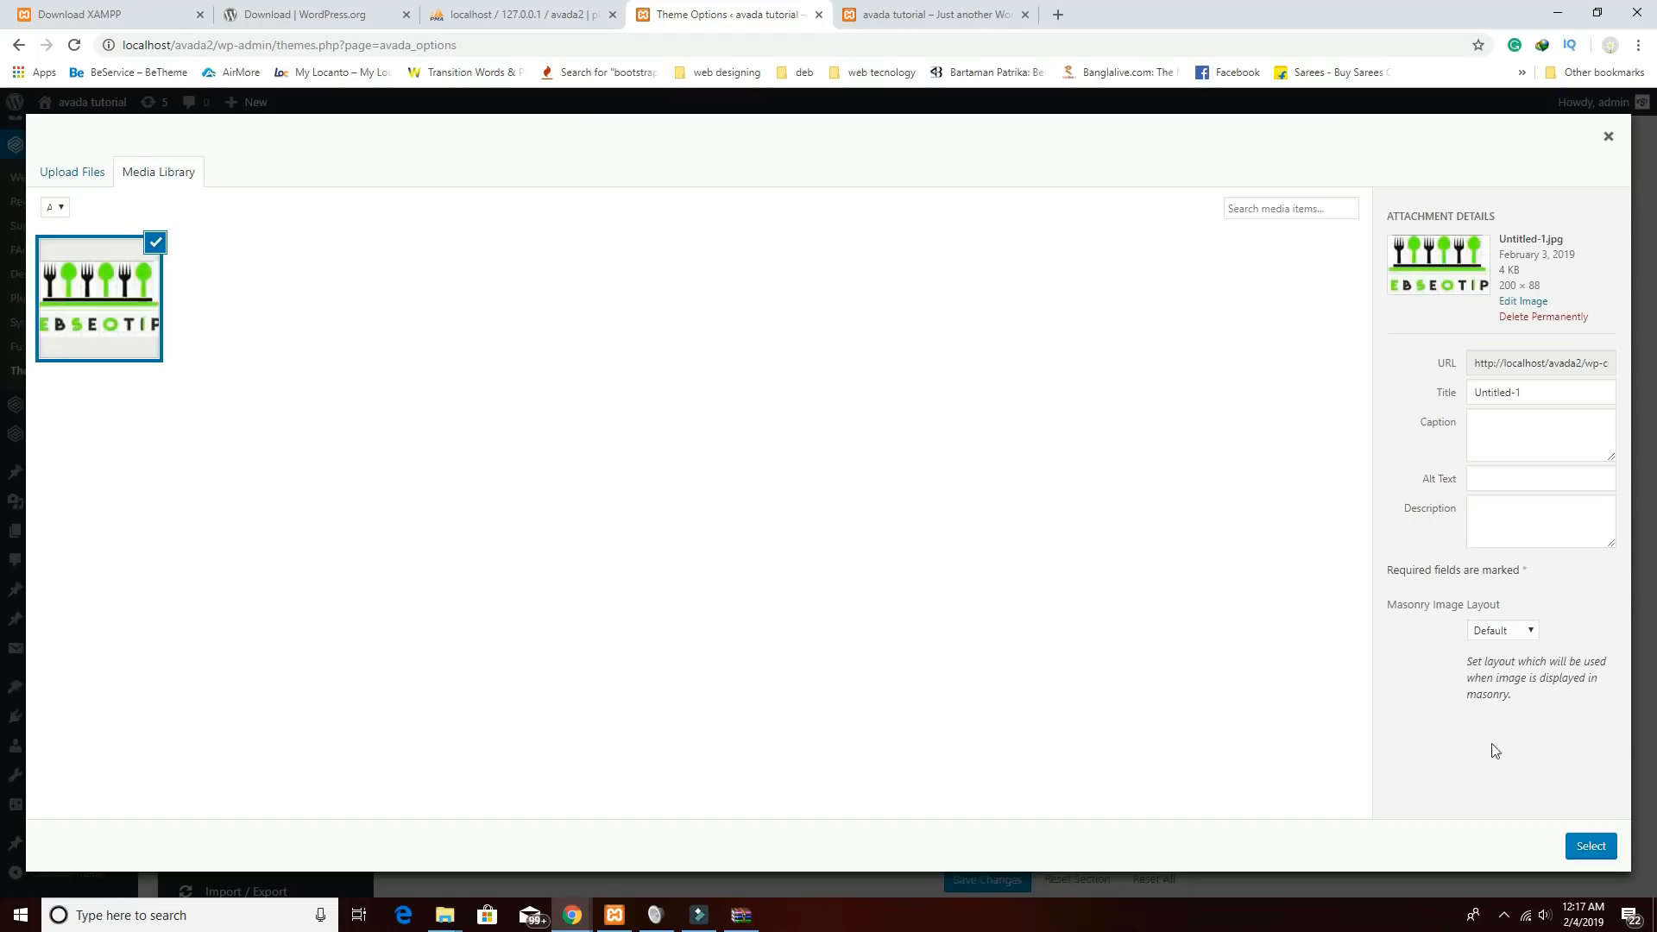
click(1588, 845)
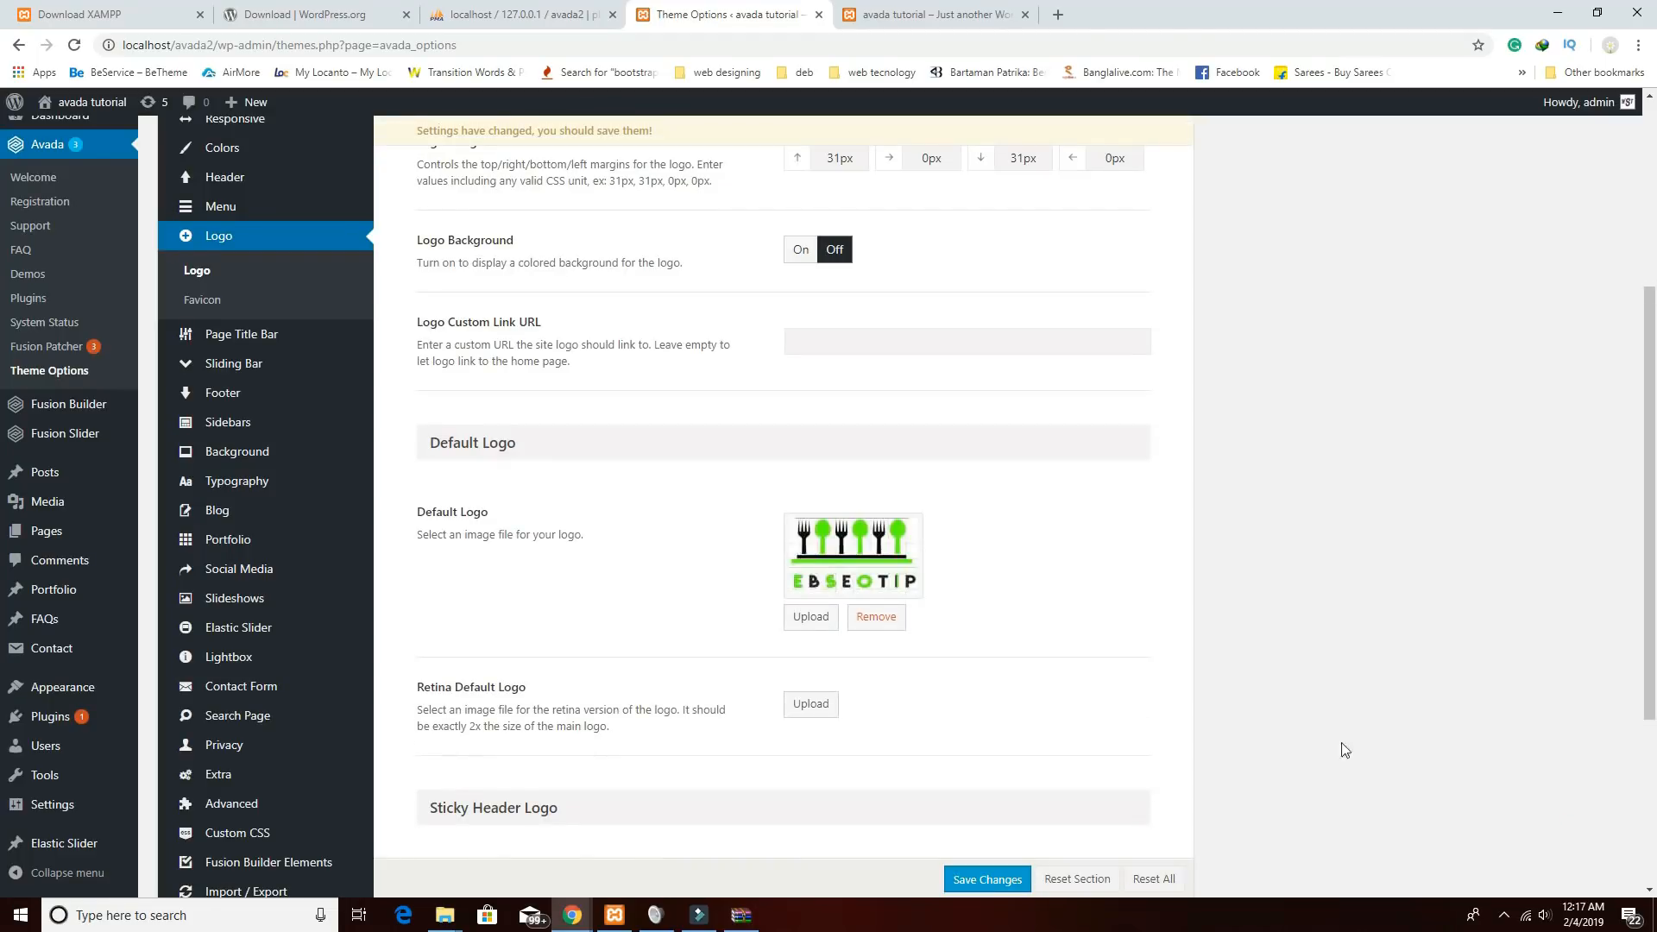
Use the EBSEOTIP image for the retina default logo.
scroll(995, 618, down, 3)
click(811, 448)
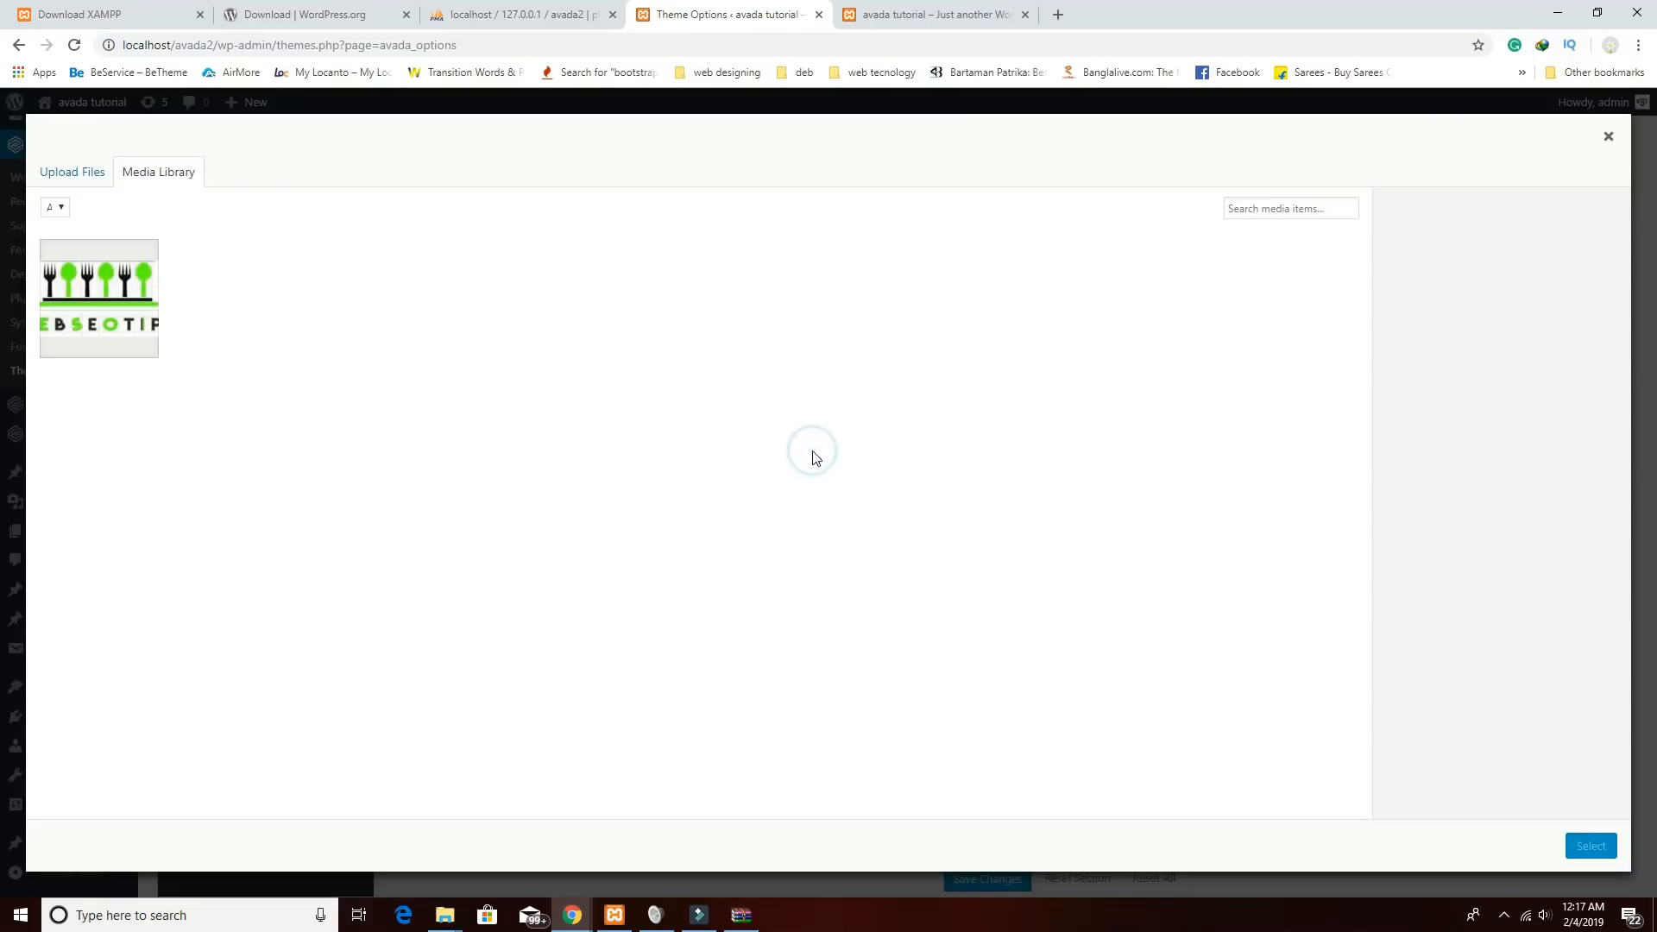
click(131, 315)
click(1591, 846)
Set the EBSEOTIP image as the sticky header logo and its retina version.
scroll(1028, 584, down, 2)
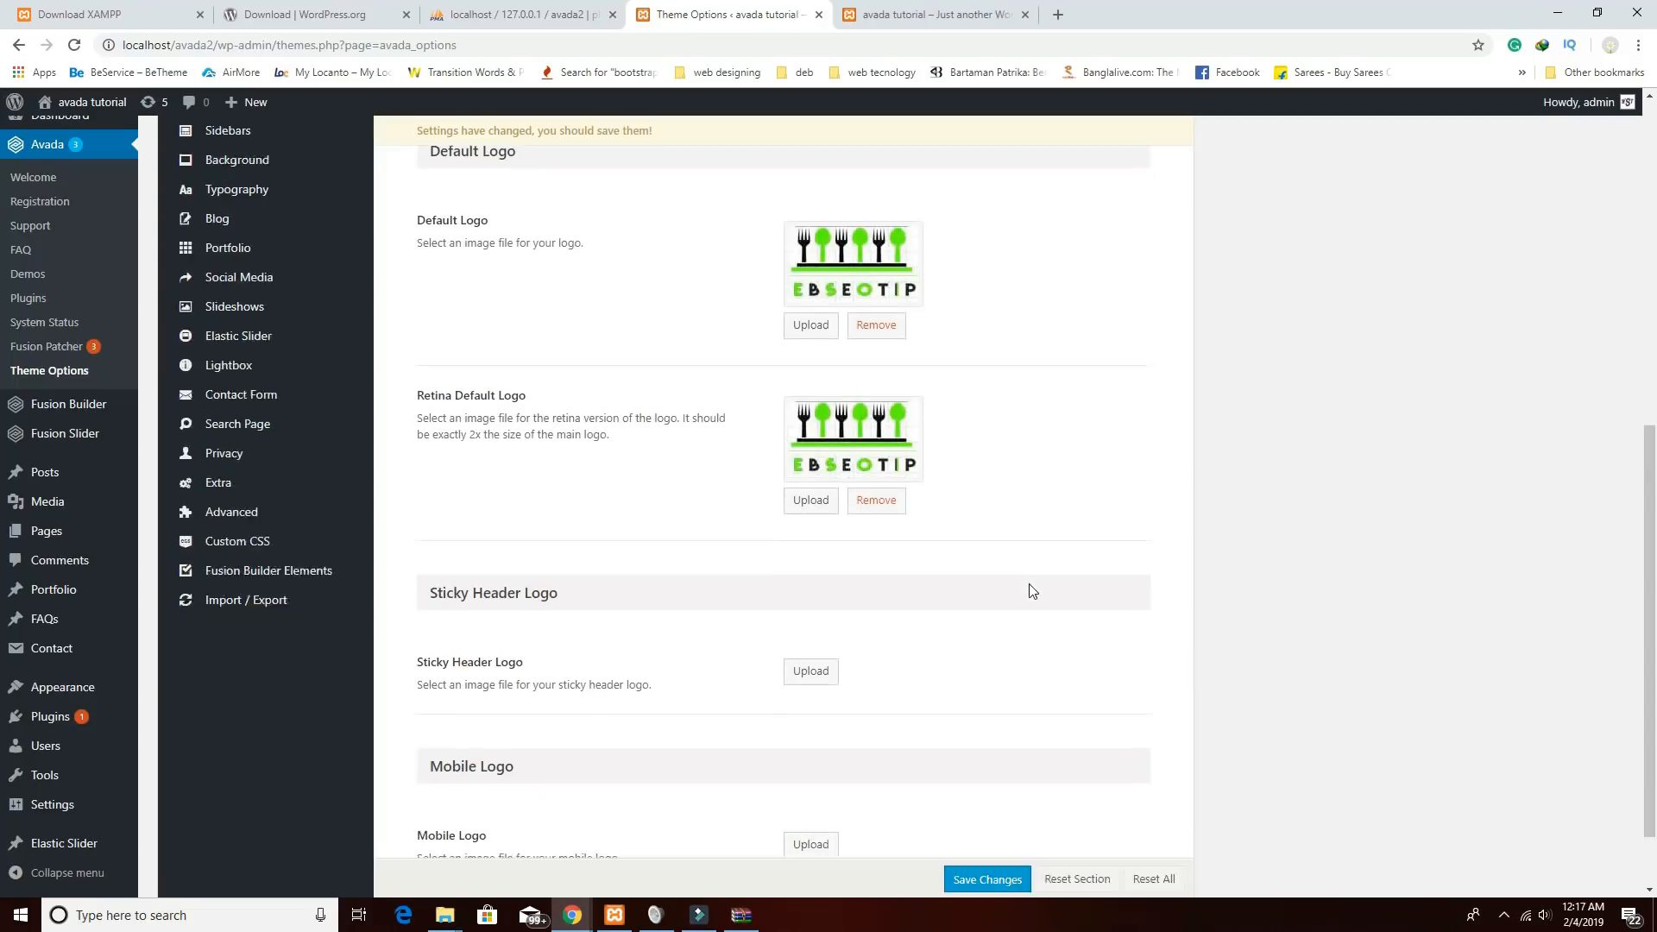
click(797, 577)
click(116, 326)
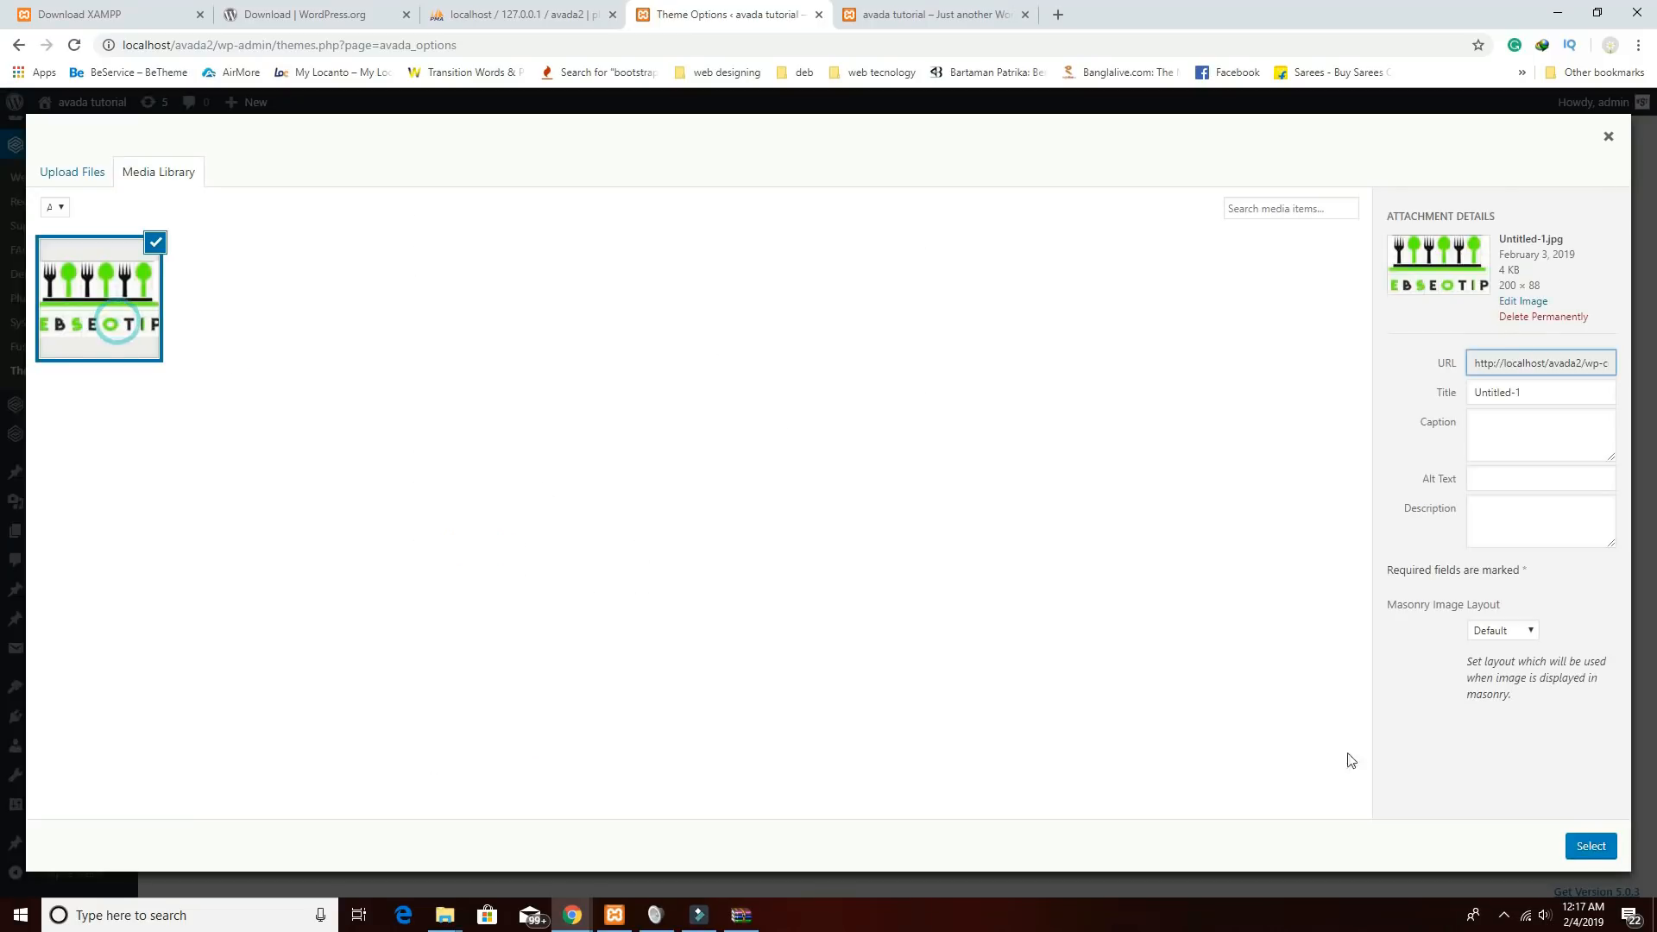
click(1583, 849)
scroll(1142, 681, down, 2)
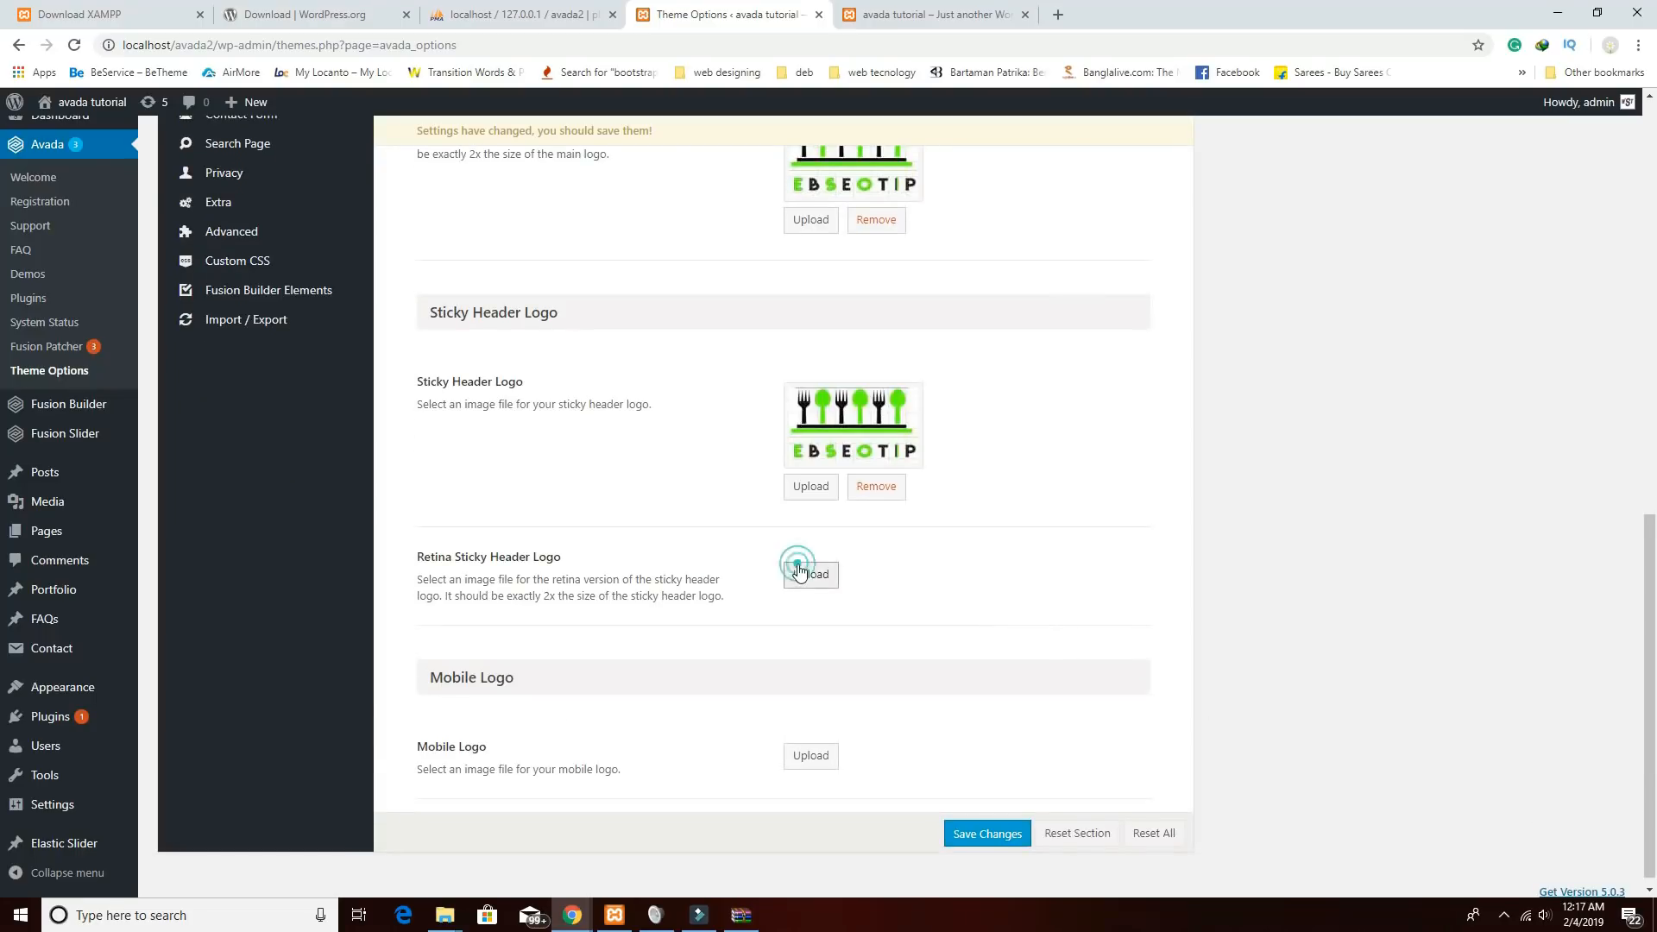
click(801, 465)
click(149, 333)
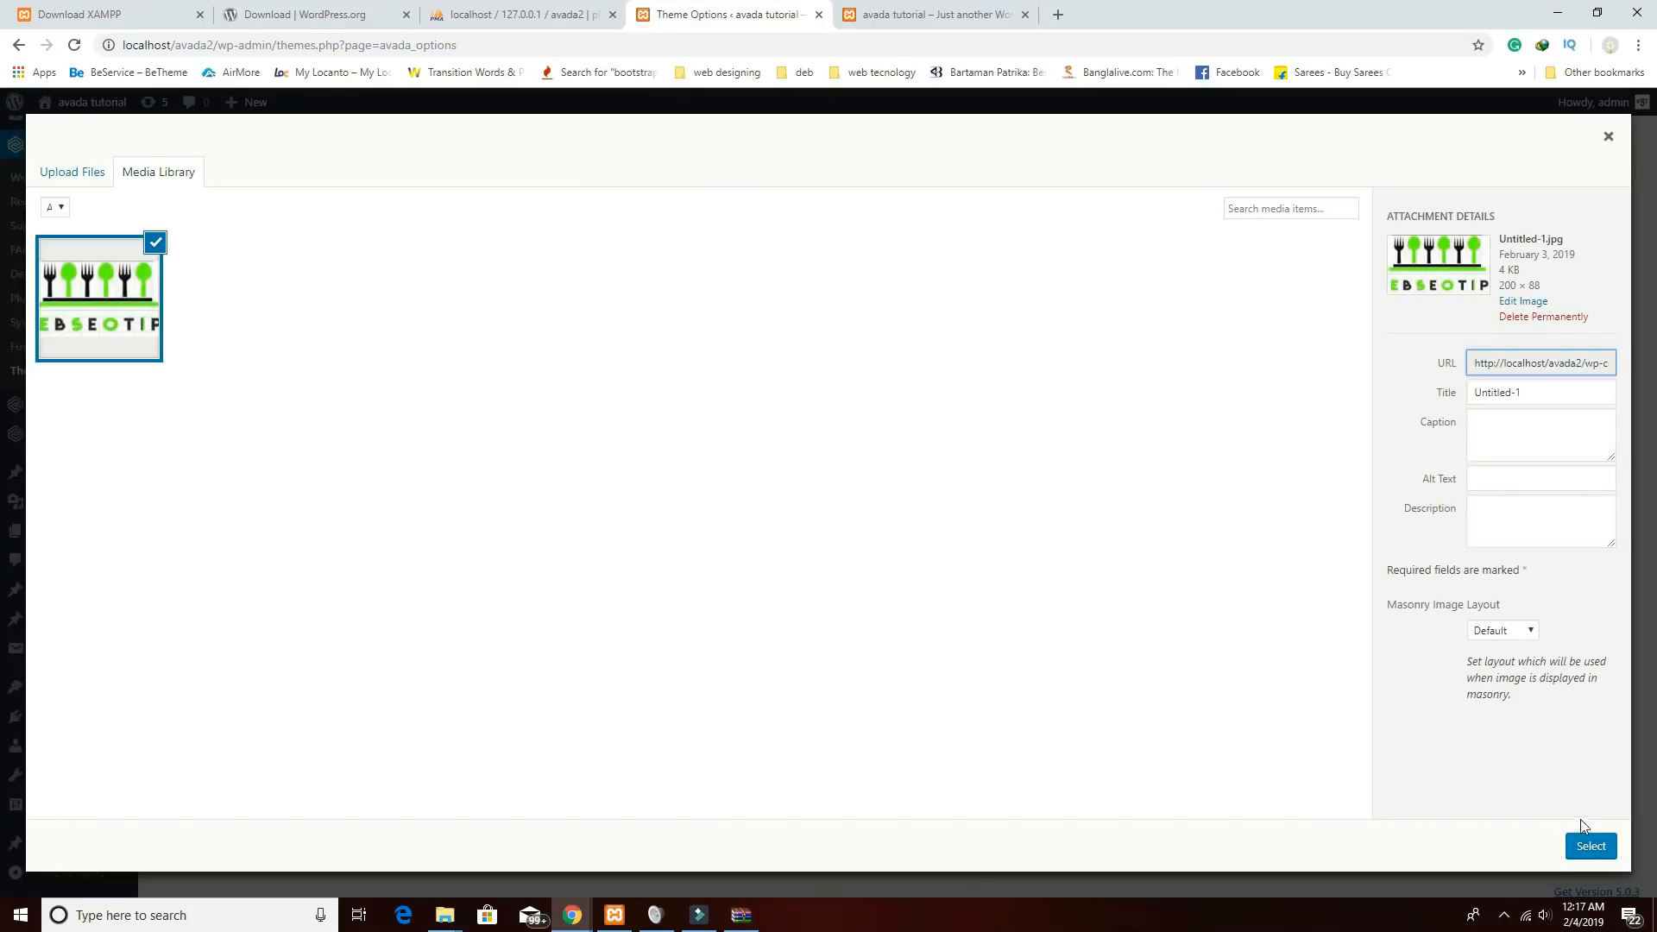
click(1588, 845)
Set the EBSEOTIP image as the mobile logo and its retina version.
scroll(863, 750, down, 1)
click(808, 748)
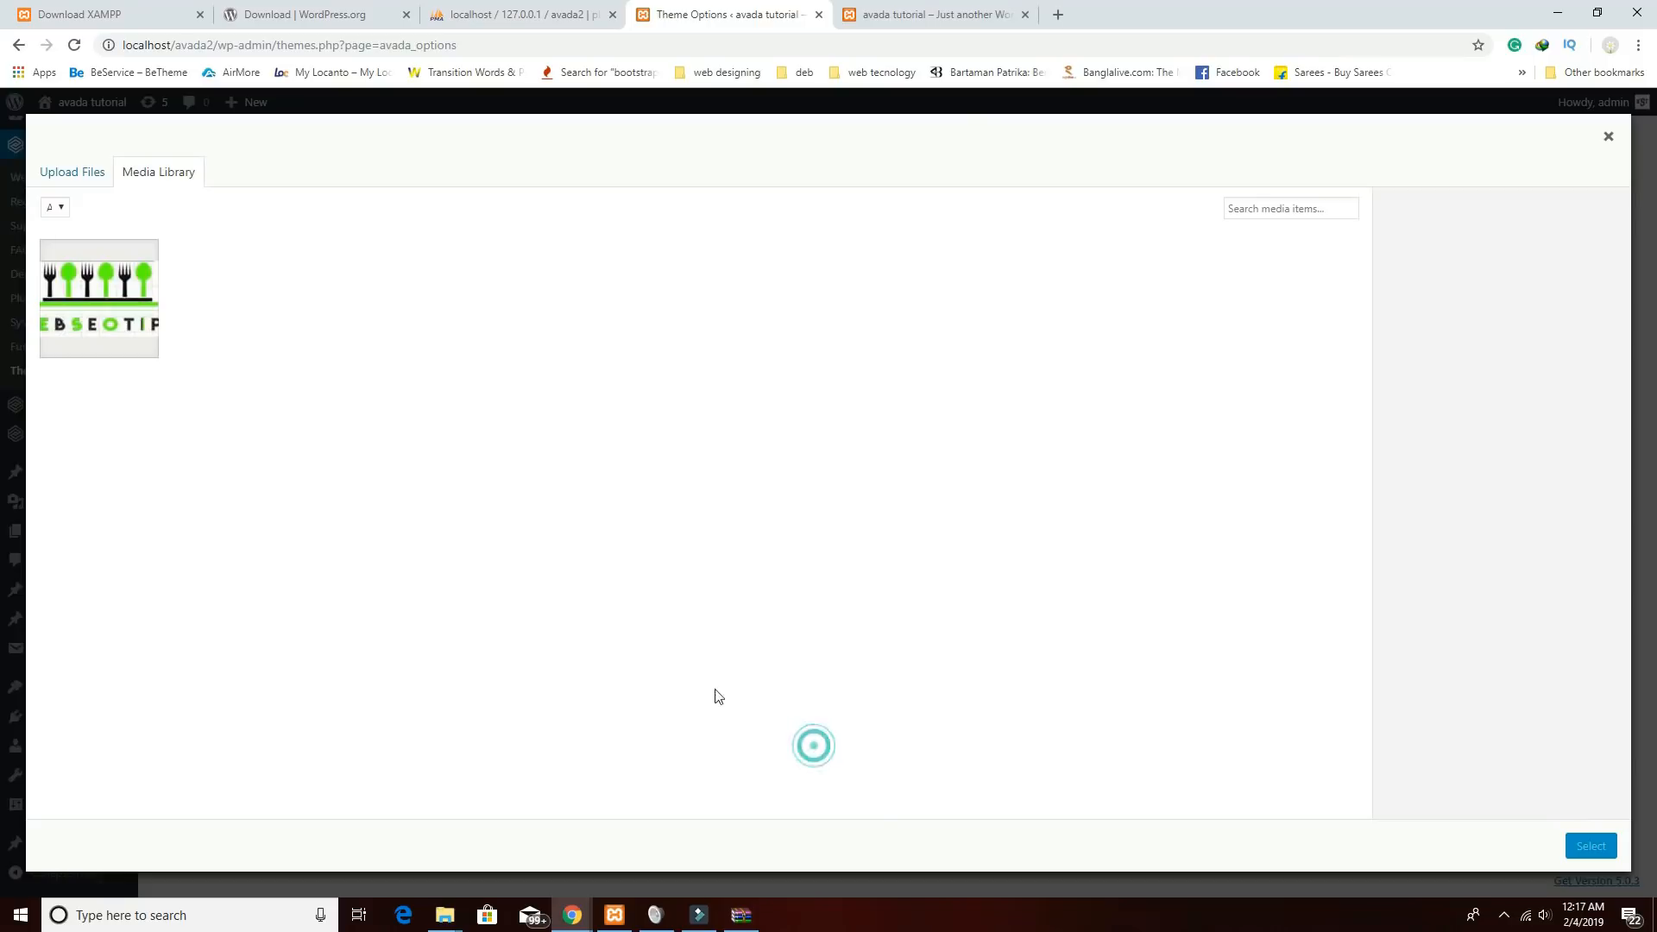
click(149, 316)
click(1599, 848)
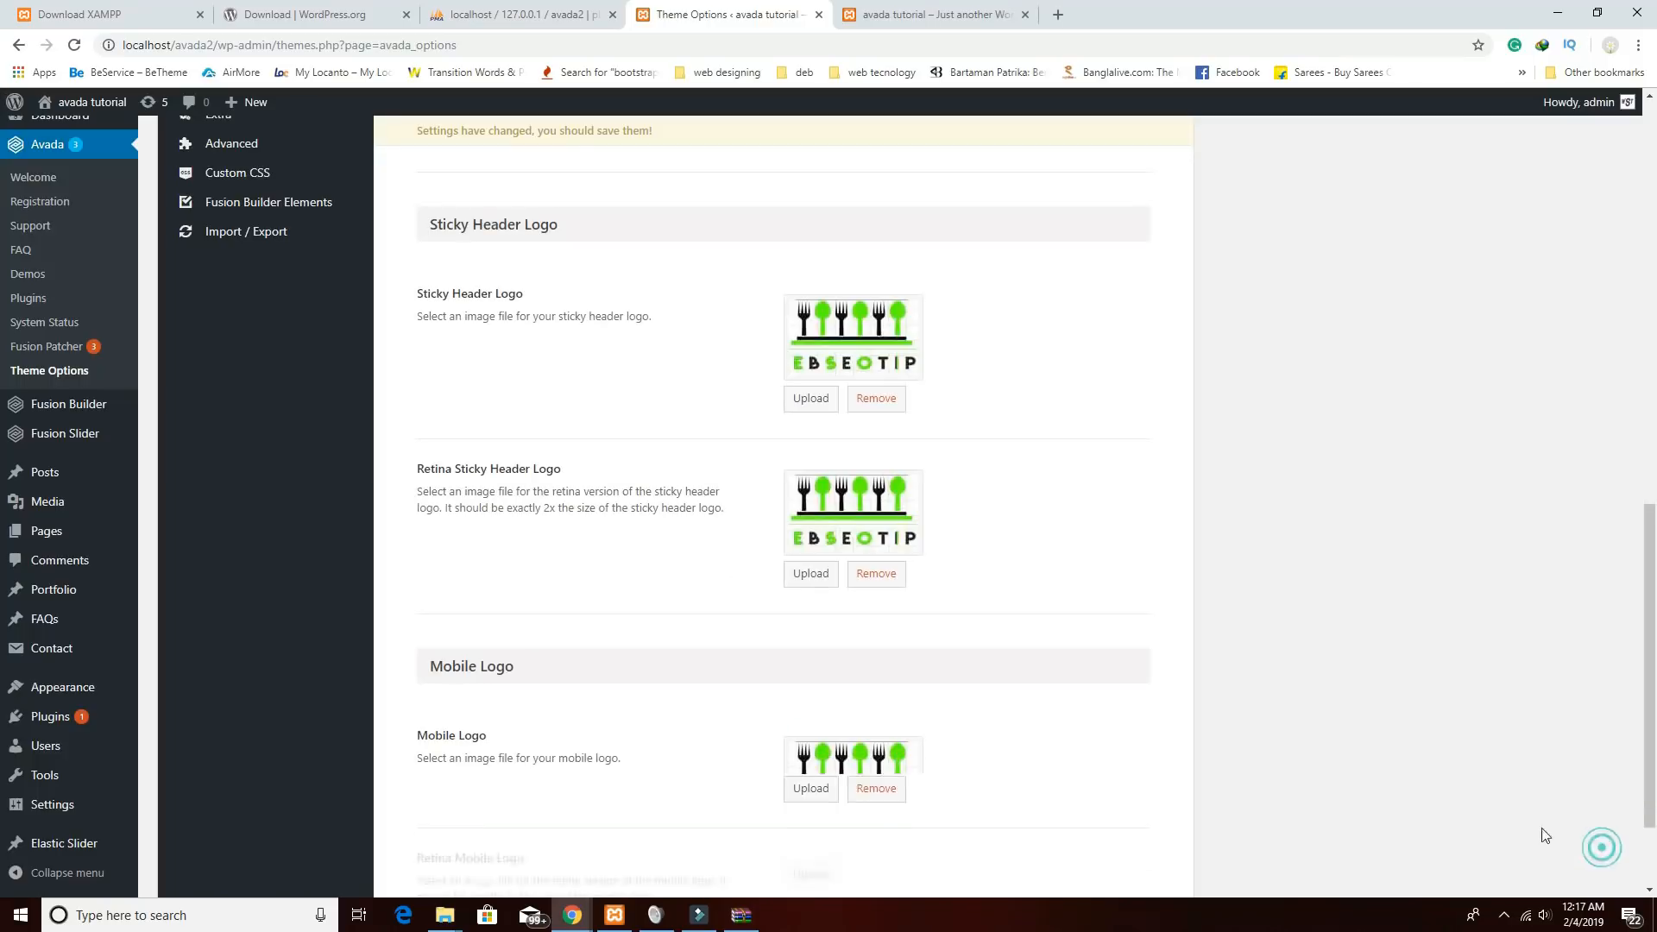
scroll(1381, 777, down, 2)
click(807, 747)
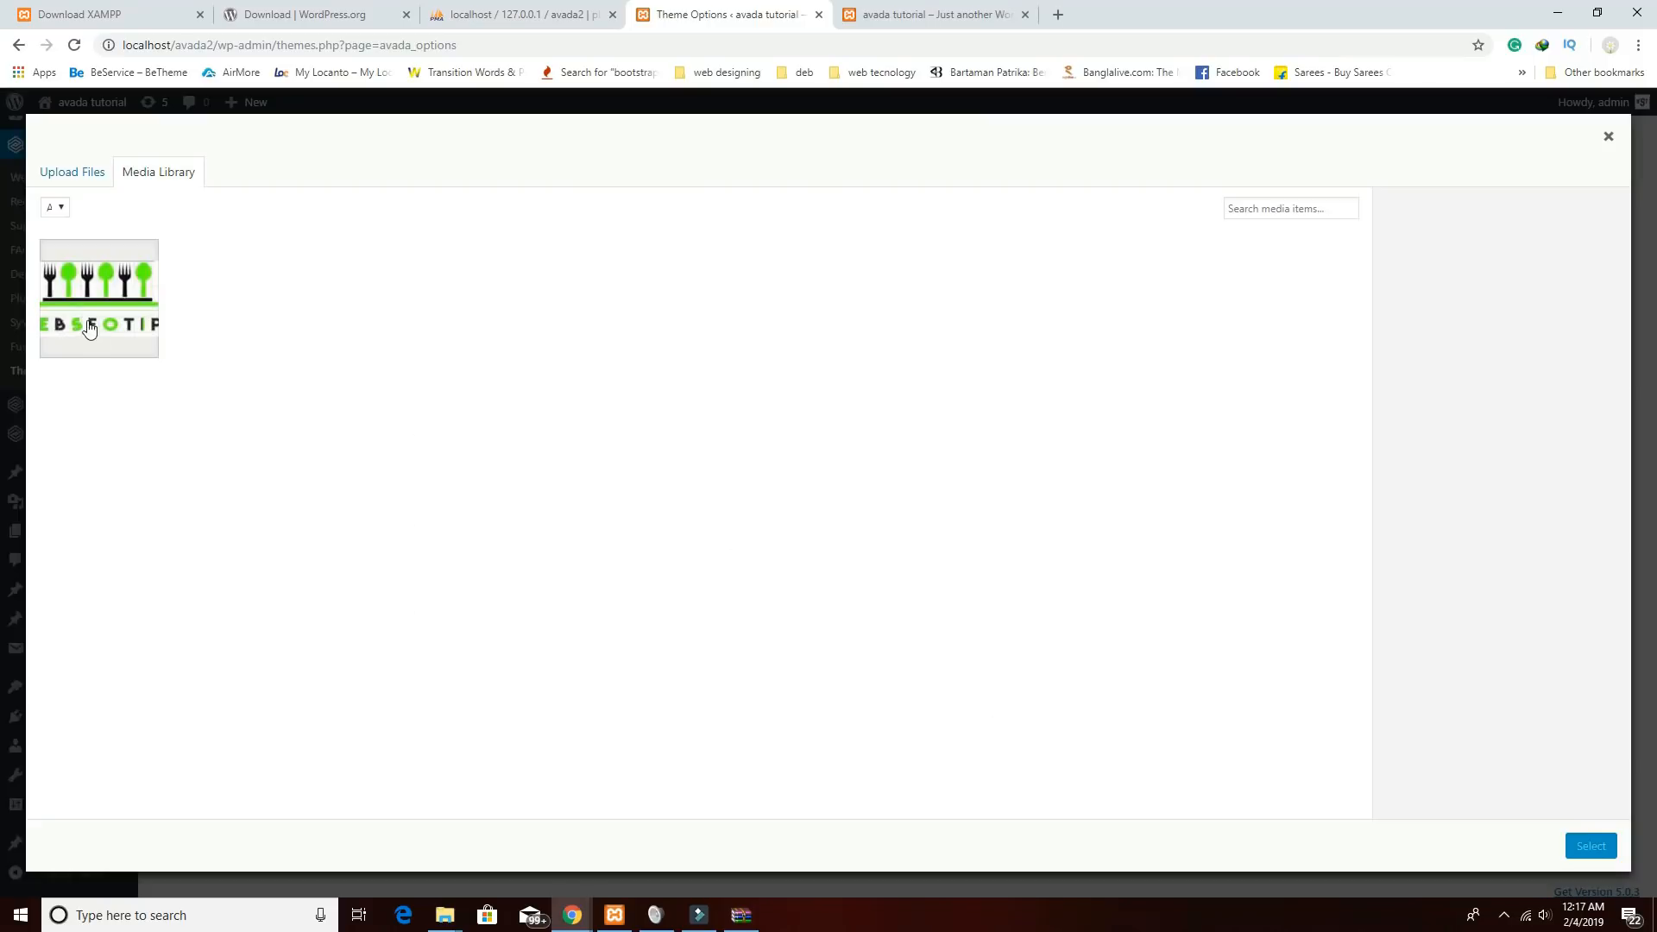
click(89, 329)
click(1589, 846)
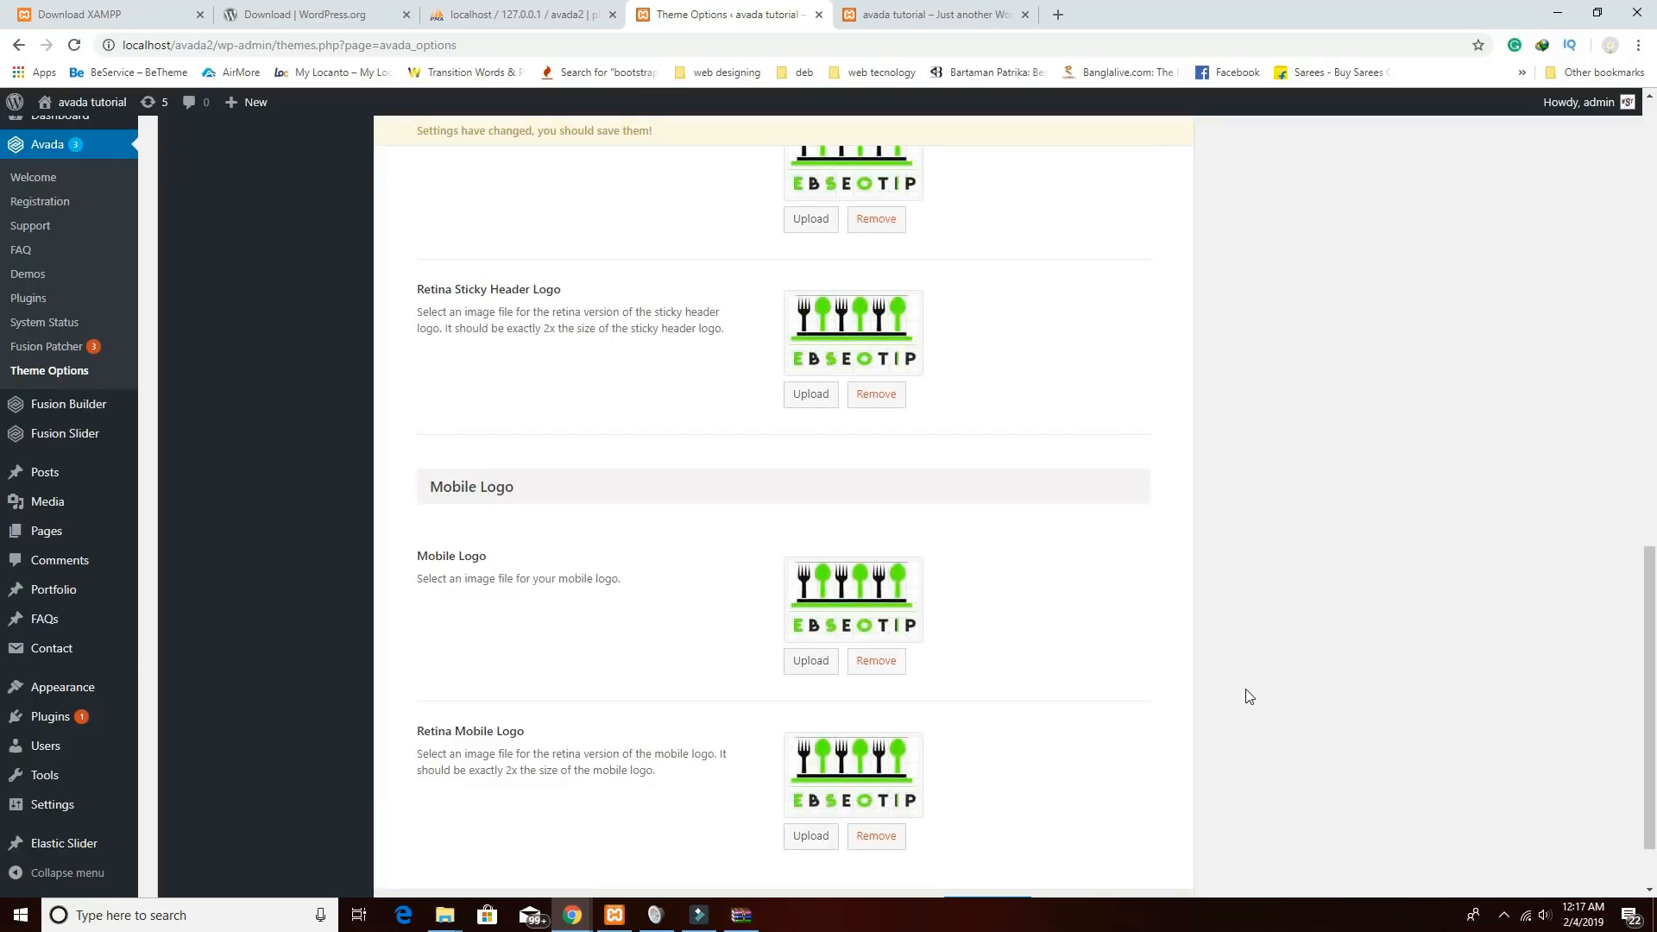
Save the logo settings and reload the site preview to check the logo.
scroll(1248, 695, down, 1)
click(1004, 821)
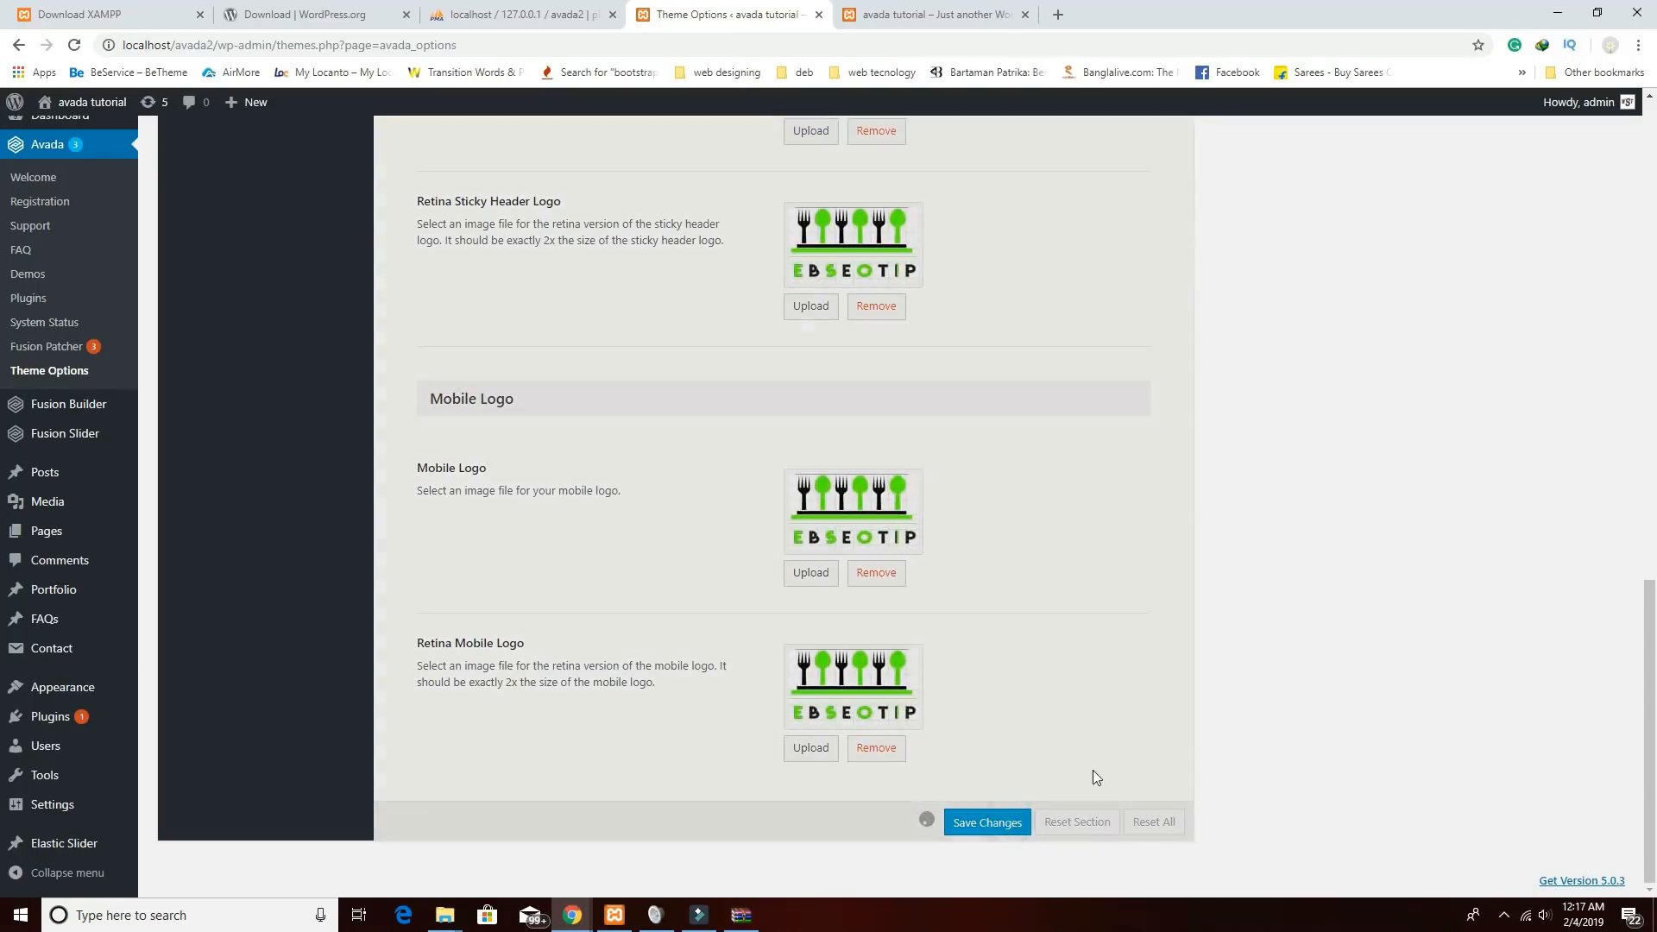
click(889, 14)
click(74, 46)
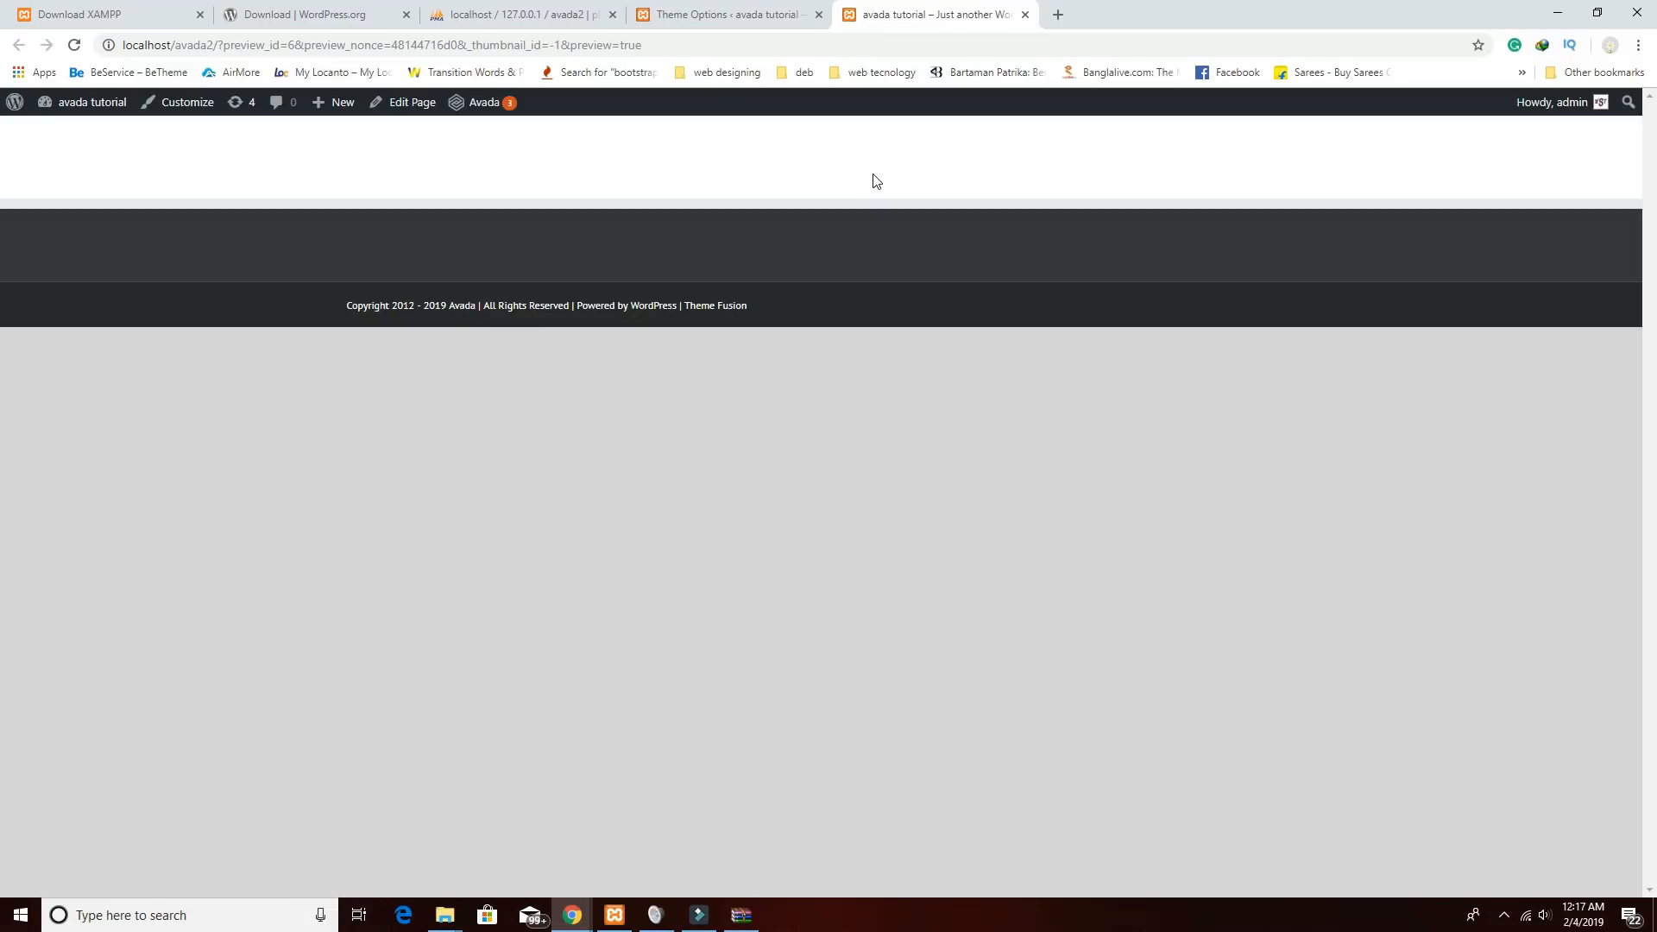
click(74, 45)
Save the logo settings a second time, reload the preview, and return to the theme options.
click(757, 16)
click(989, 825)
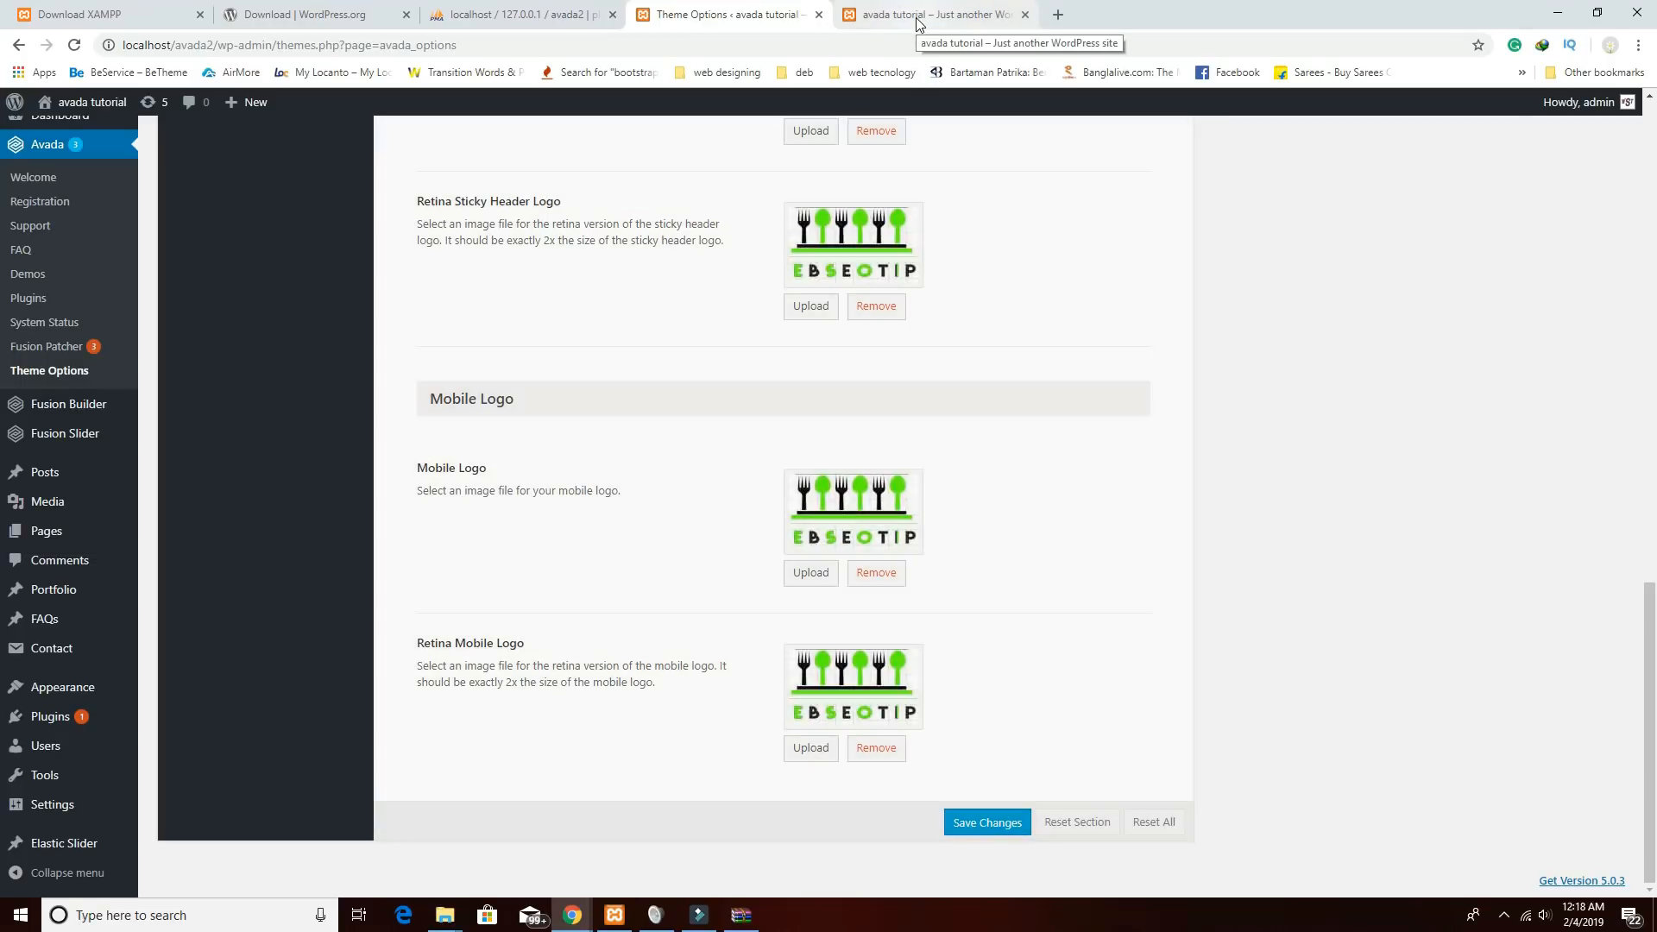
click(918, 17)
click(83, 51)
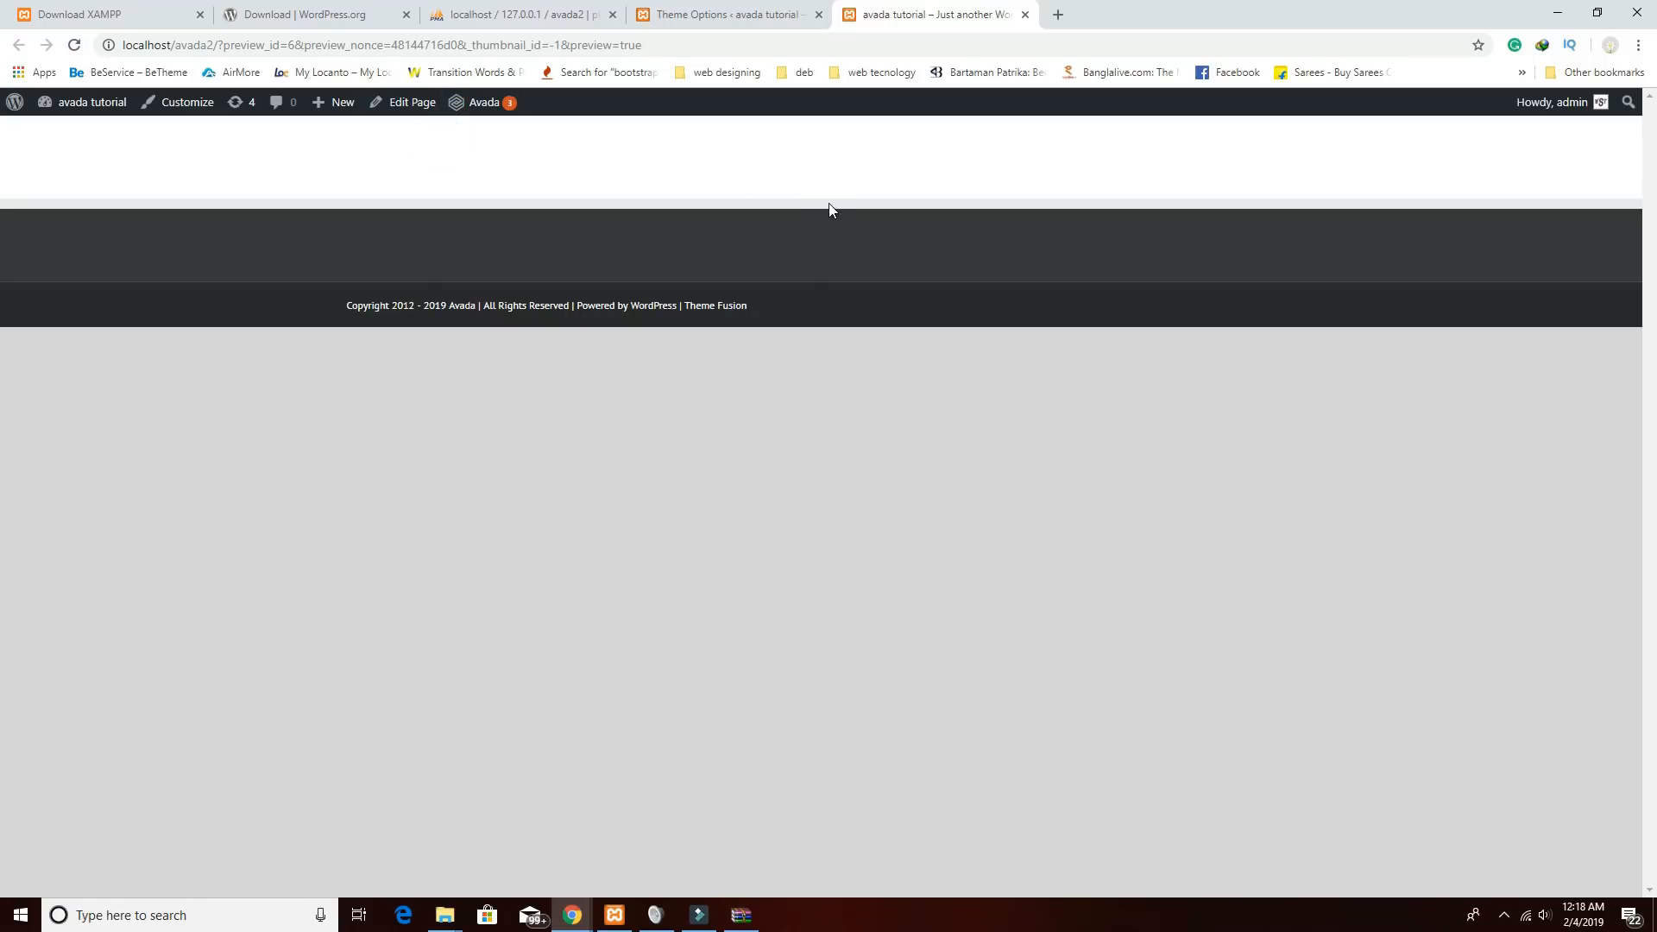
click(740, 15)
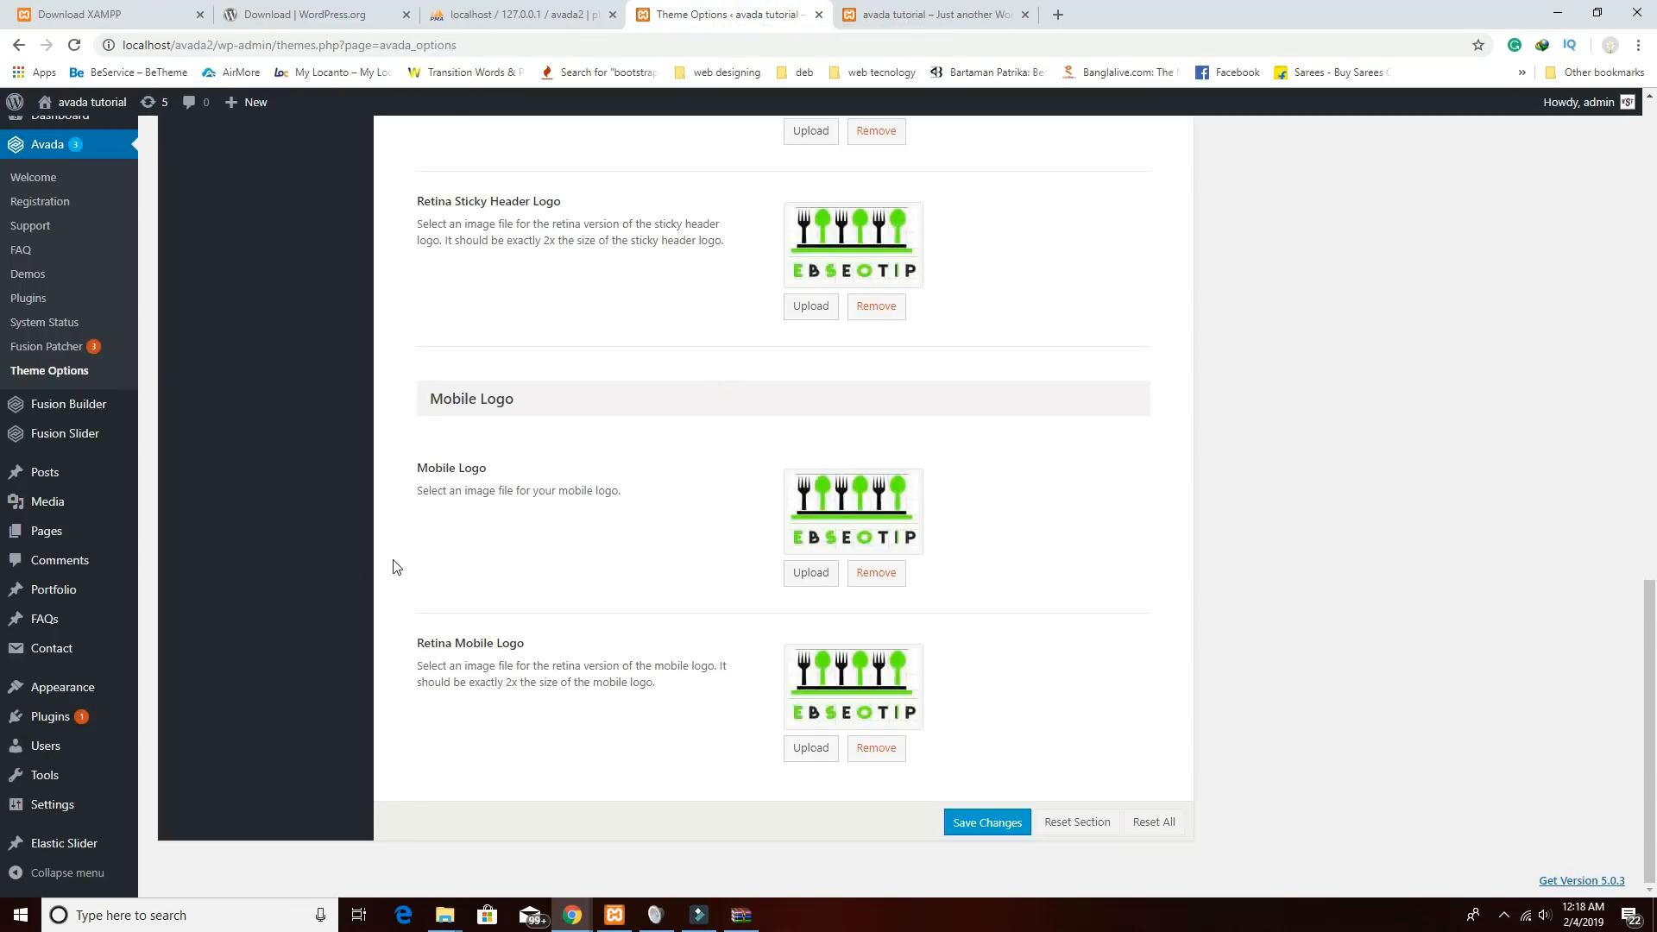
mouse_move(62, 695)
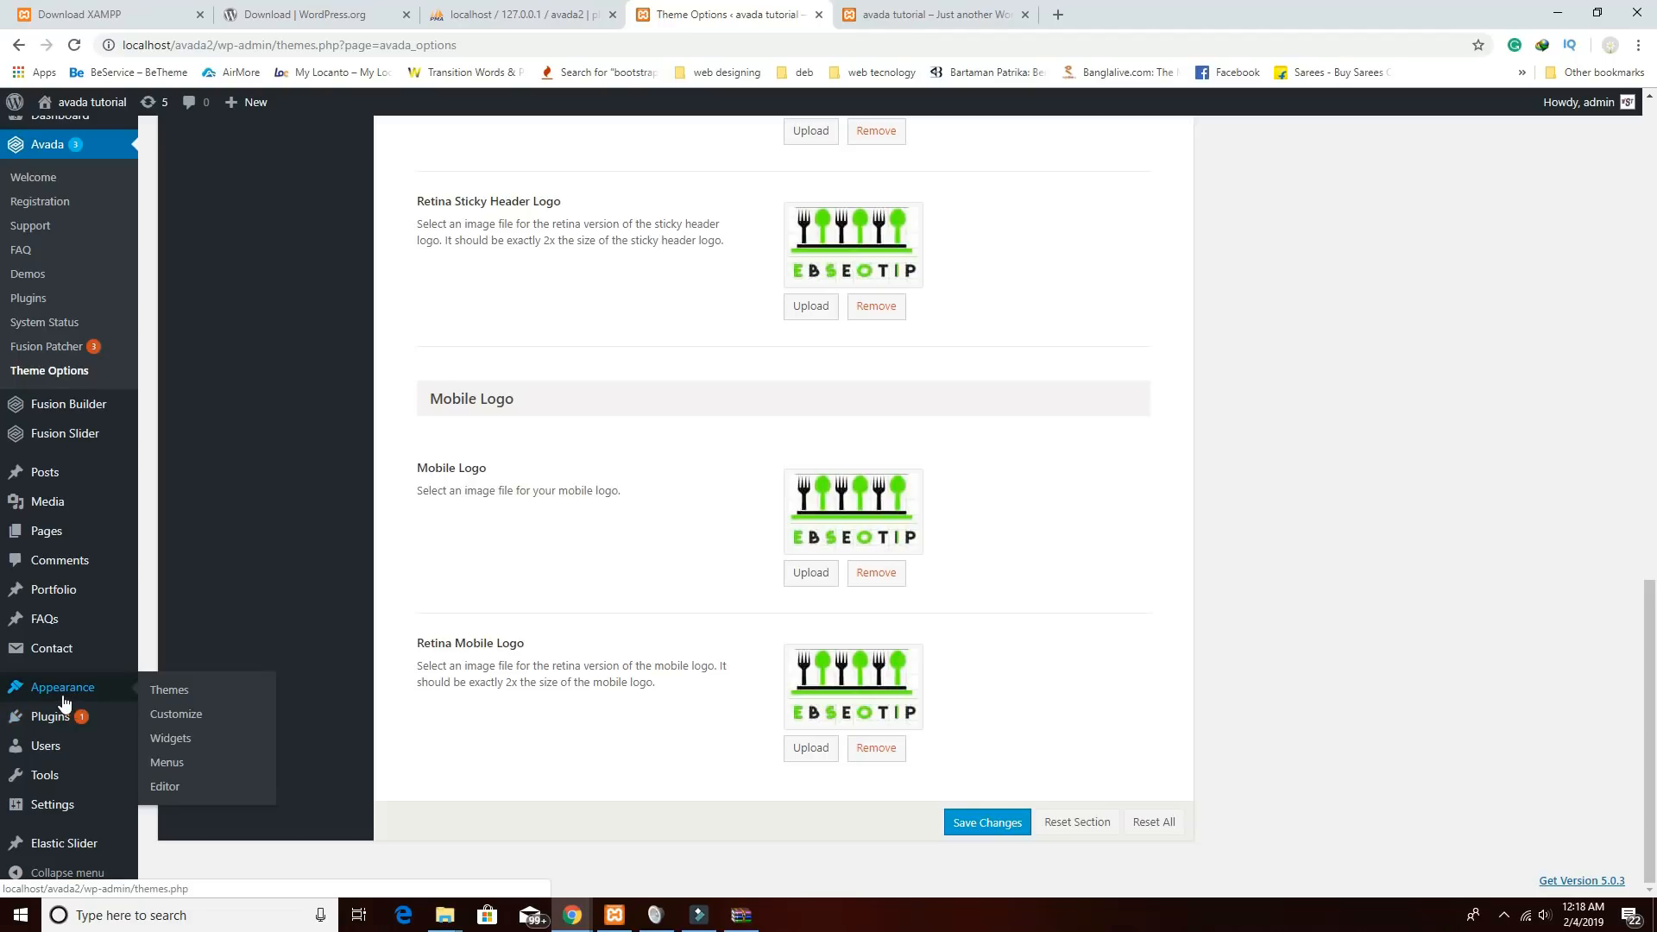
Create a new navigation menu named 'main menu'.
click(177, 777)
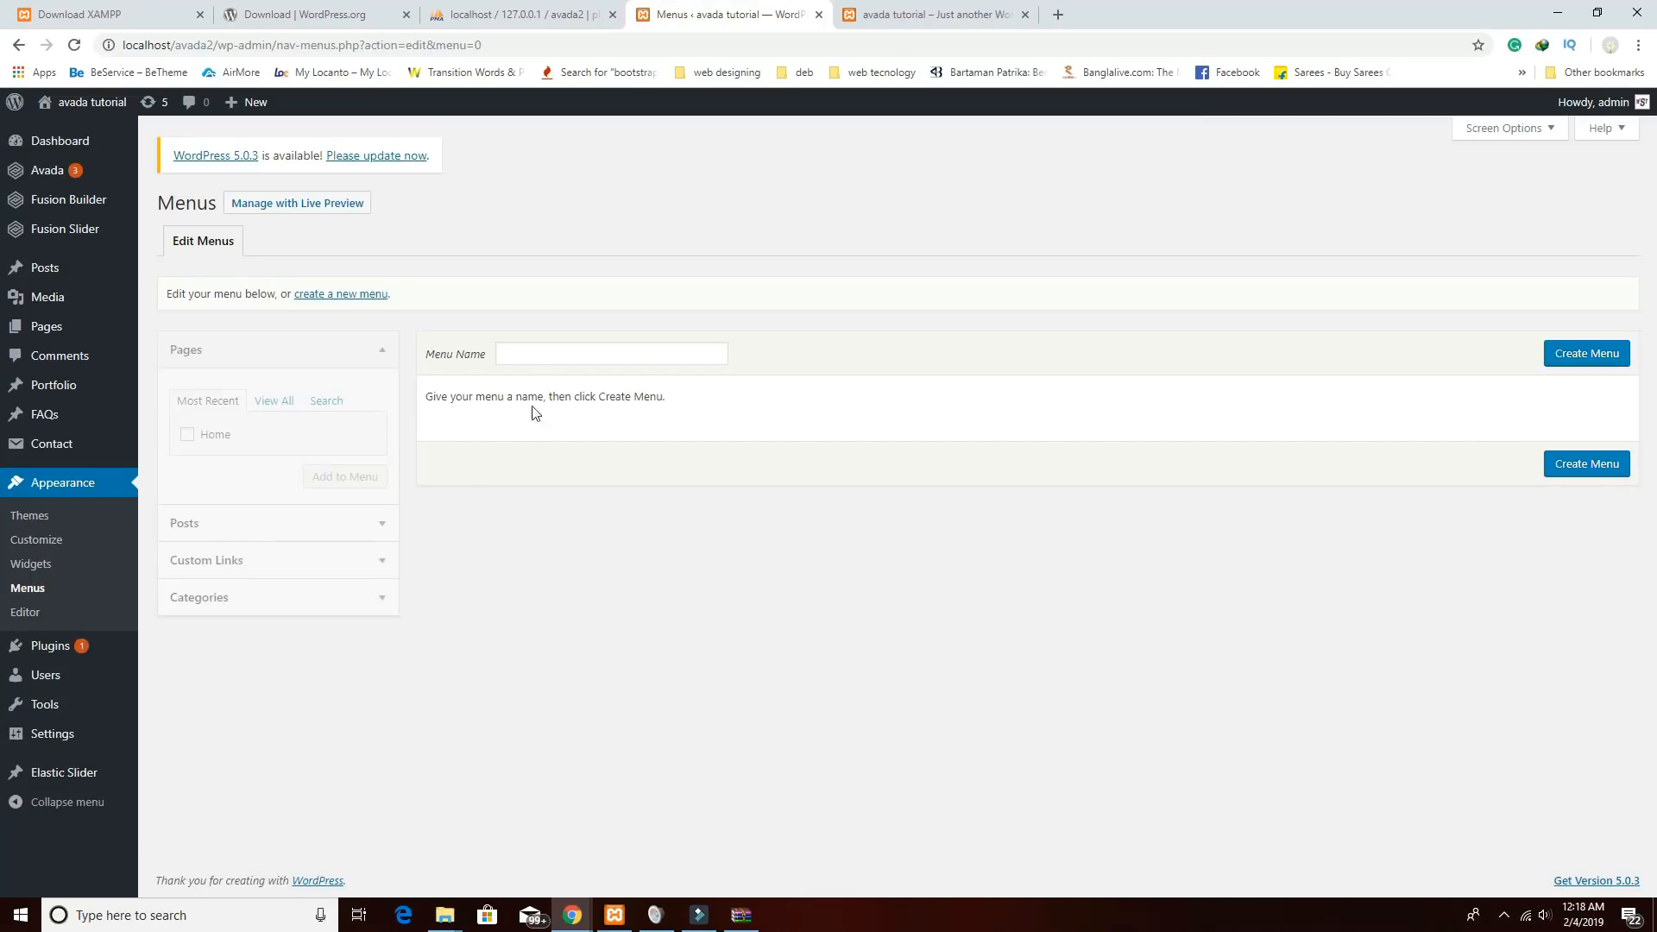
click(533, 354)
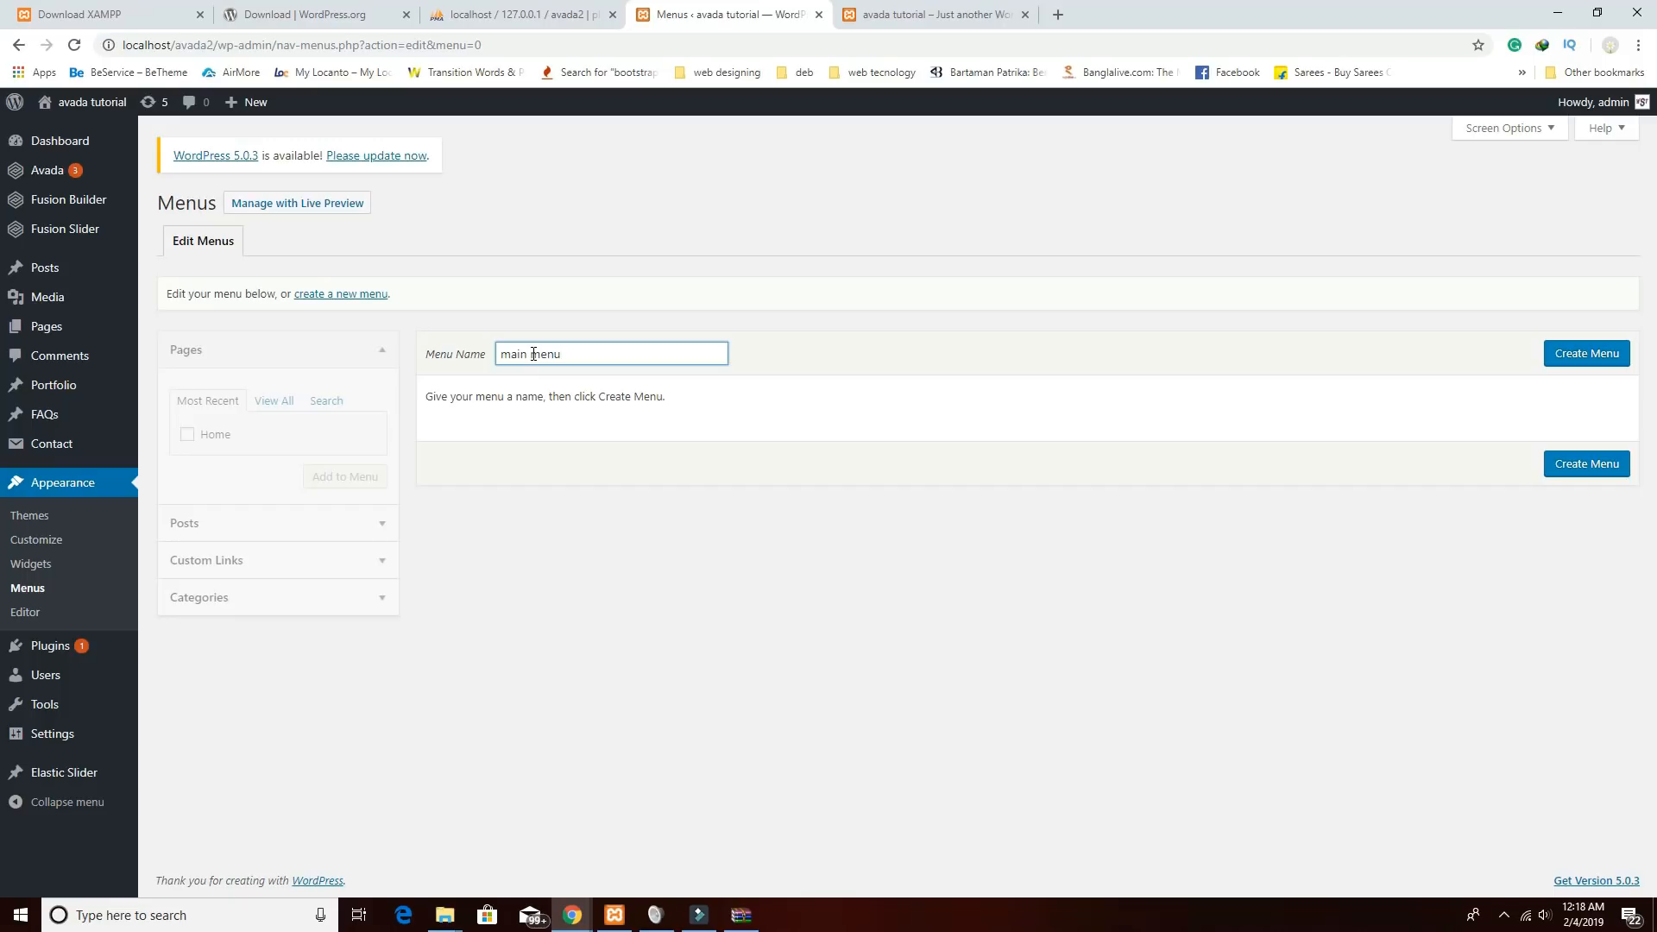
click(1587, 355)
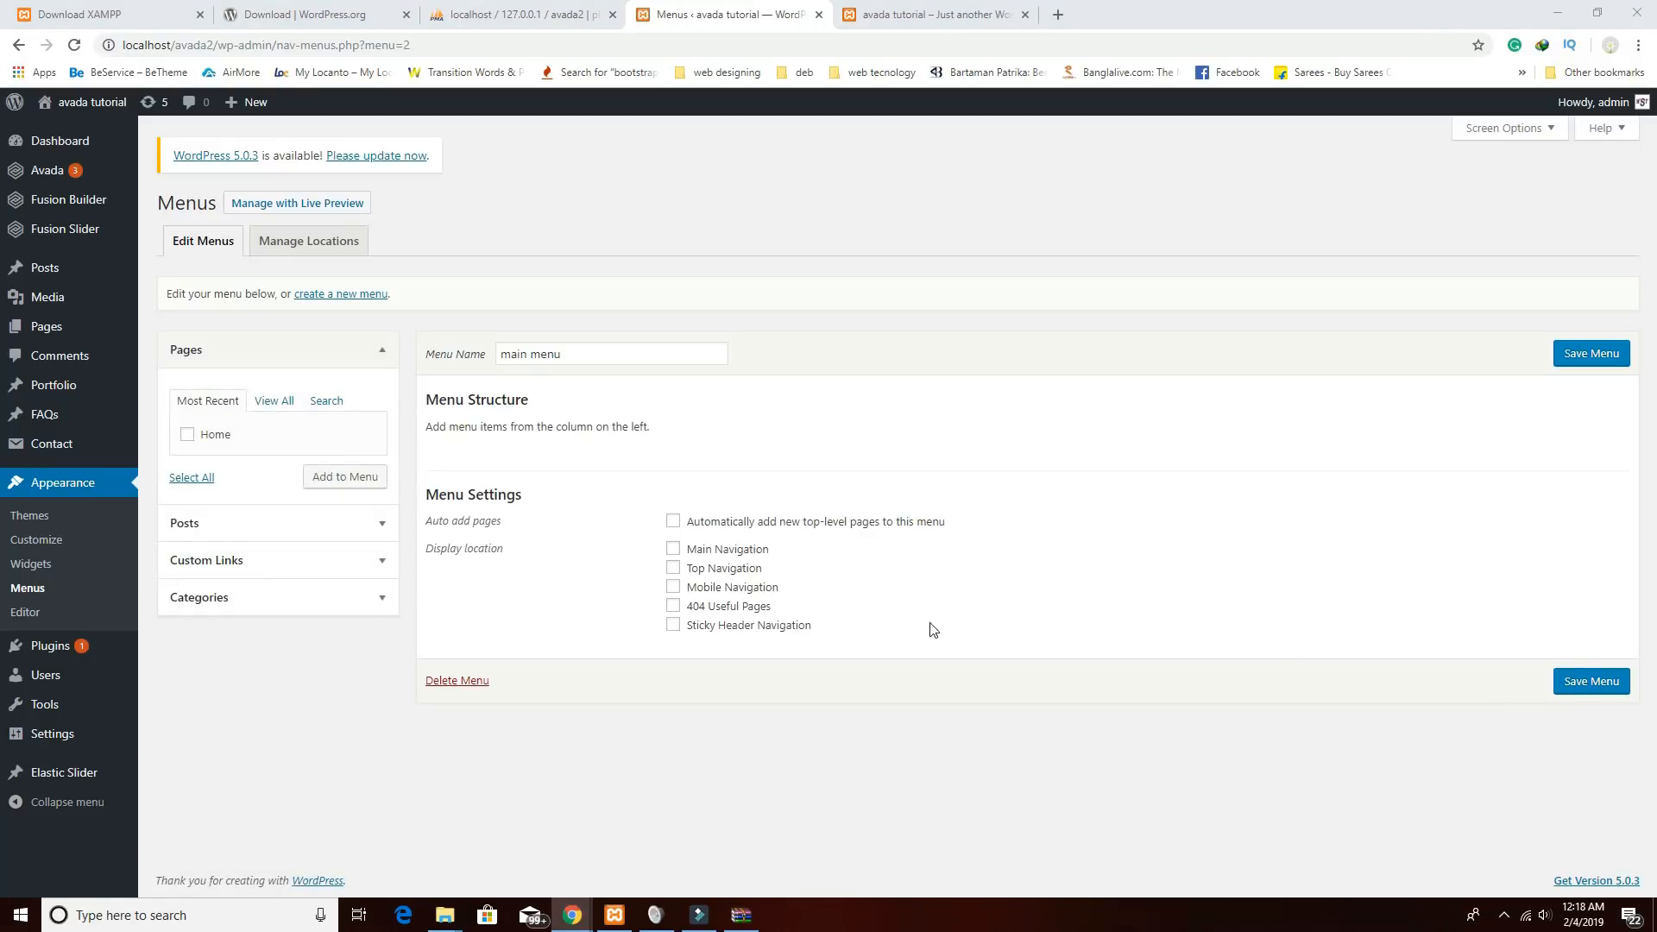
Enable auto-adding new top-level pages and add the Home page to the menu.
click(674, 521)
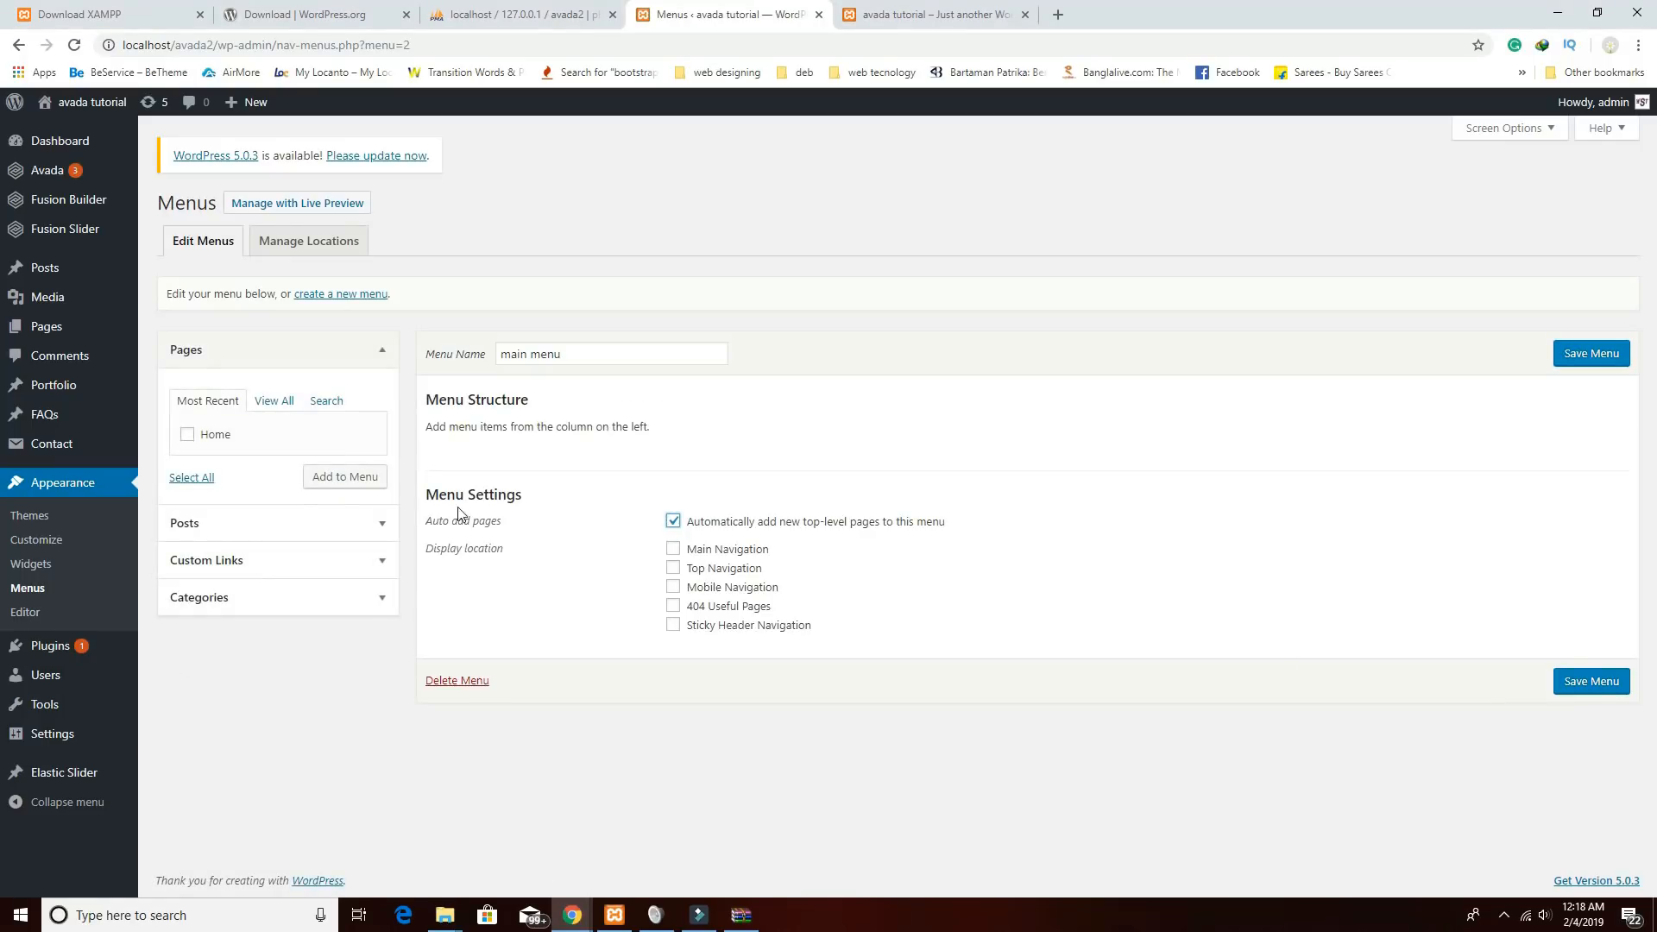
click(189, 436)
click(326, 475)
click(346, 566)
click(290, 517)
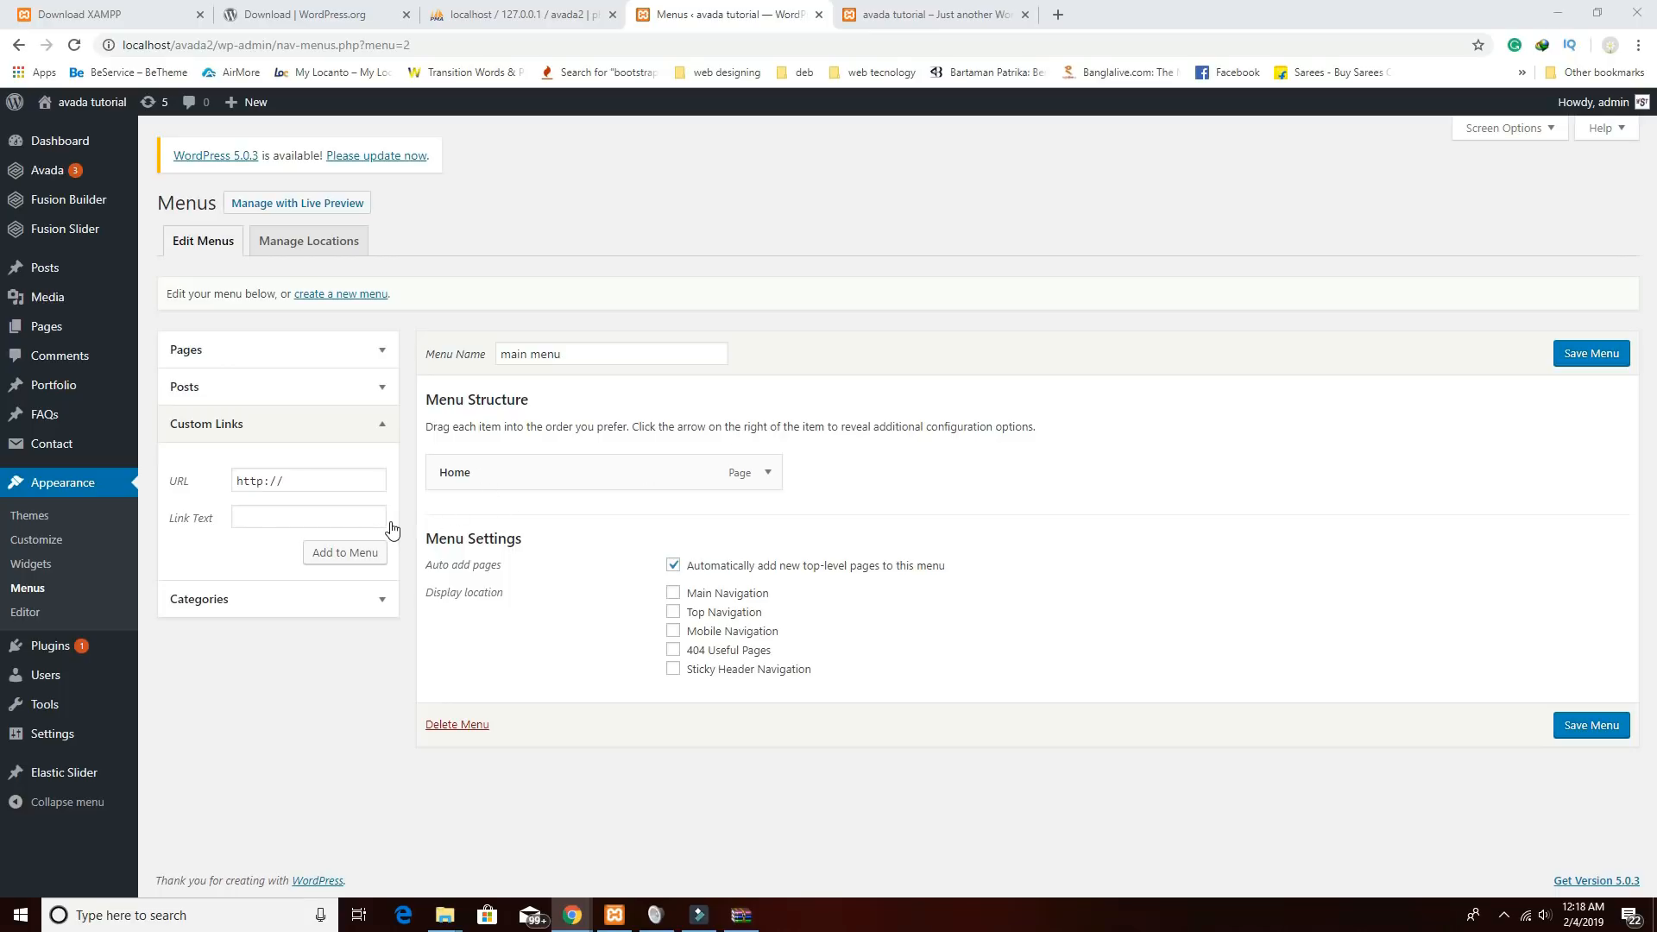
Add custom links 'About us' (#about) and 'Our Chefs' to the menu.
click(250, 517)
text(About us)
triple_click(296, 477)
triple_click(310, 475)
text(#about)
click(342, 551)
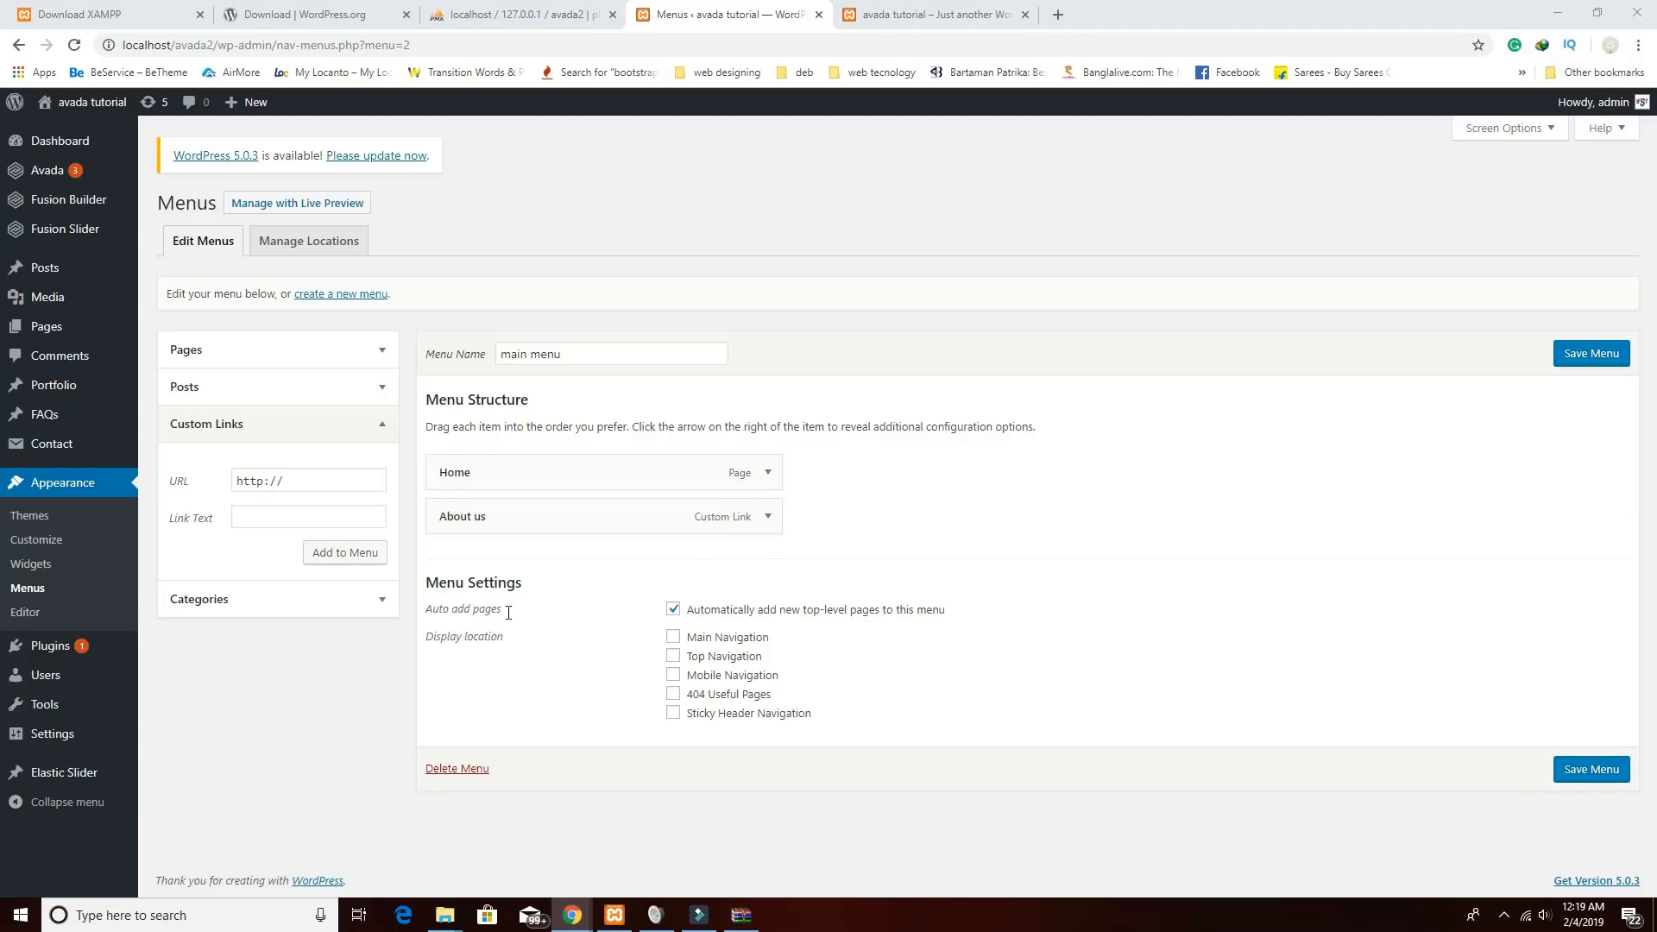
click(286, 522)
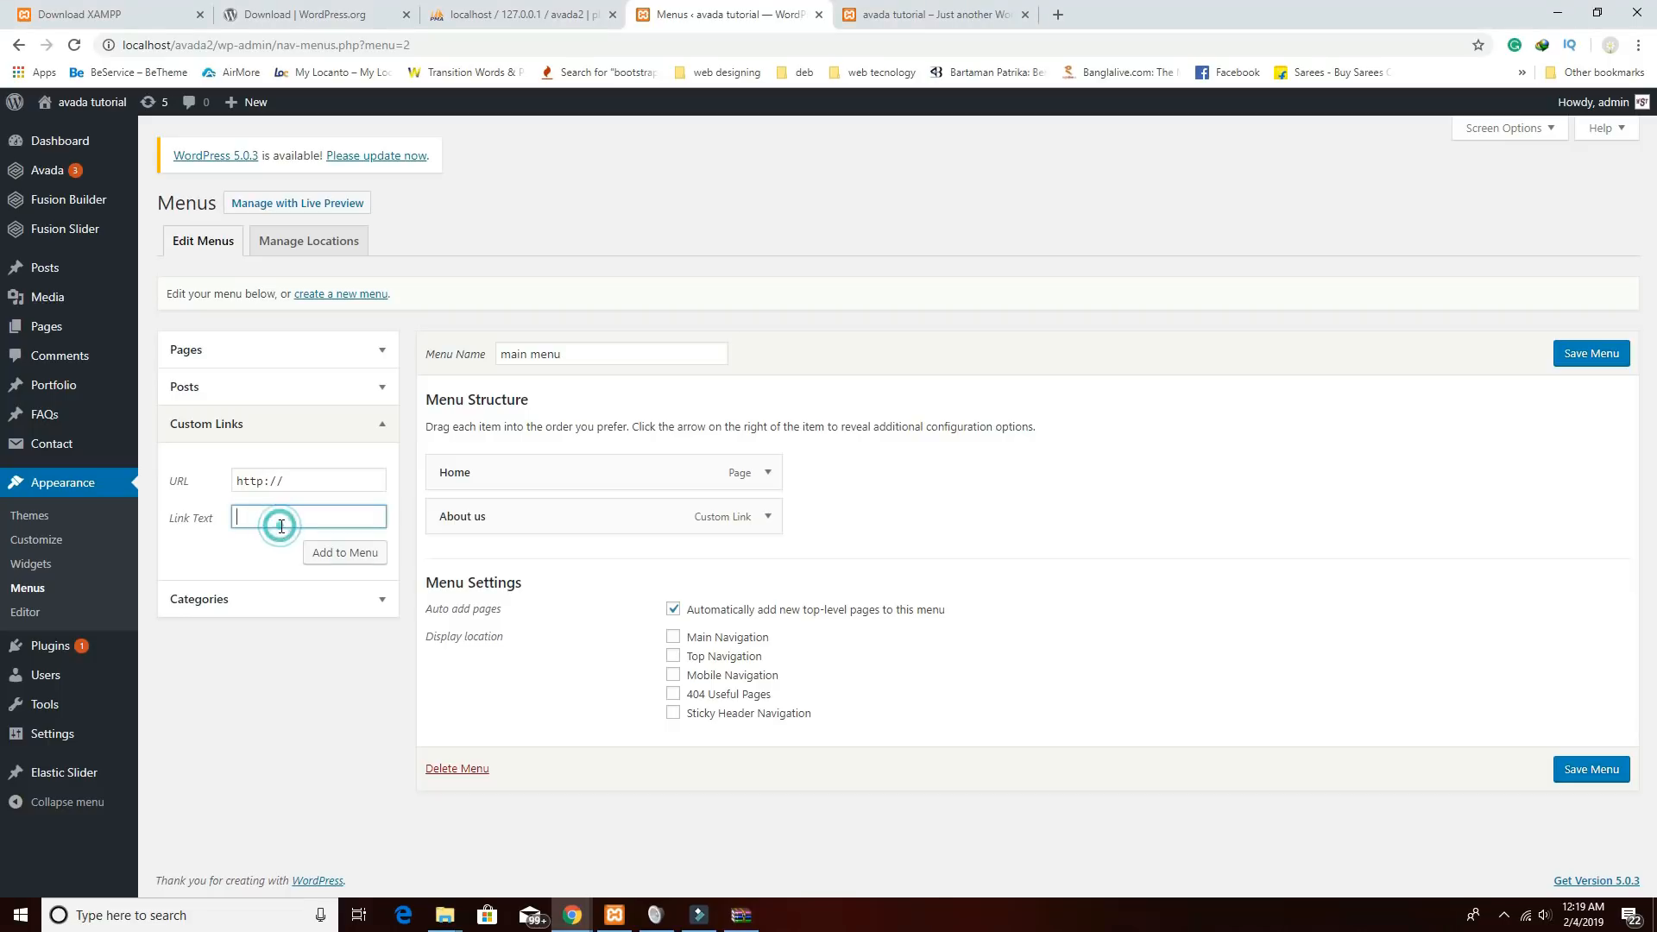
text(Our Chefs)
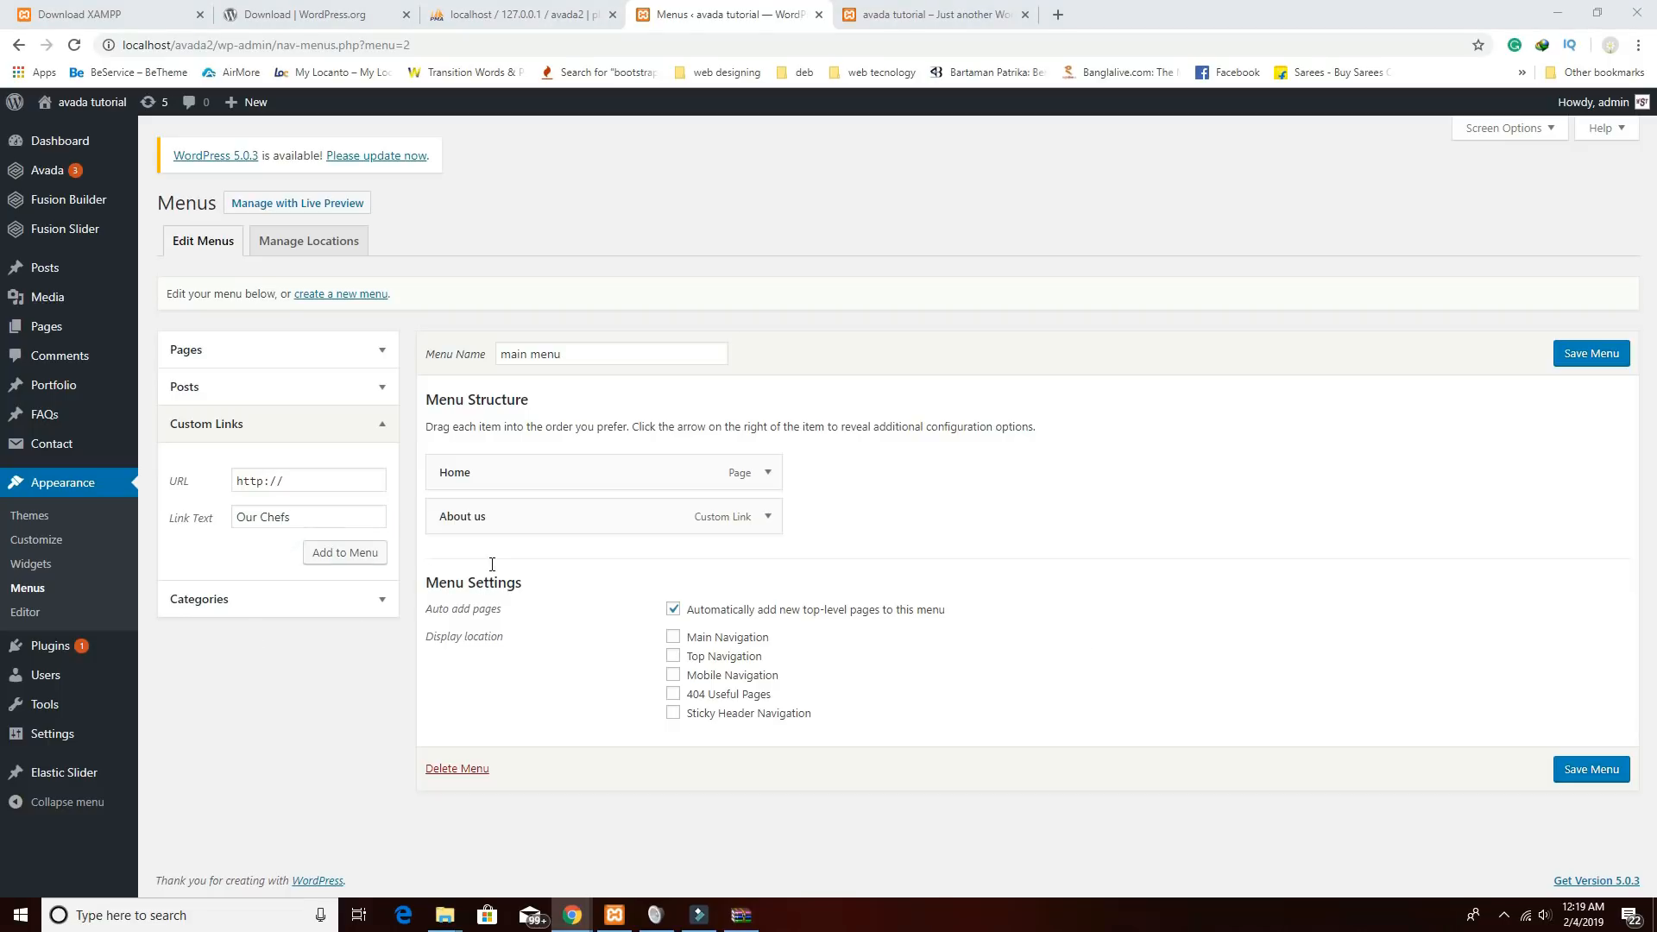
drag(324, 483, 78, 448)
text(#chefs)
click(345, 553)
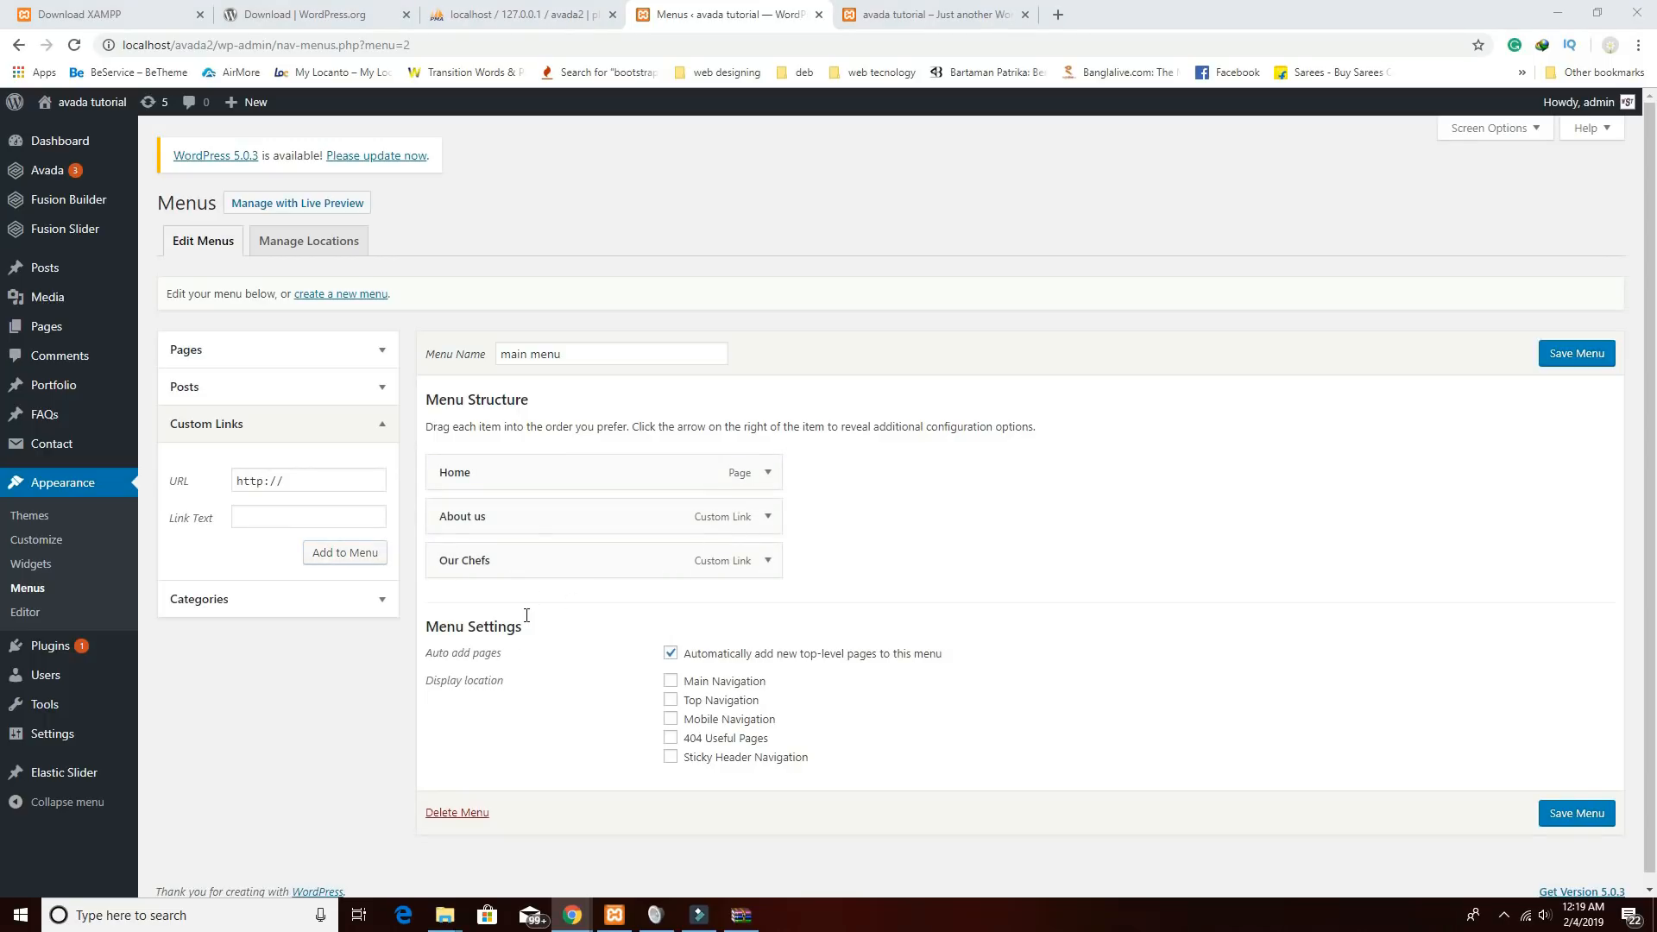
Add custom links 'Our Menus' (#menus) and 'Testimonial' to the menu.
click(293, 516)
text(Our Menus)
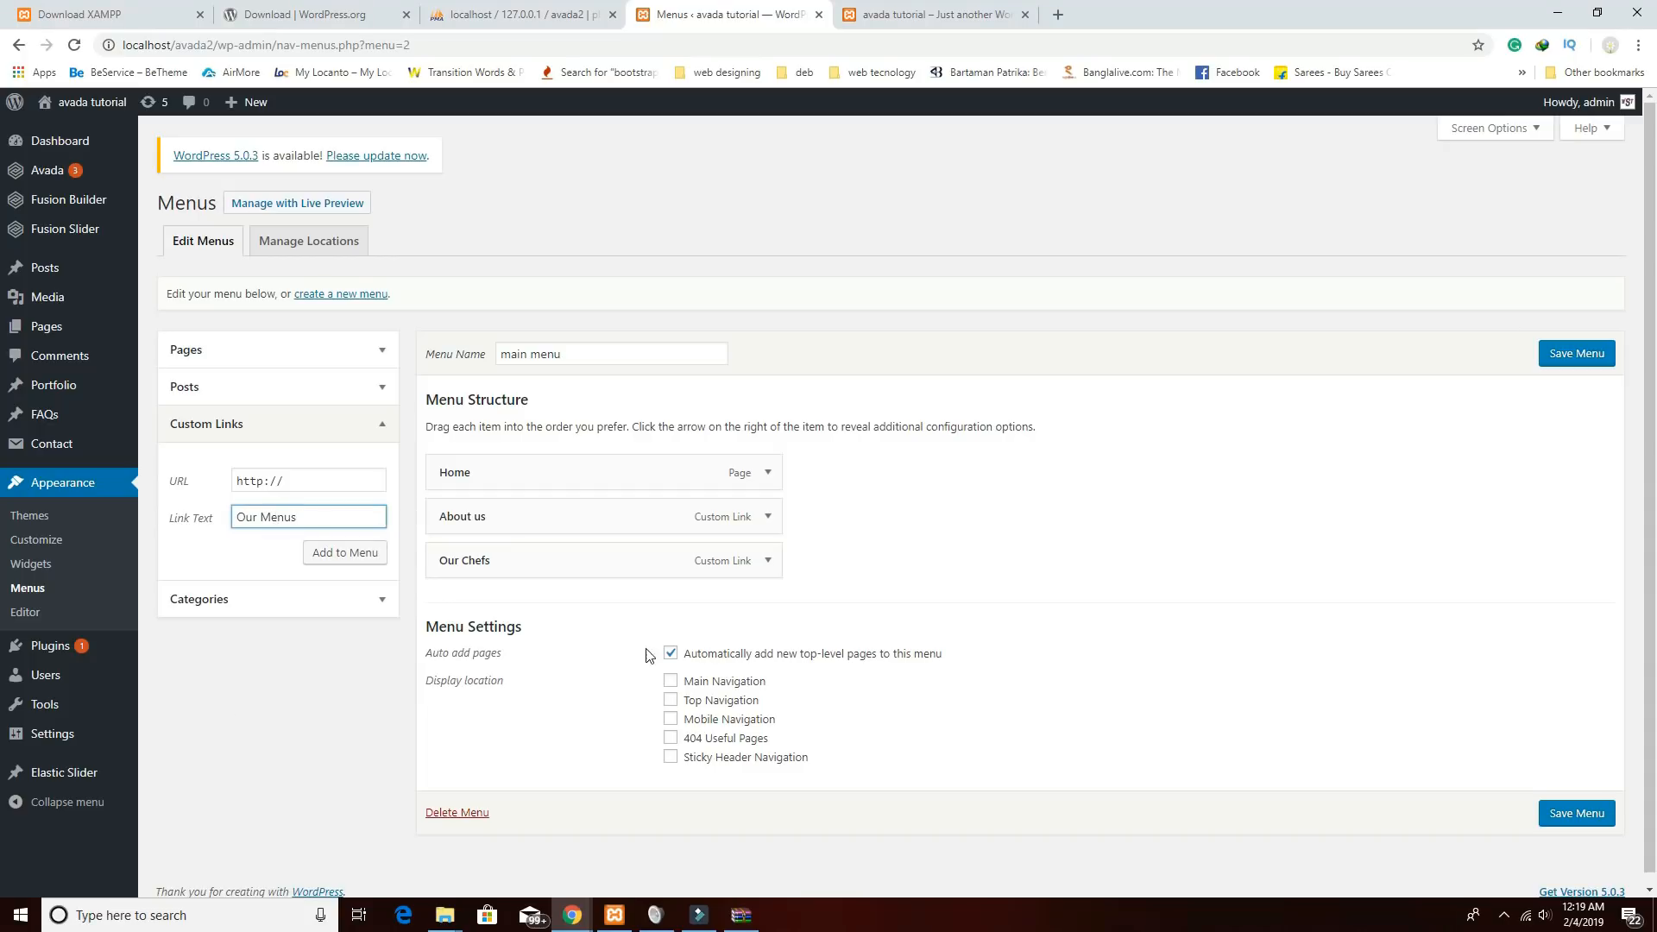
triple_click(313, 473)
text(#menus)
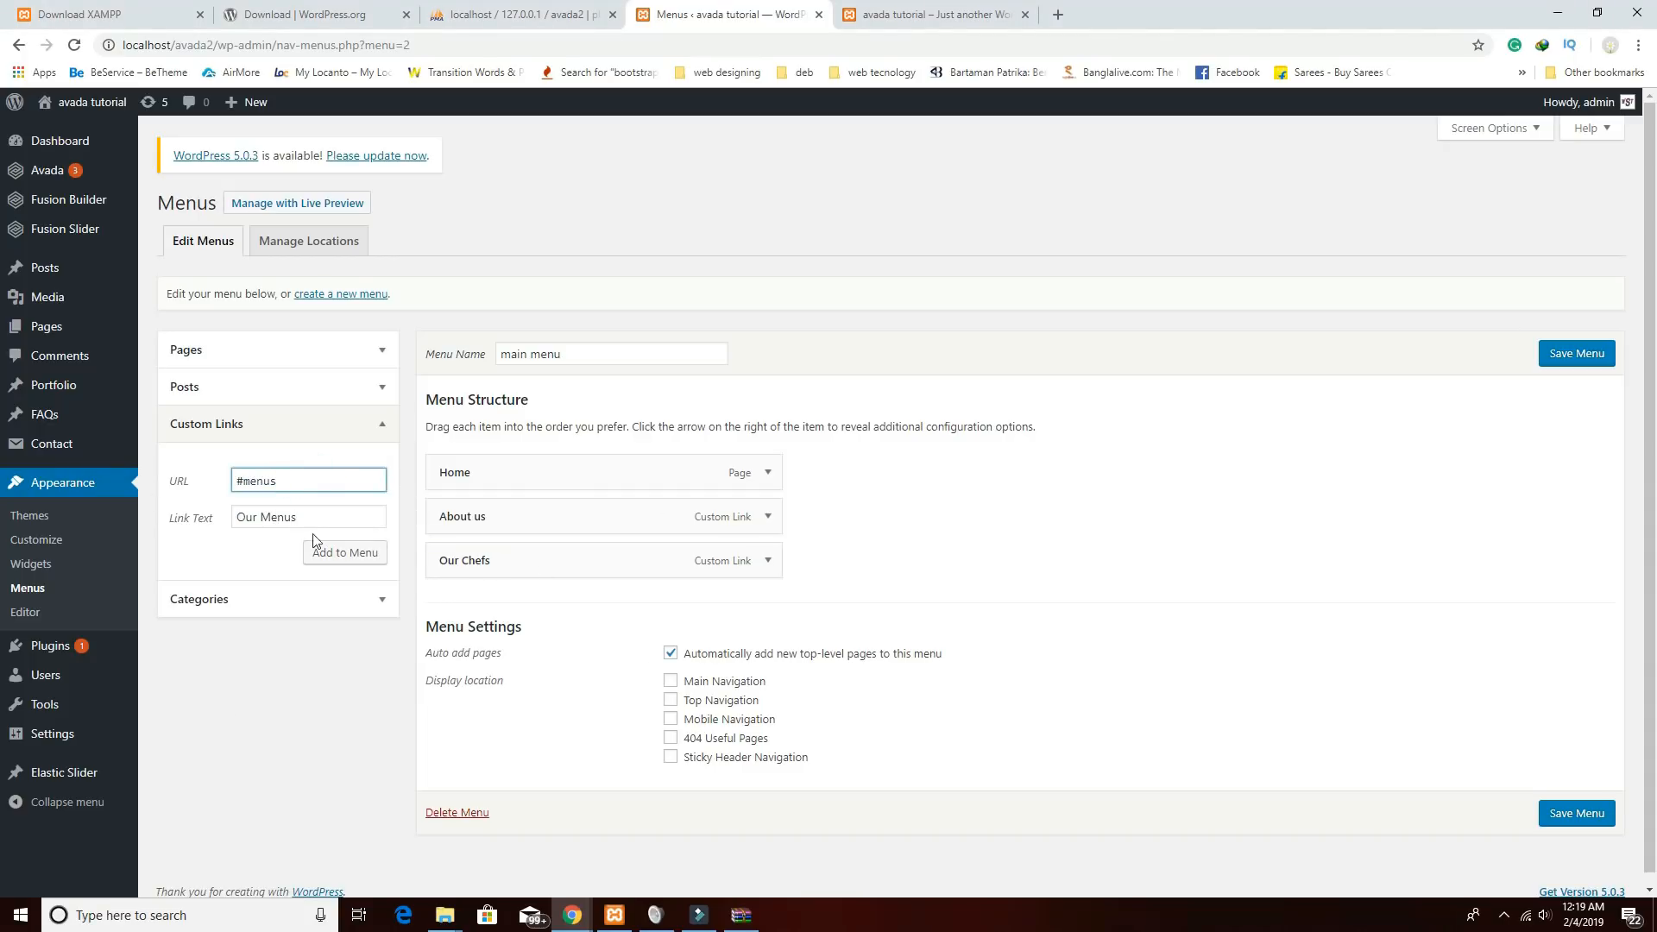
click(354, 552)
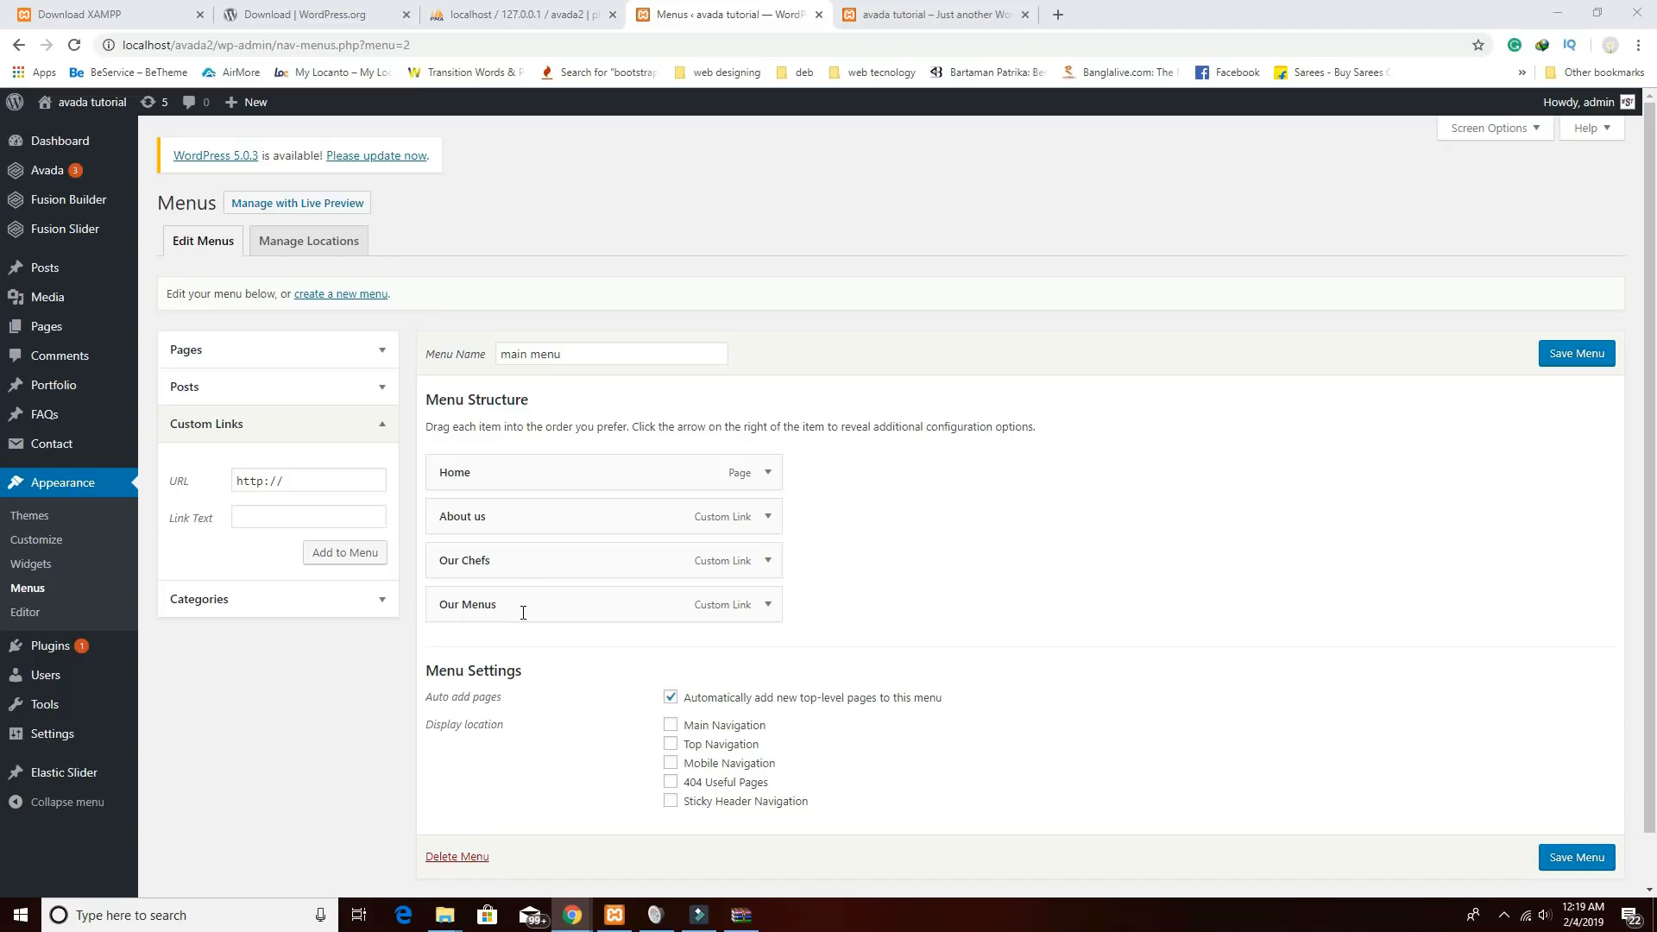
click(314, 519)
text(Testimonial)
click(330, 480)
key(ctrl+v)
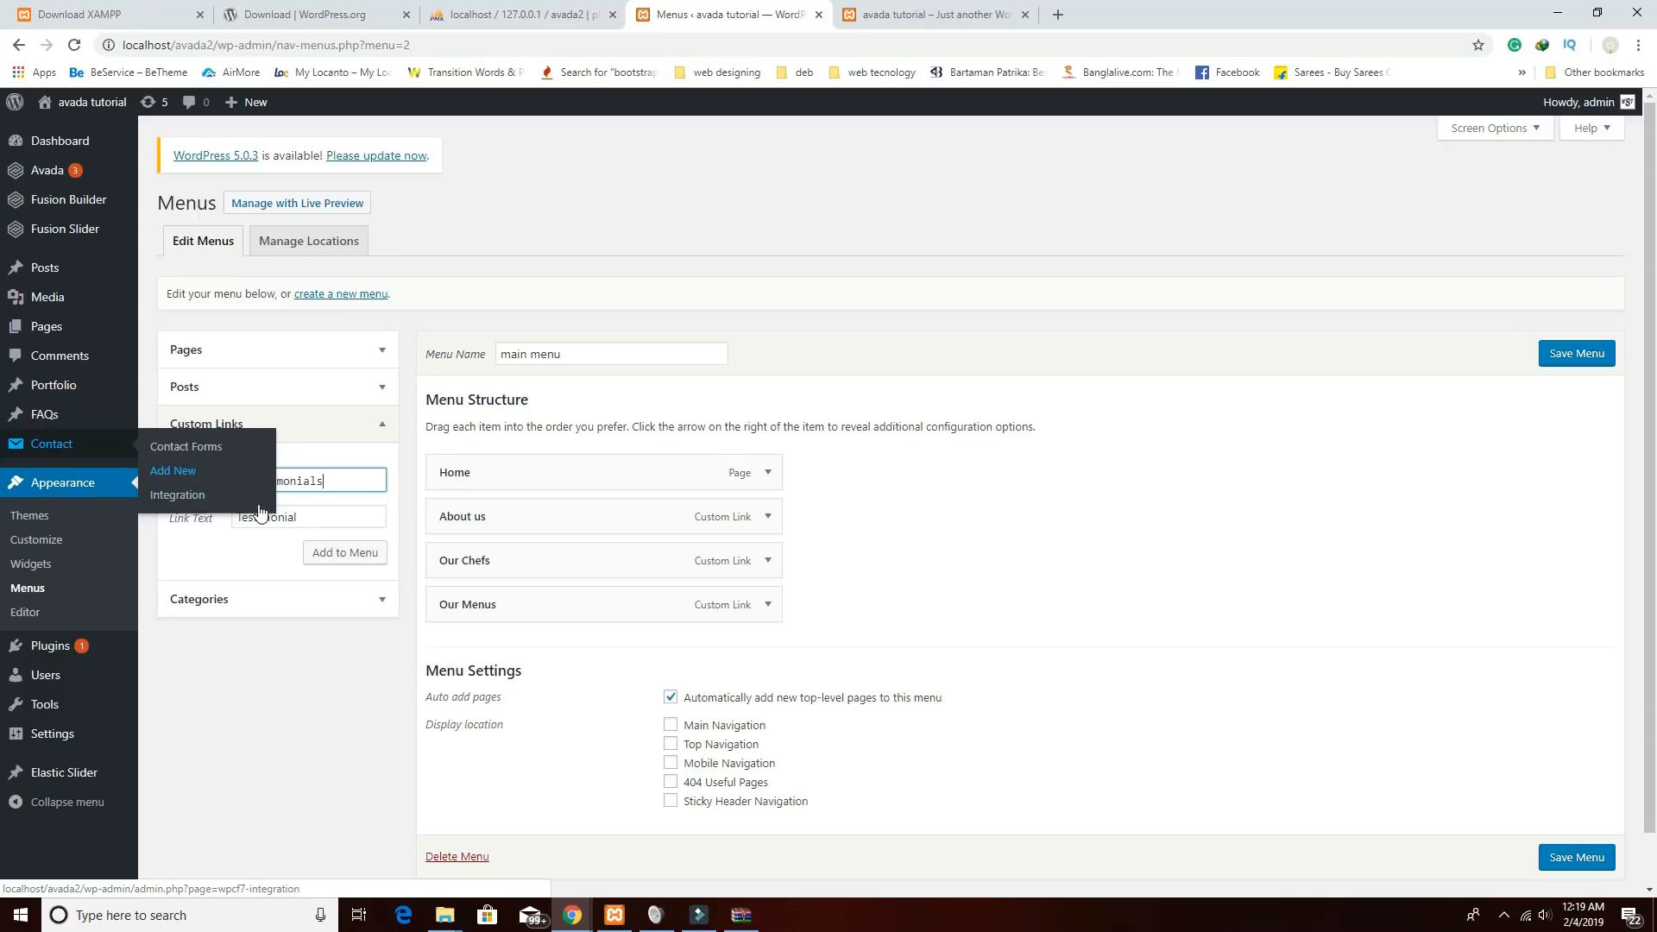
click(350, 553)
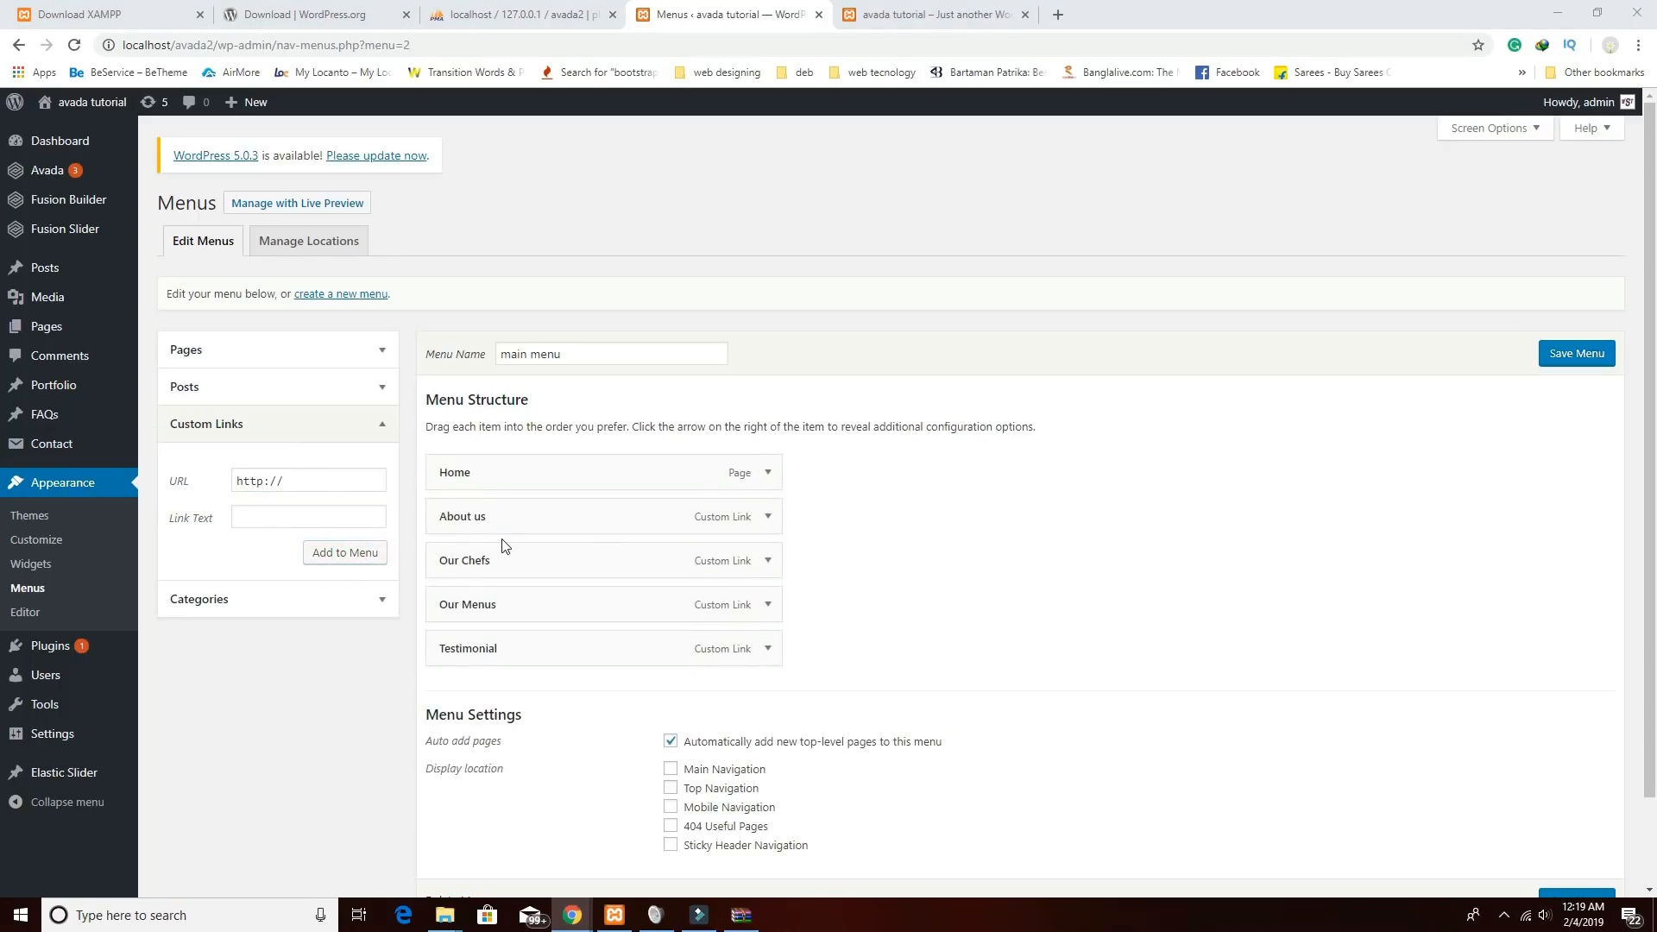
Add 'Blog' (#blog) and 'Contact Us' (#contact) custom links and save the menu.
click(287, 517)
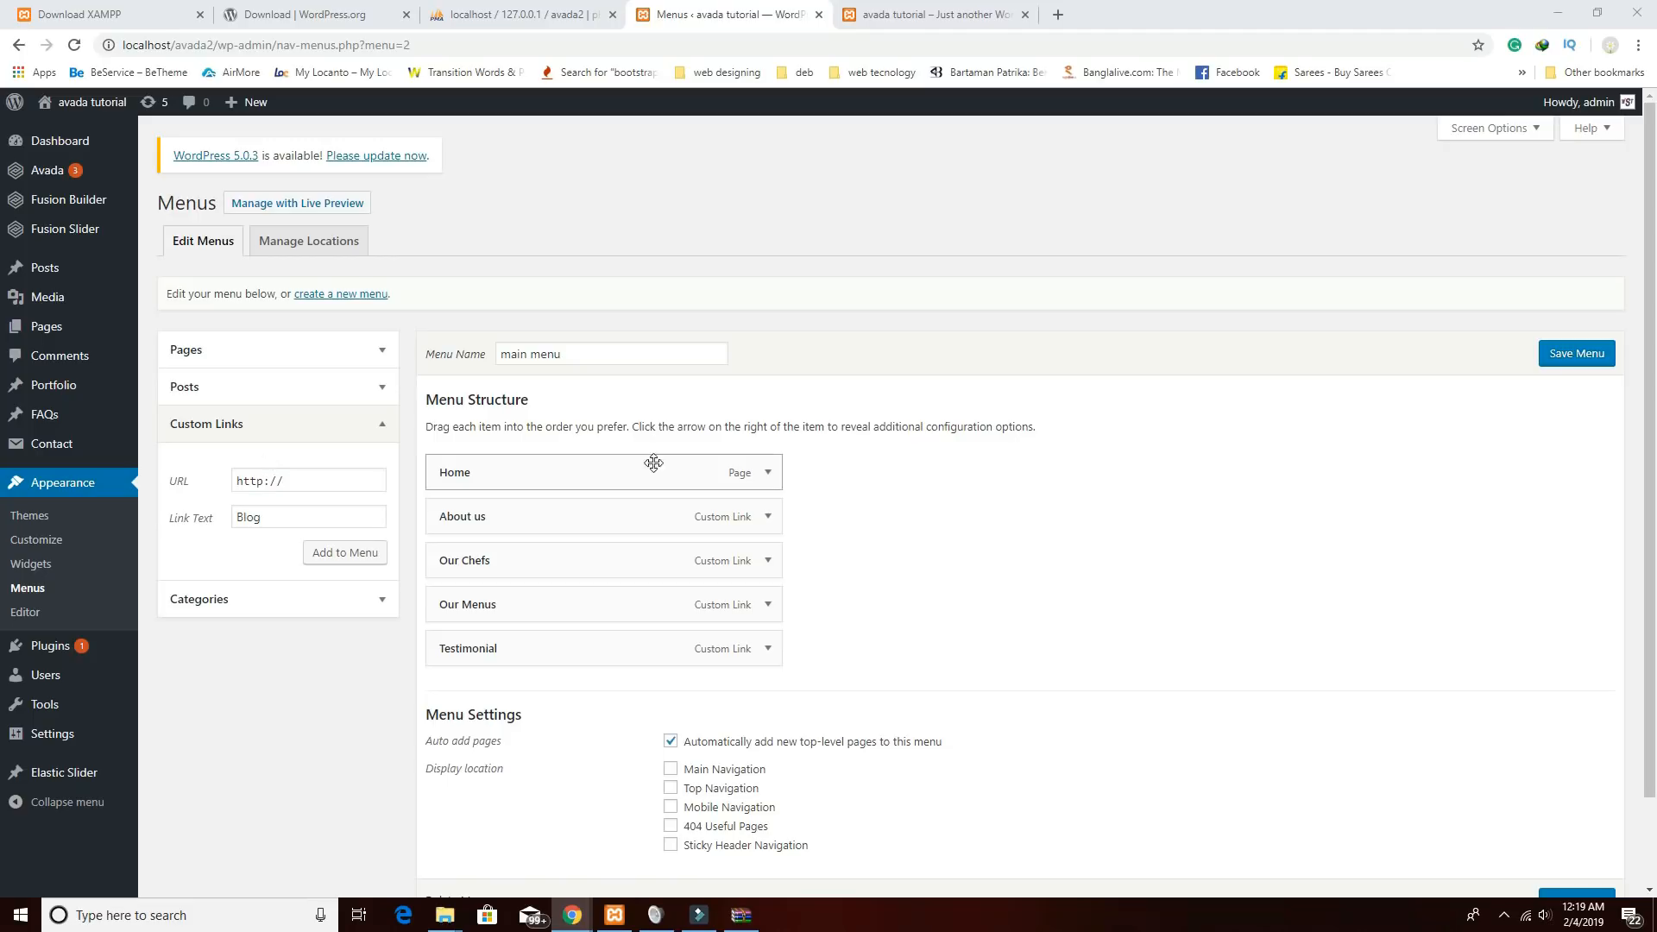
triple_click(319, 481)
mouse_move(121, 450)
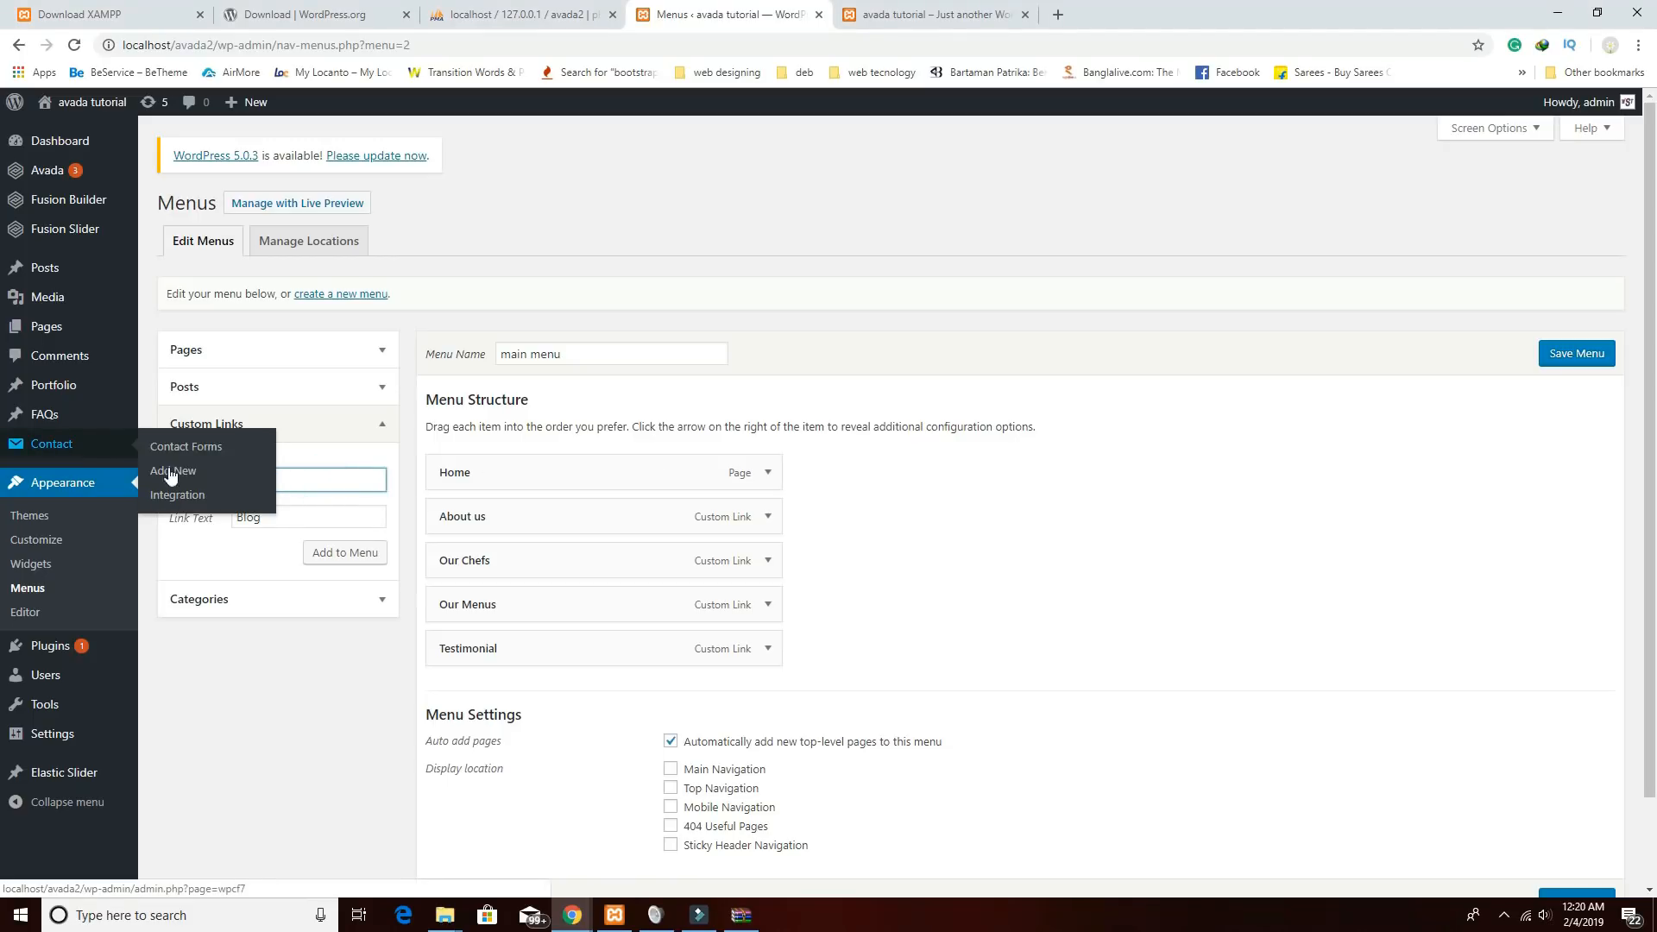
text(#blog)
click(341, 553)
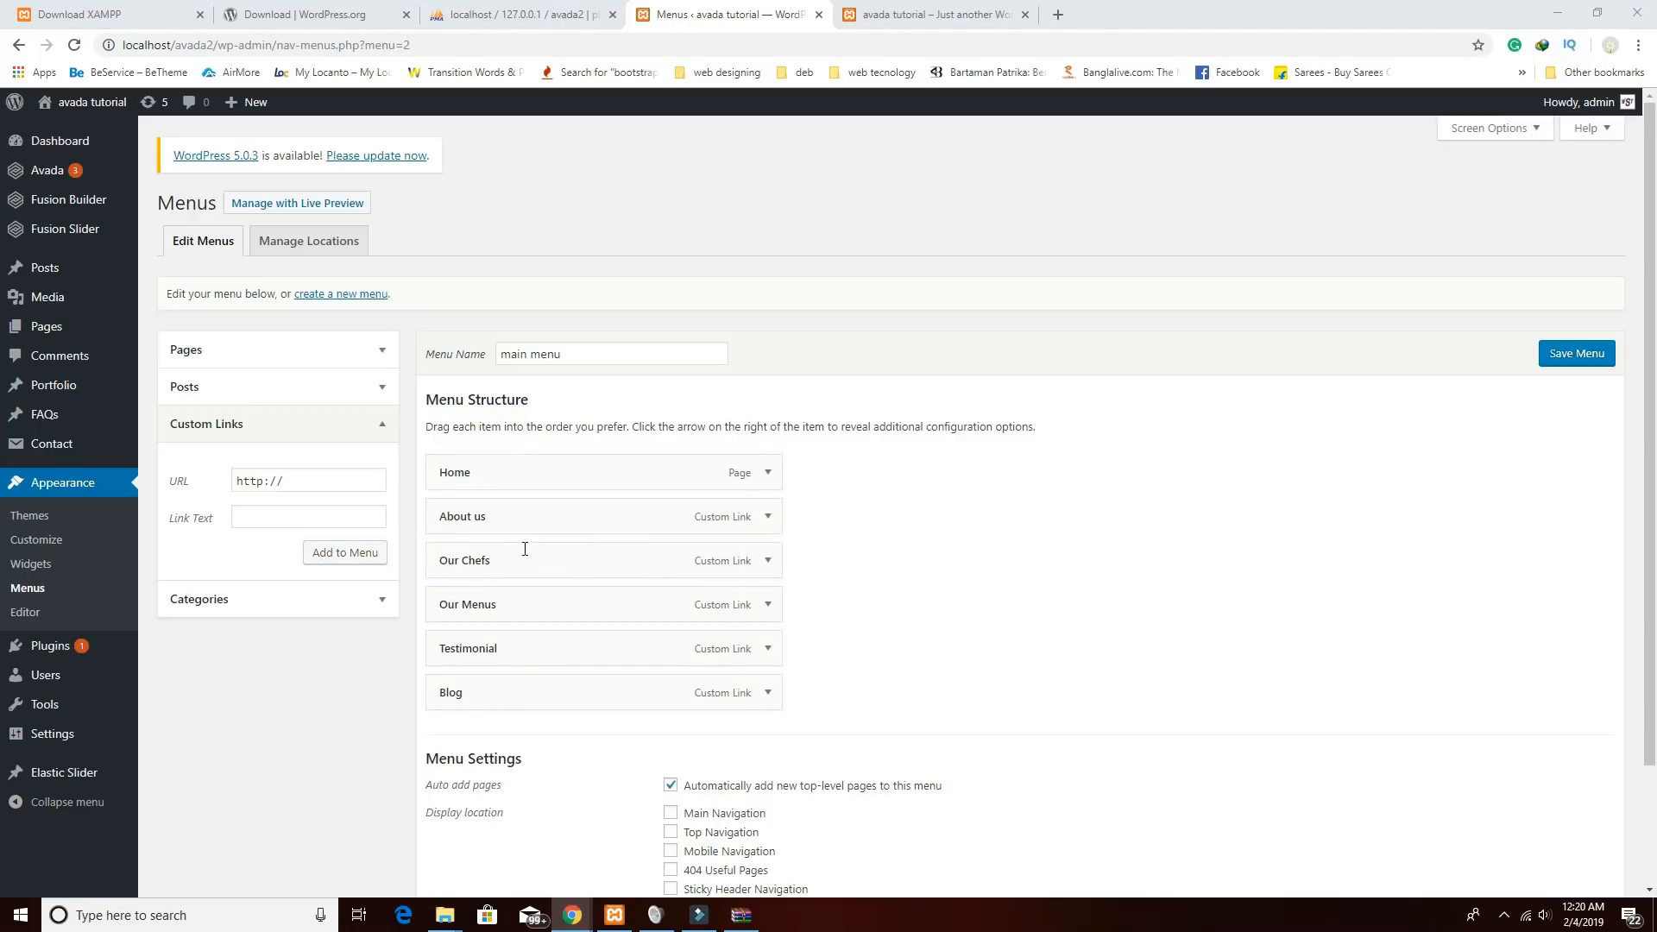
click(255, 516)
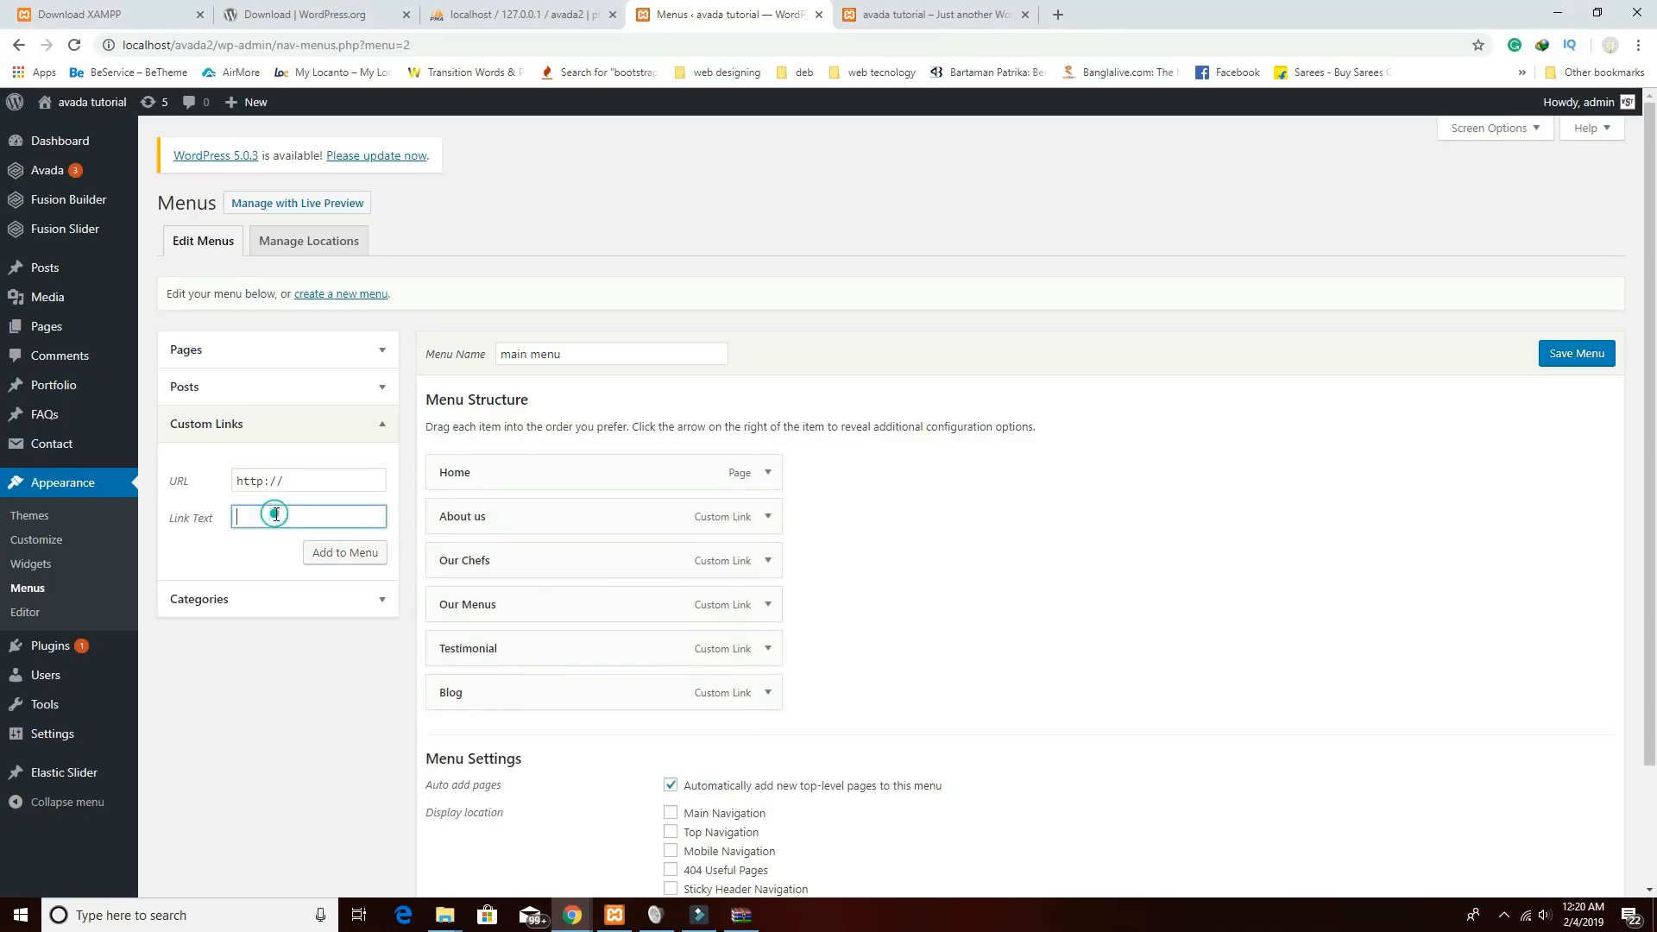
text(Contact Us)
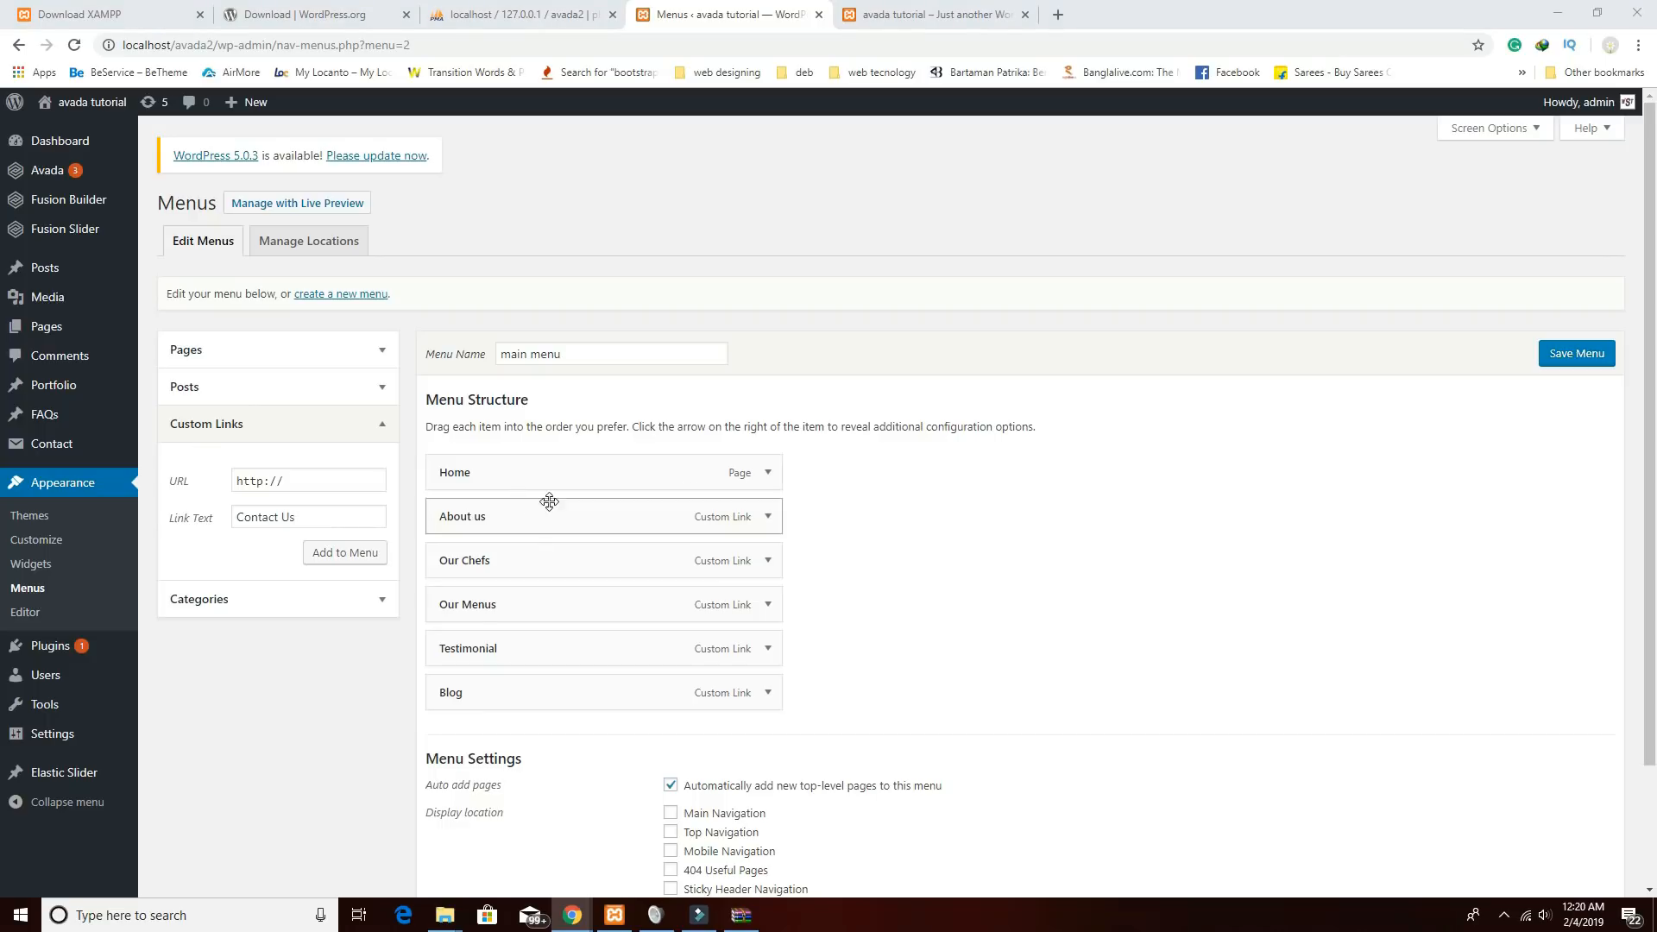
drag(321, 481, 87, 444)
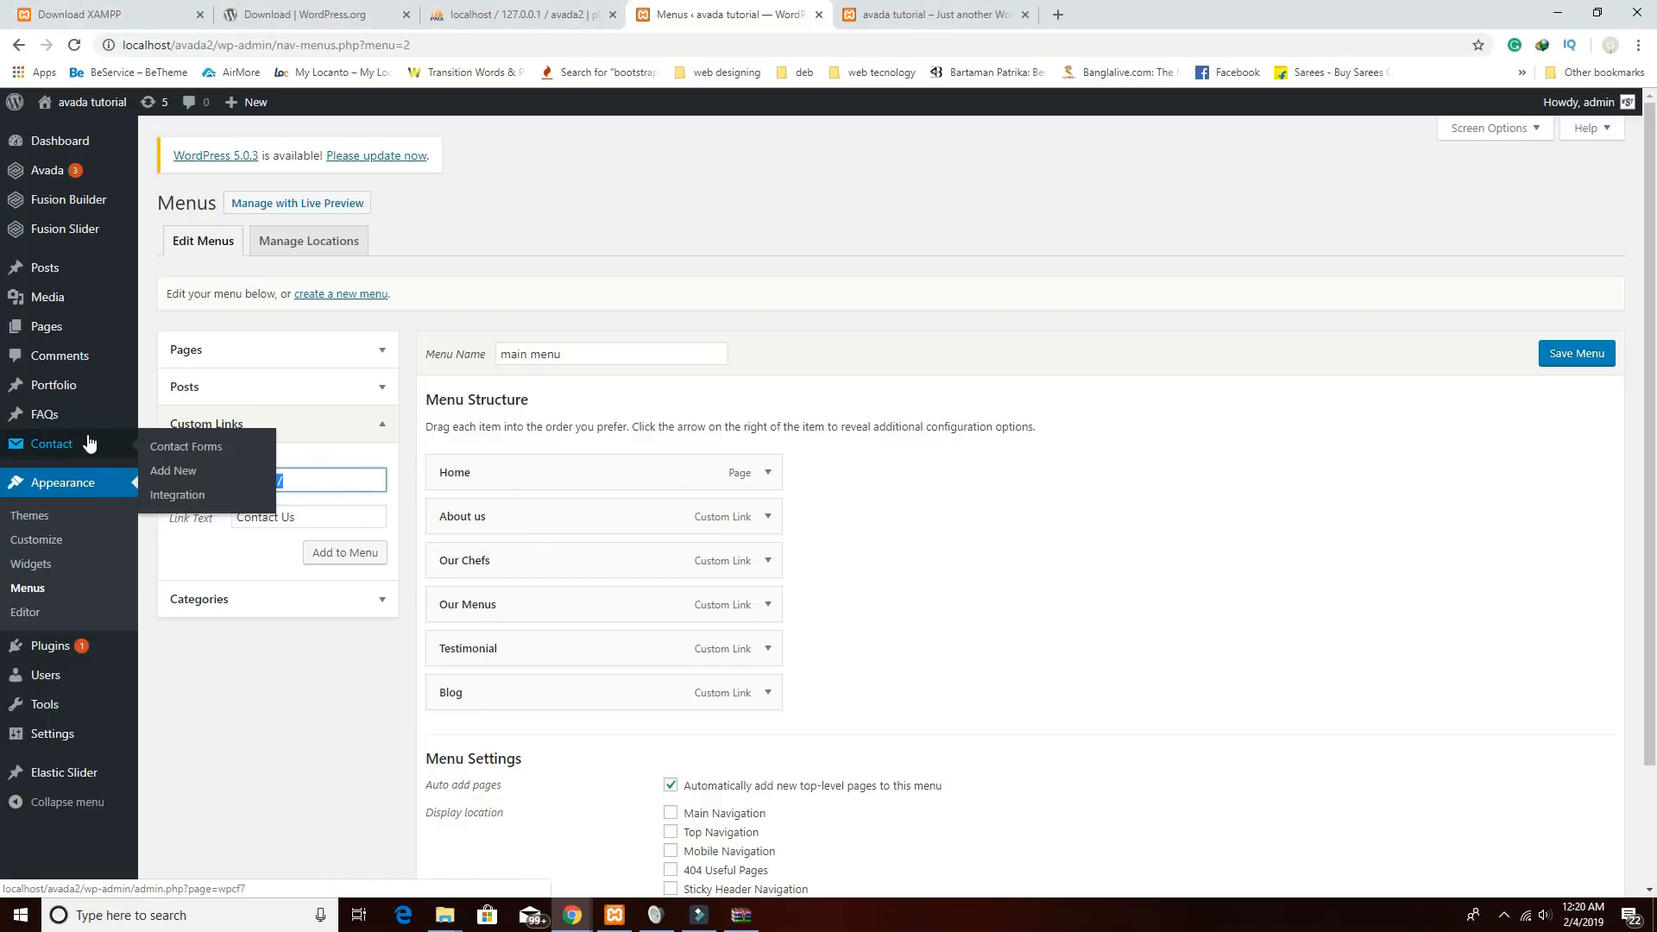
text(#contact)
click(341, 555)
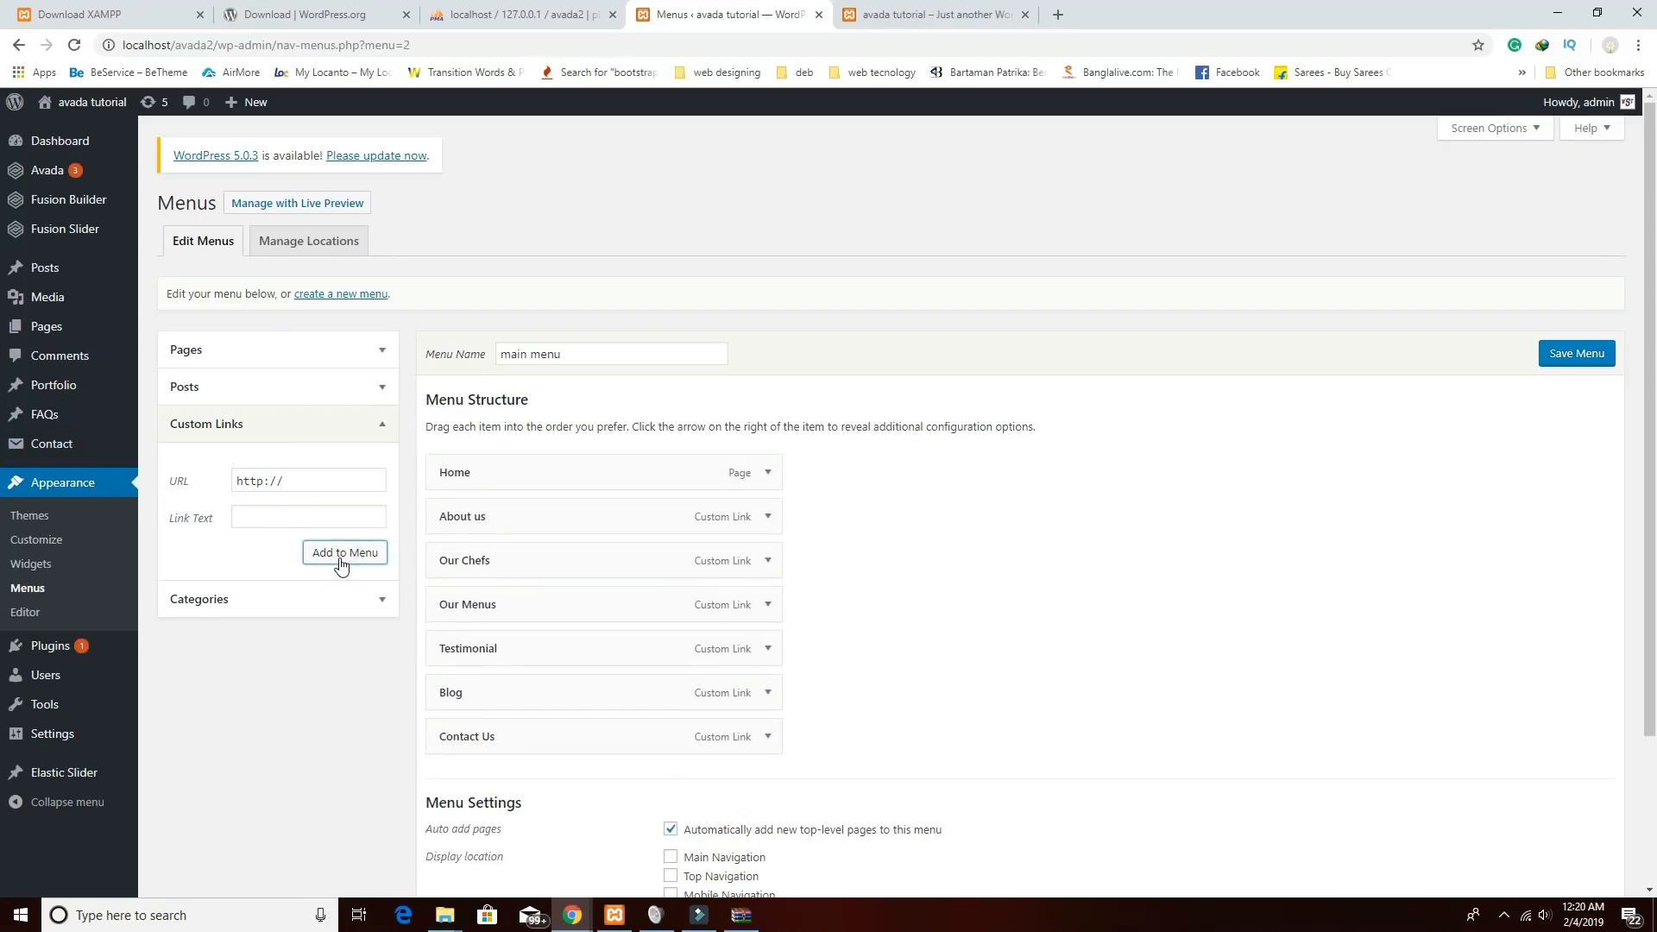
click(1572, 358)
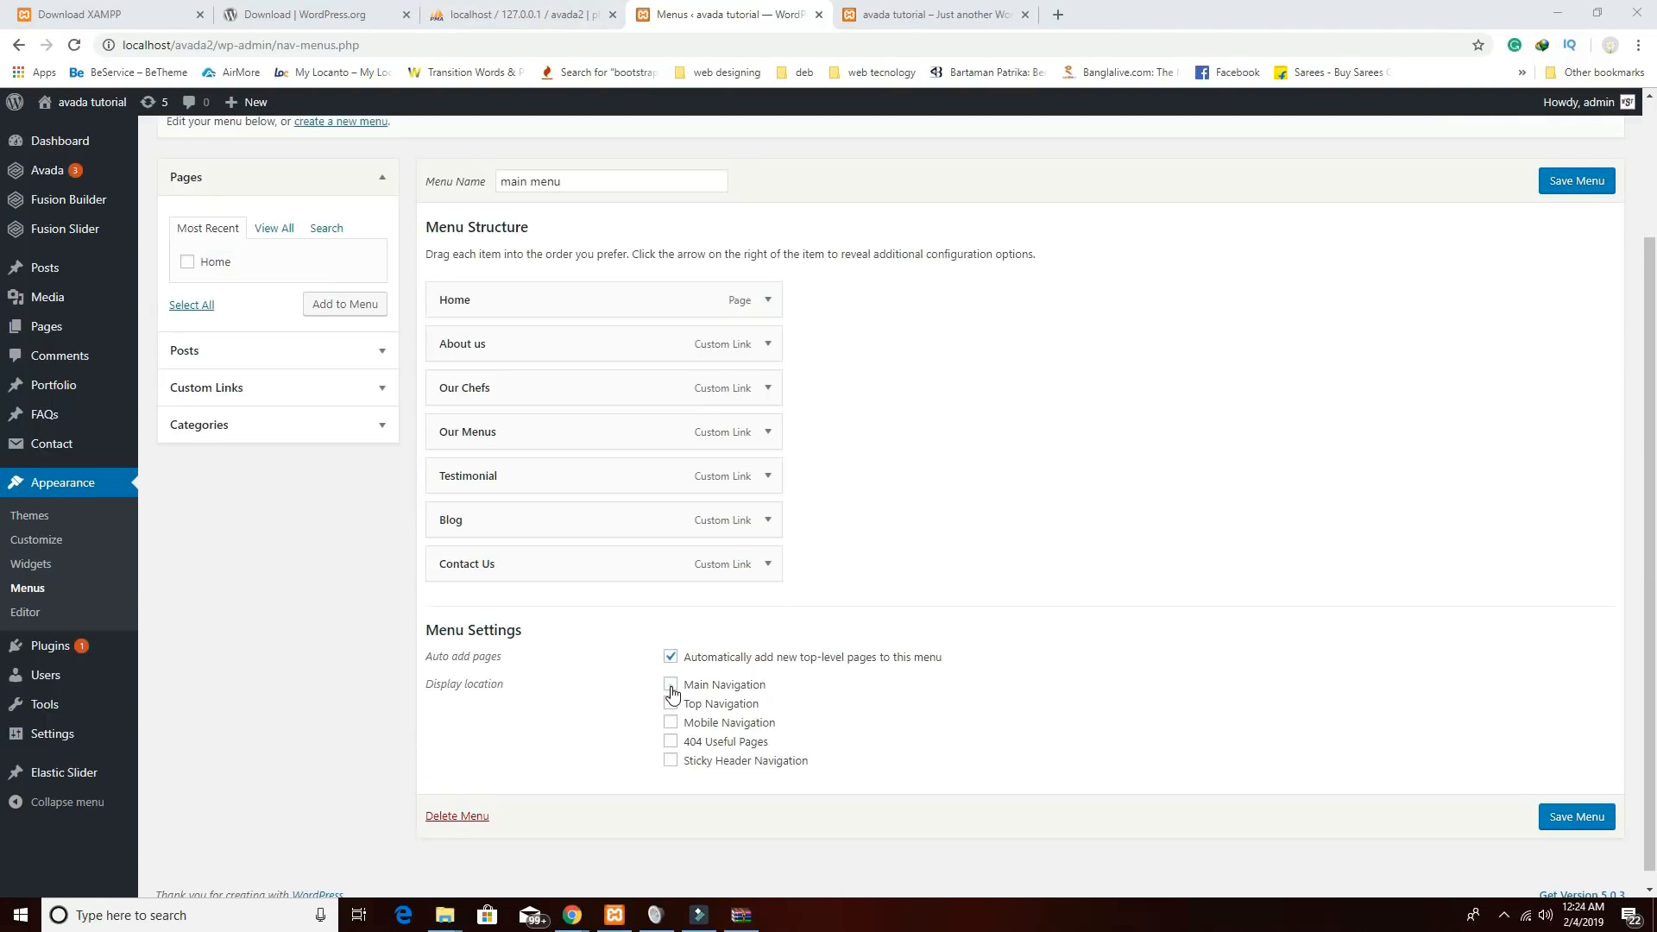
Assign main menu to Main Navigation, save, and view the live site in a new tab.
click(672, 687)
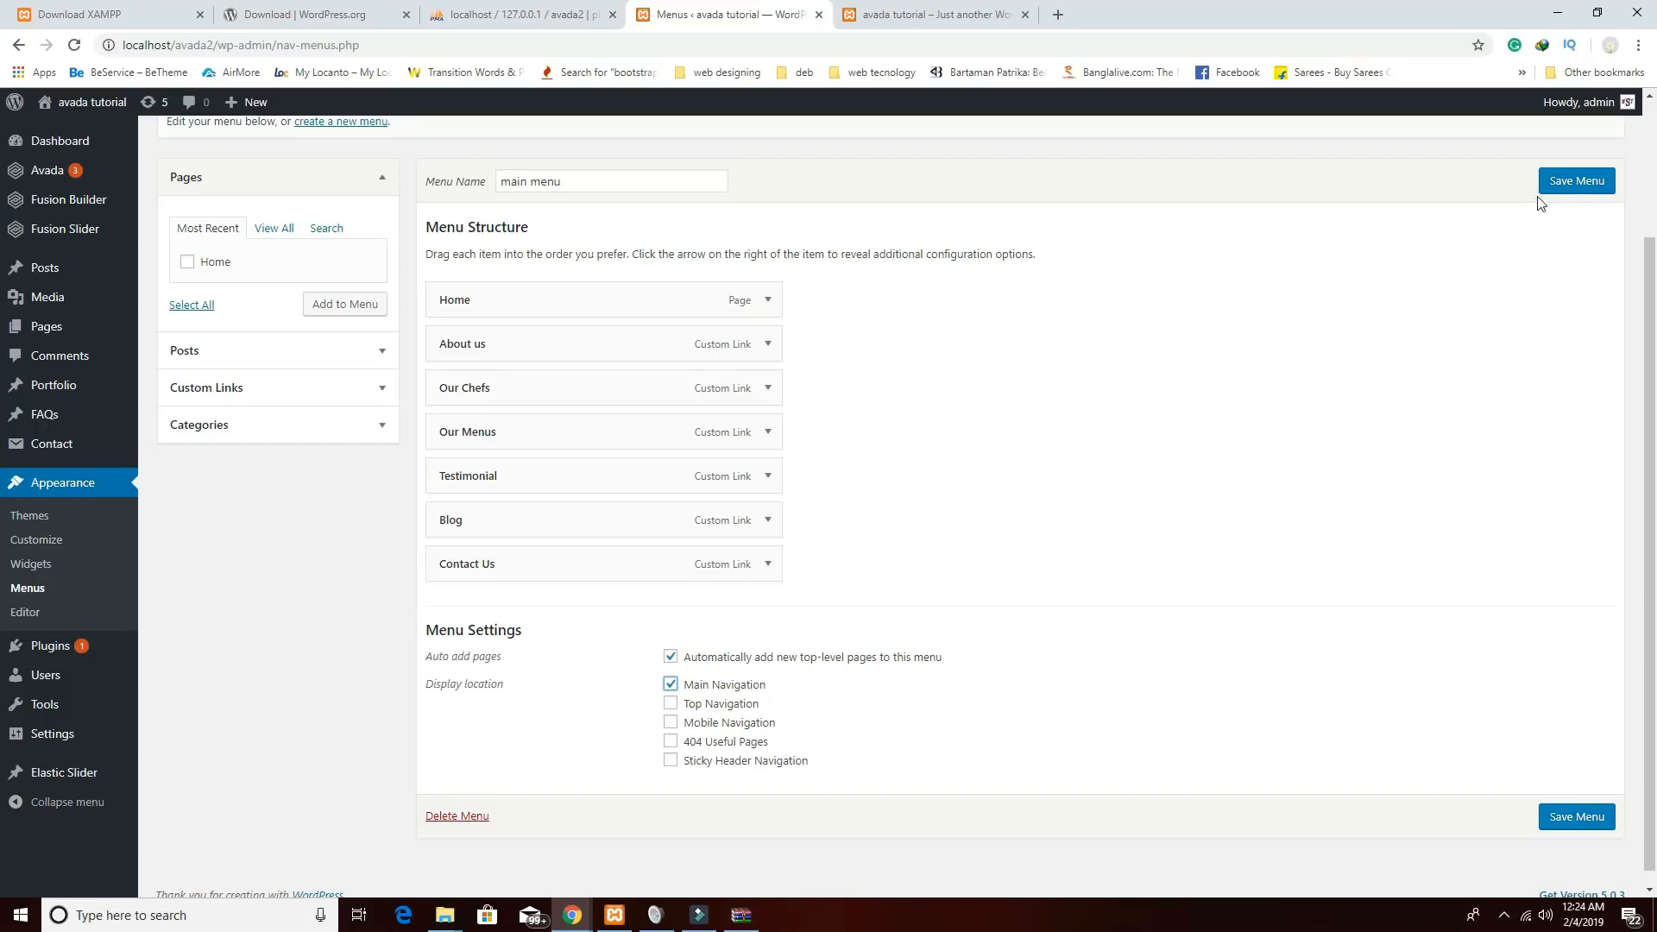
click(1567, 184)
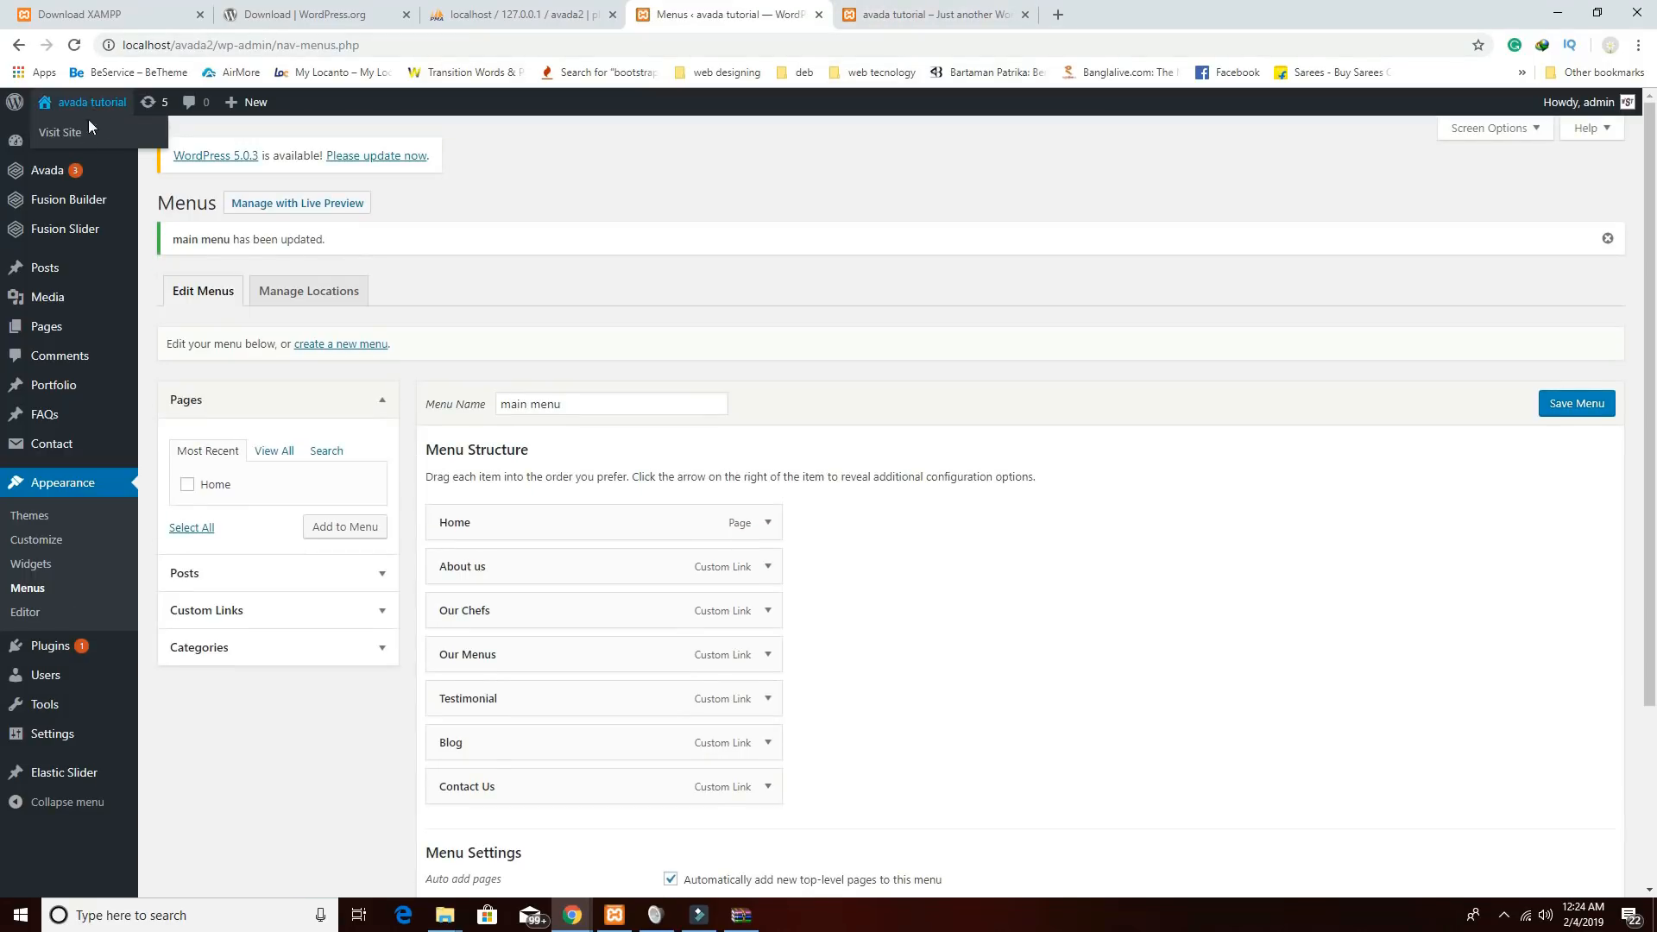
right_click(85, 130)
click(121, 141)
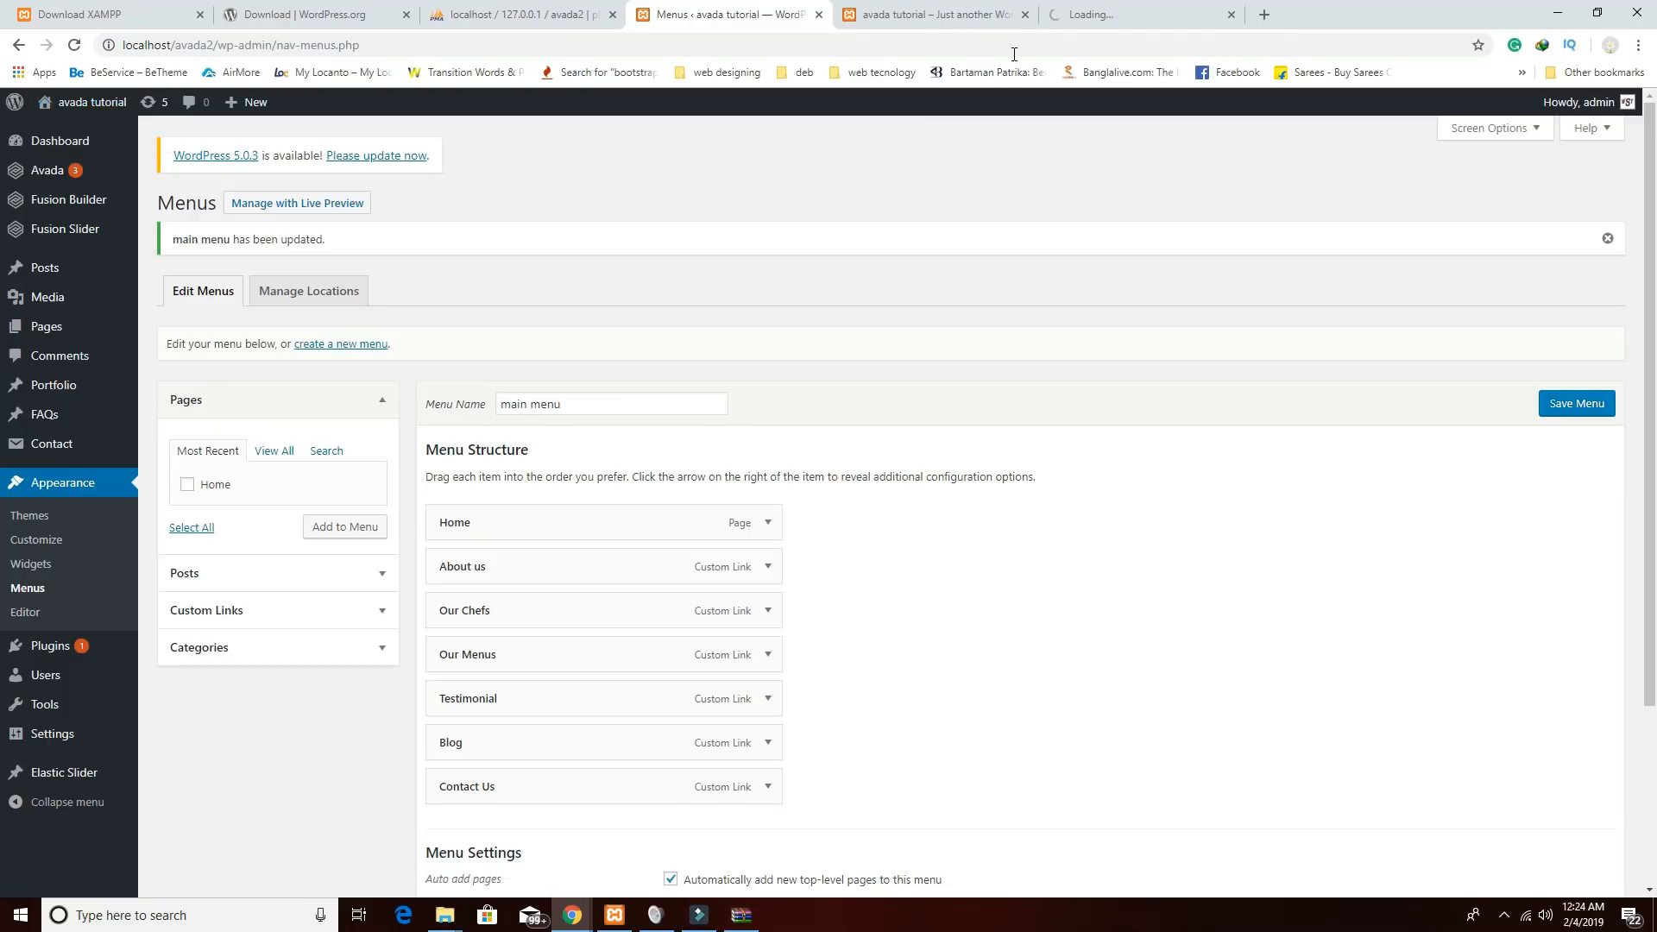
click(1025, 15)
click(946, 24)
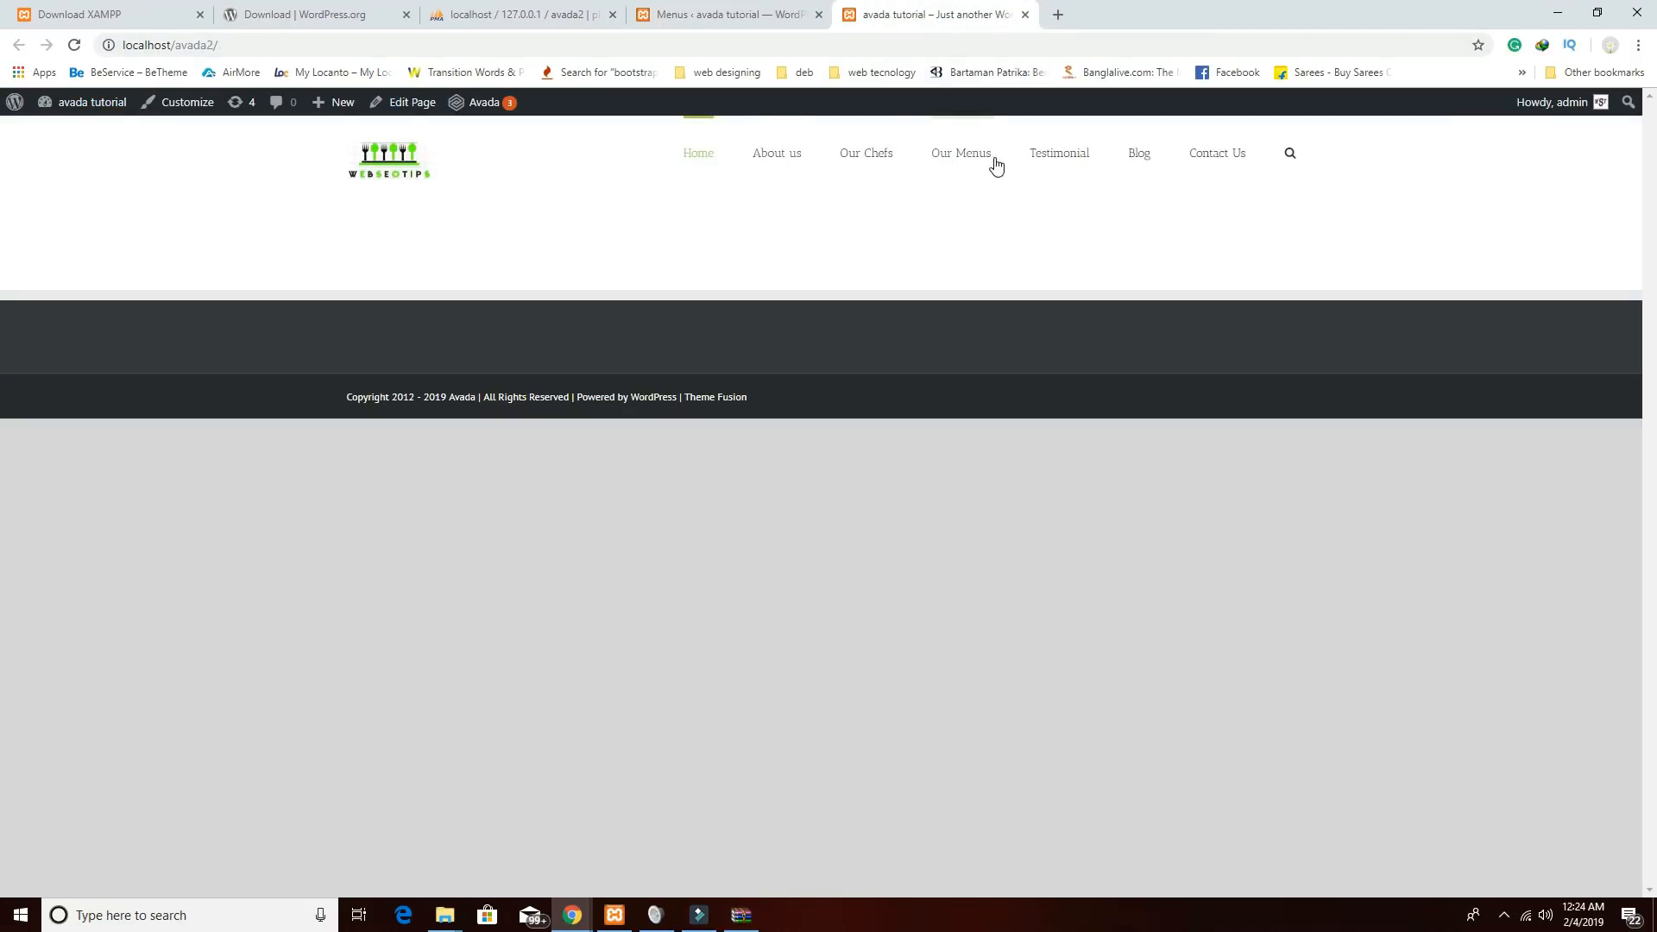
Return to the Menus admin tab and close the phpMyAdmin tab.
click(700, 21)
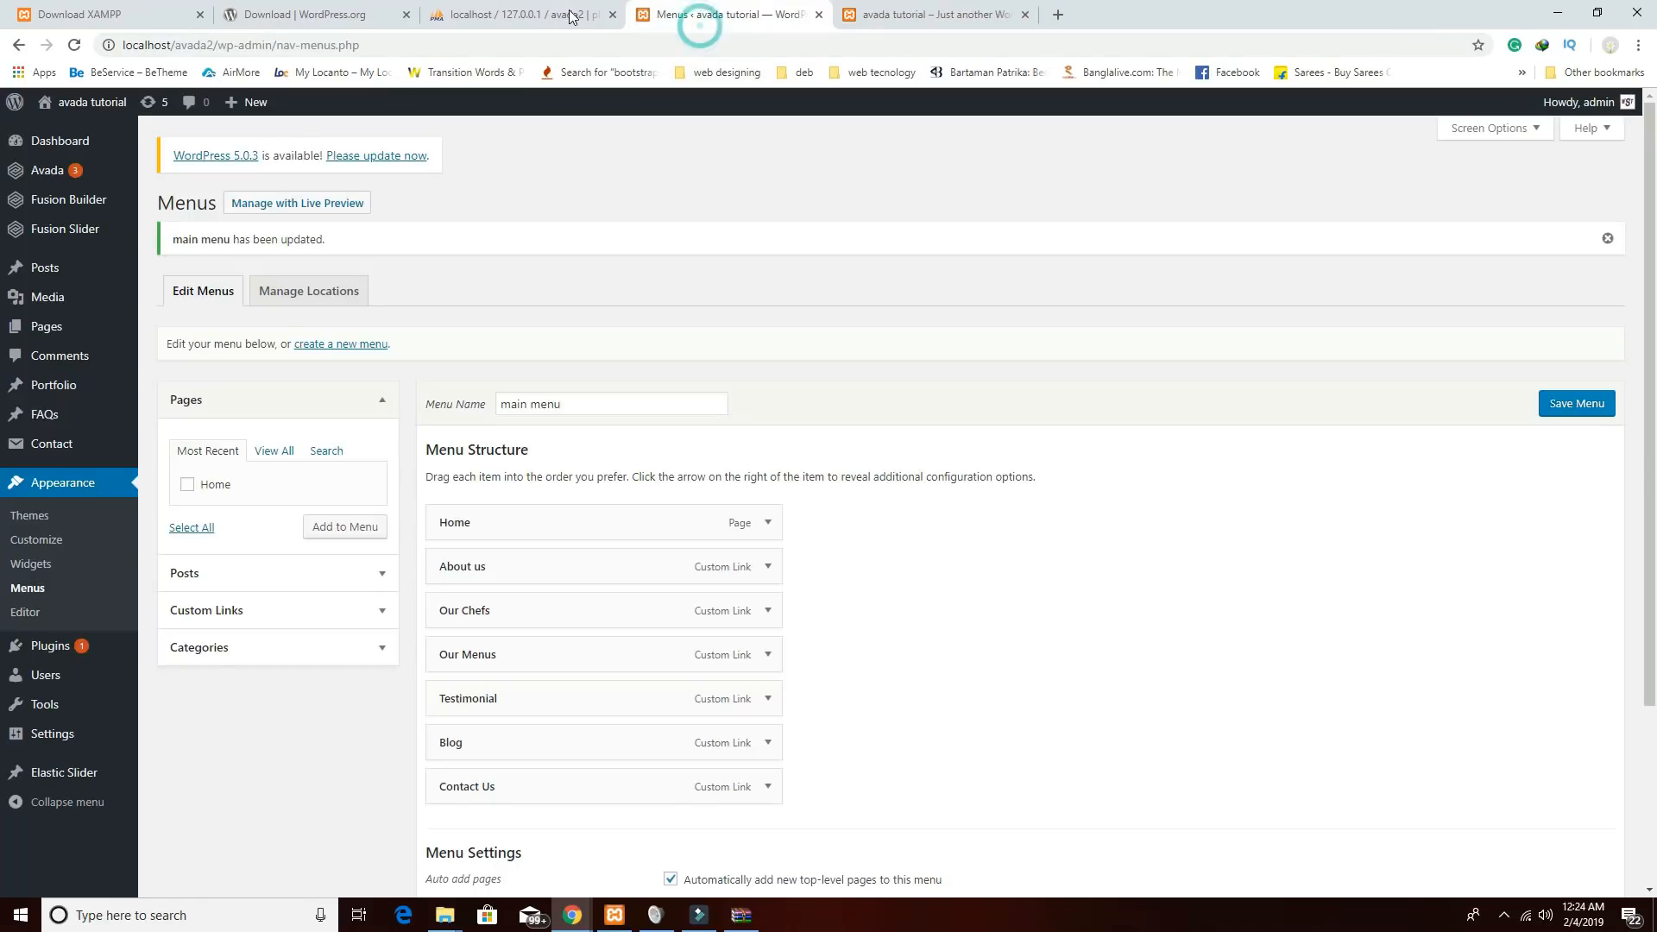
click(569, 15)
click(665, 18)
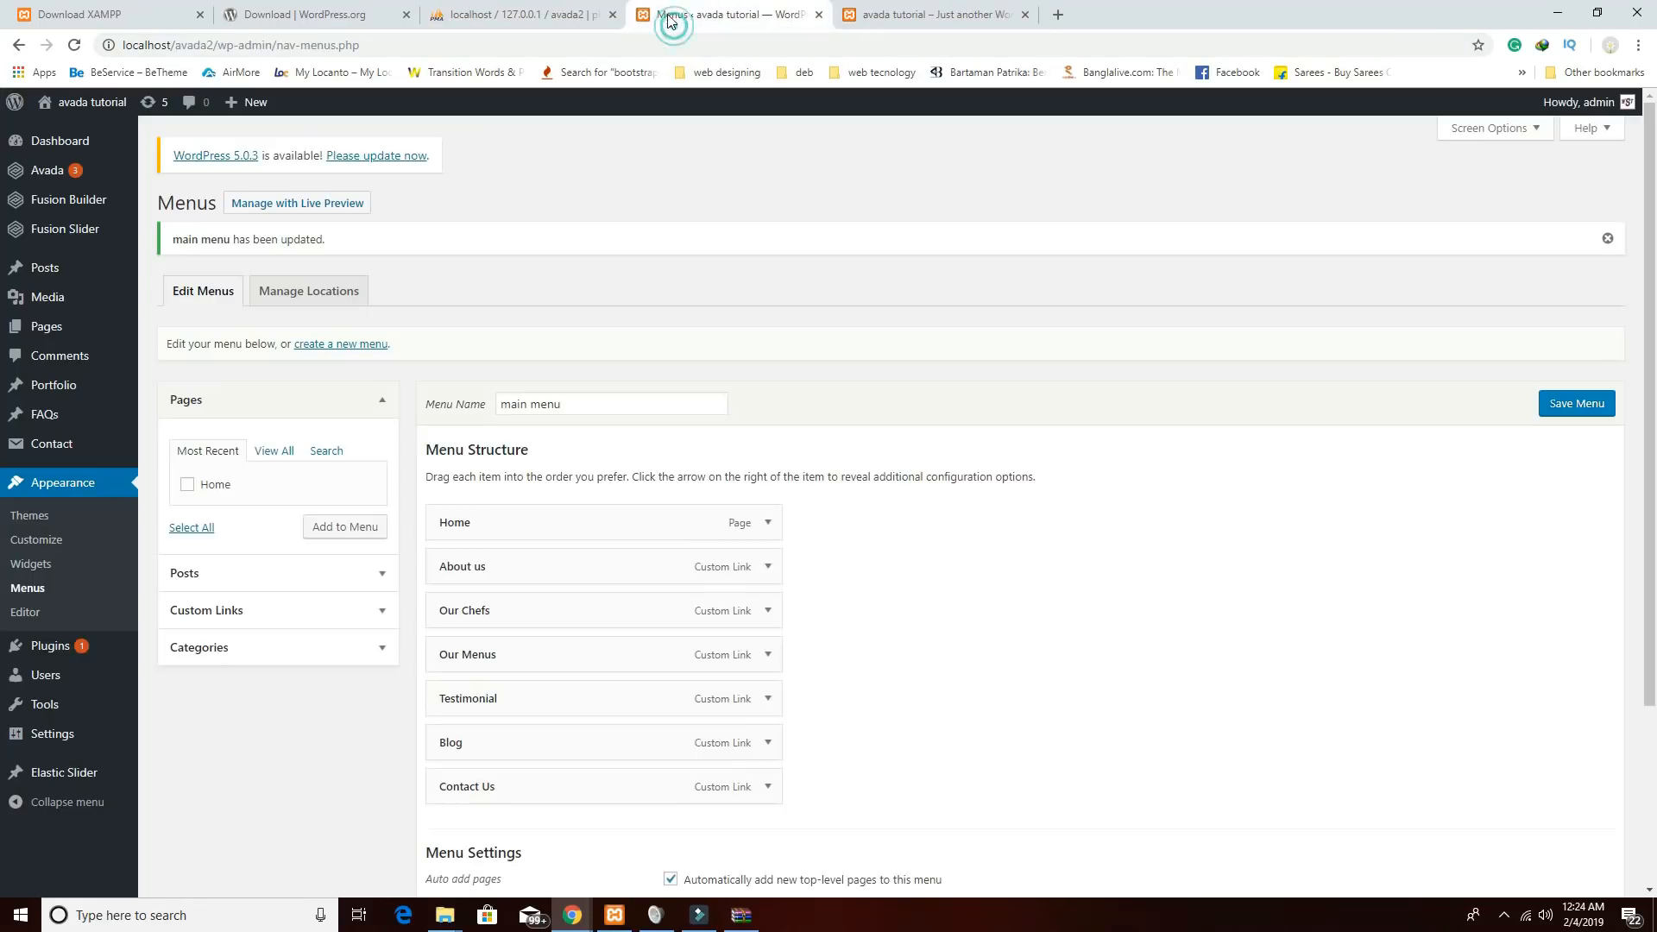
click(612, 15)
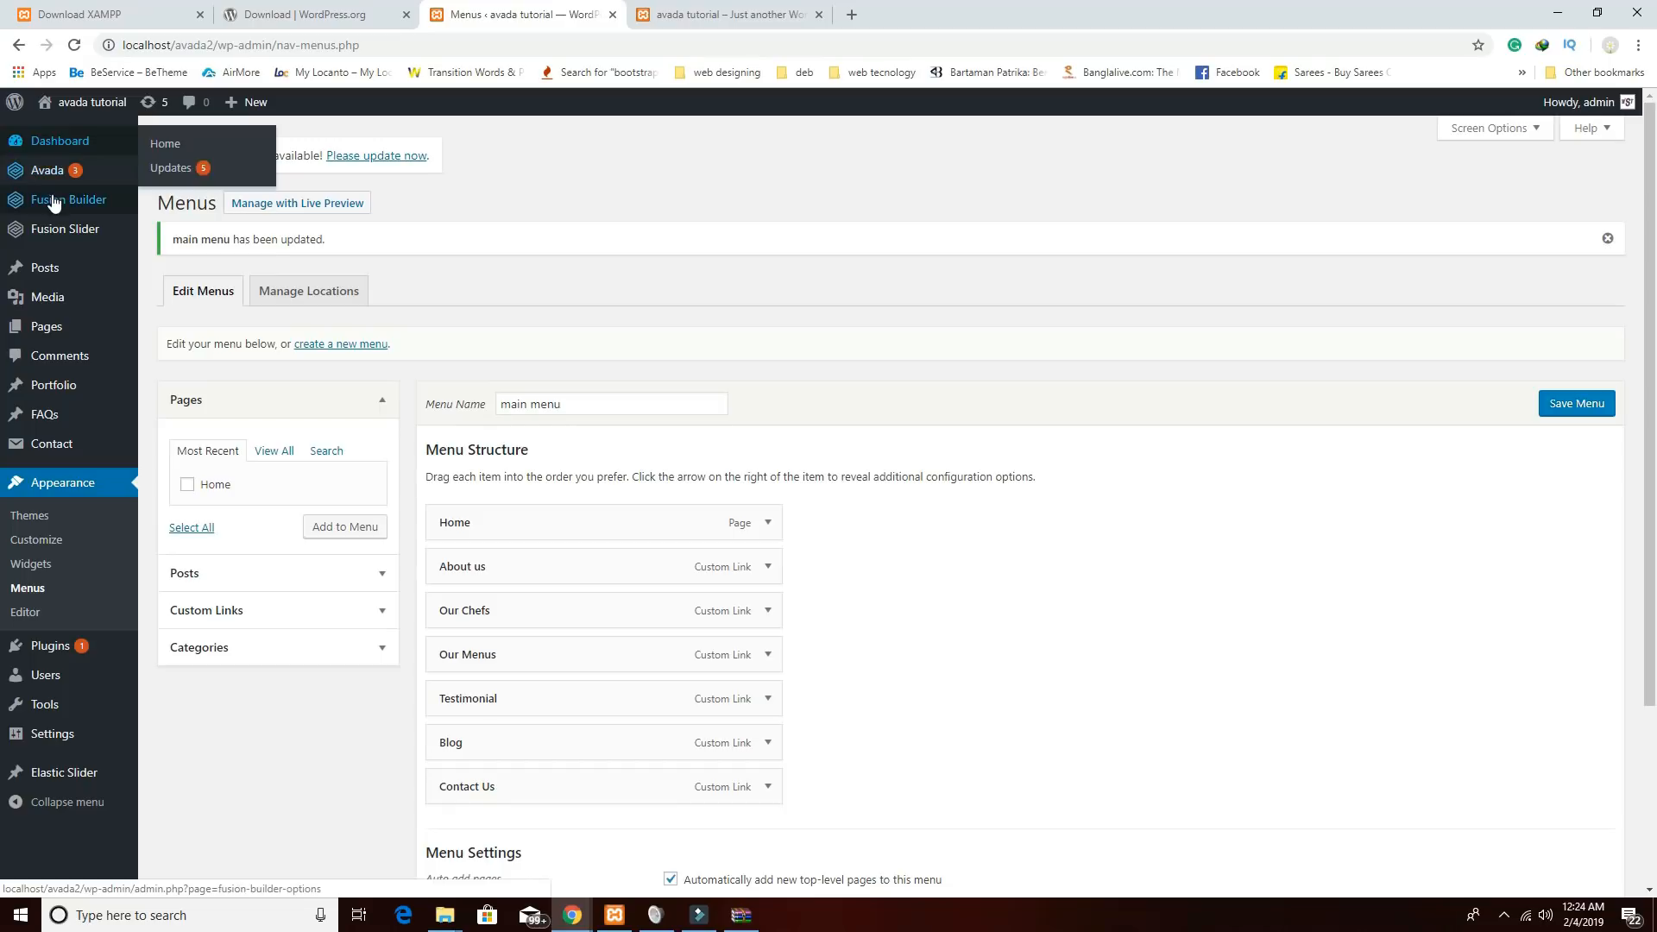
Select the bottom centred-logo layout in Avada's Header options, save, and reload the live site.
mouse_move(49, 172)
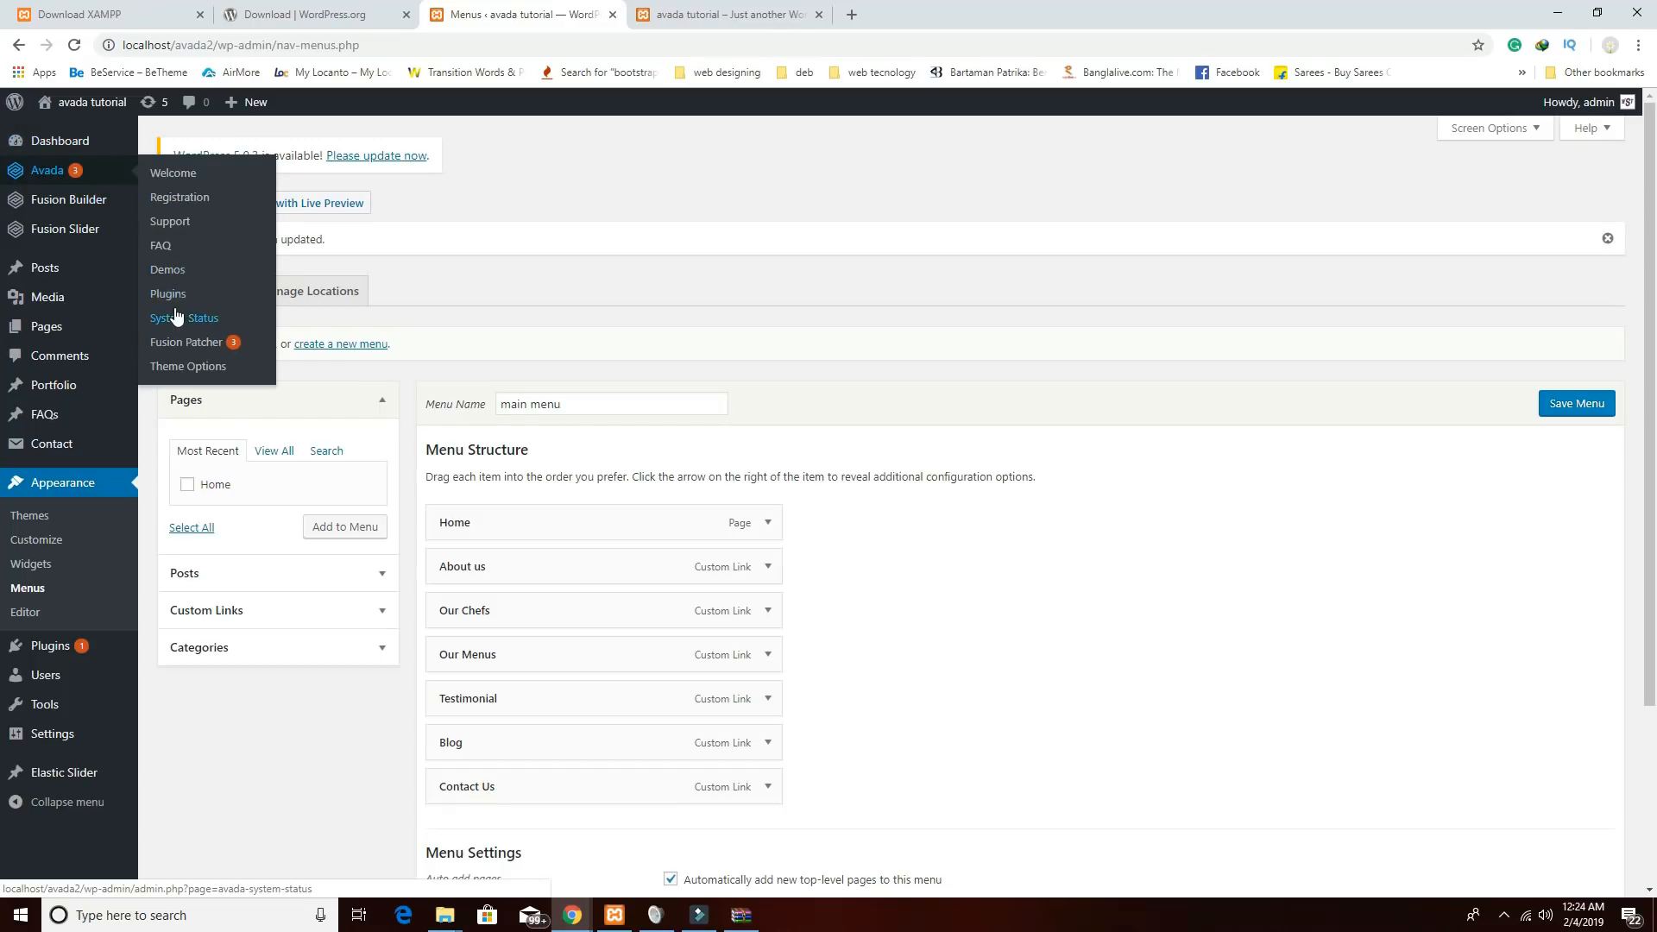
click(188, 368)
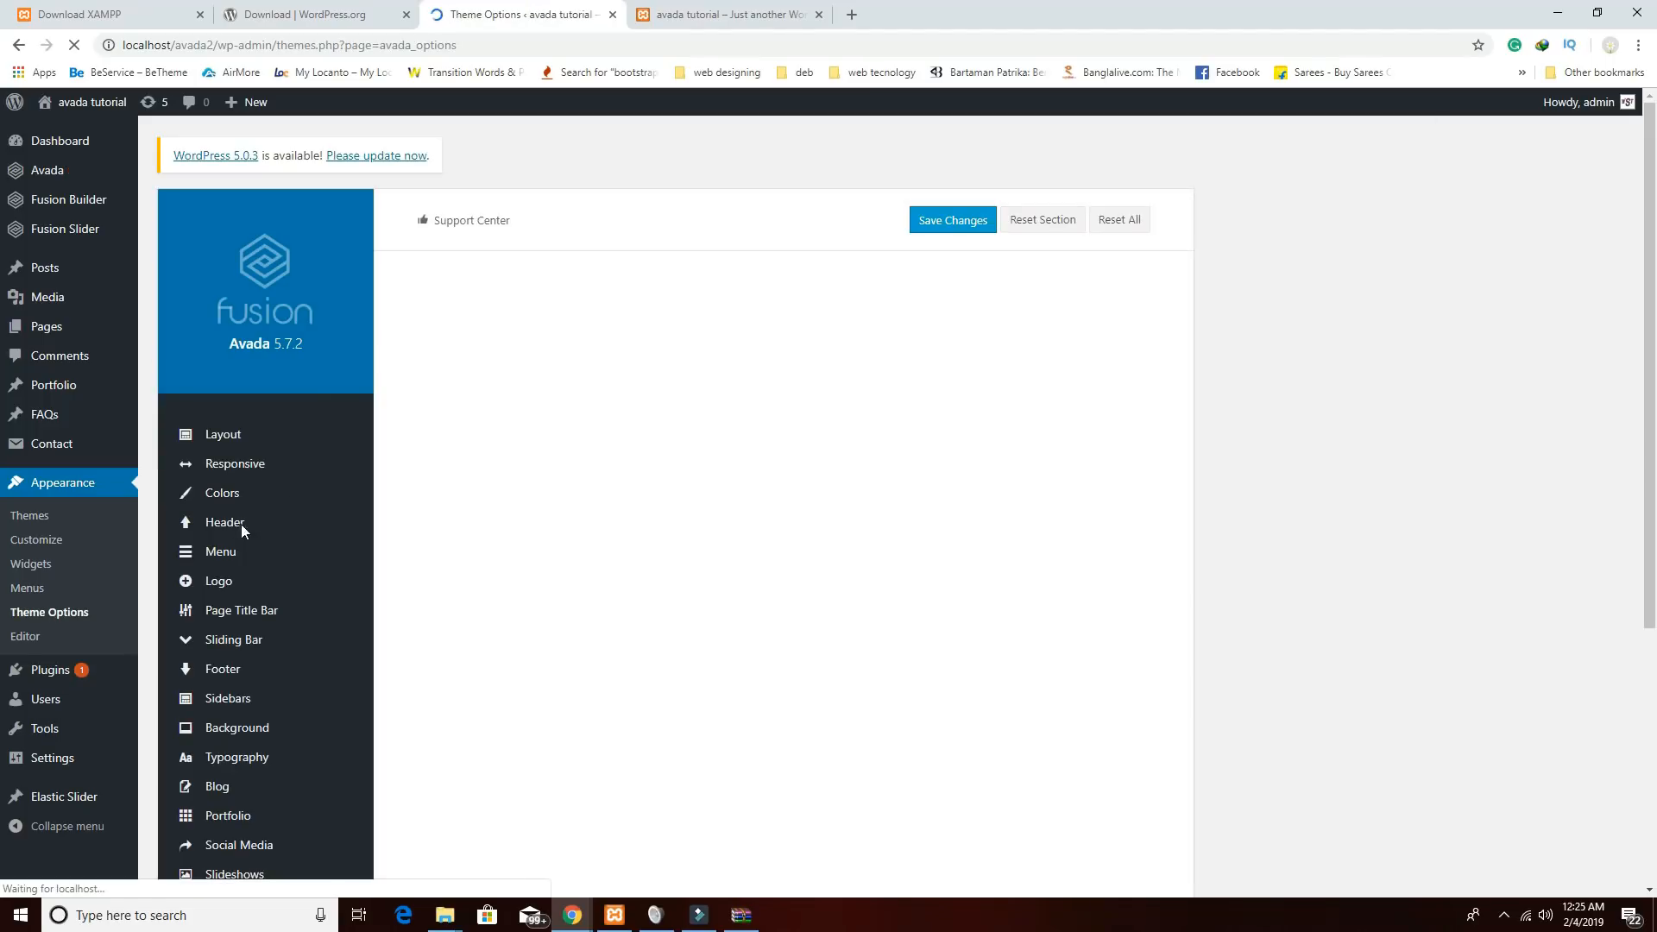
click(232, 522)
scroll(939, 576, down, 3)
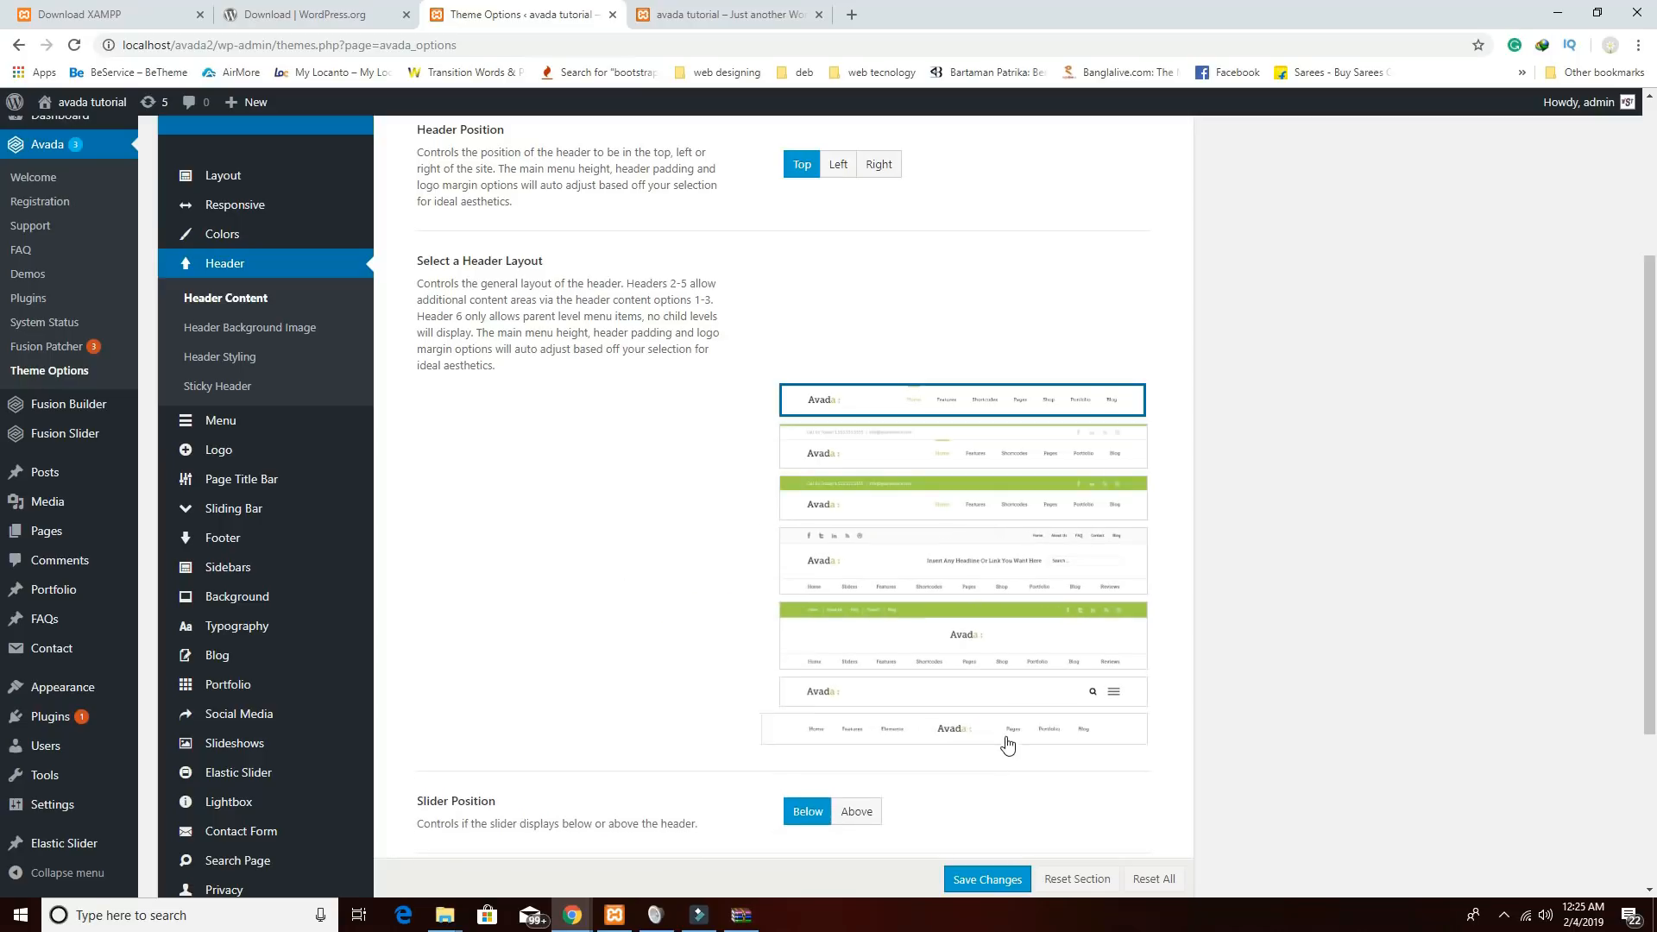
click(956, 739)
click(1004, 877)
click(682, 15)
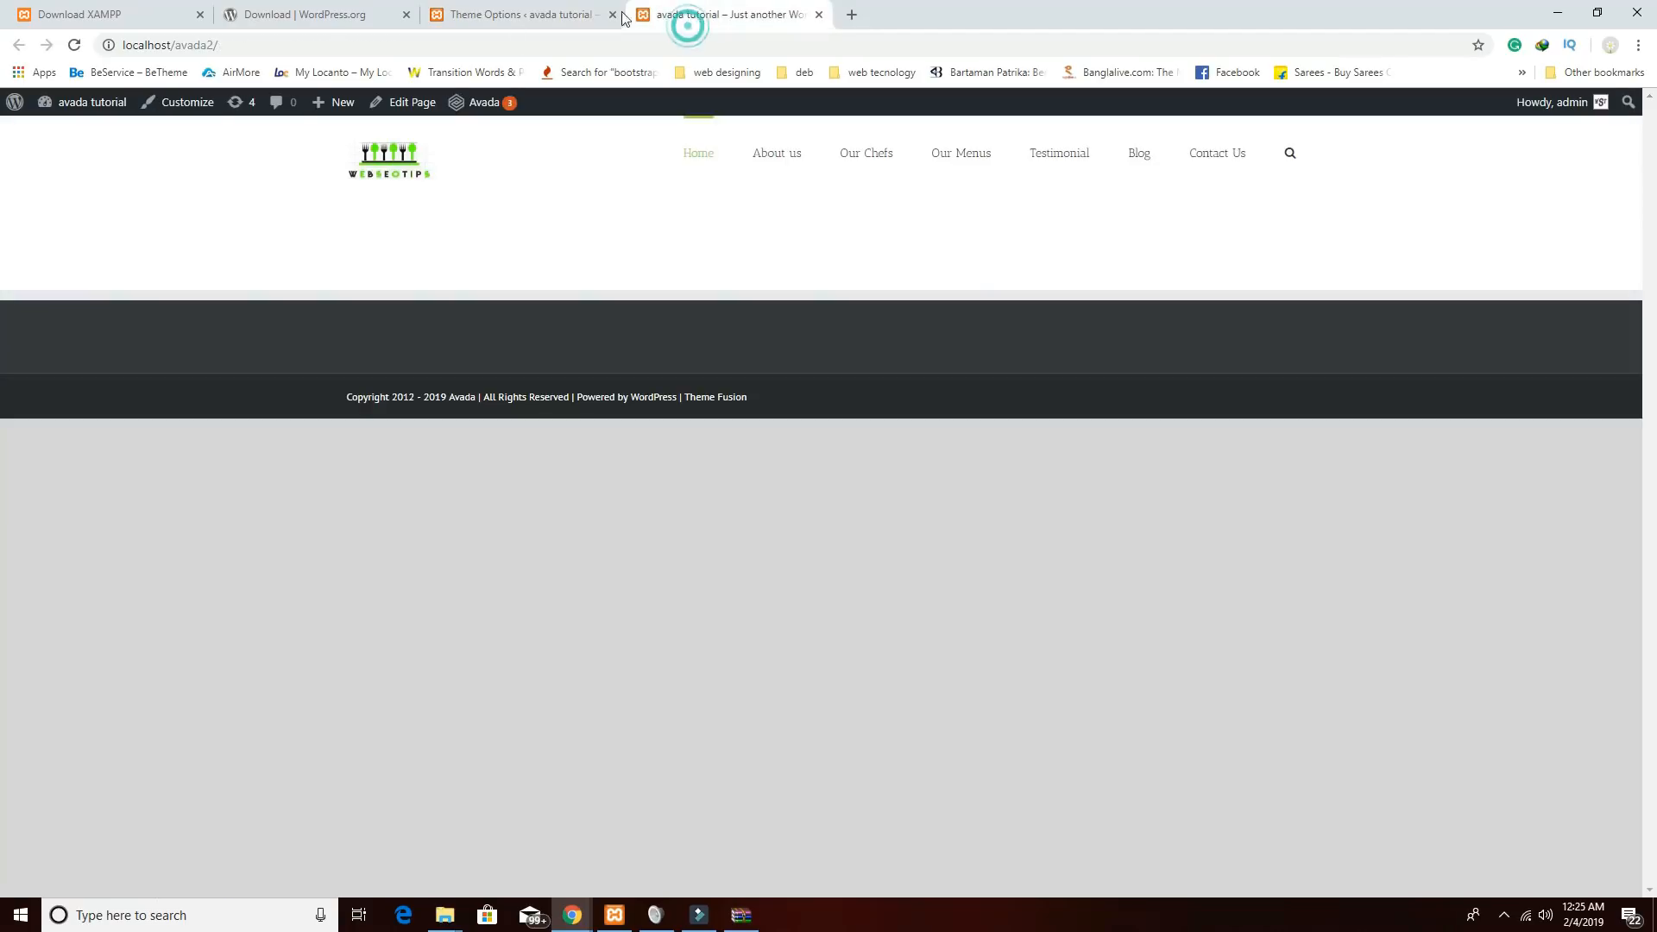
click(75, 48)
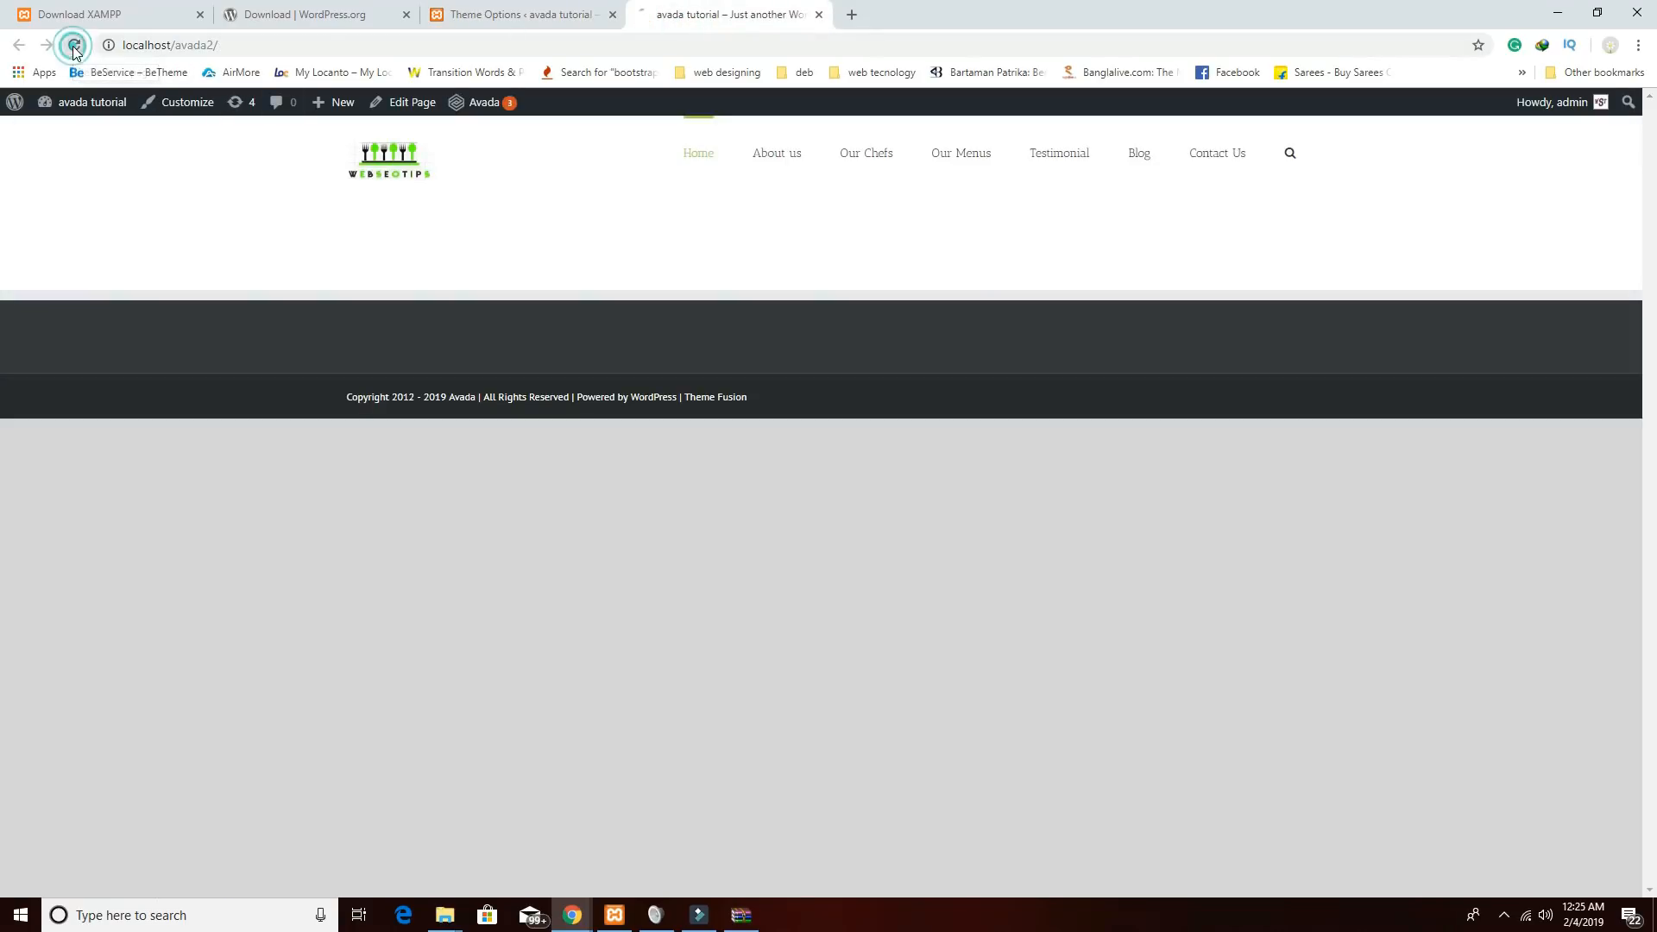
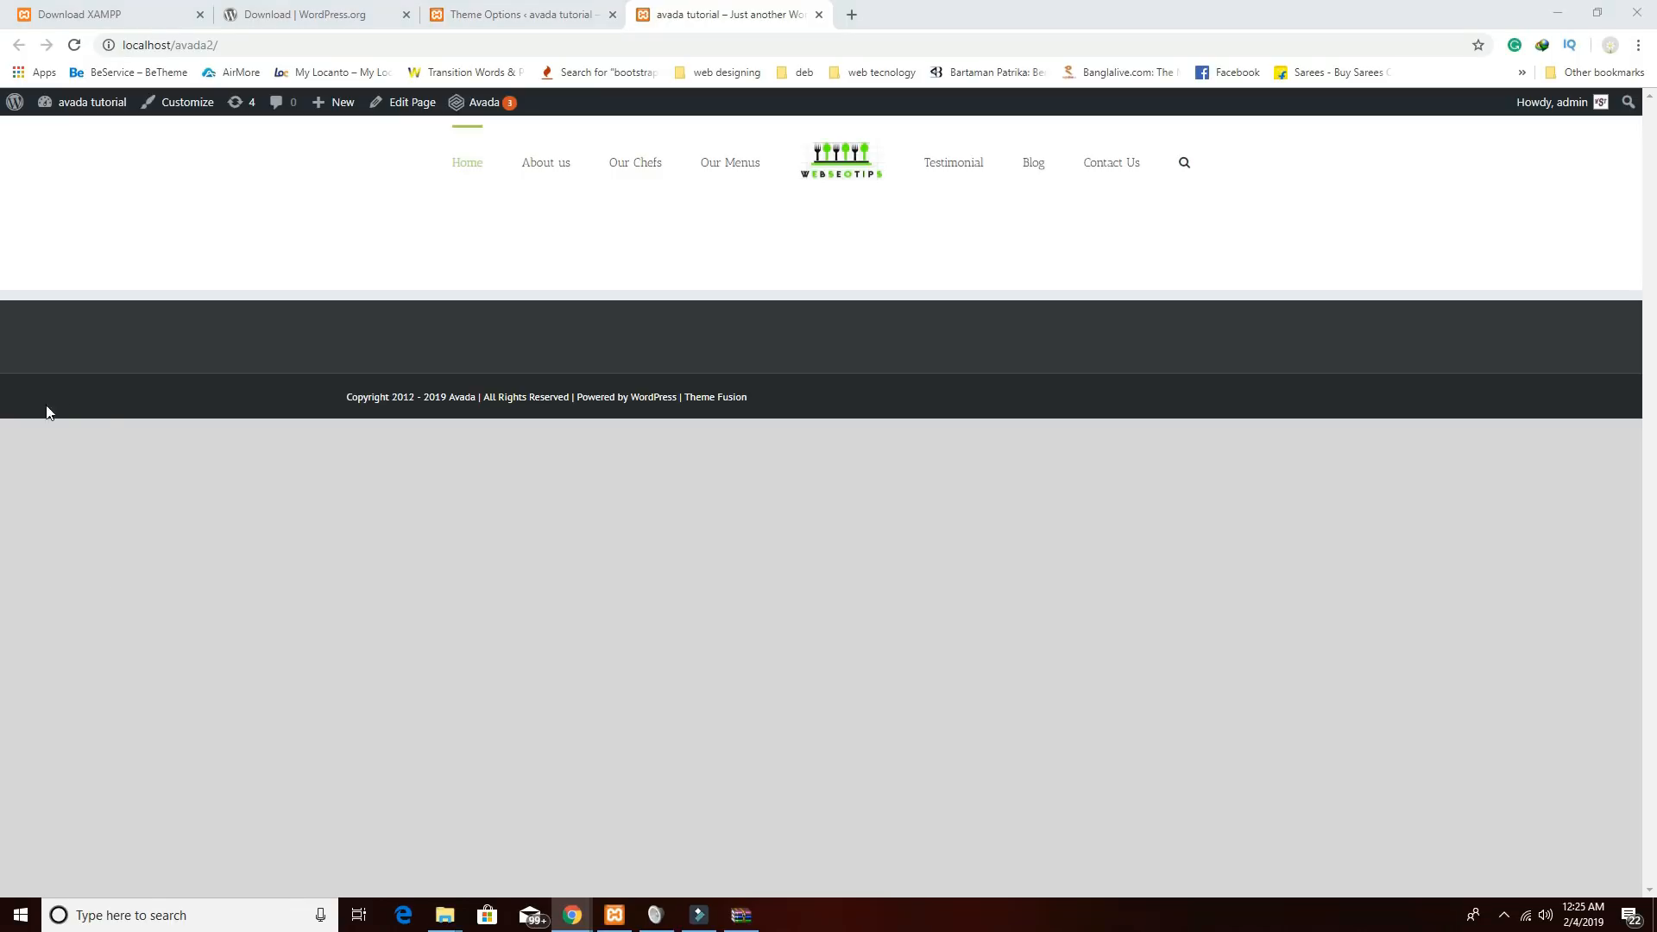
Open Fusion Slider > Add or Edit Slides from the admin tab.
click(488, 24)
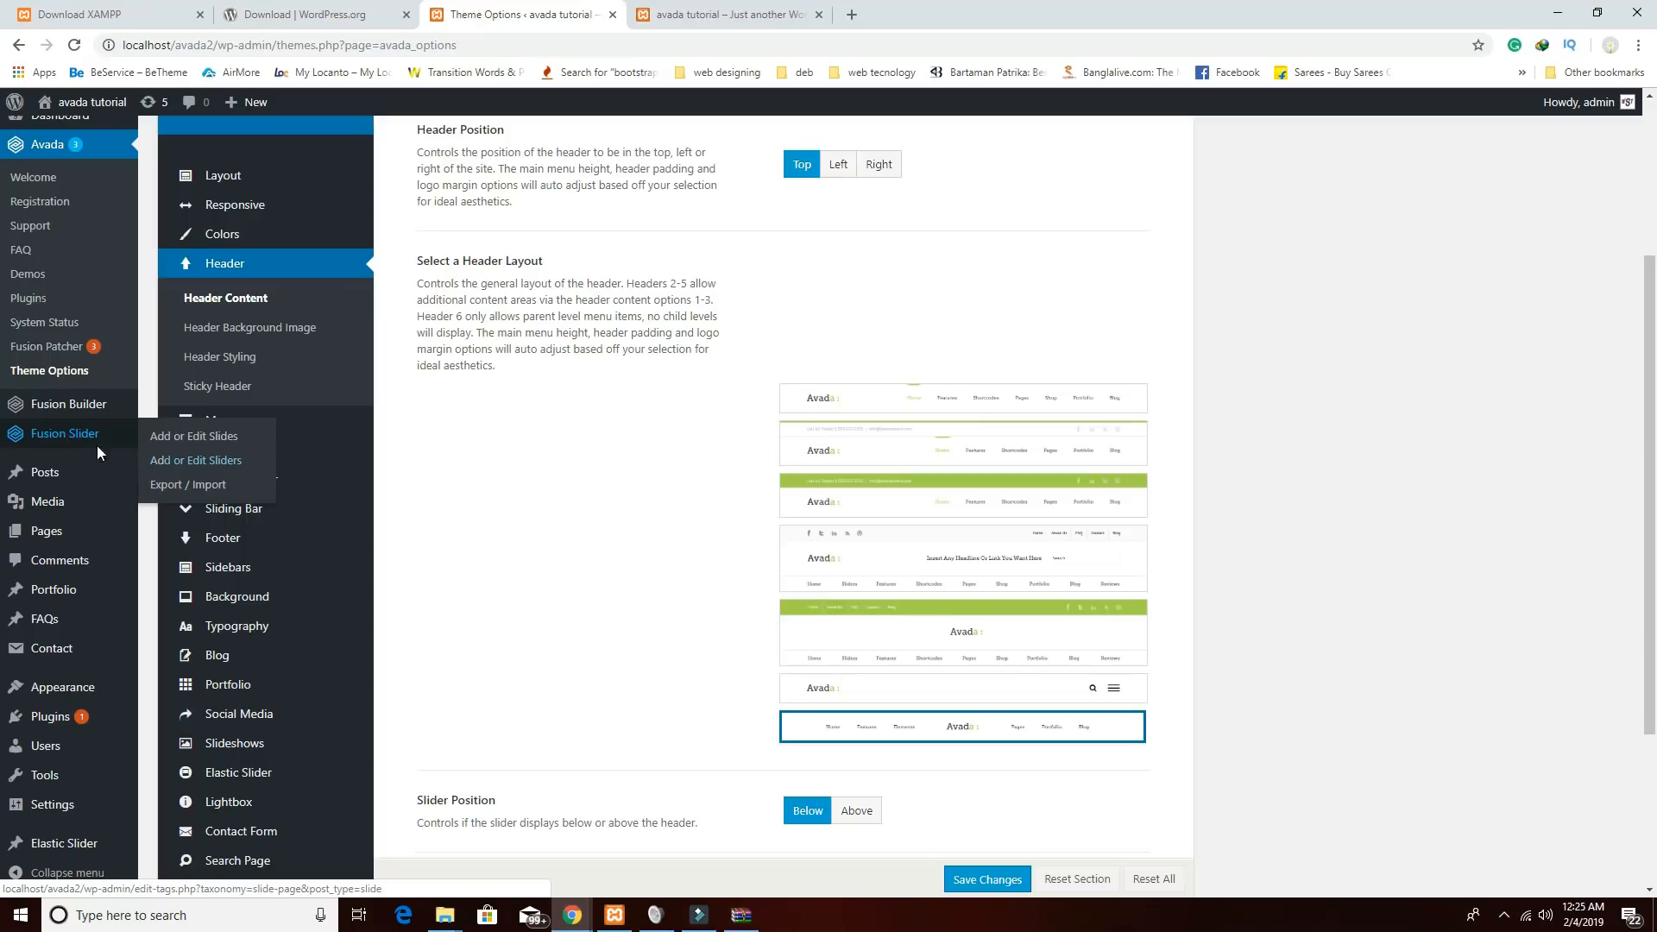
click(74, 434)
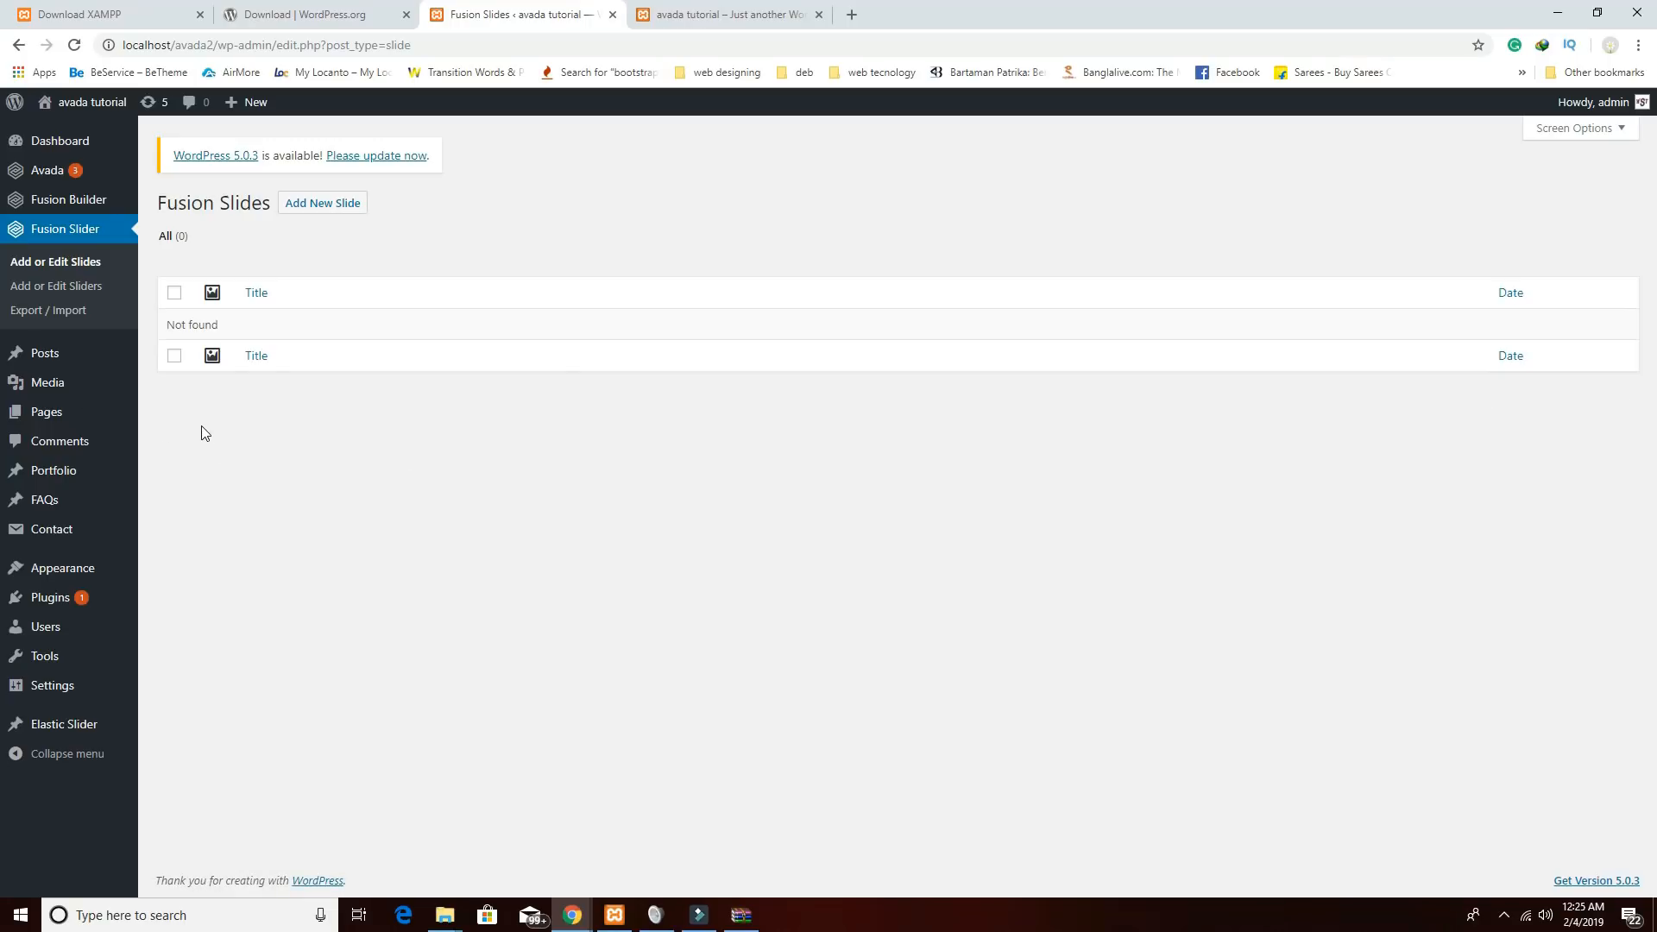
Start a new slide titled 'home' with Center content alignment.
click(304, 212)
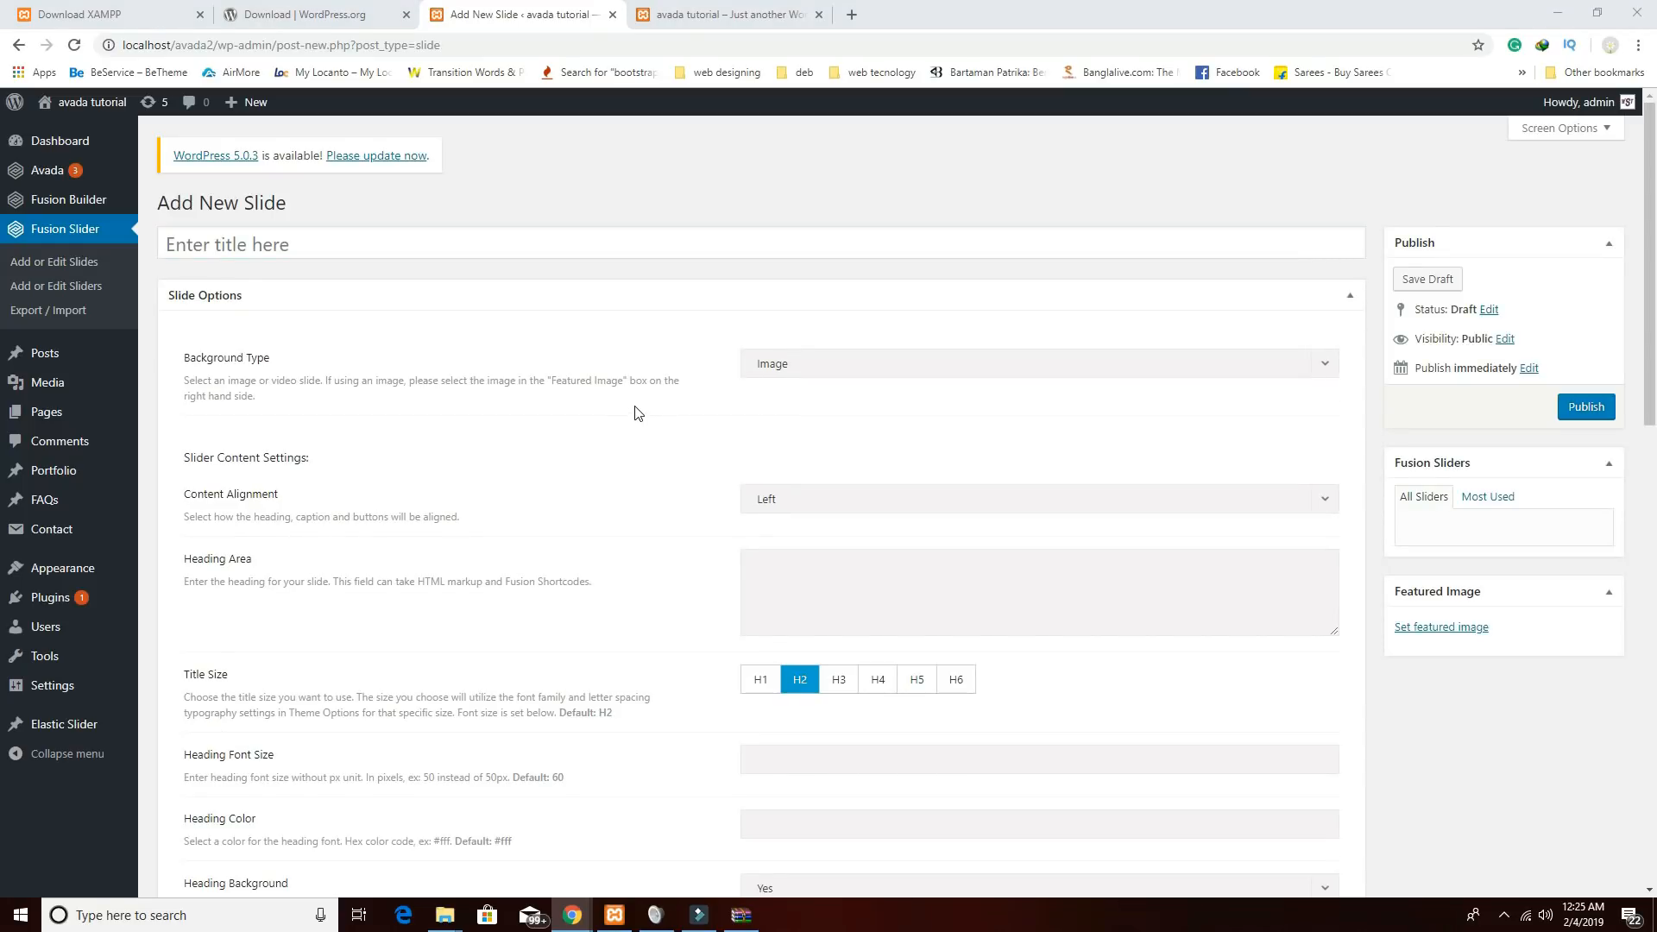
click(362, 250)
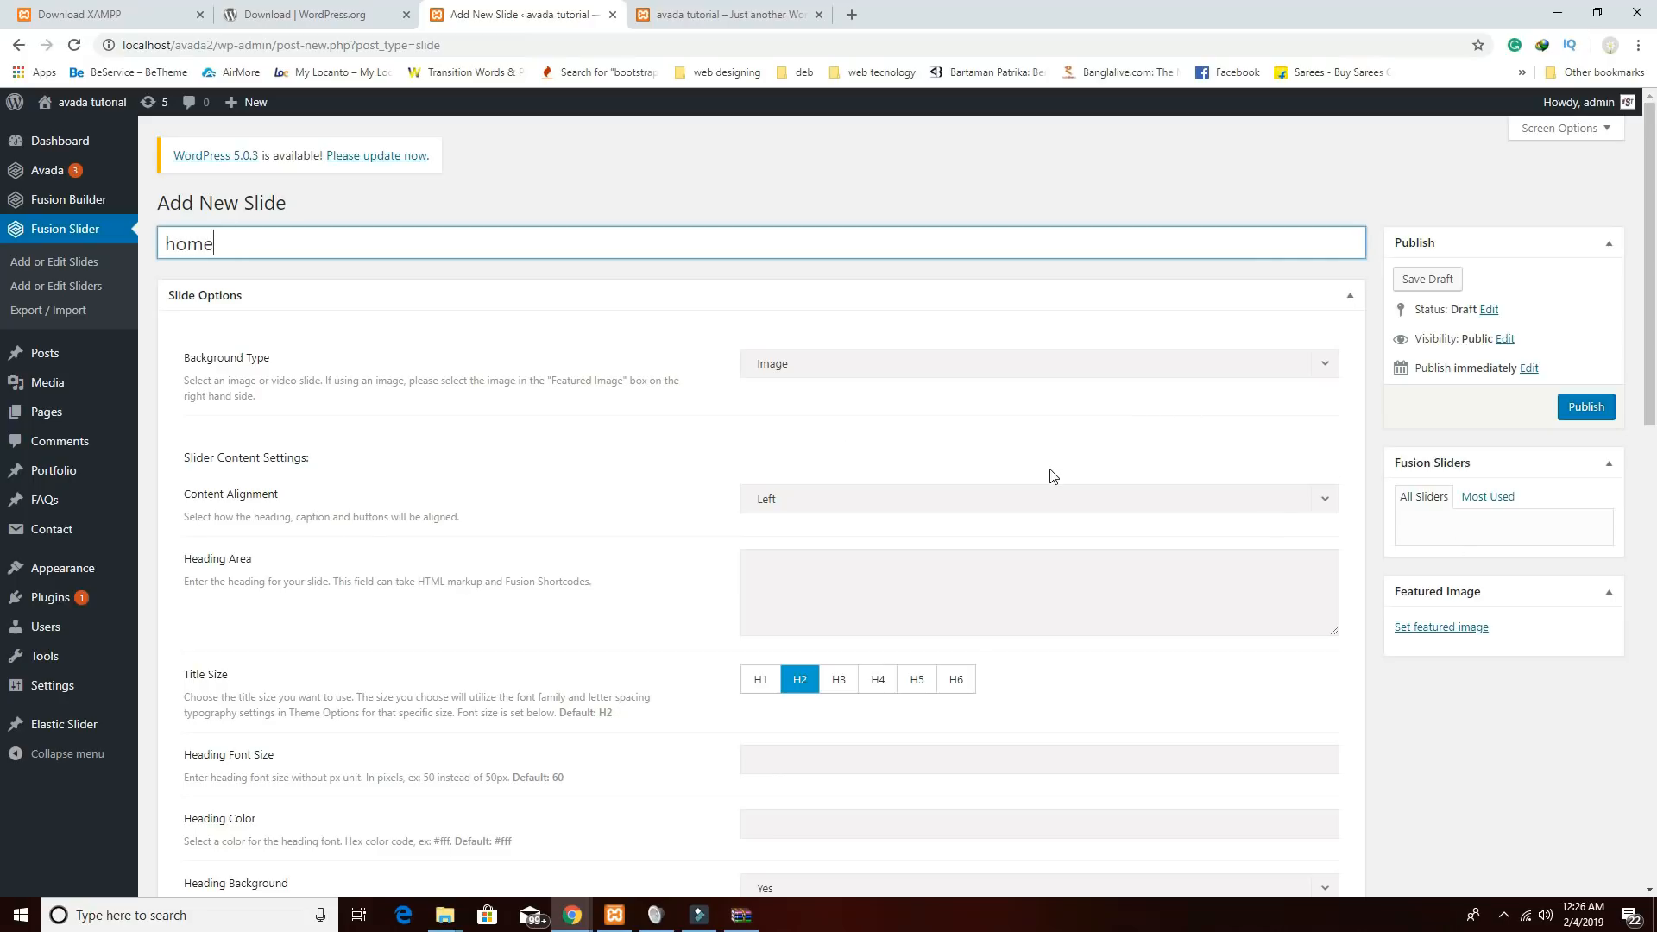
click(929, 504)
click(837, 565)
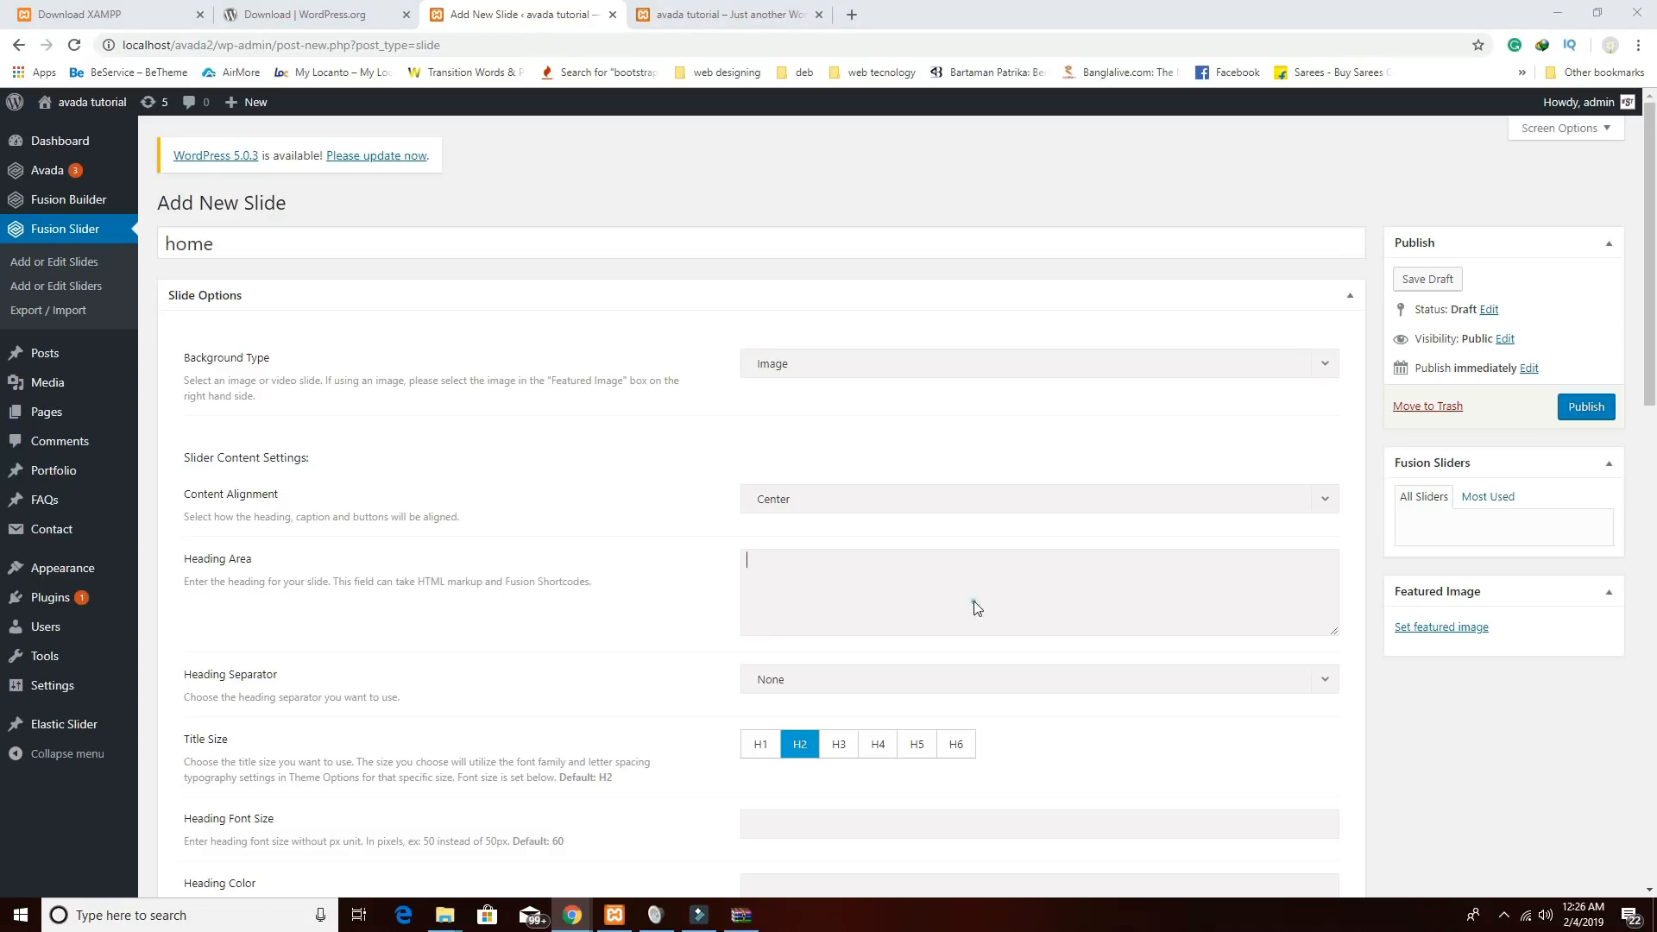
Add the heading 'Best Avada Theme Tutorial for beginner' with a Single Solid separator at H1.
text(Best avada Theme Tutorial for beginar)
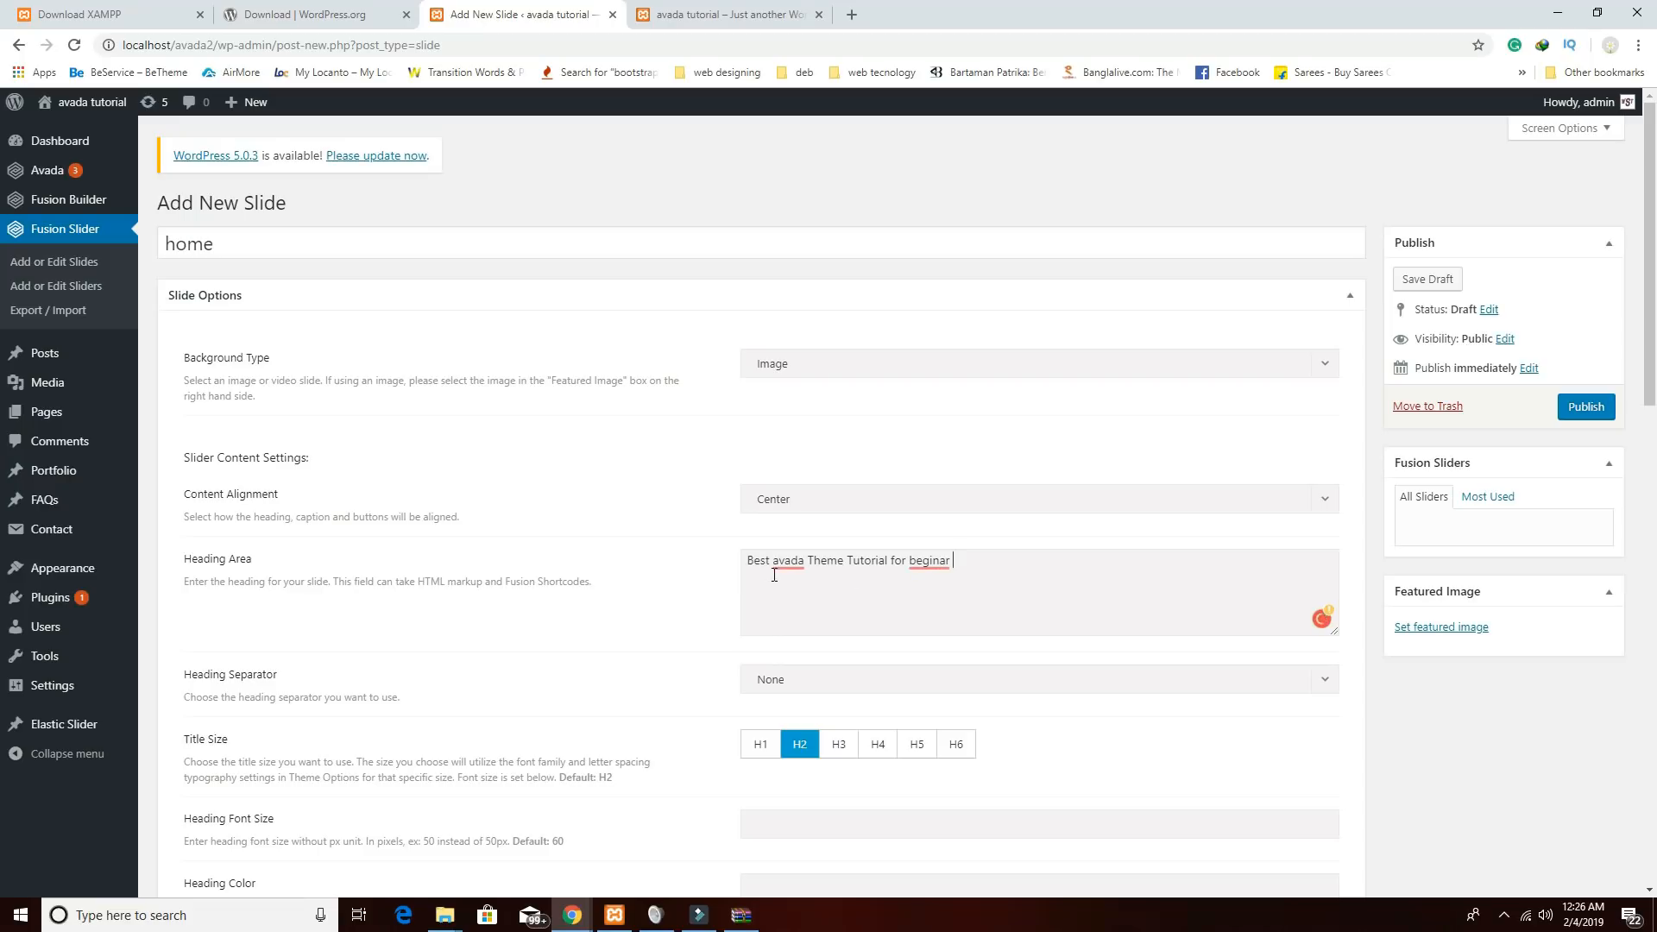
mouse_move(787, 566)
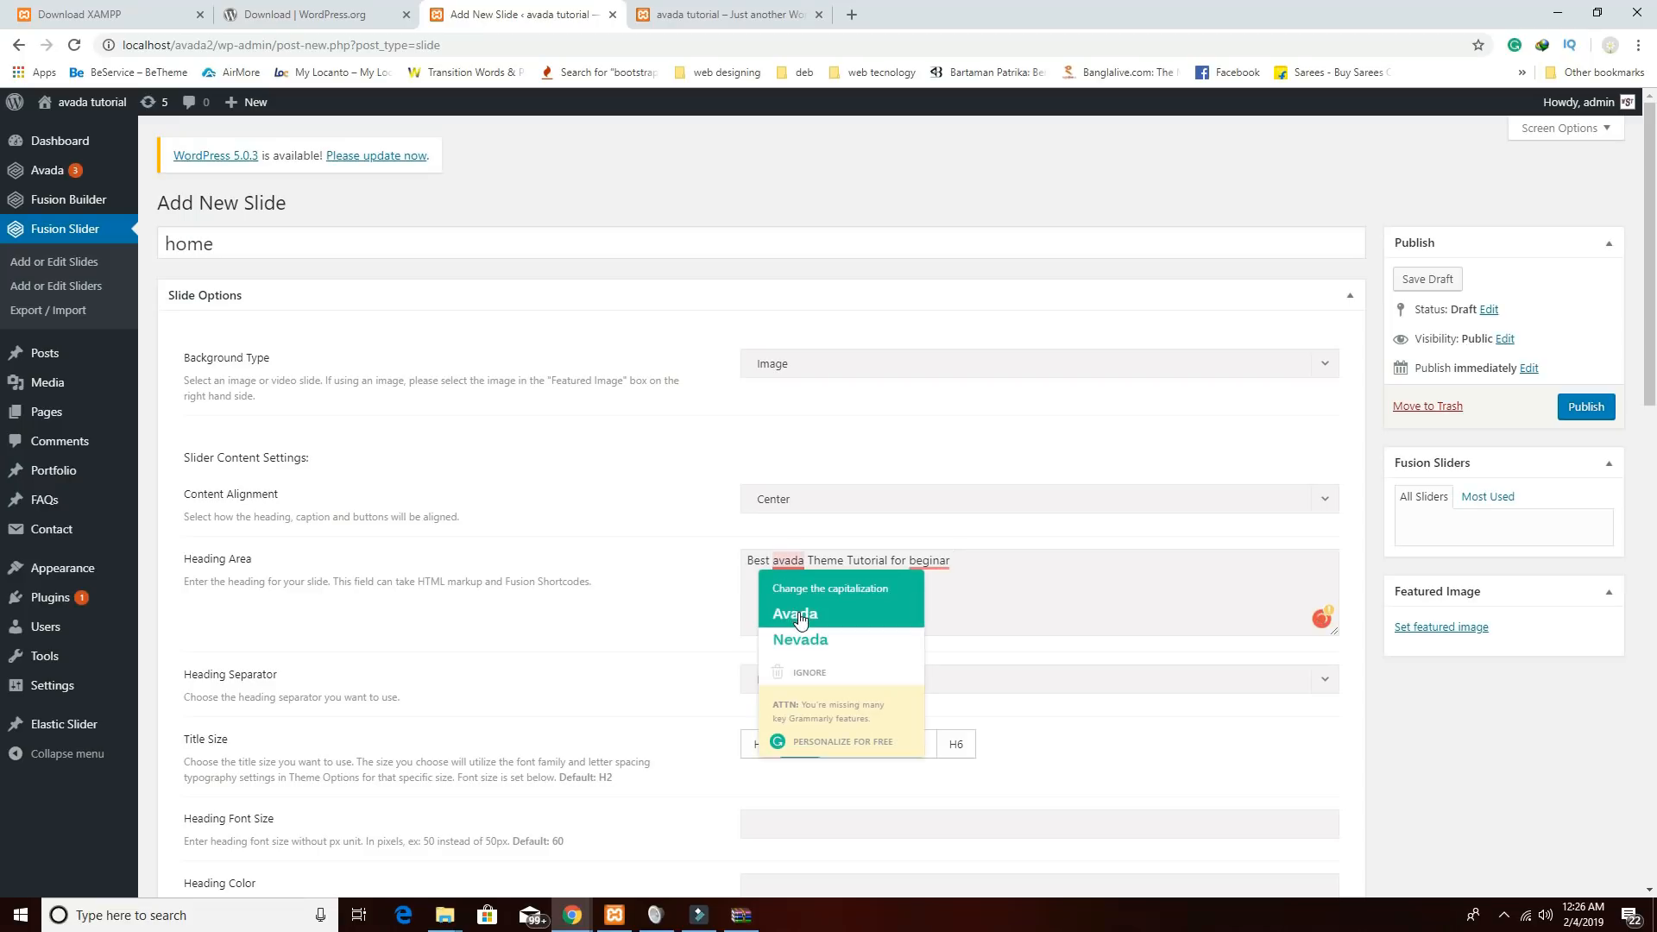
click(794, 613)
click(928, 585)
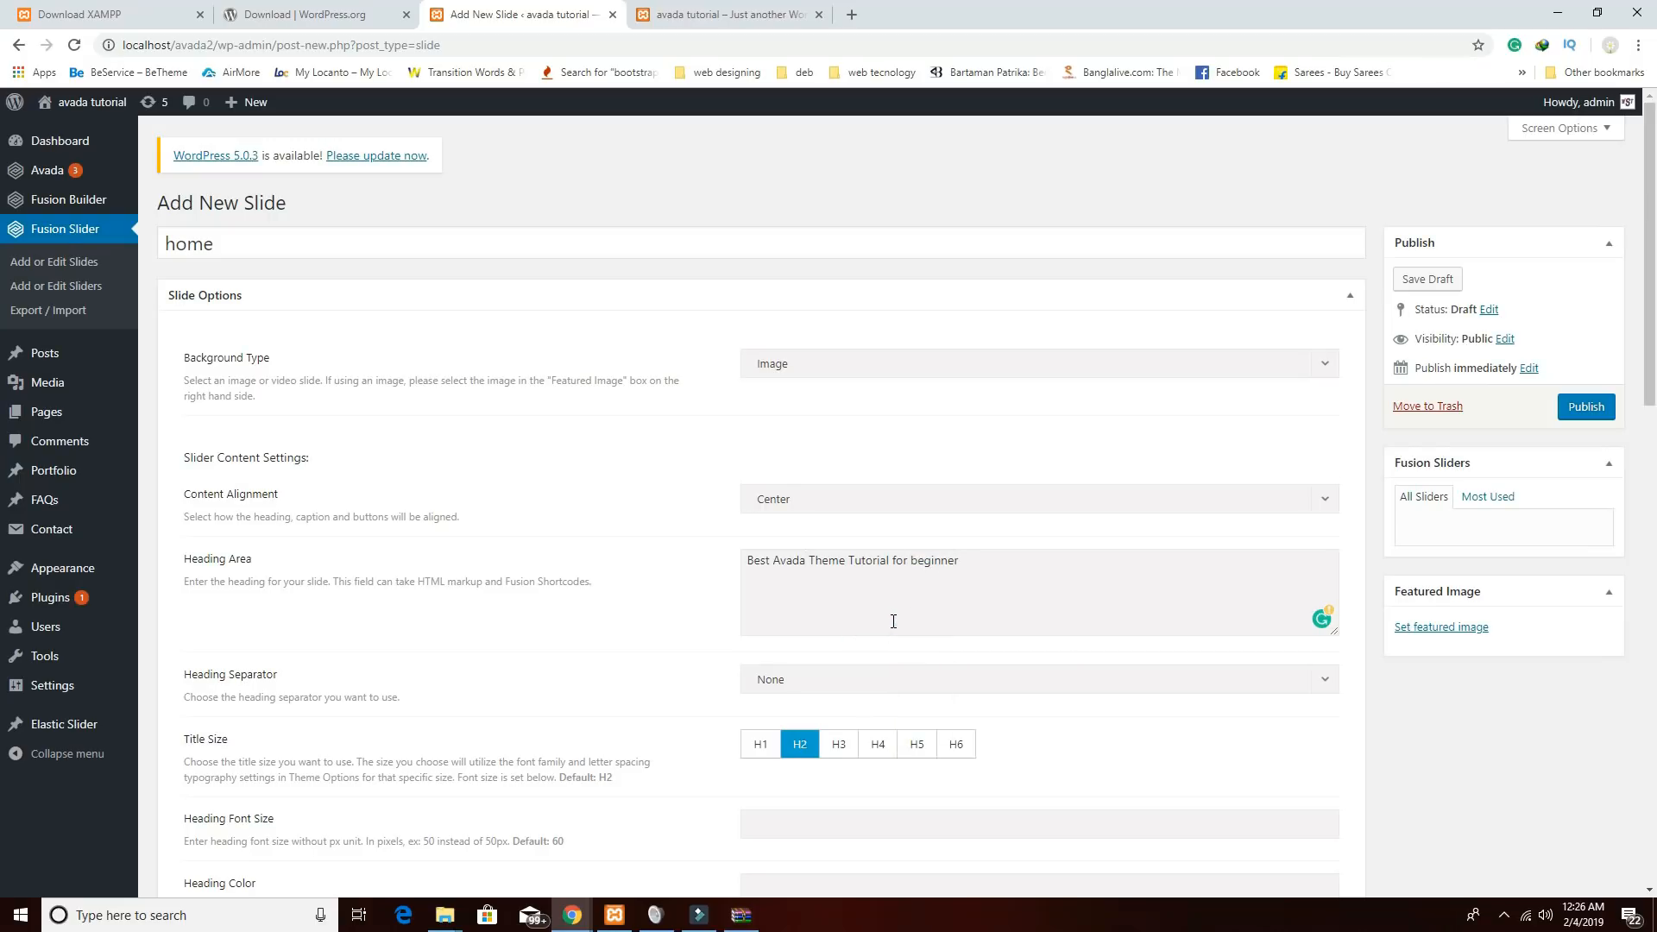
scroll(893, 621, down, 1)
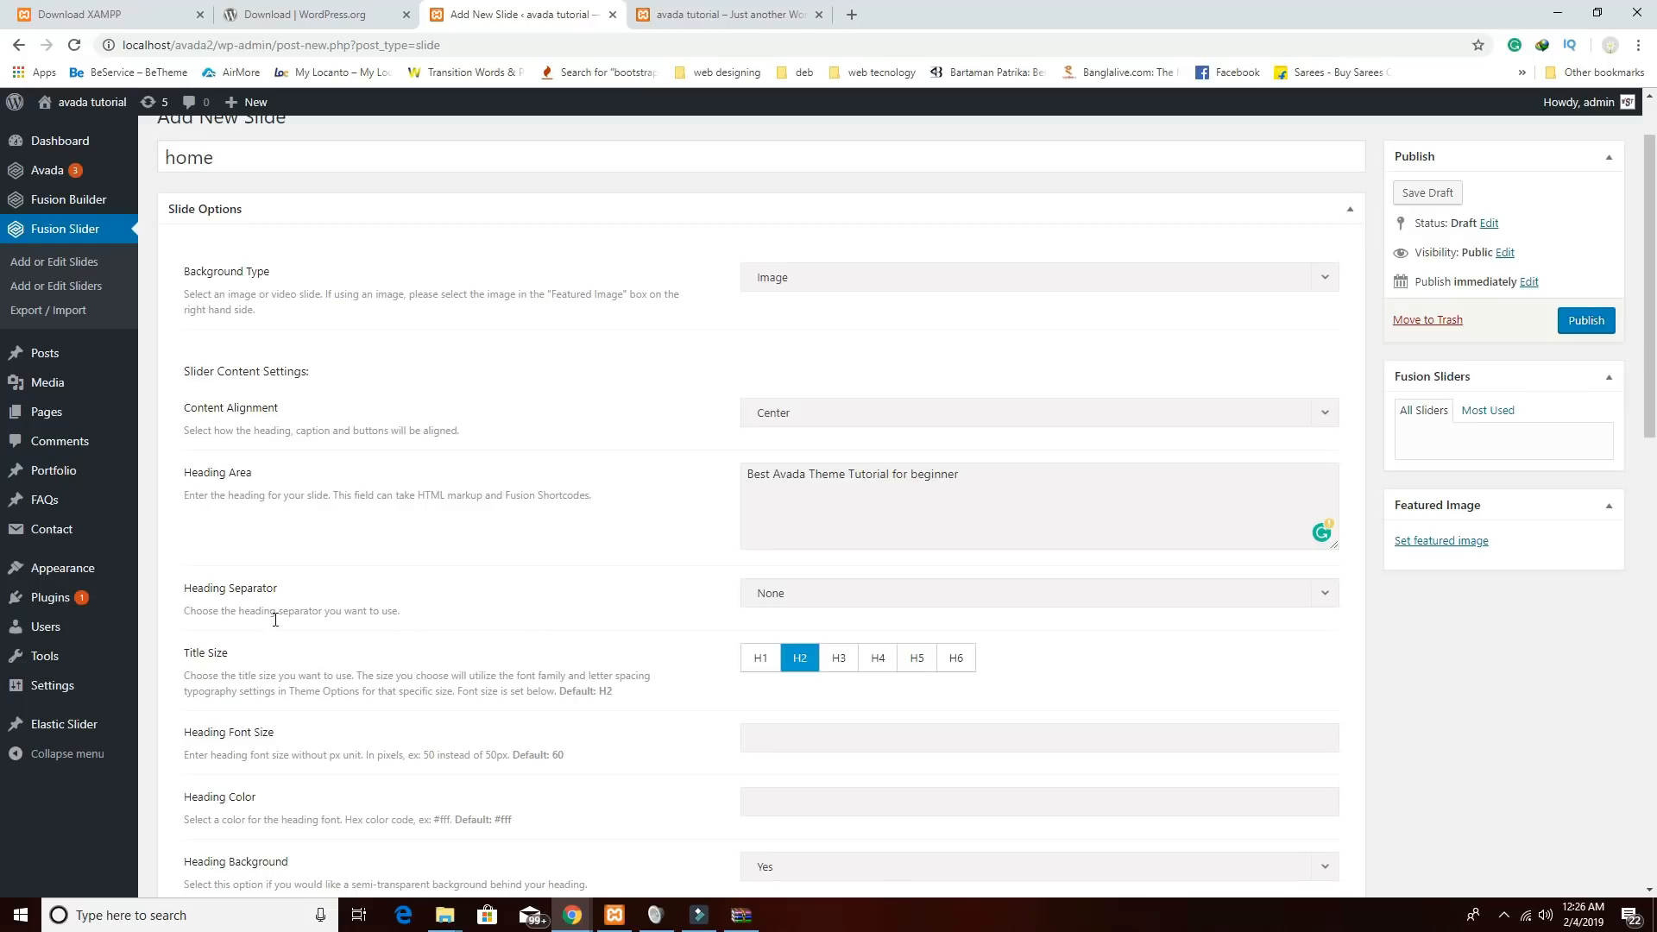
click(790, 597)
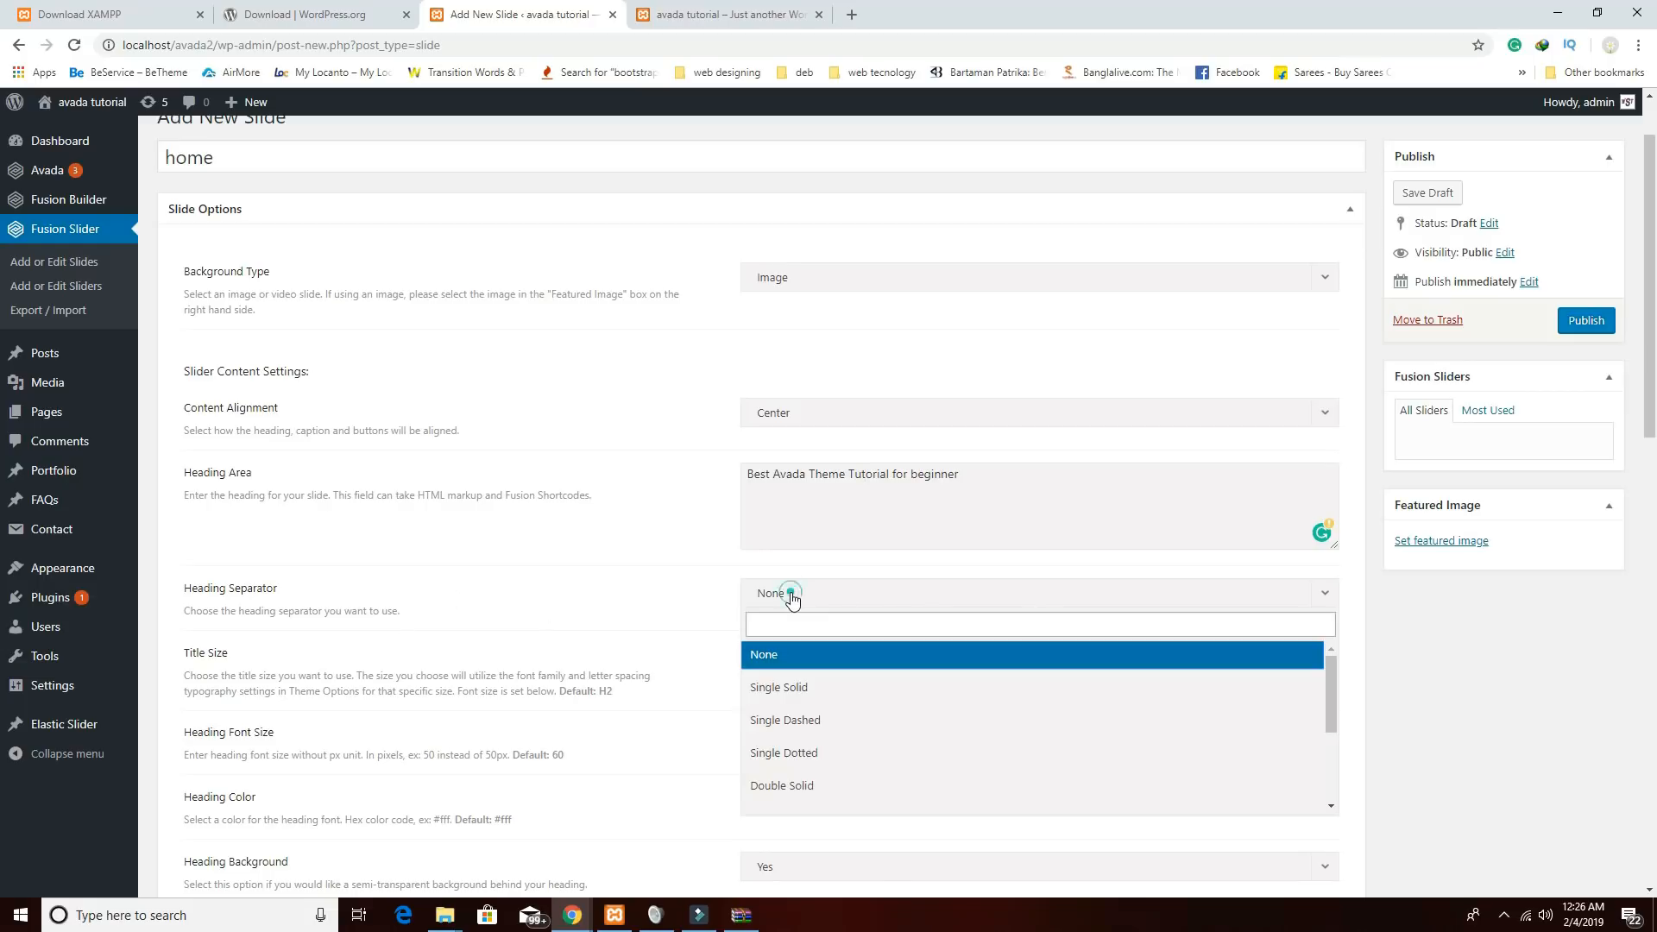
click(794, 687)
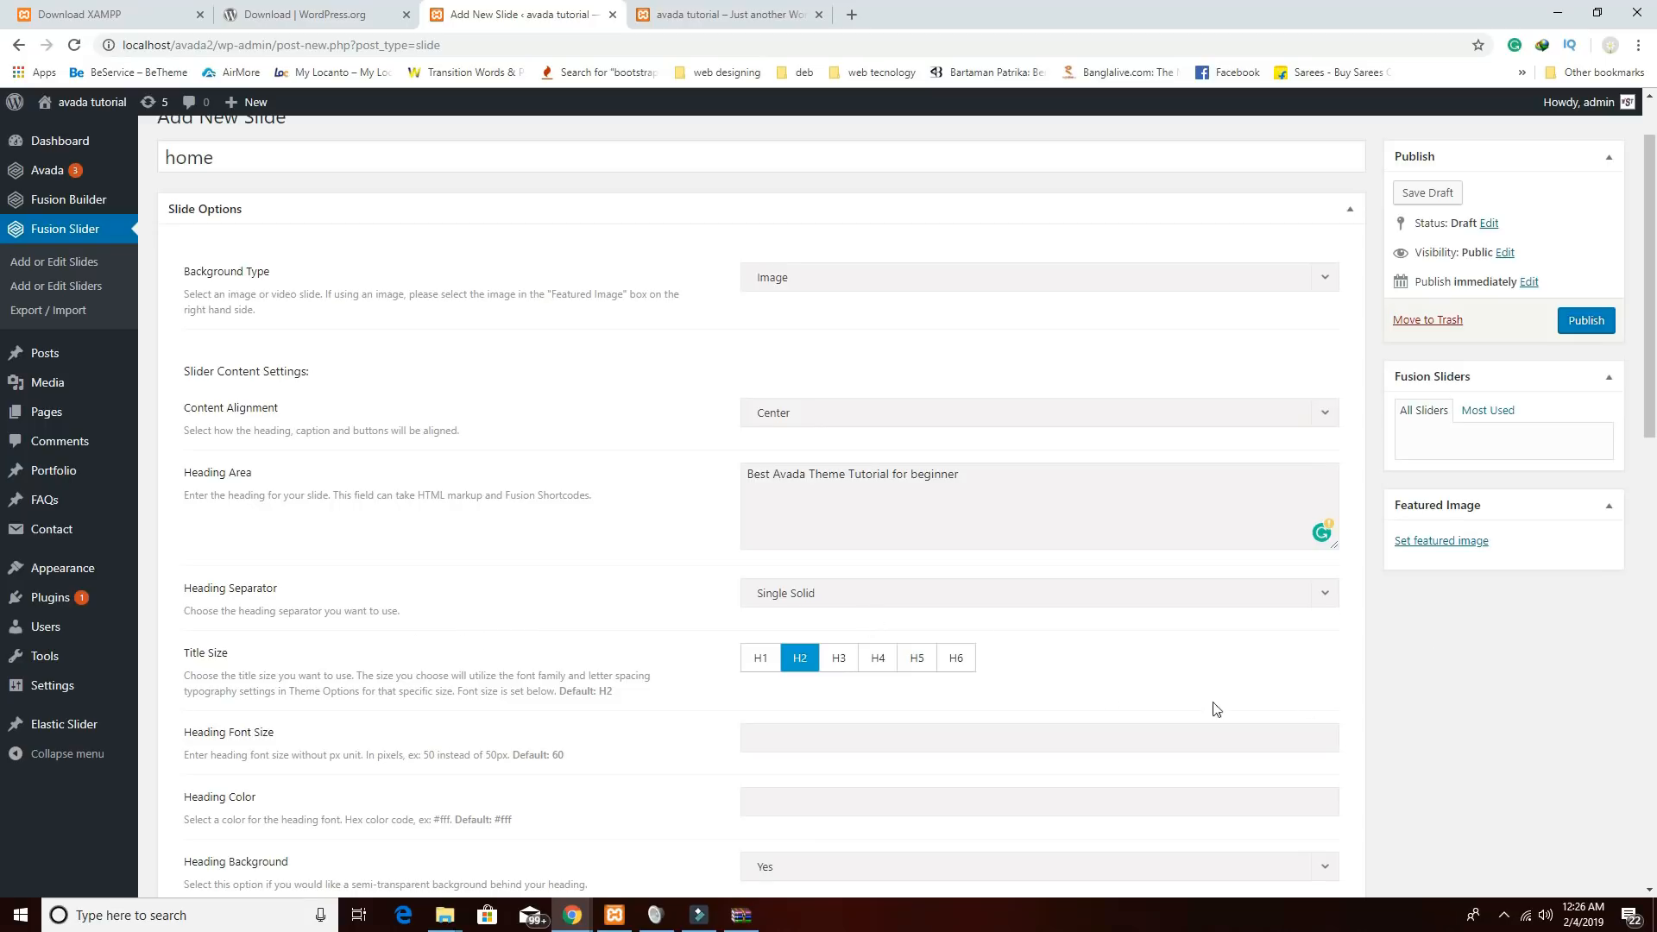
click(774, 665)
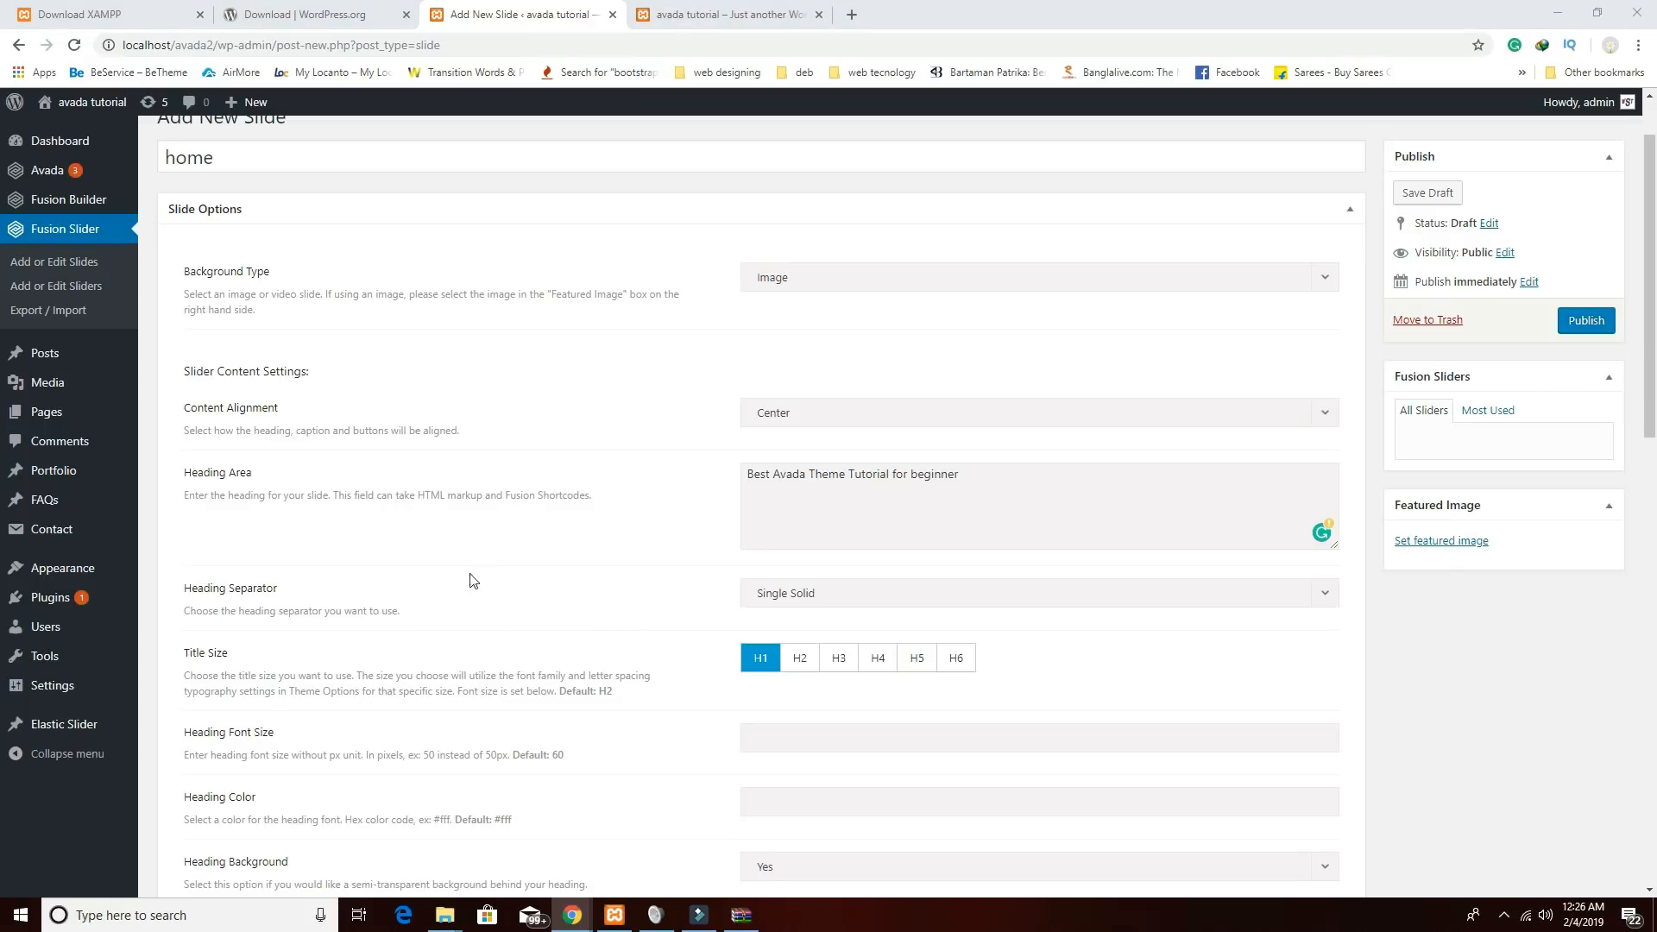
scroll(1406, 581, down, 5)
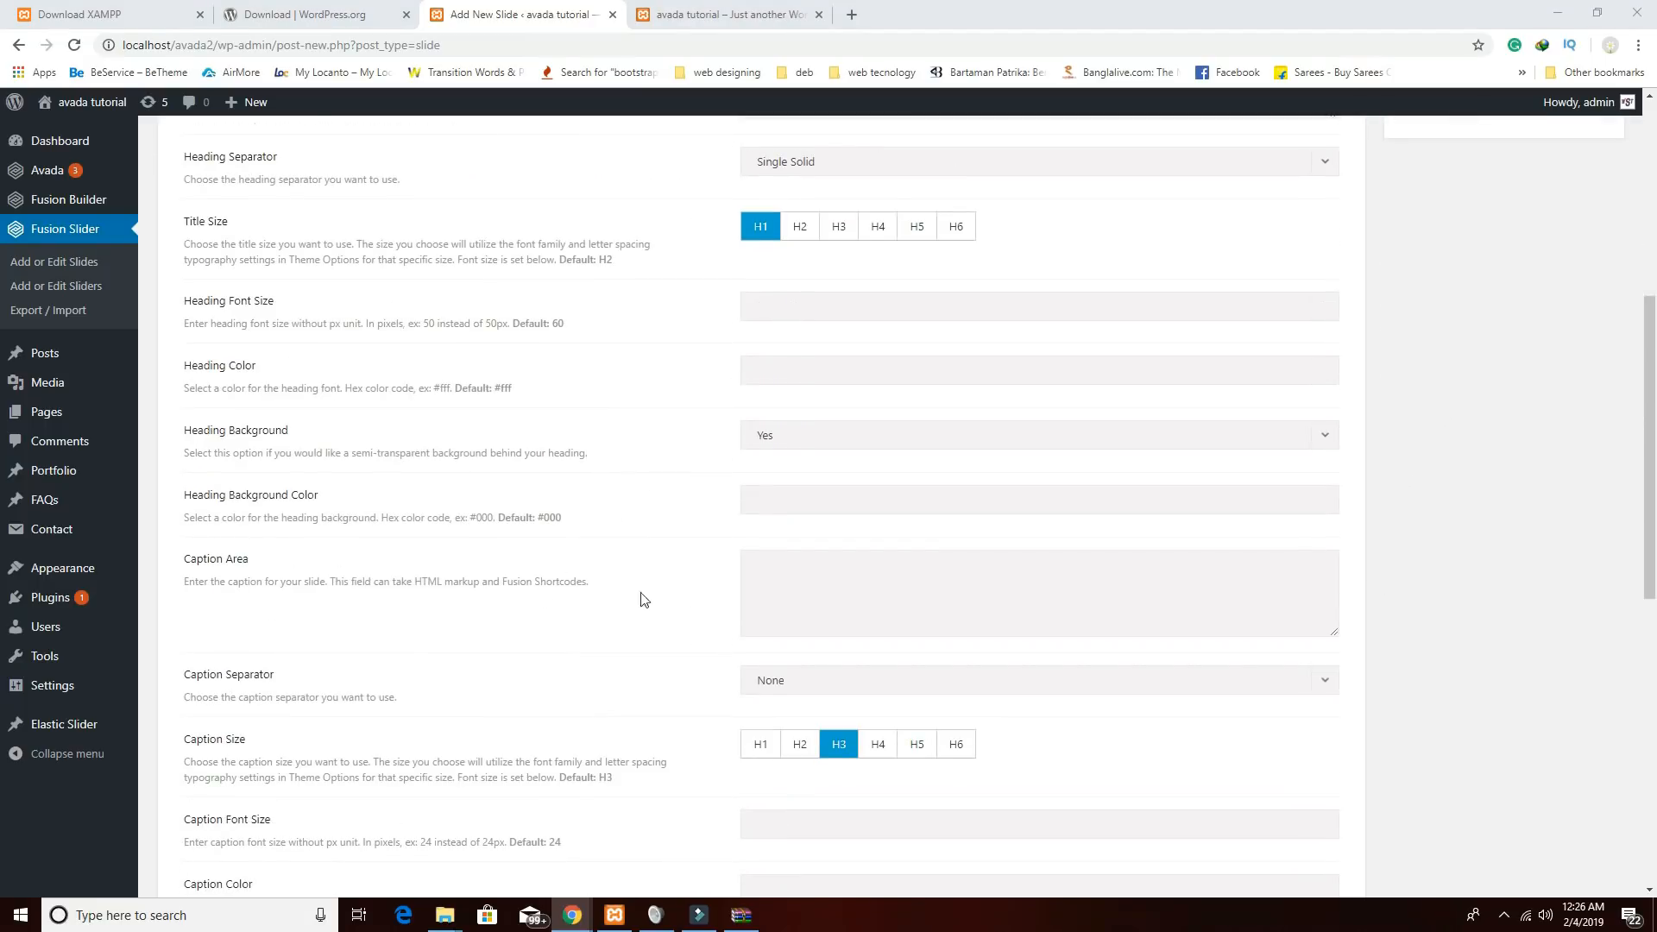
Write the Lorem Ipsum dummy text as the slide caption.
click(786, 590)
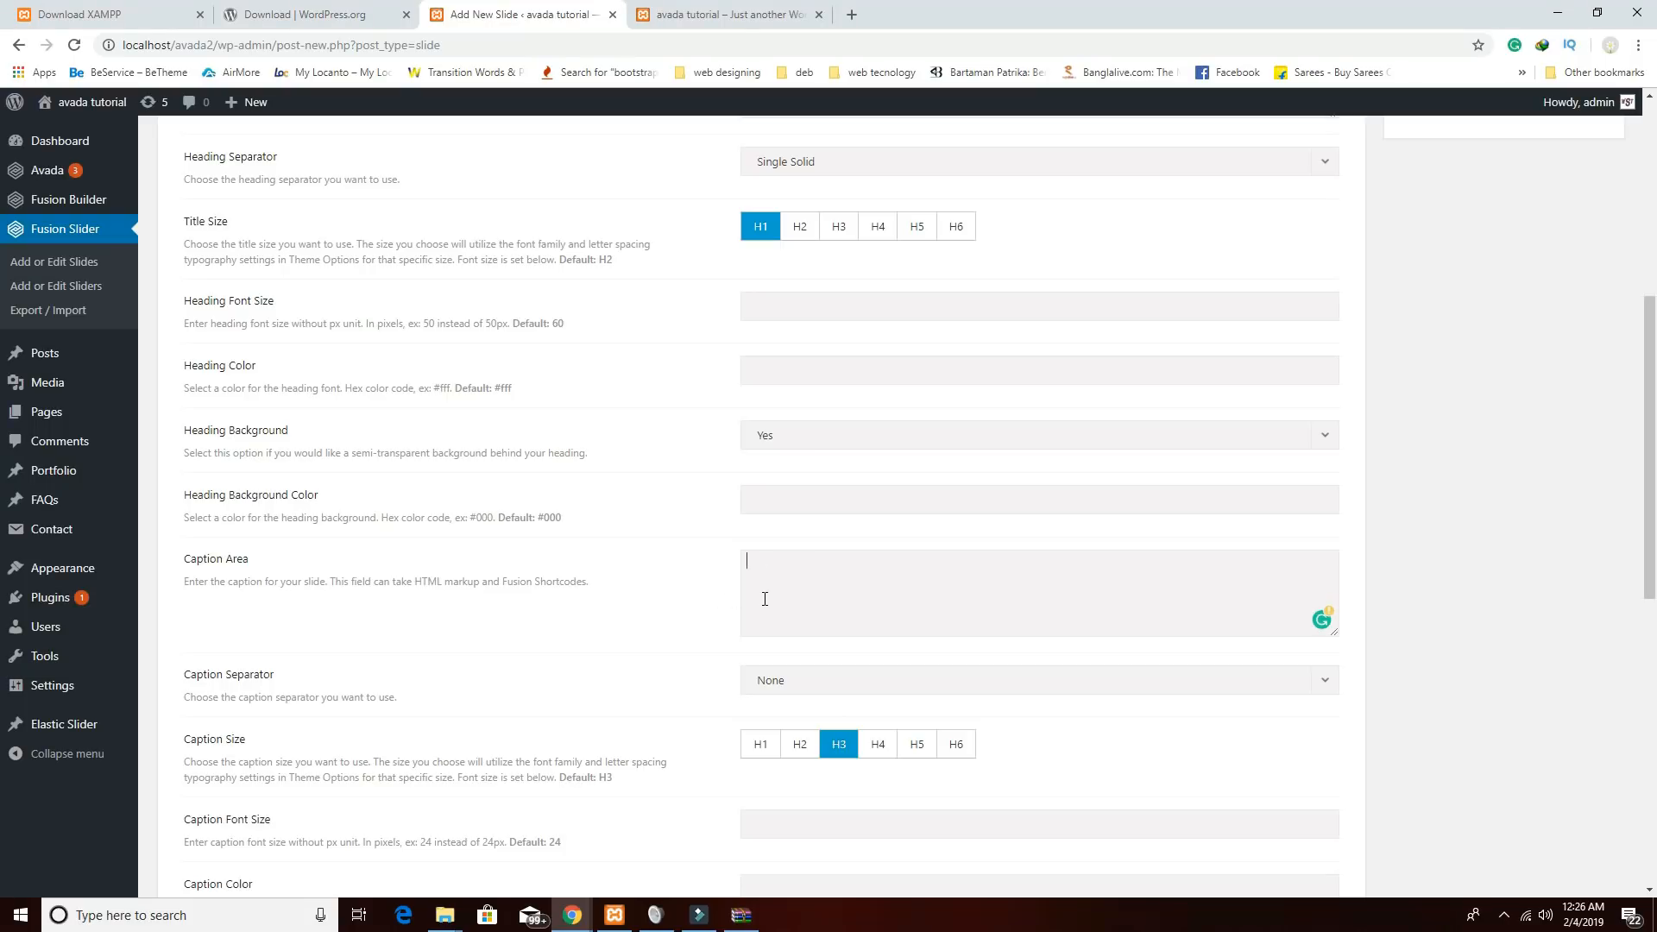
text(Lorem Ipsum is simply dummy text of the printing and typesetting industry. Lorem Ipsum has been the industry's standard dummy text ever since the 1500s, when an unknown printer took a galley of type and scrambled it to make a type specimen bo)
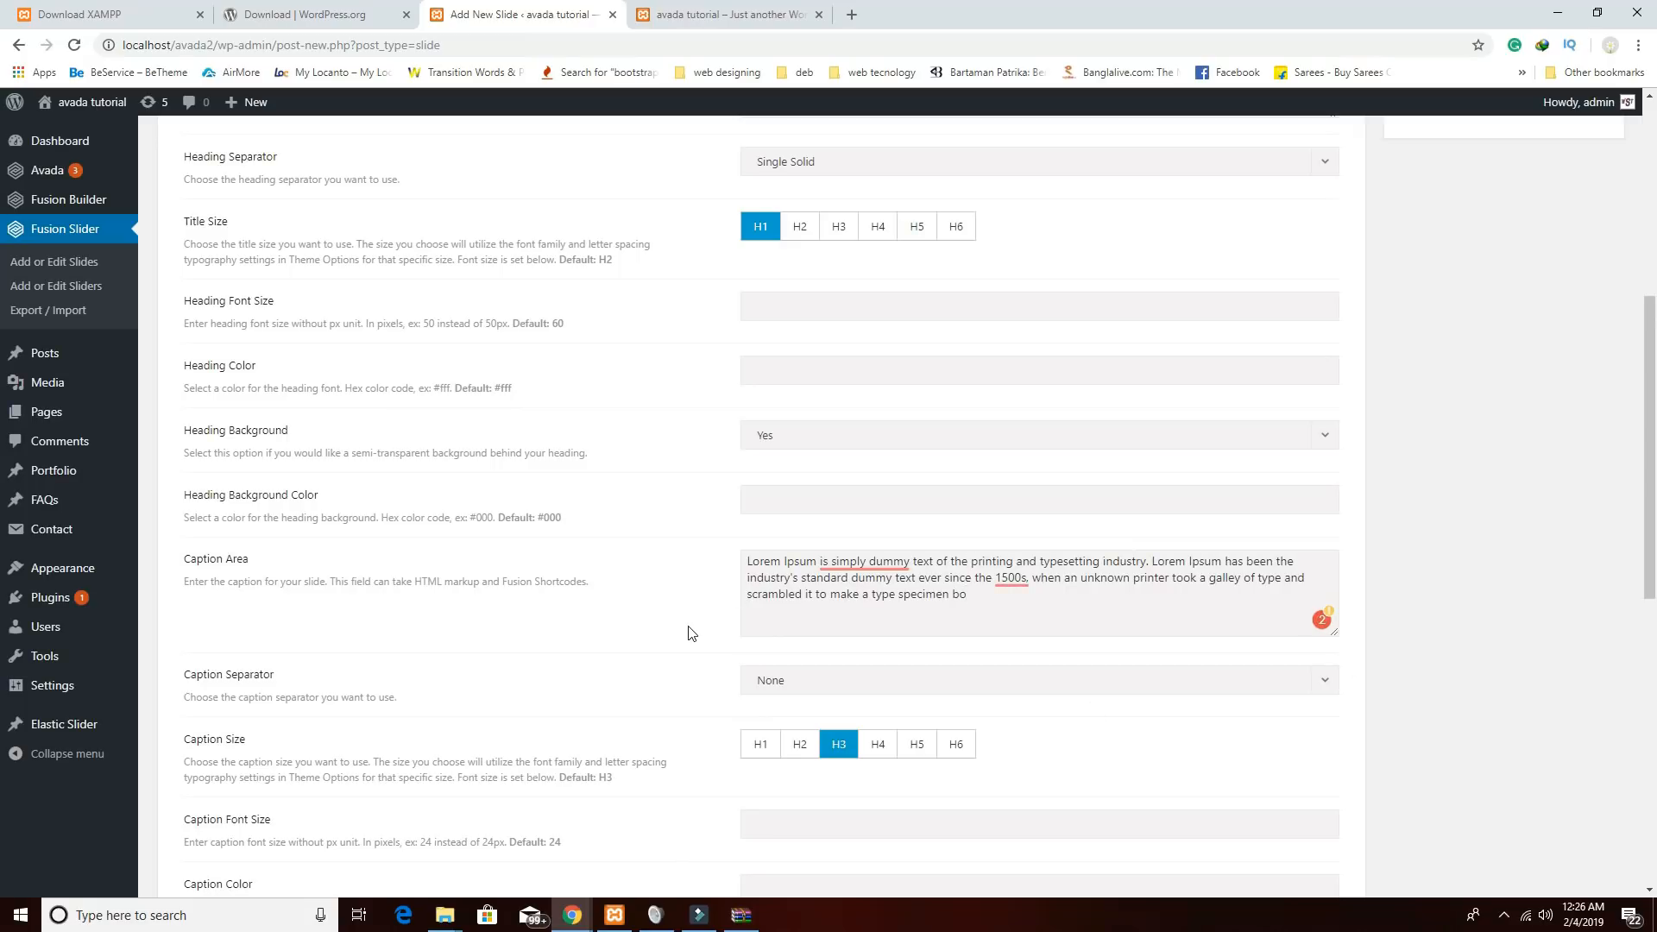
scroll(1033, 470, down, 3)
scroll(1035, 472, down, 5)
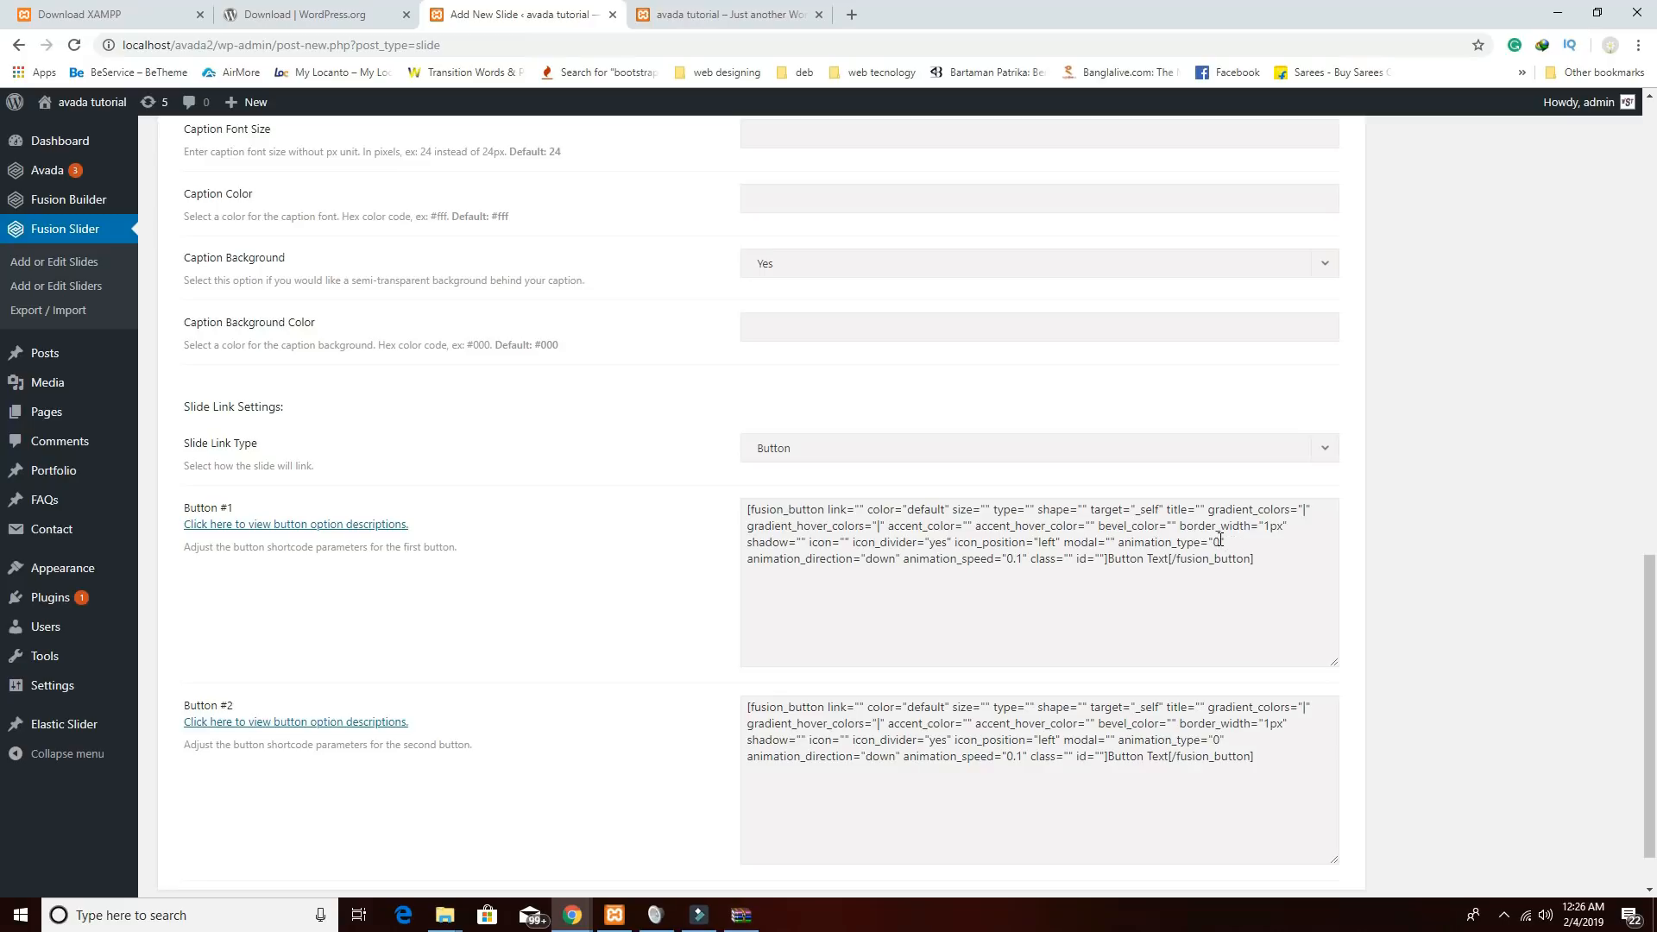
Replace the button placeholder labels with KNOW MORE and ABOUT US.
drag(1108, 558, 1167, 560)
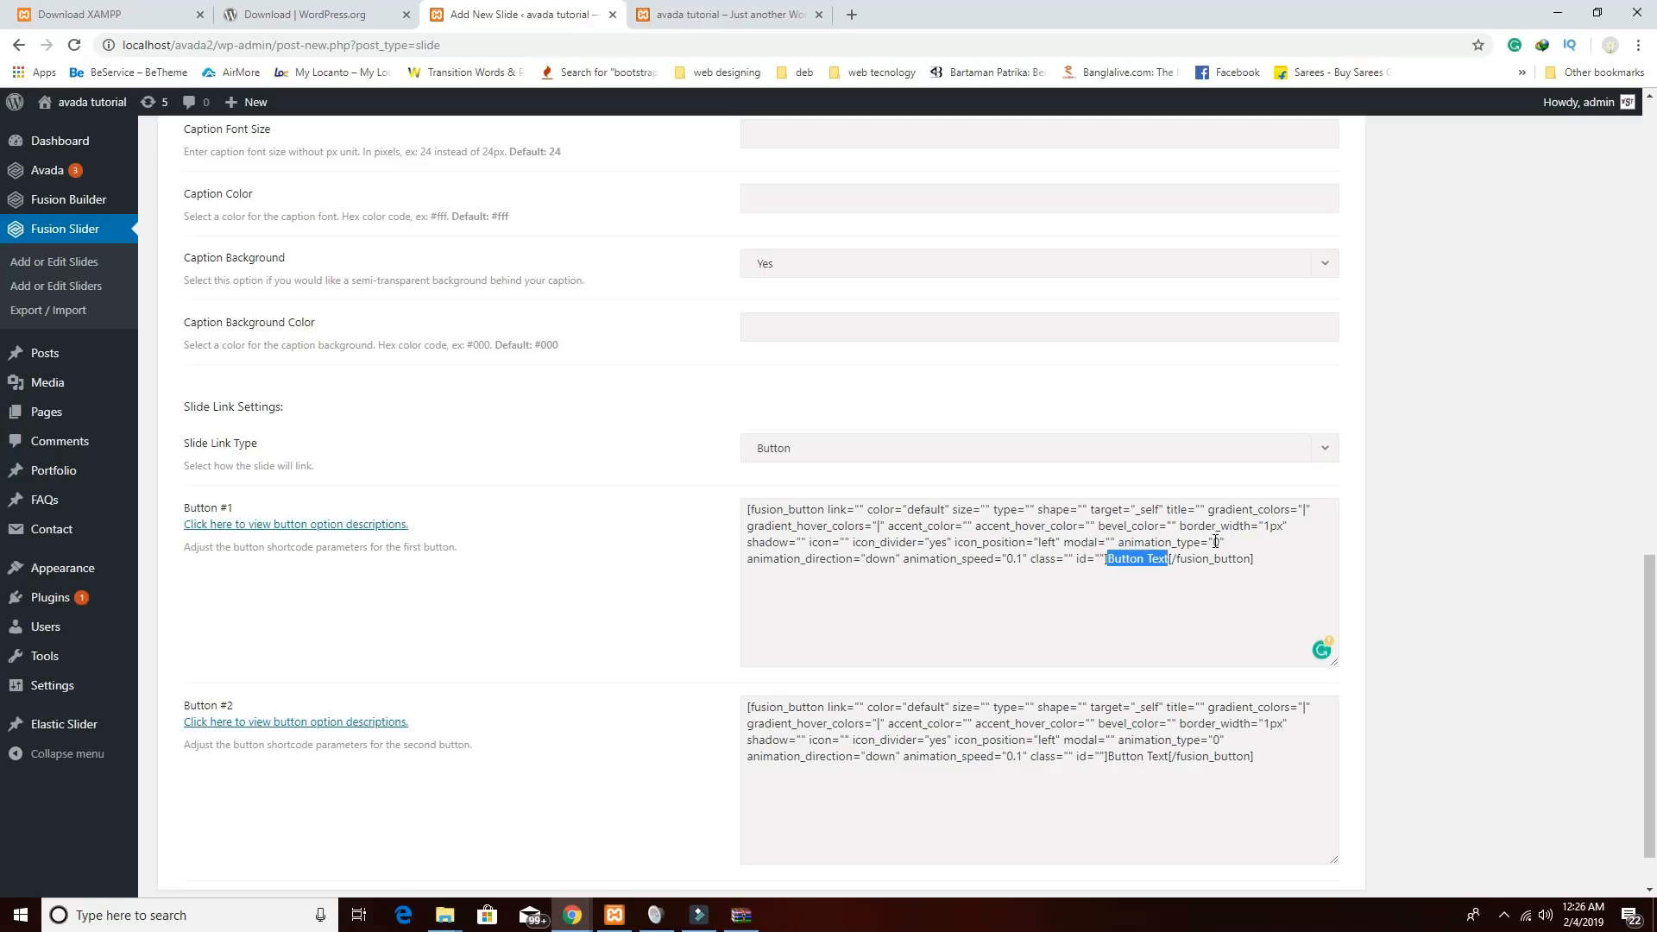
key(BackSpace)
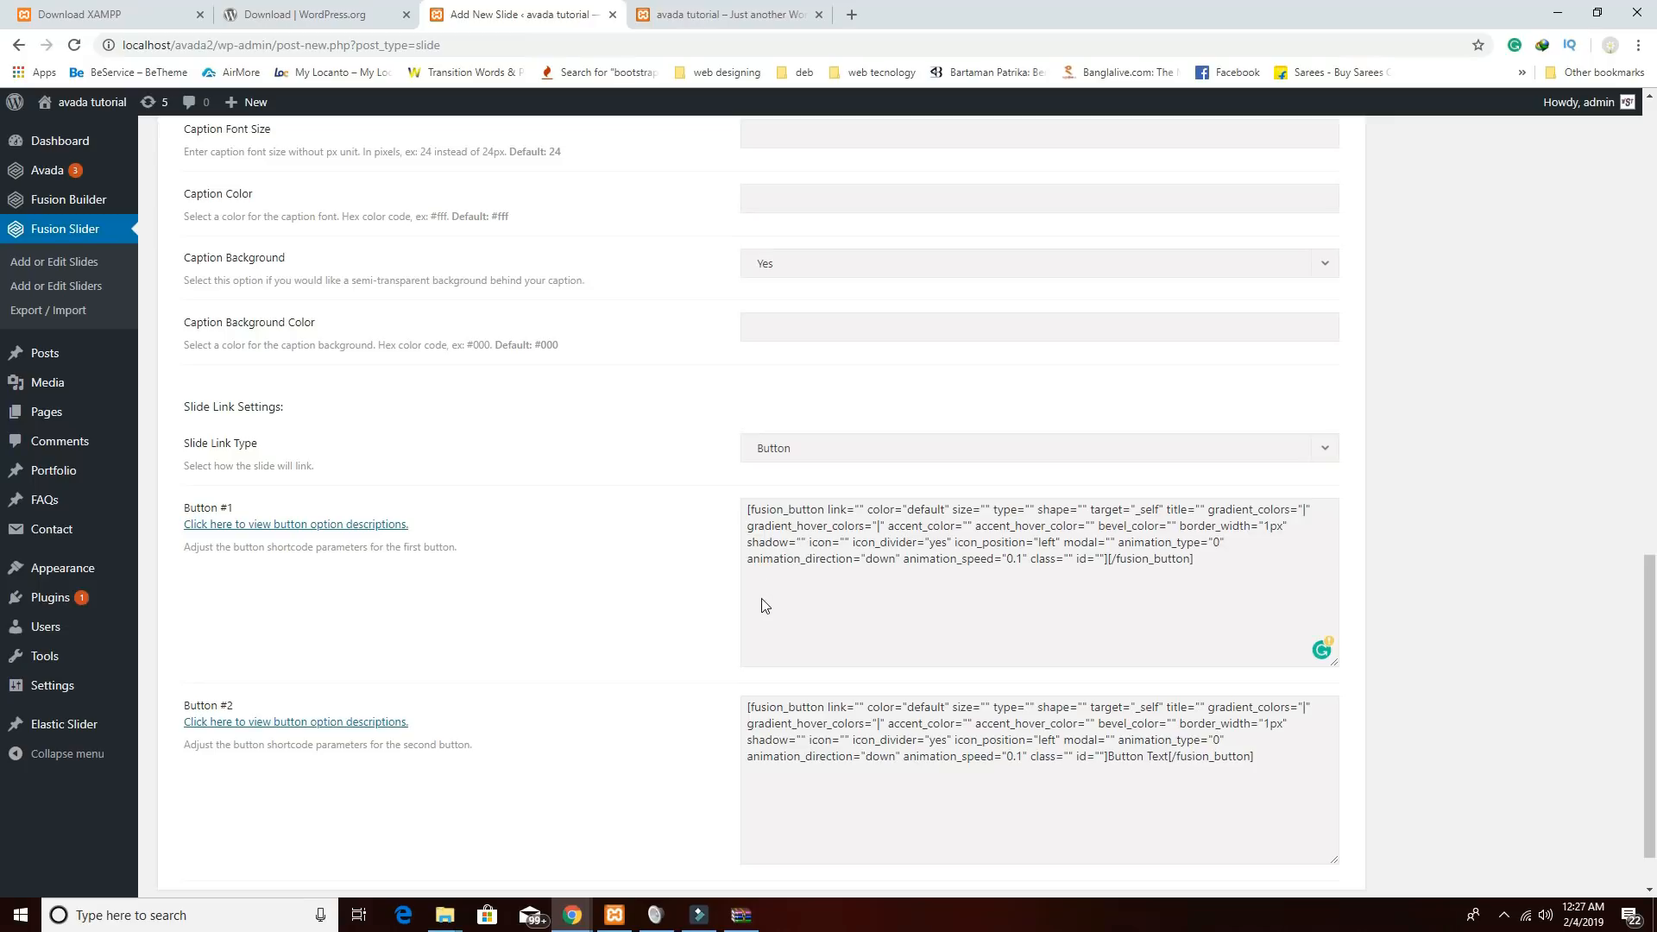
text(KNOW MORW)
key(BackSpace)
text(E)
drag(1167, 760, 1113, 759)
text(a)
key(BackSpace)
text(ABOUT)
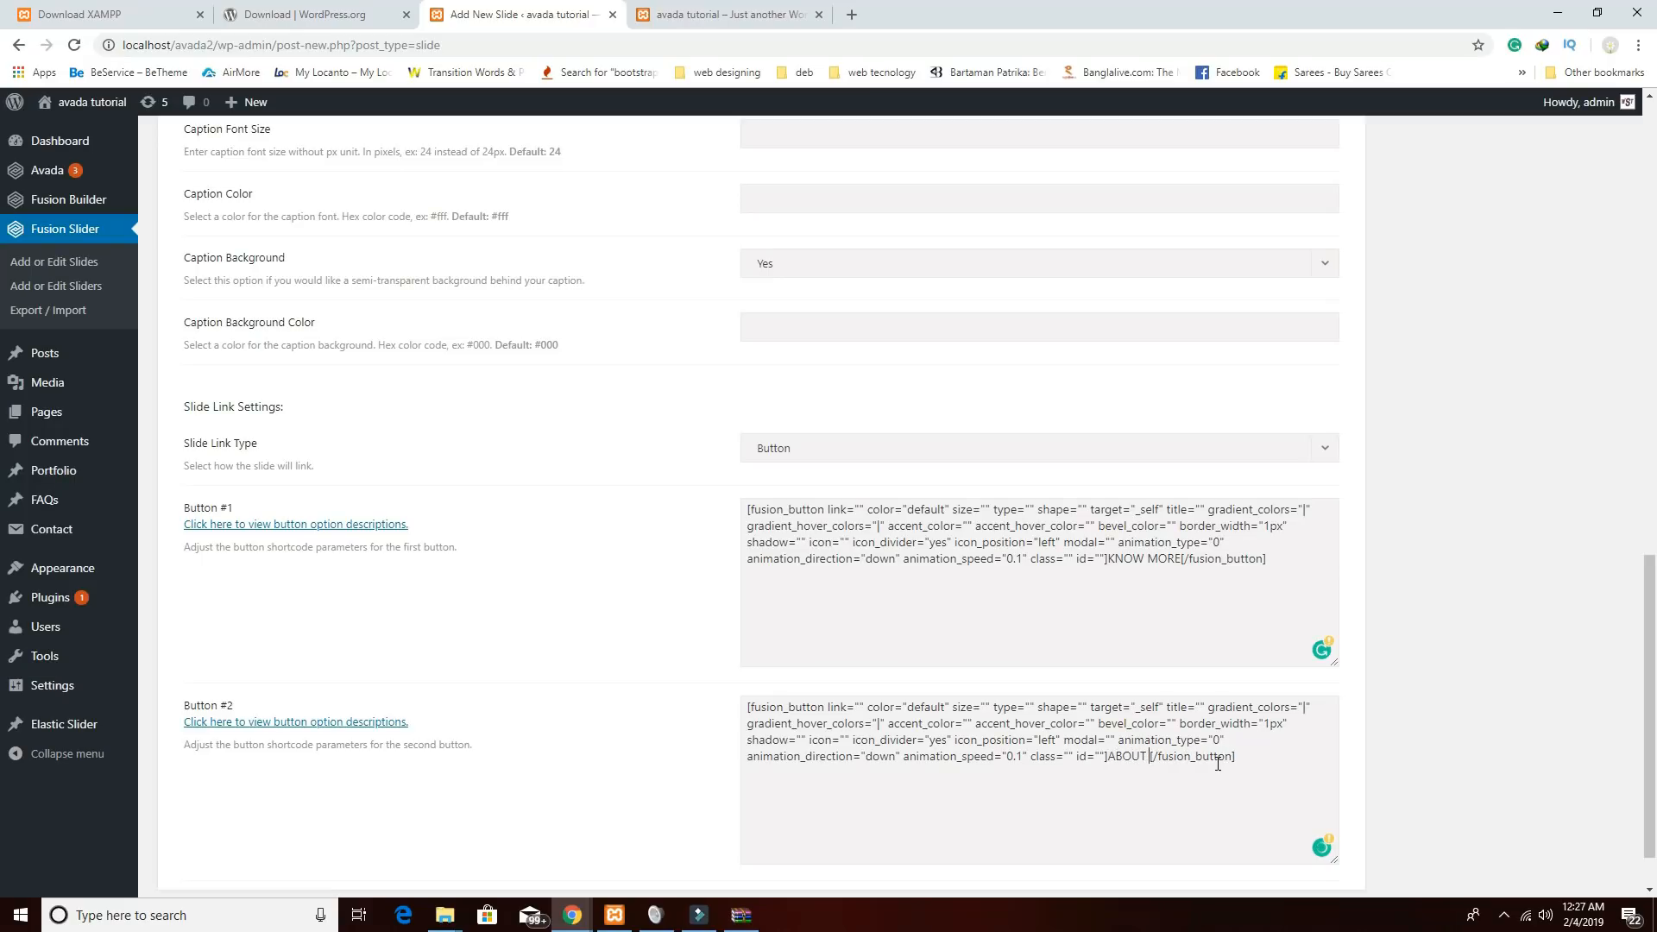
text( US)
scroll(1217, 613, down, 1)
scroll(1217, 613, up, 8)
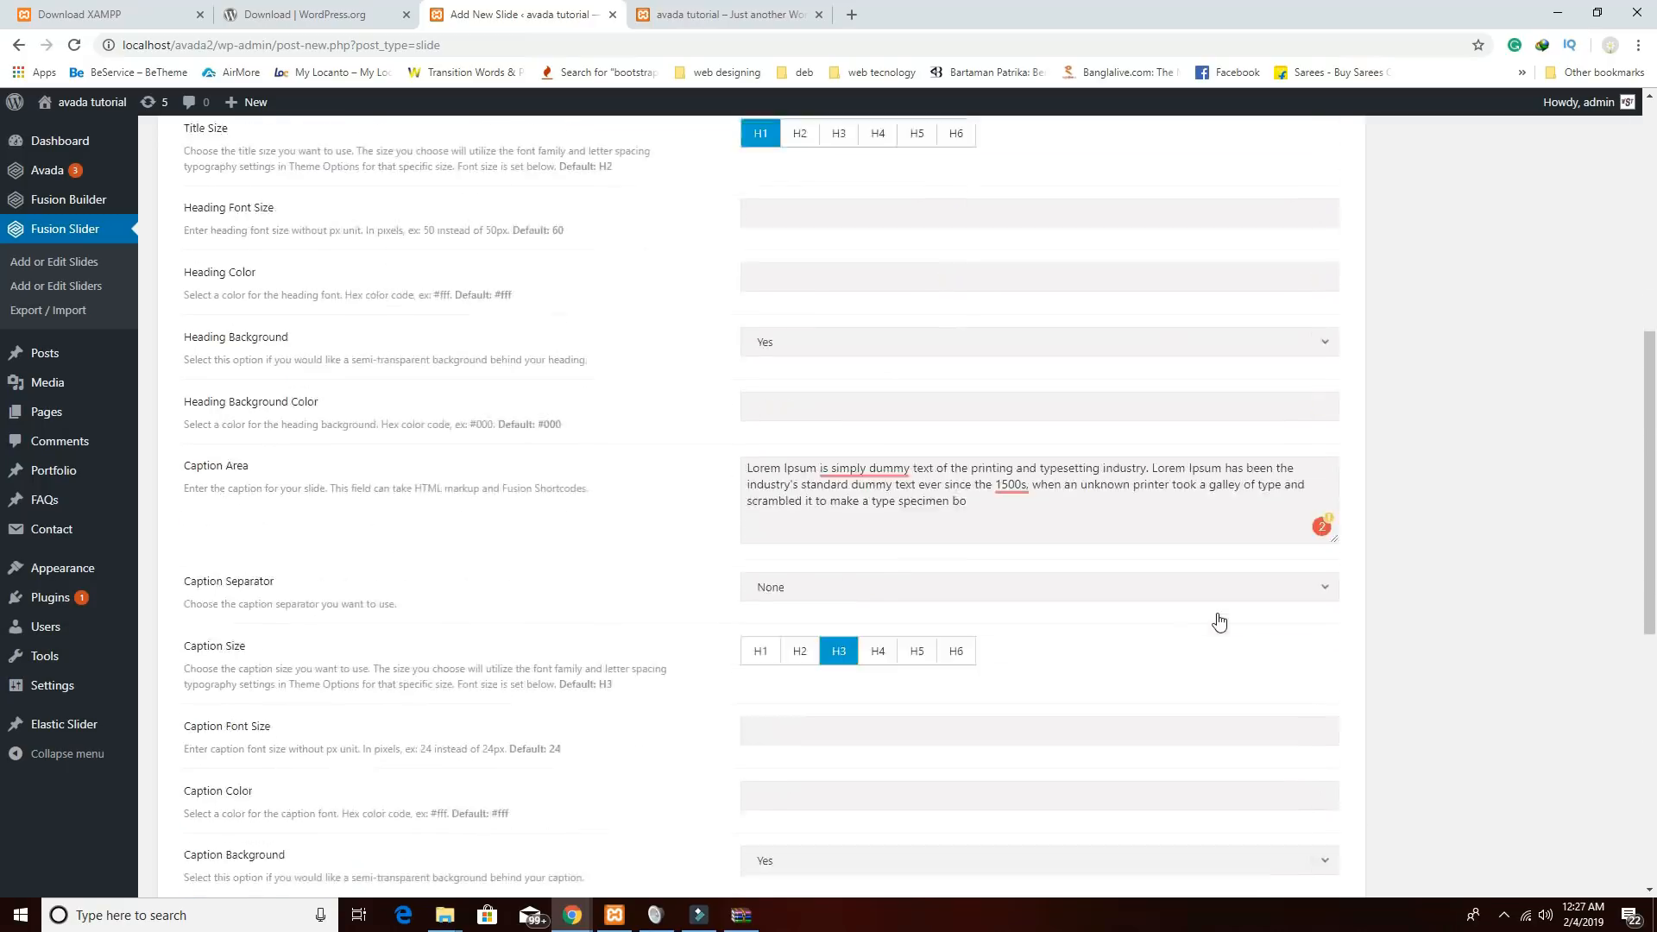
Upload the restaurant photos, excluding the Untitled-1 logo, to the media library.
scroll(1218, 621, up, 5)
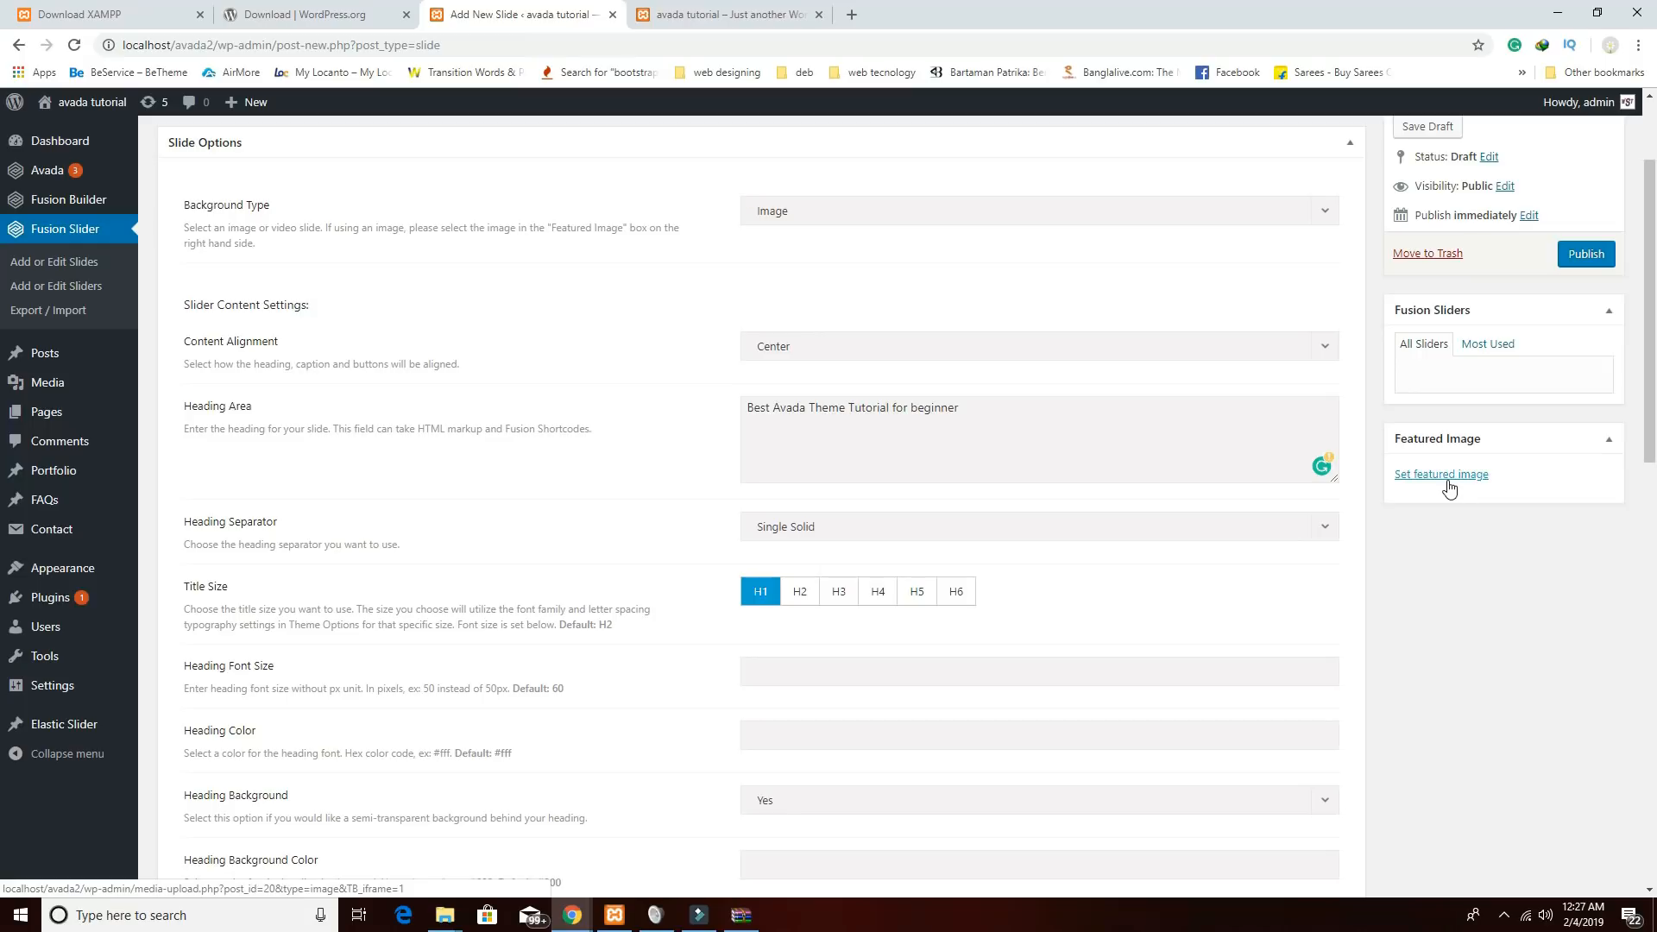
click(1449, 486)
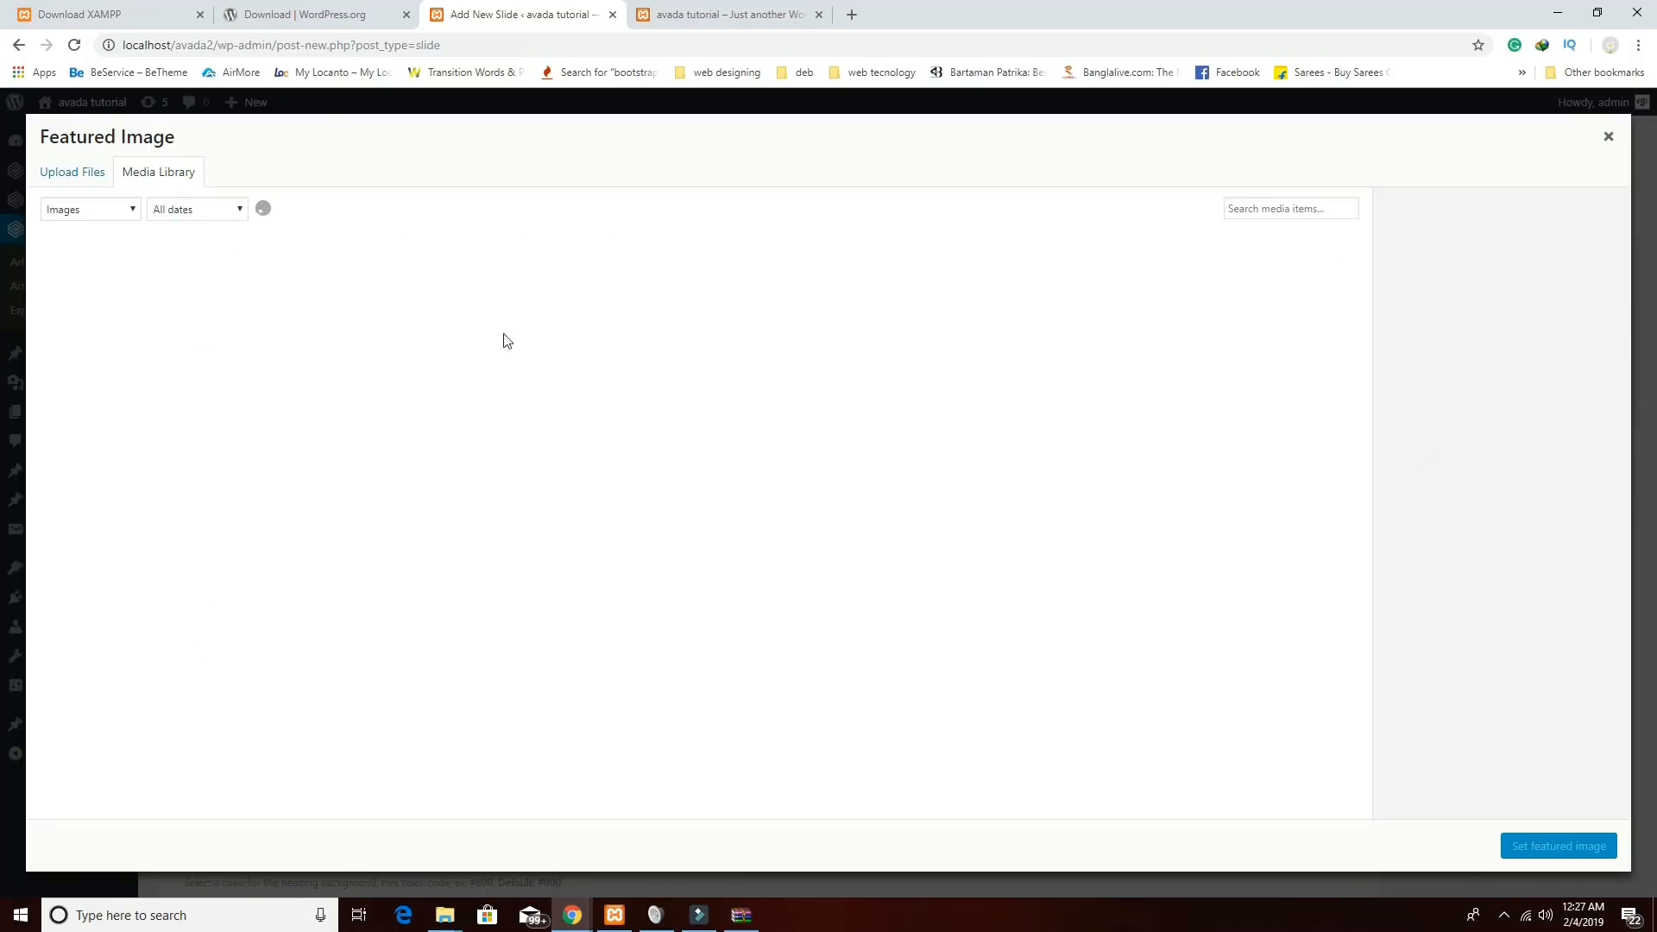
click(93, 180)
click(796, 471)
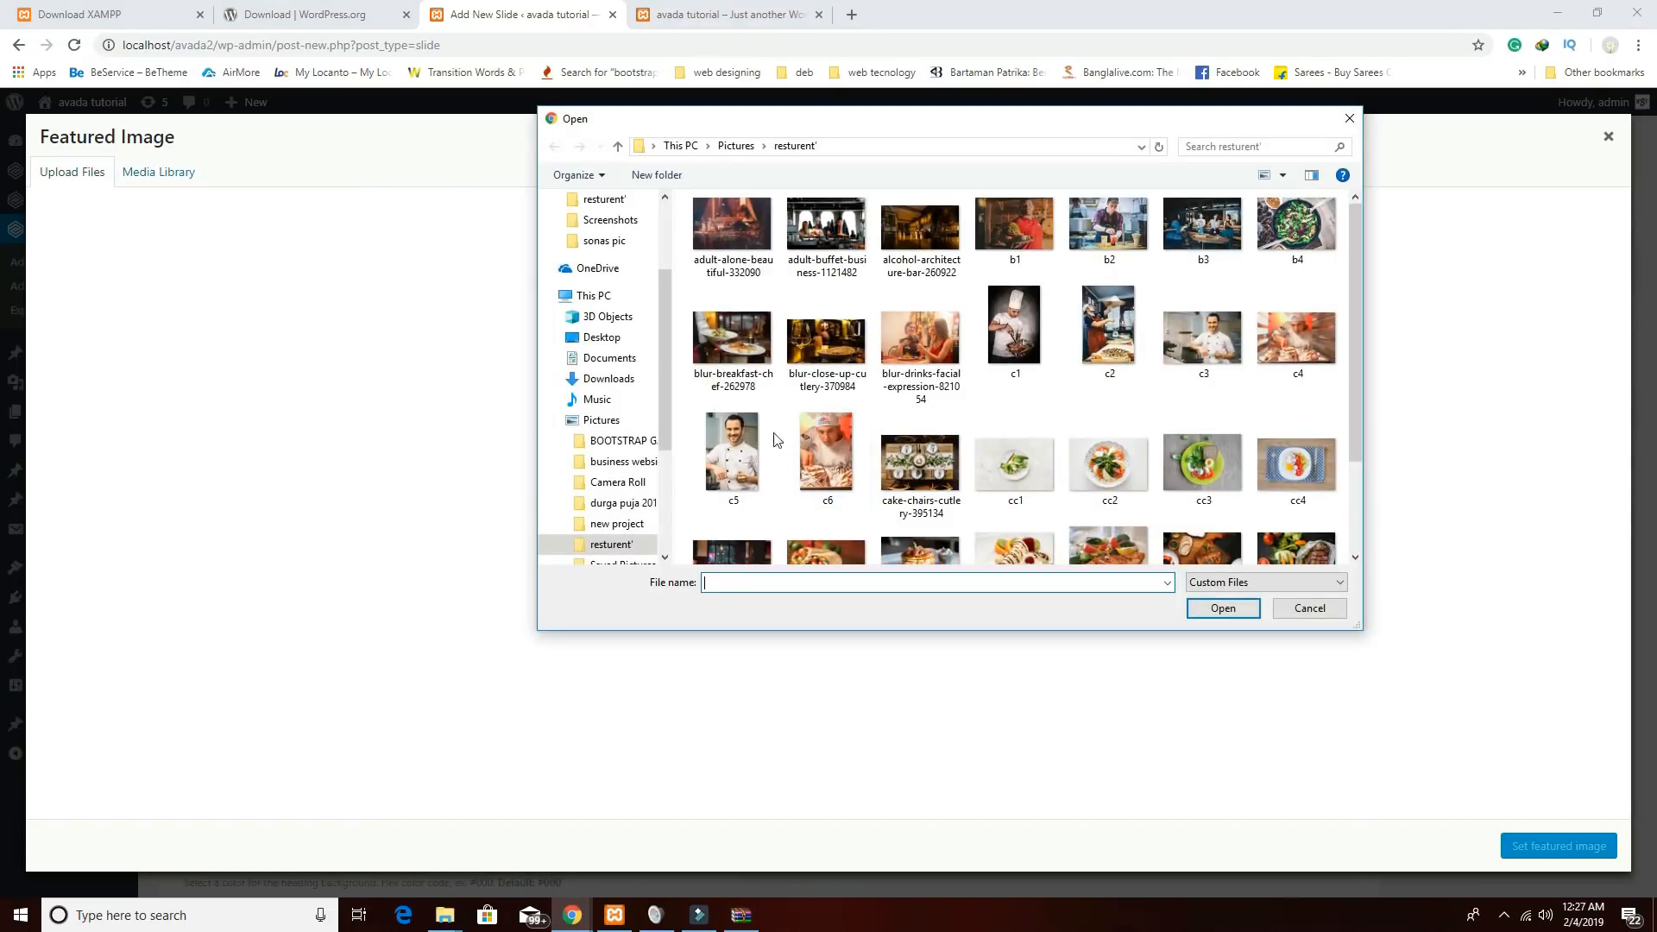
click(715, 249)
drag(684, 212, 1343, 647)
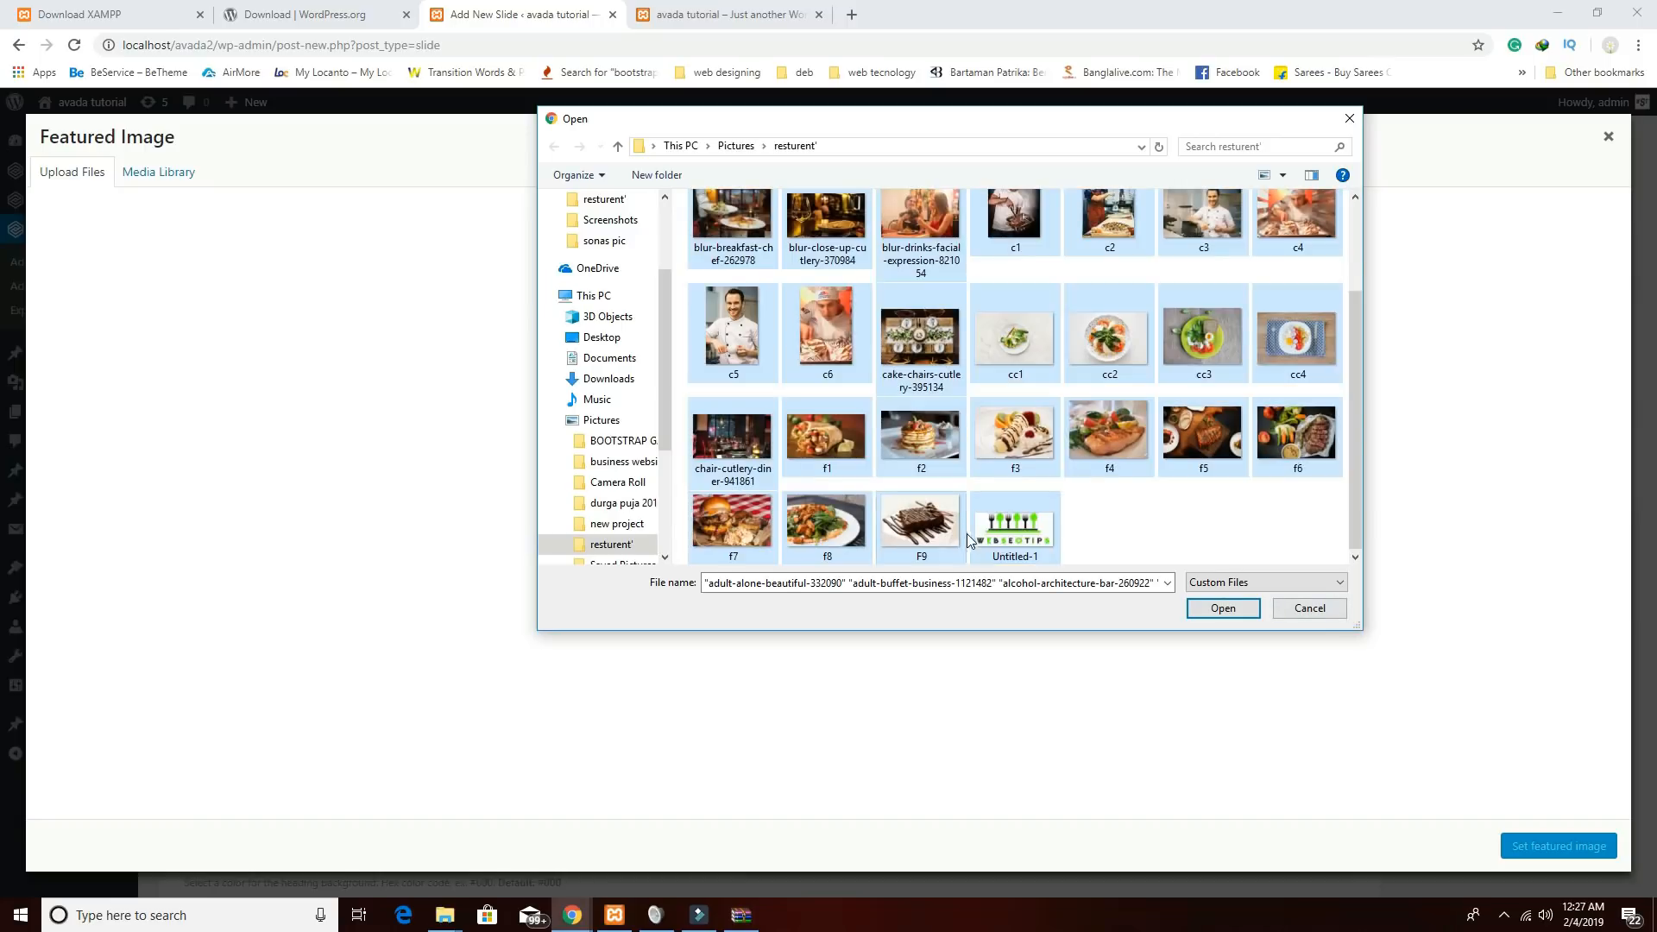
ctrl+click(1026, 548)
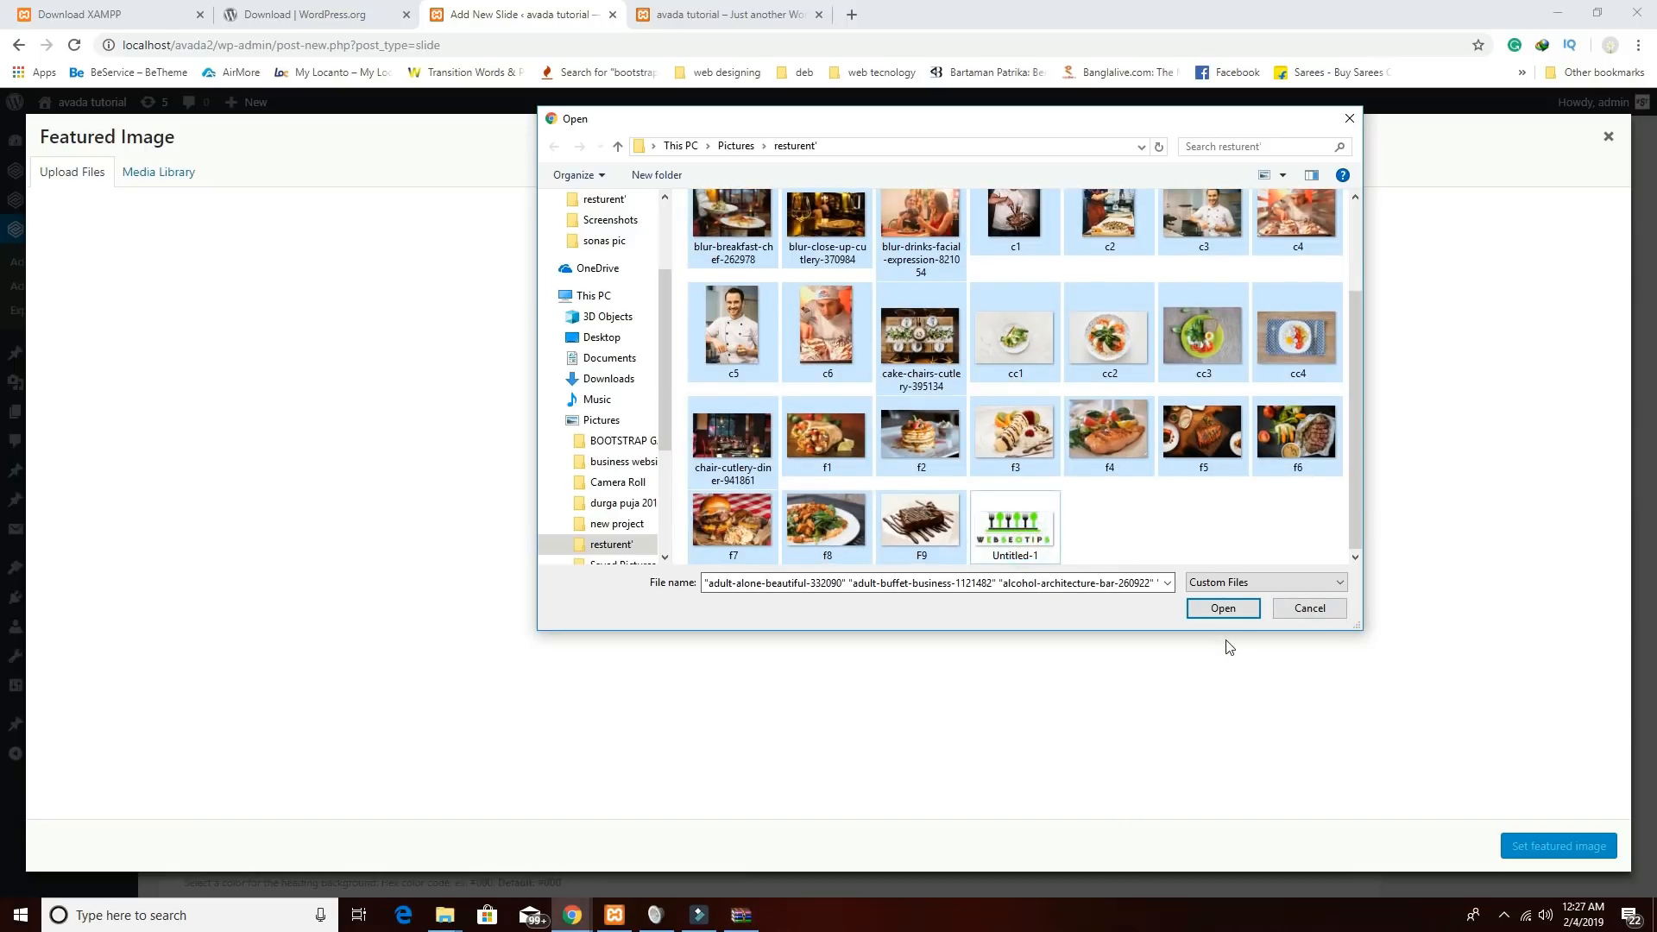
click(1224, 608)
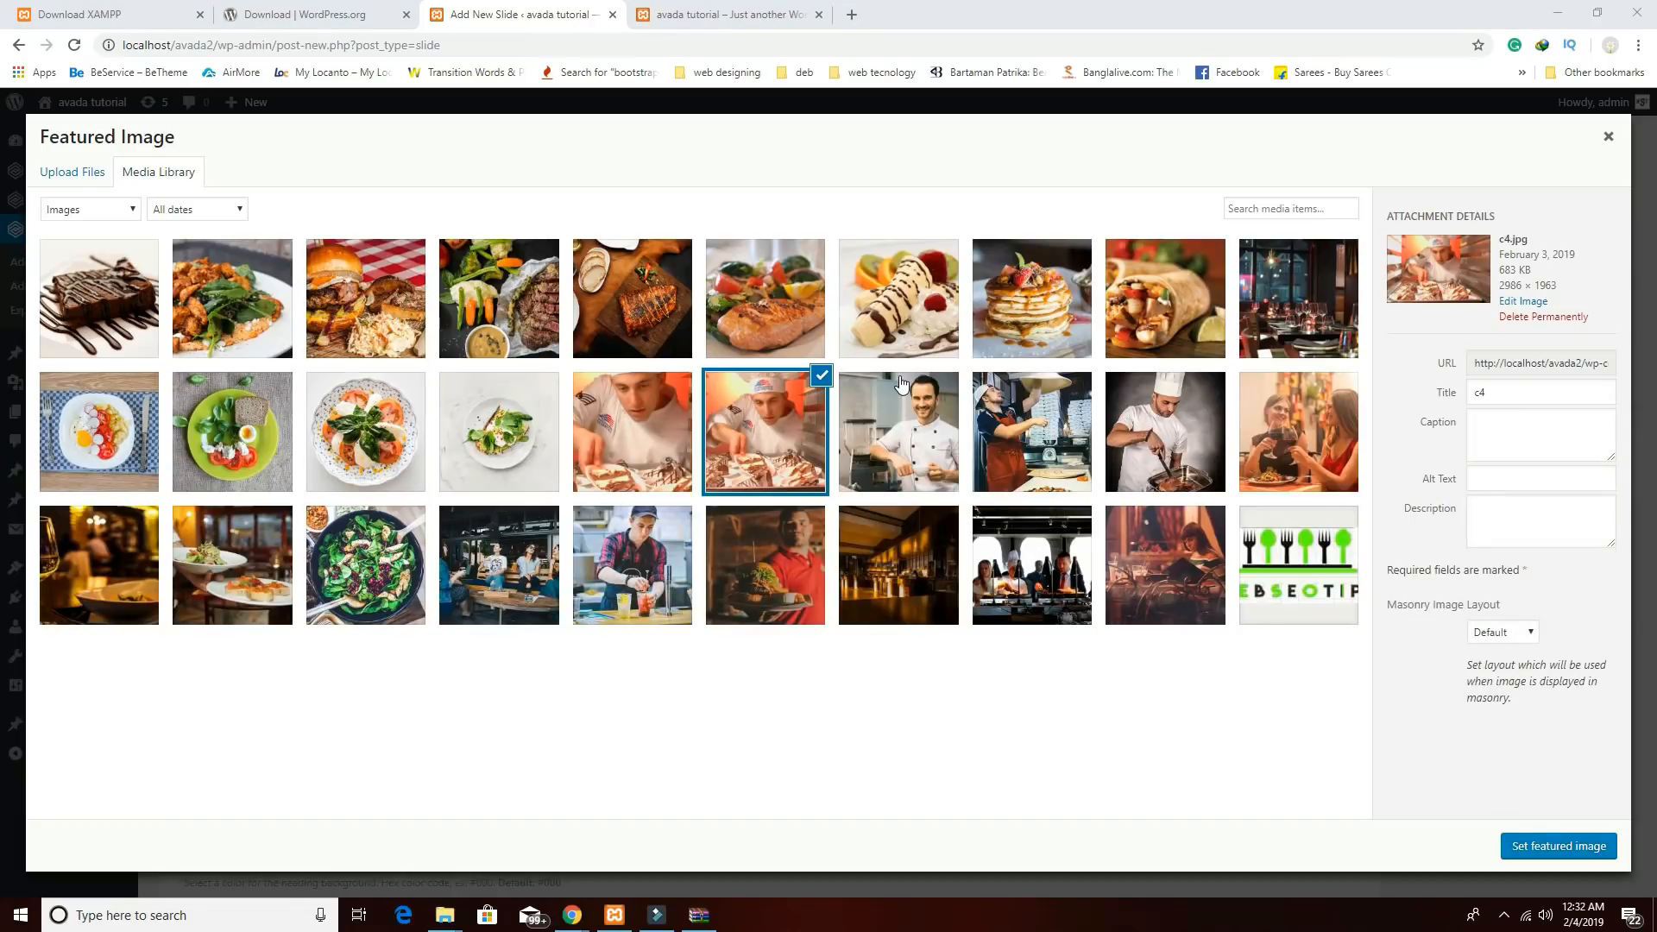
Set alcohol-architecture-bar-260922.jpg as featured image and publish the home slide.
click(919, 594)
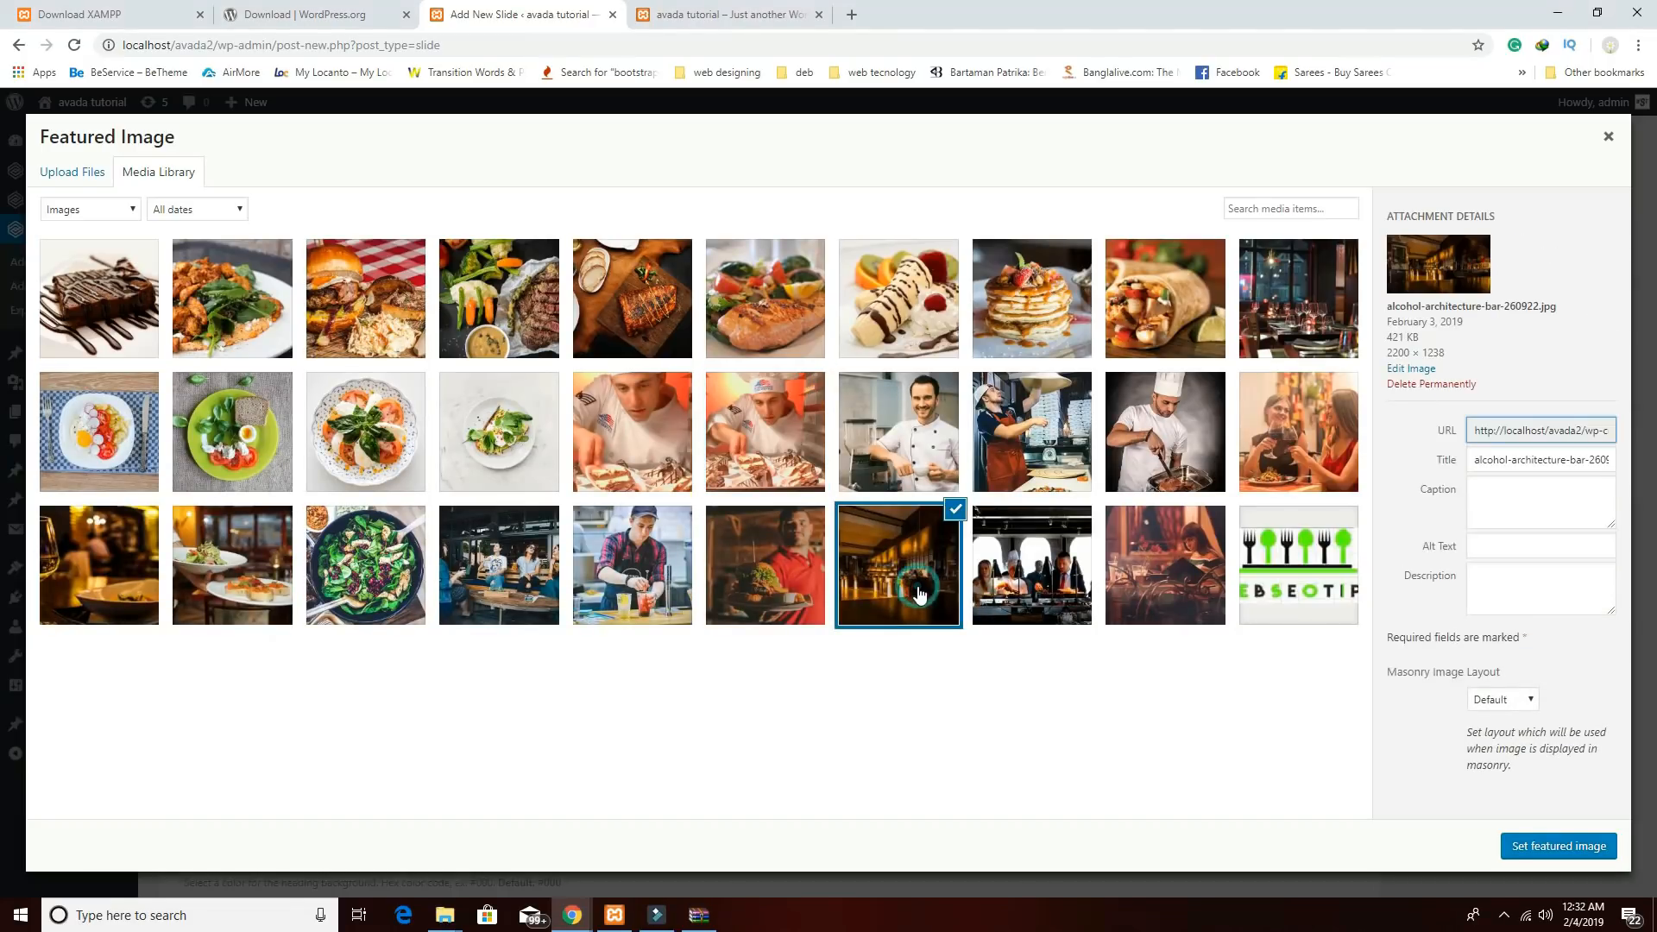
click(1535, 847)
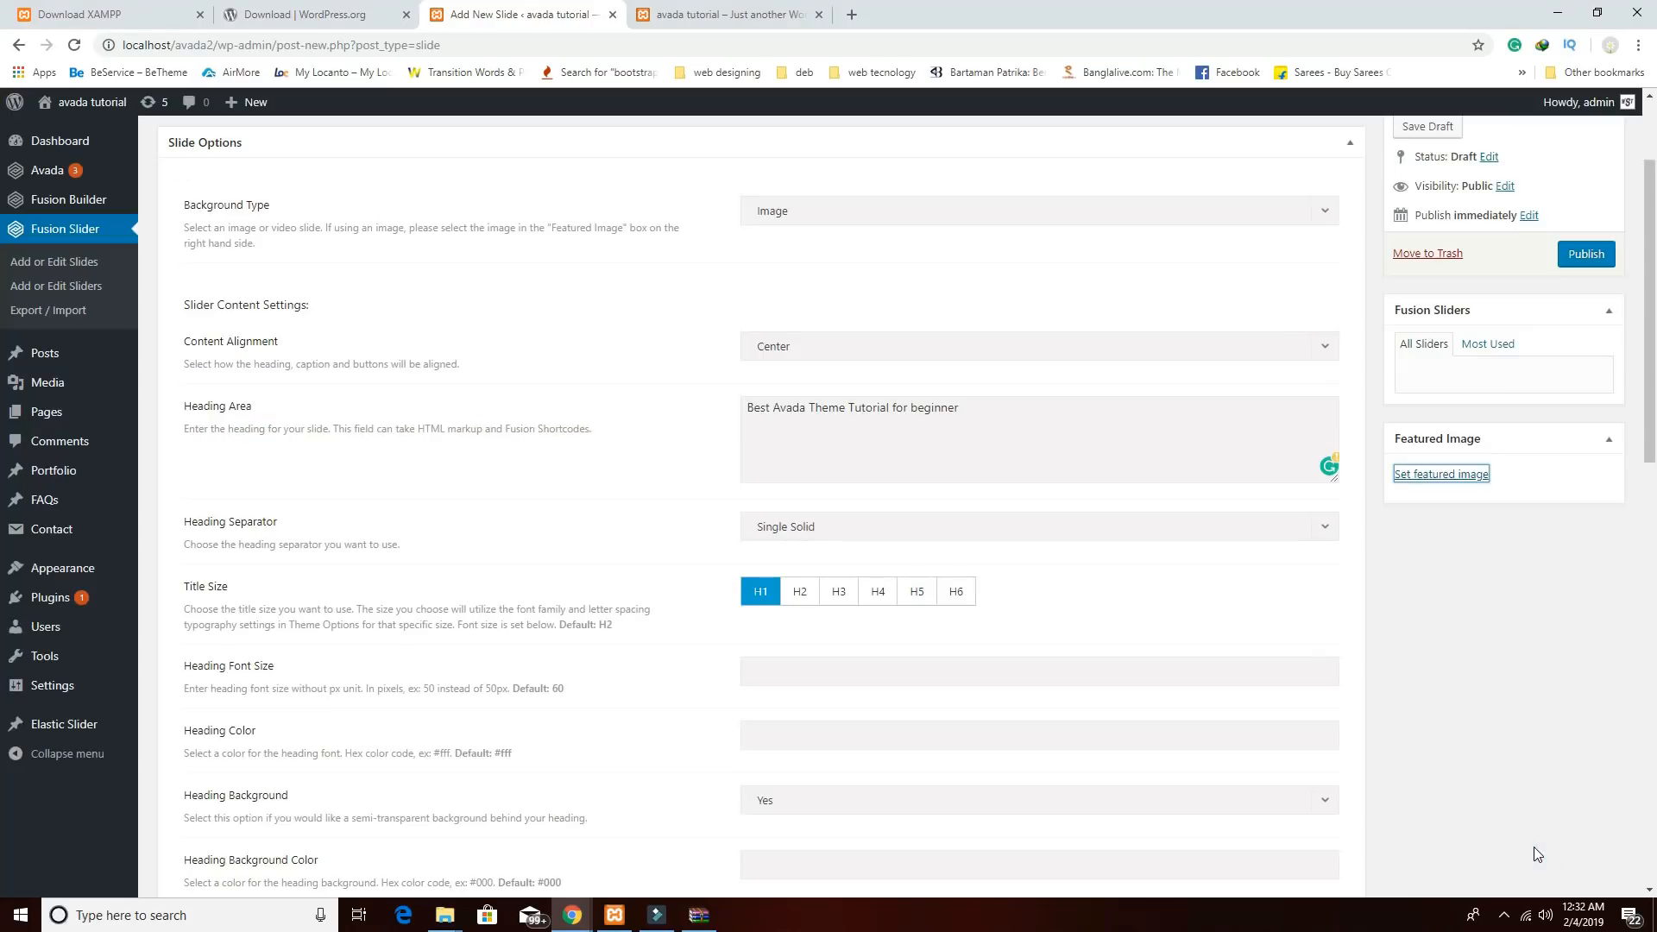
click(1586, 254)
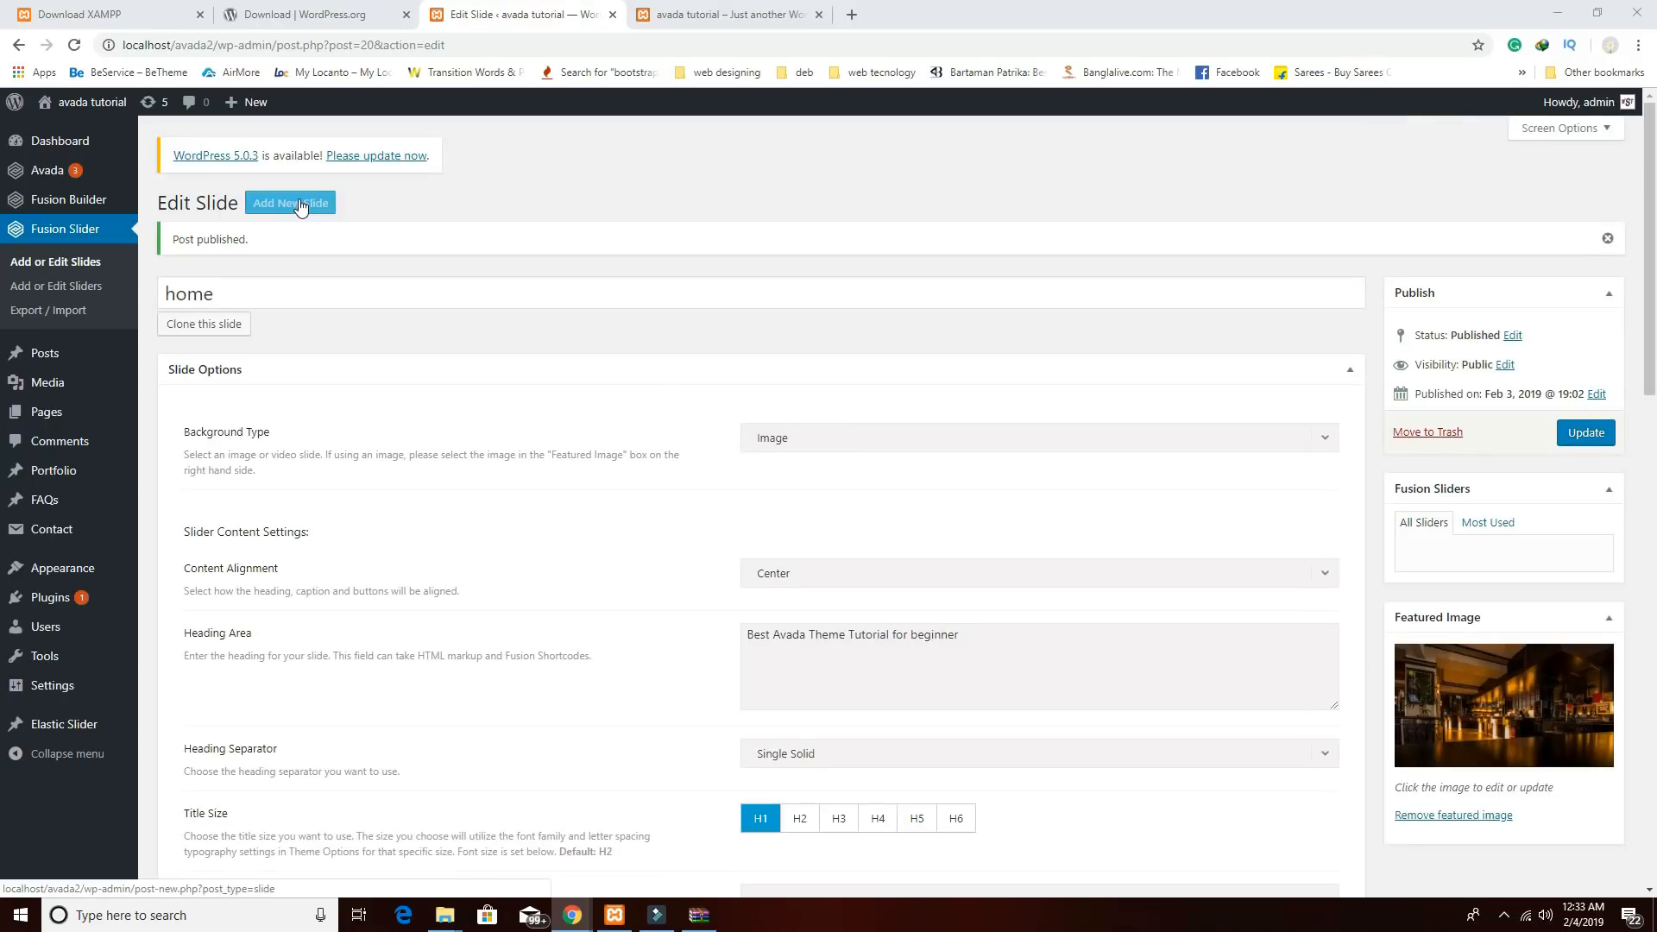
Start another centred slide with the pasted subscribe heading, Single Solid separator and H1.
click(299, 205)
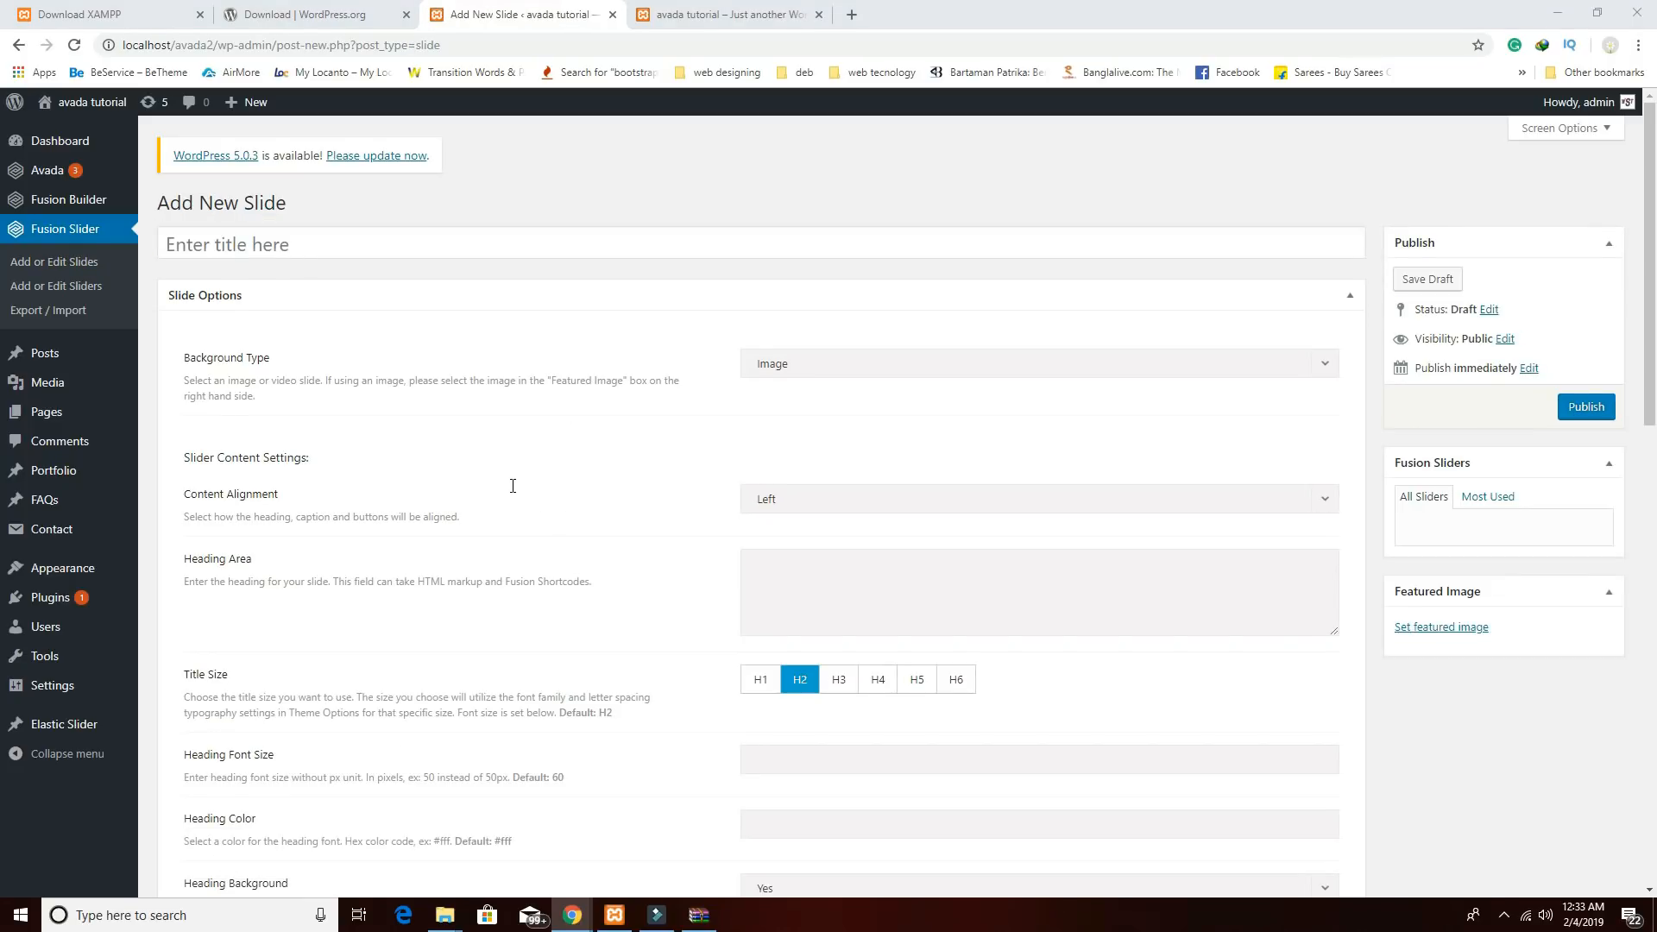
click(758, 499)
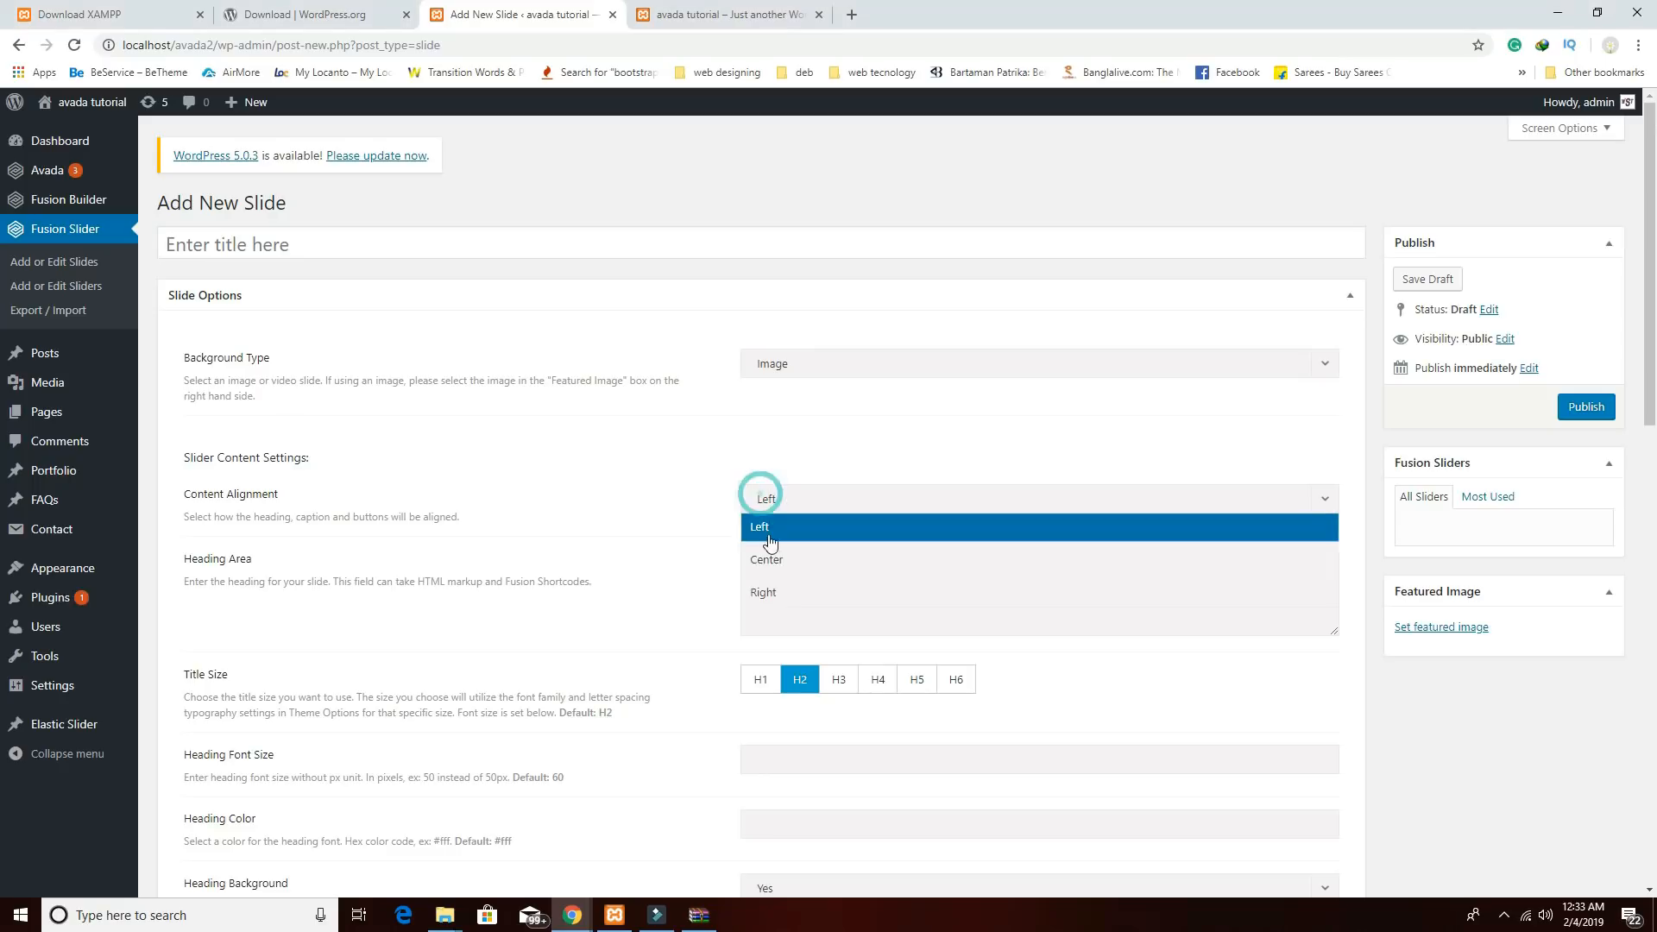
click(771, 564)
click(785, 582)
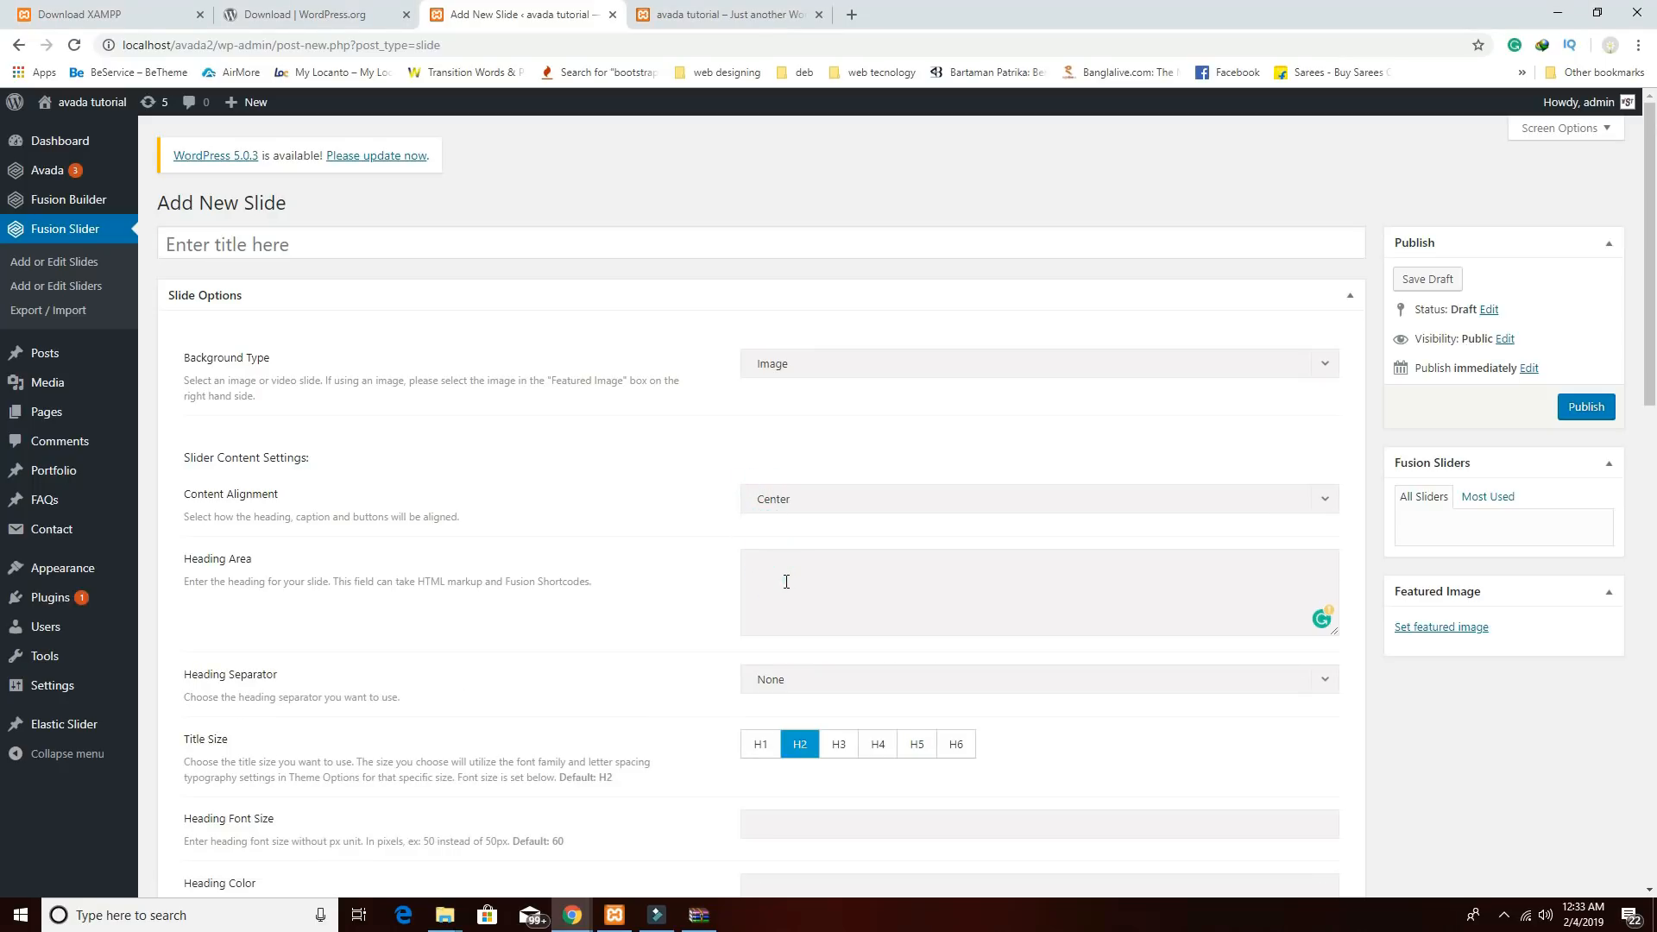
text(Please subscribe my youtube channel and like and share this video)
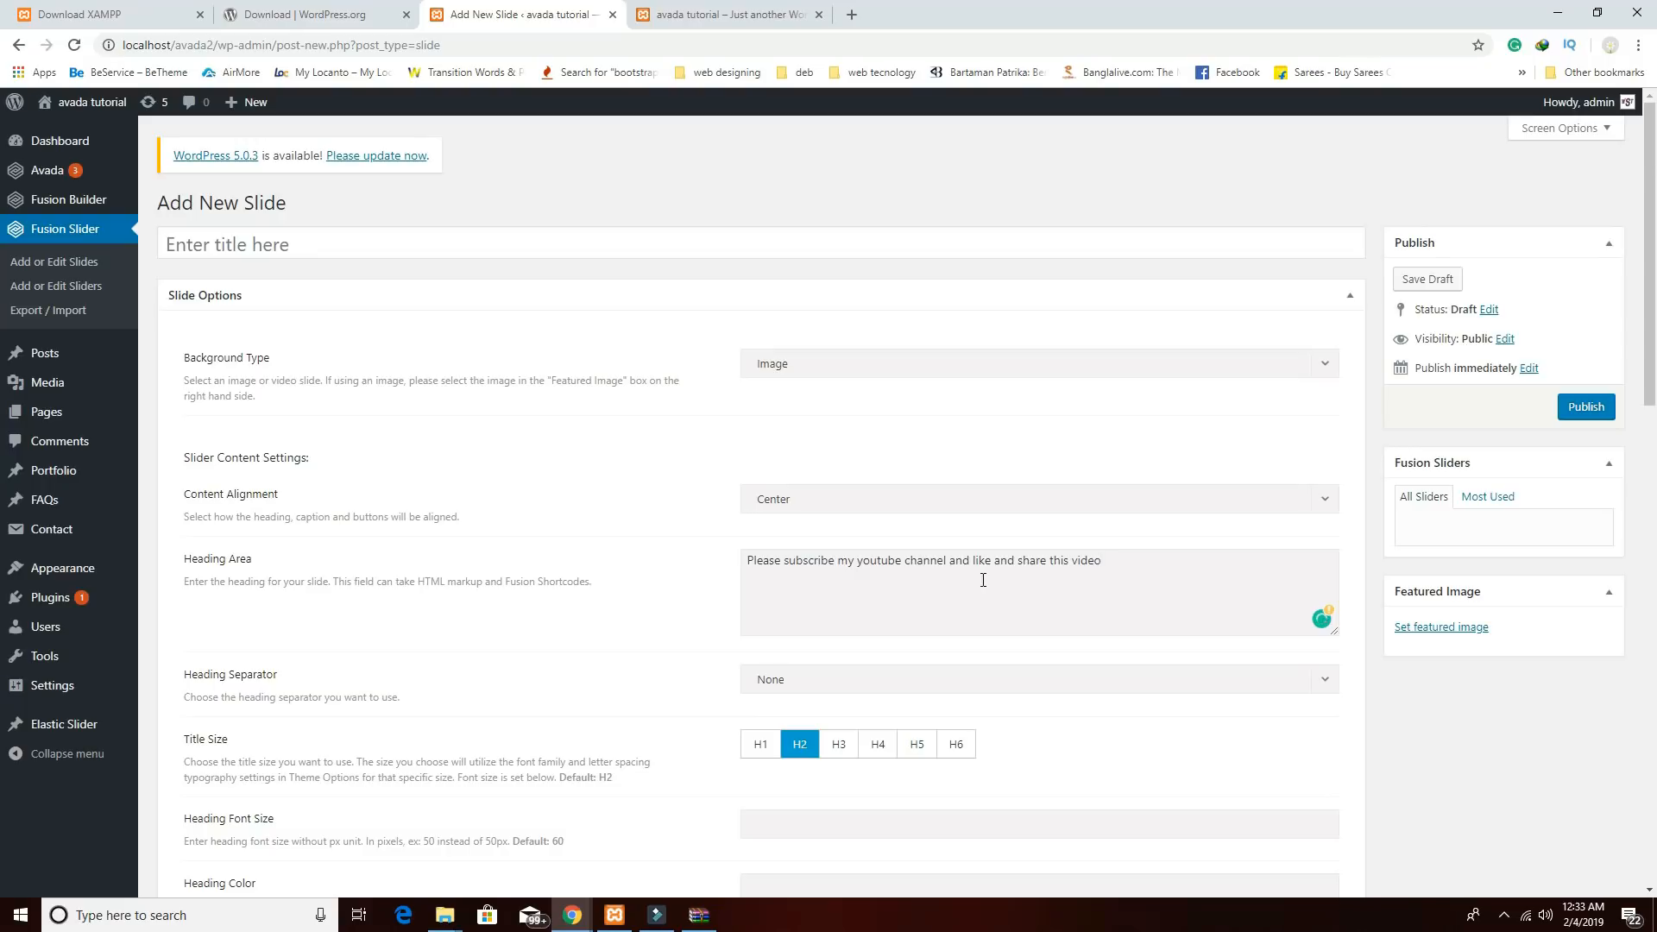
click(882, 683)
click(814, 536)
scroll(934, 697, down, 3)
click(761, 485)
scroll(872, 559, down, 3)
Paste the Lorem Ipsum text as the slide caption.
click(887, 634)
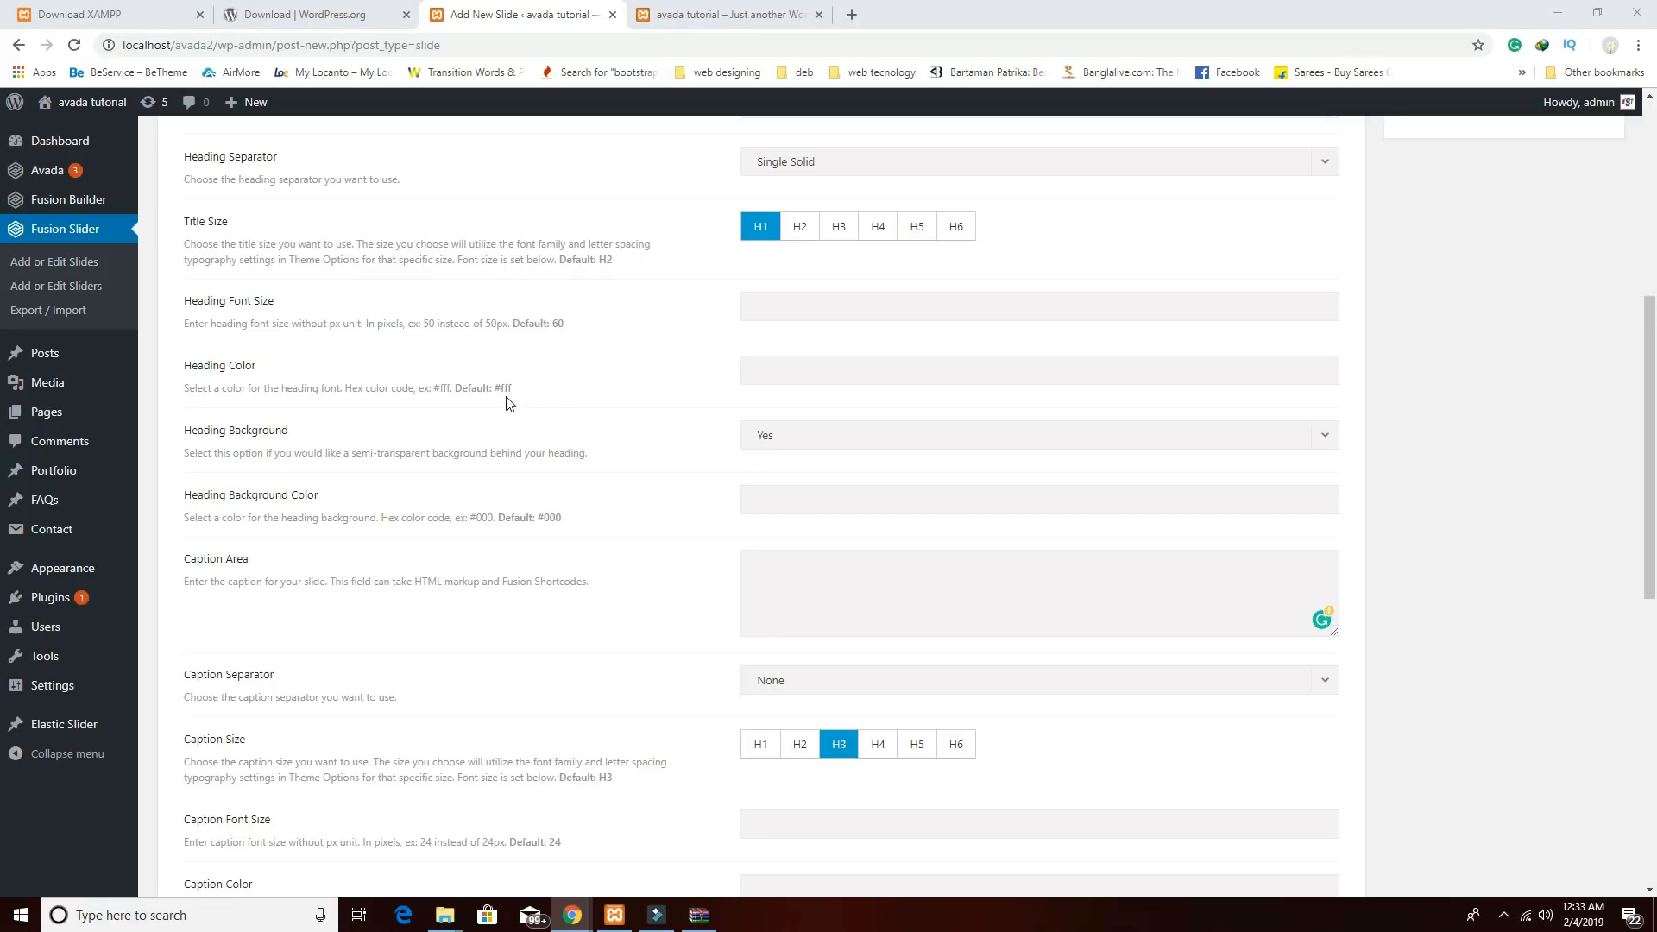
click(774, 579)
text(Lorem Ipsum is simply dummy text of the printing and typesetting industry. Lorem Ipsum has been the industry's standard dummy text ever since the 150)
scroll(910, 625, down, 5)
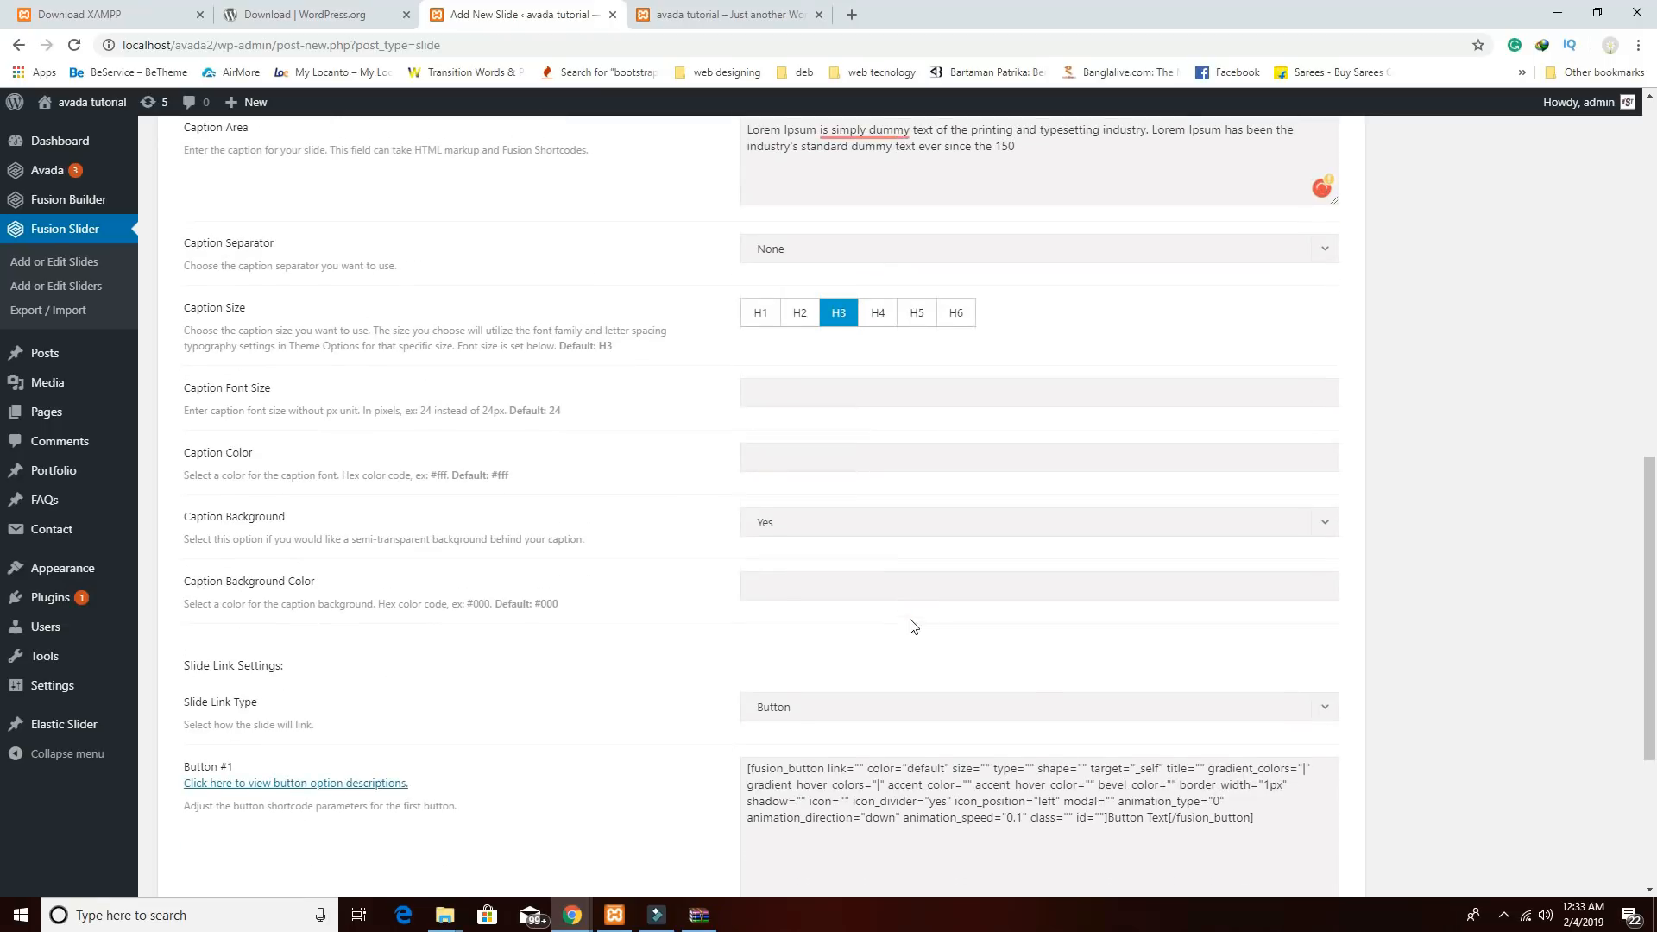
scroll(913, 625, down, 3)
Relabel the two button shortcodes KNOW MORE and ABOUT US.
double_click(1166, 559)
click(1166, 559)
drag(1167, 559, 1110, 560)
text(KNOW M)
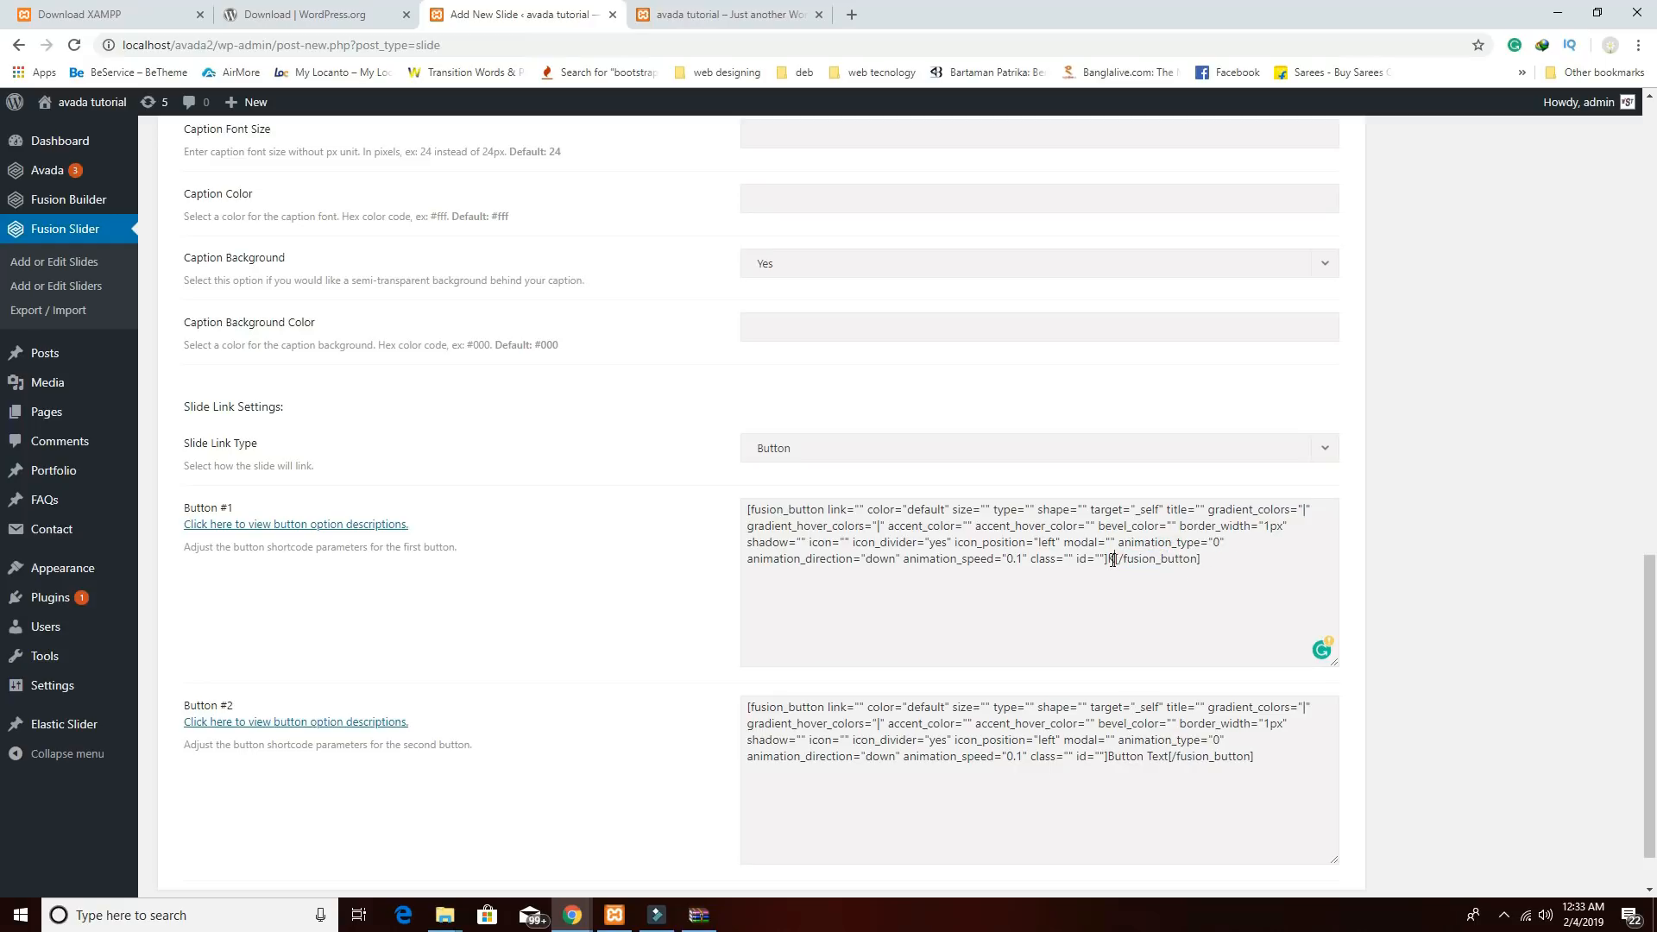
text(ORE)
drag(1168, 758, 1108, 756)
text(ABOUT )
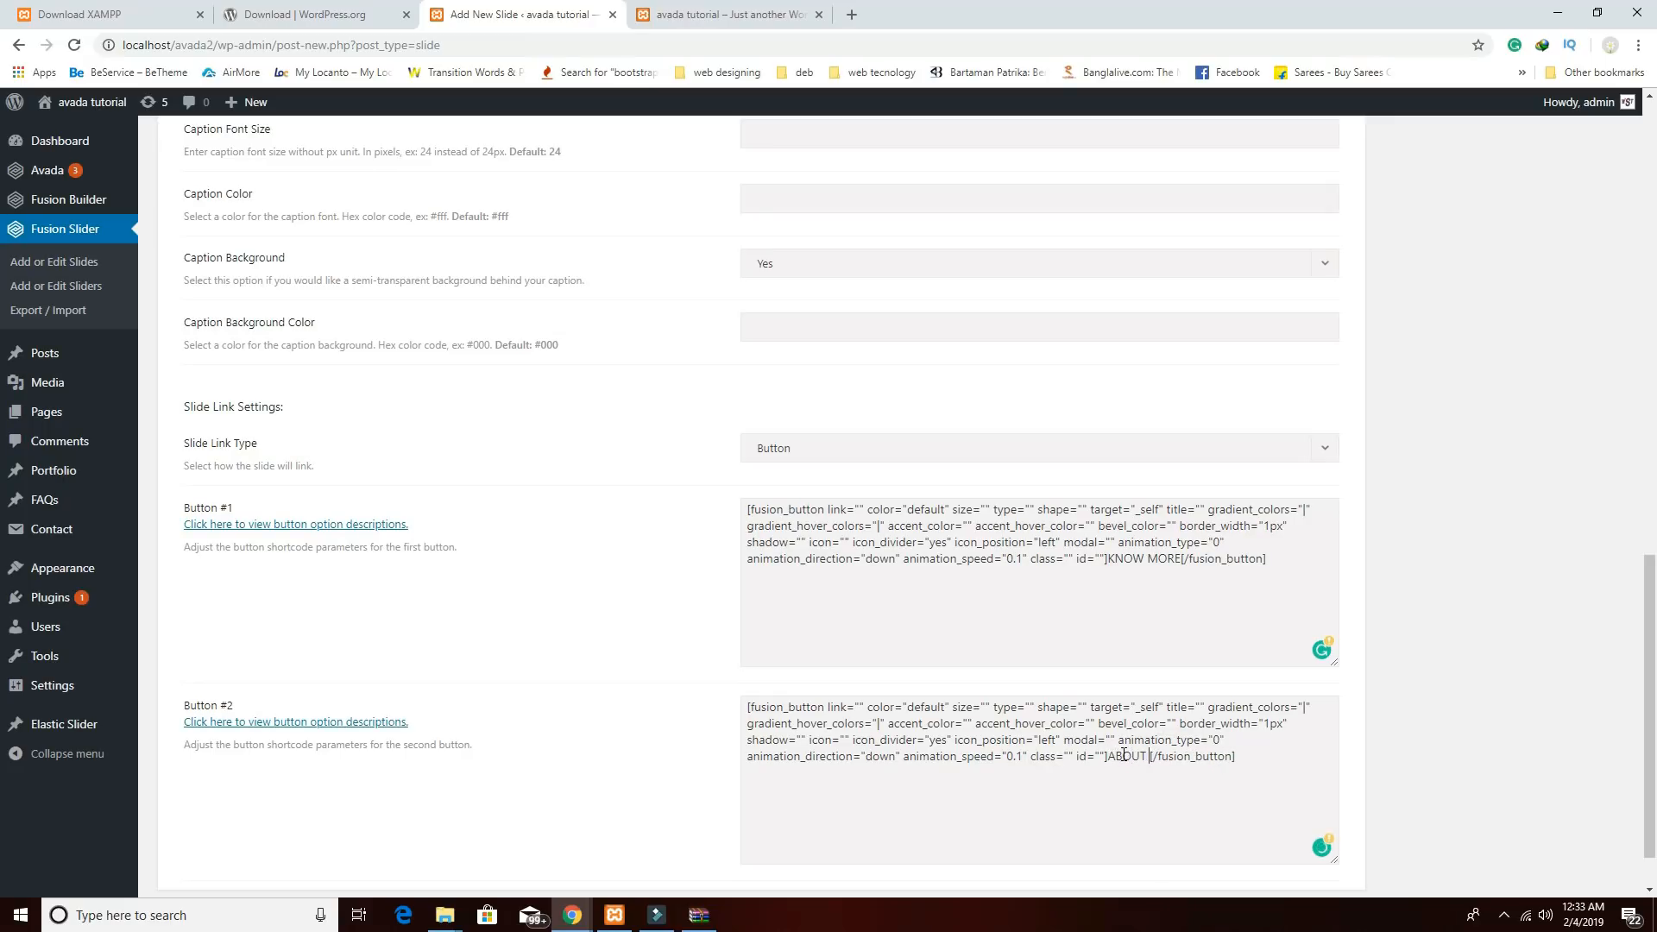
text(US)
scroll(1381, 662, up, 15)
Publish the second slide with the blurred cutlery photo as featured image.
click(1459, 630)
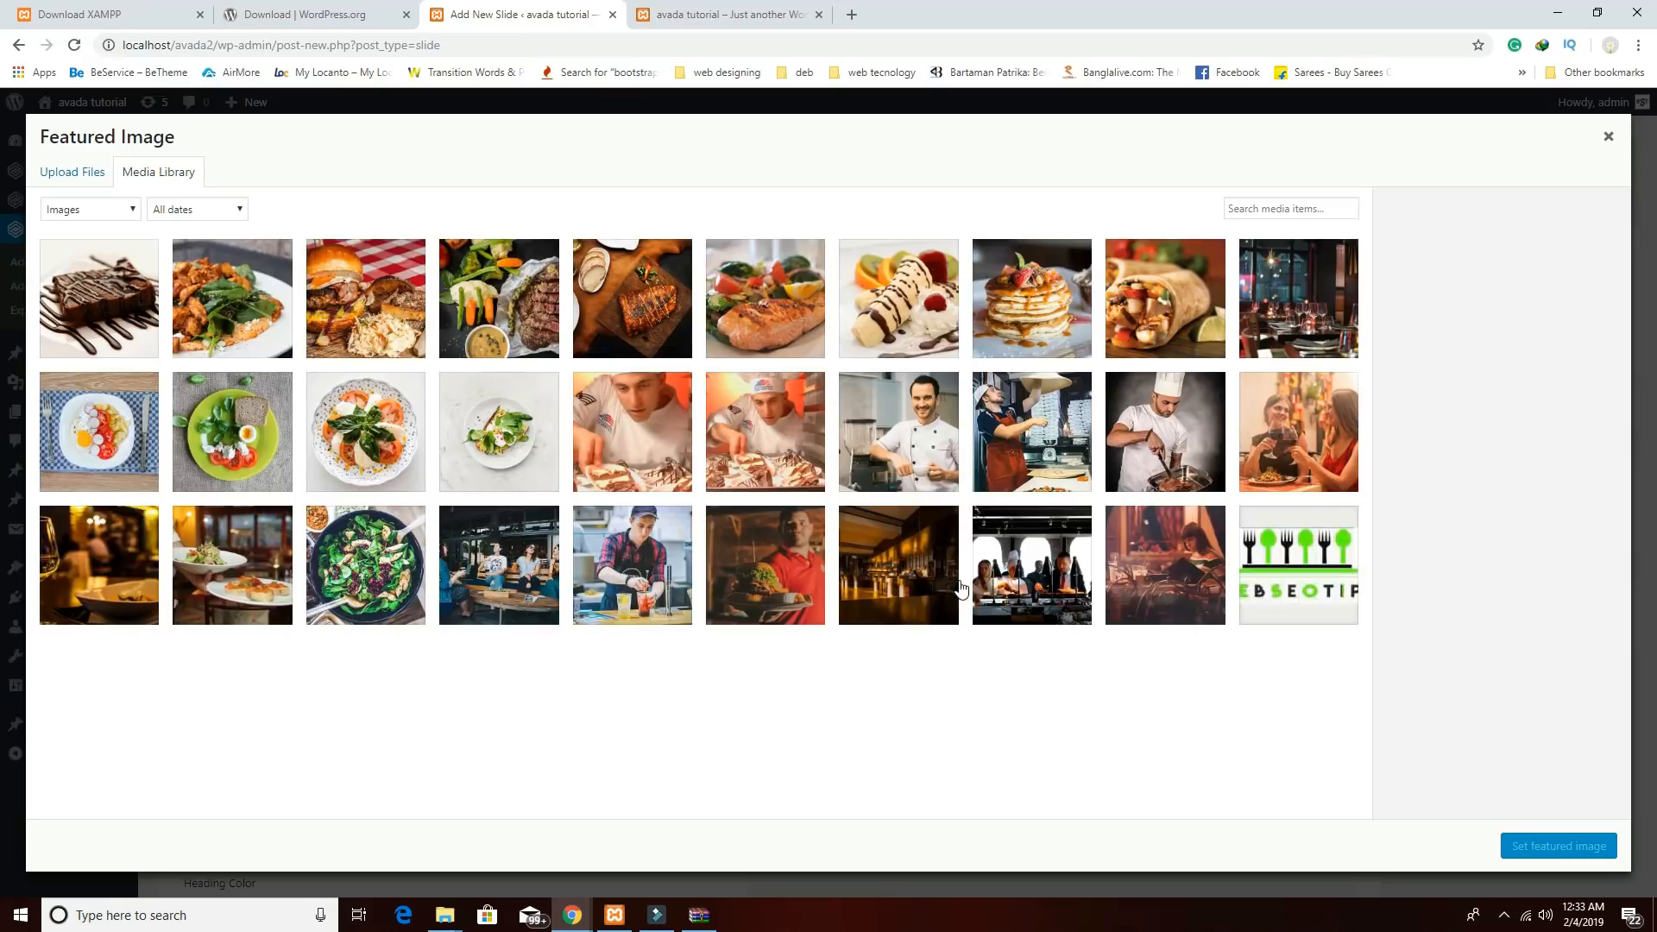
click(121, 557)
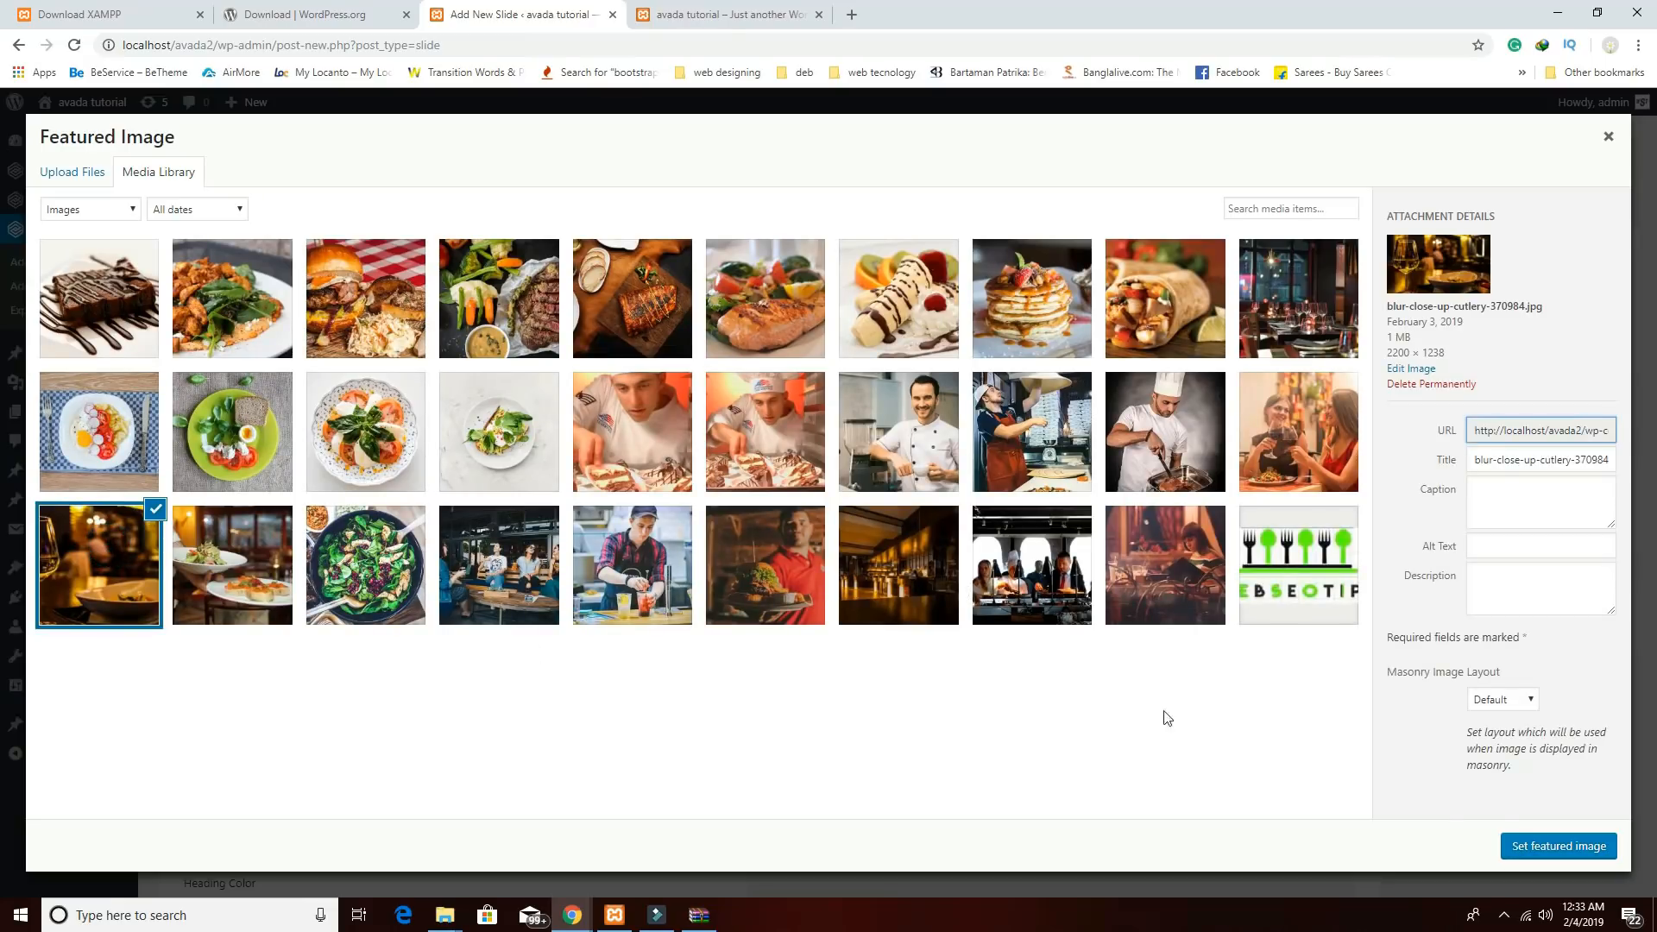
click(1519, 846)
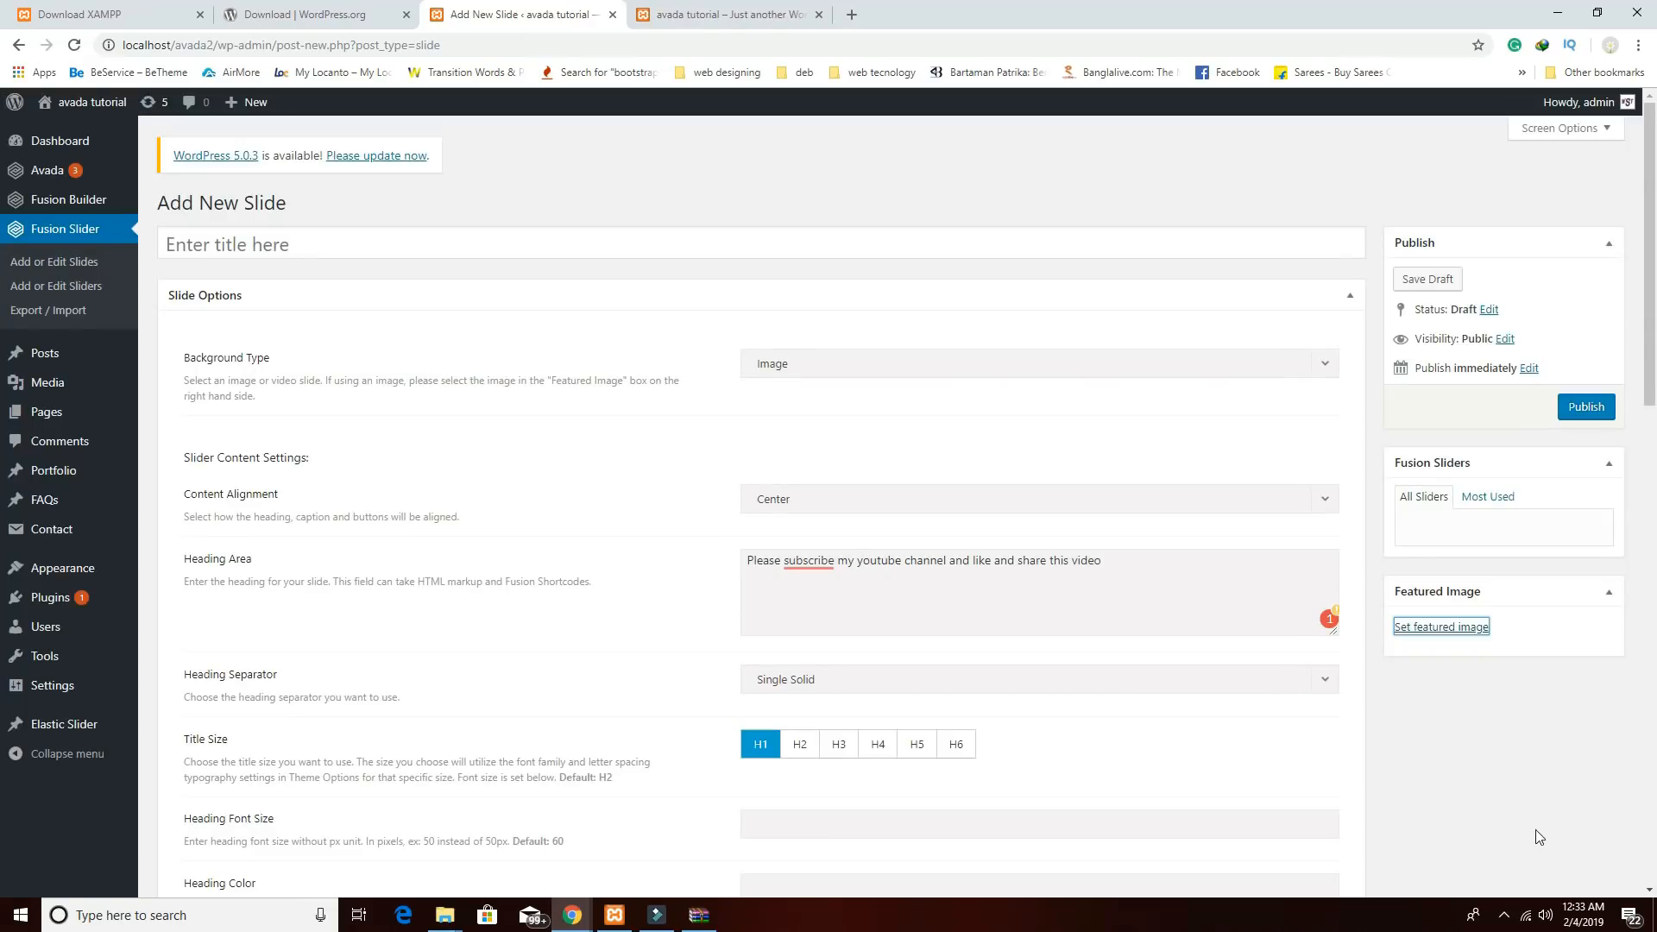
click(1571, 414)
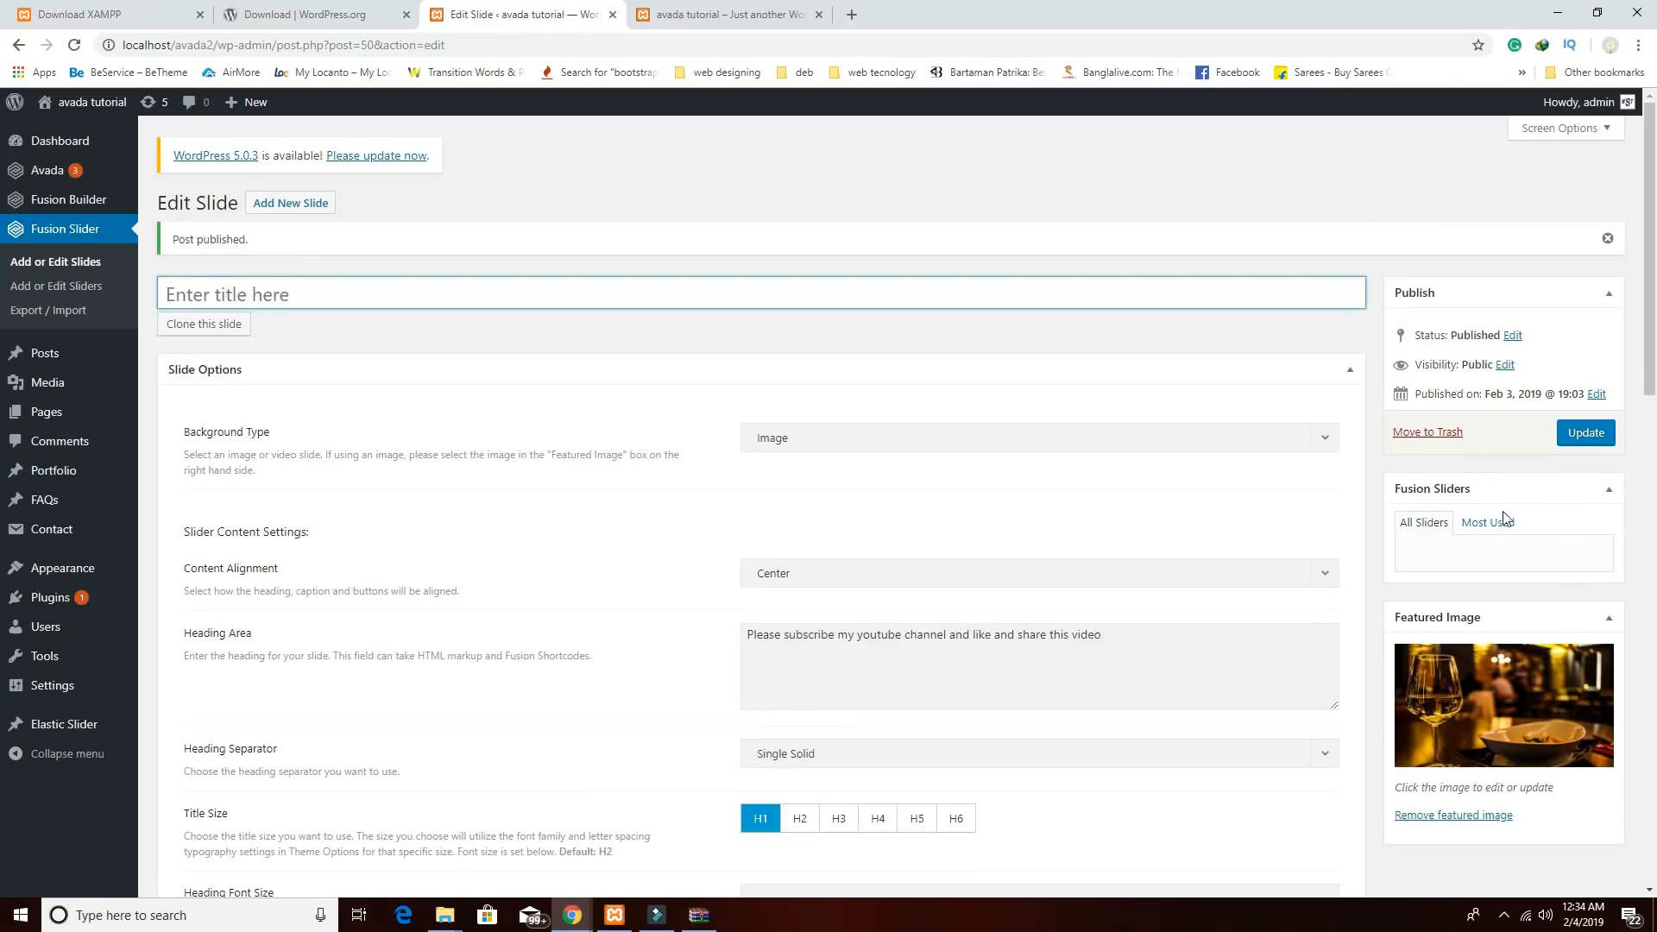
click(69, 296)
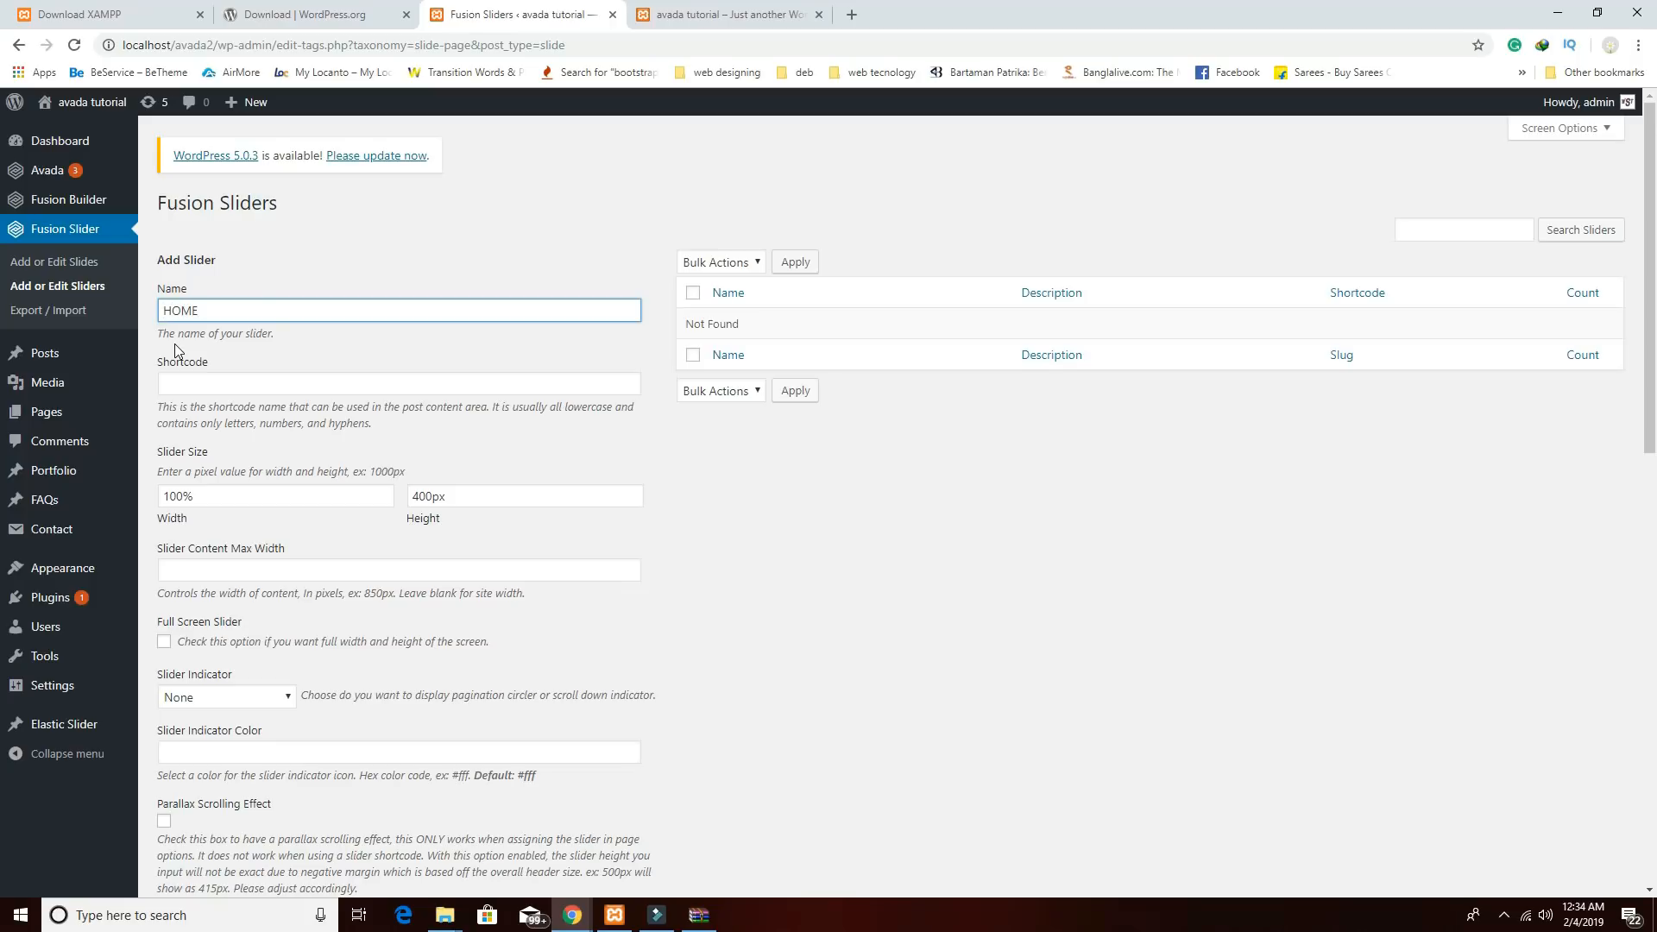
Give the HOME slider shortcode home, Full Screen, and Pagination Circles indicators.
click(204, 385)
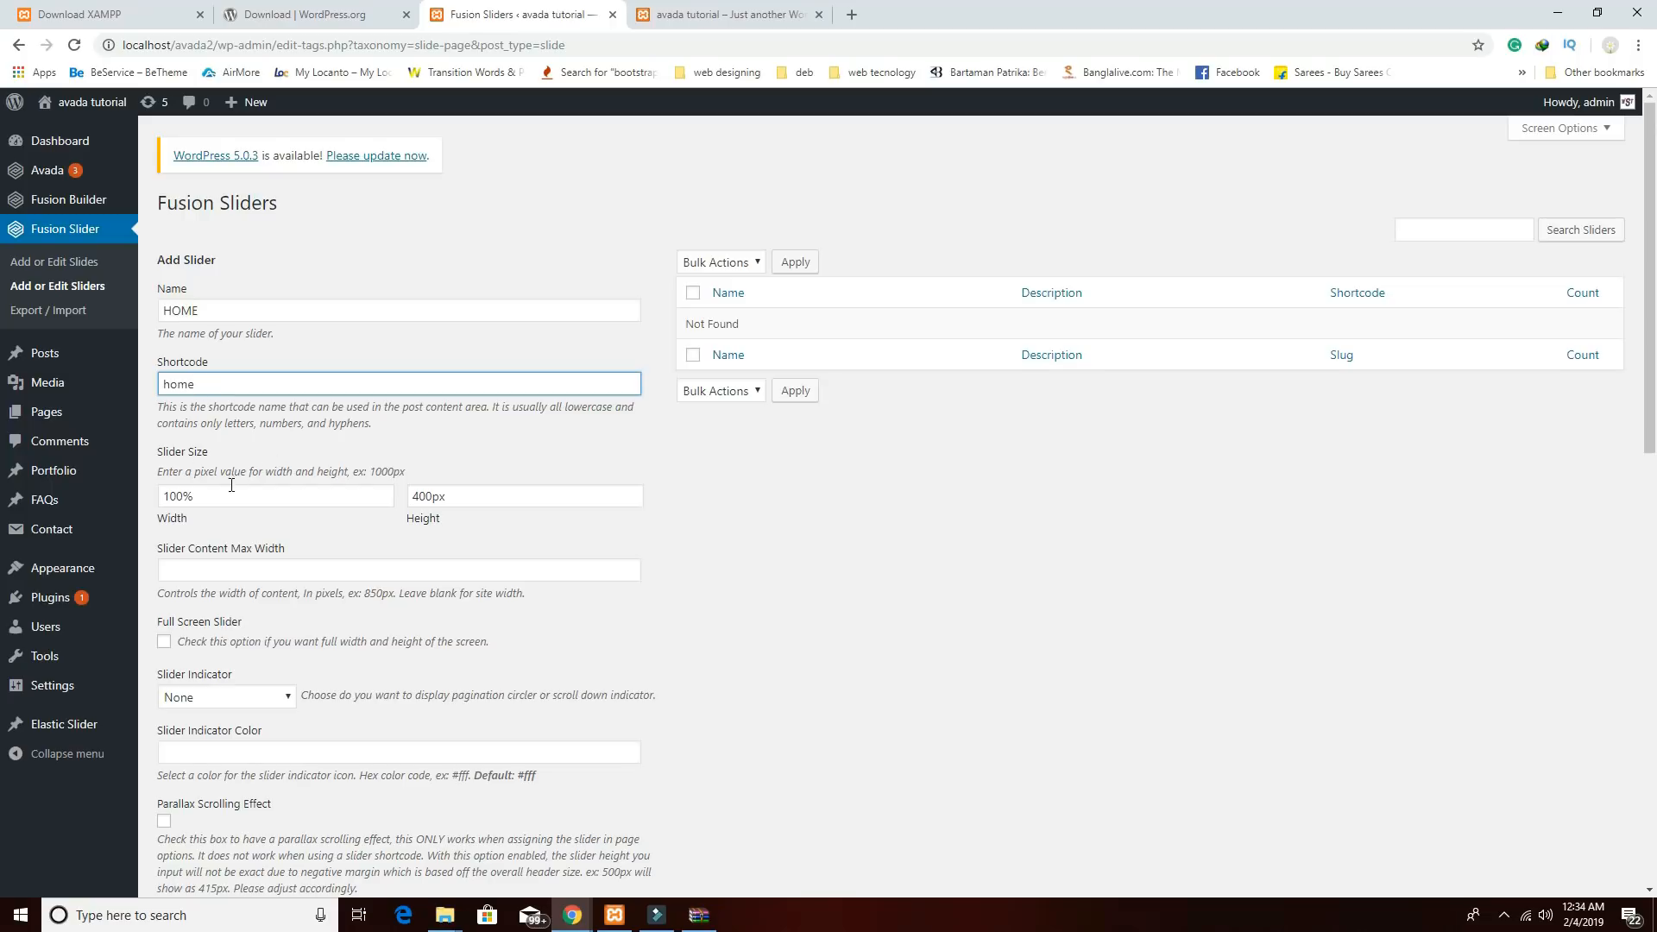
scroll(289, 415, down, 2)
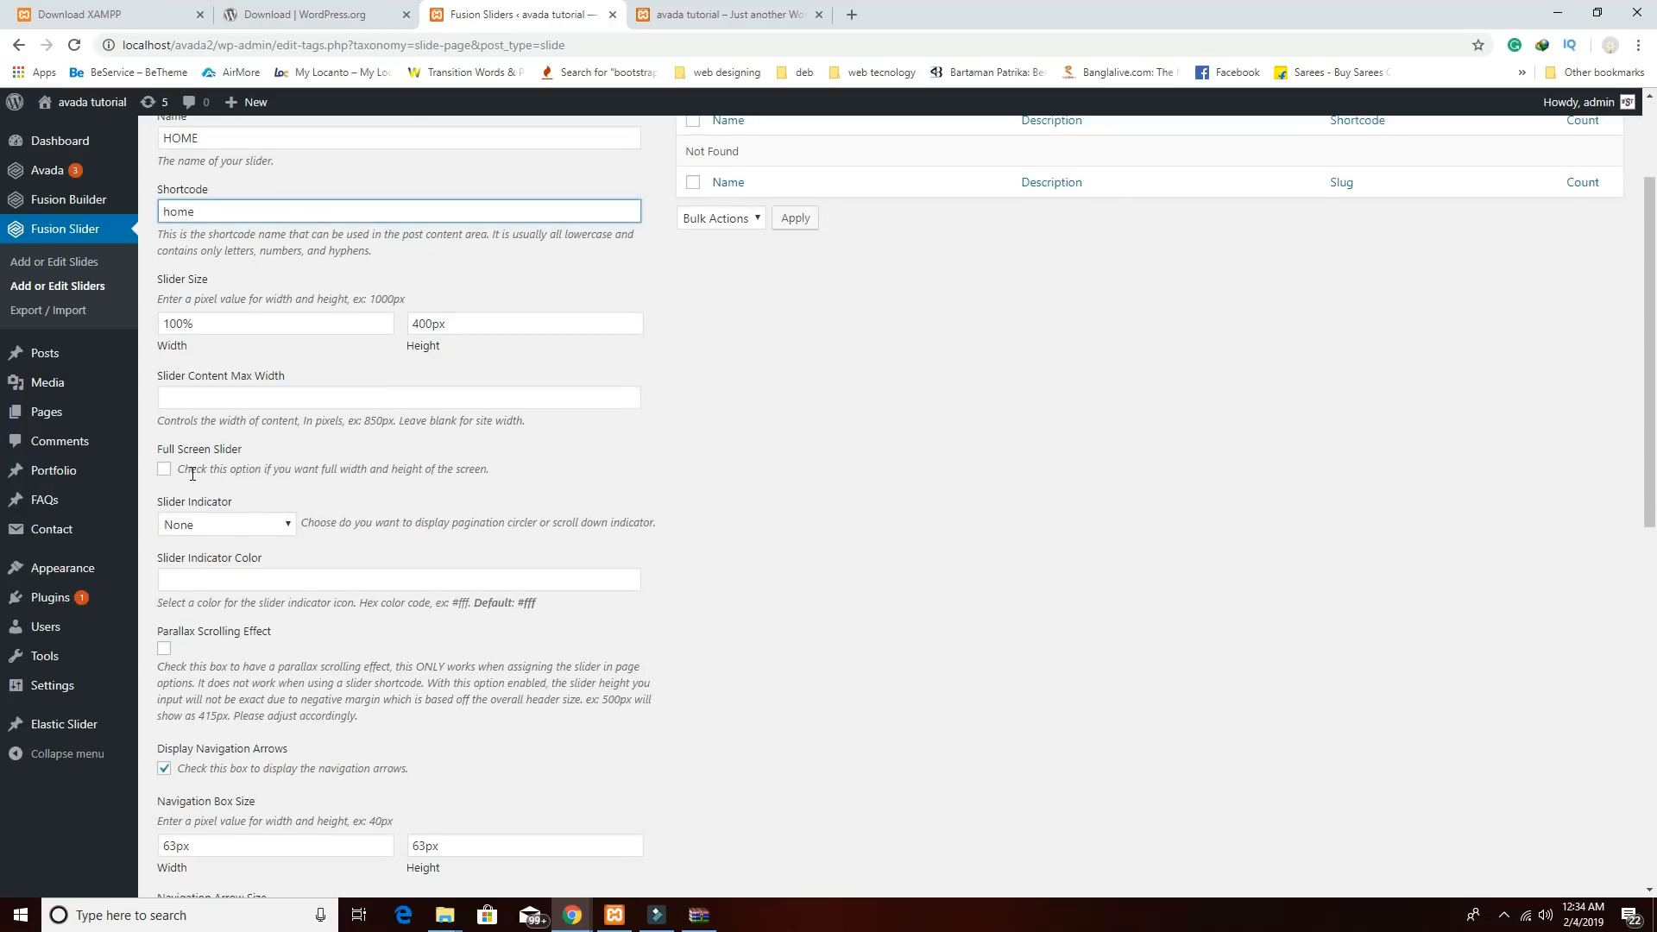
click(164, 471)
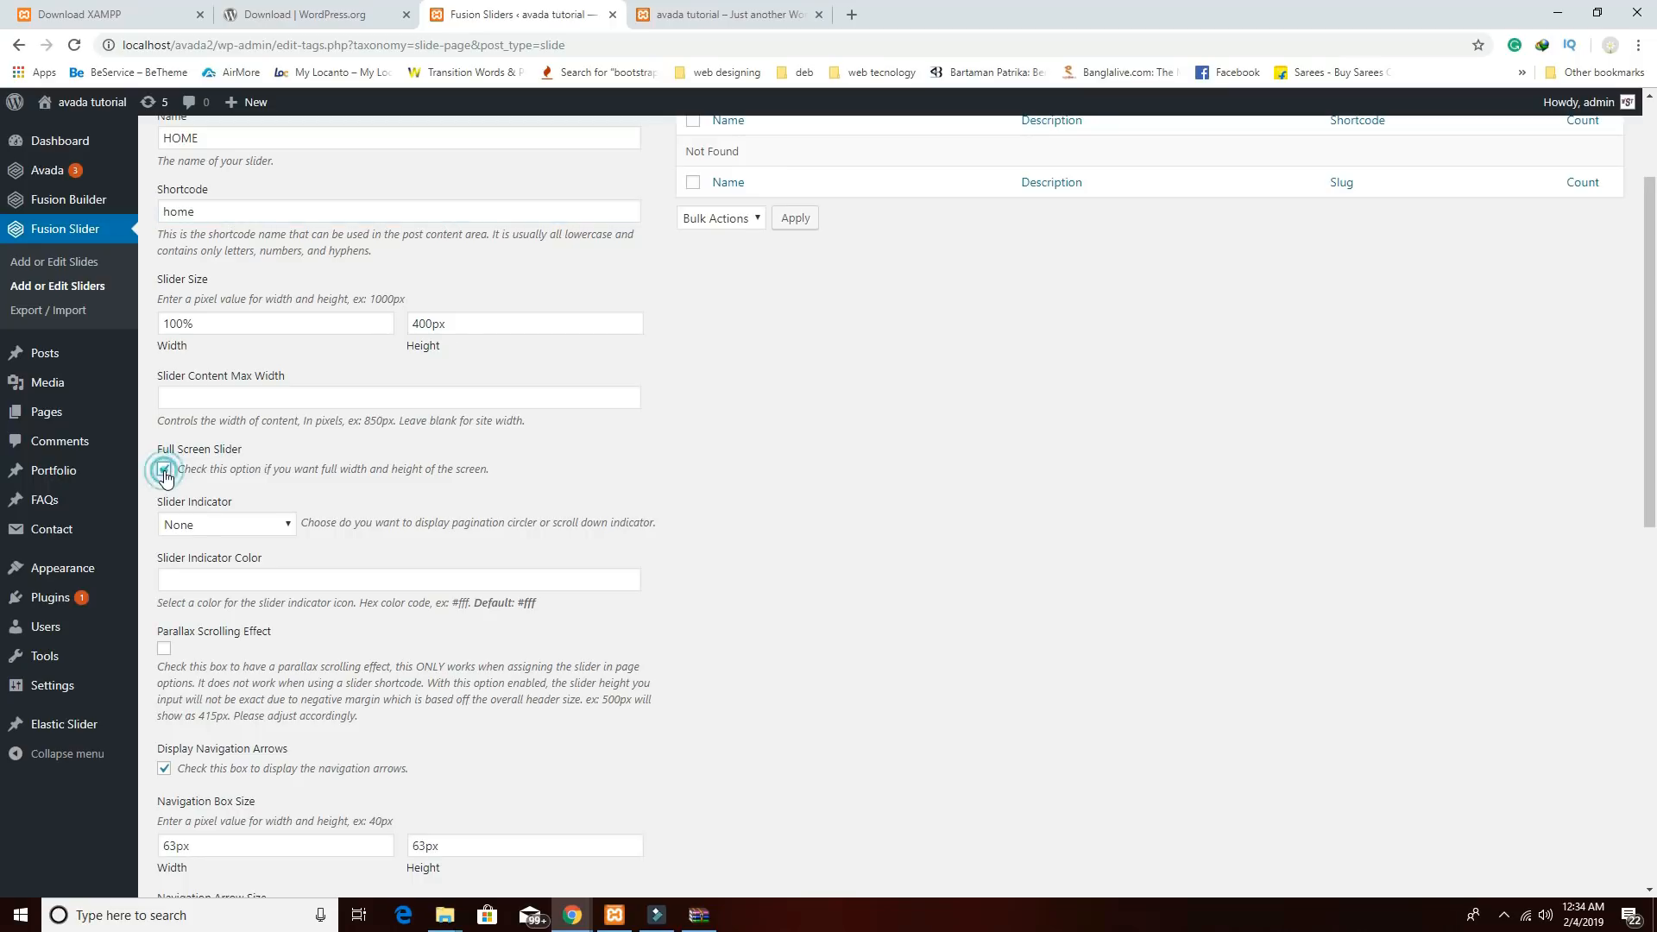
click(256, 524)
click(255, 523)
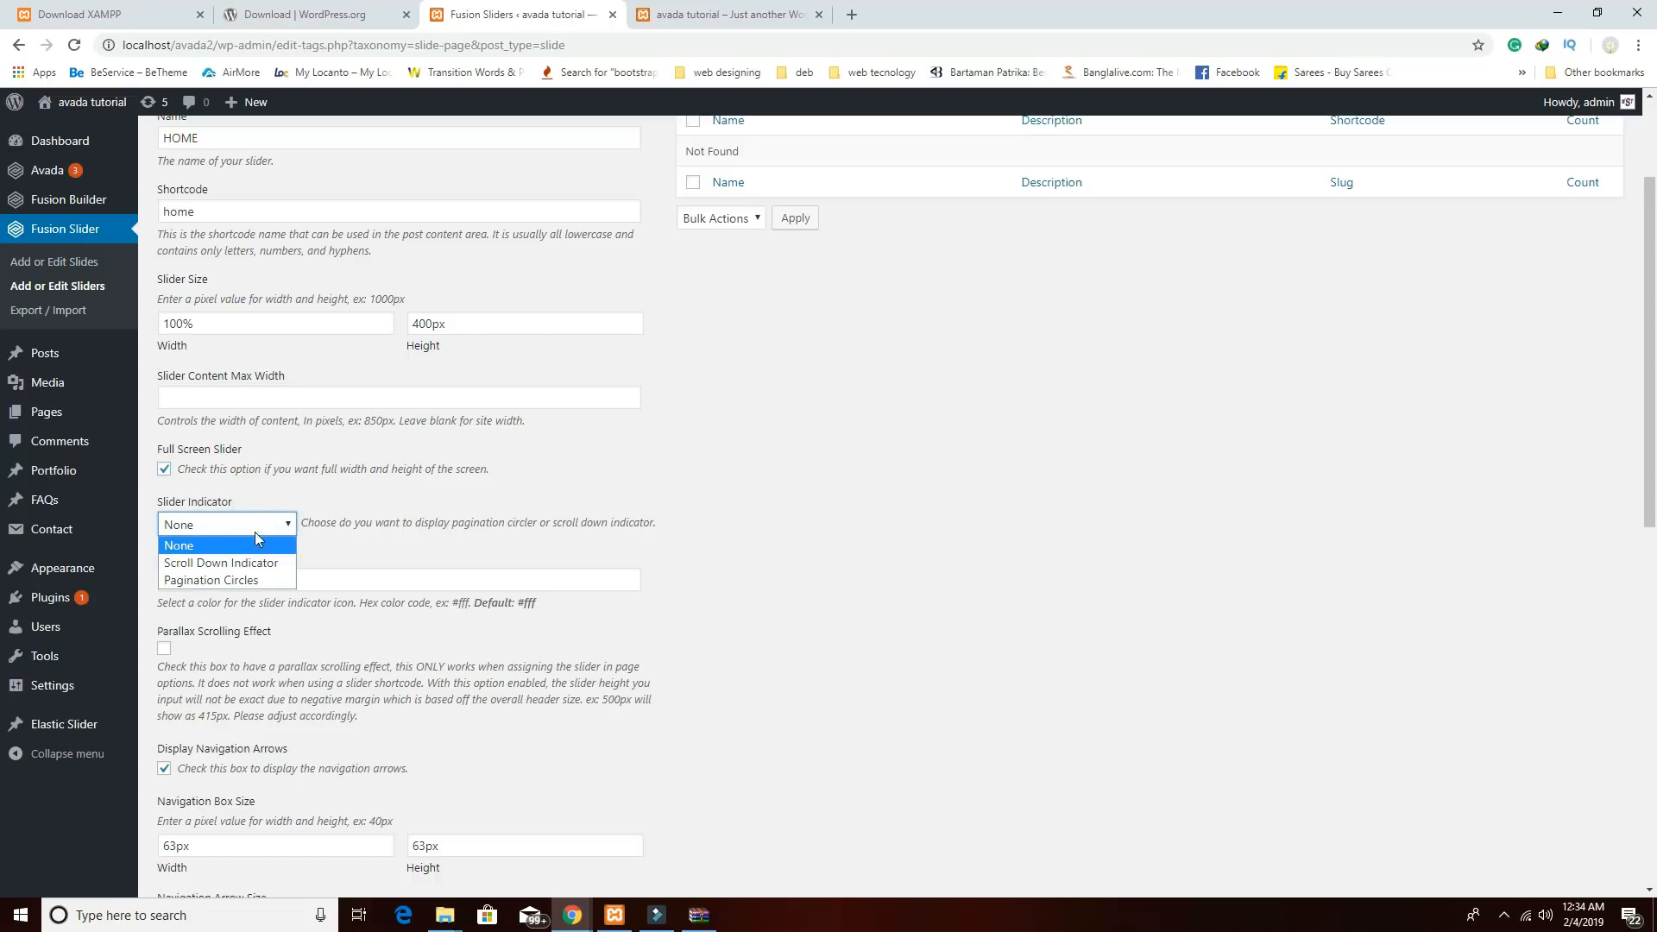
click(257, 580)
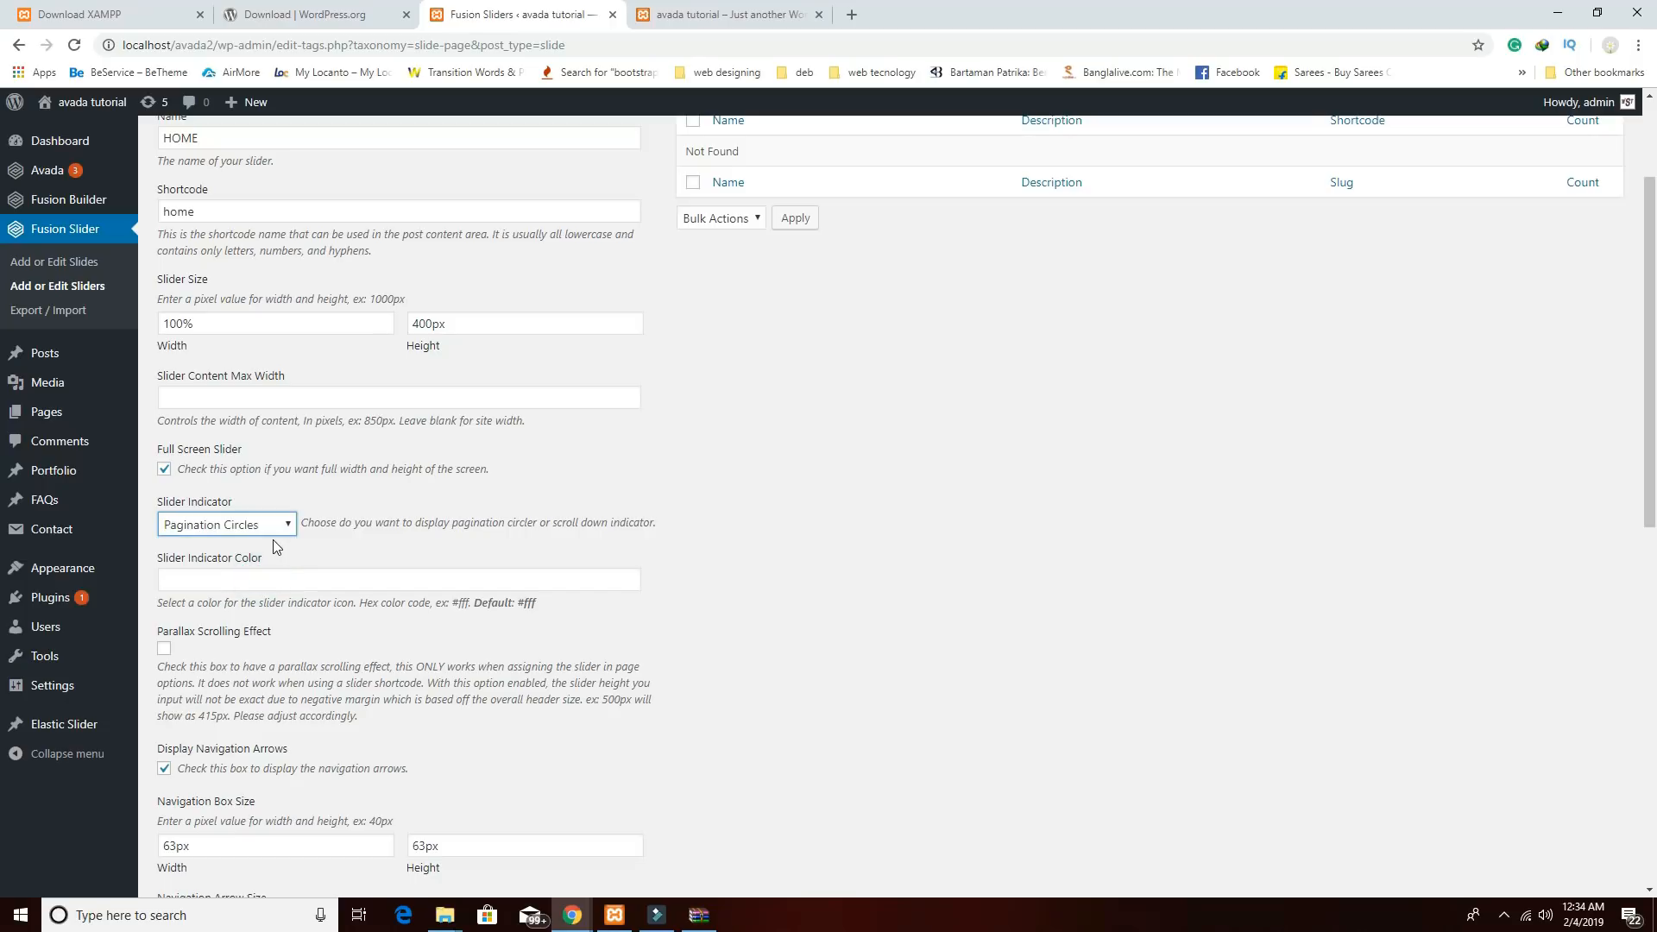
scroll(274, 544, down, 1)
scroll(278, 555, down, 2)
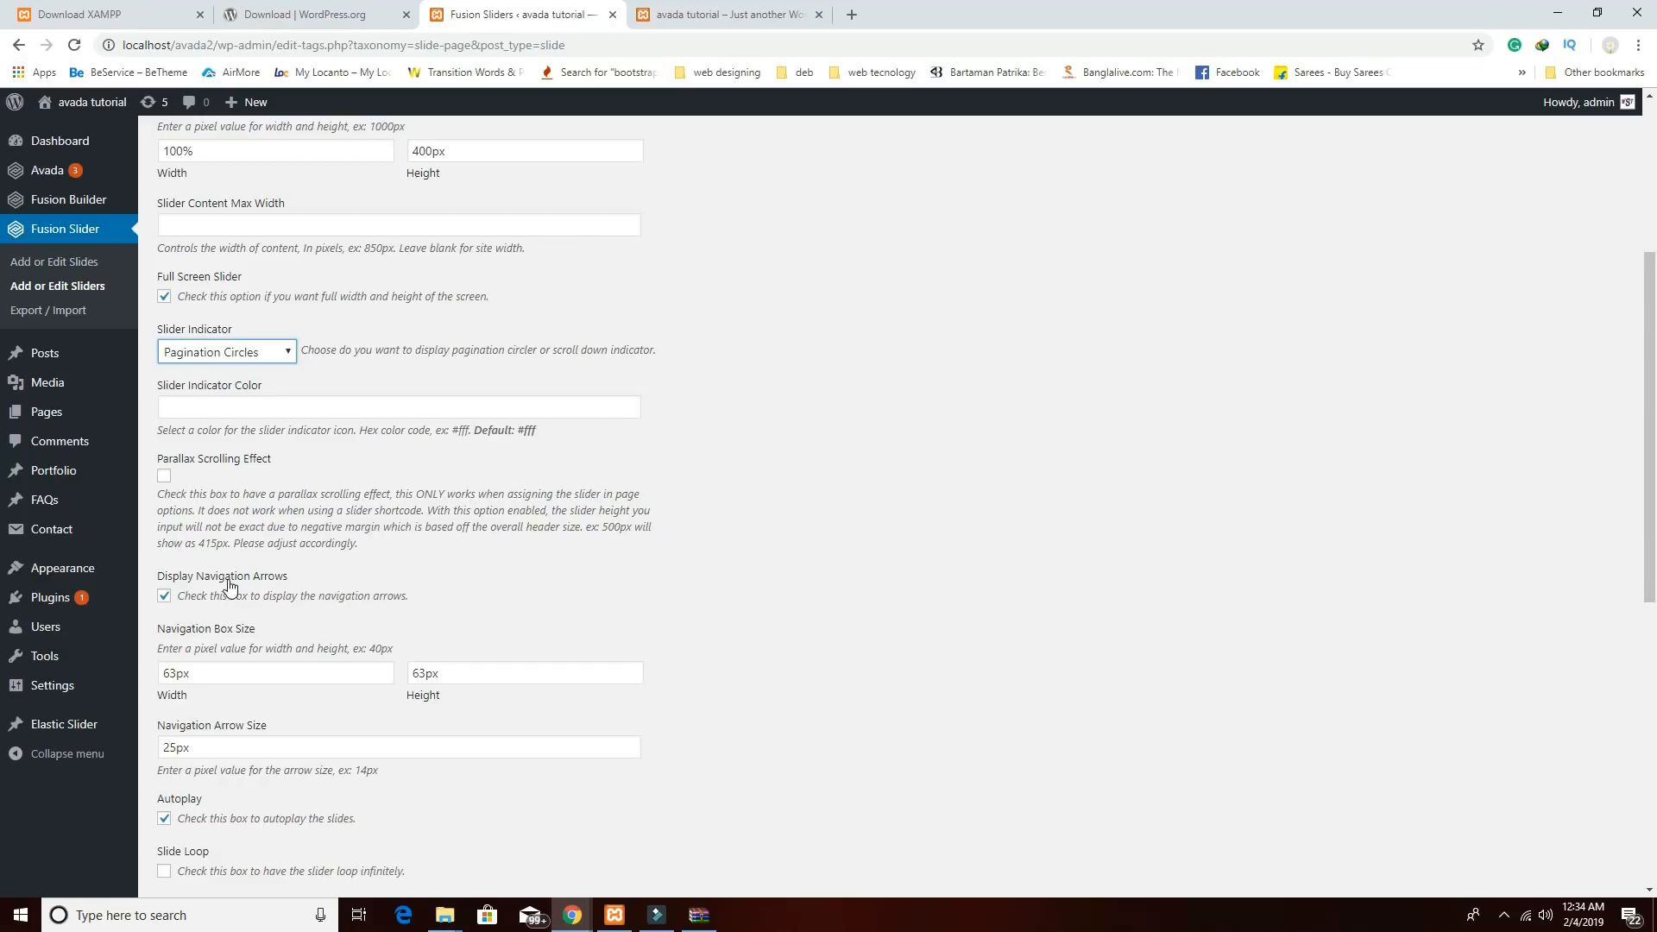
scroll(318, 613, down, 3)
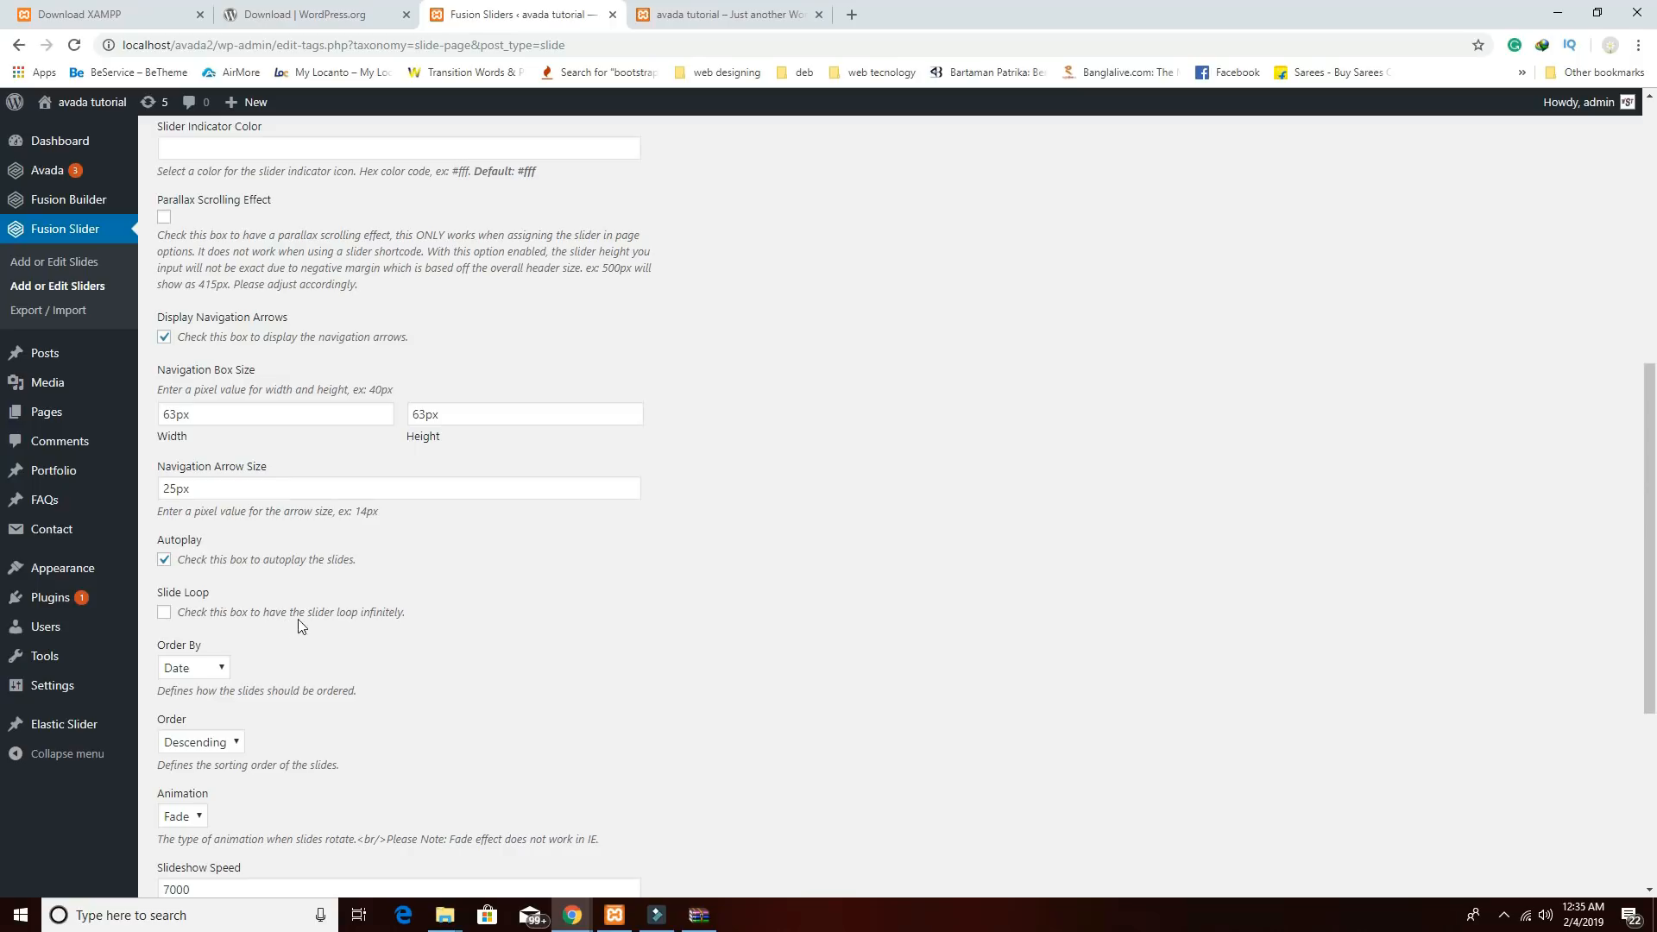
Enable Slide Loop and add the HOME slider.
click(166, 613)
scroll(285, 667, down, 2)
scroll(294, 669, down, 3)
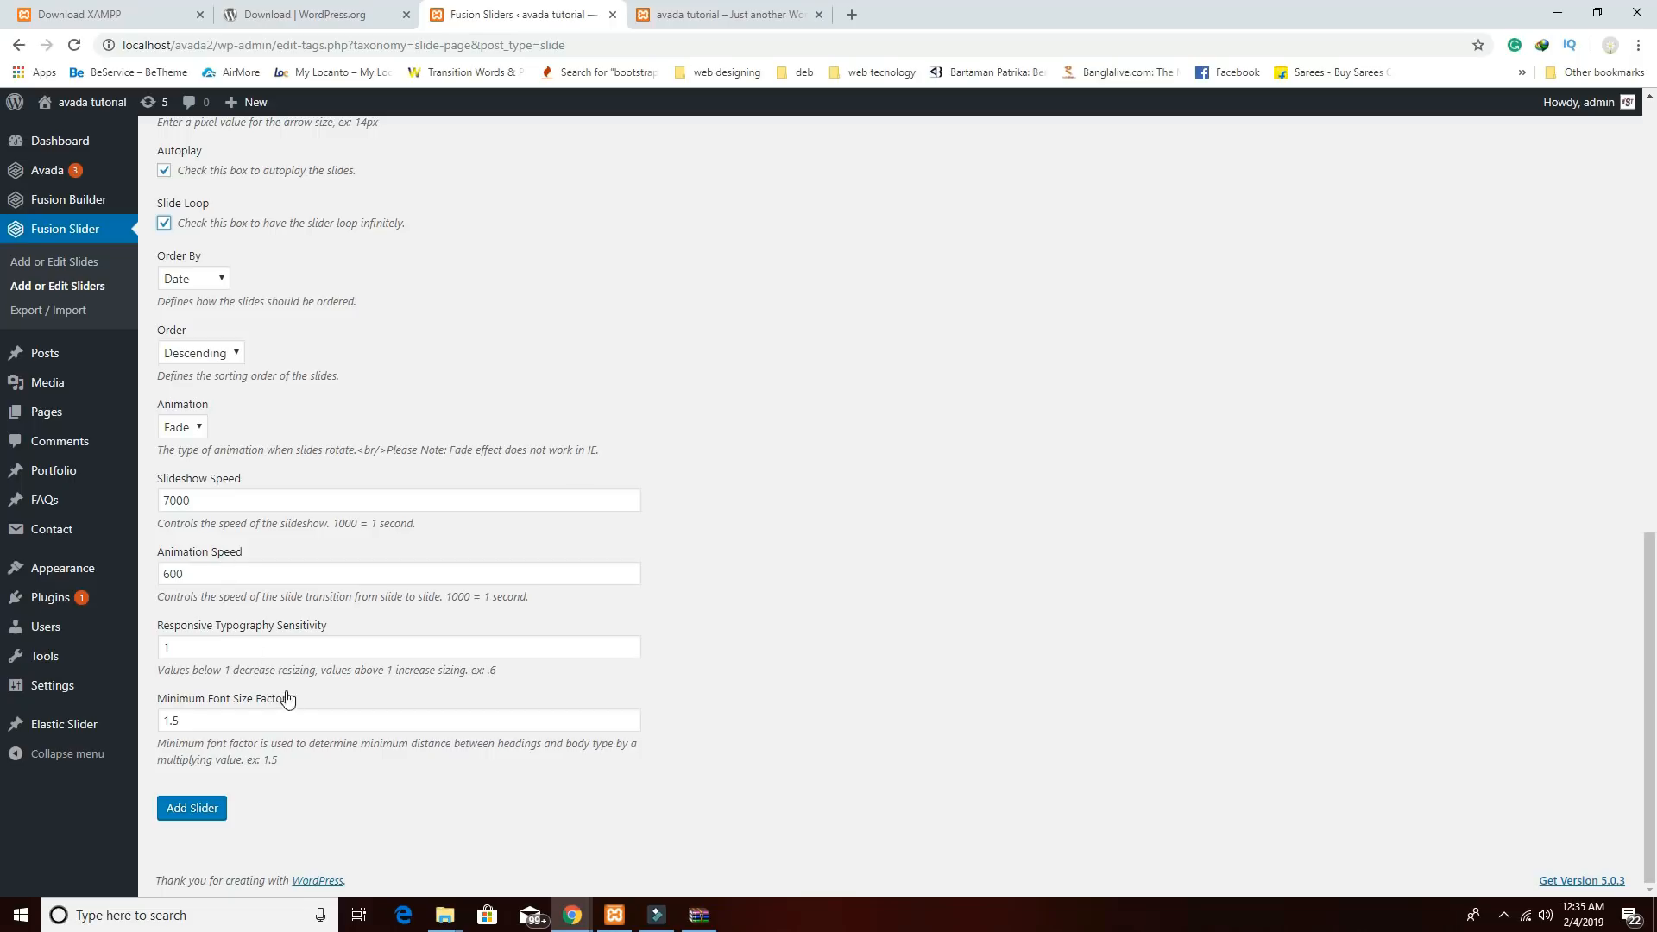
click(223, 812)
scroll(242, 799, up, 6)
scroll(255, 788, down, 6)
scroll(291, 785, up, 5)
scroll(290, 786, up, 5)
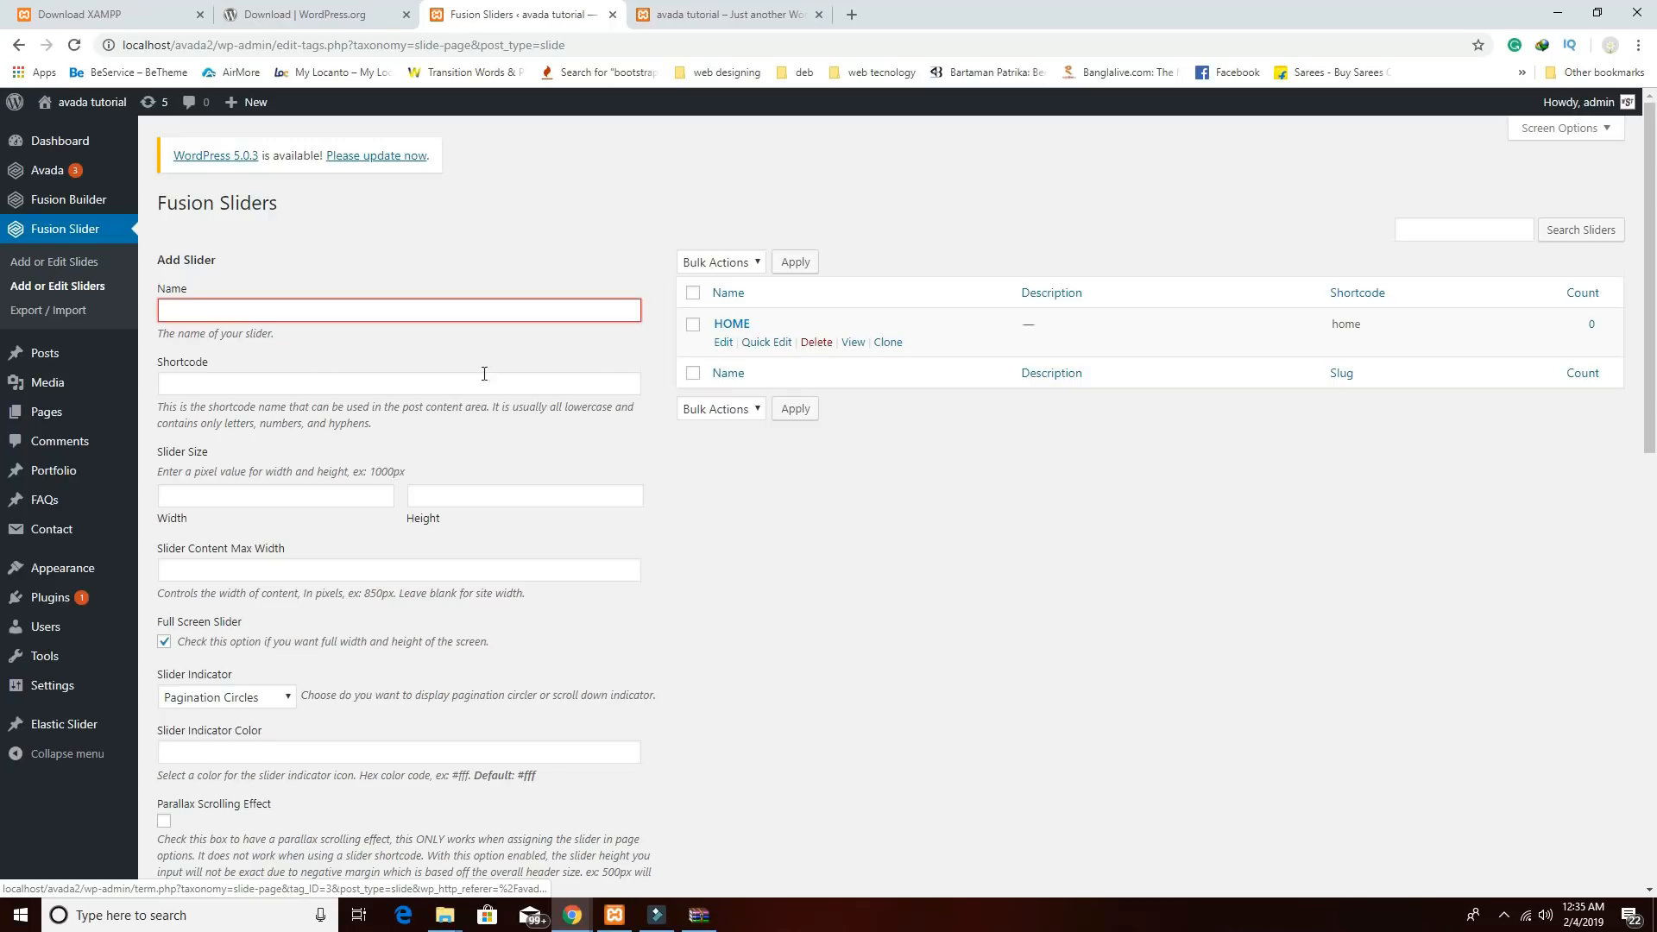
click(72, 254)
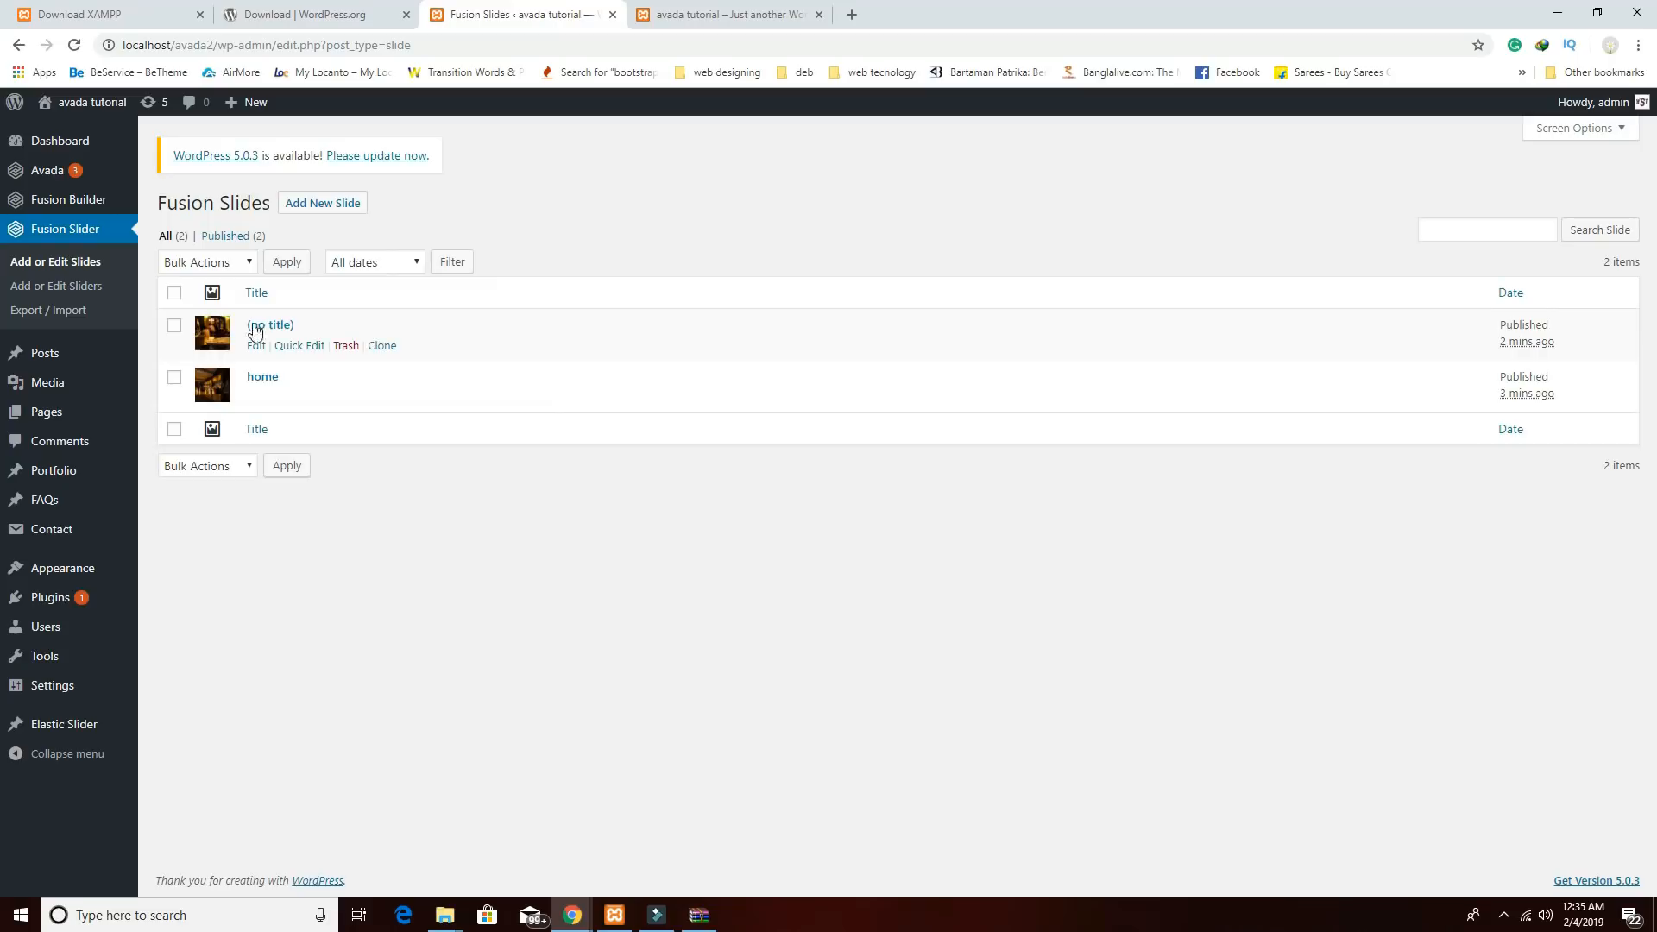
Title the untitled slide home2, assign it to HOME, and update it.
click(278, 328)
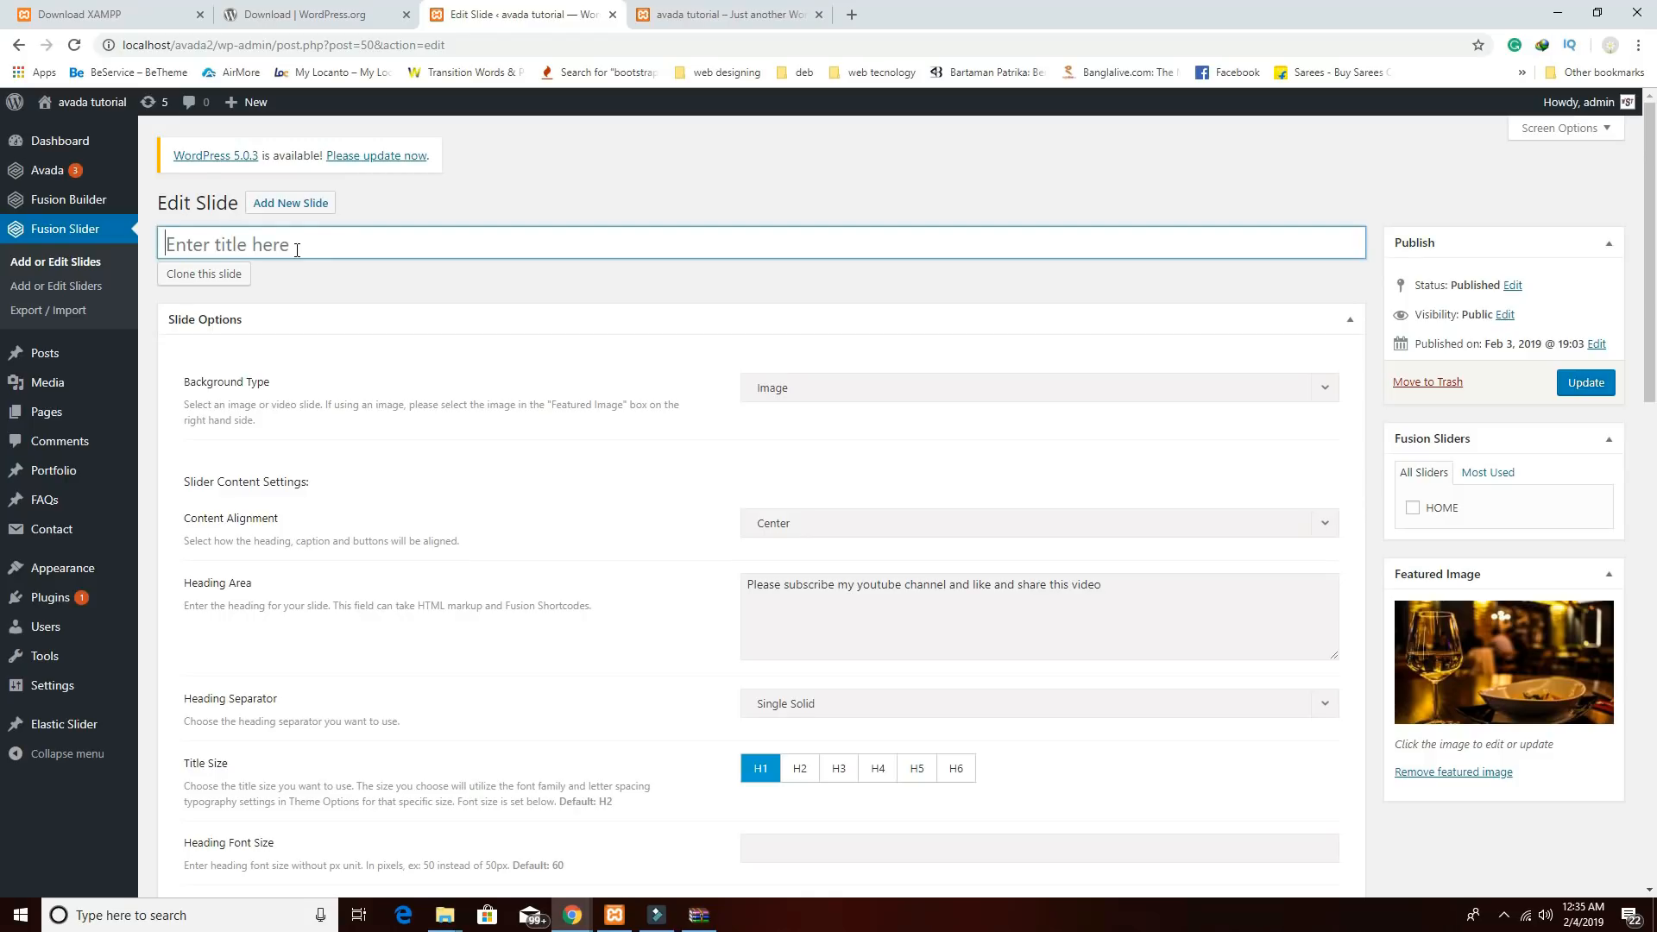
text(homw)
text(2)
key(BackSpace)
key(BackSpace)
text(e2)
click(1414, 509)
click(1575, 388)
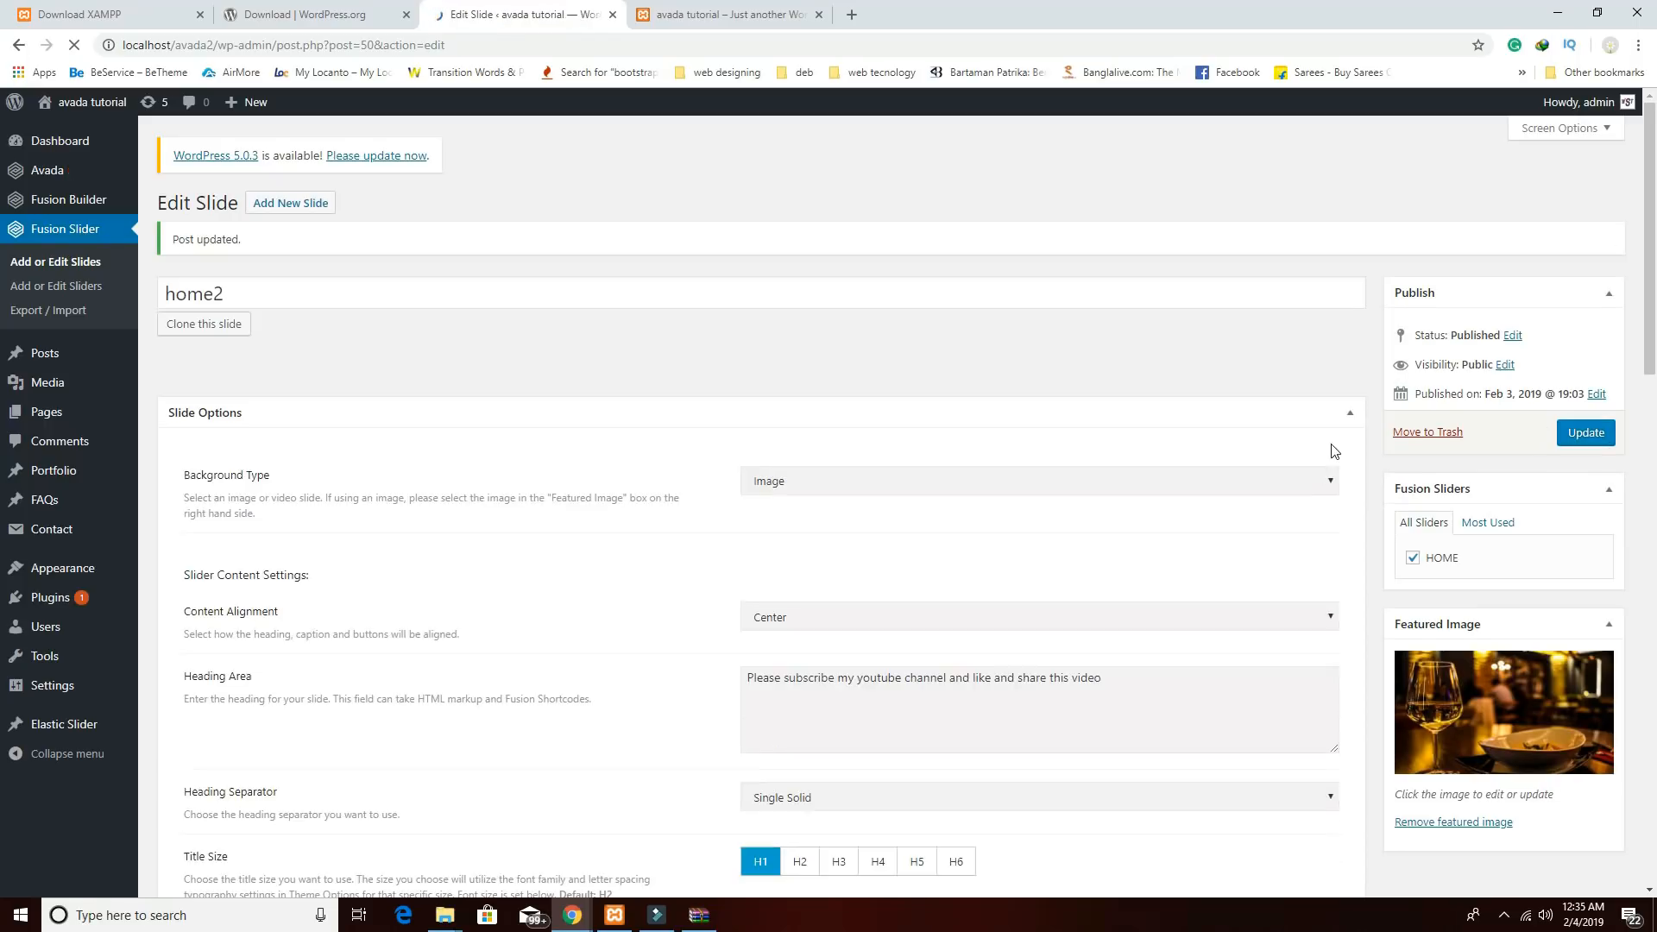
click(64, 235)
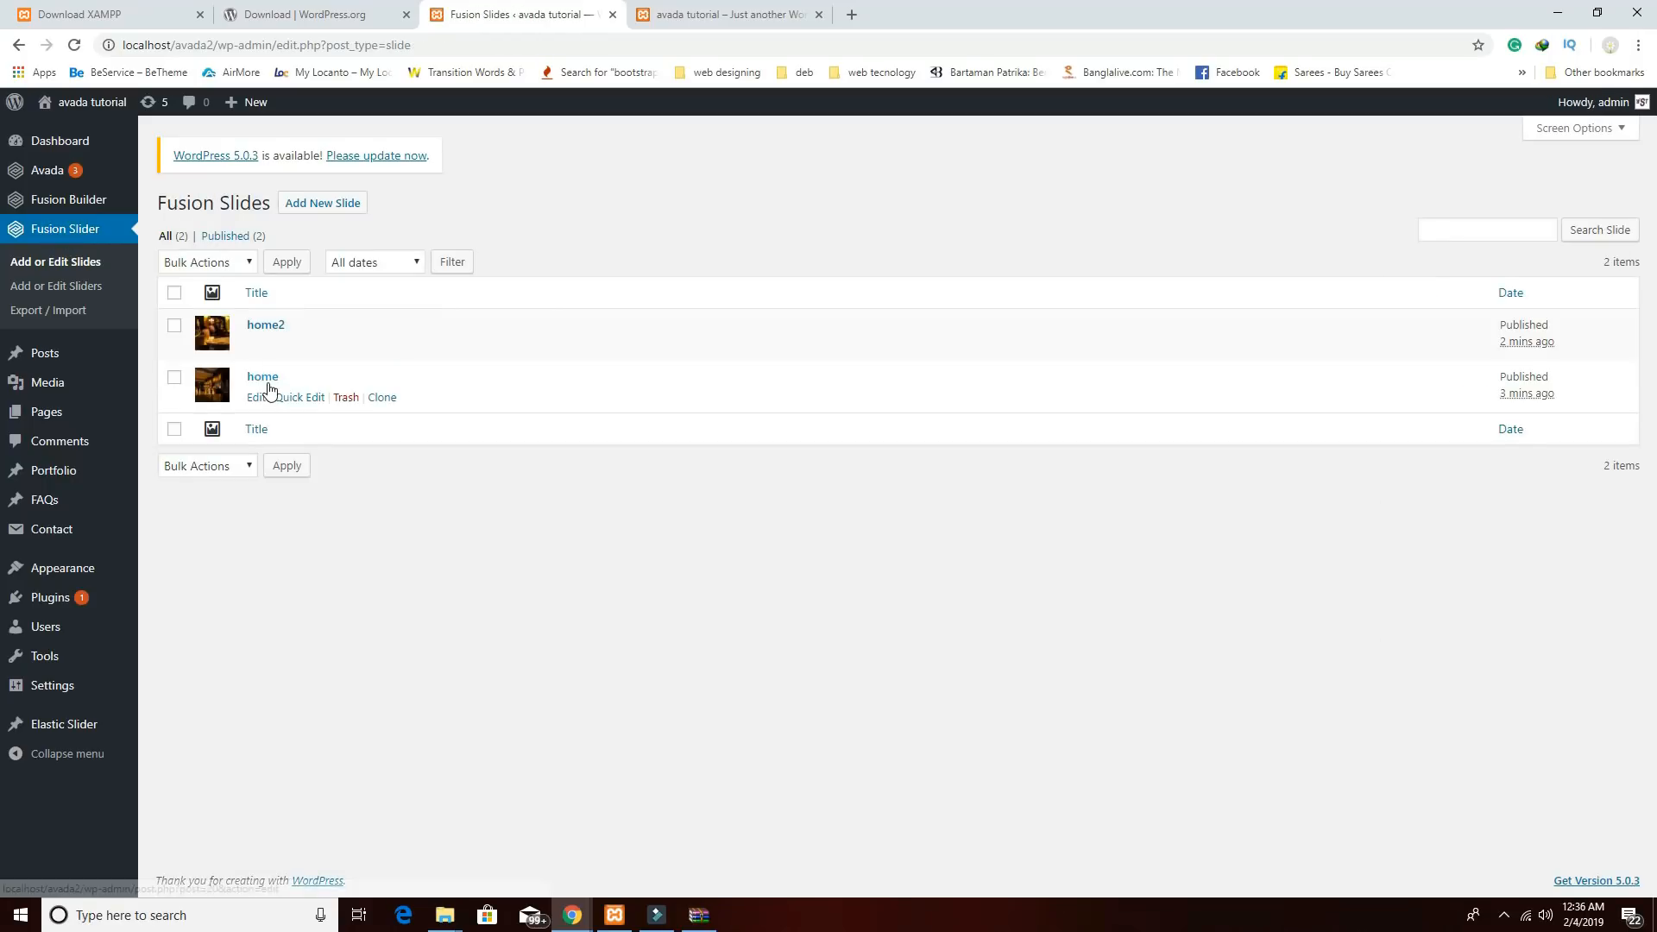
Assign the home slide to the HOME slider as well.
click(264, 378)
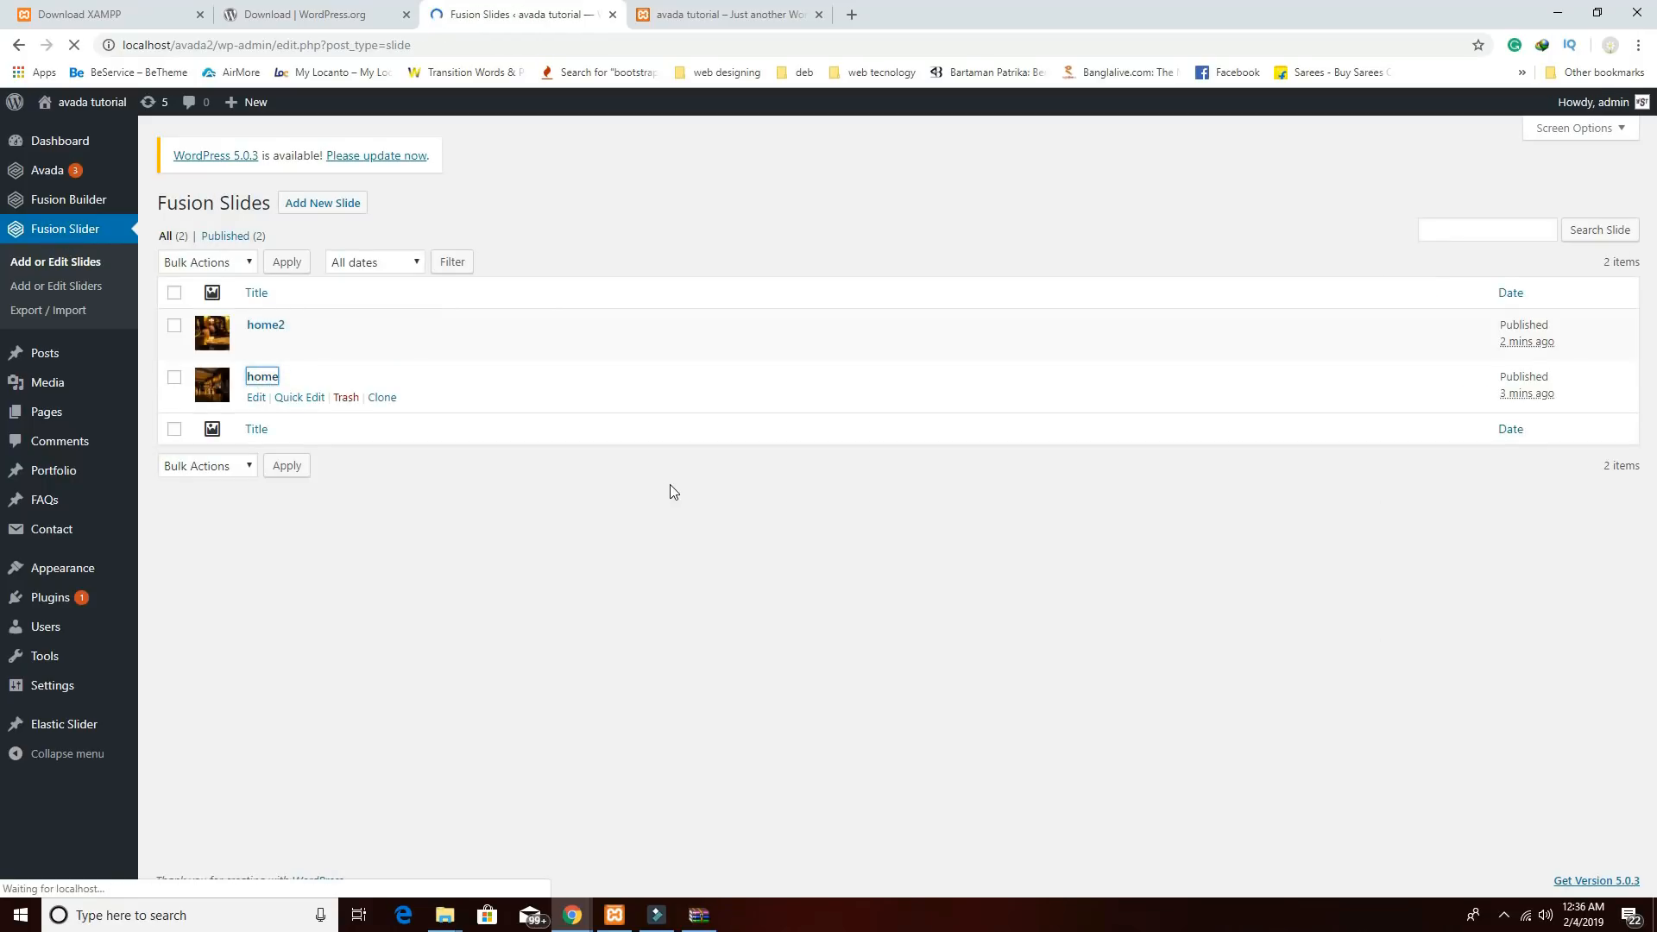
click(1413, 509)
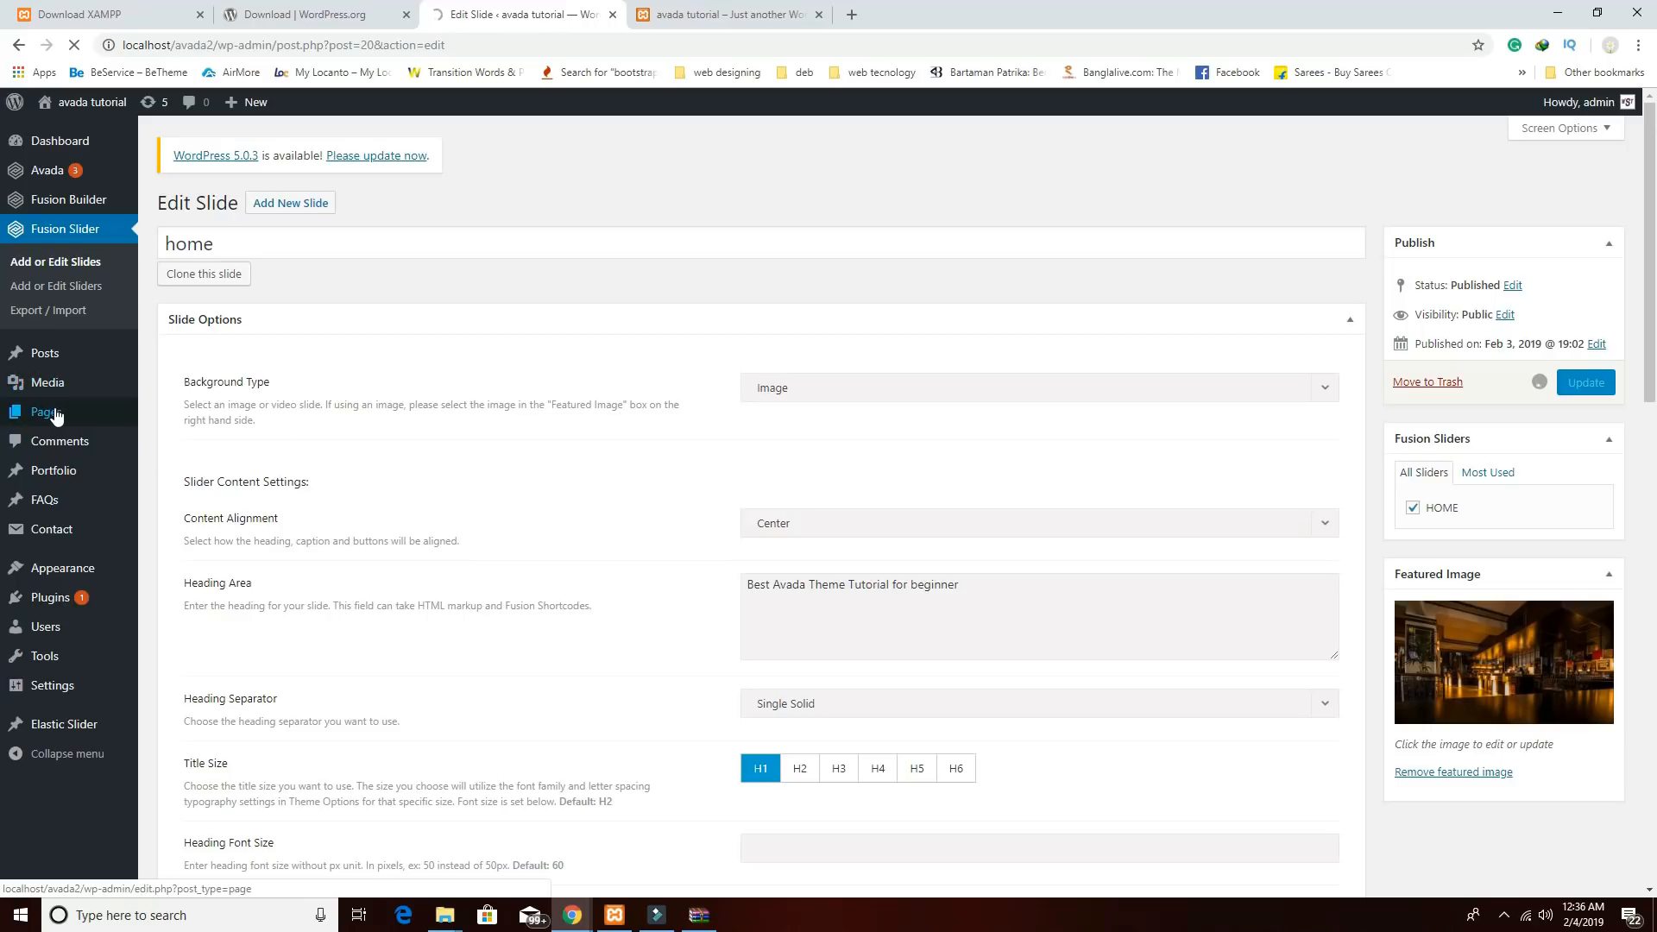
mouse_move(52, 418)
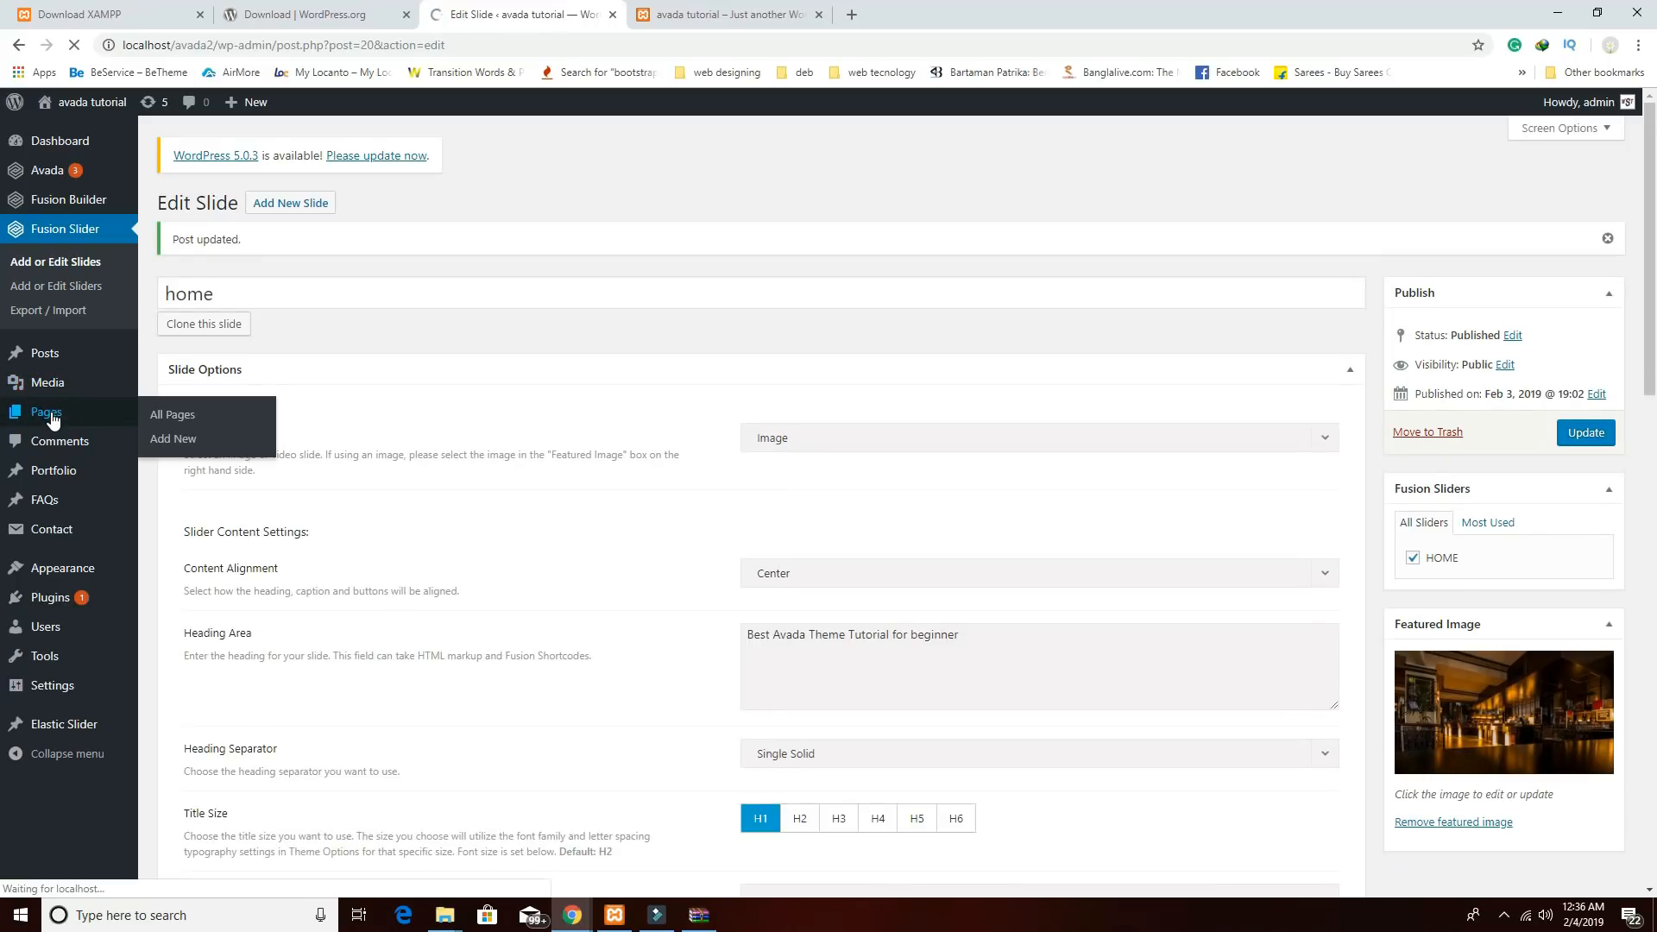
click(48, 413)
Set the Home page's slider to the HOME Fusion Slider, update, and preview it.
click(211, 334)
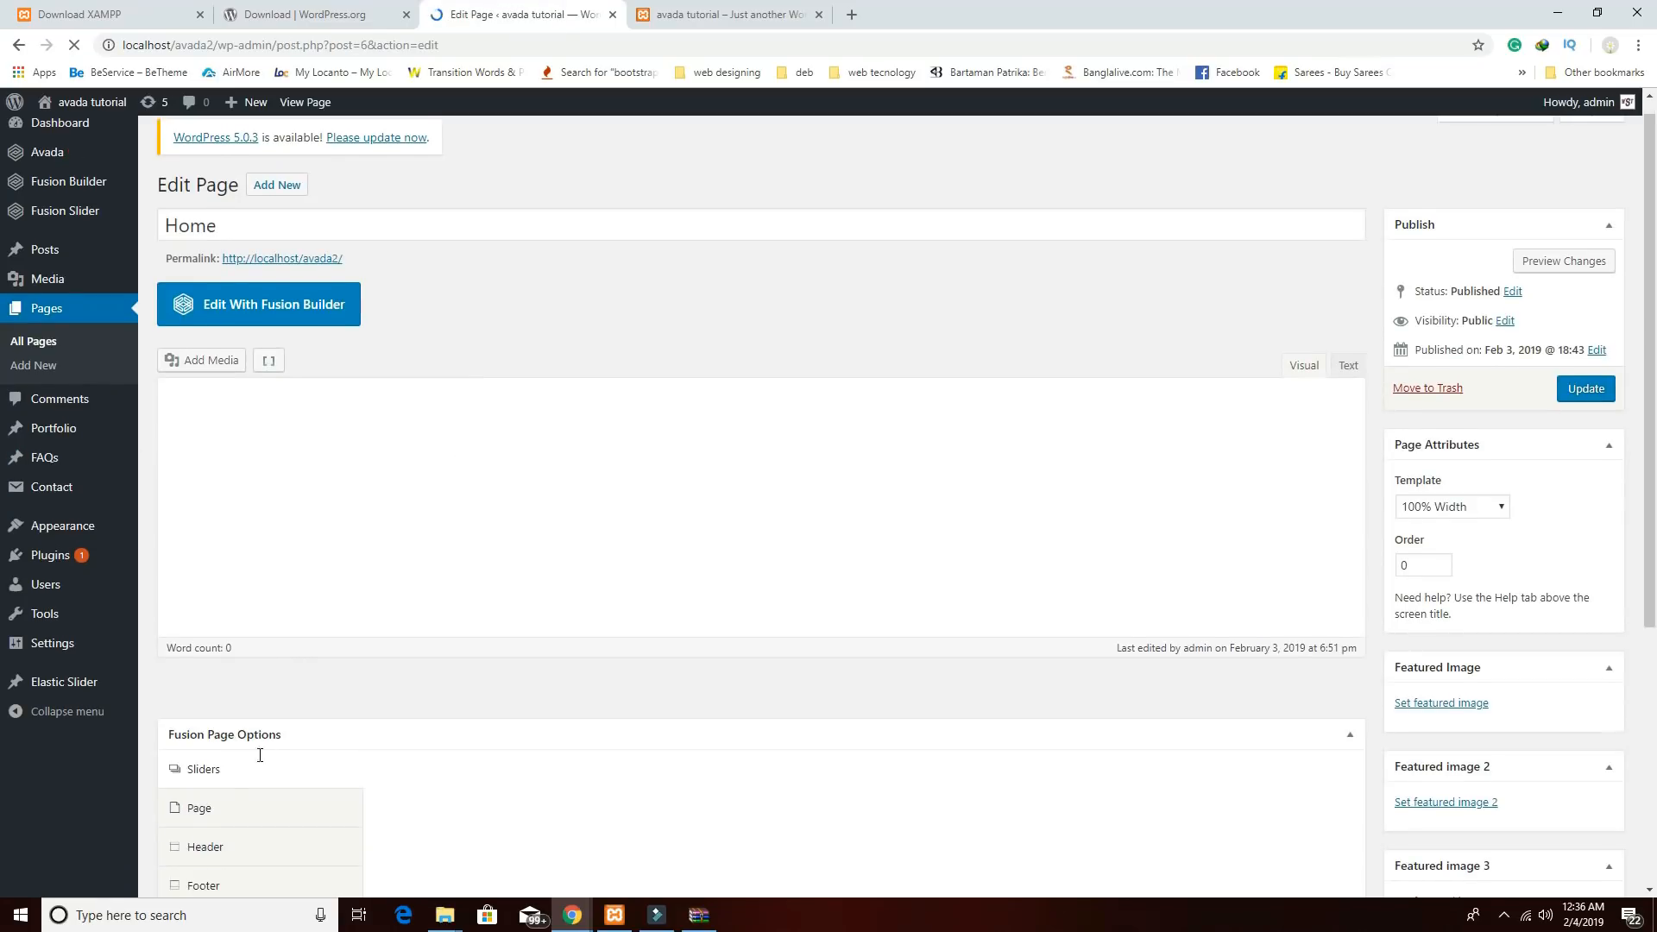
scroll(260, 755, down, 3)
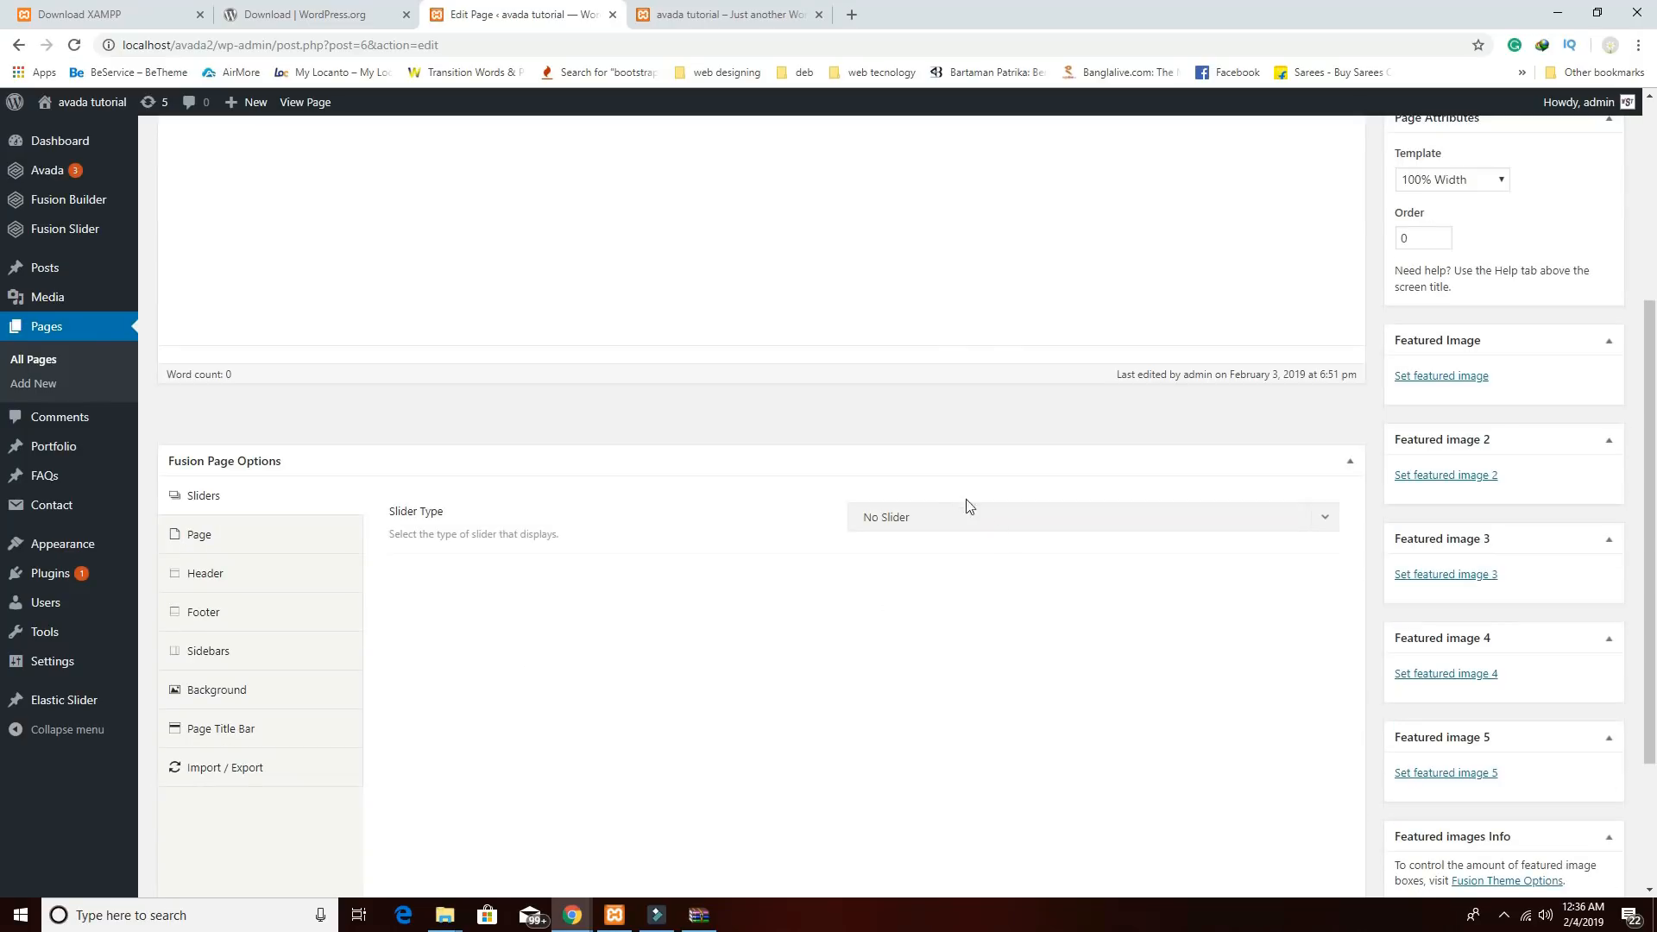
click(940, 520)
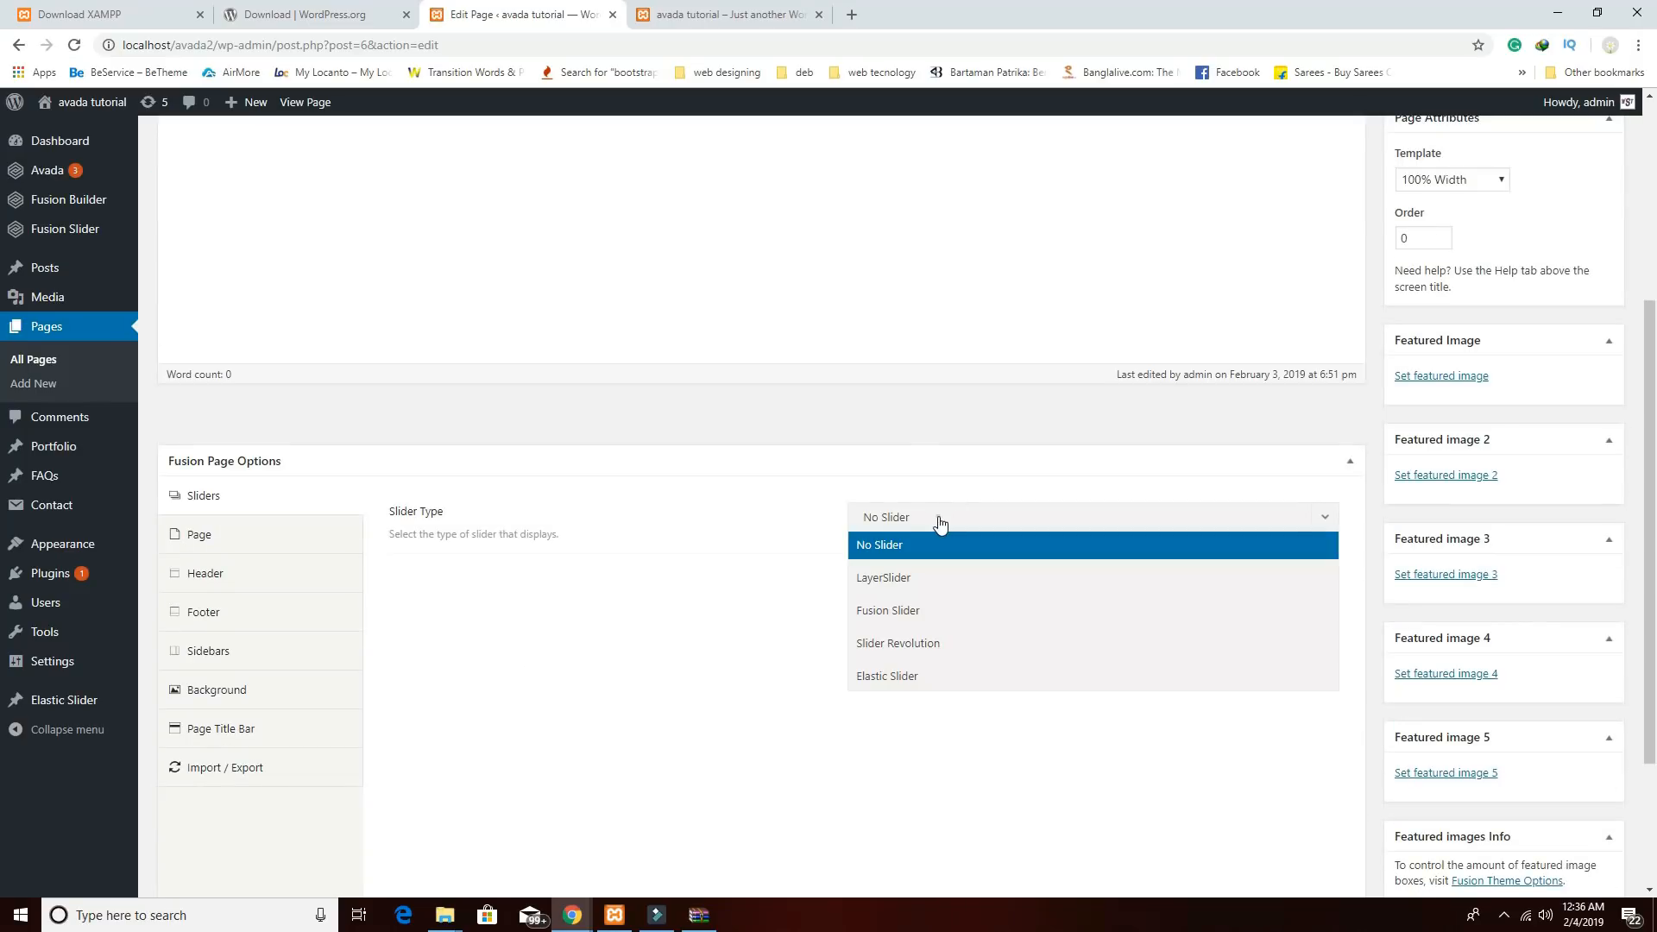
click(931, 623)
click(925, 583)
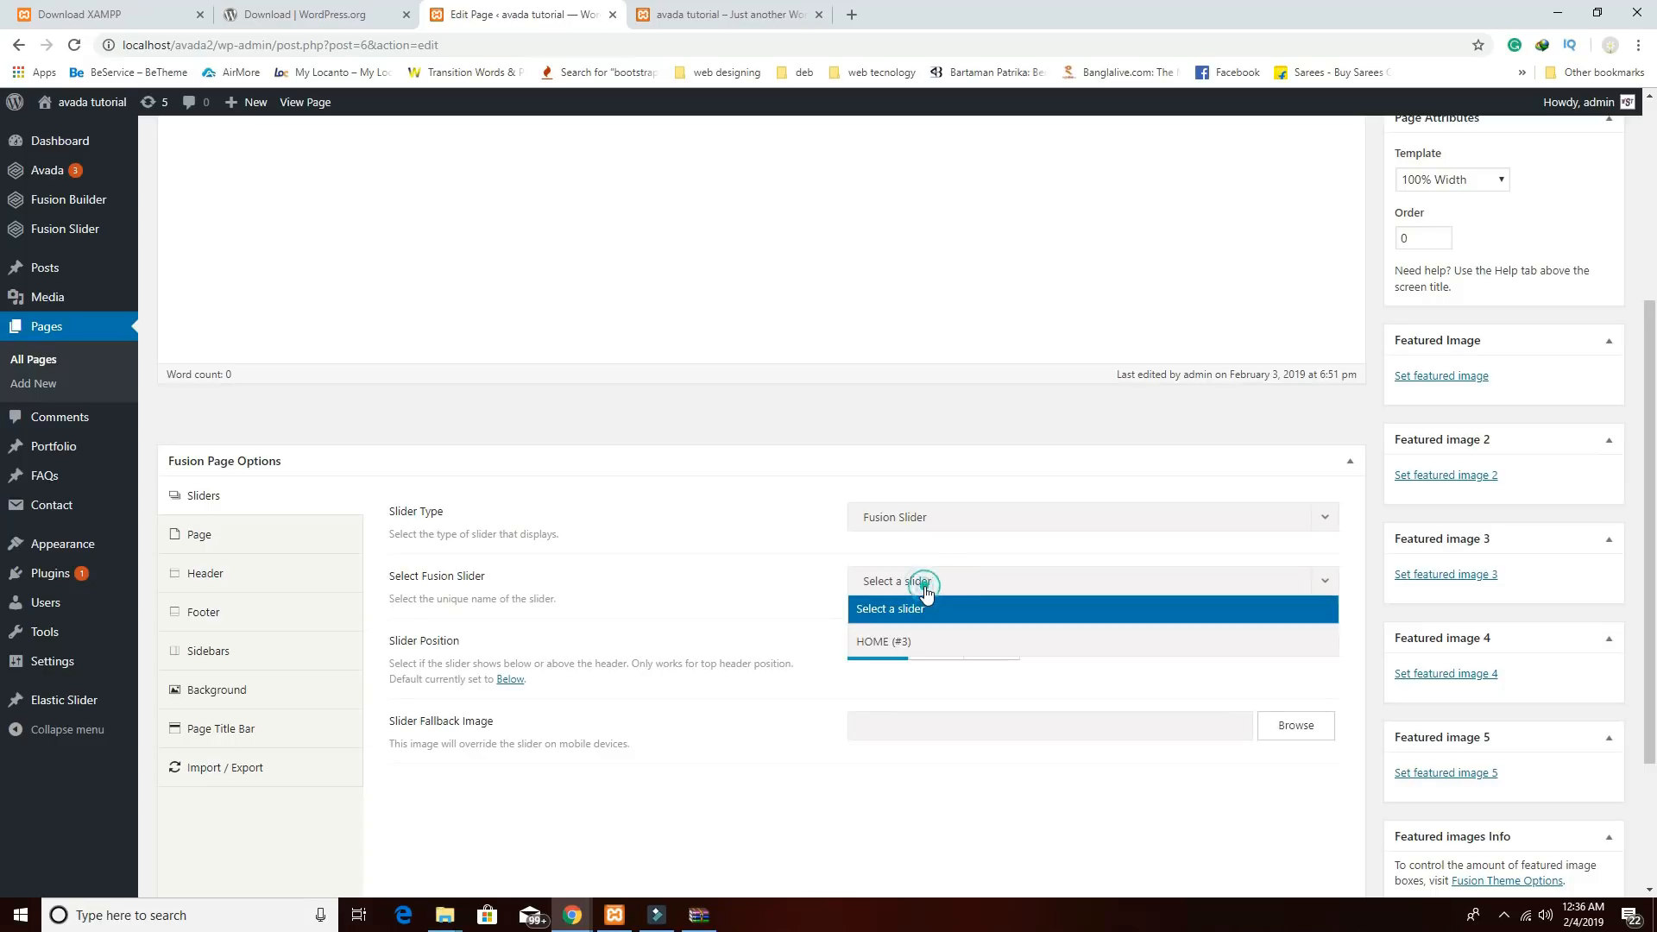
click(913, 643)
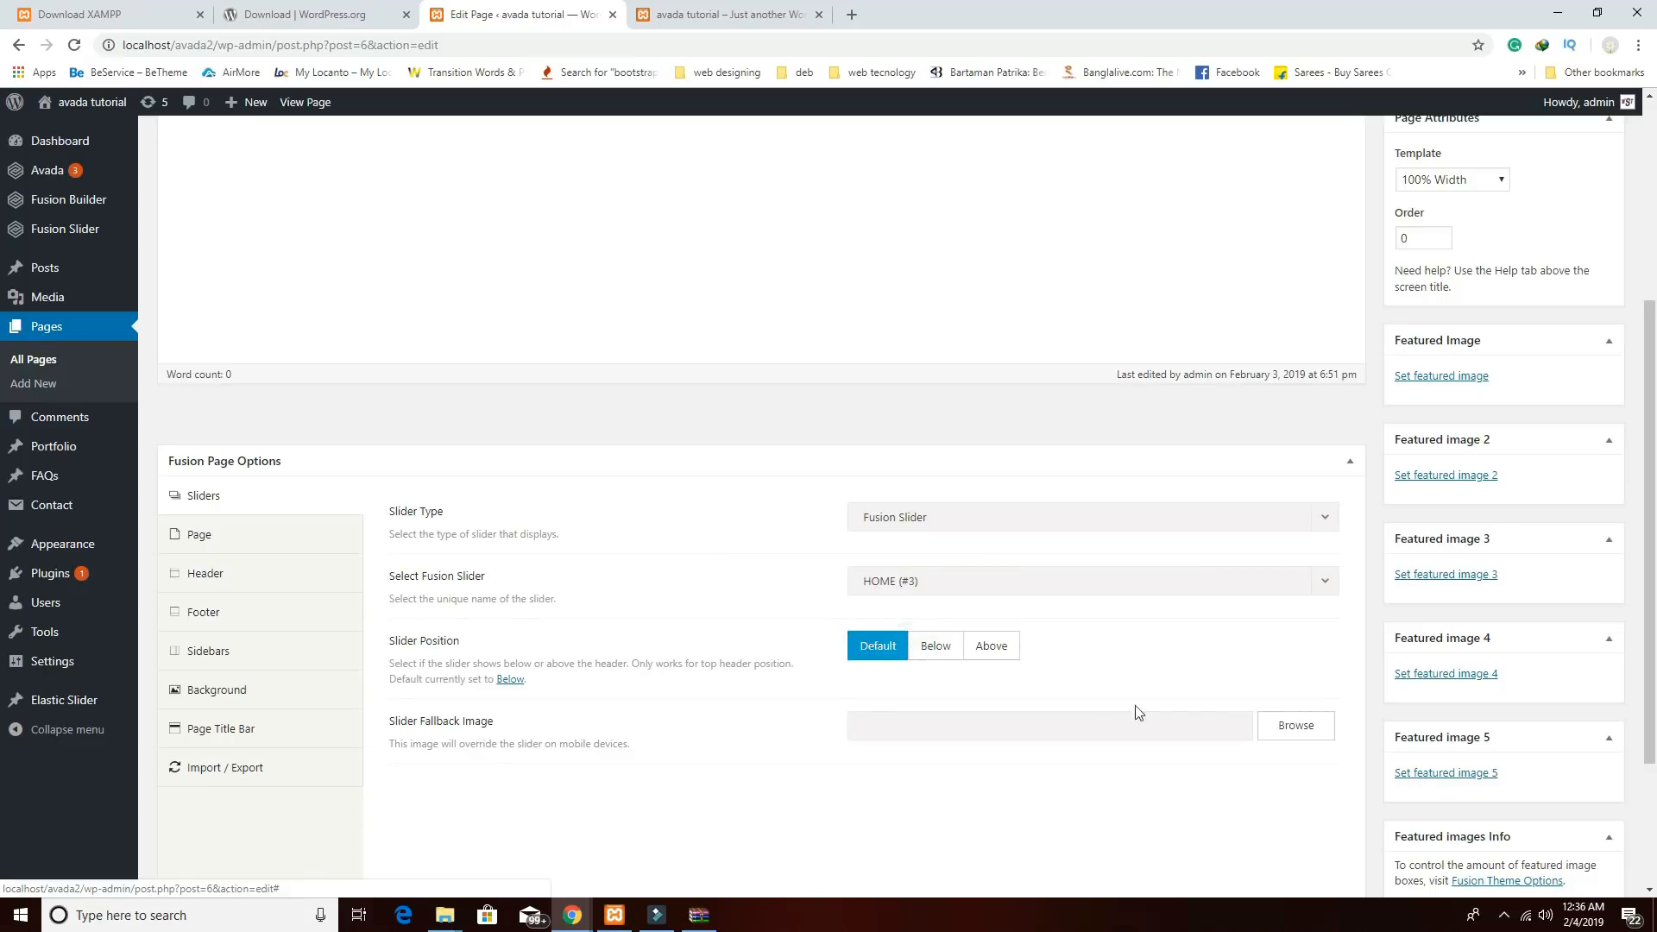
scroll(943, 679, down, 2)
scroll(1047, 714, up, 7)
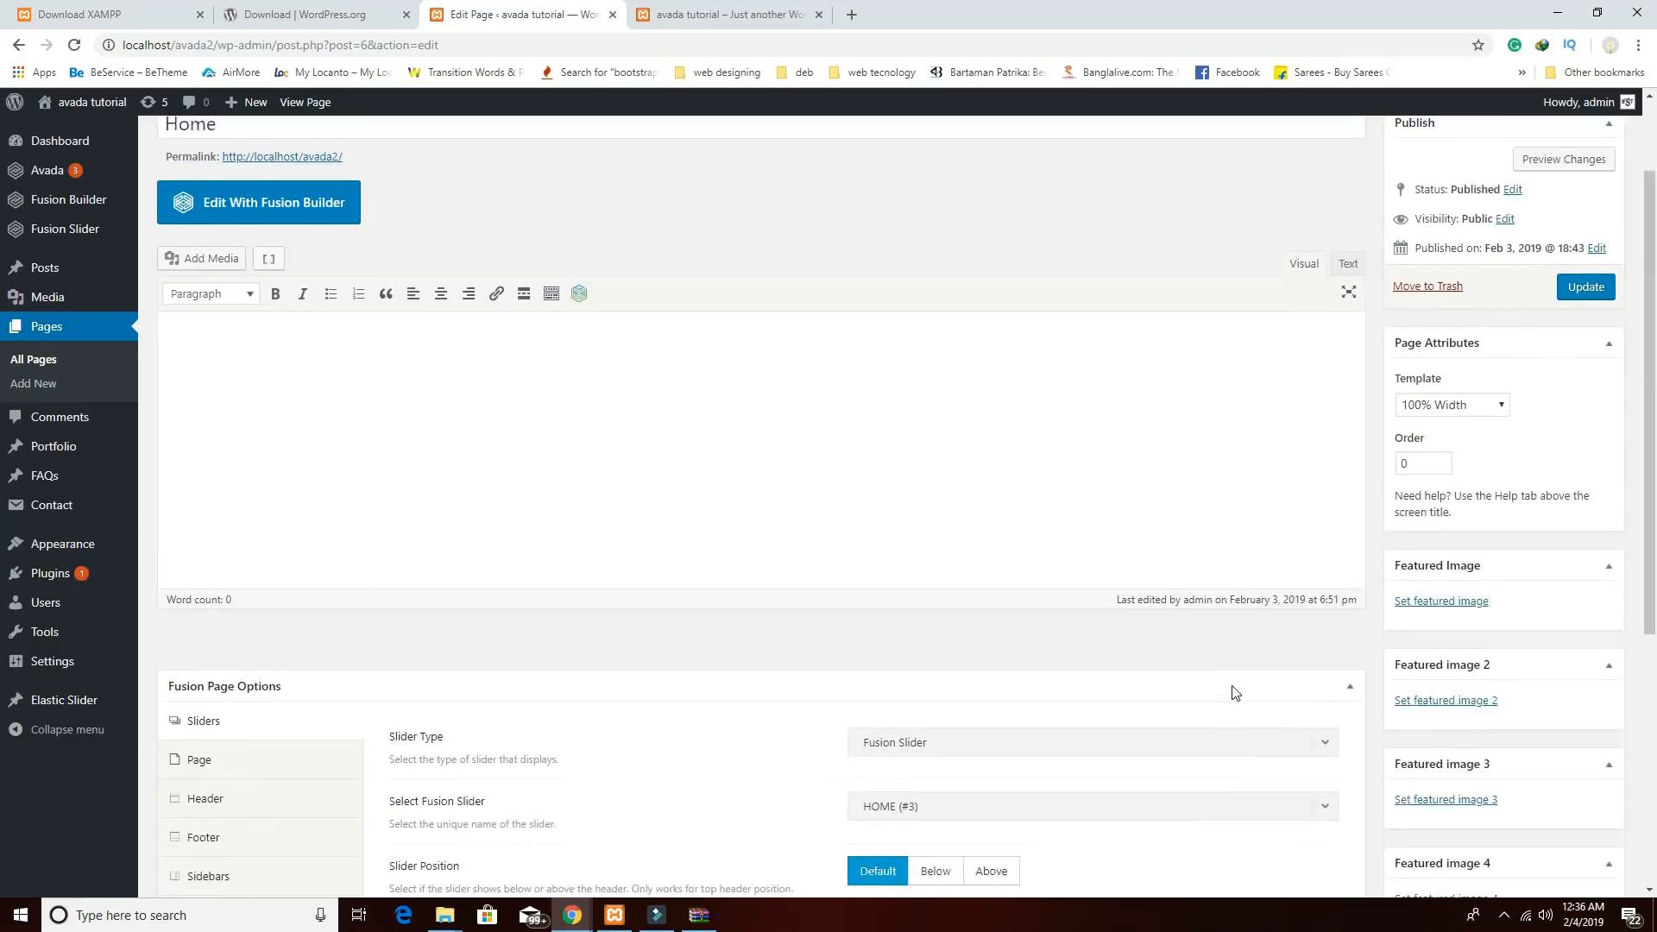
click(1581, 410)
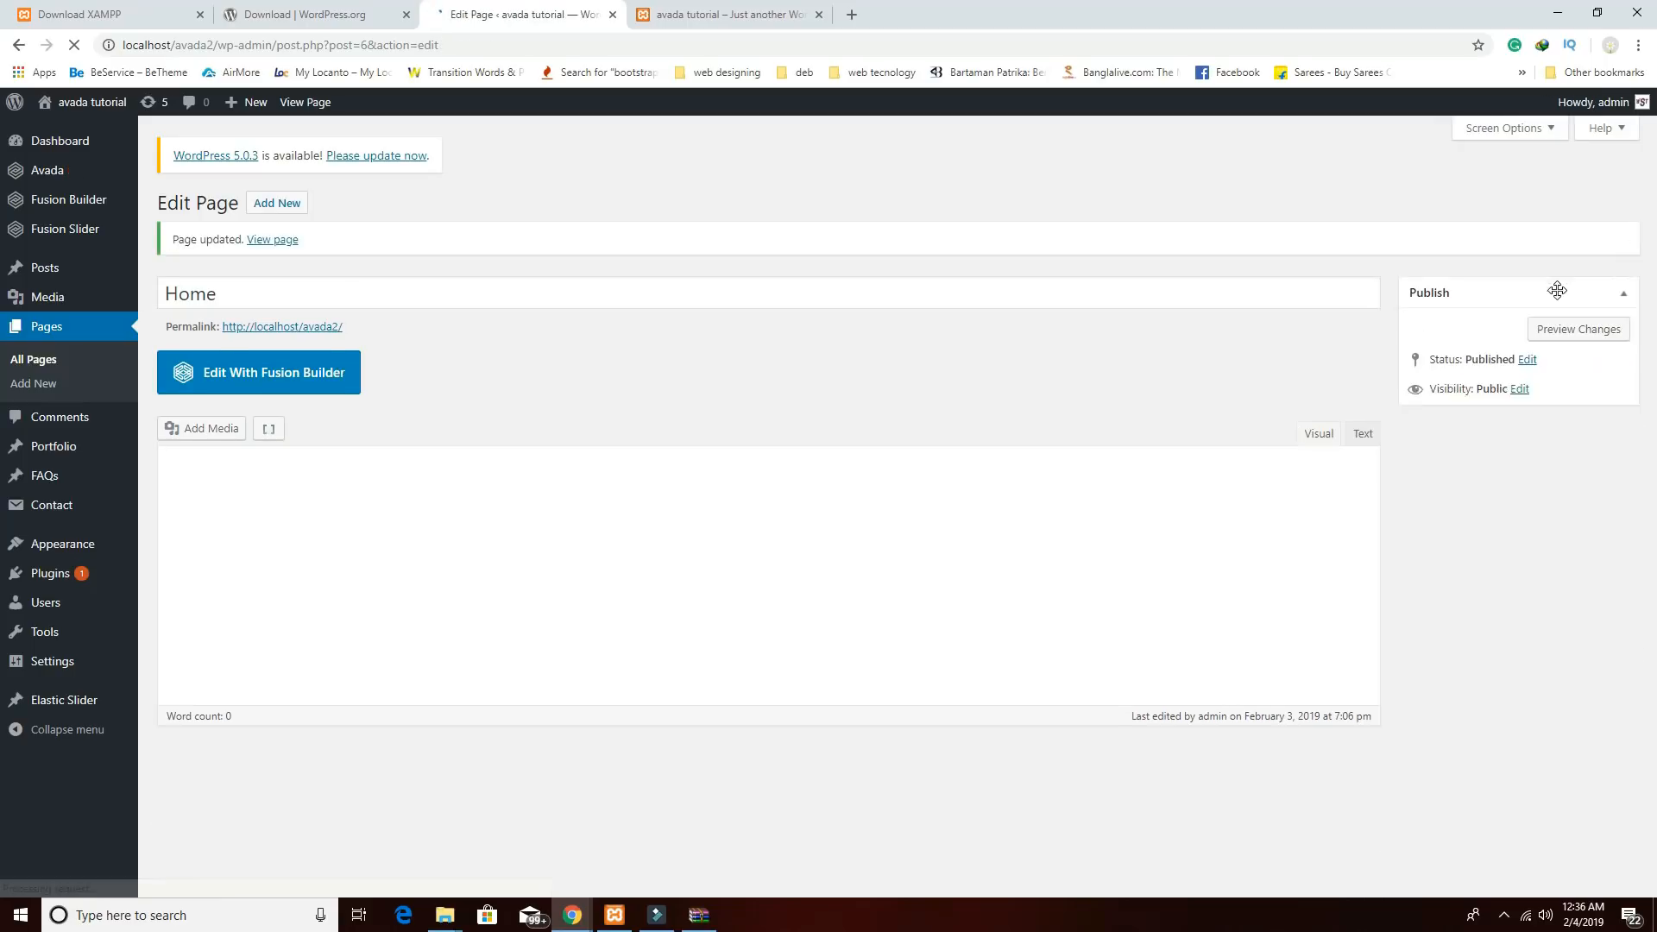
click(1530, 328)
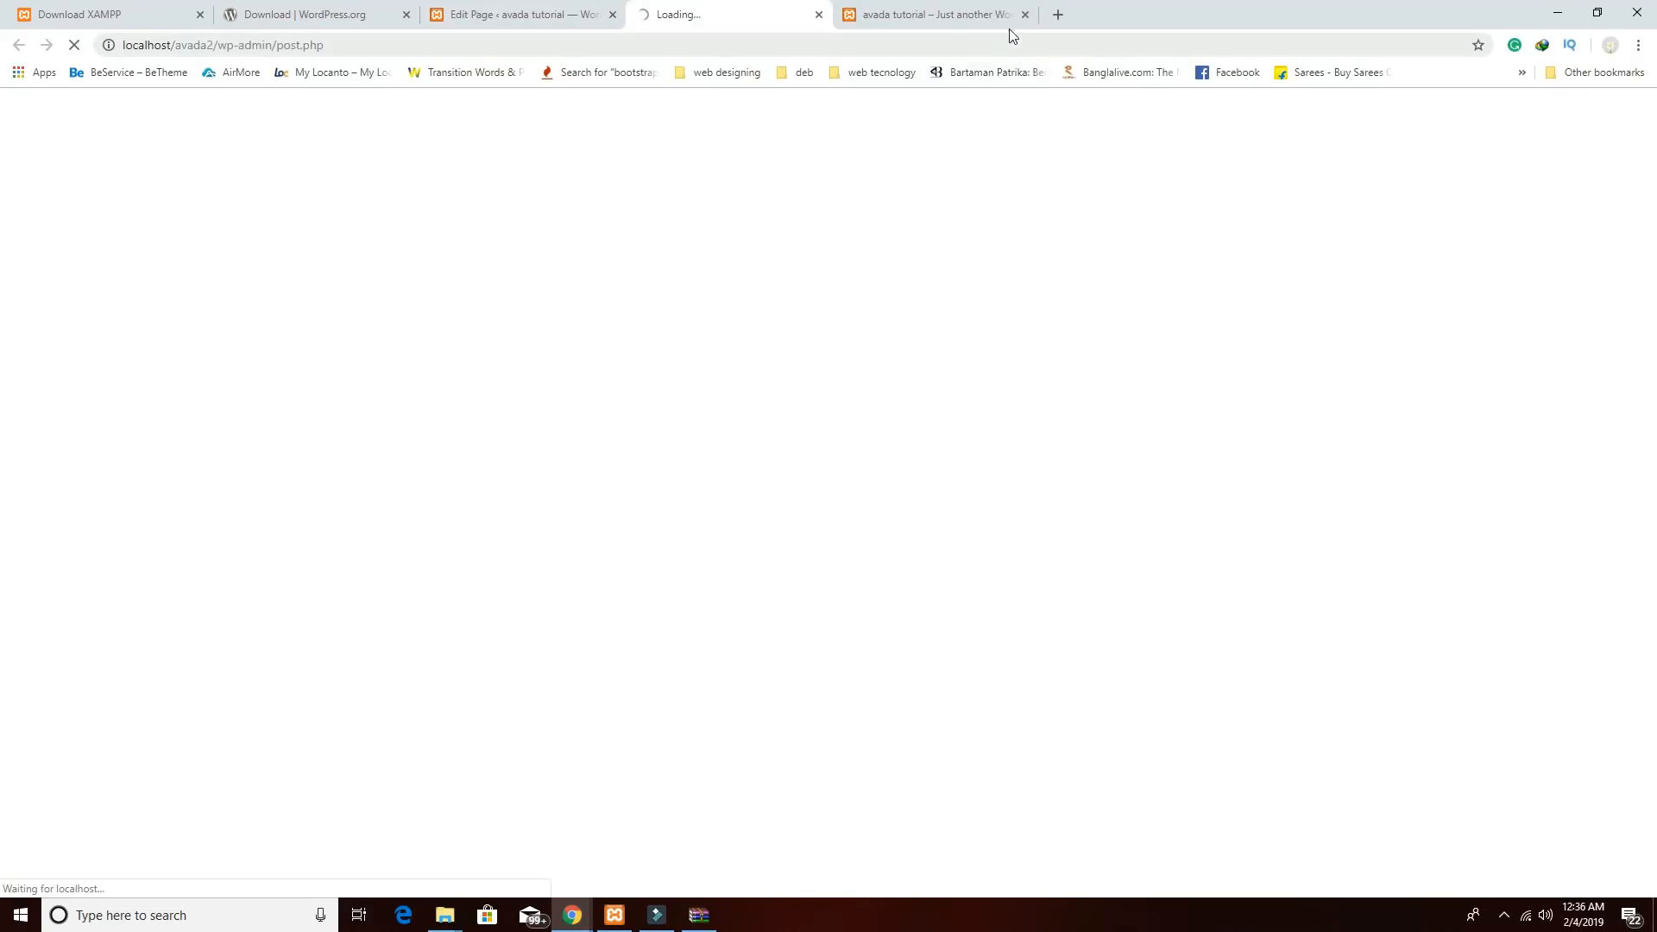
Close the old 'avada tutorial' tab, review the HOME slider preview, and return to the editor.
click(1025, 15)
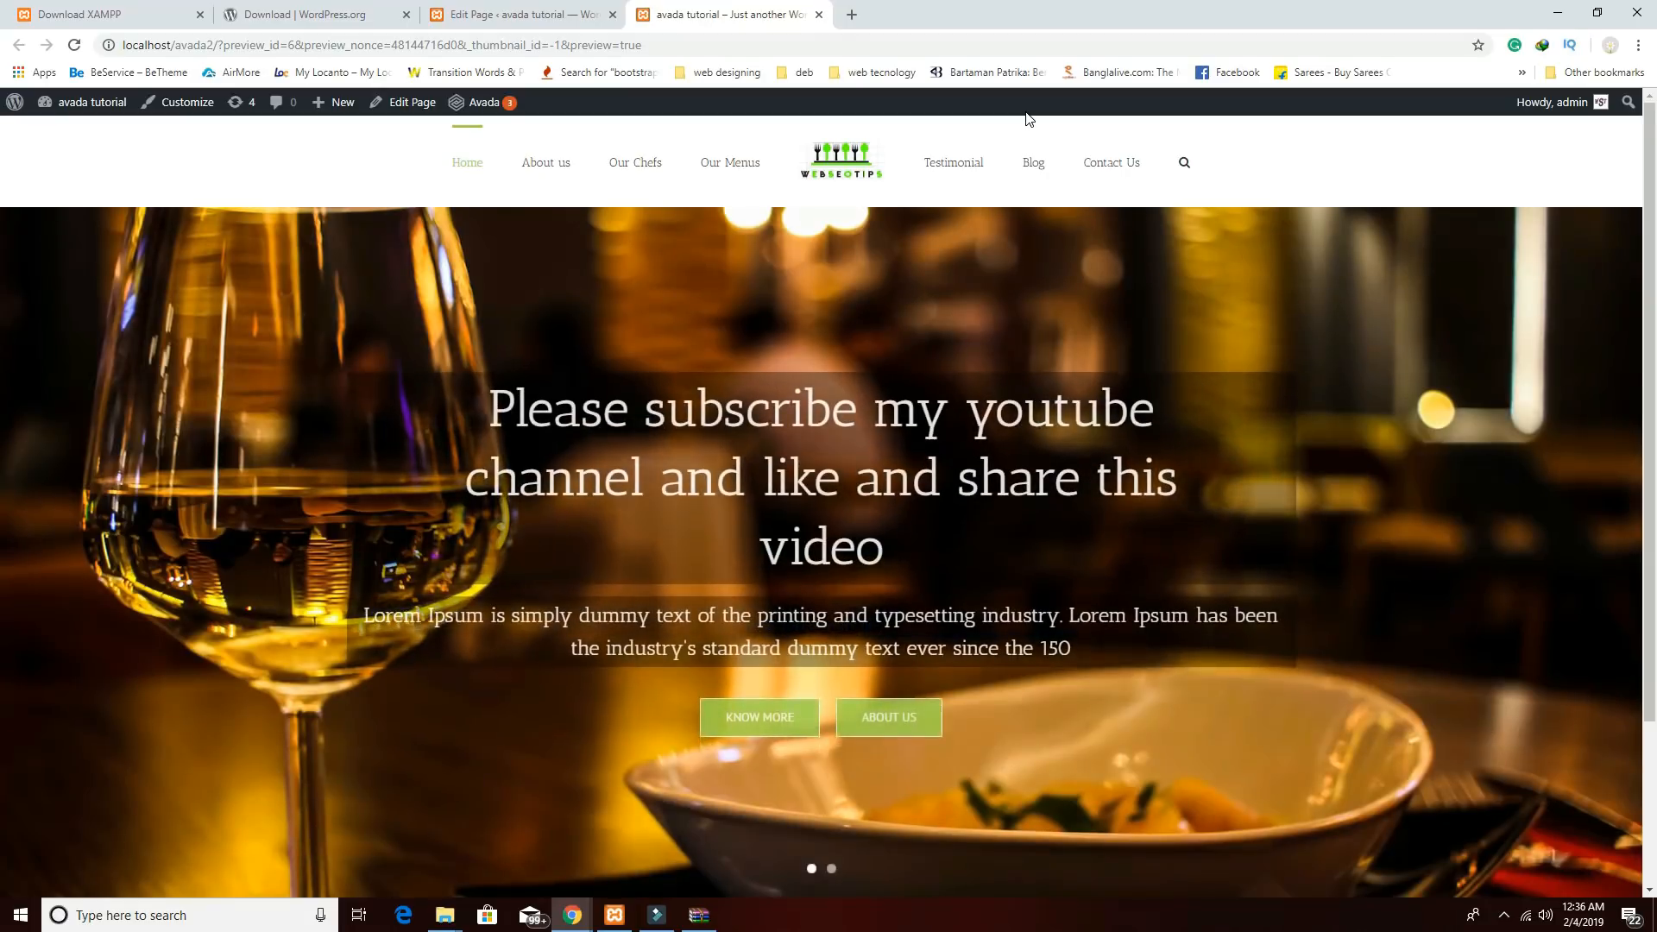
scroll(827, 357, down, 2)
scroll(827, 358, up, 2)
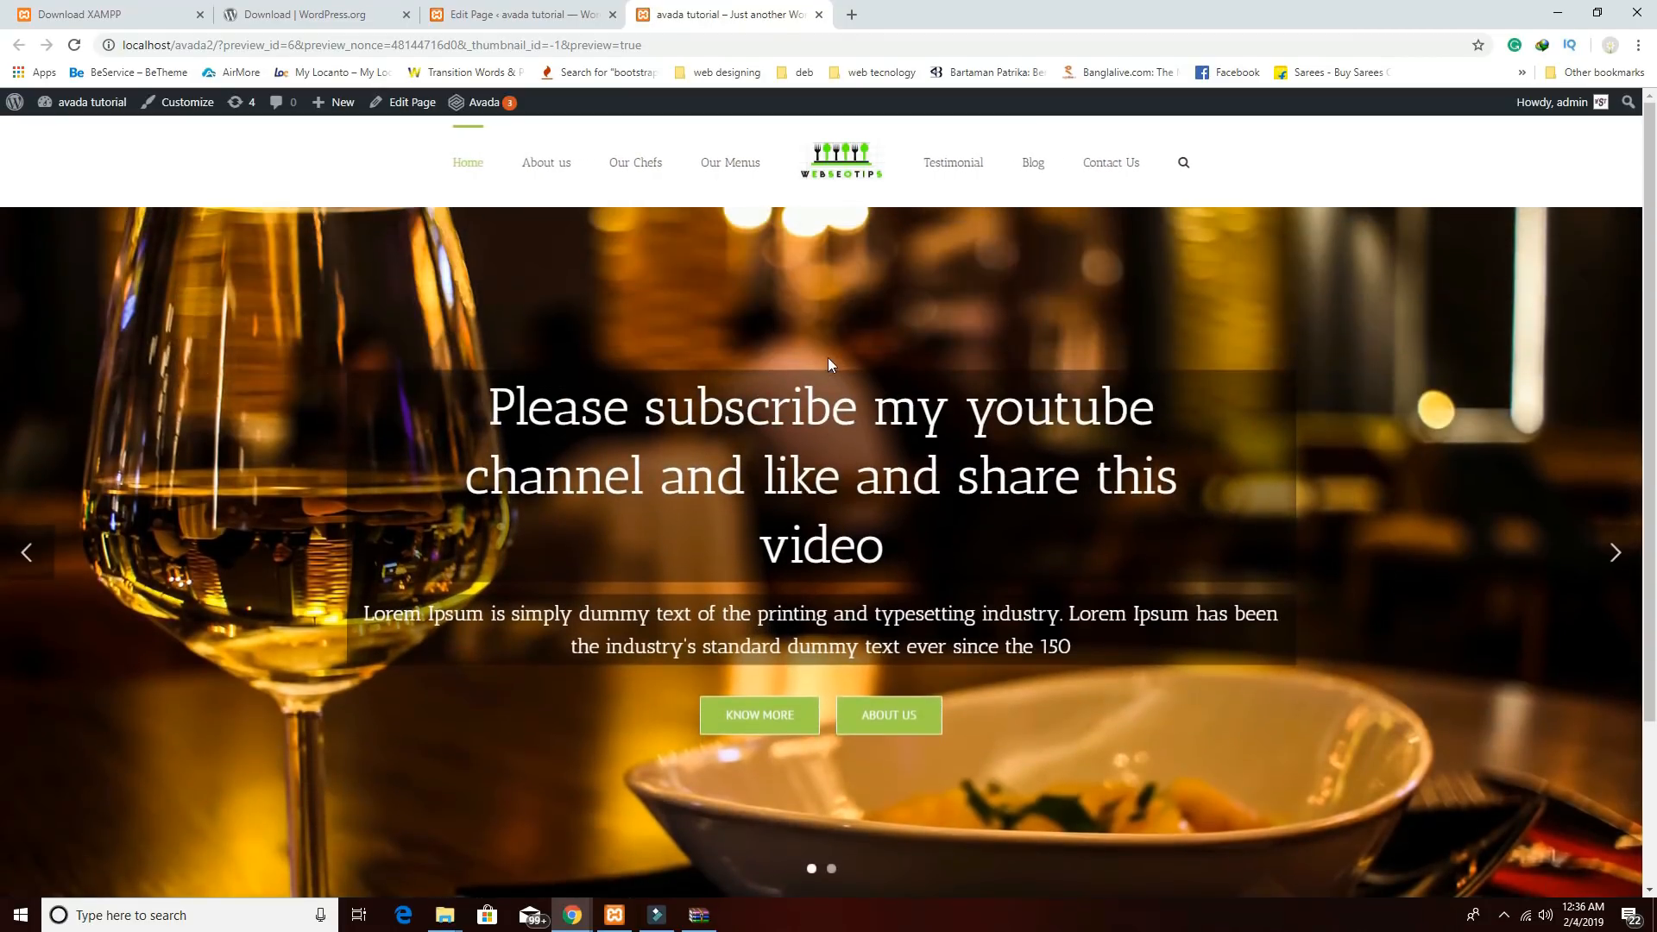
scroll(827, 357, down, 2)
scroll(826, 357, up, 2)
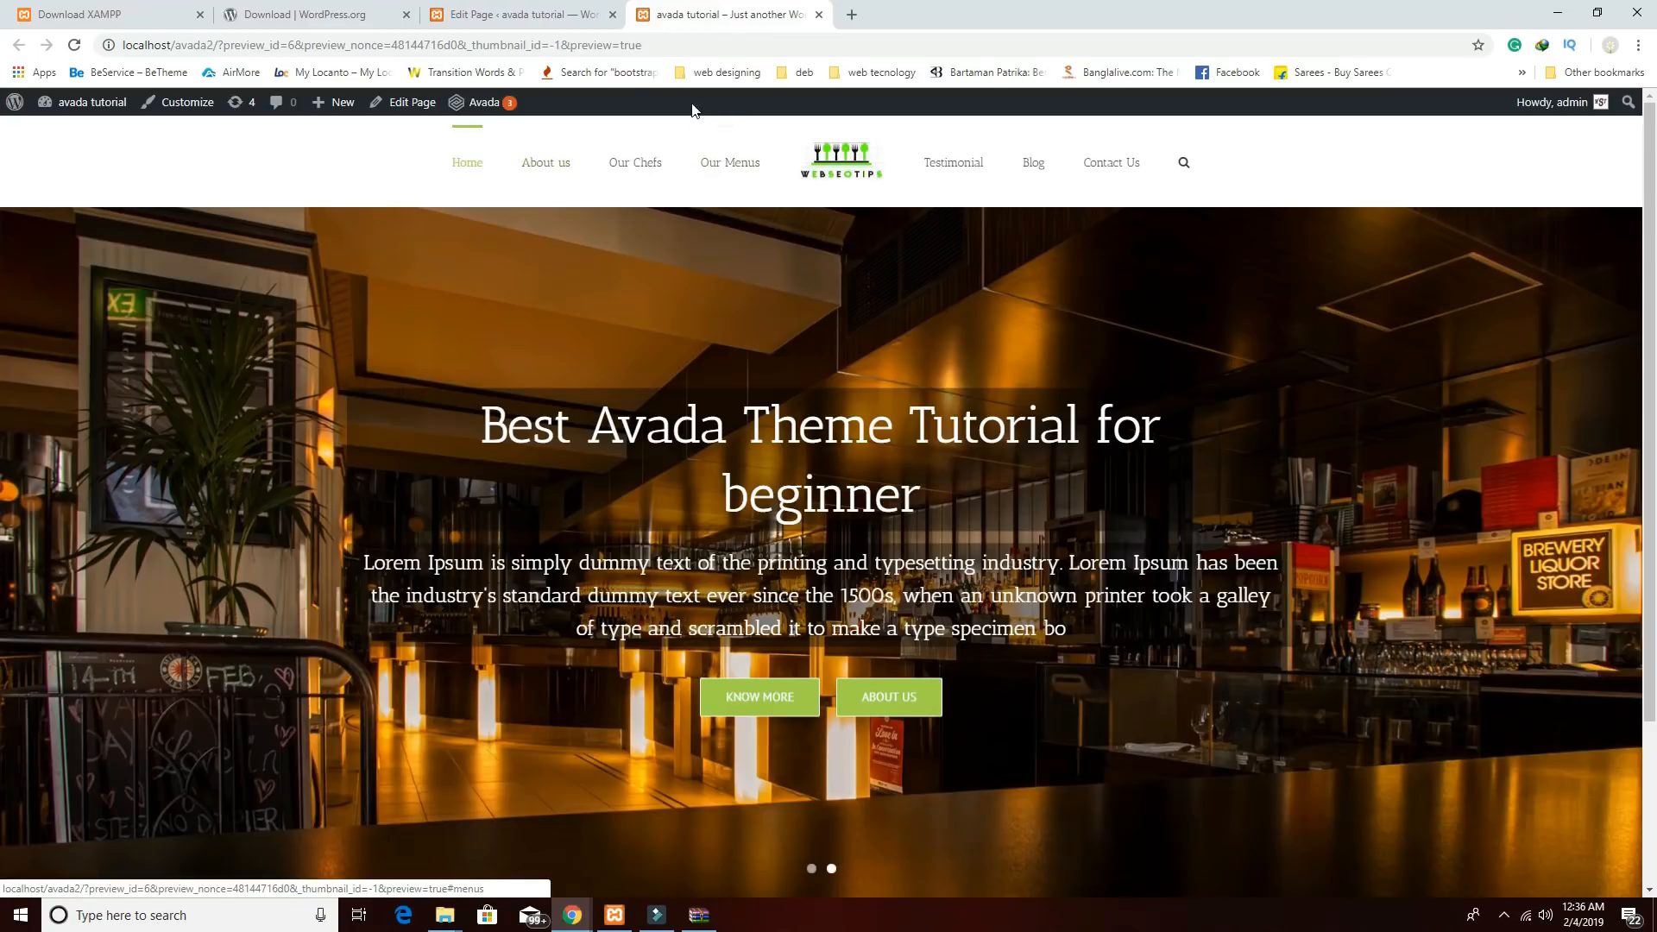
click(520, 24)
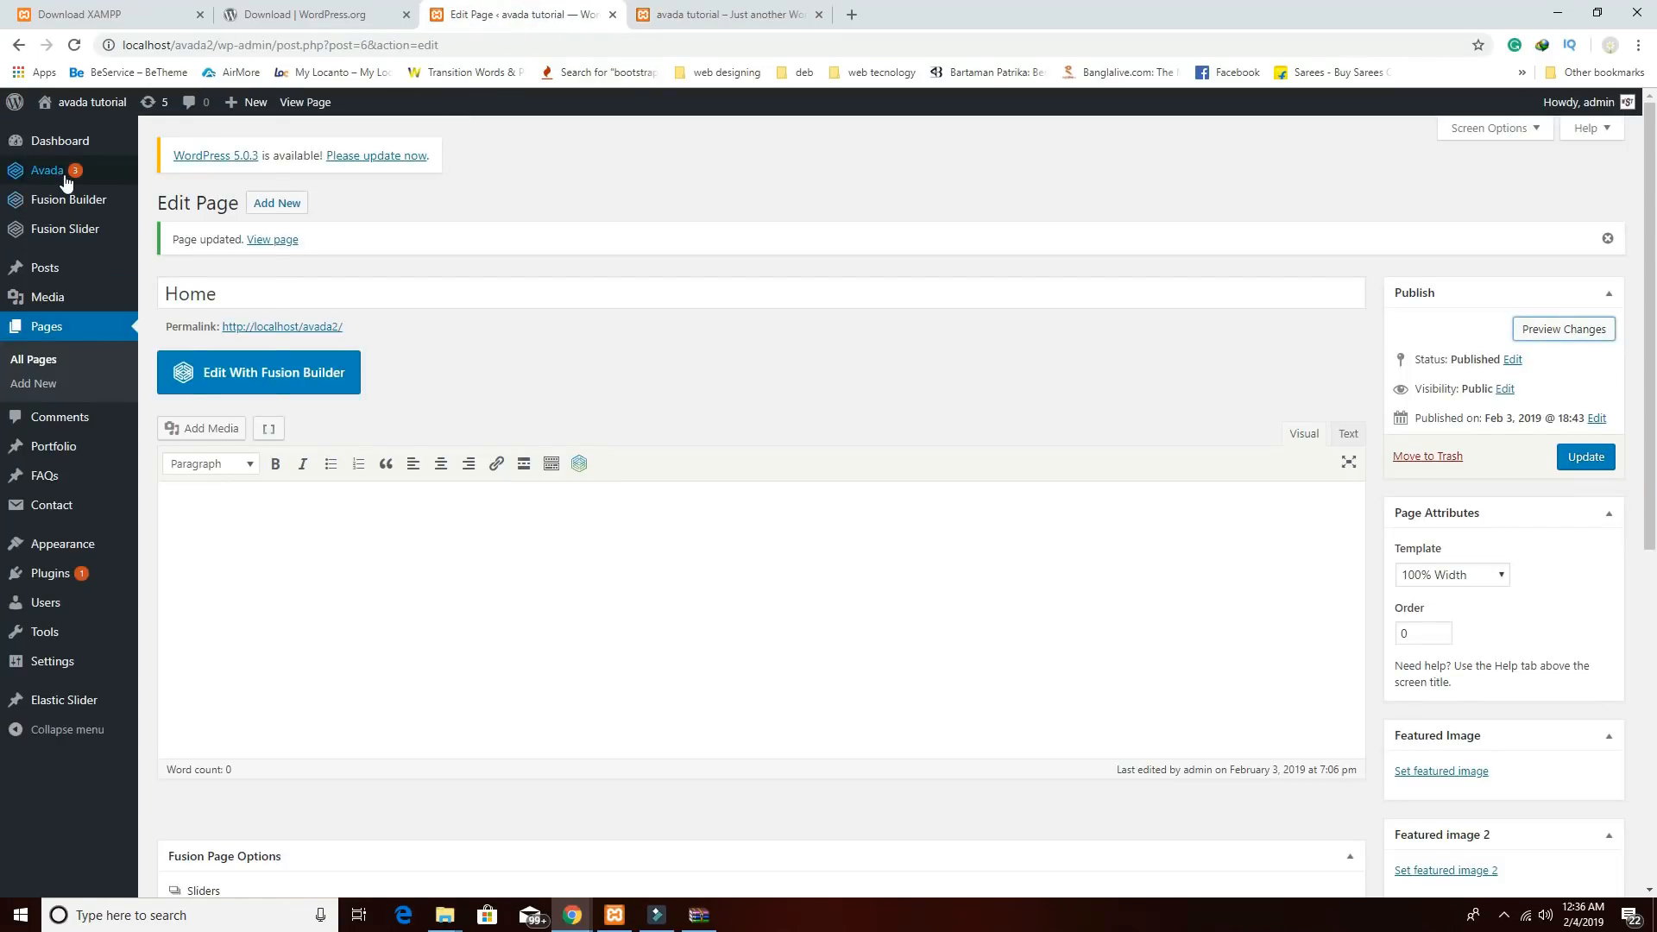
Change the Avada Menus Typography font size from 14px to 18px, save, and return to the preview.
mouse_move(65, 180)
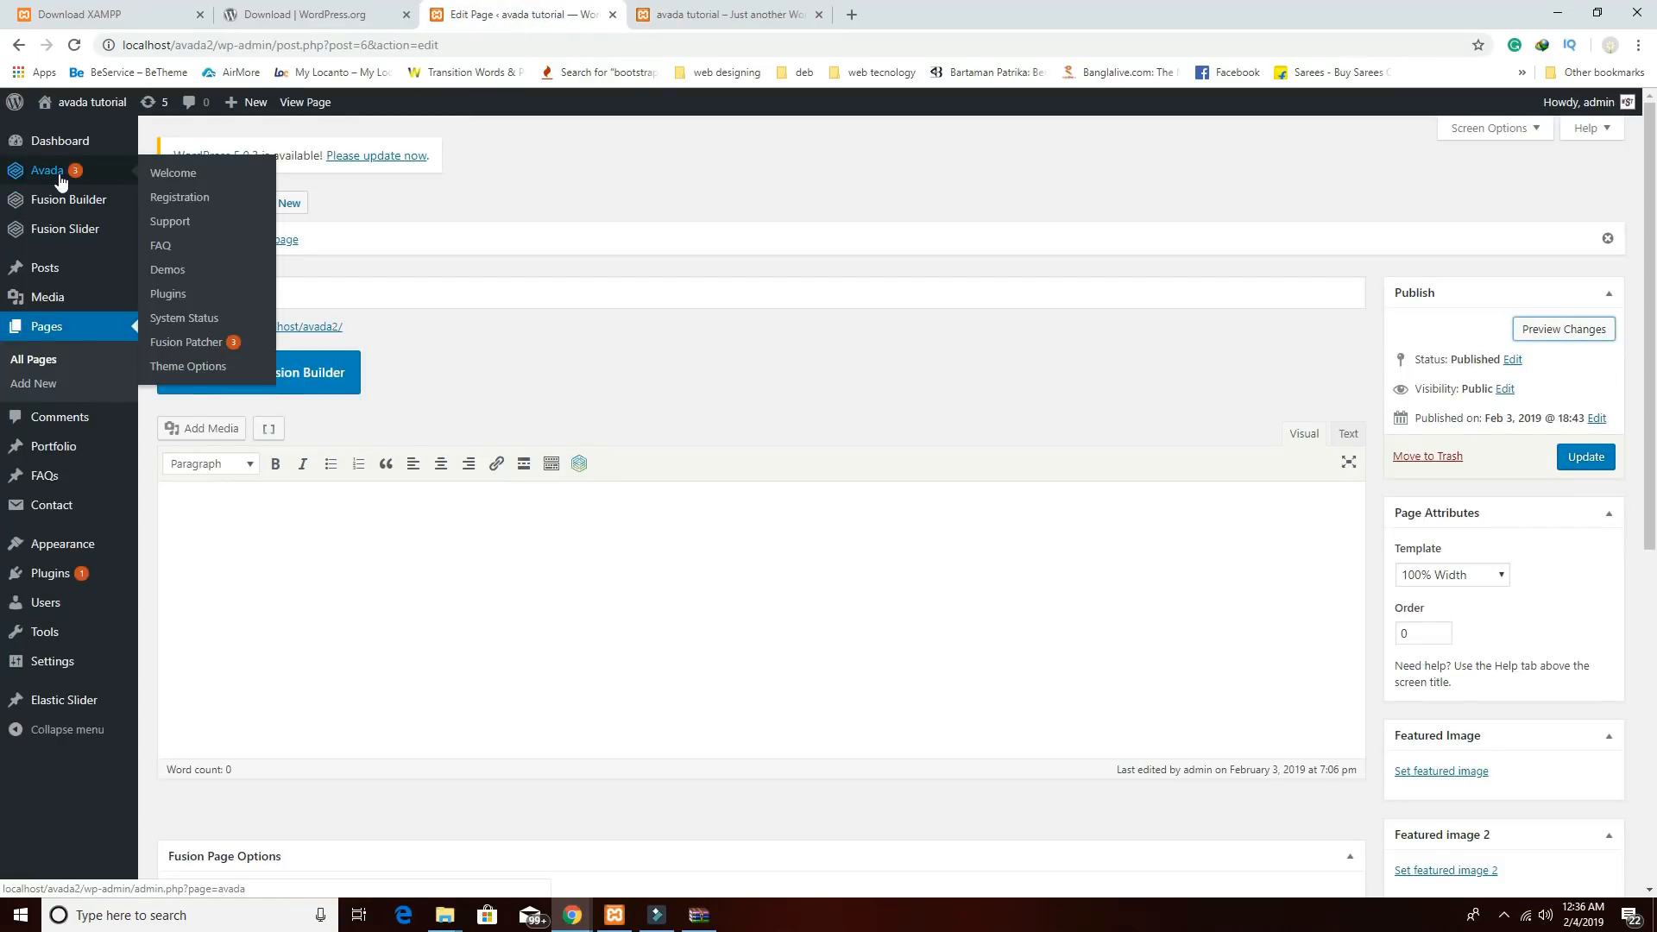
click(168, 369)
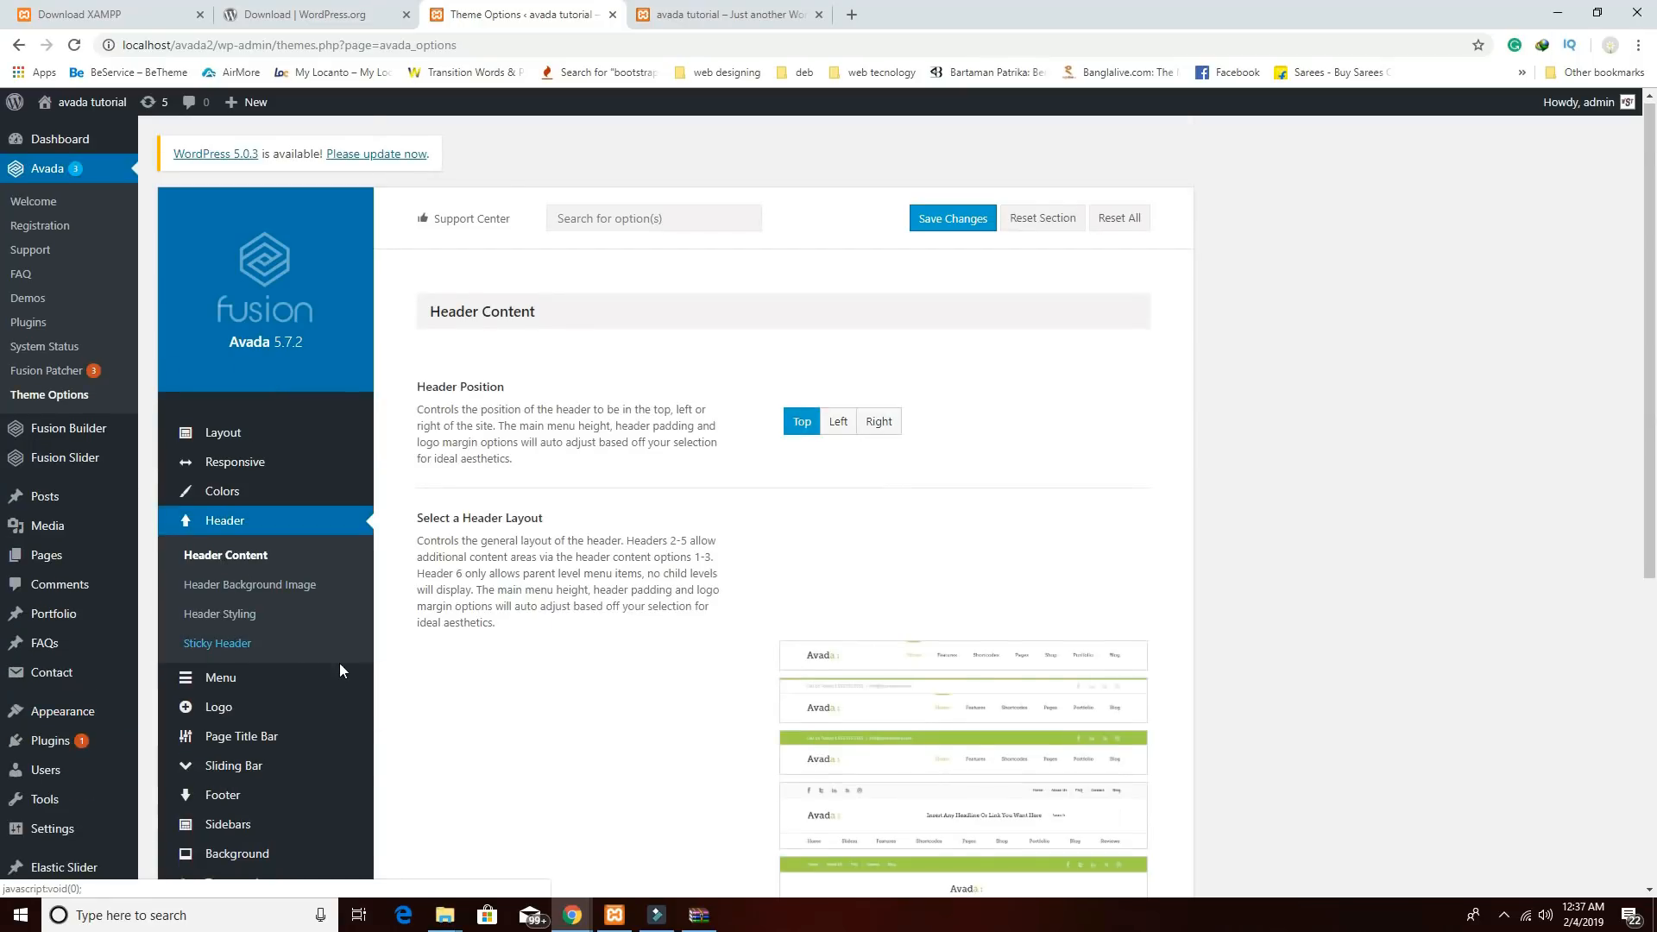
scroll(339, 670, down, 2)
click(240, 518)
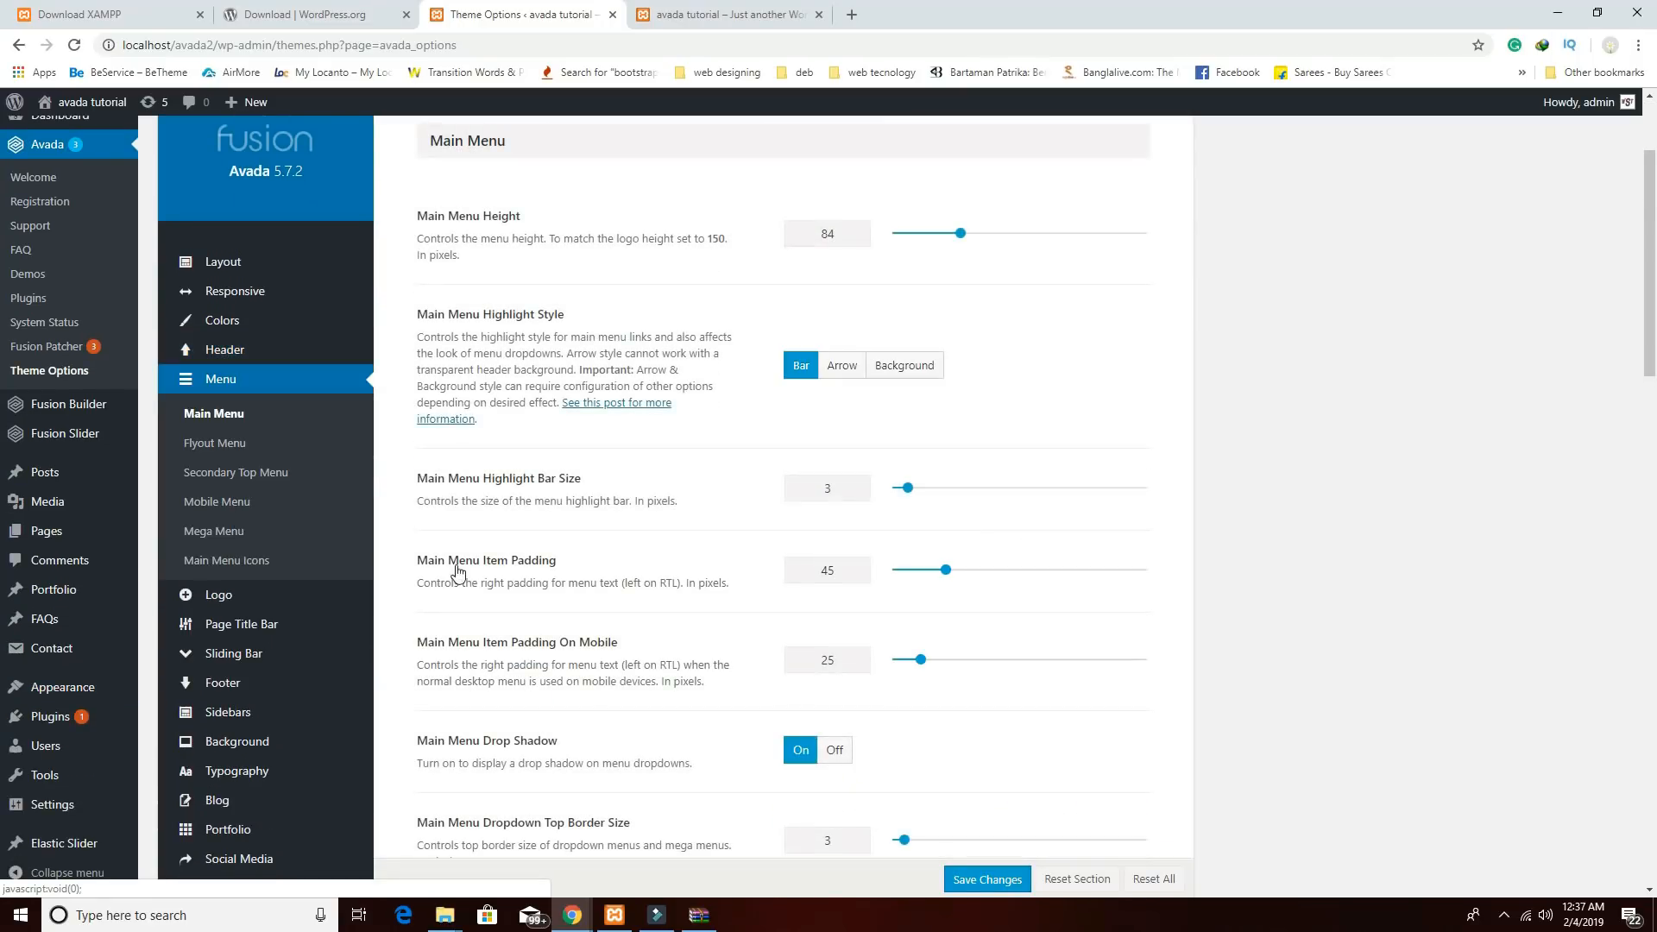
scroll(1085, 682, down, 5)
scroll(1085, 685, down, 8)
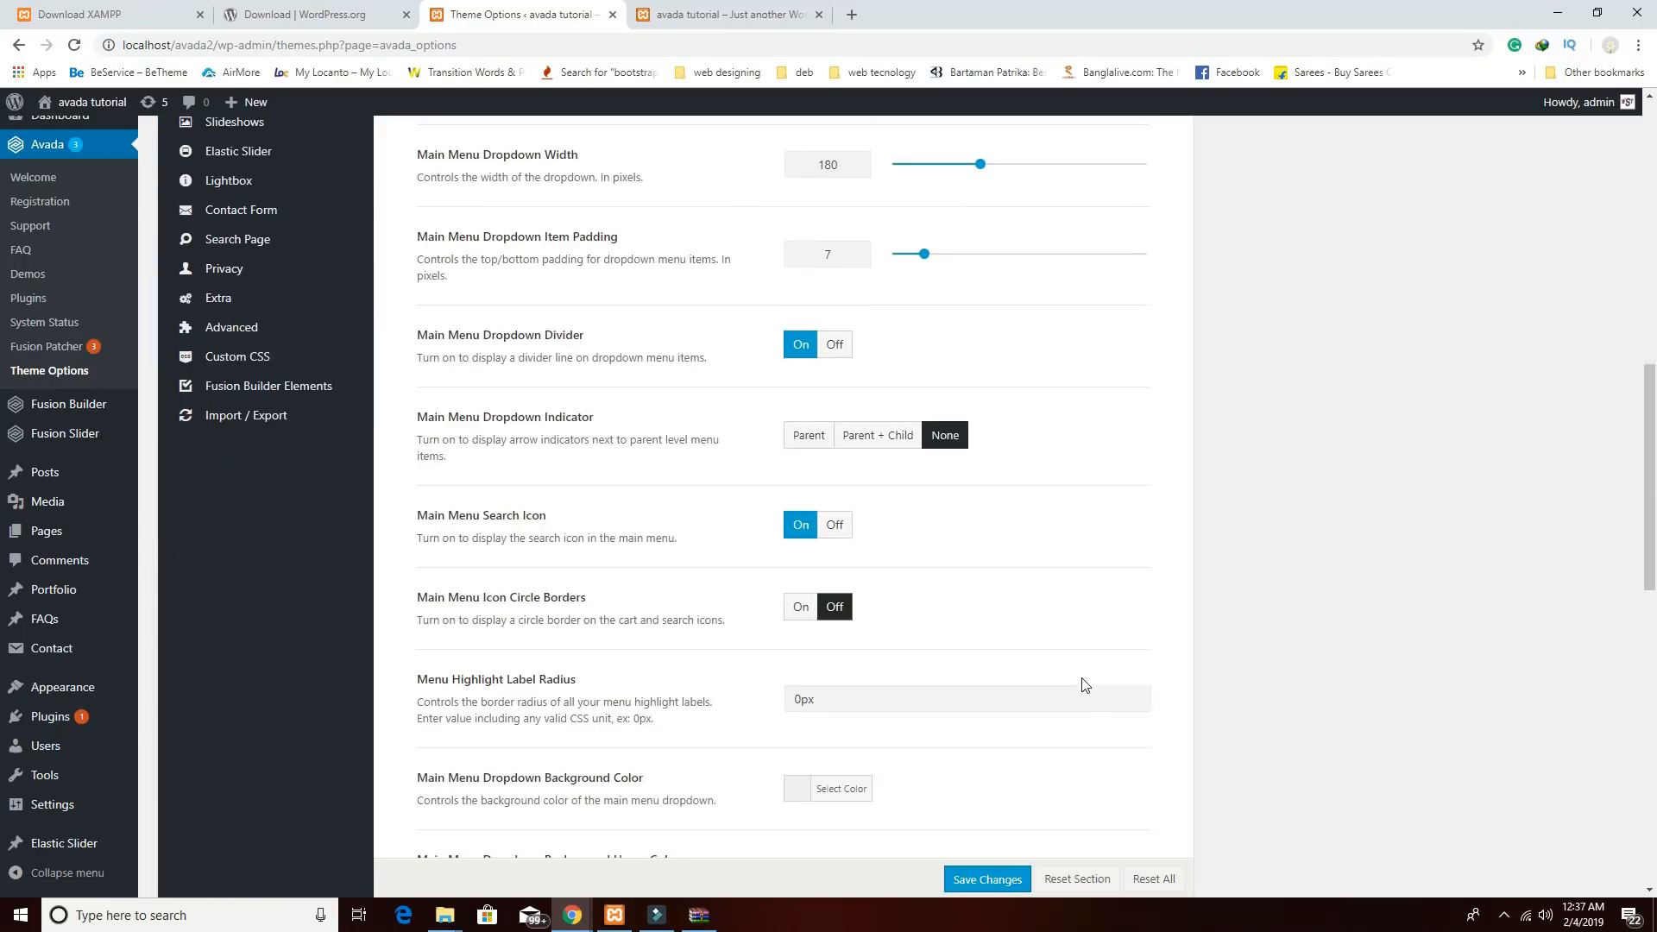
scroll(1085, 684, down, 3)
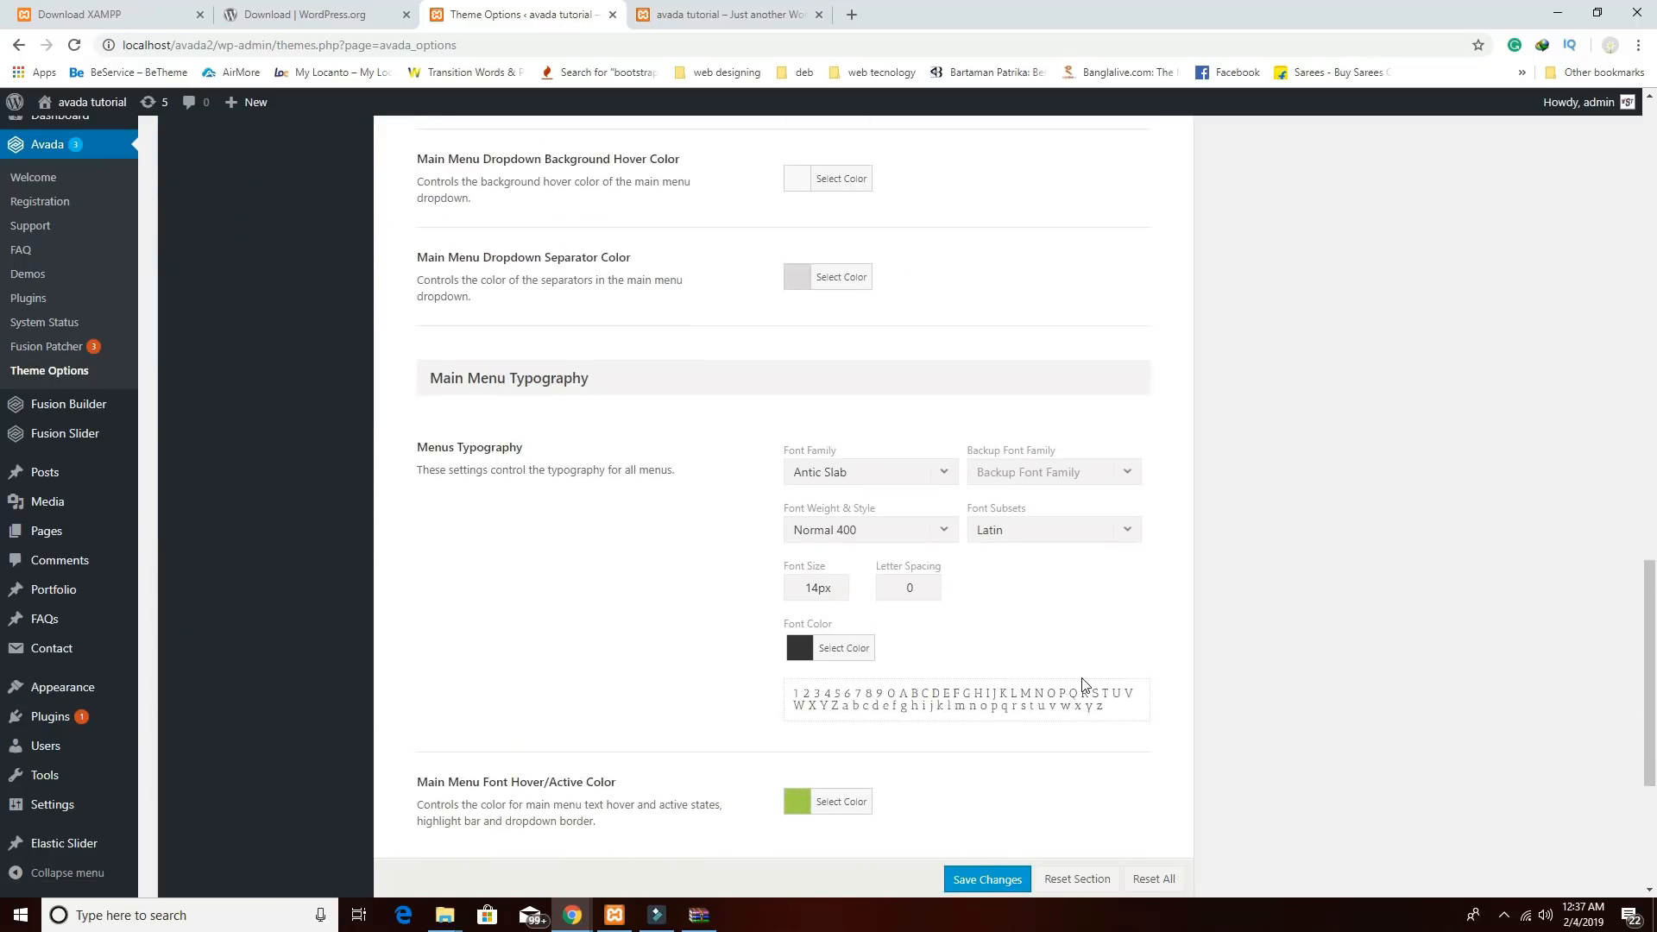
click(817, 587)
text(8)
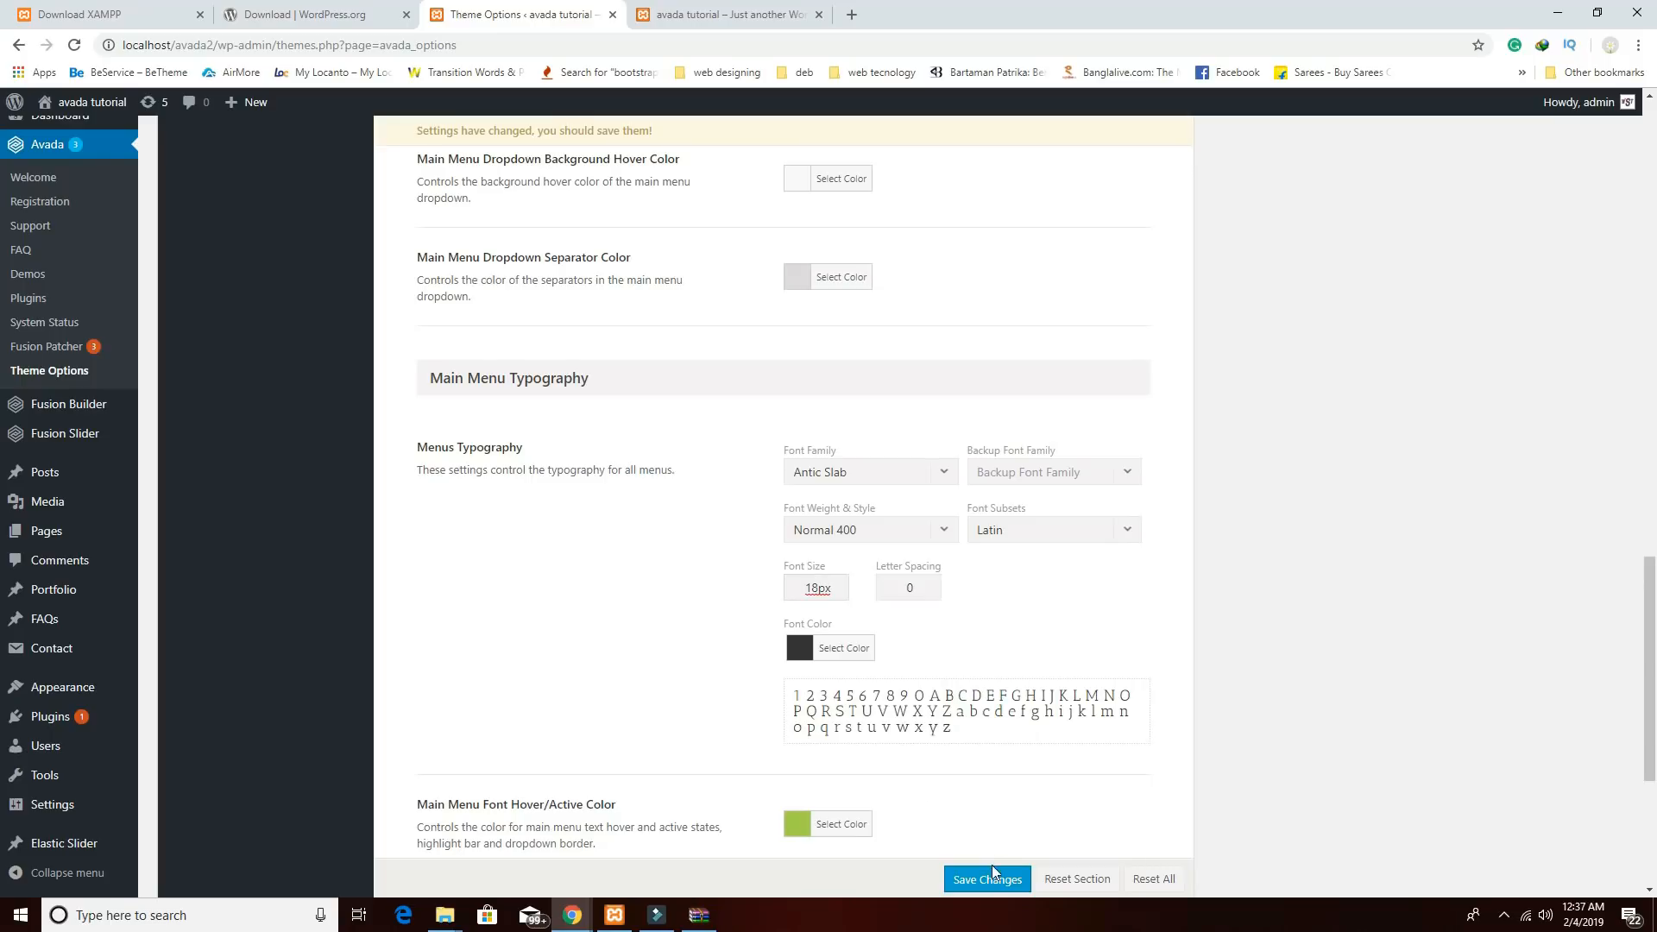
scroll(744, 751, down, 3)
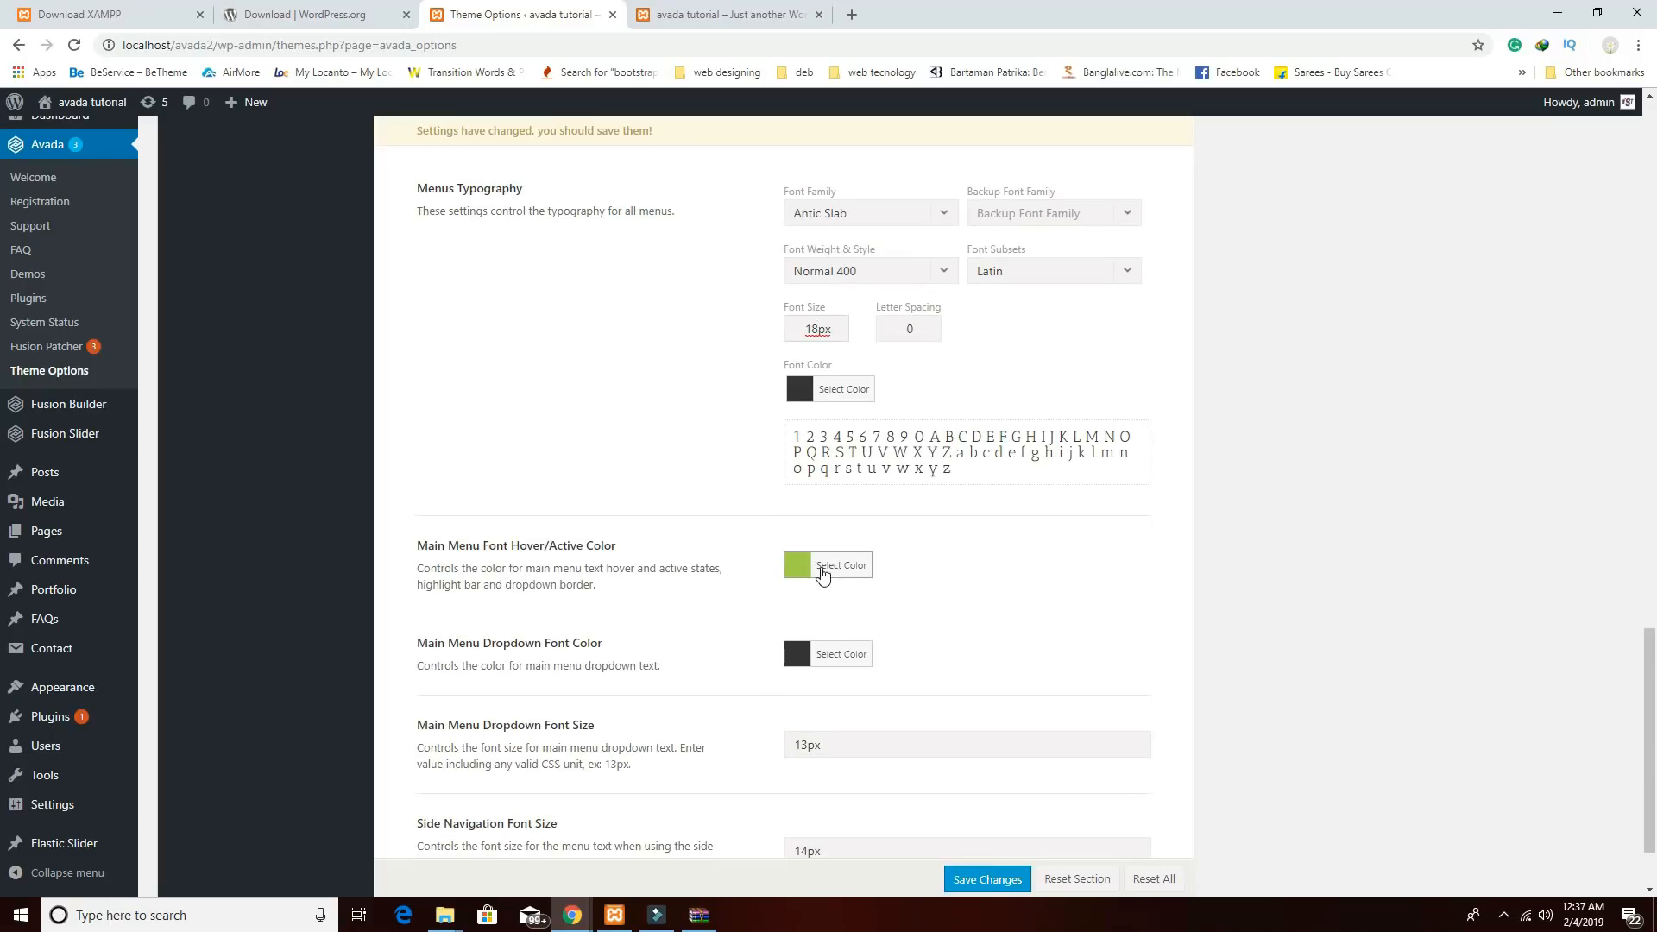
click(1023, 880)
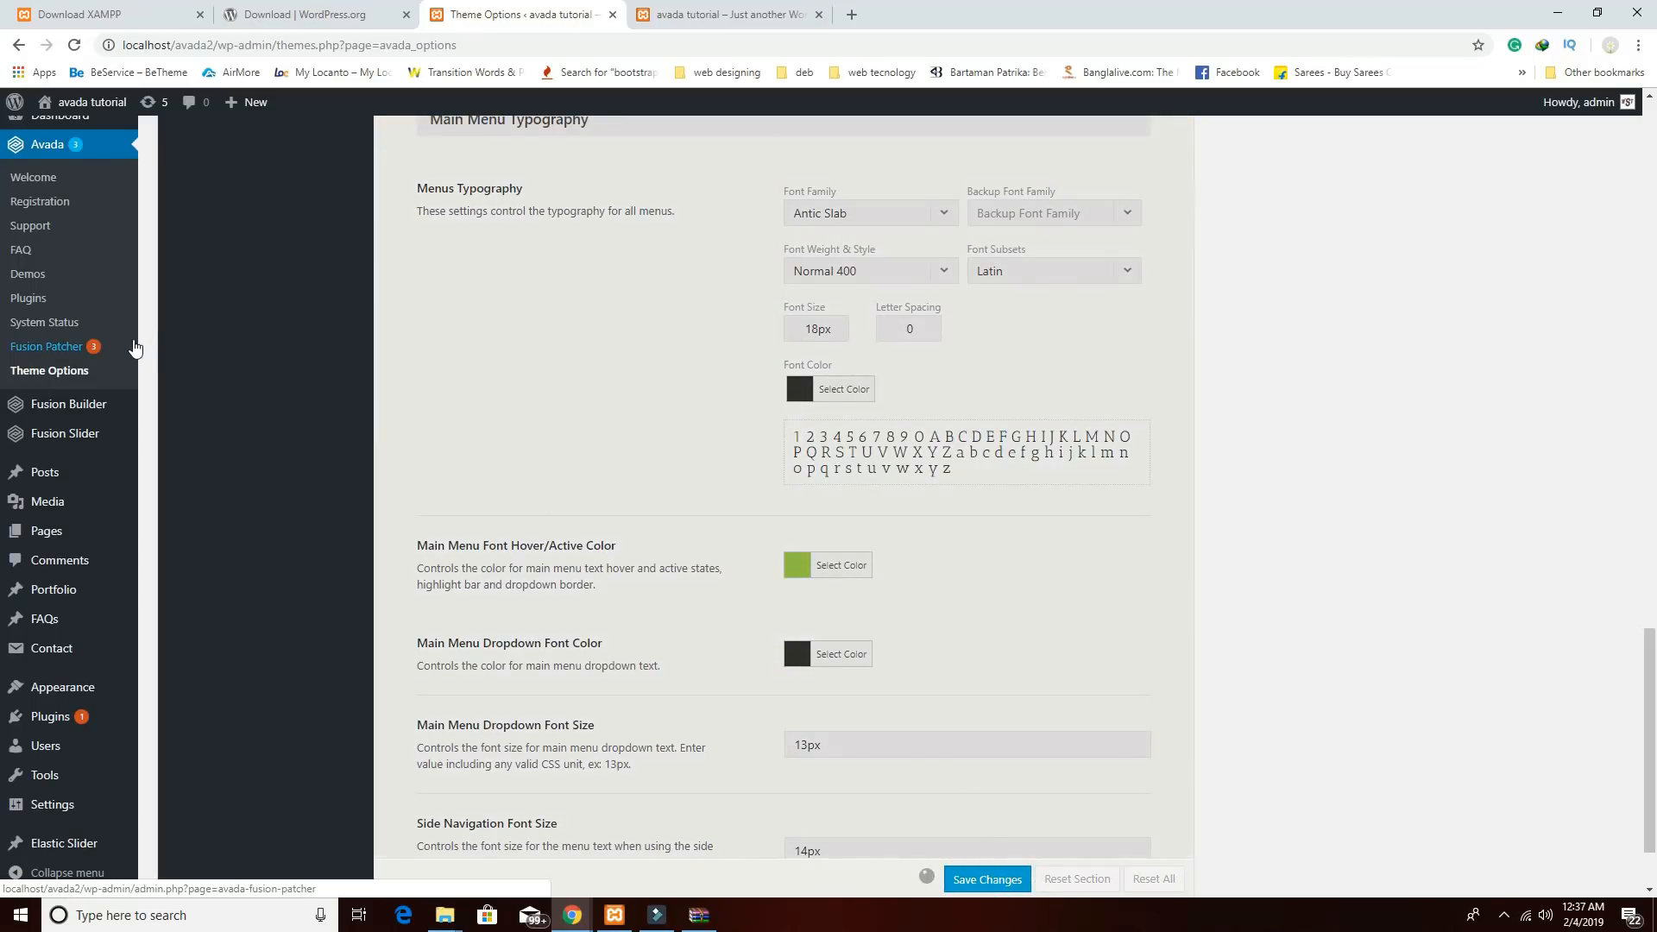
key(ctrl+Tab)
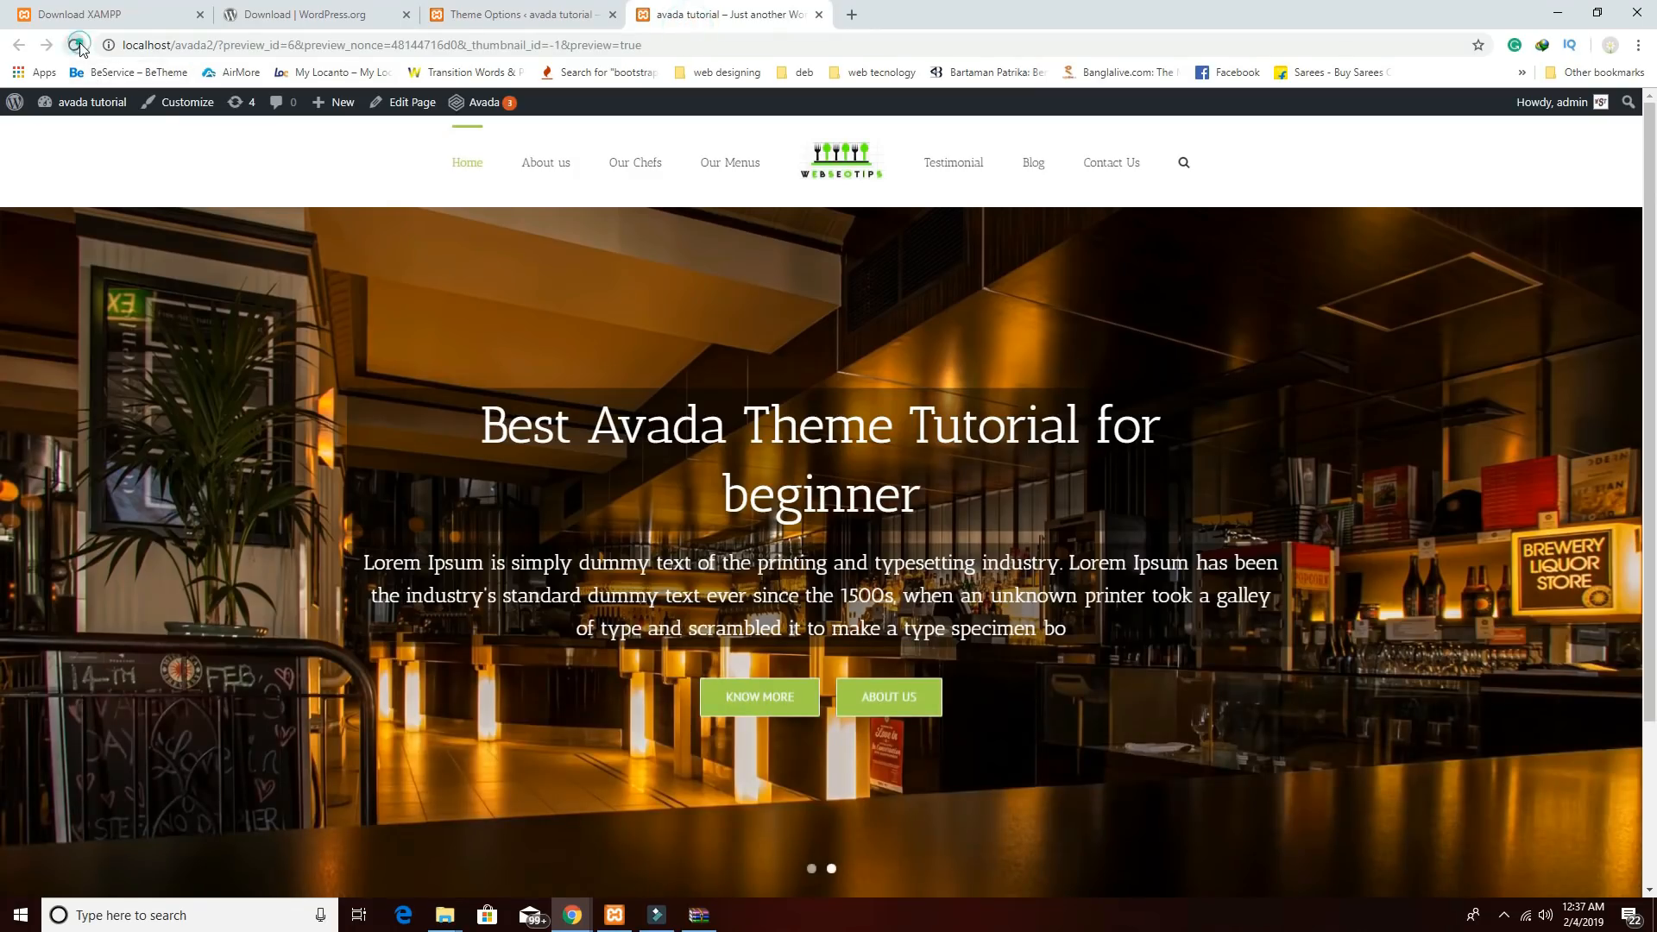
Reload the Home page preview and check the enlarged 18px menu.
click(74, 45)
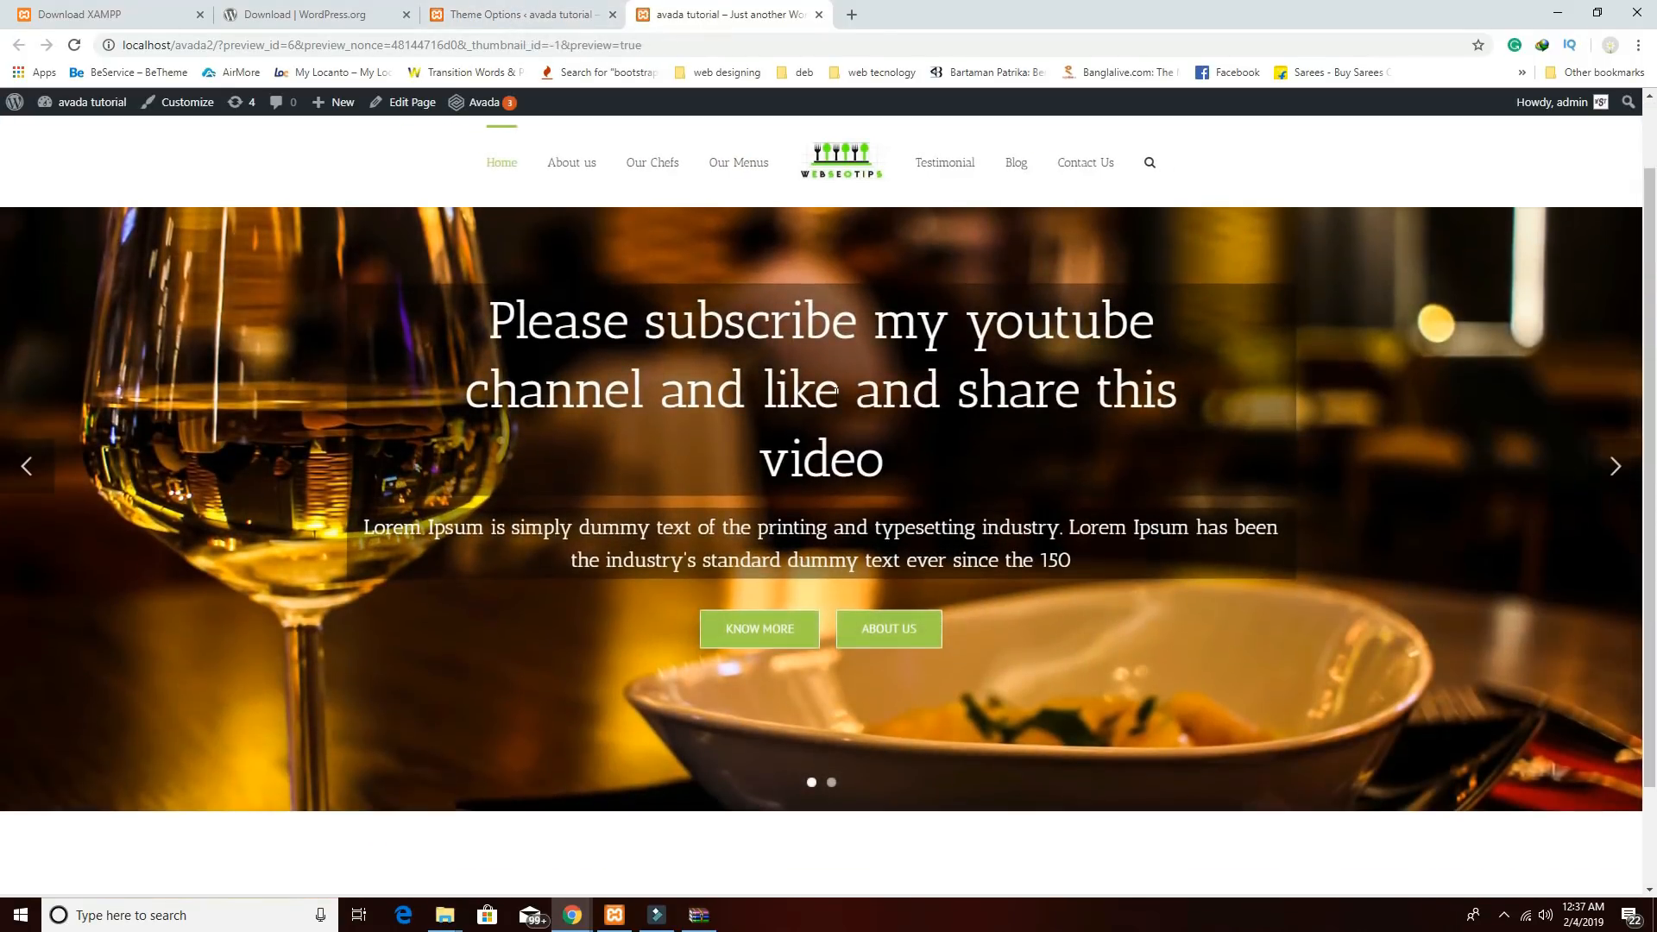
scroll(837, 394, down, 1)
scroll(836, 395, up, 1)
scroll(836, 395, down, 3)
scroll(837, 394, up, 3)
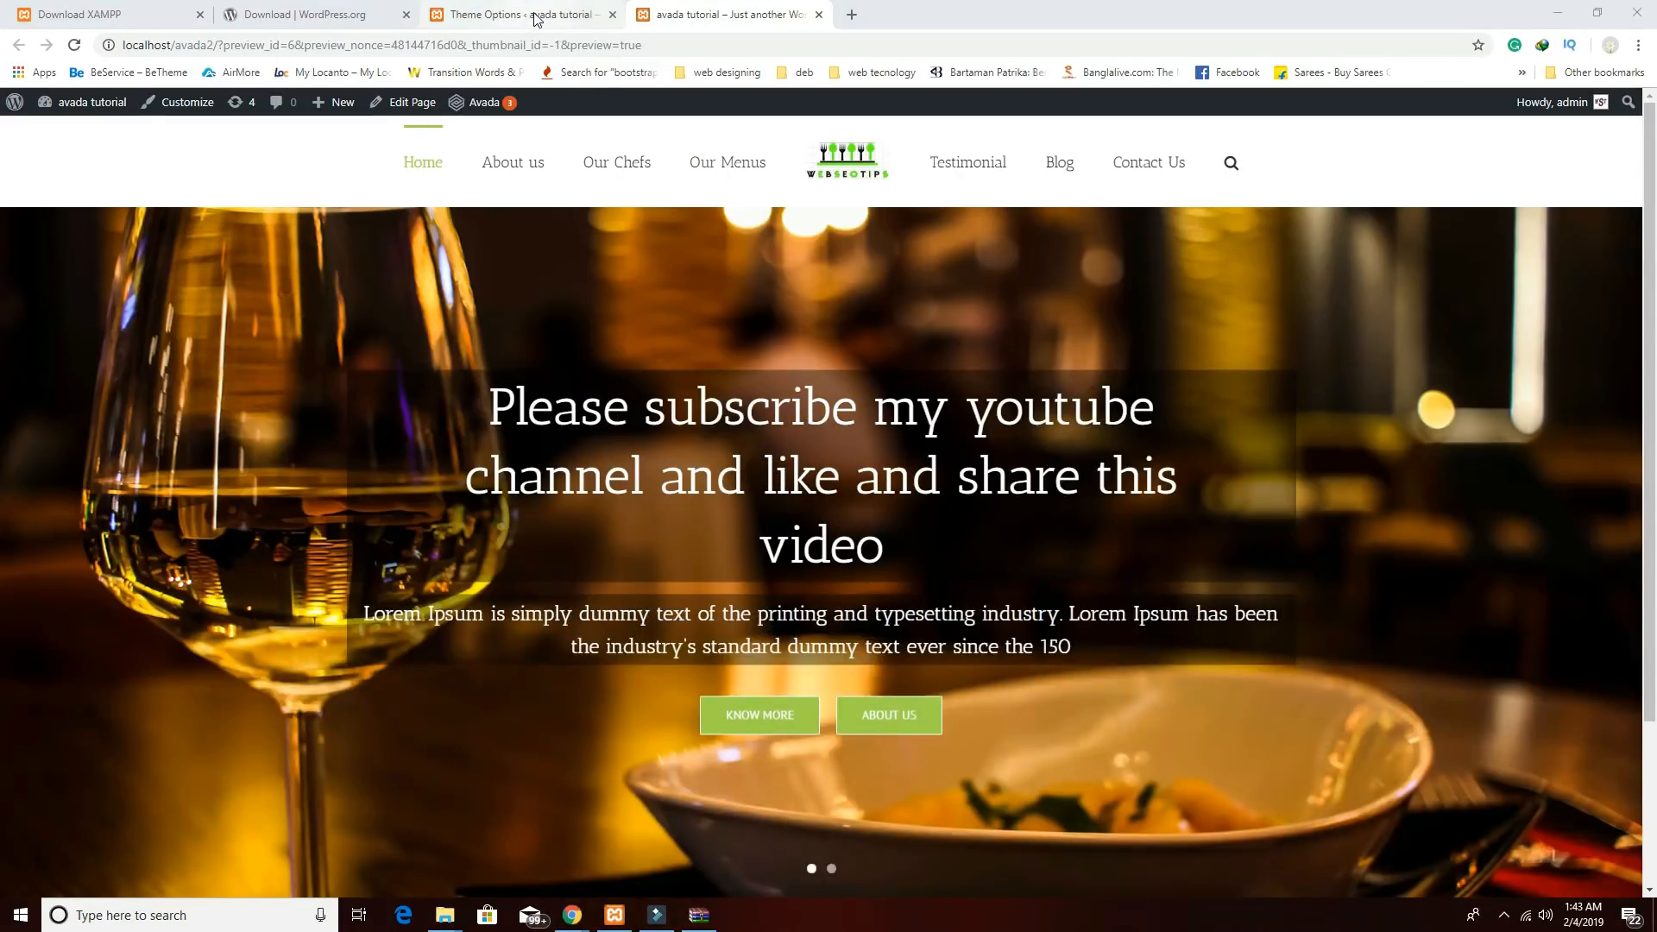
Go back to the admin and open the Pages list.
click(528, 15)
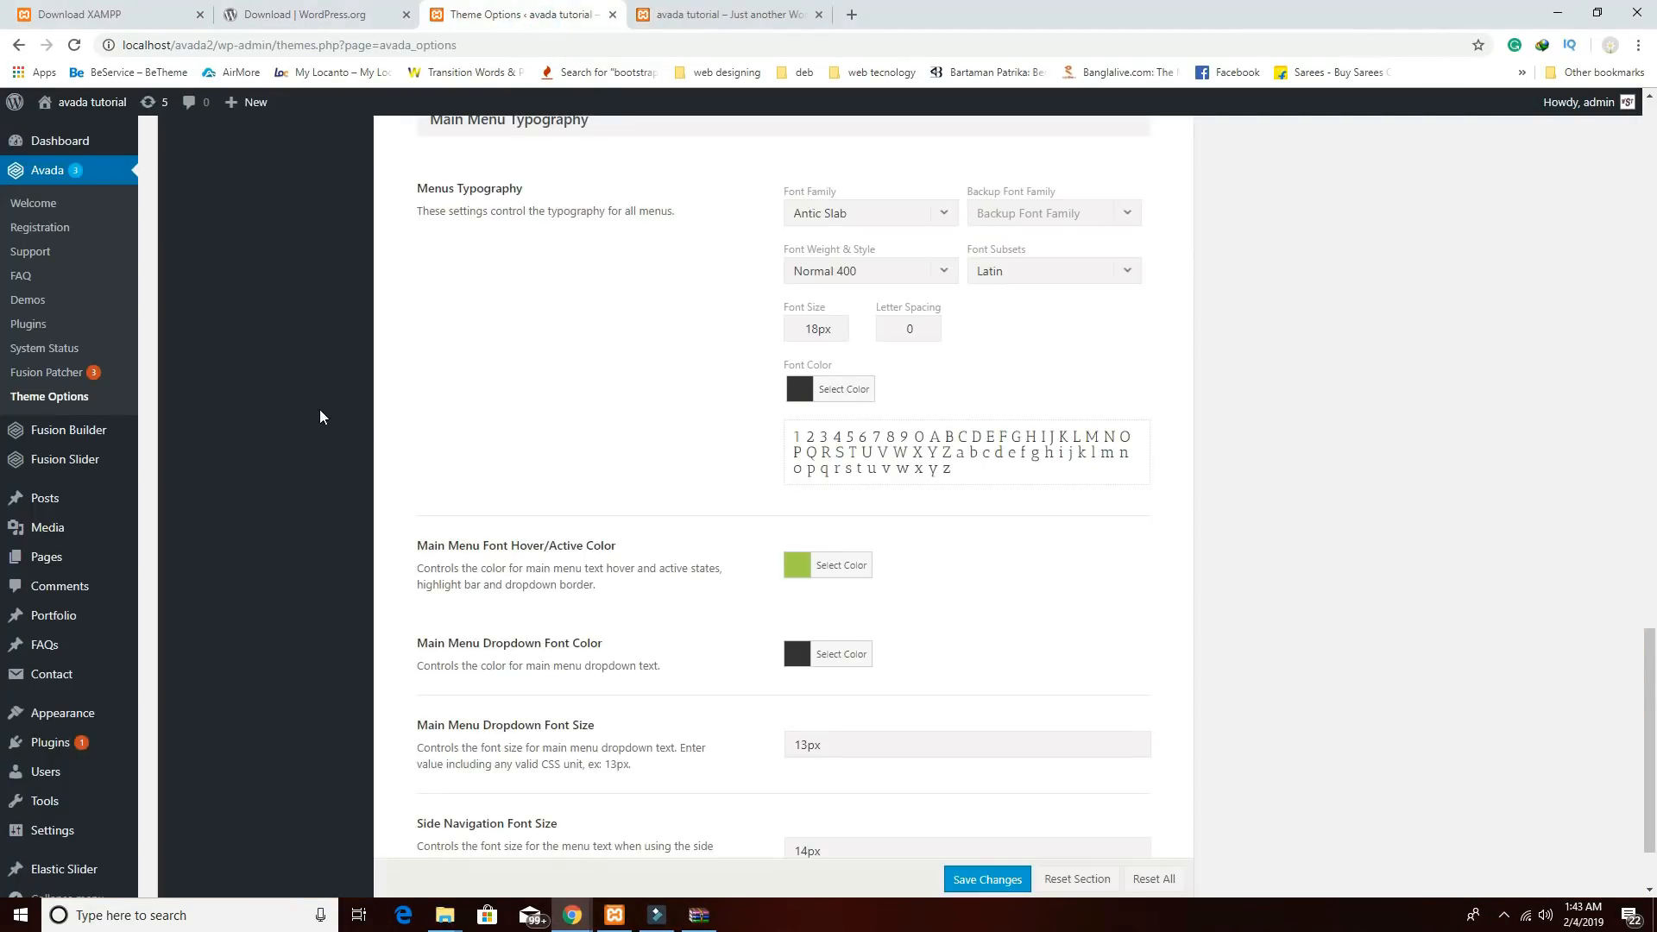
scroll(320, 416, up, 2)
scroll(138, 497, down, 1)
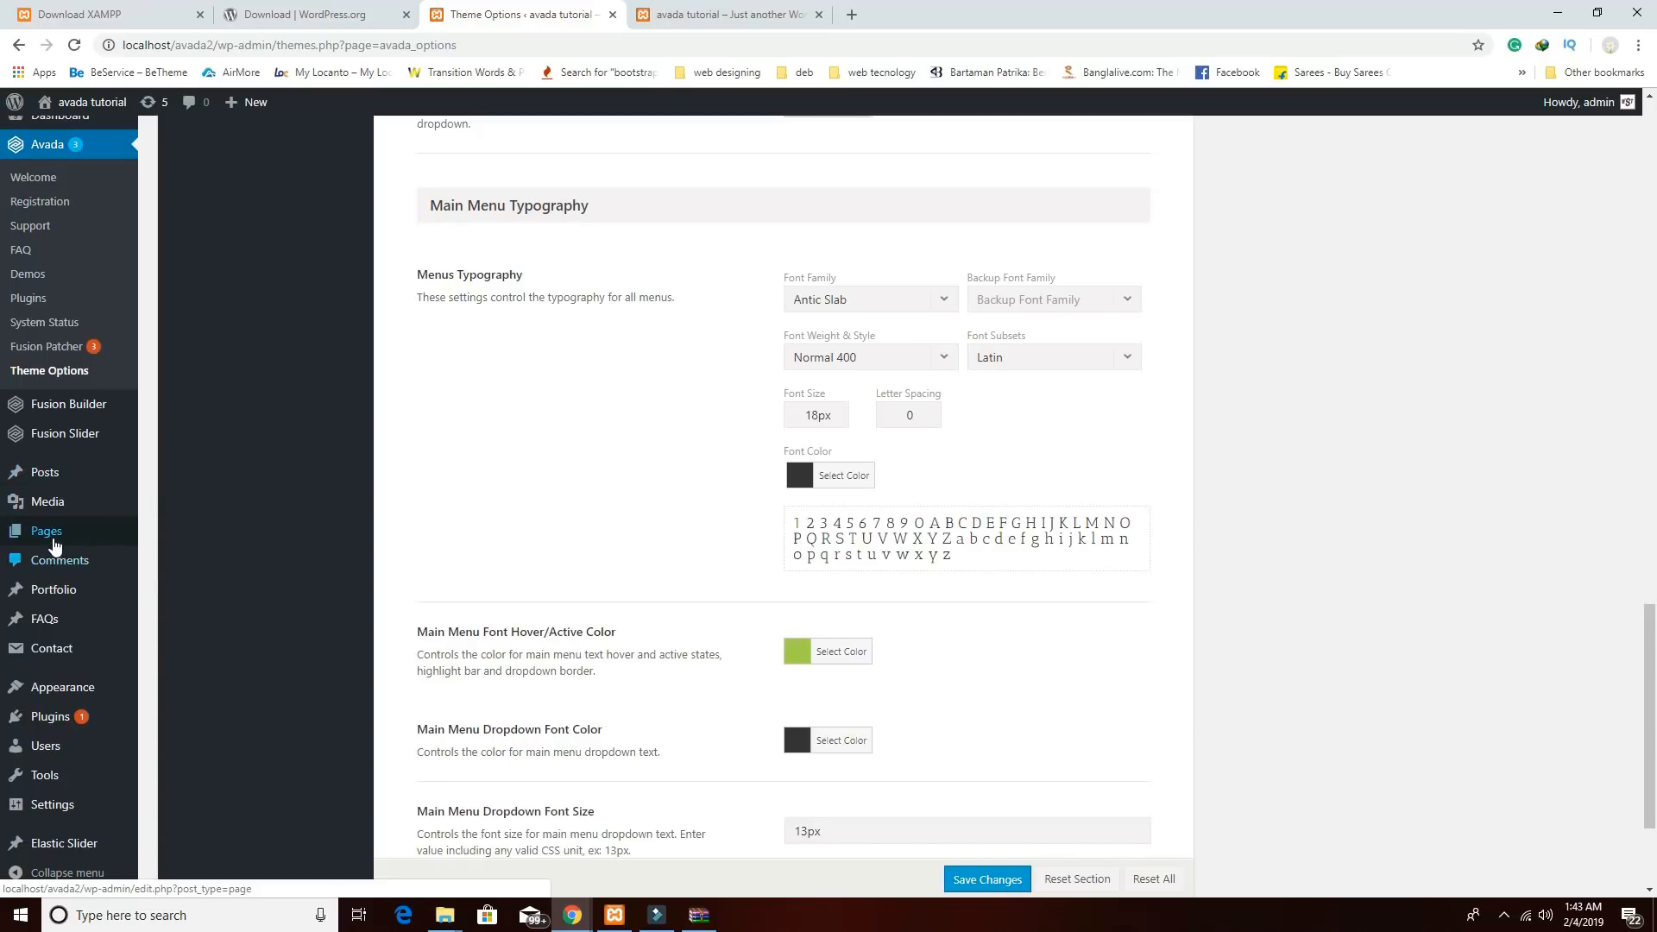
mouse_move(54, 544)
click(49, 532)
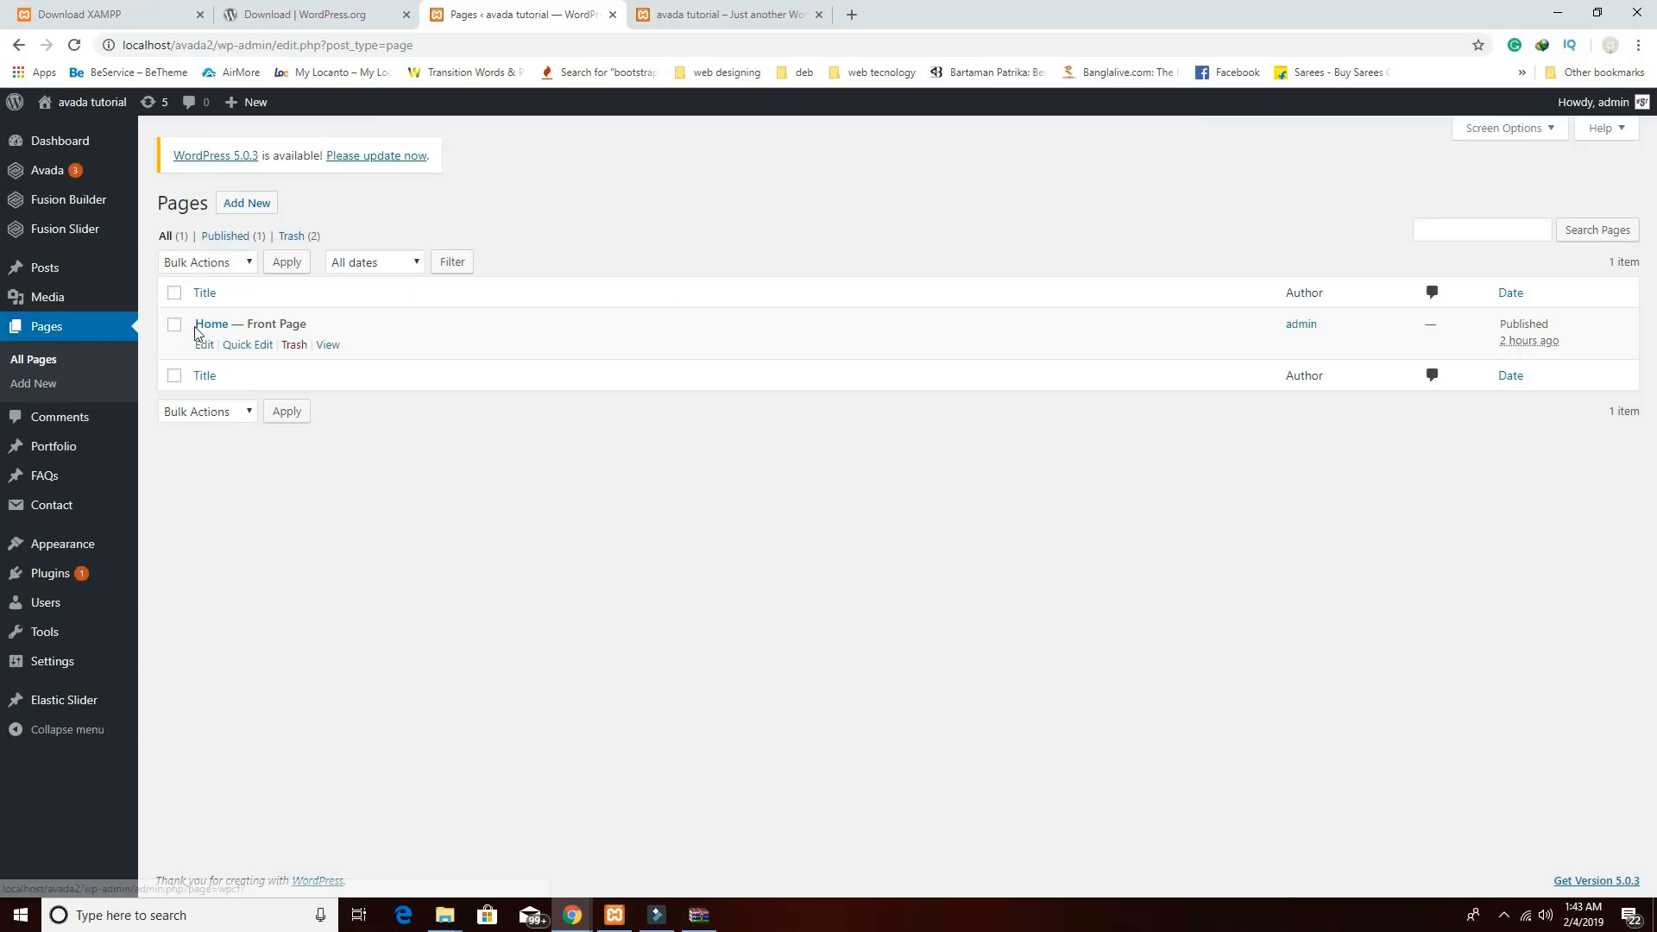
Open the Home page in Fusion Builder and insert a blank container with no columns.
click(198, 326)
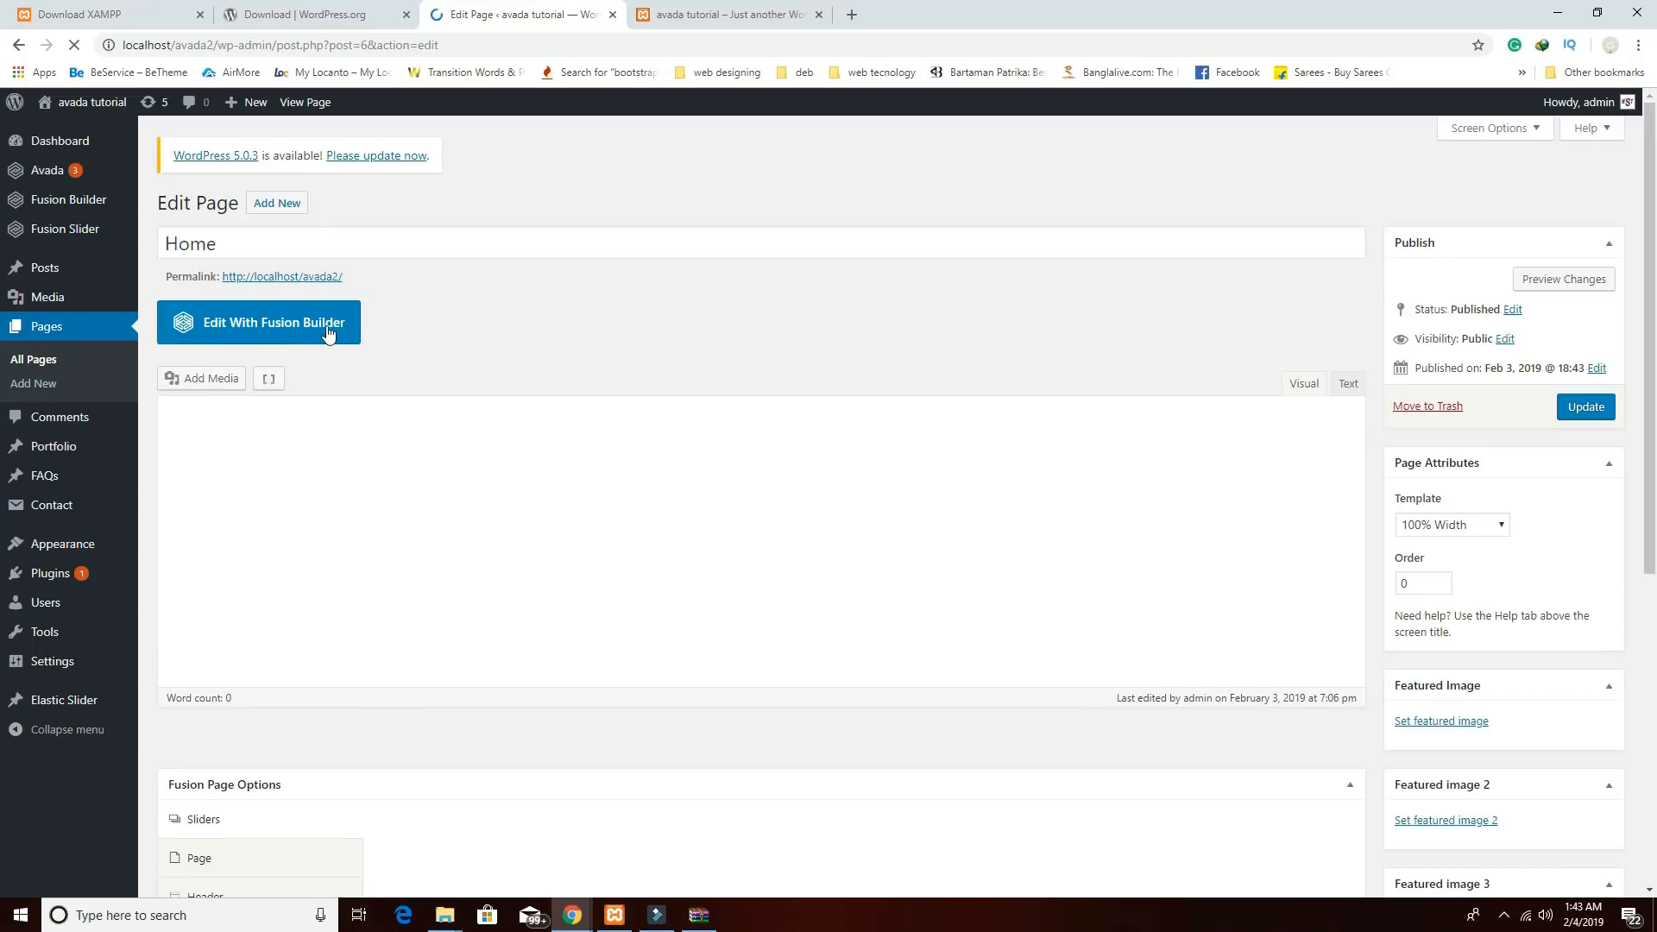
click(290, 333)
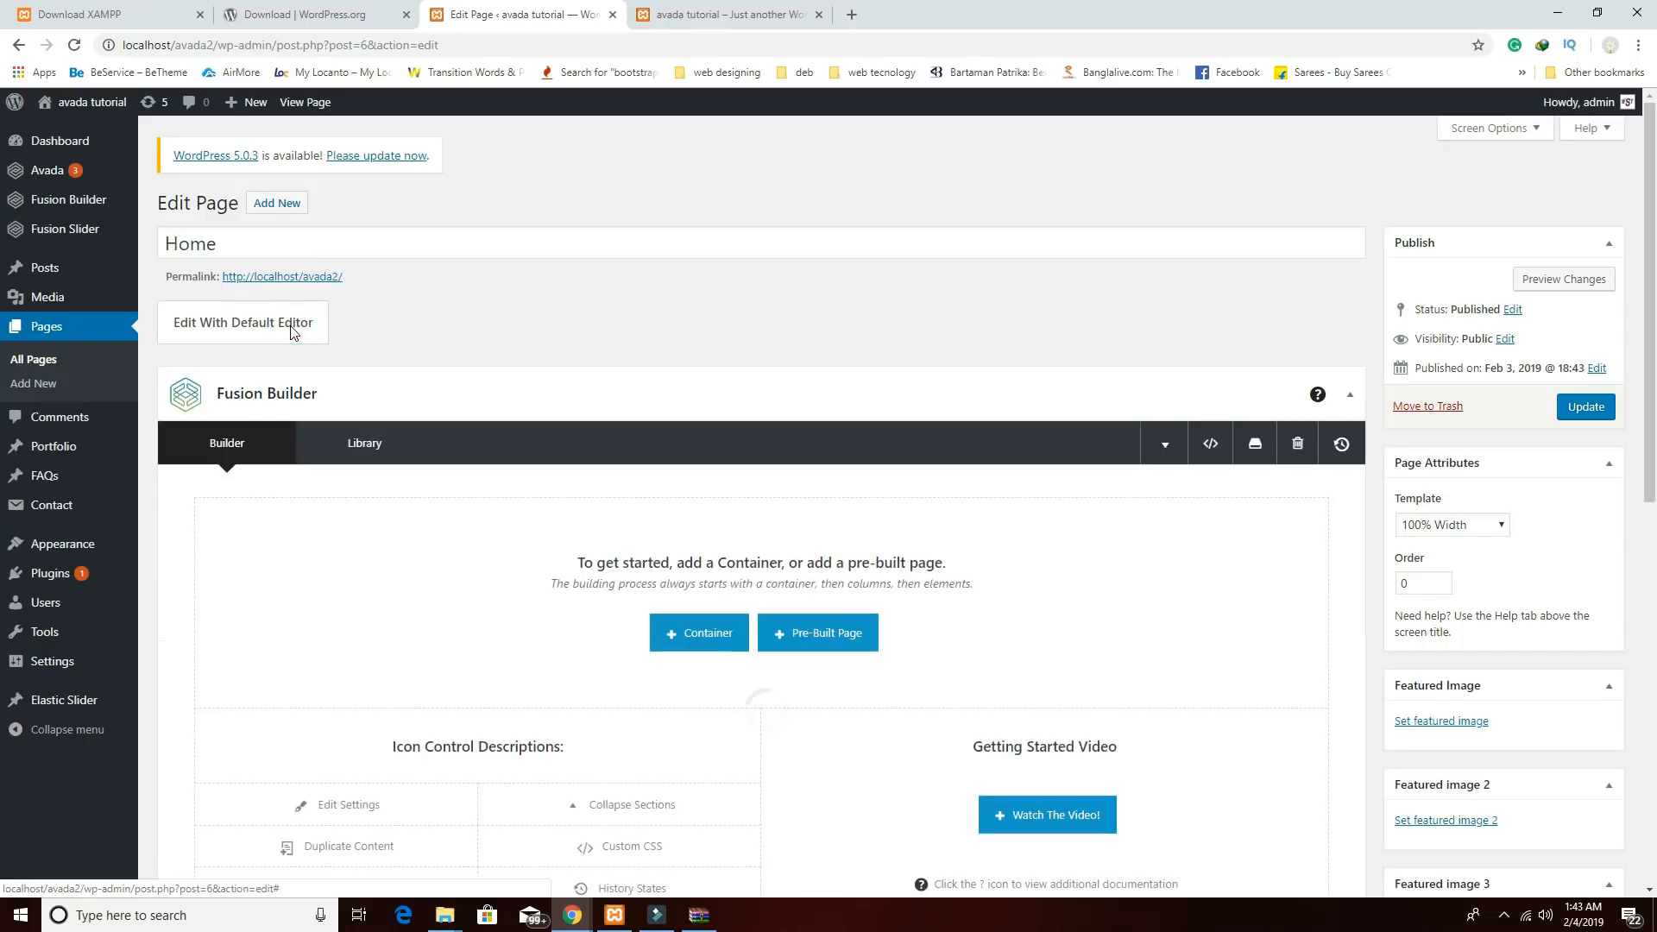
scroll(537, 396, down, 3)
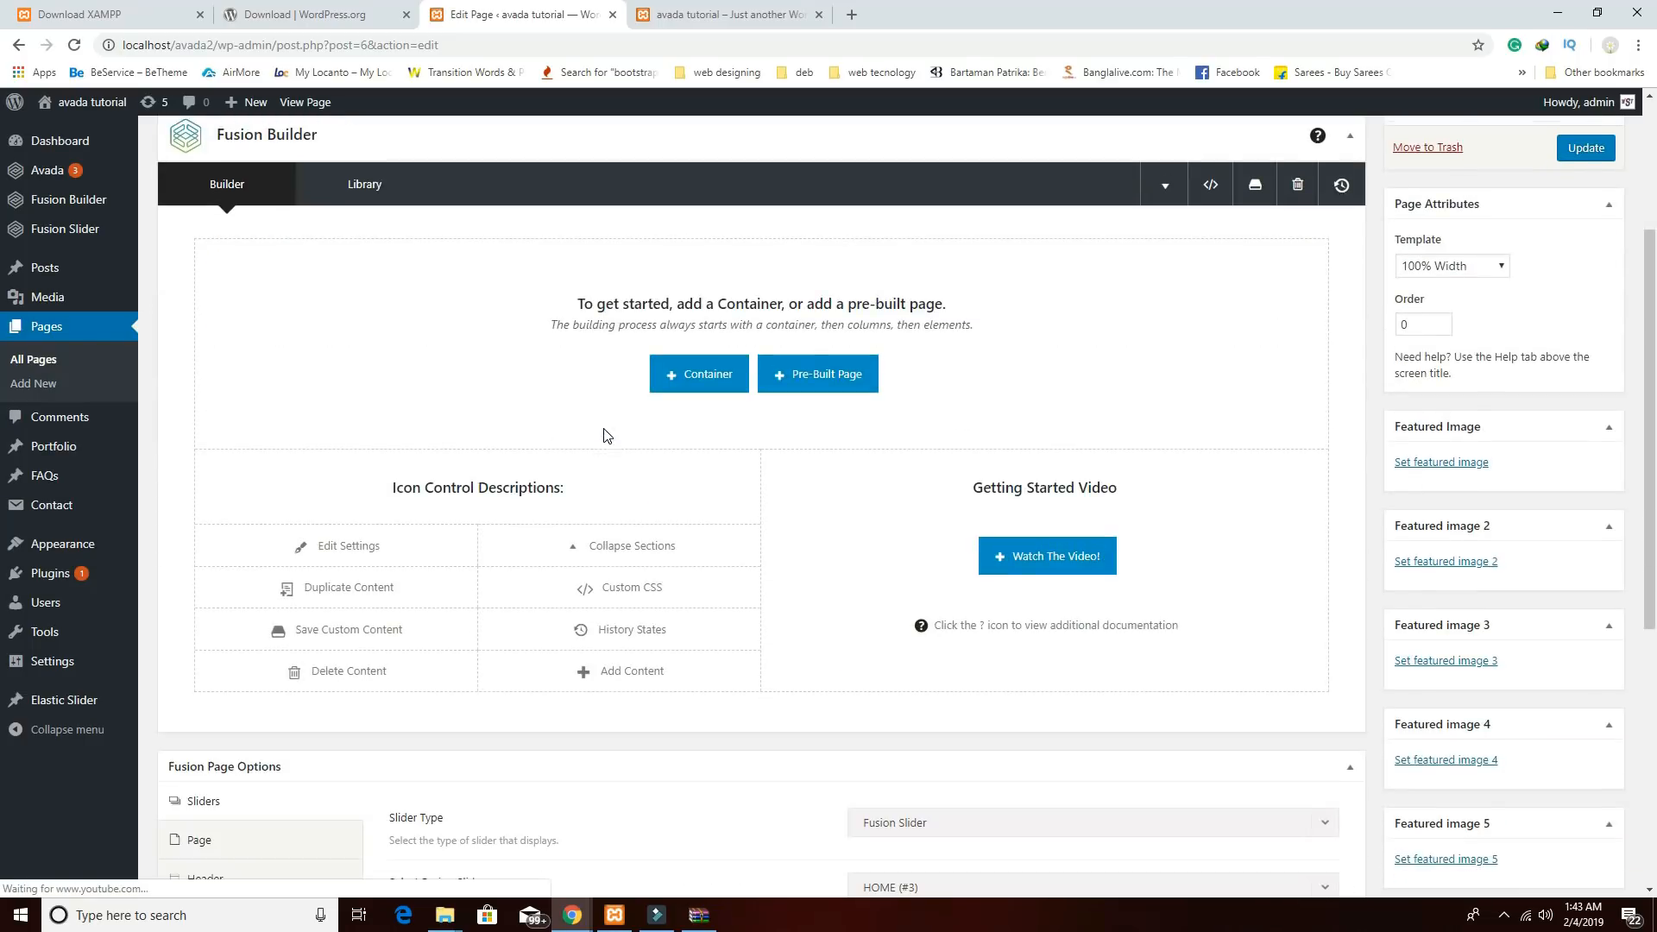
click(722, 371)
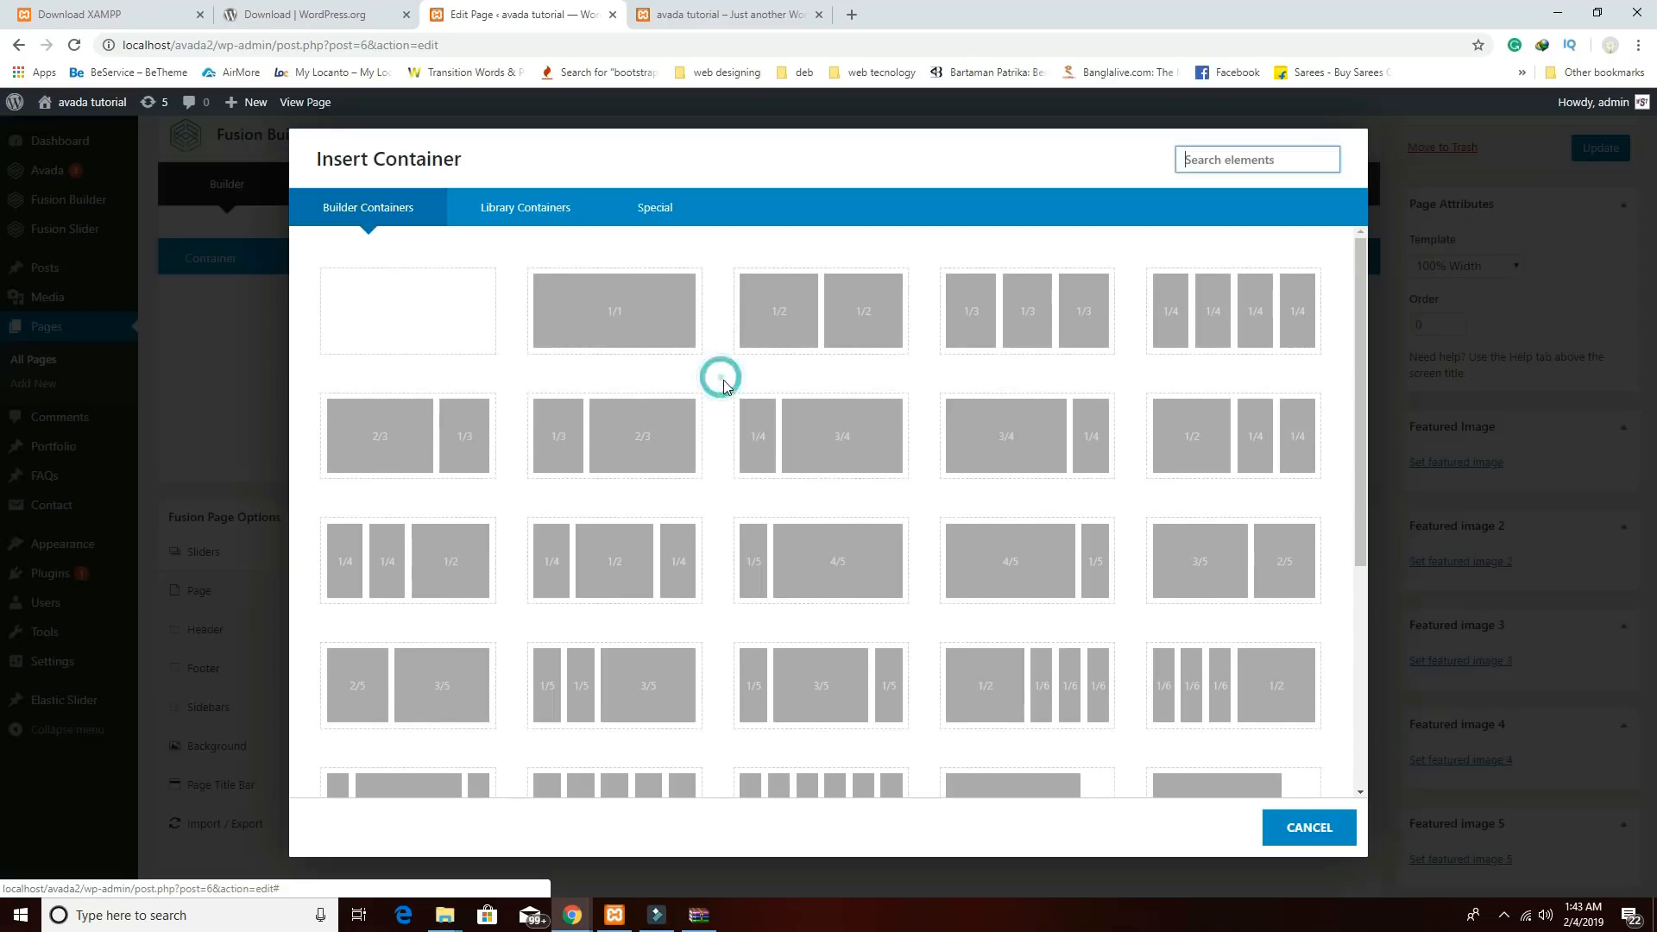
click(475, 337)
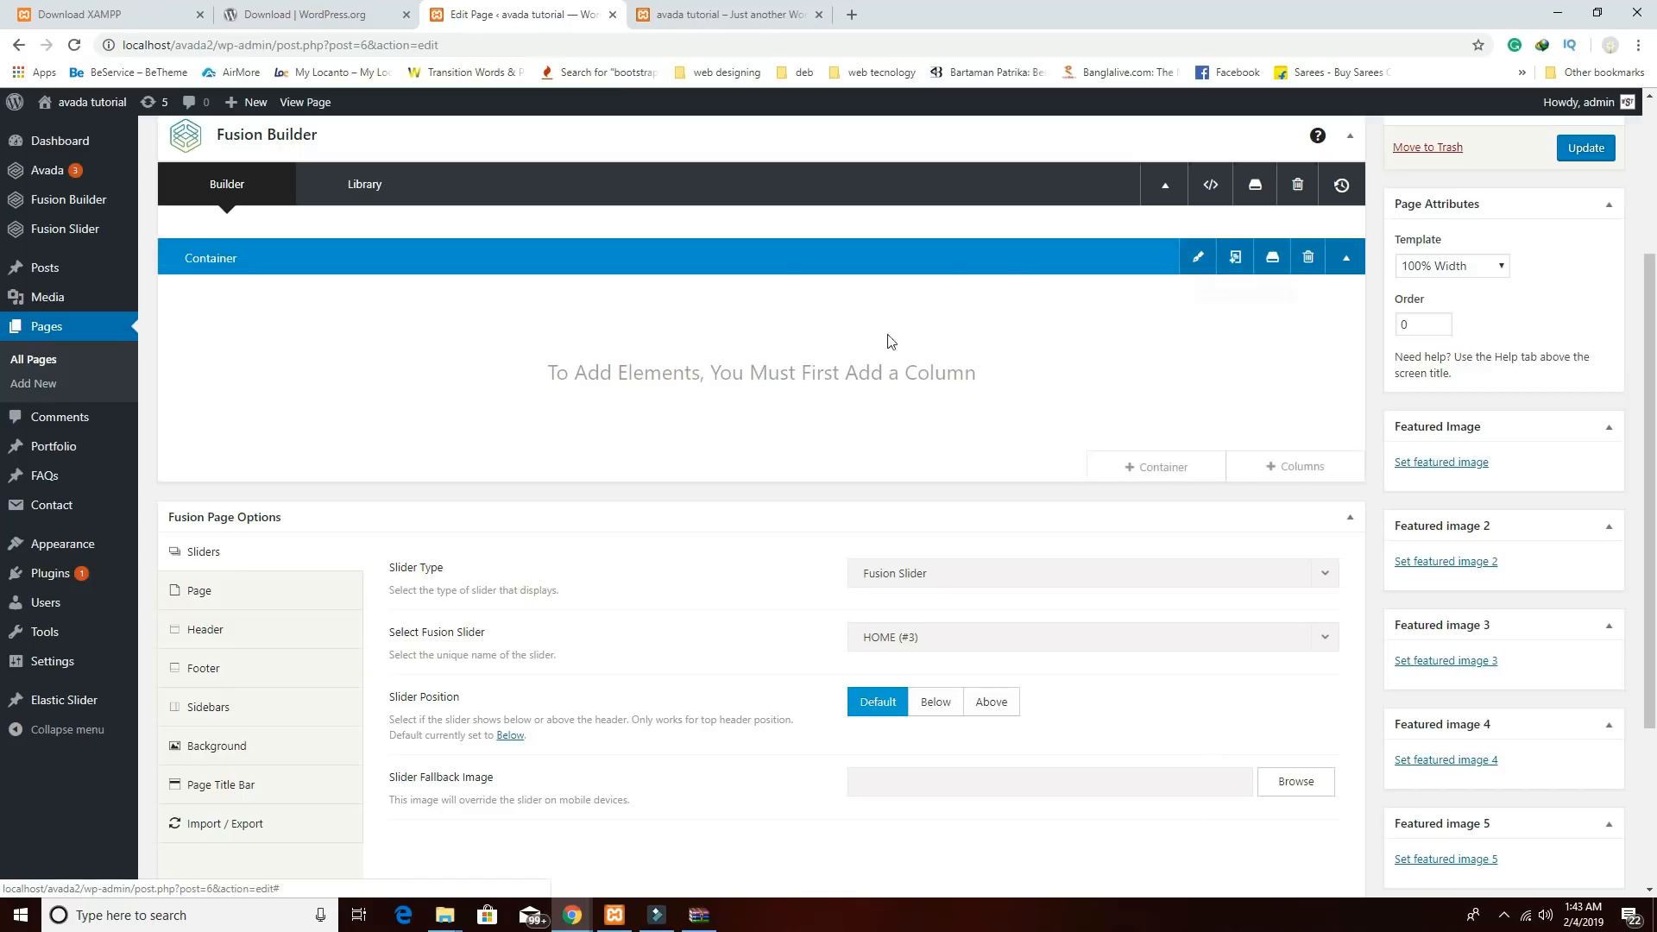
Set the first container's background colour to rgba(219,219,219,0.4) and save it.
click(1198, 257)
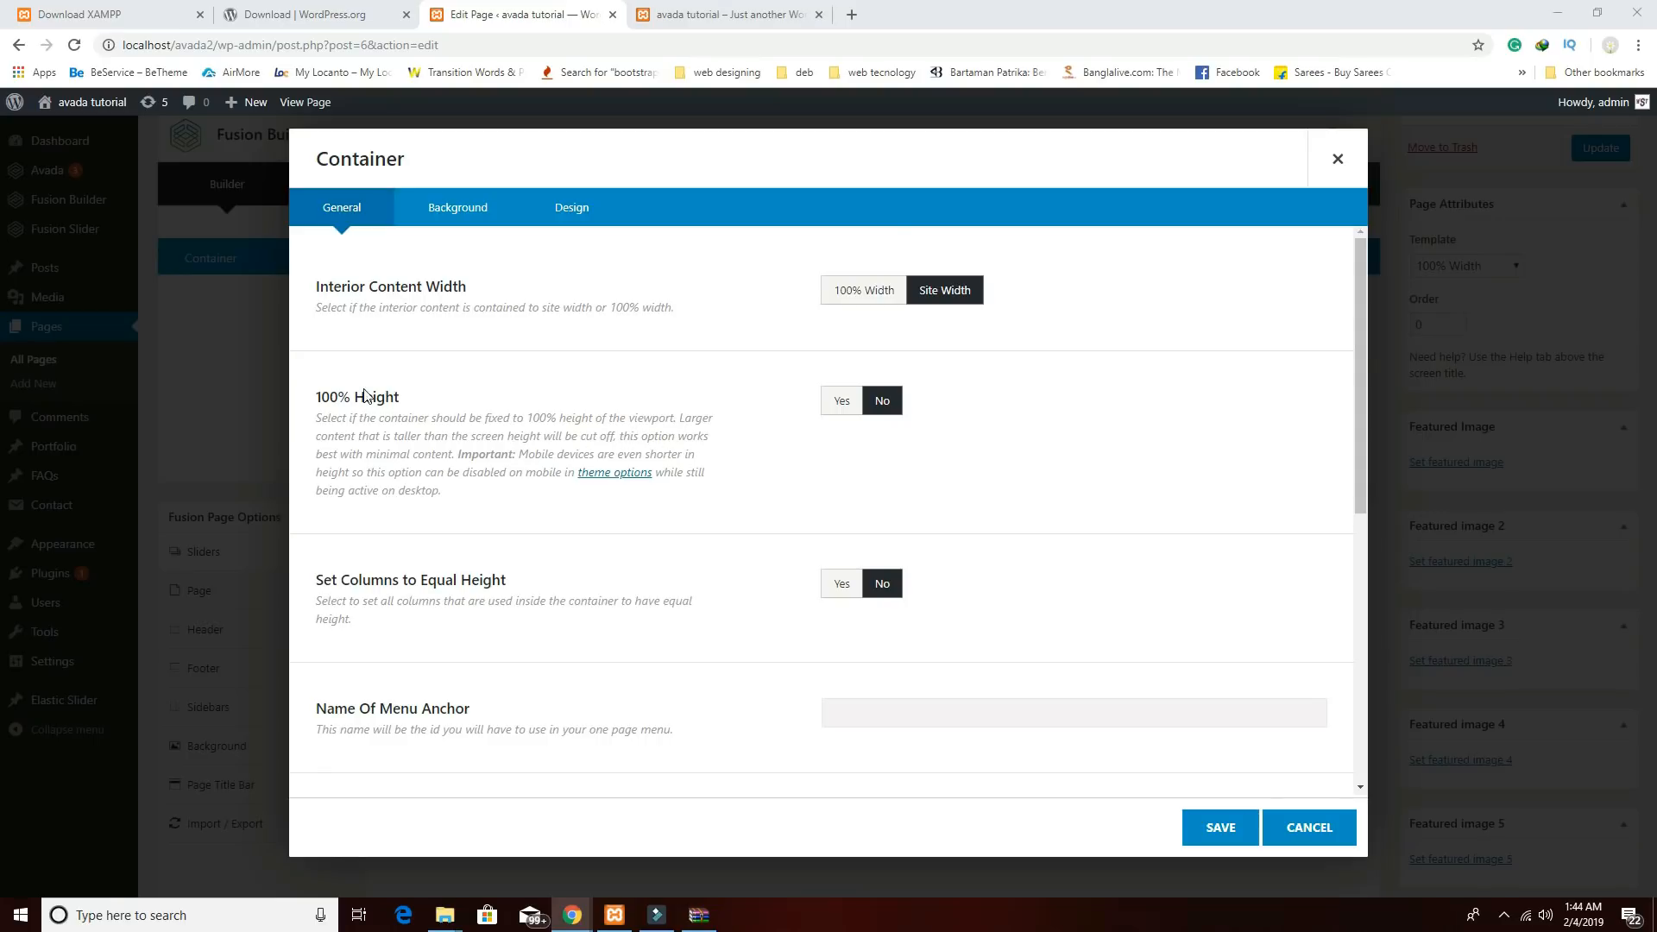
click(458, 207)
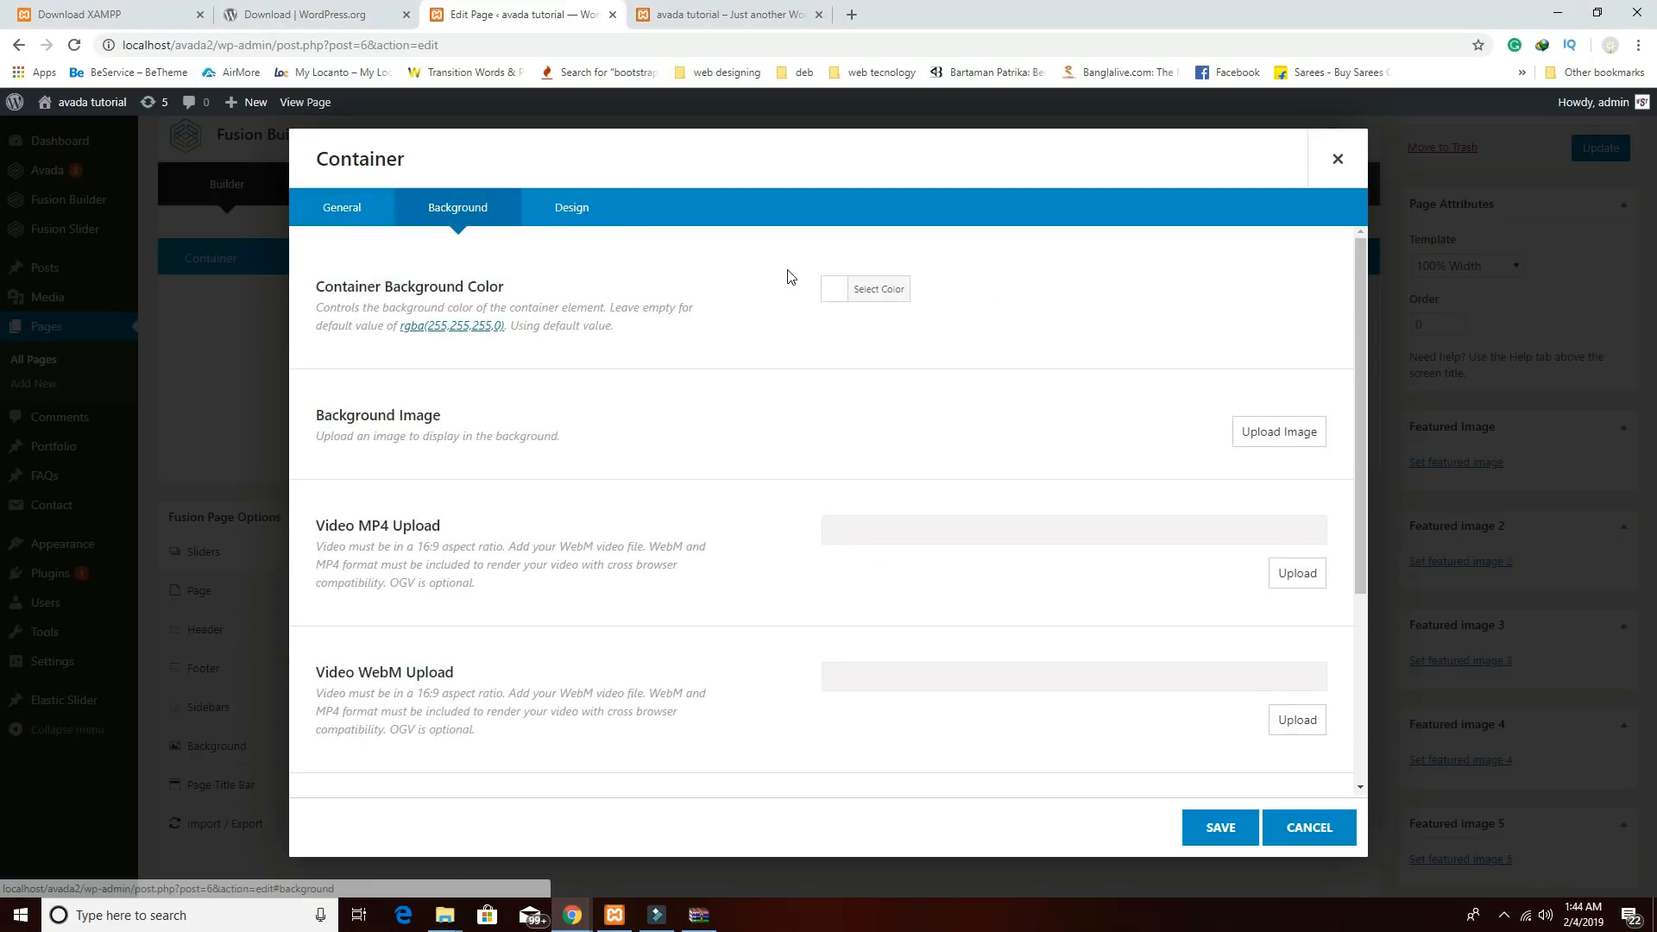
click(840, 302)
click(940, 283)
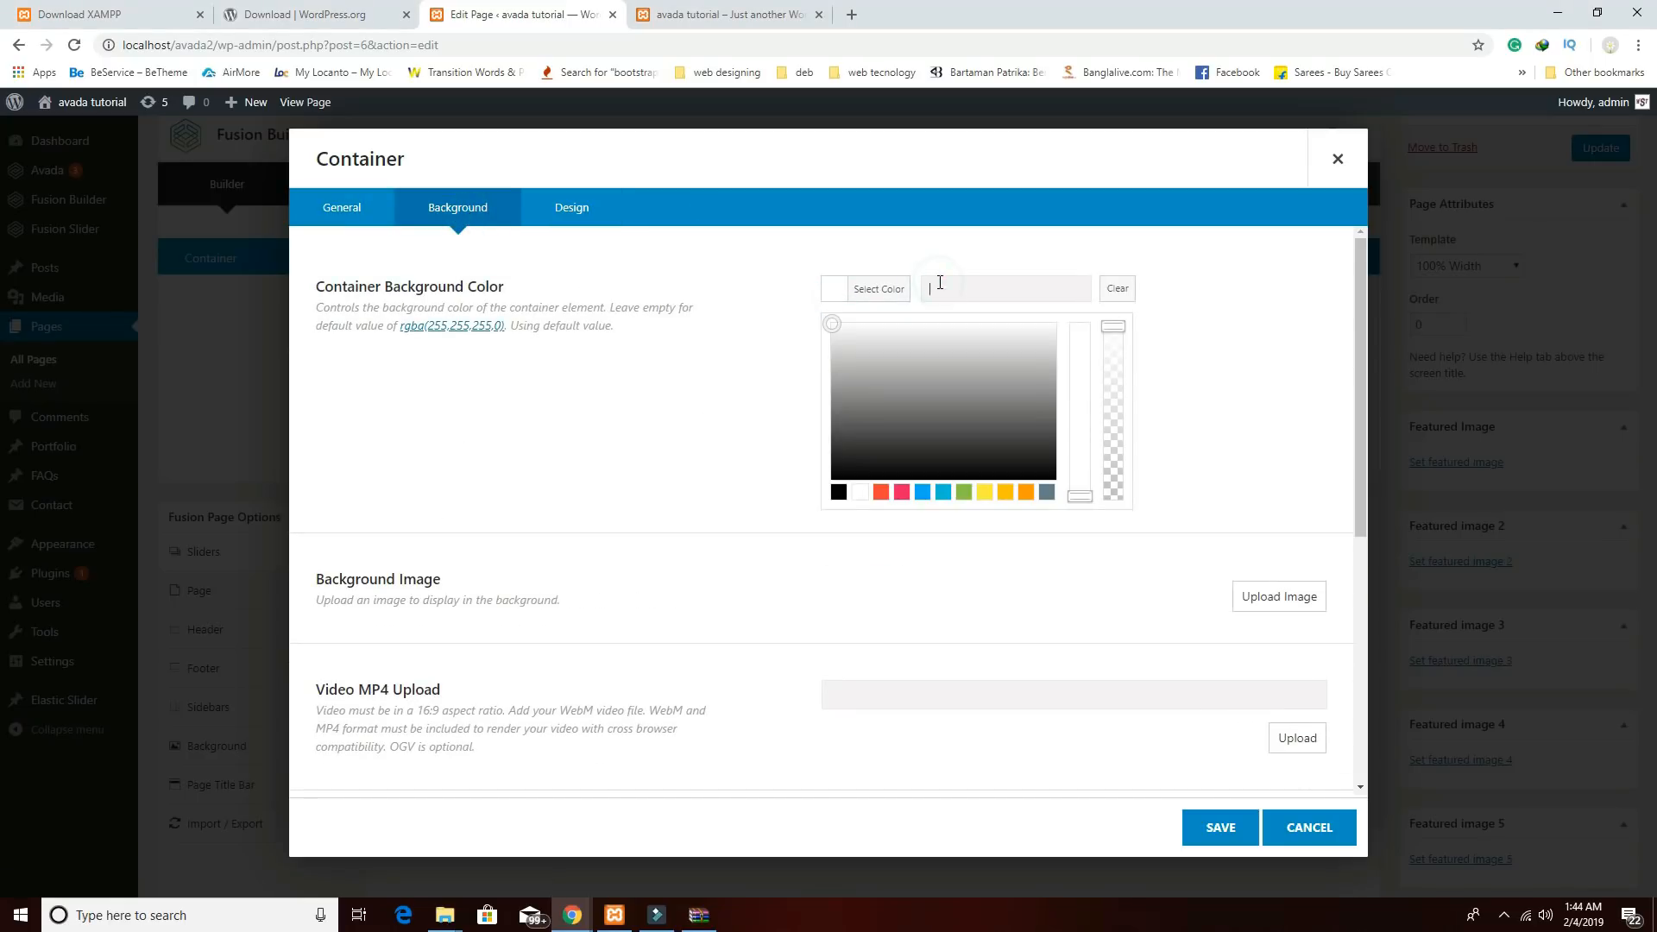
text(rgba(219,219,219,0.4))
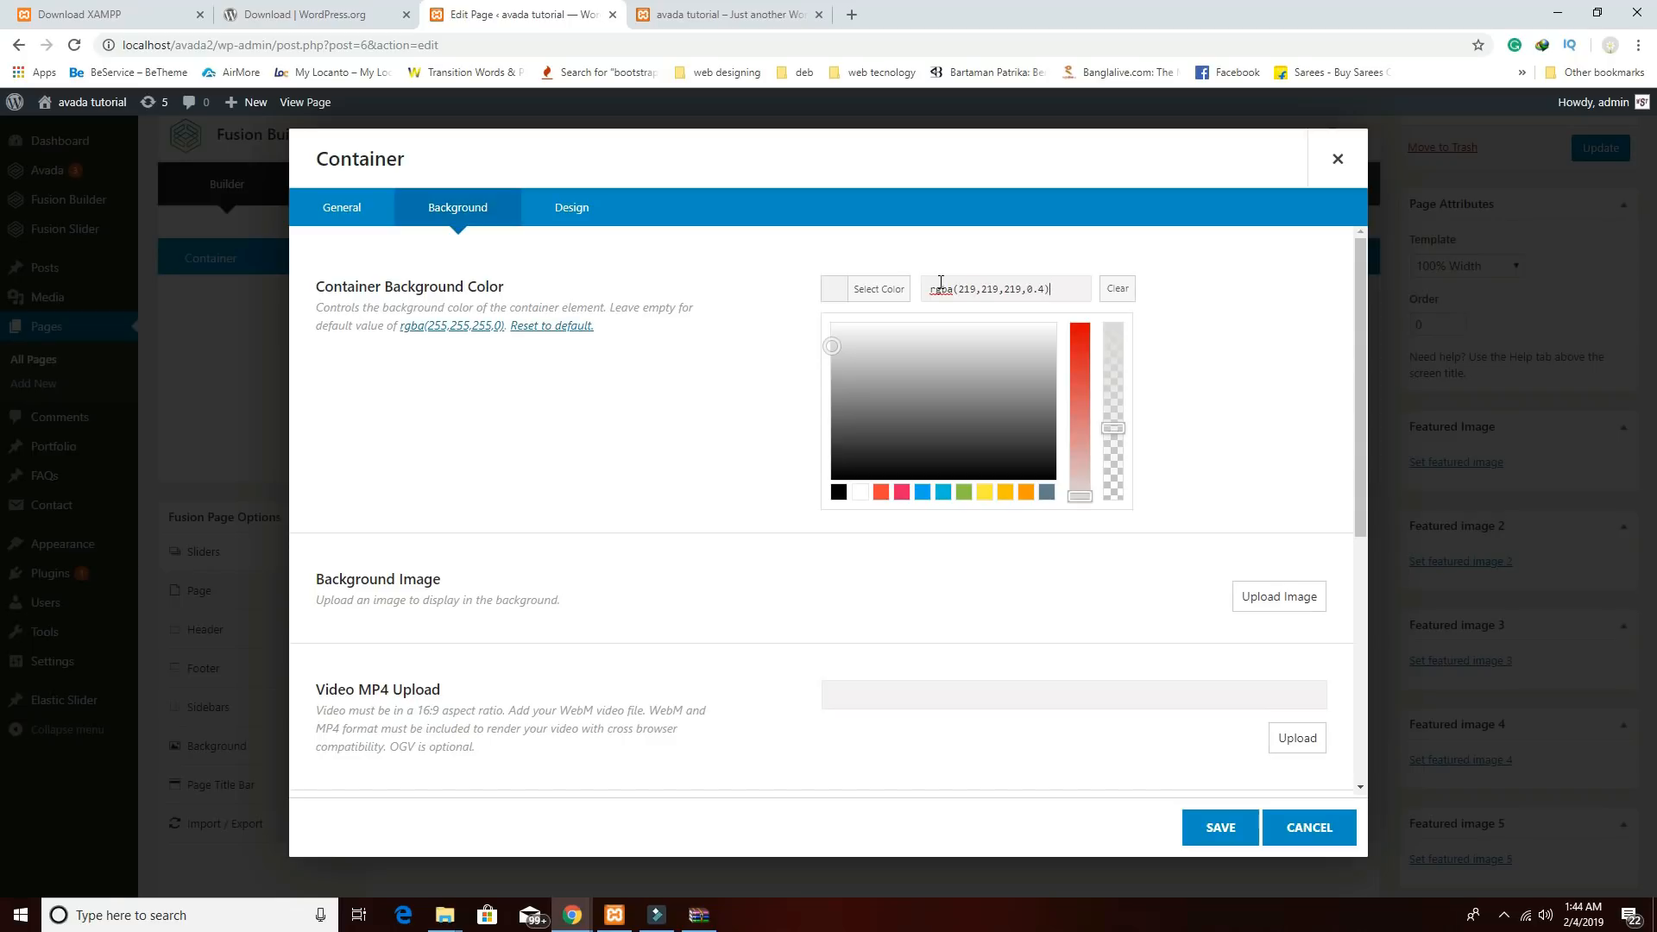
click(1218, 827)
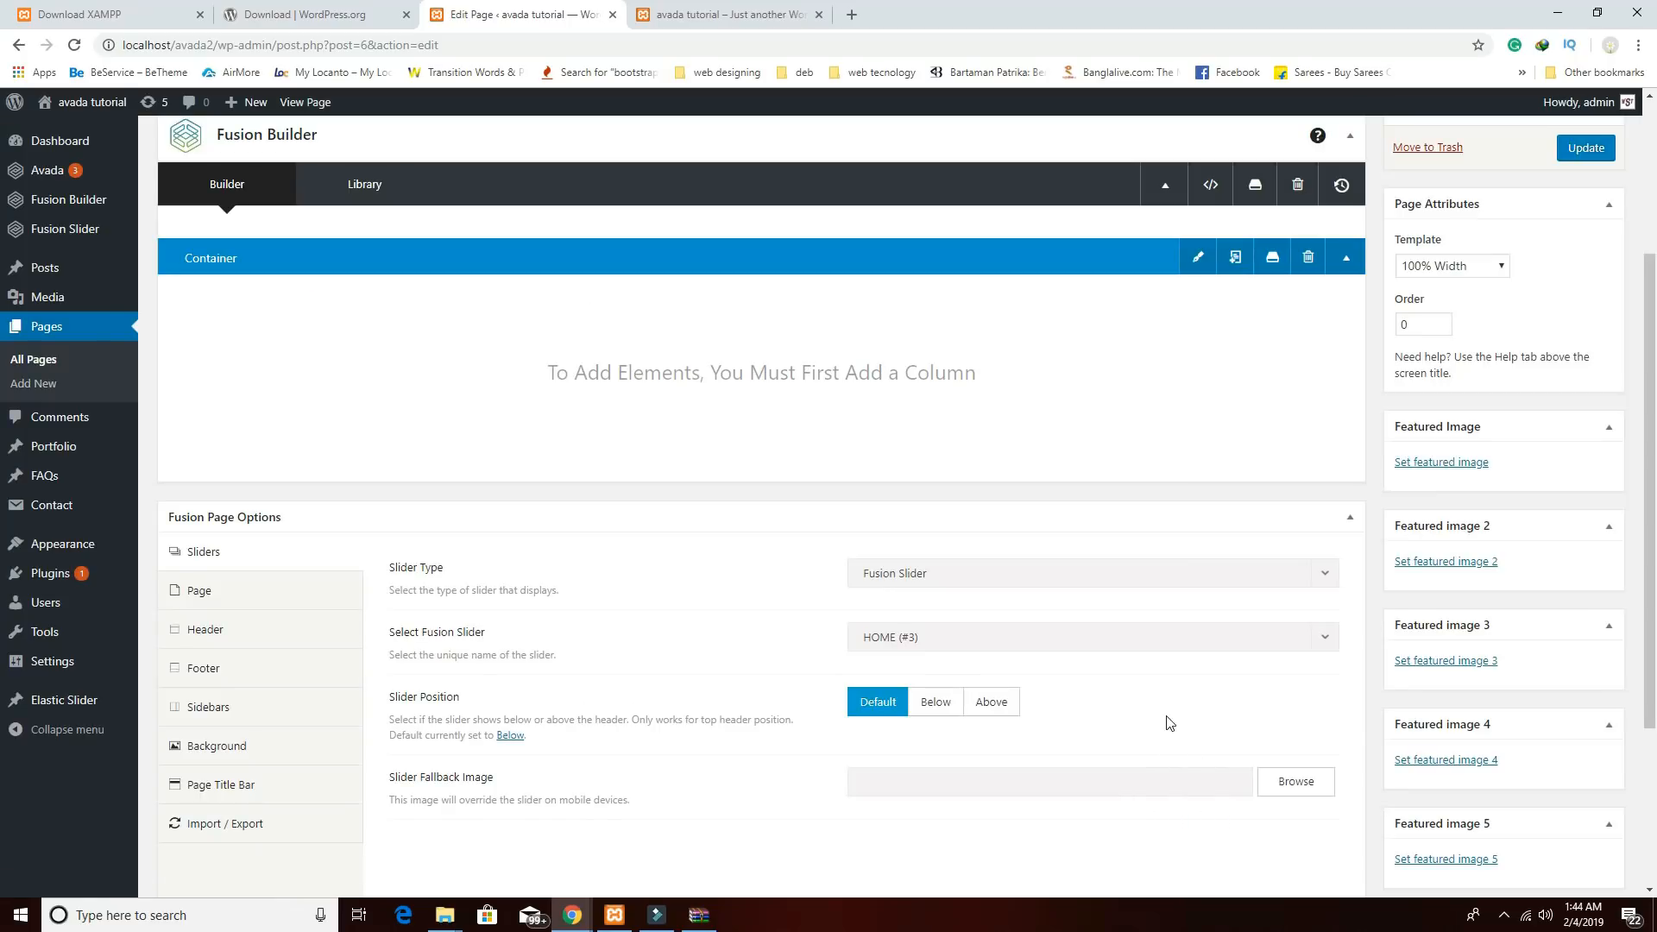
Add a 1/1 full-width column to the container and place a Text Block in it.
mouse_move(1179, 429)
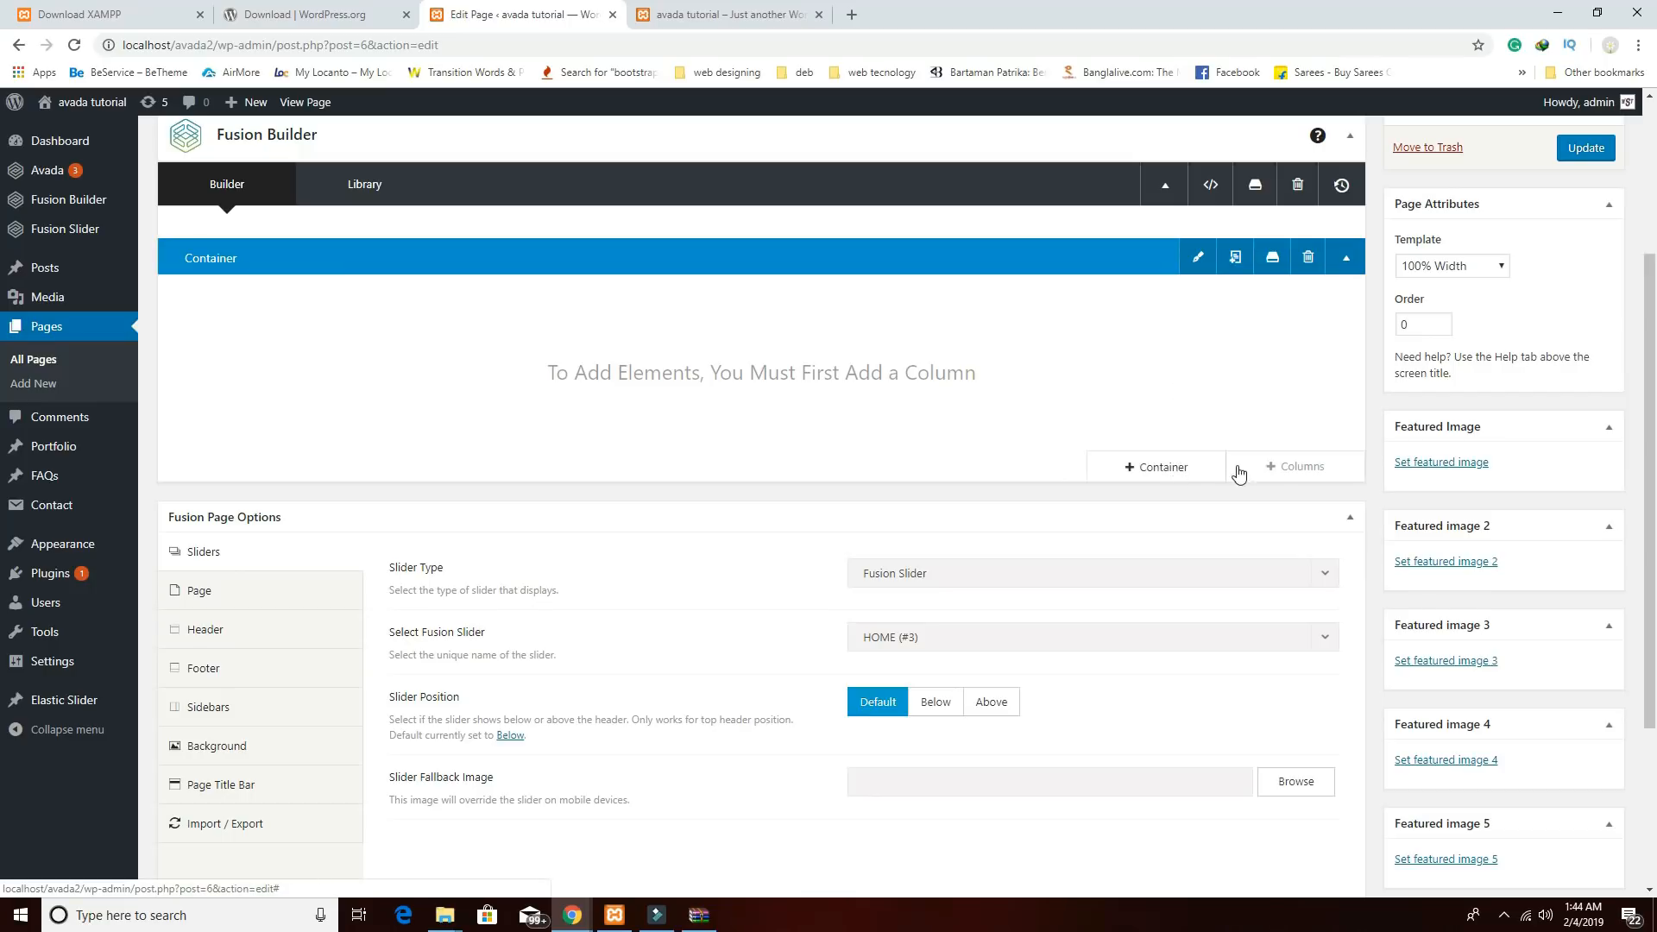
click(1275, 471)
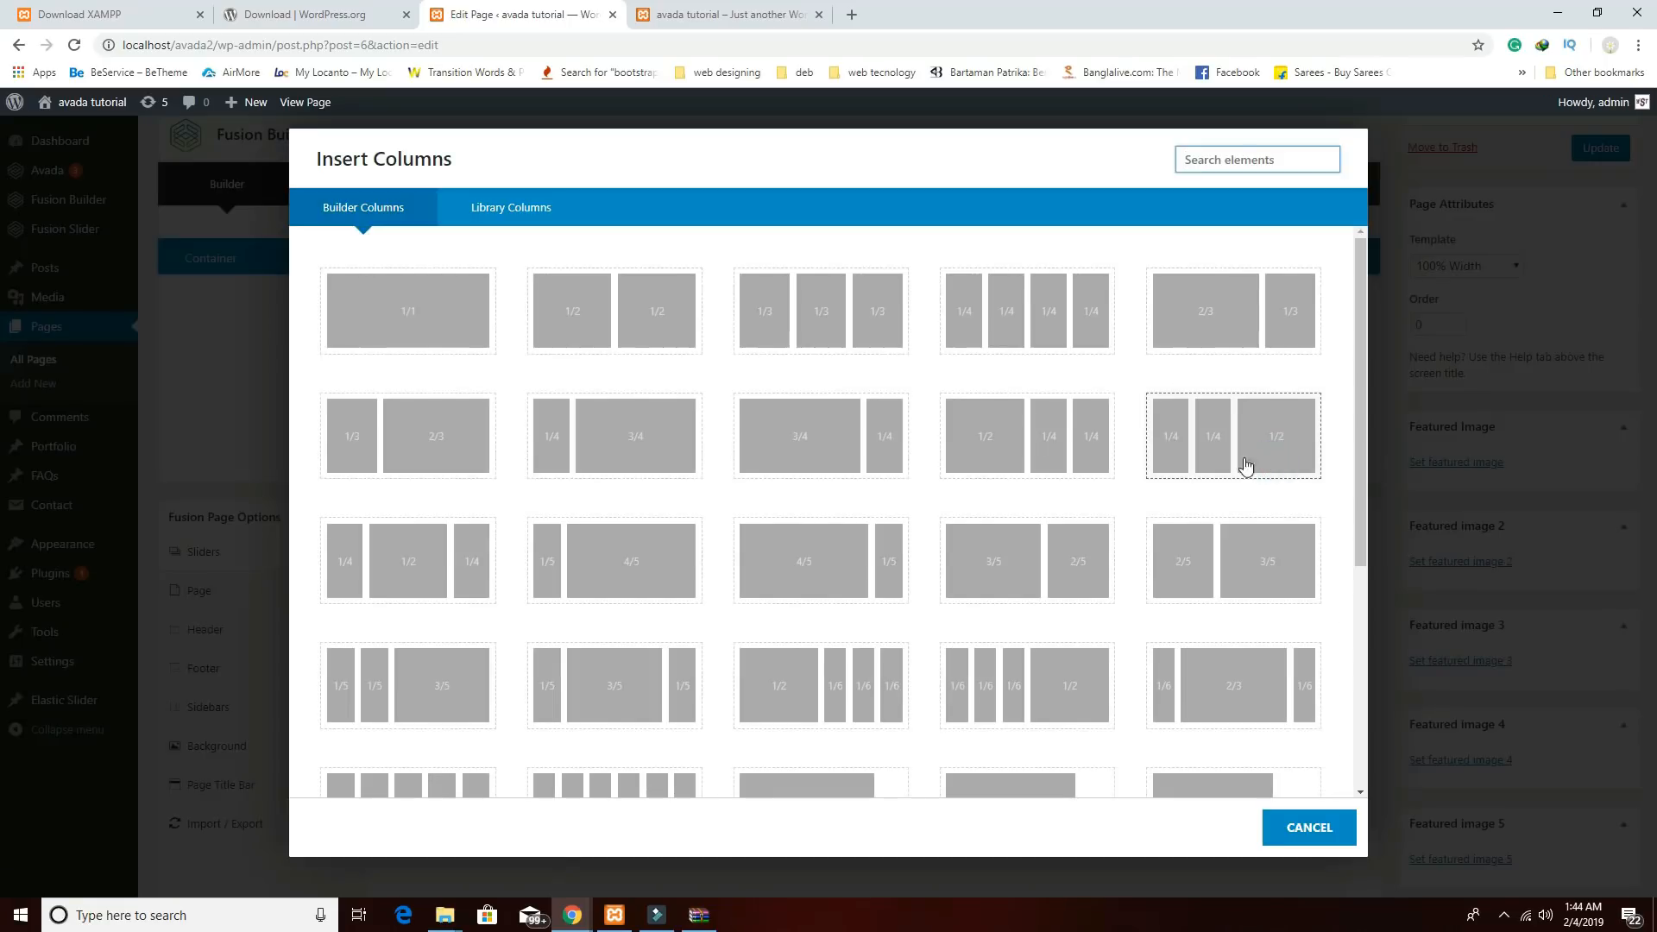
click(459, 321)
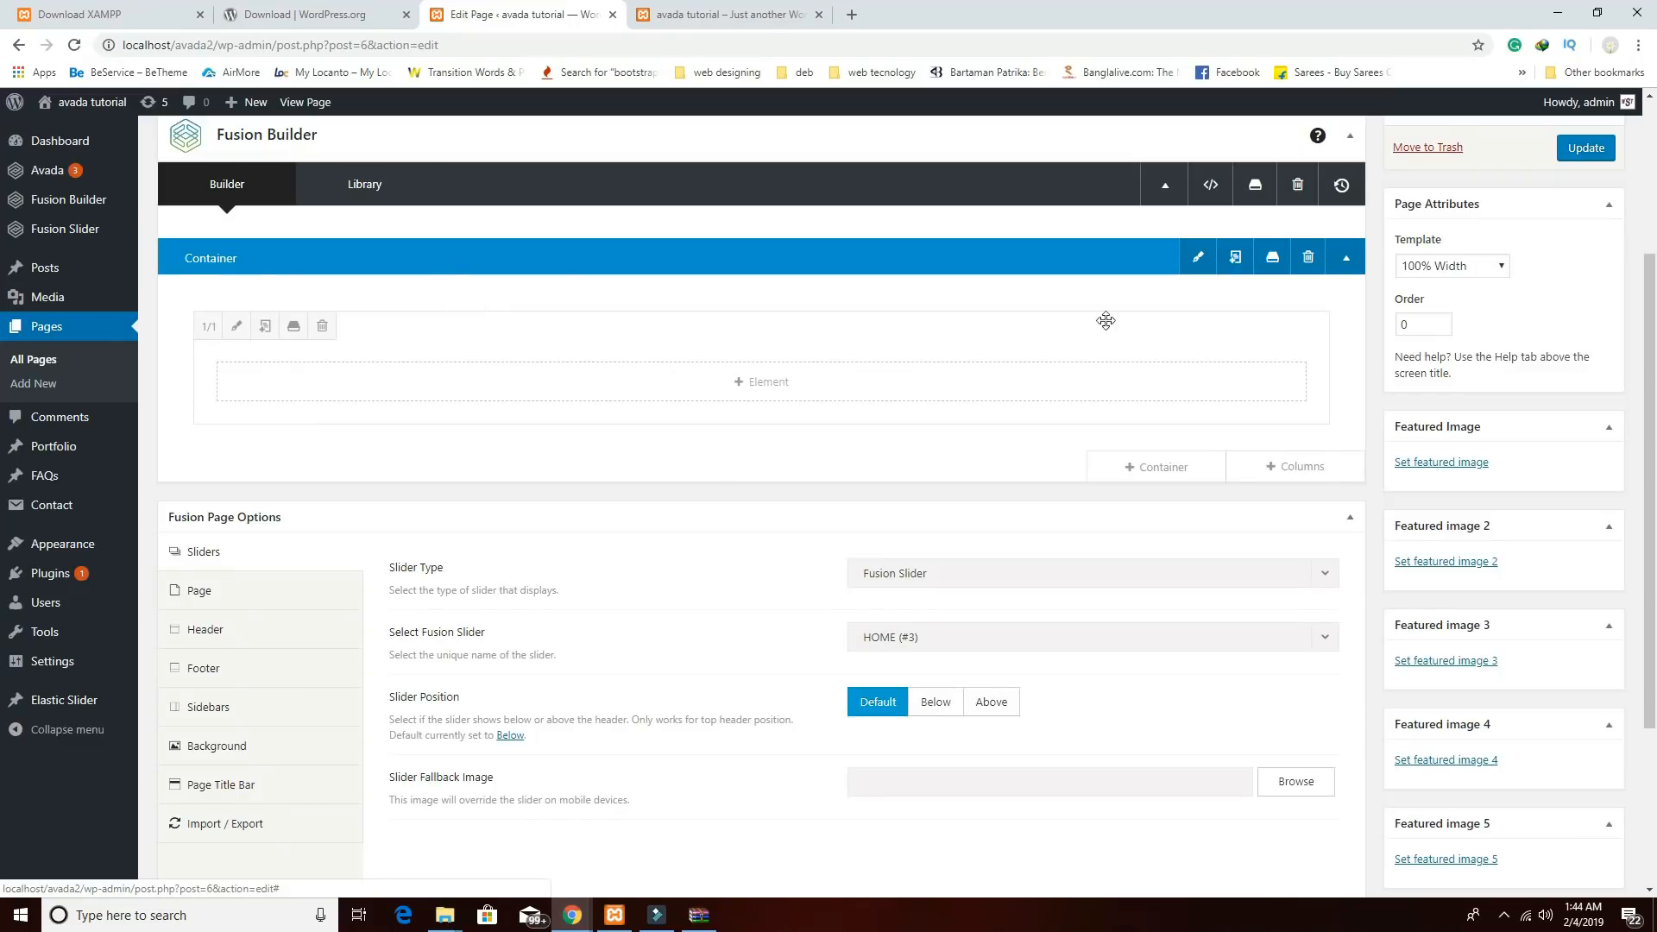
click(741, 395)
scroll(736, 405, down, 1)
scroll(614, 552, down, 5)
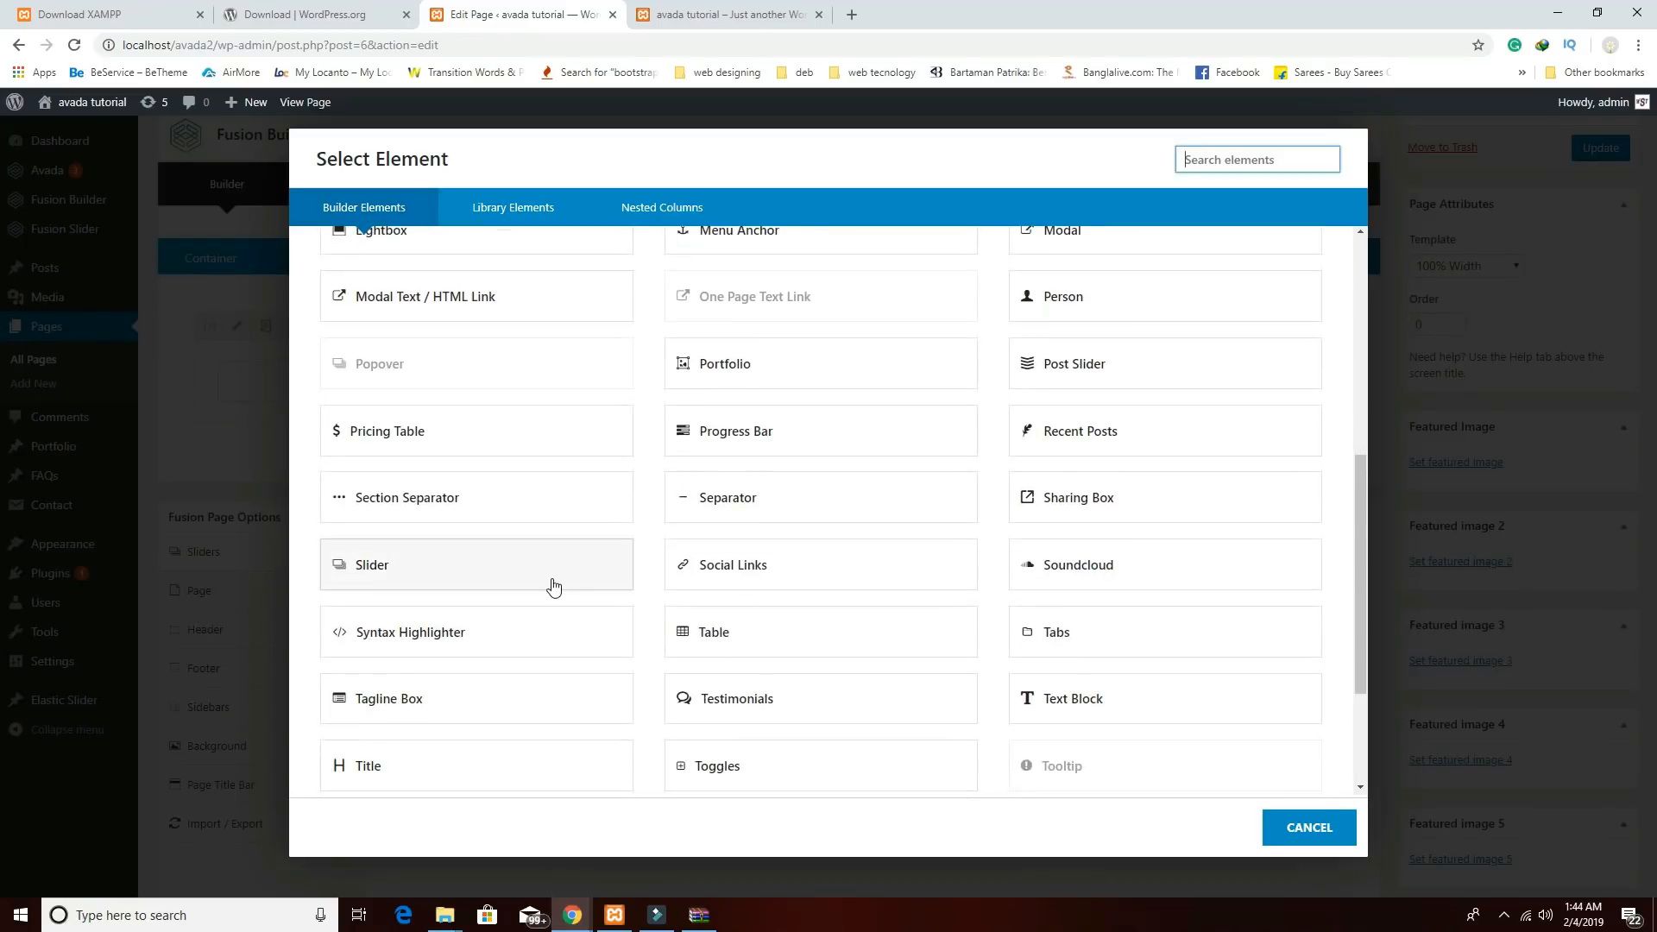
scroll(557, 571, down, 2)
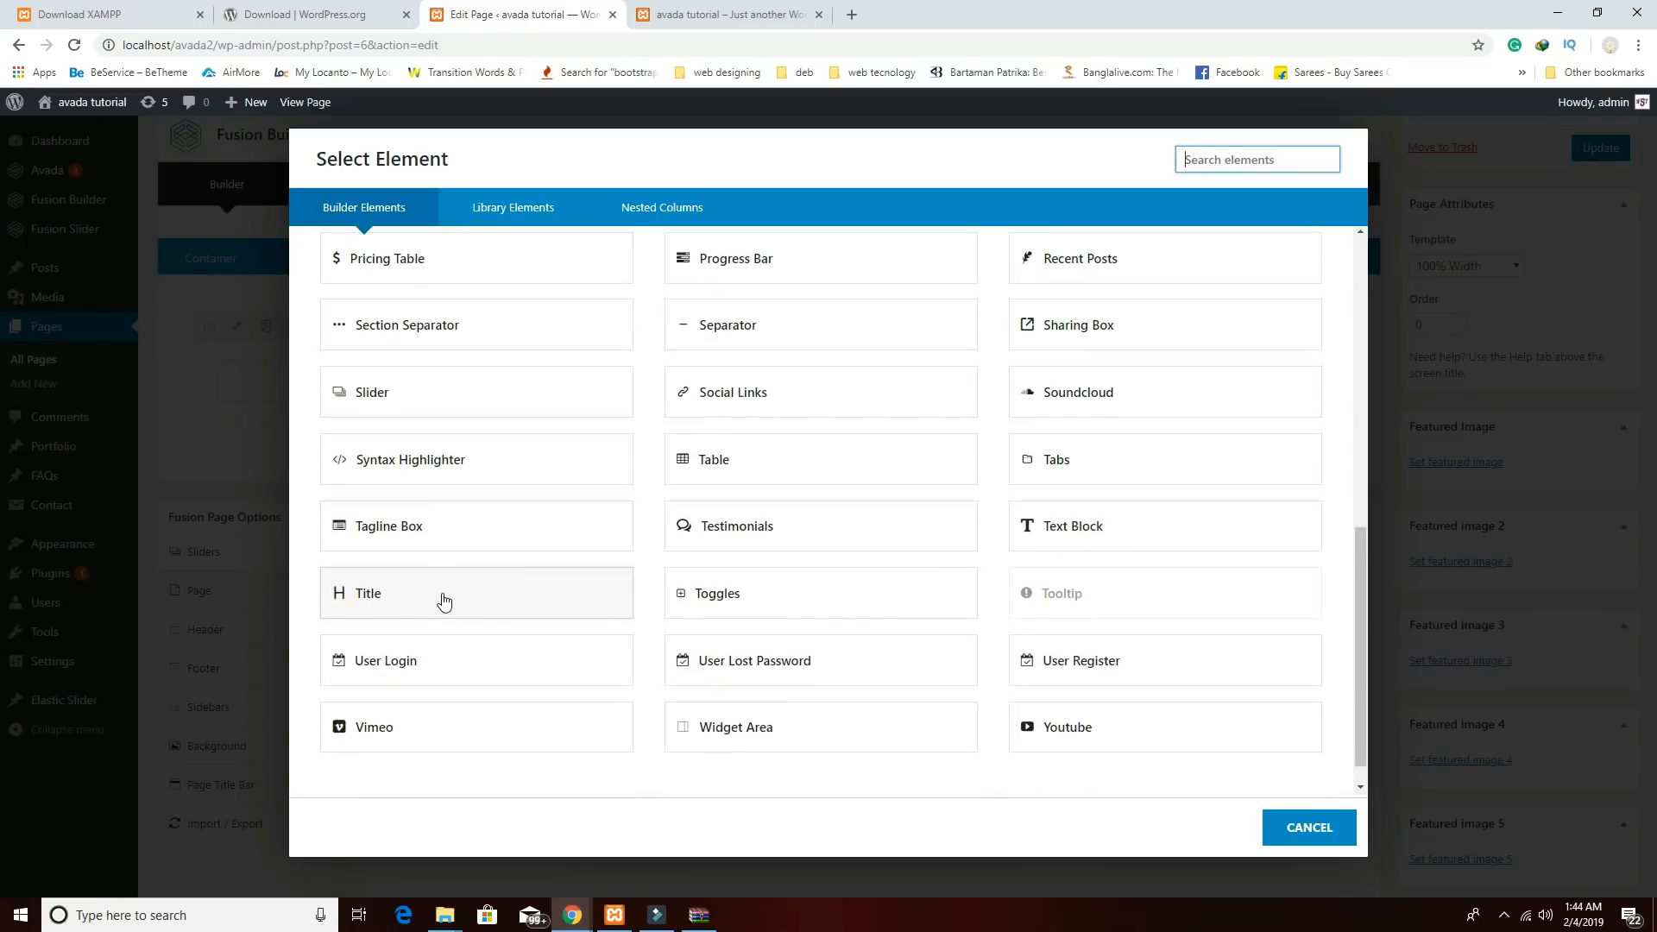
scroll(445, 608, down, 1)
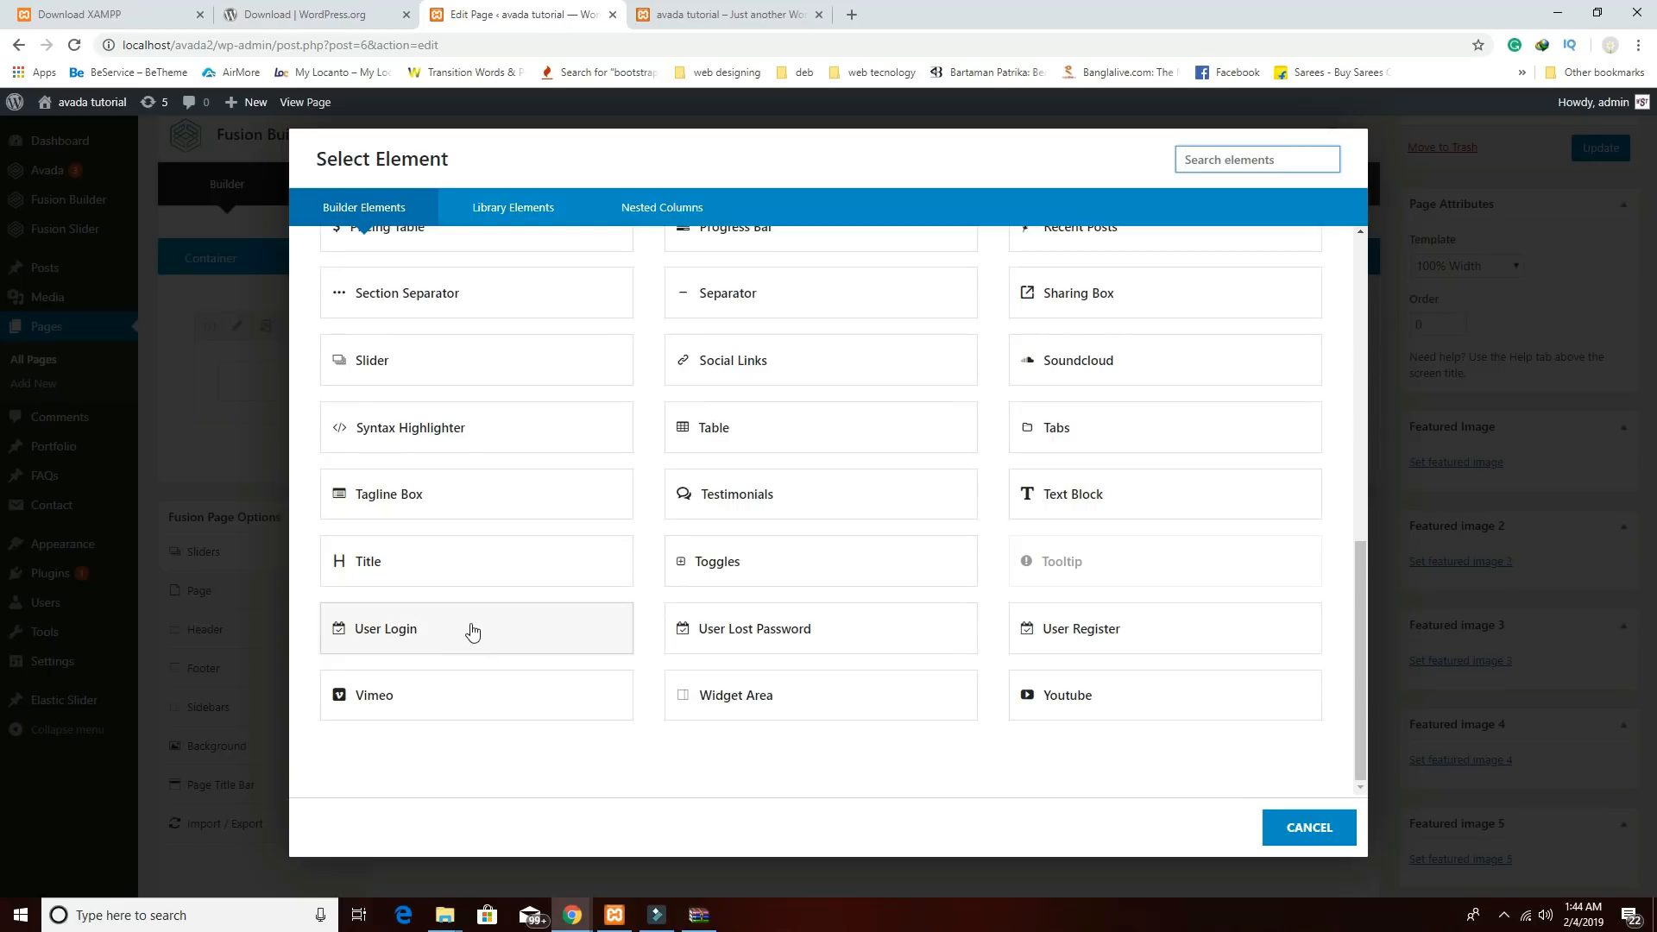
click(1068, 510)
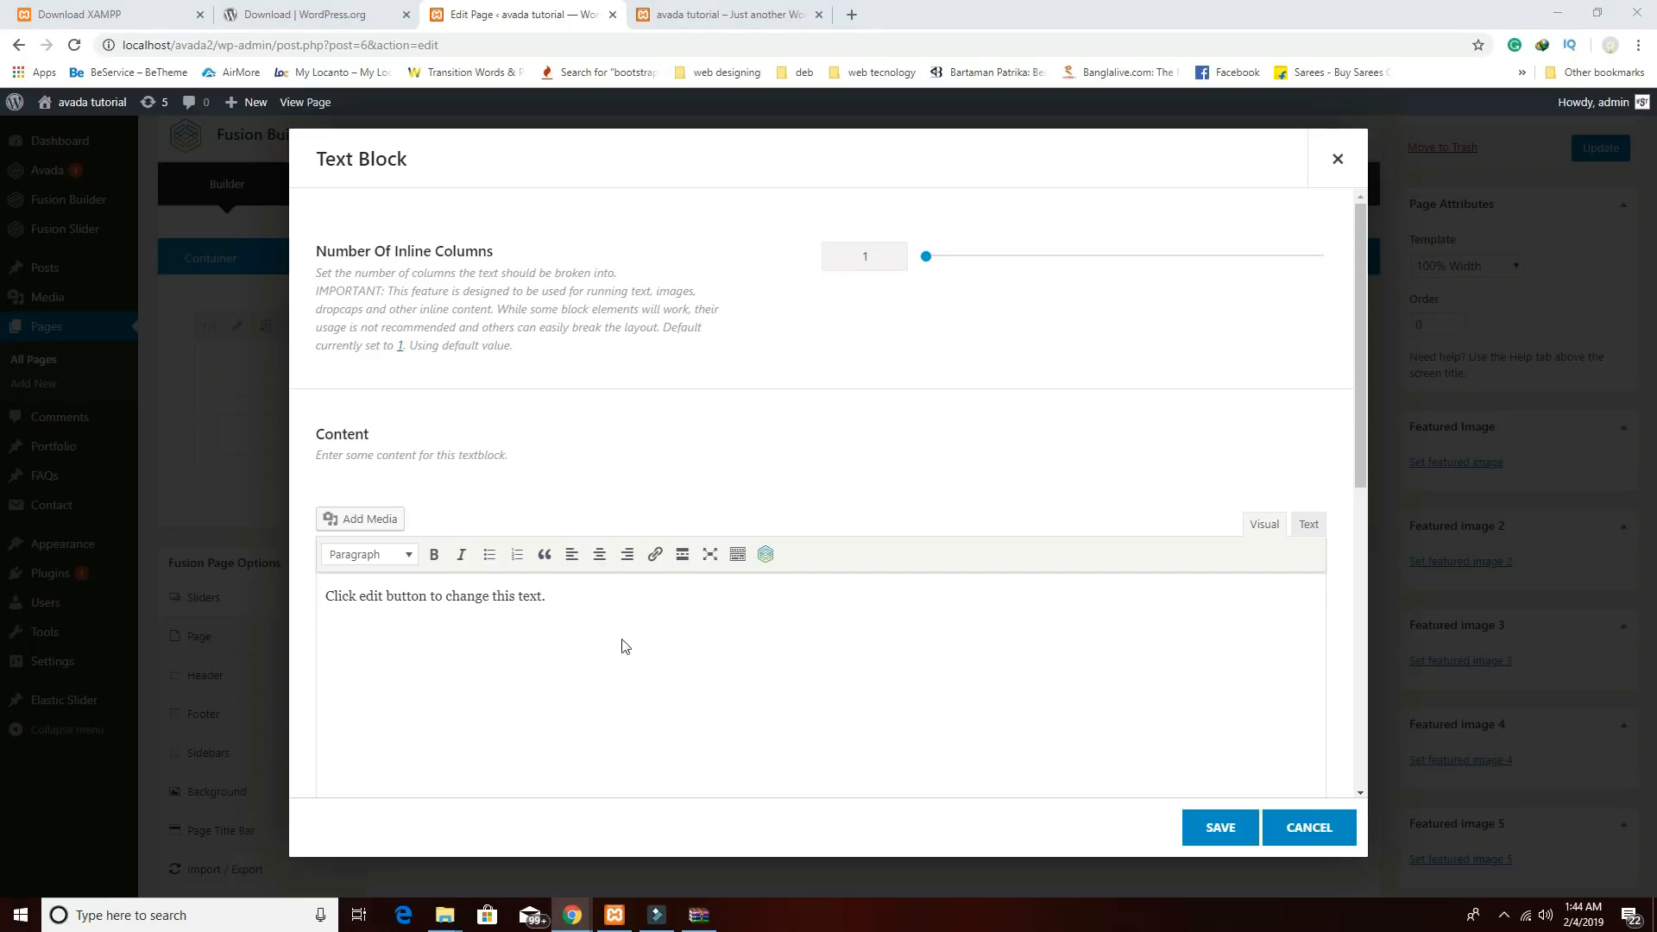
Make the text block read 'About Us' as a bold, centred Heading 1 and save it.
click(716, 601)
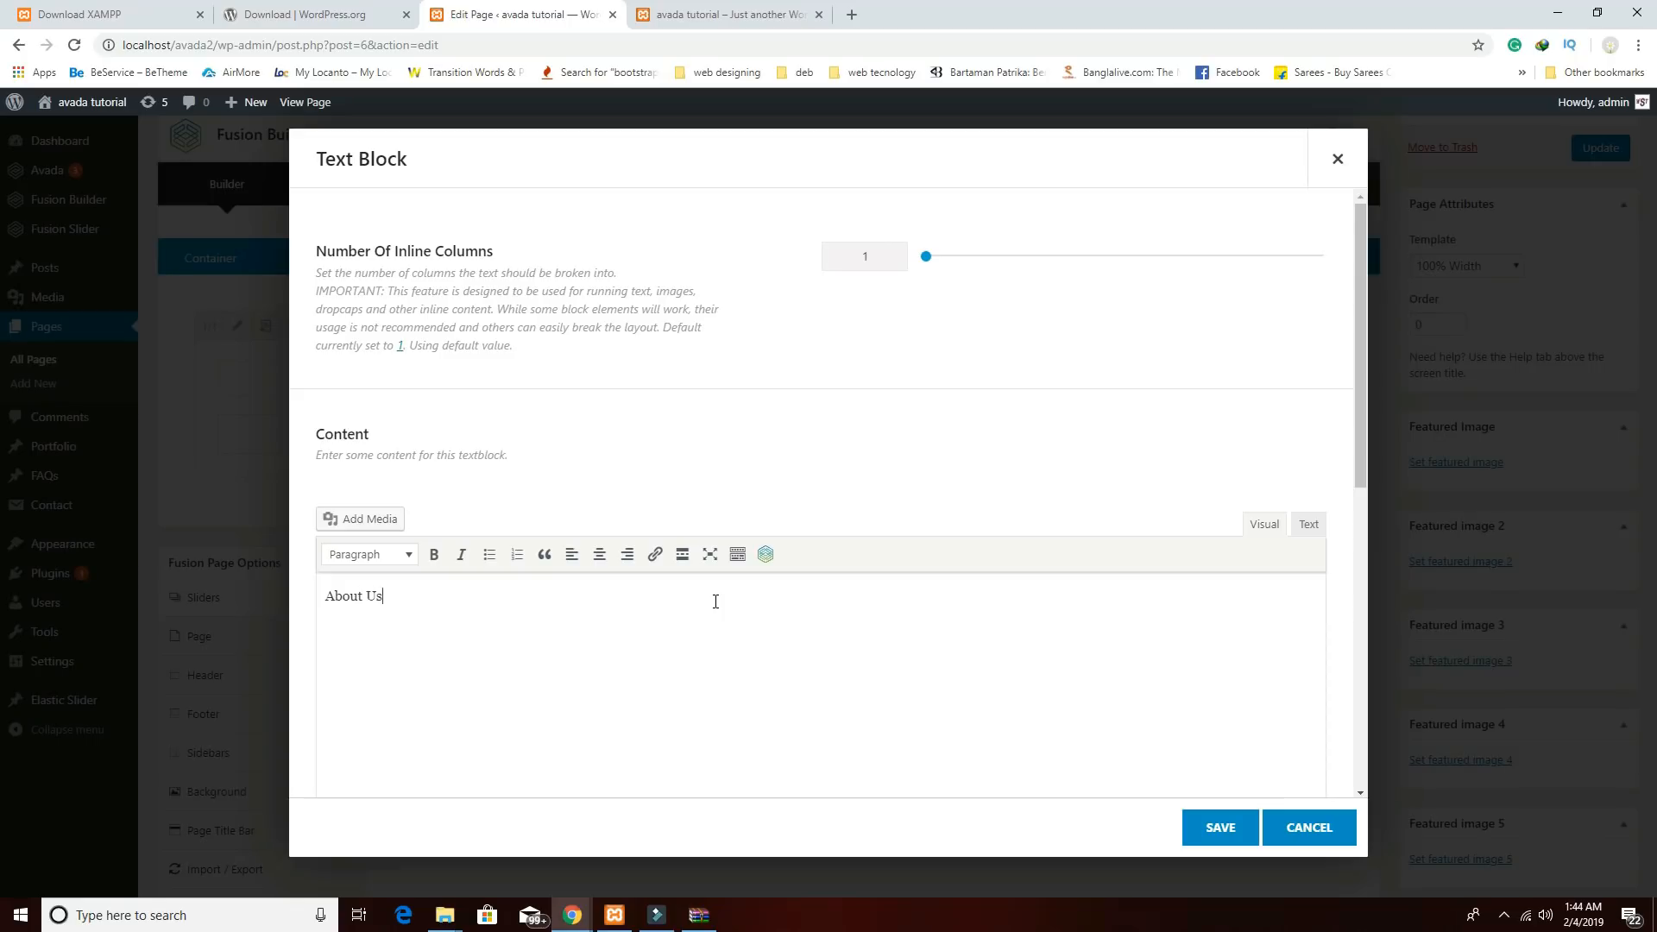
drag(440, 605, 269, 591)
click(395, 562)
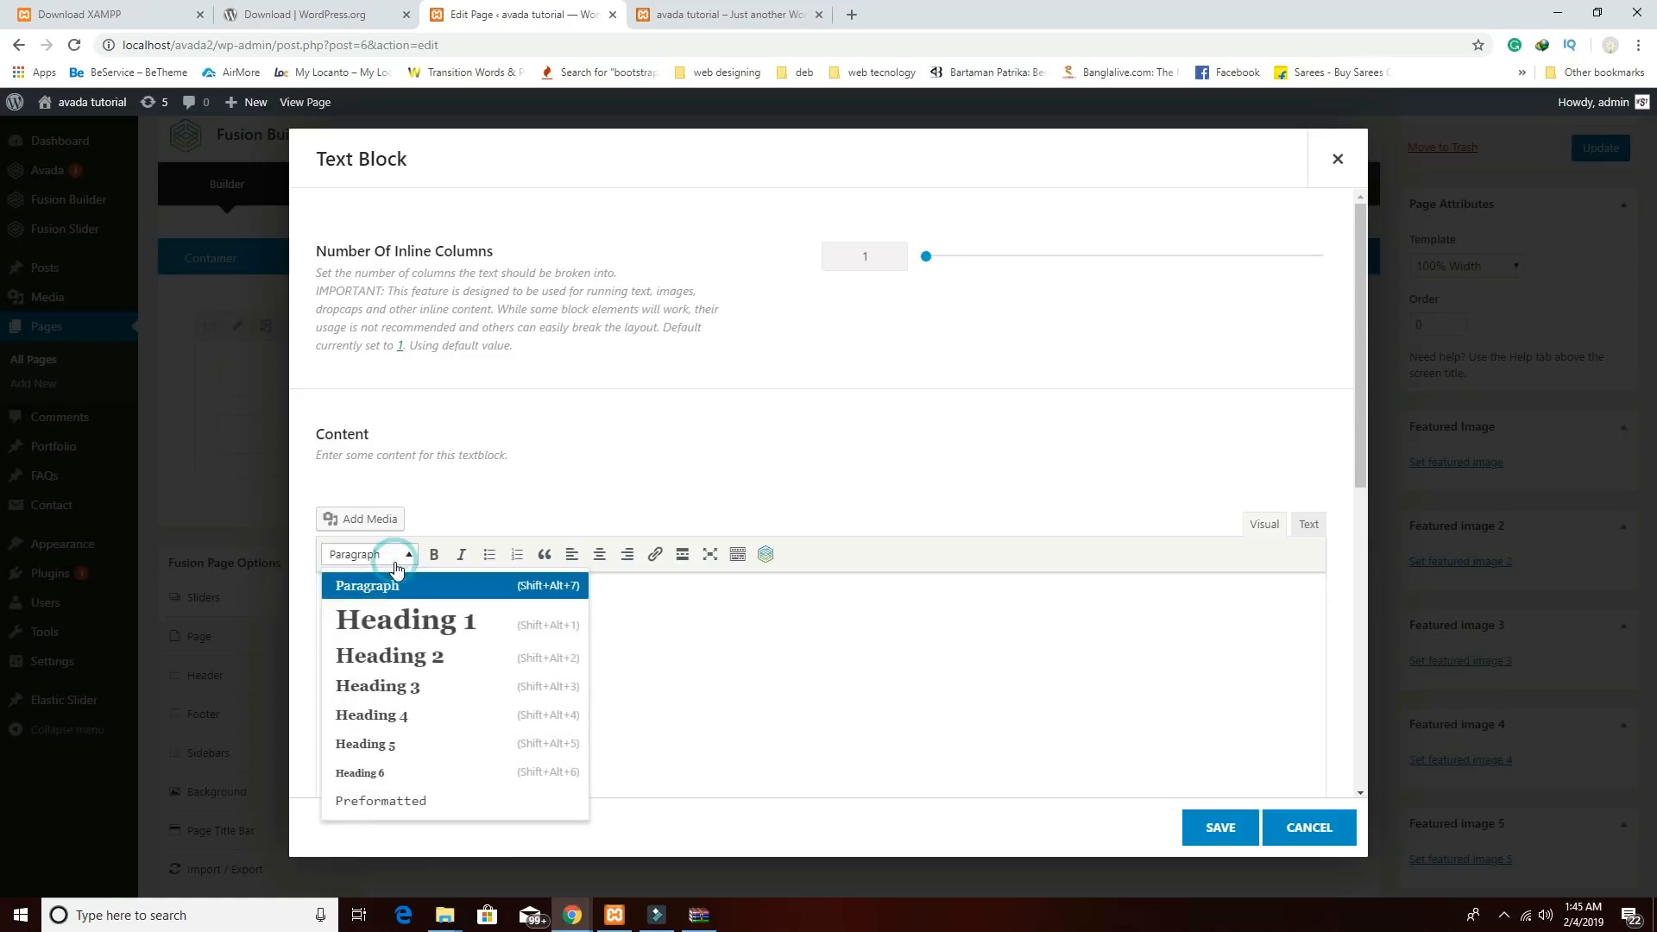
click(399, 619)
click(434, 556)
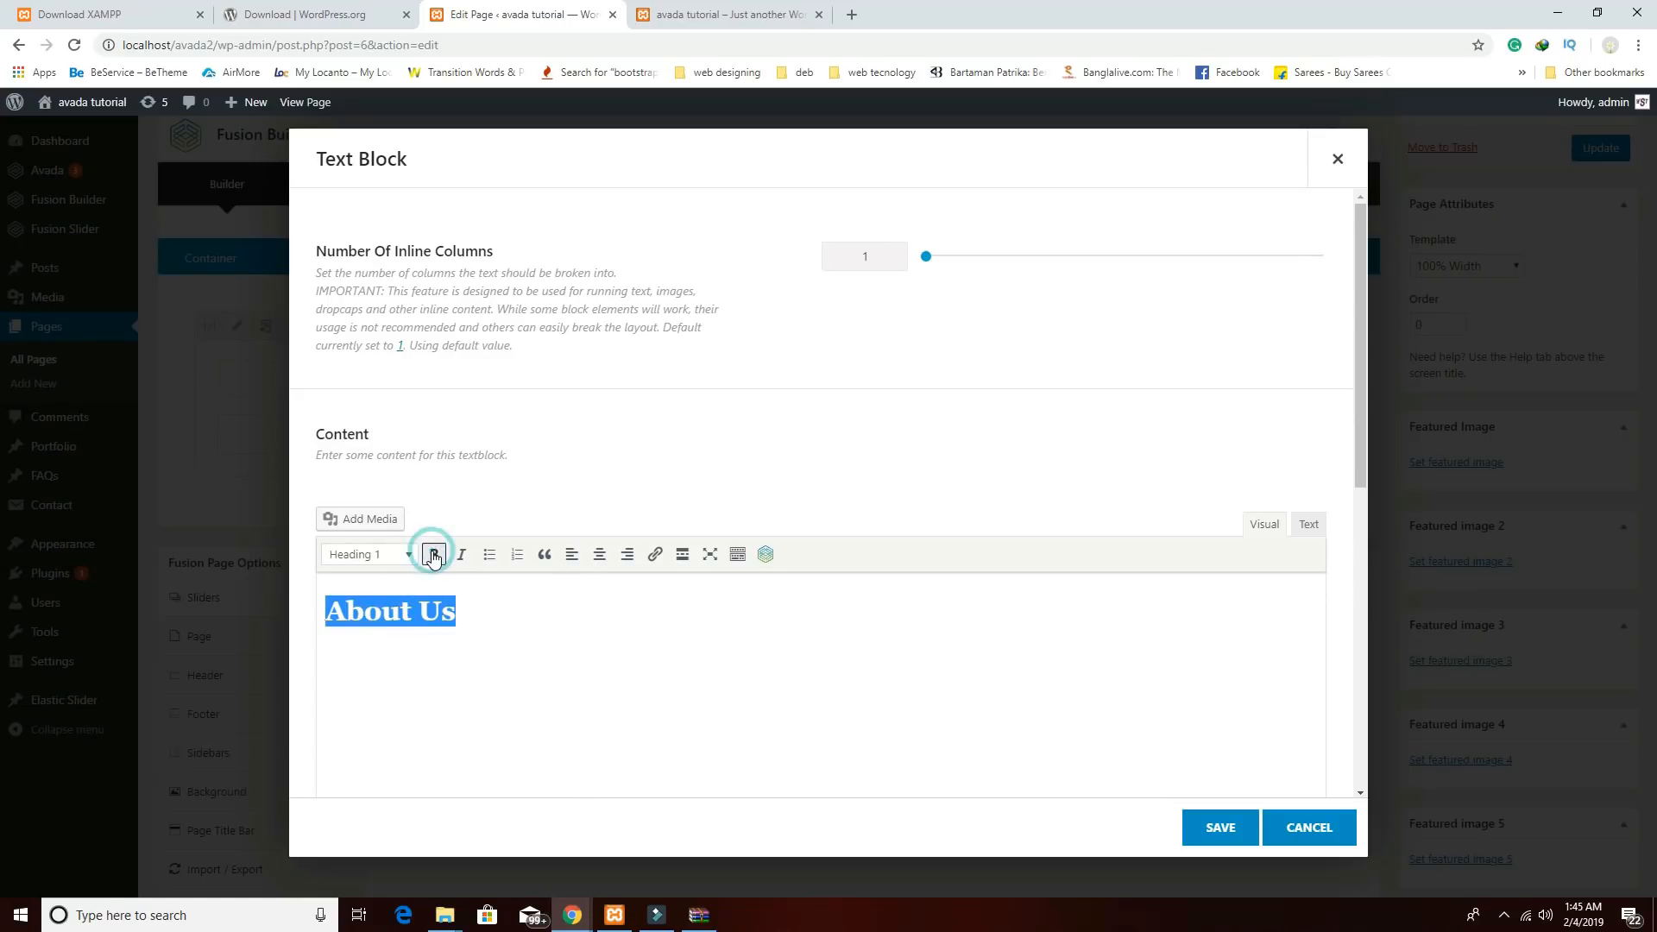
click(600, 557)
click(1213, 830)
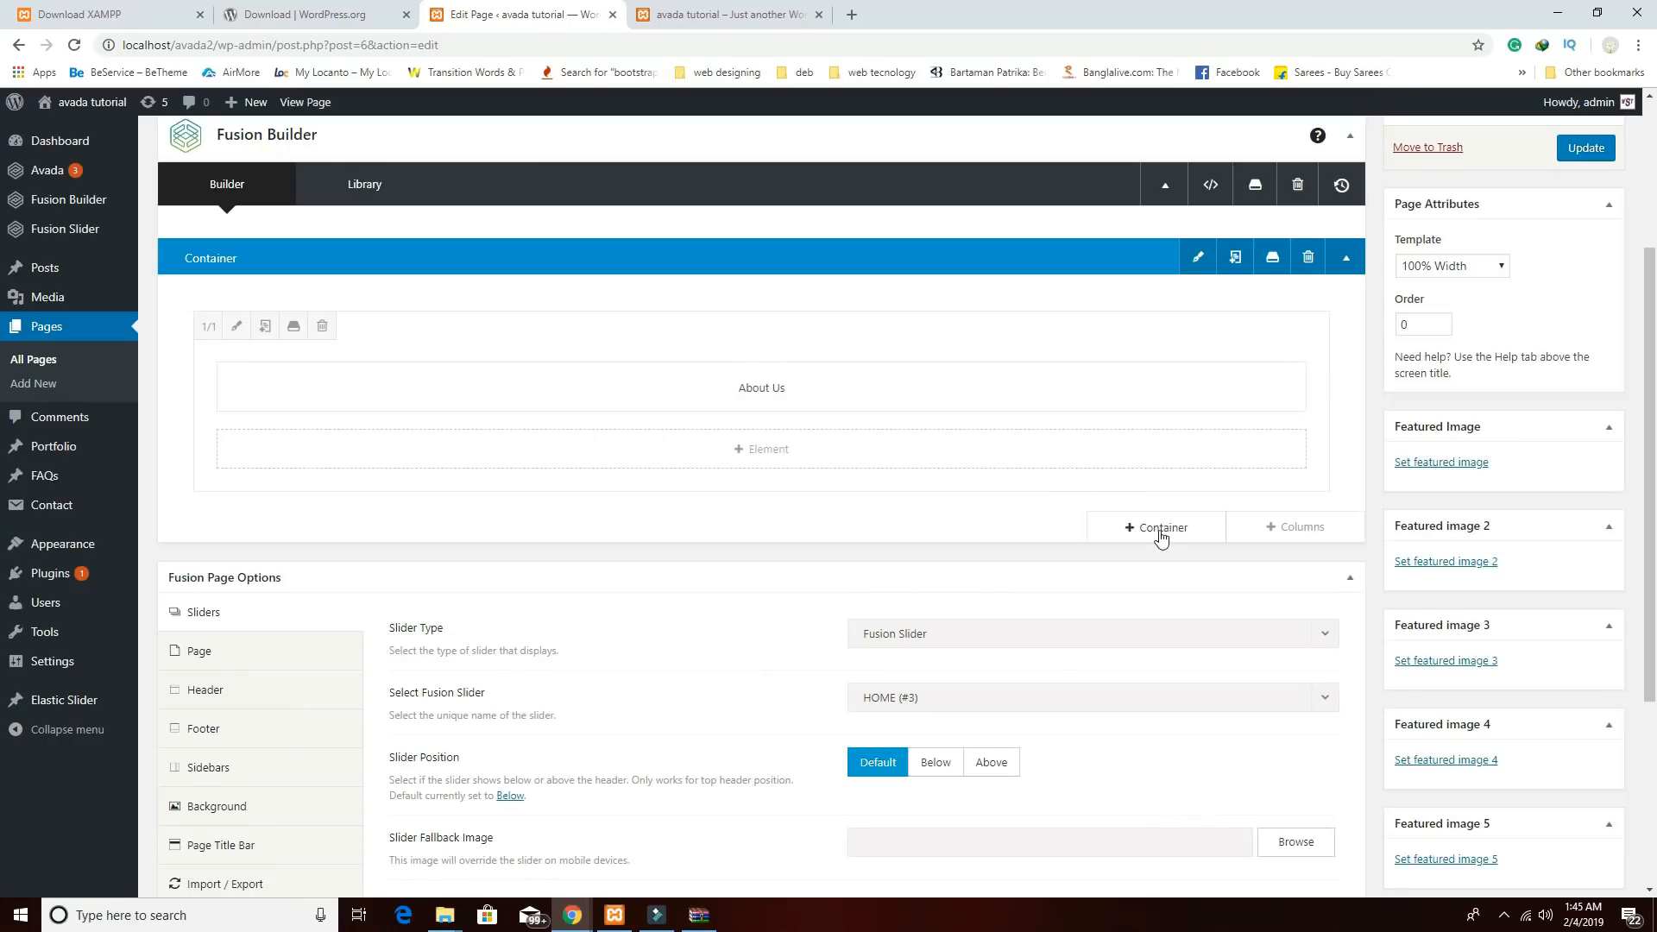
Add a row of 1/2 + 1/2 columns with a Text Block in the left column.
click(1273, 528)
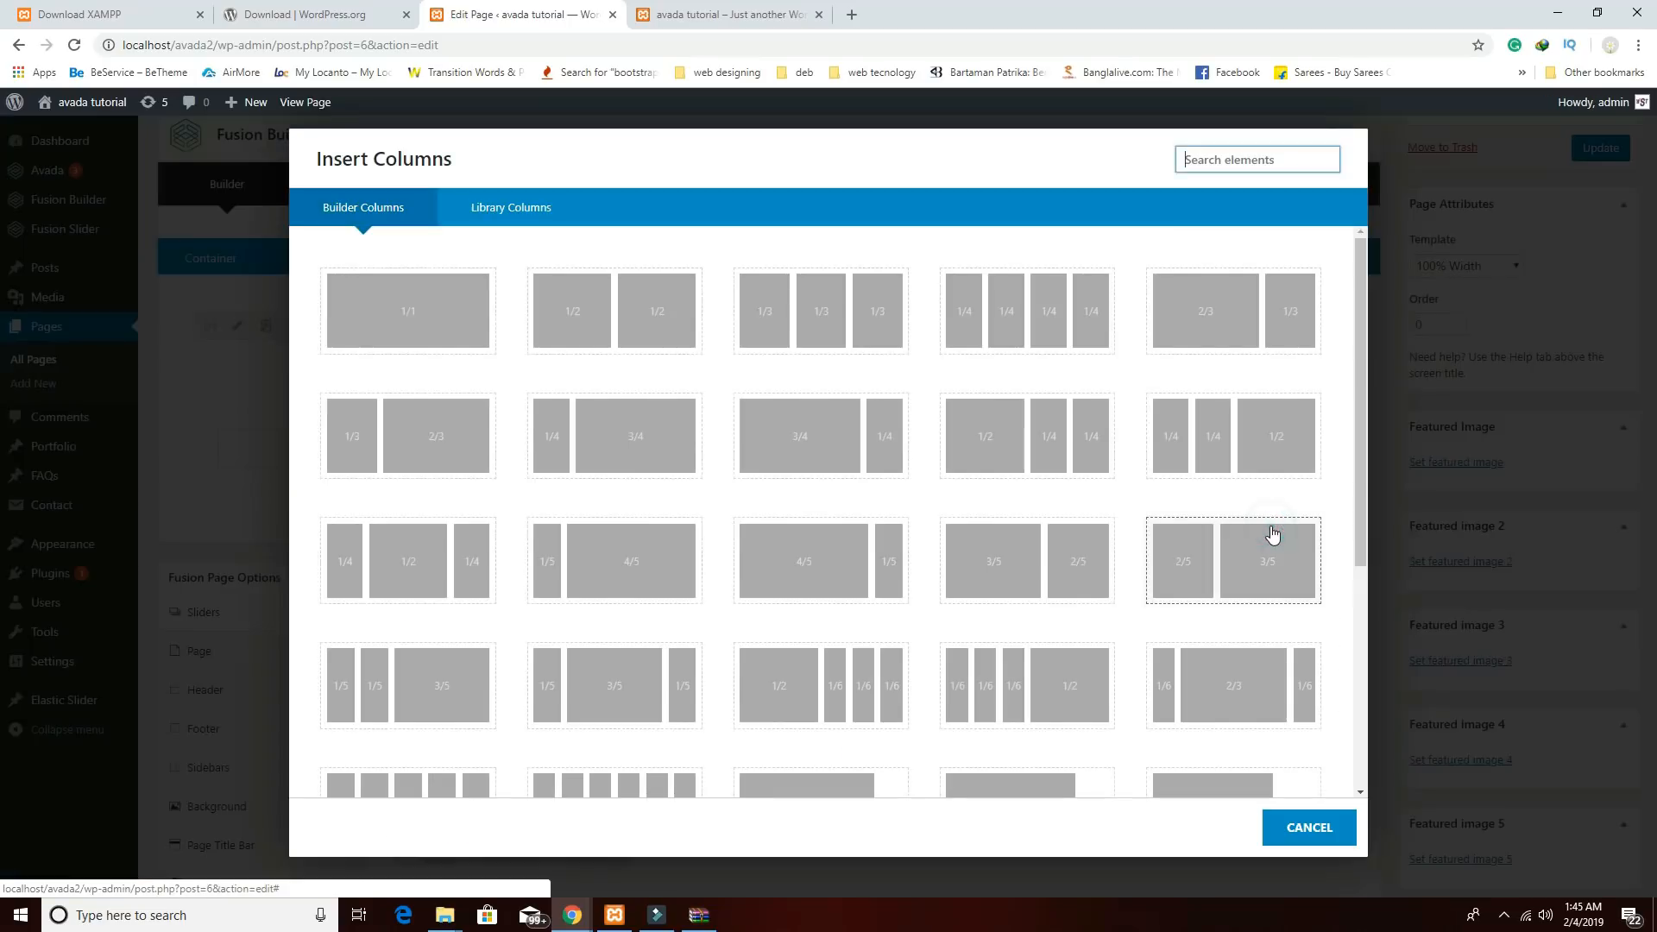
click(651, 323)
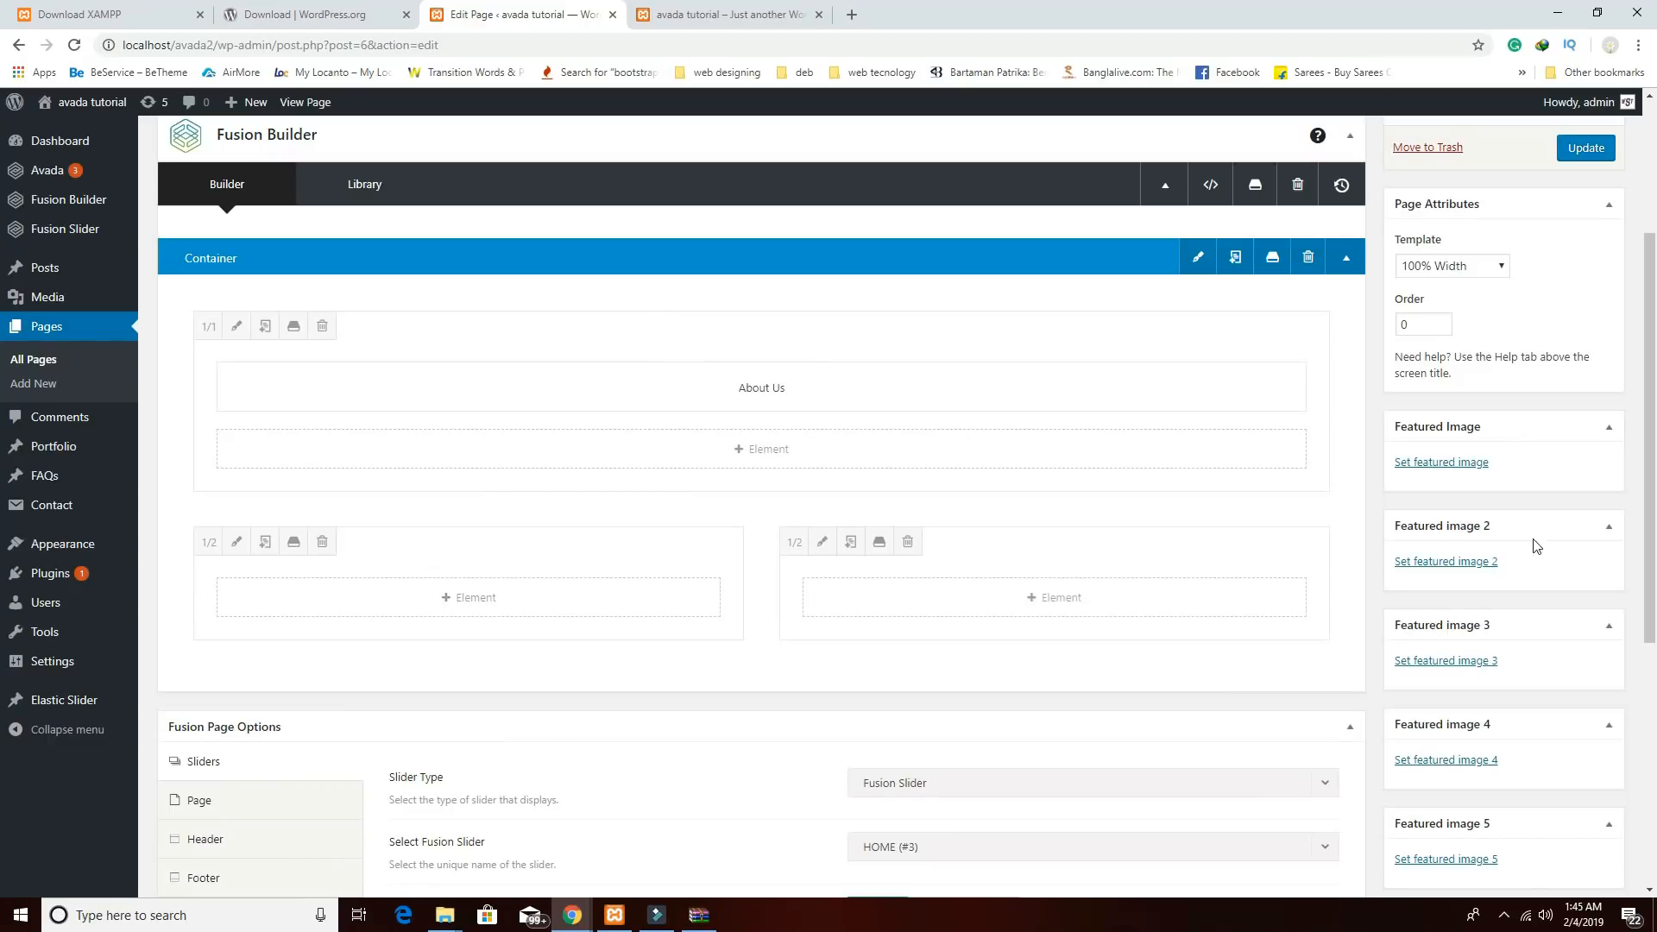
click(479, 597)
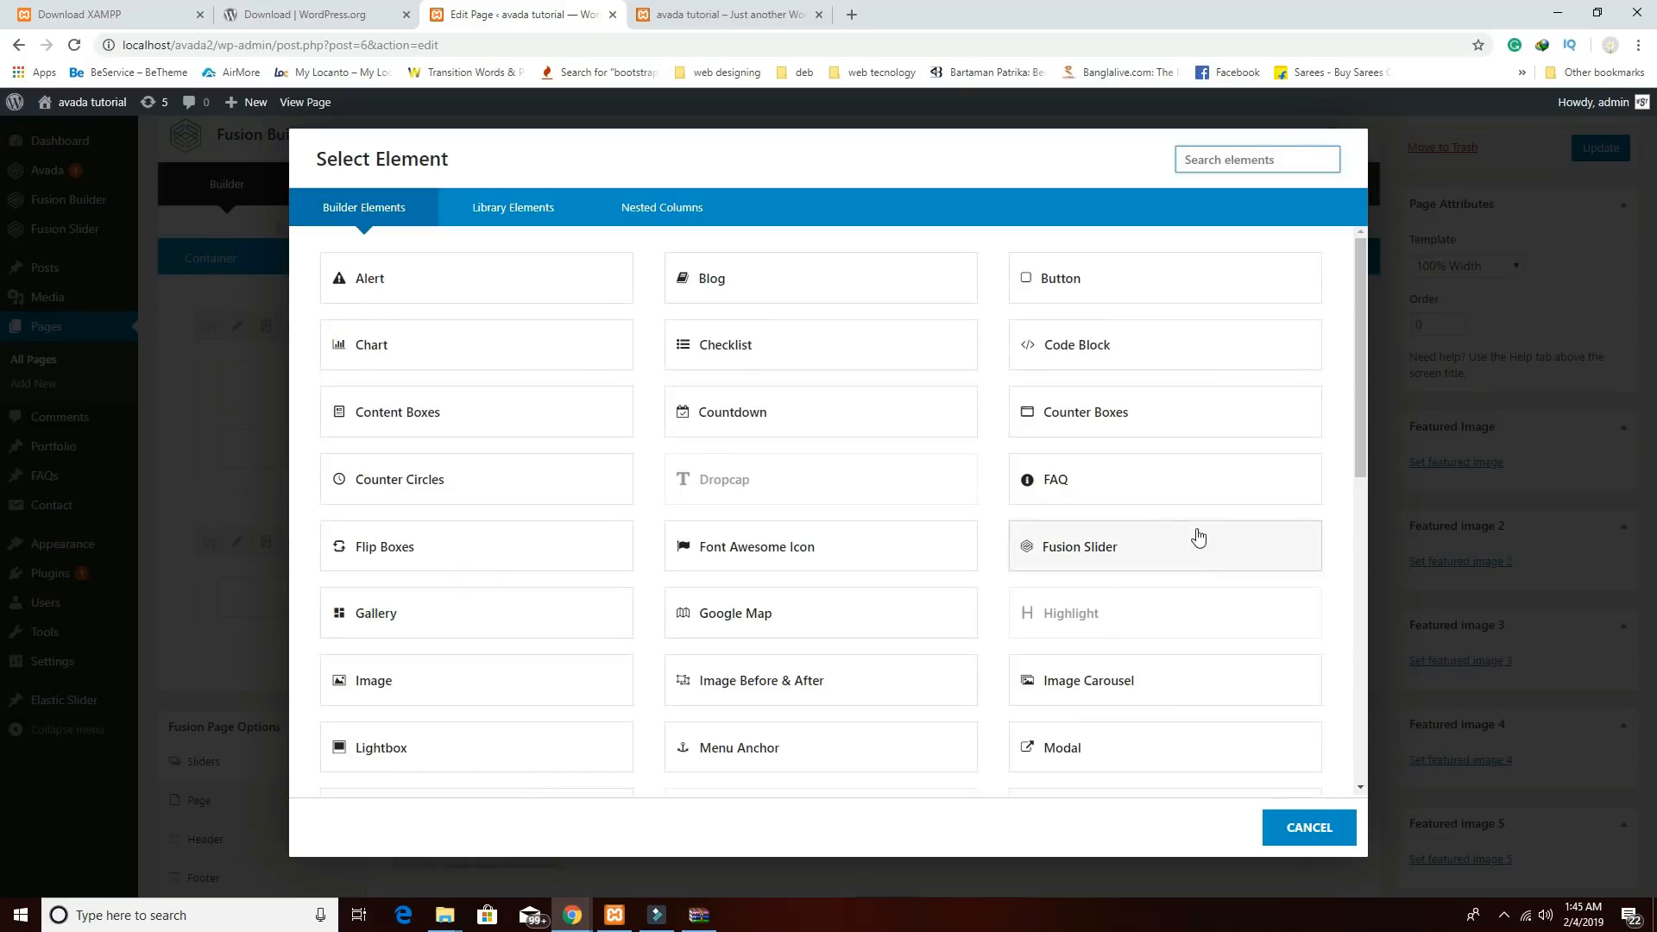
scroll(1138, 686, down, 4)
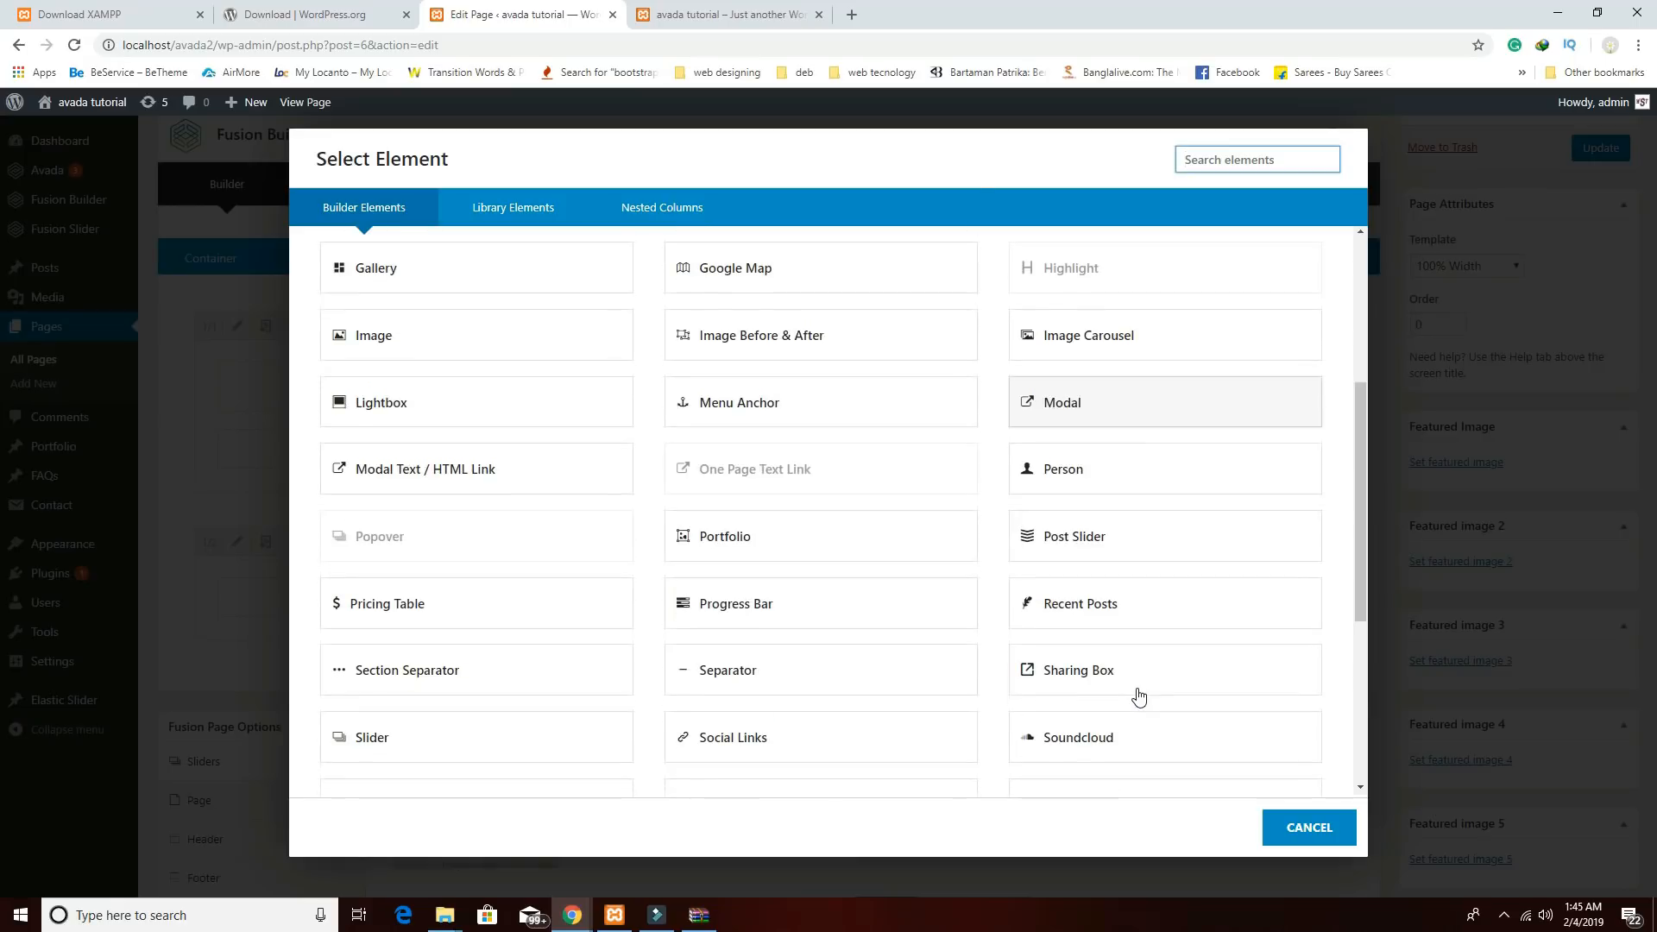
scroll(1140, 673, down, 4)
click(1101, 508)
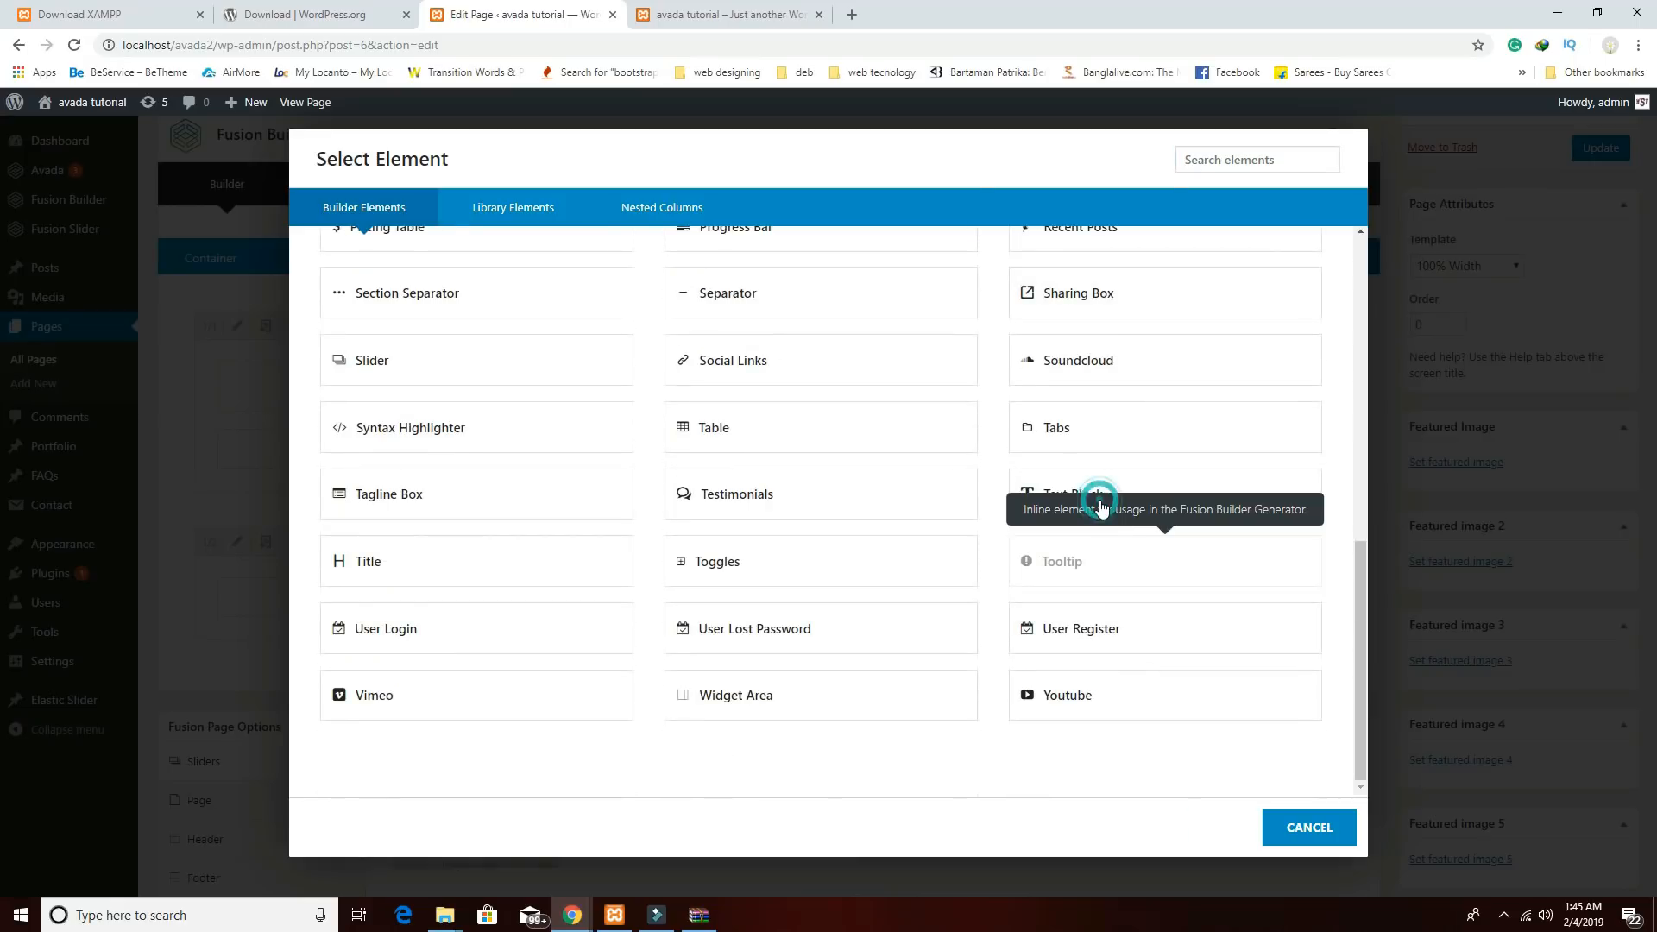
click(1081, 483)
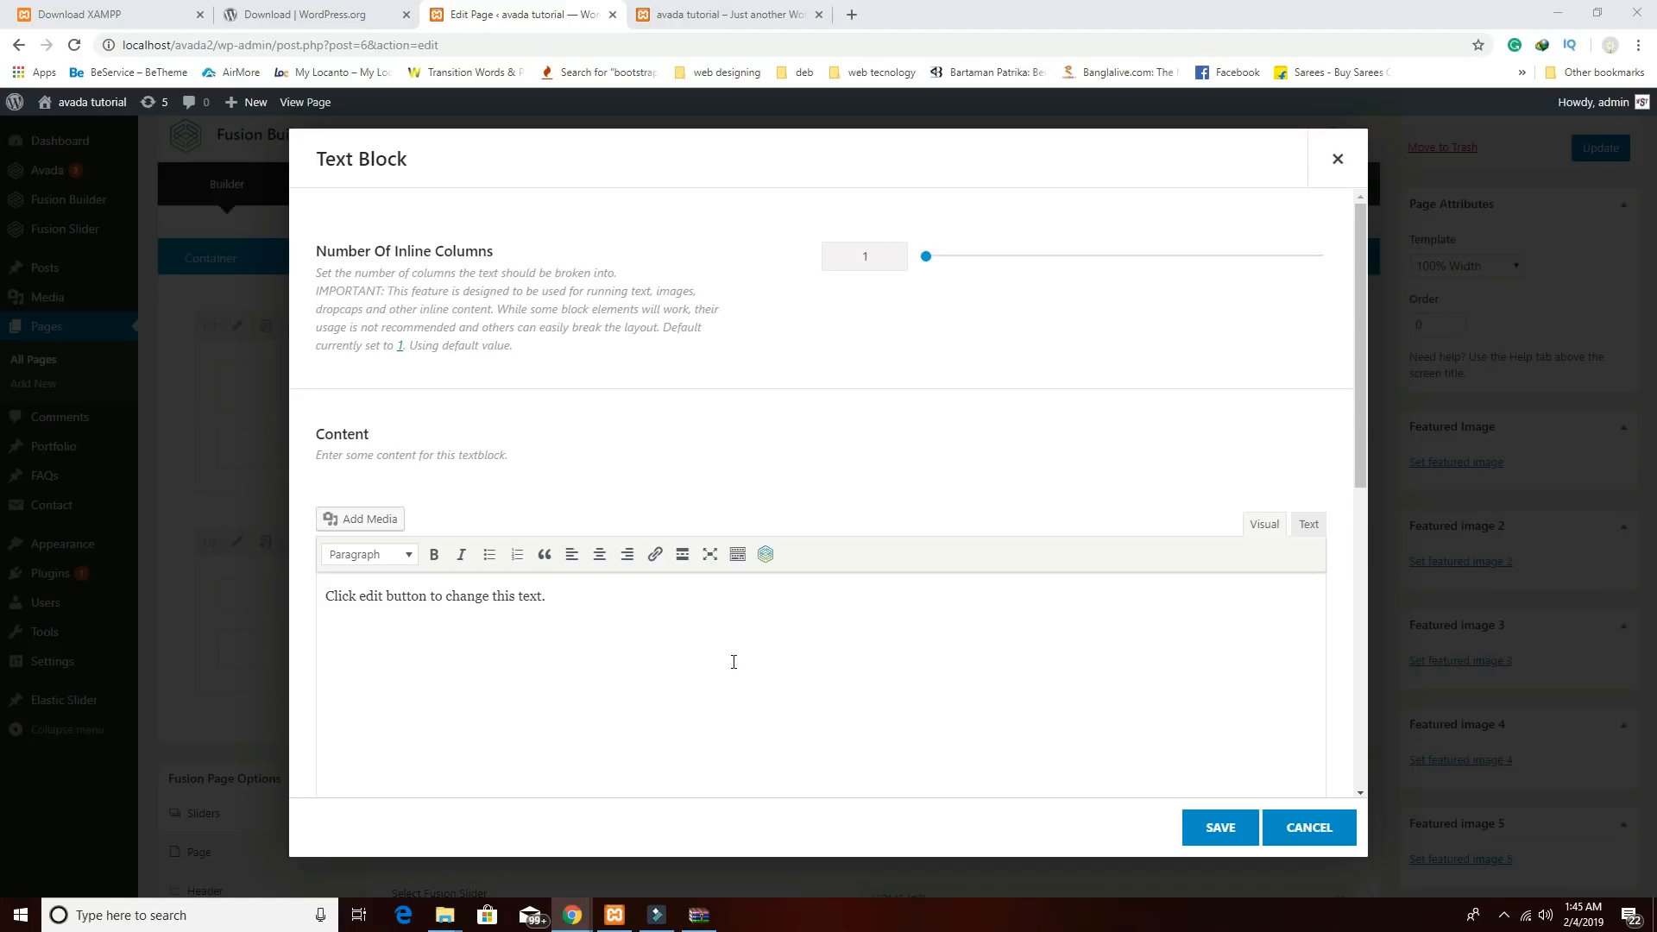
Fill the text block with a bold 'Delicious Foods Since 1999' heading and two Lorem Ipsum paragraphs, then save.
triple_click(563, 595)
key(BackSpace)
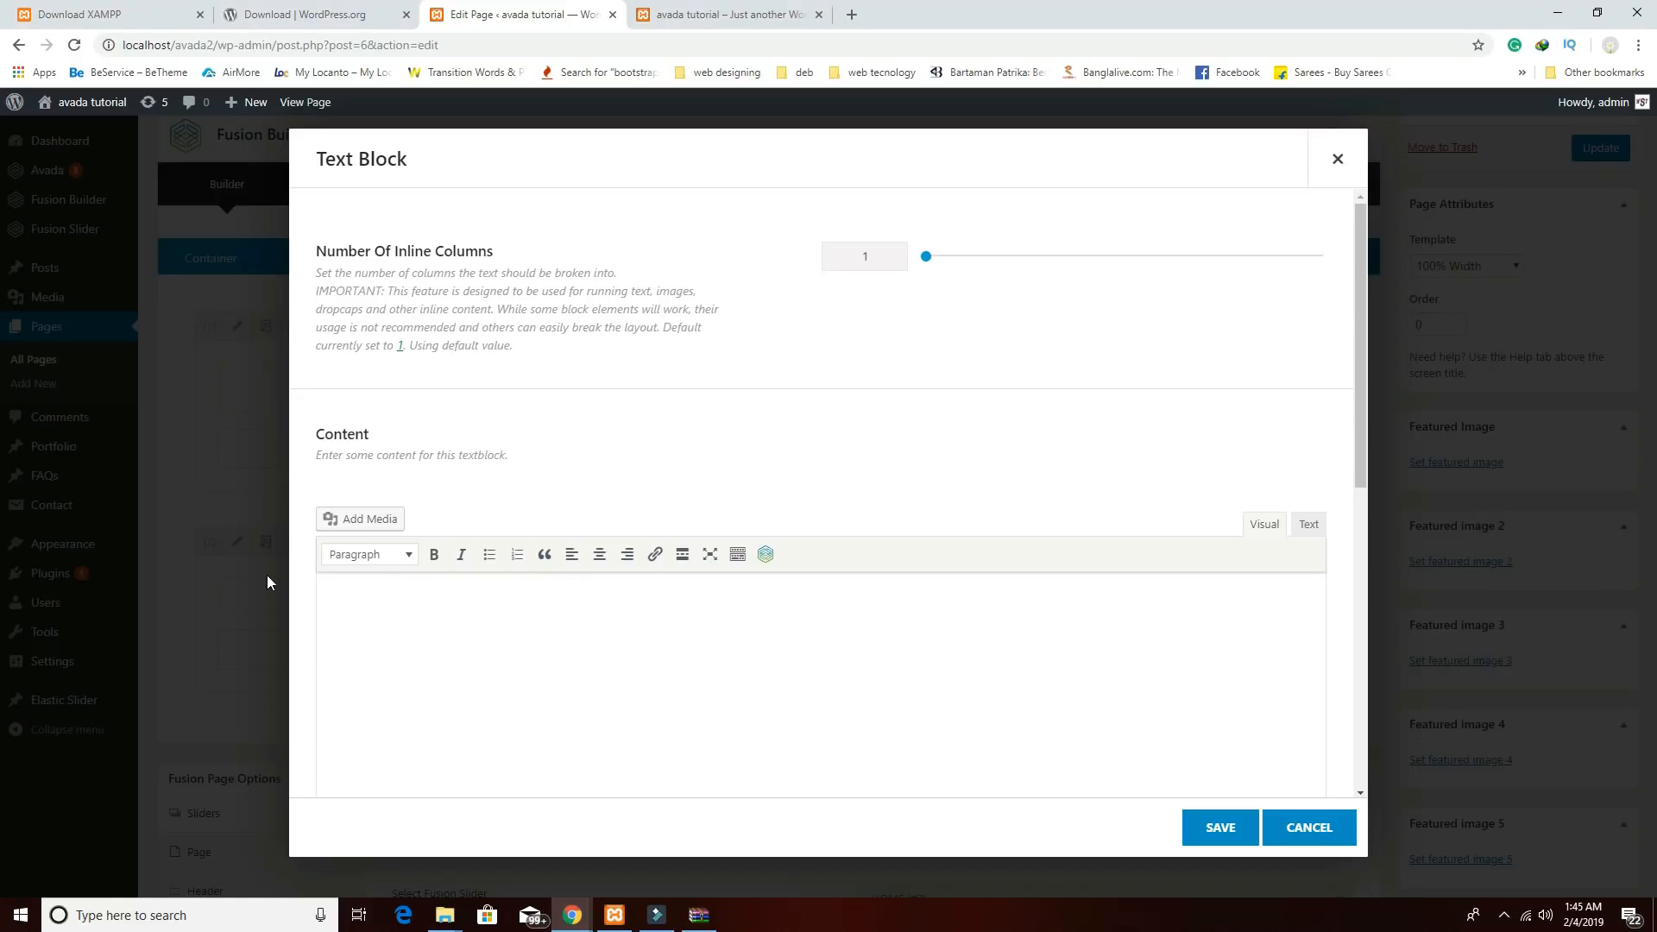
text(We've been Making The Delicious Foods Since 1999)
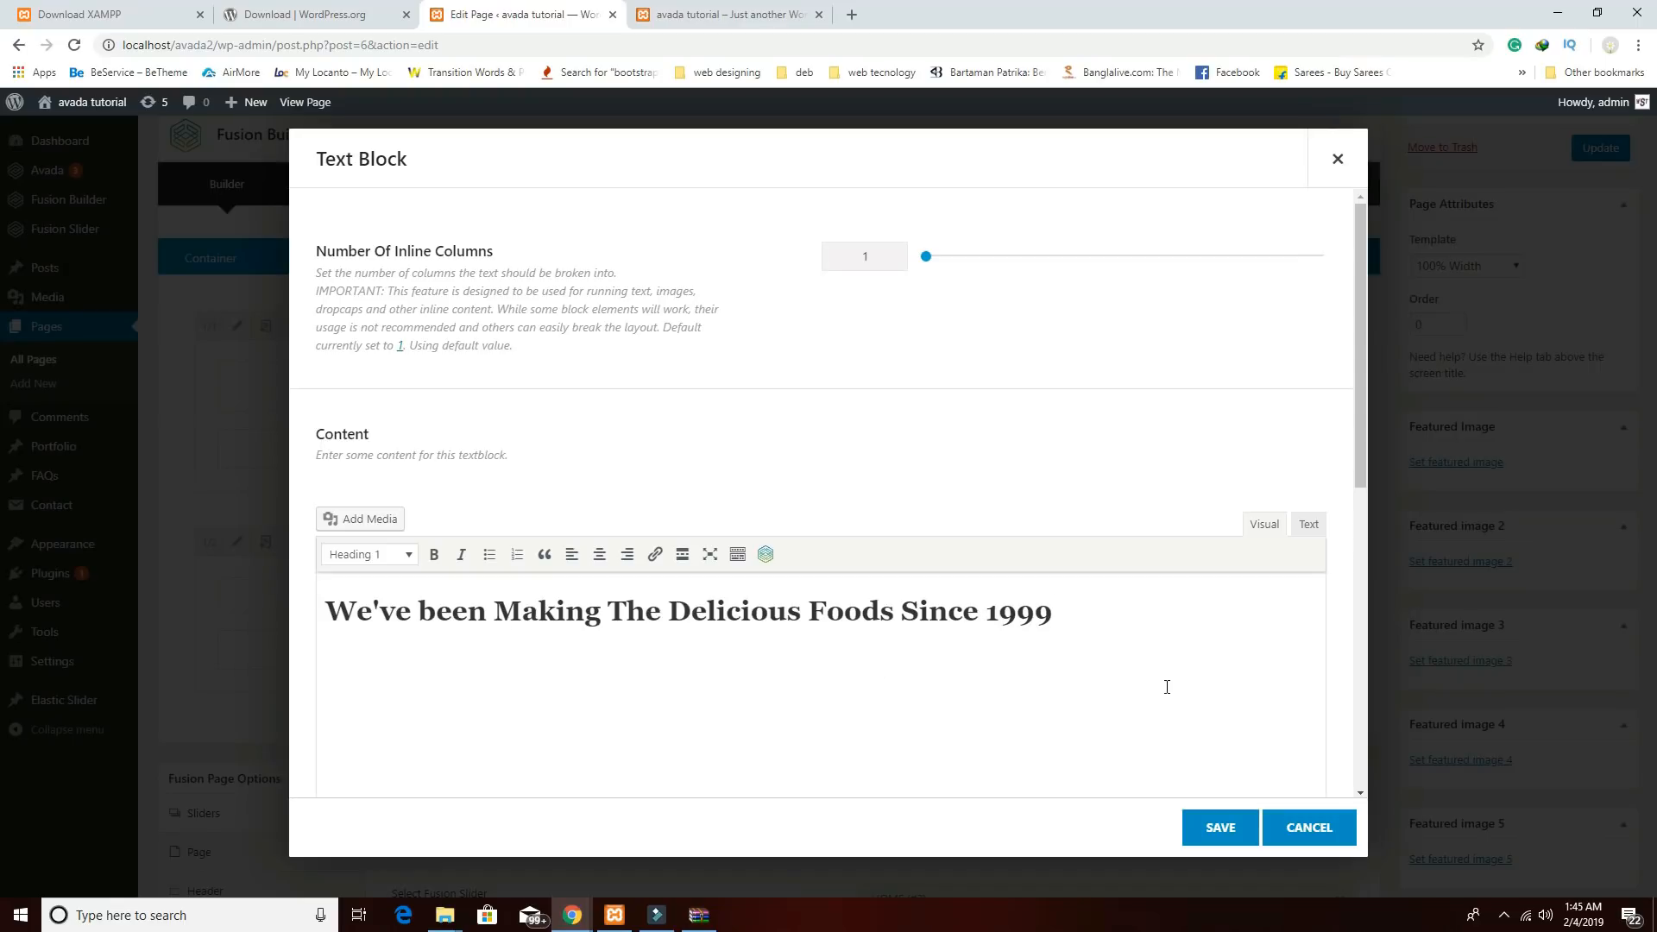
key(Return)
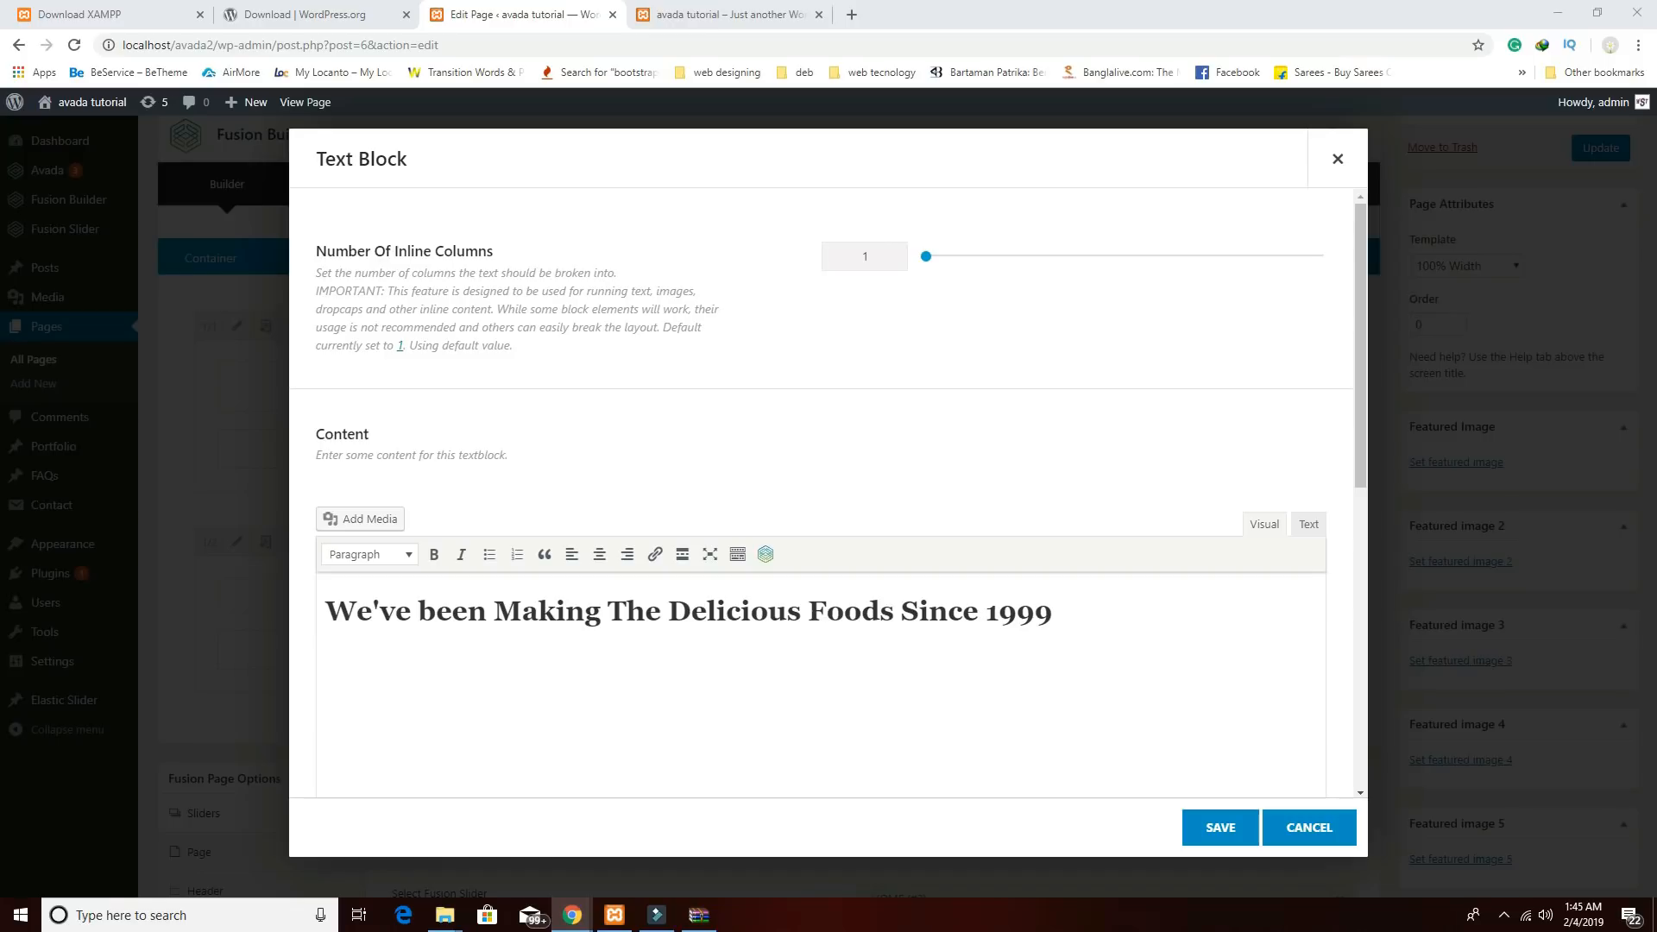
click(336, 660)
text(Lorem Ipsum is simply dummy text of the printing and typesetting industry. Lorem Ipsum has been the industry's standard dummy text ever since the 1500s, when an unknown printer took a galley of type and scrambled it to make a type specimen book. It has survived not only five centuries, but also the leap into electronic typesetting, remaining essentially unchanged. It was popularised in the 1960s with the release of Letraset sheets containing Lorem Ipsum passages, and more recently with desktop publishing software like Aldus PageMaker including versions of Lorem Ipsum.)
click(386, 610)
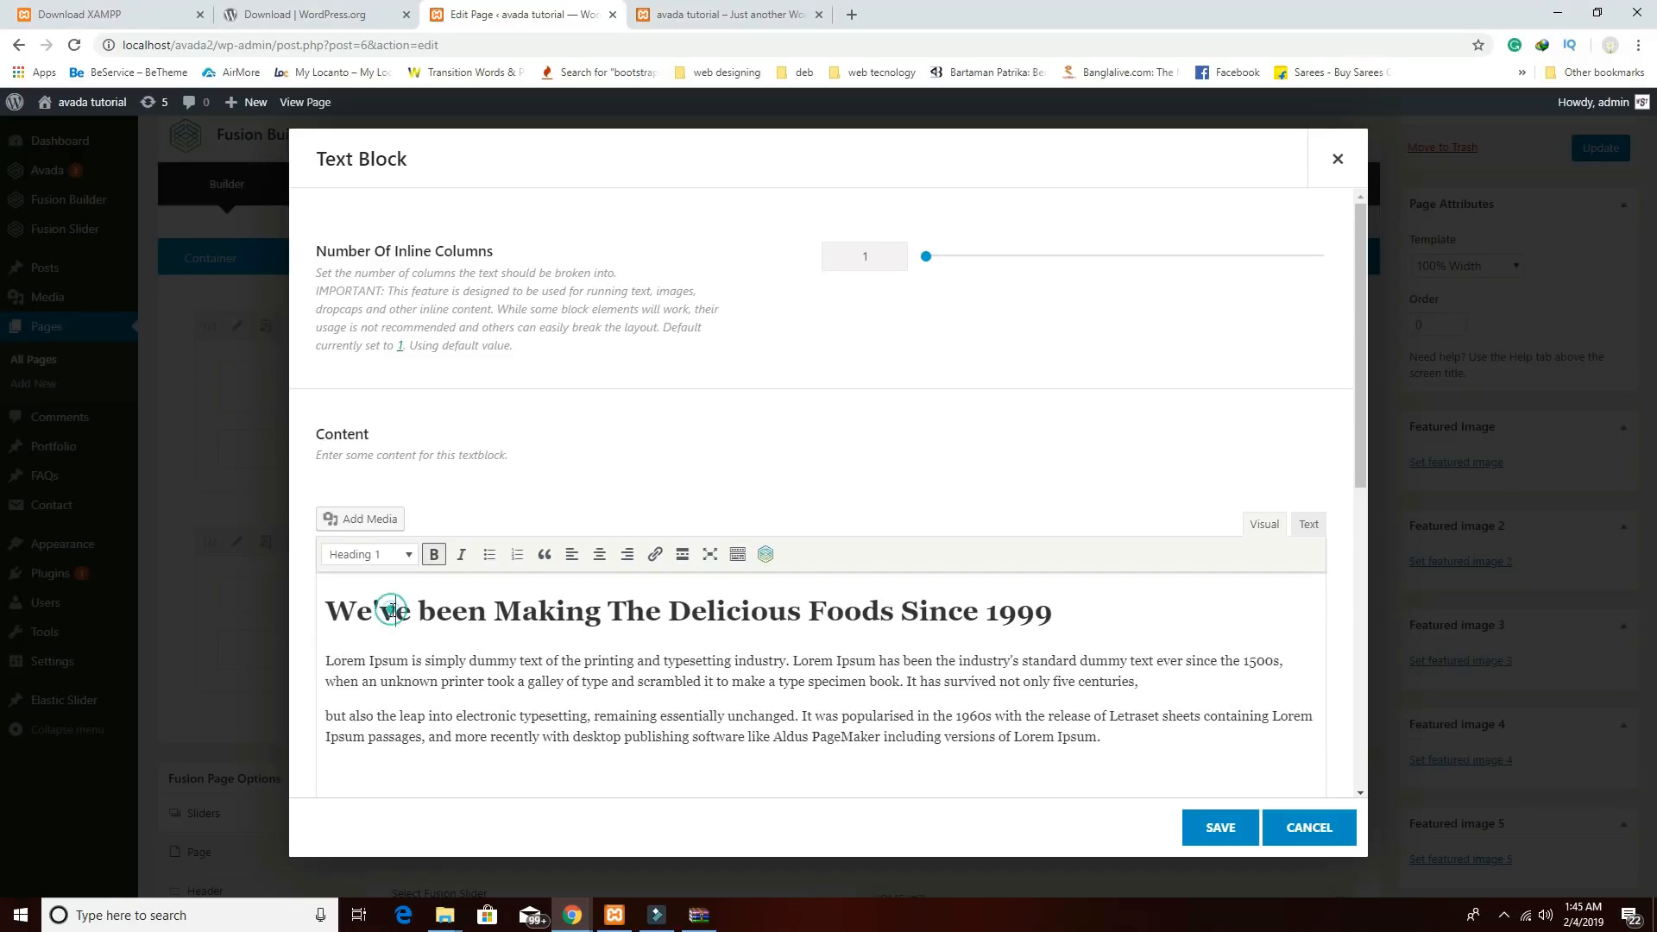
click(434, 556)
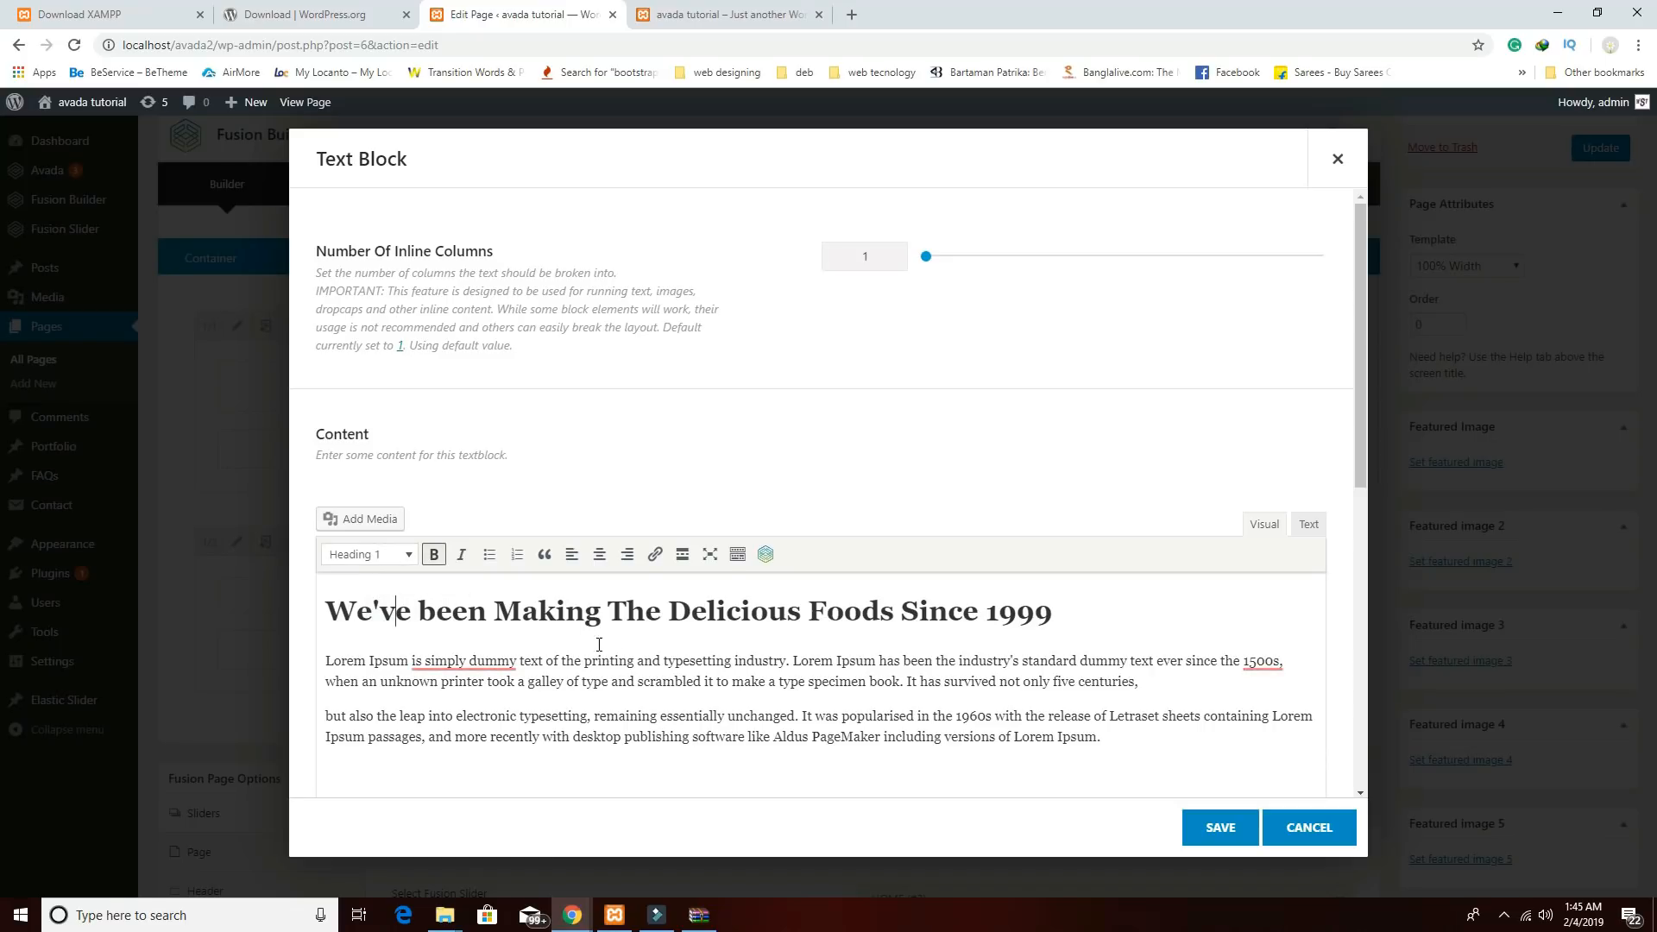
click(1234, 830)
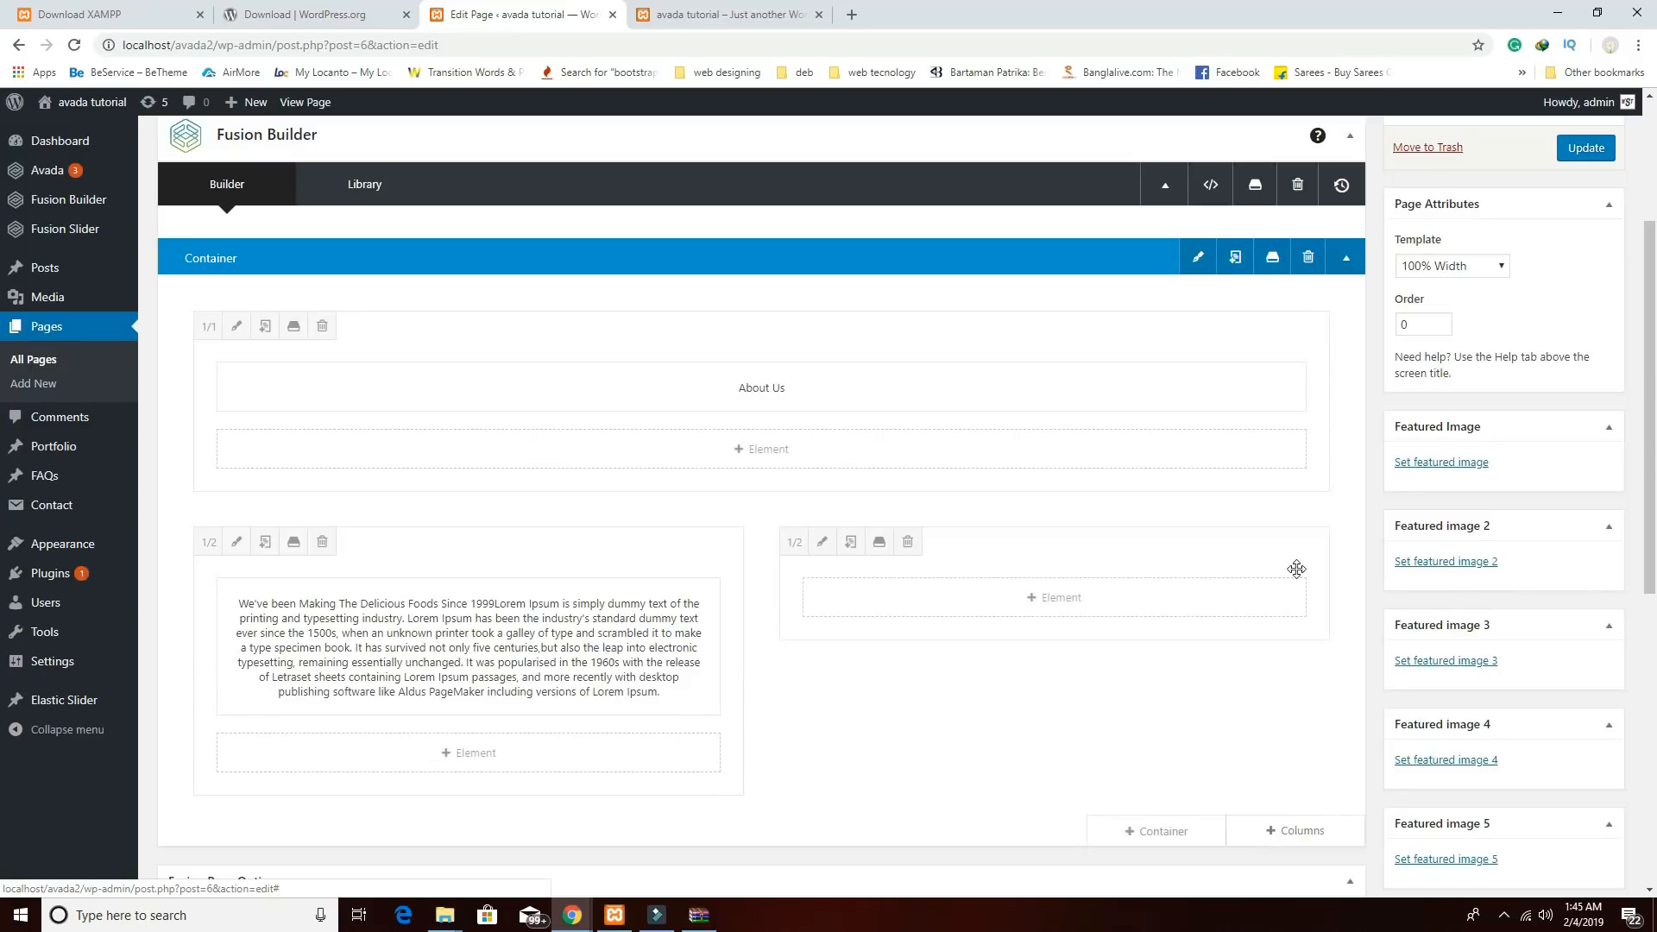
scroll(1467, 535, up, 3)
Update the Home page, open its preview, and scroll to the new About Us section.
click(1588, 412)
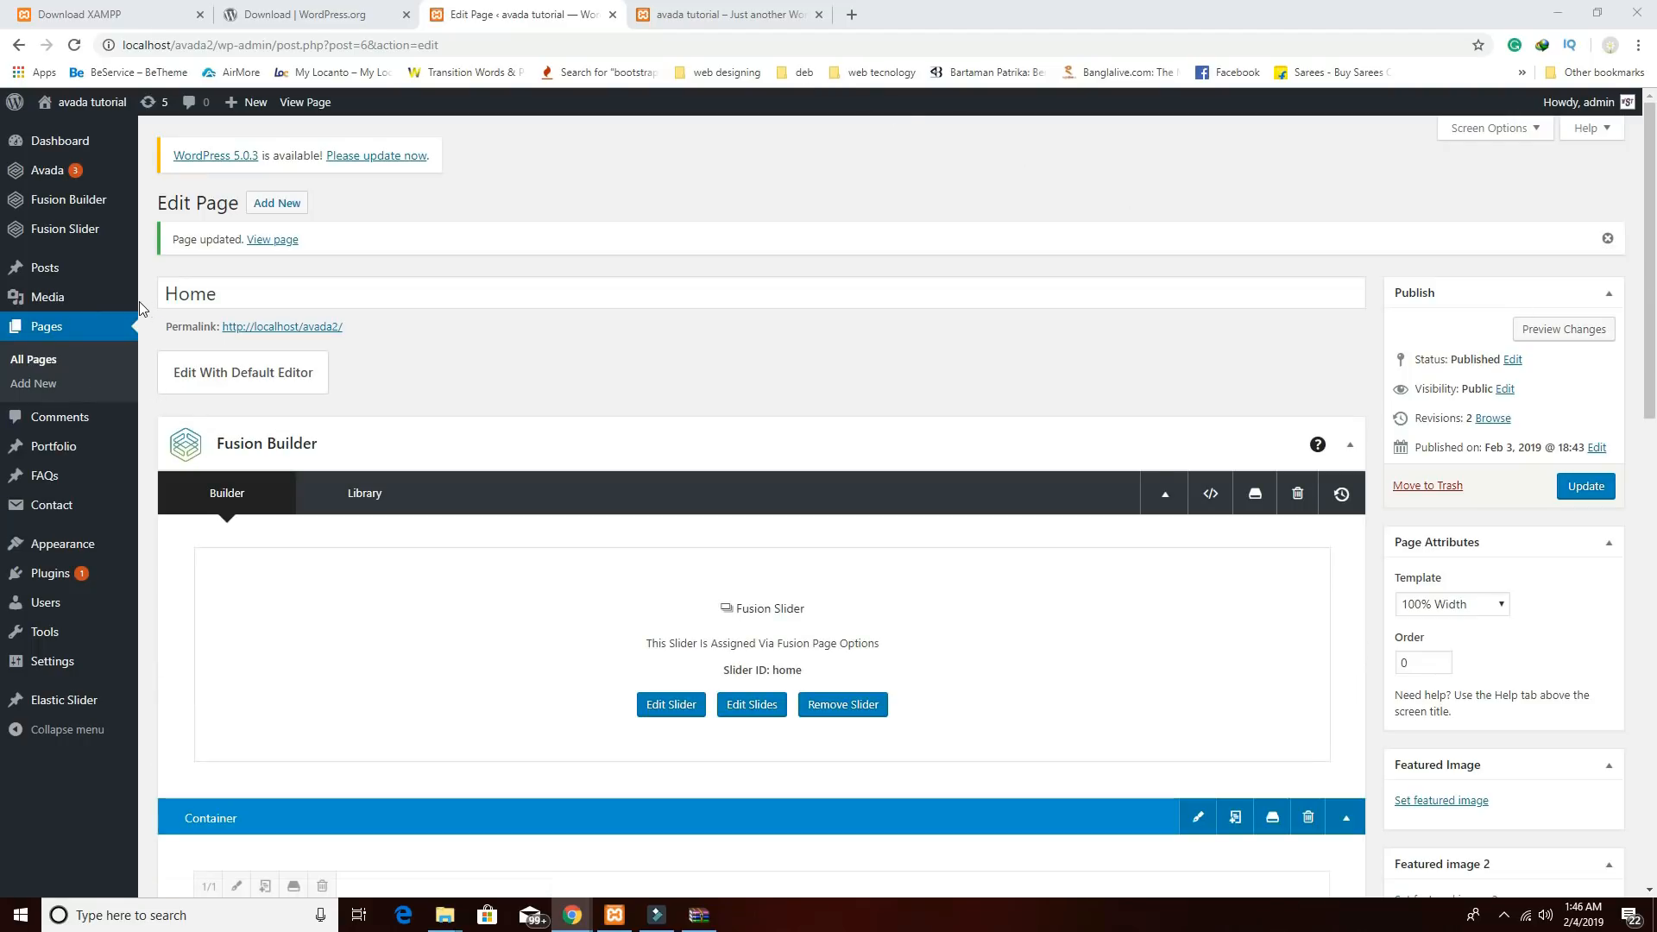
click(1543, 336)
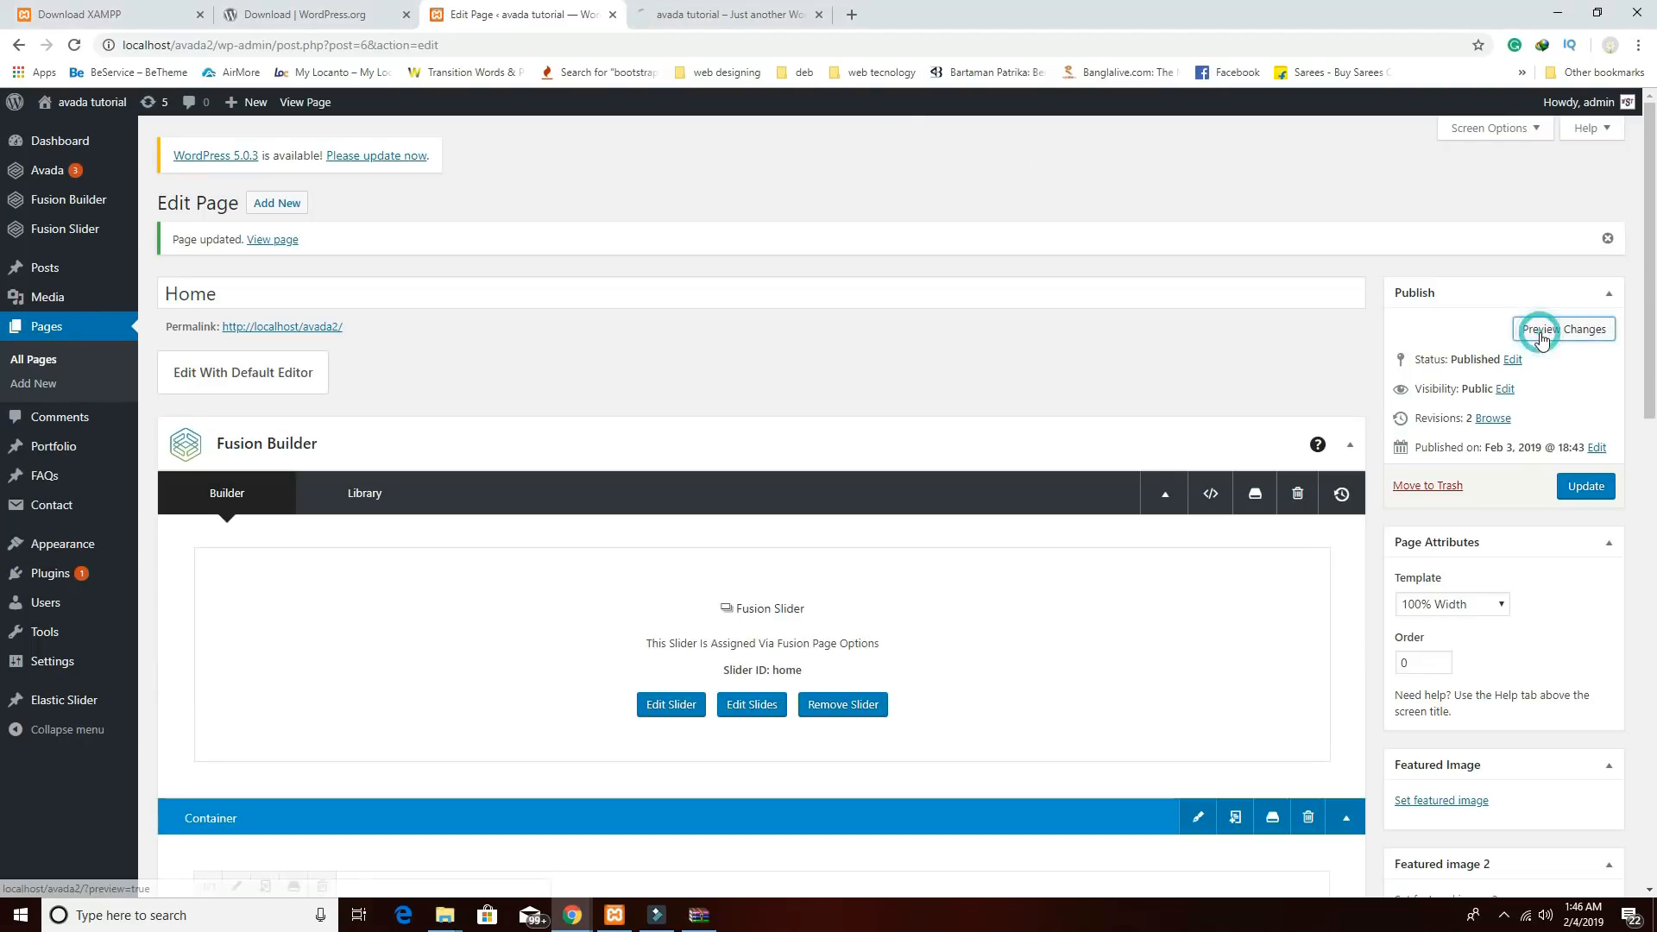
click(715, 28)
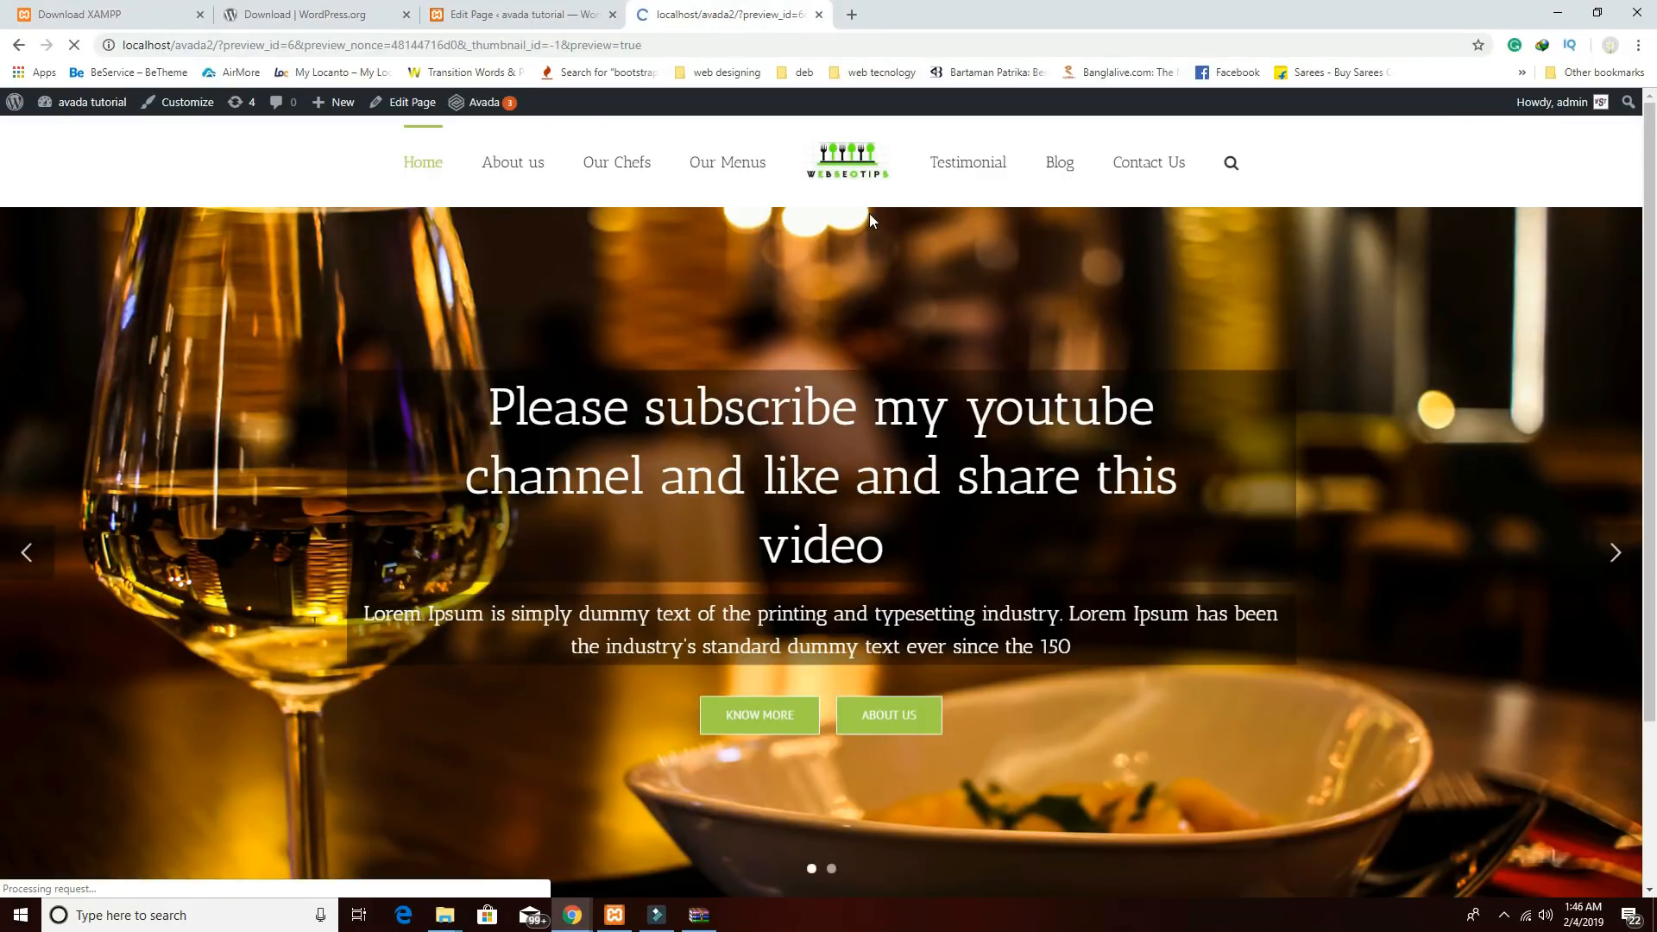
scroll(912, 290, down, 7)
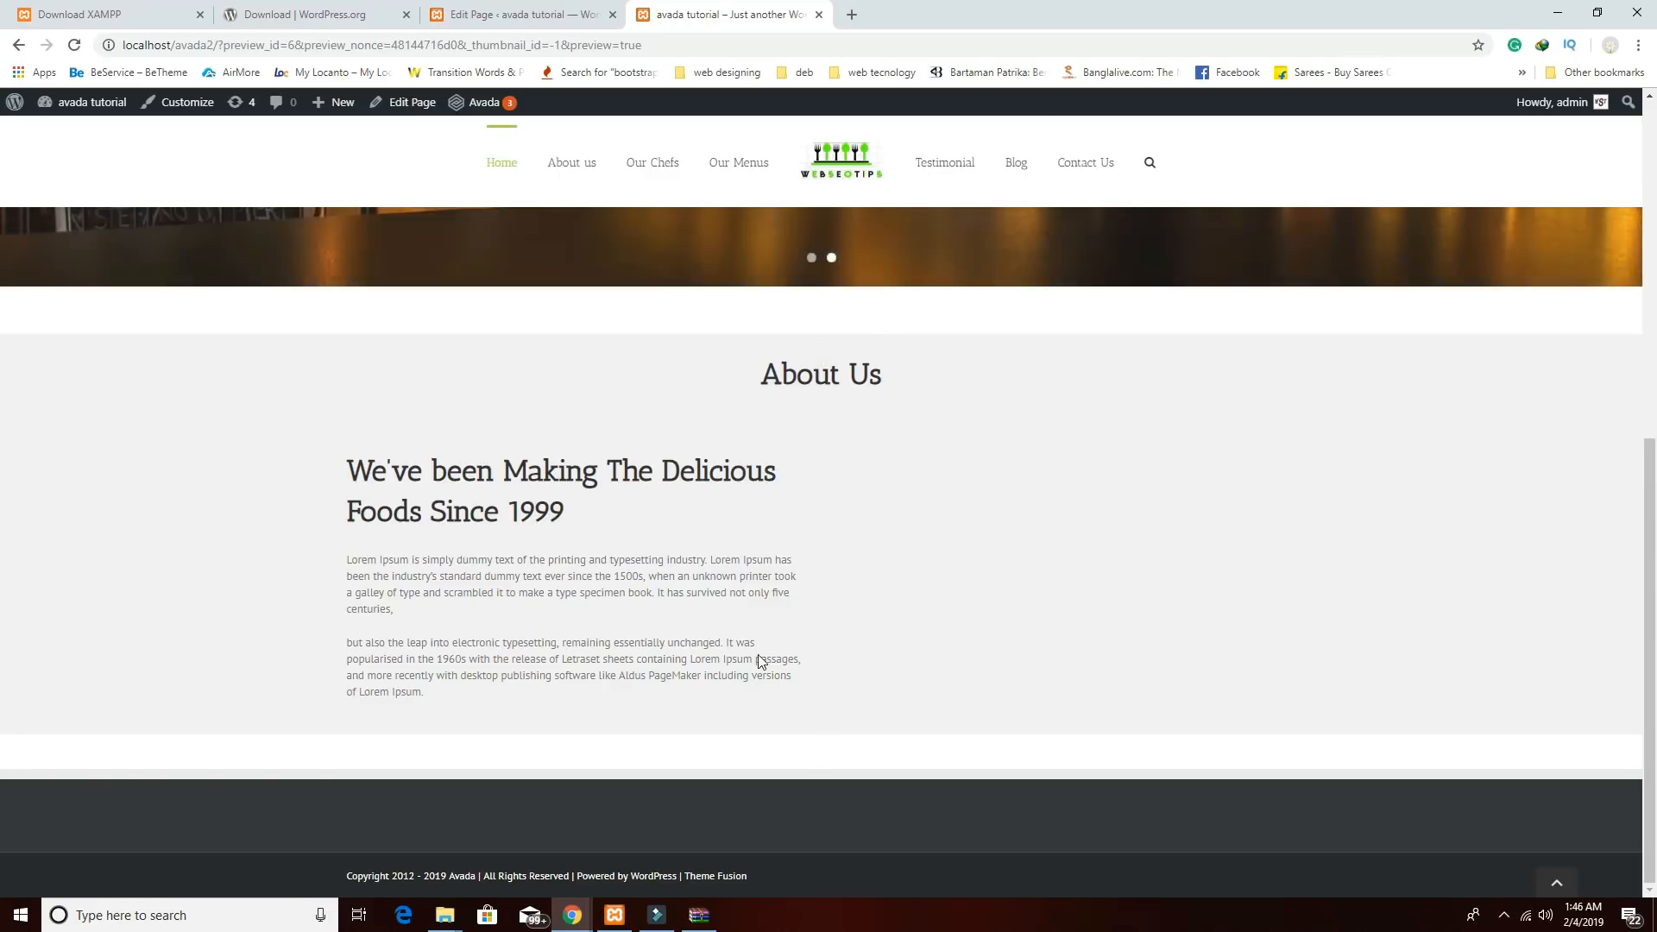
Give the About Us container 70px top padding and 30px bottom padding.
click(534, 15)
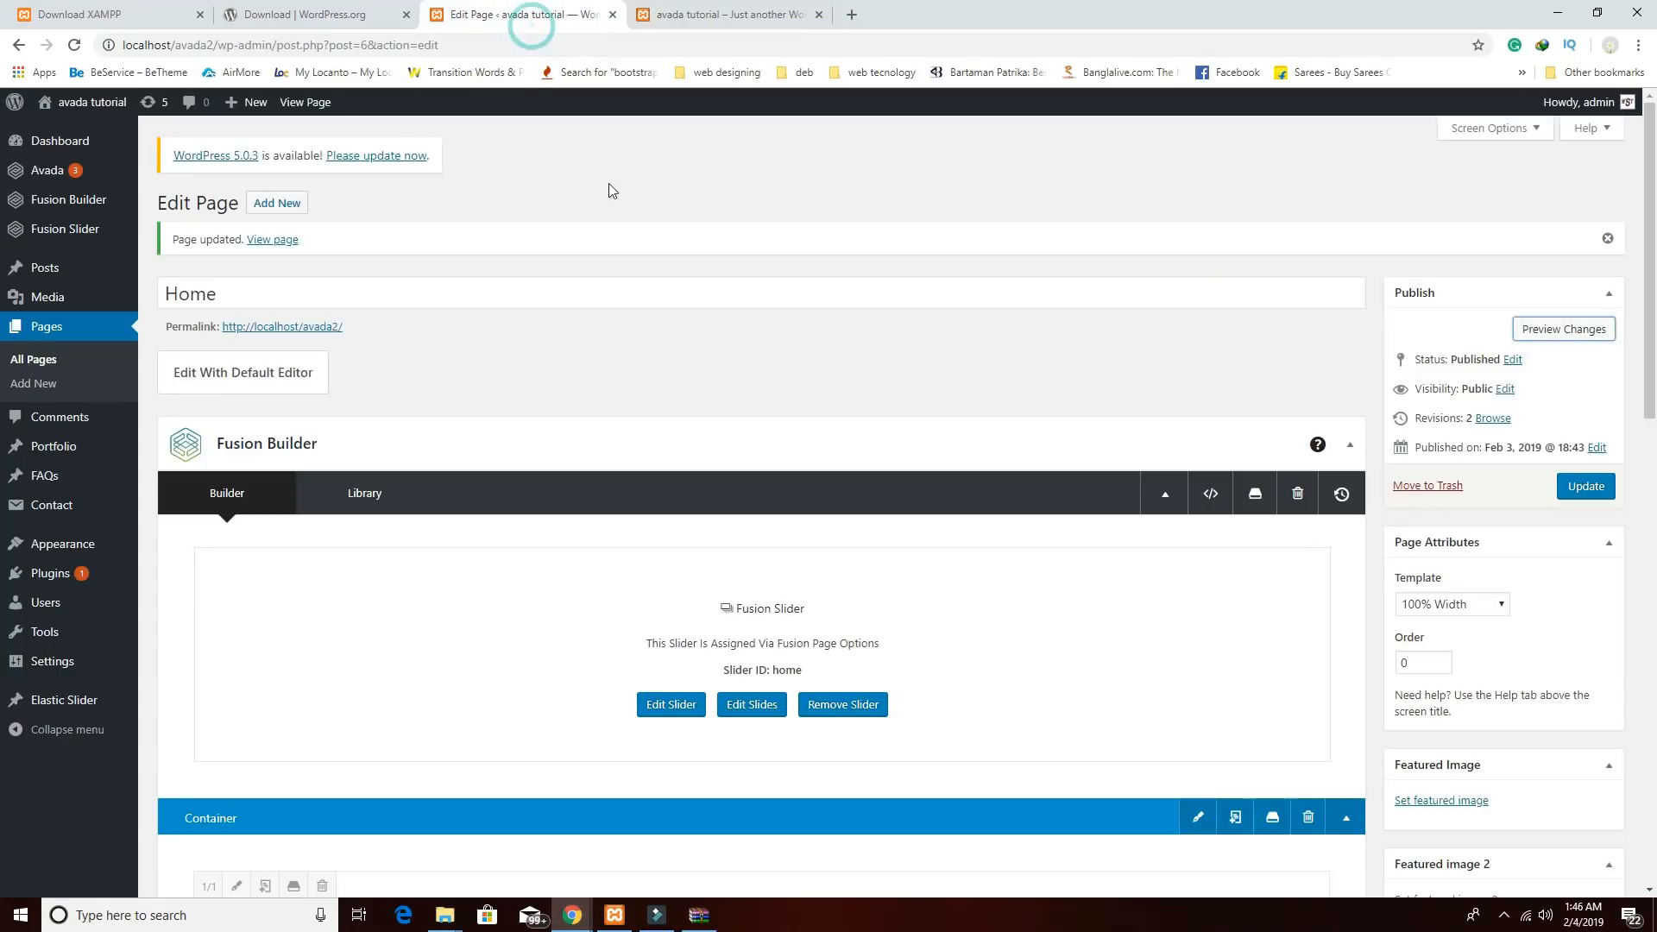
scroll(1235, 672, down, 4)
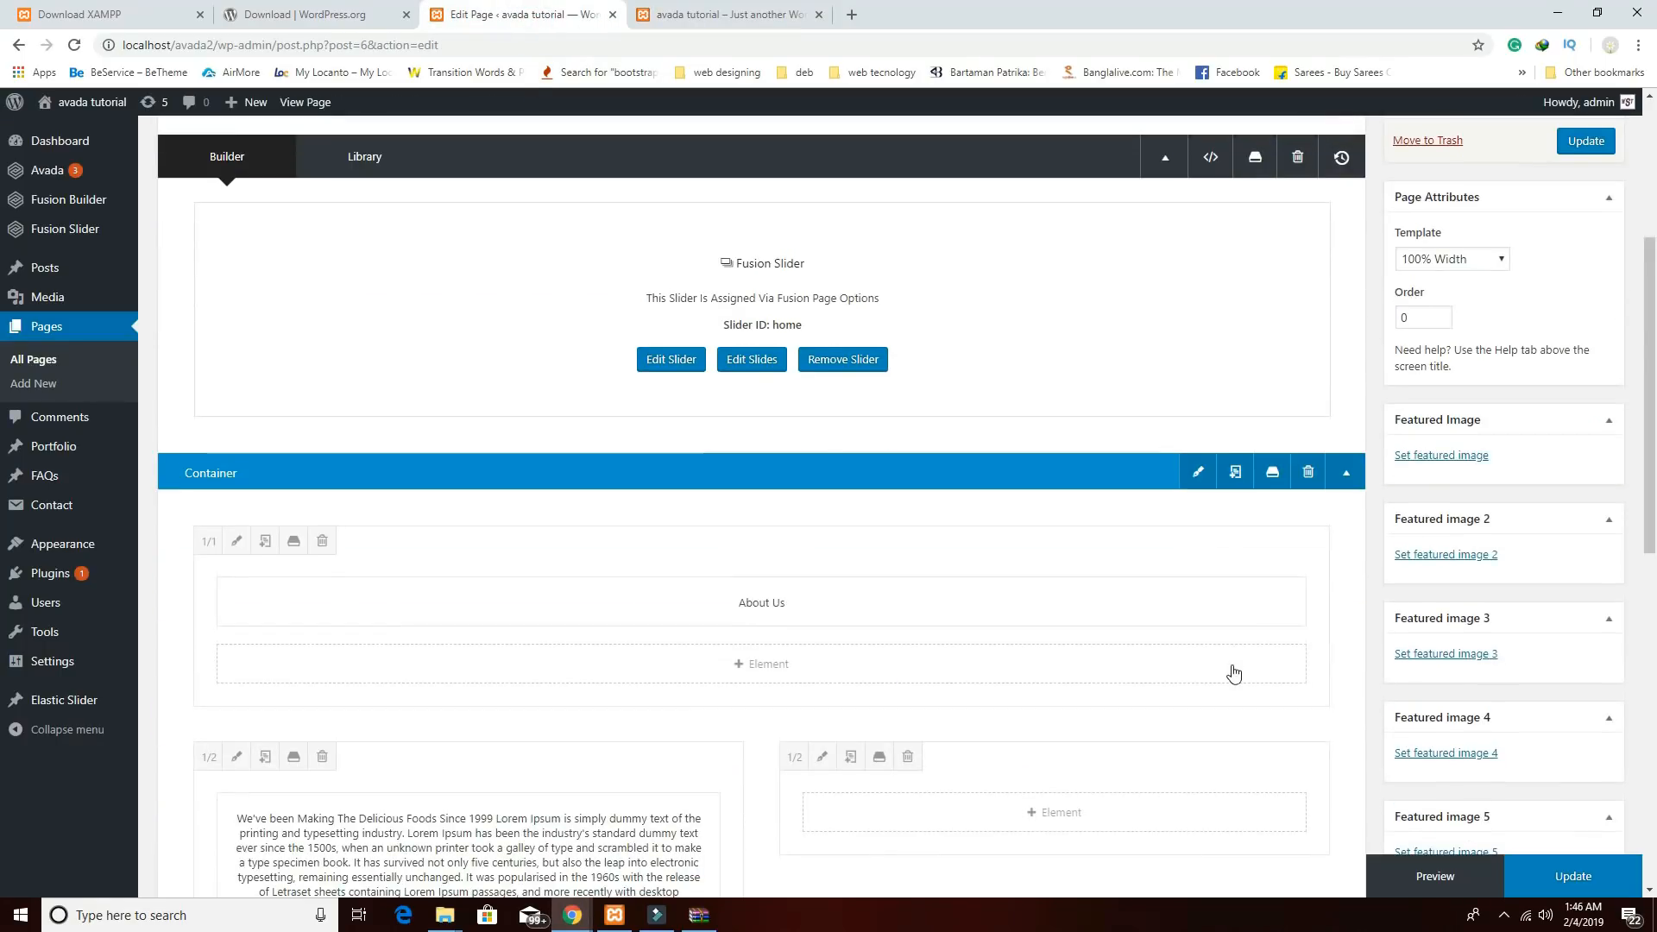
click(1198, 472)
click(581, 216)
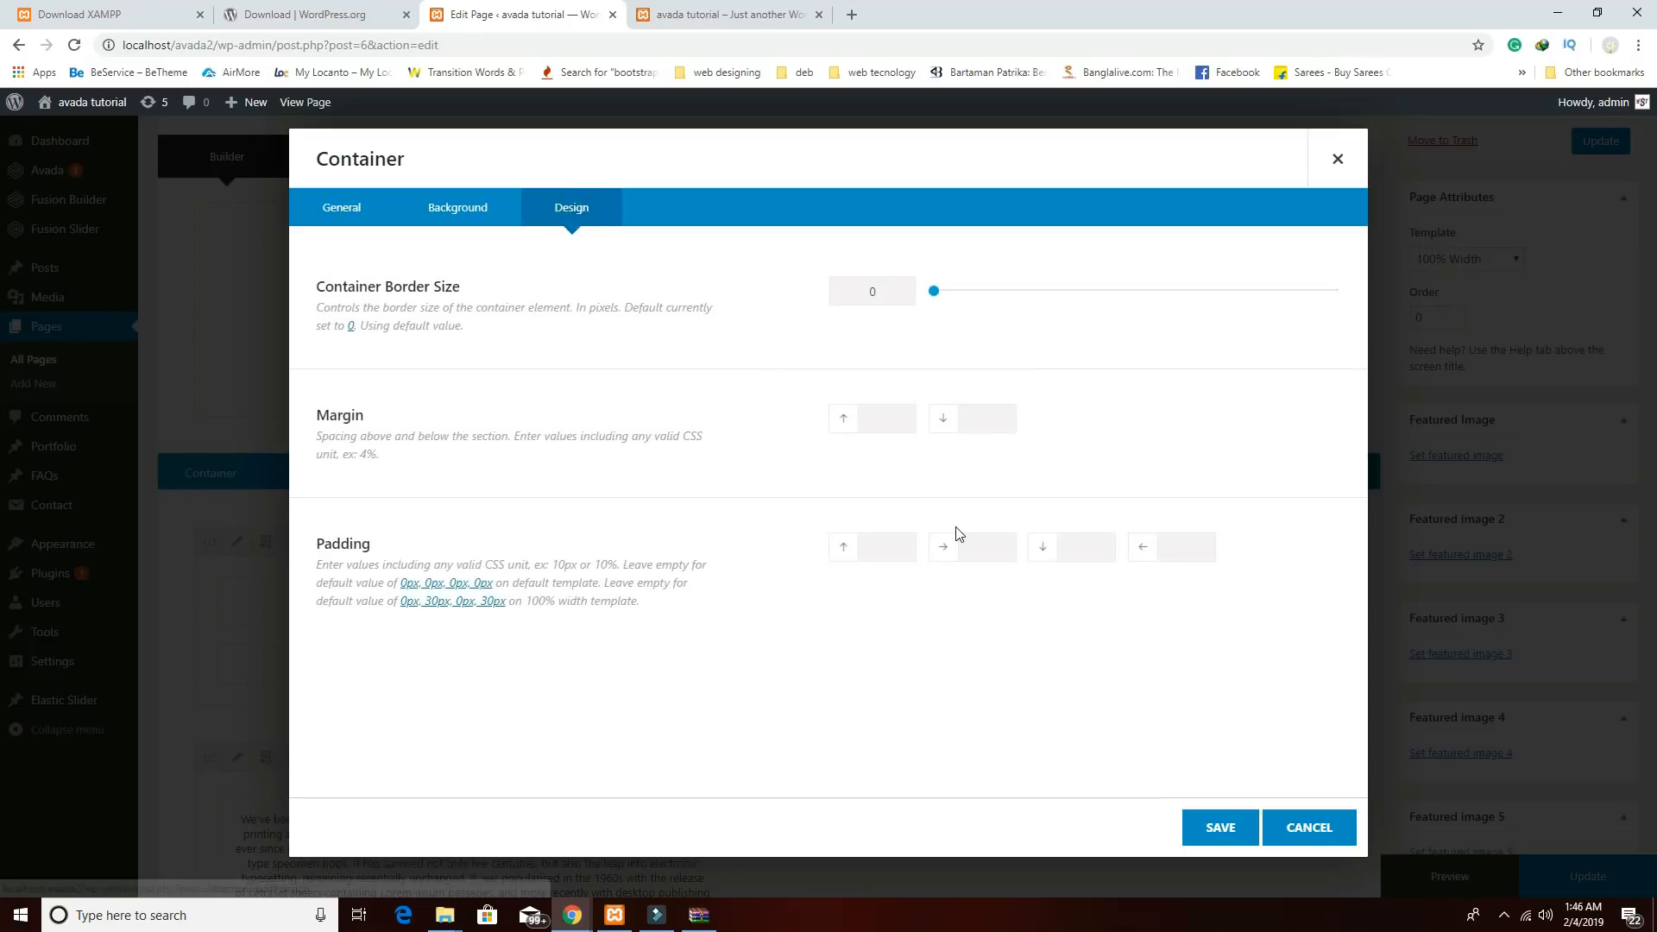
click(894, 546)
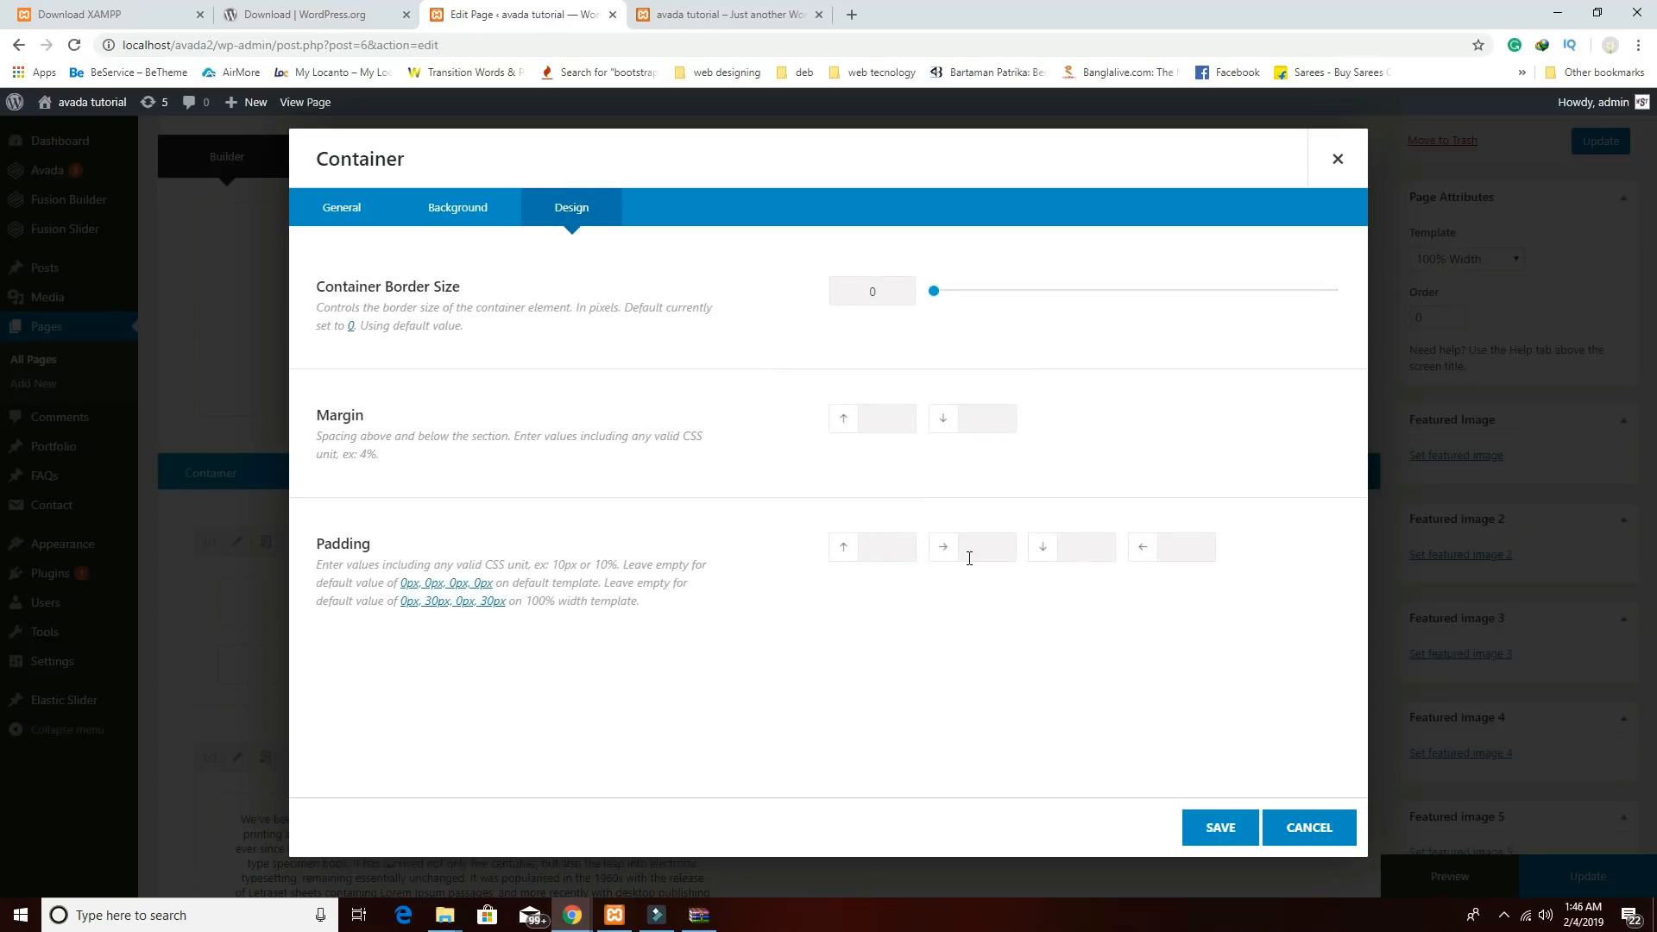
text(70px)
click(1096, 542)
text(30px)
Save the container padding, then filter the right column's element list by 'ima'.
click(1217, 830)
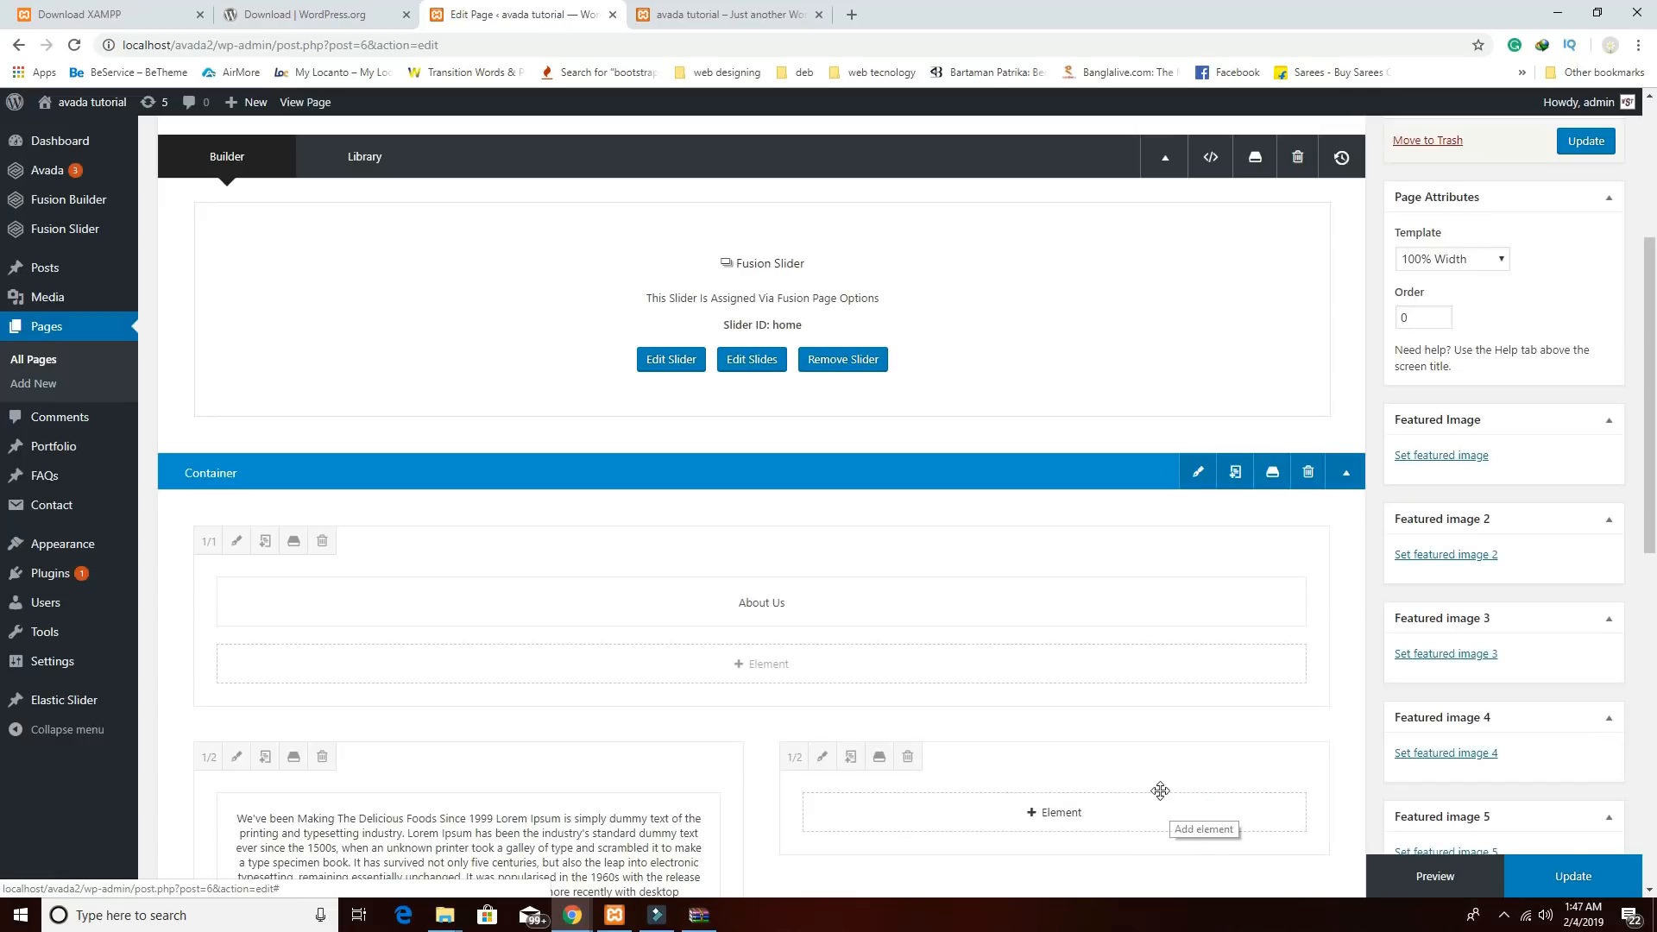
scroll(1053, 669, down, 3)
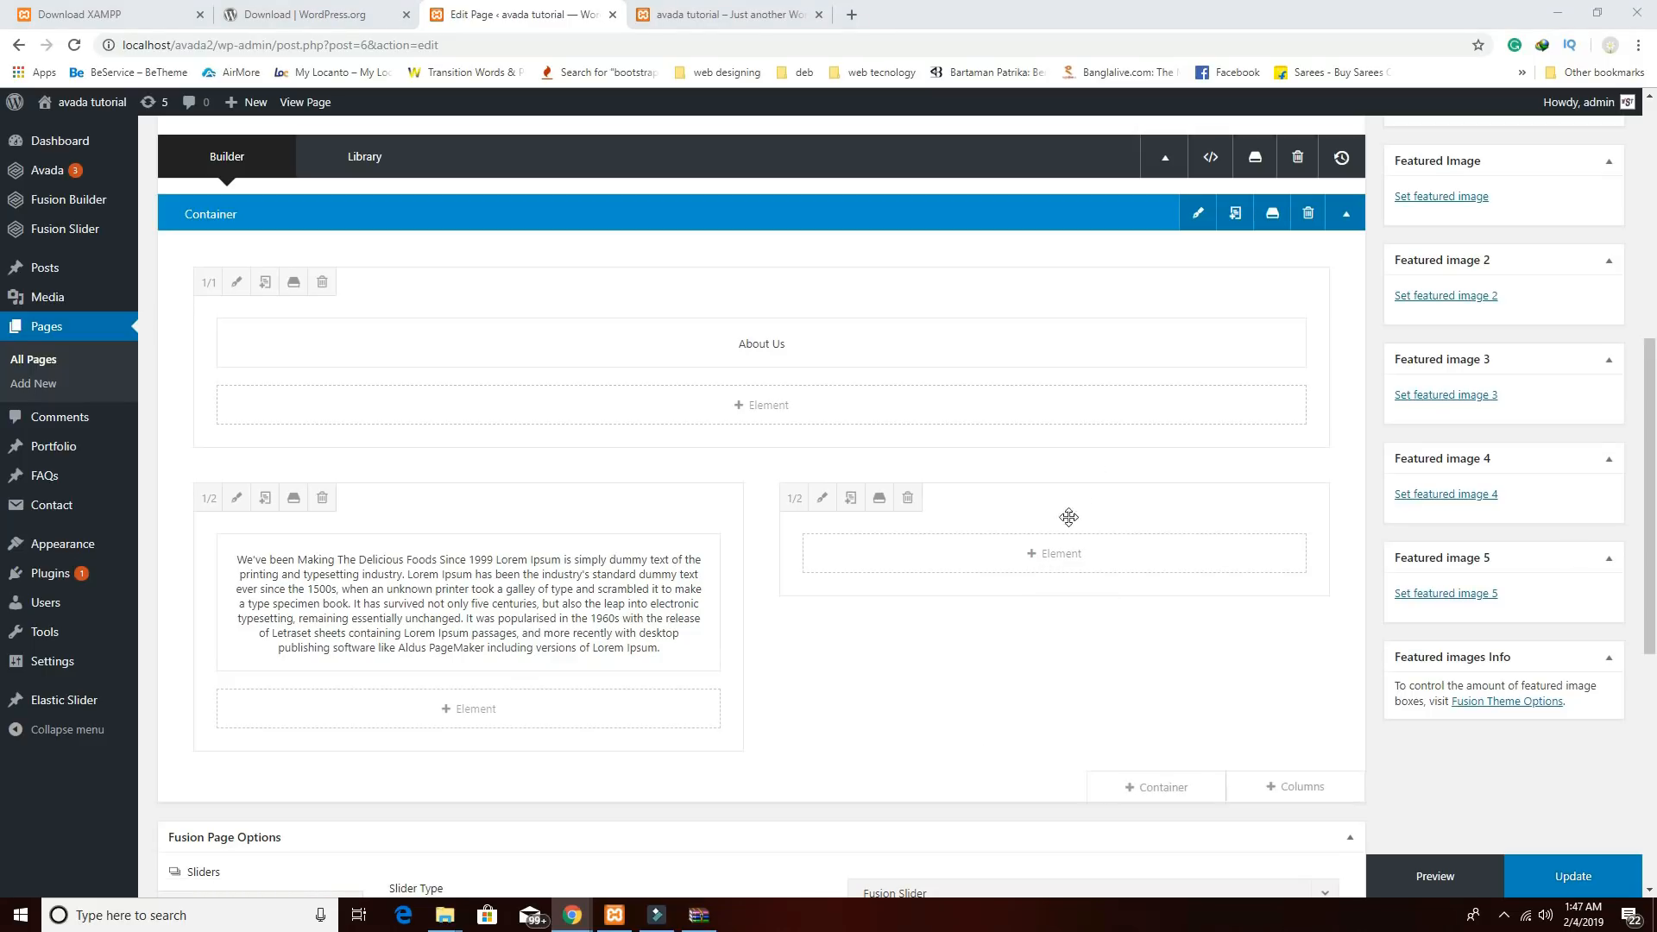
click(1052, 555)
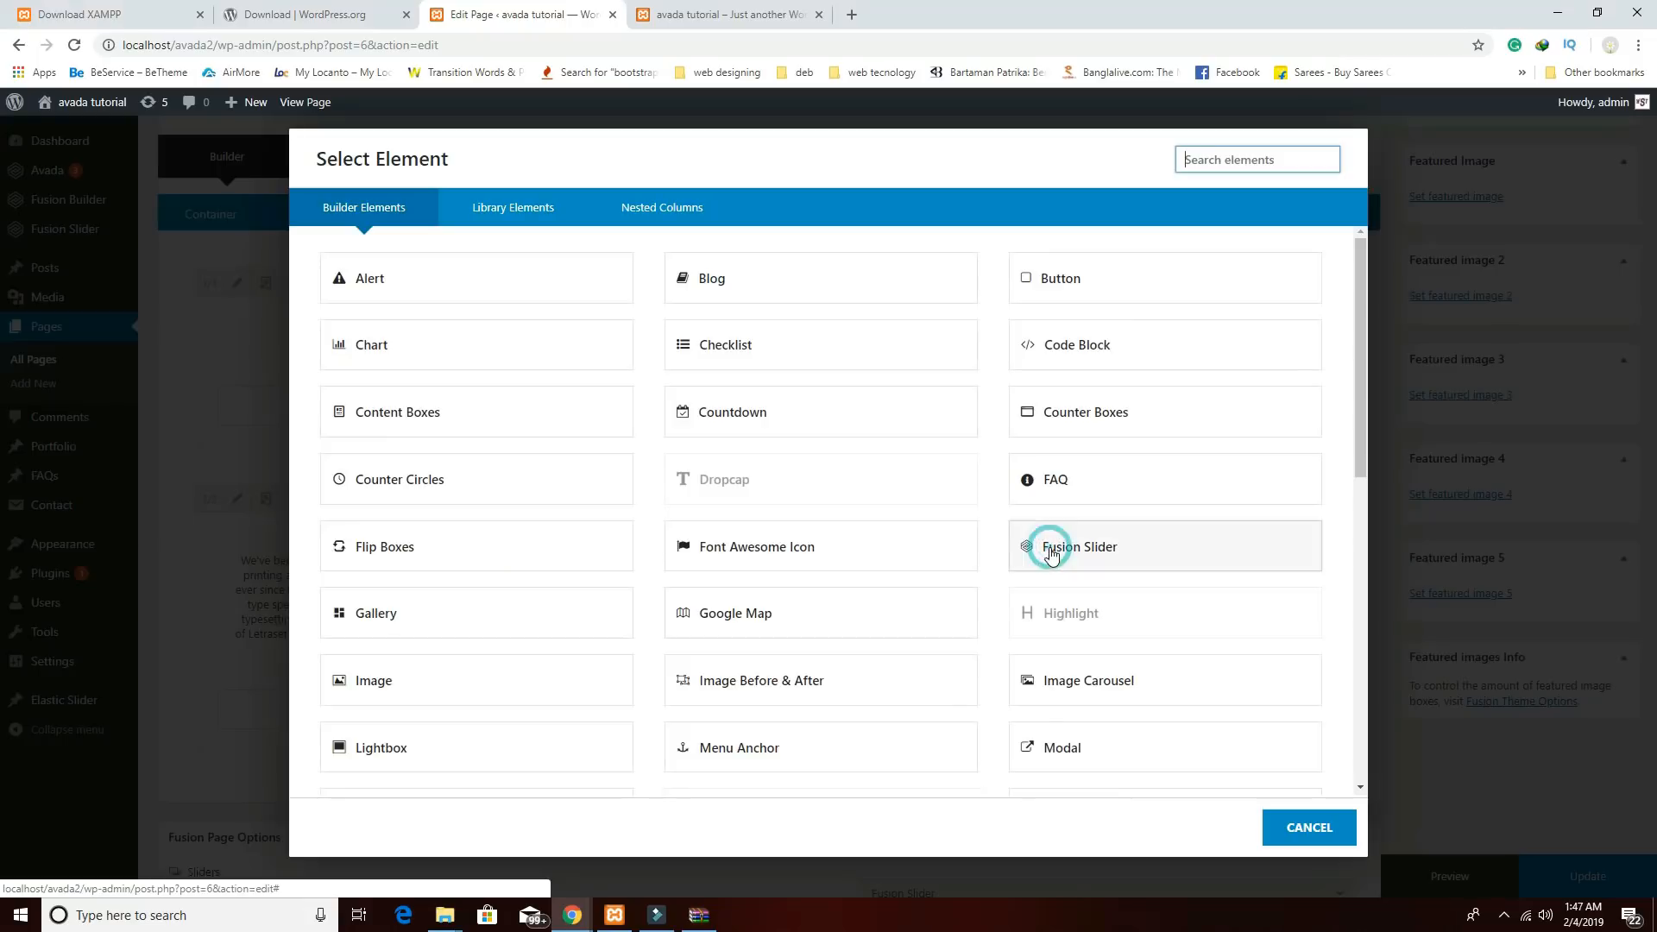
click(1229, 164)
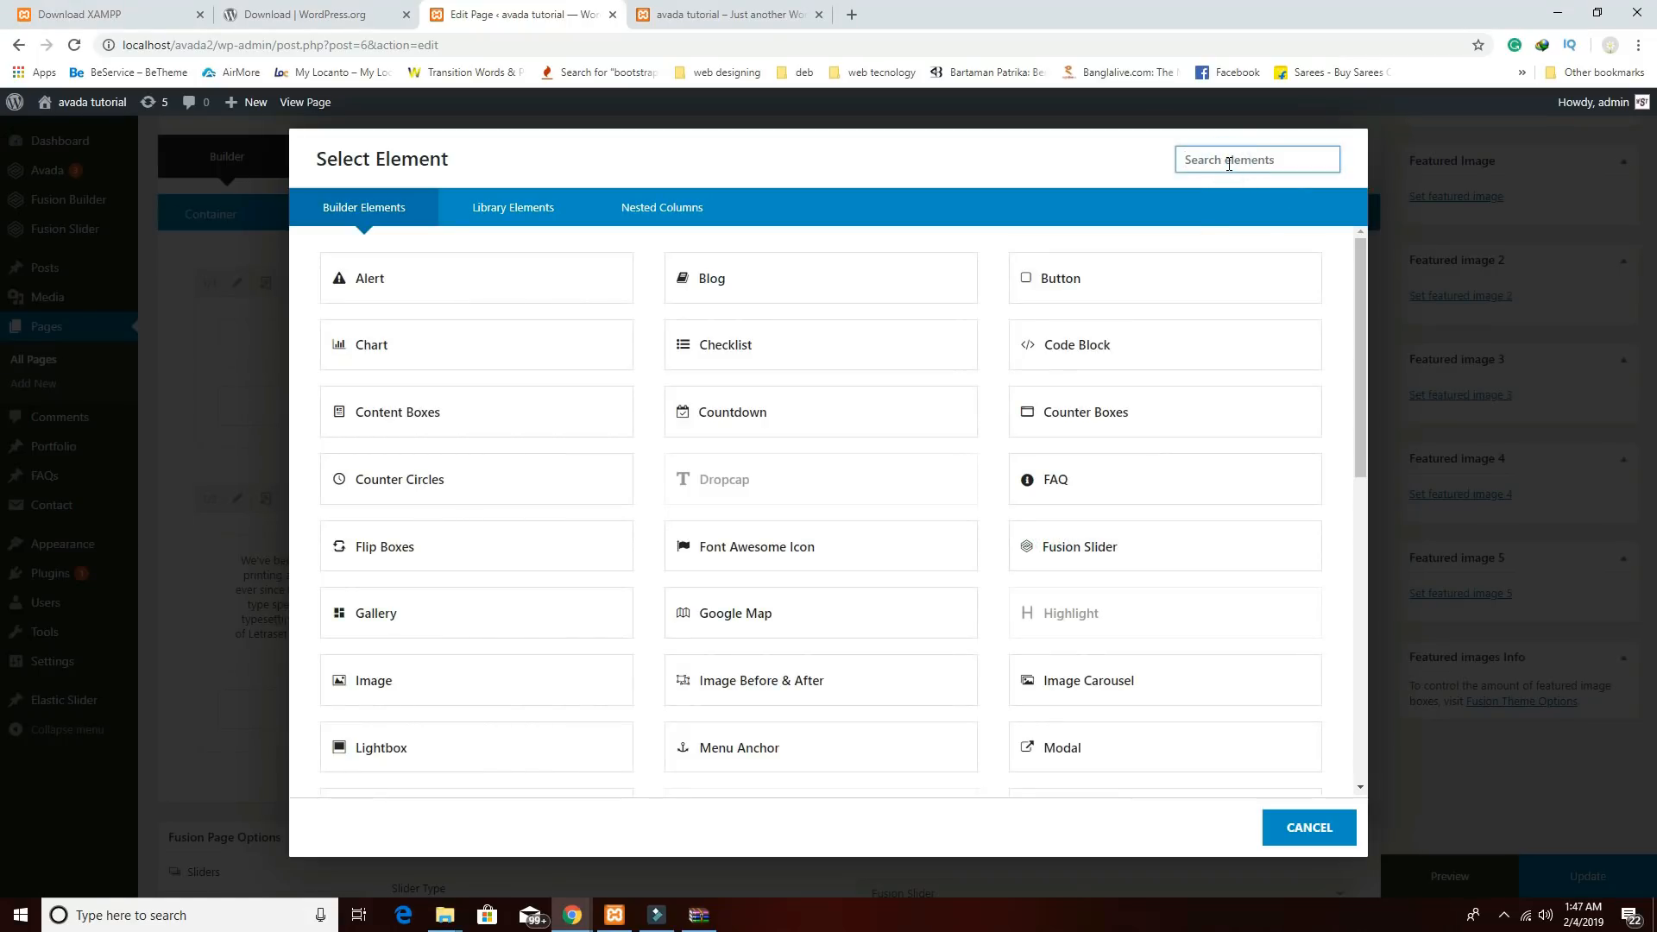
text(ima)
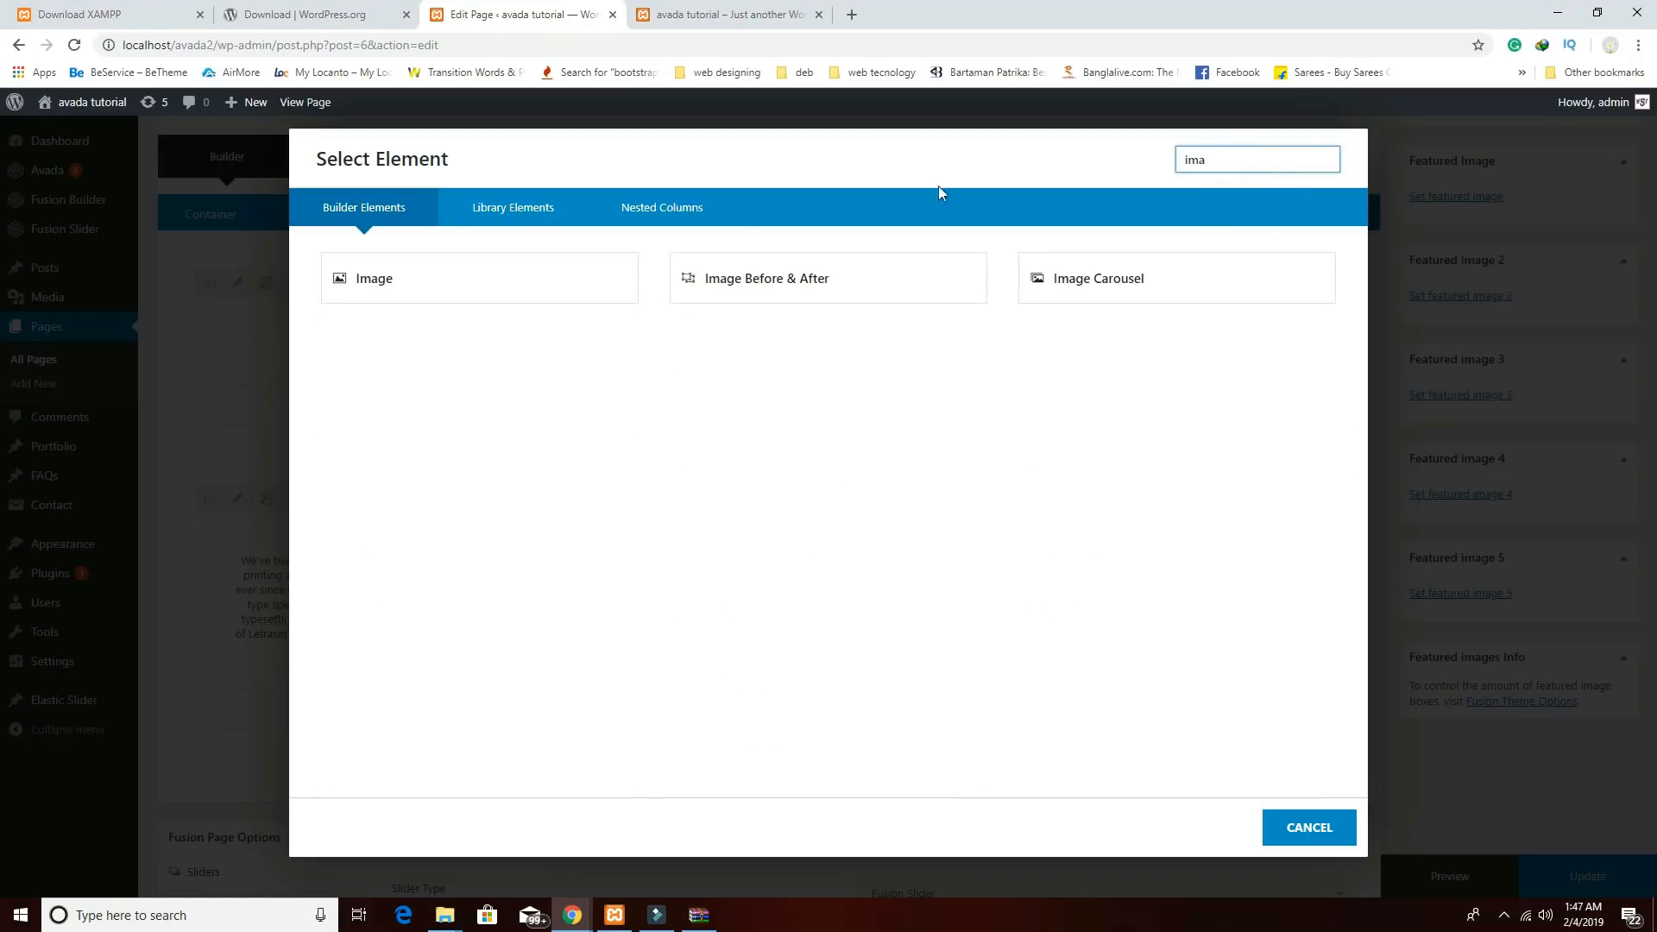
Add an Image element using the Full Size chef photo from the media library.
click(422, 304)
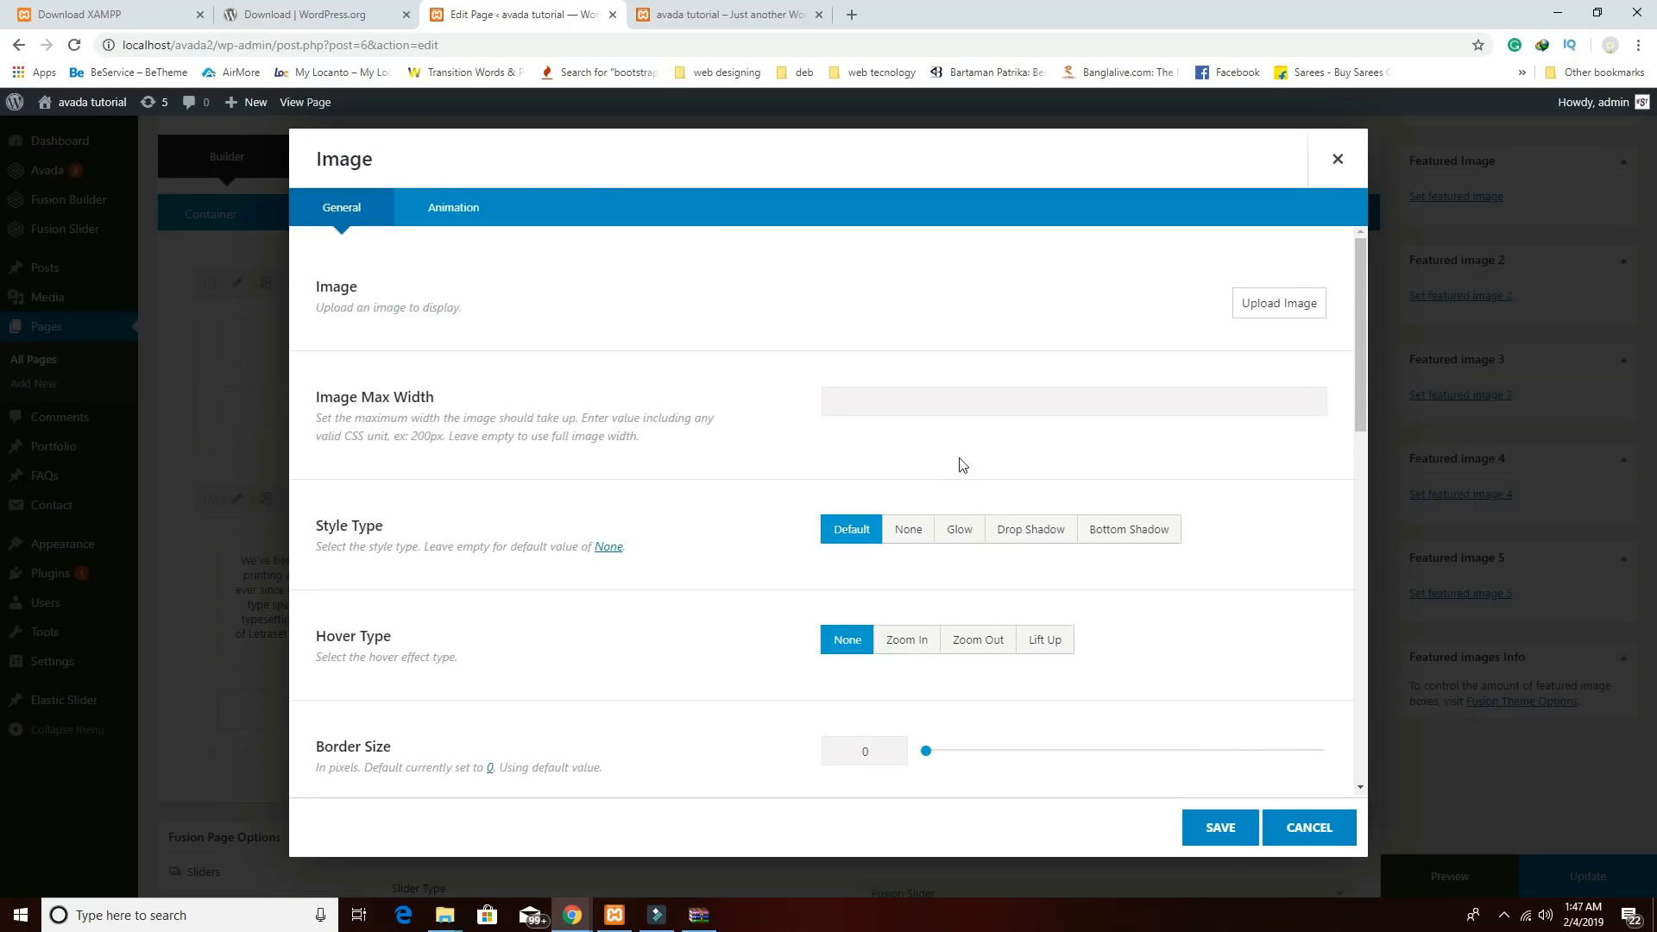
click(1256, 307)
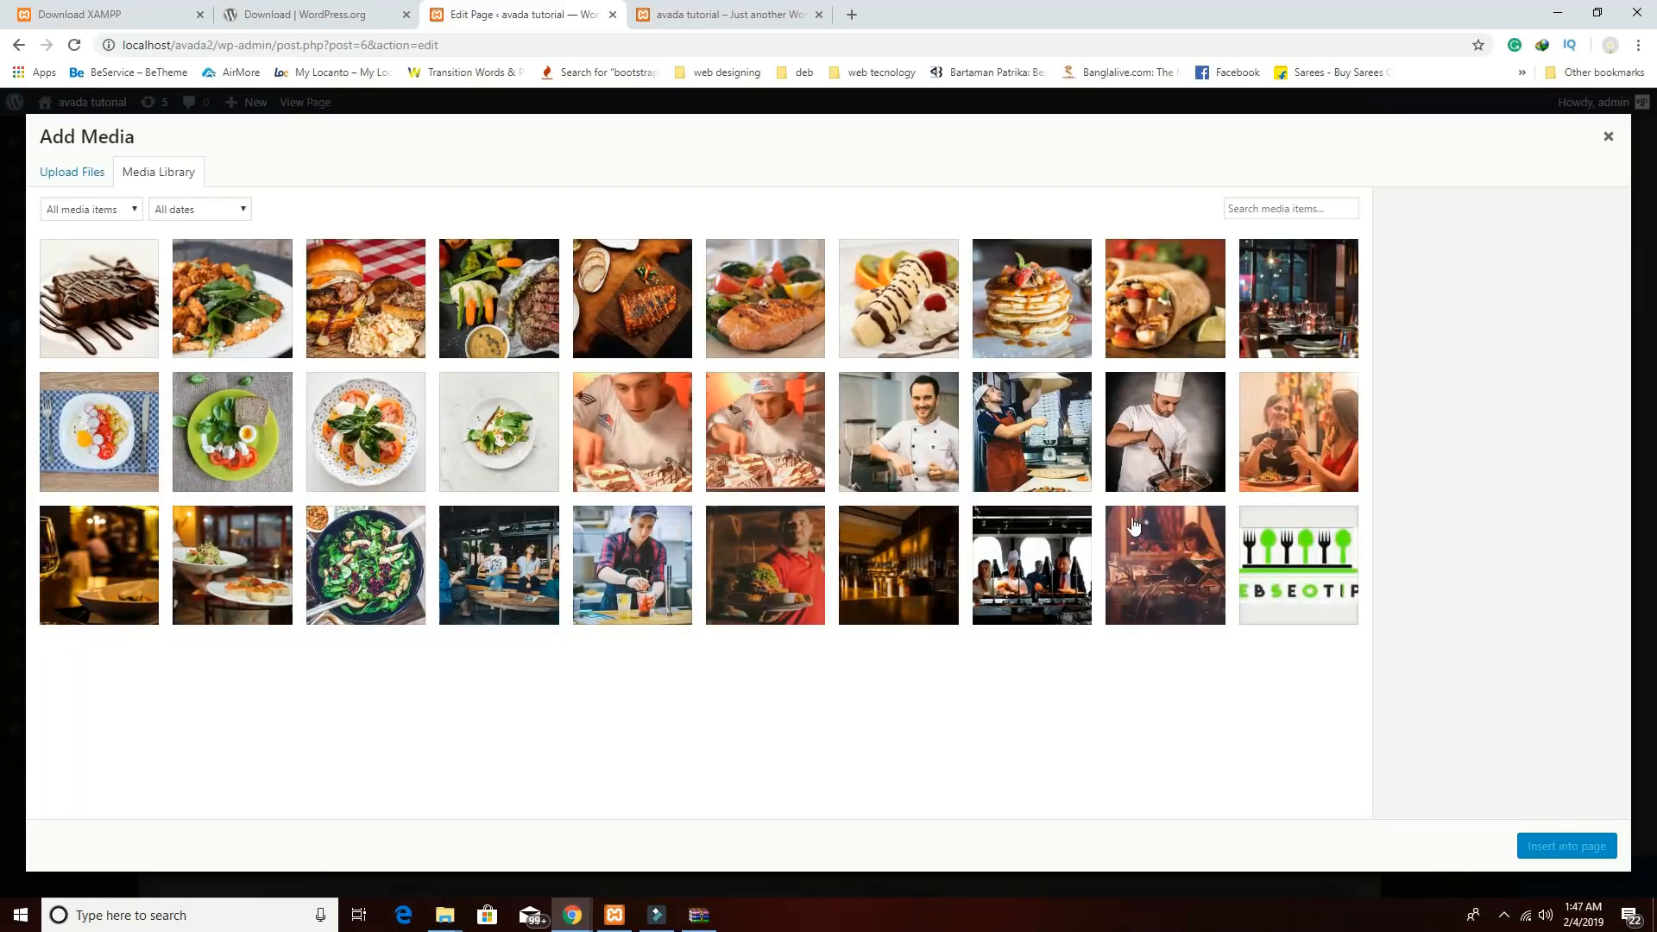
click(944, 436)
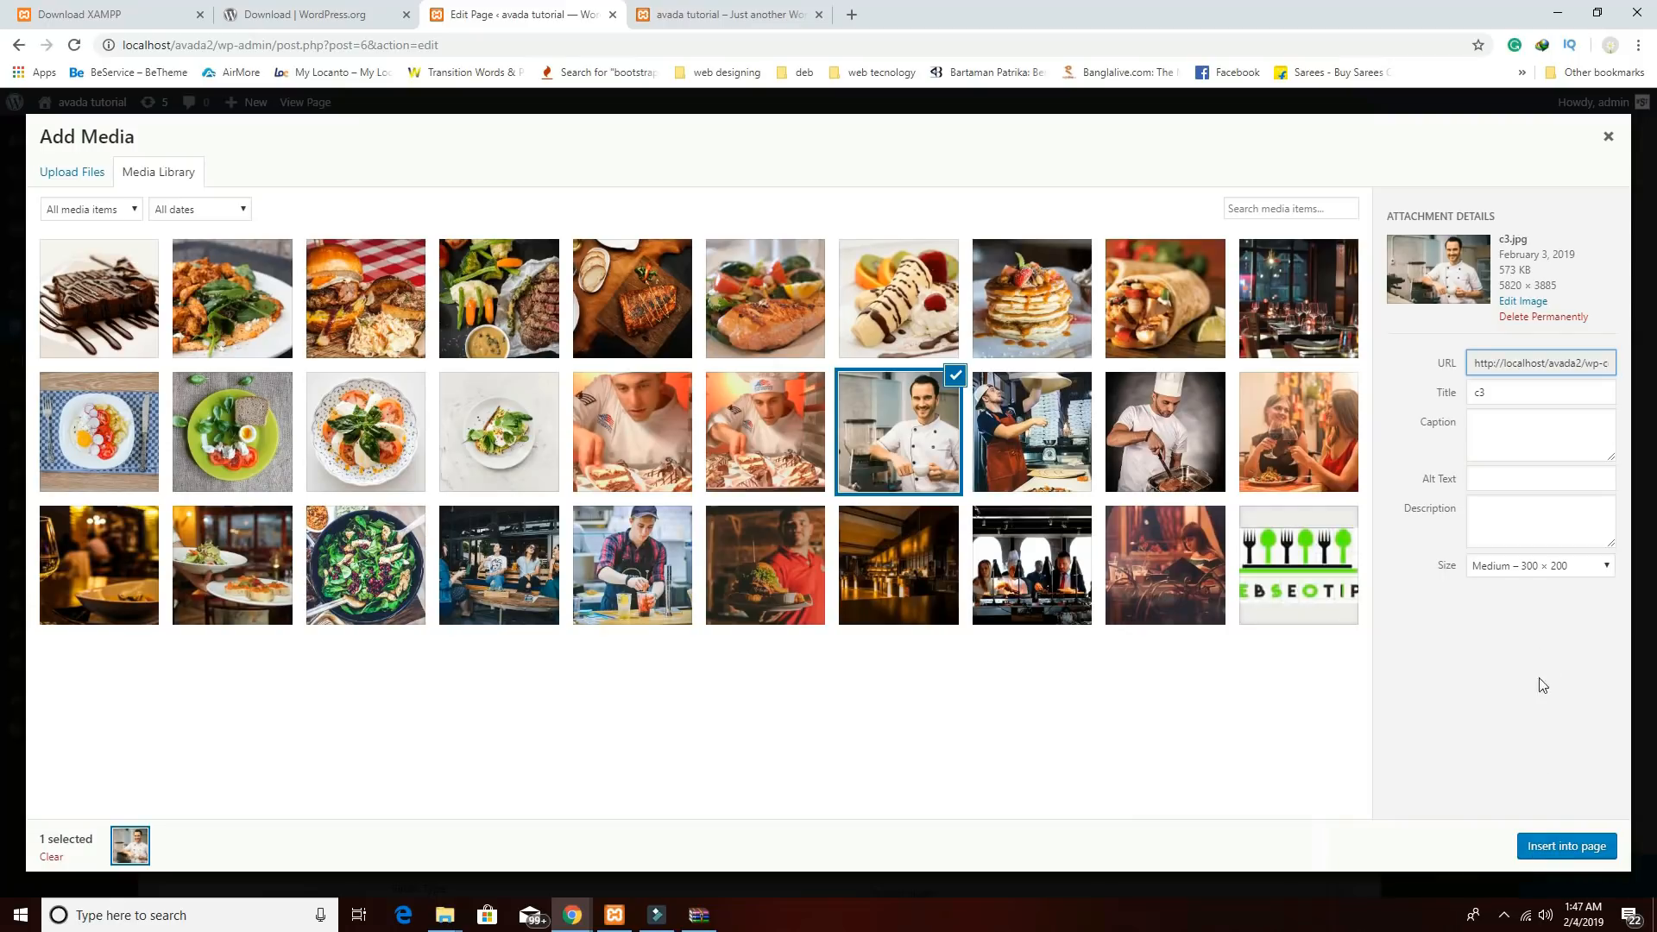
click(1527, 566)
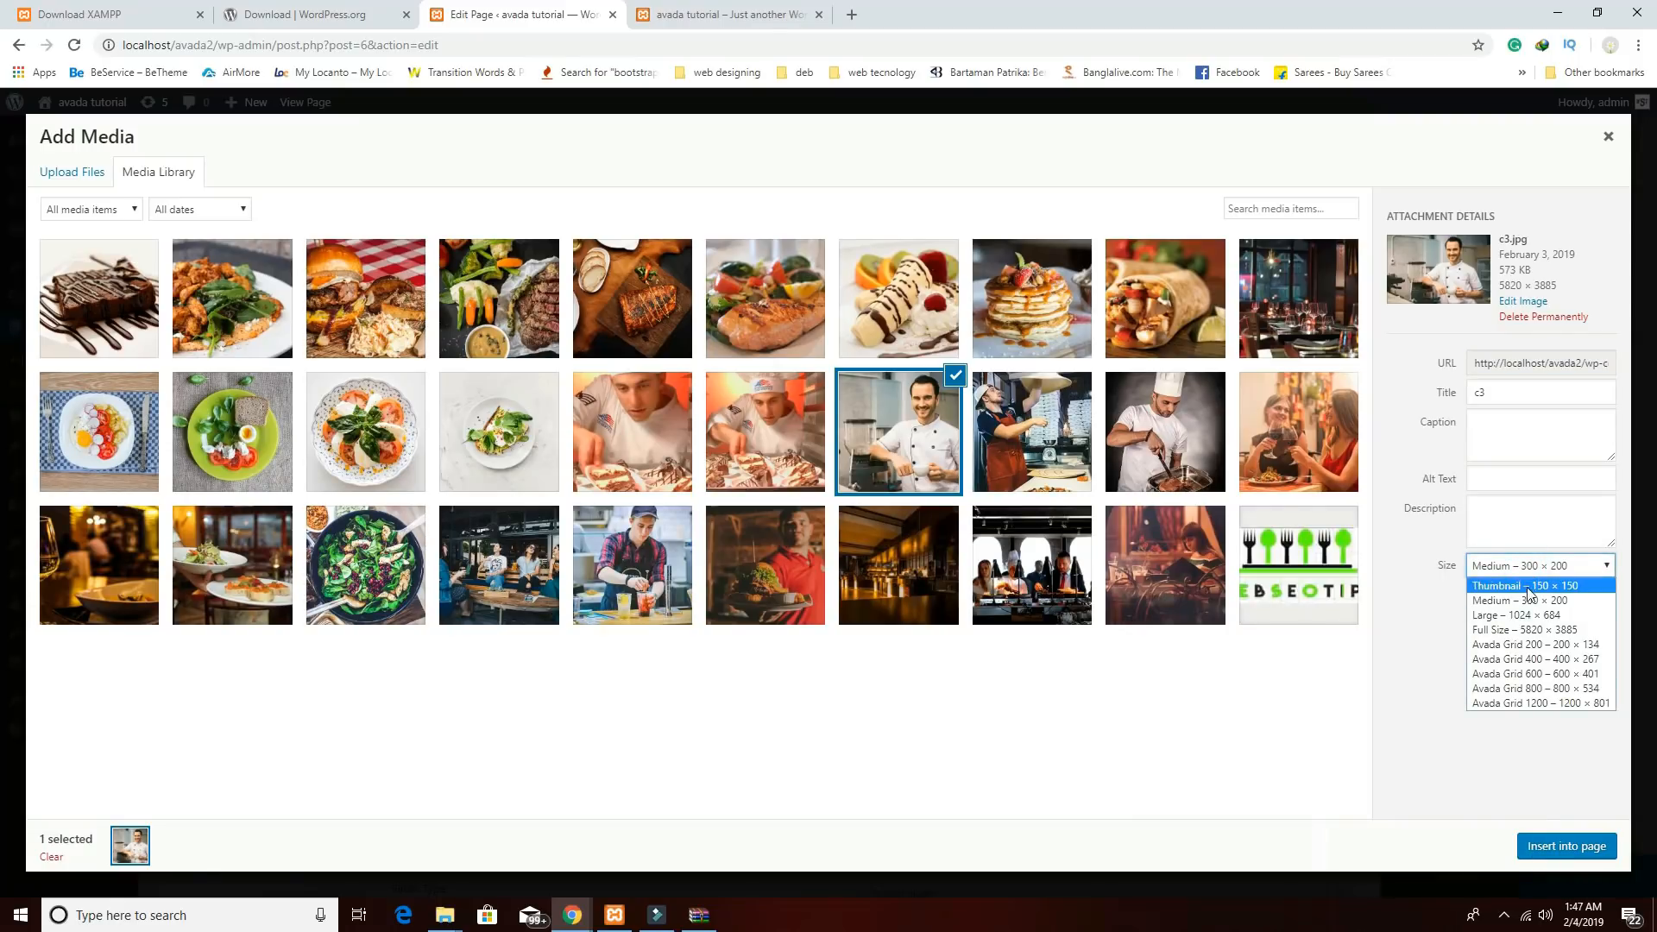
click(1521, 631)
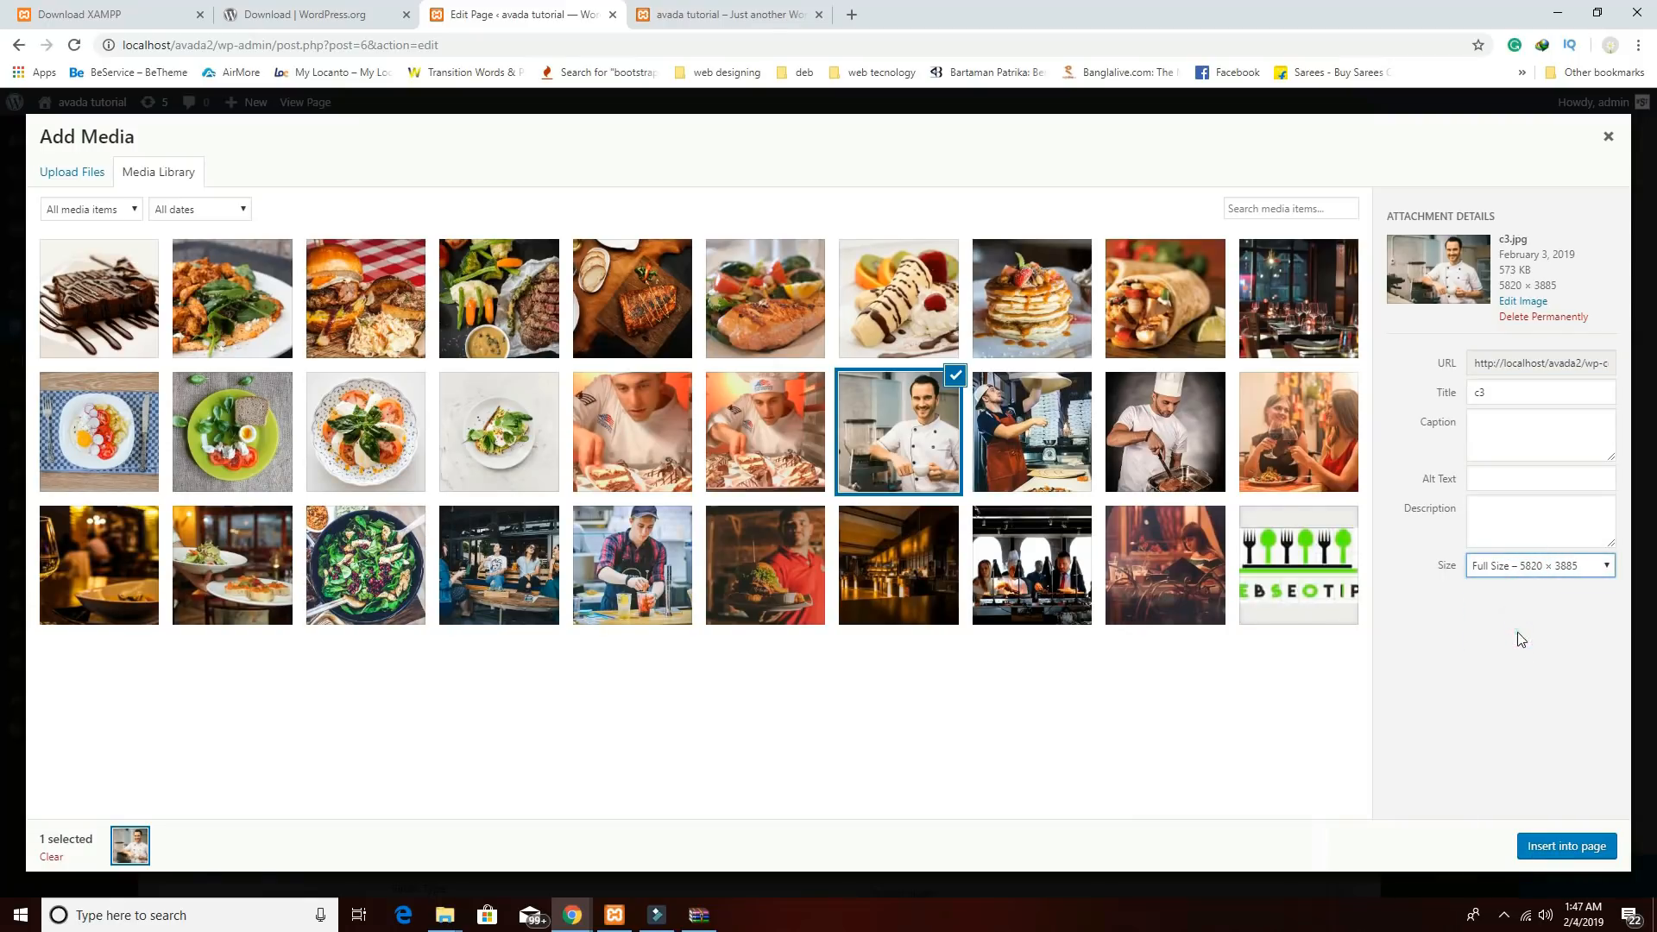
click(1566, 844)
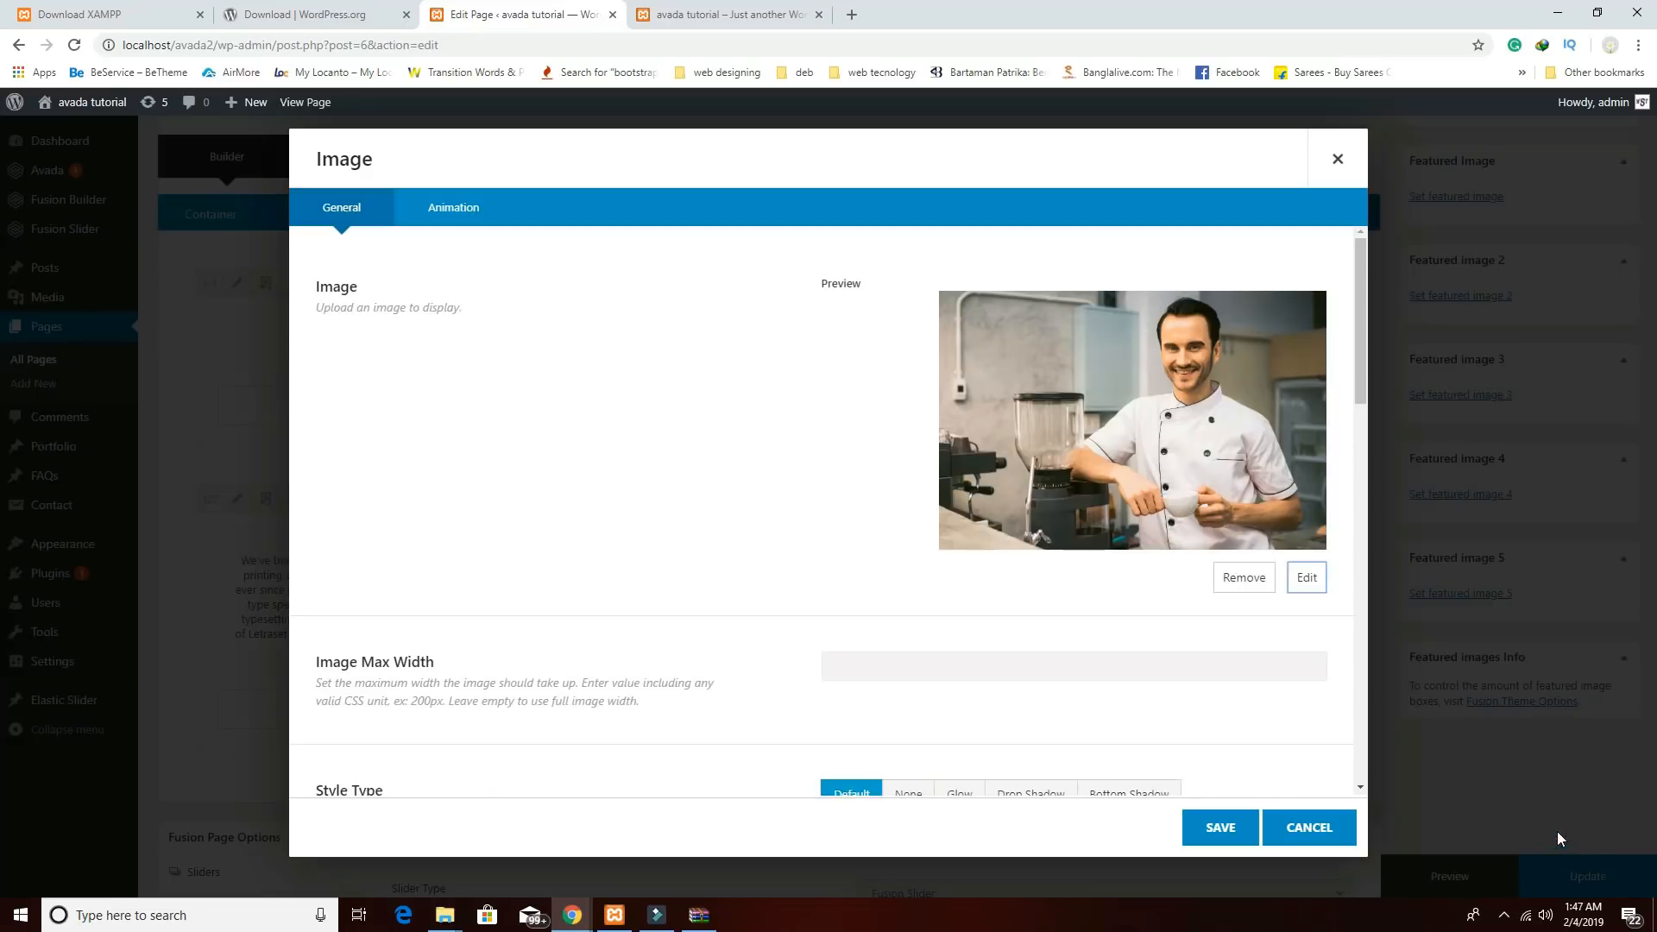
Set the image's hover type to Zoom In and alignment to Center, then save.
scroll(1155, 697, down, 3)
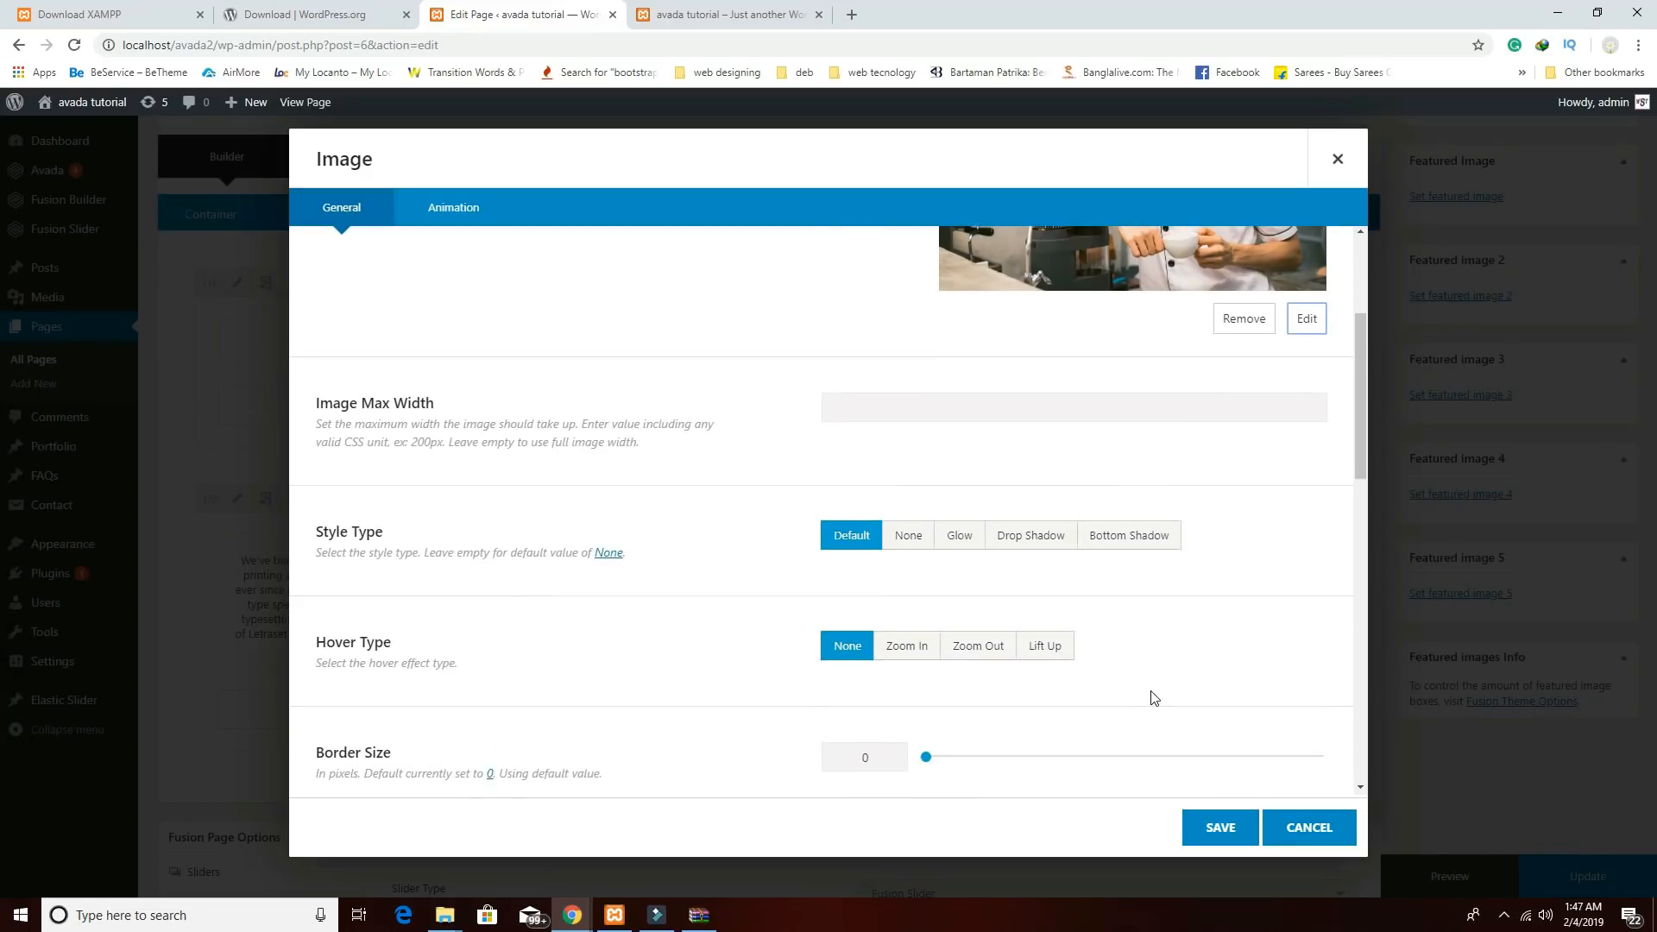
scroll(1155, 697, down, 1)
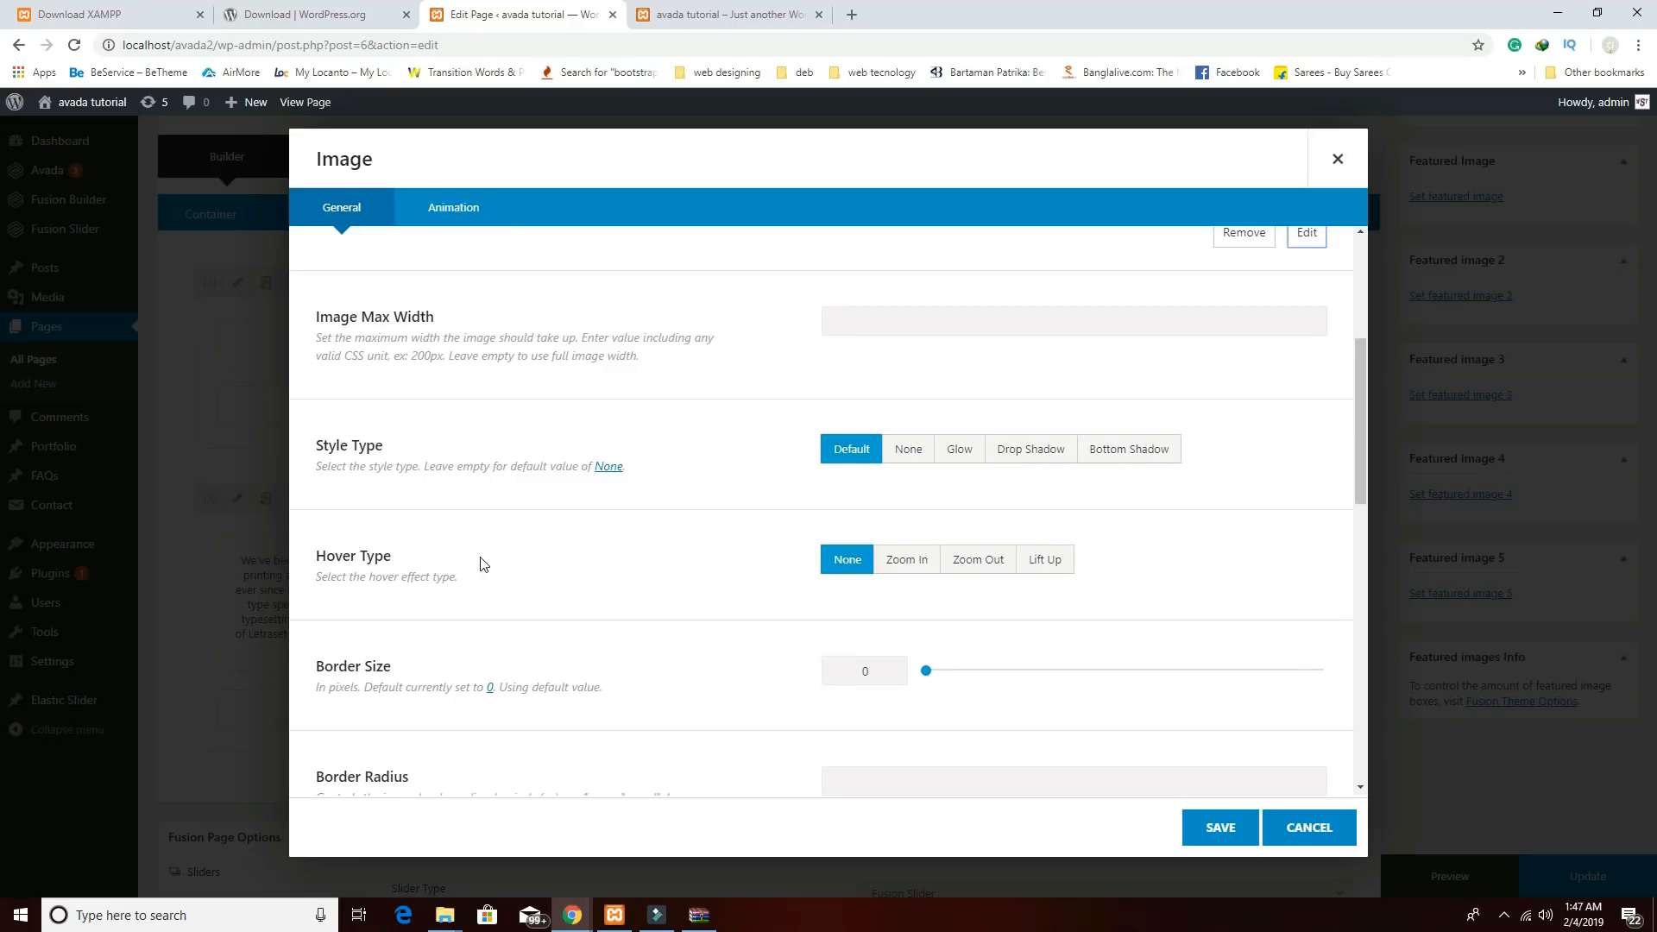
click(906, 565)
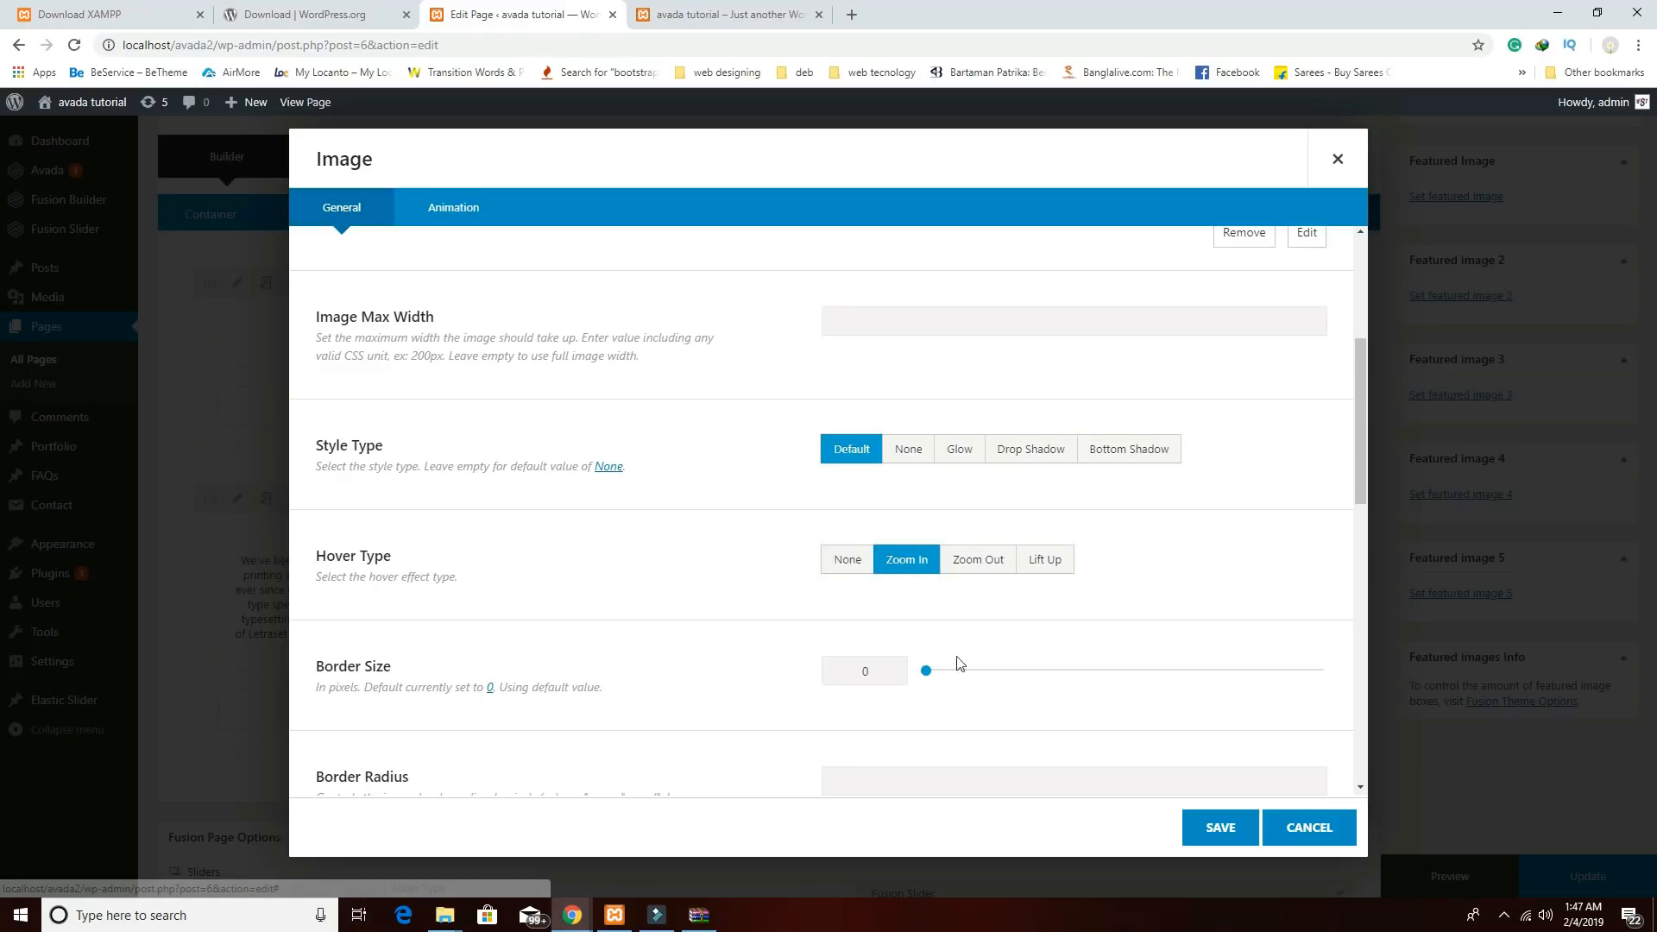
scroll(958, 664, down, 3)
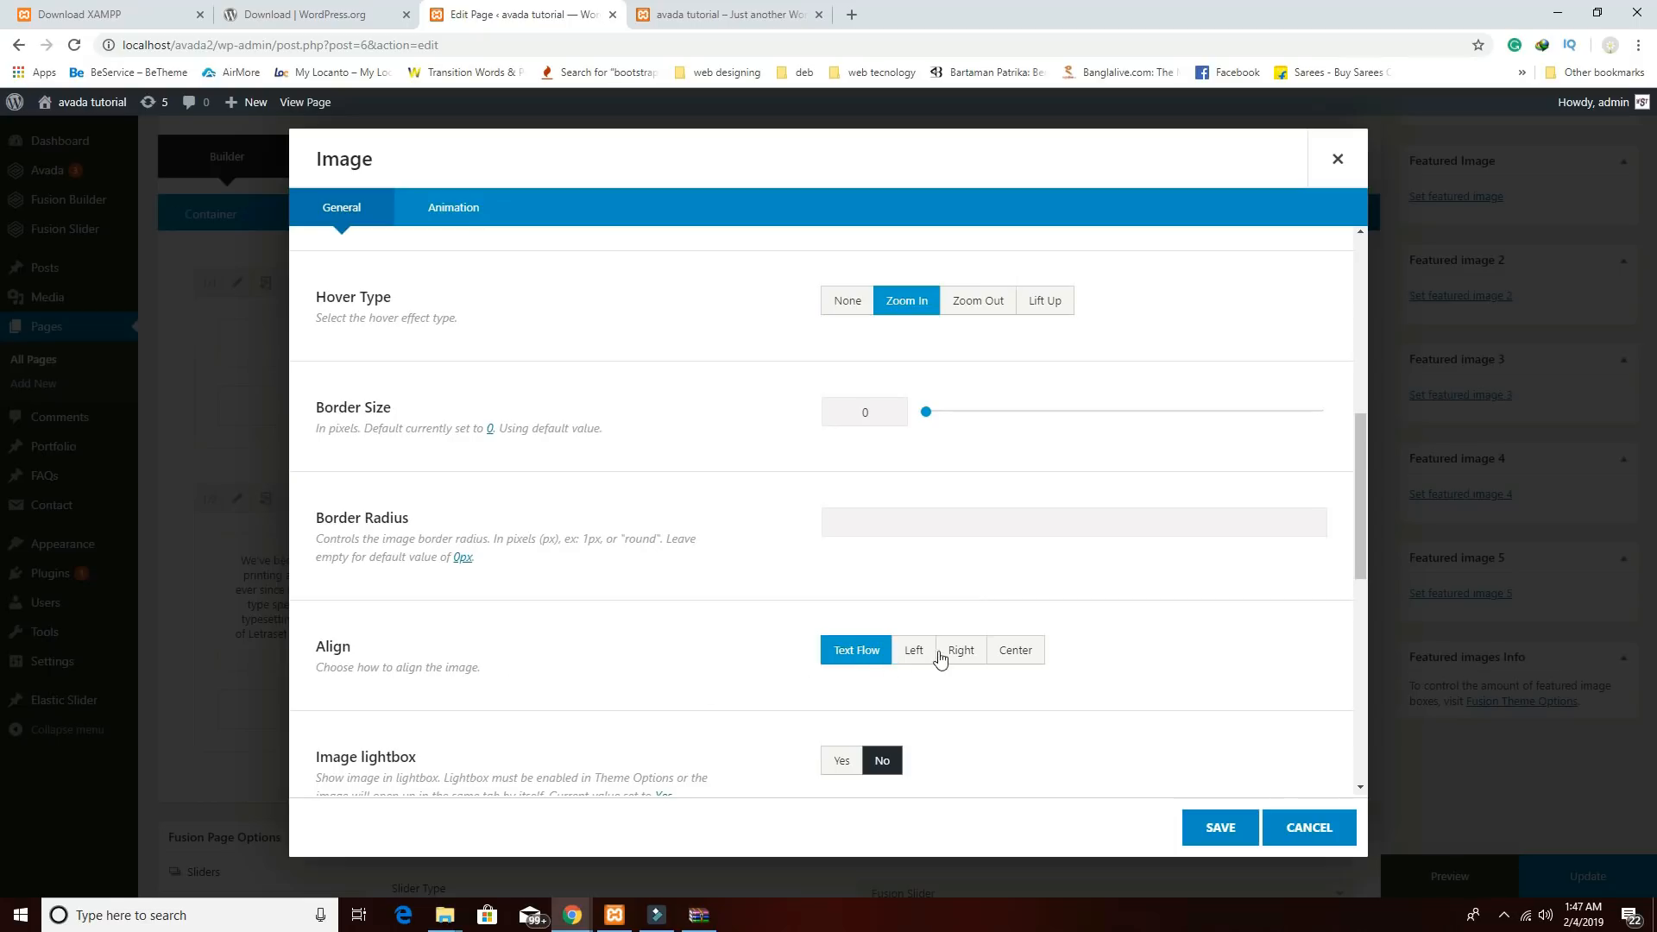
click(1015, 652)
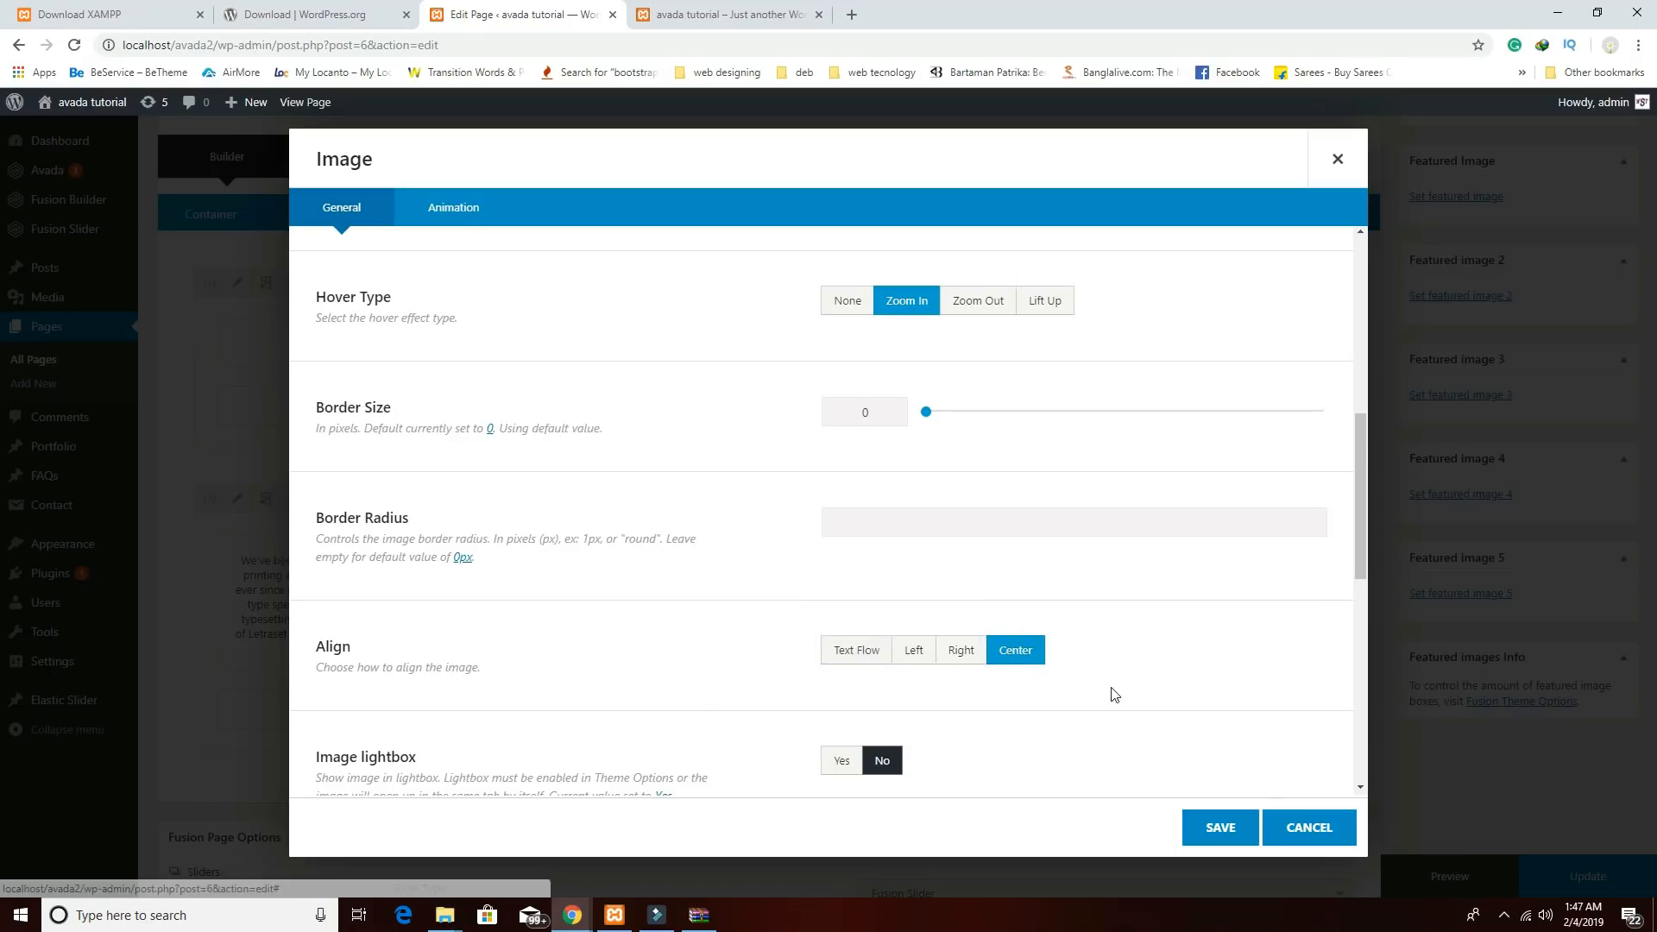
scroll(1112, 691, down, 4)
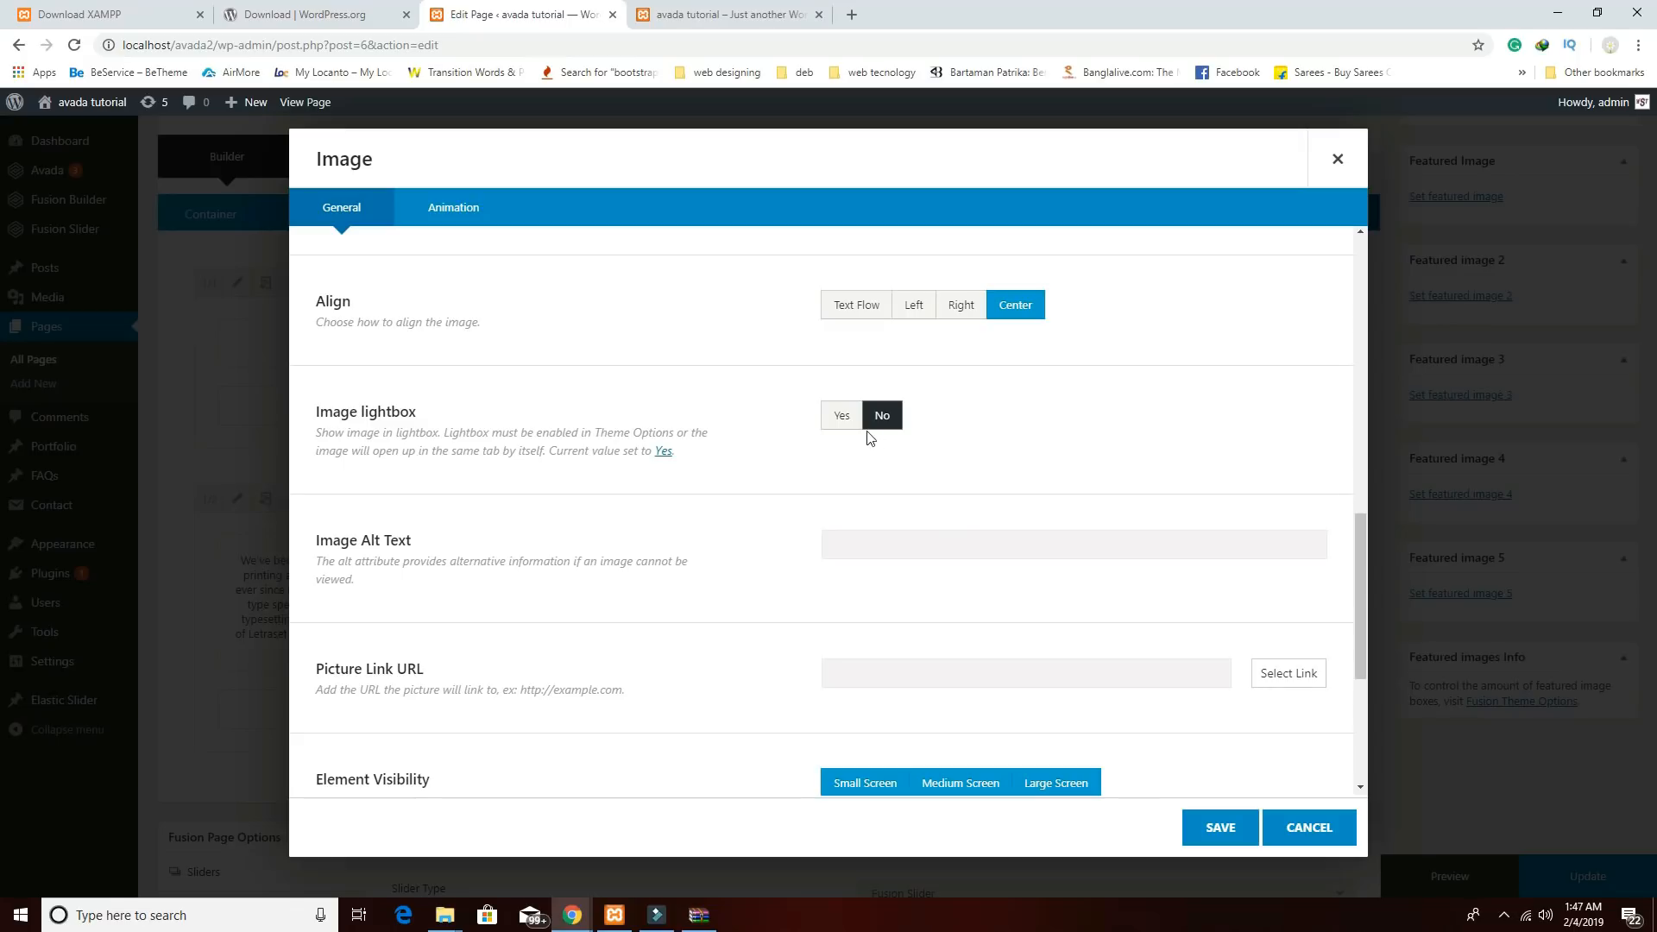
scroll(1065, 580, down, 4)
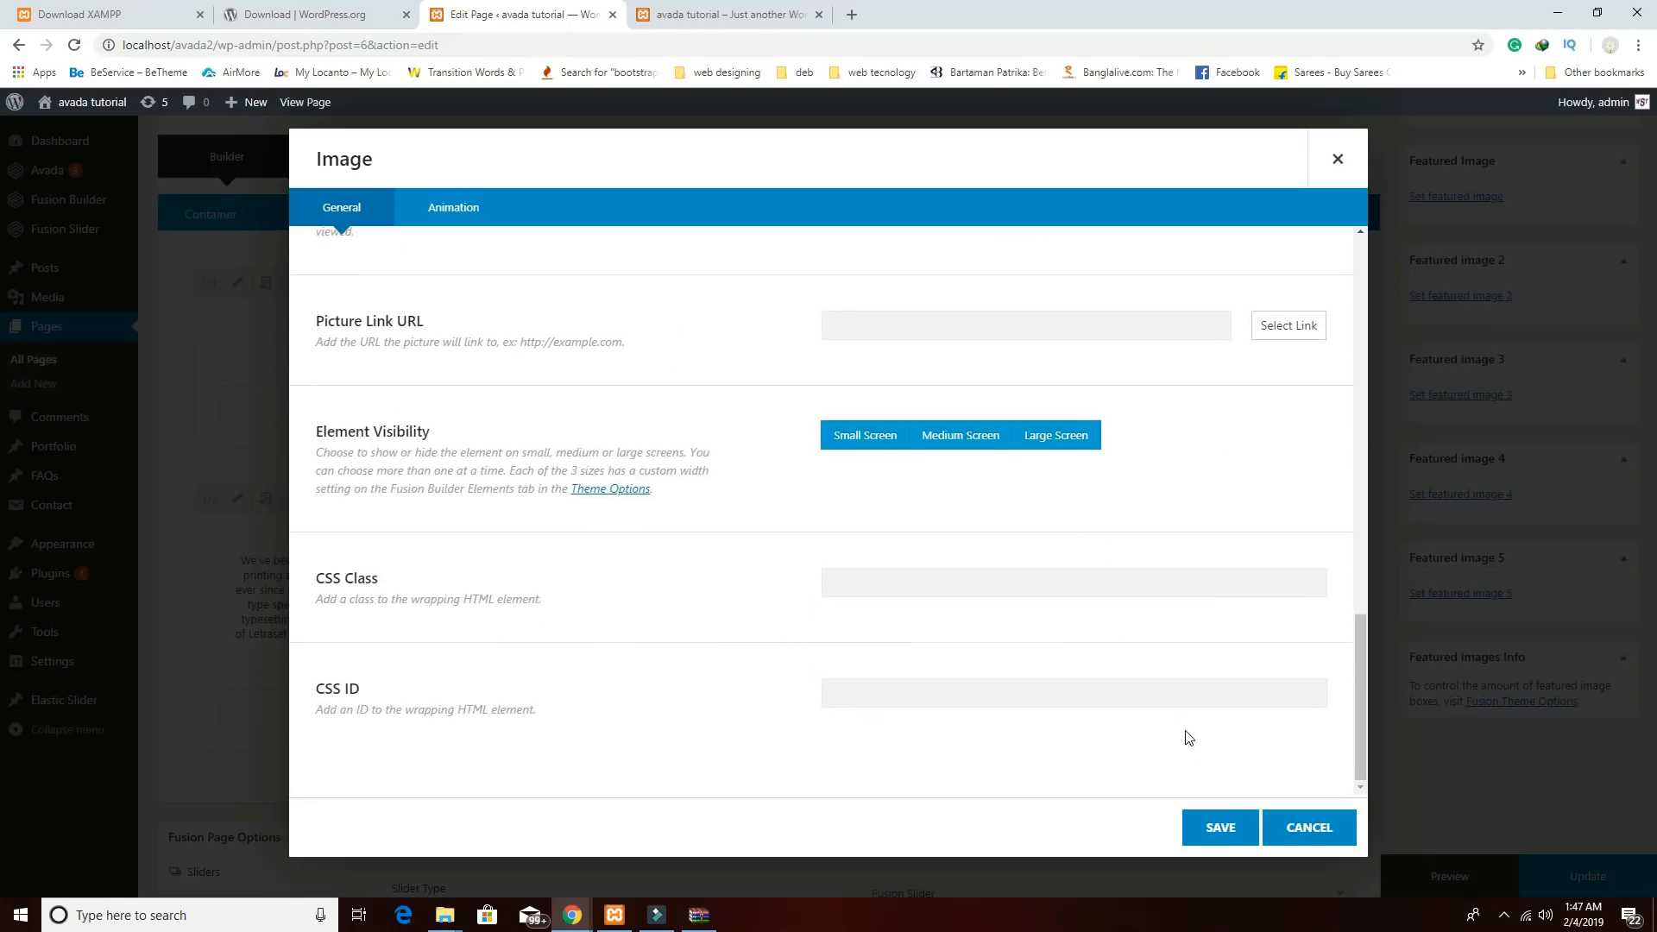
click(1225, 830)
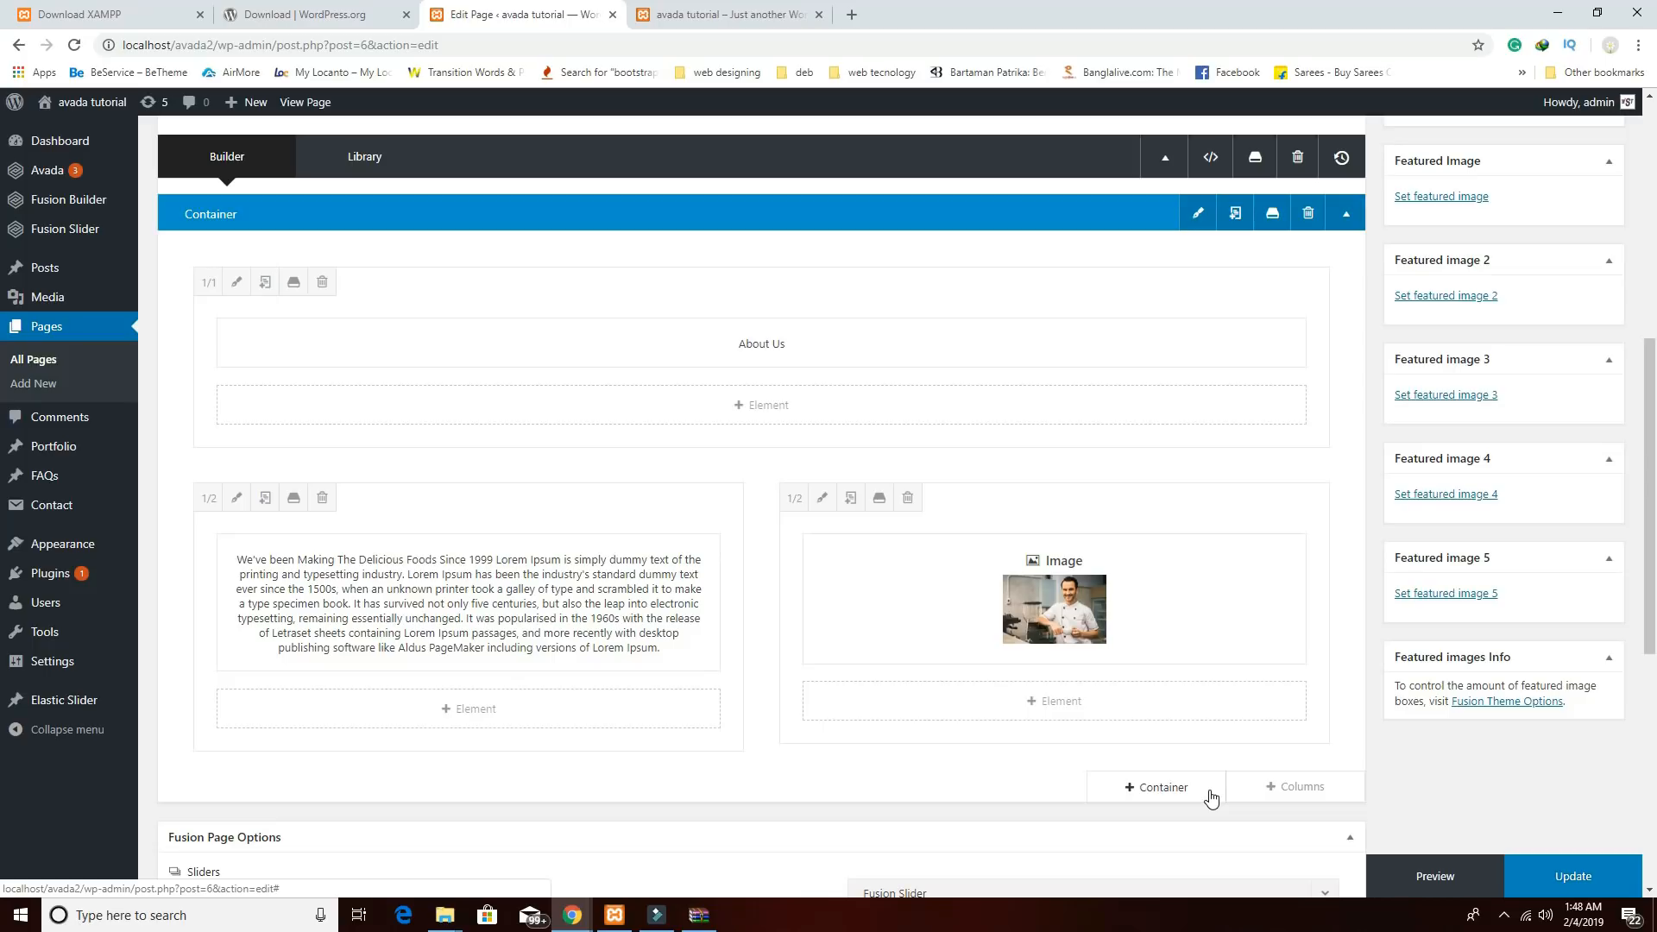
Give the About Us container the menu anchor name 'about' and update the Home page.
click(1198, 214)
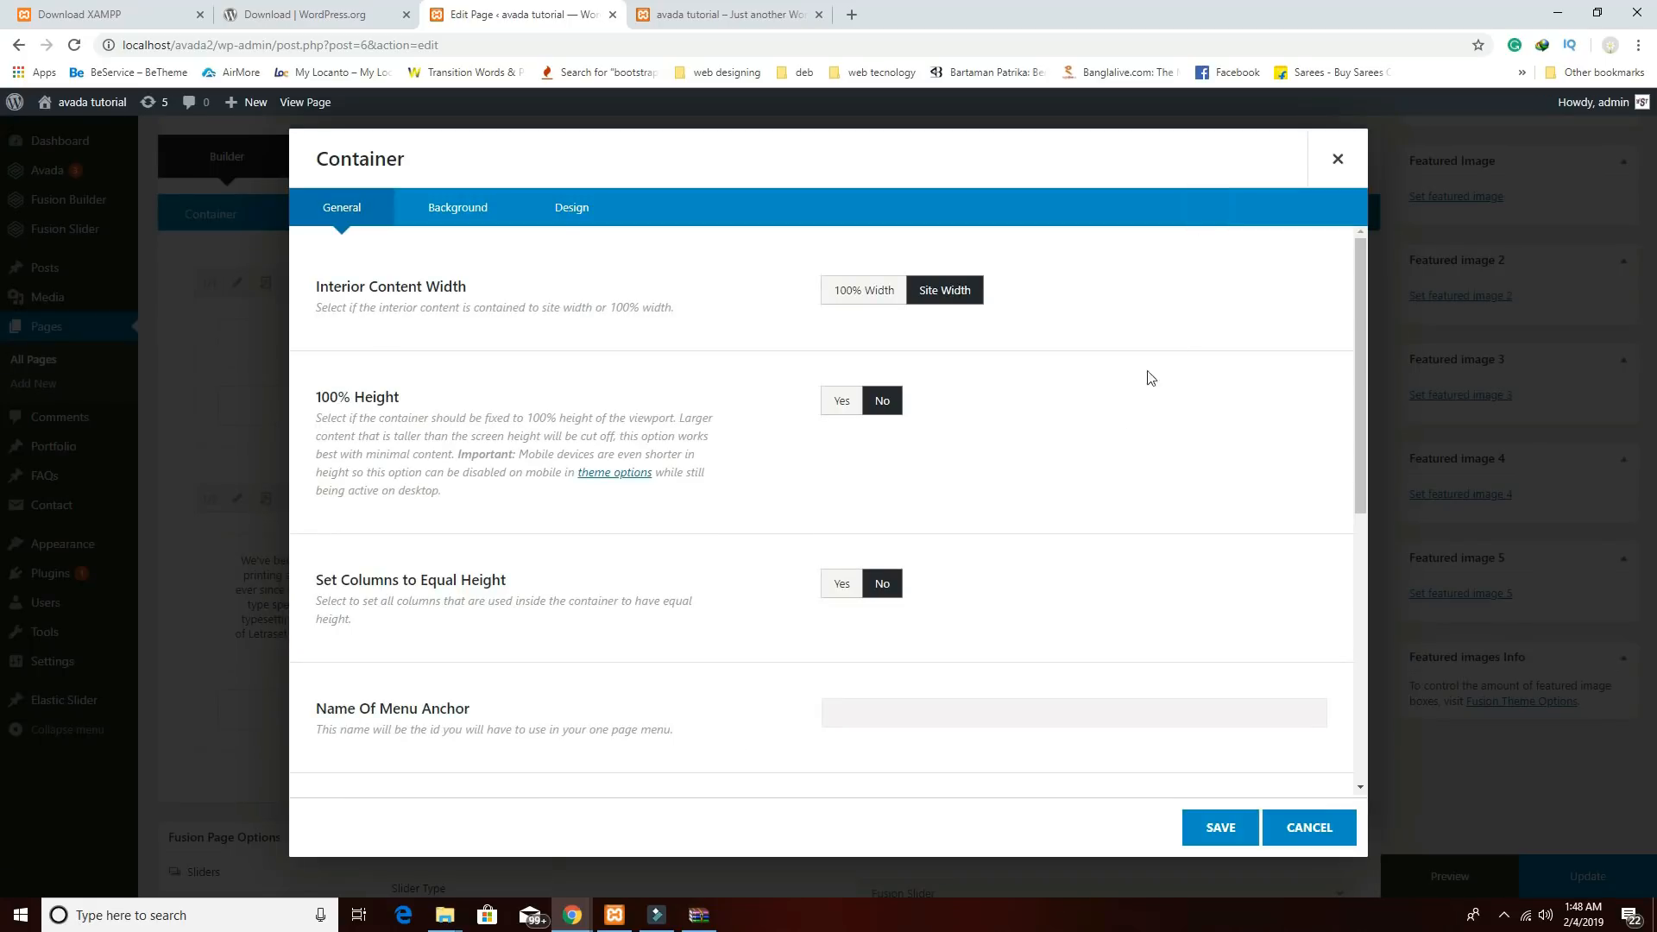
scroll(1118, 466, down, 3)
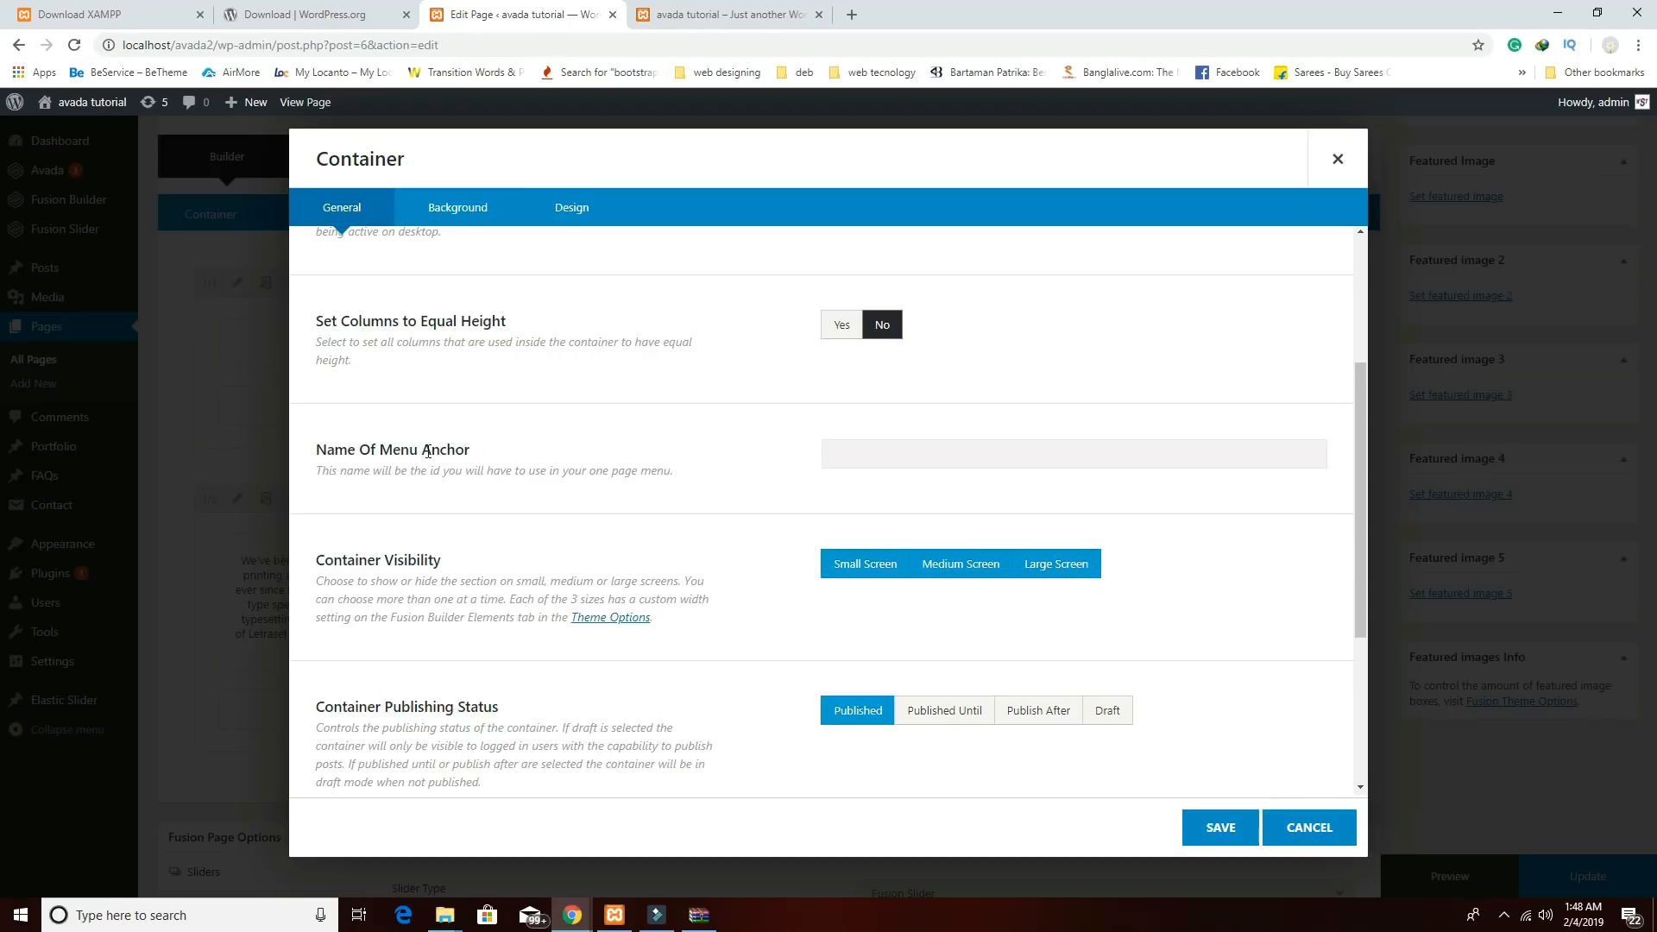
click(847, 456)
click(1213, 830)
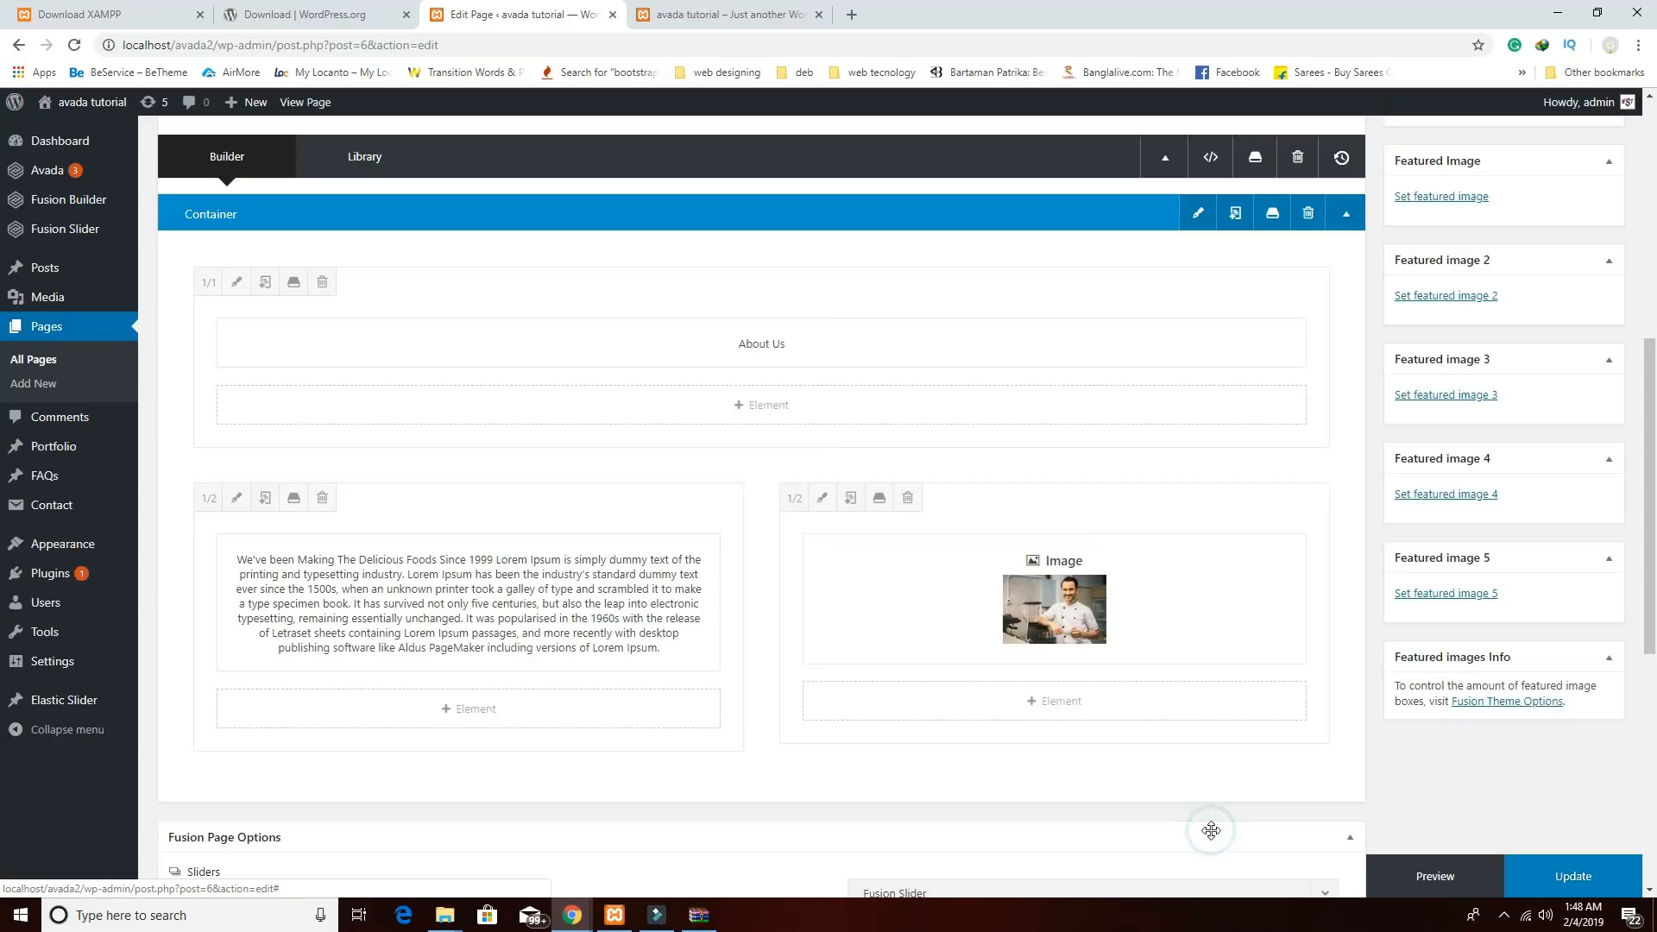
scroll(1346, 669, up, 6)
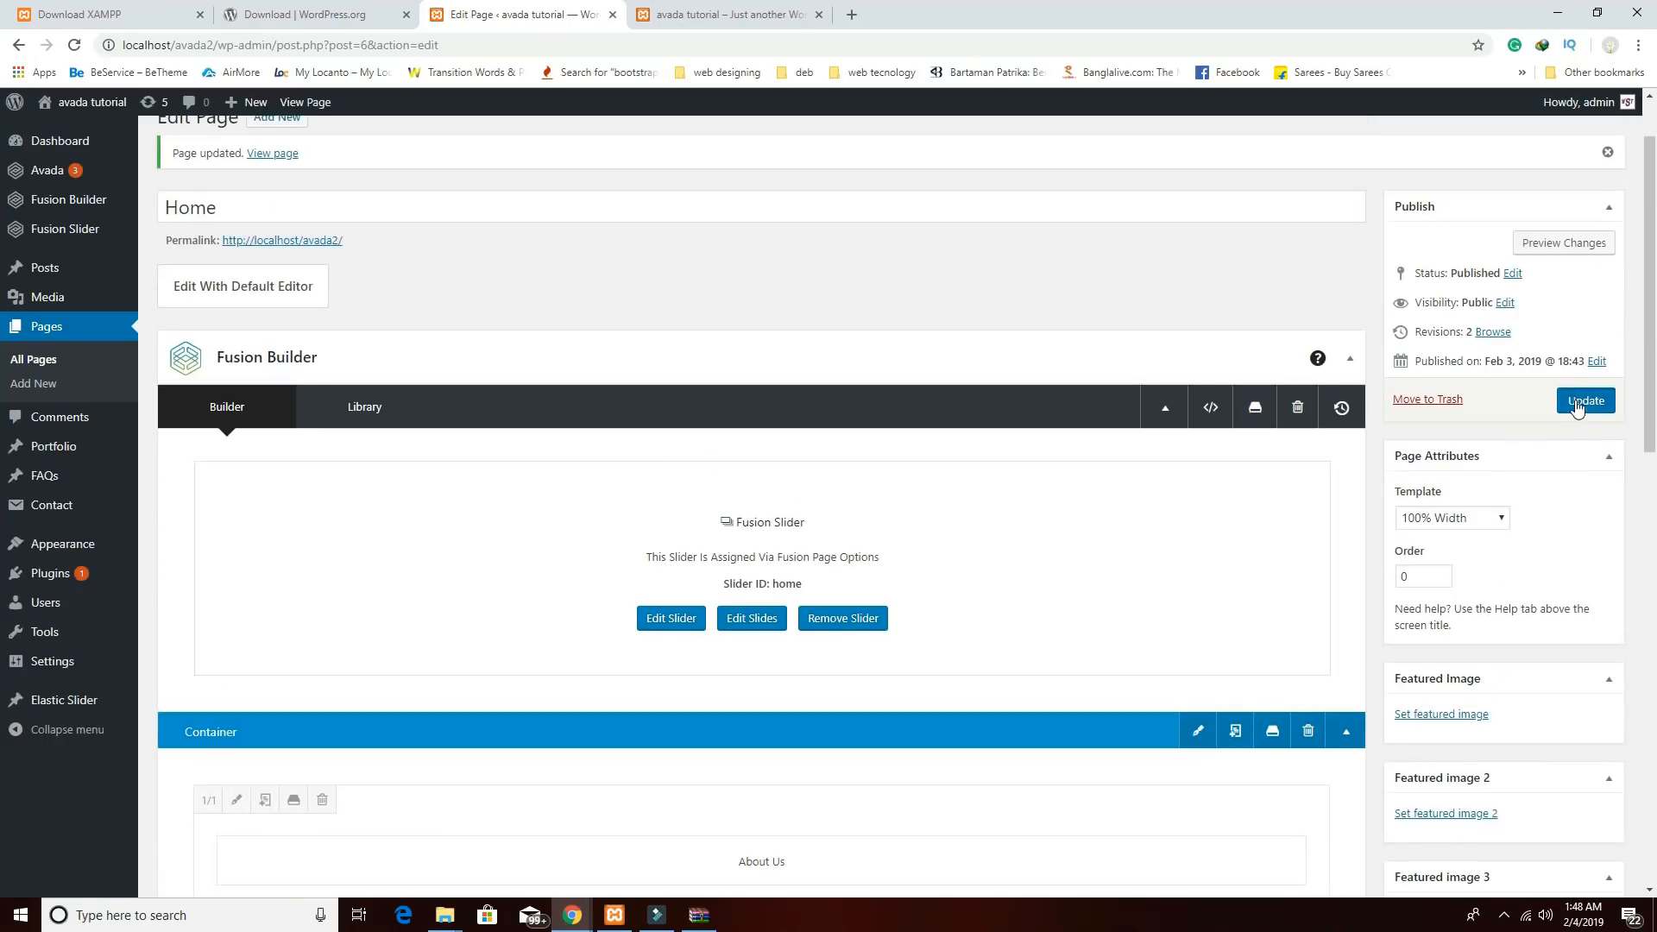
click(1569, 402)
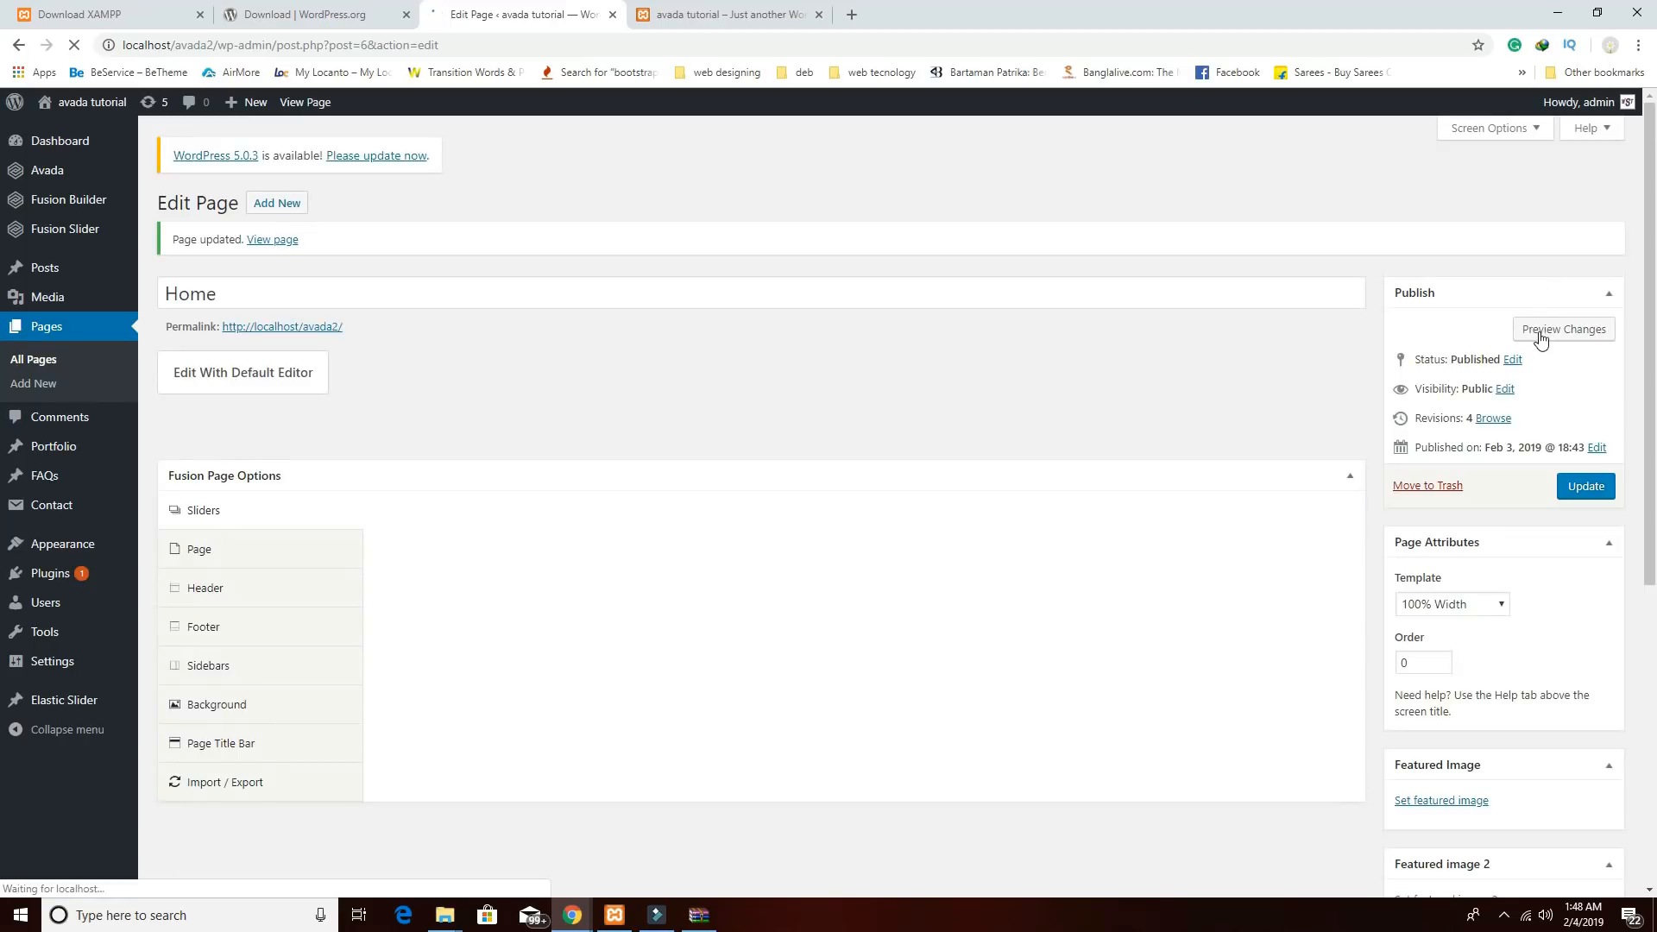
Preview the Home page, find the About Us section with the chef photo and inspect its heading.
click(1540, 327)
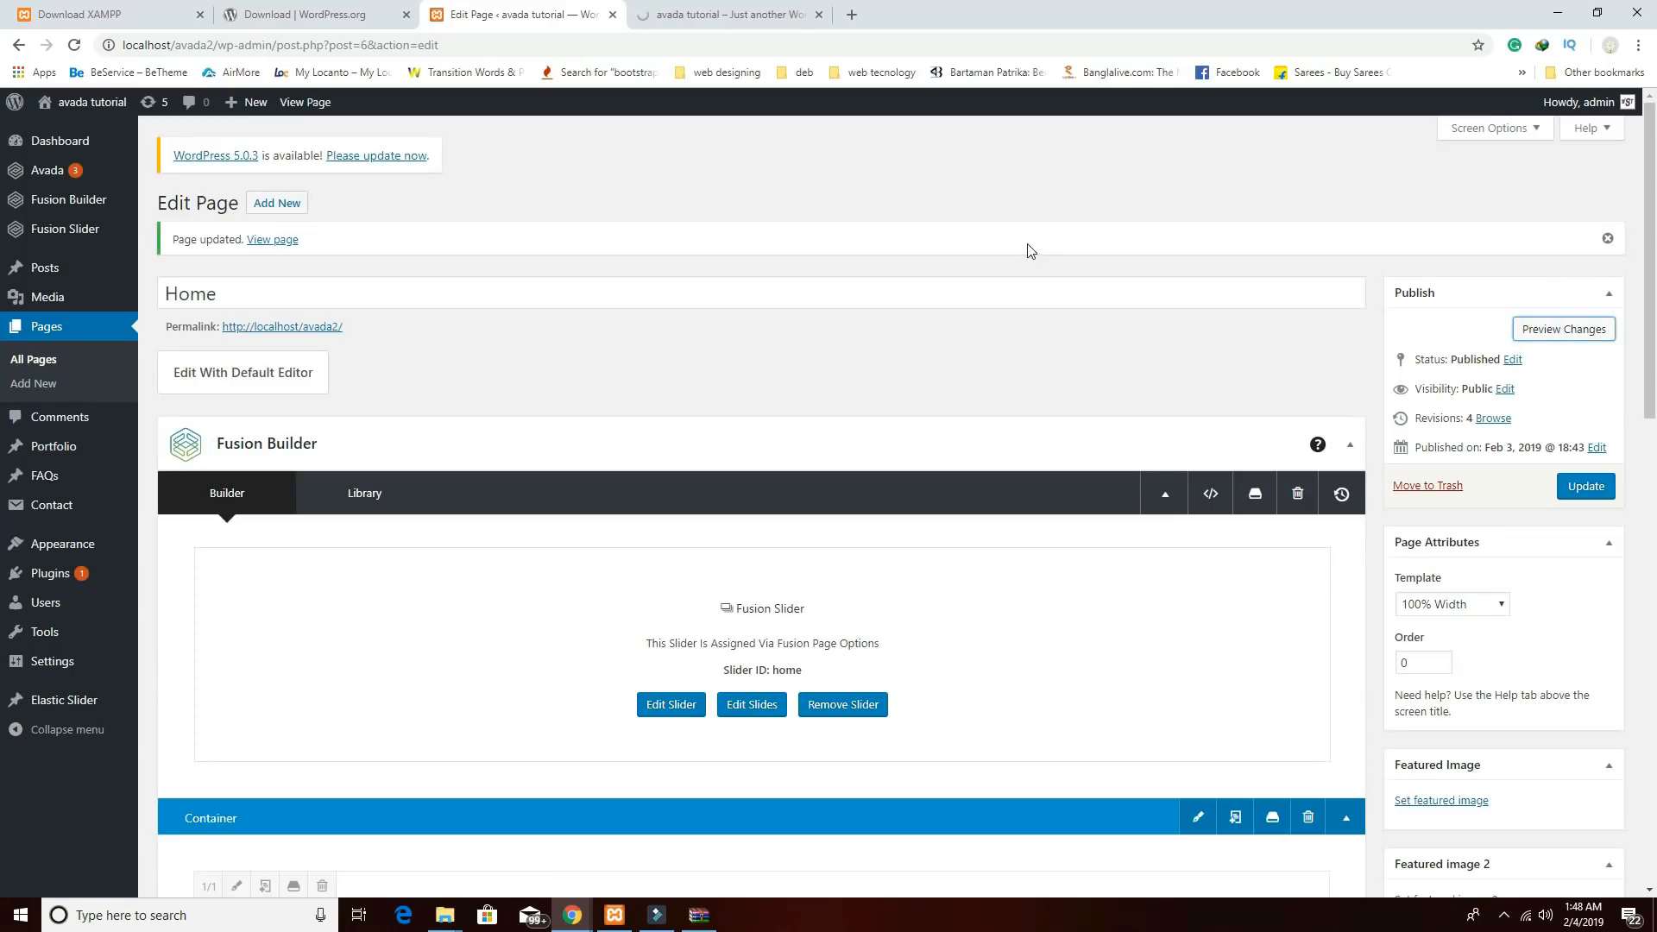
click(709, 19)
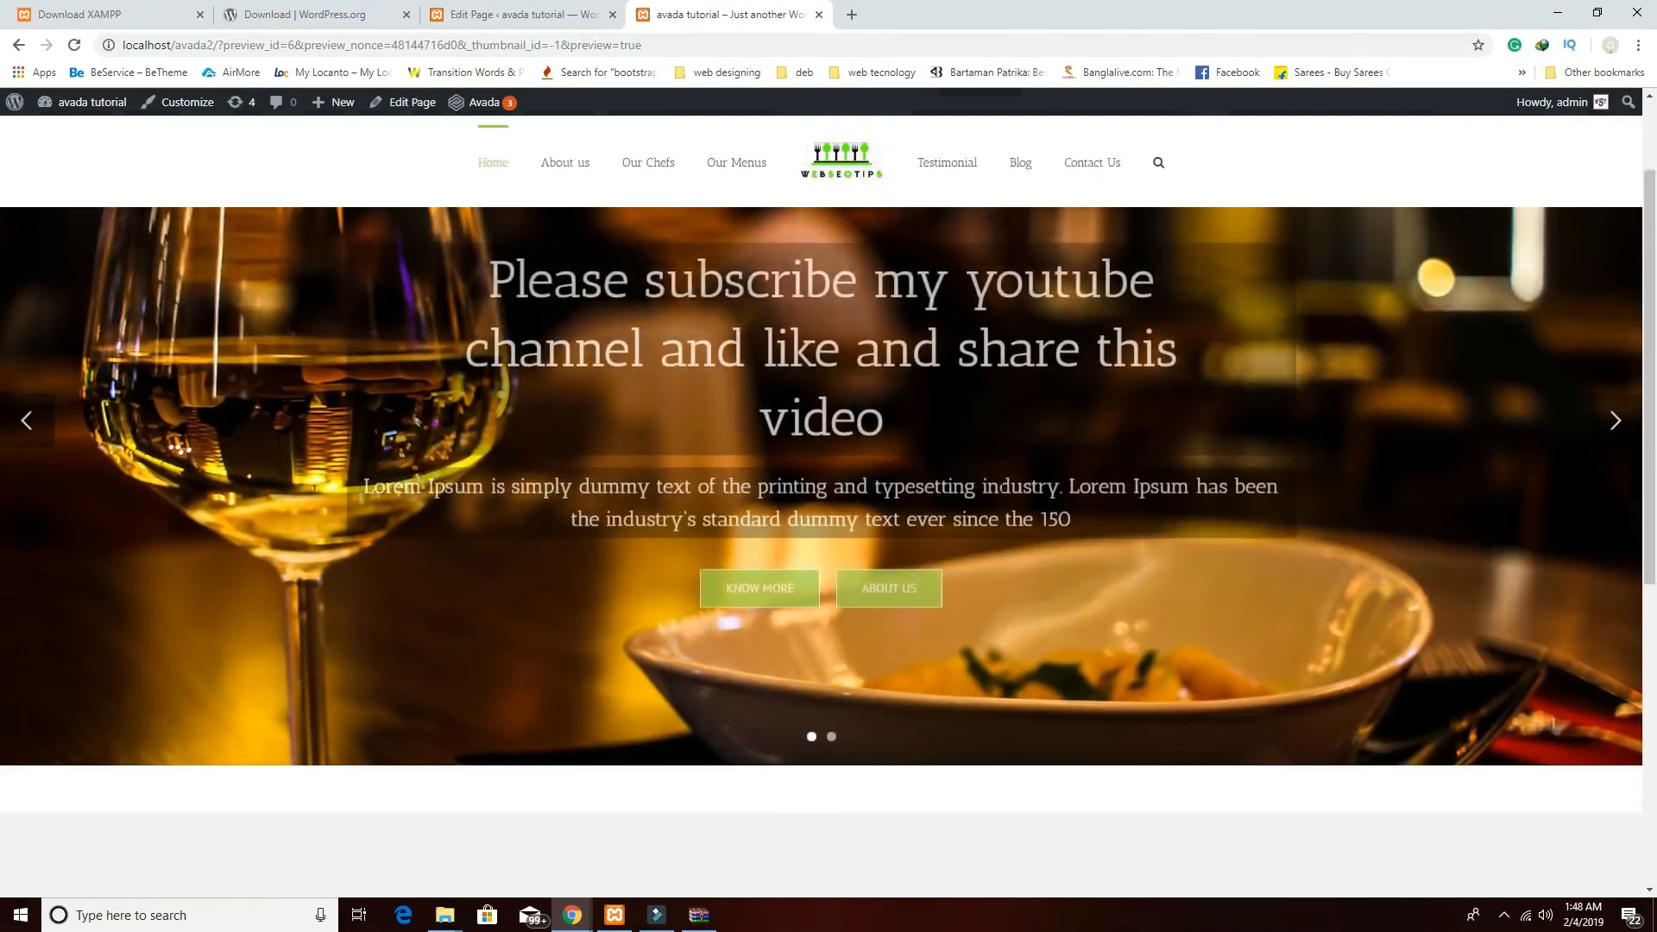
scroll(883, 398, down, 7)
scroll(904, 553, down, 2)
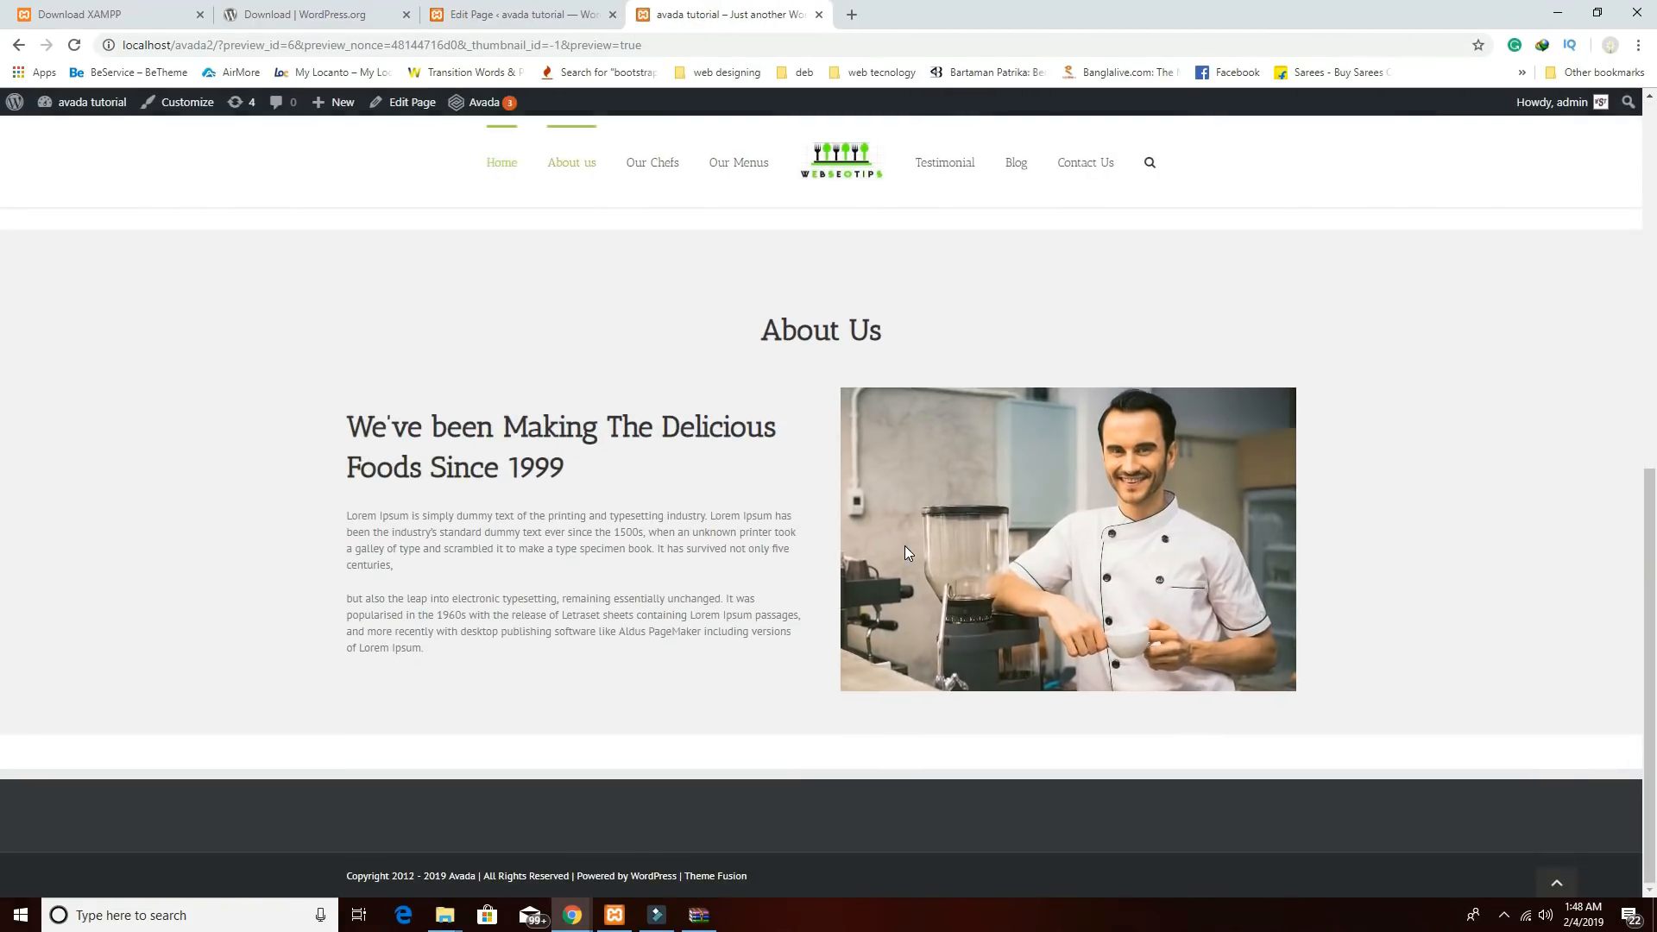
scroll(904, 546, up, 2)
scroll(905, 546, down, 2)
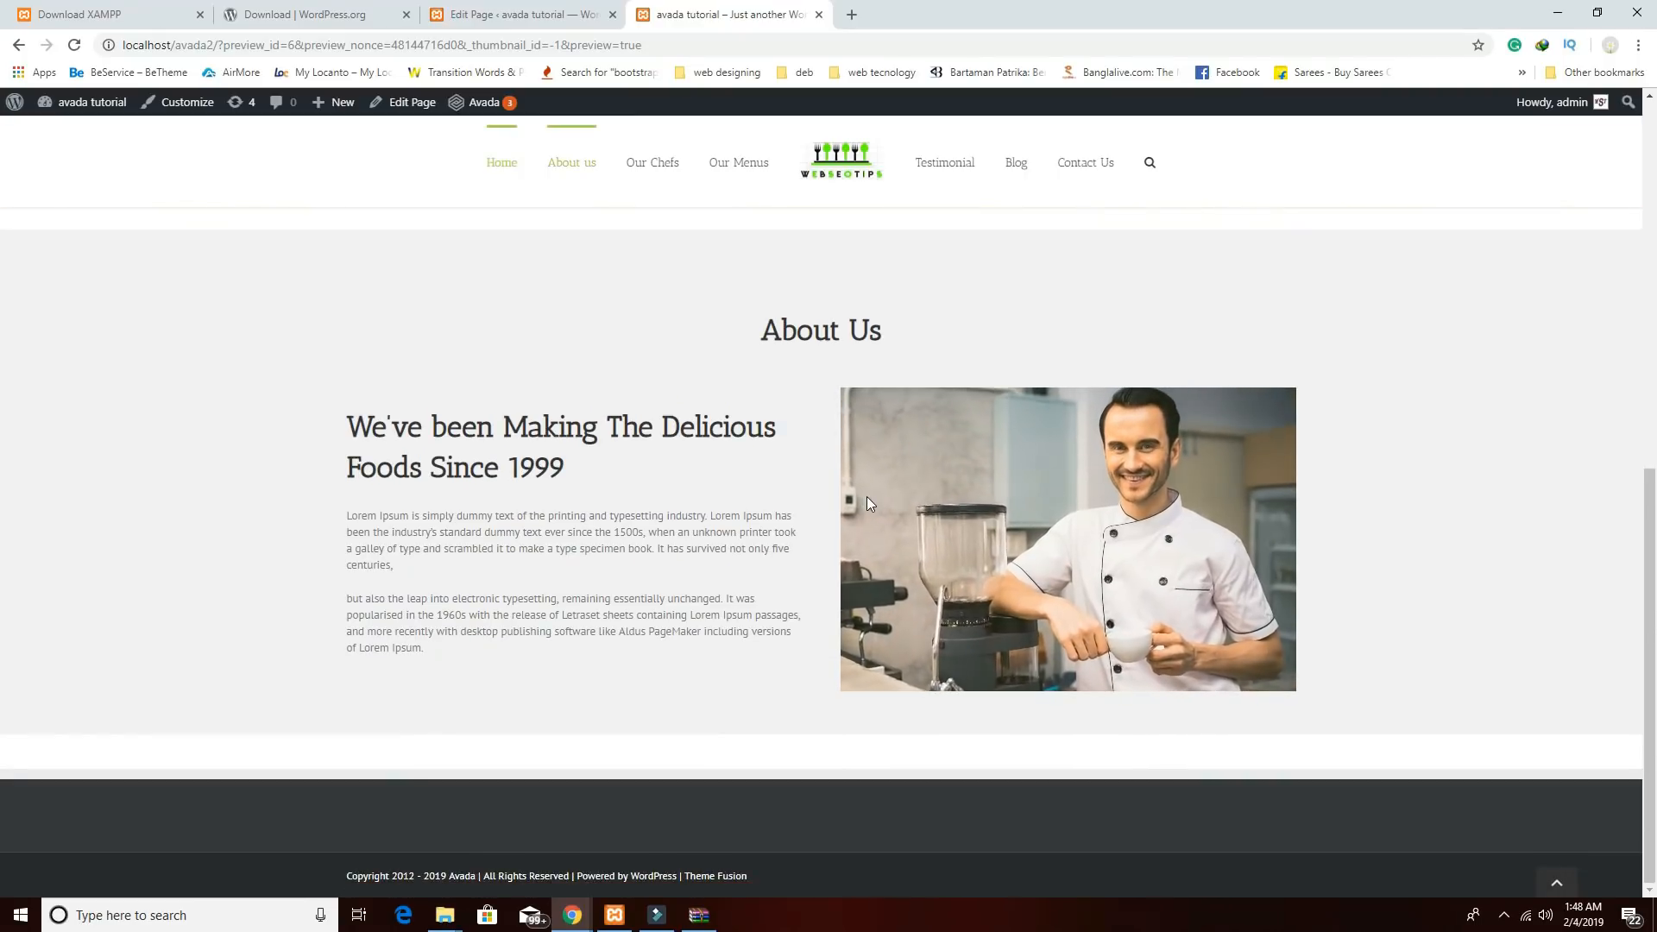
scroll(837, 485, up, 2)
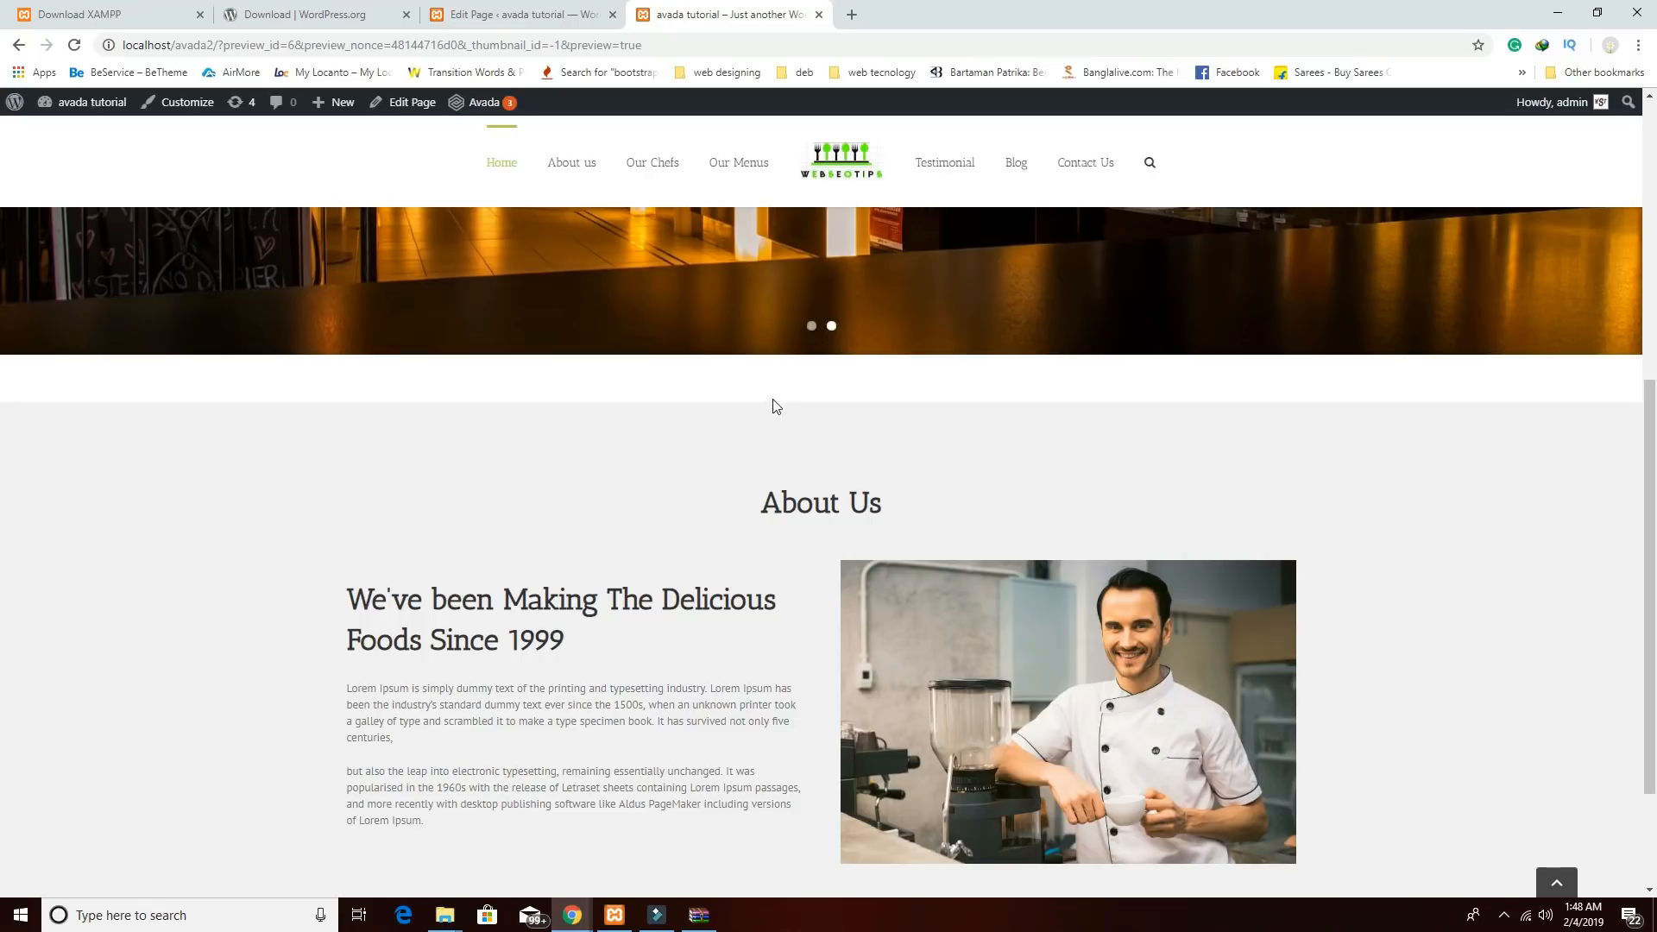
scroll(775, 407, down, 1)
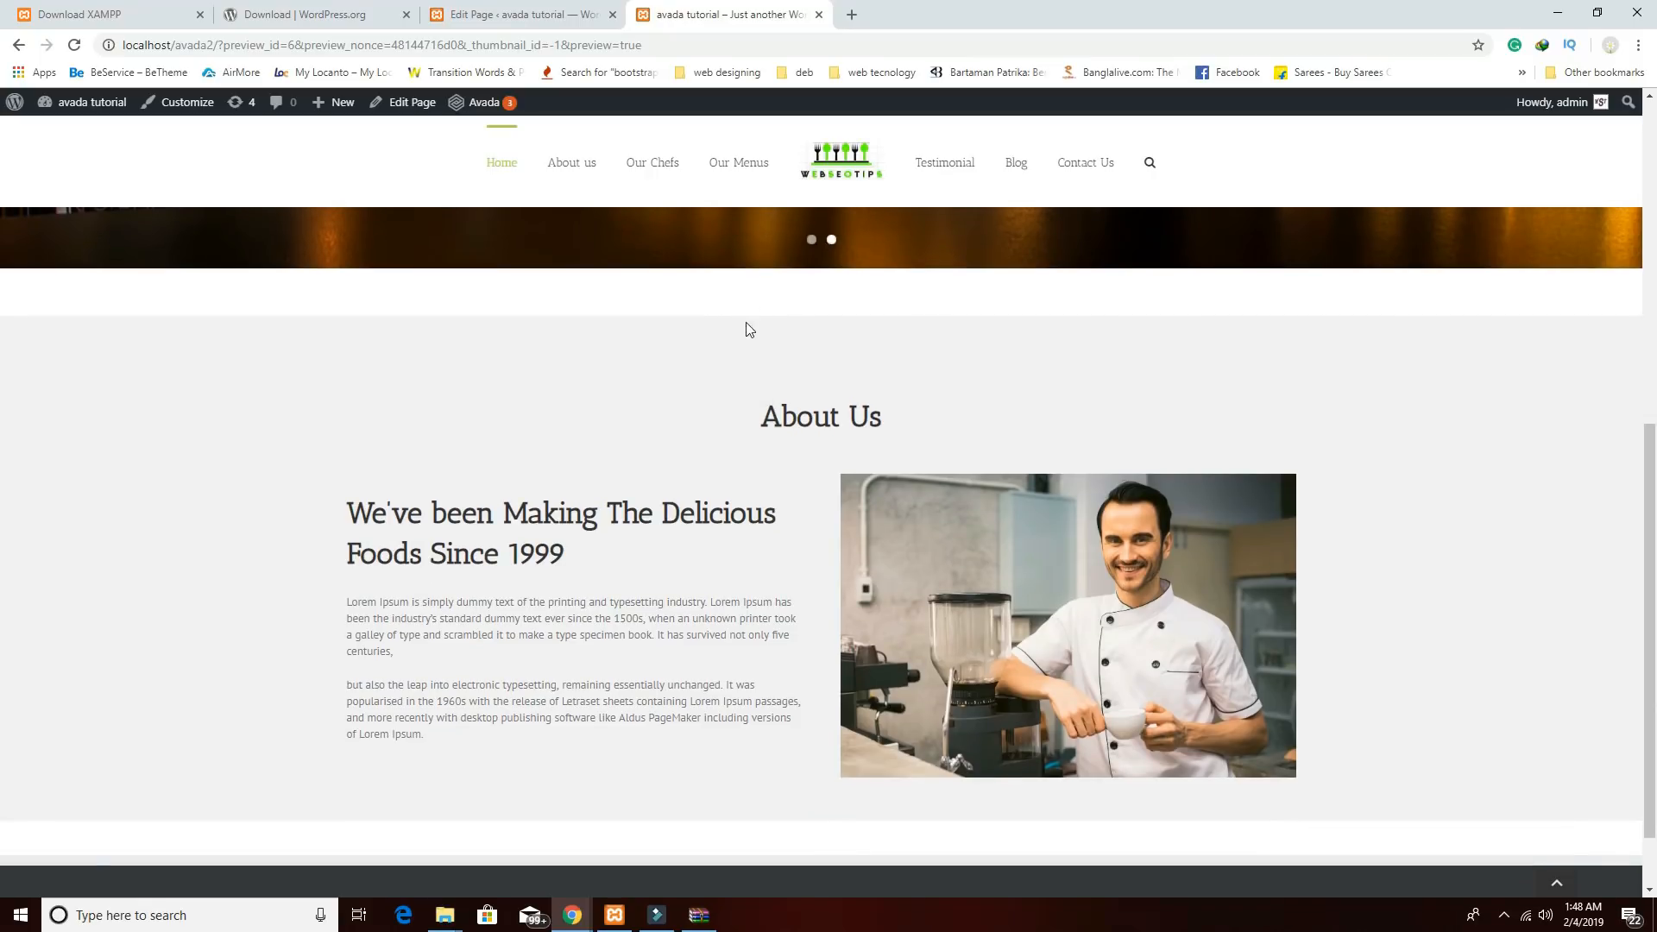
scroll(836, 478, down, 1)
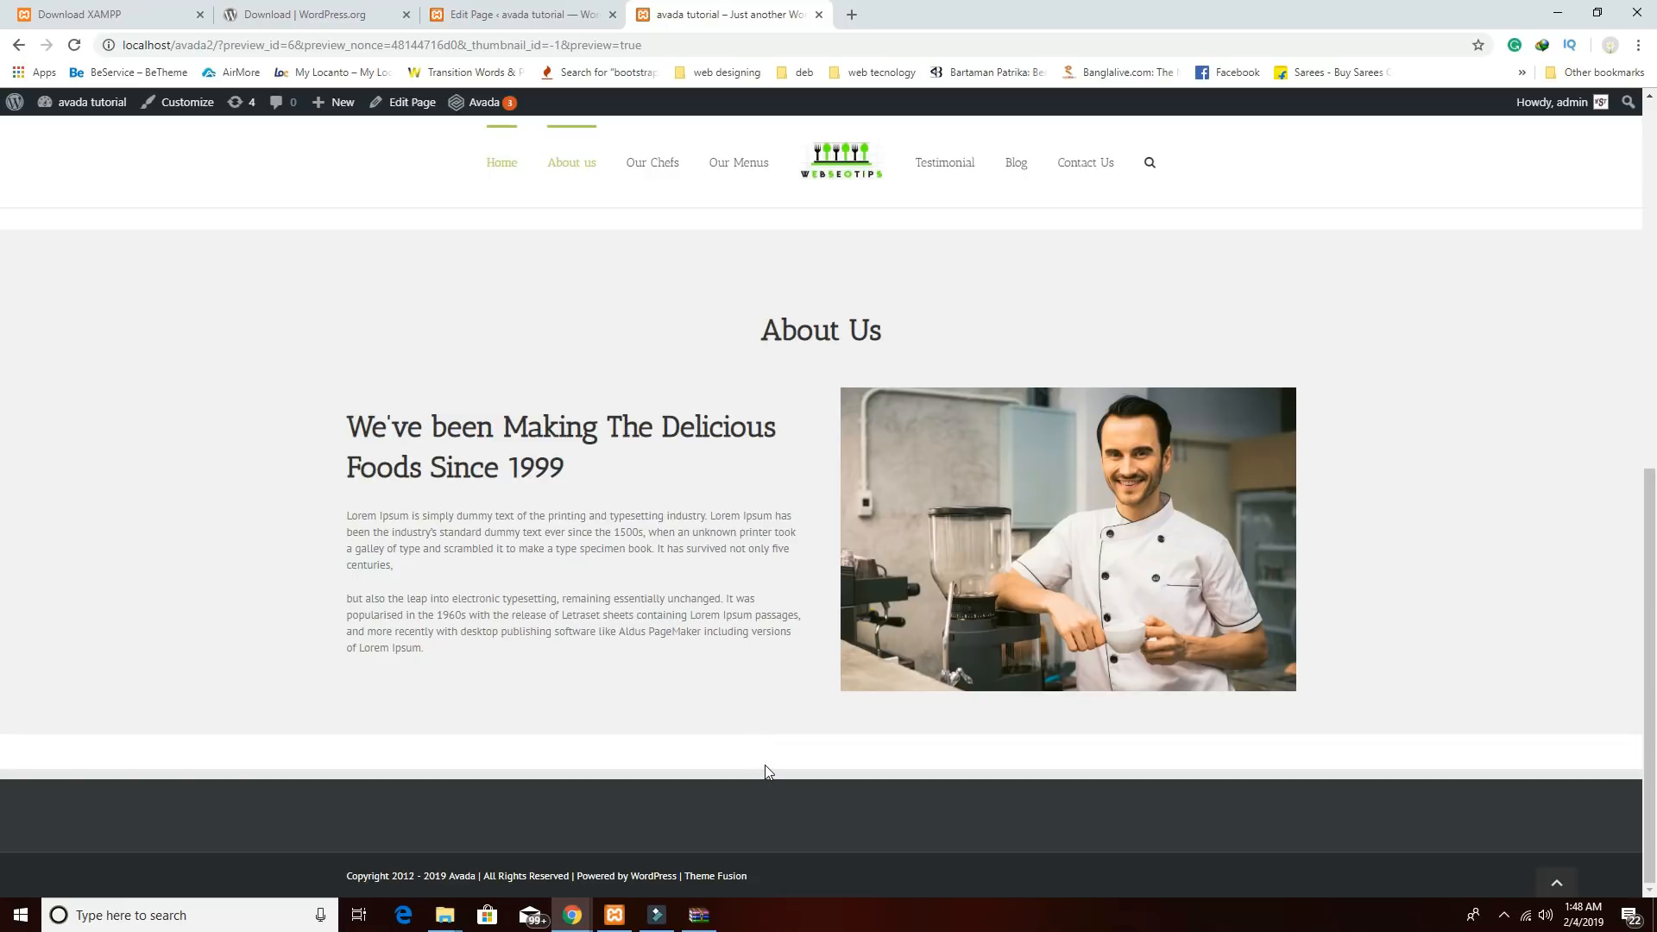
scroll(629, 595, up, 2)
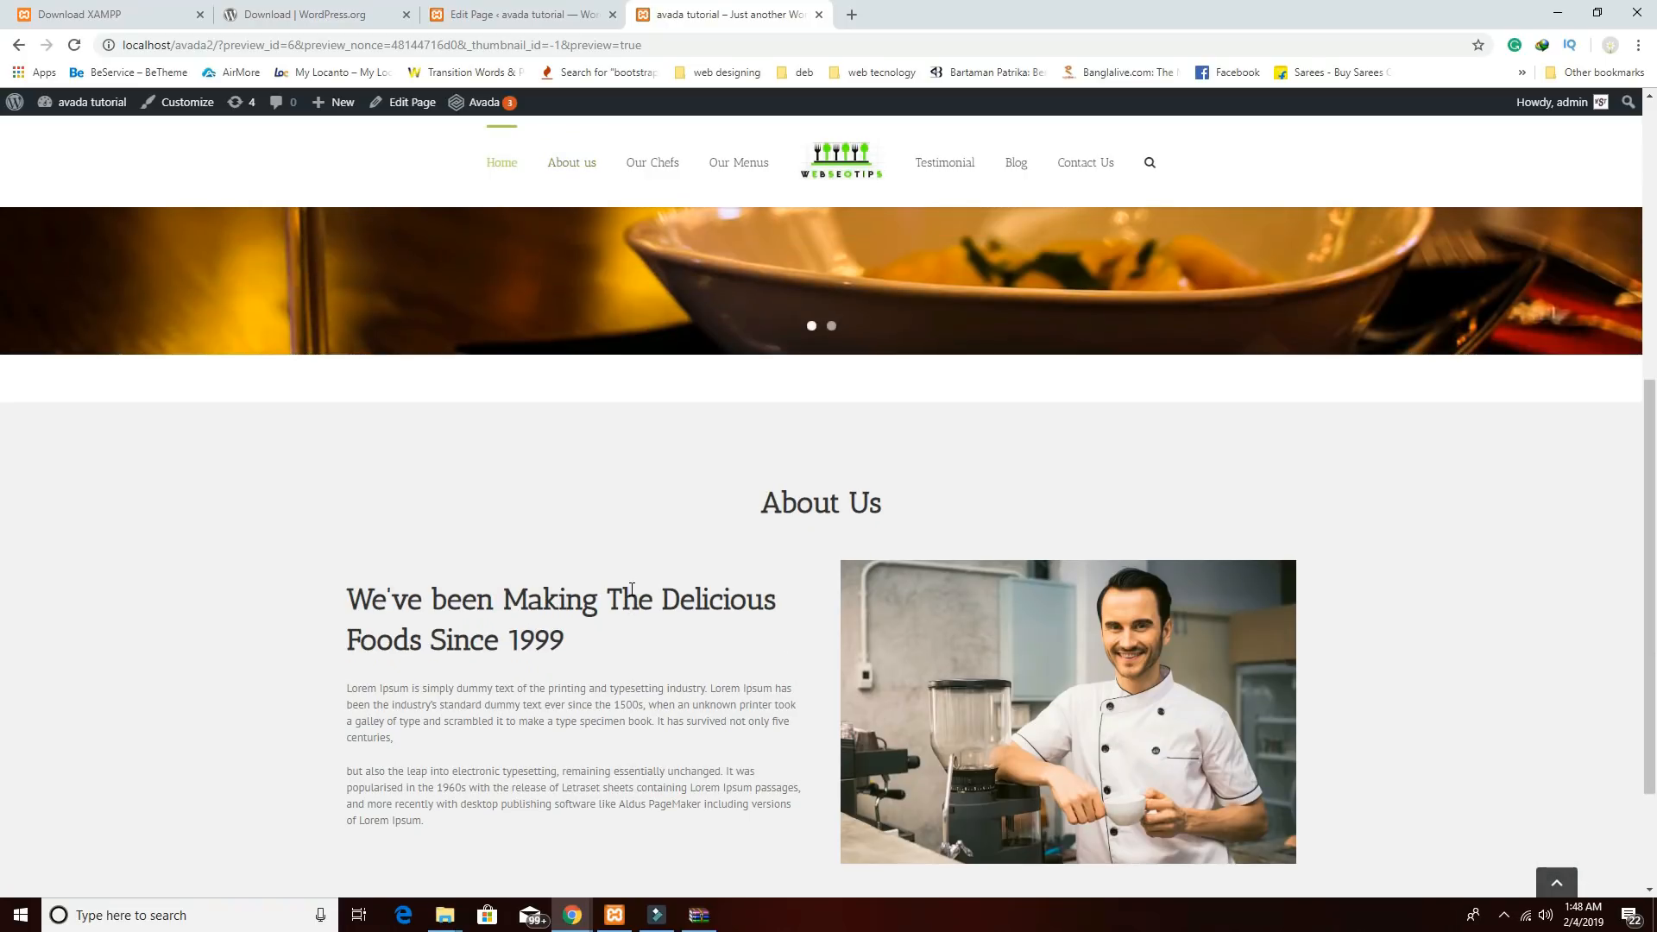
right_click(615, 495)
click(667, 706)
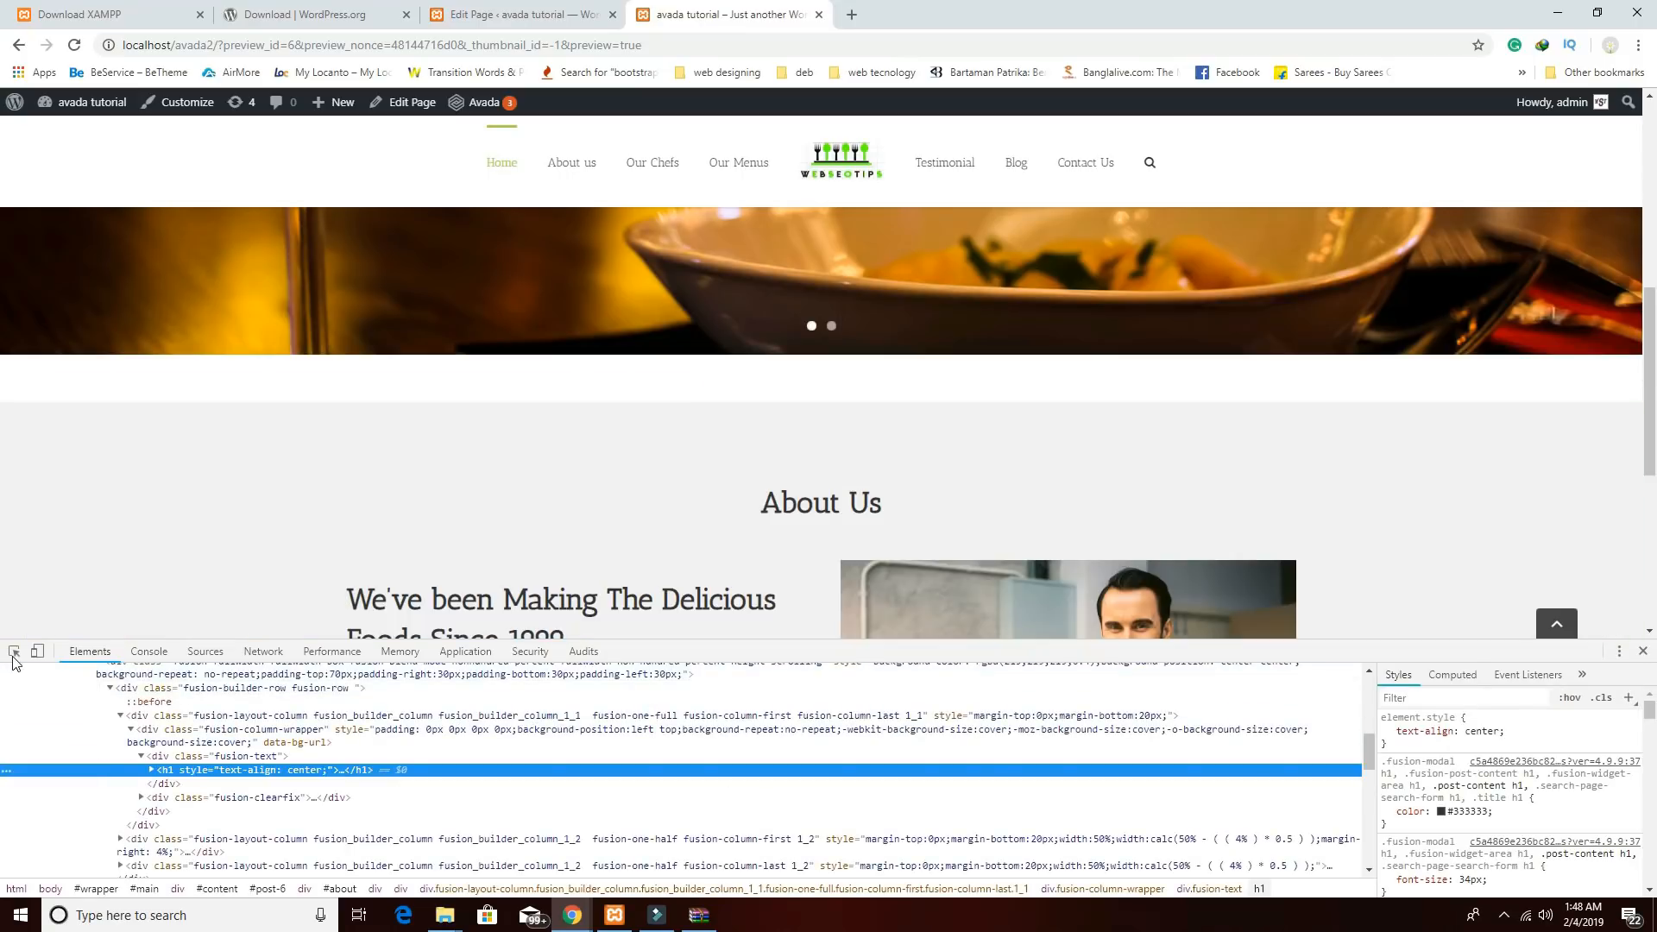
Use the element picker to inspect the page's #main content wrapper.
click(14, 658)
click(11, 654)
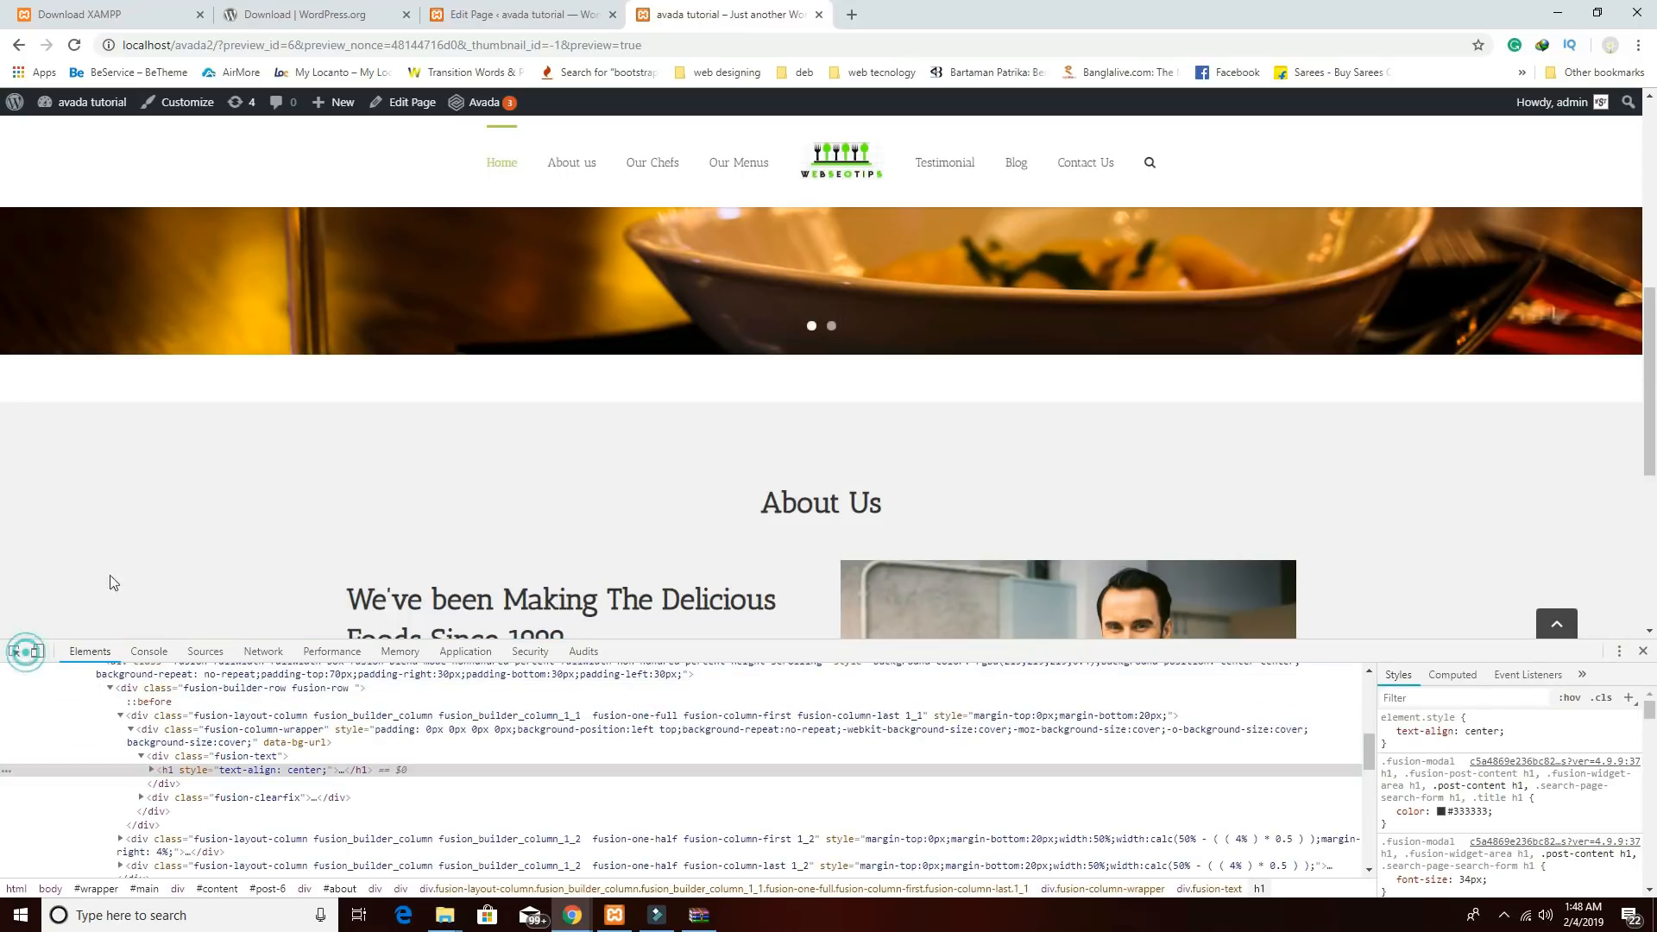
click(11, 649)
click(209, 386)
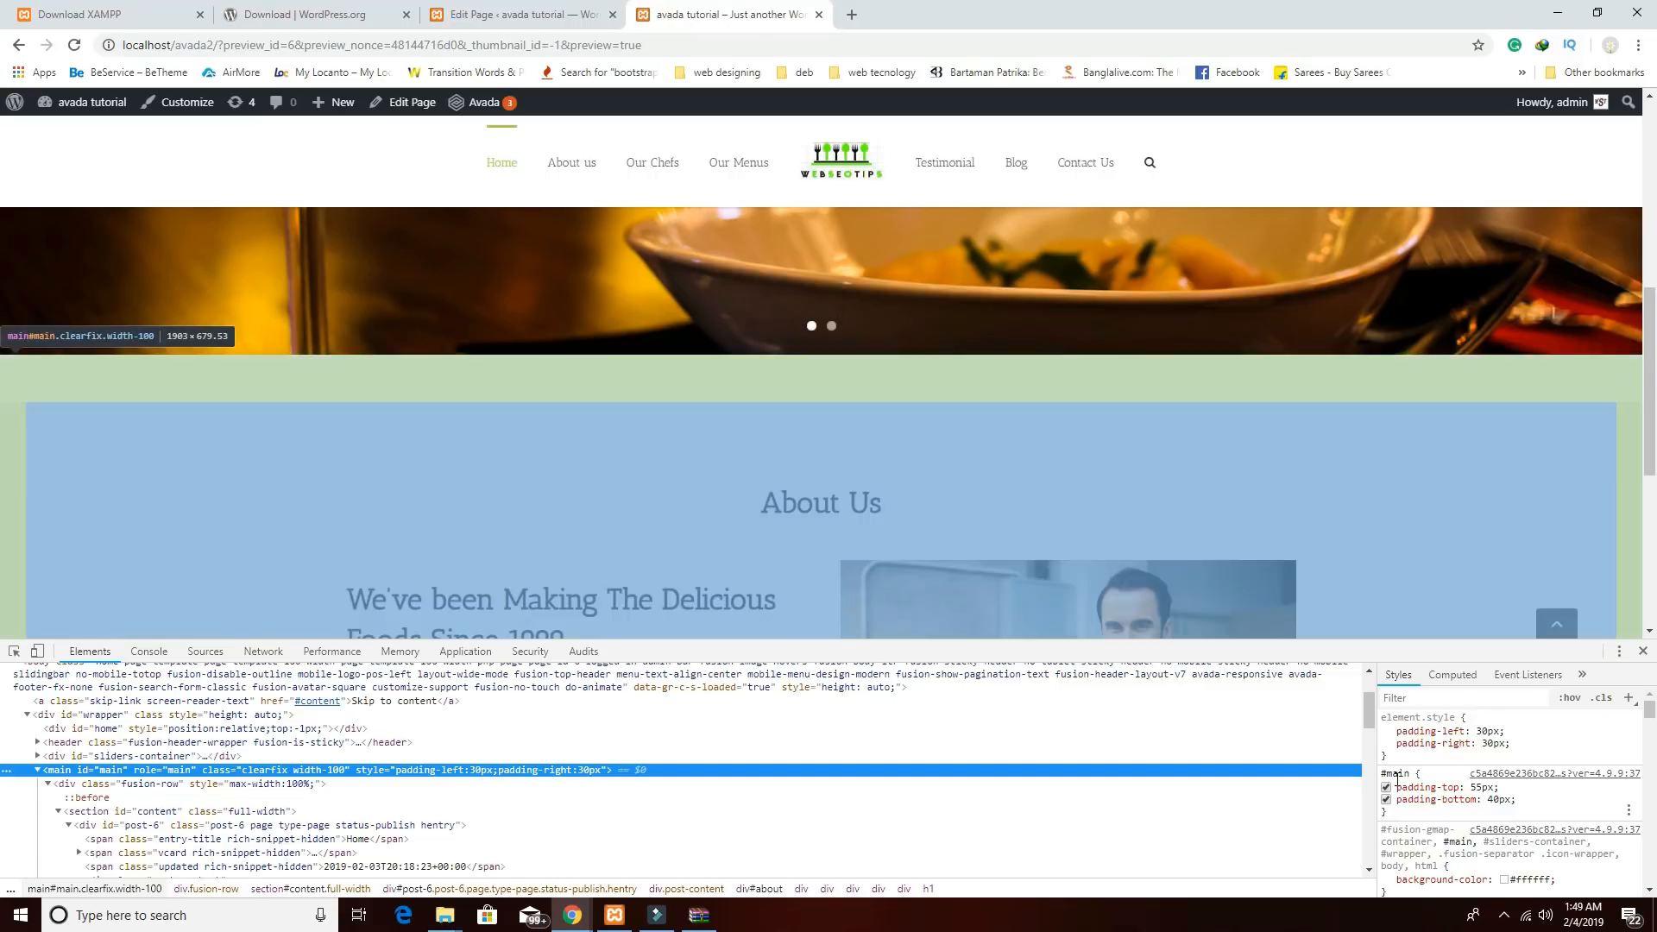
Copy the #main rule with its 55px top and 40px bottom padding.
drag(1390, 819, 1375, 771)
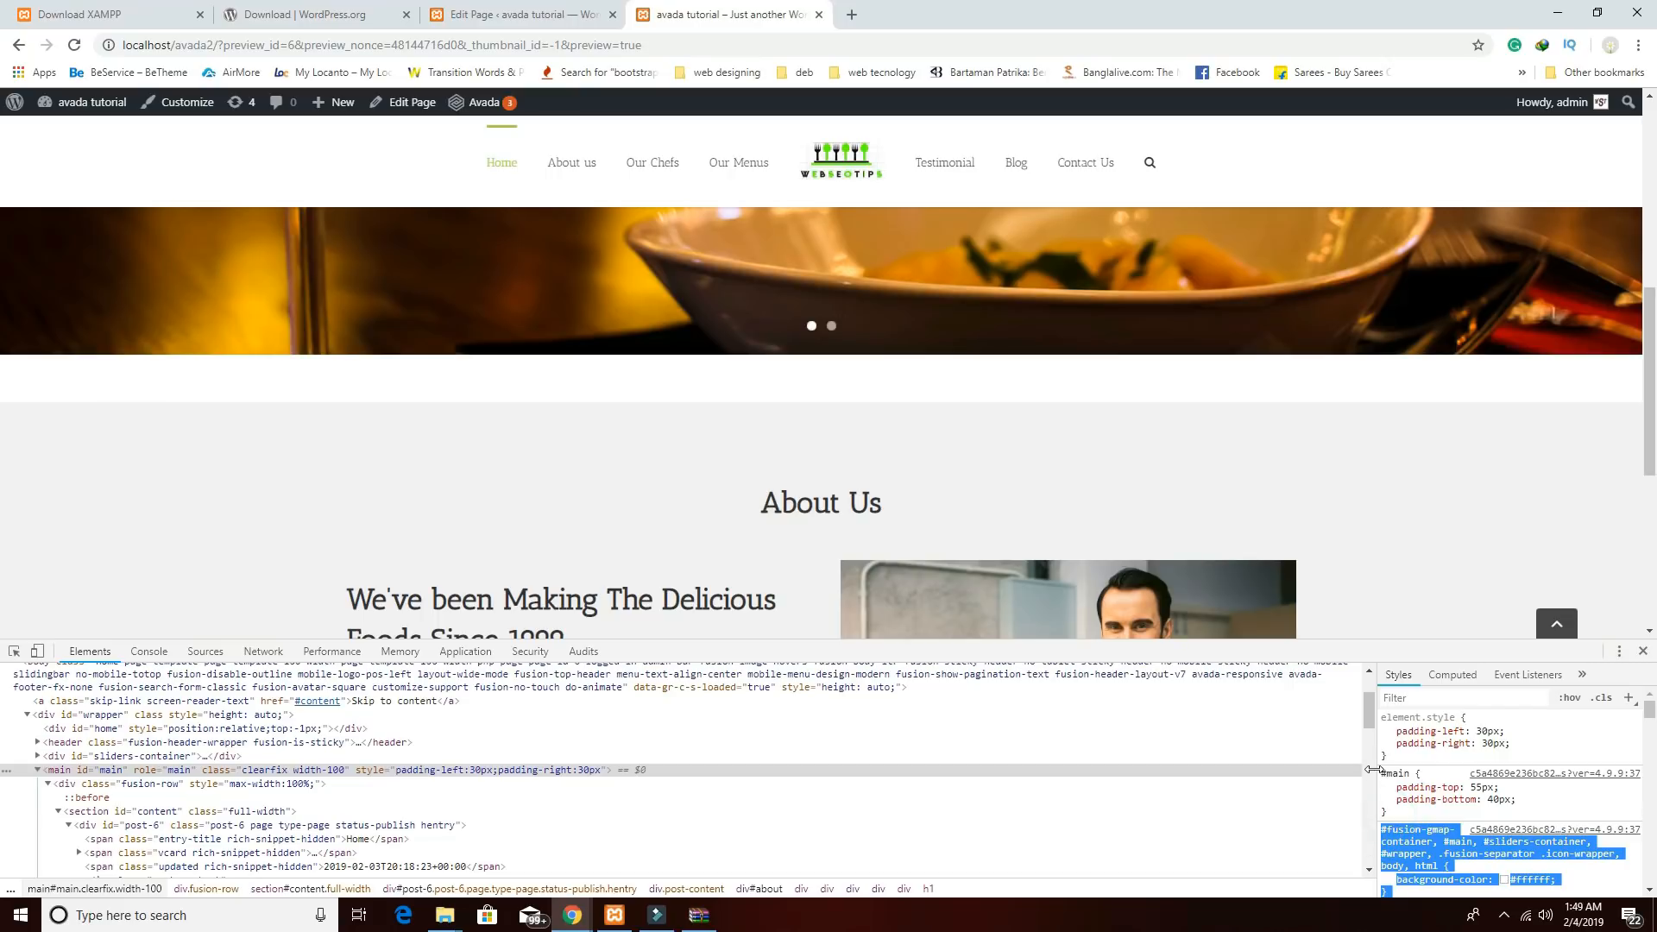
click(1387, 800)
click(1460, 810)
drag(1394, 817, 1384, 774)
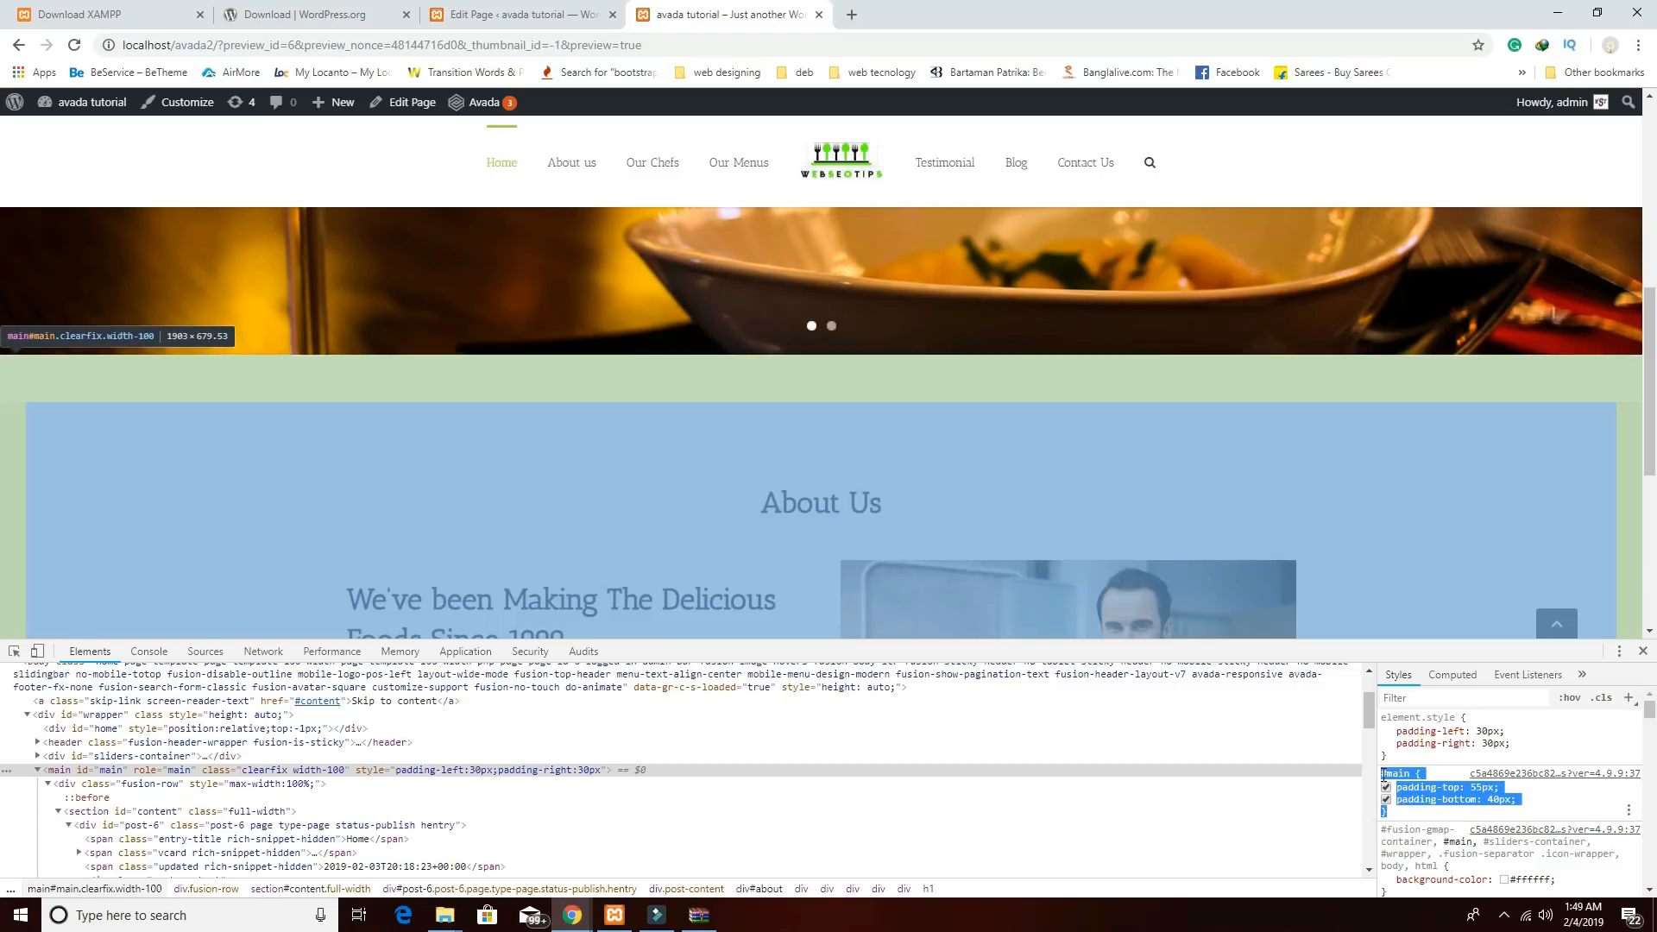
right_click(1384, 775)
click(1380, 787)
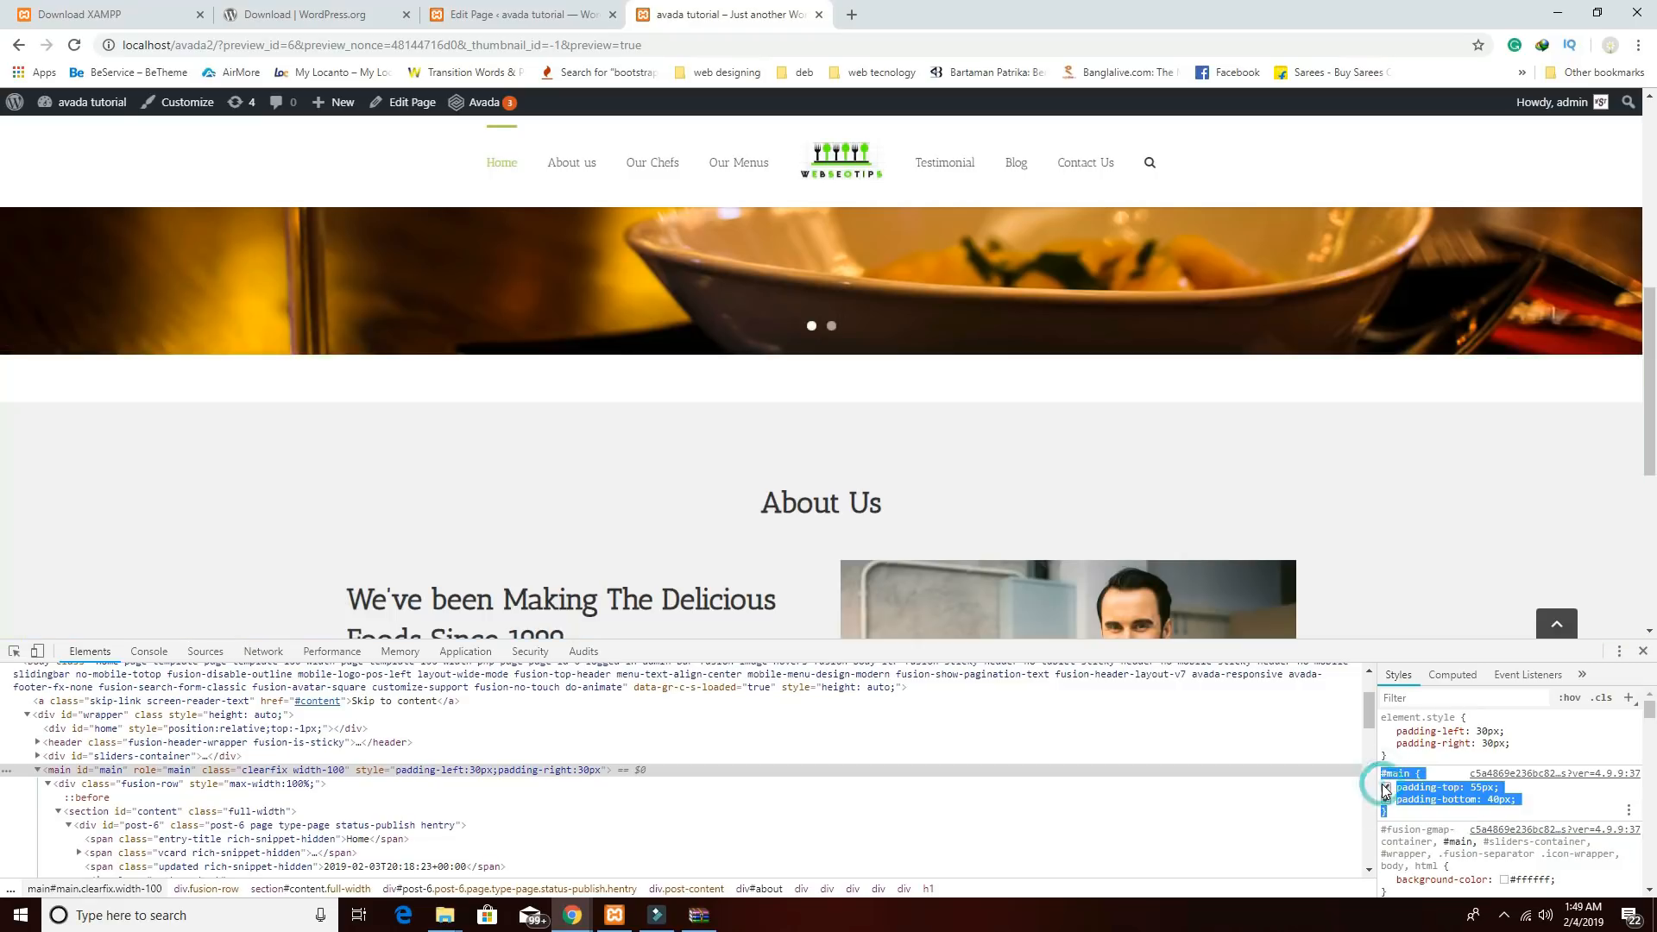
click(518, 14)
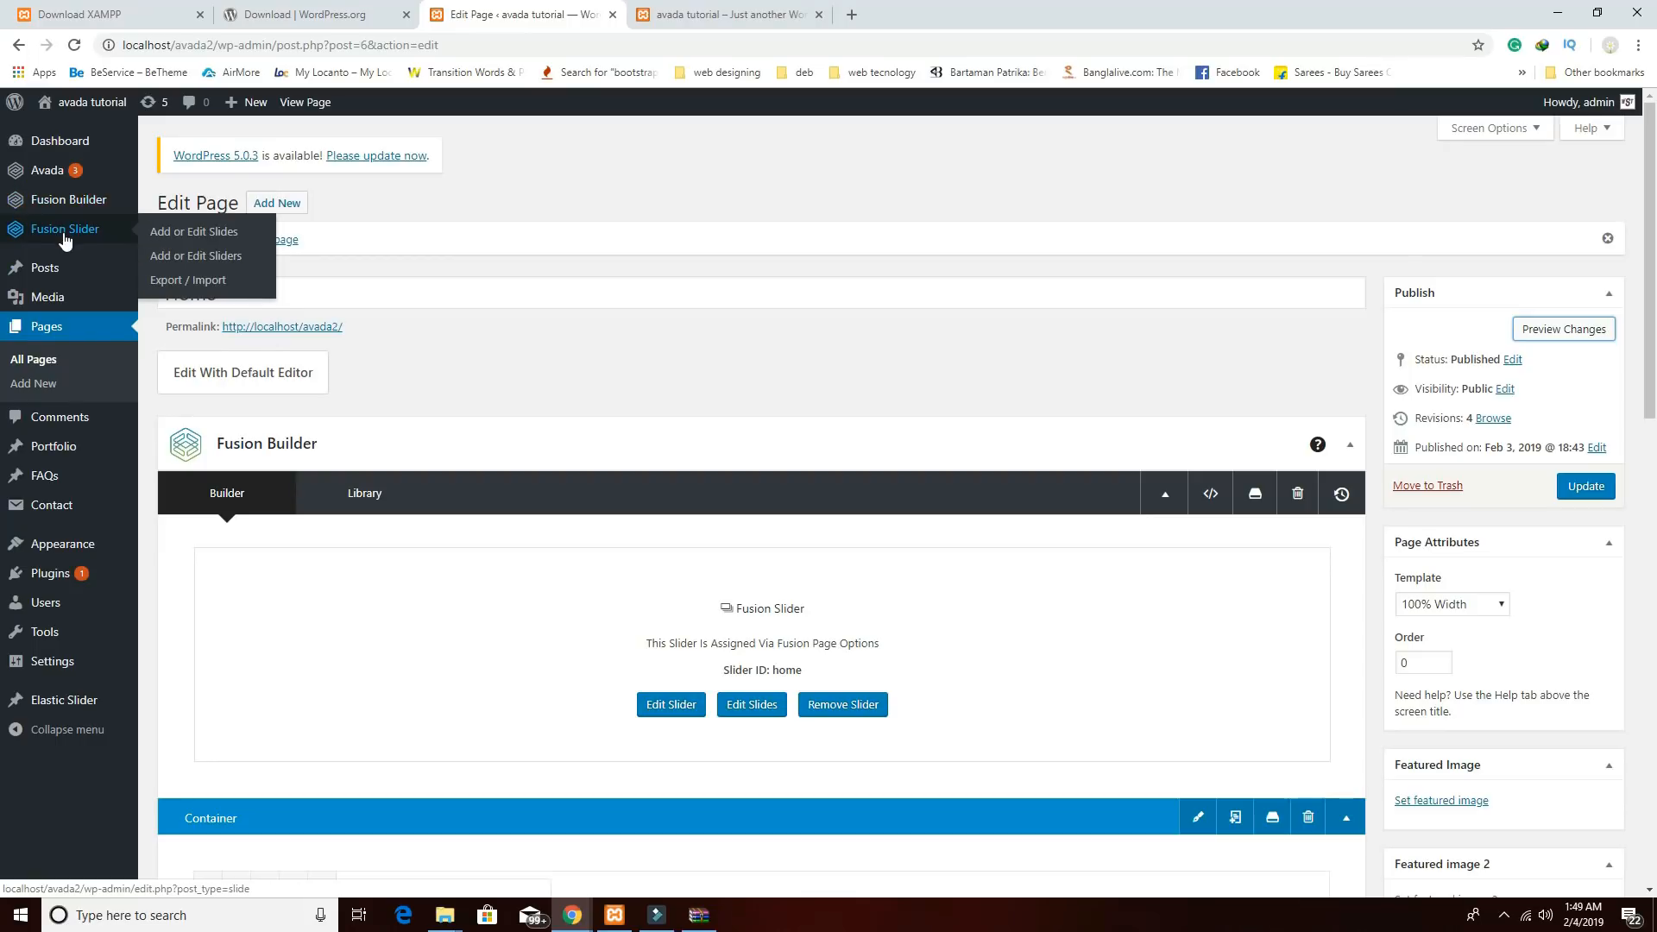
Paste the copied #main rule into Avada Theme Options' Custom CSS editor.
mouse_move(67, 168)
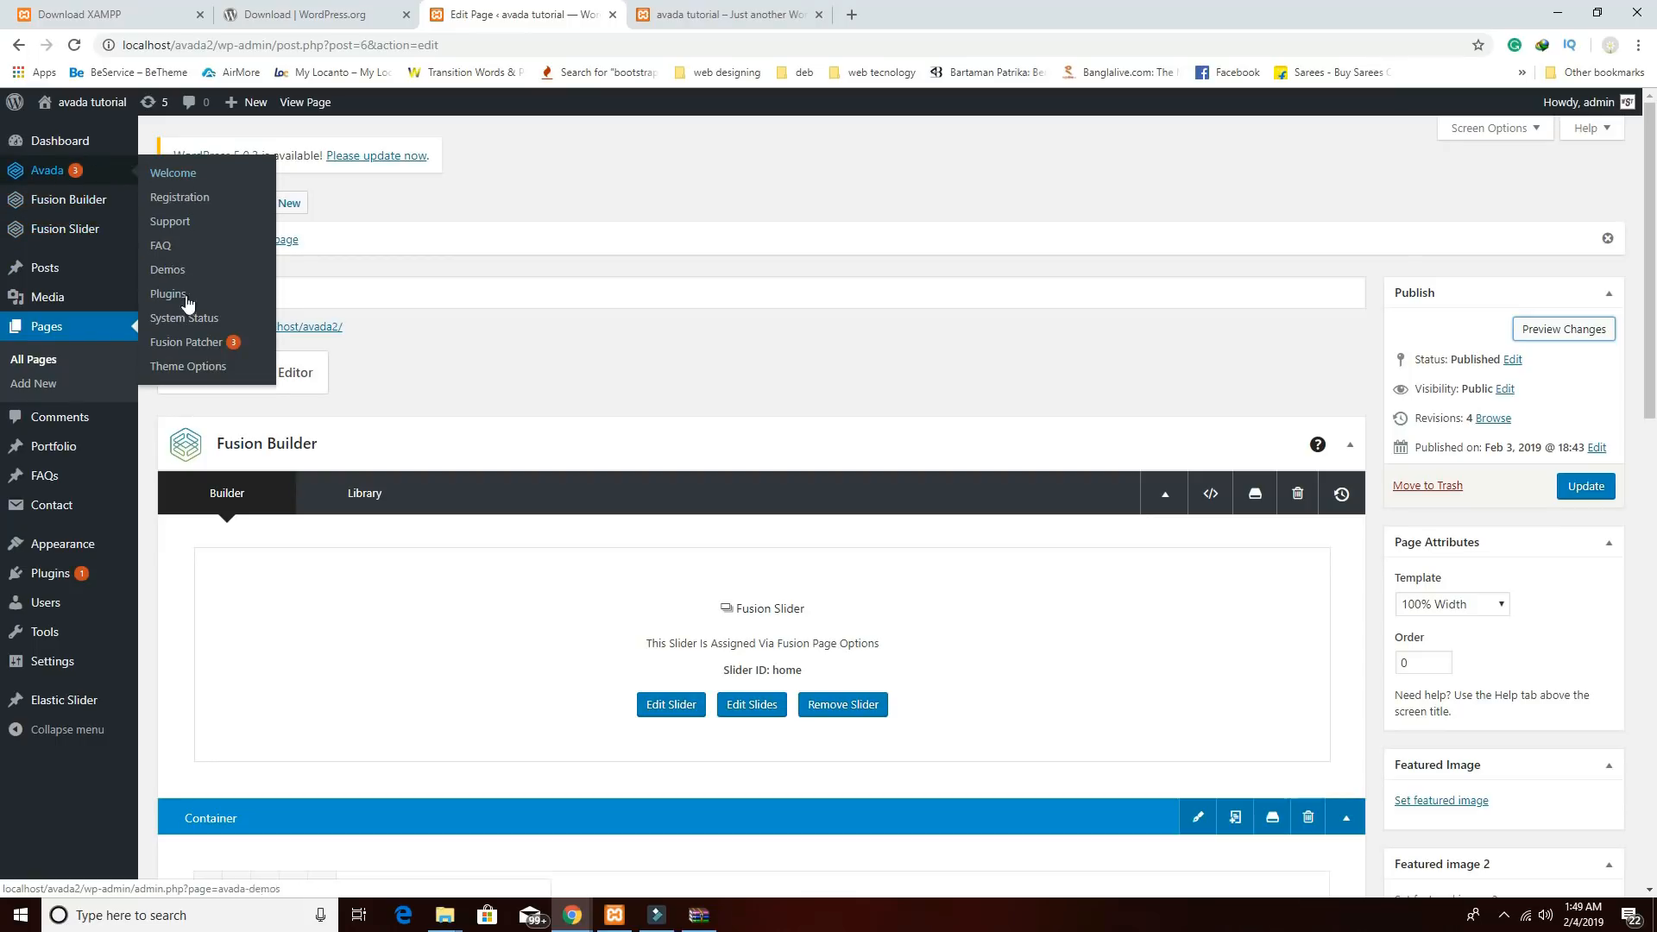
click(184, 368)
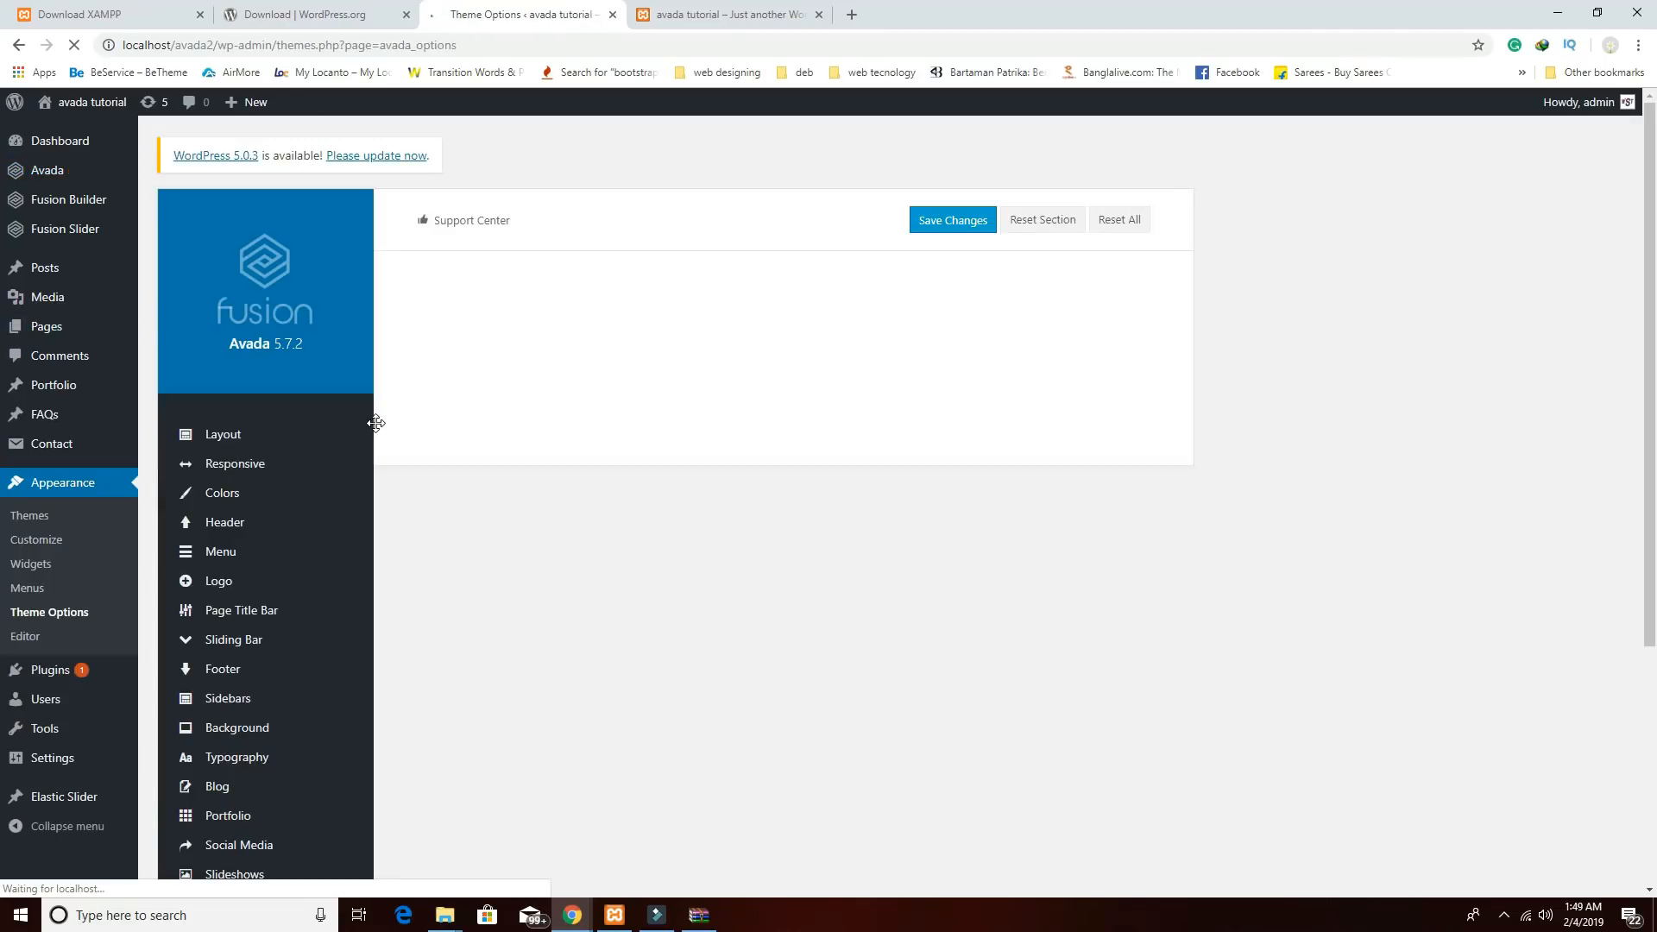
scroll(341, 675, down, 8)
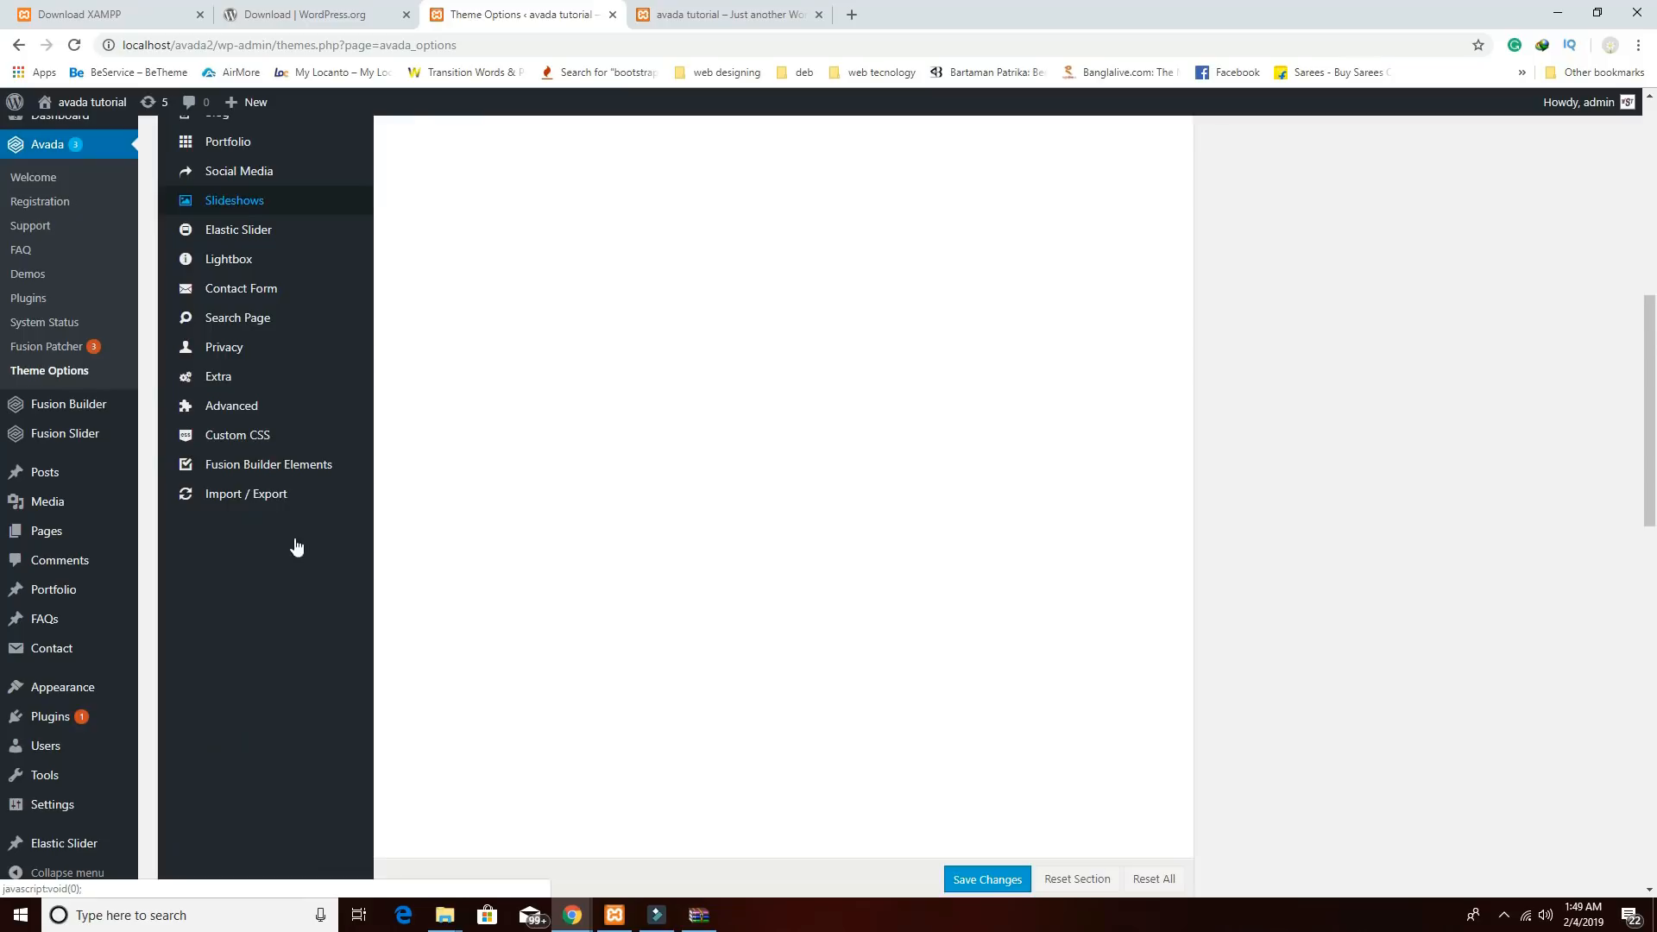
click(231, 431)
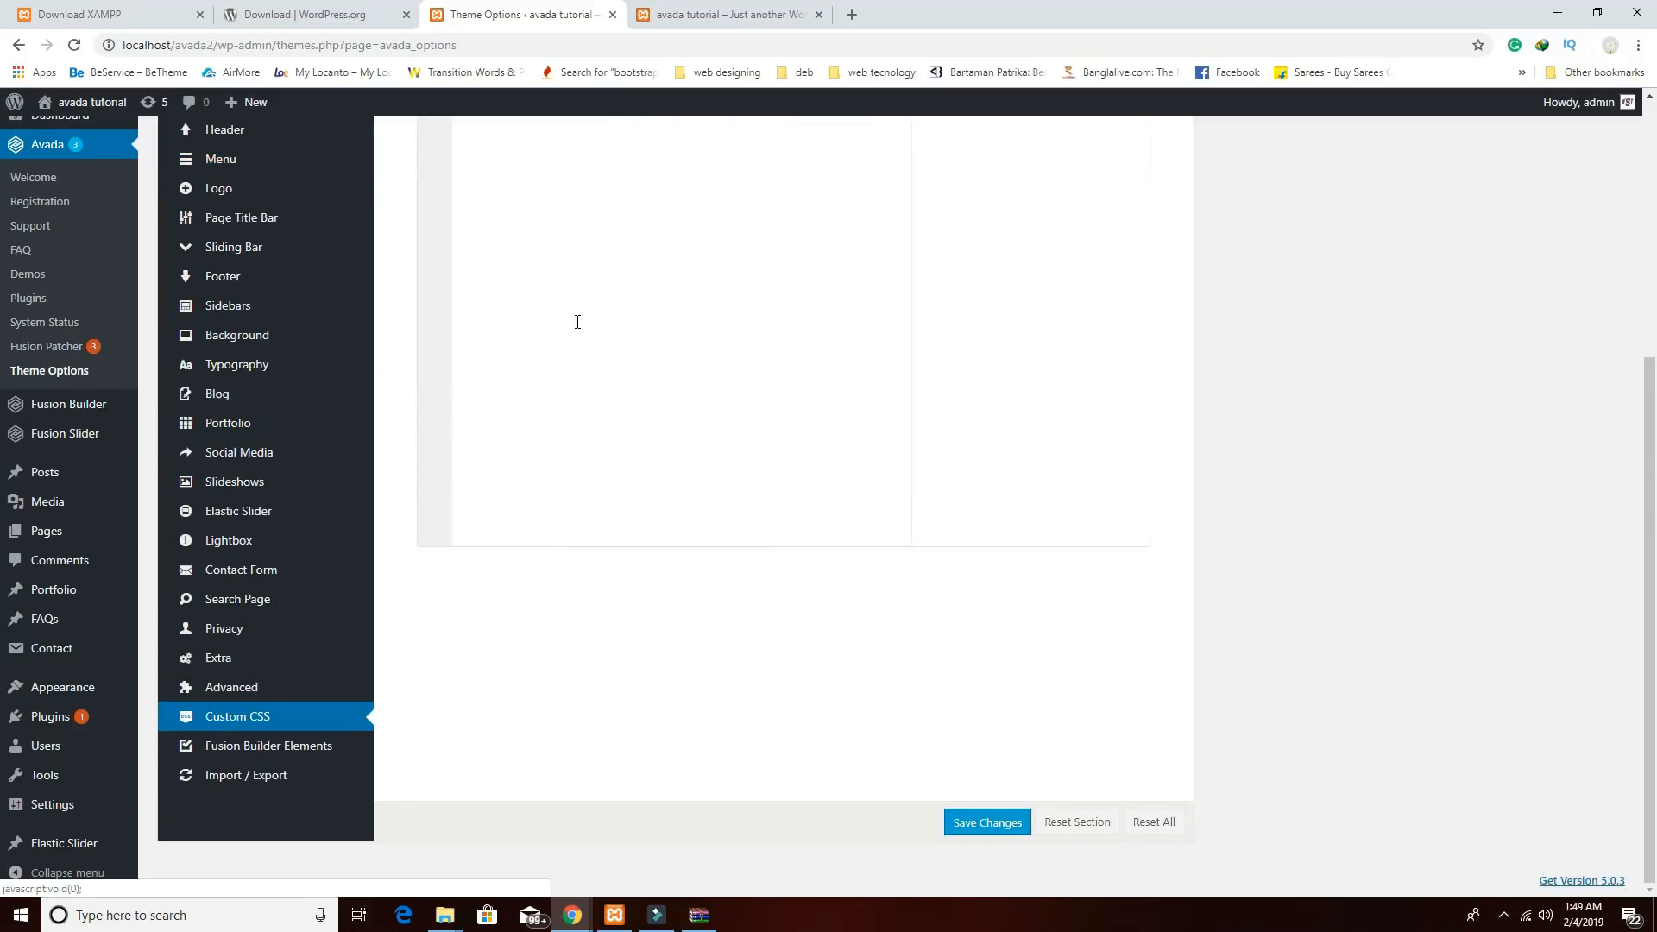
right_click(577, 322)
click(625, 361)
Change the #main top and bottom padding to 0px and save the custom CSS.
scroll(630, 463, up, 5)
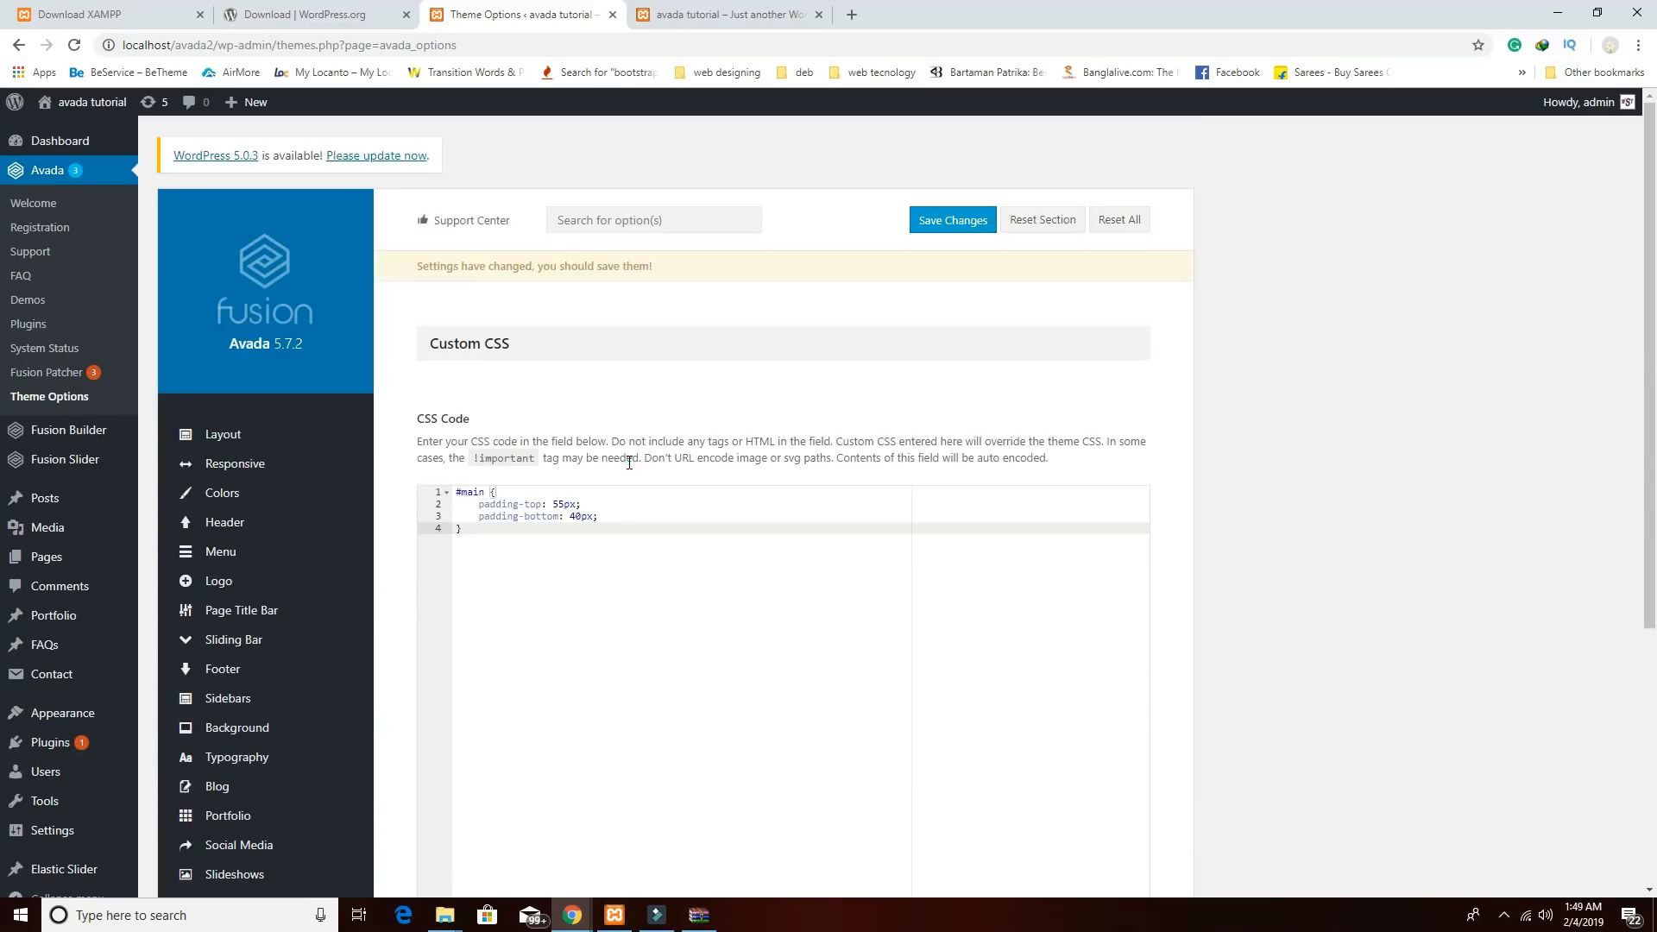
click(564, 505)
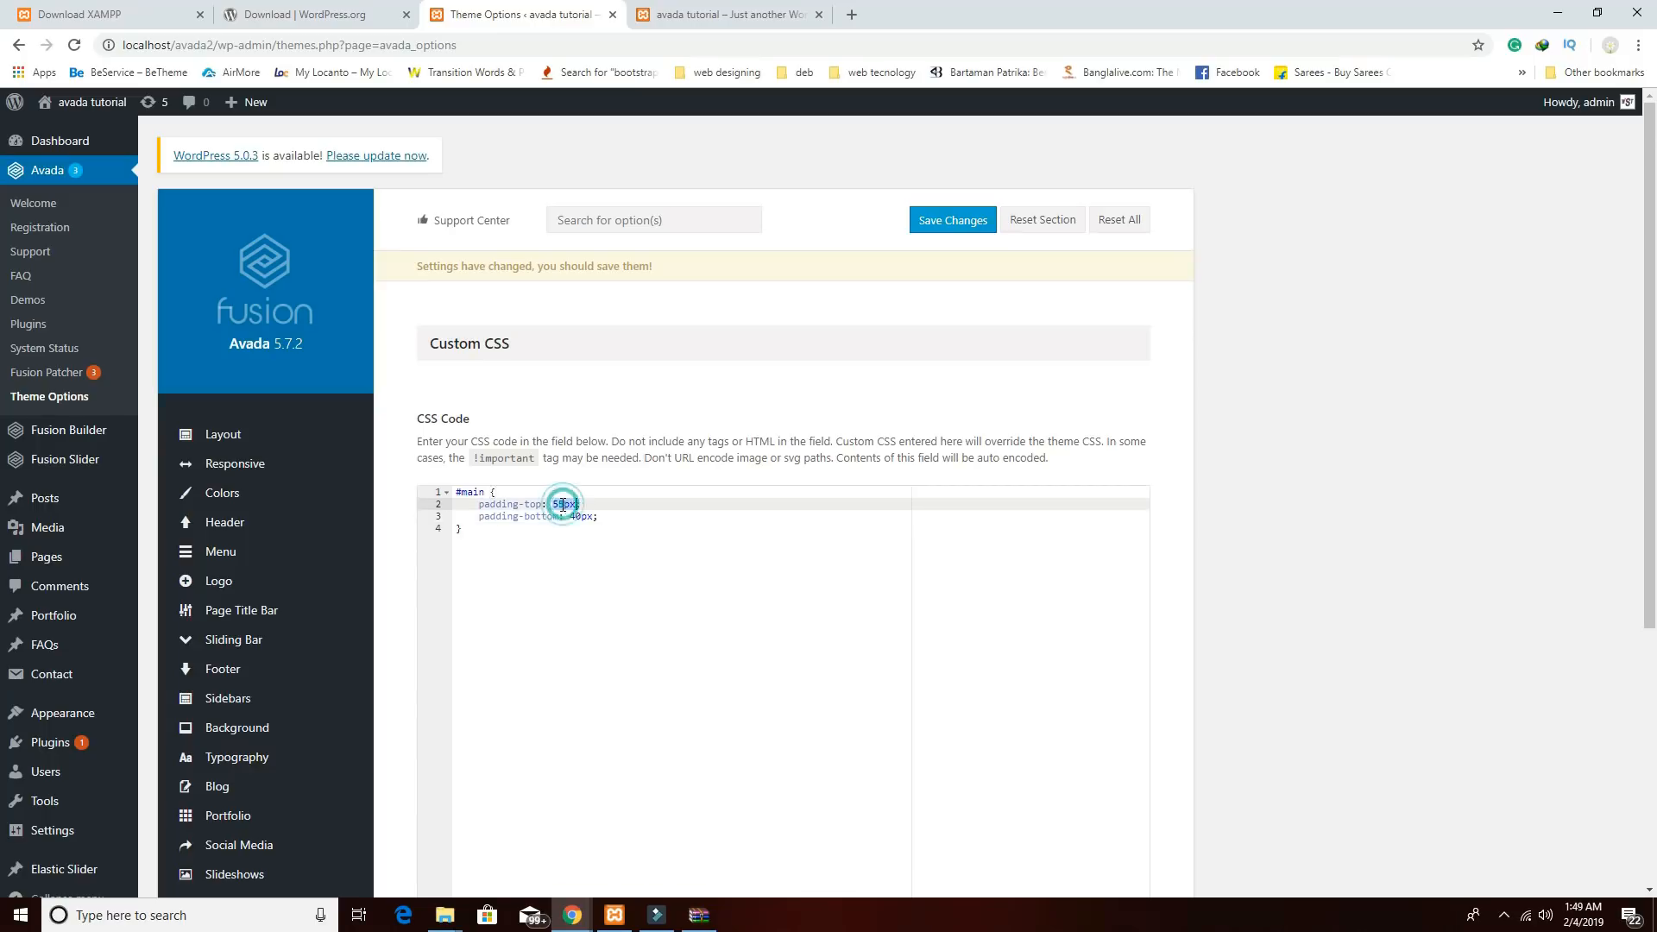
click(564, 505)
click(581, 516)
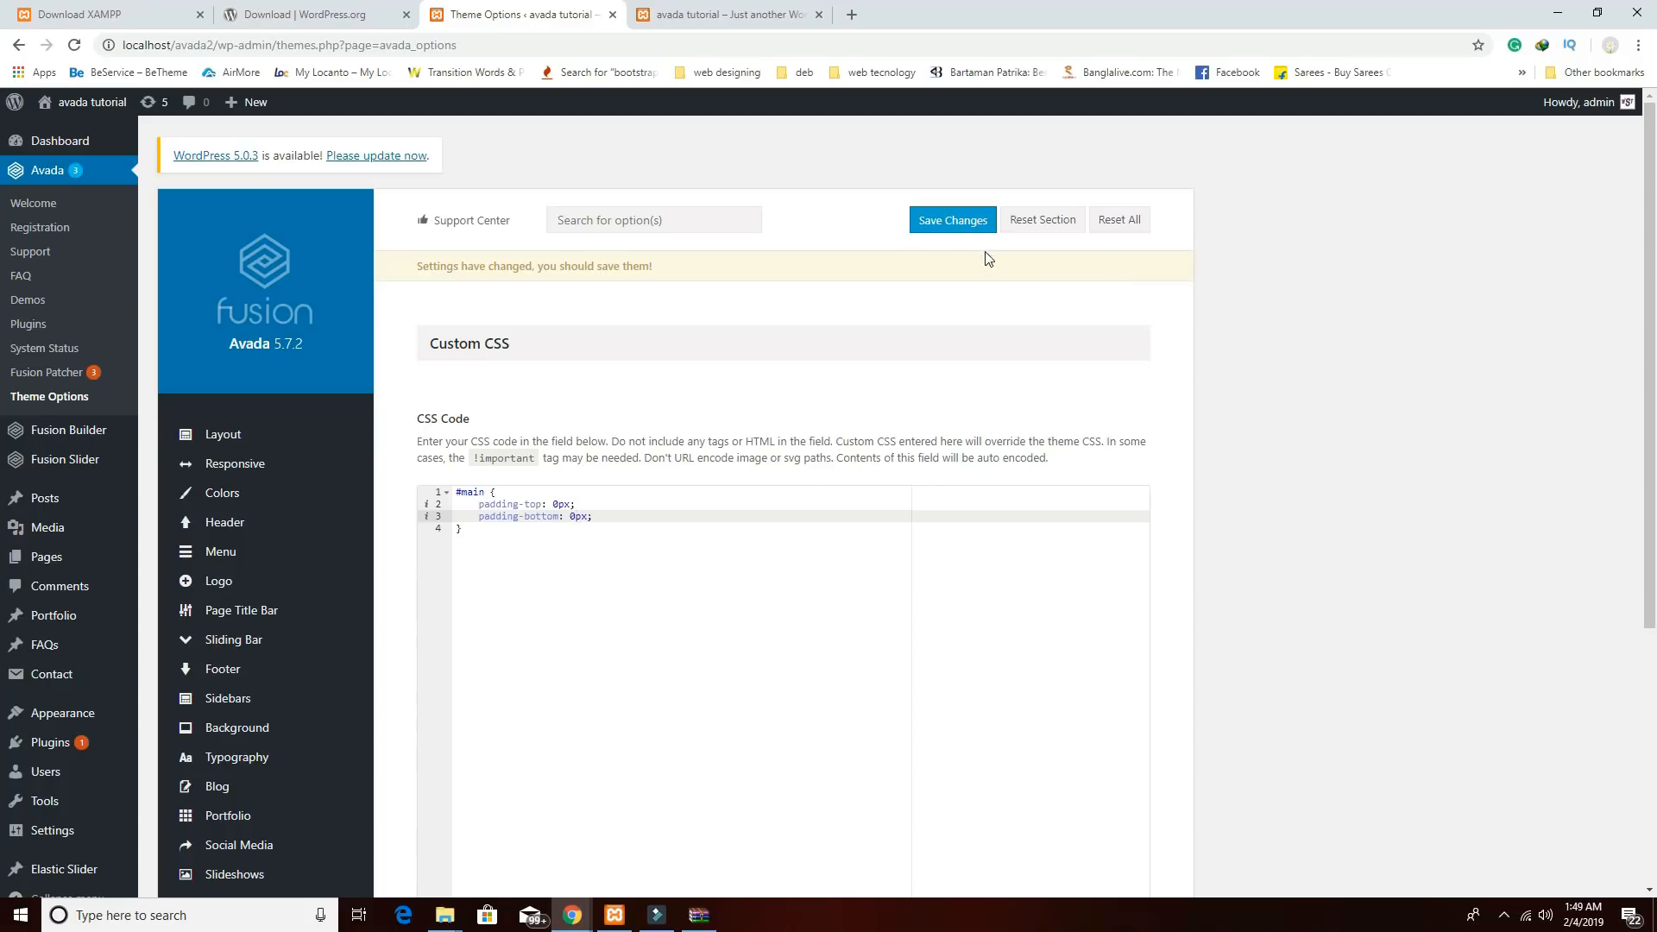
click(972, 220)
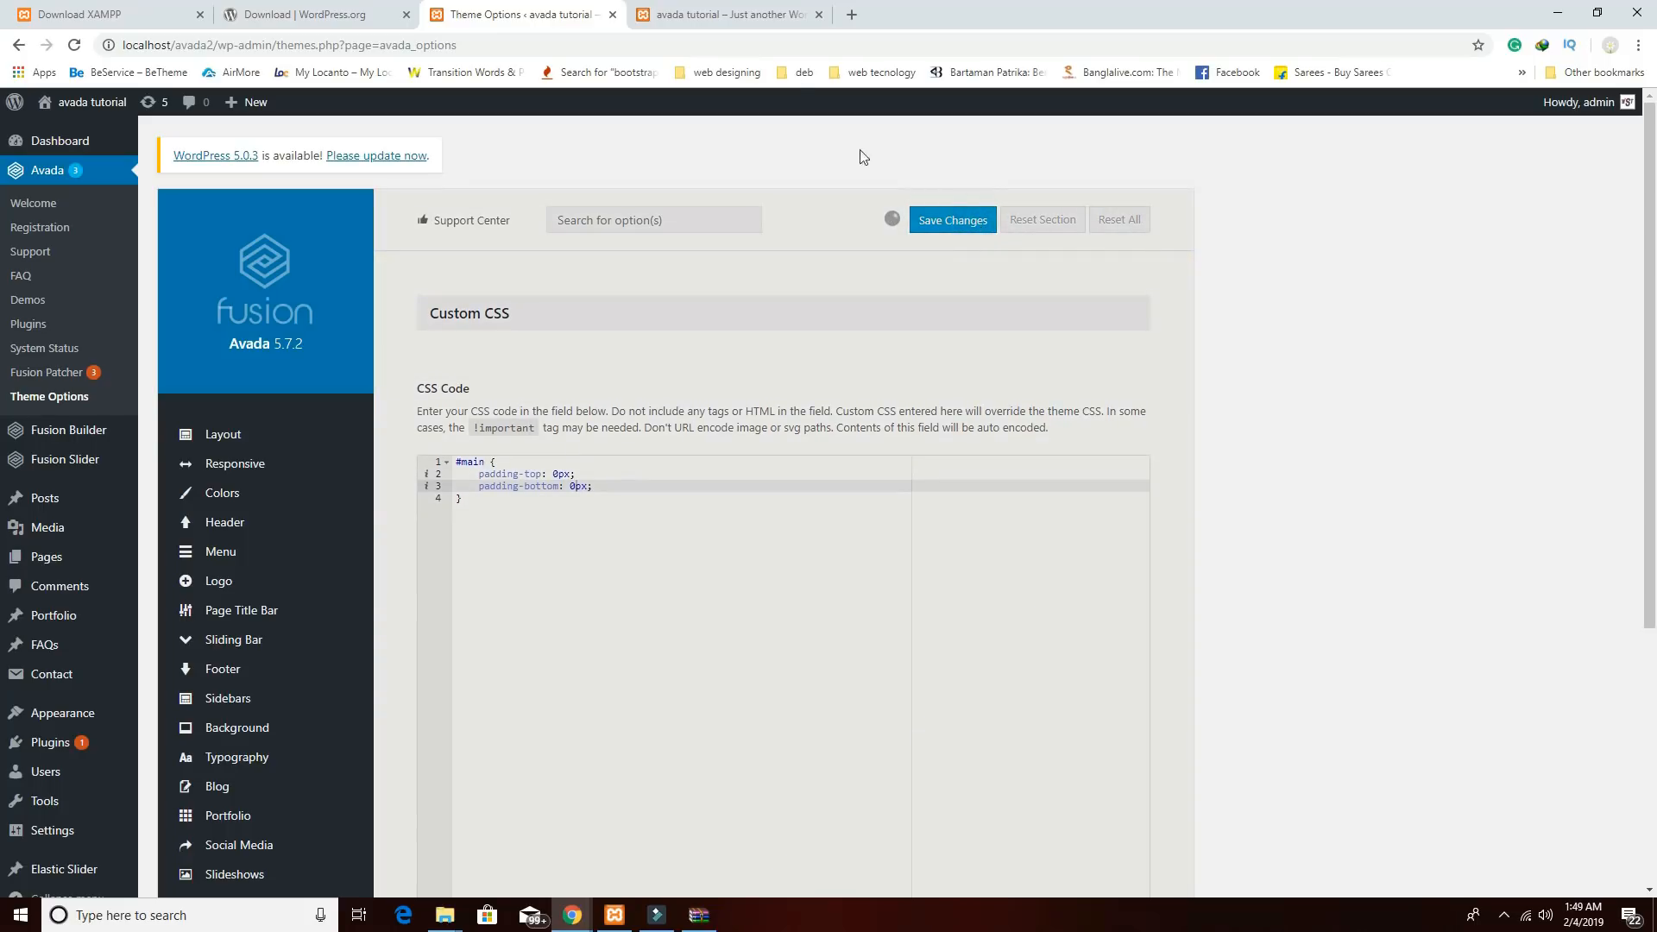
click(725, 10)
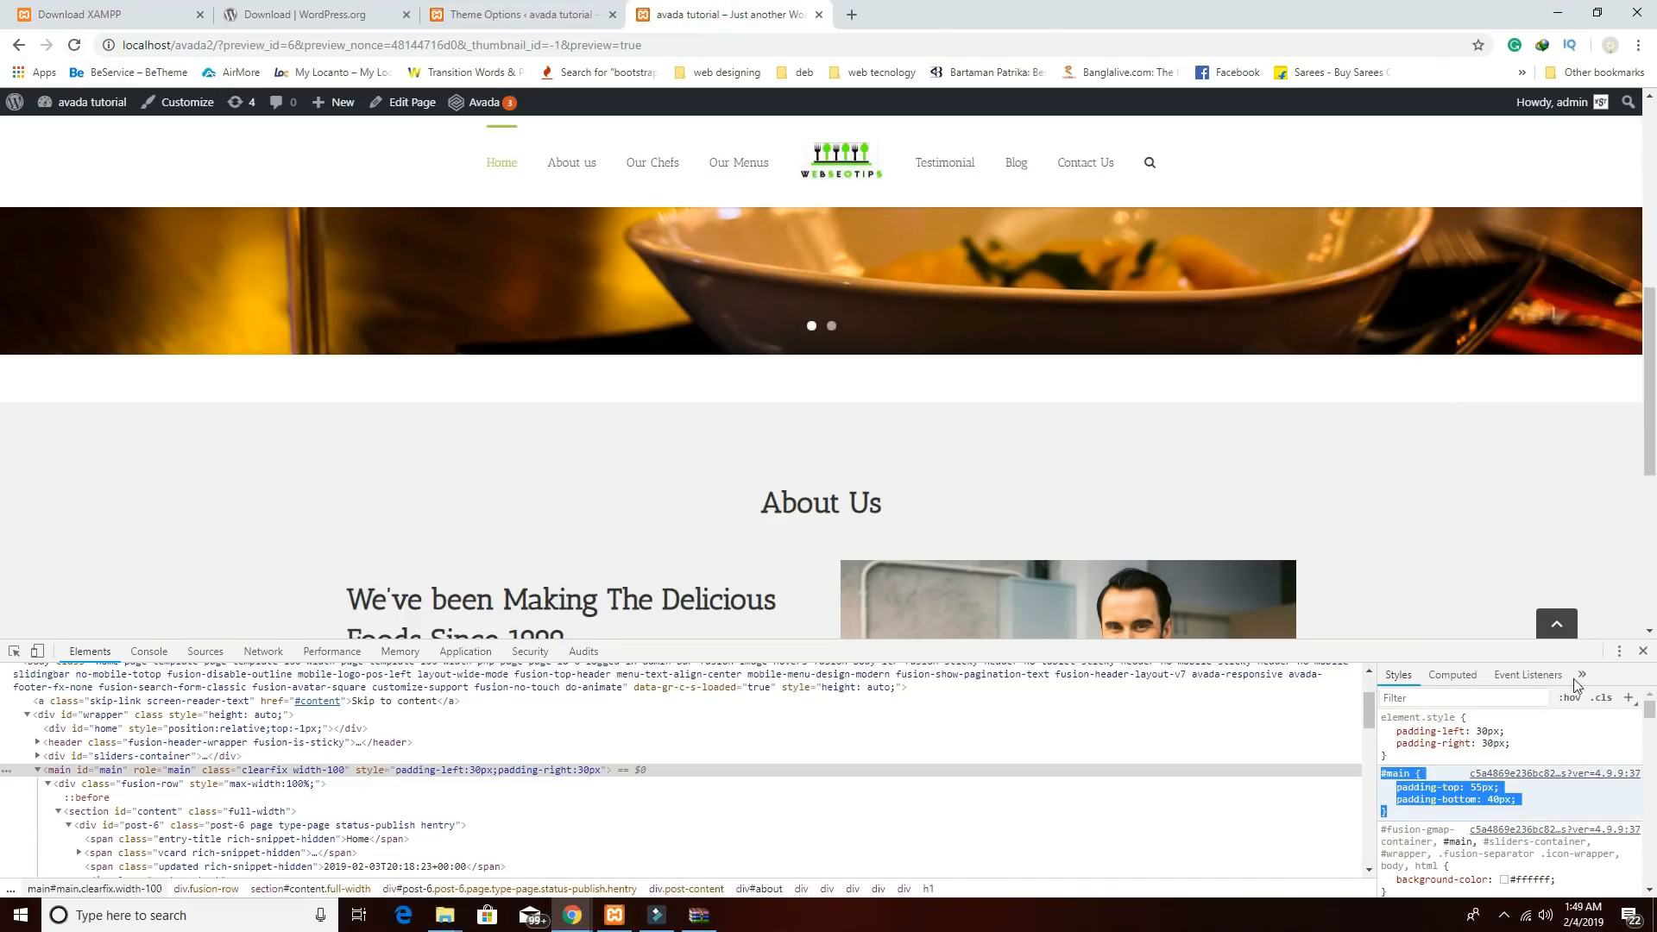
Close DevTools and reload the preview to check About Us without the #main padding.
click(1643, 651)
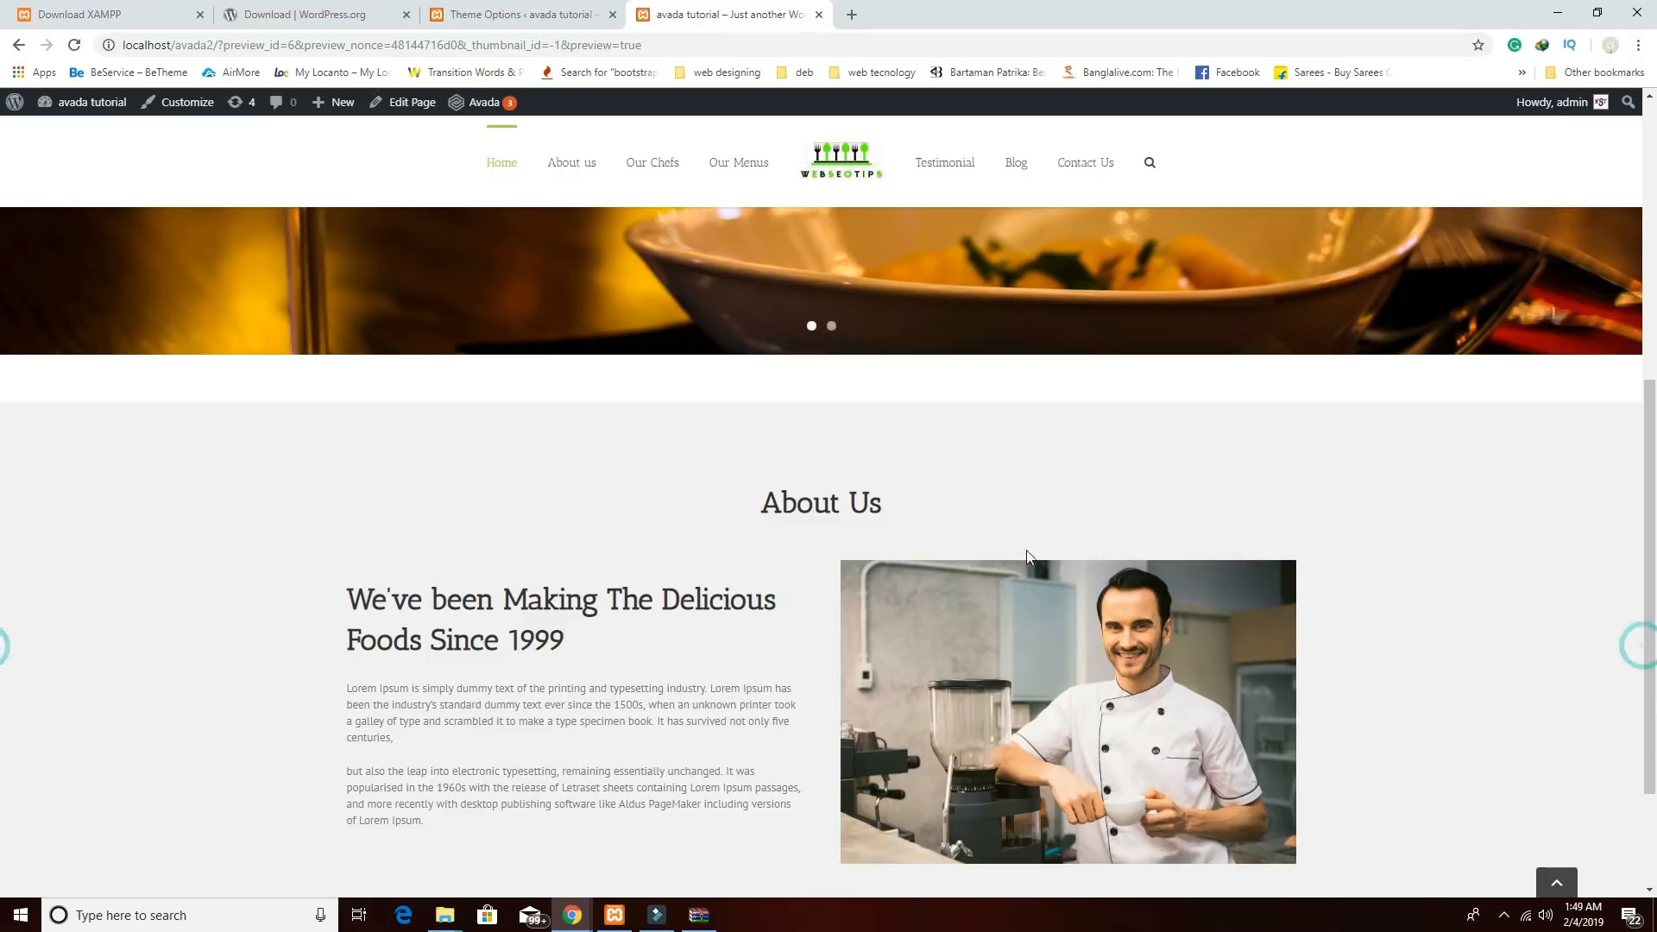
click(75, 45)
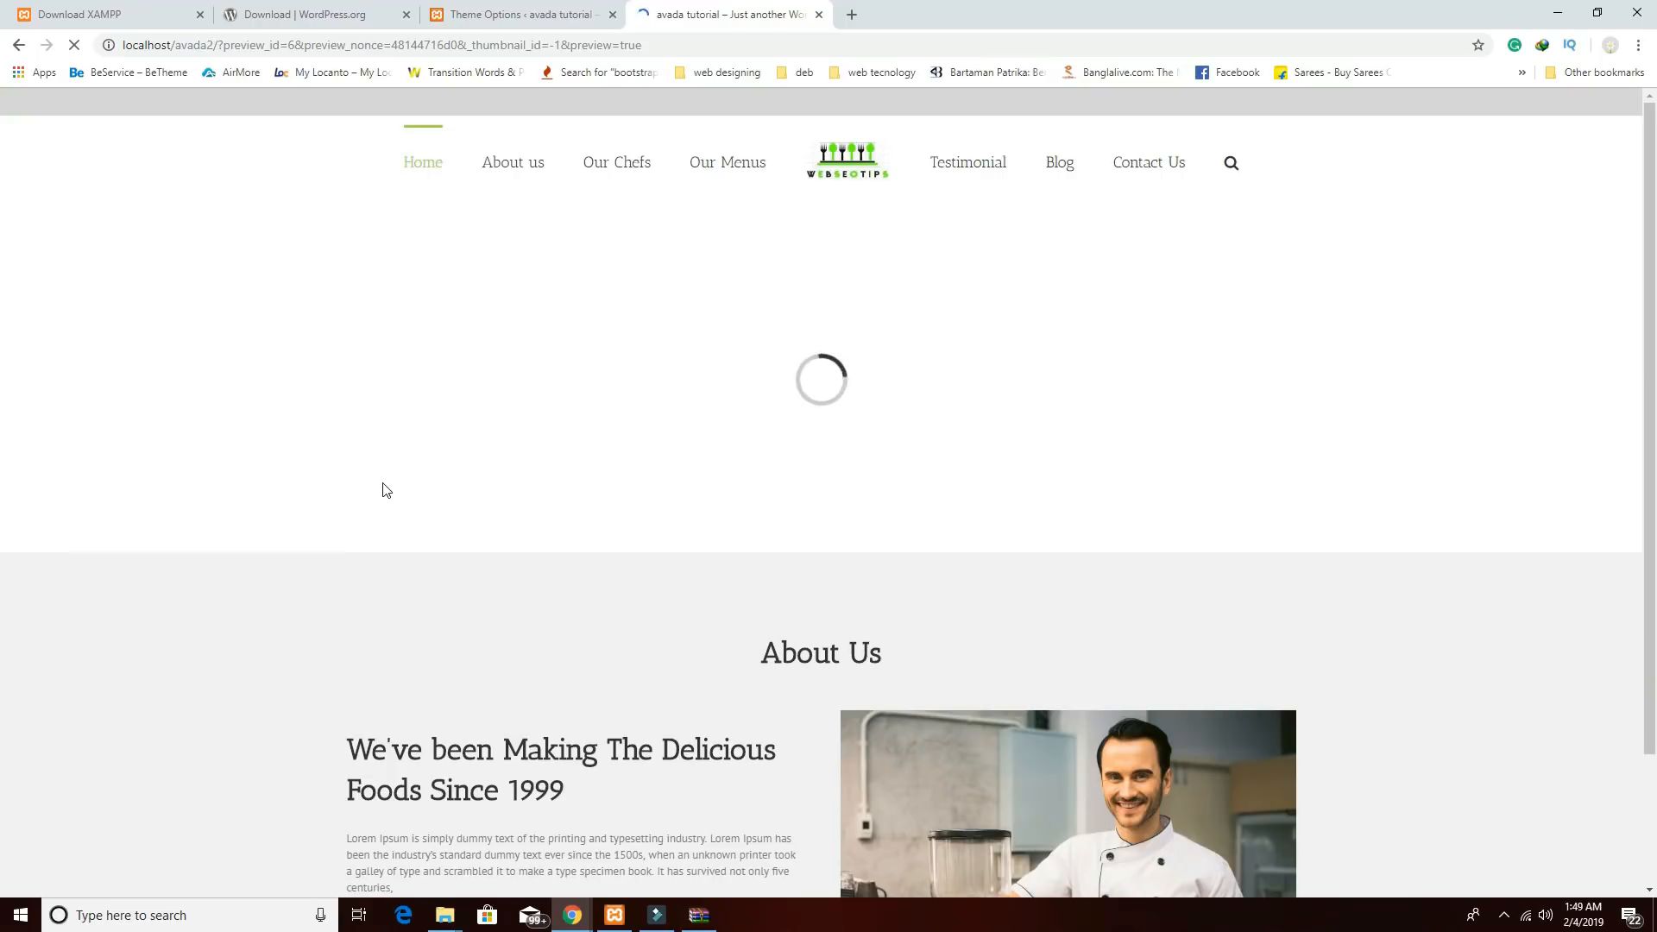
scroll(386, 490, down, 2)
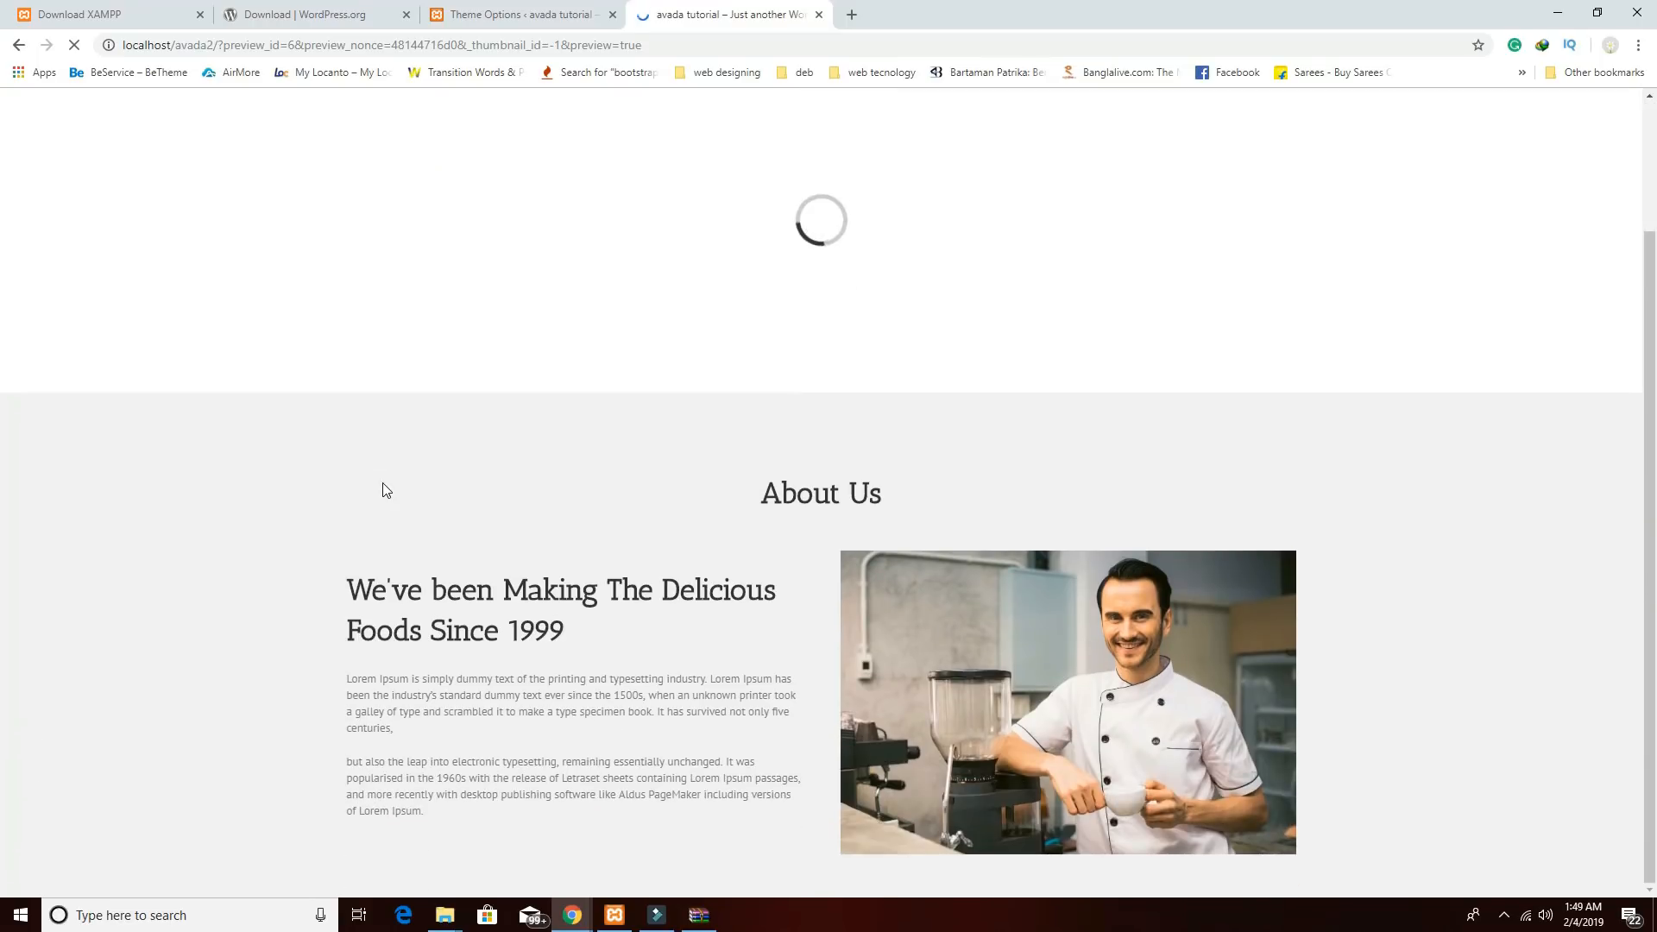
scroll(682, 786, up, 2)
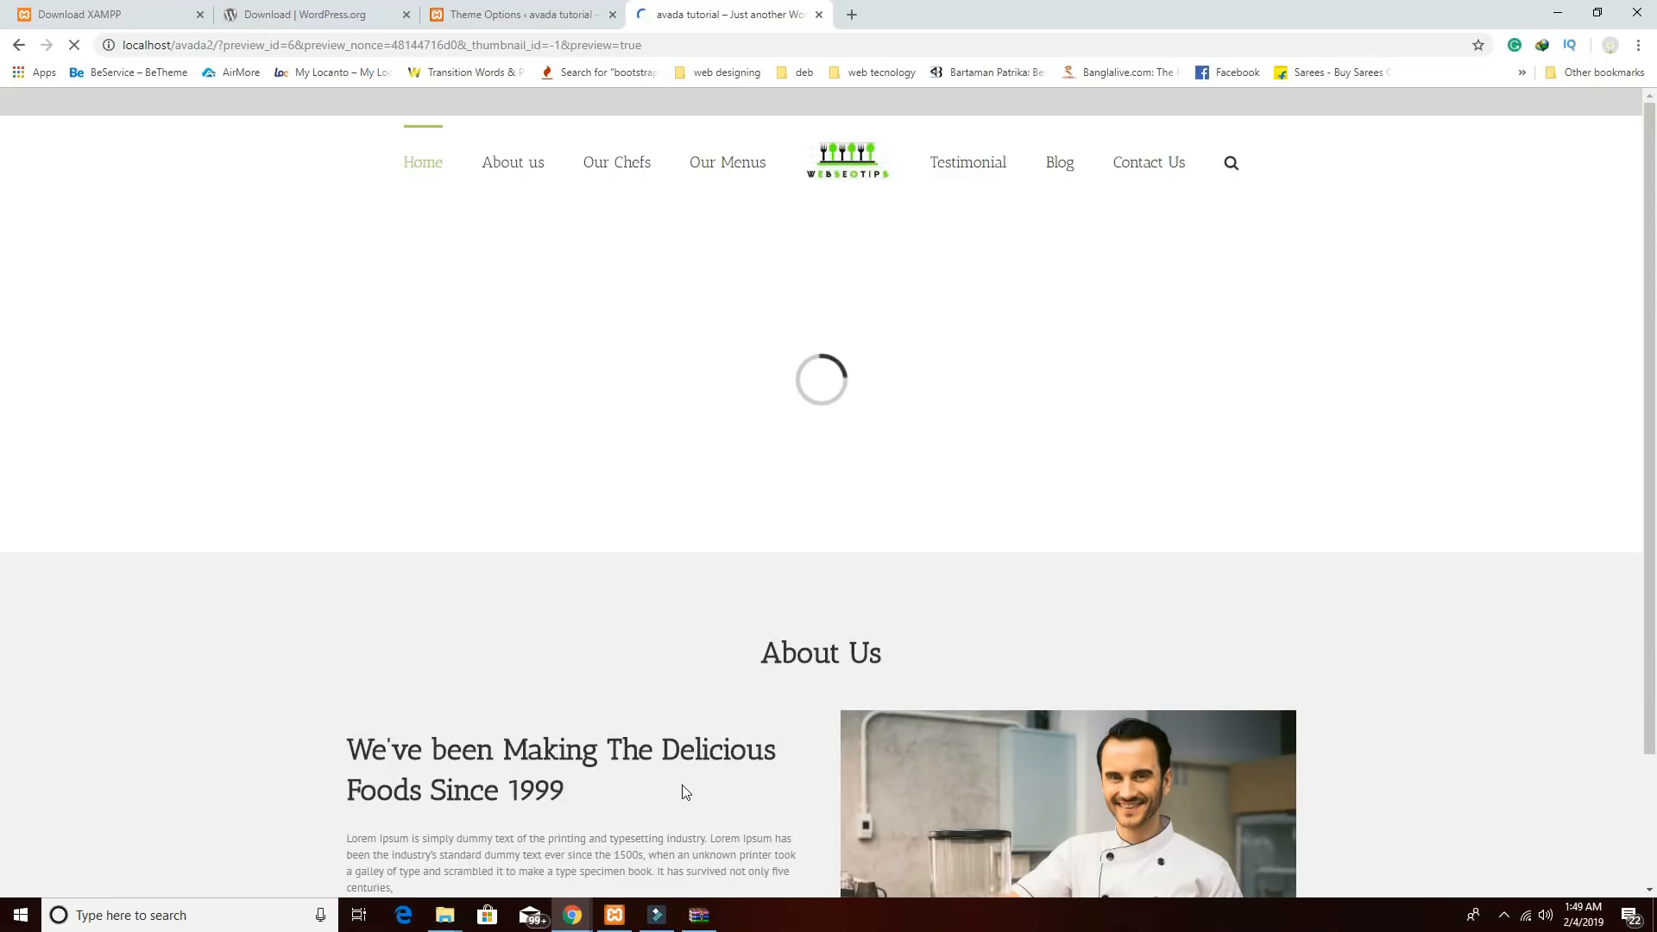
scroll(730, 518, down, 6)
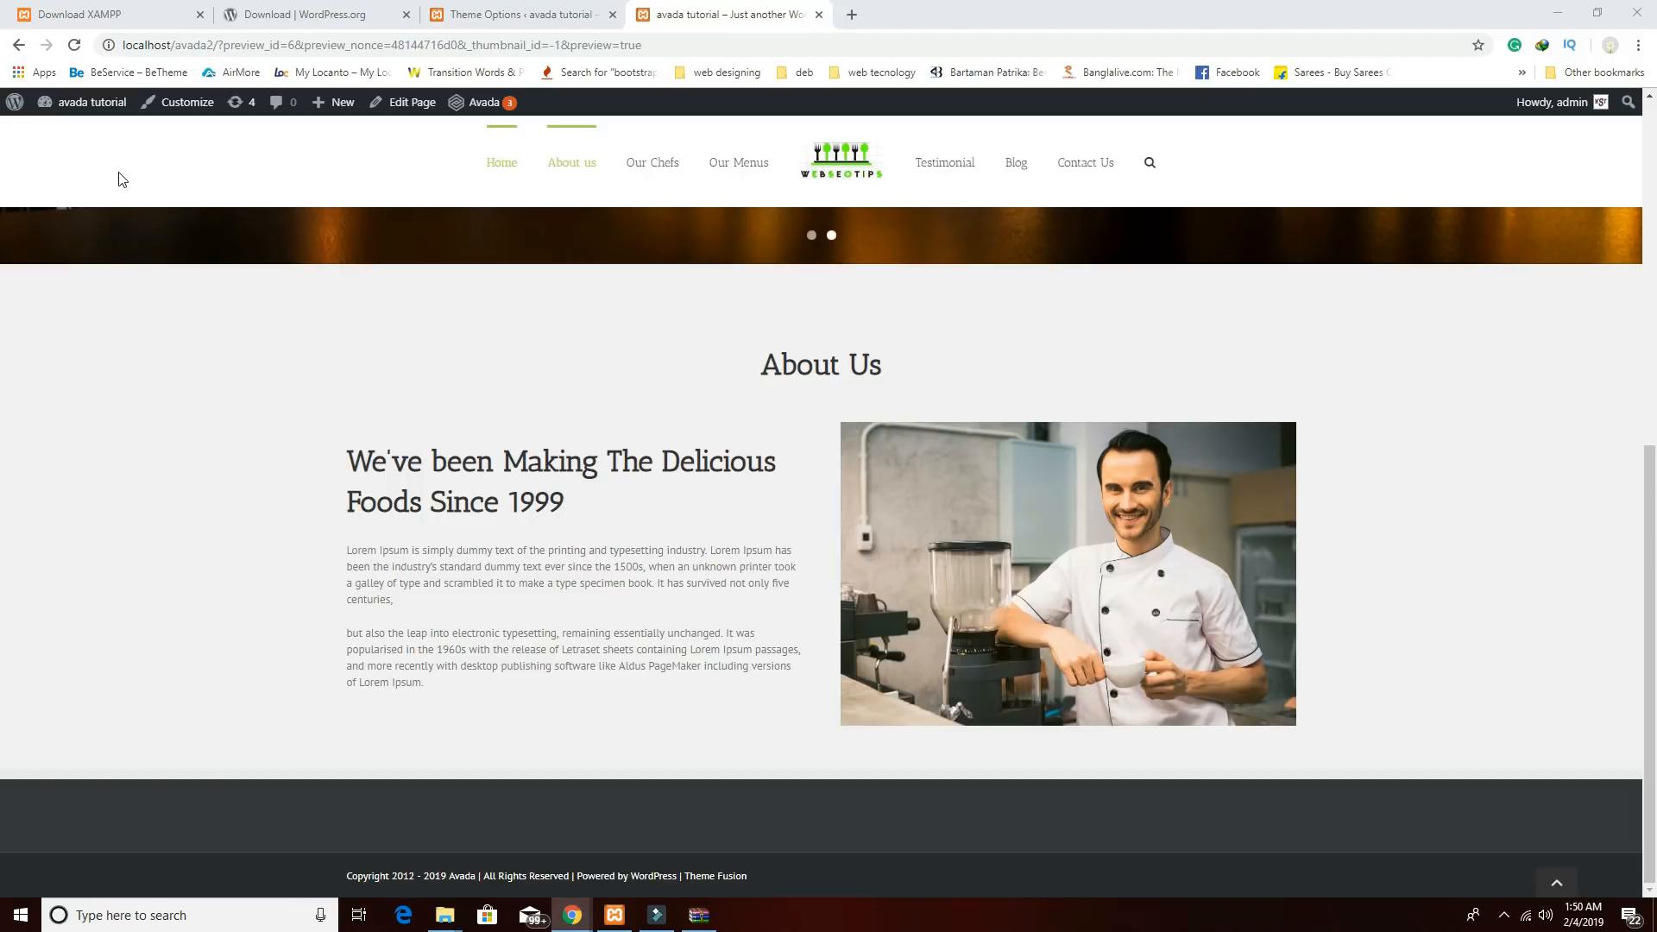
drag(1655, 164, 610, 169)
click(1261, 153)
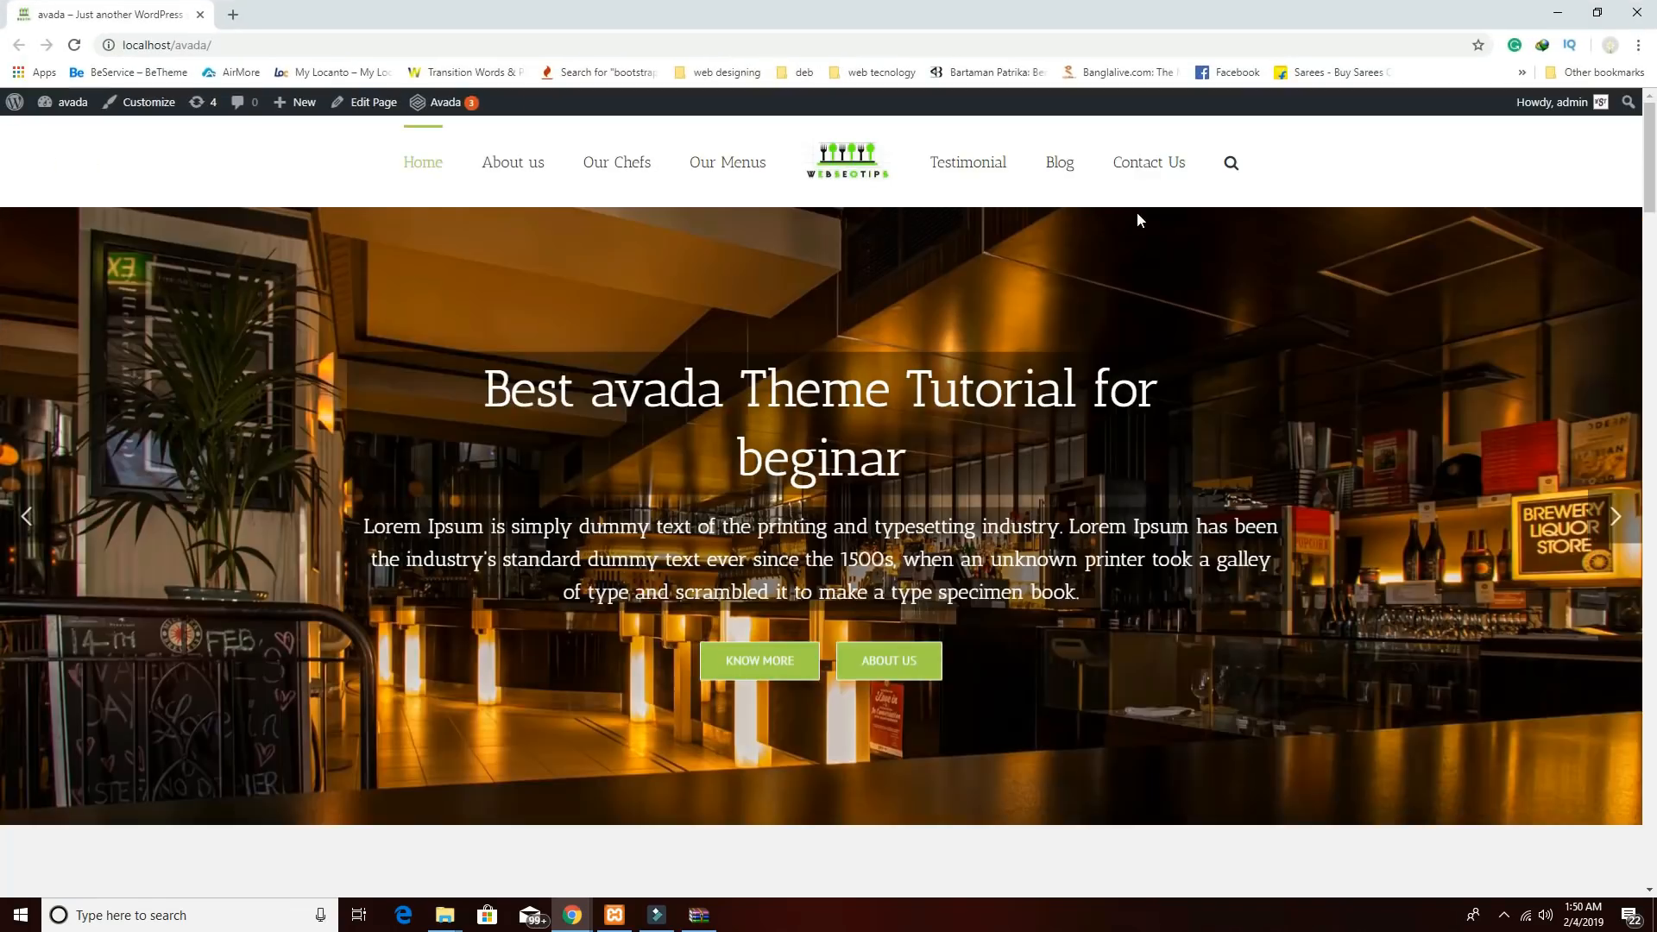
scroll(1067, 408, down, 7)
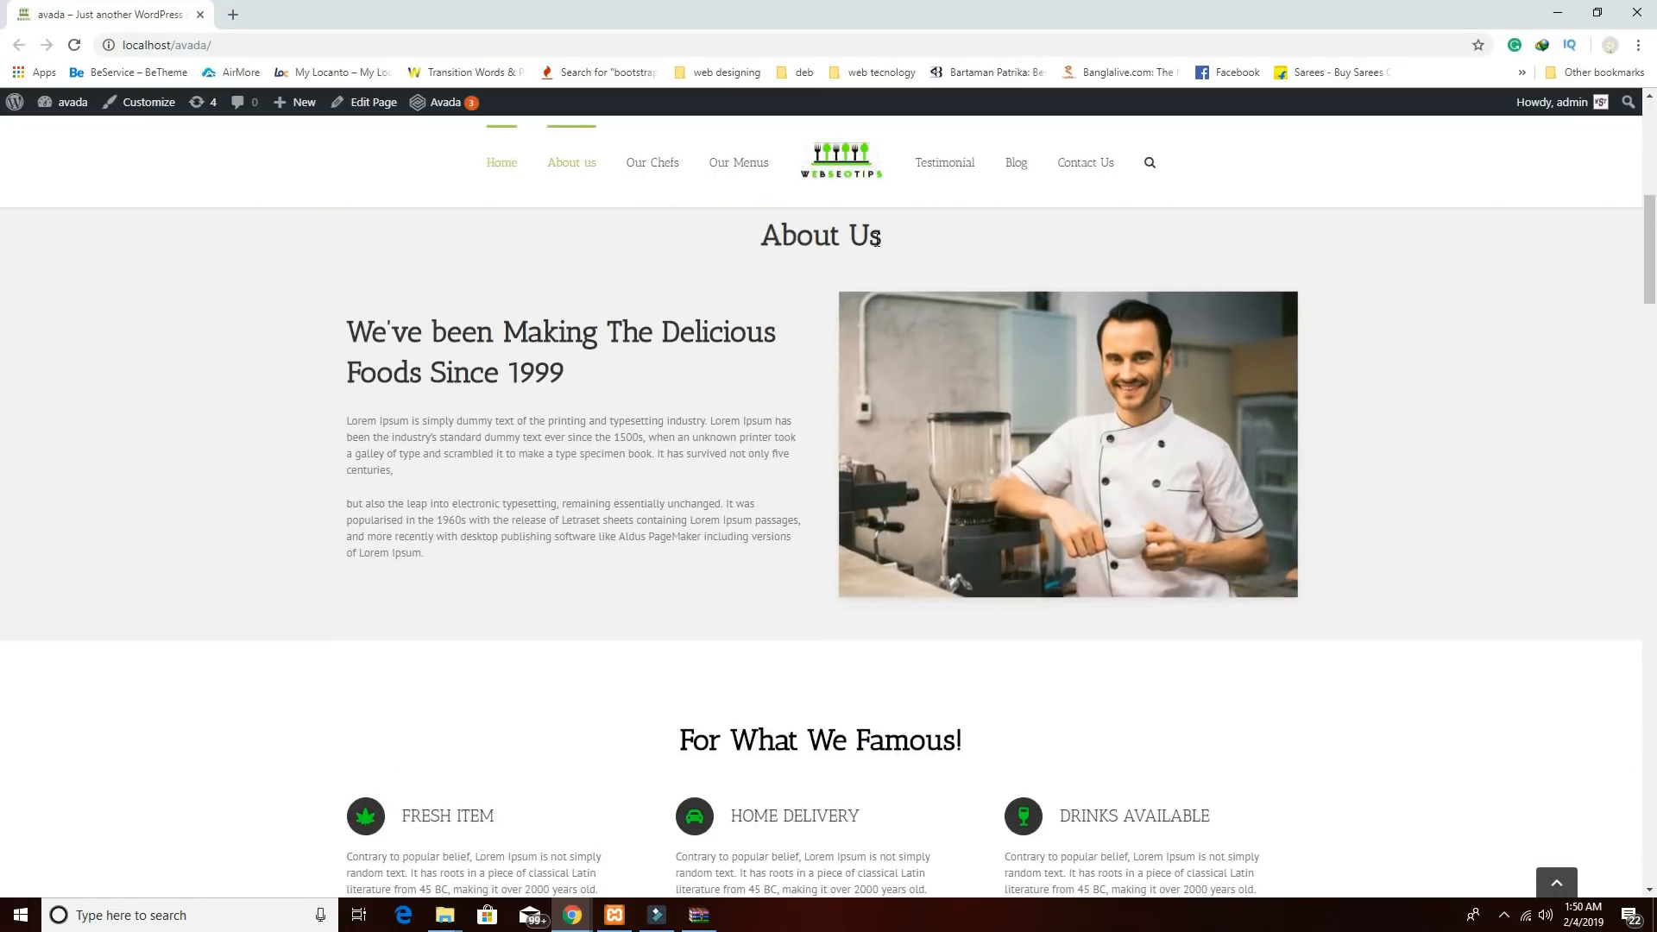
scroll(1075, 477, up, 2)
scroll(1072, 475, down, 2)
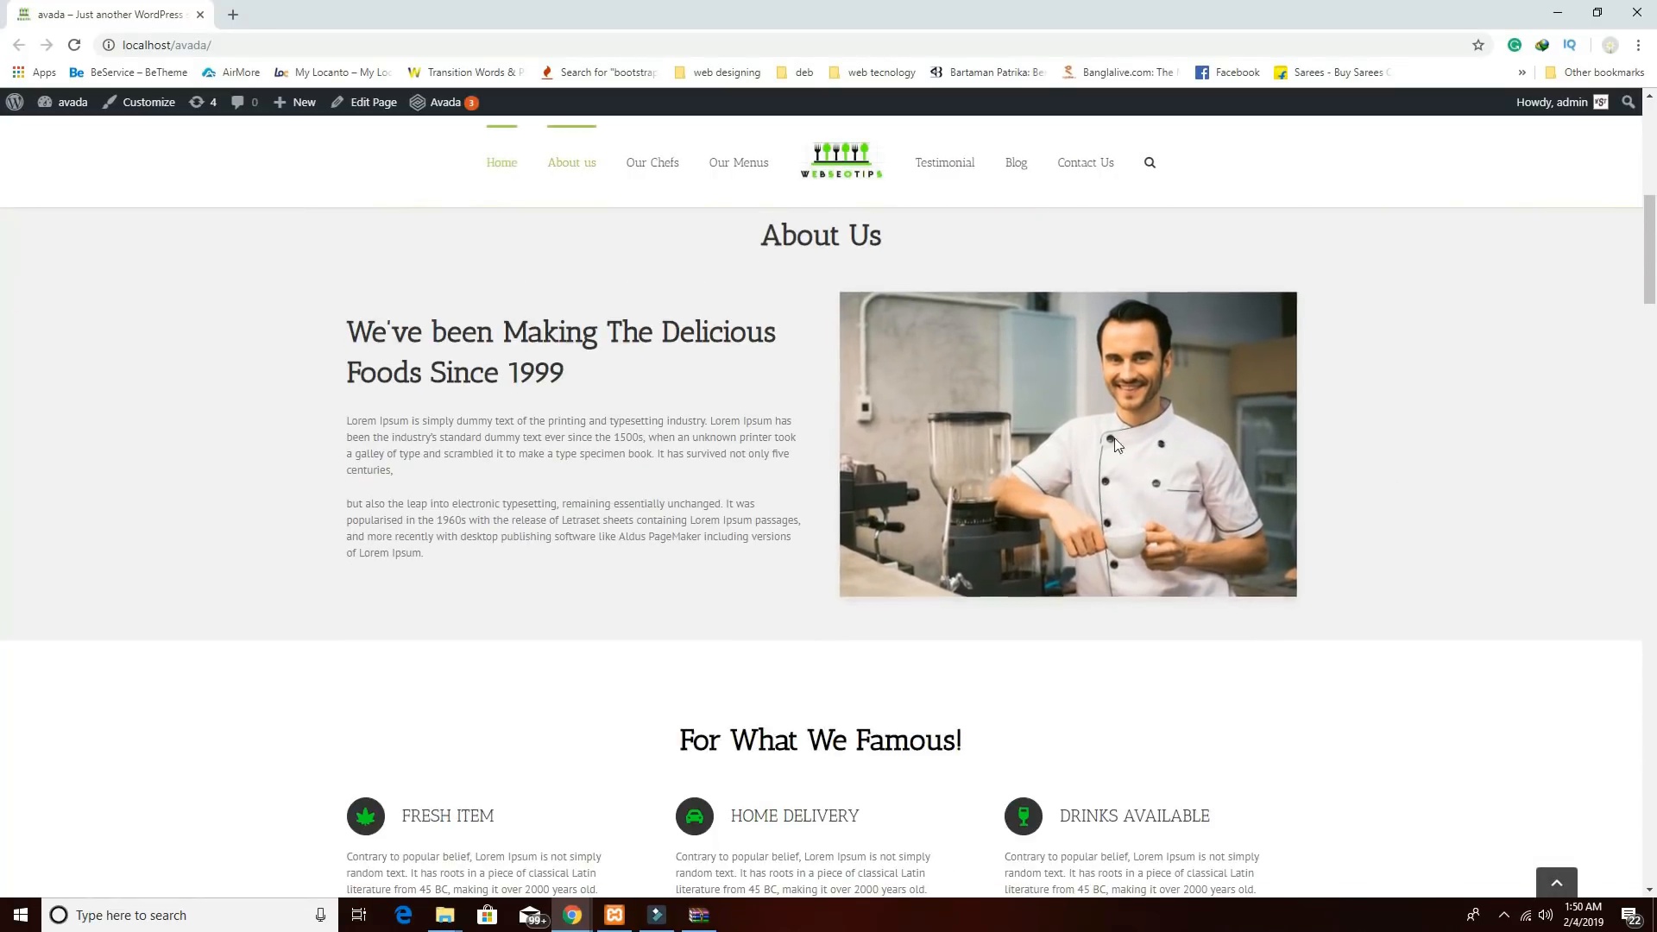
scroll(967, 454, up, 3)
scroll(969, 455, down, 8)
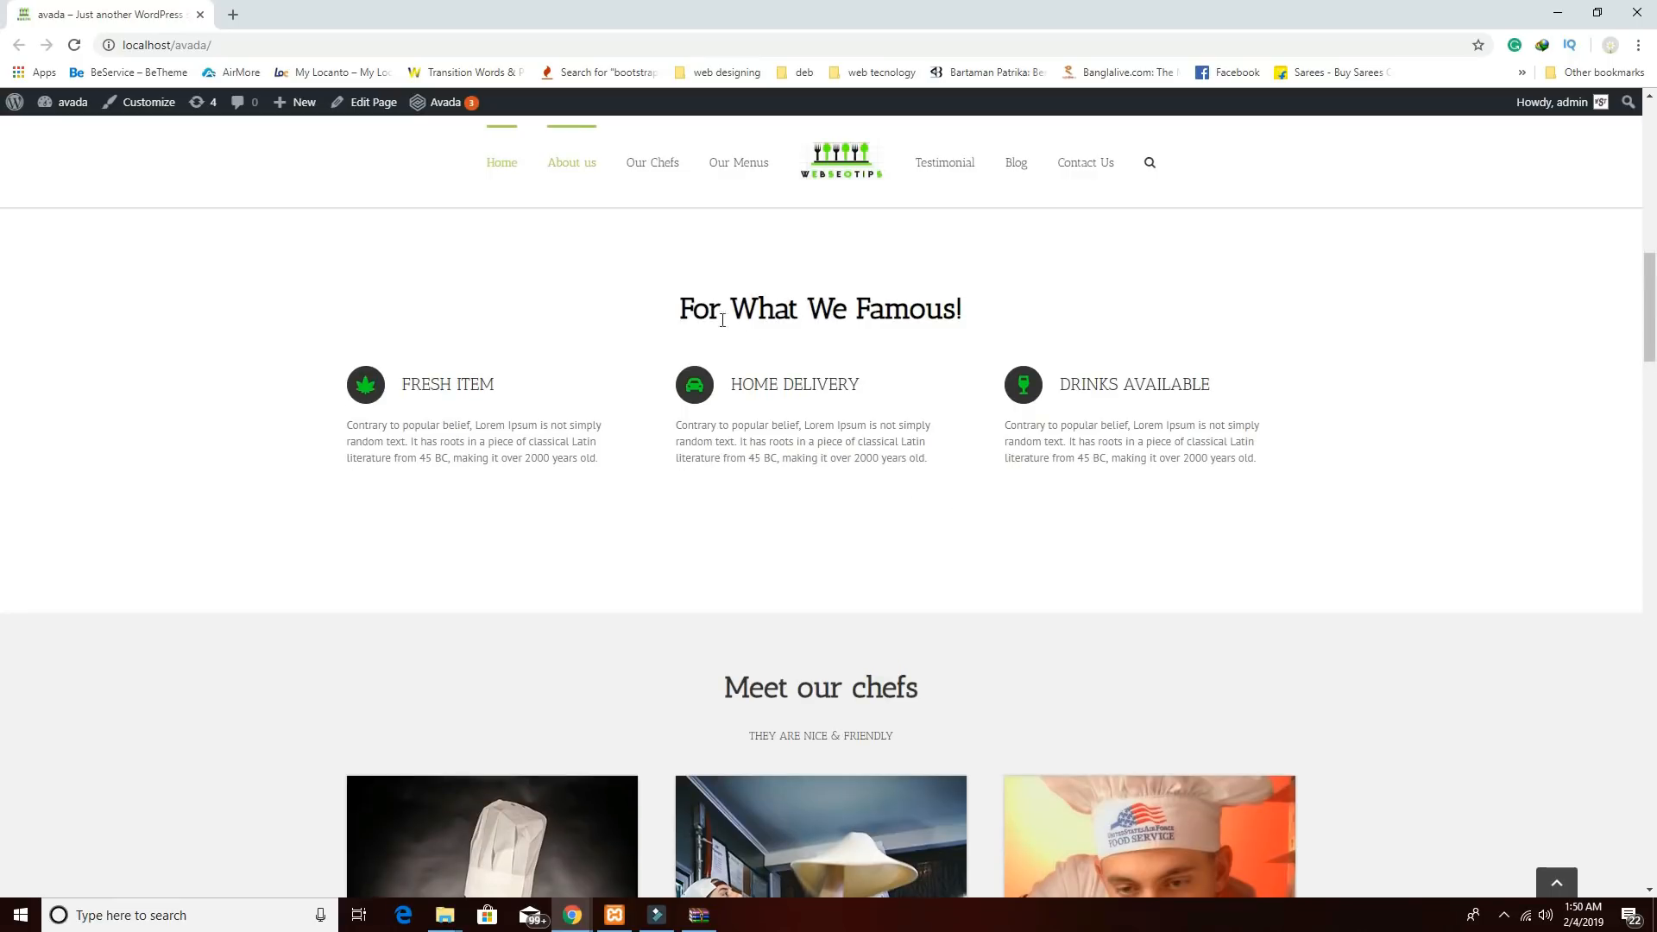
drag(677, 308, 991, 322)
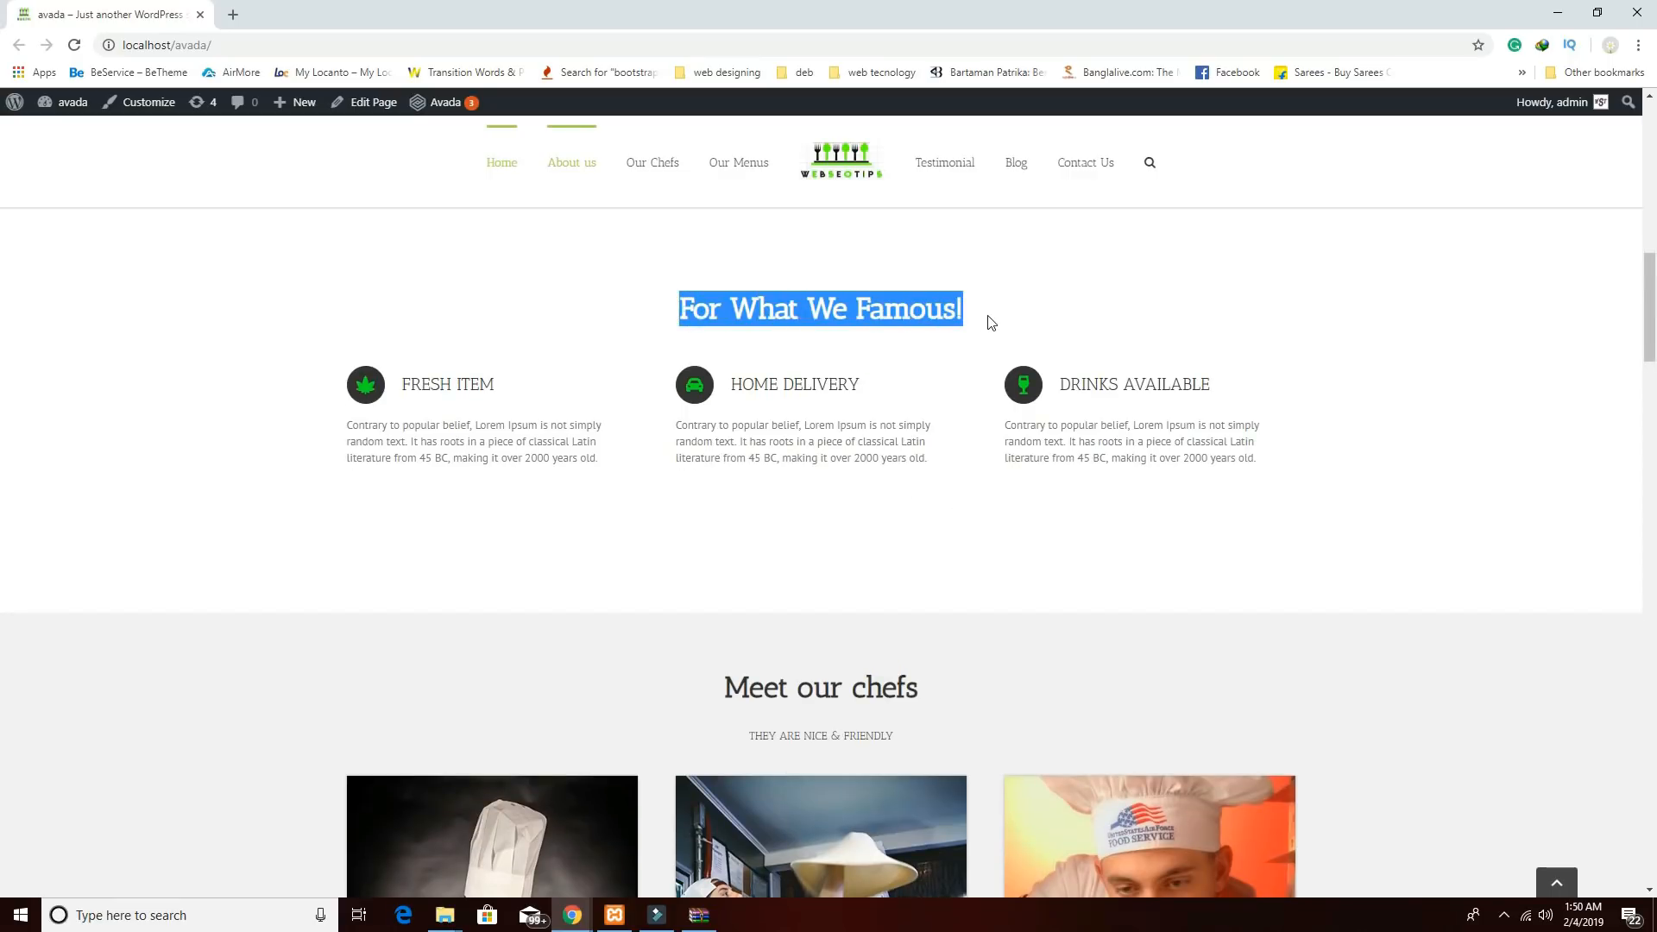
click(1558, 14)
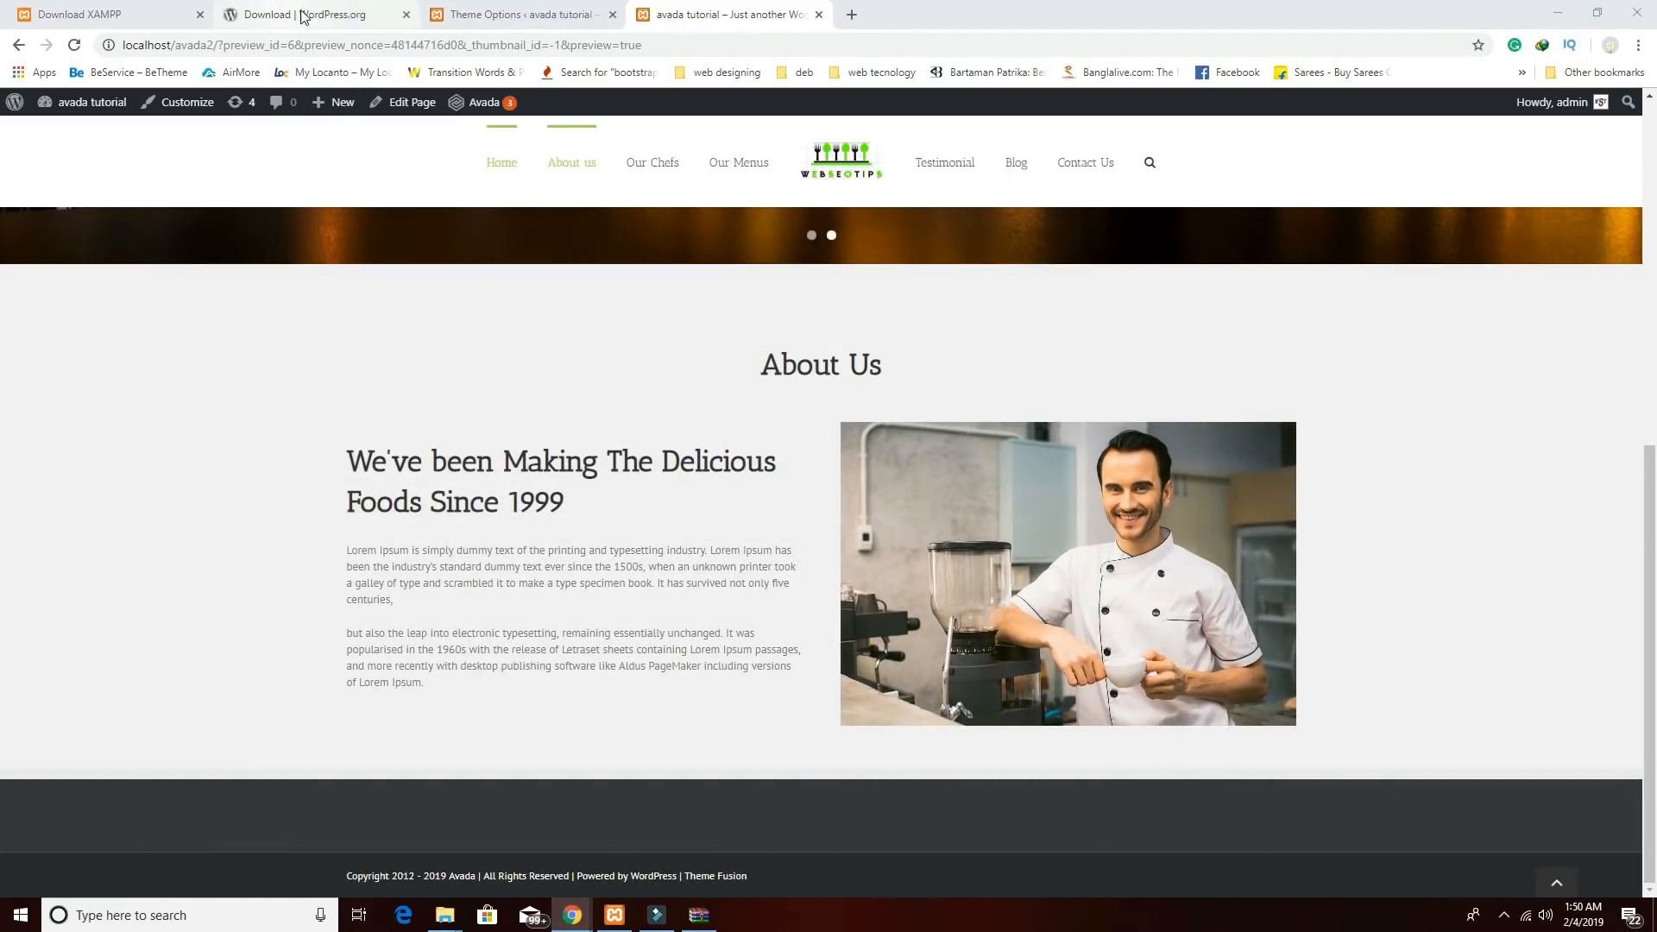
Open the Home page for editing from the All Pages list.
click(544, 18)
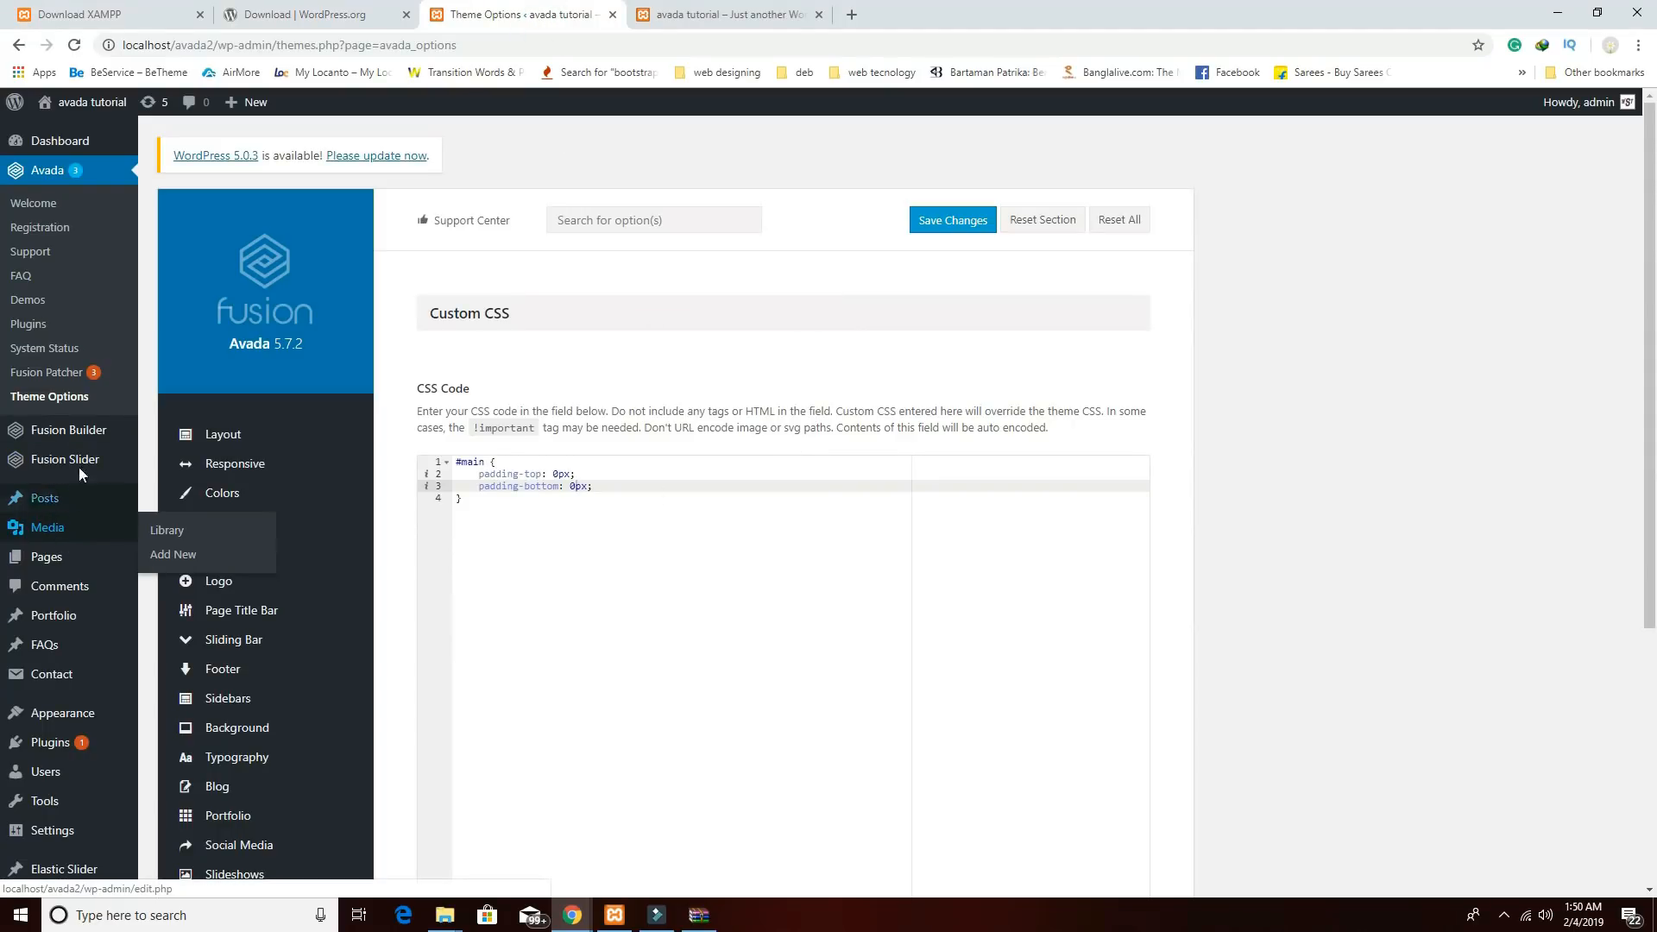
click(52, 560)
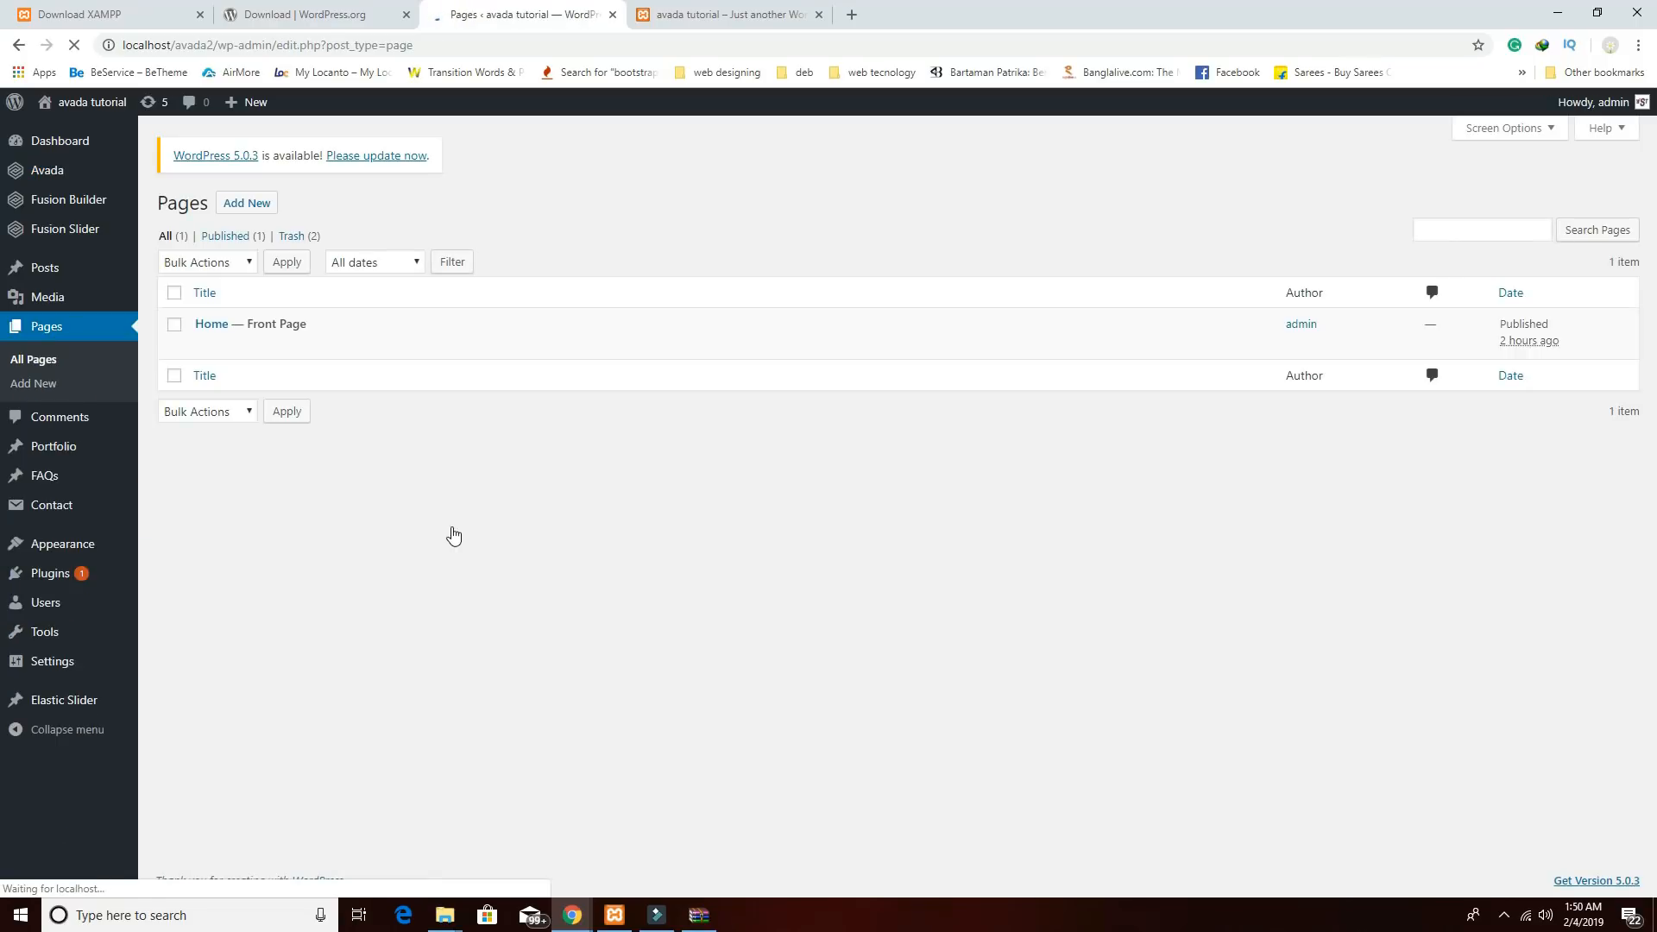
click(211, 324)
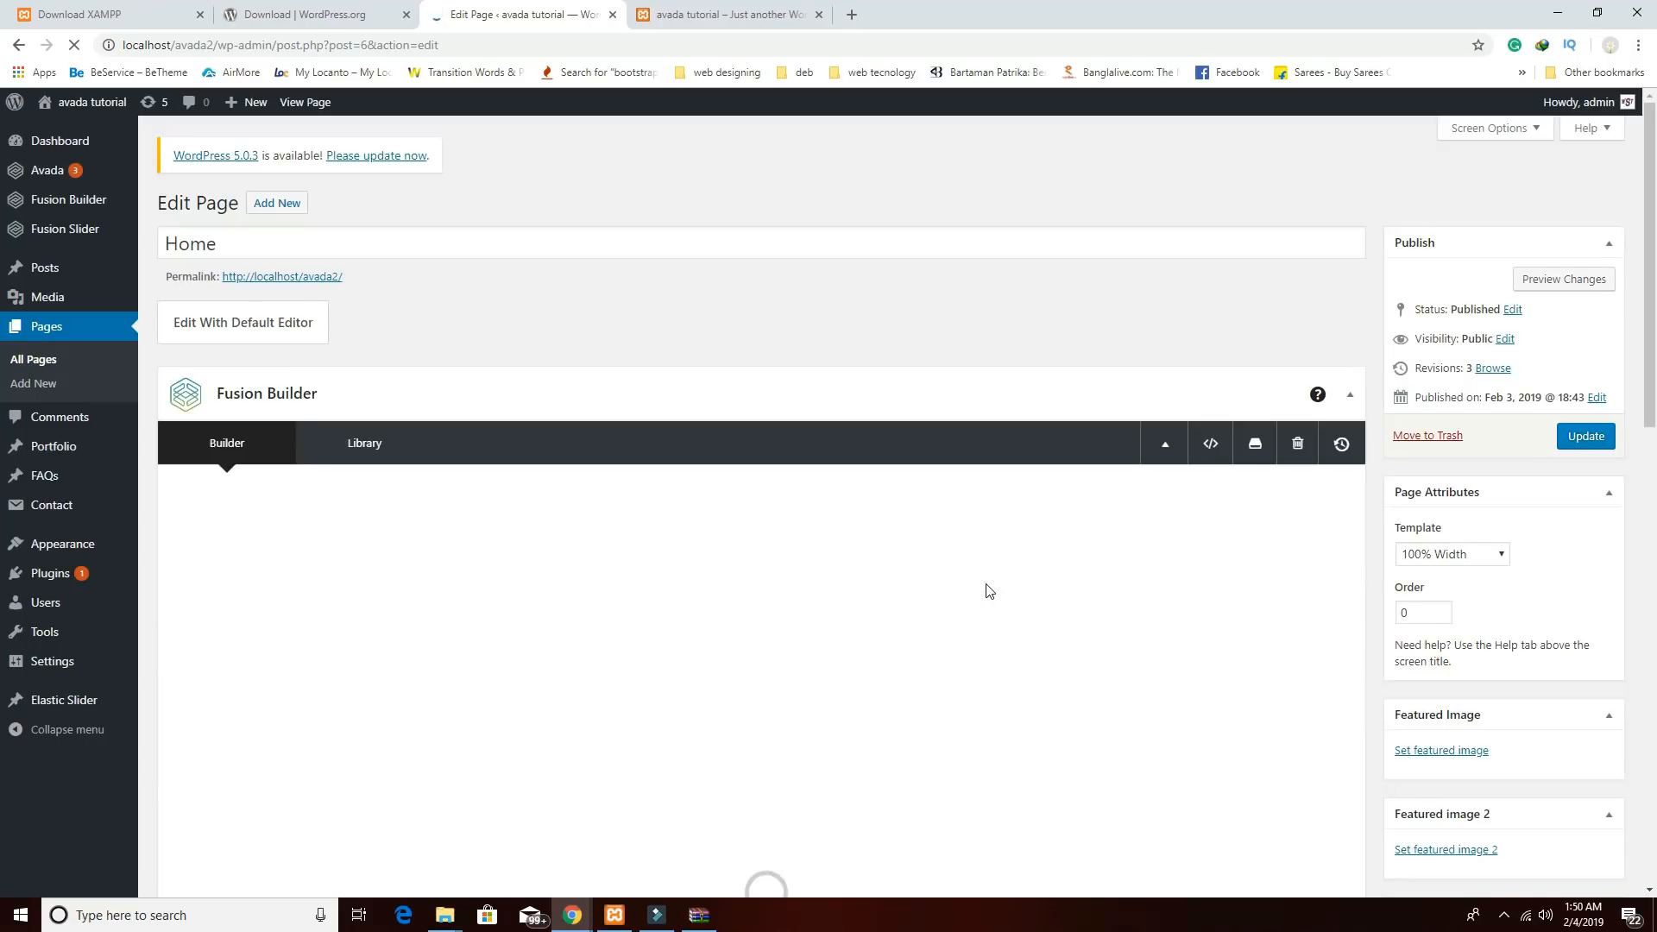
Add a 1/1 container below About Us holding one full-width 1/1 column.
scroll(990, 592, down, 3)
scroll(987, 585, down, 7)
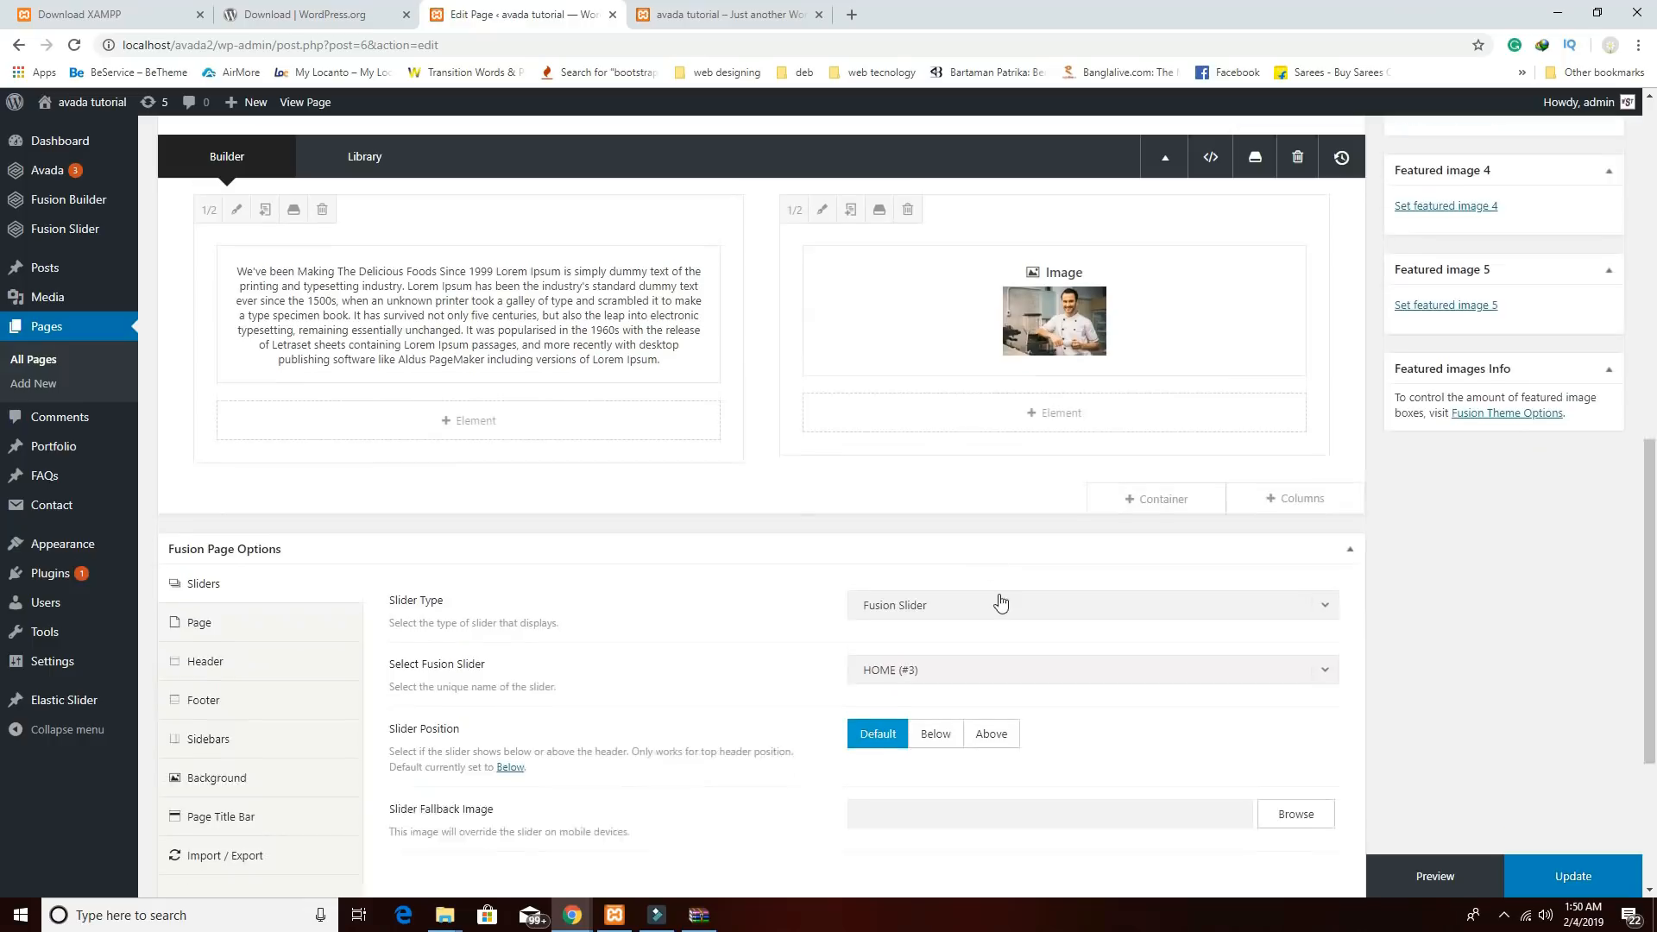
click(1161, 482)
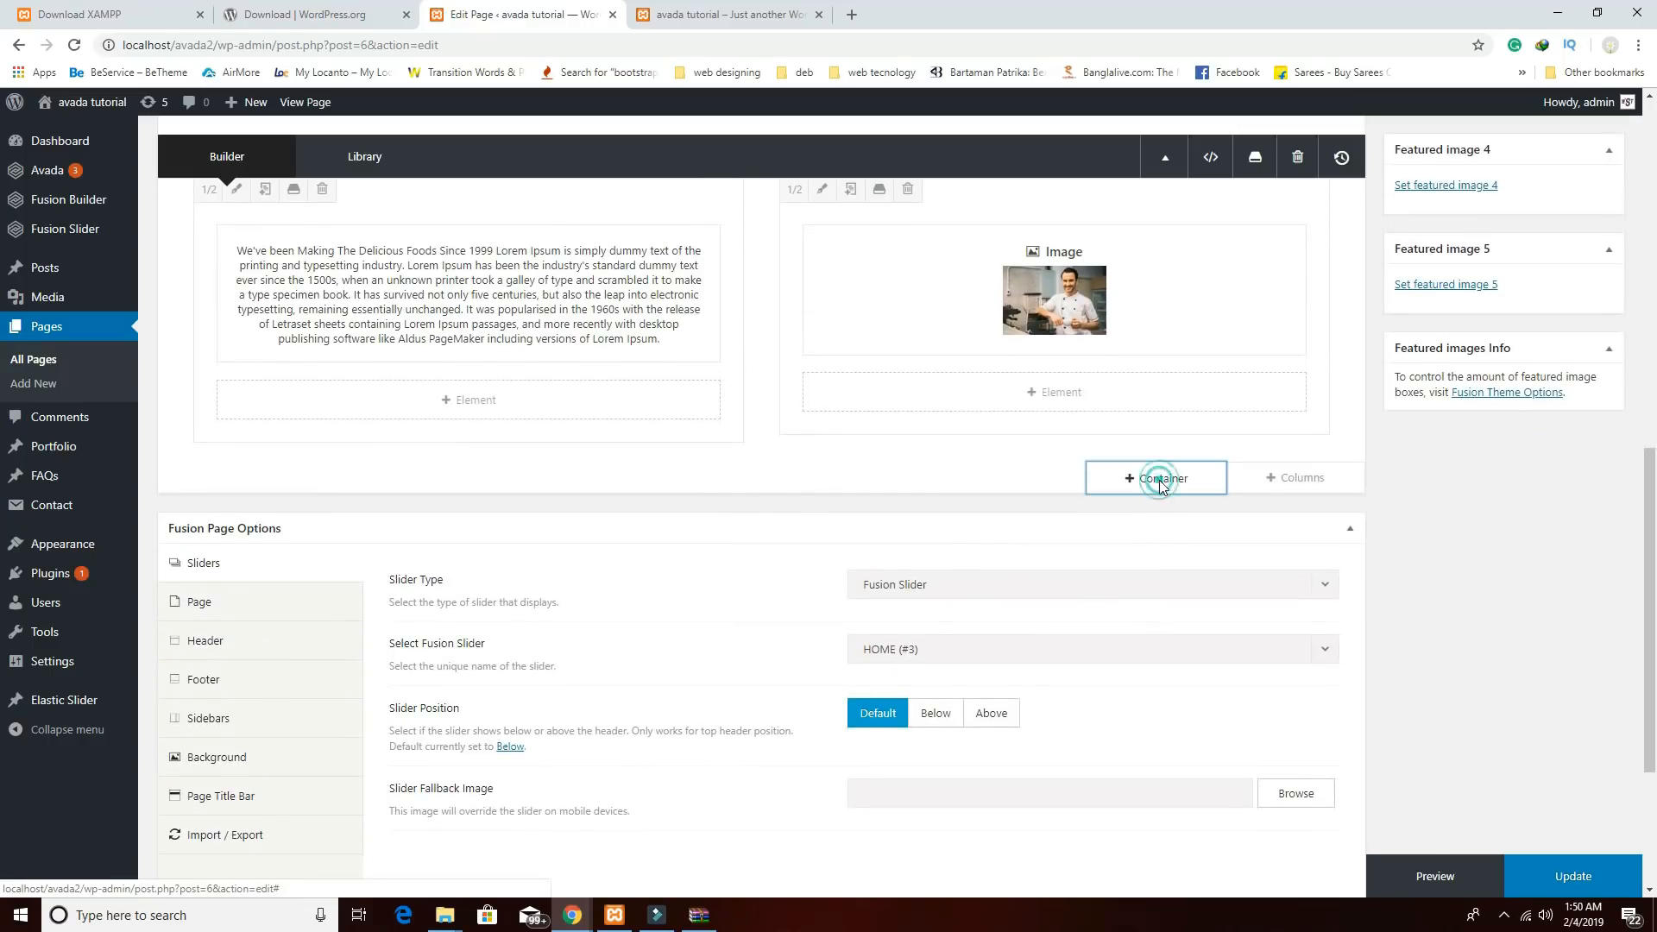
click(446, 345)
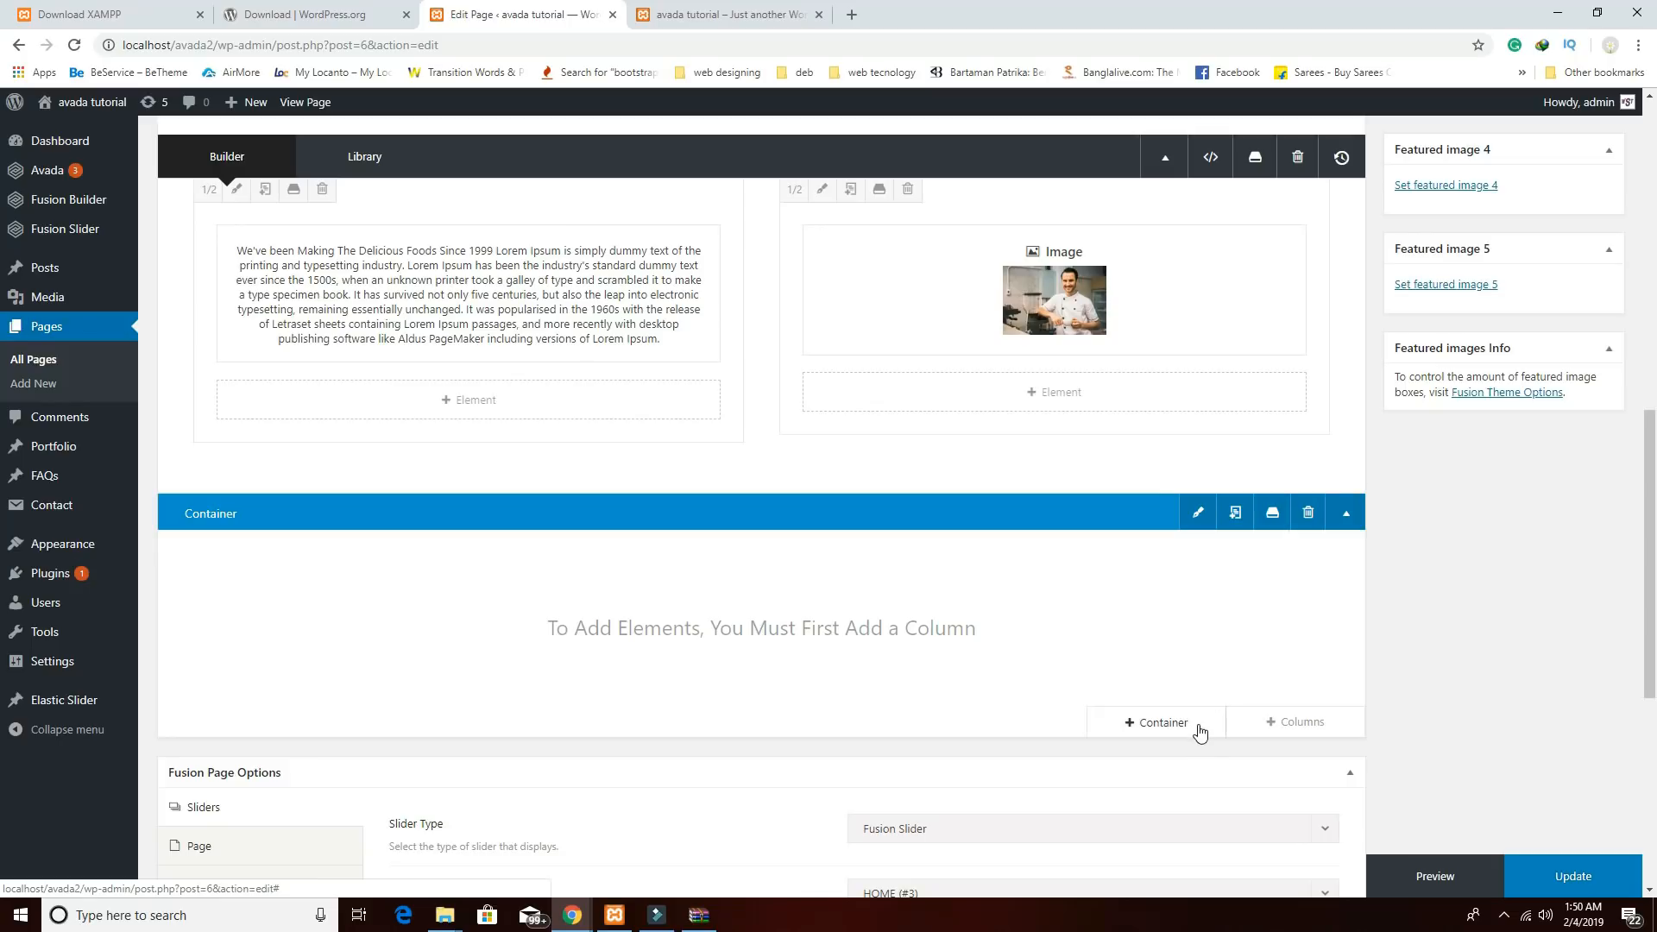
click(1271, 721)
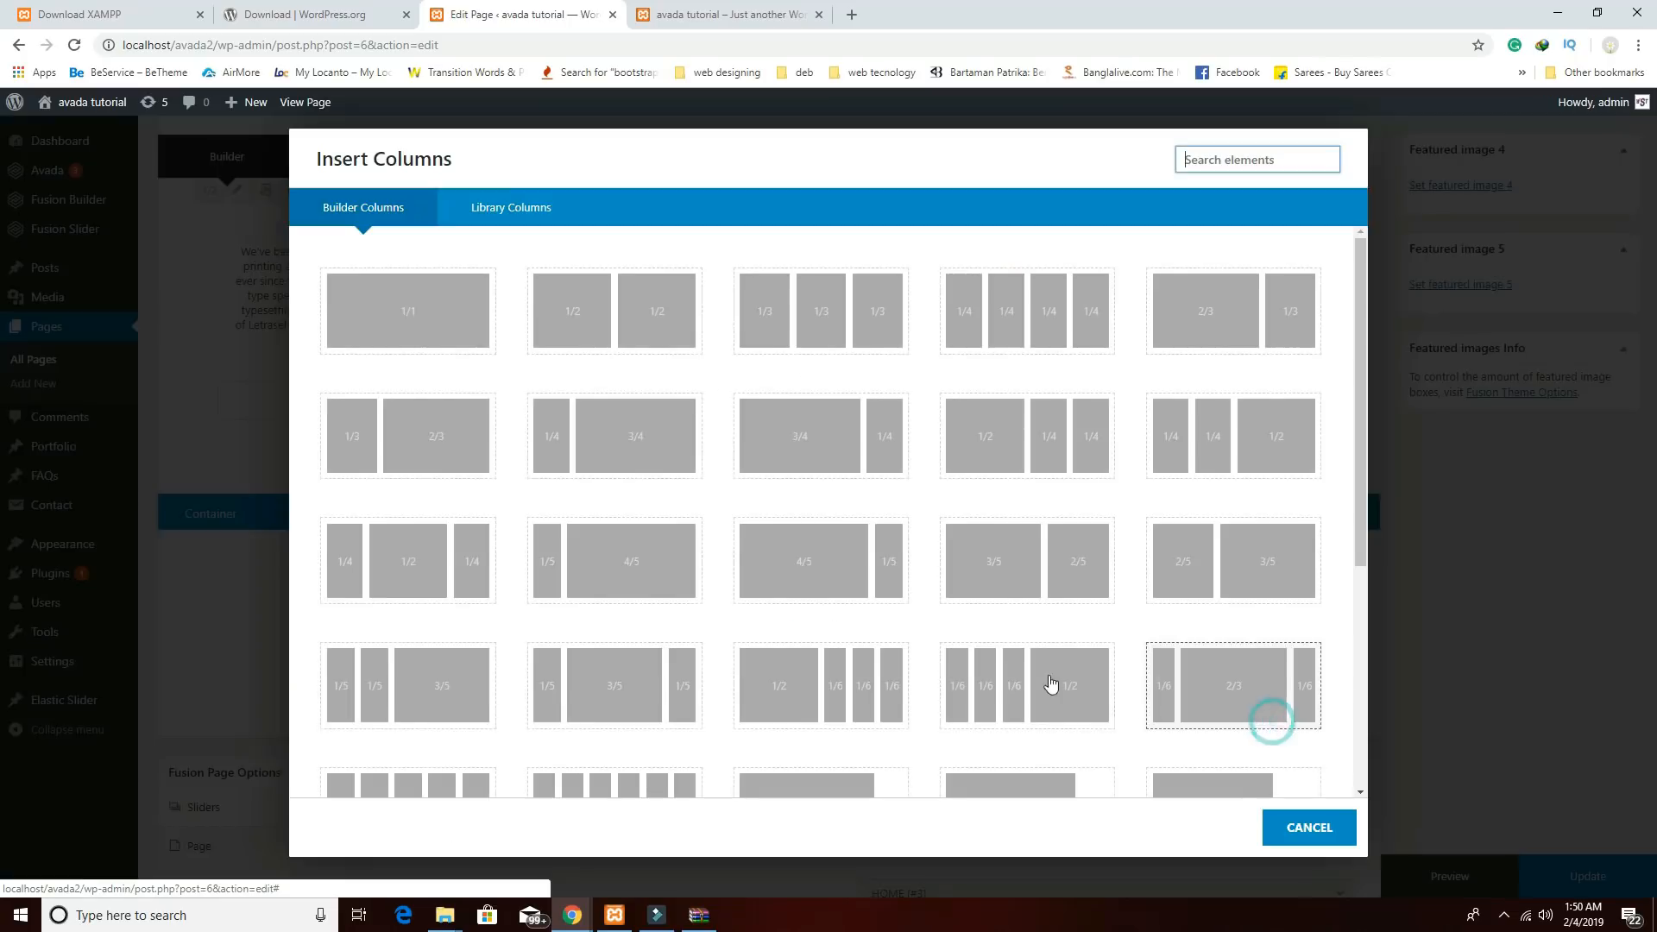
click(452, 346)
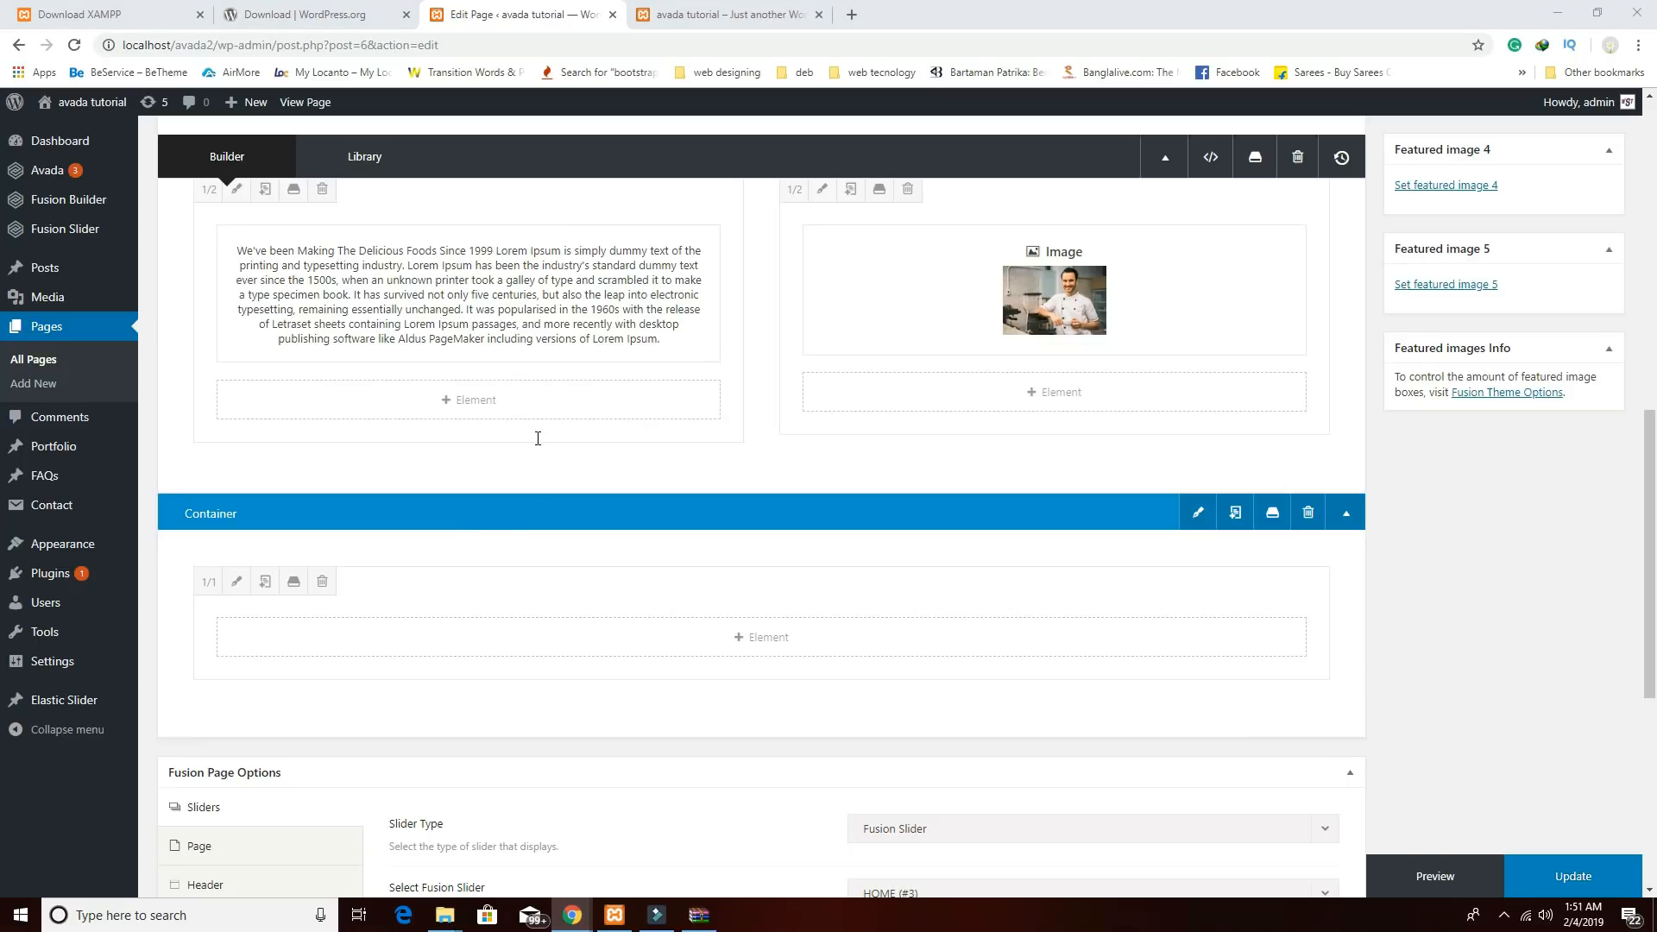
Add a text block with the centred Heading 1 'For What We Famous!' and save it.
click(746, 637)
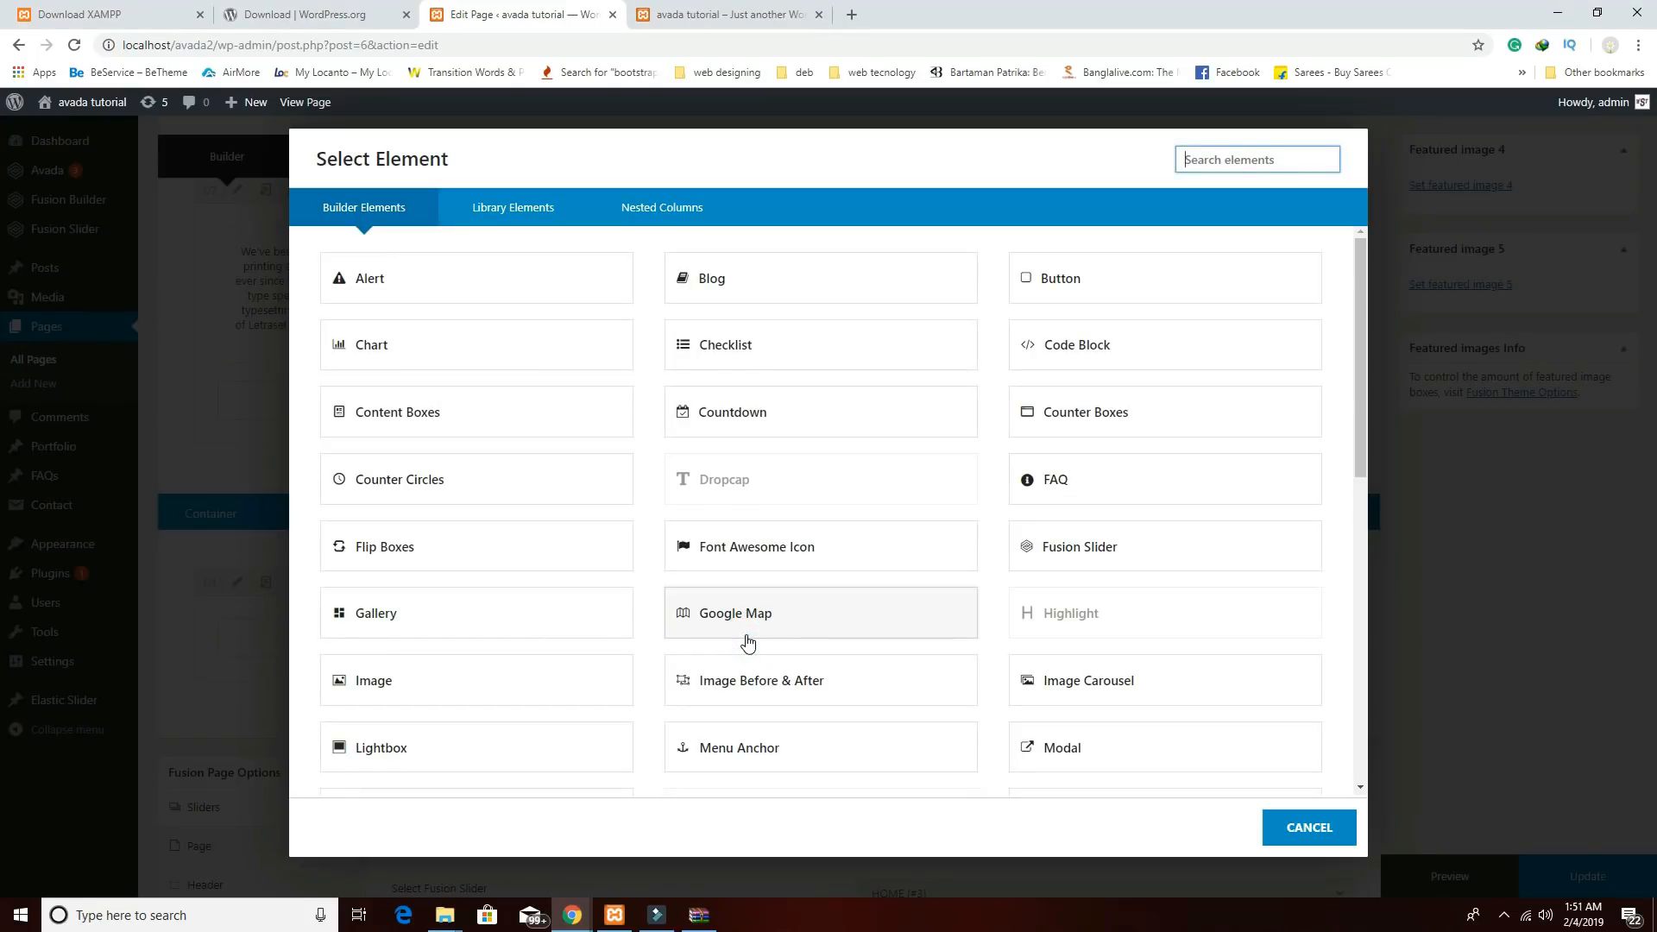
scroll(748, 640, down, 8)
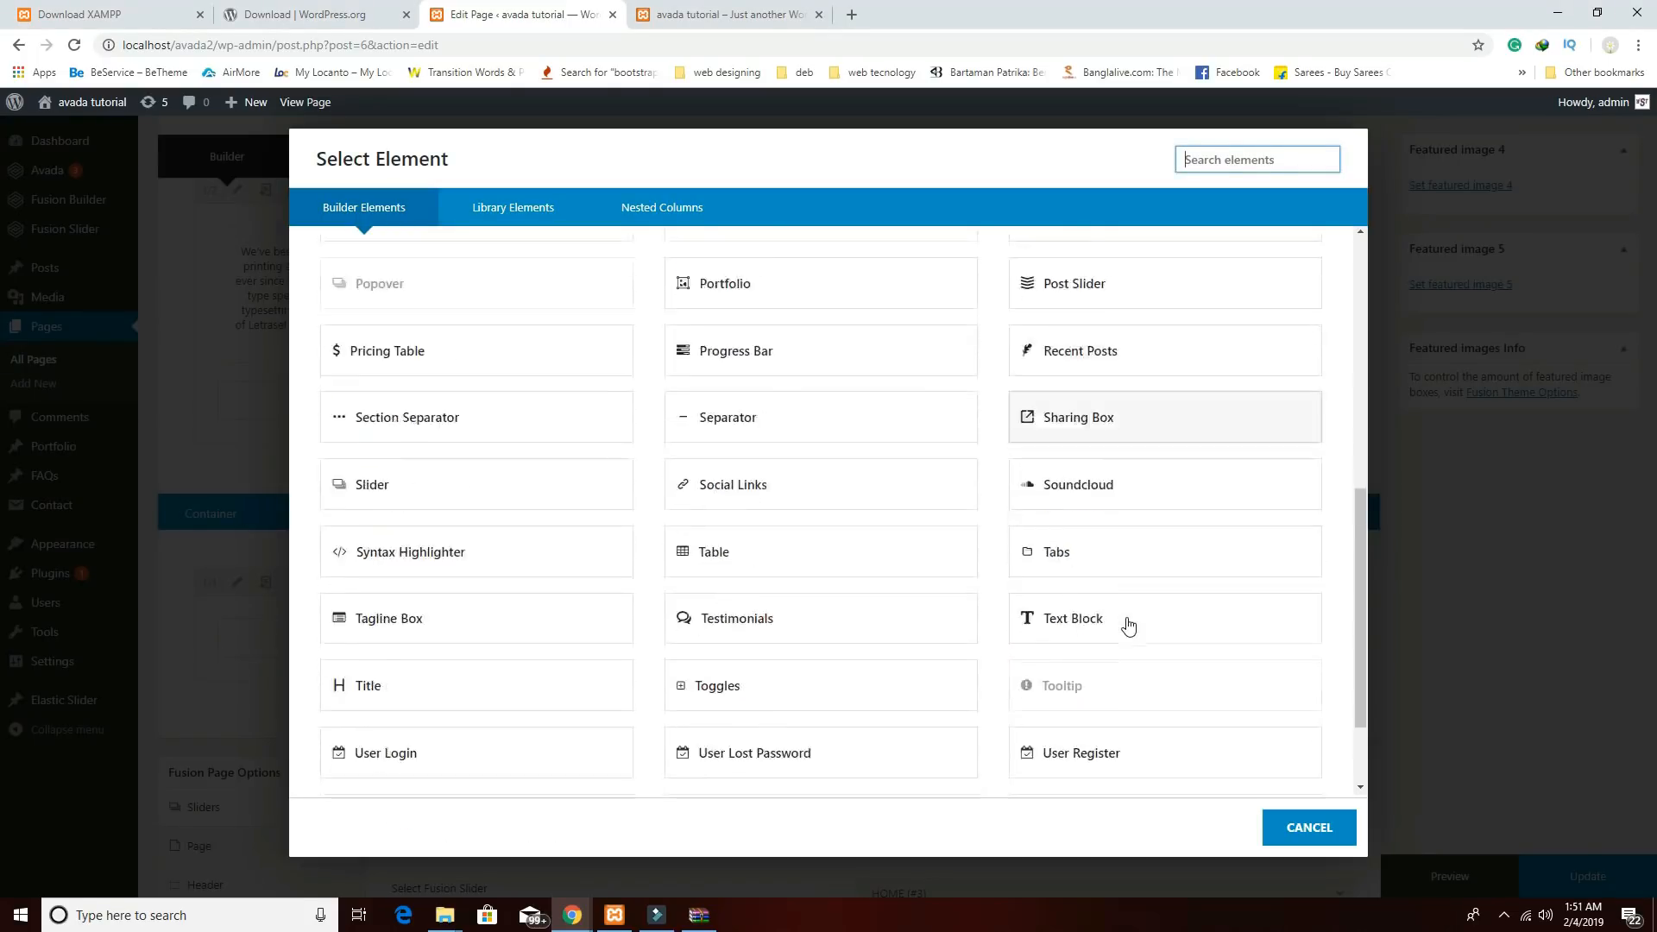
click(1076, 525)
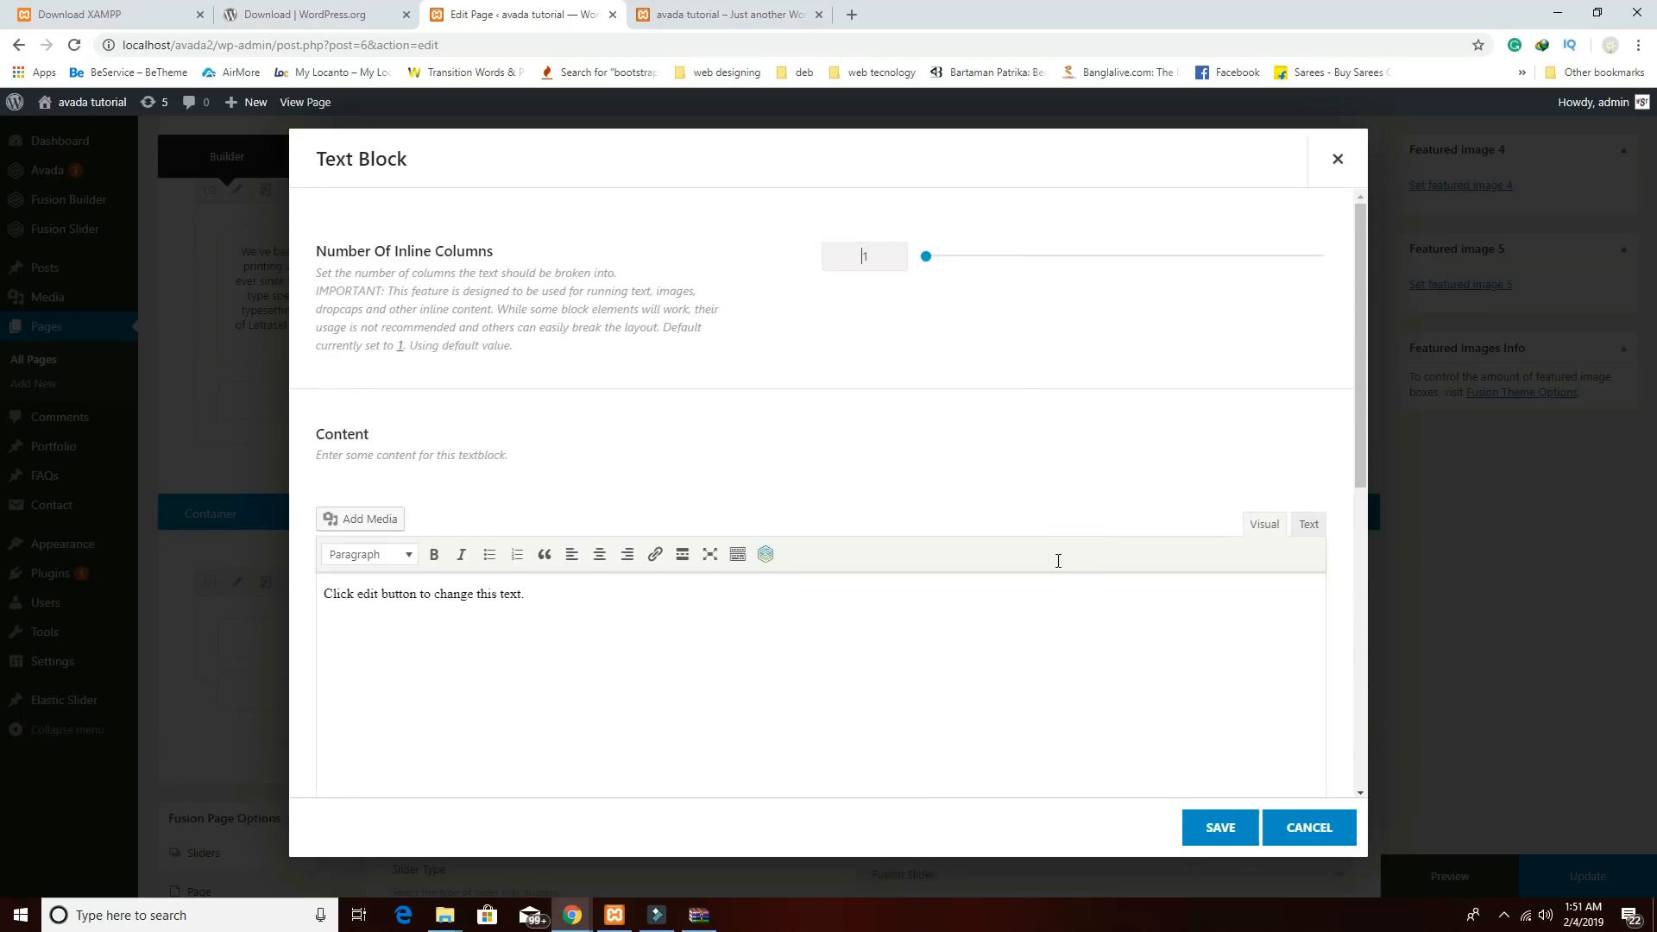
click(661, 603)
text(For What We Famous!)
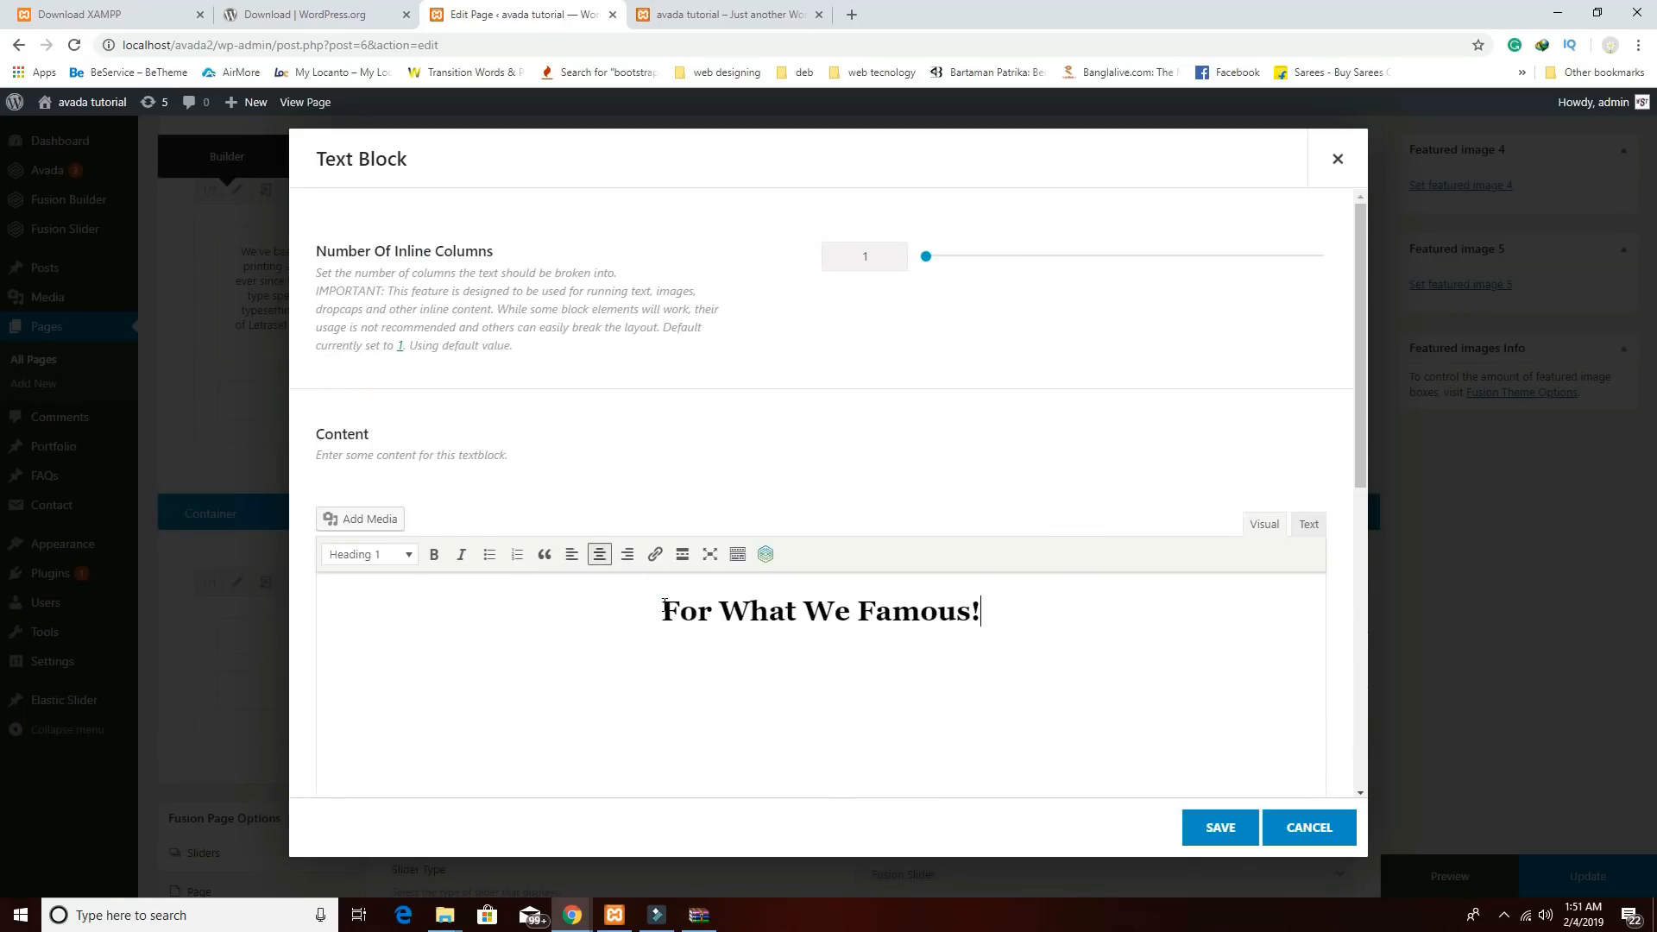
drag(1030, 618, 618, 609)
click(797, 685)
drag(1001, 616, 592, 602)
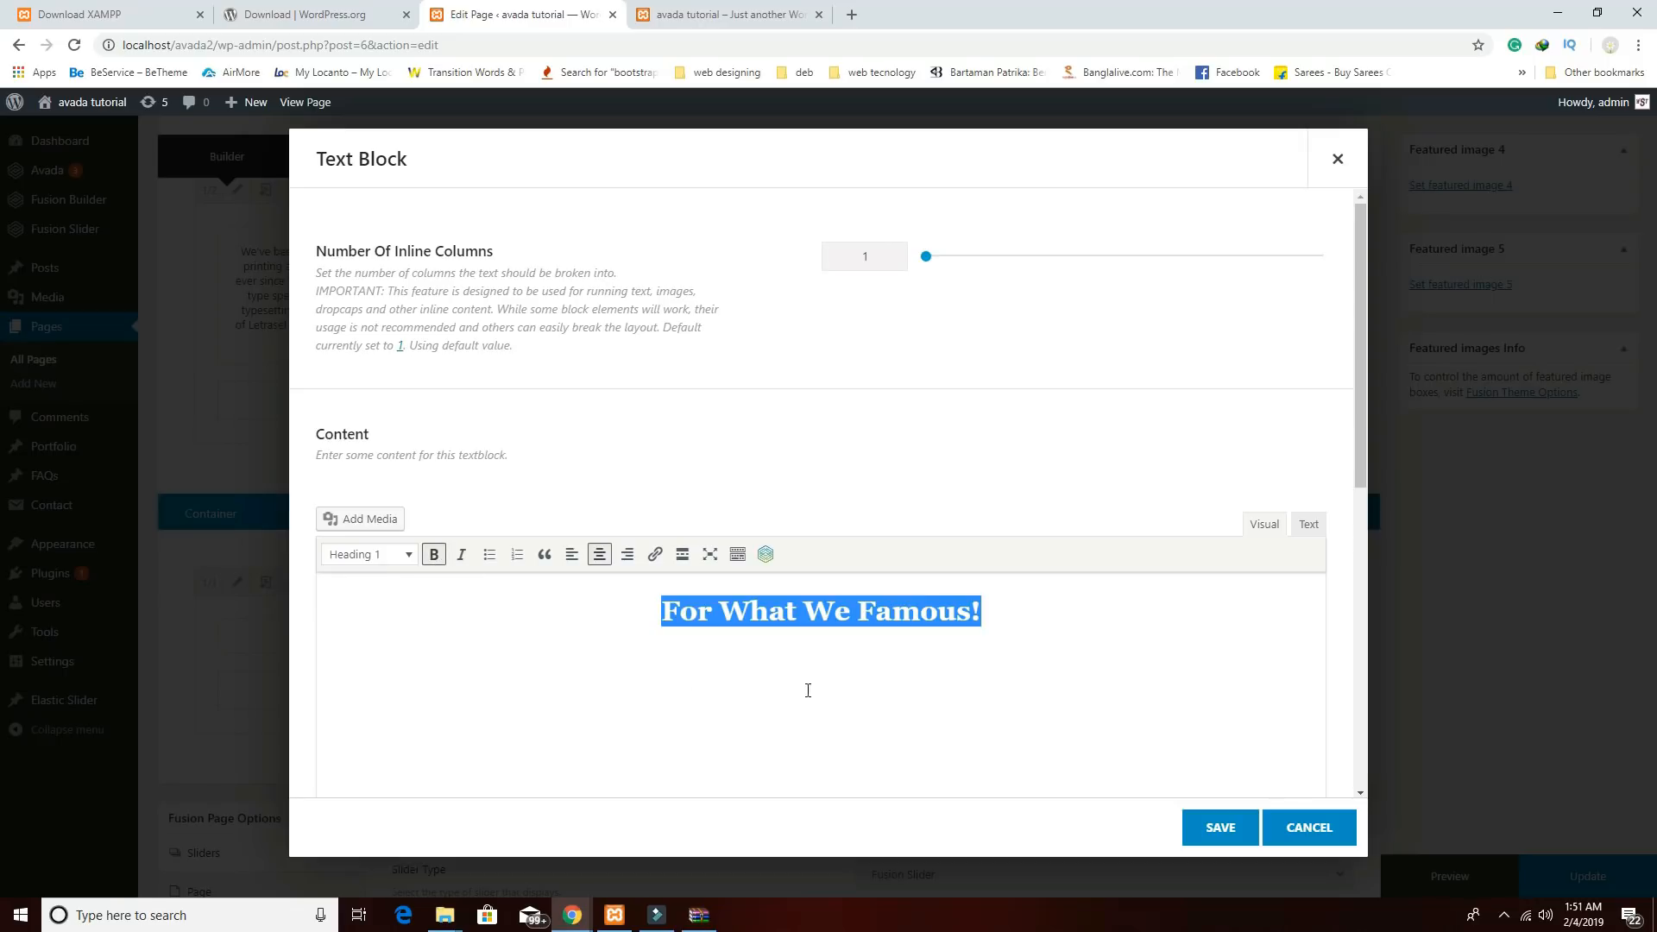
click(1220, 827)
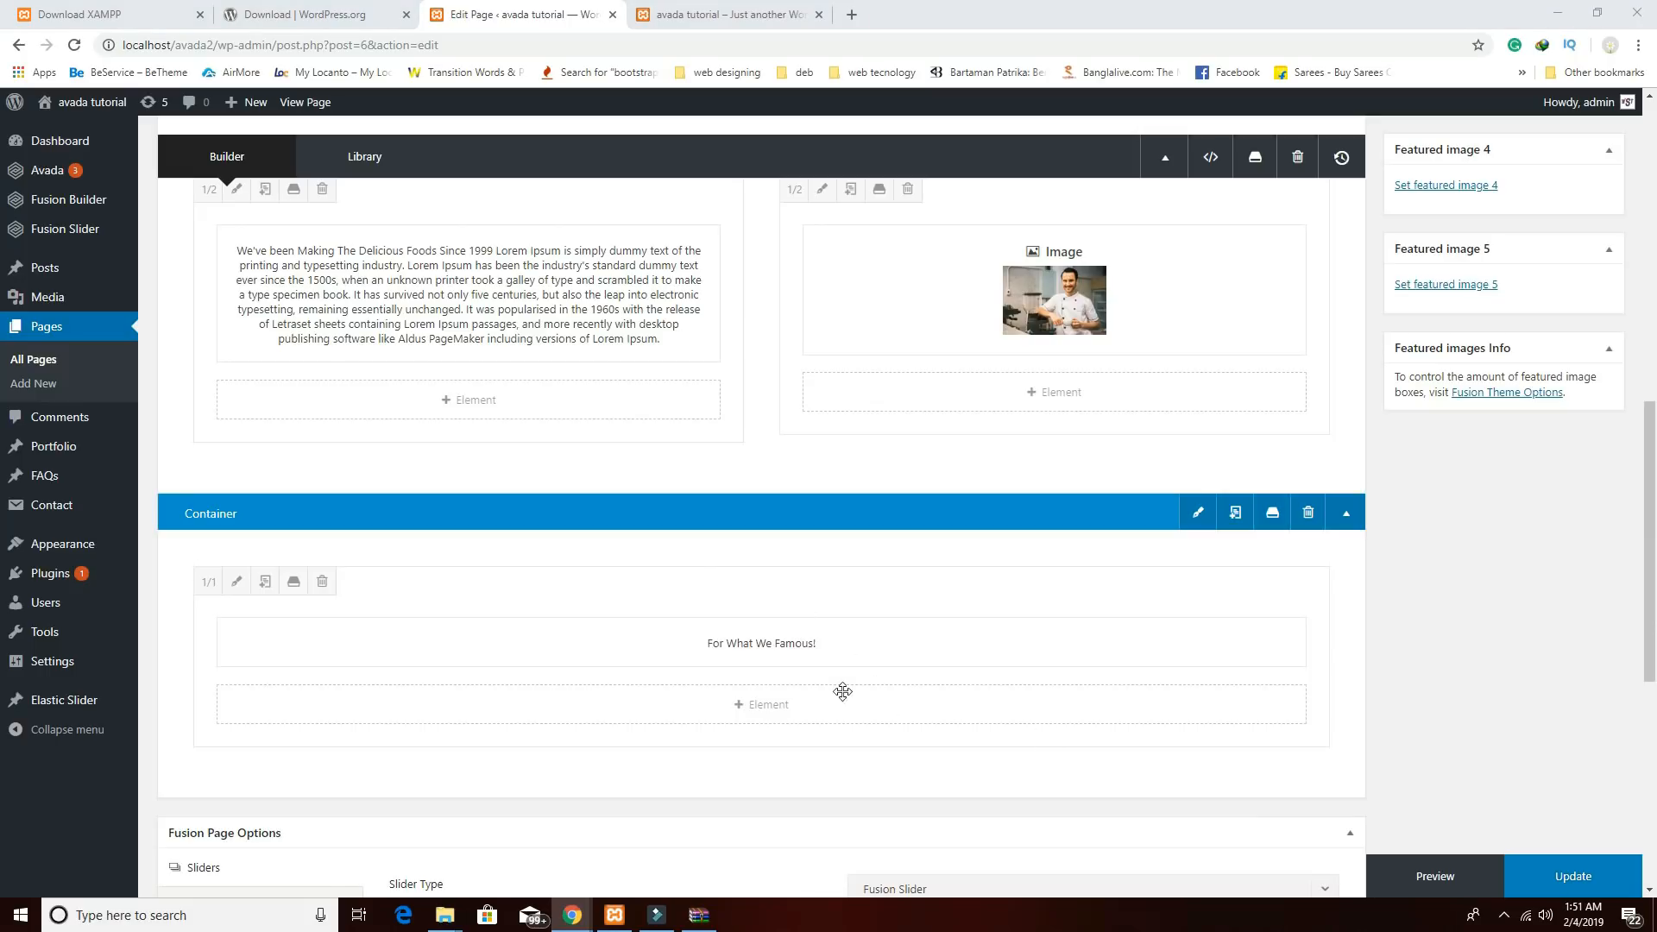
mouse_move(958, 587)
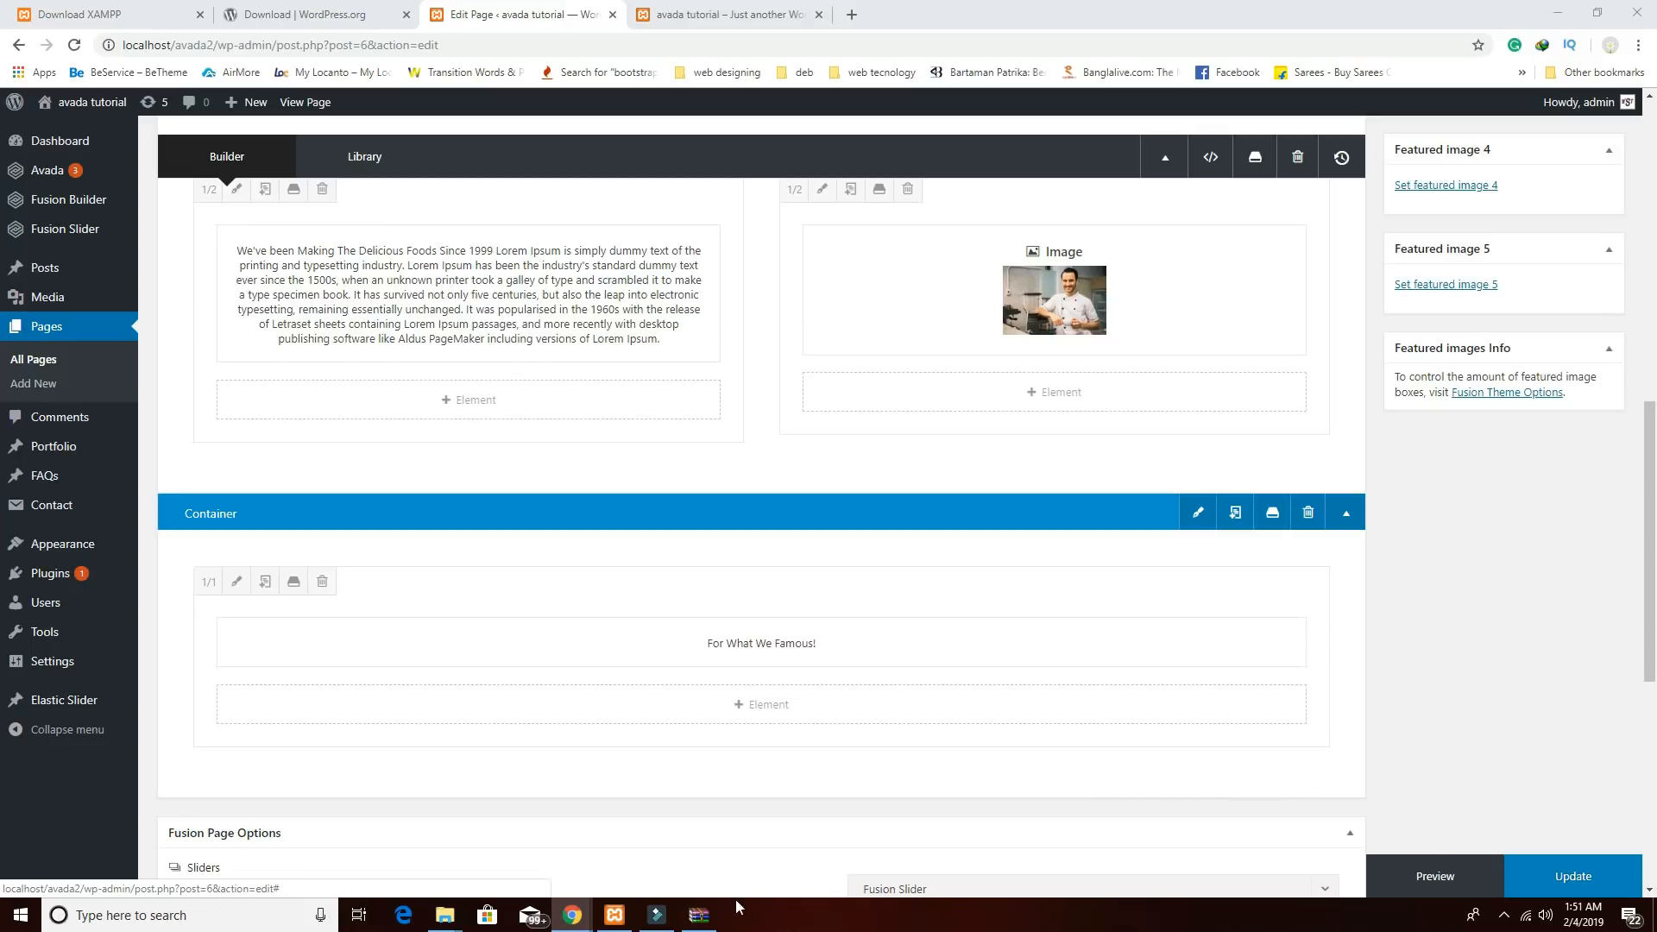
mouse_move(574, 916)
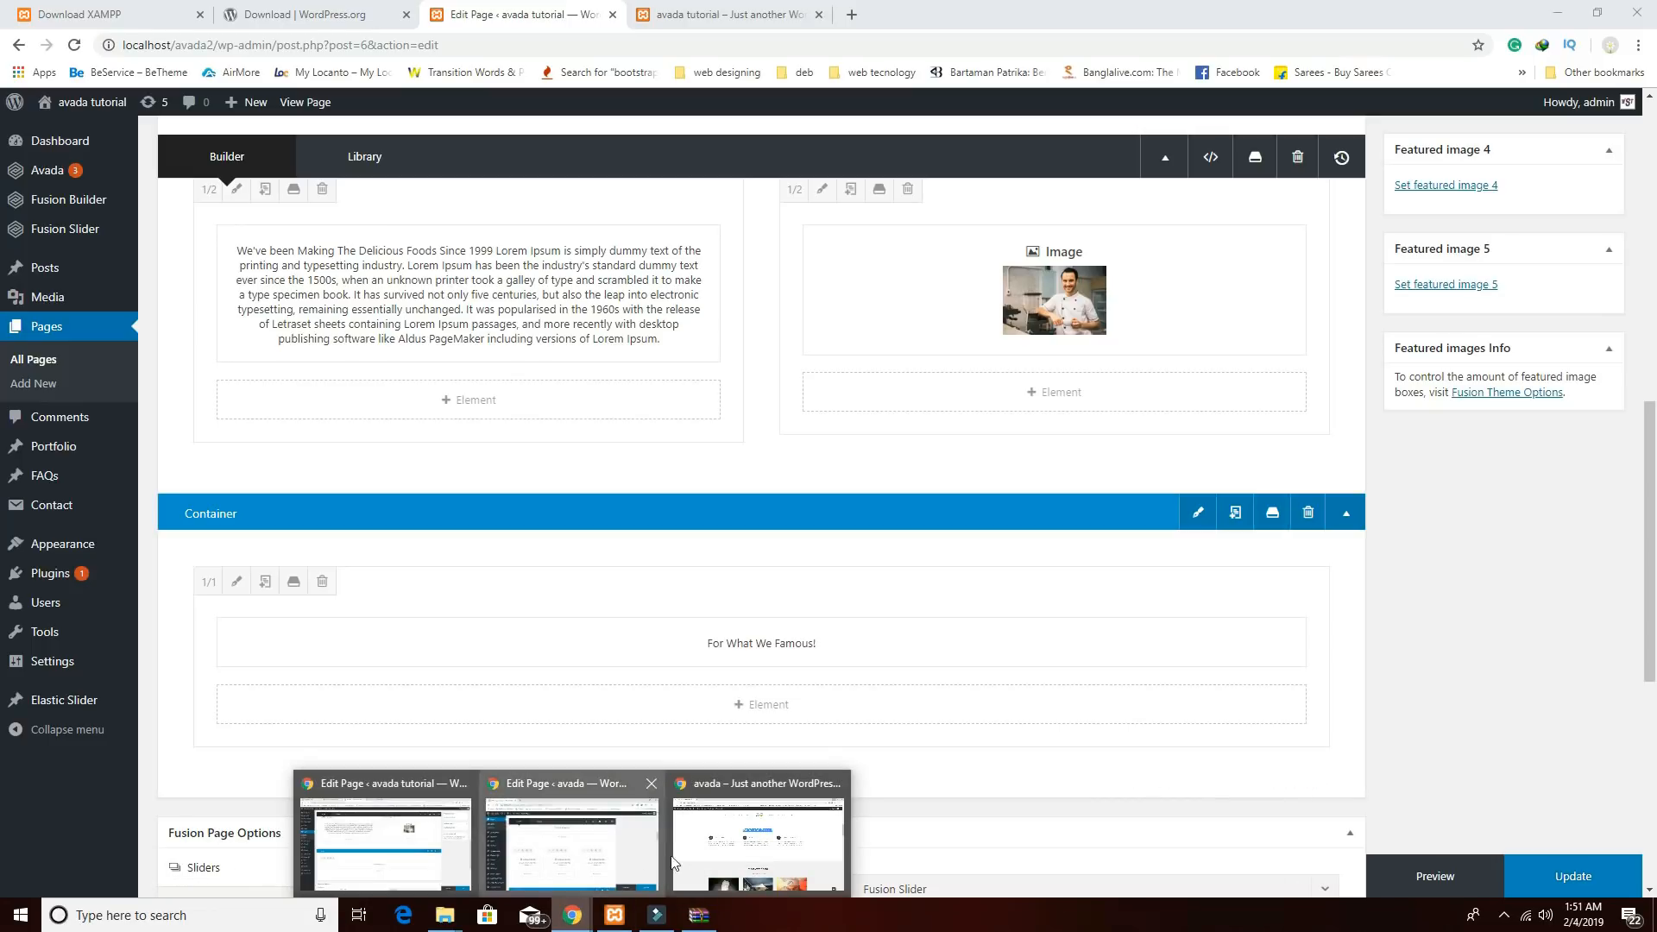
click(704, 853)
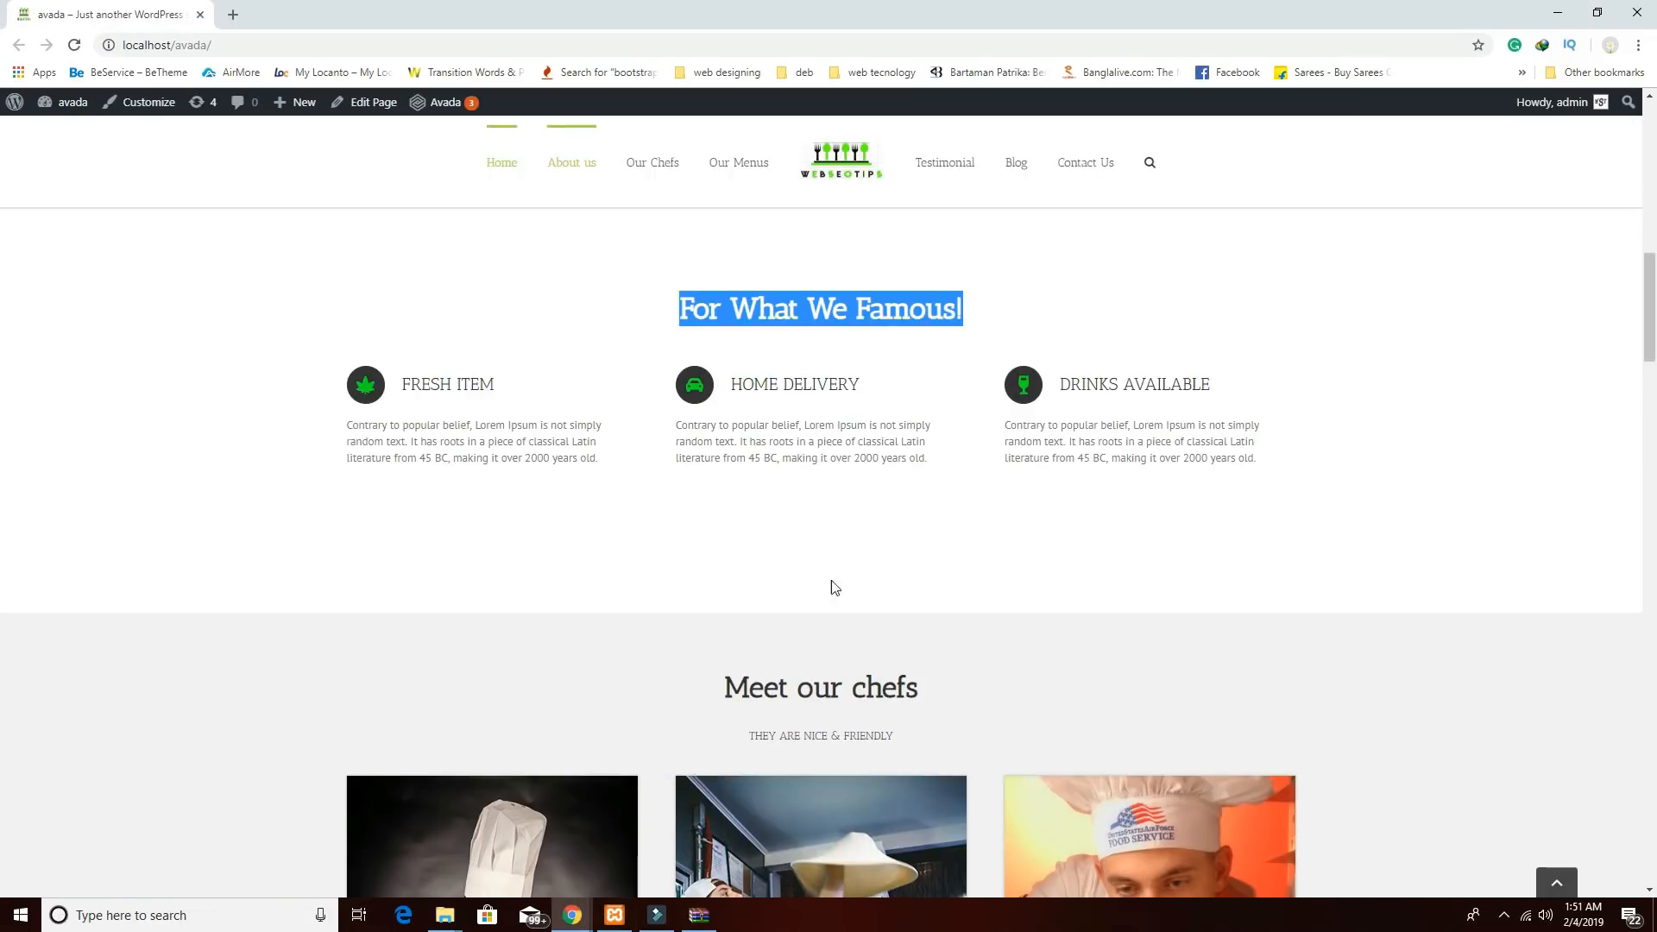
click(821, 528)
scroll(1036, 379, down, 1)
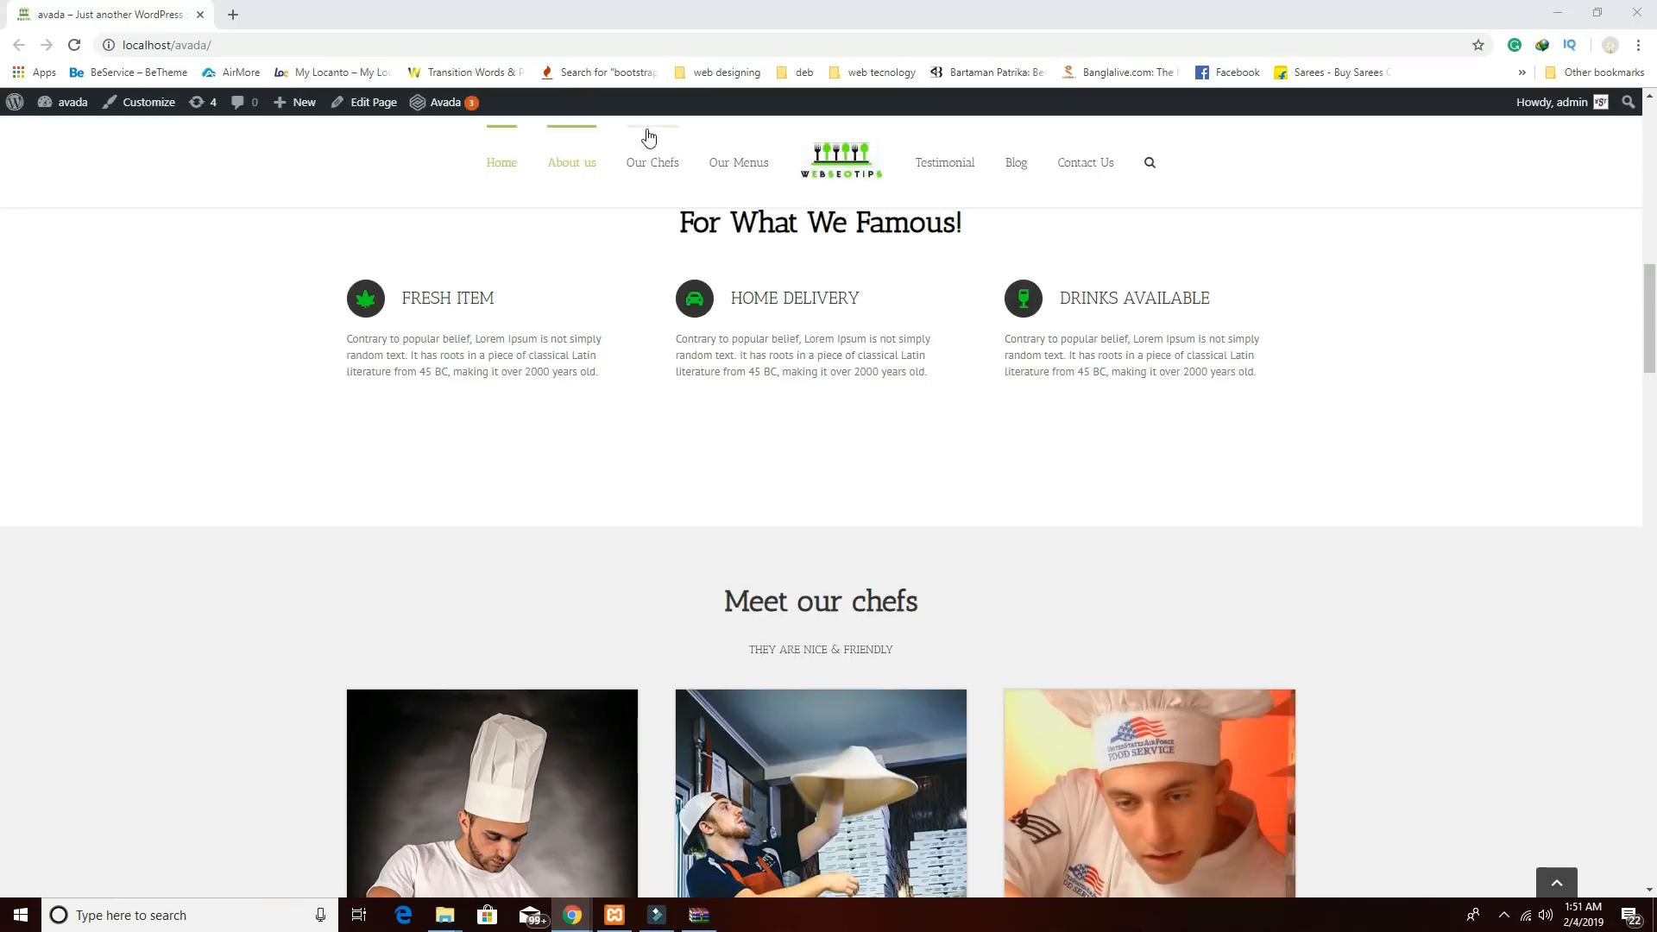
mouse_move(573, 913)
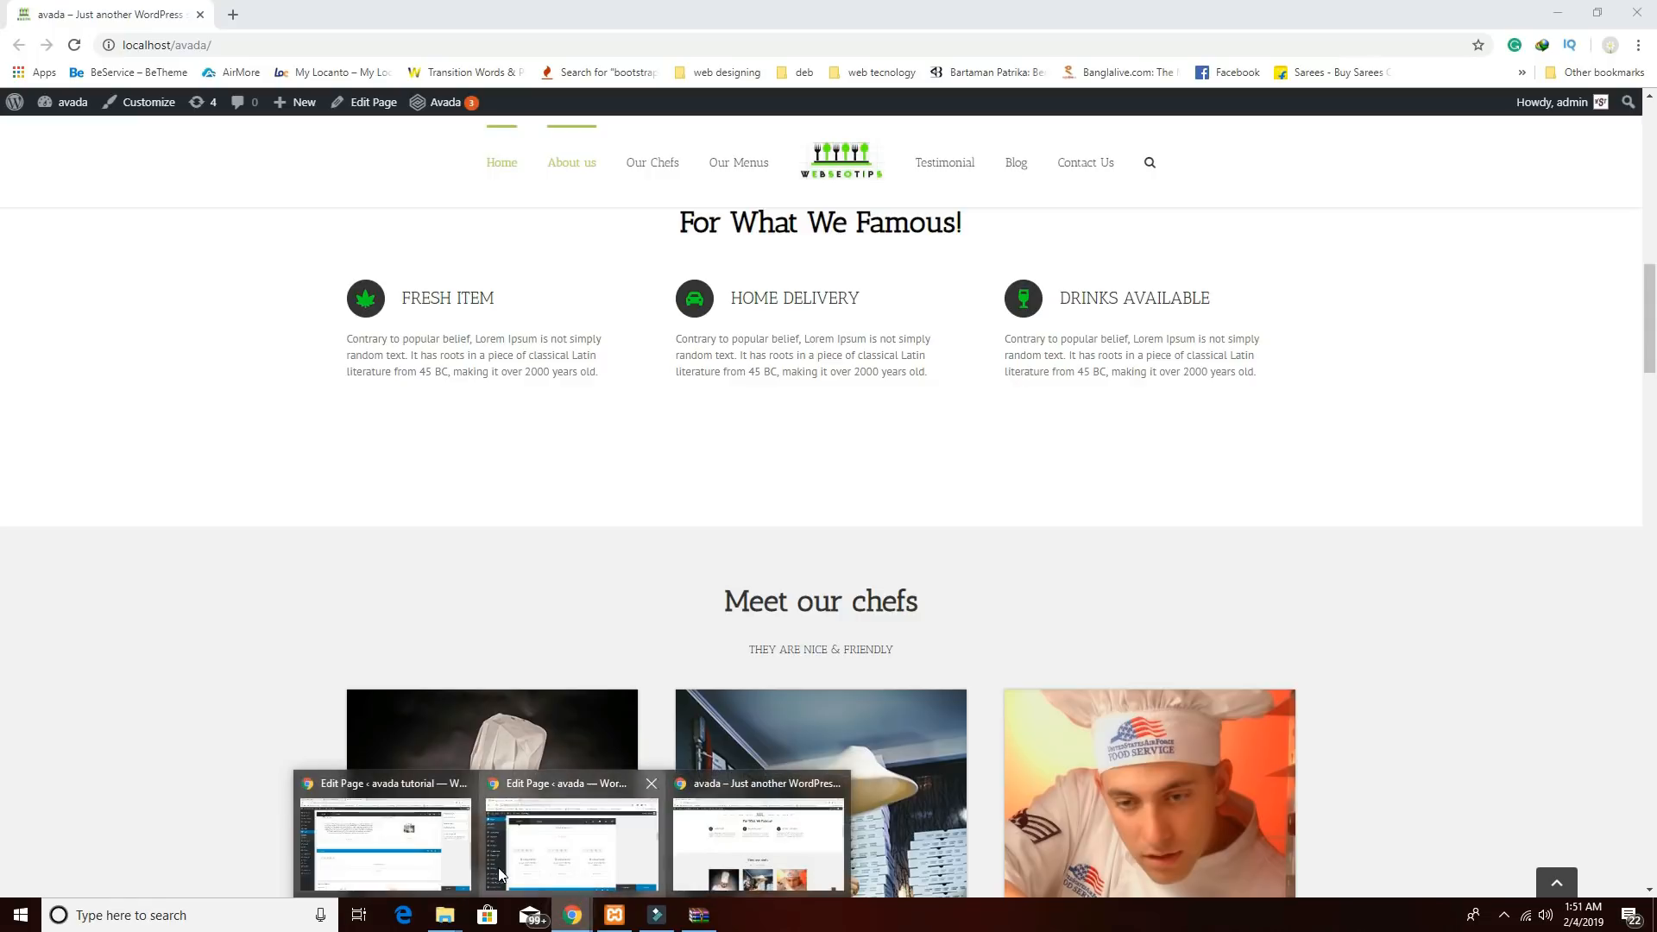
click(421, 842)
Add a row of three equal 1/3 columns below the heading.
scroll(972, 660, down, 1)
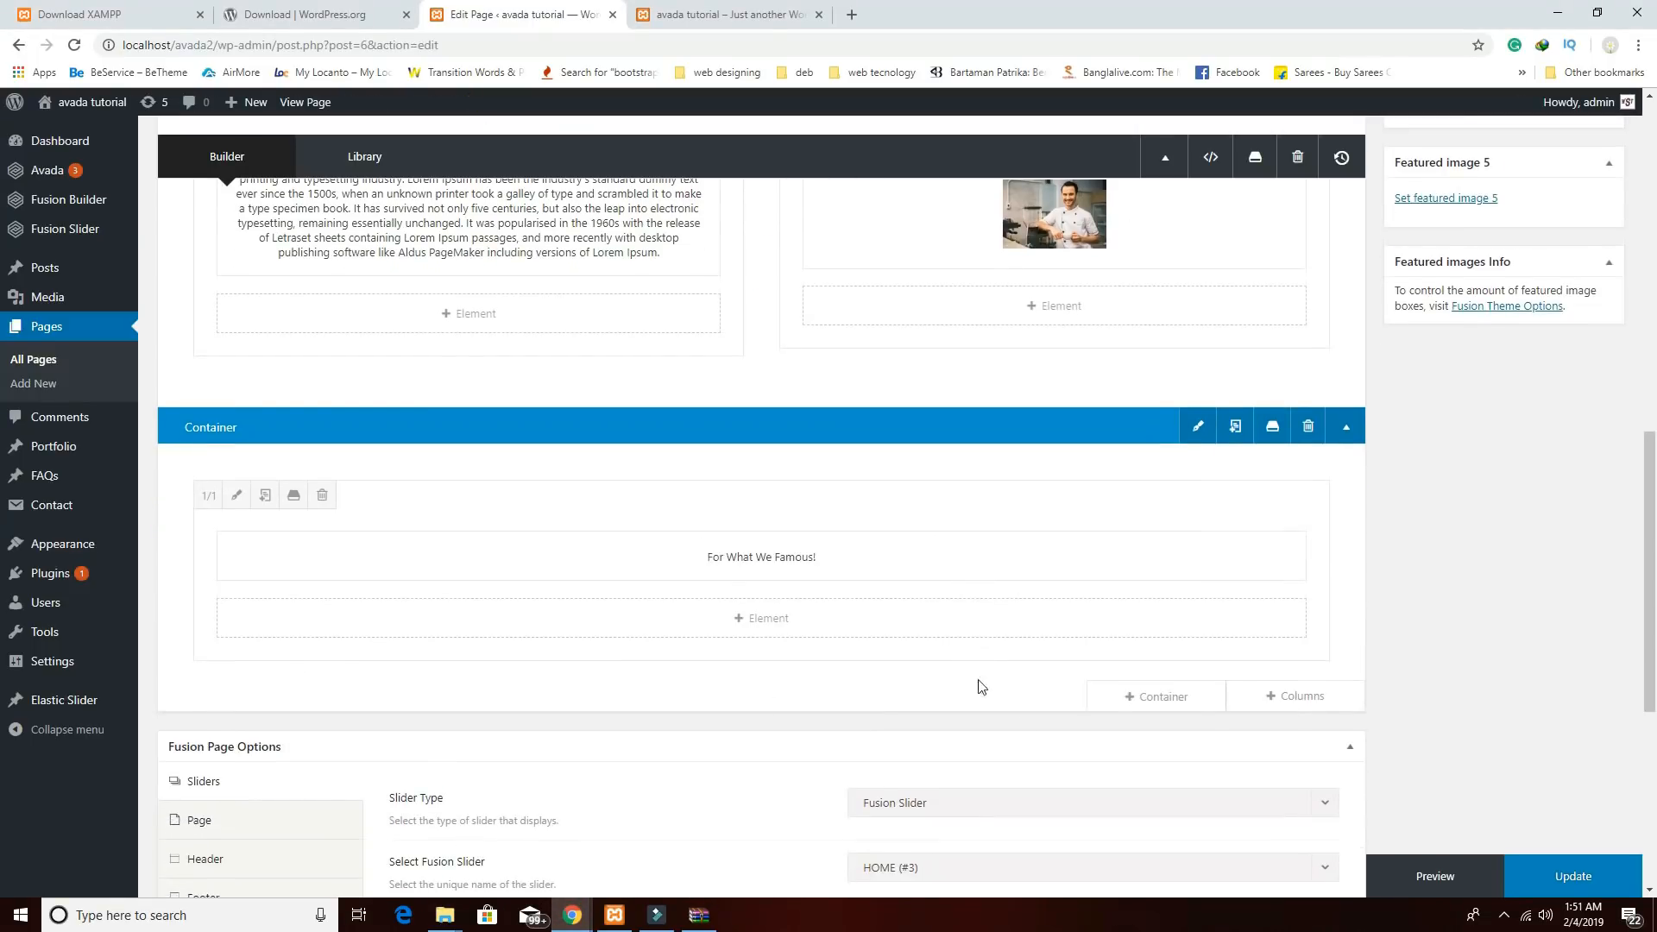
click(1286, 696)
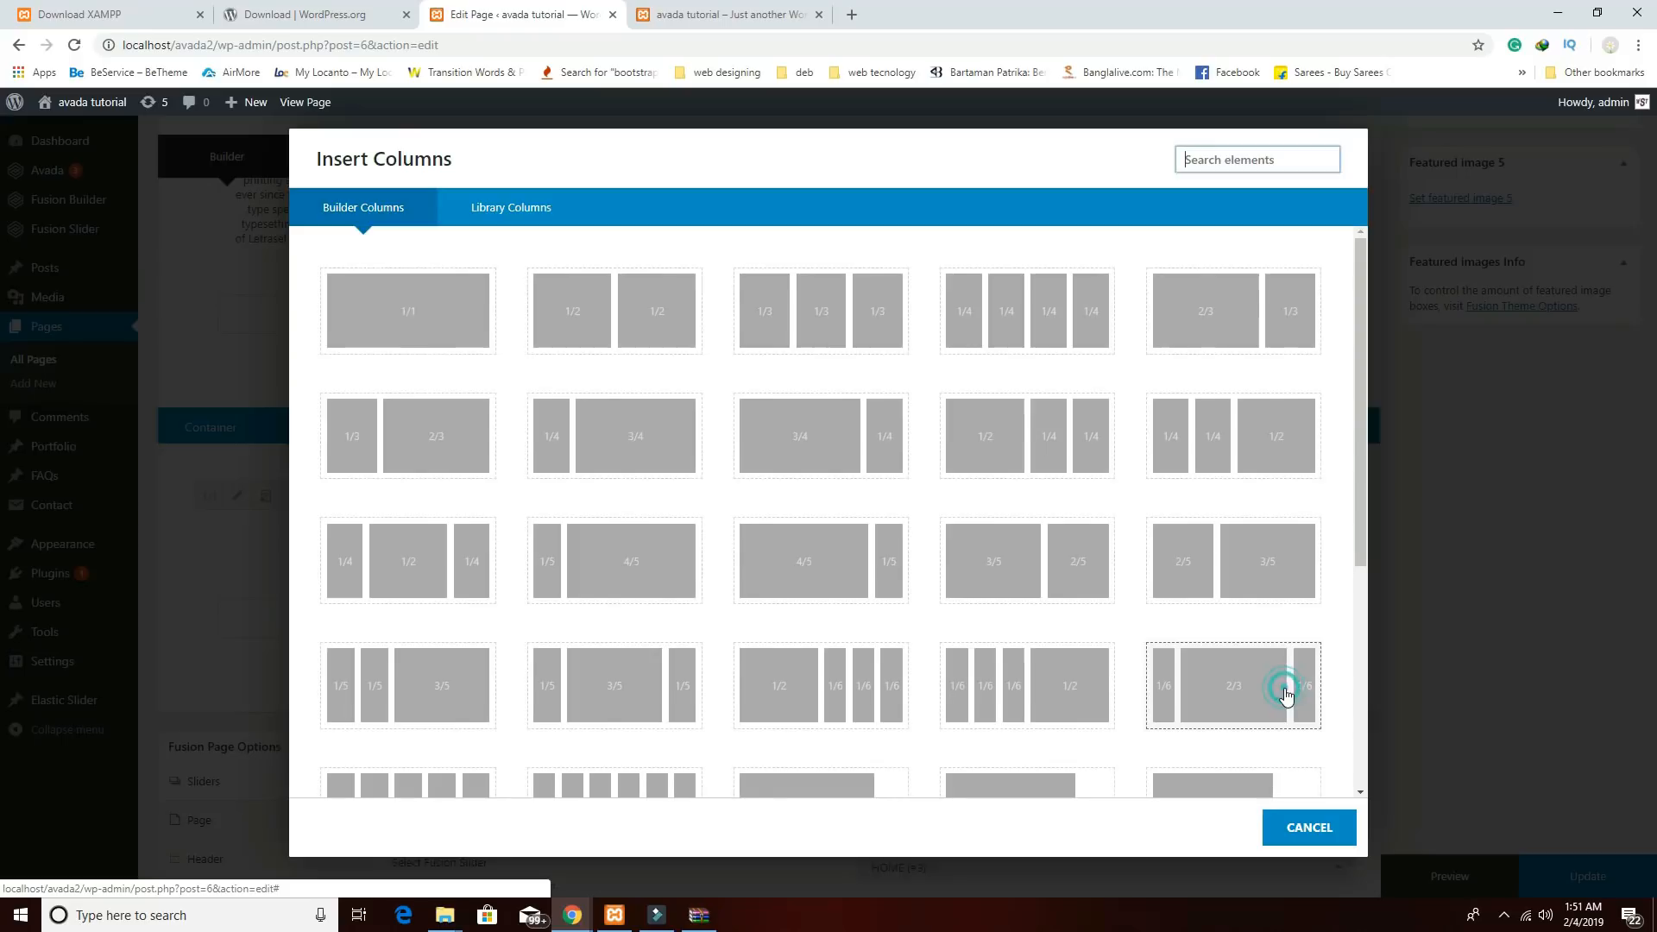
click(806, 310)
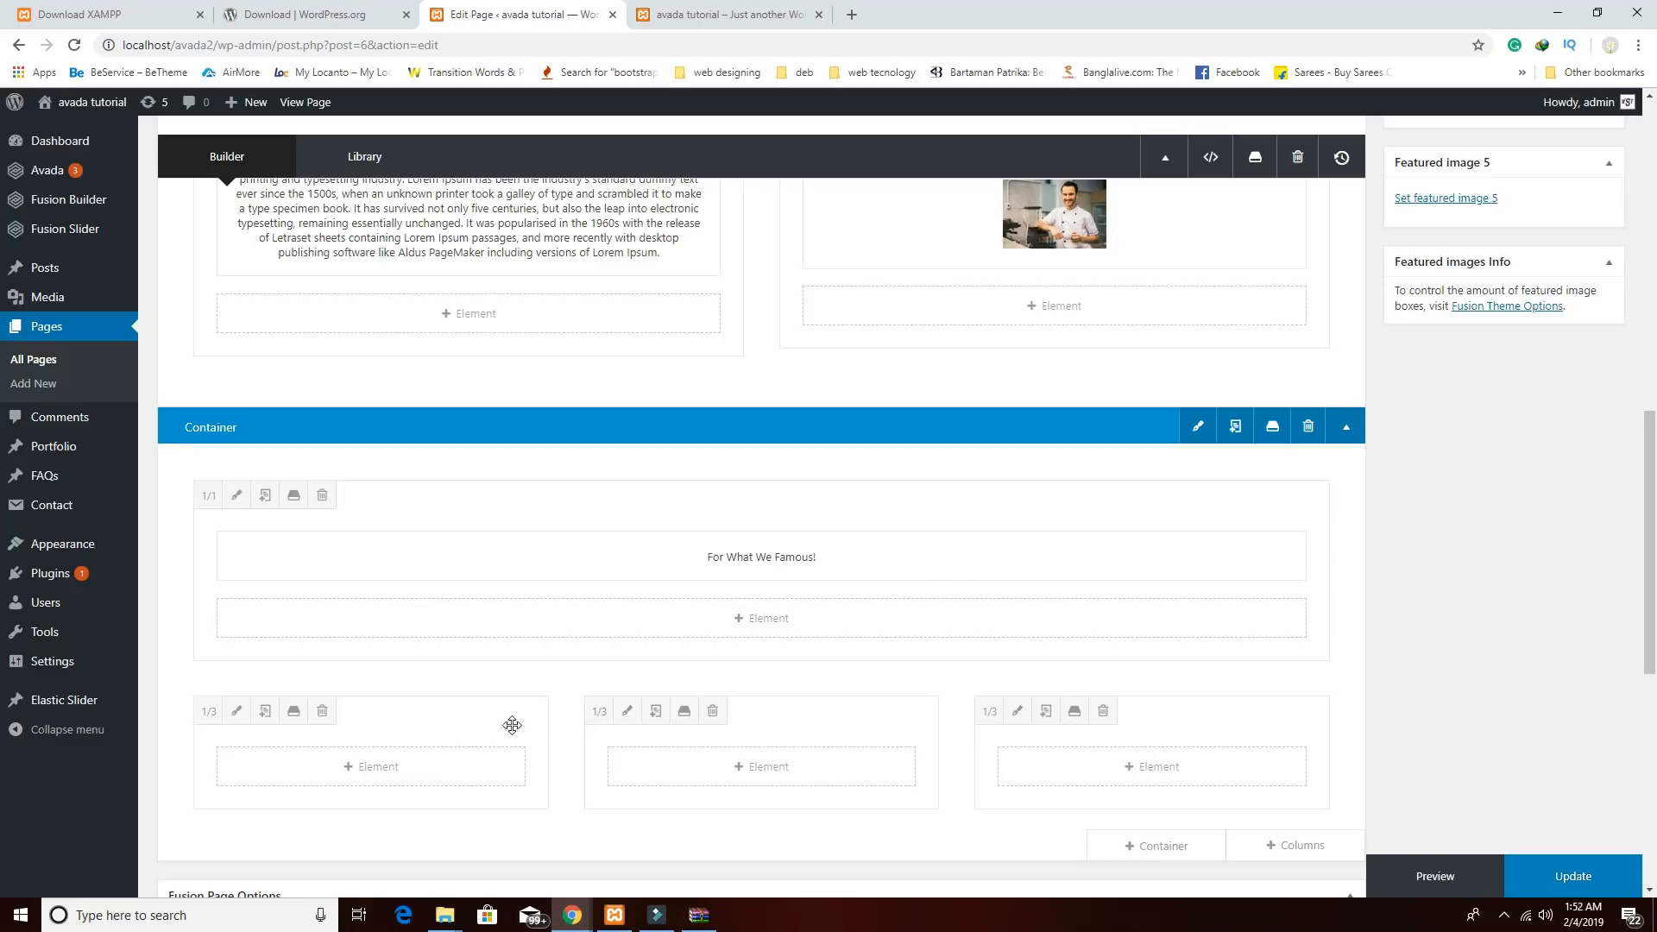
Add a Content Boxes element to the first column, keeping one box and clearing its title.
click(386, 772)
click(1209, 167)
text(con)
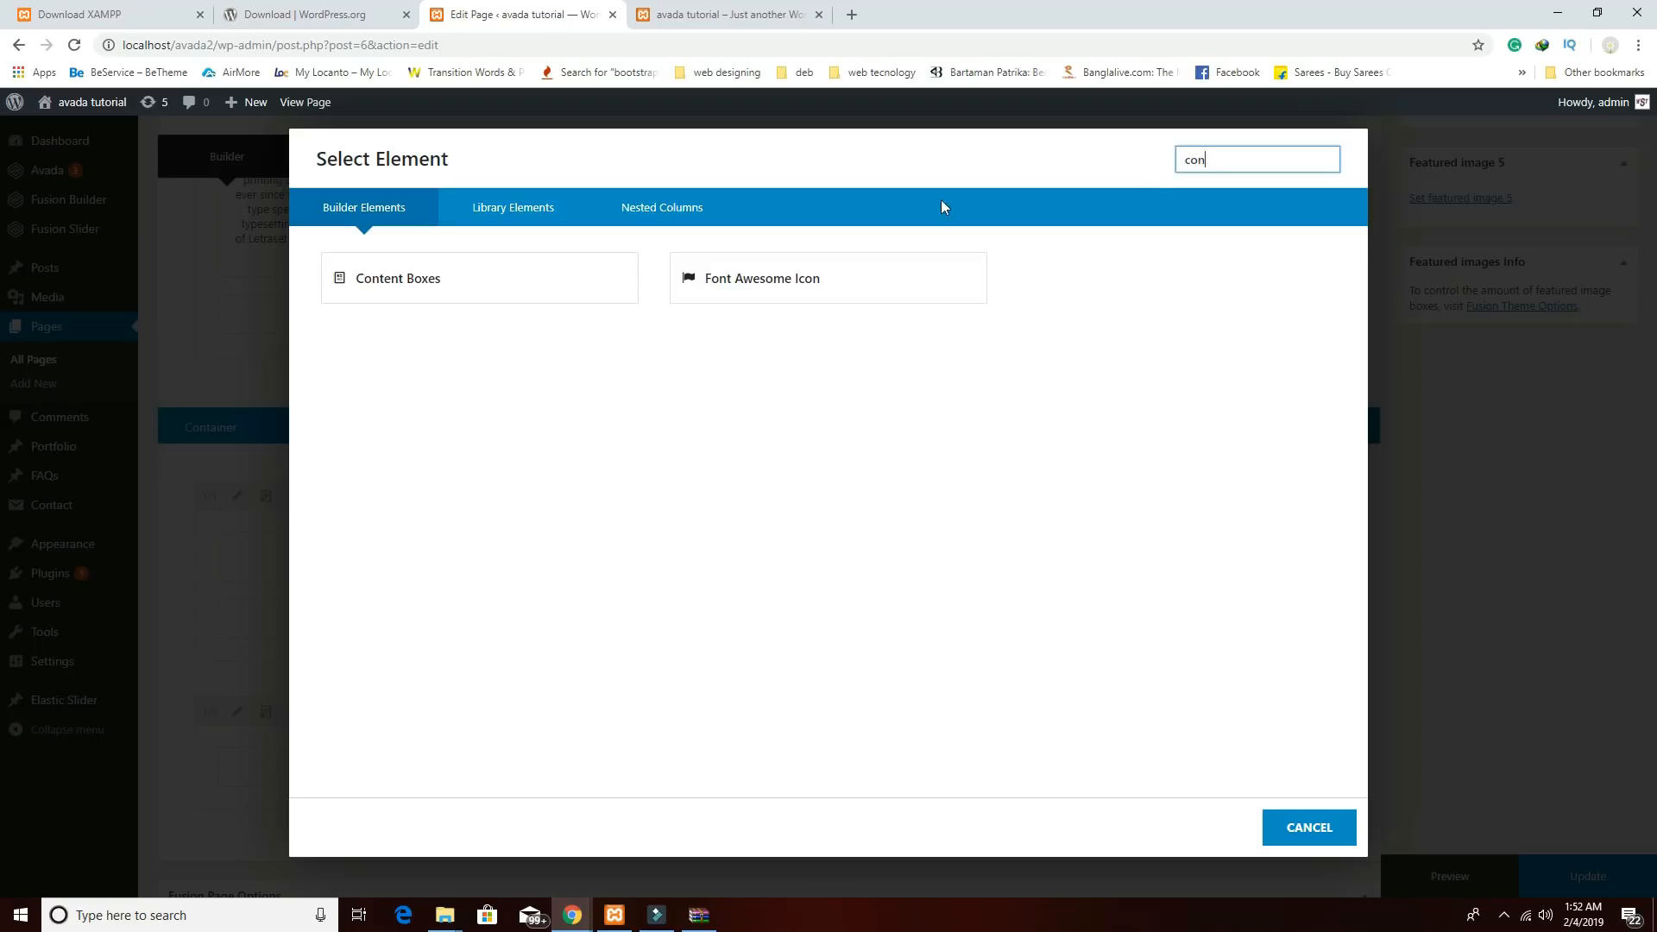
click(625, 274)
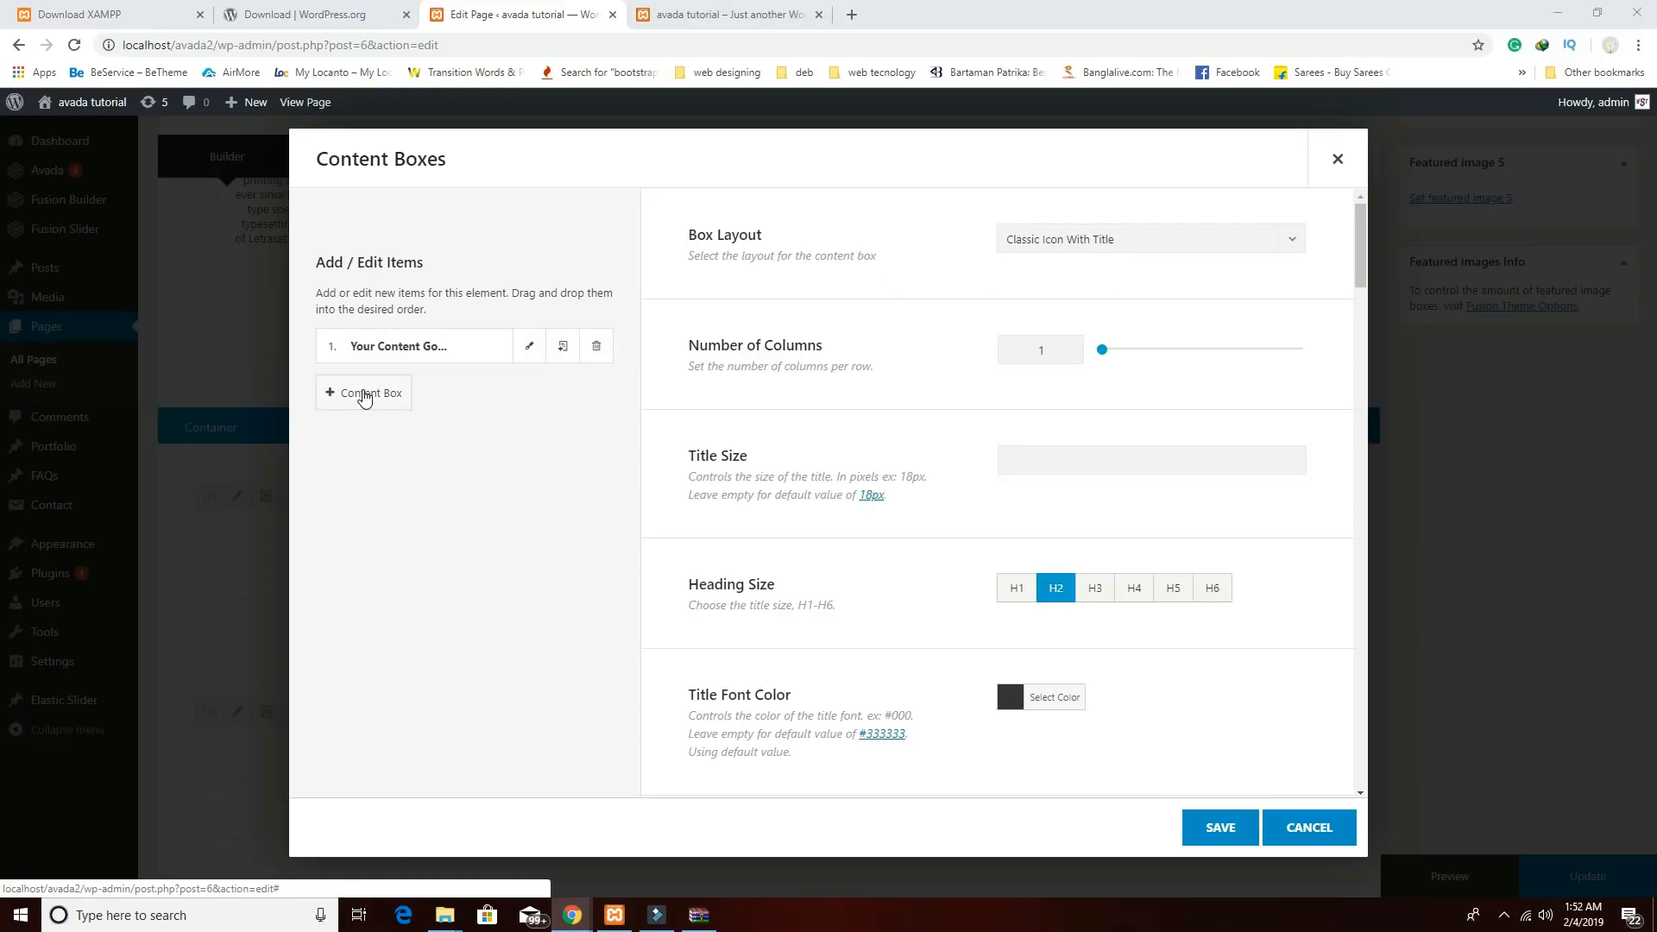
click(364, 395)
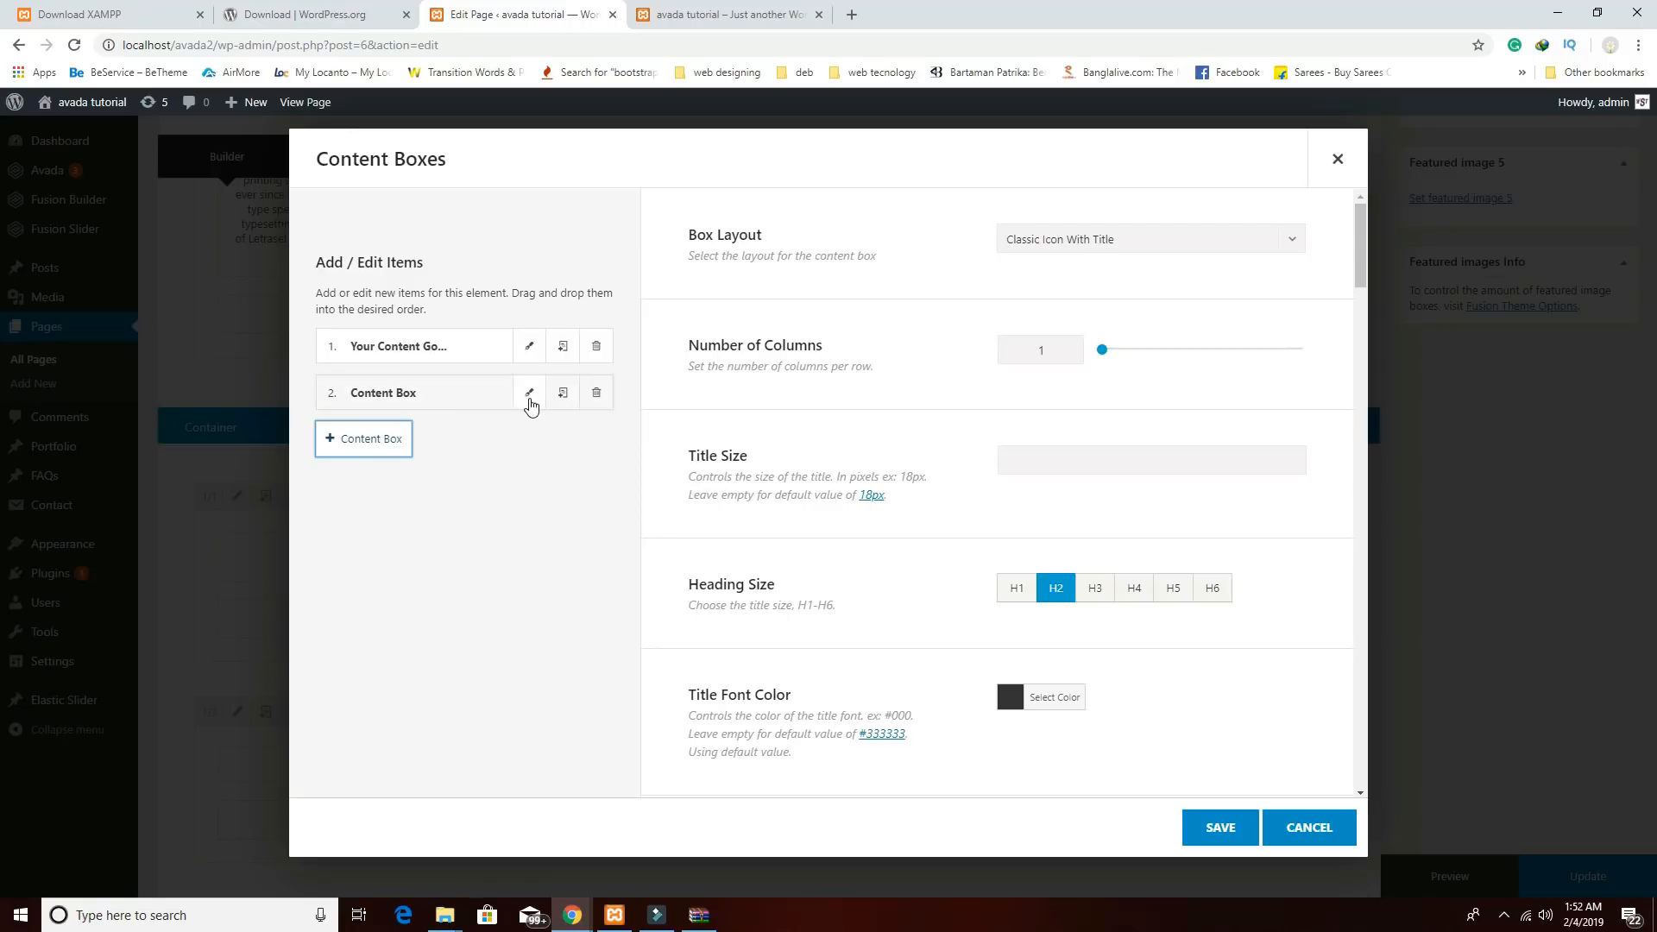
click(597, 347)
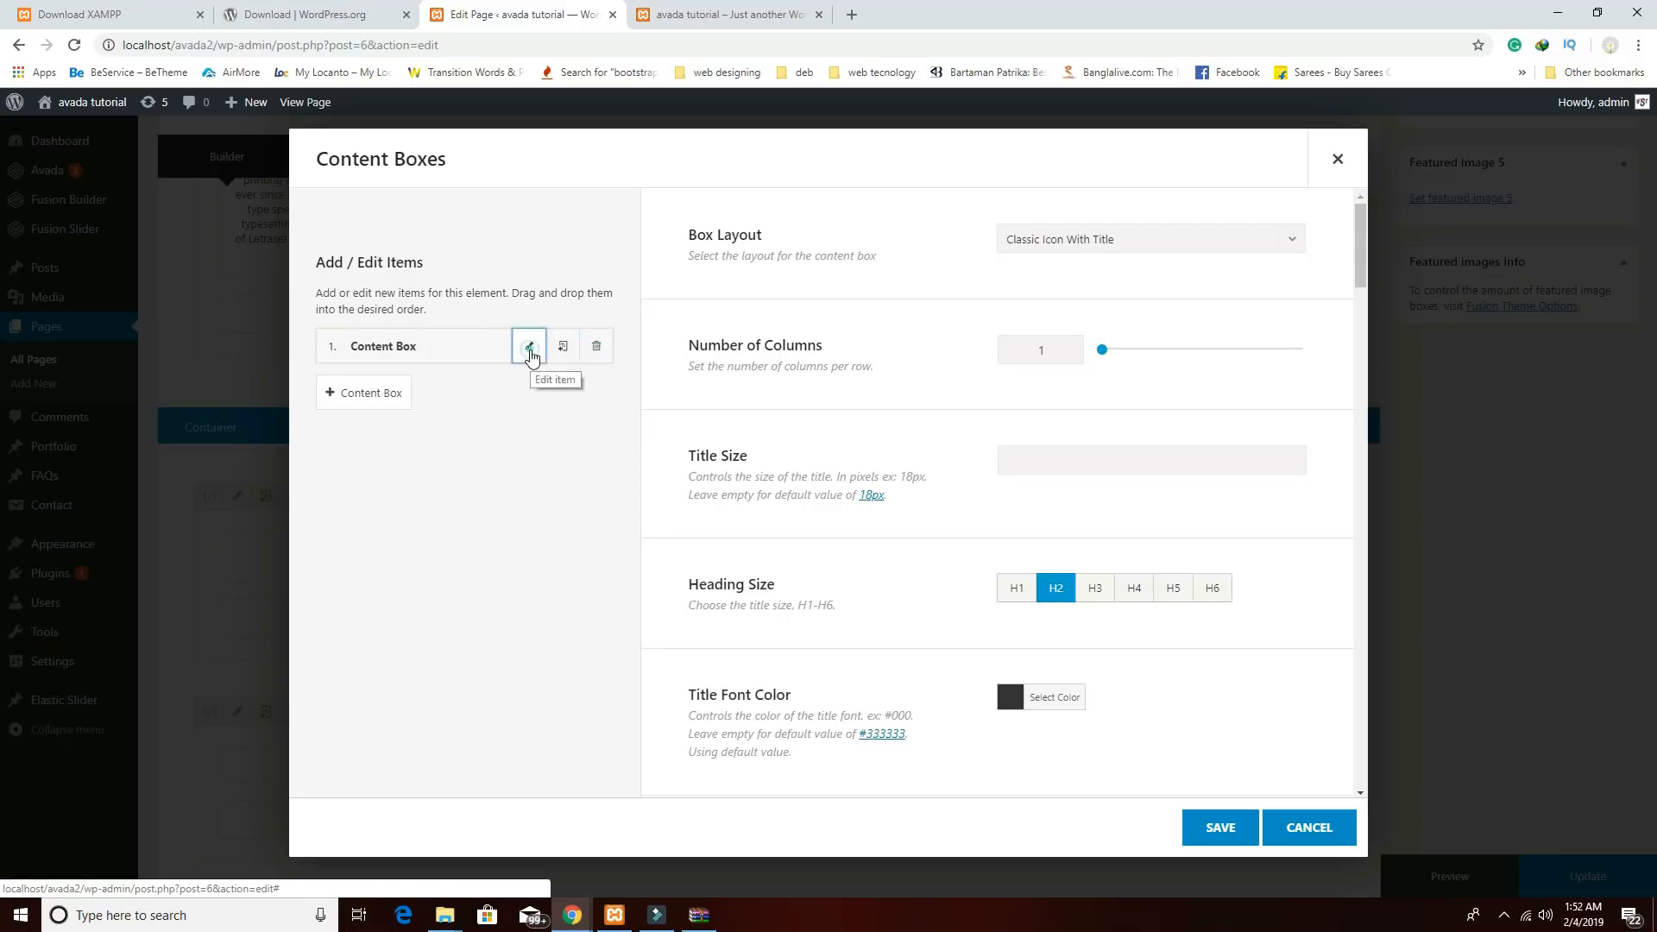
click(529, 346)
click(994, 297)
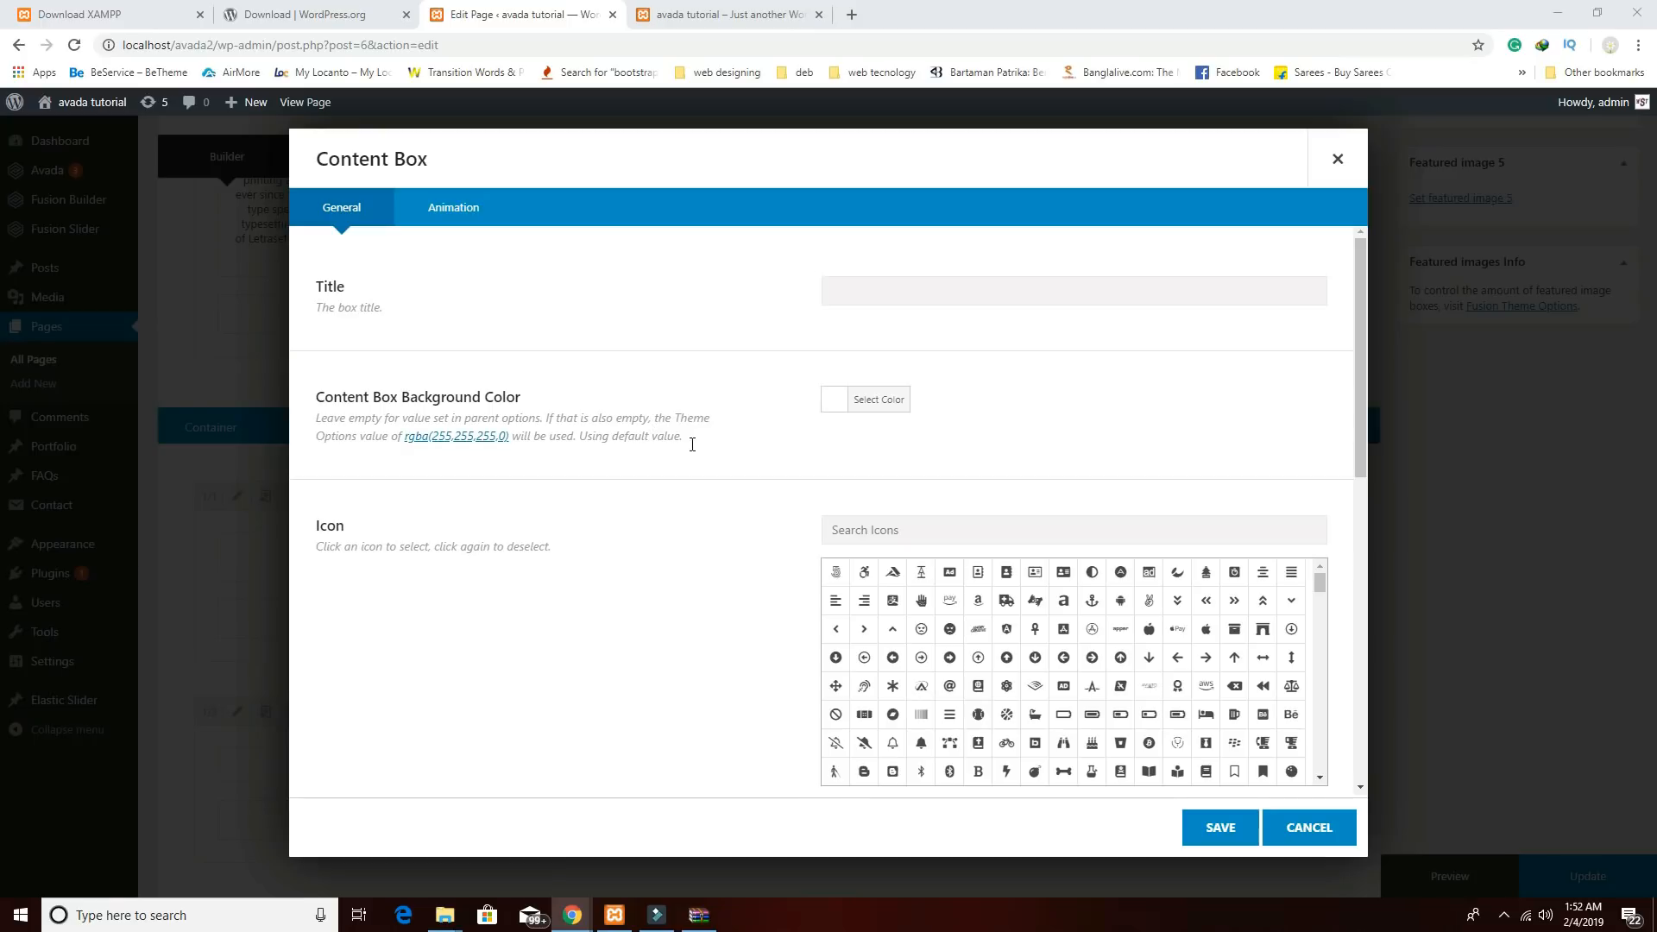
Title the content box FRESH ITEM.
click(950, 288)
text(FRESH ITEM)
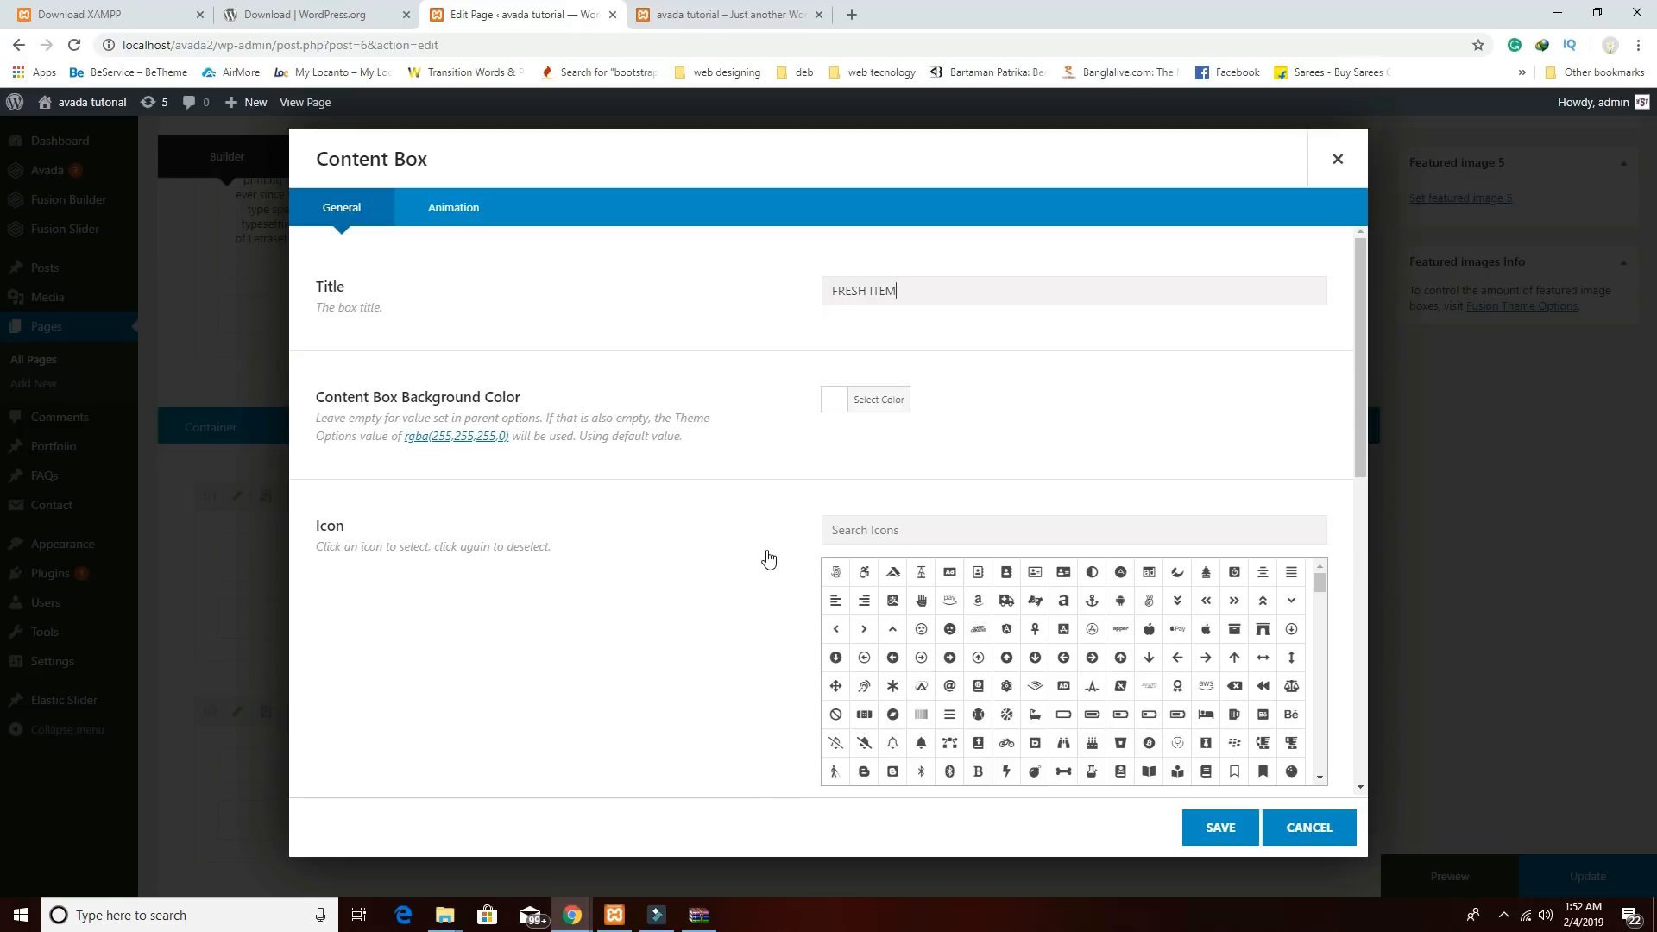
scroll(1113, 665, down, 5)
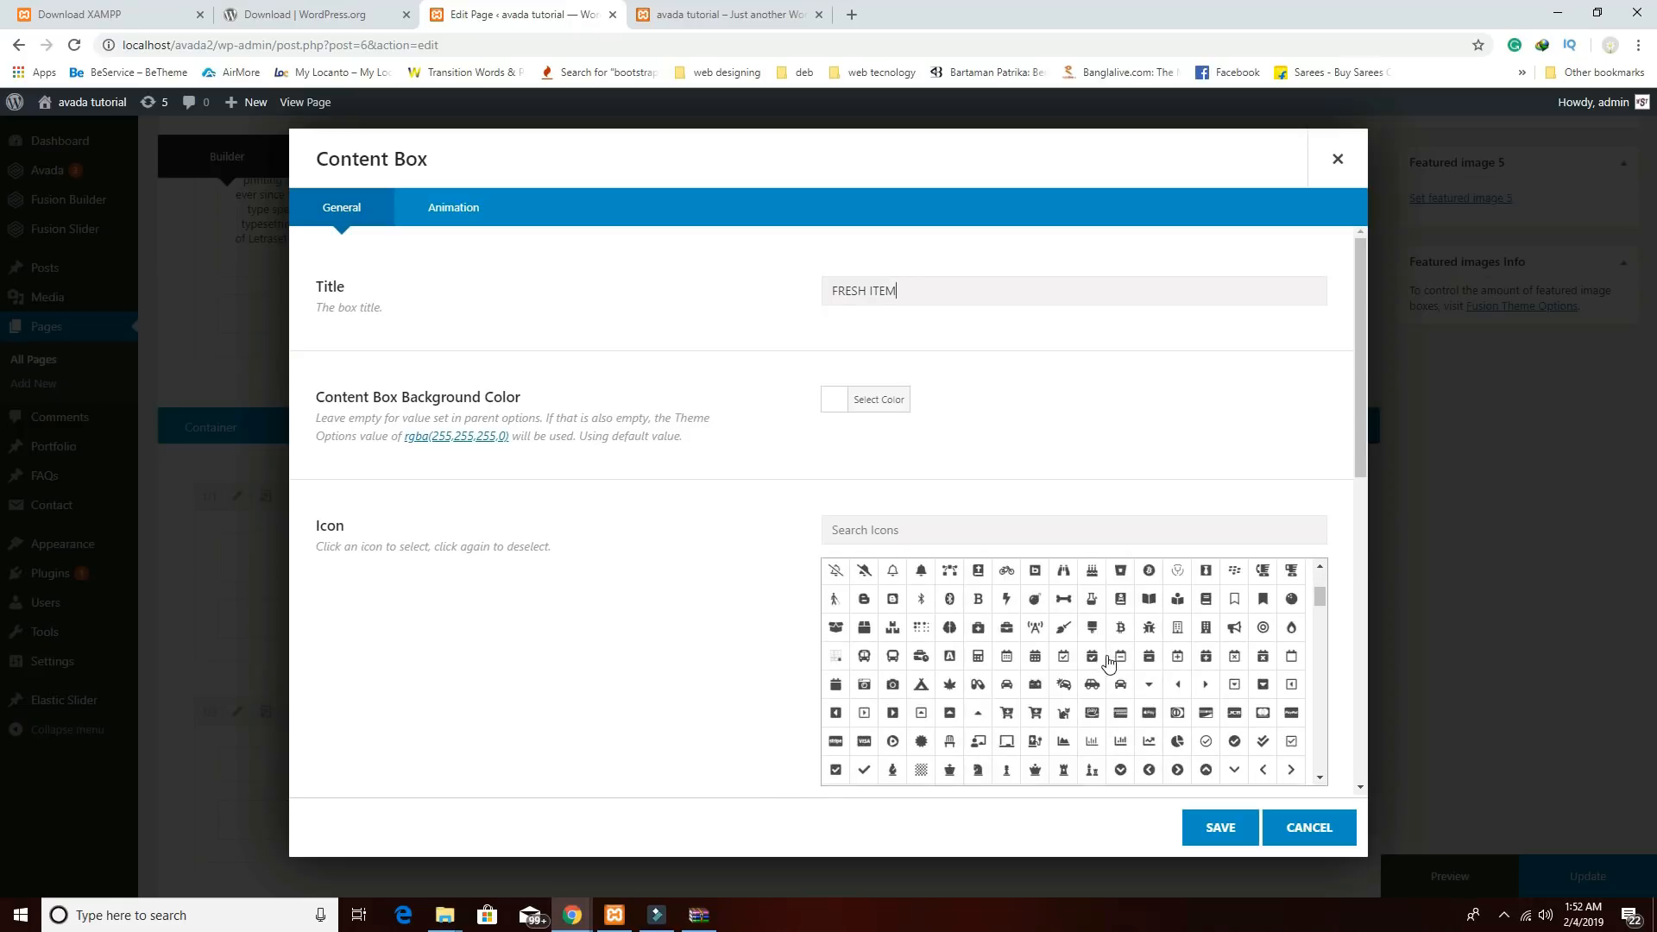
scroll(1167, 718, down, 3)
scroll(1168, 720, down, 5)
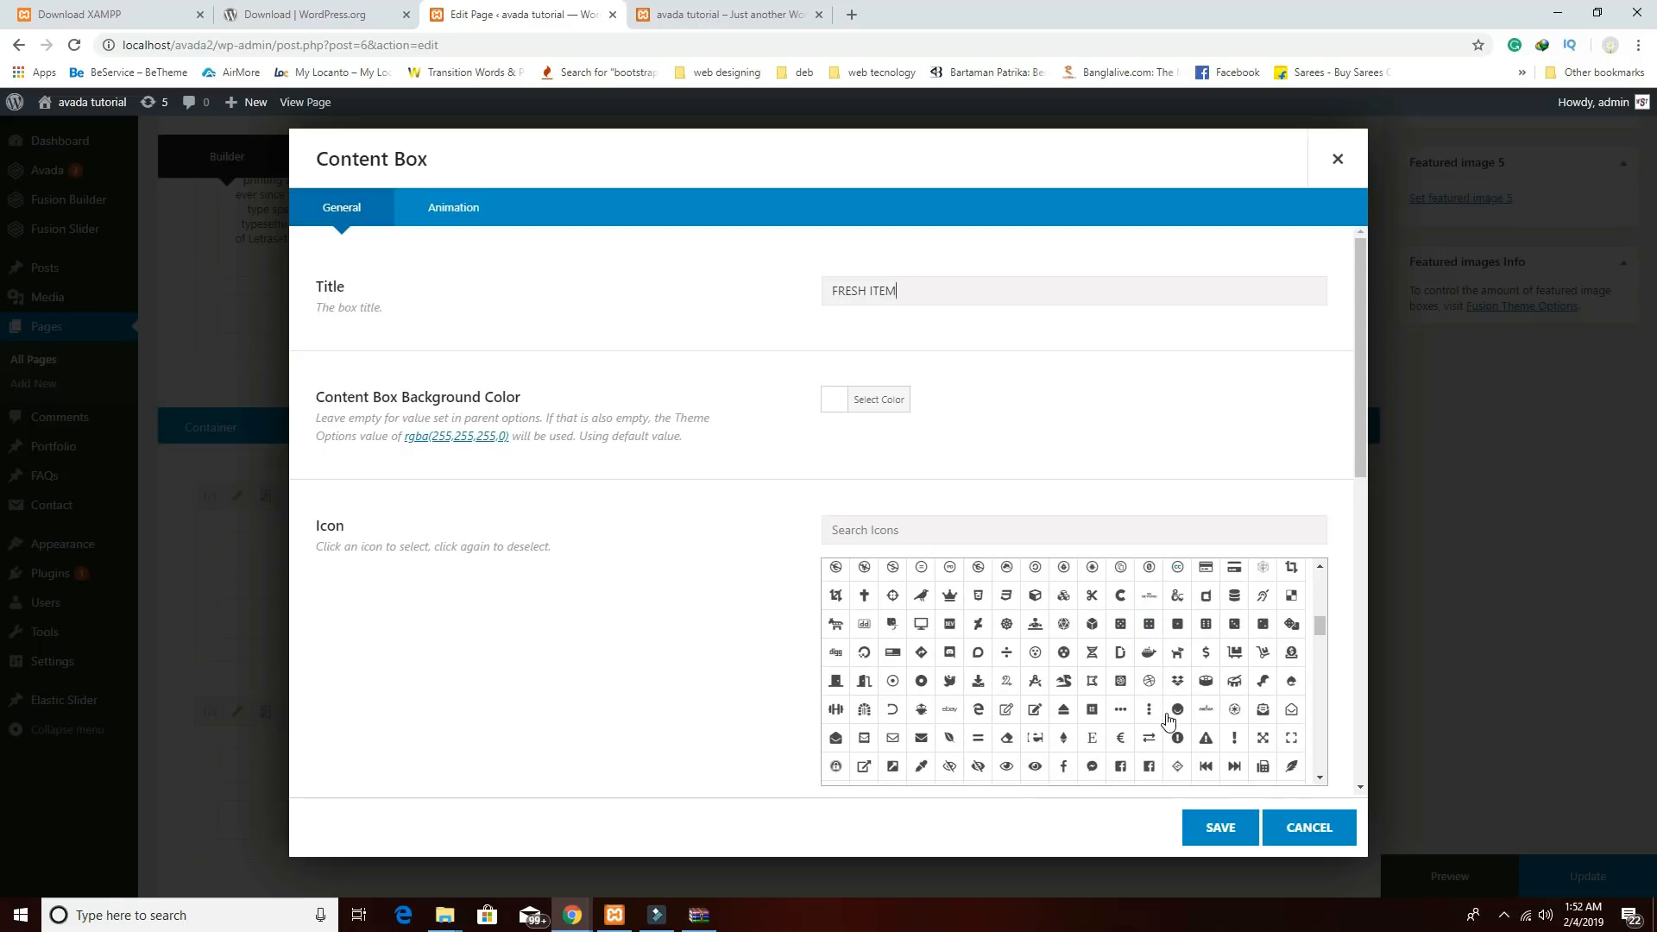
scroll(1169, 720, down, 3)
Choose the maple leaf icon for the box from the icon grid.
scroll(1168, 720, up, 3)
scroll(1168, 720, up, 12)
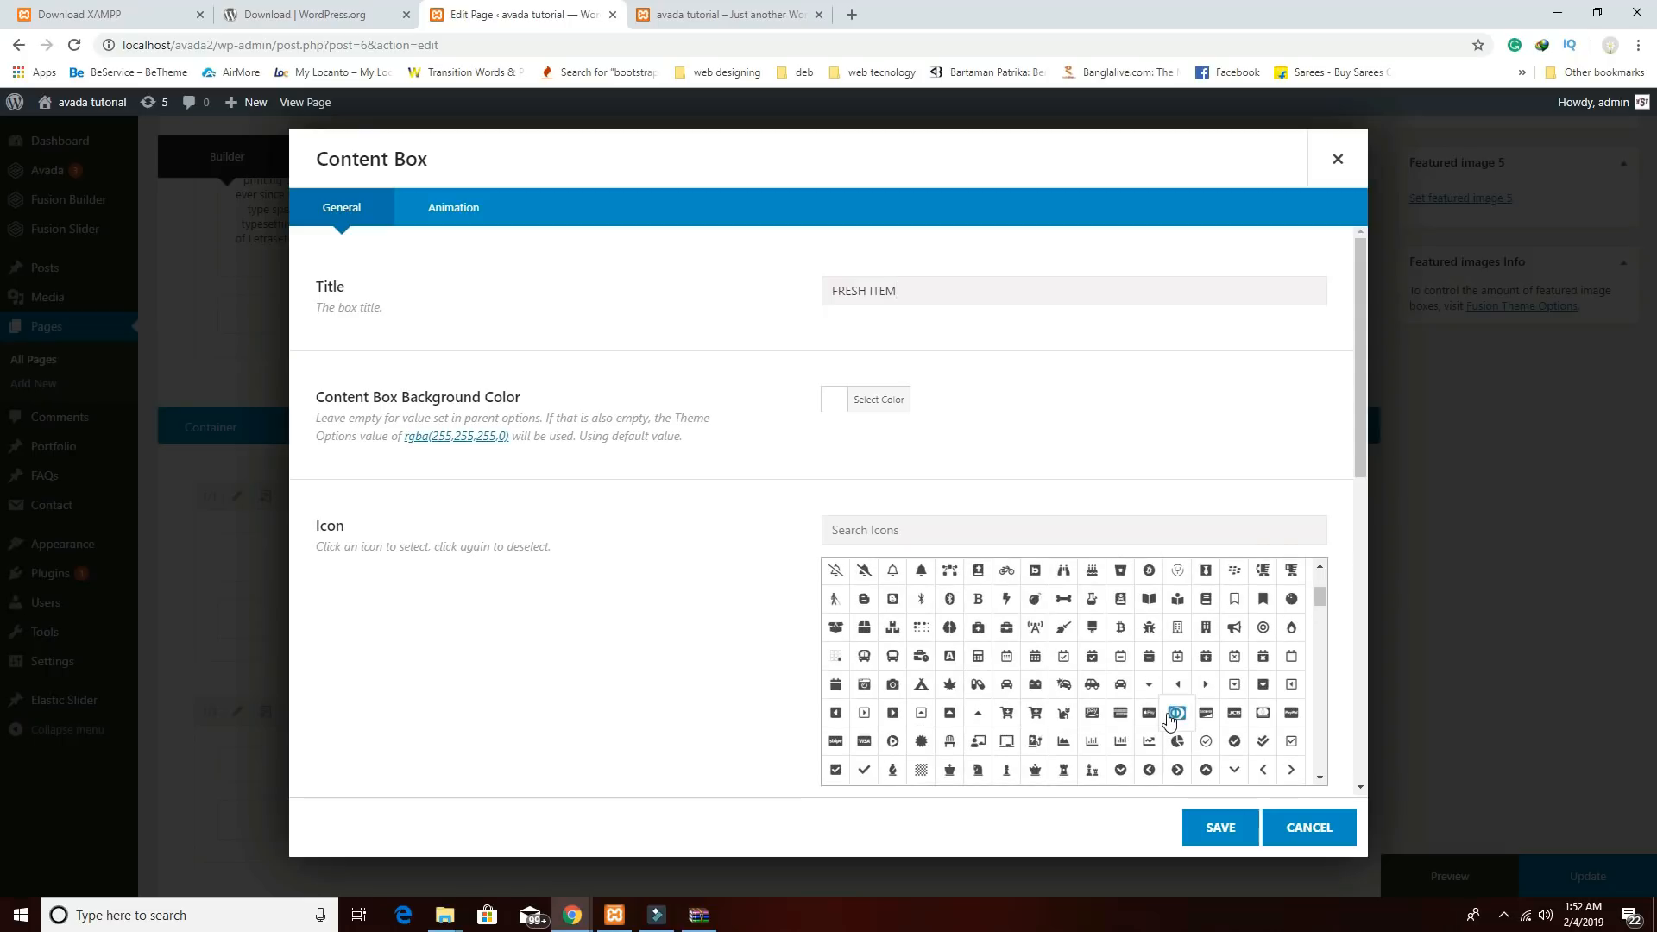
scroll(1168, 720, down, 10)
scroll(1168, 720, down, 10)
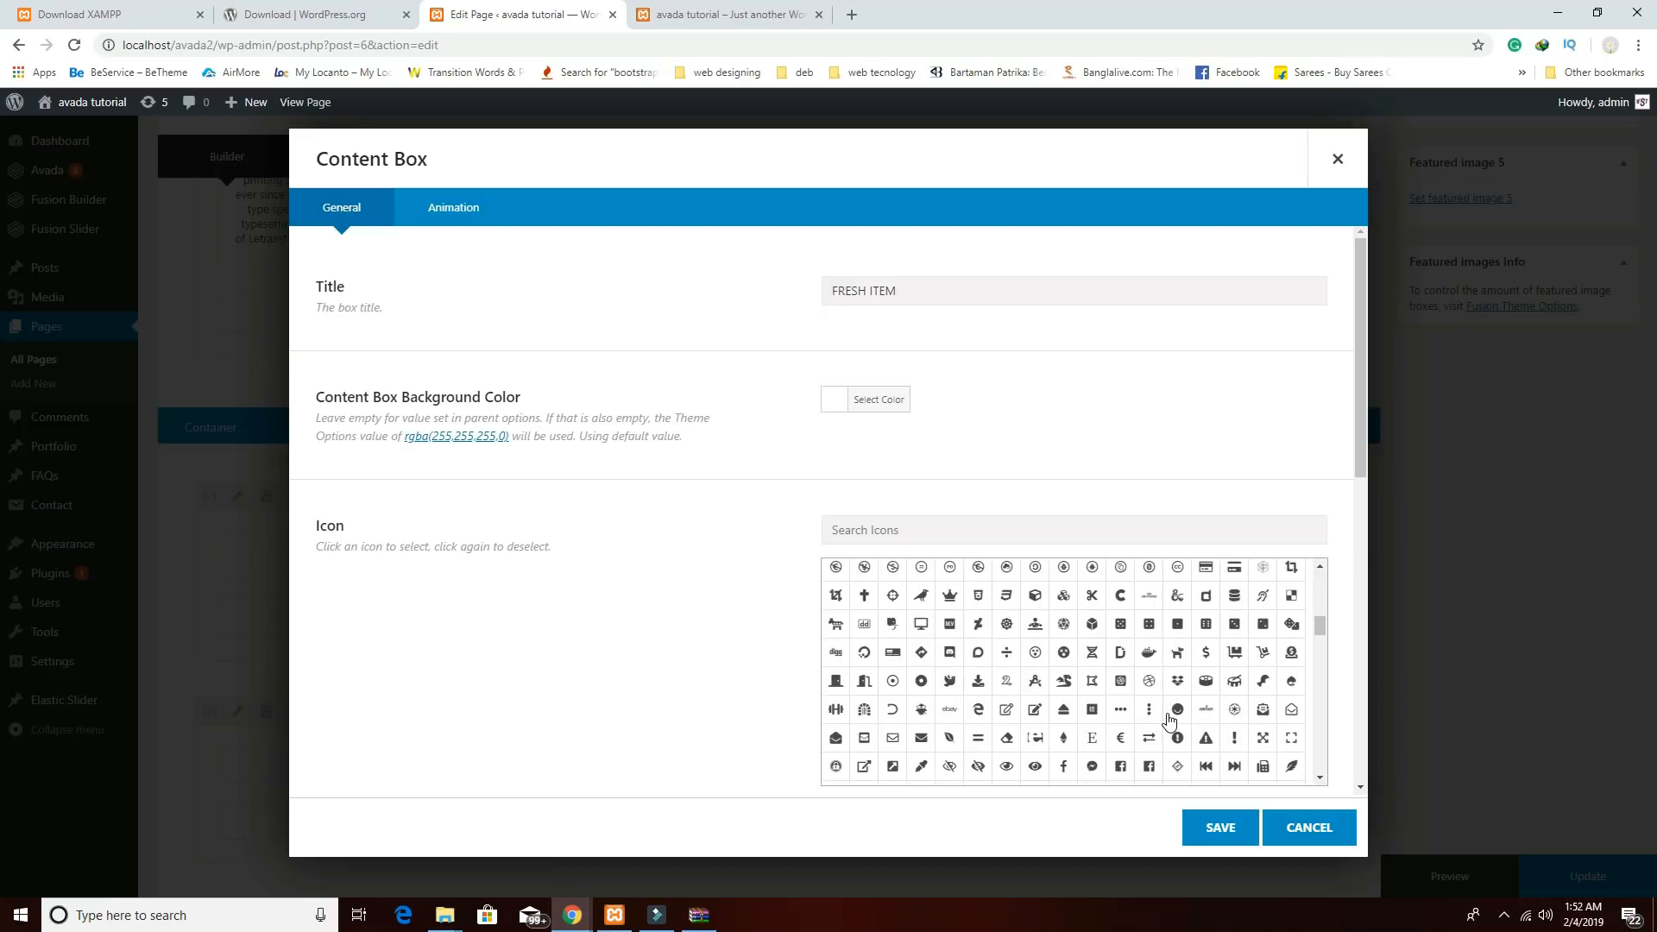
scroll(1170, 720, down, 10)
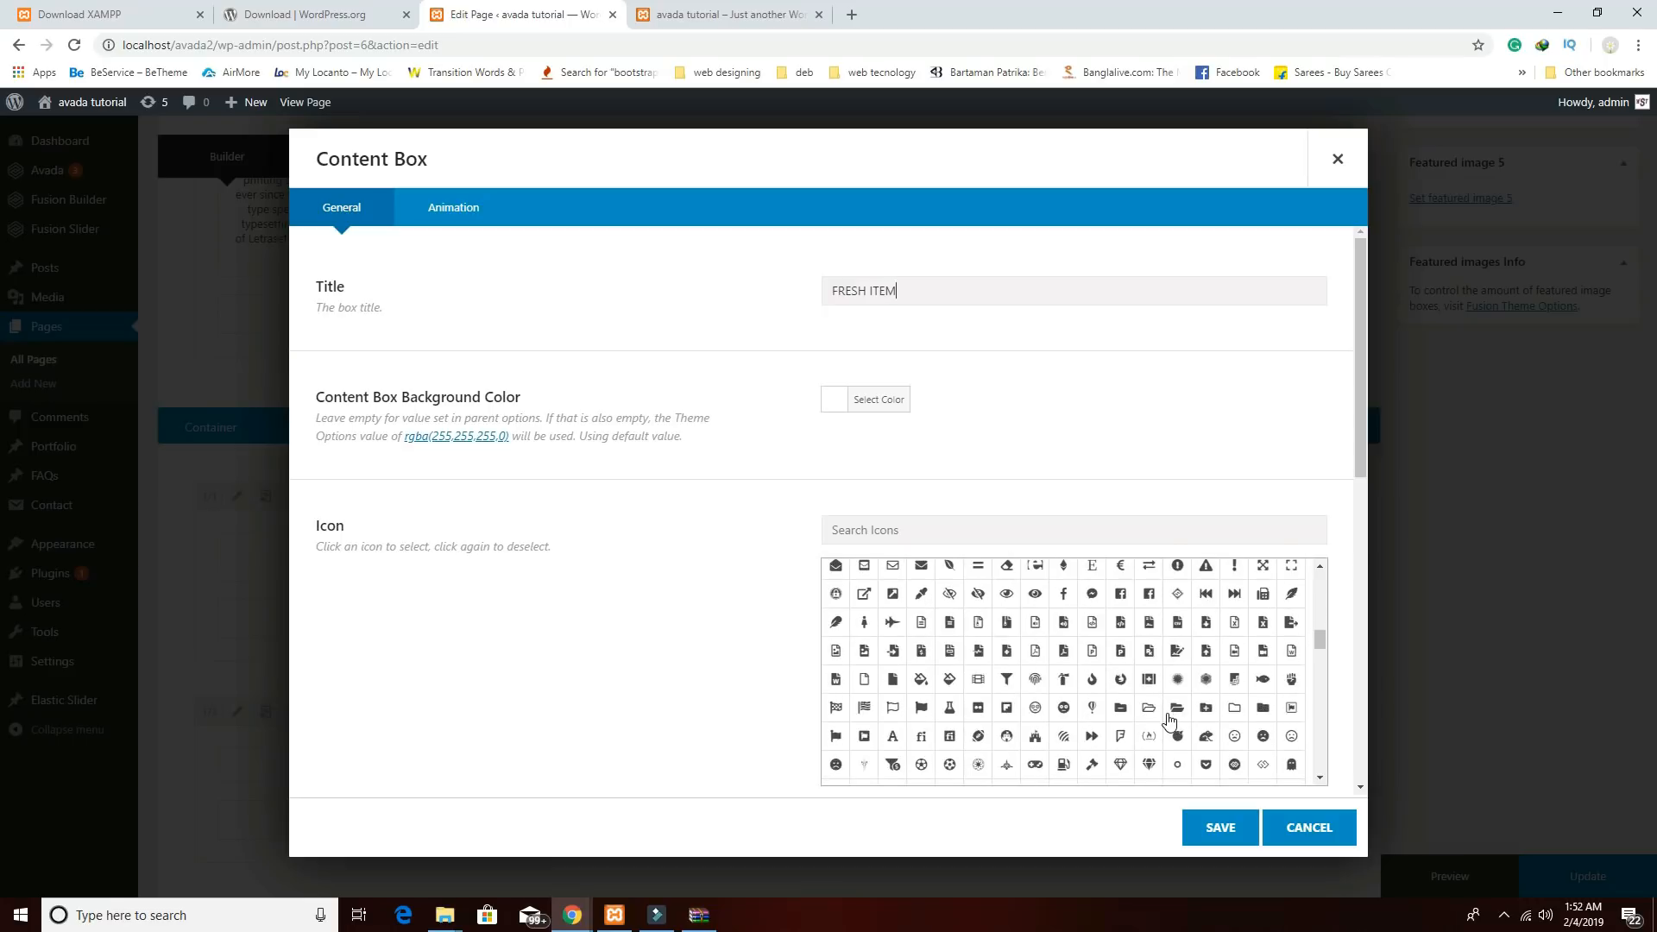
scroll(1170, 720, down, 3)
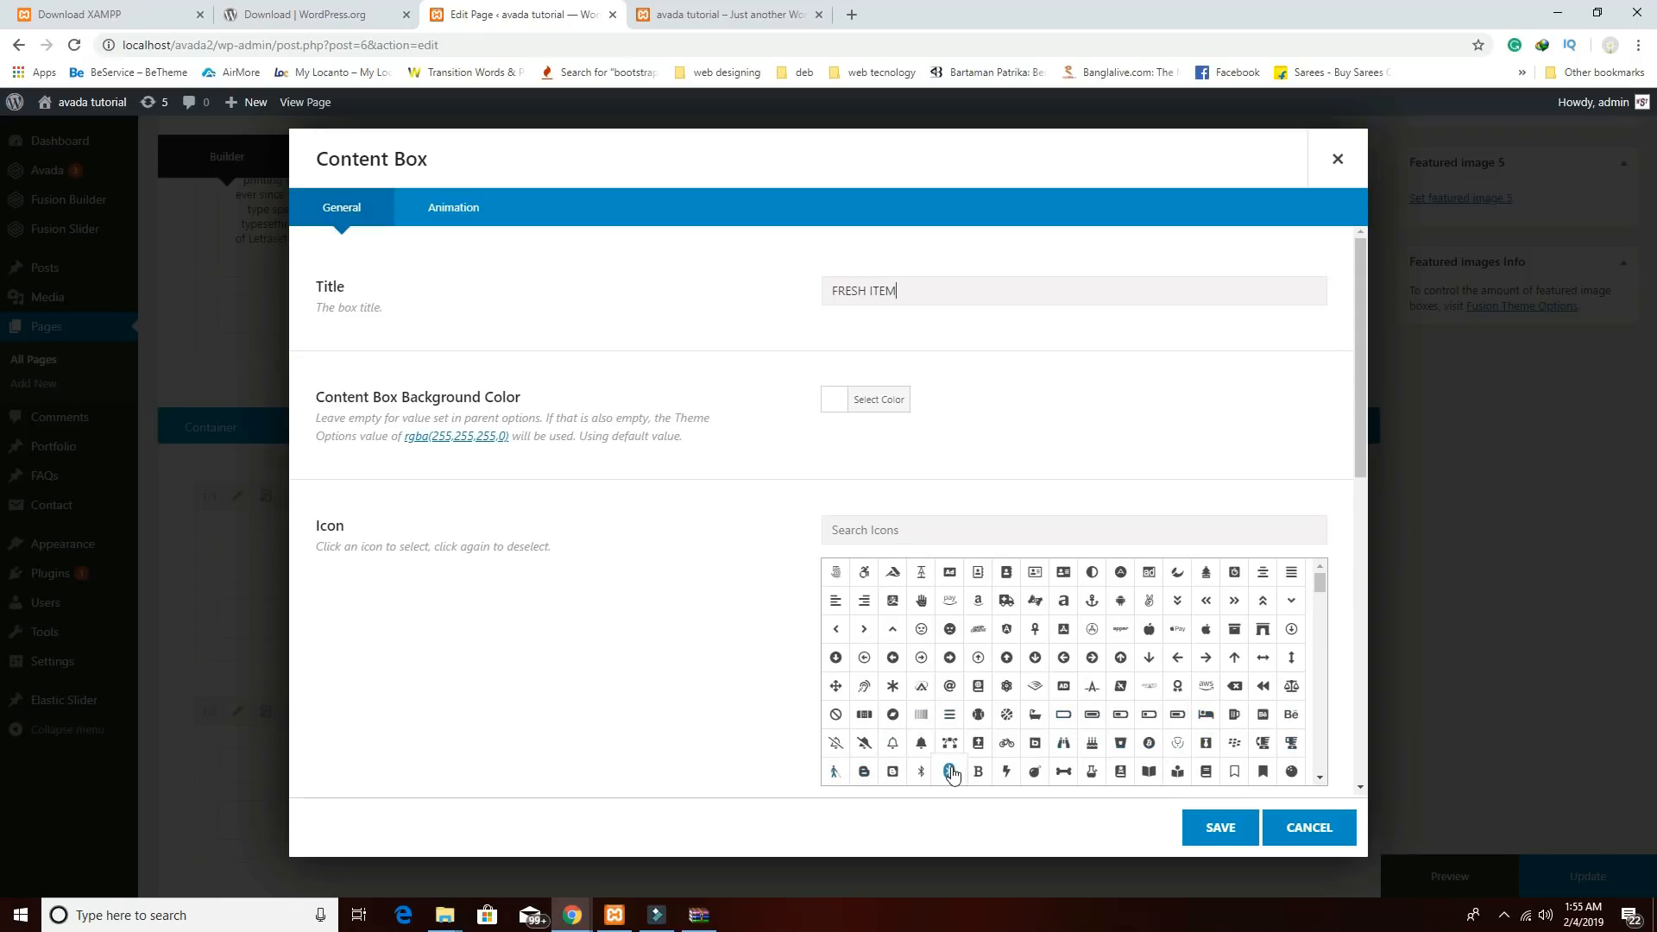
scroll(951, 773, down, 1)
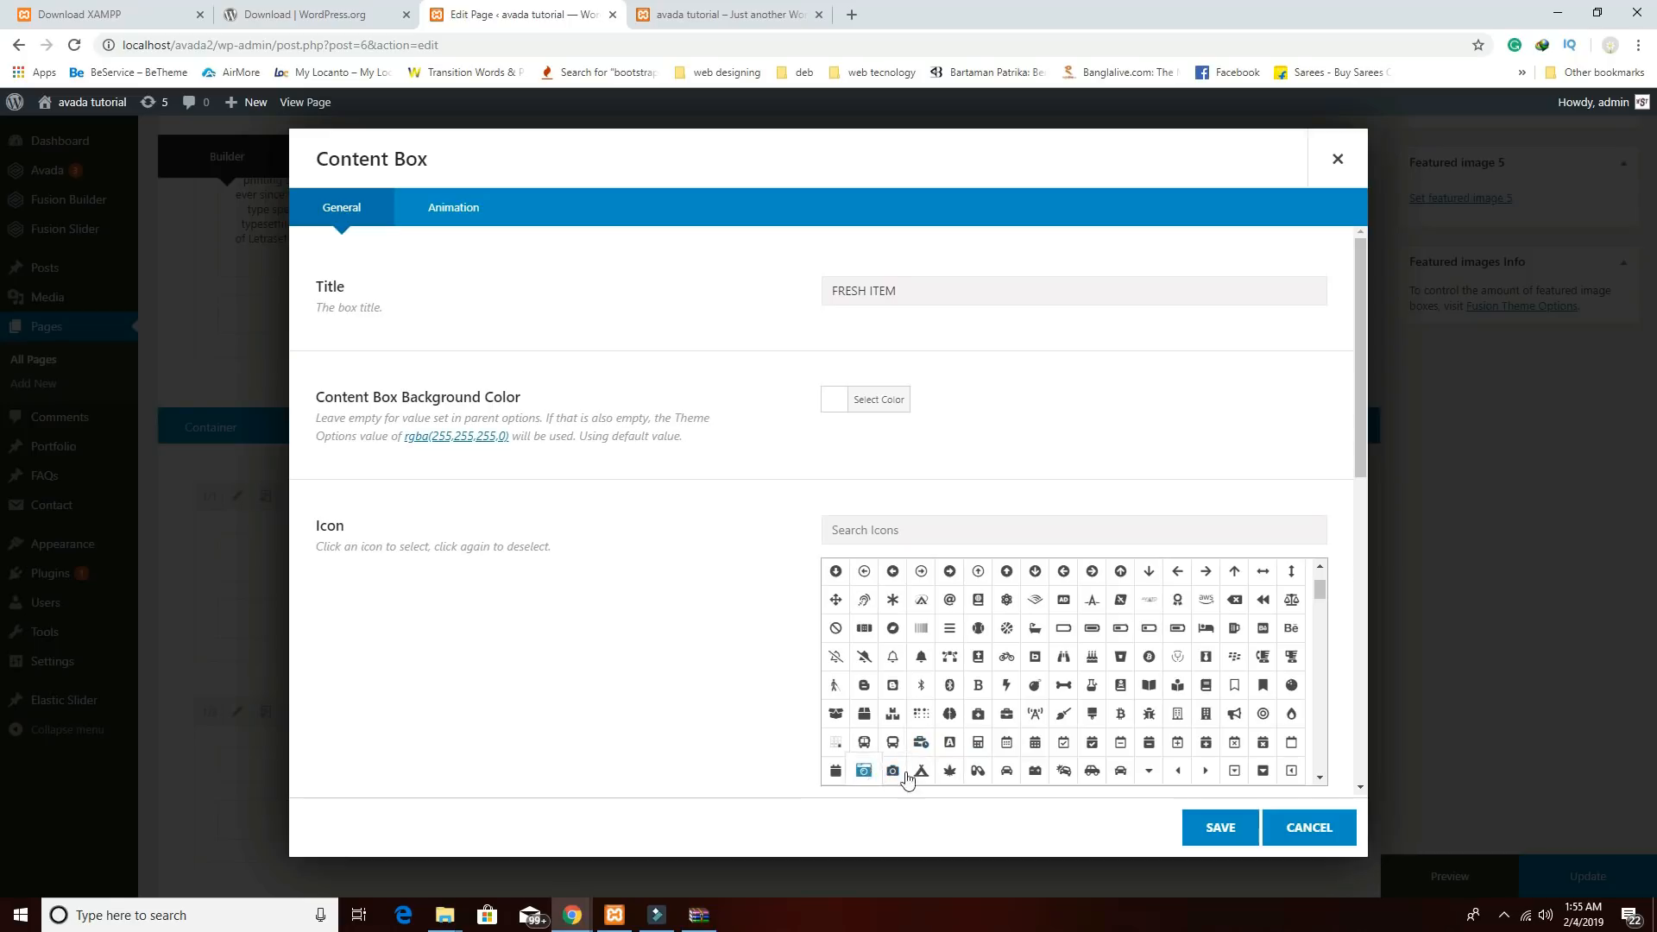
click(950, 771)
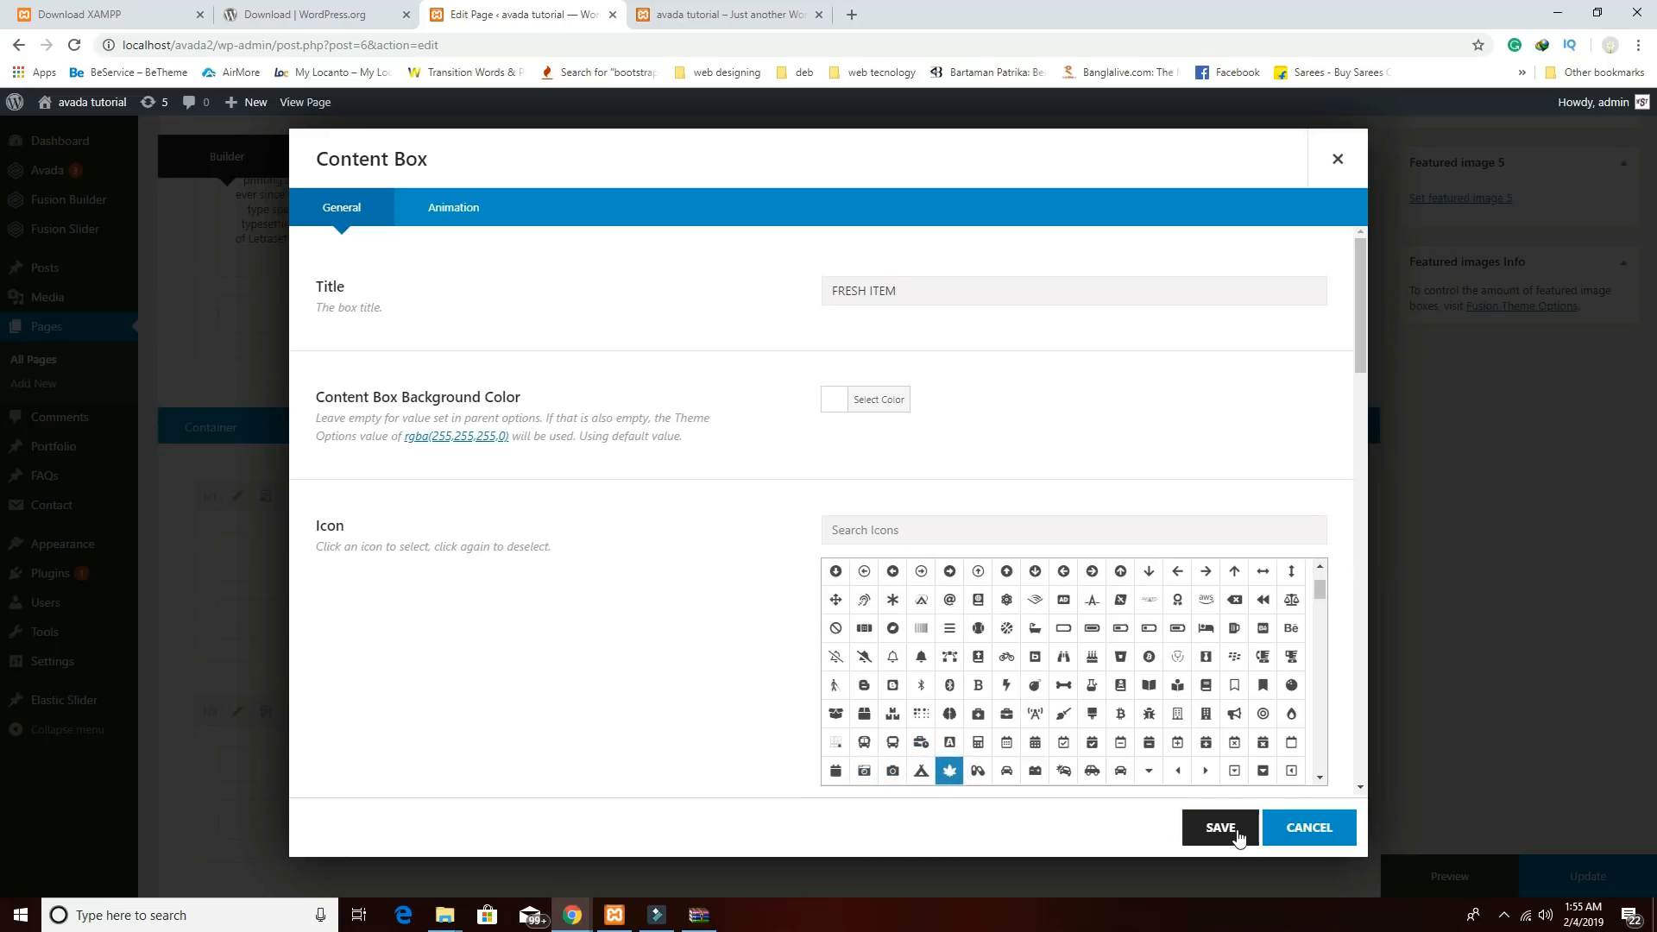
scroll(1181, 673, down, 1)
scroll(1181, 673, down, 2)
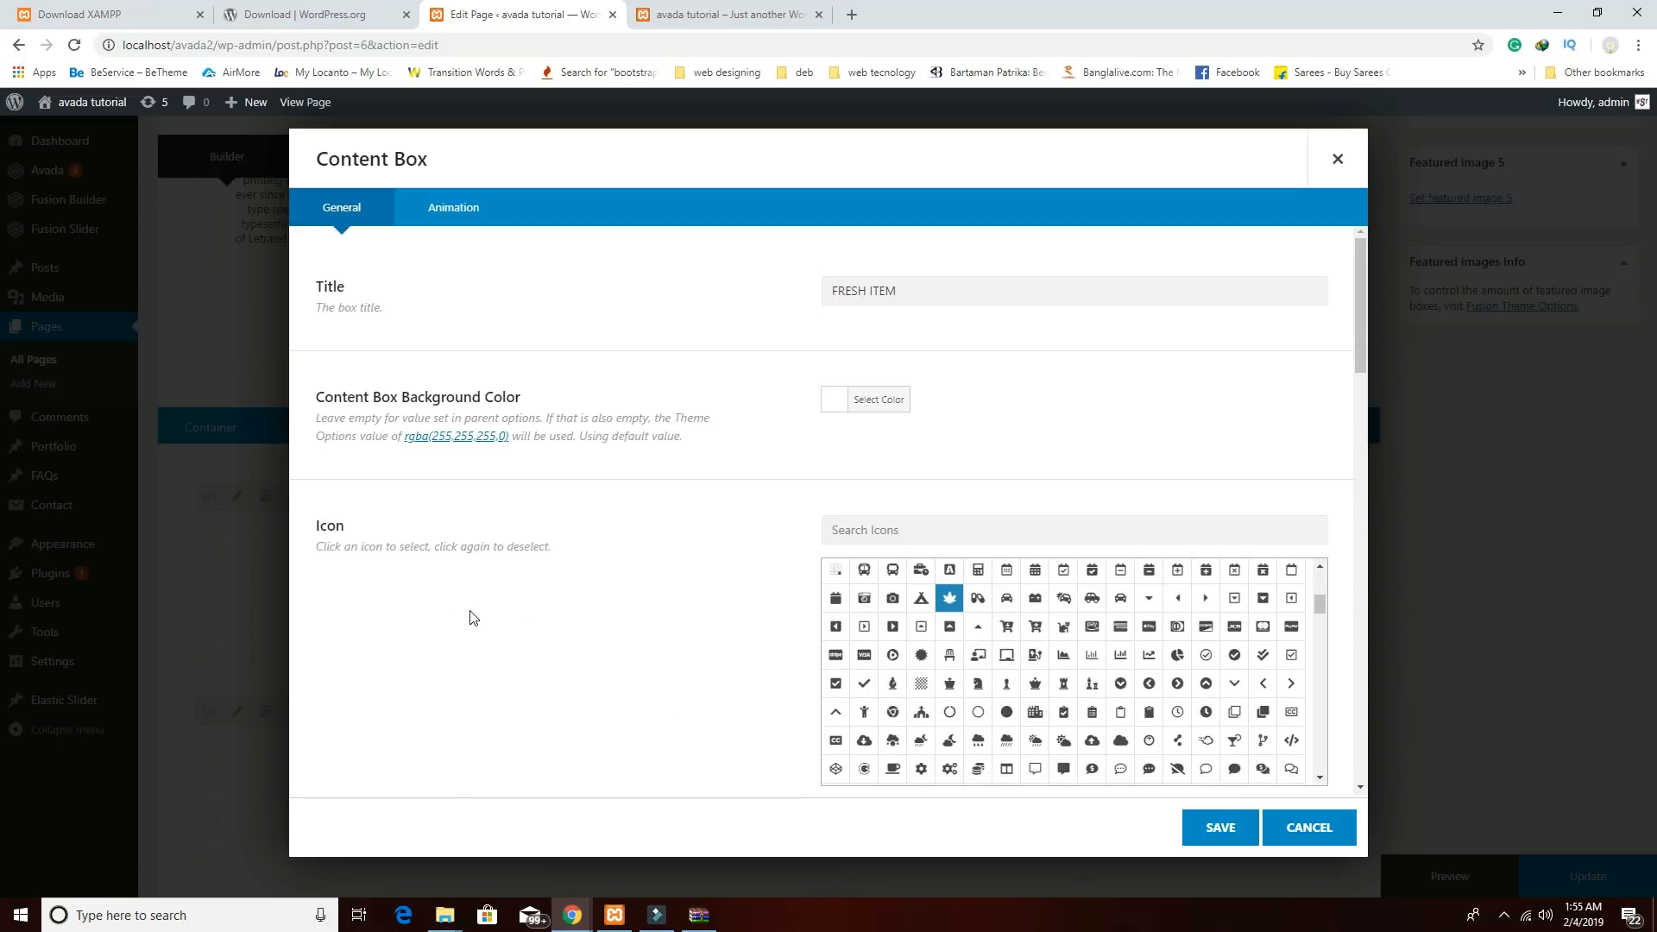
scroll(1157, 626, down, 3)
scroll(716, 609, down, 4)
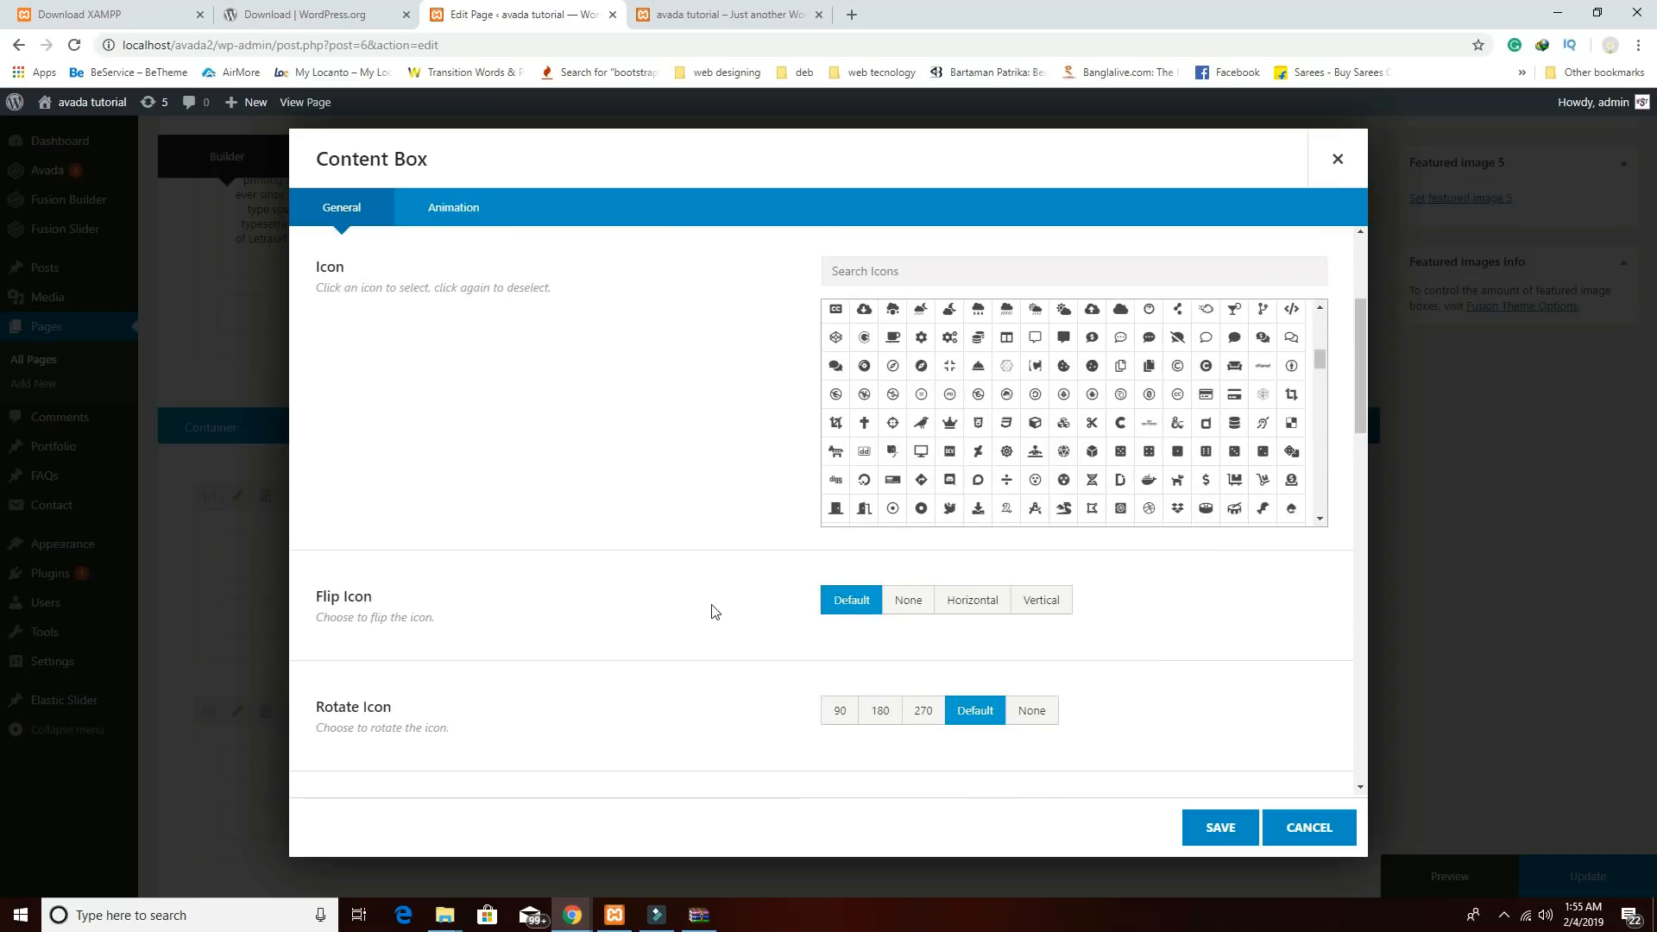
scroll(1137, 639, down, 4)
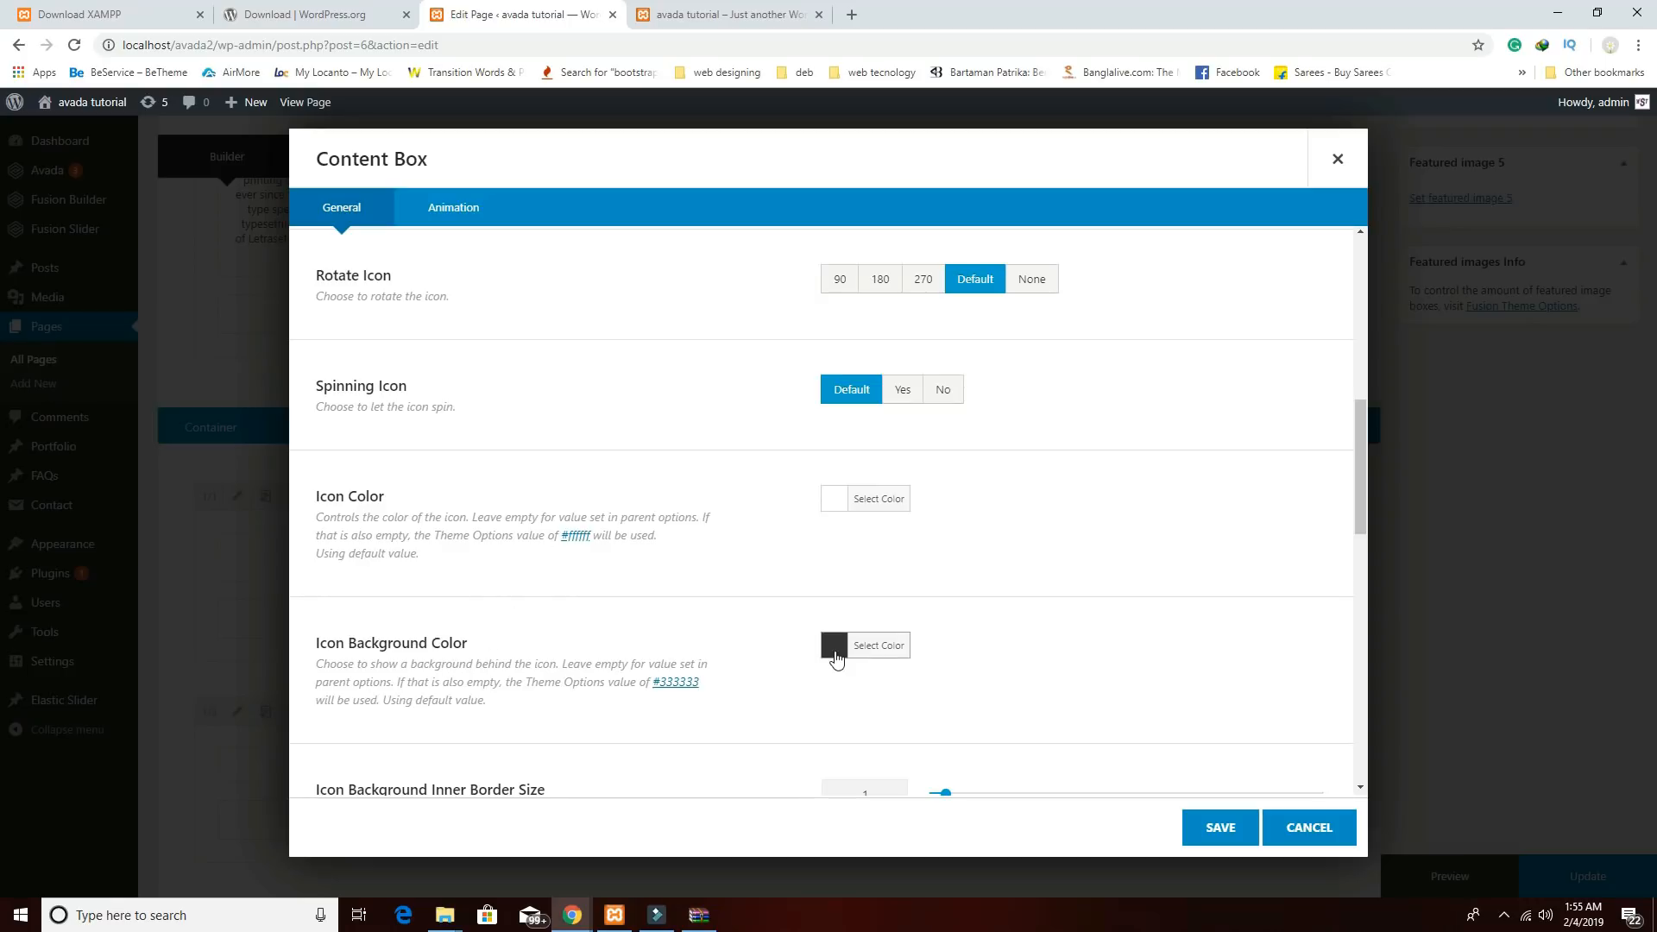
Set the Fresh Item box's icon colour to green #02db22.
click(844, 498)
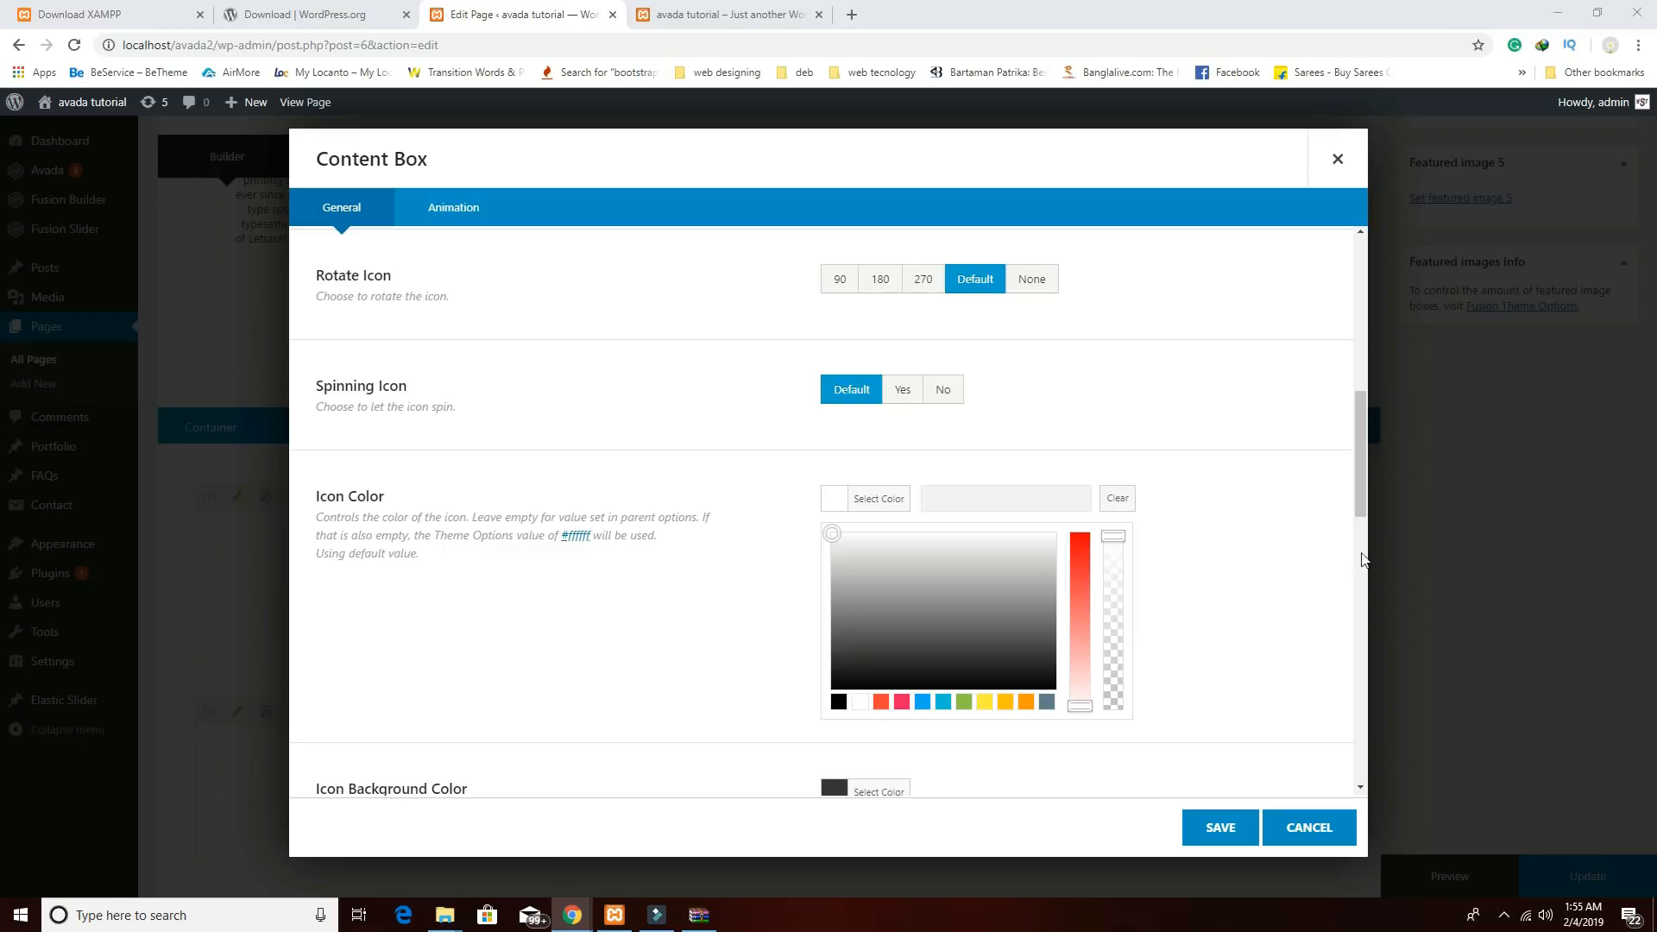
click(1058, 493)
text(#02db22)
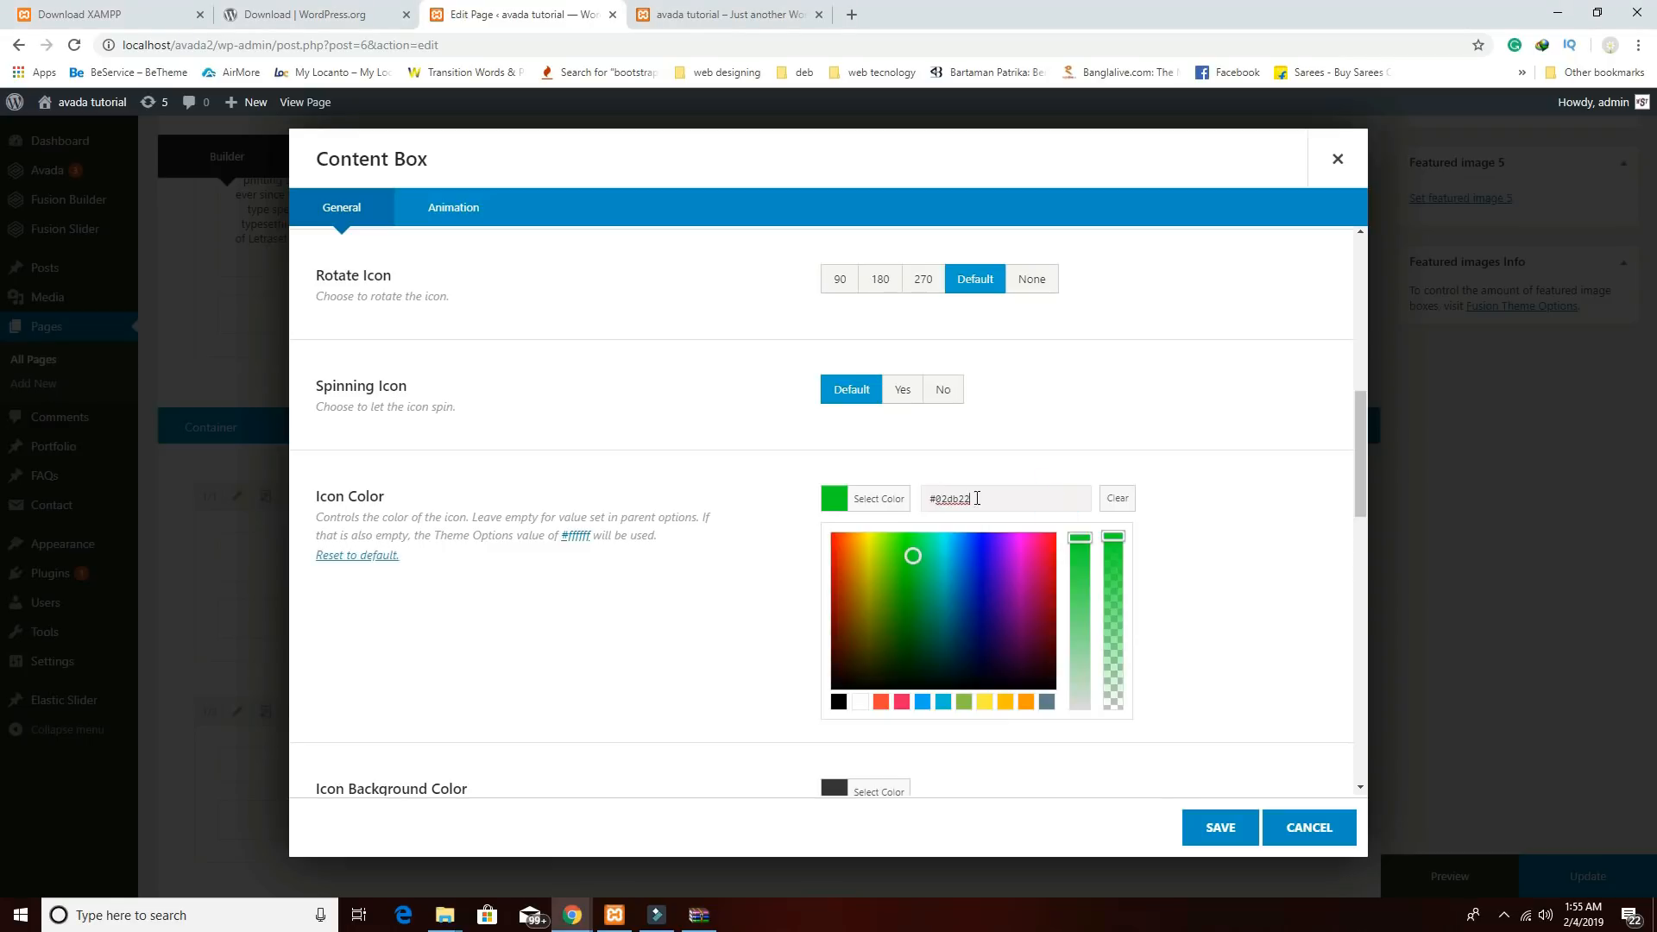
Add the Lorem Ipsum description, then save both the box and the Content Boxes element.
scroll(1218, 731, down, 2)
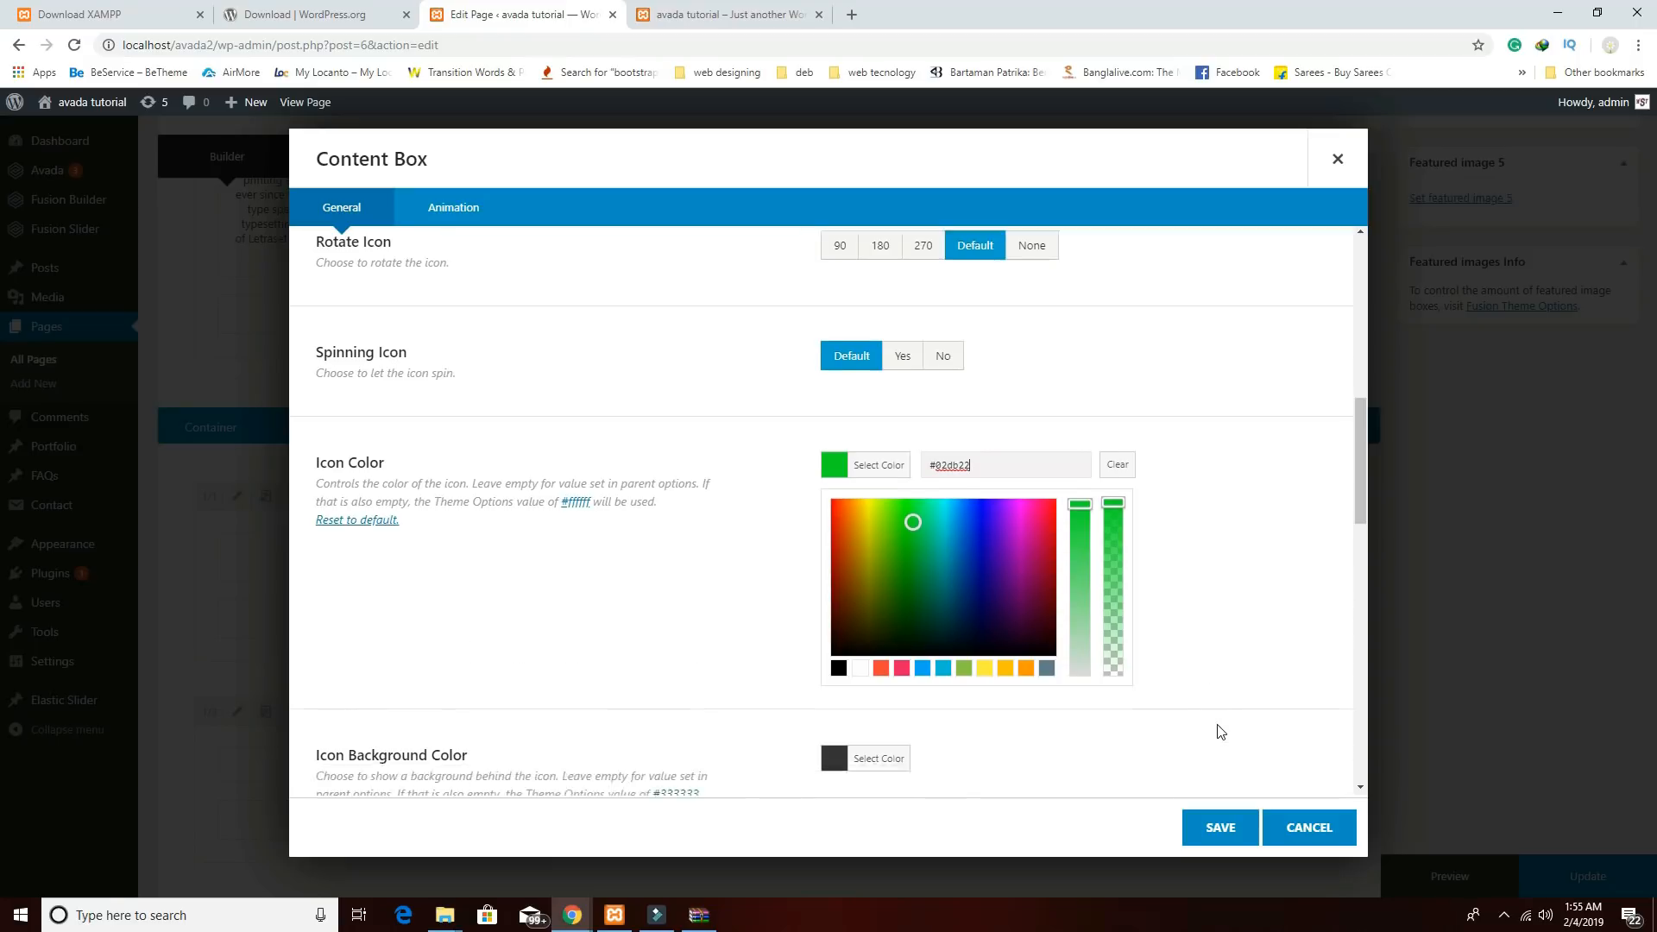
scroll(1195, 565, down, 3)
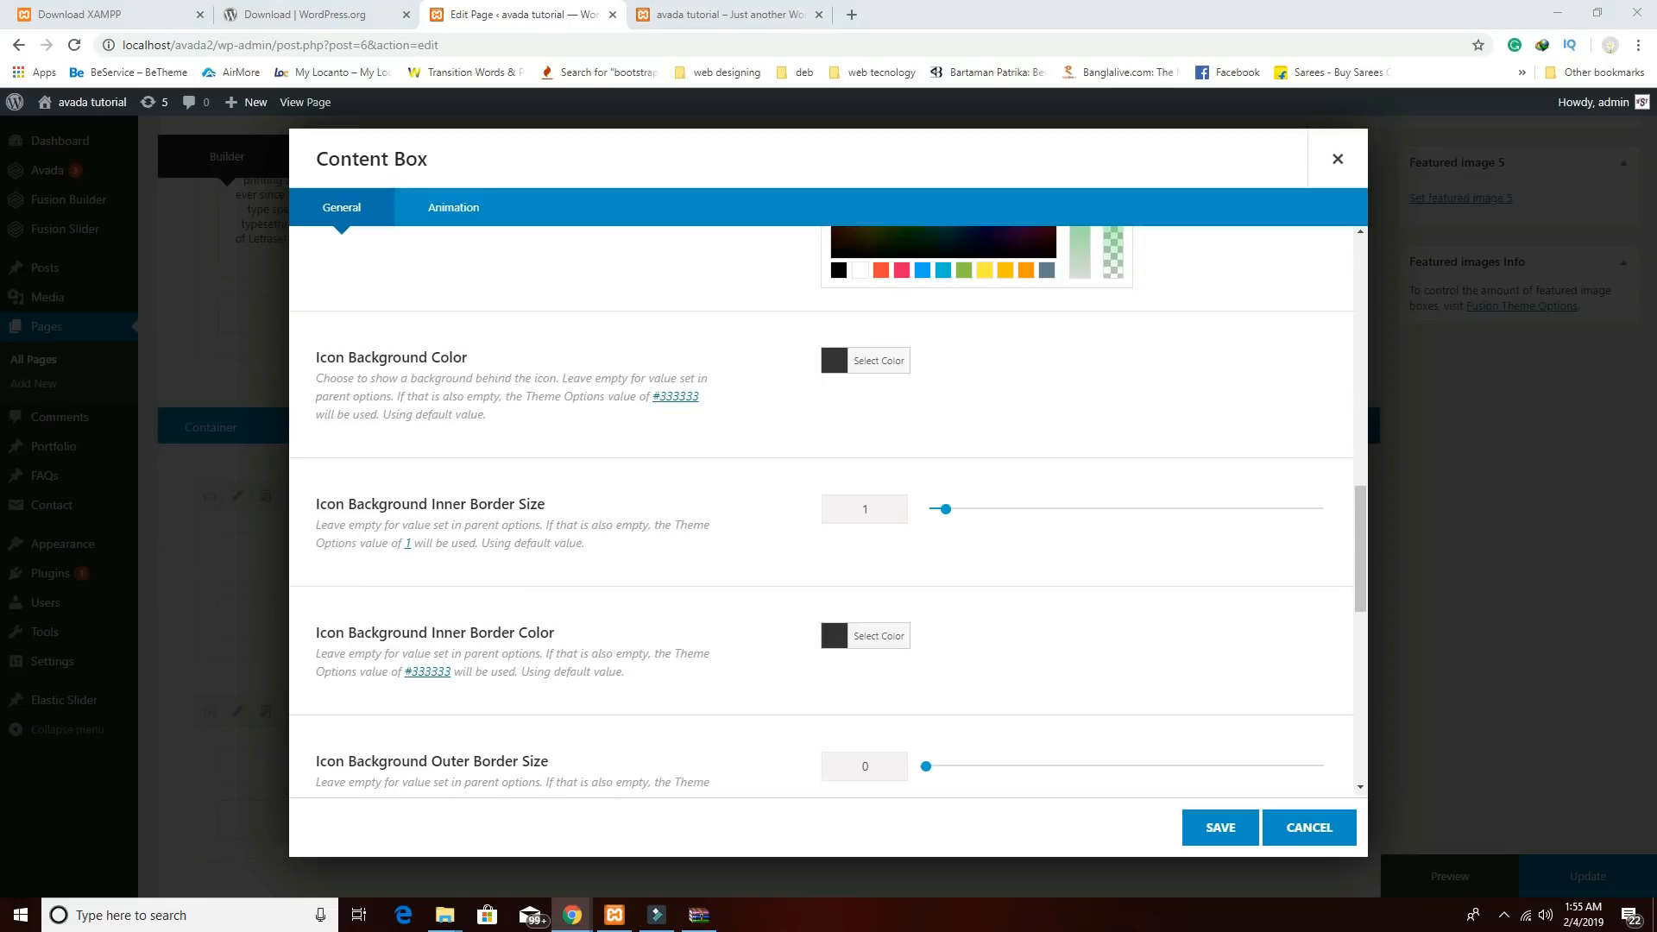
scroll(1250, 542, down, 9)
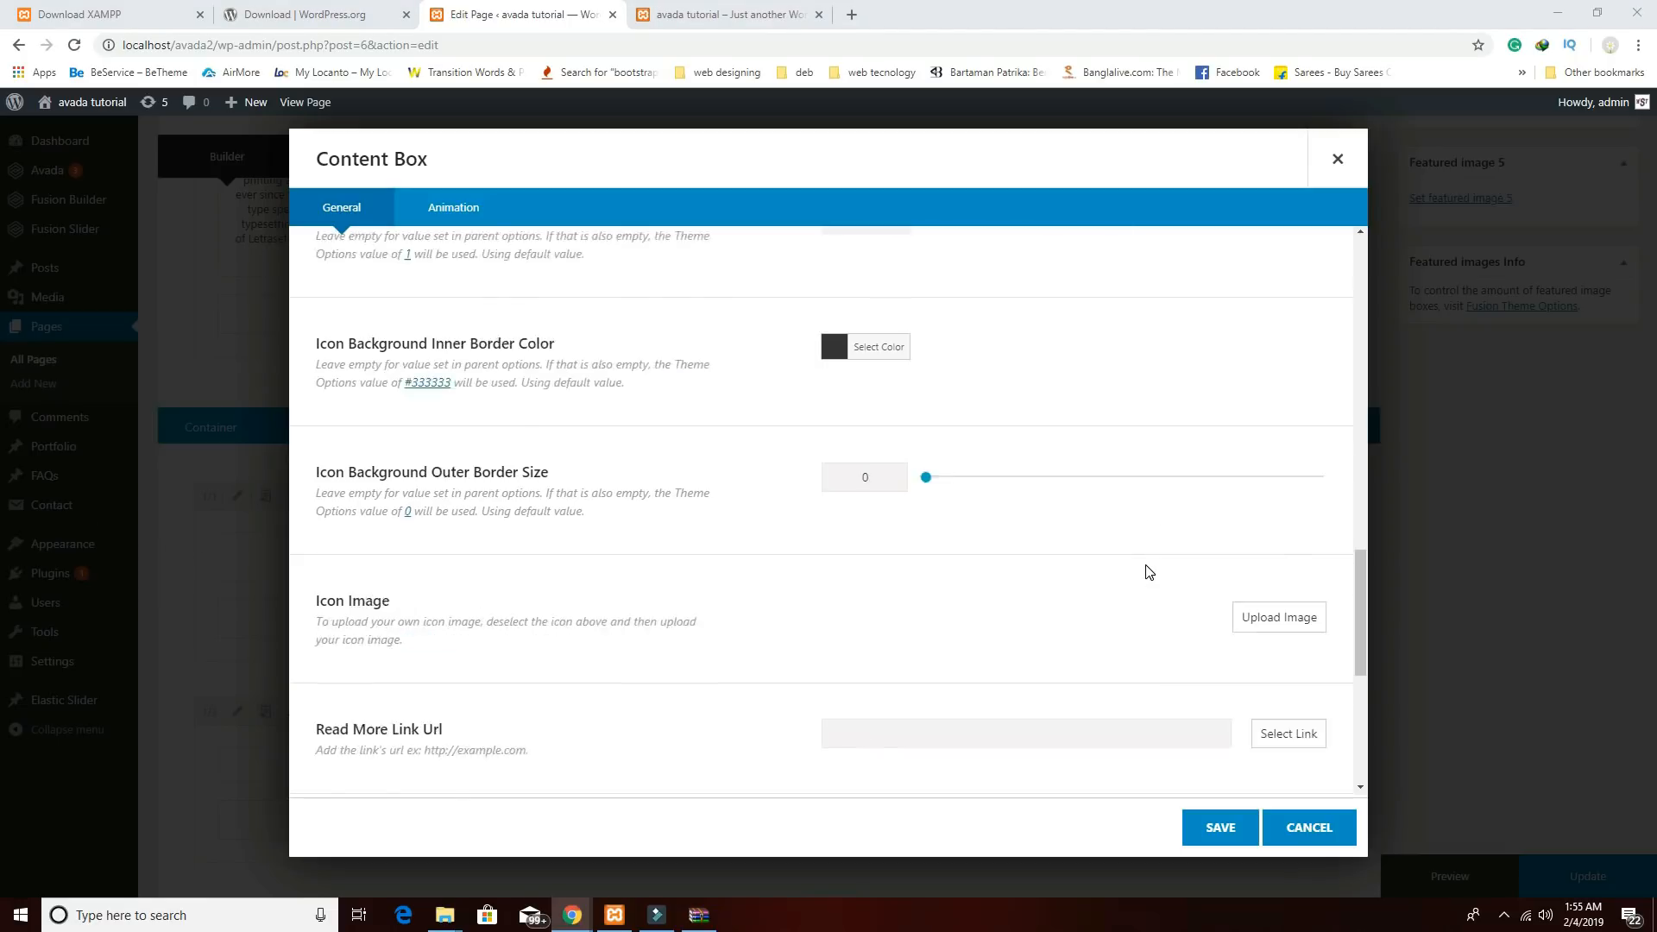
click(669, 557)
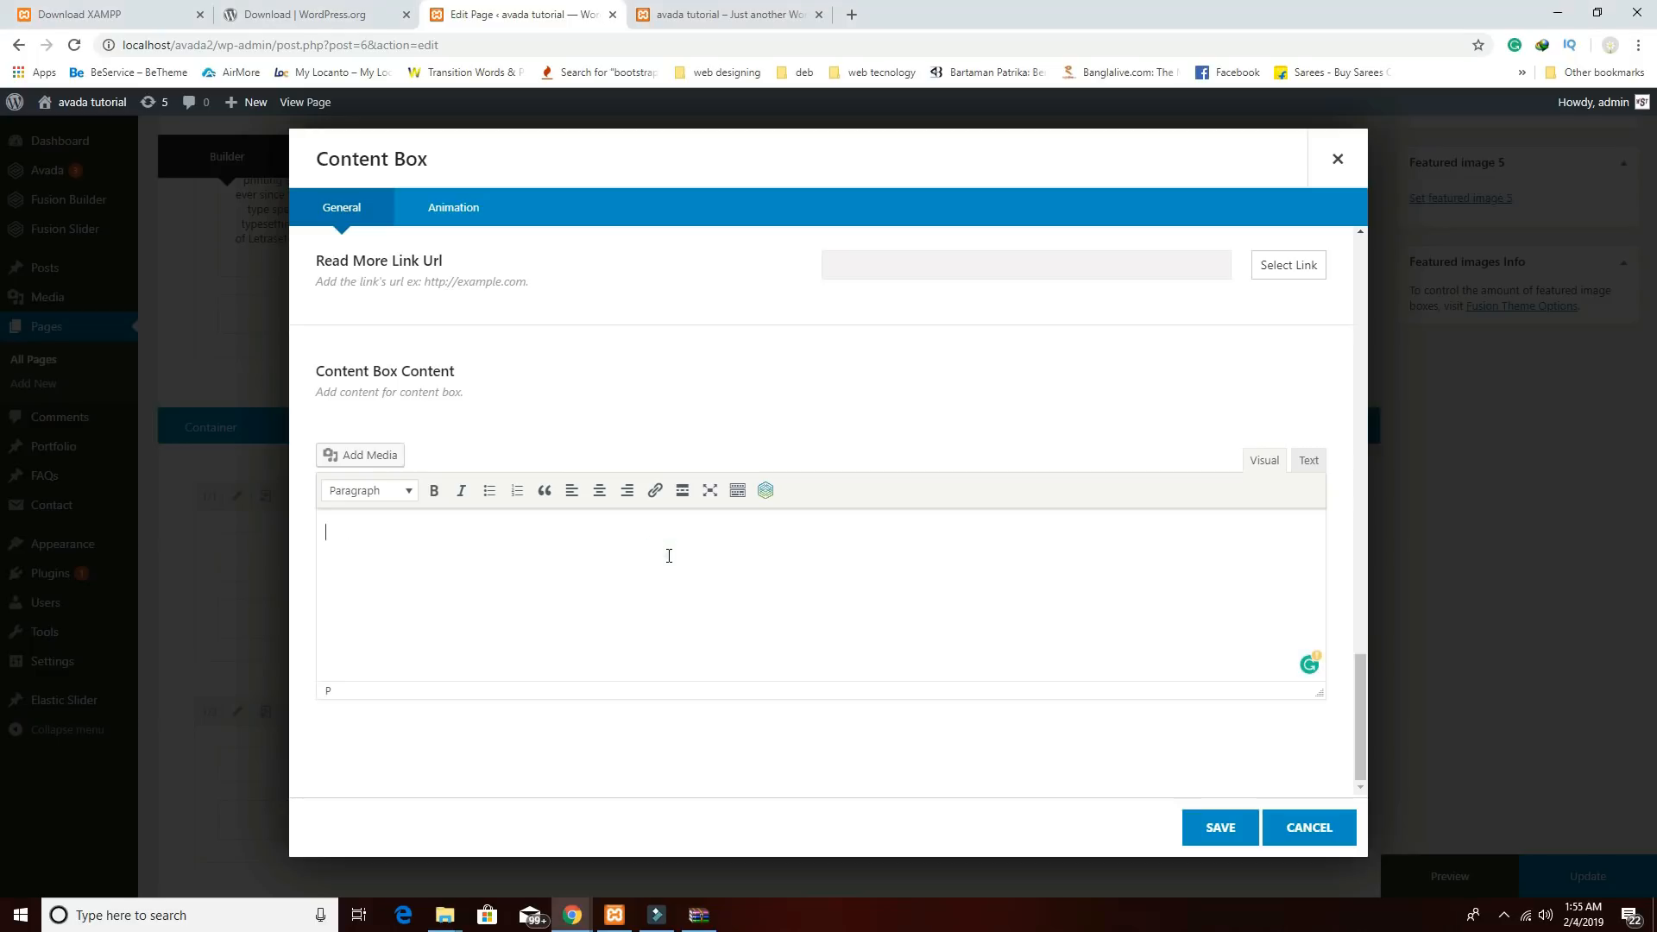
text(Contrary to popular belief, Lorem Ipsum is not simply random text. It has roots in a piece of classical Latin literature from 45 BC, making it over 2000 years old.)
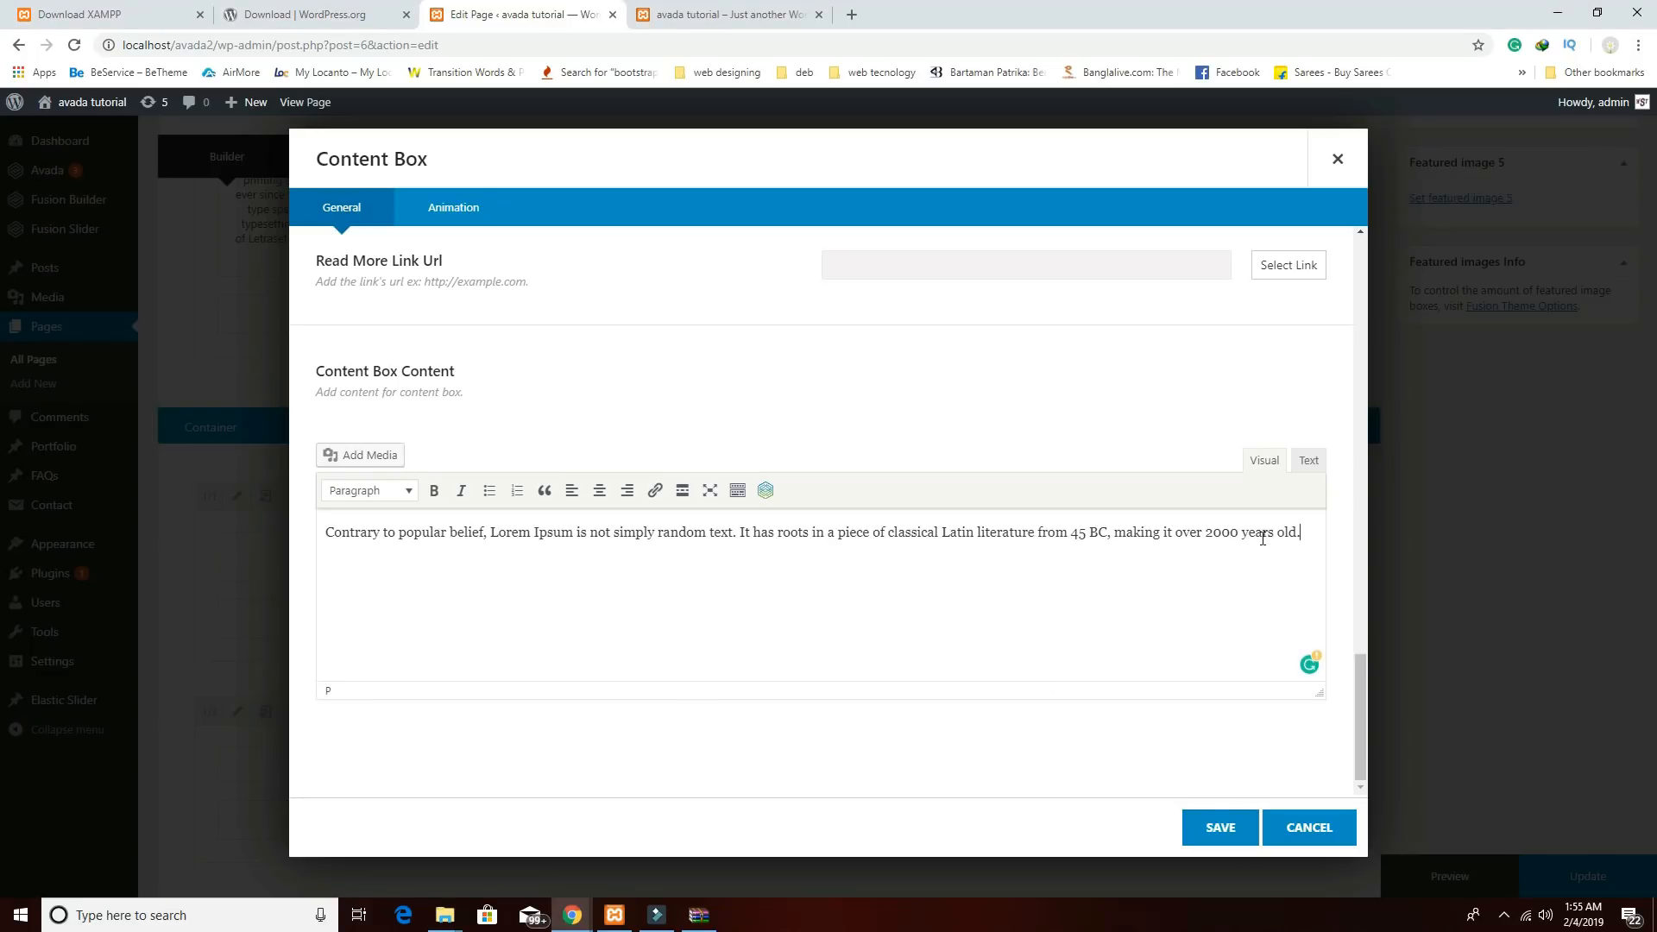
click(1216, 827)
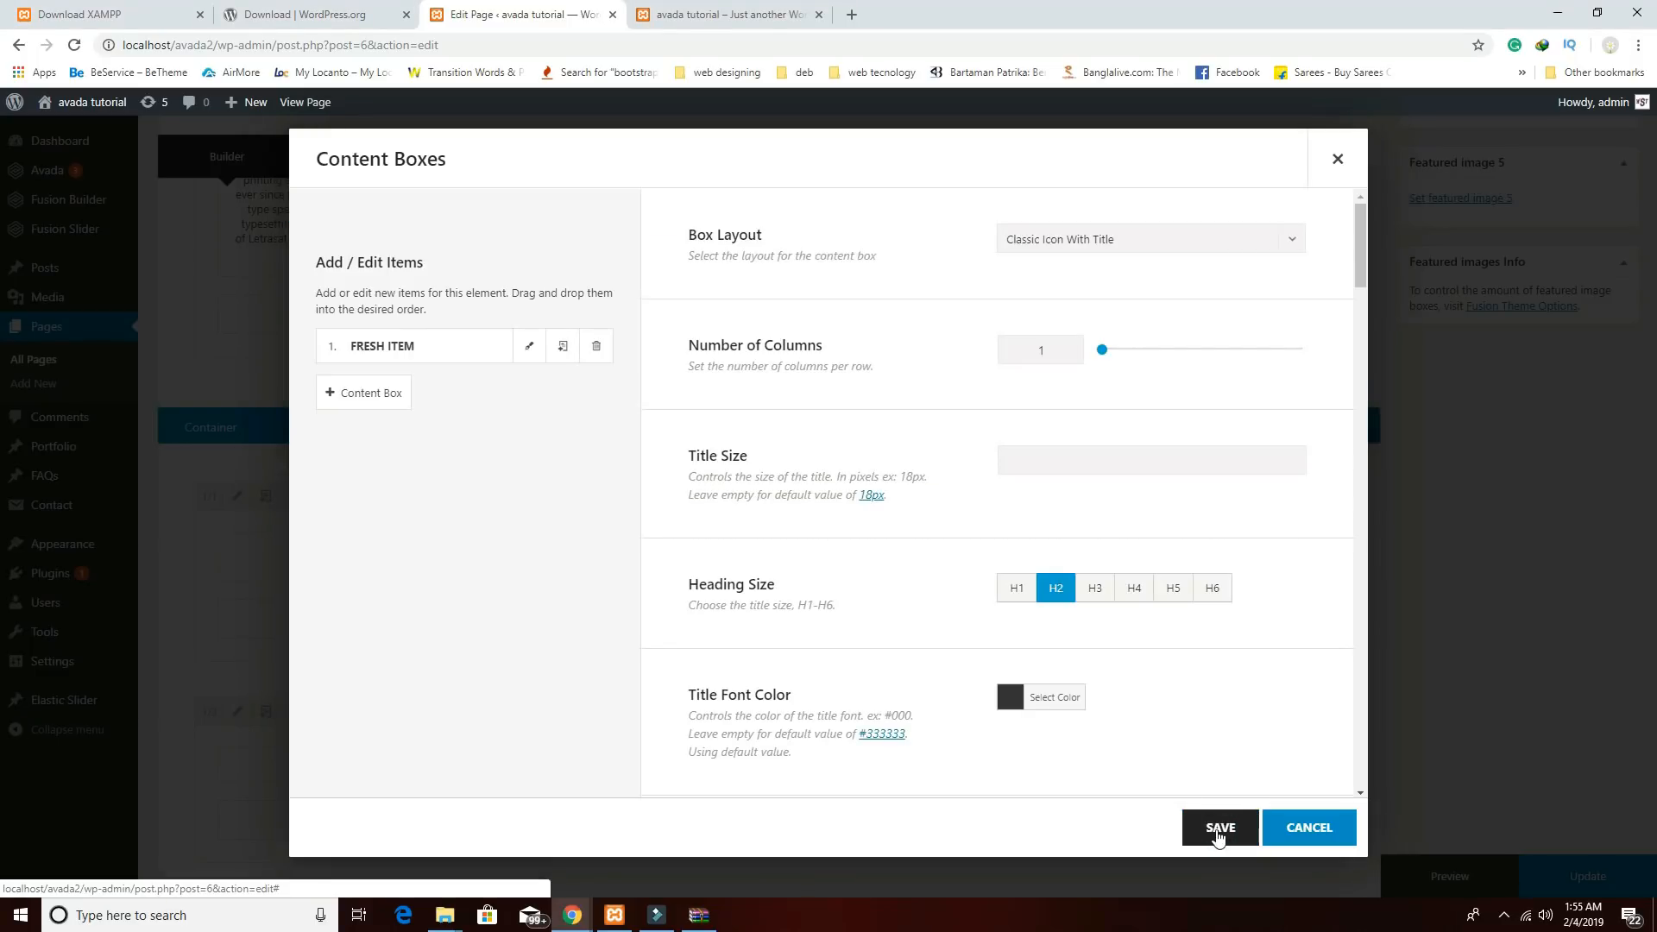
click(1219, 828)
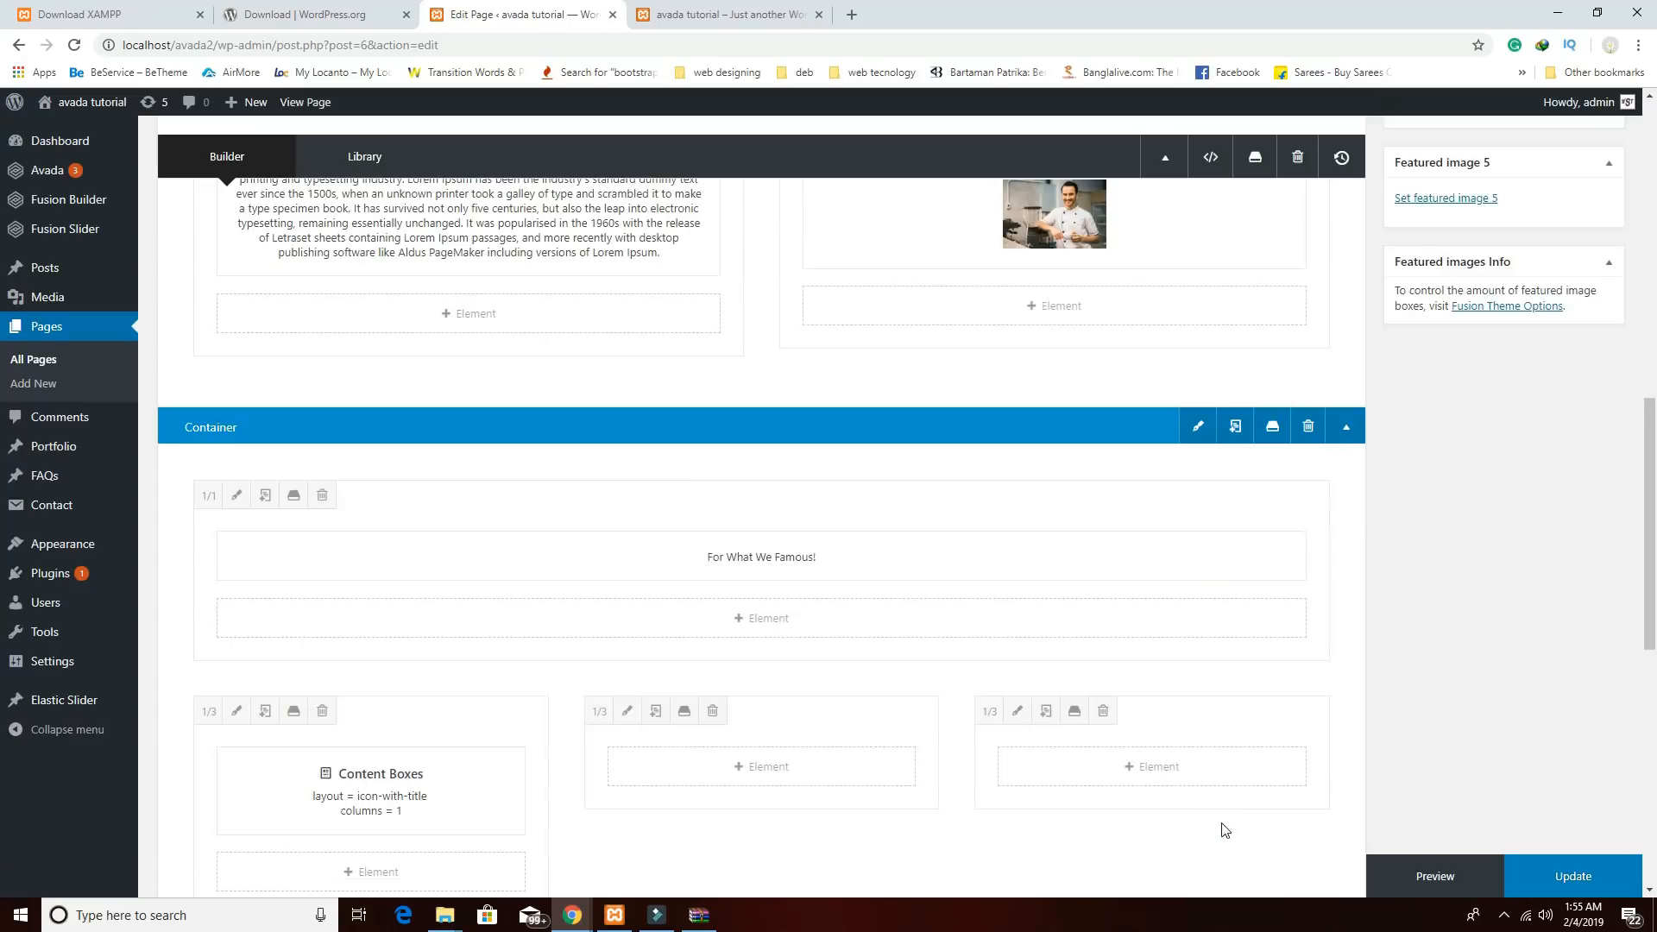
Save the Home page changes with Update.
scroll(1440, 712, up, 5)
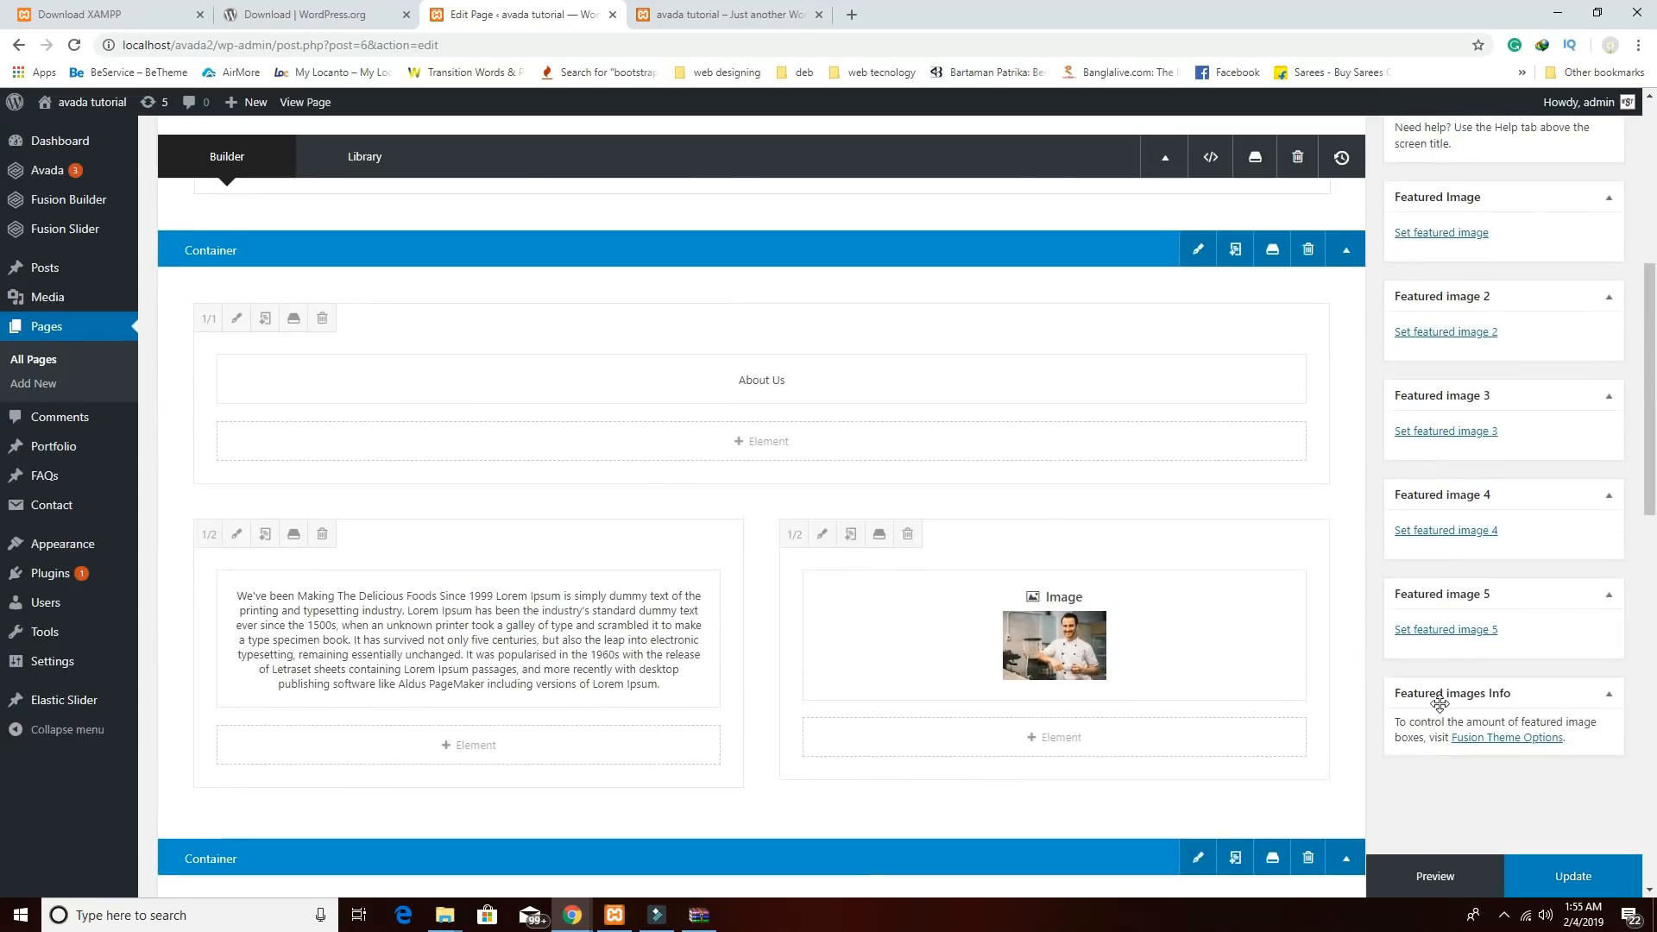
scroll(1439, 704, down, 1)
scroll(1440, 711, up, 5)
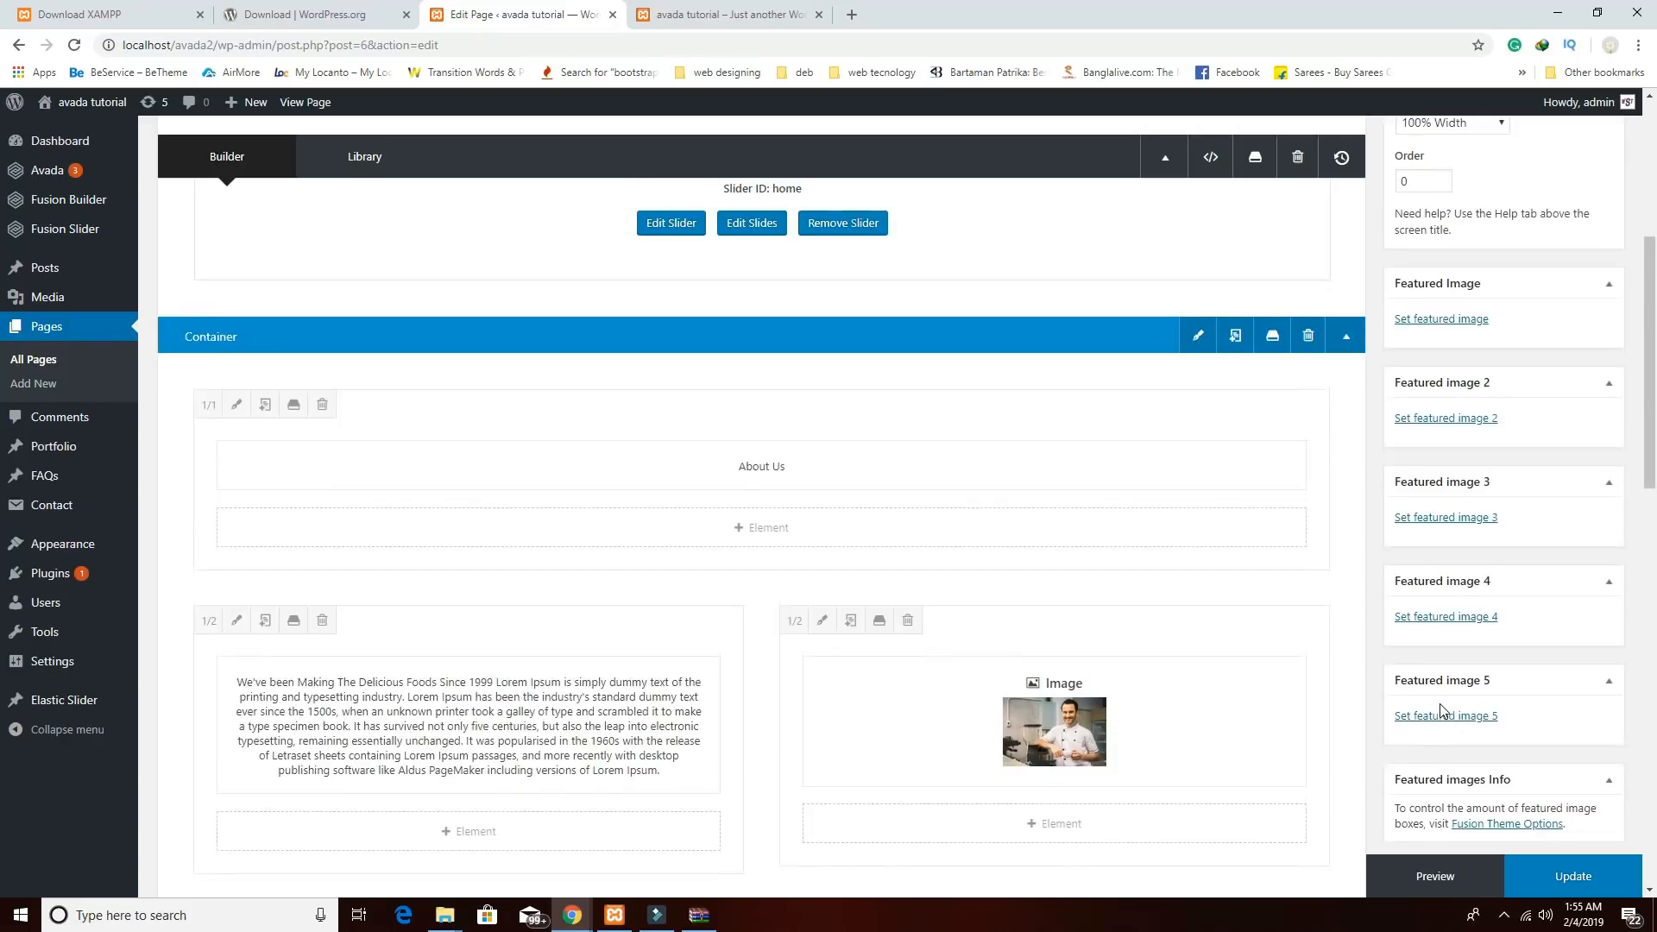
scroll(1551, 418, up, 2)
click(1576, 437)
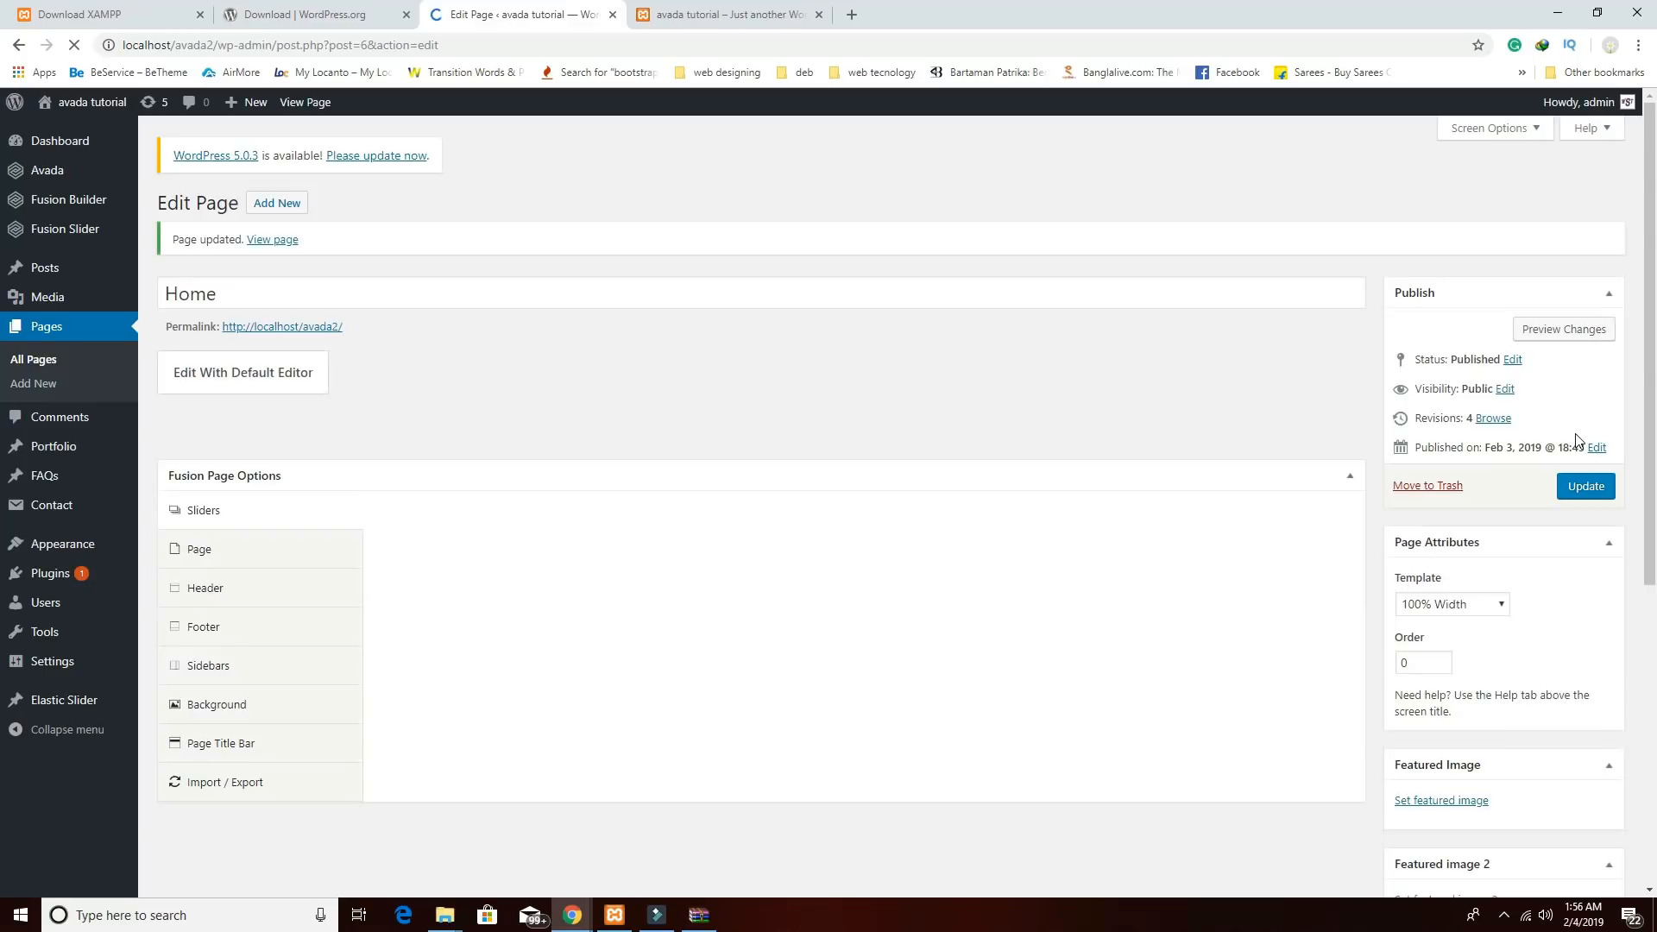
Preview the updated page to check the FRESH ITEM box under For What We Famous!, then return to the editor.
click(1553, 335)
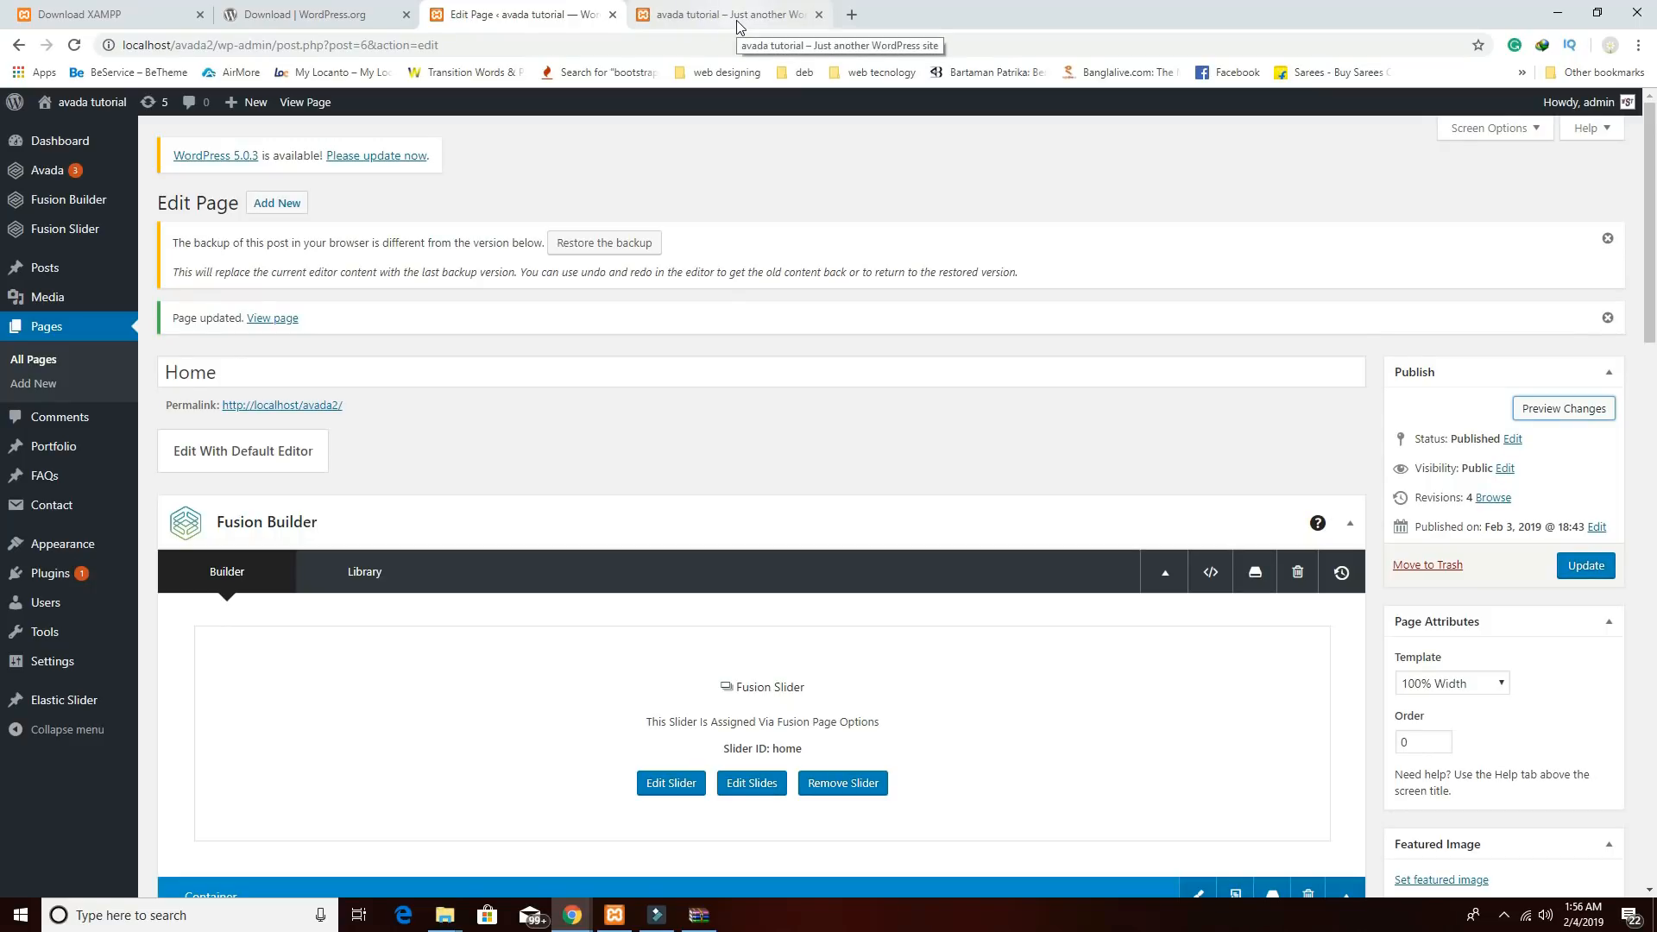
click(738, 26)
scroll(853, 422, down, 8)
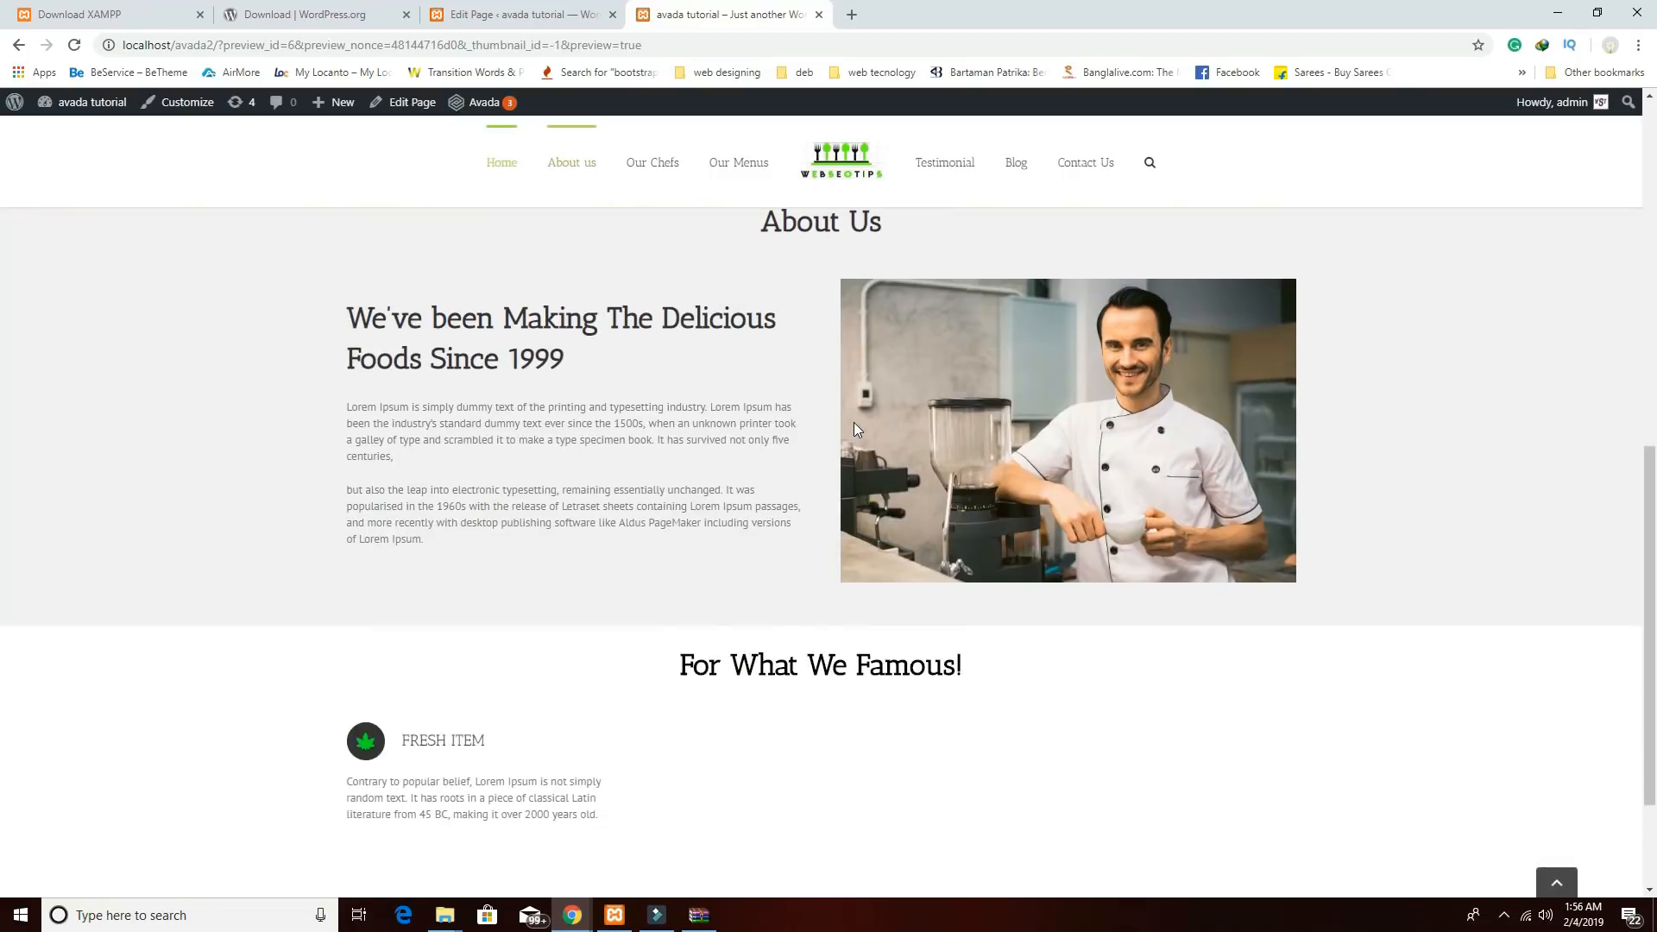
scroll(857, 429, down, 2)
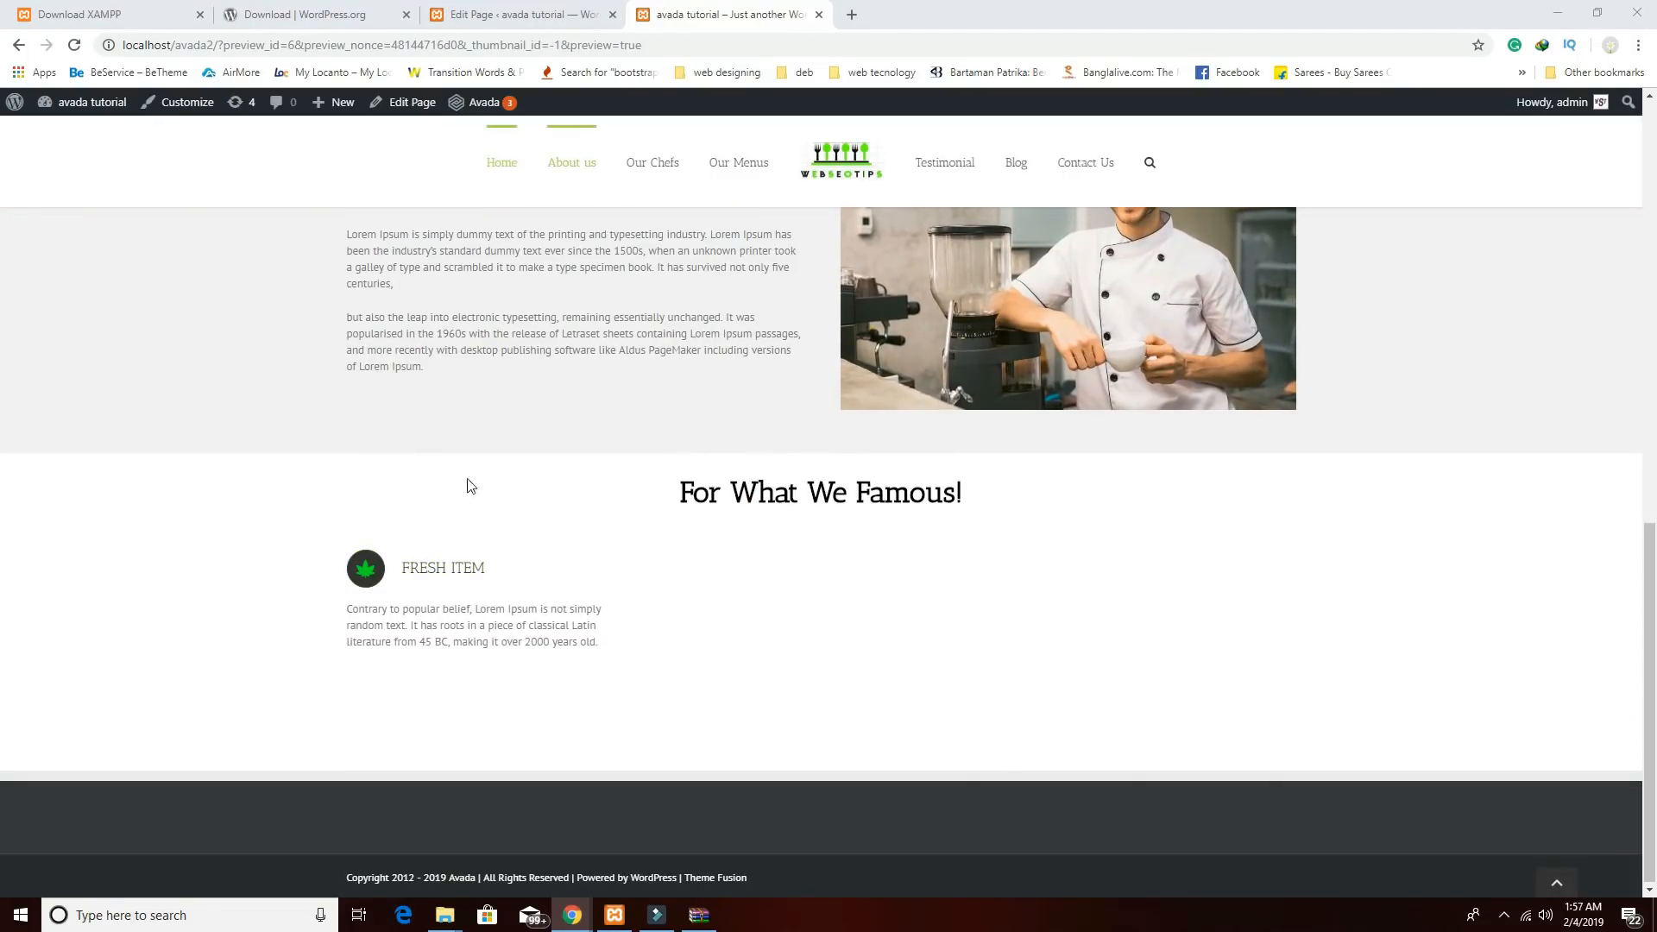
click(529, 17)
Duplicate the Fresh Item content boxes twice and move the copies into the middle and right columns.
scroll(627, 429, down, 5)
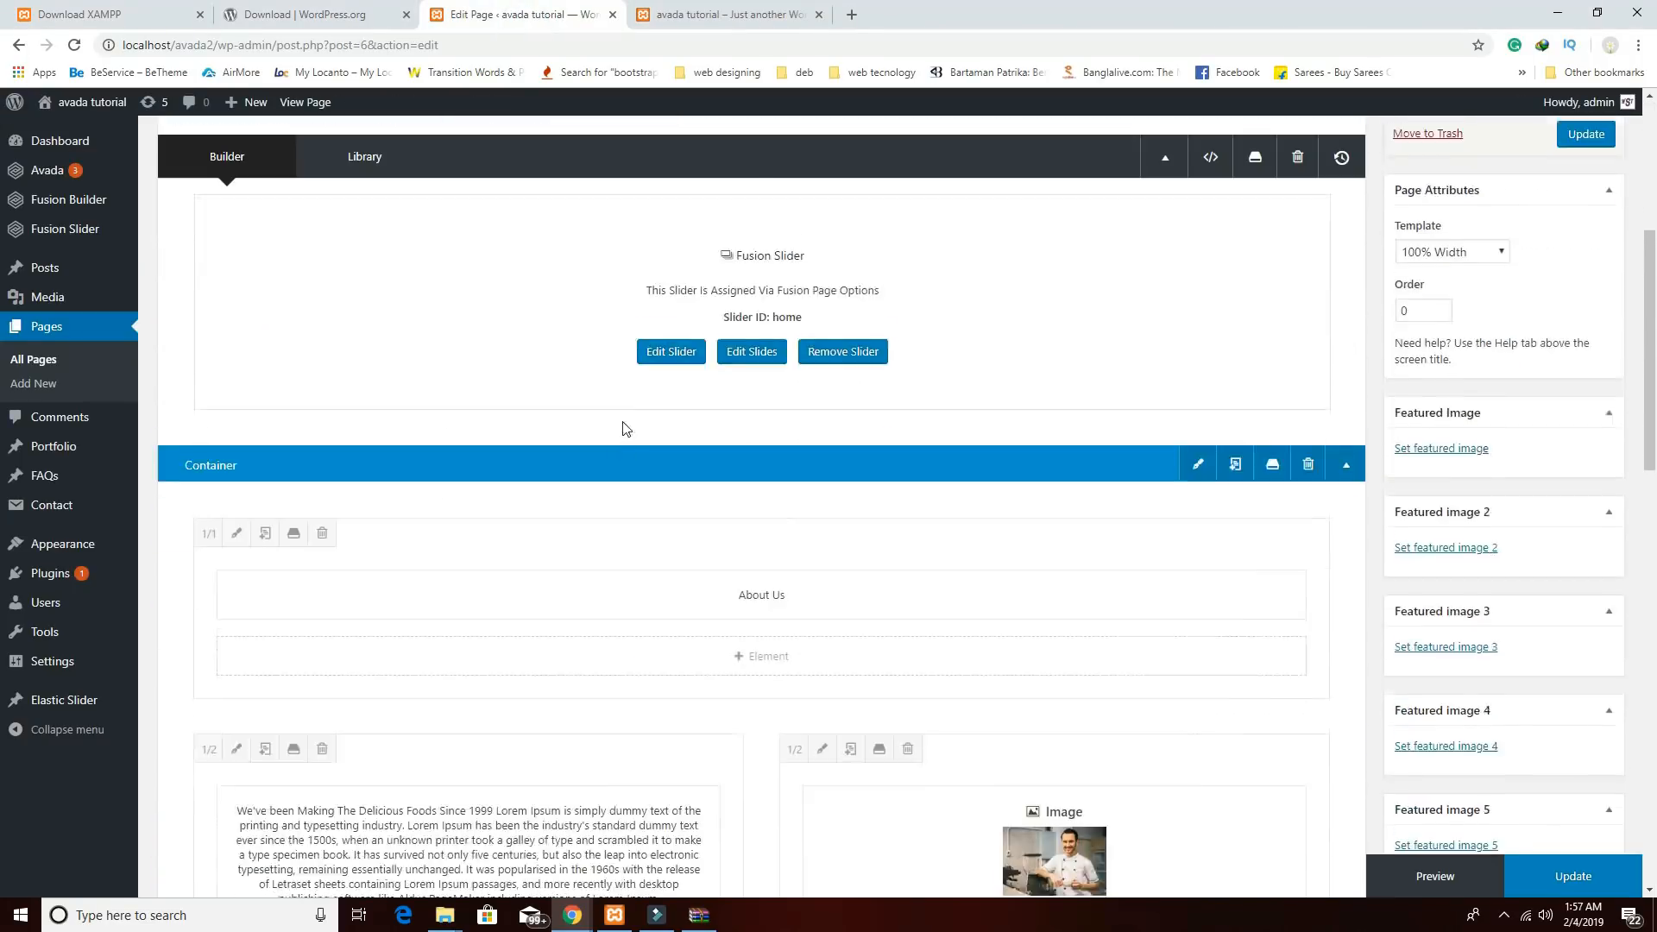
scroll(627, 429, down, 10)
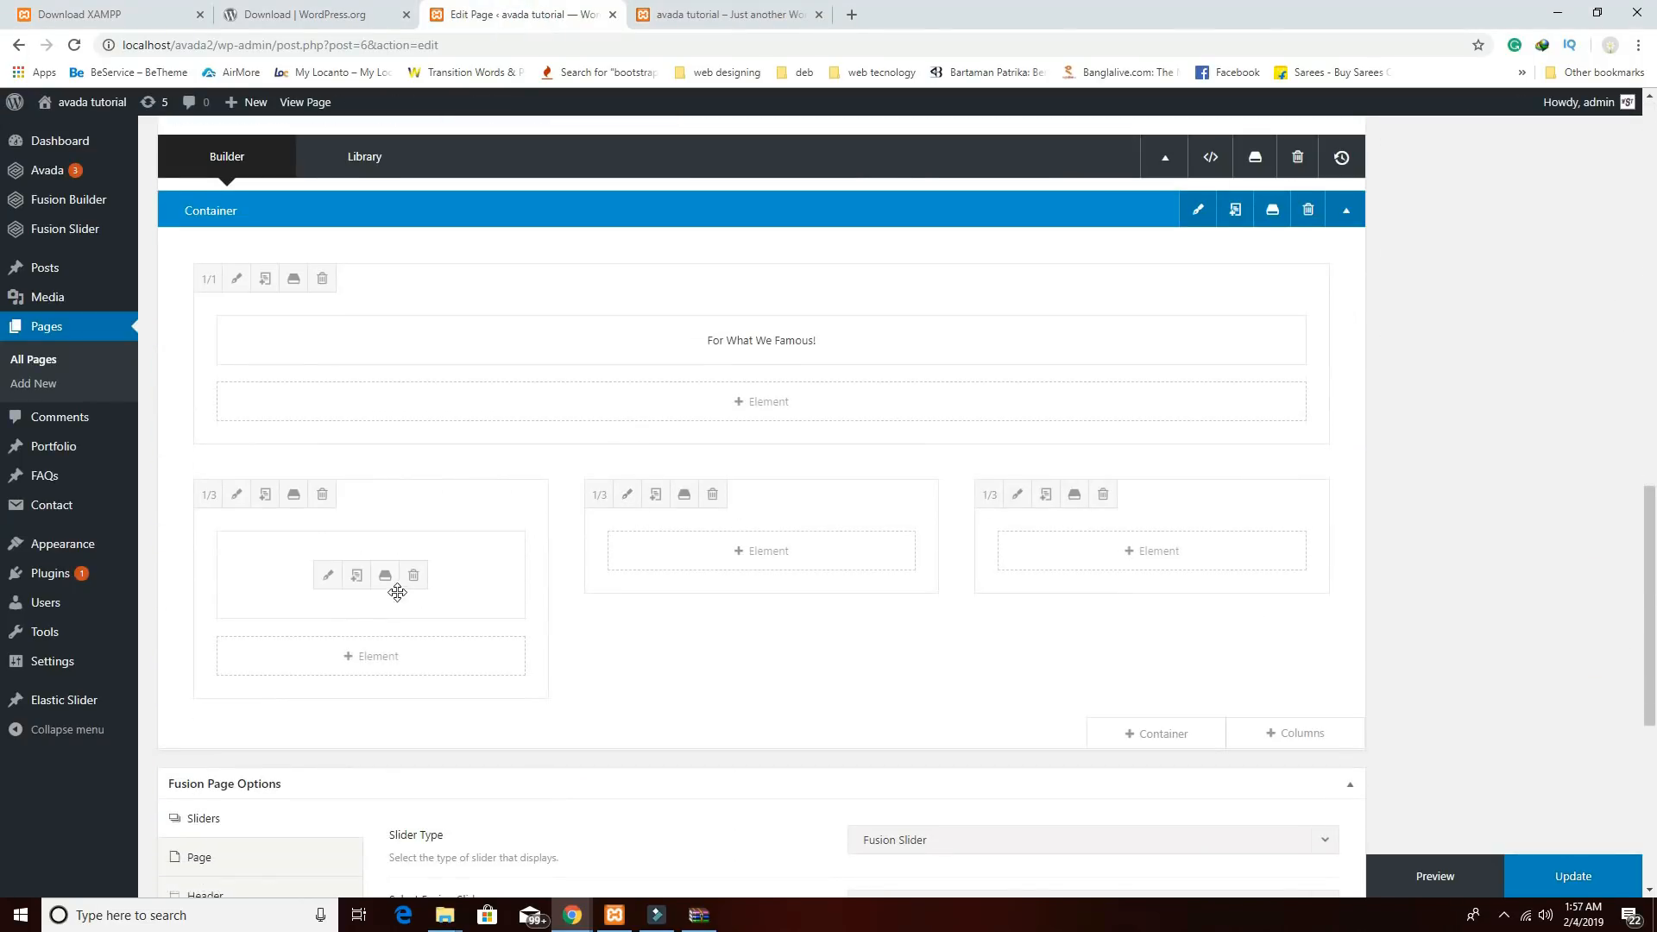
click(357, 578)
click(357, 578)
drag(385, 676, 676, 573)
drag(470, 676, 1036, 584)
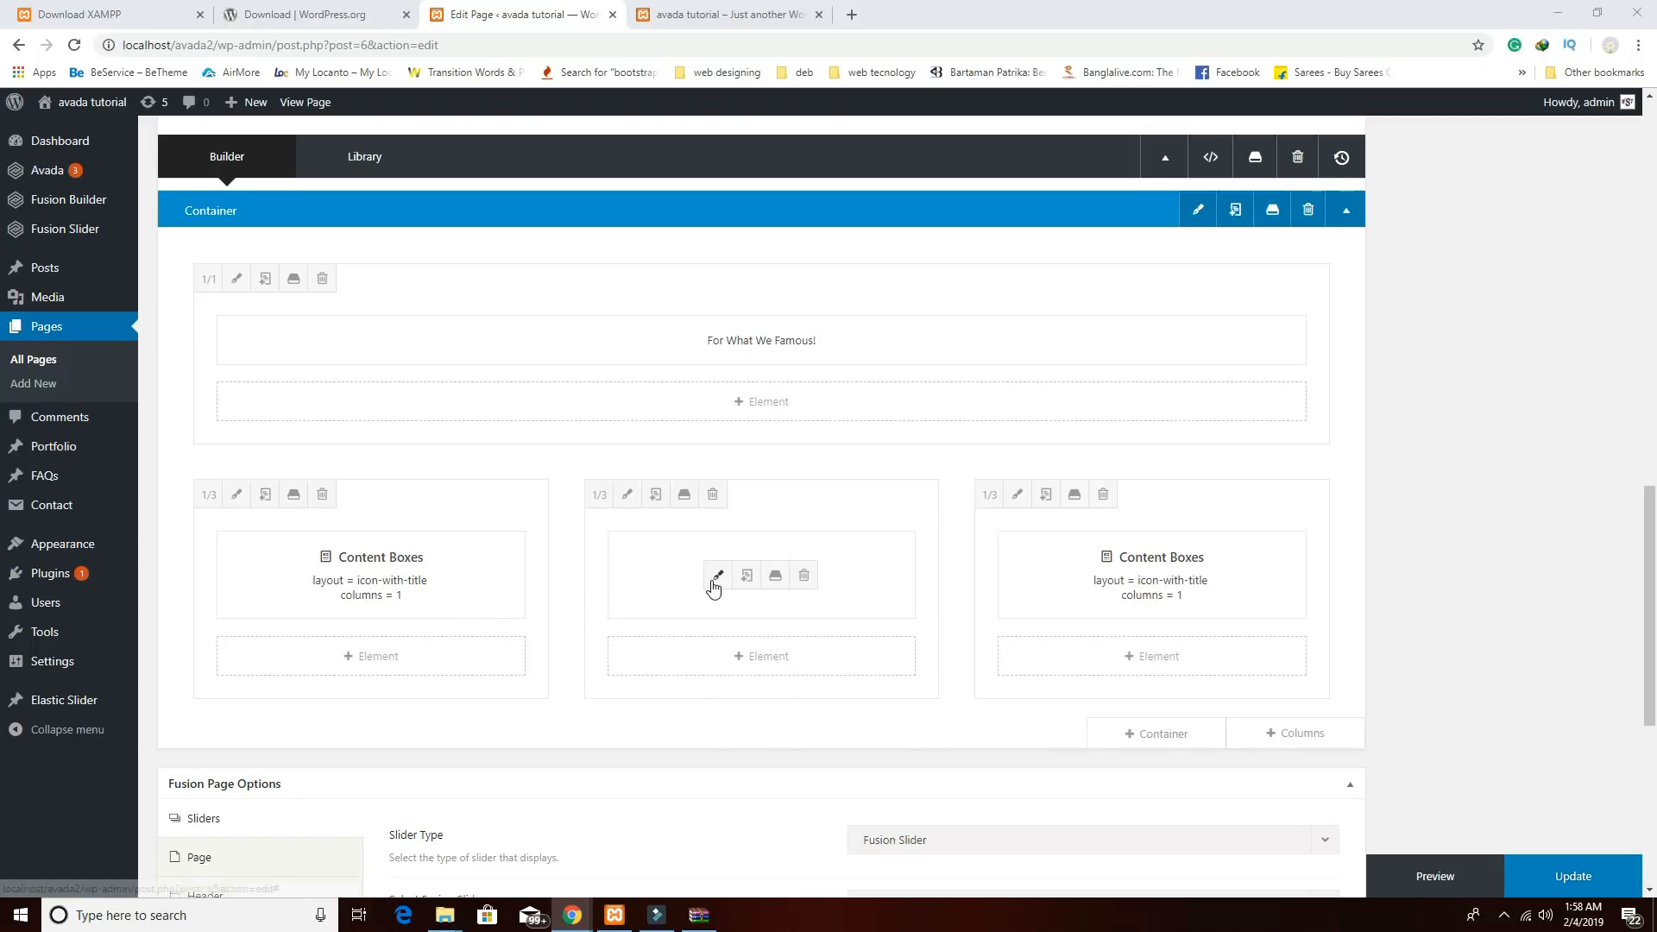
Change the middle content box item's title from FRESH ITEM to HOME DELIVERY.
click(716, 577)
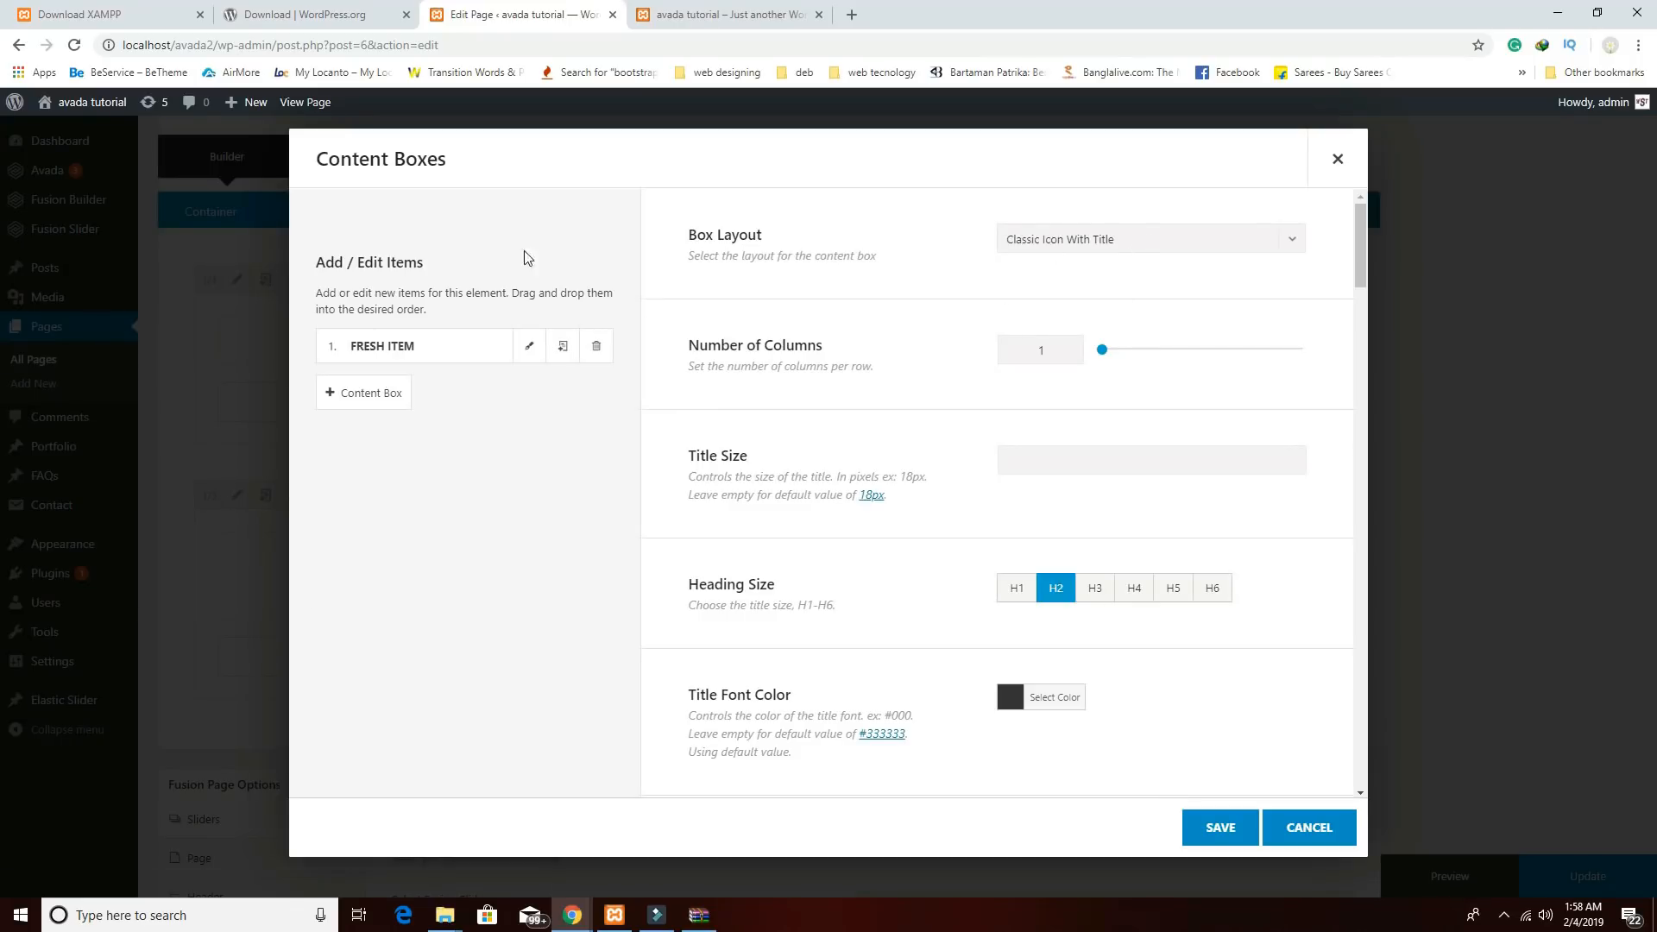
click(529, 348)
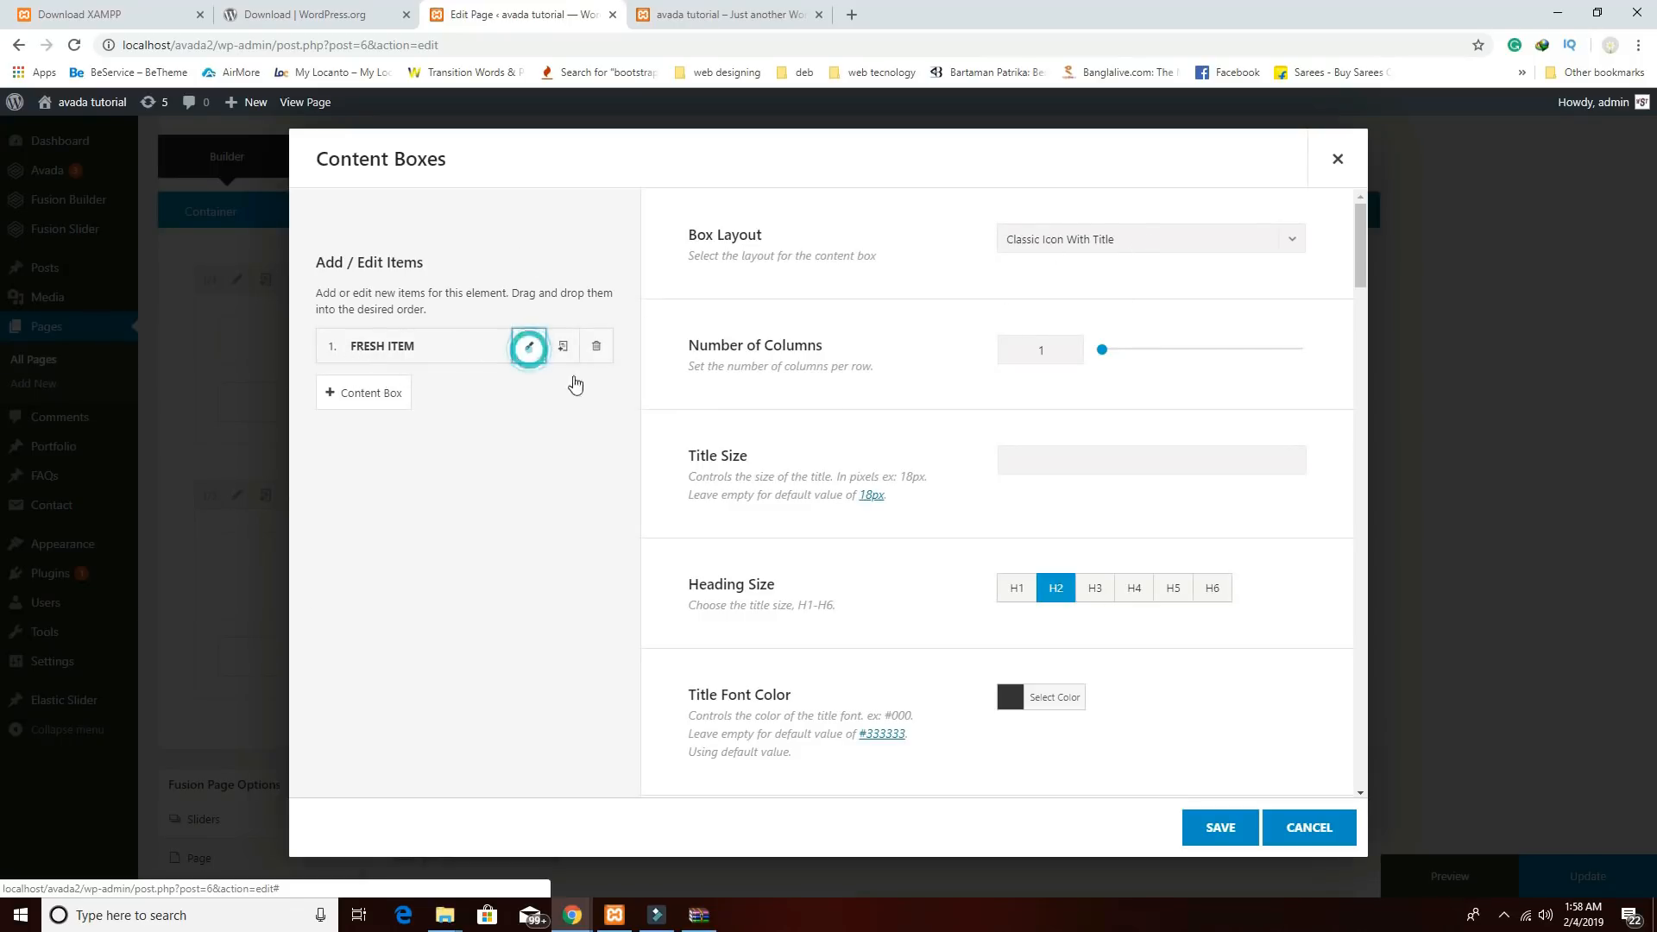
drag(987, 285, 838, 278)
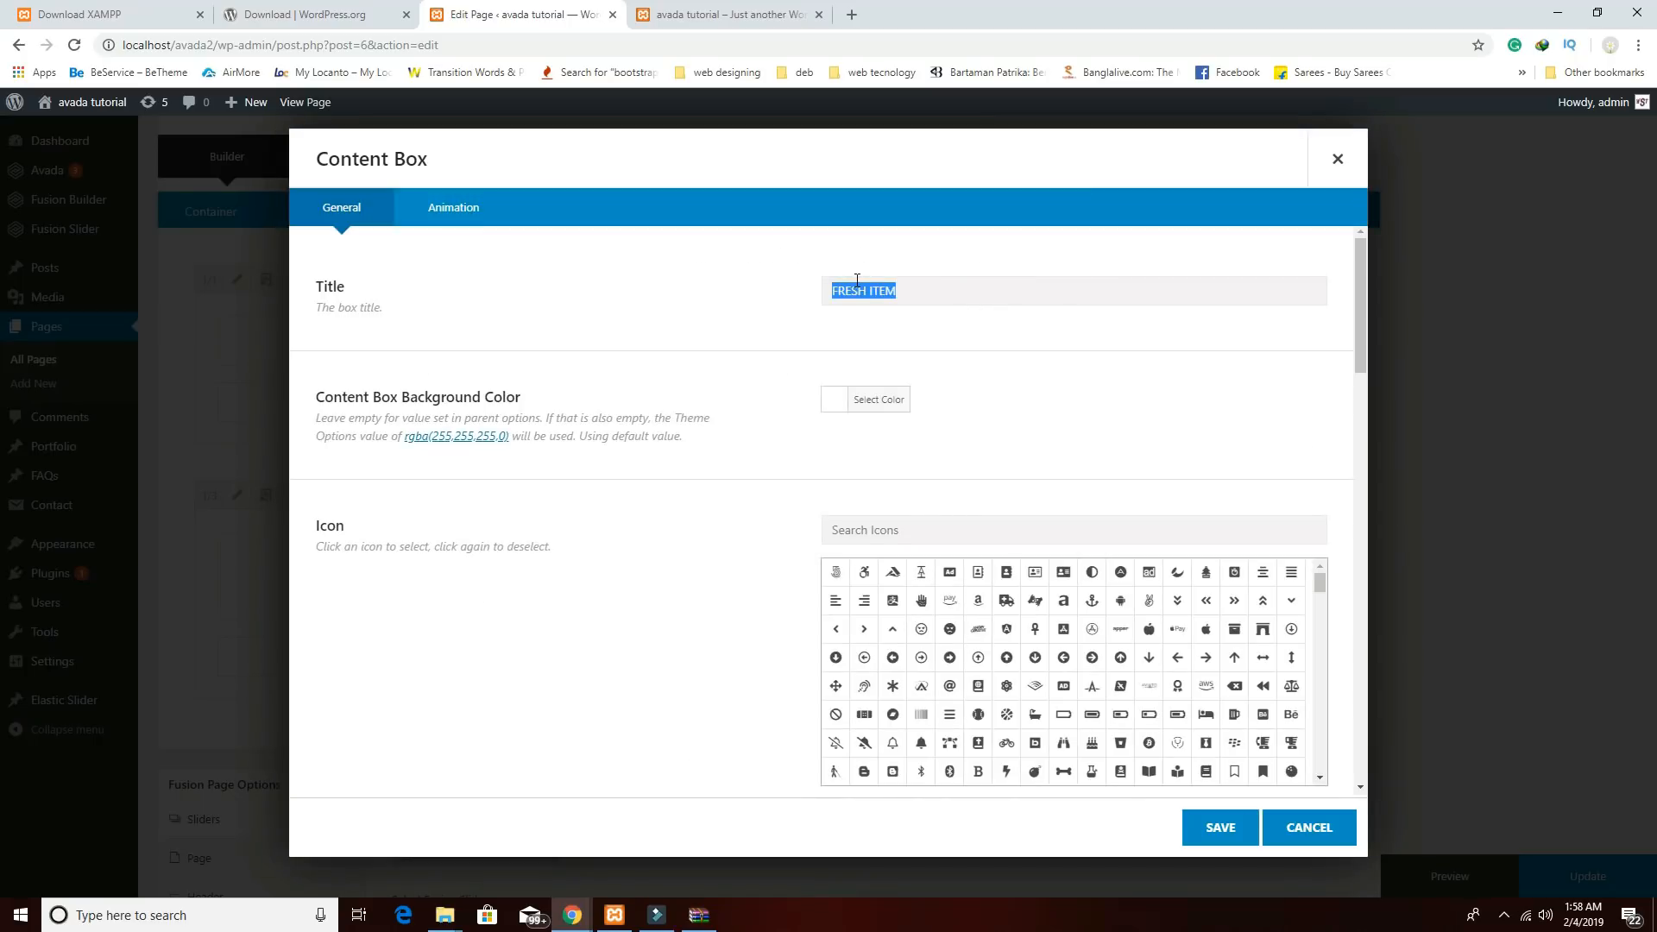
text(home)
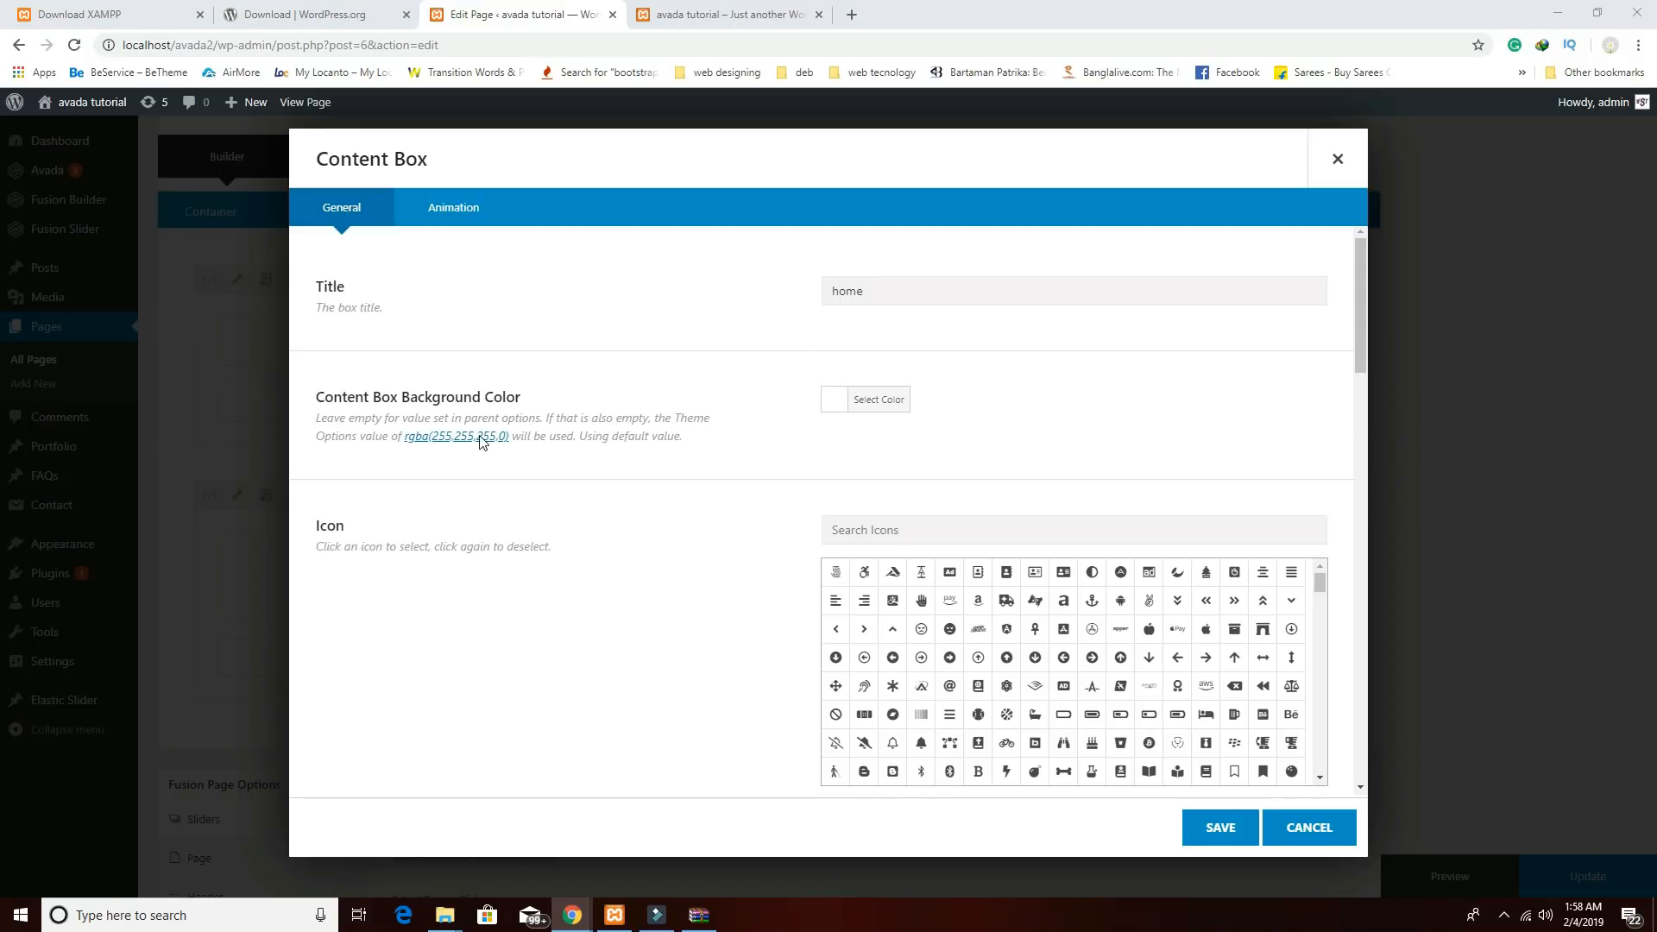
double_click(955, 290)
text(HOME DELIVERY)
Give HOME DELIVERY a car icon, save the item and element, then open the right-hand box's settings.
scroll(1139, 694, down, 2)
scroll(1142, 700, down, 3)
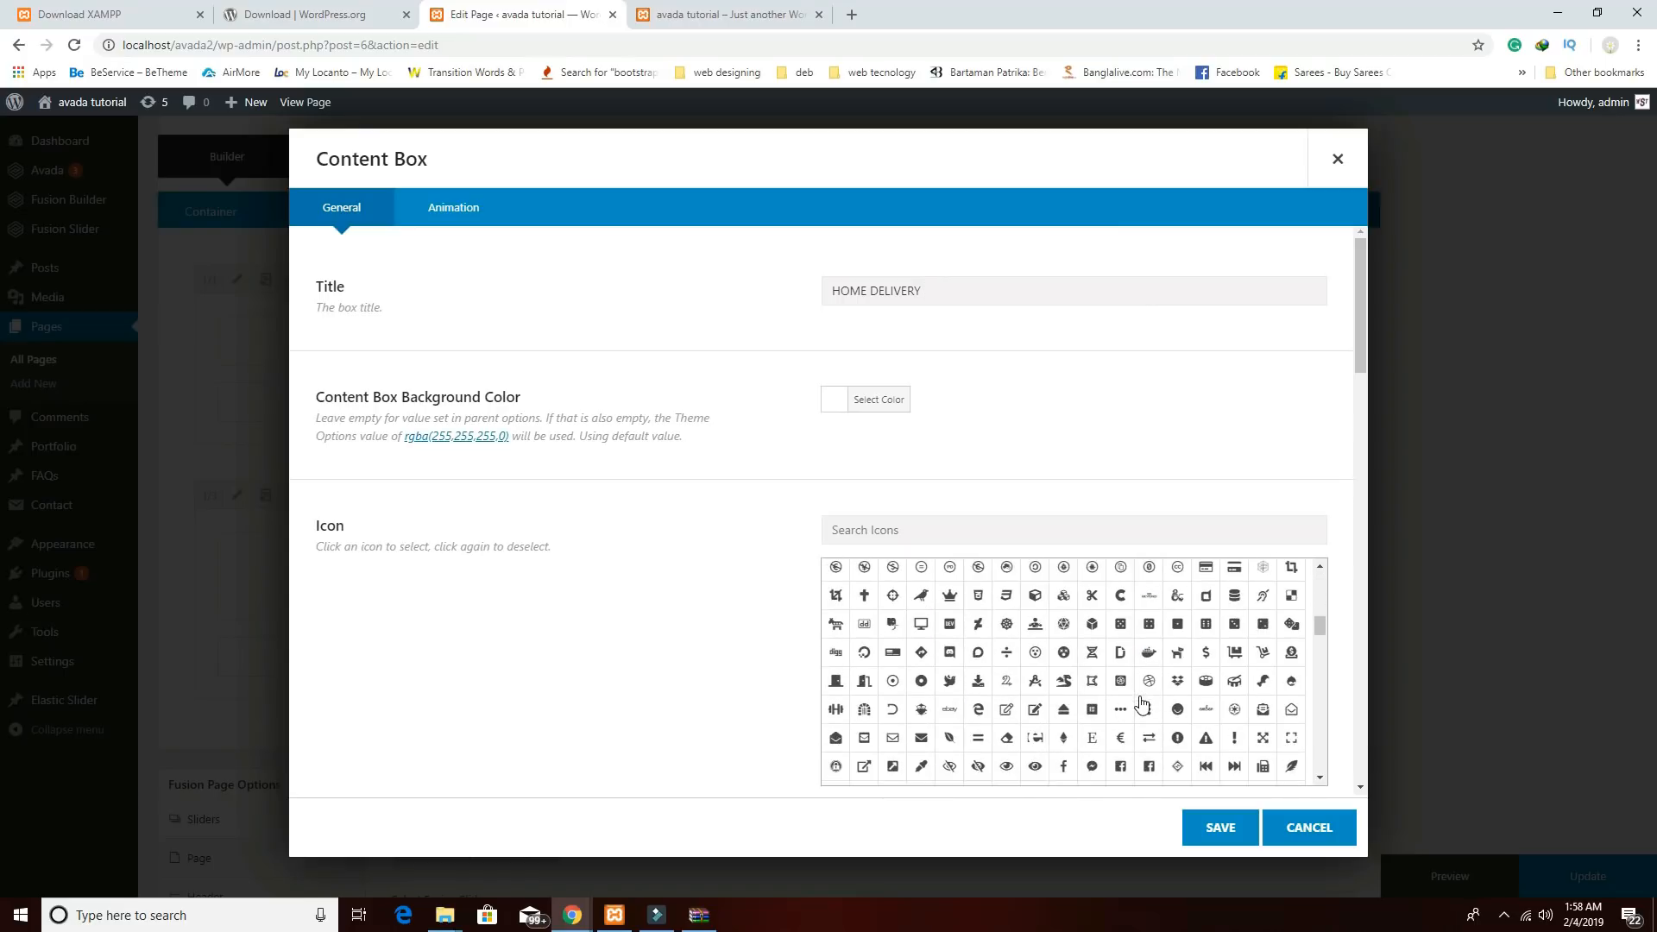
scroll(1142, 704, up, 5)
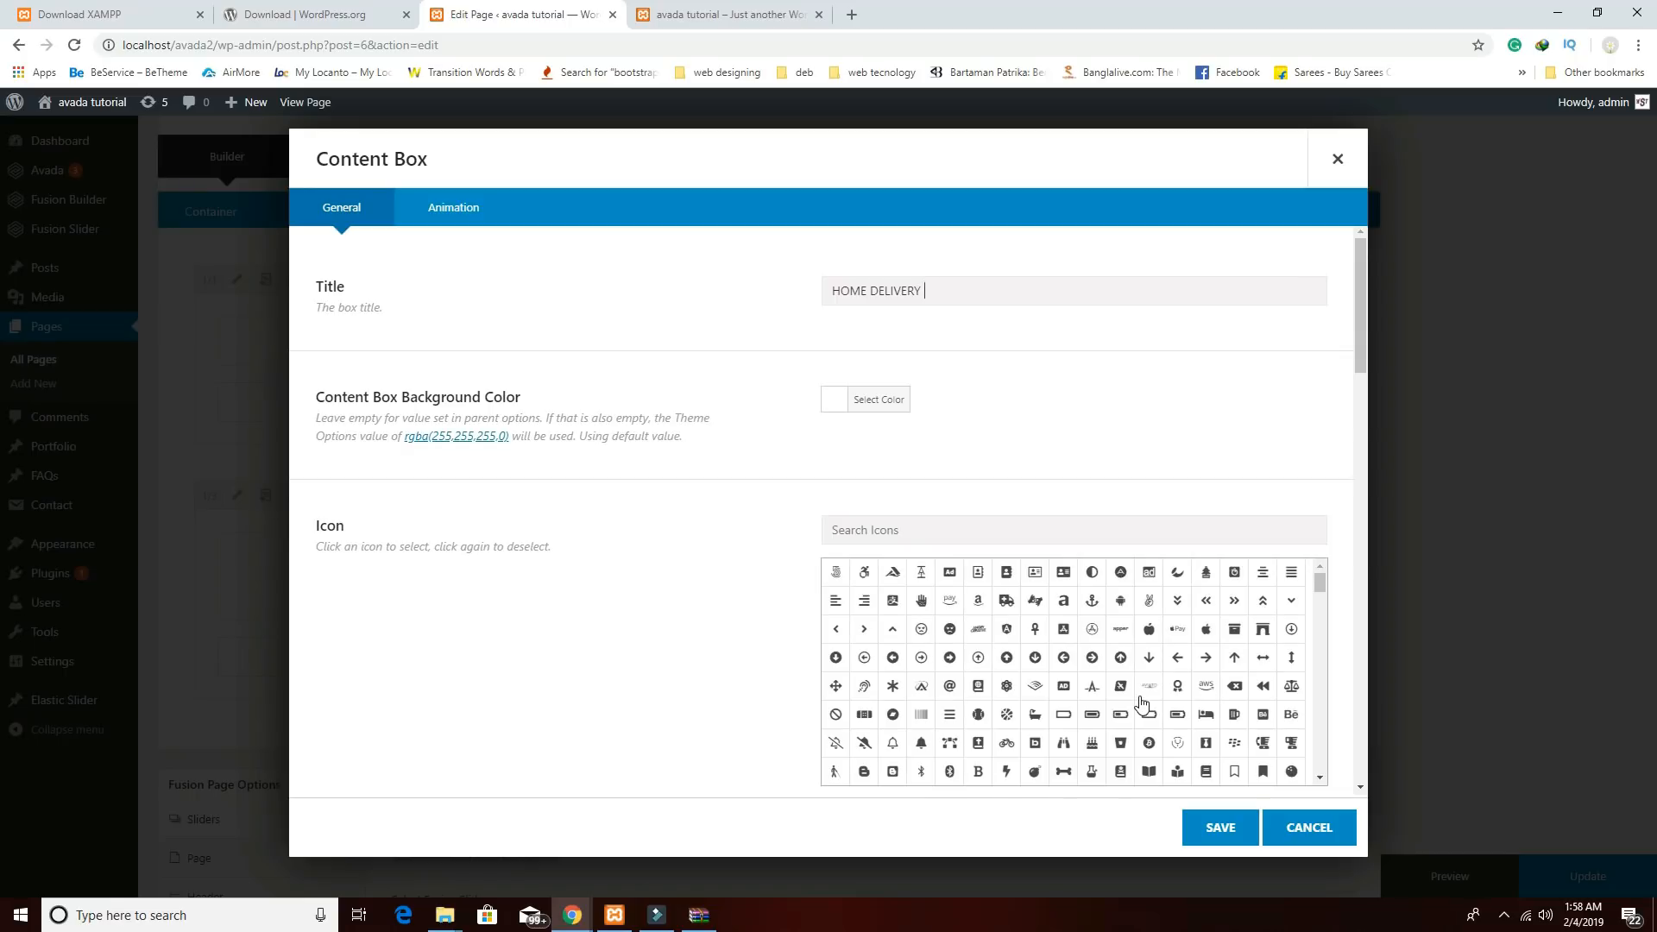
scroll(1142, 704, down, 2)
click(1091, 598)
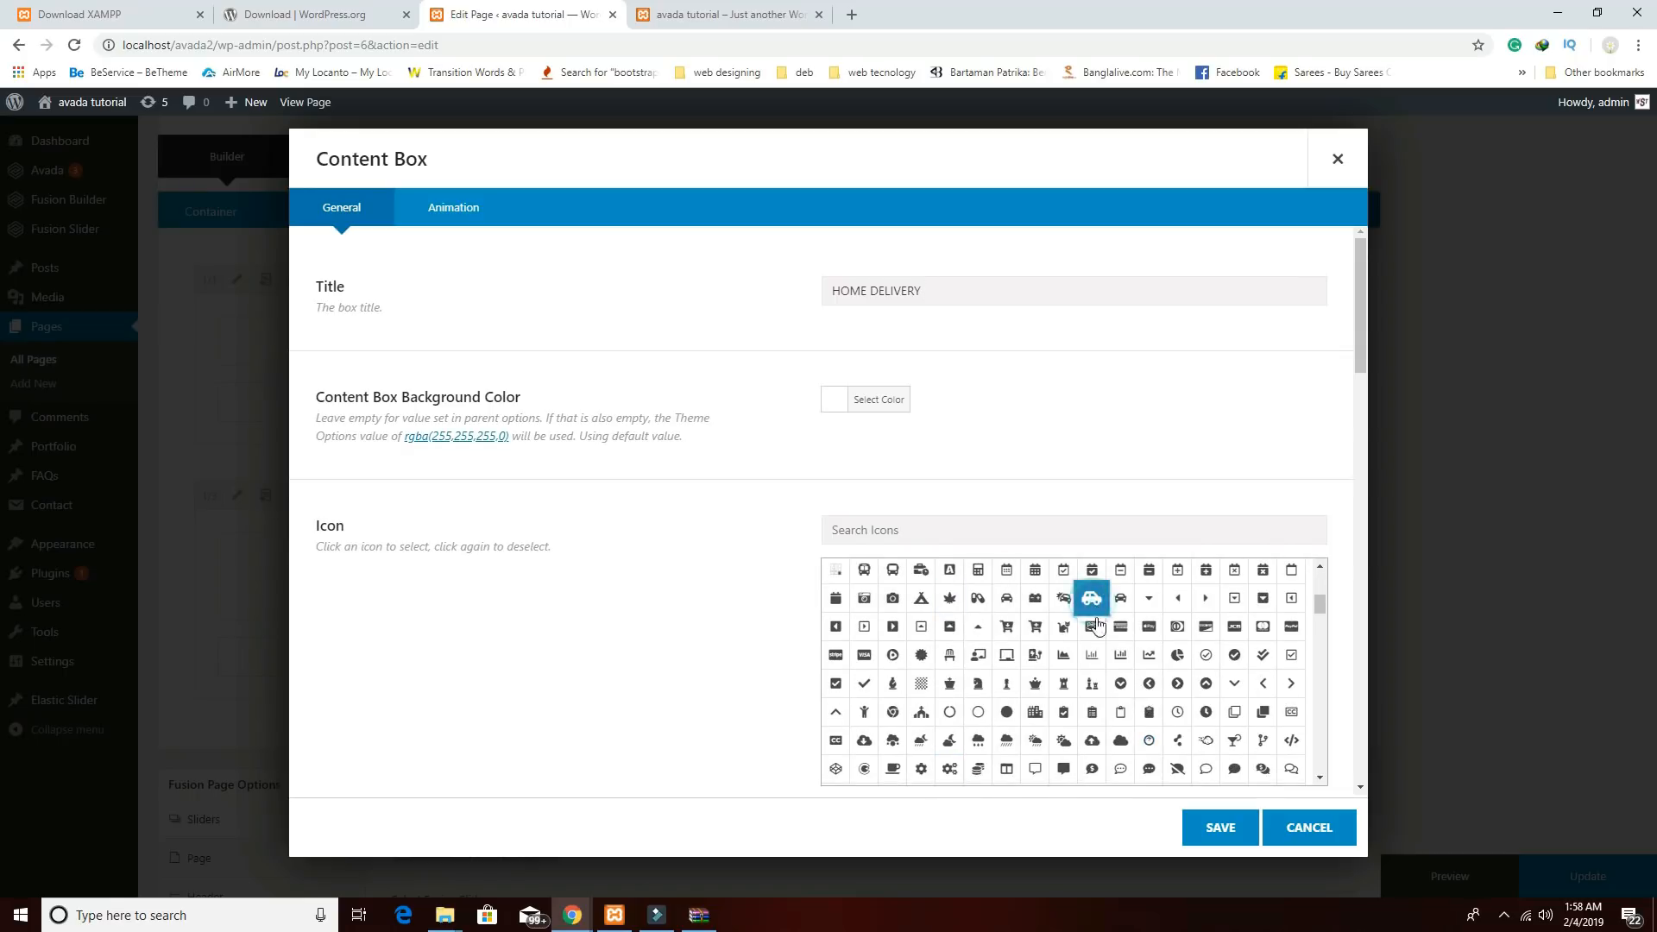
click(1220, 828)
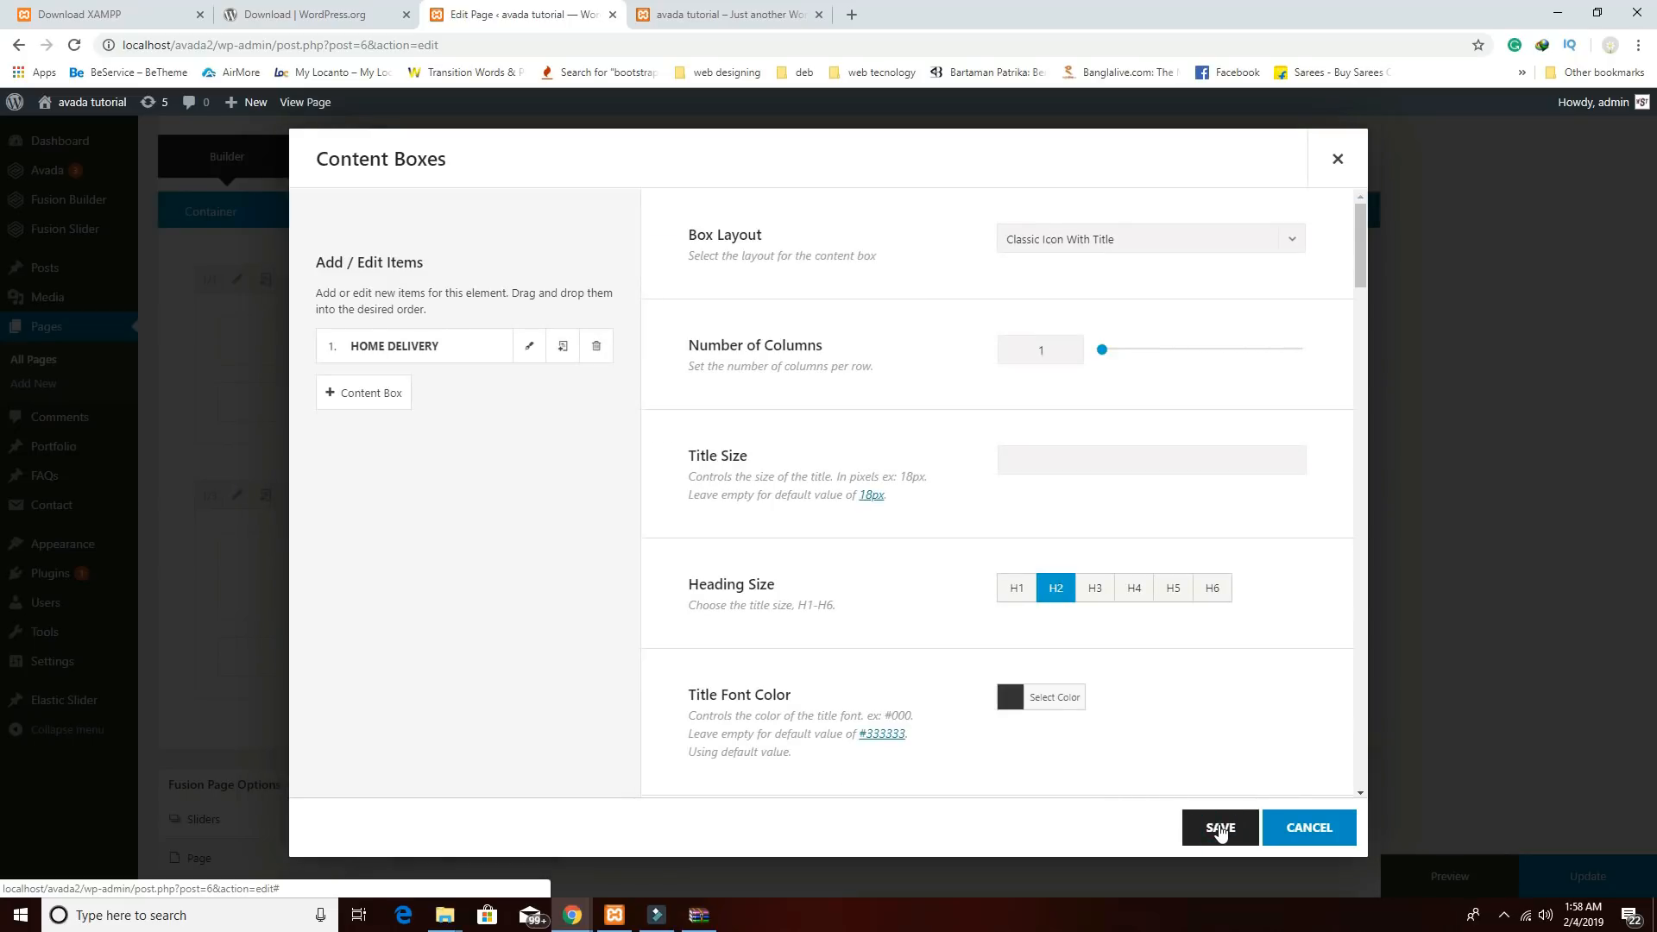
click(1227, 827)
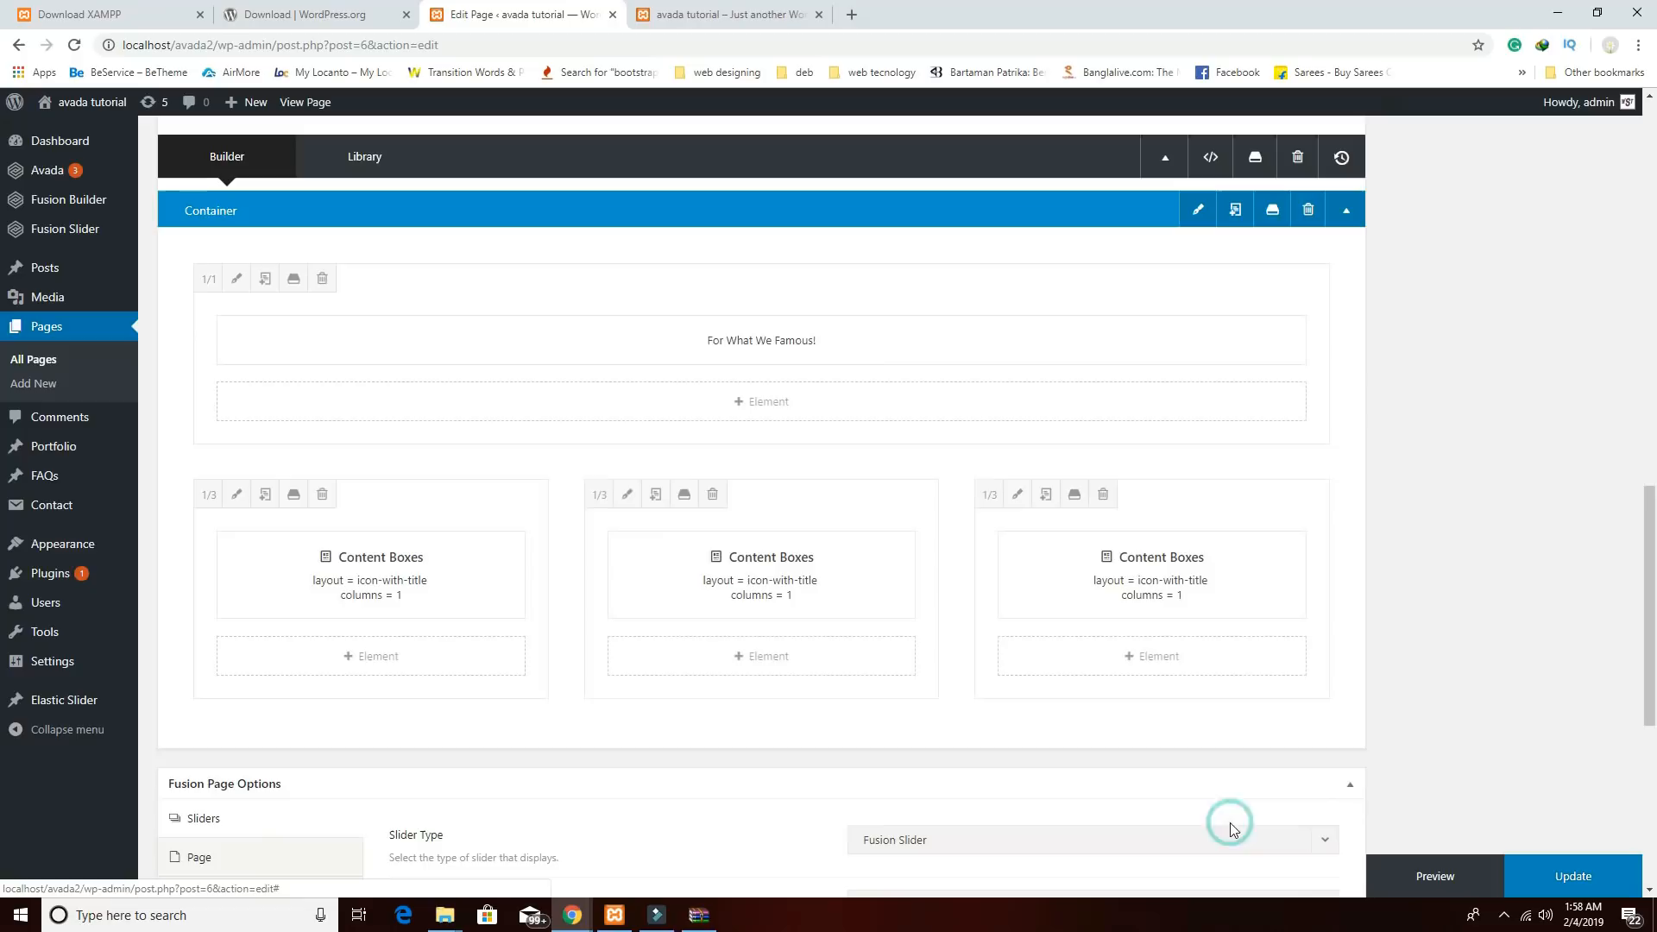
click(1110, 575)
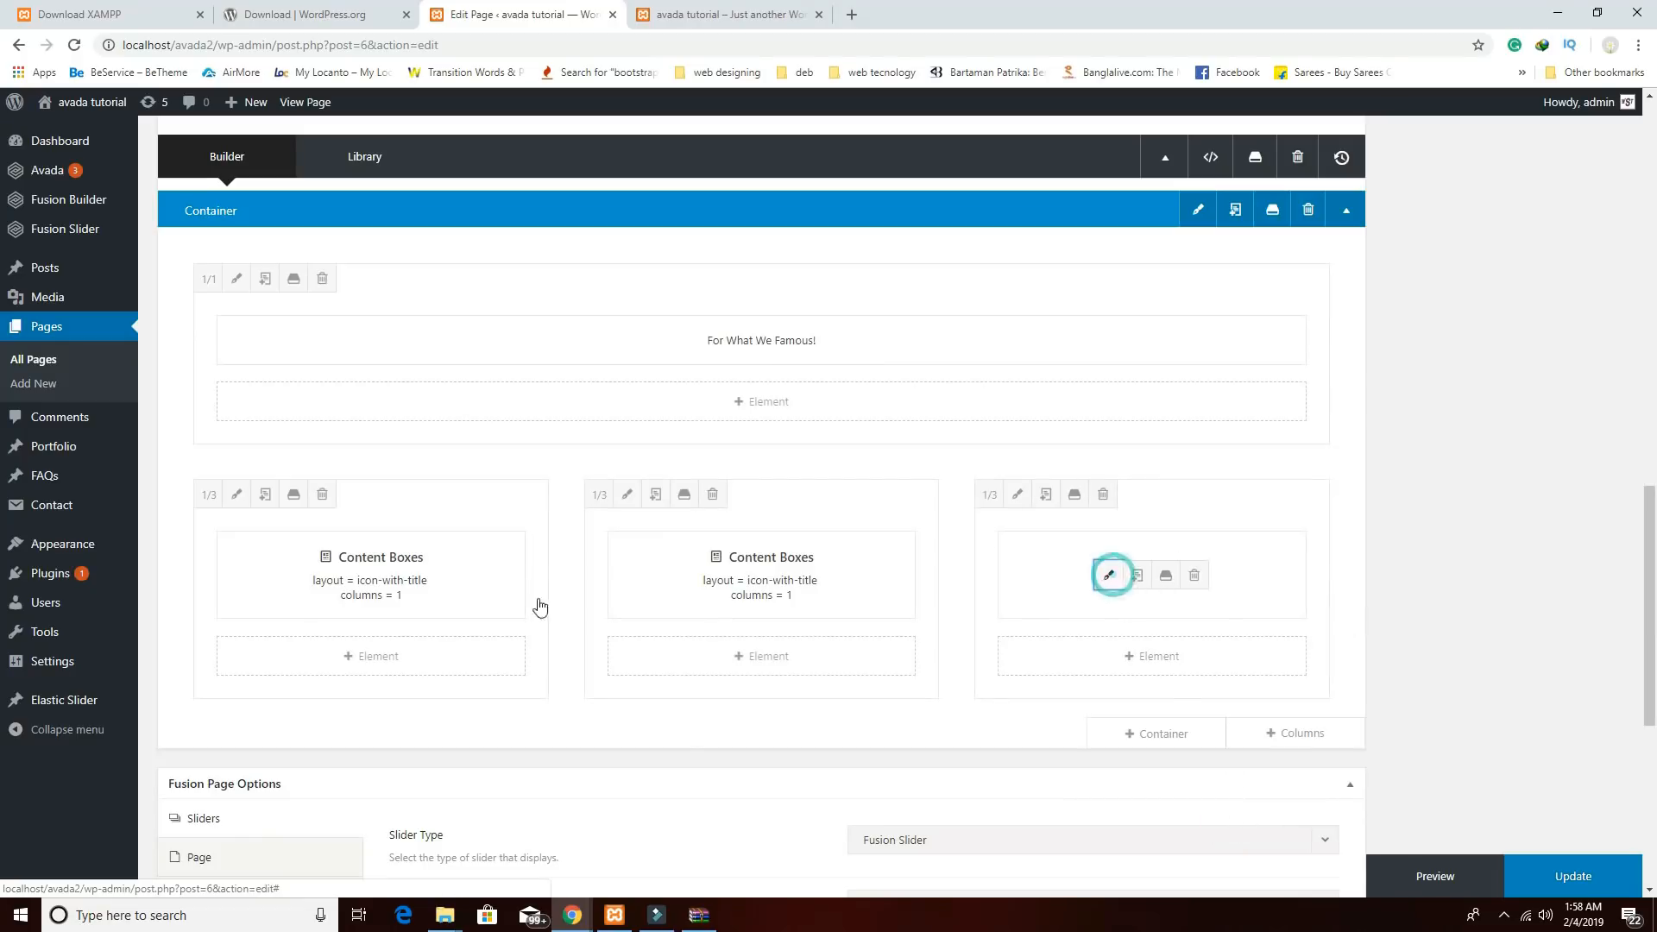
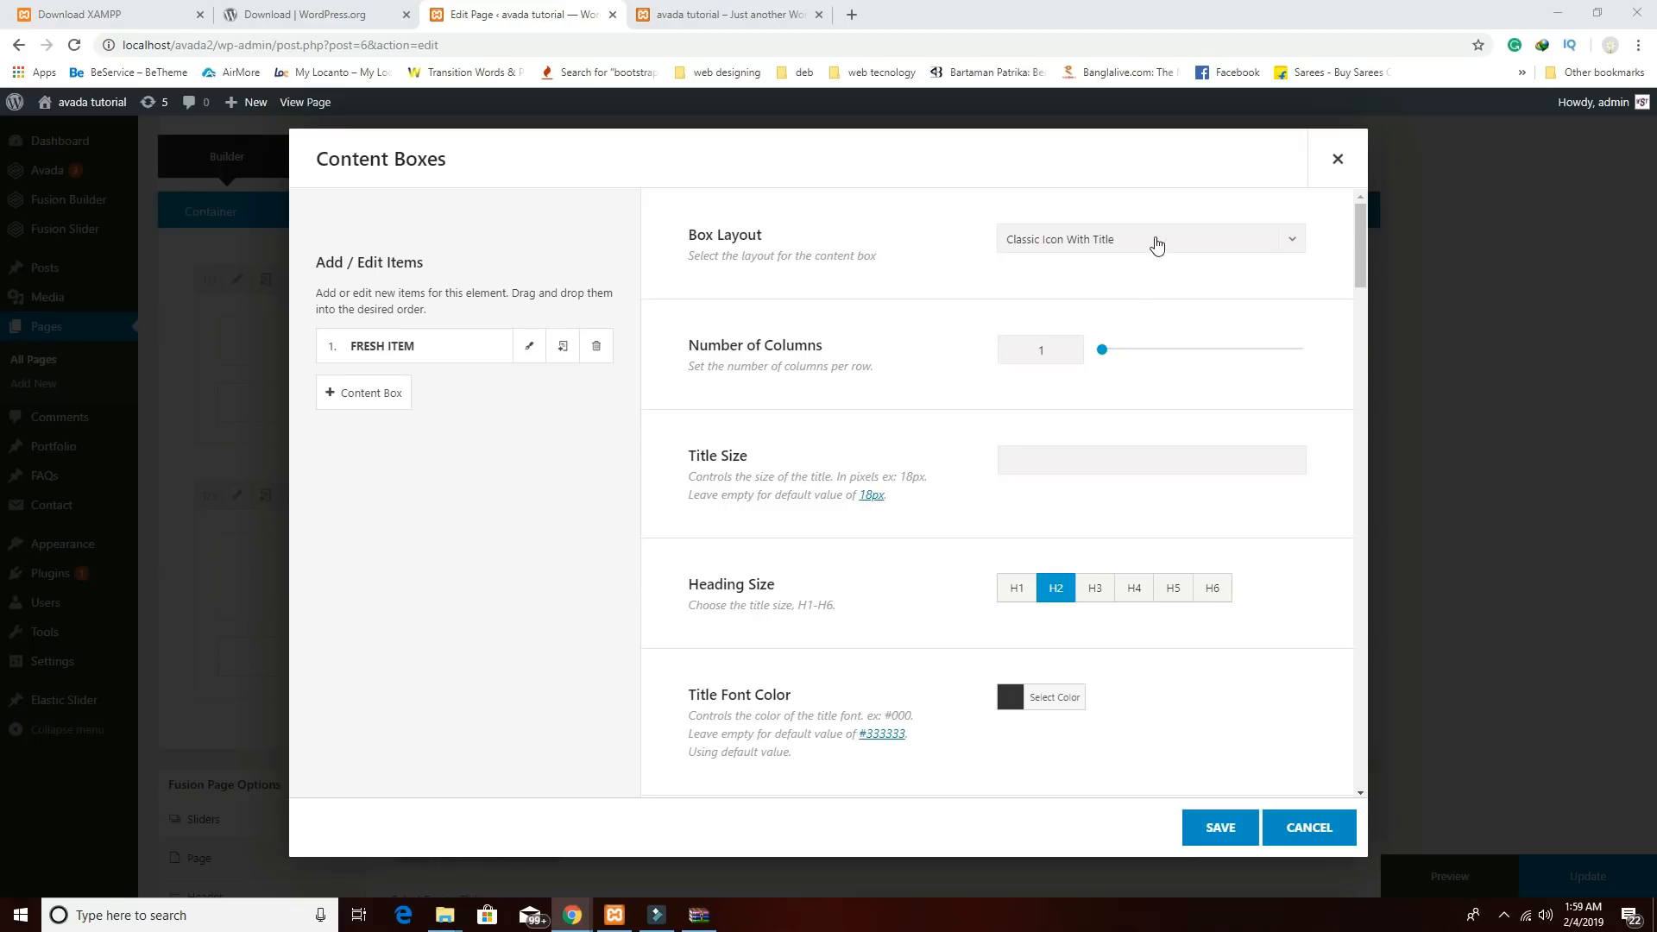
Retitle the right-hand content box from FRESH ITEM to DRINKS AVAILABLE.
click(529, 346)
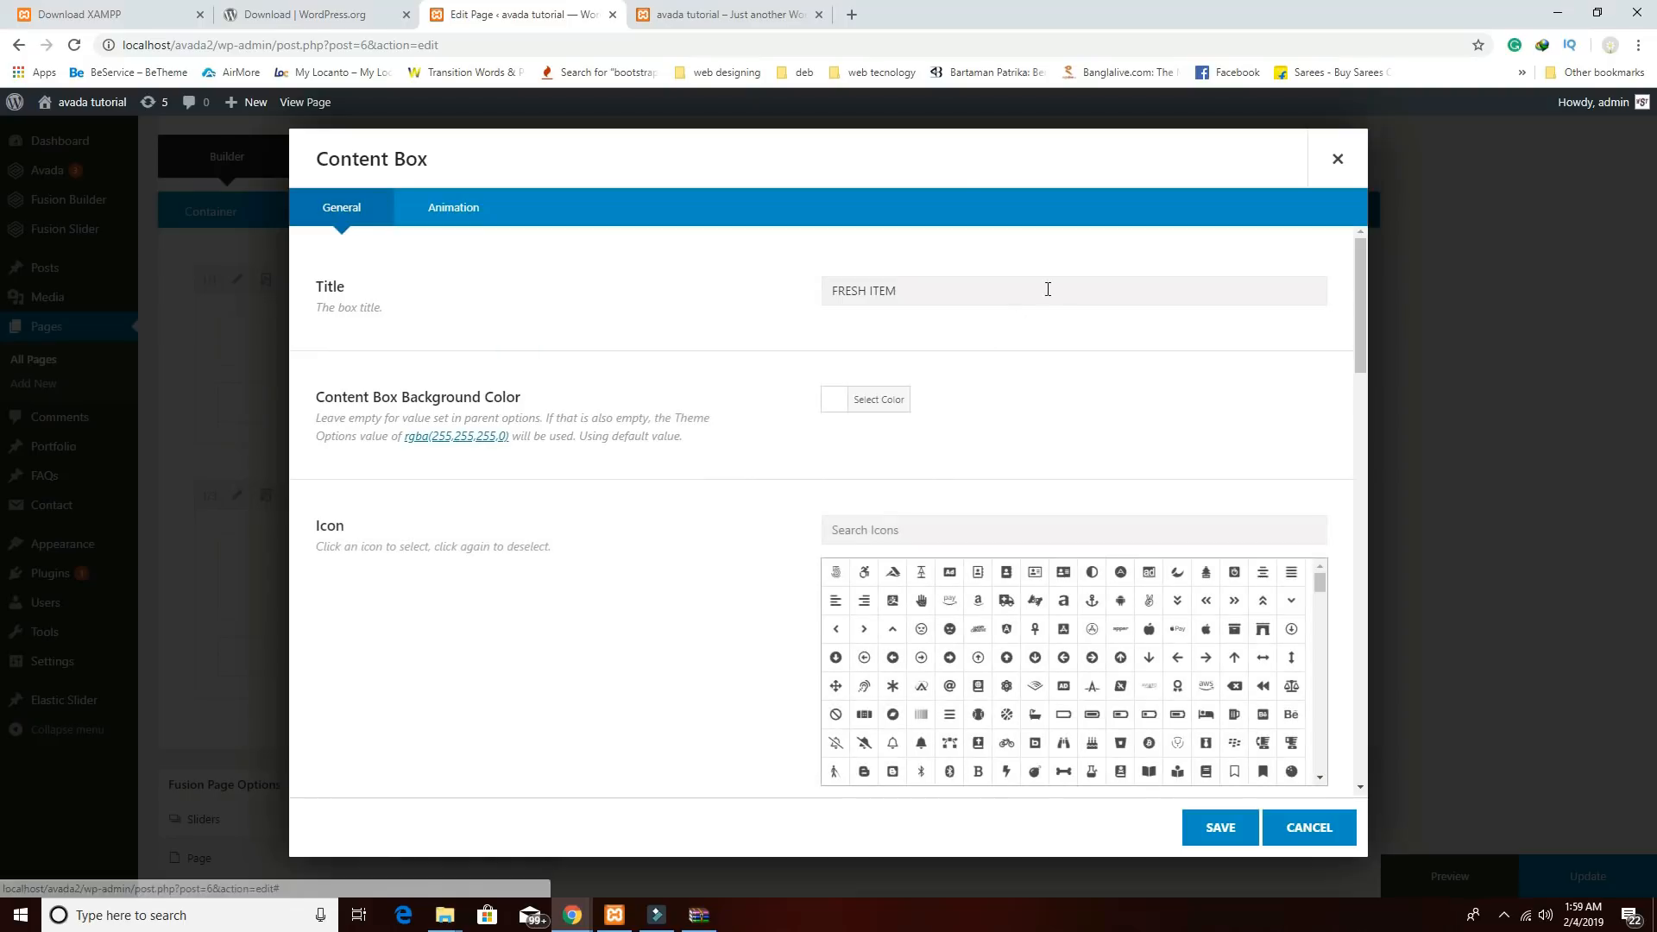
key(ctrl+a)
text(DRINKS AVAILABLE)
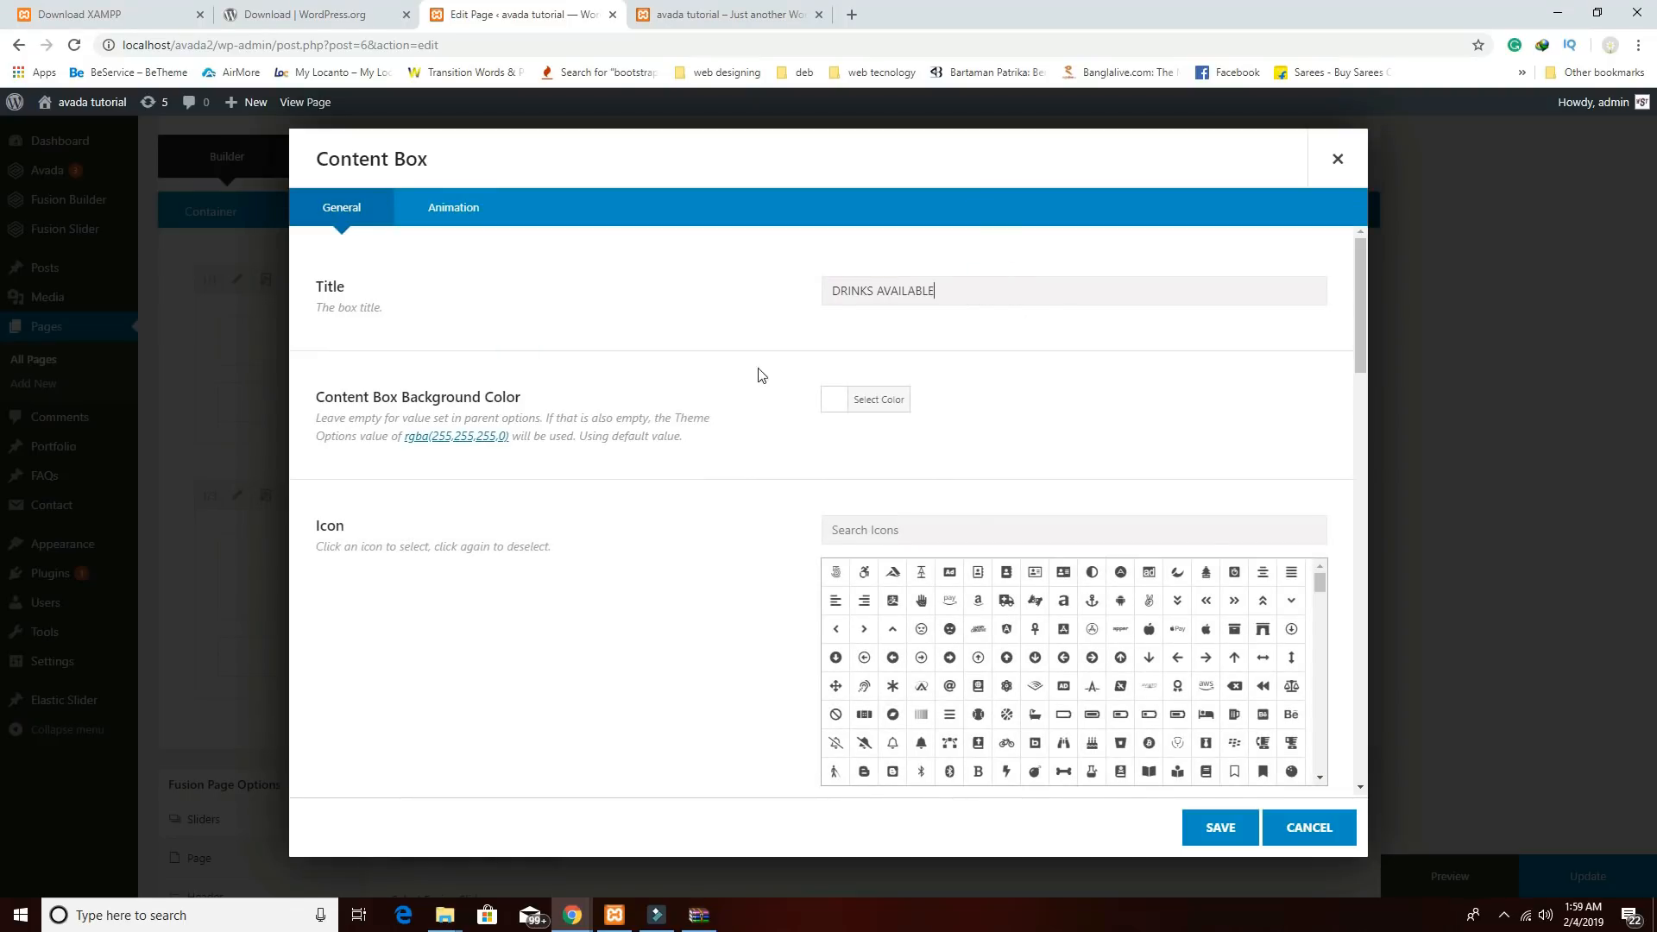
scroll(1114, 656, down, 2)
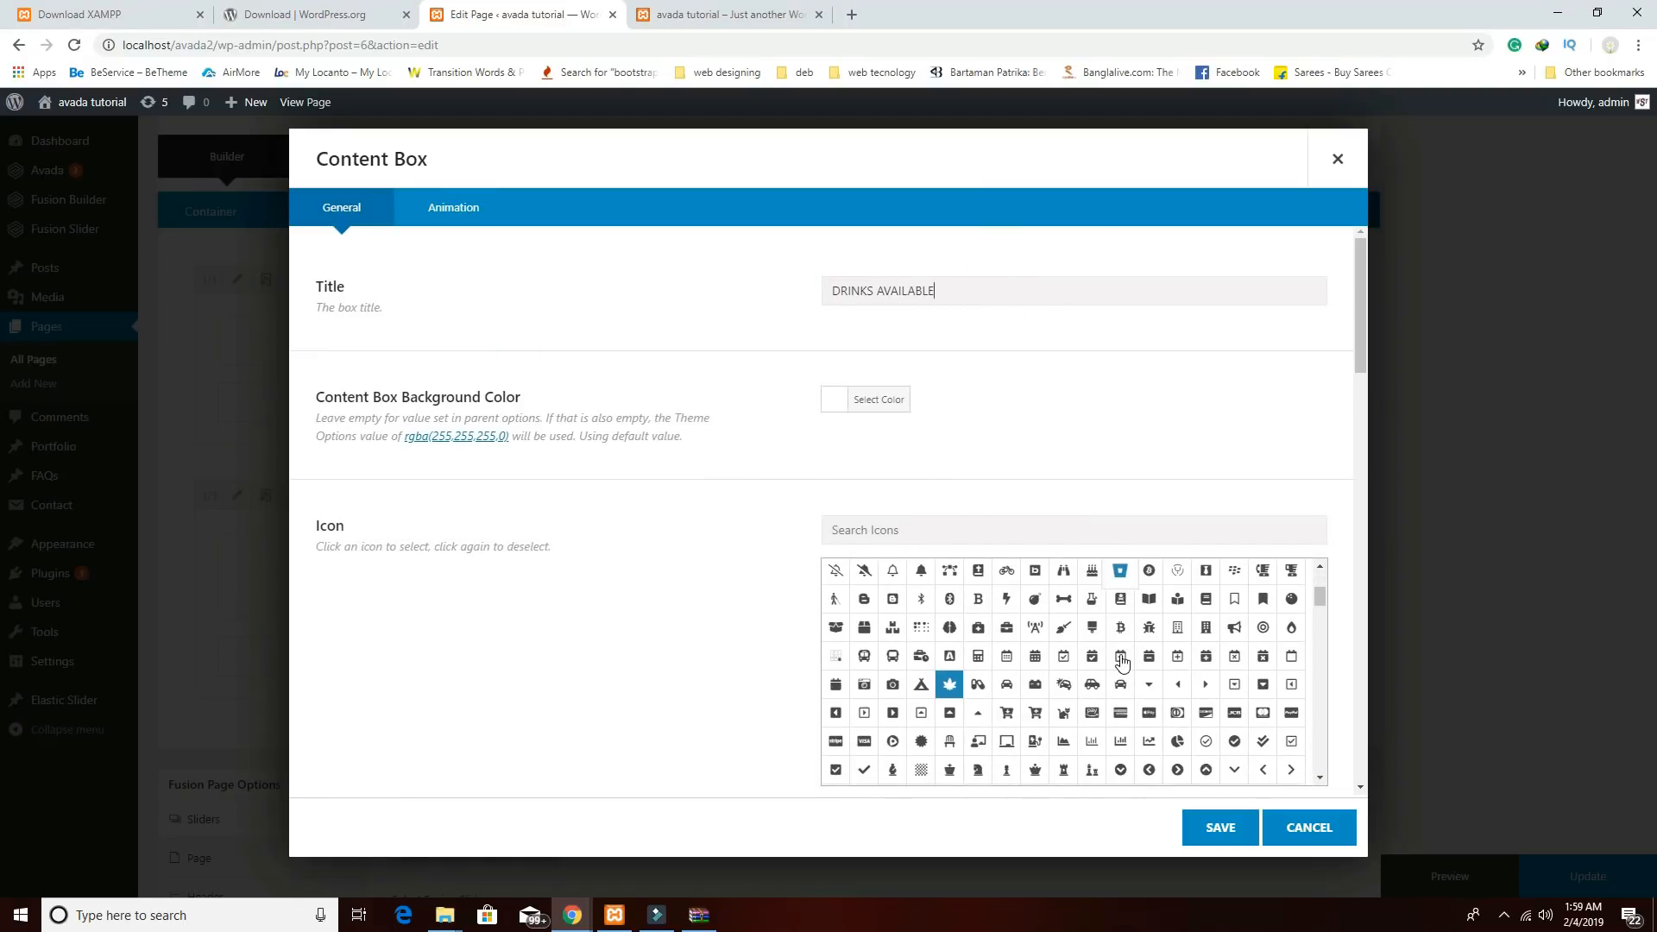
scroll(1131, 703, down, 2)
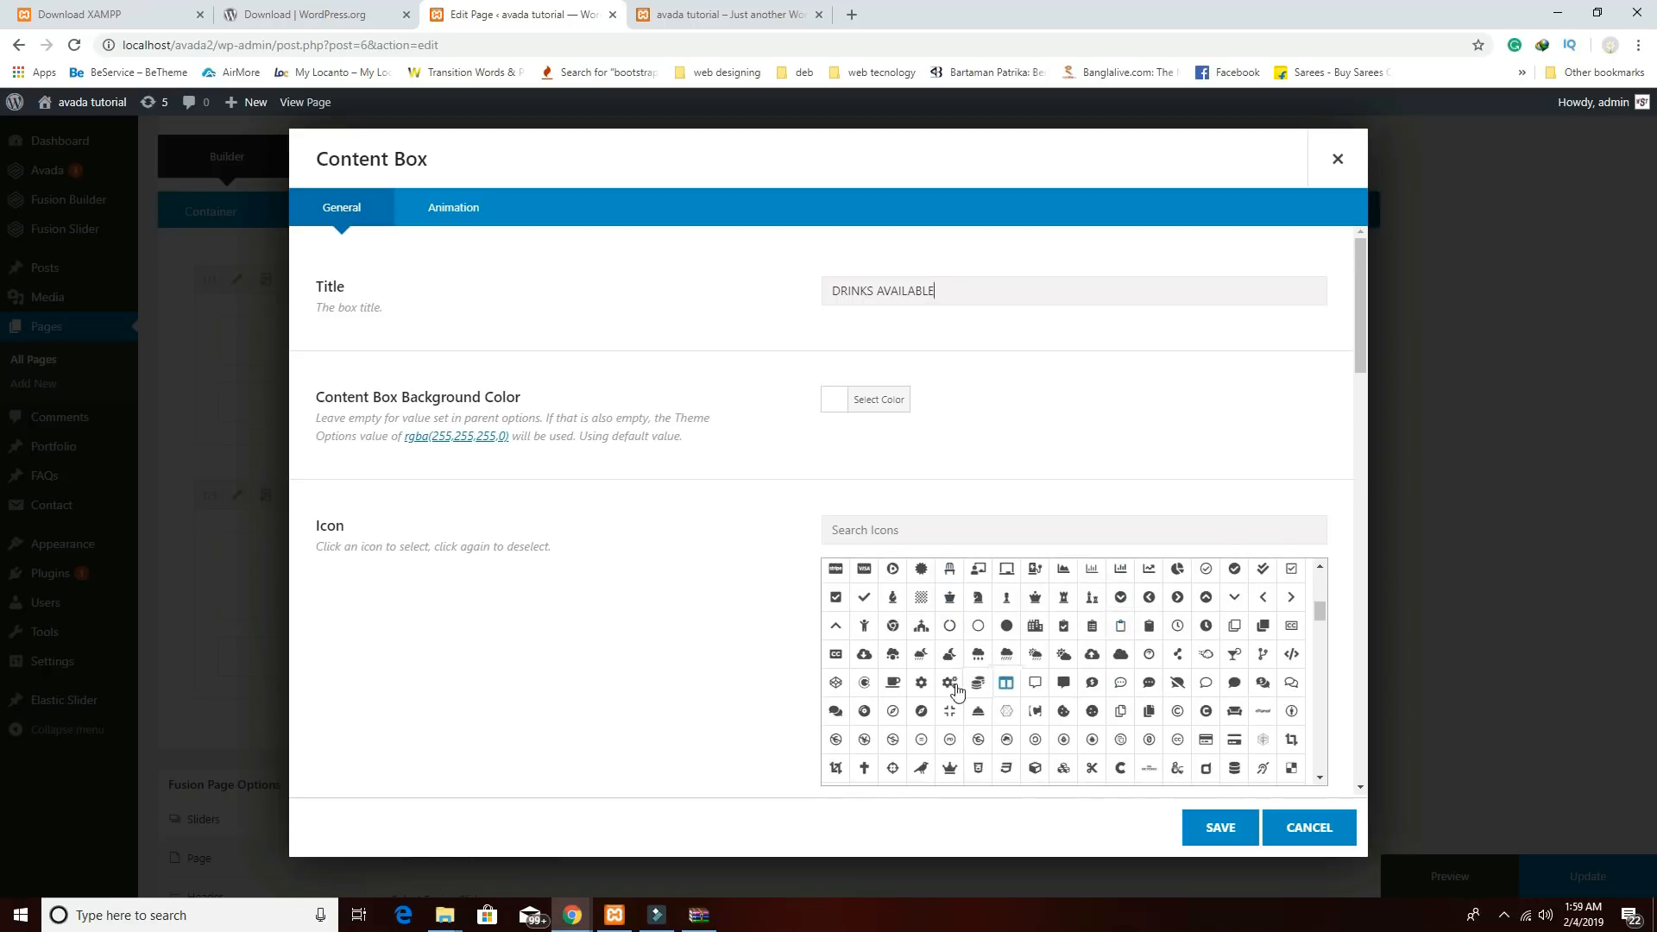
scroll(1094, 730, up, 1)
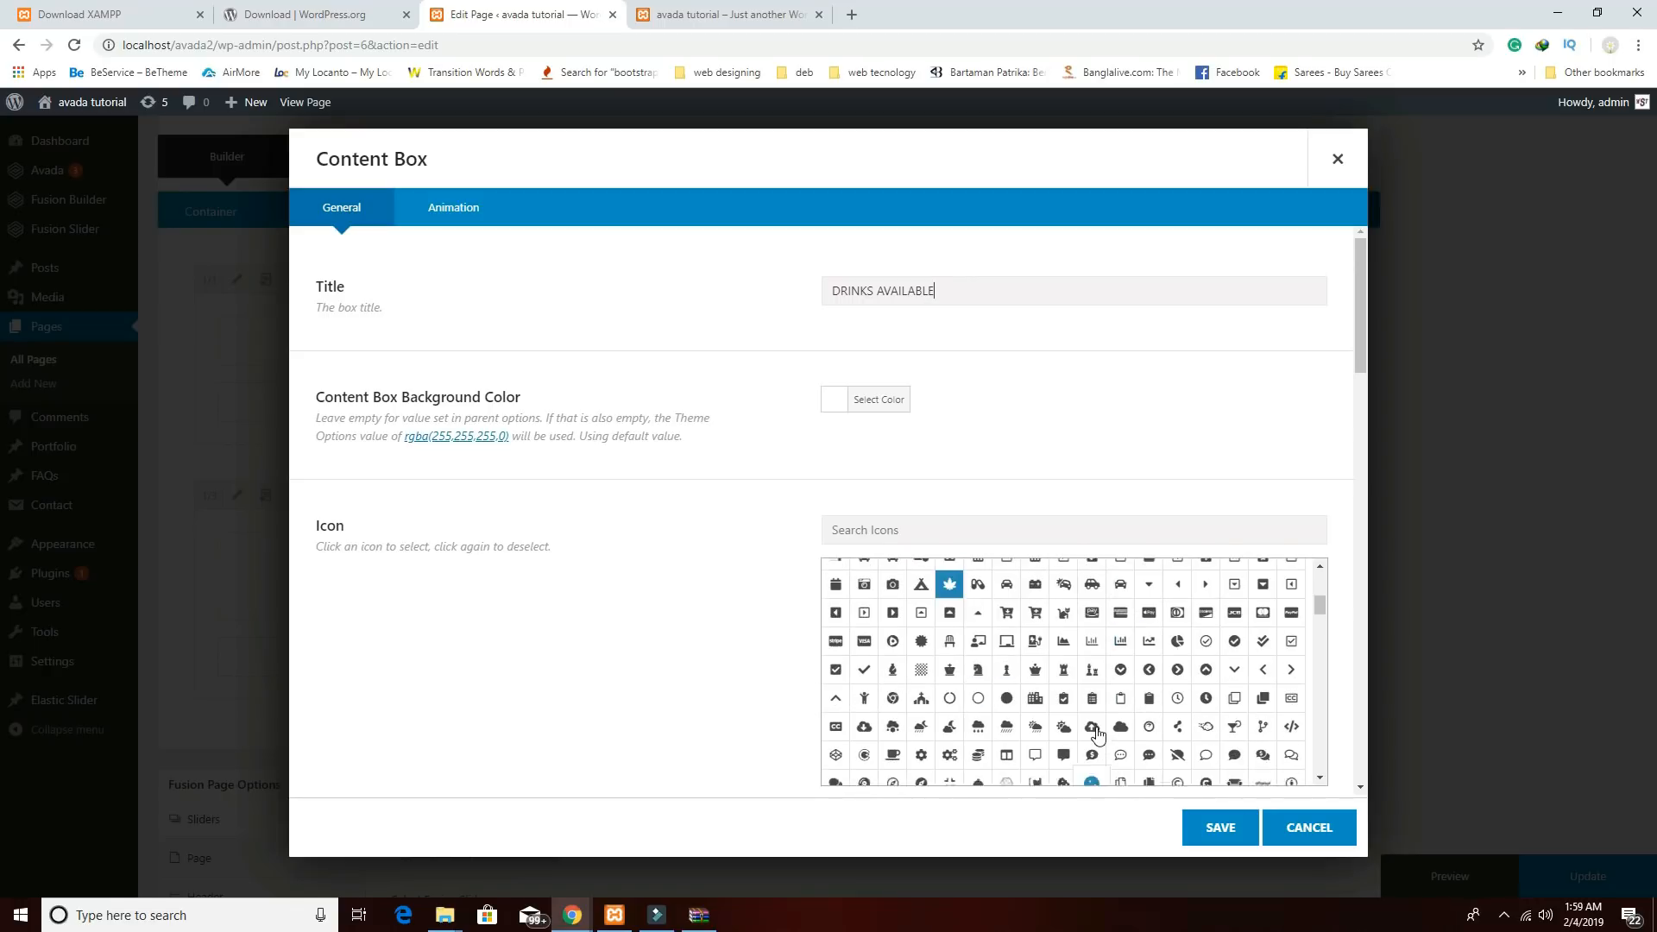
Give DRINKS AVAILABLE the cocktail icon and save both the item and the content boxes element.
click(1232, 747)
scroll(1243, 752, down, 3)
scroll(1252, 757, down, 2)
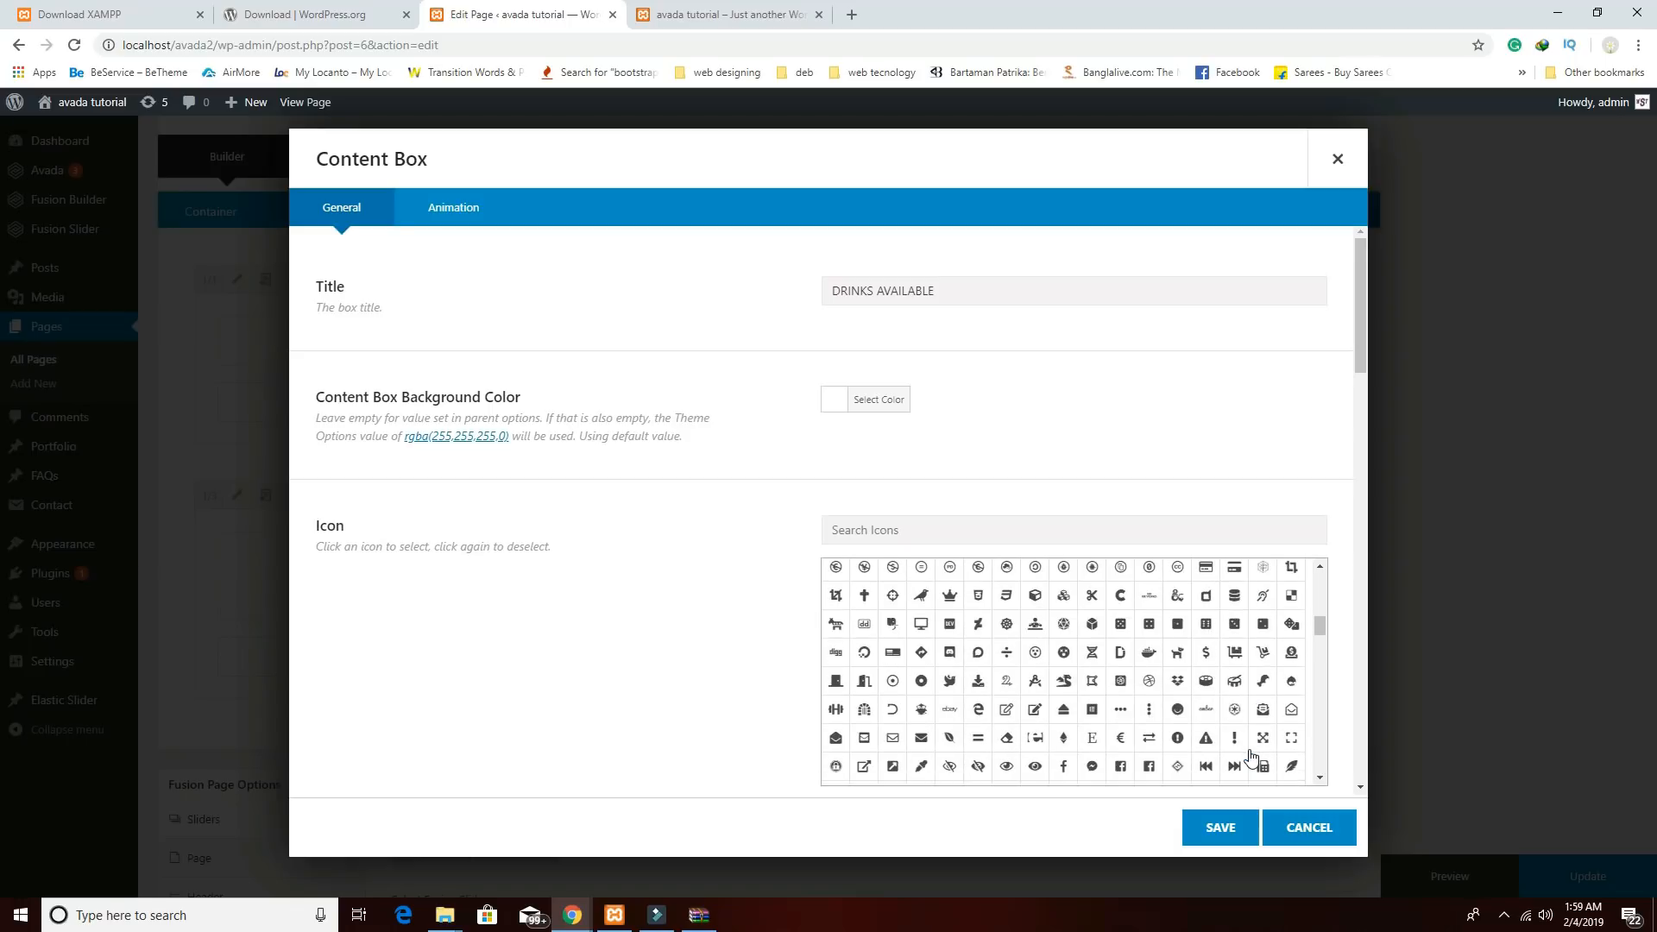
scroll(1252, 757, up, 4)
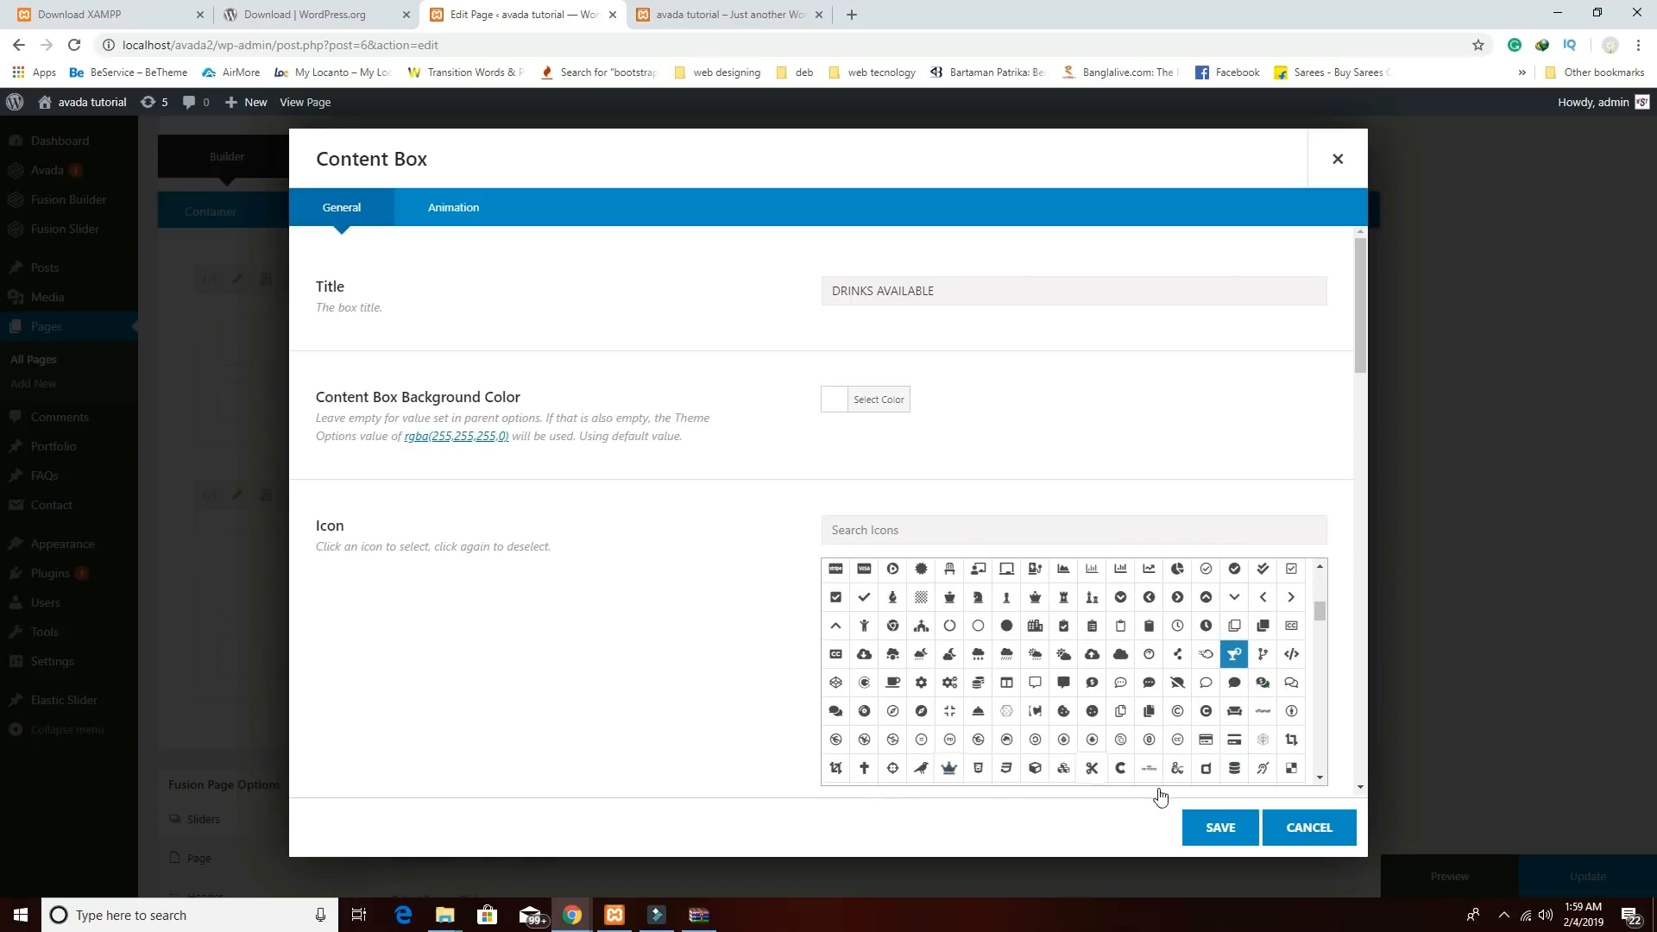
click(1223, 827)
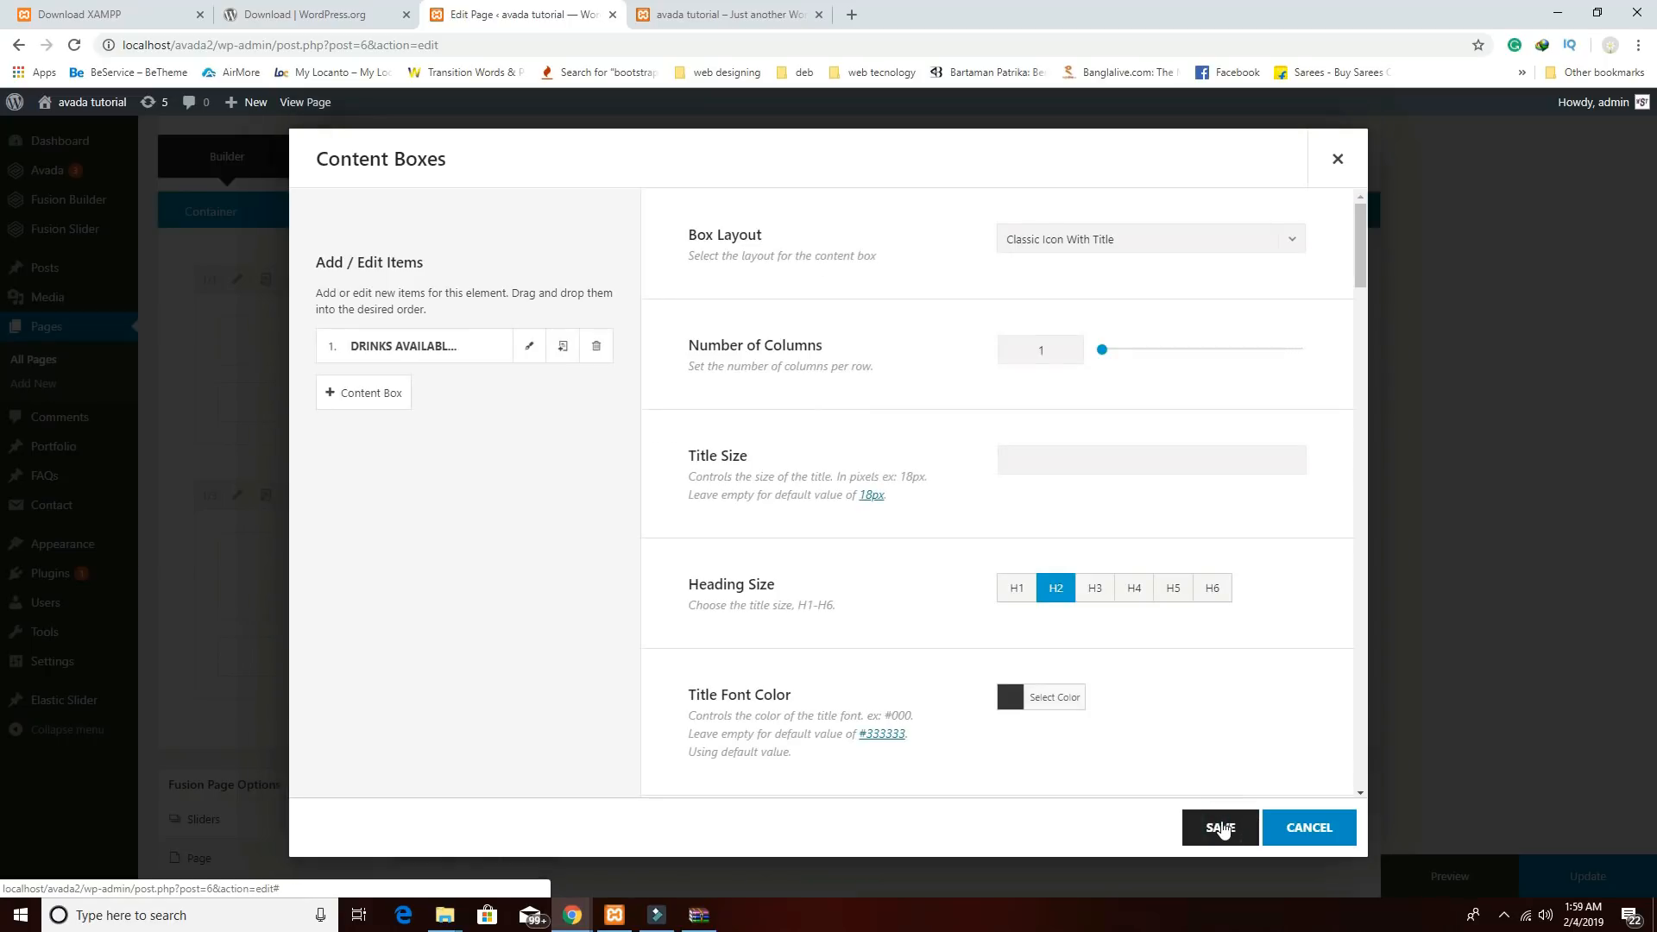
click(1222, 827)
scroll(1277, 714, up, 3)
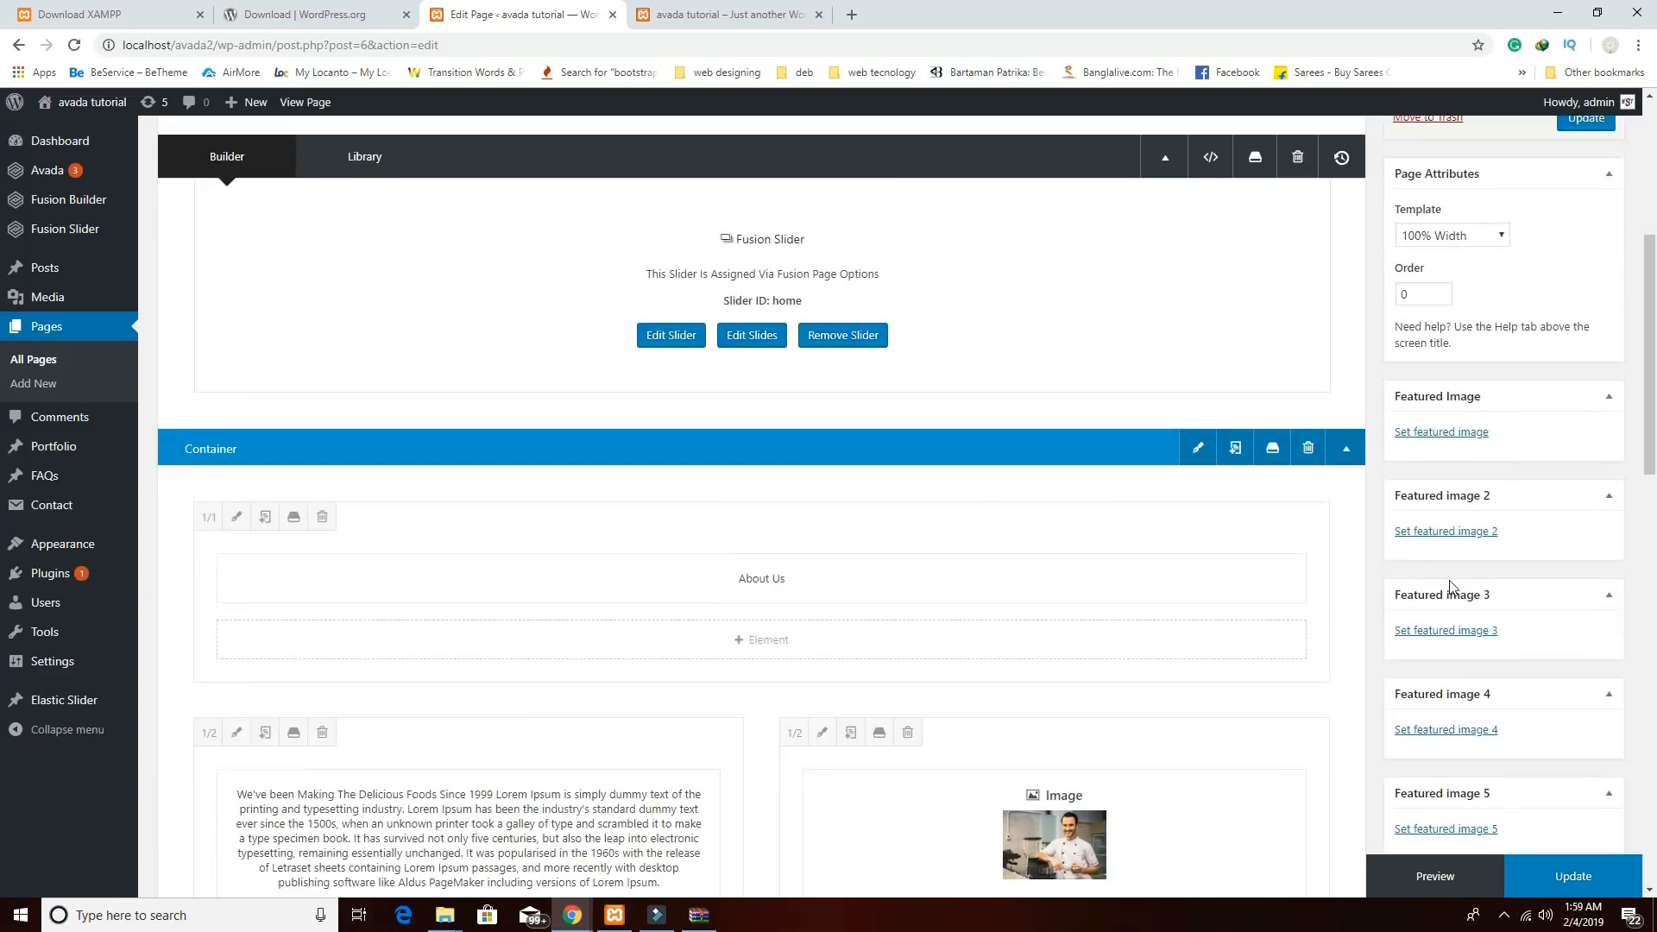
scroll(1508, 431, up, 5)
Update the Home page and open a preview of the changes.
click(1584, 565)
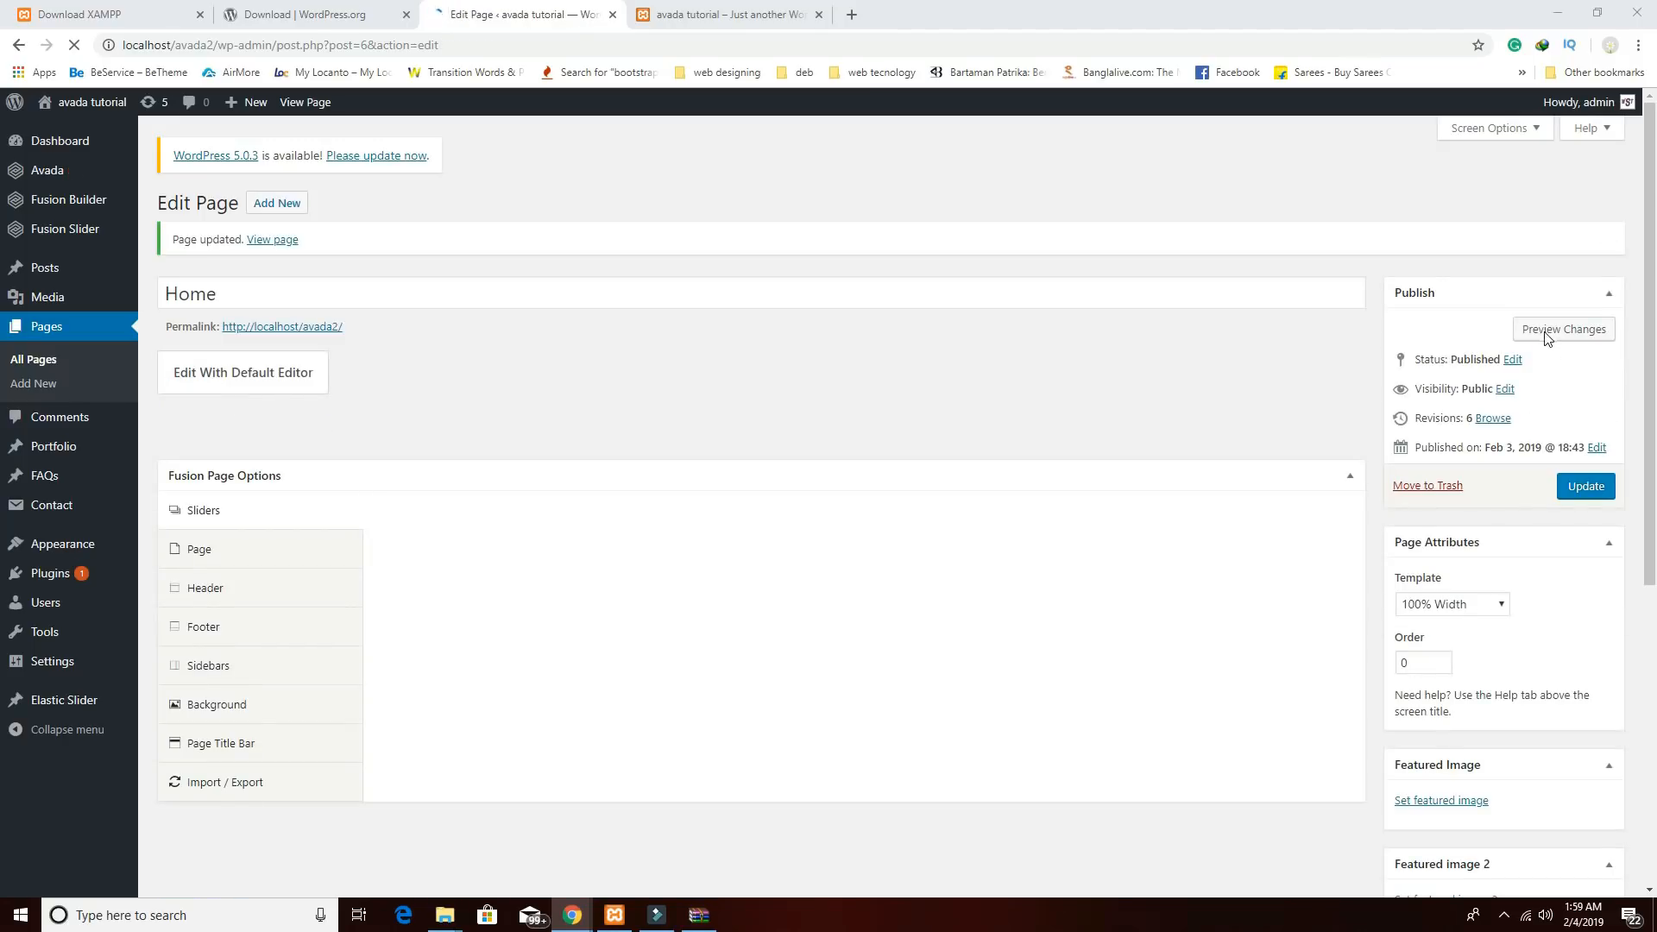
click(1554, 334)
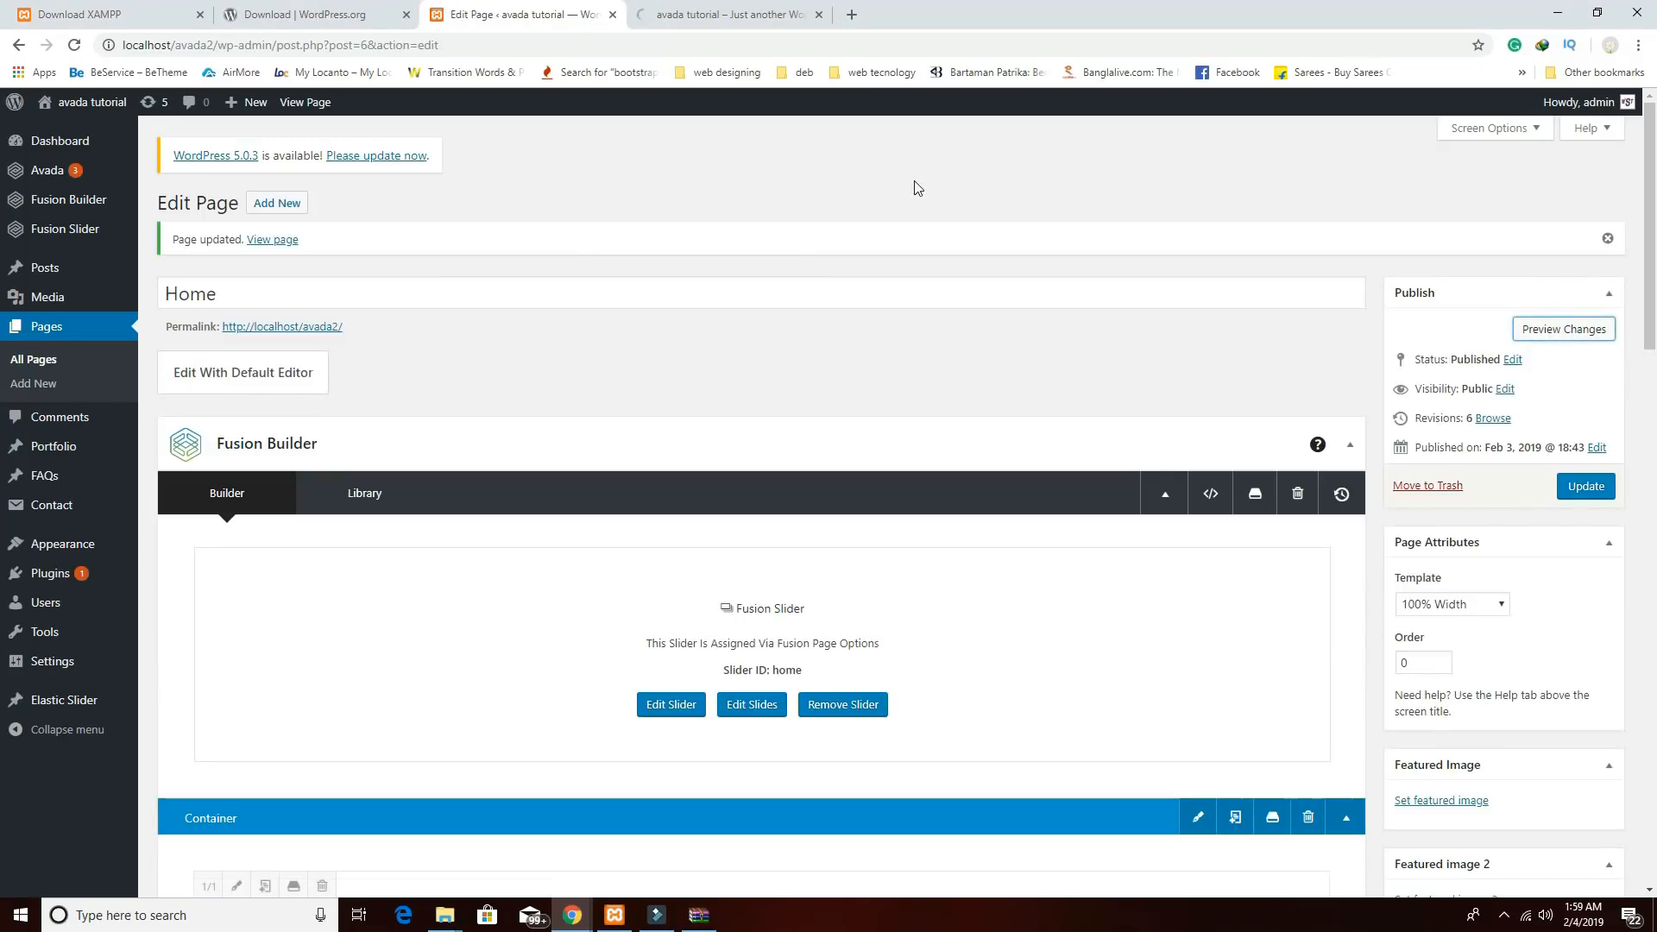
click(748, 17)
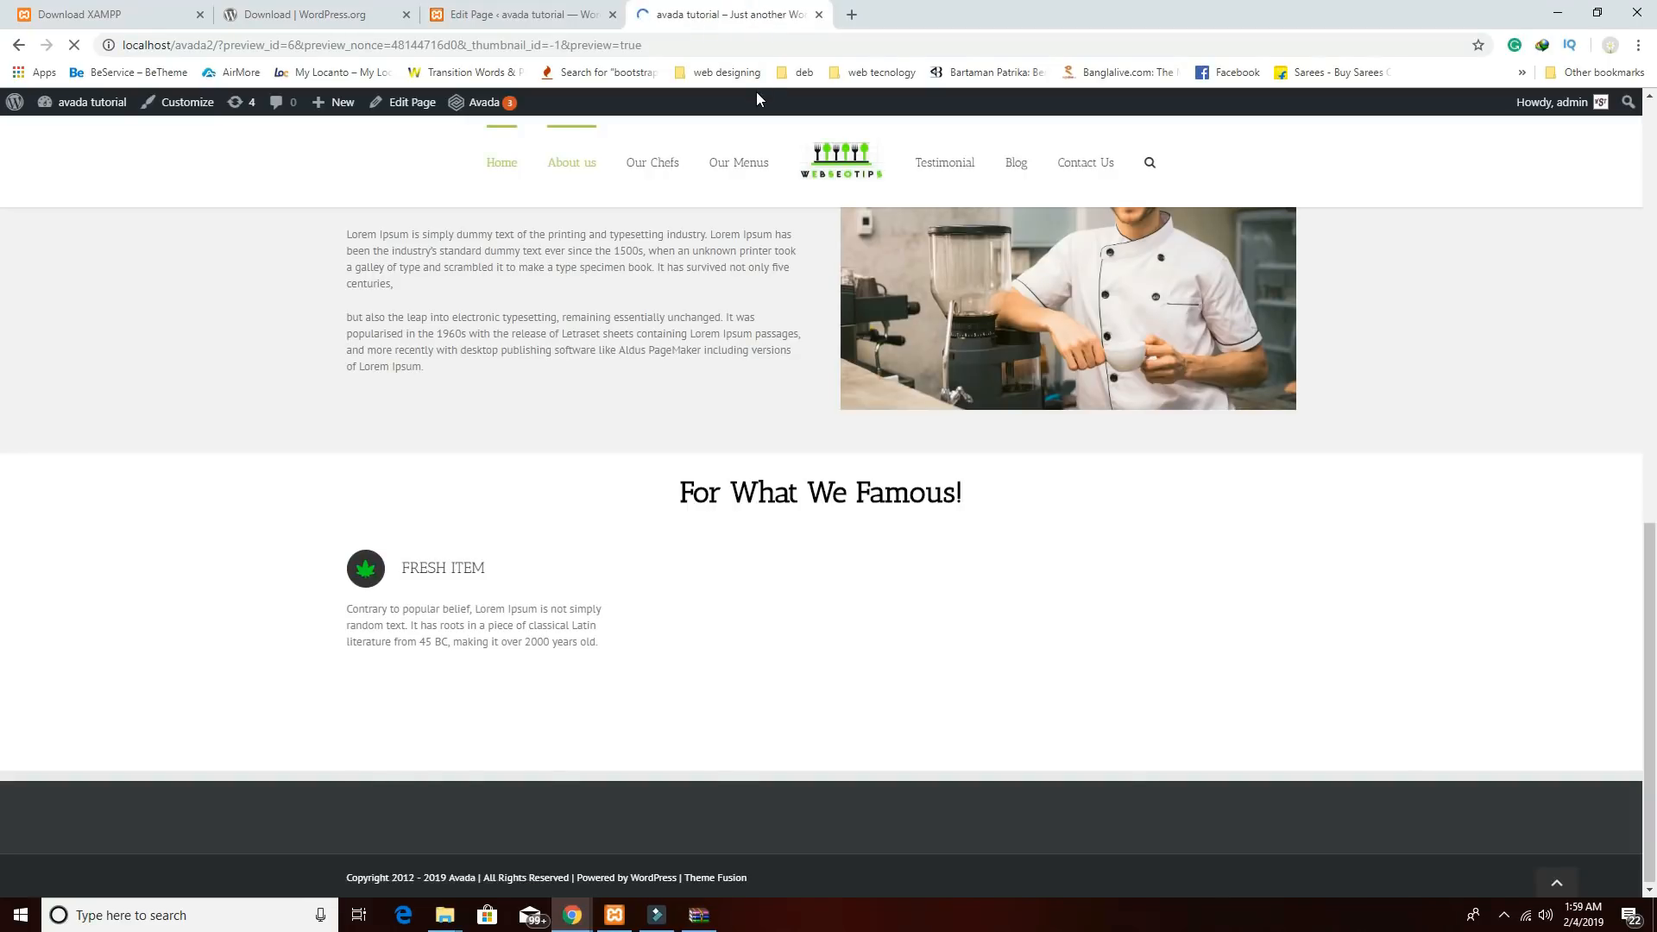
Scroll the preview to For What We Famous! showing FRESH ITEM, HOME DELIVERY and DRINKS AVAILABLE.
scroll(942, 361, down, 10)
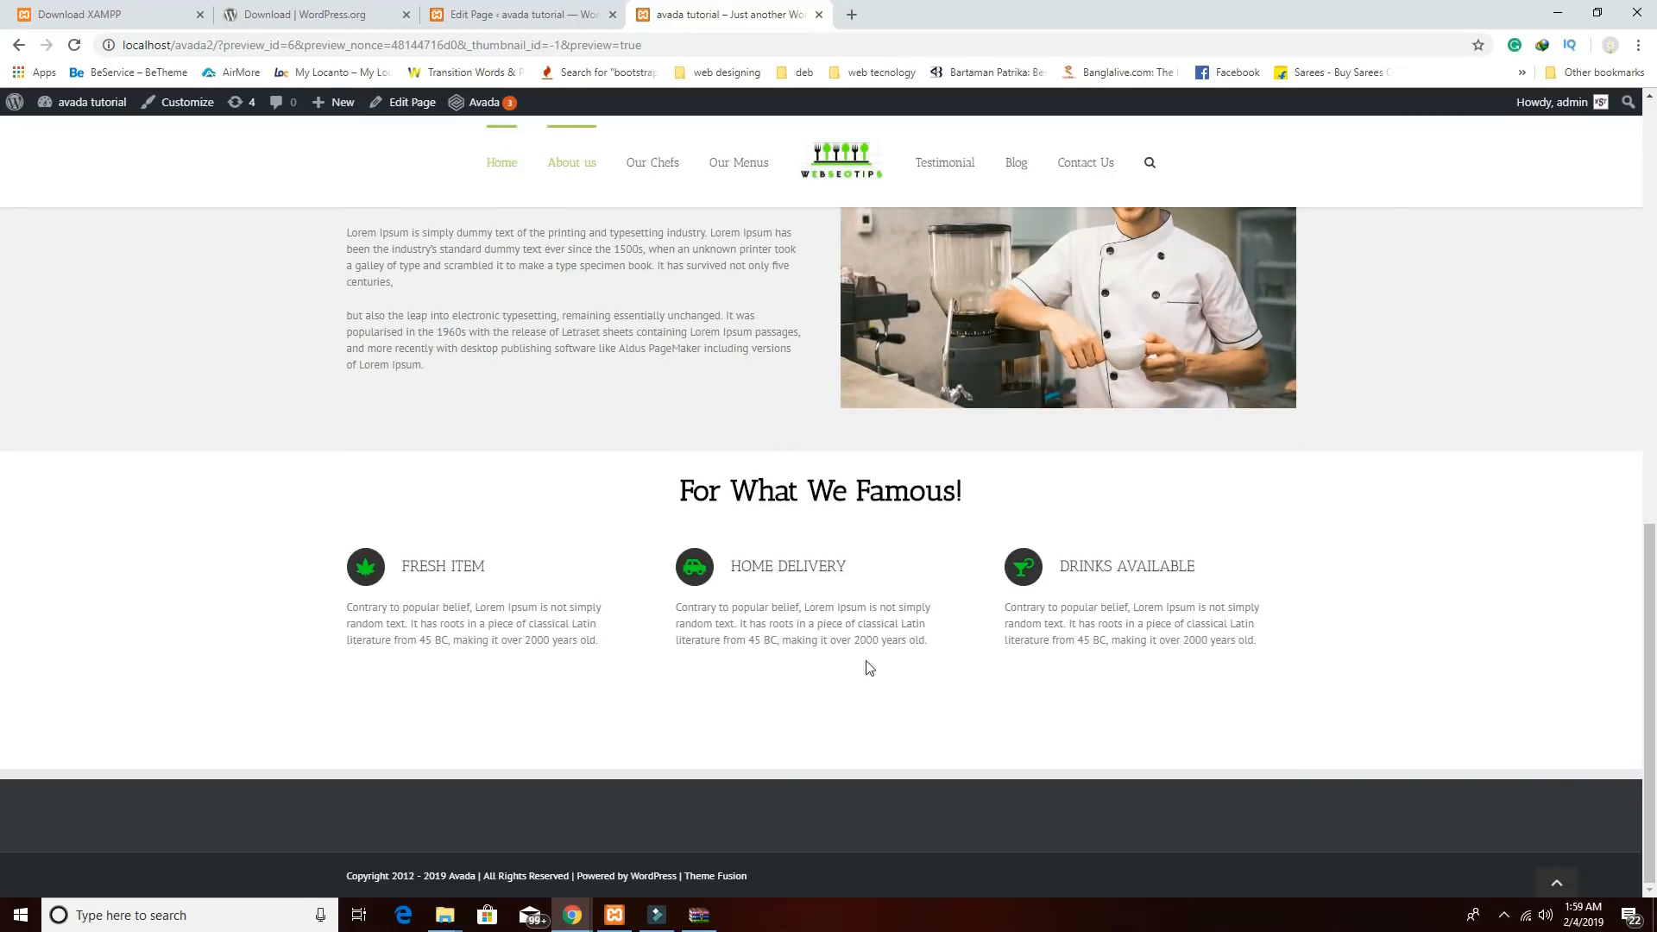
mouse_move(571, 915)
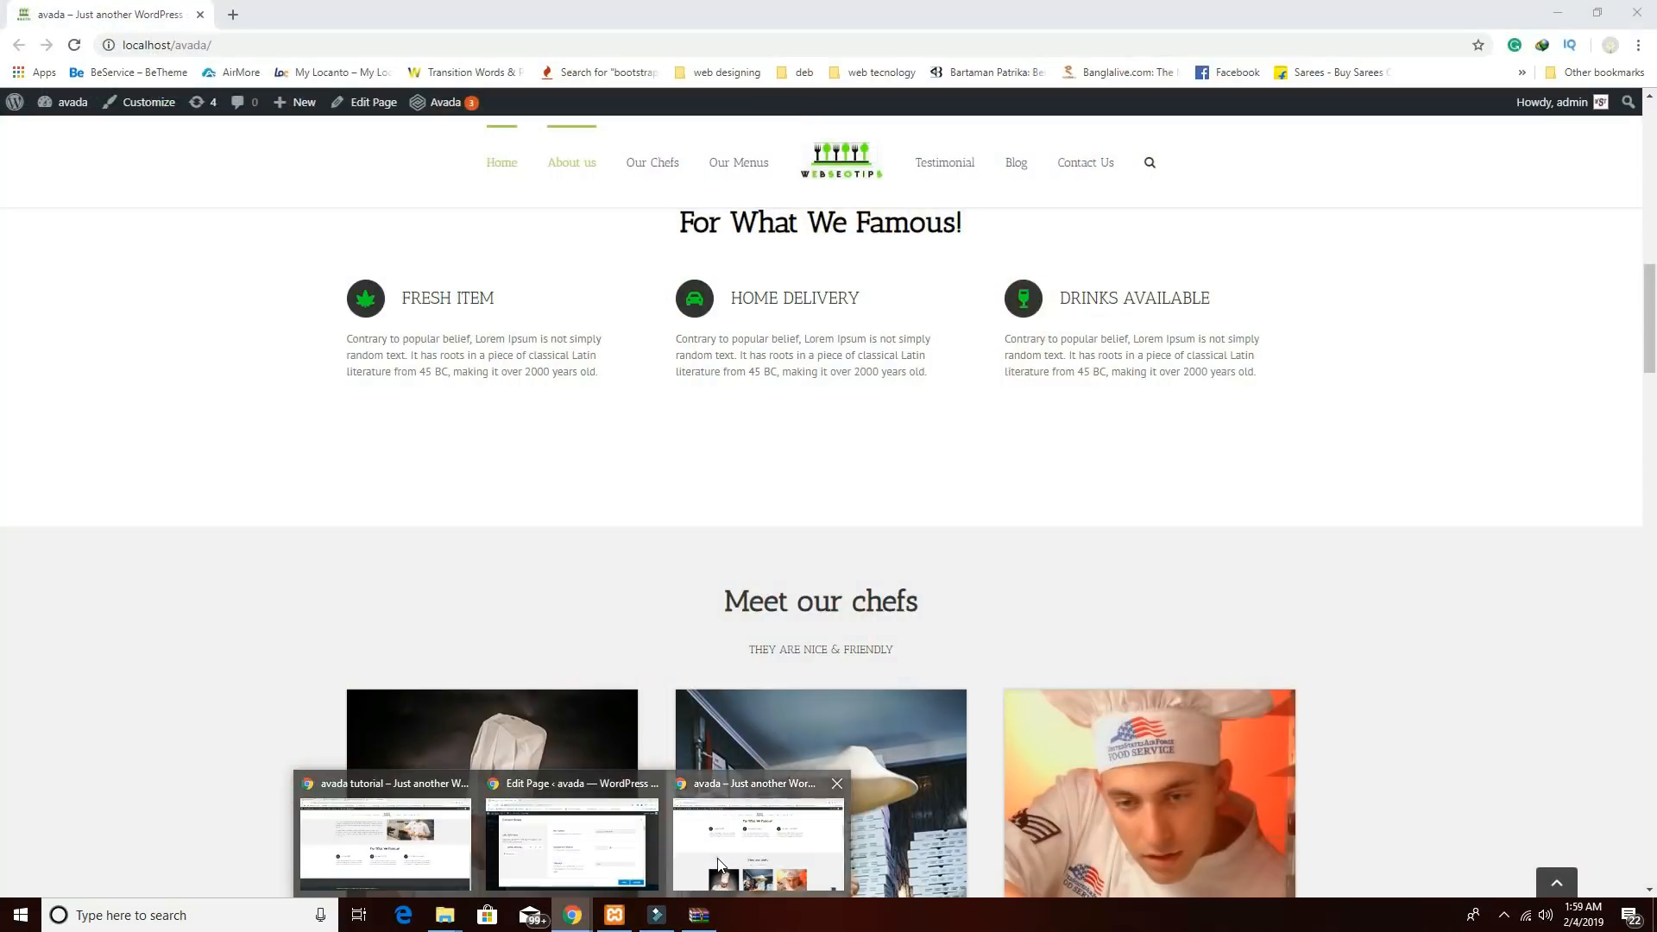
click(719, 863)
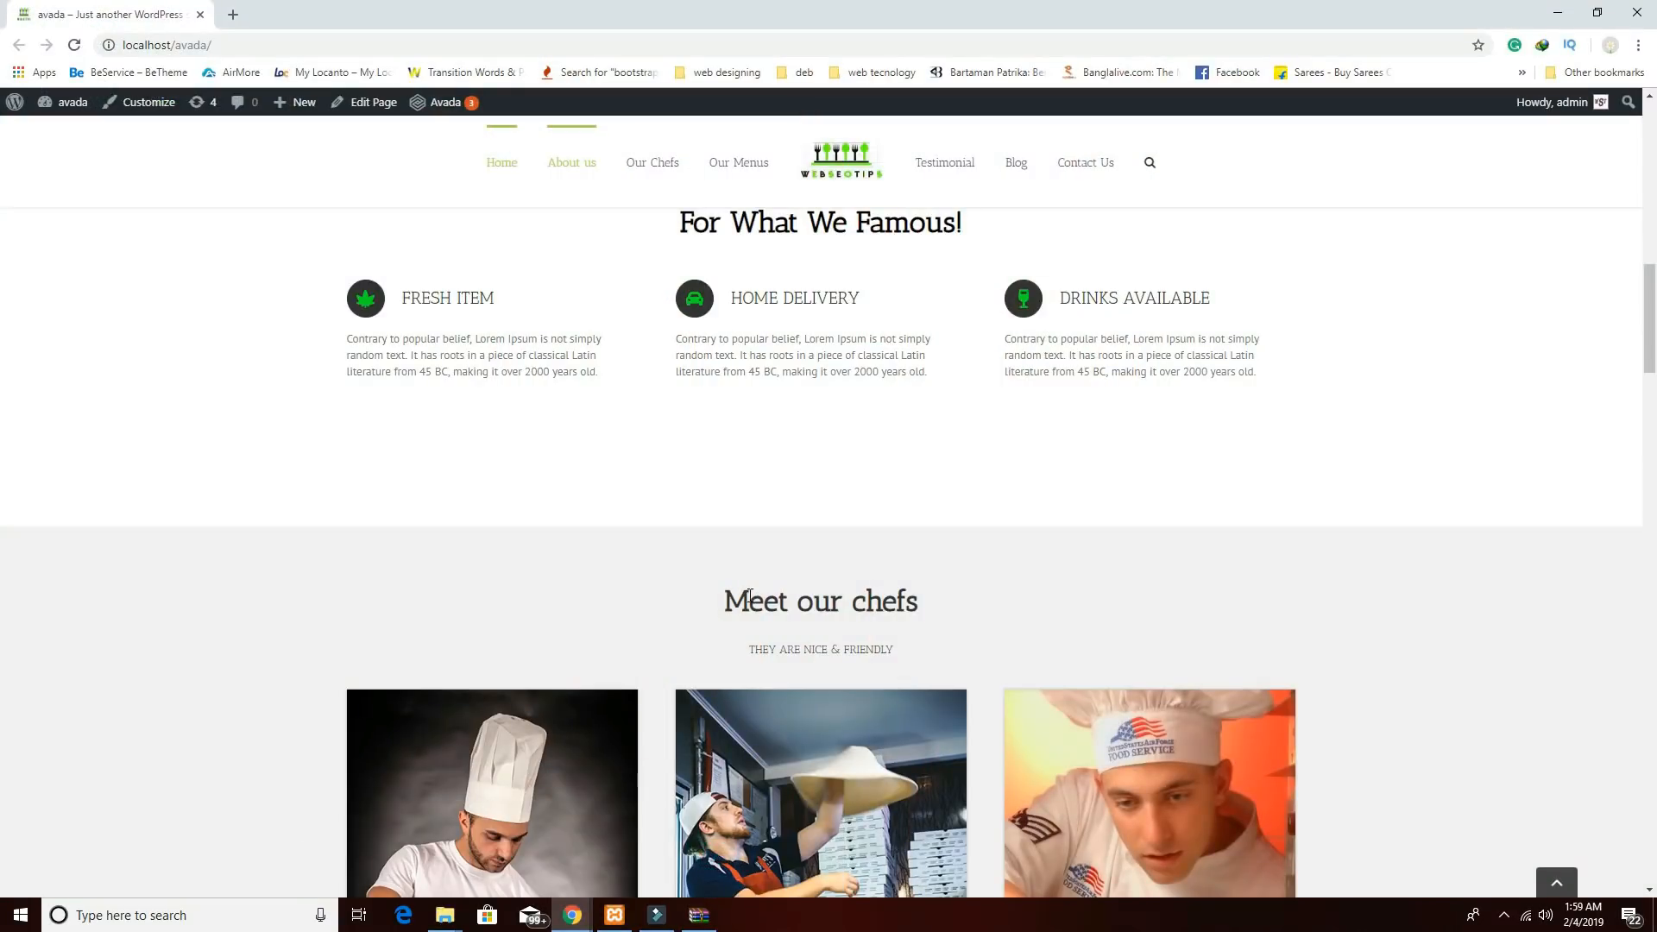
scroll(749, 596, down, 1)
scroll(790, 371, up, 4)
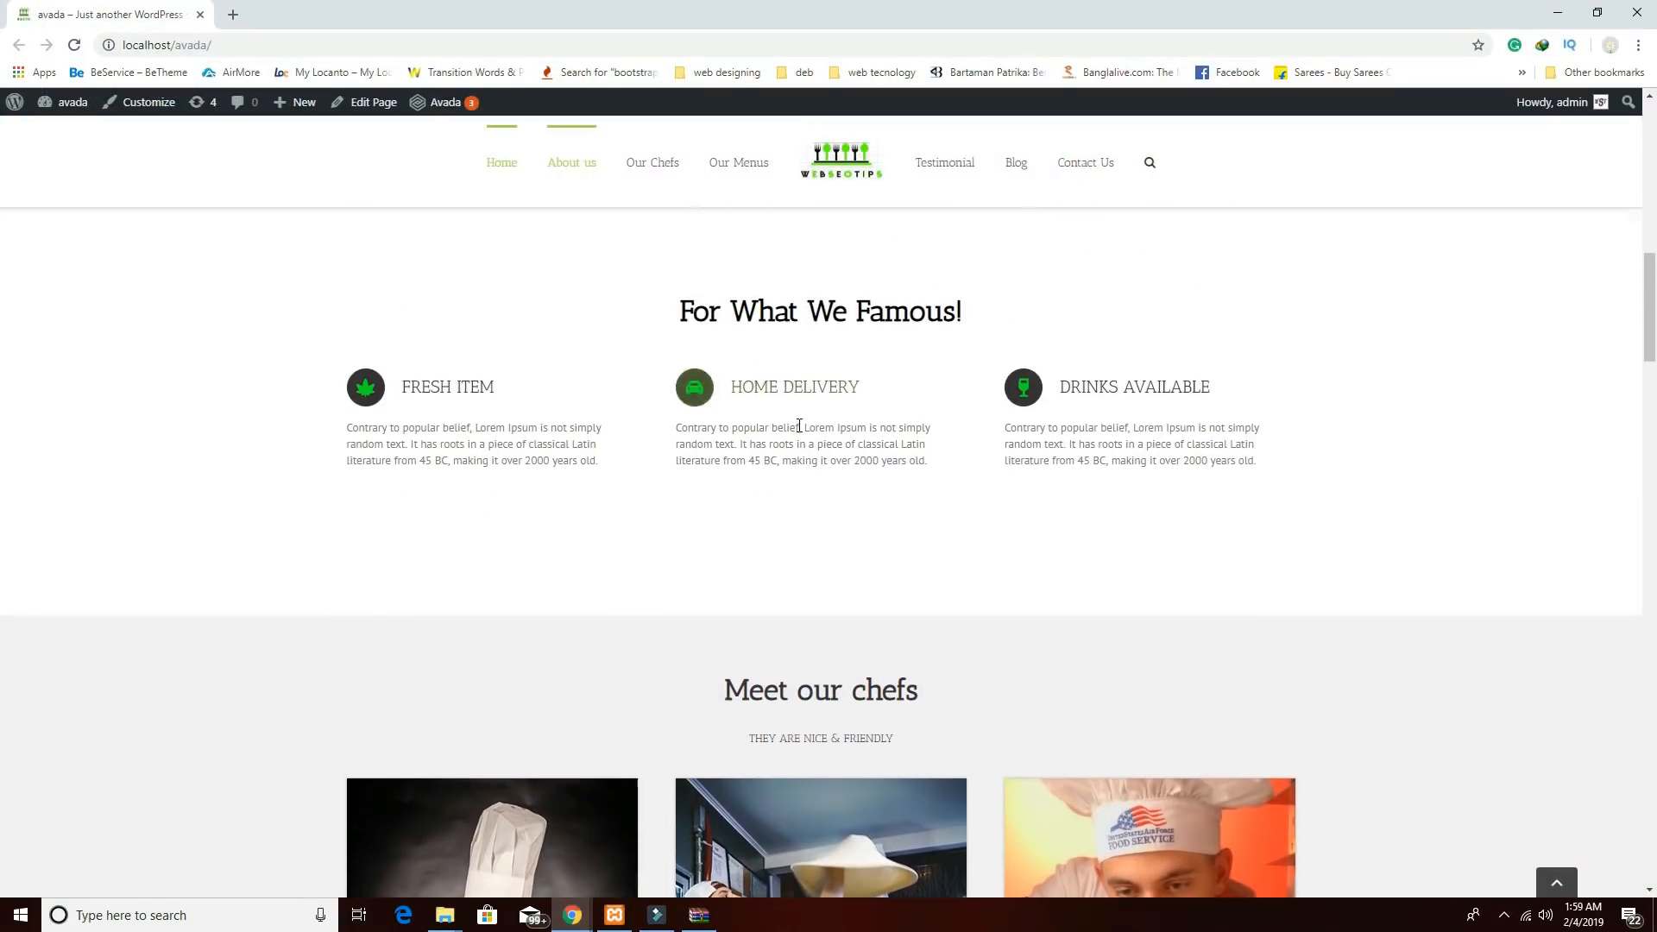
scroll(811, 604, down, 1)
scroll(813, 630, down, 1)
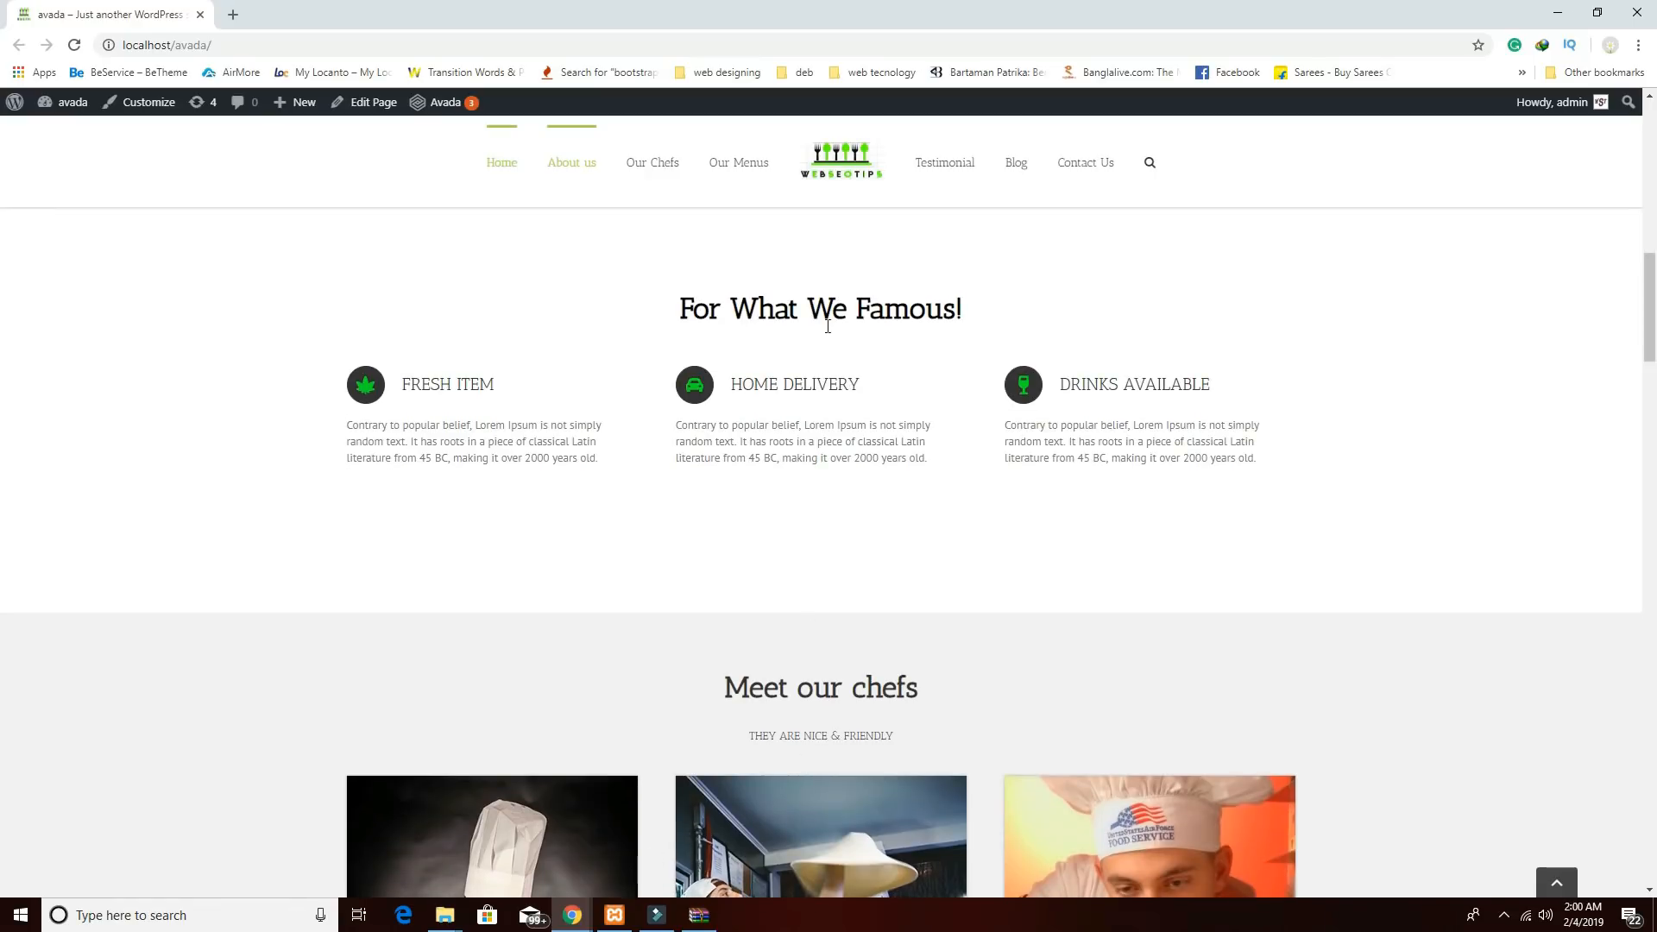
scroll(817, 724, down, 4)
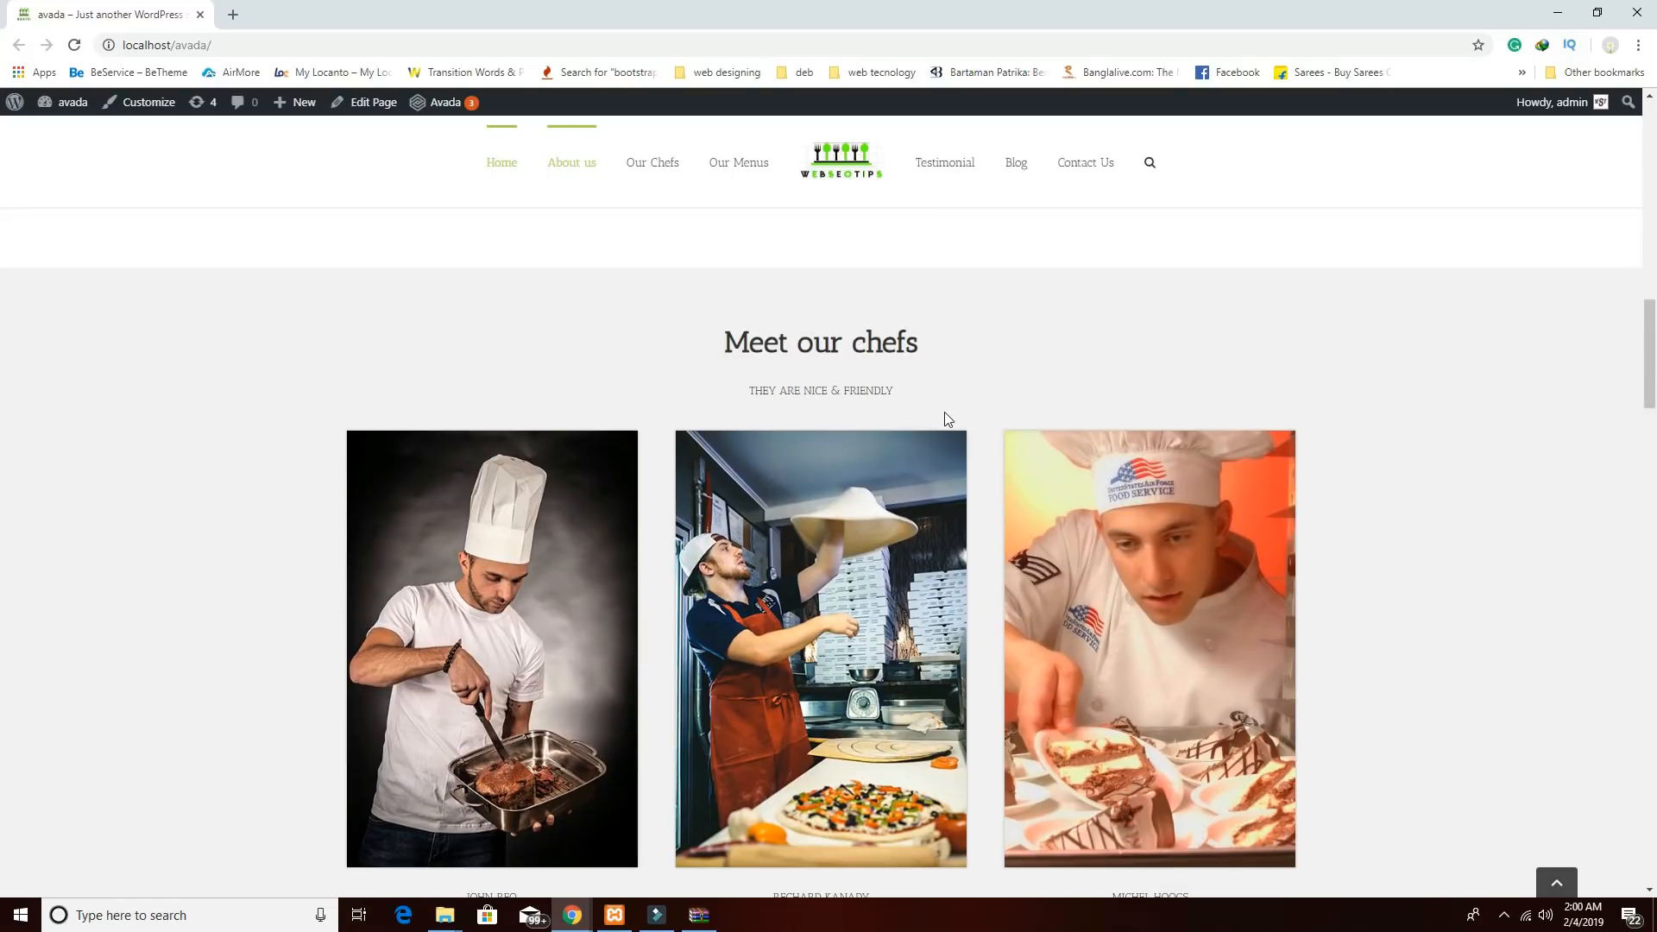
scroll(883, 546, down, 2)
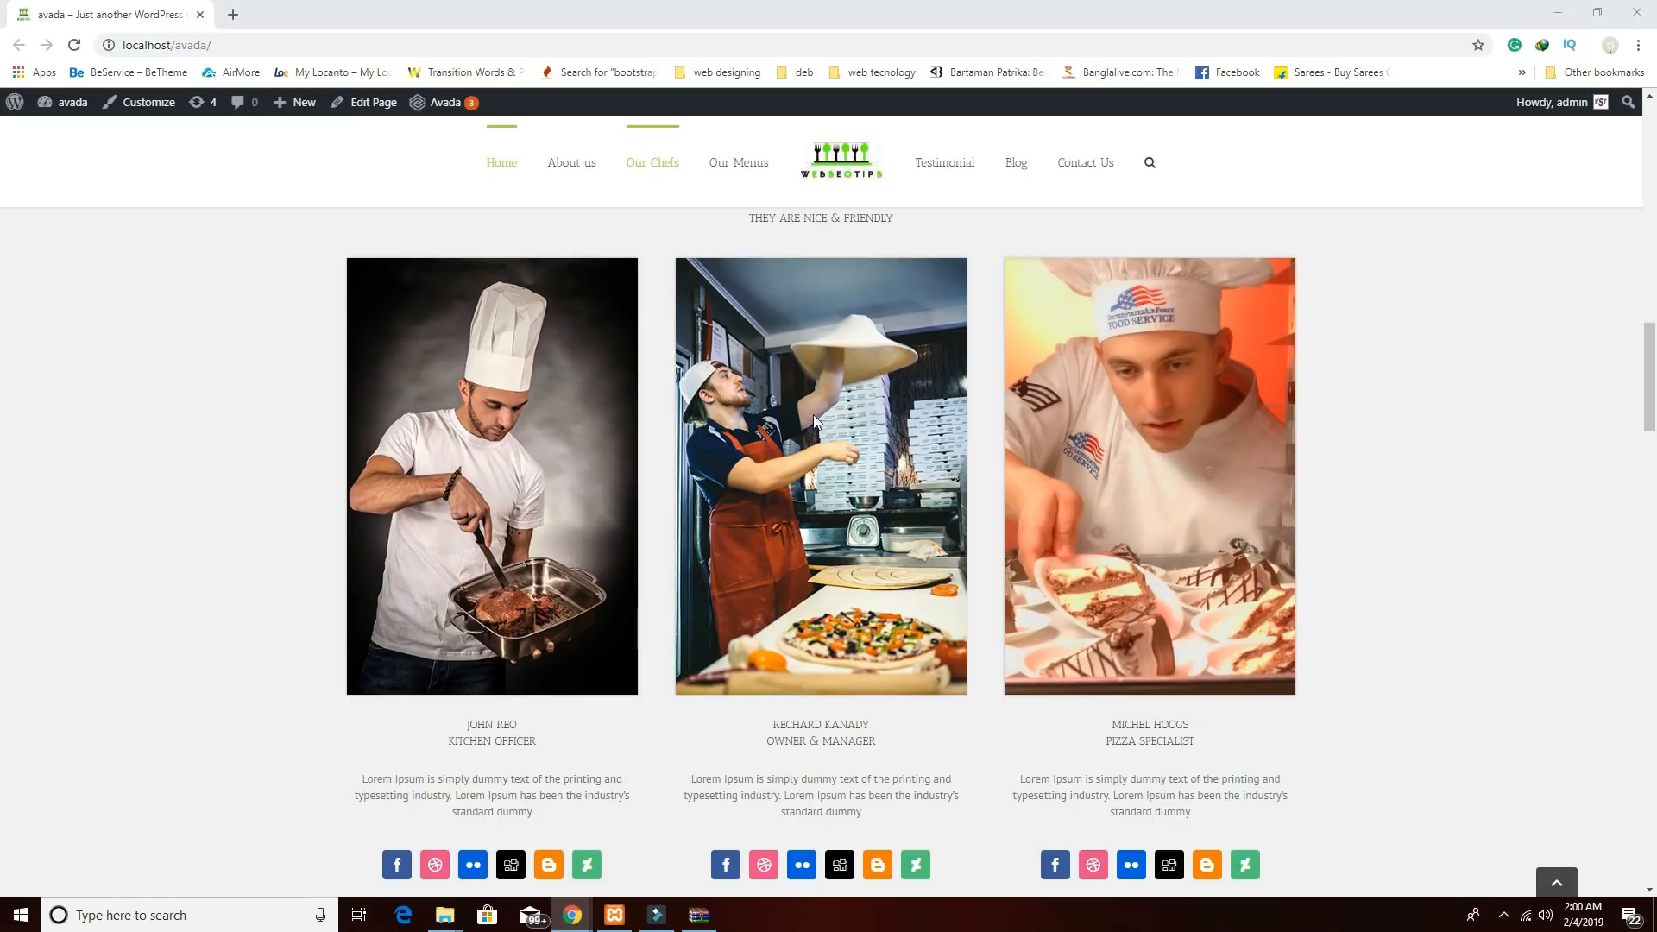
scroll(1123, 530, up, 1)
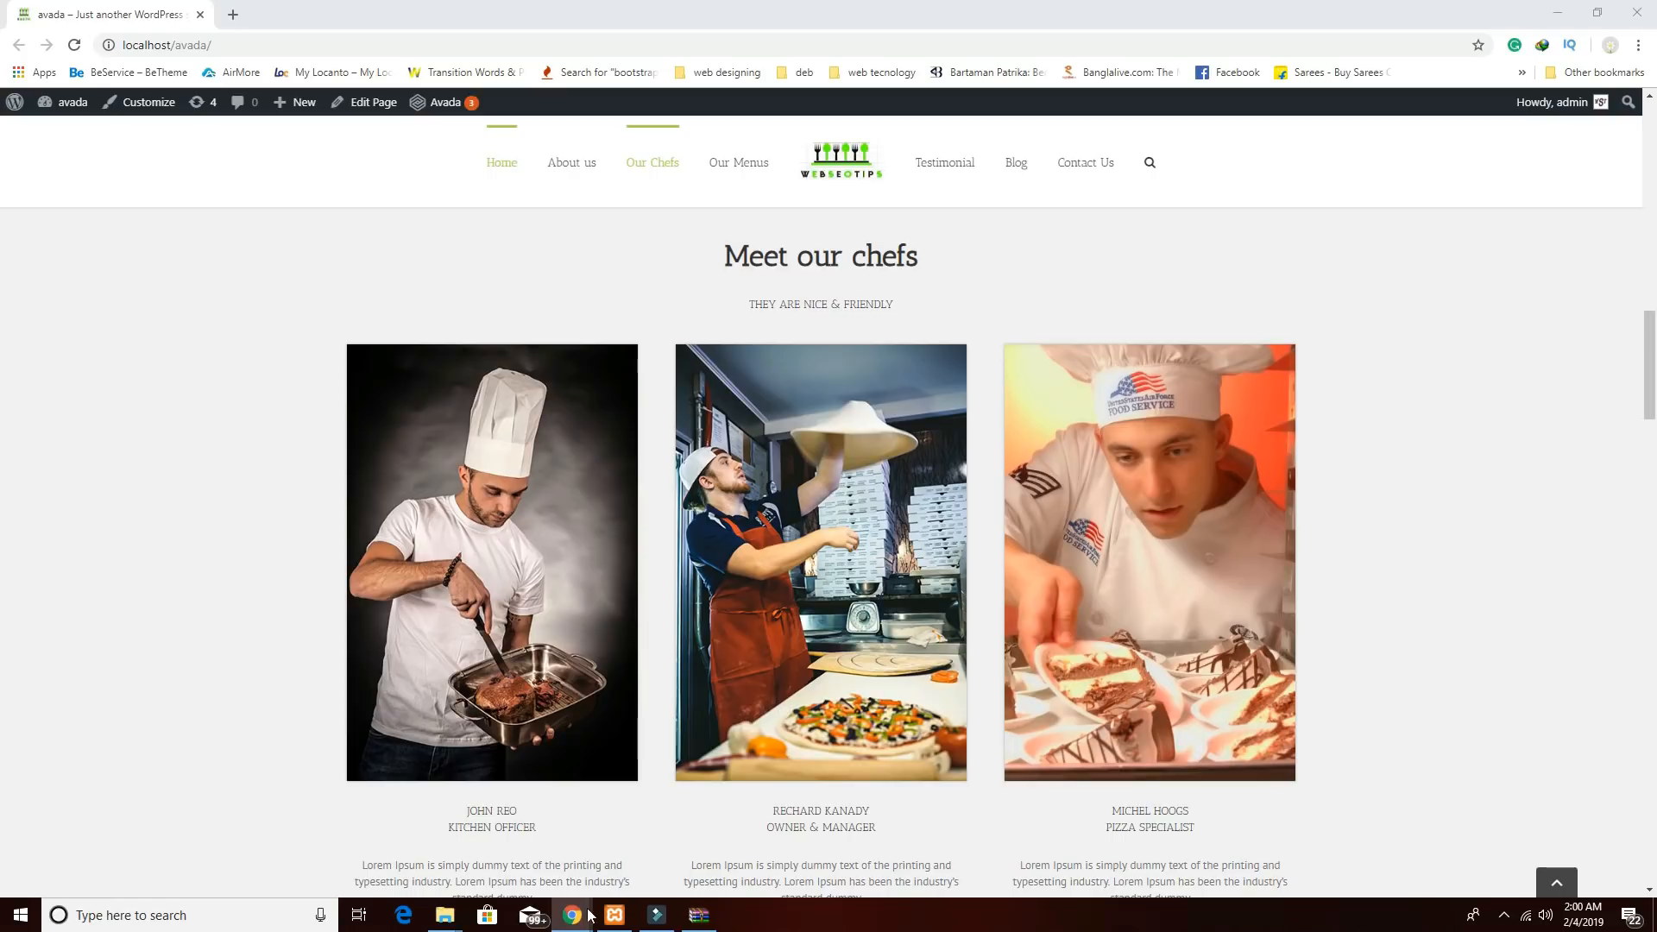
click(721, 768)
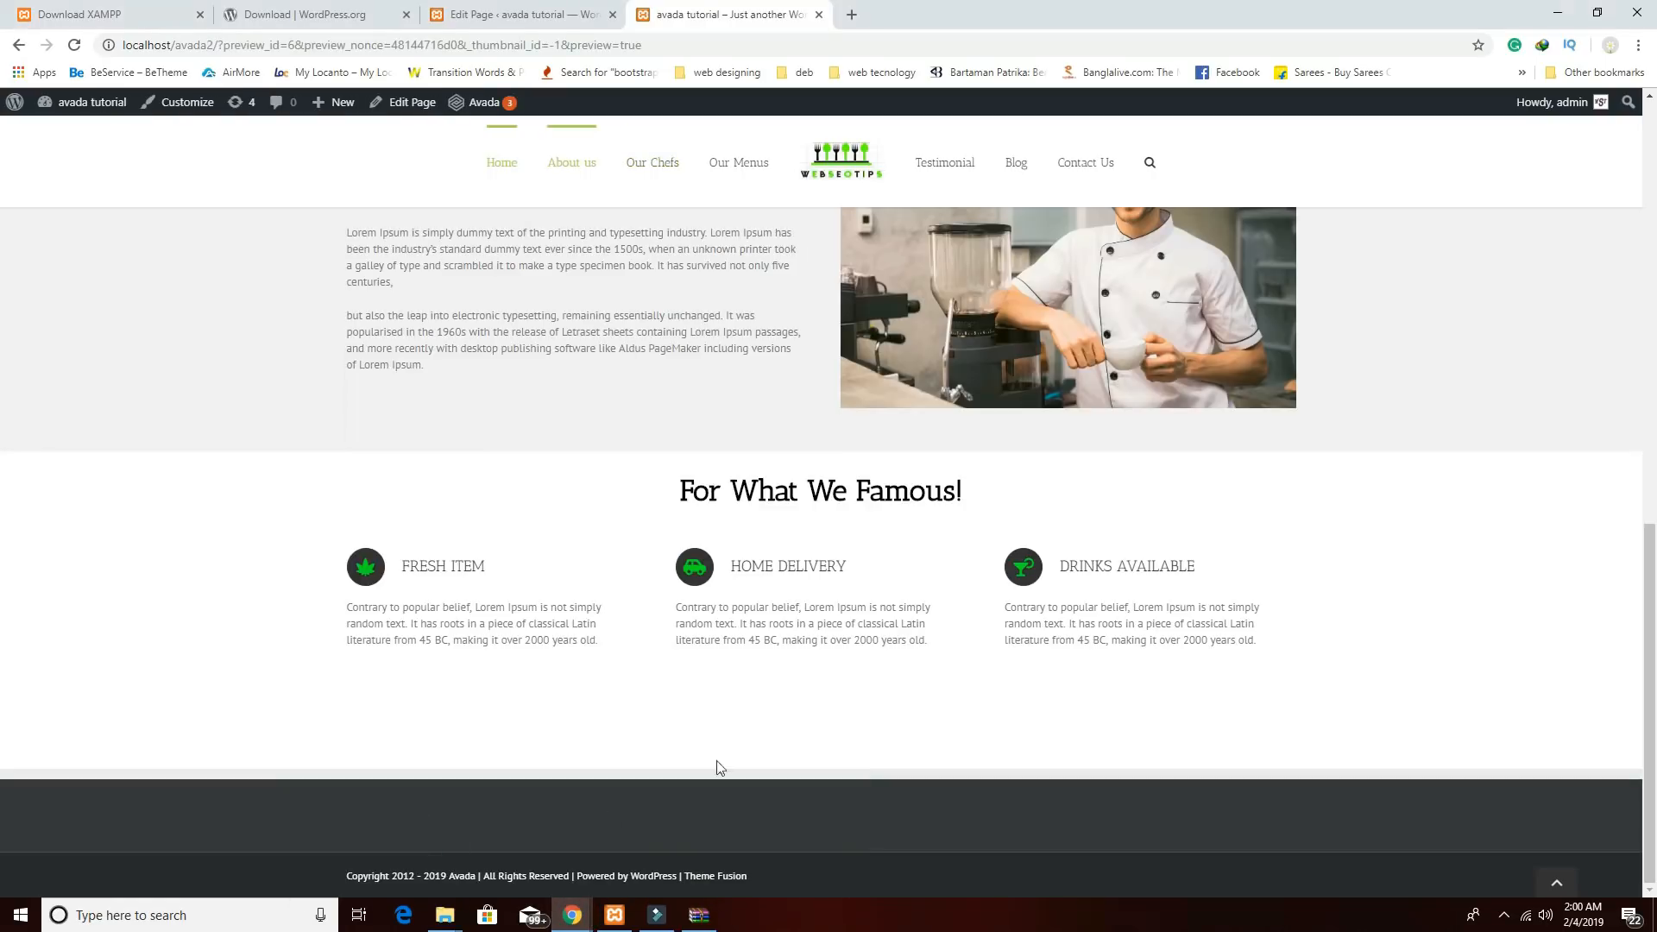
Return to the page editor and scroll to the For What We Famous! container.
click(546, 13)
click(702, 16)
click(529, 15)
scroll(955, 676, down, 3)
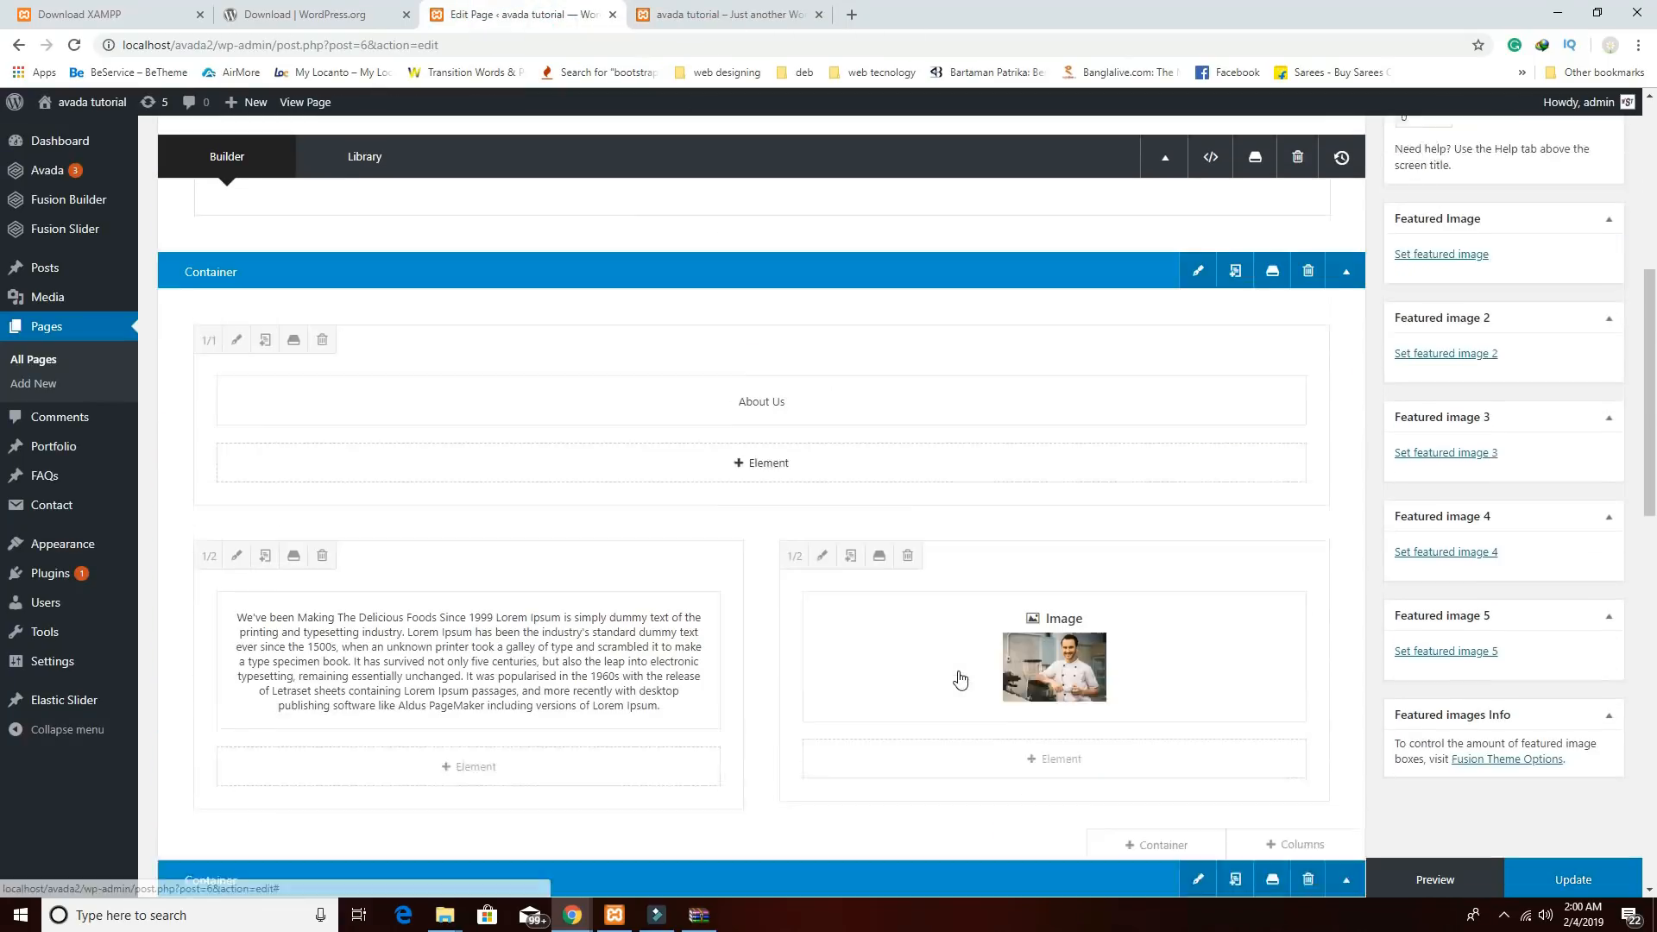
scroll(955, 673, down, 5)
scroll(951, 651, down, 2)
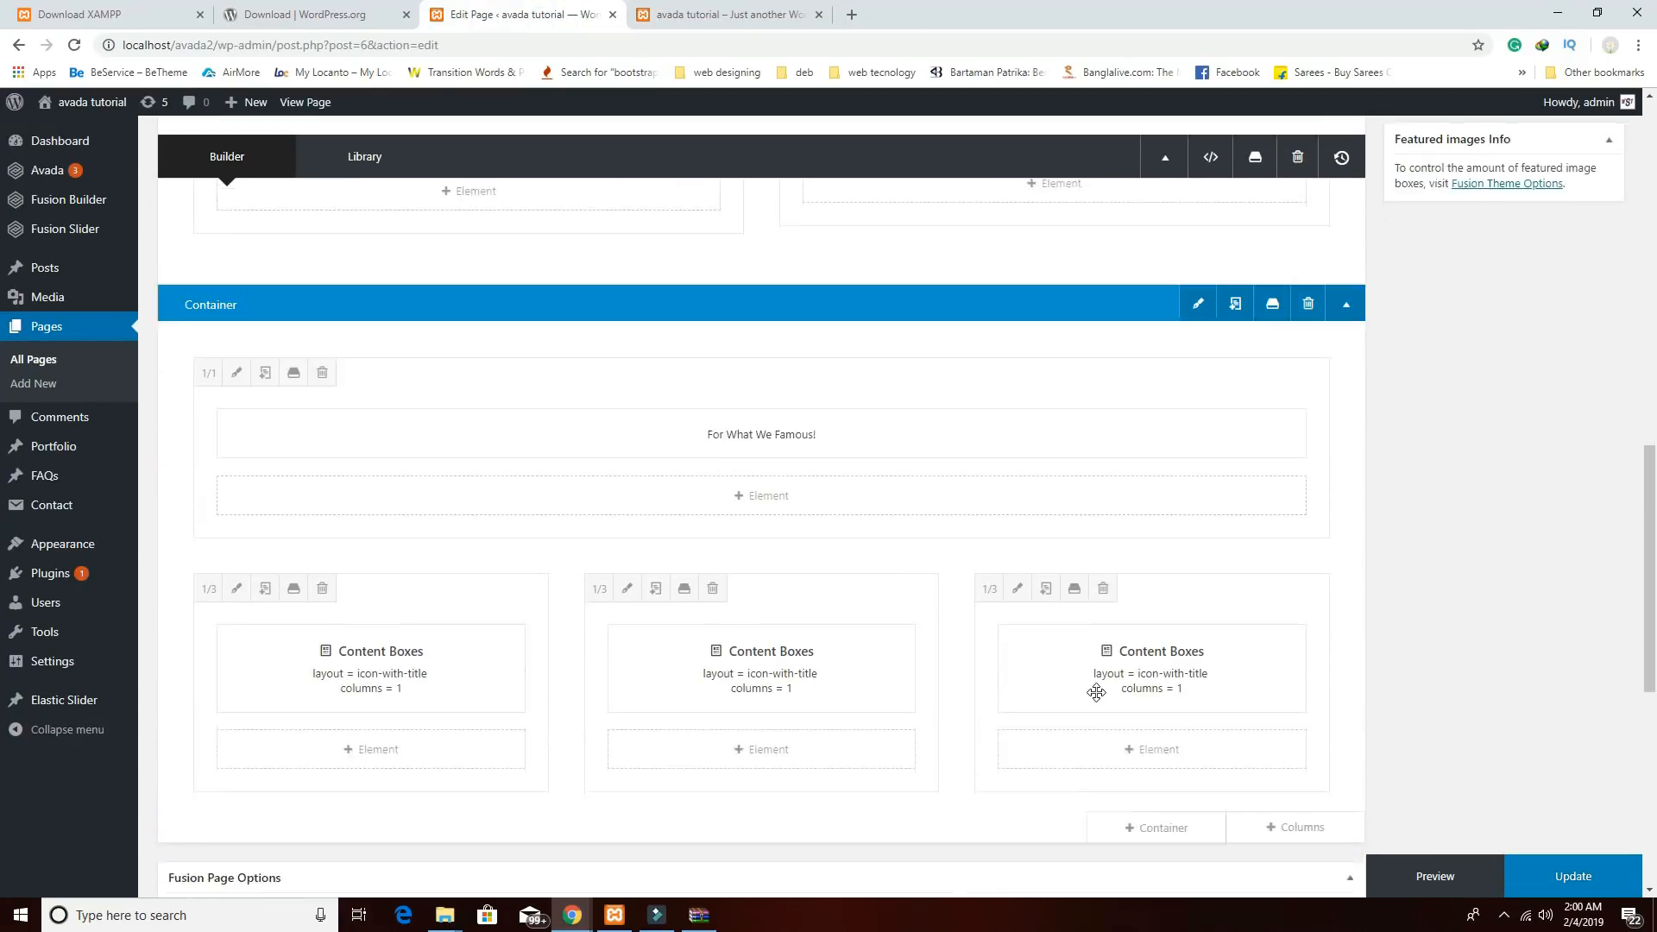
scroll(1096, 693, down, 1)
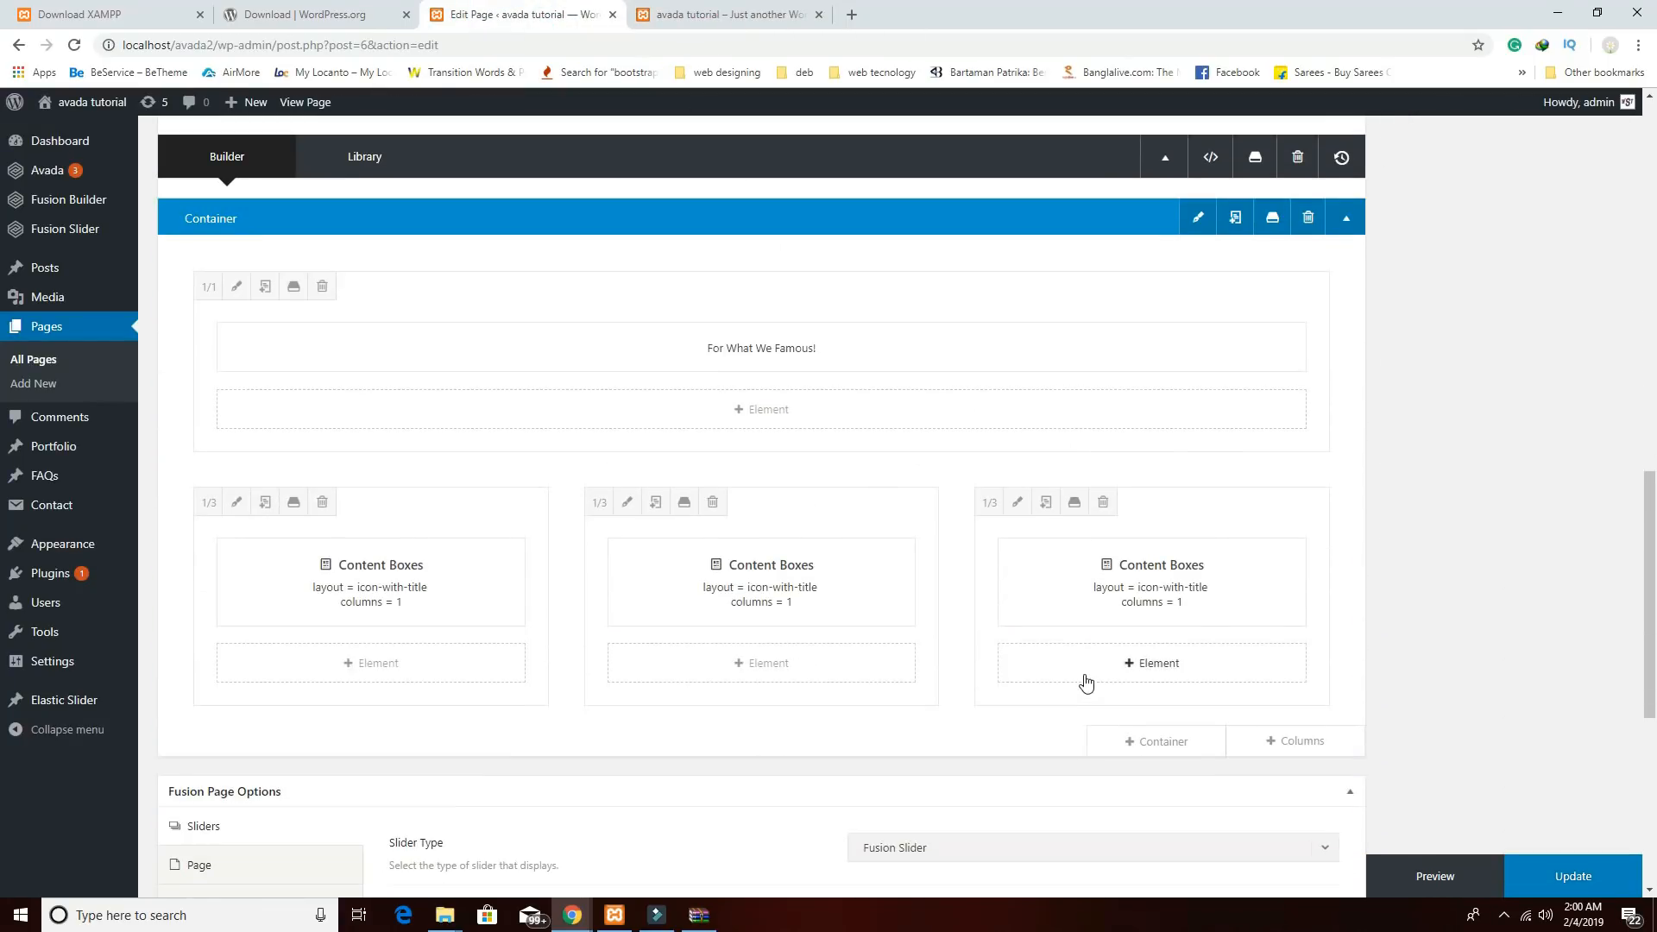
Set the container's top and bottom padding to 70 on the Design tab and save.
click(1198, 226)
scroll(1096, 595, down, 6)
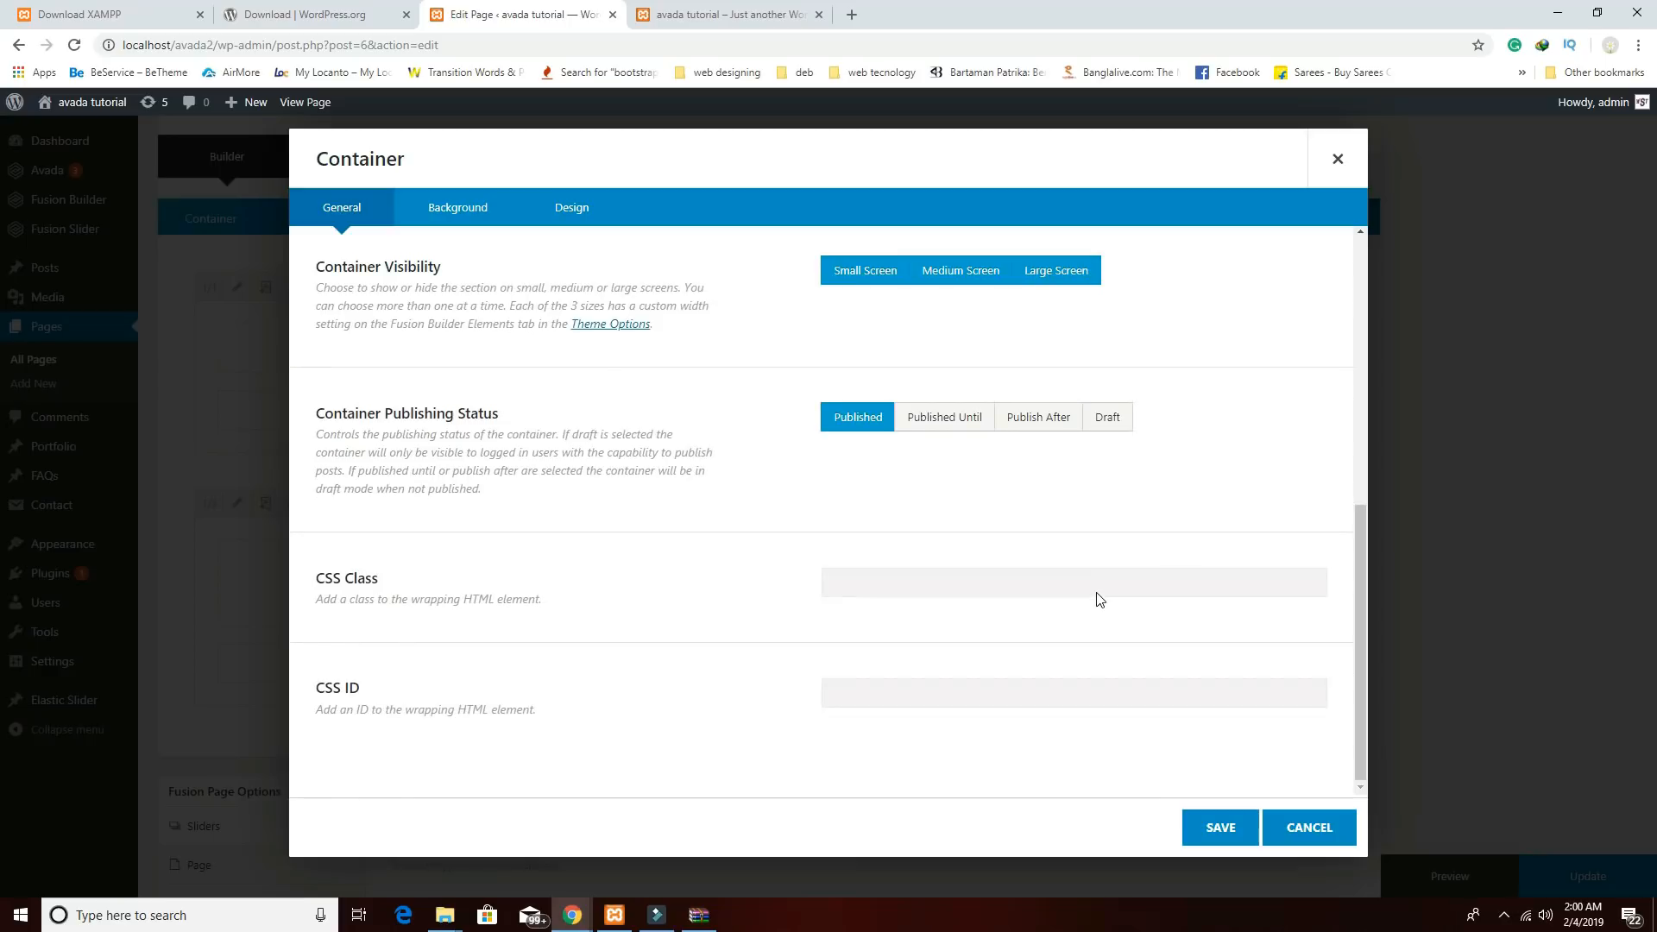
scroll(1083, 586, up, 4)
click(572, 207)
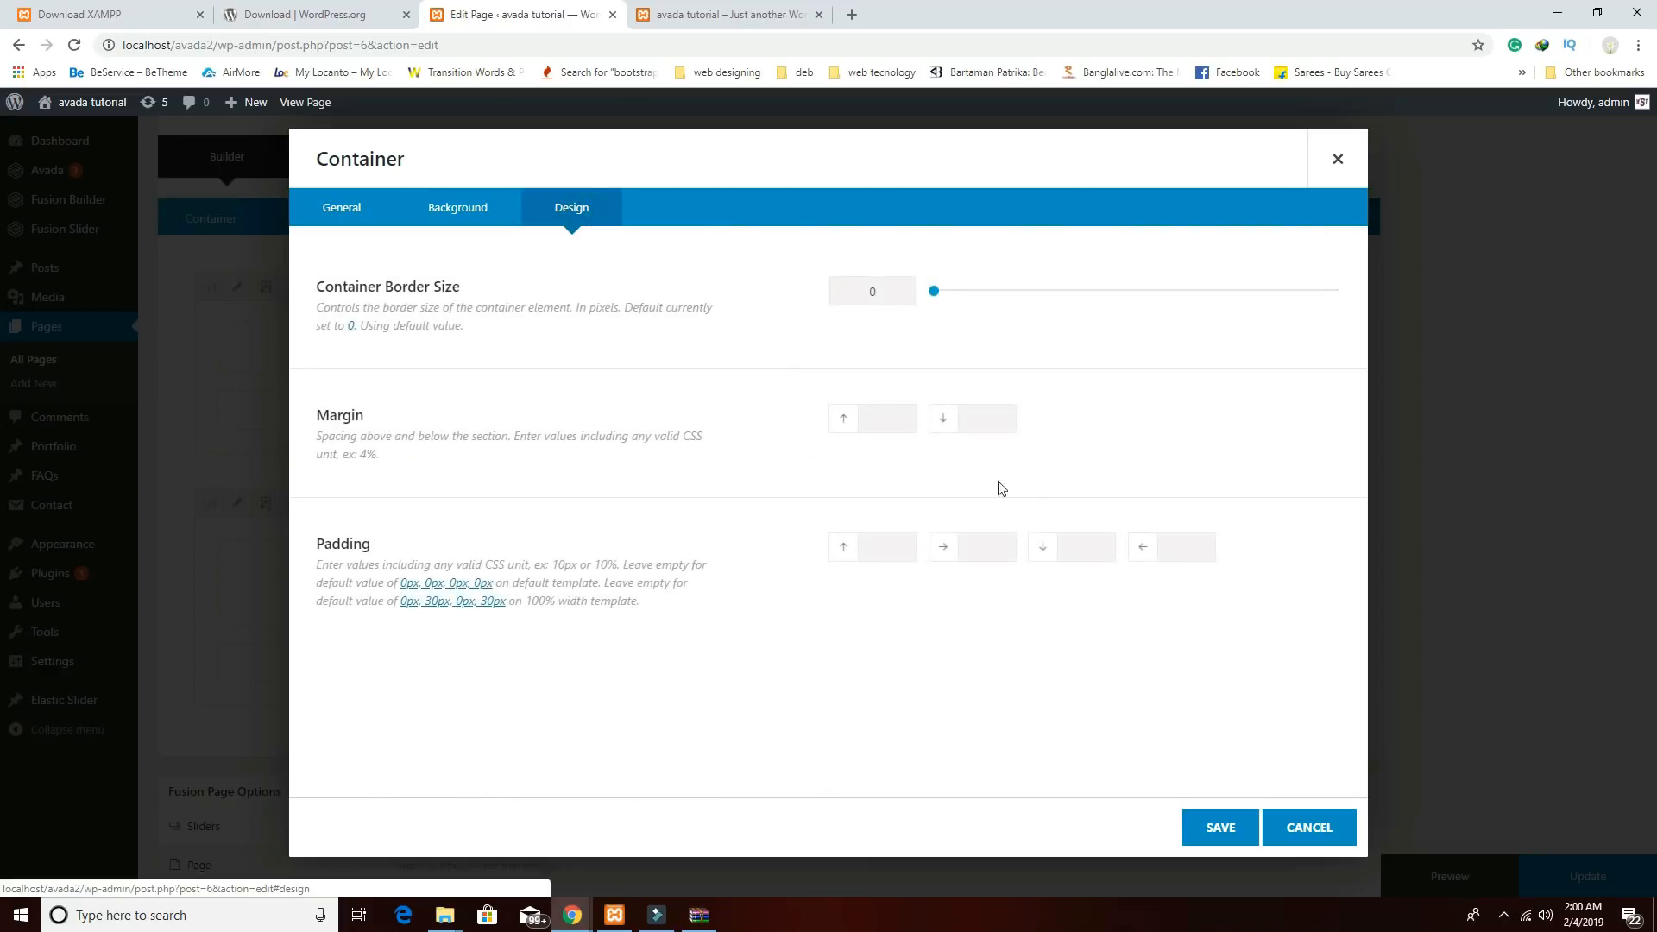
click(904, 540)
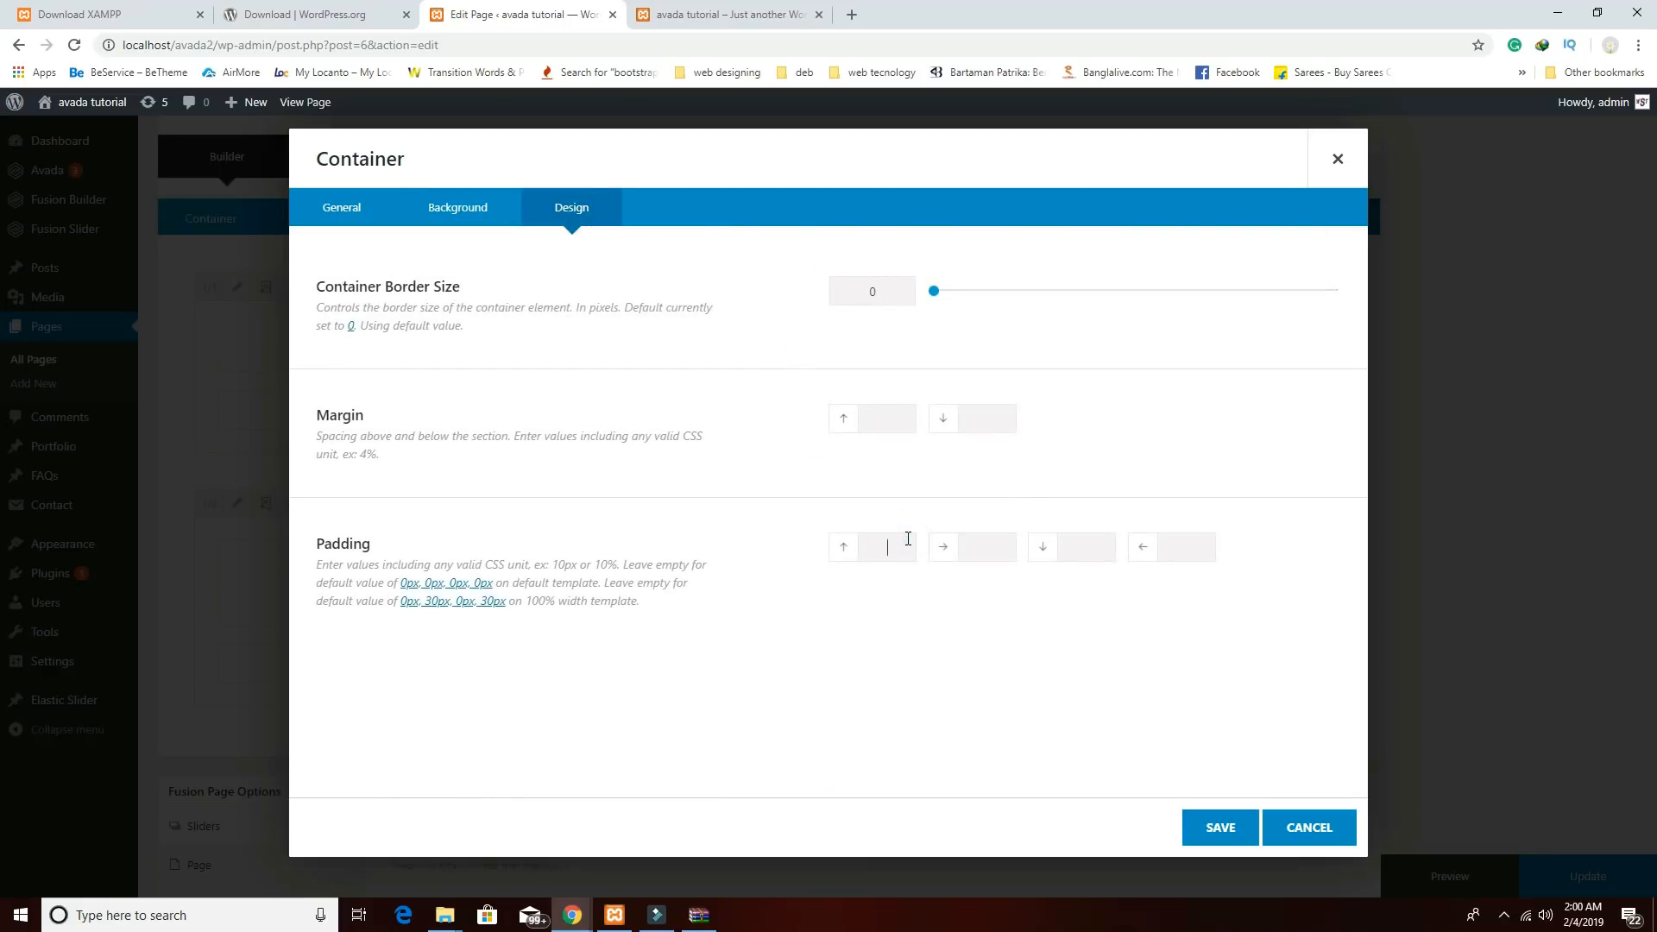
click(1084, 548)
click(1221, 828)
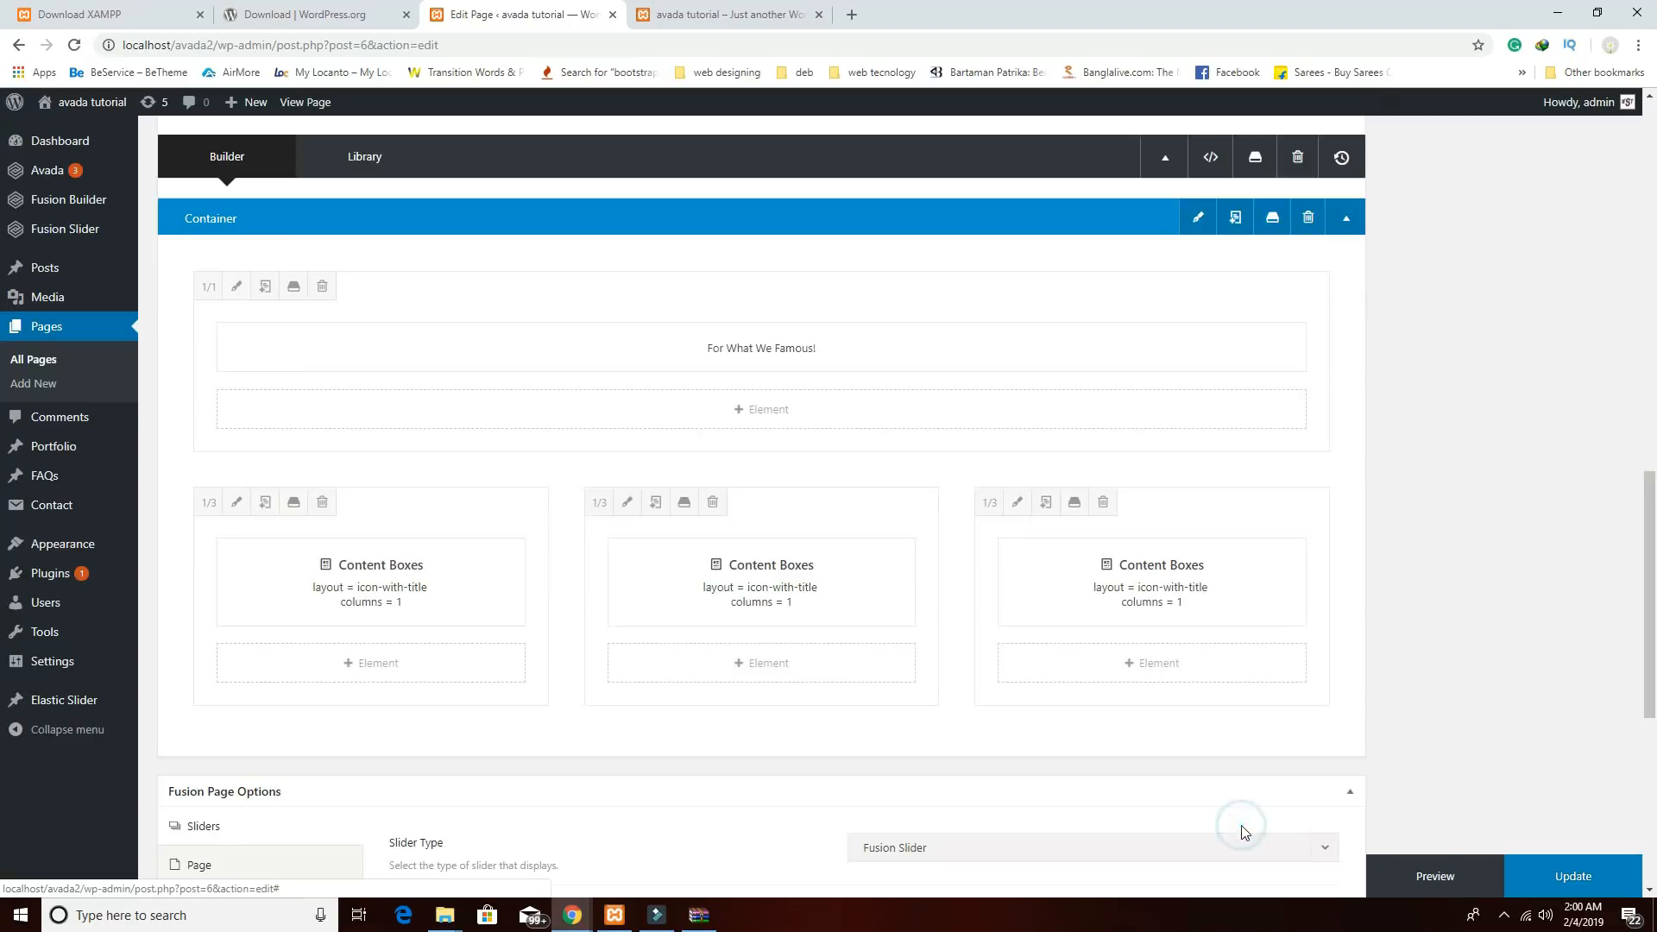
Insert a new empty container below the content boxes, checking the live site's chef section.
scroll(1148, 749, down, 1)
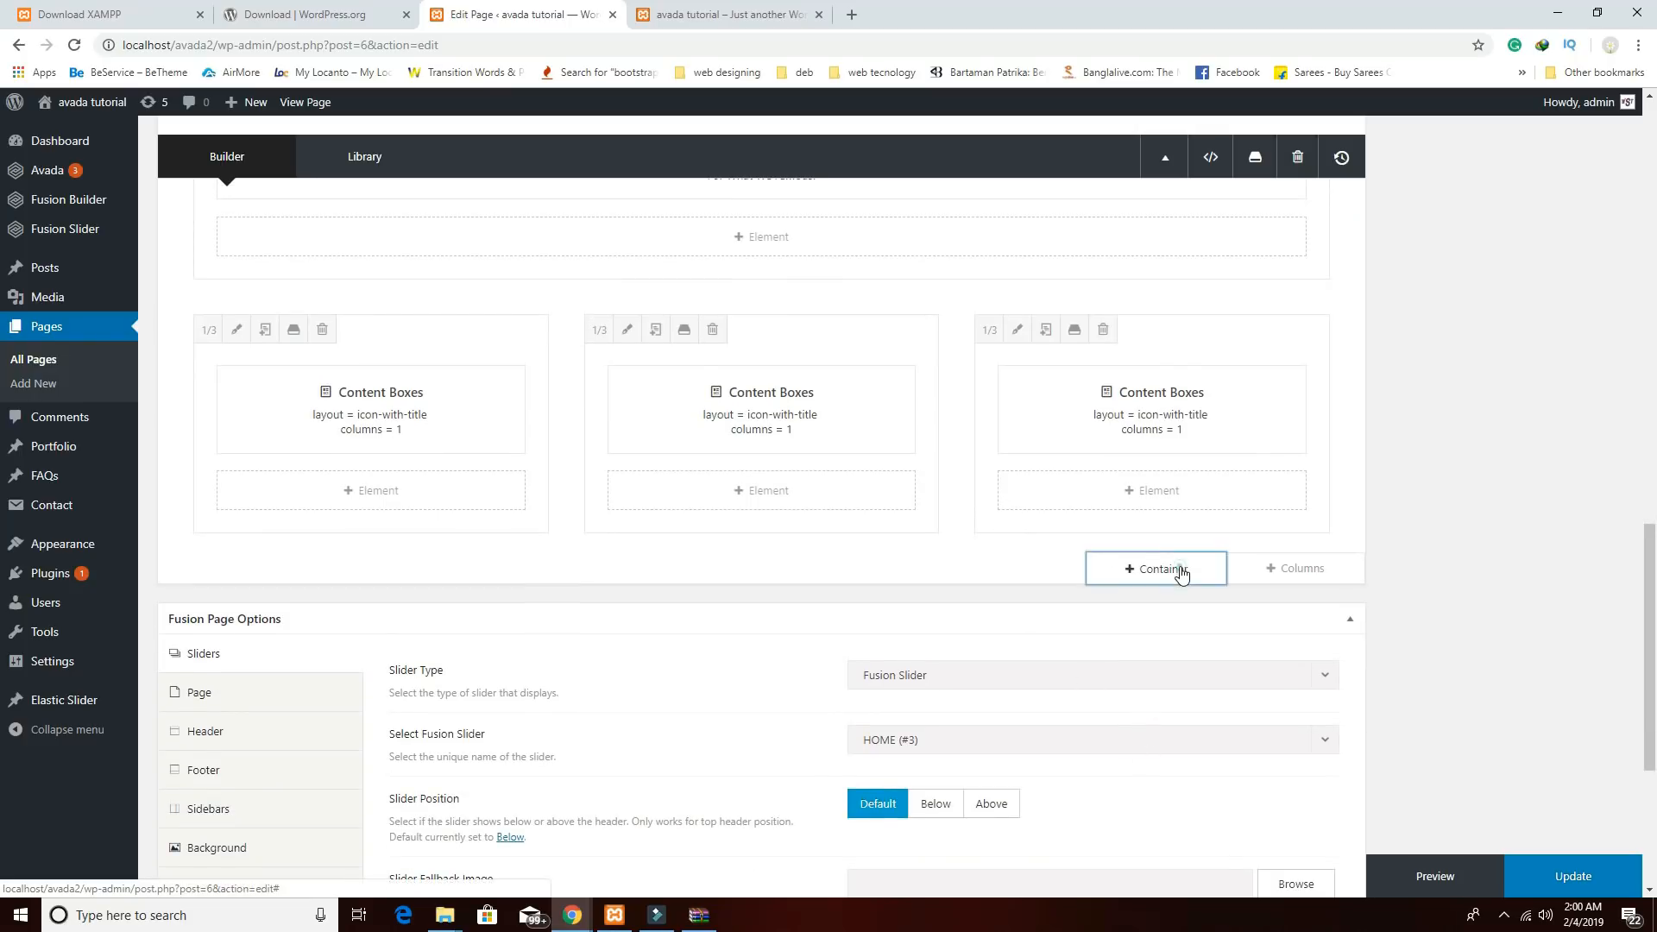
click(1179, 568)
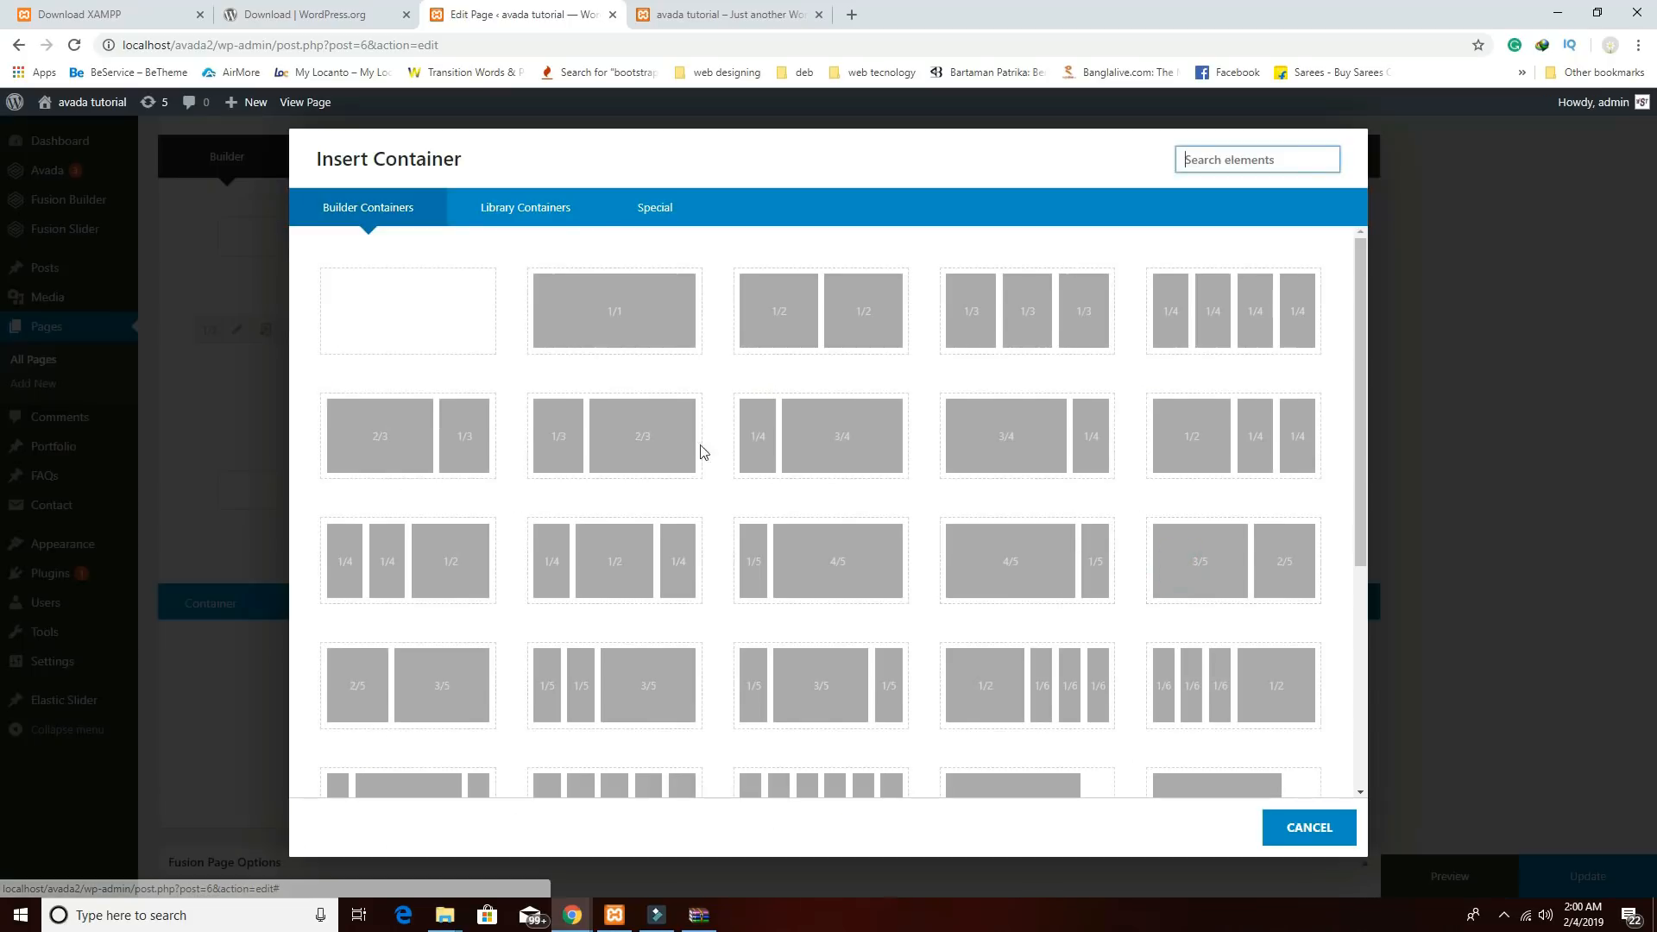
click(489, 341)
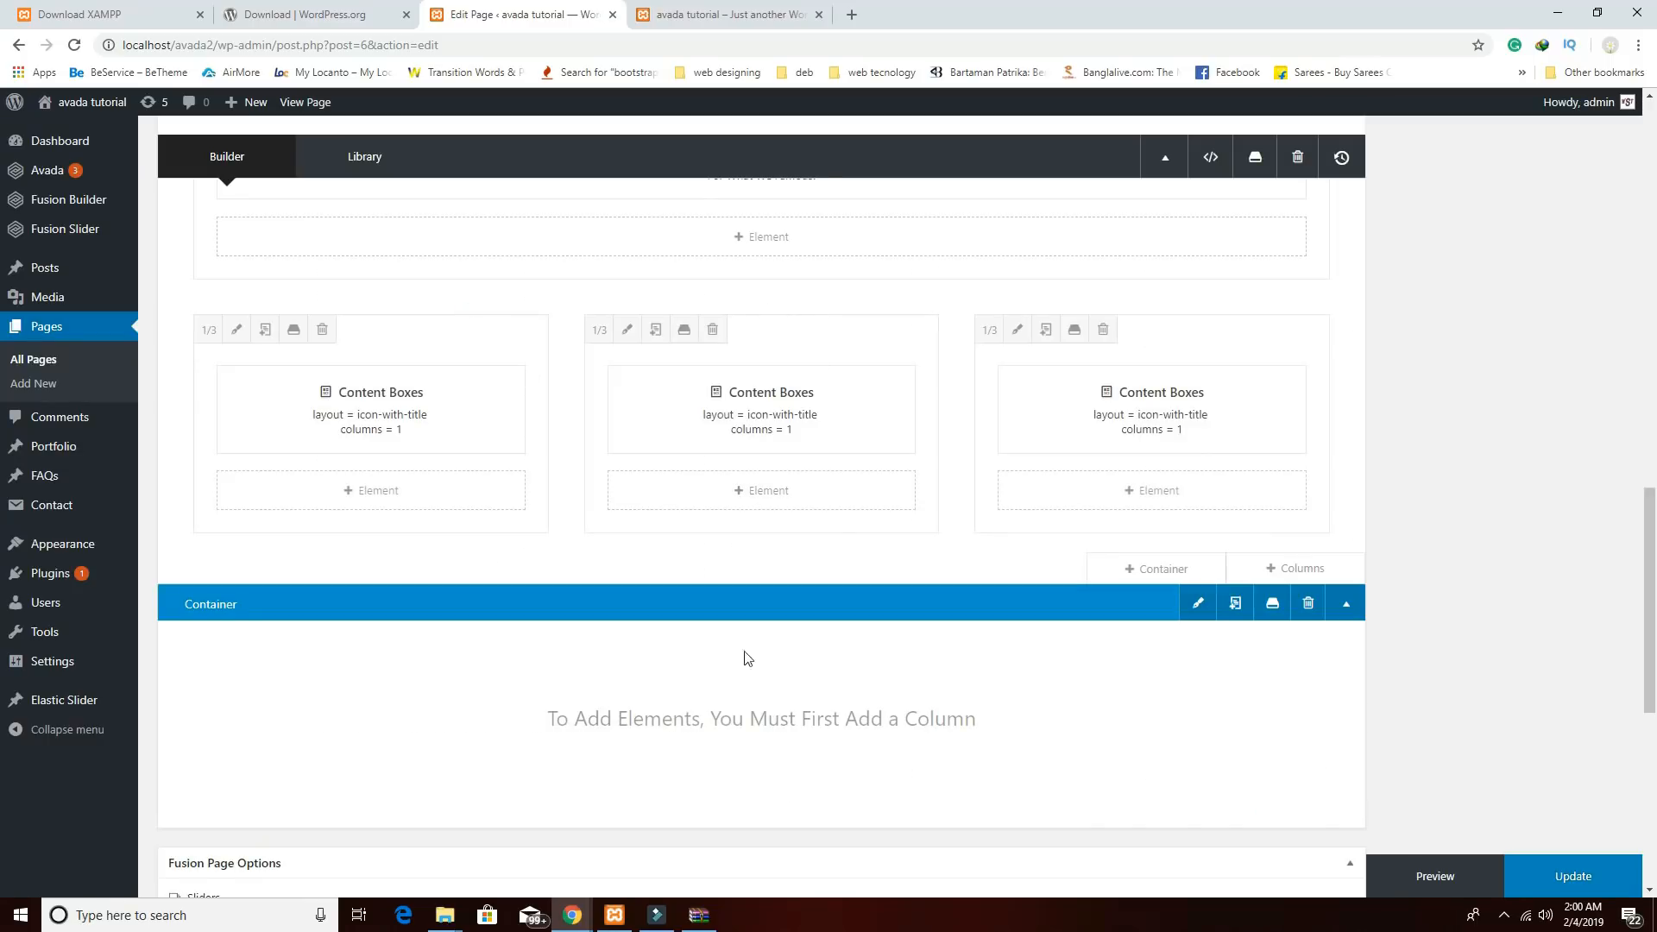
mouse_move(575, 917)
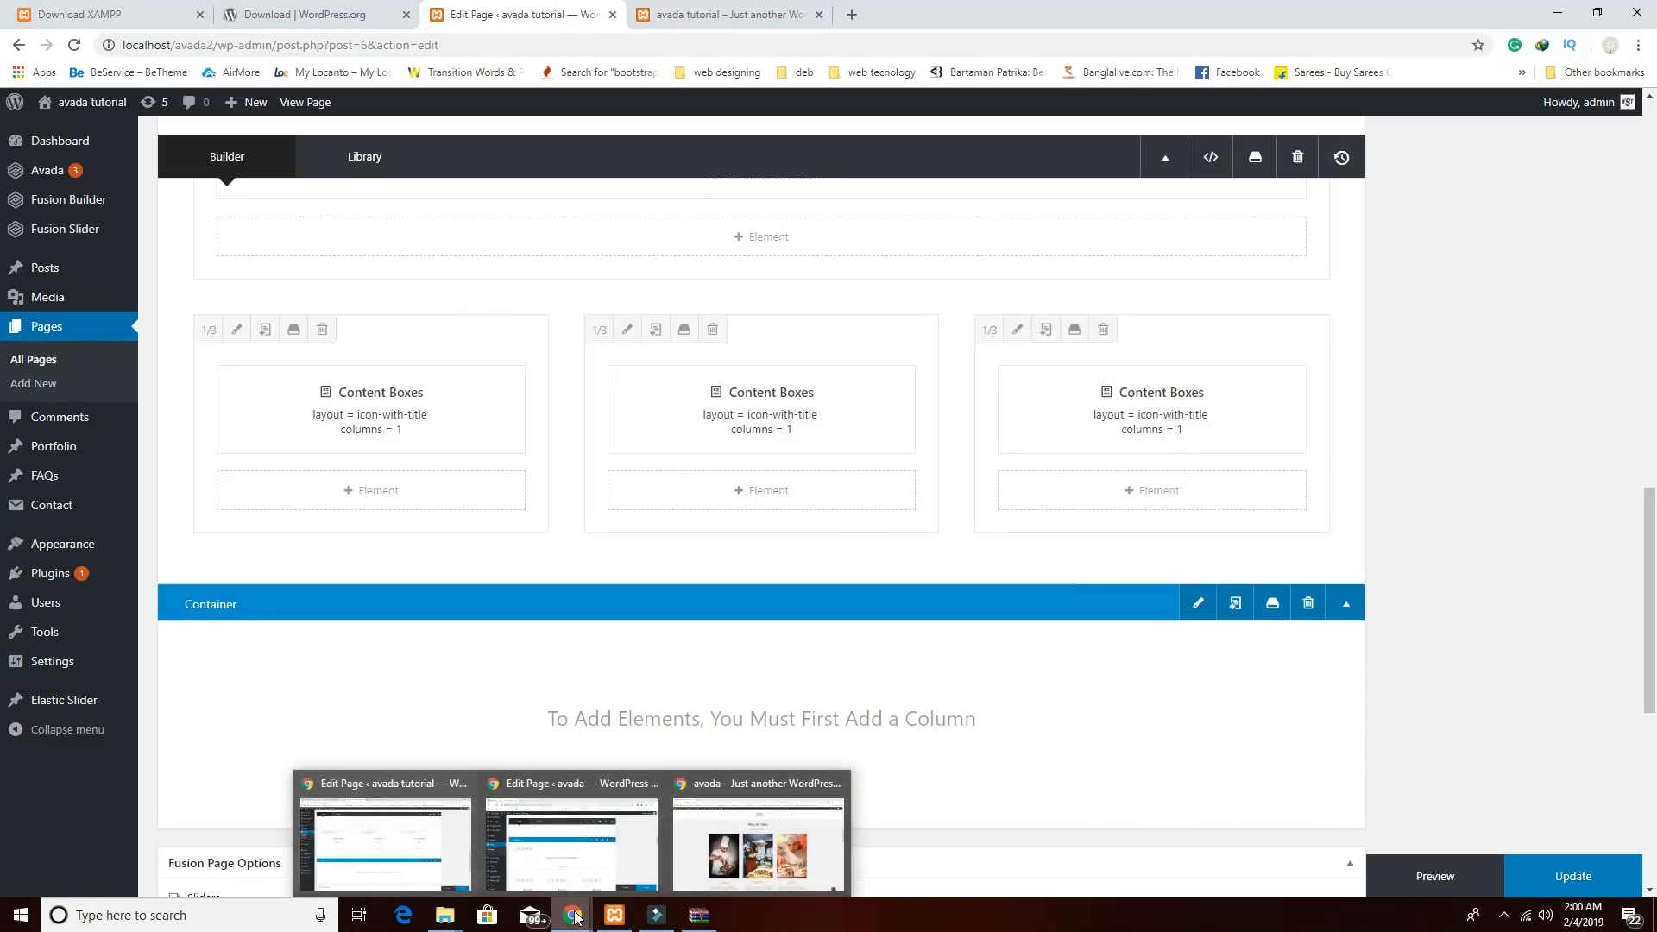
click(758, 842)
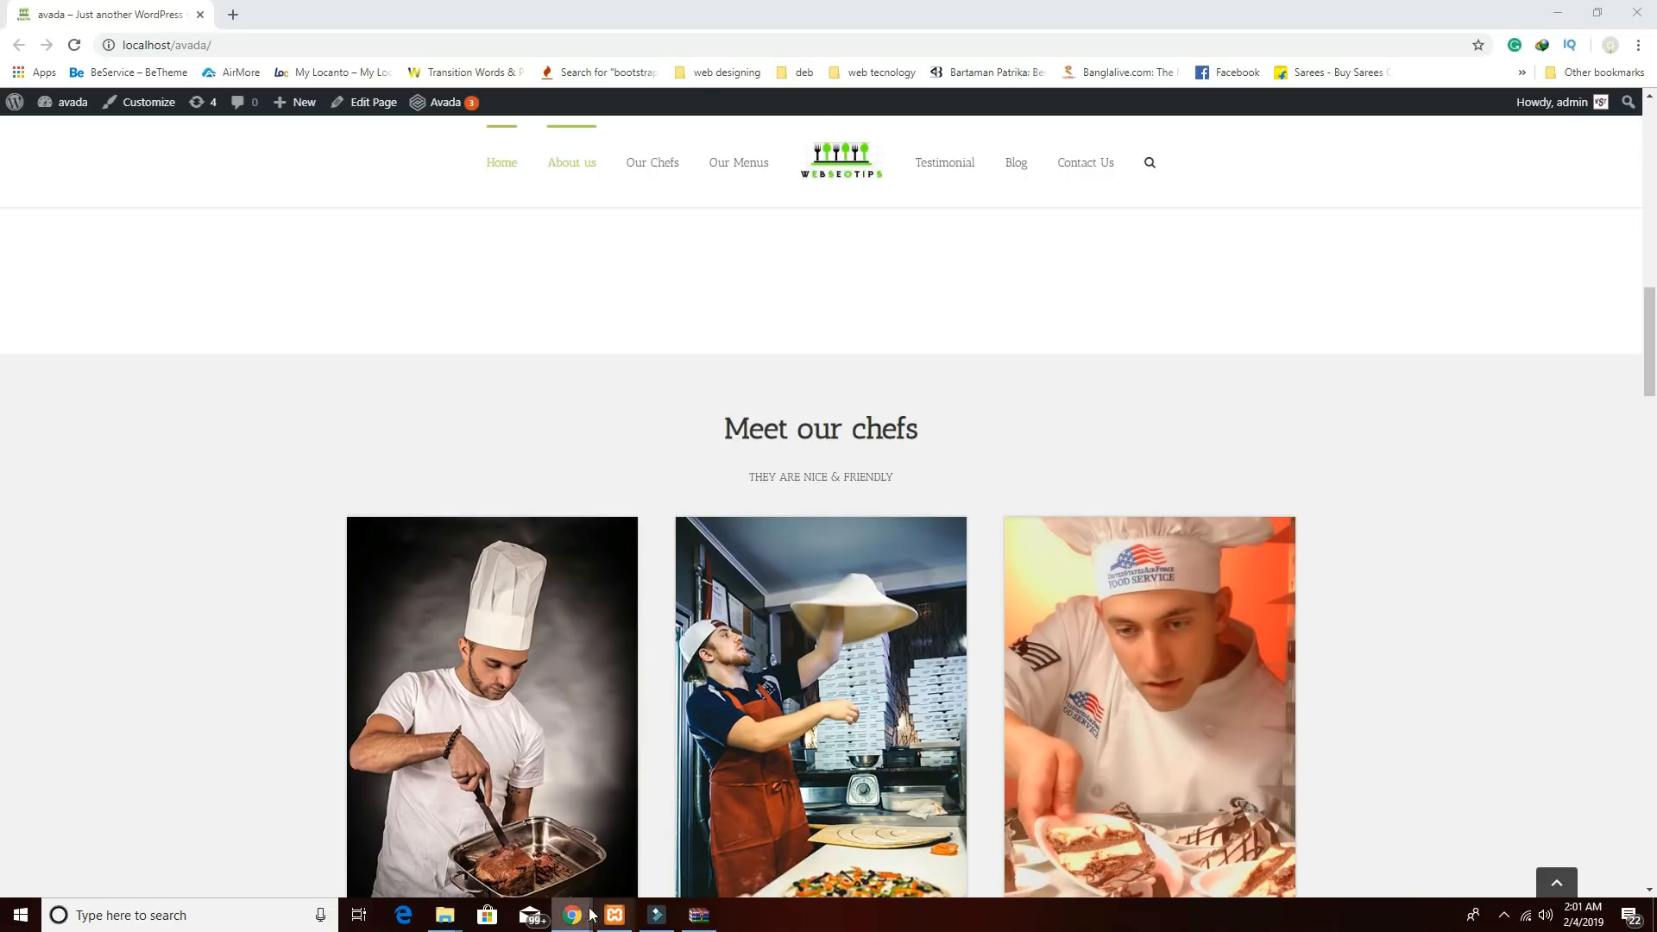
mouse_move(565, 918)
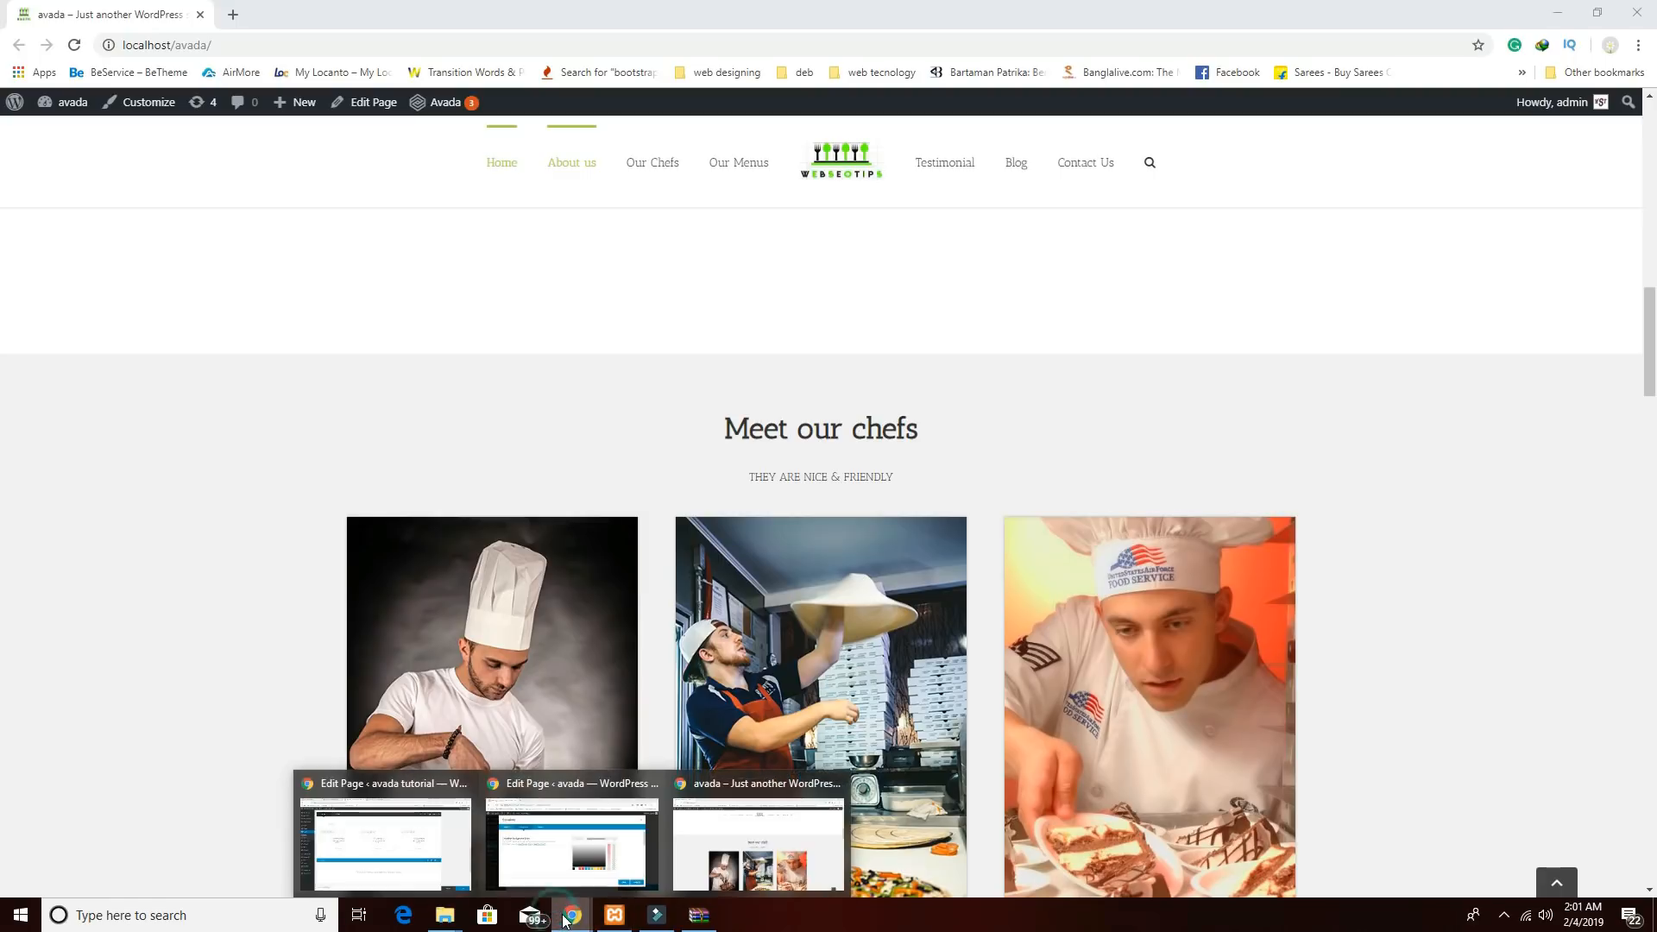
click(408, 844)
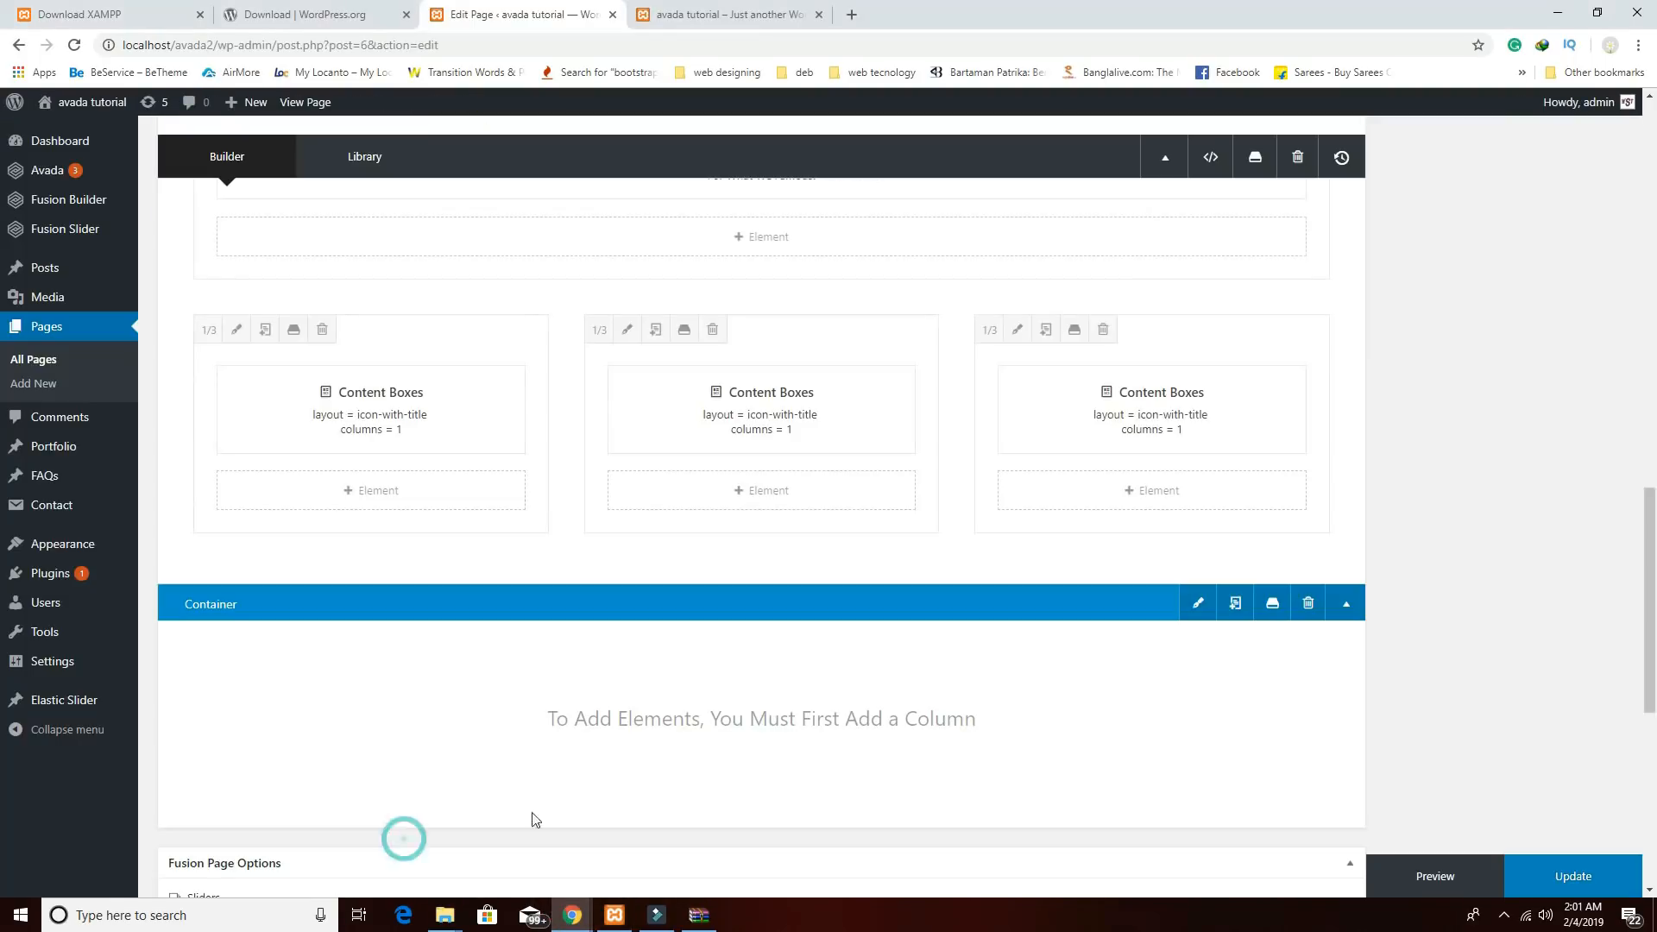
Set the new container's background colour to rgba(219,219,219,0.4) and save.
click(1198, 603)
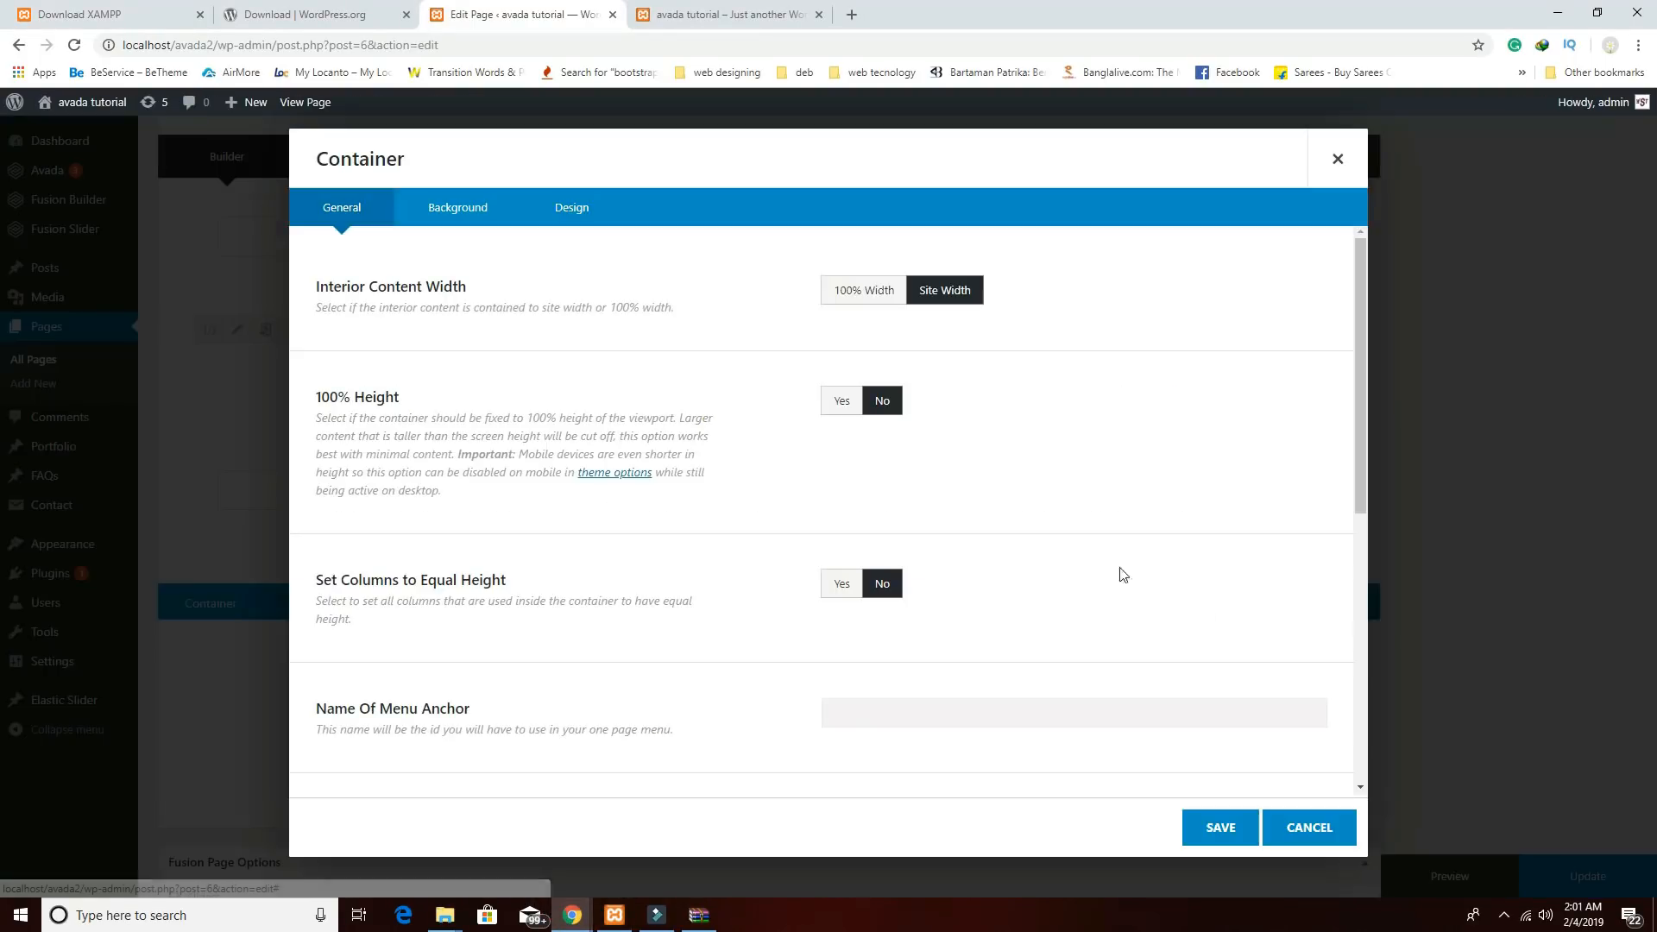
click(458, 212)
click(833, 291)
click(1001, 289)
text(rgba(219,219,219,0.4))
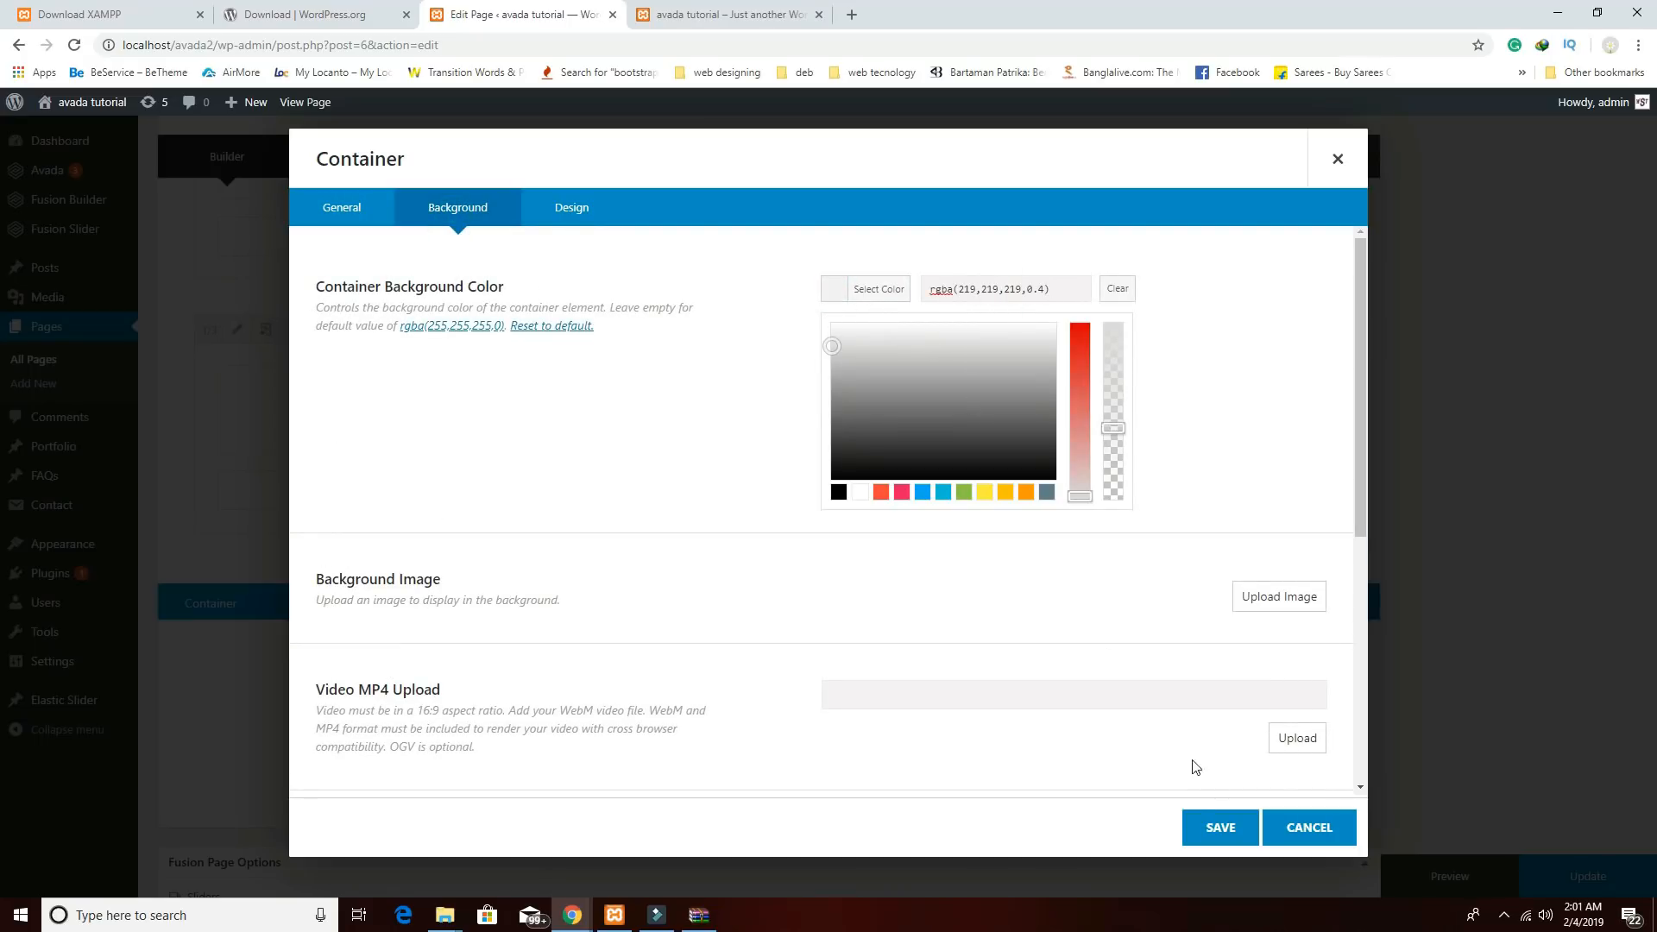
click(1226, 829)
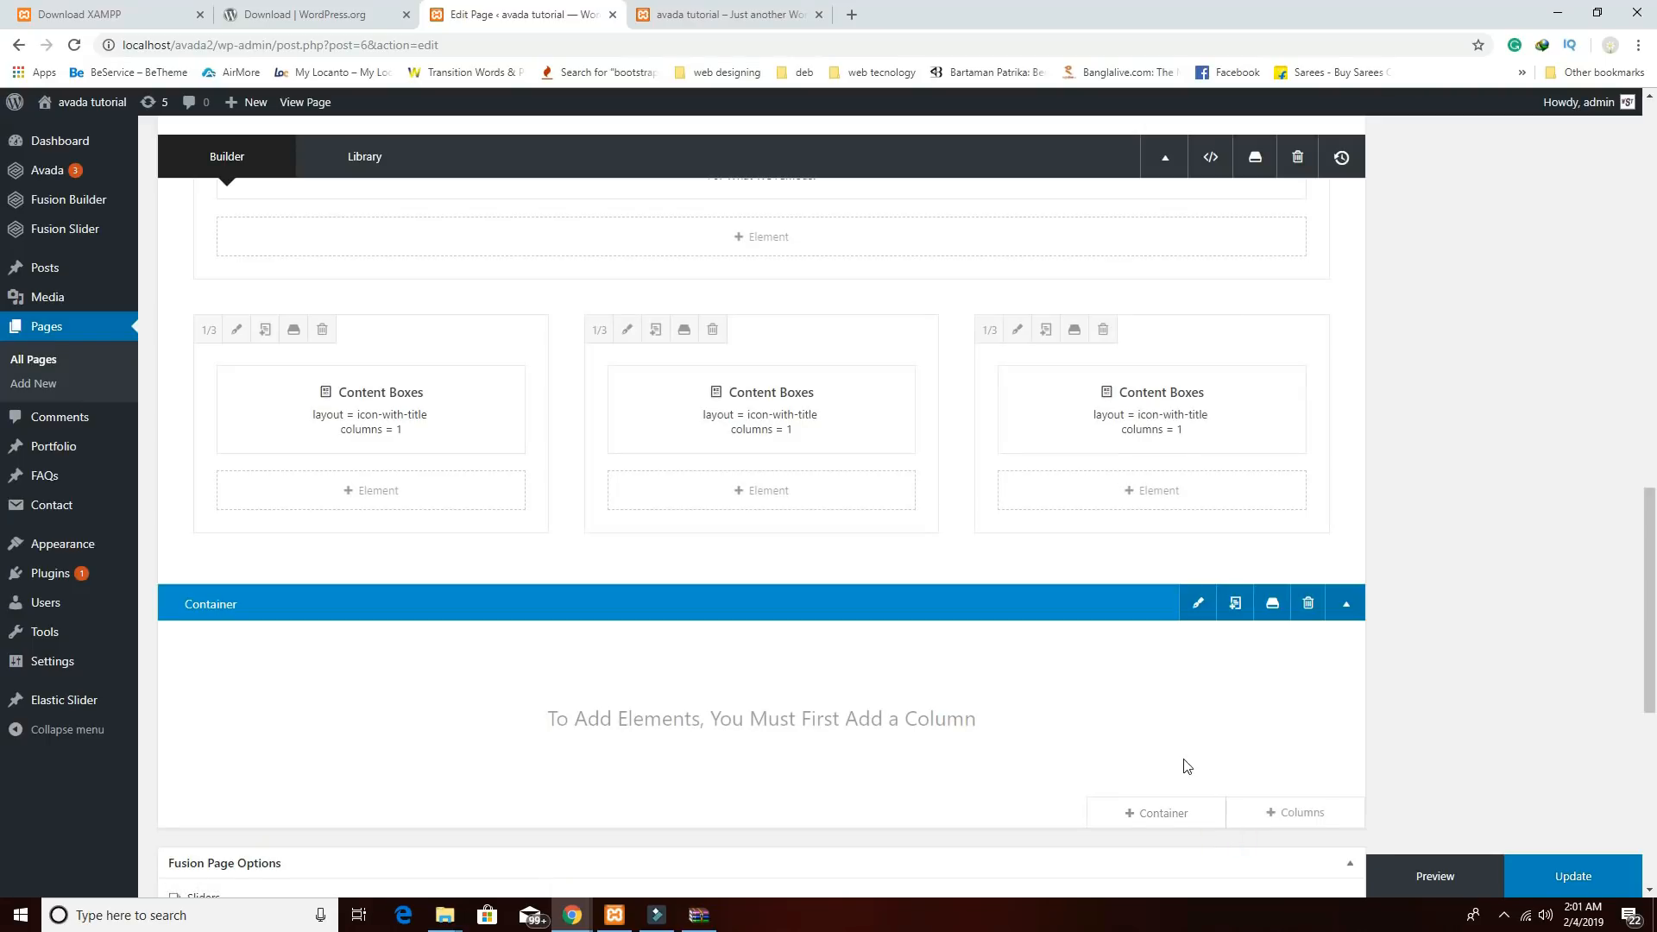
scroll(1155, 723, down, 2)
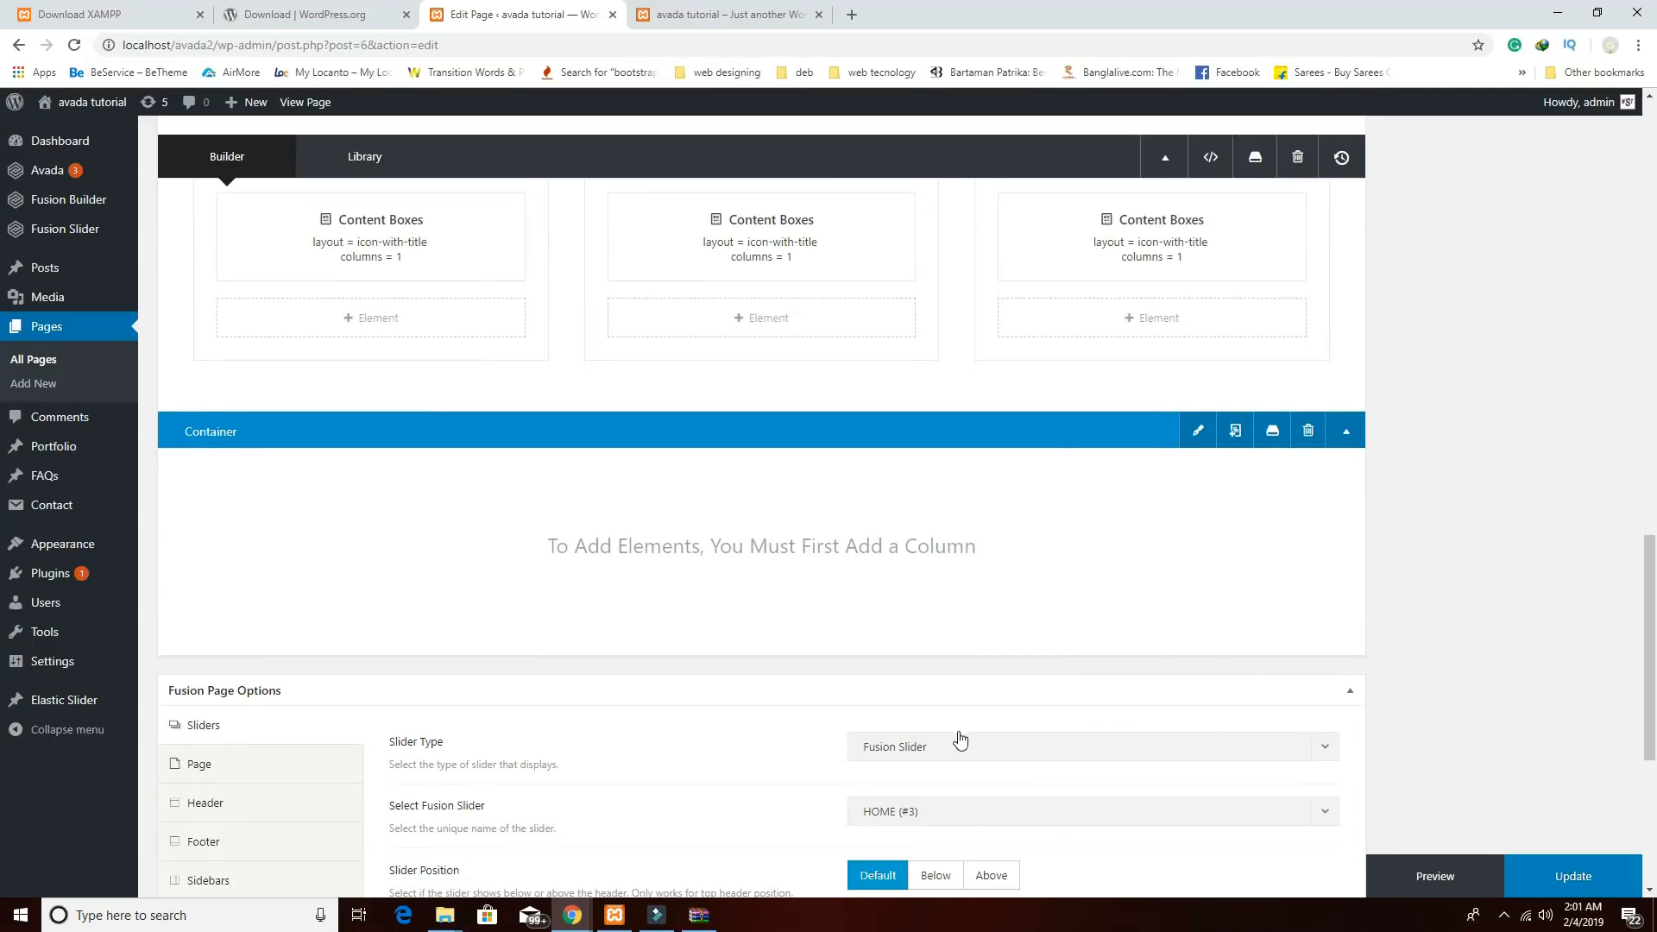
Insert two more containers below, each using the 1/1 full-width column layout.
mouse_move(1132, 613)
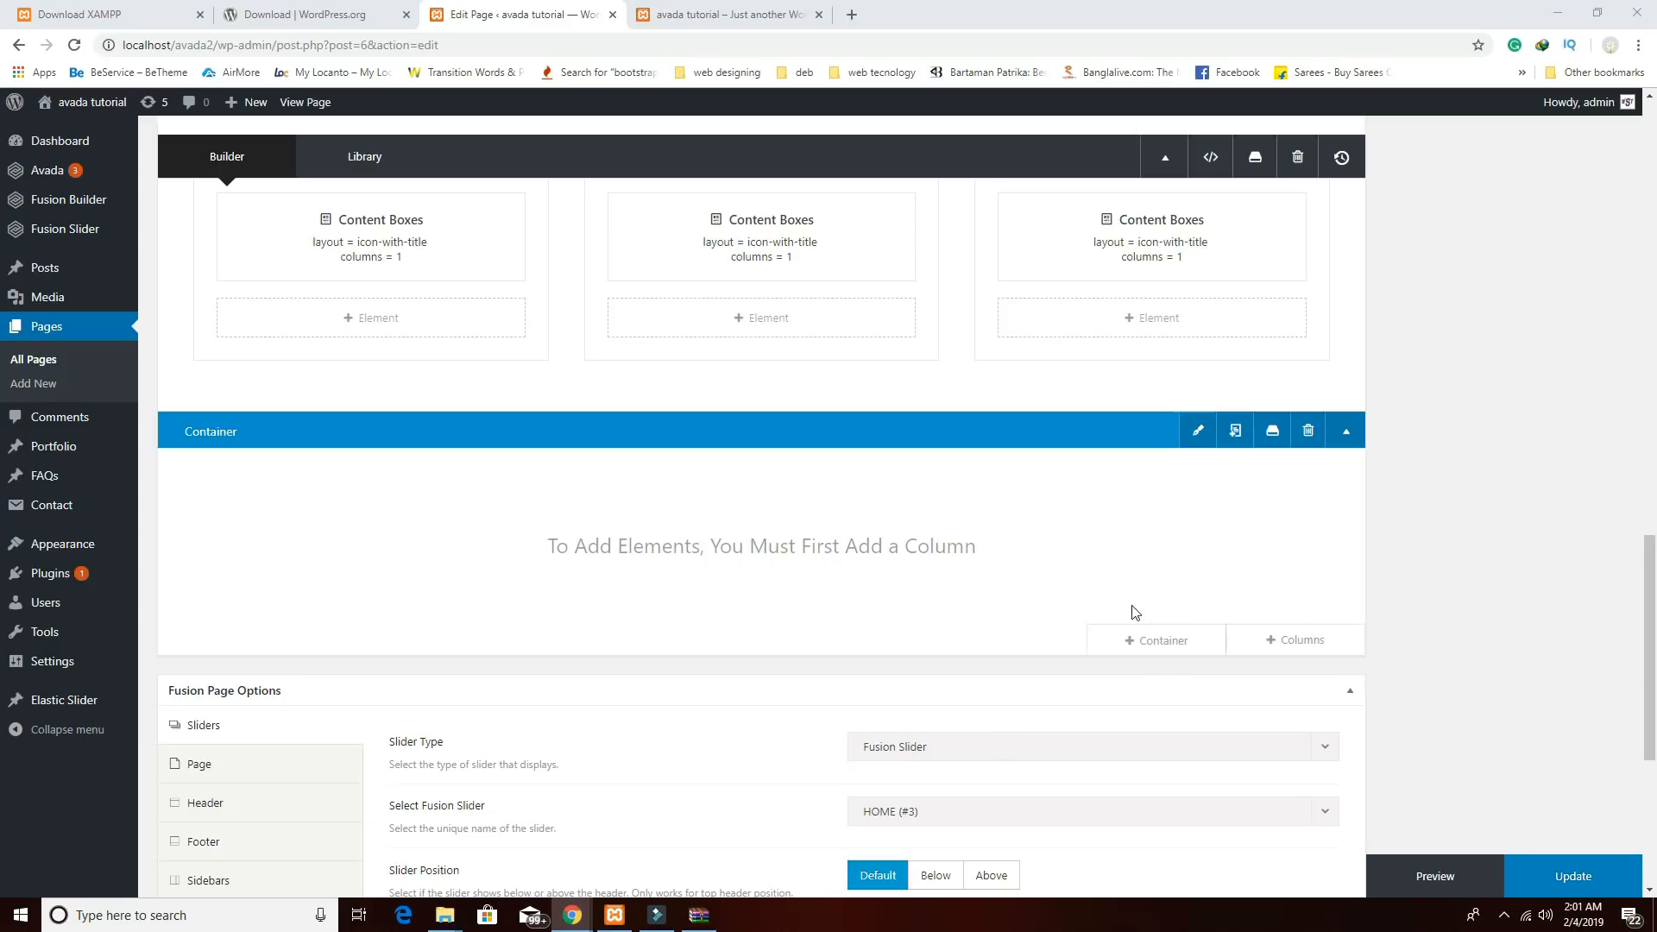
click(1166, 648)
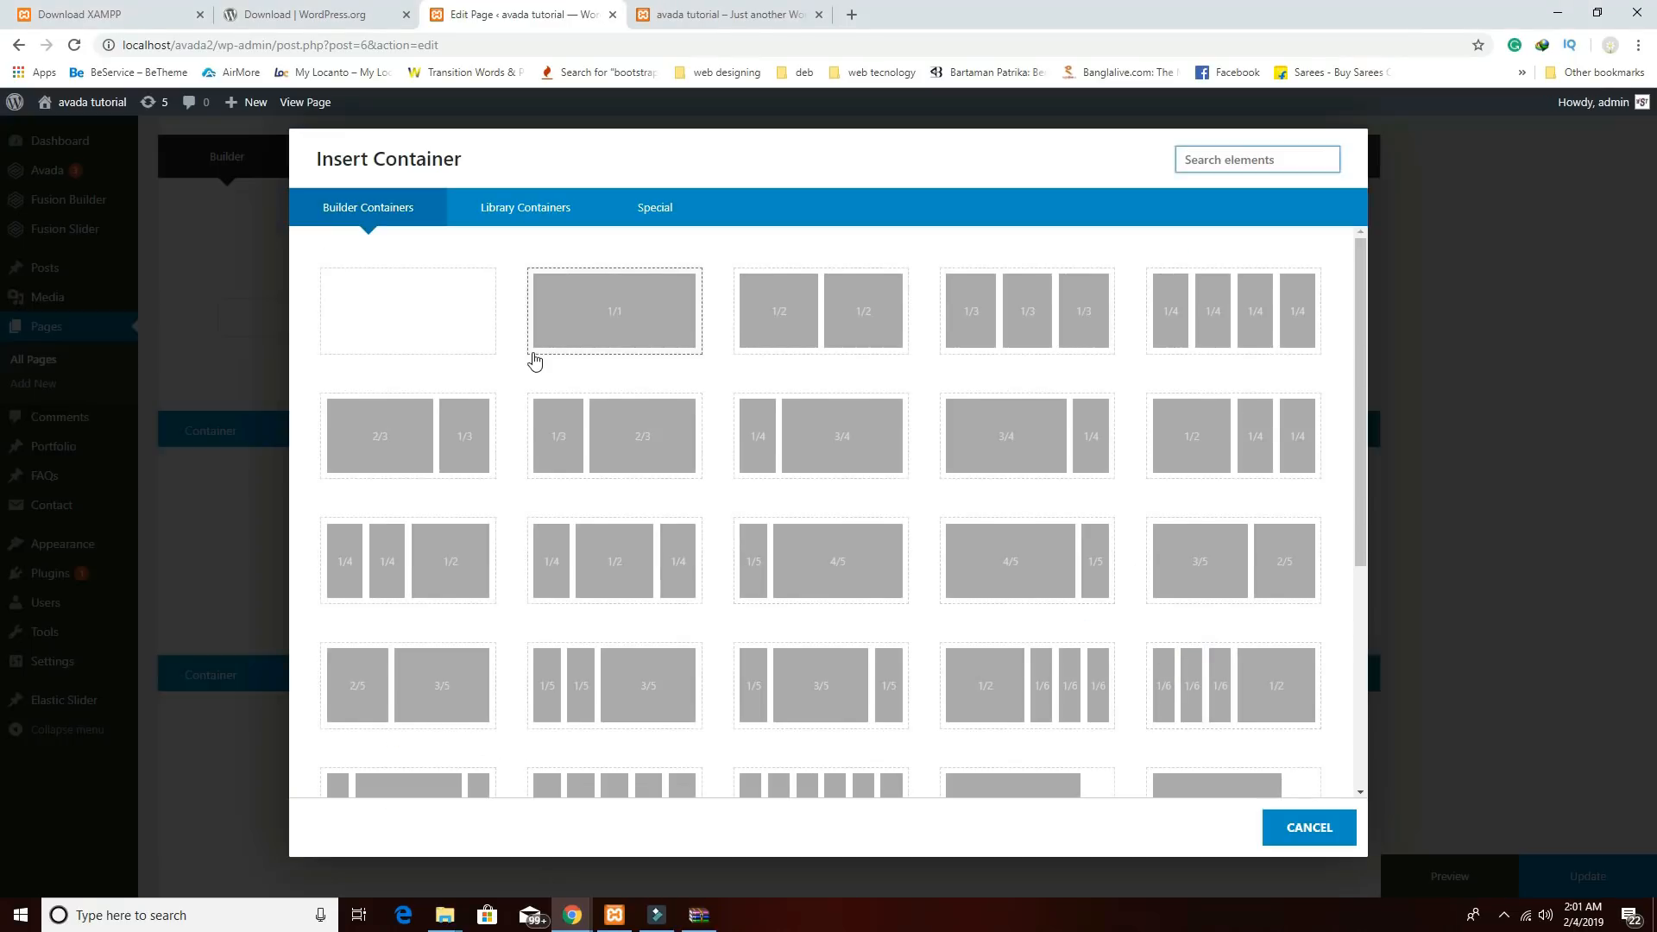
click(618, 341)
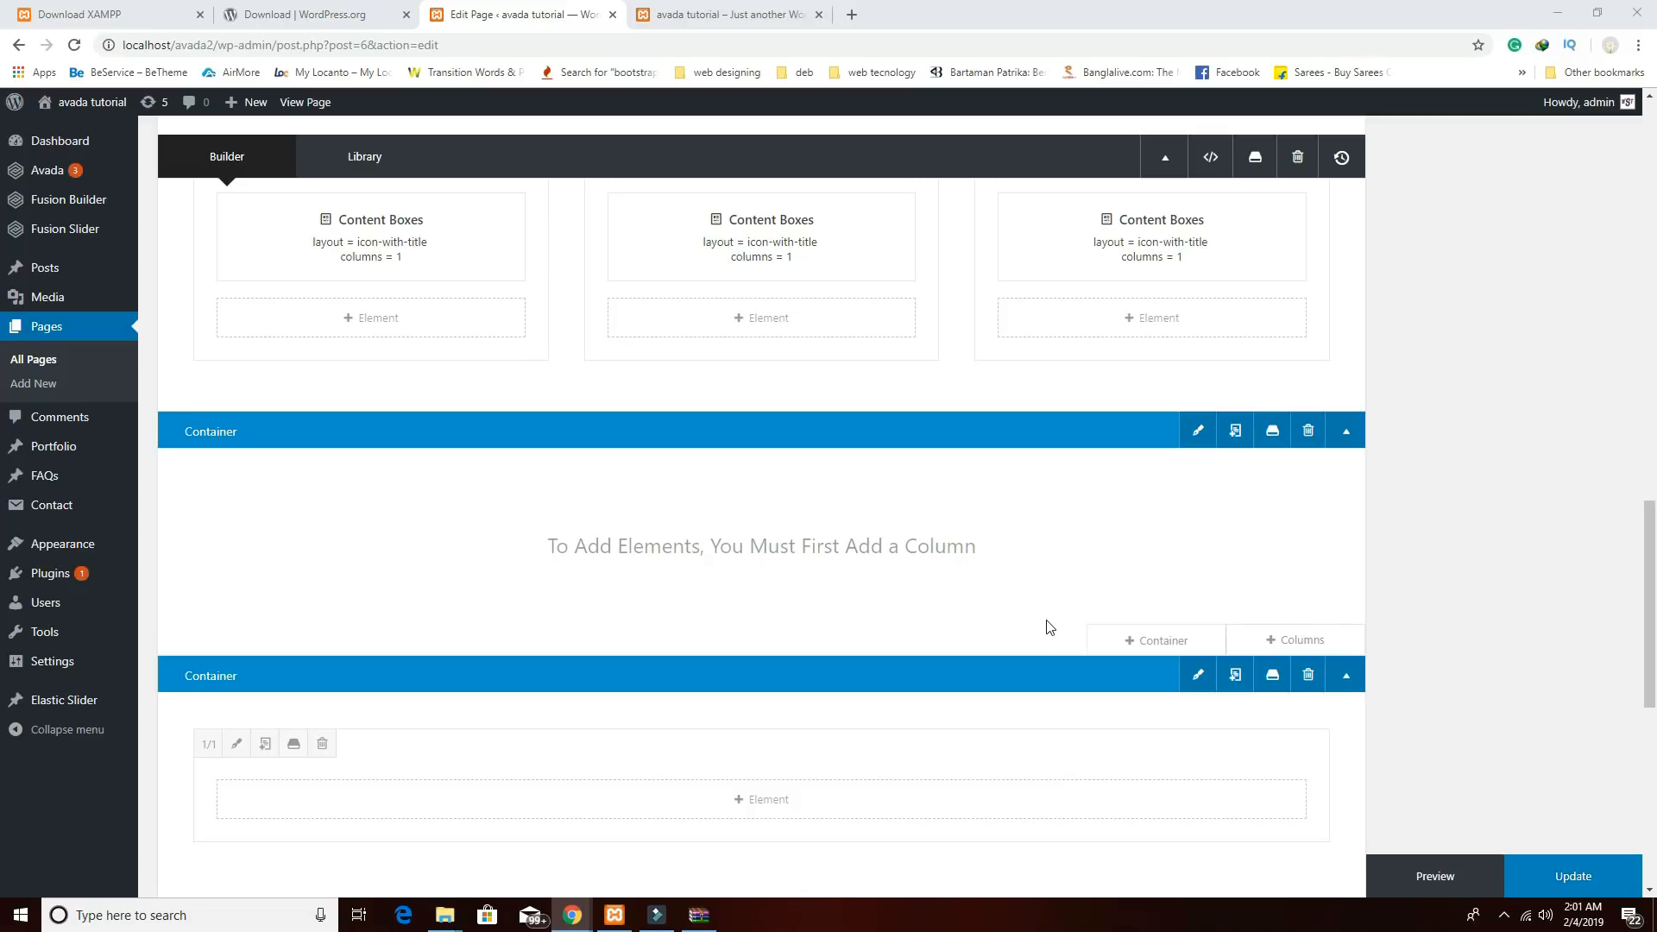
click(1161, 640)
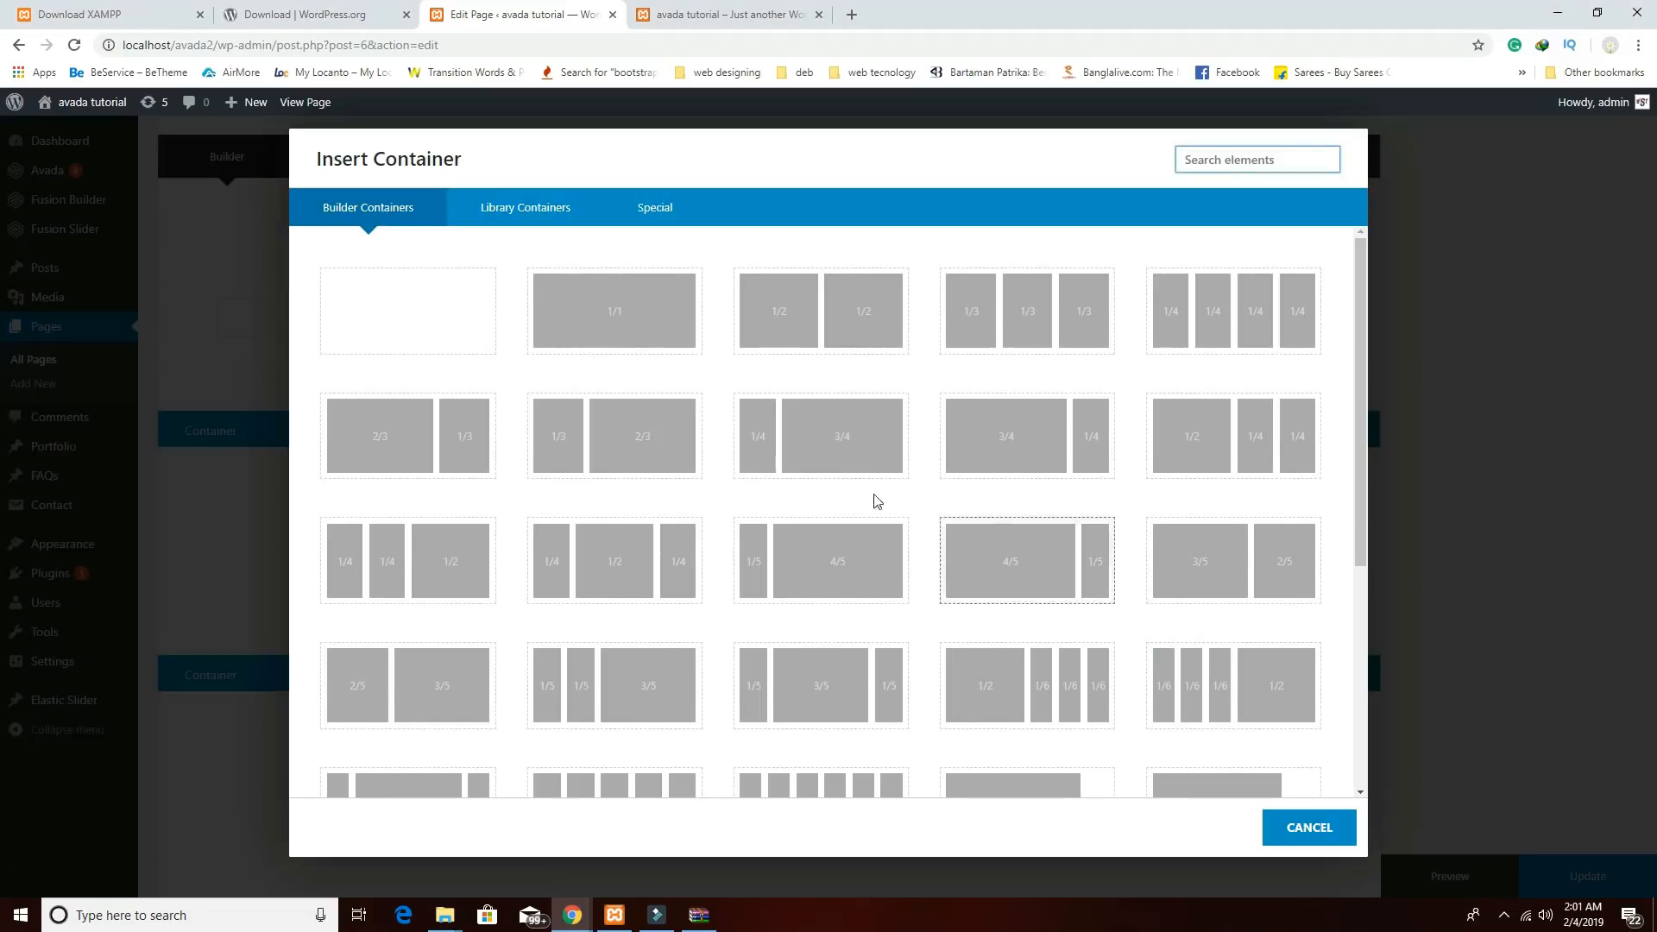
click(639, 329)
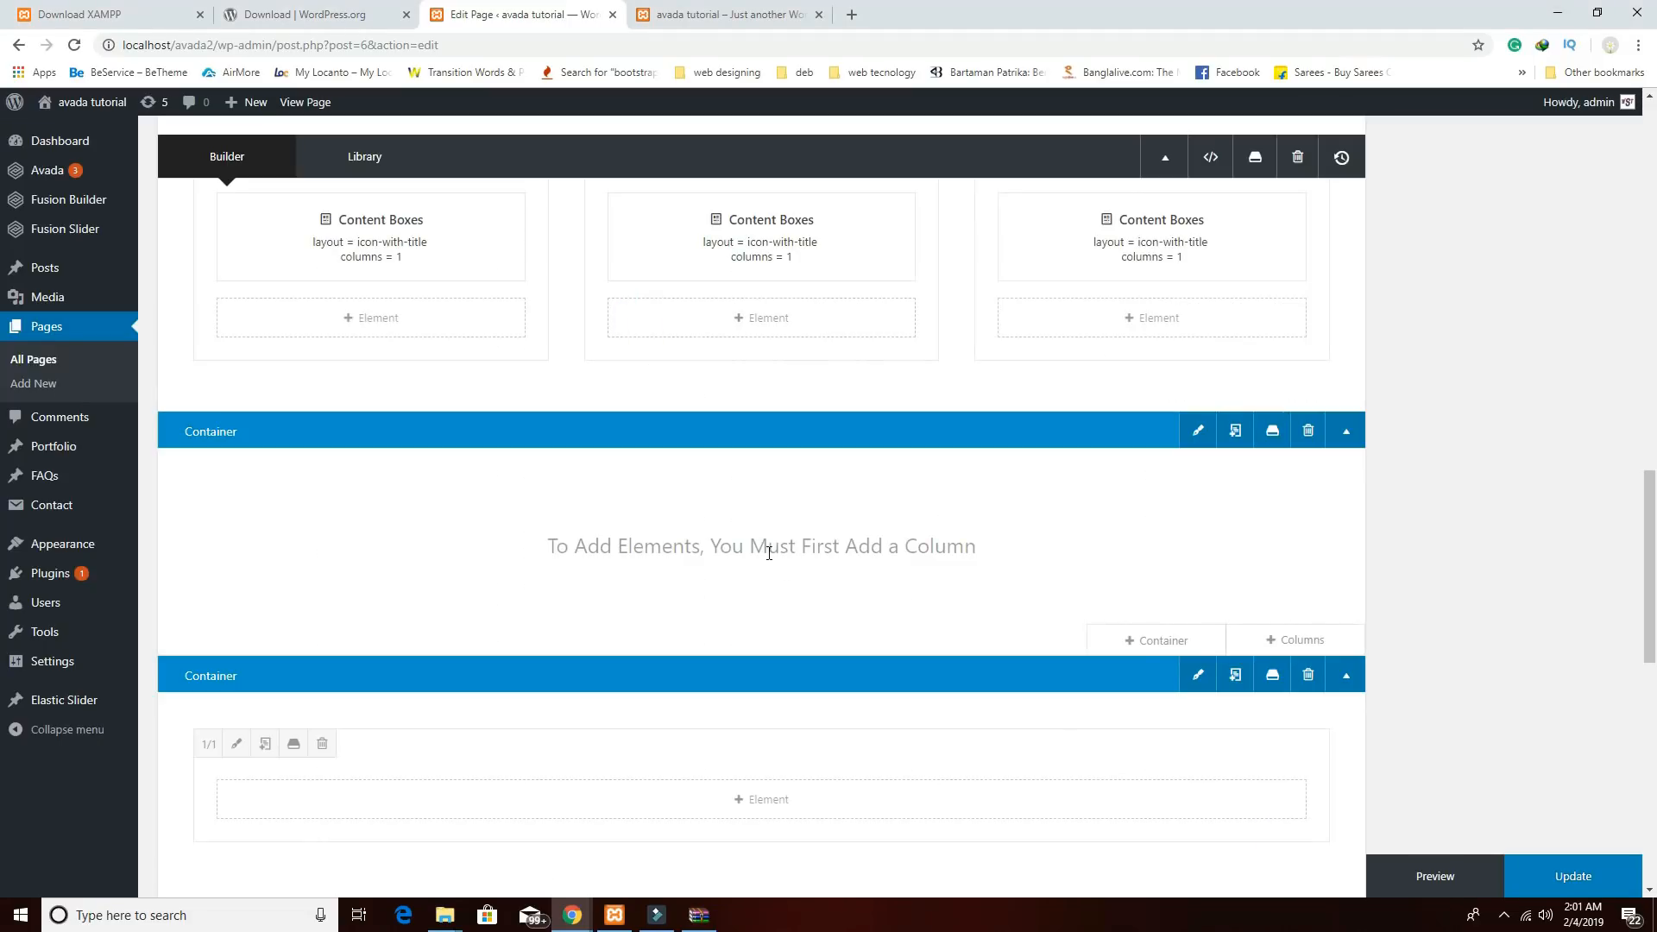
scroll(849, 611, down, 1)
scroll(849, 612, down, 5)
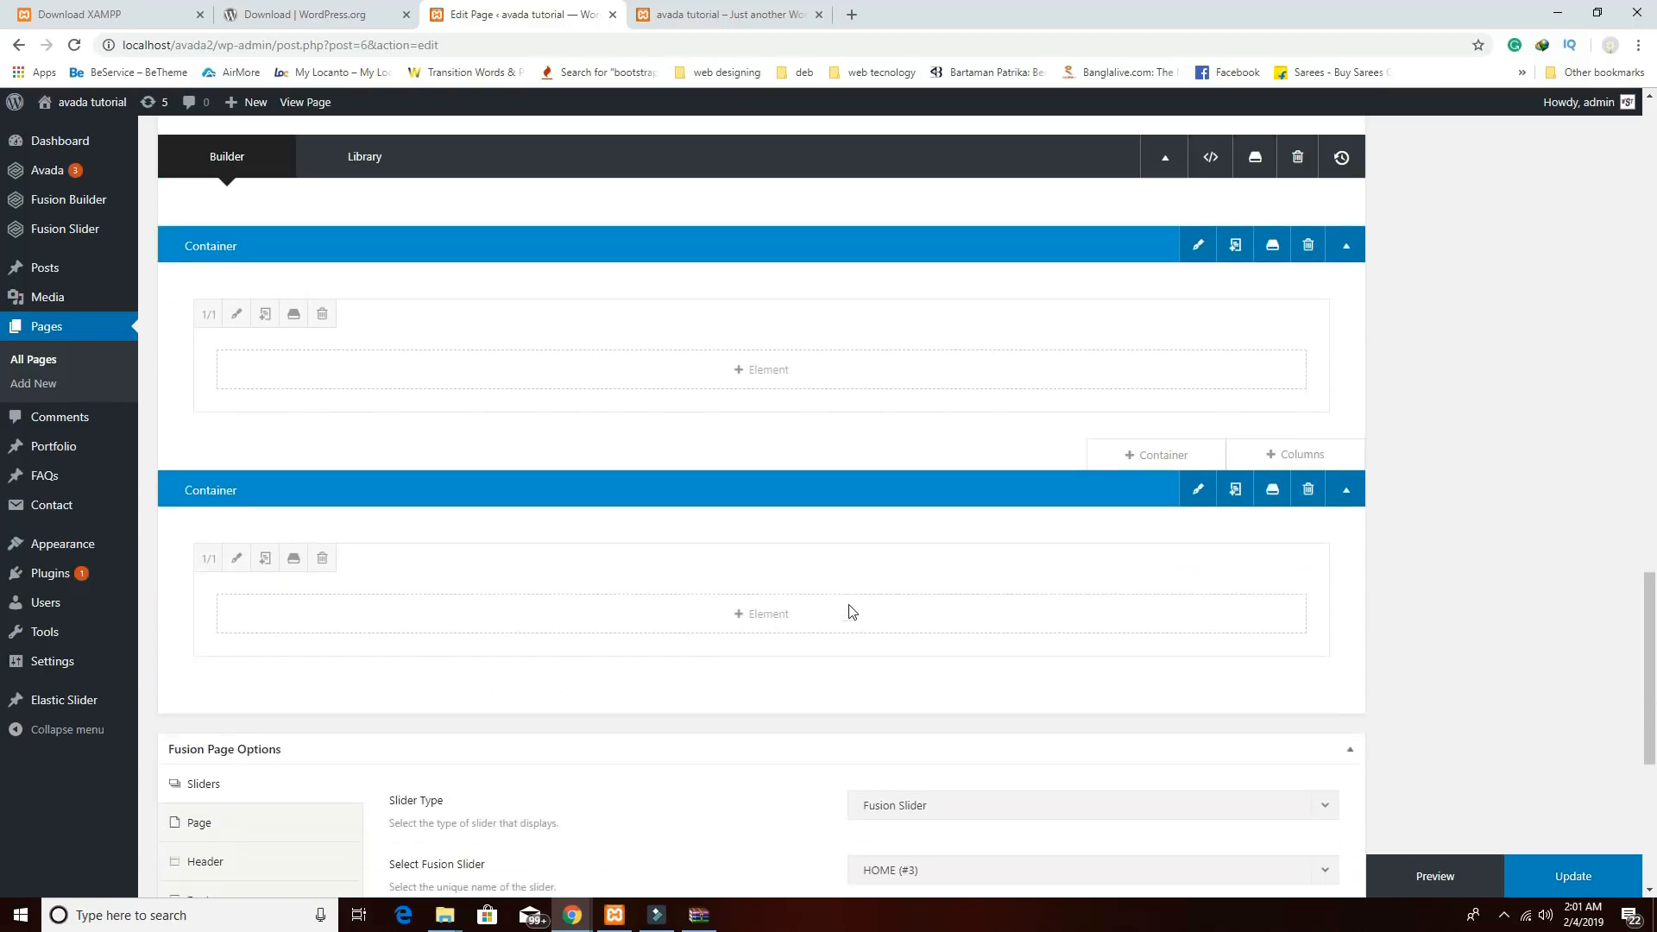
scroll(849, 609, up, 6)
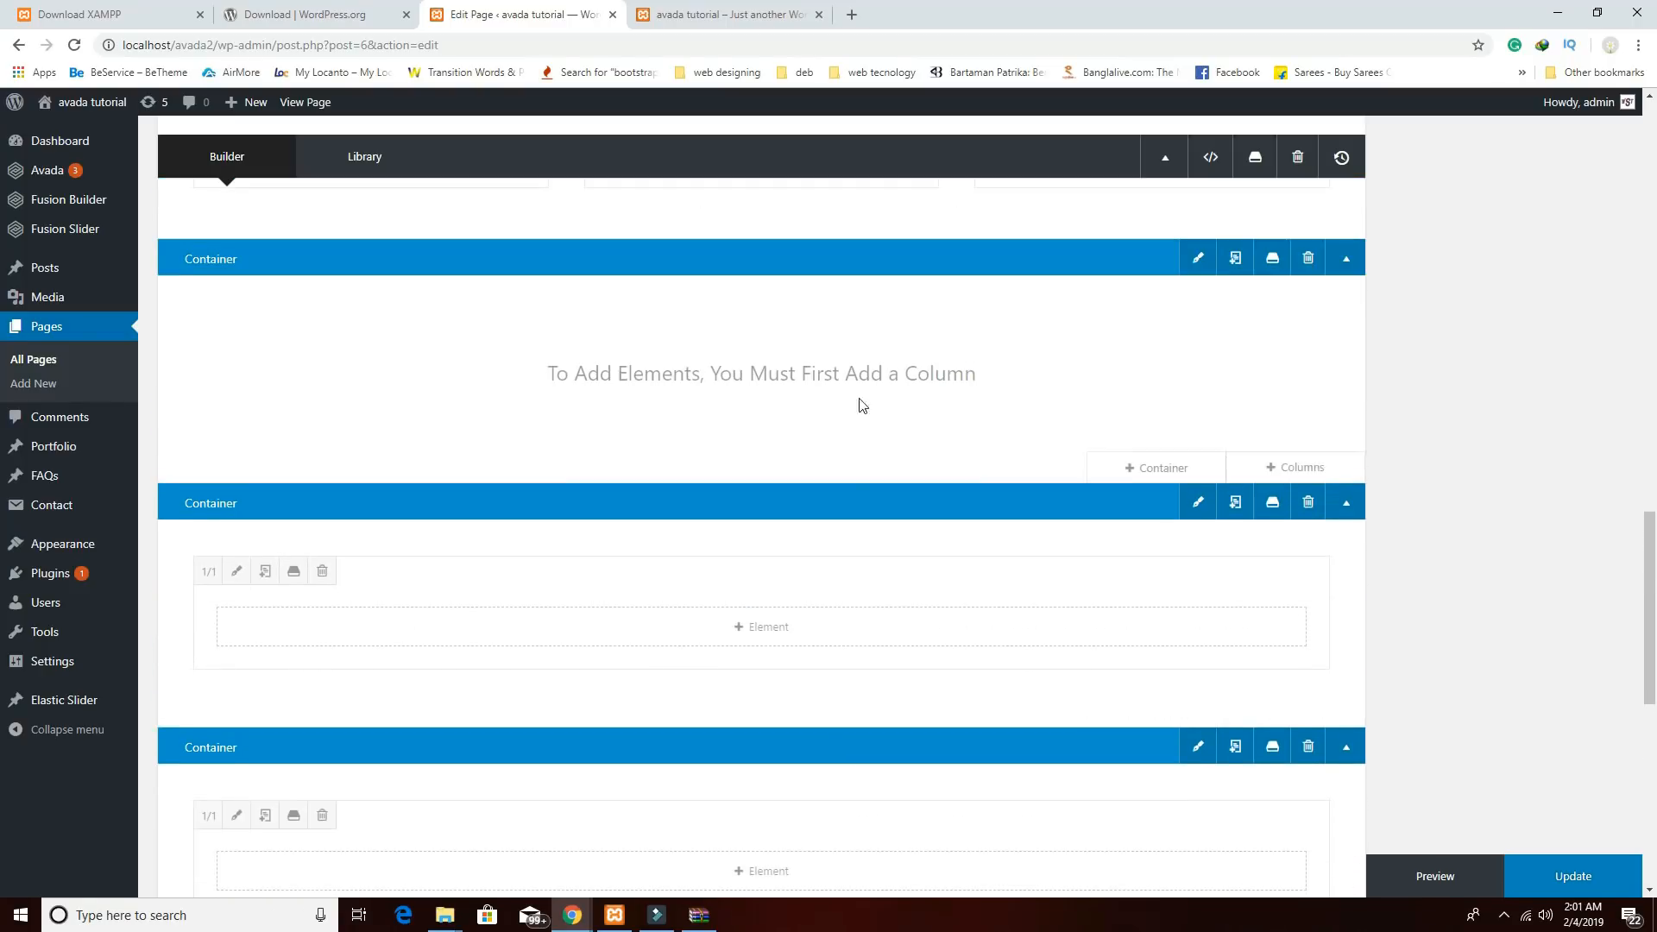
Delete the two extra single-column containers.
scroll(851, 496, down, 2)
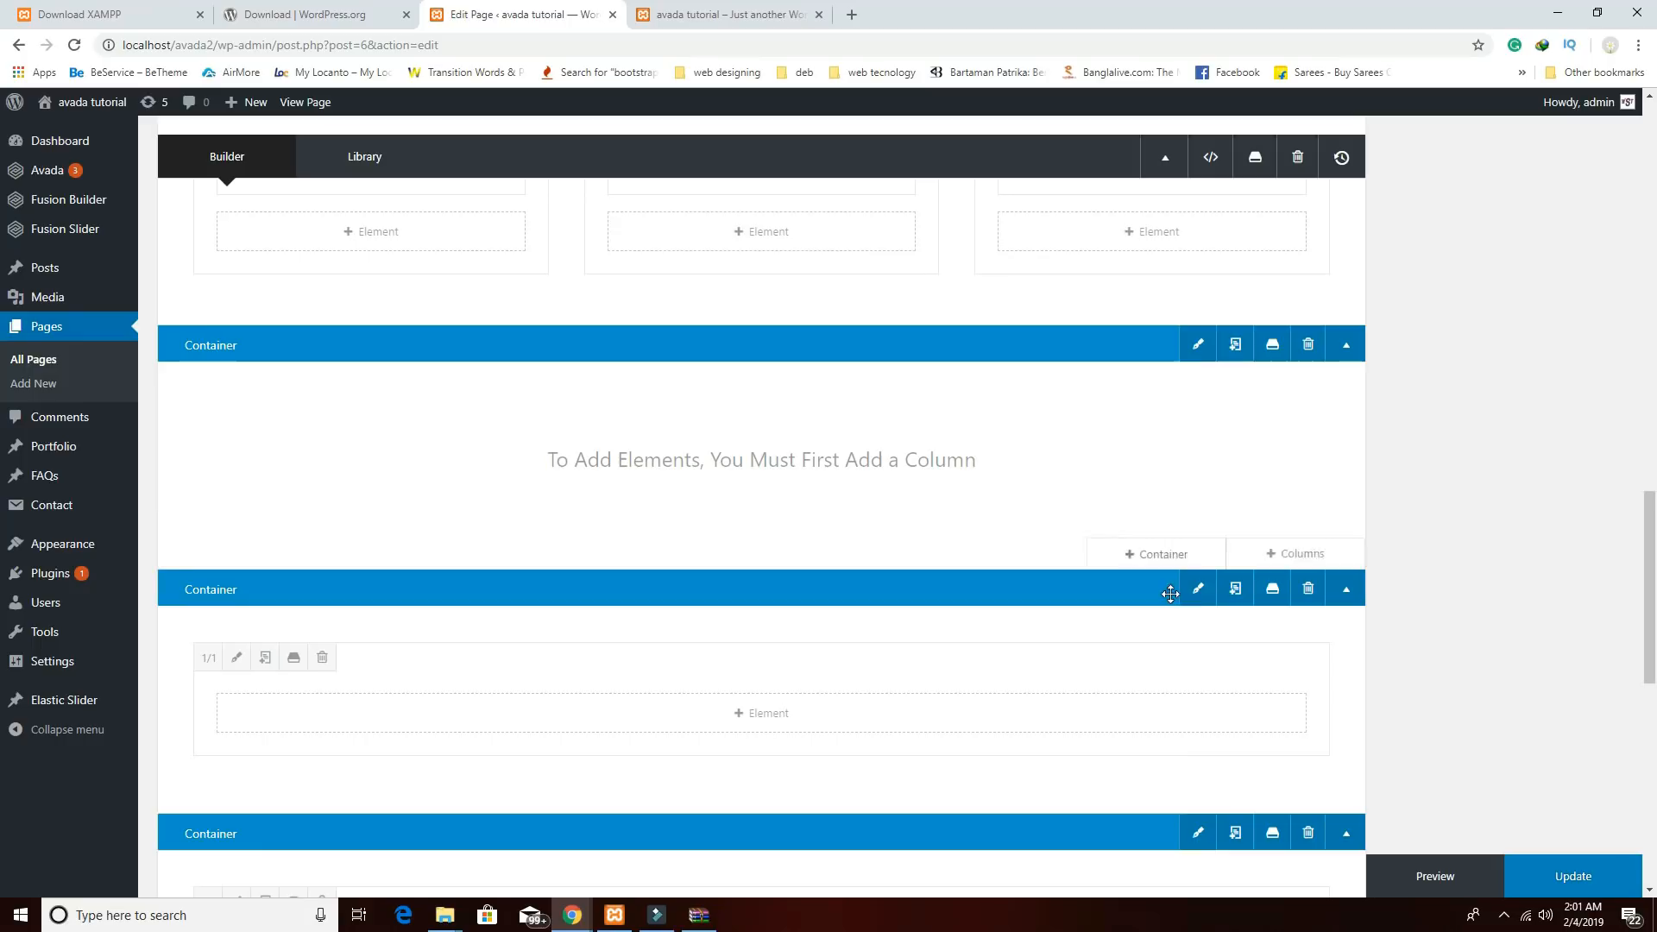
scroll(1301, 703, down, 5)
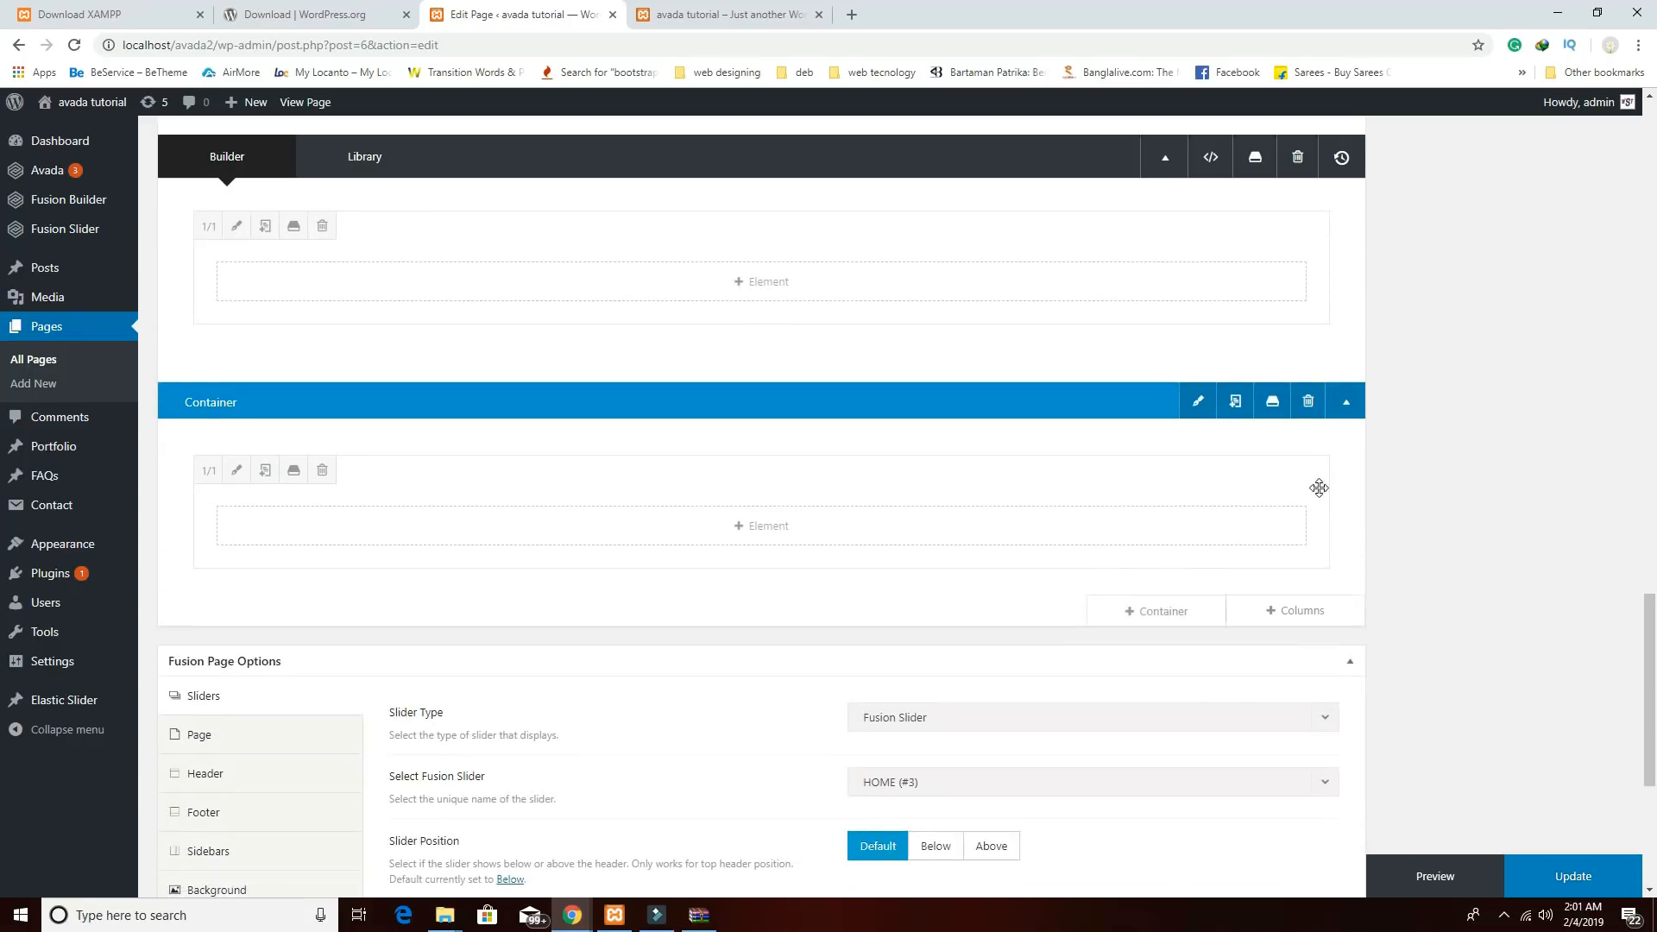
click(1308, 402)
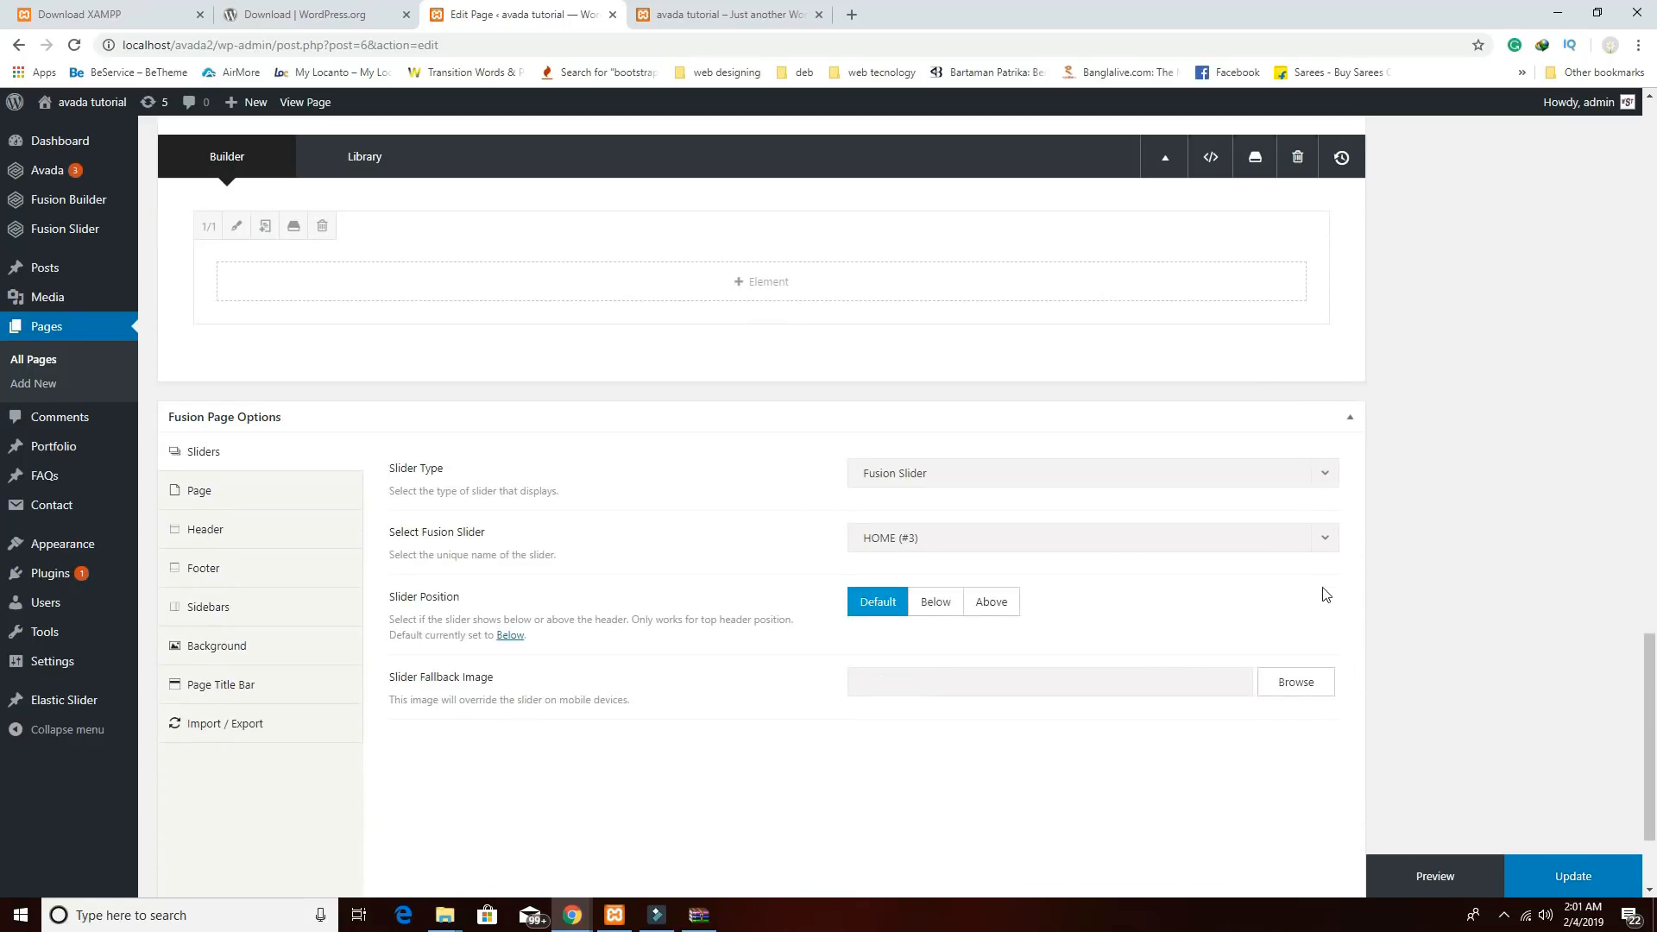
scroll(1325, 594, up, 3)
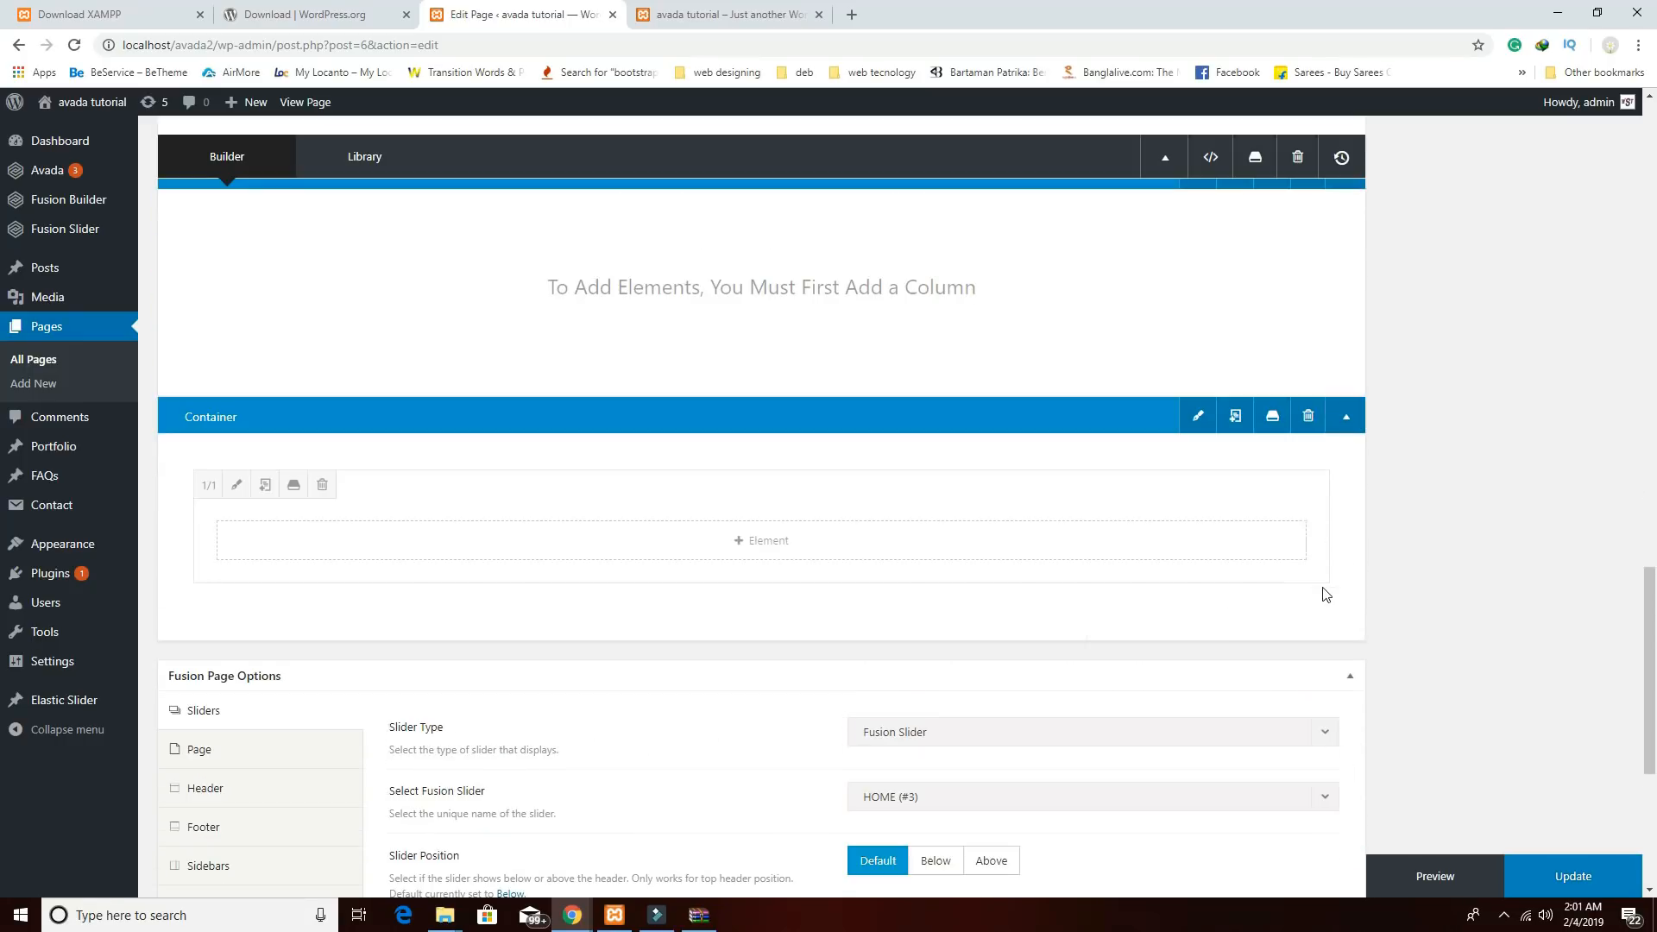
click(1309, 417)
scroll(1284, 522, up, 2)
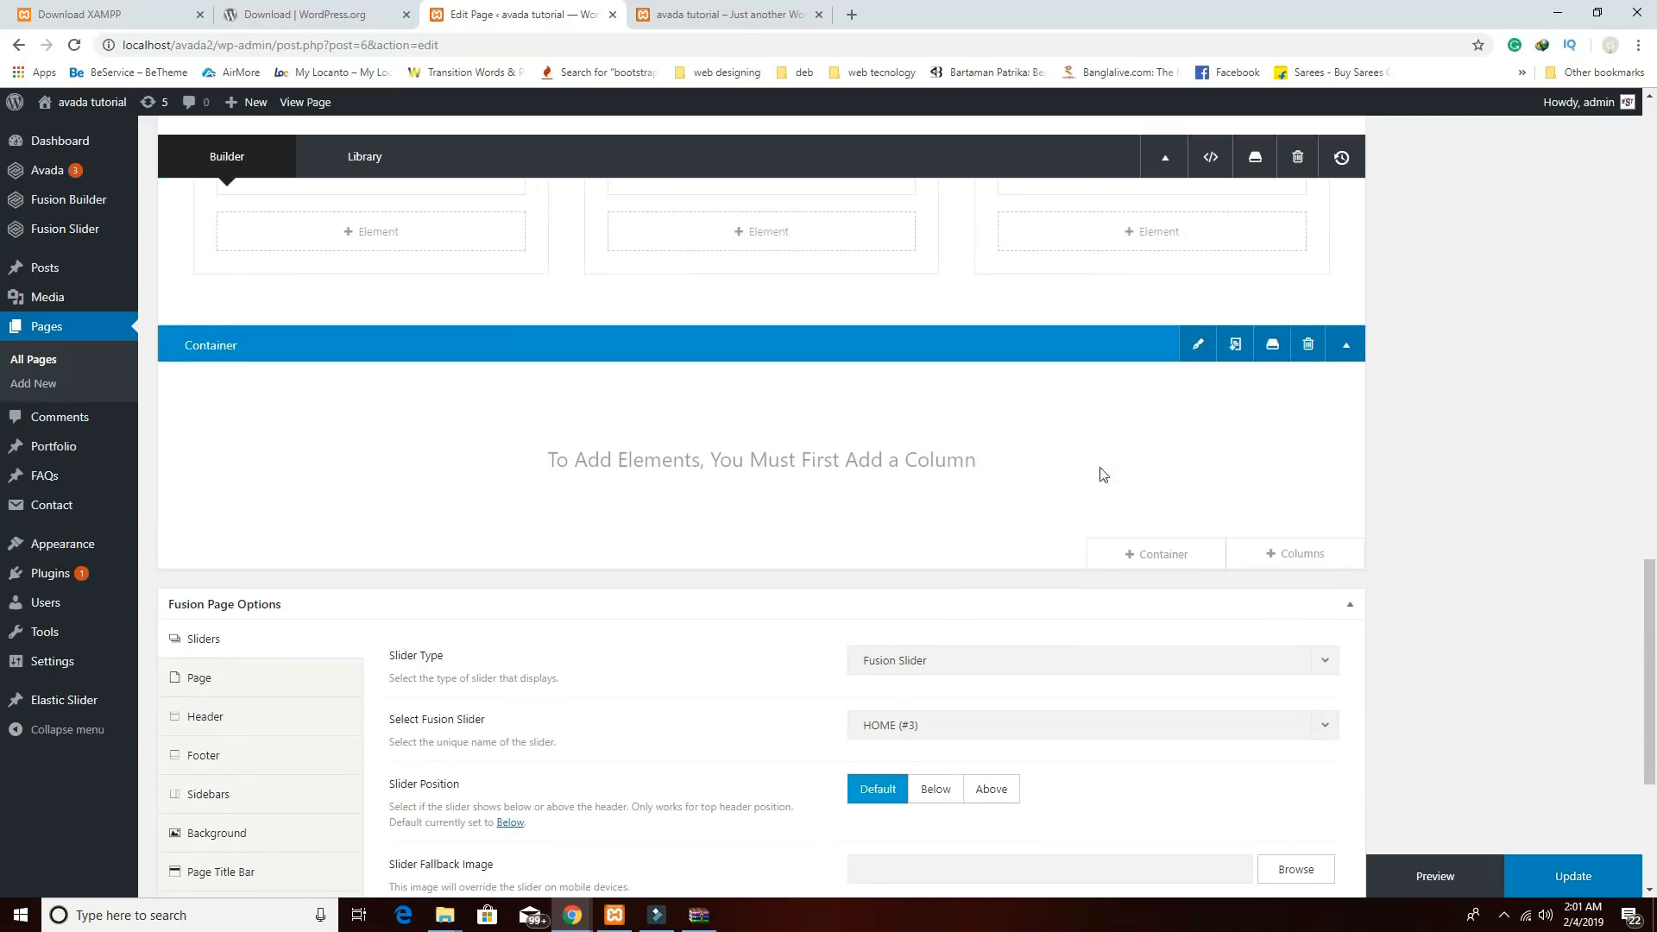
Add a single 1/1 column to the grey background container.
click(1290, 556)
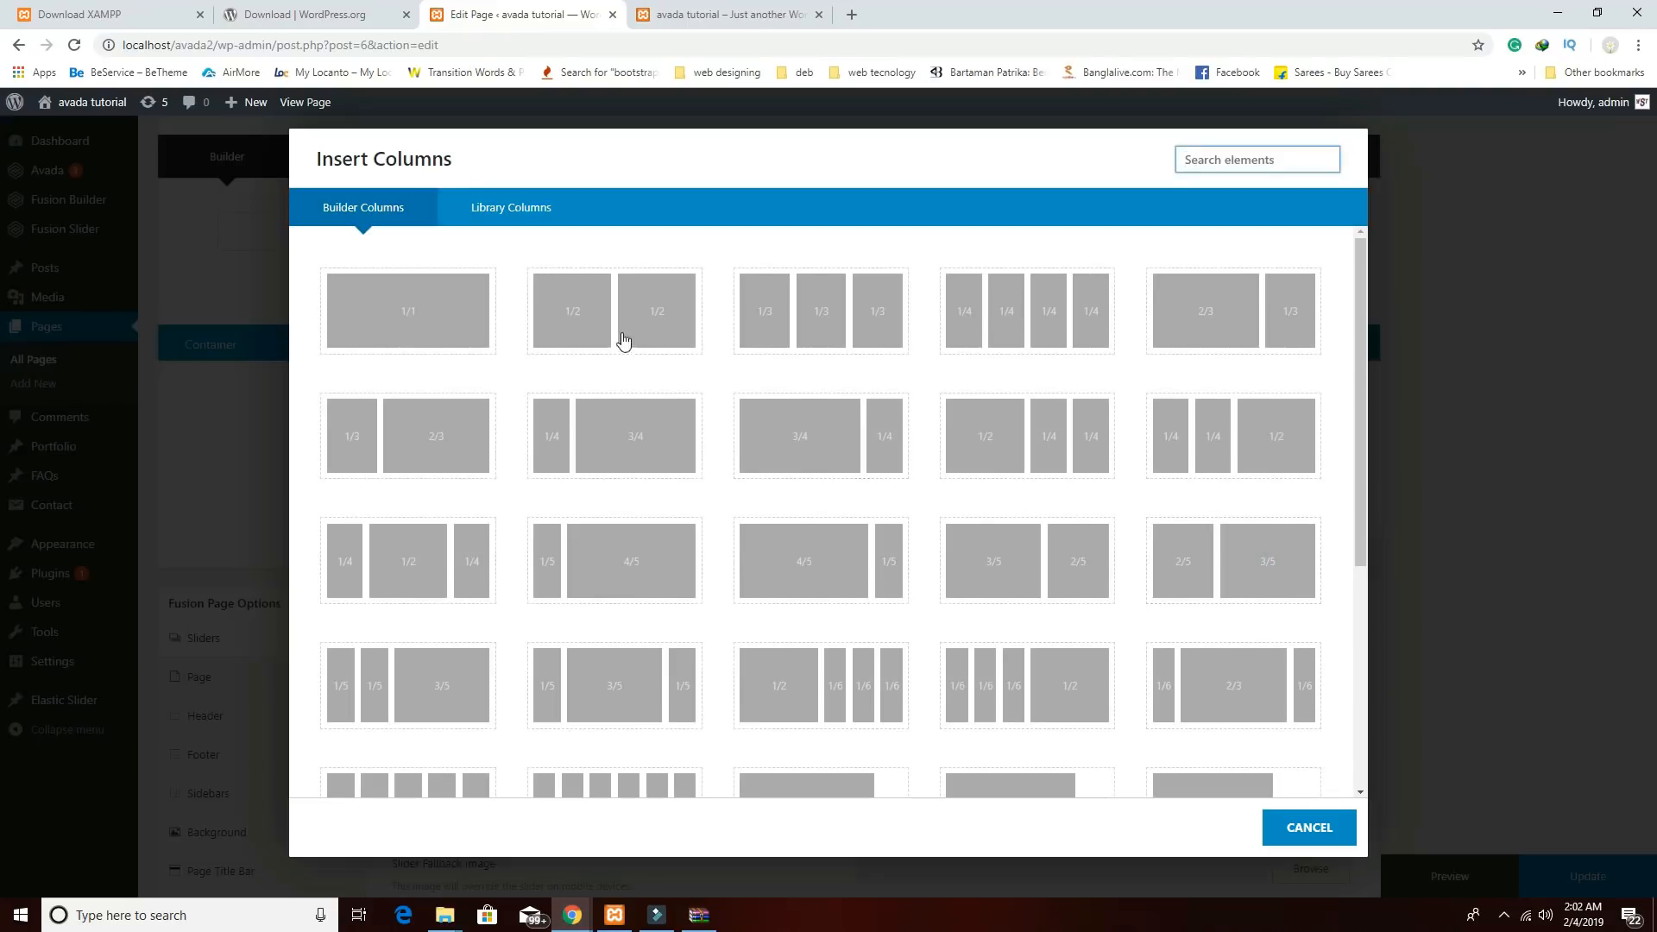
click(449, 315)
scroll(820, 491, up, 2)
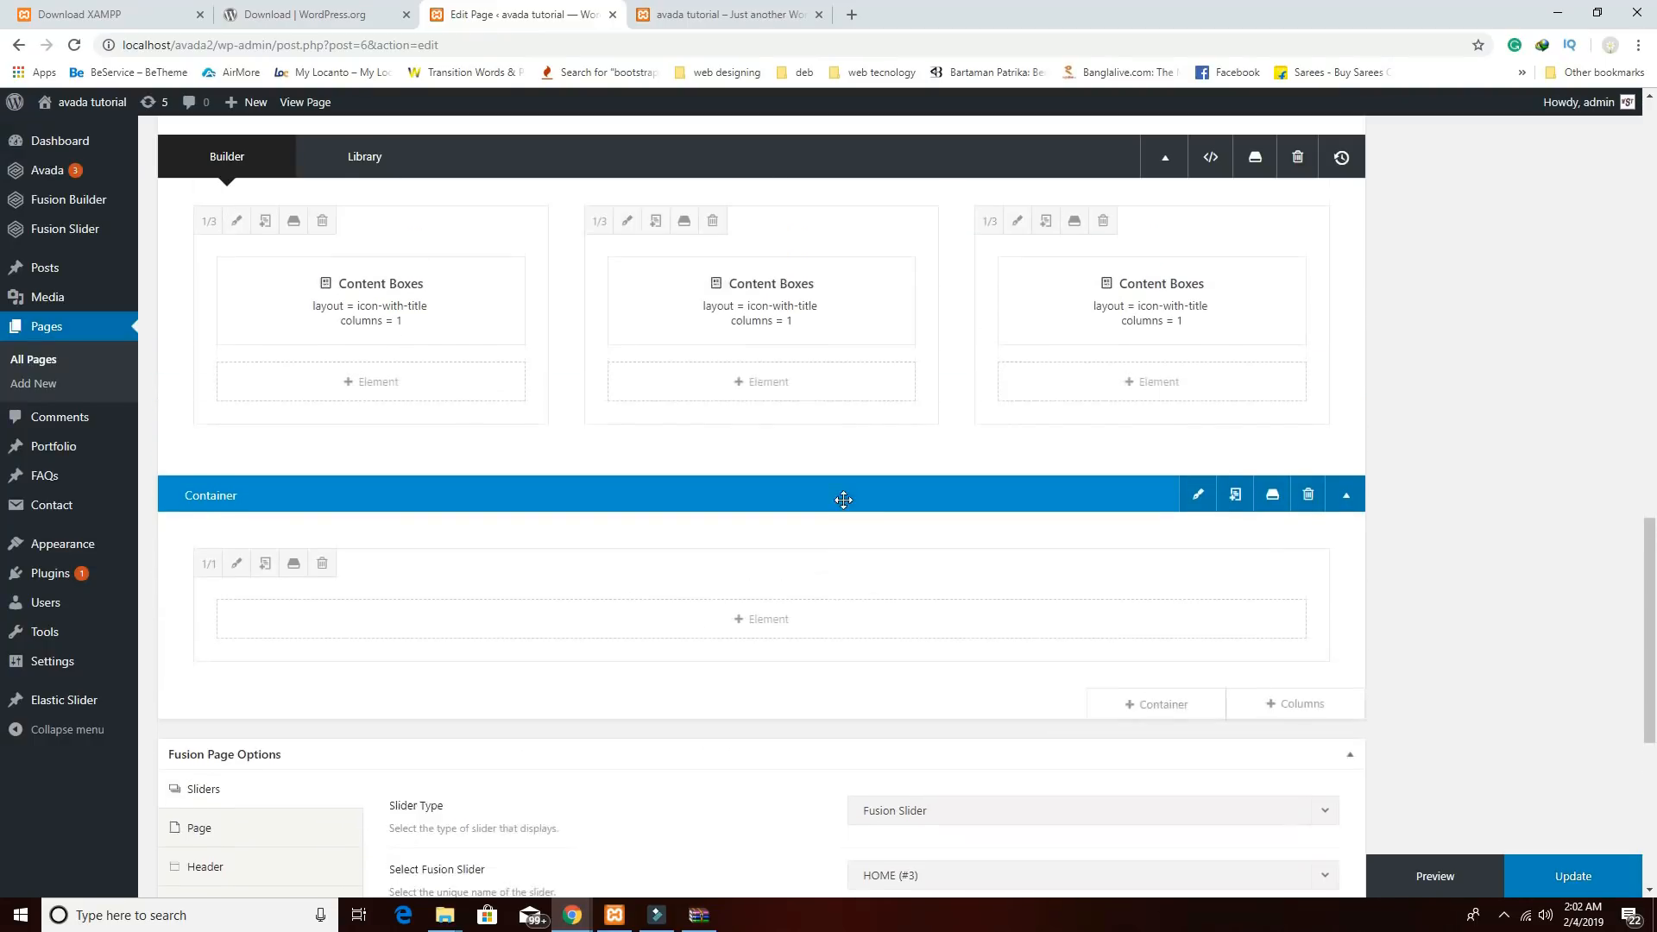
Add a Text Block replacing its placeholder with the 'Meet our chefs' heading and 'THEY ARE NICE & FRIENDLY' line.
click(761, 643)
scroll(1144, 623, down, 8)
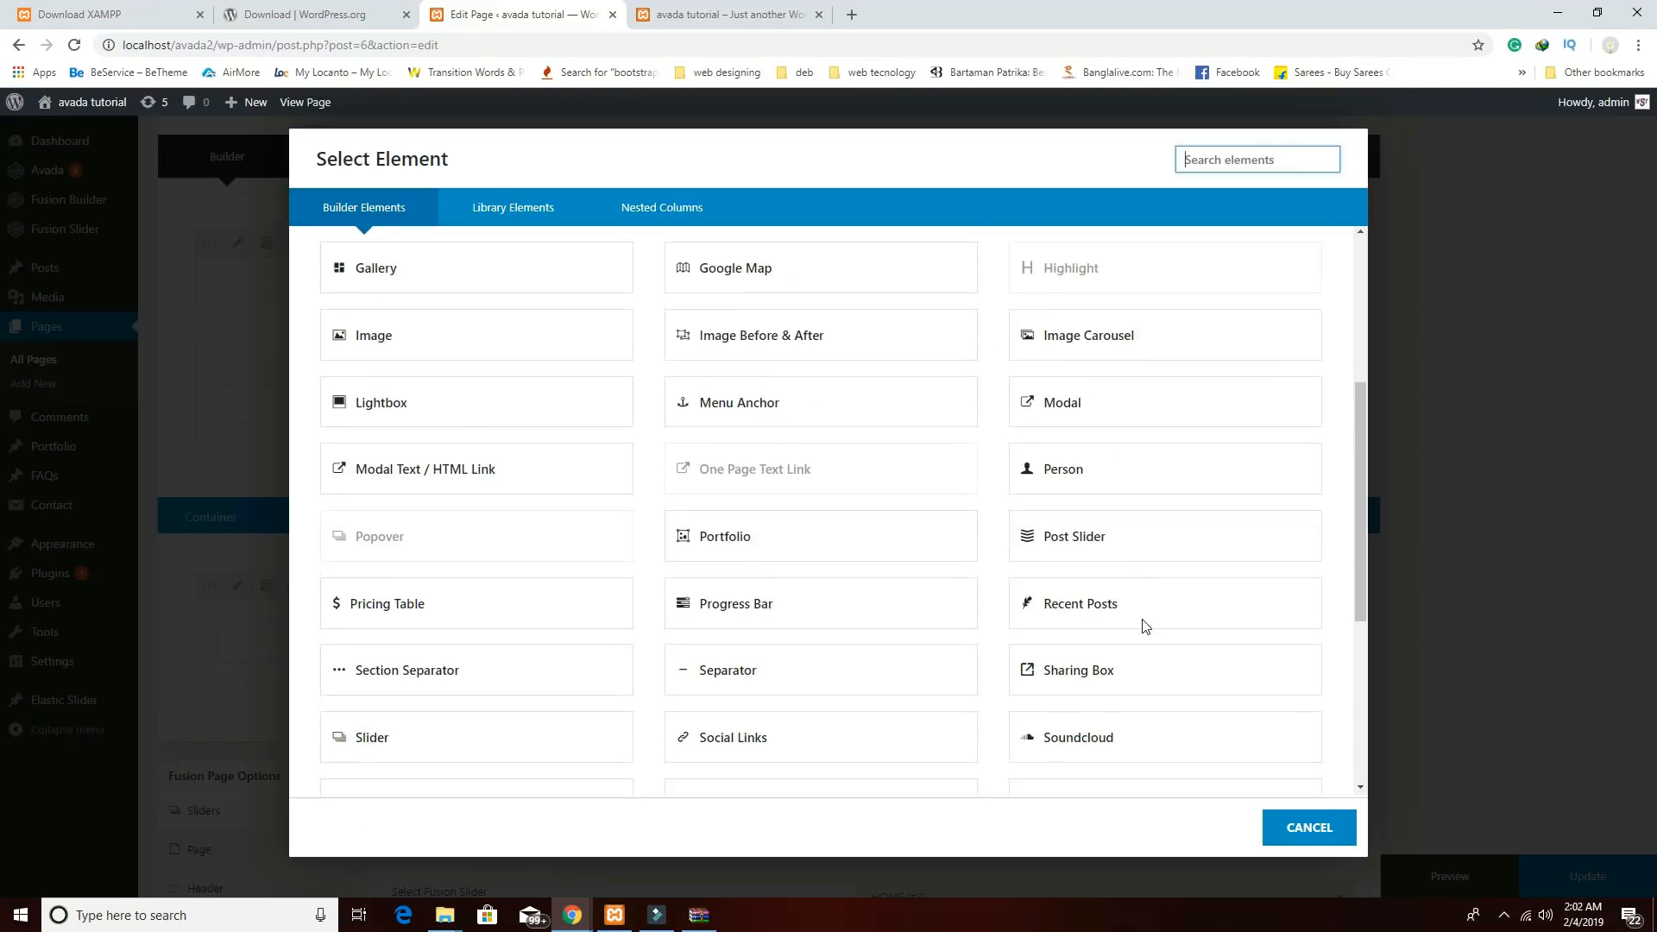
click(1054, 488)
click(636, 591)
key(ctrl+a)
key(BackSpace)
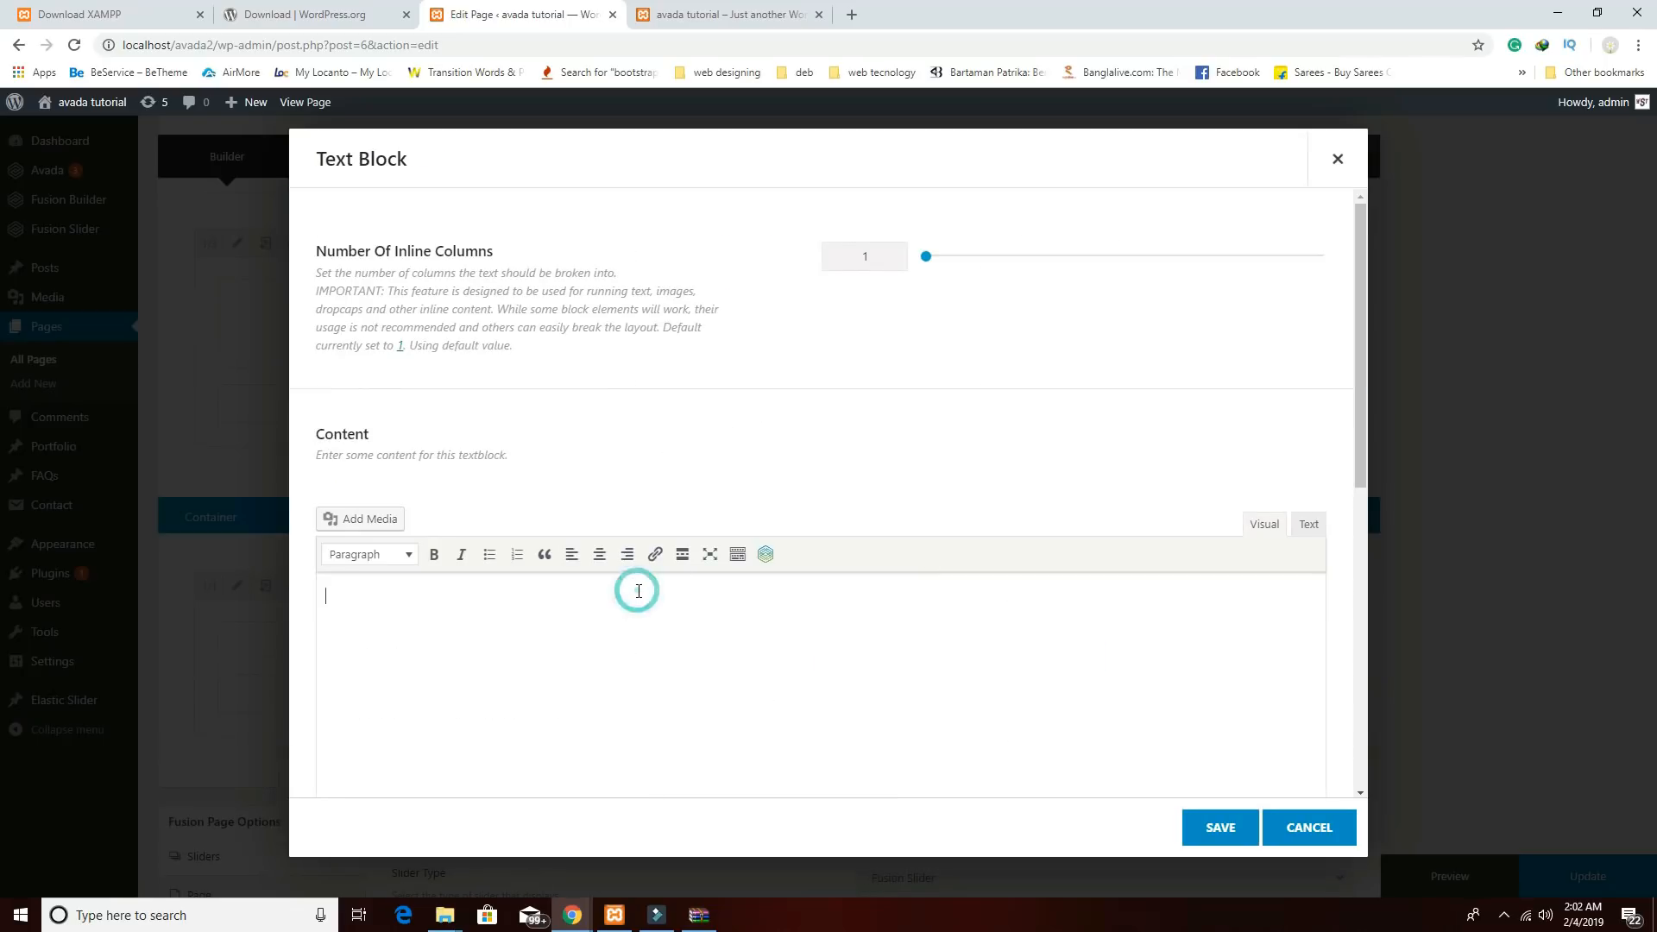
text(Meet our chefs THEY ARE NICE & FRIENDLY)
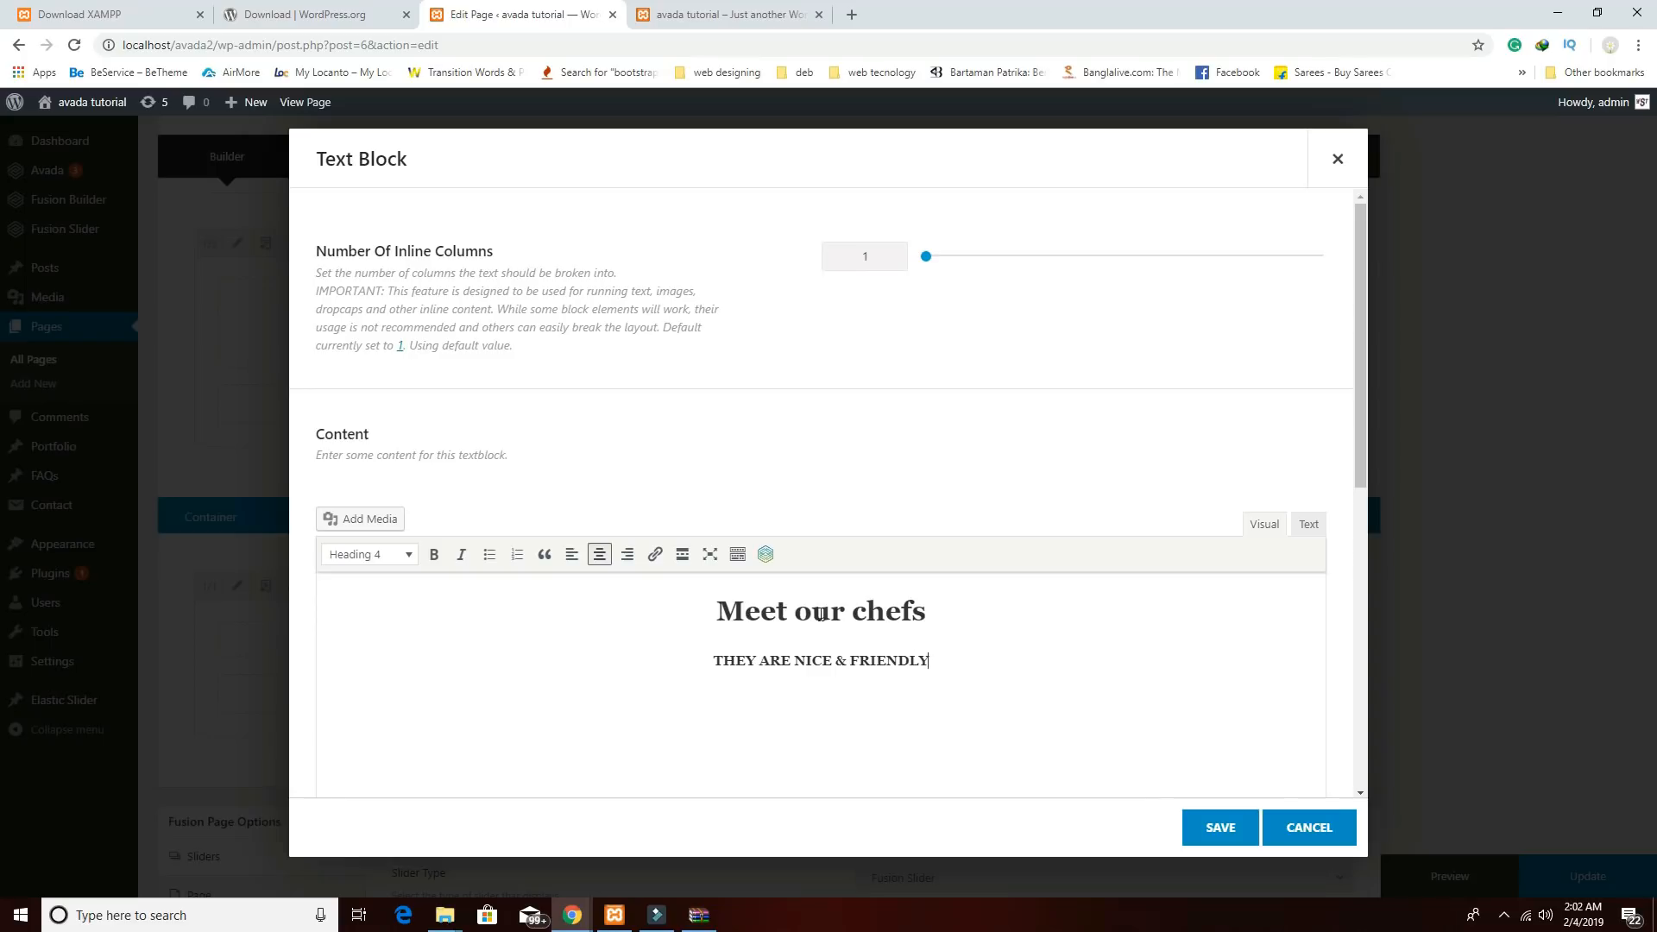
Review the heading and tagline text, then save the text block into the column.
drag(713, 604, 951, 604)
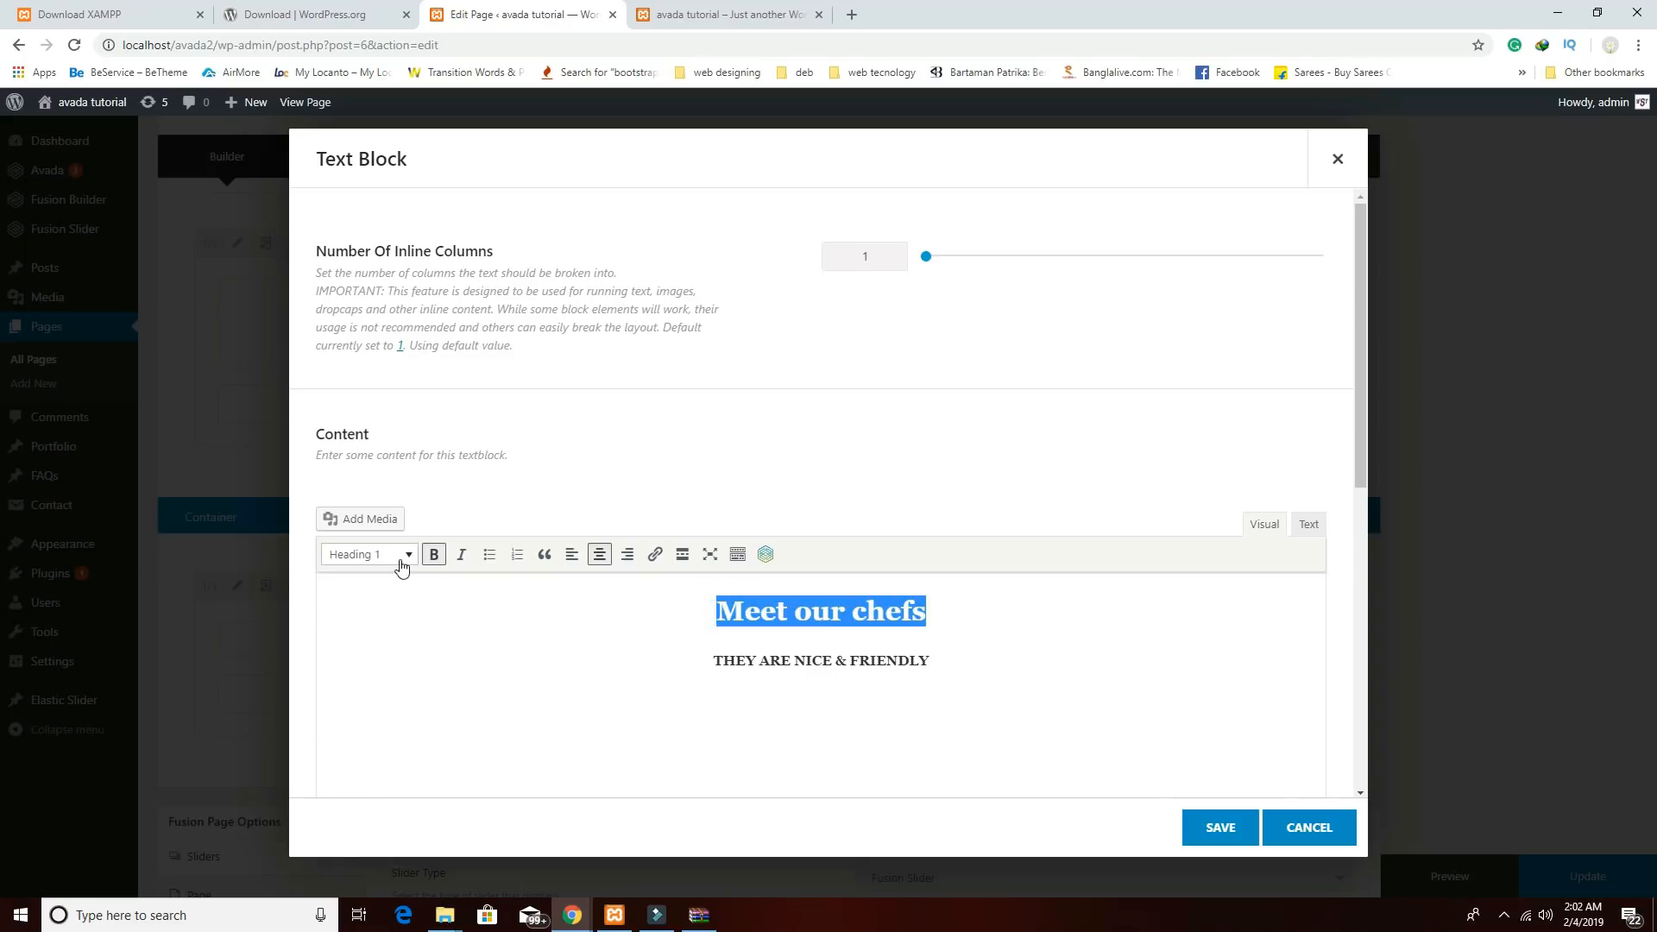
triple_click(799, 666)
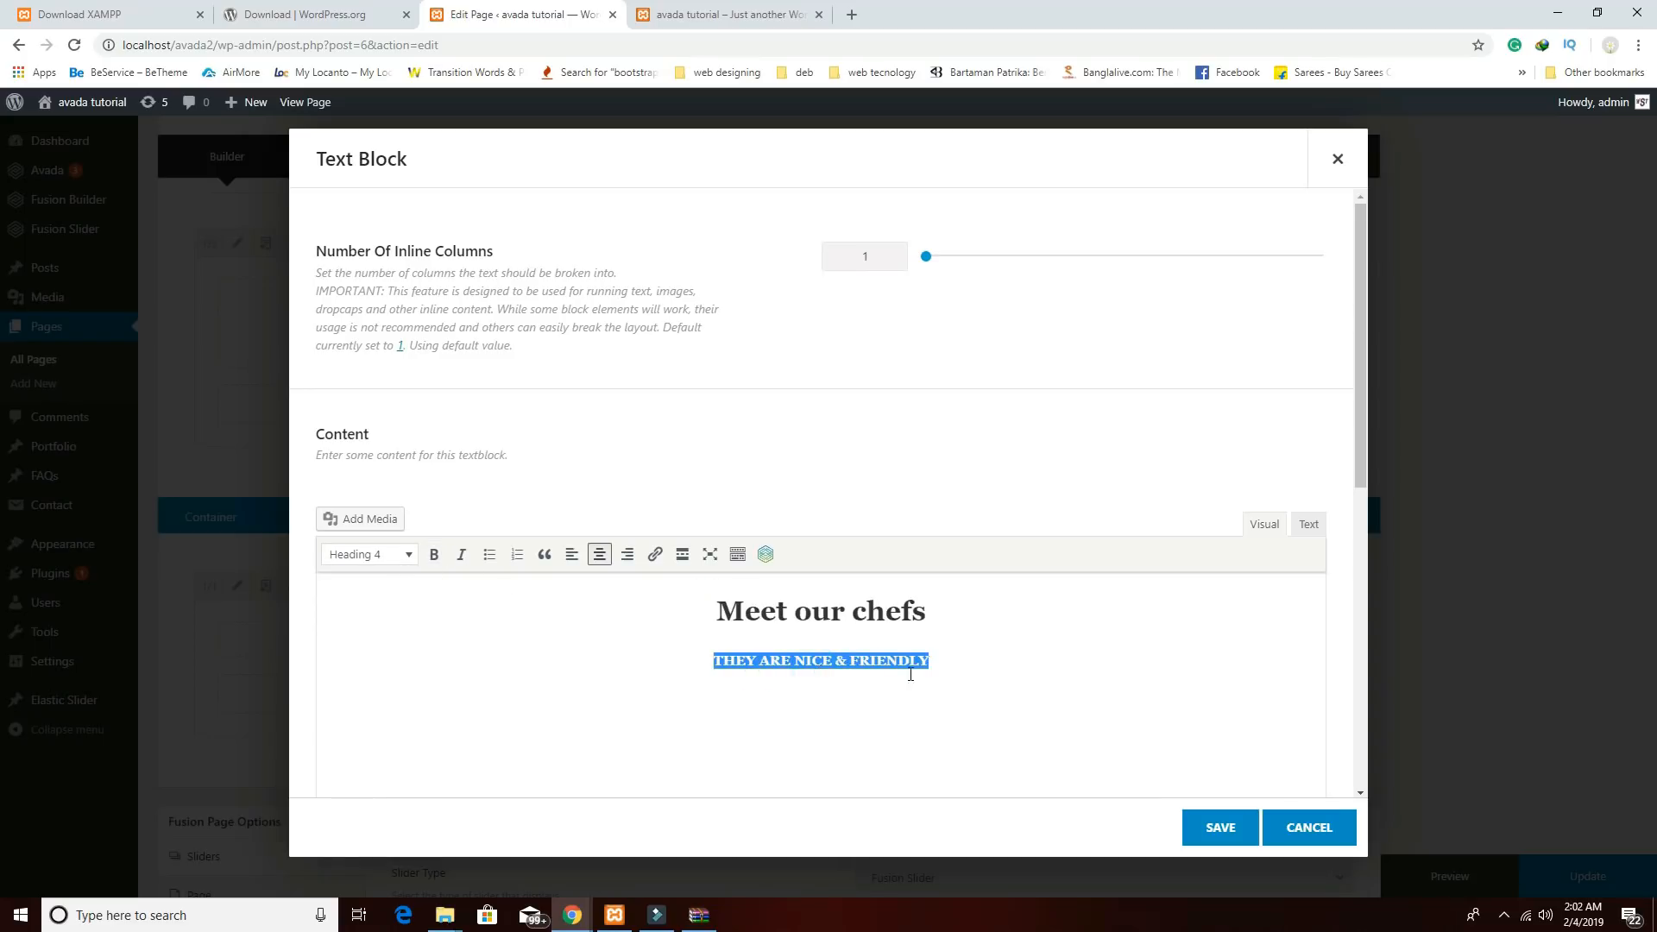
click(966, 667)
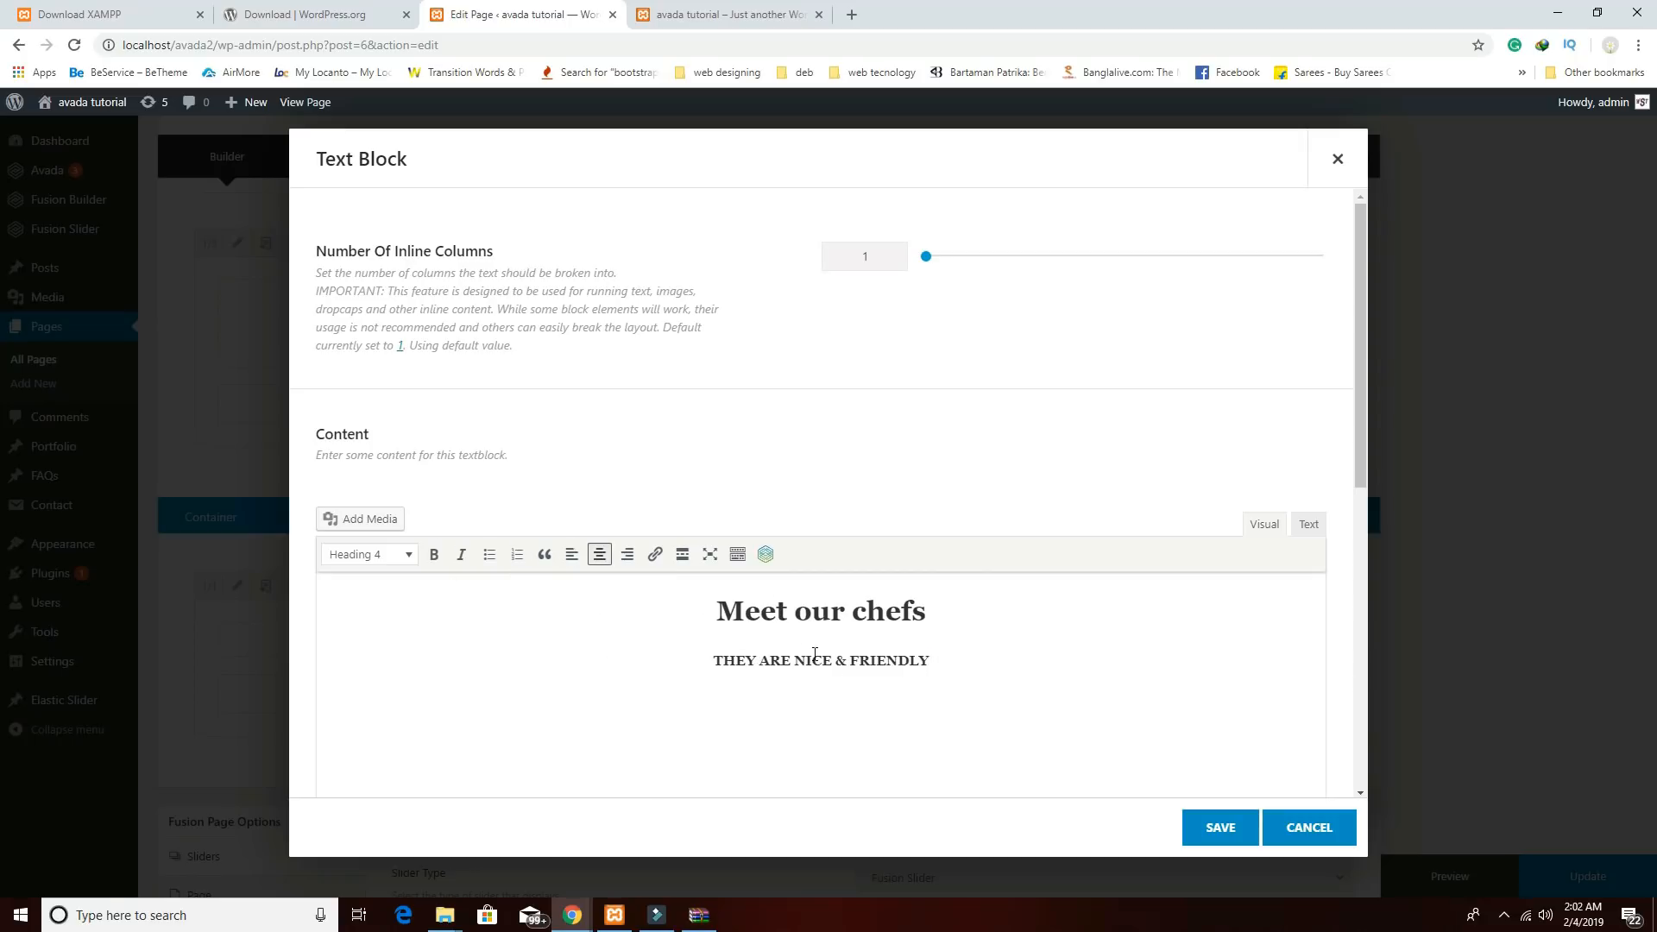
double_click(904, 614)
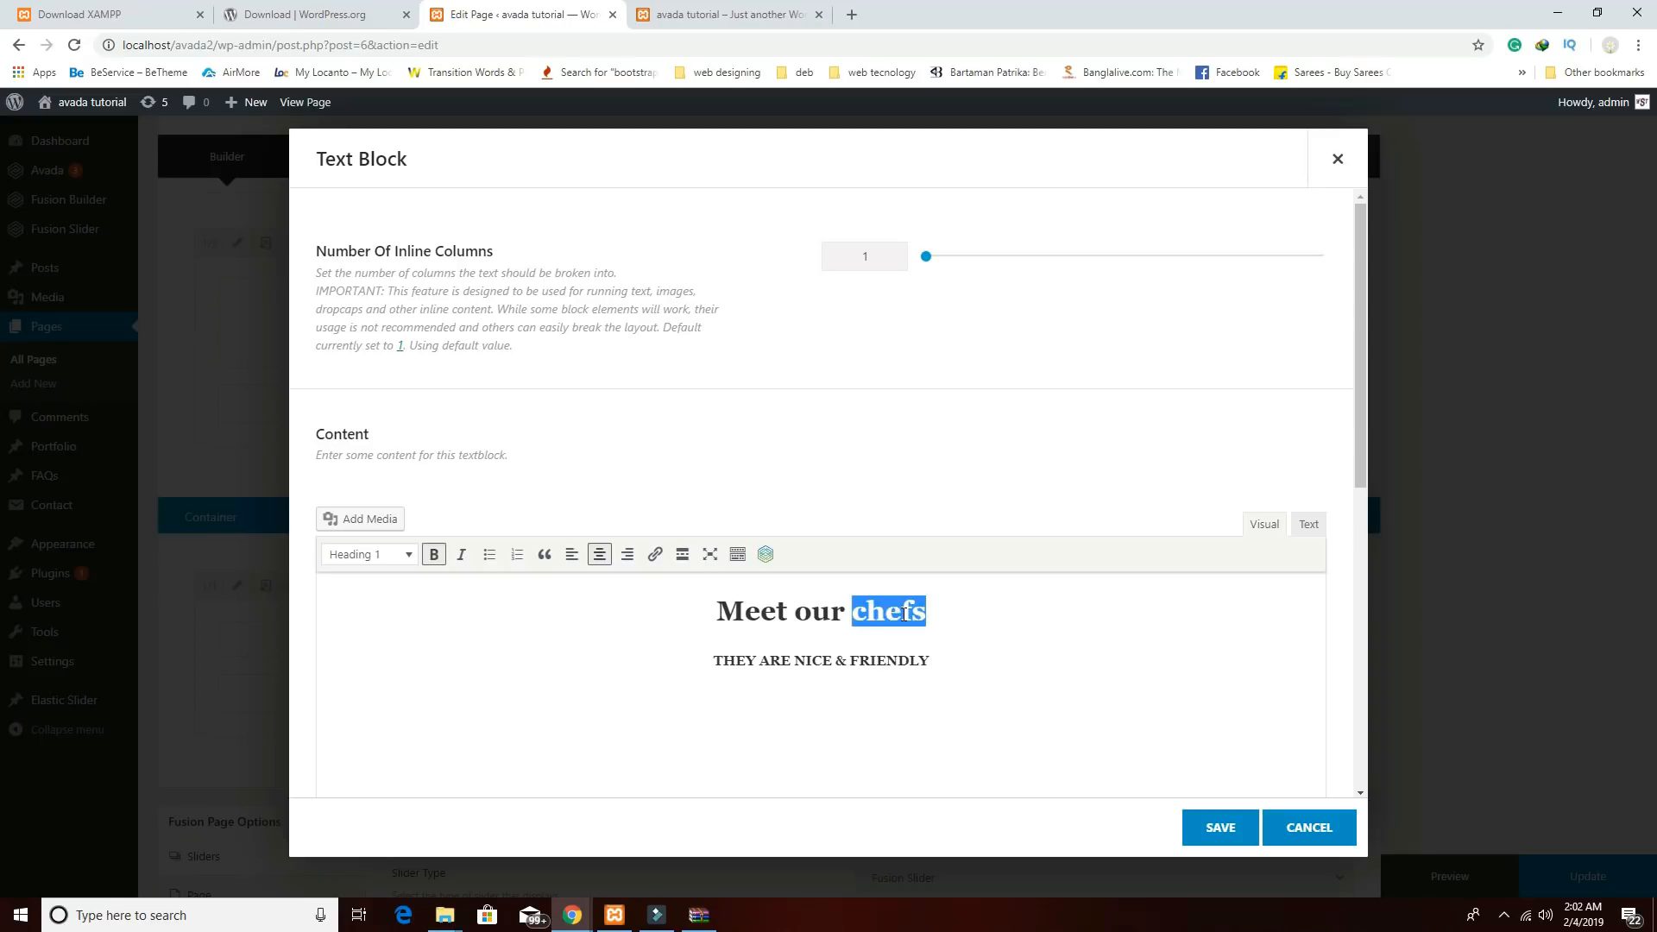
click(925, 665)
click(1213, 827)
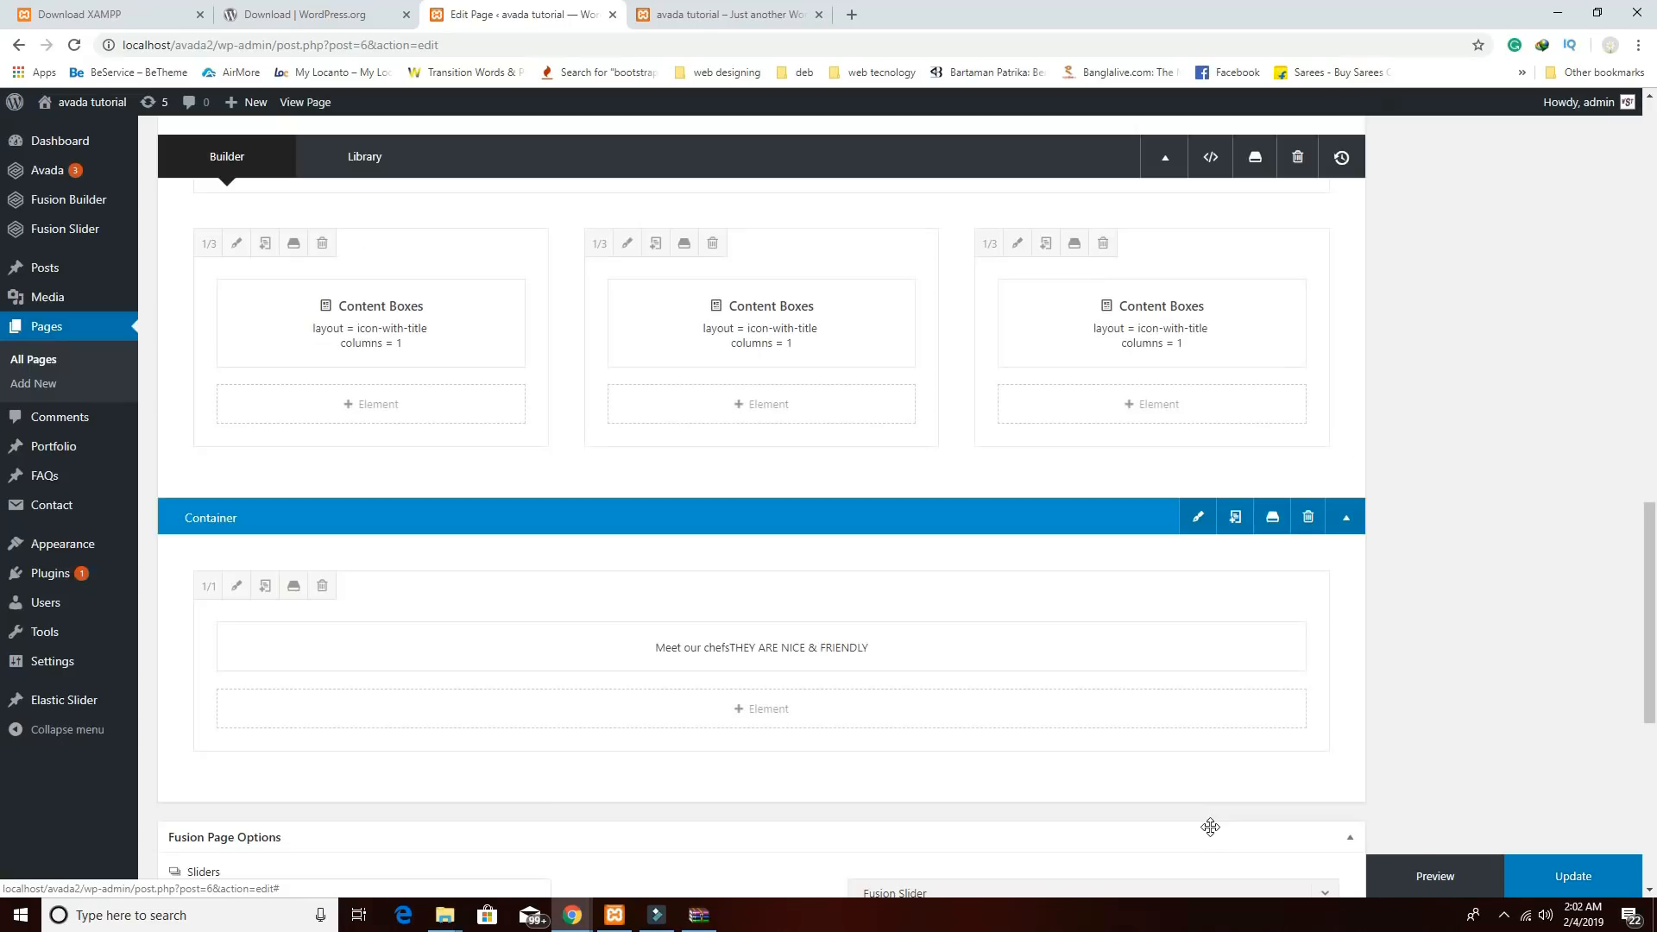
scroll(1029, 691, down, 2)
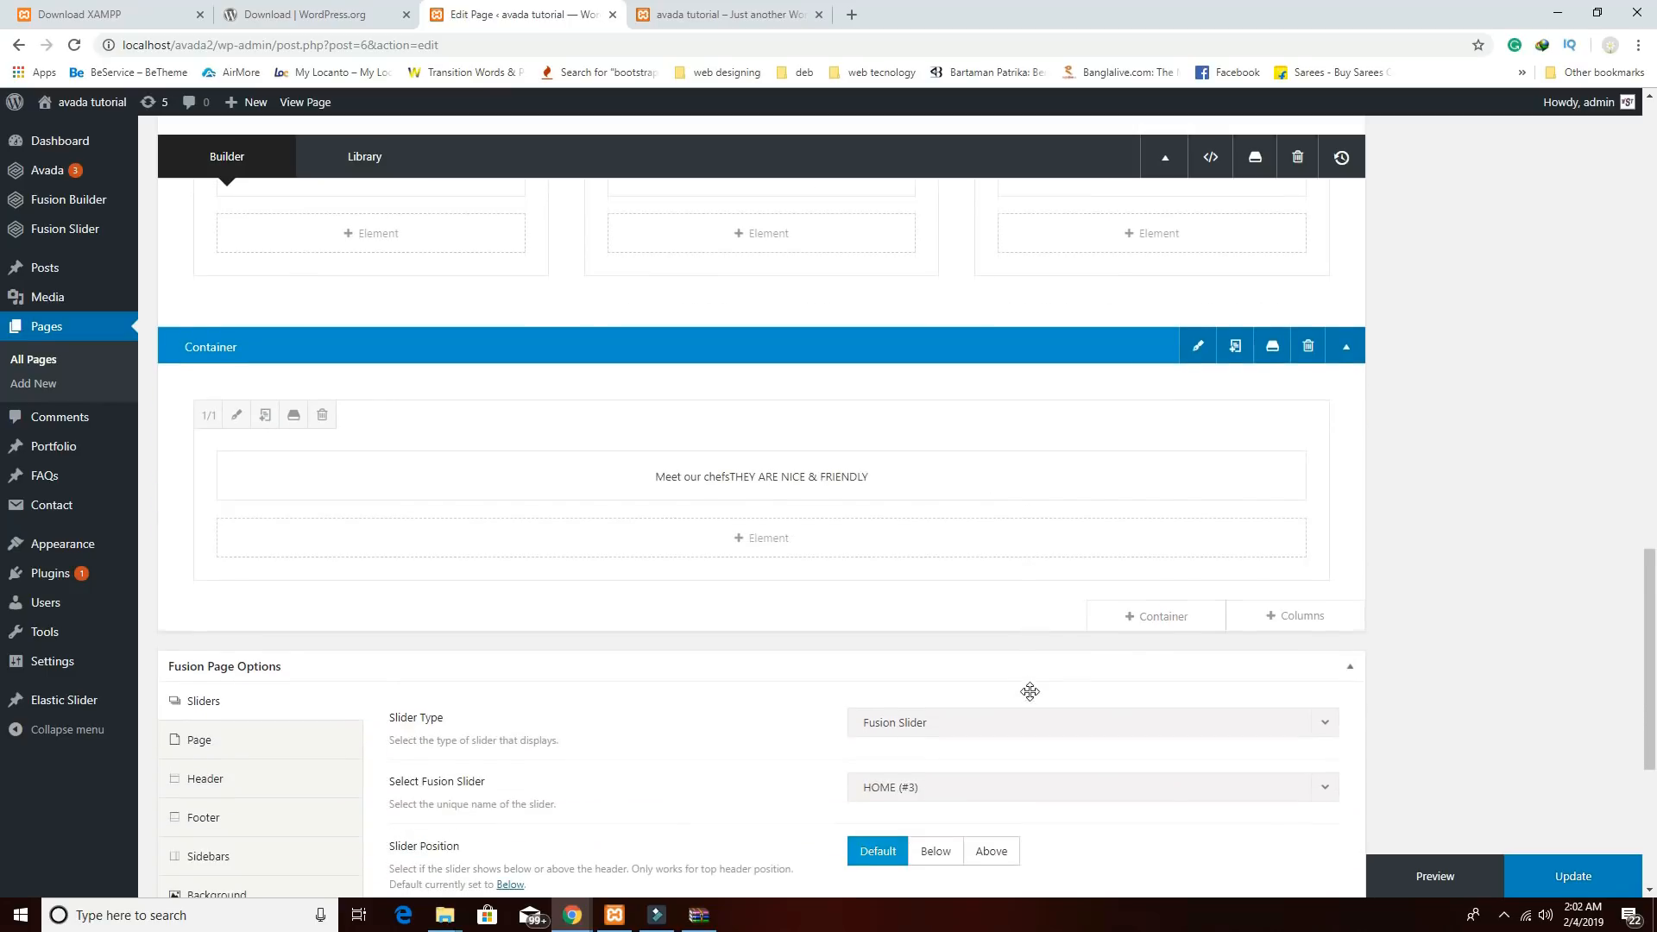
Add a 1/3+1/3+1/3 container and place a Person element in its first column.
click(1151, 616)
click(1003, 326)
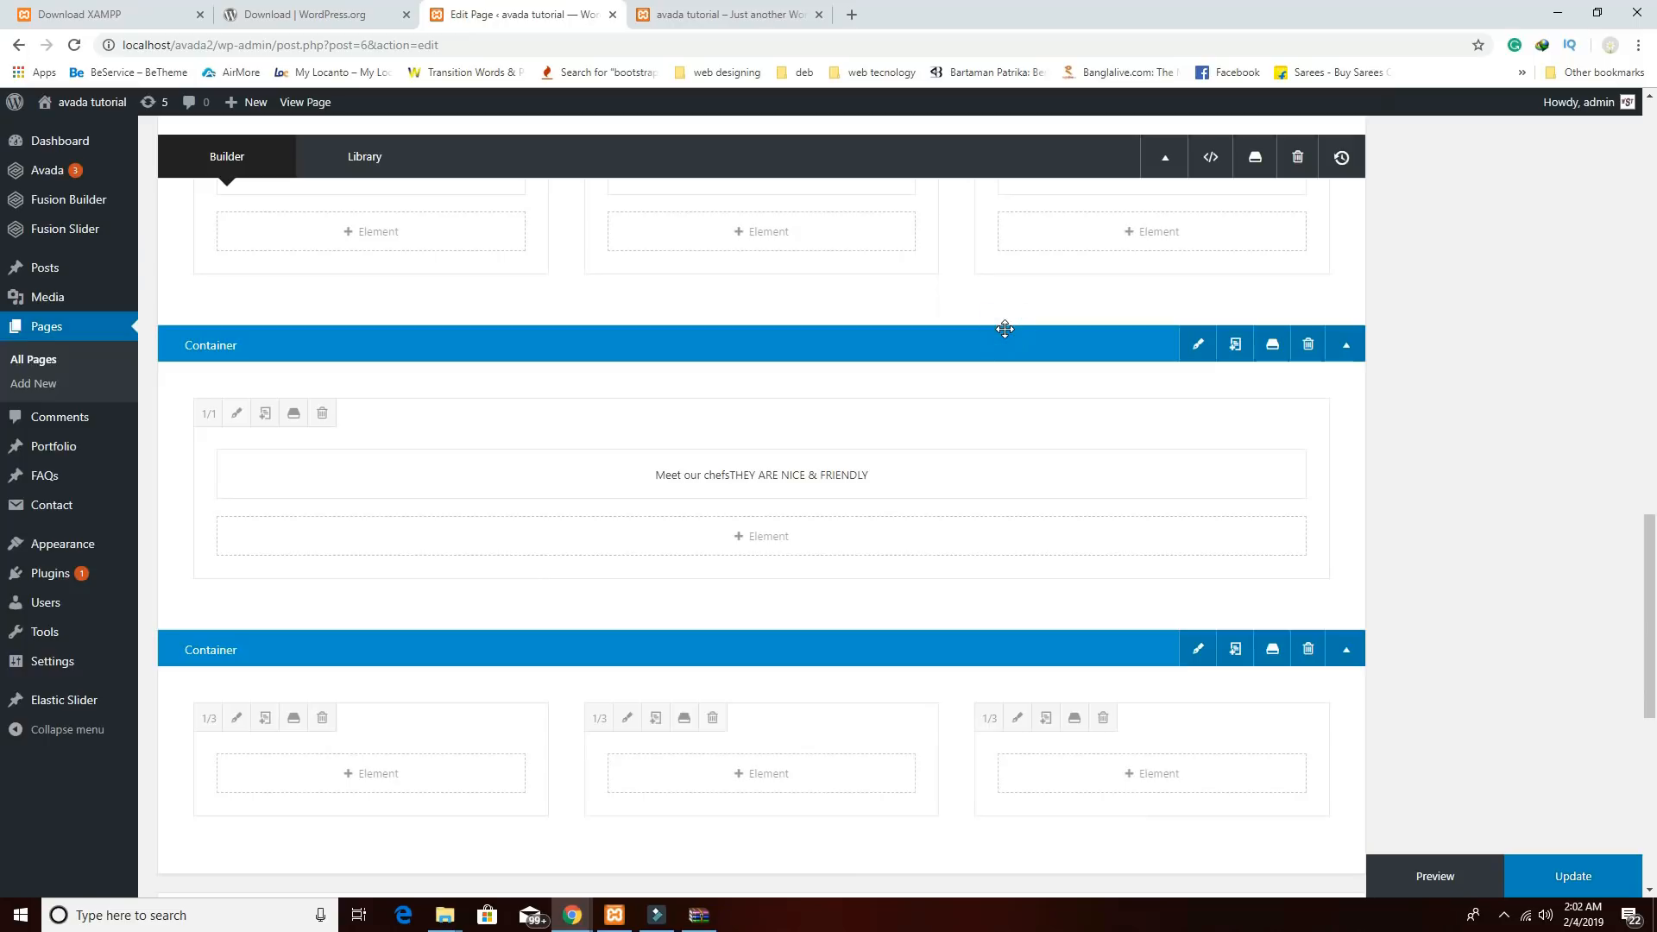
click(411, 773)
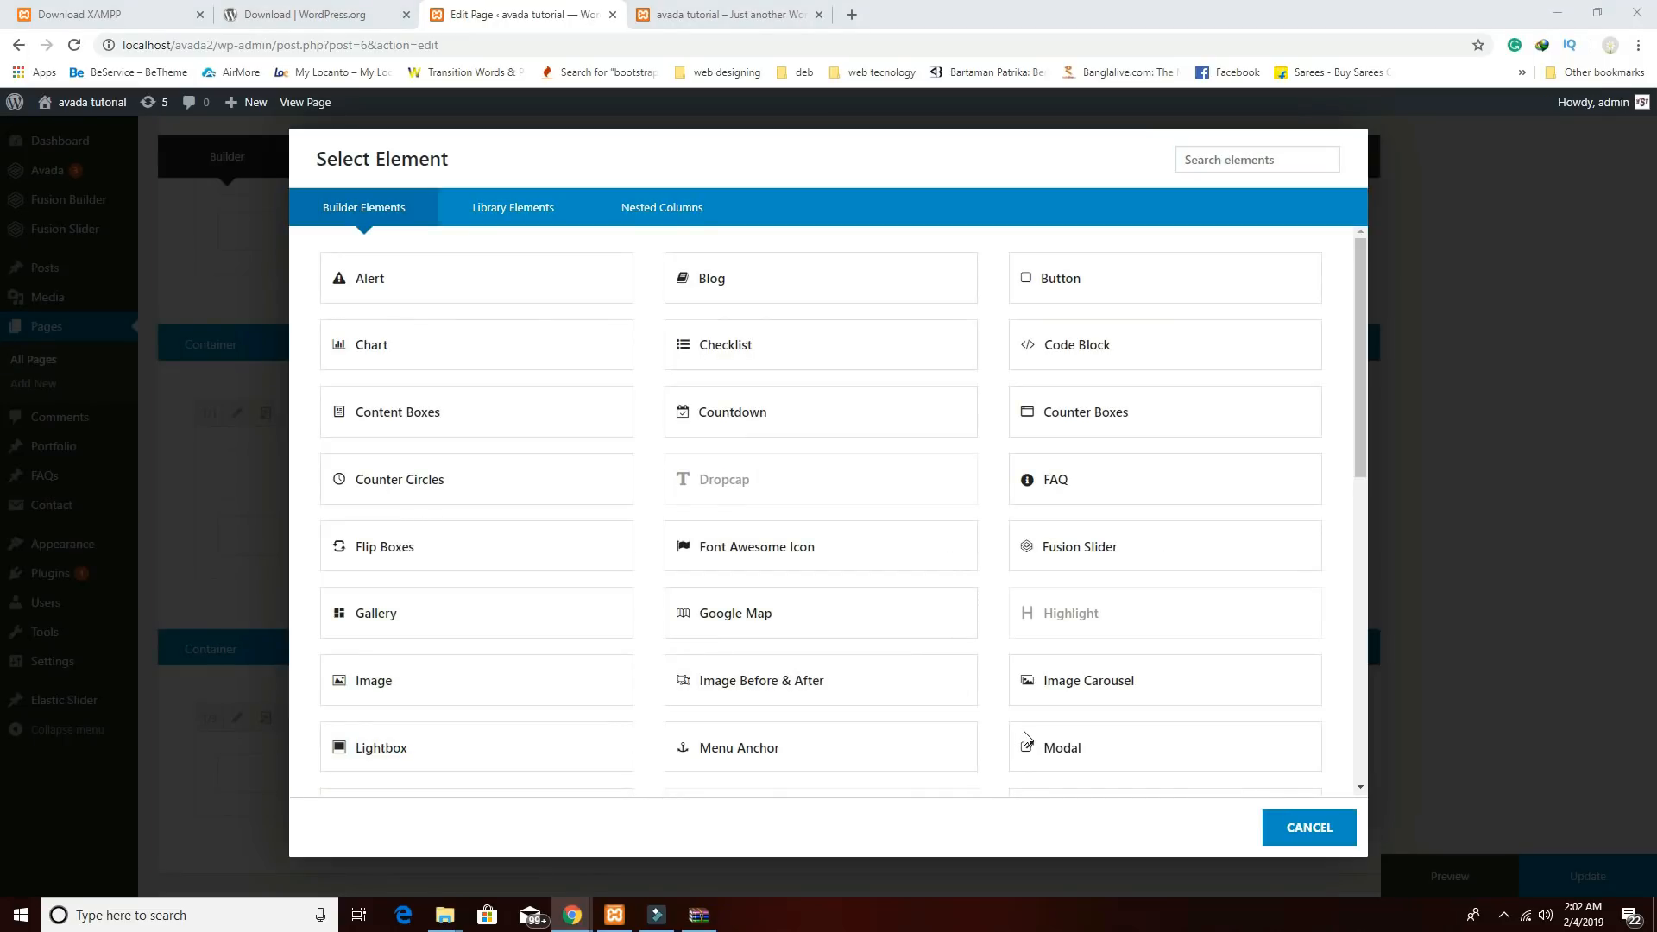
click(1218, 159)
text(per)
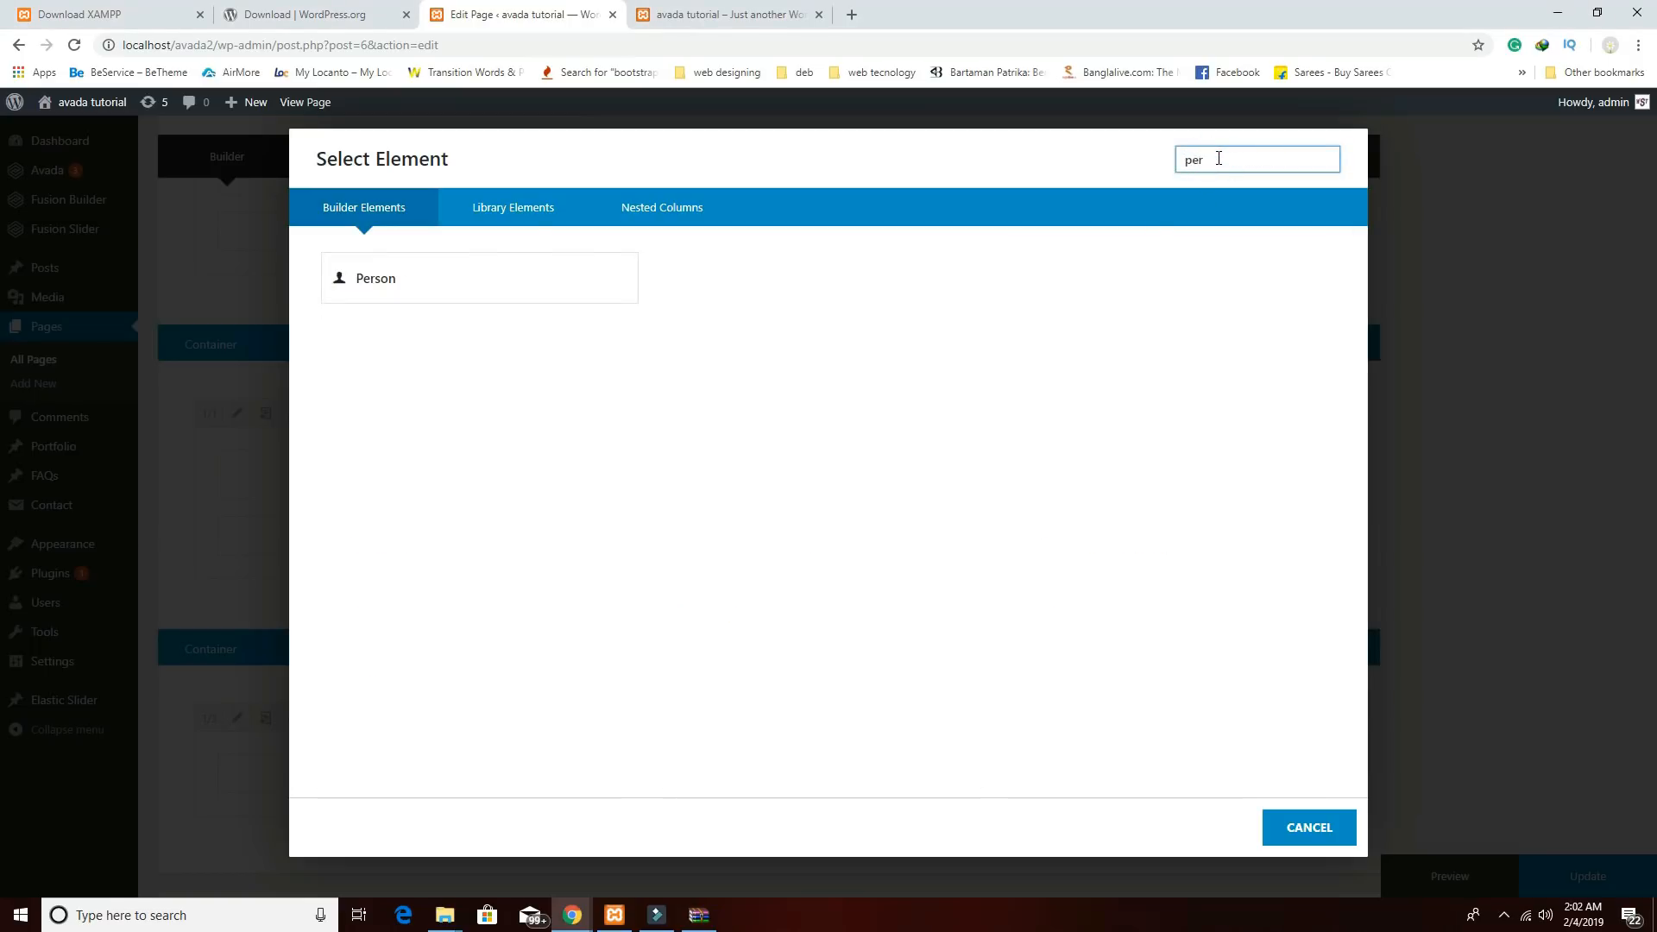
click(429, 265)
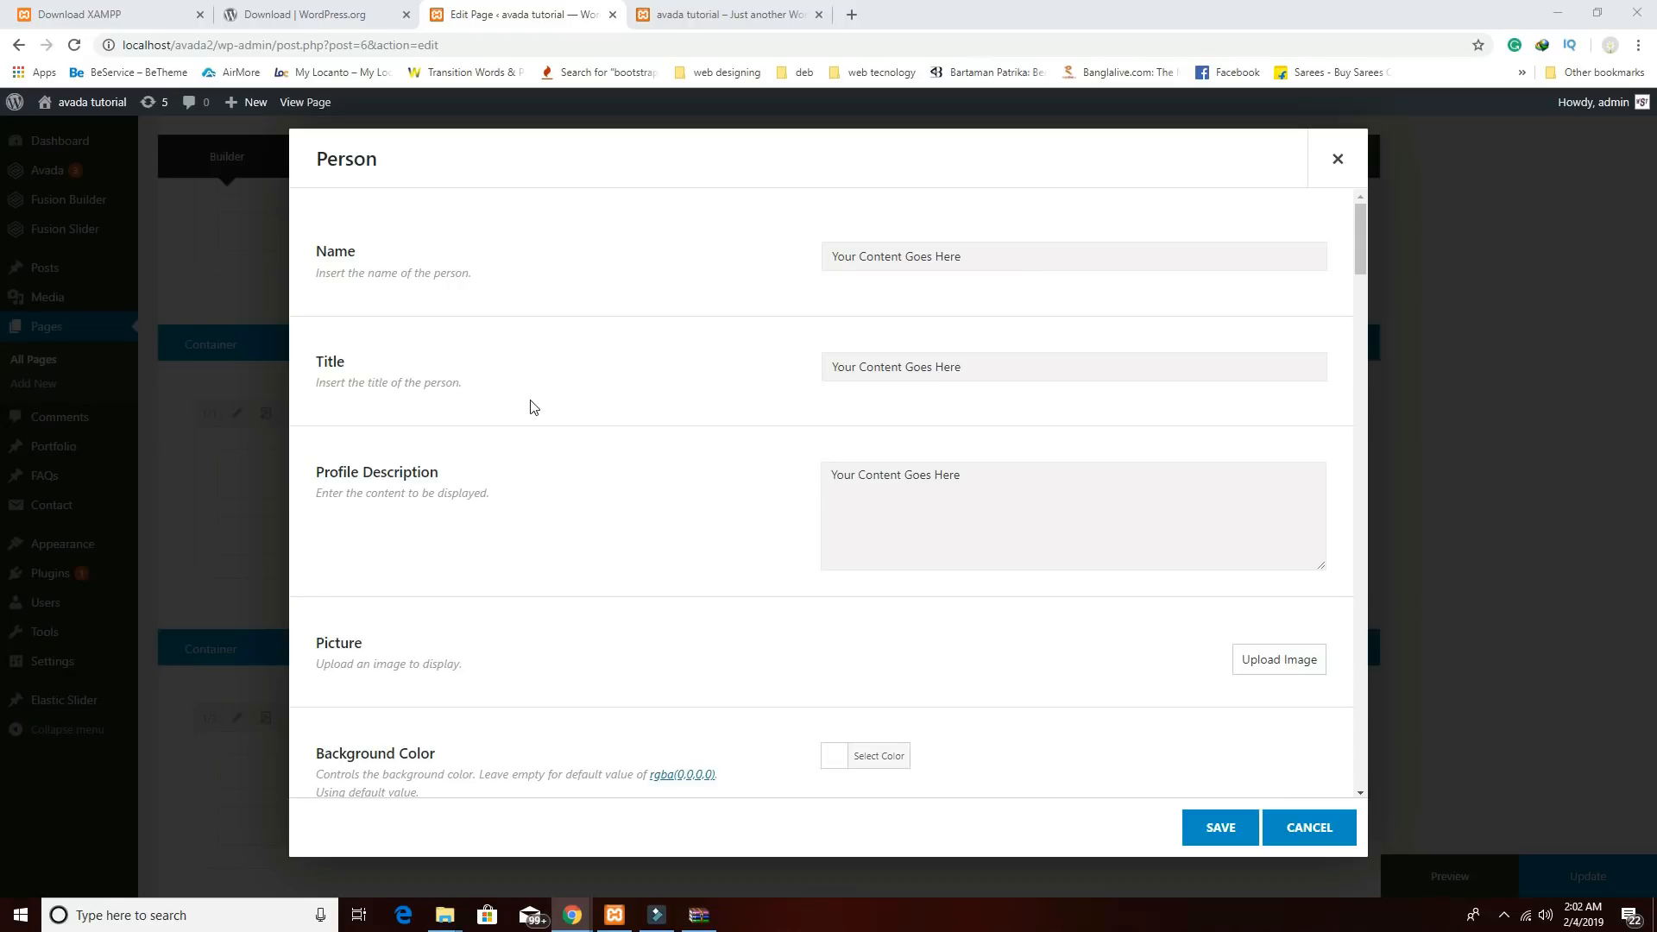
Fill the Person with the chef's name, title KITCHEN OFFICER and a pasted Lorem Ipsum profile.
click(997, 262)
click(991, 366)
text(KITCHEN OFFICER)
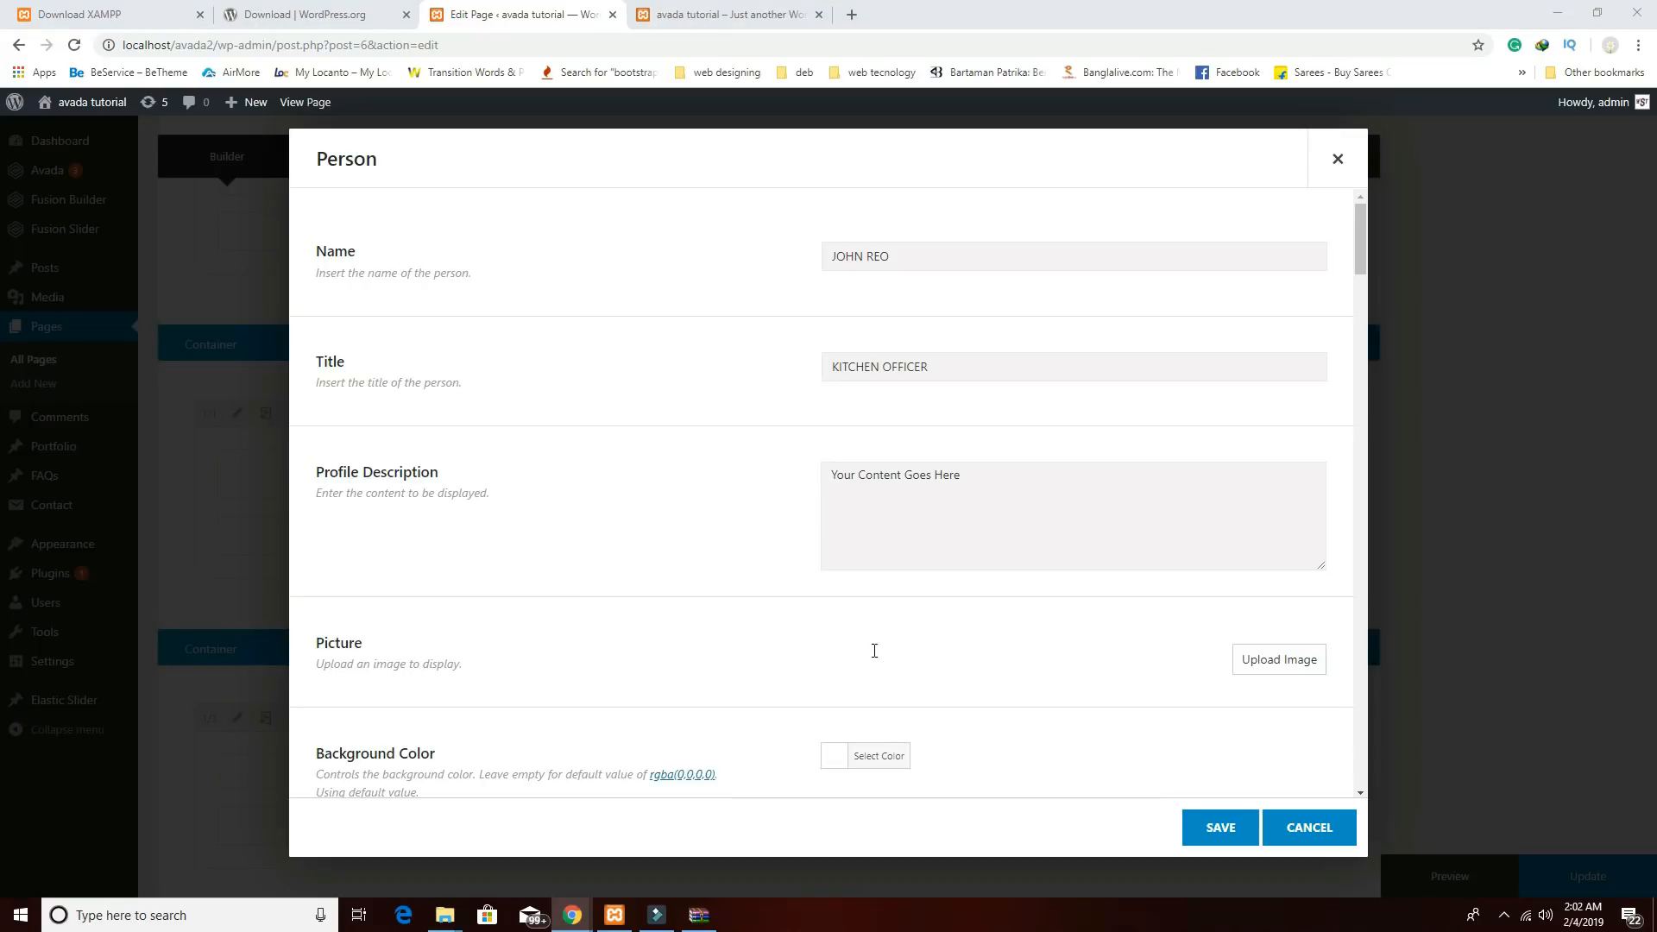
click(1039, 492)
text(Lorem Ipsum is simply dummy text of the printing and typesetting industry. Lorem Ipsum has been the industry's standard dummy)
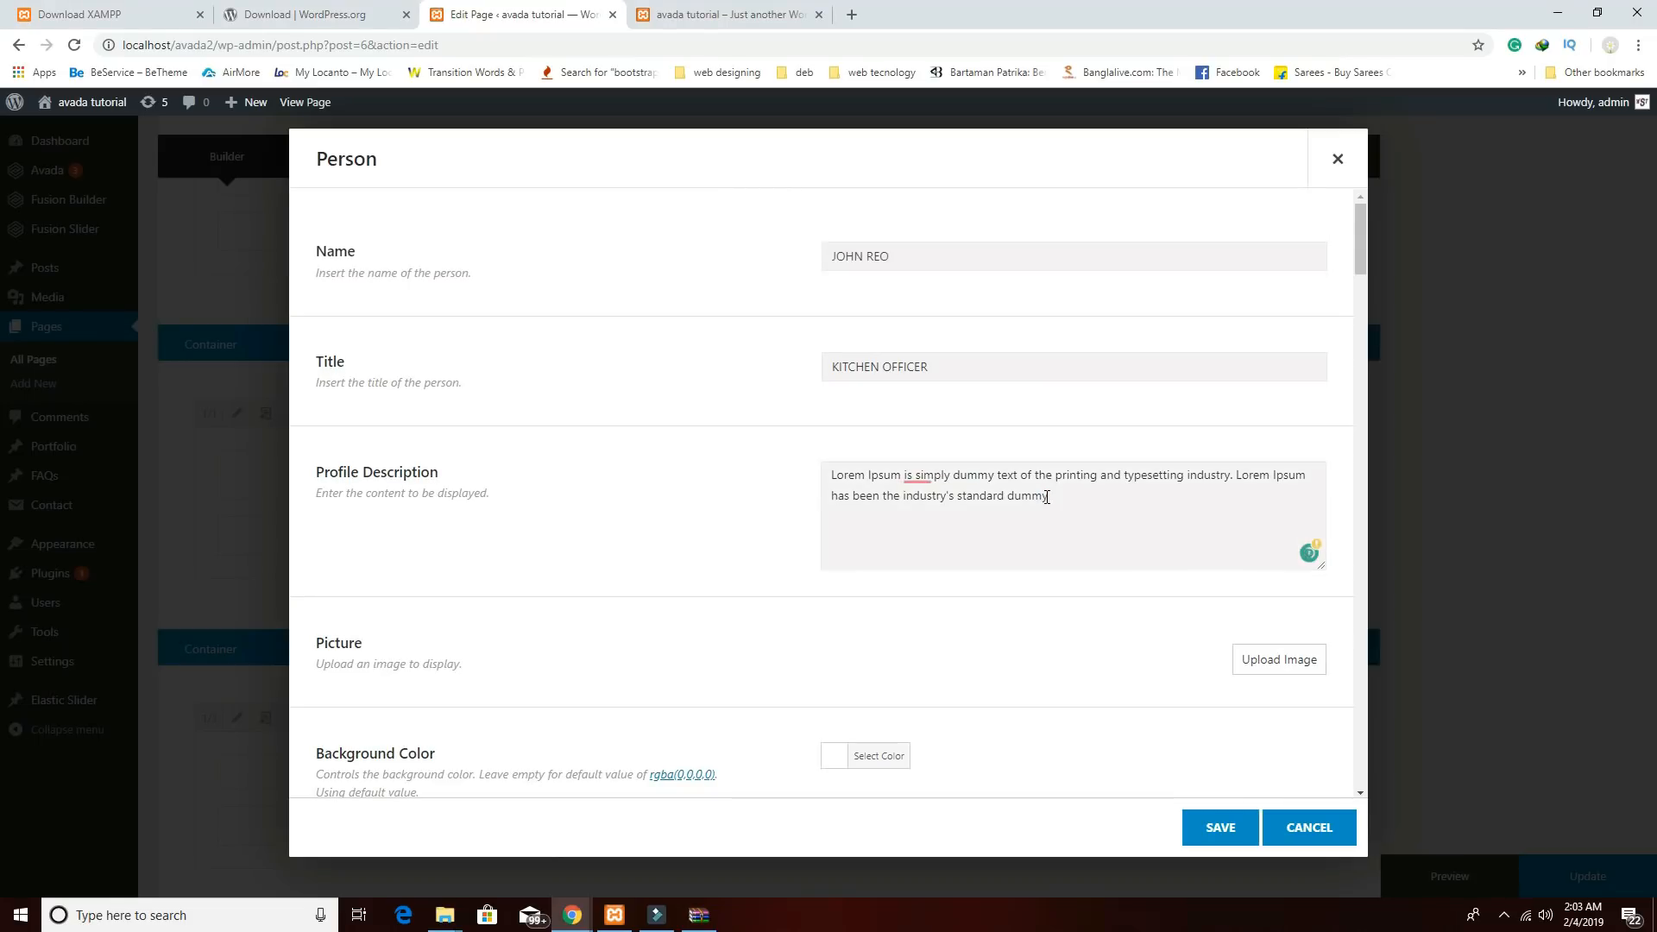
scroll(1046, 497, down, 1)
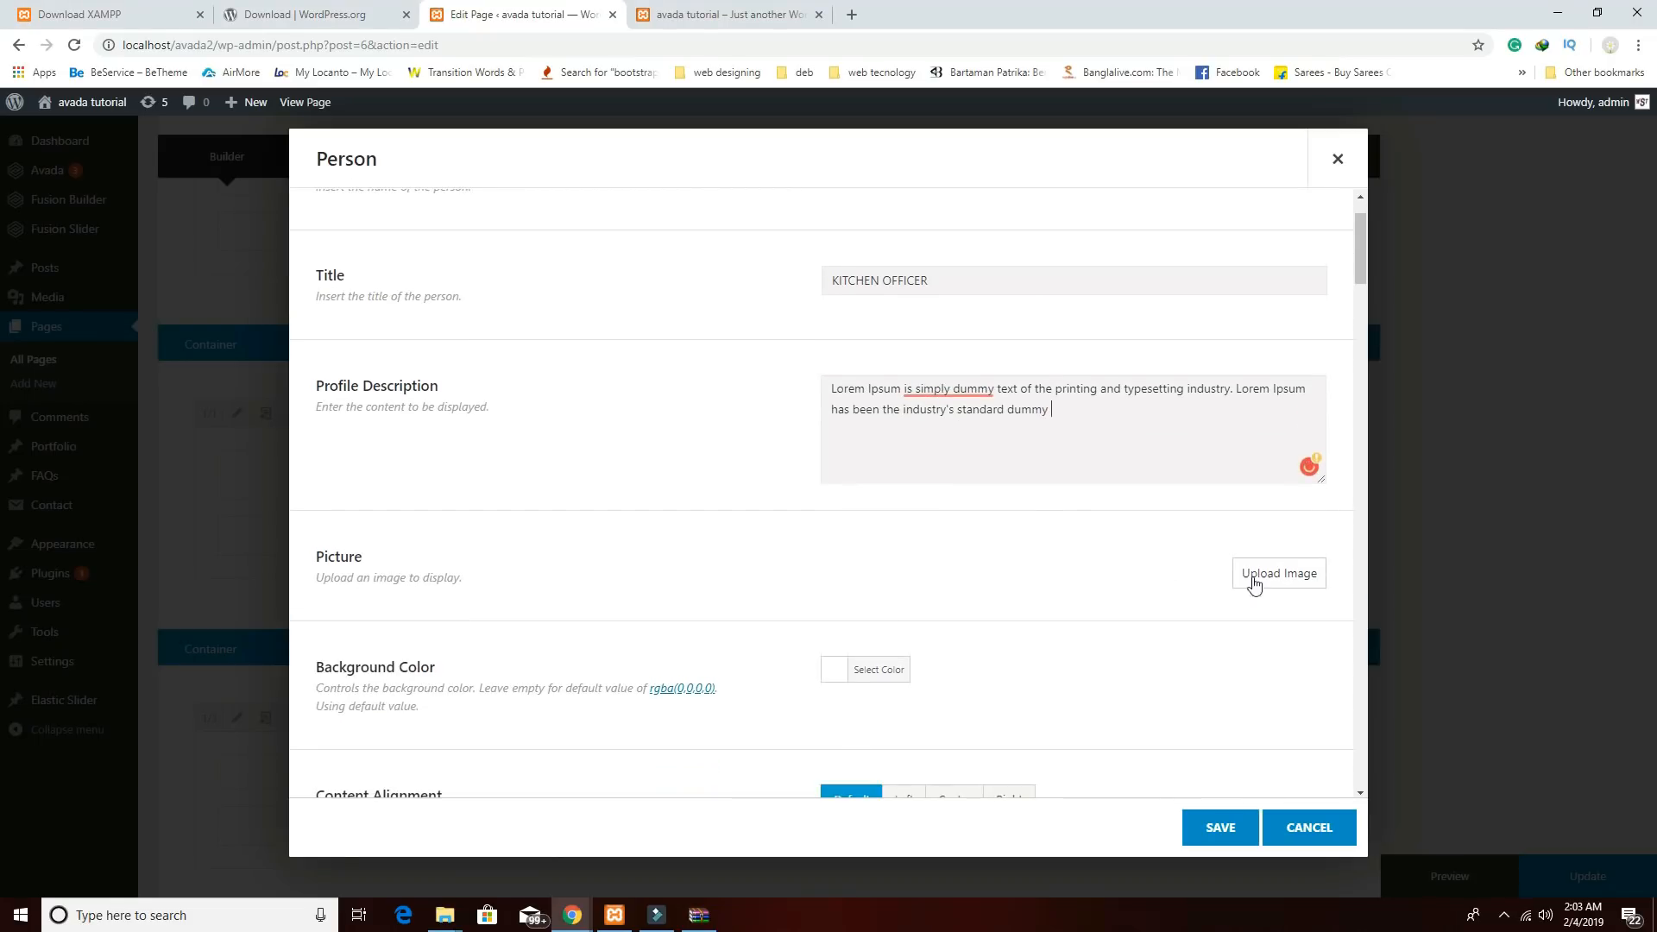
Set the Person's picture to c1.jpg from the Media Library.
click(1287, 588)
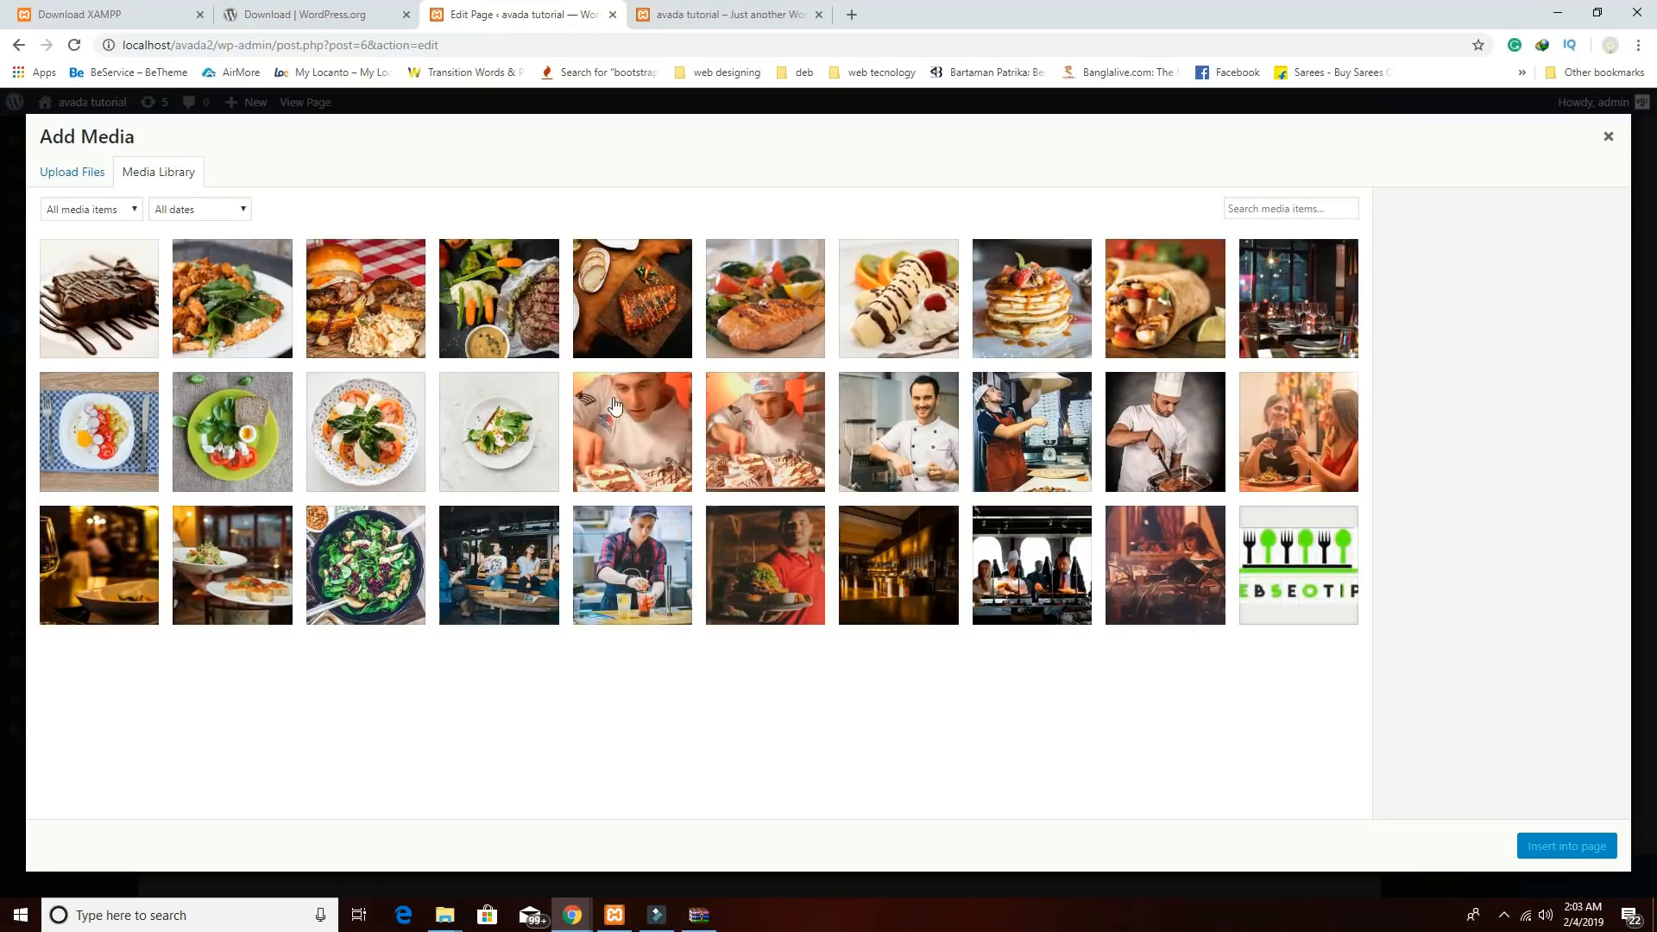
click(1162, 459)
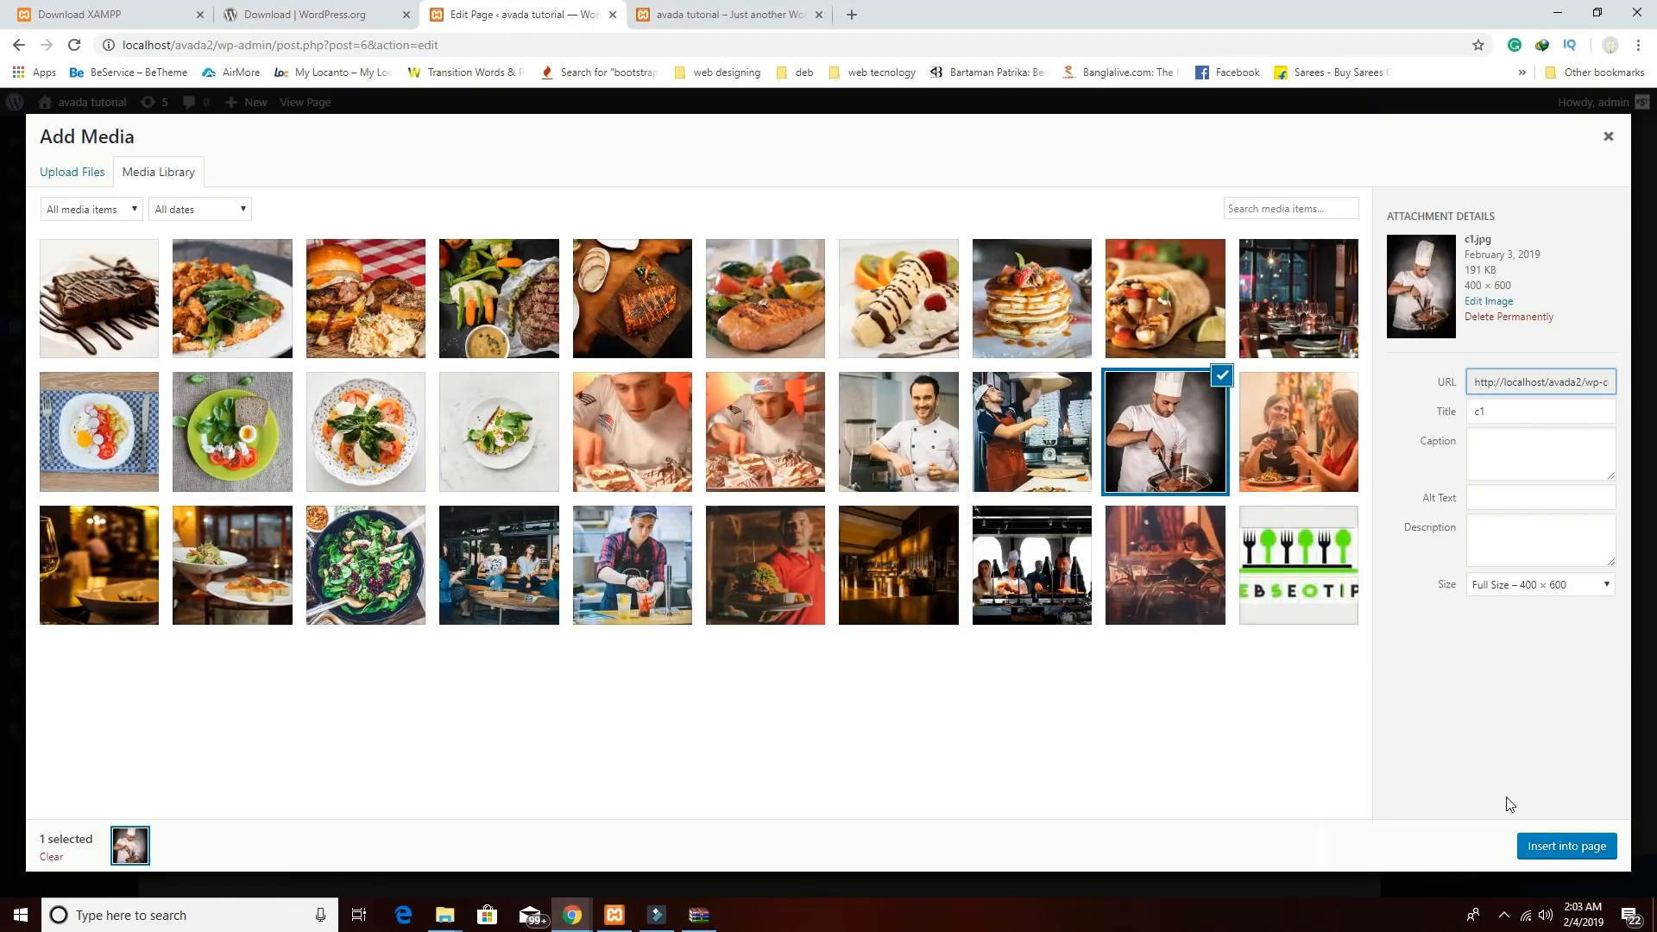
click(1546, 850)
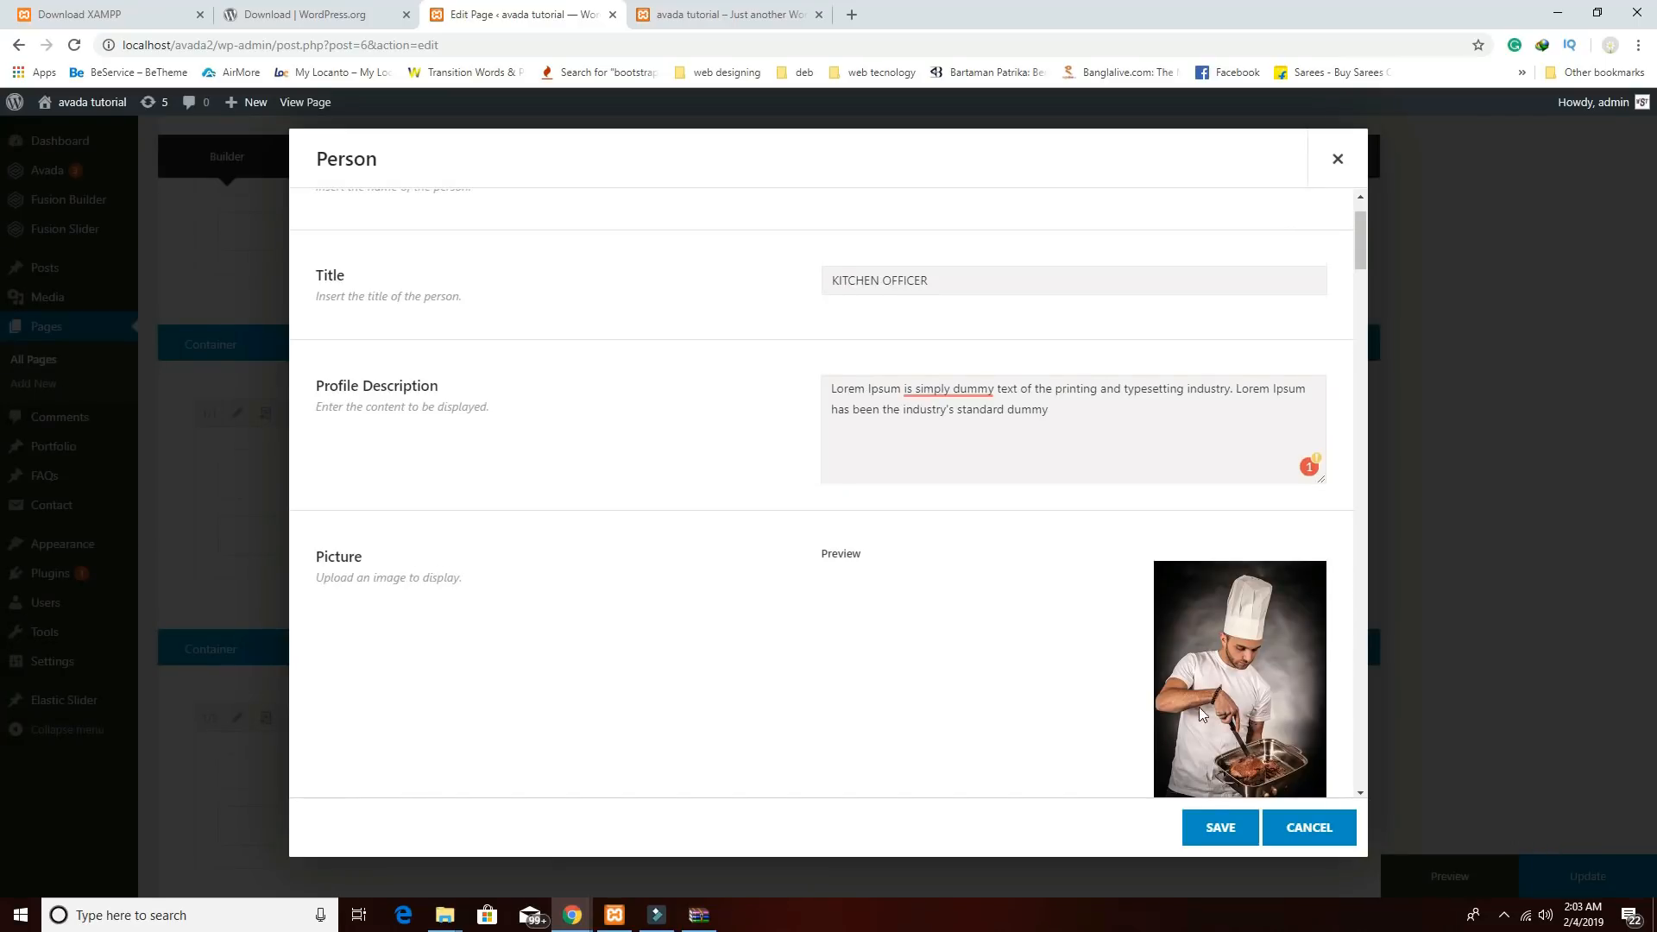
scroll(1196, 707, down, 3)
scroll(1095, 647, down, 2)
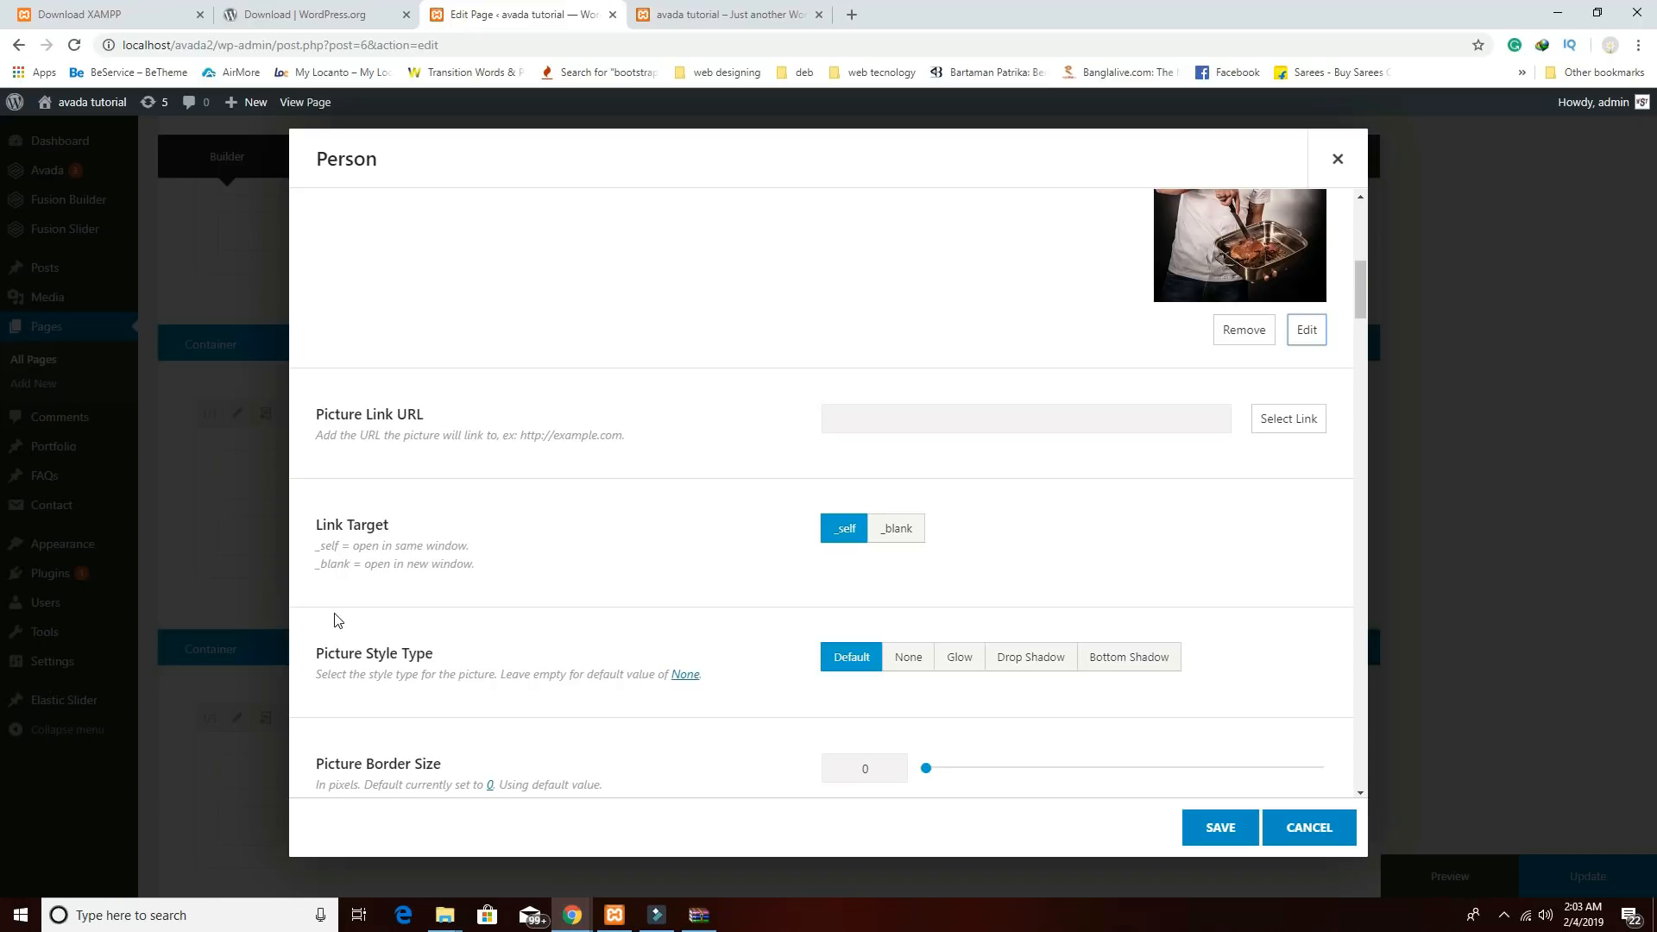
scroll(1021, 535, down, 4)
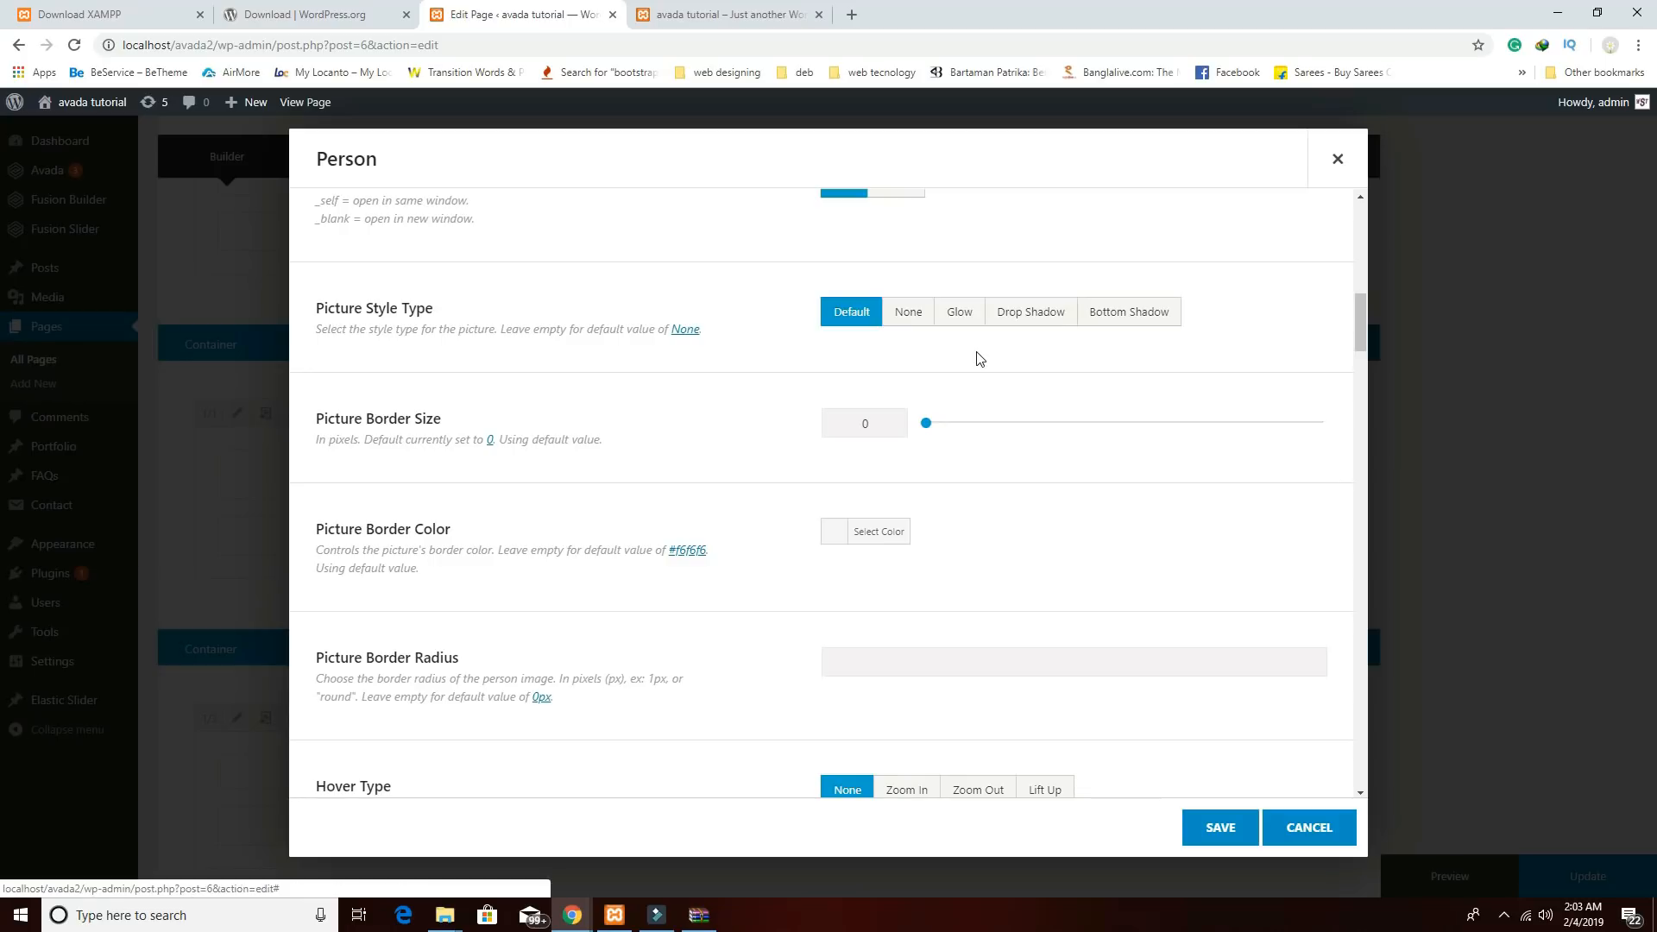
Set the picture style to Drop Shadow and the social icon colours to Brand Colors.
click(1030, 317)
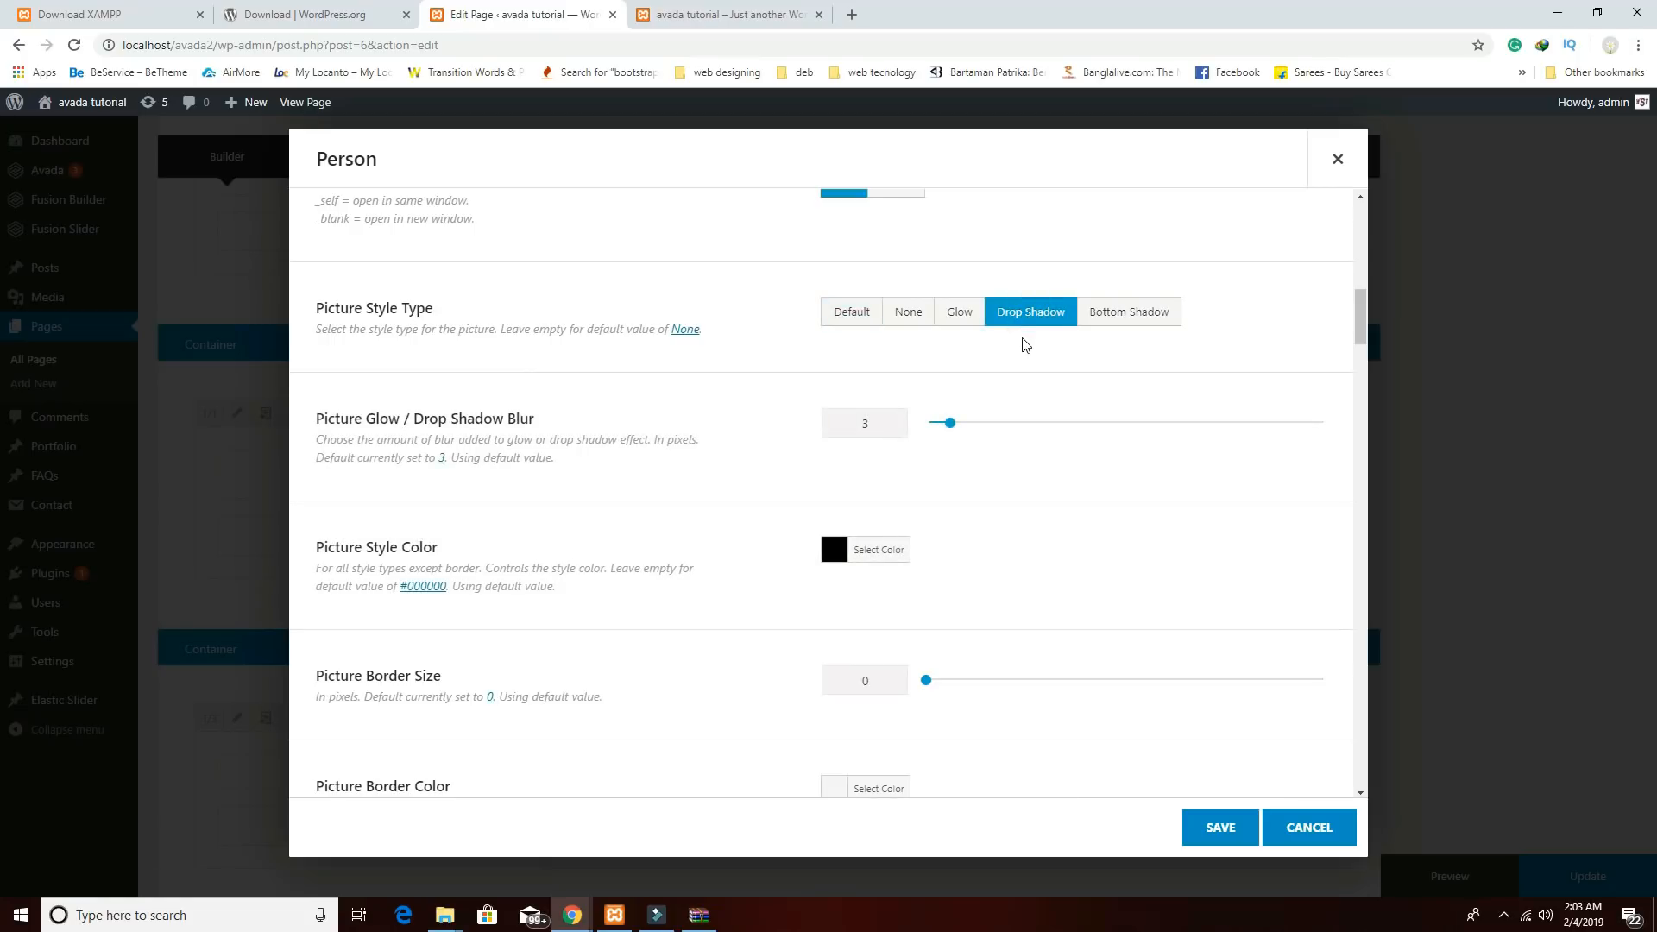
scroll(953, 396, down, 4)
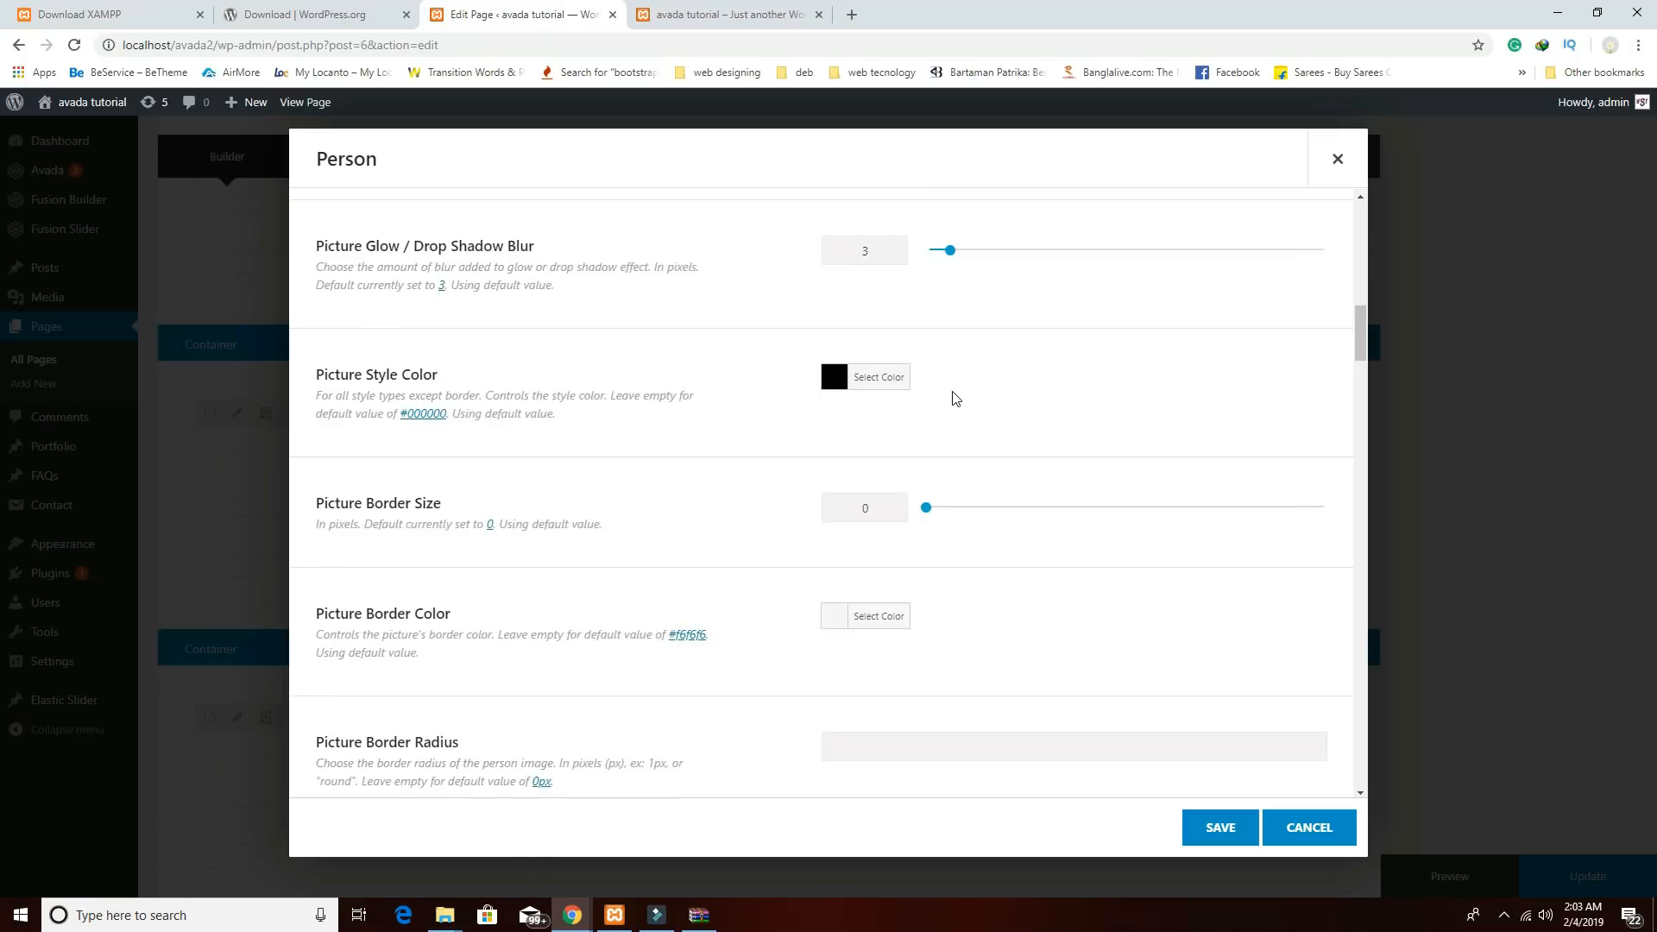
scroll(954, 396, down, 14)
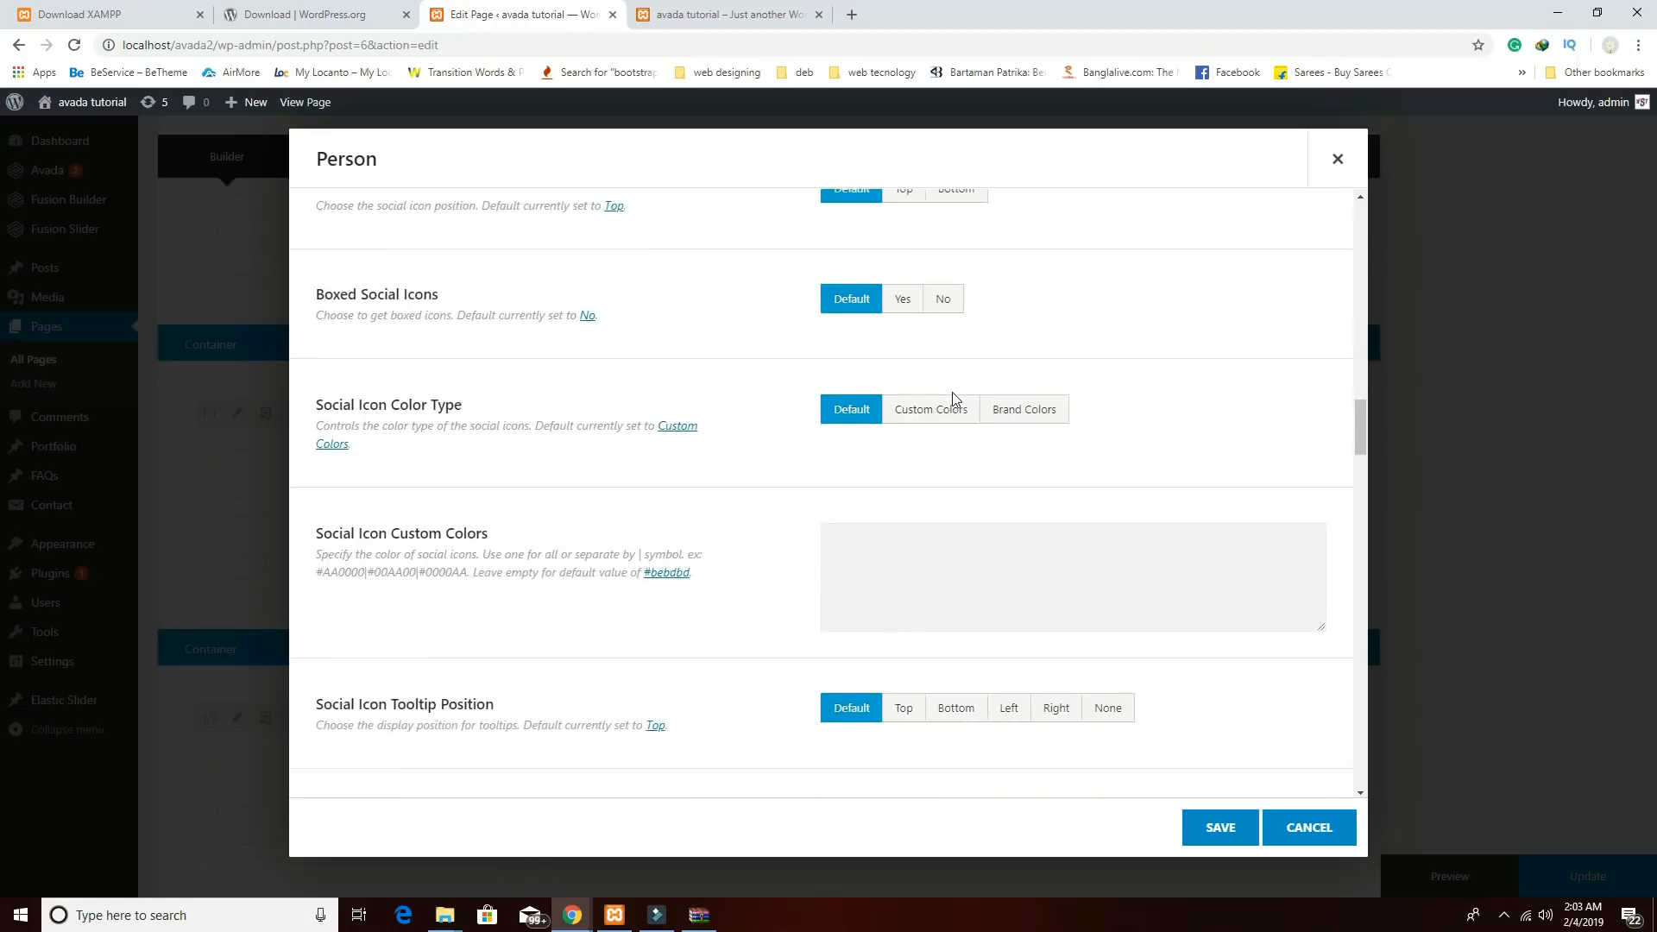
scroll(954, 392, up, 3)
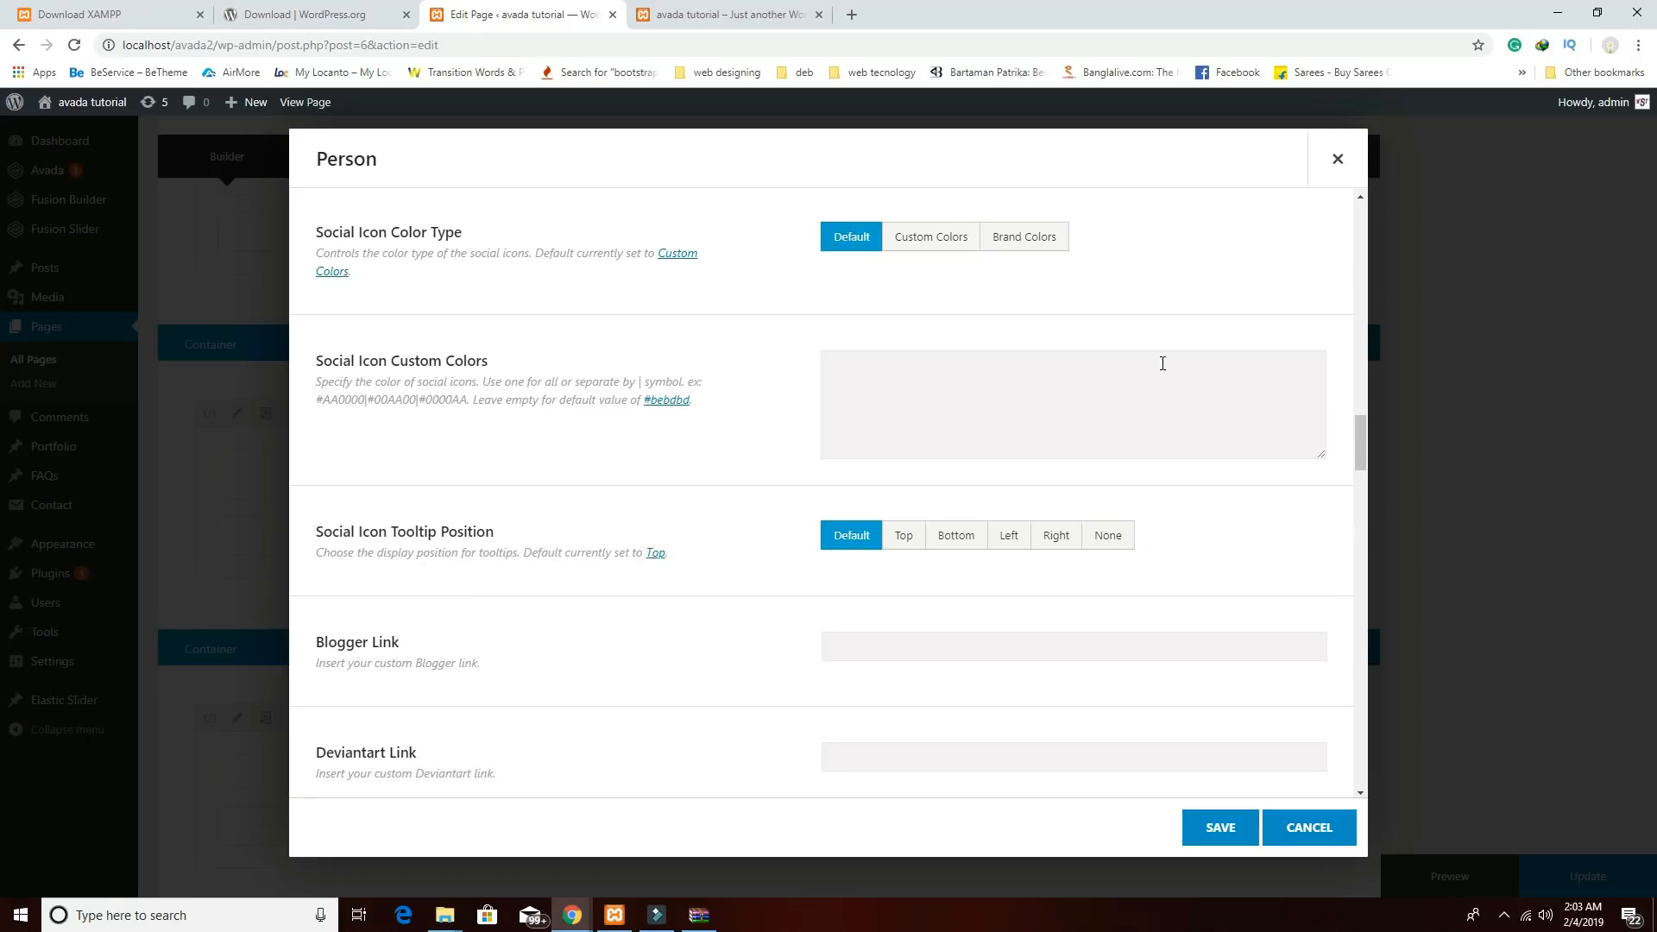
click(1033, 247)
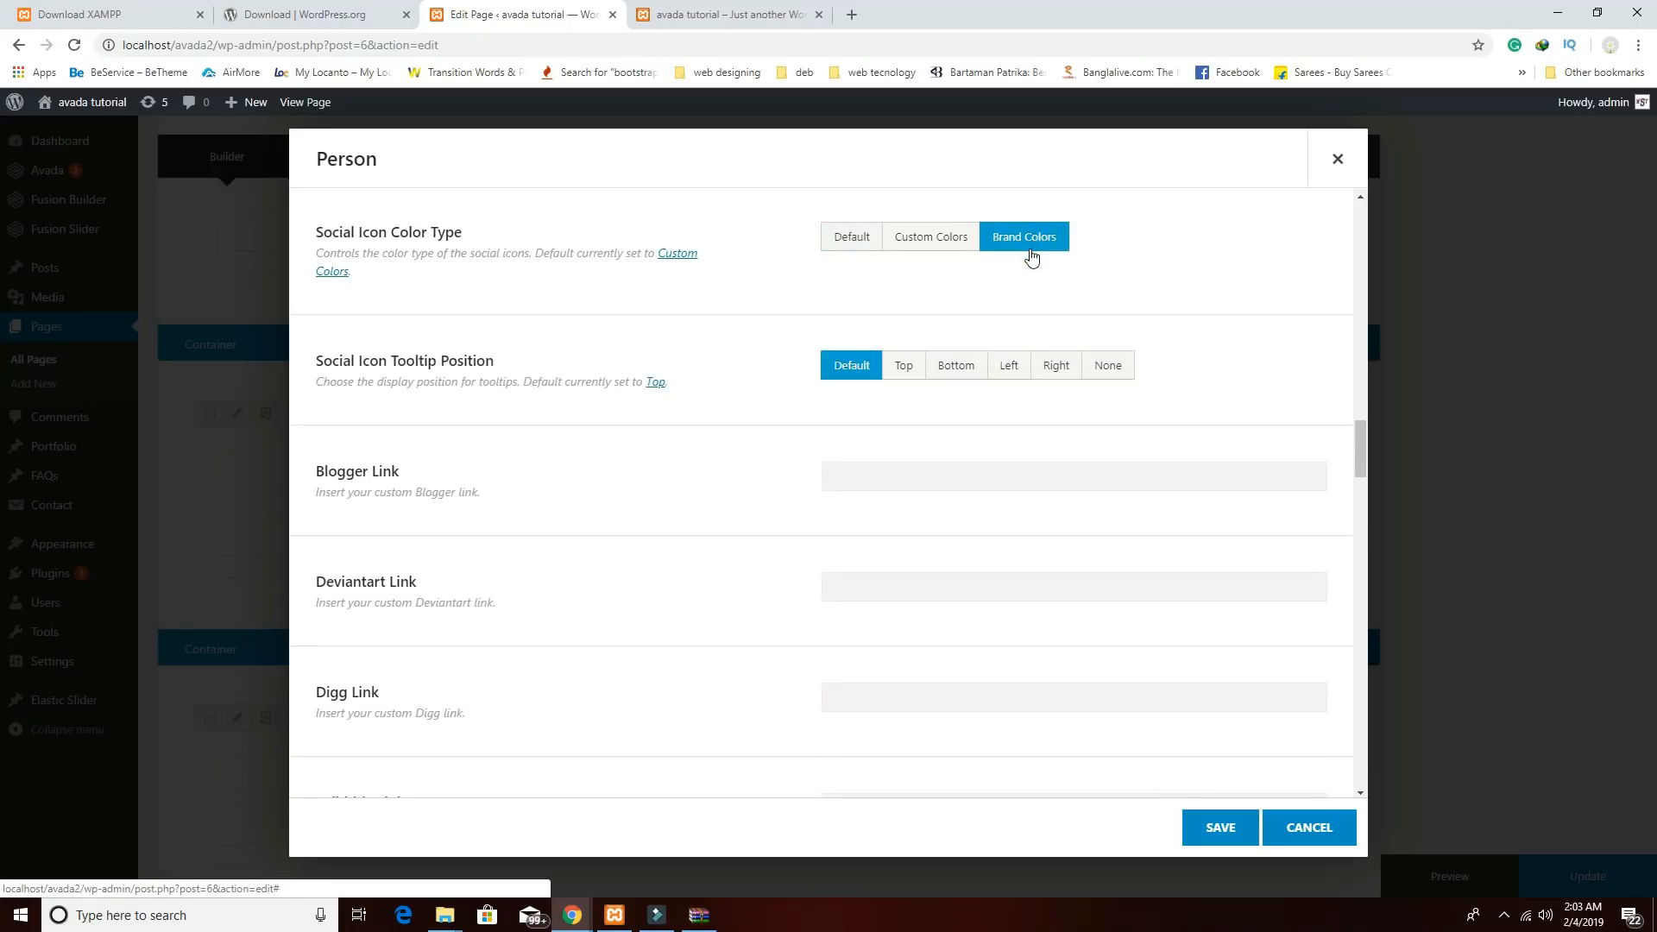
Enter # as the Blogger, Deviantart, Digg, Dribbble and Dropbox links.
click(943, 485)
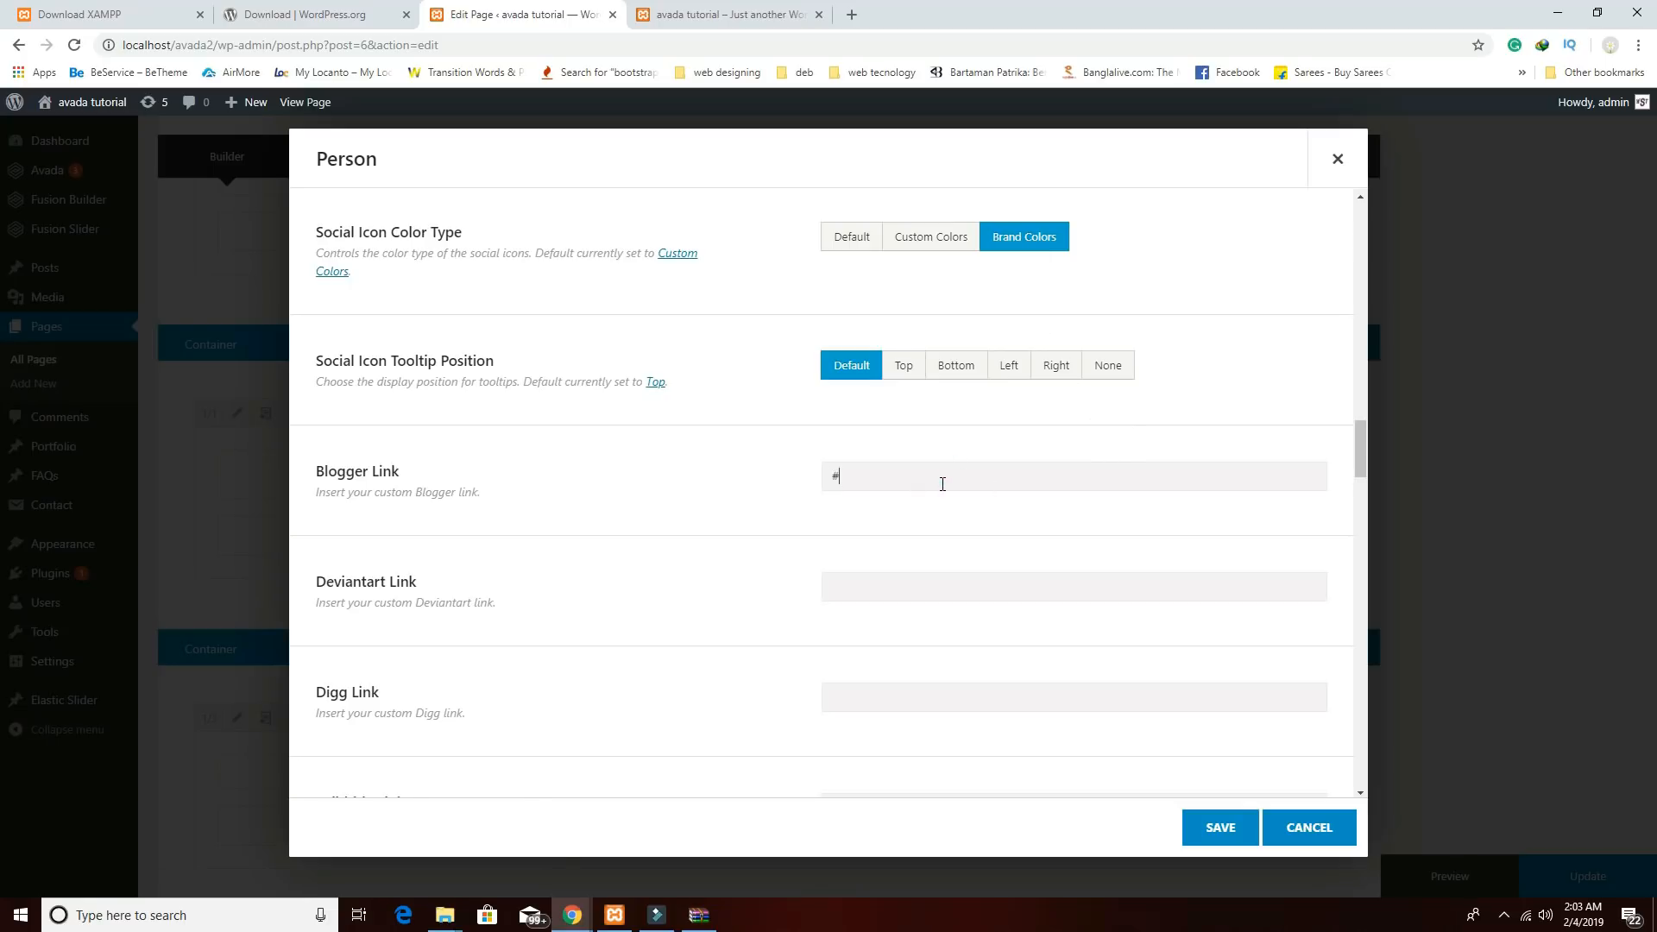
click(847, 579)
text(#)
click(837, 690)
text(#)
scroll(973, 670, down, 1)
scroll(949, 647, down, 3)
click(858, 547)
text(#)
click(852, 652)
text(#)
Enter # for Facebook, Flickr, Forrst, Google+ and Instagram, then save the Person.
scroll(895, 644, down, 3)
click(843, 515)
text(#)
click(840, 622)
text(#)
click(866, 731)
text(#)
scroll(915, 696, down, 3)
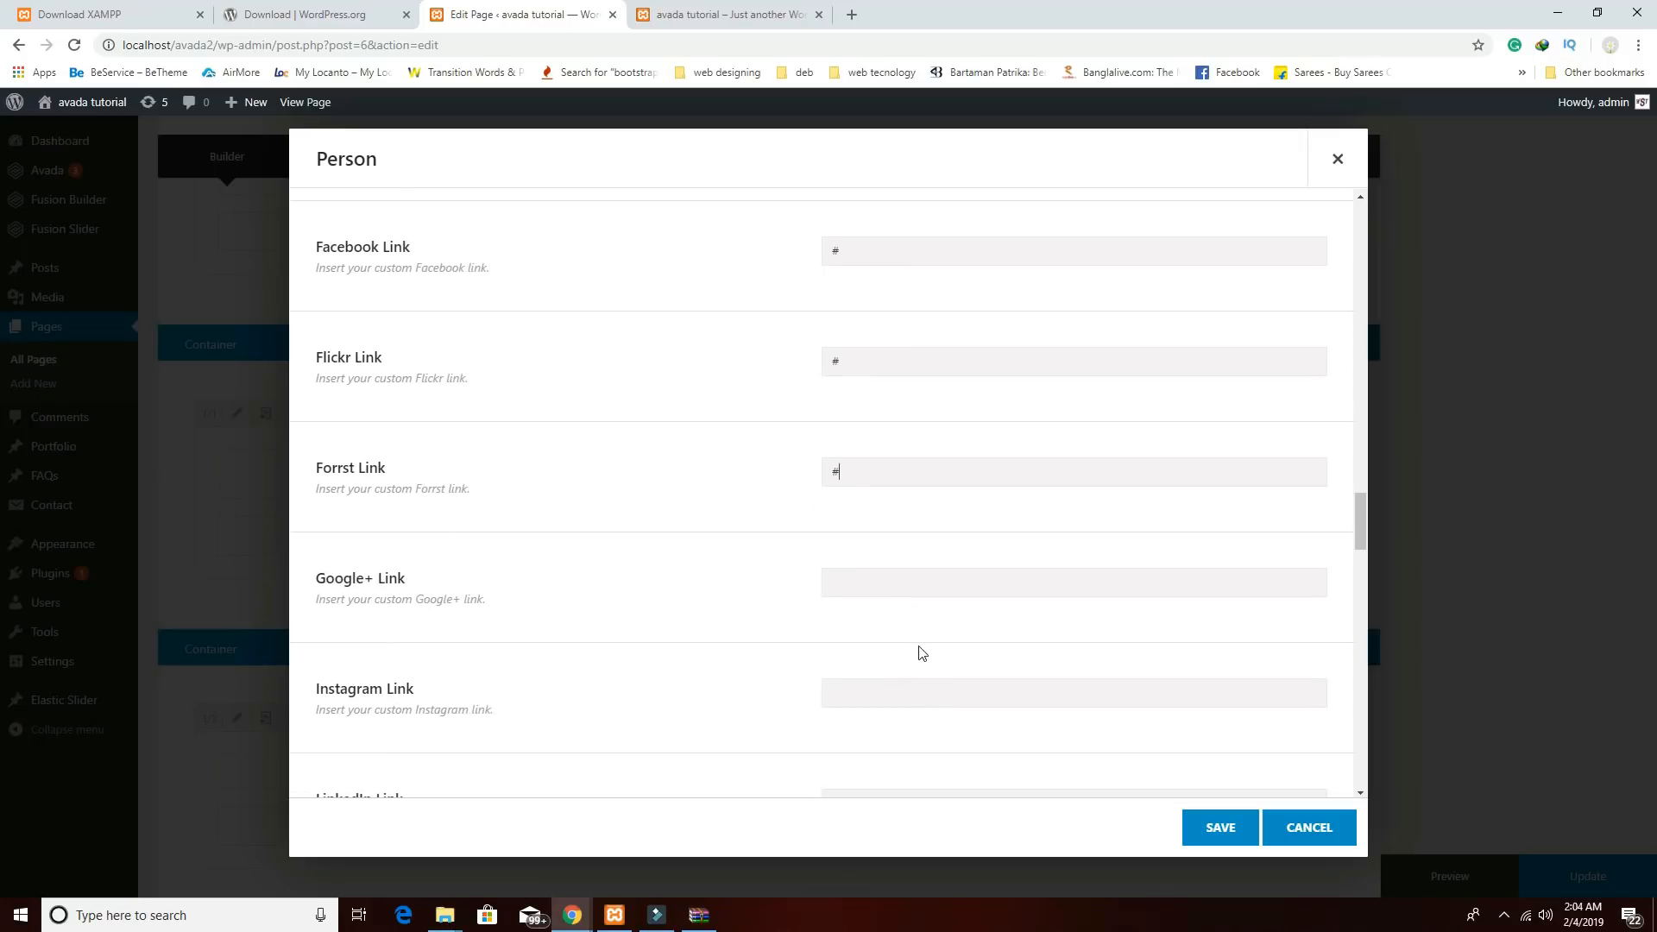
click(876, 584)
text(#)
click(845, 701)
text(#)
scroll(611, 492, up, 3)
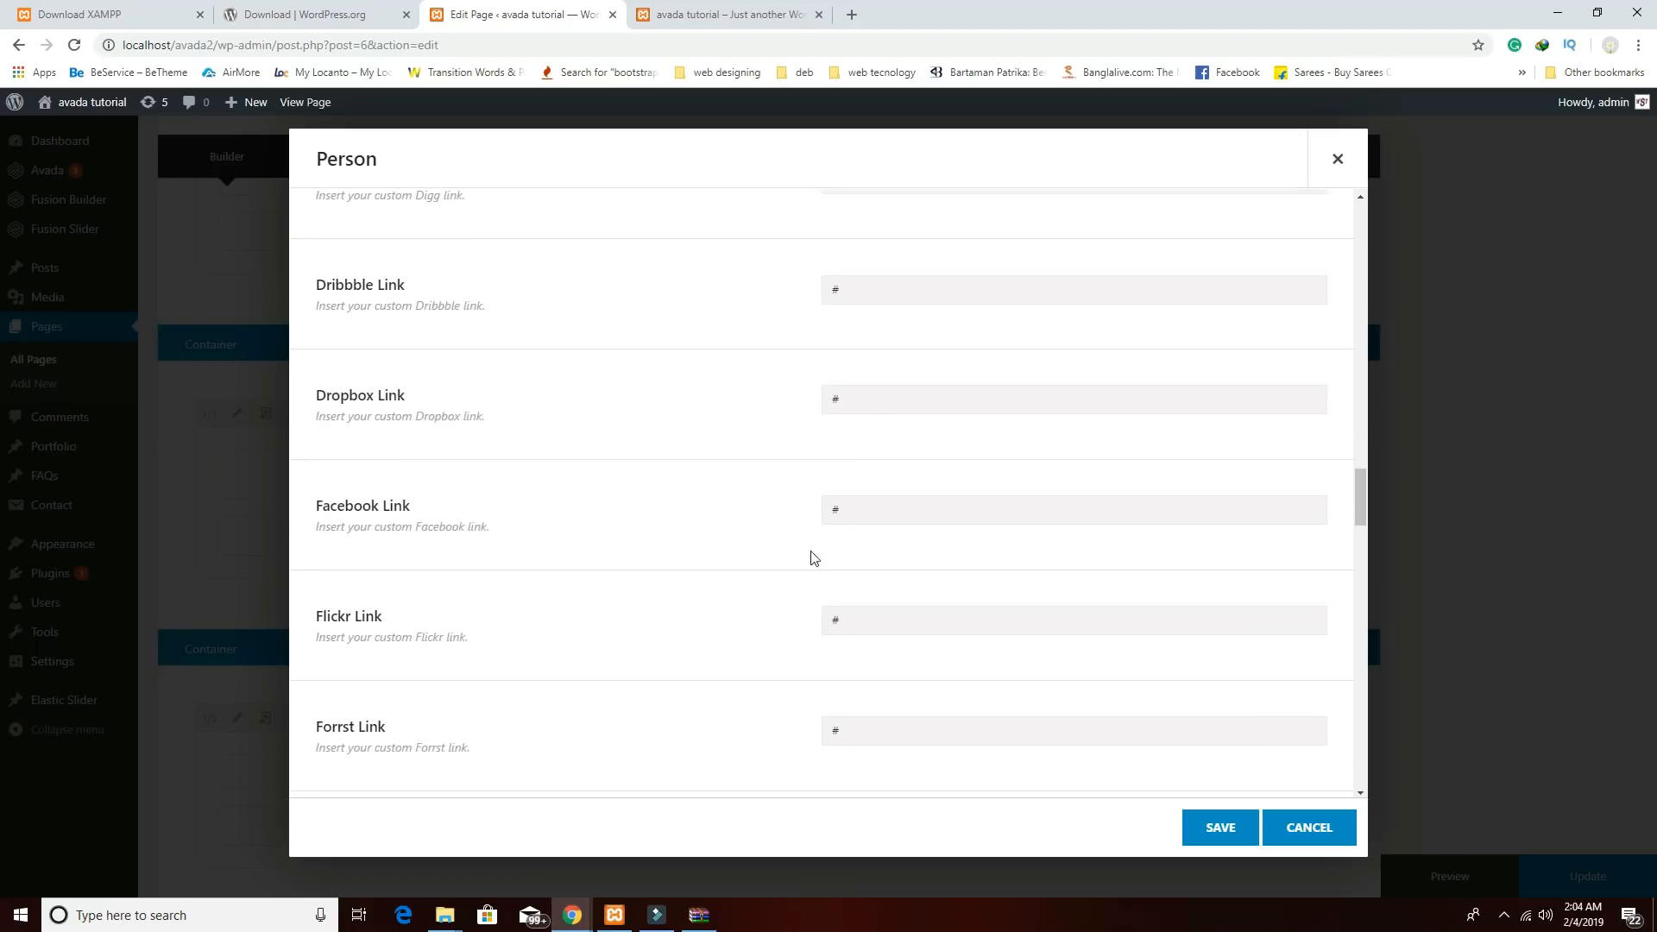
click(1220, 828)
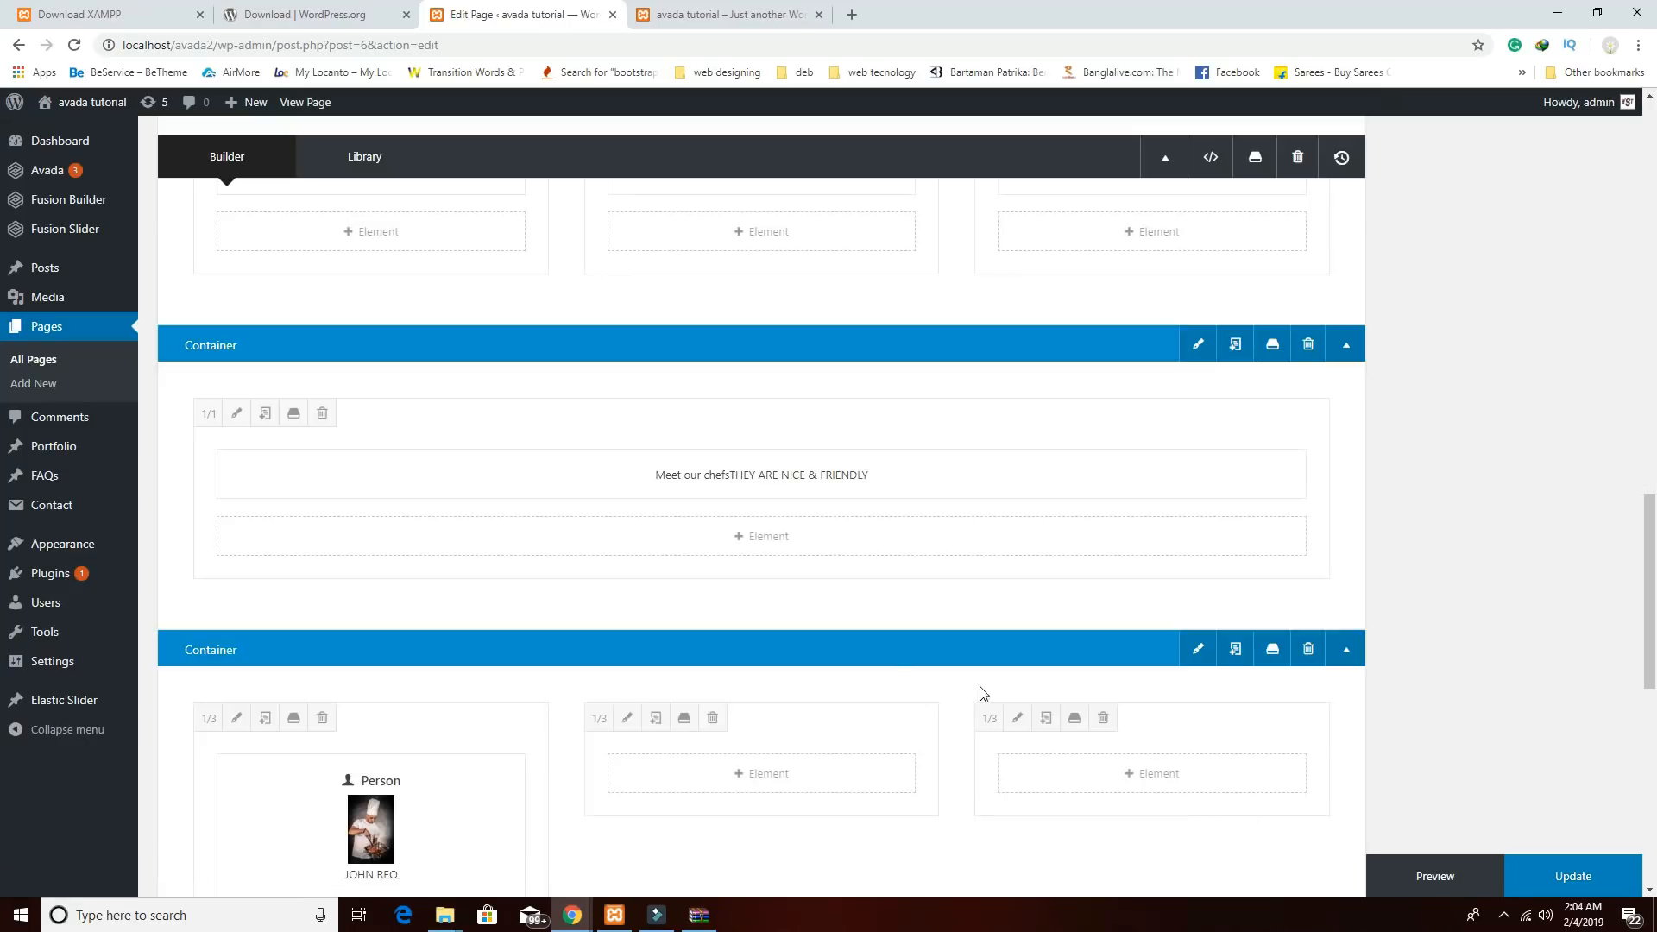
Duplicate the first Person element and place the copies in the middle and third columns.
scroll(665, 630, down, 3)
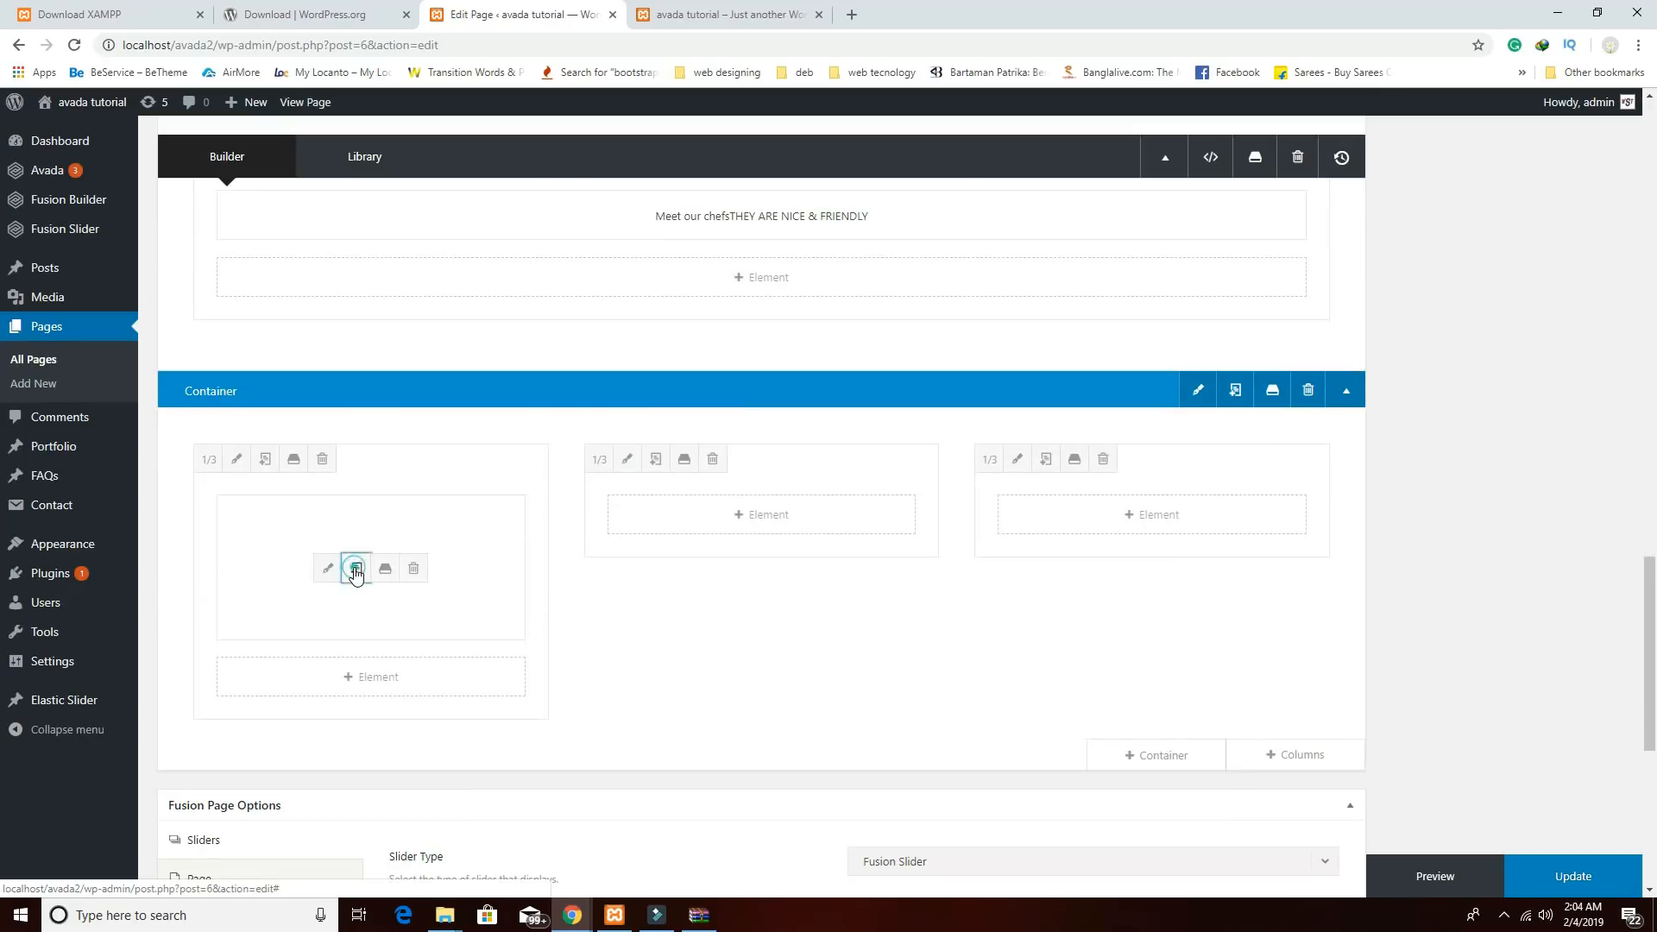
click(356, 568)
drag(396, 625, 742, 544)
drag(477, 720, 1176, 543)
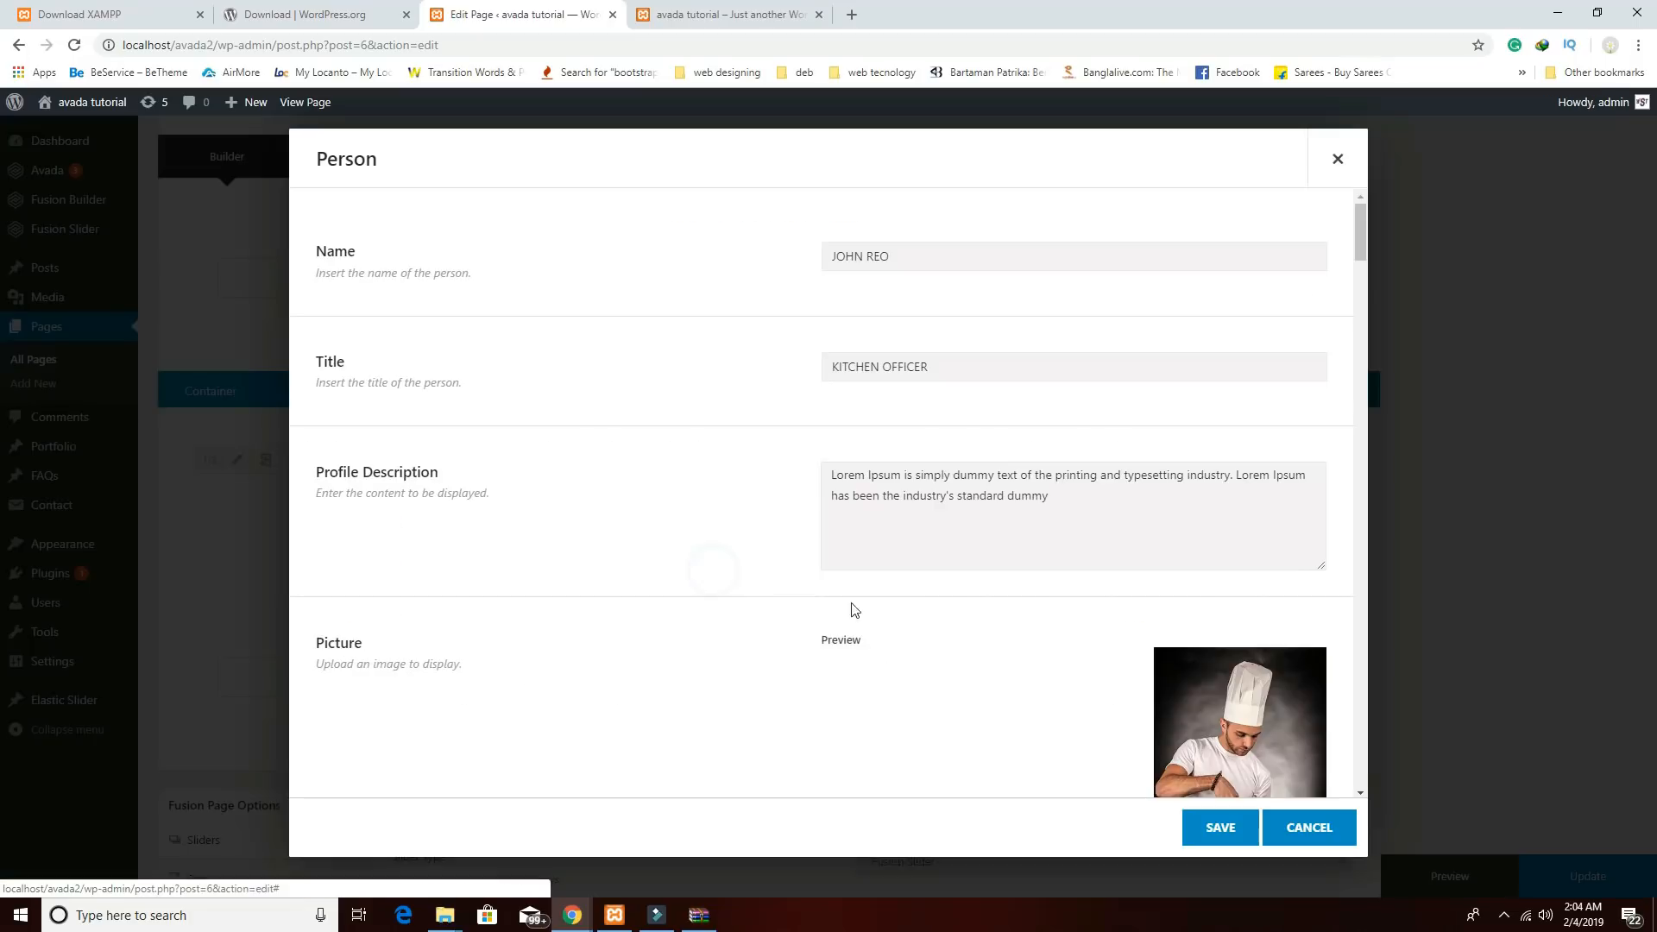
Give the middle Person the second chef's pasted name and the OWNER & MANAGER title.
click(718, 568)
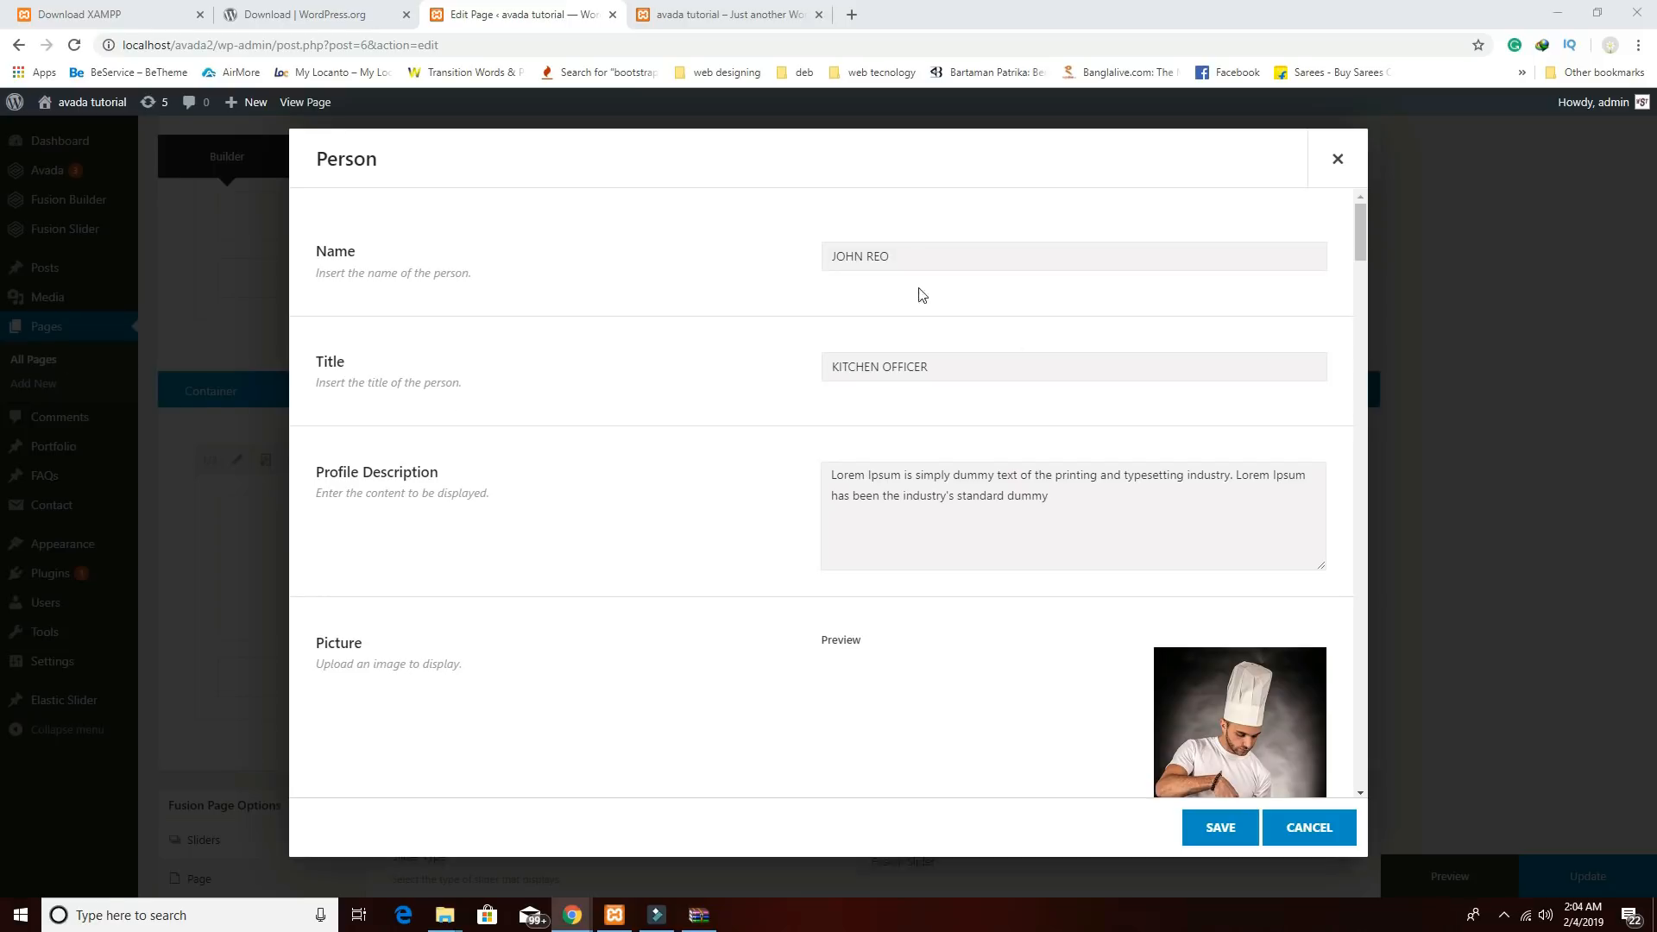
drag(958, 250, 695, 233)
drag(955, 256, 696, 237)
drag(992, 365, 701, 359)
text(OWNER & MANAGER)
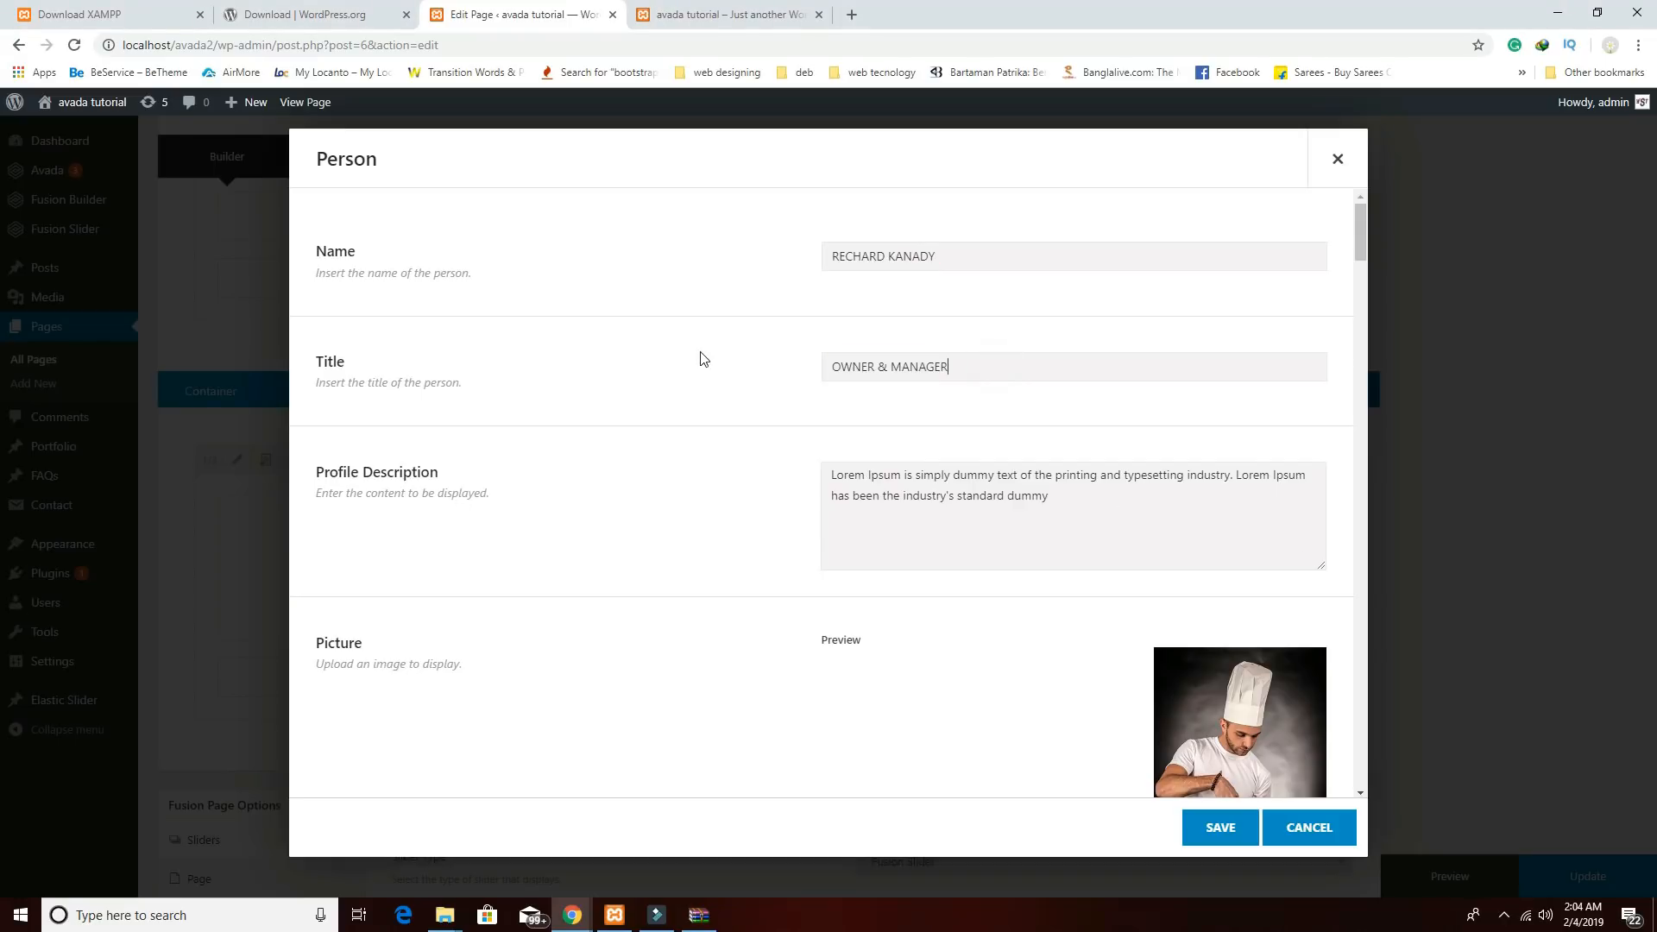
Replace the middle Person's copied picture with the chef-with-pizza photo and save.
scroll(1185, 591, down, 1)
scroll(1185, 591, down, 3)
click(1222, 672)
click(1297, 405)
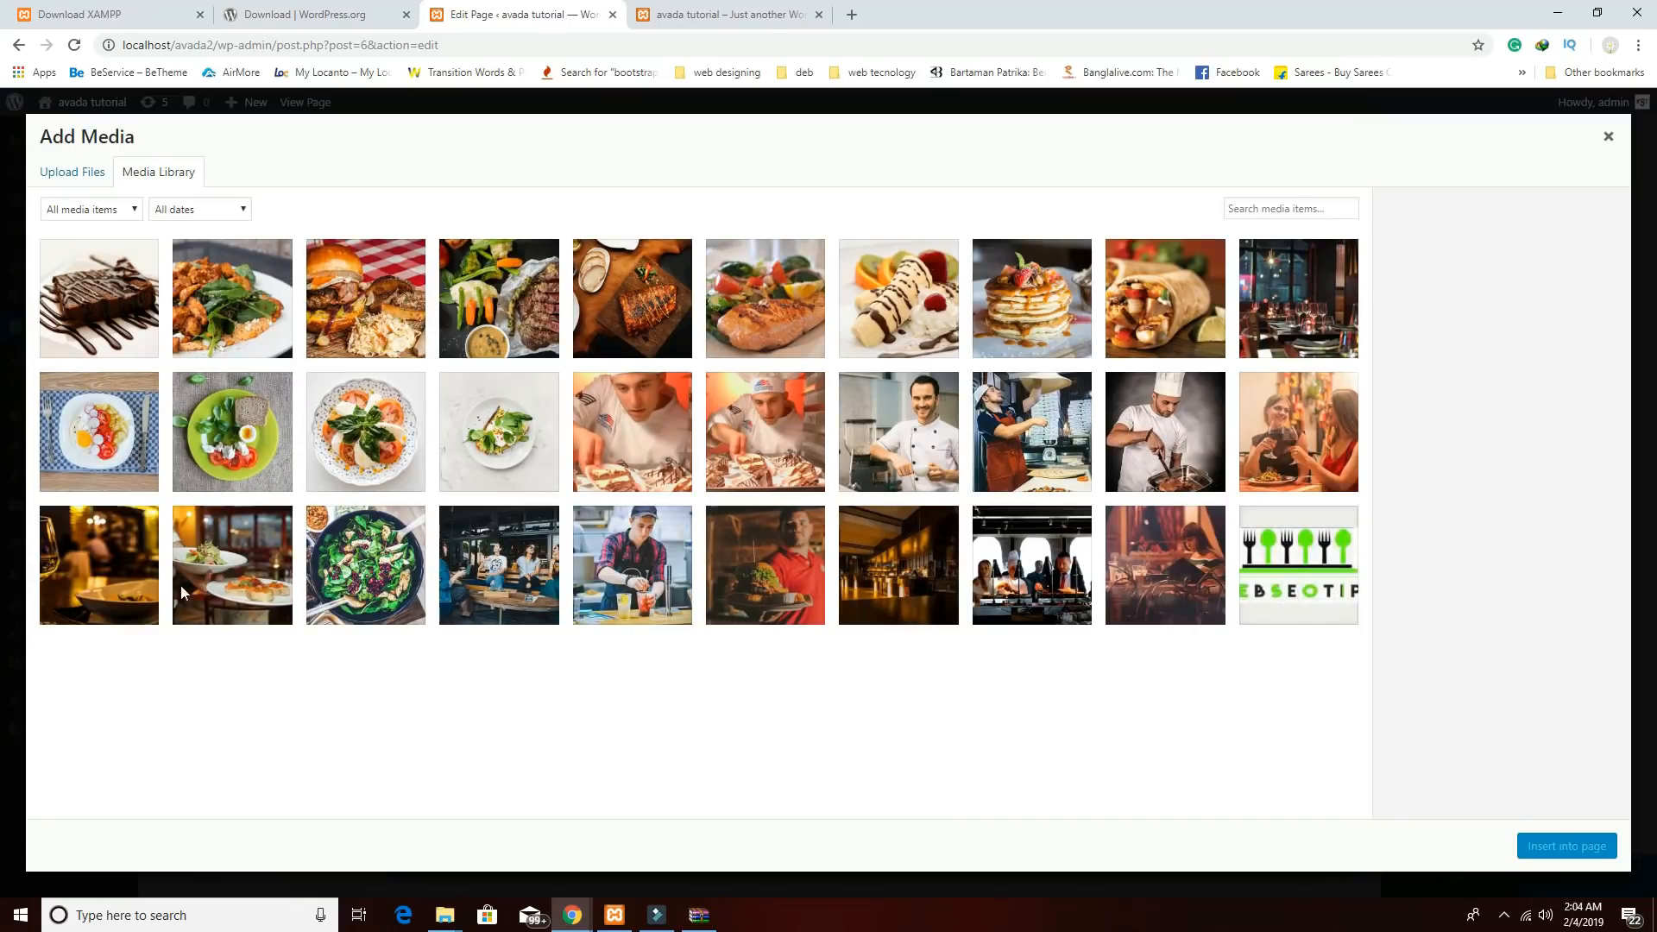
click(1055, 421)
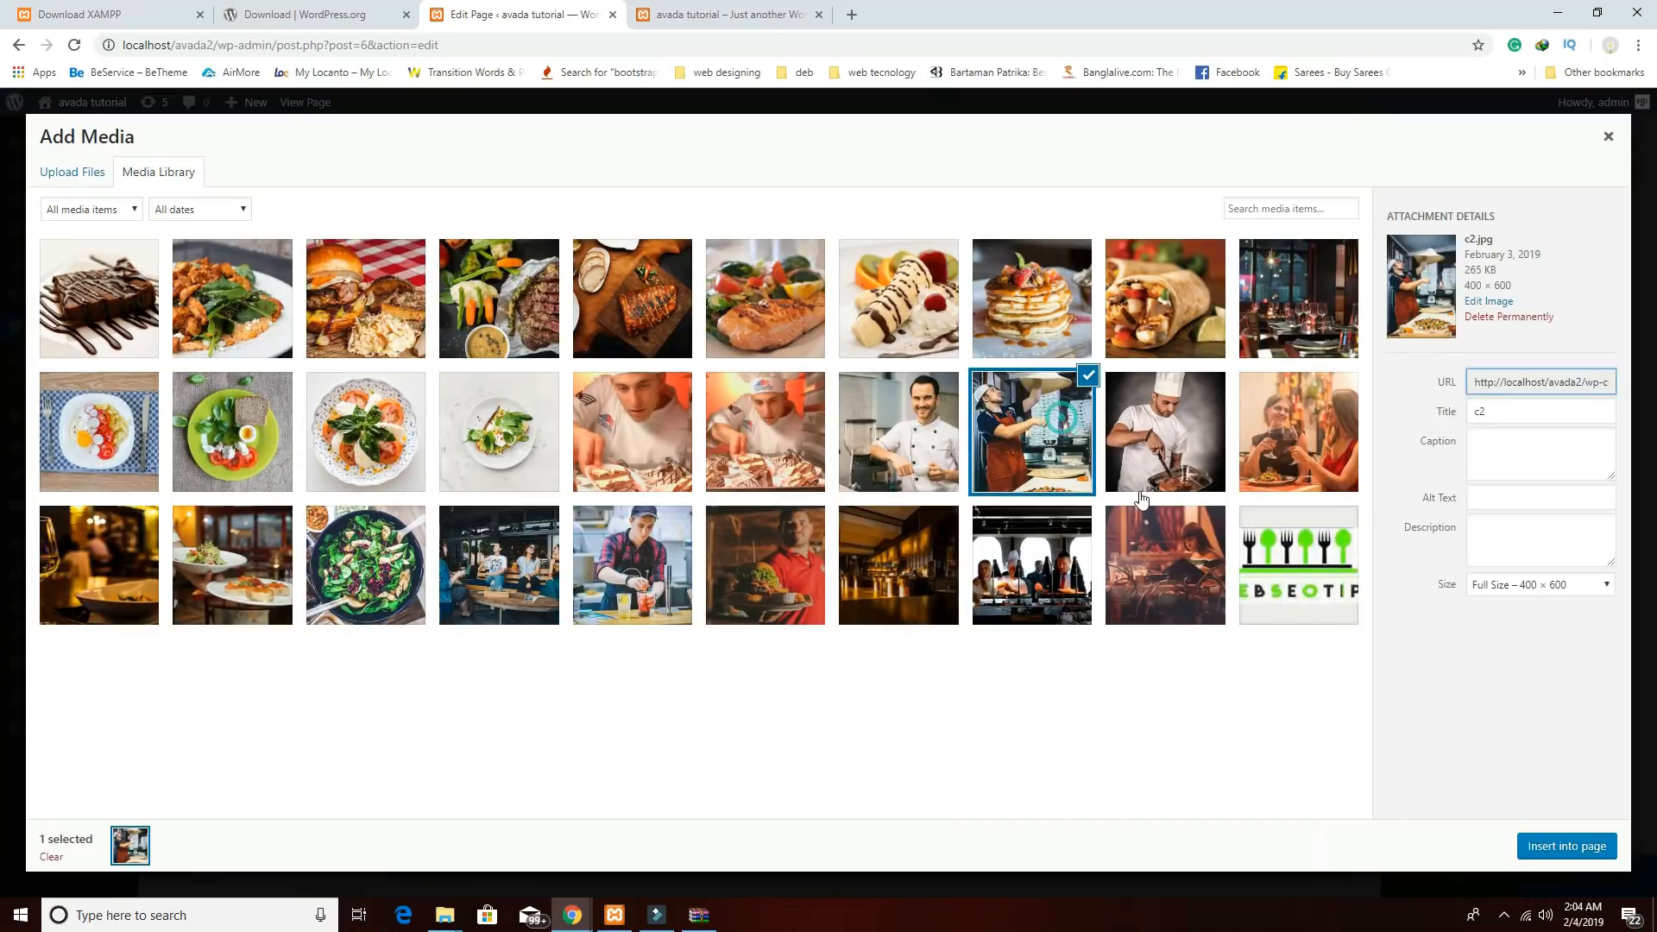
click(1563, 855)
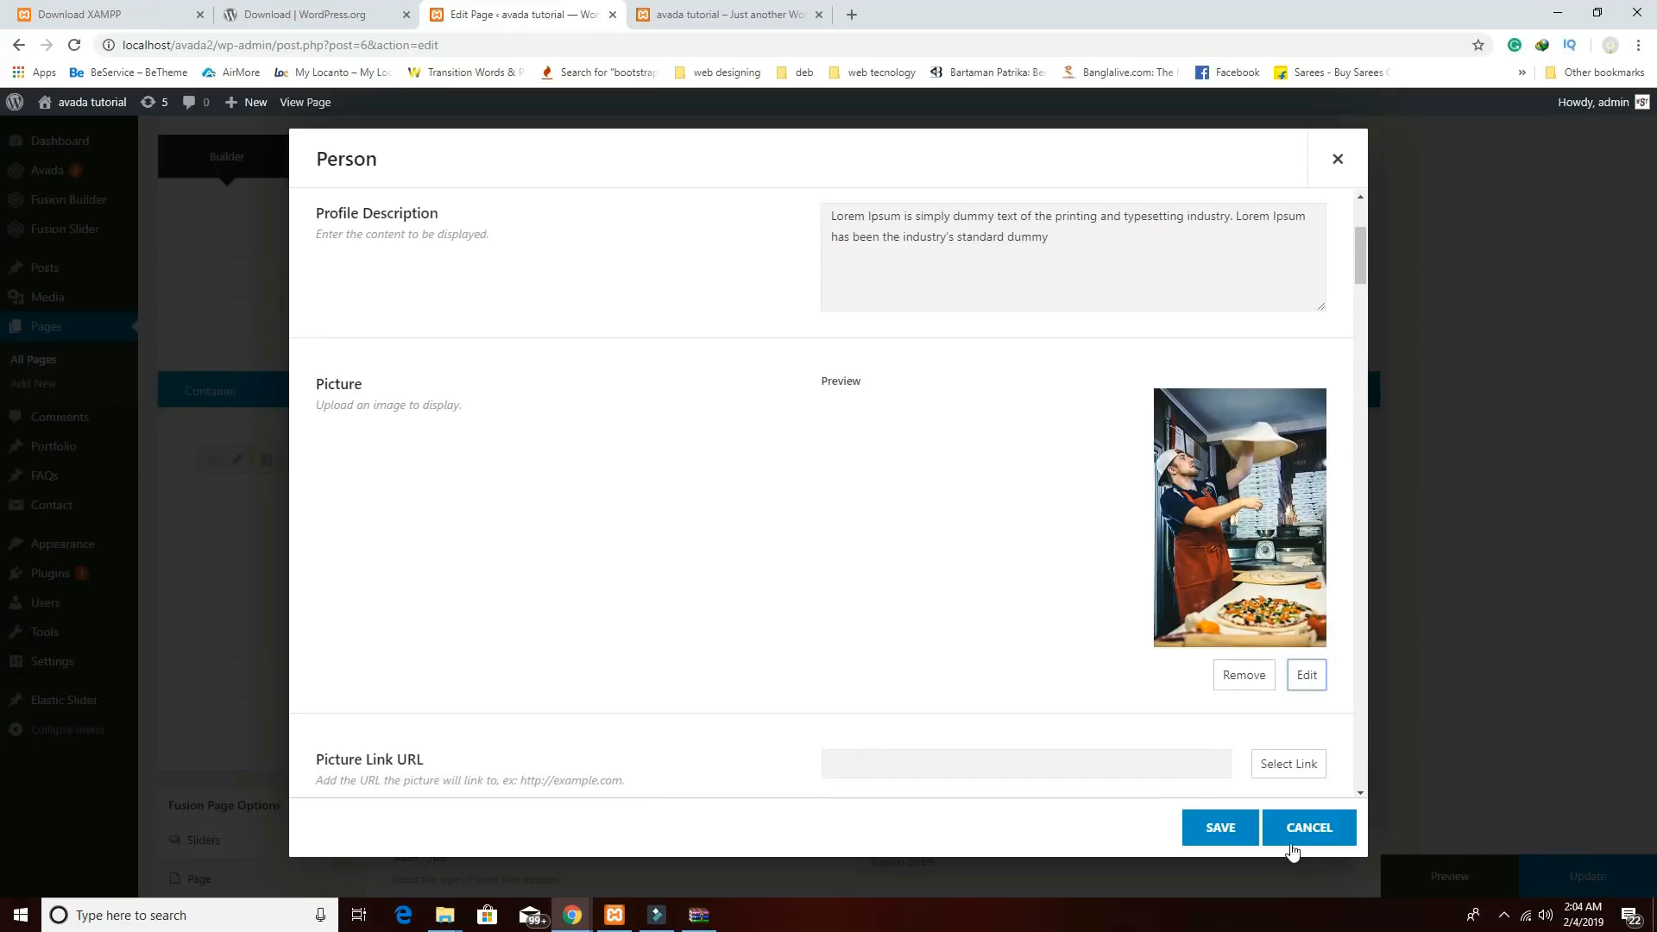
click(1220, 828)
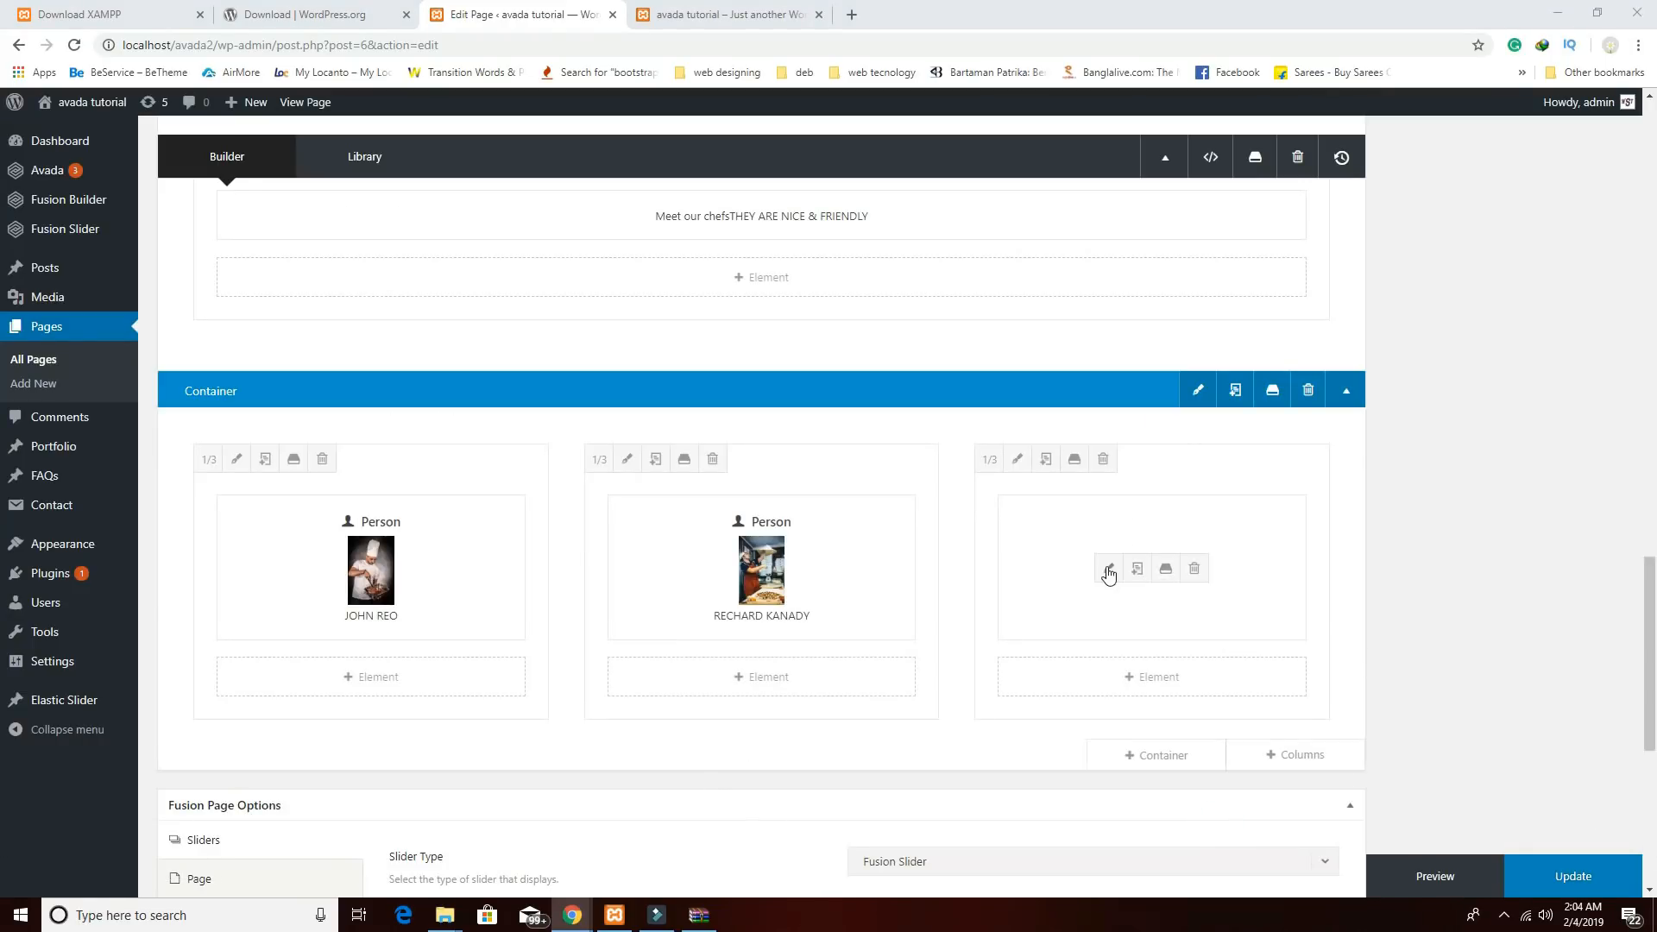
Give the third Person the third chef's name and the PIZZA SPECIALIST title.
click(1110, 570)
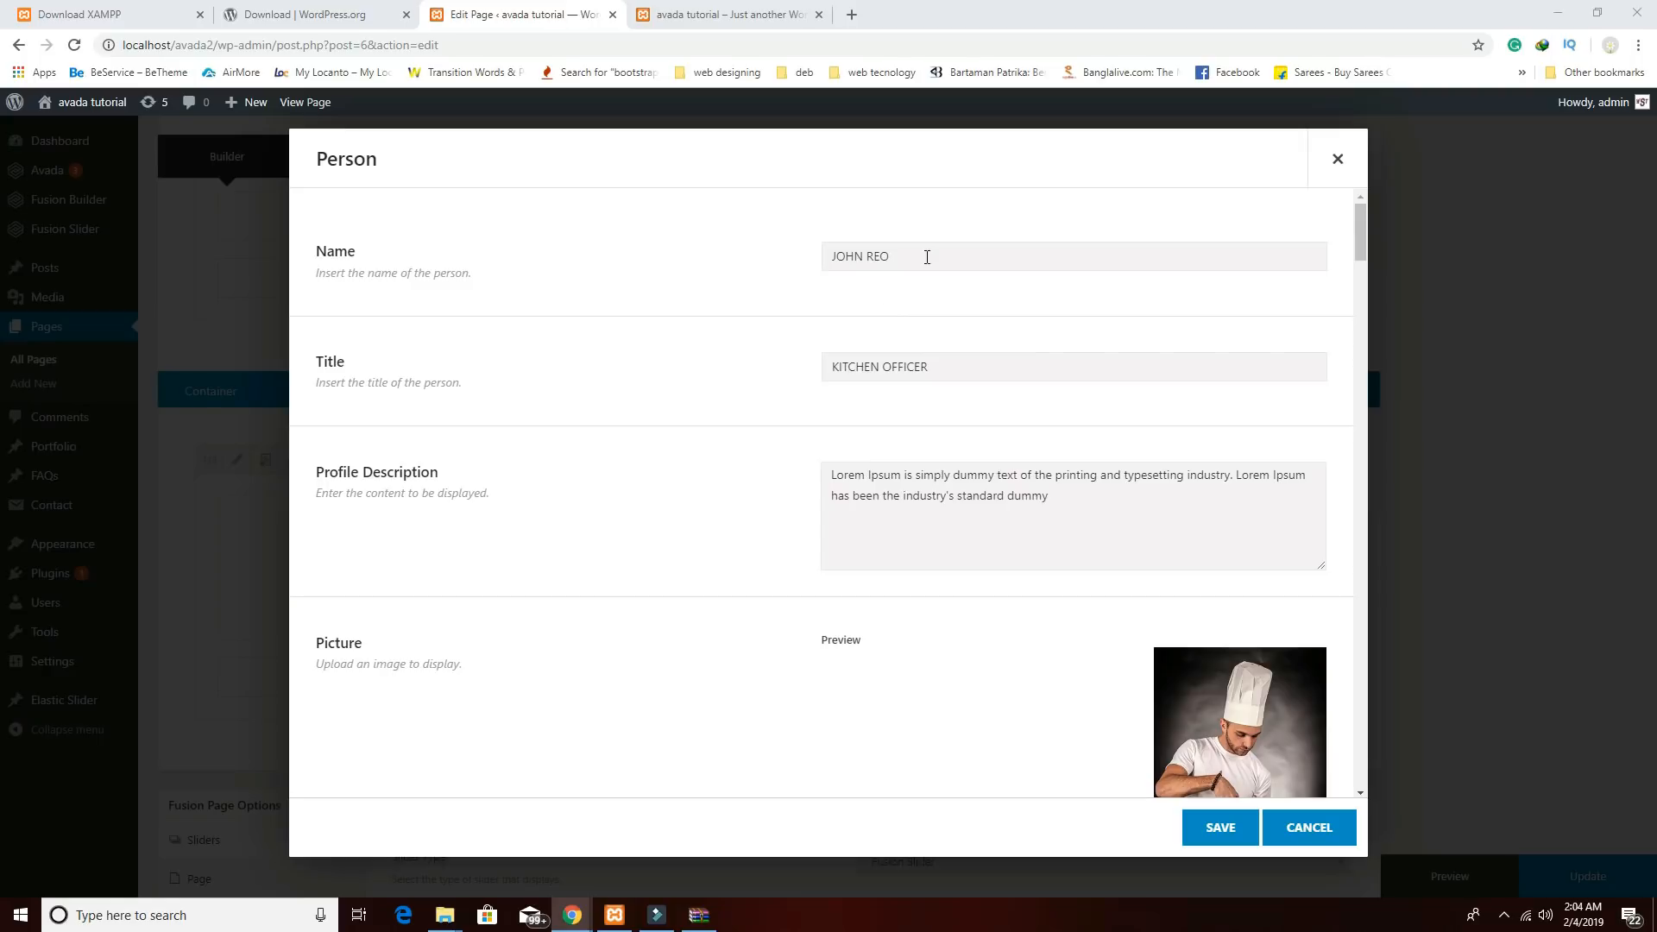
drag(924, 256, 696, 230)
drag(973, 364, 644, 325)
text(PIZZA SPECIALIST)
Swap the third Person's picture for the c6.jpg chef photo from the Media Library and save.
scroll(1105, 666, down, 3)
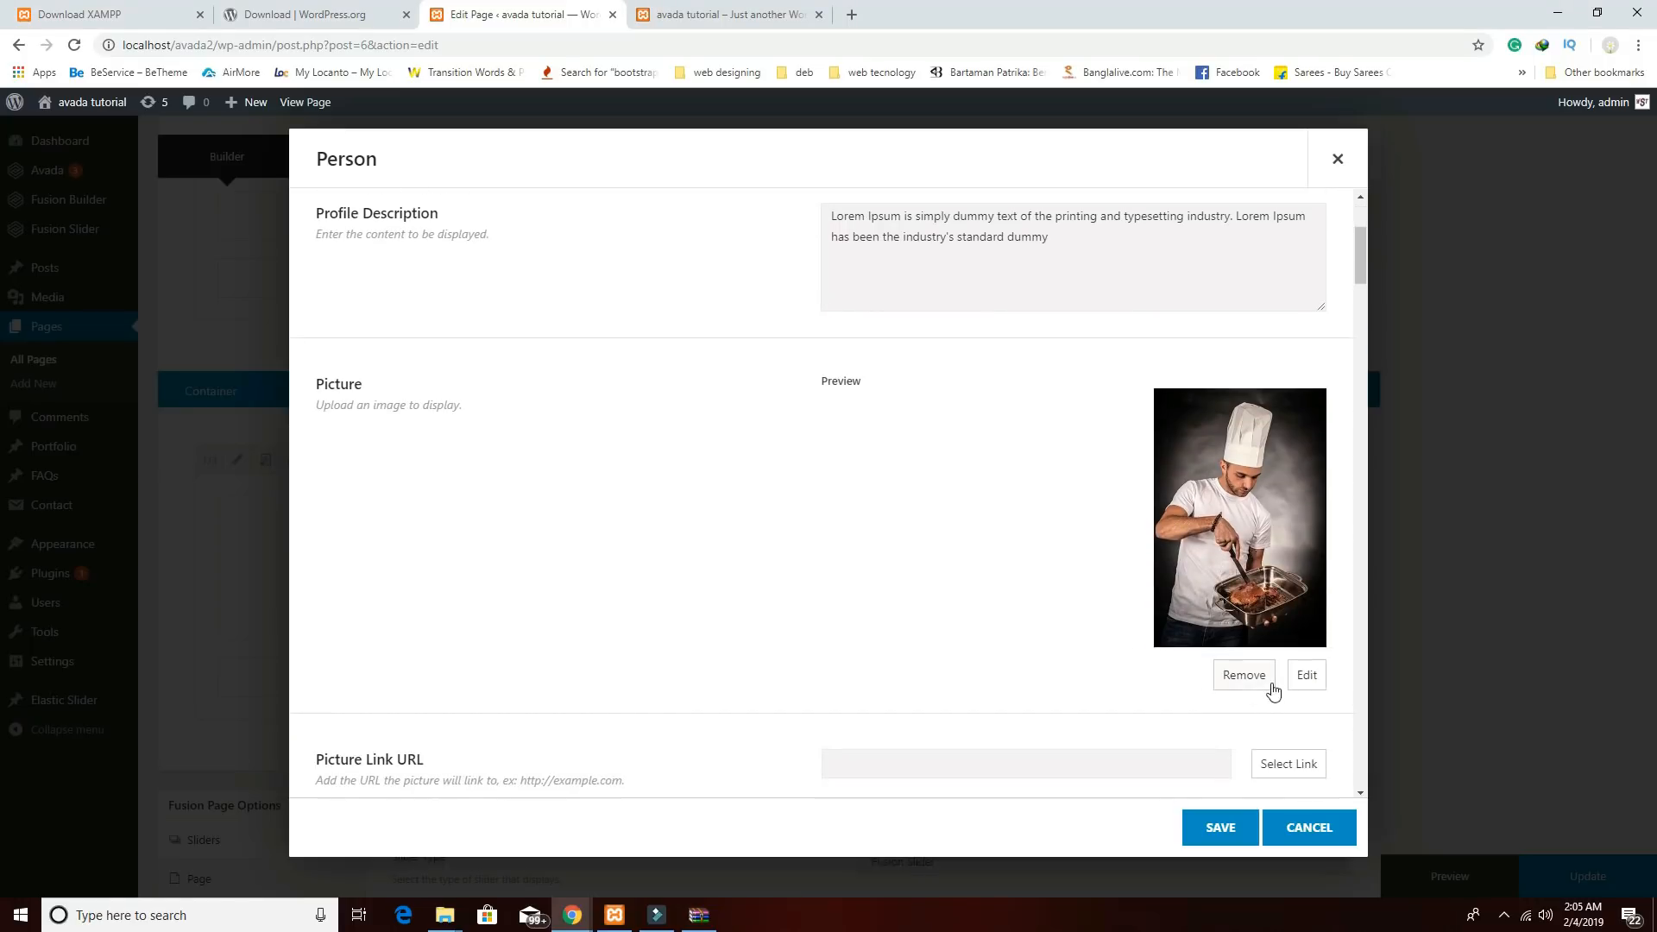
click(1258, 680)
click(1259, 409)
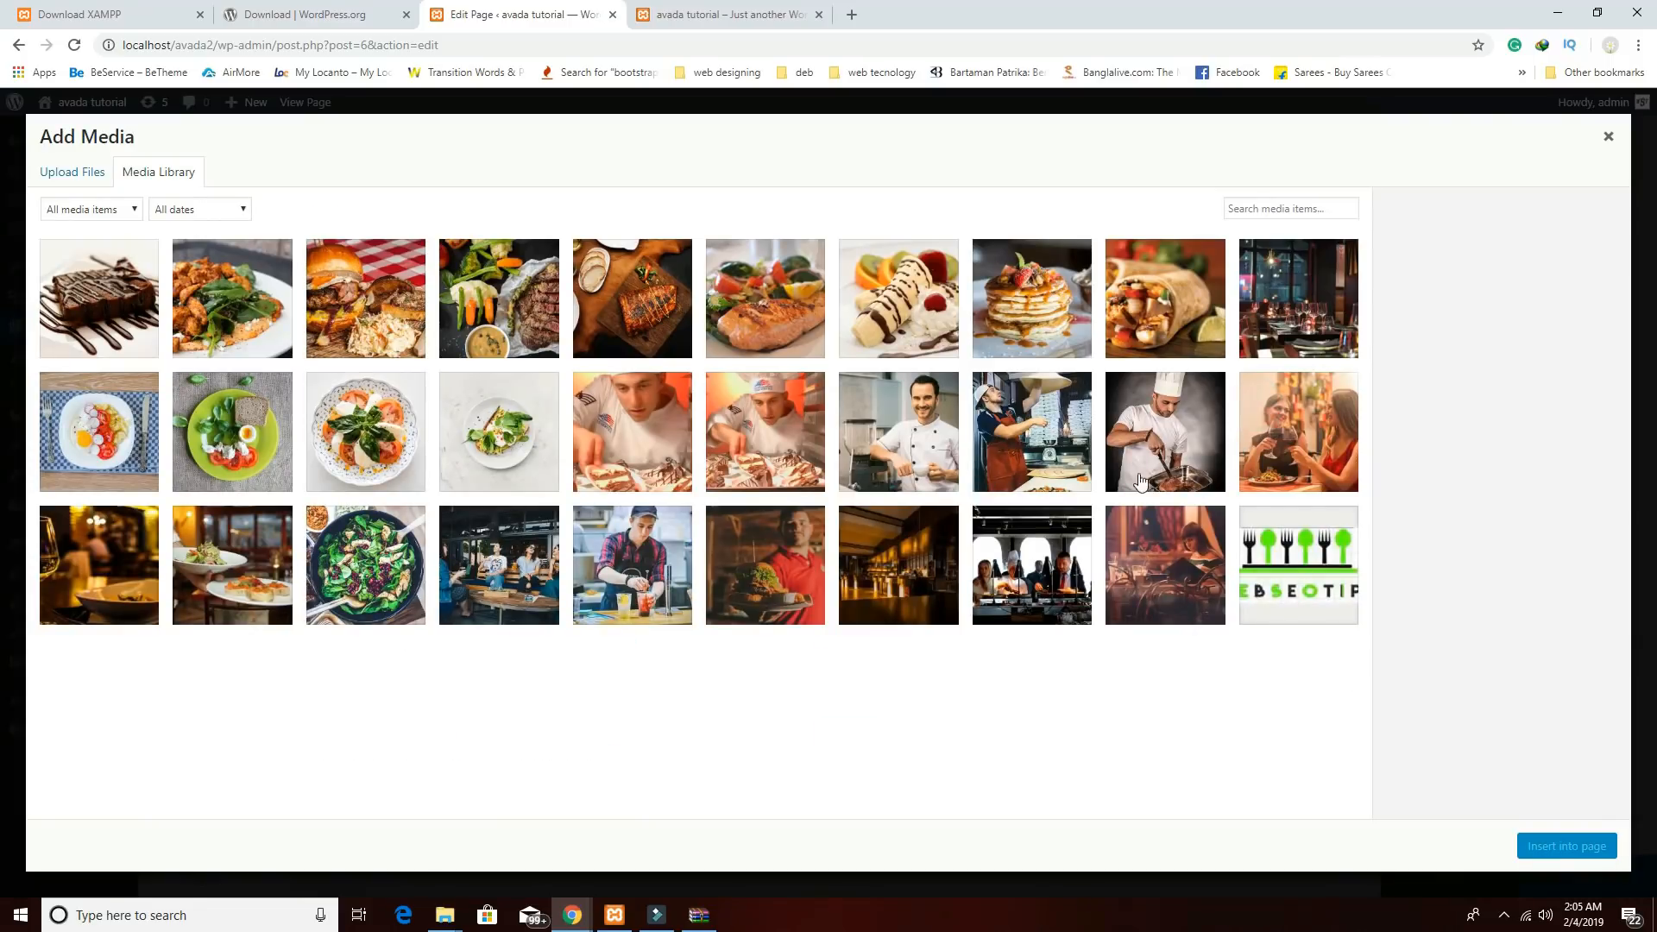
click(770, 462)
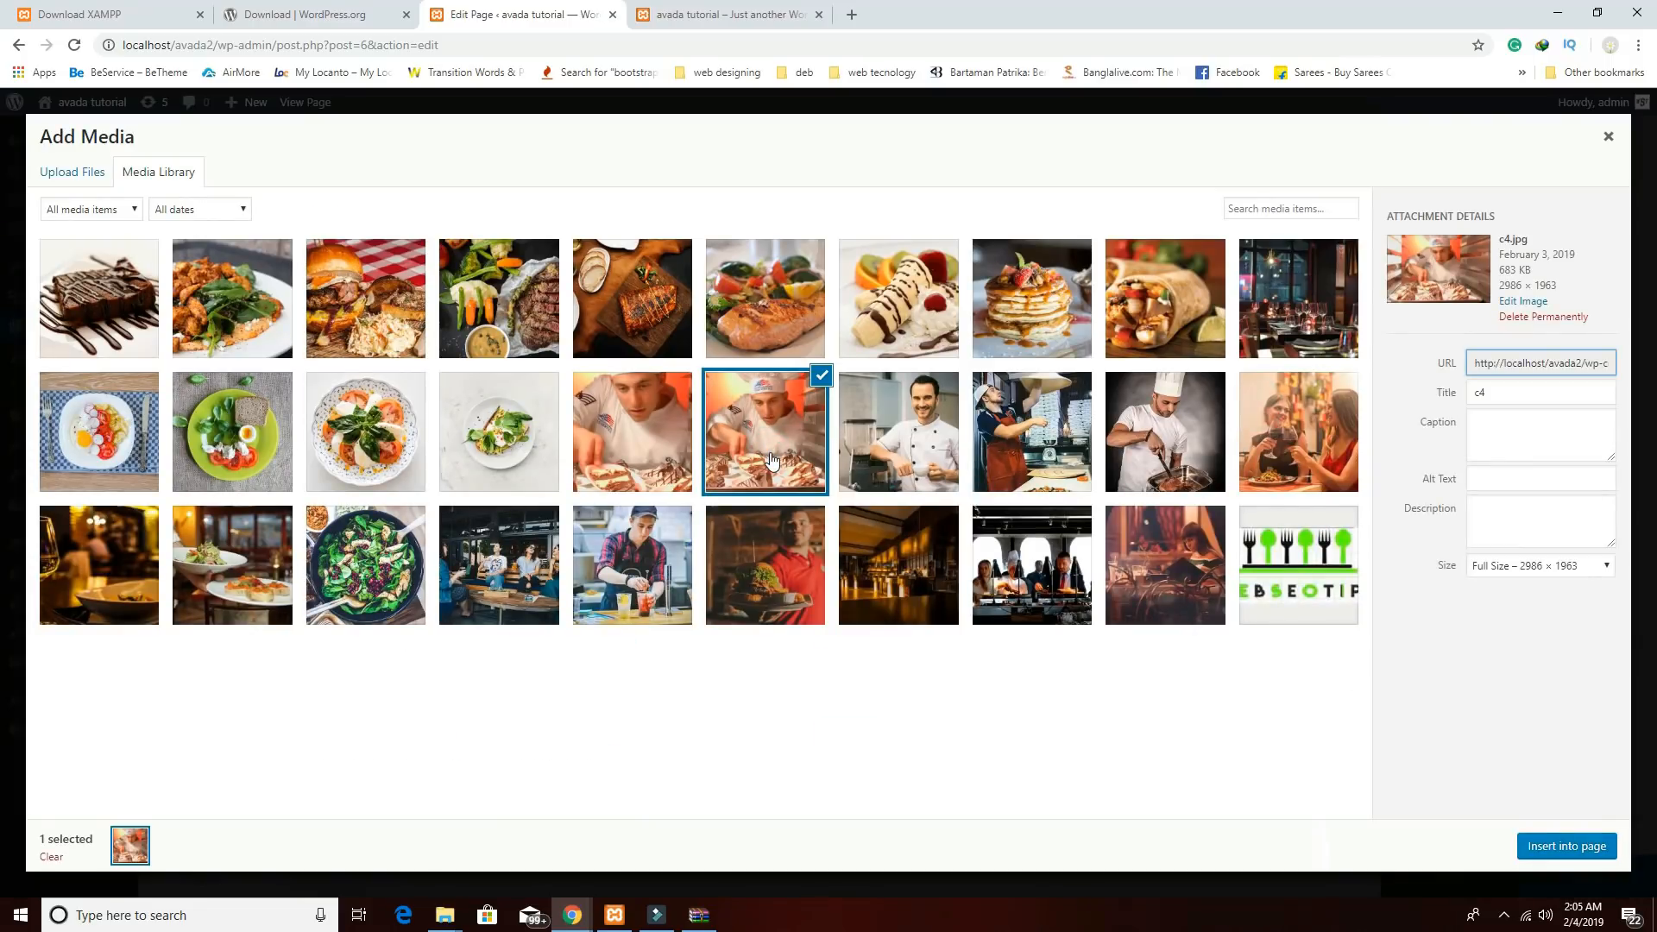
click(688, 445)
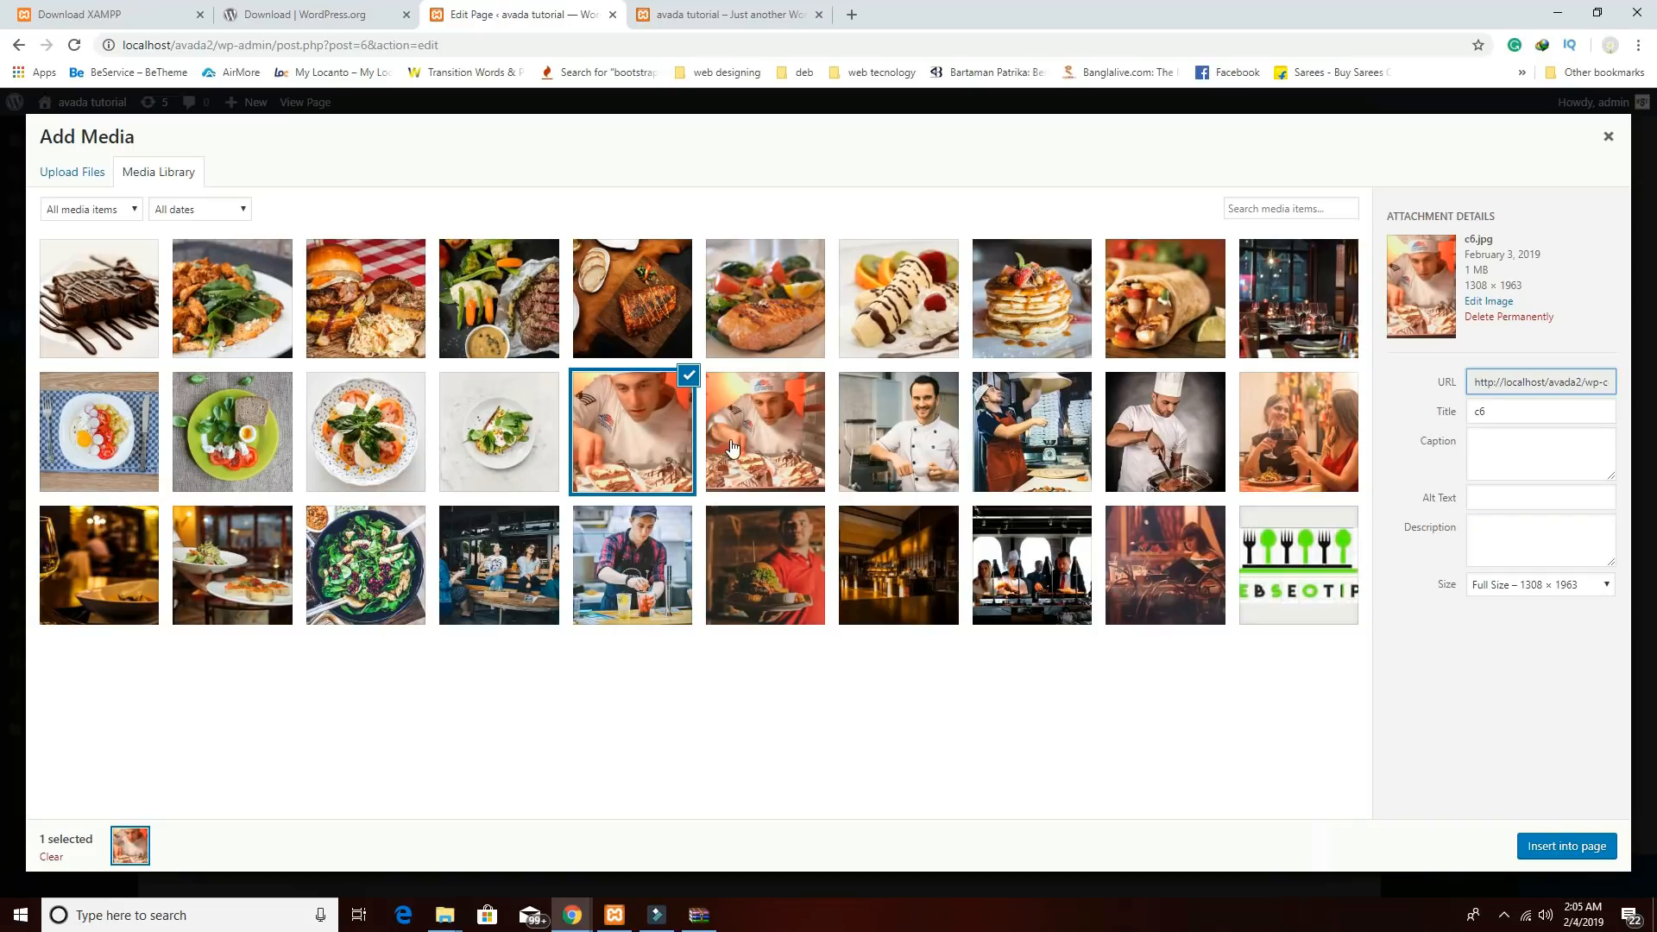
click(928, 454)
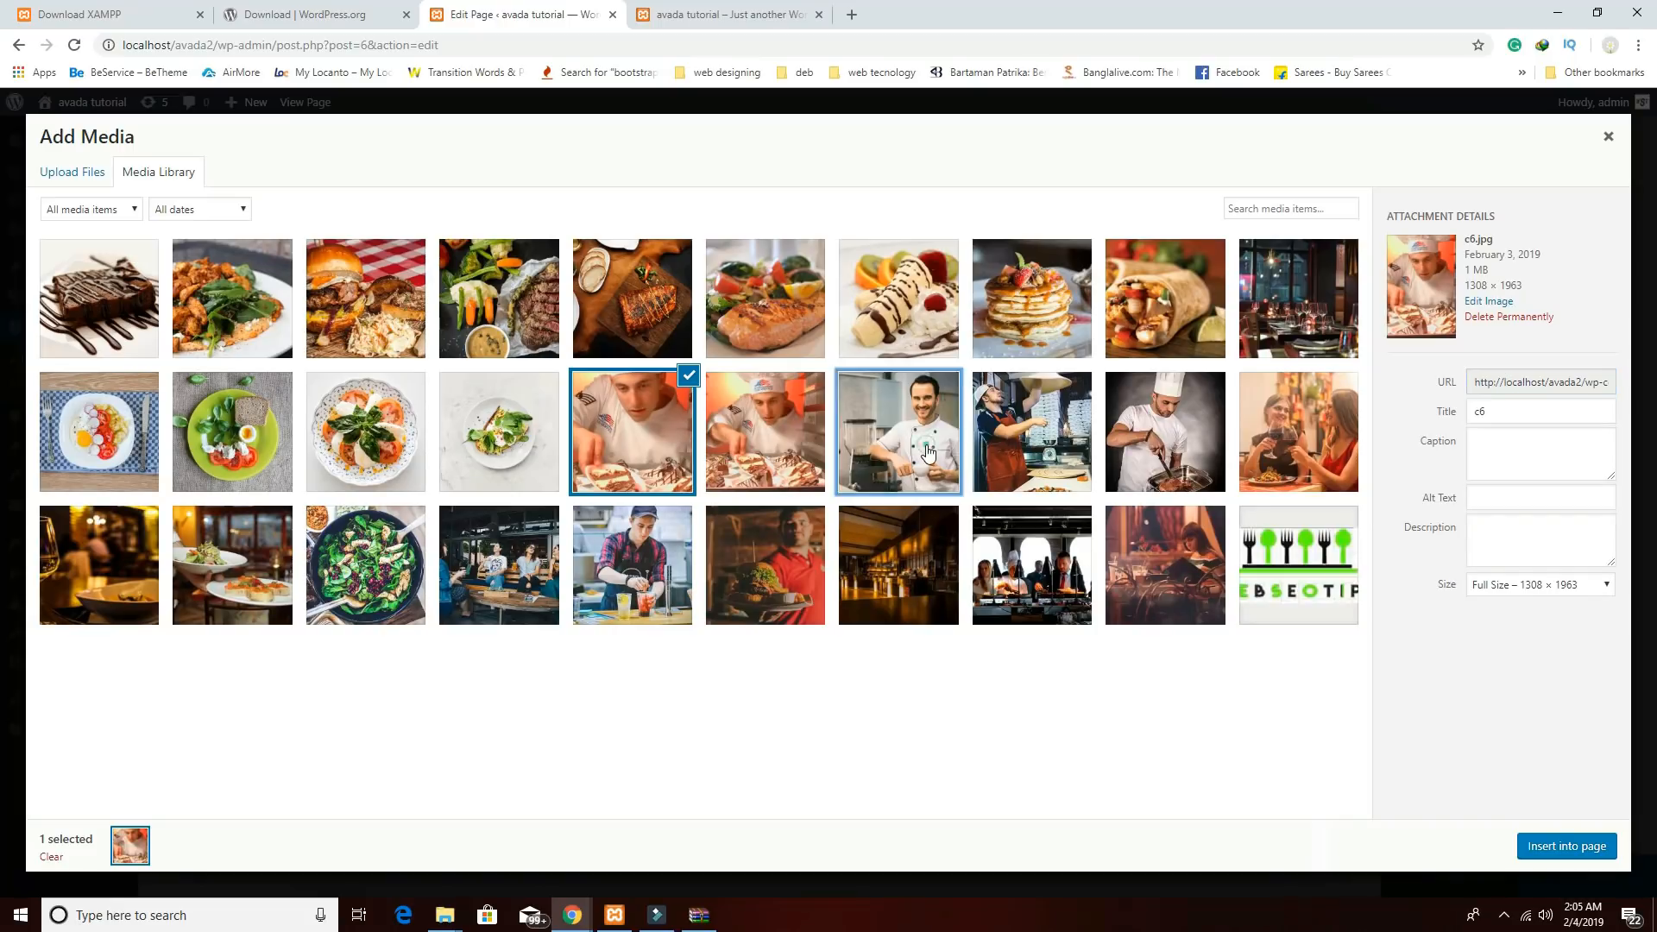
click(805, 444)
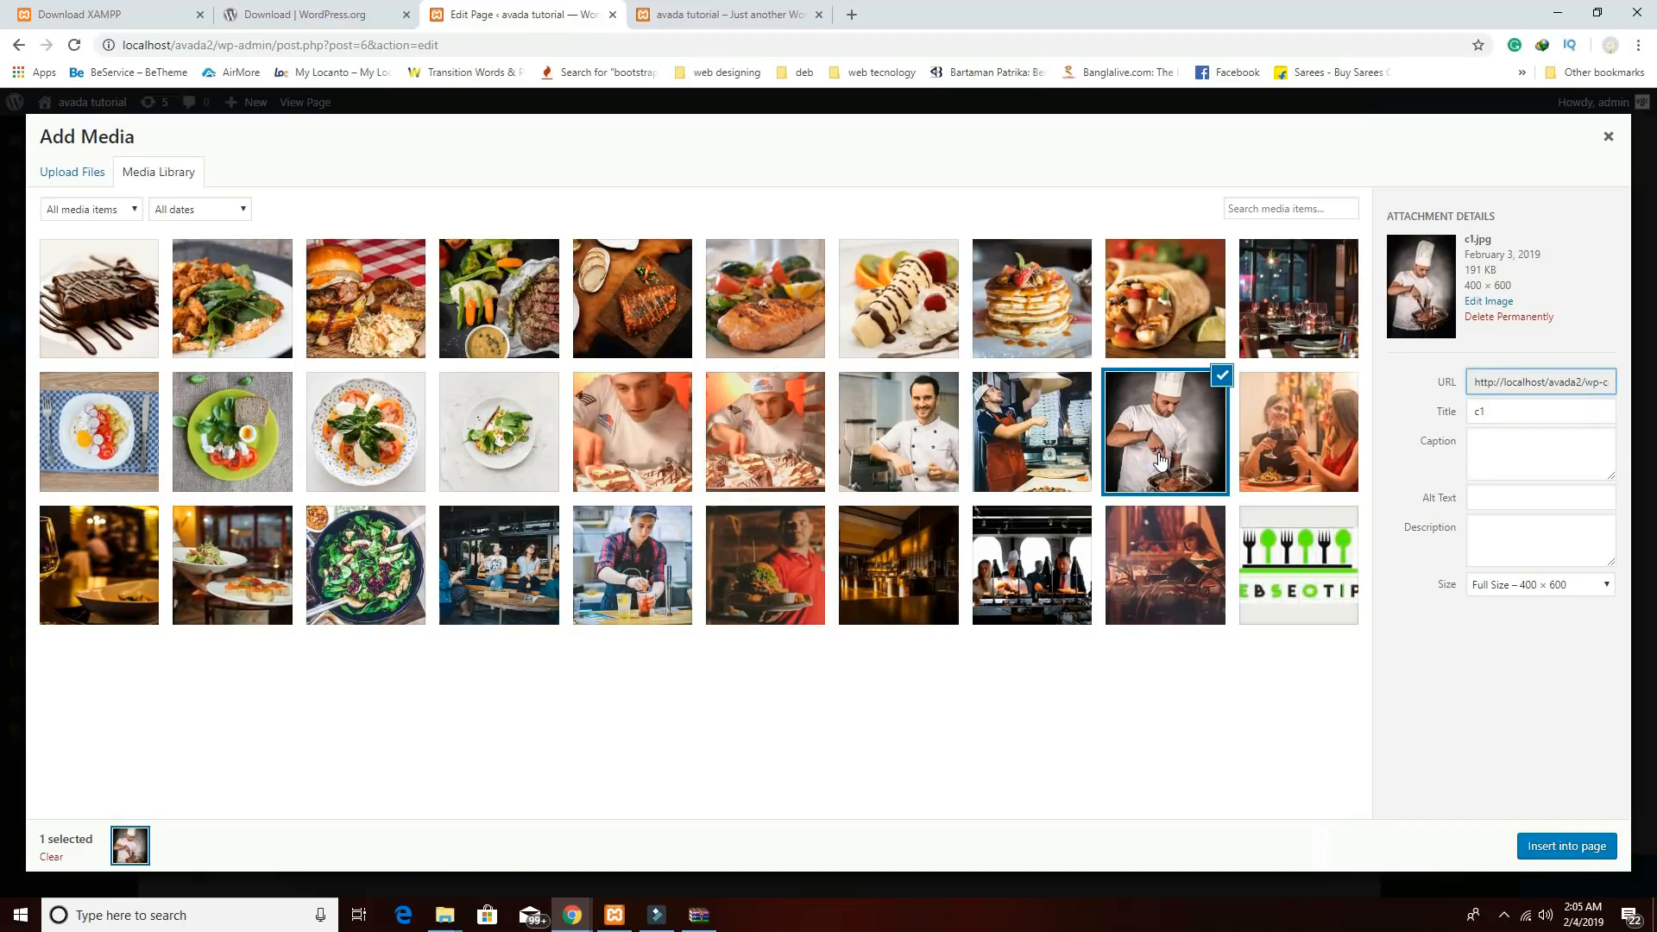
click(1011, 461)
click(784, 455)
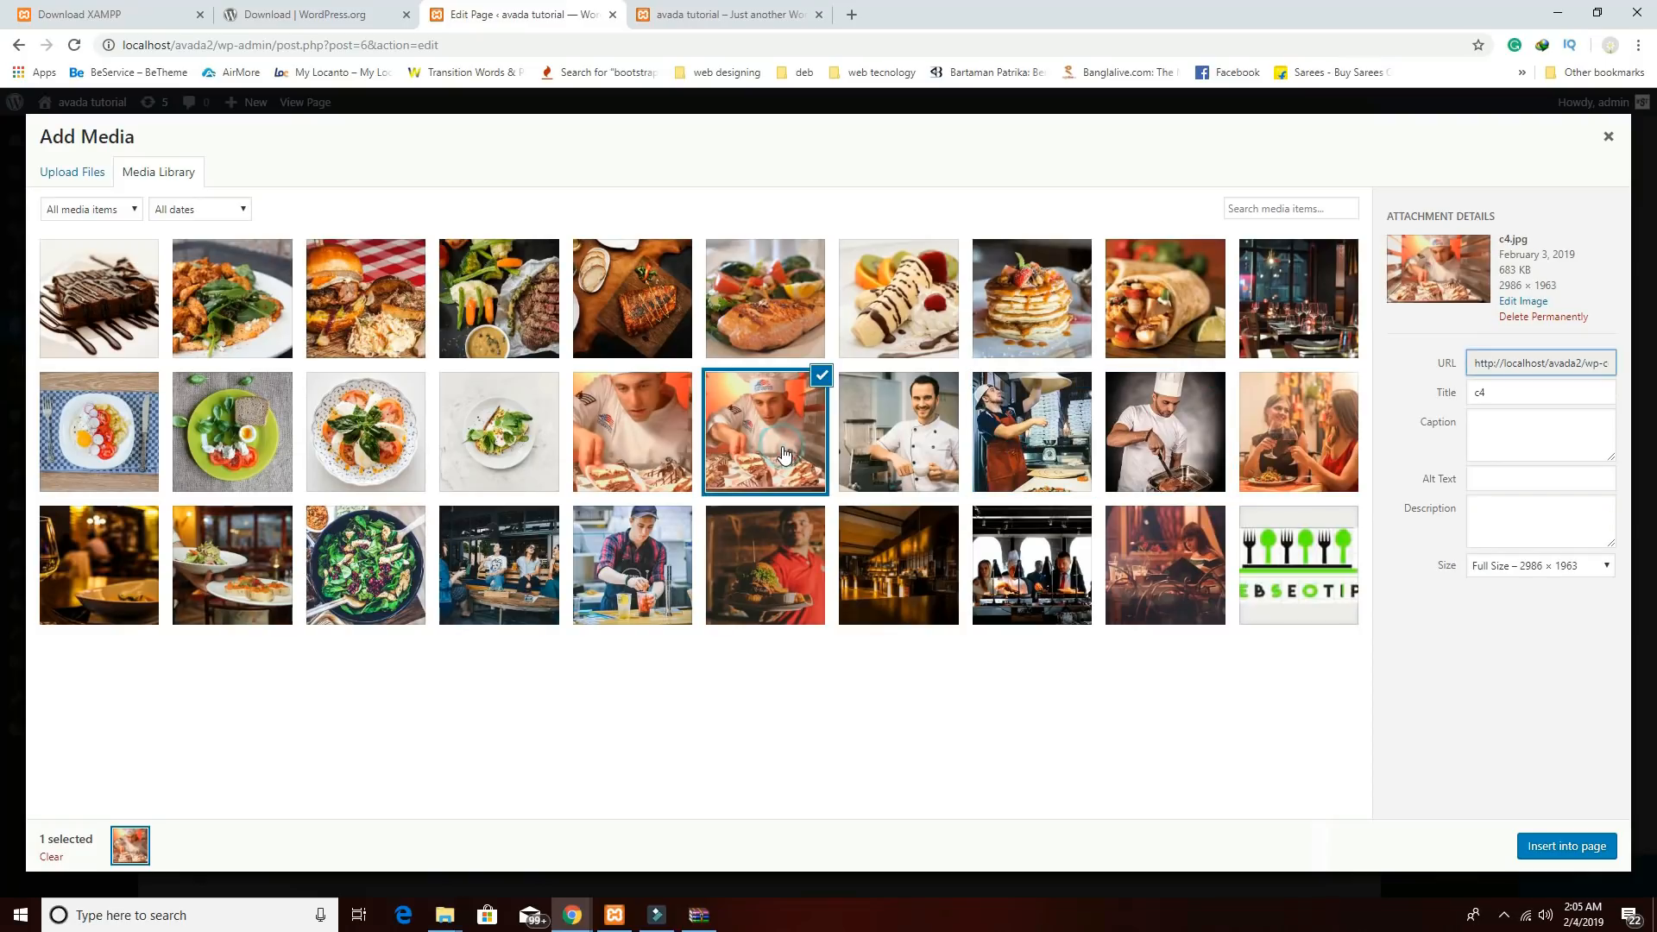
click(676, 445)
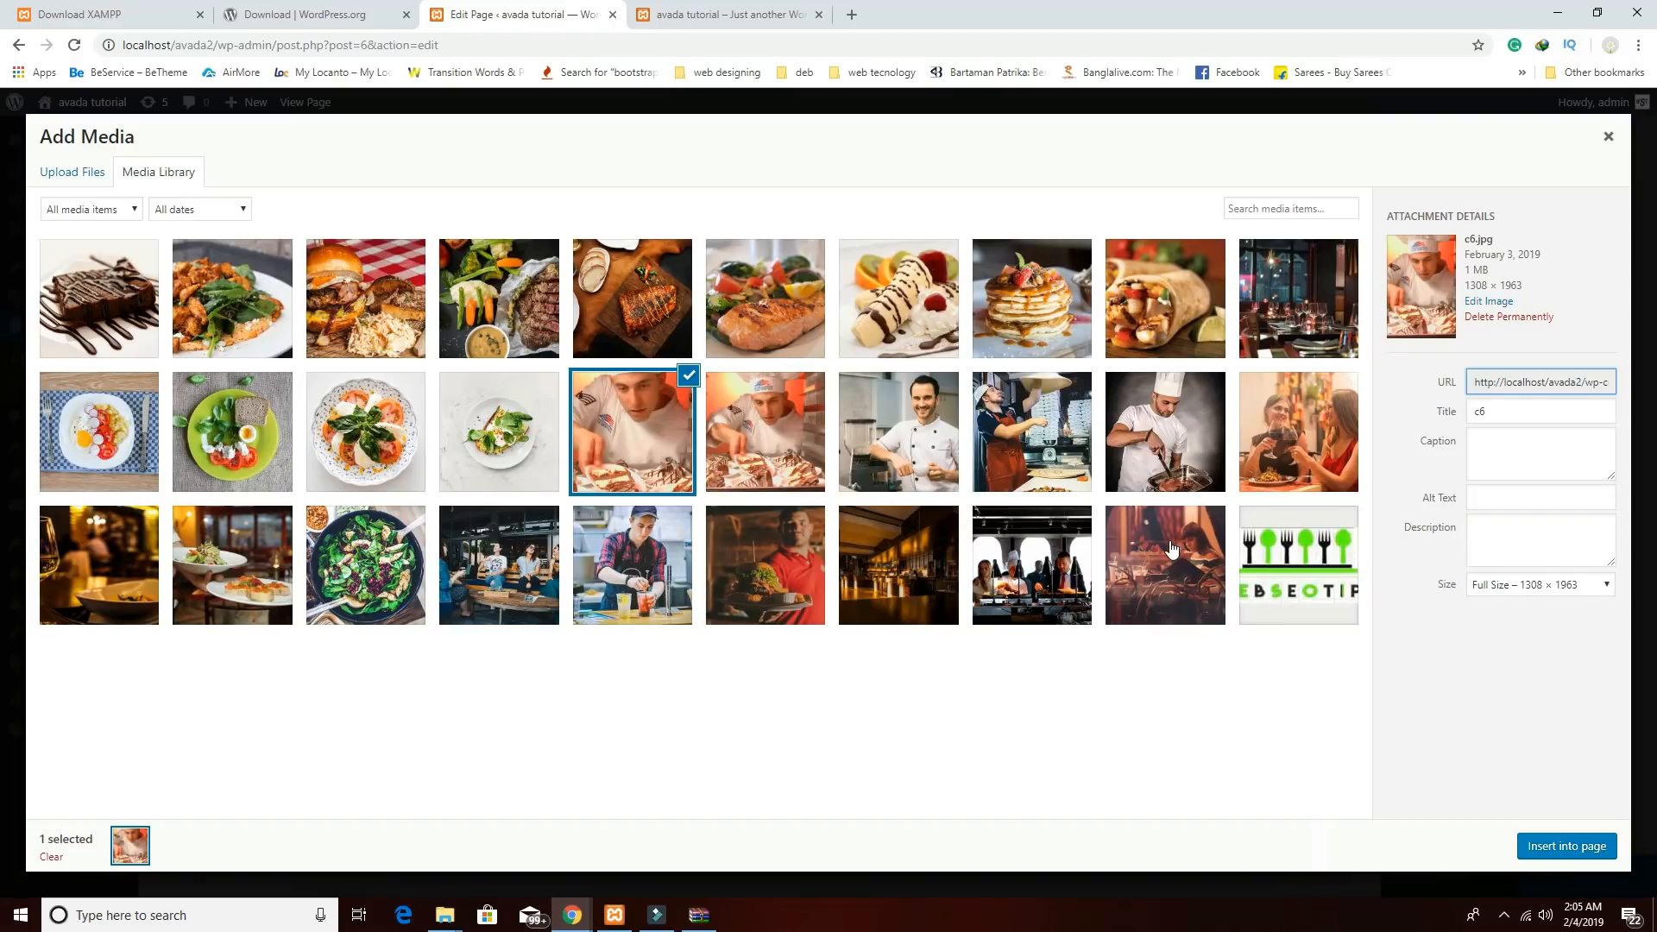
click(1551, 848)
scroll(1321, 777, down, 2)
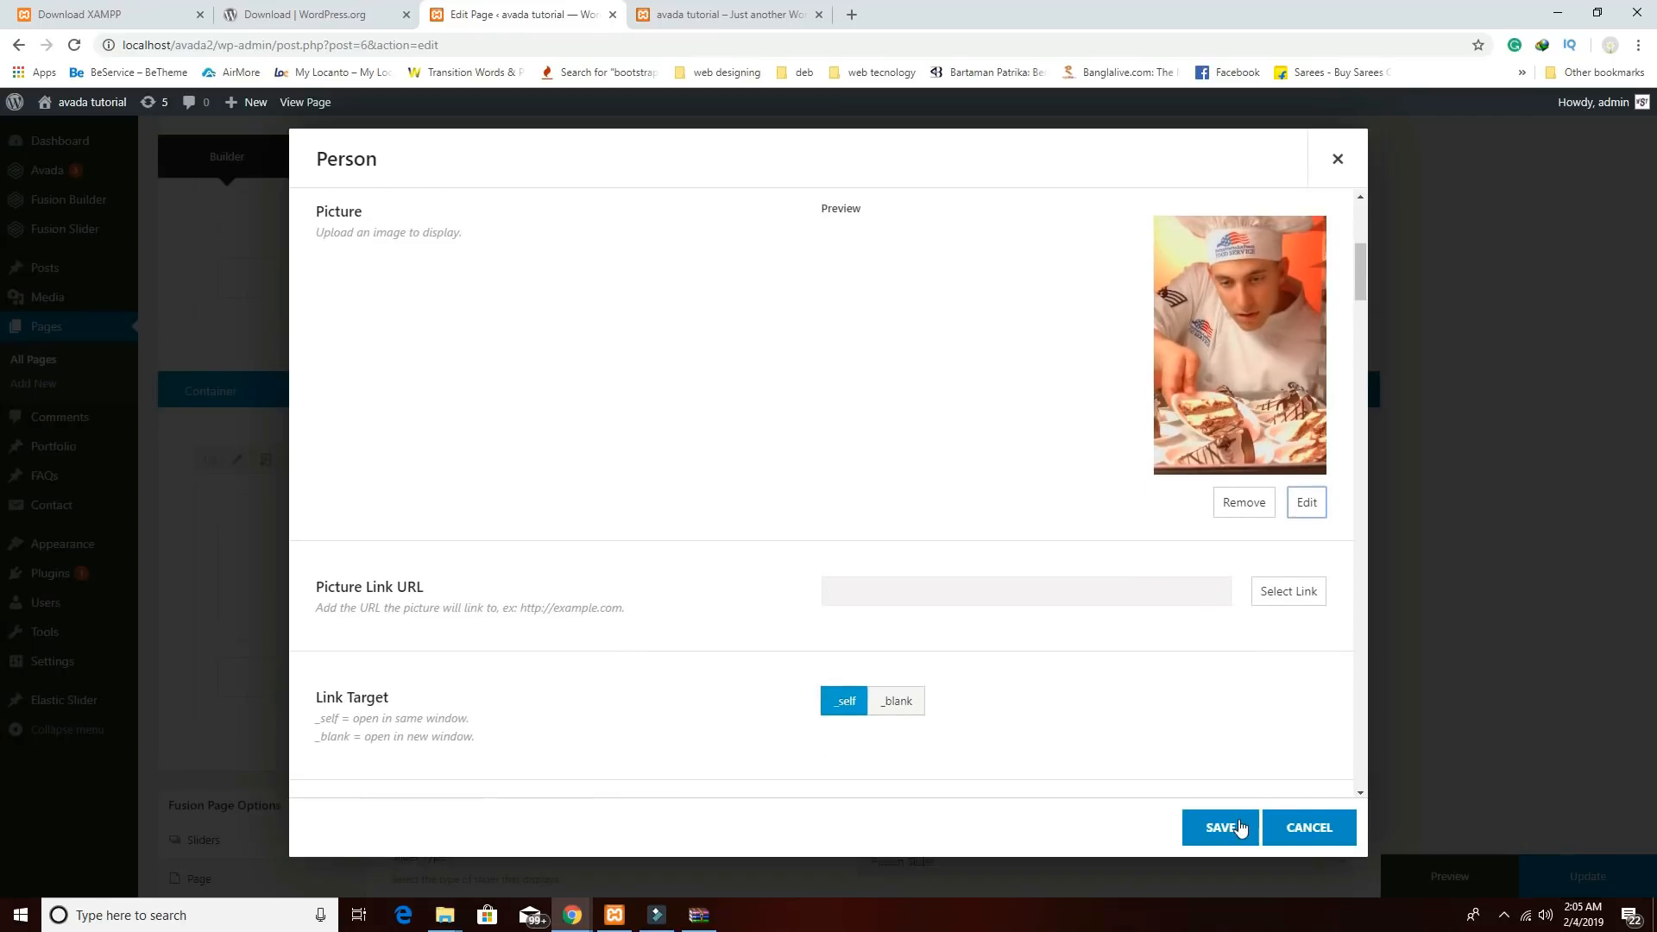
click(1230, 827)
scroll(1398, 753, up, 20)
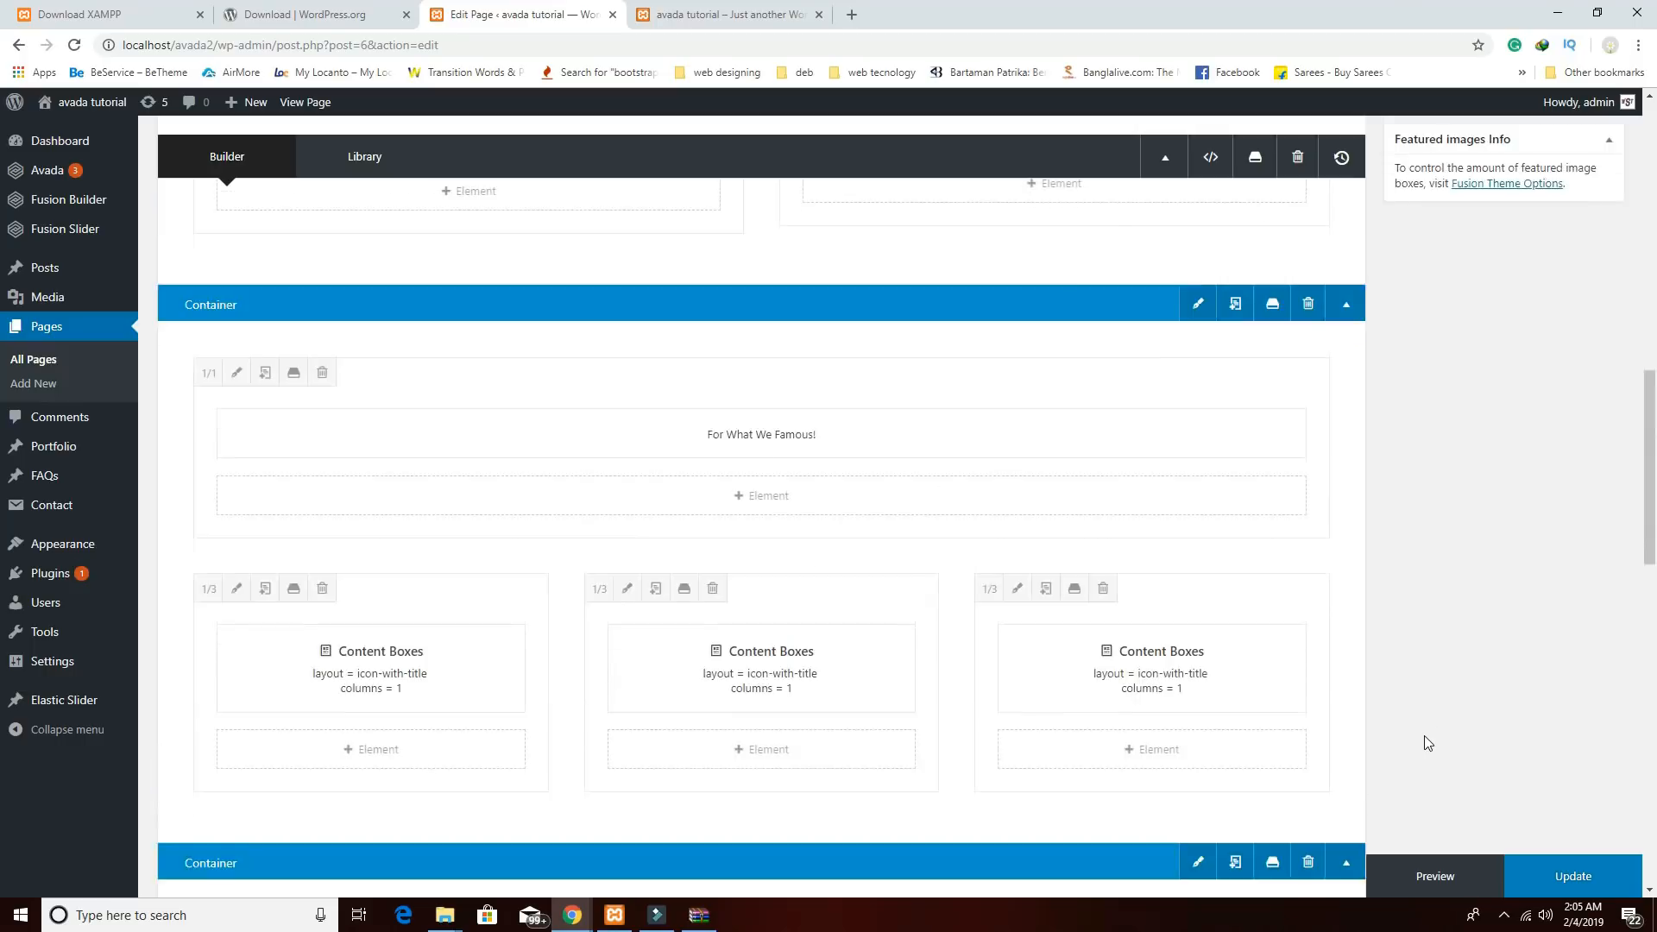
Update the Home page, preview the Meet our chefs section, then return to the editor.
click(1584, 316)
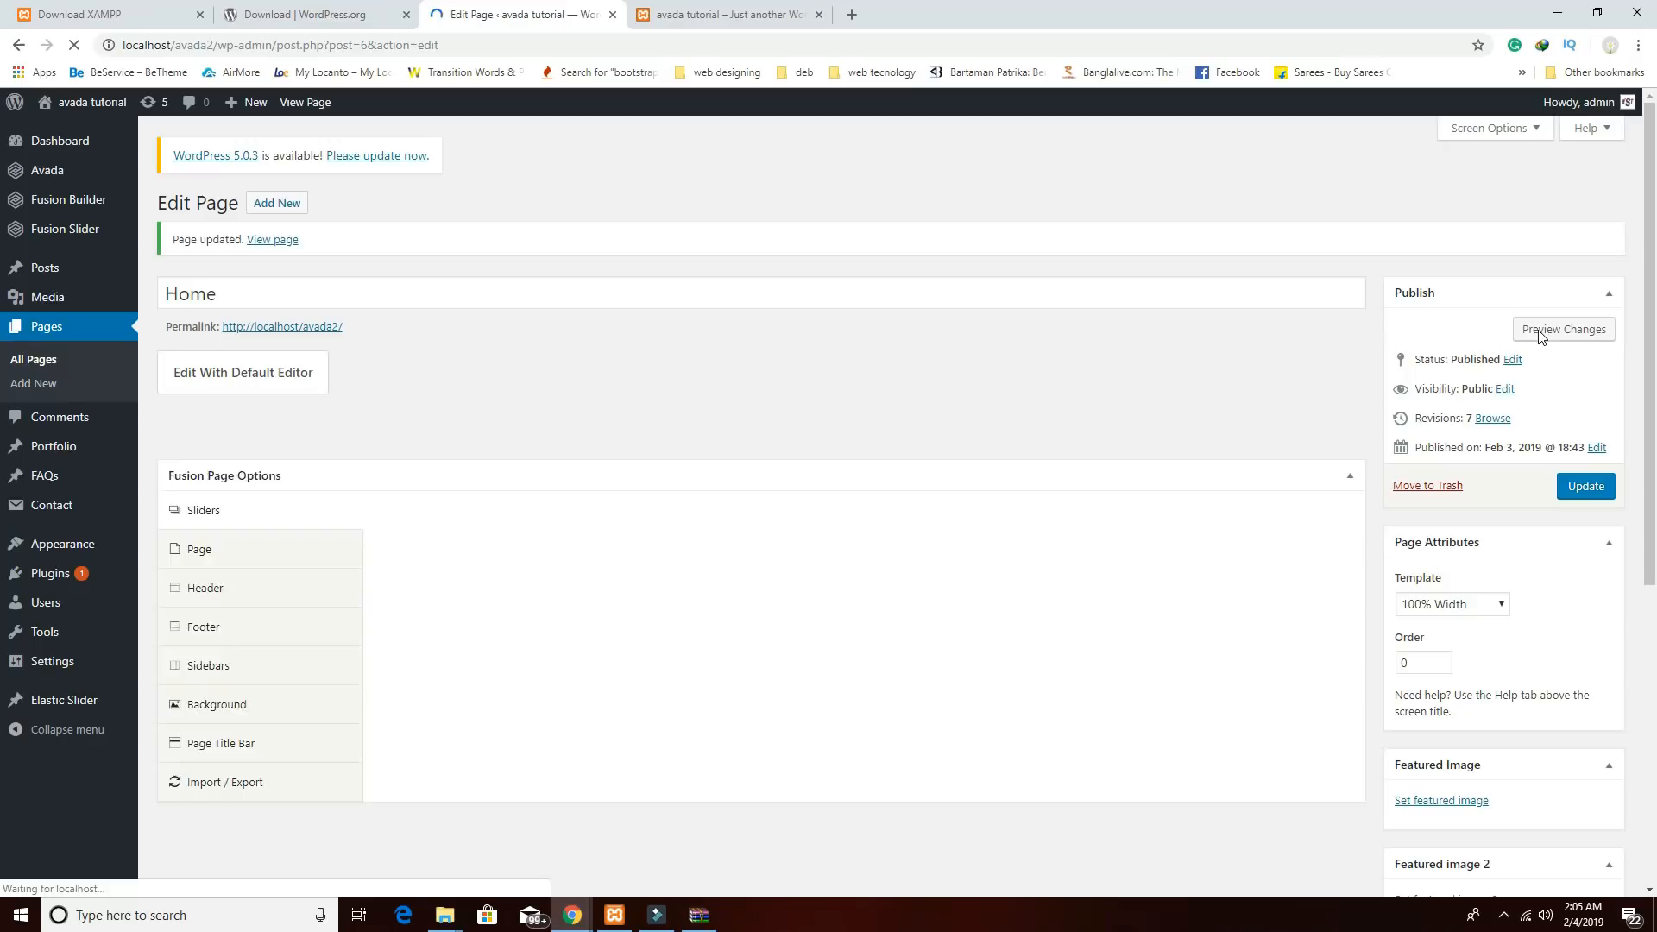
click(1541, 336)
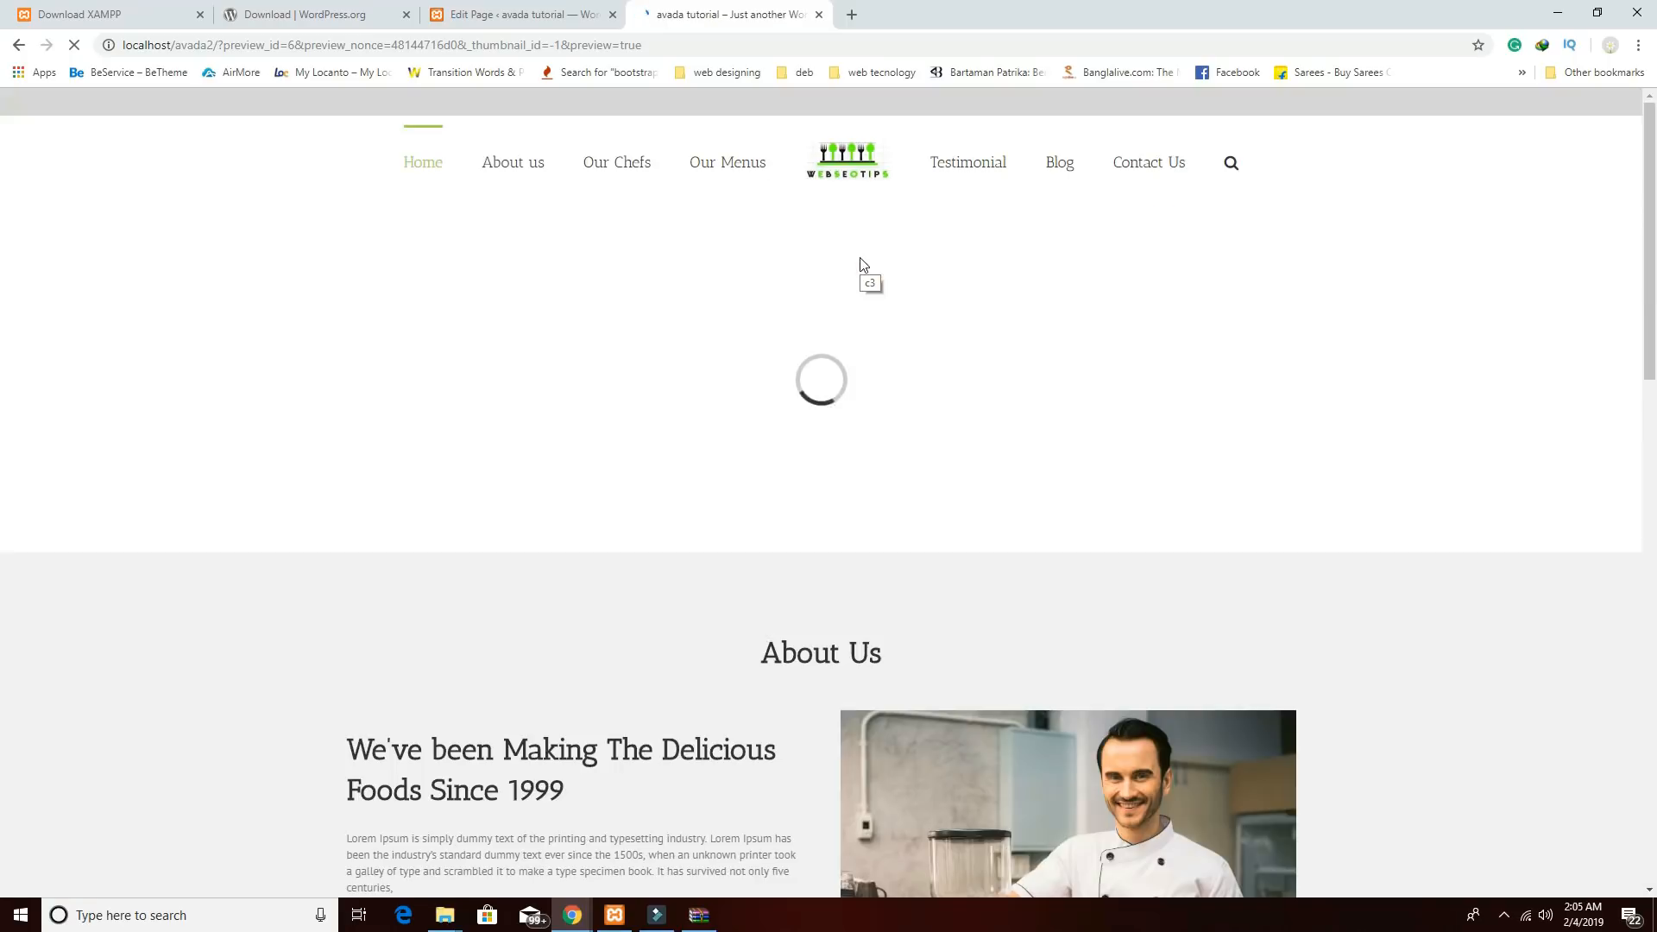
scroll(971, 541, down, 10)
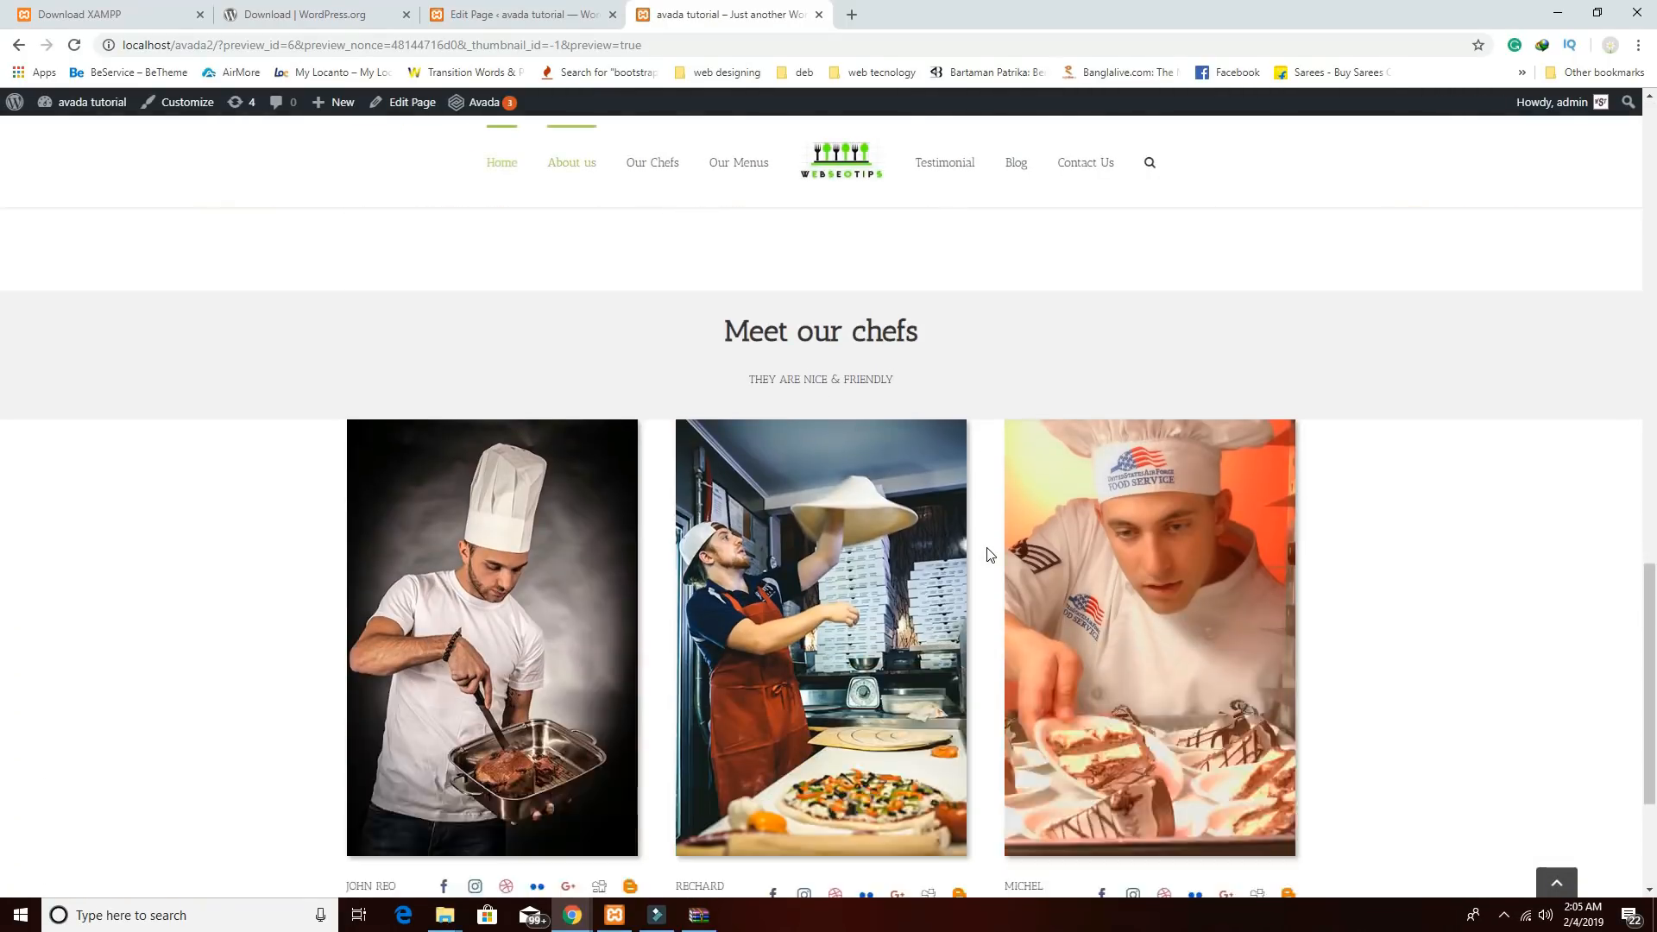
scroll(990, 554, down, 2)
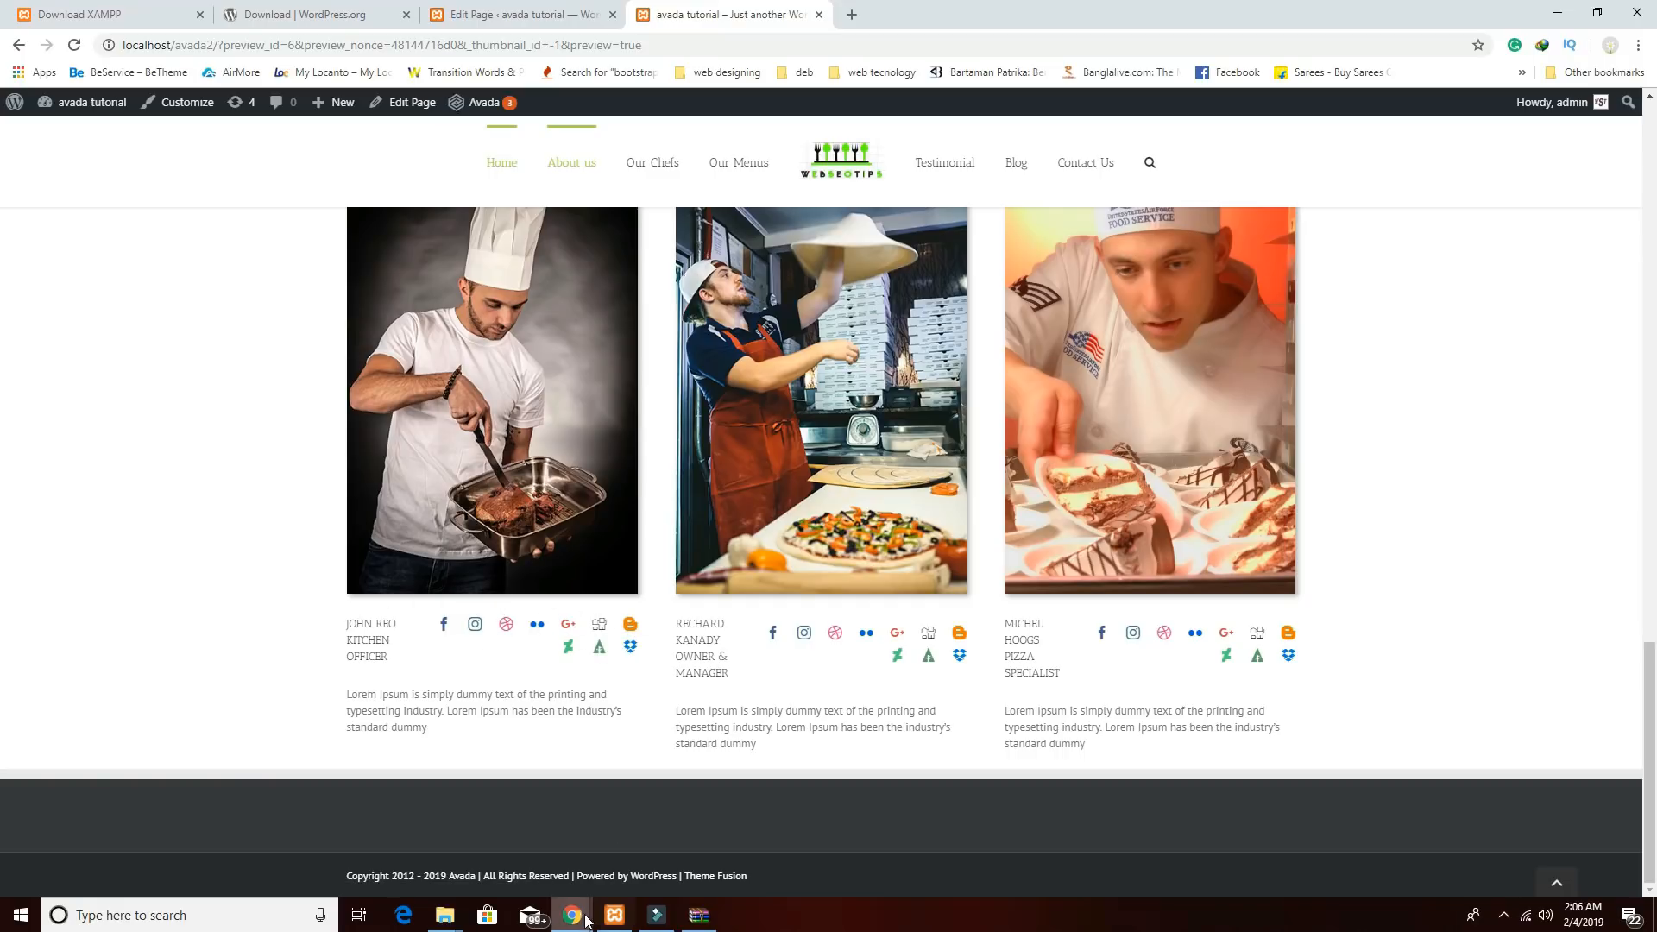
click(521, 13)
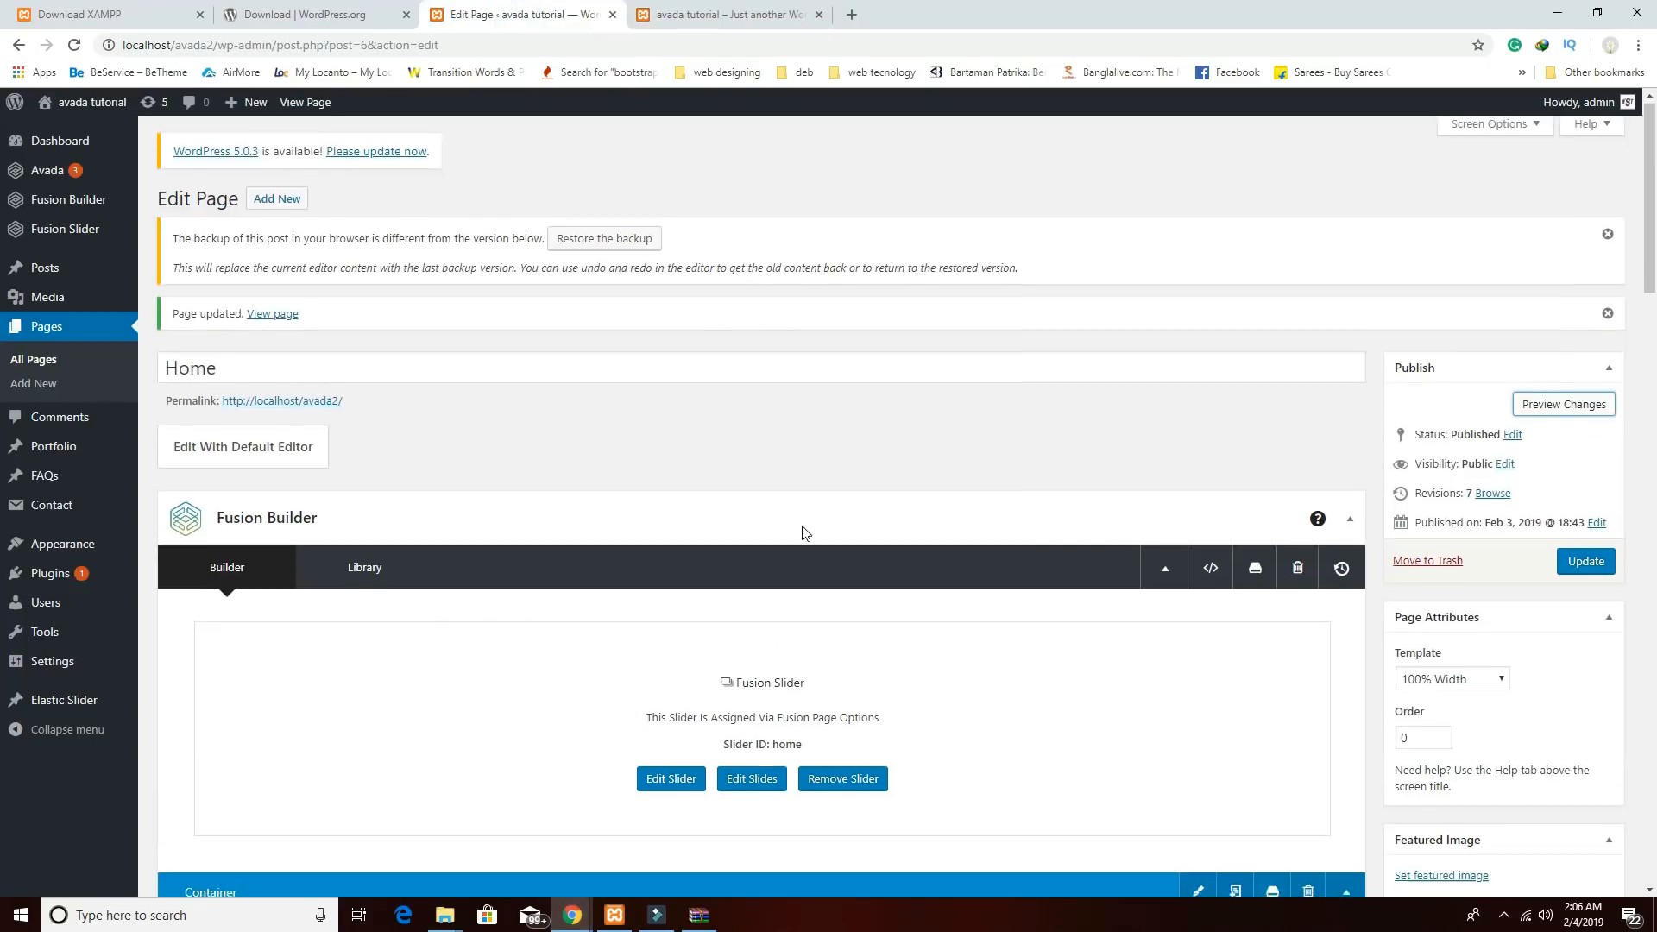
Clear the # from the first chef's Instagram, Facebook, Dropbox and other social links, and save.
scroll(803, 525, down, 12)
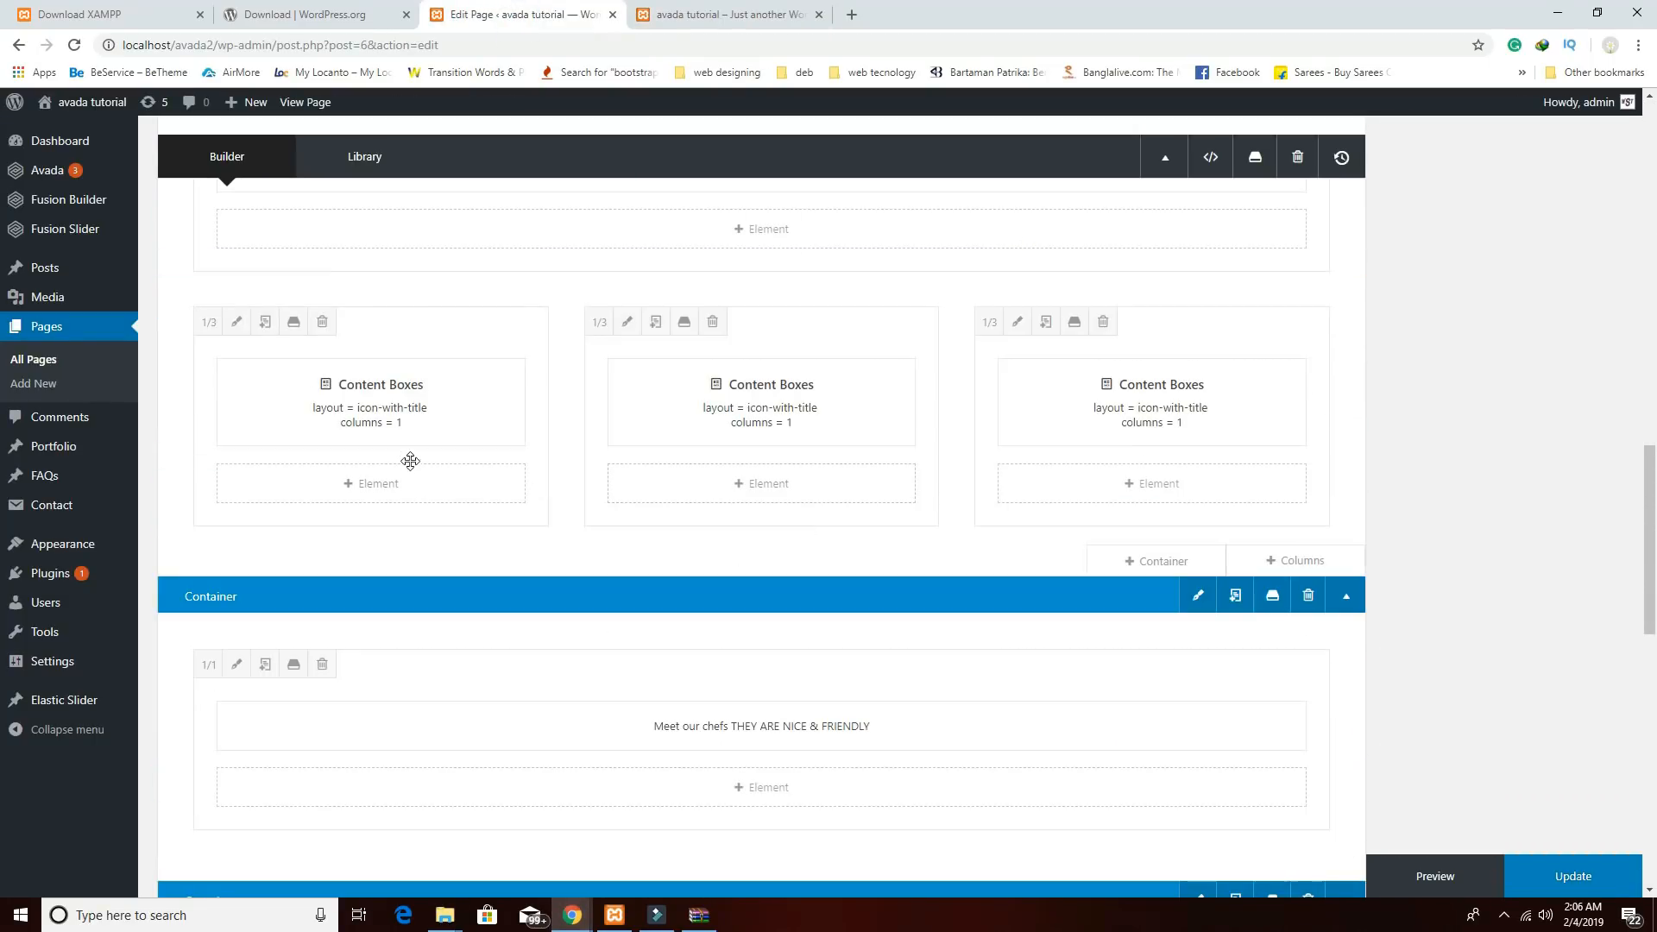
scroll(503, 518, down, 5)
scroll(503, 518, down, 3)
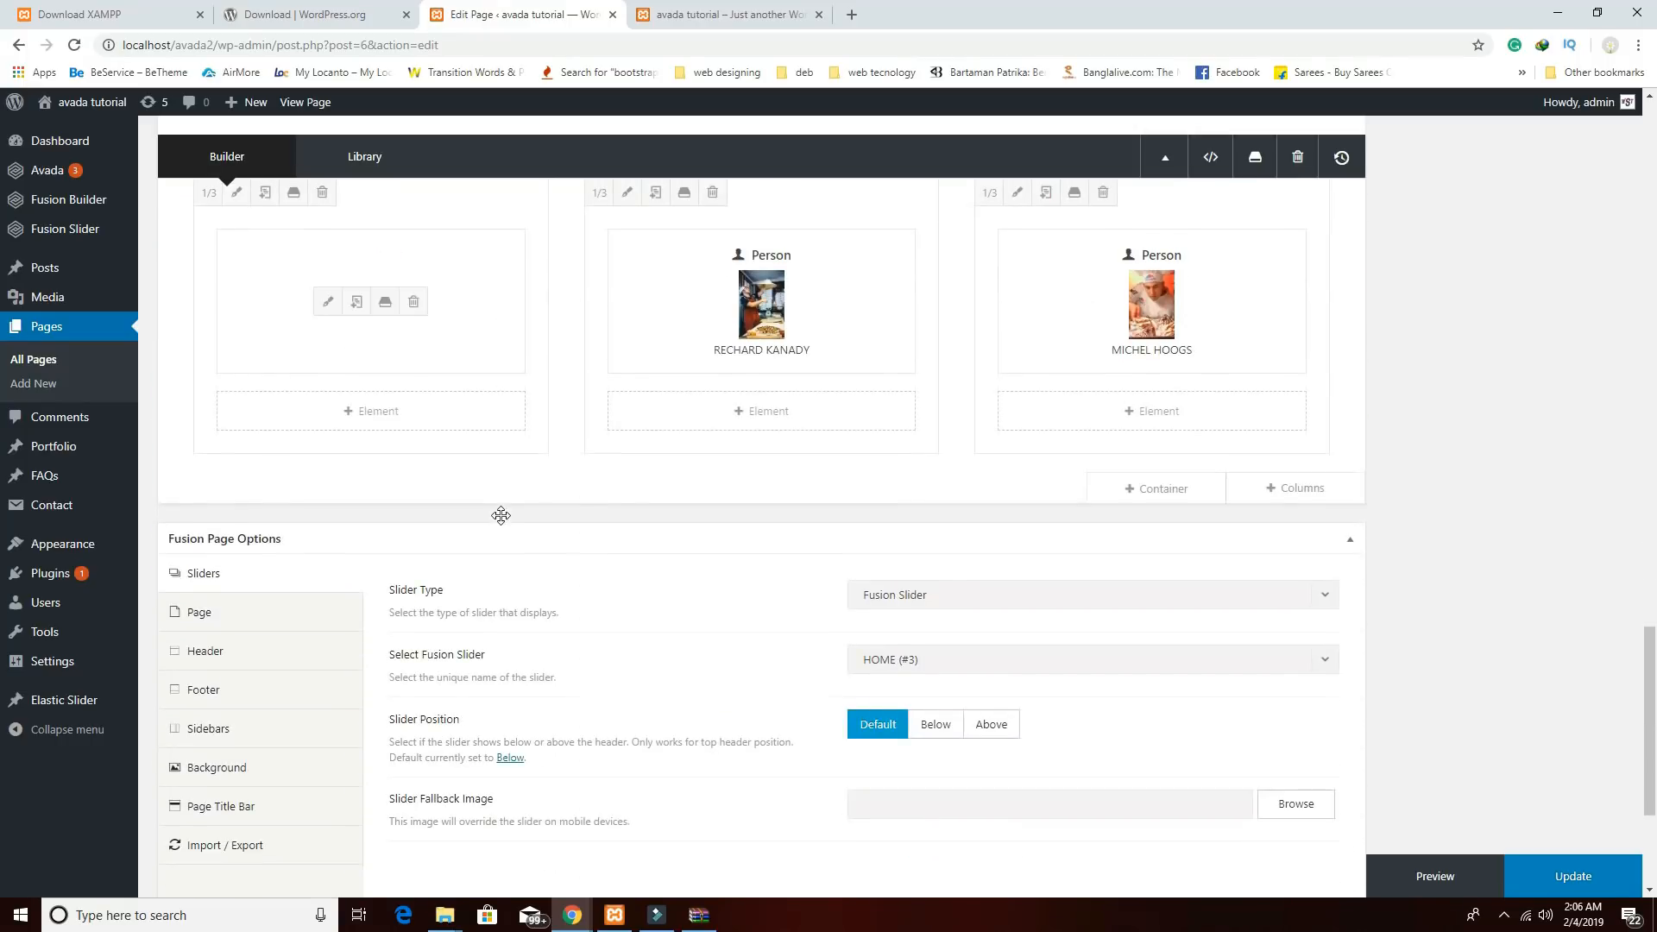
click(327, 297)
scroll(866, 481, down, 20)
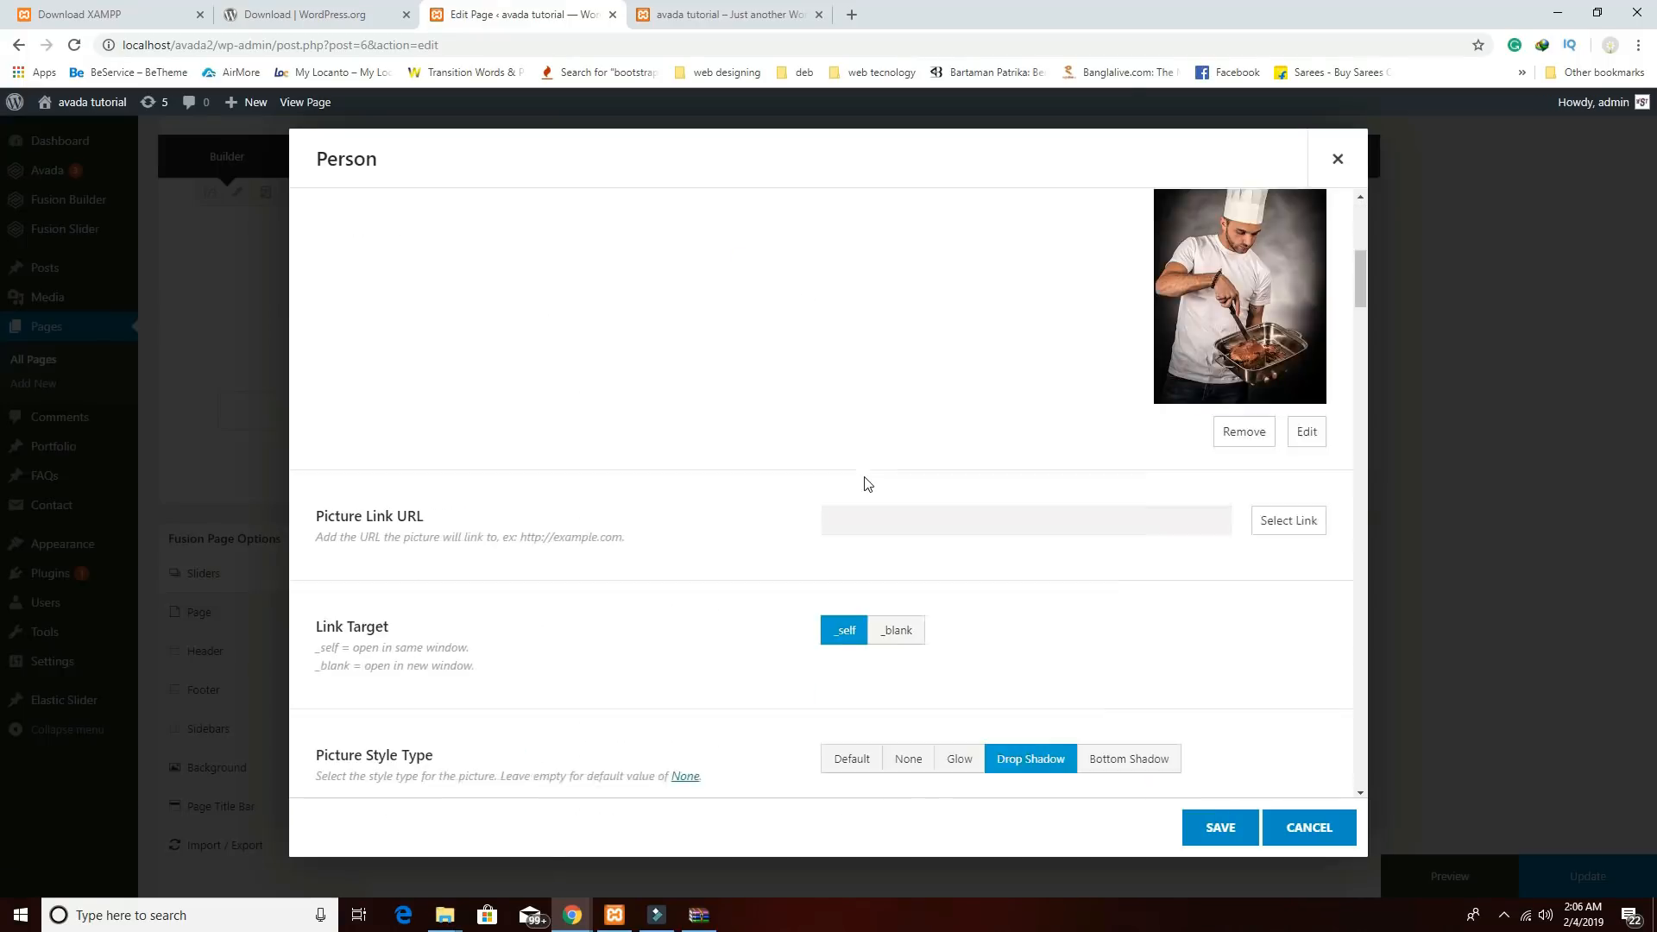
scroll(921, 564, down, 1)
scroll(917, 562, up, 8)
double_click(865, 602)
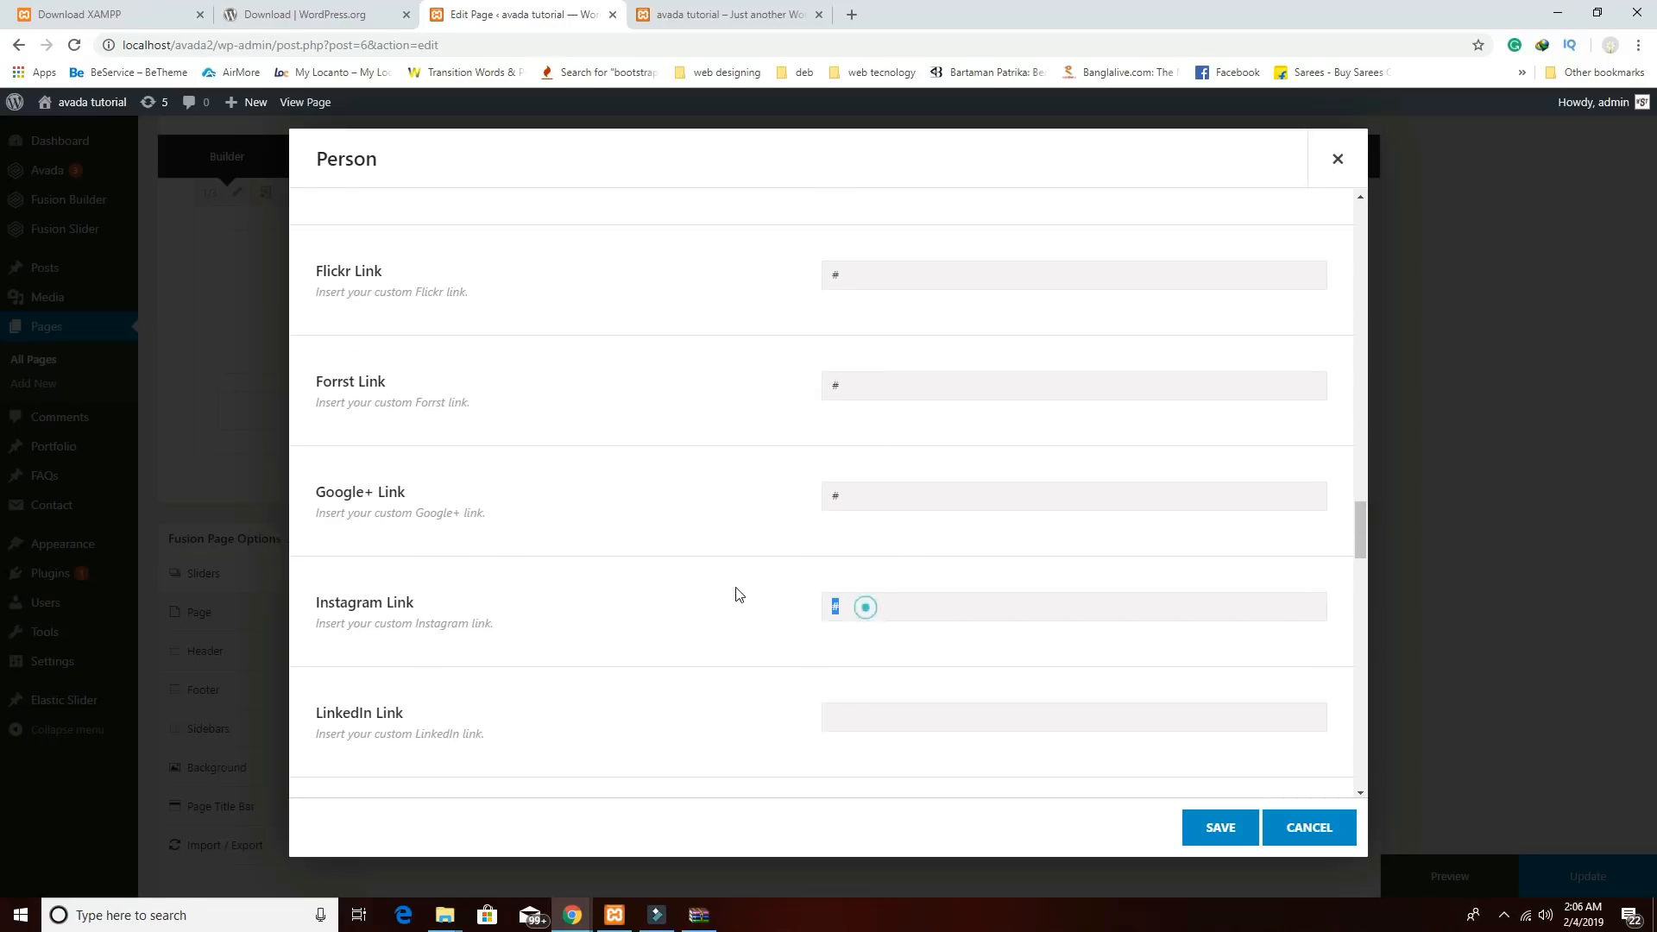
key(BackSpace)
click(854, 381)
key(BackSpace)
click(878, 275)
key(BackSpace)
scroll(919, 483, up, 4)
click(878, 511)
key(BackSpace)
click(870, 394)
key(BackSpace)
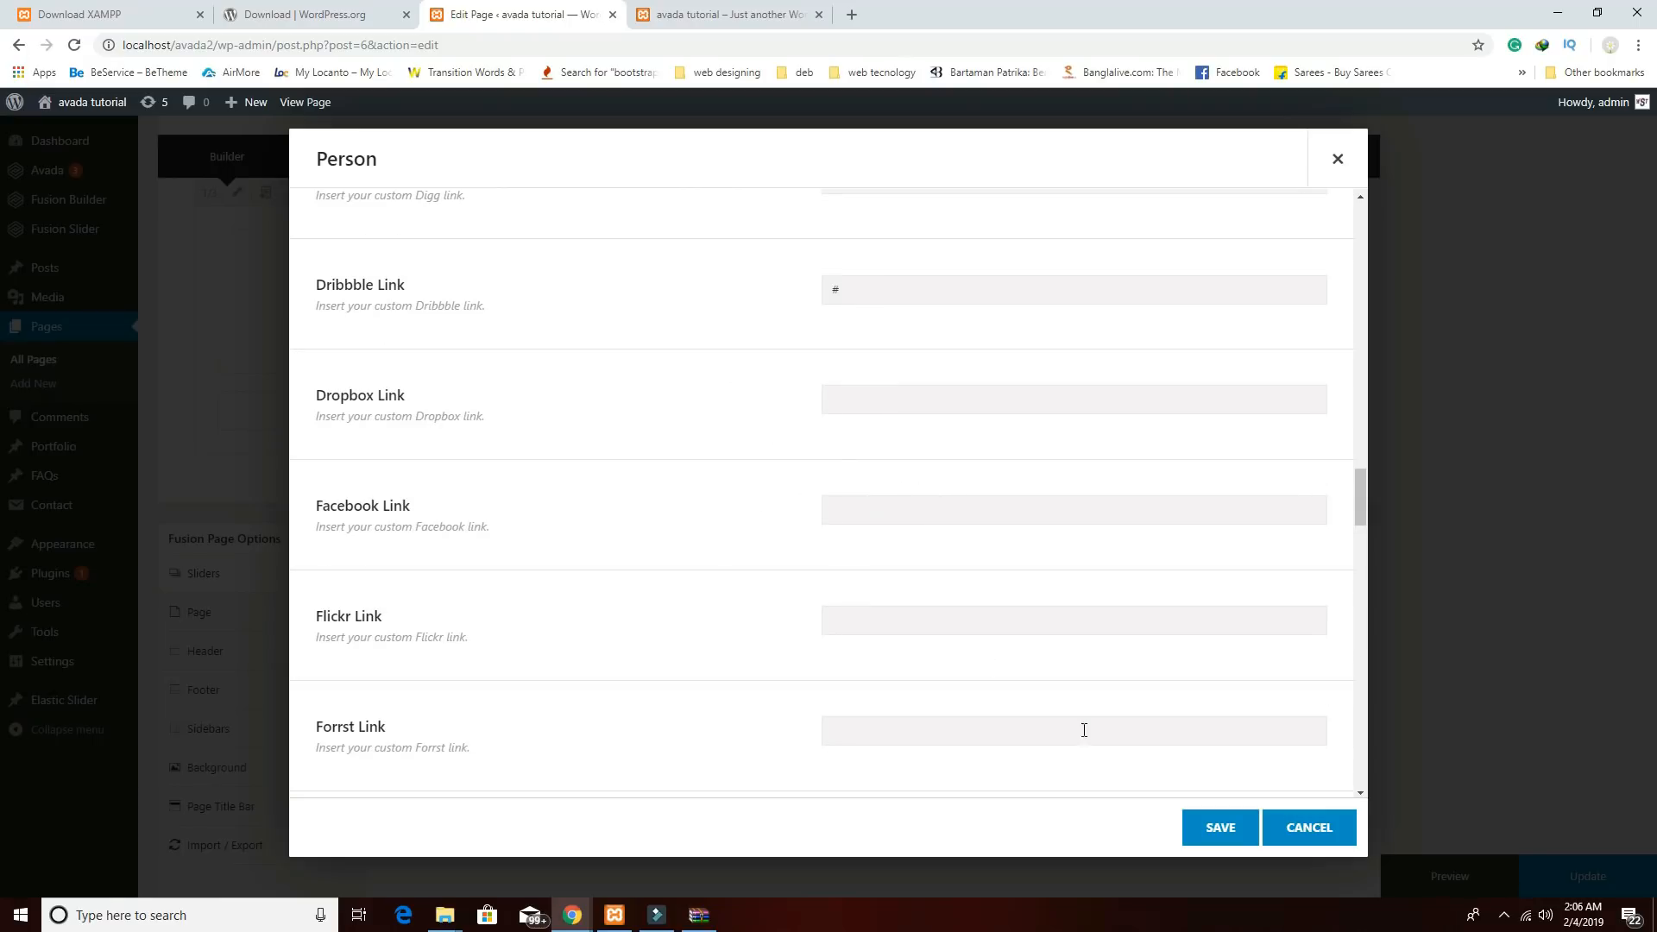
click(1189, 827)
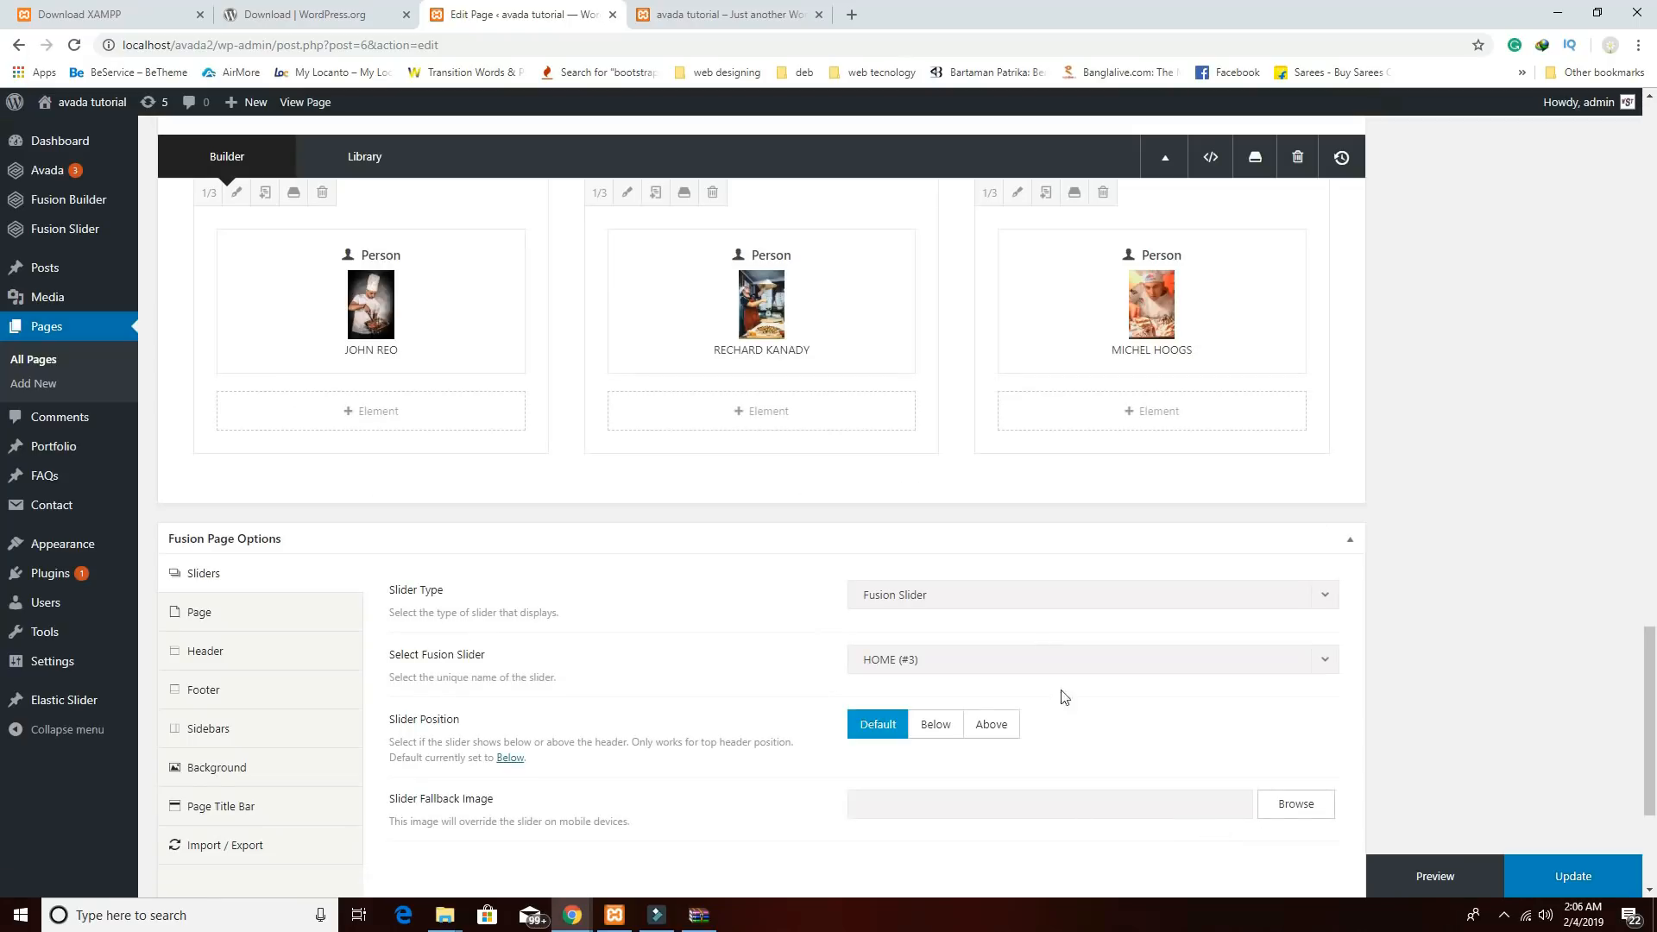
Empty the second chef's Instagram, Google+, Forrst, Flickr, Facebook, Dropbox and Dribbble links, and save.
click(718, 306)
scroll(999, 583, down, 5)
scroll(999, 582, down, 20)
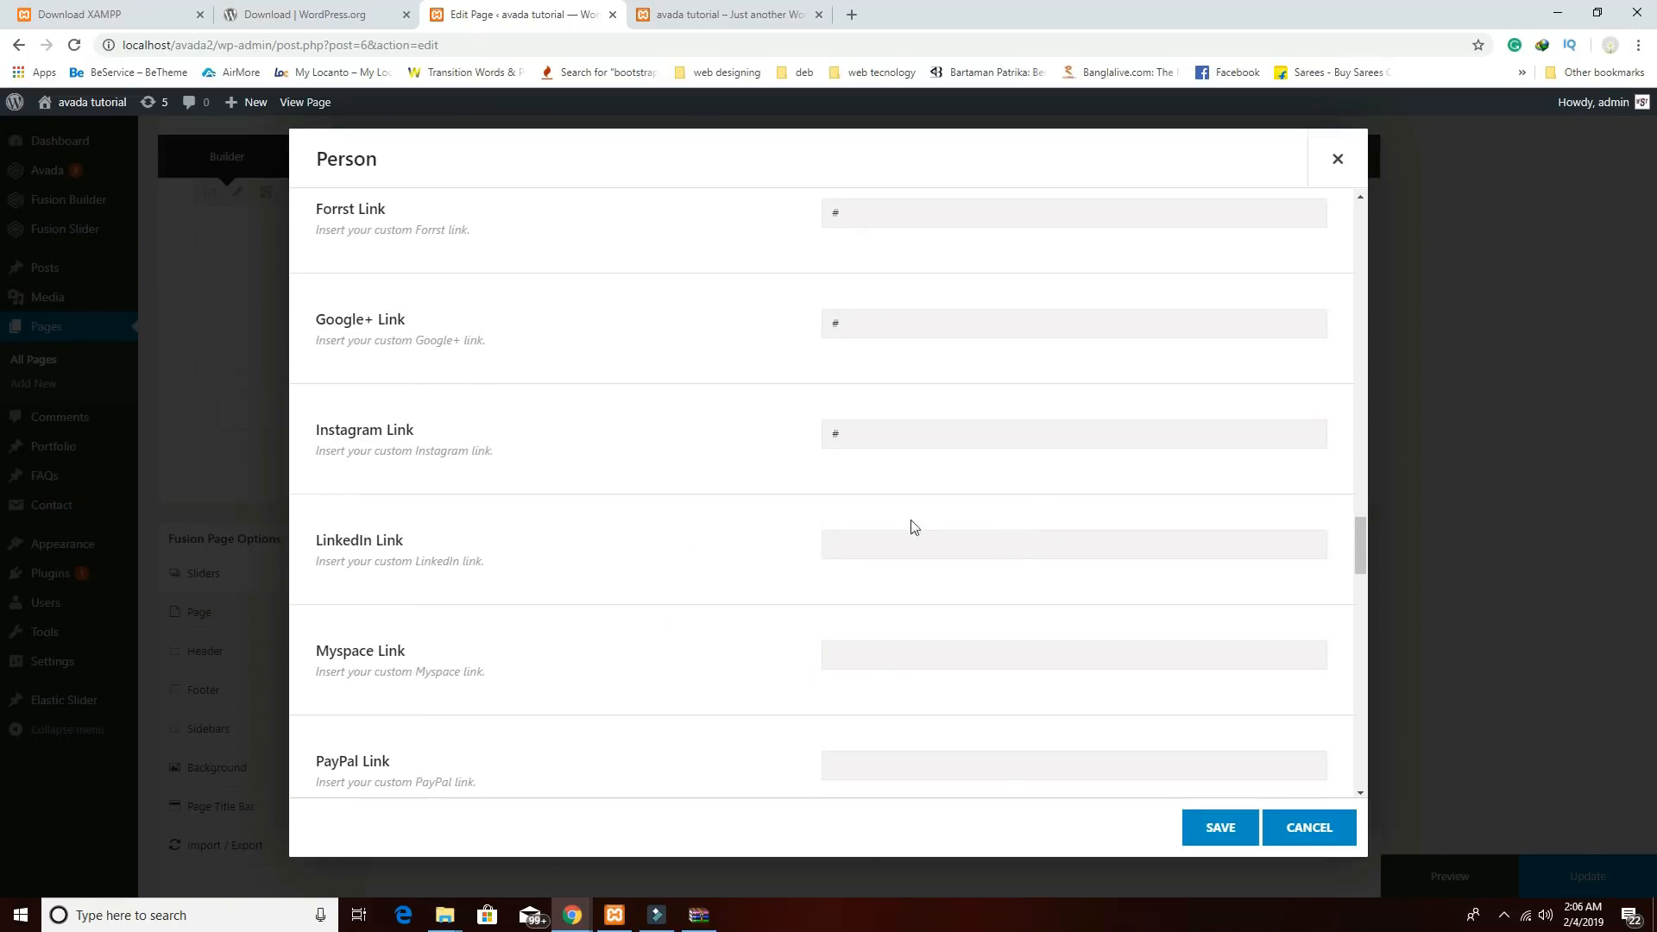
click(850, 429)
key(BackSpace)
click(867, 323)
key(BackSpace)
click(844, 212)
key(BackSpace)
scroll(882, 473, up, 1)
scroll(882, 473, up, 5)
click(869, 540)
key(BackSpace)
click(875, 429)
key(BackSpace)
click(869, 319)
key(BackSpace)
click(866, 210)
key(BackSpace)
scroll(1162, 630, up, 2)
click(1217, 825)
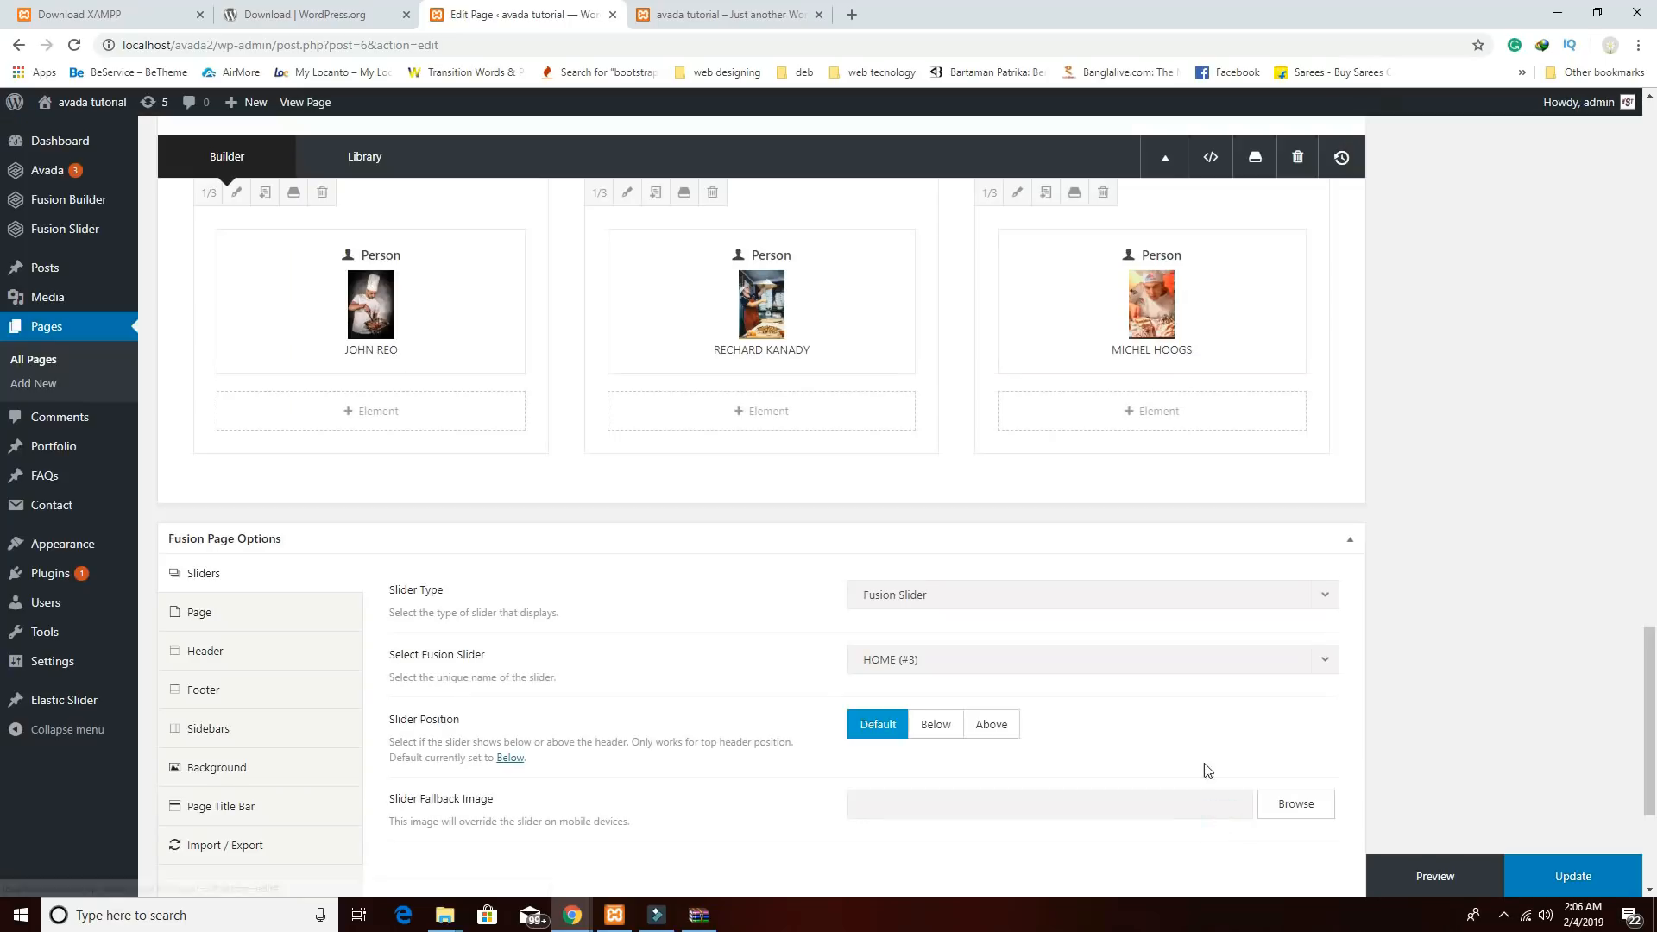
Empty the third chef's seven social link fields, save, and update the Home page.
click(1108, 302)
scroll(993, 500, down, 15)
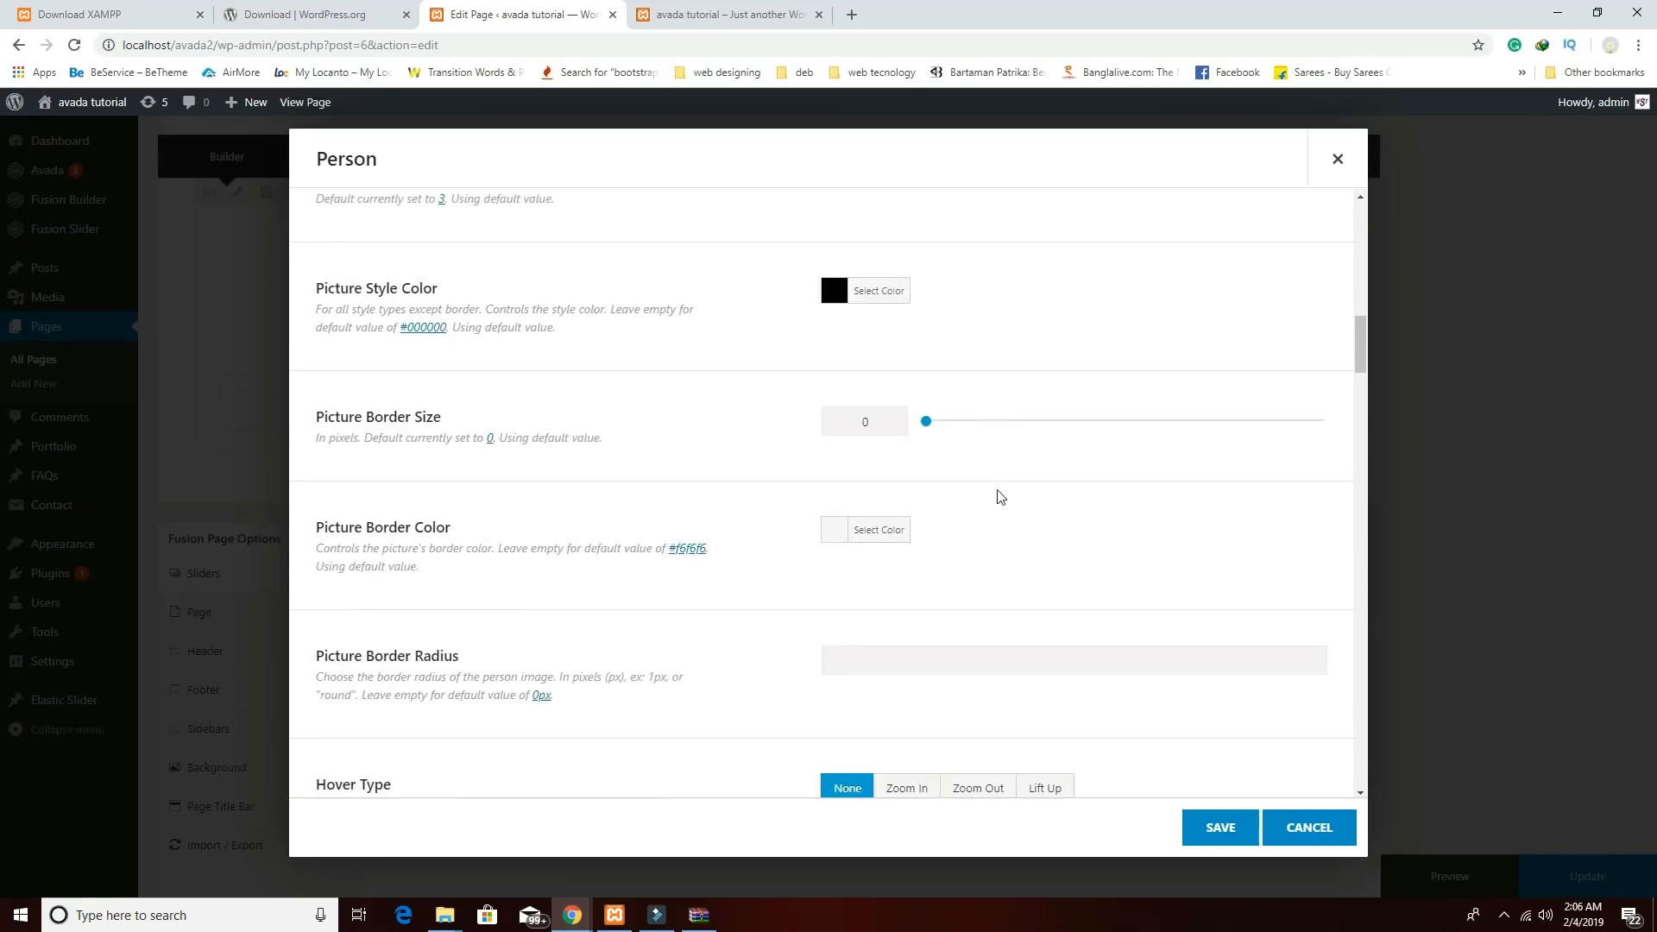
scroll(992, 509, down, 20)
double_click(876, 342)
key(BackSpace)
double_click(863, 236)
key(BackSpace)
scroll(863, 362, up, 3)
double_click(869, 383)
key(BackSpace)
double_click(872, 276)
key(BackSpace)
scroll(871, 285, up, 4)
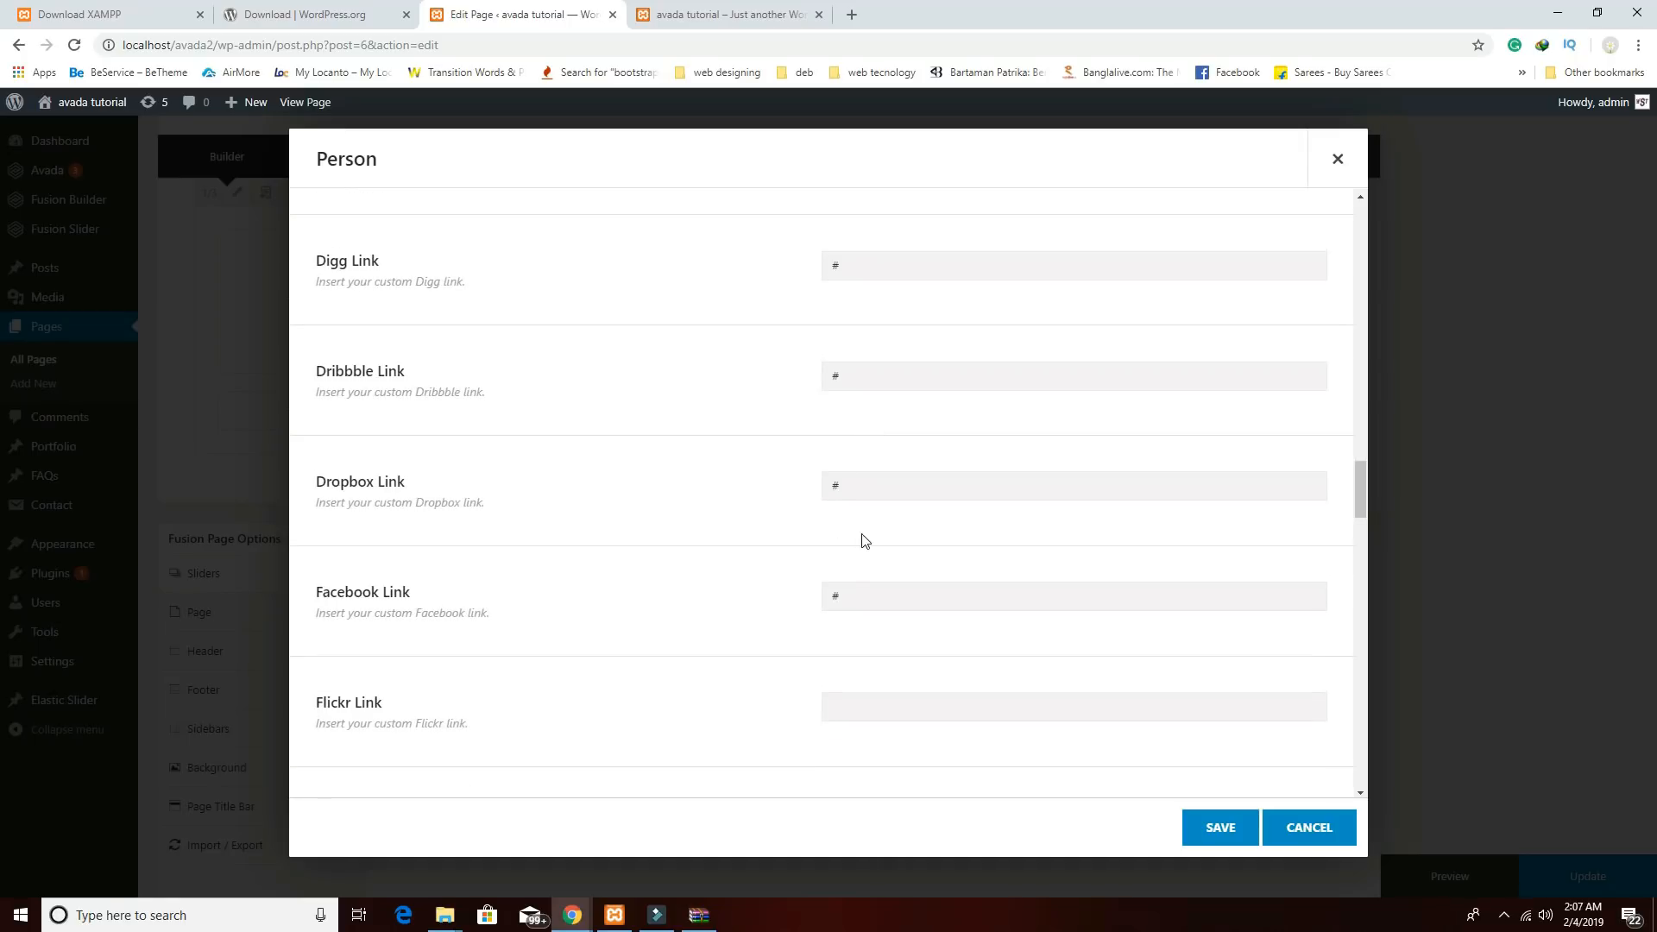
double_click(857, 594)
key(BackSpace)
double_click(863, 486)
key(BackSpace)
double_click(869, 374)
key(BackSpace)
click(1226, 832)
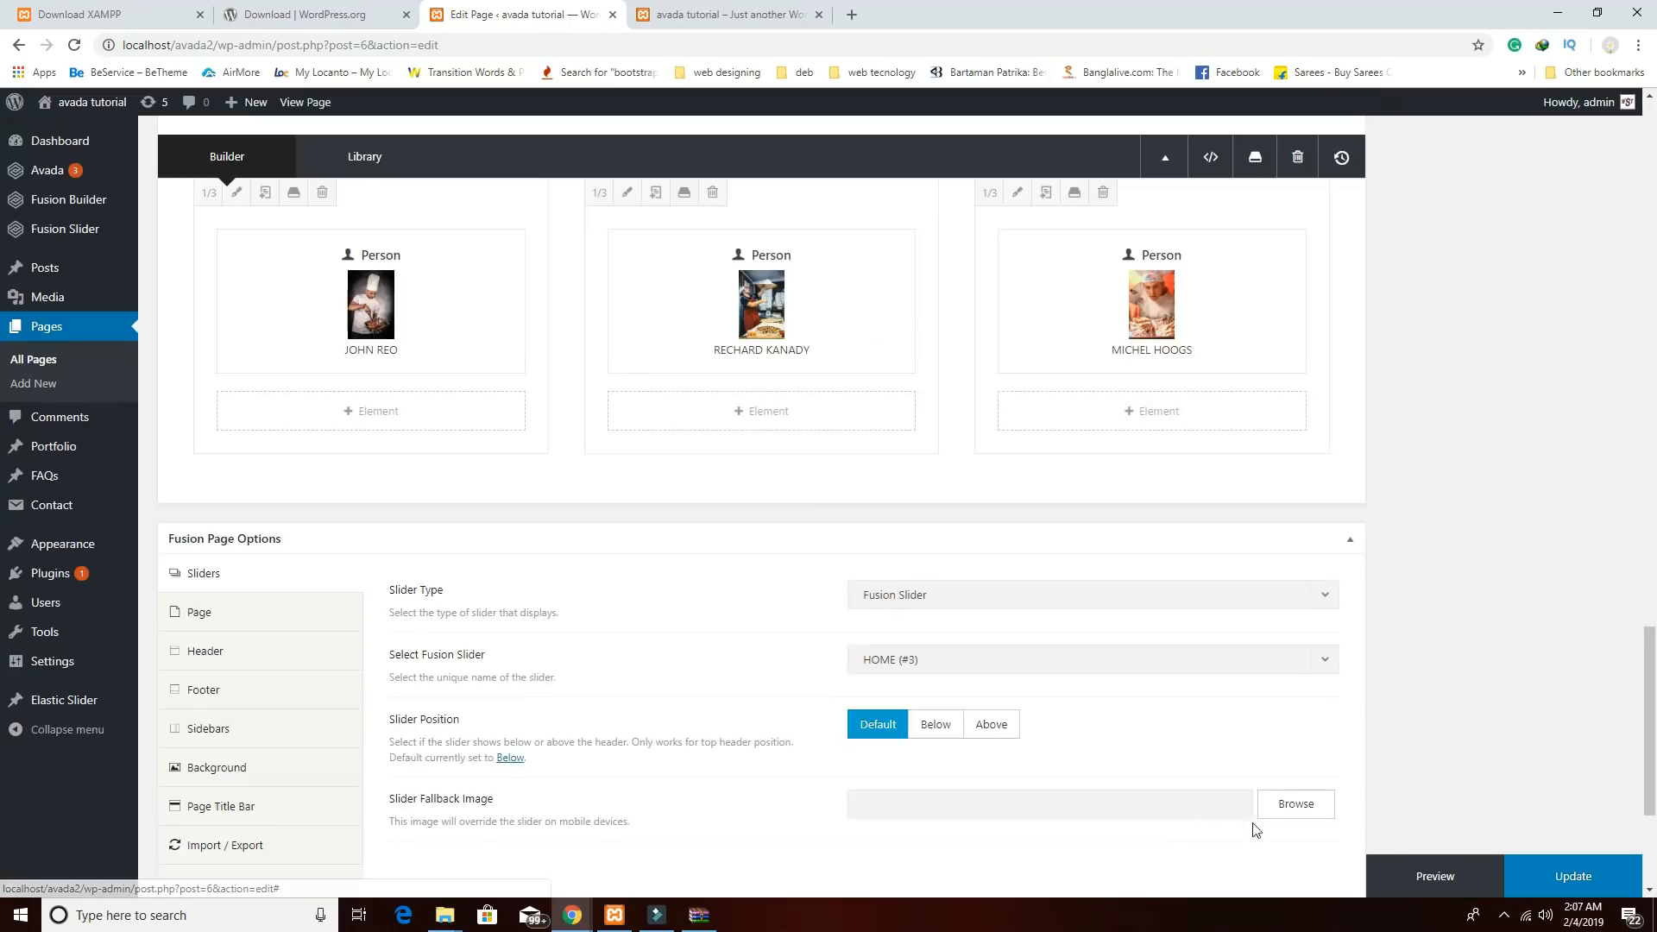
click(1550, 875)
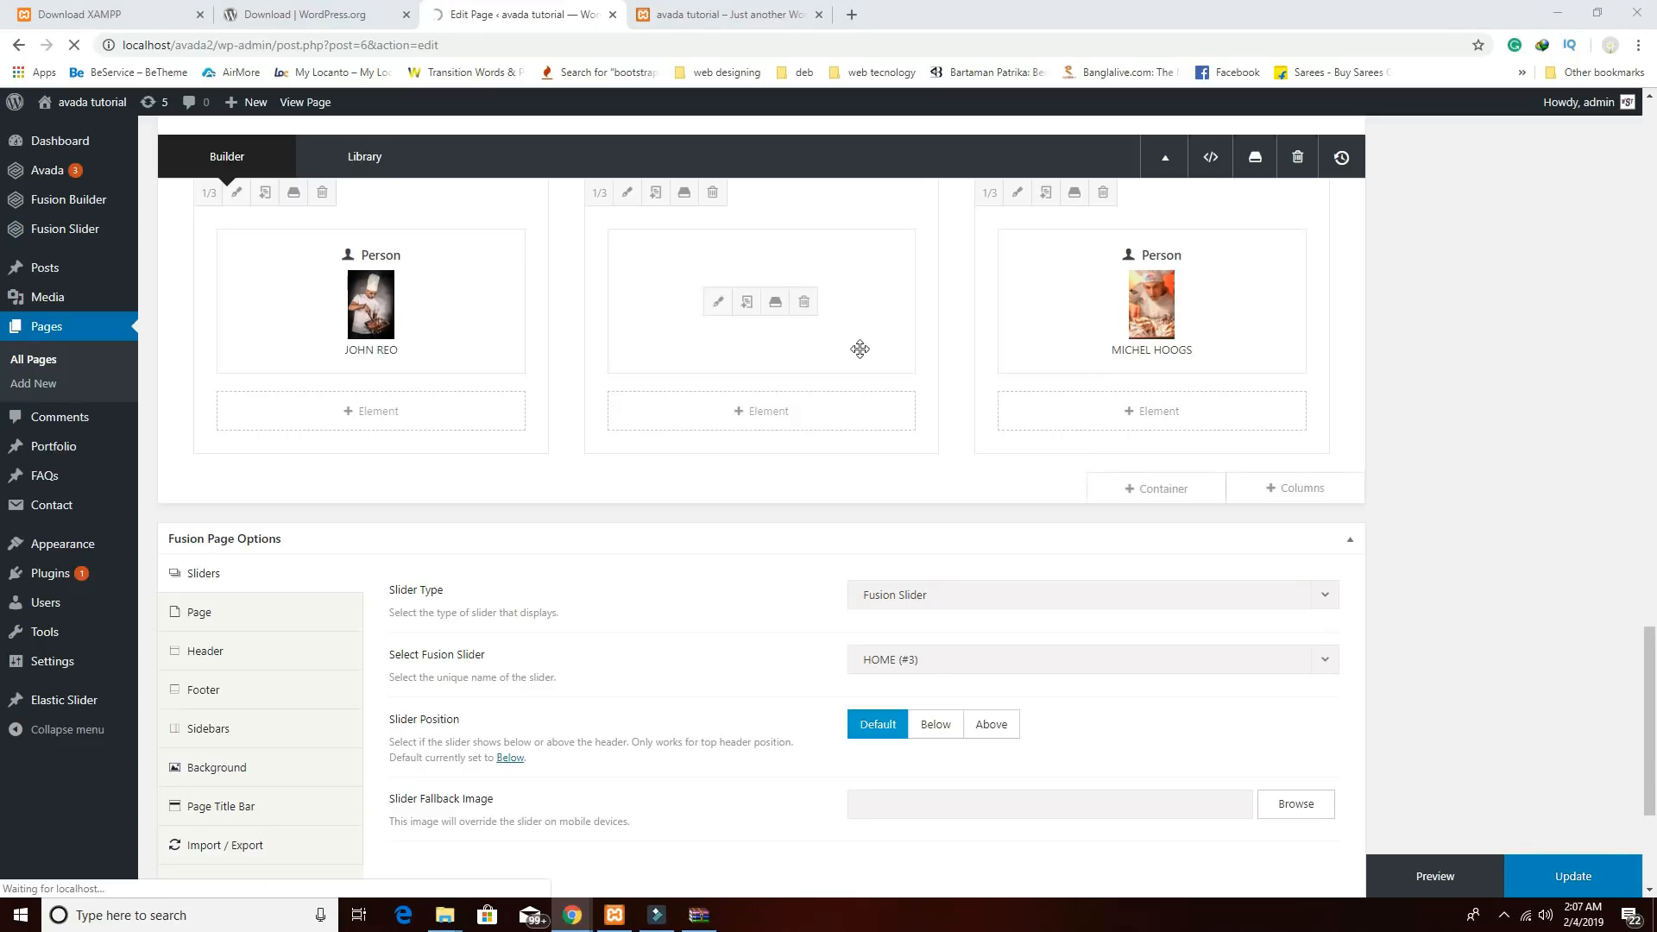
Switch to the live site and scroll through the chef cards and their social icons.
mouse_move(573, 915)
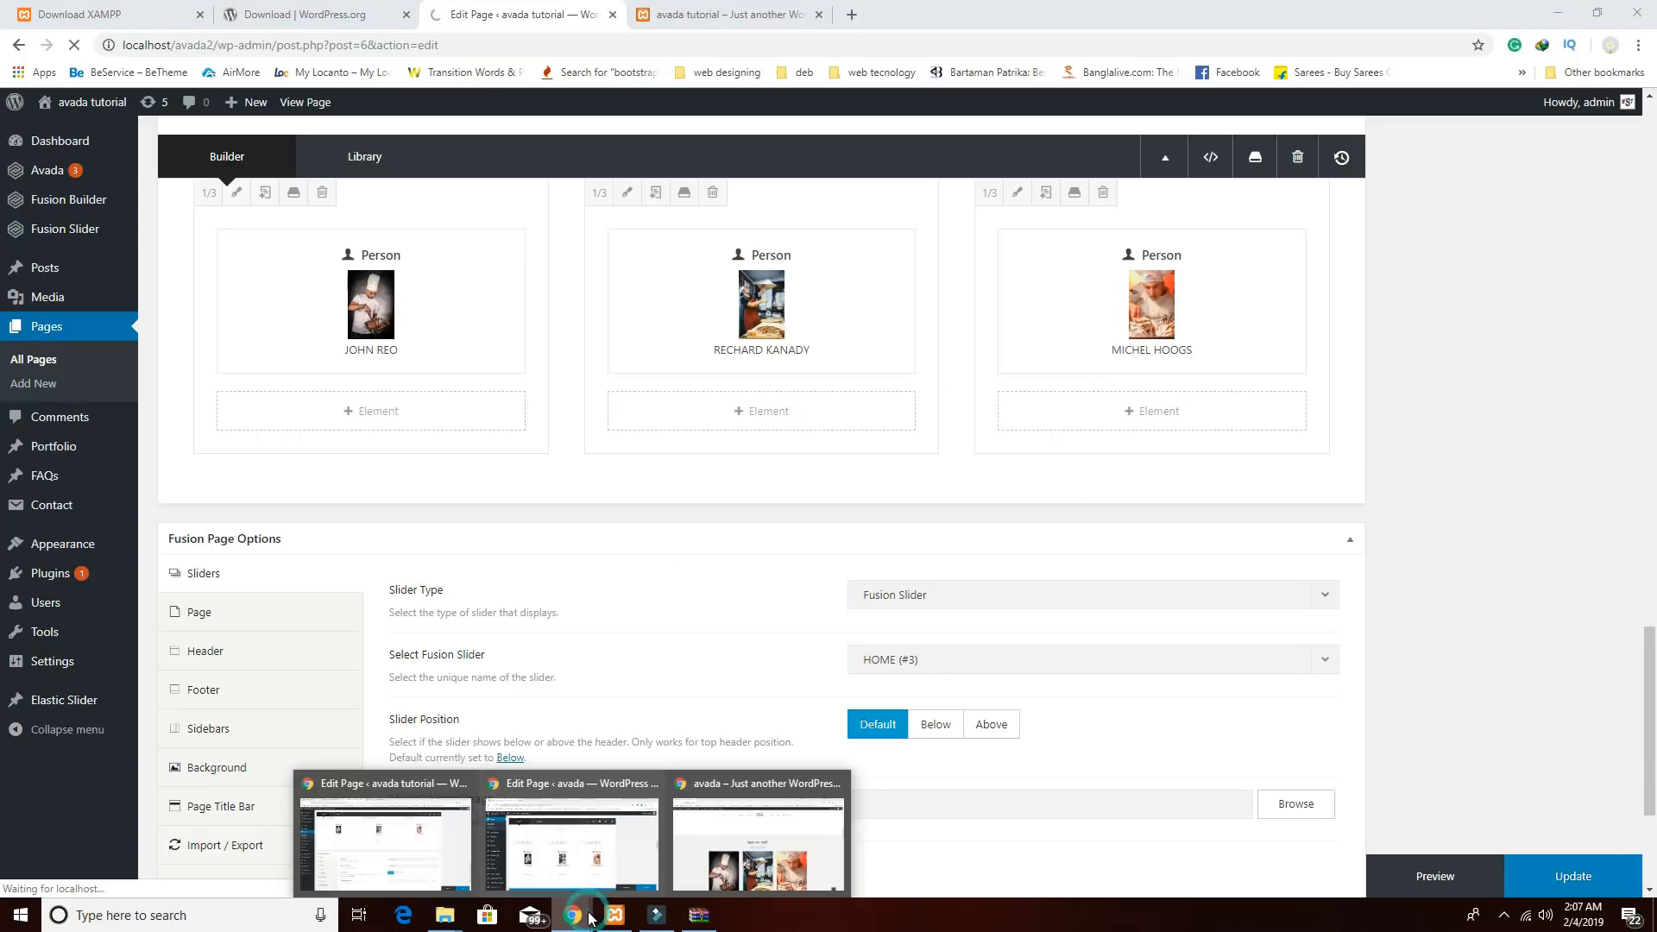
click(713, 864)
scroll(730, 634, down, 7)
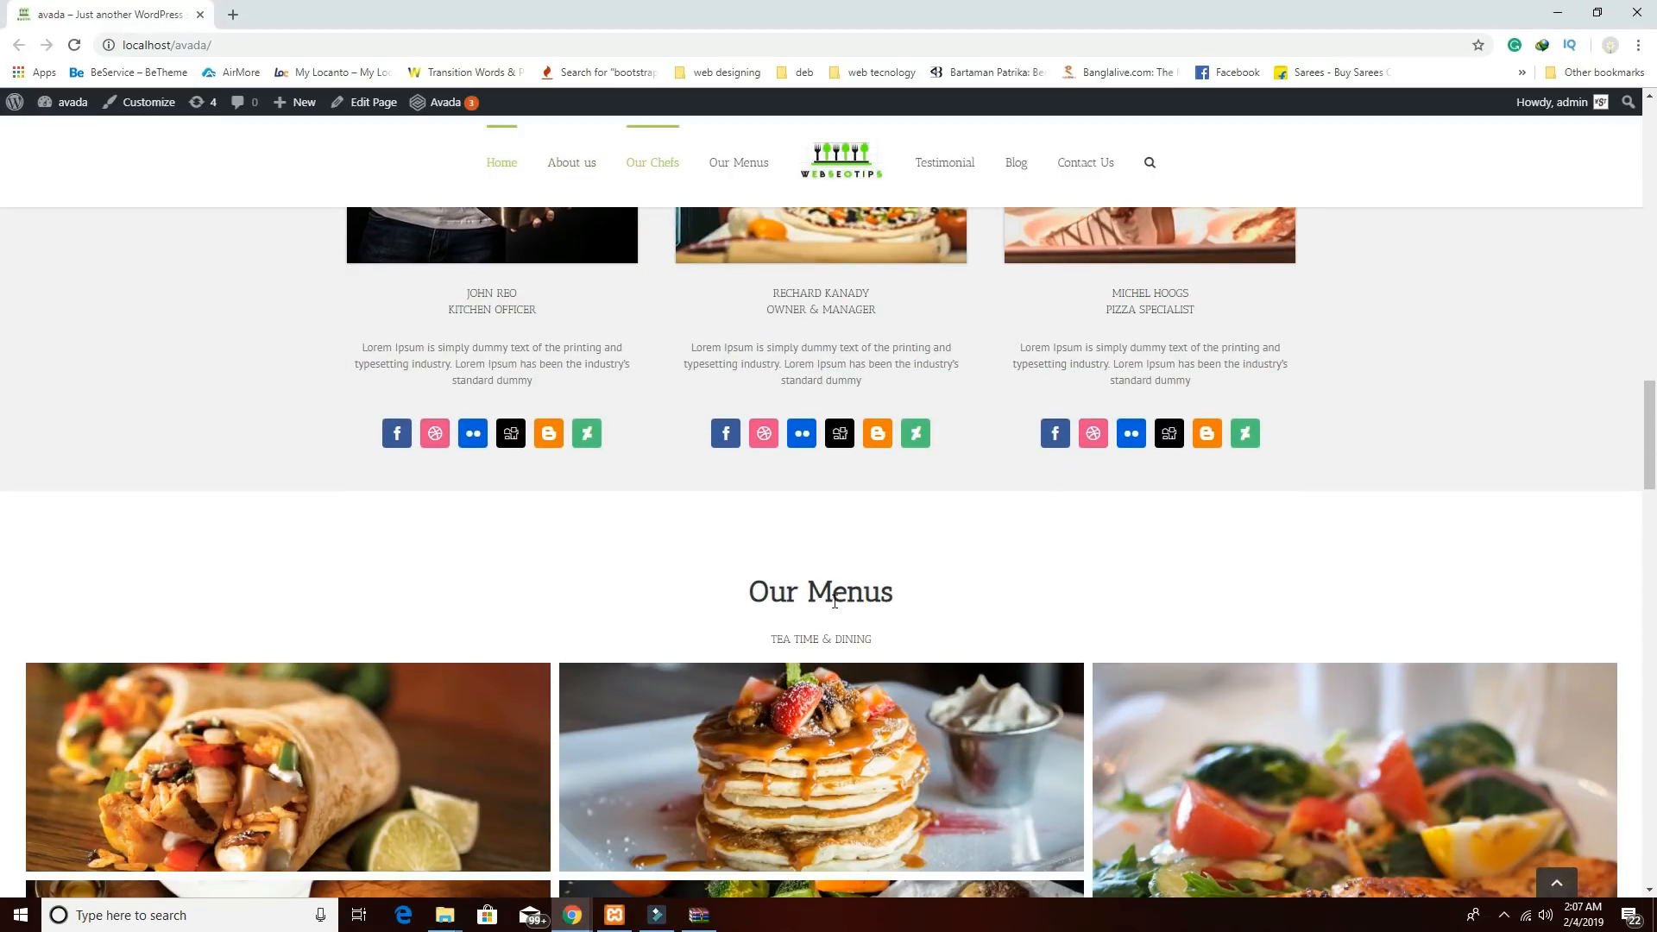
scroll(747, 556, up, 9)
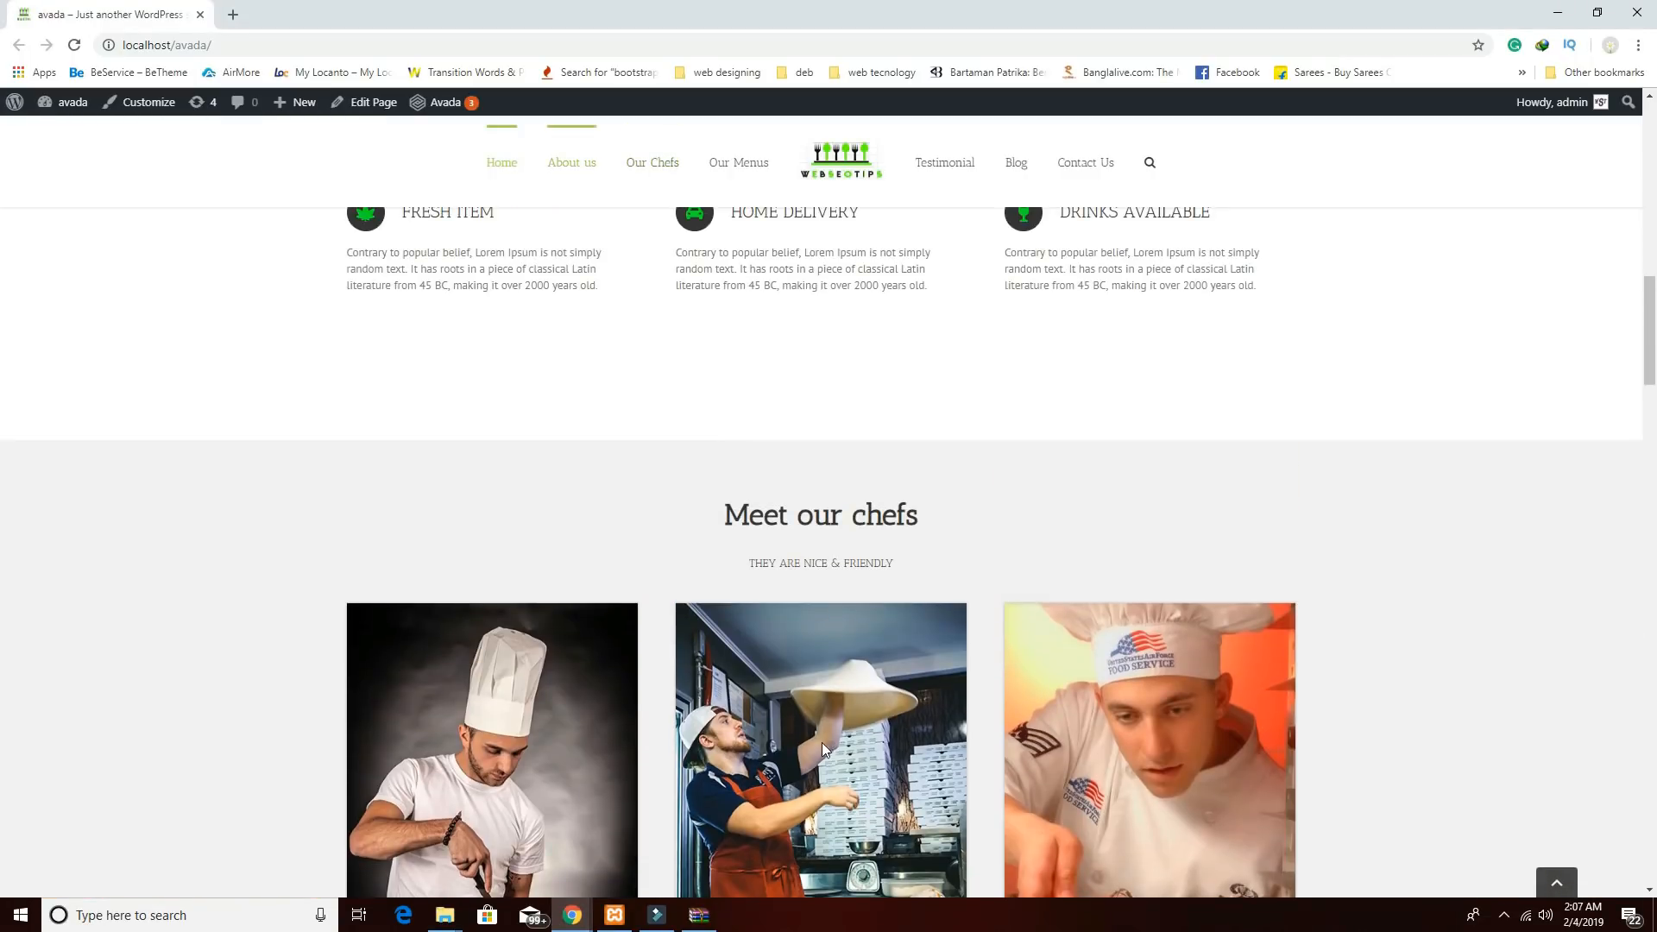
scroll(822, 742, down, 5)
scroll(821, 751, down, 4)
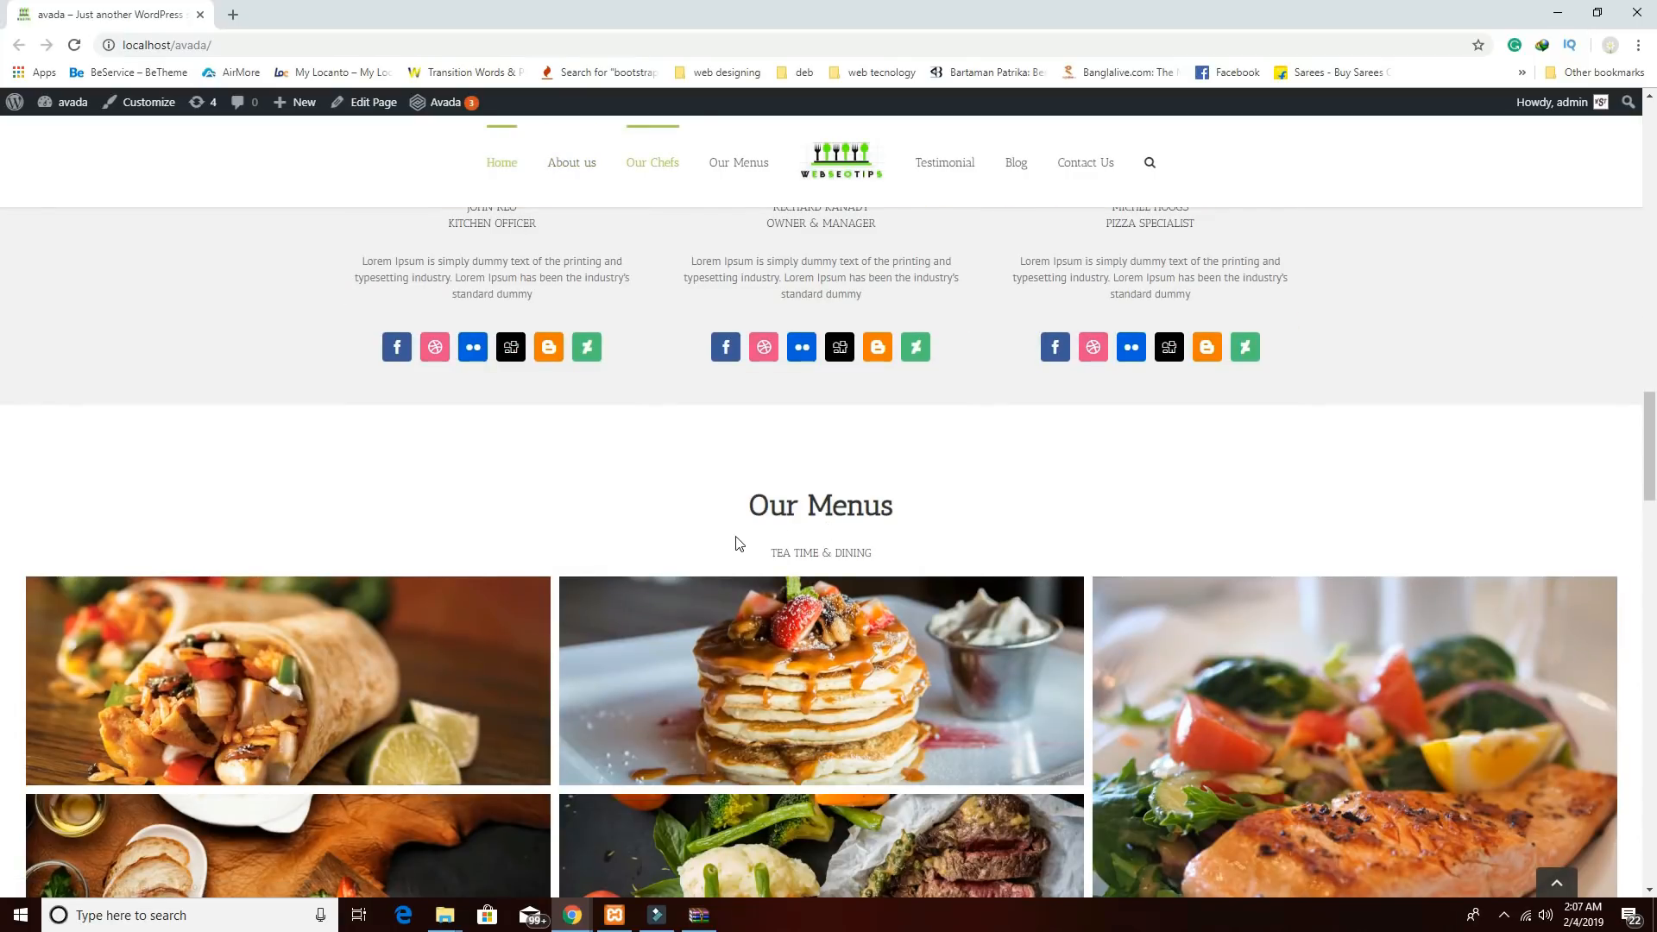
scroll(729, 546, down, 2)
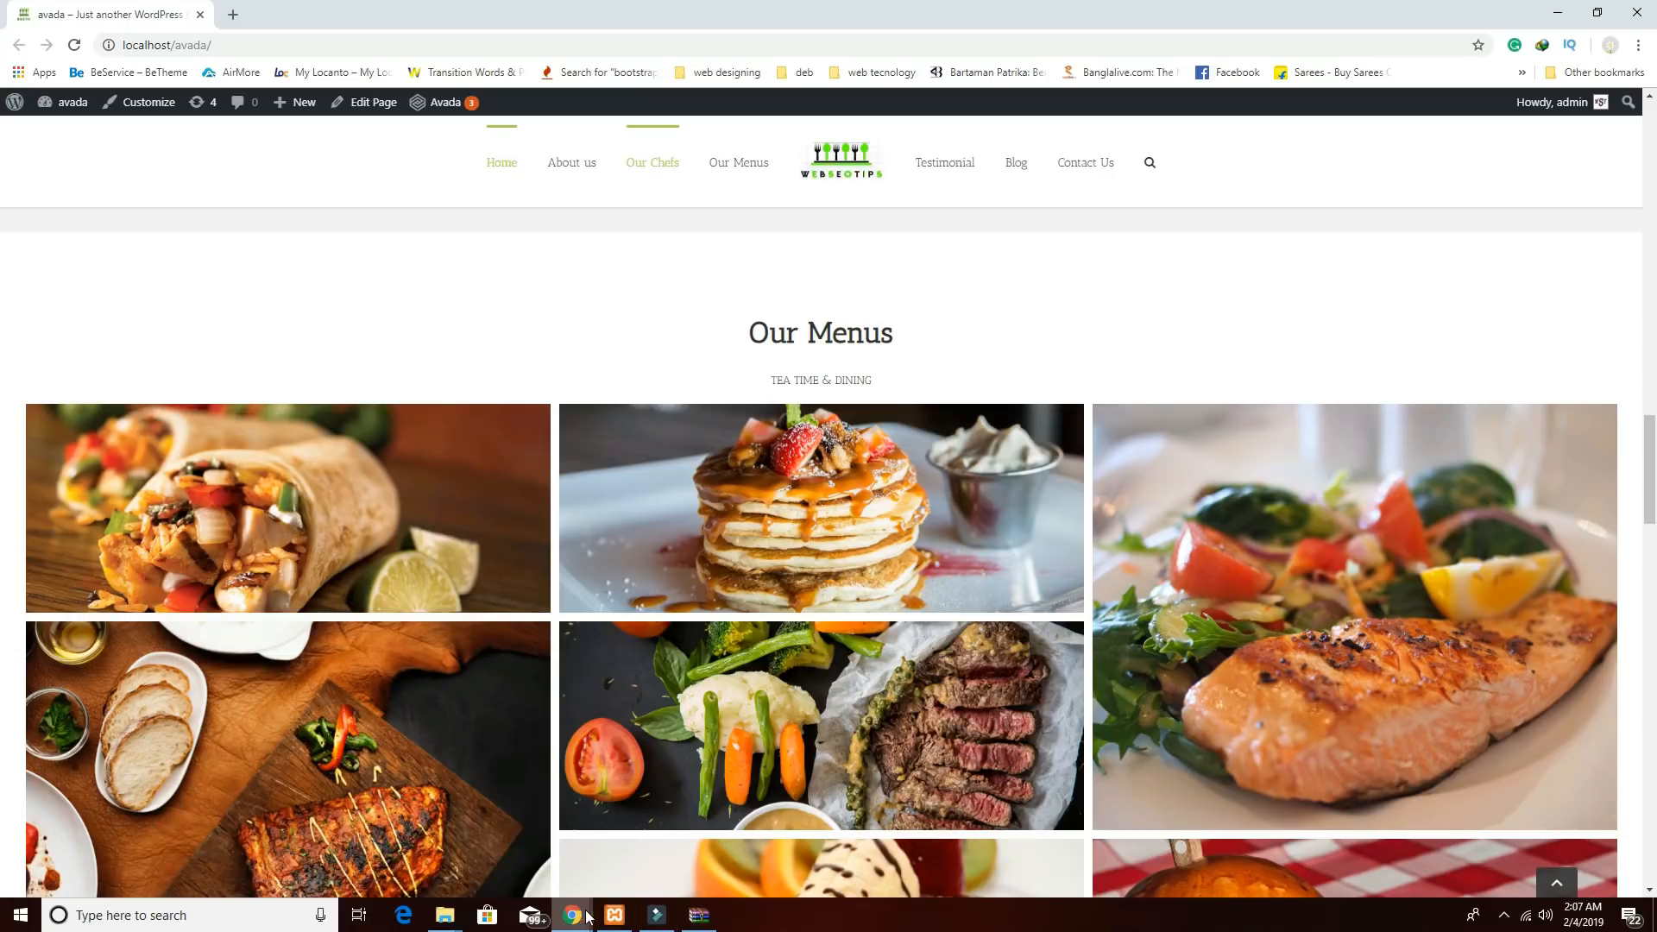
scroll(854, 679, up, 2)
scroll(855, 679, up, 6)
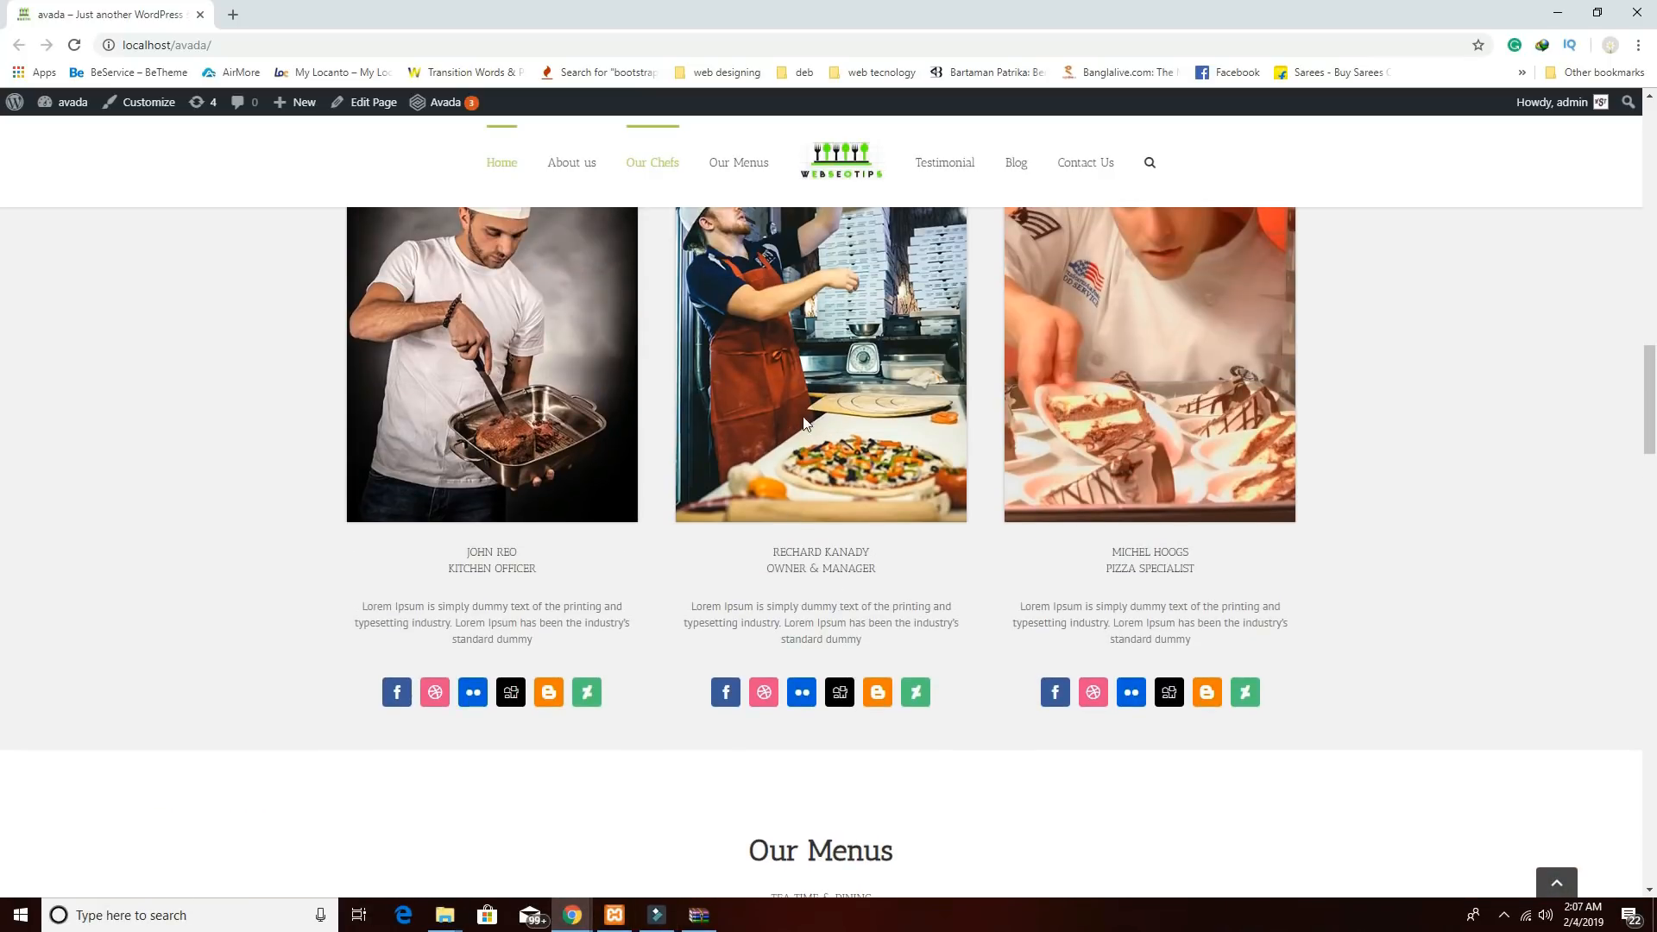
scroll(796, 282, up, 4)
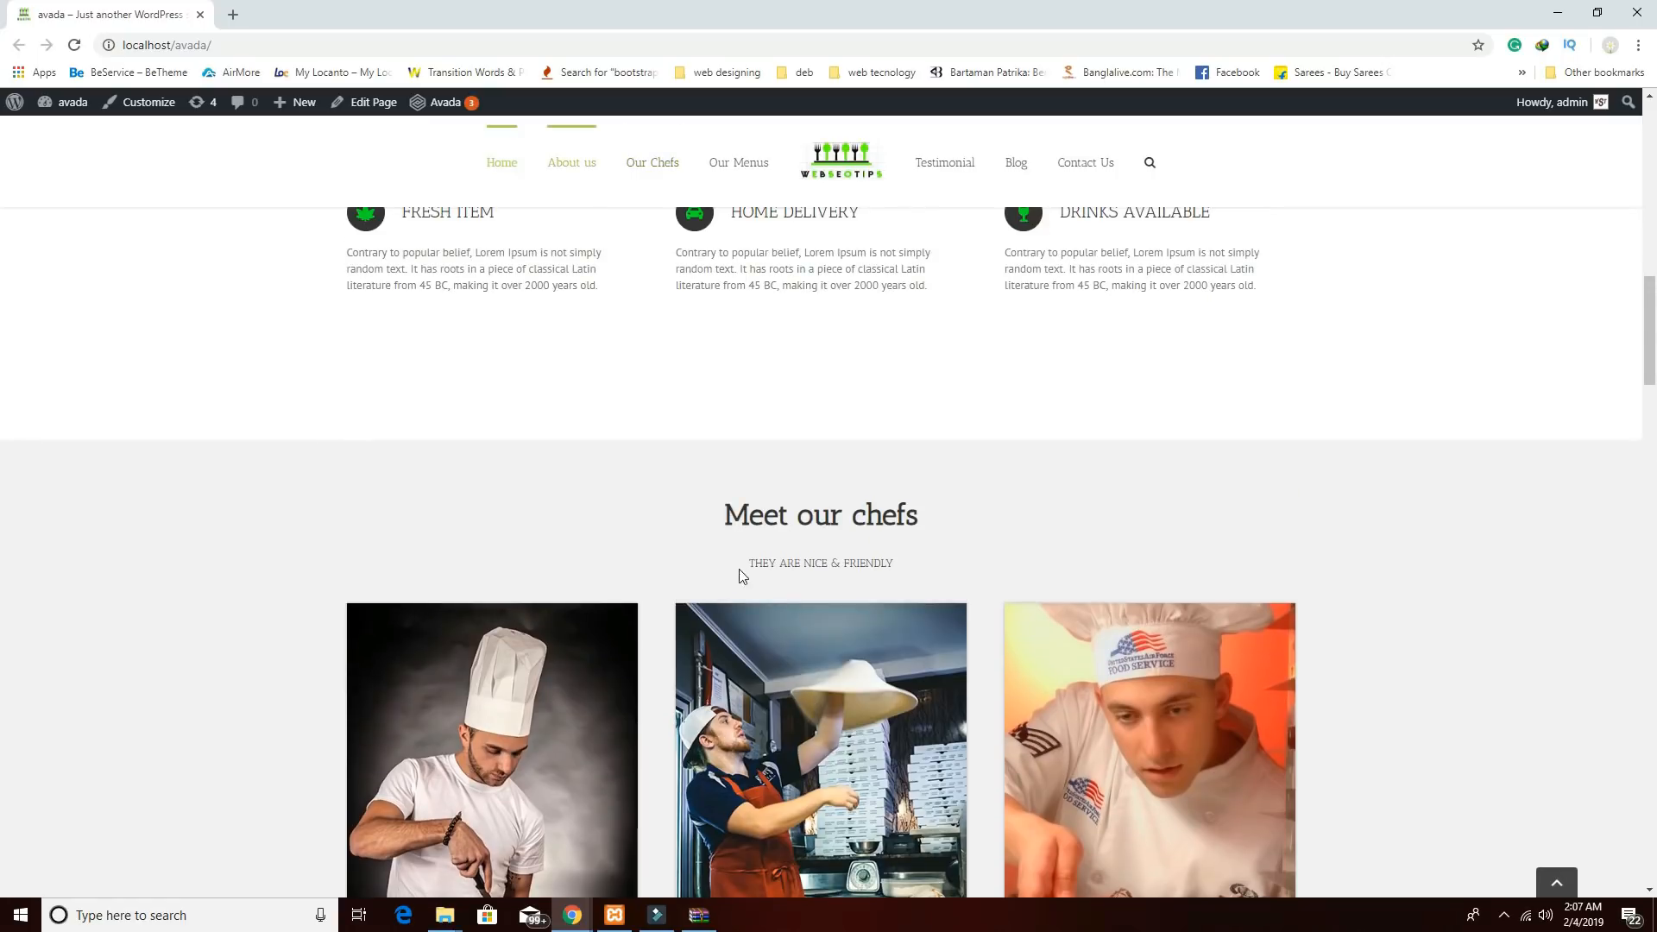
scroll(738, 568, down, 3)
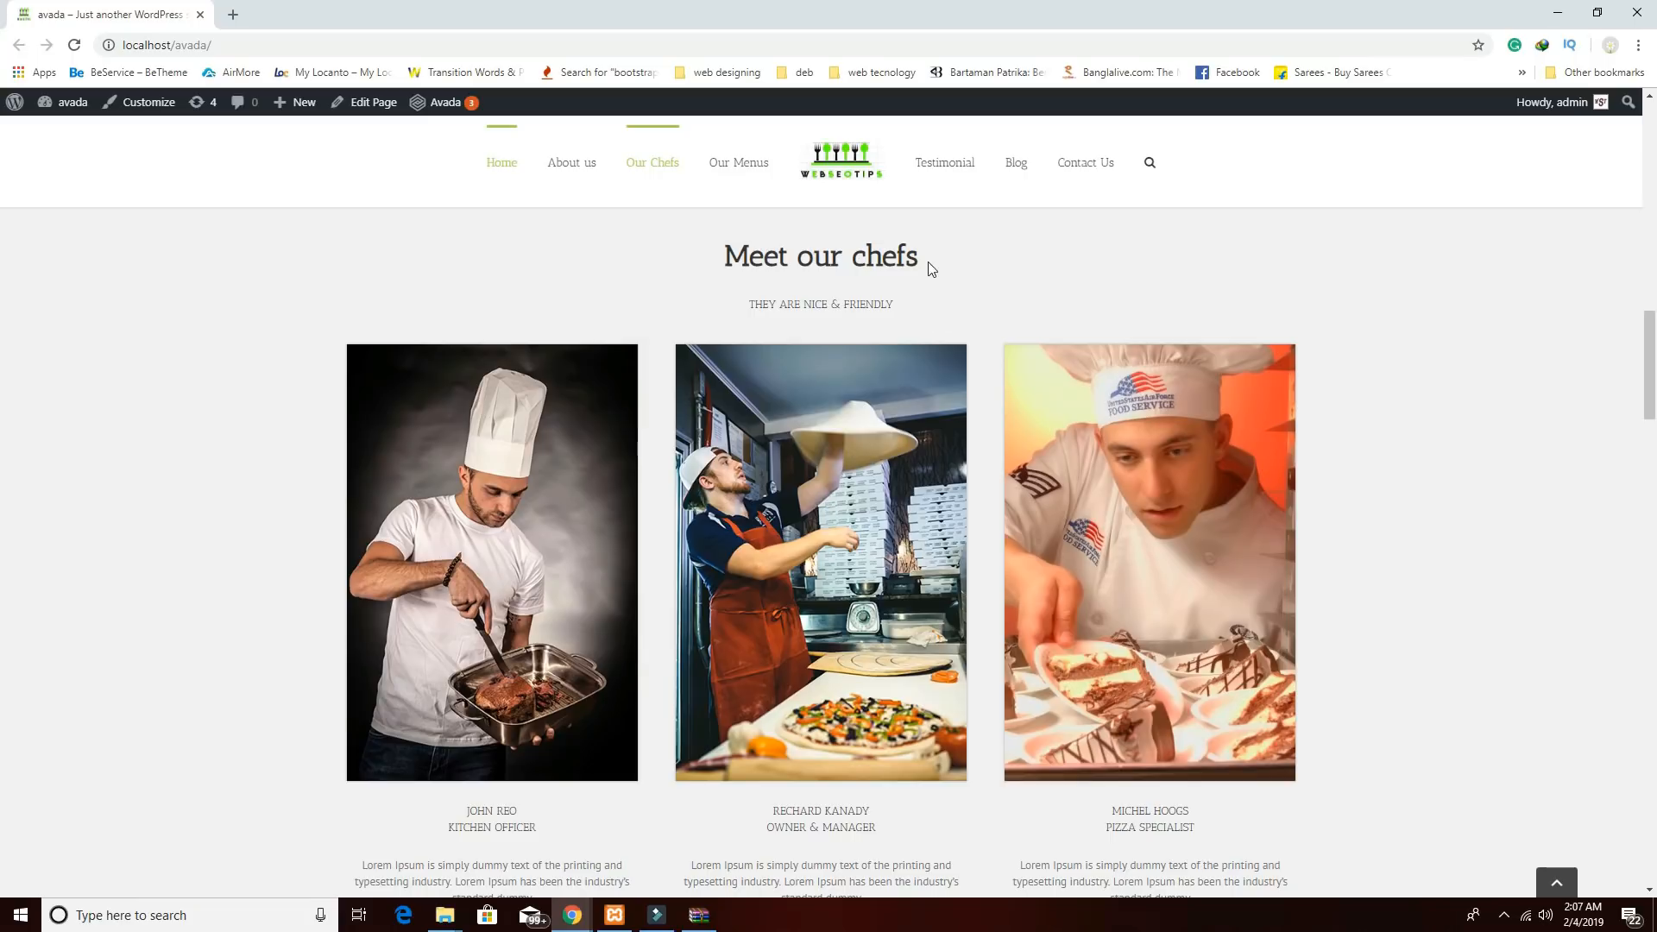
Copy the word 'chefs' from the Meet our chefs heading and return to the editor window.
drag(929, 262, 865, 259)
right_click(857, 260)
click(881, 268)
scroll(764, 547, up, 1)
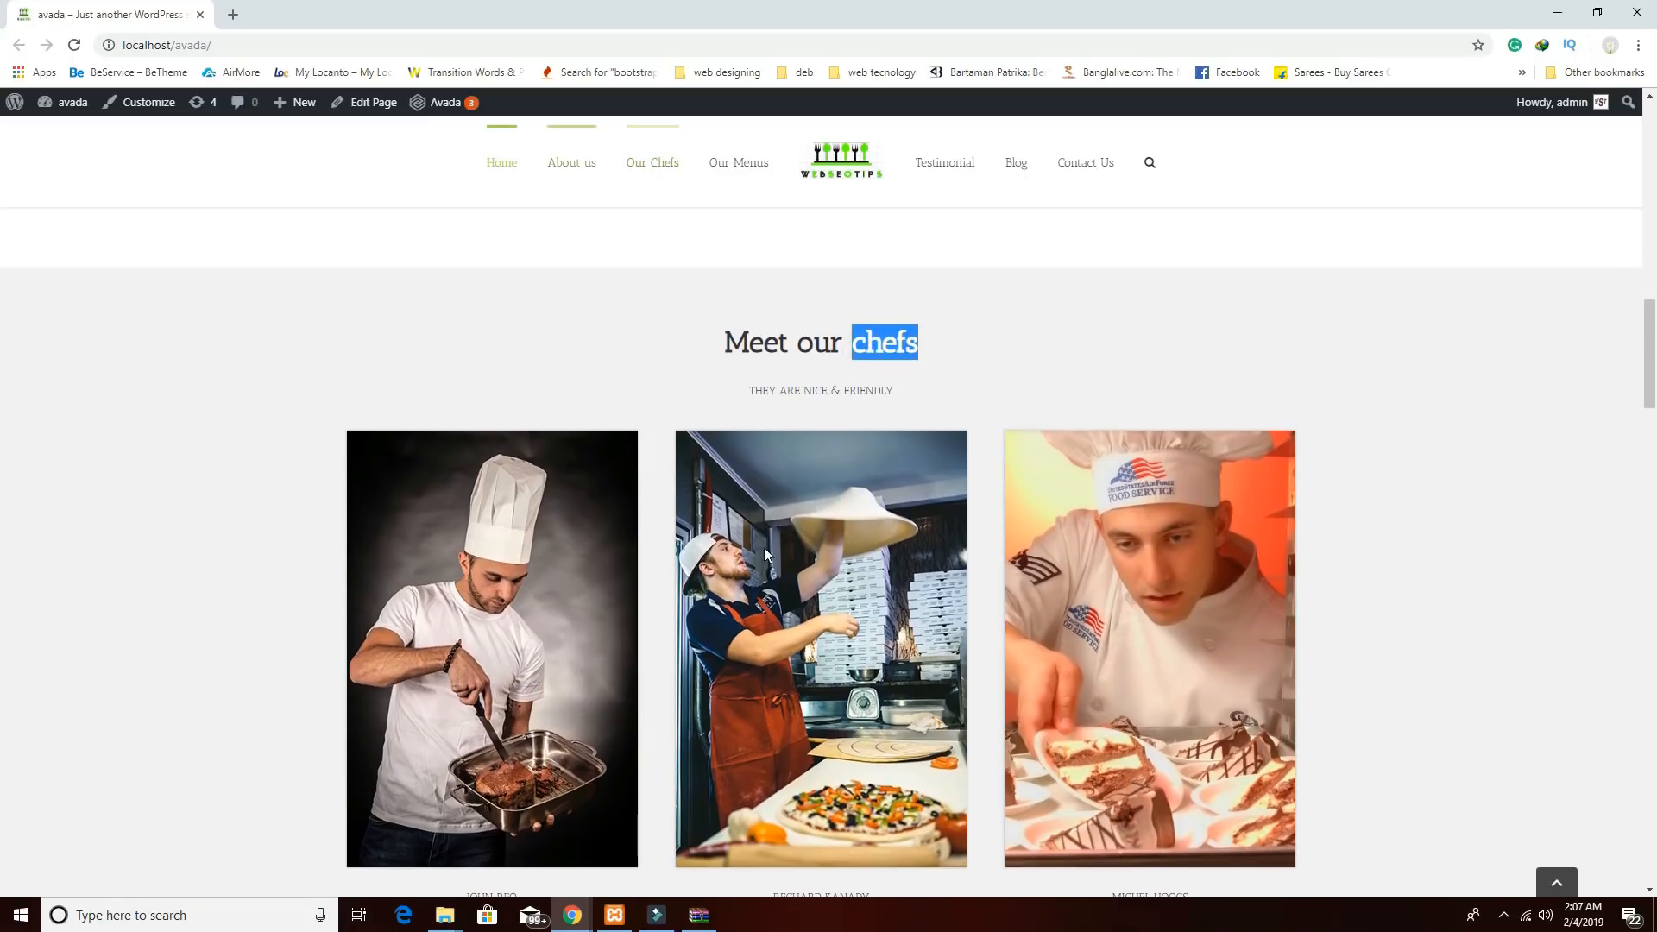
click(966, 357)
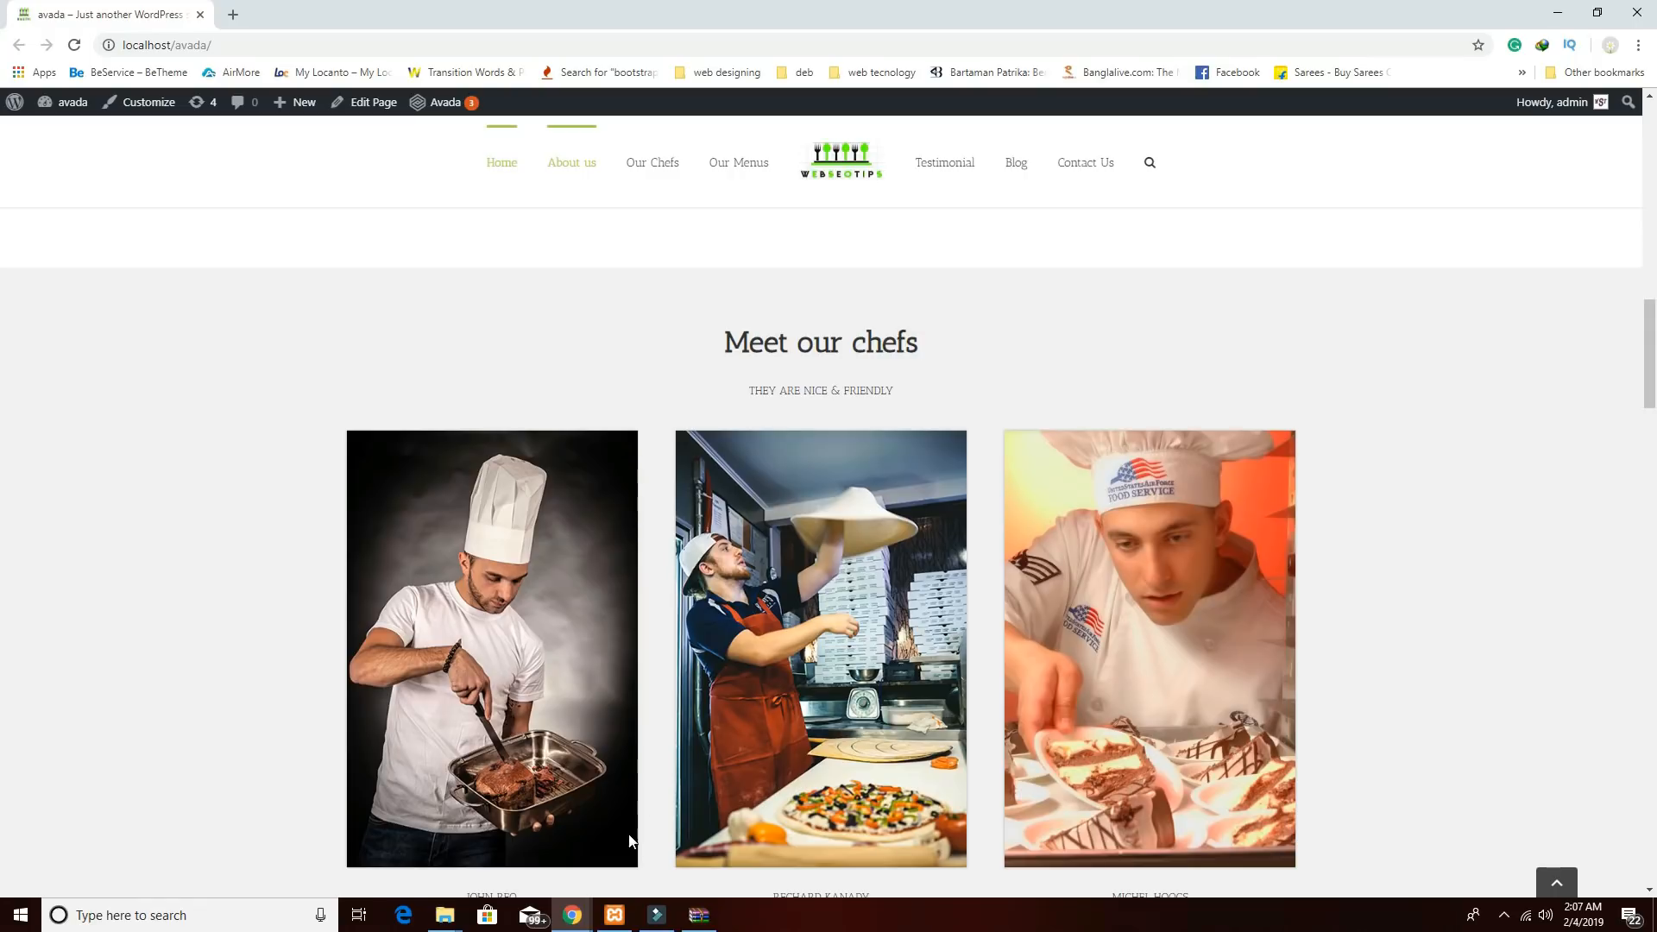
scroll(762, 719, down, 5)
scroll(762, 719, up, 3)
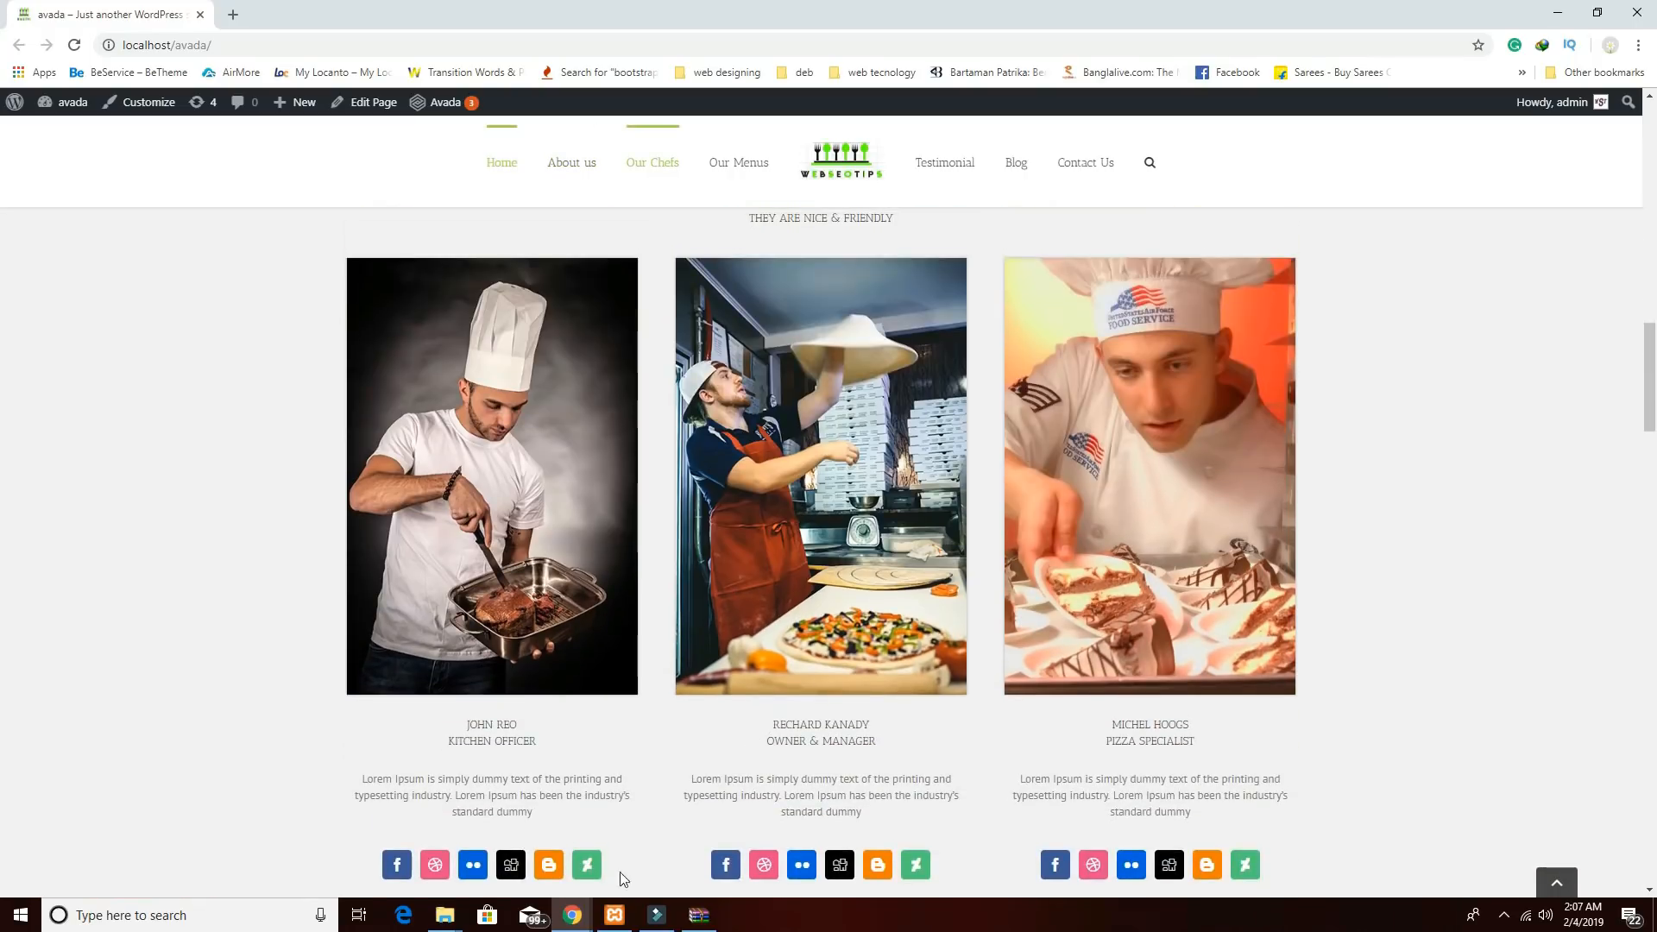
mouse_move(572, 913)
click(530, 855)
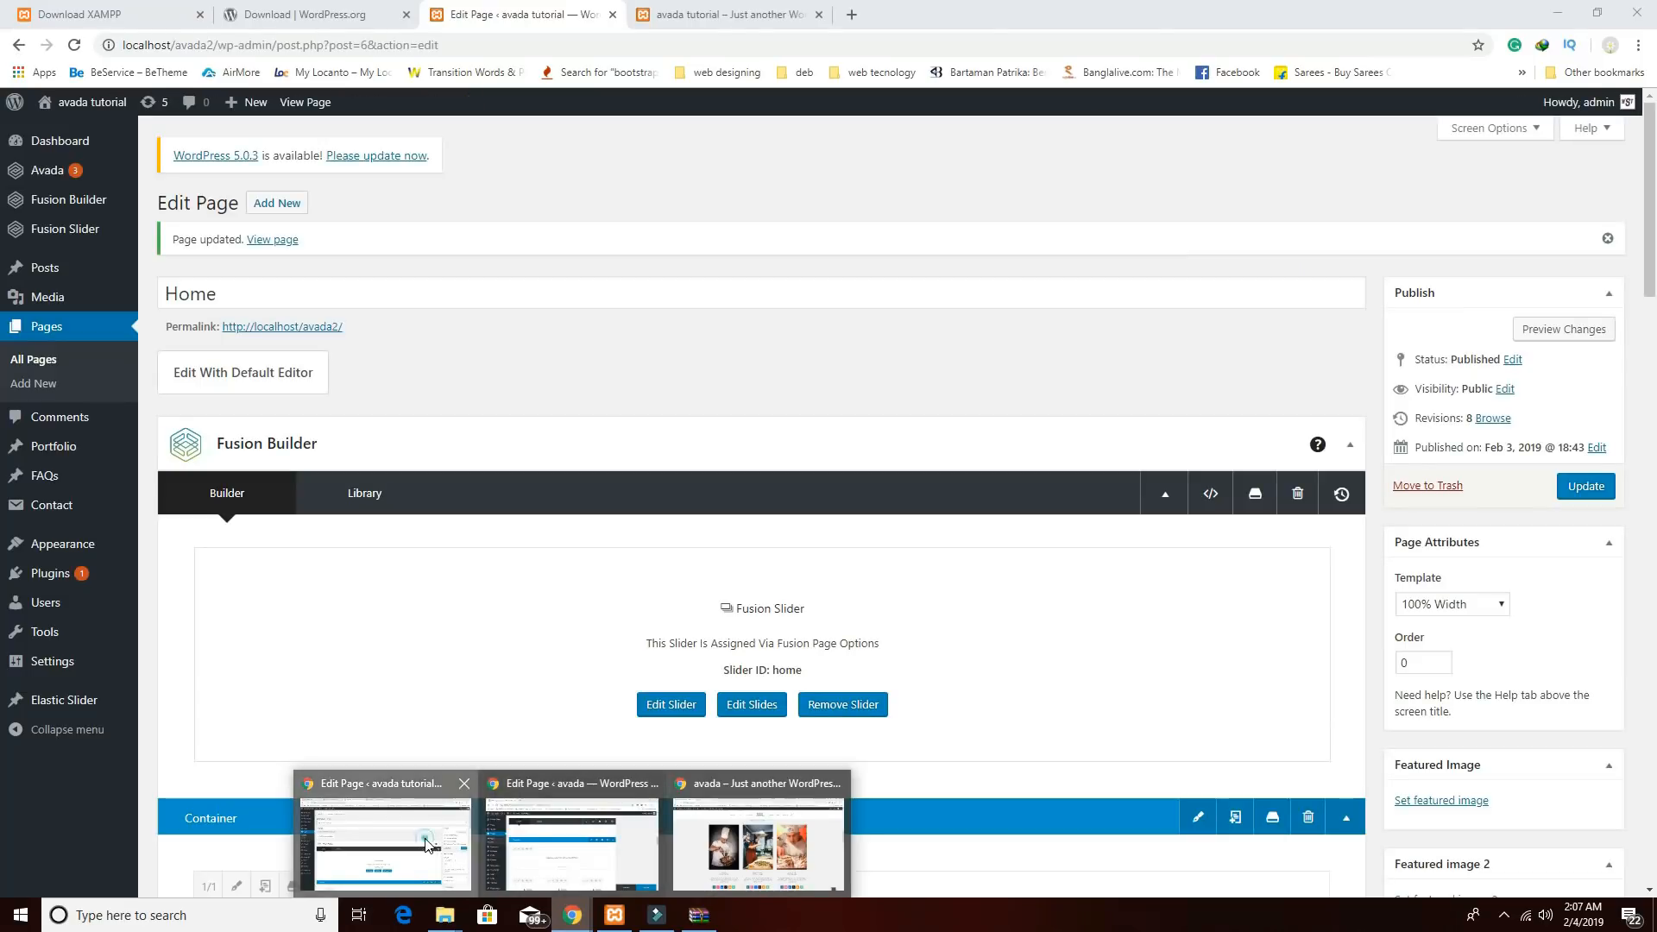
Preview the live page to check the chef section, then return to the page editor.
click(726, 19)
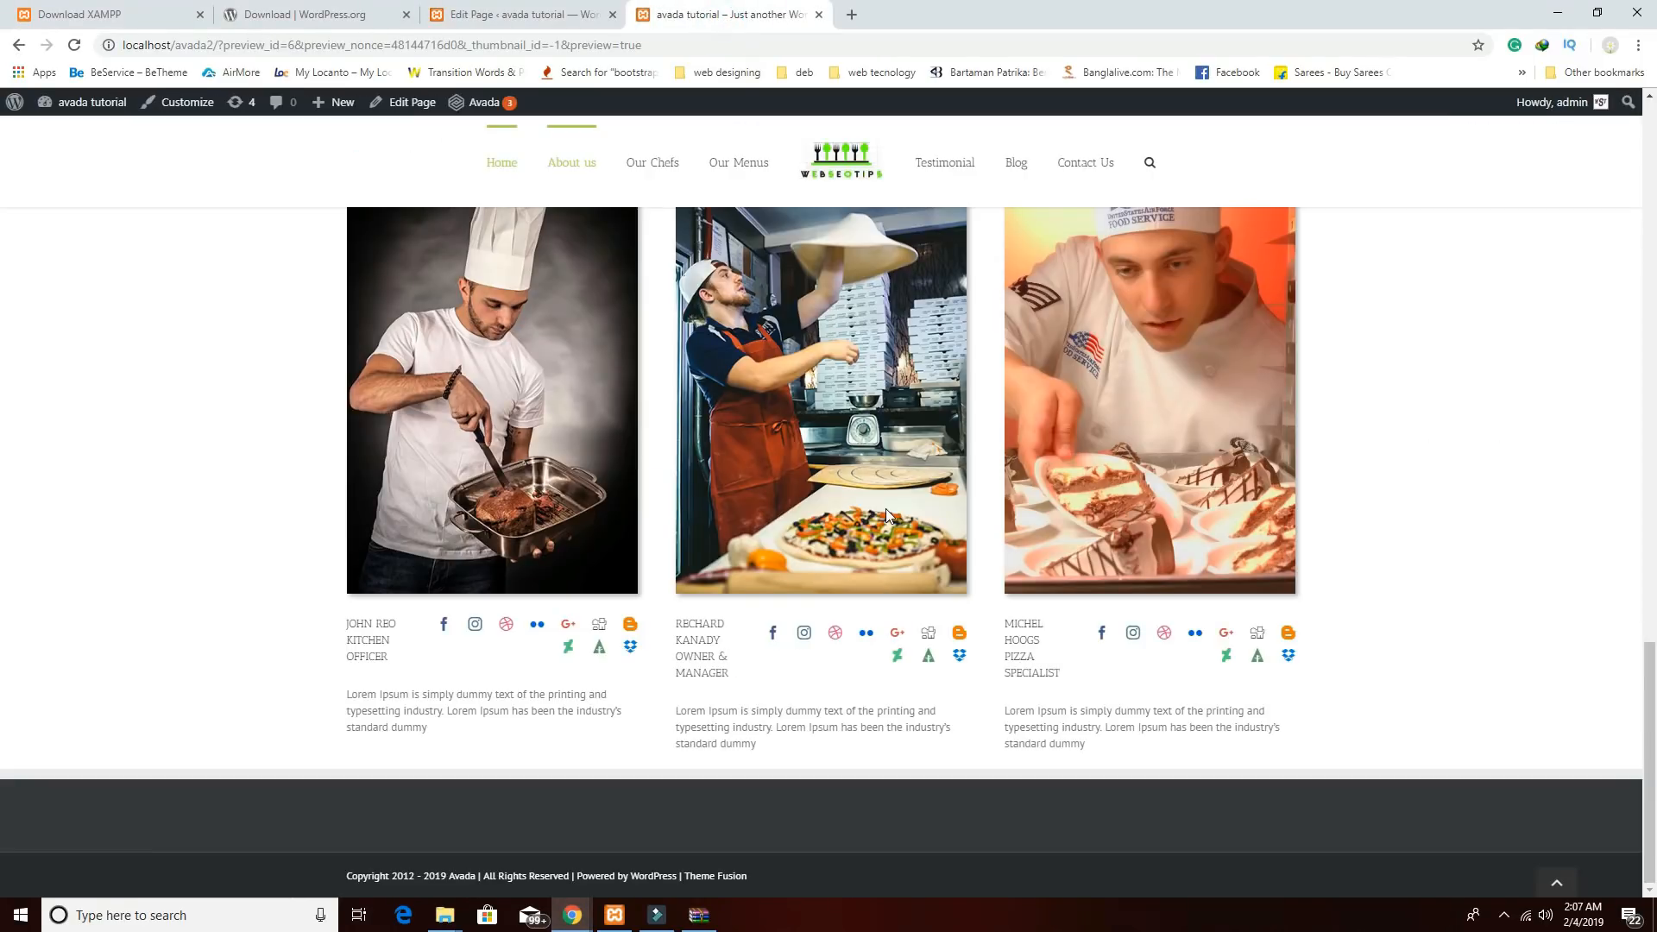
scroll(878, 499, up, 2)
click(518, 15)
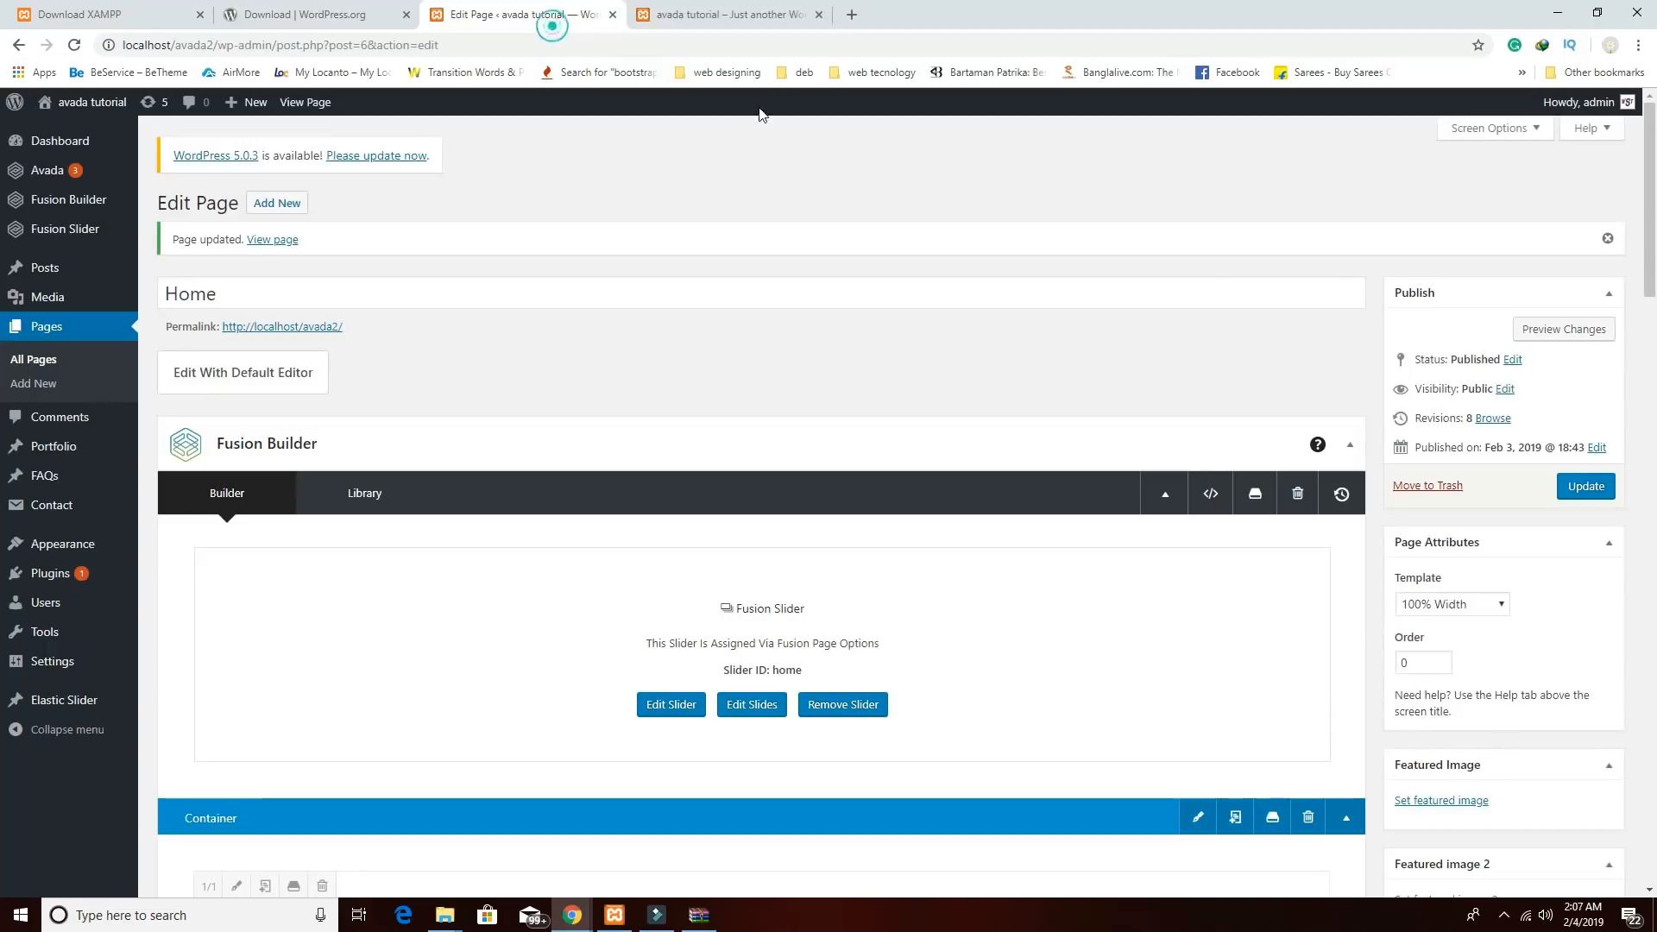
click(1554, 330)
click(749, 24)
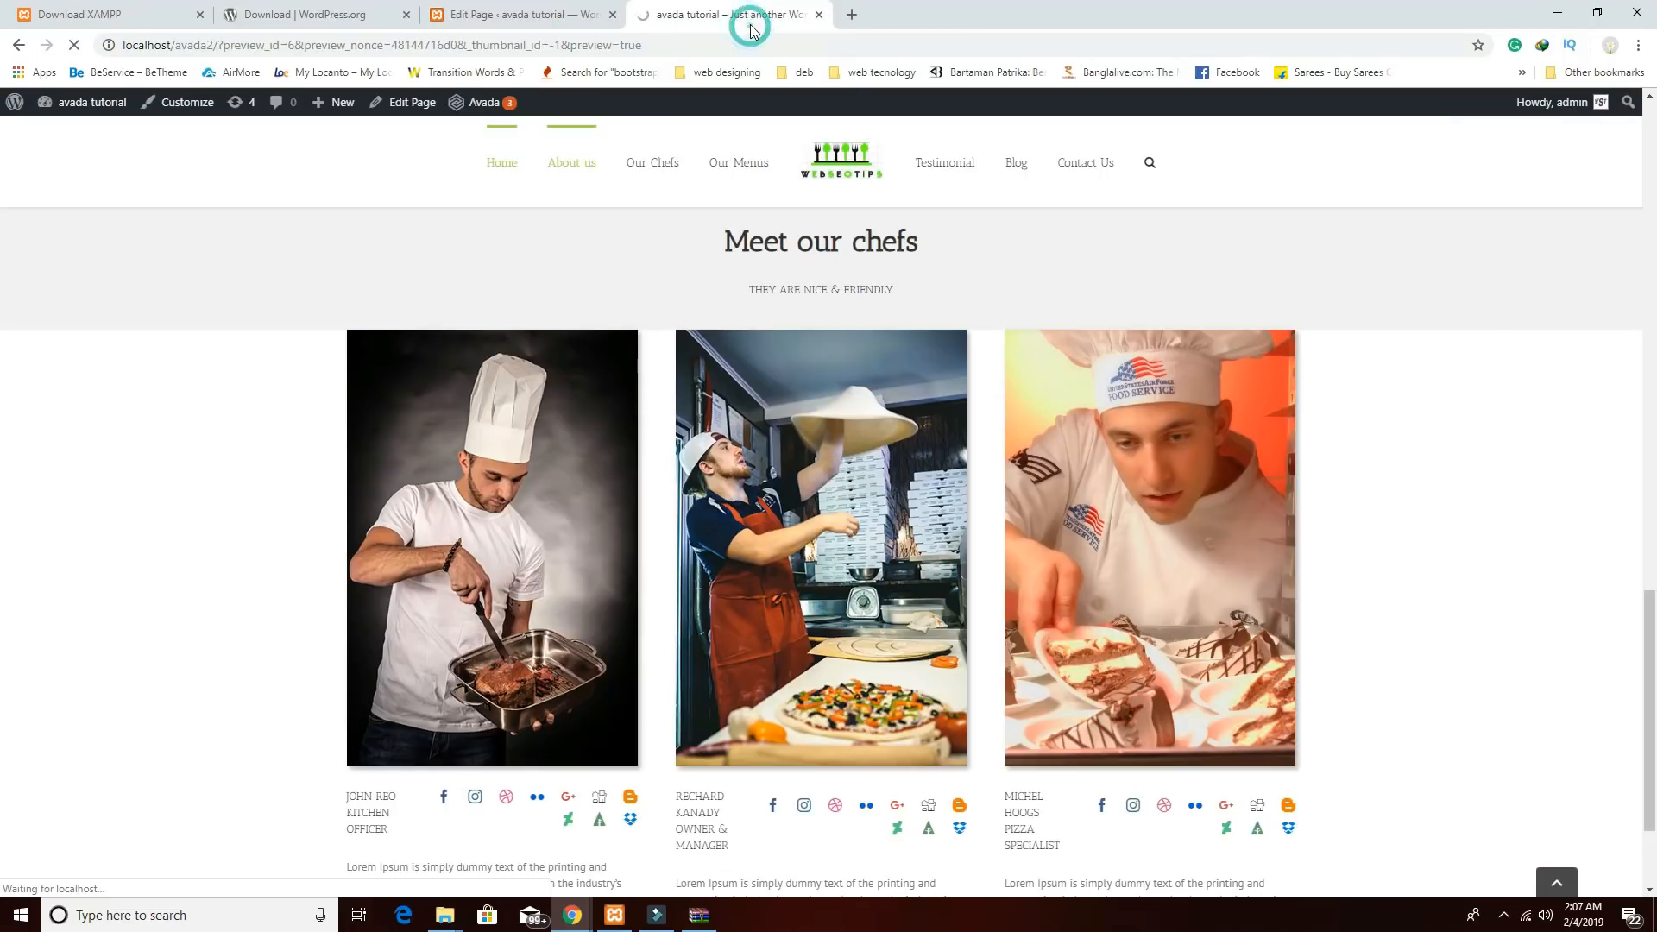
click(505, 15)
scroll(1053, 602, down, 10)
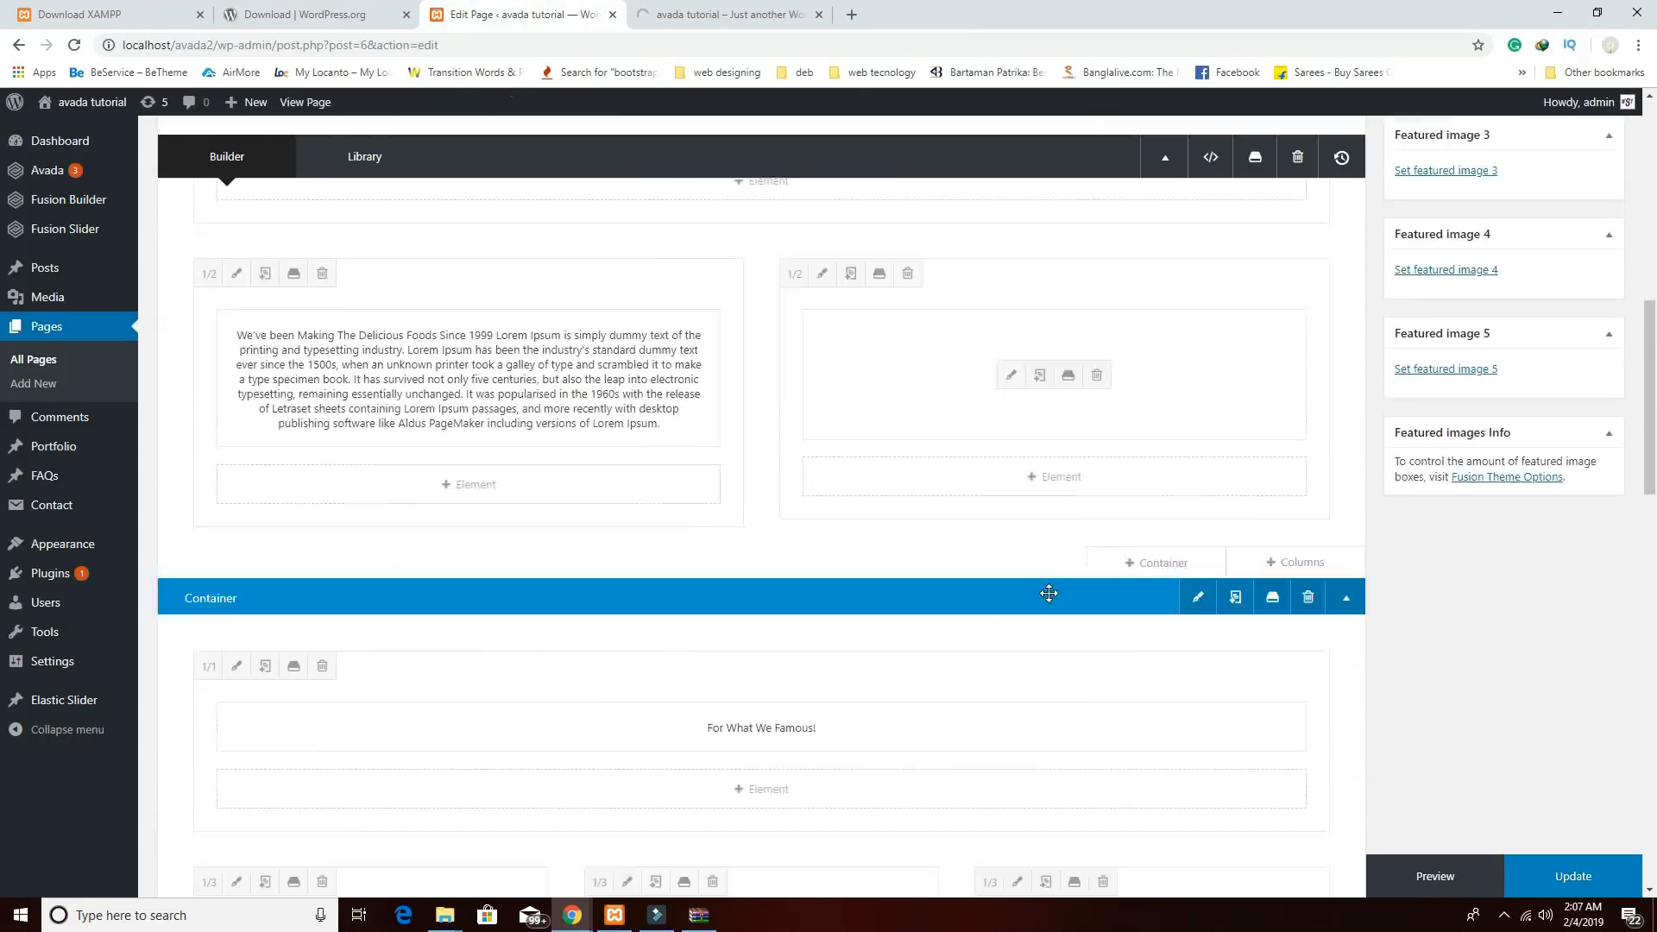
scroll(1053, 602, down, 6)
scroll(1054, 610, up, 4)
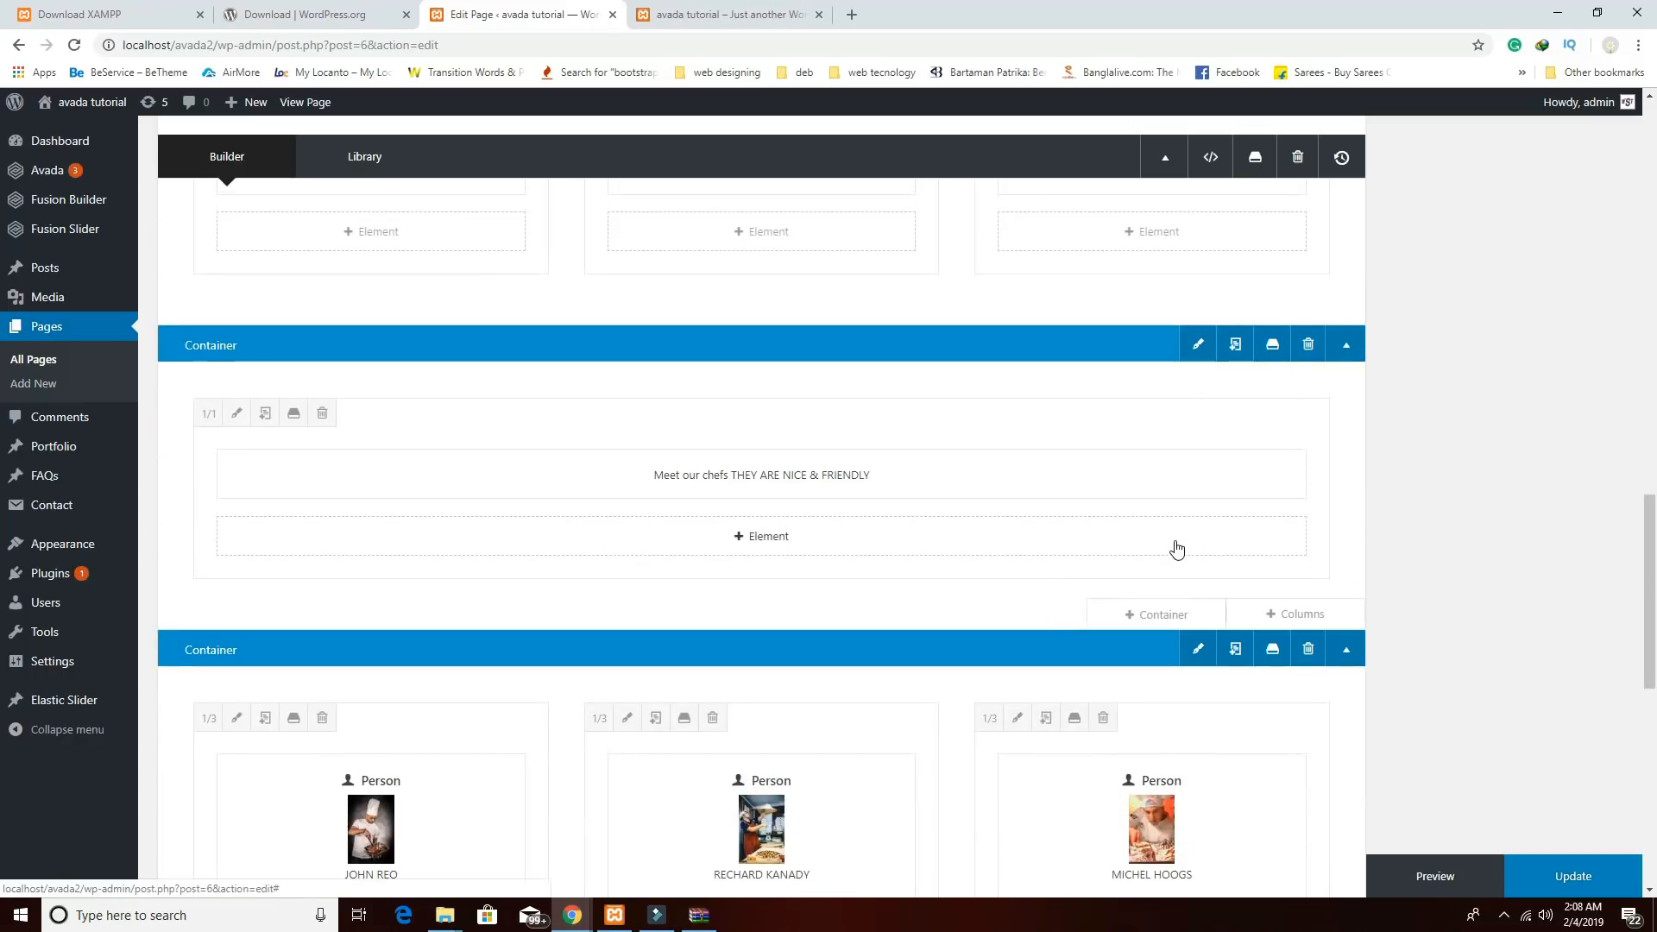
Set the Meet our chefs container's menu anchor name to 'chefs' and save it.
click(1196, 347)
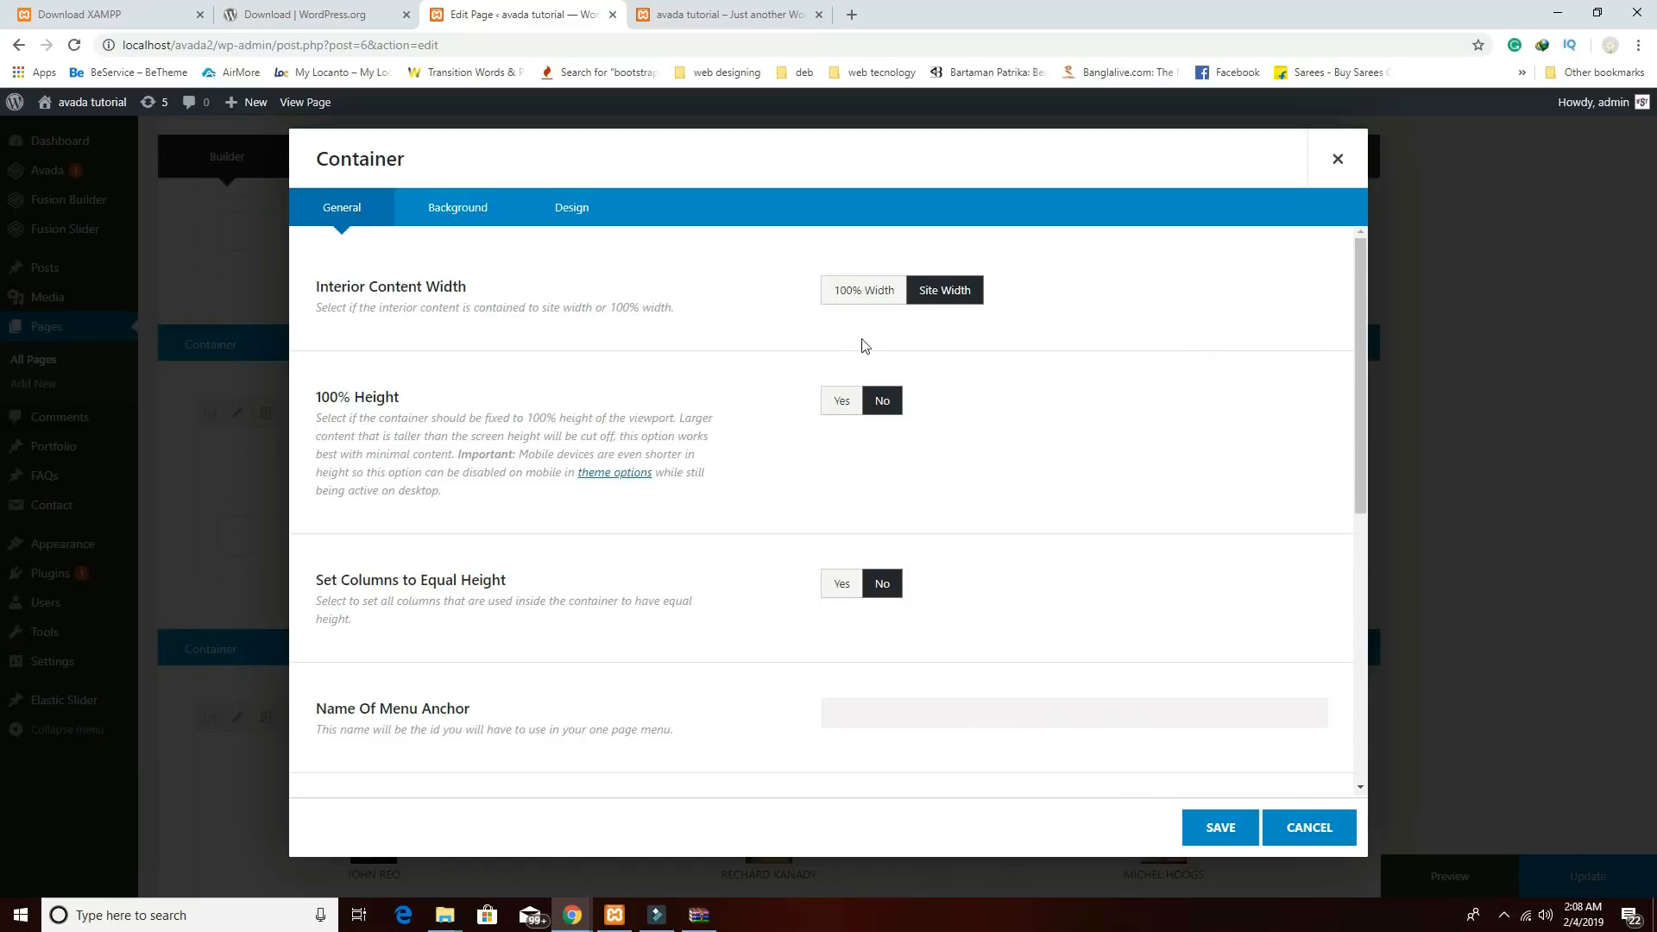
click(460, 213)
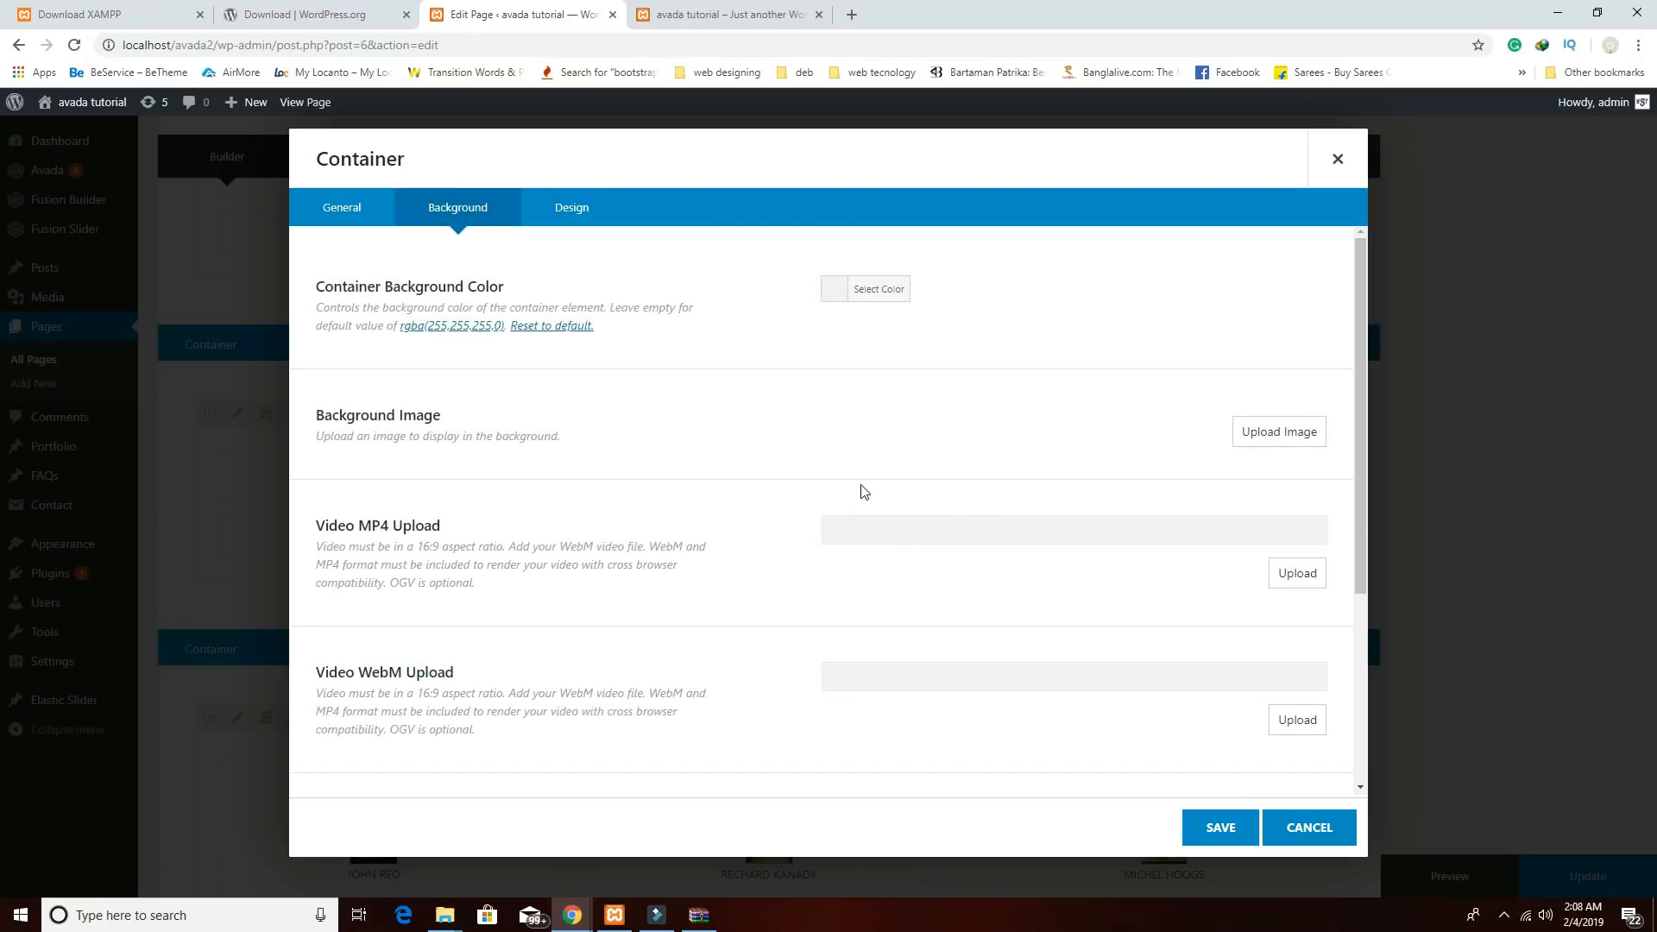
scroll(860, 543, down, 3)
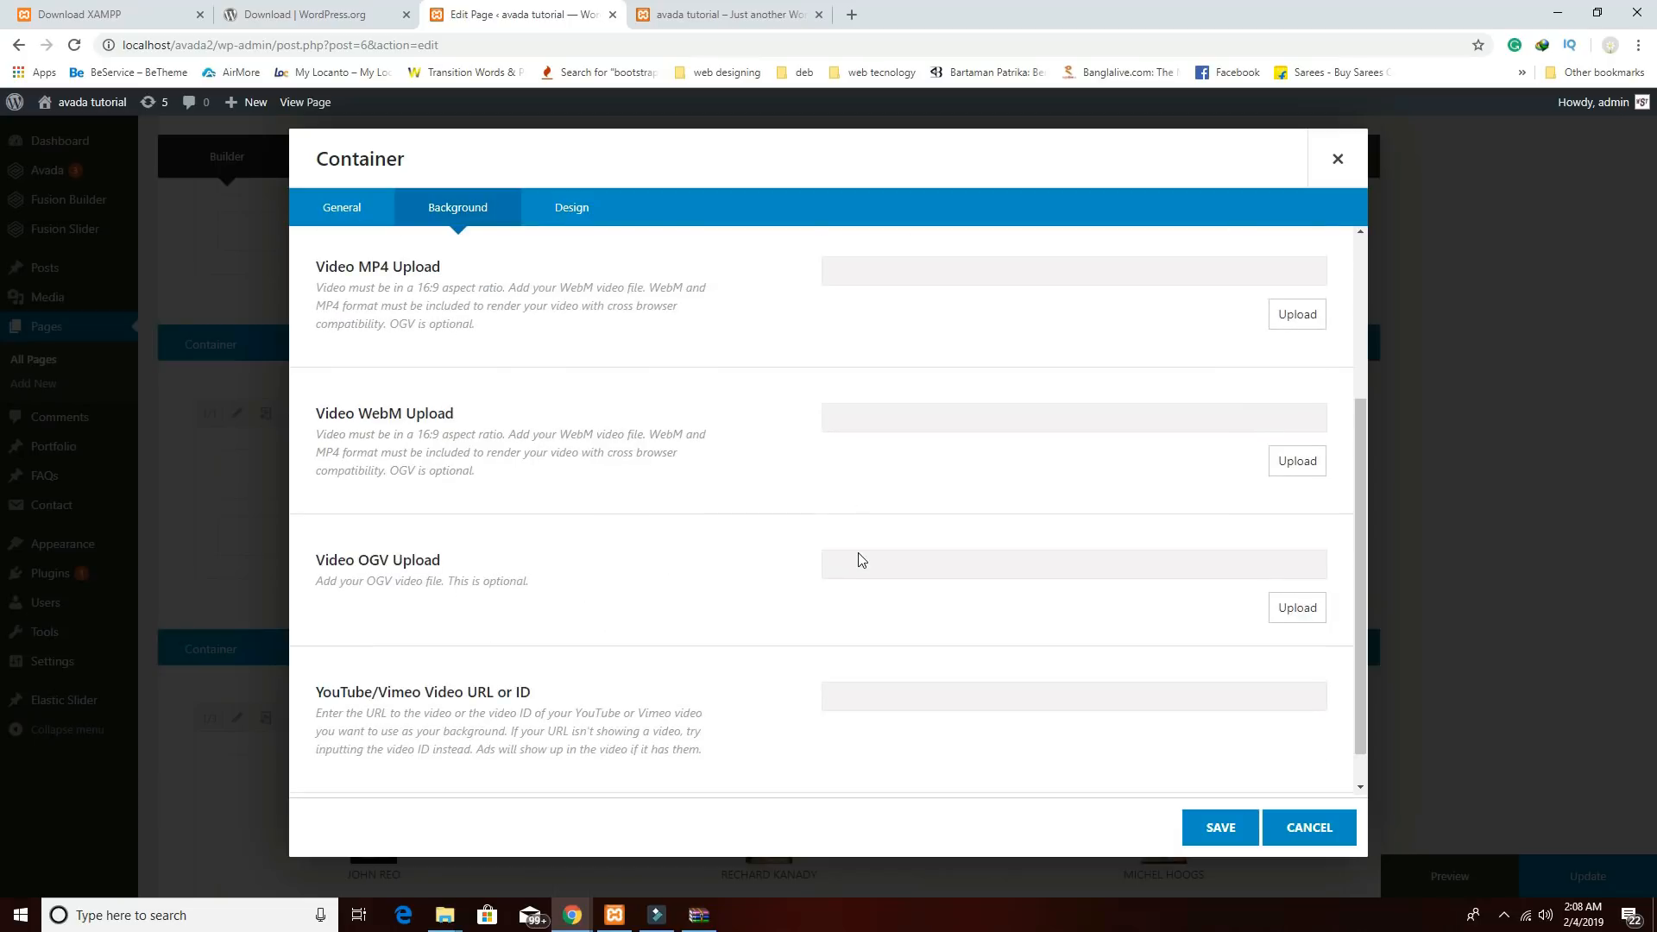
scroll(483, 289, up, 3)
click(339, 206)
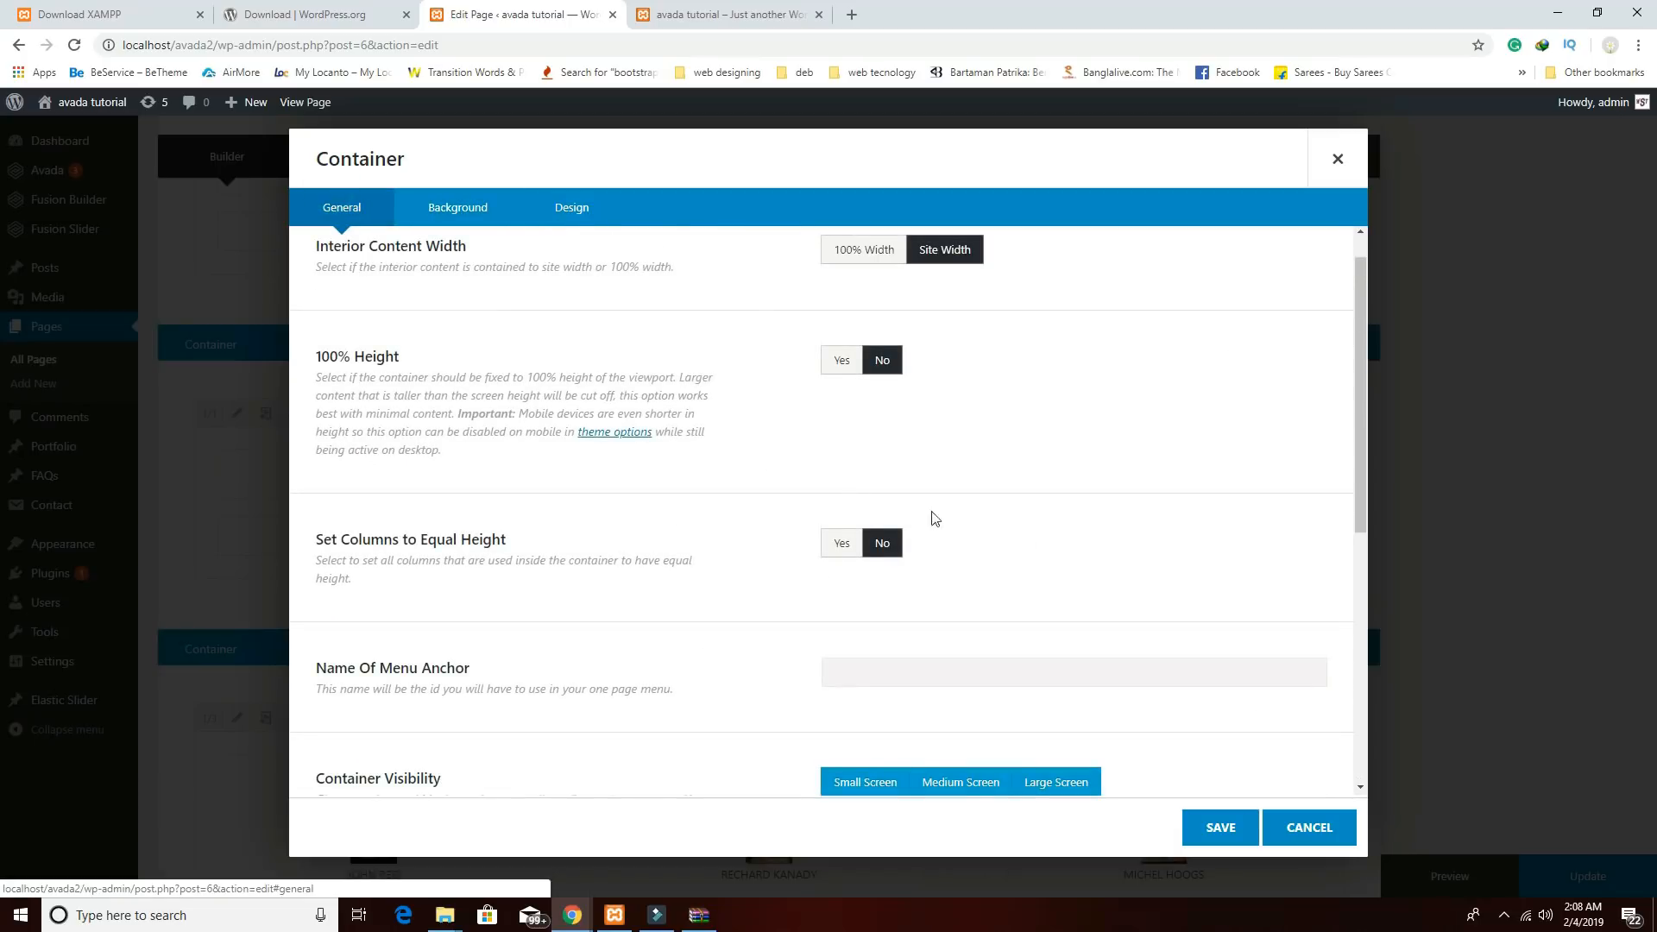
scroll(935, 518, down, 1)
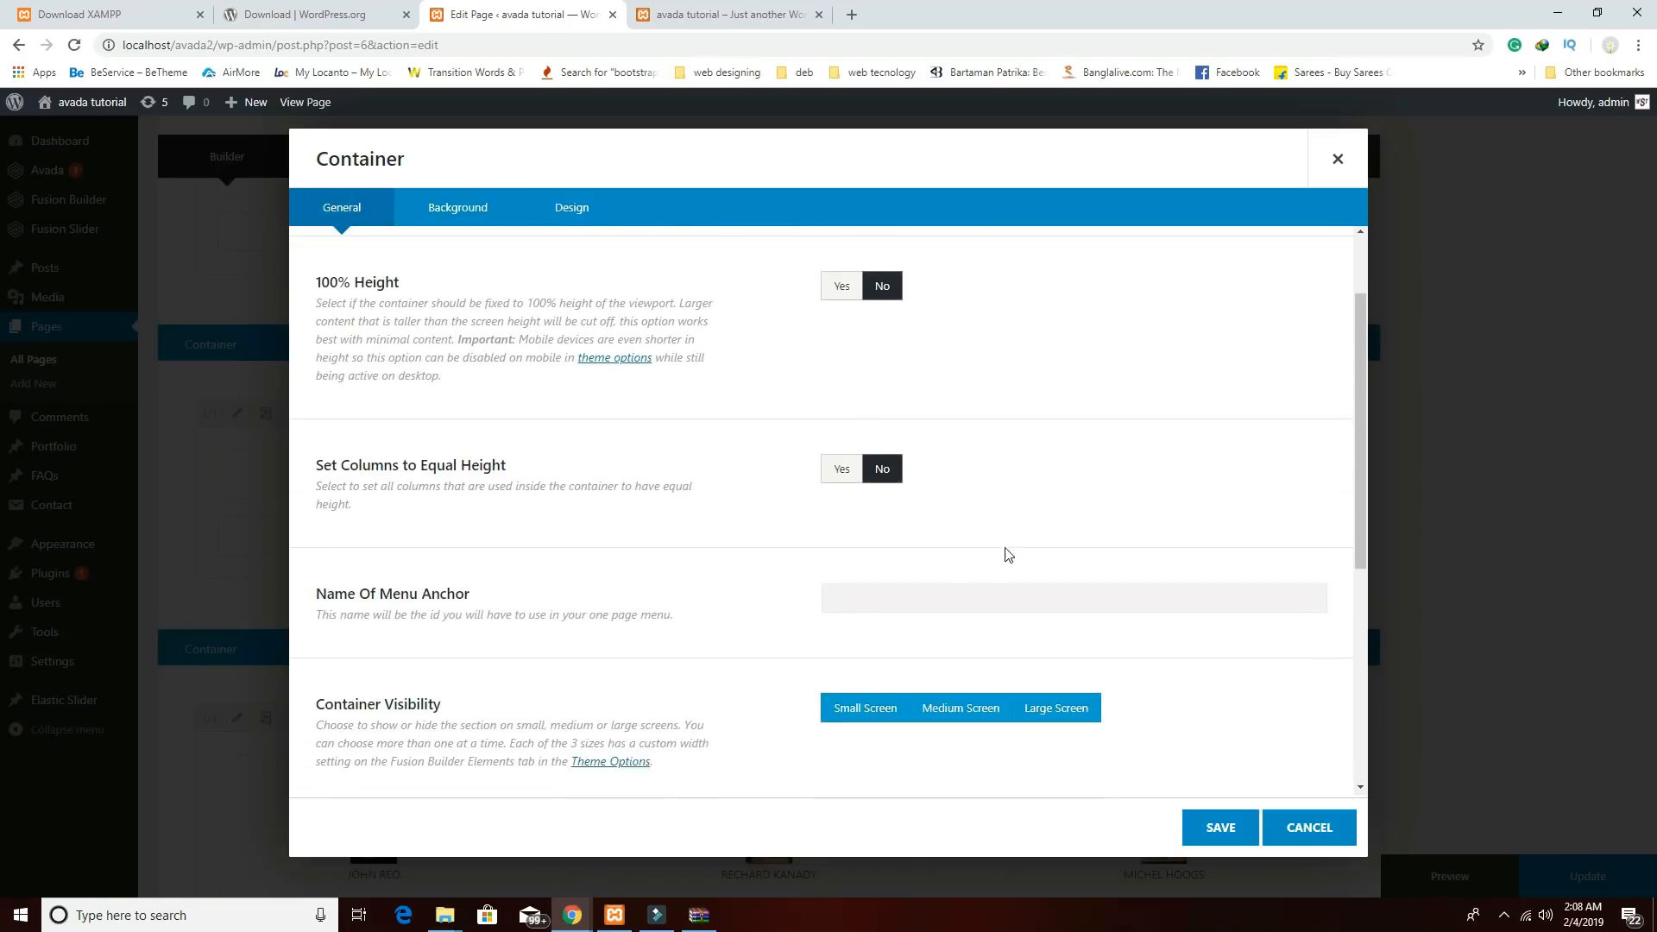
right_click(847, 588)
click(783, 610)
right_click(851, 584)
click(914, 723)
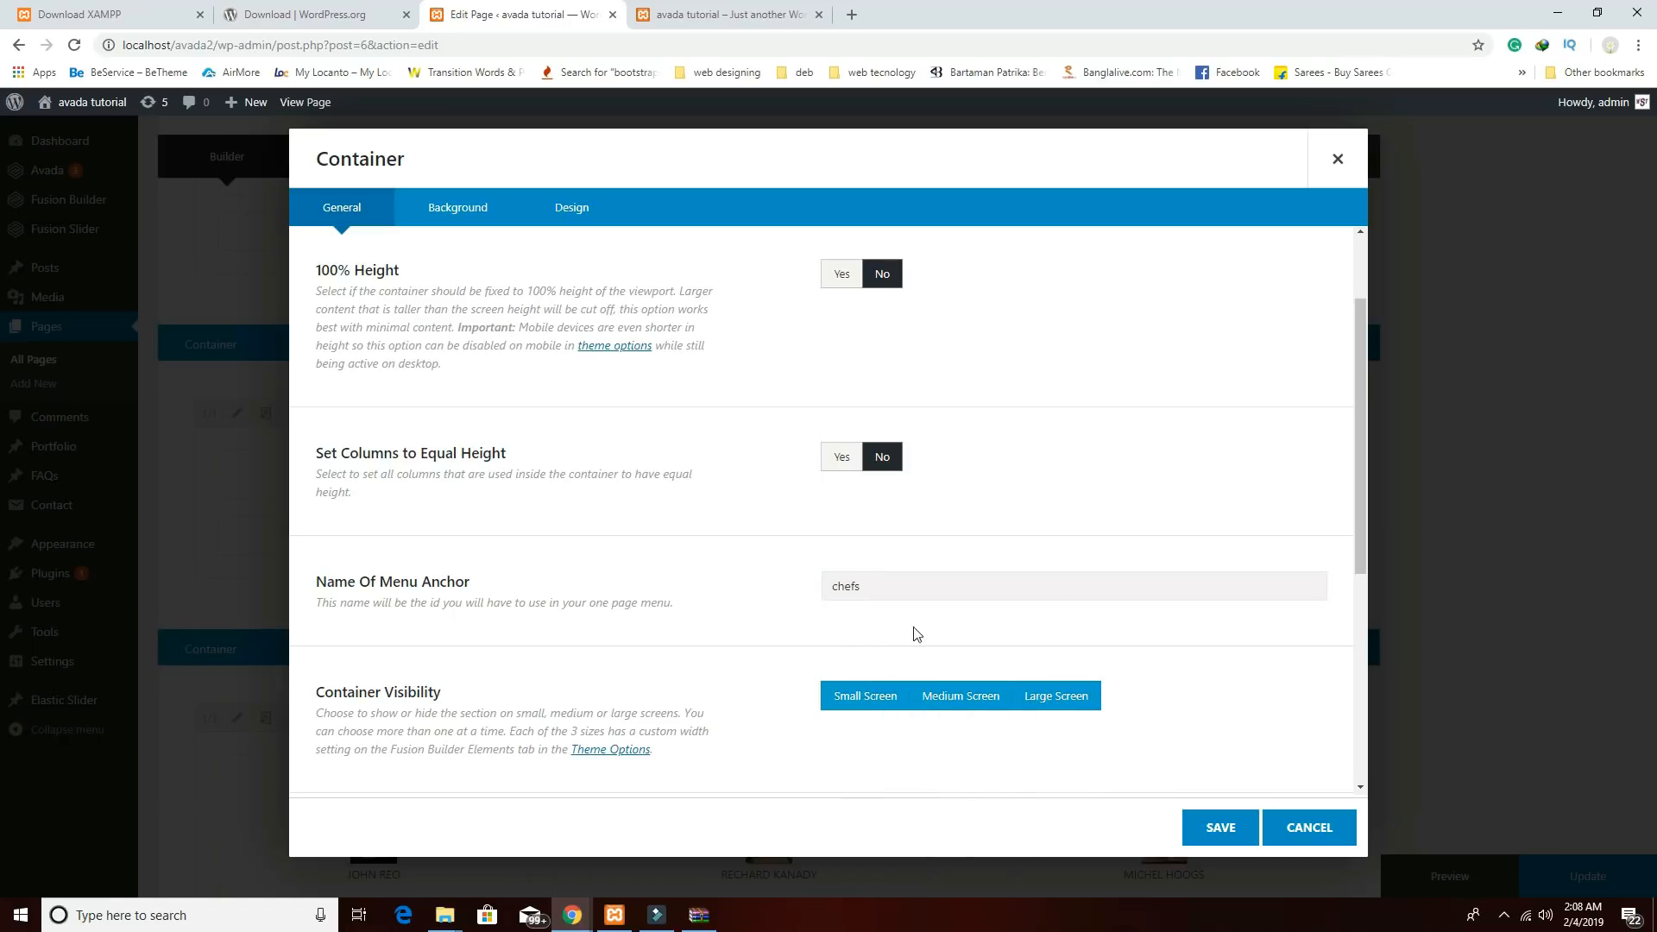
click(1207, 827)
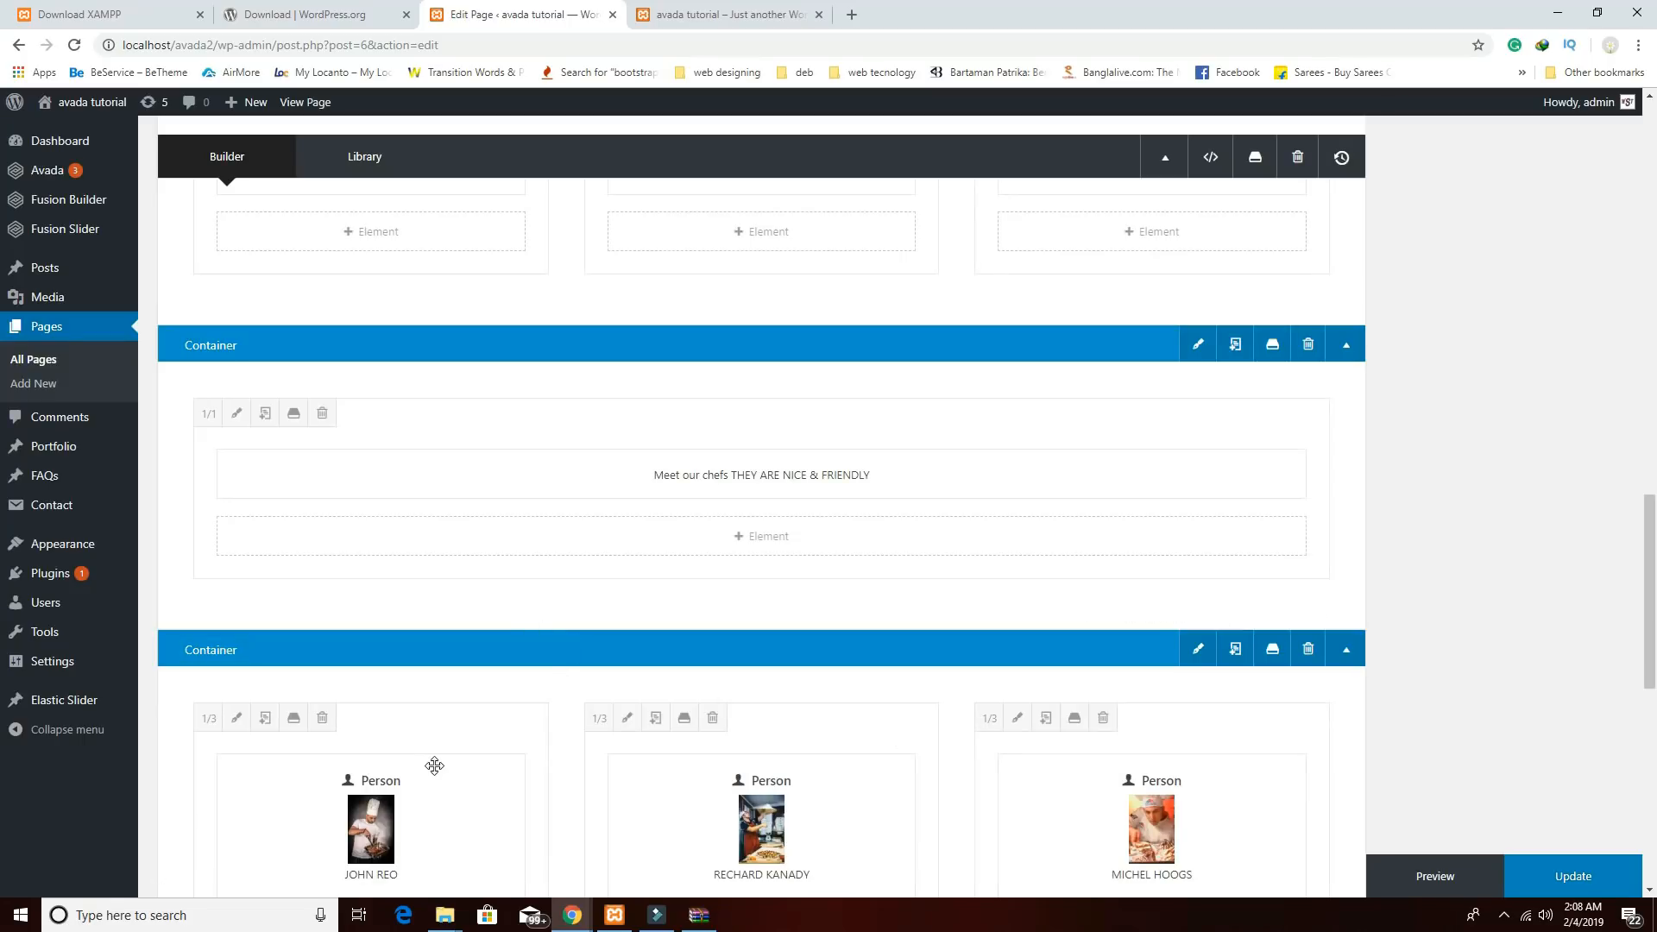
drag(450, 732, 450, 562)
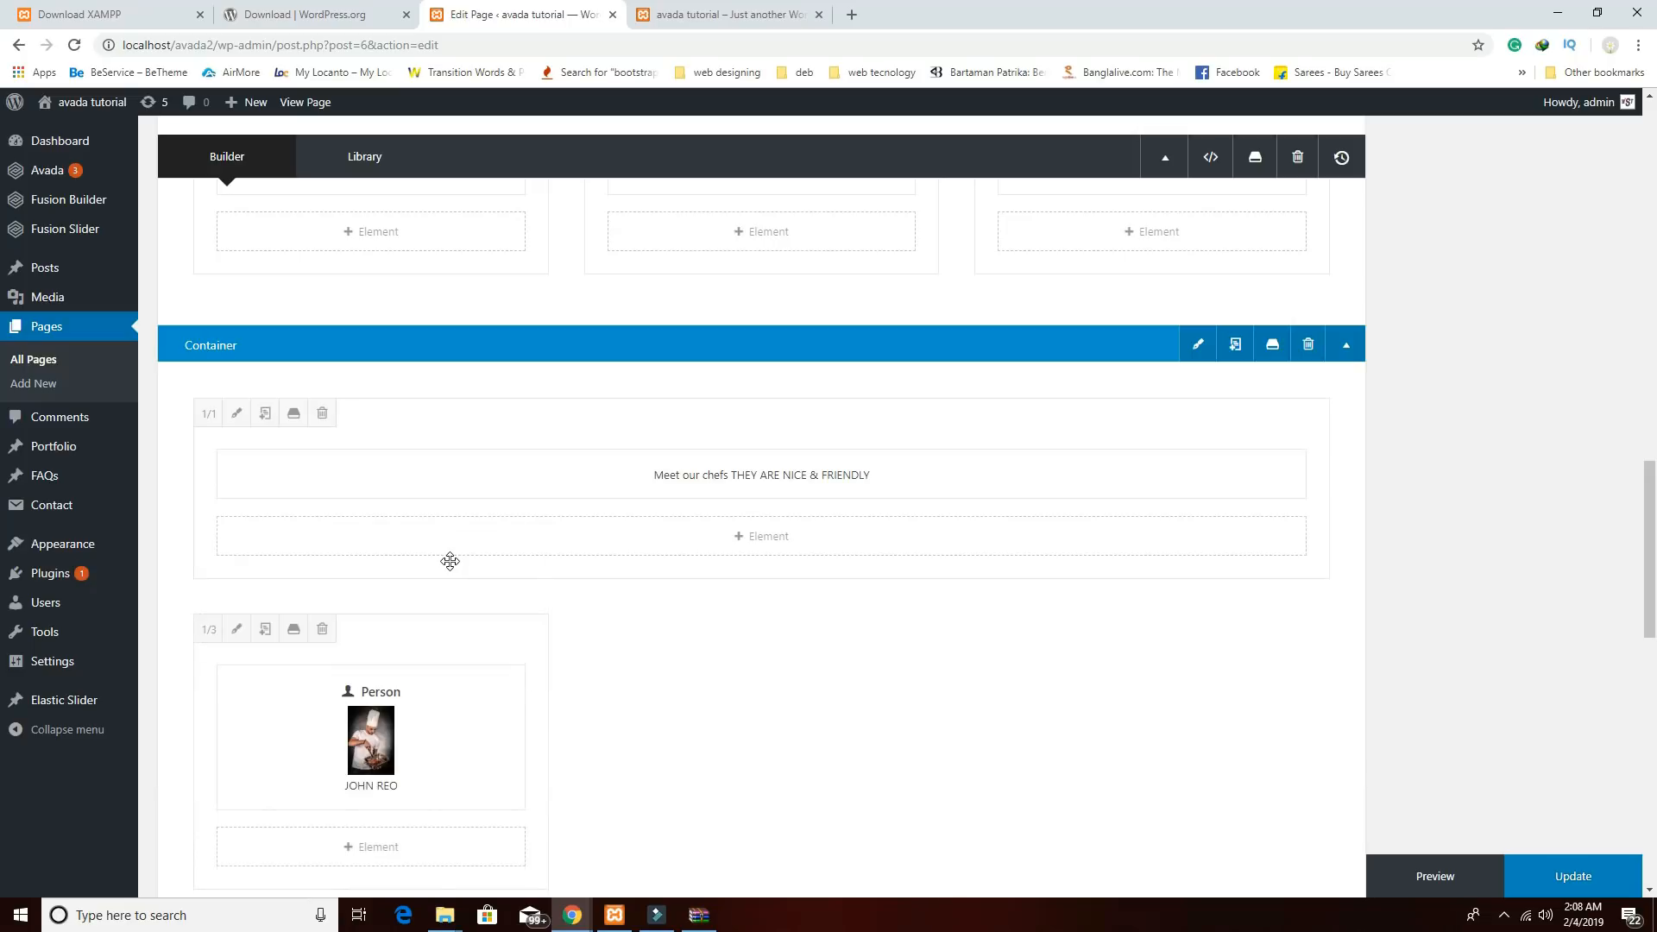
scroll(576, 744, down, 4)
drag(486, 750, 906, 344)
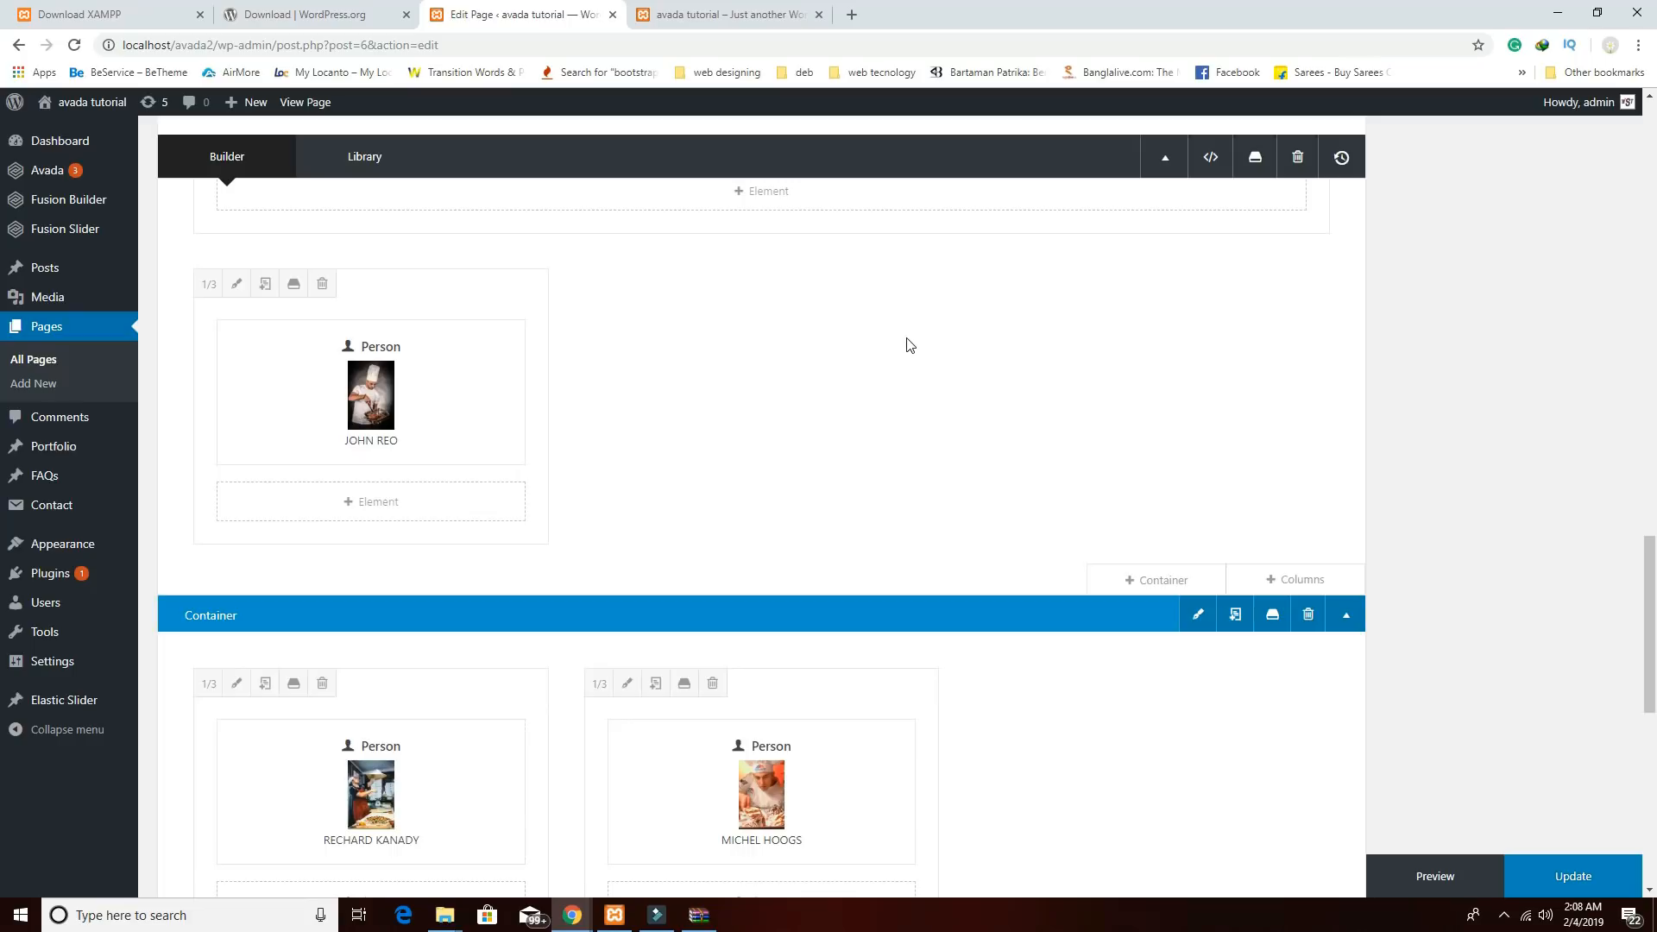
drag(374, 688, 726, 278)
drag(458, 679, 982, 309)
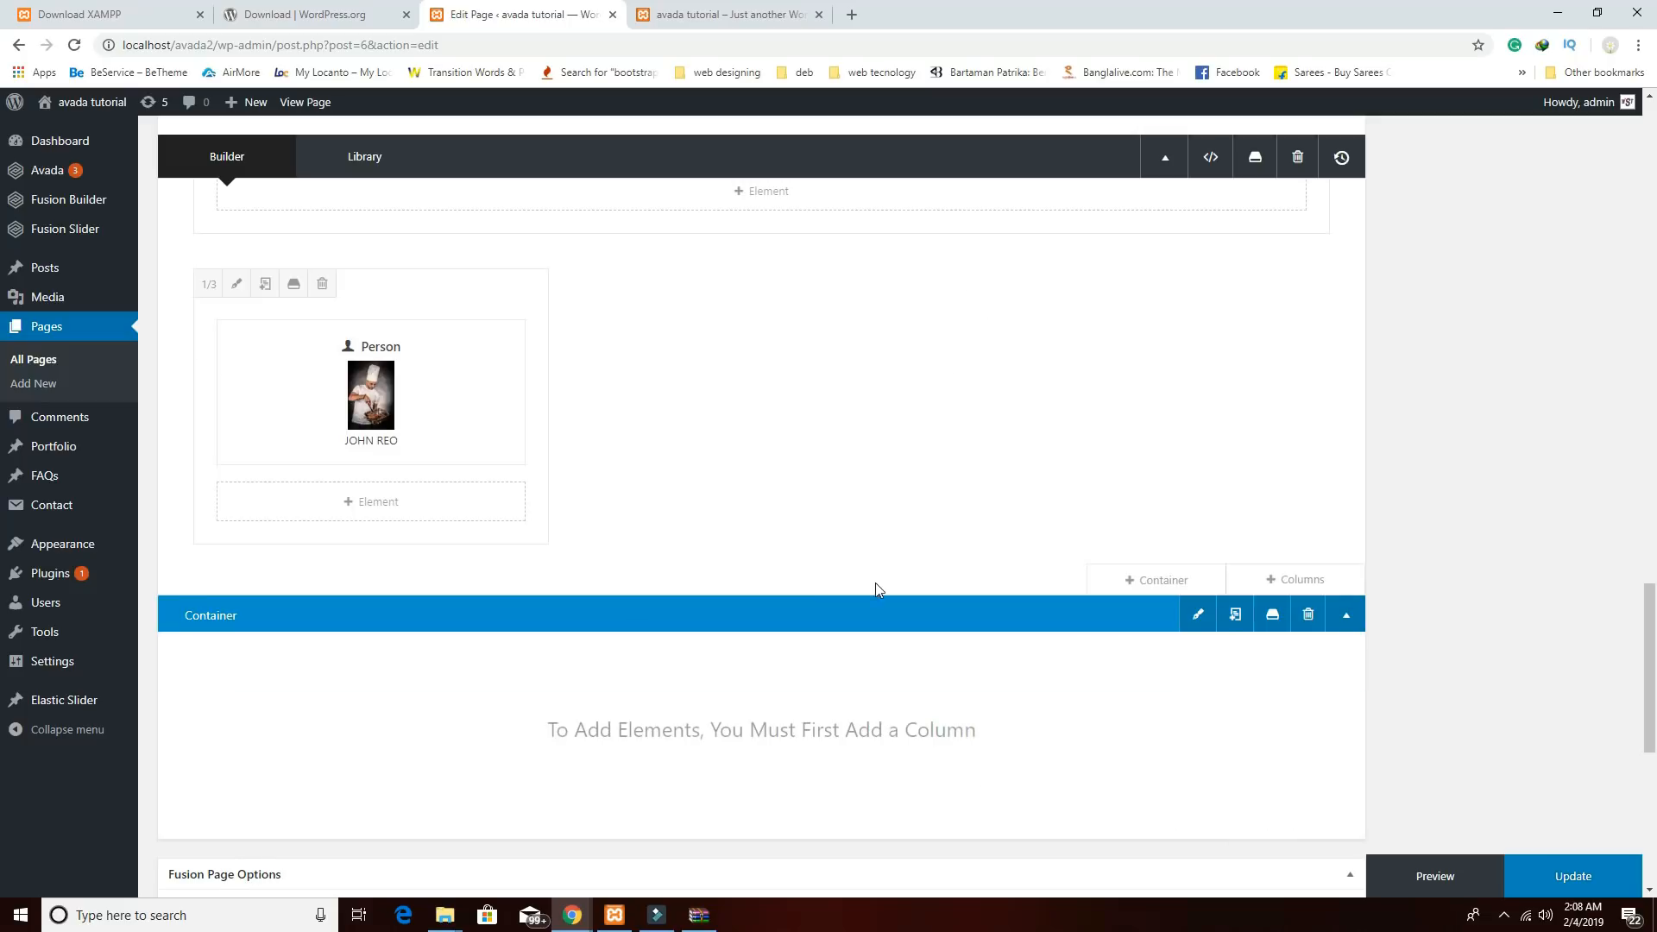
Arrange the three chef columns side by side in one row beneath the heading.
scroll(876, 589, up, 4)
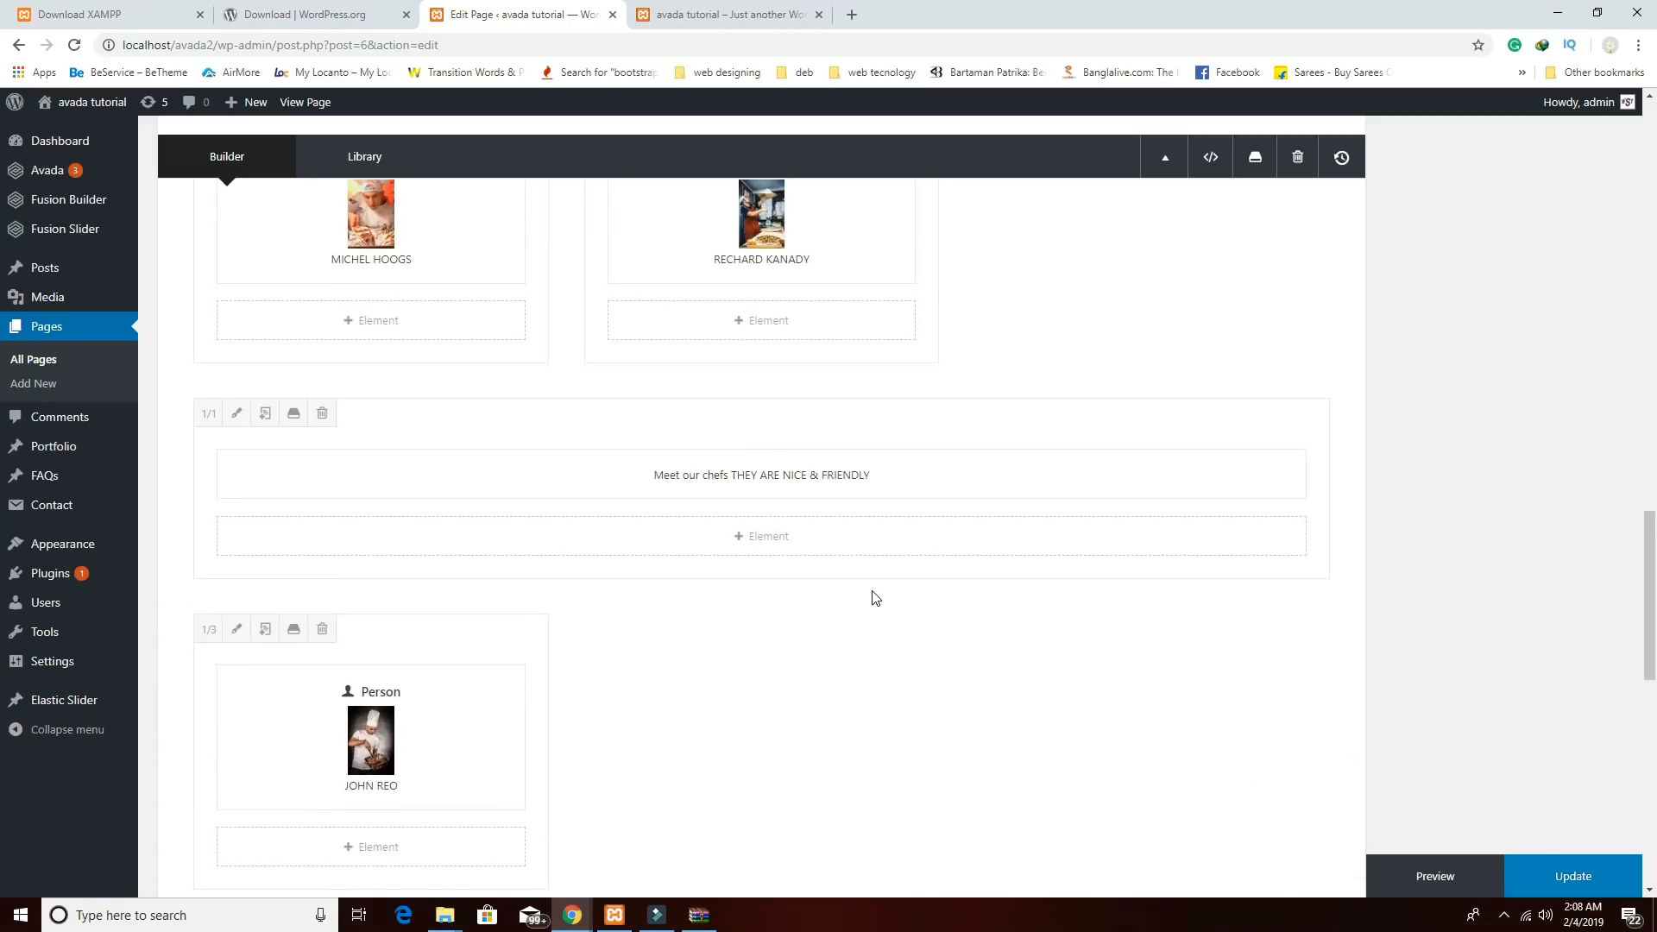
drag(511, 660, 1249, 230)
scroll(973, 557, up, 2)
drag(926, 597, 901, 276)
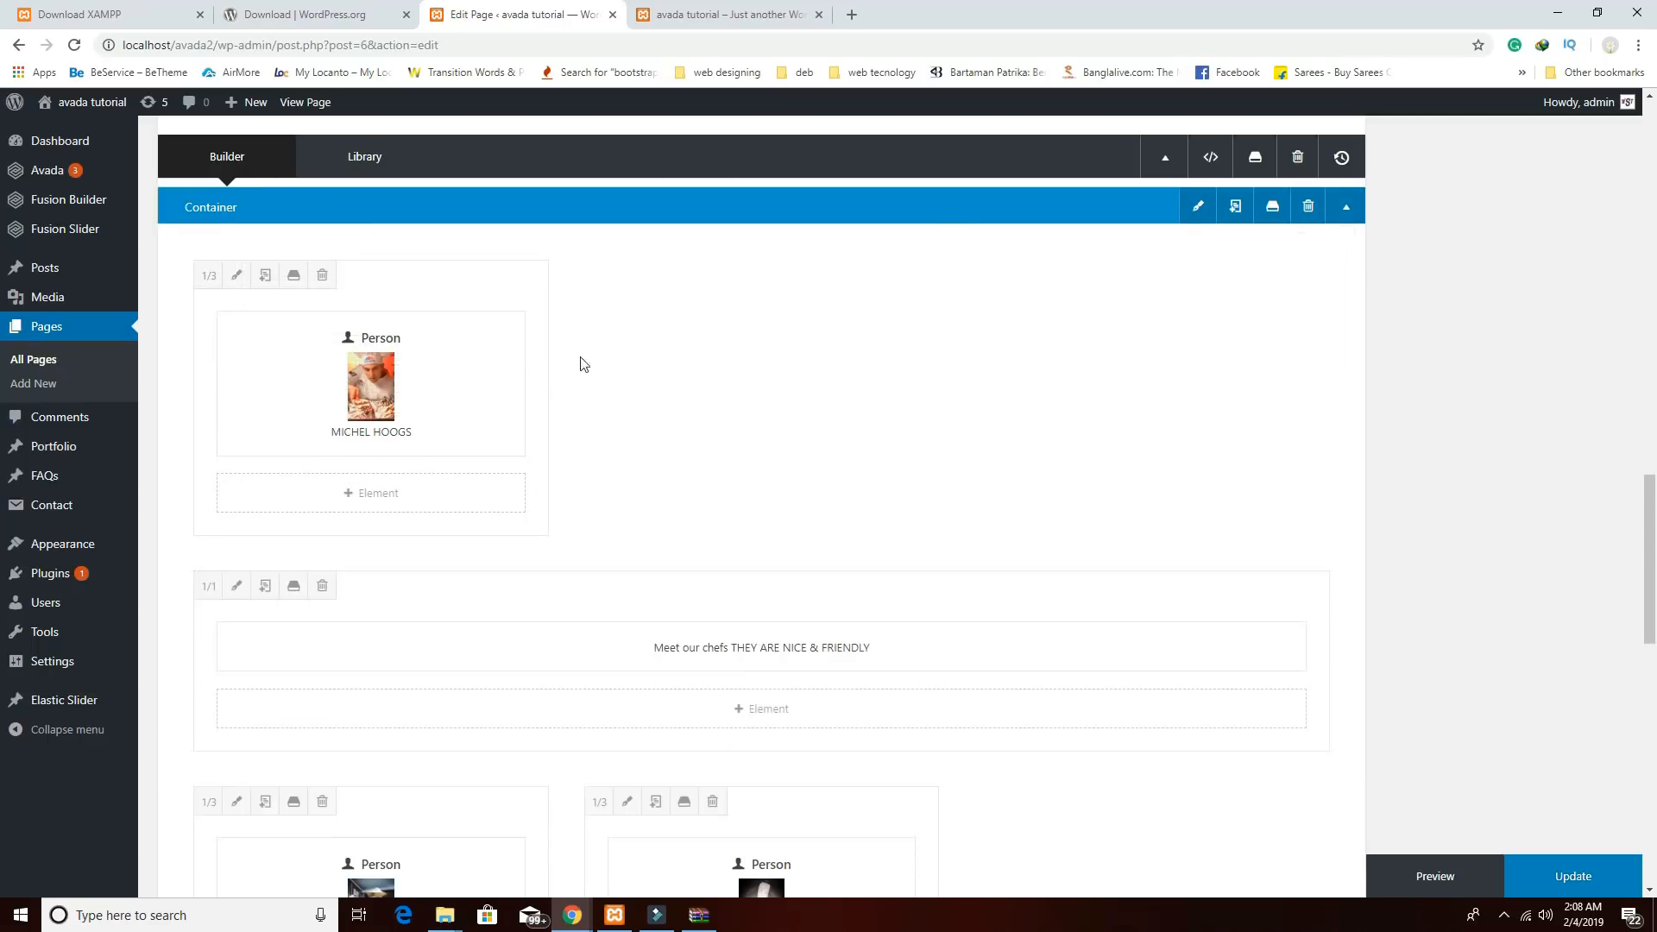
drag(492, 277, 1229, 556)
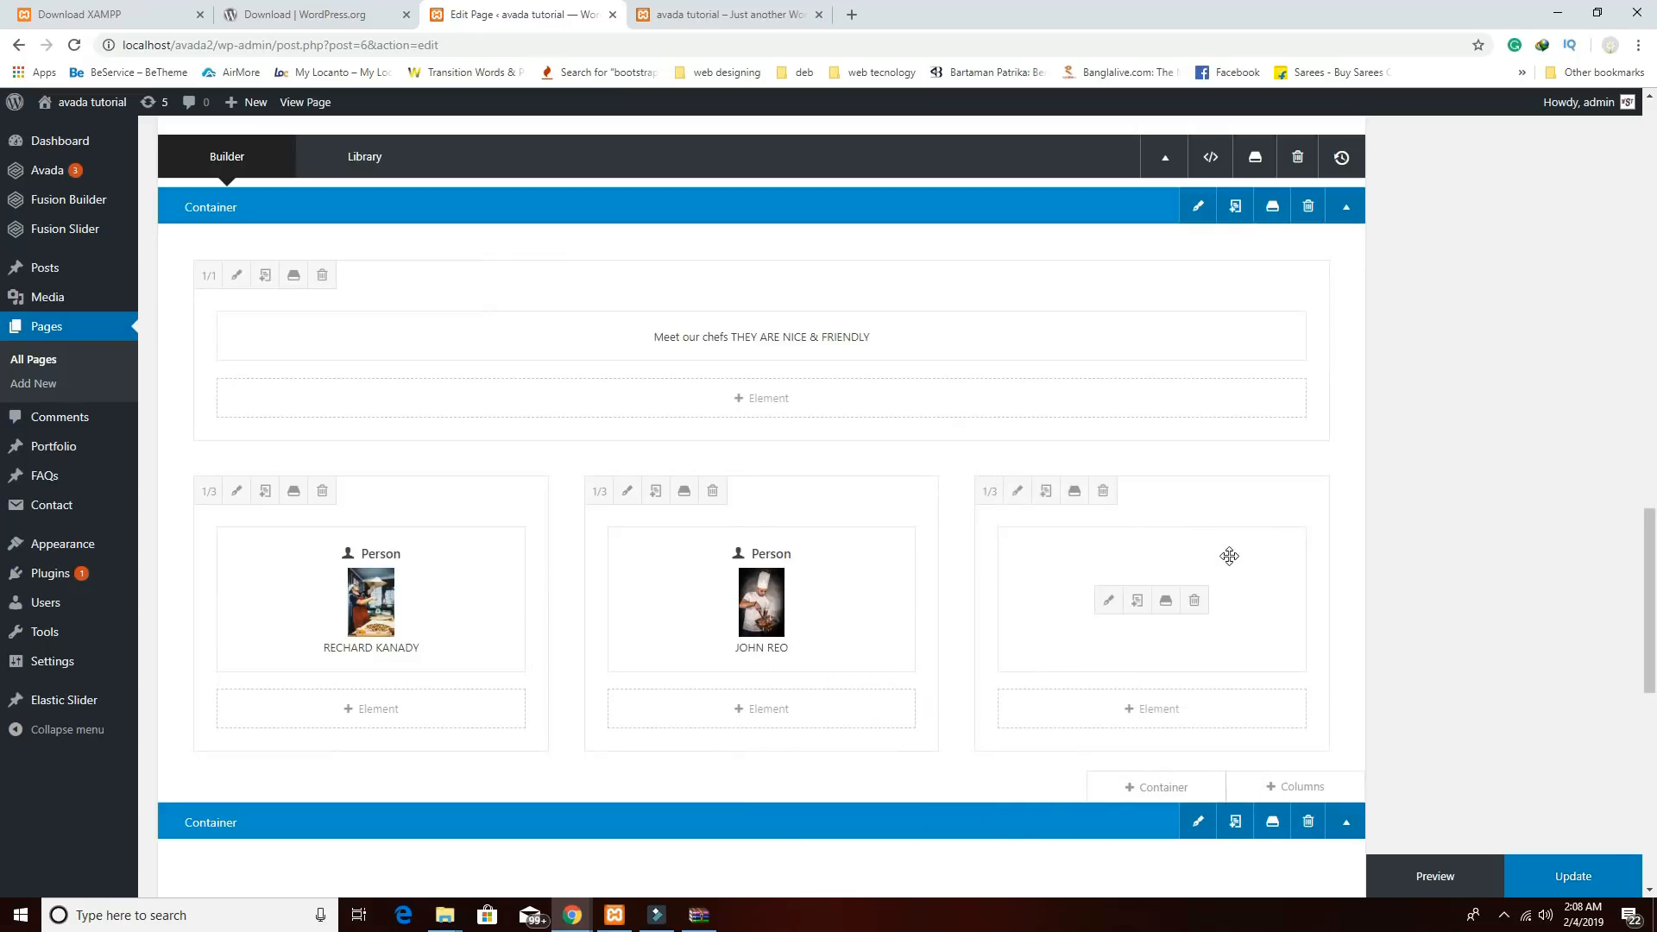
scroll(1028, 803, up, 1)
scroll(1141, 761, down, 3)
scroll(1168, 767, up, 3)
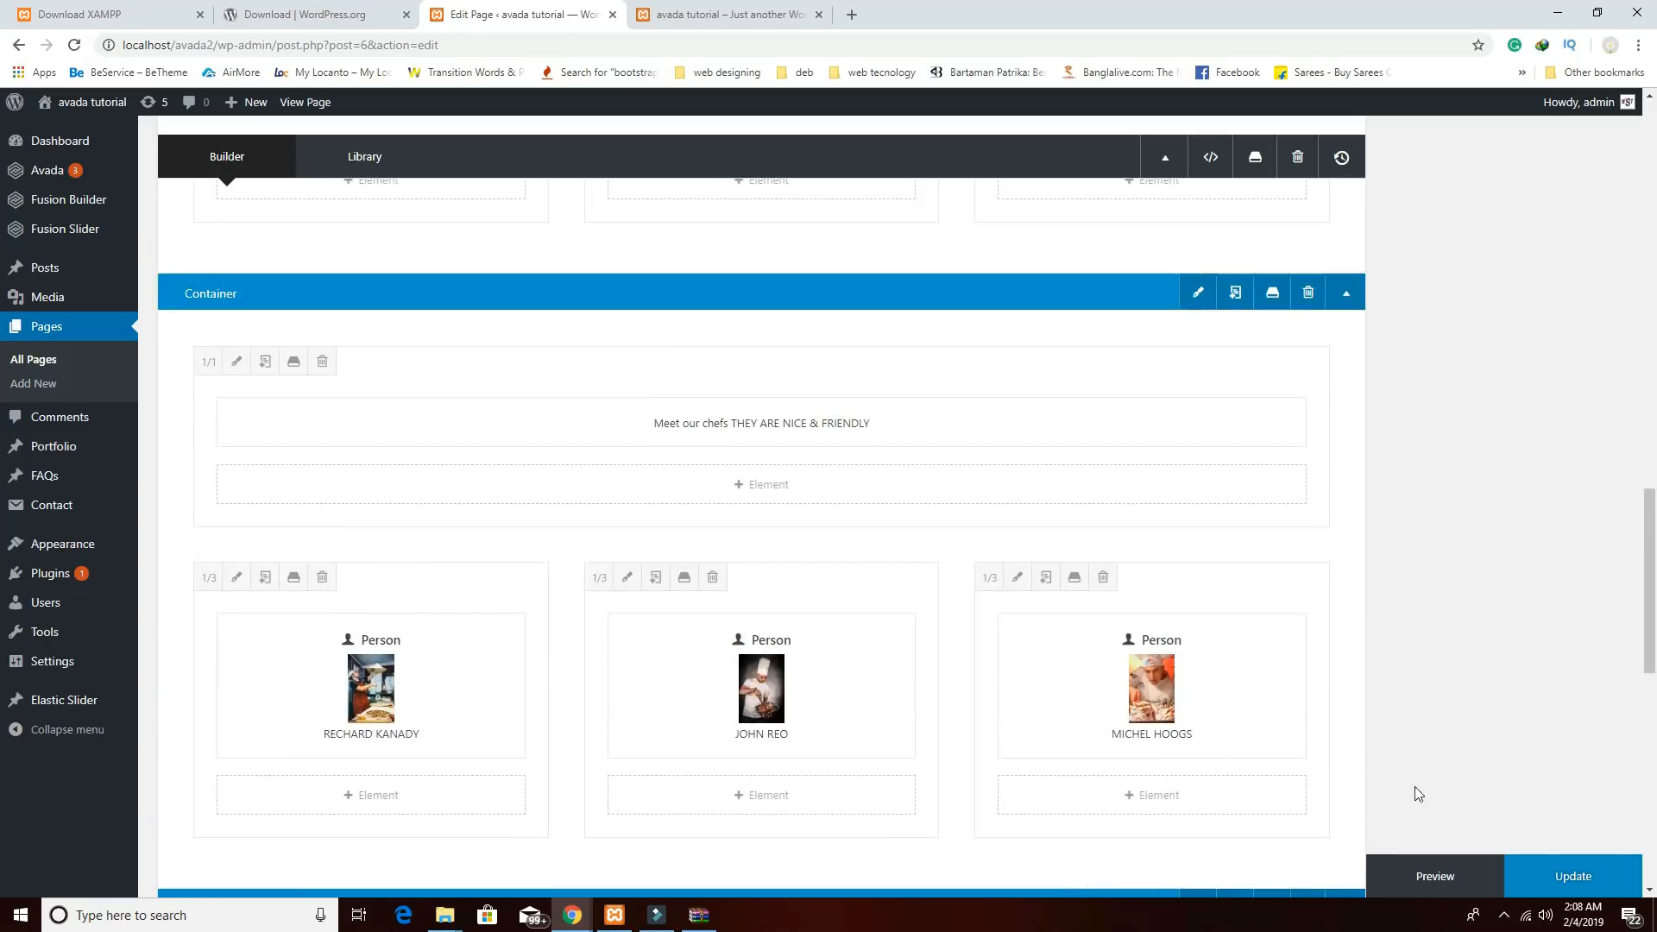
scroll(1080, 658, down, 4)
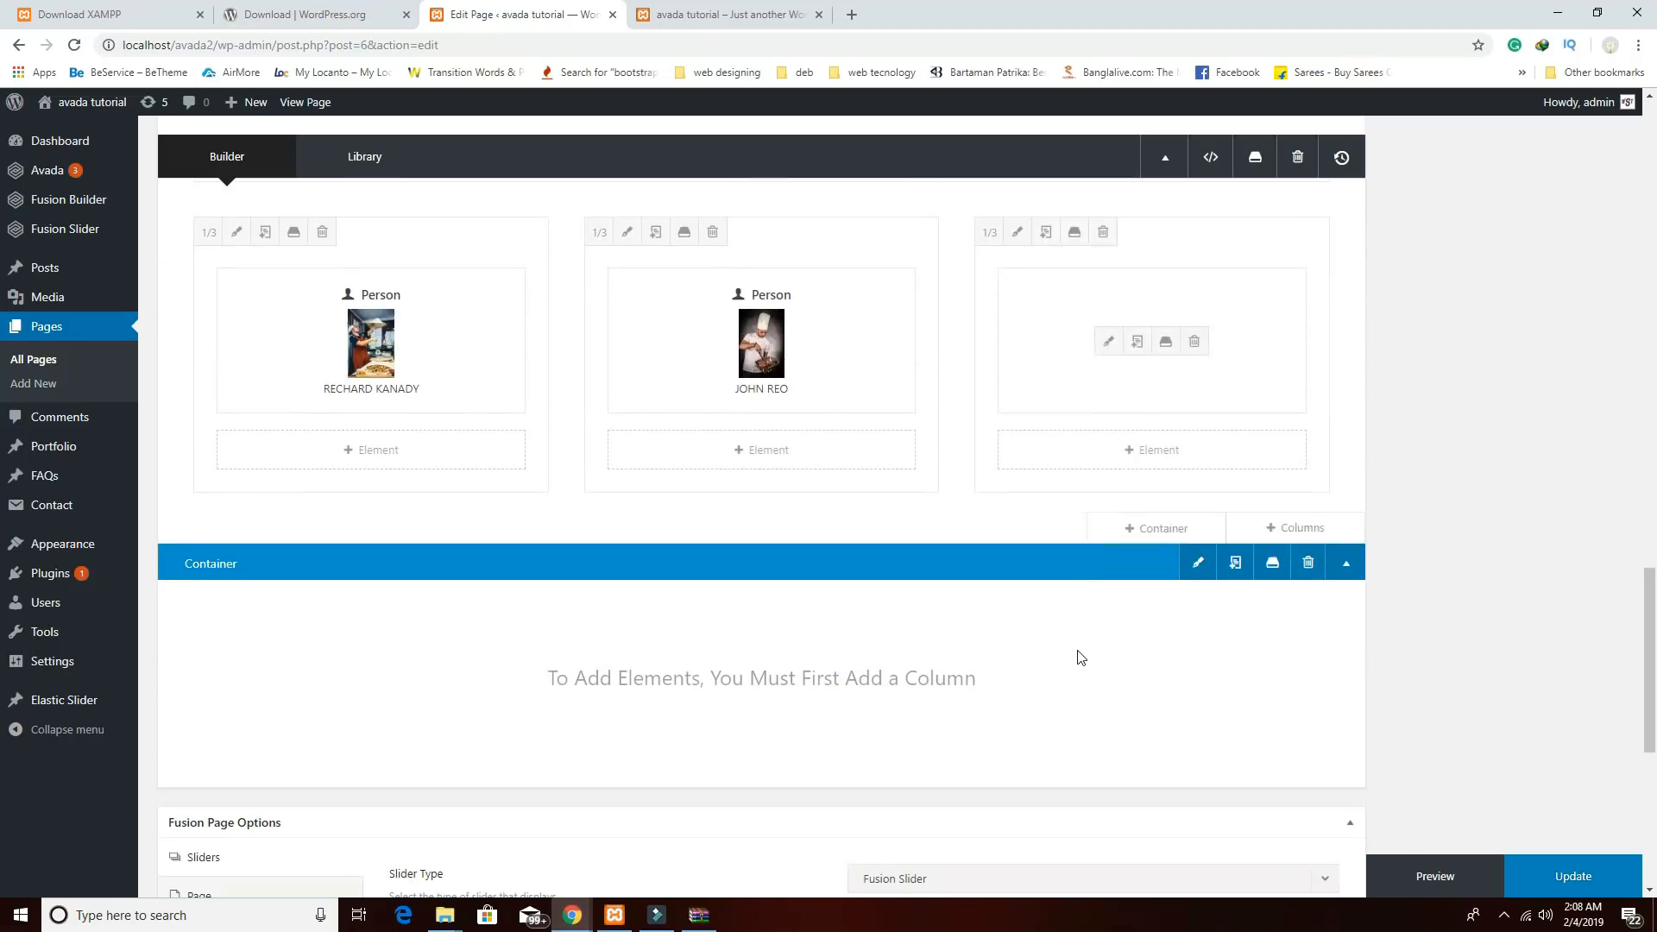
Update the Home page so the new chef layout is saved.
click(1559, 876)
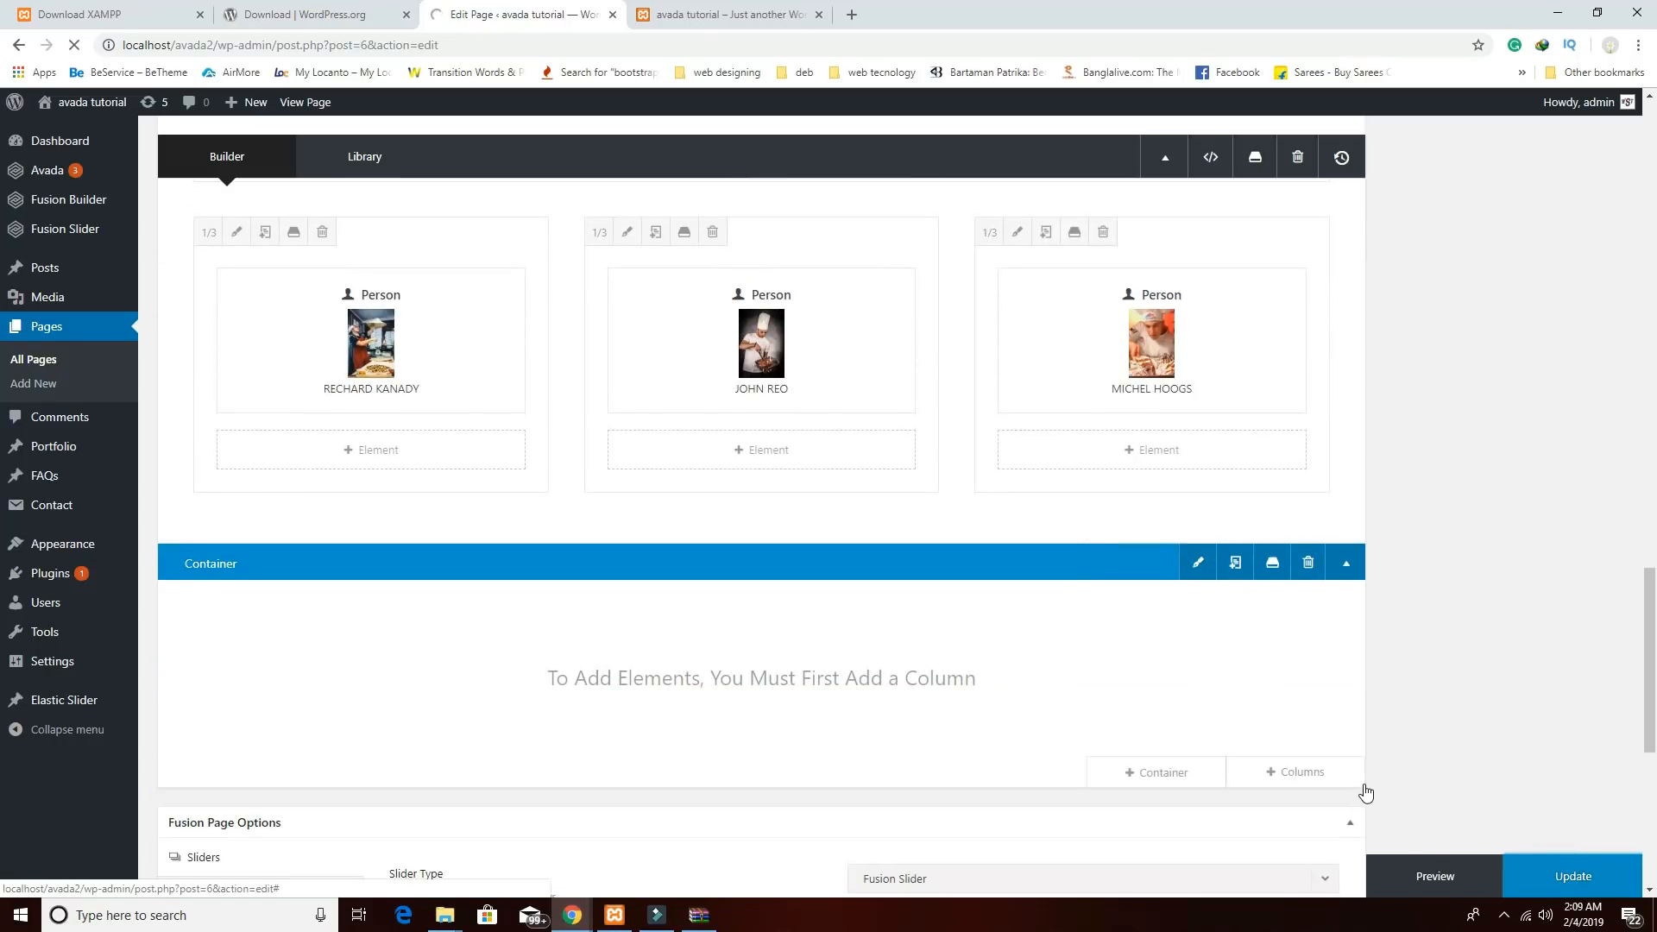
scroll(1362, 788, up, 2)
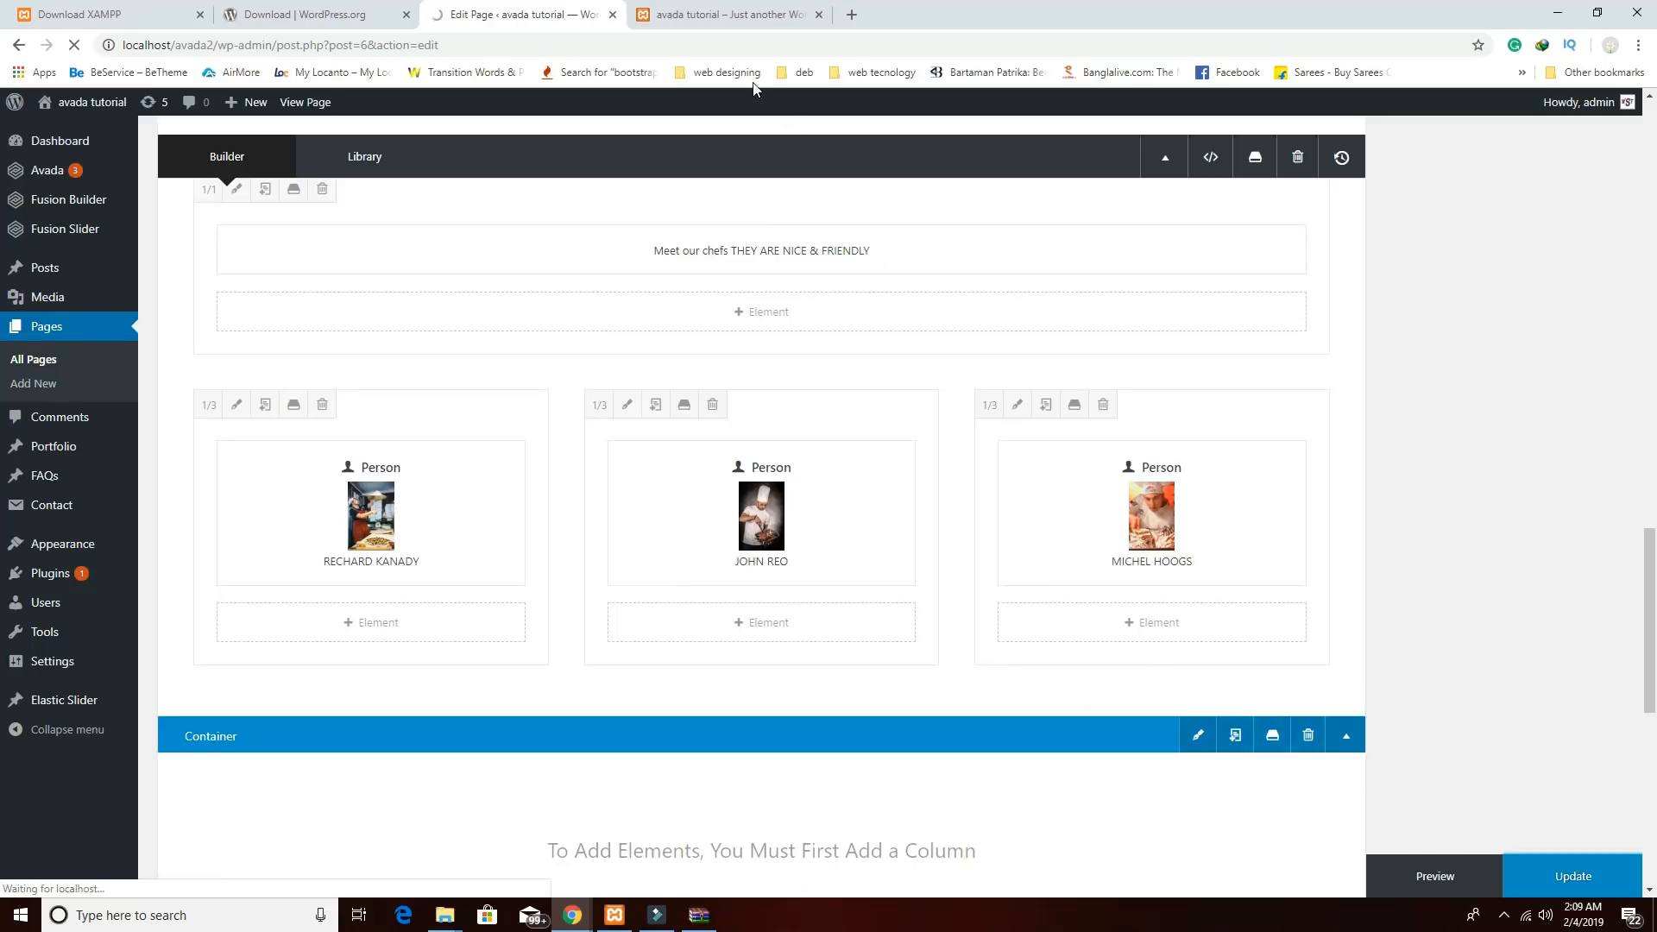
mouse_move(1251, 481)
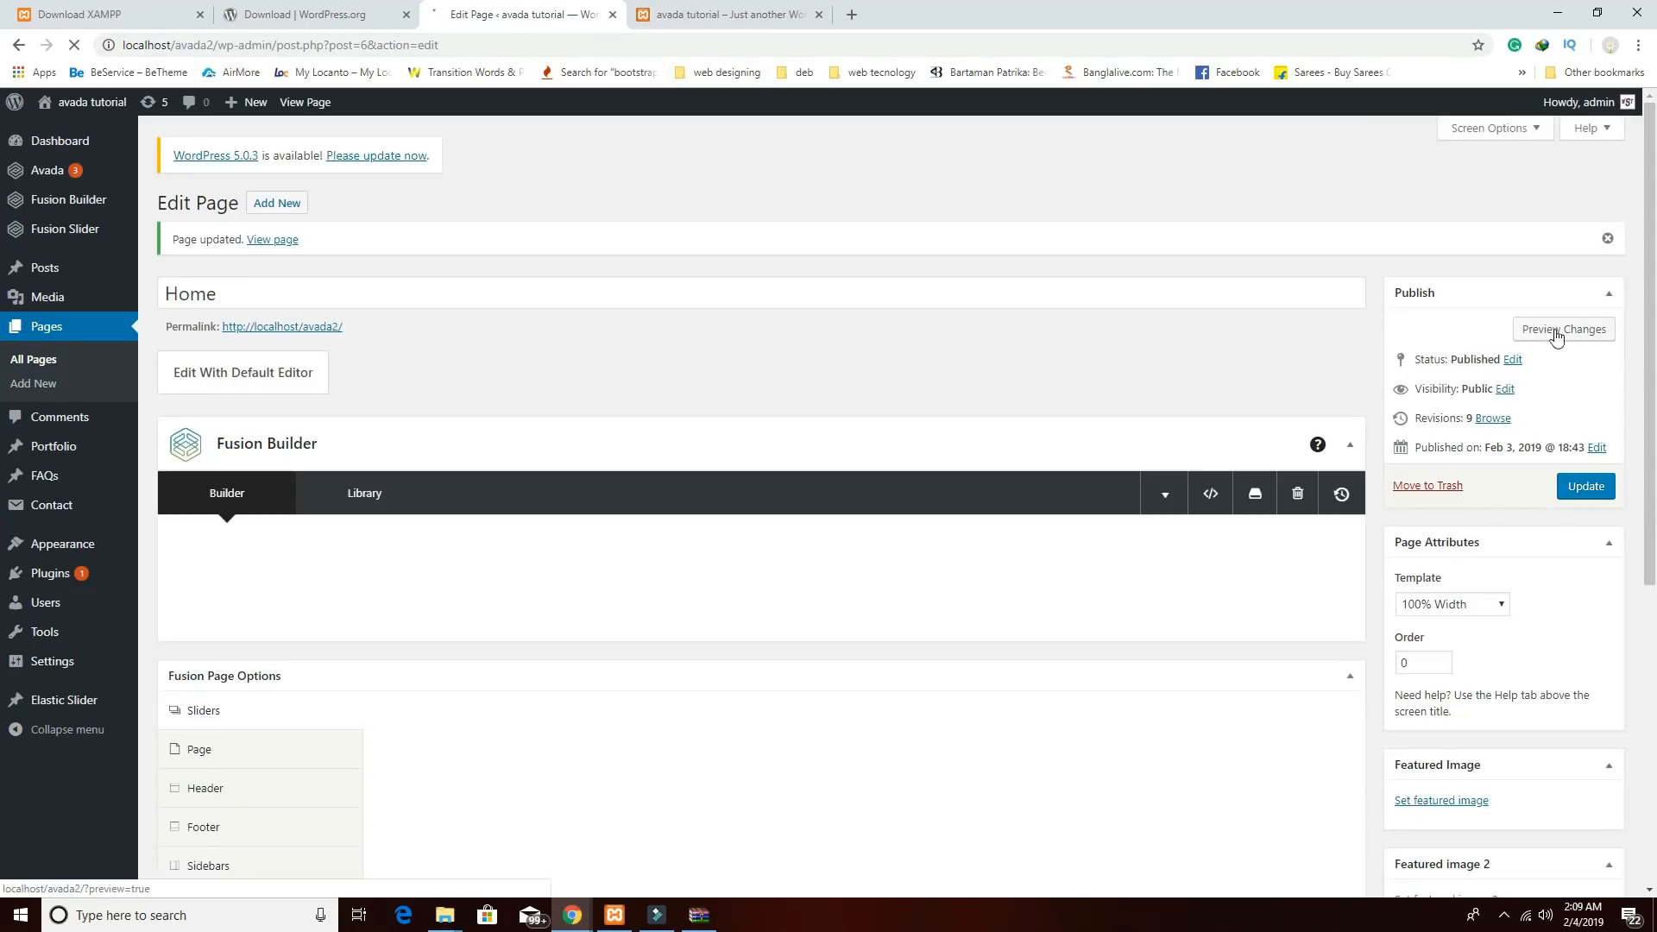
scroll(1149, 656, down, 15)
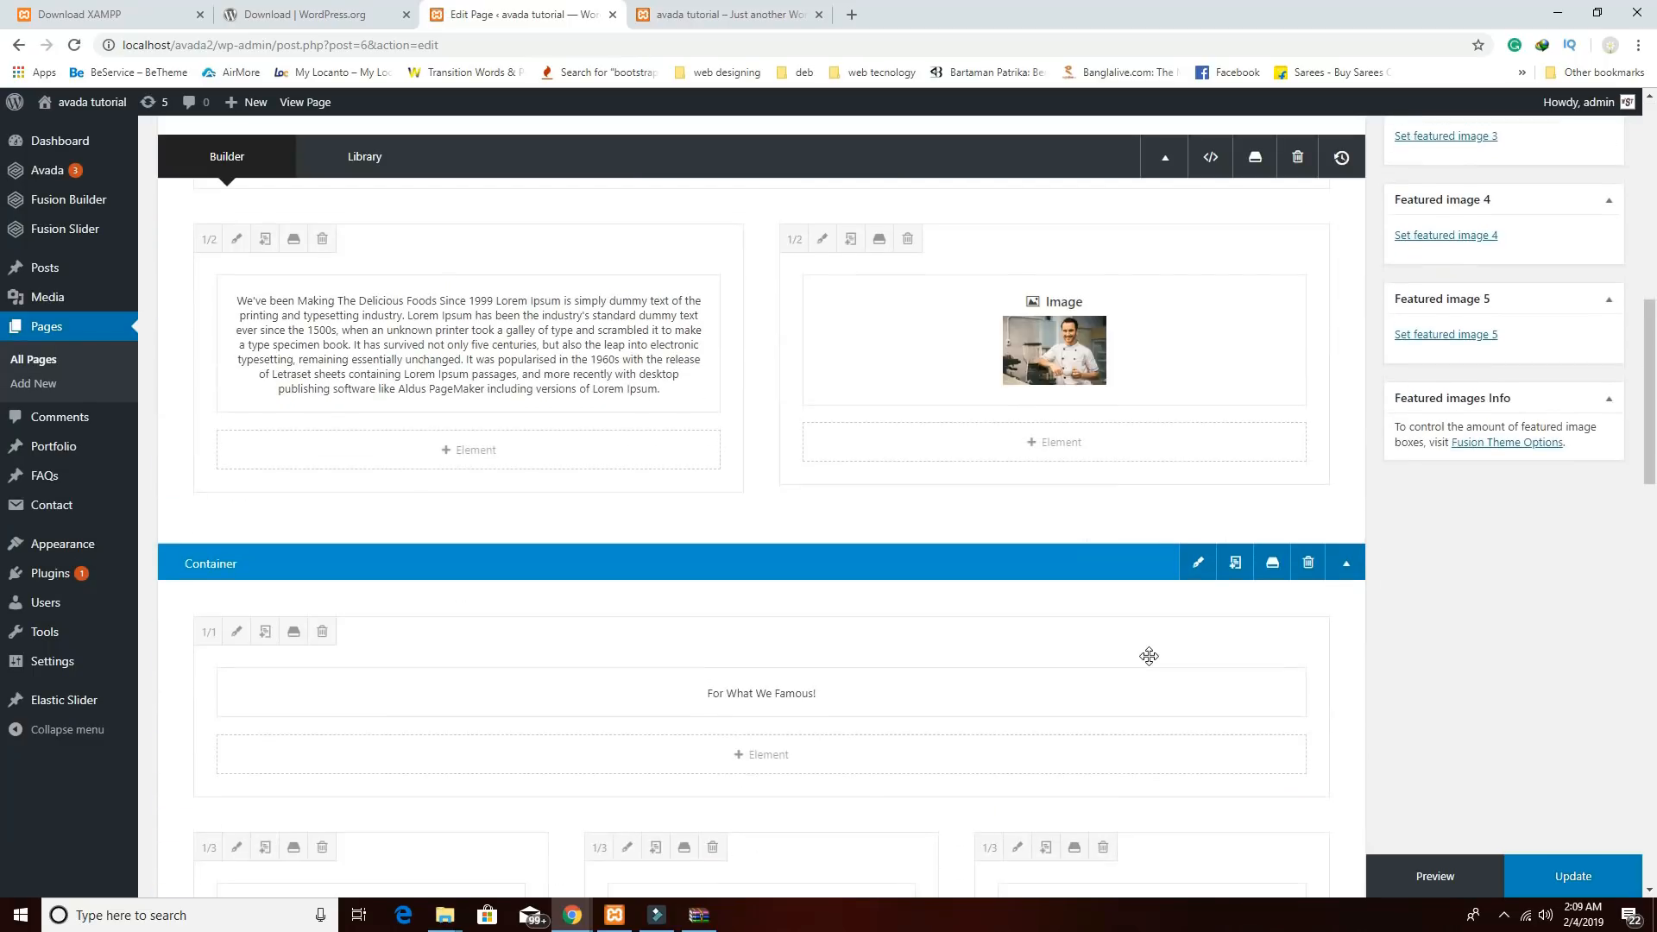
scroll(1149, 656, up, 15)
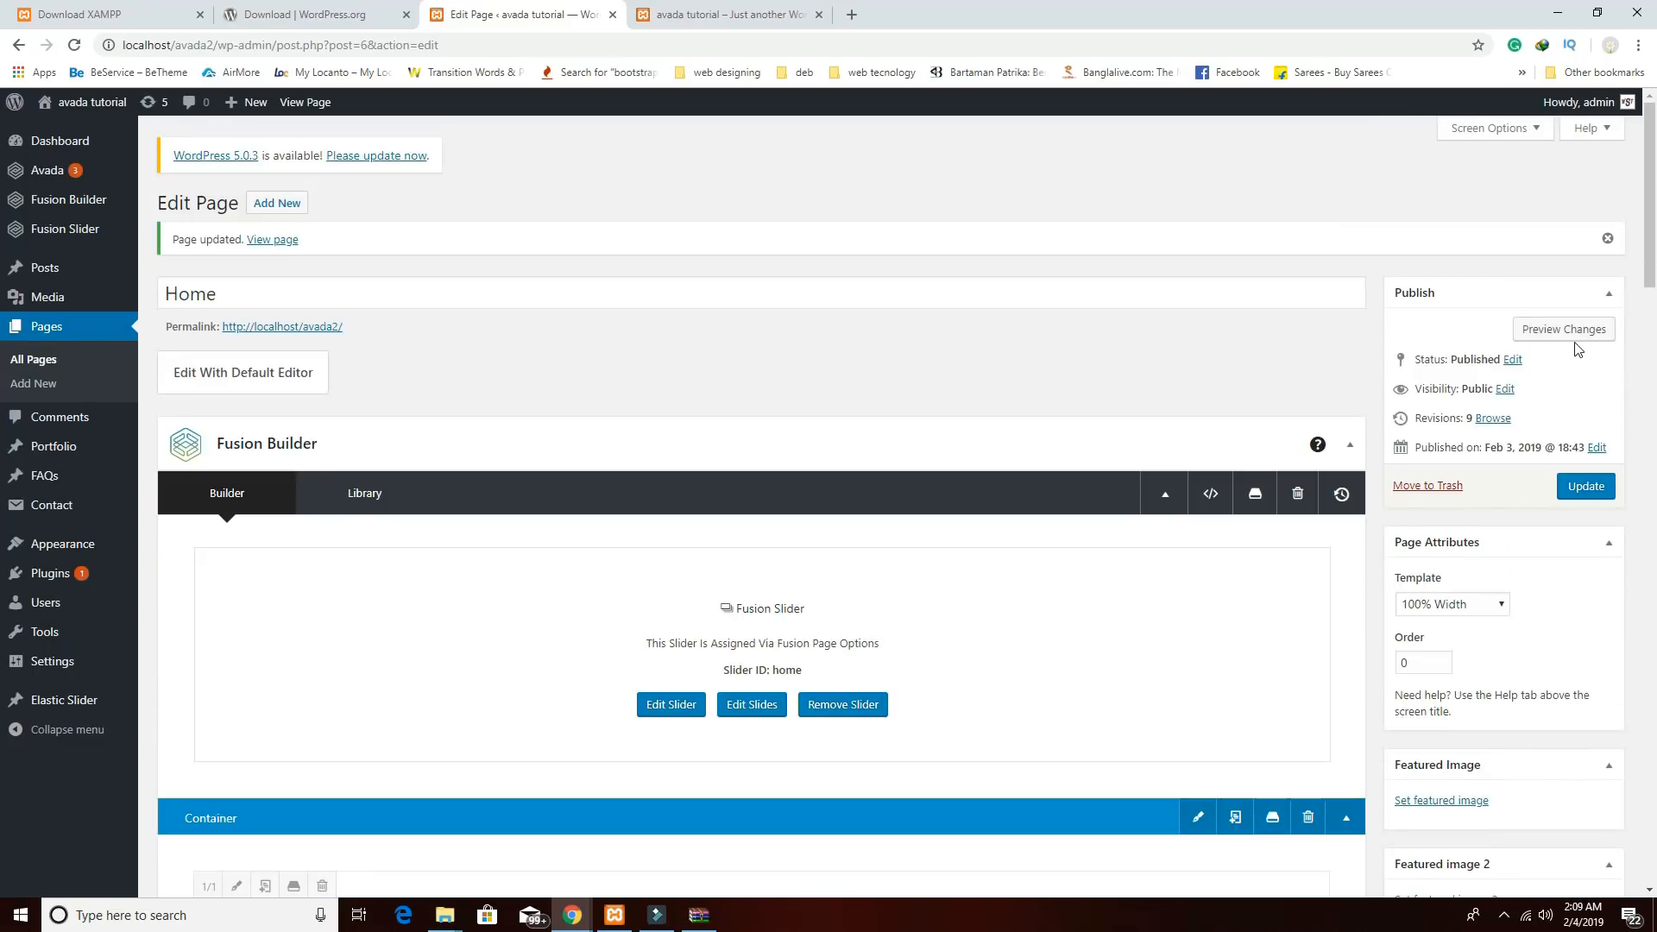
Preview the saved page to check the three chef cards under Meet our chefs, then return to editing.
click(1566, 331)
click(749, 26)
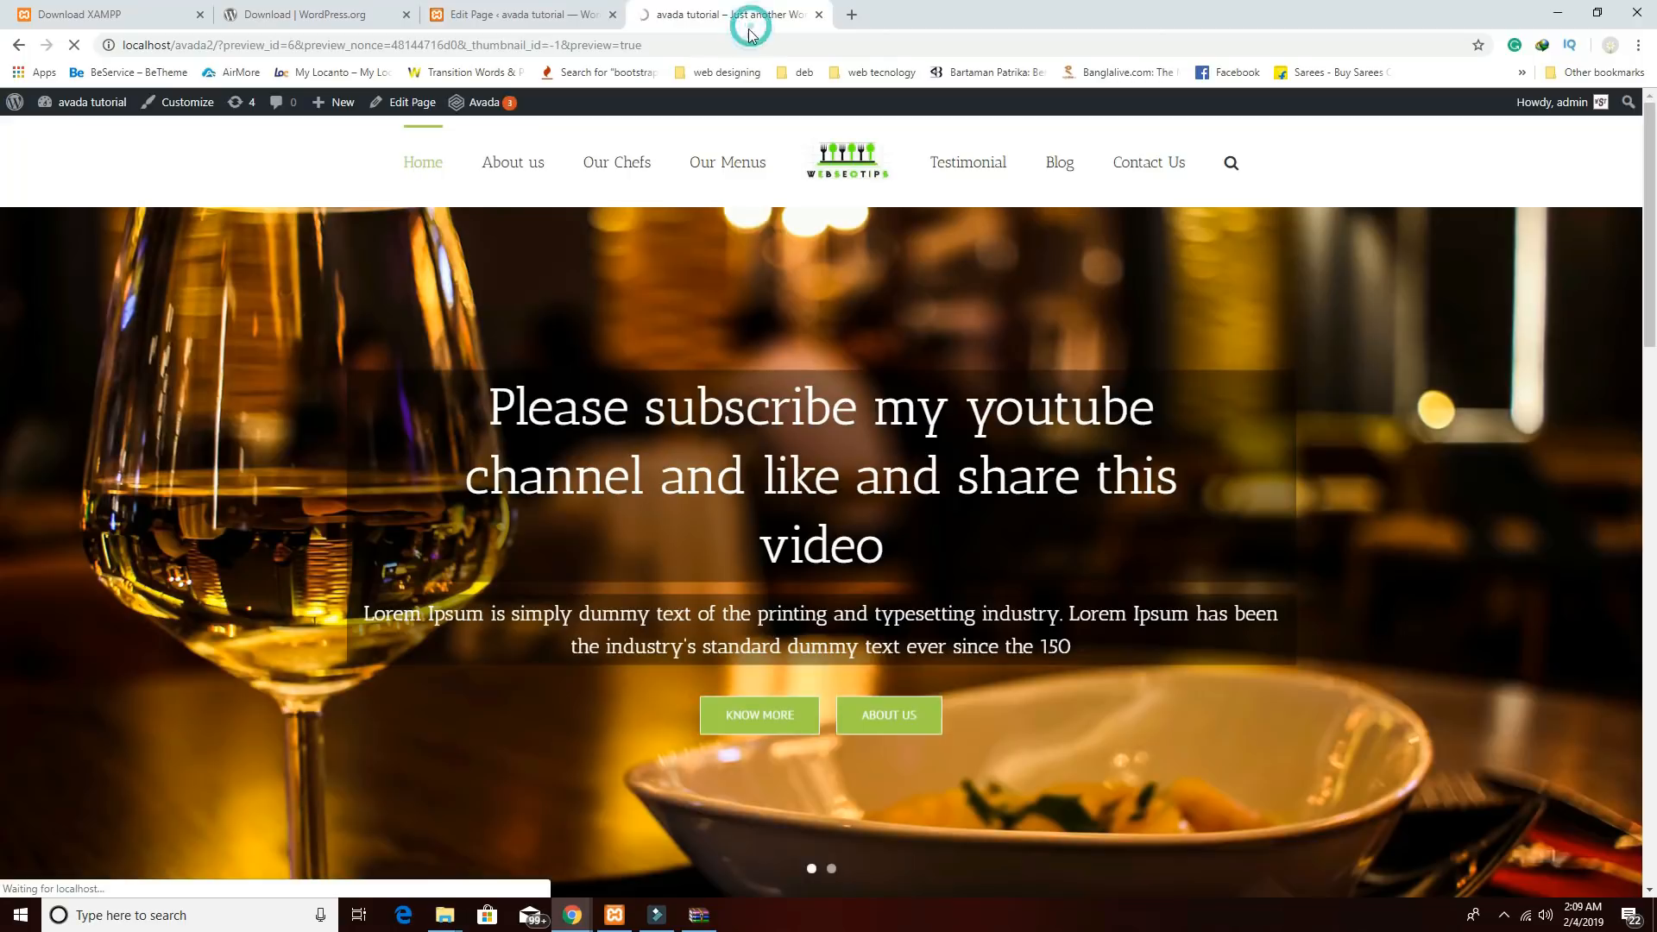
scroll(935, 529, down, 10)
scroll(937, 532, down, 3)
scroll(937, 531, up, 3)
scroll(938, 539, down, 1)
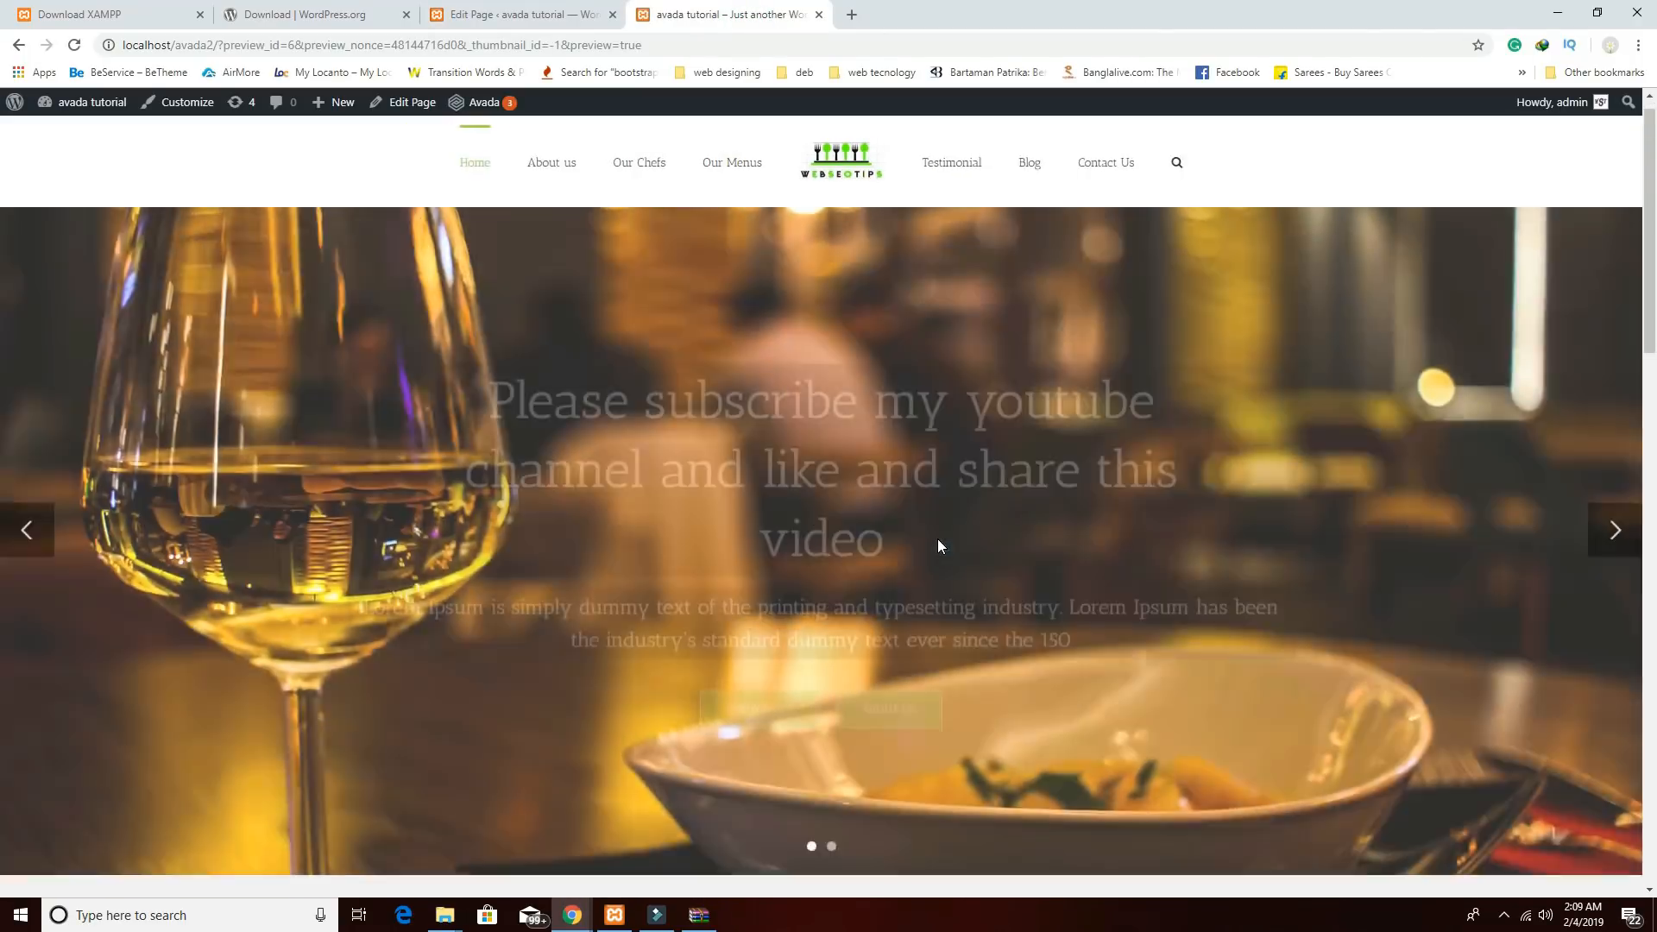
scroll(937, 539, down, 10)
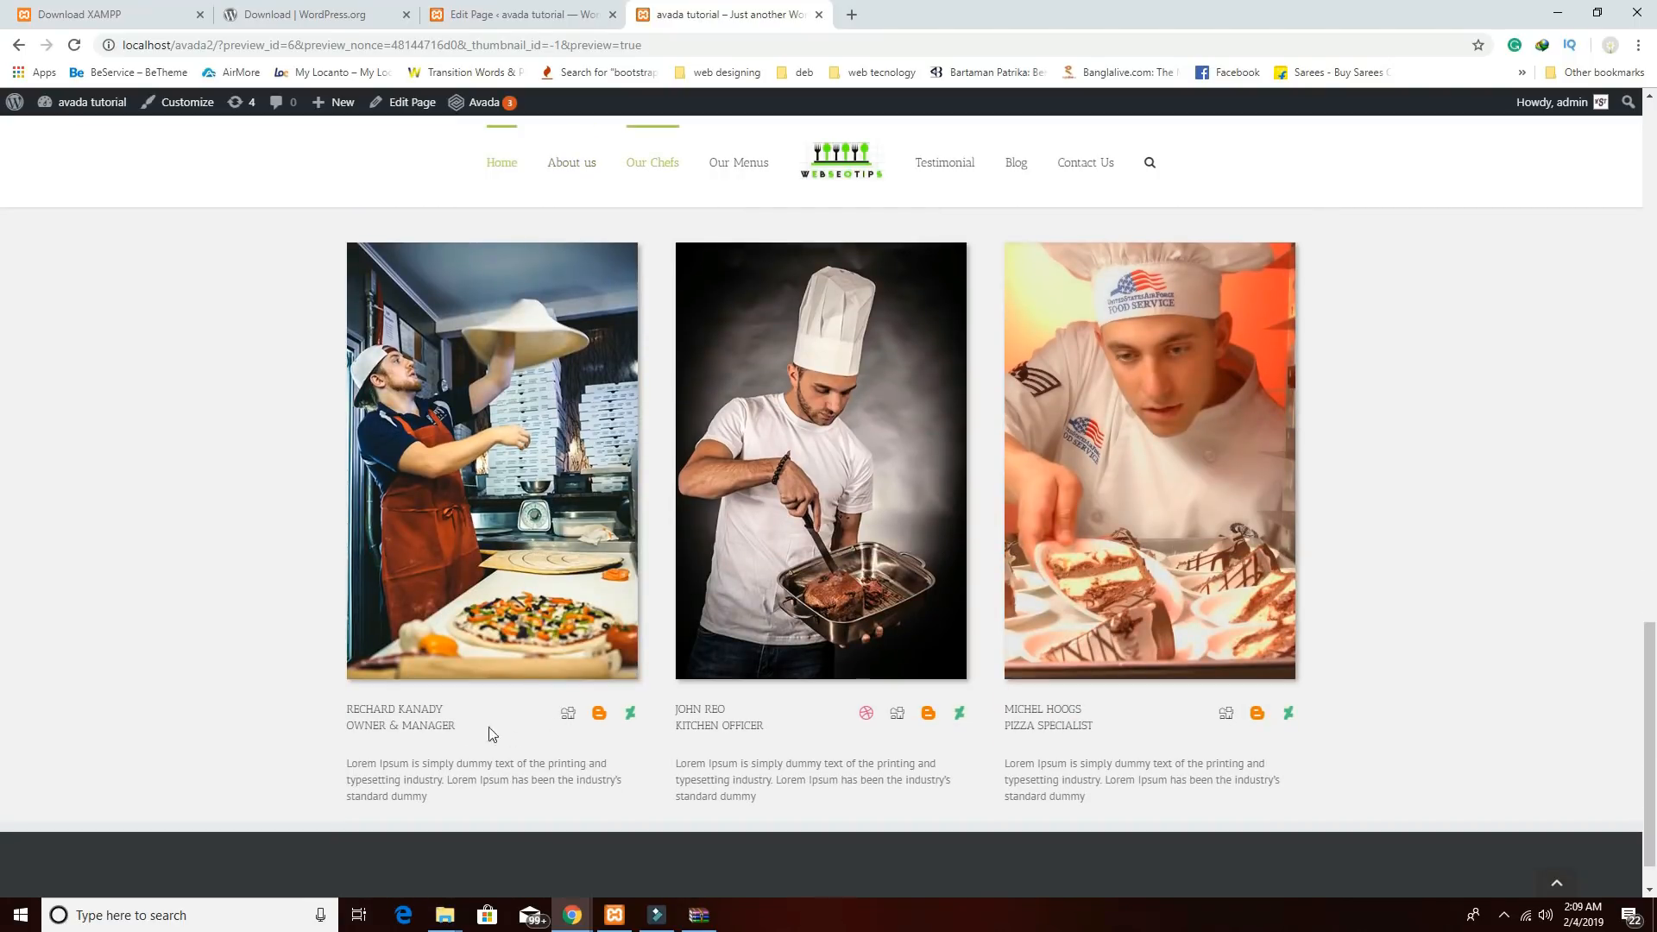
scroll(679, 577, up, 2)
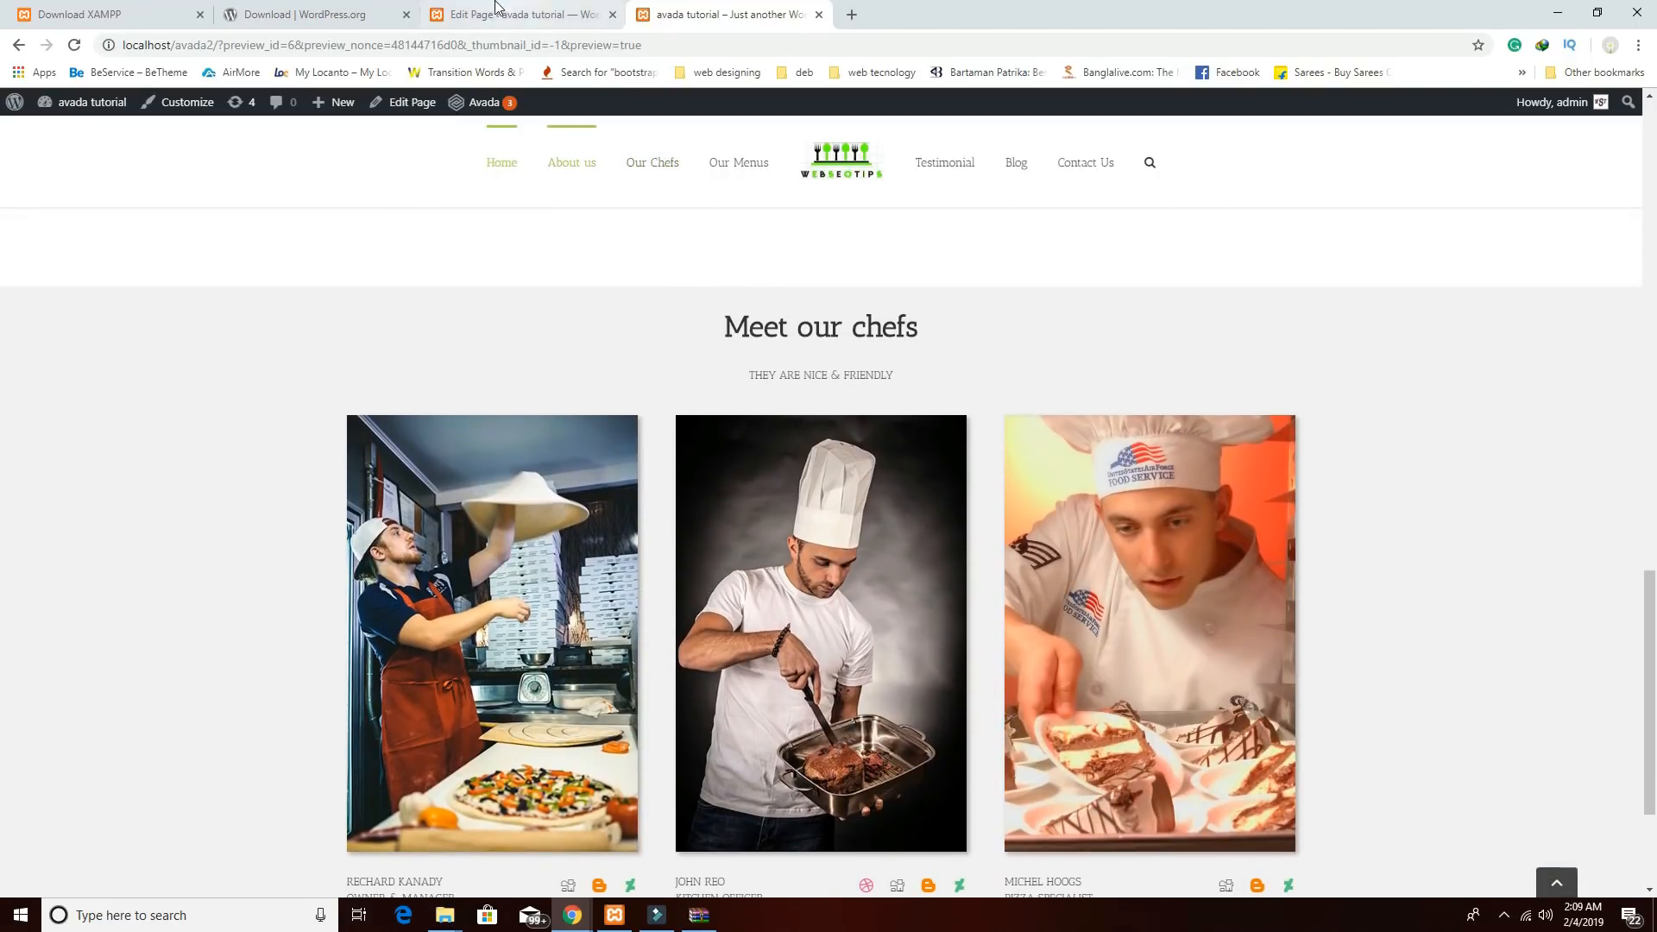
click(518, 14)
scroll(851, 656, down, 10)
Give the Meet our chefs container 70px top and bottom padding and save.
scroll(851, 664, down, 7)
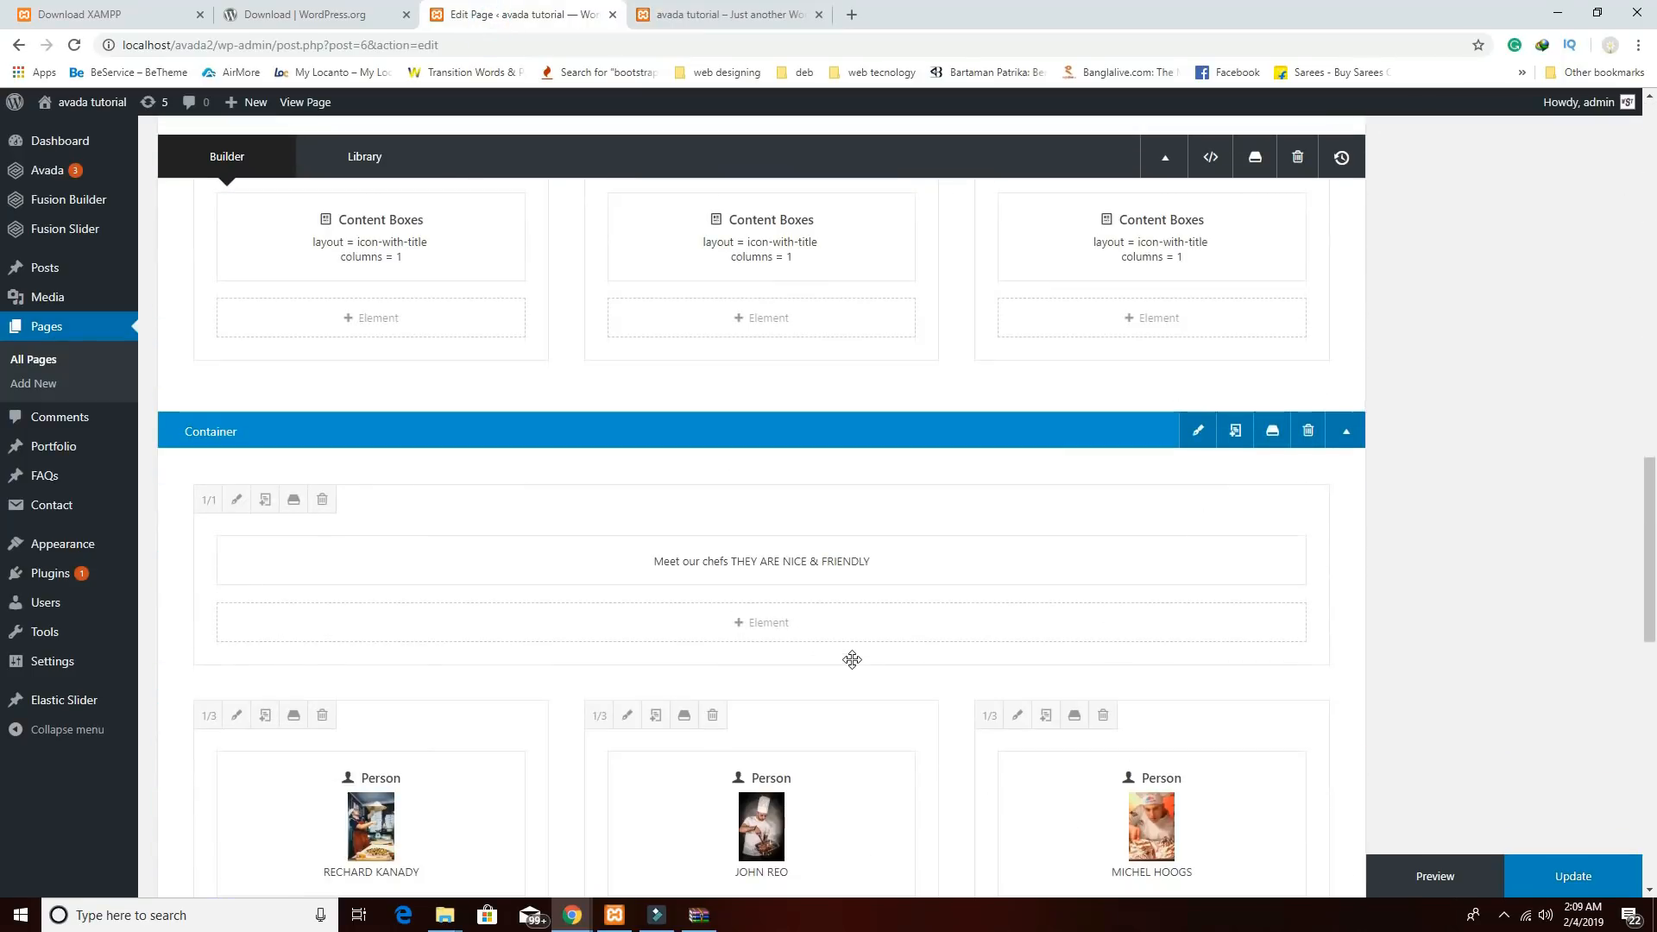
click(1198, 344)
click(572, 210)
click(913, 553)
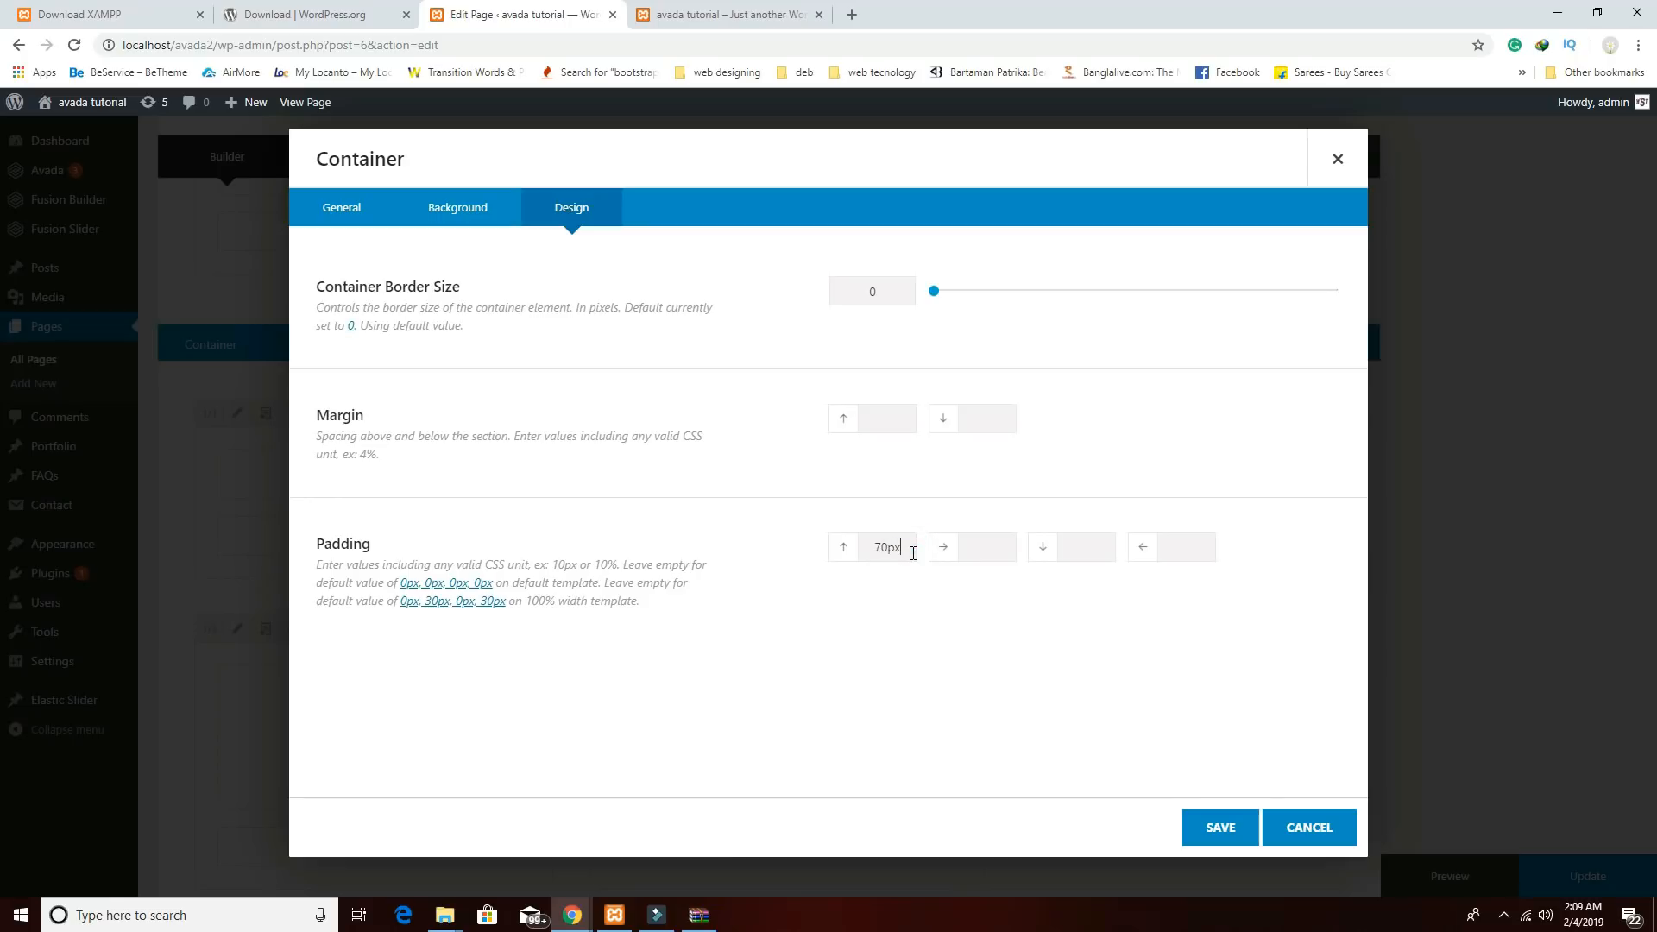
click(1081, 549)
click(1213, 827)
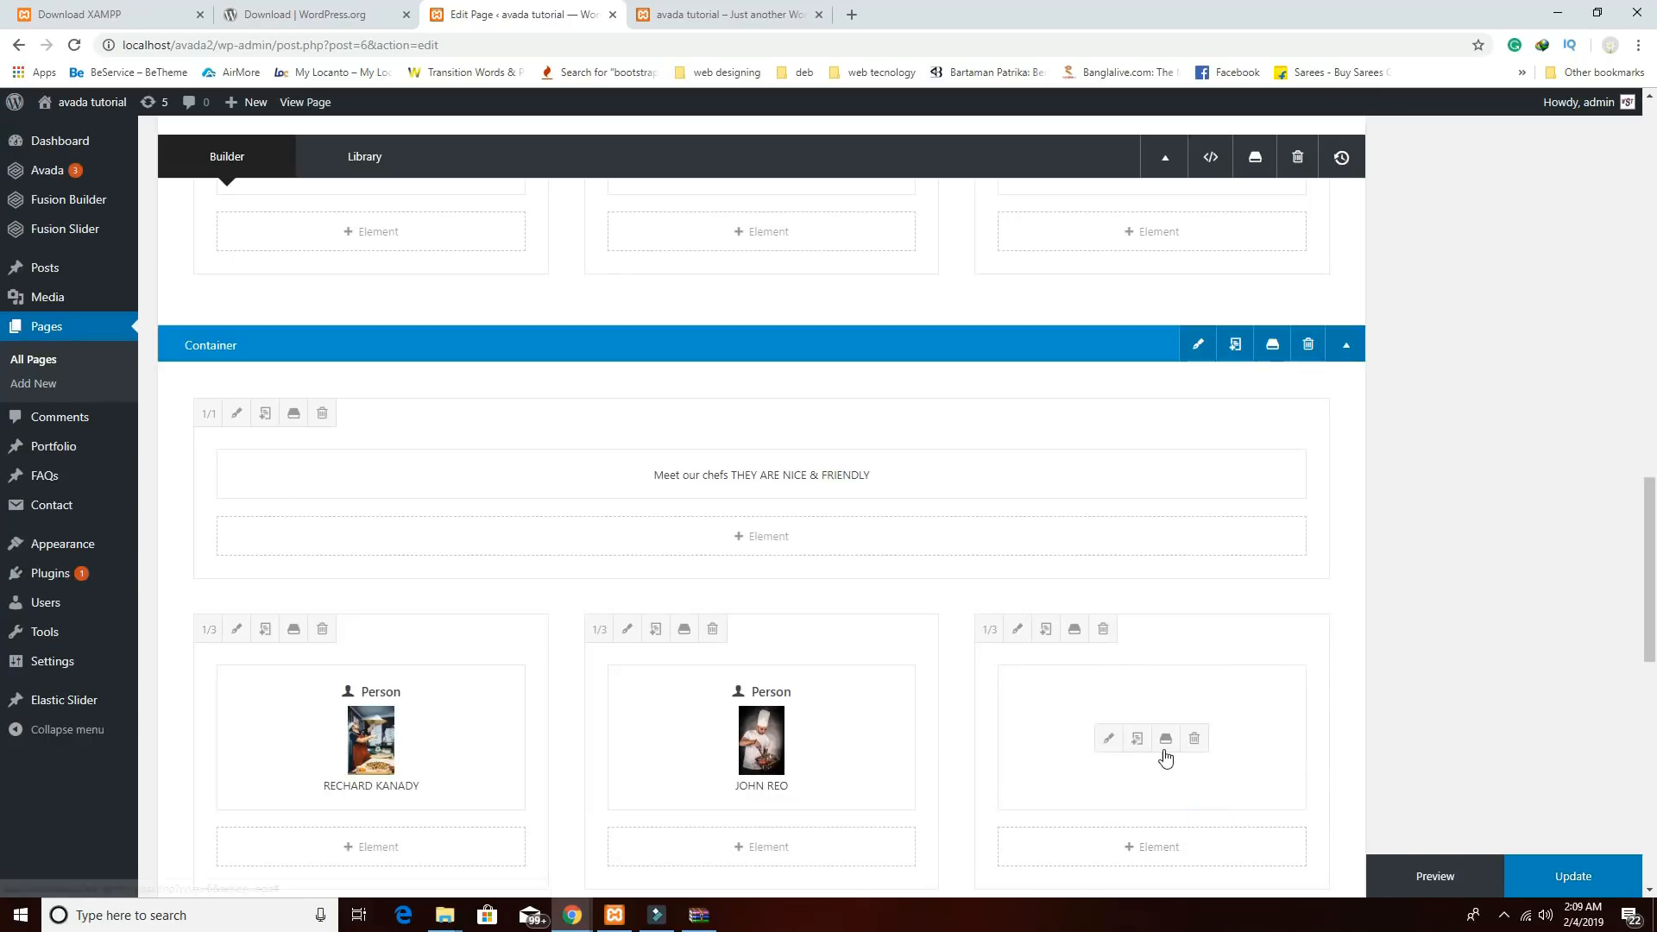
scroll(1059, 695, down, 4)
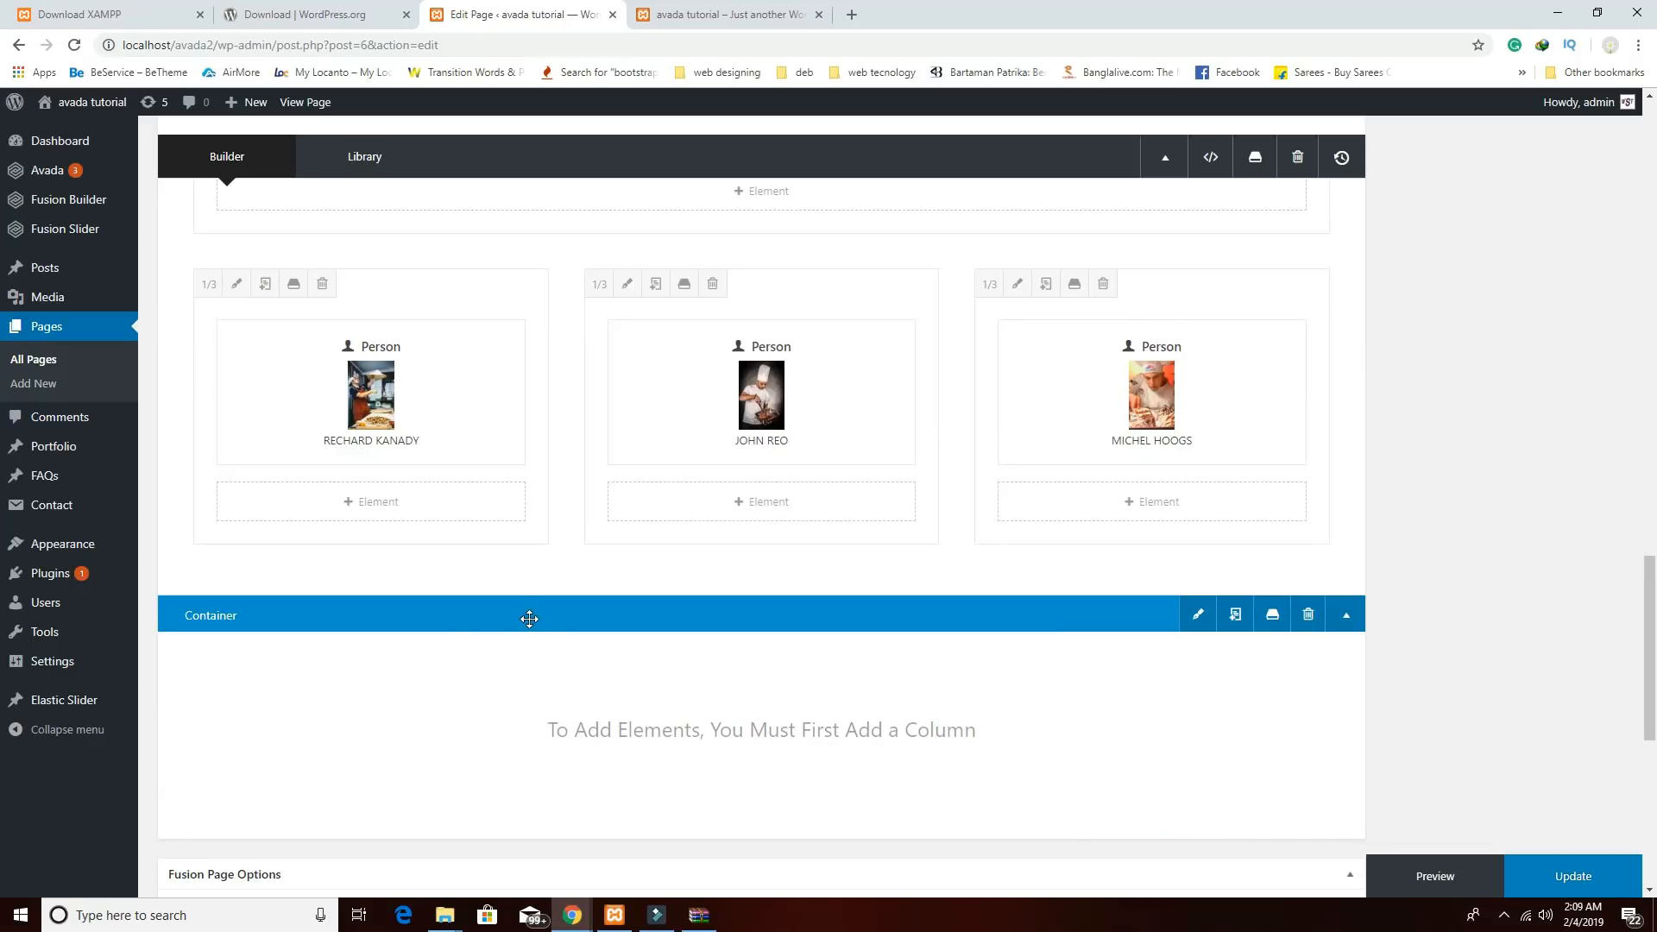
Add a 1/1 column with a text block reading 'Our Menus' / 'TEA TIME & DINING' and save it.
mouse_move(1230, 790)
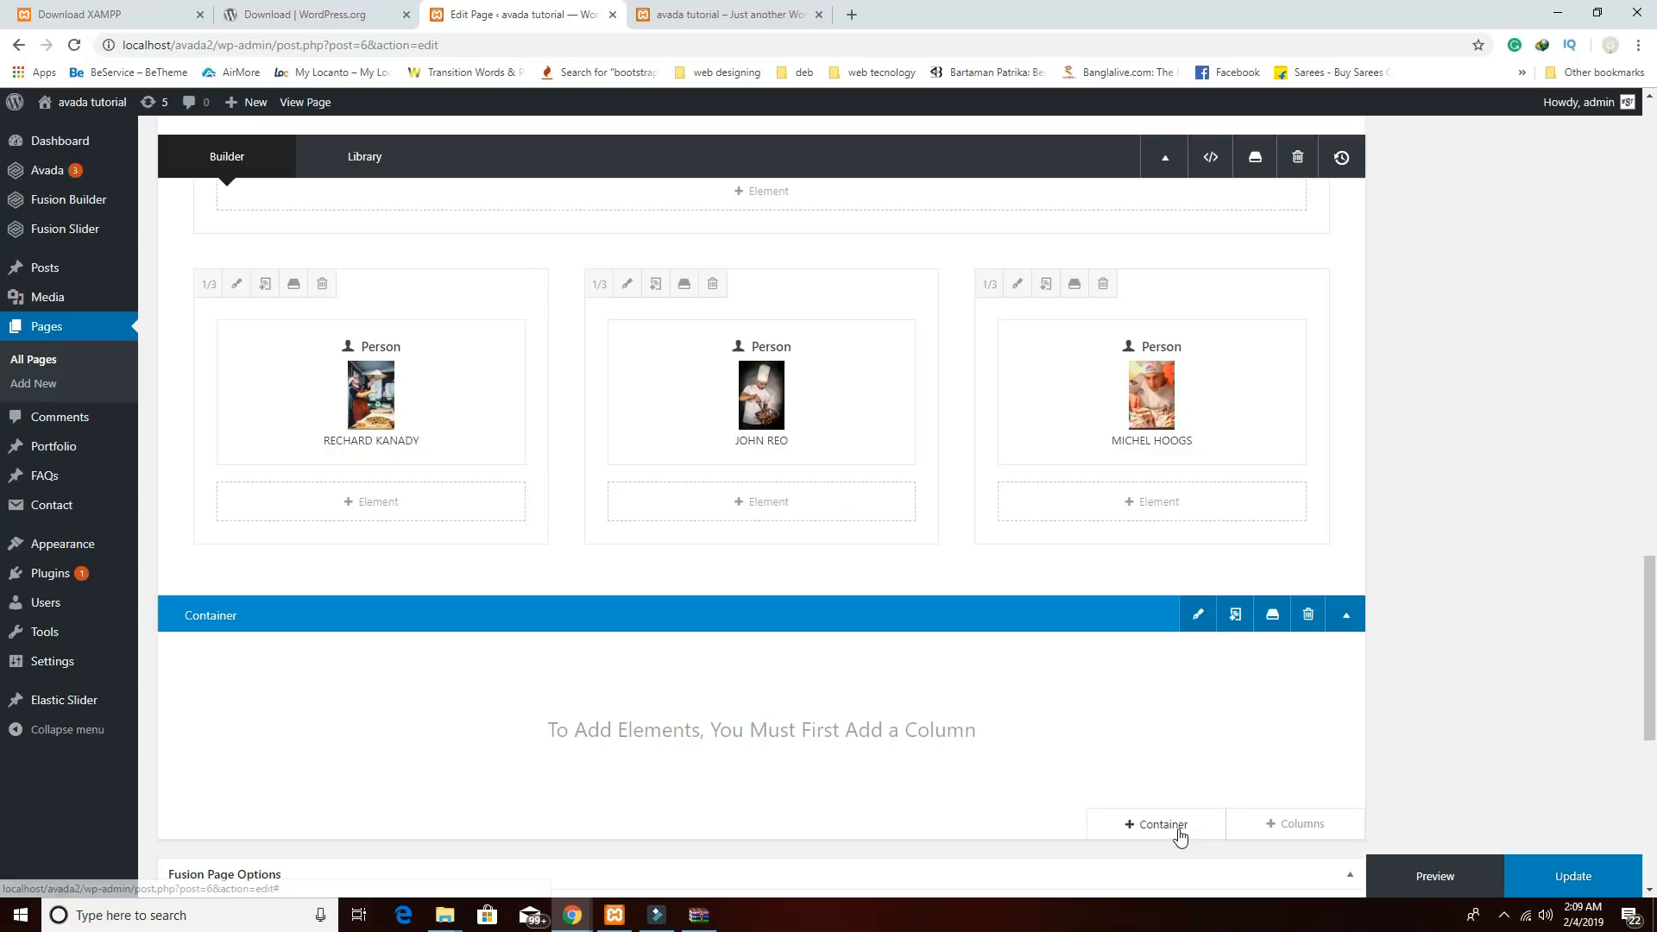
click(1287, 824)
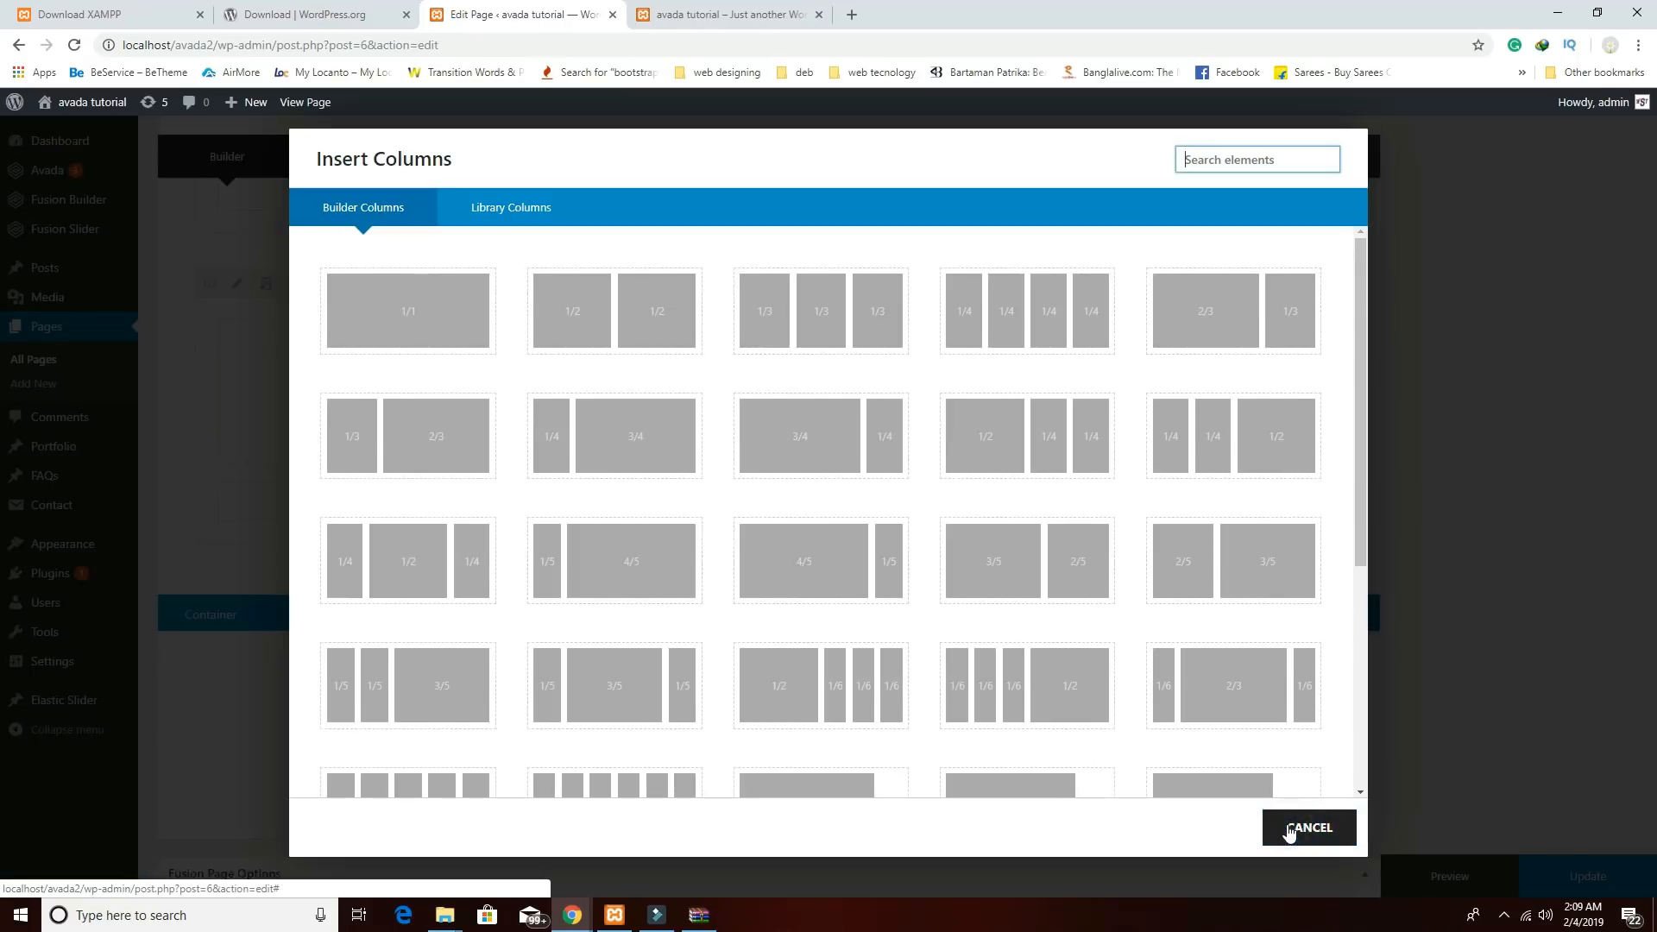
click(471, 329)
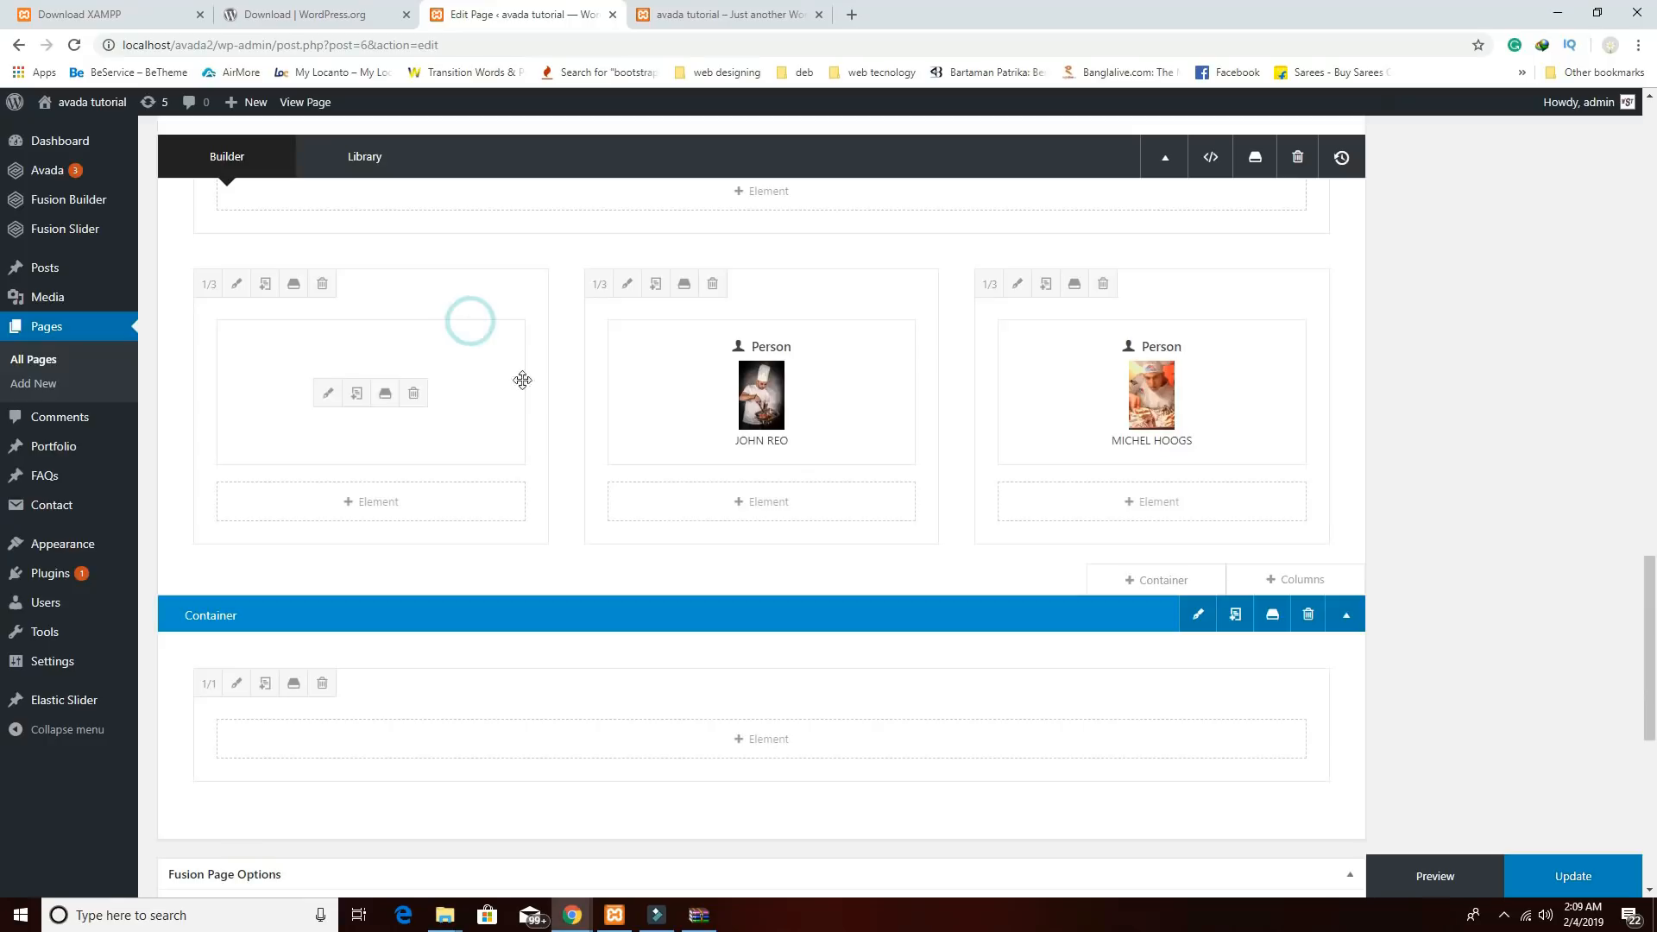
click(758, 736)
scroll(1201, 584, down, 8)
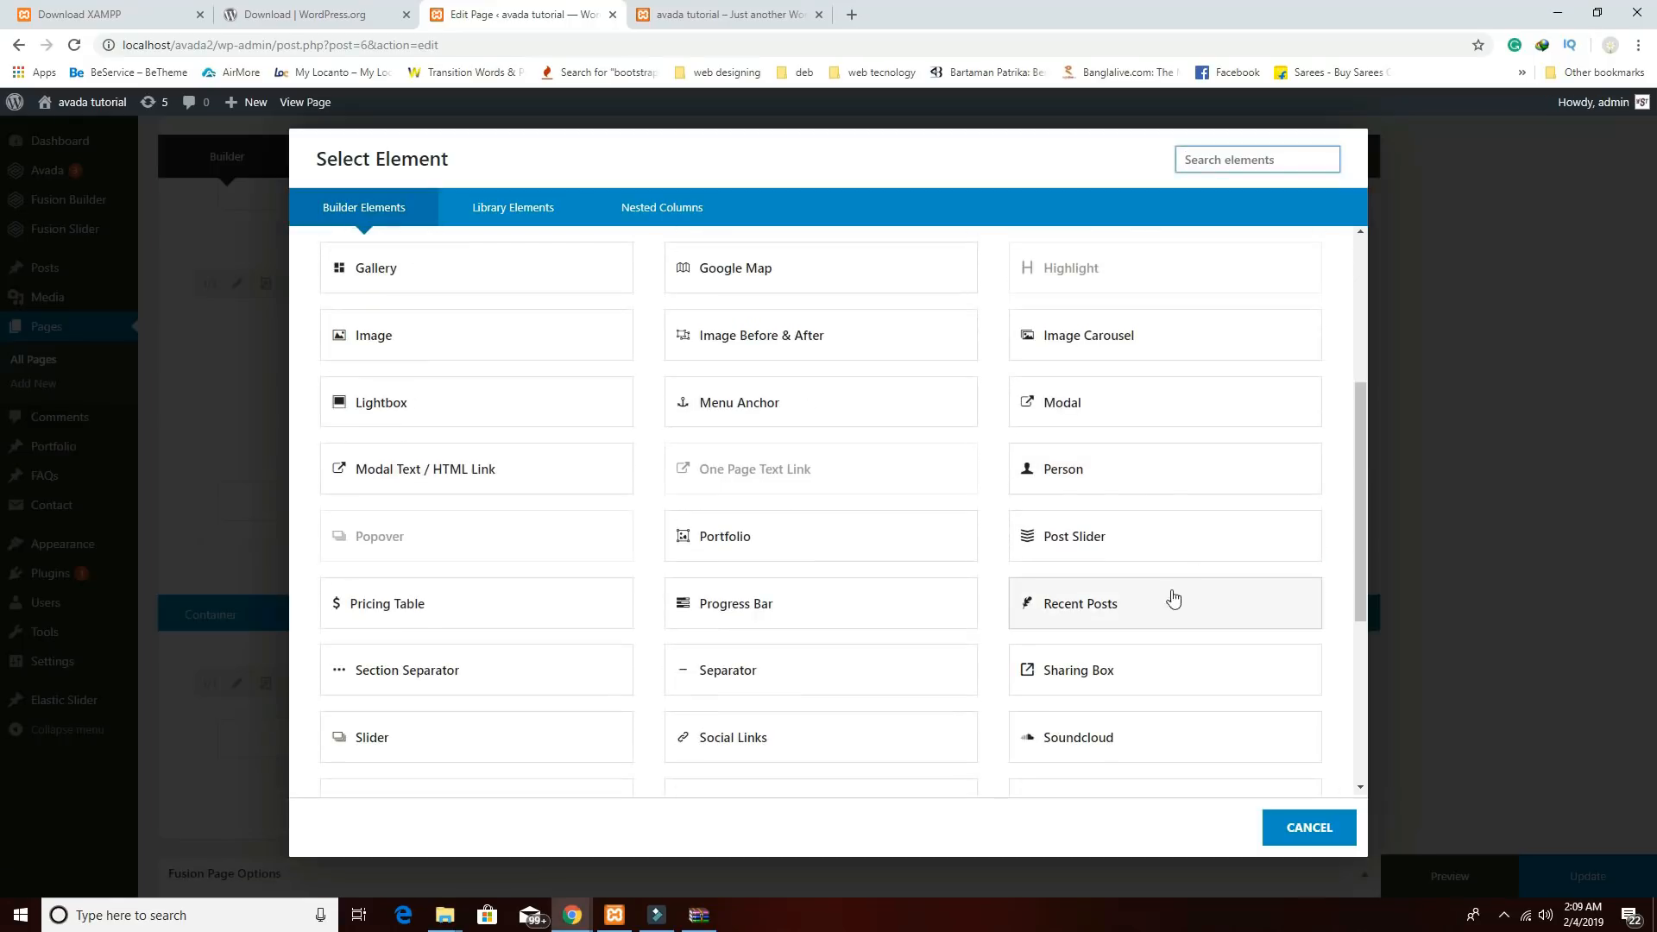
click(1065, 524)
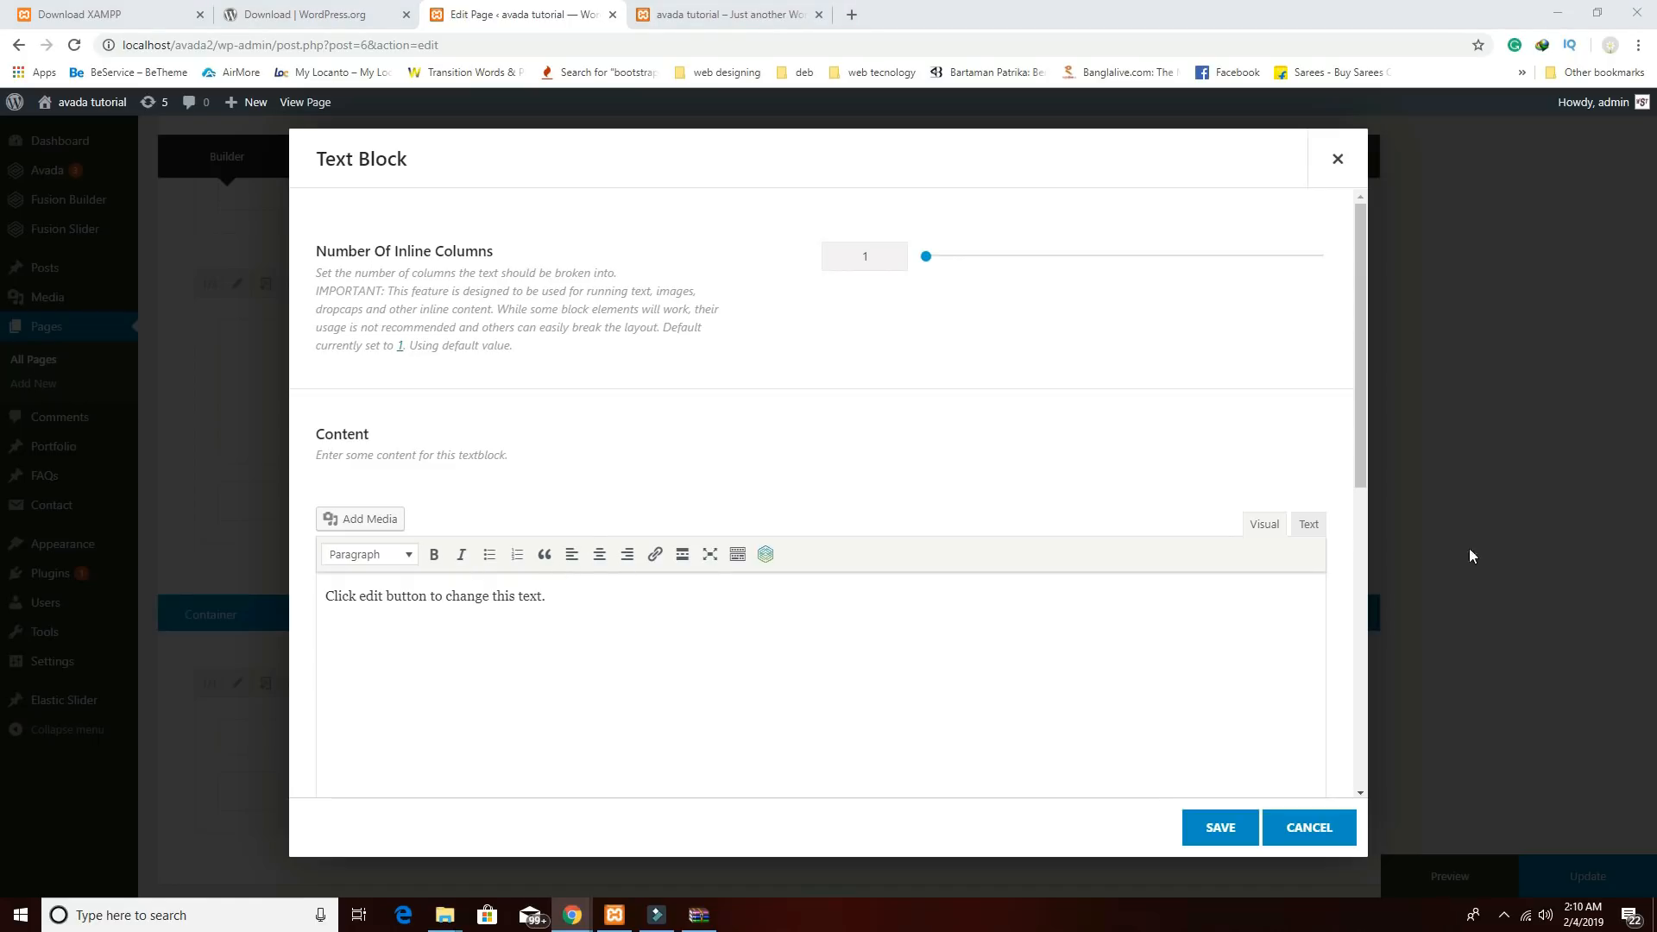
click(787, 643)
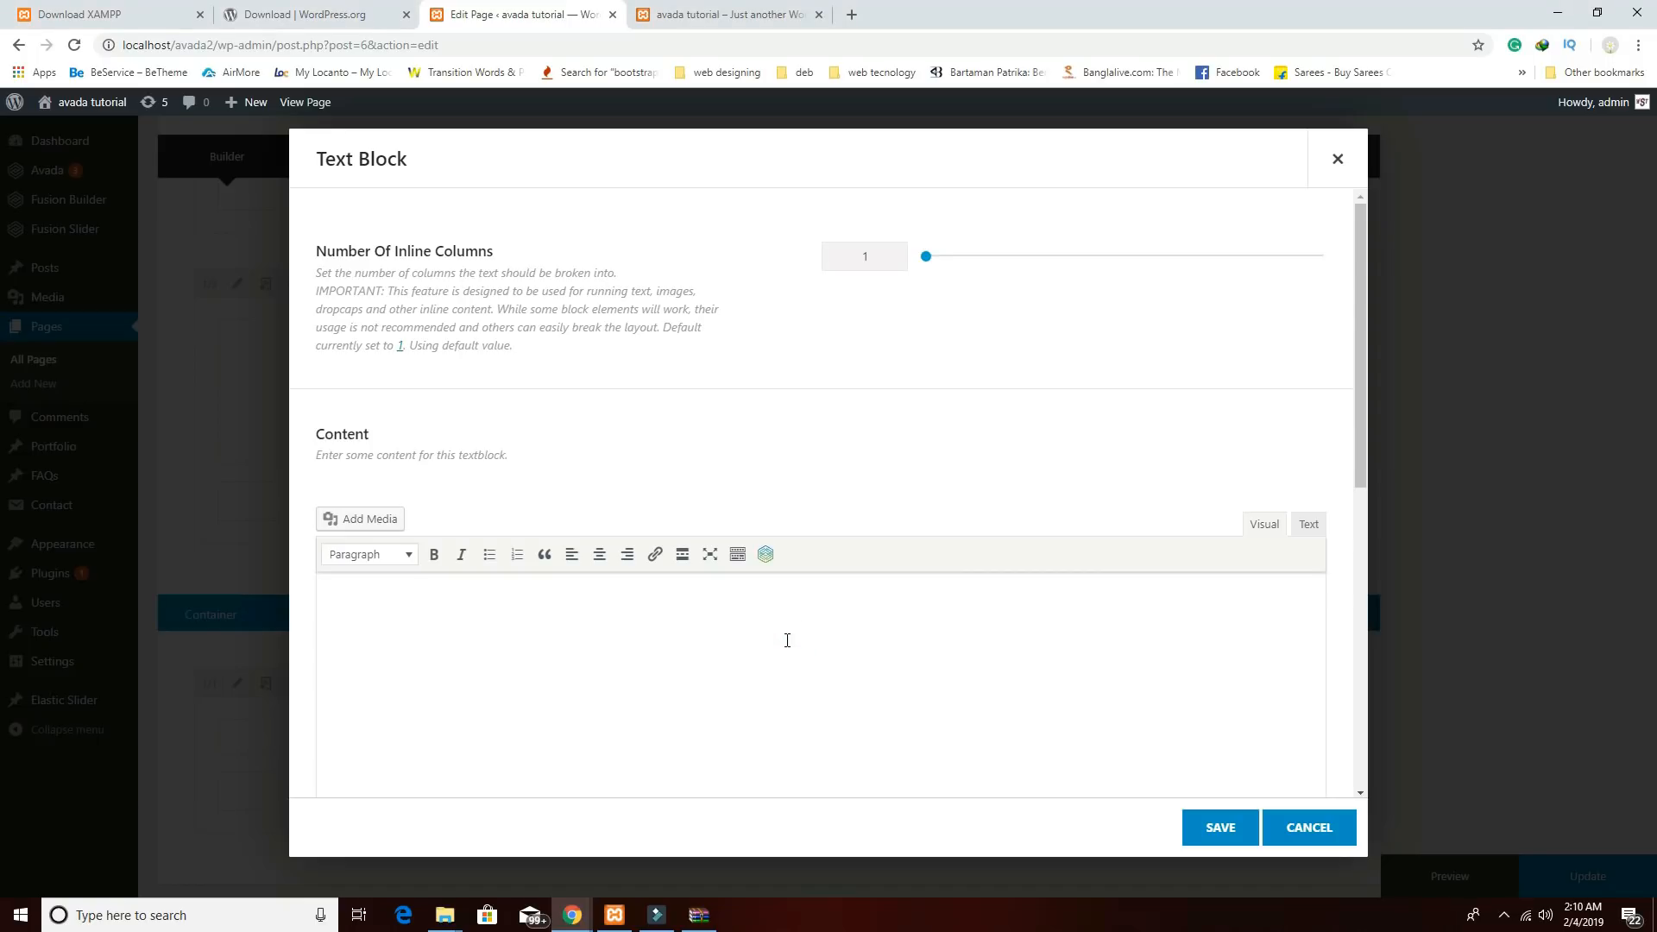
text(Our Menus TEA TIME & DINING)
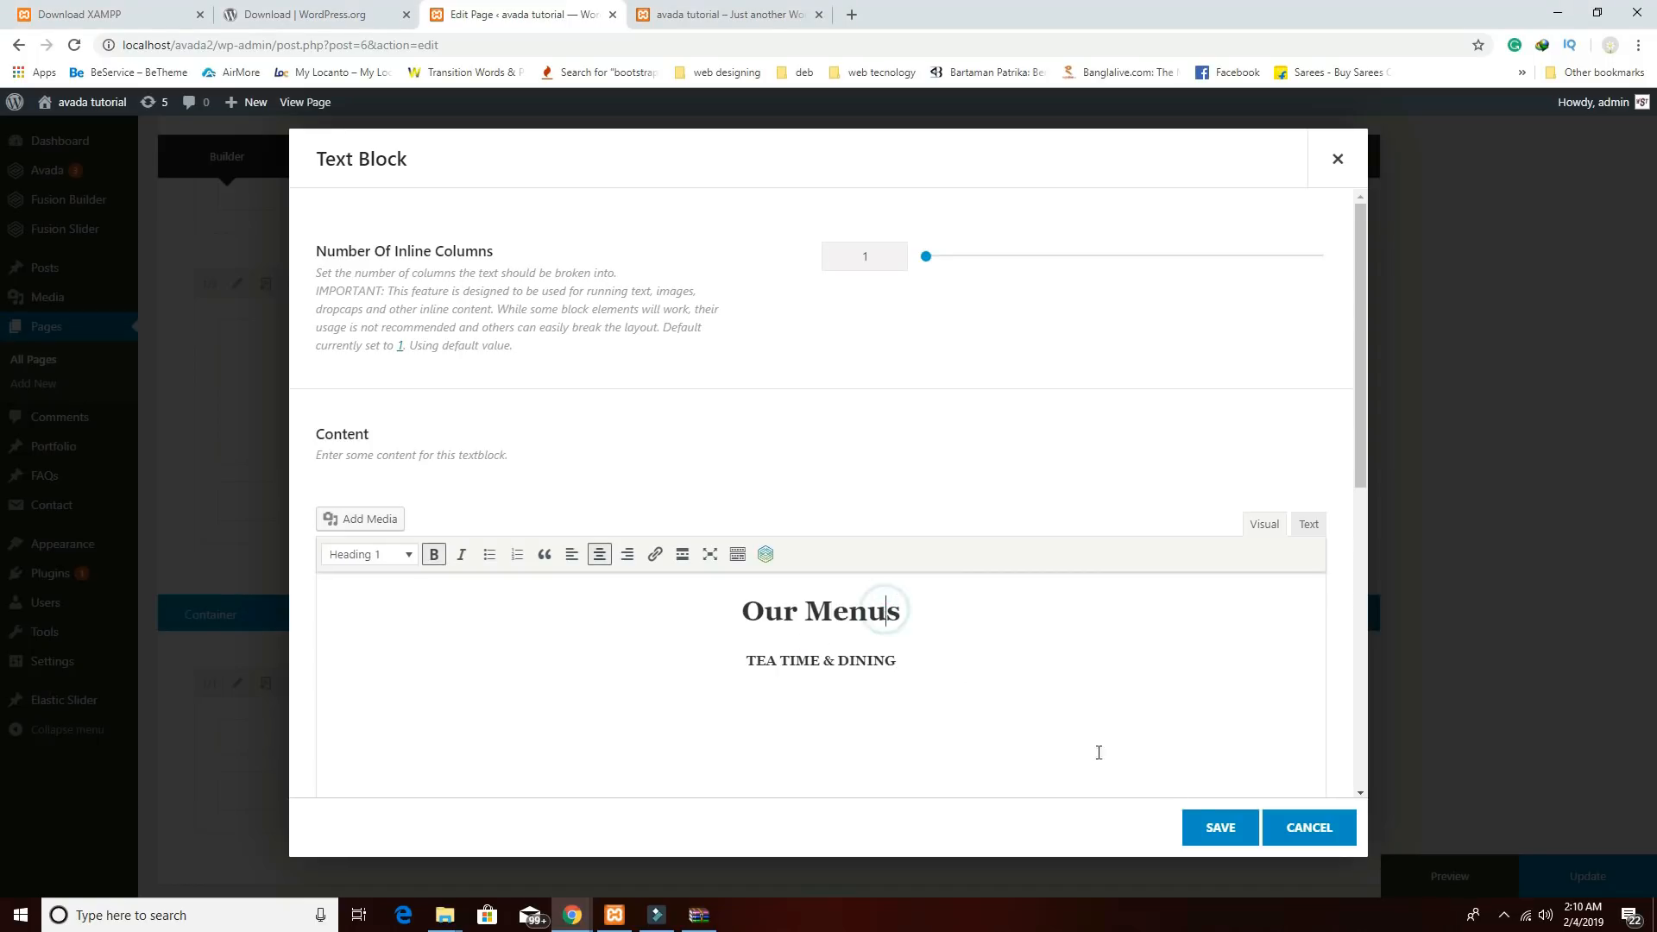
click(1229, 826)
scroll(1114, 673, down, 3)
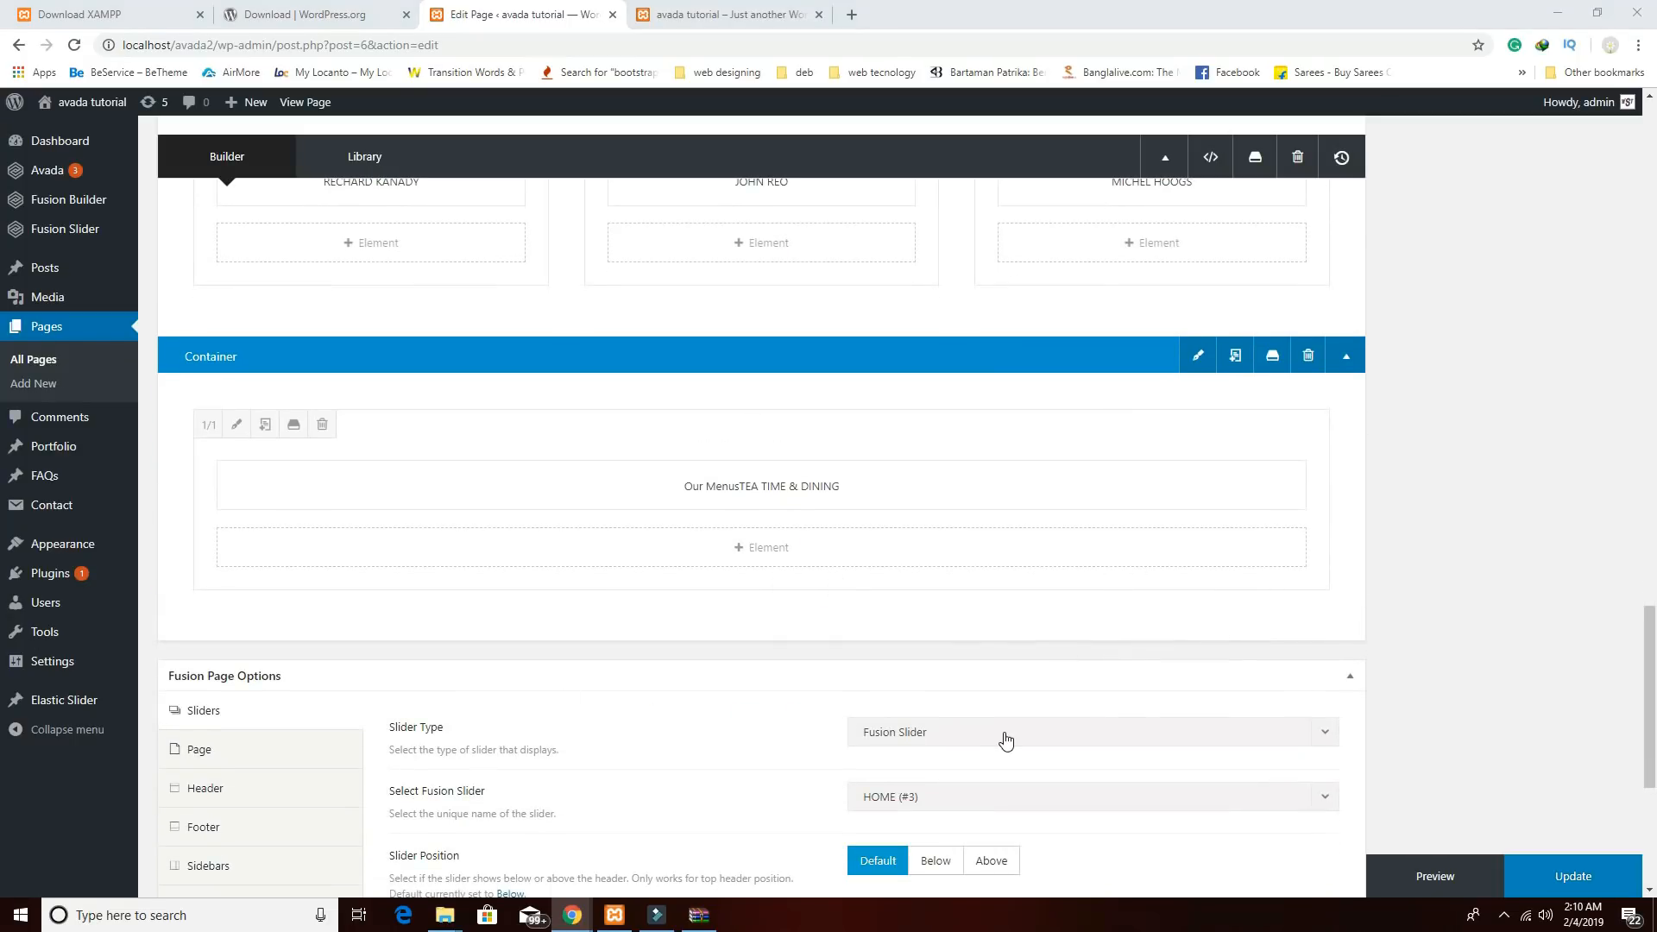
Insert a Gallery element under the Our Menus text and set its layout to Masonry.
click(807, 537)
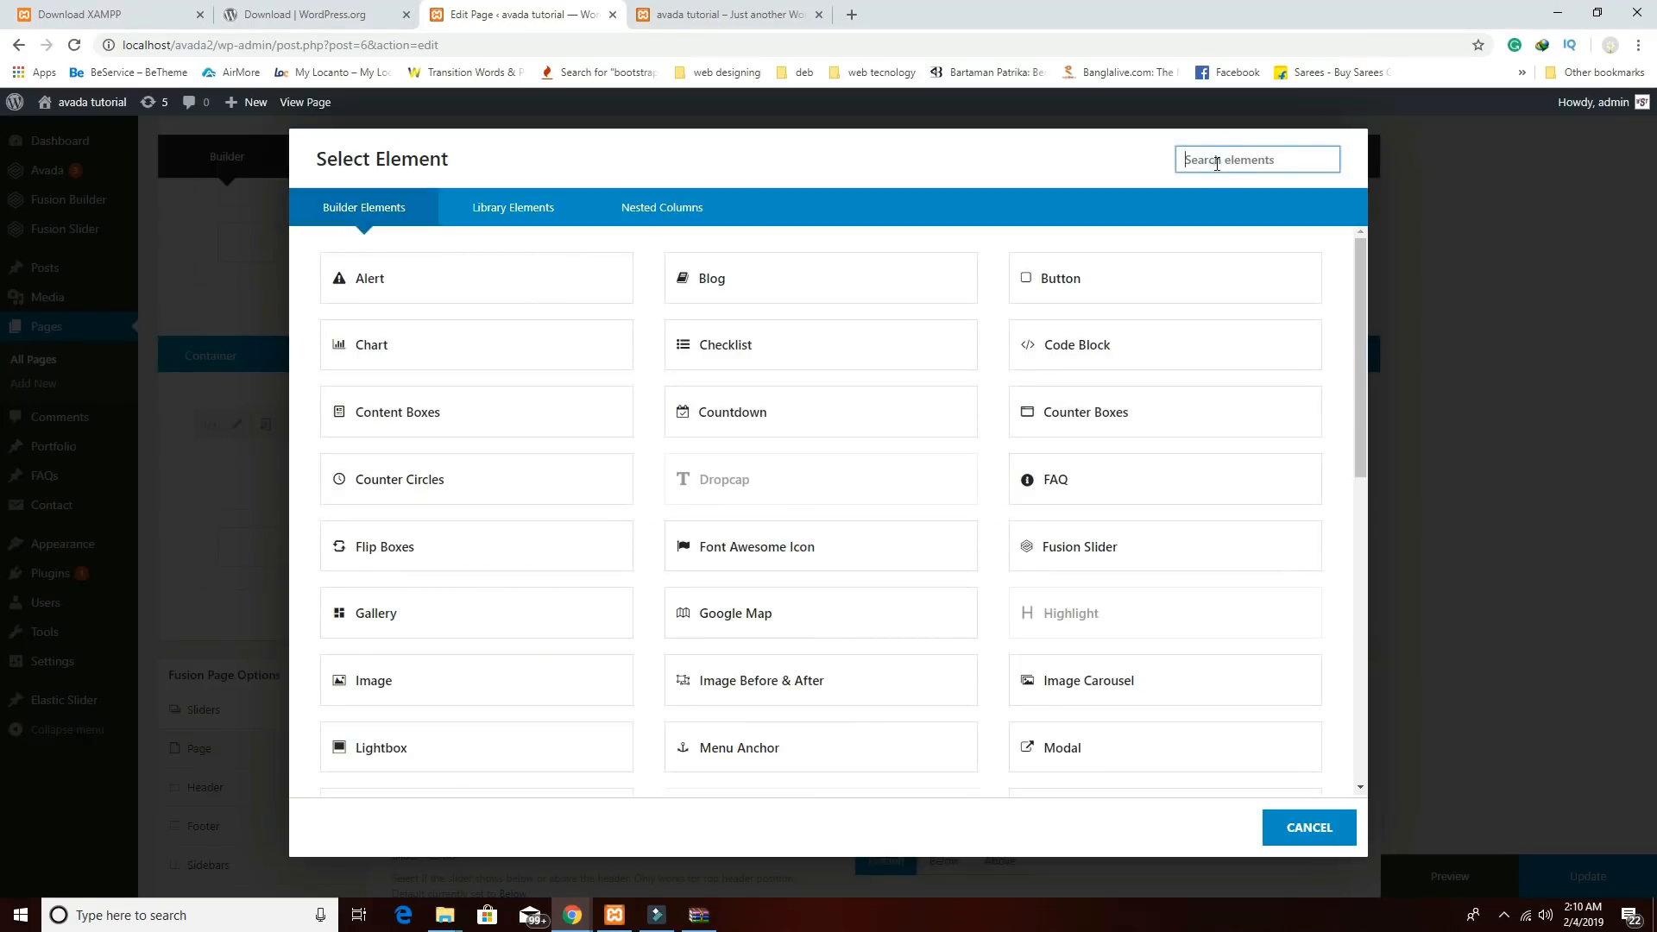
text(ga)
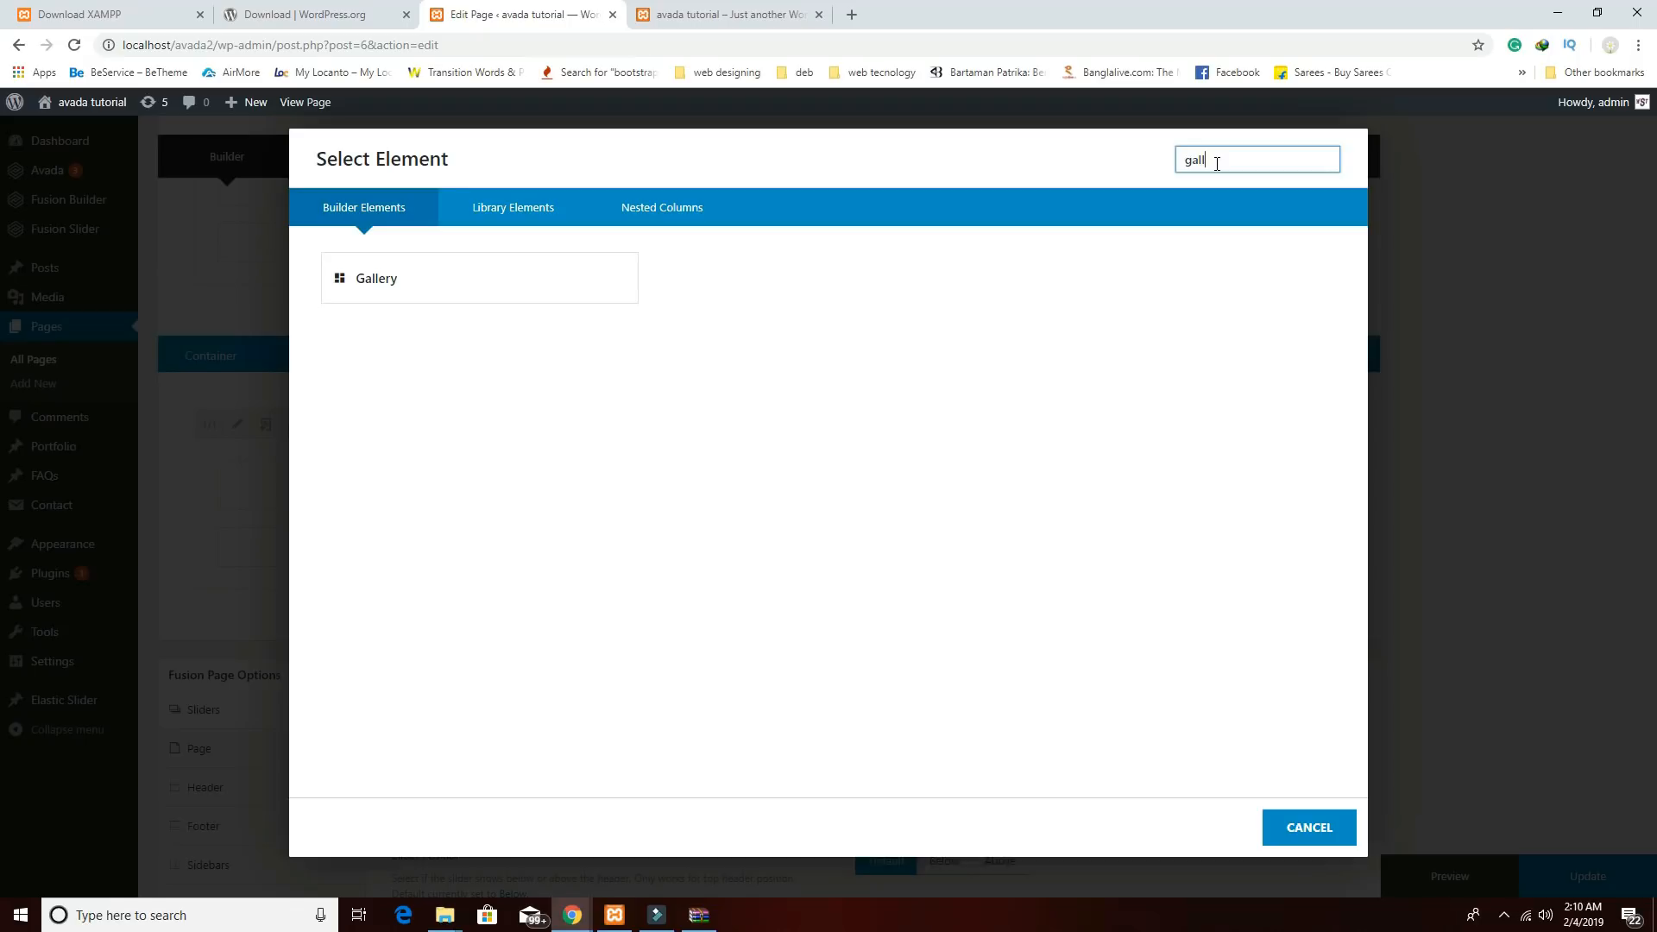
text(ll)
click(576, 291)
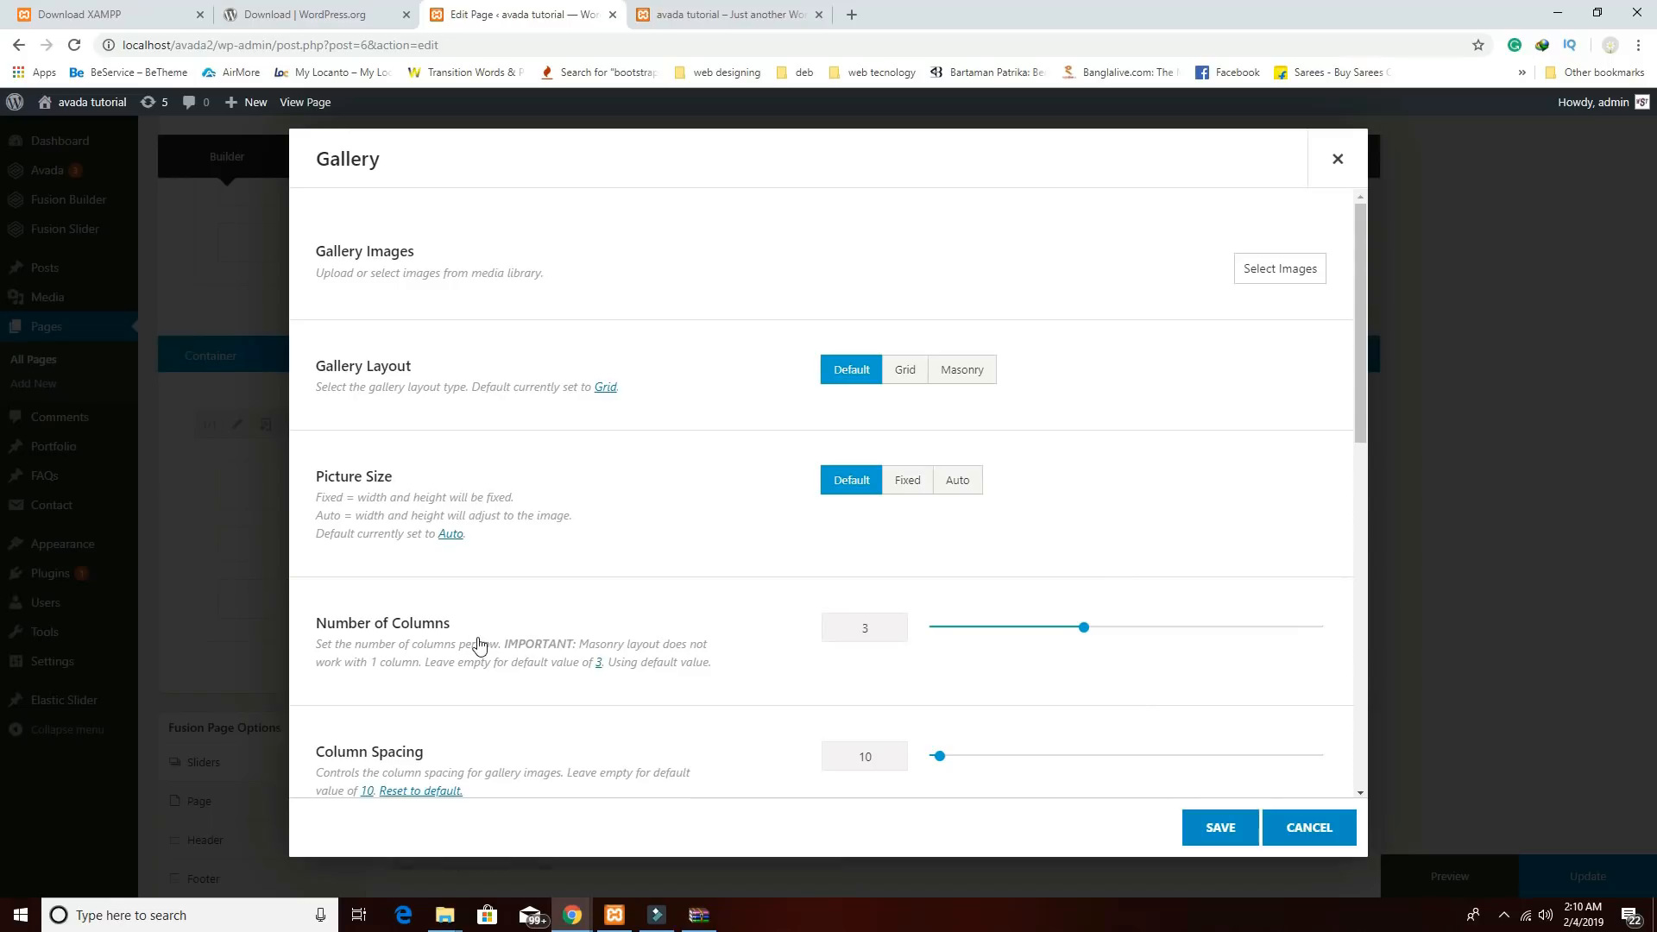
click(983, 373)
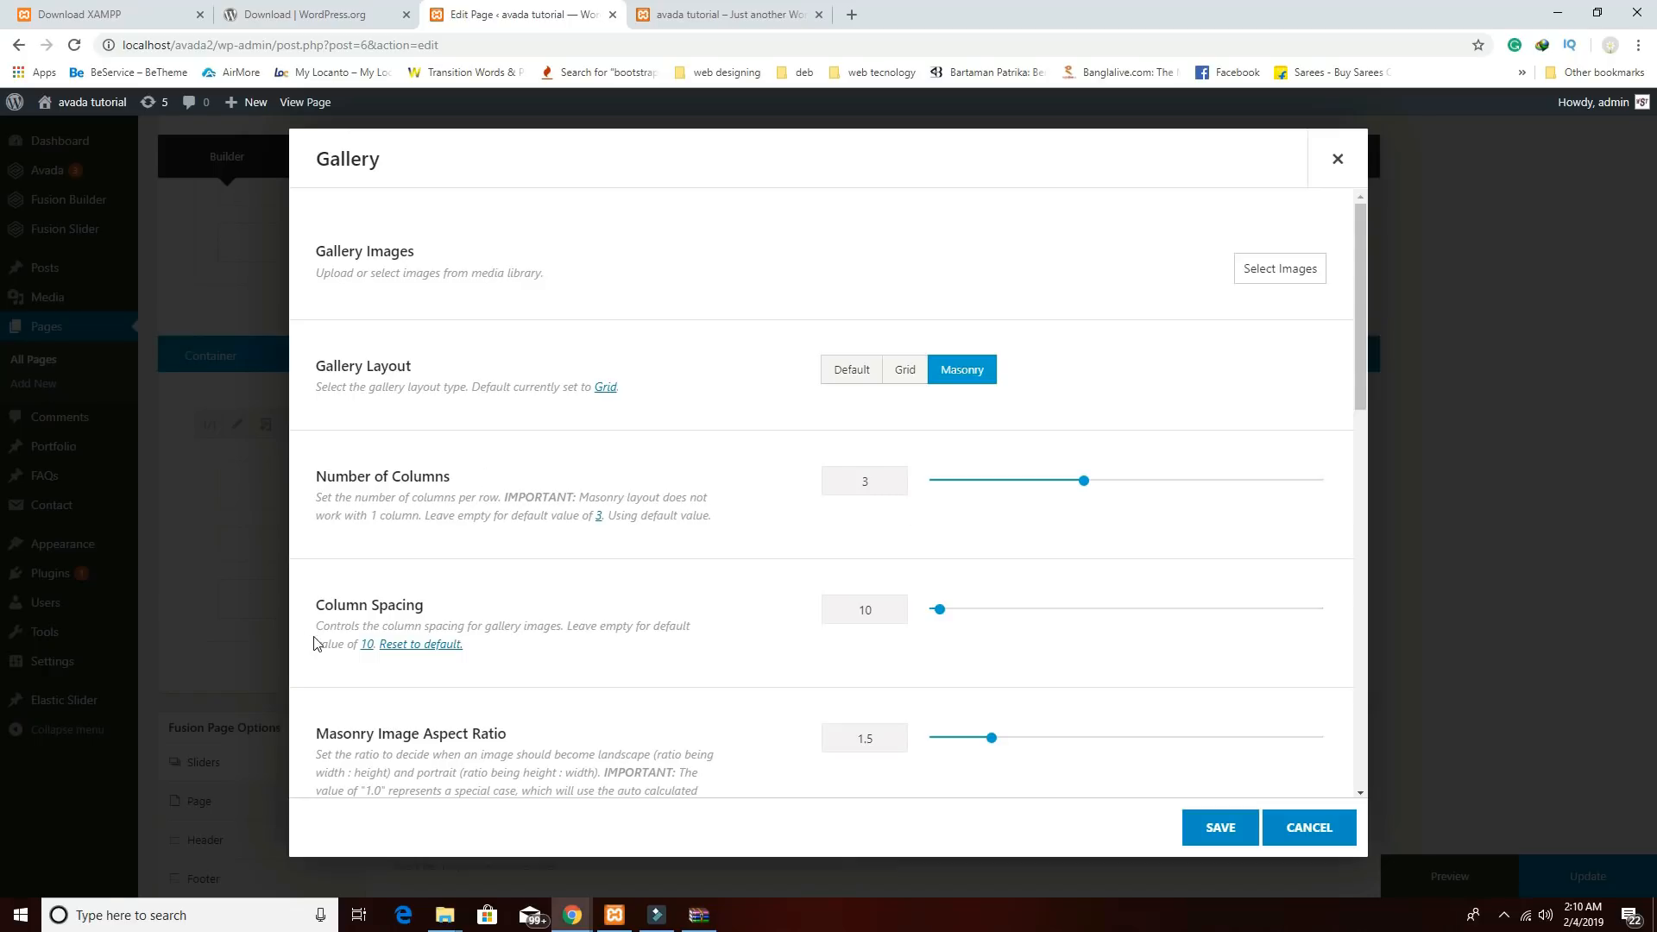
scroll(1117, 587, down, 5)
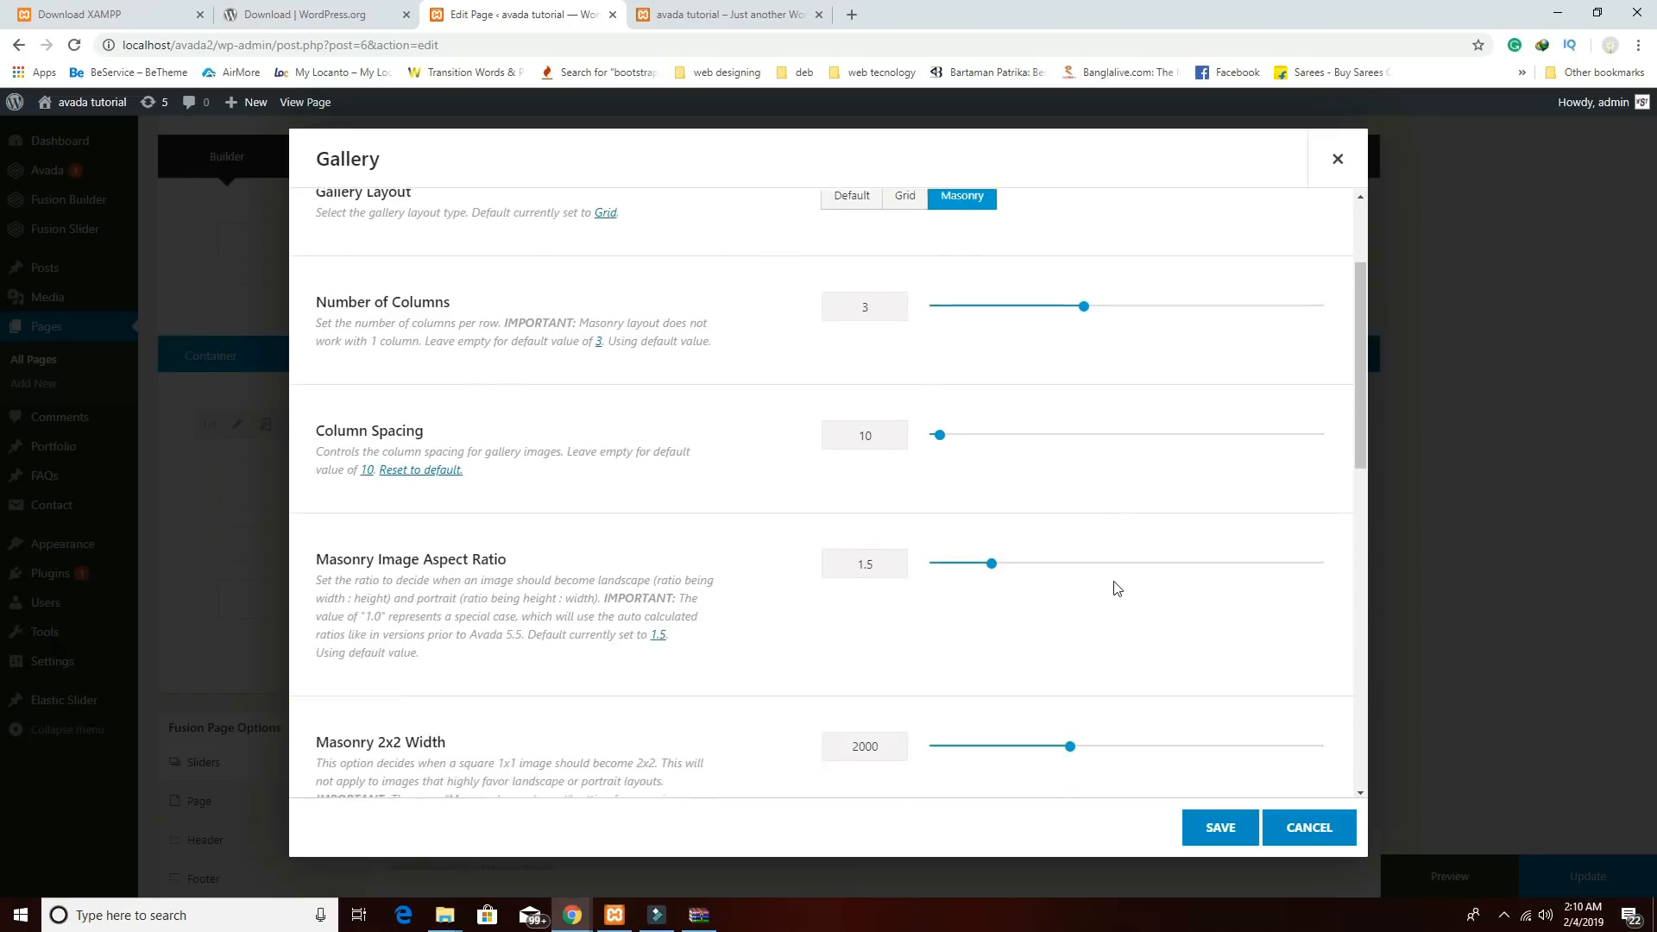
scroll(1142, 538, down, 4)
scroll(1146, 562, up, 9)
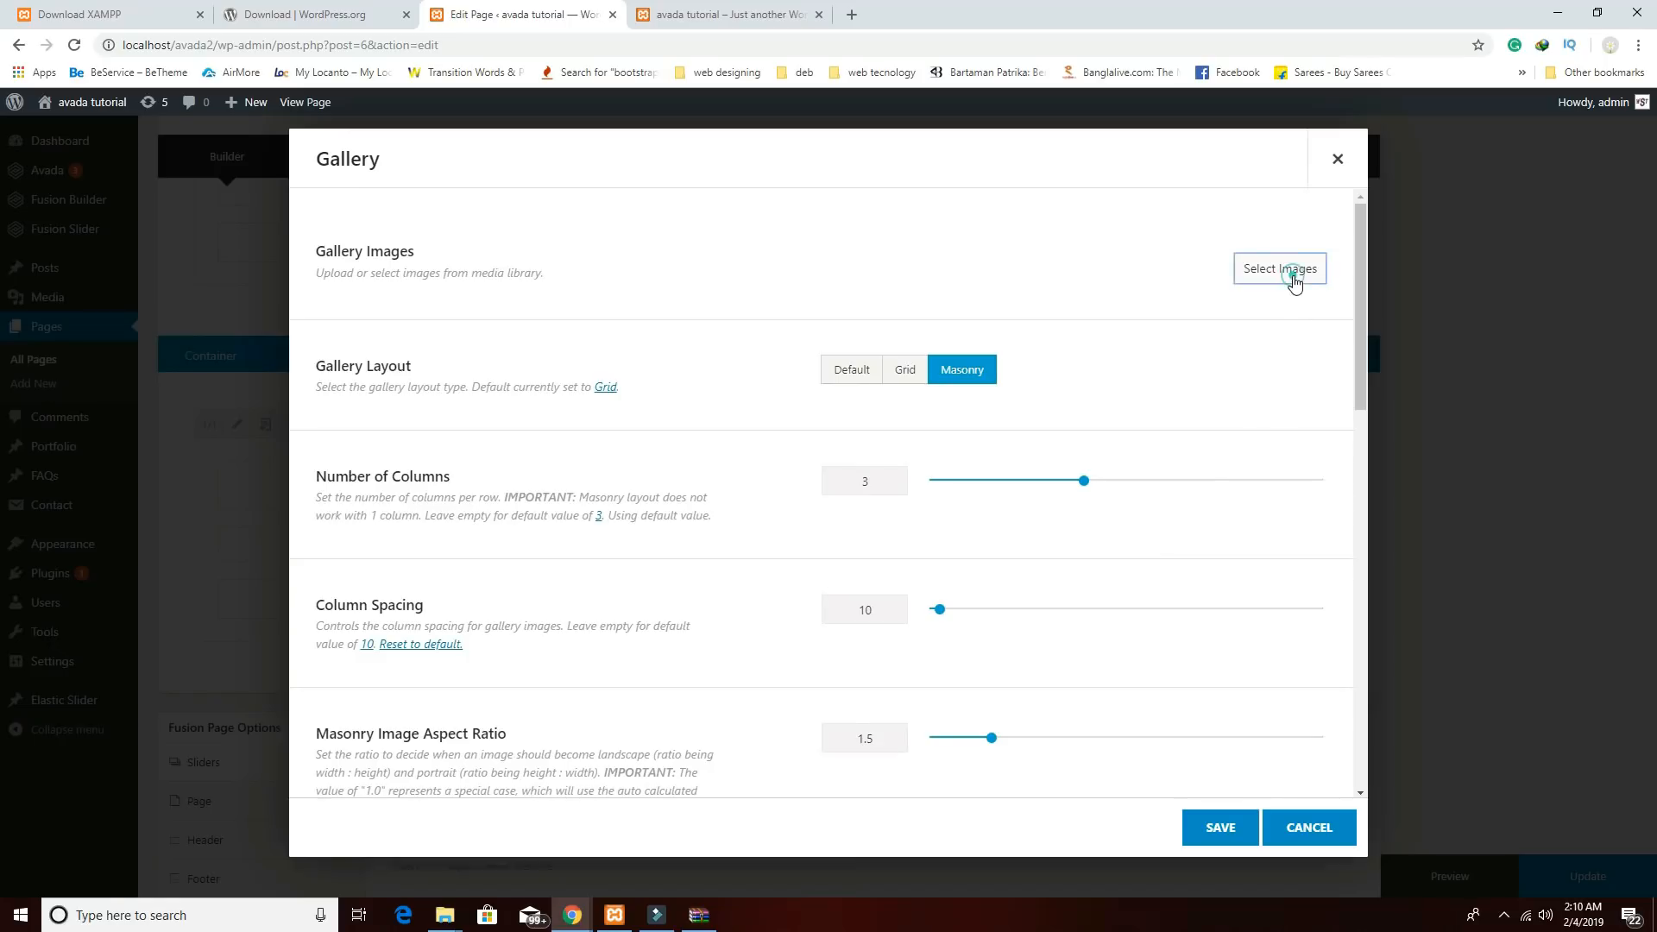
Select nine food photos (cake, pancakes, burrito, salmon, steak, burger, etc.) and build the gallery from them.
click(1291, 273)
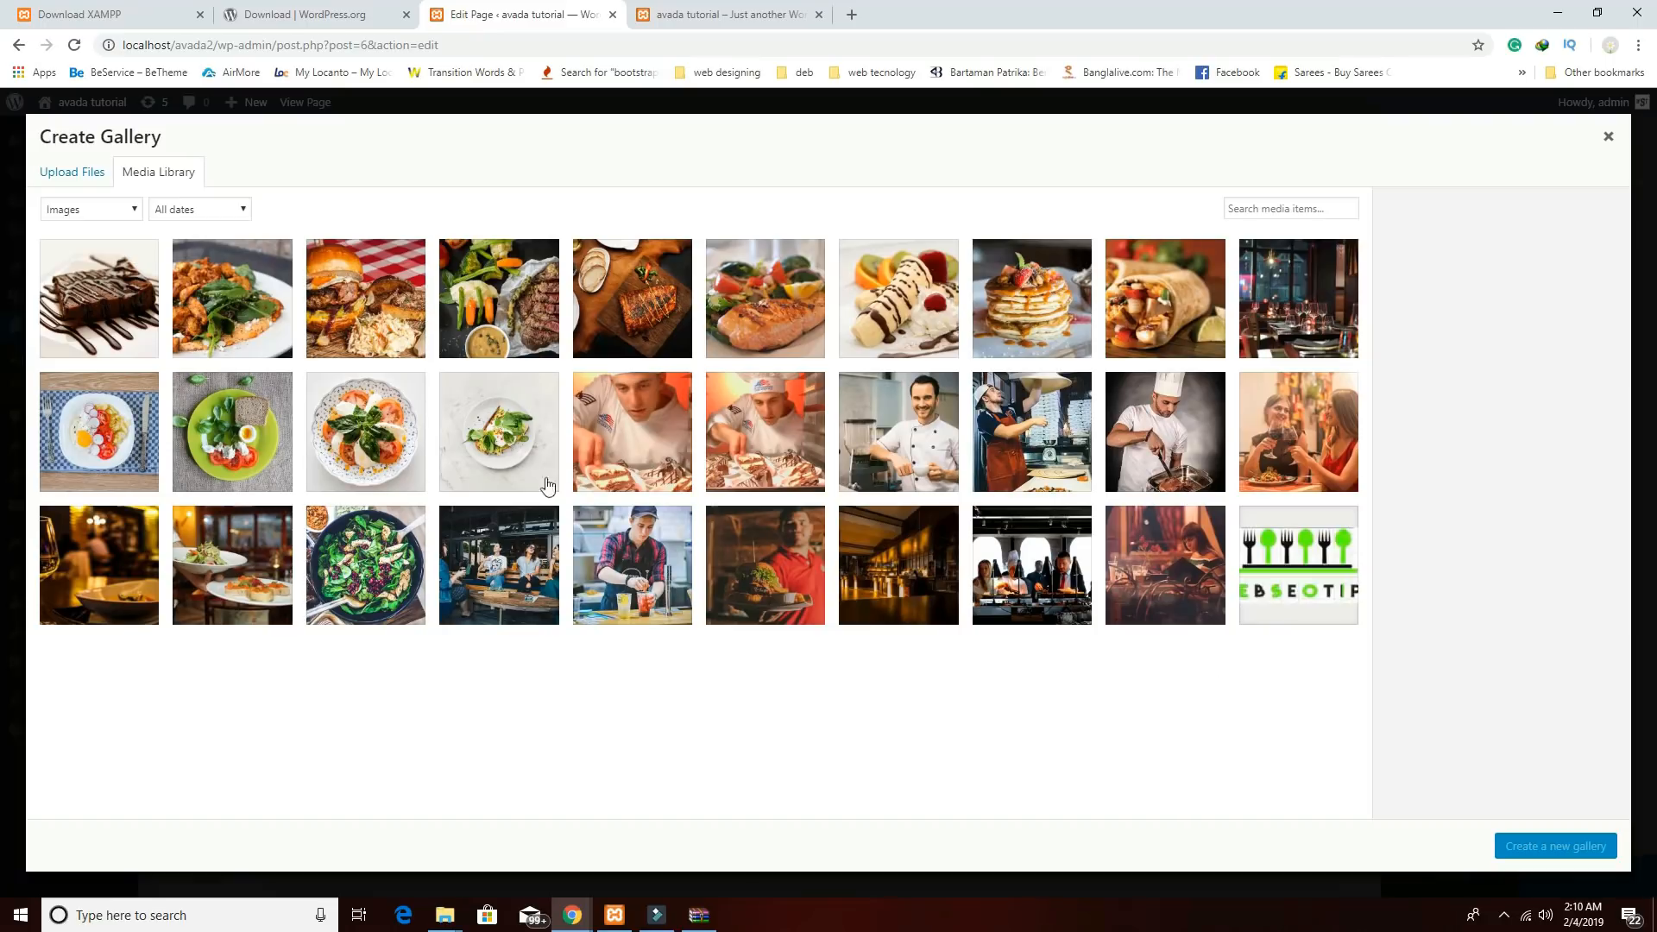
click(132, 304)
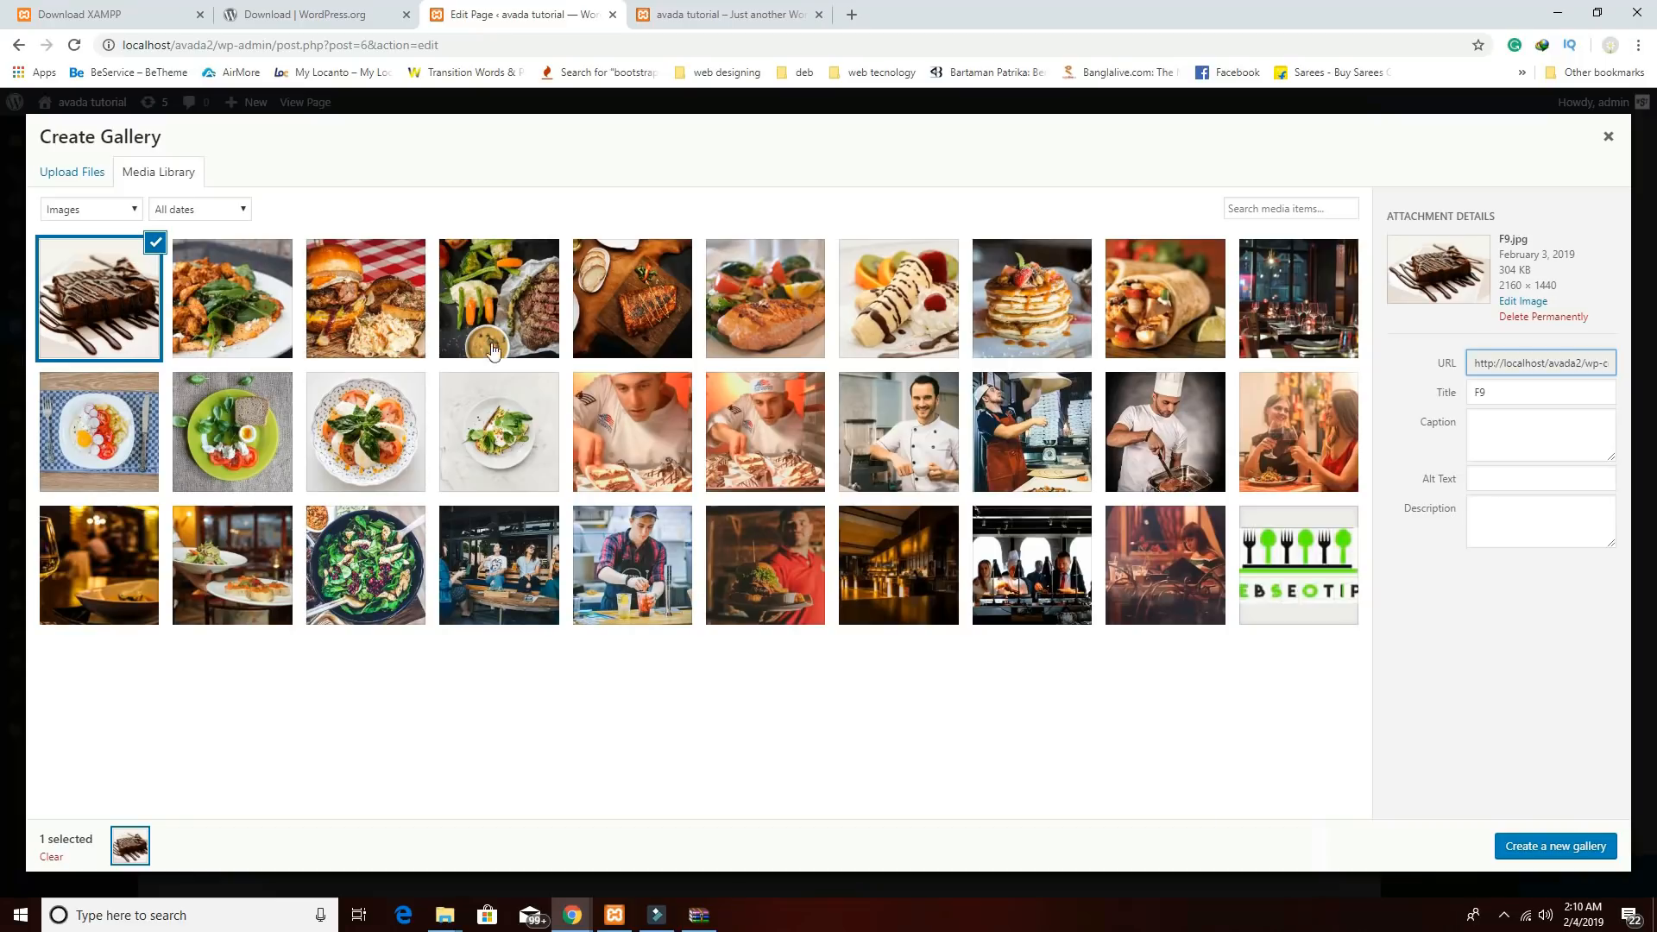
click(1031, 321)
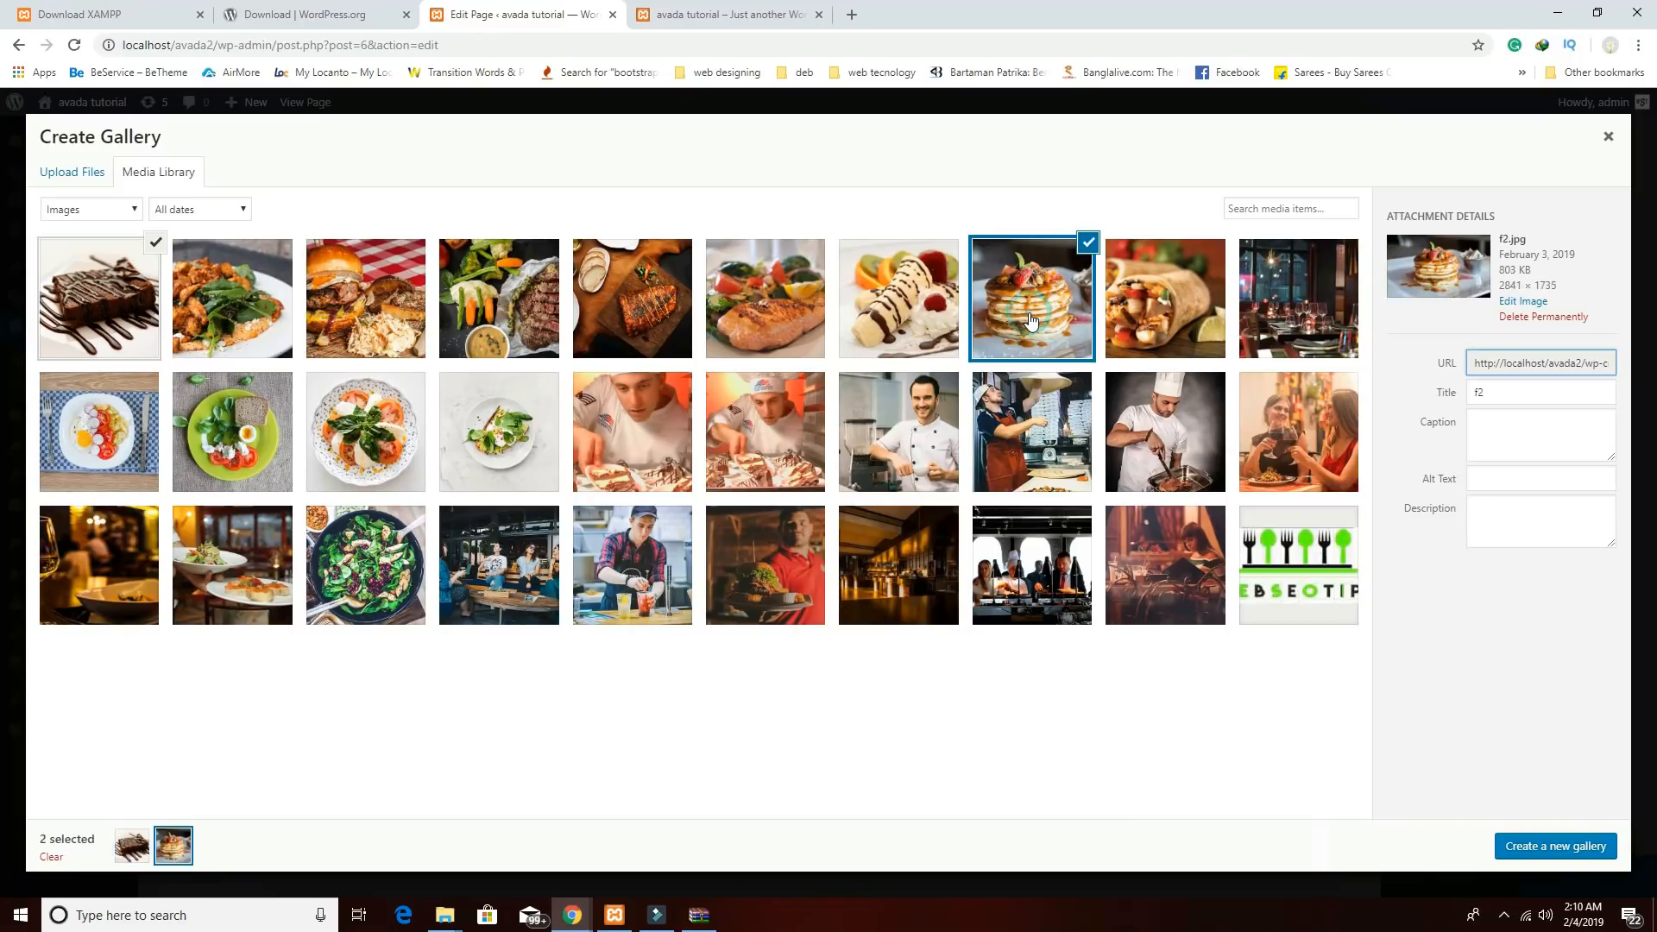
click(1146, 327)
click(926, 308)
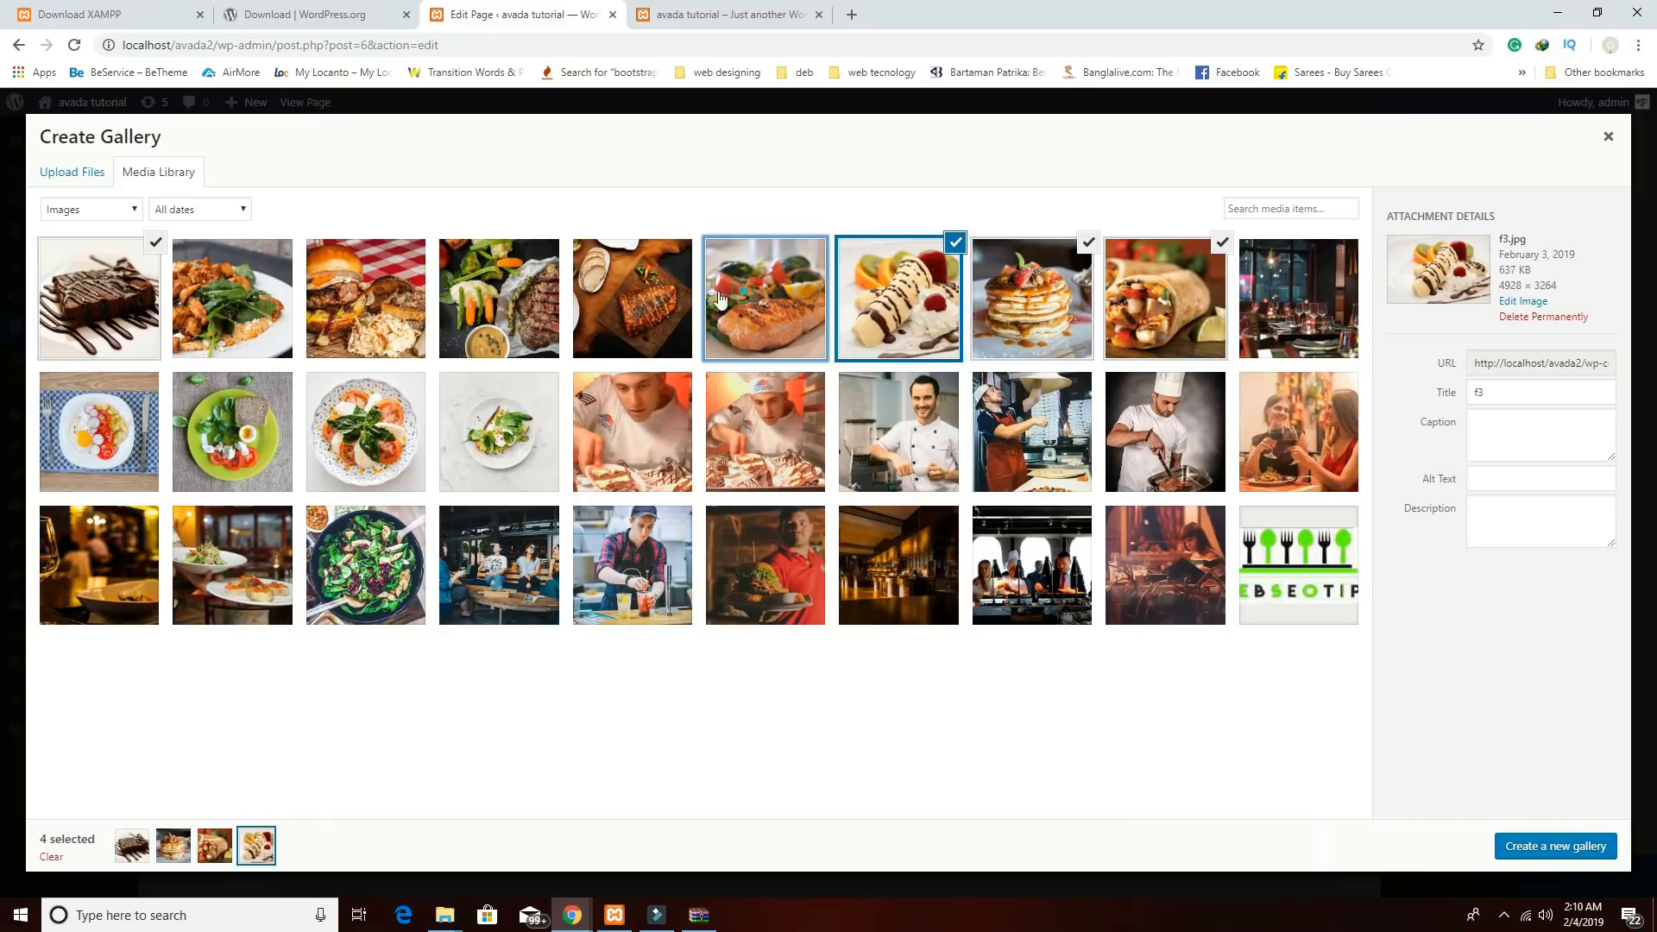
click(777, 298)
click(643, 298)
click(509, 298)
click(367, 295)
click(283, 291)
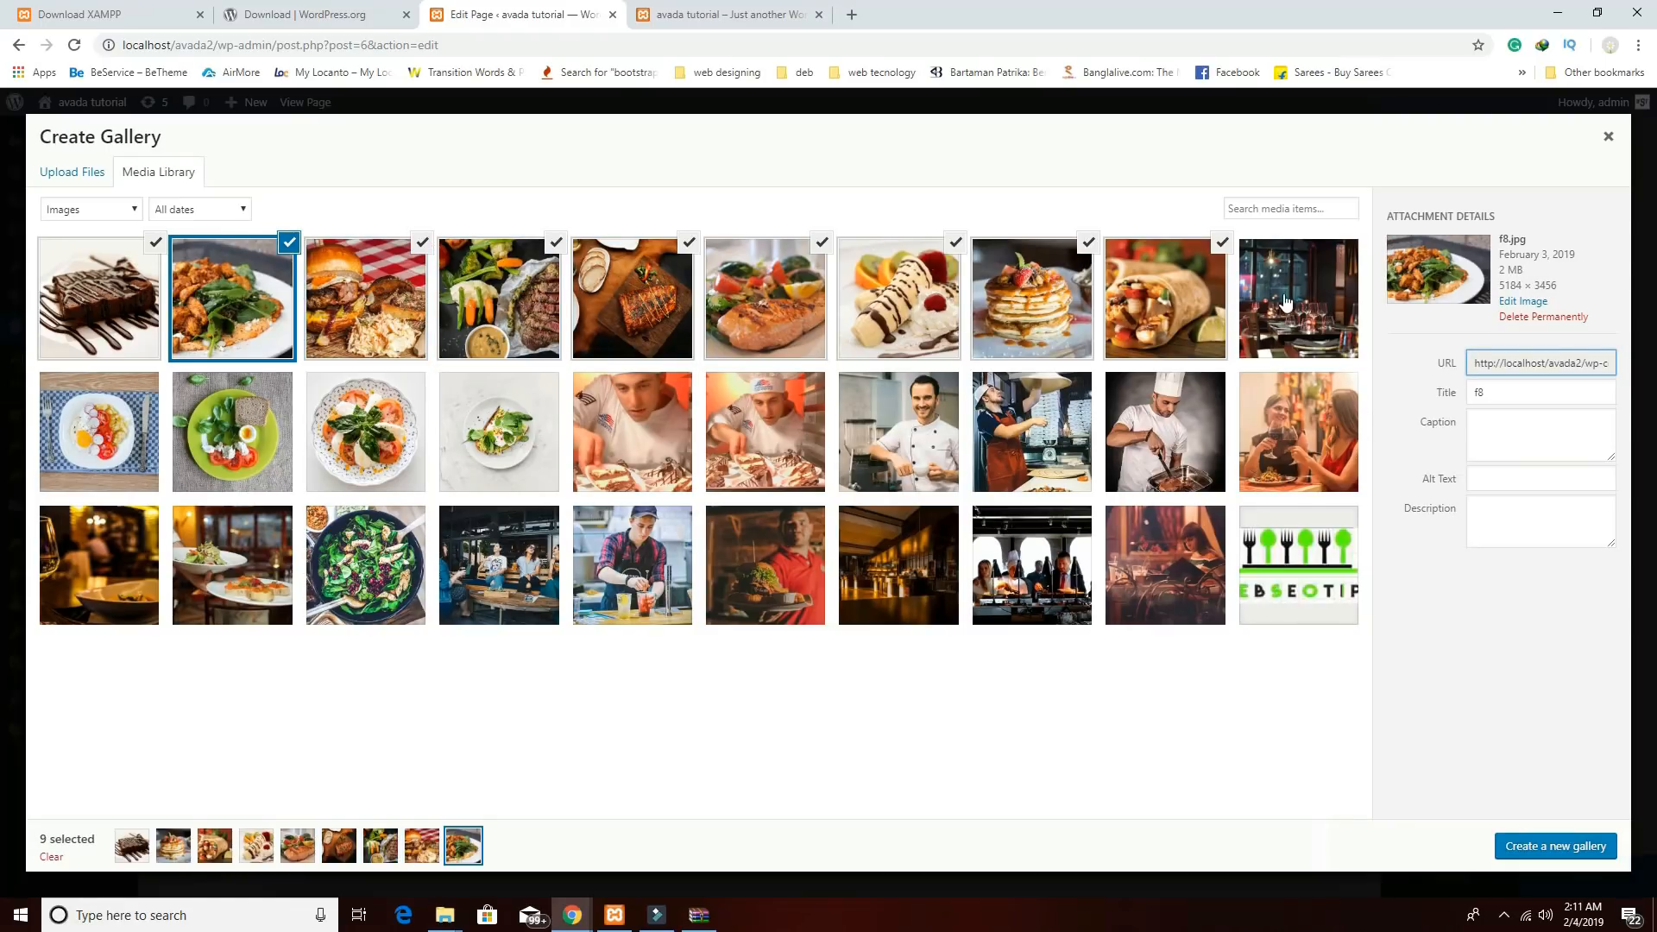
click(517, 423)
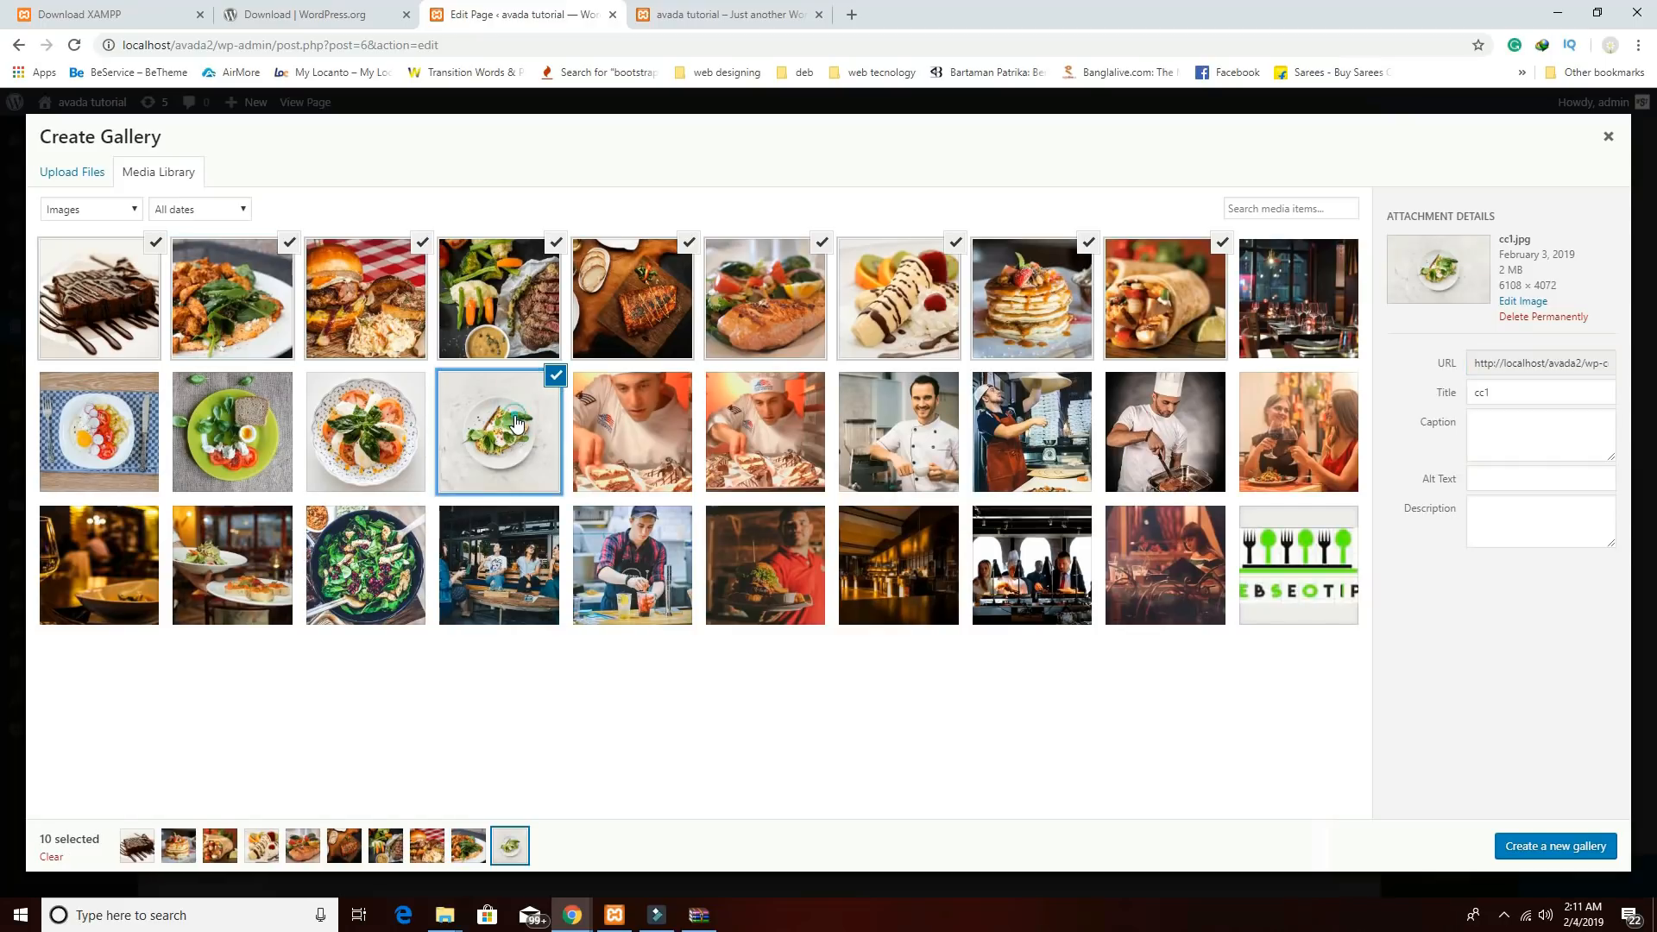
click(557, 378)
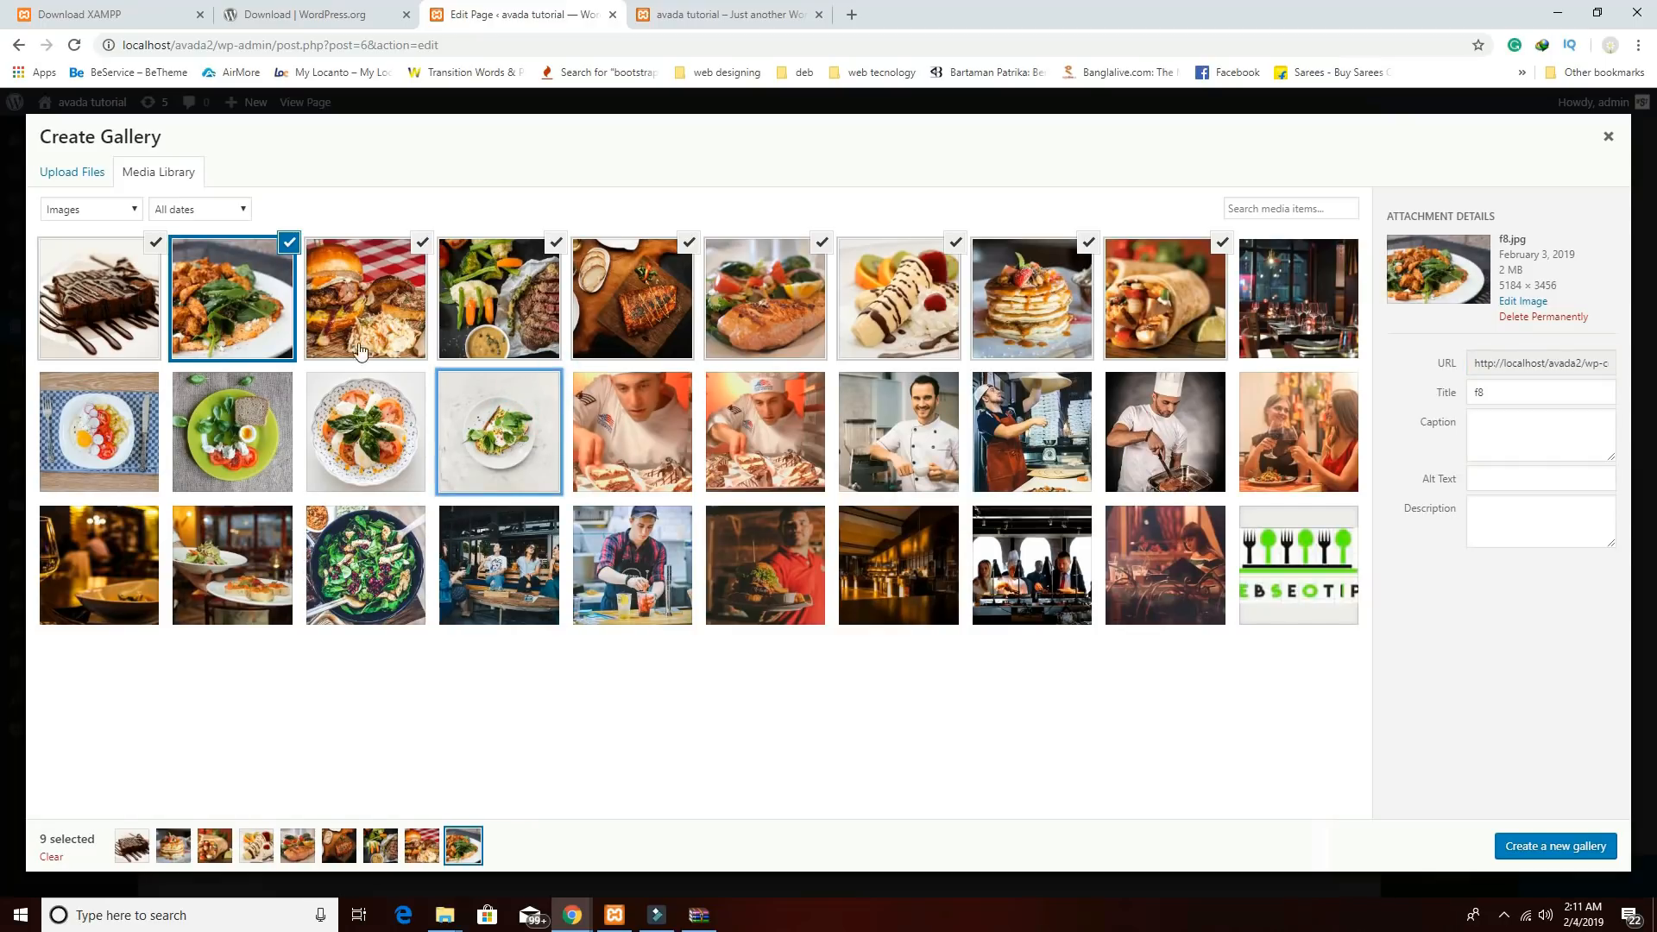
click(1529, 850)
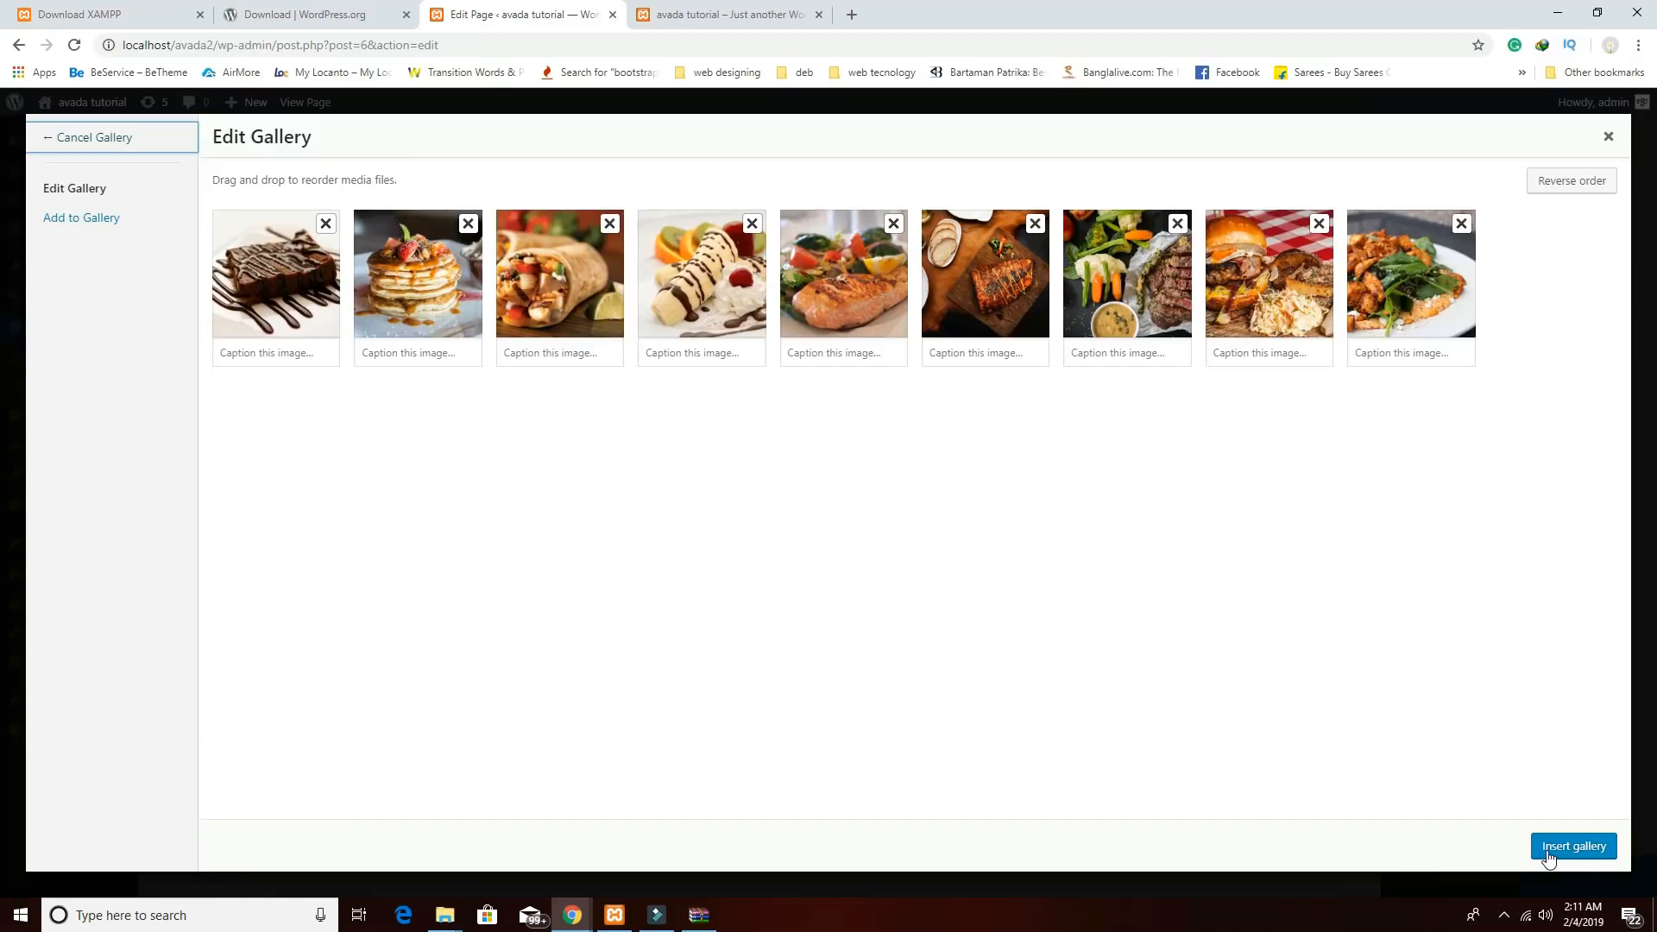
click(1549, 855)
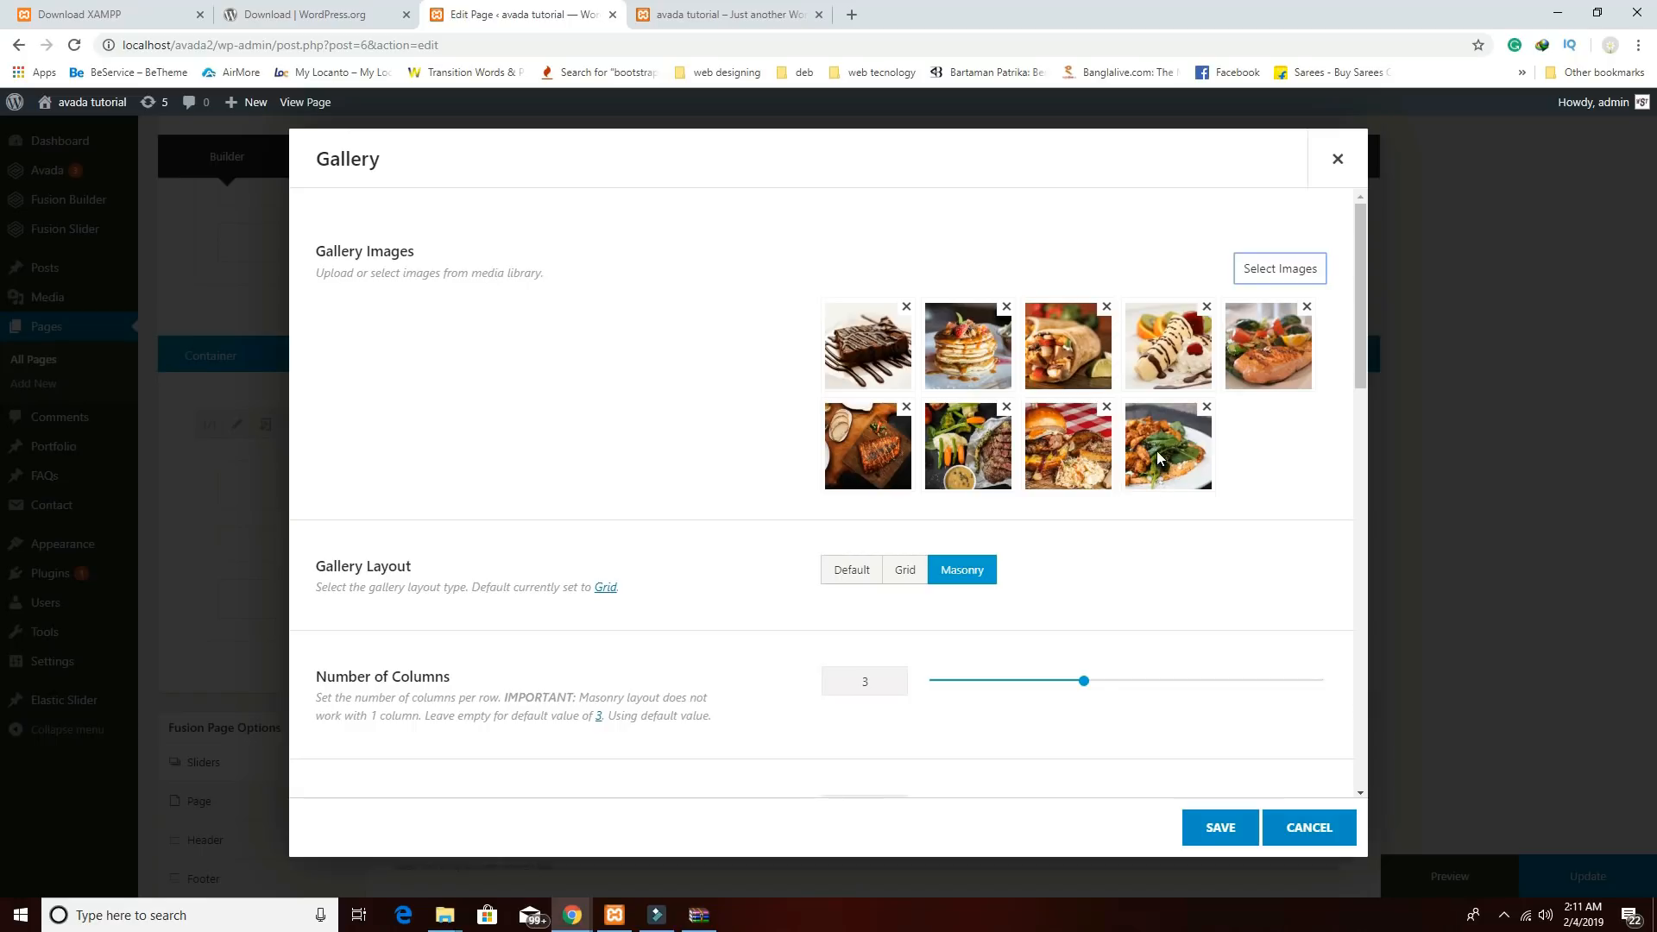
Save the Gallery element with its nine food photos and Masonry layout.
click(901, 354)
click(1230, 829)
Preview the page and scroll through it to inspect the Our Menus masonry gallery.
scroll(1350, 757, up, 4)
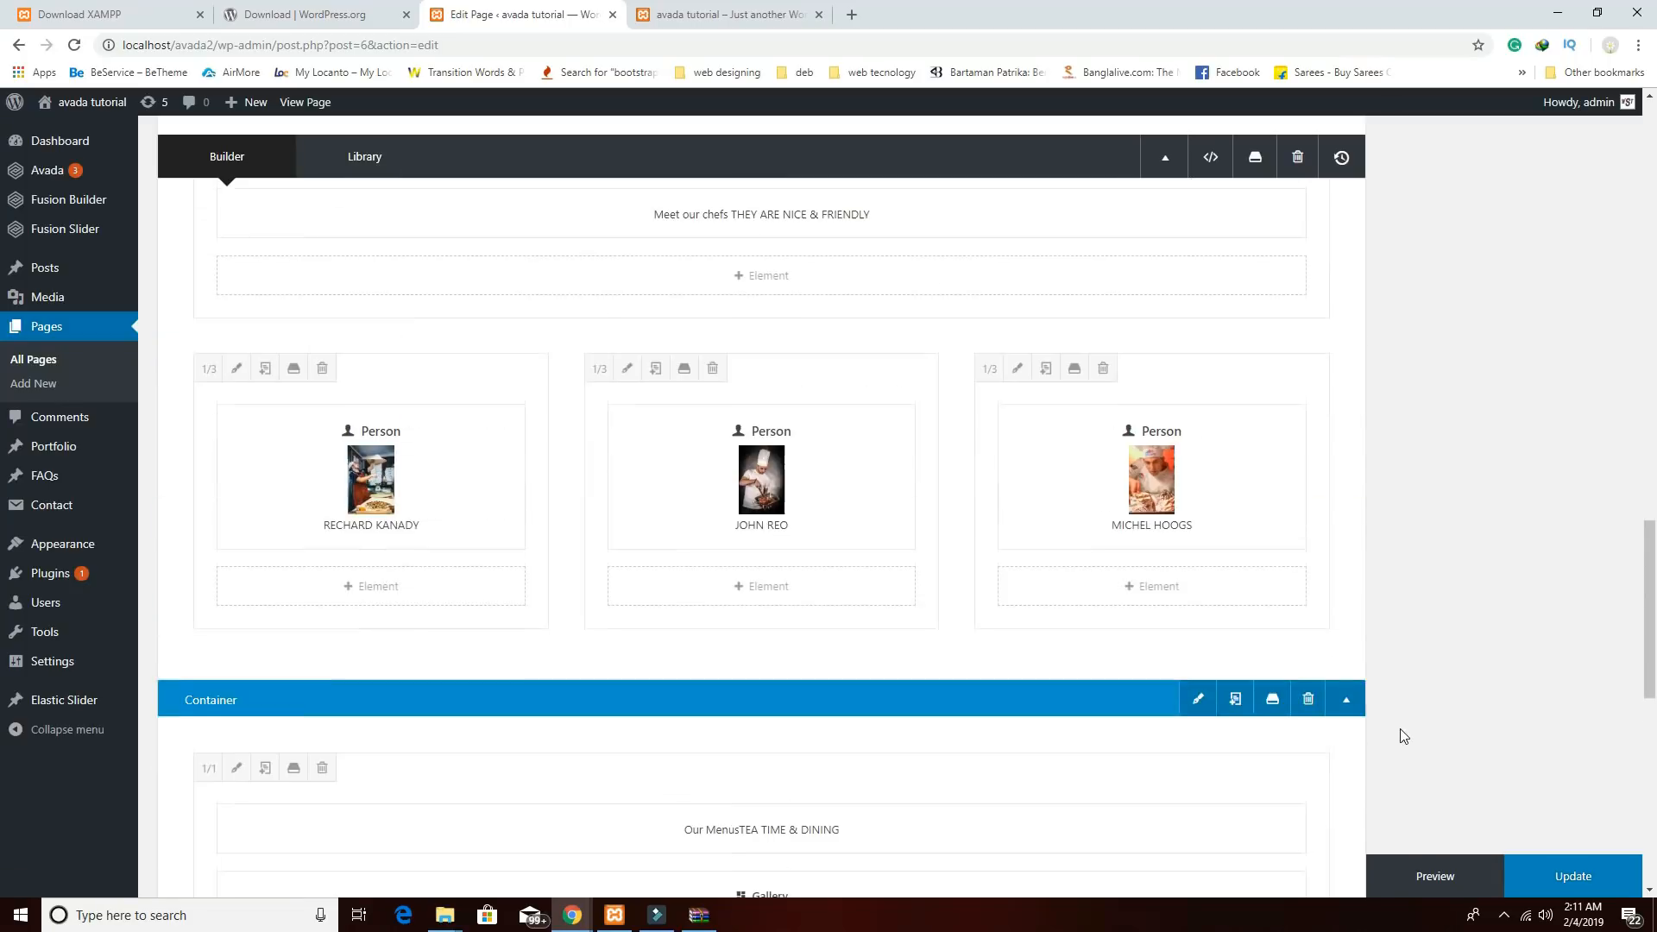
click(1467, 874)
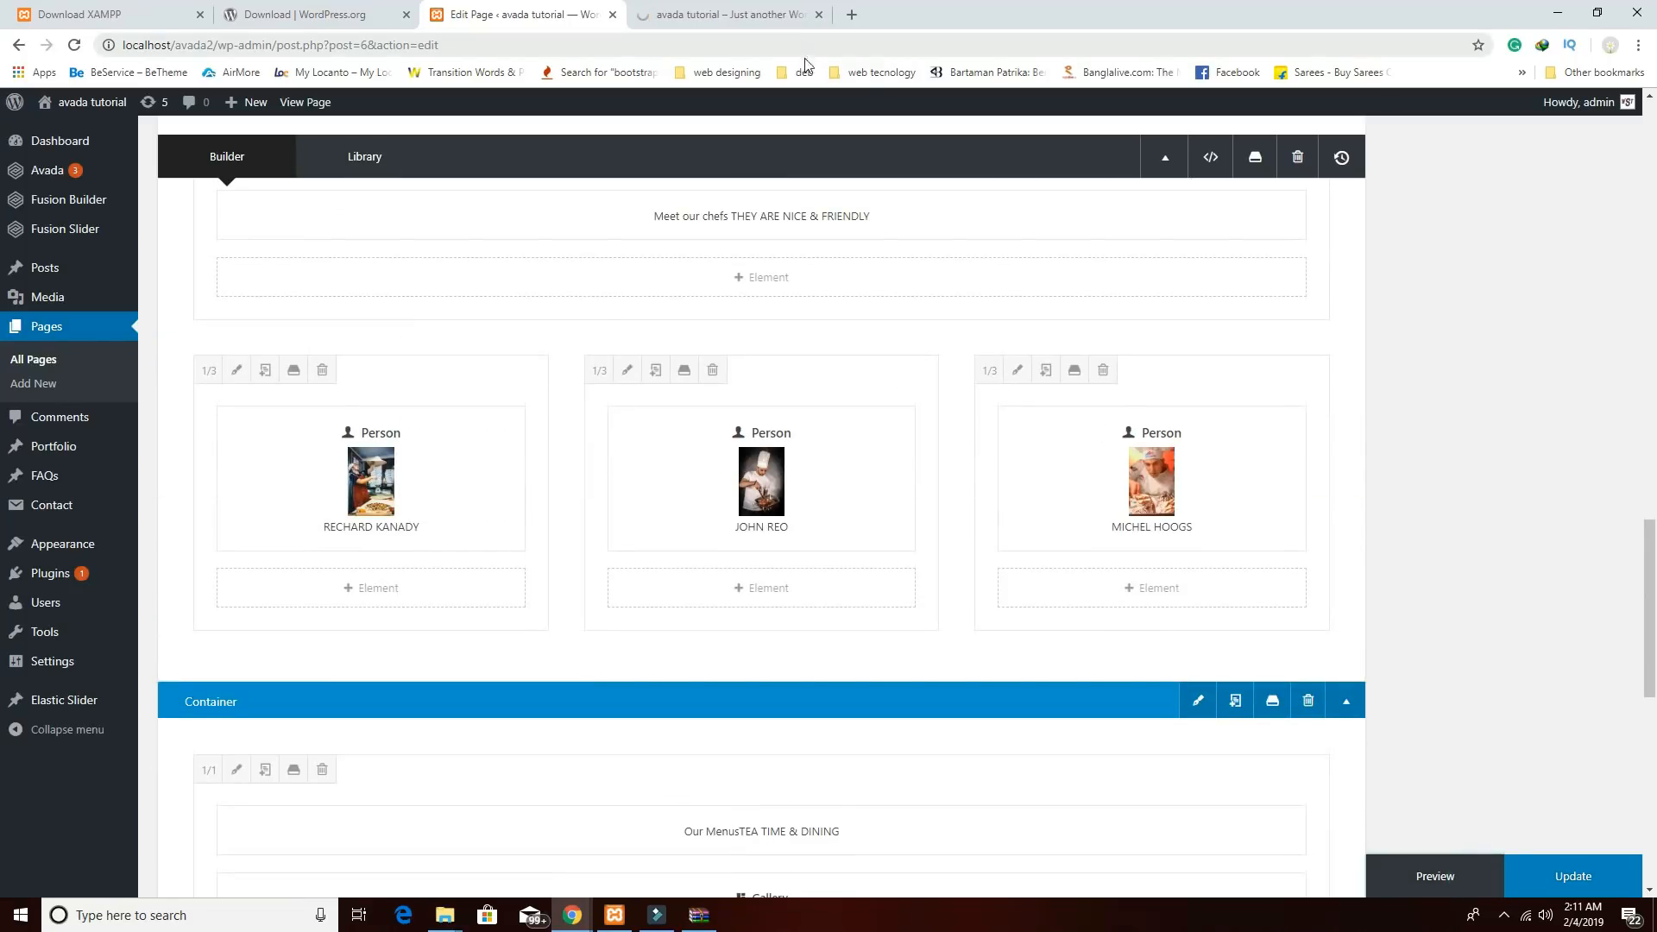
scroll(955, 429, down, 5)
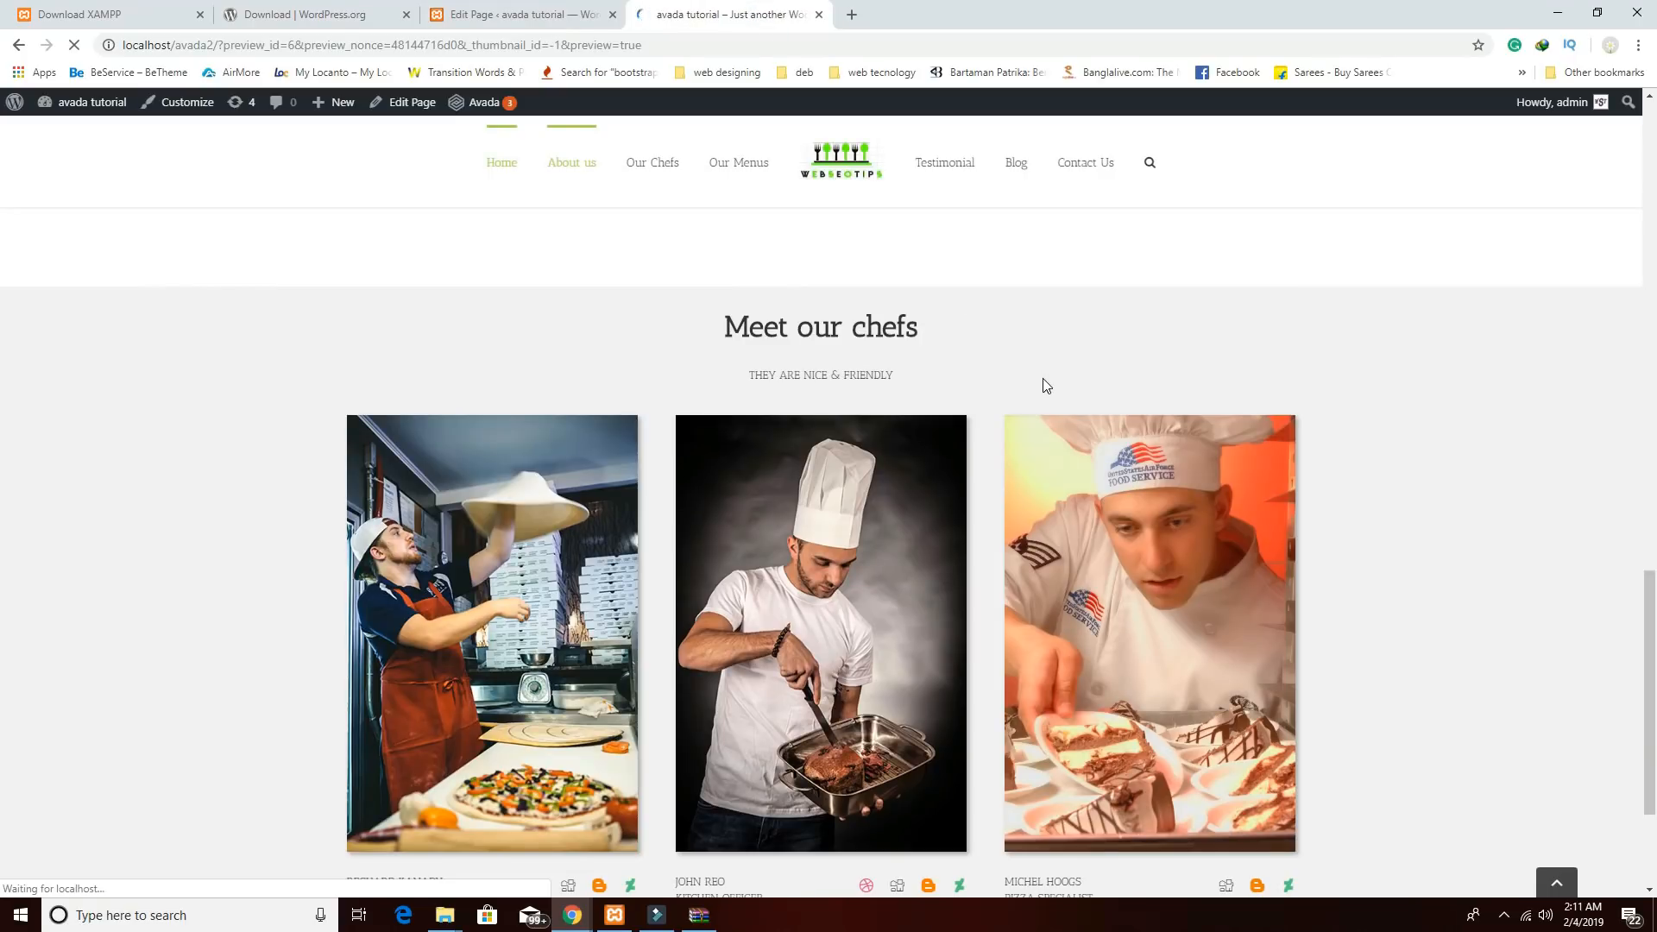
scroll(1044, 391, down, 12)
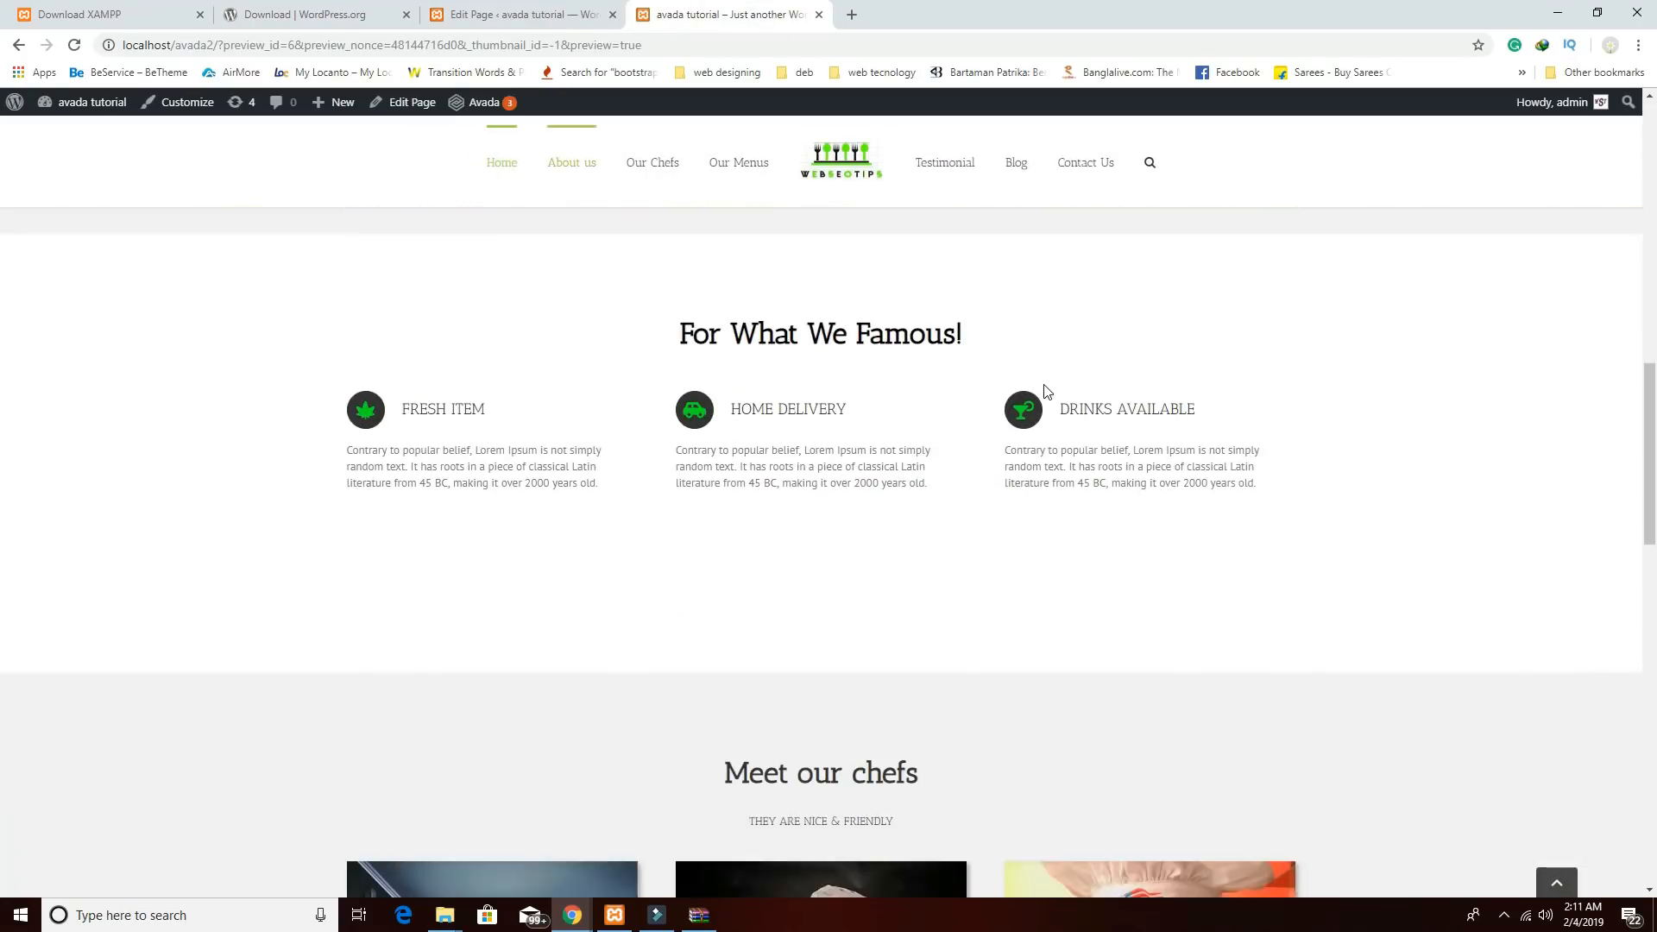
scroll(1043, 392, down, 8)
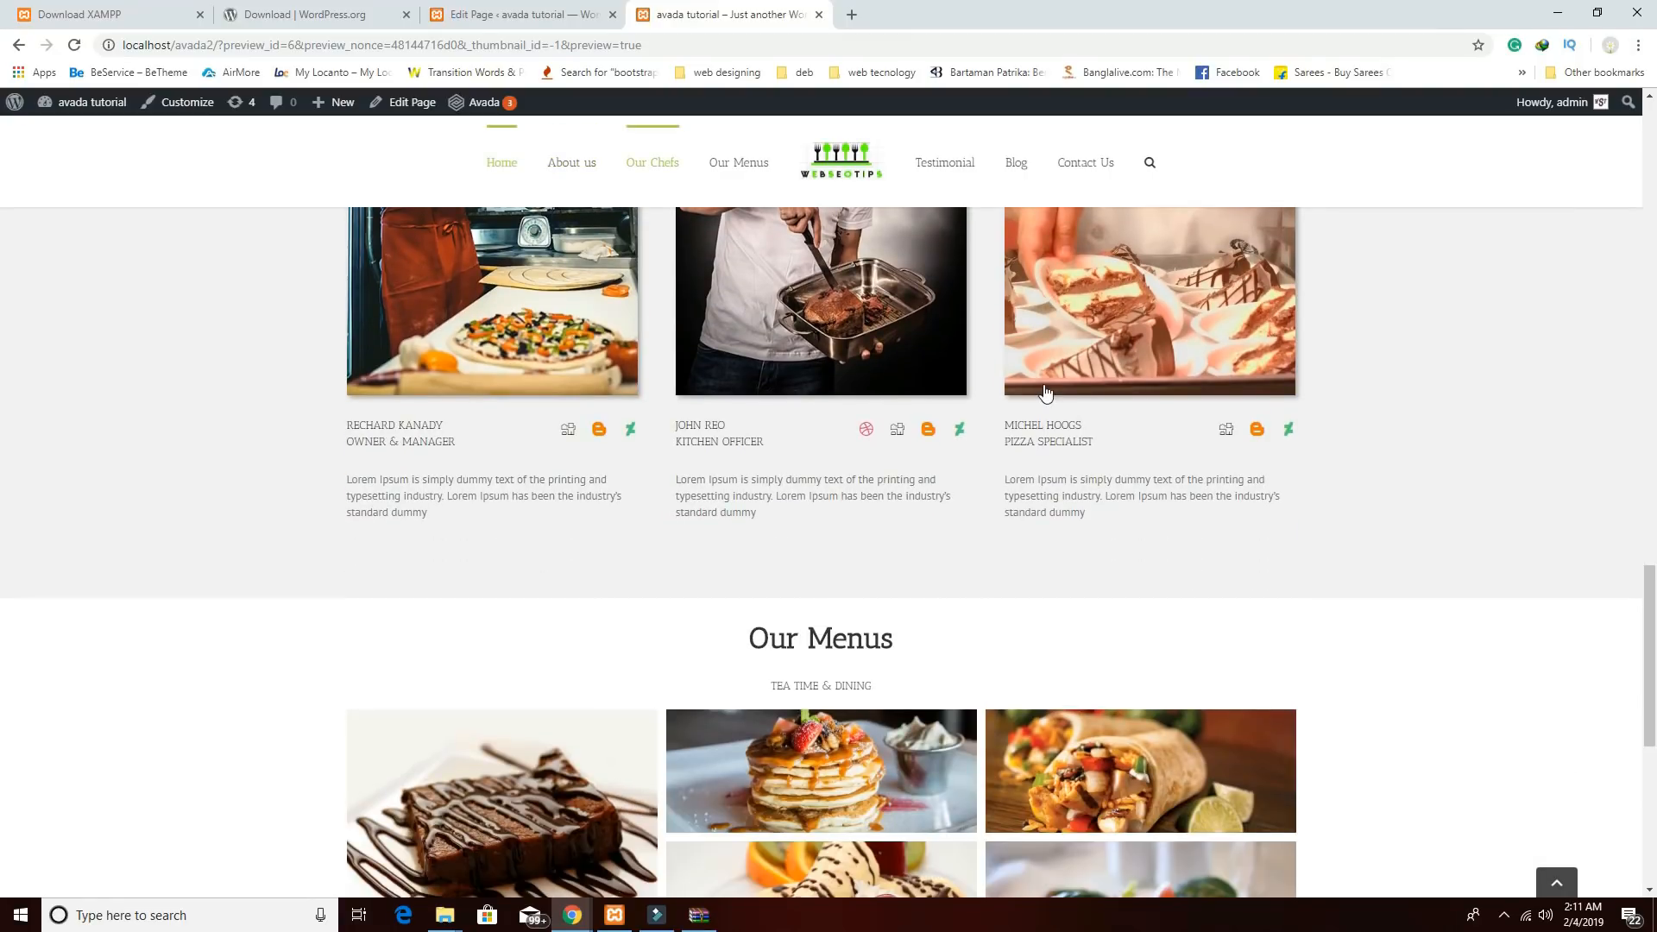
scroll(1074, 467, down, 2)
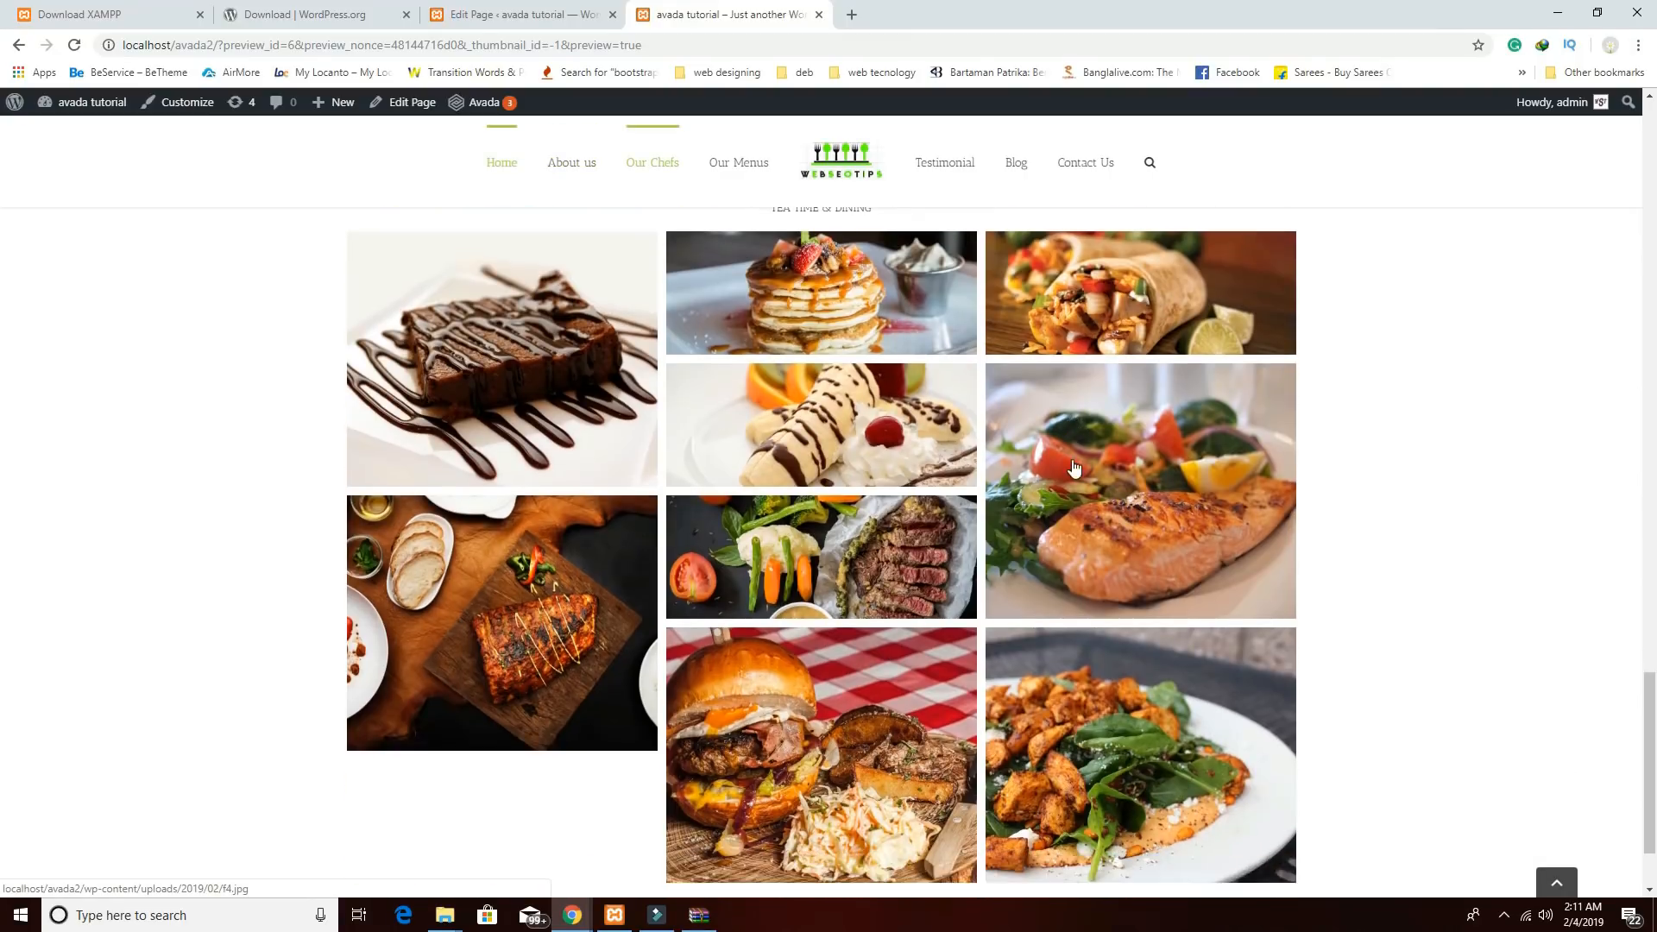
scroll(1074, 467, up, 3)
scroll(1074, 467, down, 1)
scroll(1074, 466, up, 2)
scroll(1074, 467, down, 1)
scroll(1074, 467, up, 1)
scroll(1074, 467, down, 2)
scroll(1073, 467, up, 2)
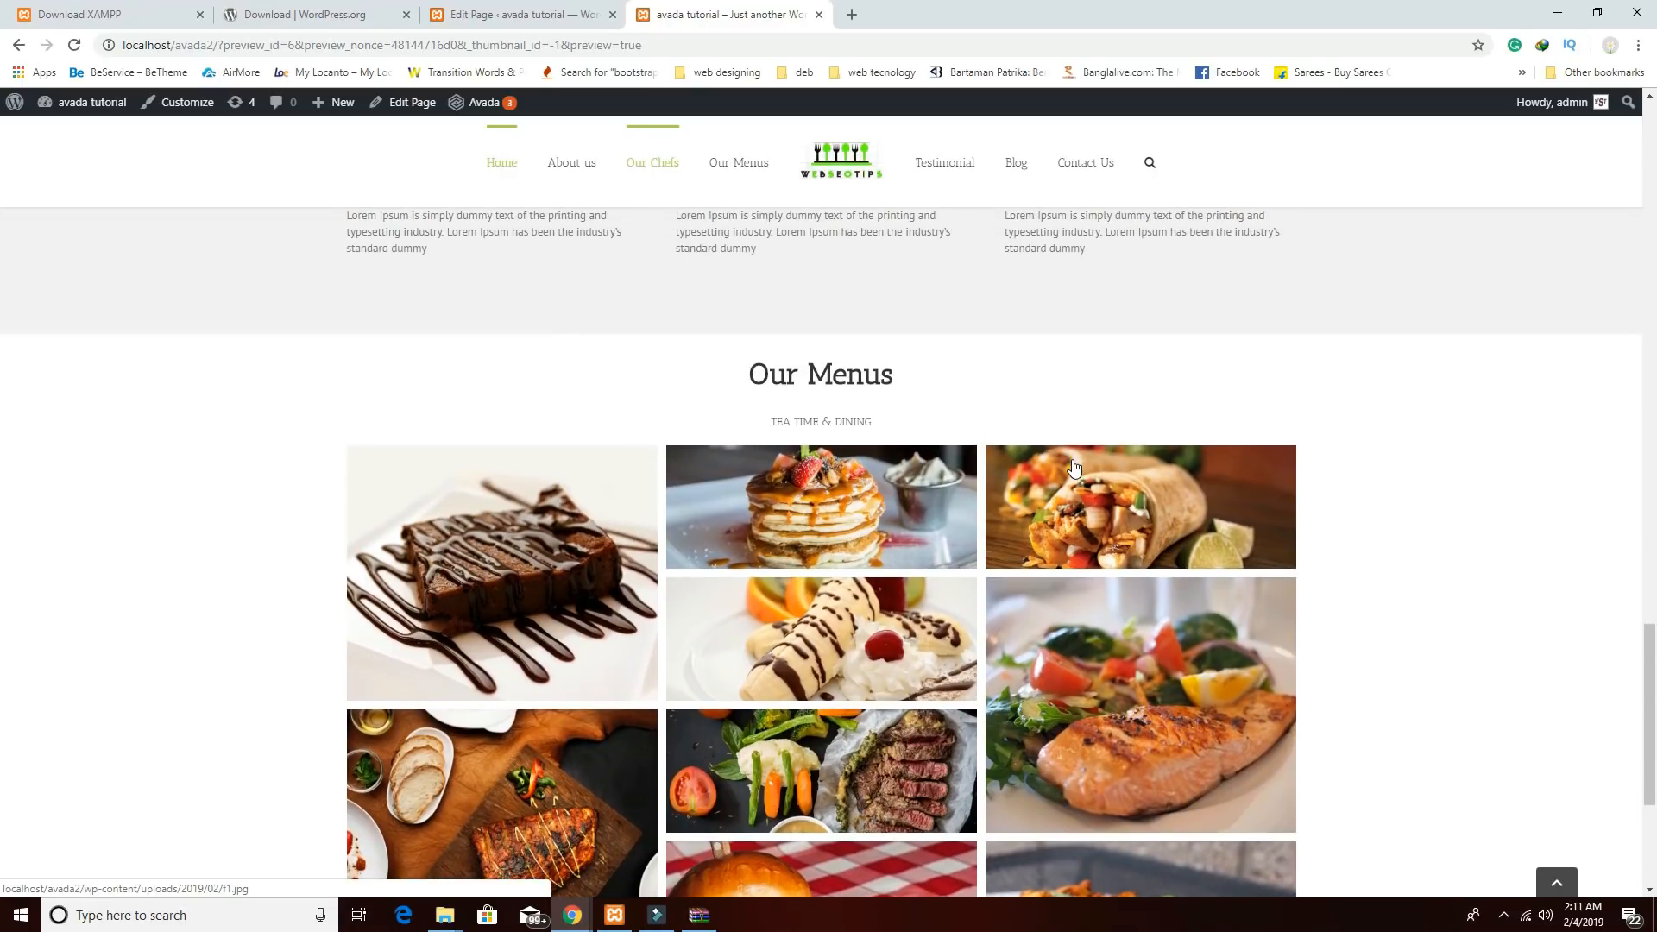
scroll(1074, 467, down, 4)
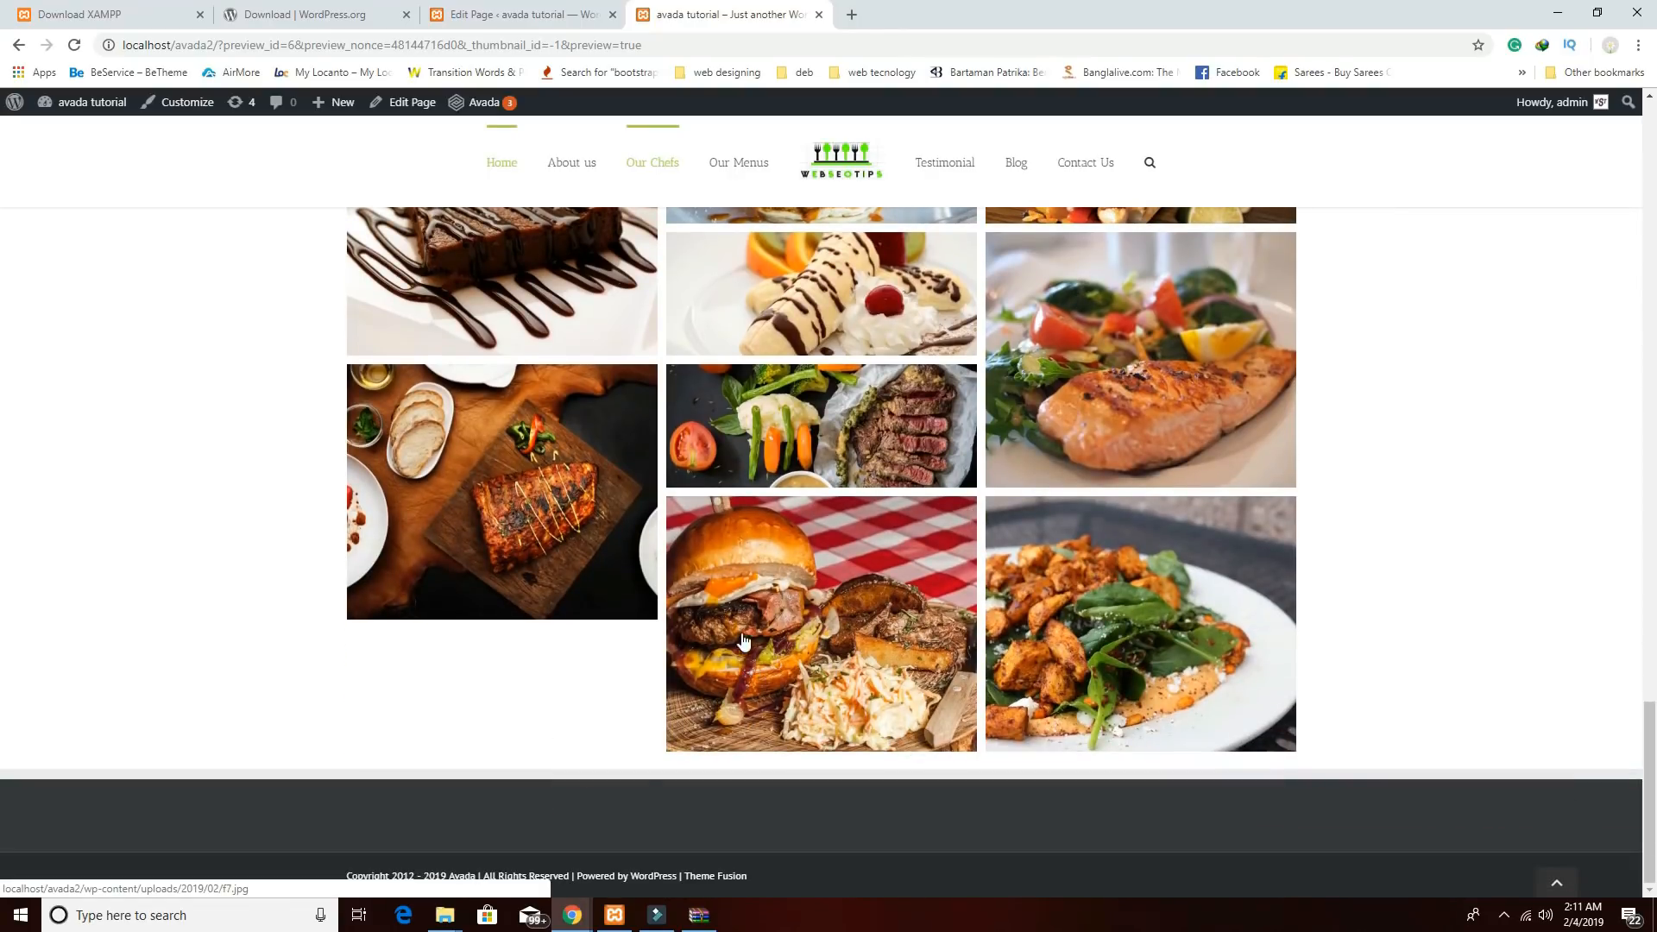
scroll(742, 640, up, 8)
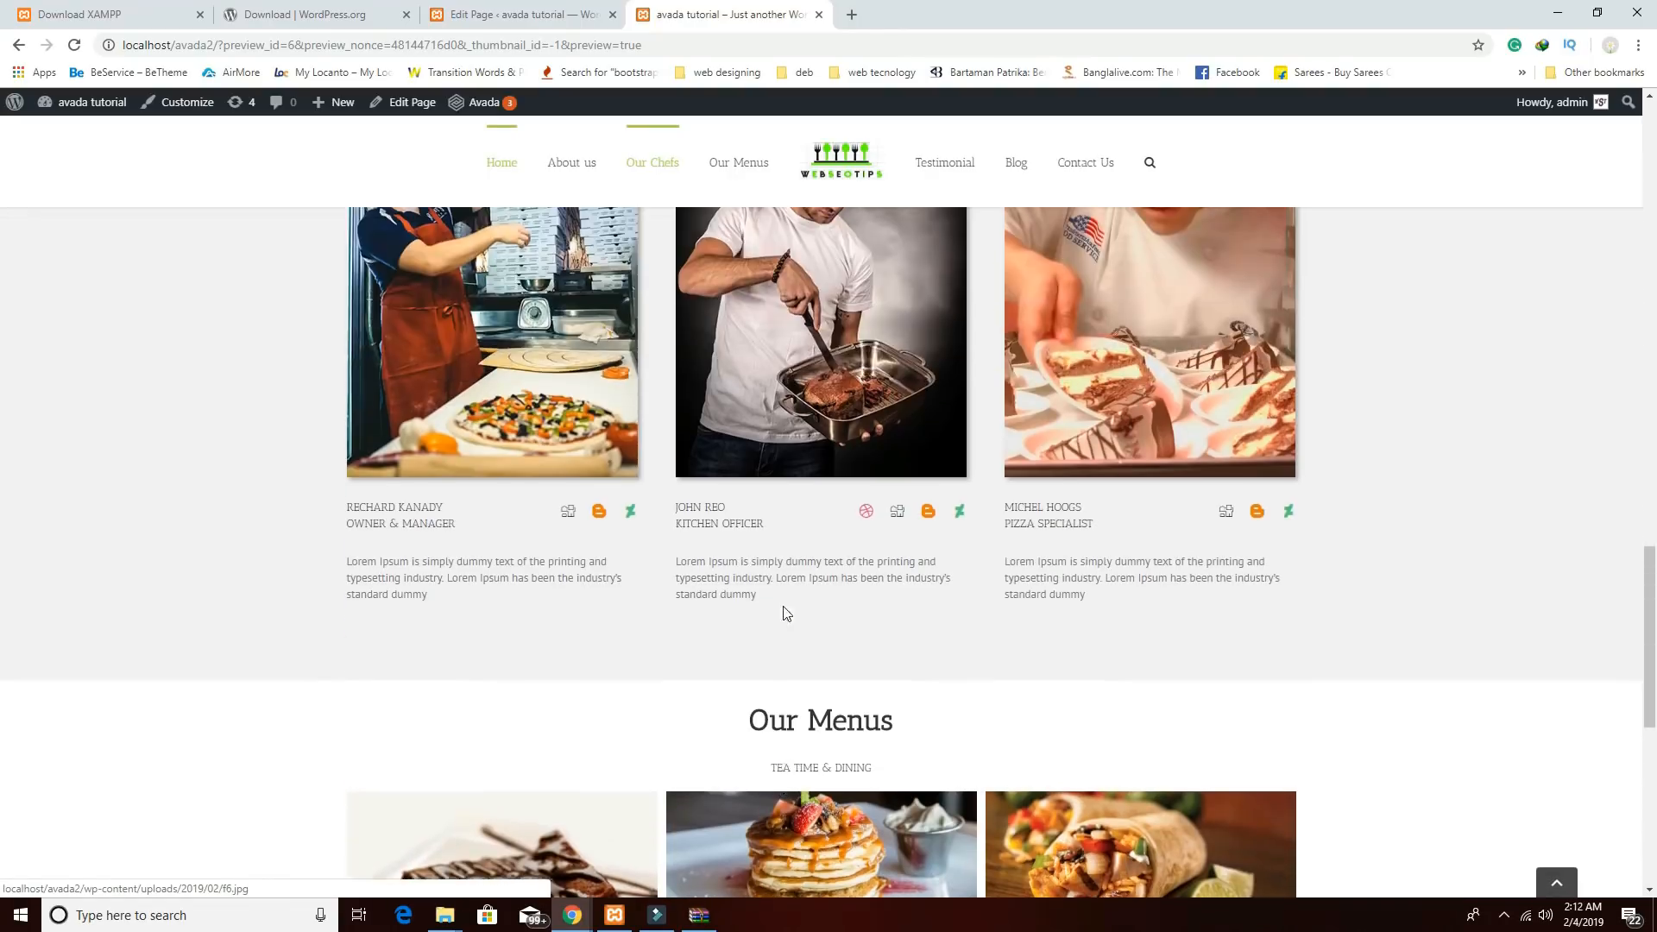
scroll(786, 613, down, 4)
mouse_move(572, 912)
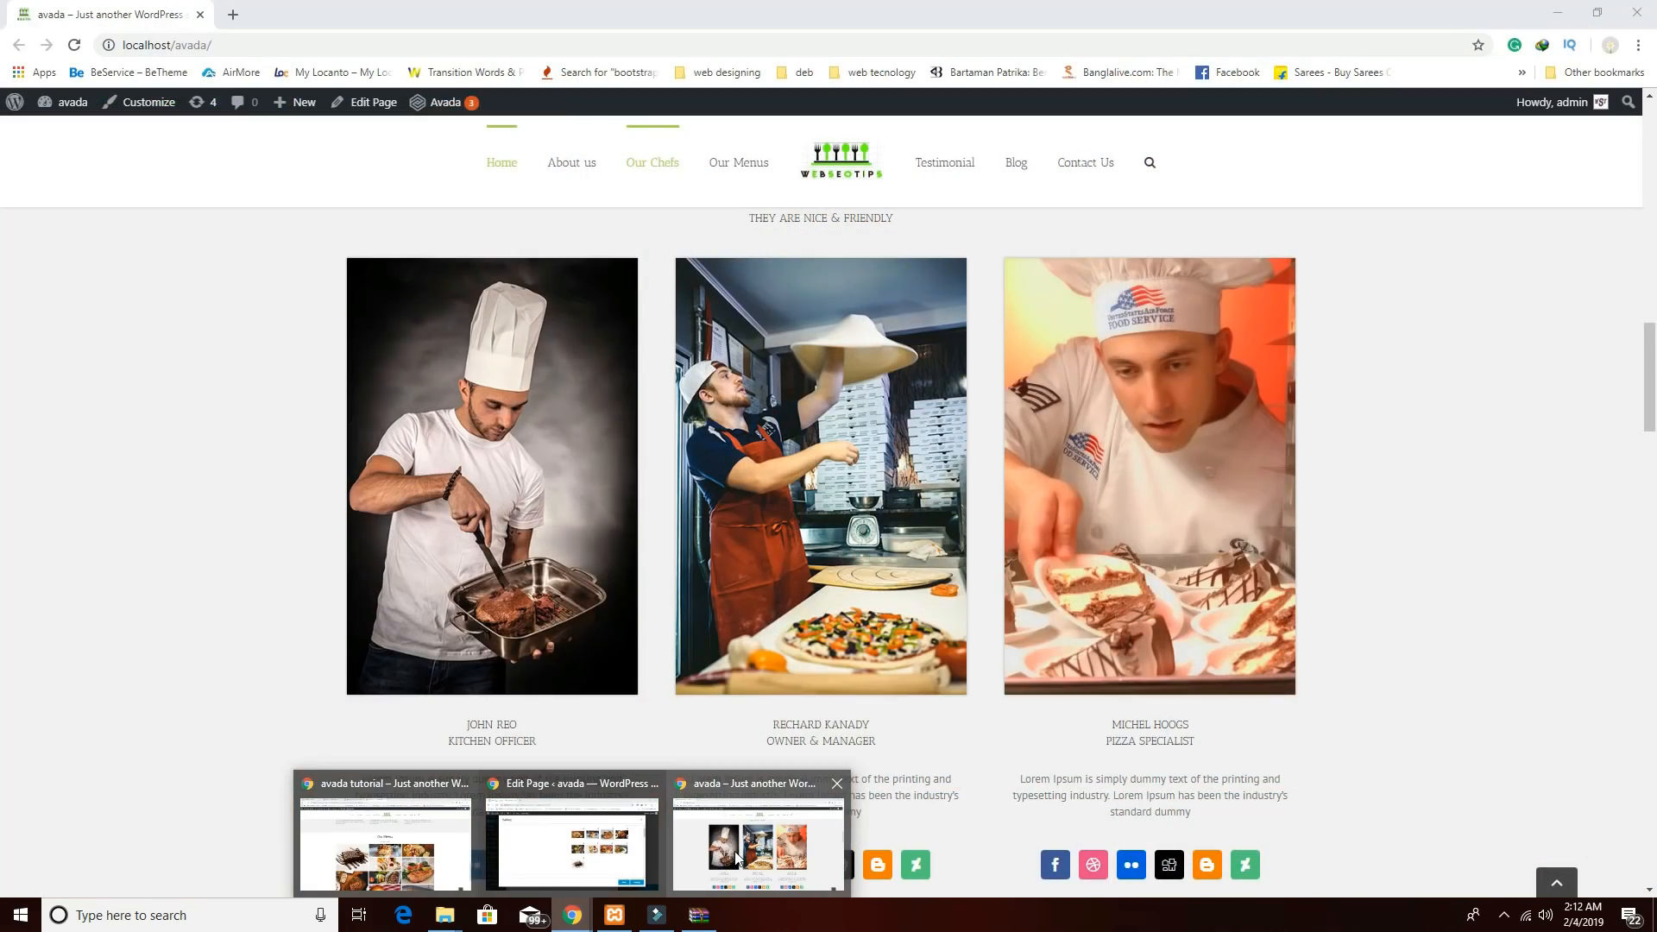
Scroll through the reference Avada site's edge-to-edge menu gallery for comparison.
click(736, 857)
scroll(821, 707, down, 10)
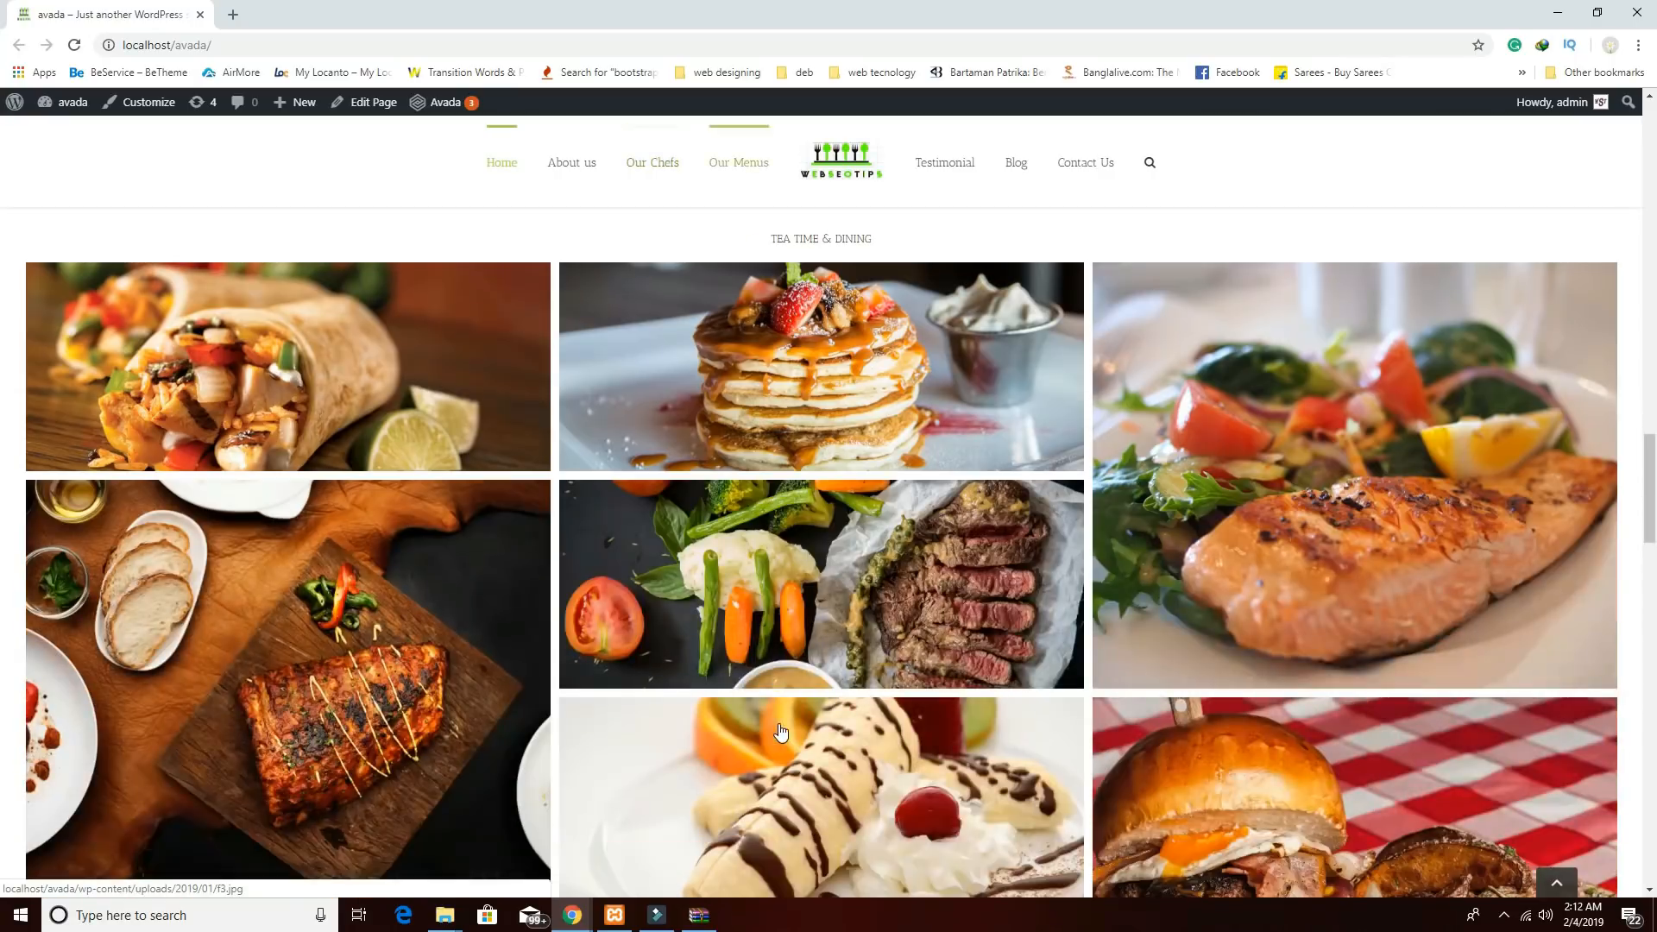
scroll(781, 733, down, 3)
scroll(781, 733, up, 3)
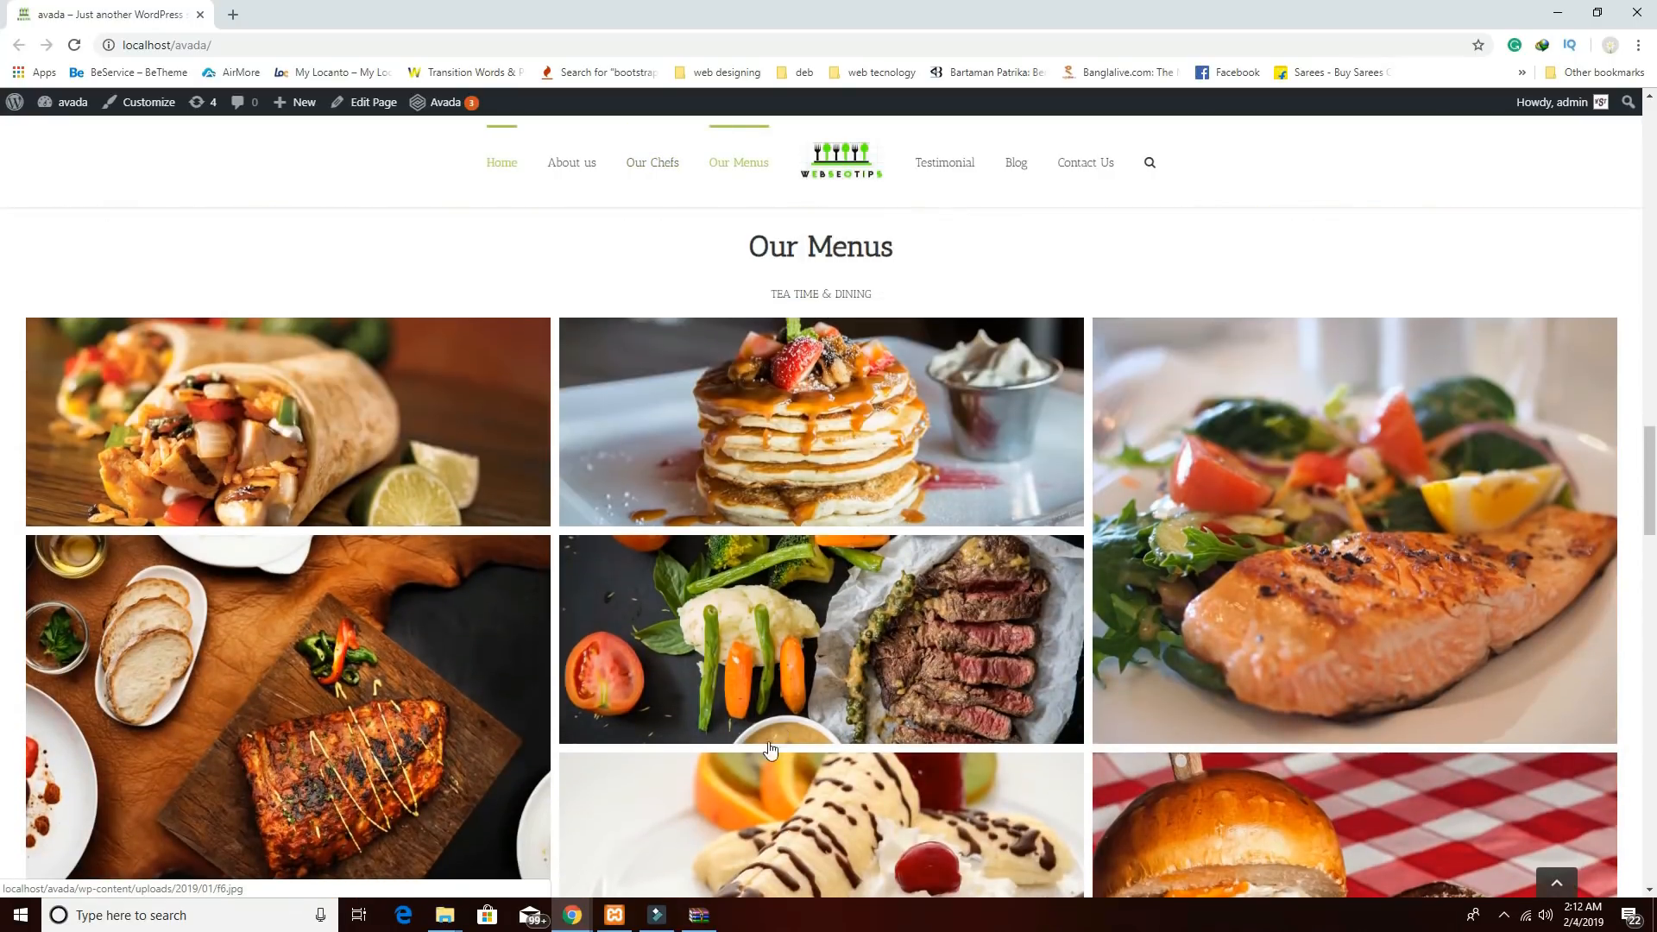
Return to the WordPress window and its Edit Page tab.
mouse_move(581, 918)
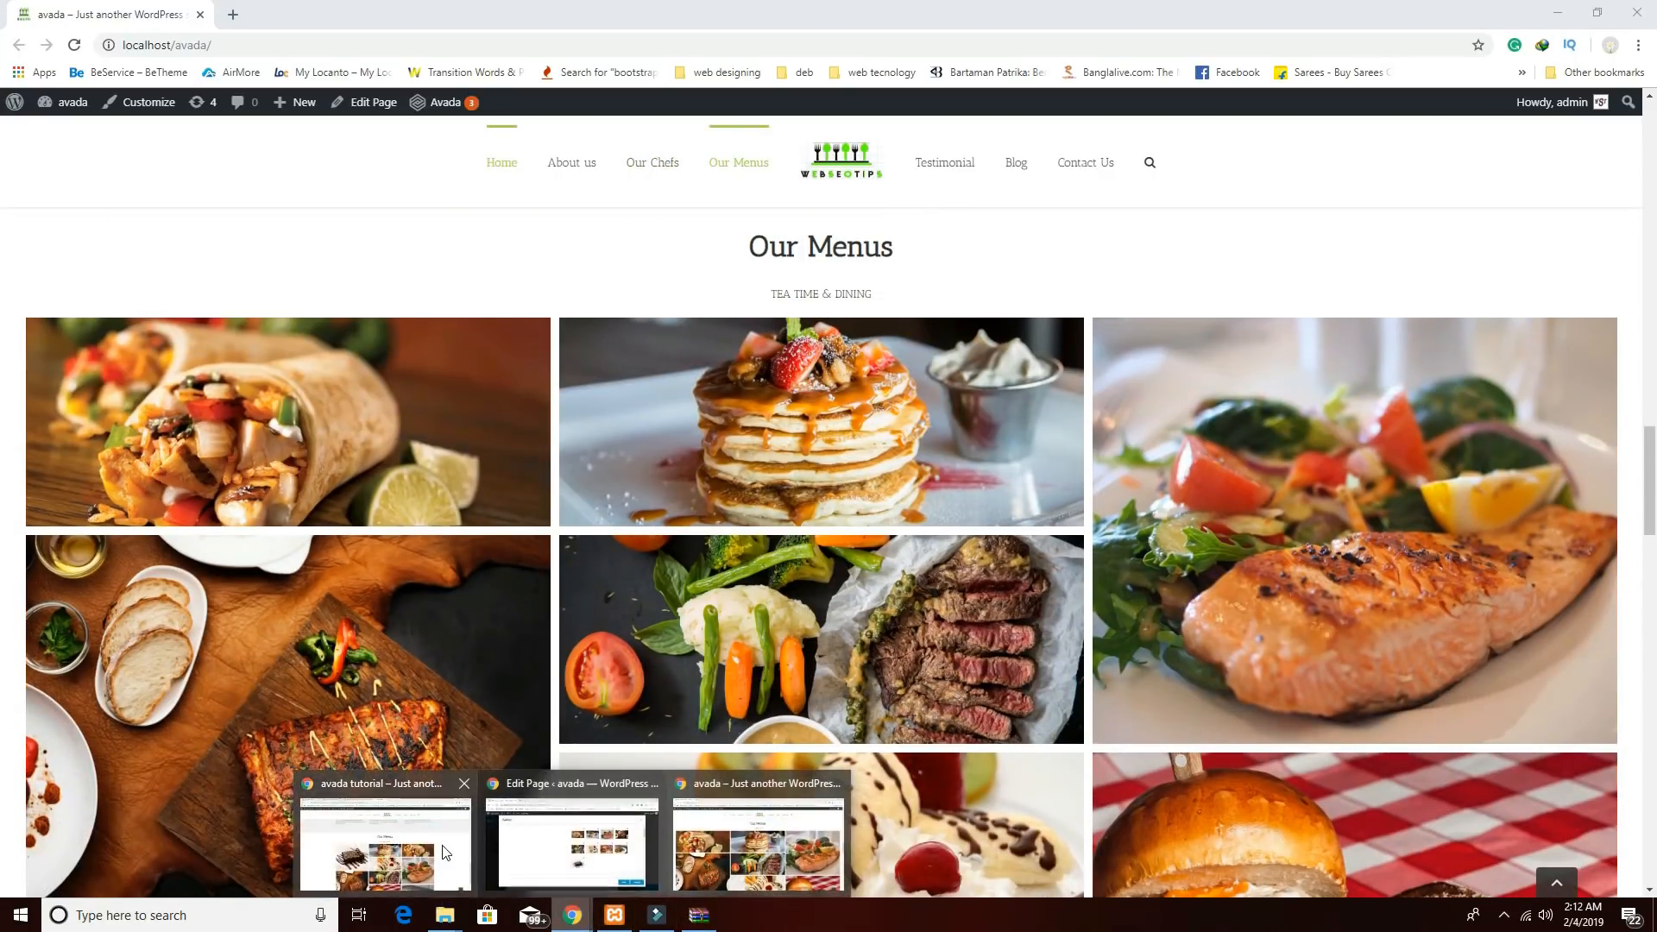
click(506, 866)
click(536, 14)
mouse_move(781, 473)
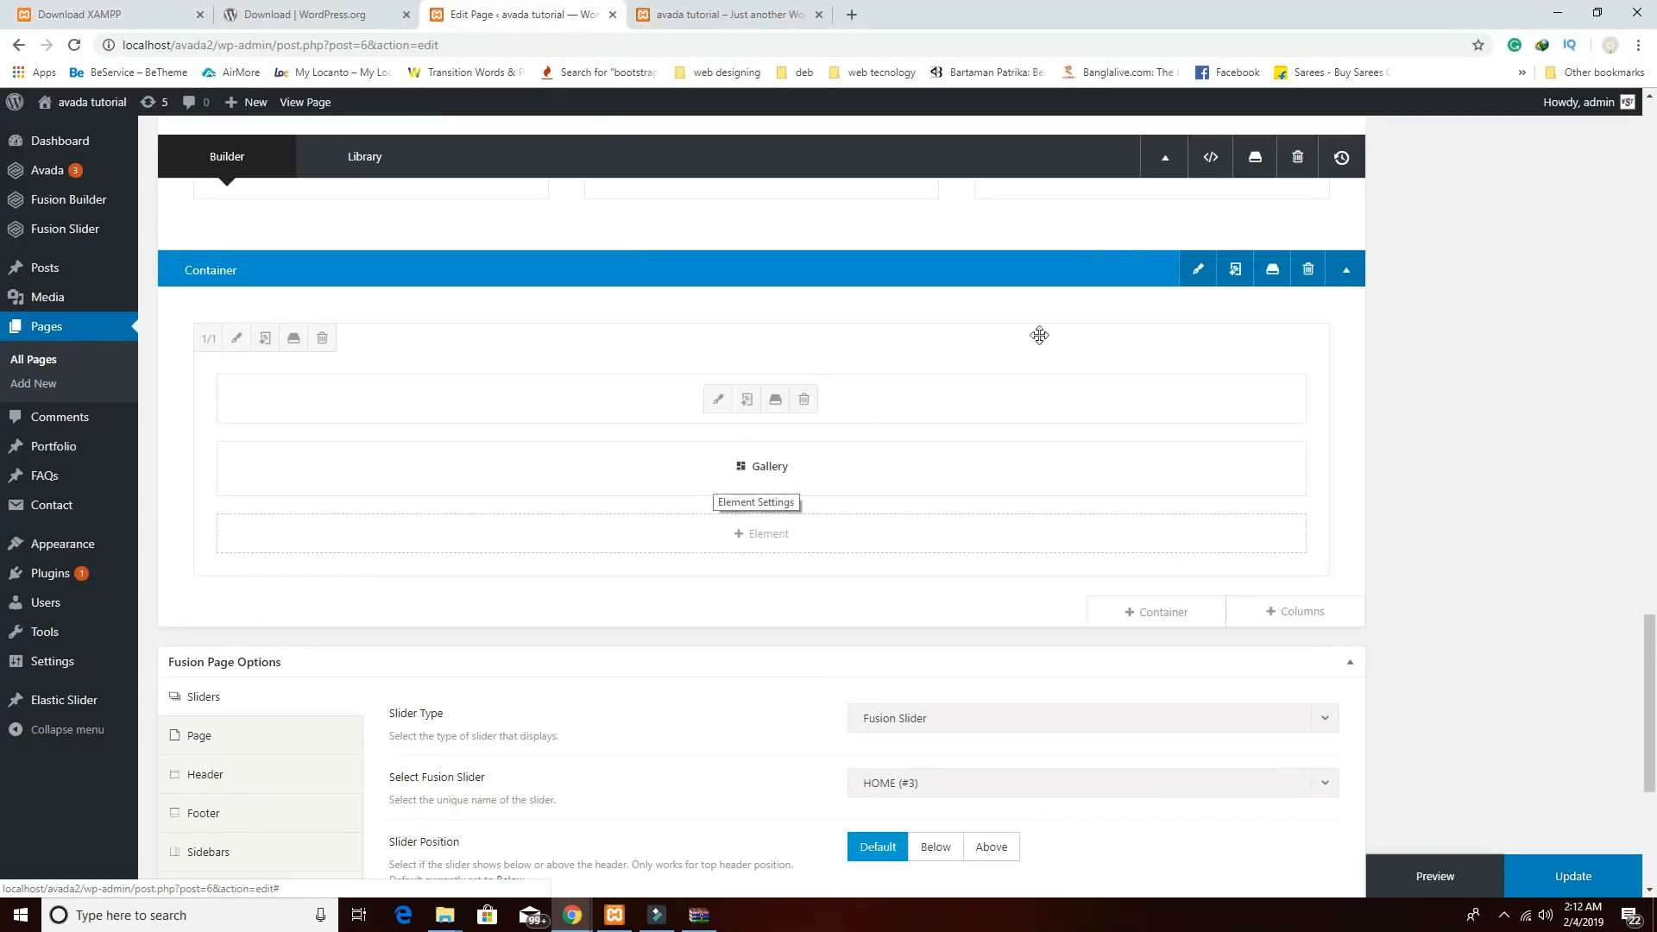
Set the Our Menus container's Interior Content Width to 100% Width and save.
click(1199, 271)
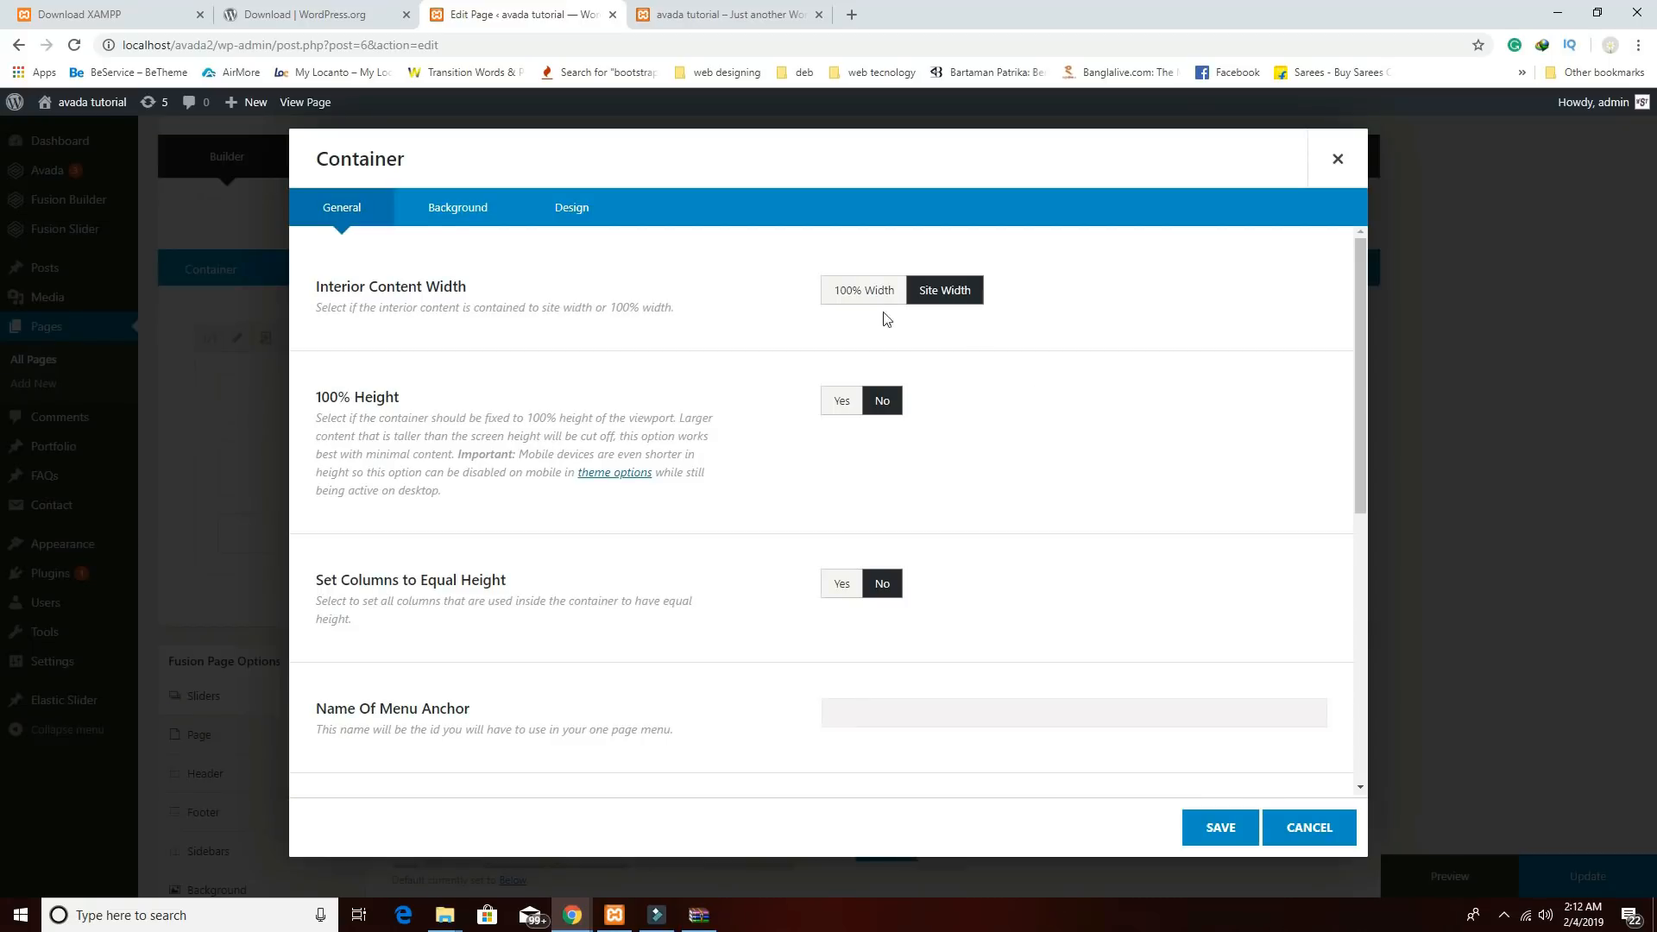
click(870, 298)
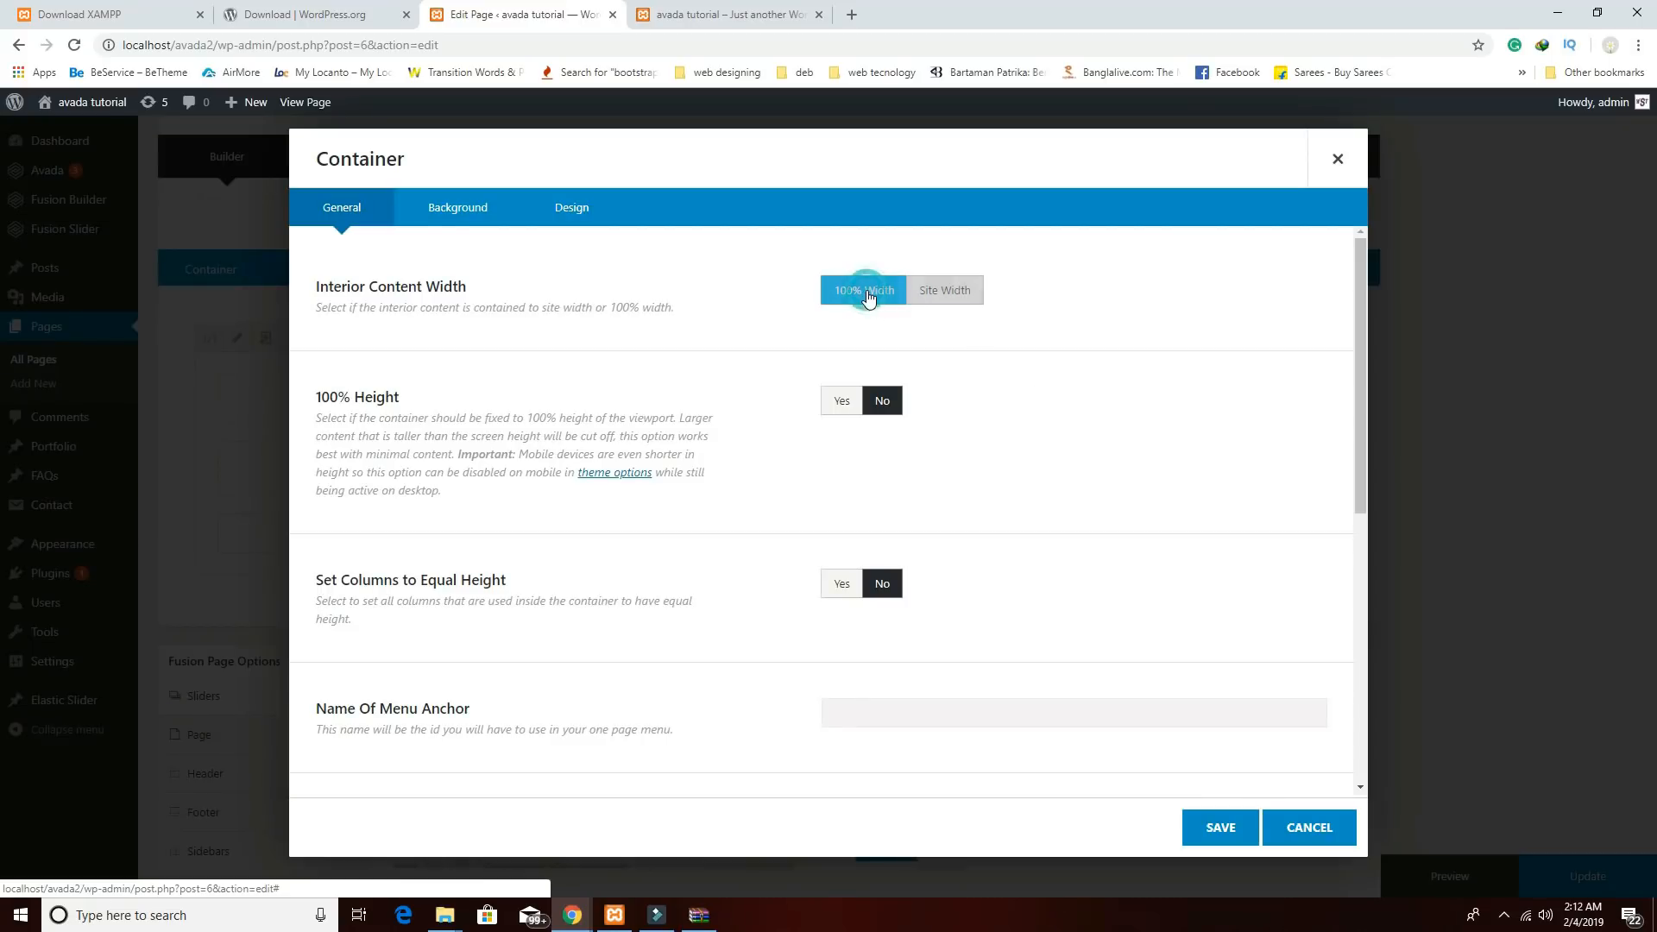
click(1221, 827)
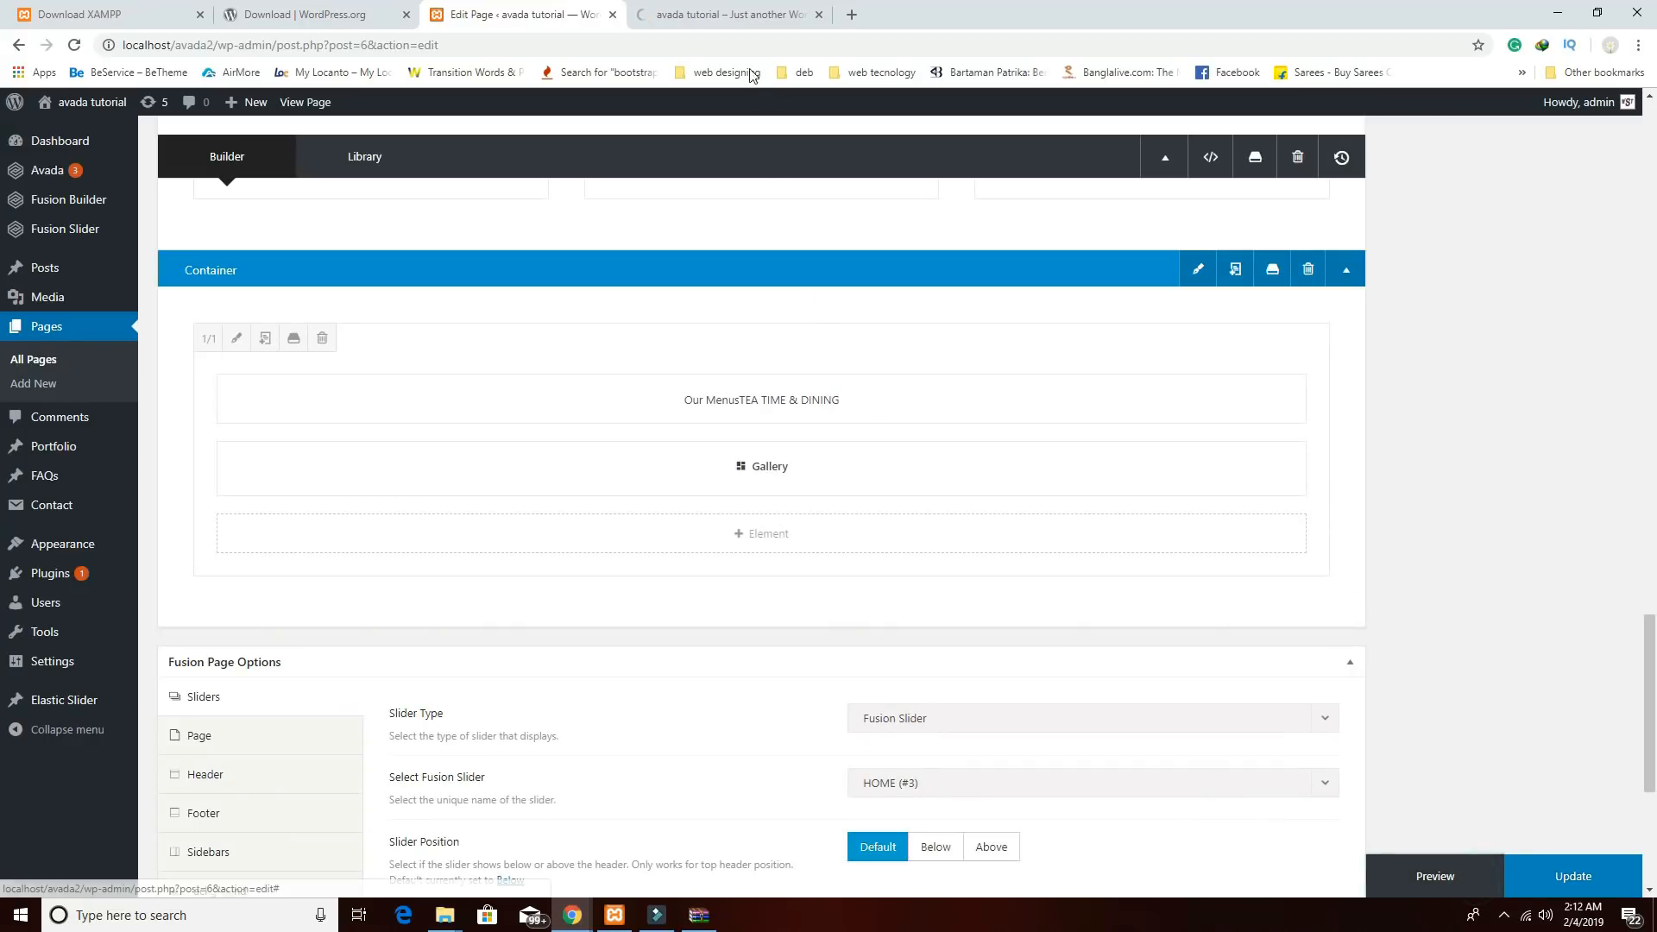
Scroll the refreshed preview to check the nine-photo food gallery spans the page.
click(729, 15)
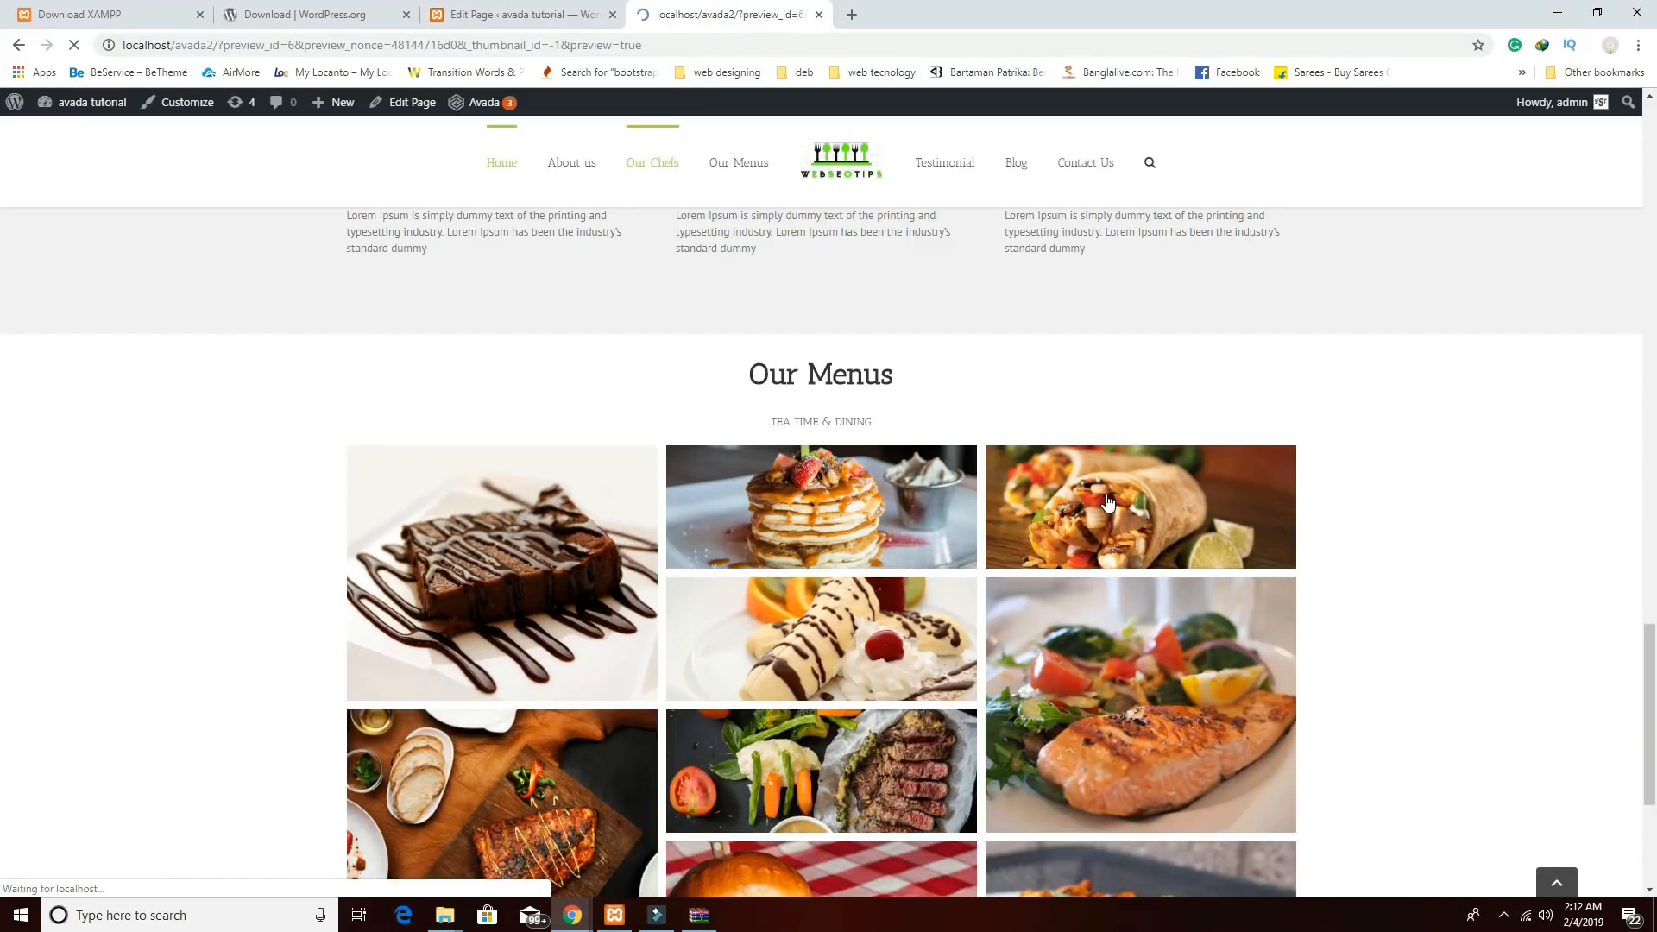
scroll(1103, 574, down, 20)
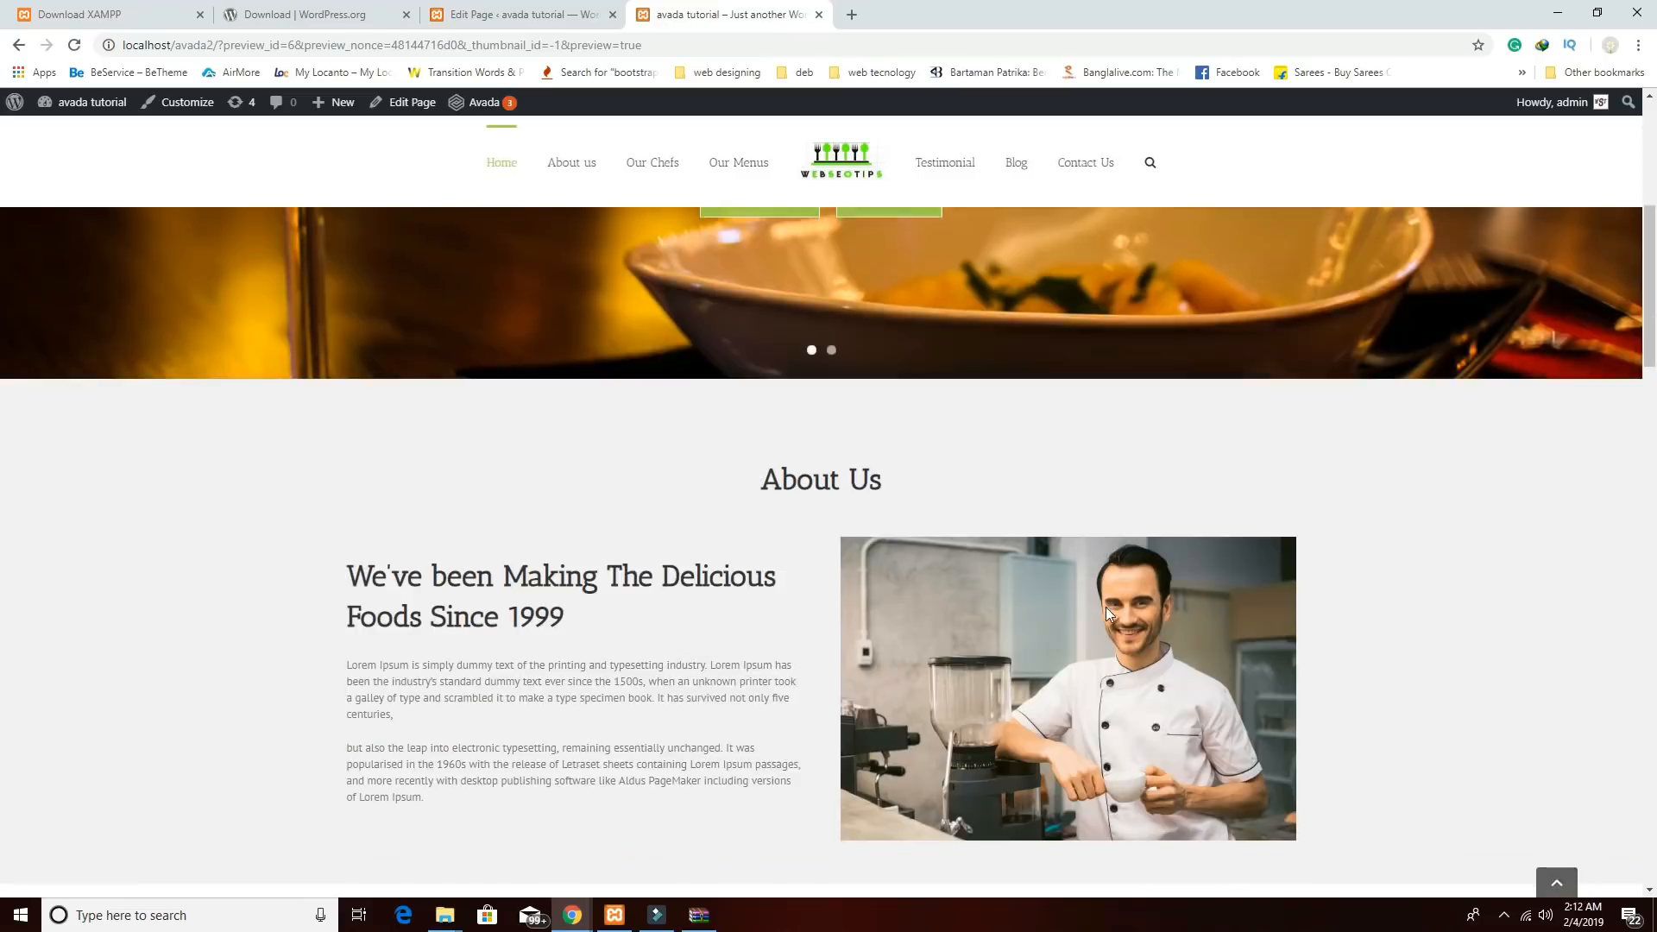
scroll(1110, 626, down, 9)
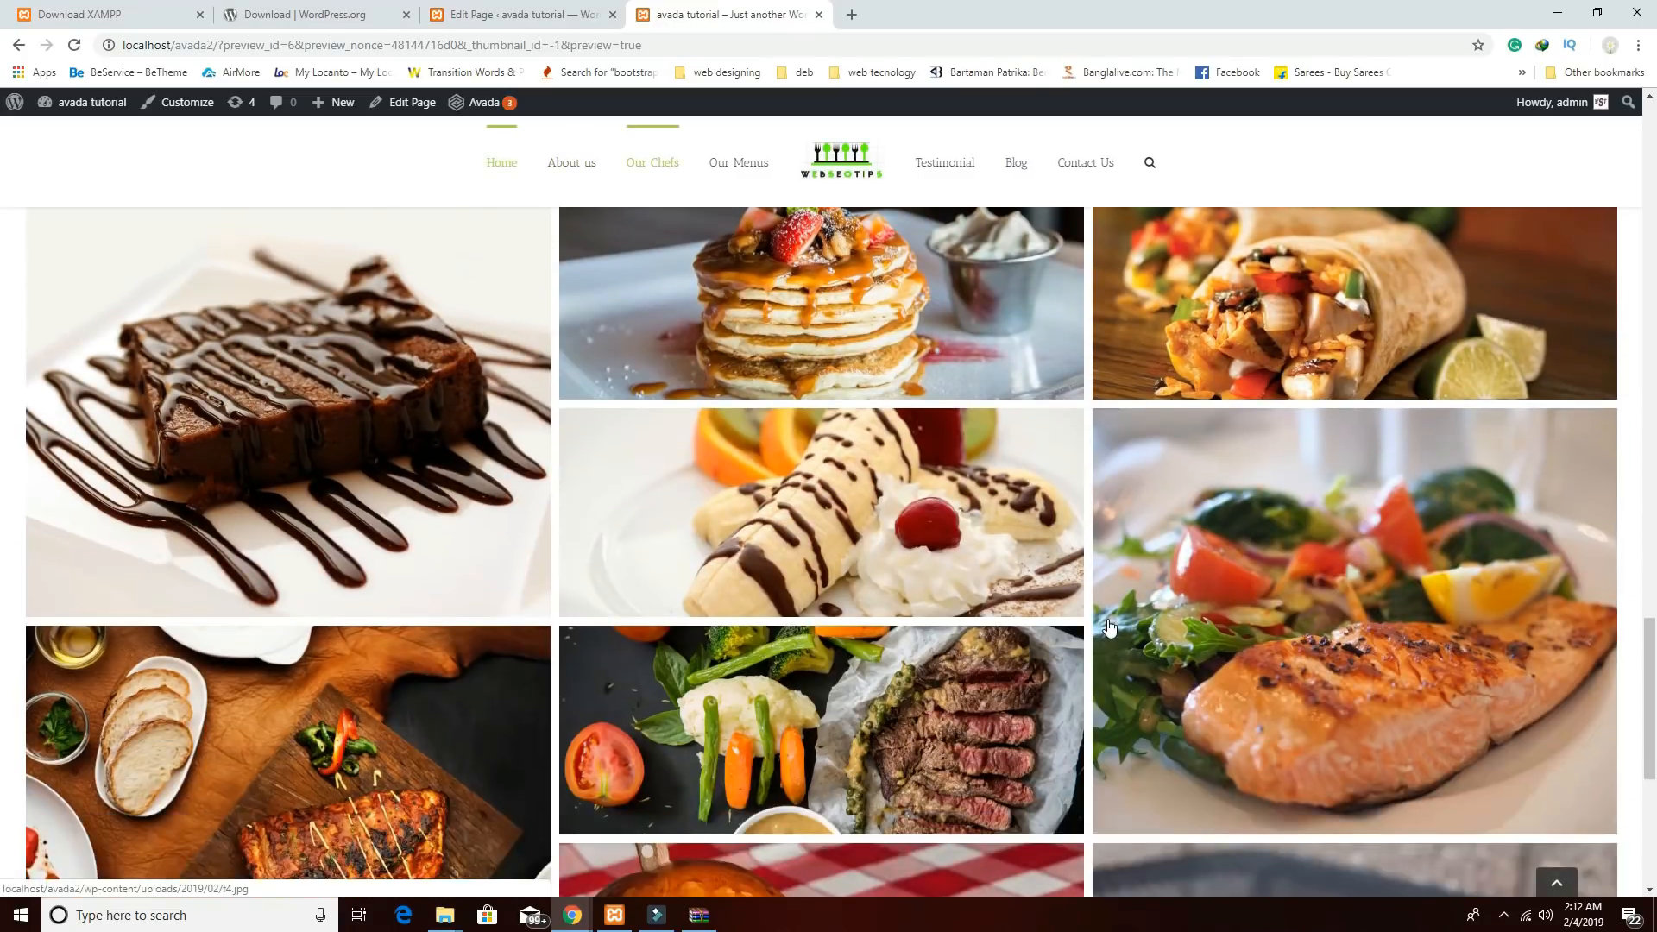
scroll(1110, 628, up, 6)
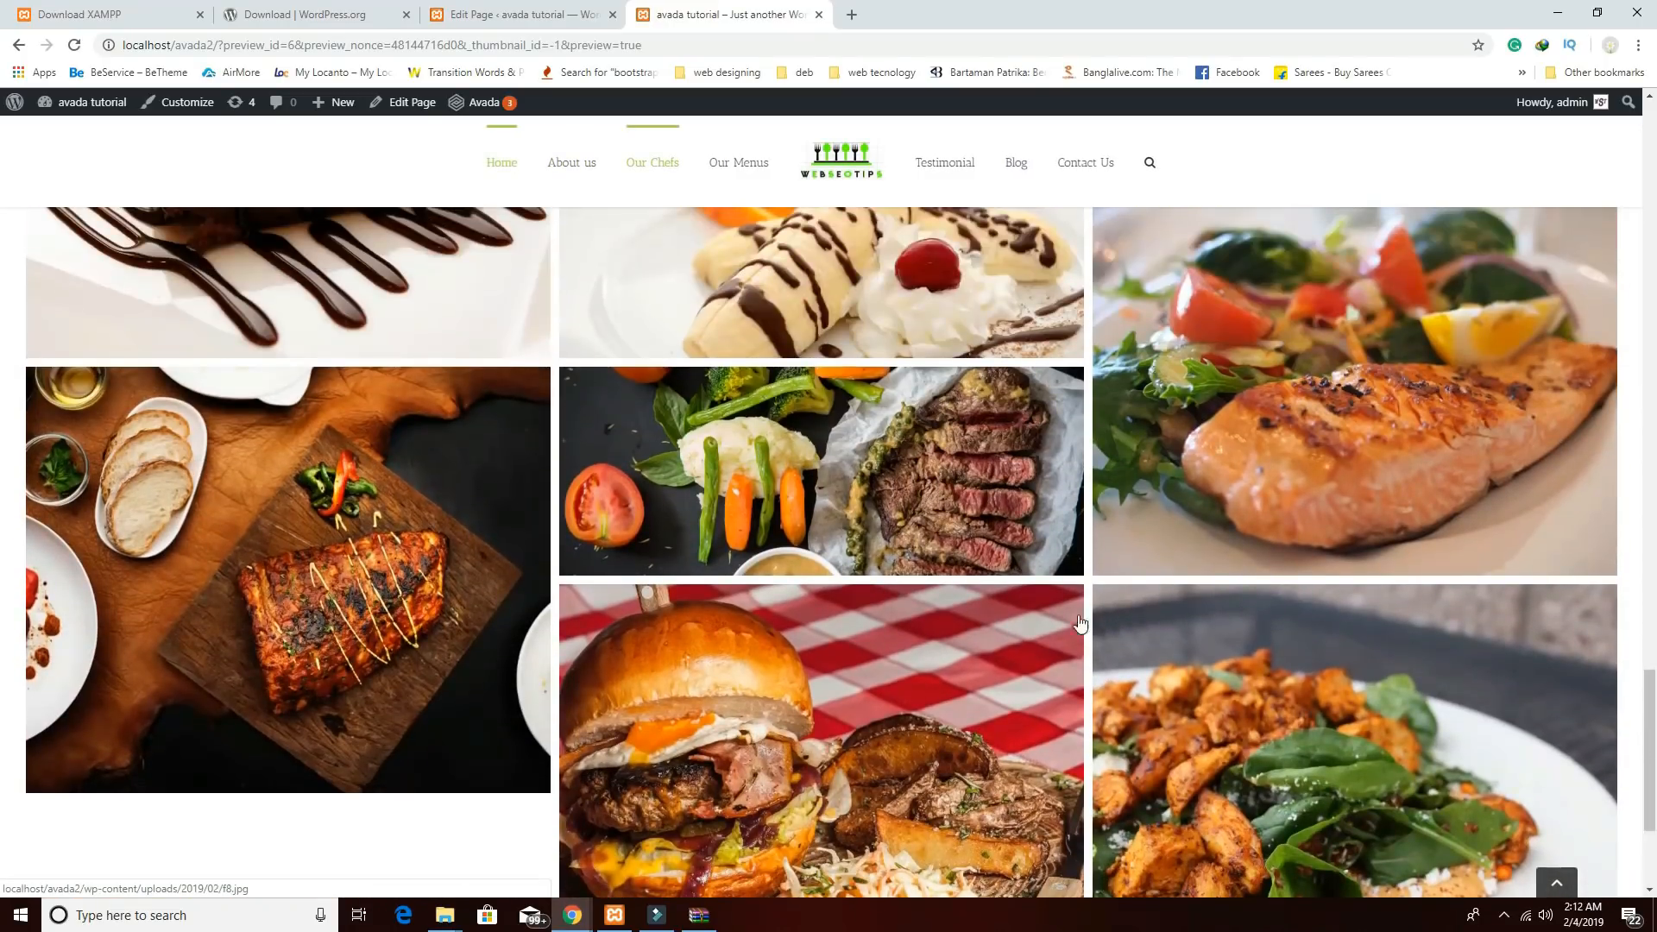
scroll(864, 596, down, 6)
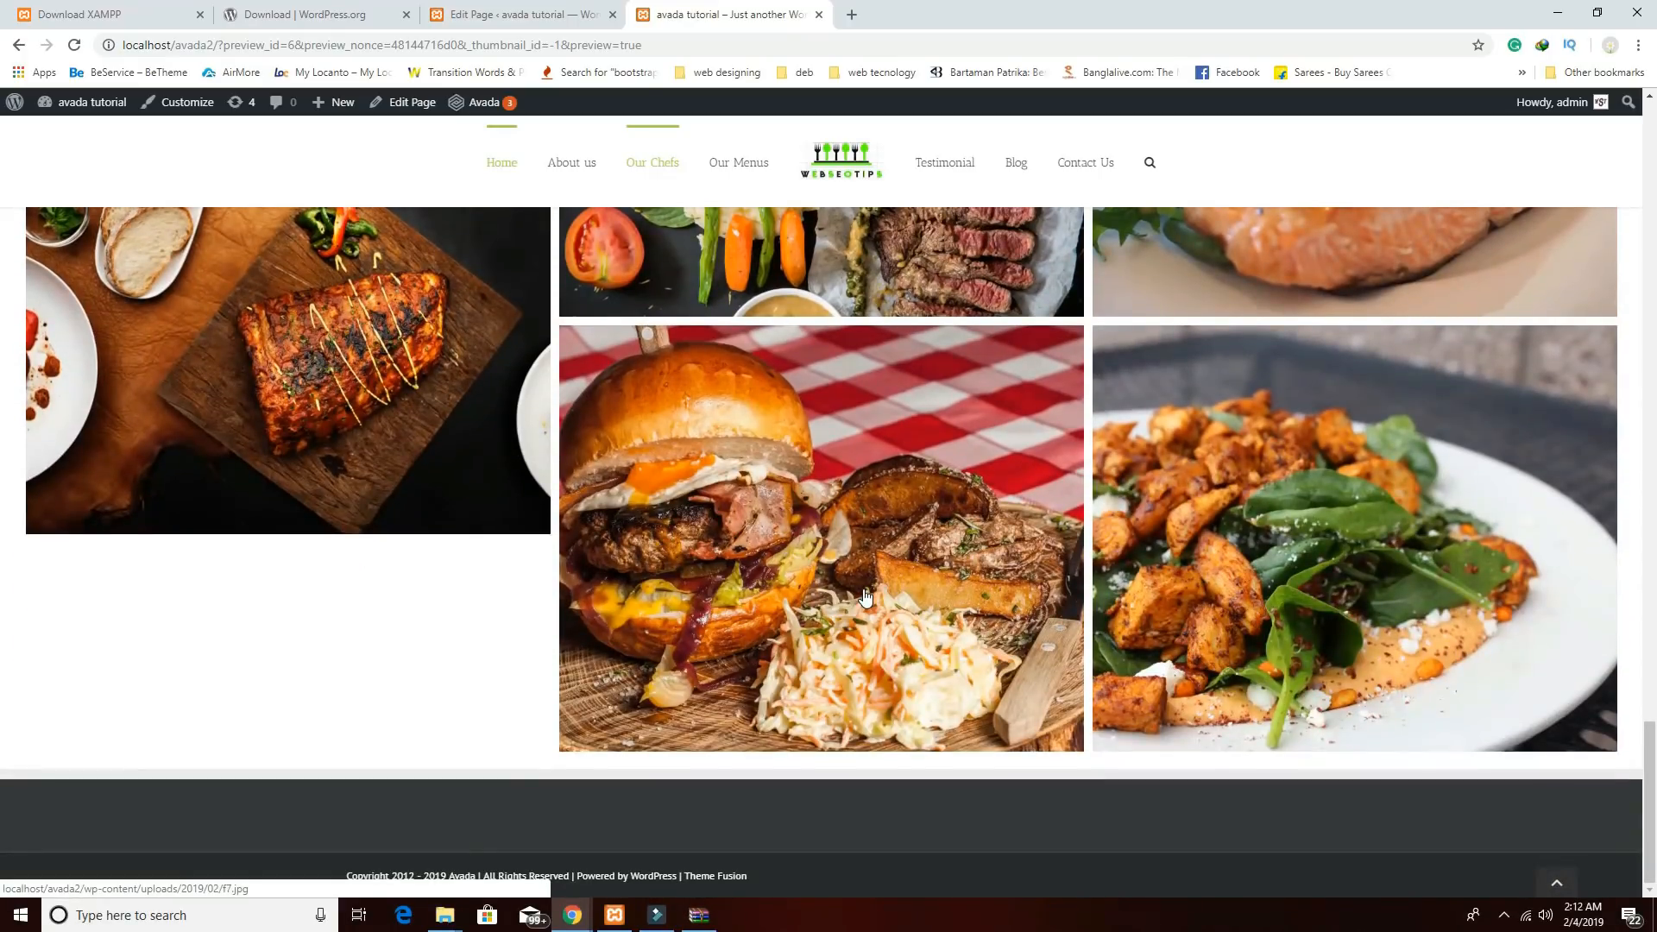
scroll(865, 596, up, 3)
scroll(848, 569, down, 2)
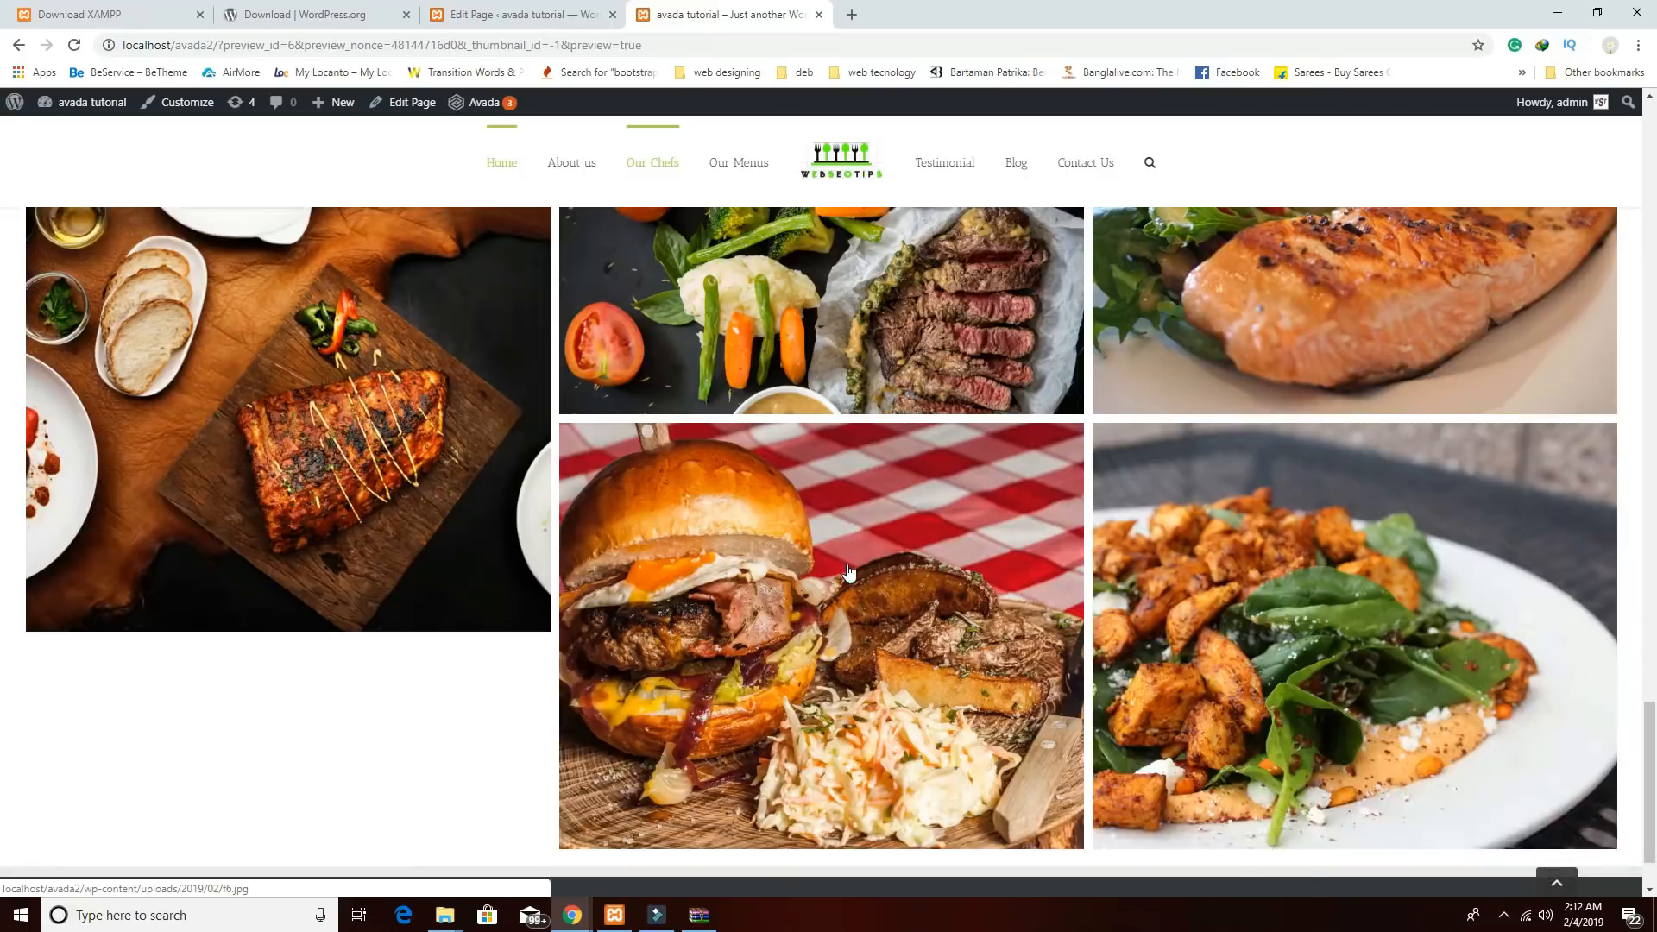
scroll(849, 571, up, 3)
scroll(848, 572, down, 3)
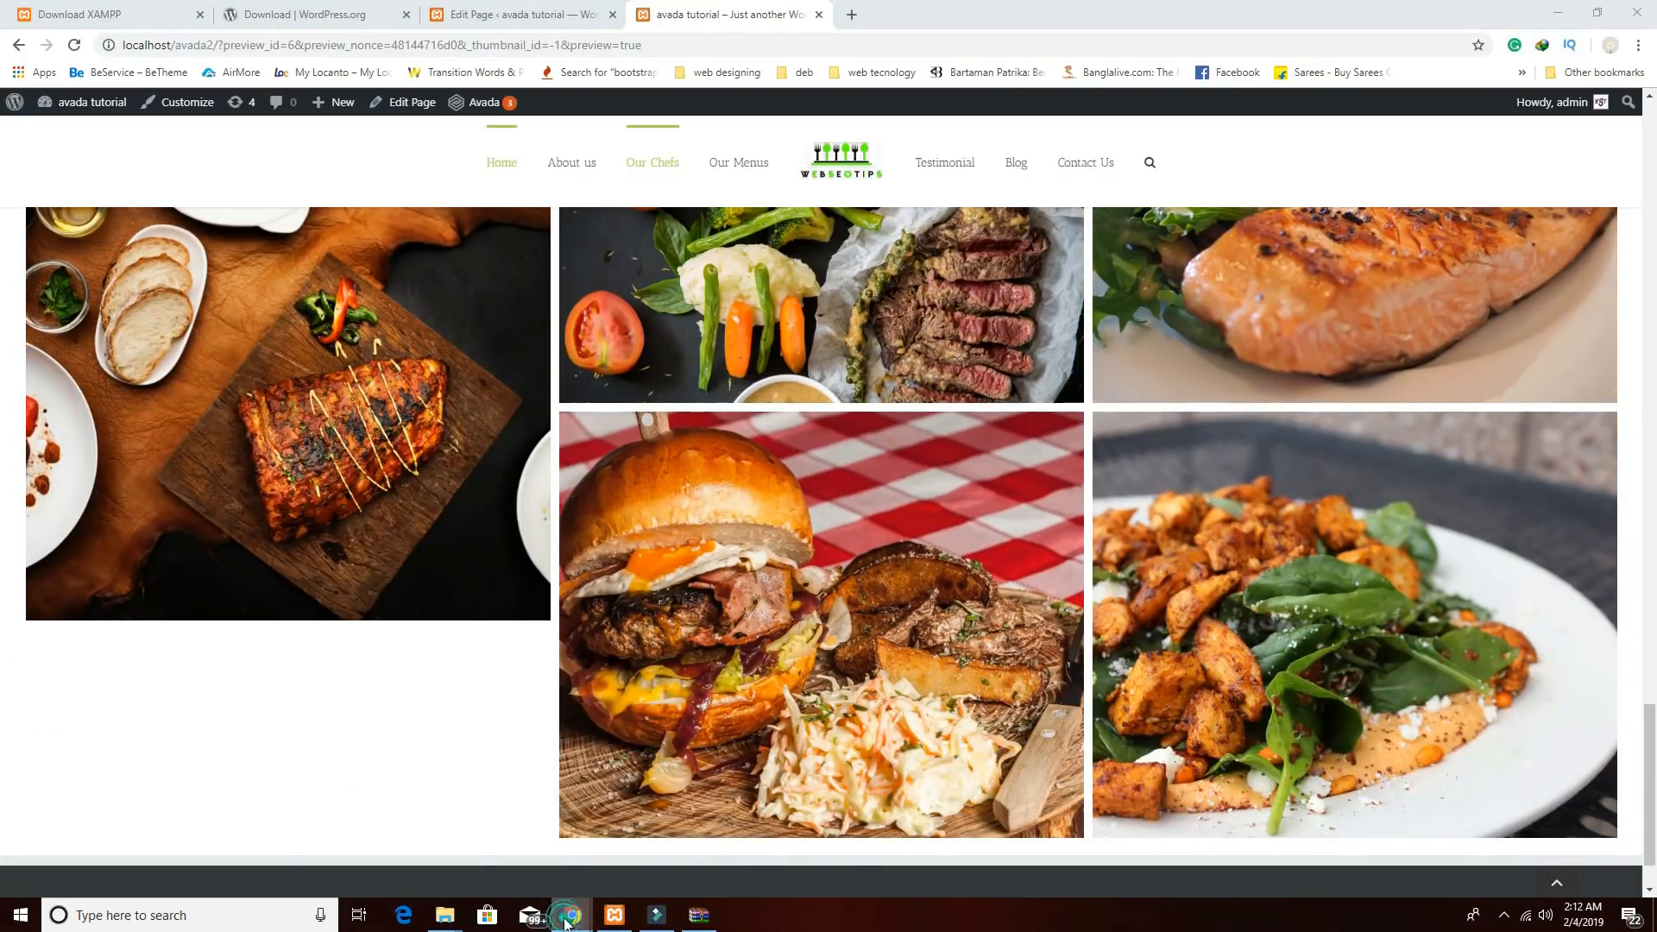
Open and close the brownie image lightbox in the reference site's gallery.
mouse_move(568, 916)
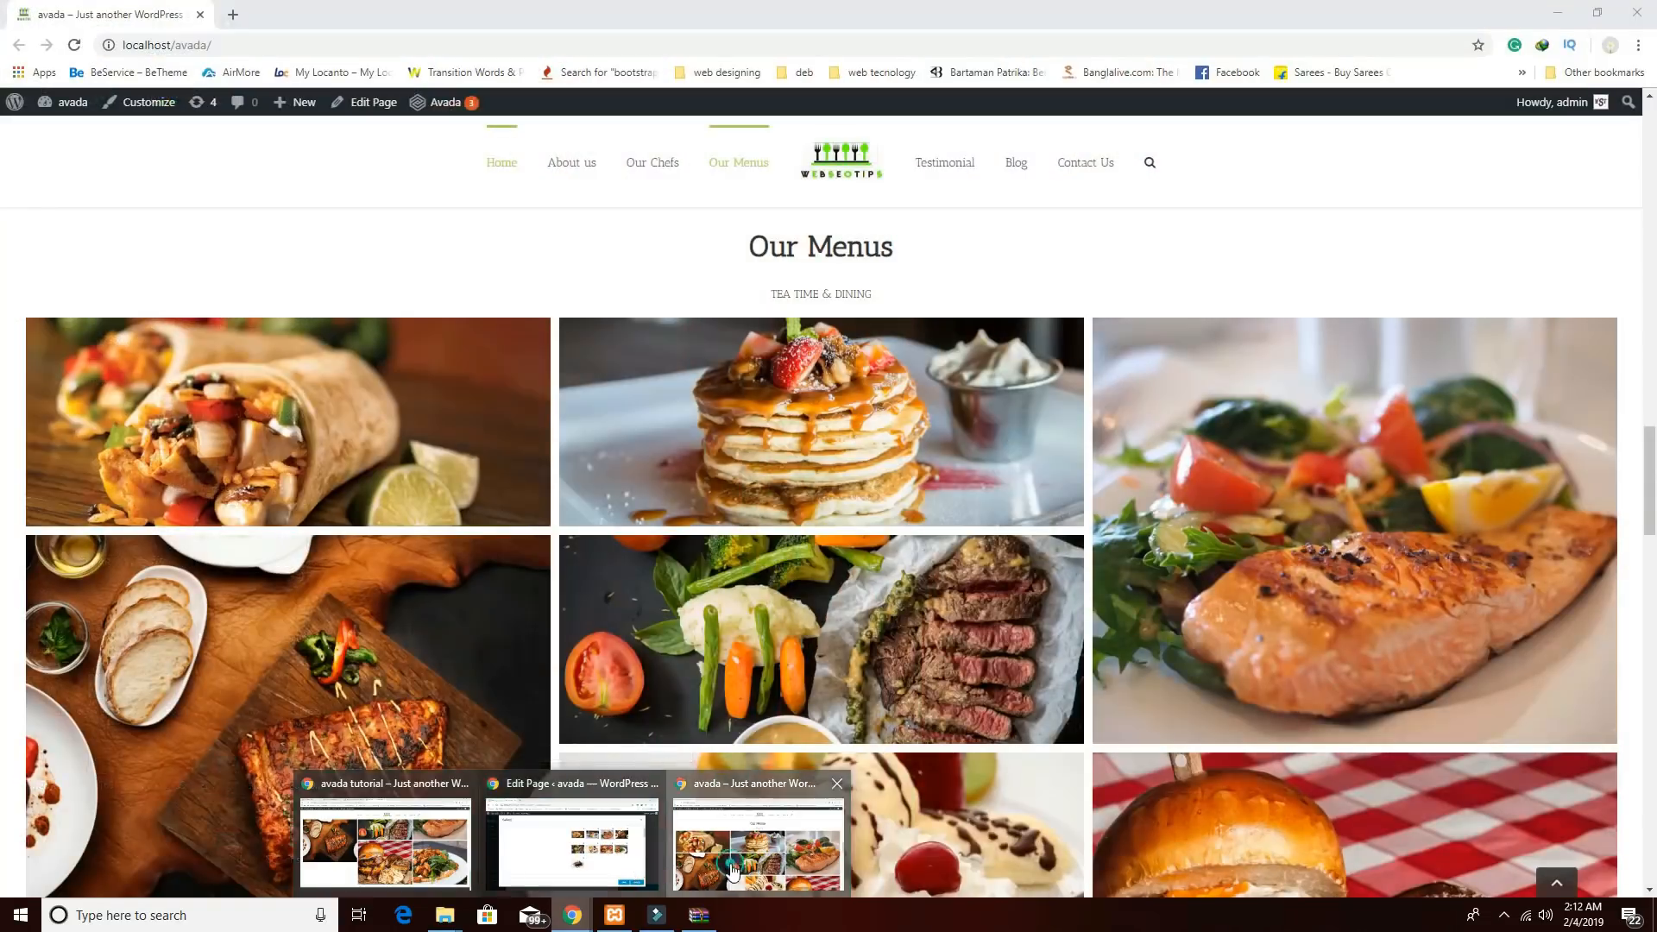
click(732, 868)
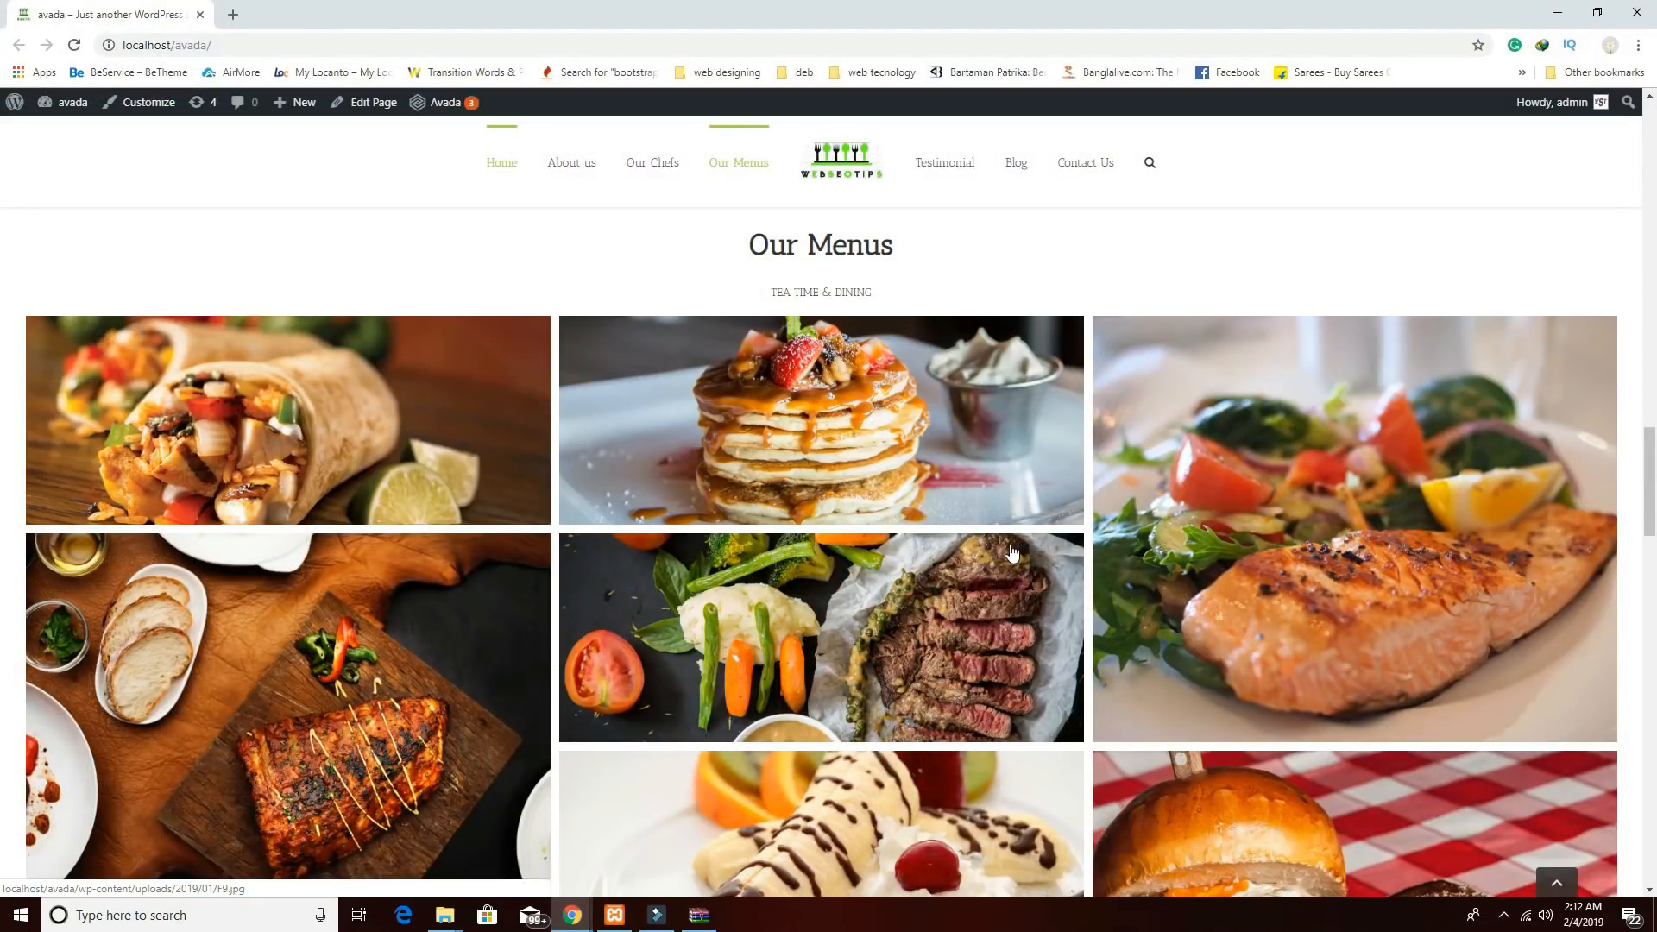
scroll(982, 606, down, 7)
click(982, 606)
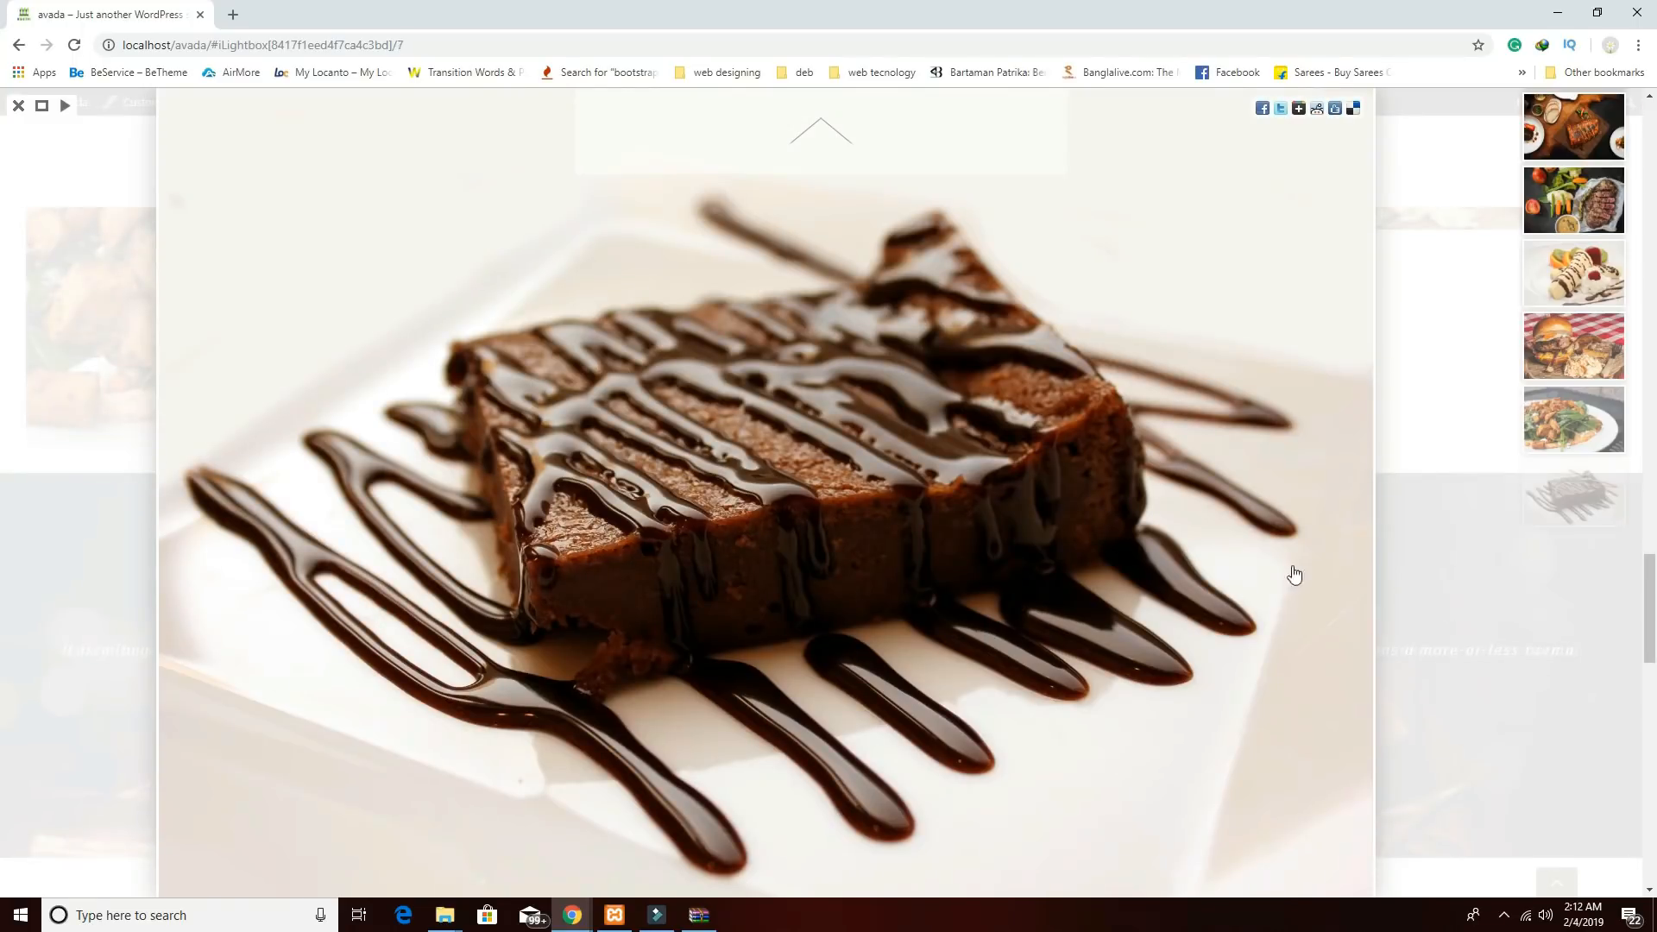
scroll(370, 319, up, 1)
click(22, 104)
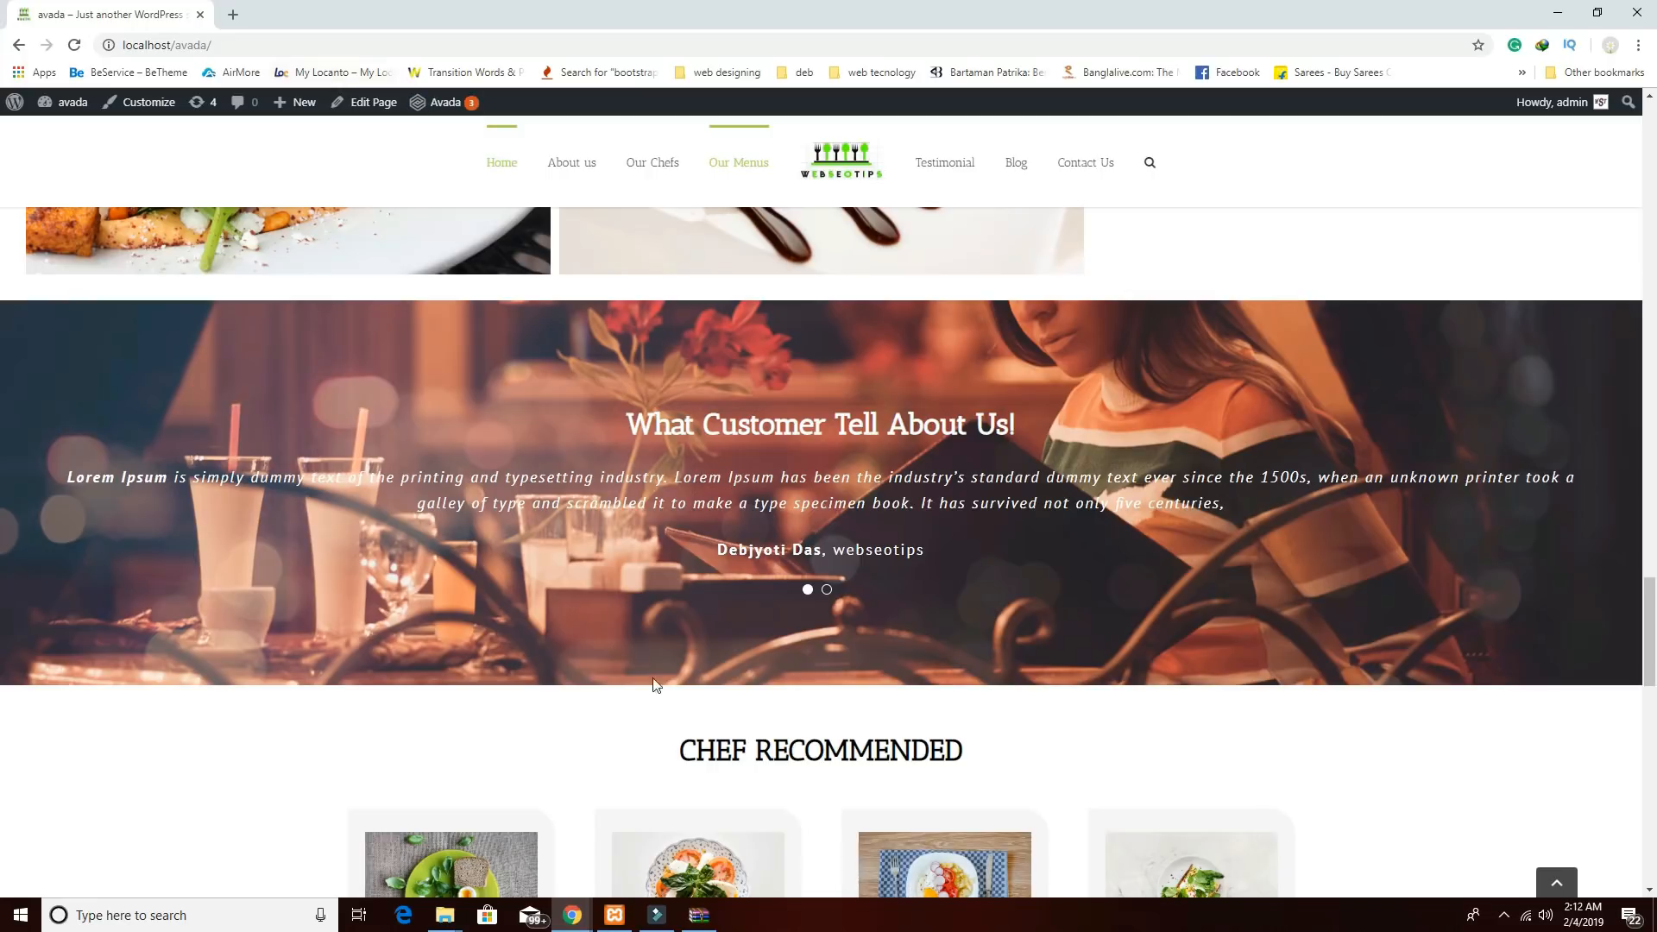
Go back to the tutorial site window's Edit Page tab.
mouse_move(565, 911)
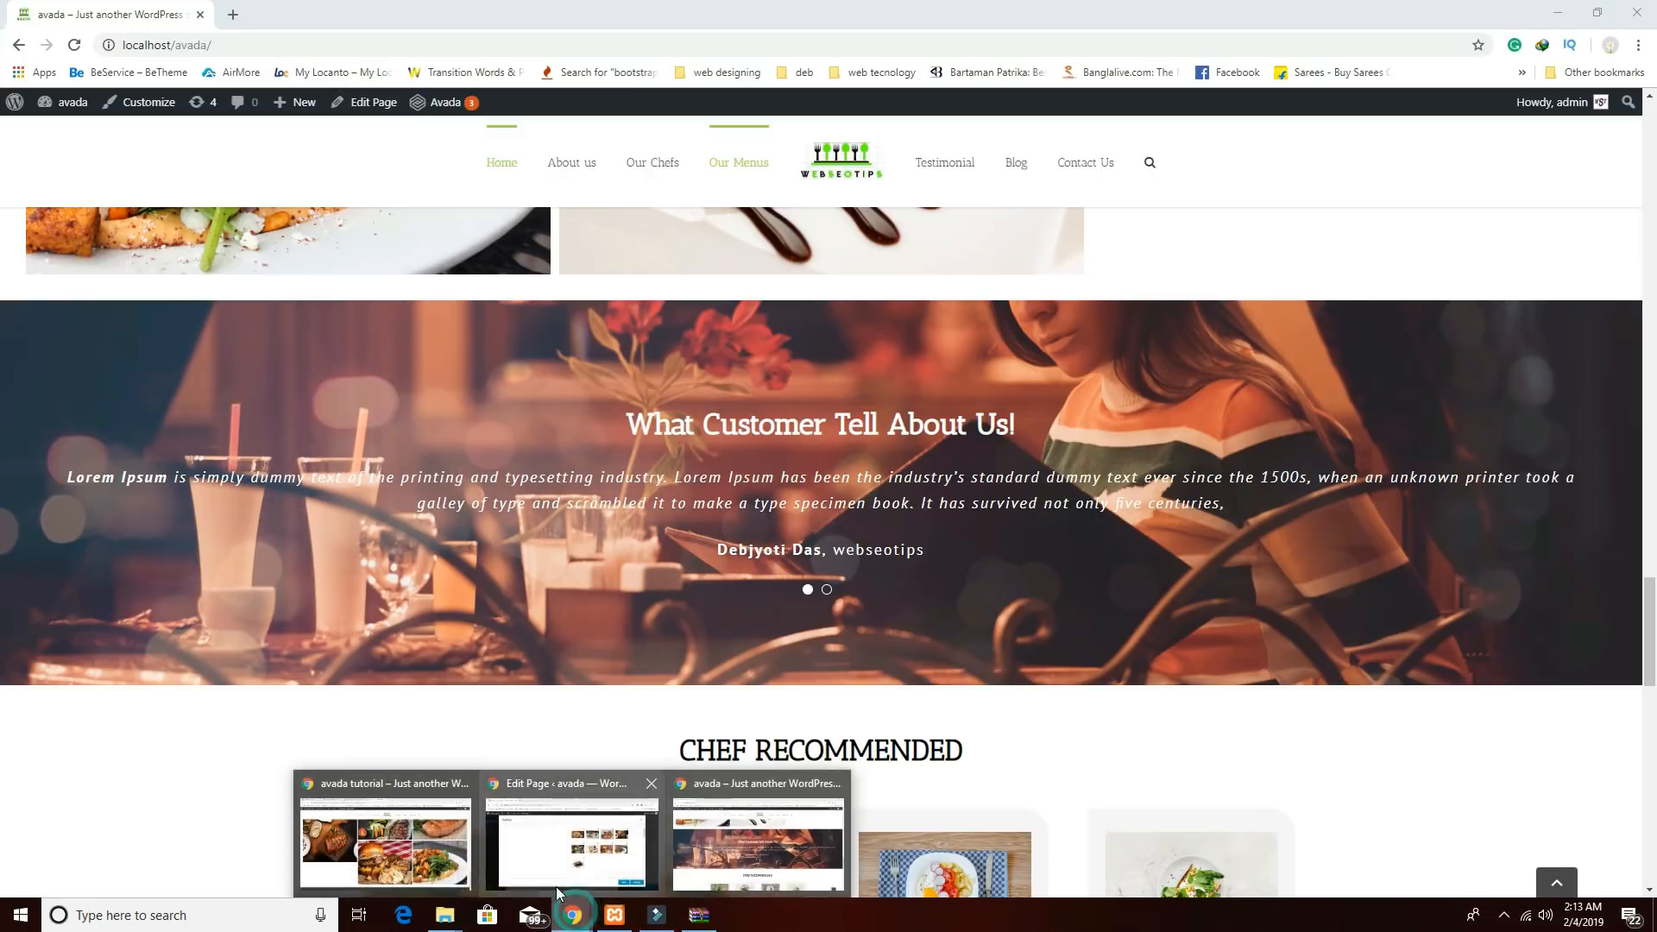
click(458, 857)
click(562, 21)
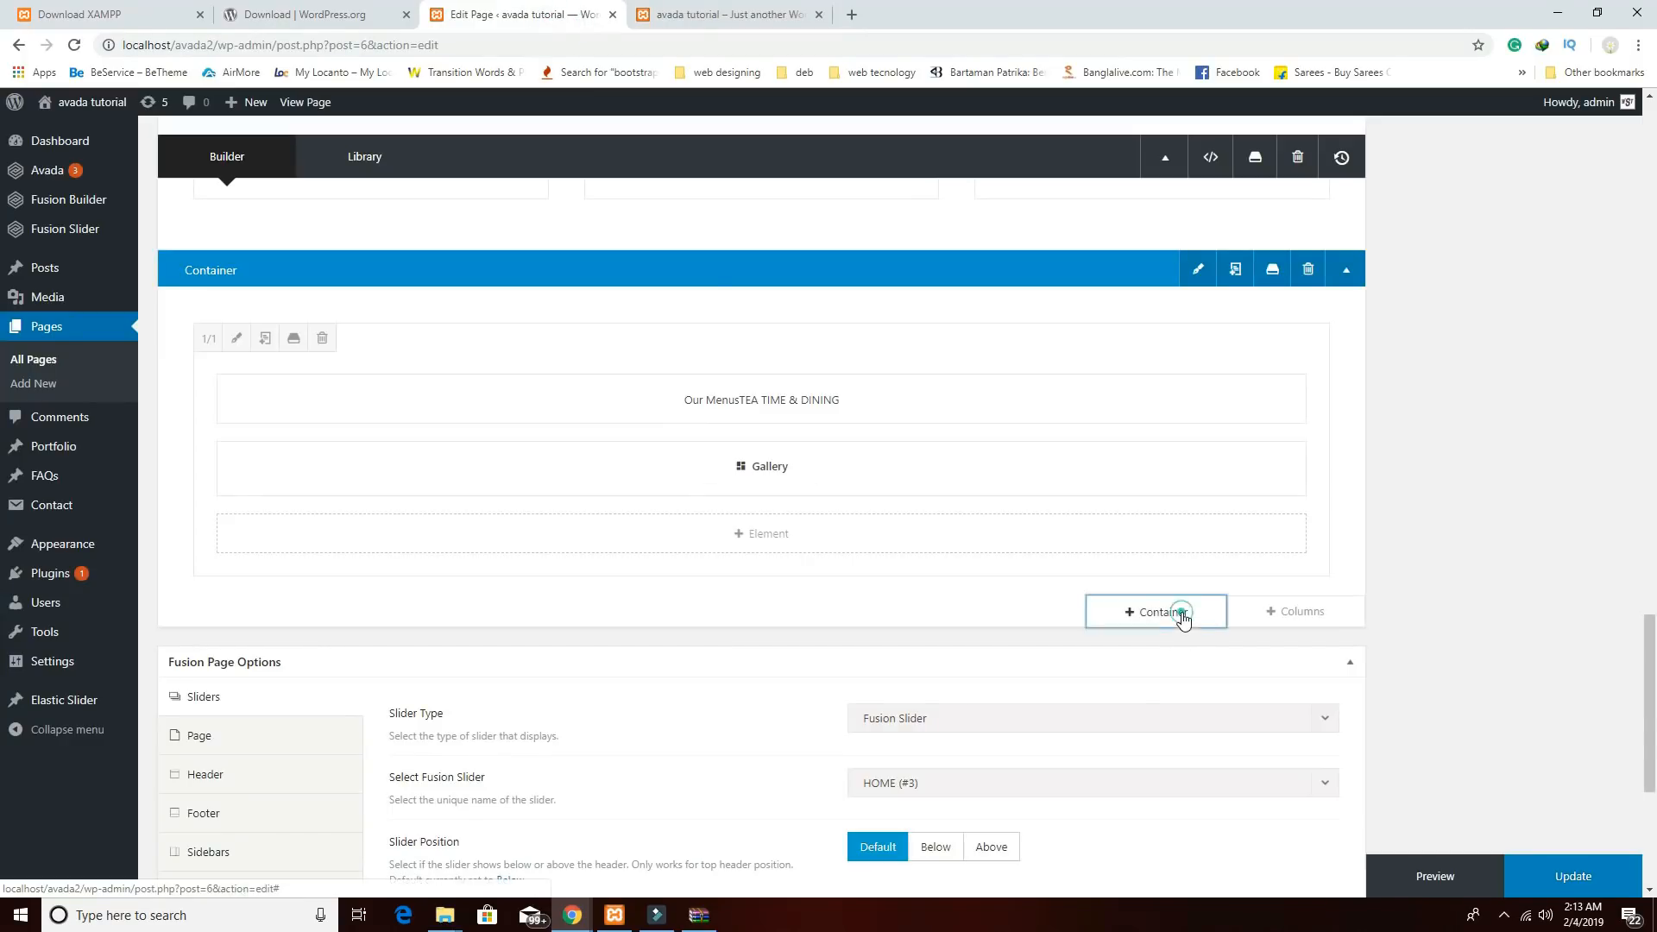
Add an empty container below the gallery with blur-drinks-facial-expression-821054.jpg as background image.
click(1181, 614)
click(450, 294)
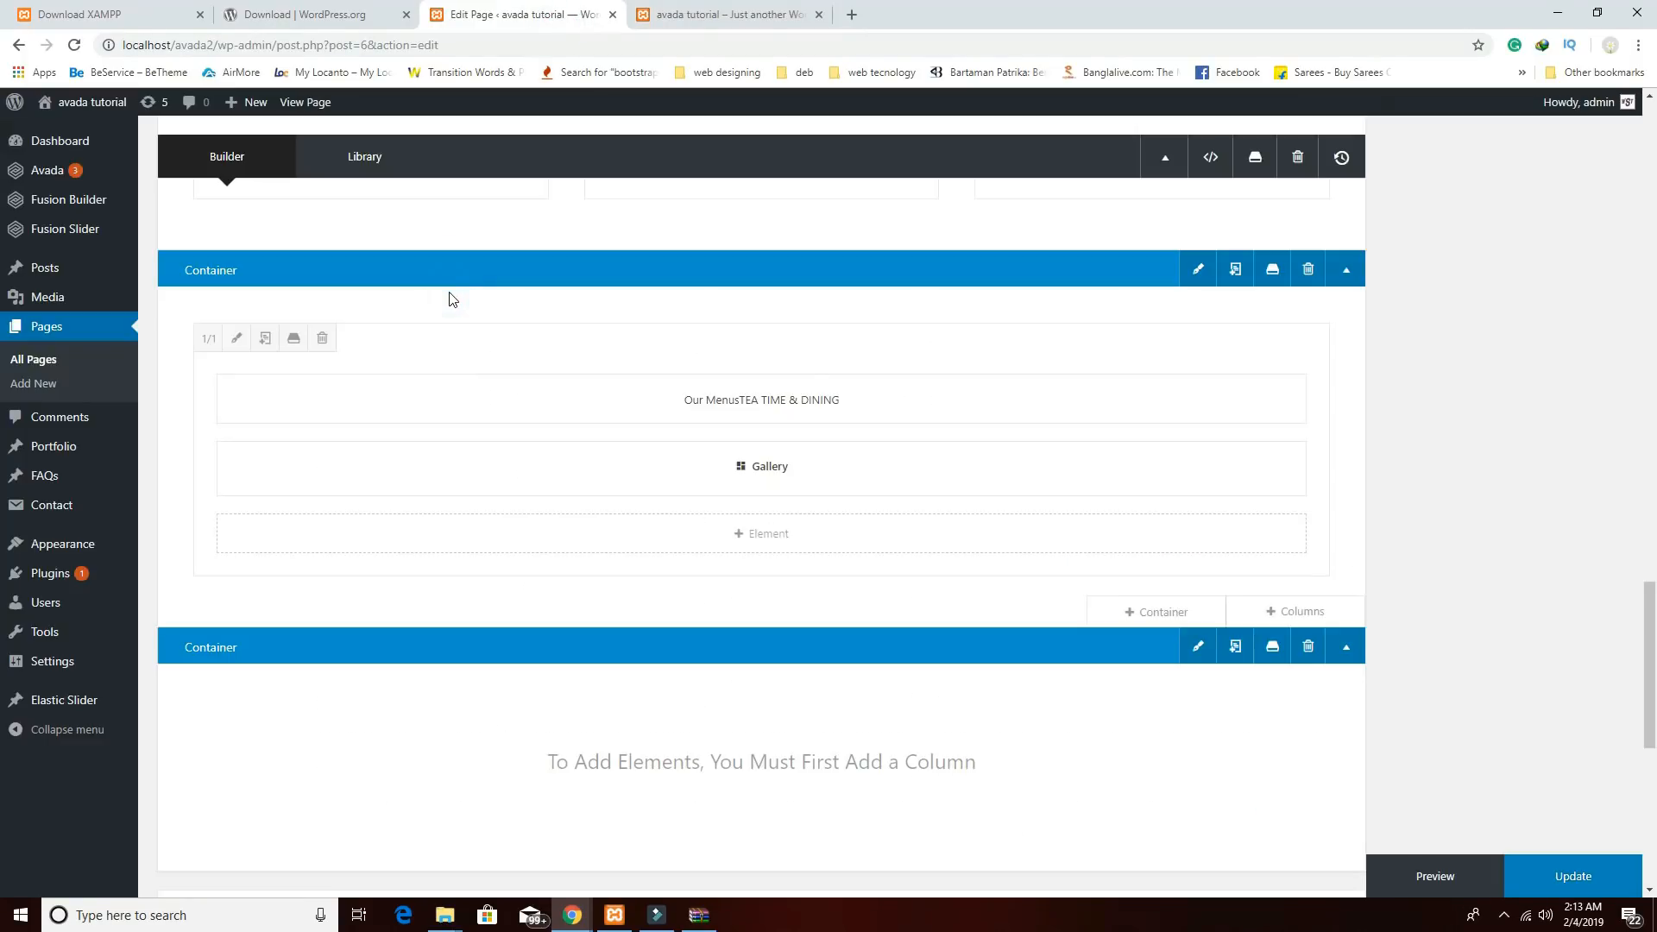
click(1198, 647)
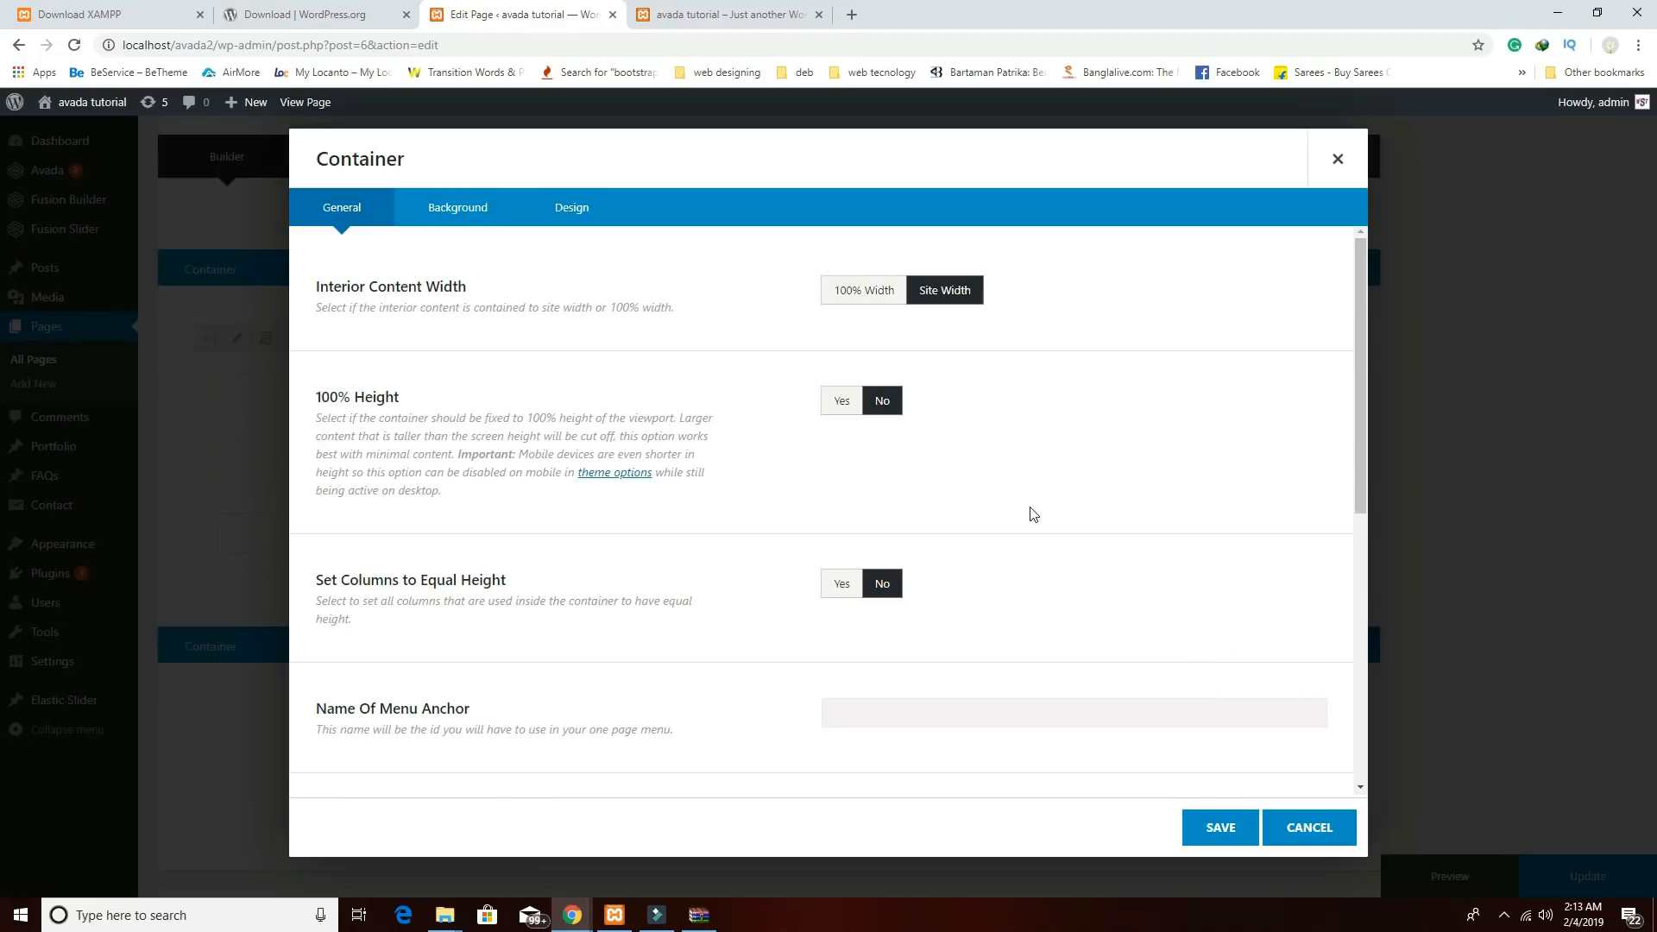
click(458, 212)
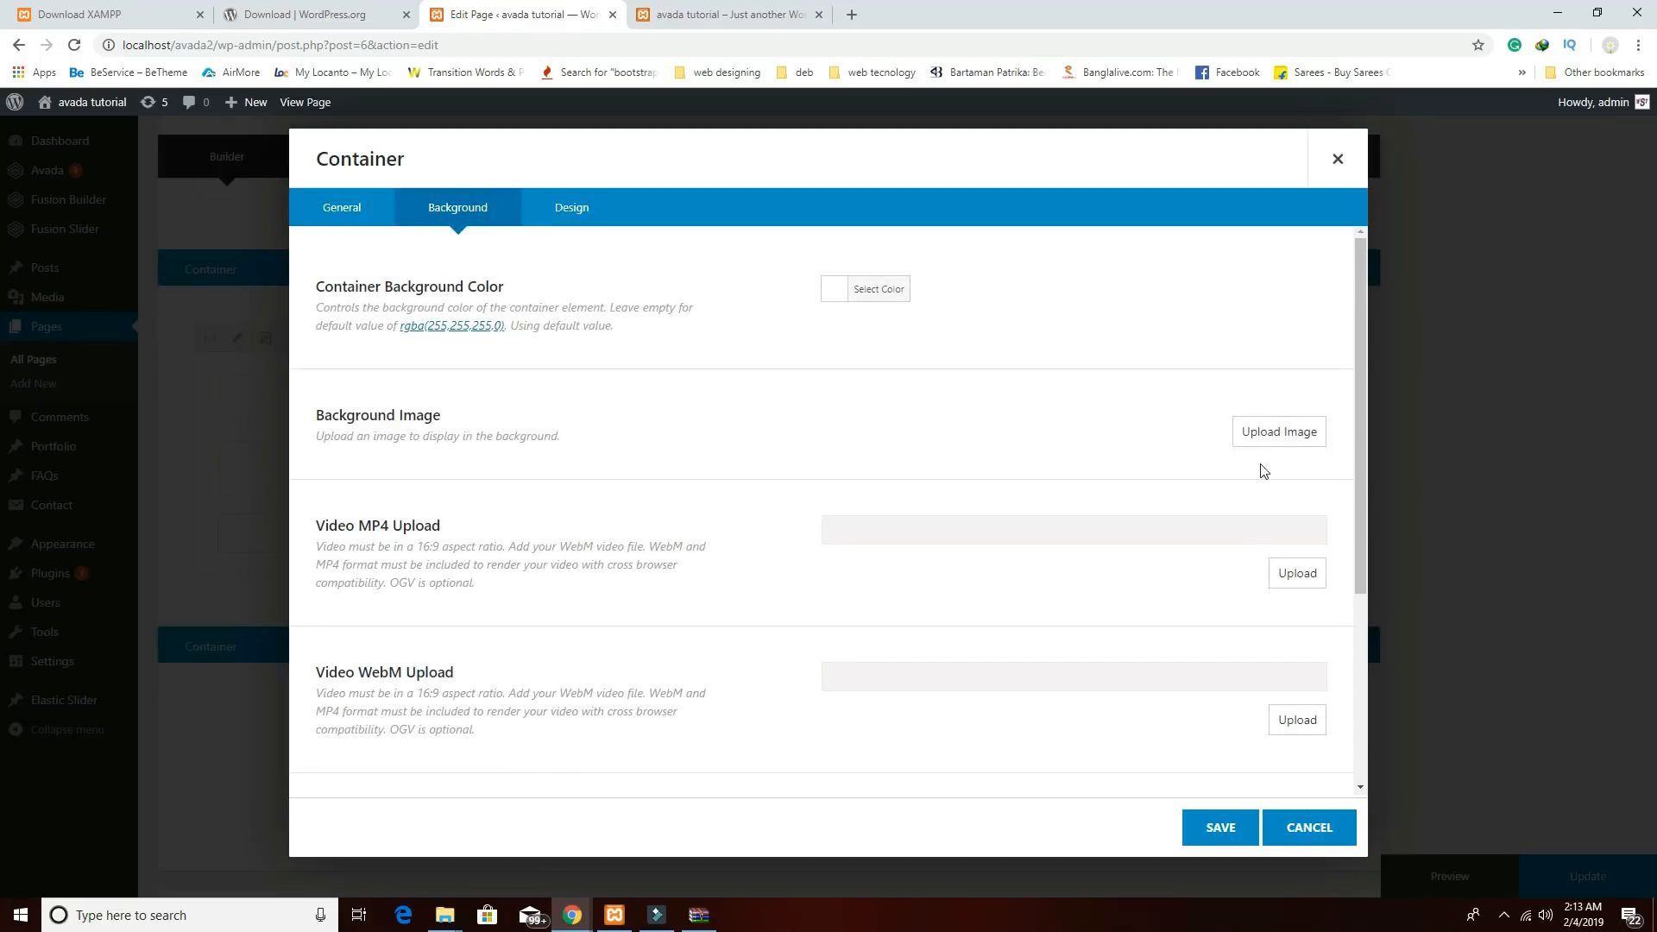
click(1262, 436)
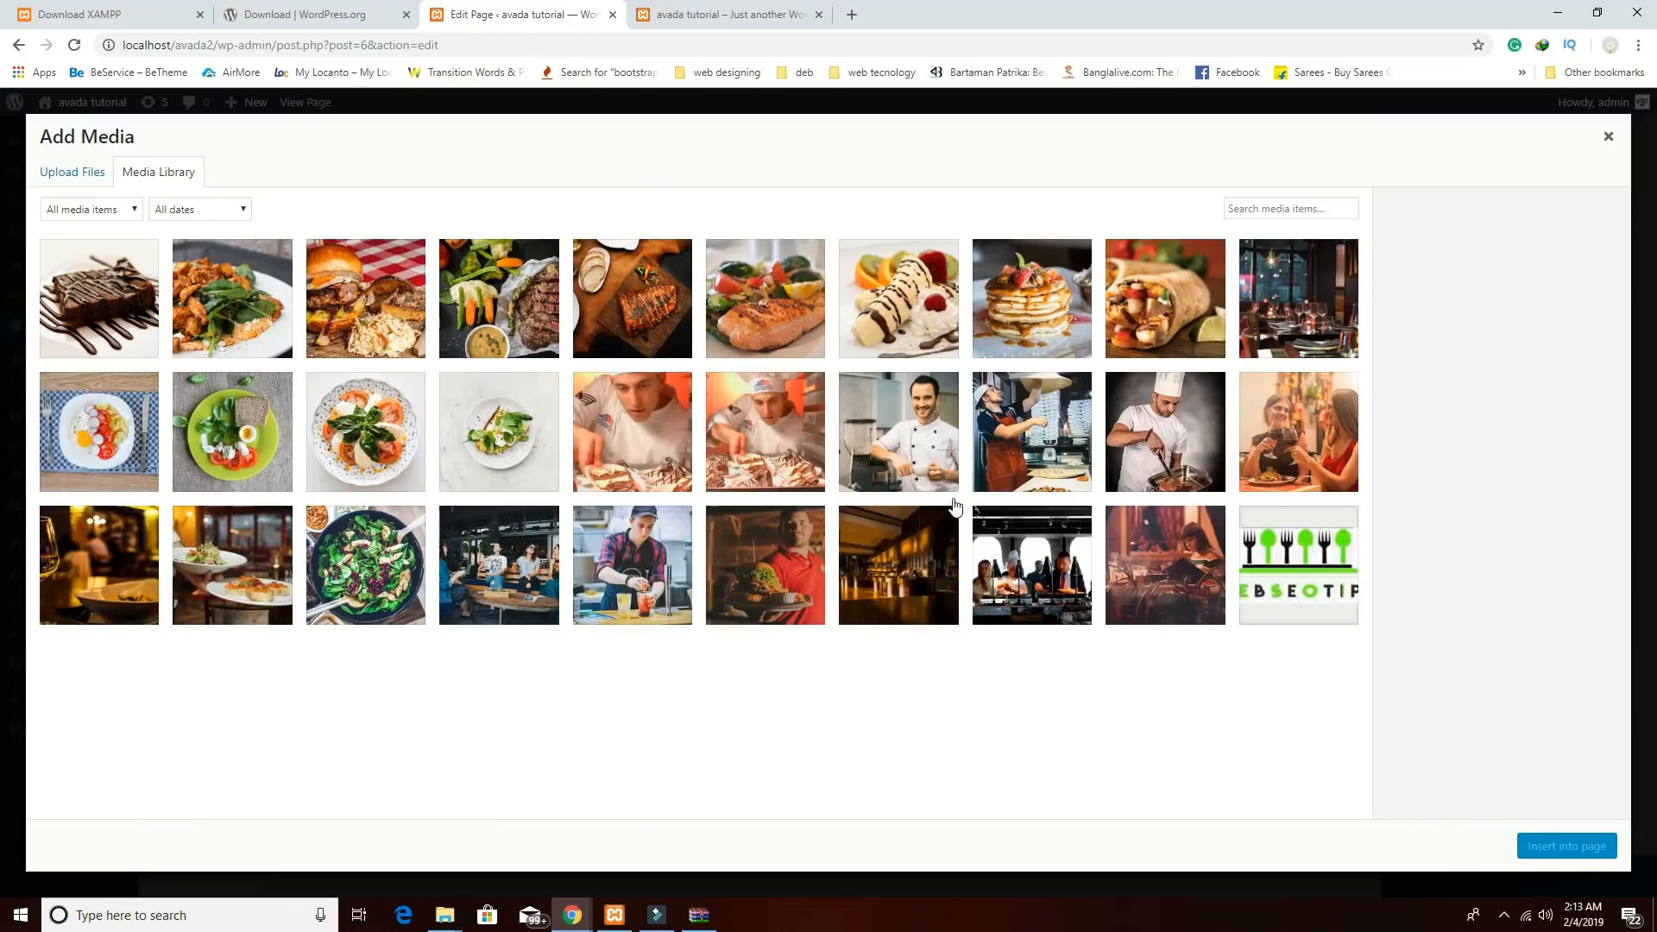
click(1269, 461)
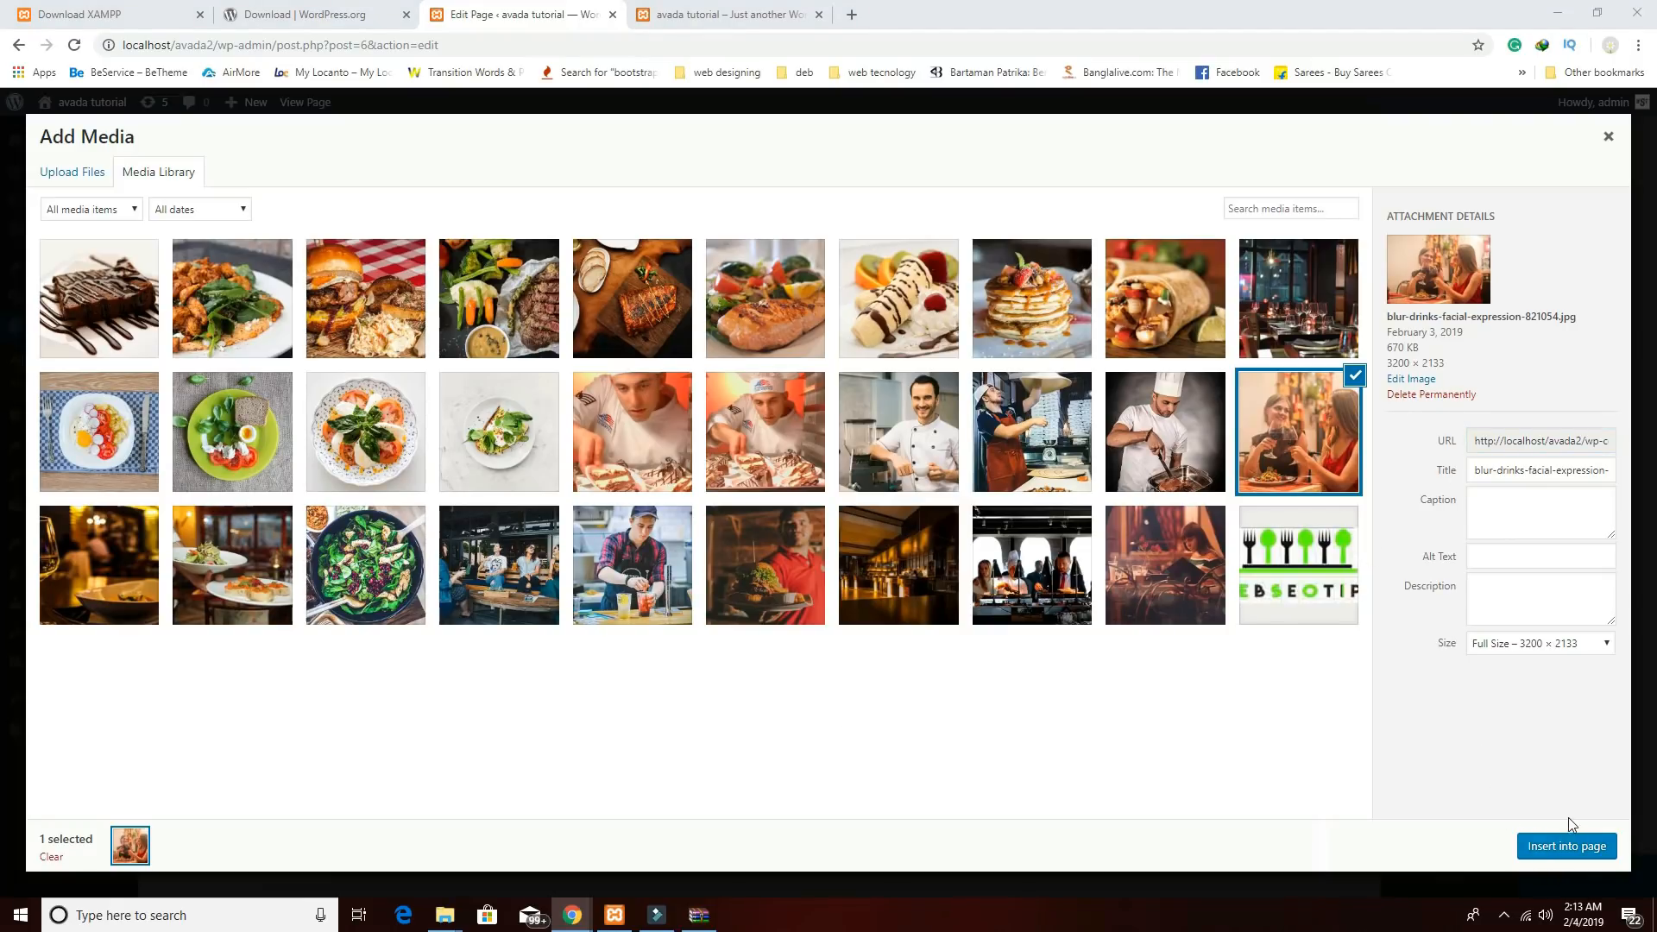
click(1563, 849)
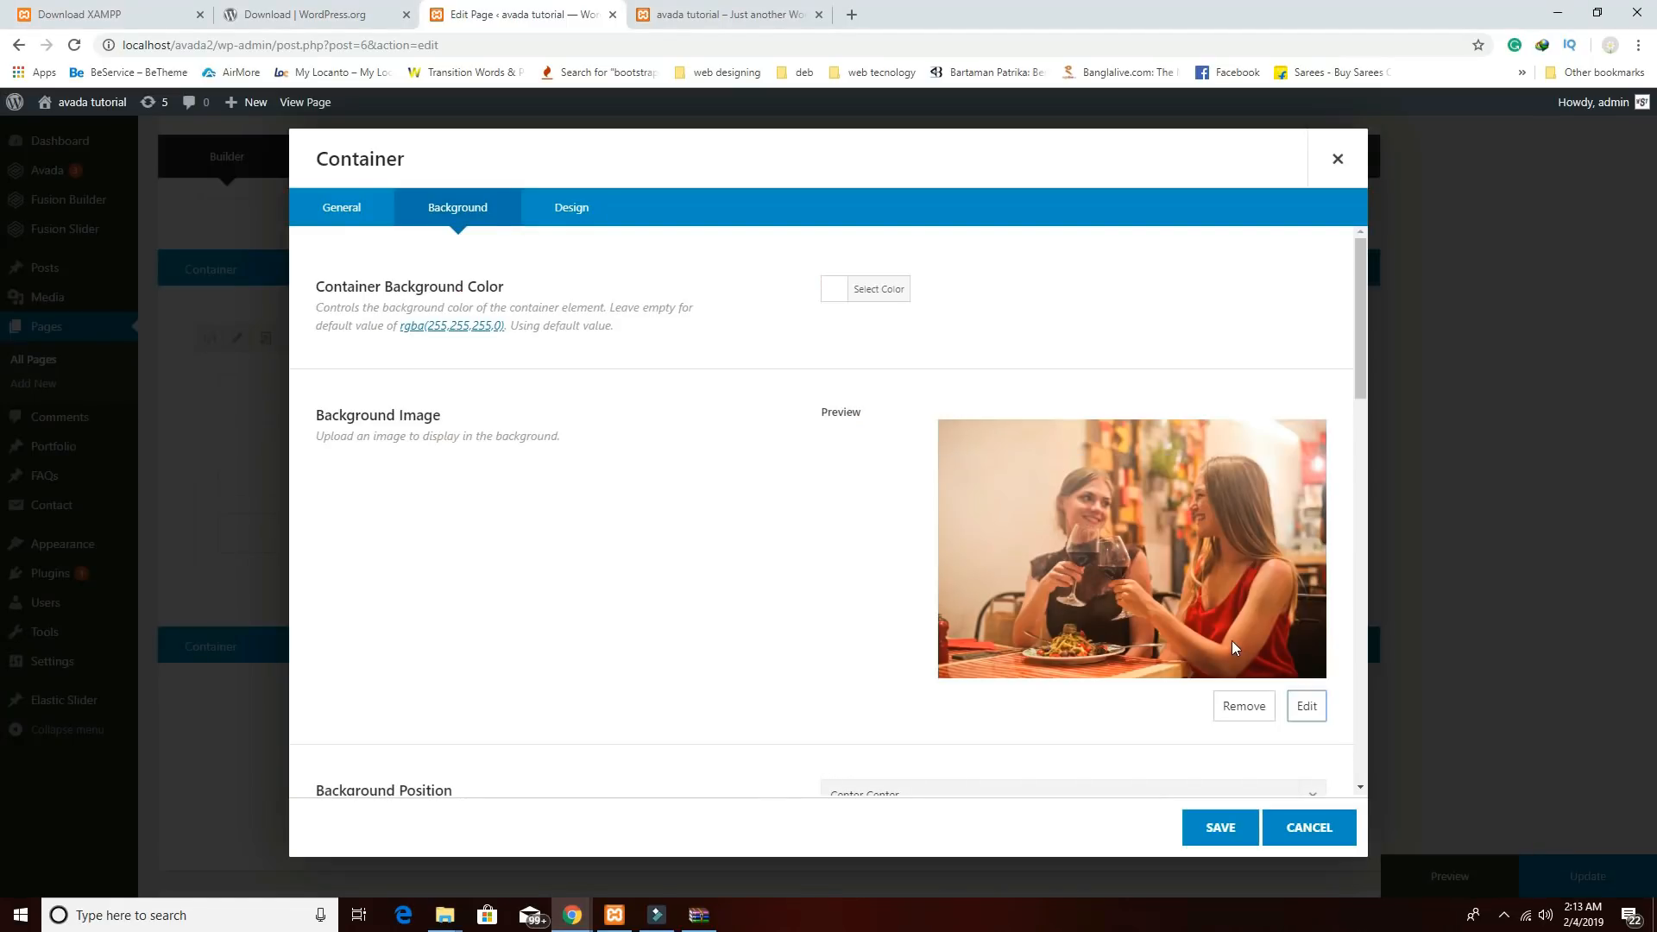
scroll(1232, 643, down, 1)
scroll(1209, 646, down, 3)
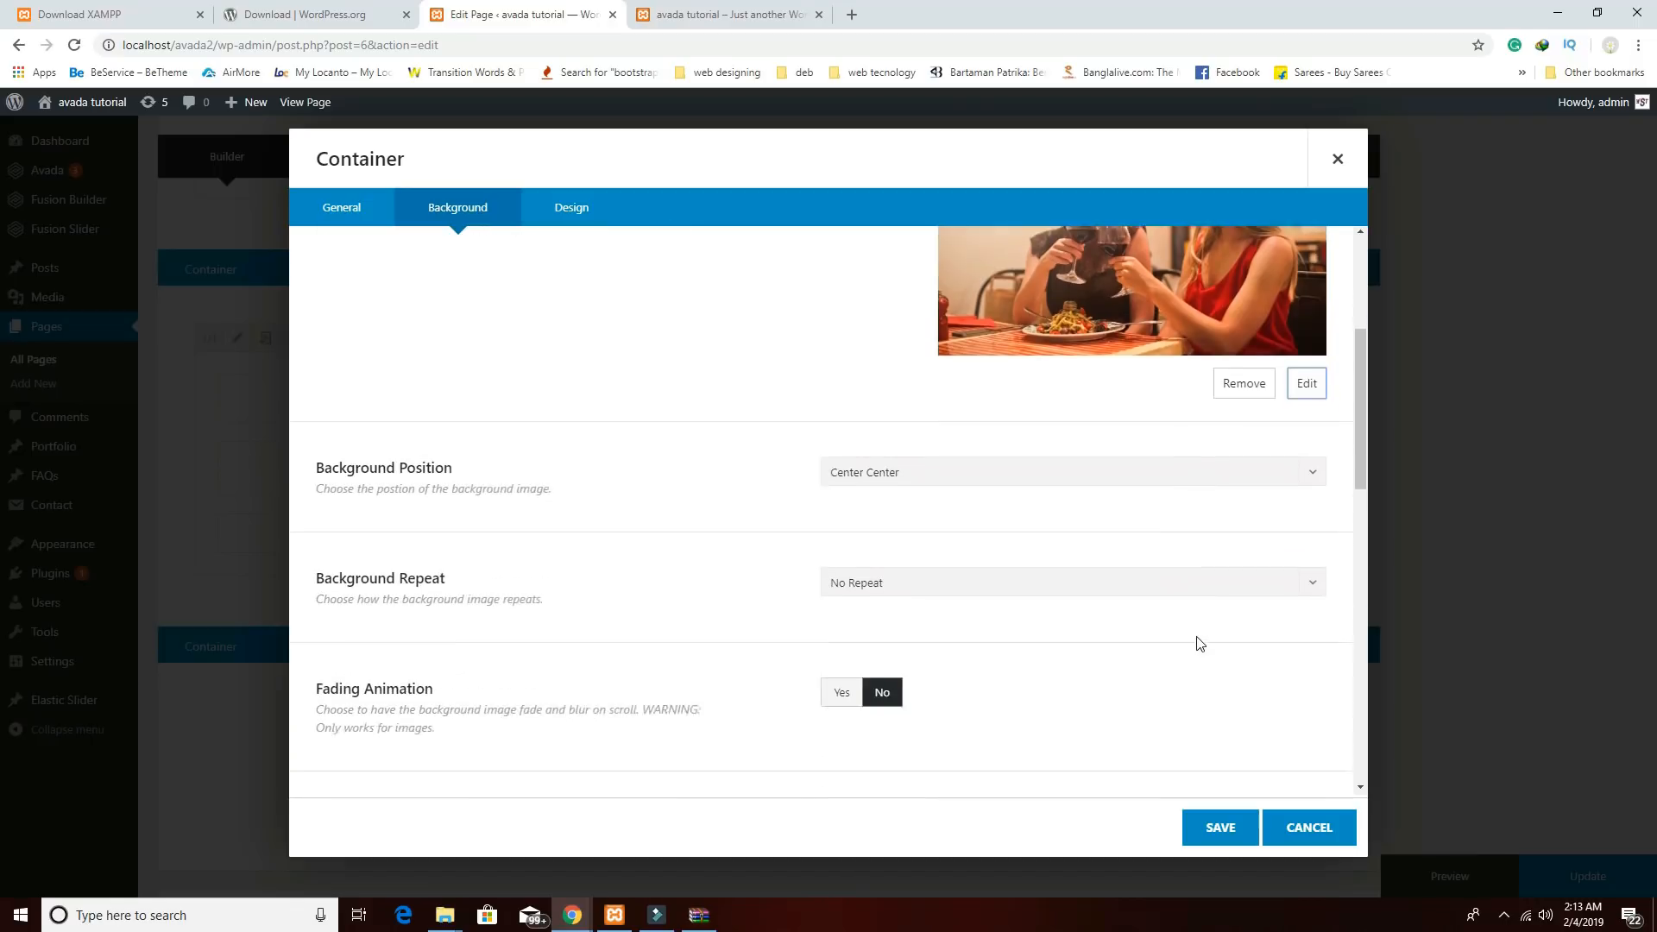
scroll(1202, 656, down, 2)
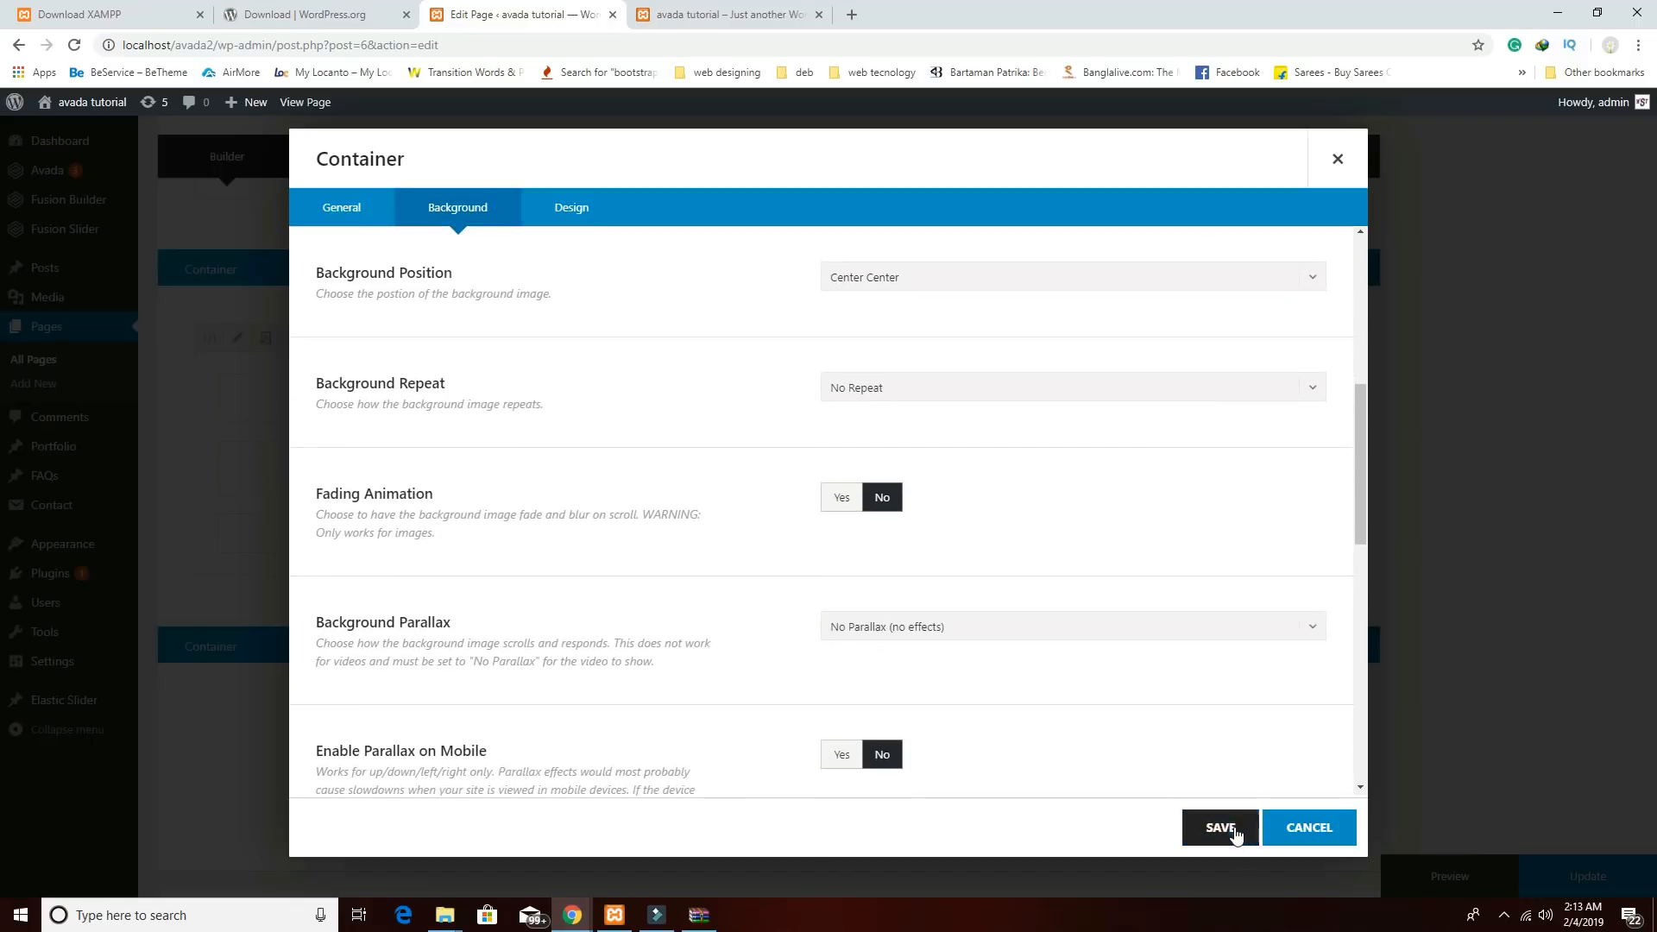
click(1225, 827)
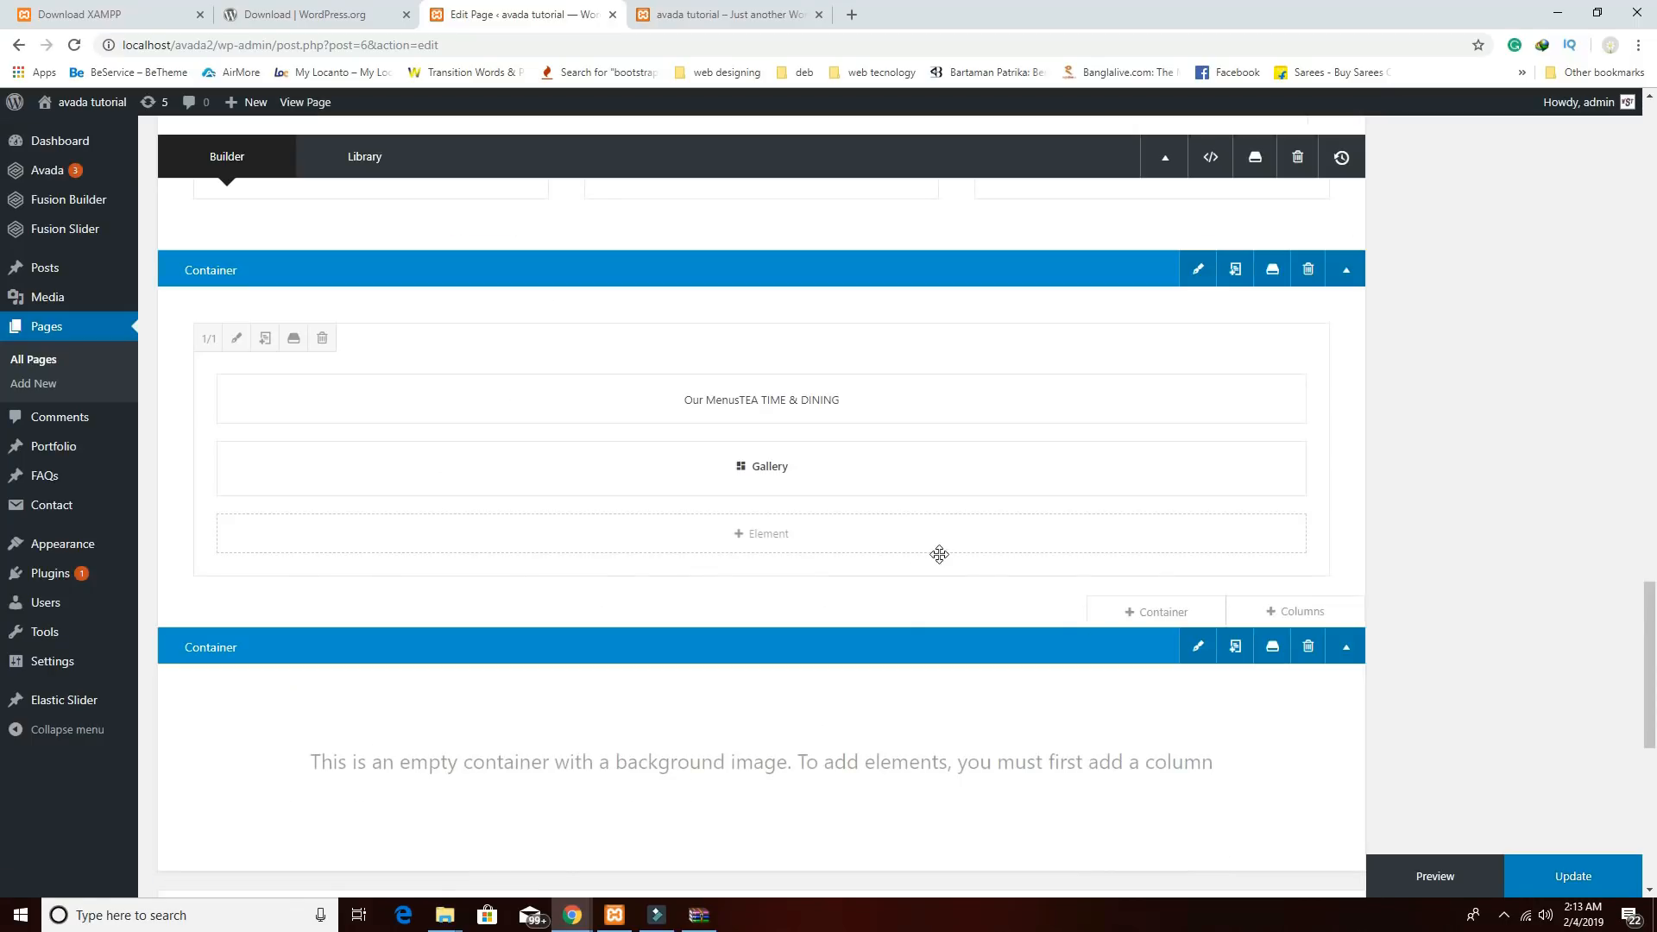
Review the background container's image settings and delete the extra 1/1 container added by mistake.
scroll(1284, 785, down, 2)
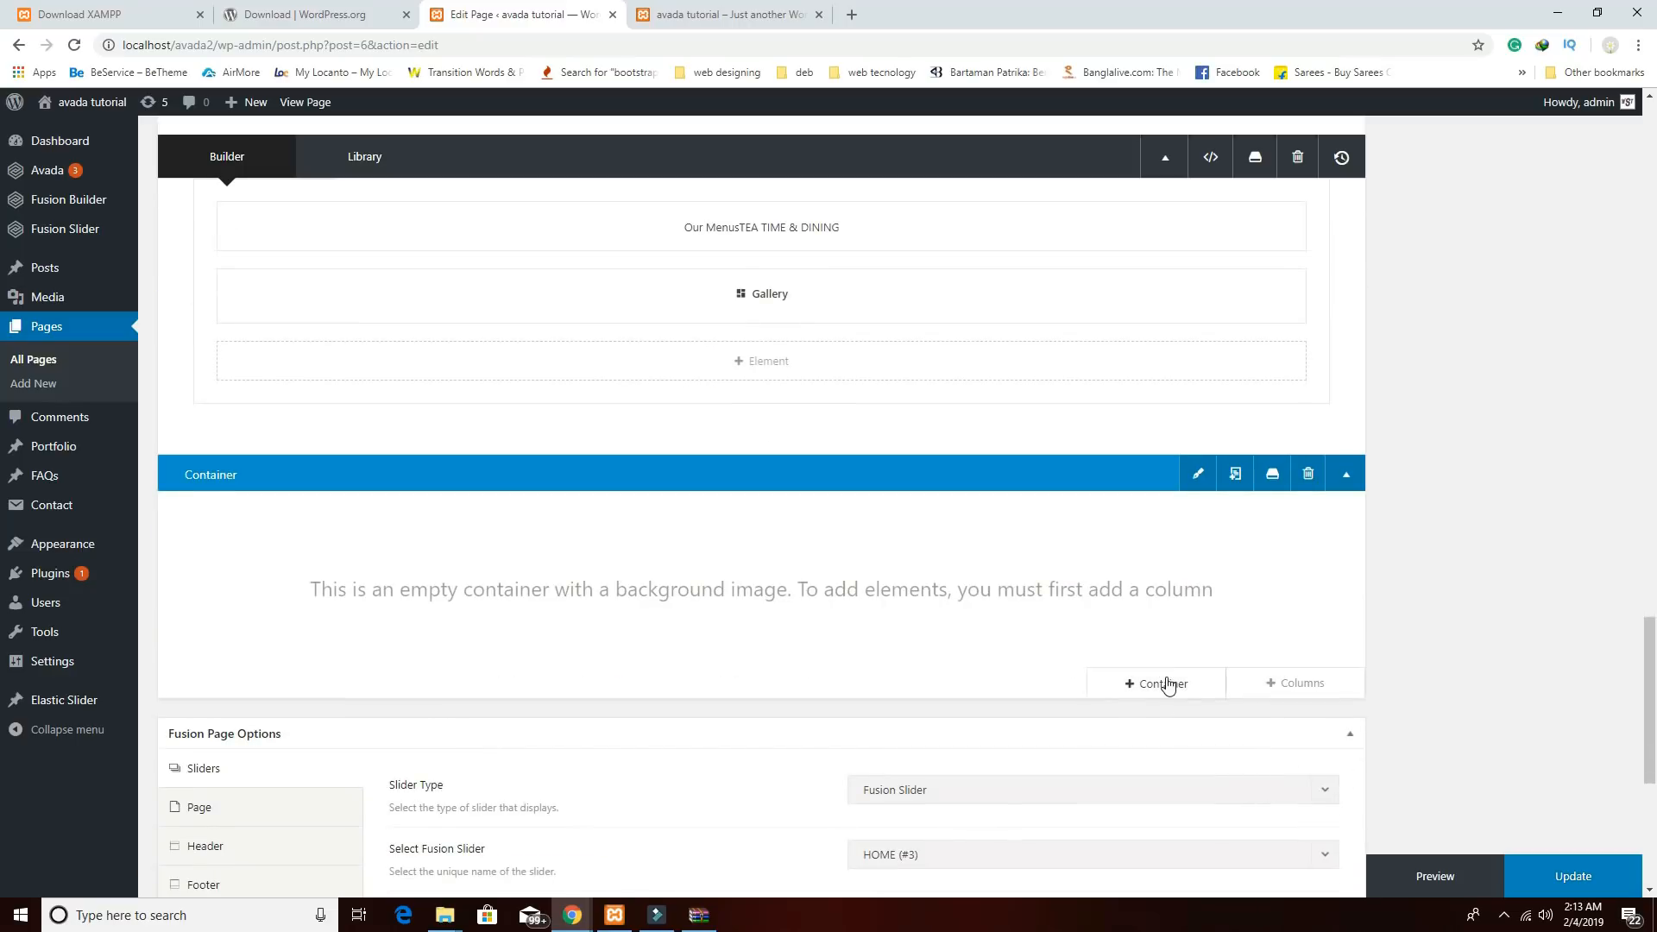
click(1167, 686)
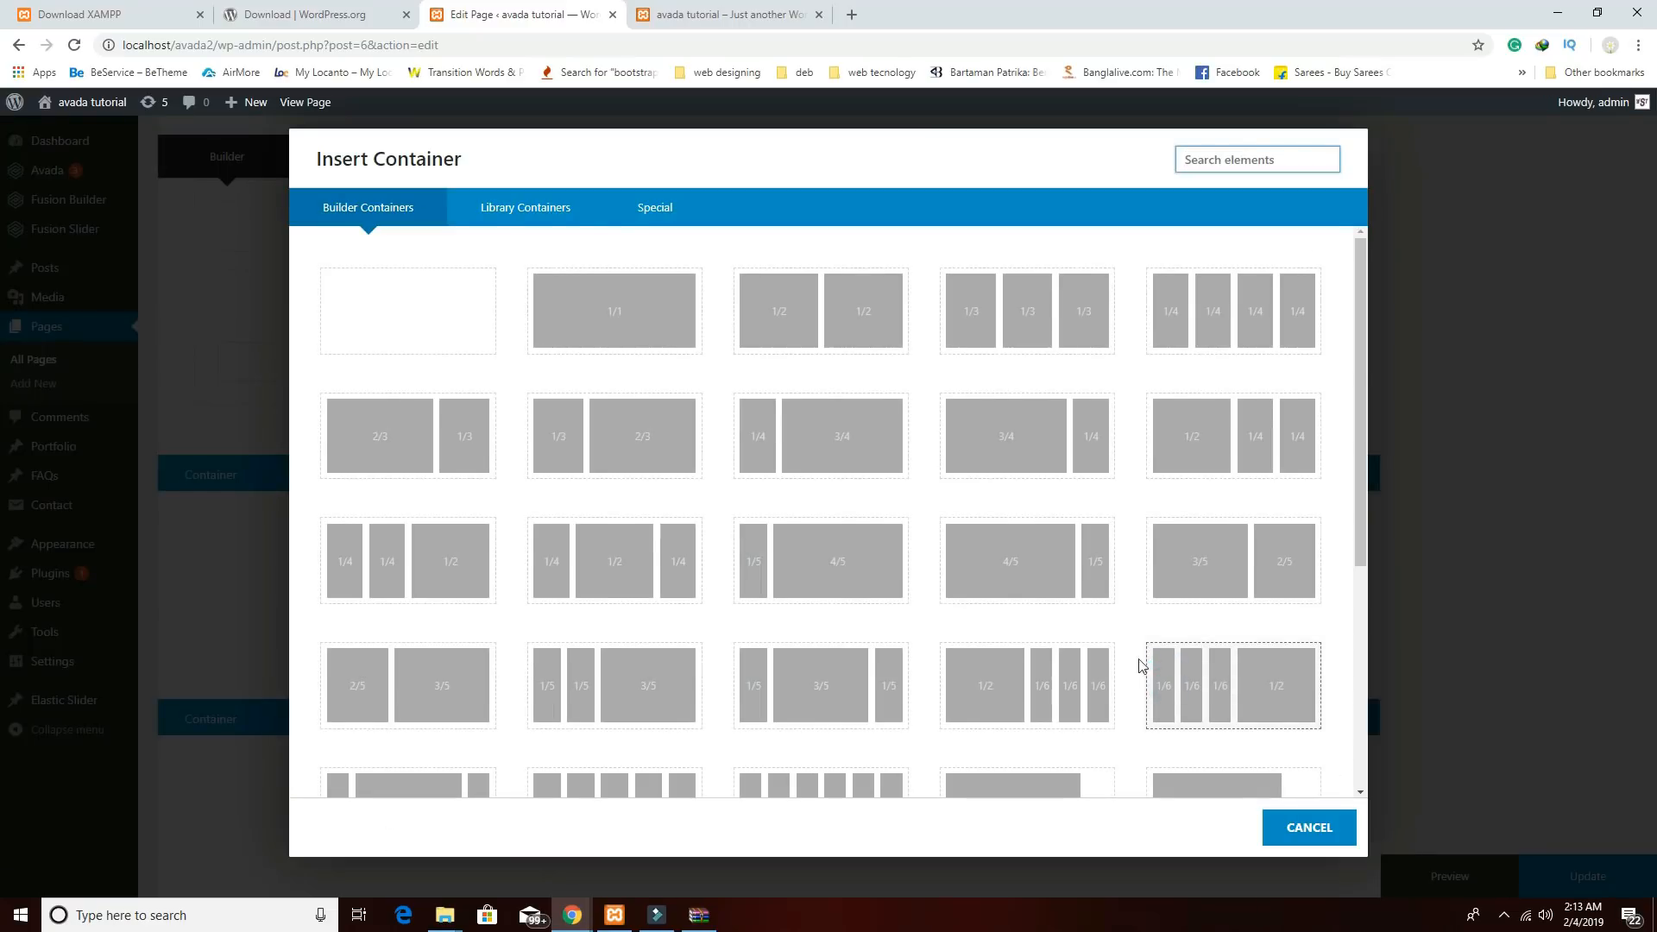
click(634, 342)
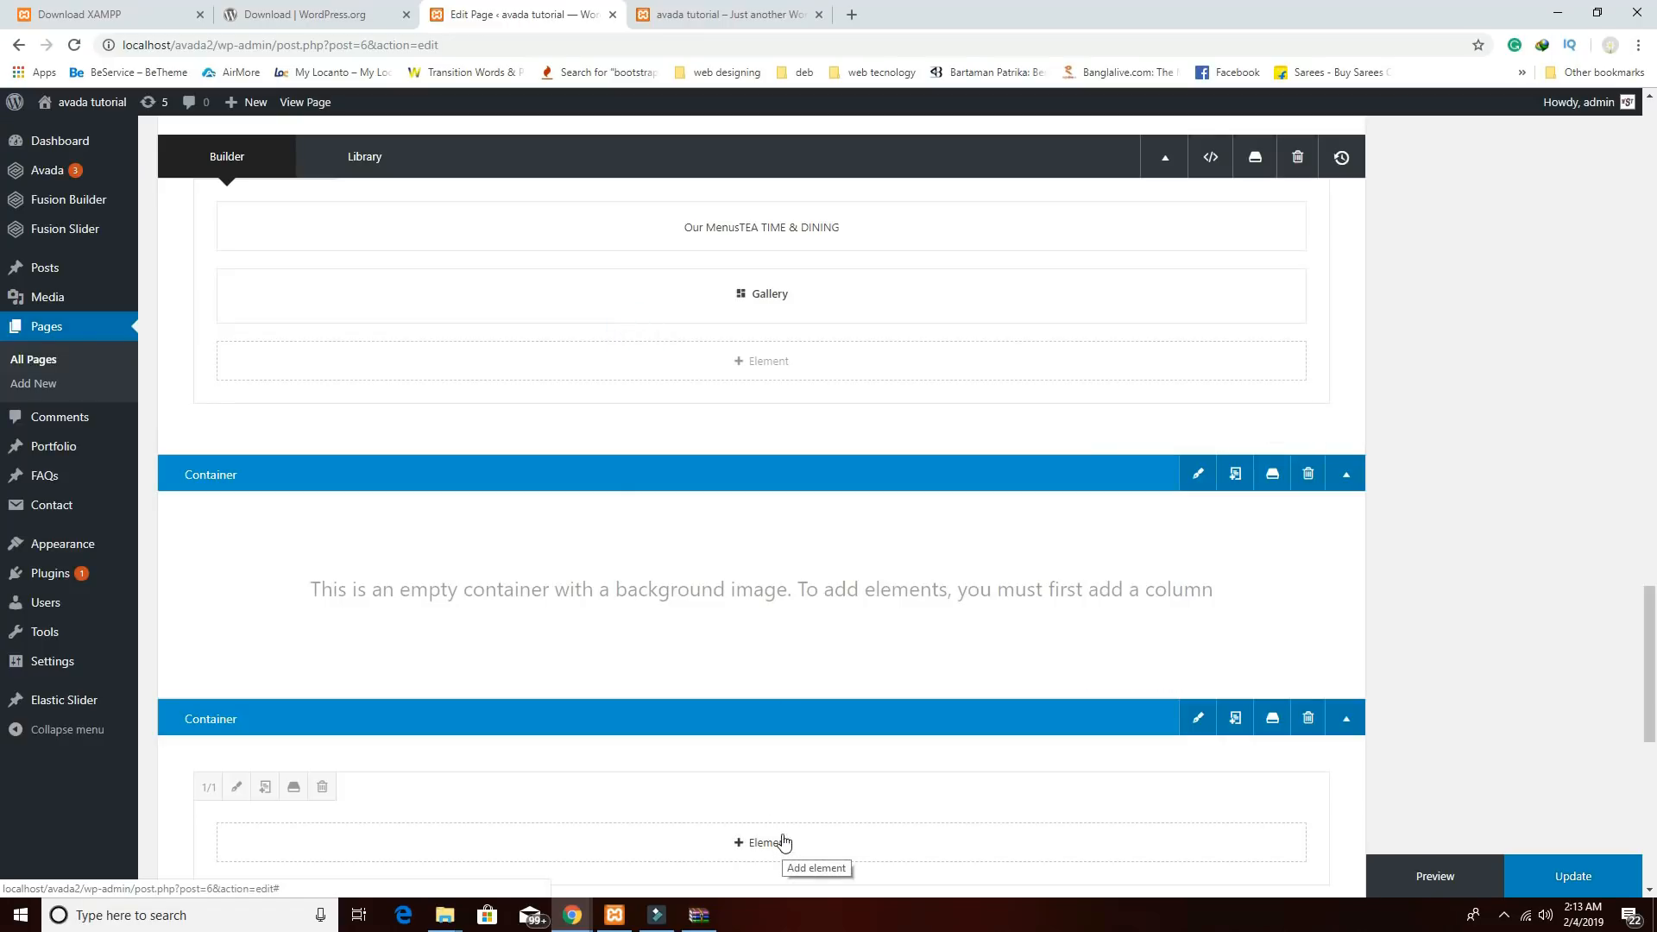
click(1206, 482)
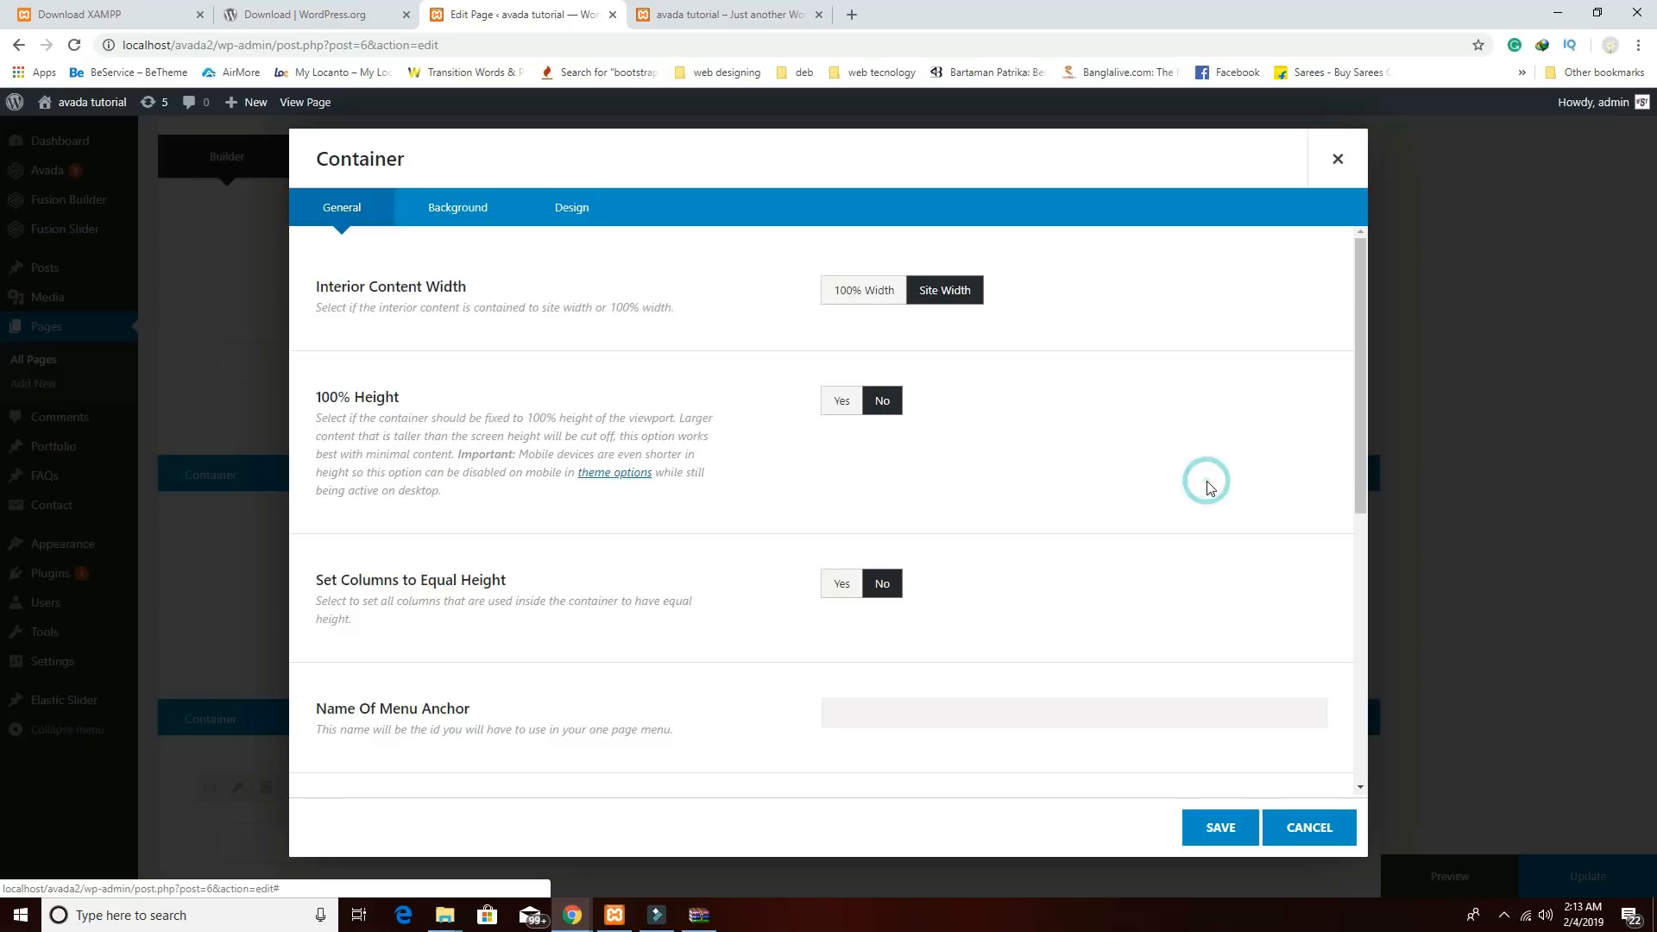
click(479, 210)
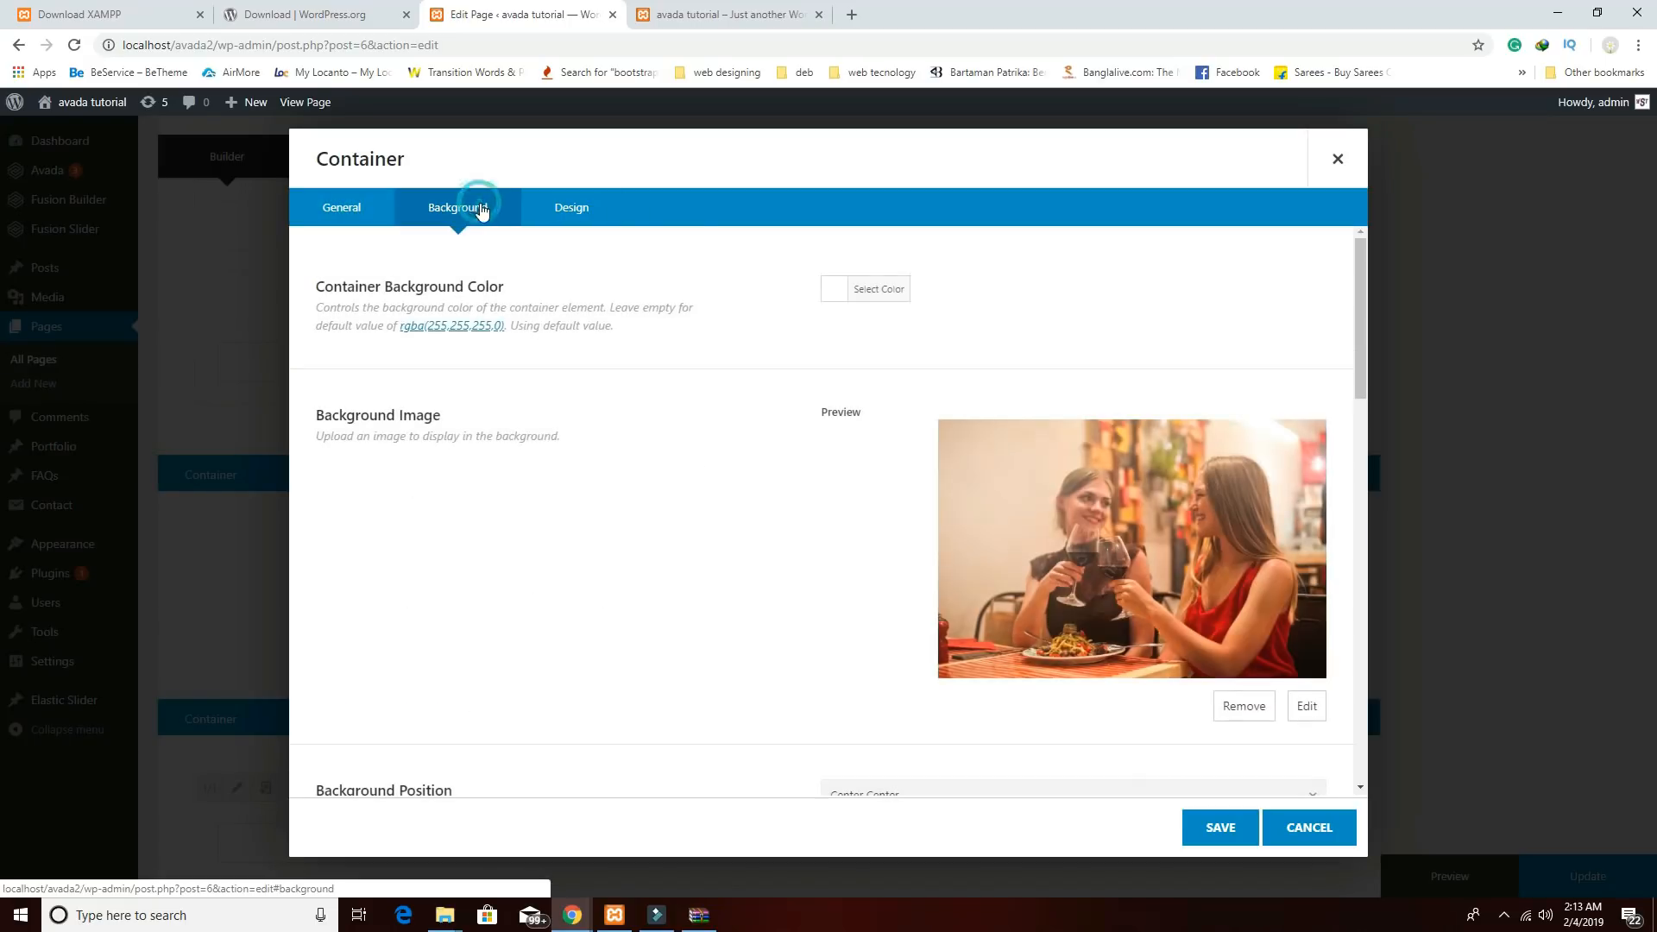
click(1337, 160)
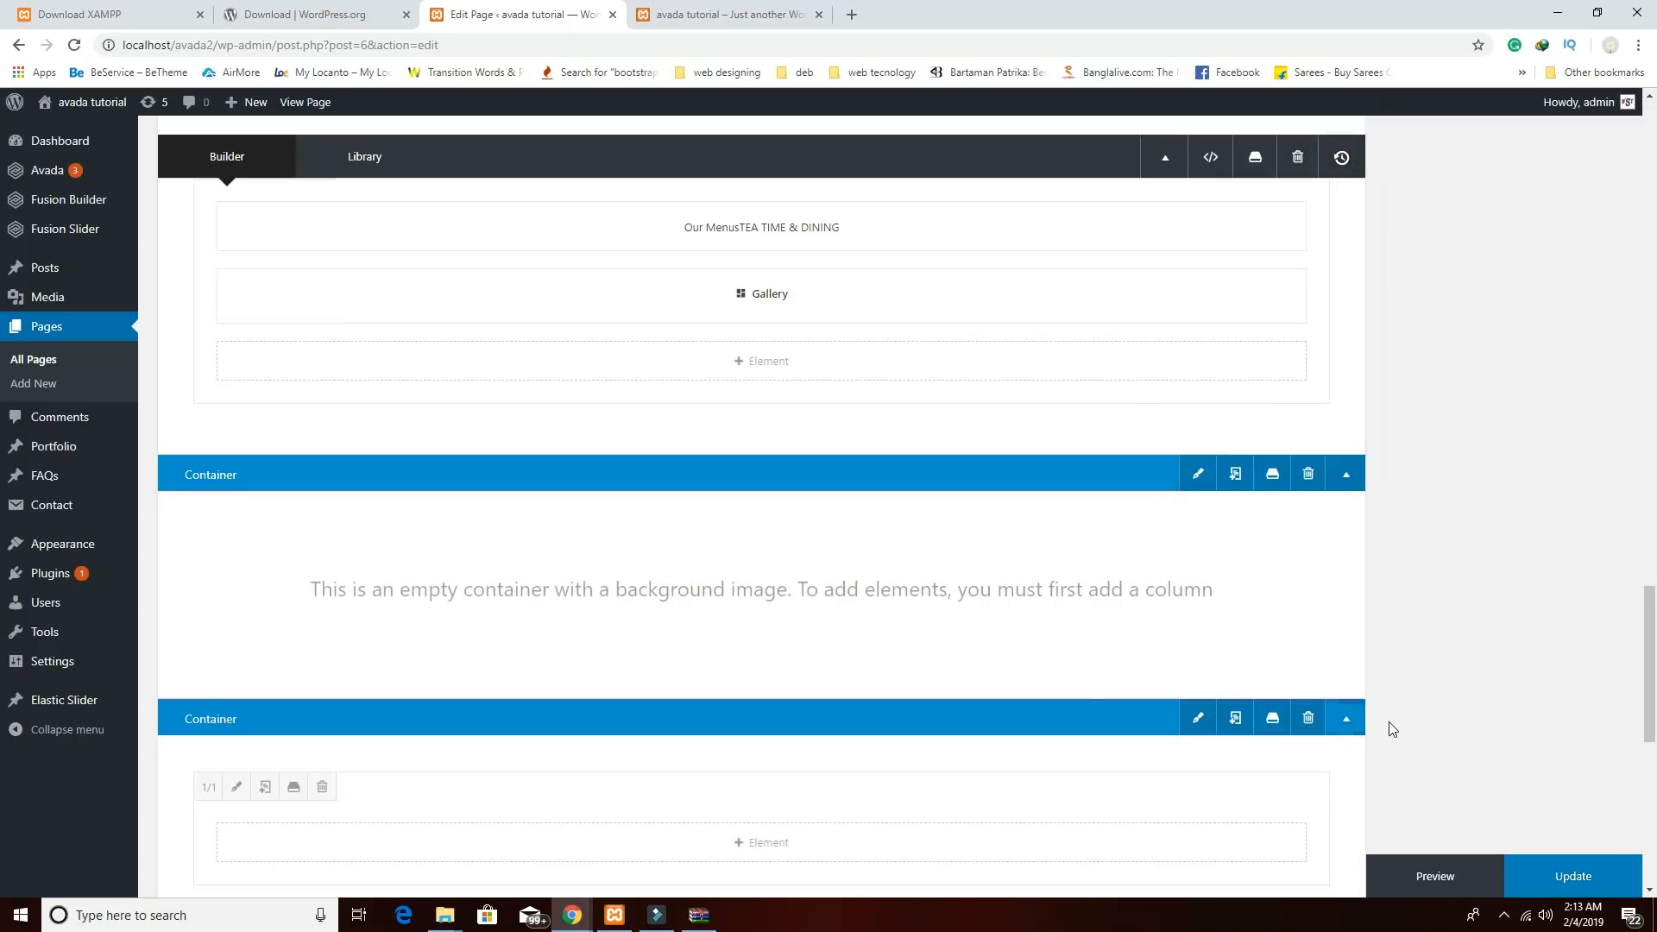
scroll(1377, 712, down, 2)
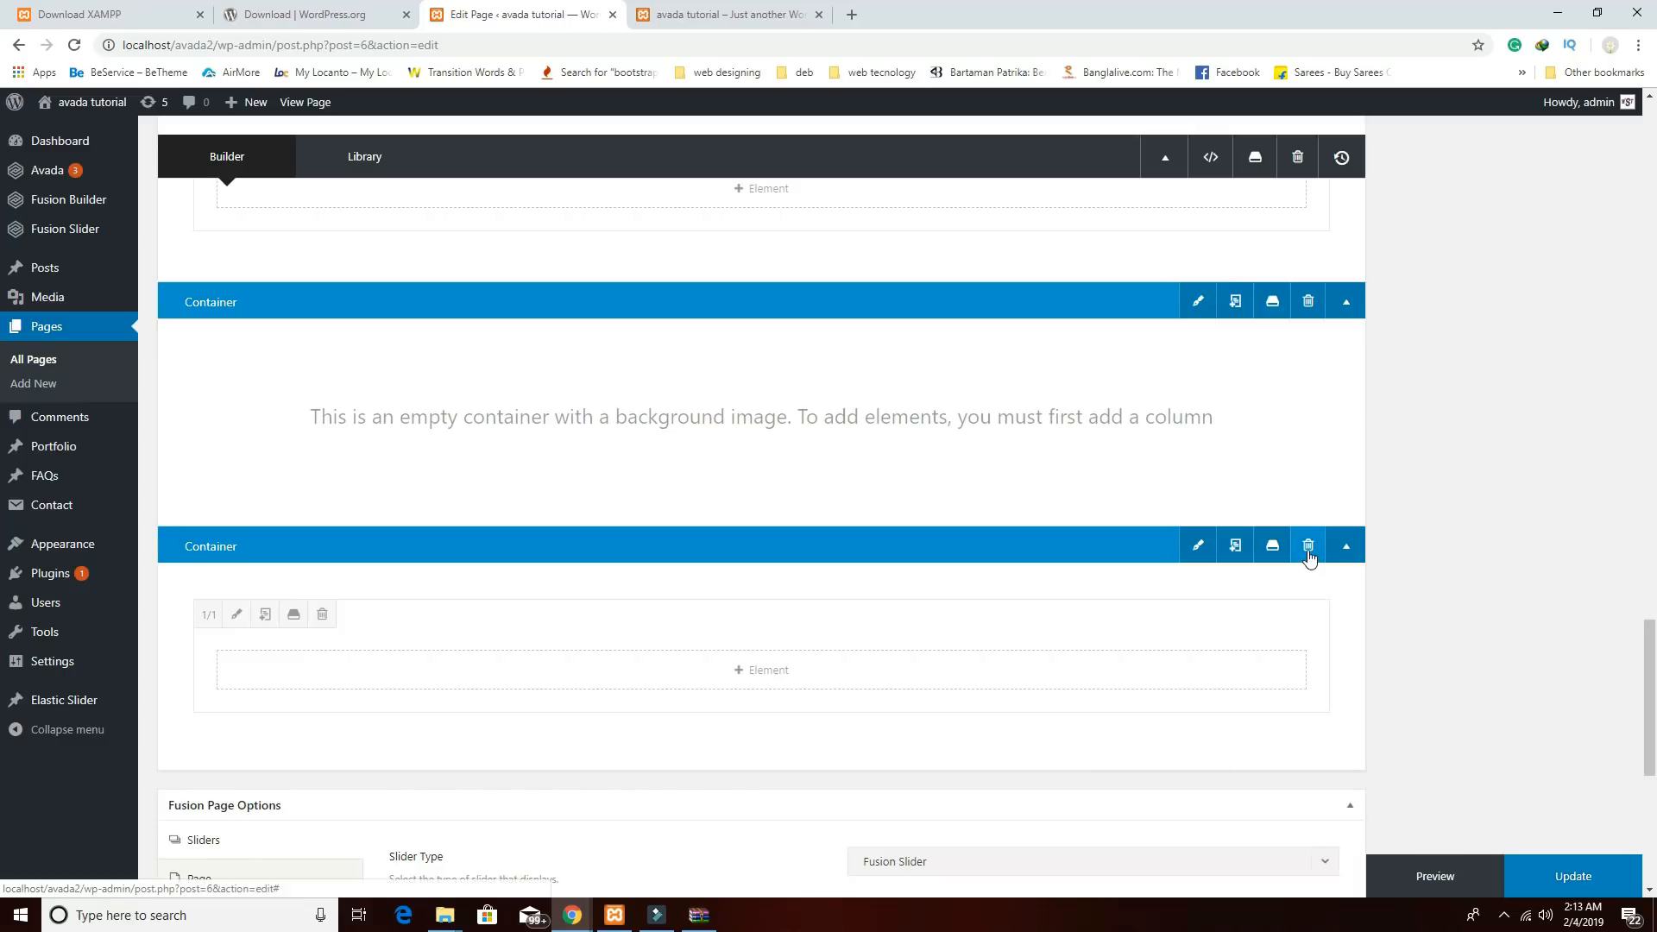
click(1308, 545)
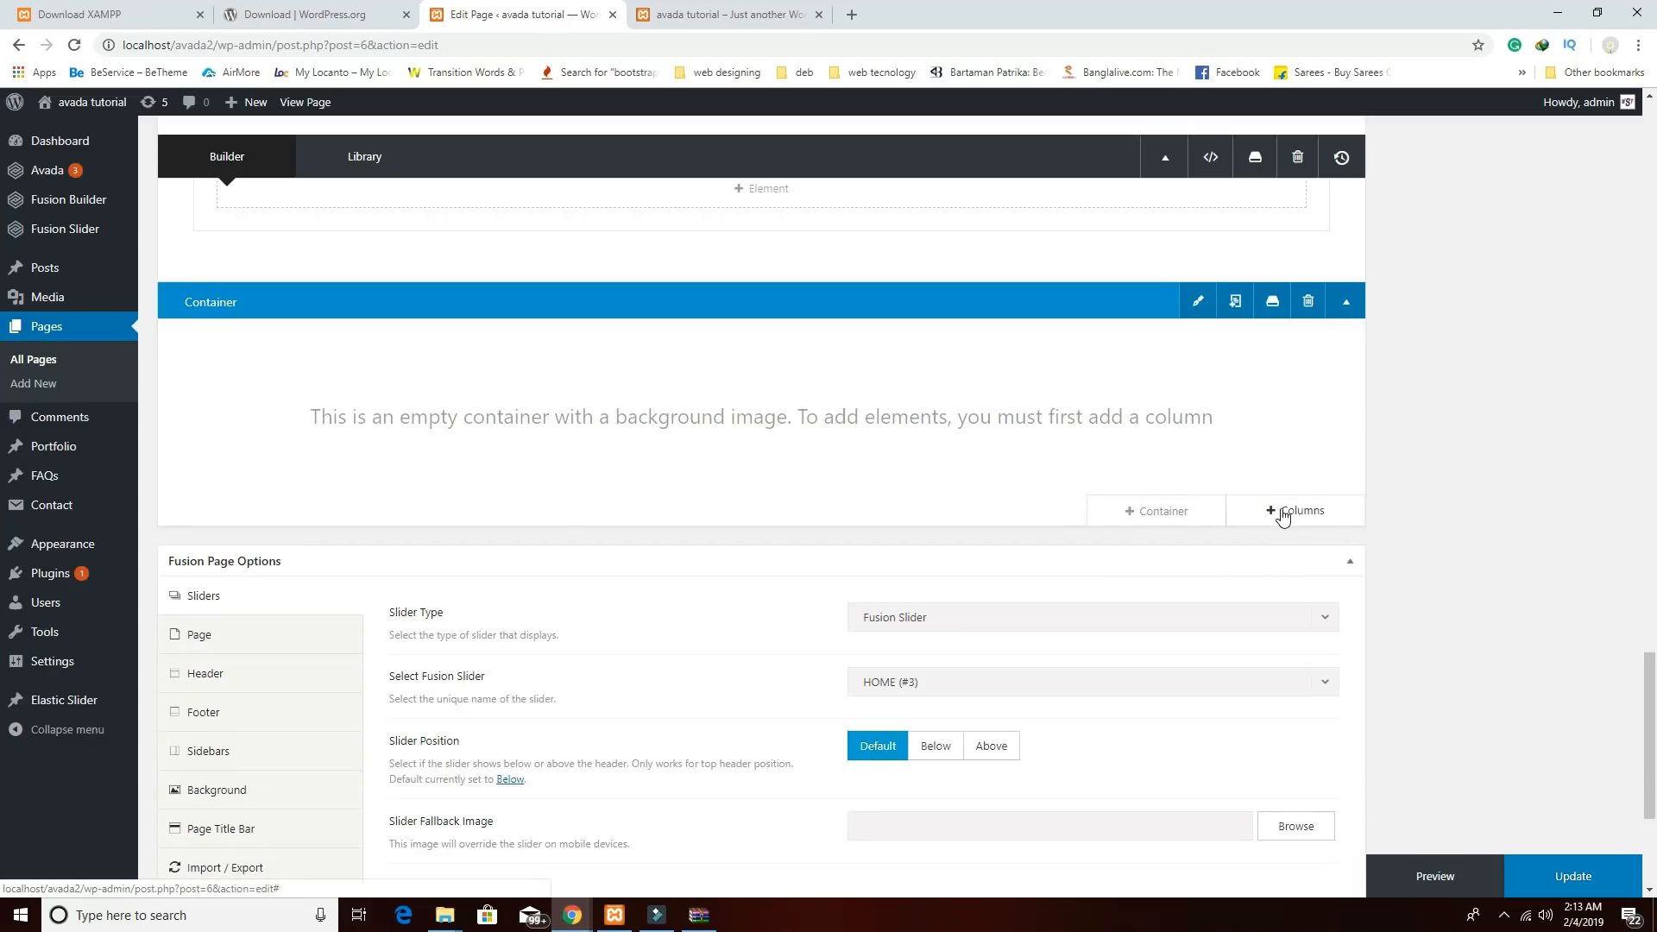
Add a single 1/1 full-width column to the background-image container.
click(1280, 513)
click(411, 303)
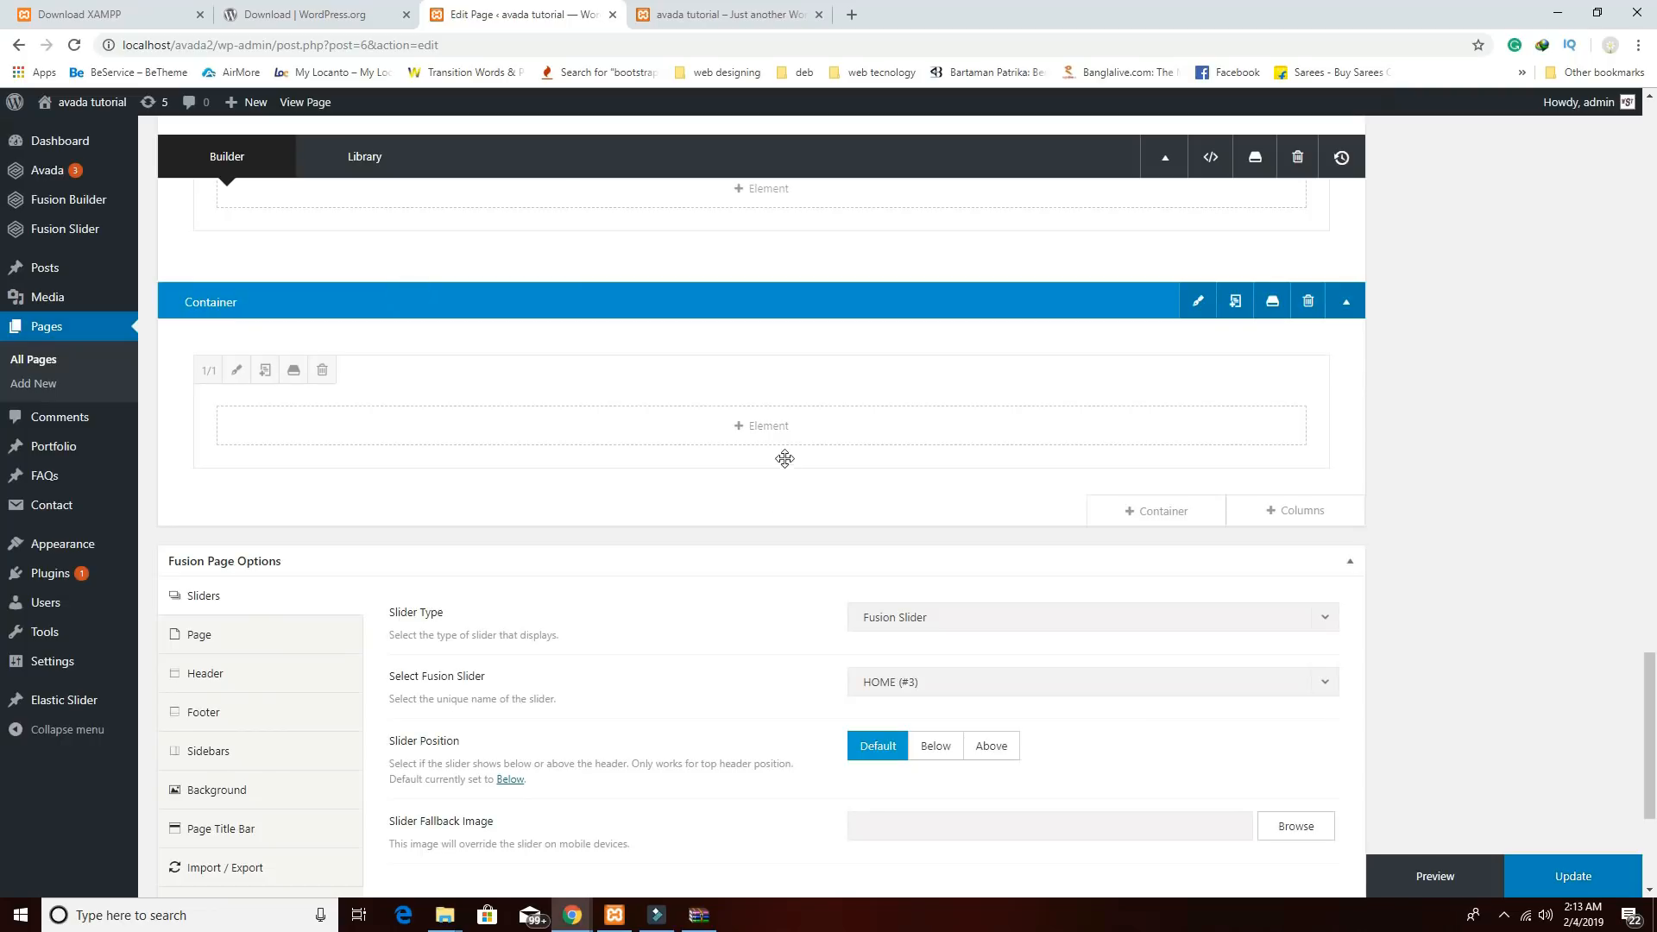
scroll(791, 465, up, 2)
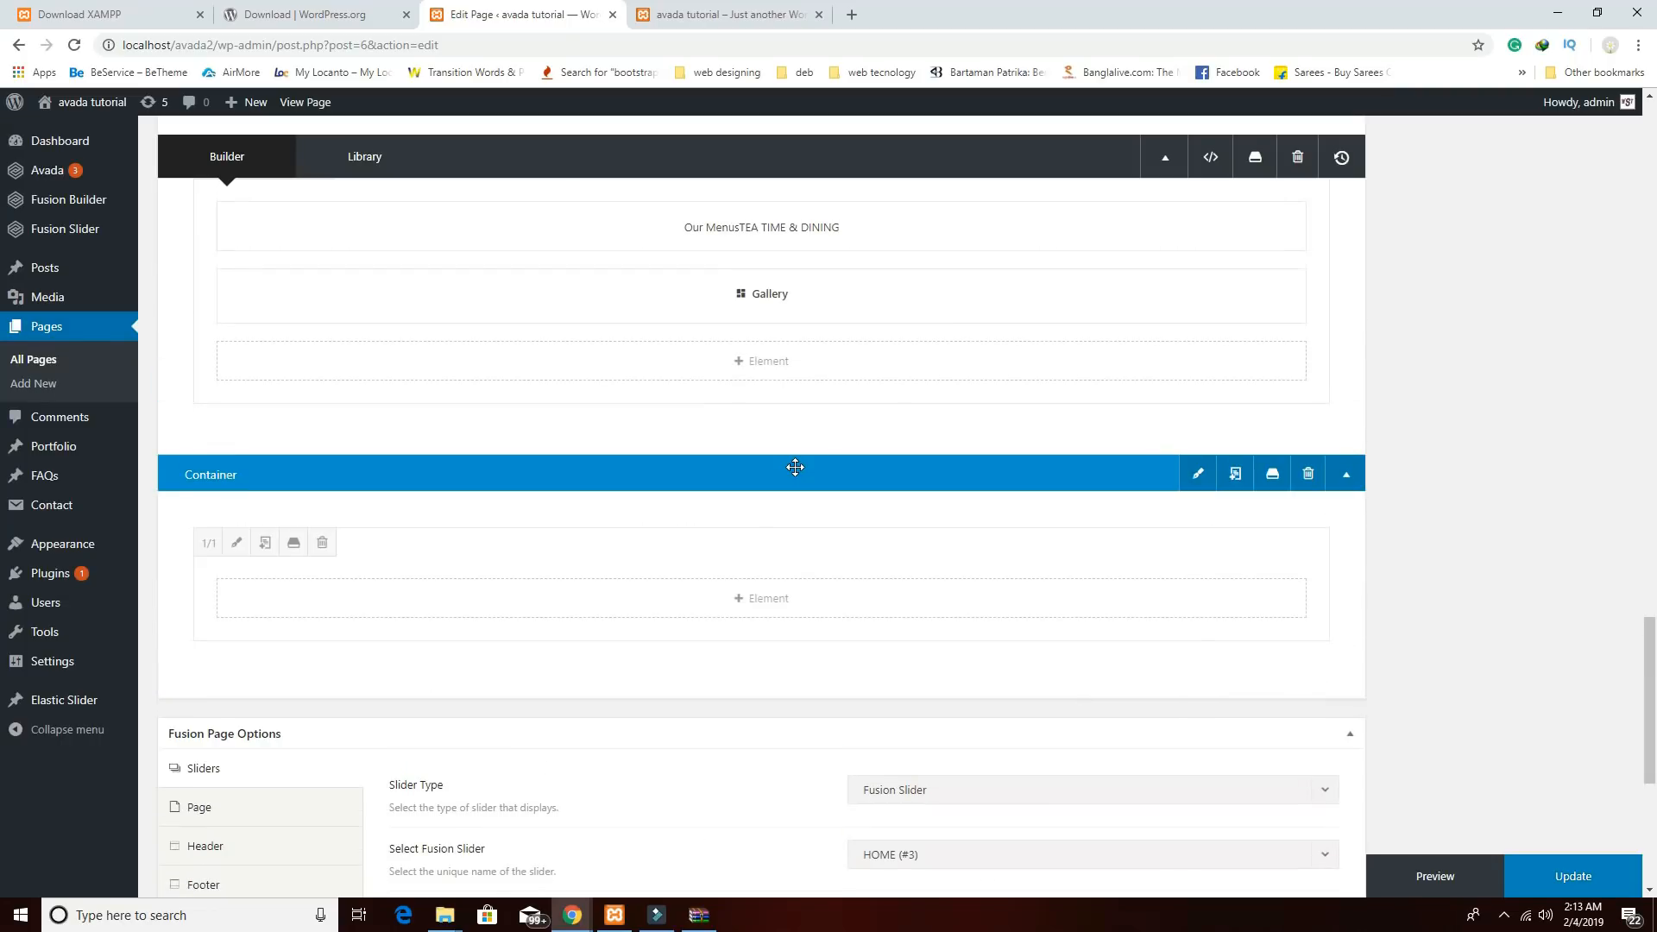
Try the Testimonials element in the new column, then cancel without adding it.
click(760, 605)
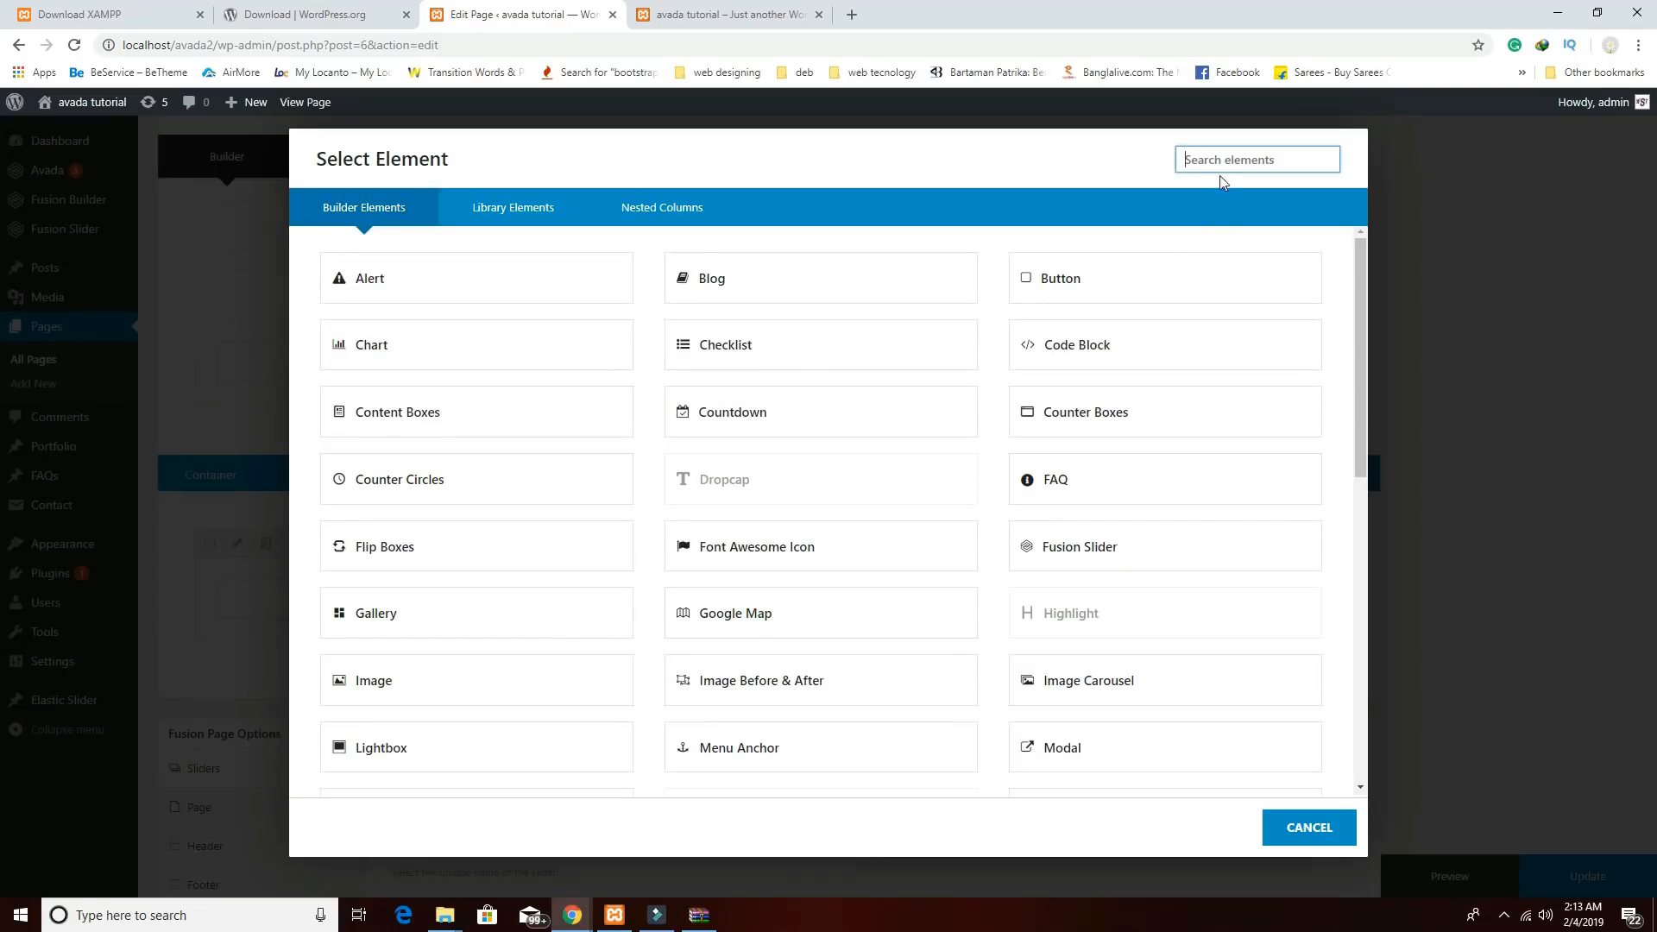
text(tes)
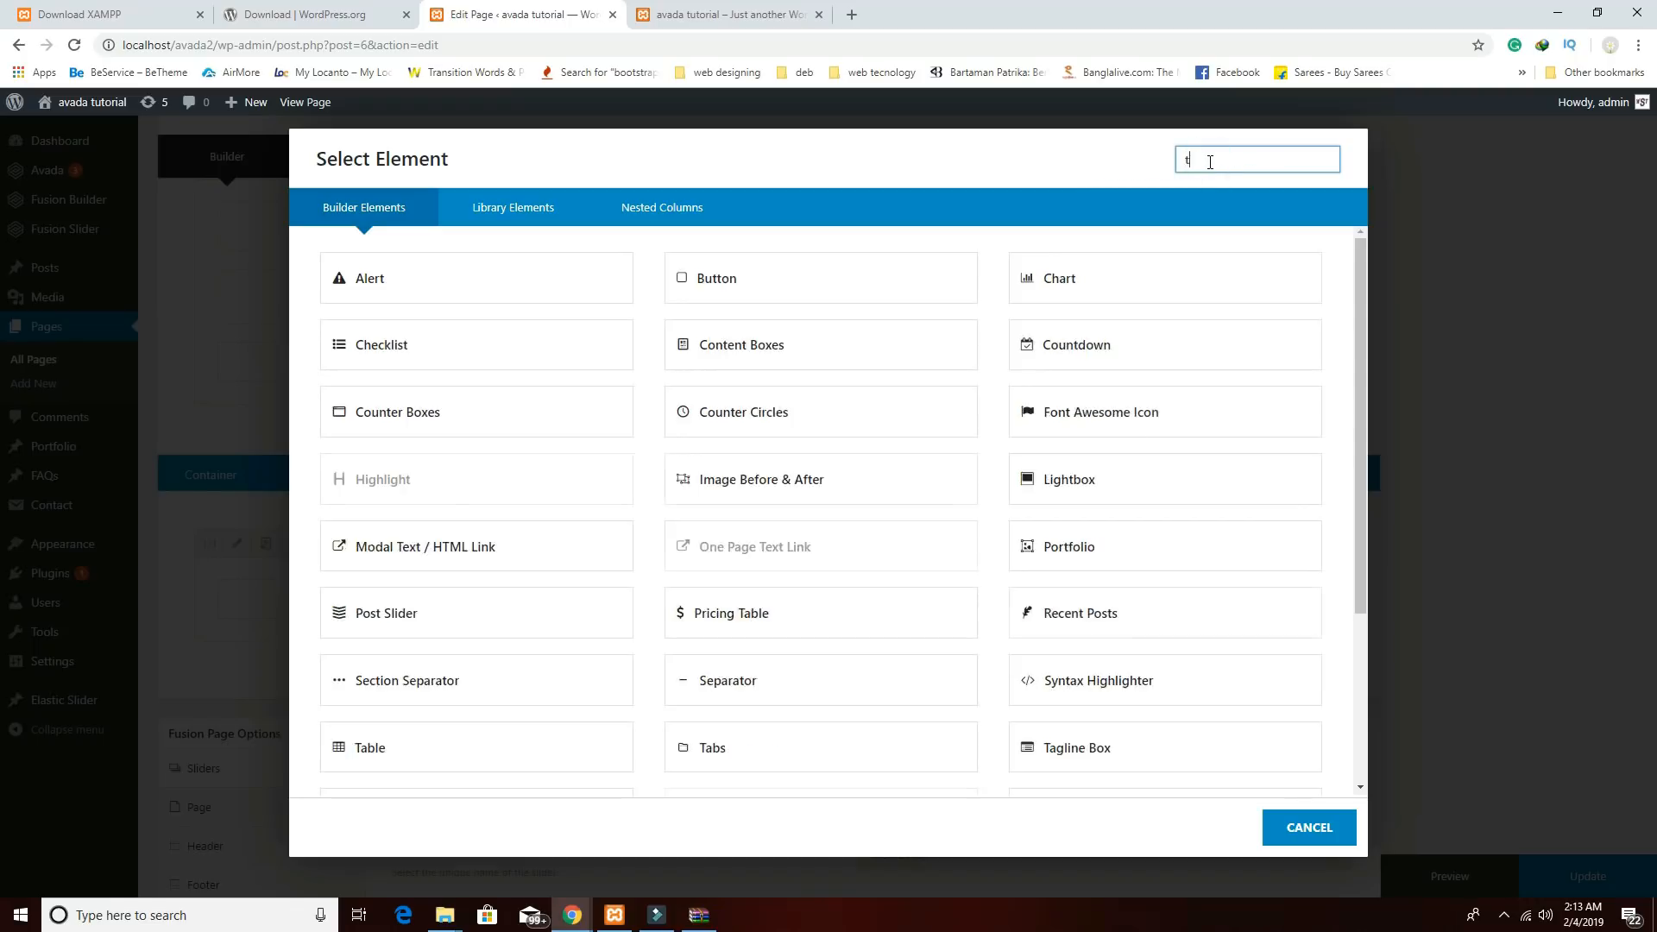
click(529, 284)
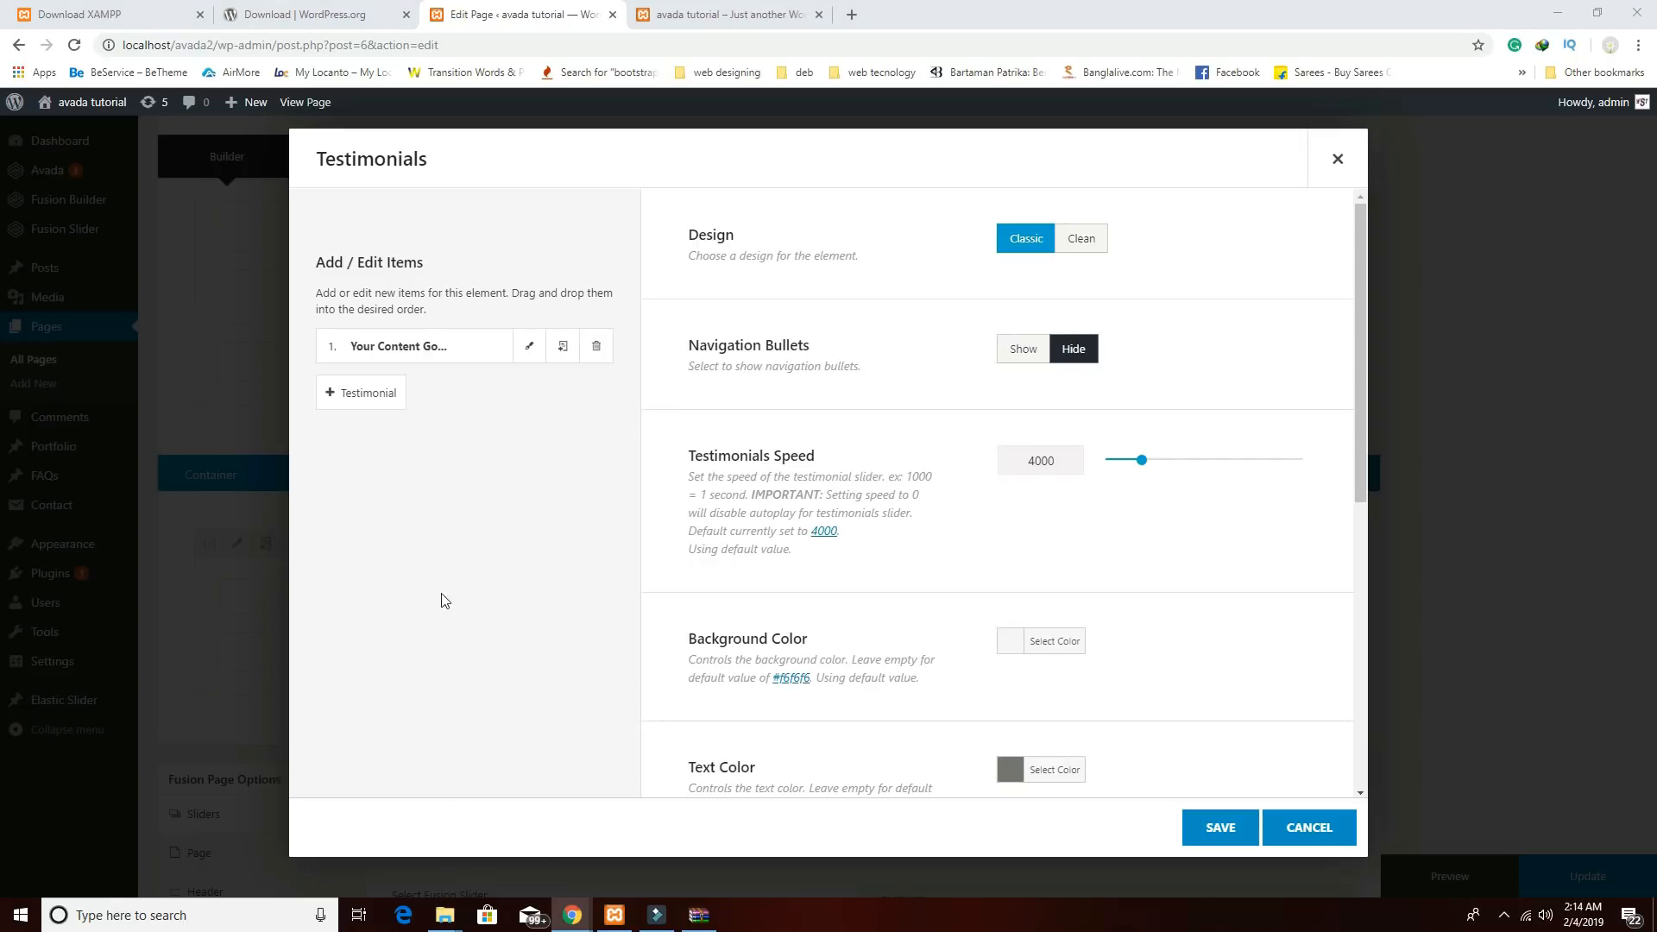
click(1339, 157)
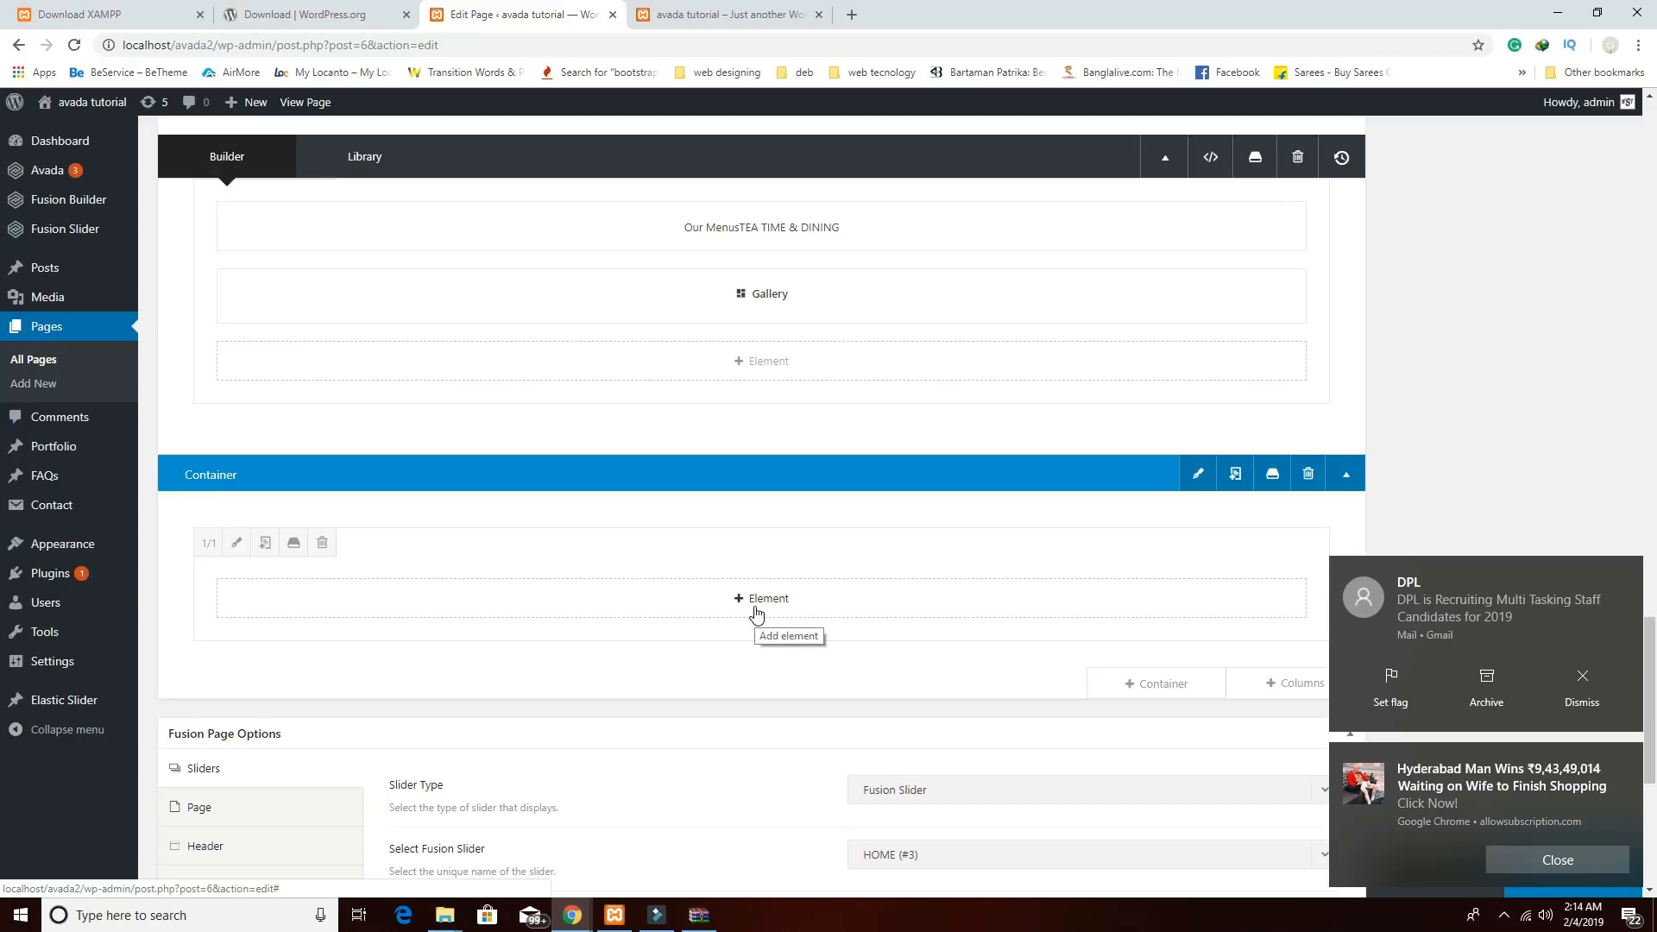
Copy the 'What Customer Tell About Us!' heading from the live reference site.
click(758, 609)
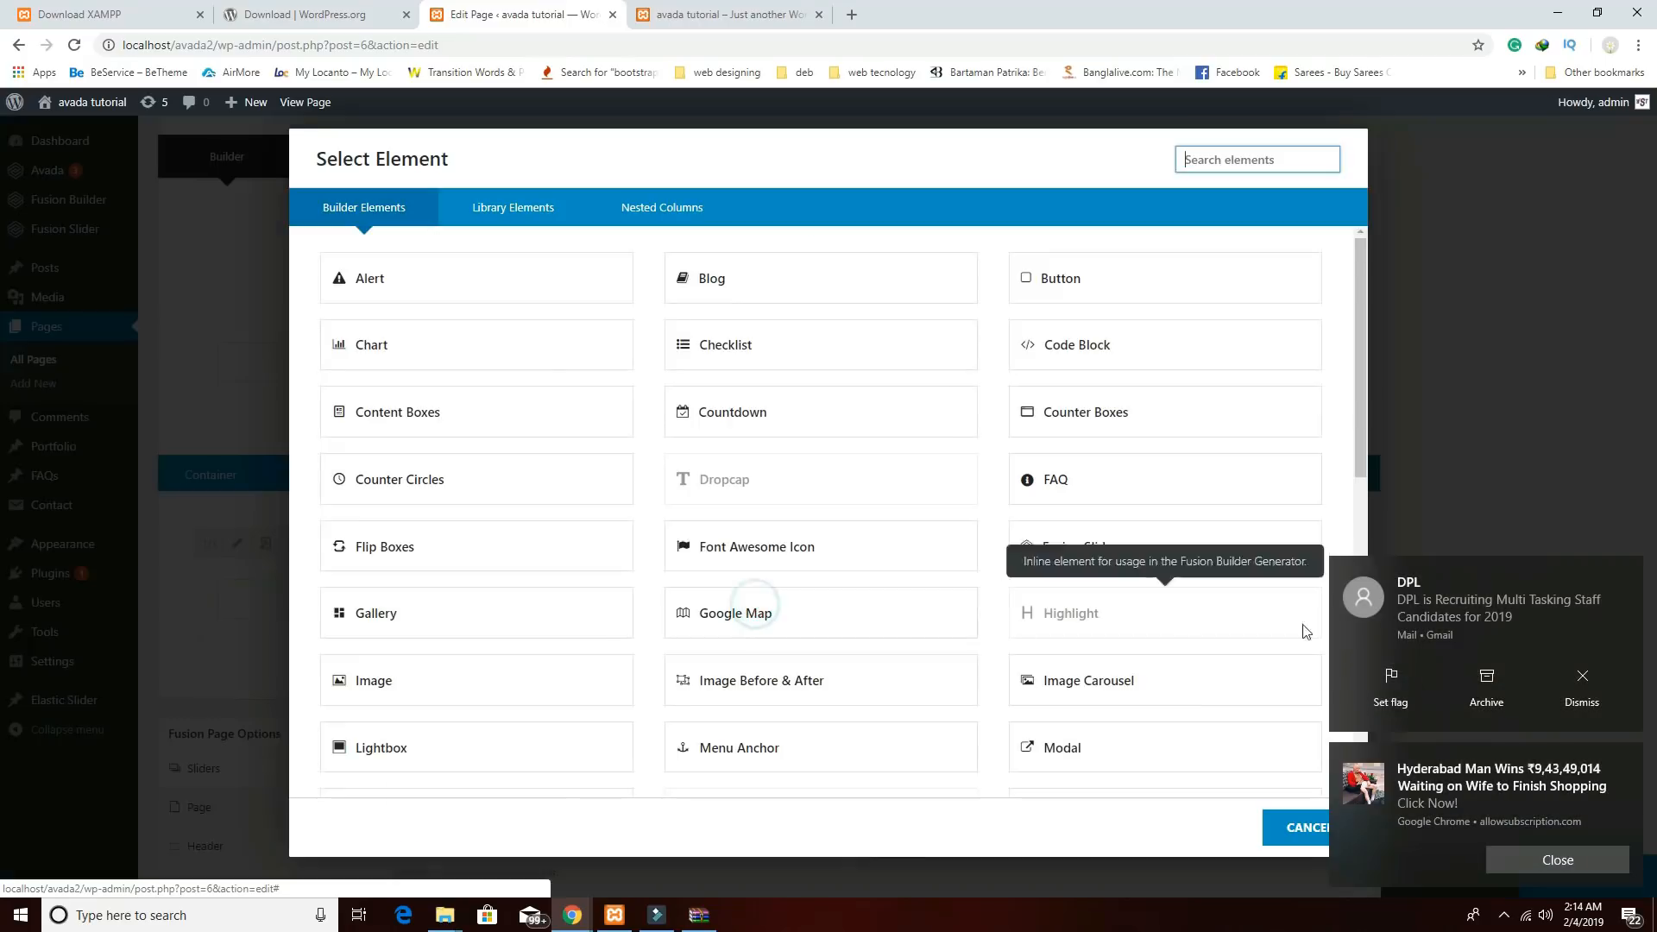
mouse_move(616, 916)
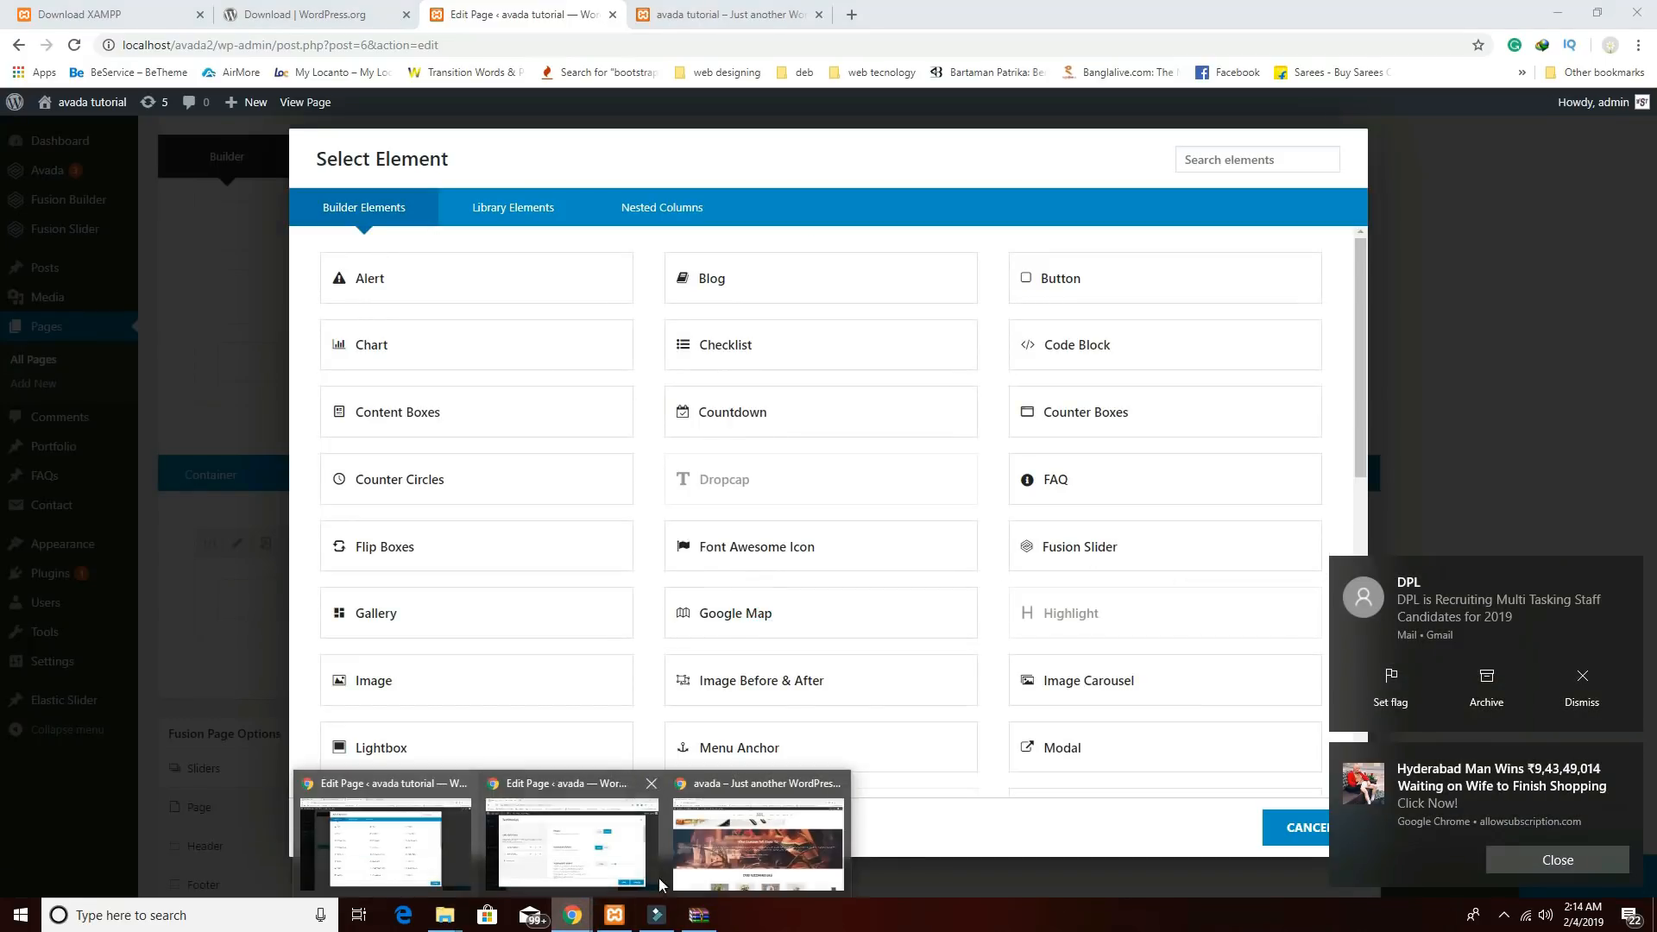
click(758, 850)
drag(1018, 433, 643, 413)
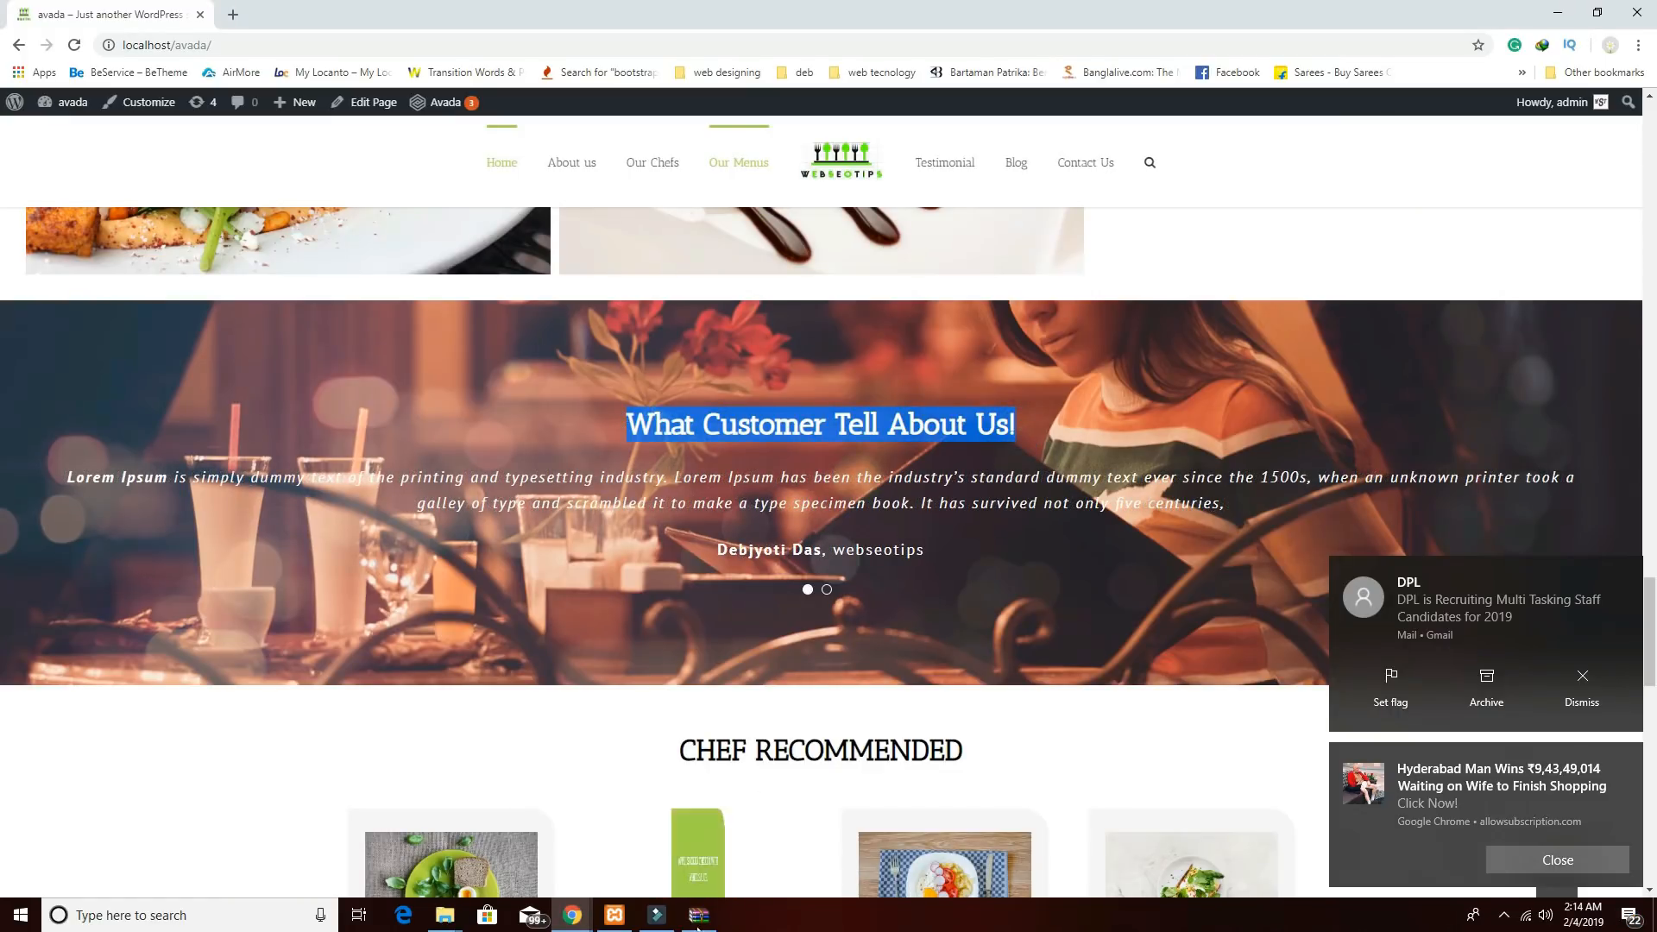
click(572, 915)
click(444, 832)
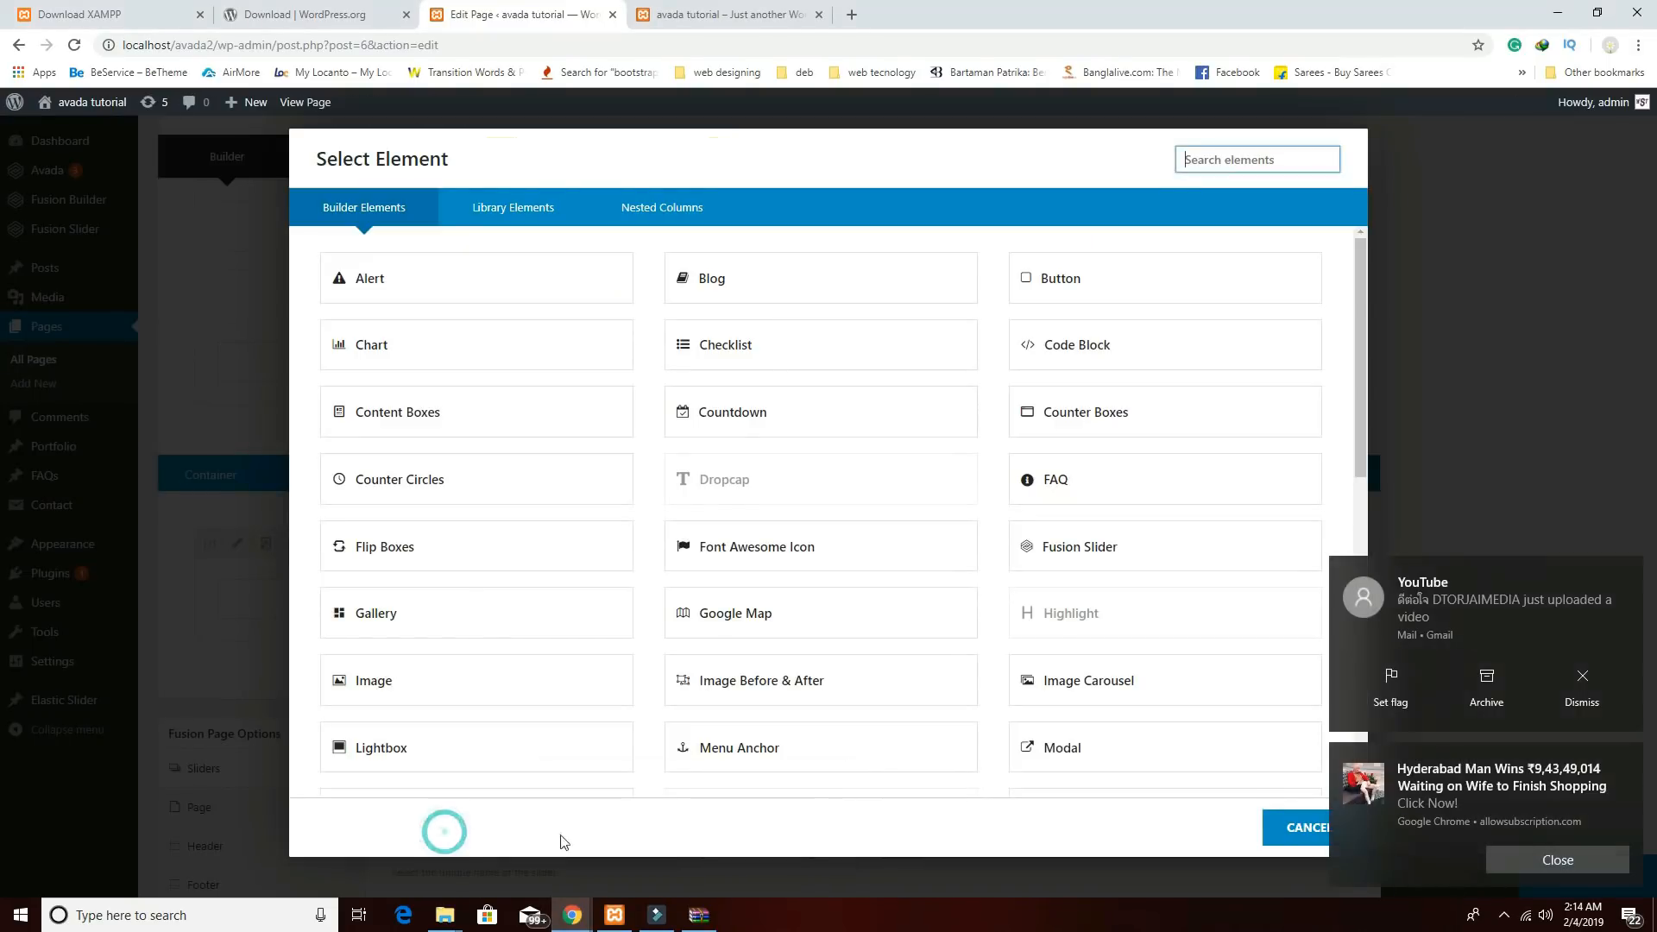
scroll(1070, 691, down, 3)
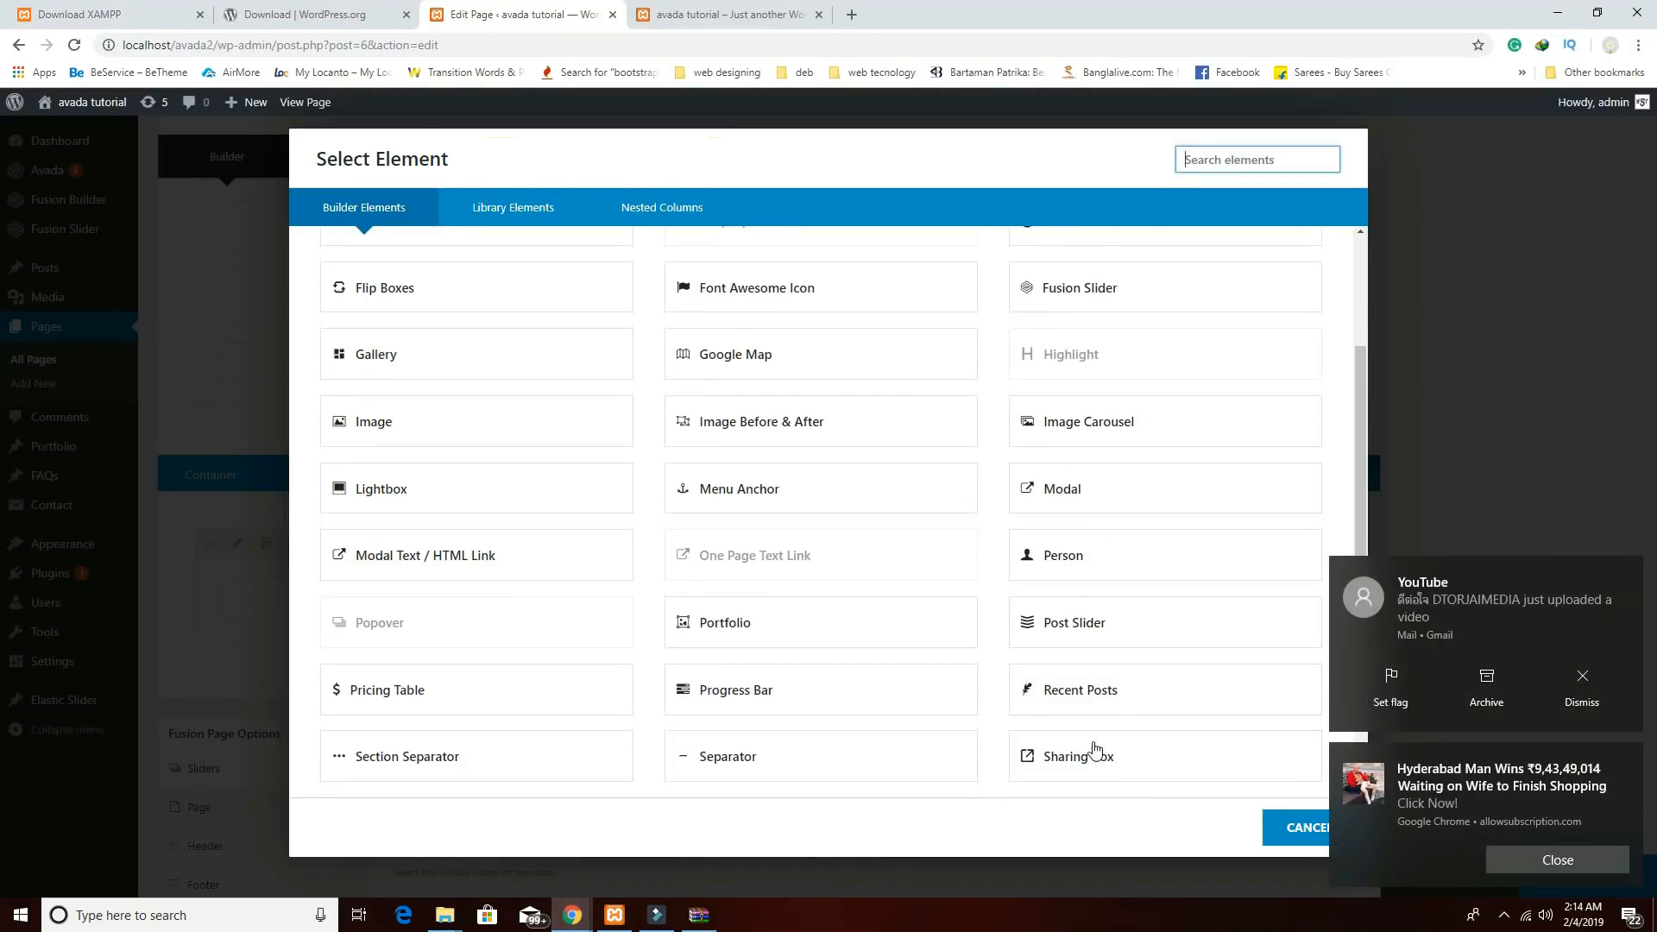
scroll(1089, 760, down, 3)
Paste 'What Customer Tell About Us!' into a new Text Block, centred as Heading 1.
click(1084, 706)
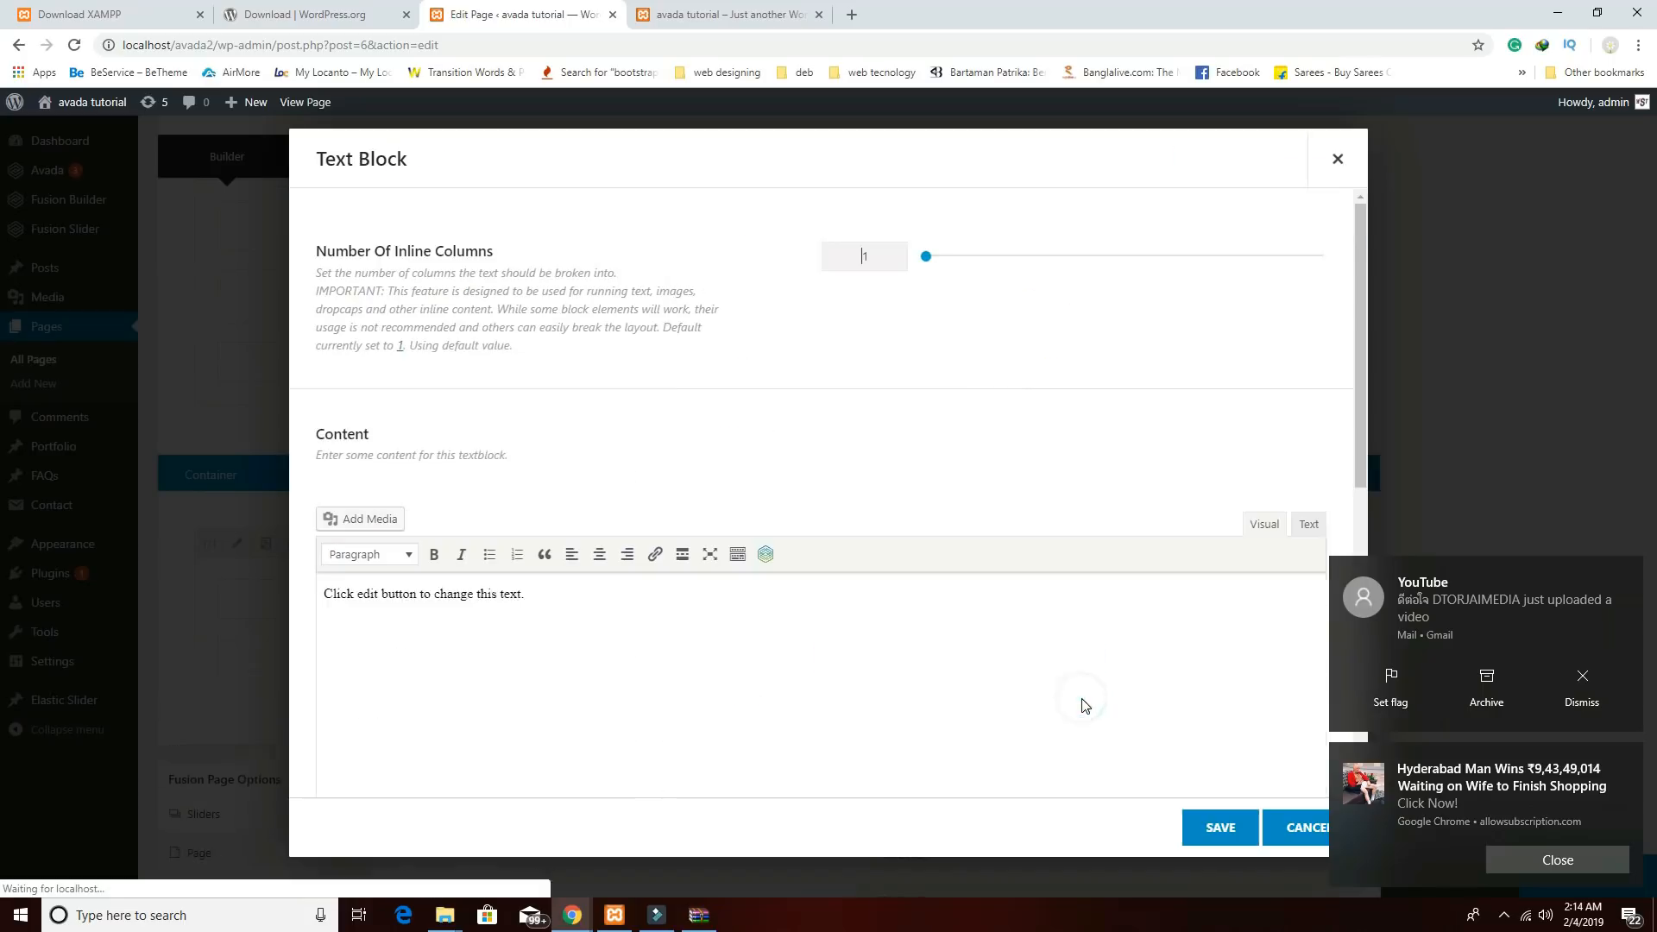
click(809, 641)
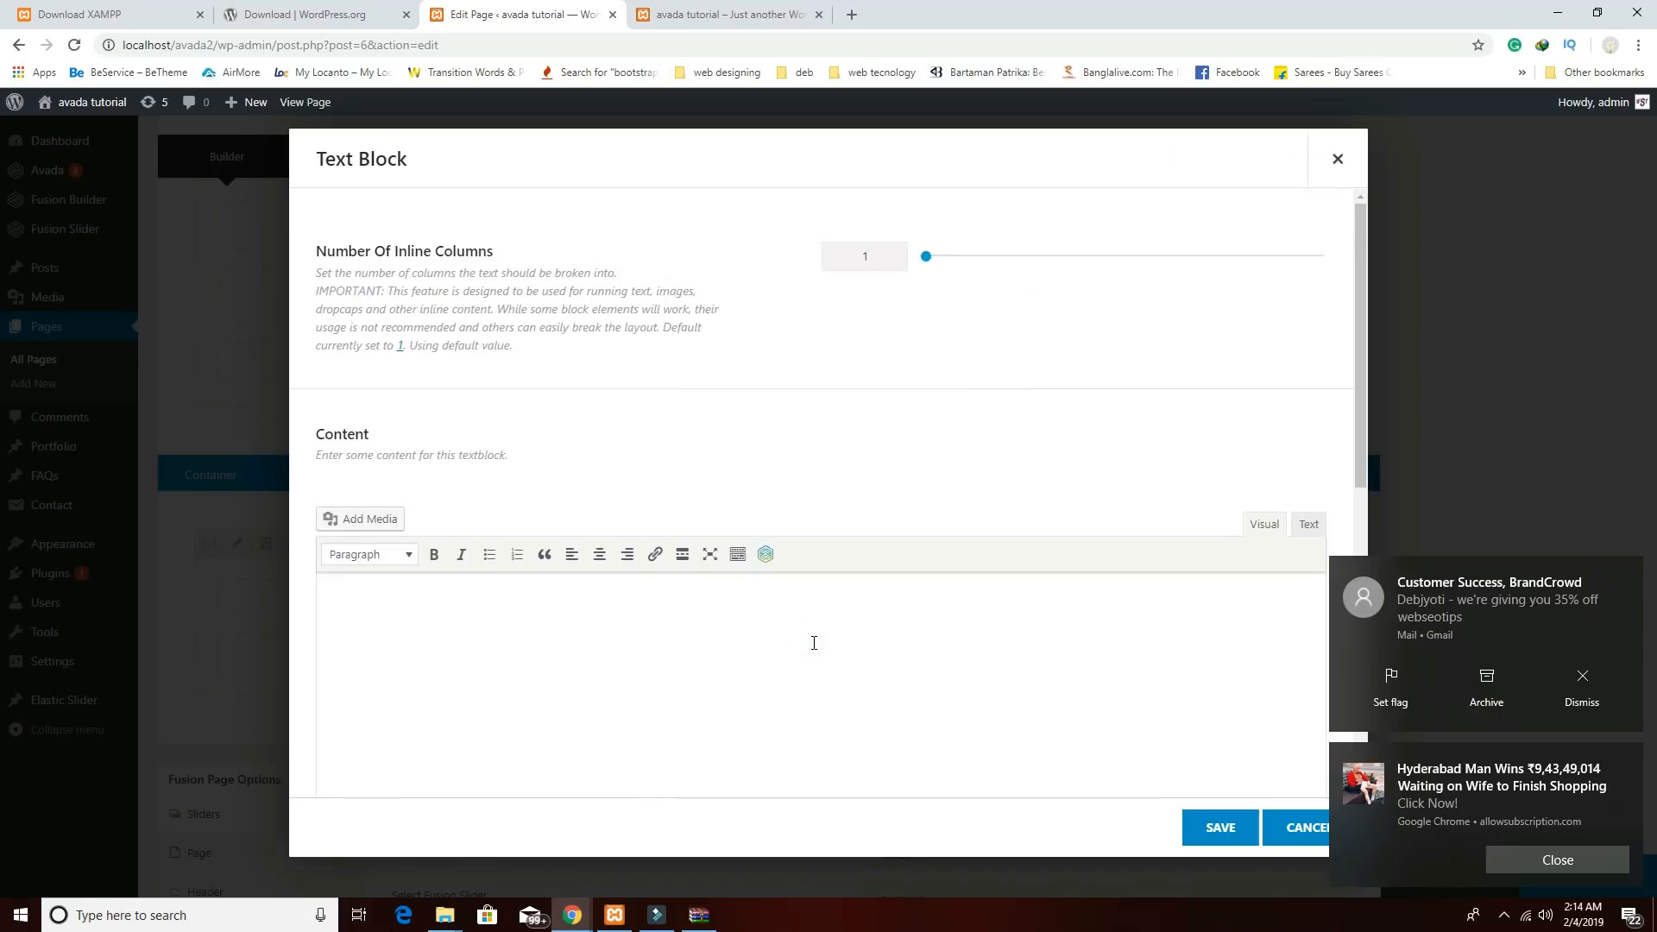
text(What Customer Tell About Us!)
drag(808, 616, 228, 581)
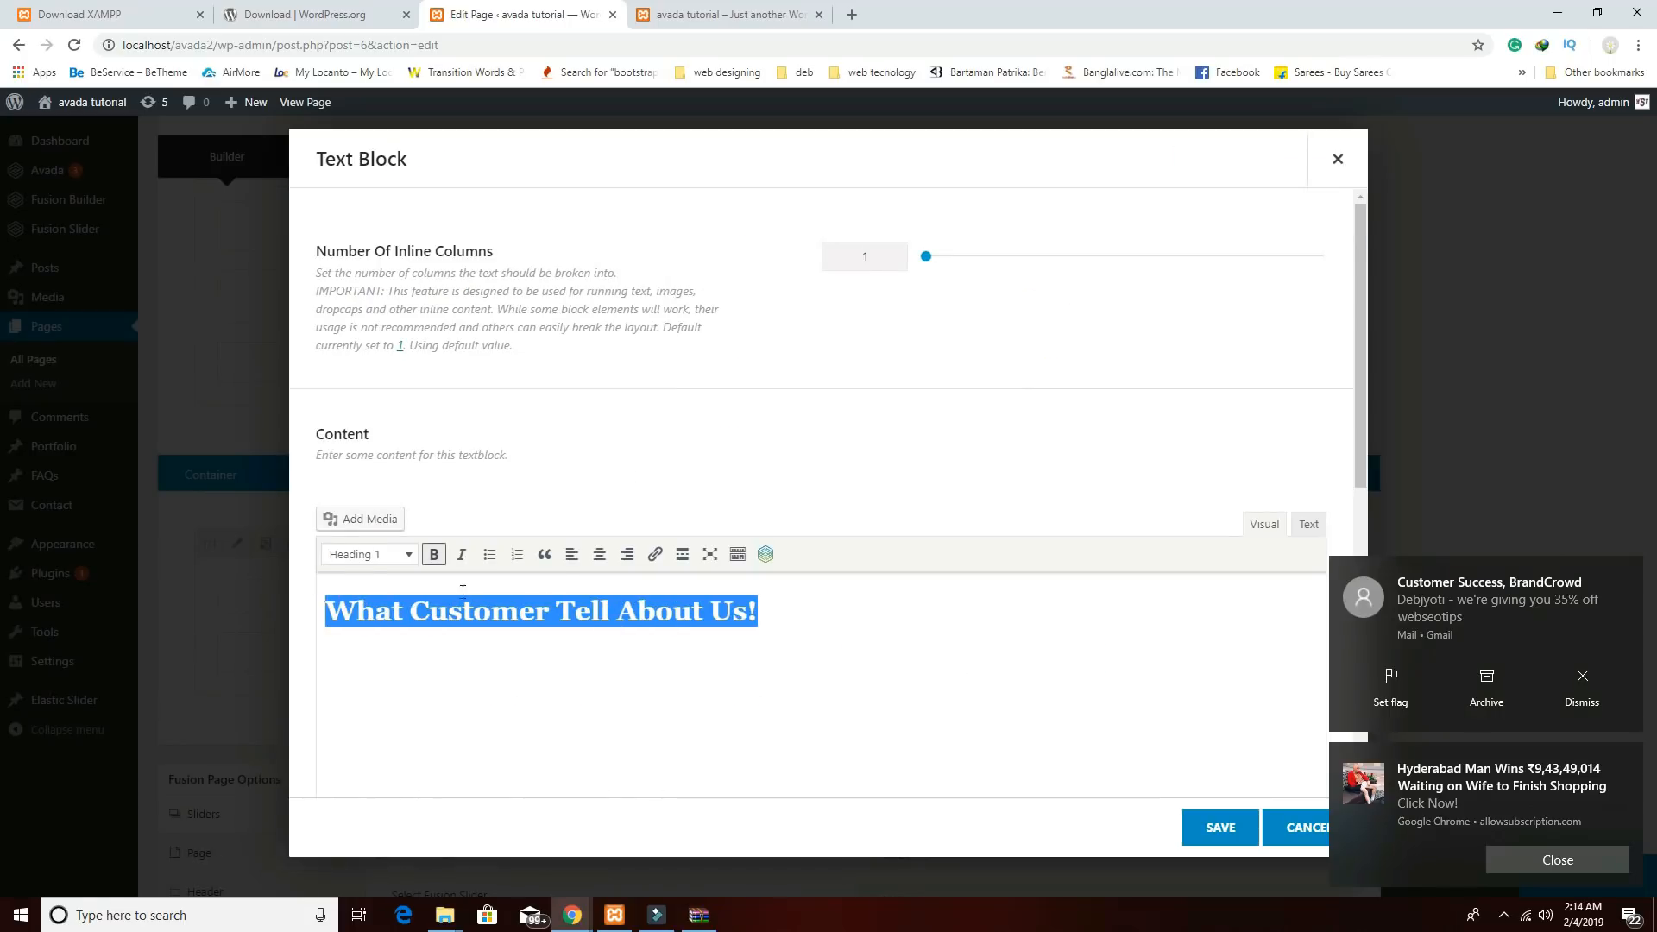
click(599, 554)
click(407, 555)
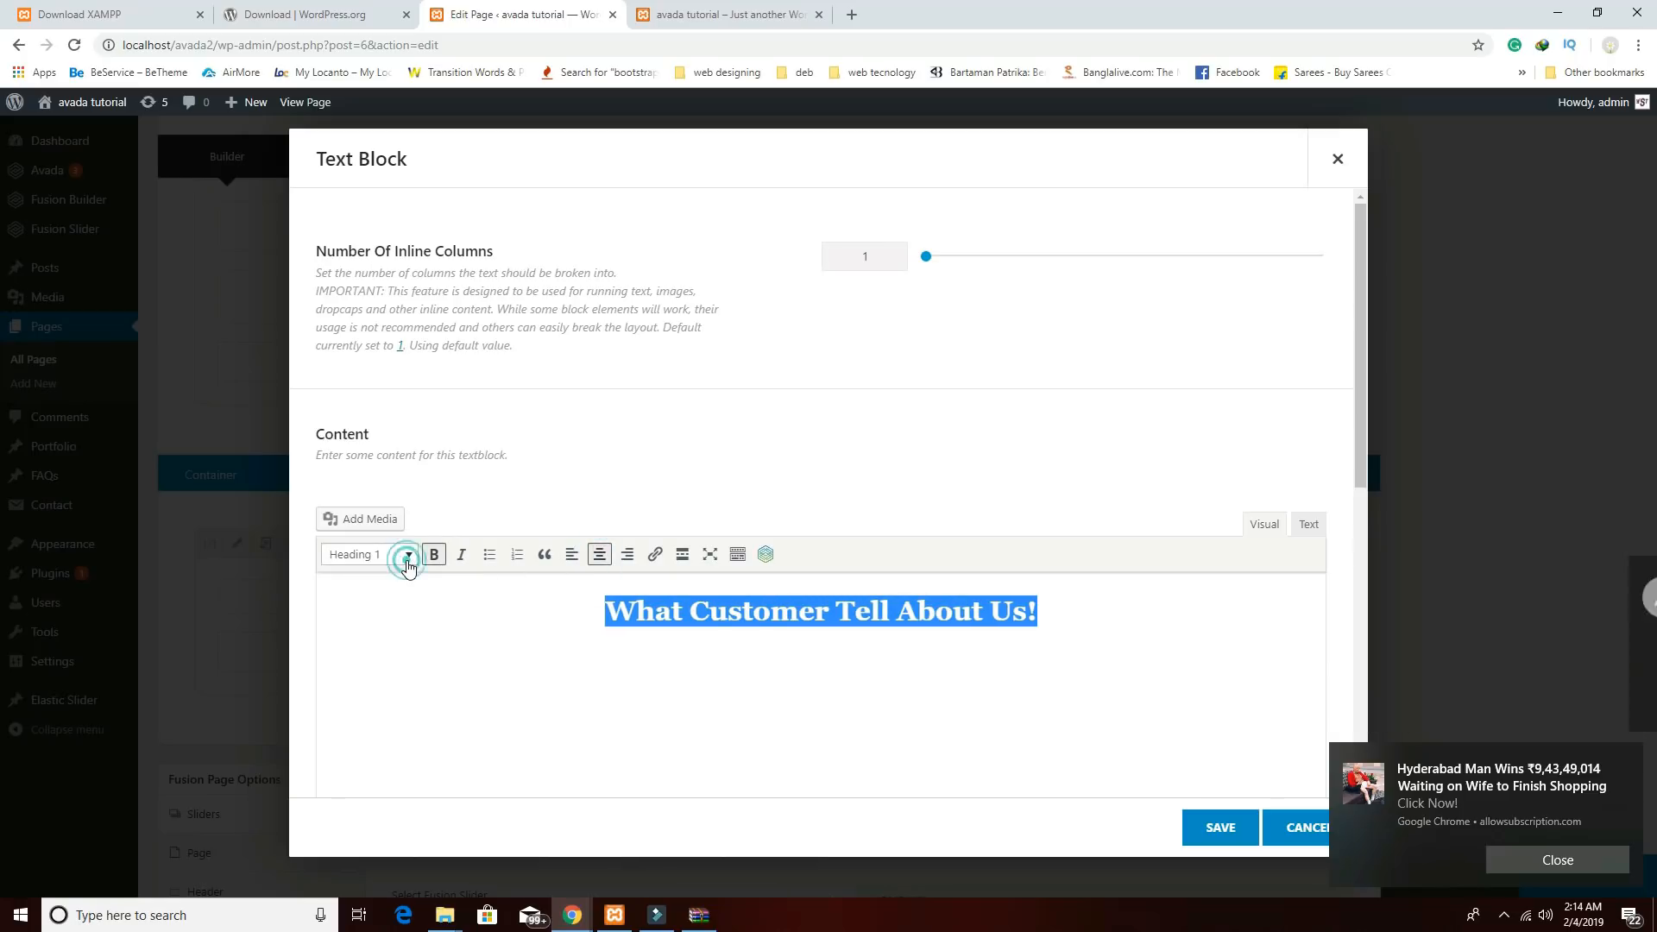
click(737, 554)
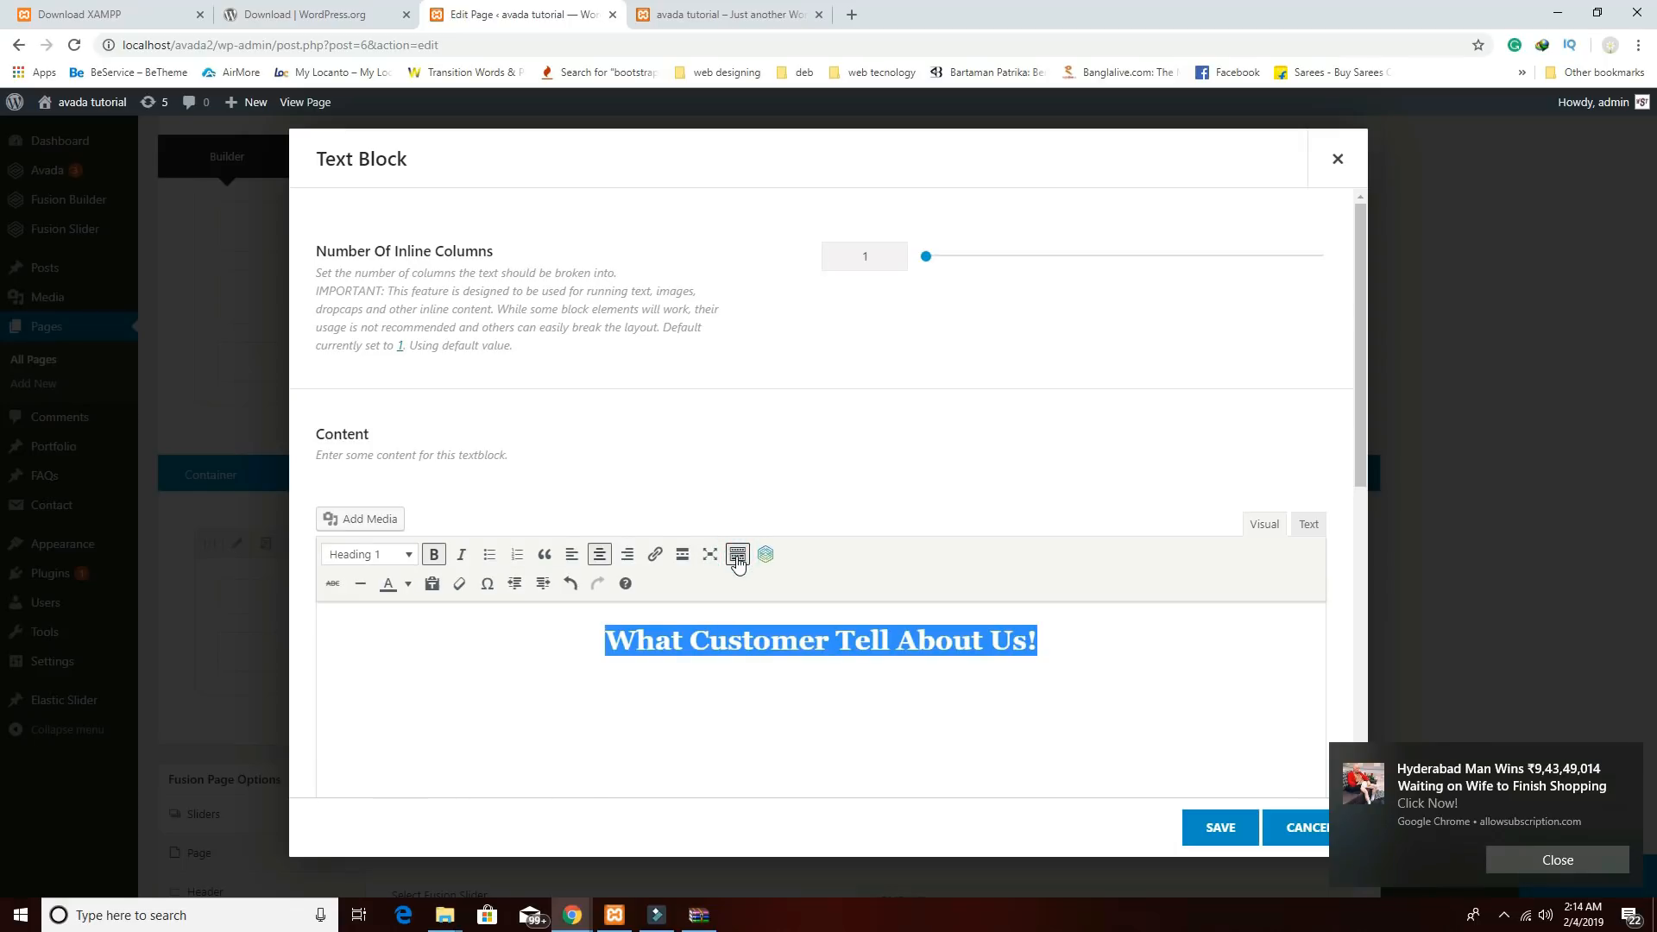
Adjust the heading's formatting, check the text colour palette, and save the text block.
click(870, 736)
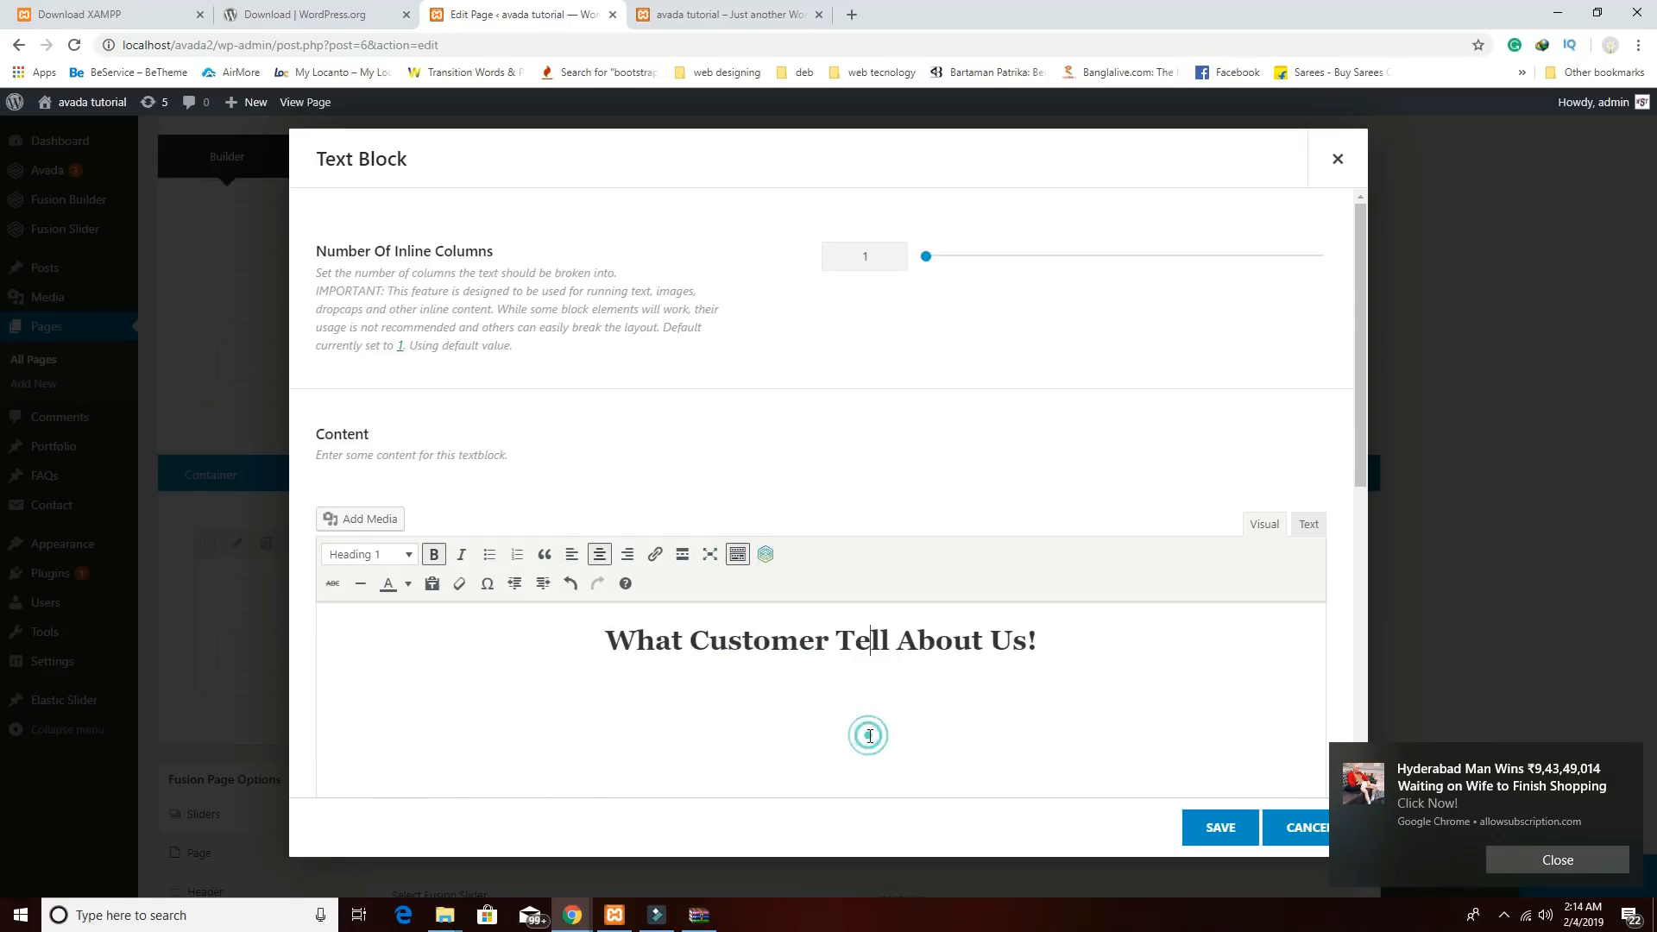
triple_click(1065, 639)
click(685, 556)
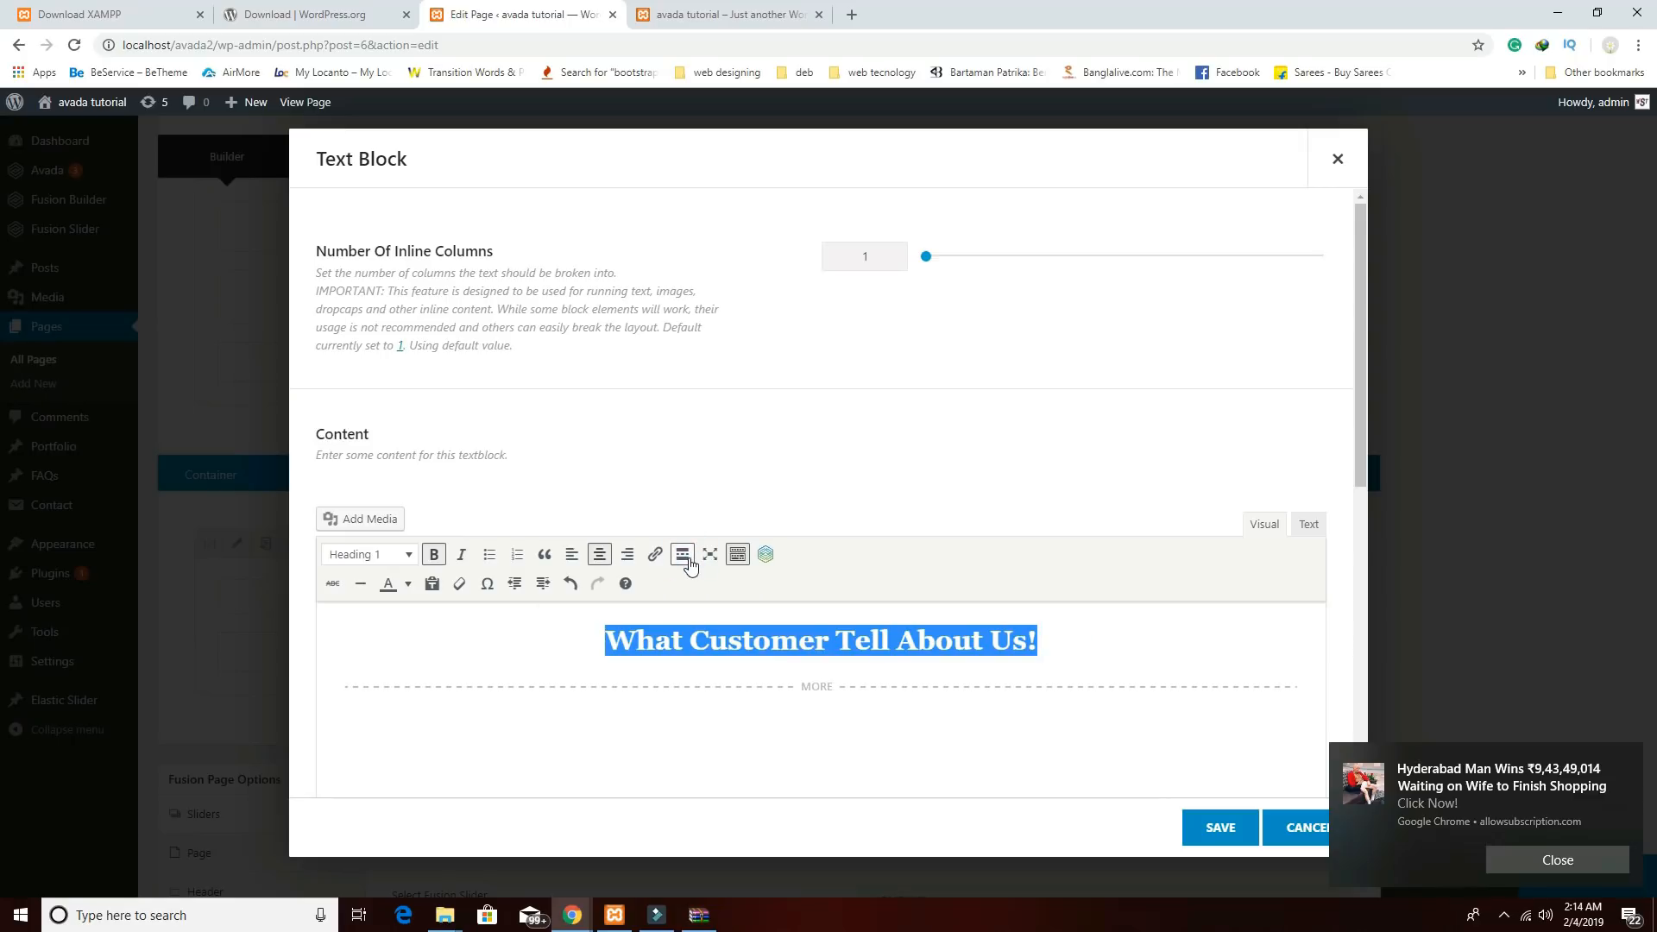
click(407, 583)
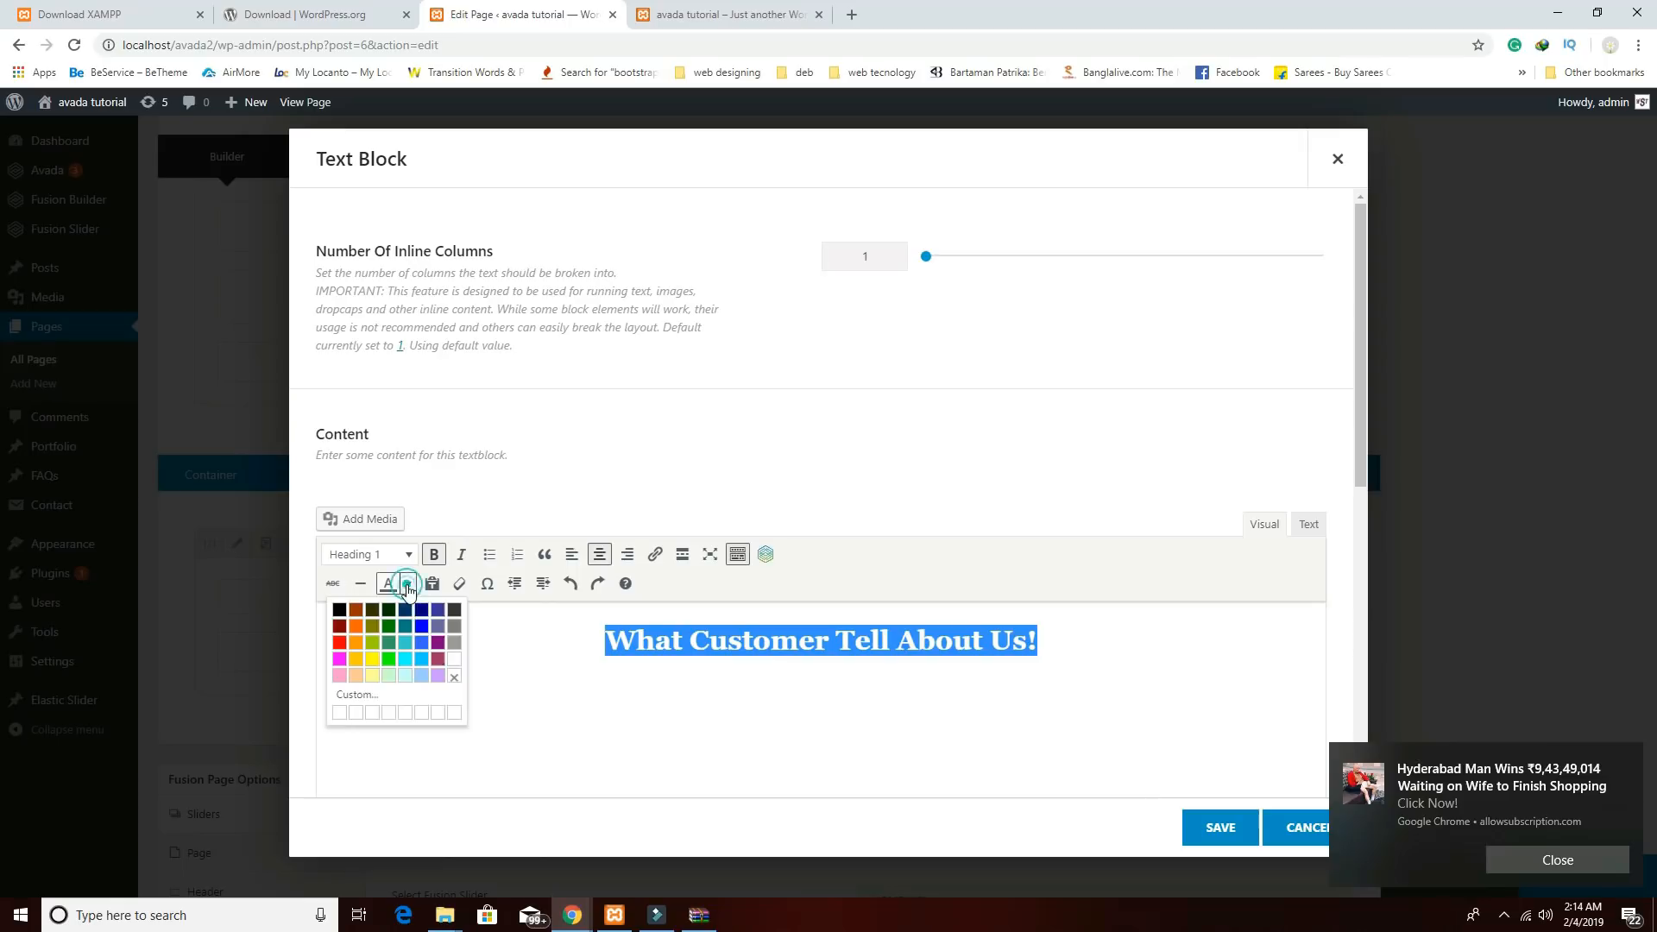
click(454, 660)
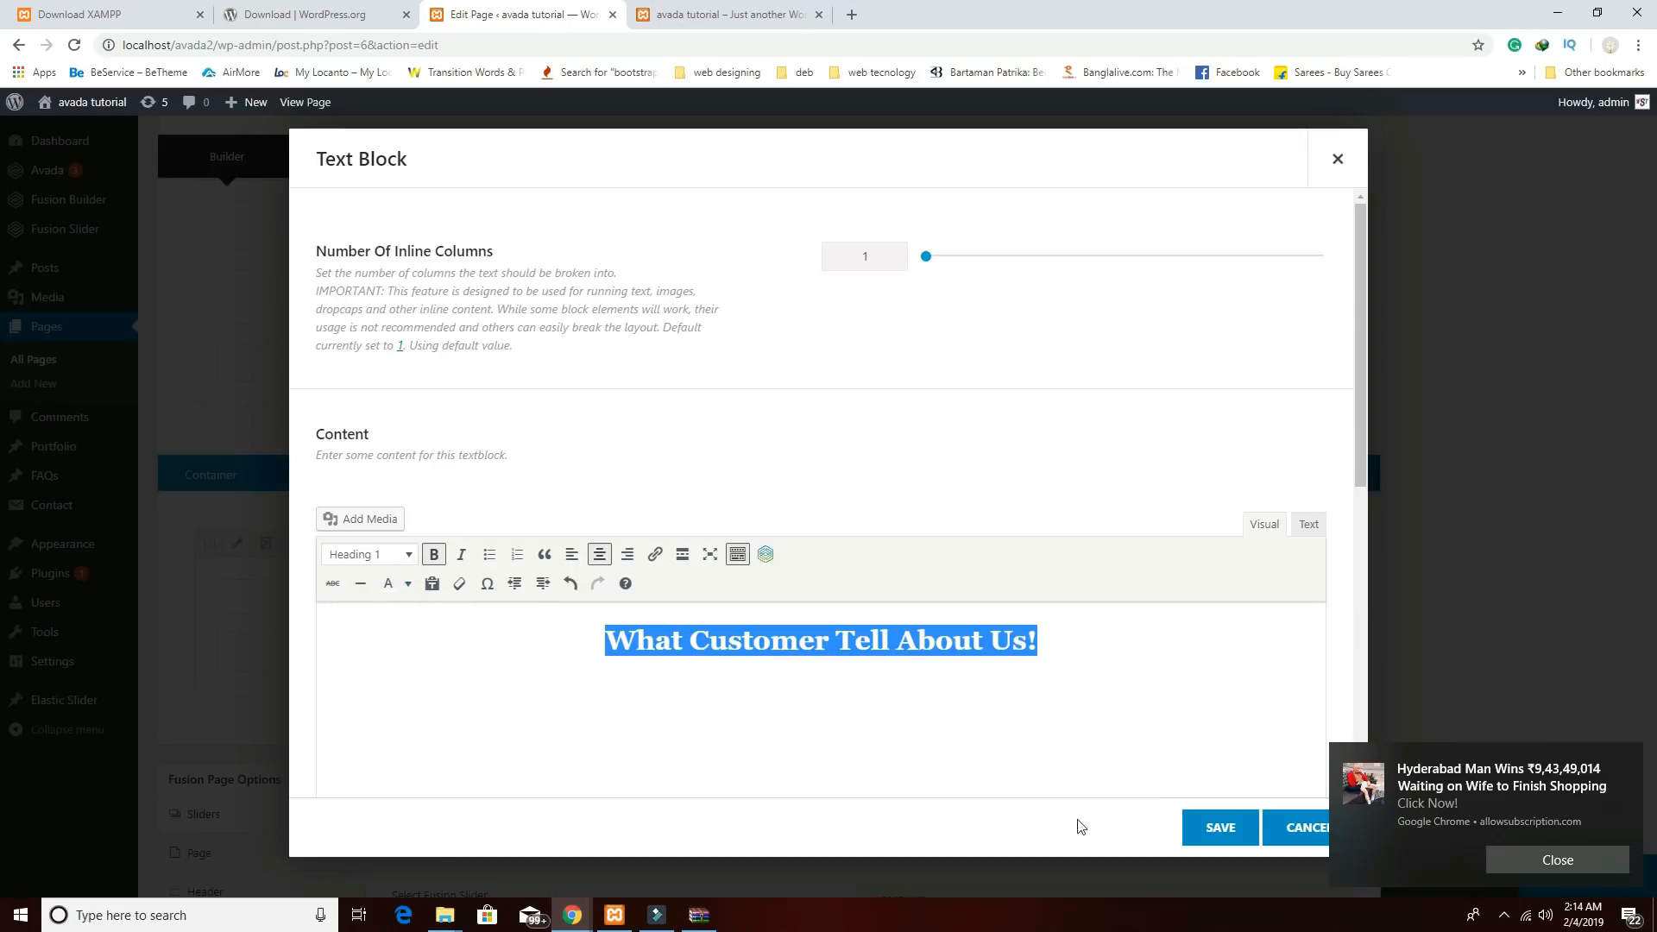
click(1219, 836)
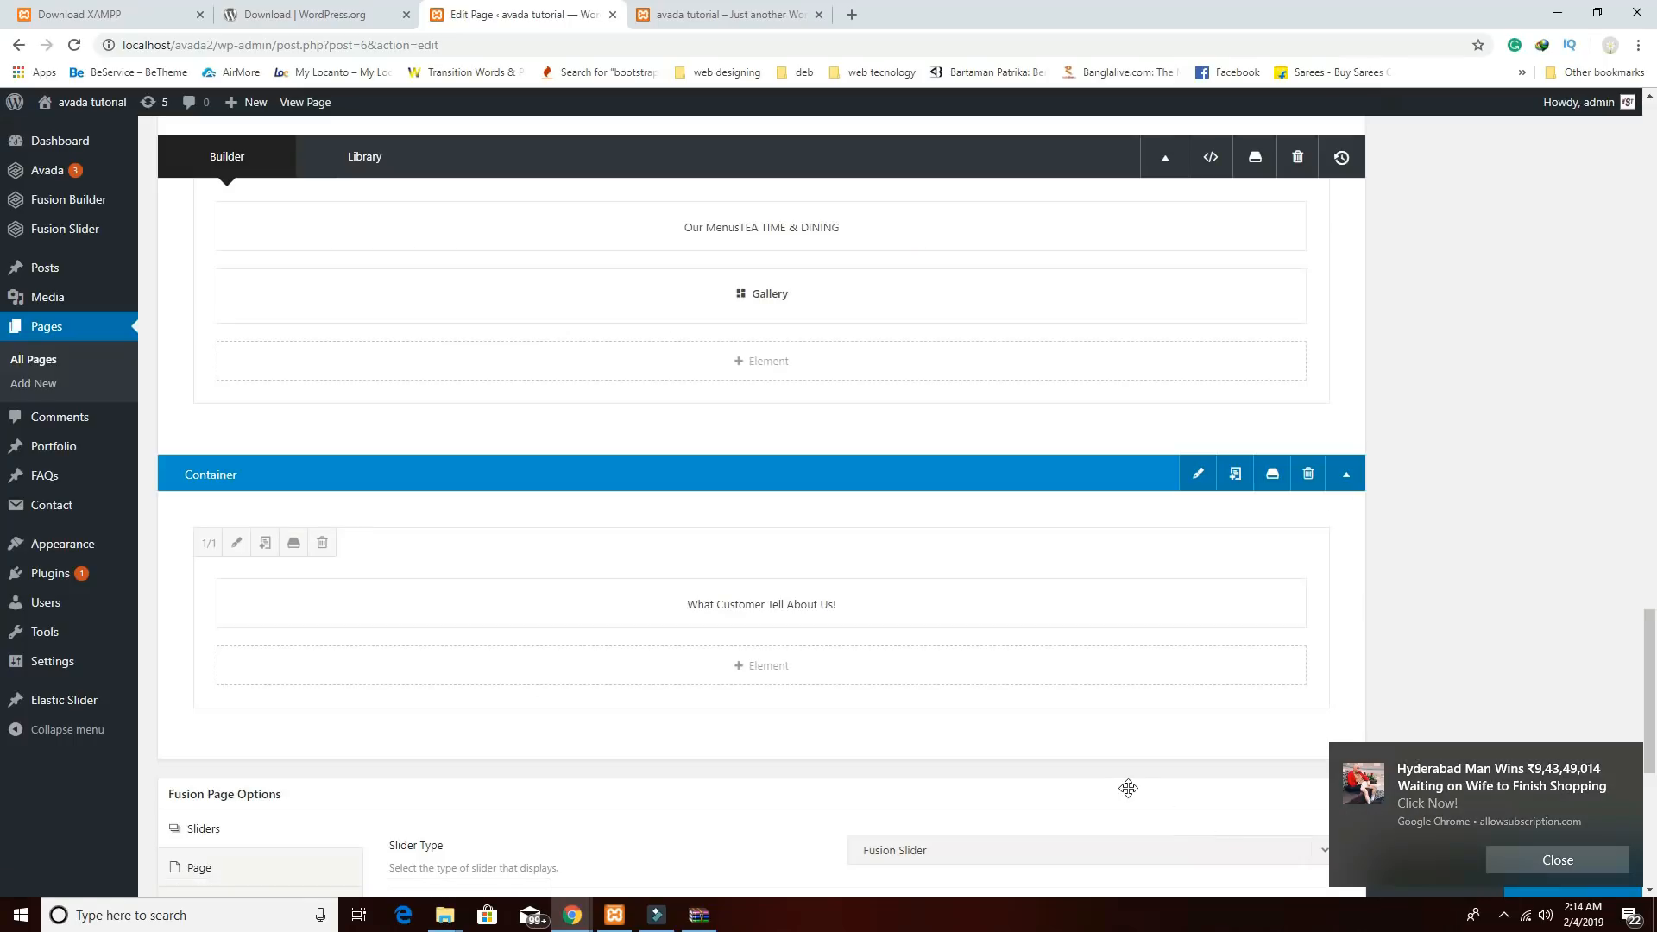
scroll(1179, 685, up, 20)
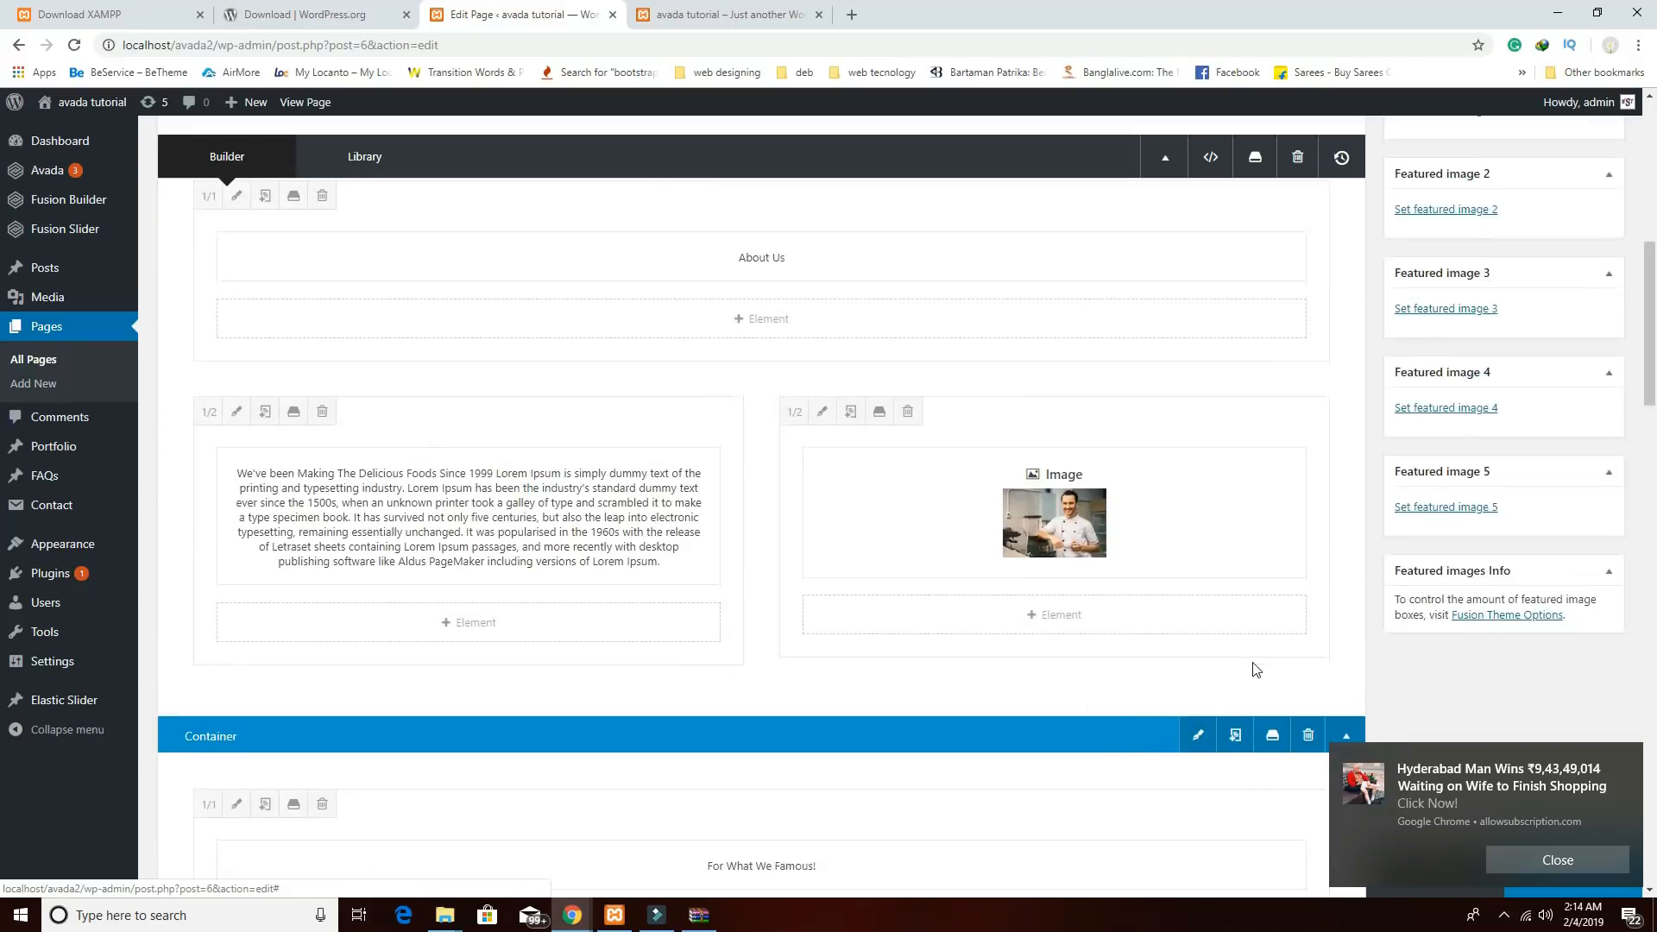
click(1626, 762)
scroll(1089, 709, down, 4)
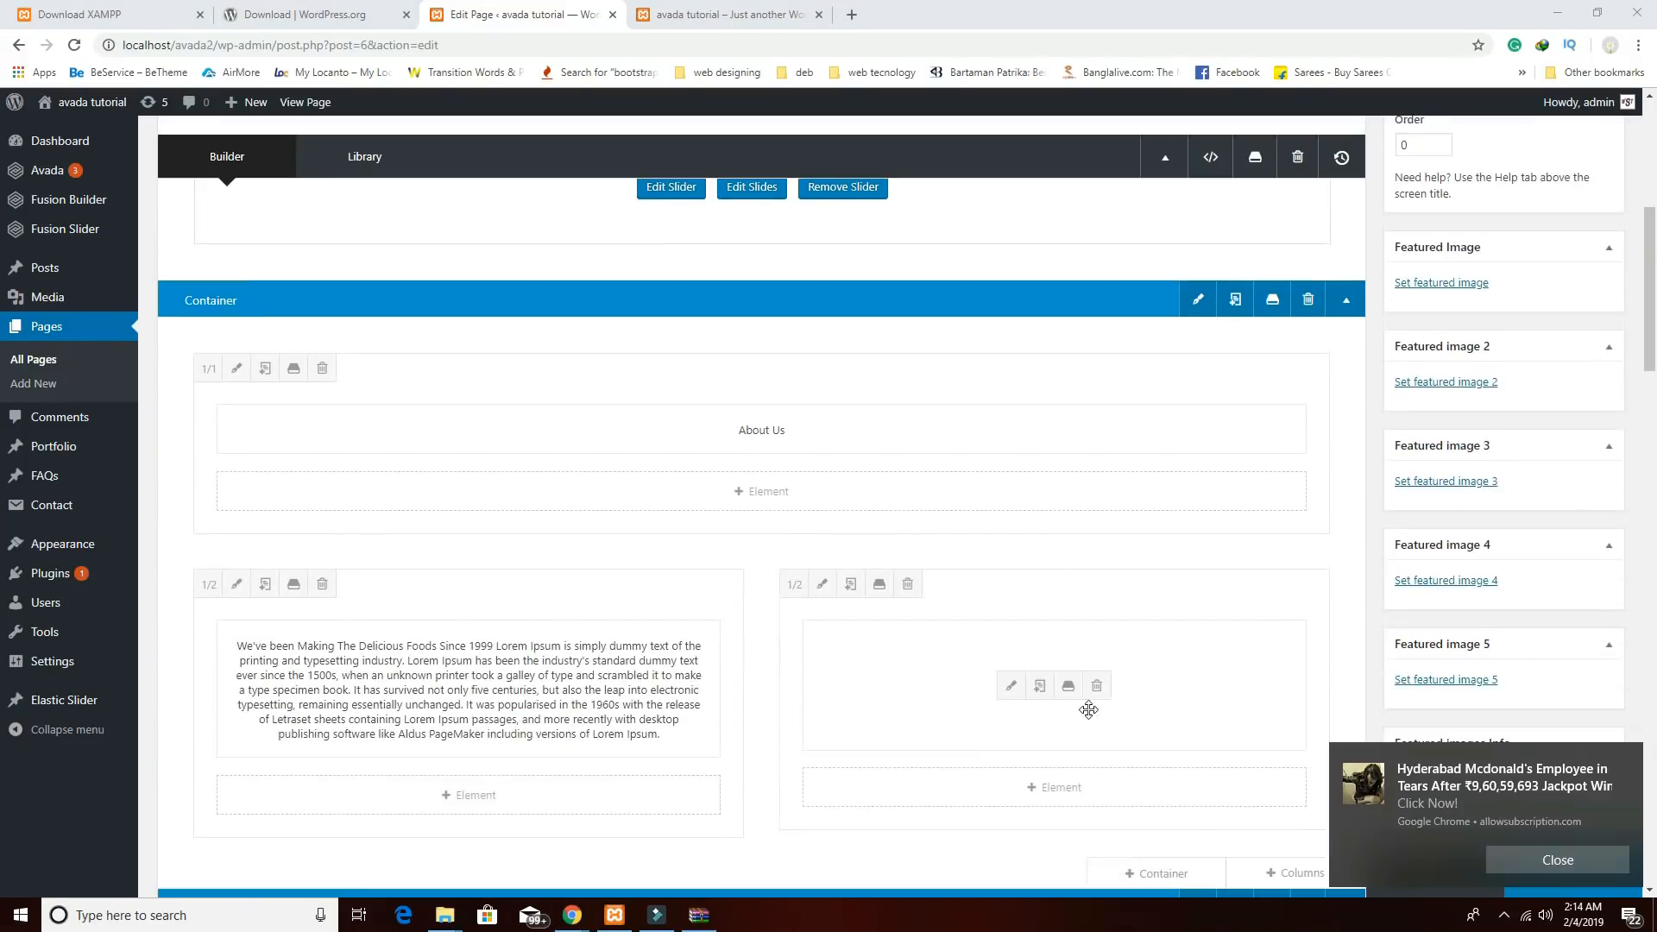
scroll(1088, 710, down, 6)
click(1547, 859)
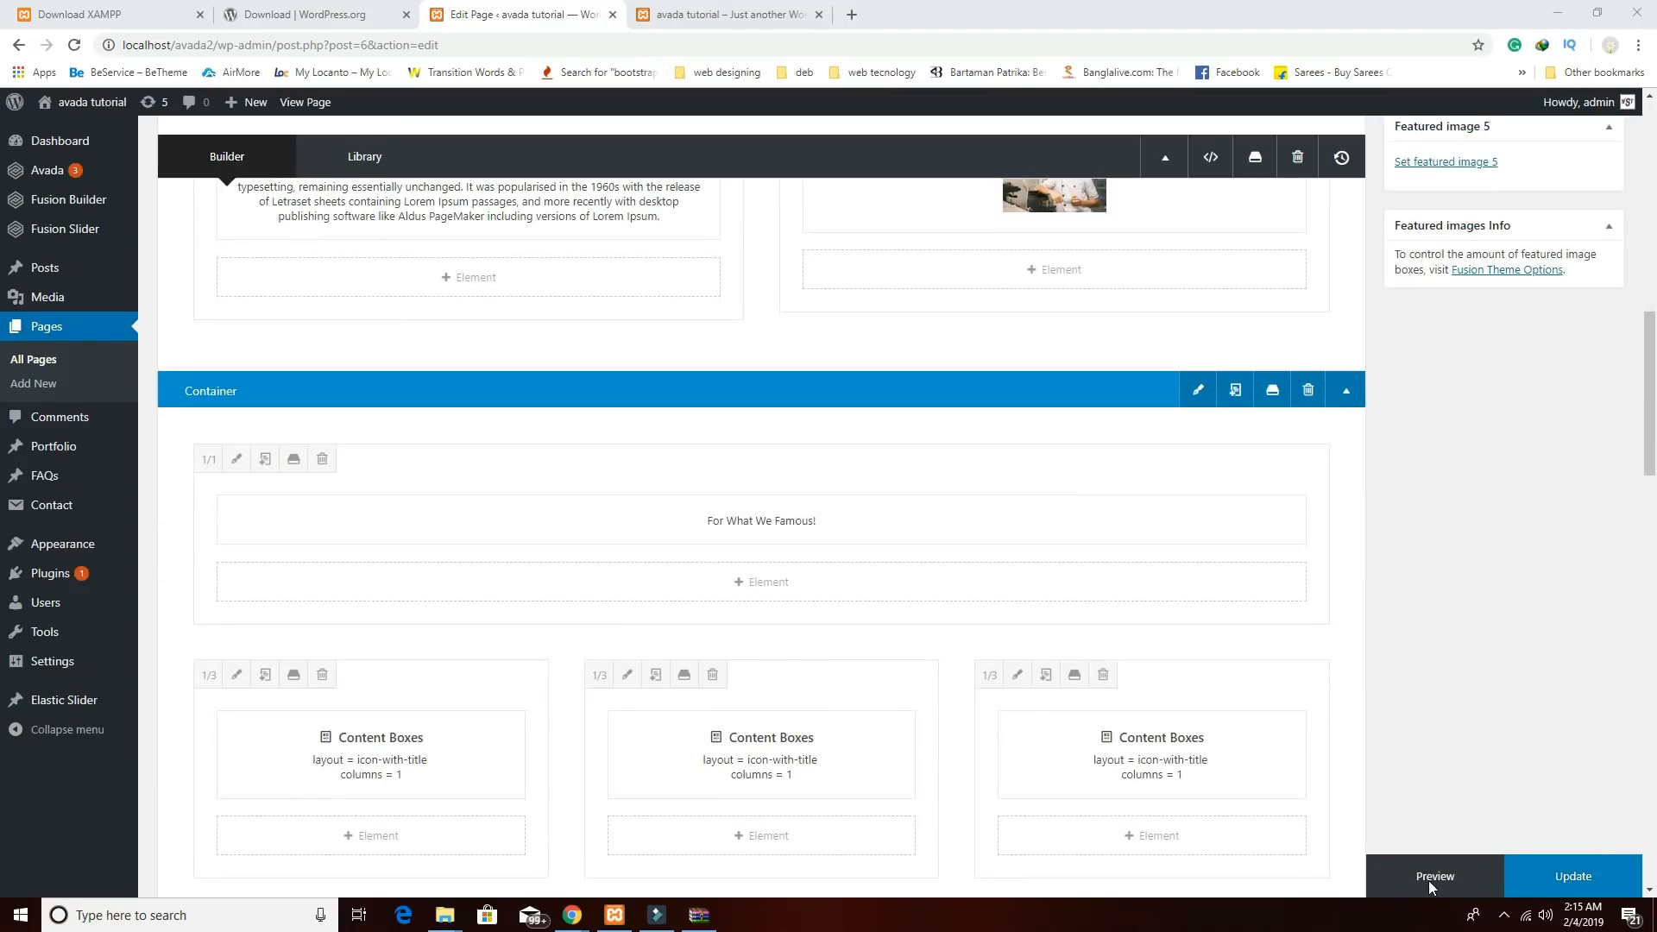
click(1433, 876)
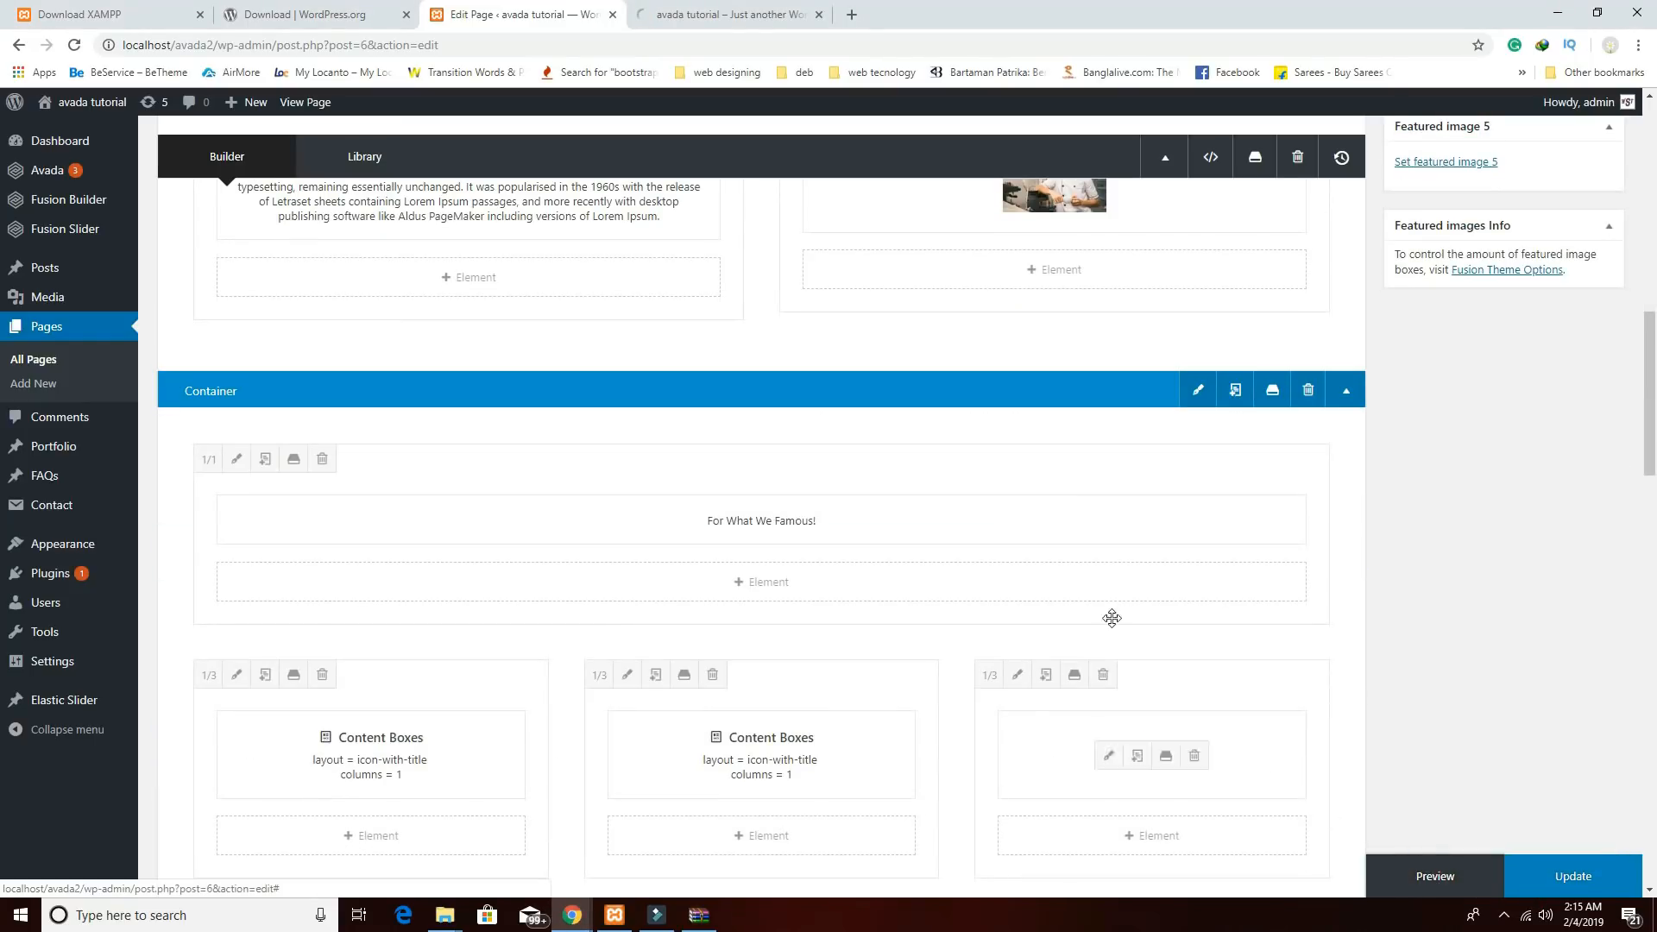
scroll(1018, 655, down, 5)
scroll(1017, 652, down, 11)
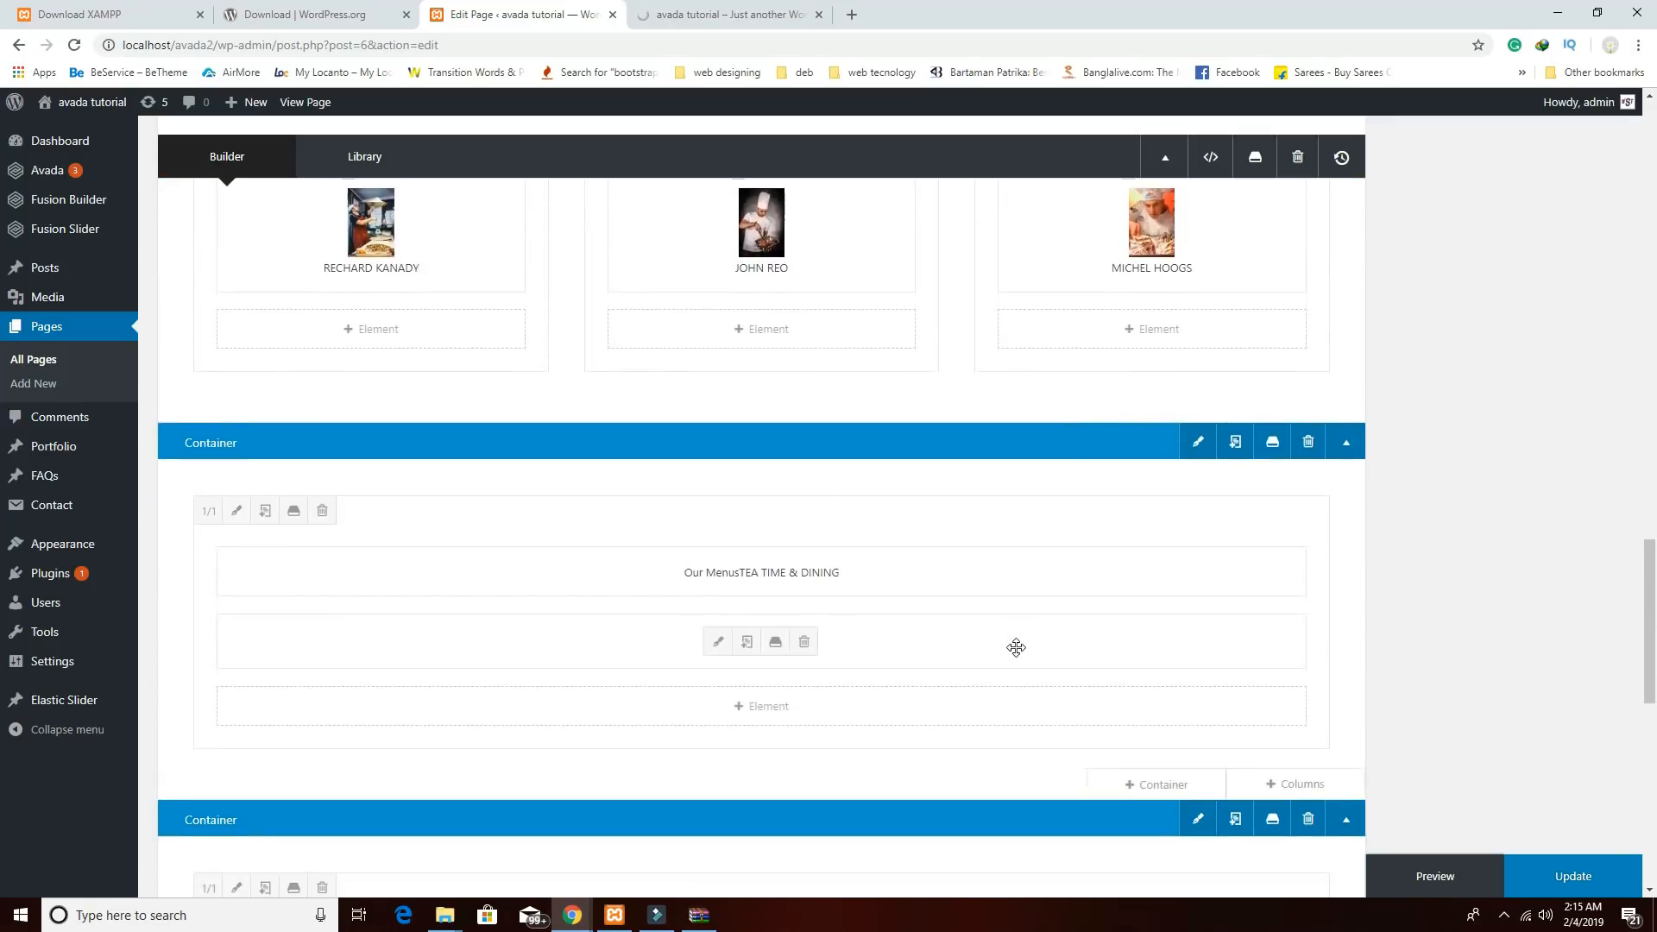
click(727, 17)
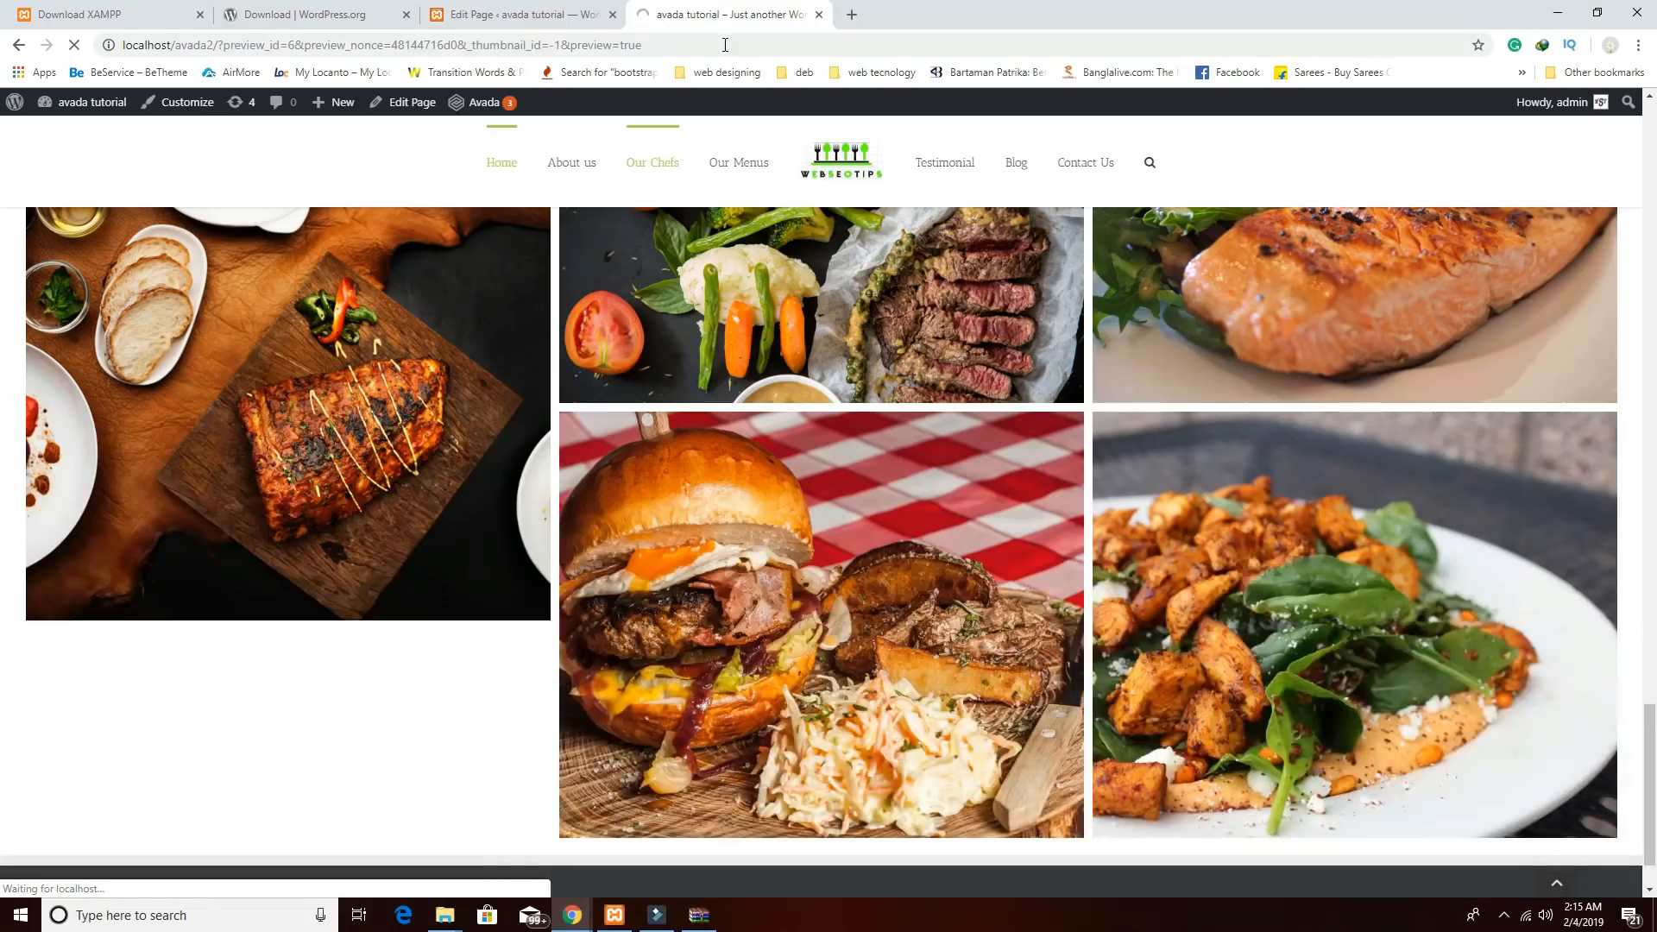
scroll(827, 410, down, 8)
scroll(827, 405, down, 15)
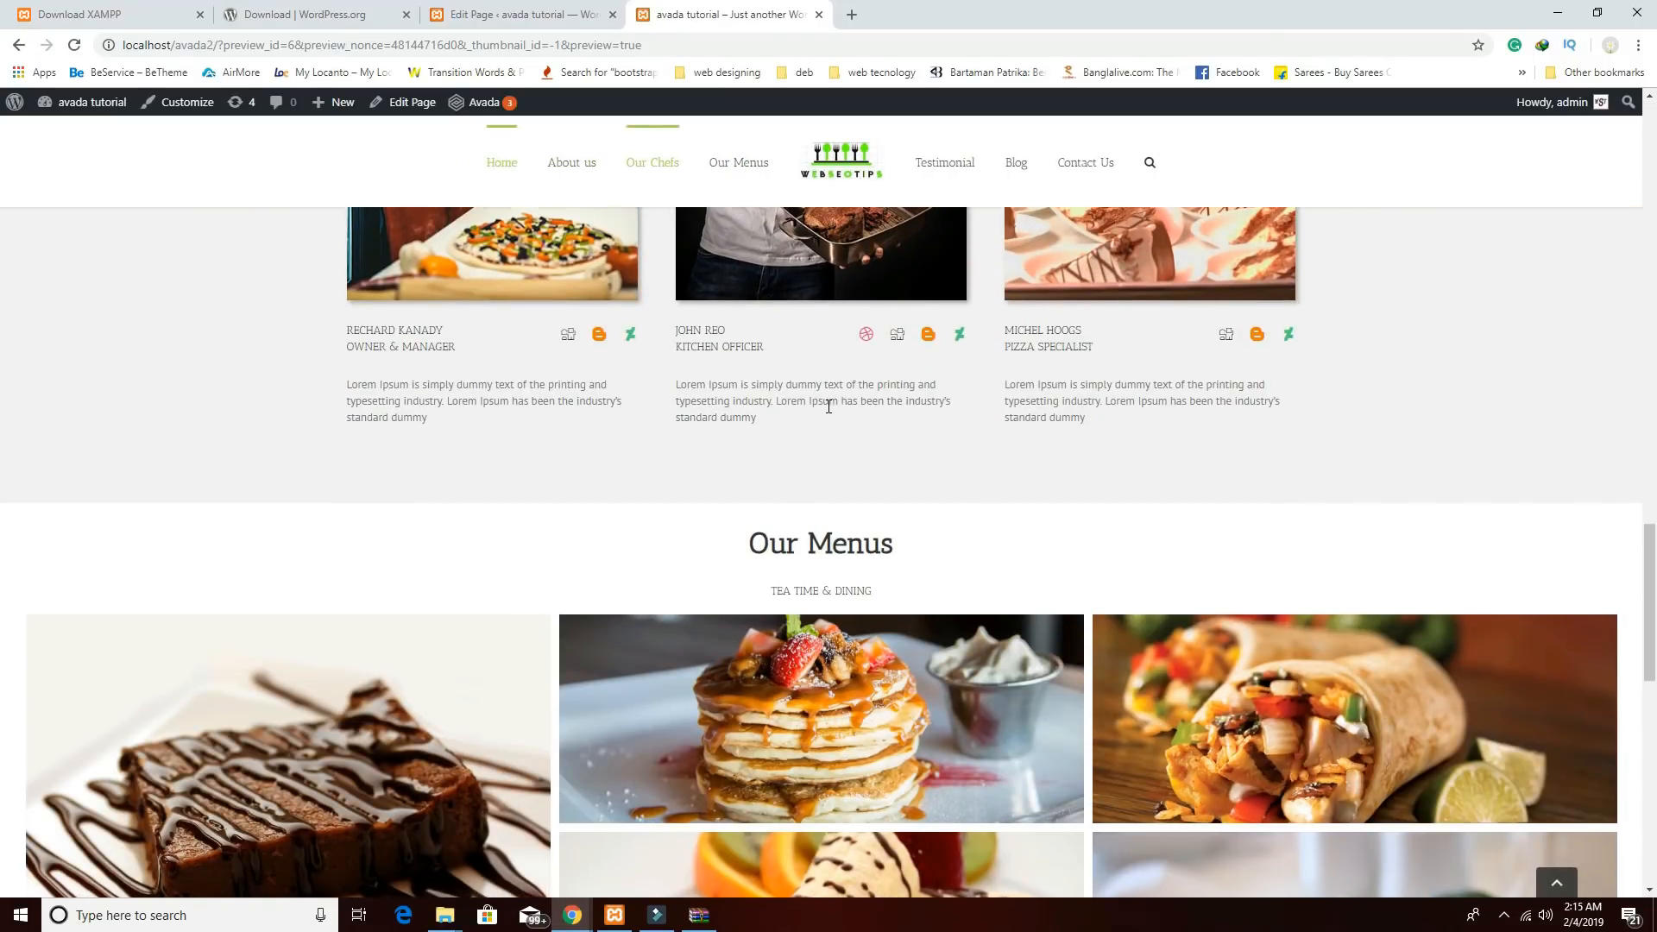
scroll(828, 408, down, 12)
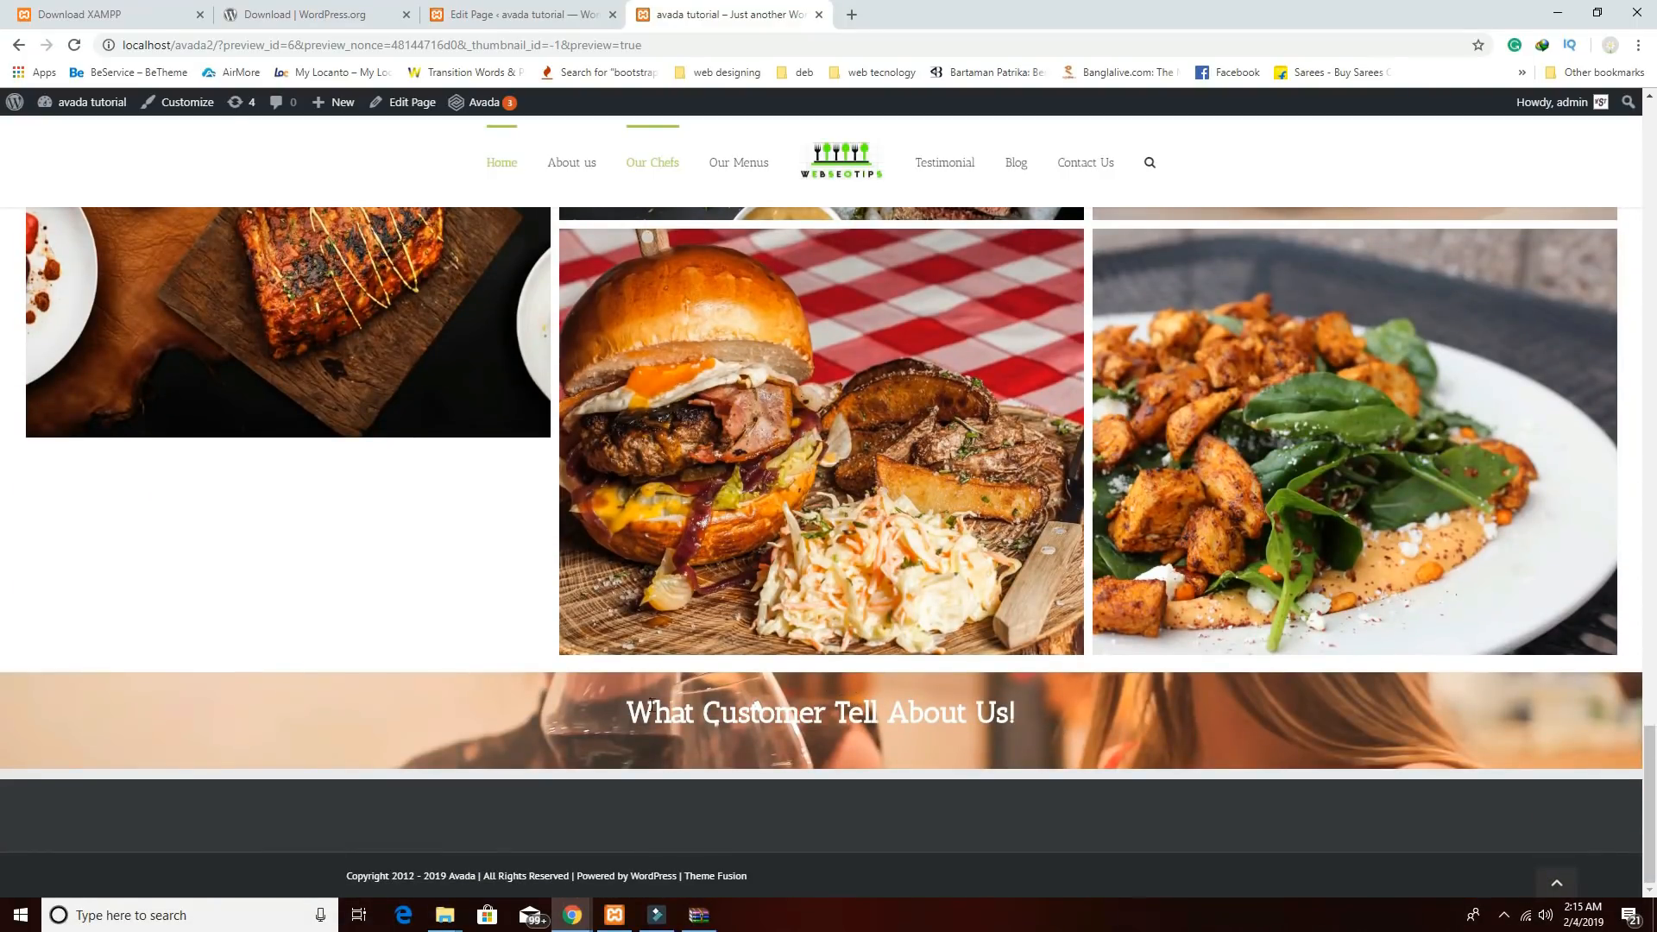
click(502, 21)
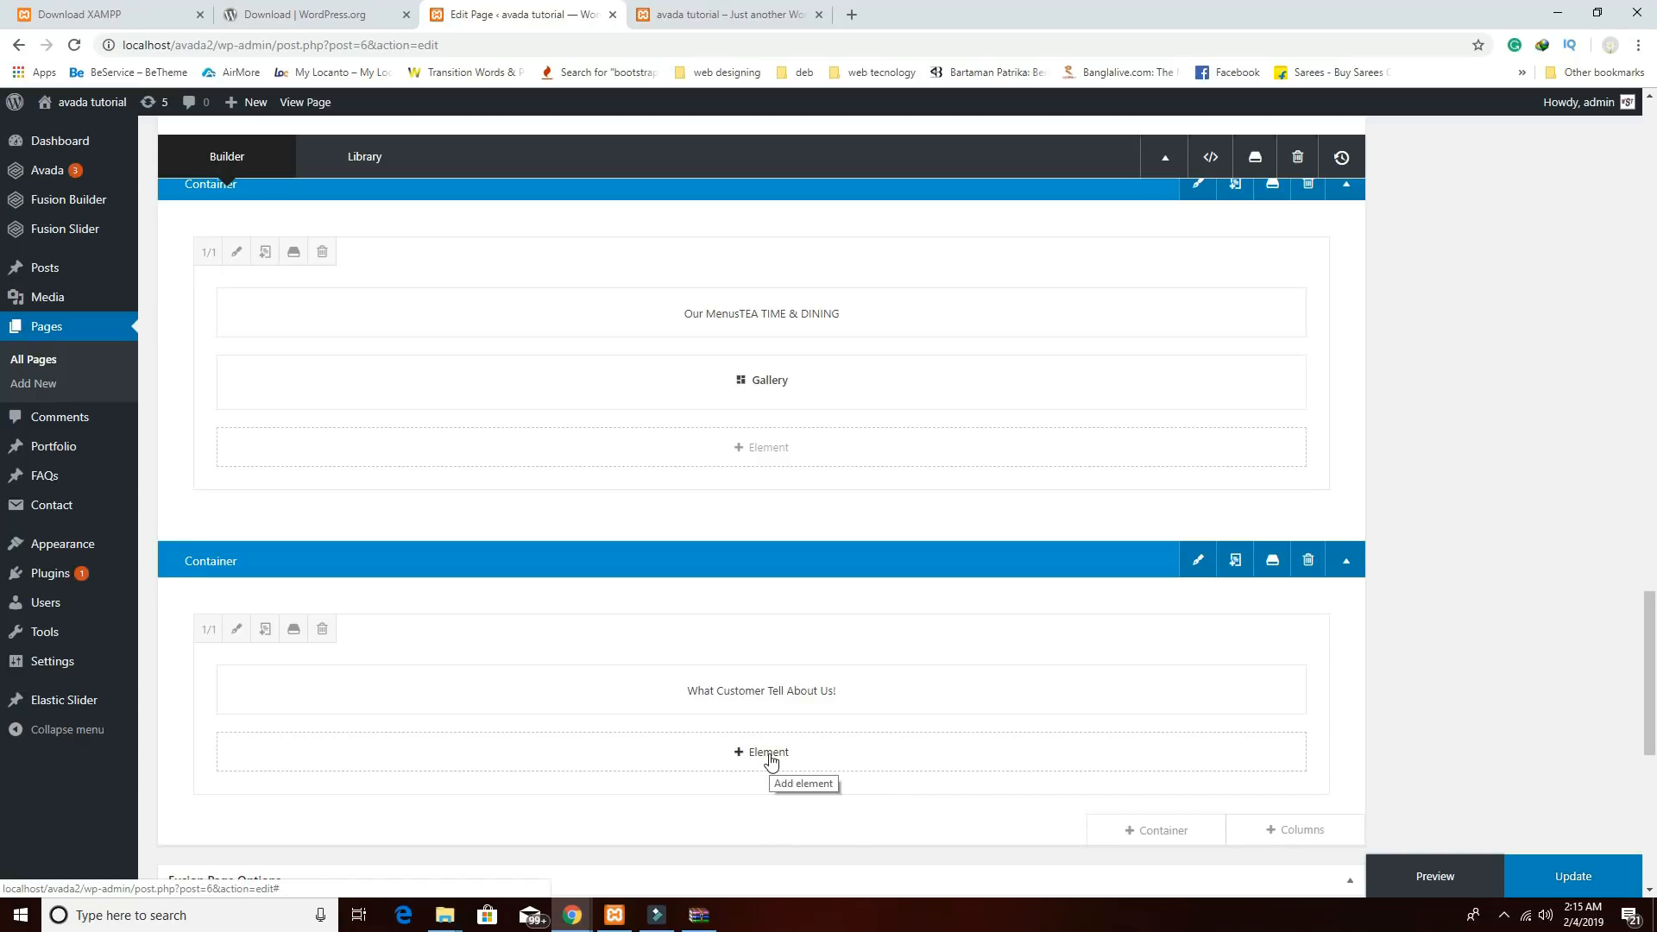
Add a Testimonials element below the heading.
click(770, 756)
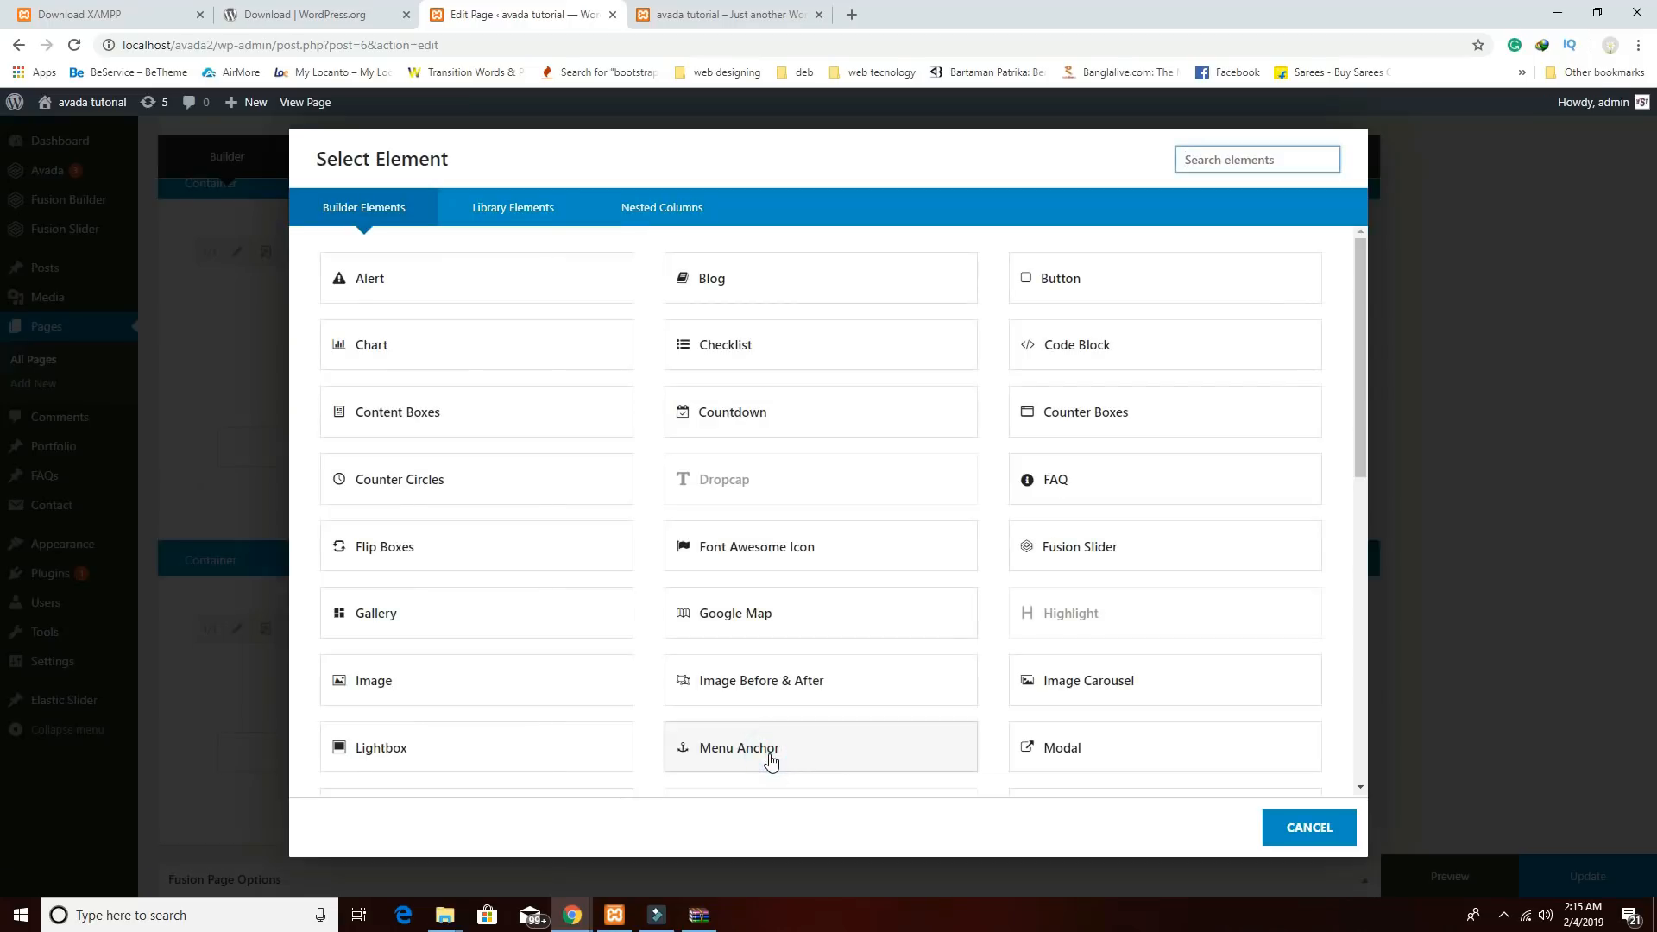
text(tes)
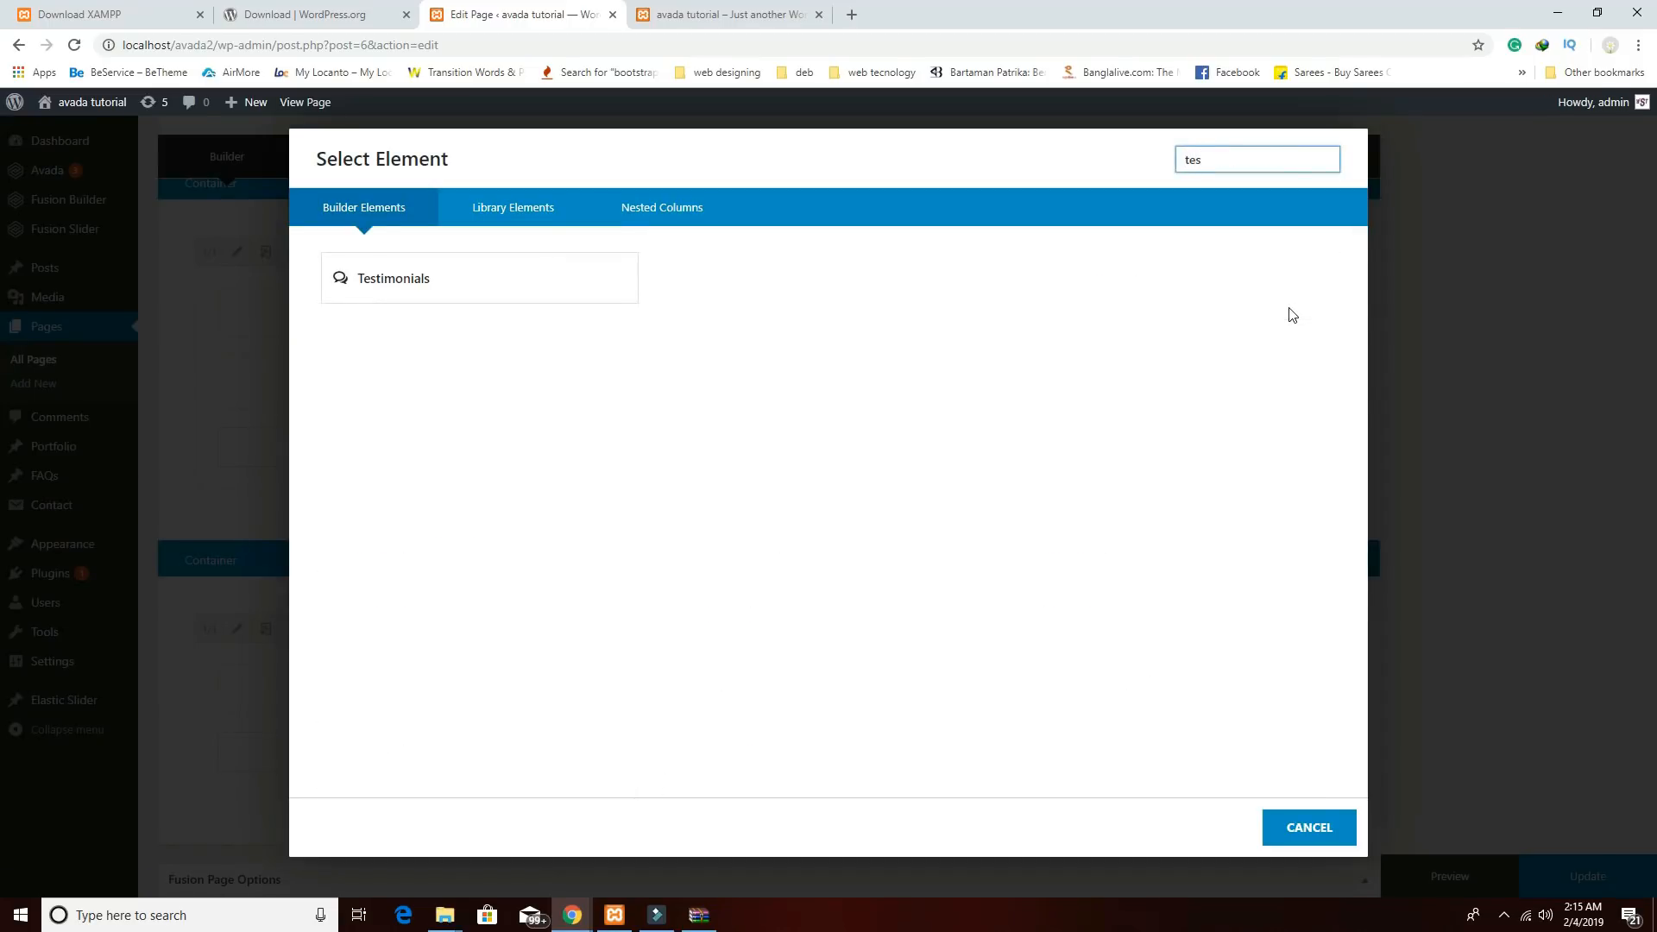
click(544, 277)
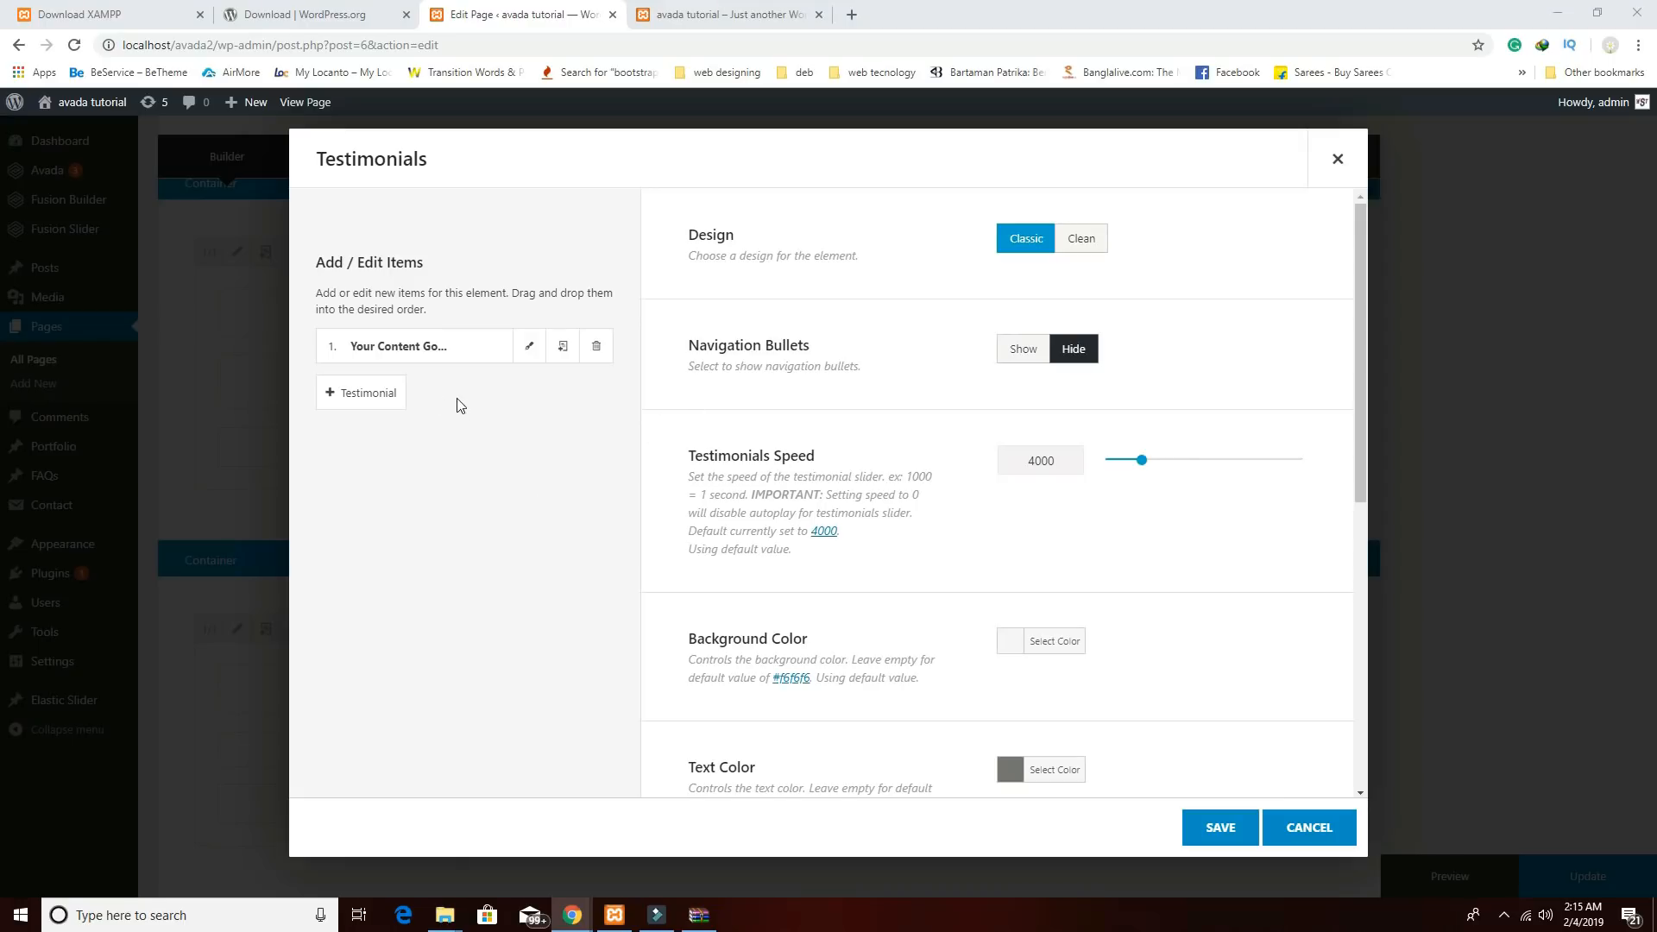
Replace the default item with a new testimonial and start entering the person's name.
click(593, 345)
click(393, 350)
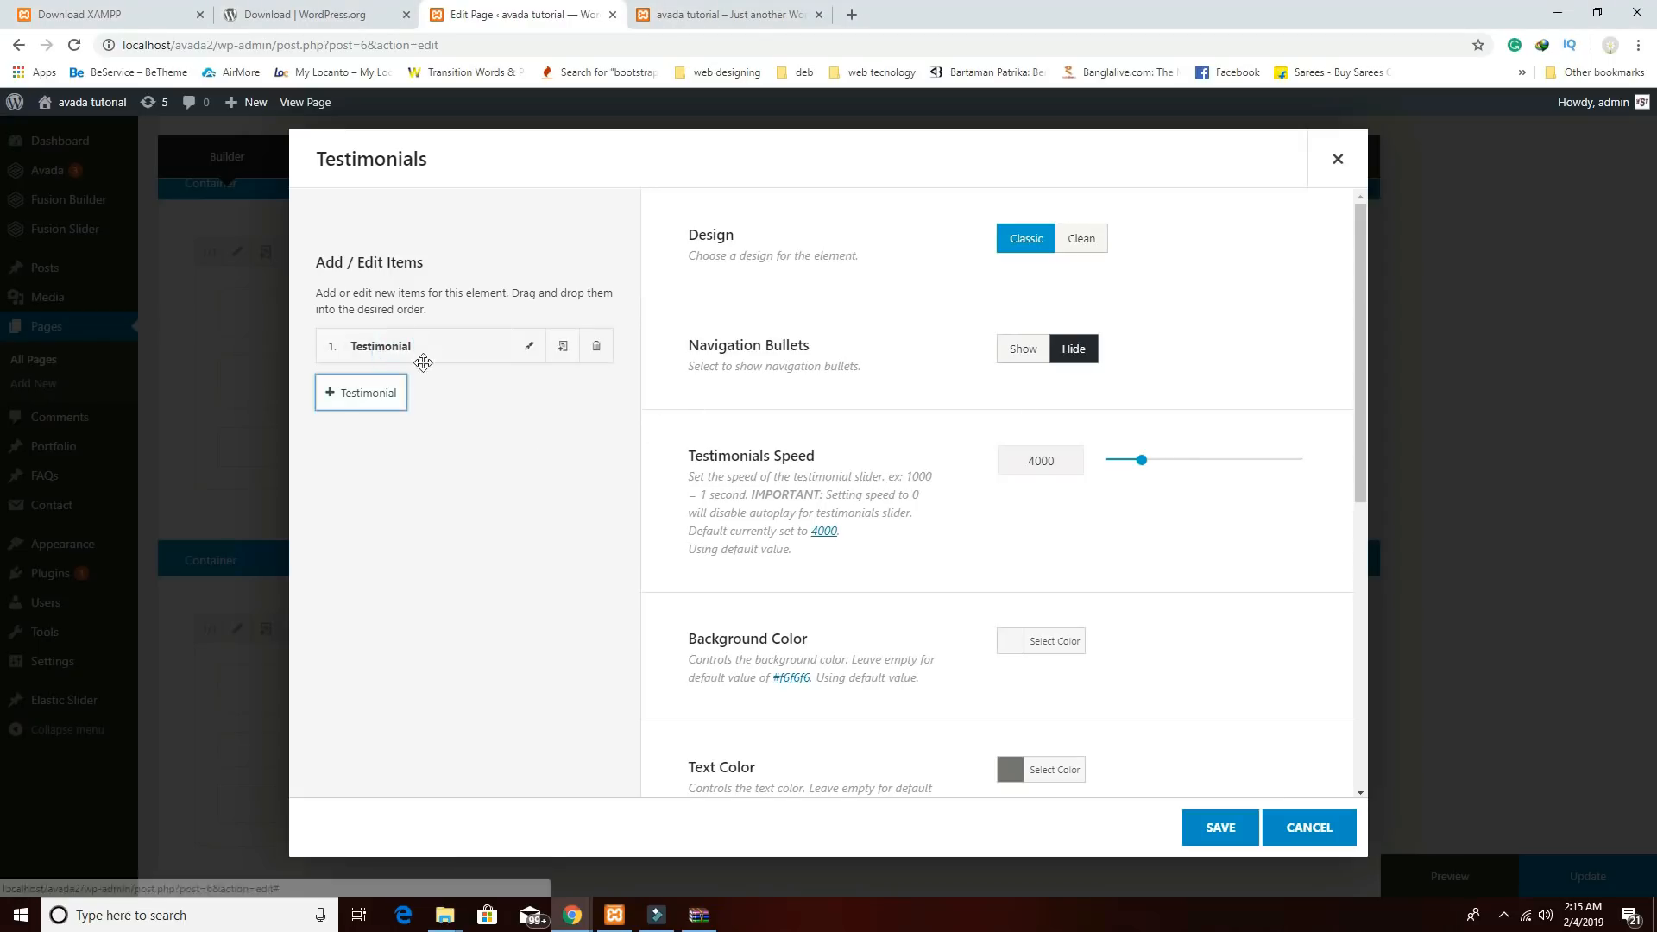
click(529, 355)
click(1009, 263)
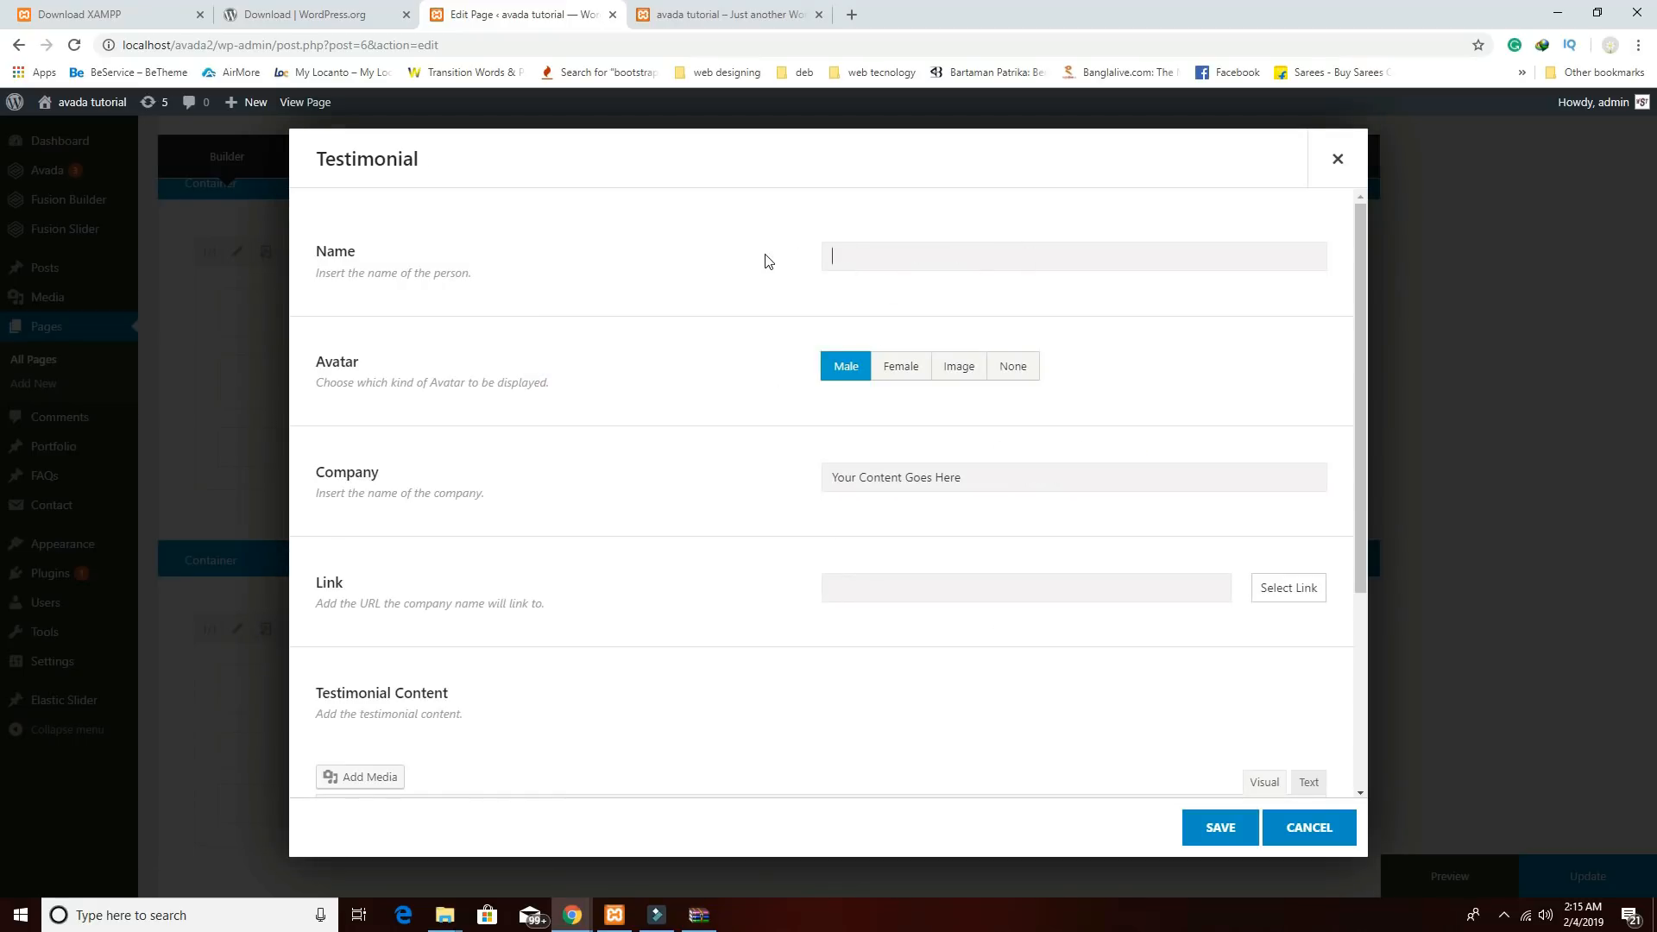
text(What Customer Tell About Us!)
drag(1036, 259, 699, 229)
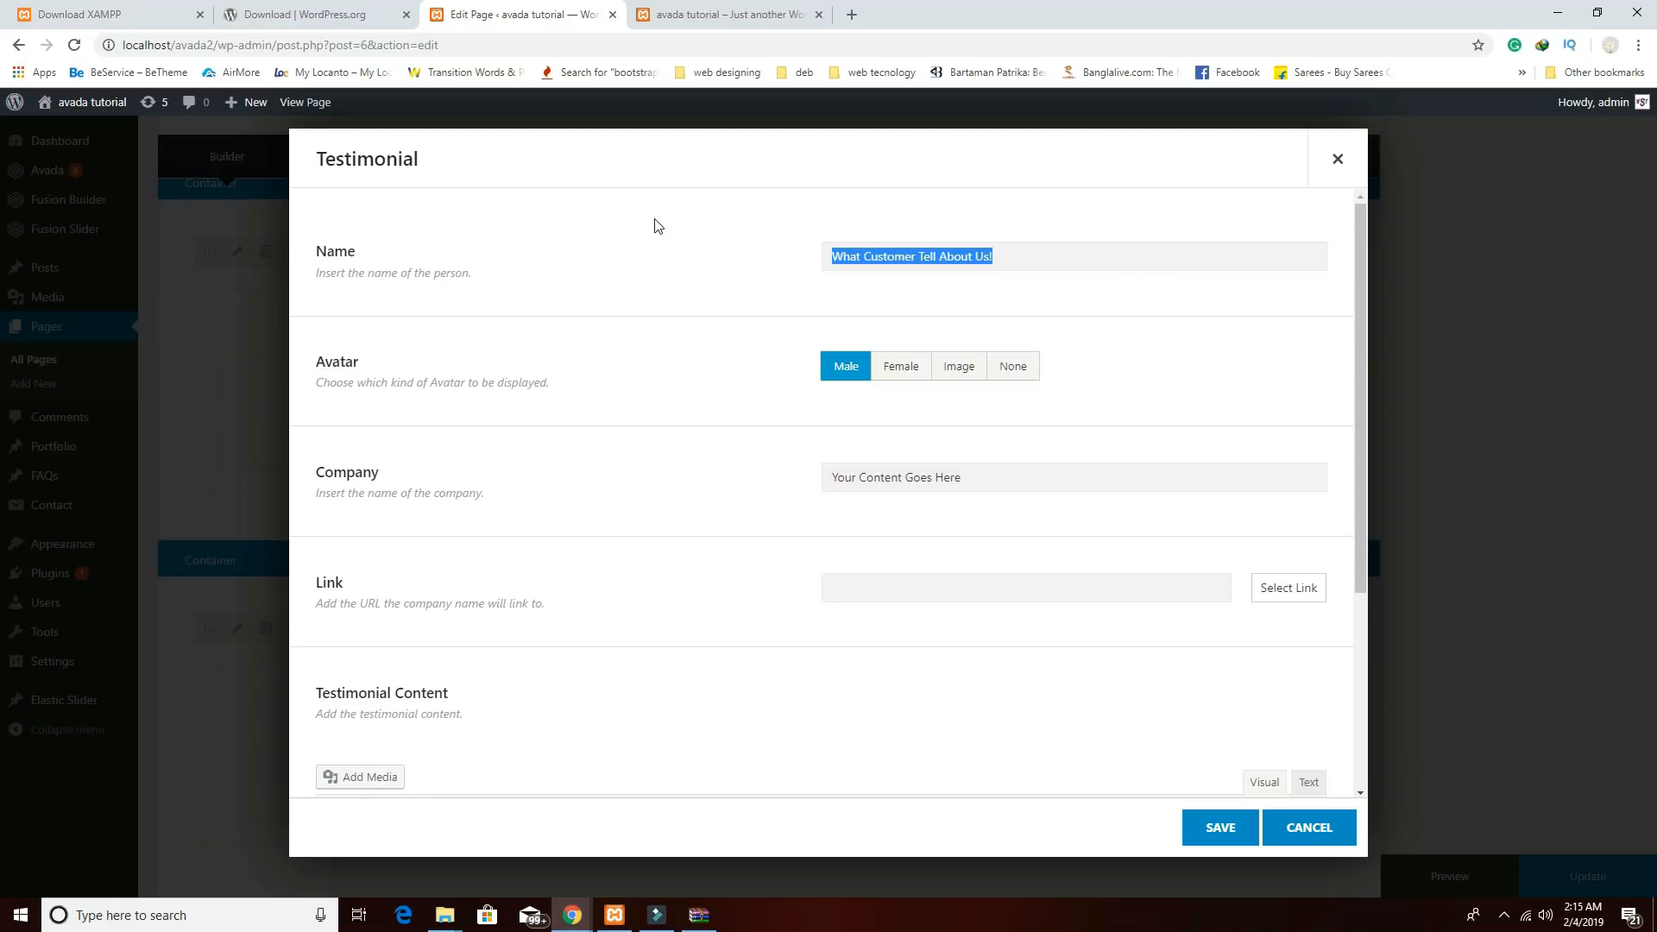
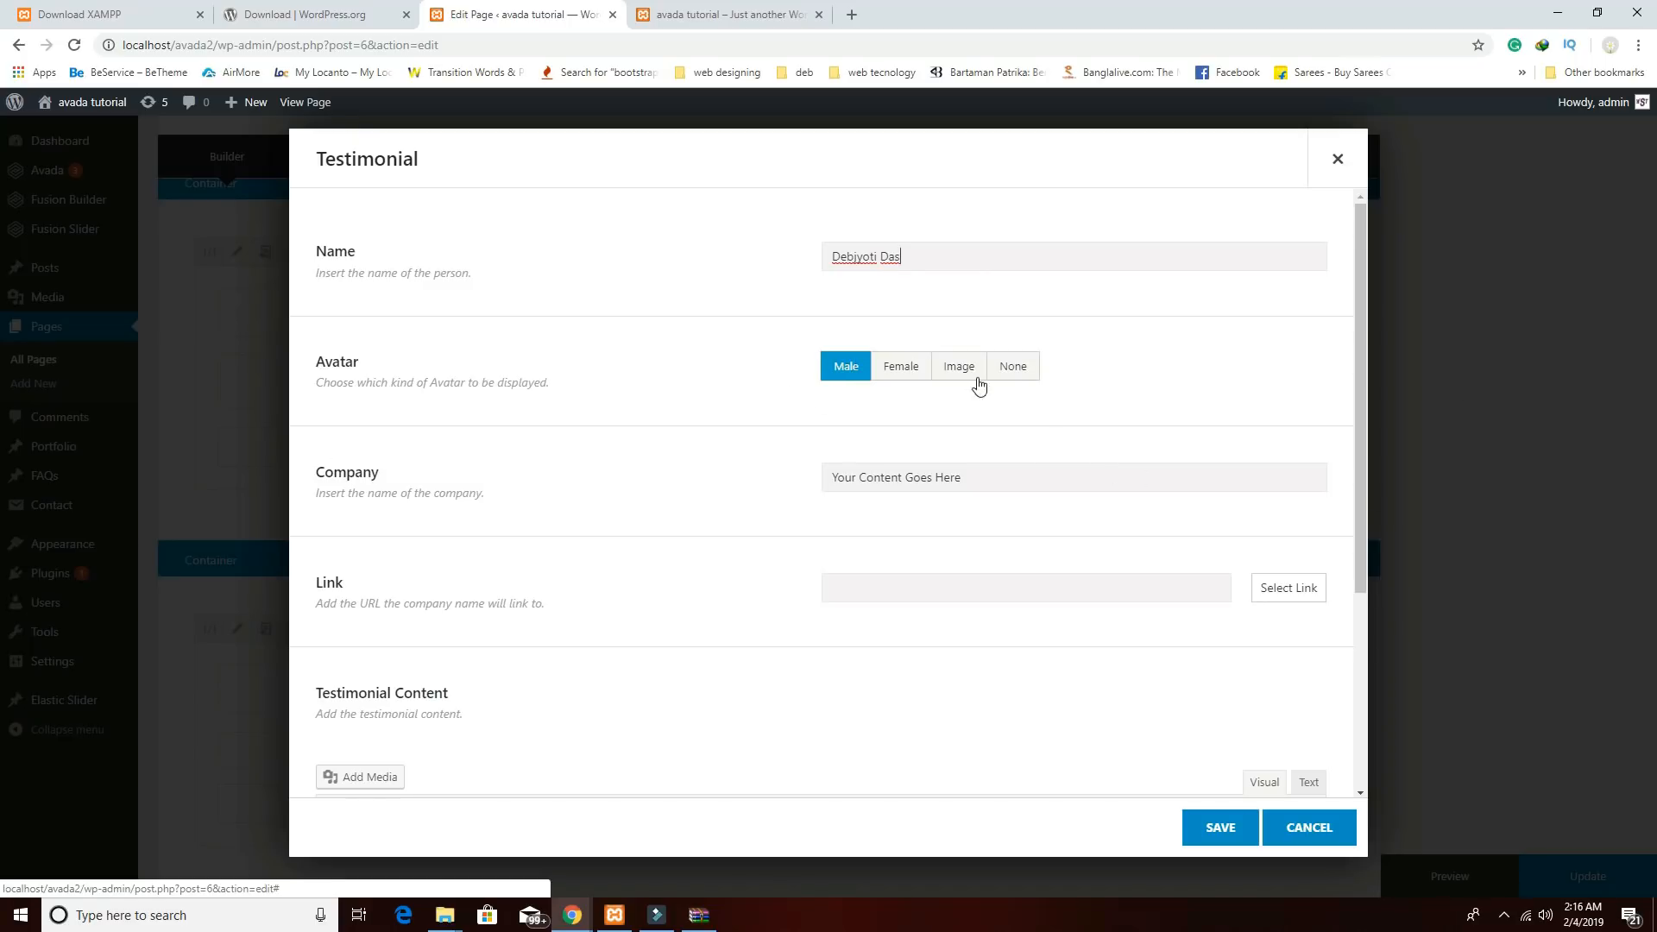
Give the first testimonial no avatar, company webseotips, and the pasted Lorem Ipsum quote.
click(1016, 380)
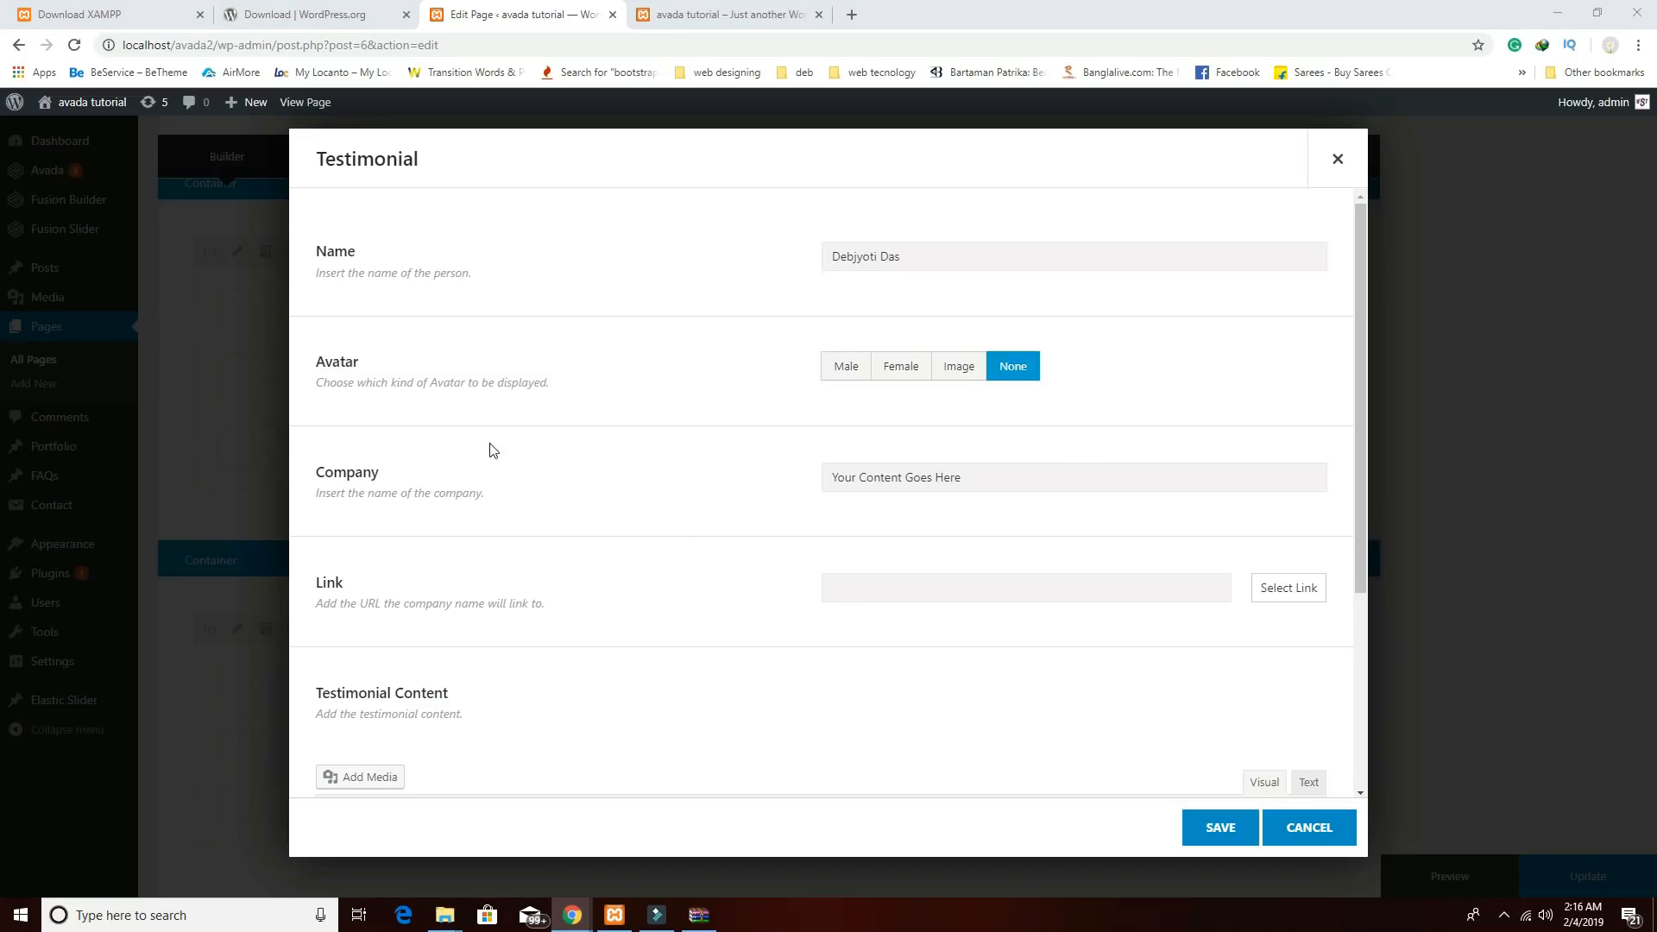
click(932, 587)
click(940, 480)
text(webseotips)
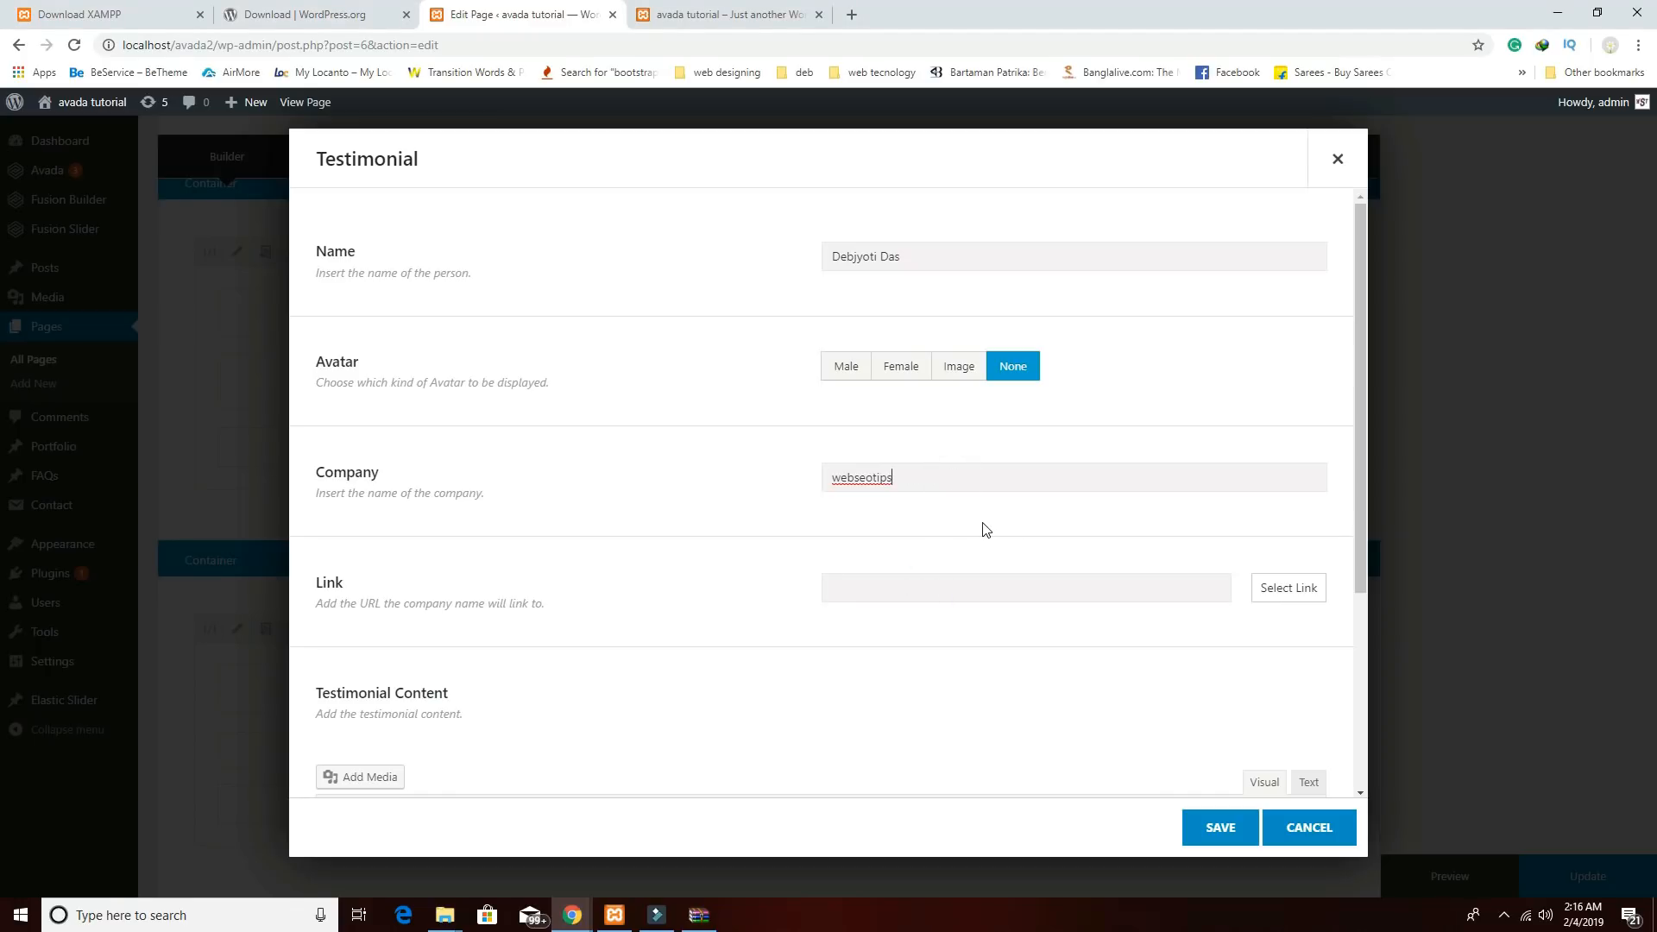
scroll(1036, 591, down, 4)
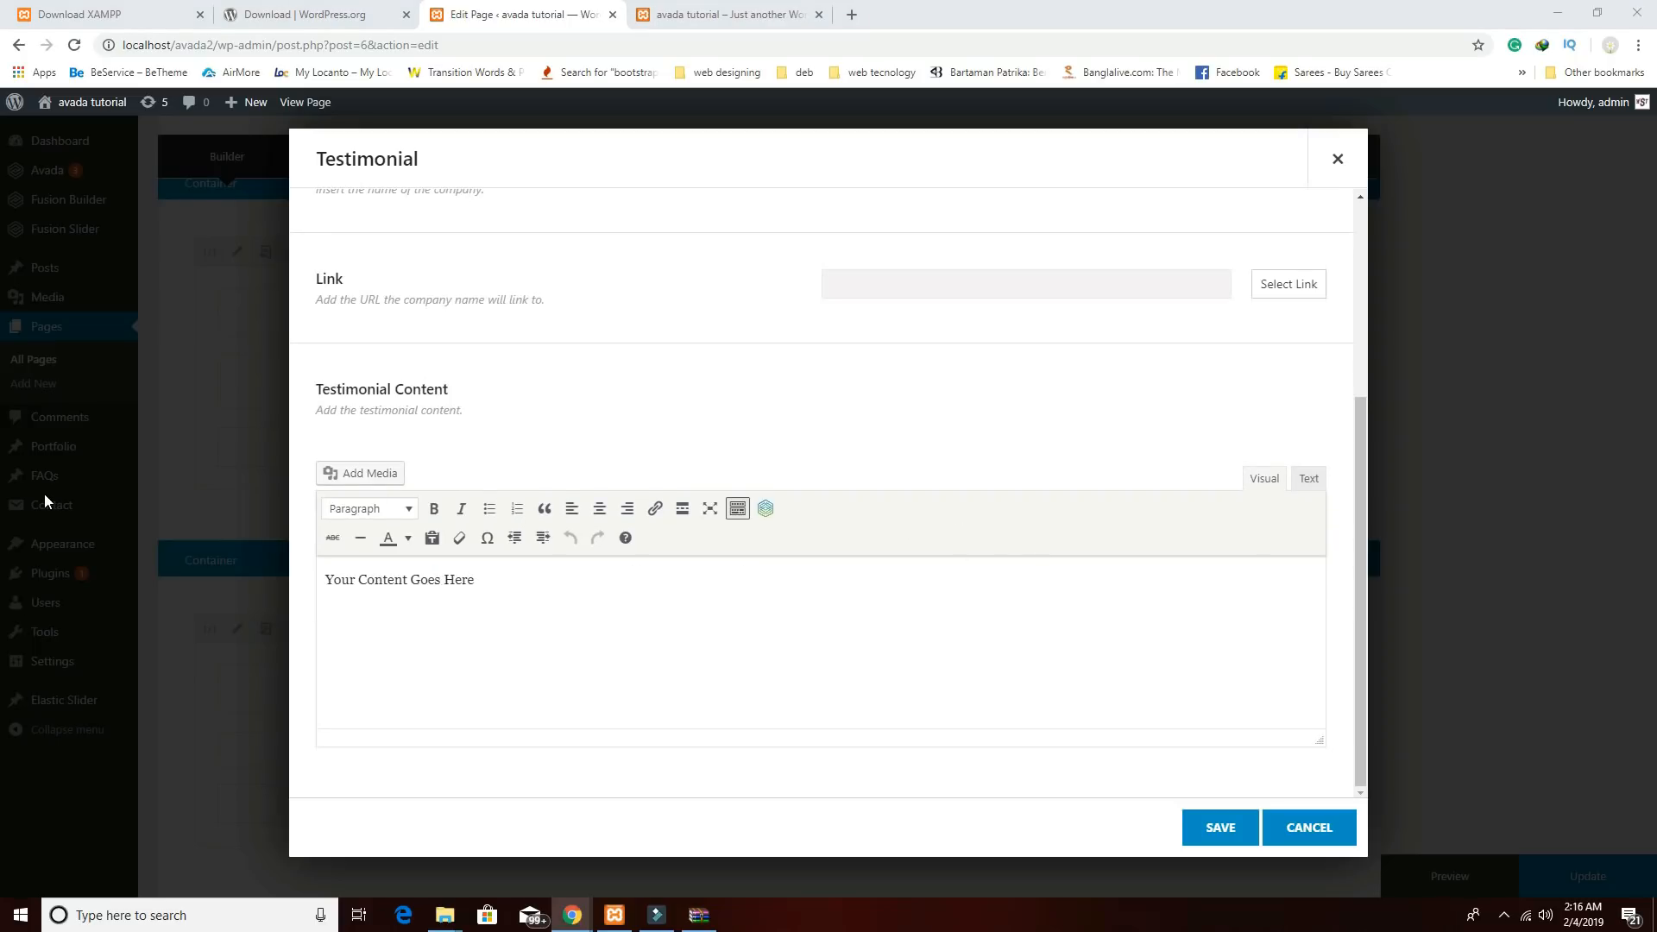
click(834, 584)
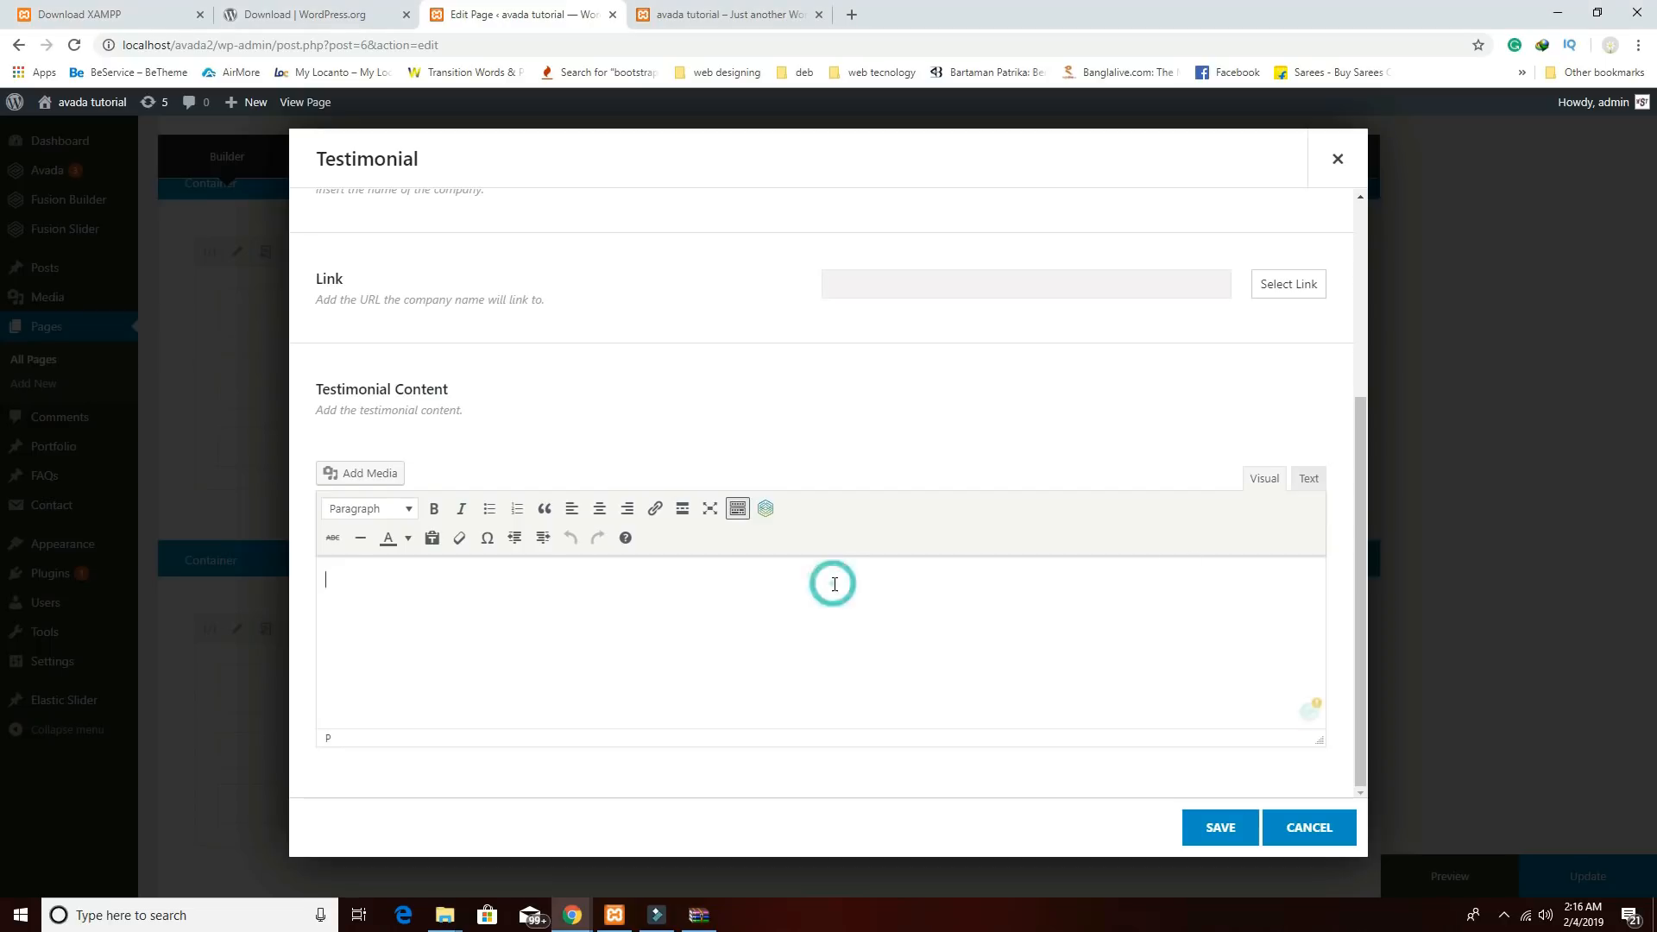
text(Lorem Ipsum is simply dummy text of the printing and typesetting industry. Lorem Ipsum has been the industry's standard dummy text ever since the 1500s, when an unknown printer took a galley of type and scrambled it to make a type specimen book. It has survived not only five centuries,)
Unbold 'Lorem Ipsum' in the quote, save the testimonial, and add a second item.
drag(420, 580, 297, 568)
click(433, 510)
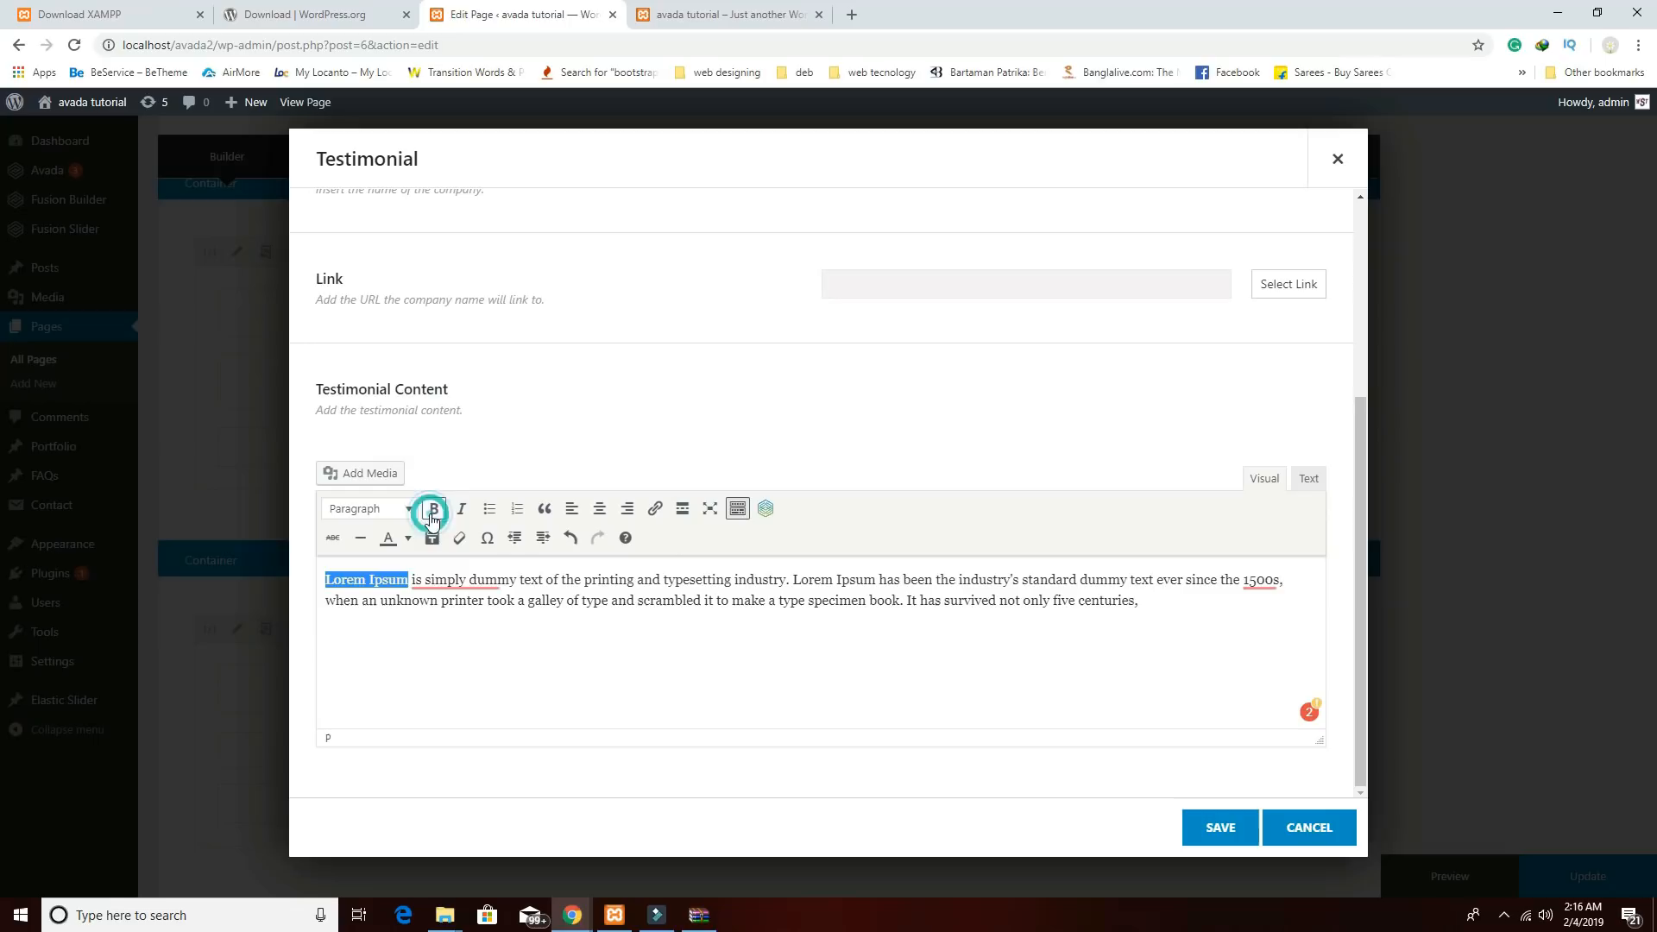
click(556, 620)
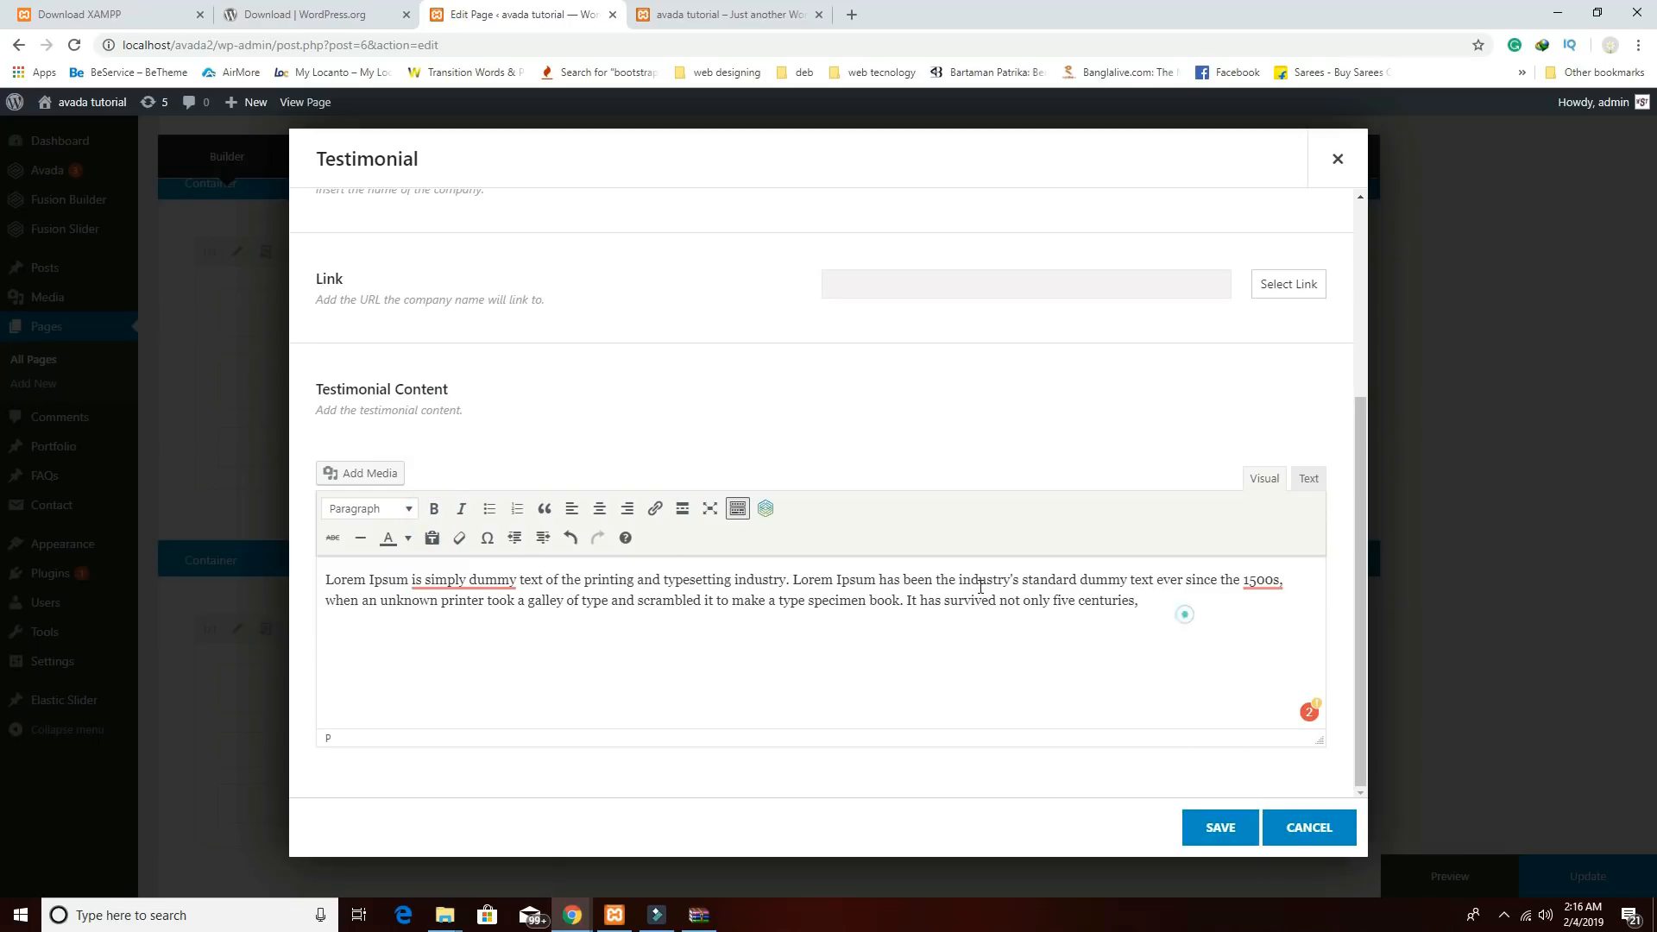
mouse_move(448, 585)
key(ctrl+a)
key(ctrl+c)
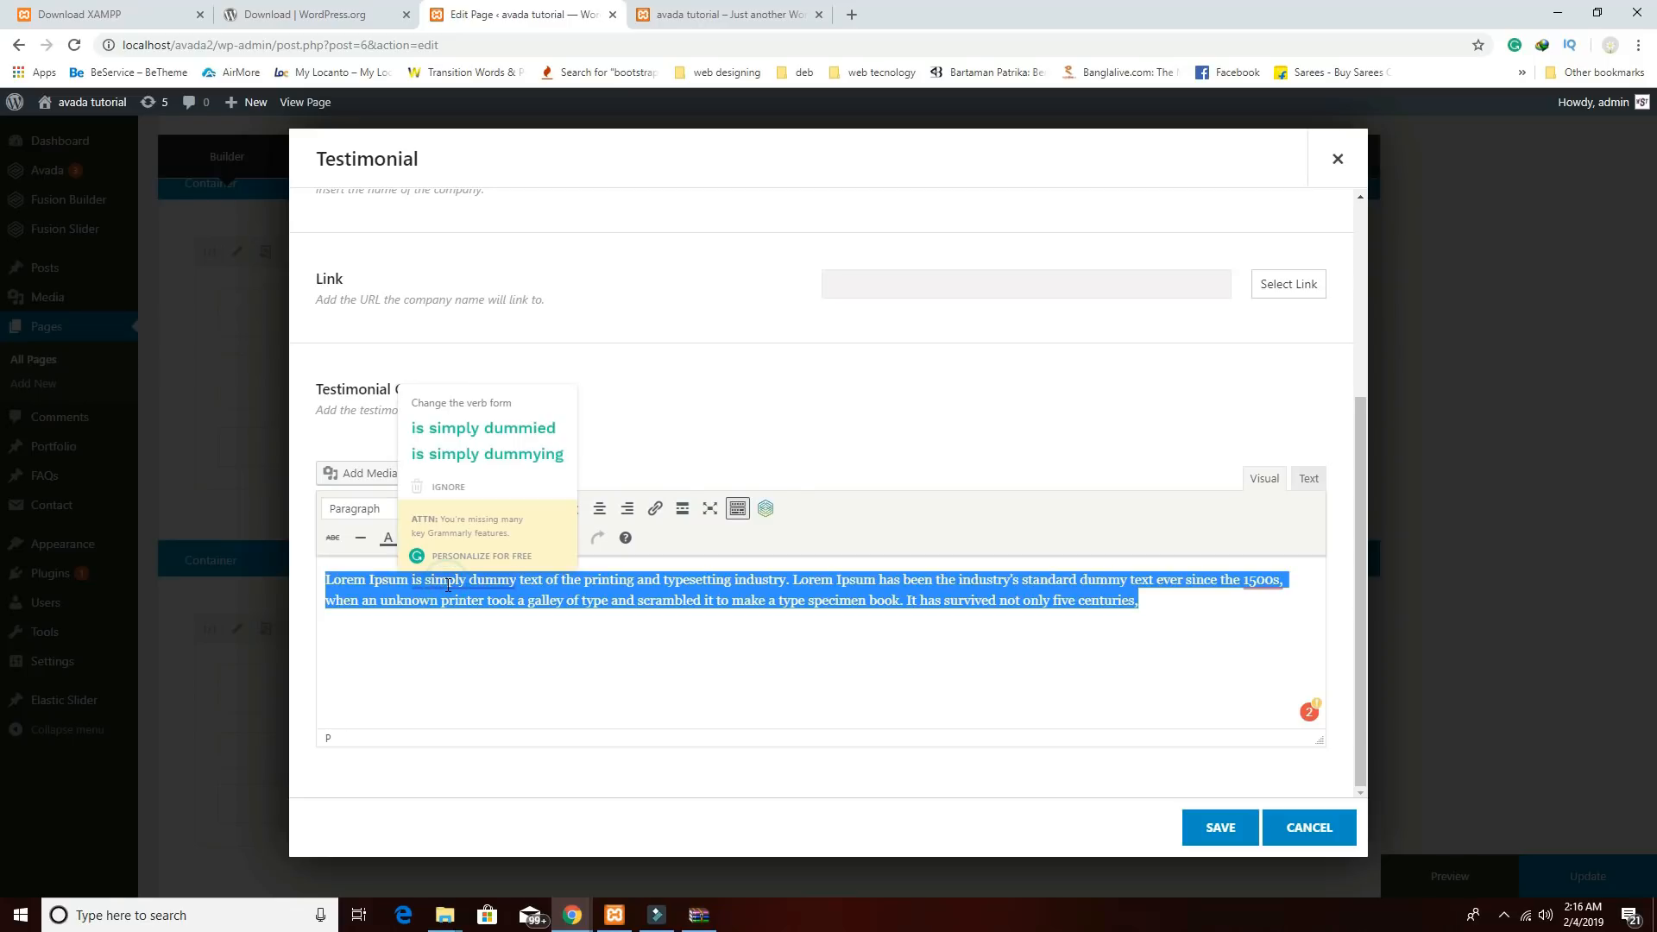
click(1217, 827)
click(356, 397)
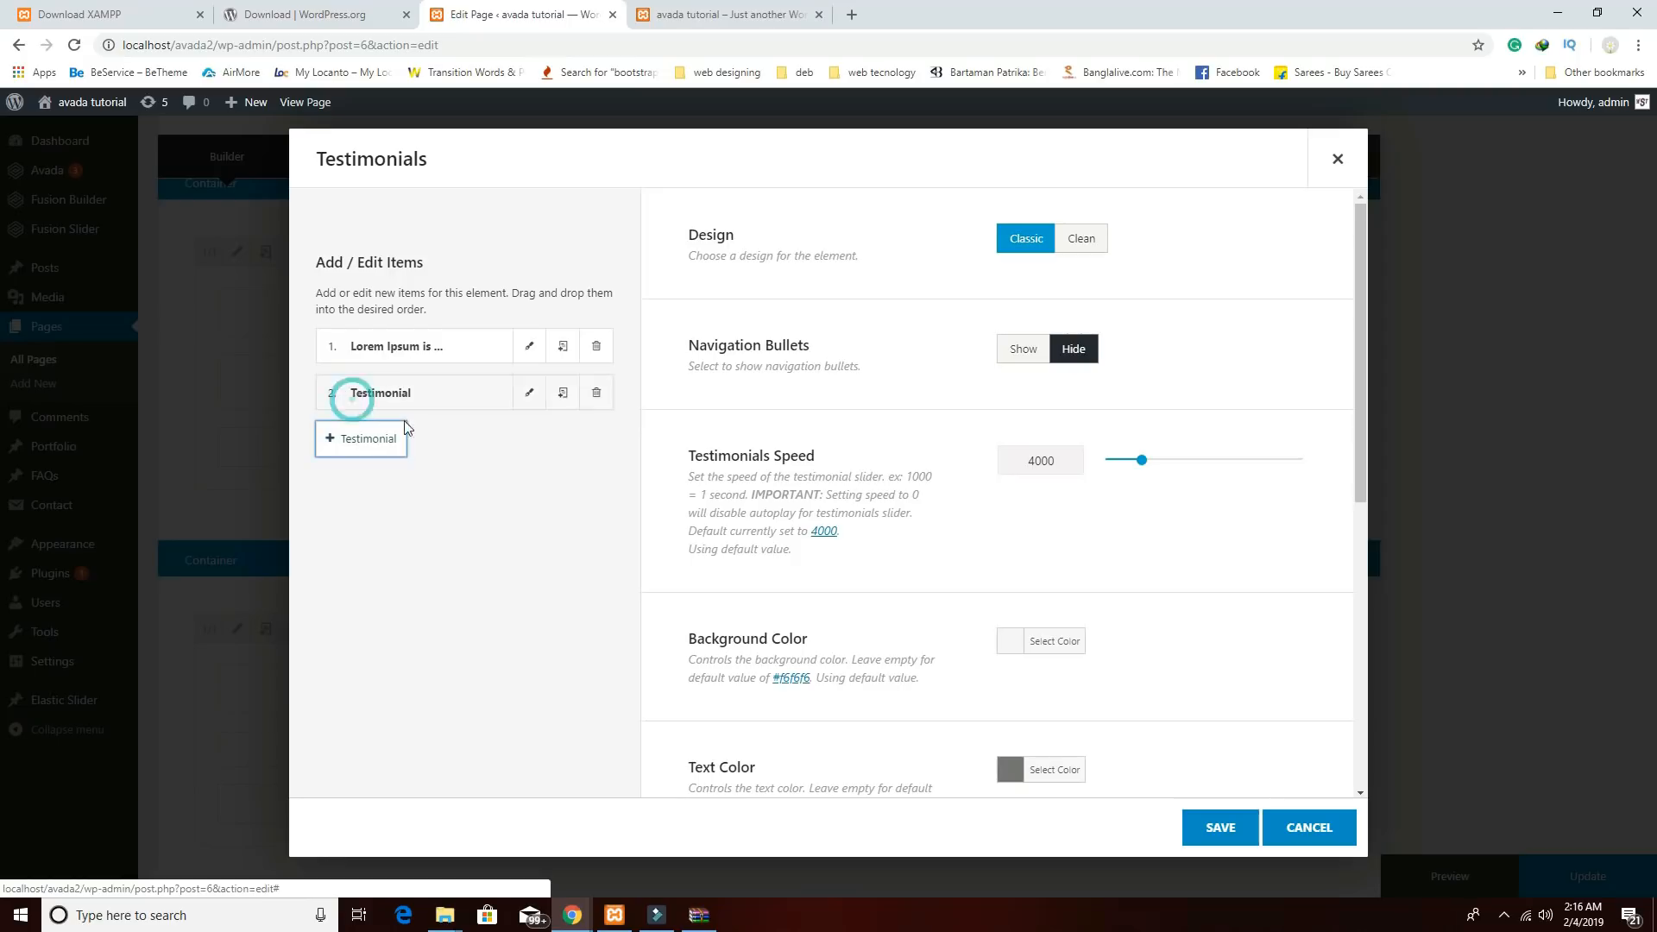
Fill in the second testimonial: the person's name, no avatar, company webseotips, Lorem Ipsum quote; save.
click(529, 393)
click(971, 261)
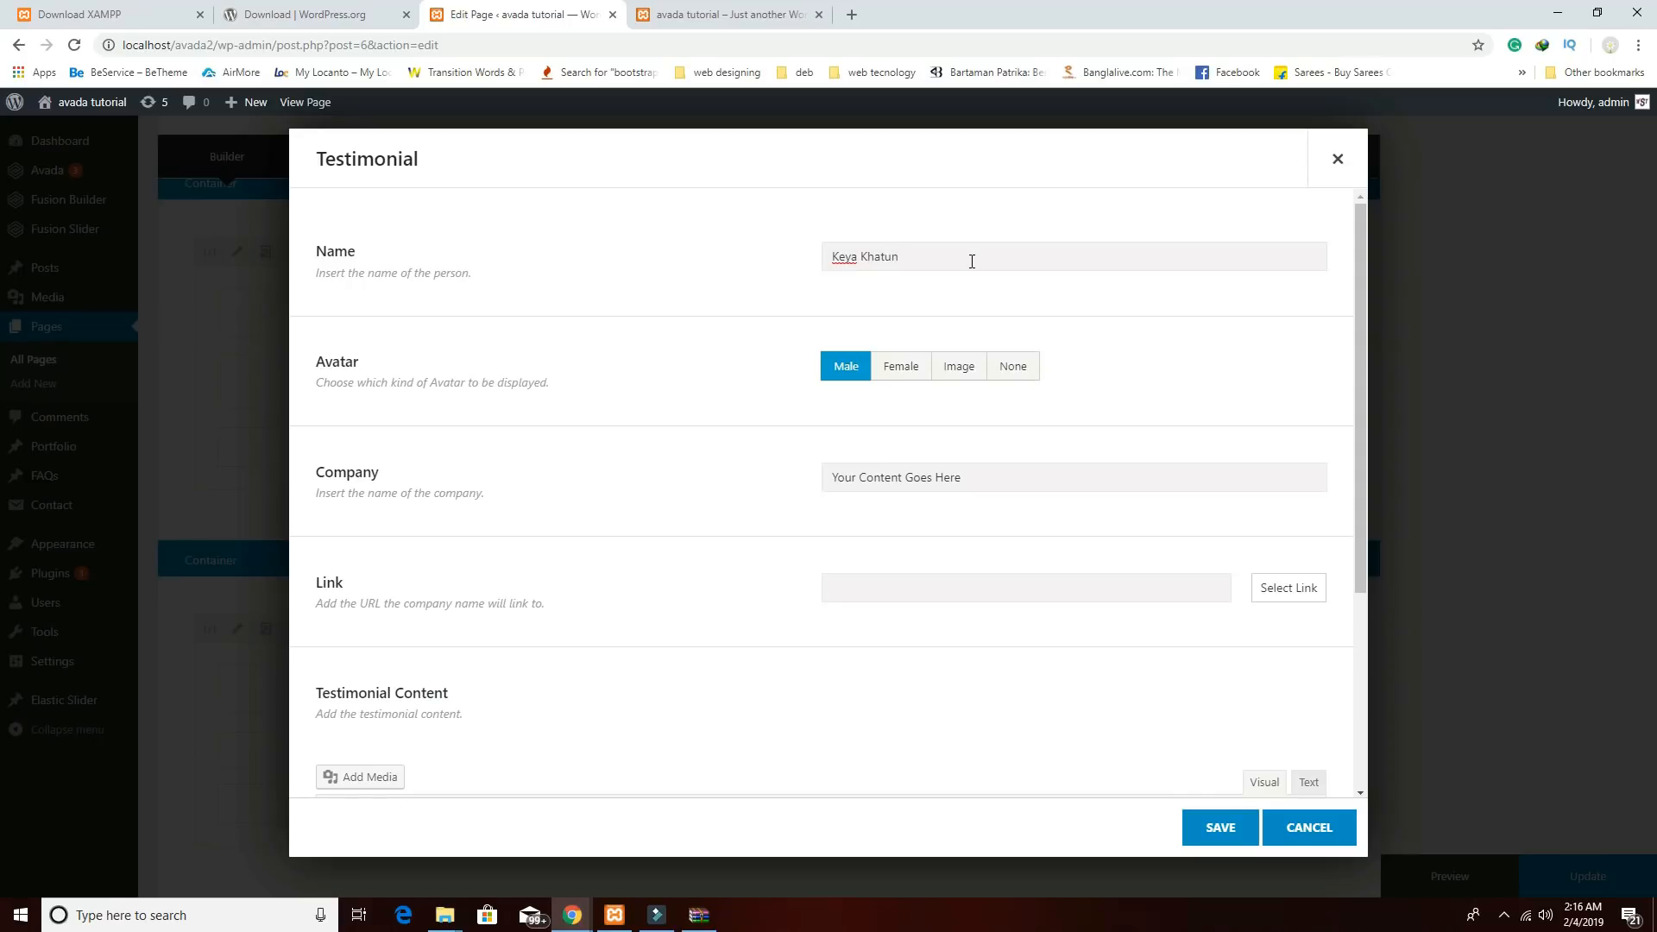
click(1005, 369)
scroll(974, 509, down, 2)
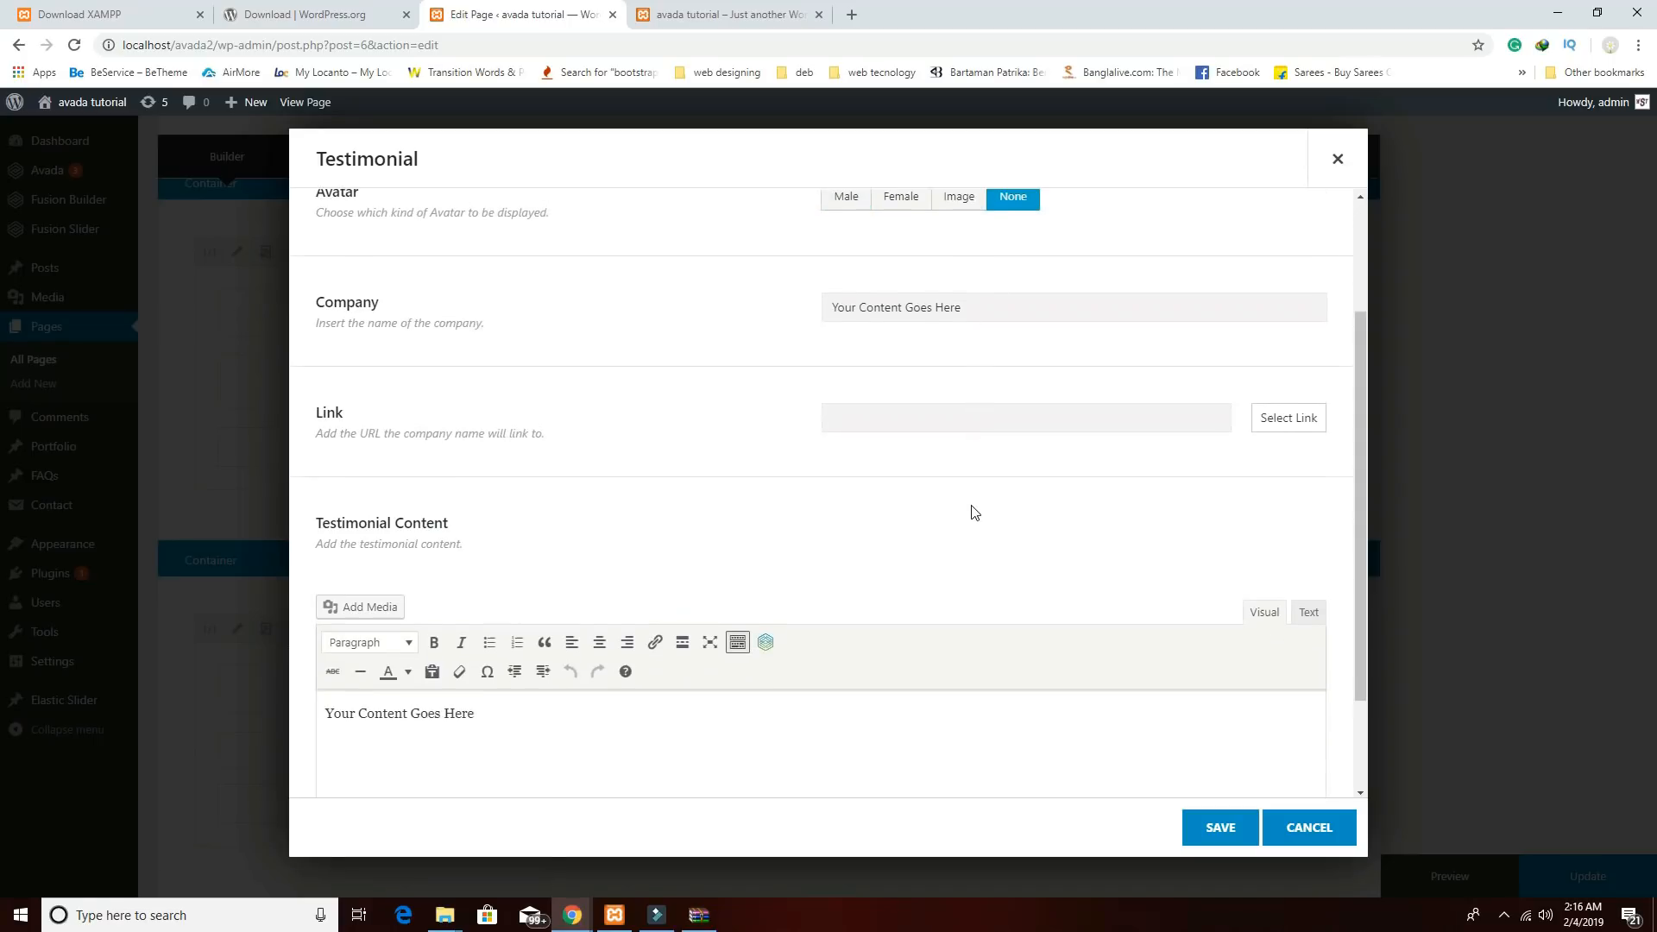
click(984, 310)
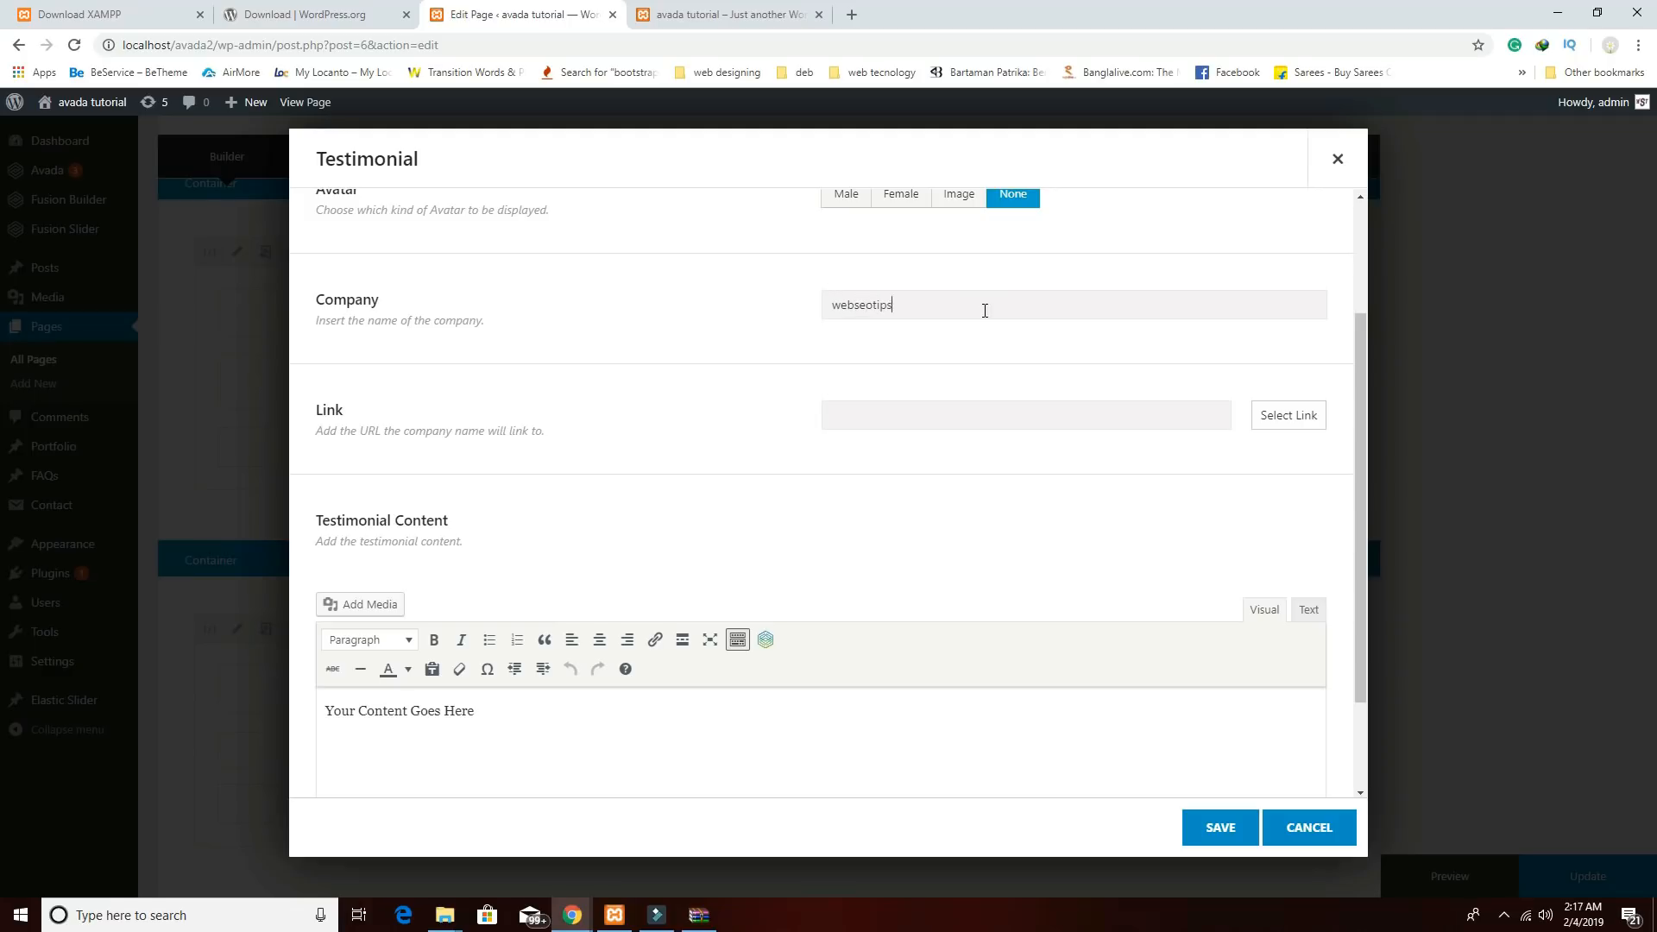
scroll(795, 581, down, 2)
click(633, 584)
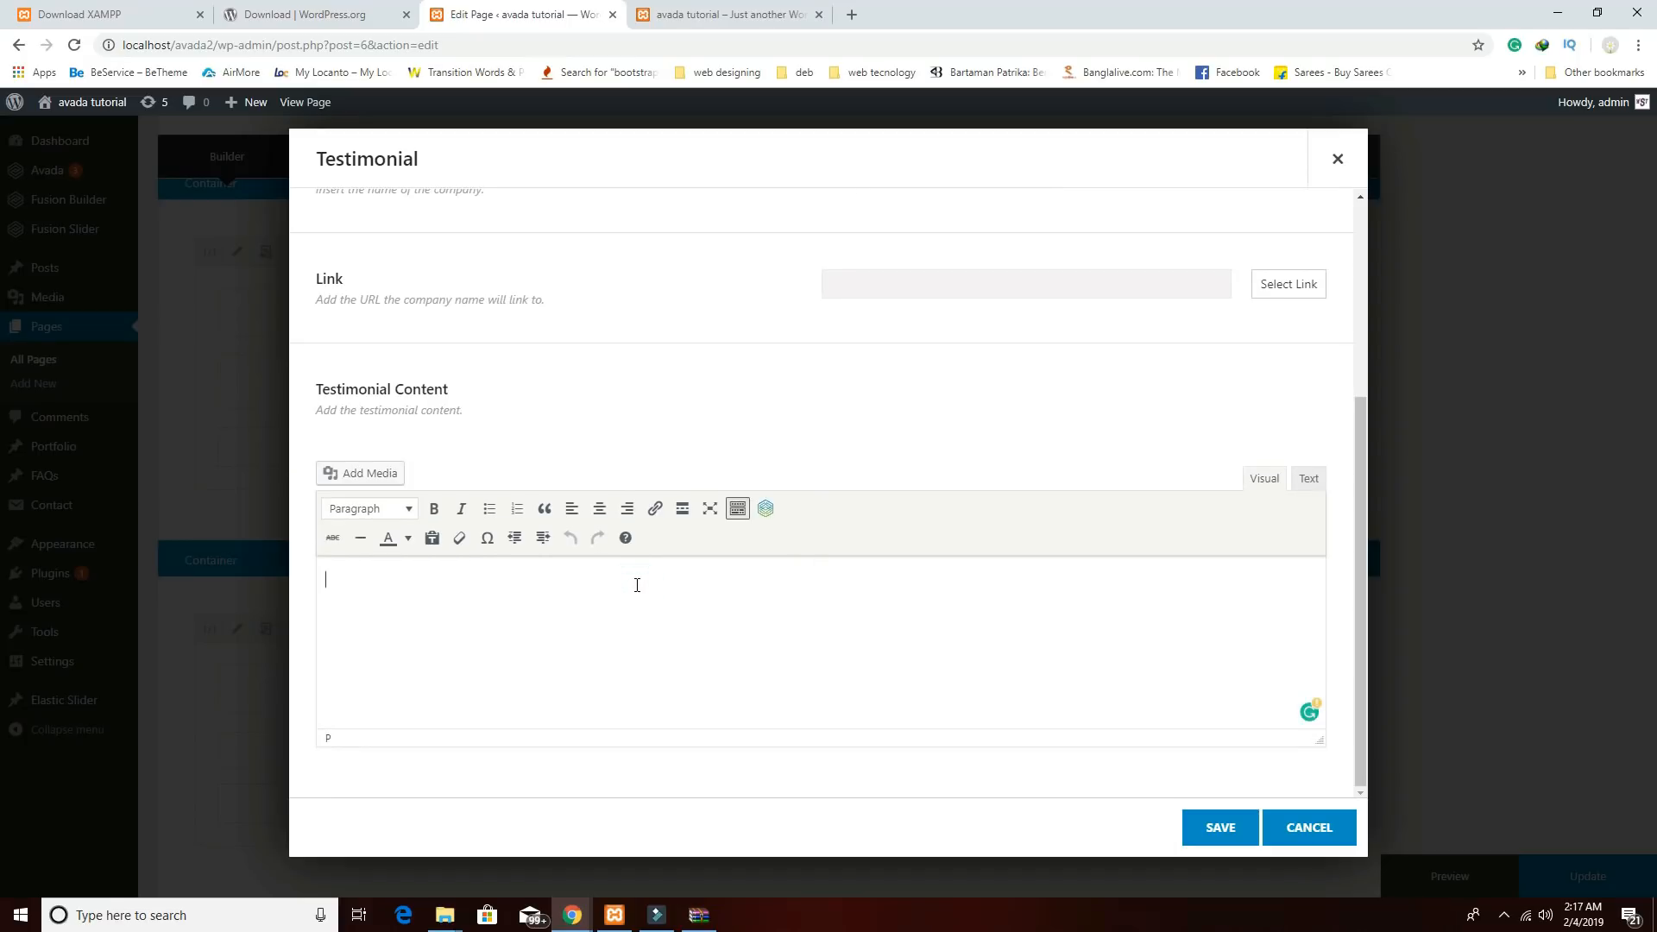
key(ctrl+v)
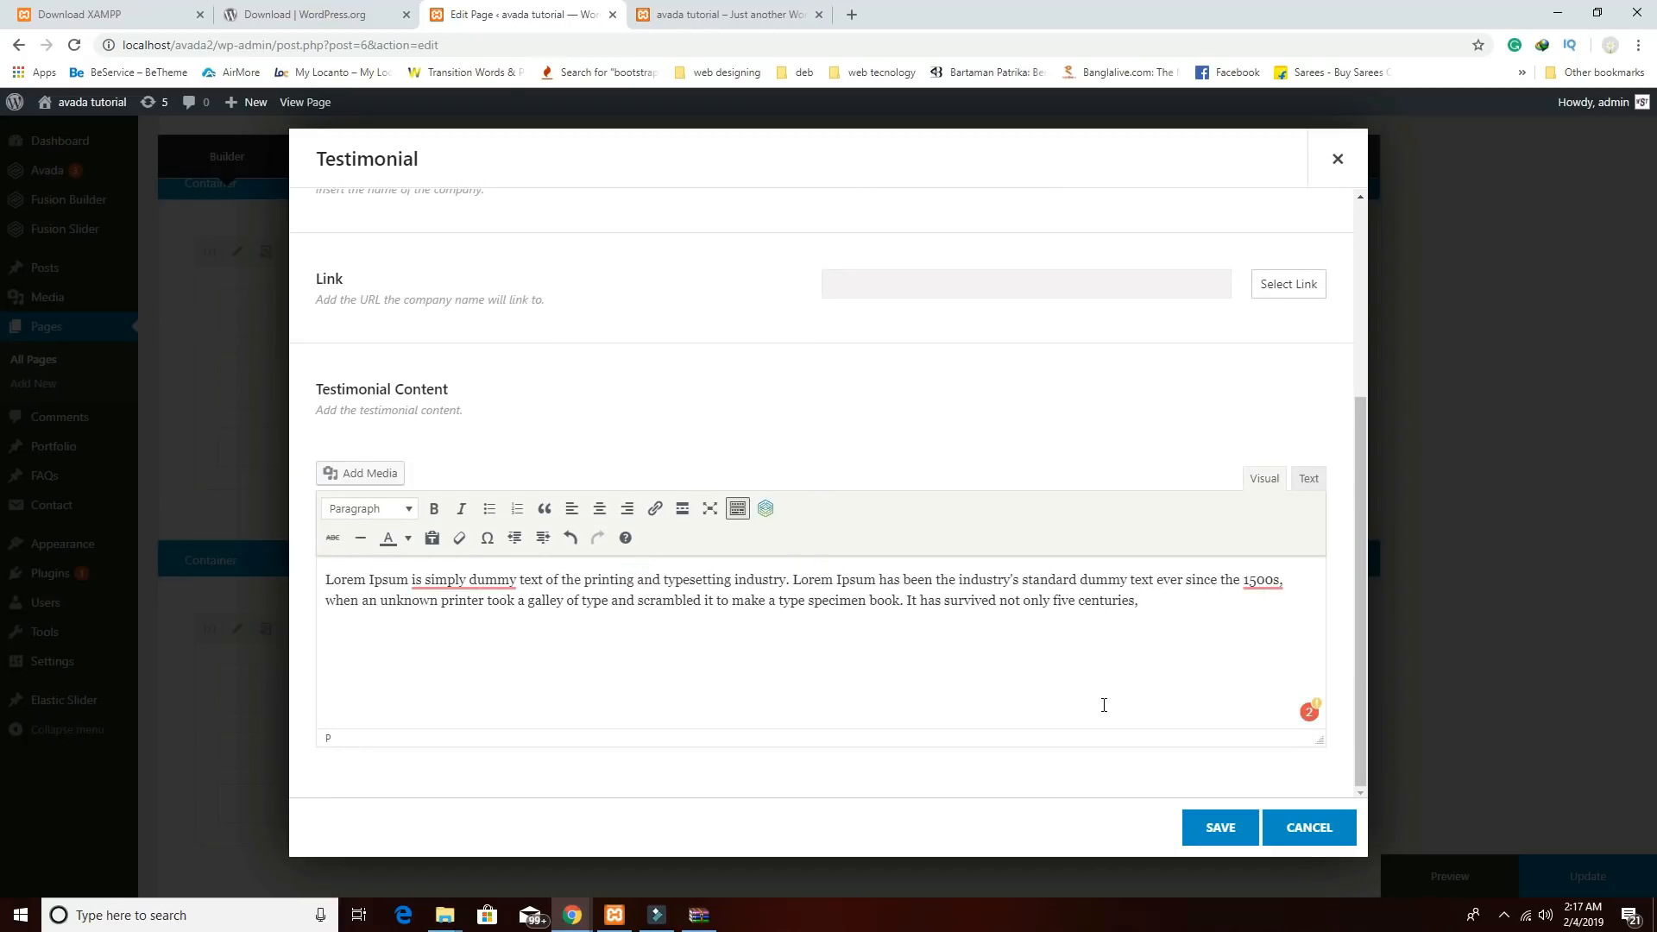
click(1235, 834)
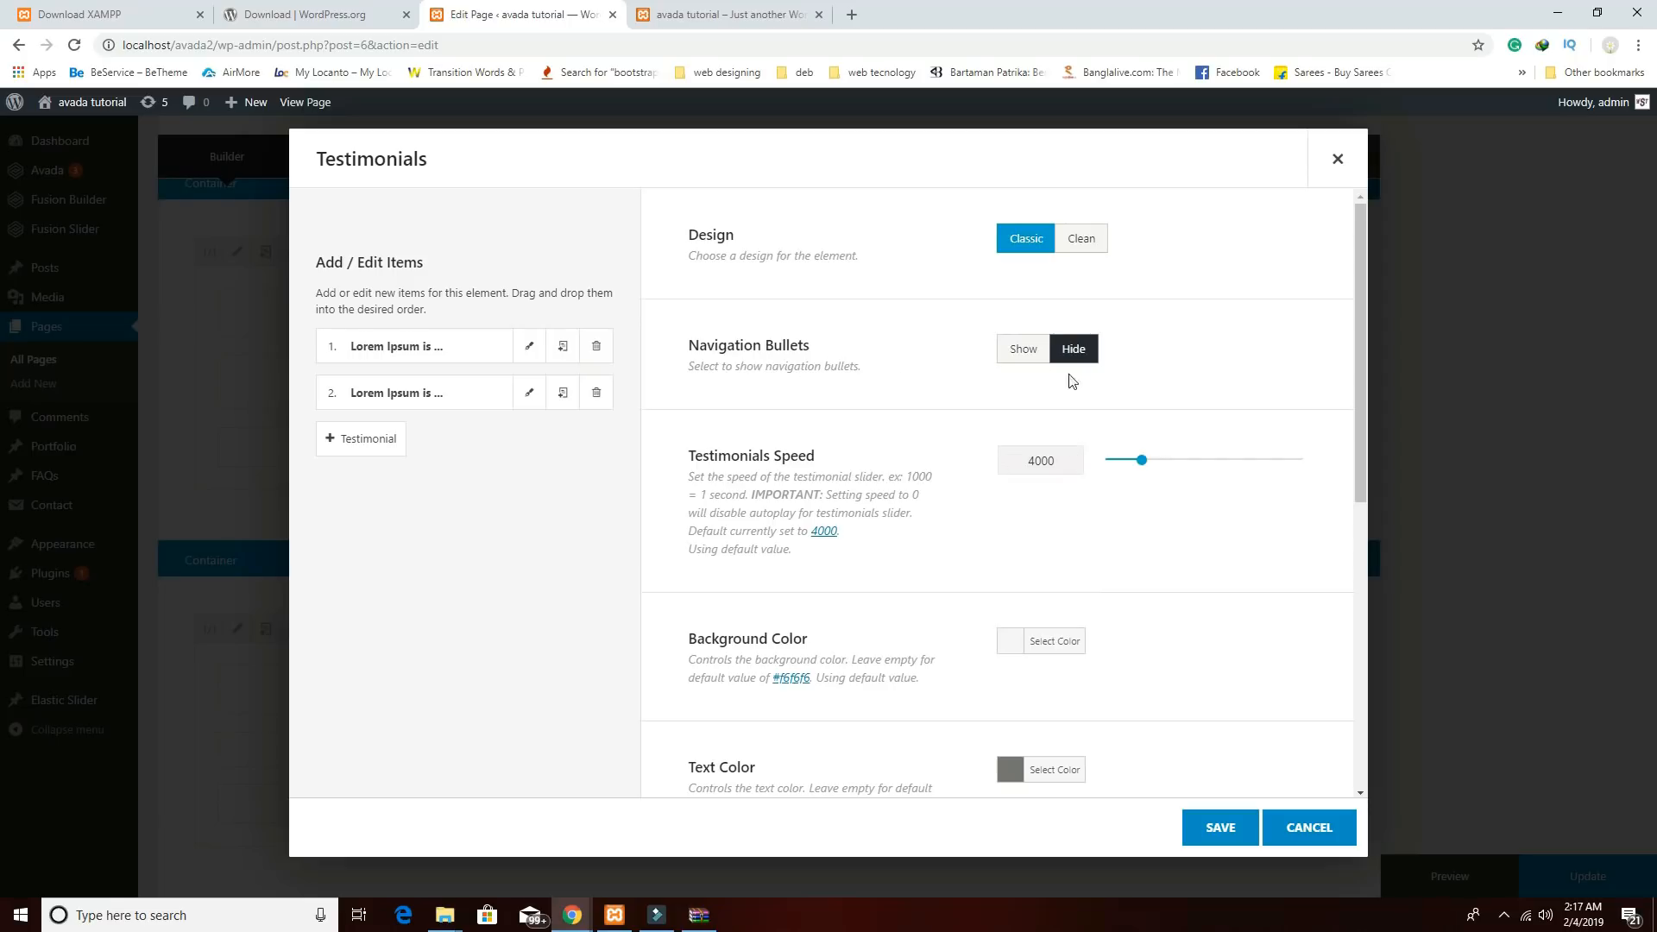
Set the testimonials to Clean design, navigation bullets shown, white #ffffff text, and save.
click(1023, 356)
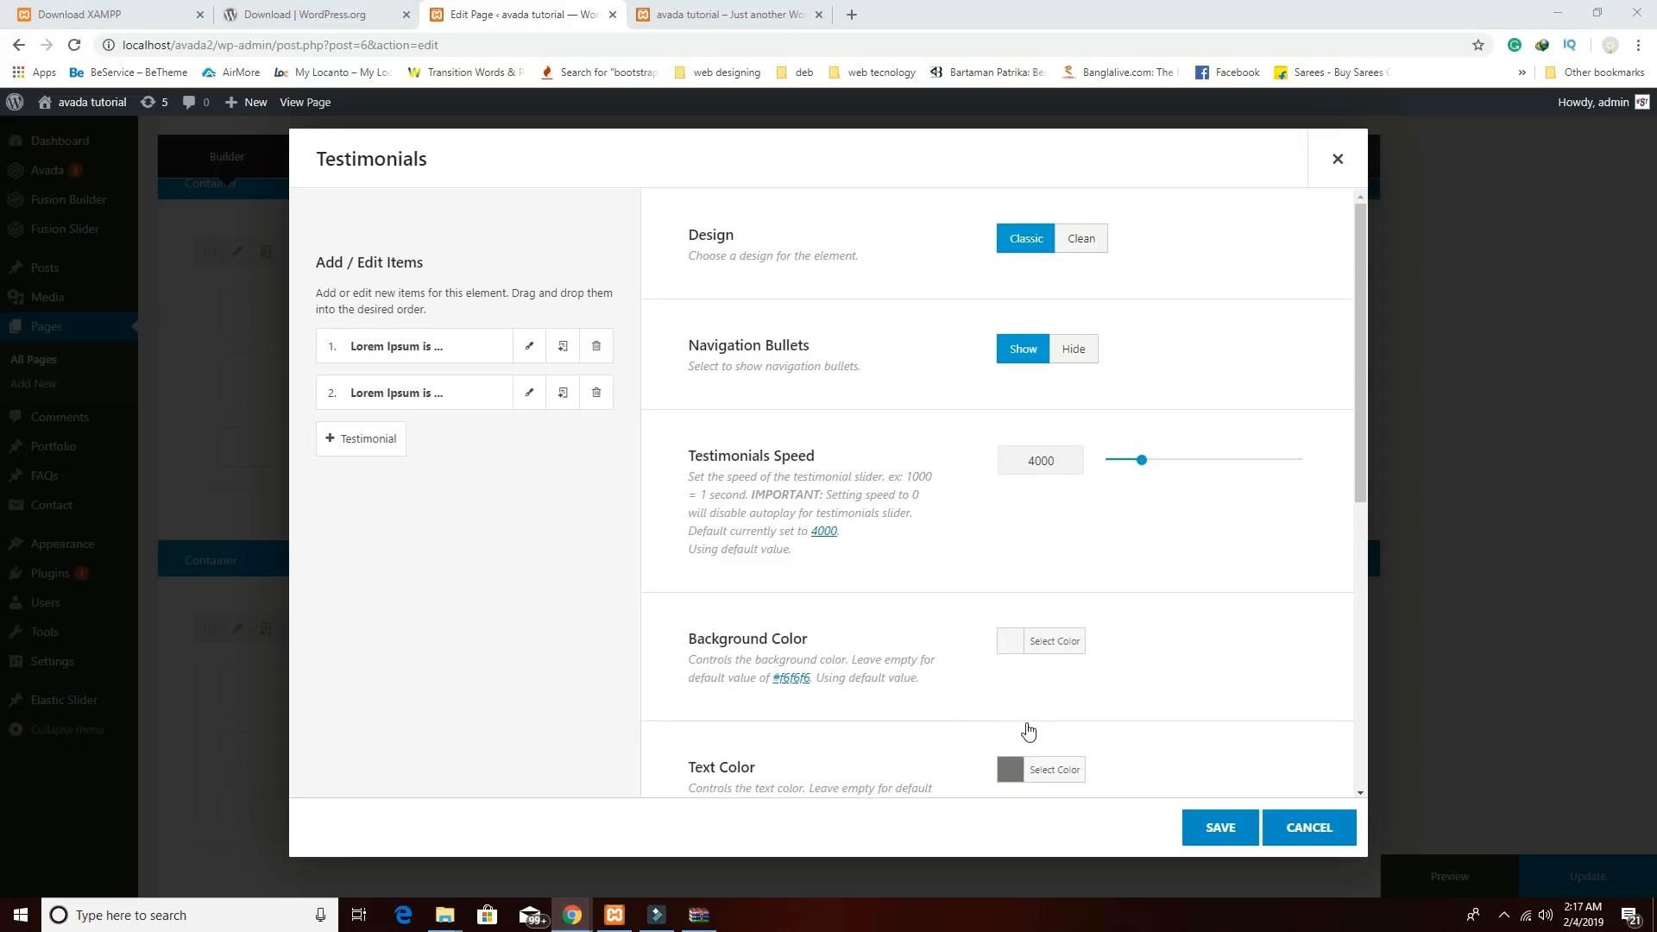
click(1083, 244)
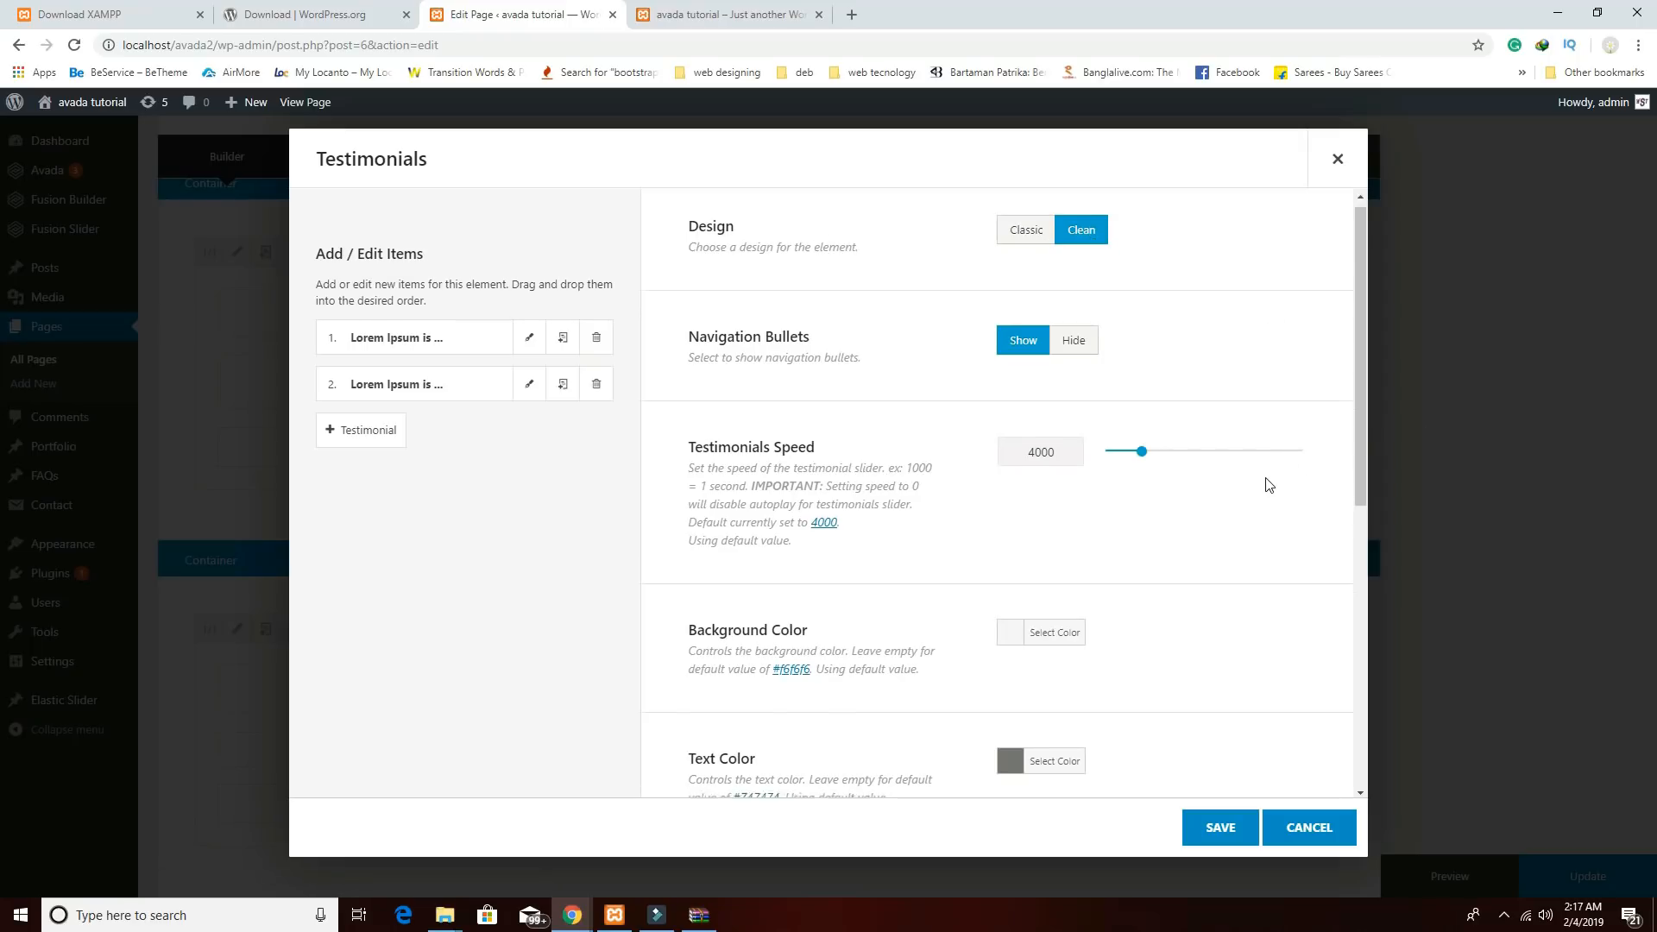
scroll(1278, 483, down, 3)
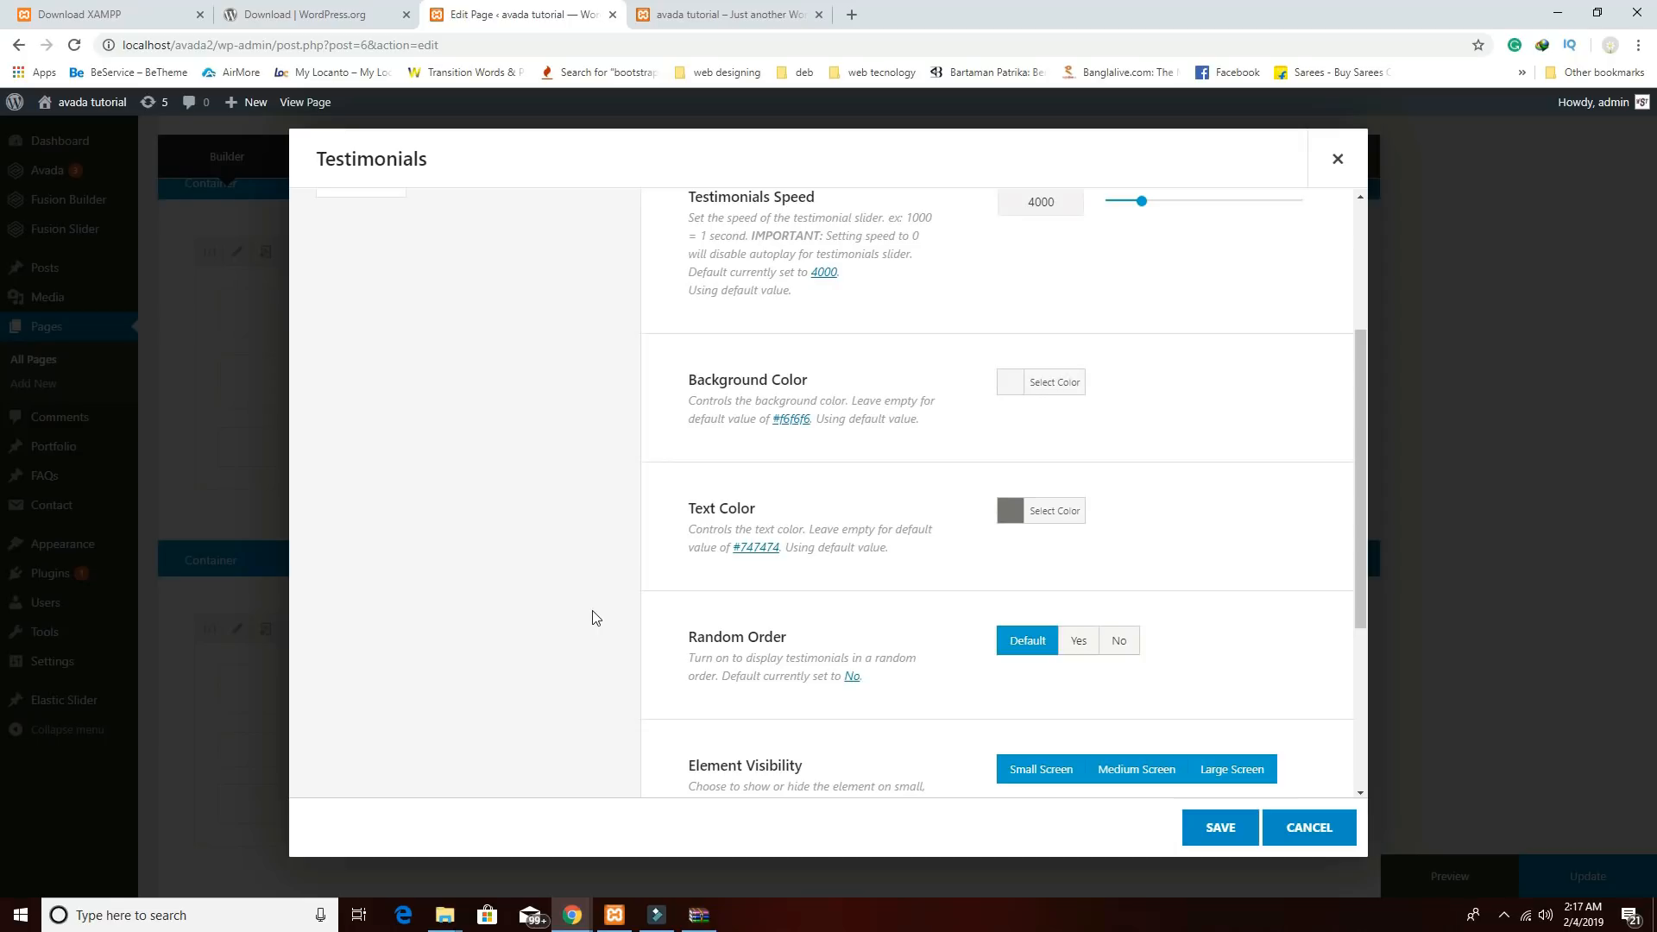
click(1008, 511)
click(1025, 567)
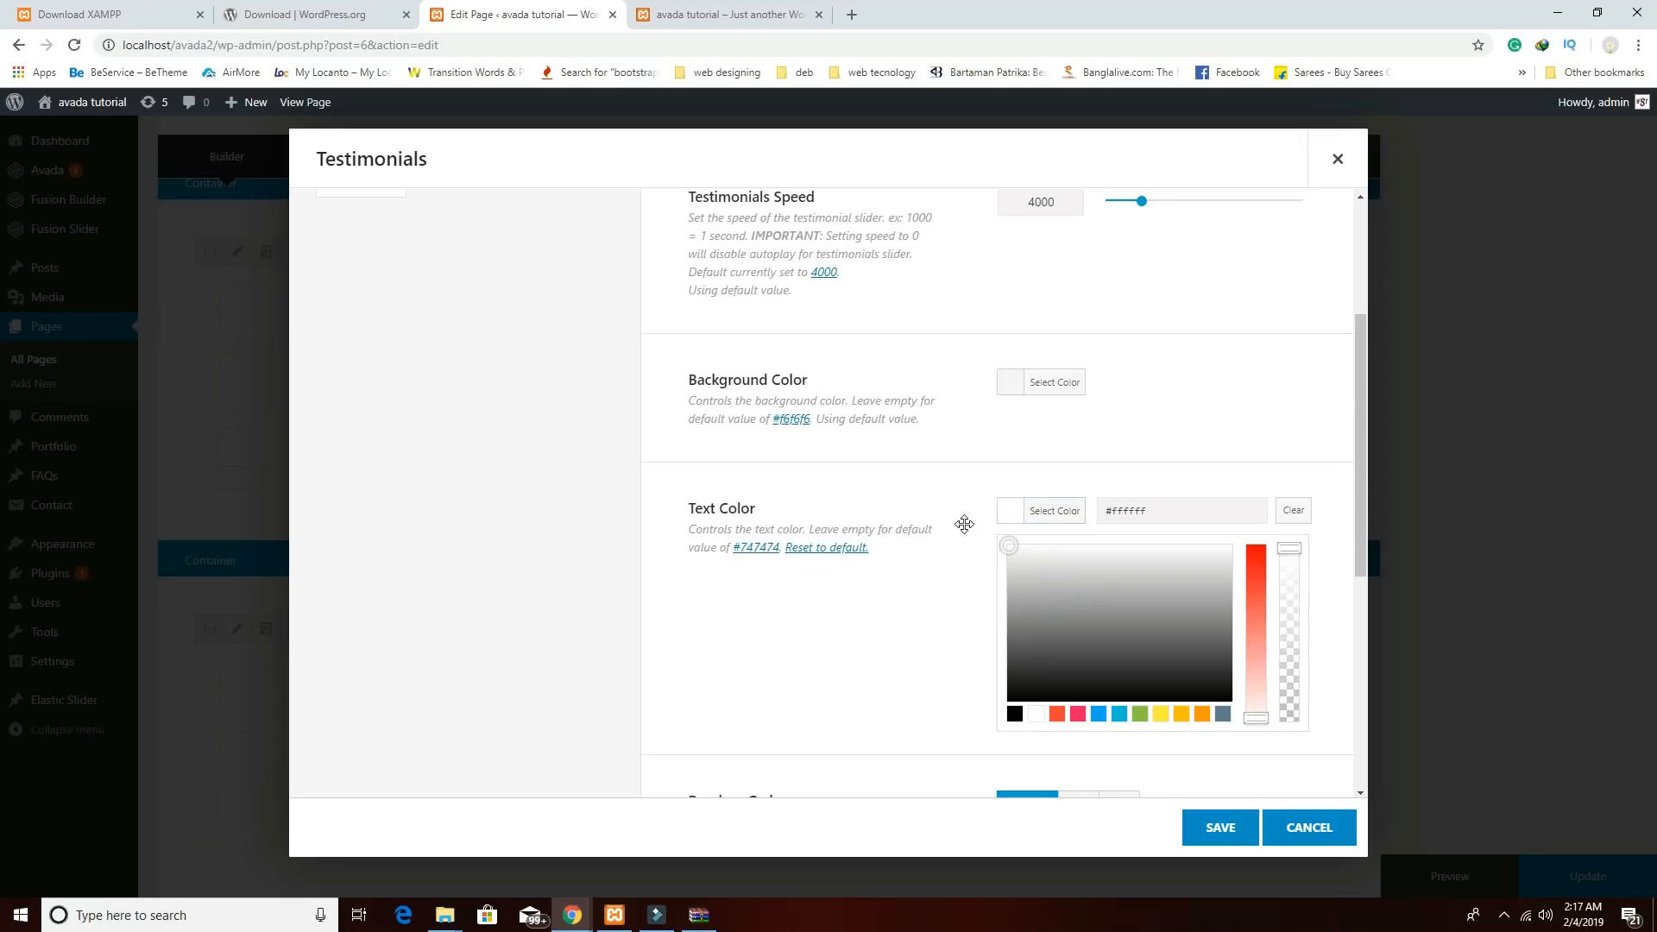
click(962, 525)
click(1010, 511)
click(1243, 457)
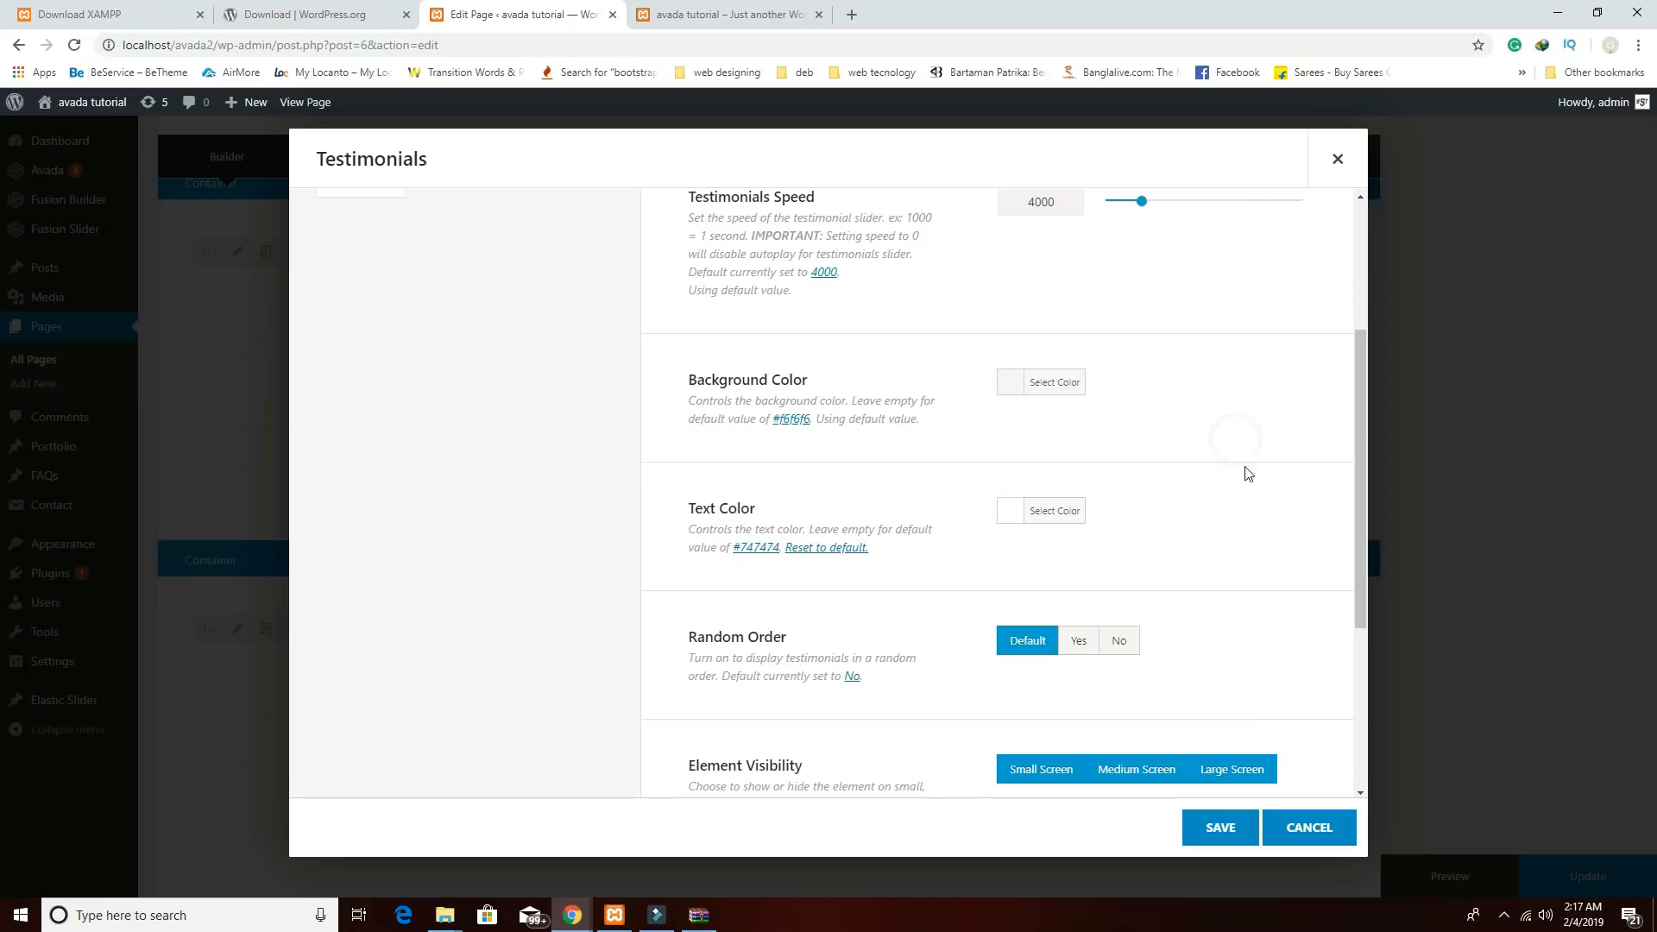
scroll(1251, 479, down, 1)
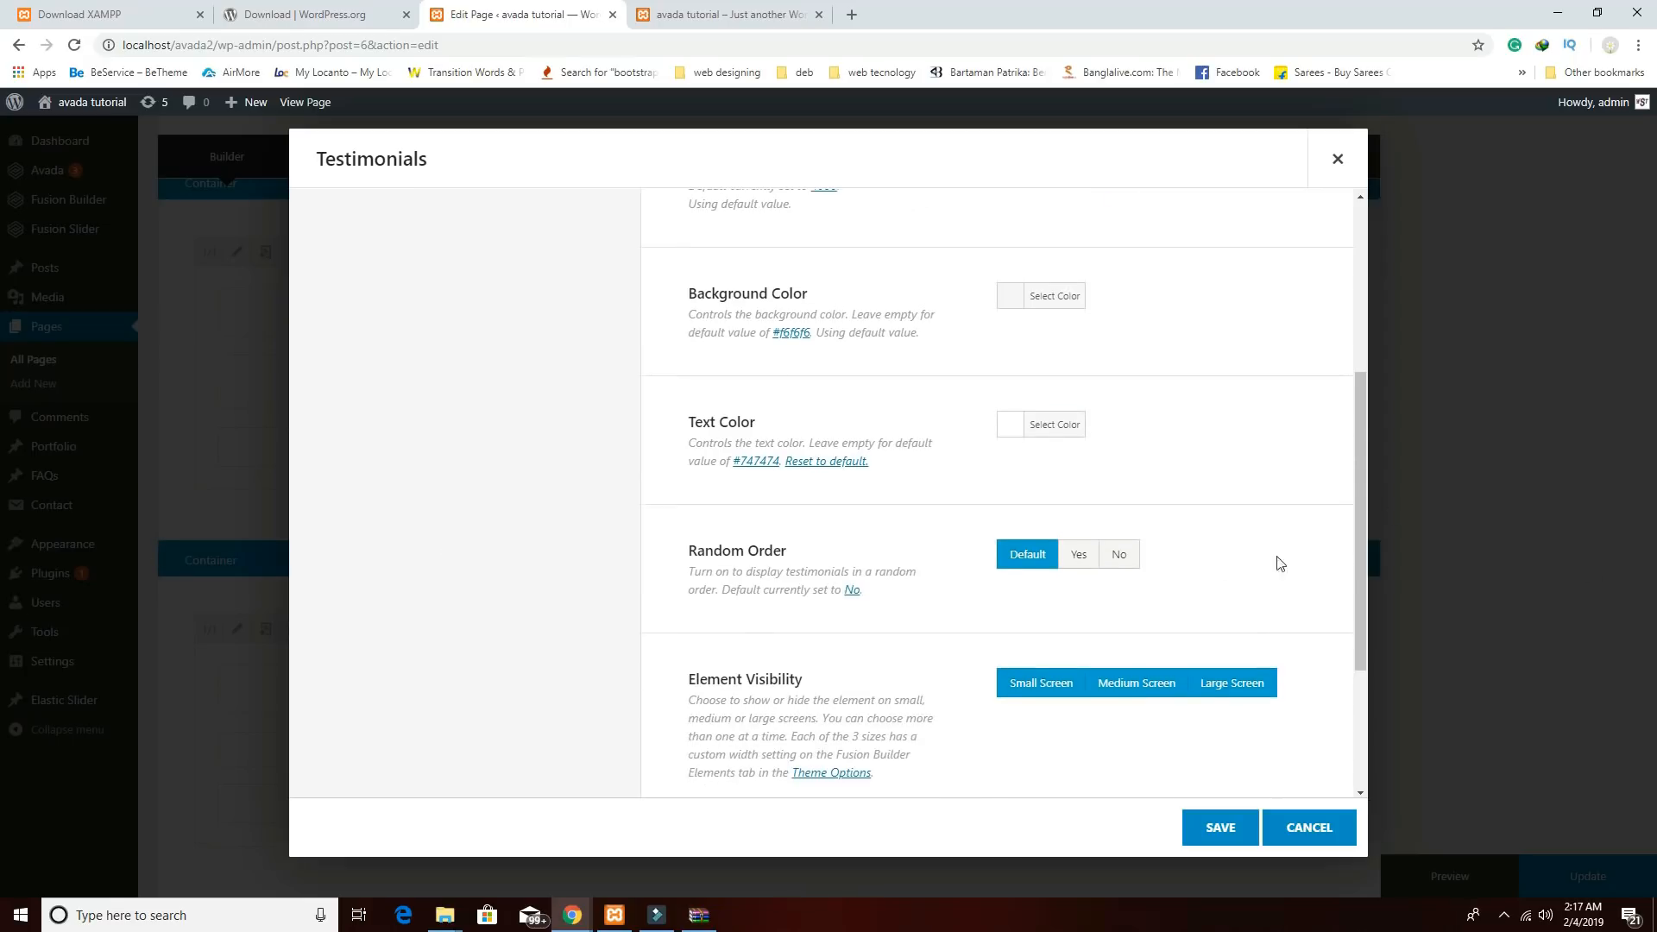
scroll(1198, 556, down, 2)
scroll(1227, 579, down, 1)
click(1224, 824)
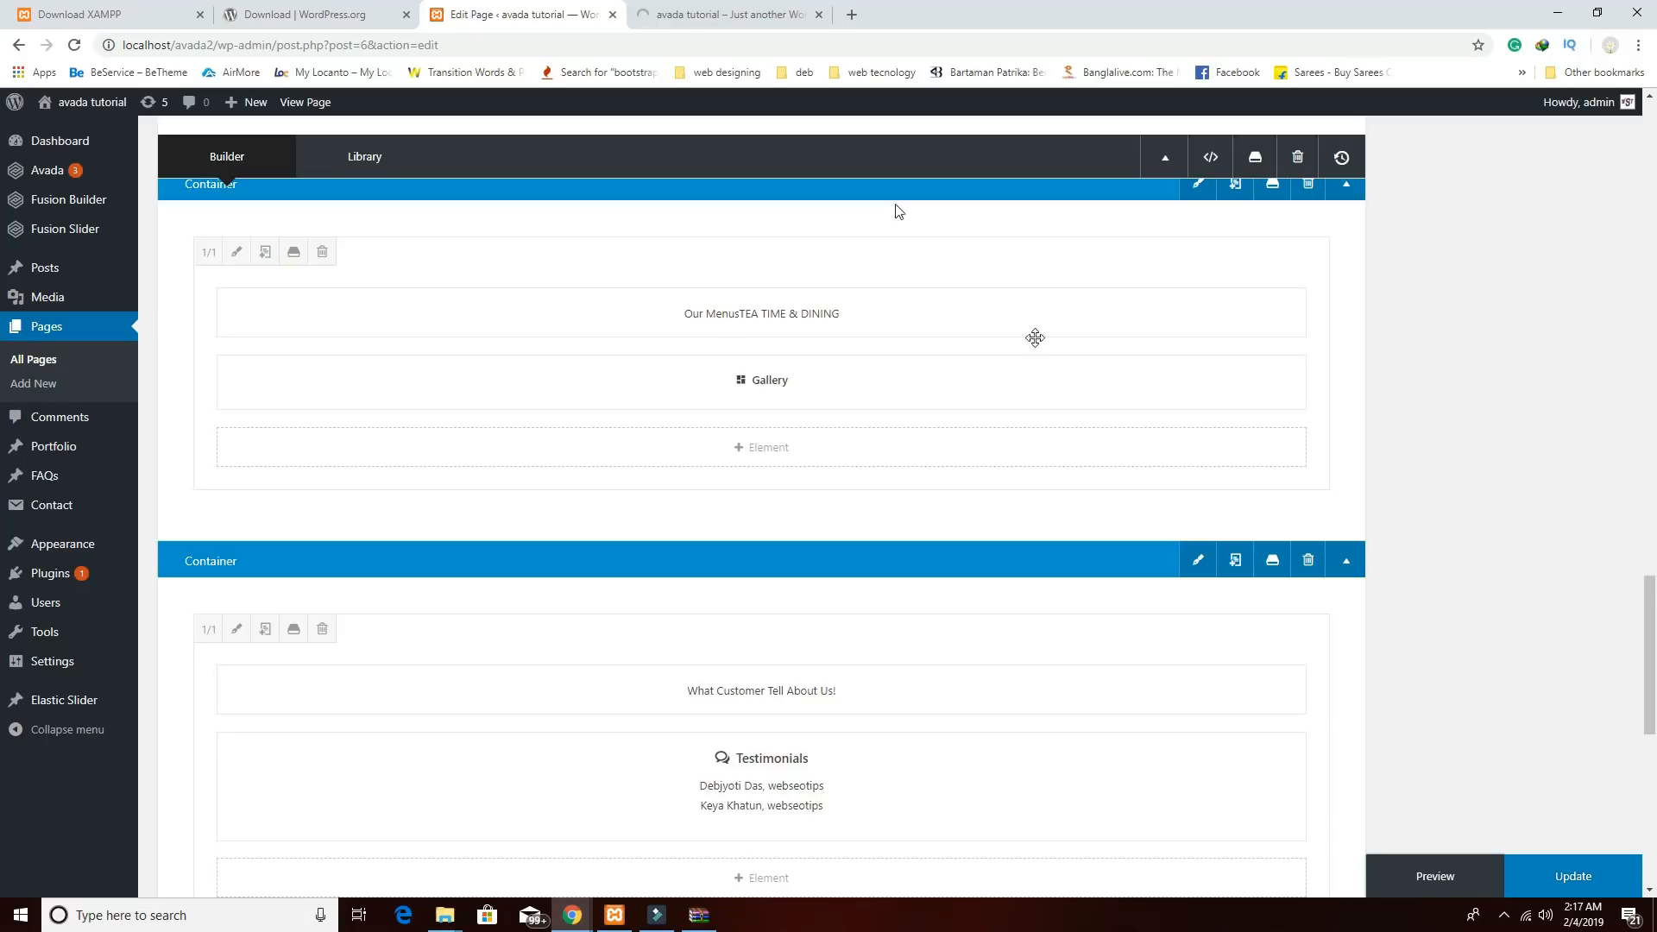
click(660, 14)
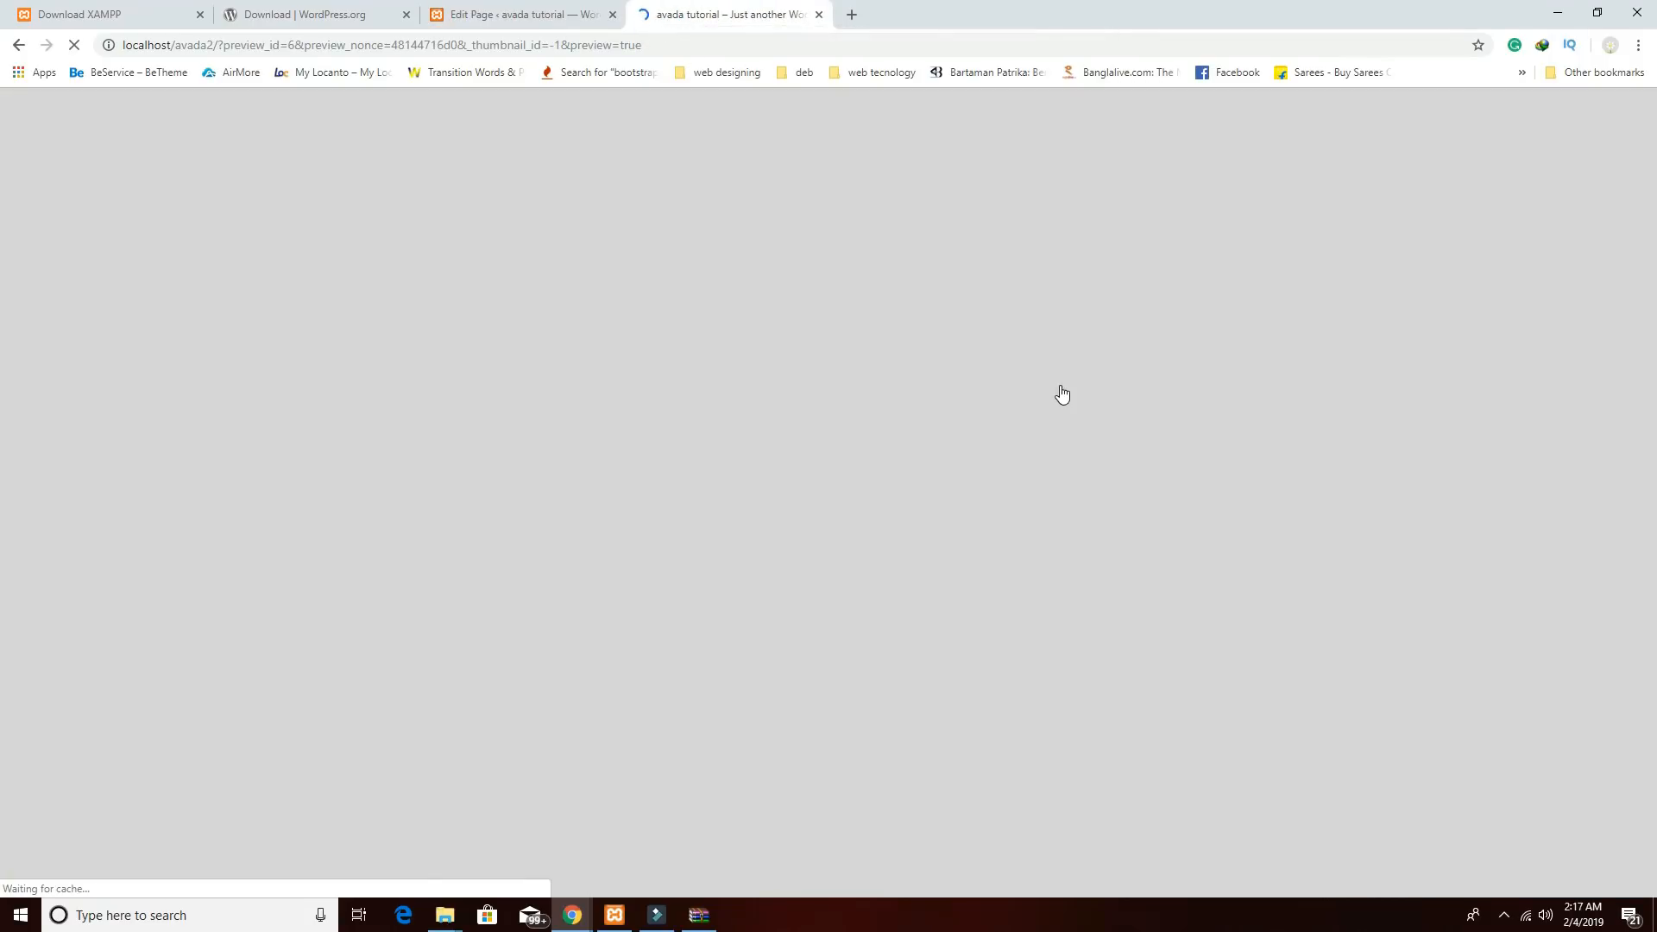
scroll(1064, 402, down, 5)
scroll(1065, 410, down, 15)
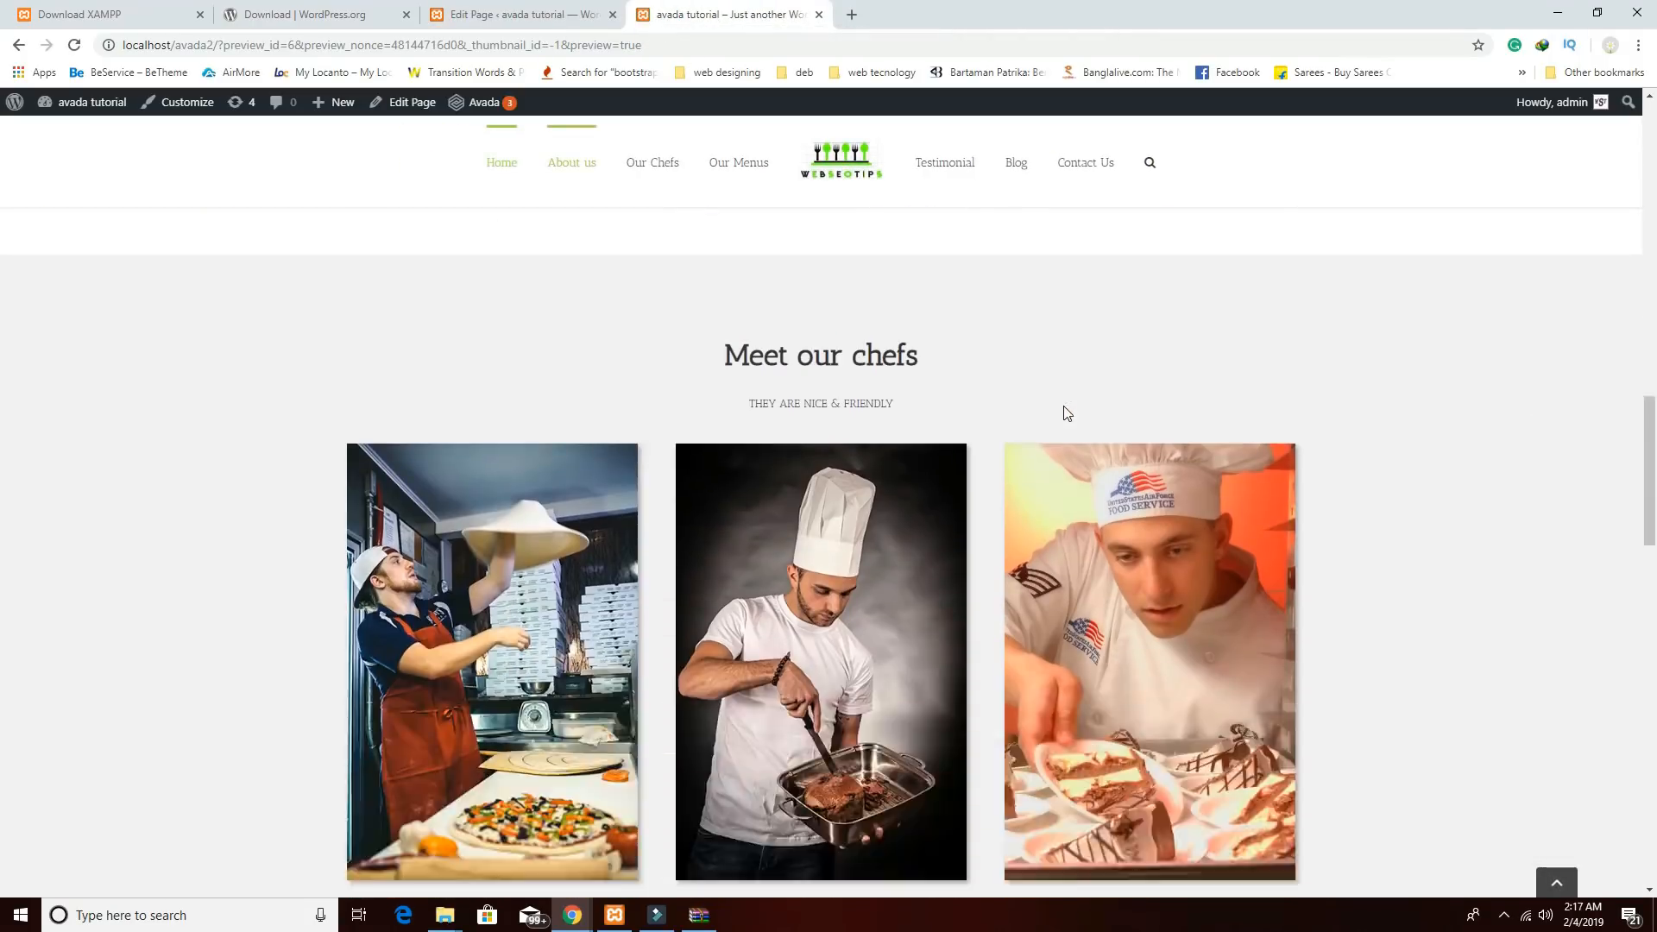
scroll(1064, 419, down, 9)
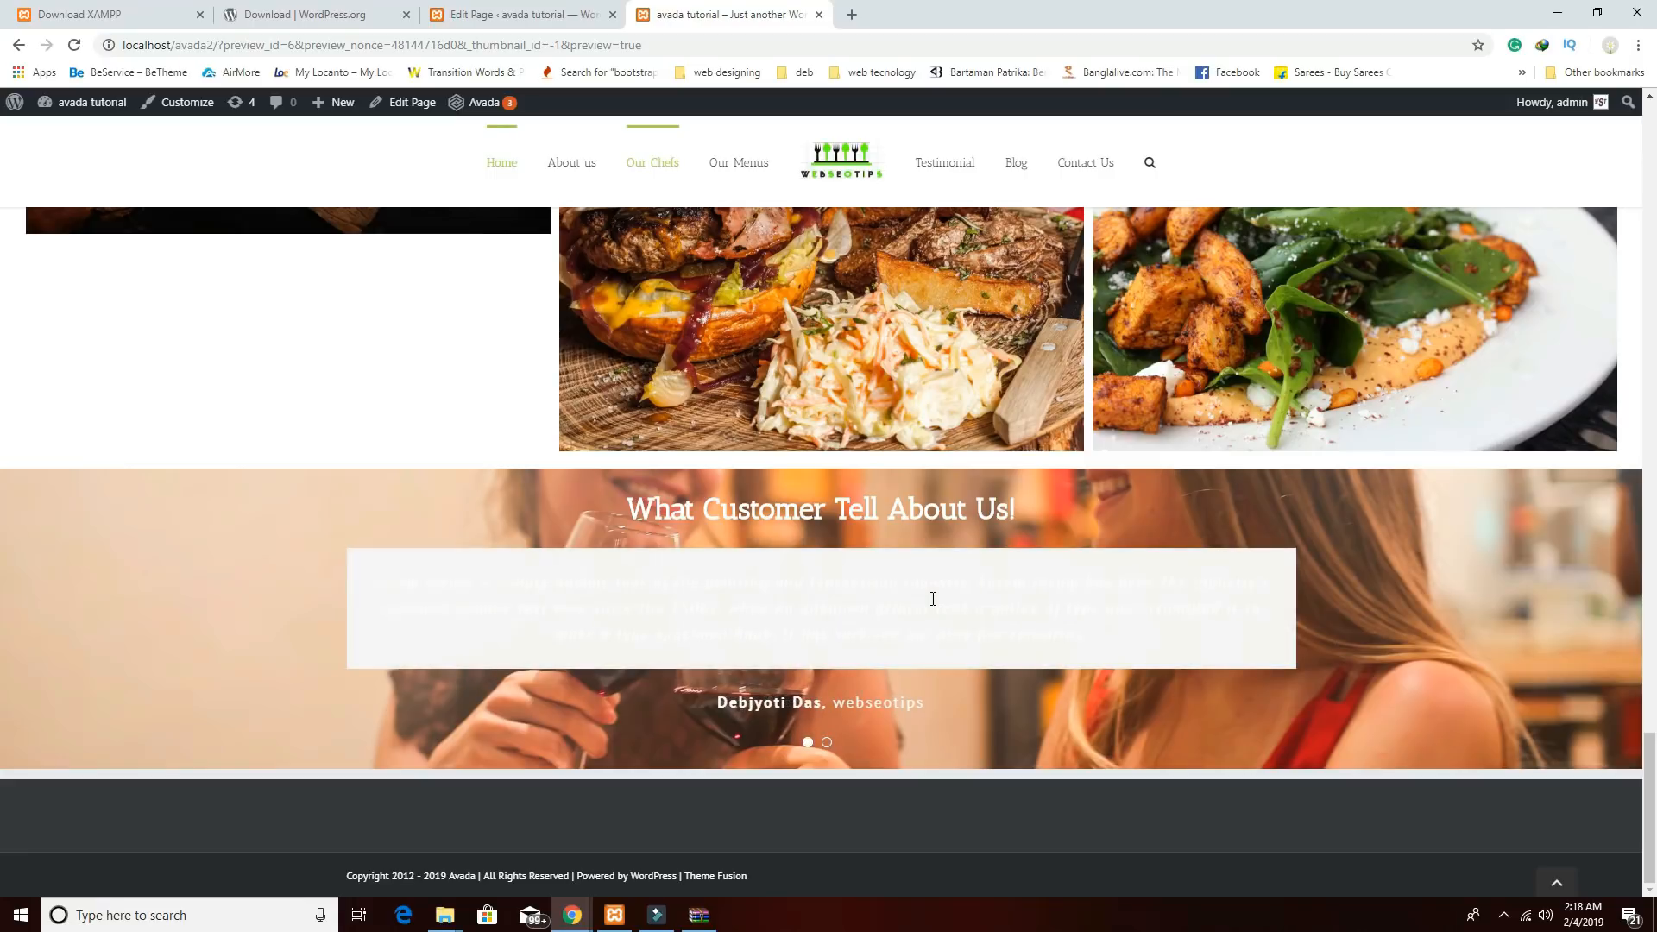
click(527, 15)
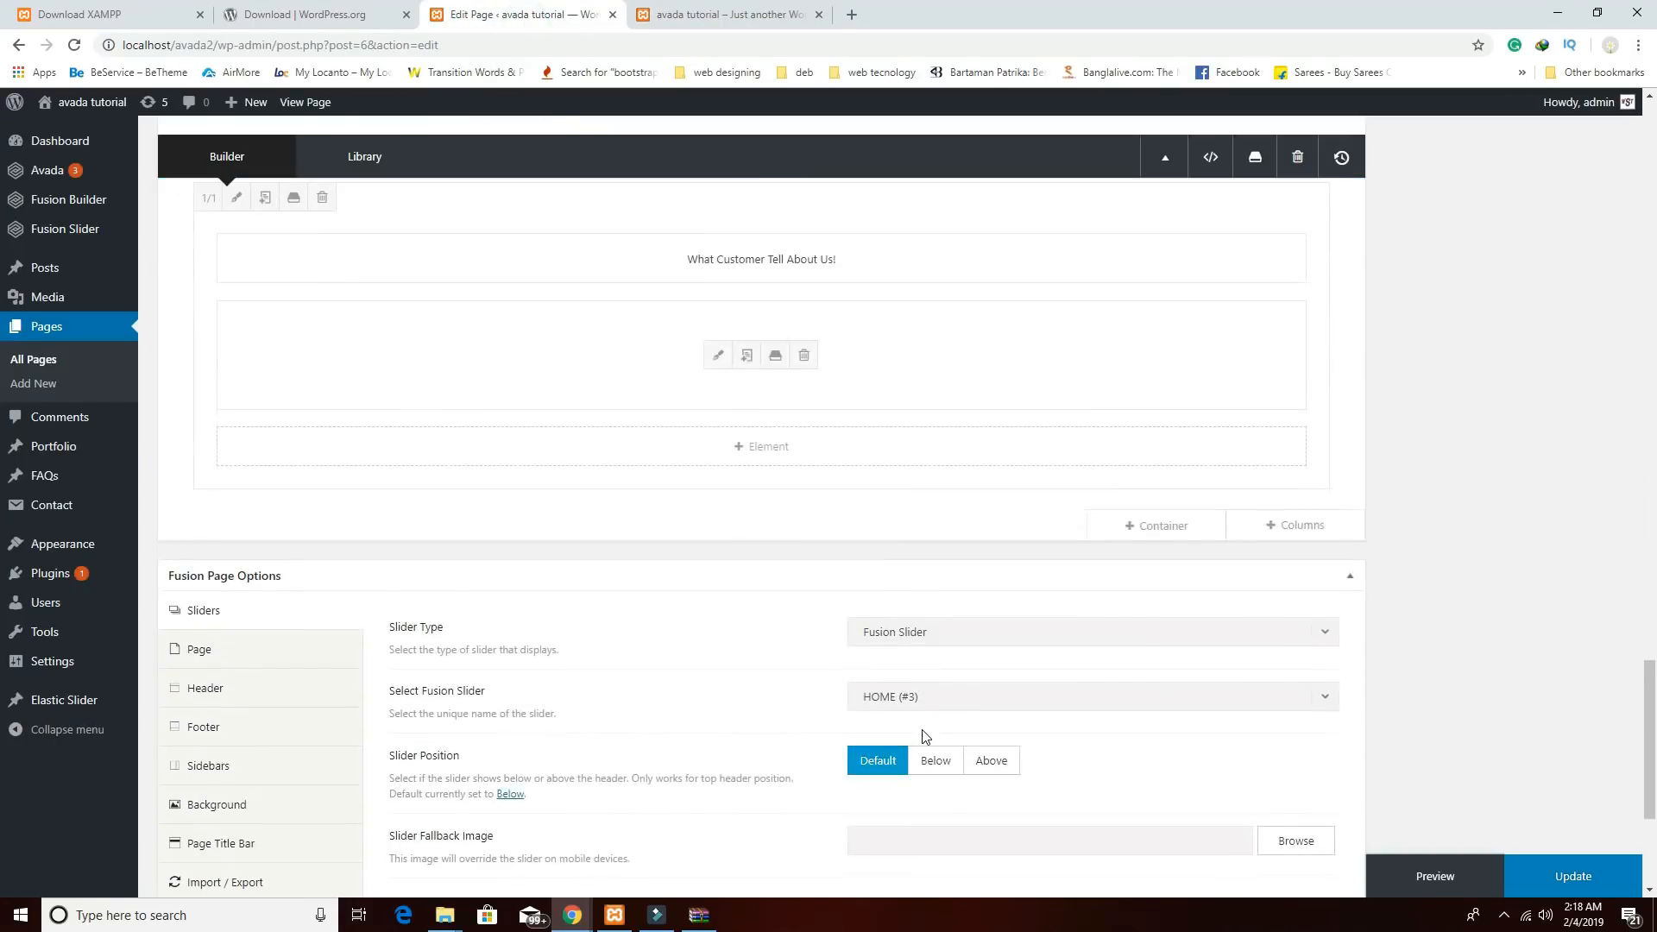
Change the testimonials element's background colour and save the settings.
click(716, 525)
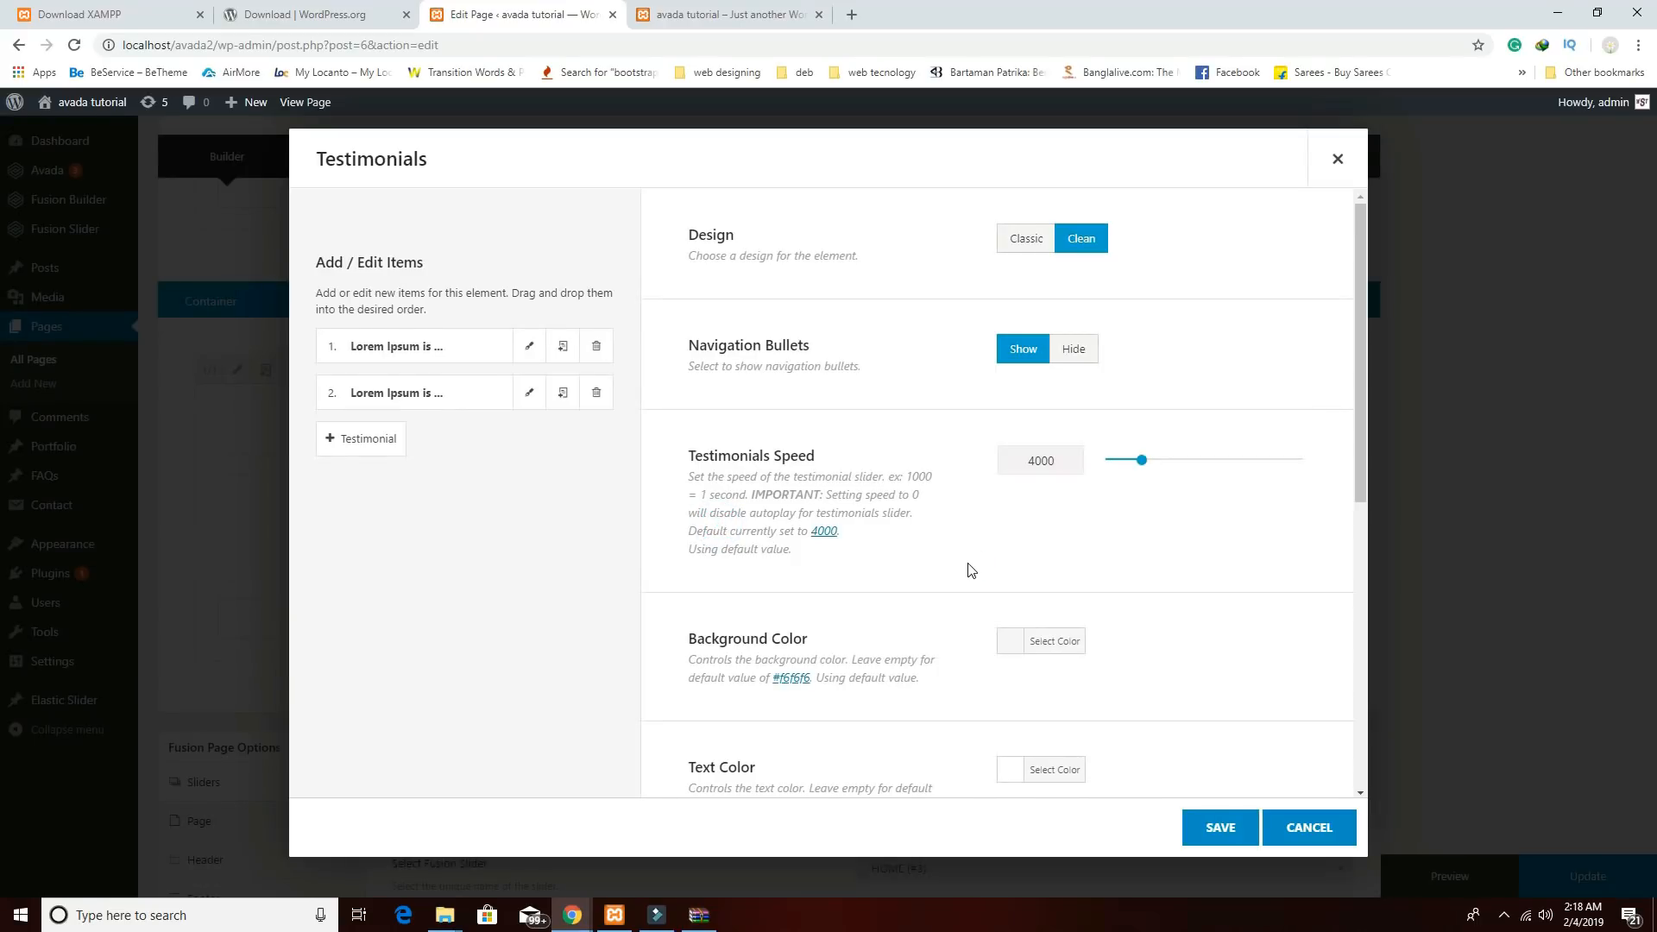
click(1008, 641)
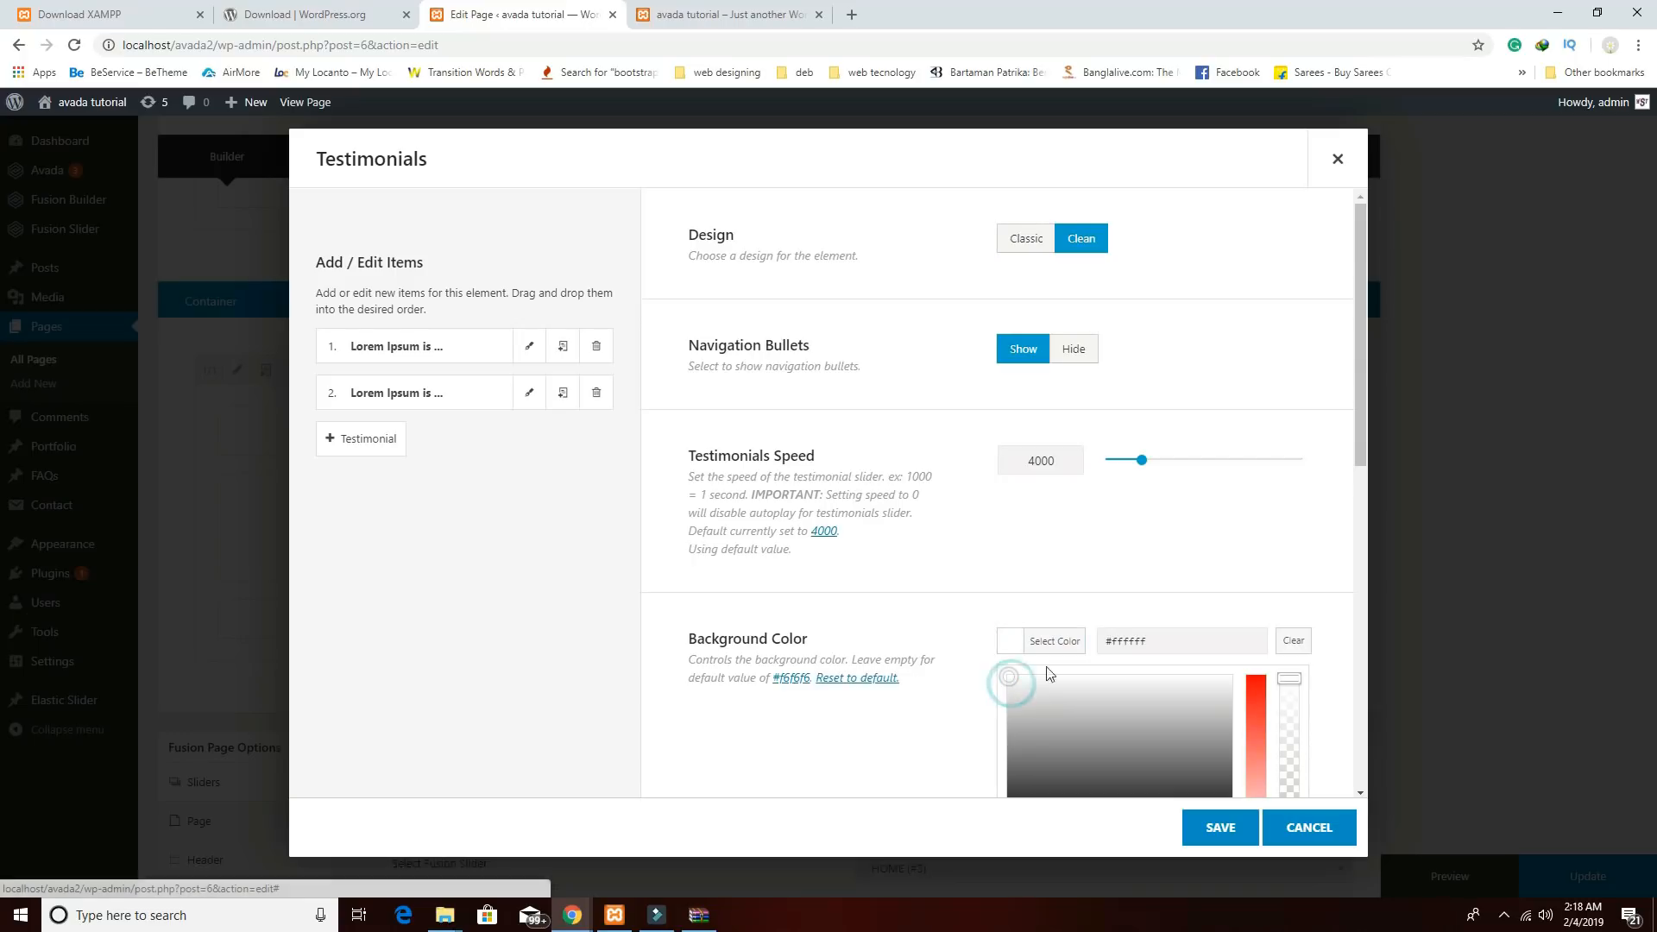
scroll(1122, 675, down, 3)
drag(1290, 421, 1295, 652)
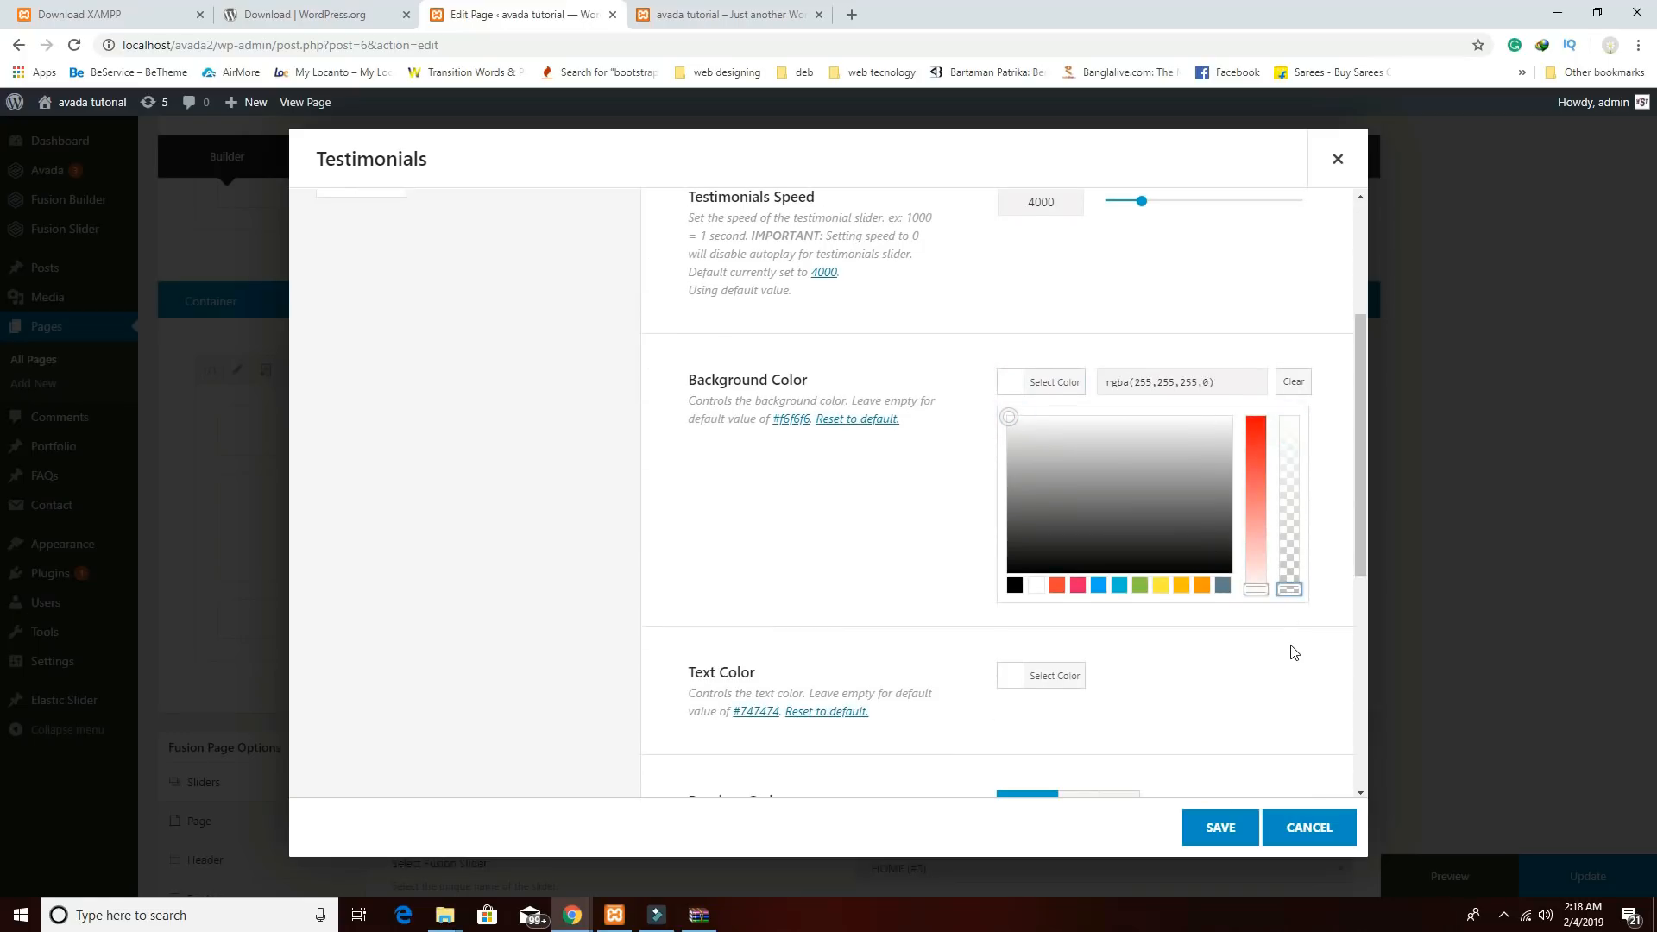
click(1295, 653)
click(1220, 827)
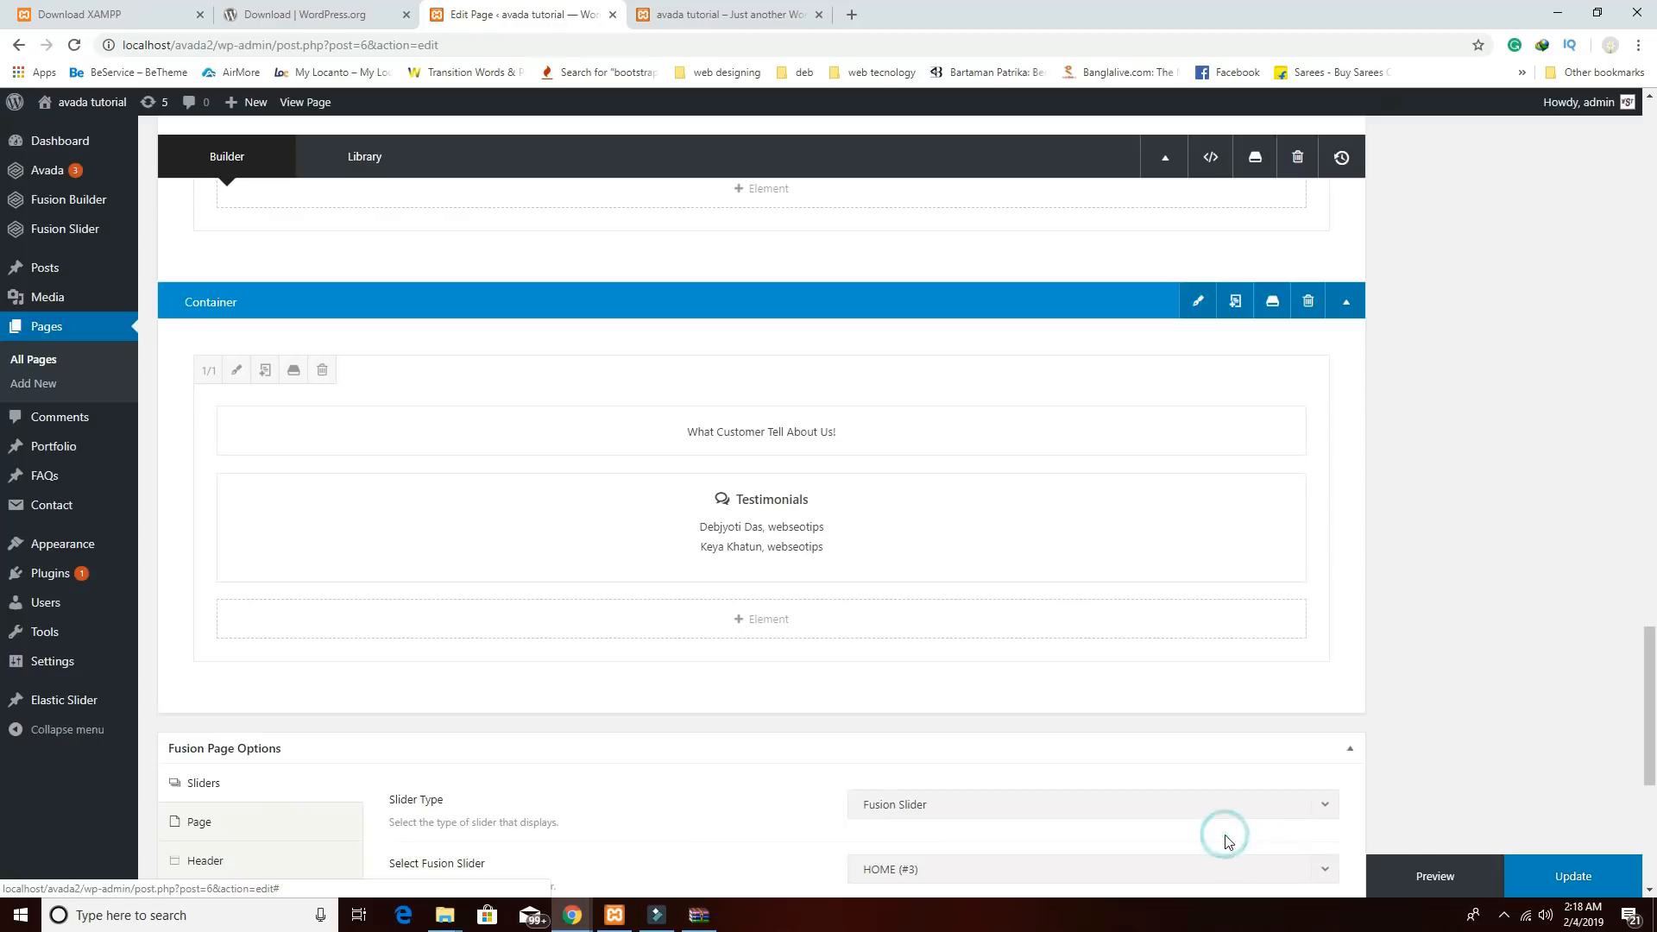
Preview the updated page, visit the WordPress download tab, and return to the page editor.
click(1422, 868)
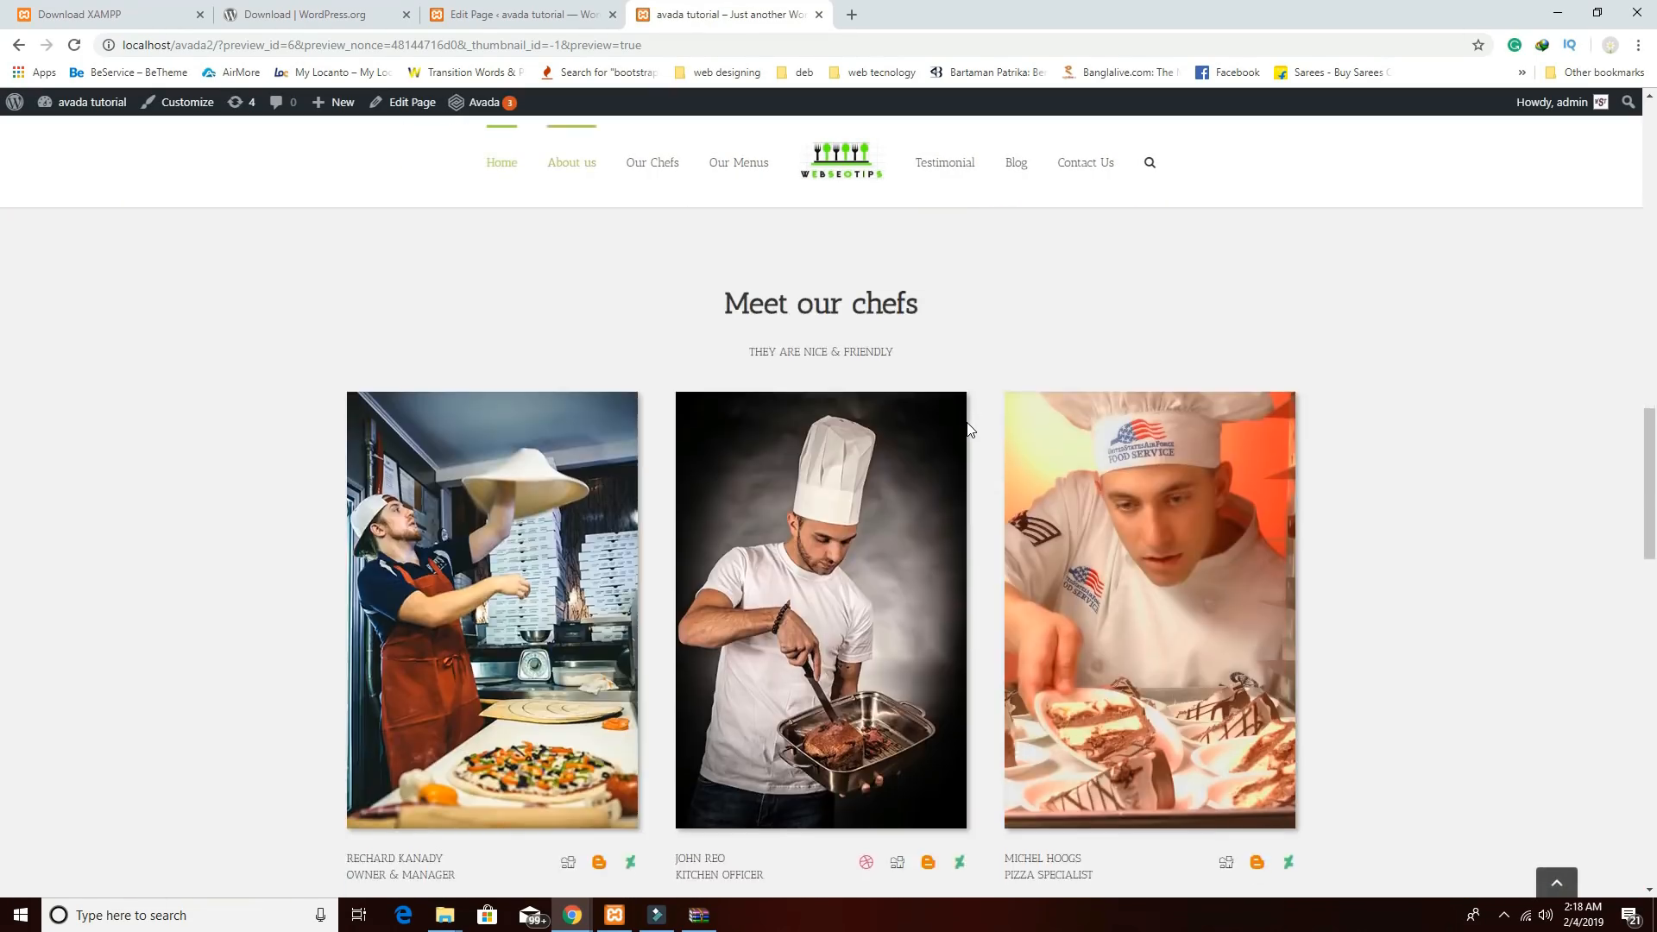
scroll(968, 429, down, 15)
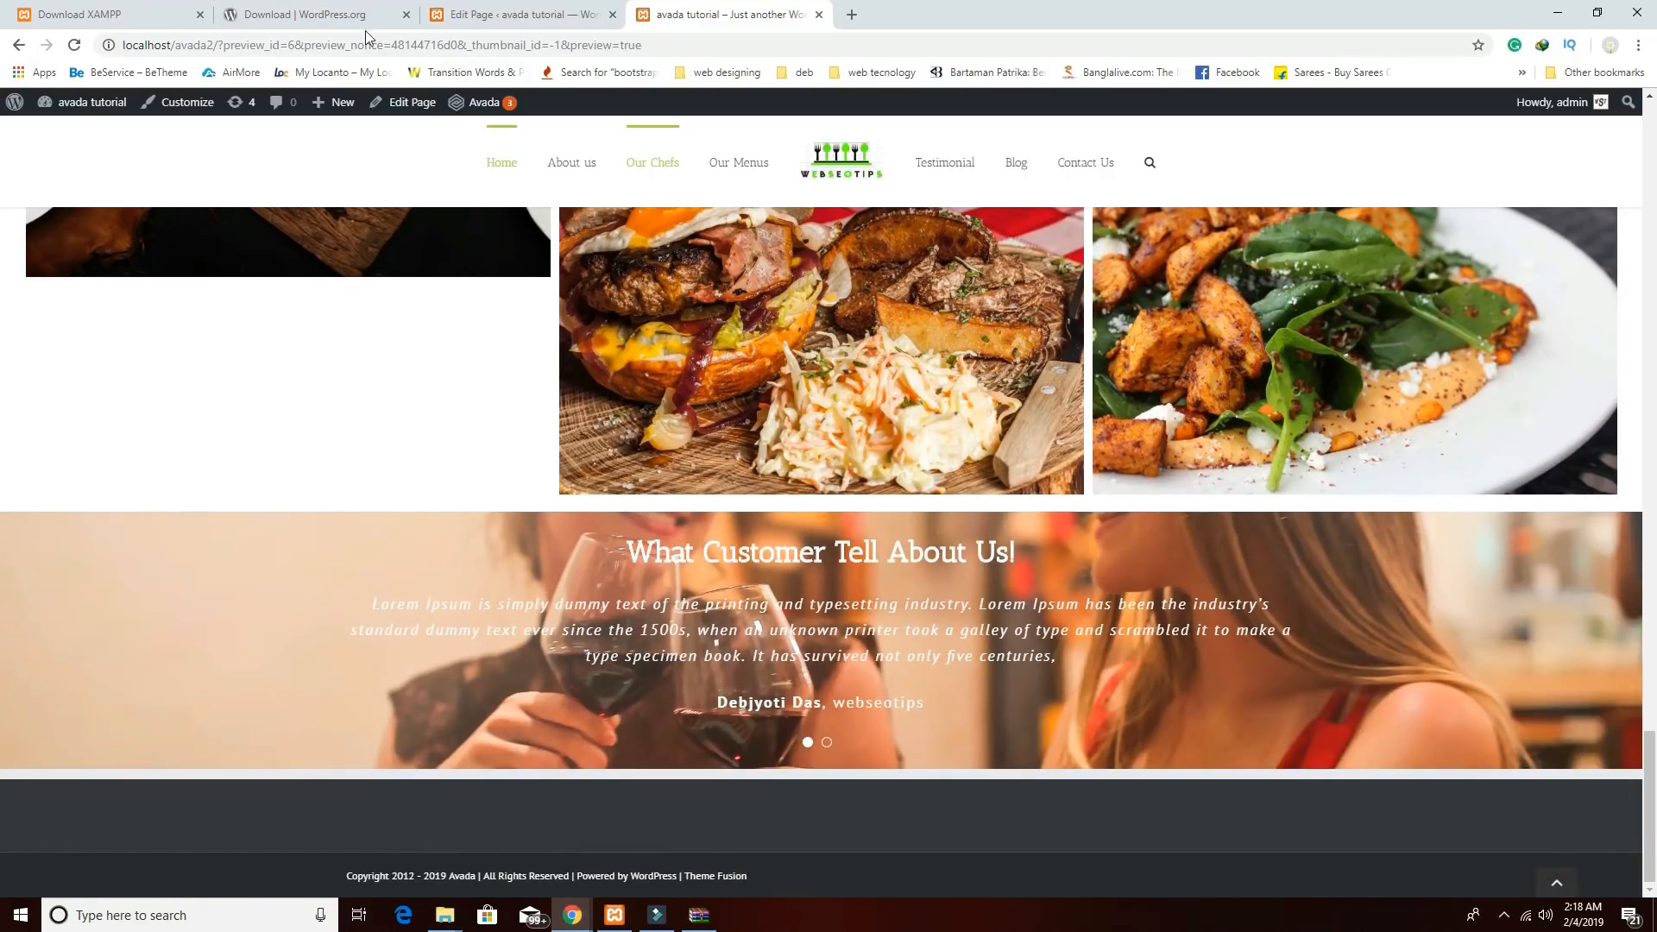
click(302, 15)
scroll(1004, 596, down, 4)
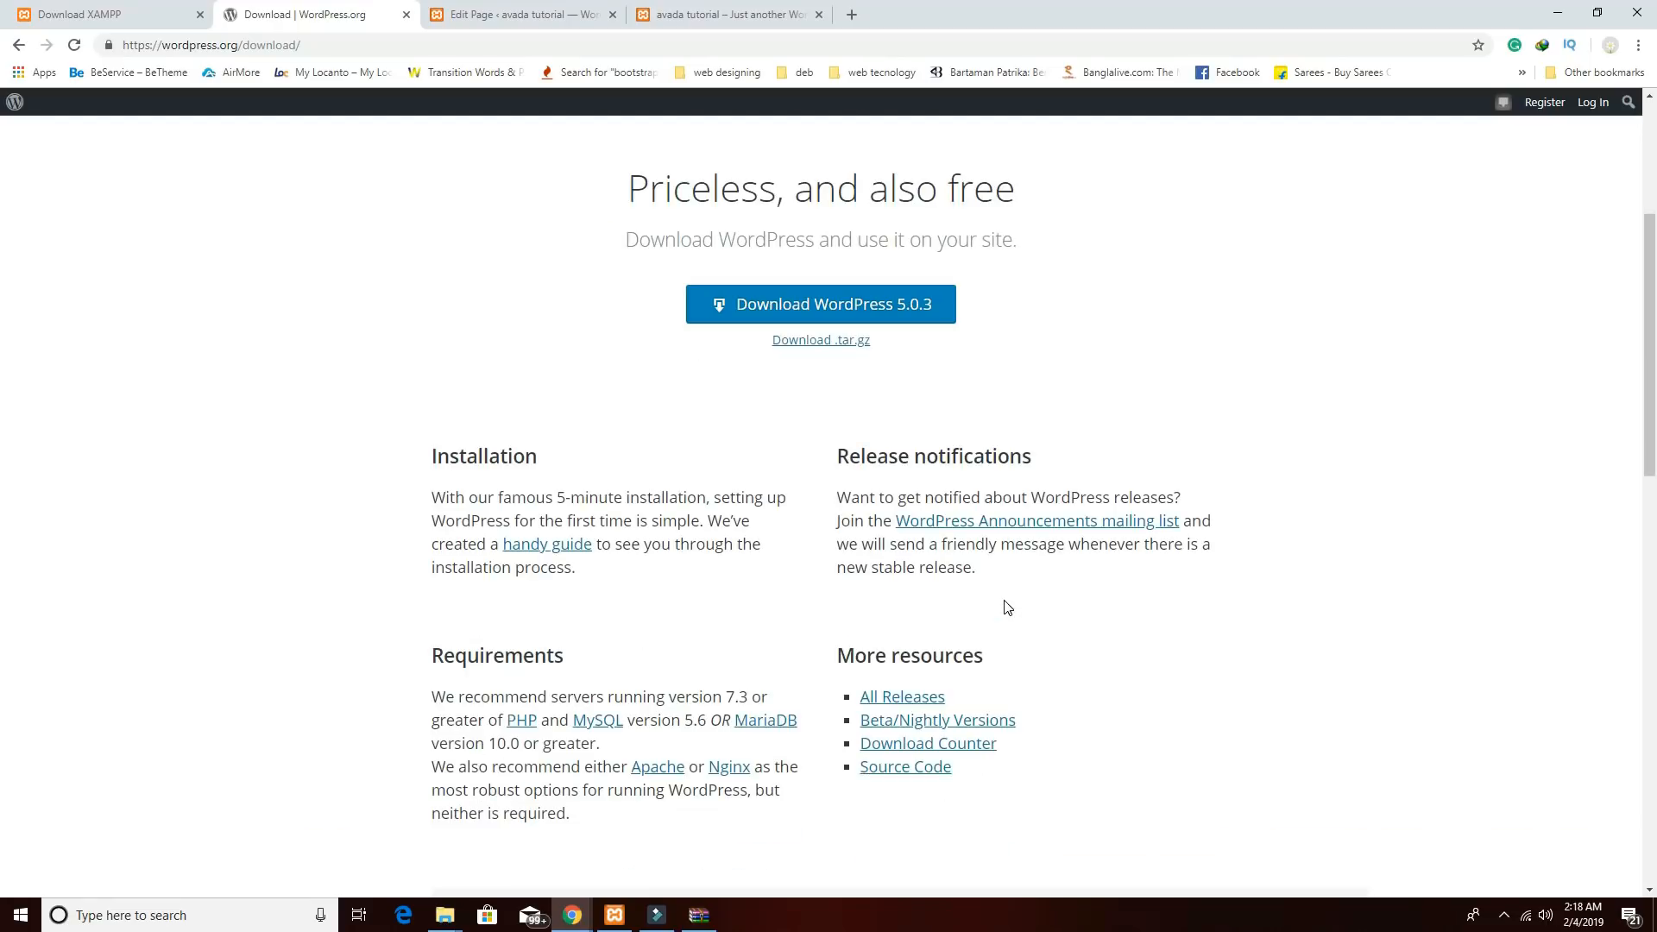
click(518, 14)
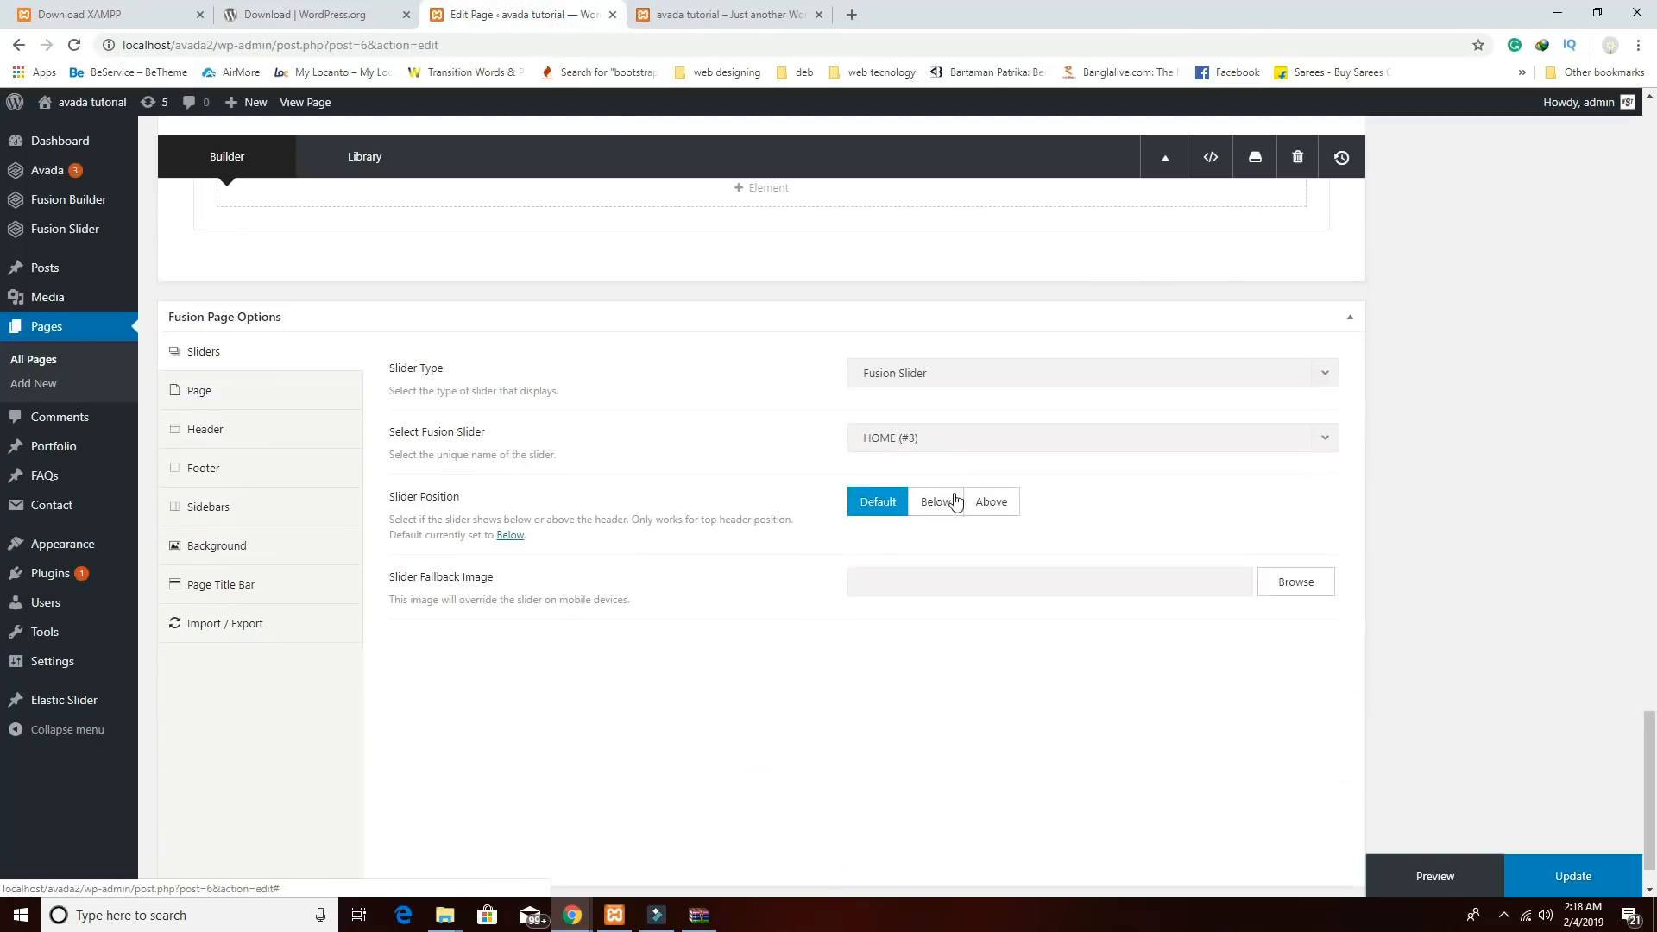
Set the testimonials container's padding to 80 top and 80 bottom, save, and preview the page.
click(1202, 304)
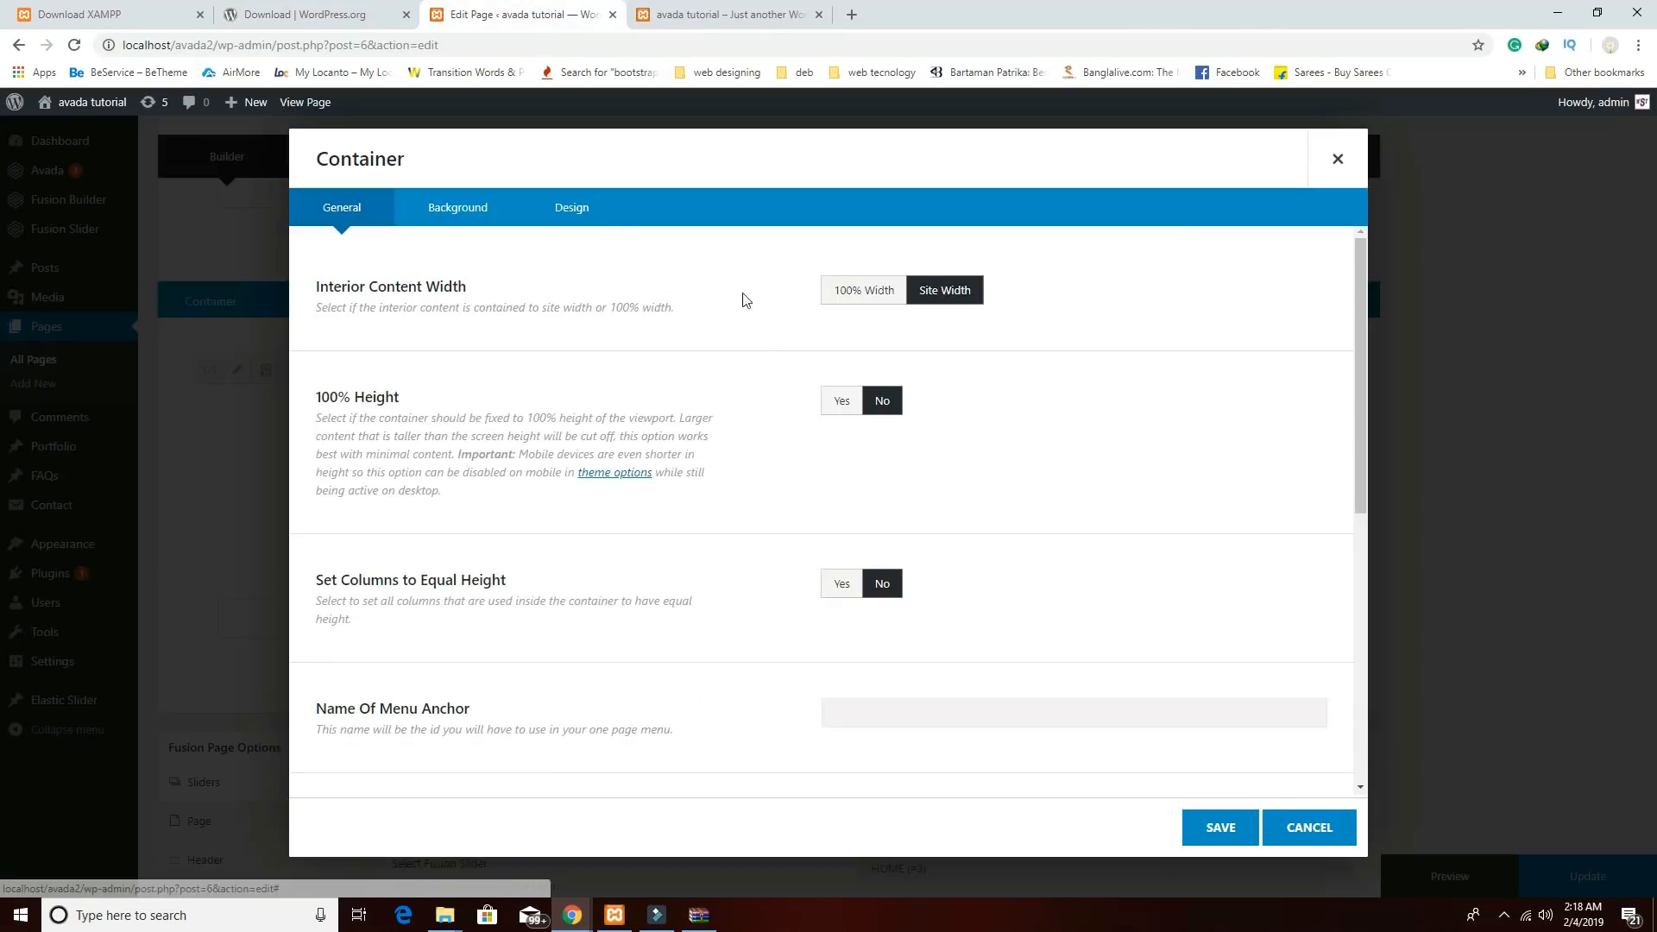
click(481, 217)
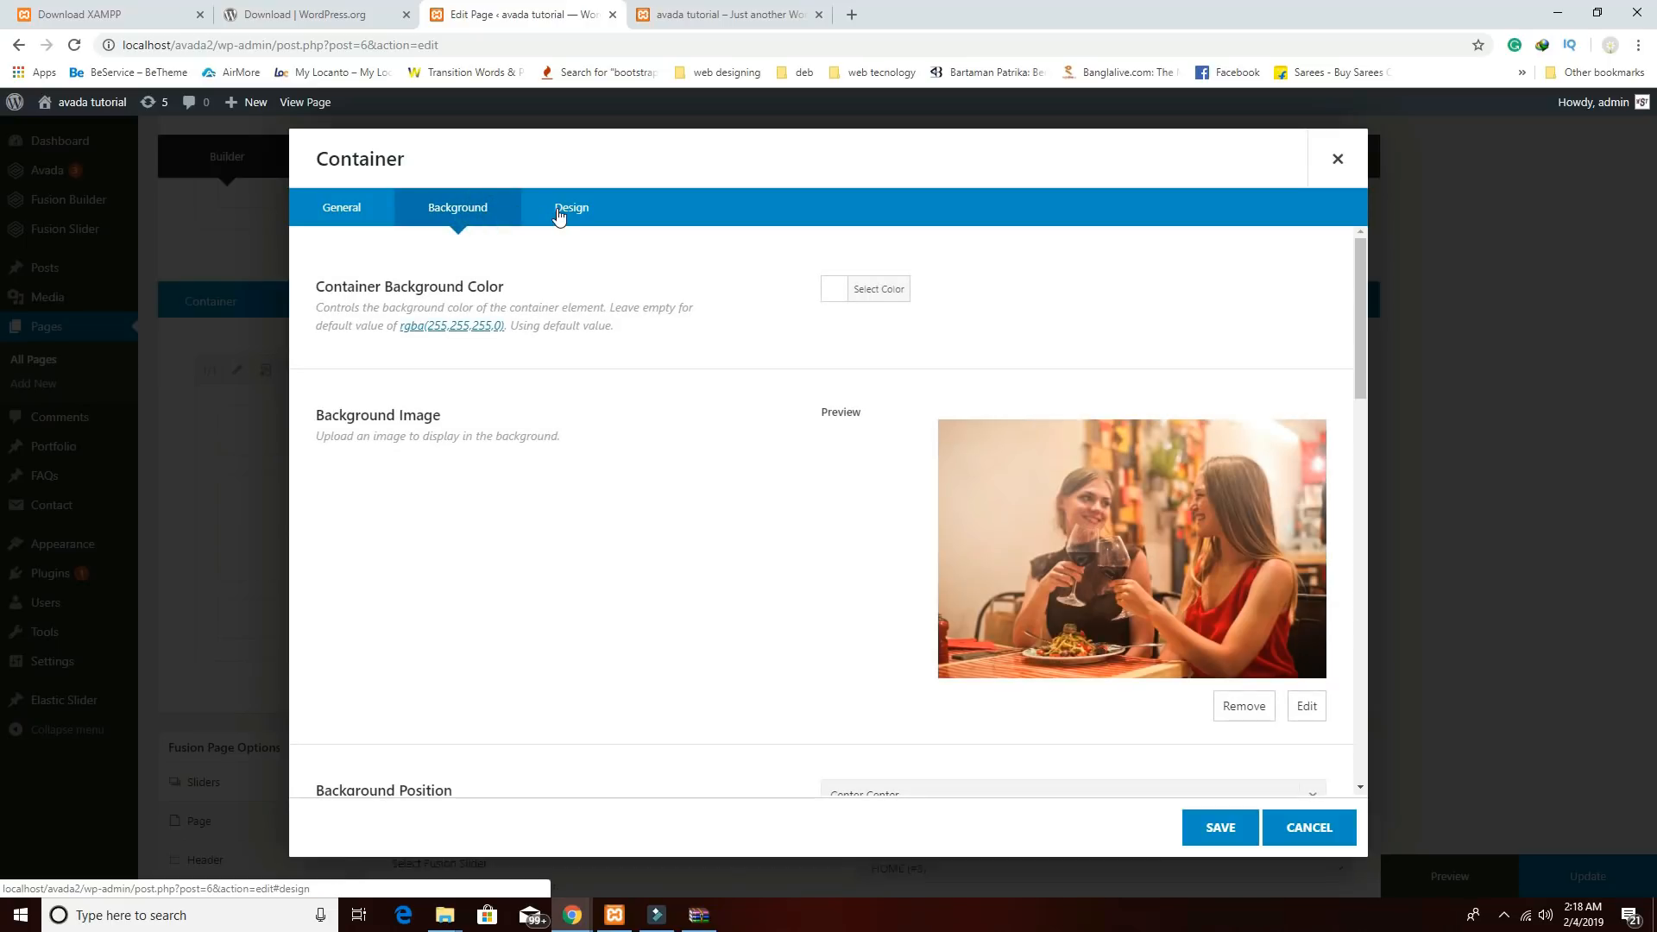
click(558, 212)
click(903, 545)
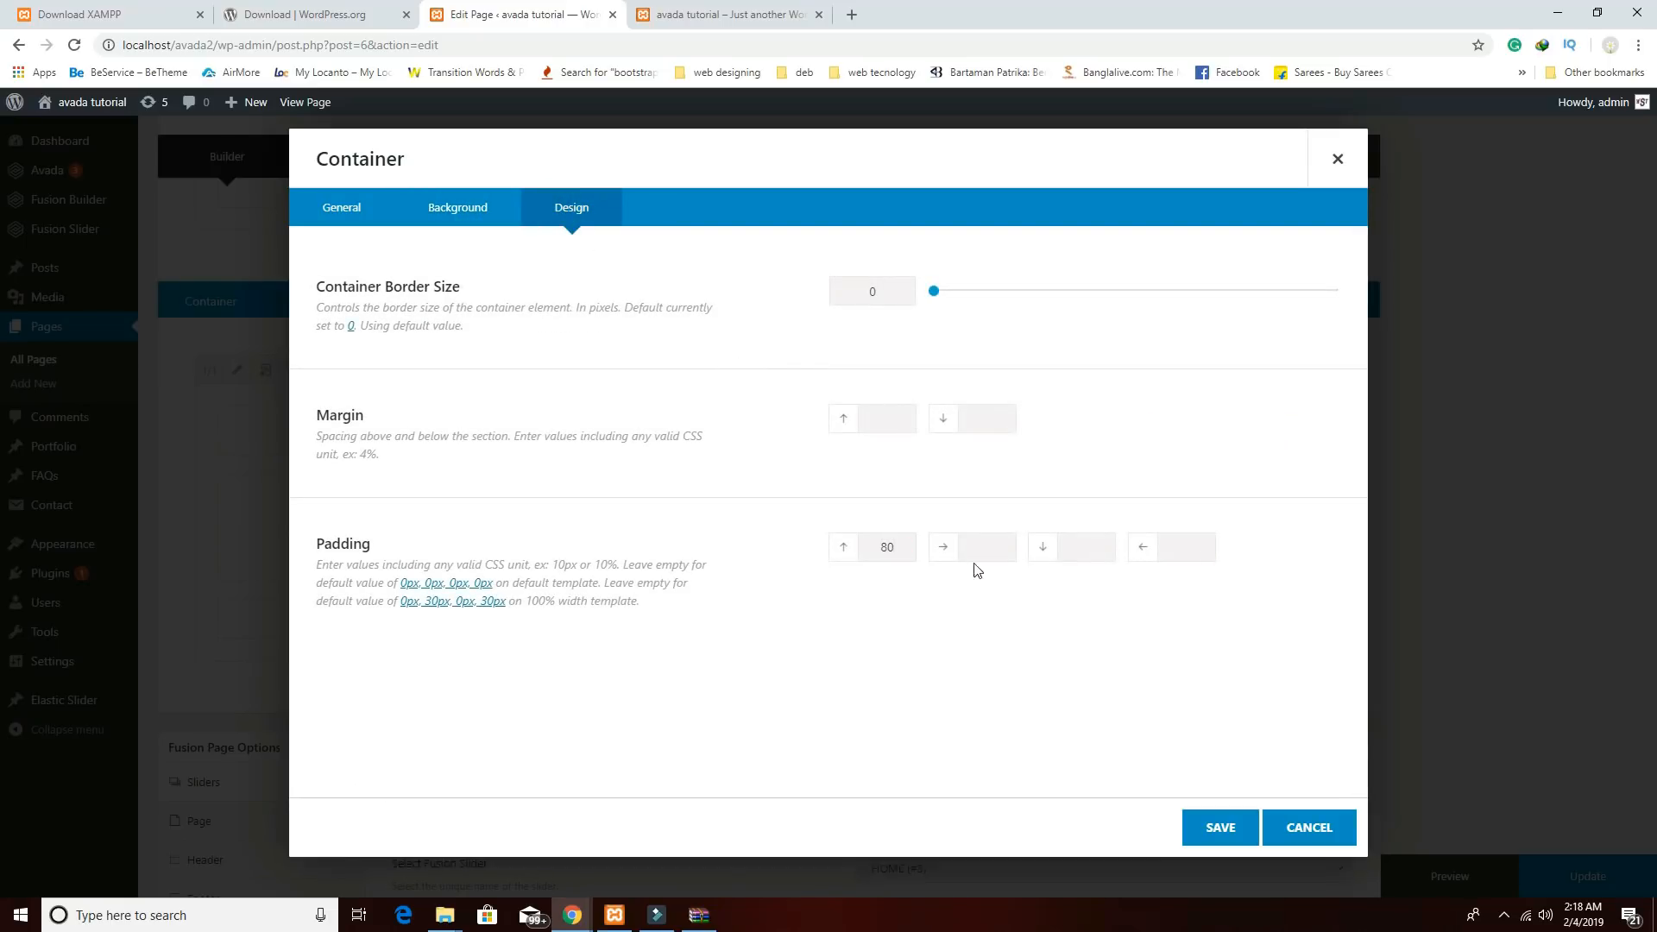
click(1066, 547)
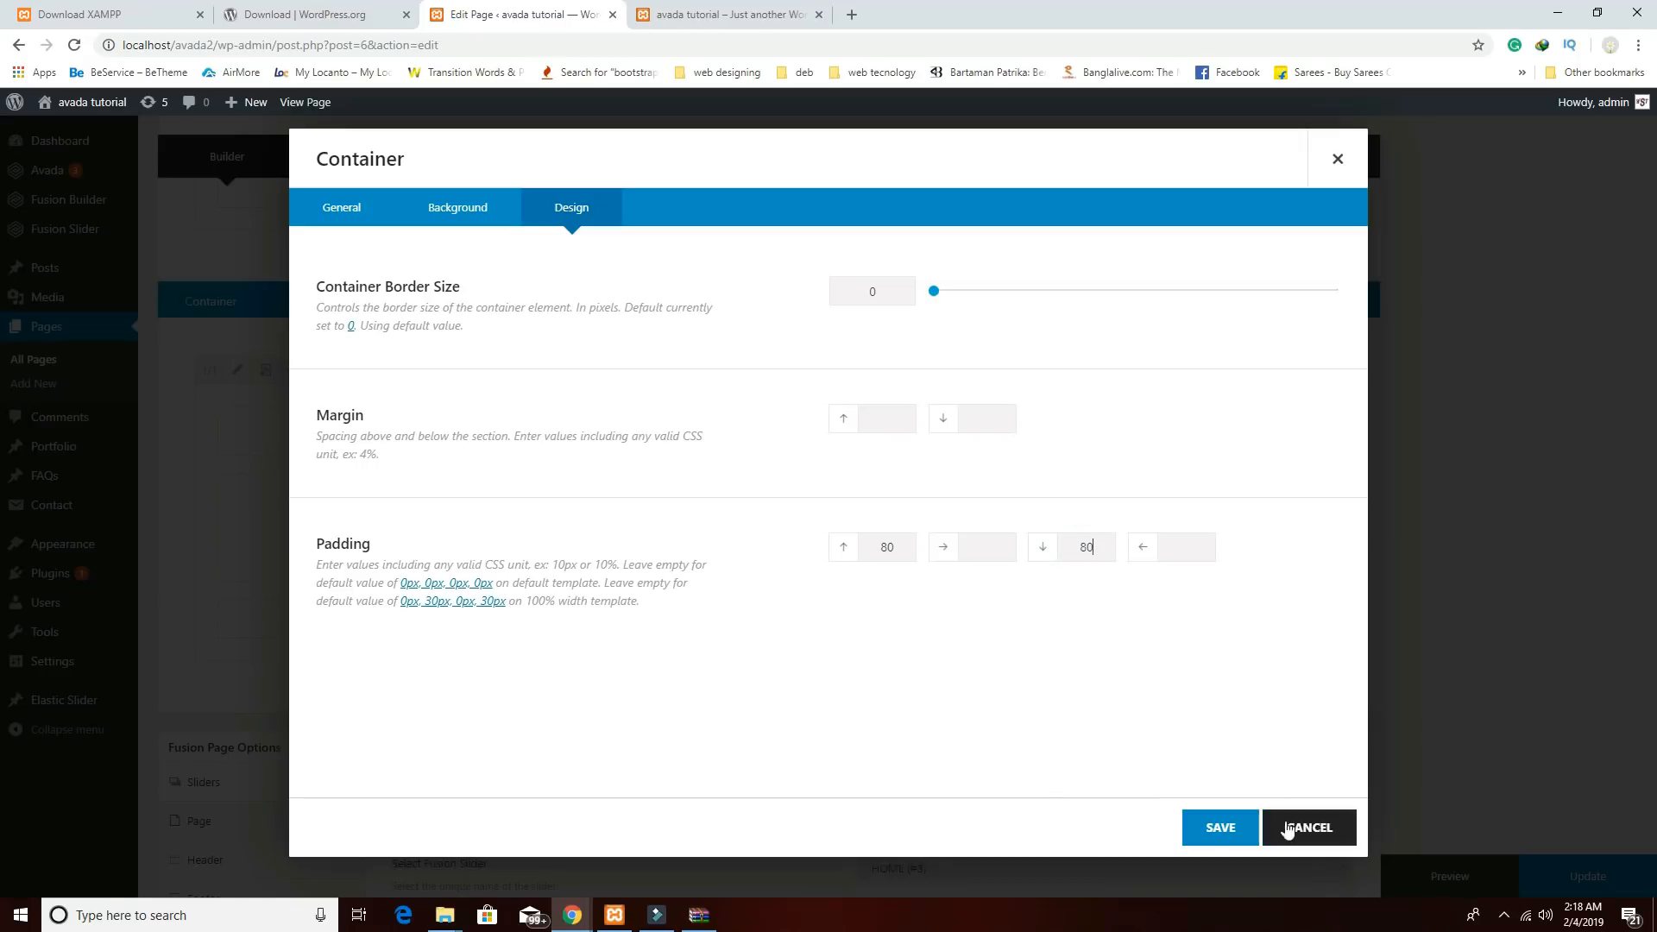
click(1221, 827)
click(1433, 874)
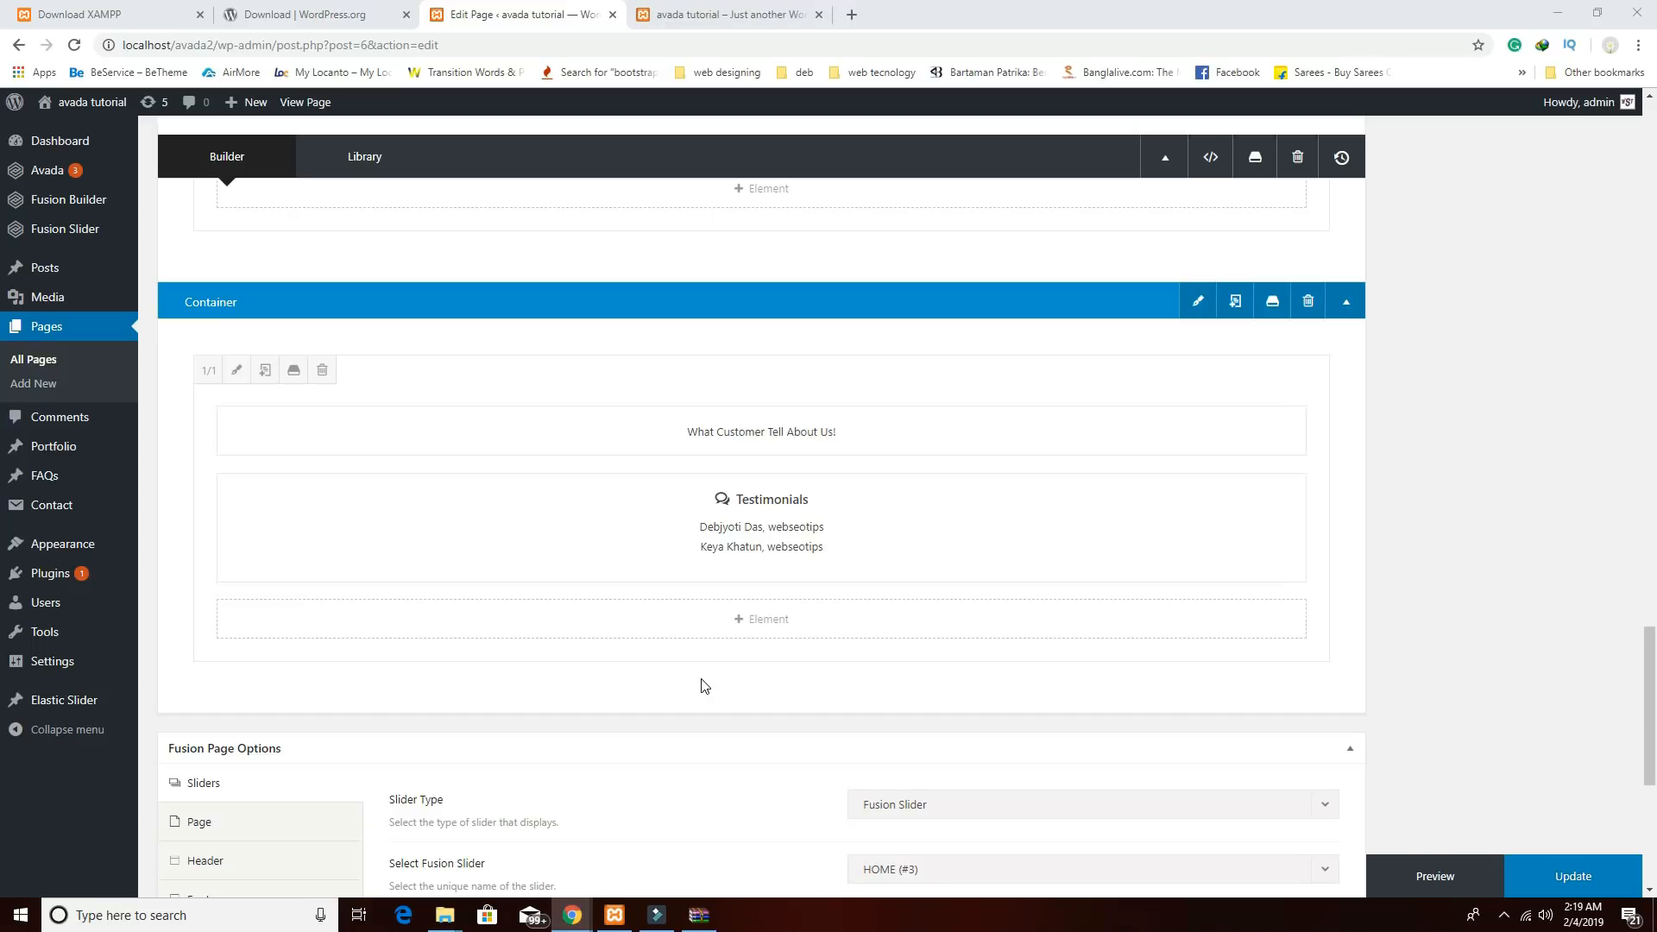
click(722, 15)
scroll(1027, 433, down, 10)
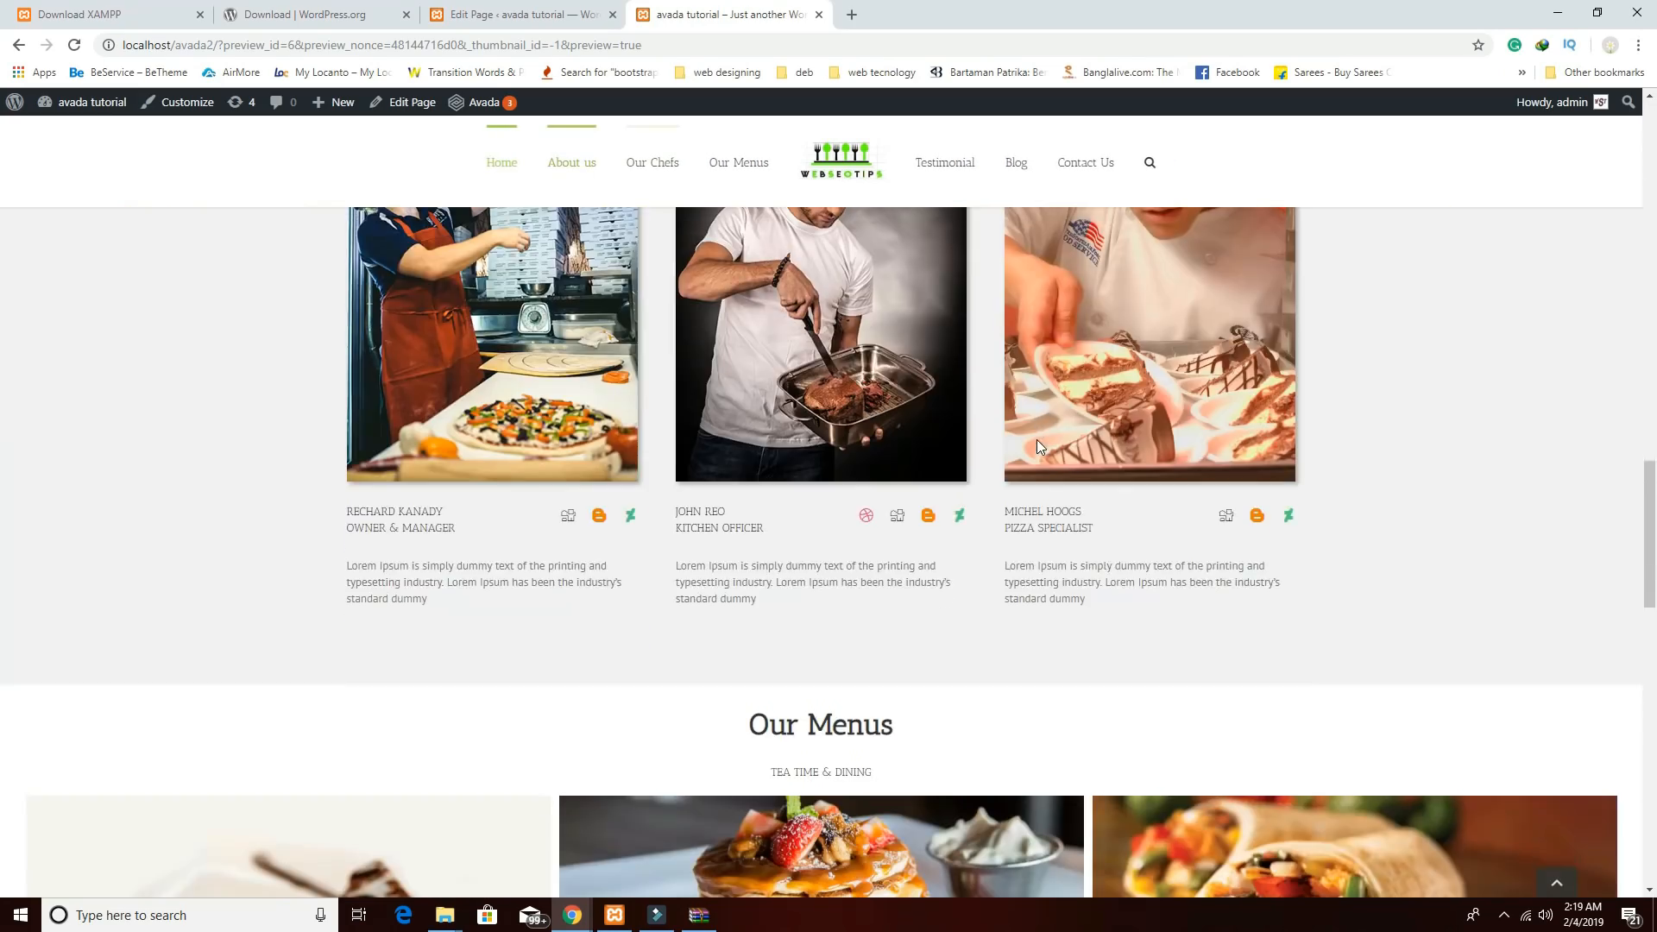
scroll(1037, 447, down, 15)
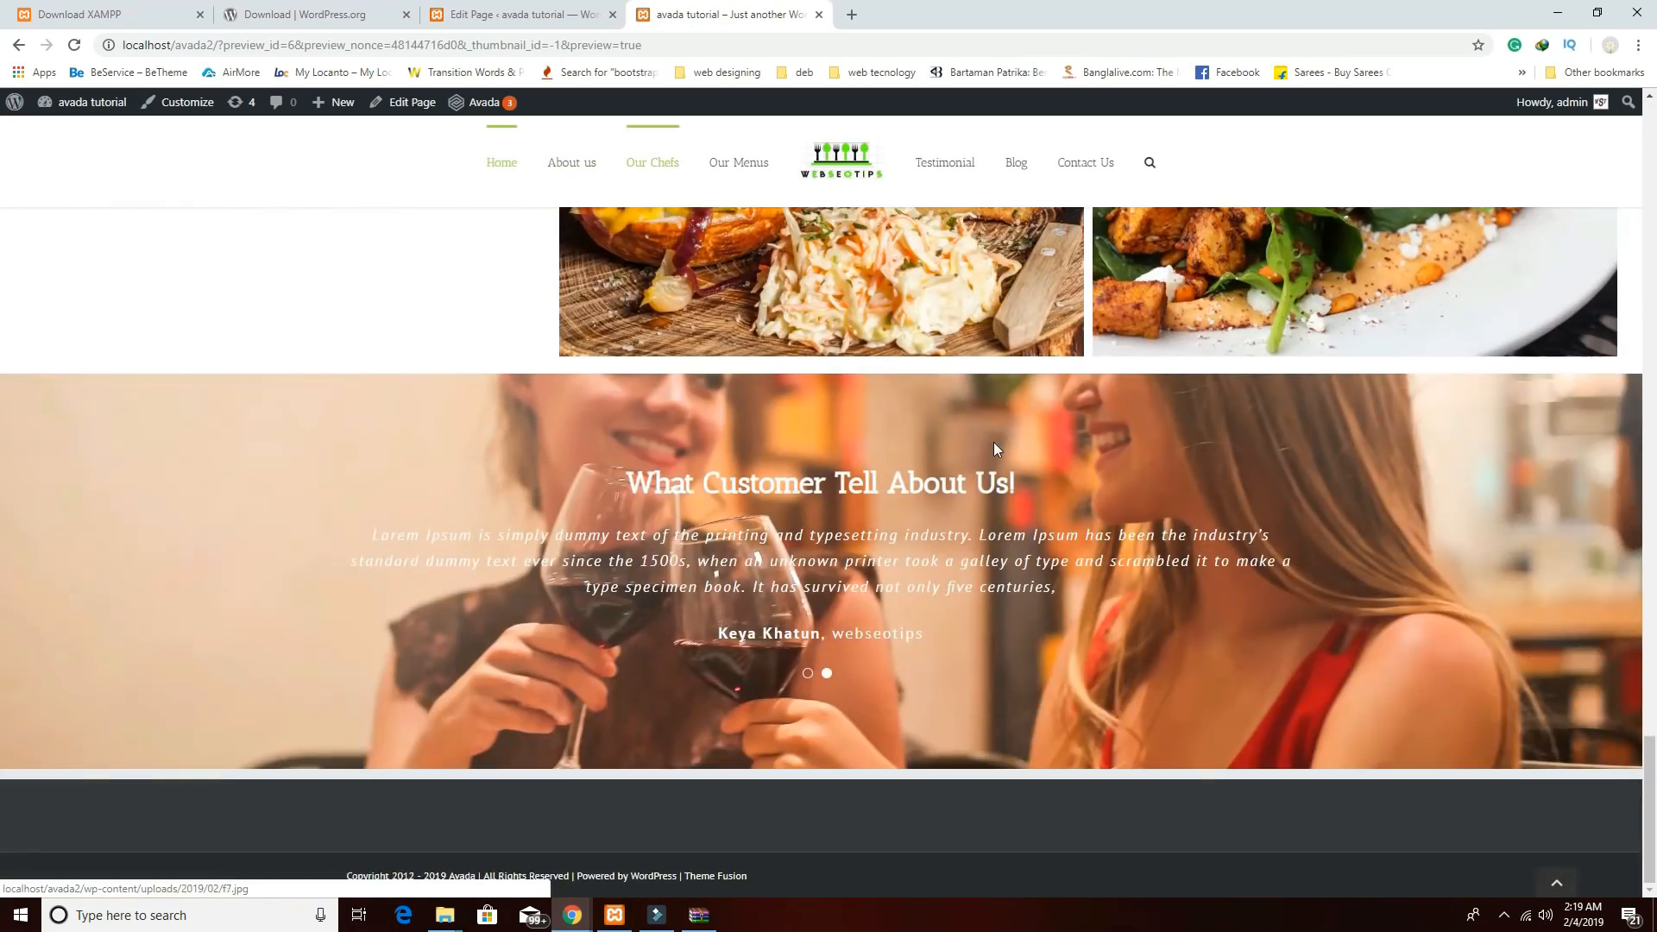
scroll(993, 449, up, 2)
scroll(965, 578, down, 2)
scroll(959, 587, up, 1)
click(827, 761)
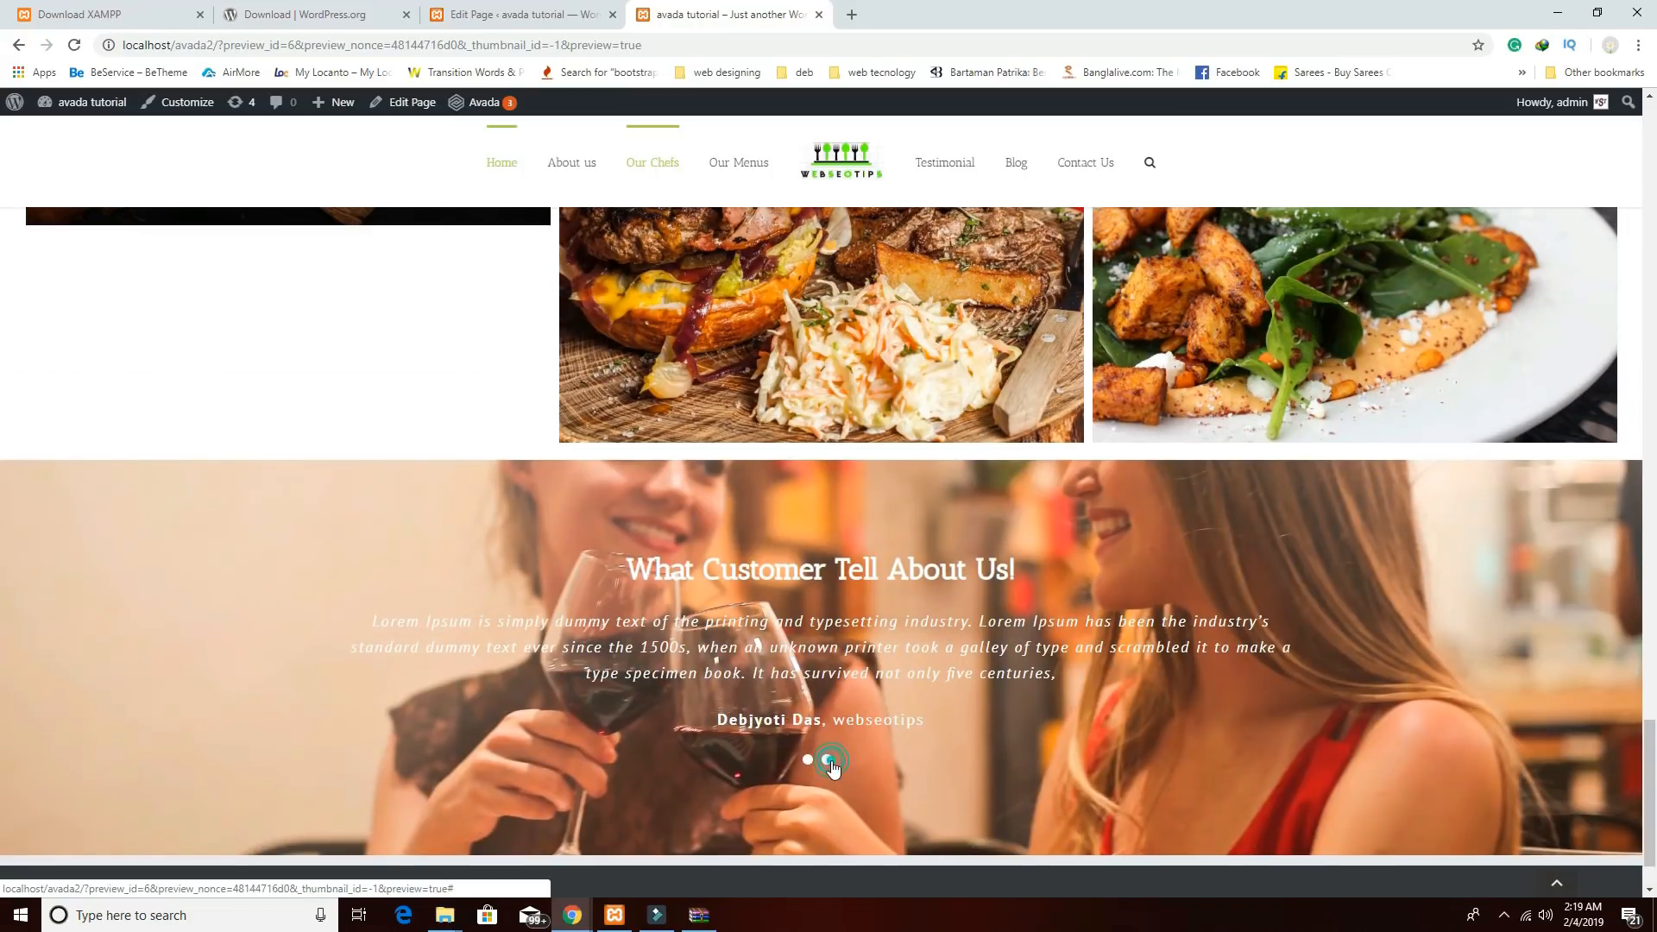
click(808, 760)
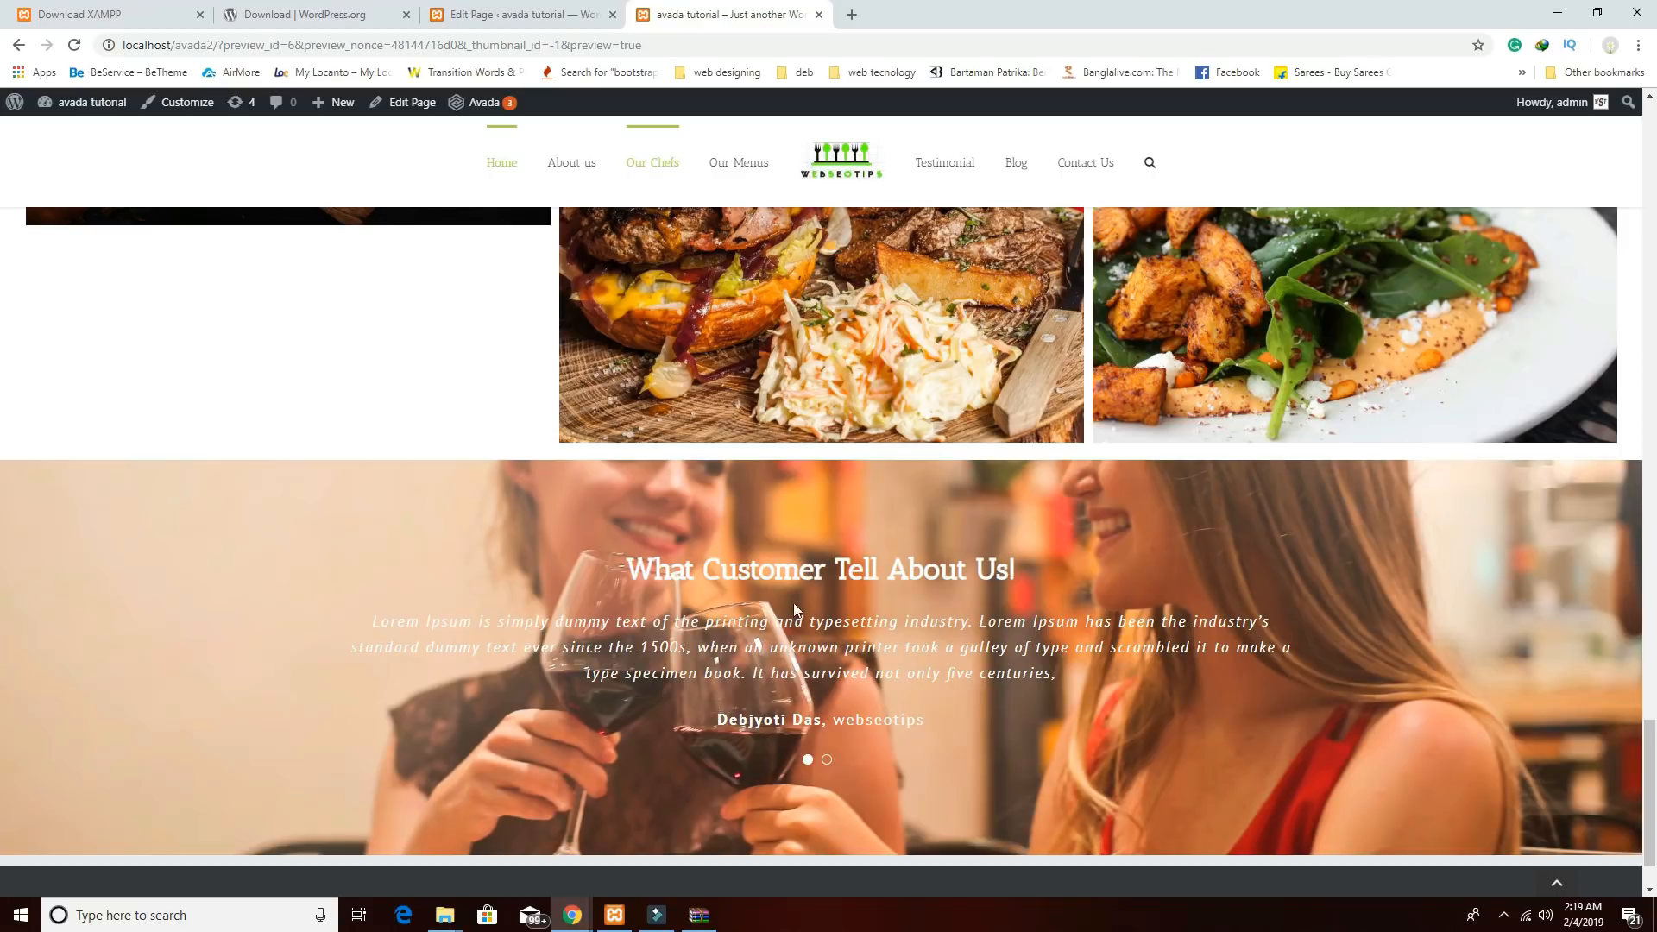
click(518, 15)
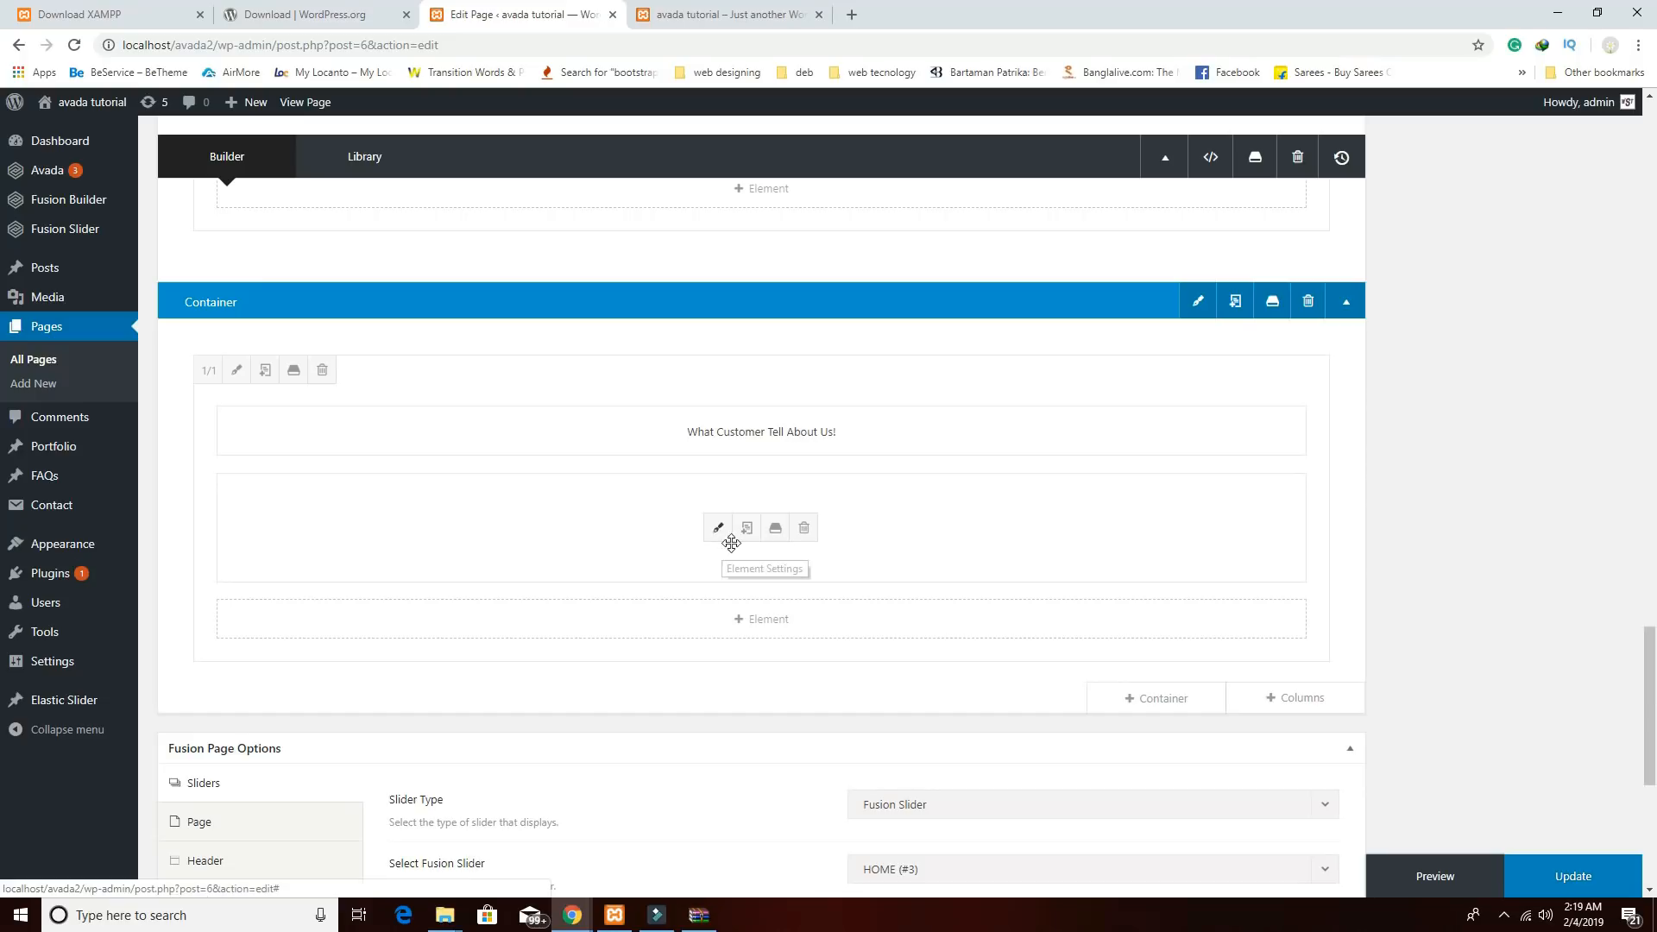
Insert an empty, column-less container below the testimonials section.
scroll(985, 623, down, 4)
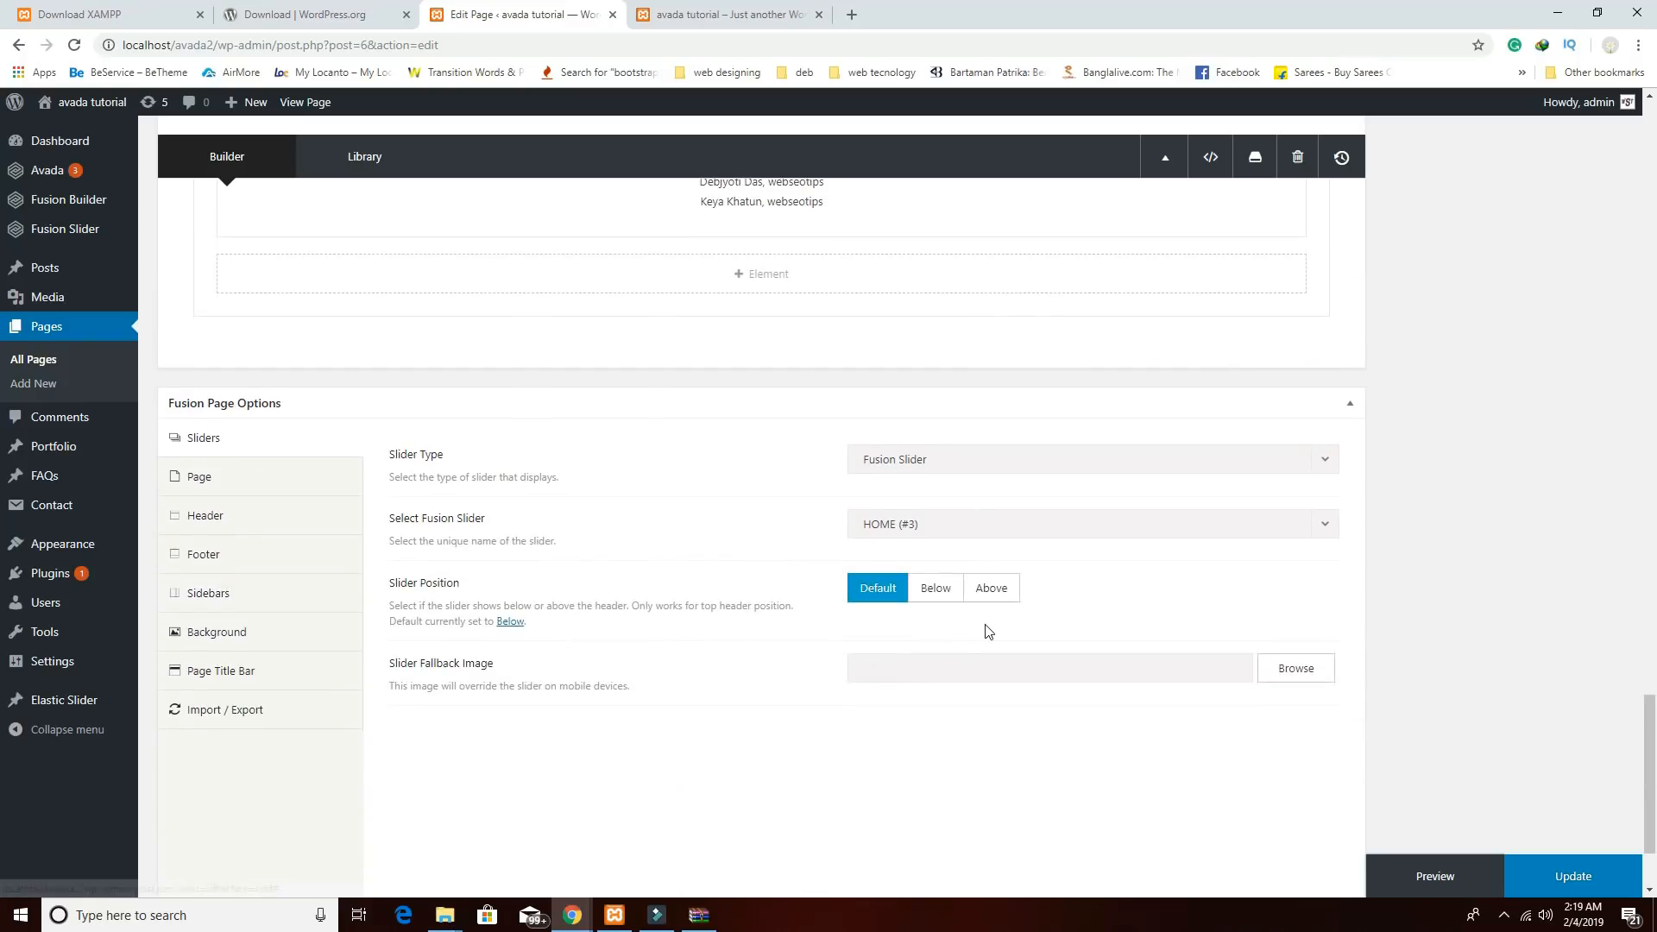
scroll(989, 632, up, 2)
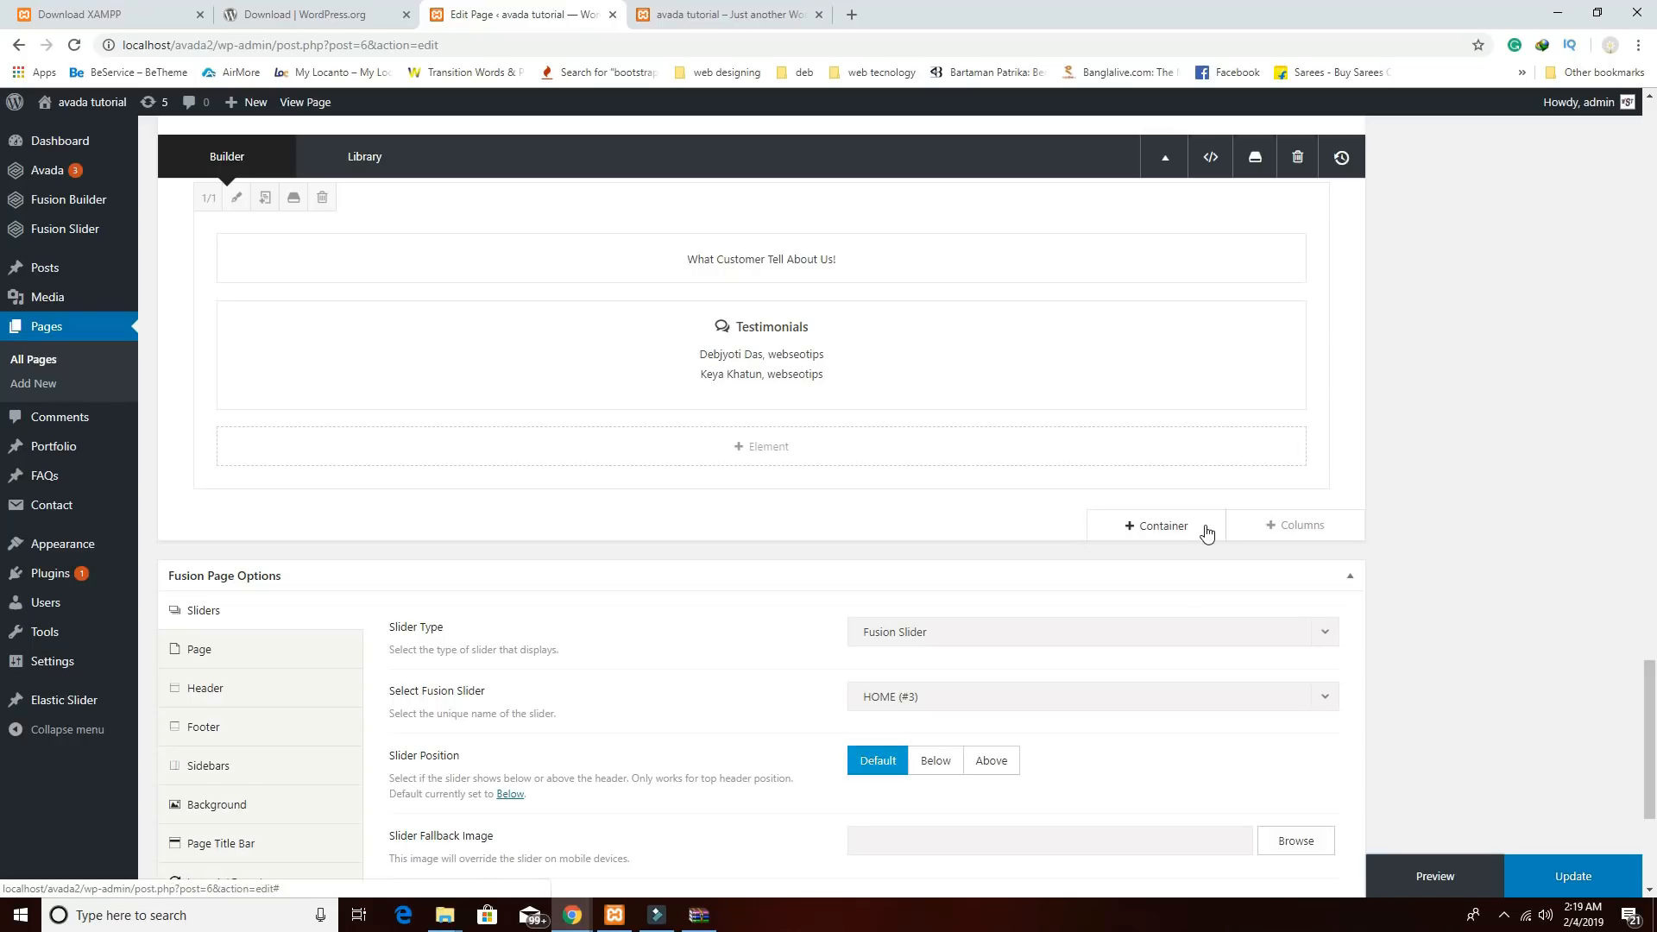
click(1207, 534)
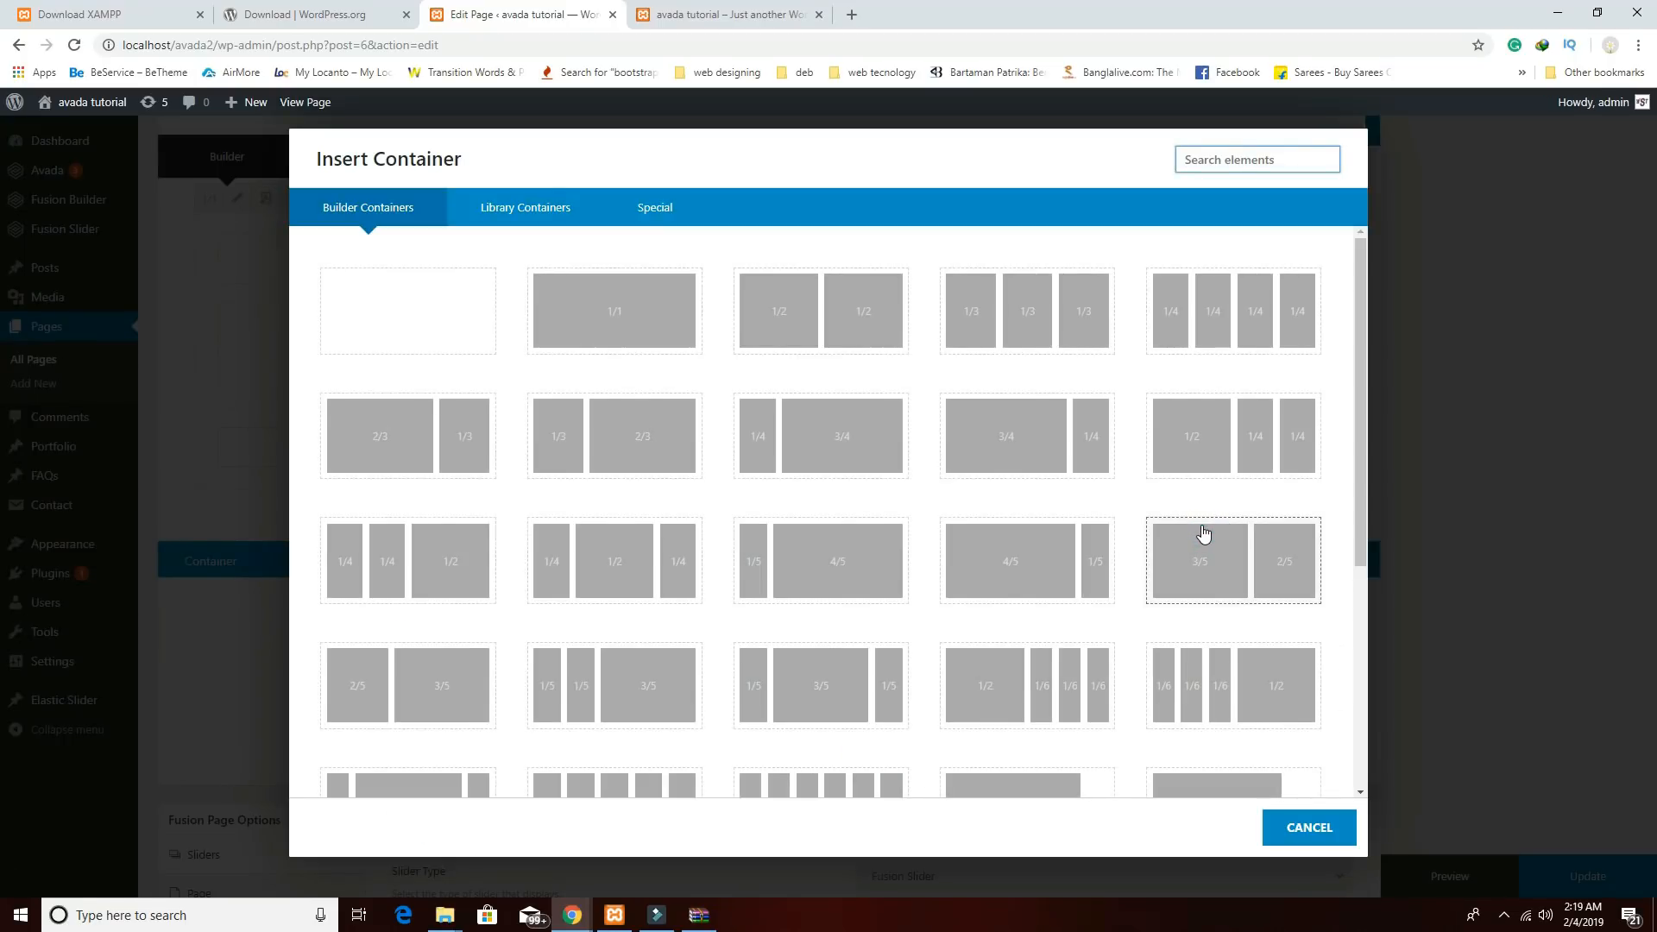
click(441, 317)
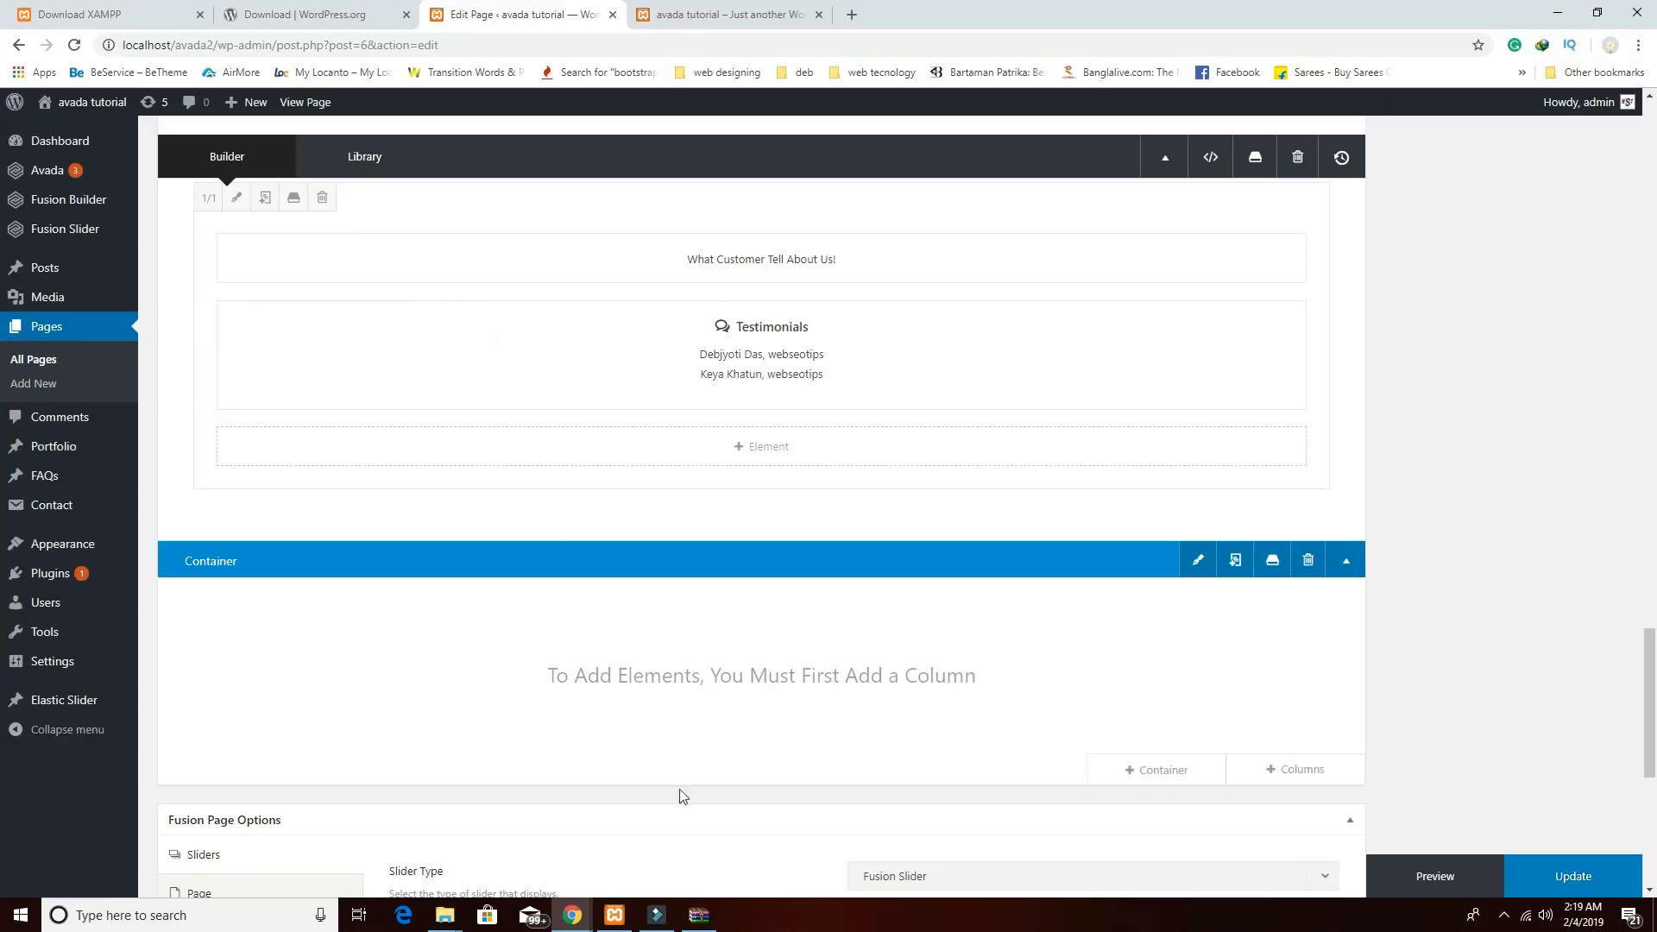
Copy the CHEF RECOMMENDED heading from the live reference home page.
mouse_move(590, 920)
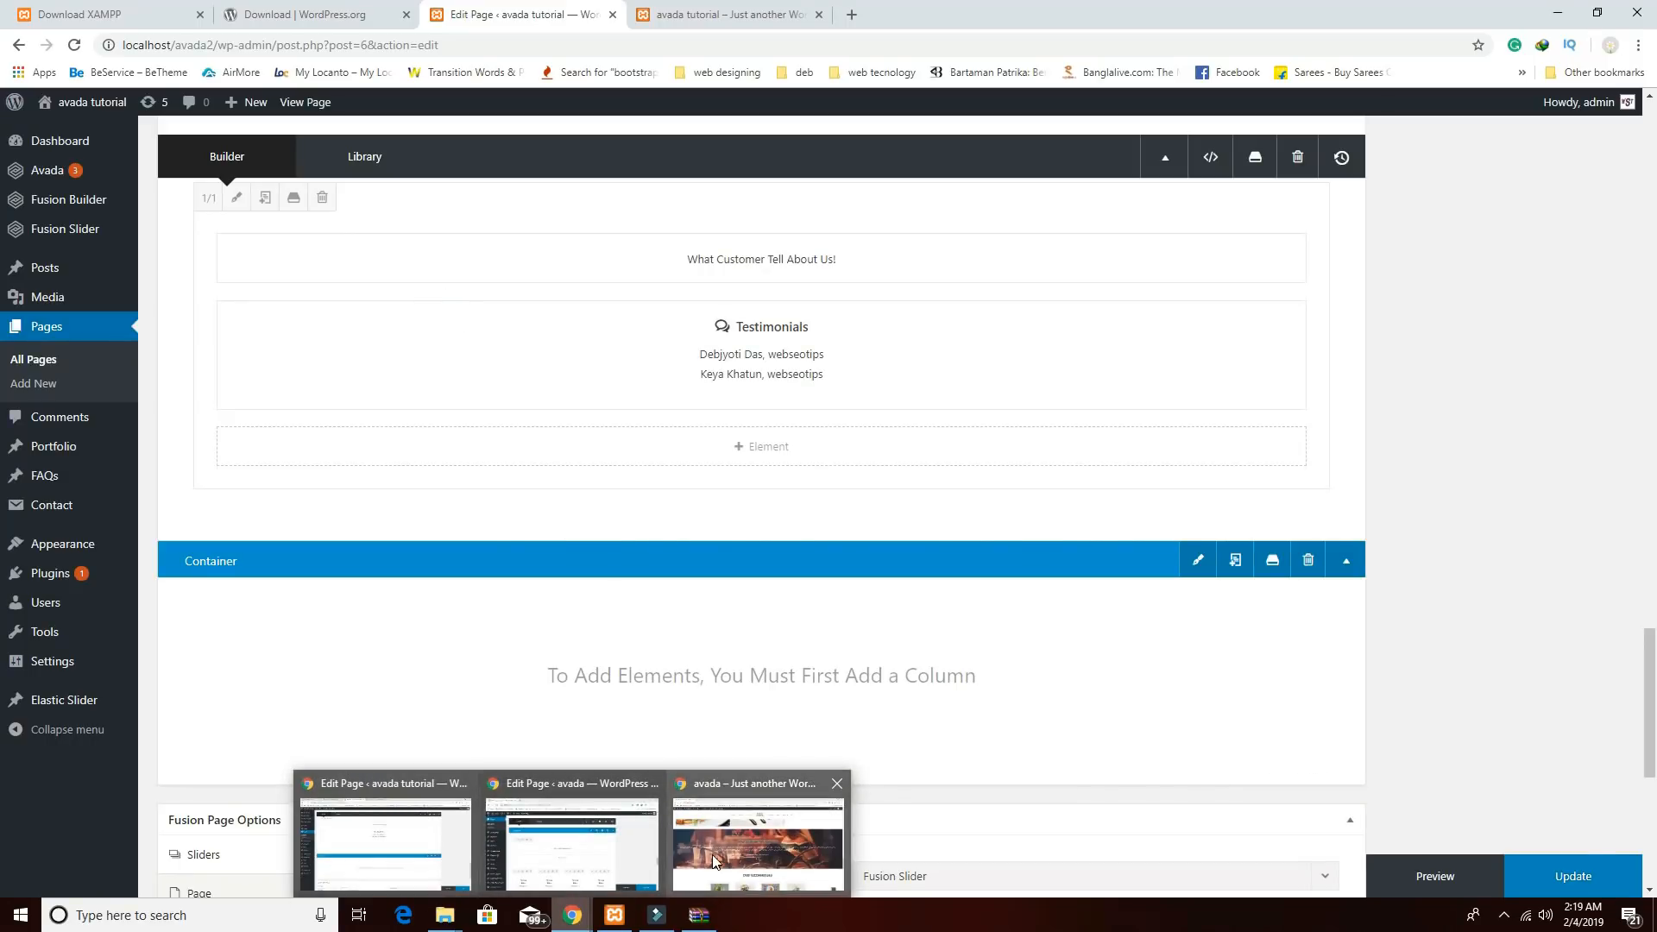
click(839, 781)
scroll(842, 777, down, 3)
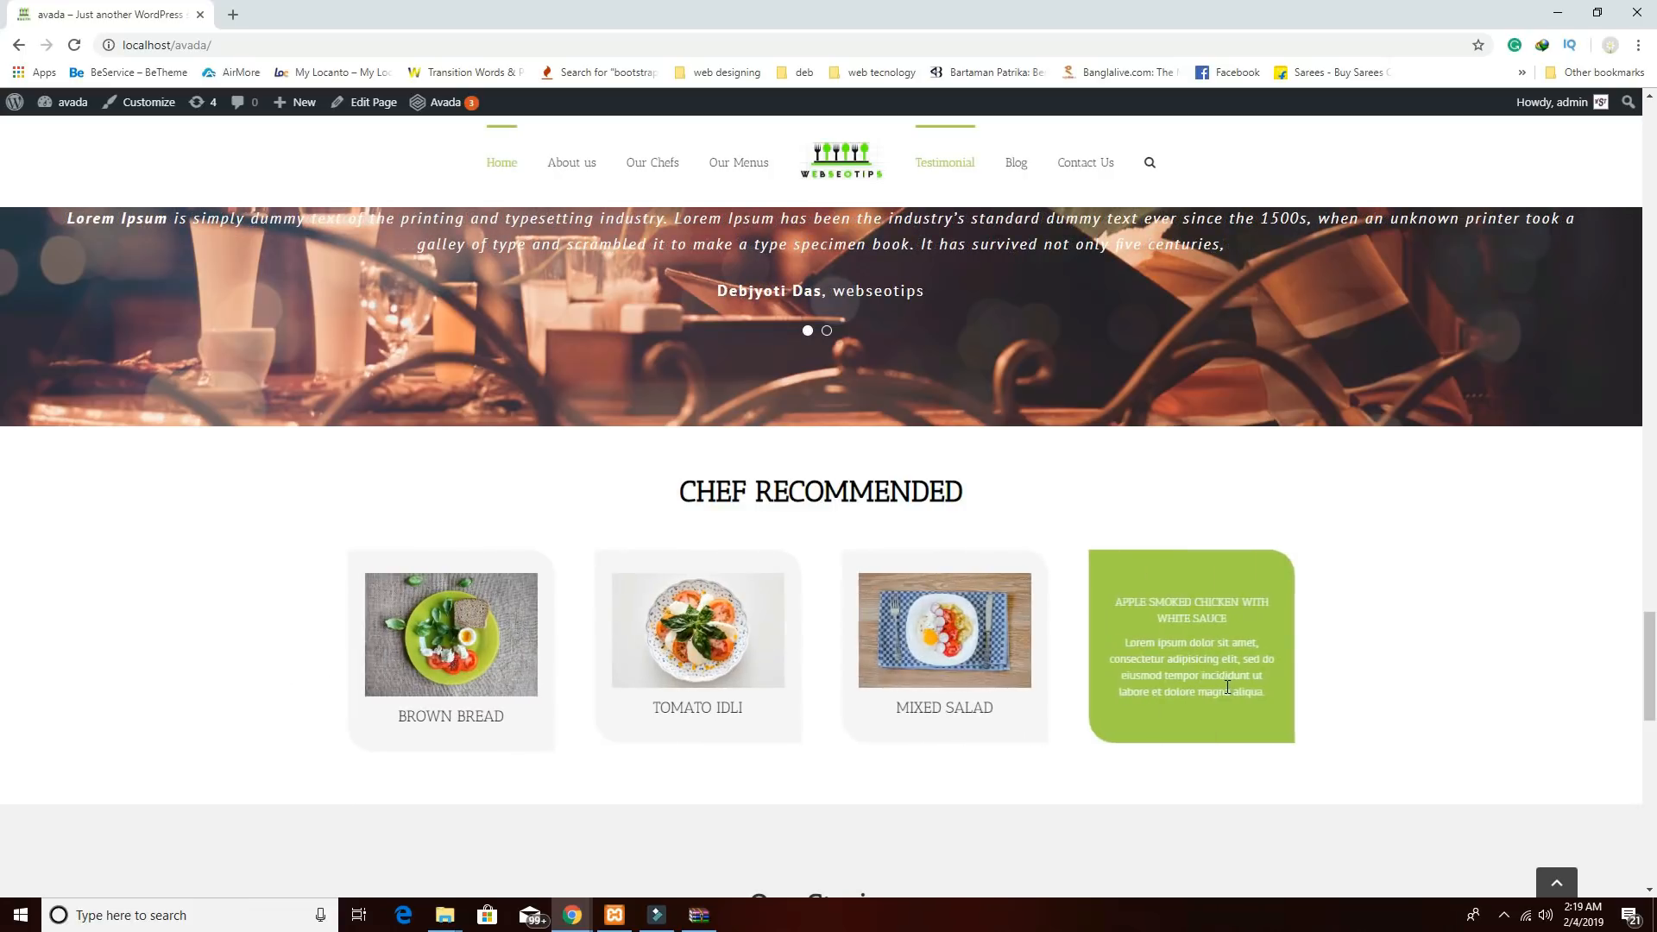
drag(984, 498, 644, 488)
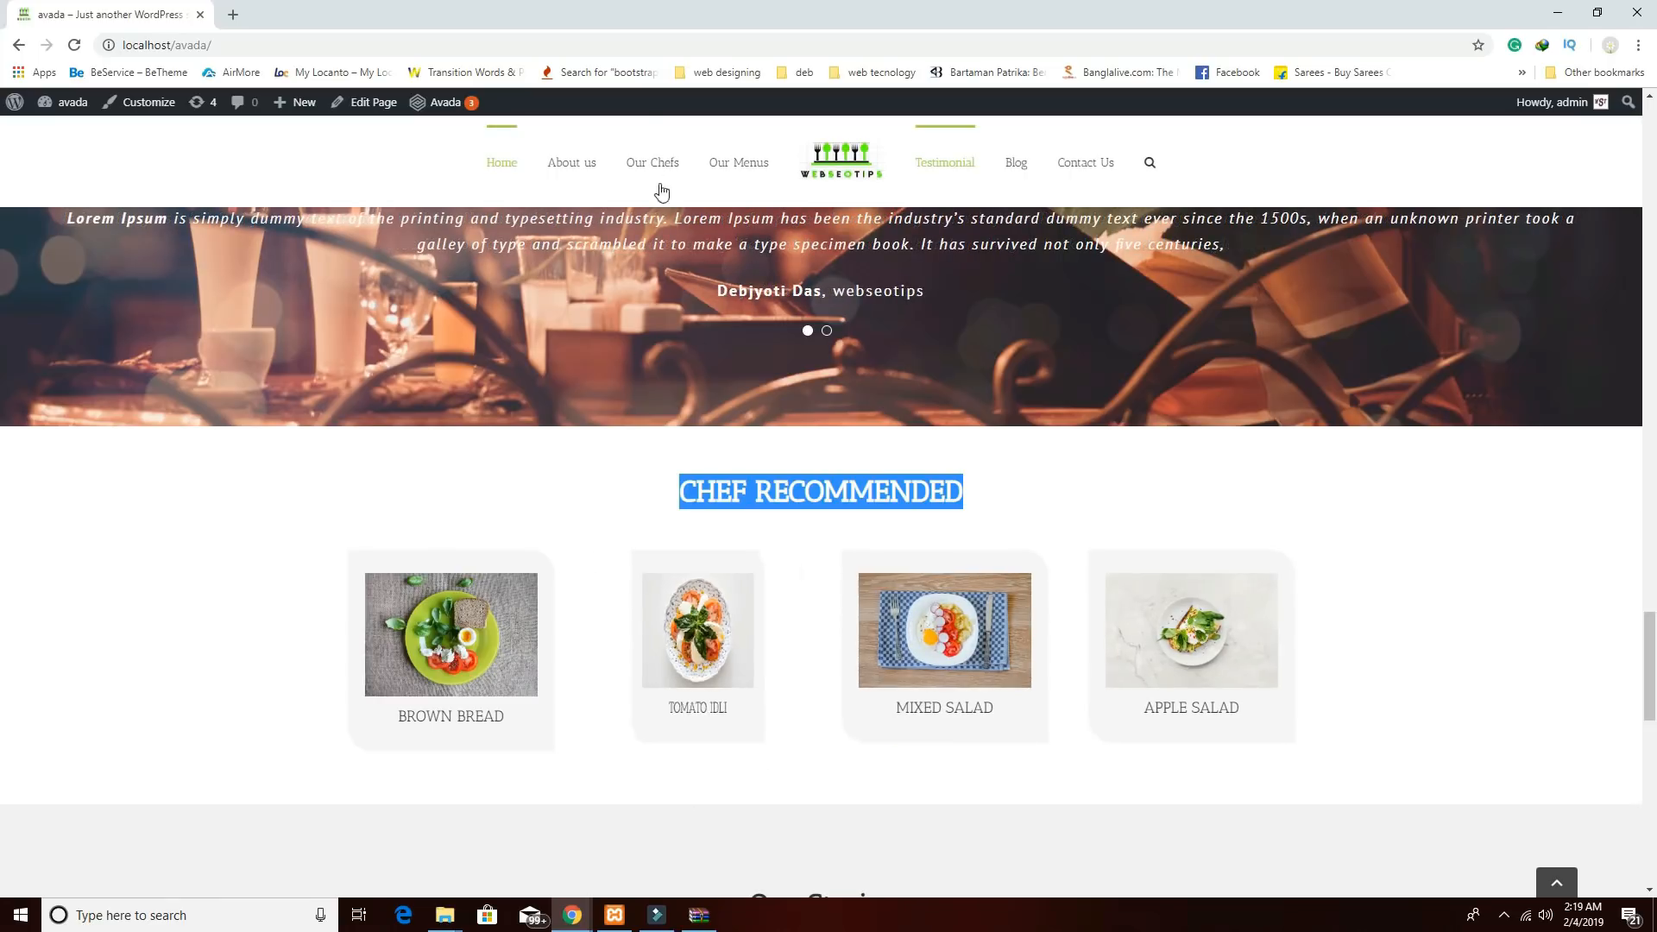
mouse_move(565, 922)
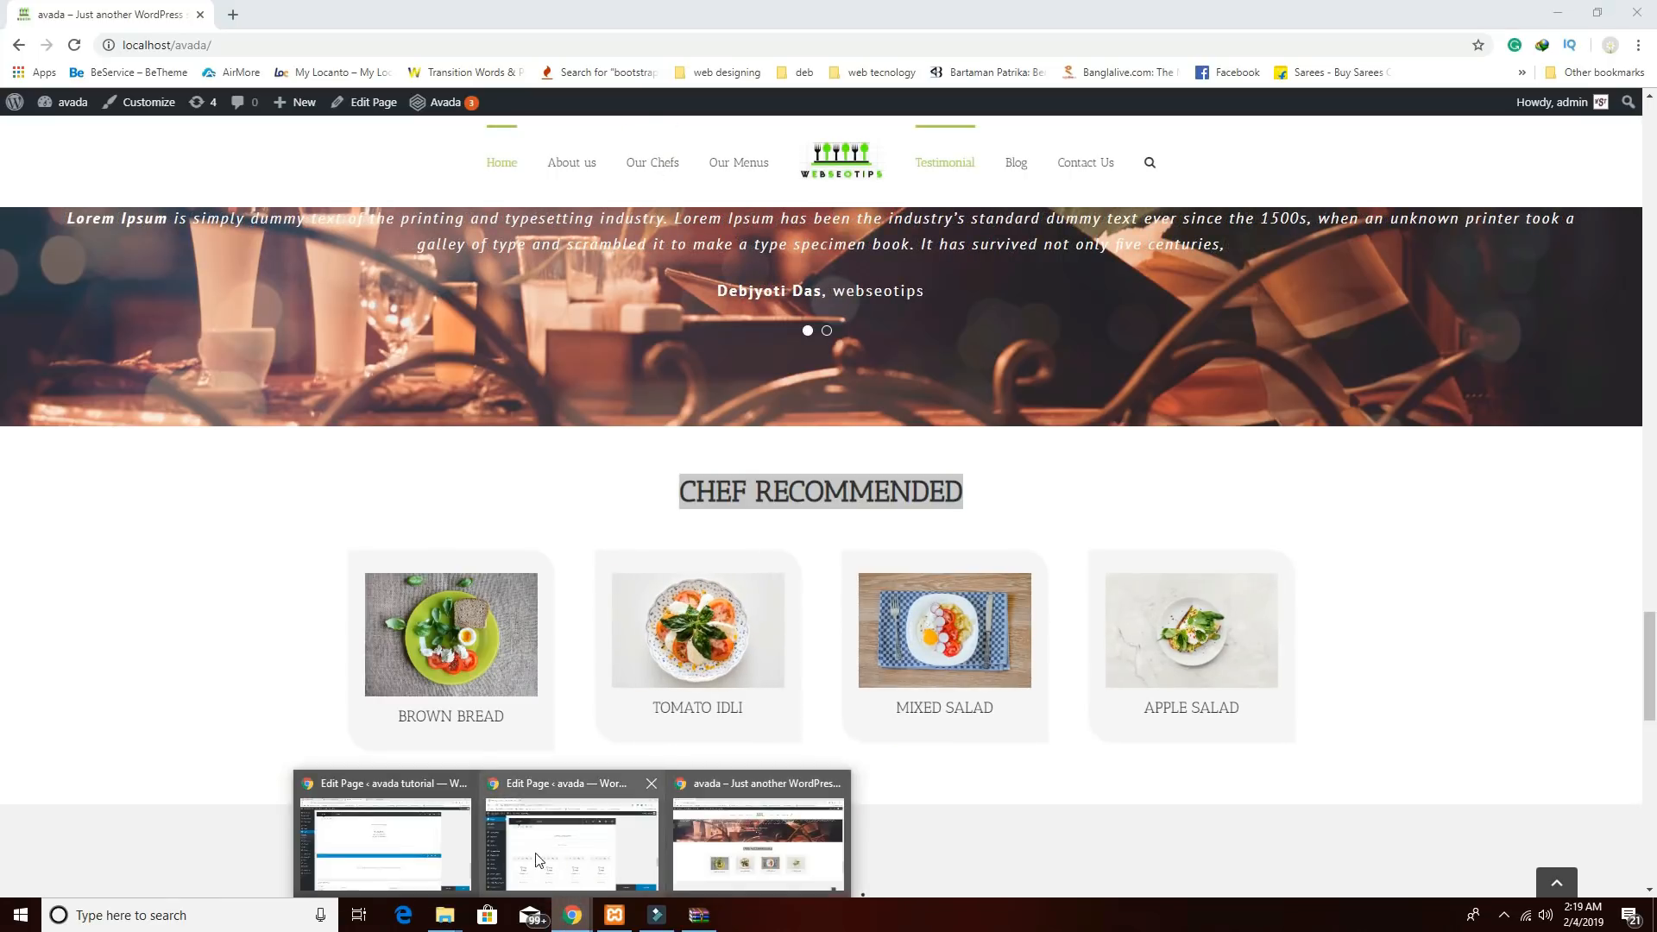
click(377, 830)
Add a single full-width 1/1 column to the new container and recheck the reference page.
mouse_move(799, 666)
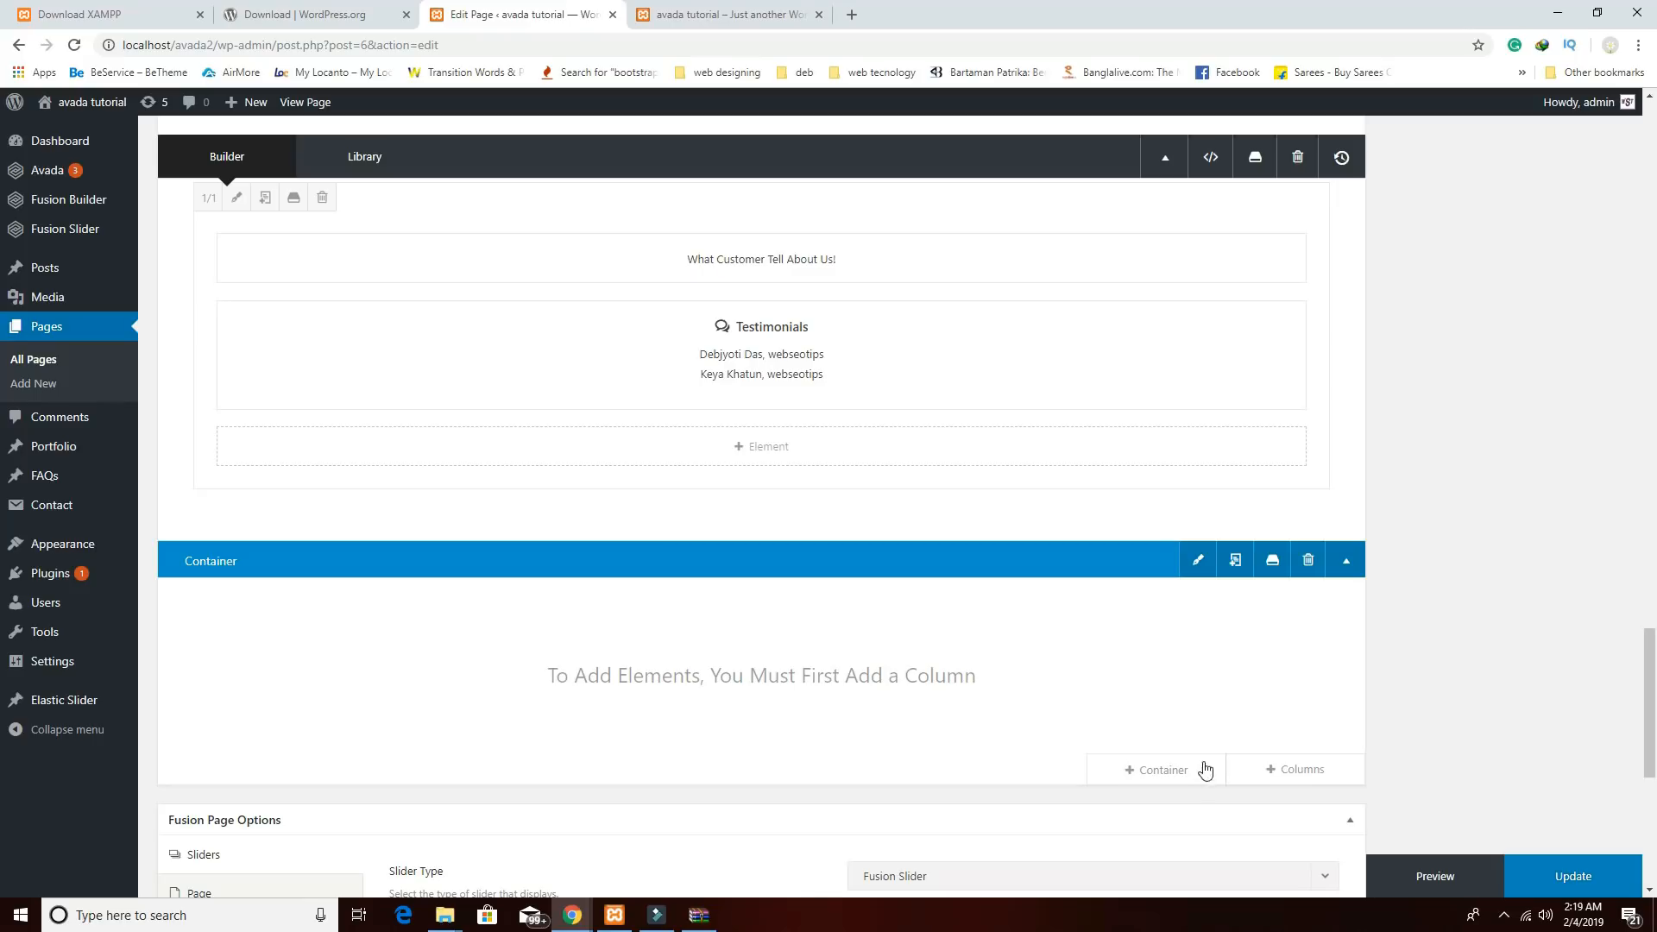
click(1283, 771)
click(467, 346)
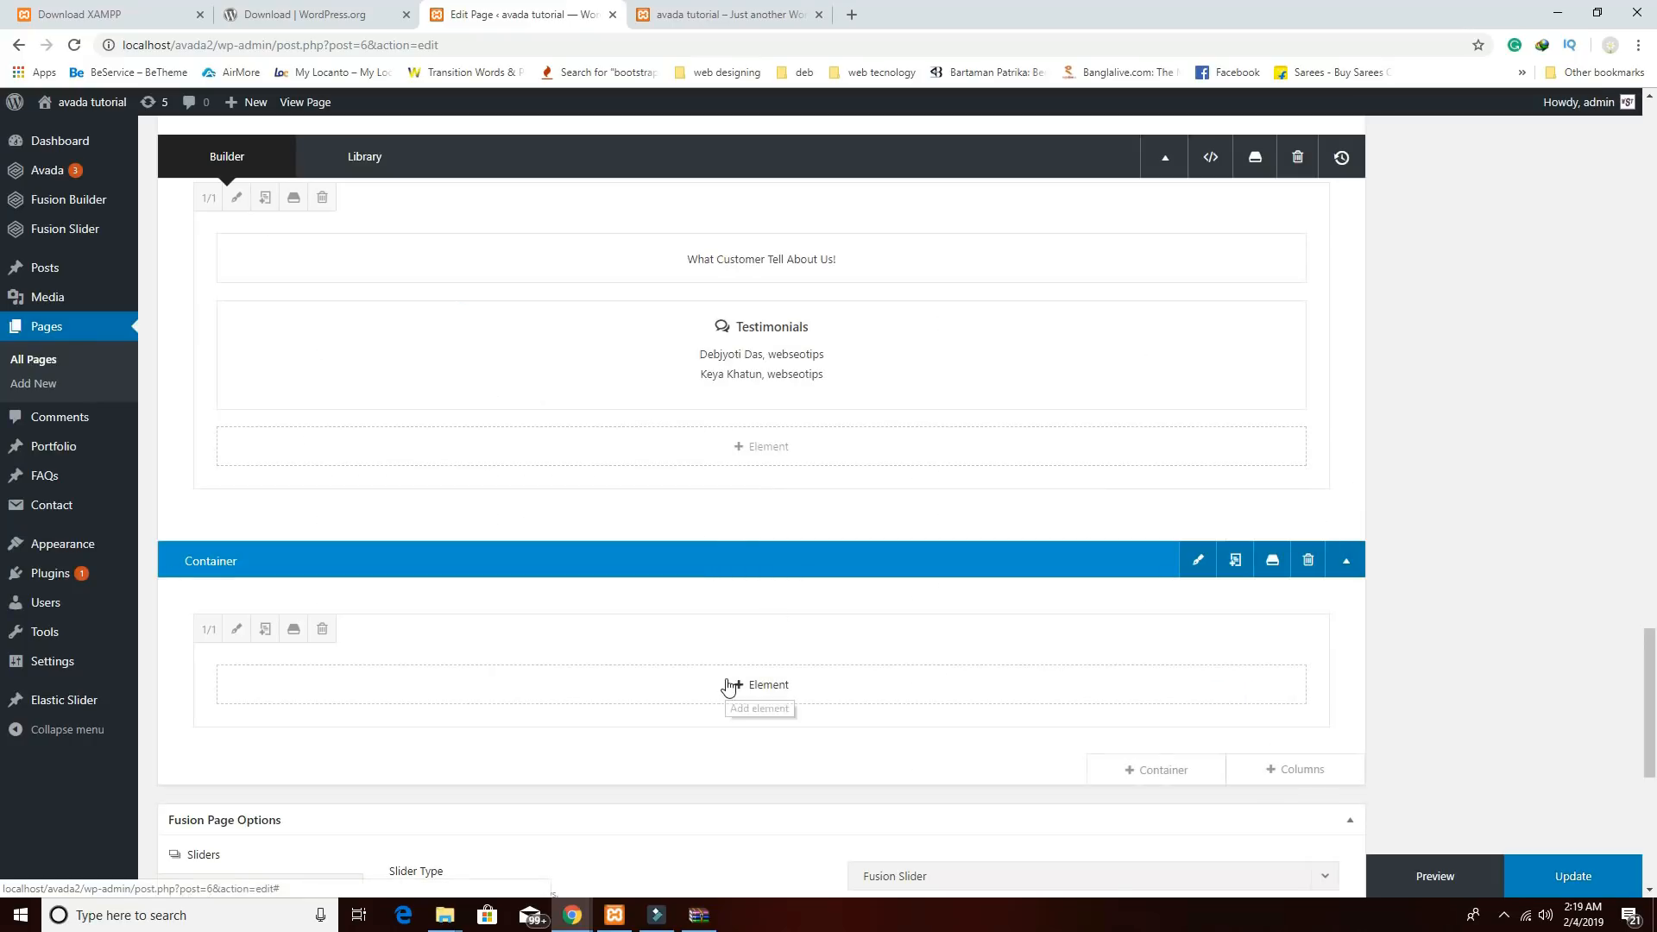
mouse_move(573, 915)
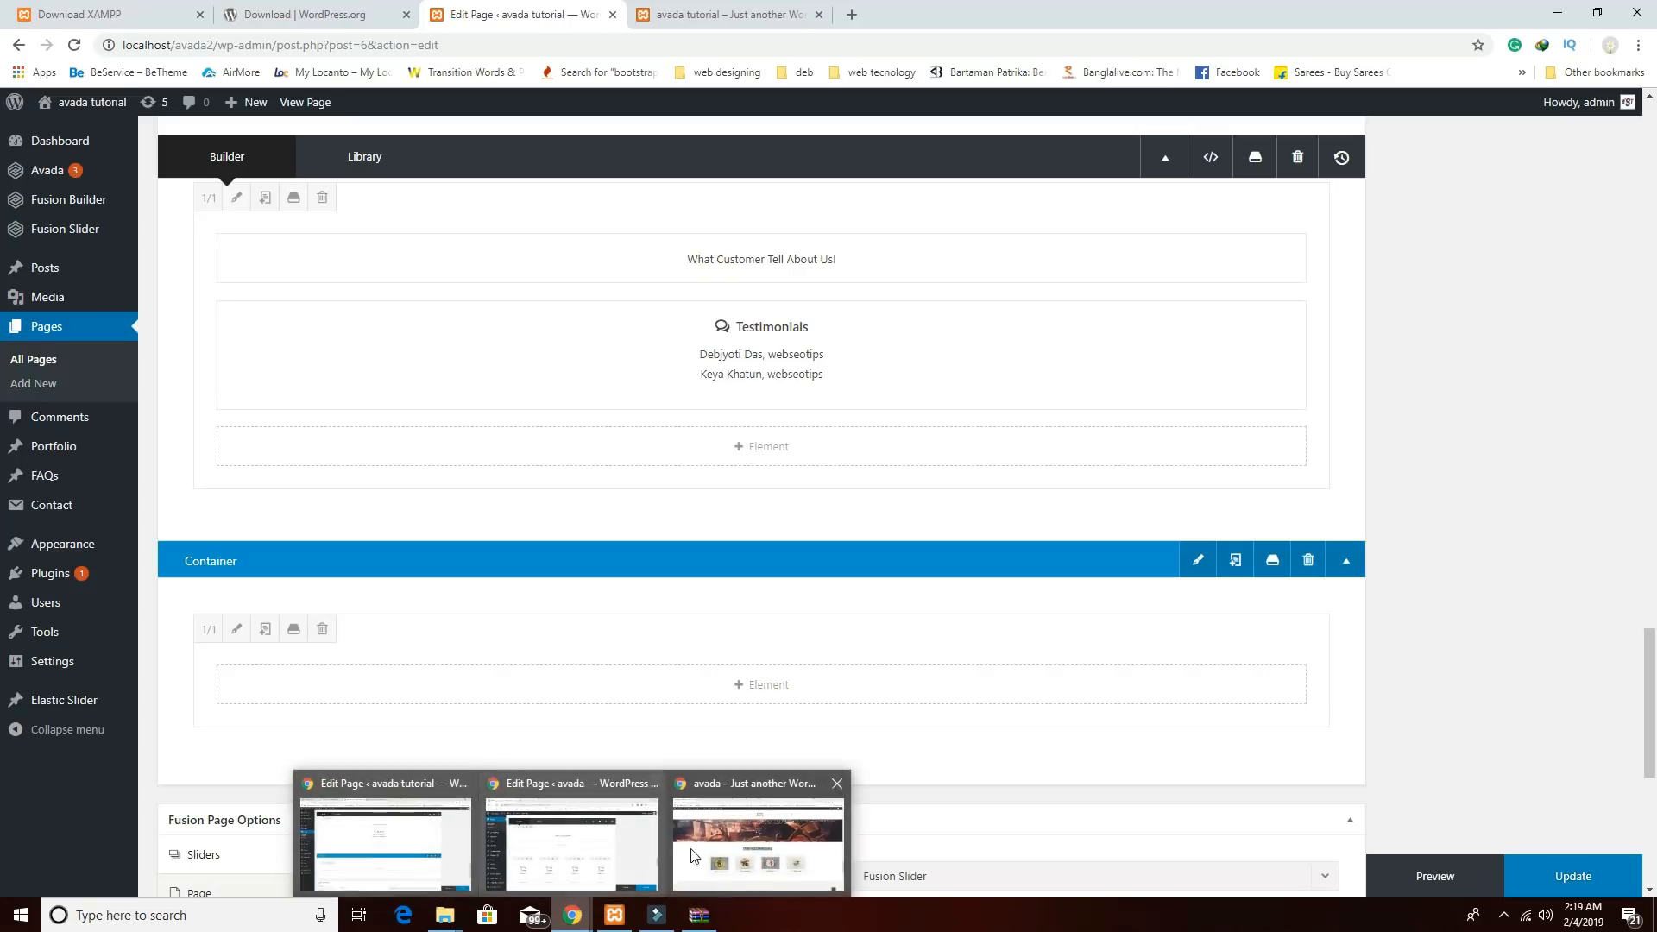
click(690, 854)
scroll(764, 742, down, 1)
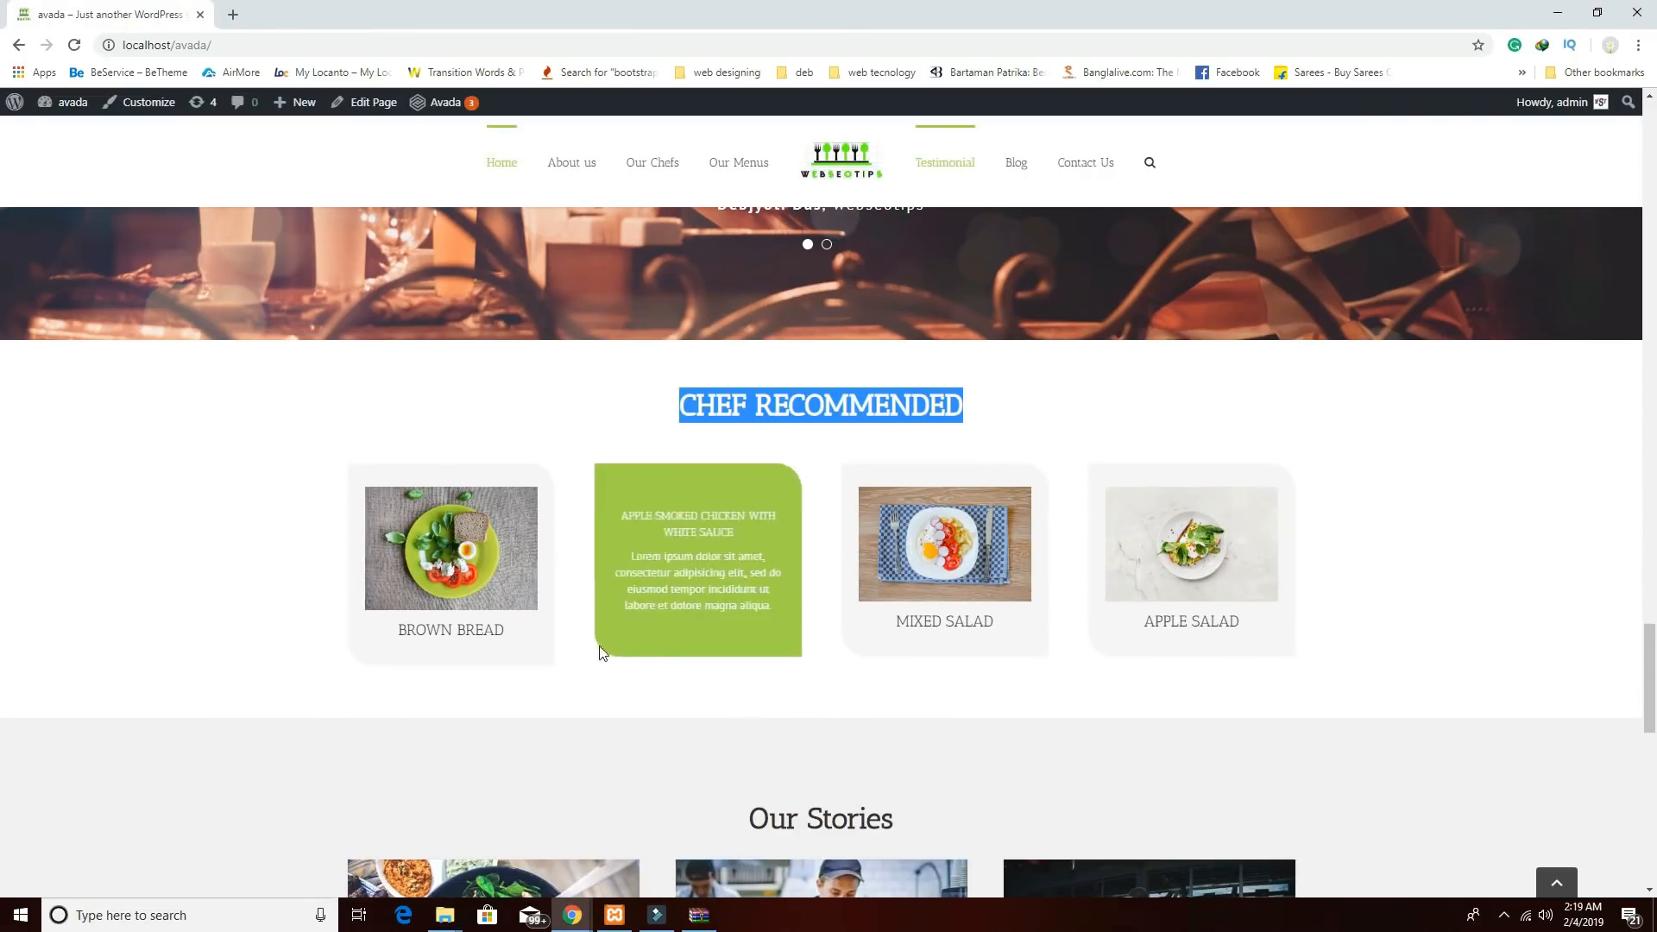
click(572, 915)
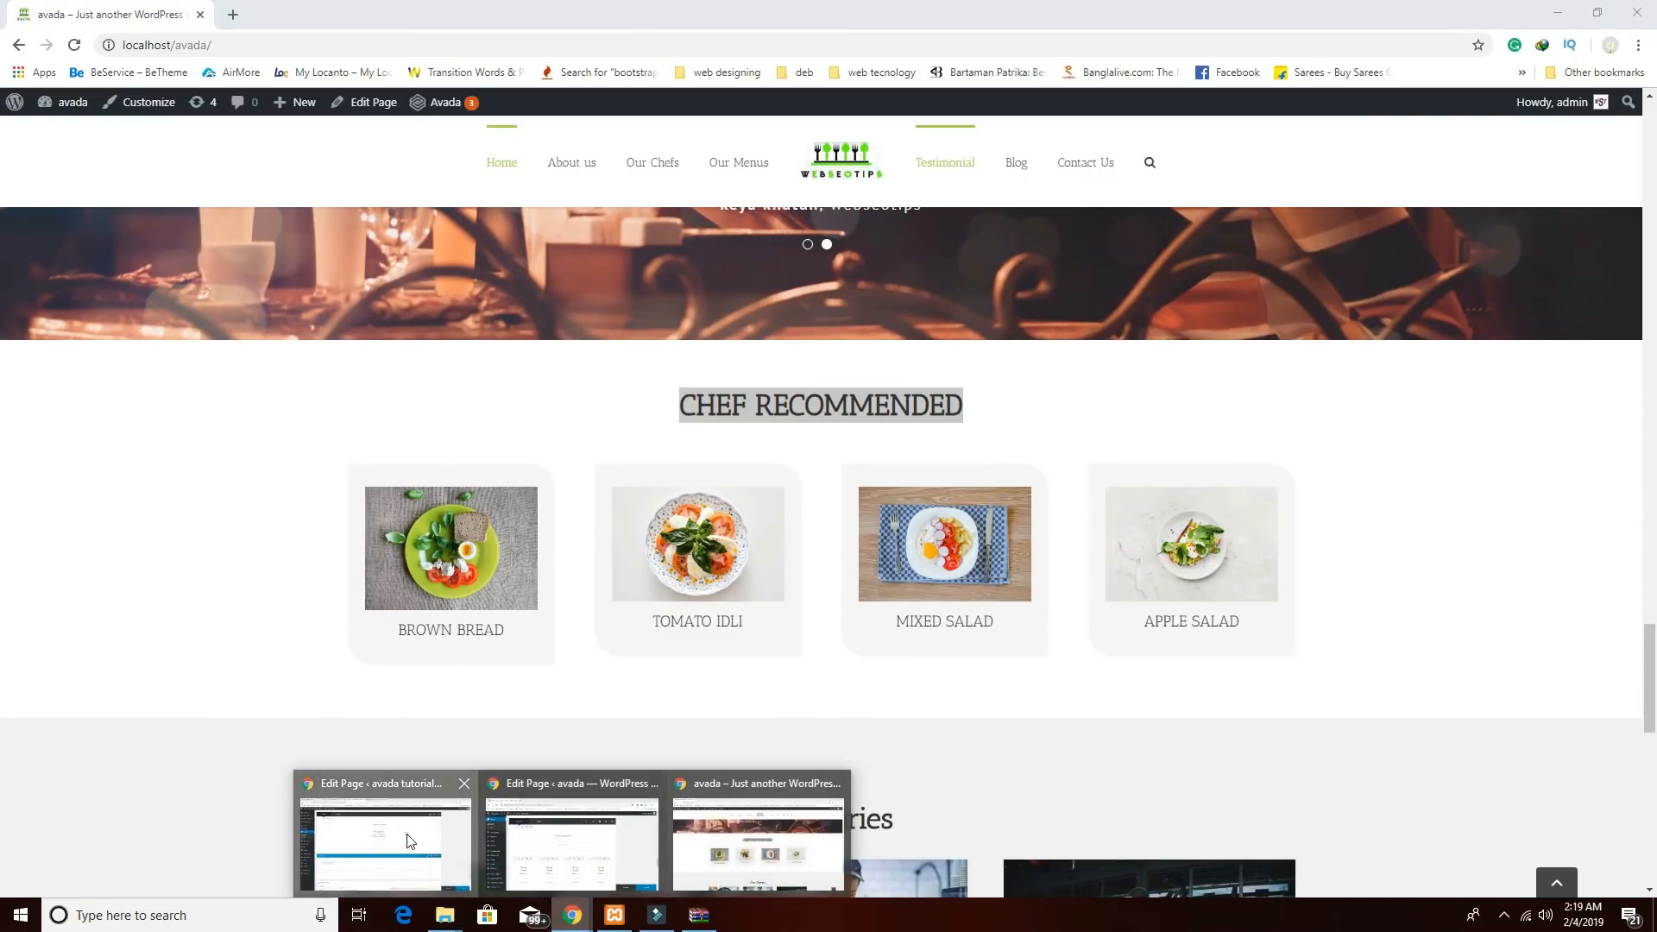
click(410, 842)
Add a text block with the pasted CHEF RECOMMENDED heading, centred, and save it.
click(744, 692)
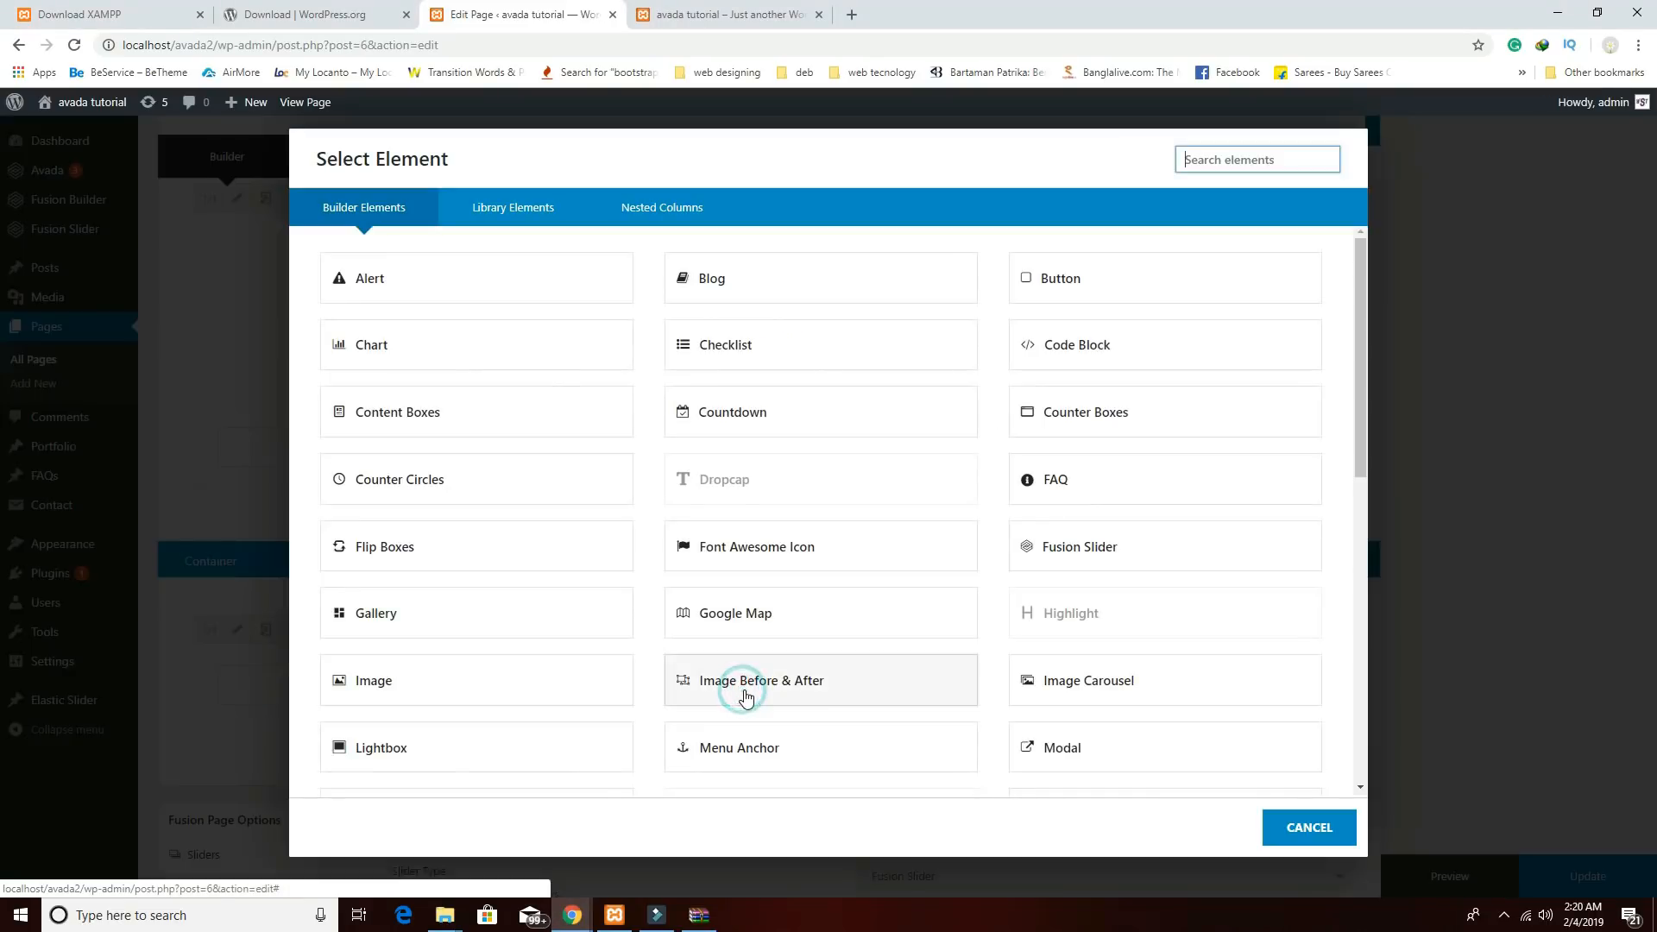
scroll(1105, 700, down, 4)
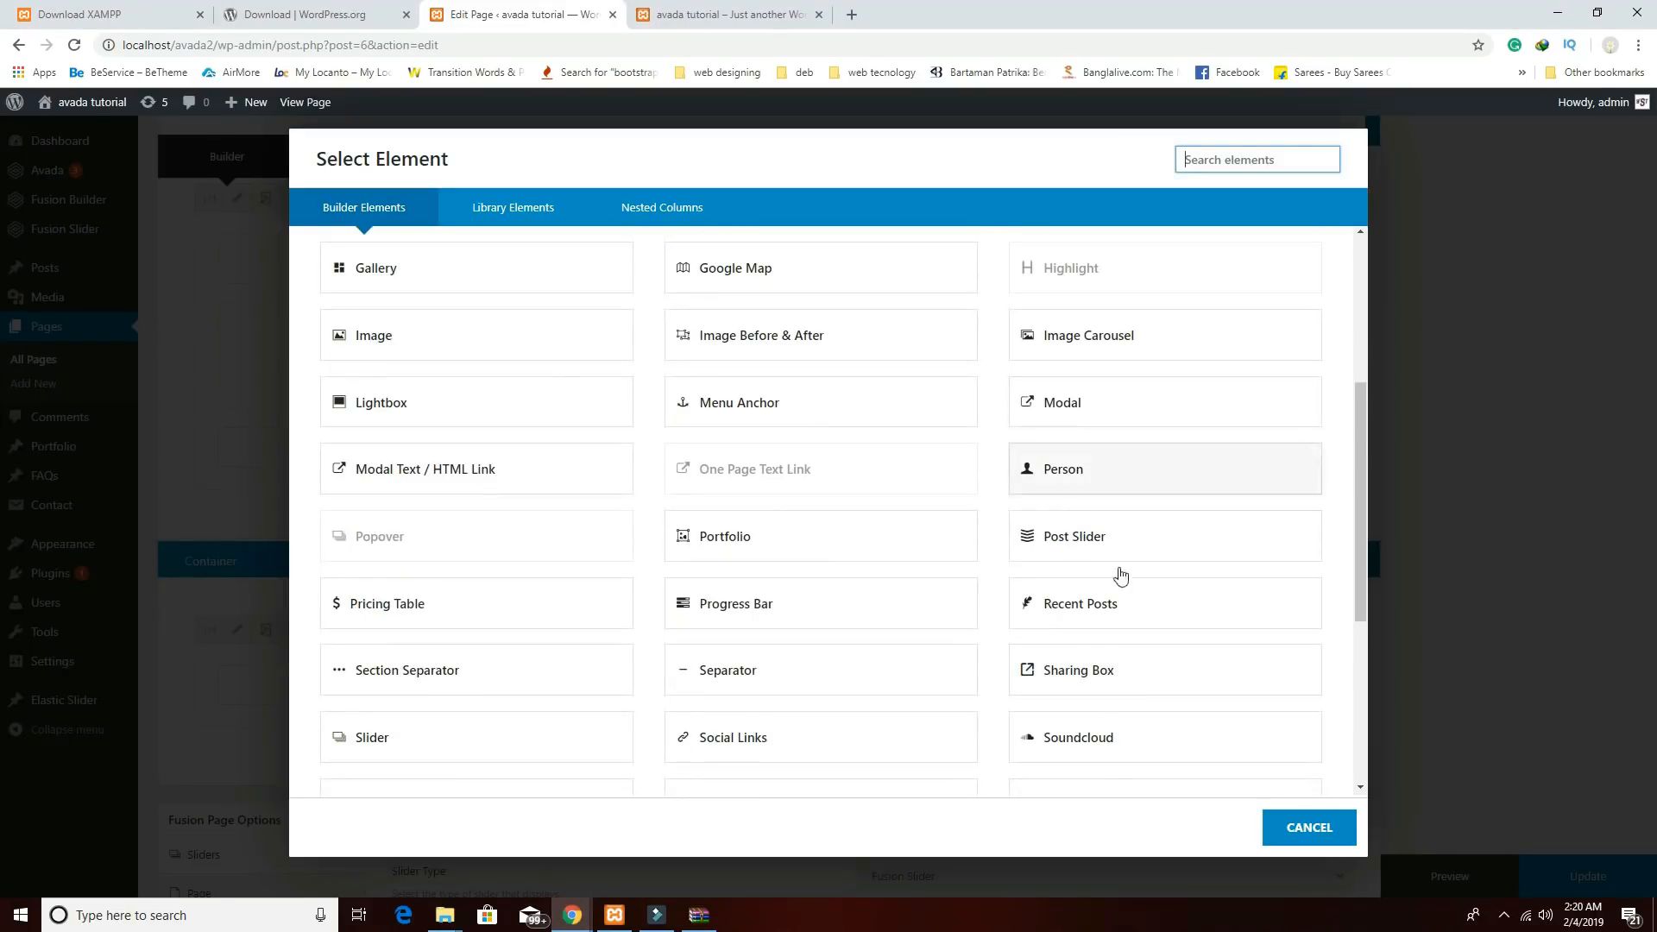
scroll(1120, 575, down, 3)
click(1087, 614)
click(673, 677)
key(ctrl+a)
key(BackSpace)
text(CHEF RECOMMENDED)
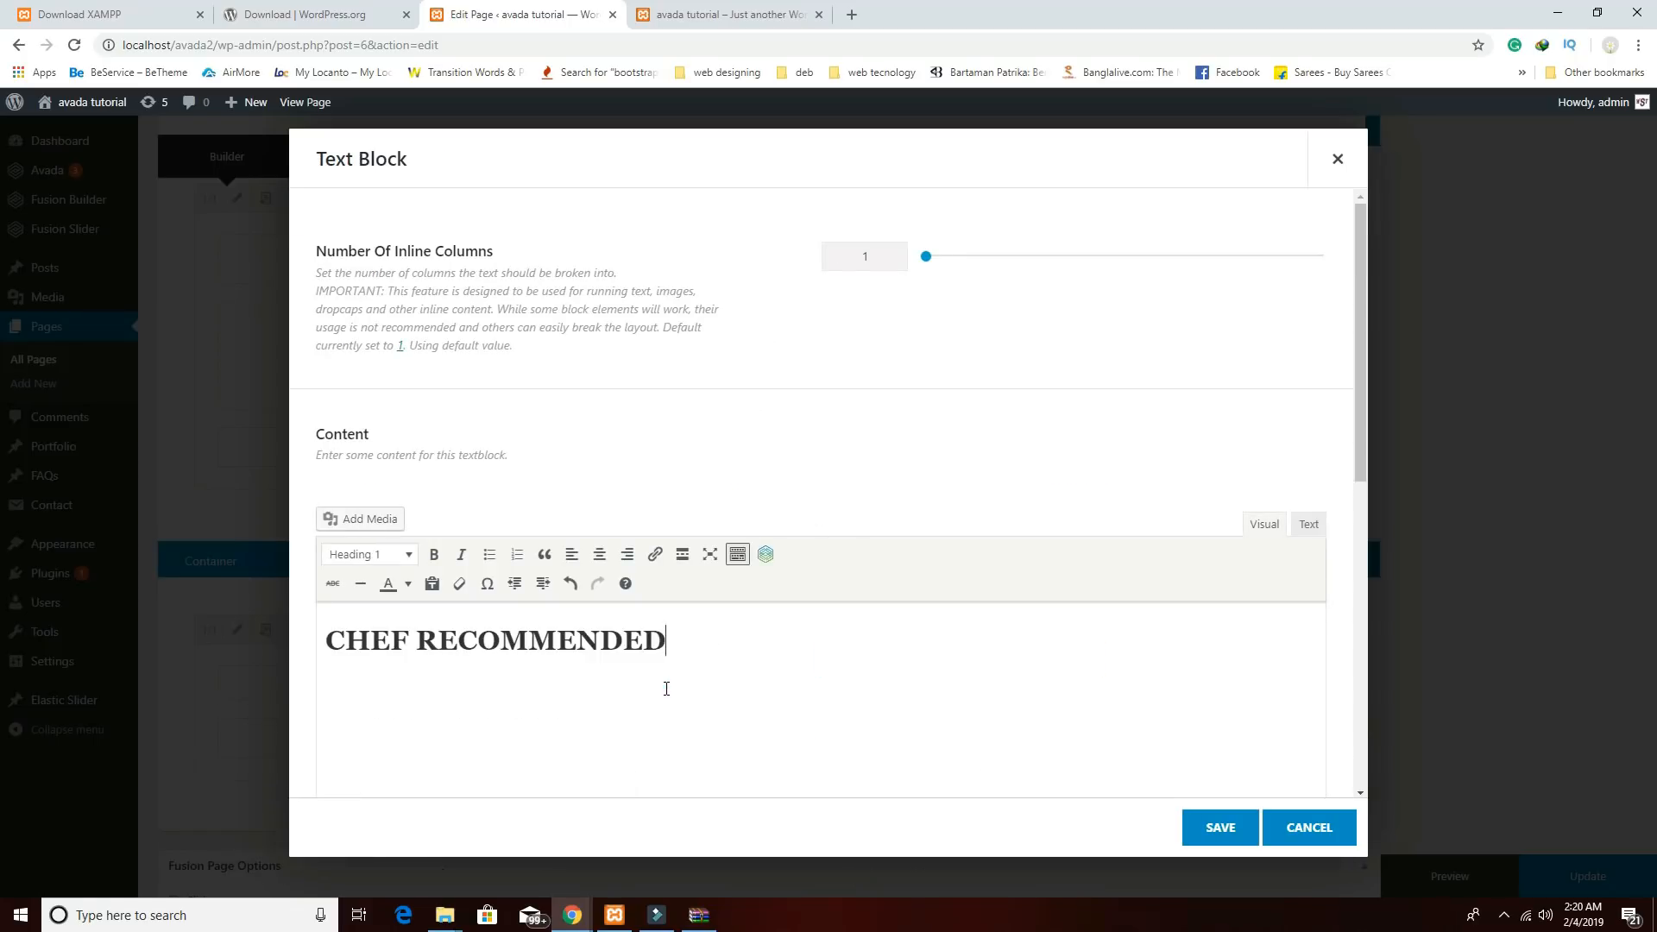
drag(716, 641, 262, 628)
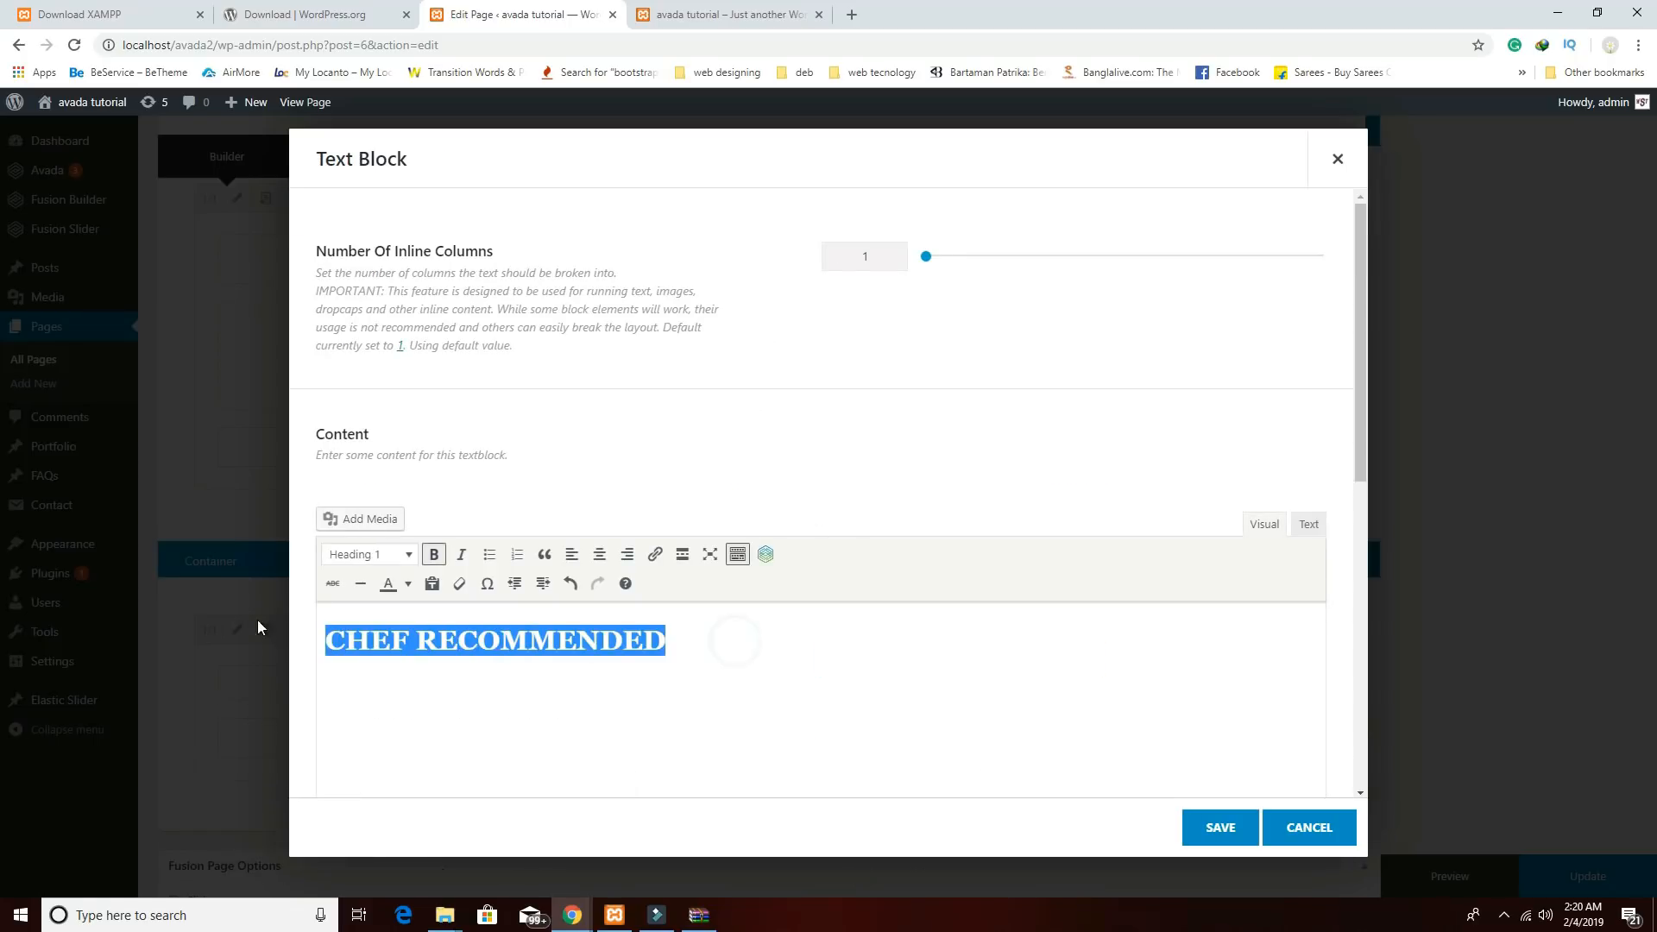
click(597, 555)
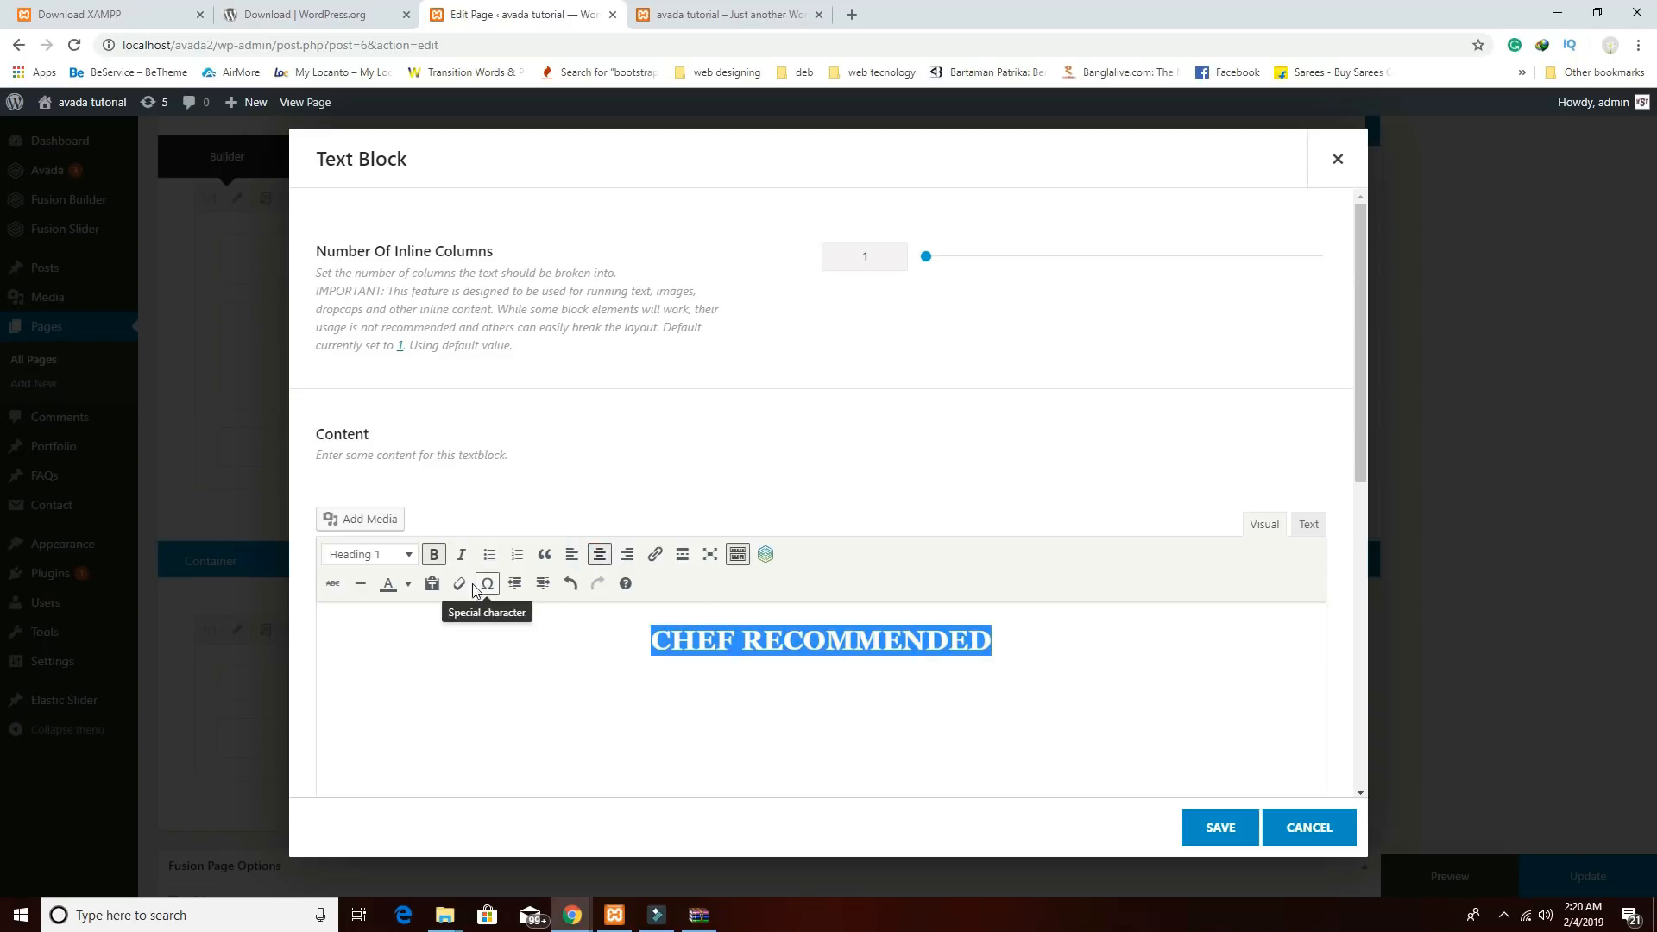
click(1228, 836)
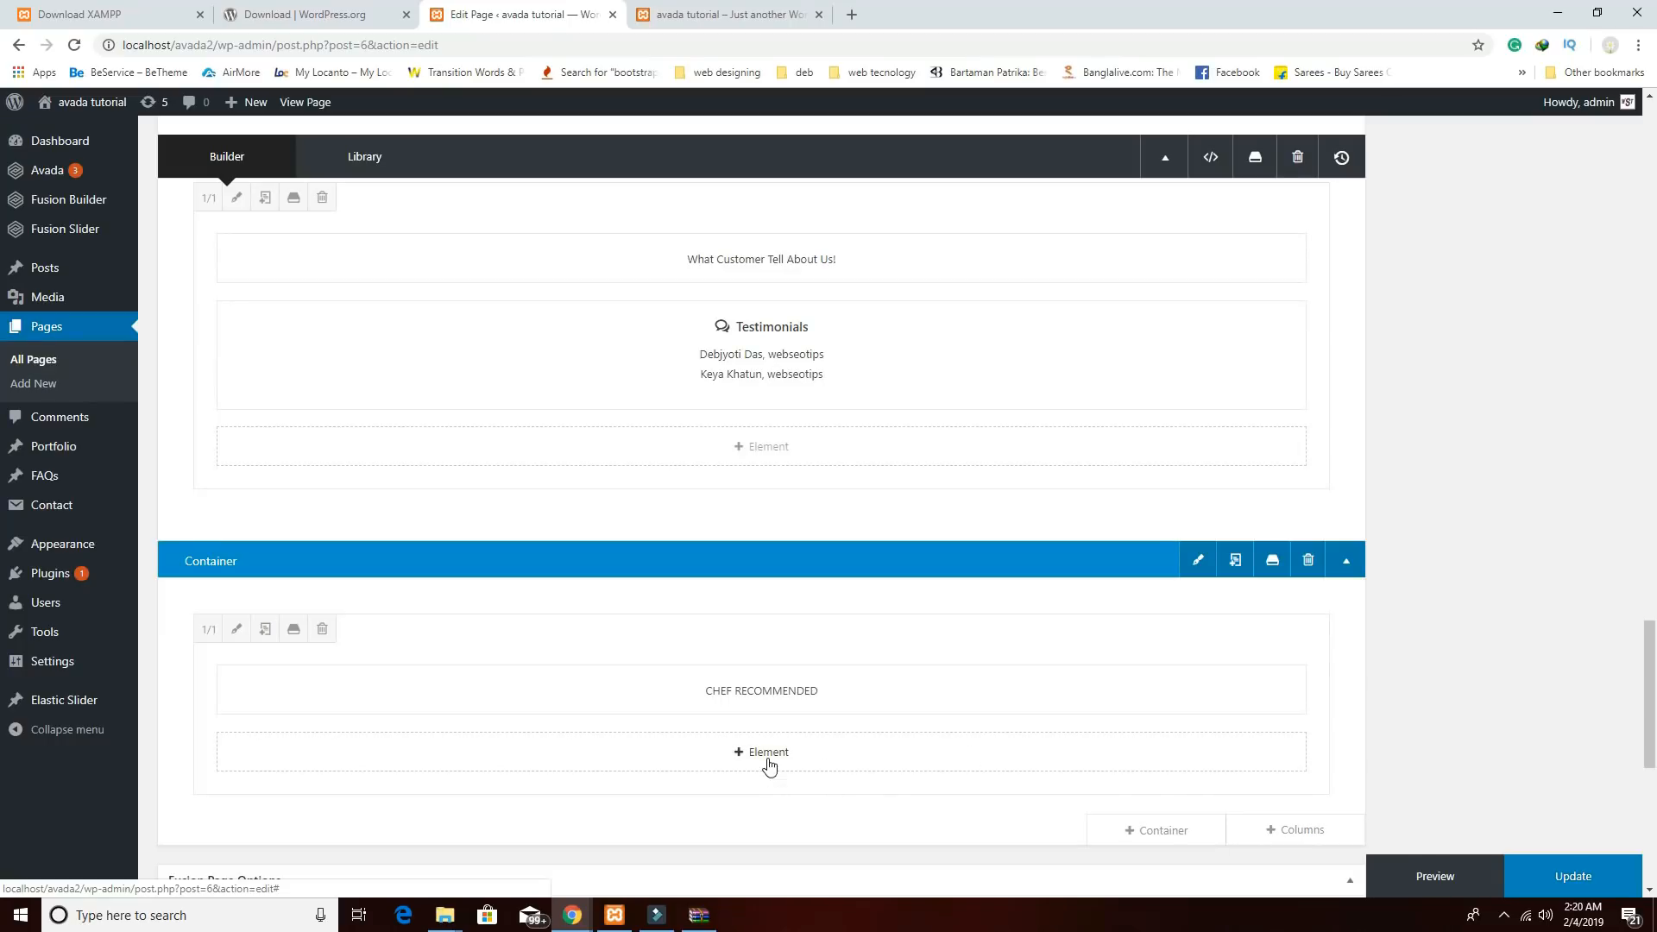
Add a row of four 1/4 columns beneath the heading.
click(1289, 833)
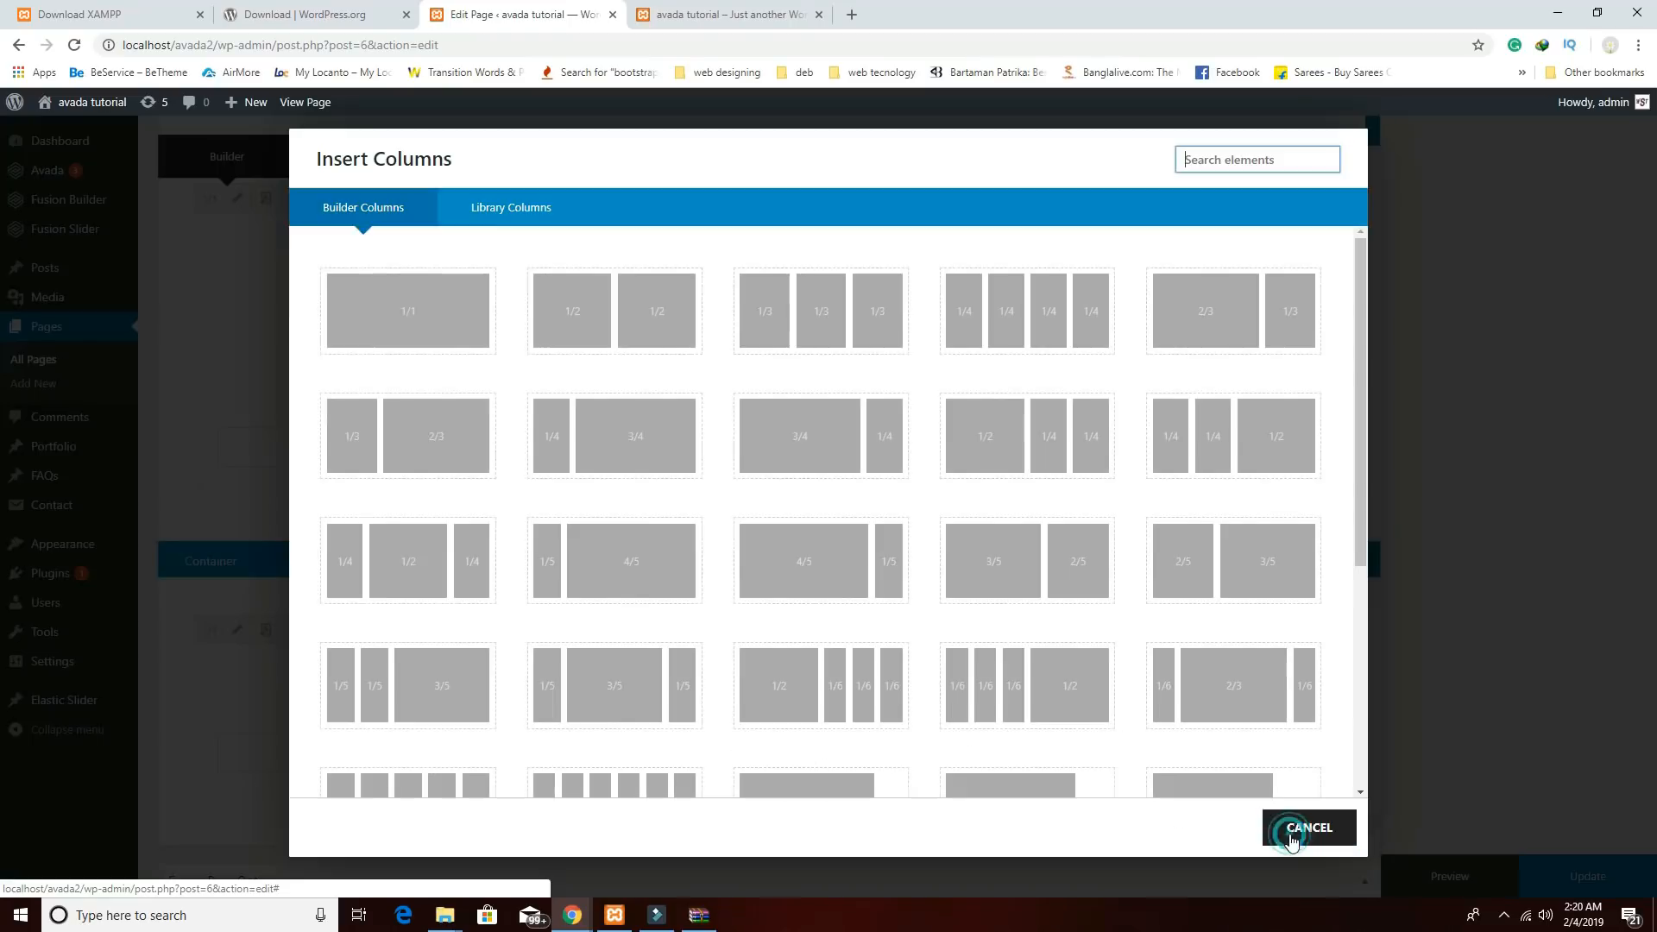
click(1032, 346)
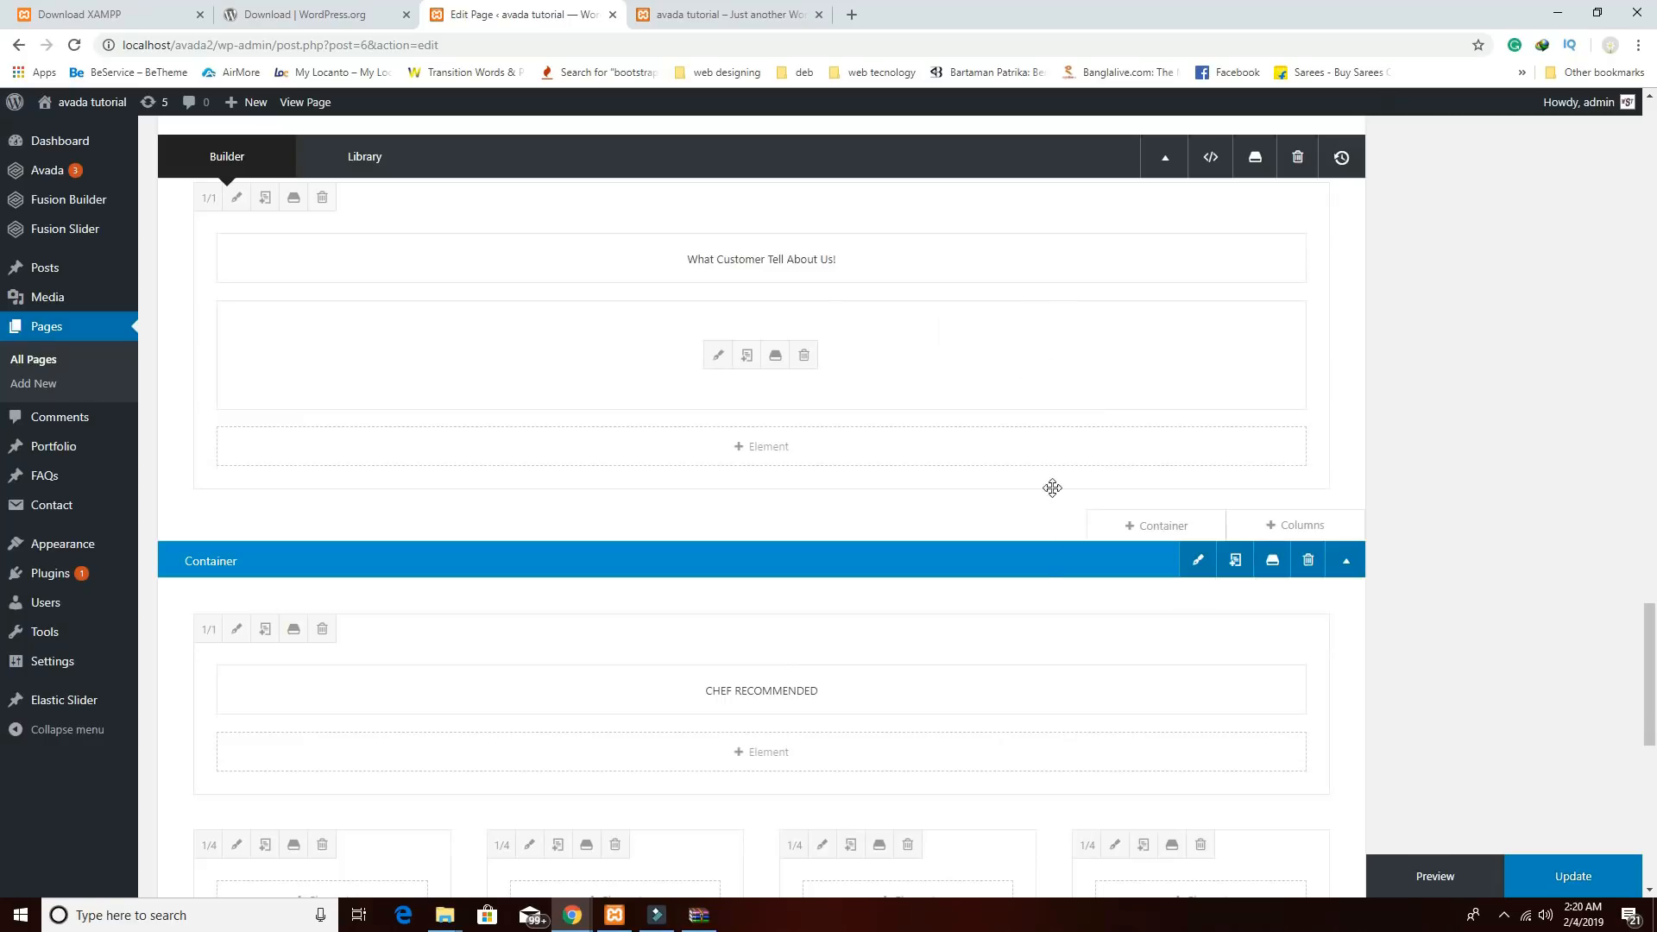
scroll(495, 669, down, 3)
Add a Flip Boxes element to the first quarter column, replacing its default item with a fresh one.
click(381, 651)
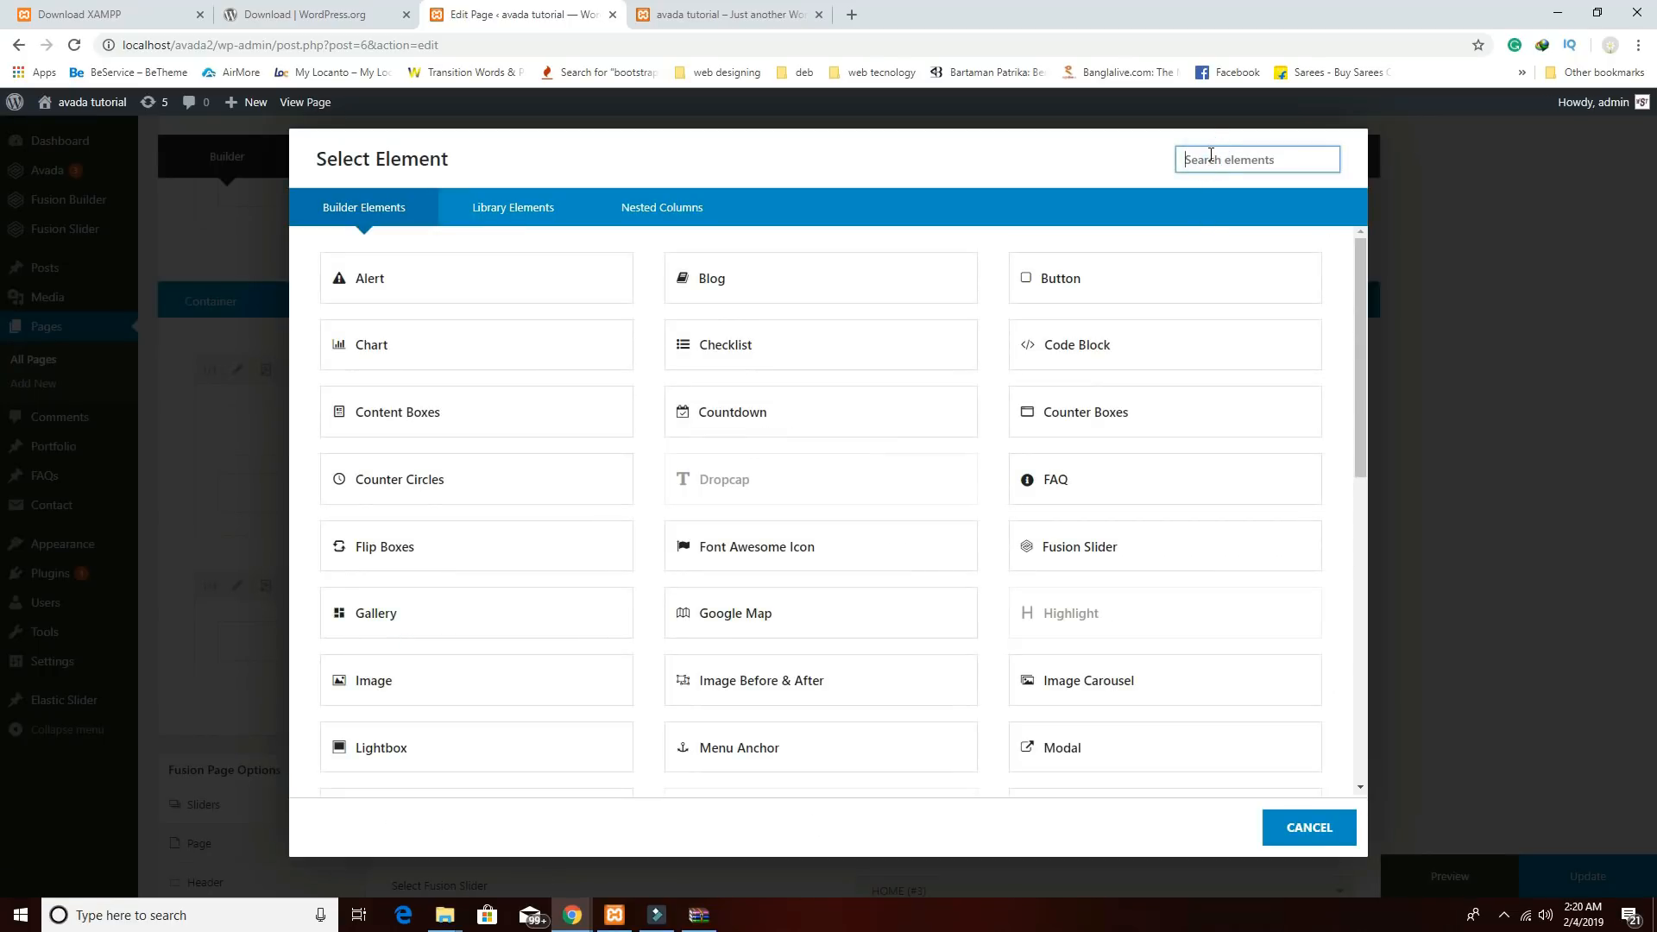
text(fli)
click(508, 289)
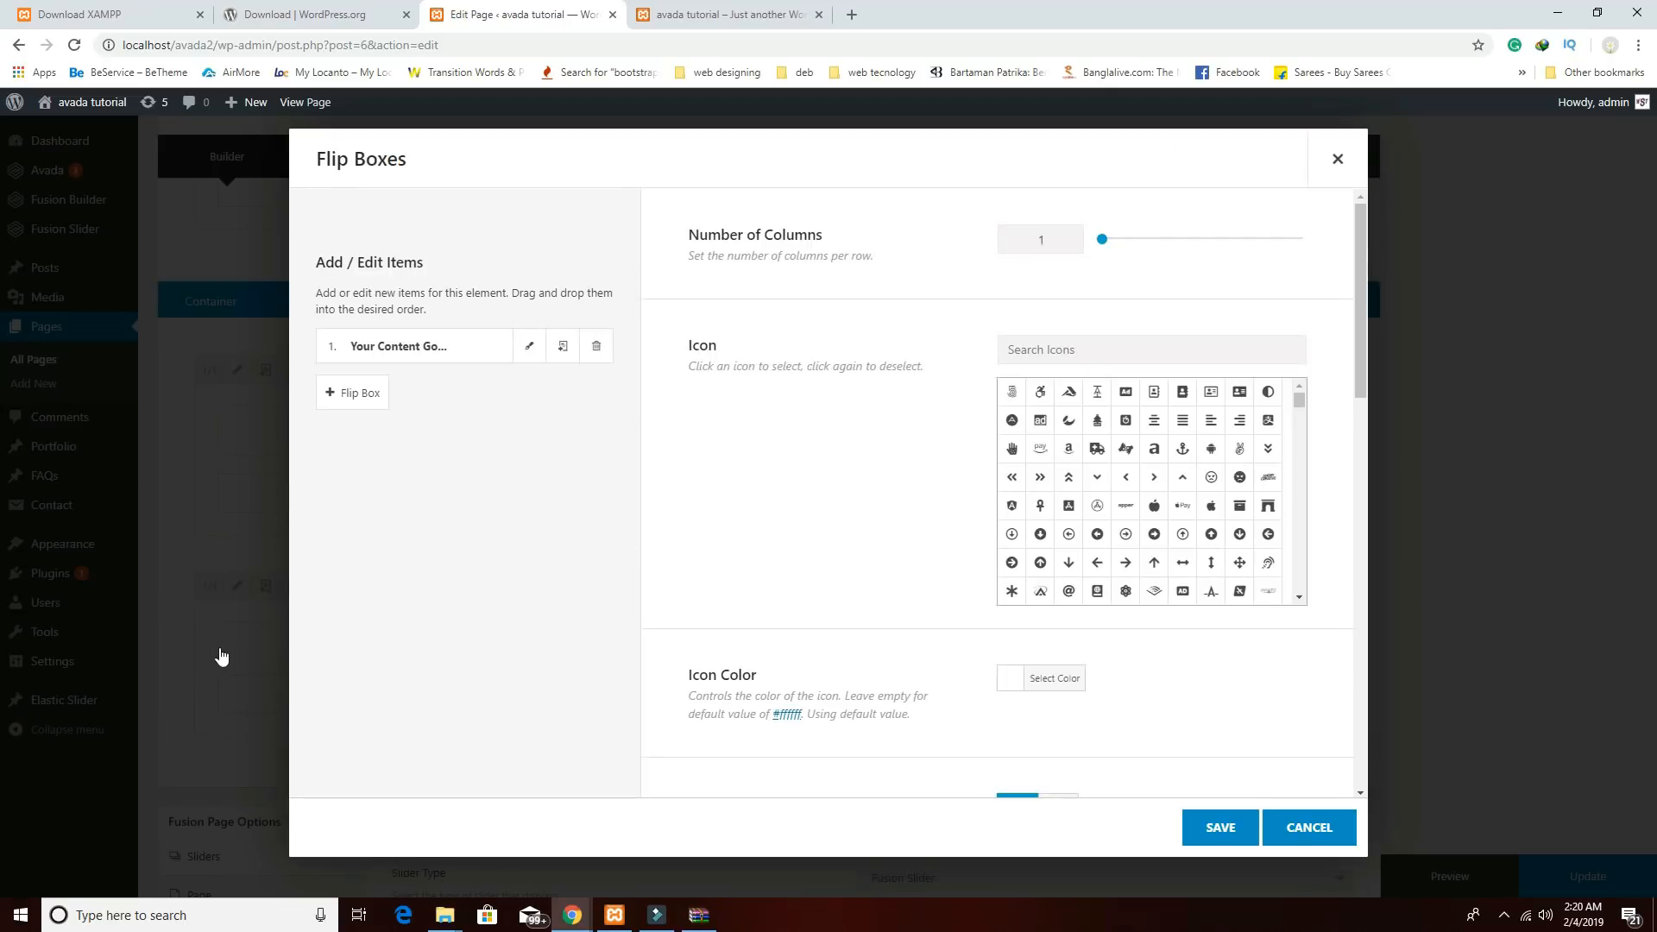
click(596, 349)
click(358, 352)
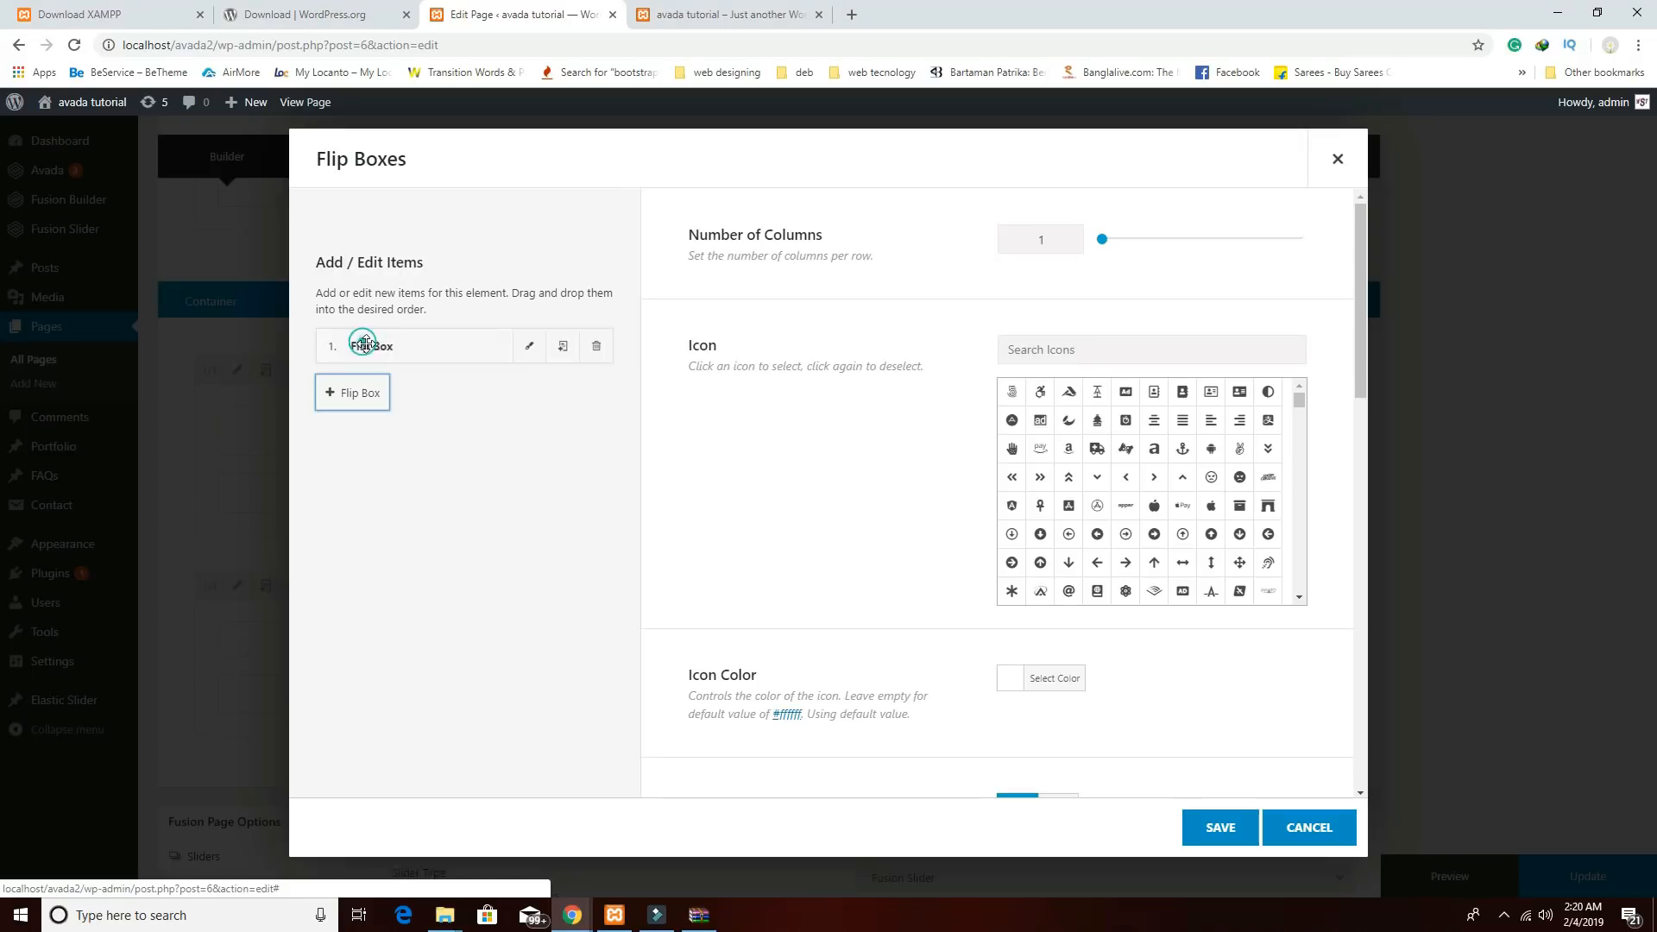
click(528, 347)
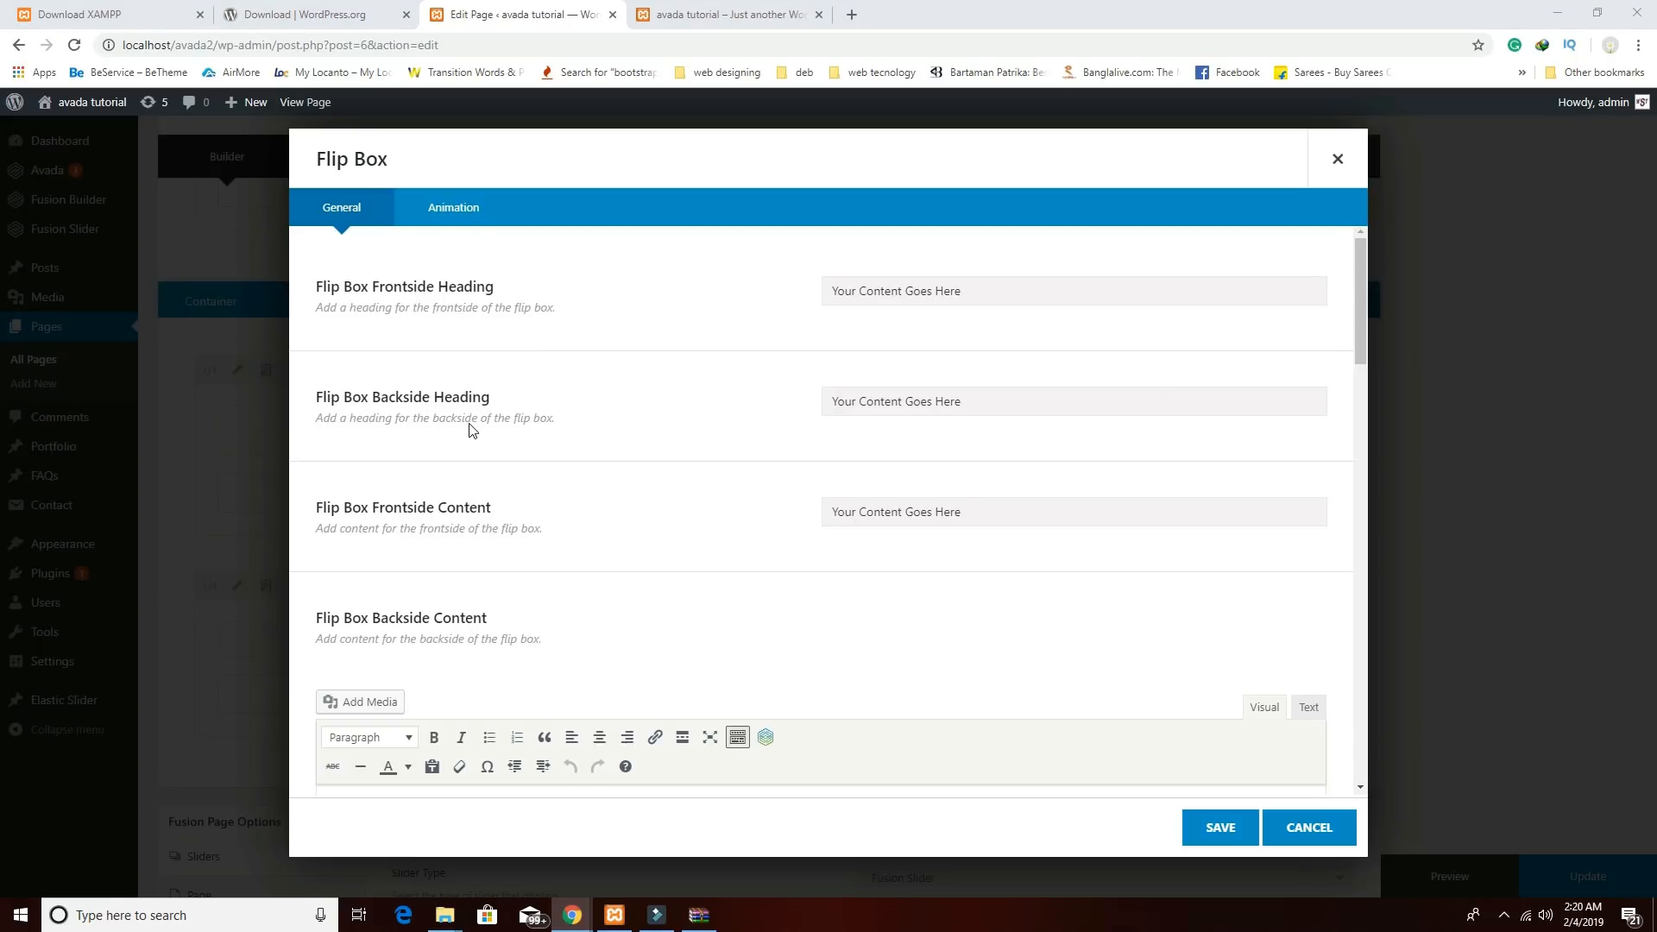
Set front heading BROWN BREAD and back heading APPLE SMOKED CHICKEN WITH WHITE SAUCE.
click(1024, 300)
text(BROWN BREAD)
click(1068, 407)
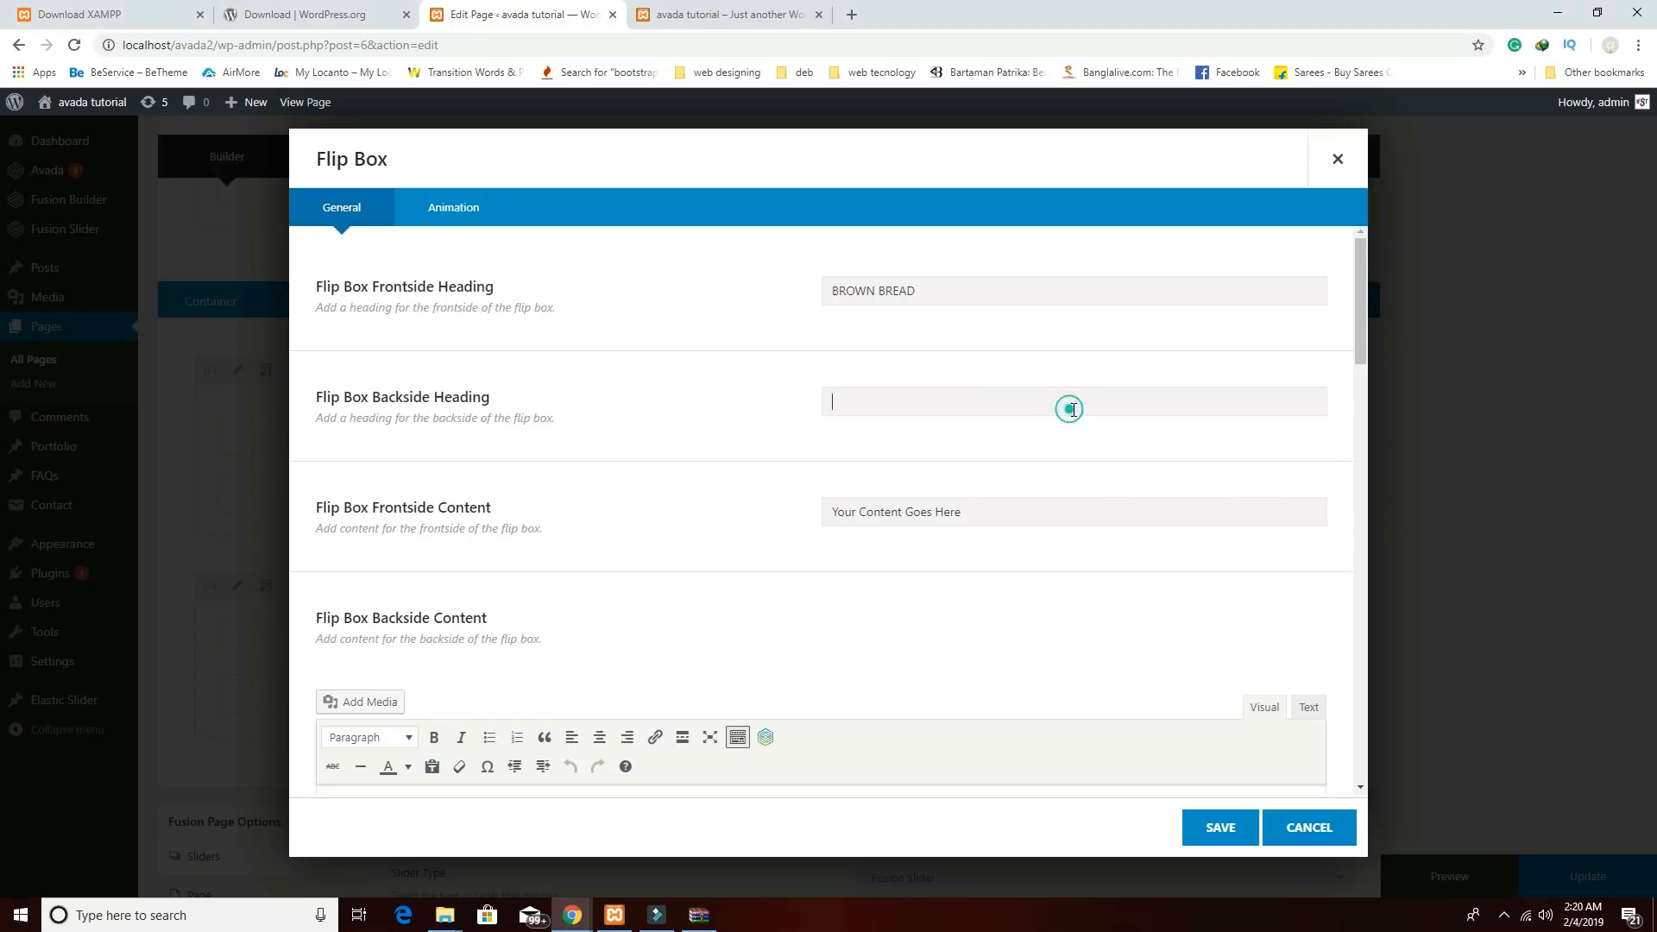
text(APPLE SMOKED CHICKEN WITH WHITE SAUCE)
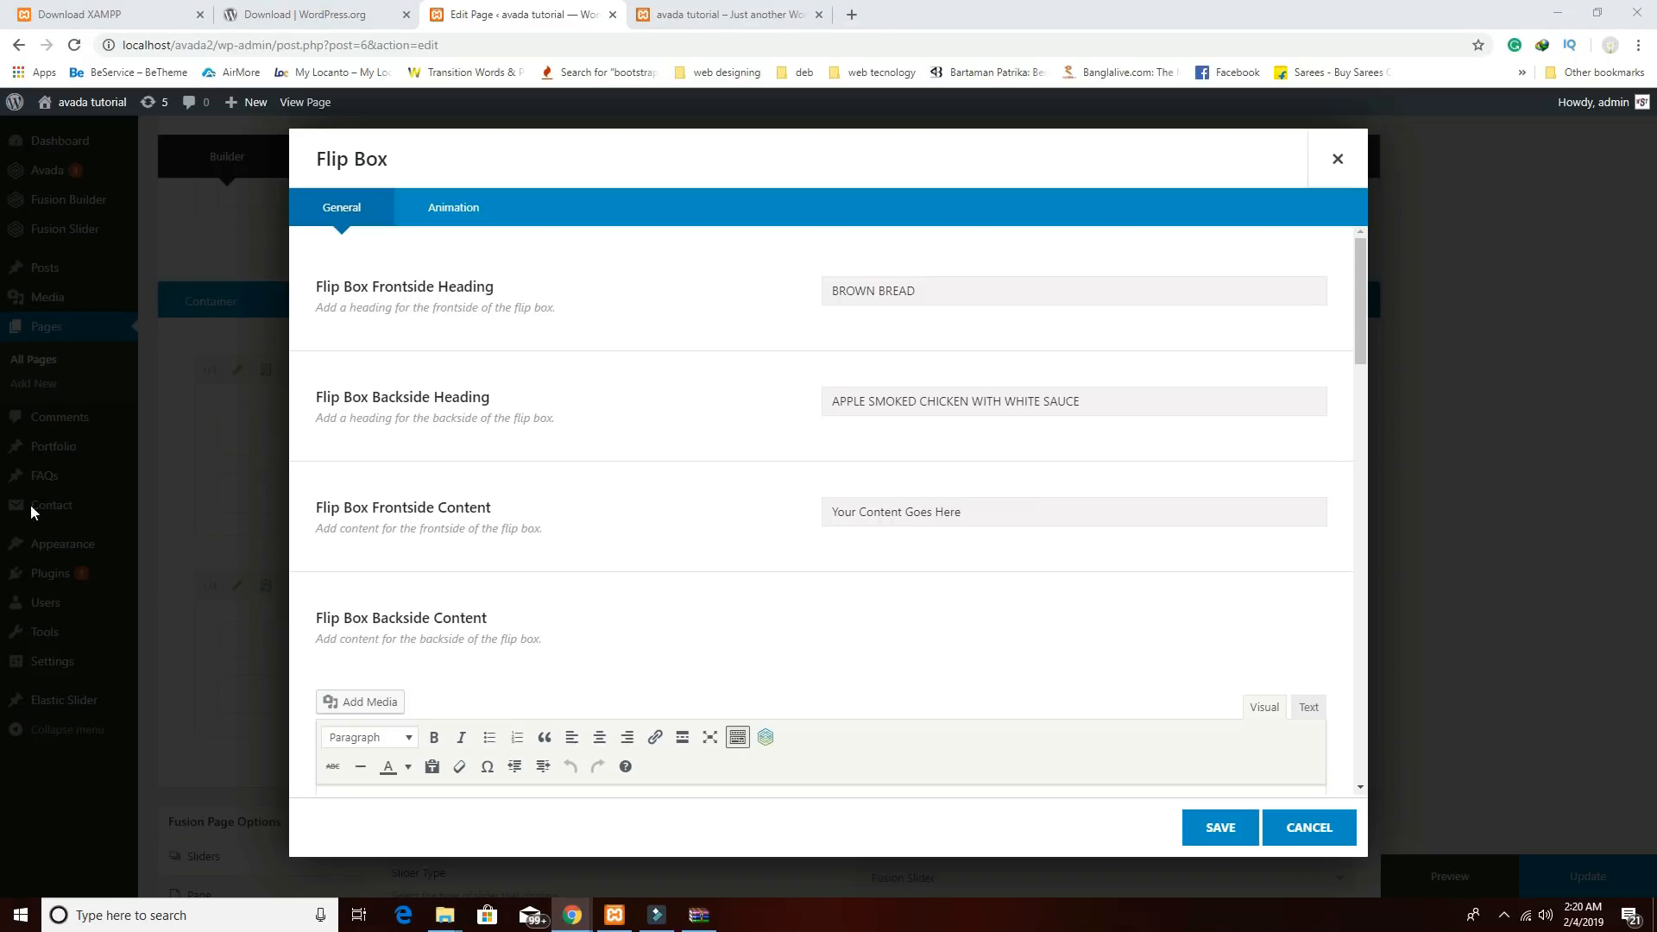
scroll(658, 576, down, 3)
Paste Lorem ipsum text into the flip box's backside content.
click(659, 577)
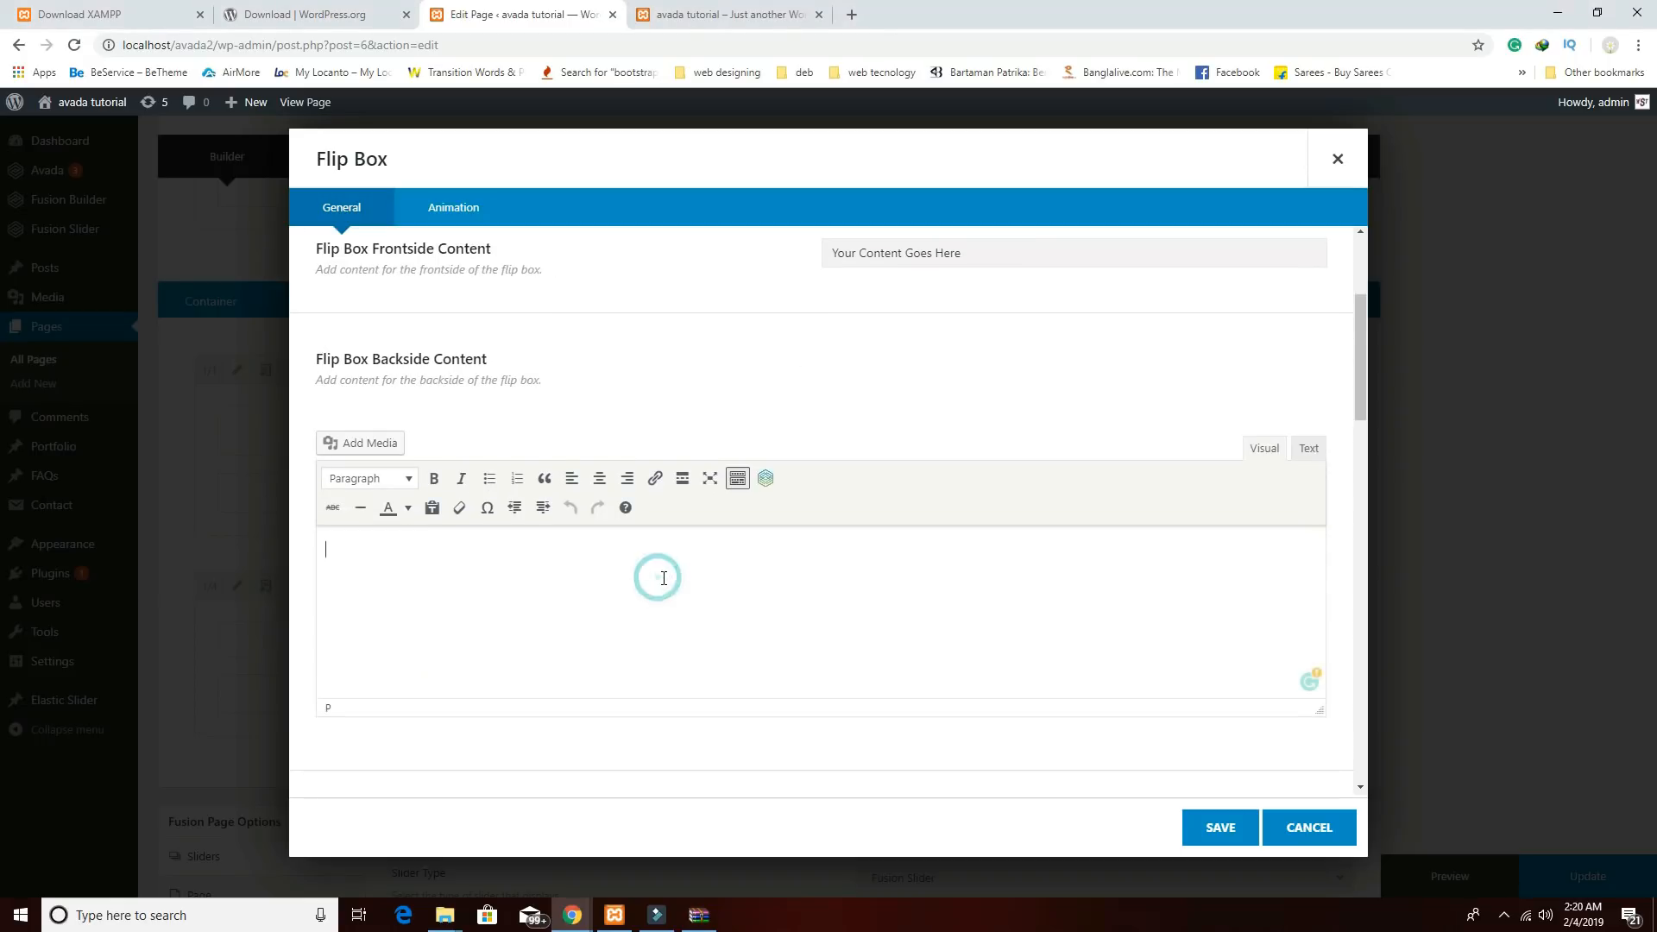
text(Lorem ipsum dolor sit amet, consectetur adipisicing elit, sed do eiusmod tempor incididunt ut labore et dolore magna aliqua.)
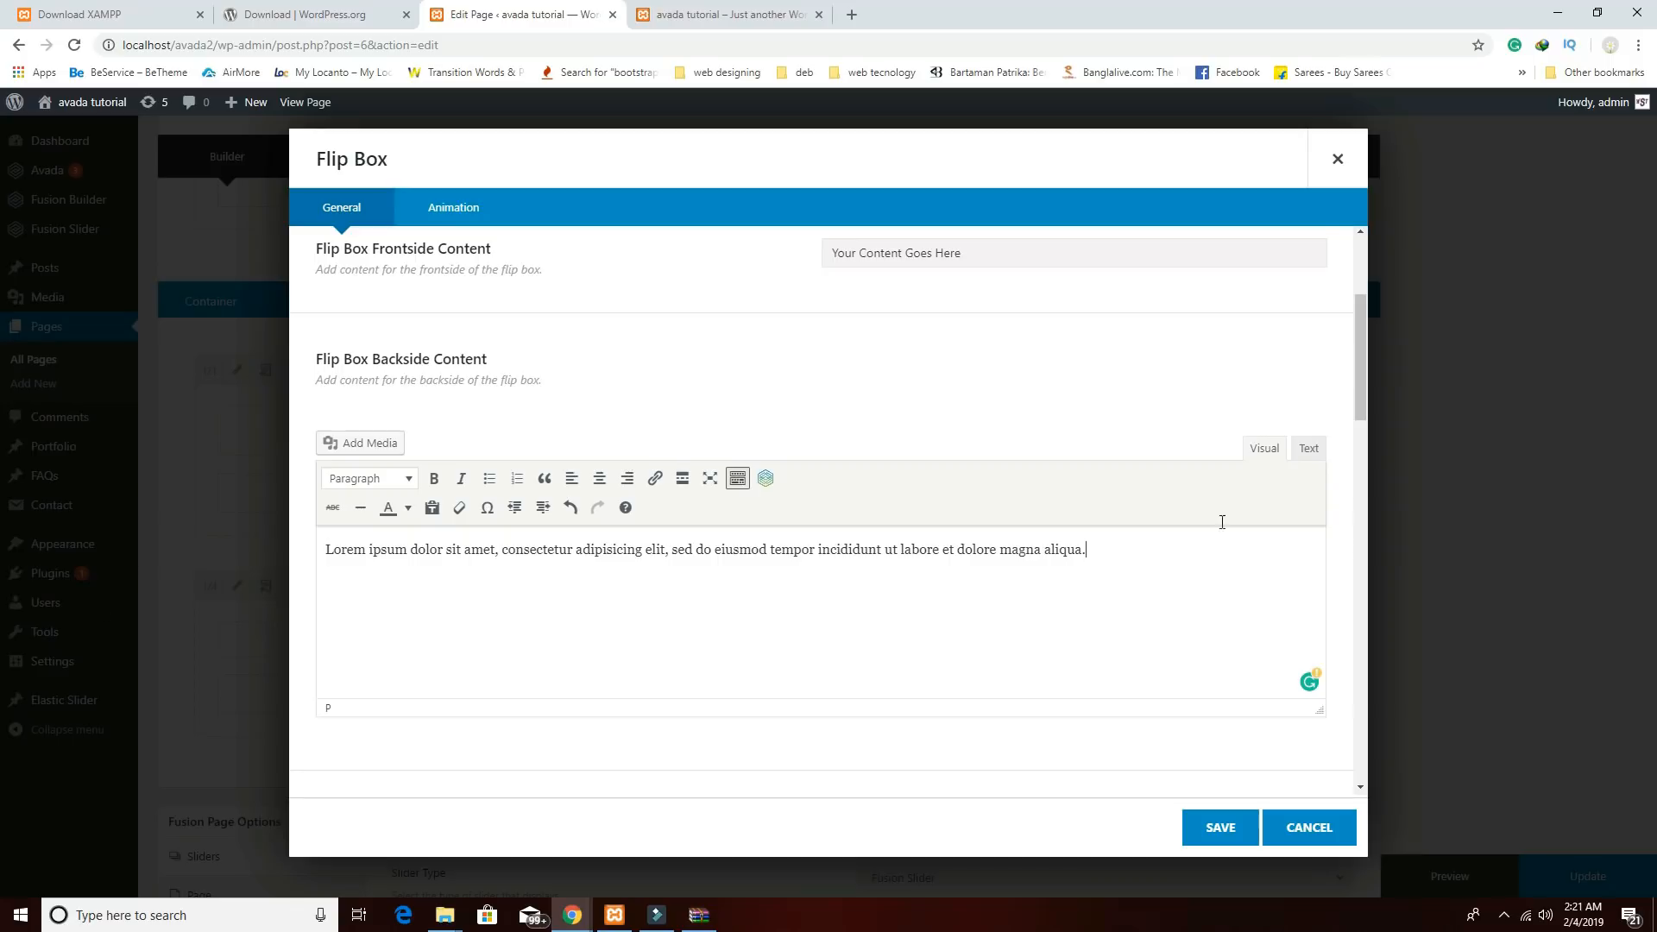
scroll(872, 477, down, 6)
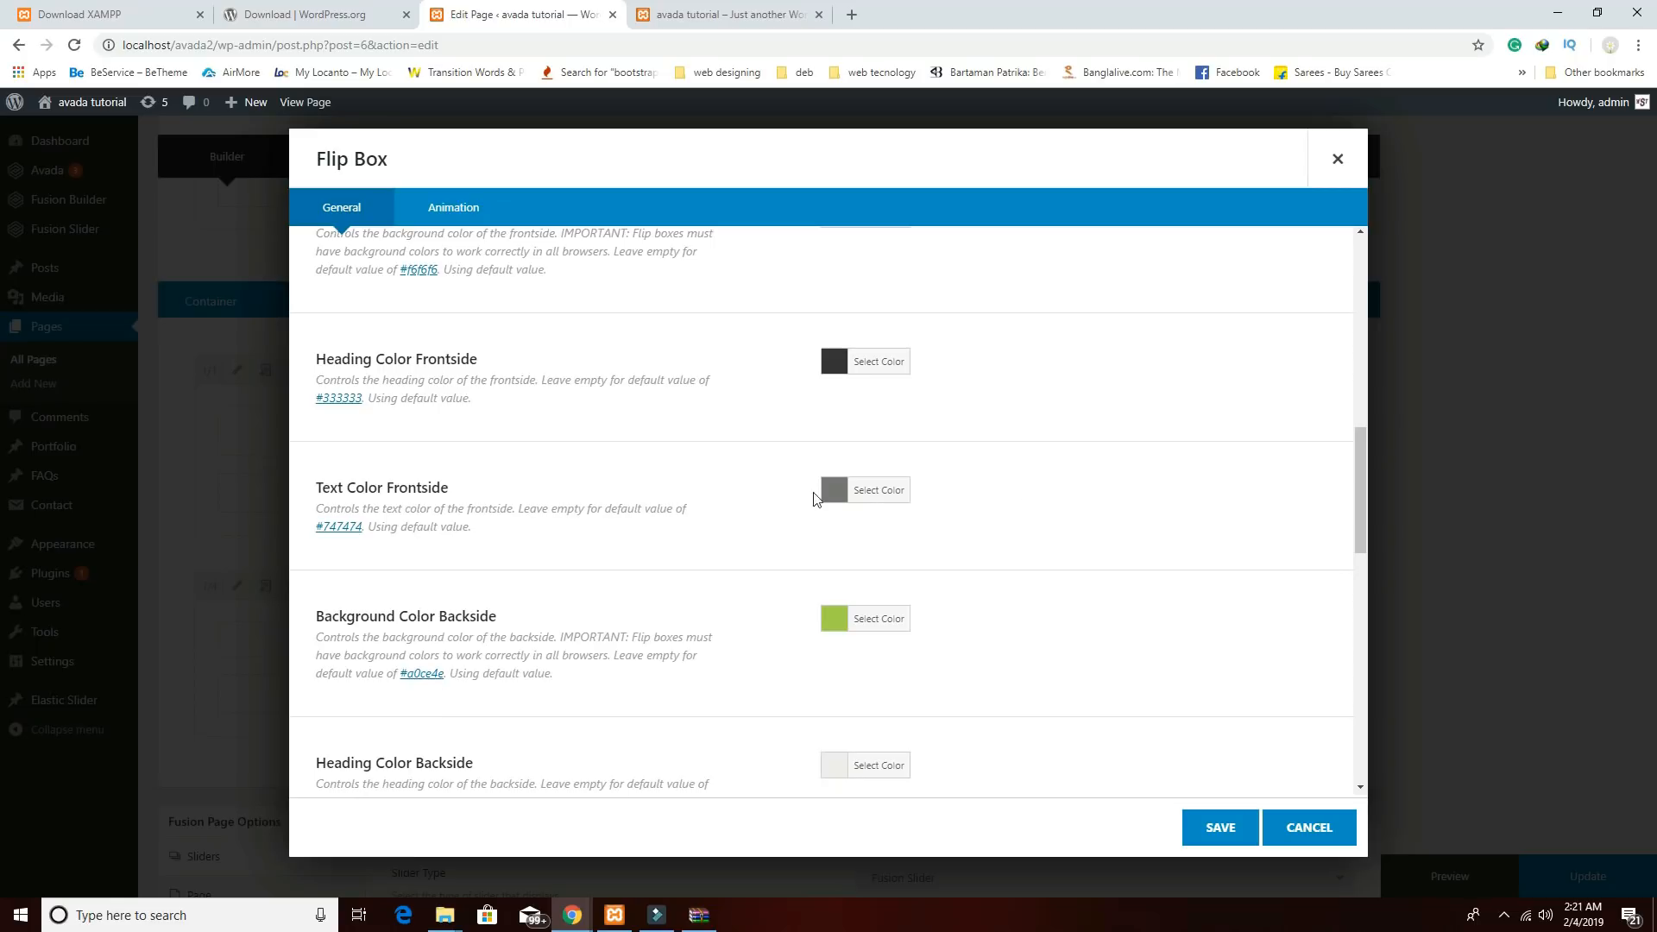
scroll(909, 562, down, 10)
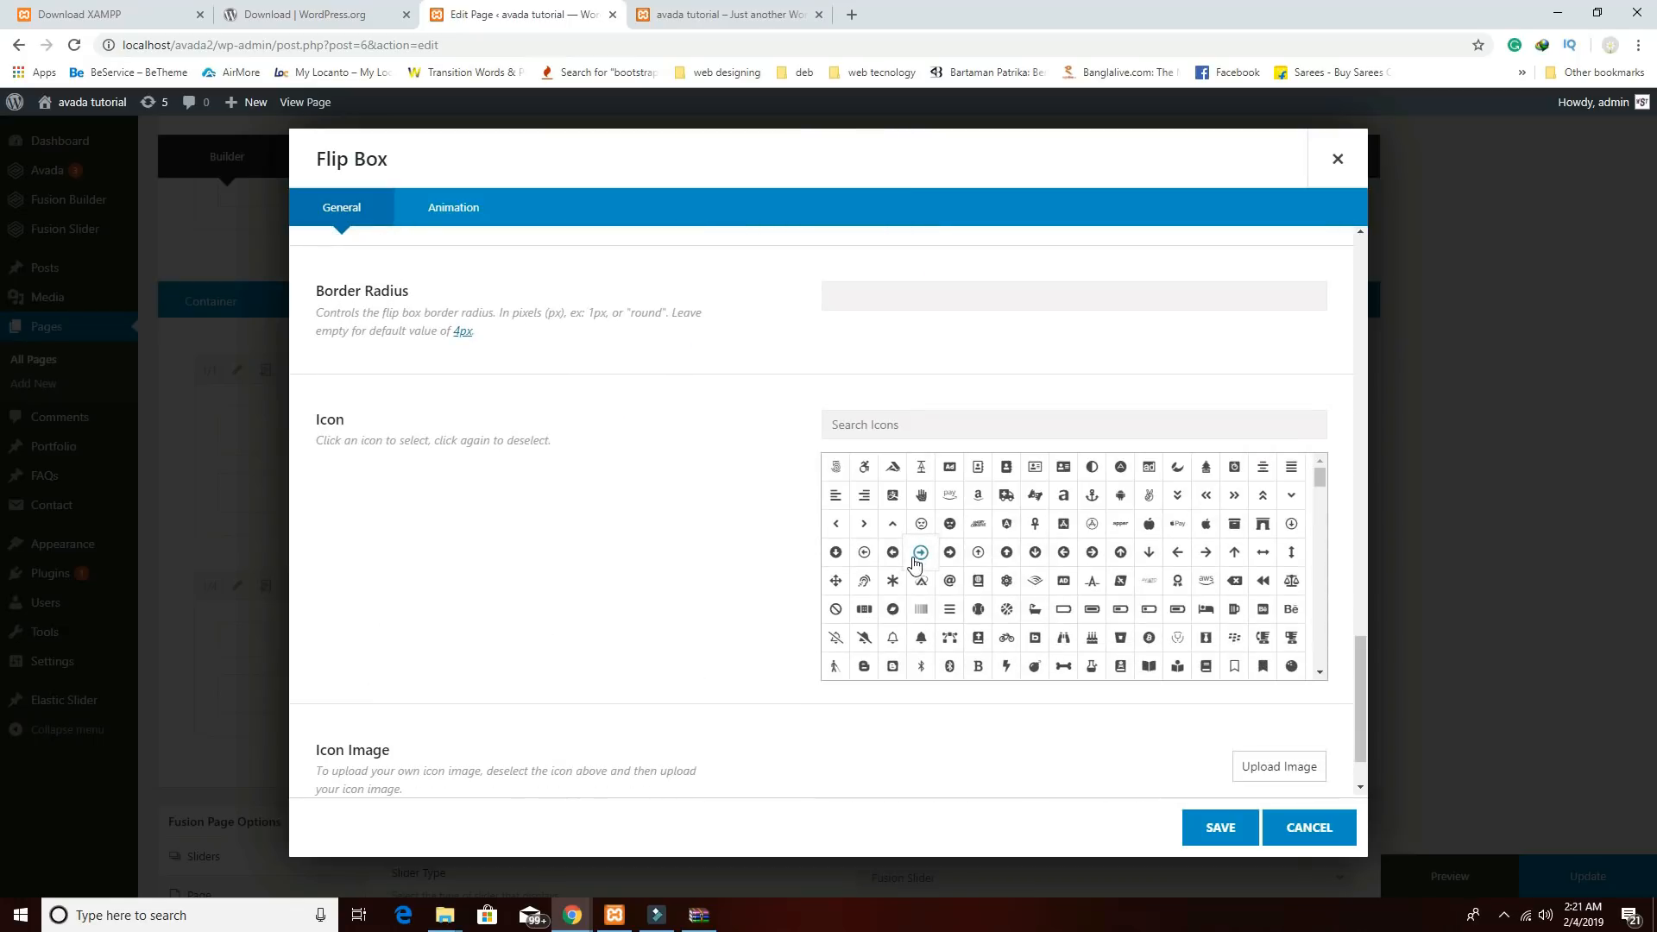
scroll(751, 562, down, 1)
Use the green-plate photo from the media library as the icon image and save the flip box.
click(1265, 690)
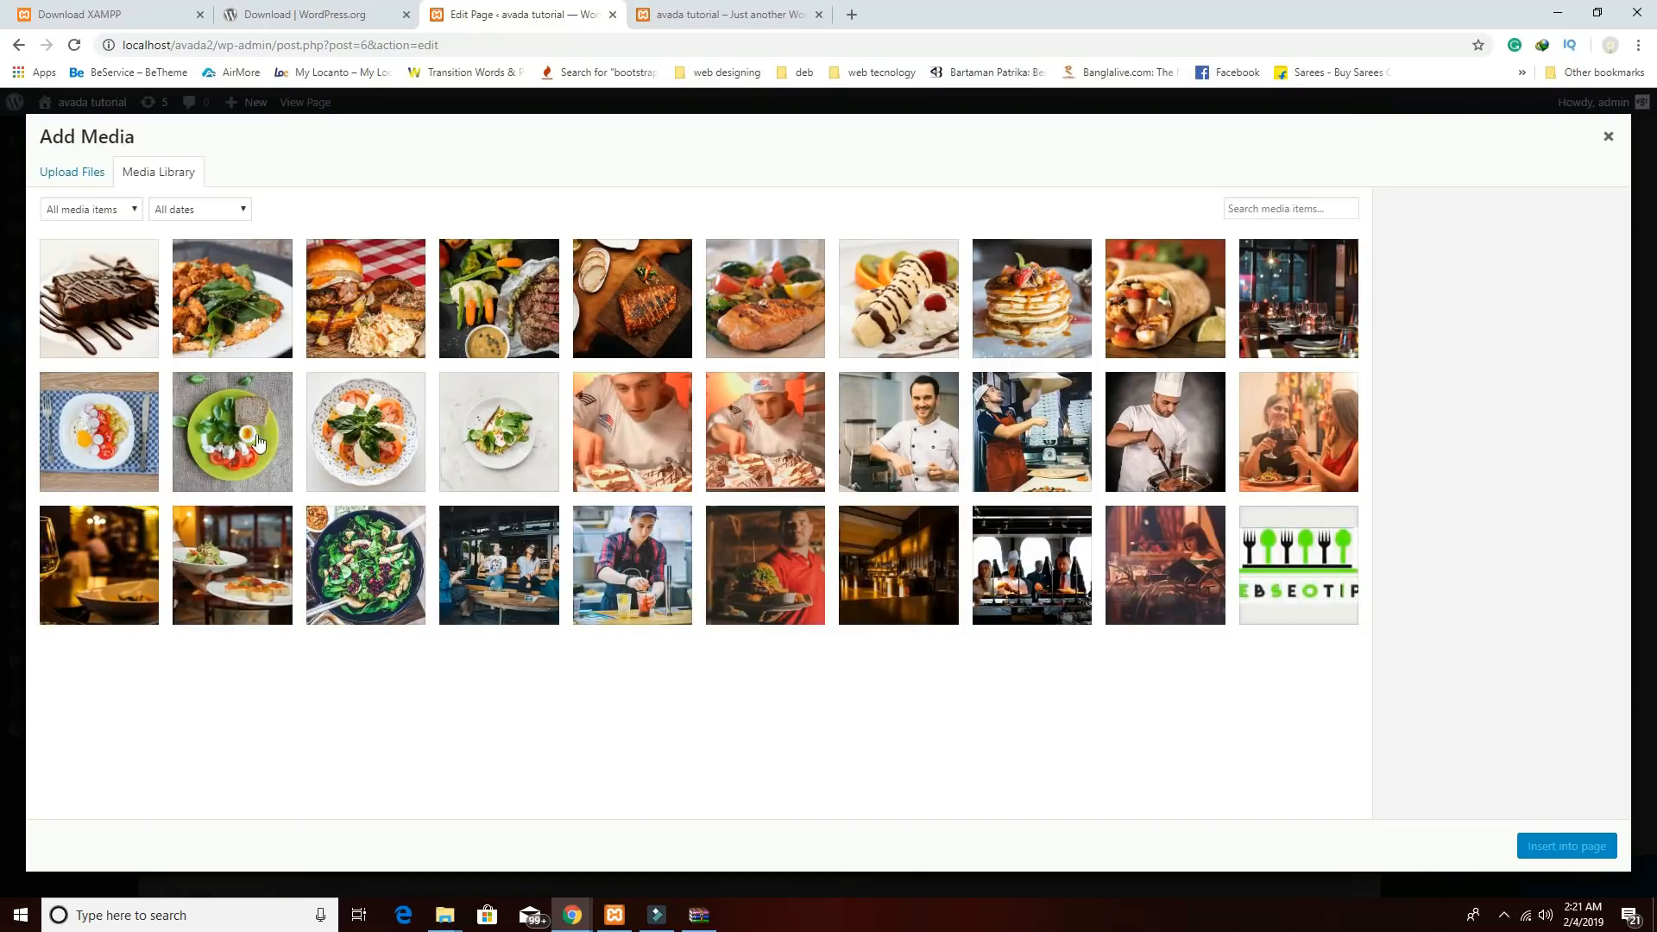
click(217, 442)
click(1551, 854)
scroll(1161, 654, down, 3)
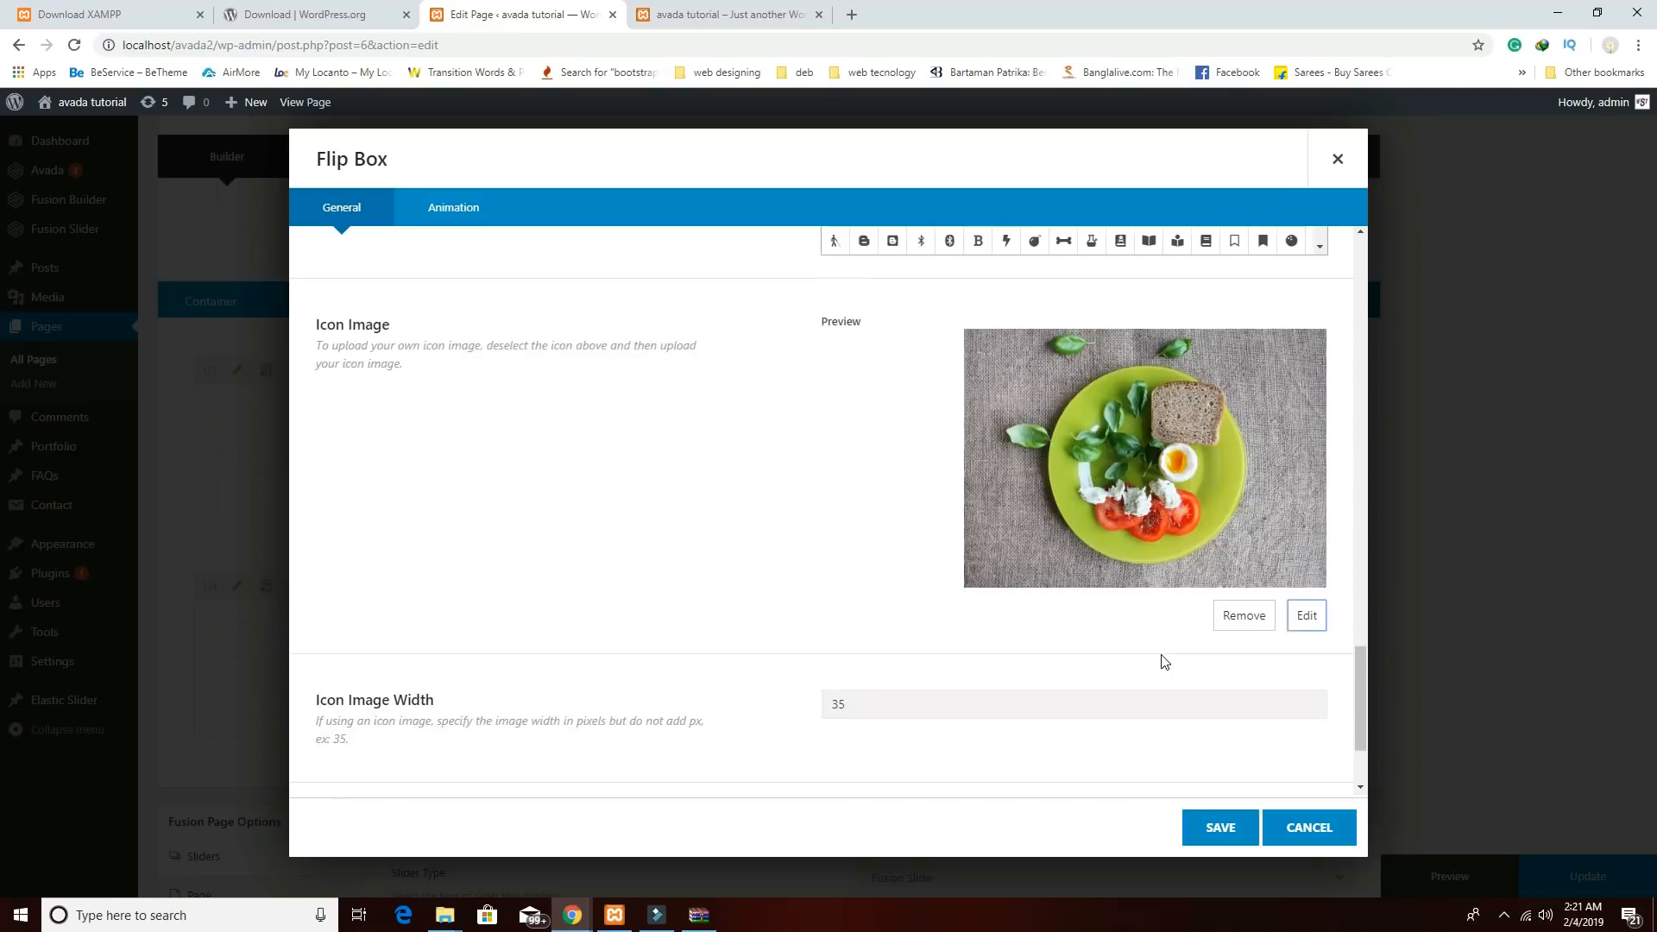
scroll(1162, 661, down, 2)
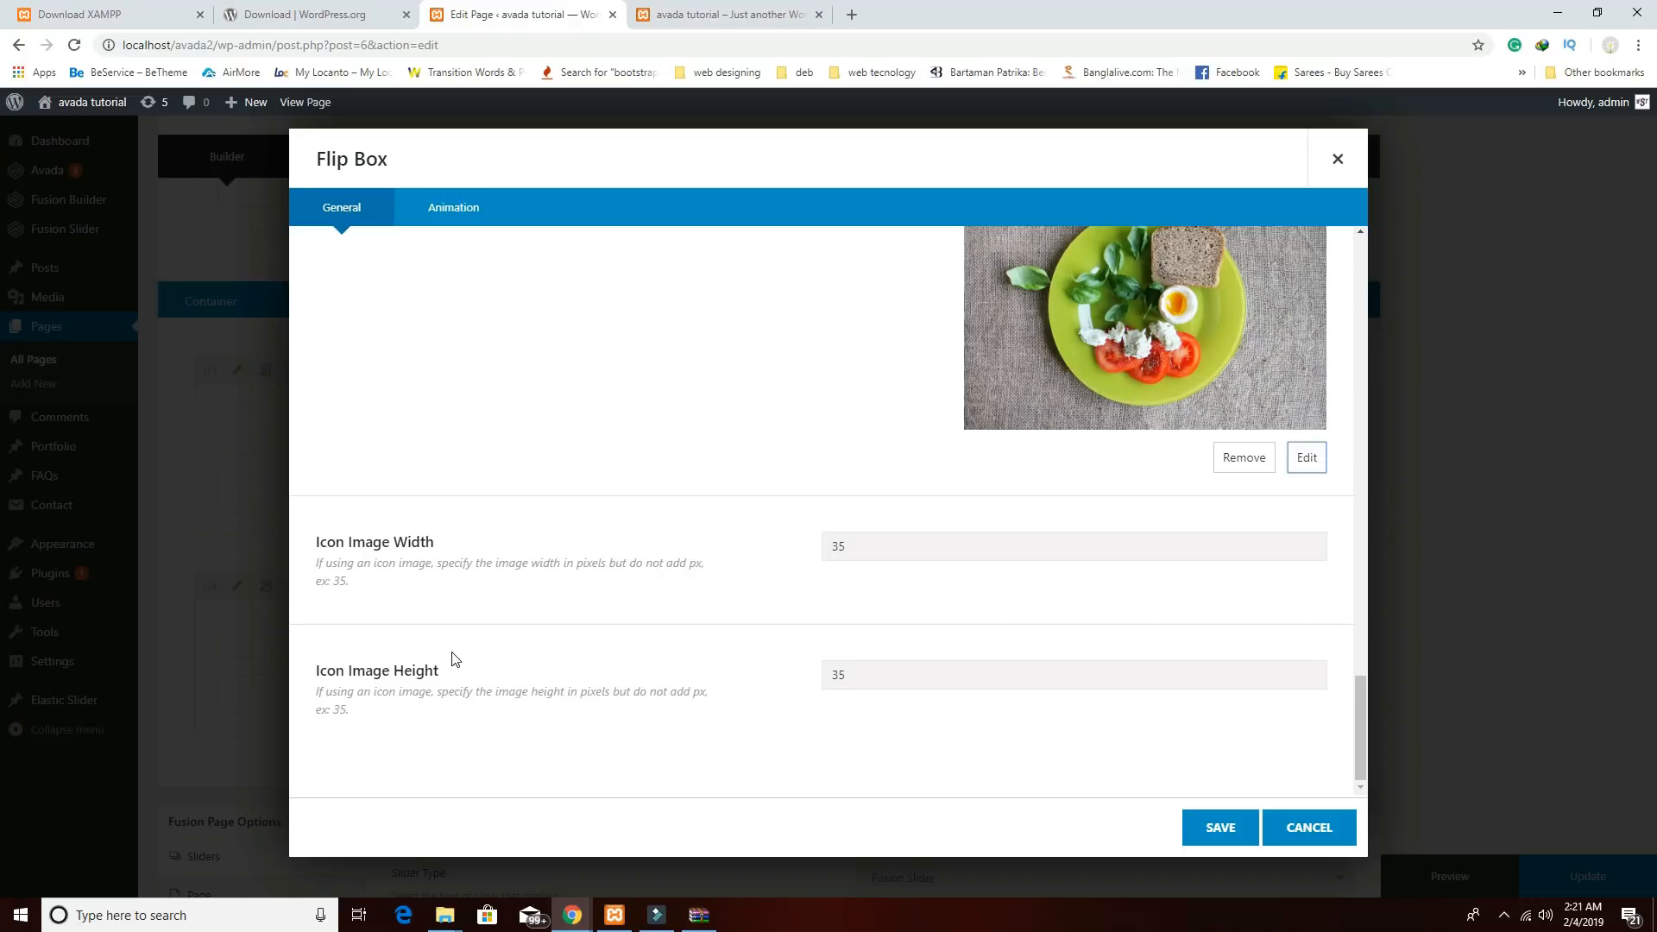
scroll(853, 453, up, 15)
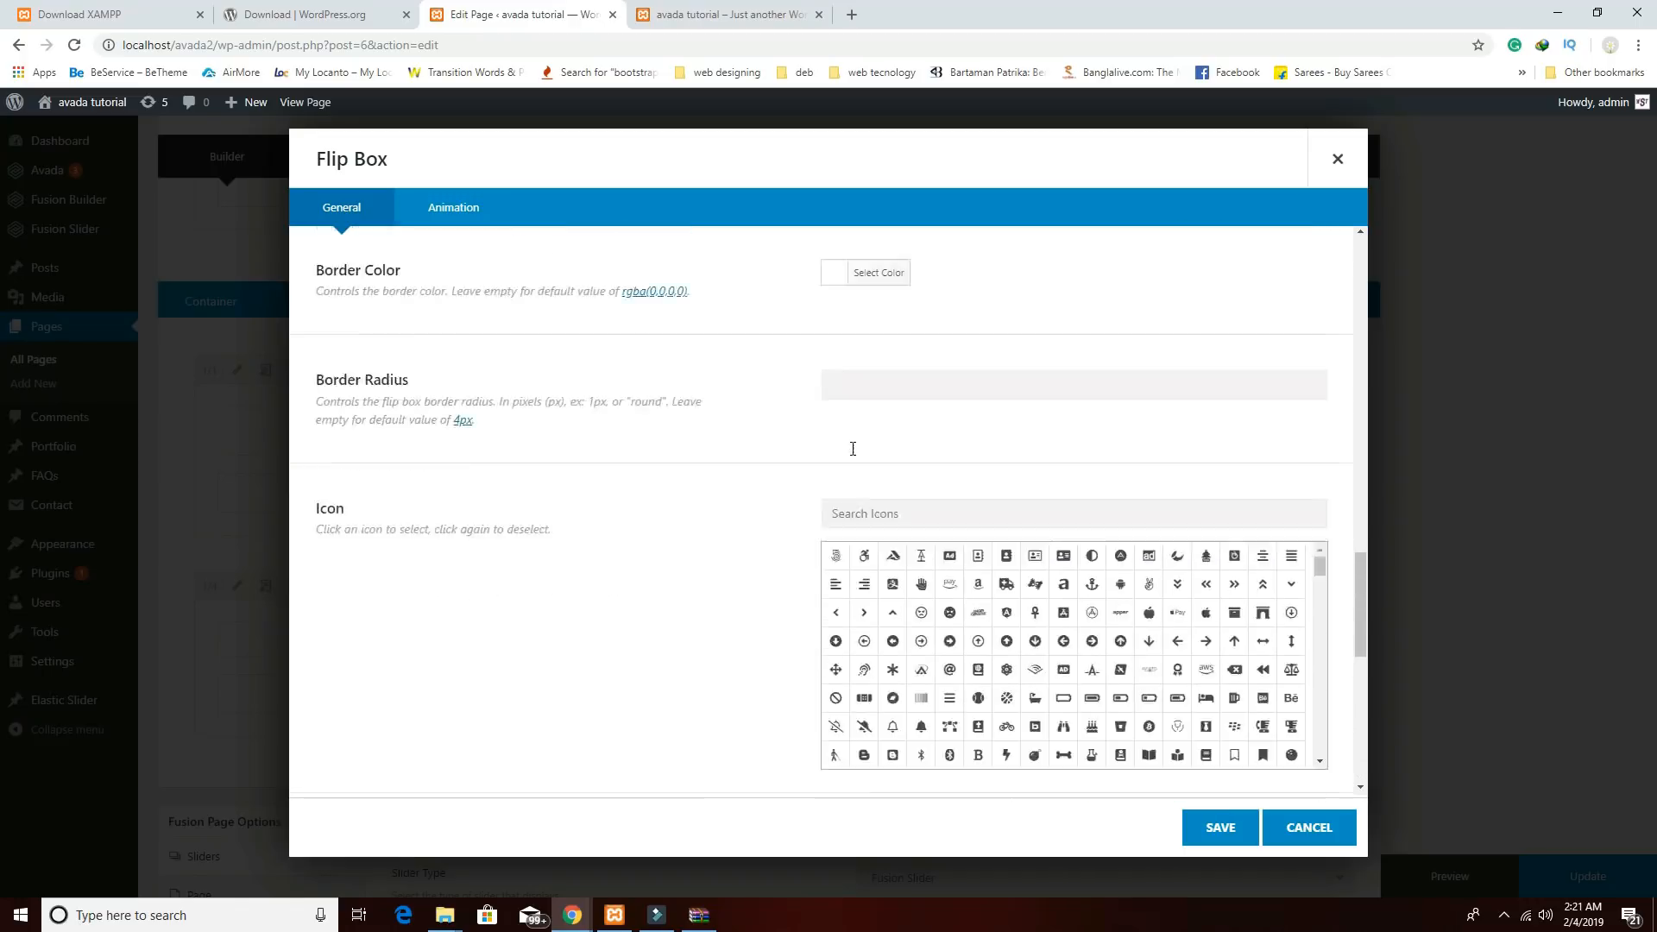
scroll(853, 453, up, 7)
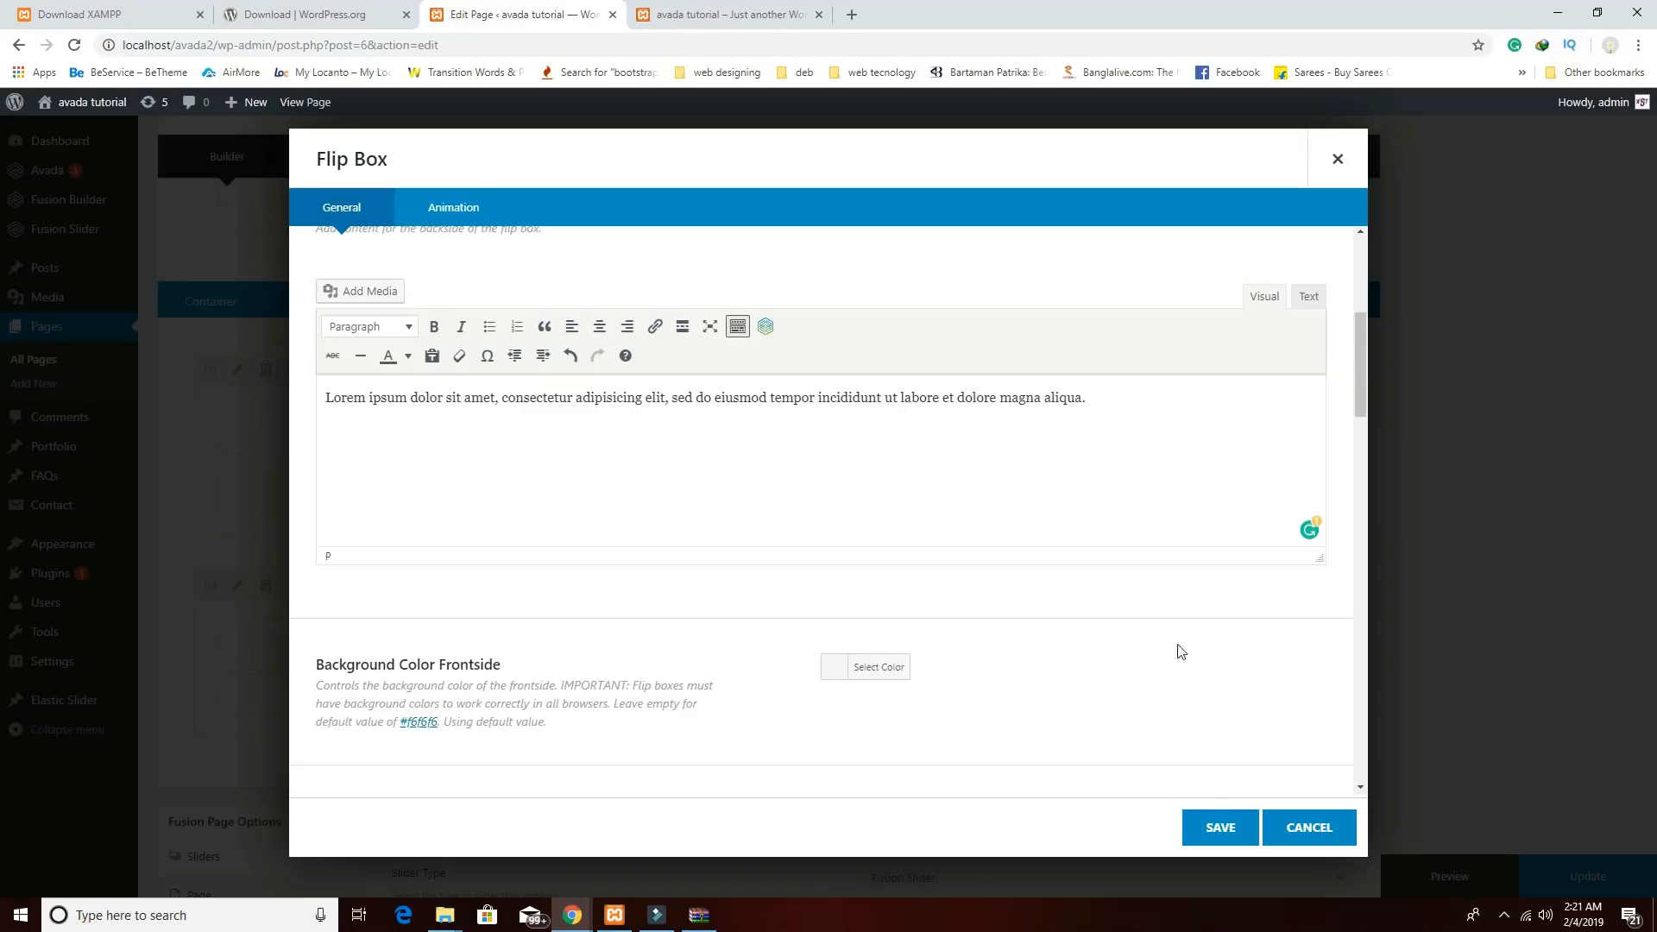
click(1214, 836)
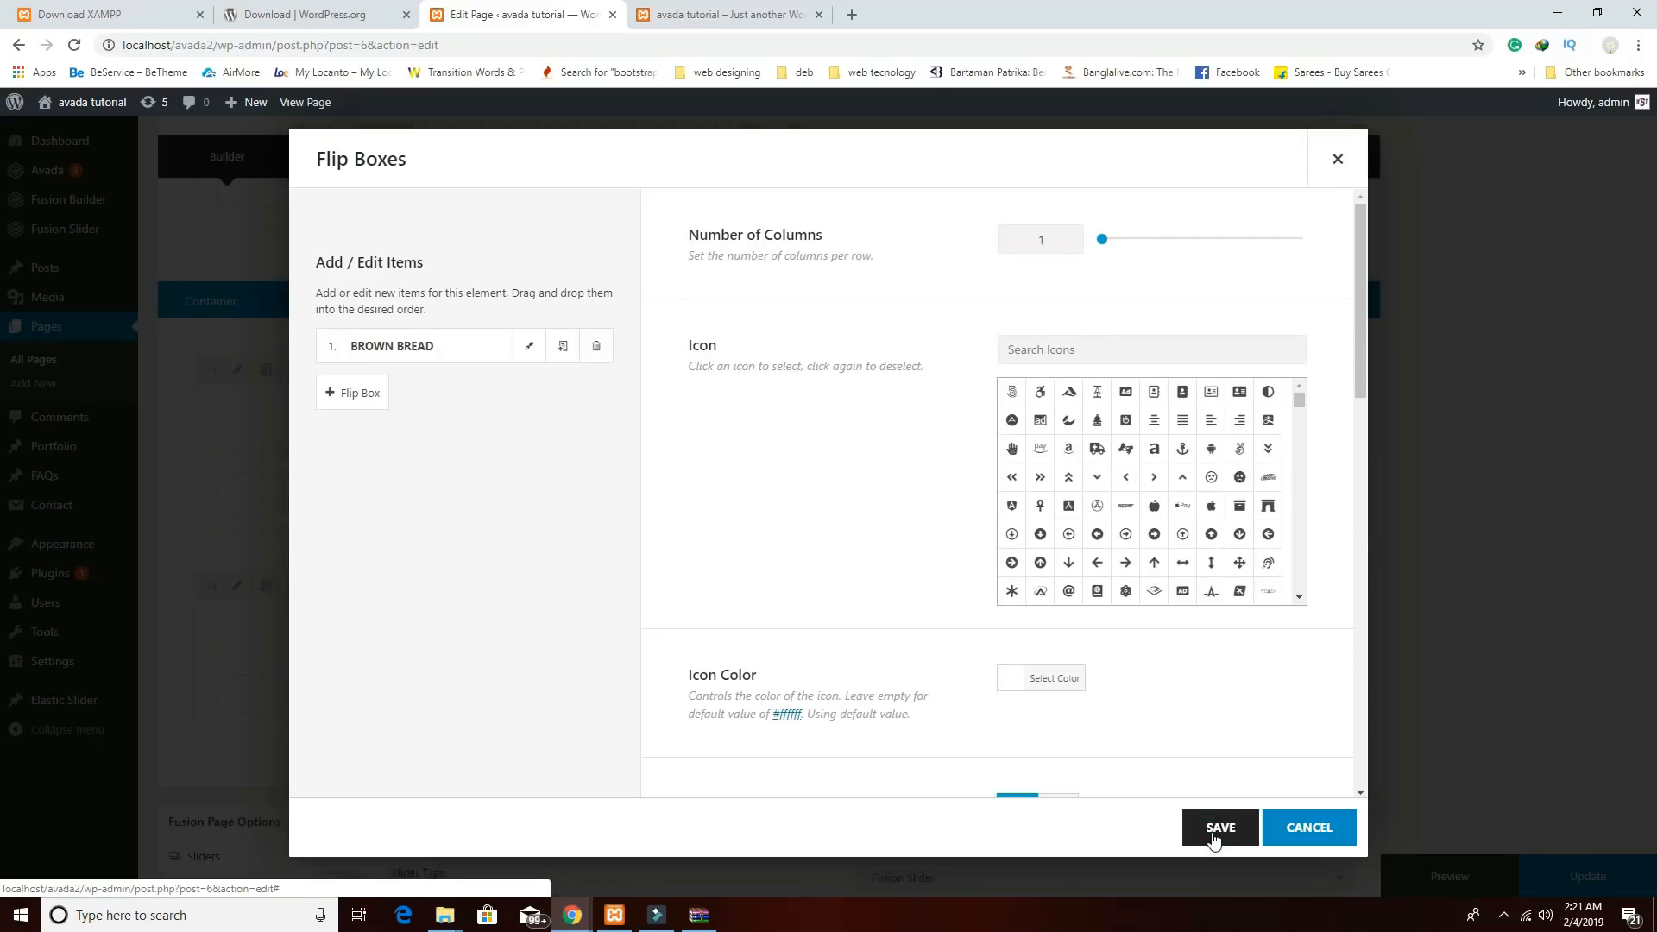
click(1219, 828)
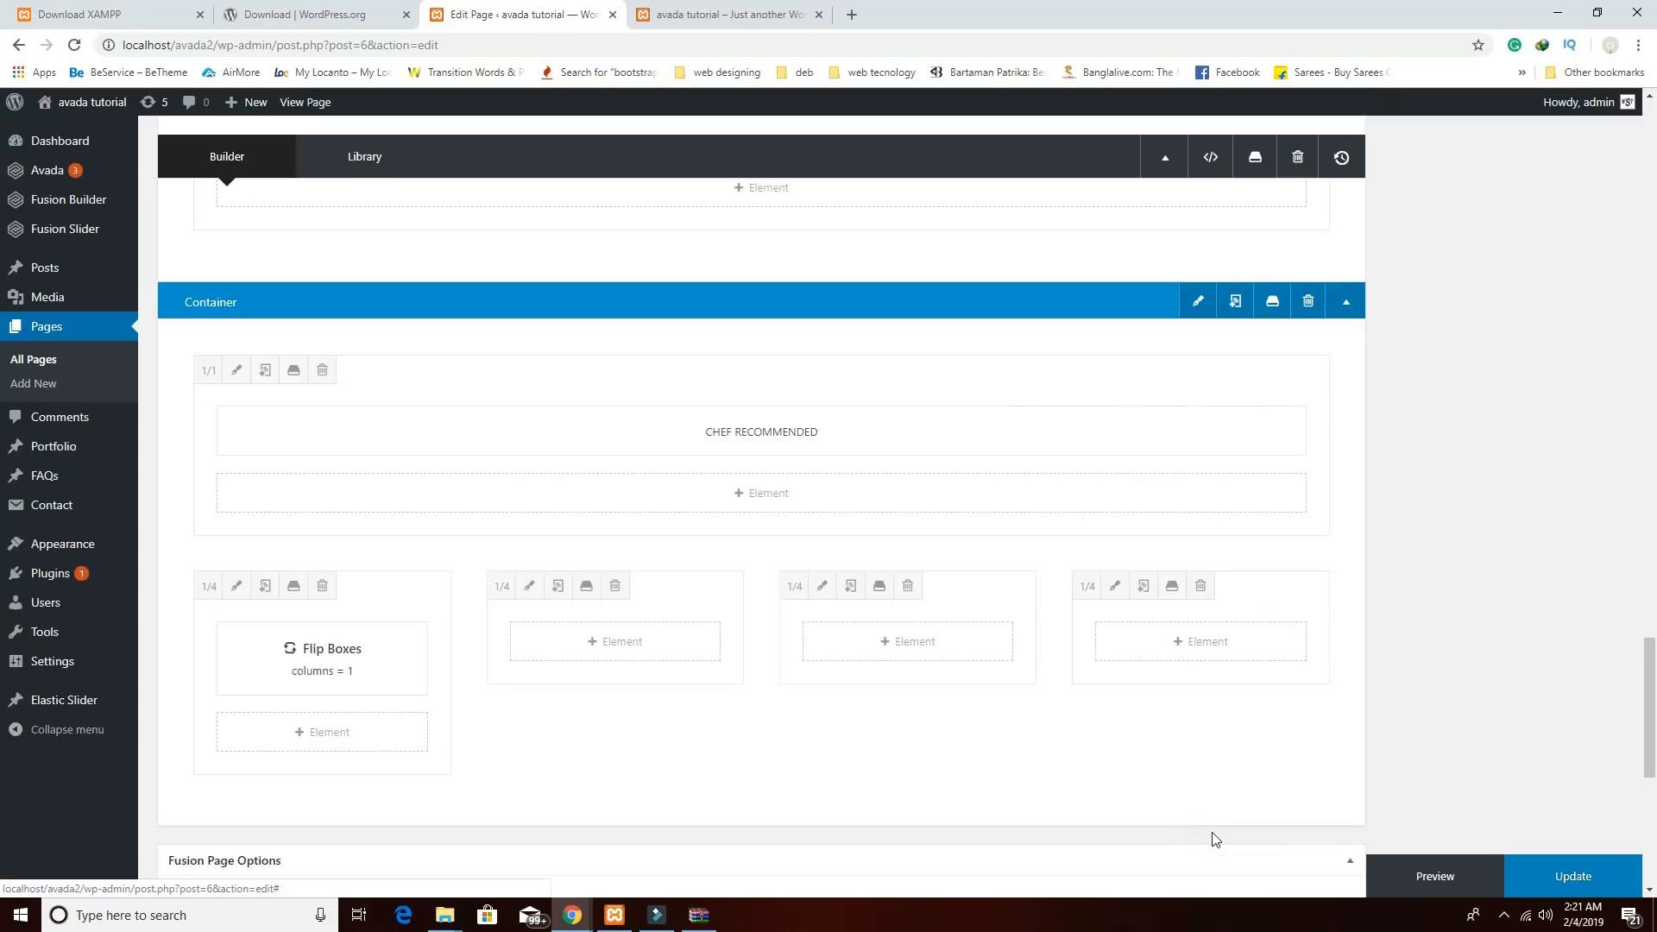
click(1441, 885)
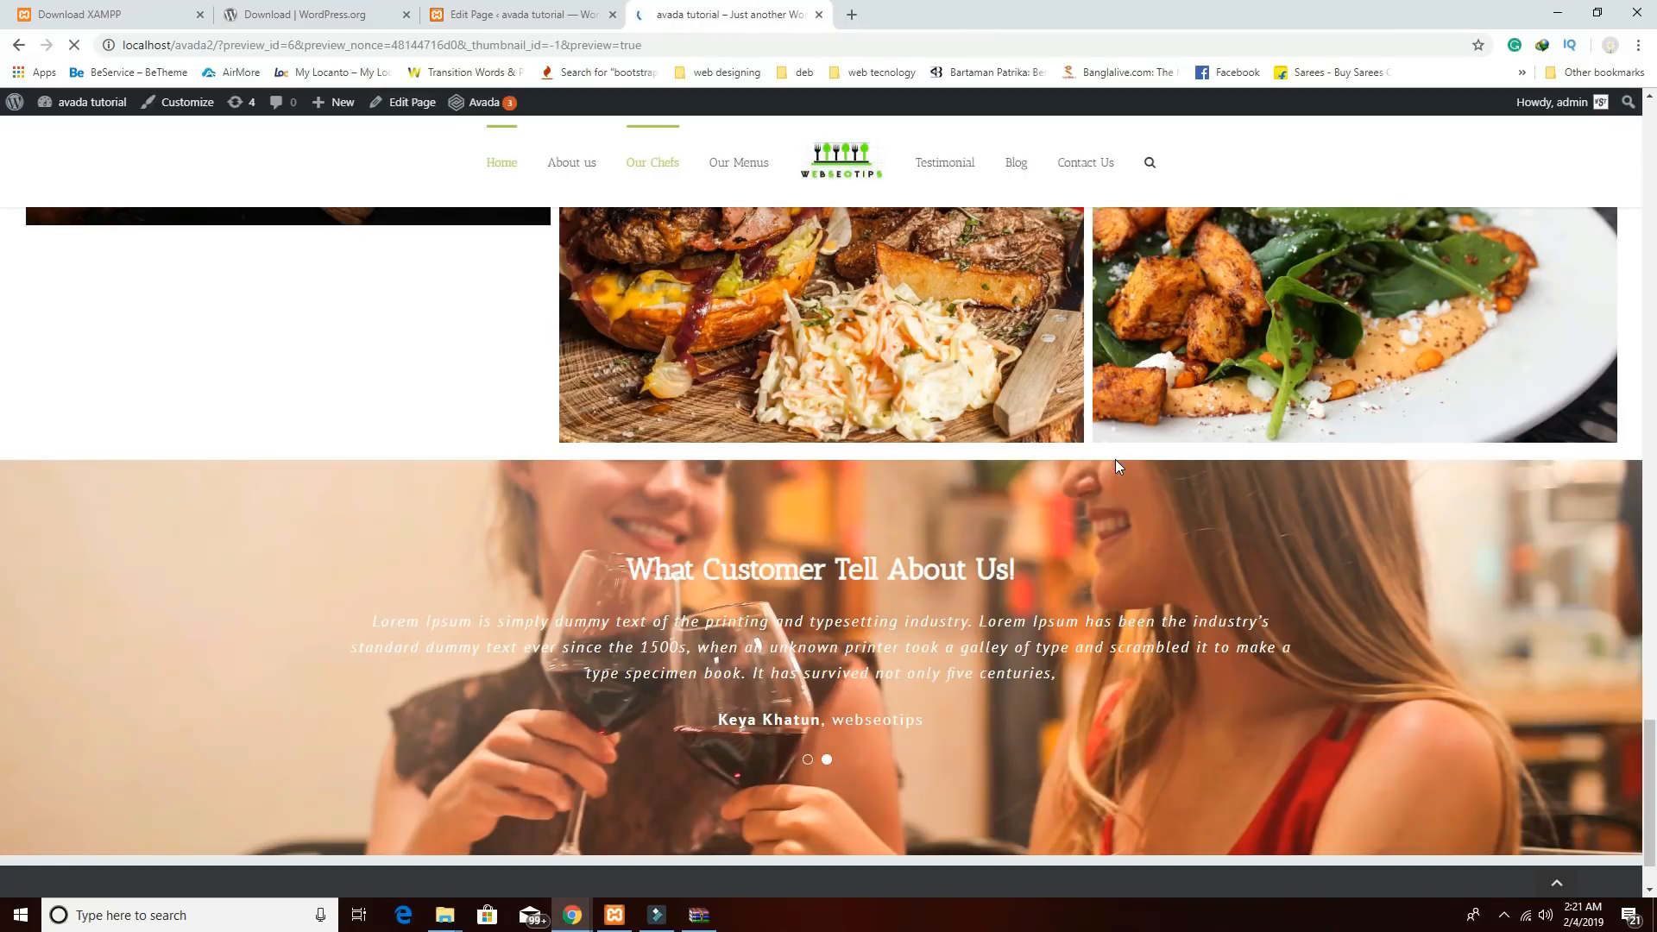
scroll(1117, 463, down, 15)
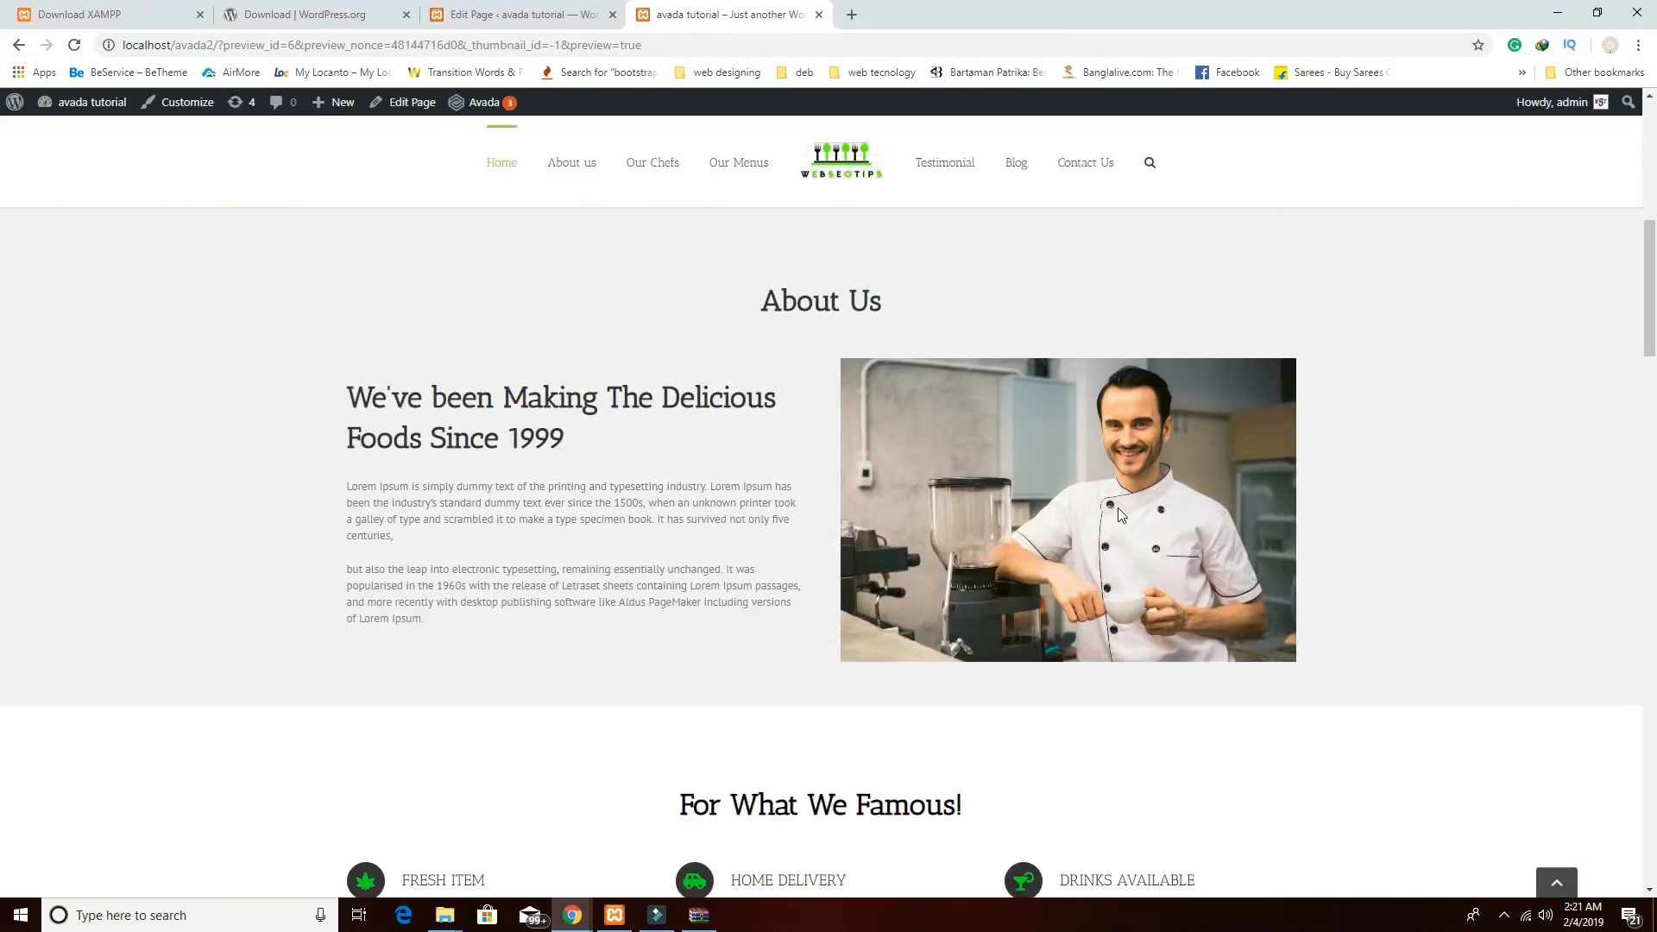
scroll(1115, 528, down, 15)
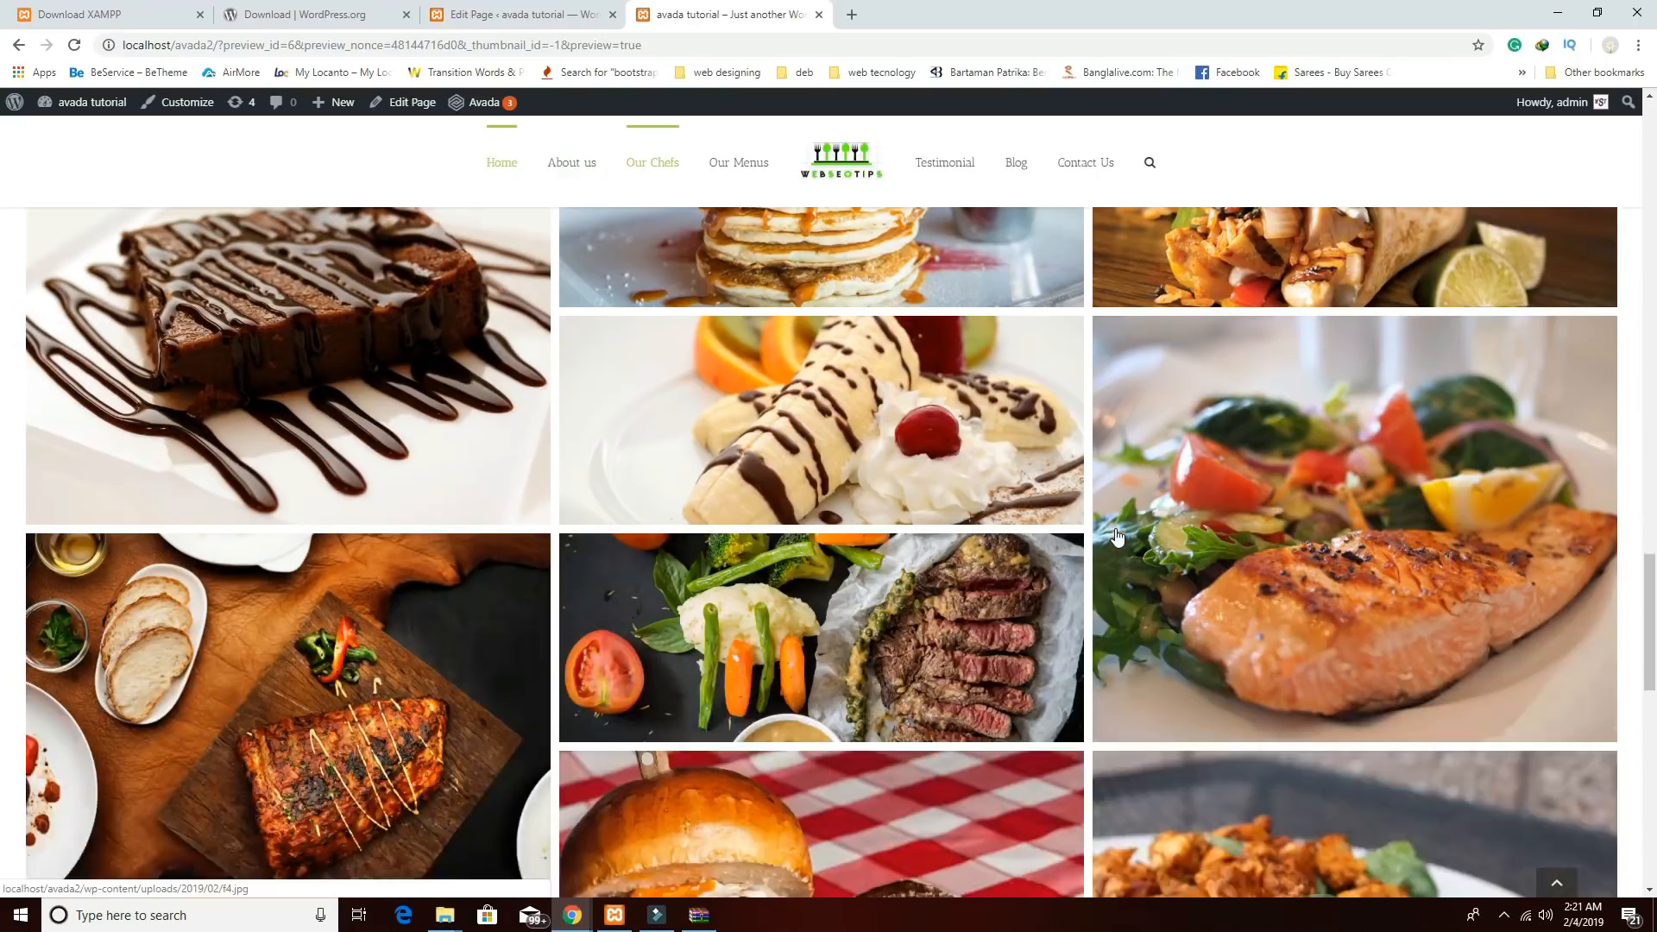
scroll(1115, 528, down, 5)
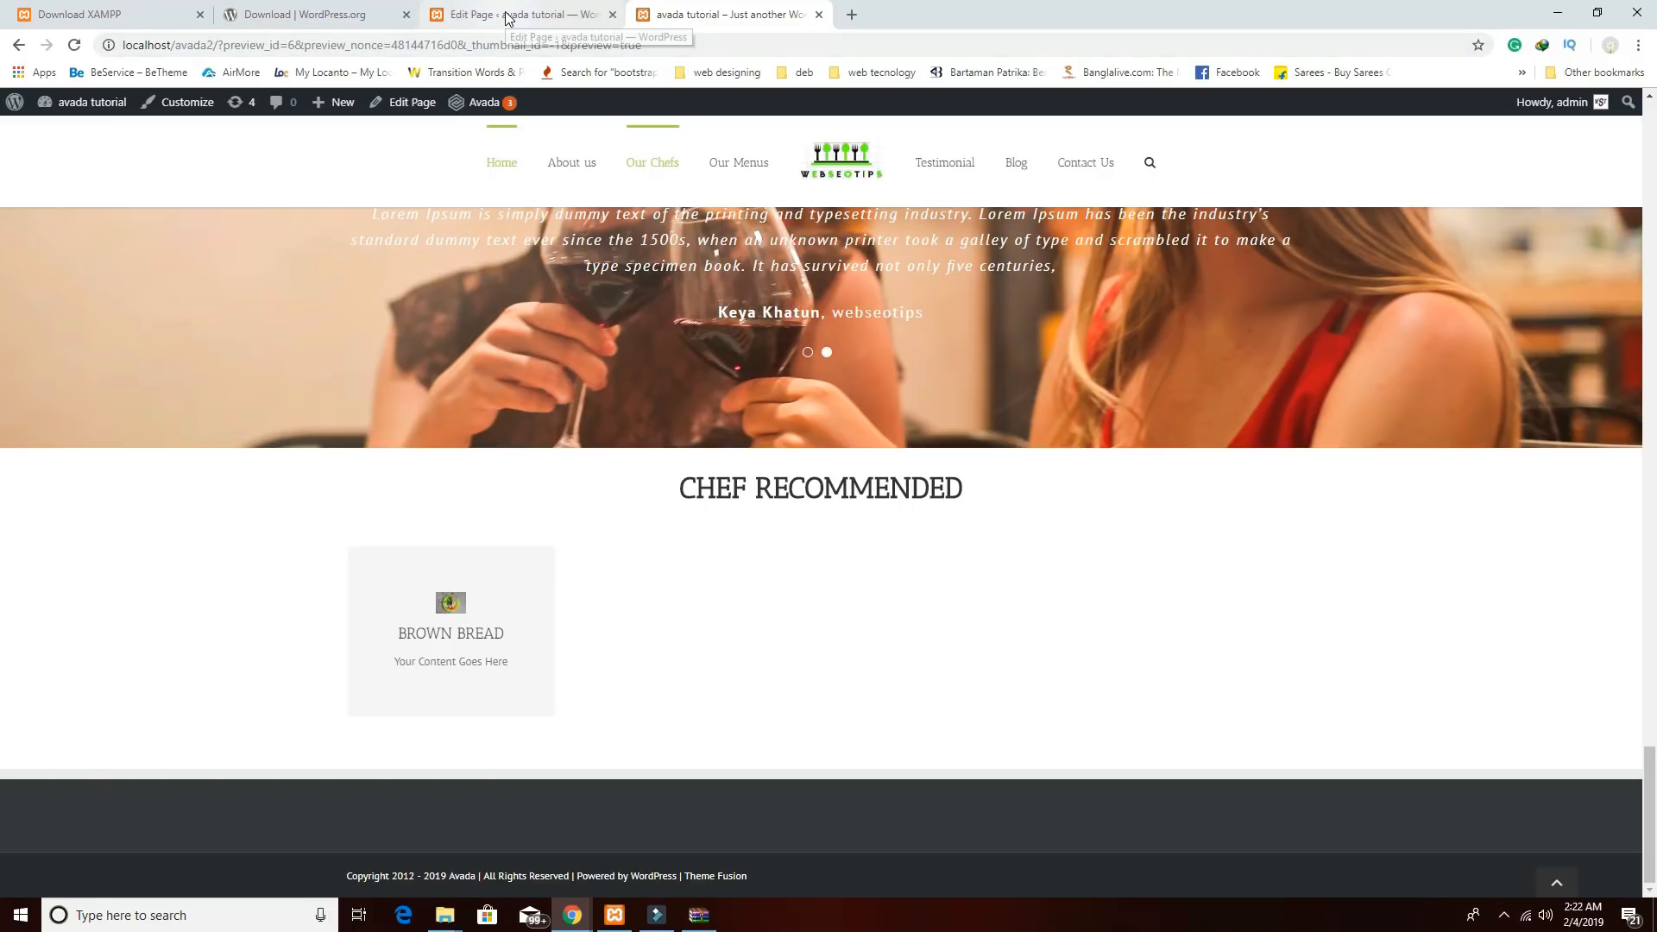
click(507, 15)
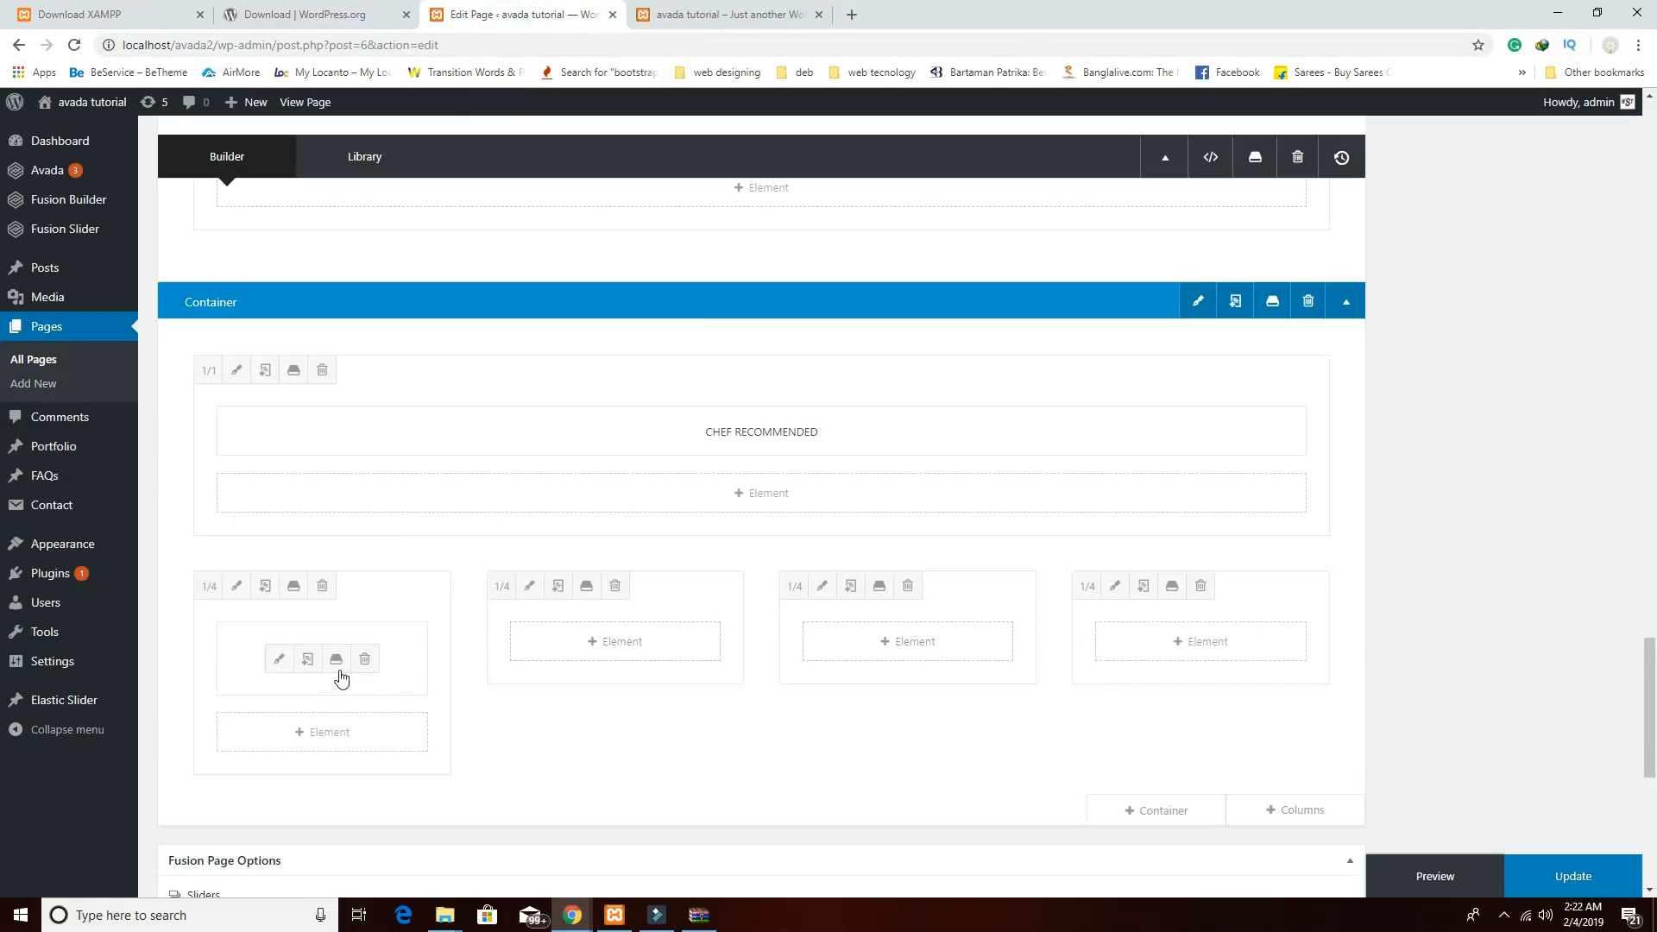
Reopen the Flip Boxes element and its BROWN BREAD flip box item for editing.
click(277, 657)
scroll(1121, 602, down, 2)
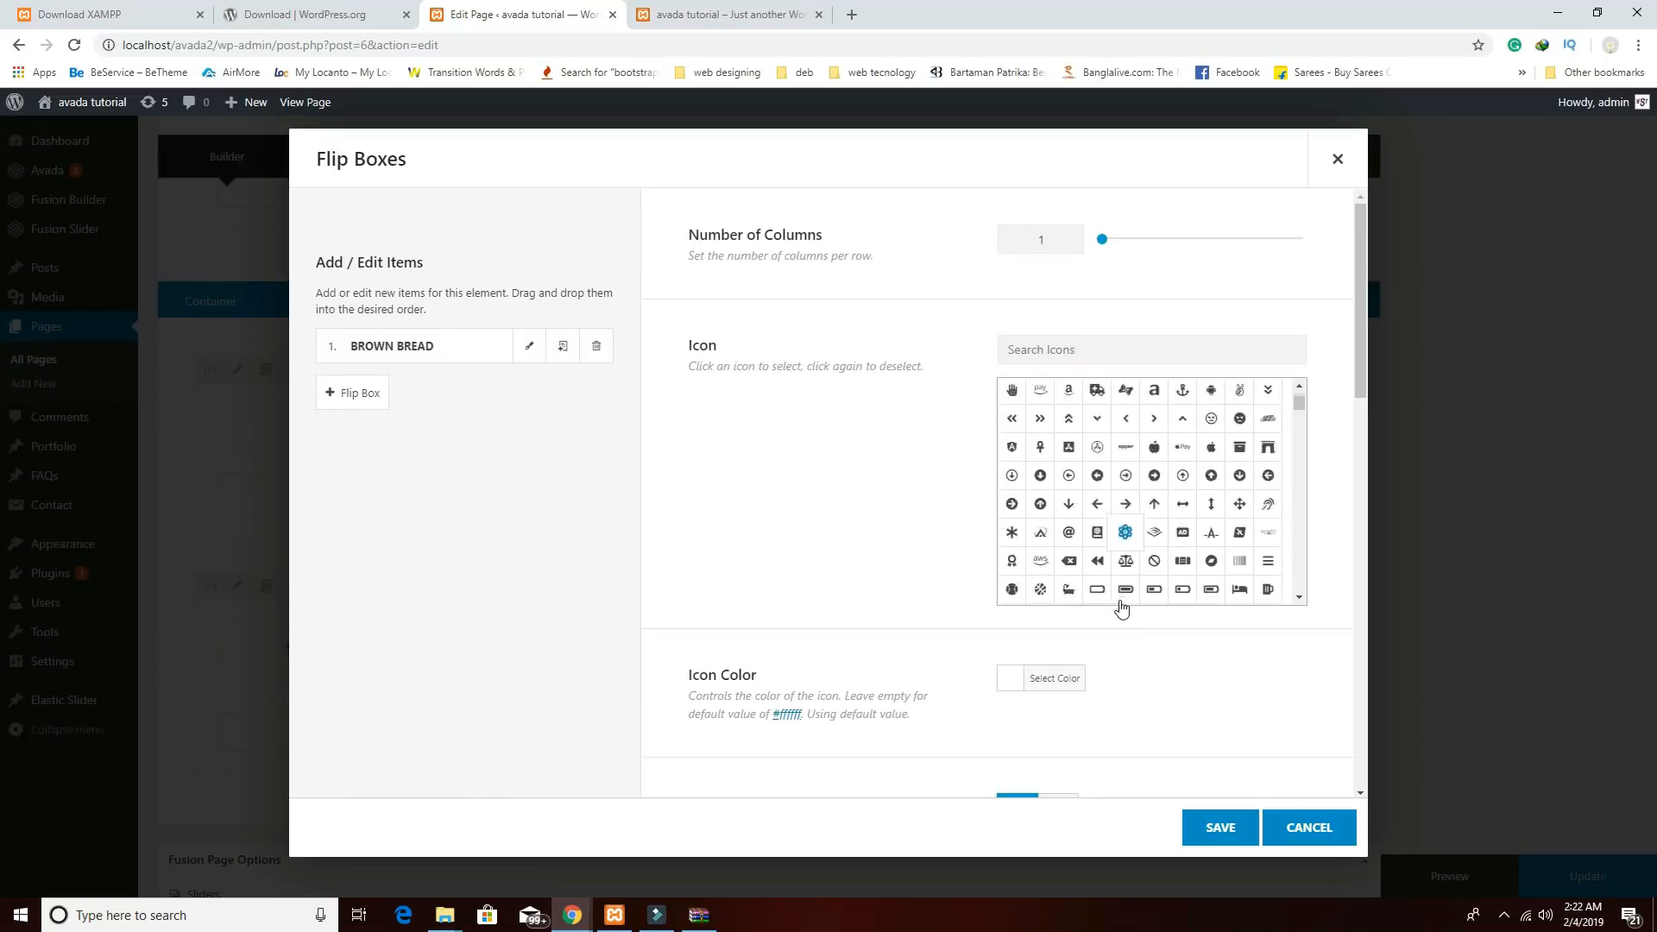
scroll(1190, 690, down, 2)
scroll(1190, 690, down, 3)
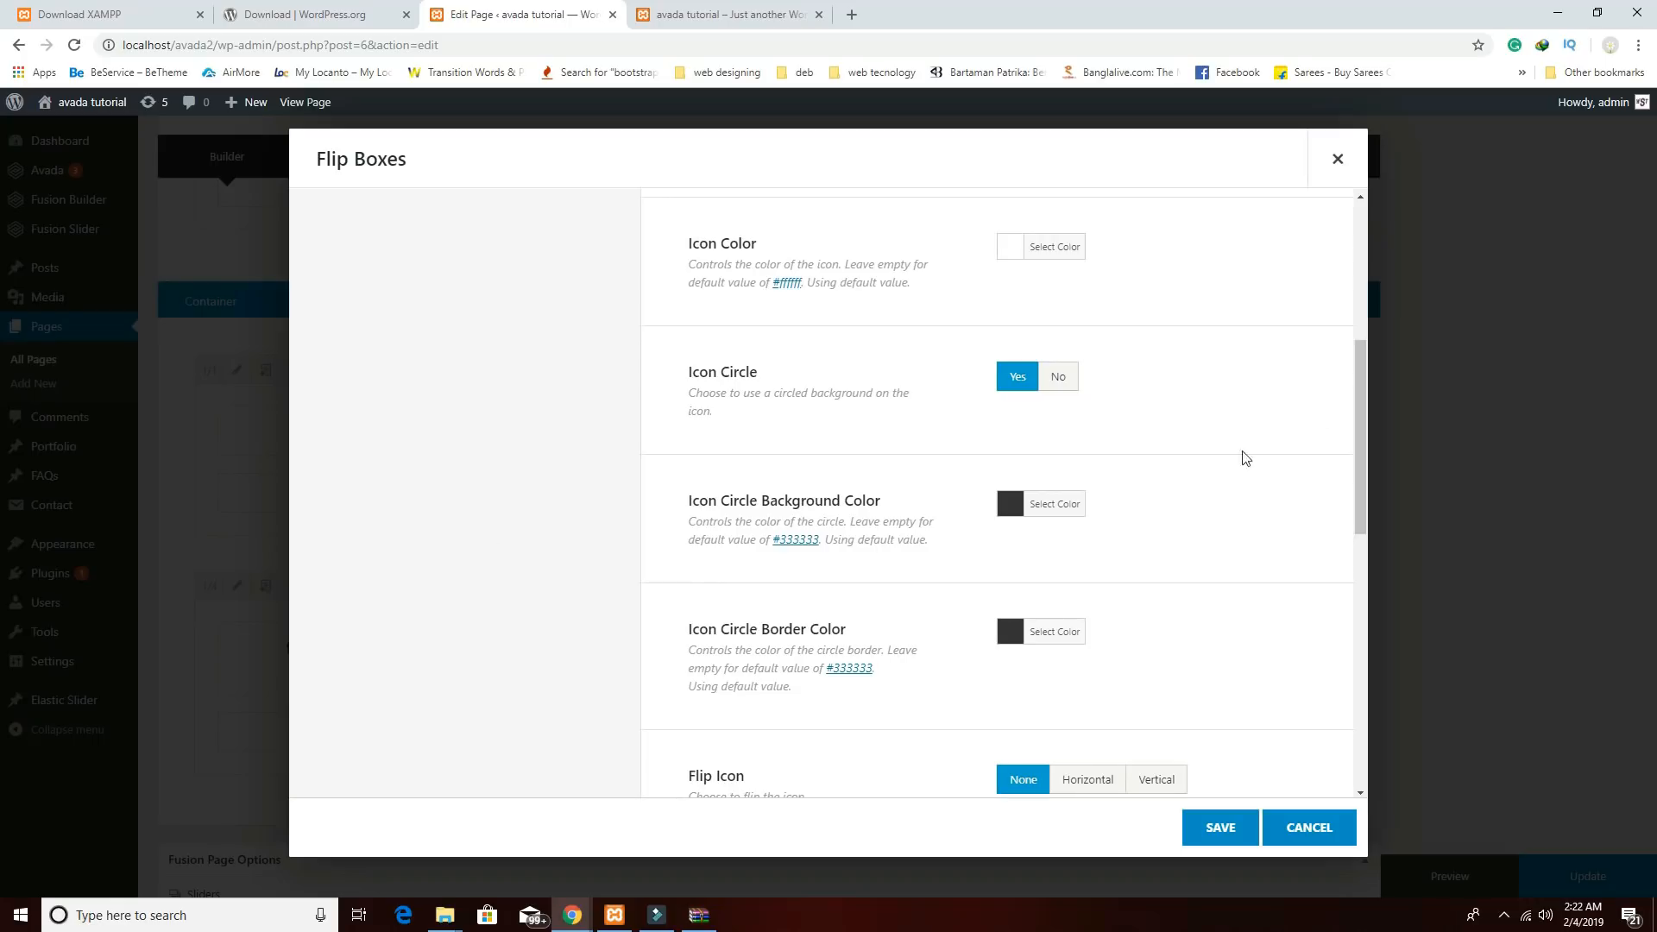
scroll(1229, 492, down, 8)
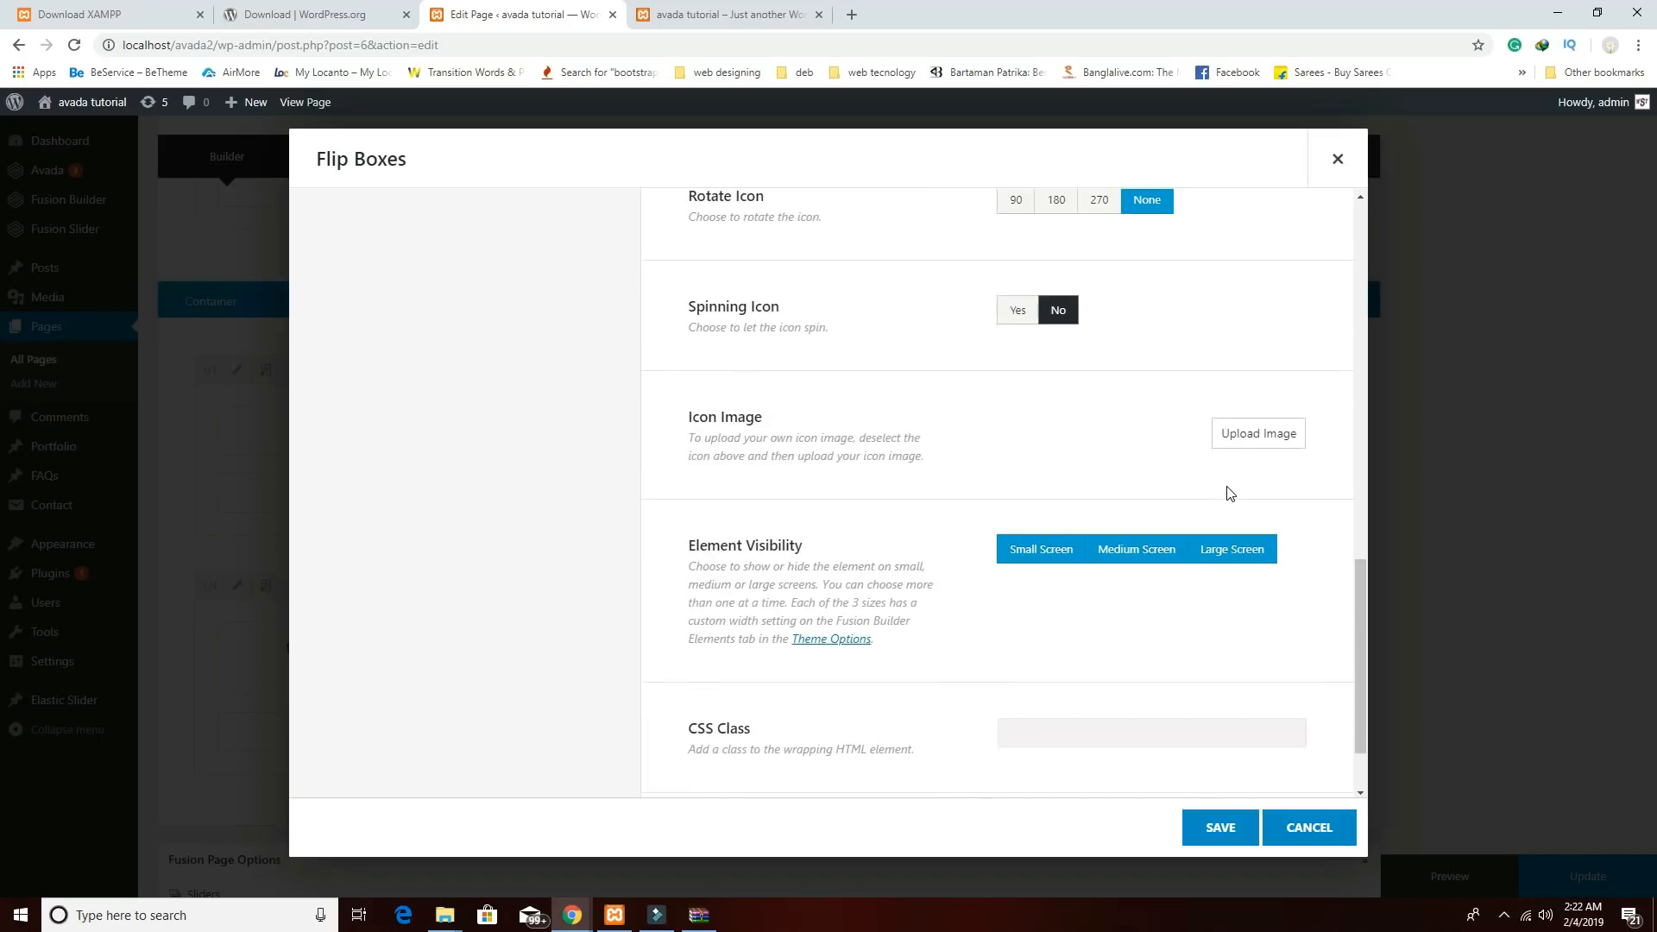
scroll(1230, 492, down, 1)
scroll(1206, 523, up, 9)
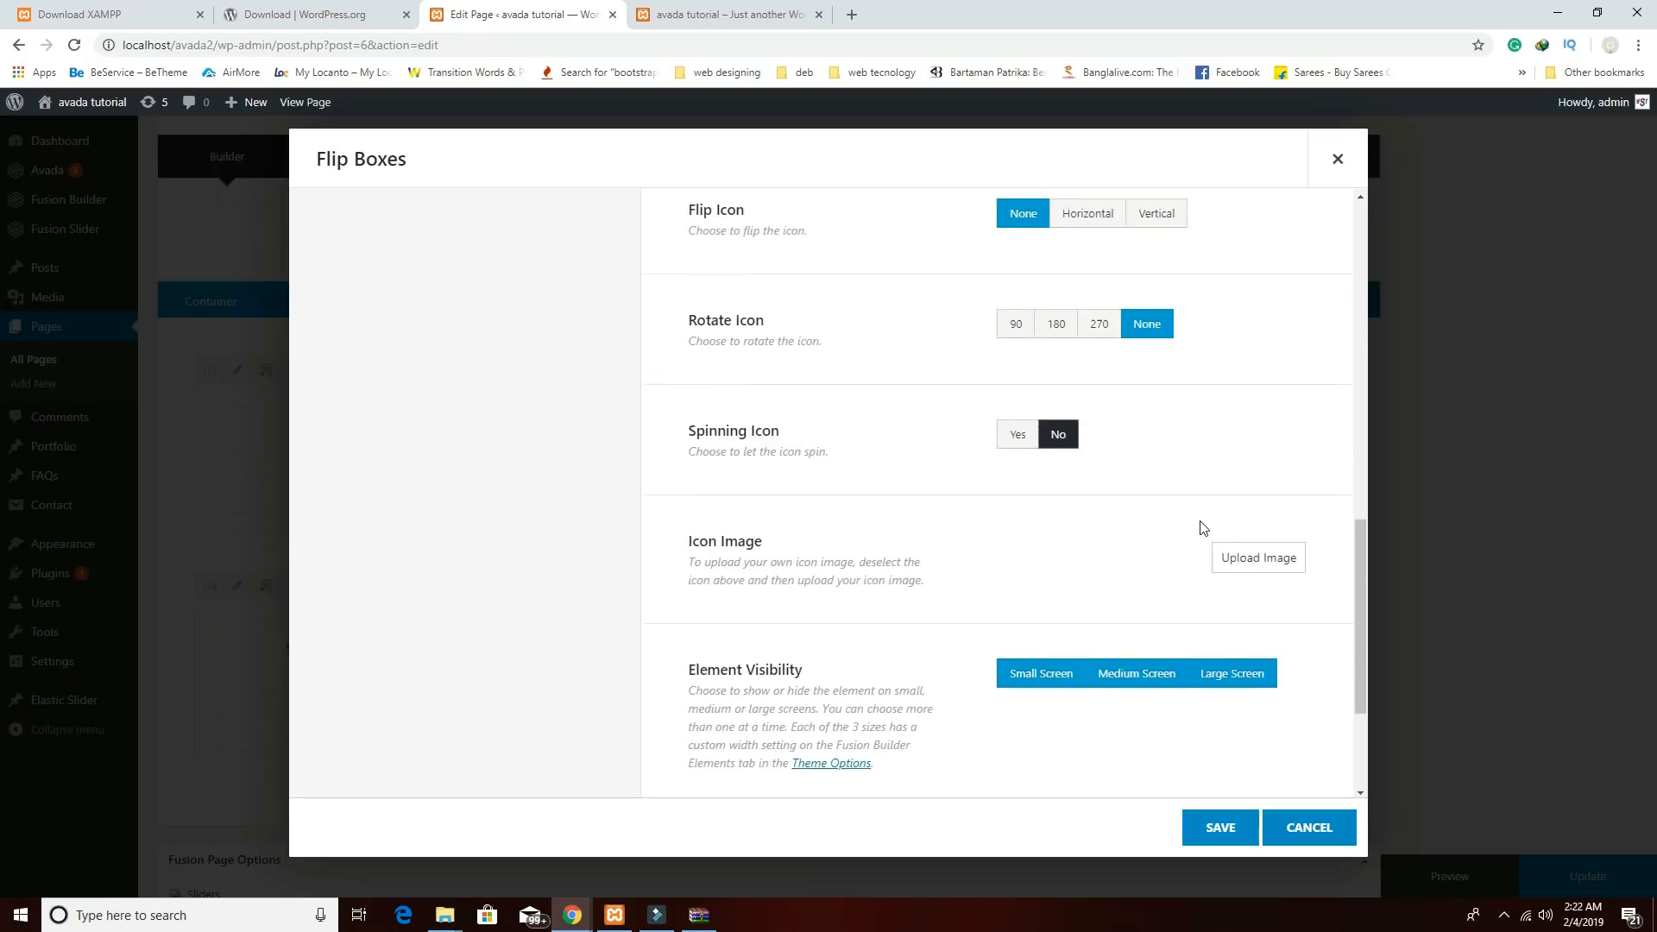
scroll(1200, 524, up, 7)
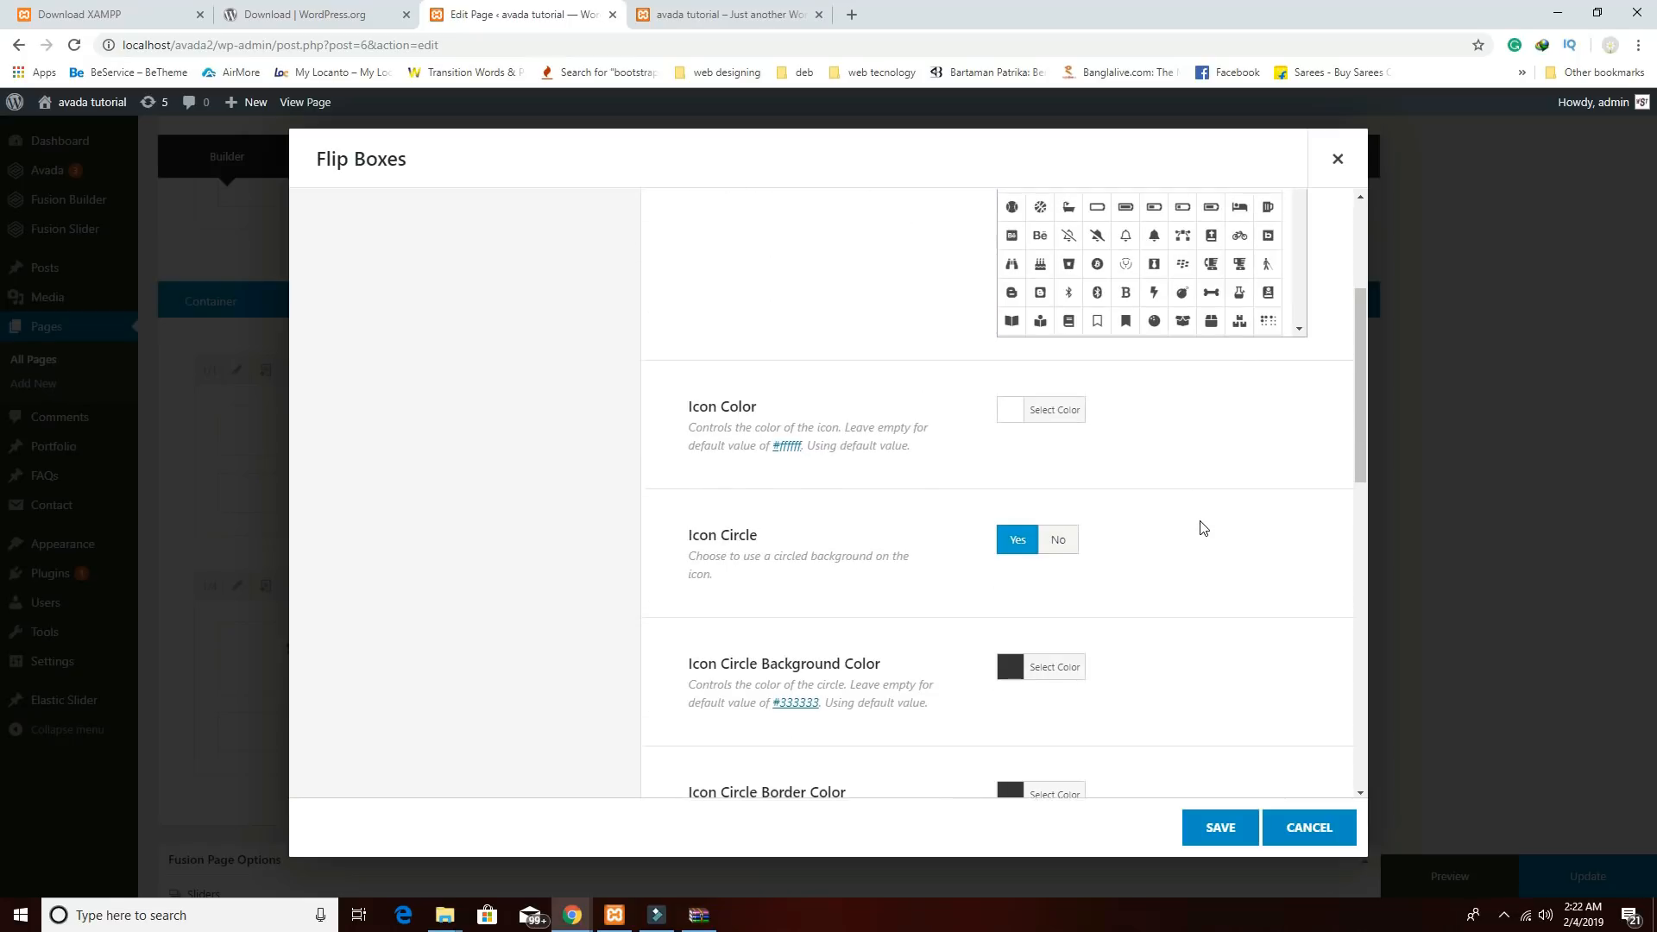
click(529, 347)
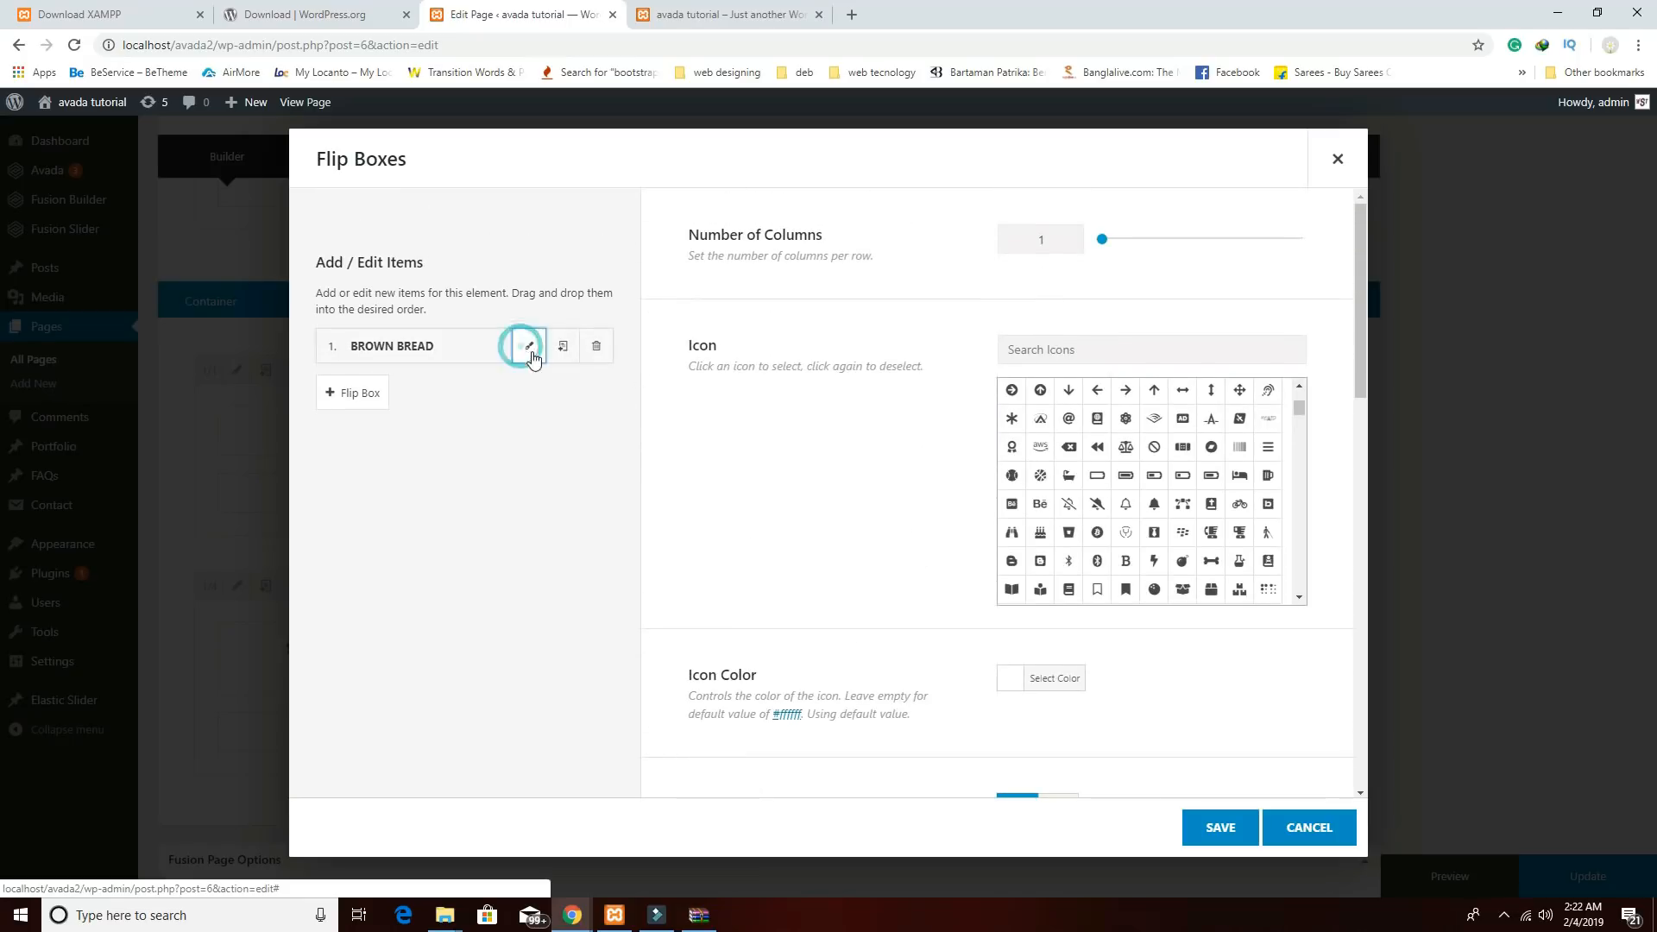
Set the Brown Bread flip box's border radius to 0px 30px 0px 30px and view the preview.
scroll(1113, 580, down, 1)
scroll(1113, 580, down, 2)
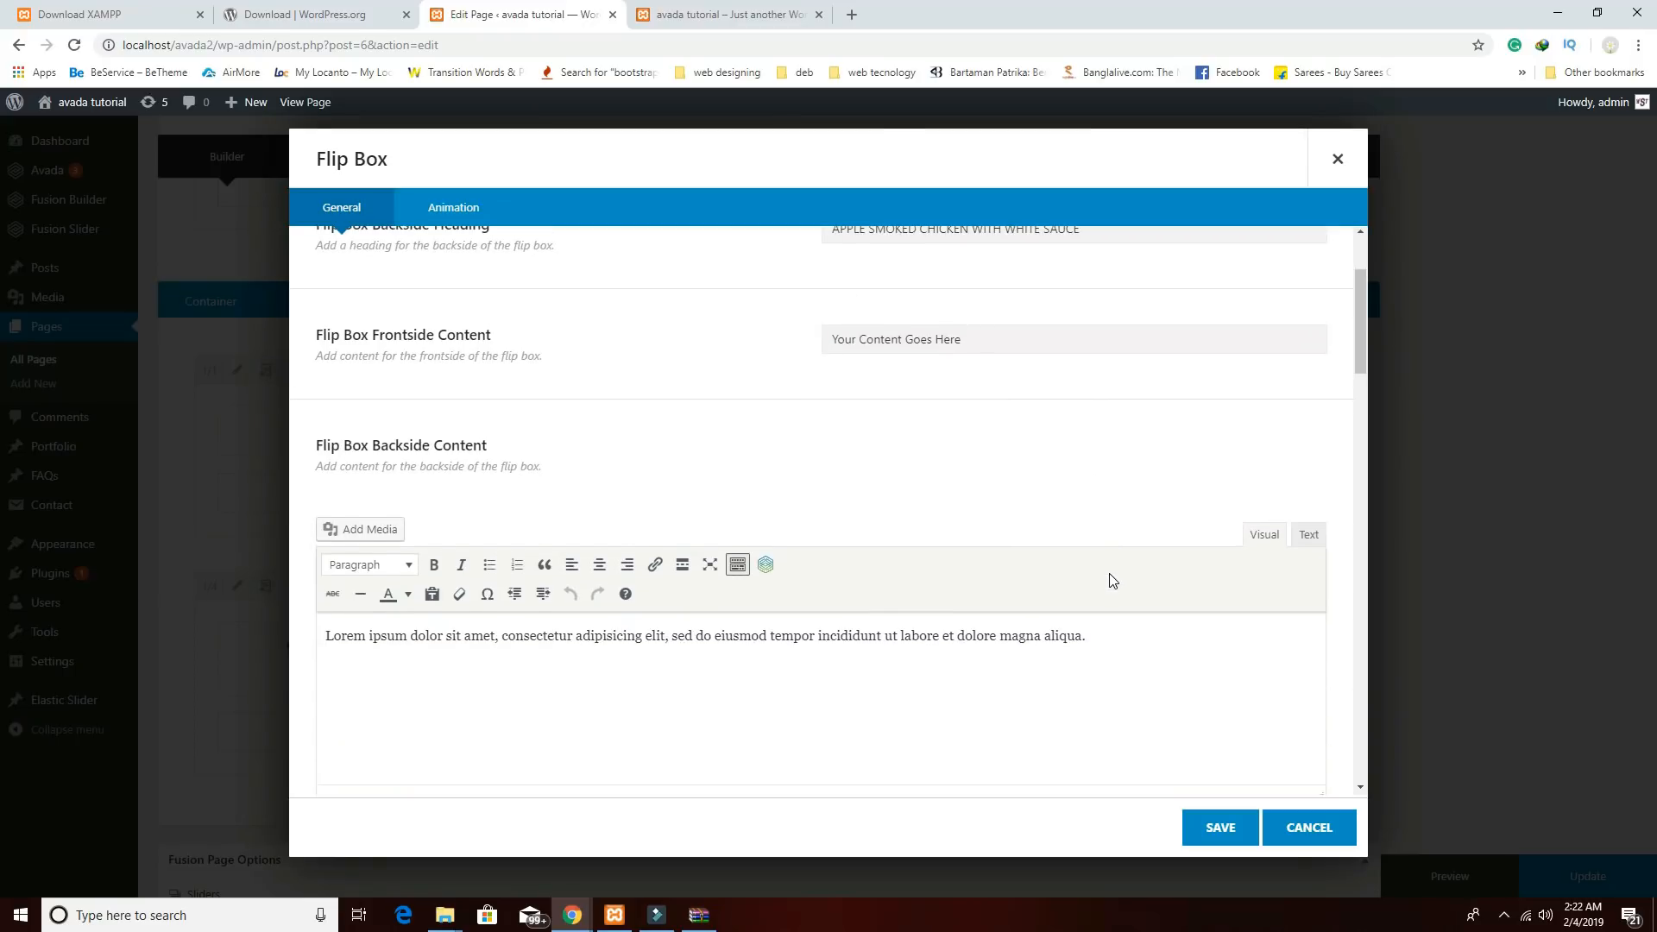
scroll(1113, 580, down, 6)
scroll(1112, 580, down, 4)
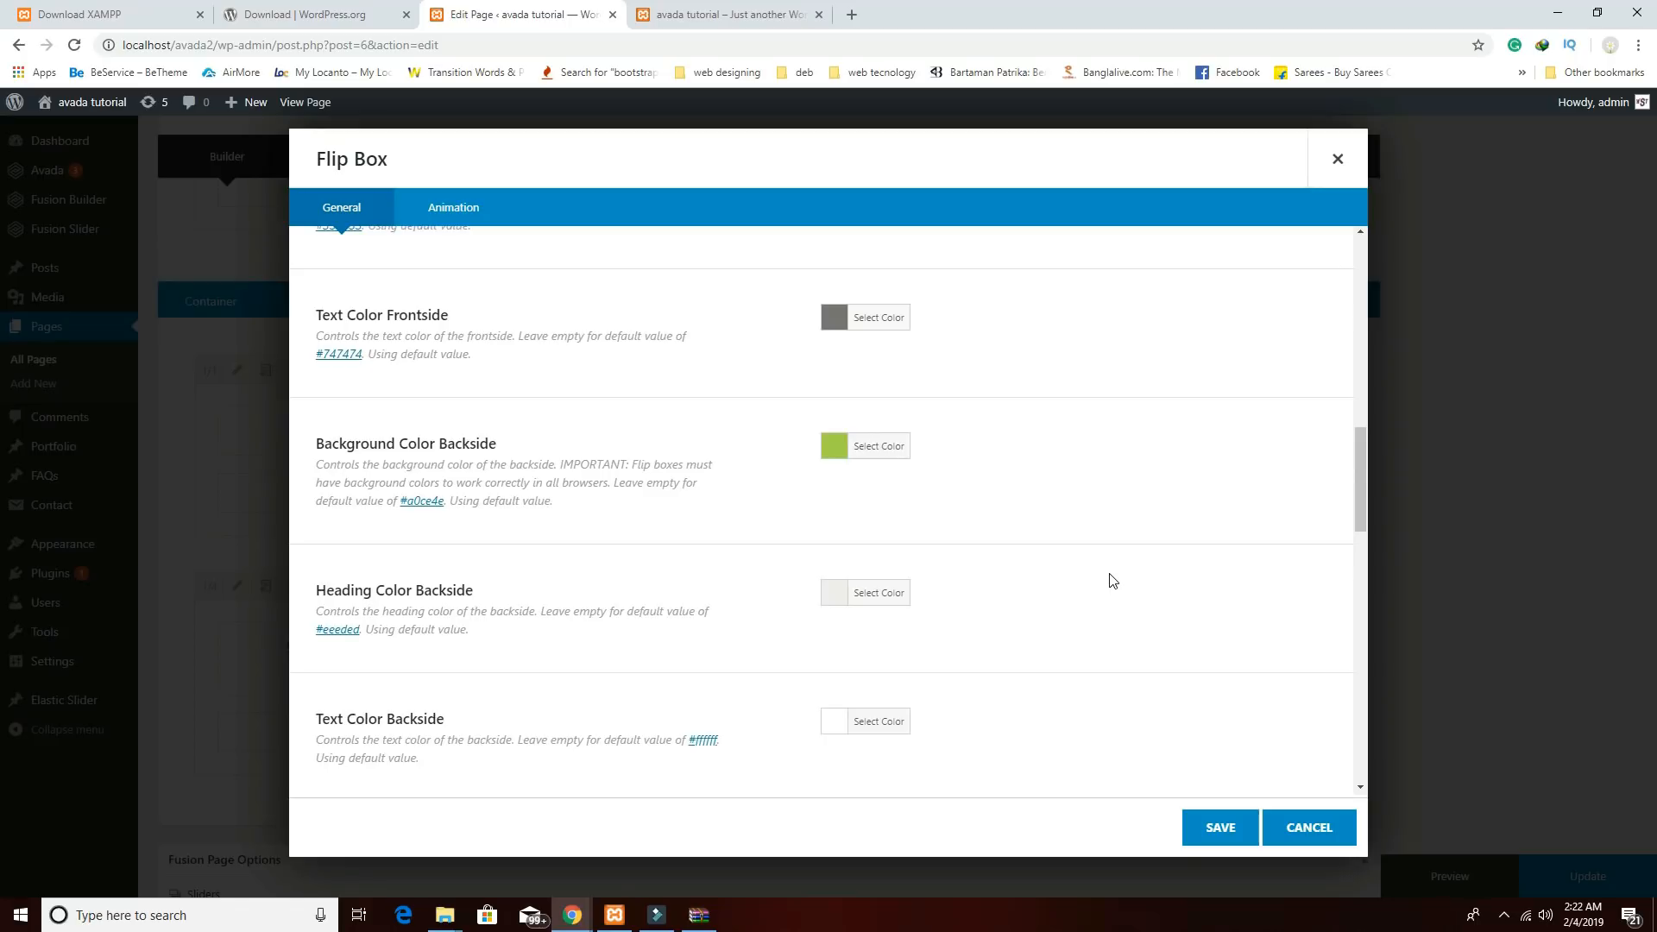
scroll(1113, 580, down, 3)
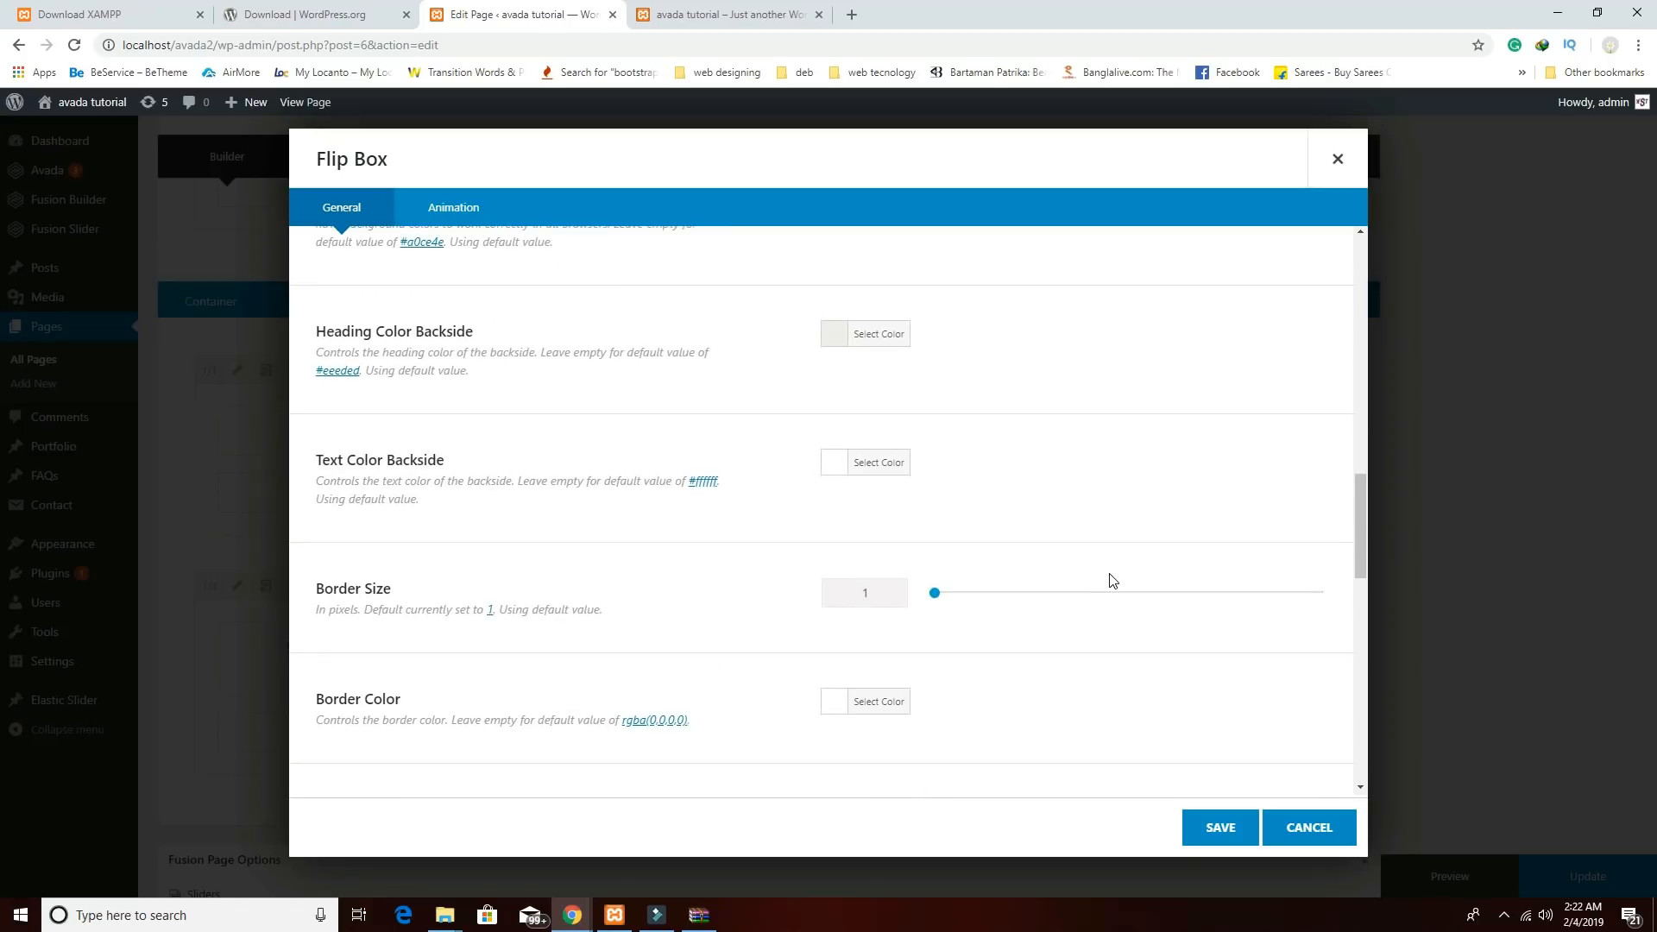
scroll(1112, 580, down, 1)
scroll(1097, 578, down, 2)
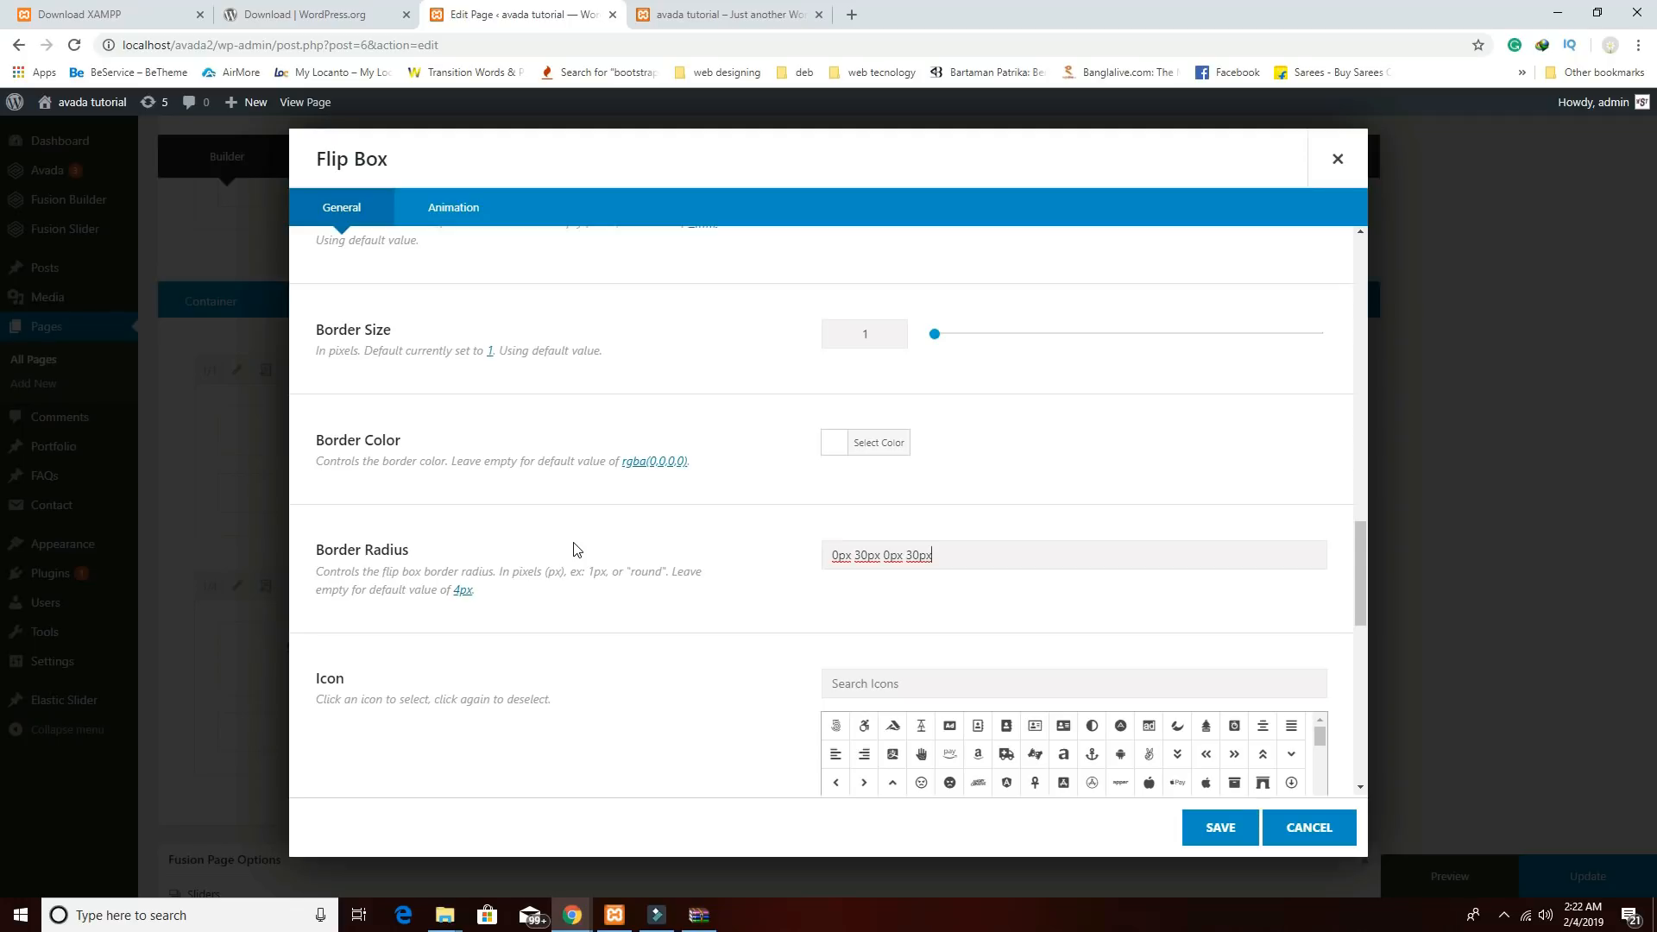
scroll(917, 604, down, 5)
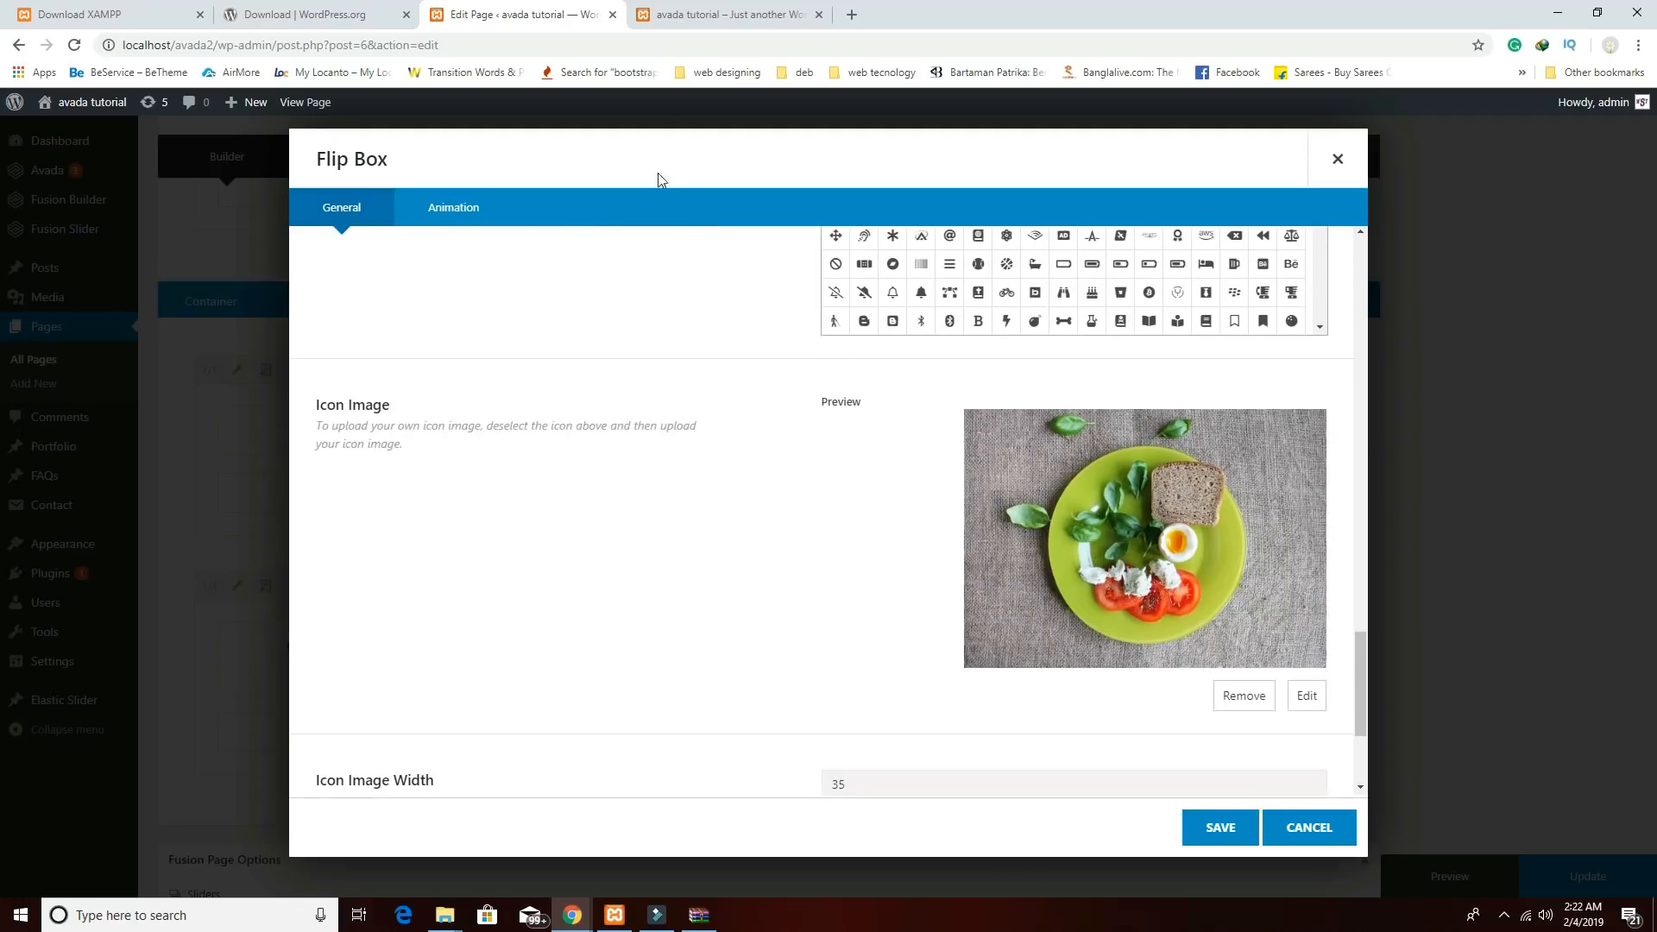
click(691, 24)
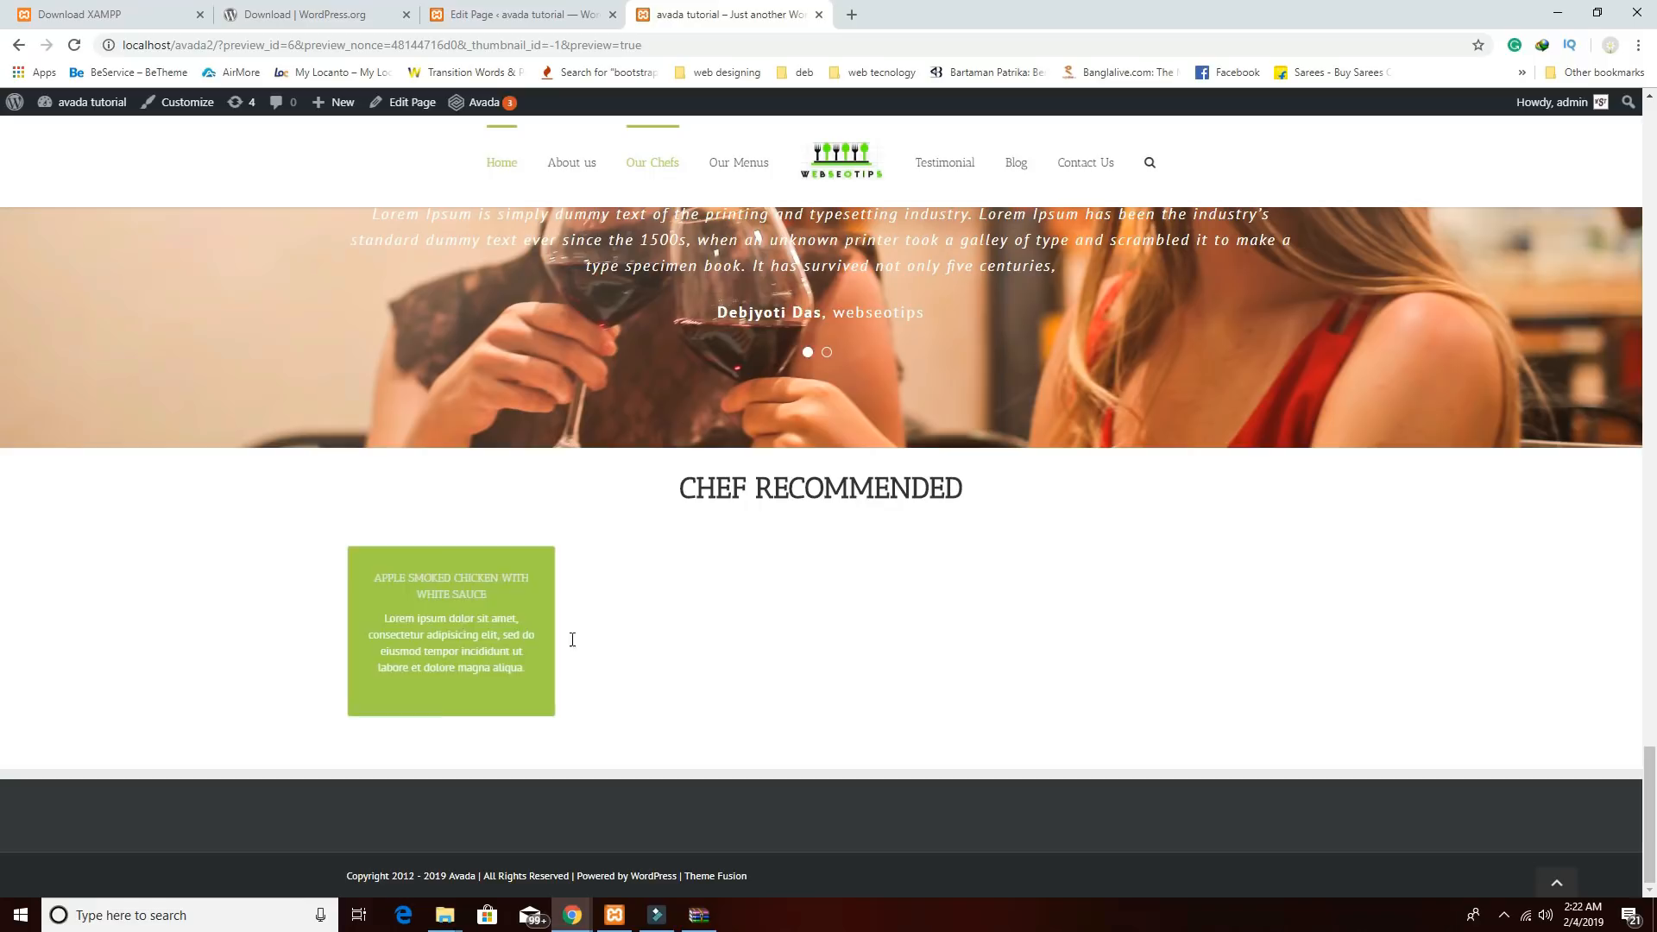
Return to the Edit Page tab, where the Flip Box border radius still reads 0px 30px 0px 30px.
mouse_move(530, 631)
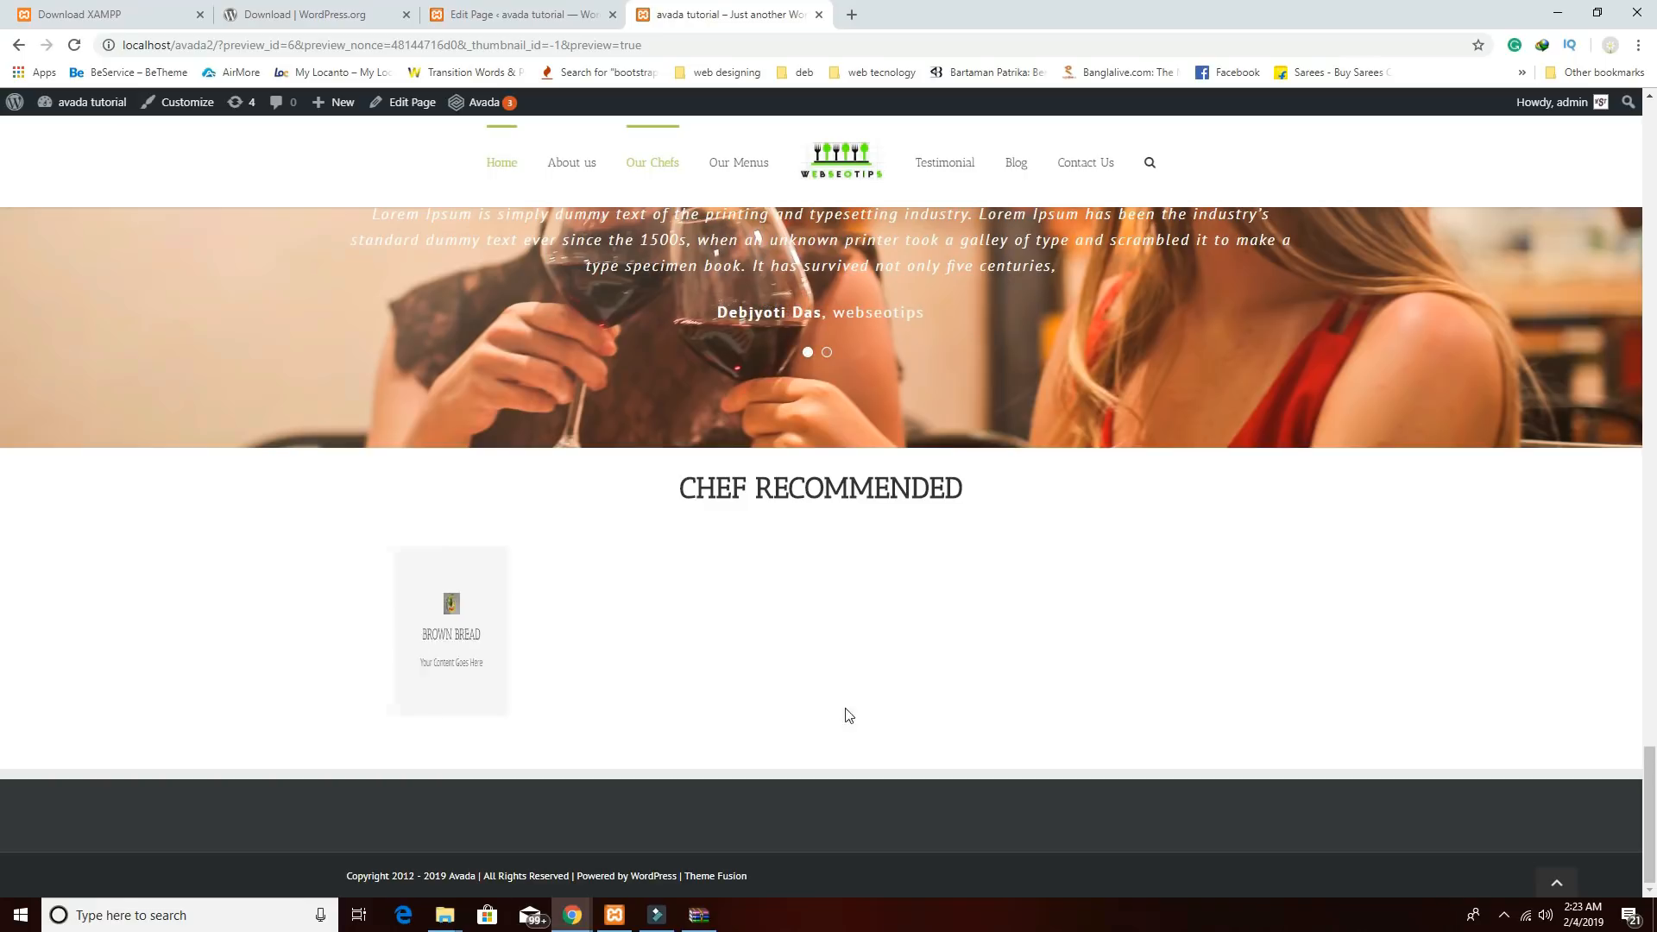
click(551, 14)
Clear the placeholder text from the Brown Bread flip box's frontside content.
scroll(961, 516, up, 15)
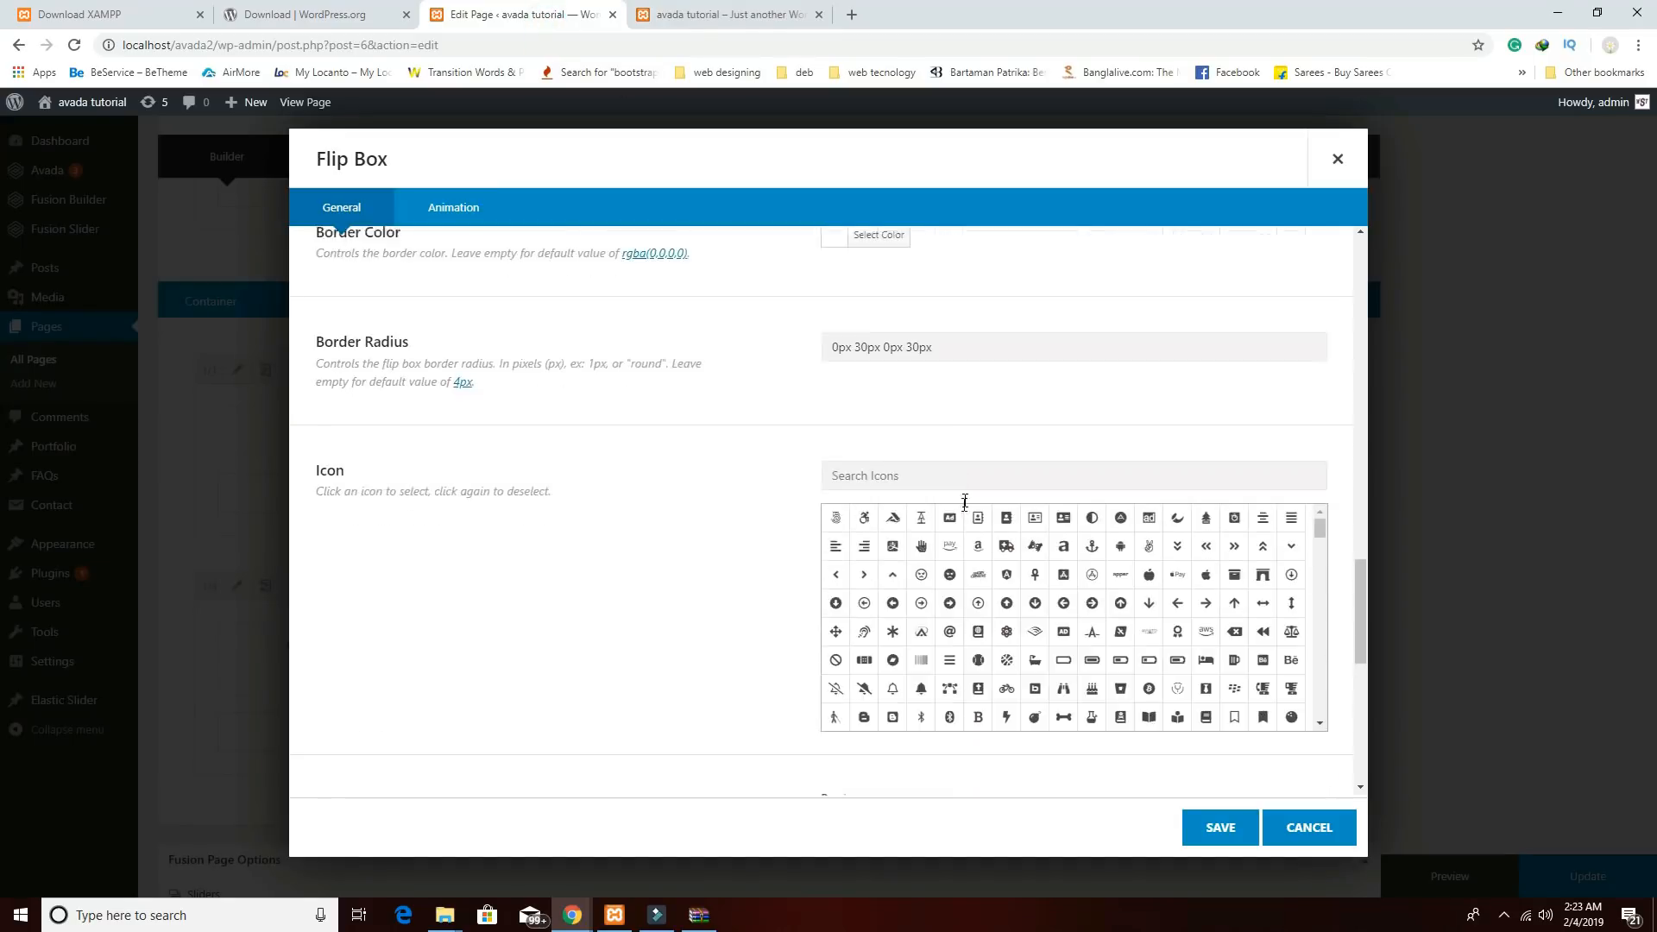
scroll(960, 516, up, 4)
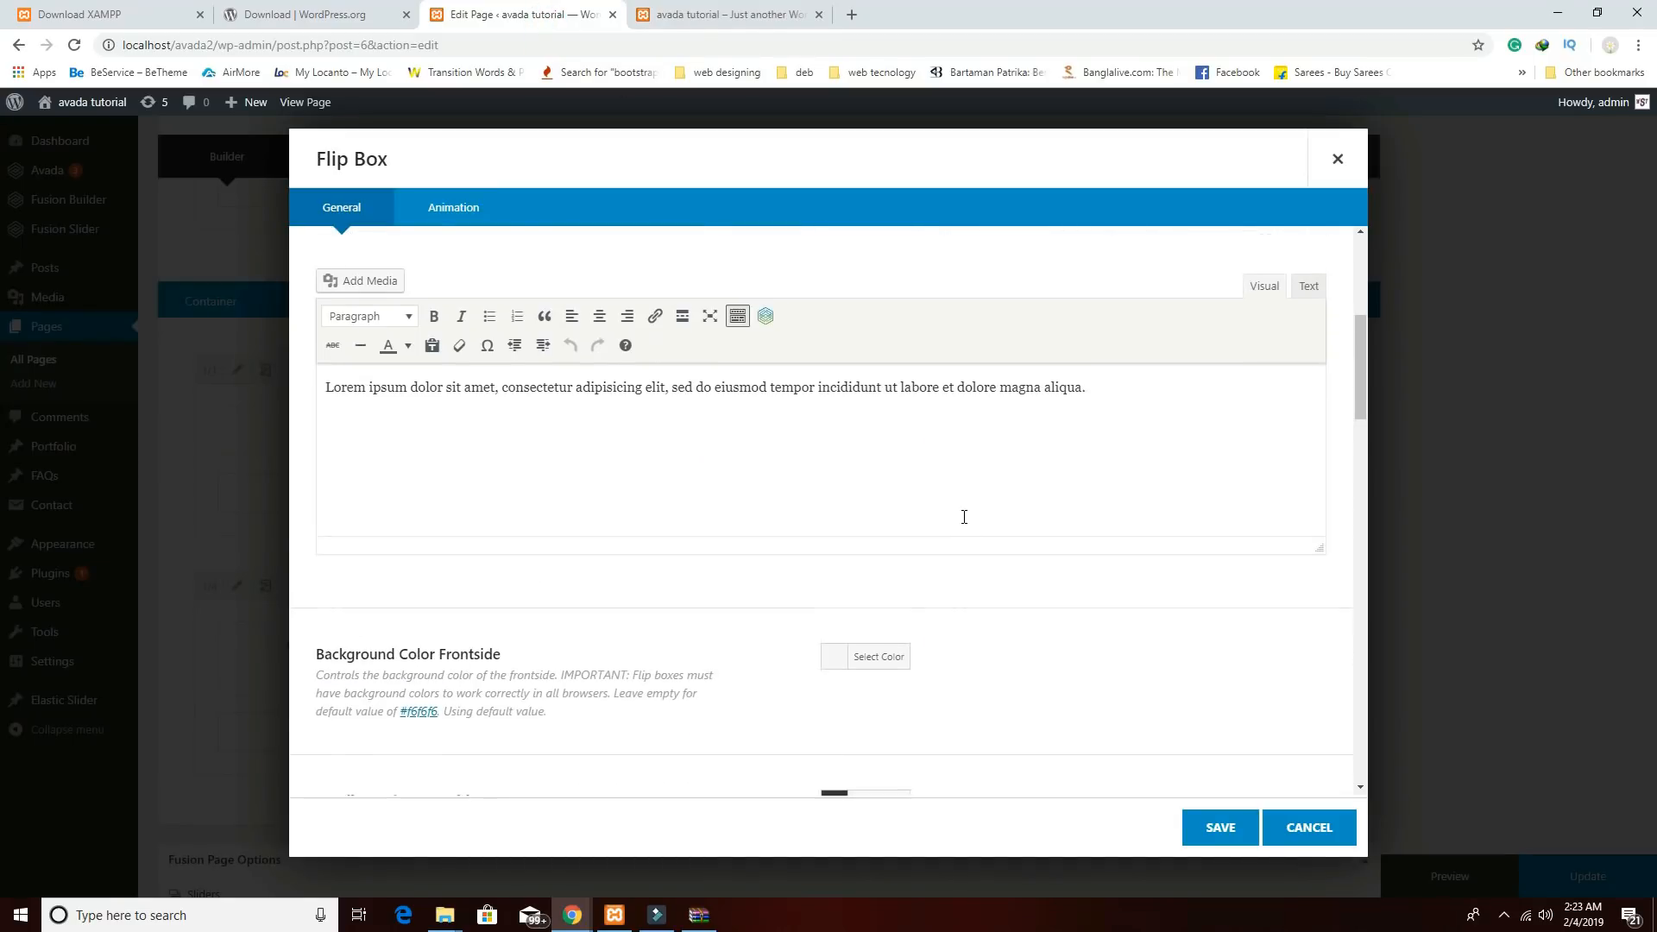
click(979, 429)
click(970, 507)
Set the icon image width to 400px, clear the height, and save the flip box and element.
scroll(890, 541, down, 2)
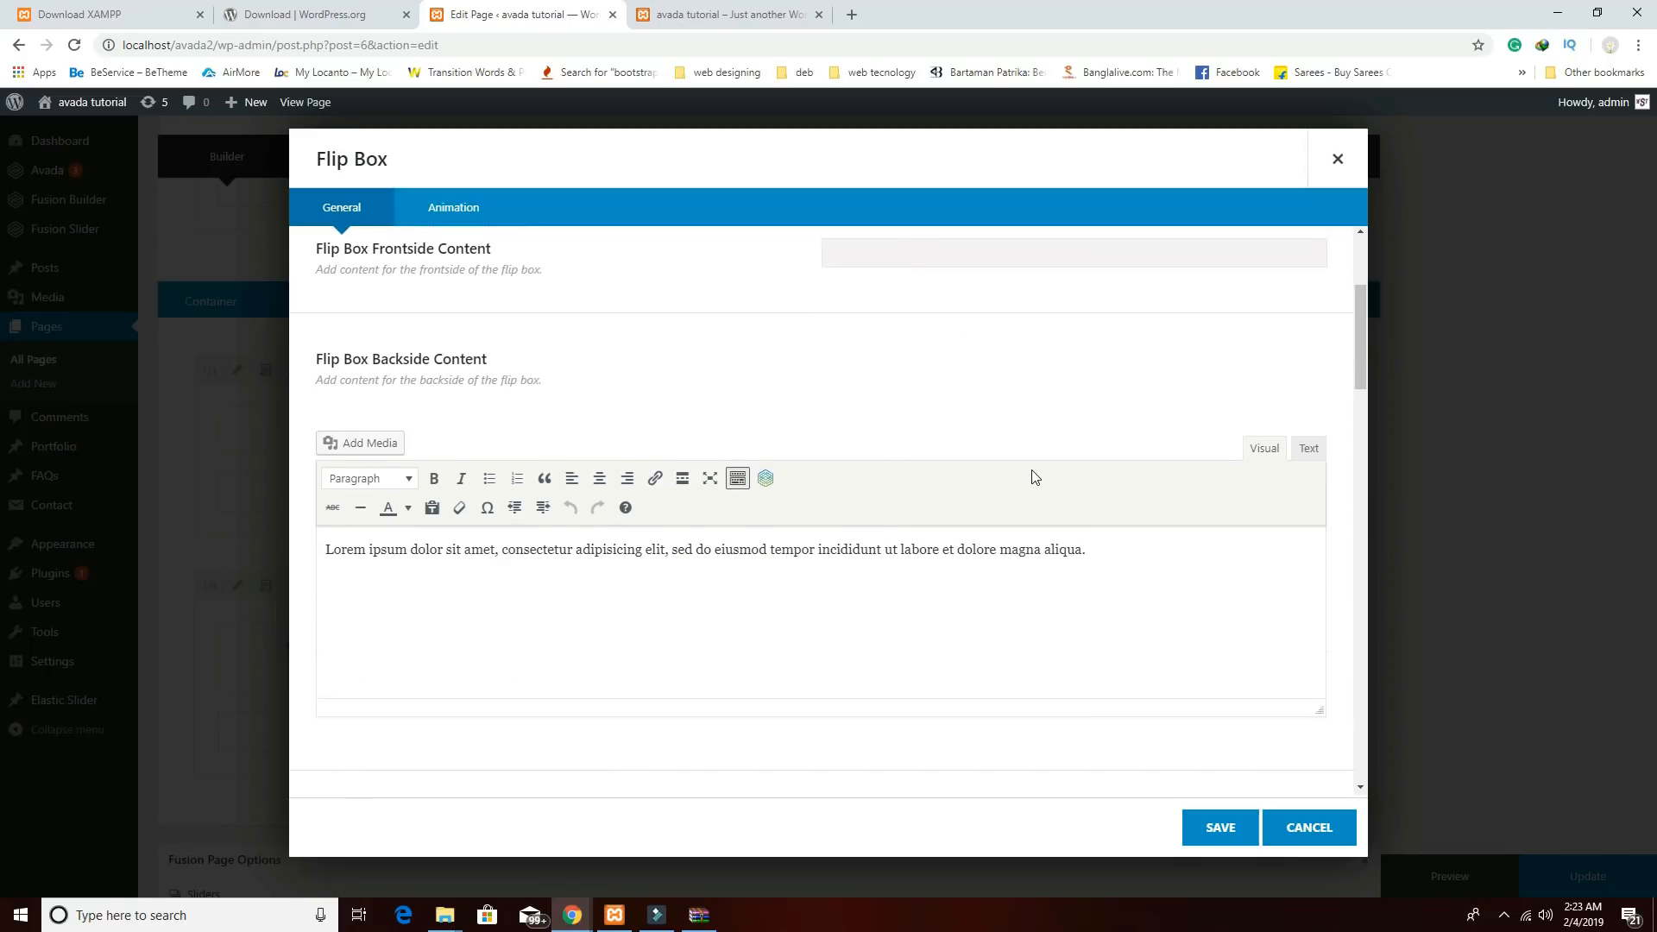
scroll(1035, 477, down, 15)
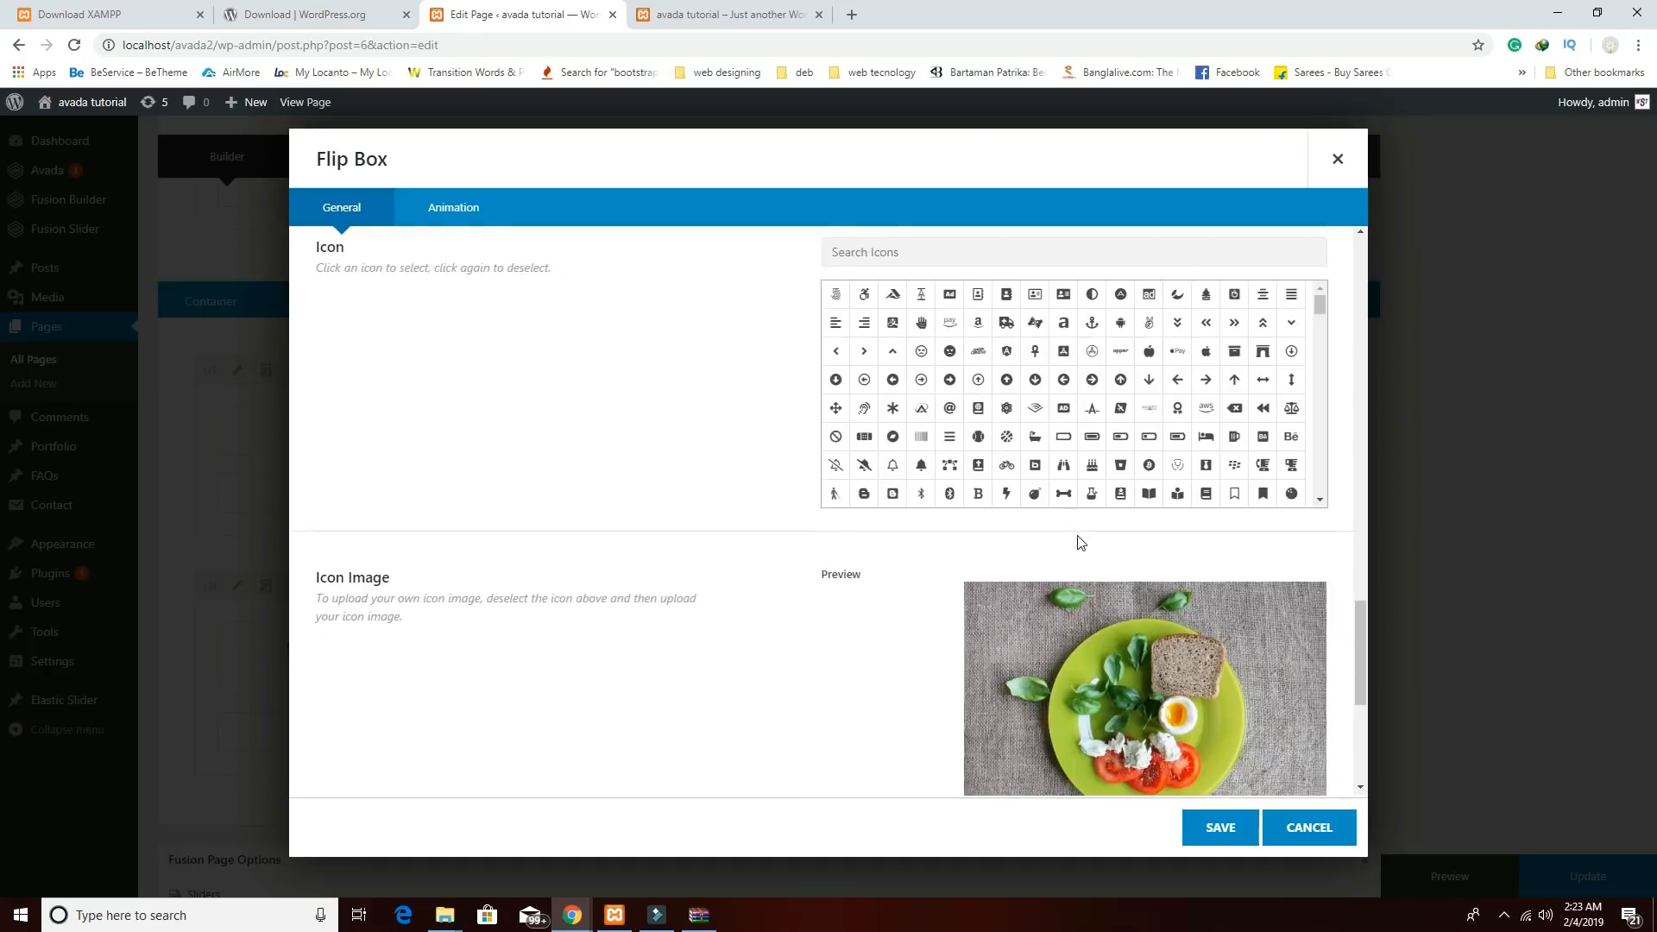
scroll(1082, 542, down, 5)
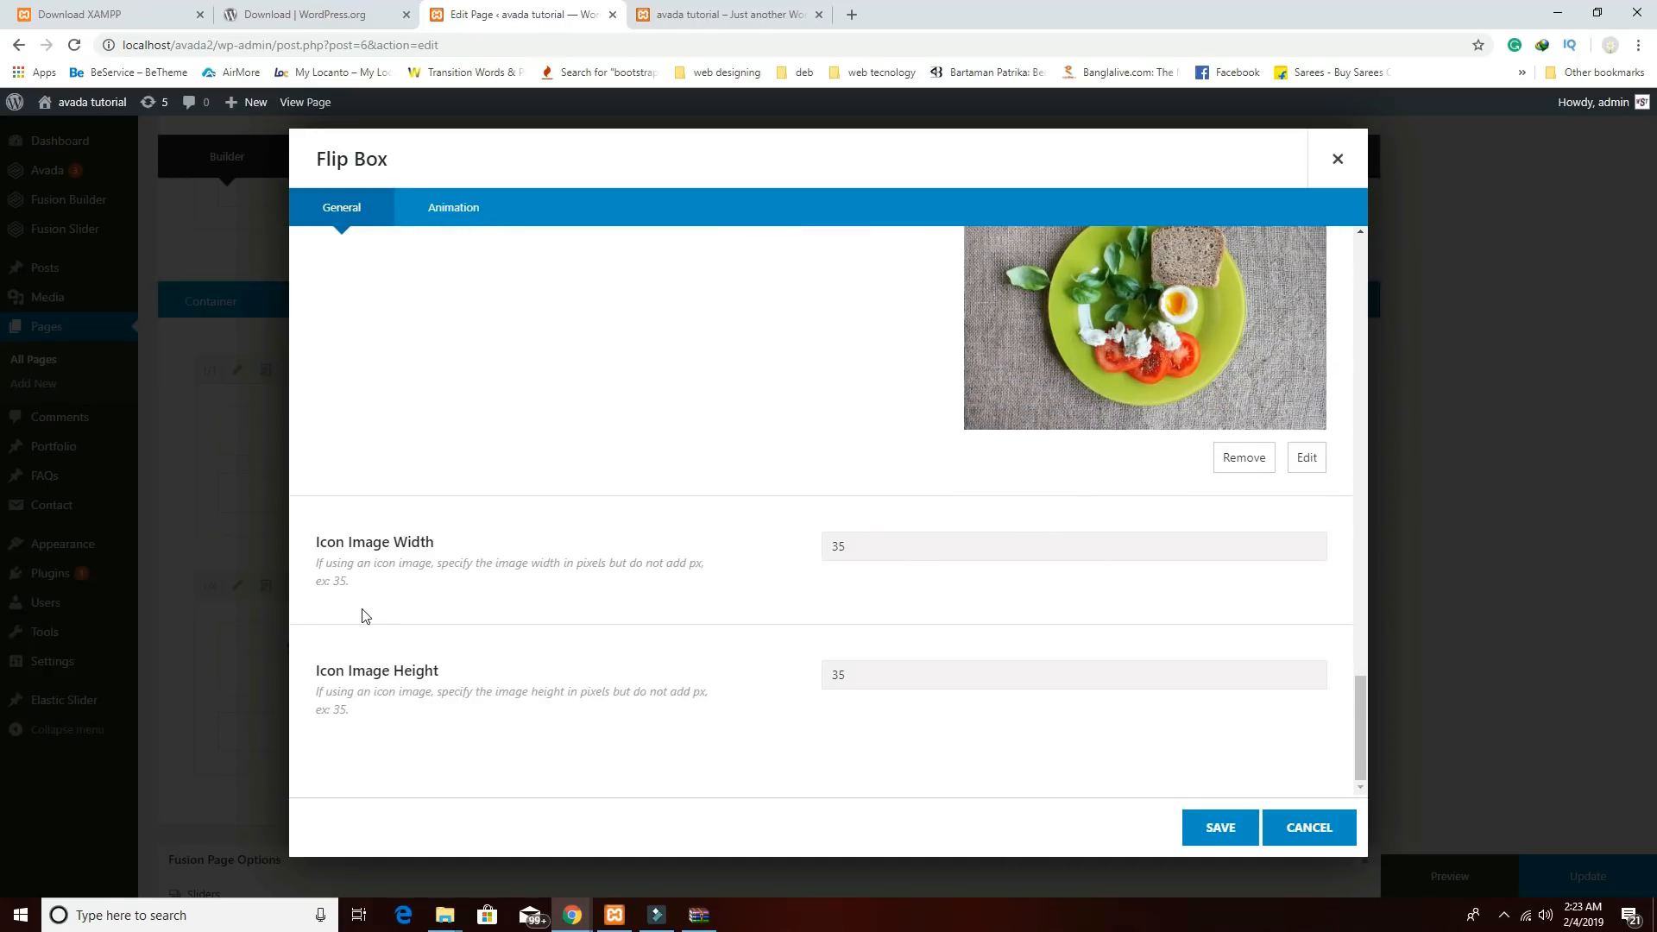
double_click(872, 547)
double_click(906, 679)
click(1219, 827)
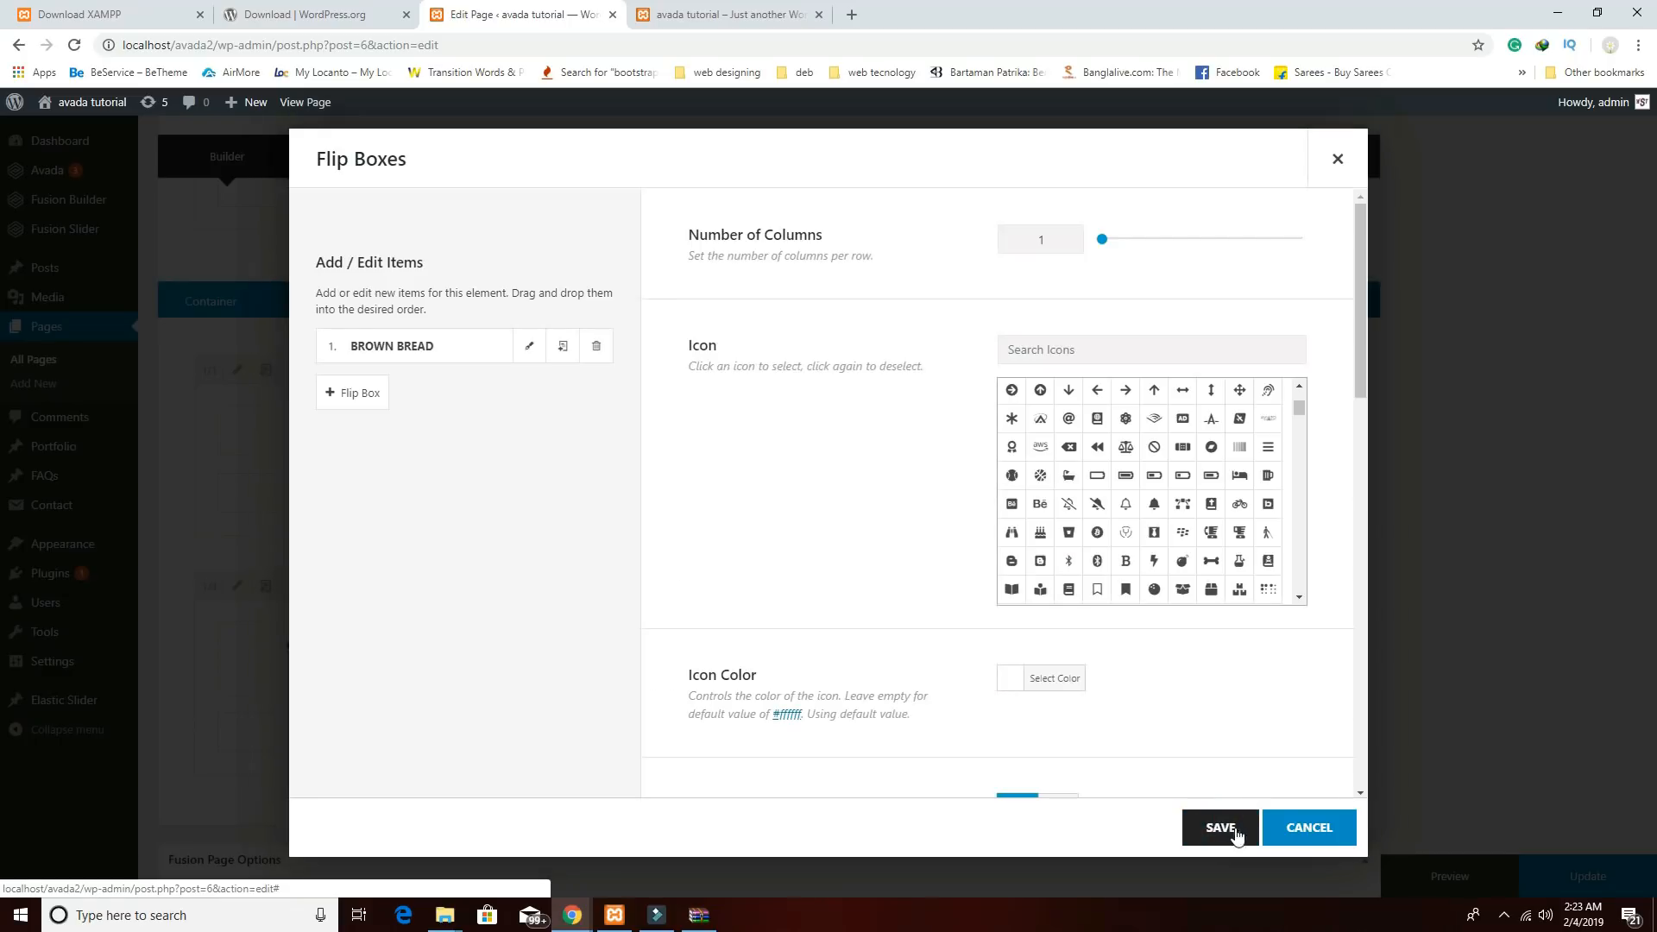
click(1220, 827)
Clone the Flip Boxes element and drag the copies into columns two, three and four.
click(1424, 877)
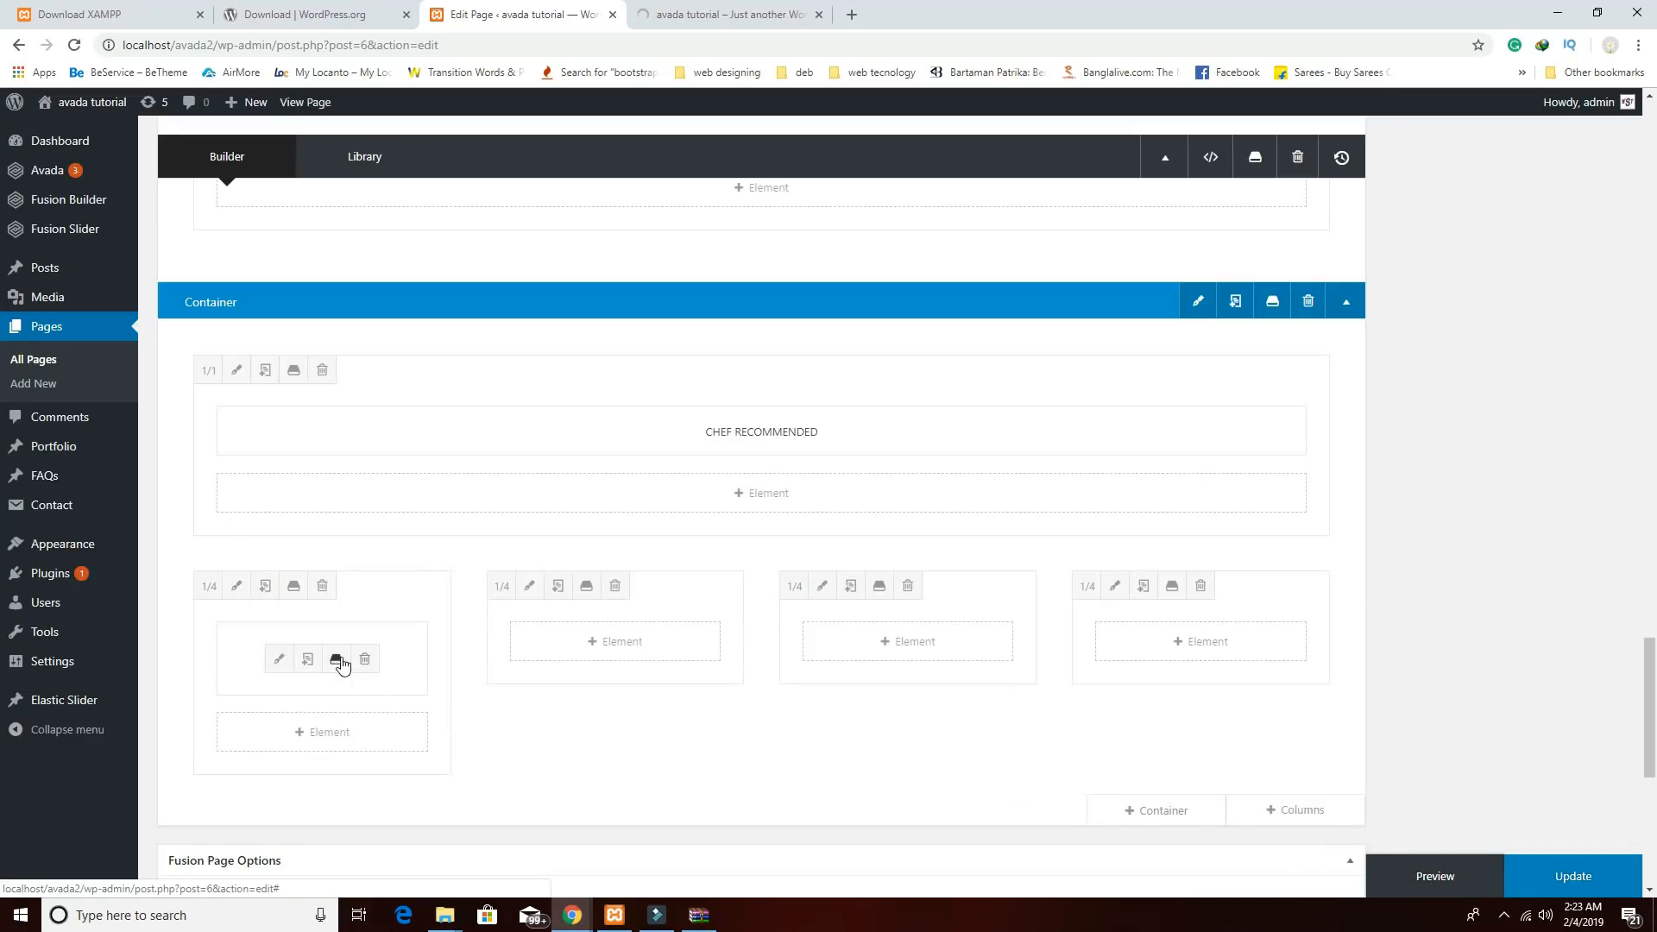
click(309, 662)
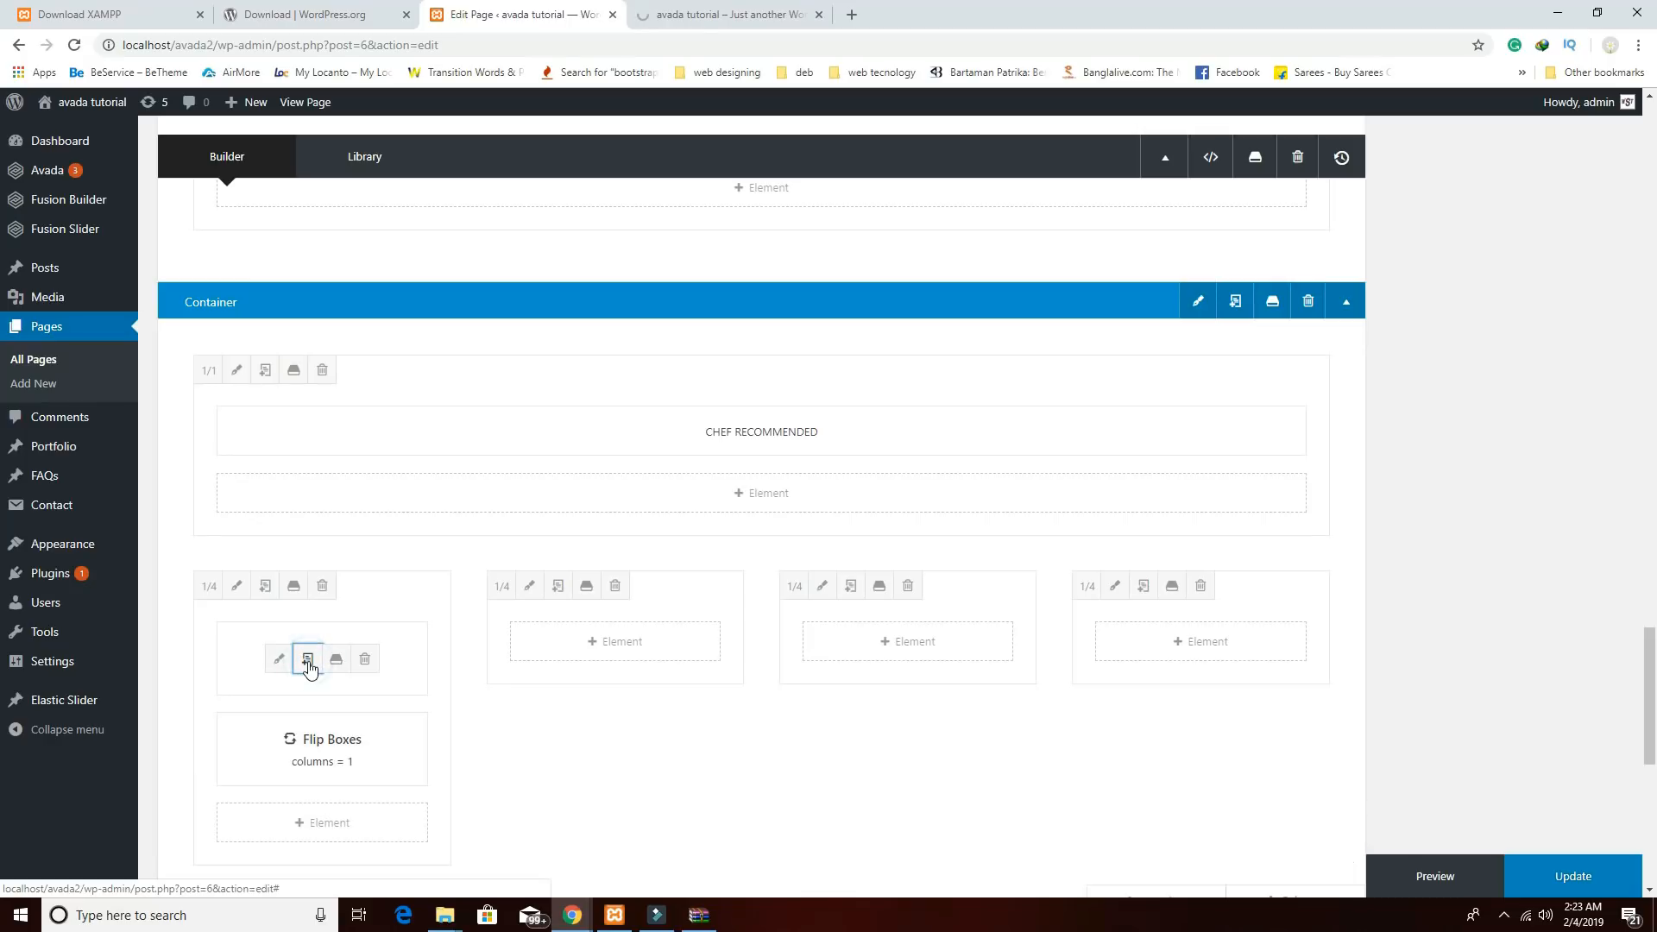
click(309, 662)
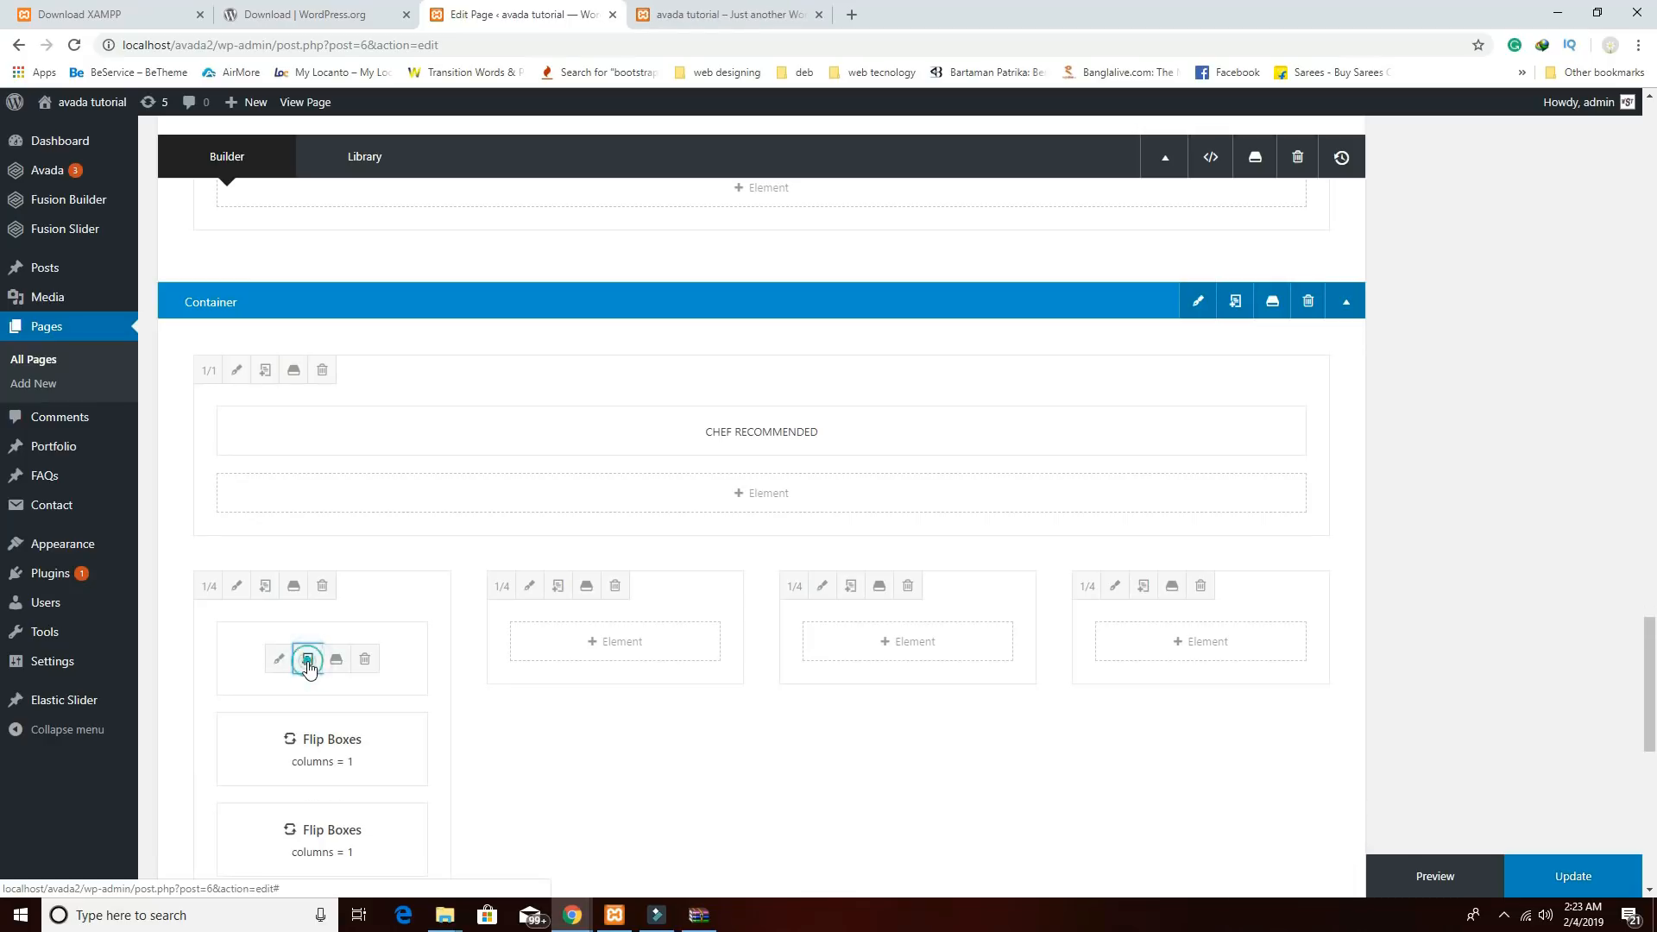
drag(356, 726, 874, 642)
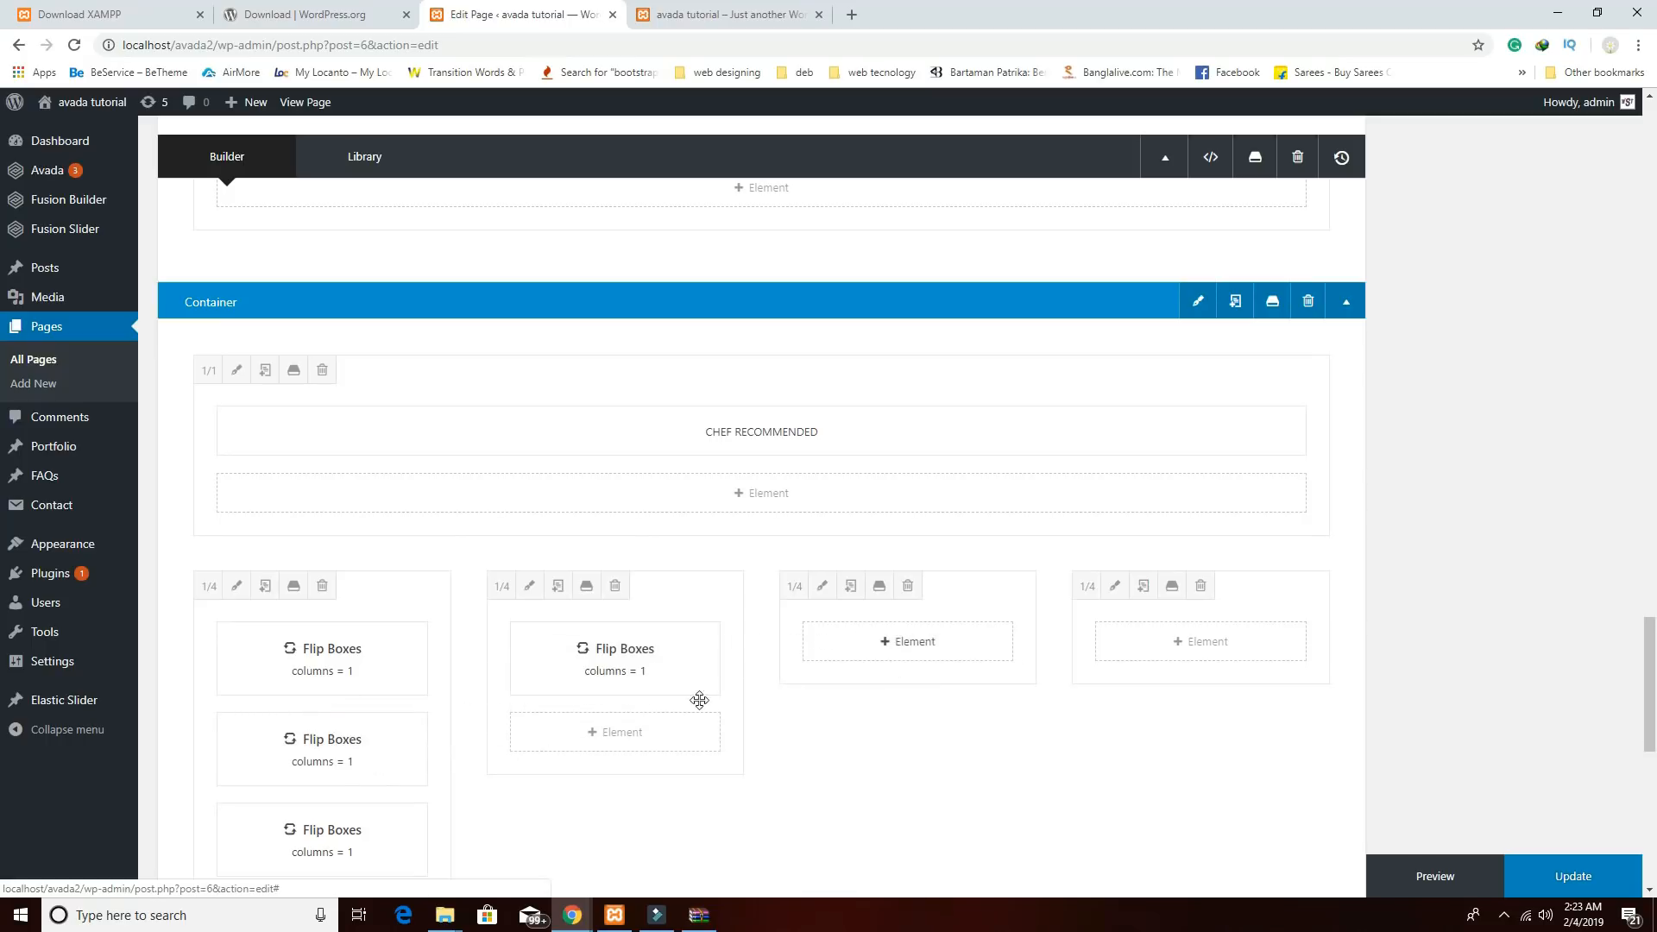
drag(406, 751, 897, 643)
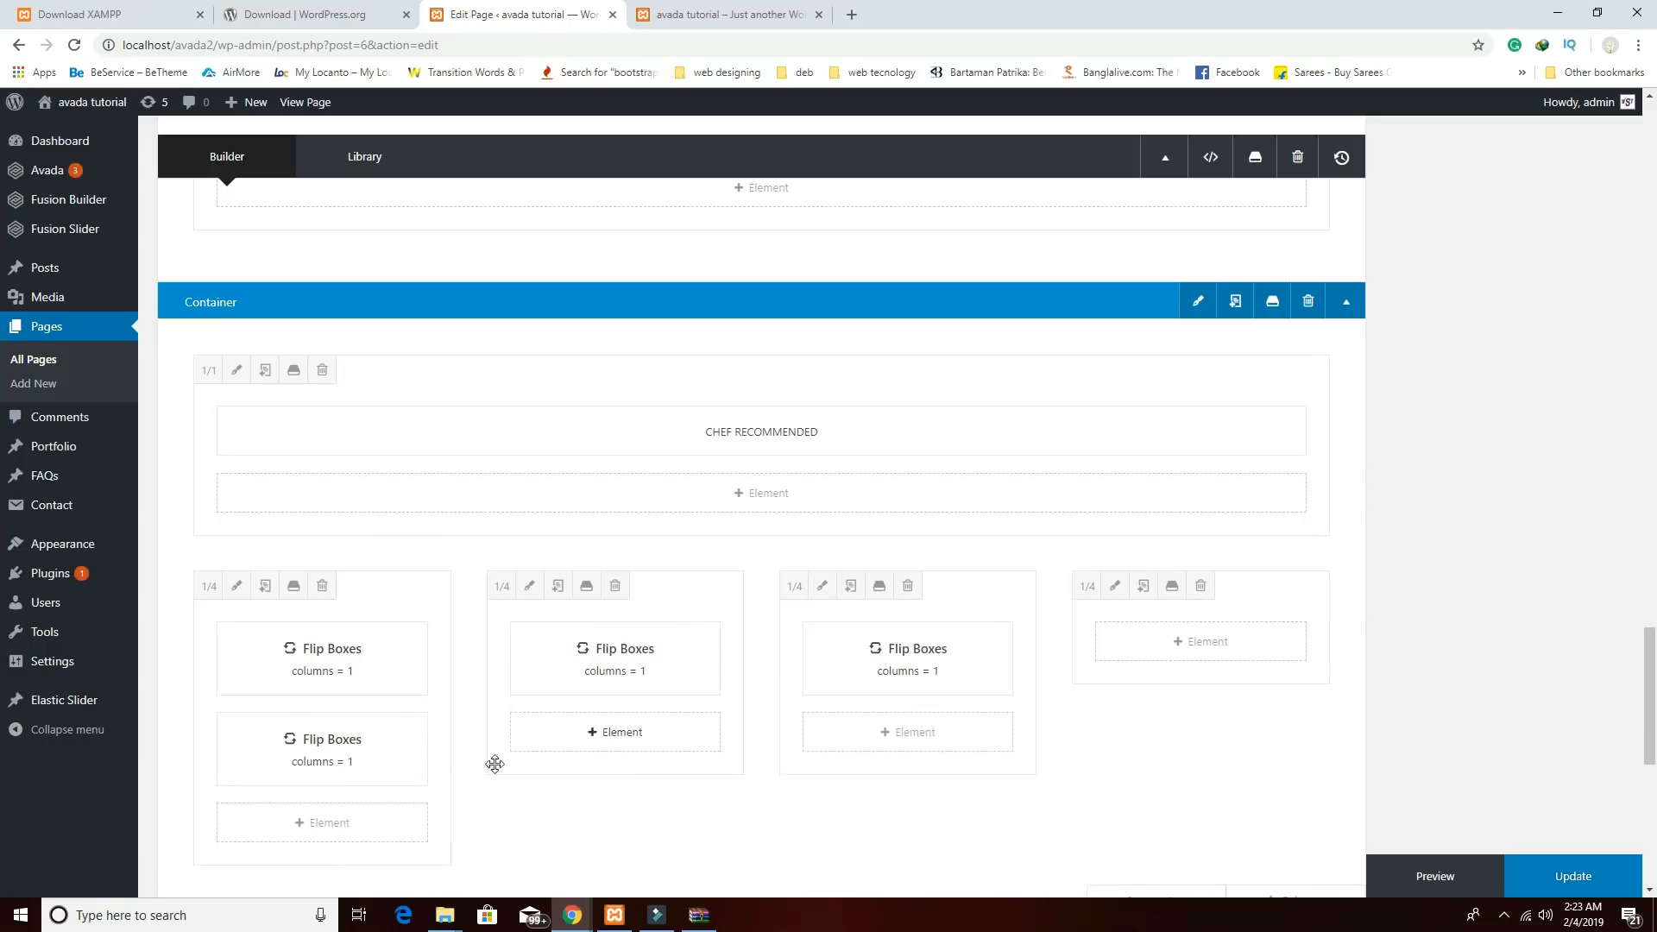
drag(411, 755, 1201, 665)
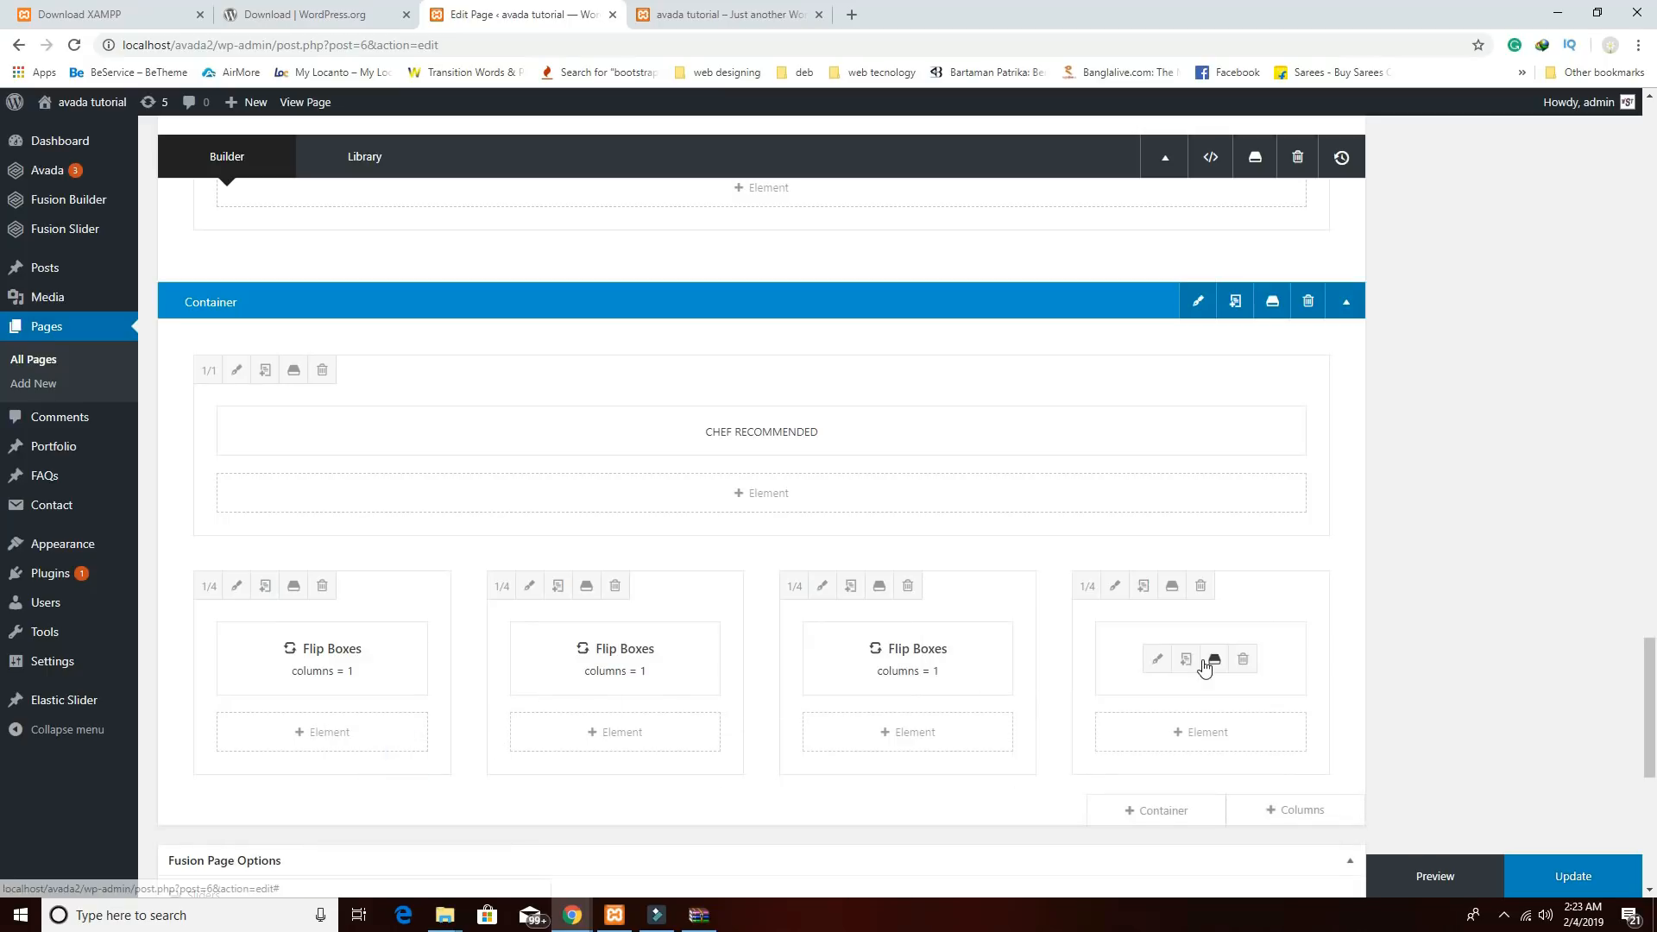
click(1433, 875)
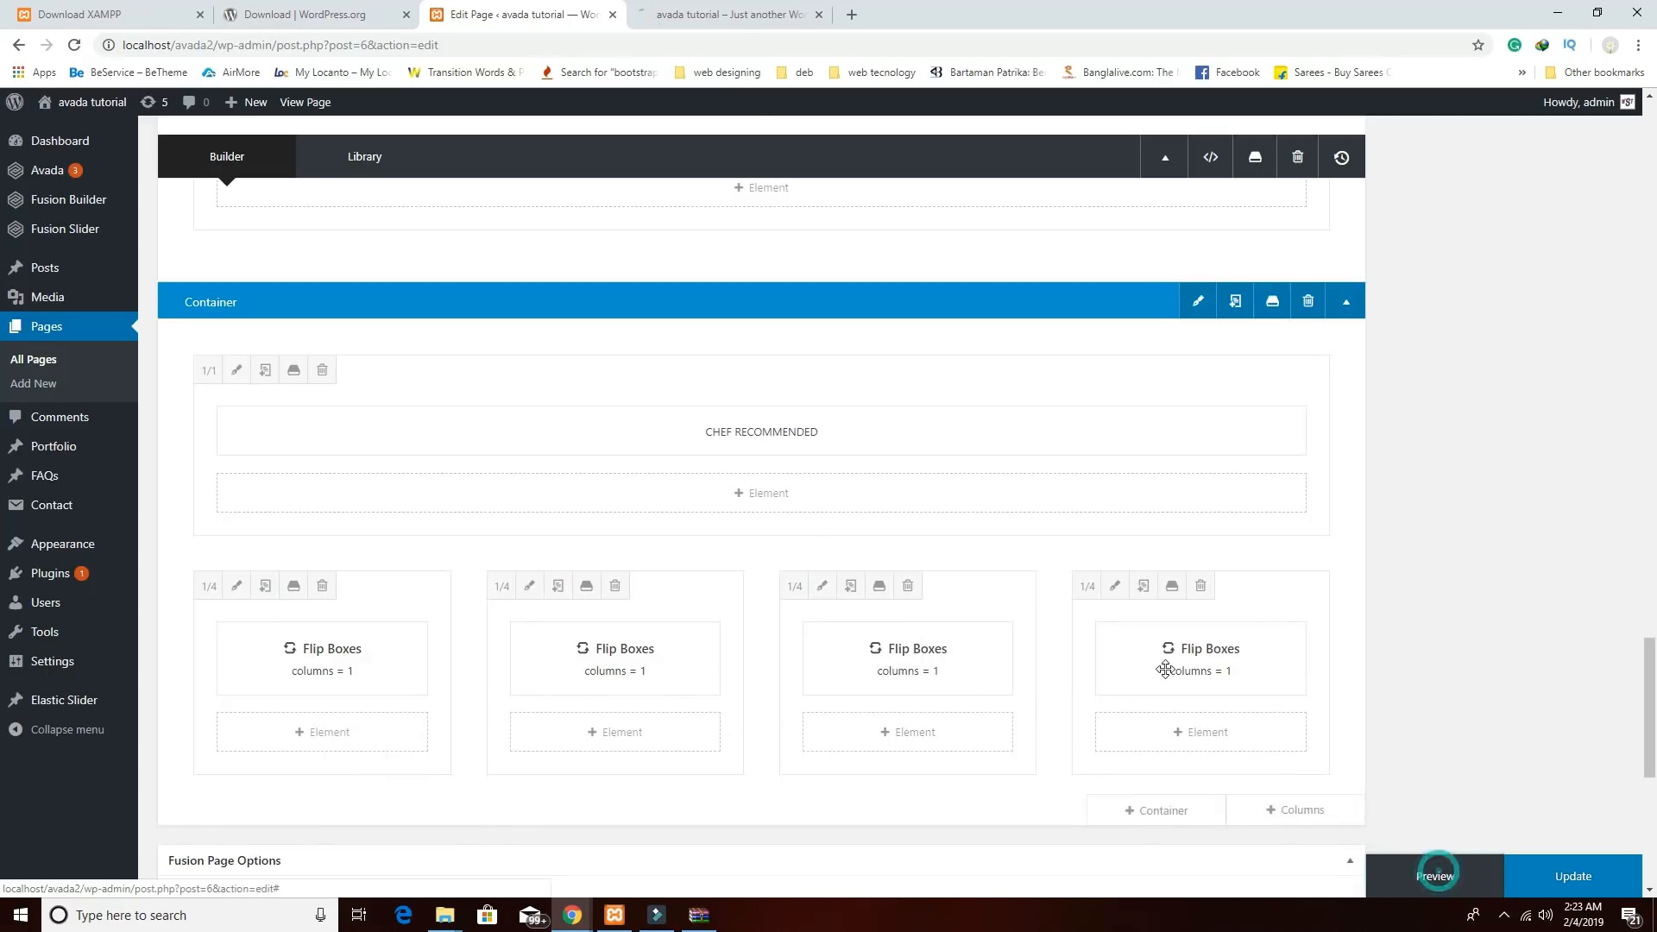
Change the second column's flip box frontside heading to TOMATO IDLI.
click(574, 660)
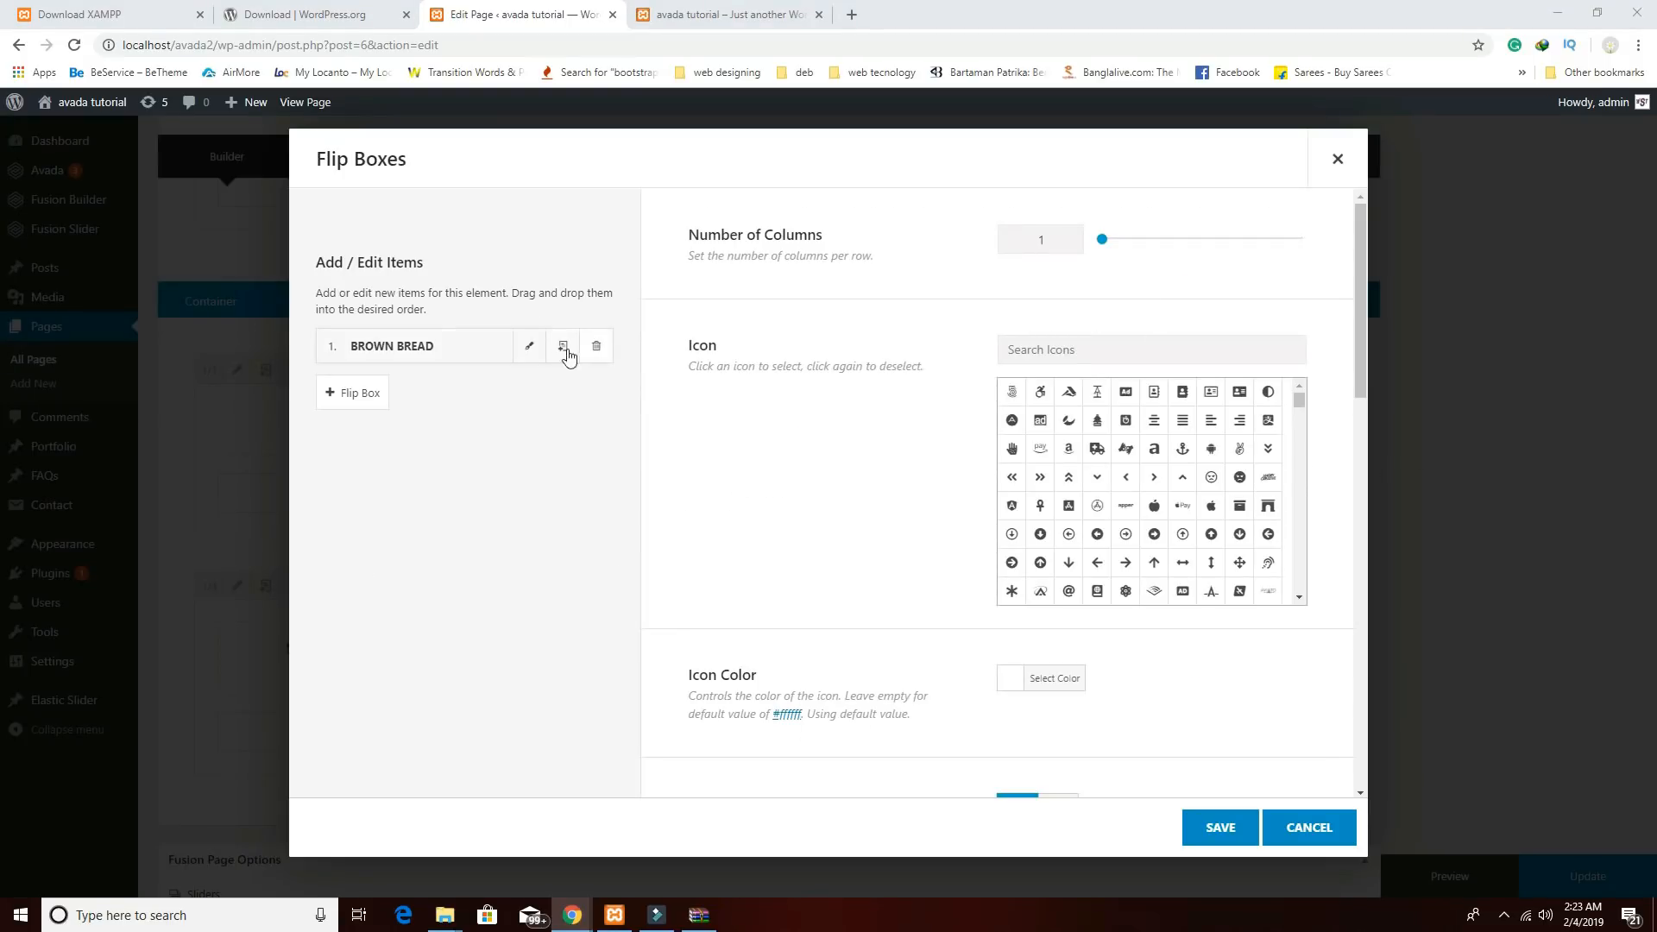
click(529, 345)
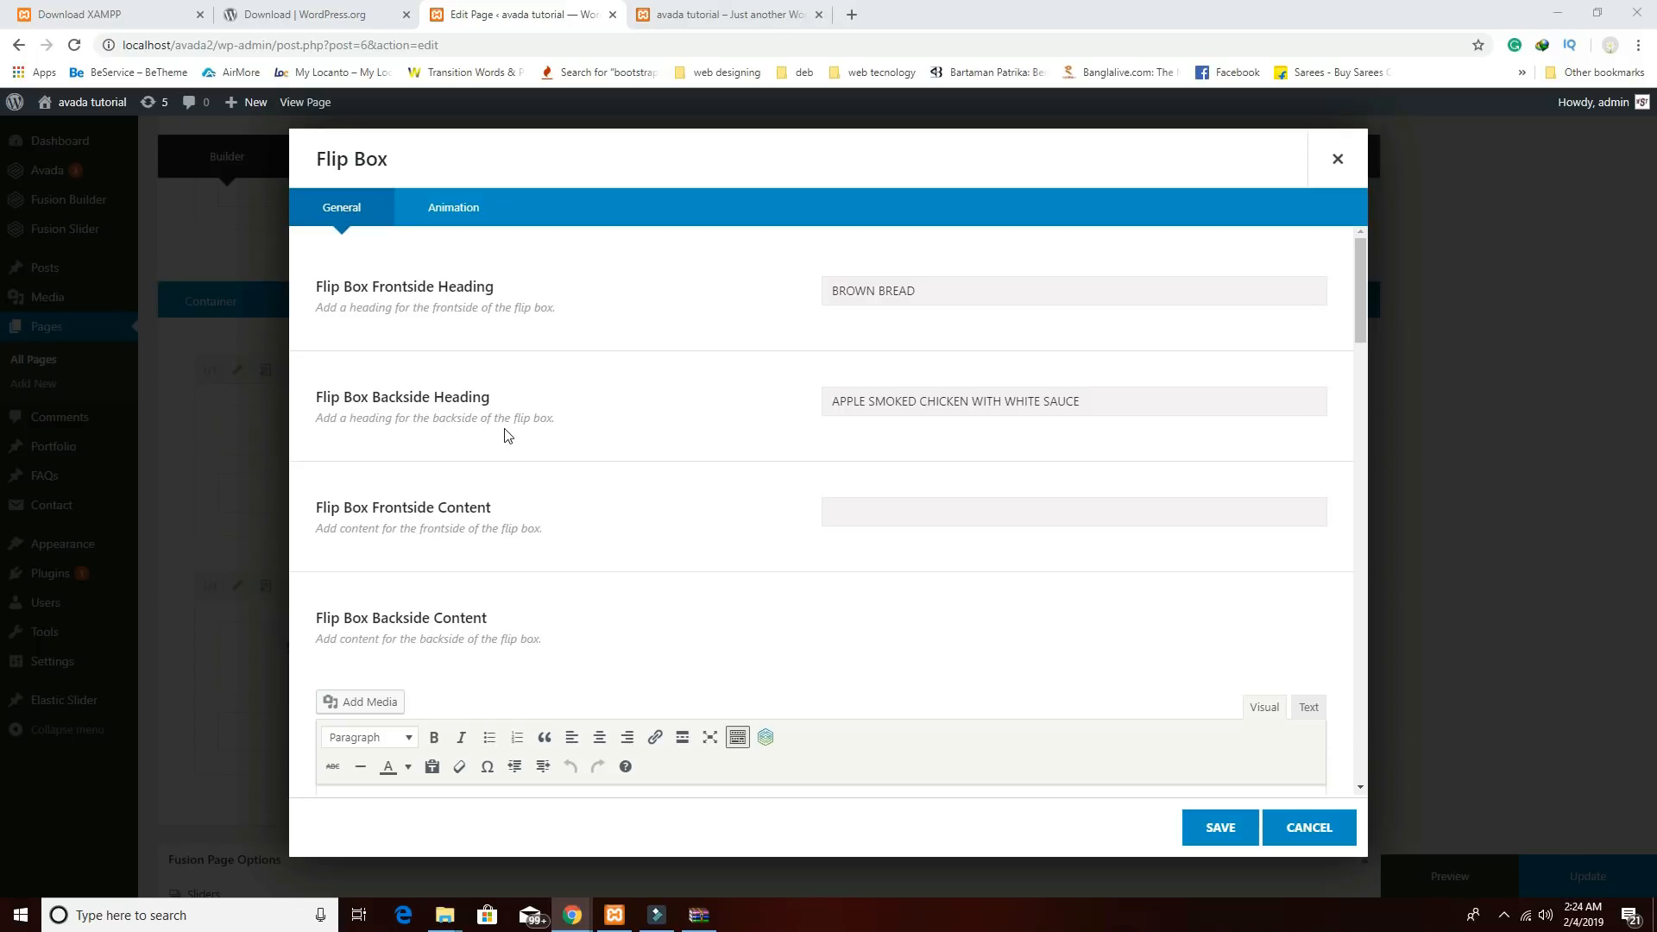
triple_click(960, 292)
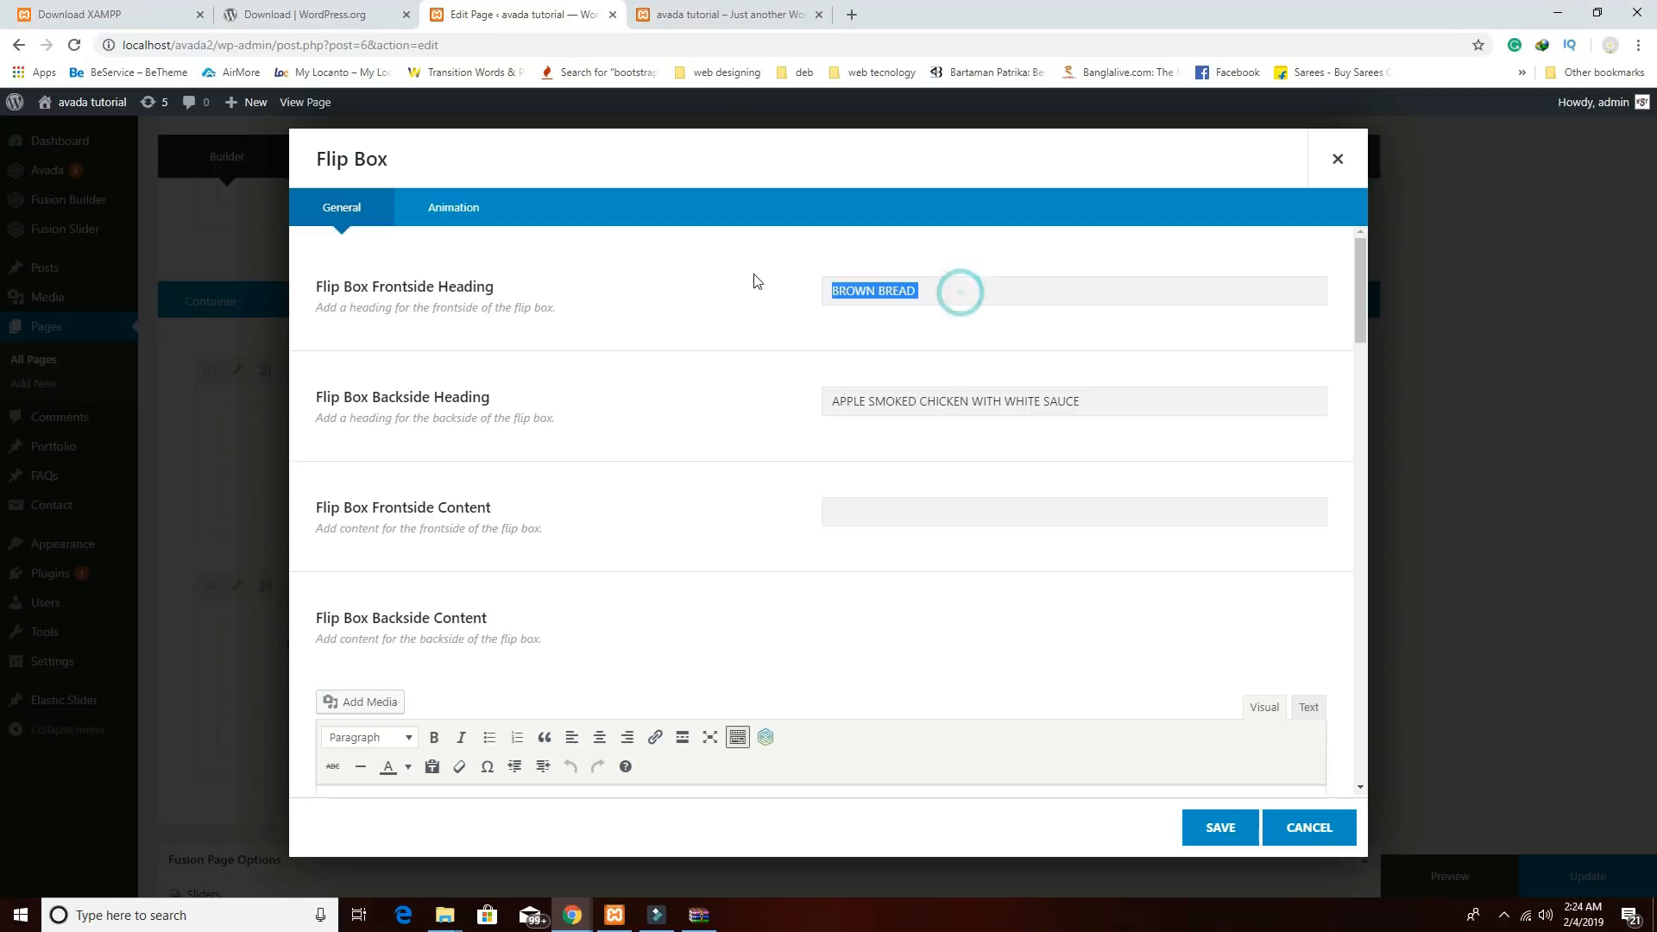
text(TOMATO IDLI)
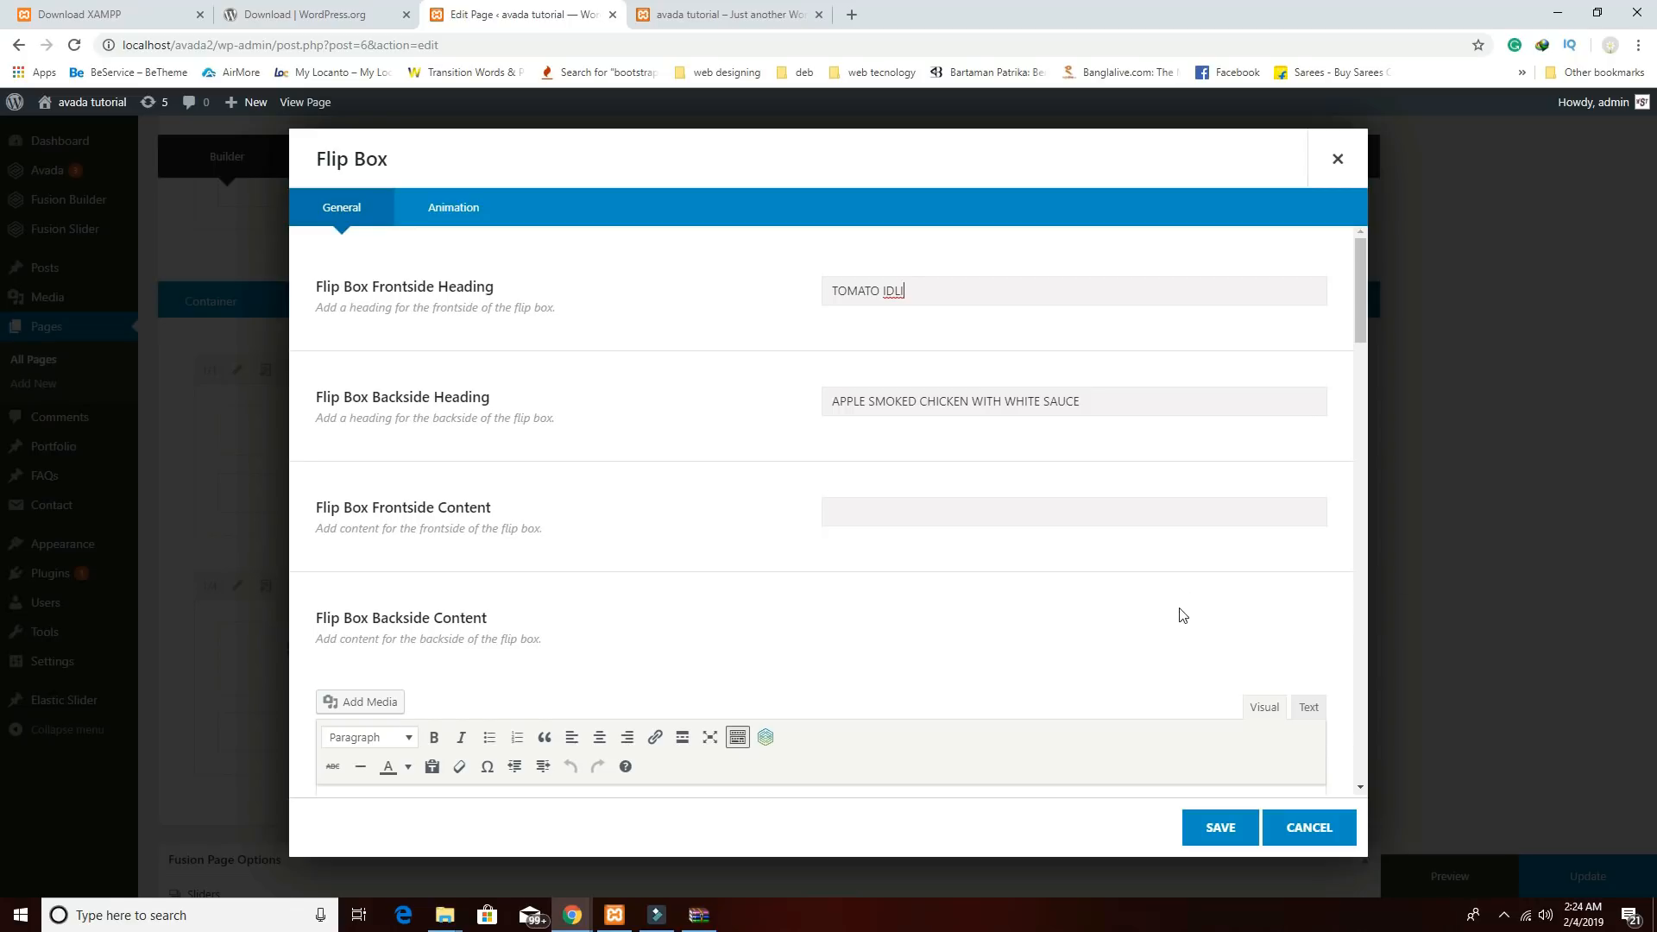
Replace its icon image with the cc2 tomato plate photo and save both dialogs.
scroll(1182, 614, down, 20)
scroll(1182, 615, down, 5)
scroll(1220, 722, down, 4)
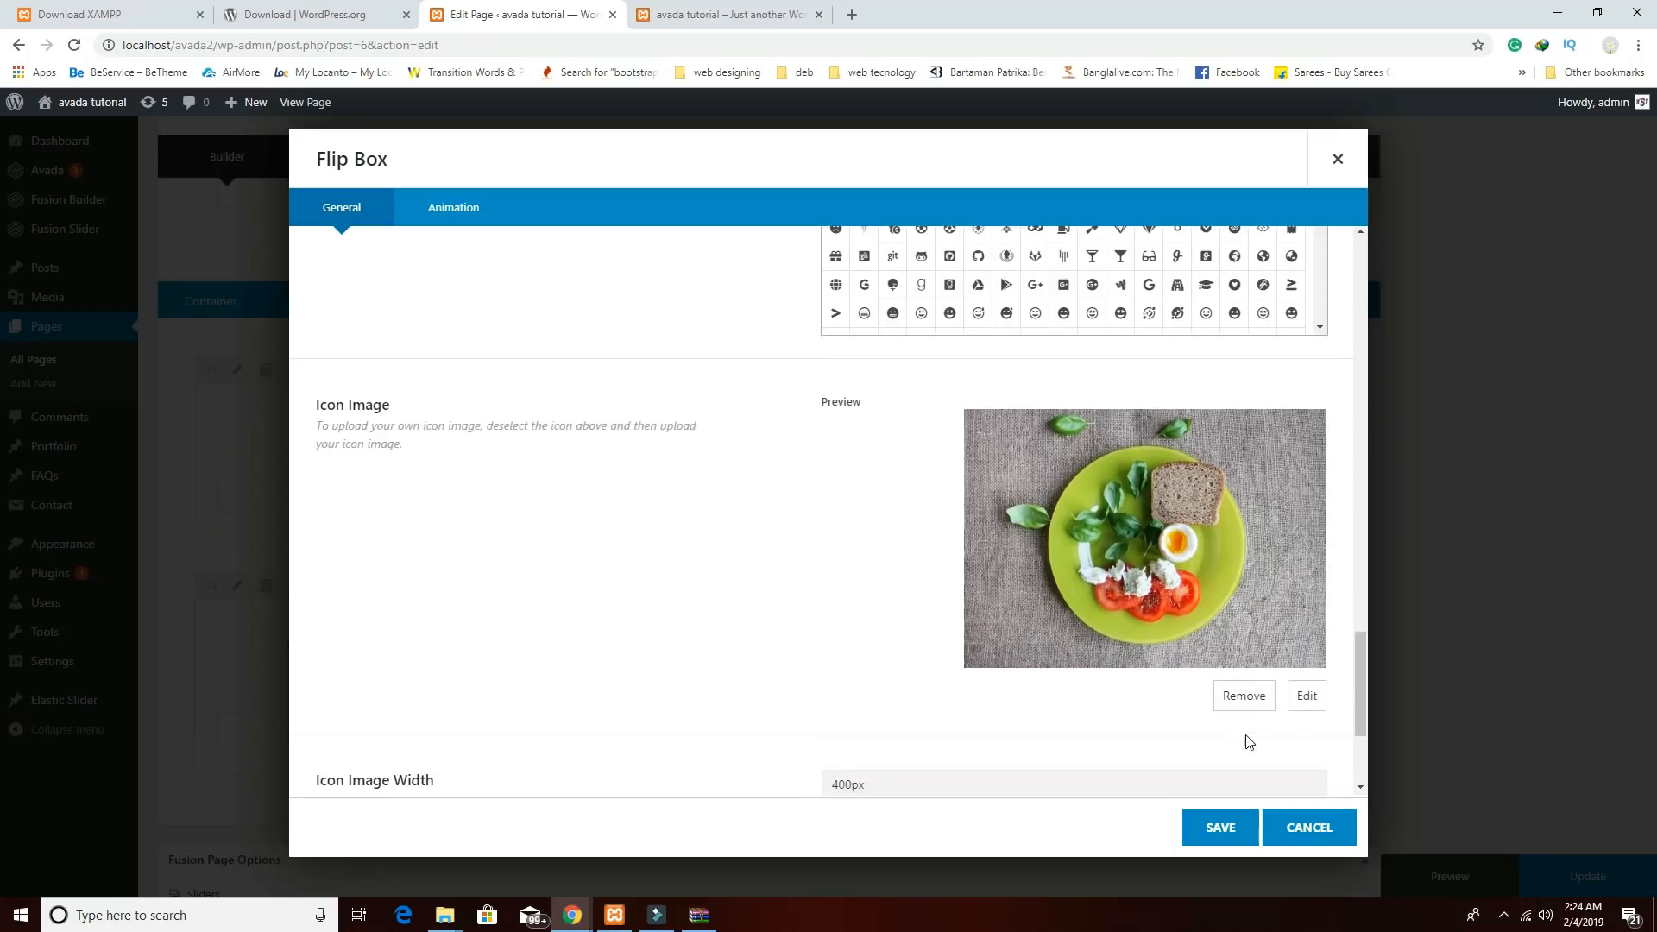
click(1245, 699)
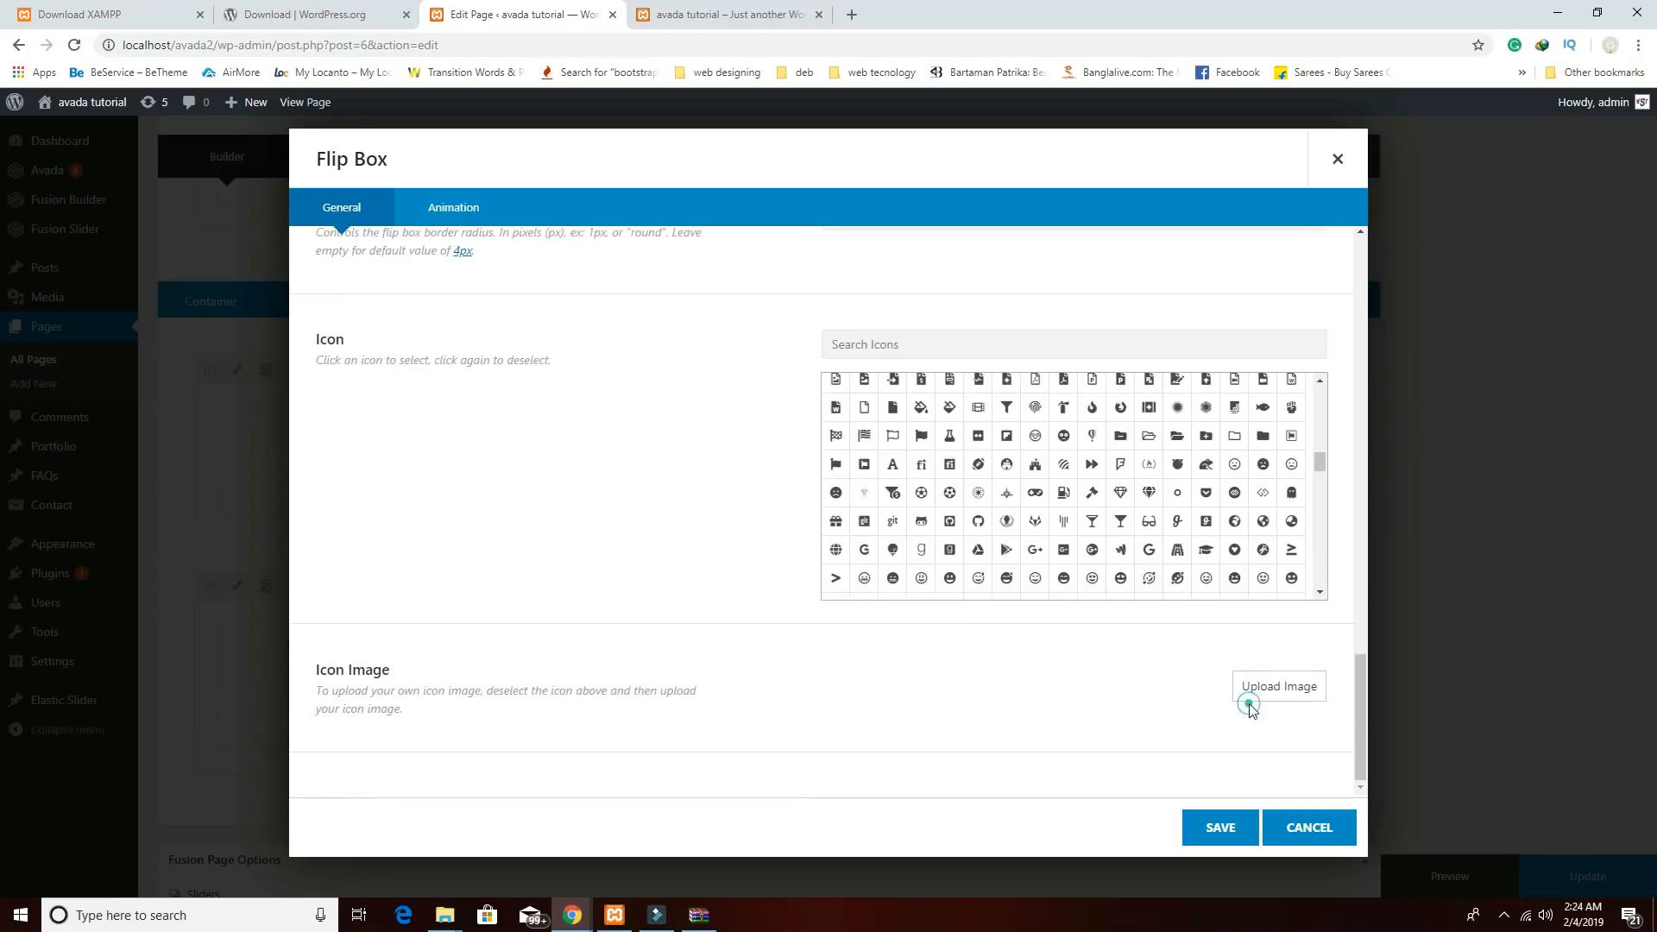
click(1208, 691)
click(400, 449)
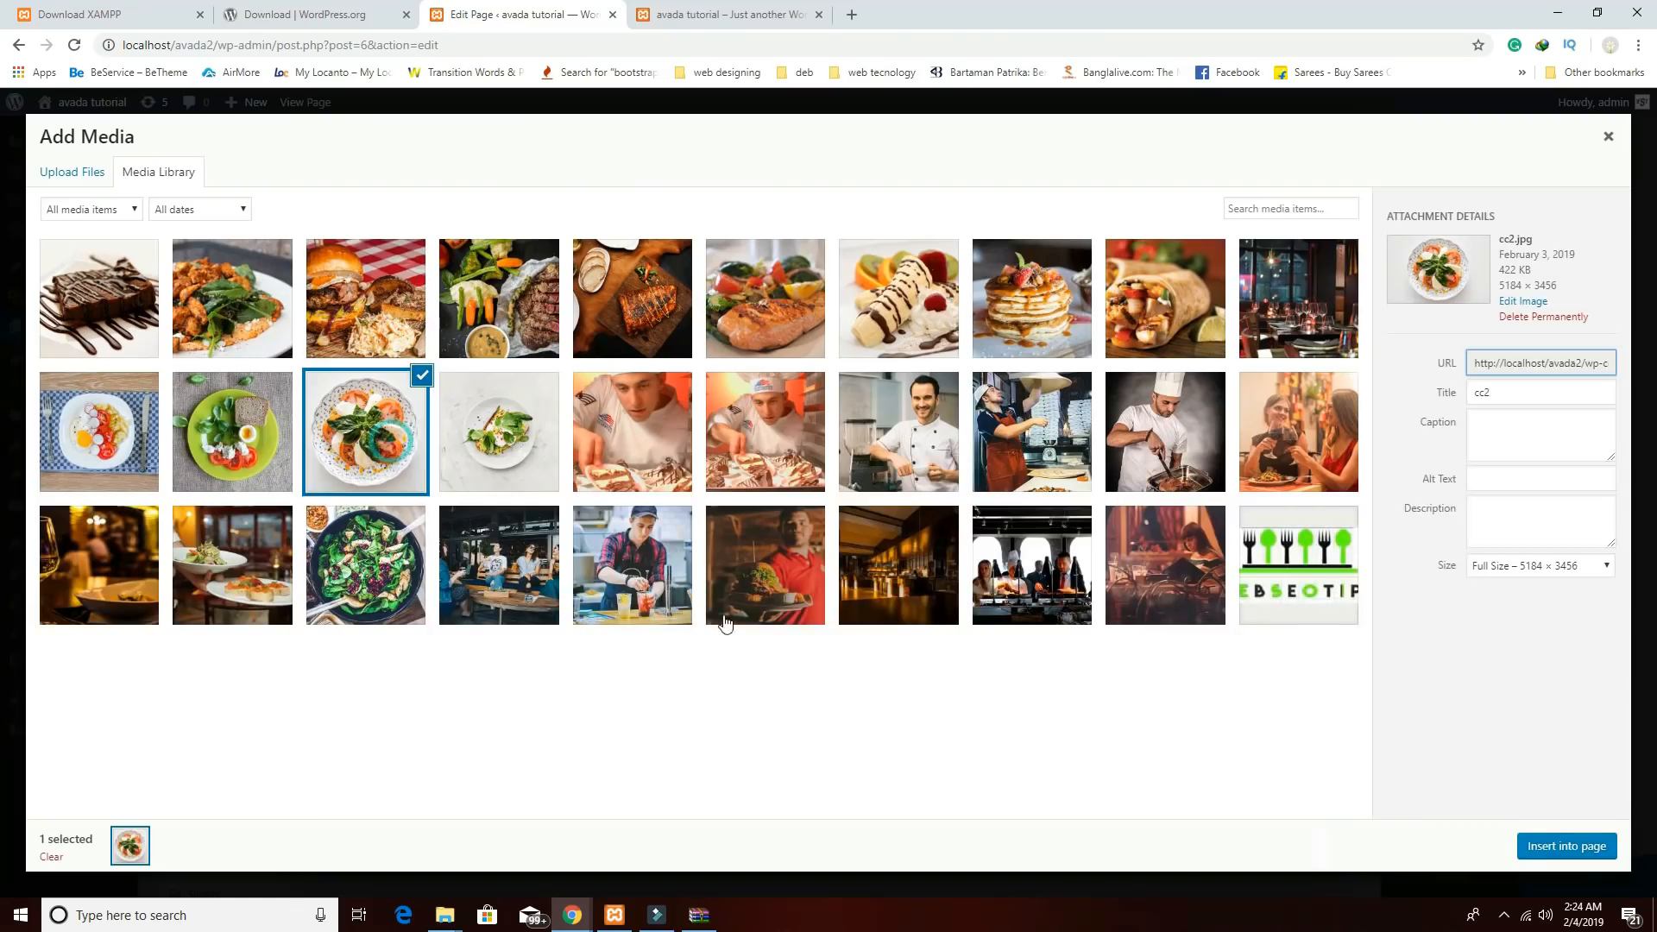
click(1545, 850)
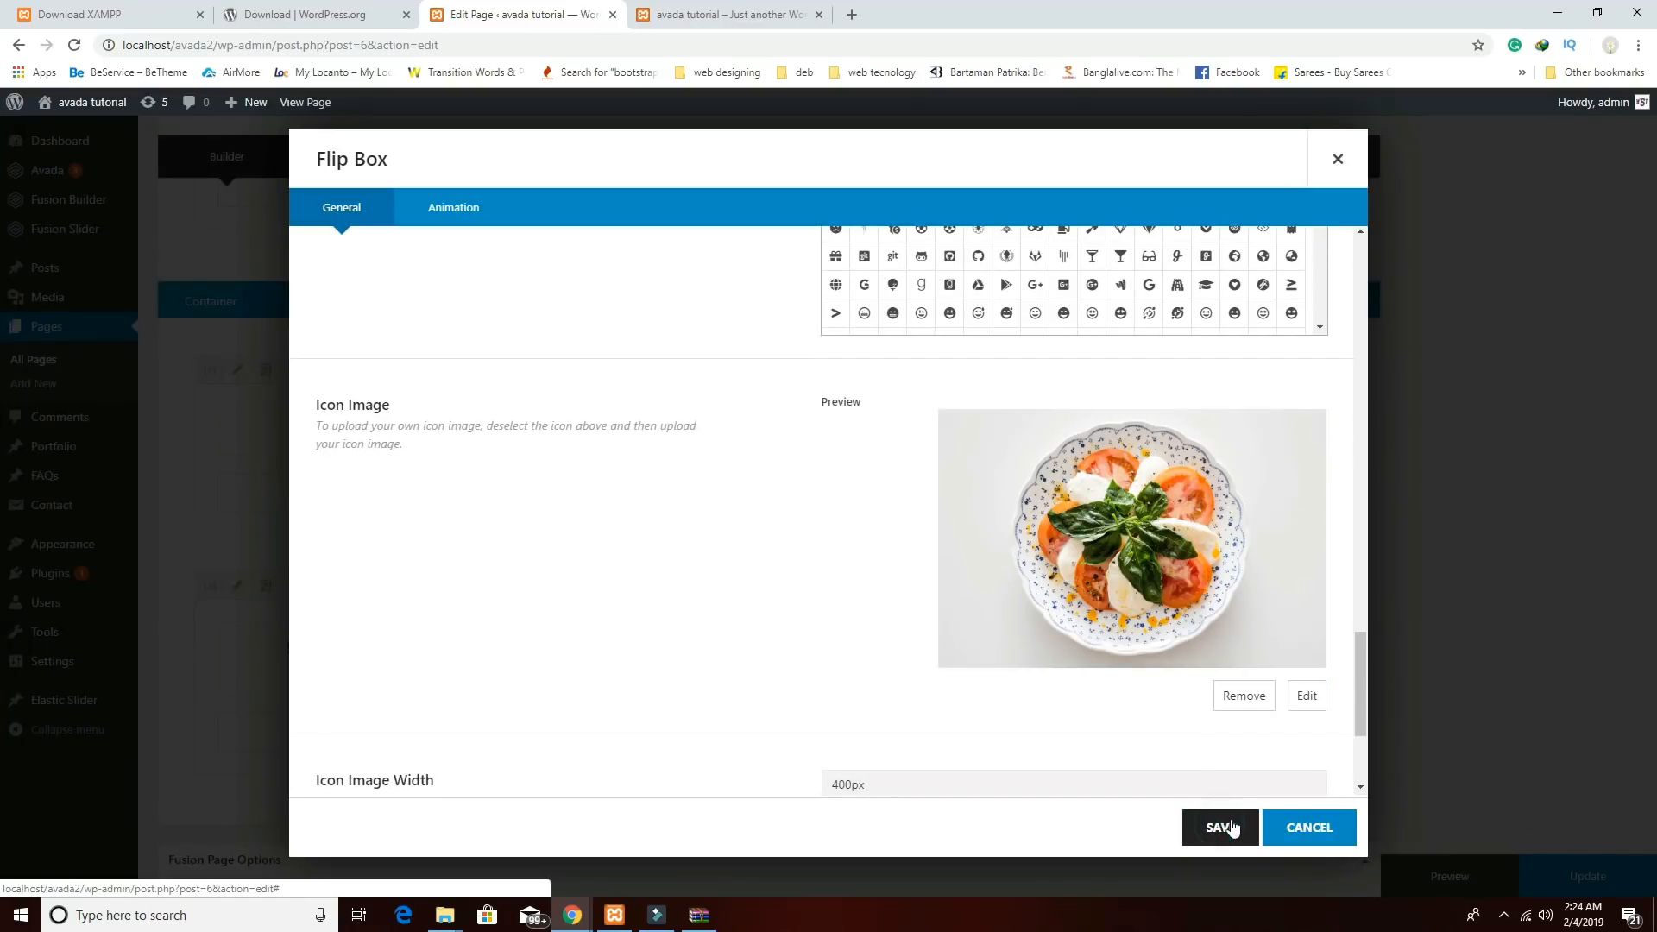
click(1233, 828)
click(1223, 827)
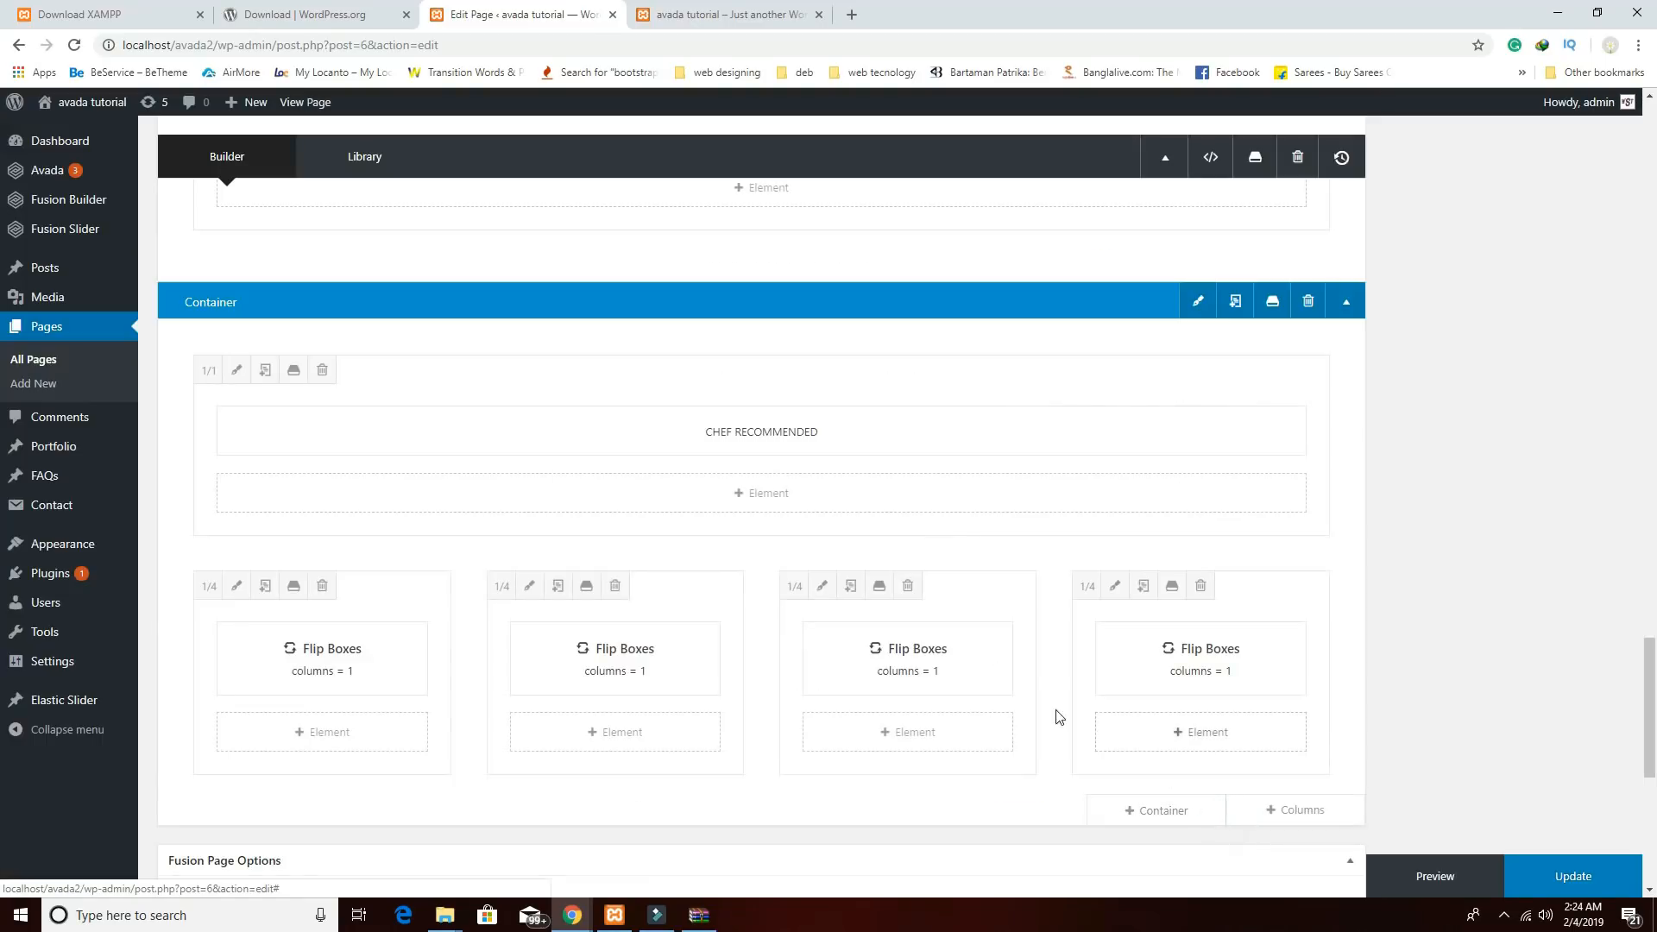
Change the third column's flip box frontside heading to MIXED SALAD.
click(866, 660)
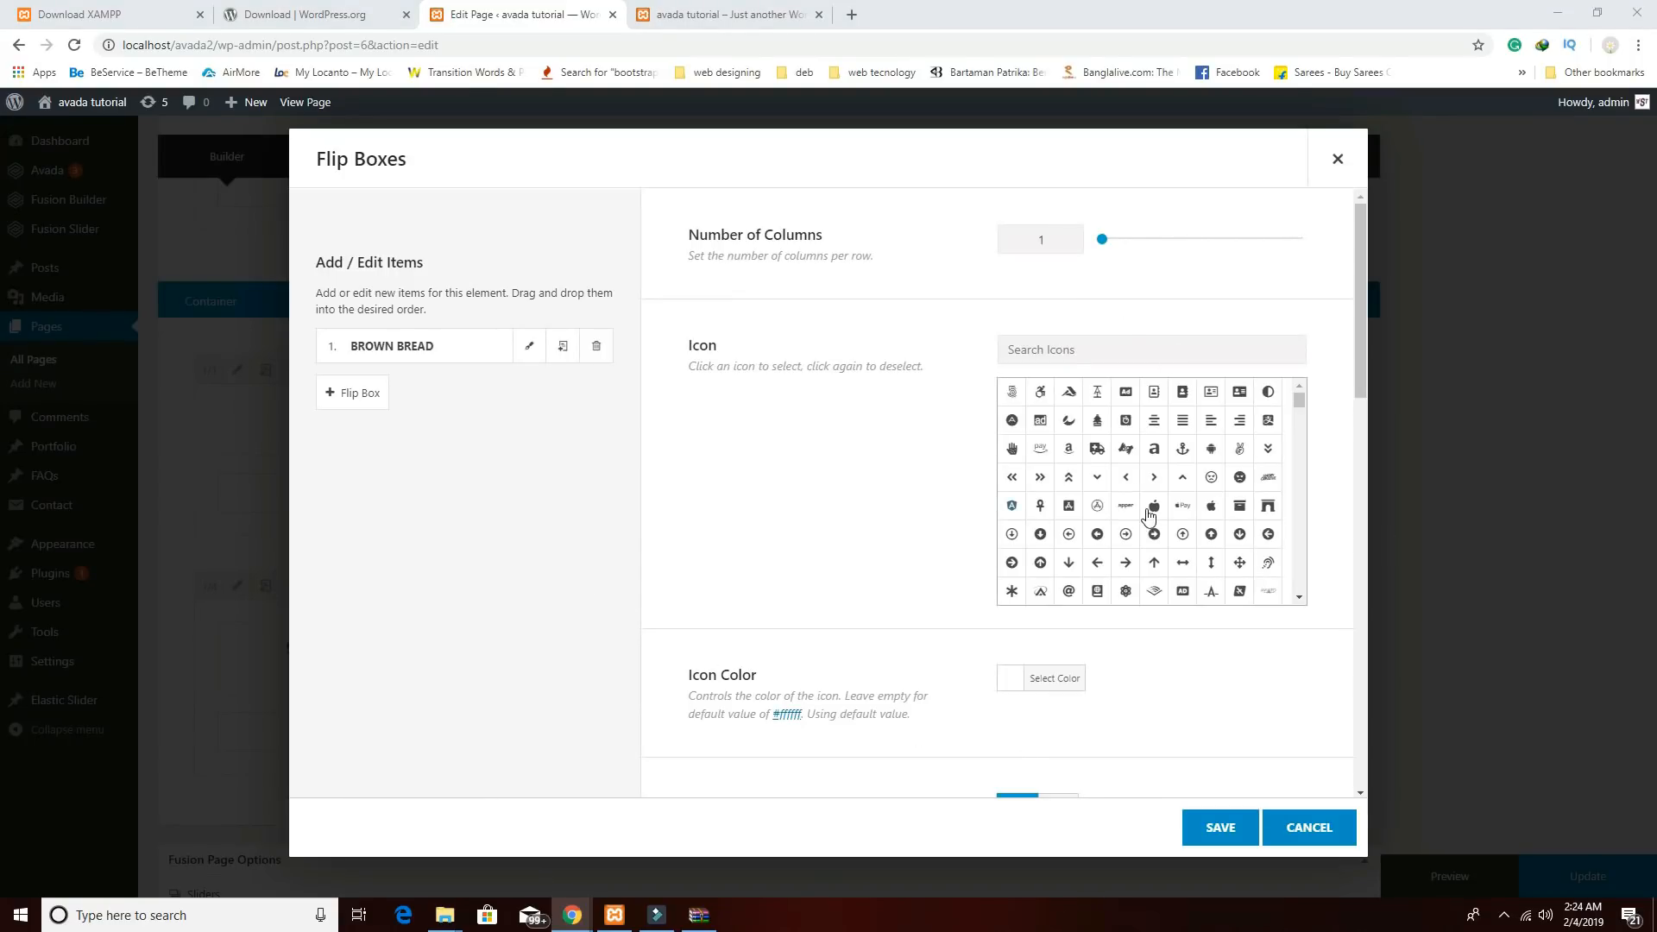
click(530, 347)
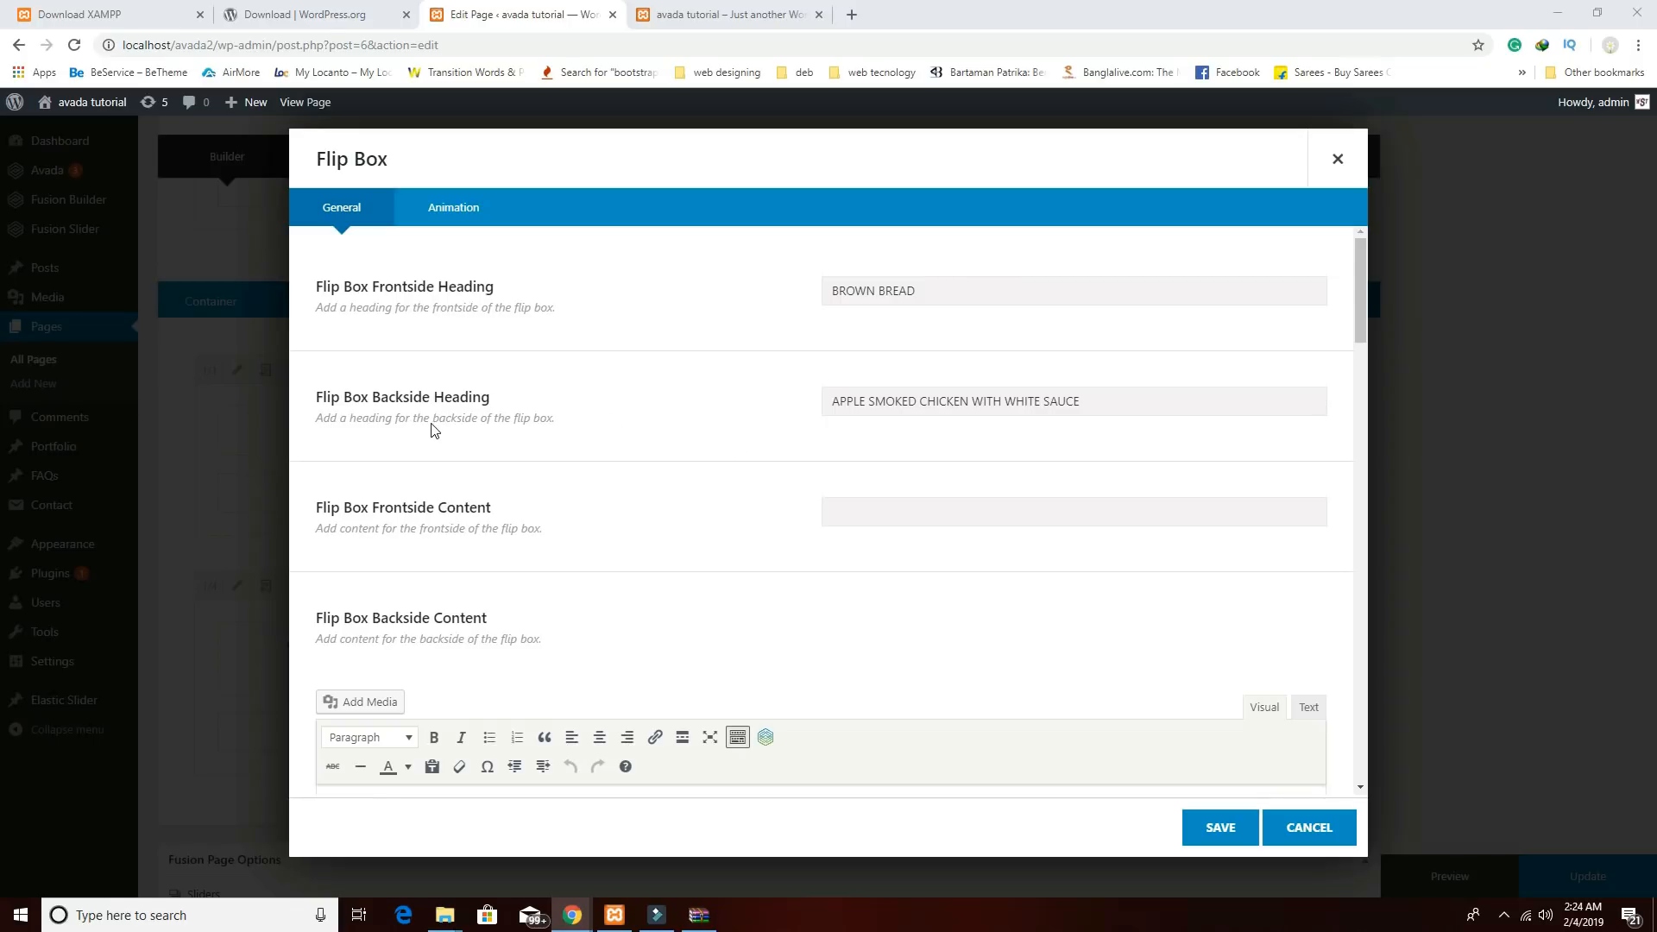
drag(950, 287, 676, 285)
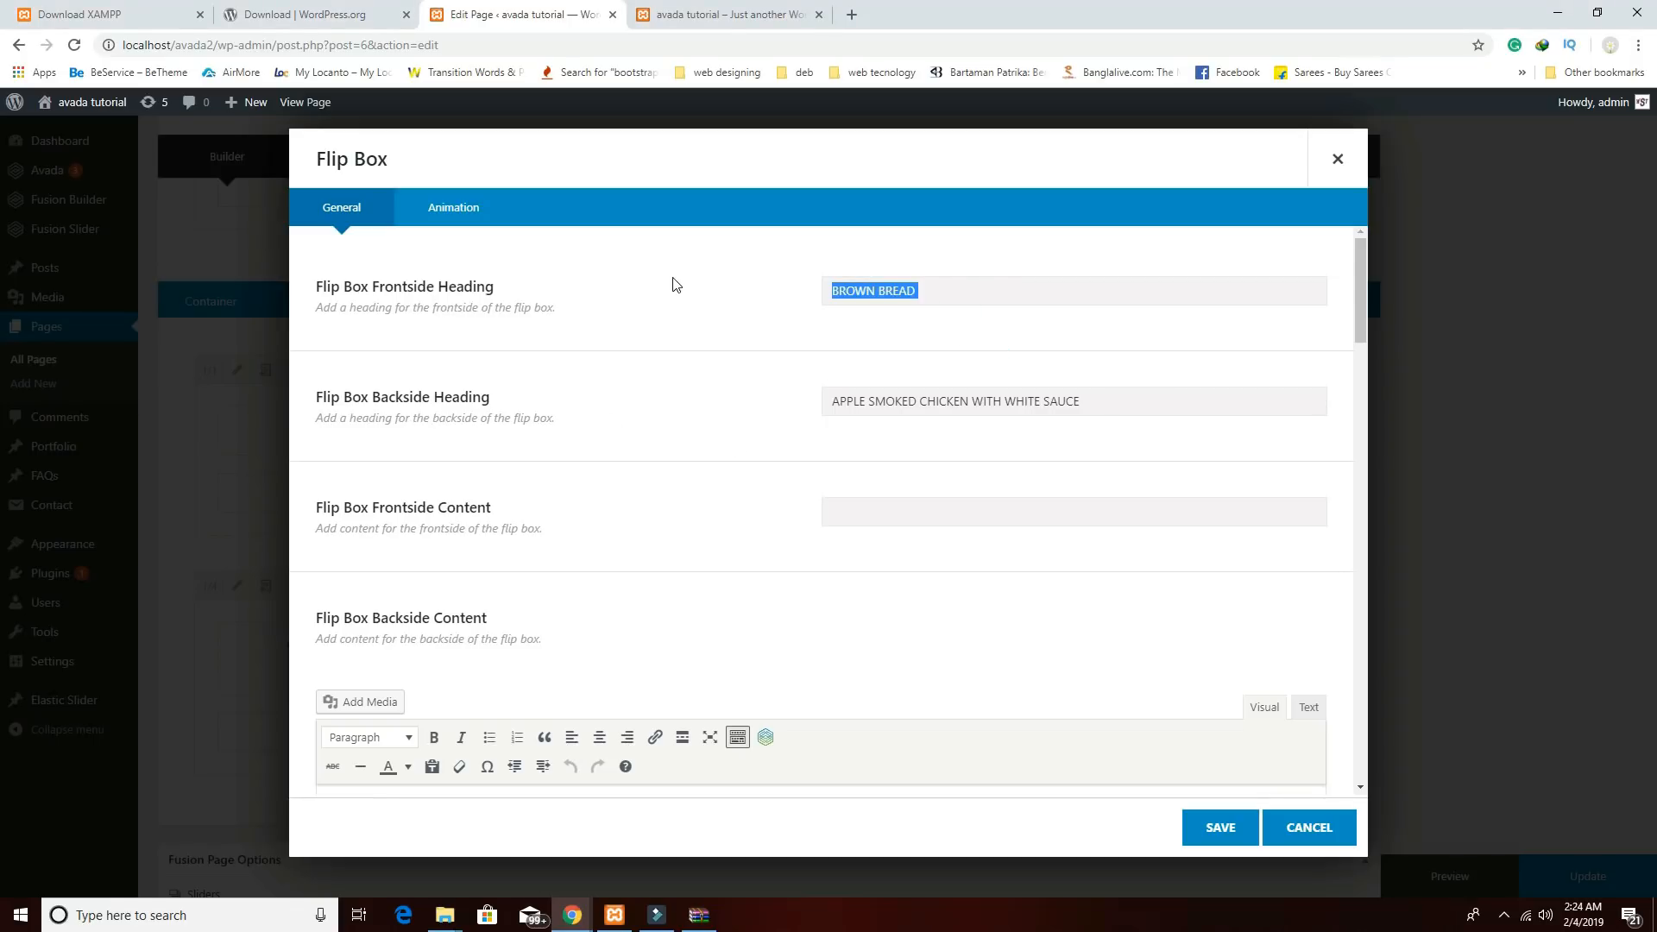
text(MIXED SALAD)
Replace its icon image with the cc4 egg-and-tomato photo and save both dialogs.
scroll(1070, 516, down, 15)
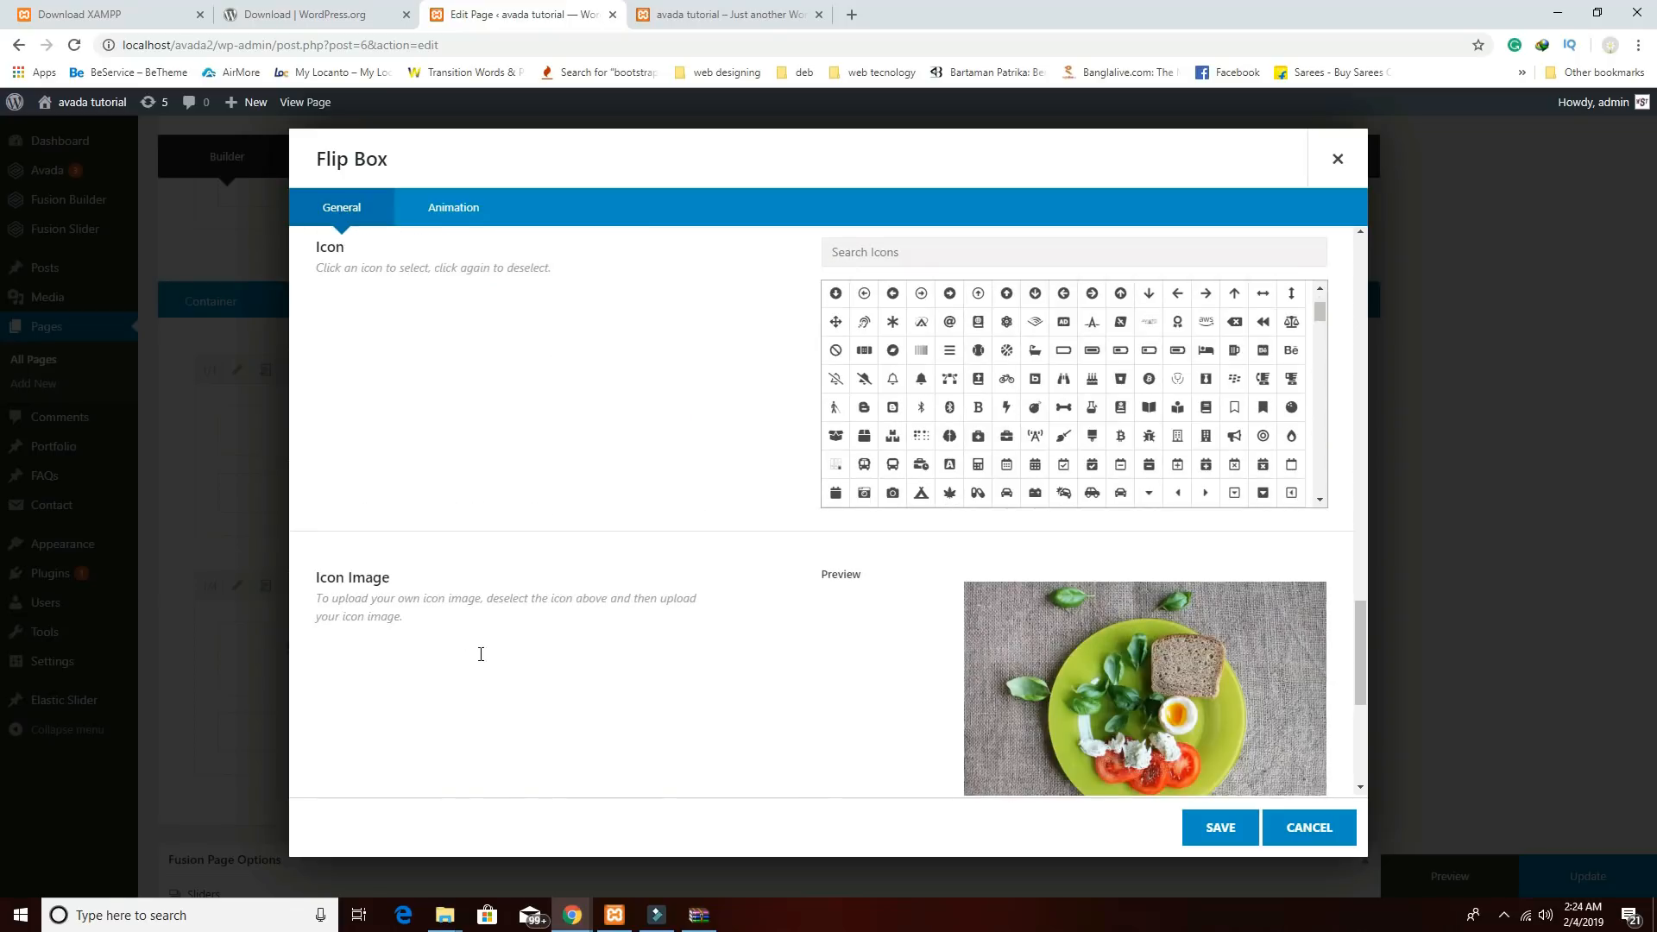
scroll(1210, 542, down, 5)
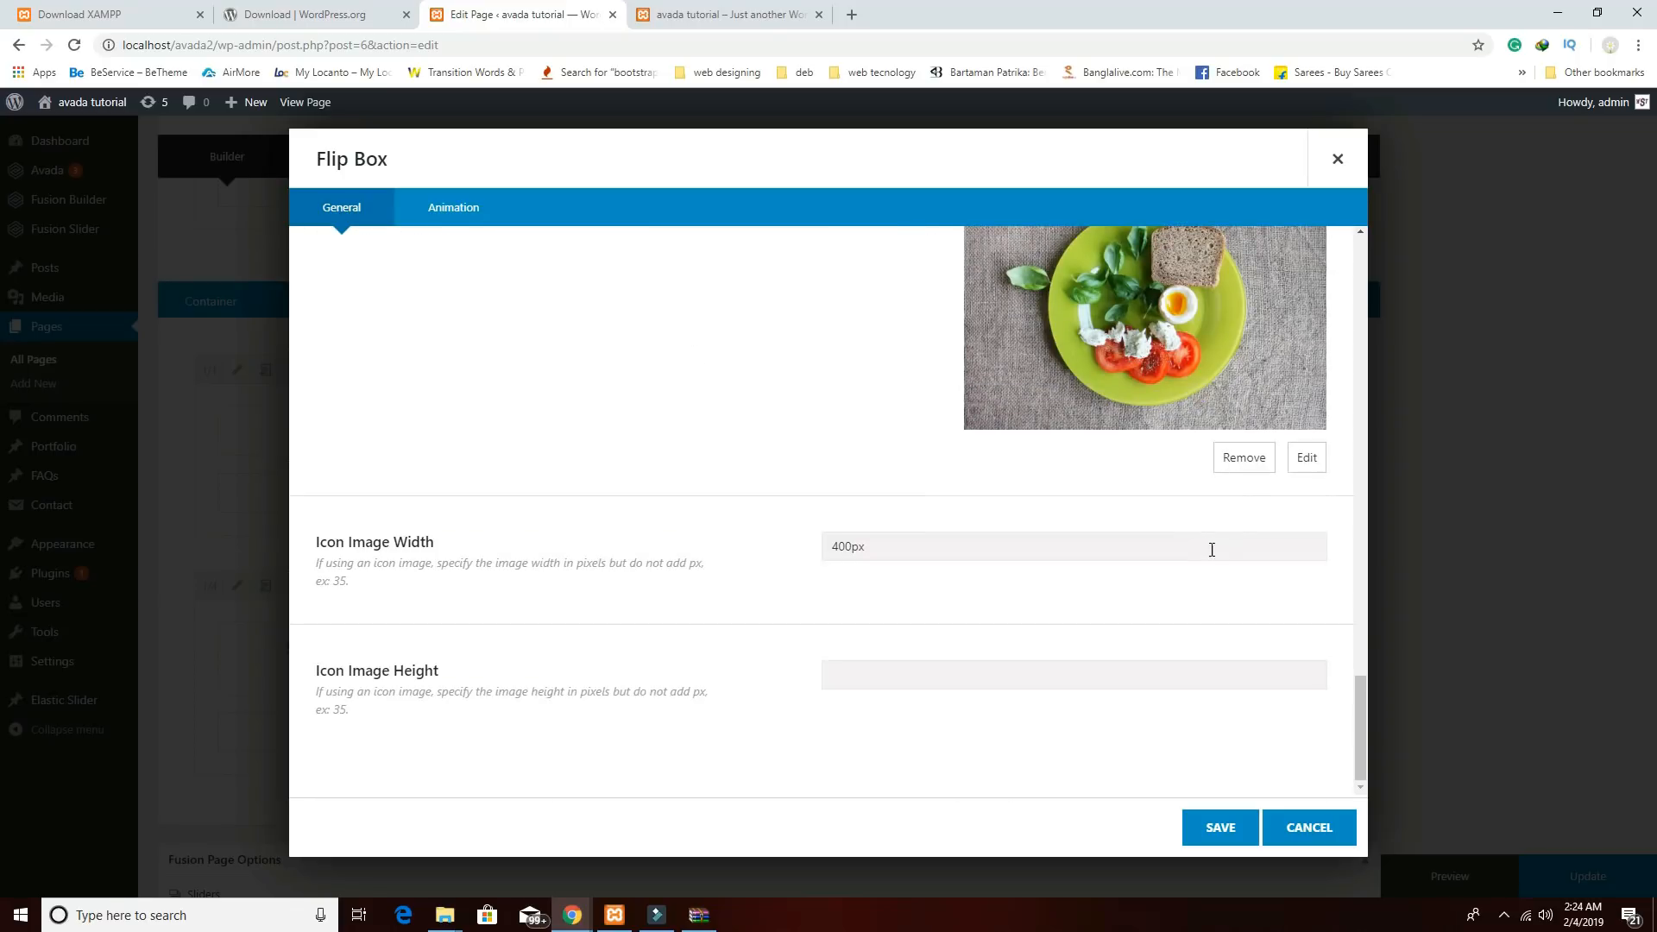
click(1264, 460)
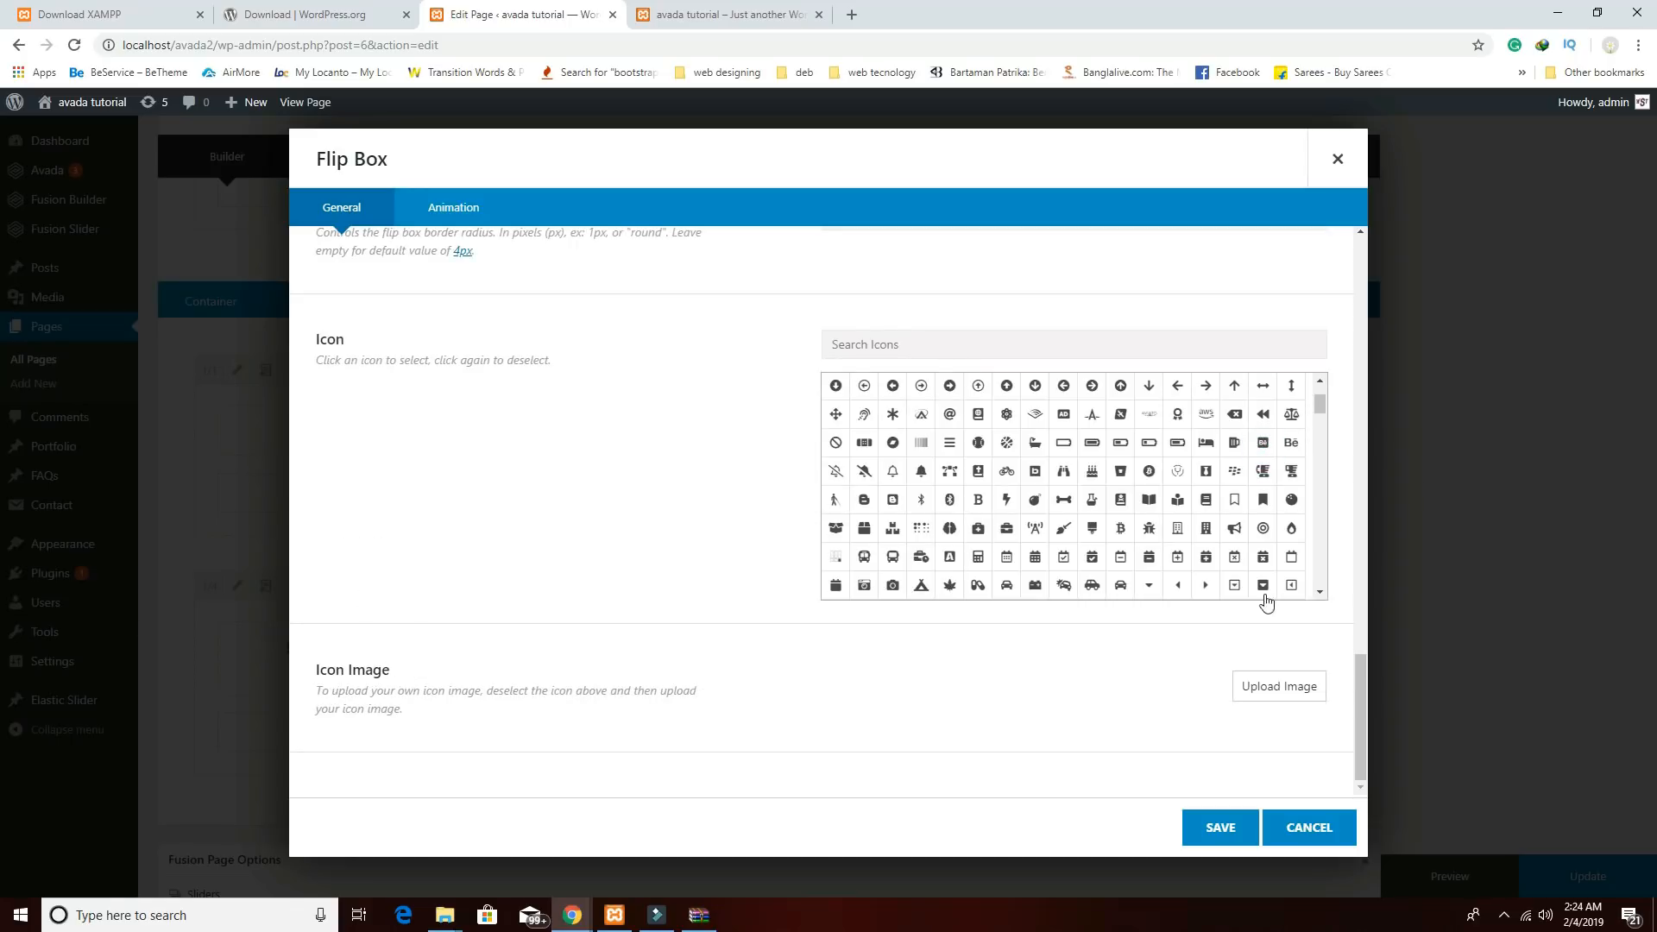
click(1279, 689)
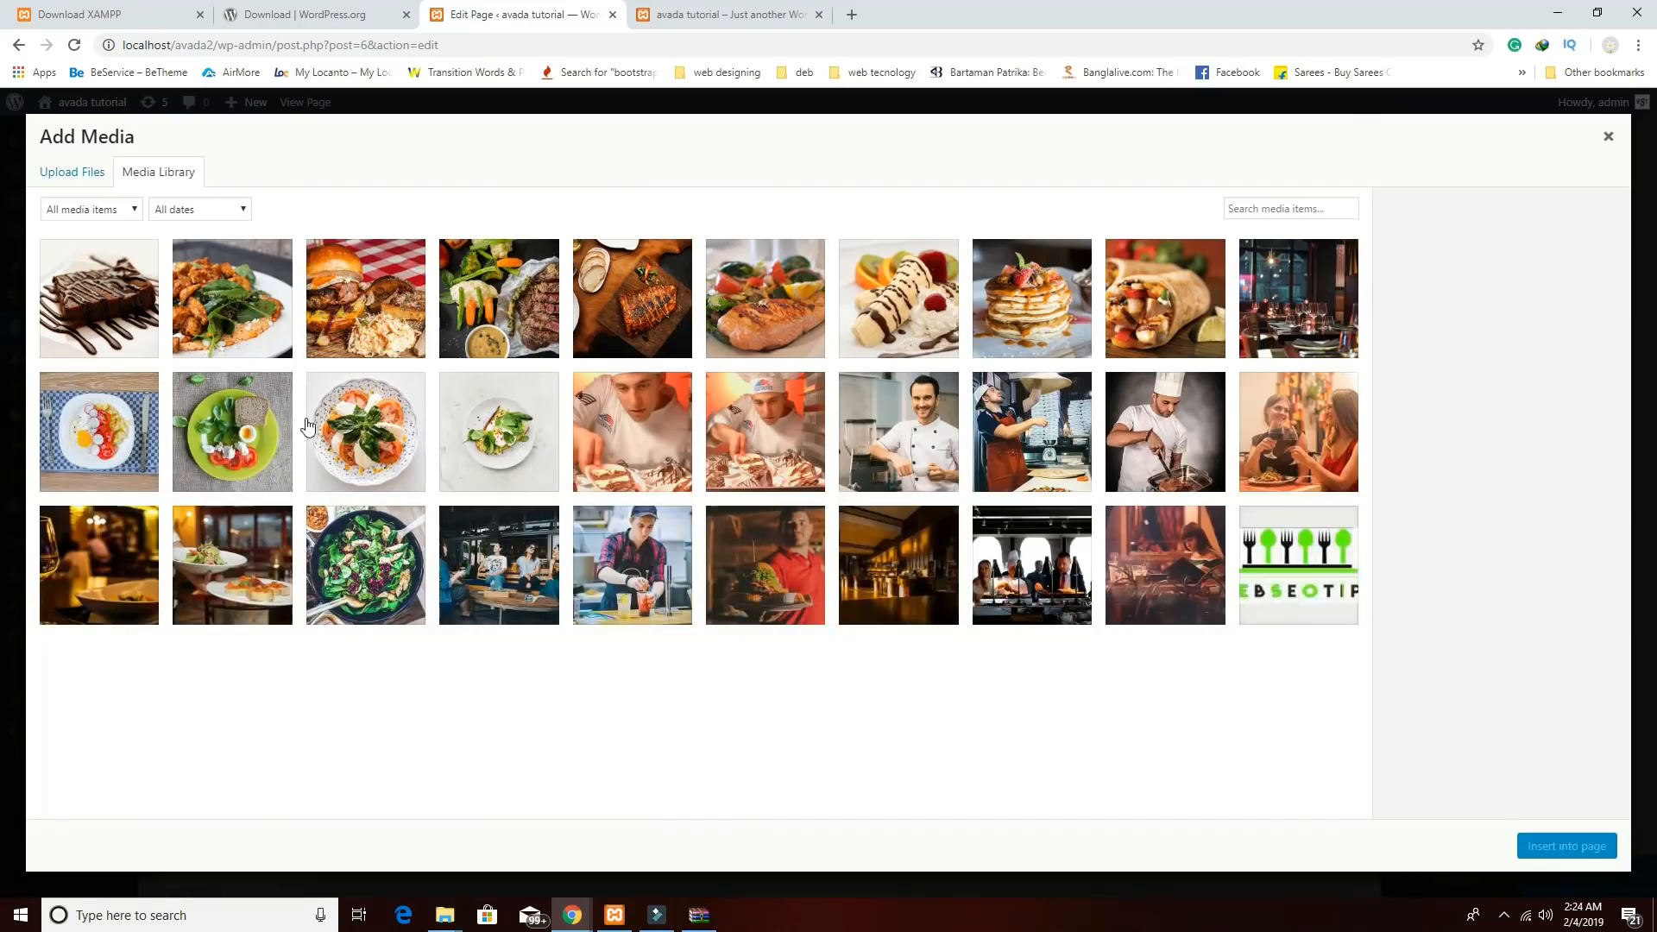
click(82, 429)
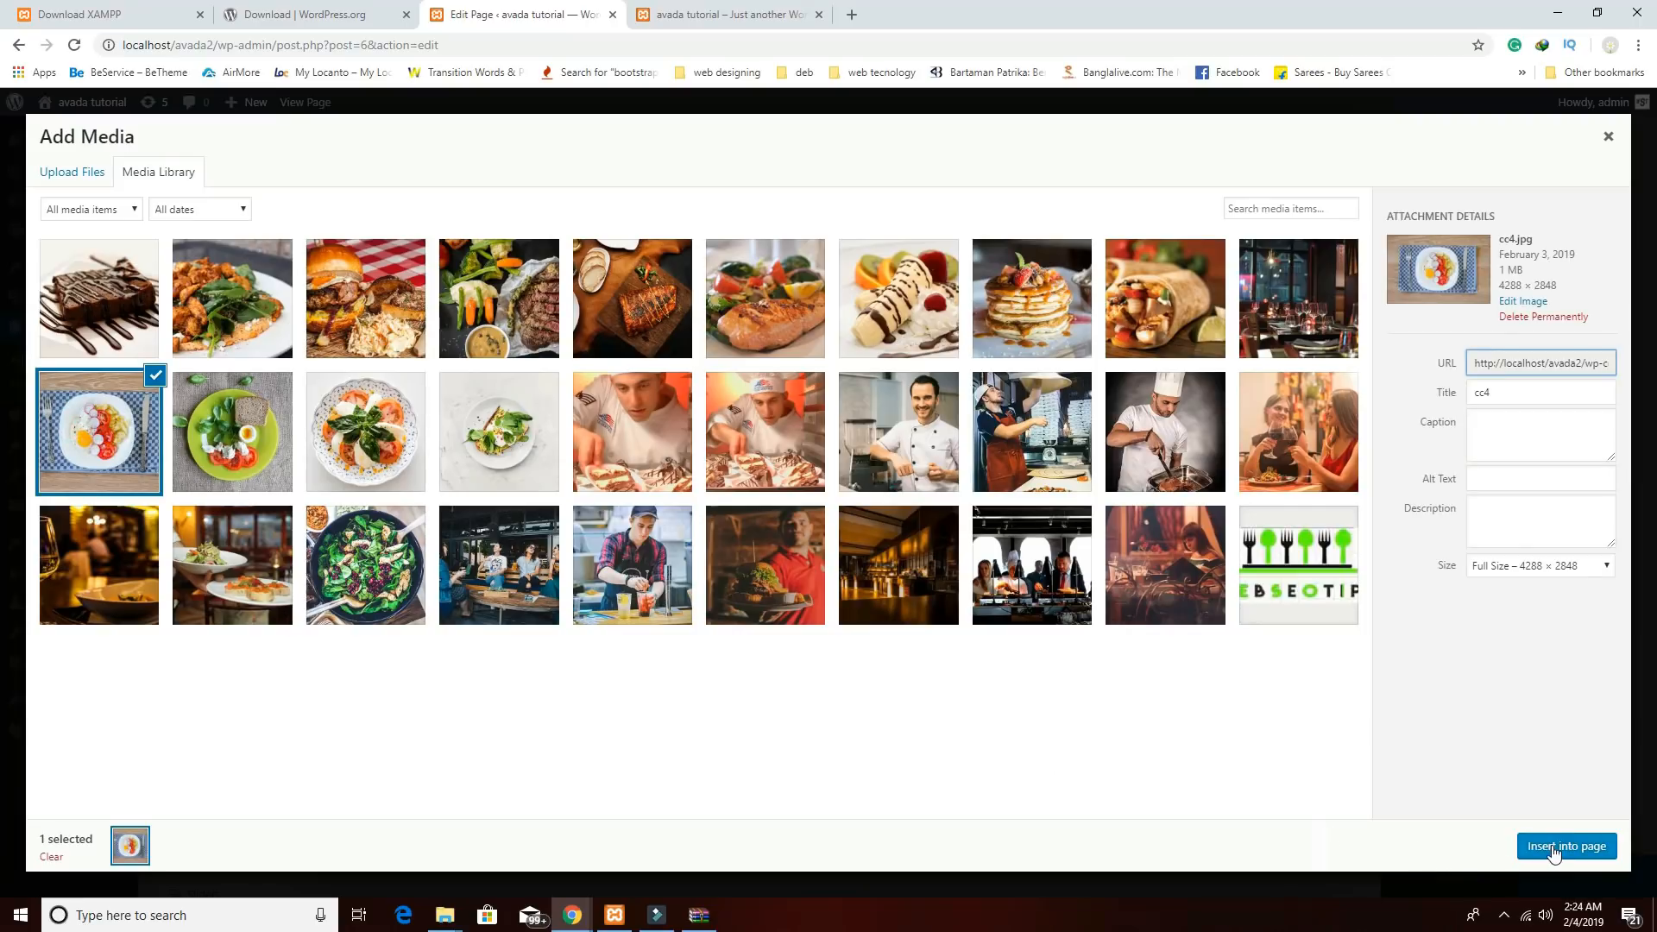
click(1554, 847)
click(1230, 830)
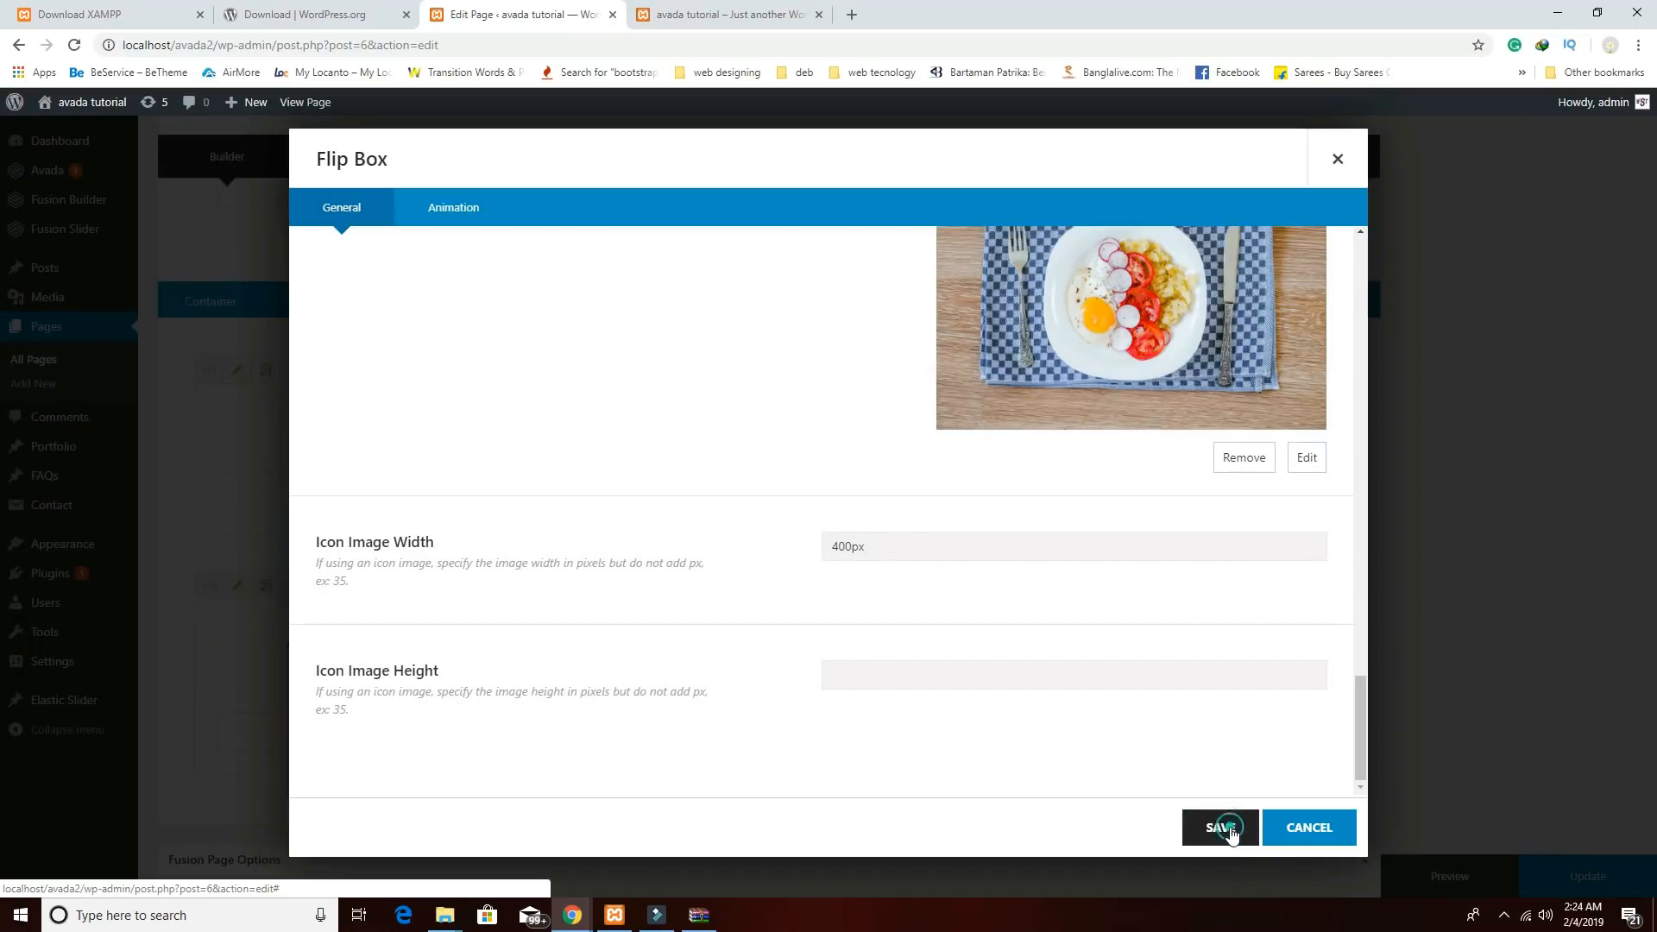
click(1247, 828)
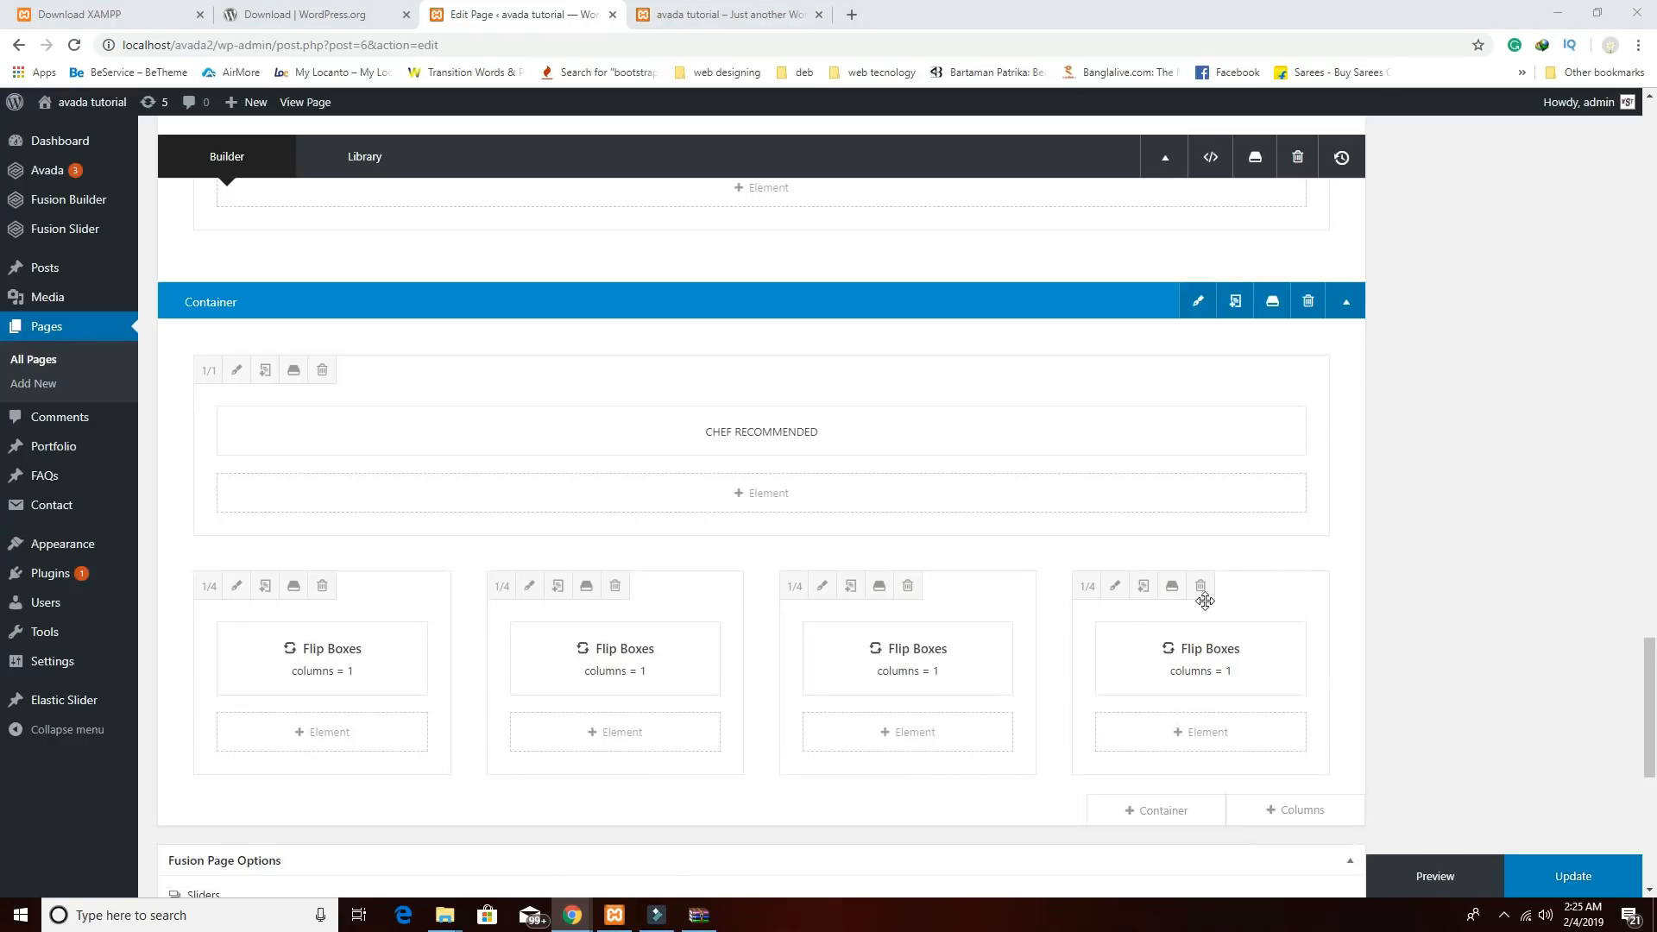
Change the fourth column's flip box frontside heading to APPLE SALAD.
click(1158, 660)
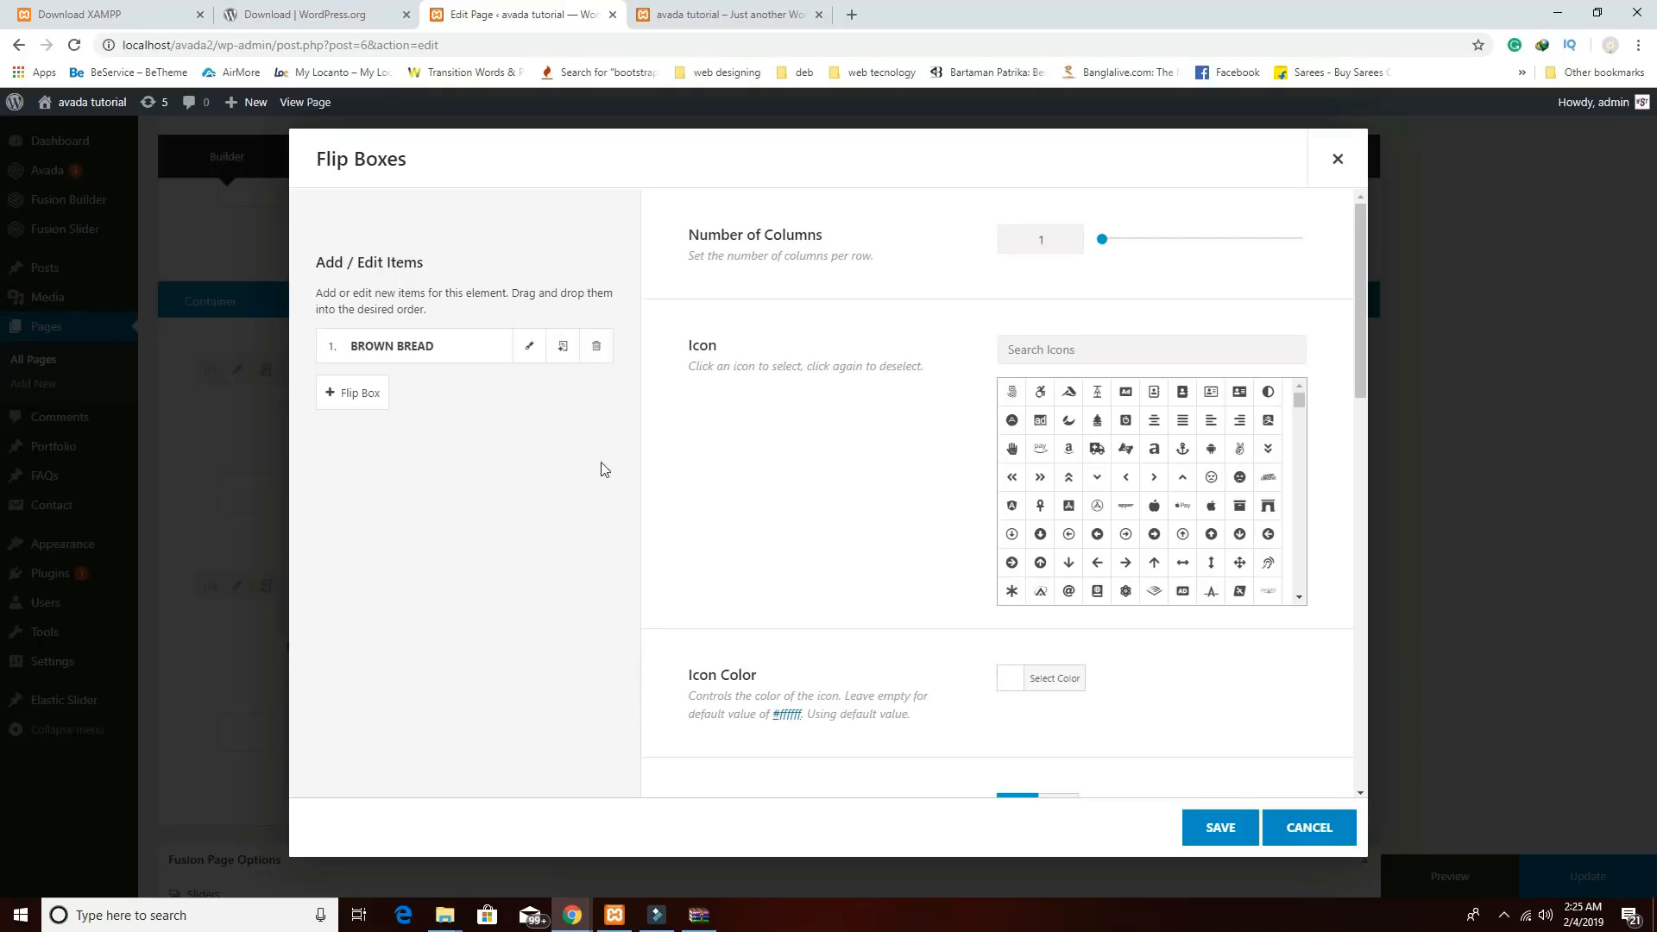
click(540, 353)
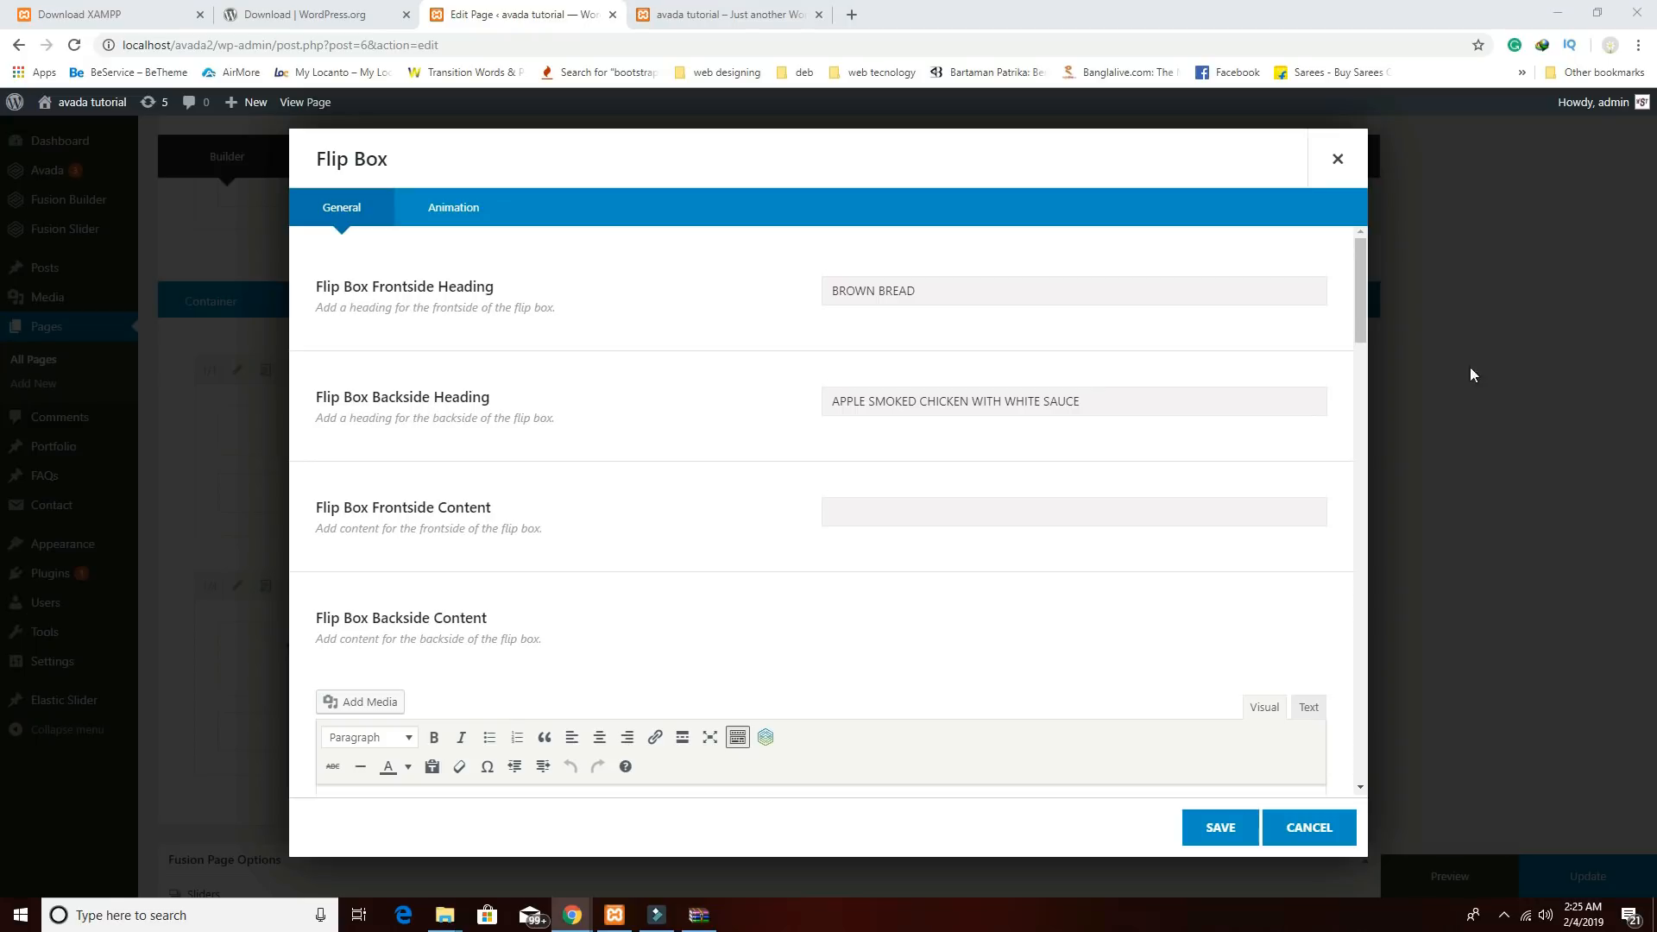
triple_click(958, 295)
text(APPLE SAUCE)
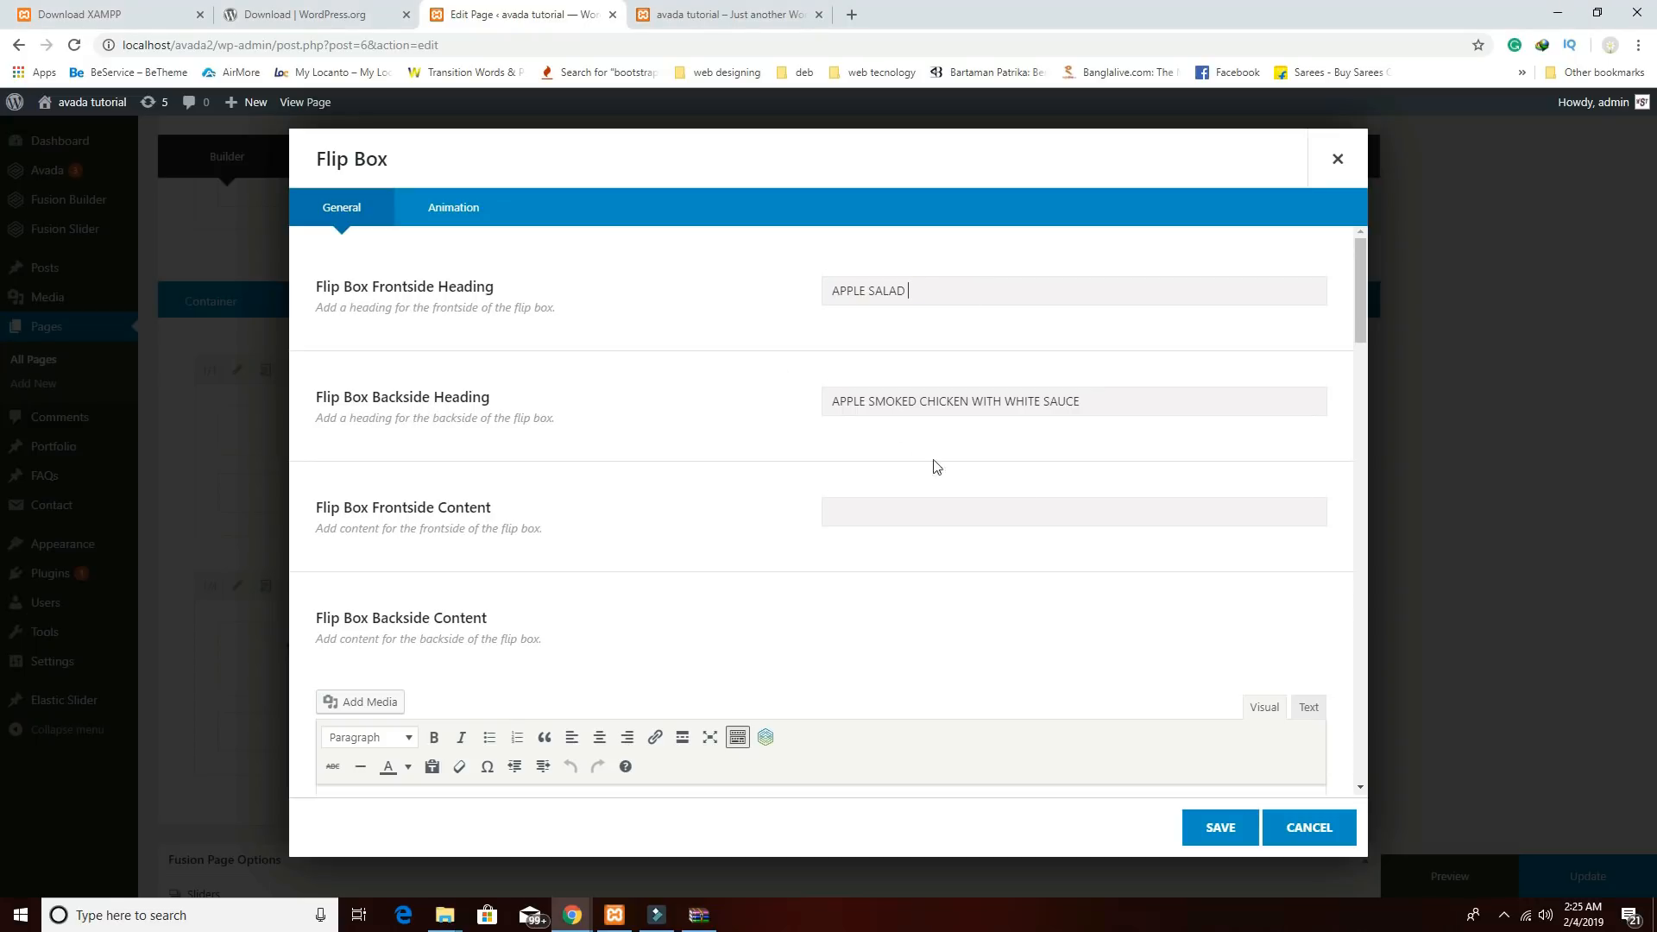
Replace its icon image with the cc1 greens-on-marble photo and save both dialogs.
scroll(1237, 654, down, 5)
scroll(1235, 648, down, 2)
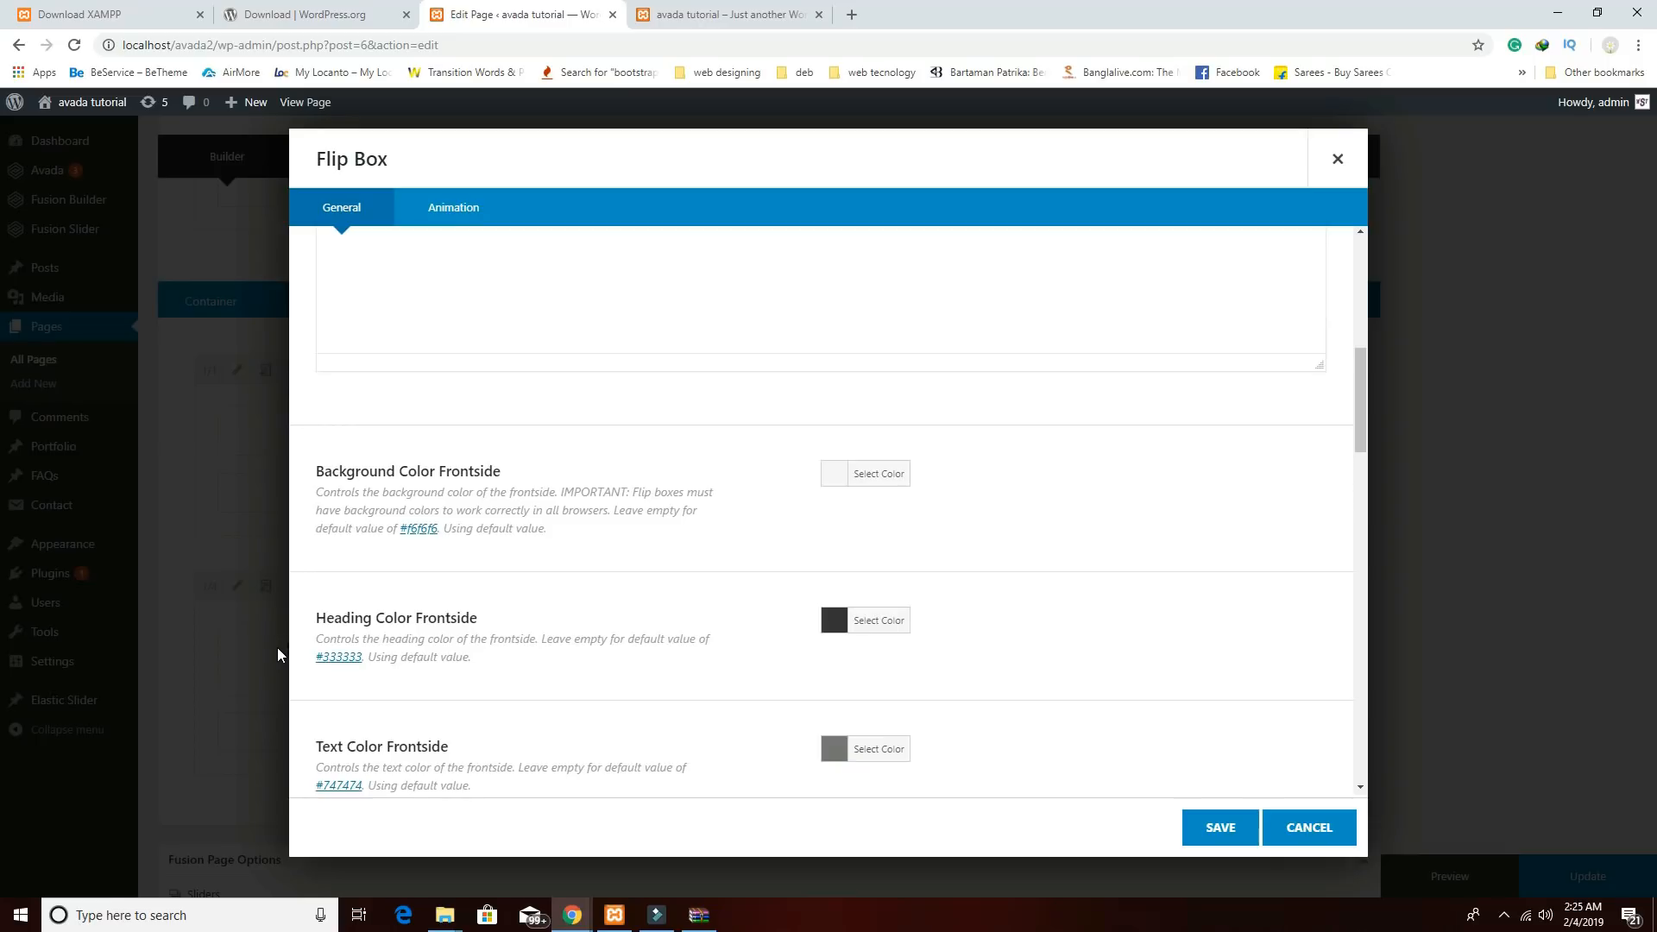
scroll(1084, 592, down, 15)
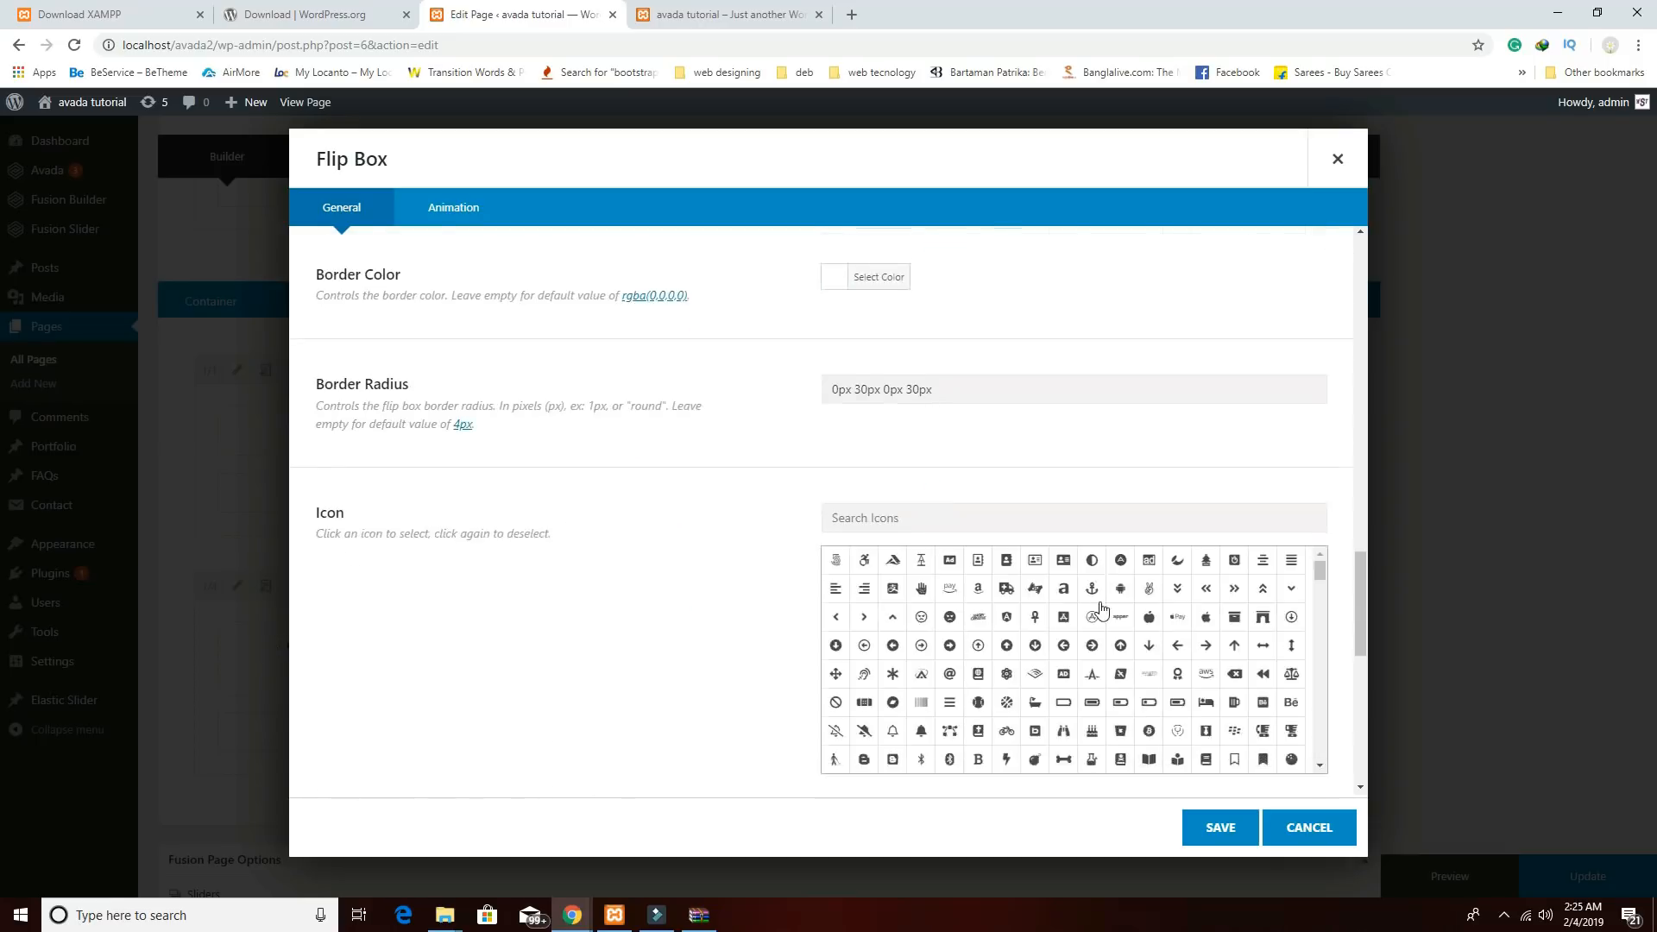
click(1252, 718)
click(1270, 689)
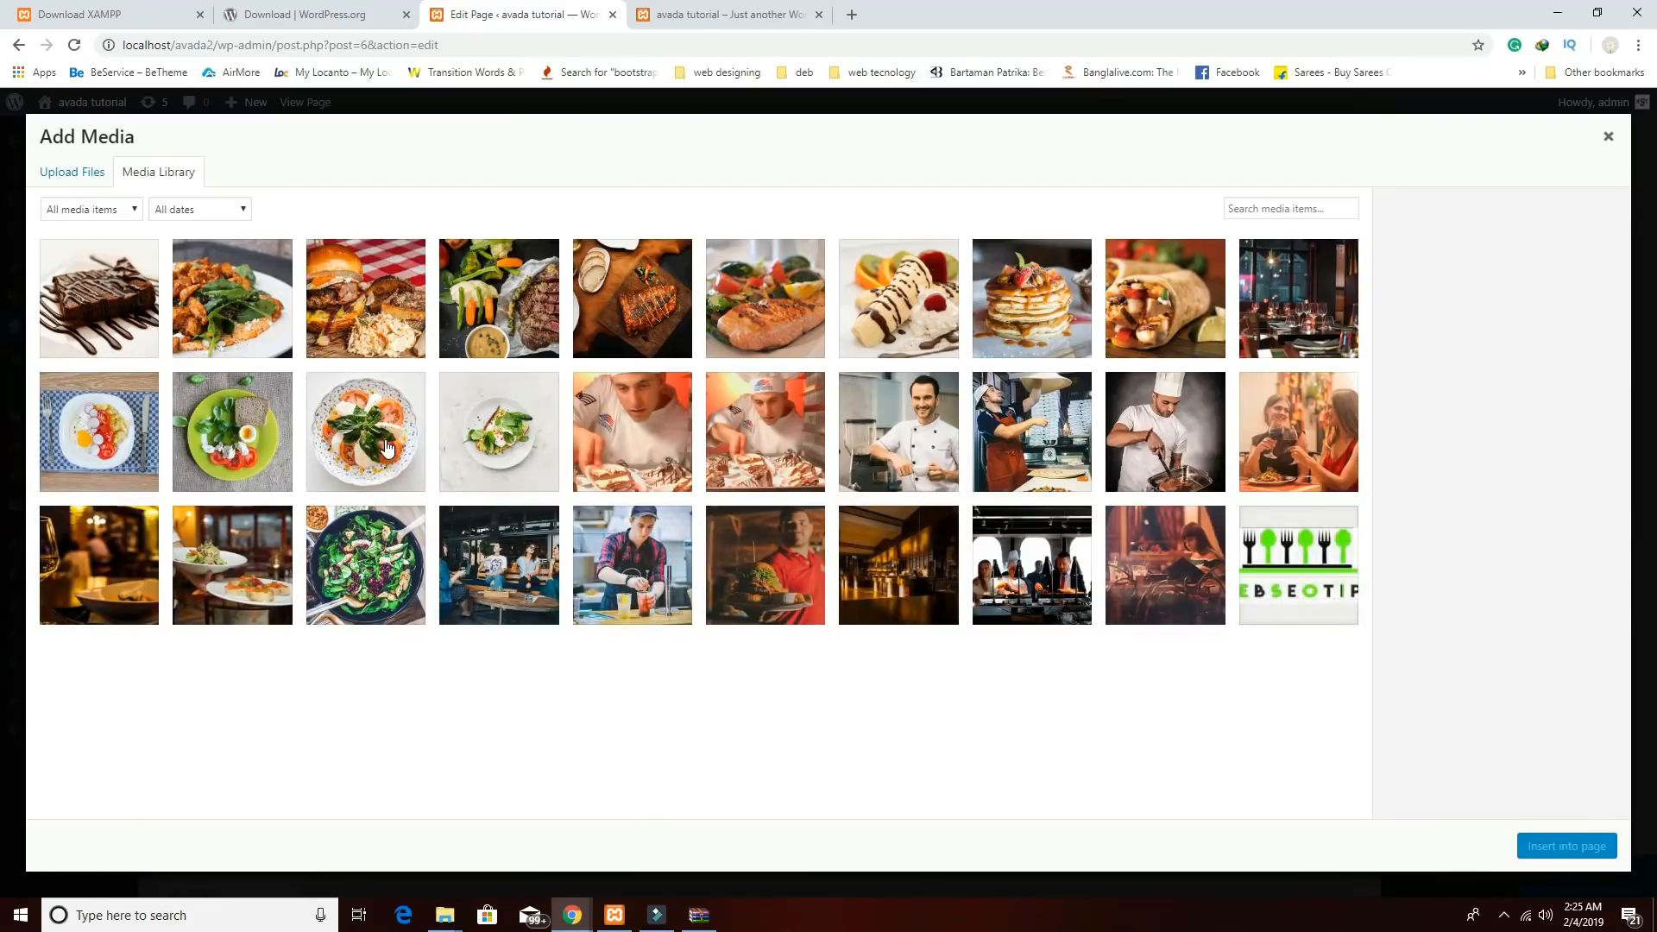
click(470, 449)
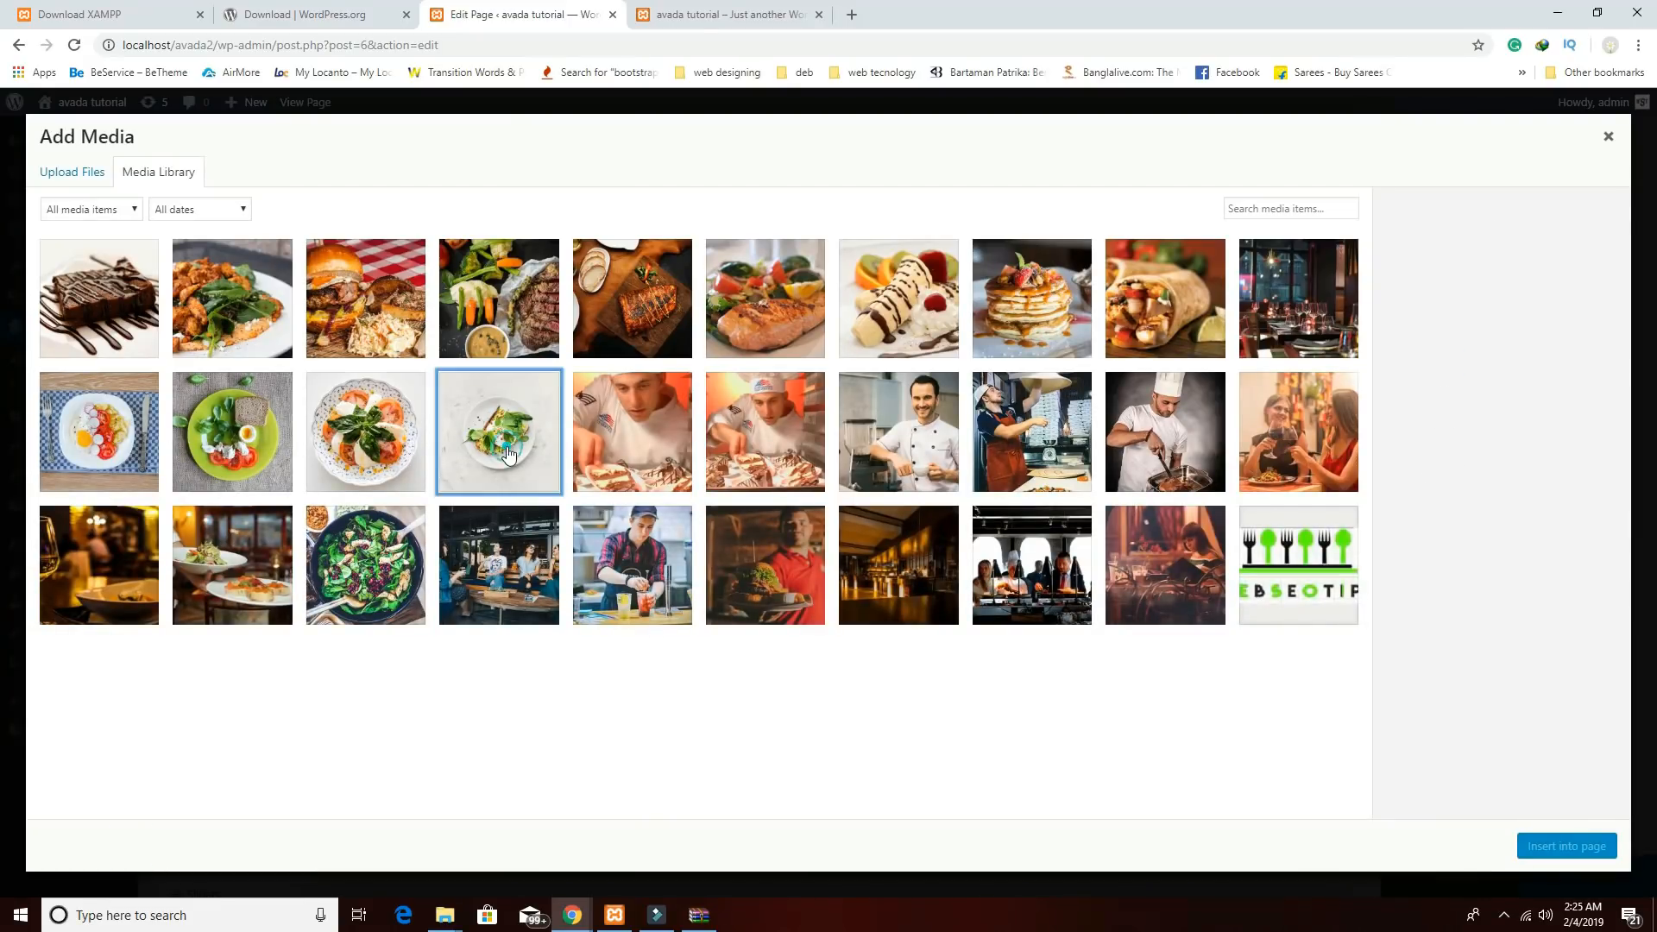
click(1548, 849)
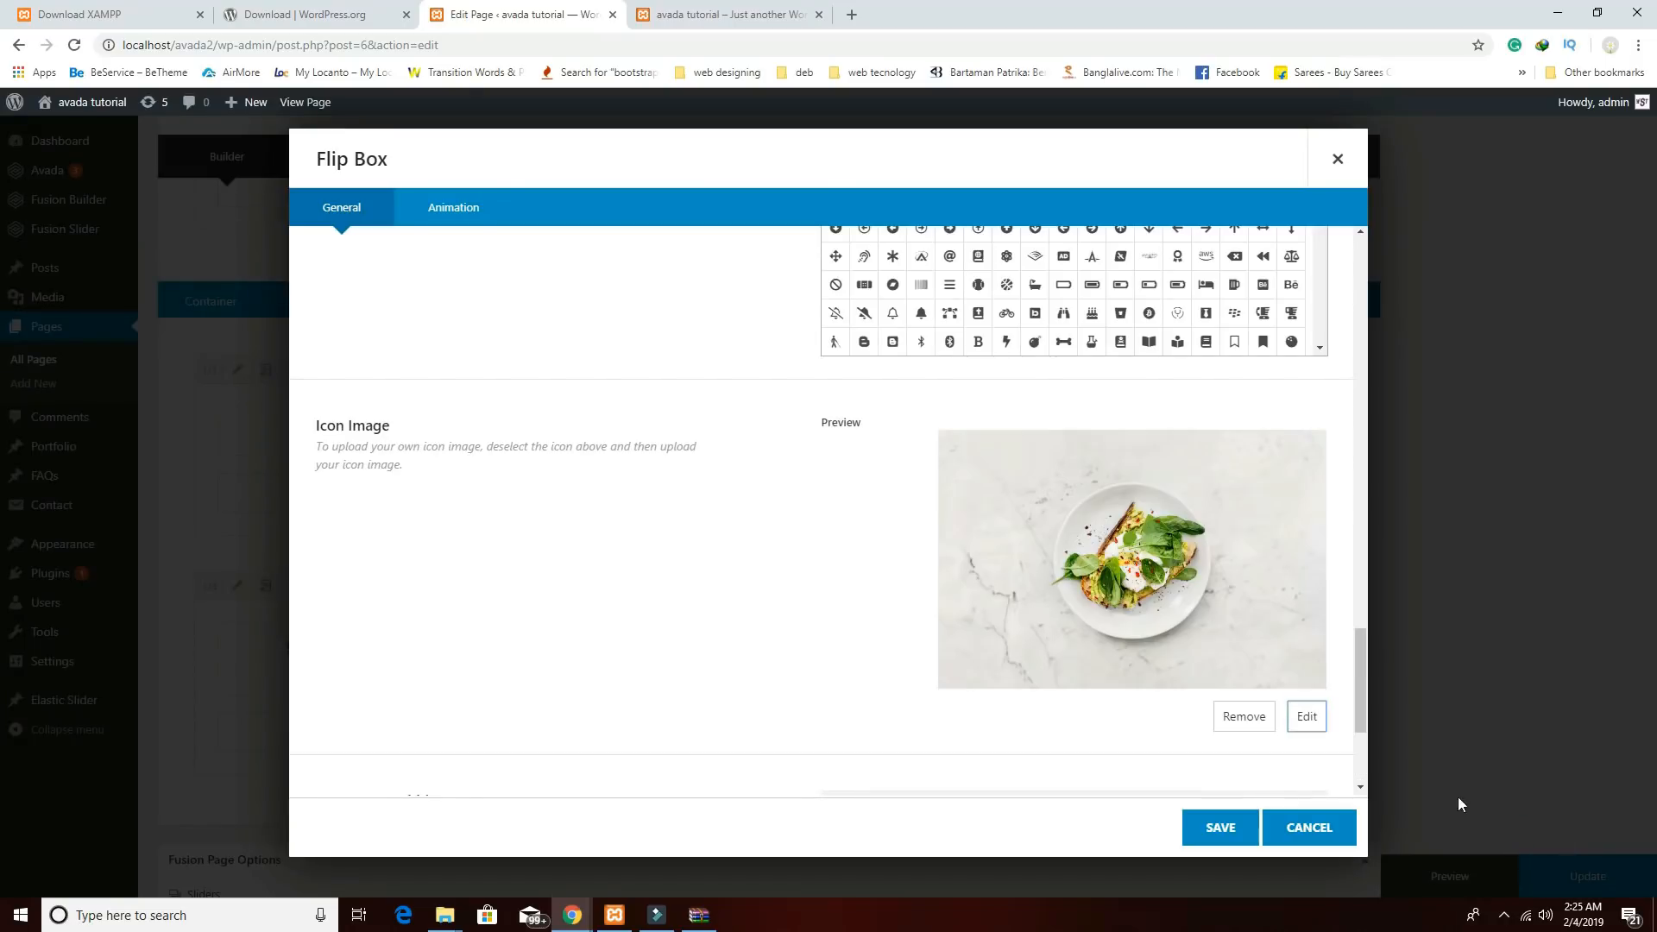
click(1220, 828)
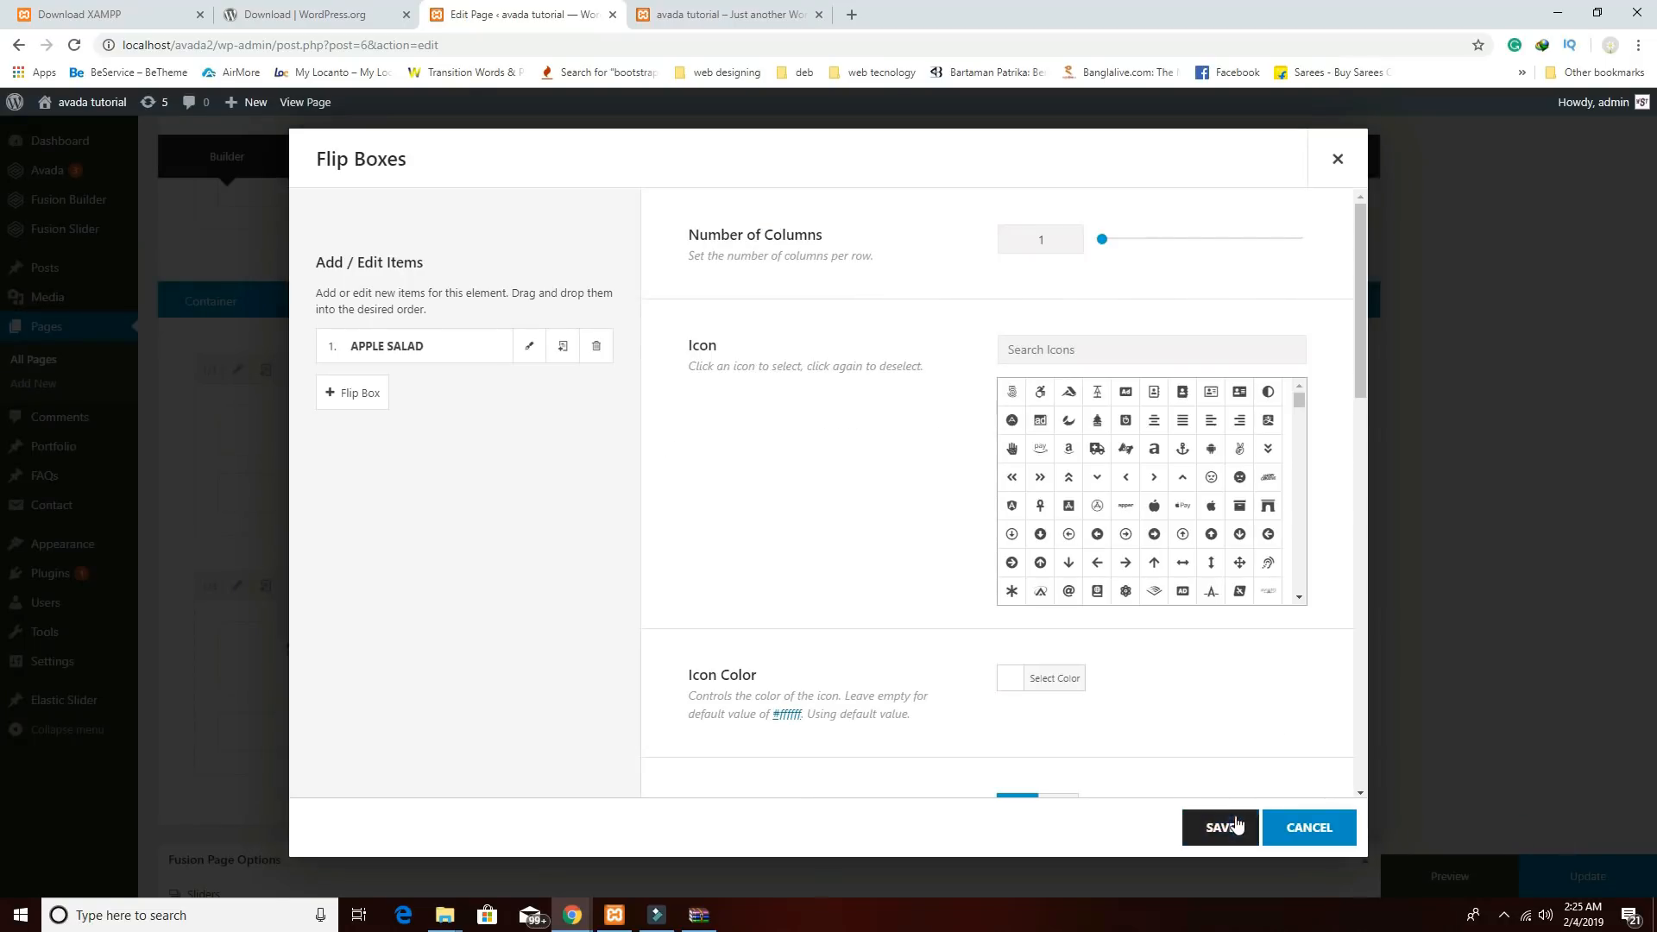
click(1236, 824)
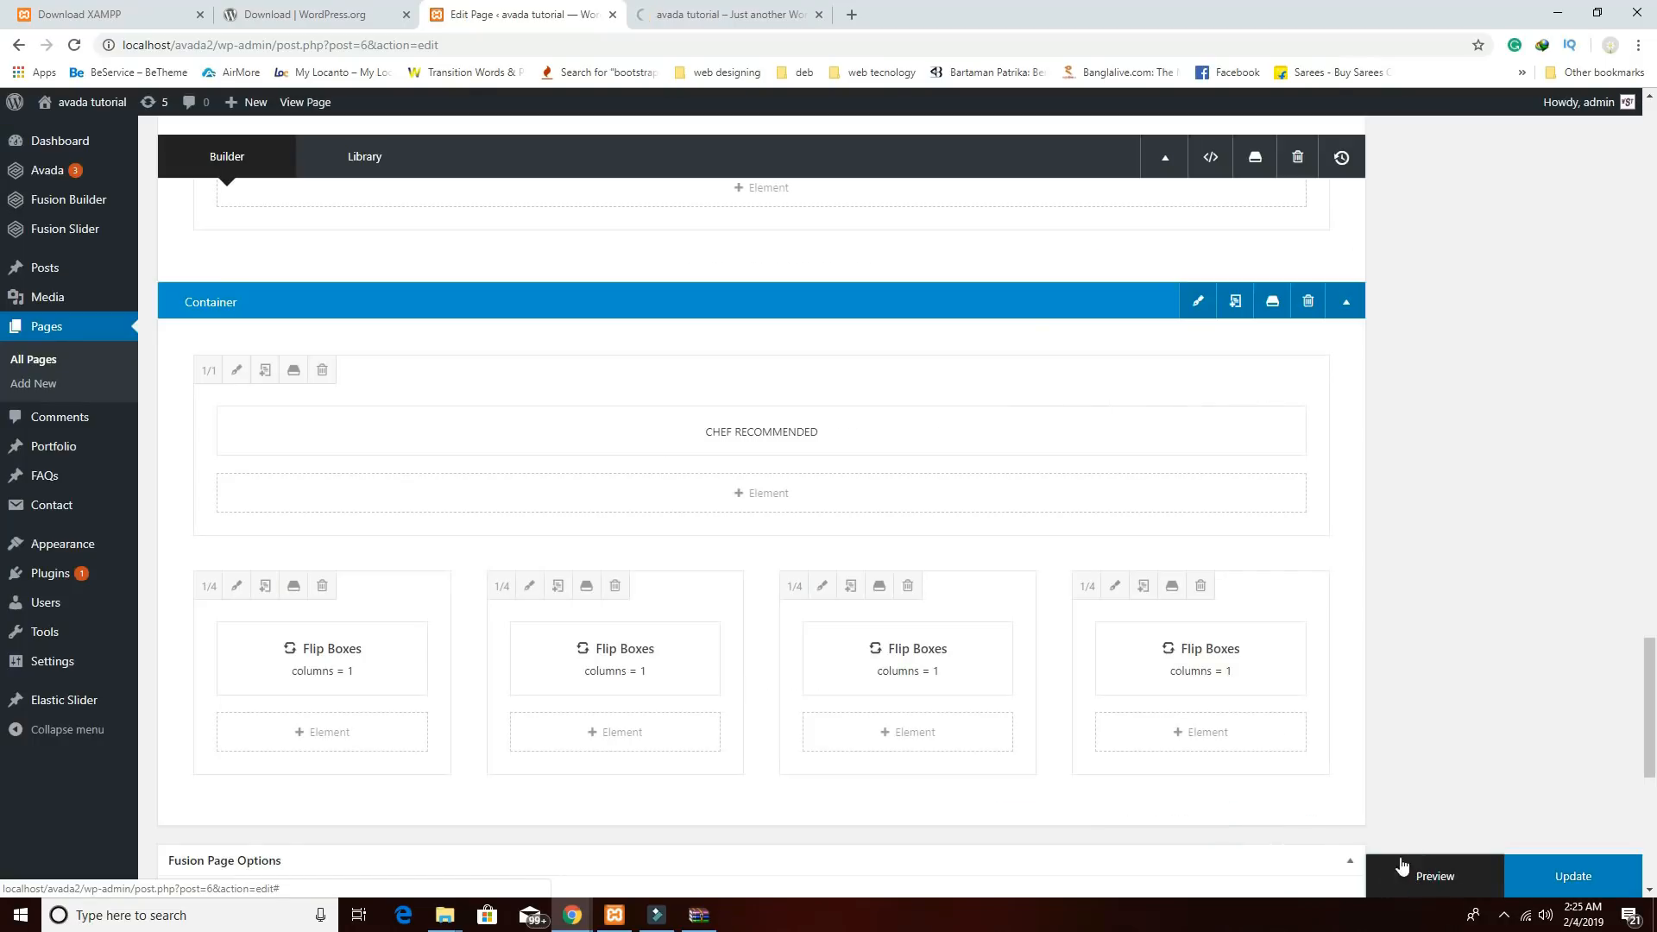
click(749, 17)
scroll(867, 380, down, 8)
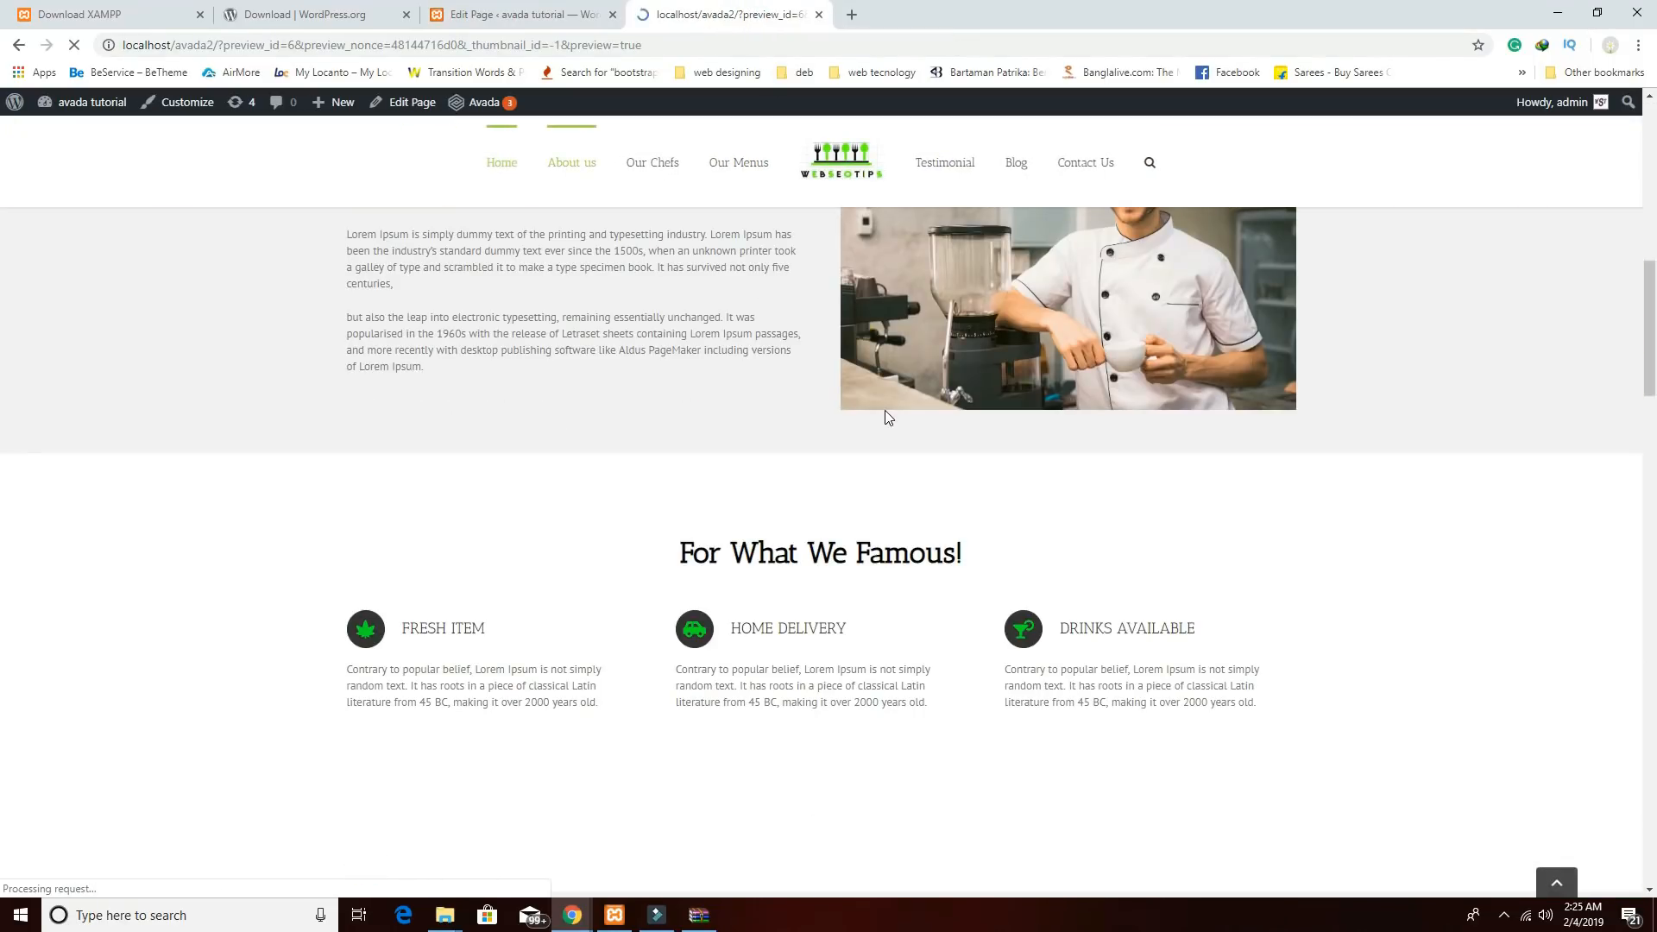
scroll(888, 423, down, 12)
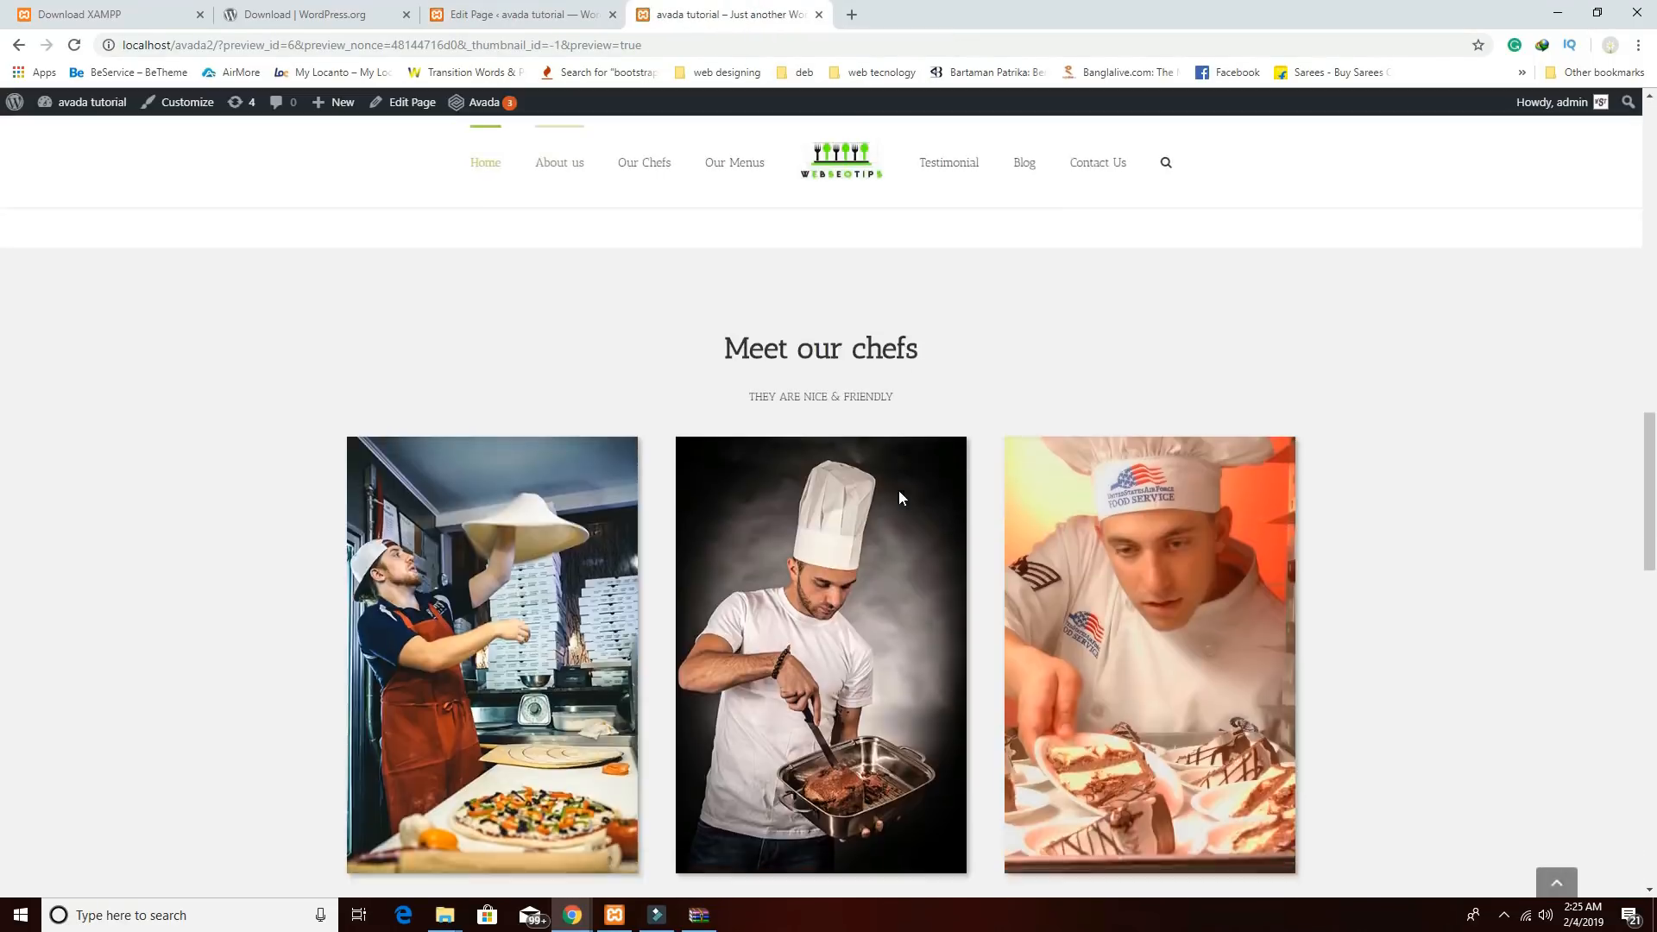
scroll(899, 497, down, 10)
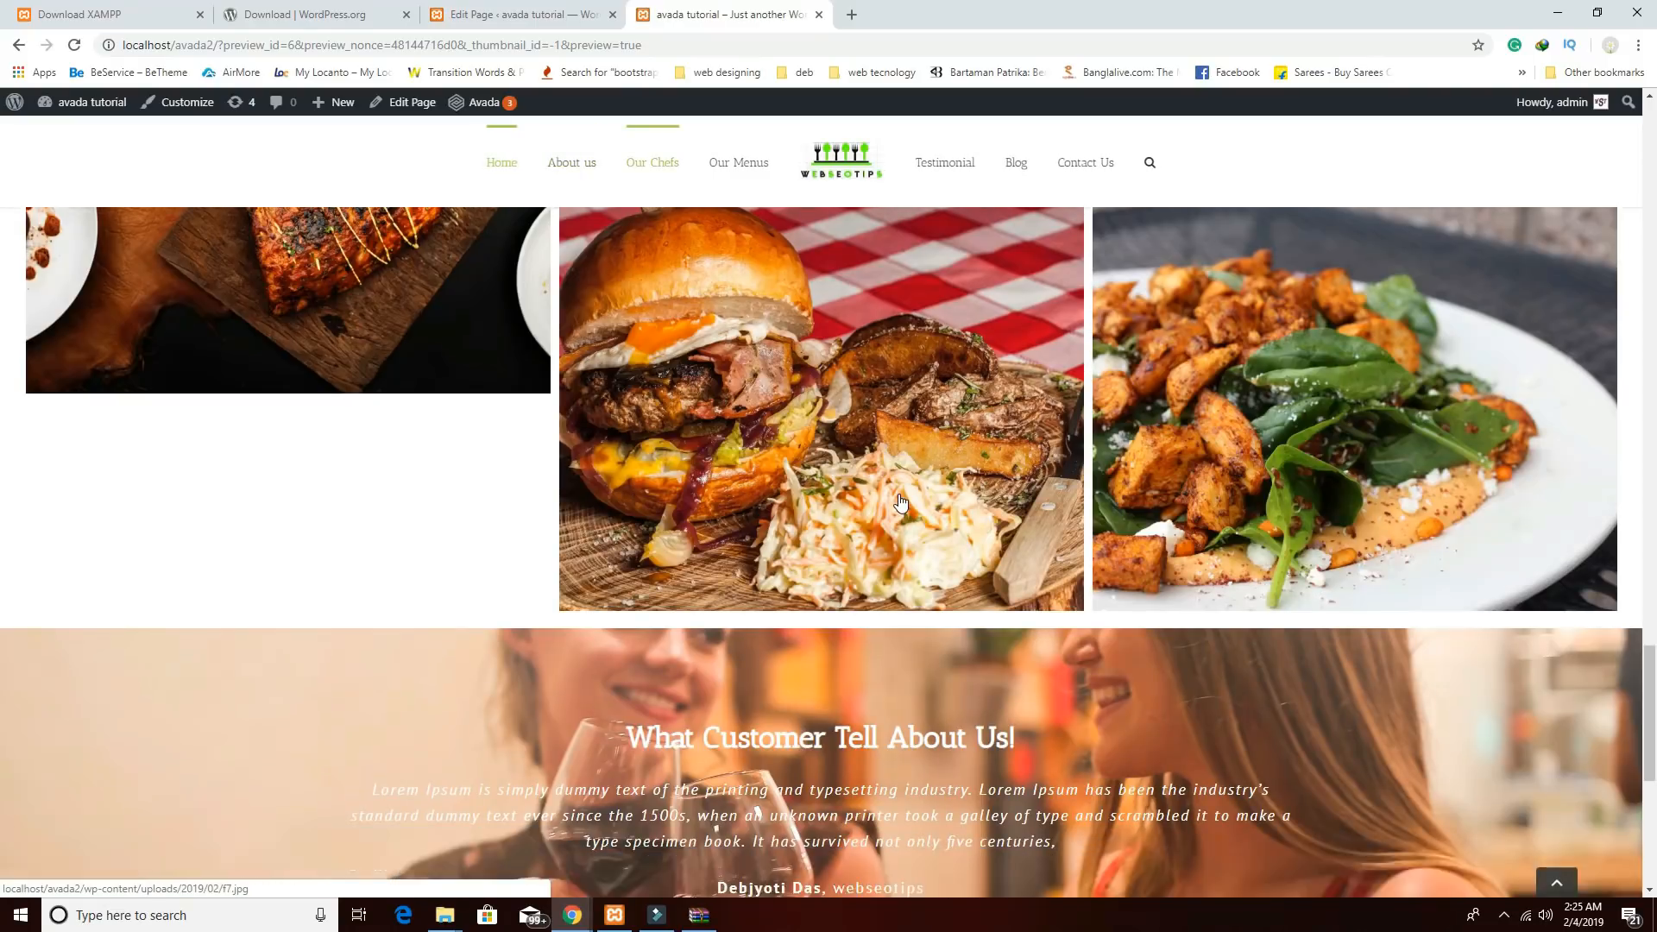
scroll(901, 501, down, 7)
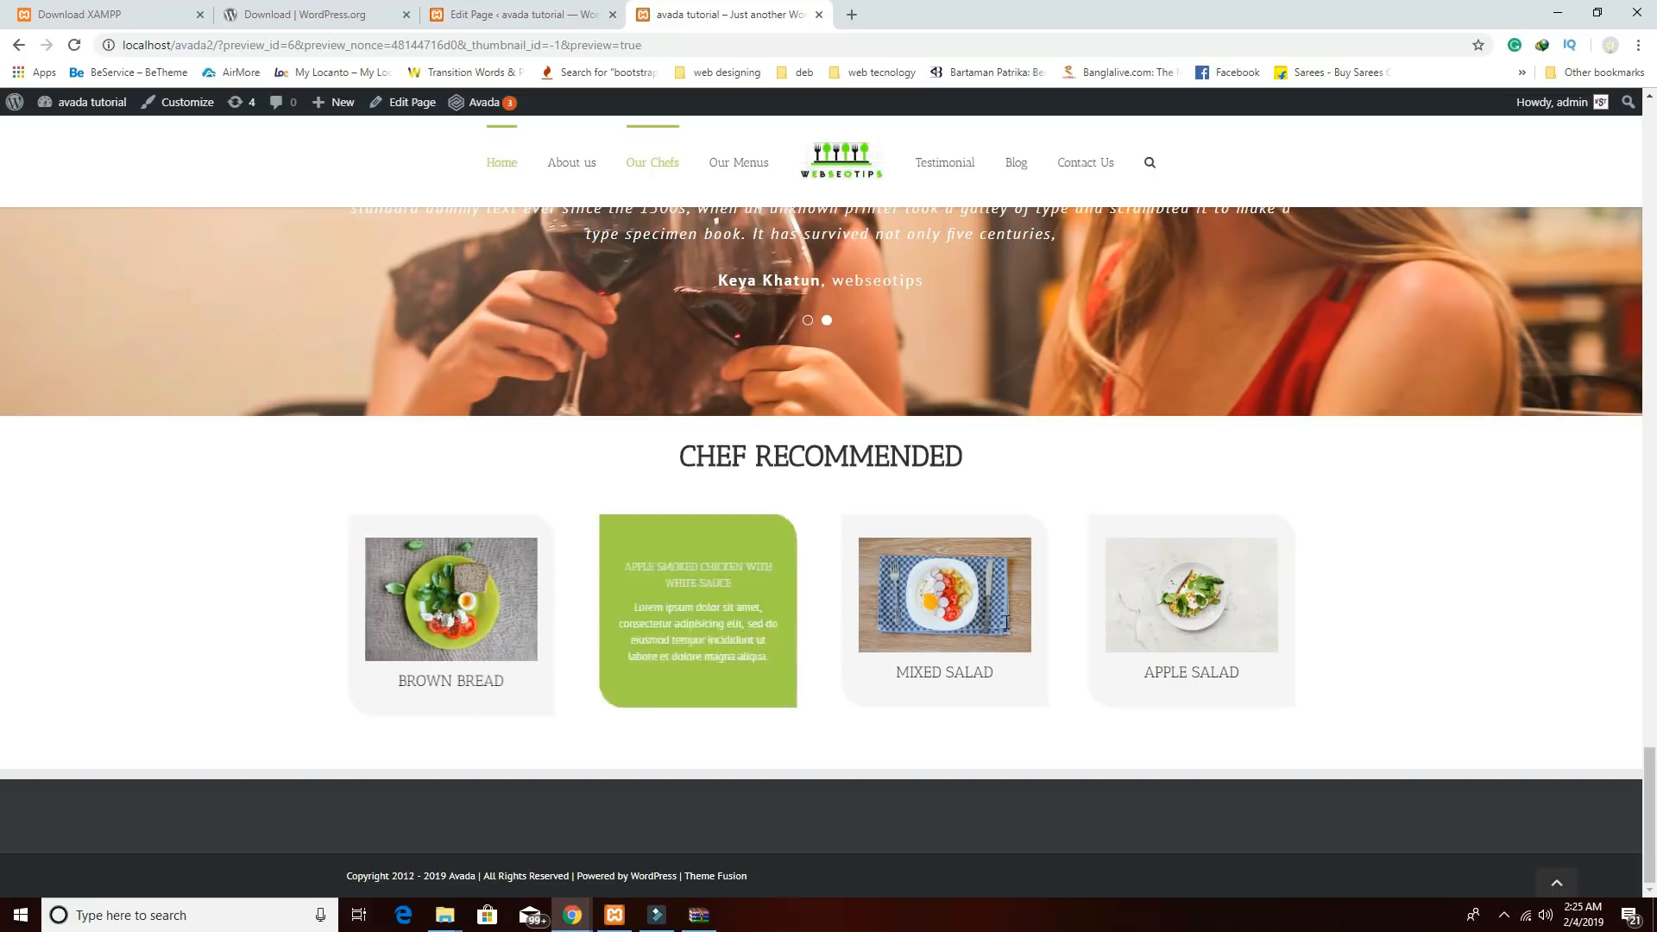
click(526, 19)
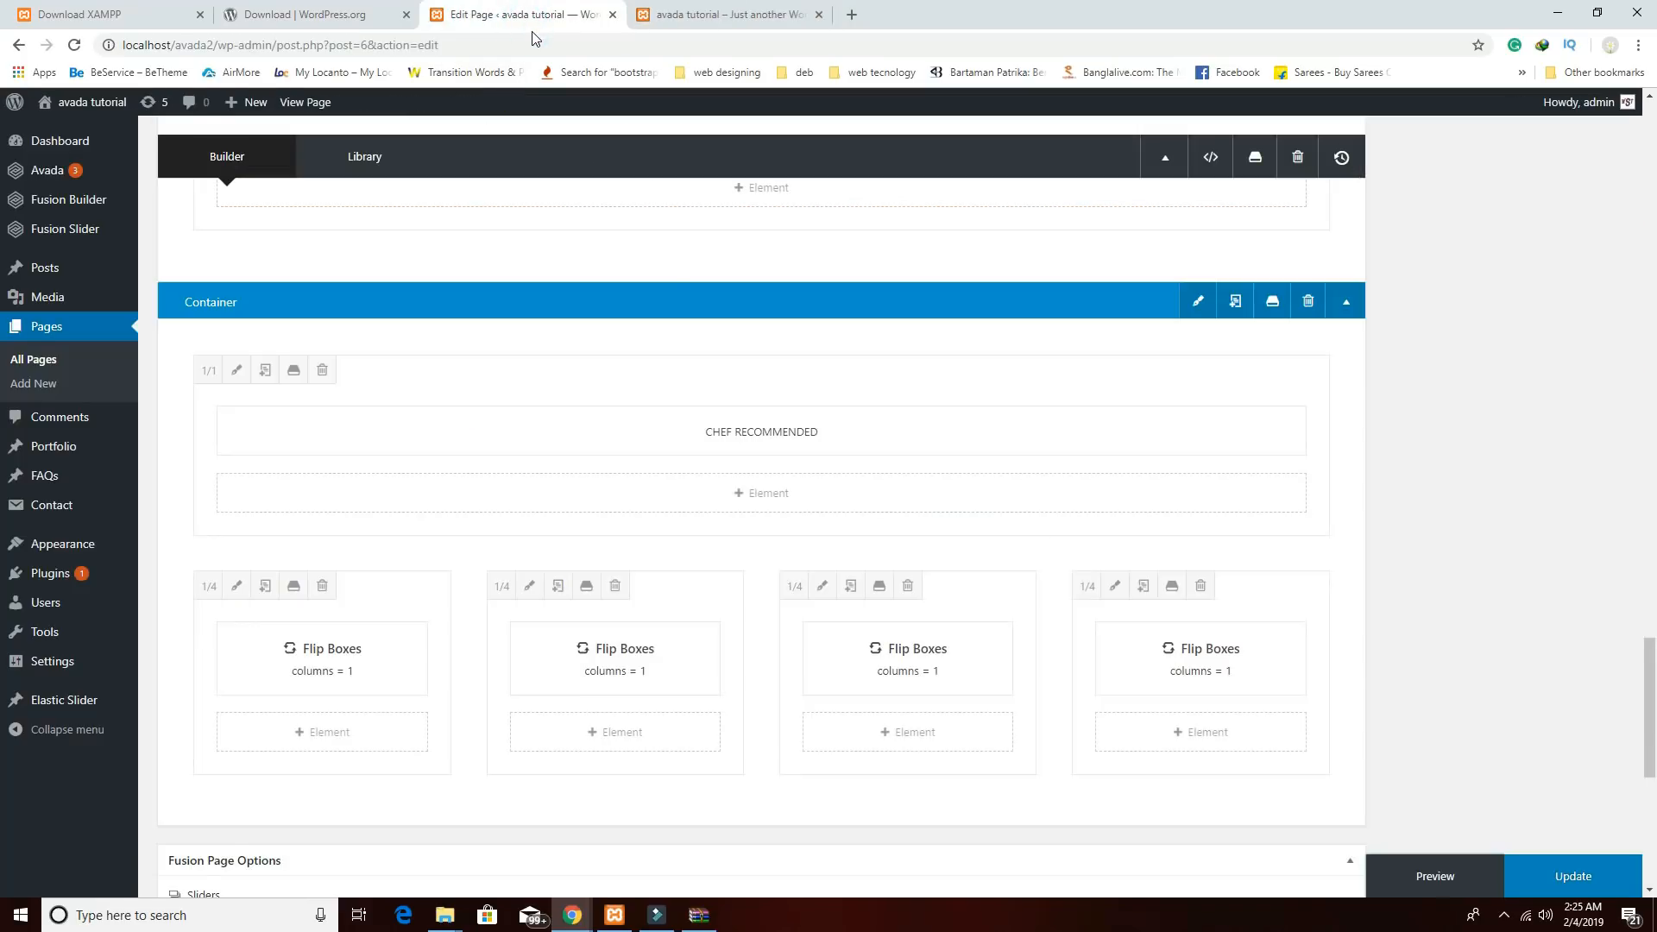
Give the Chef Recommended container 80px top and bottom padding in its Design settings.
click(1198, 302)
click(542, 211)
click(886, 549)
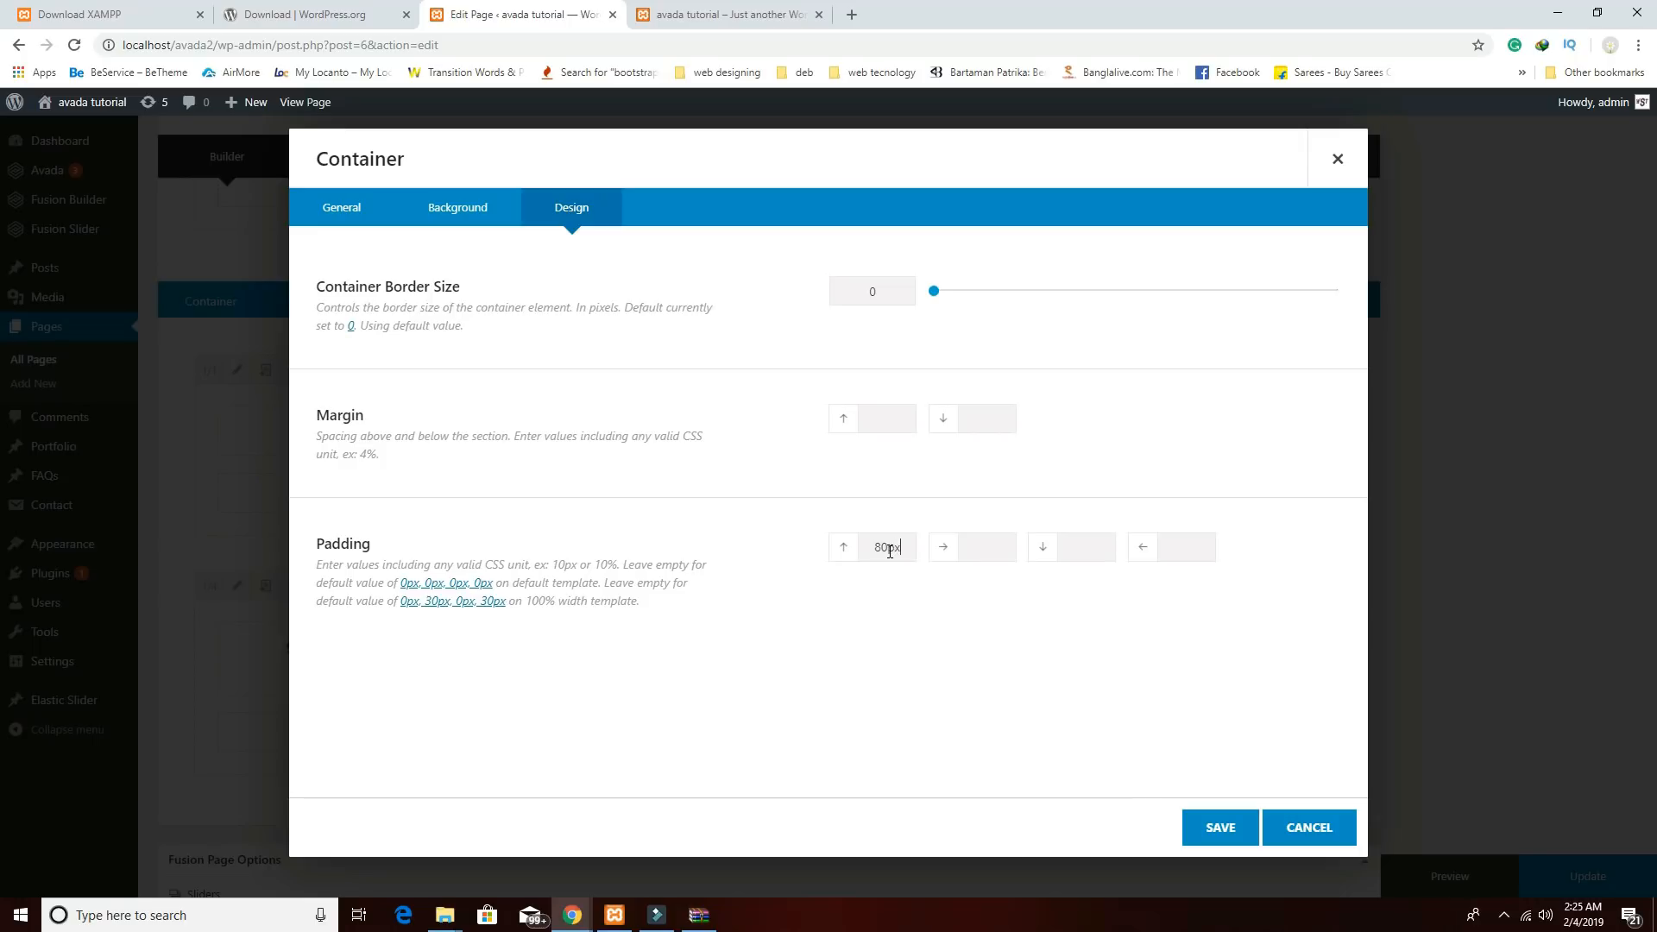
click(1093, 546)
click(1206, 830)
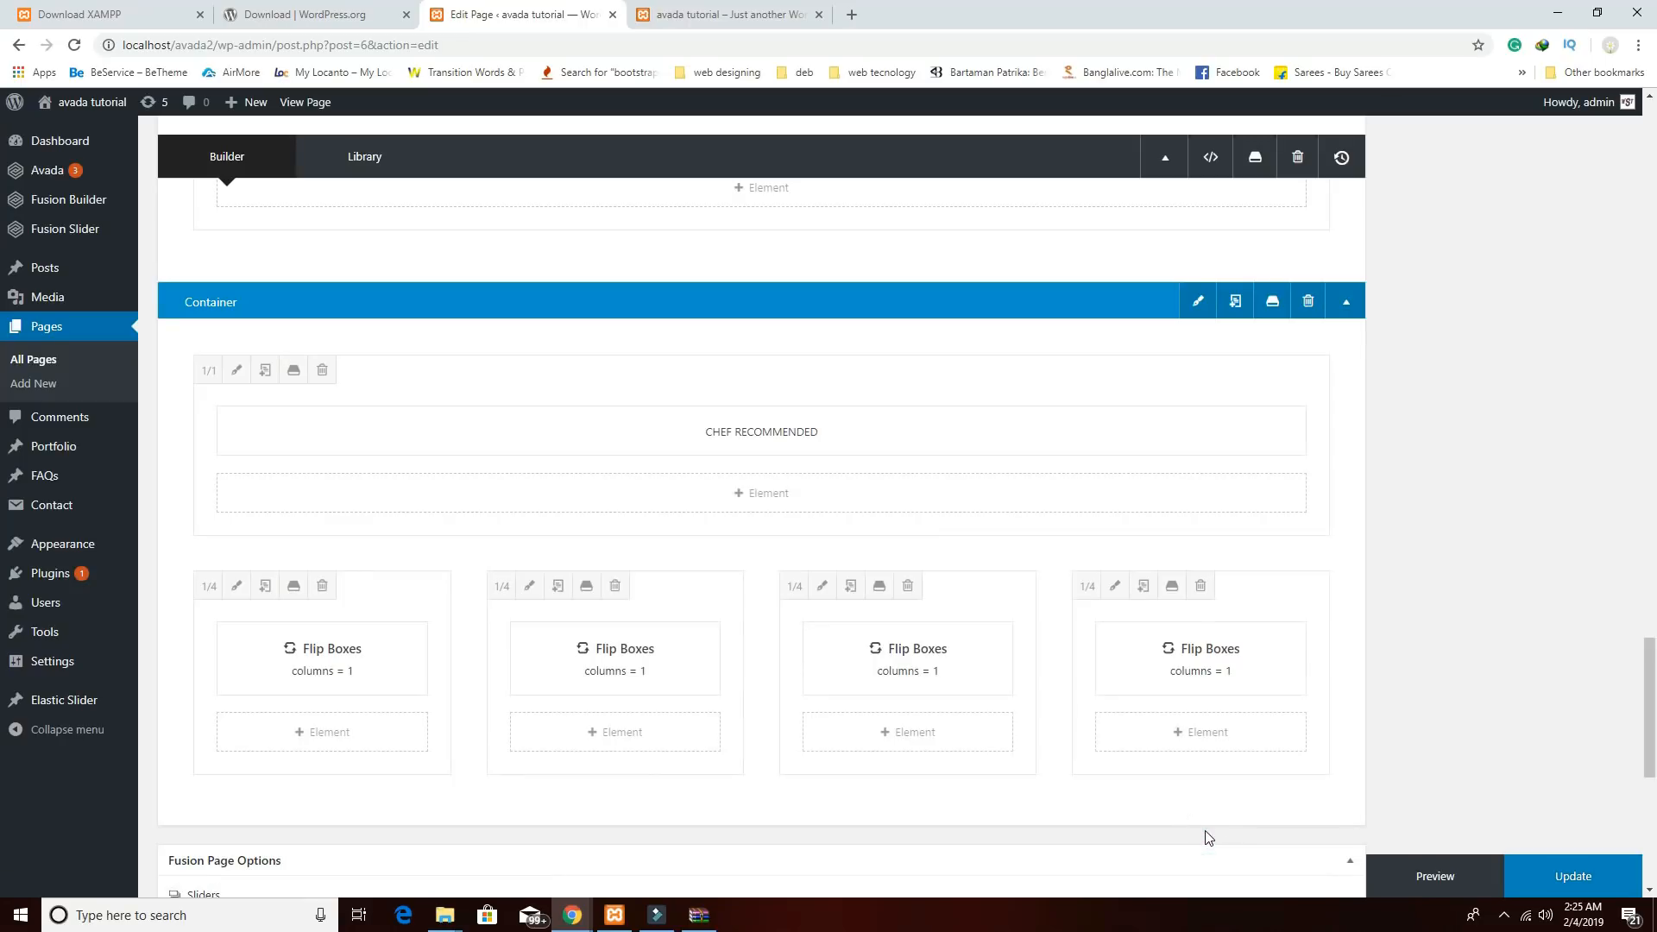
Look over the reference demo's three-post Our Stories section, then return to the page editor.
mouse_move(578, 922)
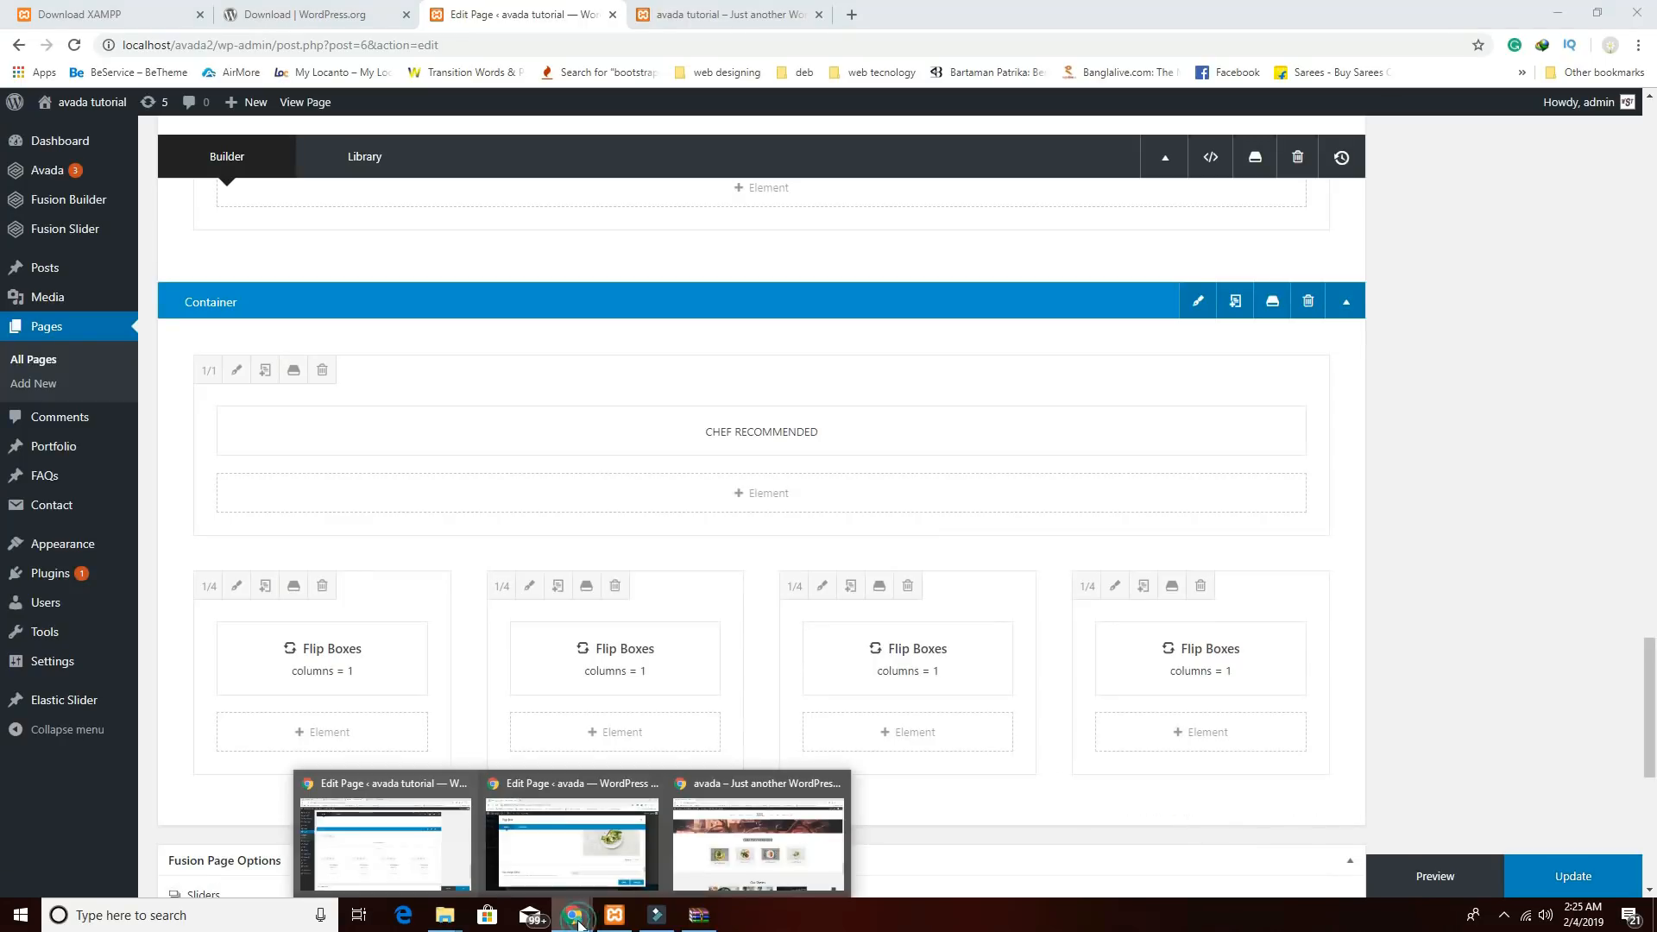
click(744, 851)
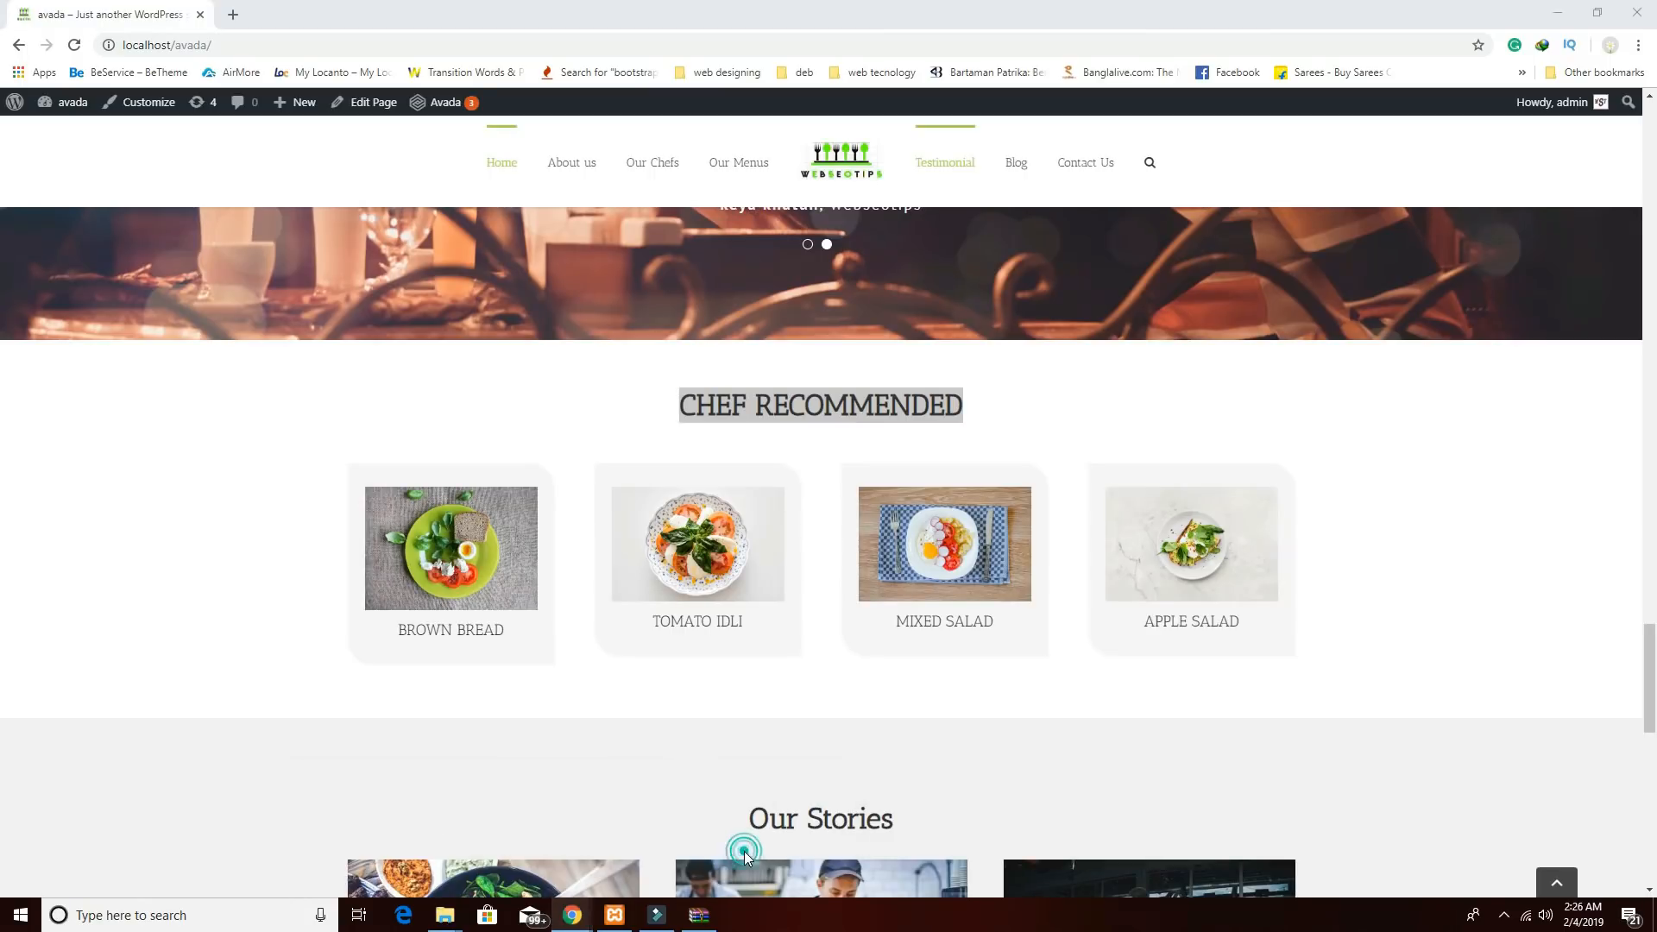
scroll(744, 851, down, 5)
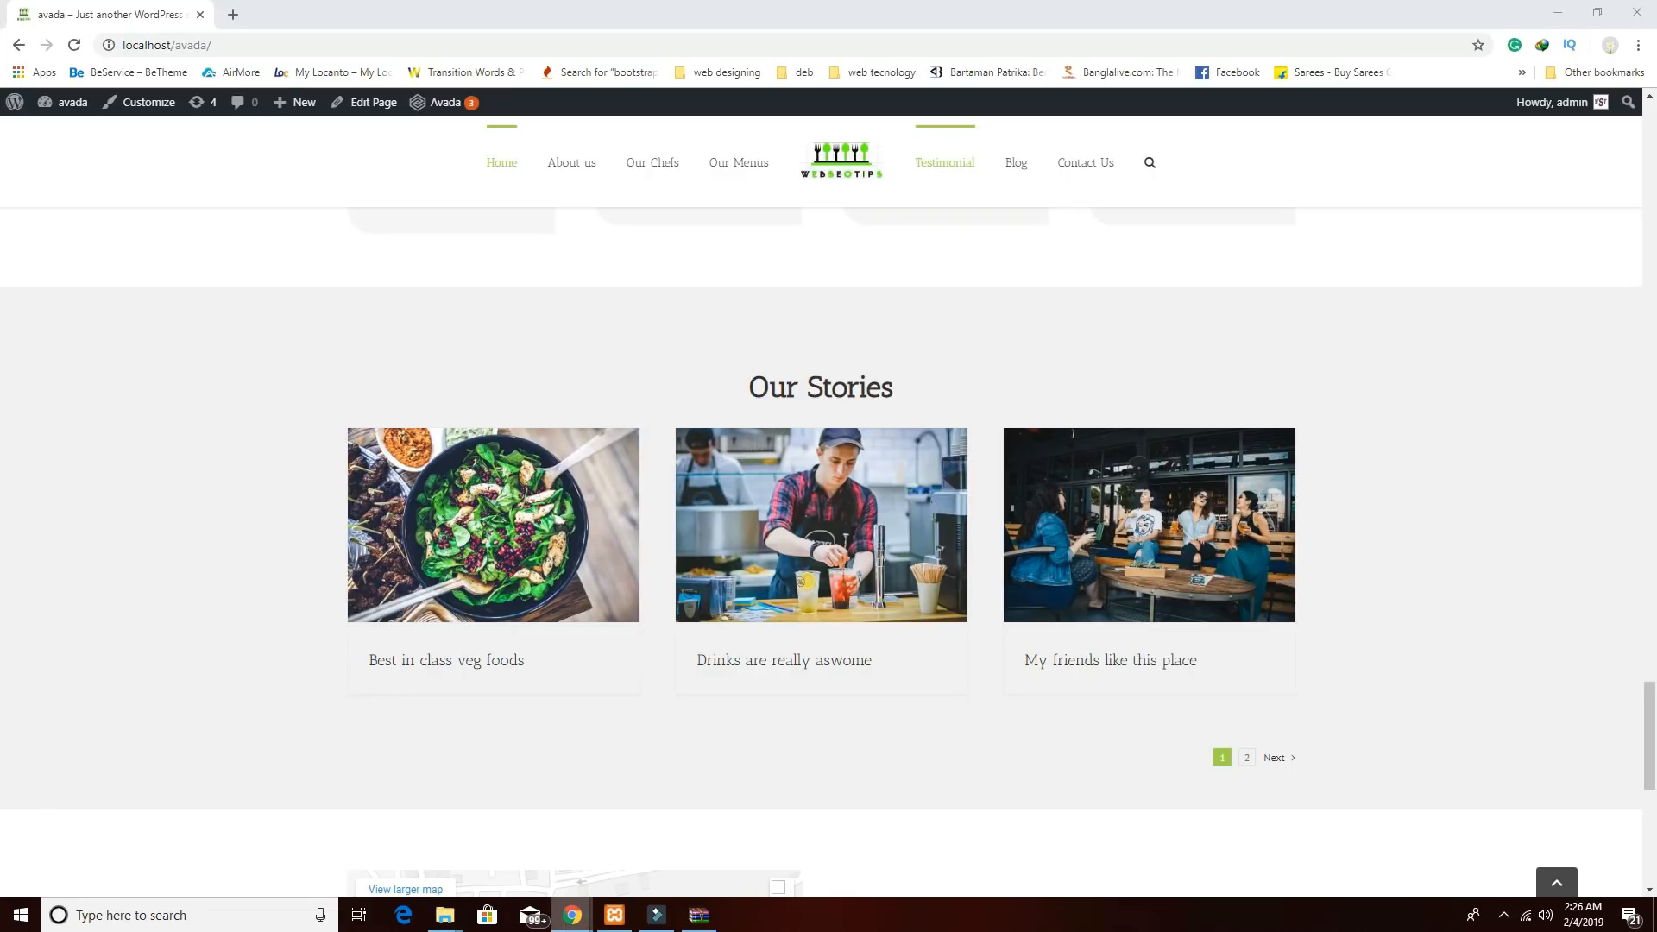
mouse_move(573, 915)
click(385, 834)
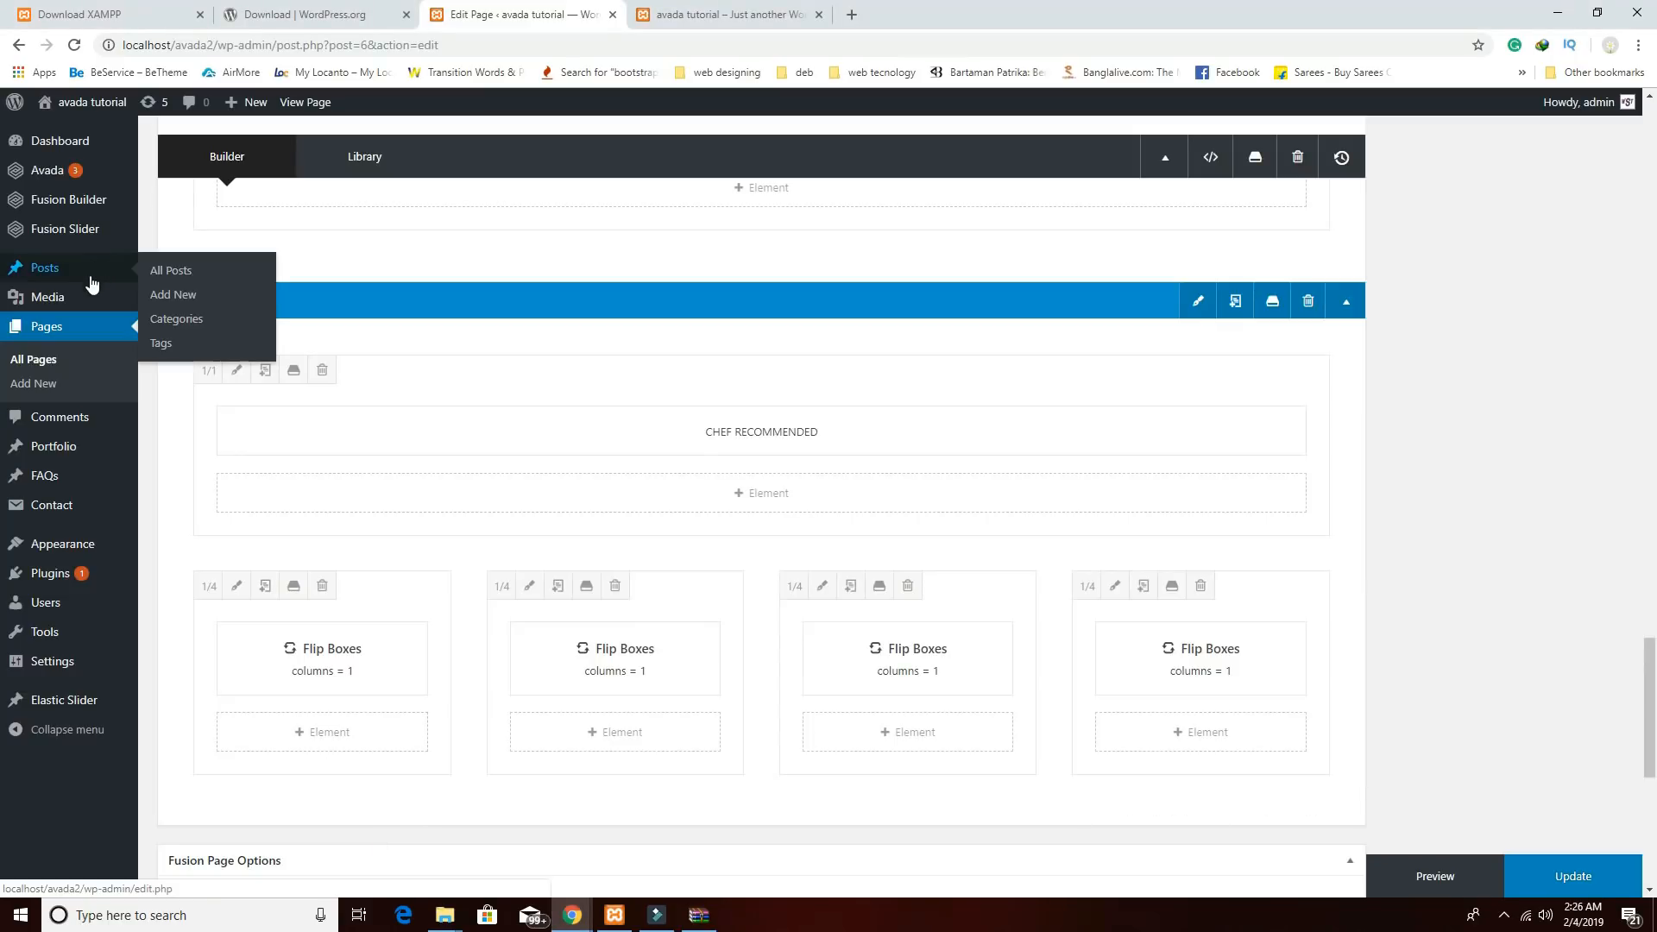
Cancel leaving the editor and update the Home page until 'Page updated.' appears.
click(54, 268)
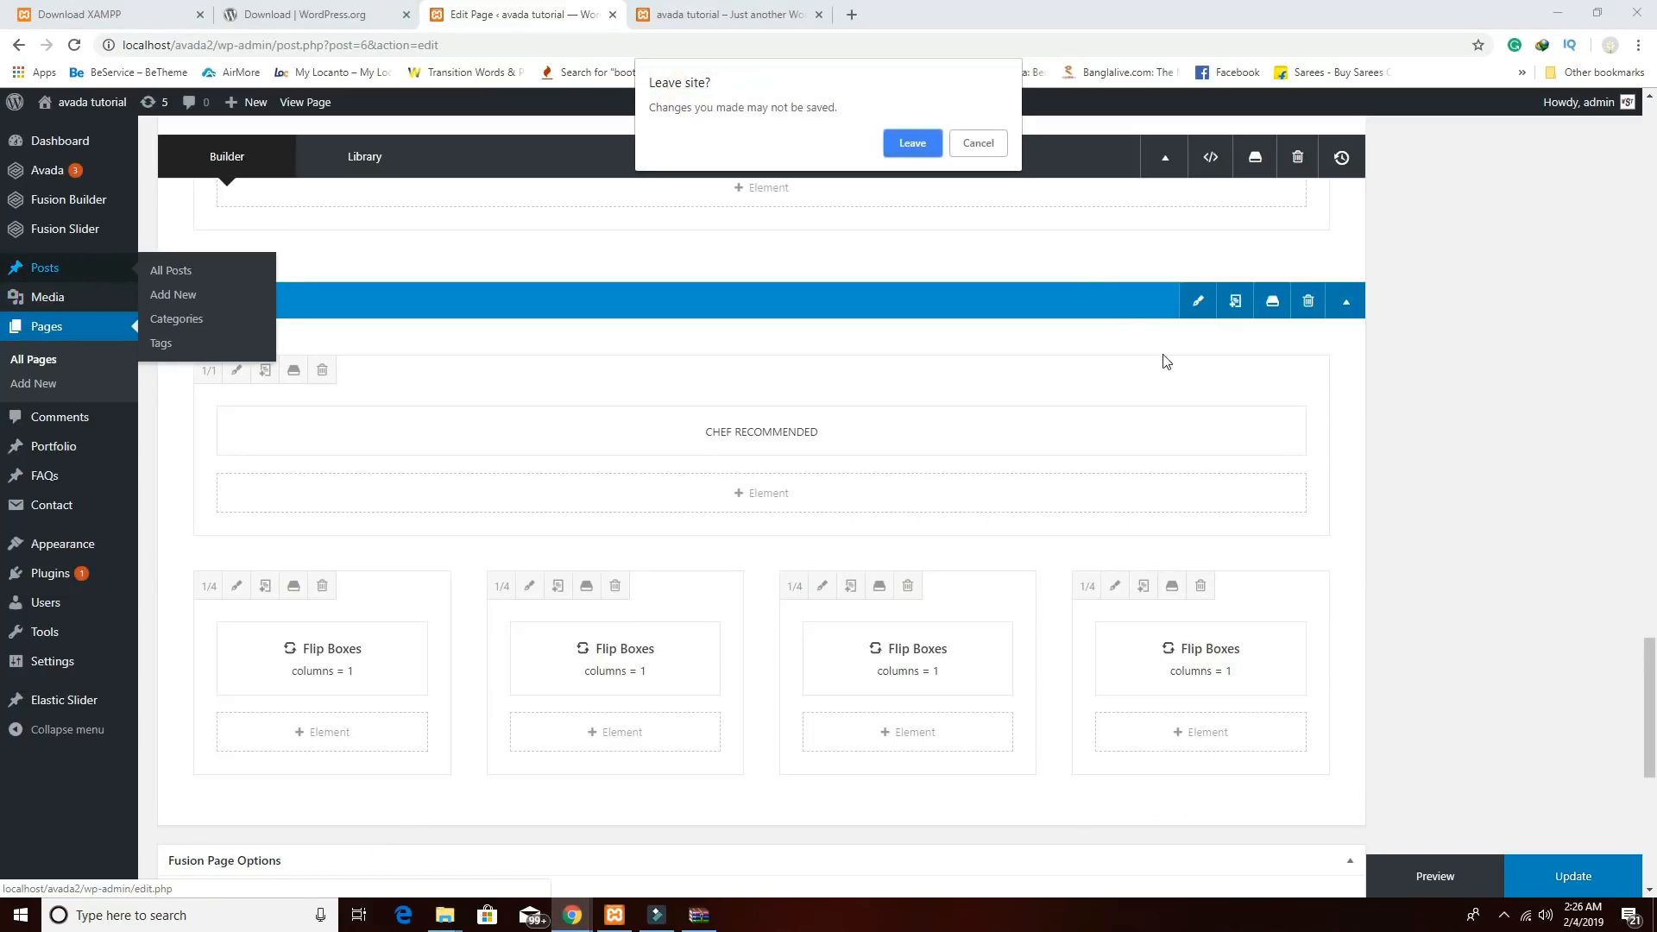
click(979, 143)
click(1566, 882)
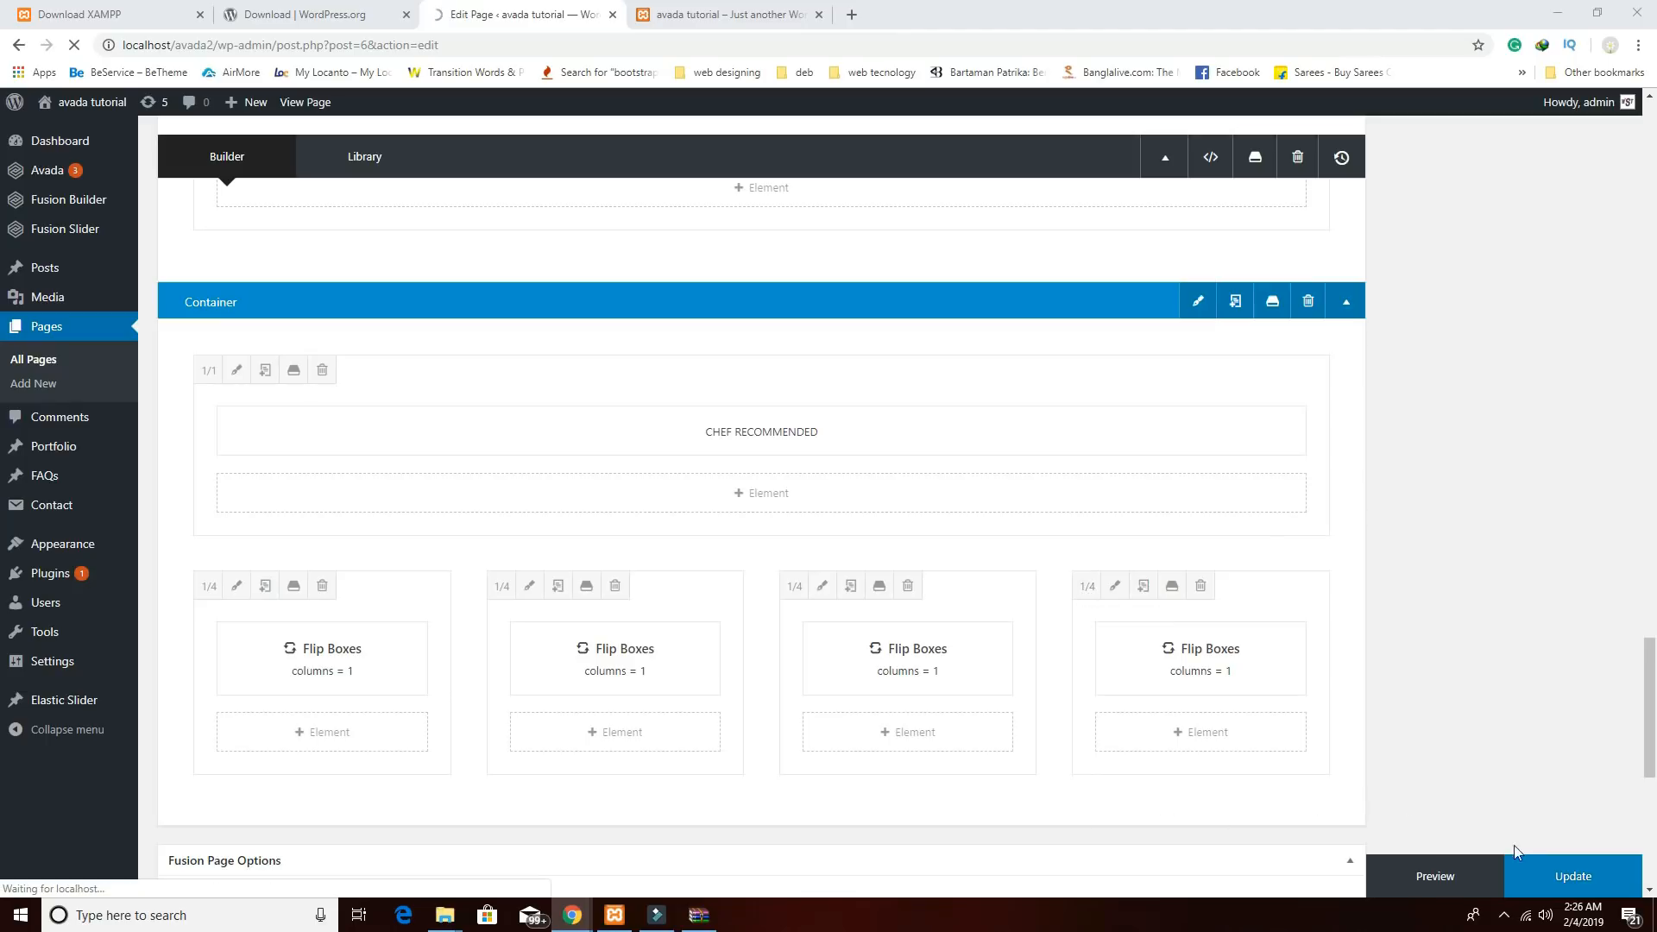
click(1547, 876)
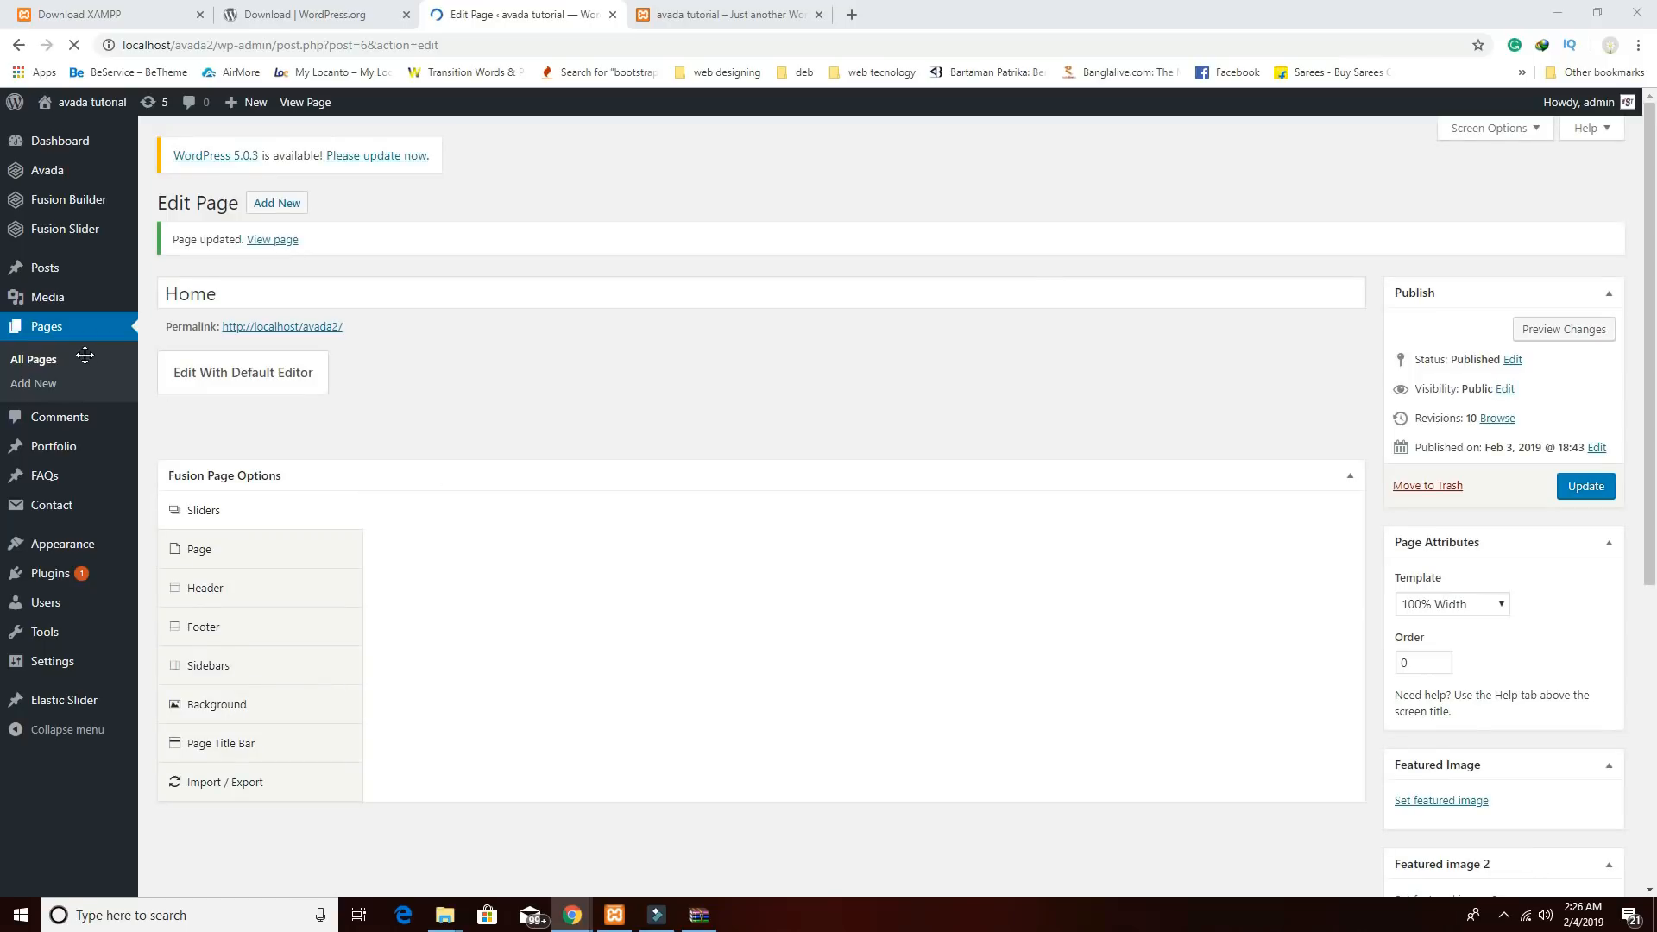
mouse_move(48, 275)
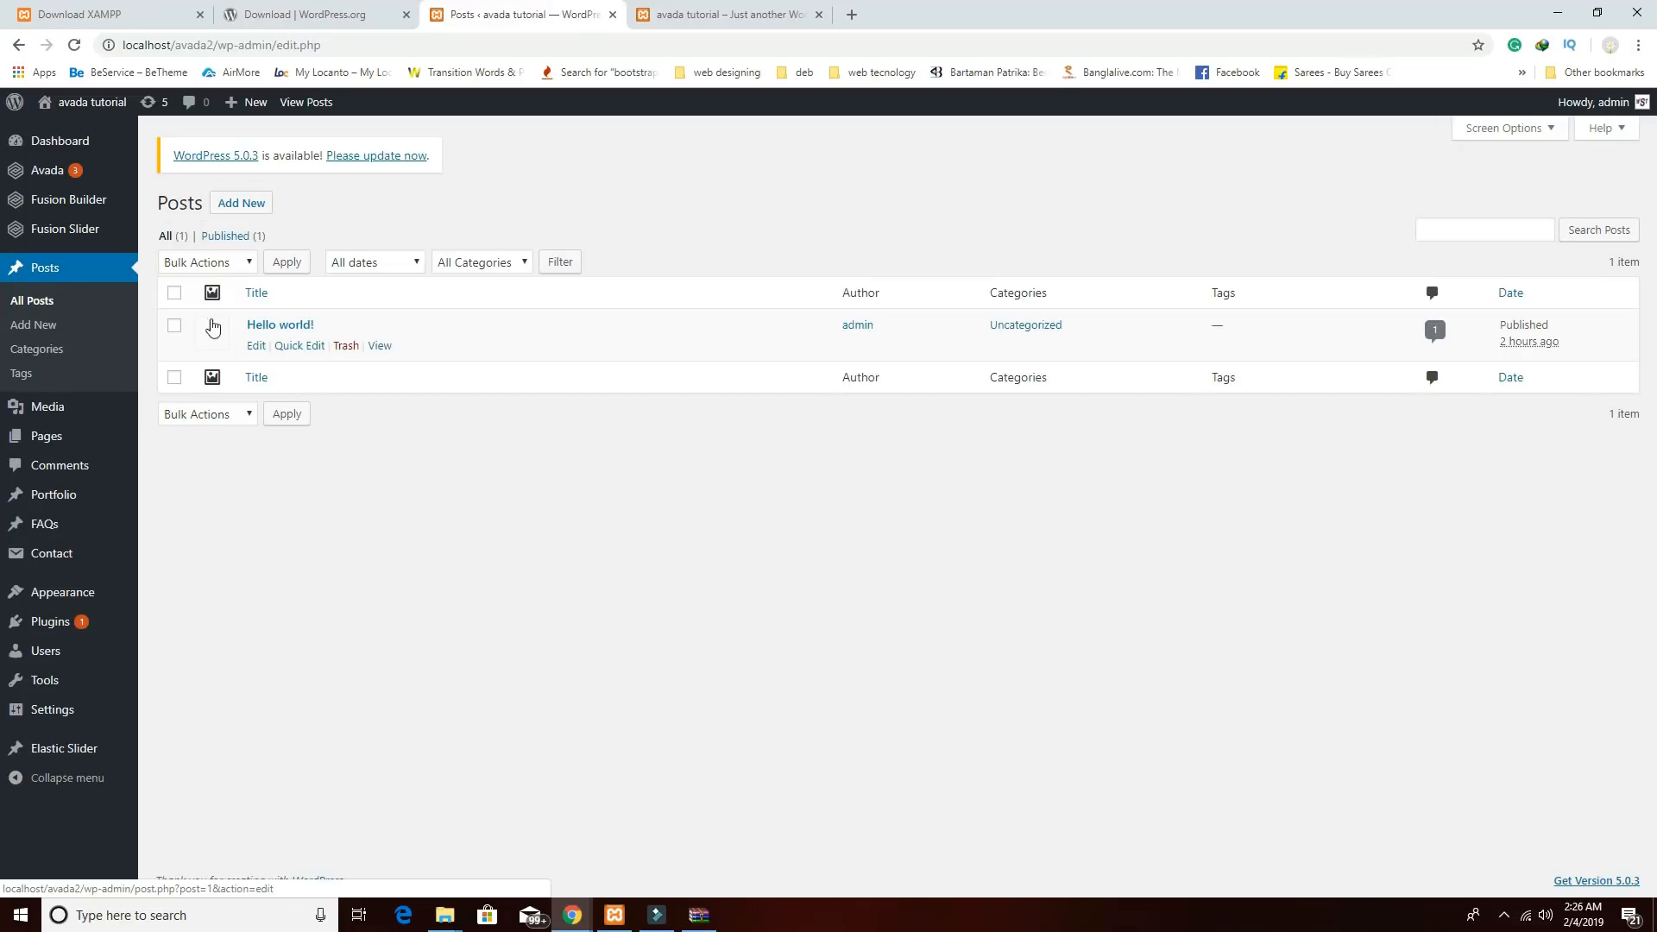
Bulk-trash the Hello world! post, then begin a new empty post.
click(174, 326)
click(225, 265)
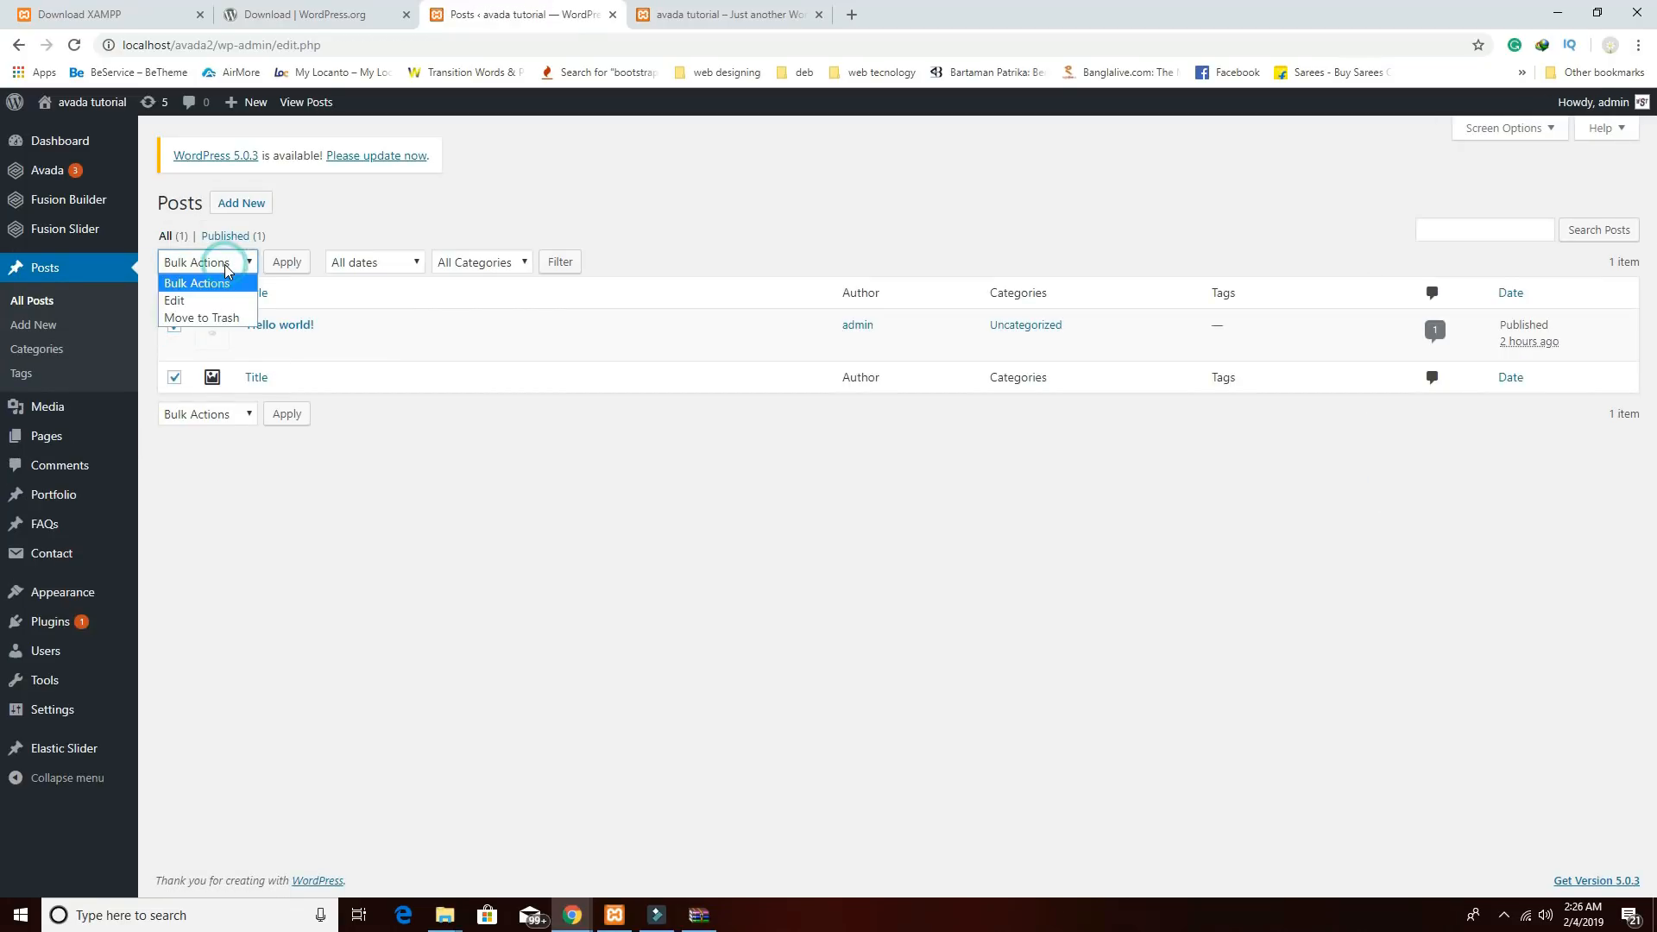
click(216, 318)
click(285, 262)
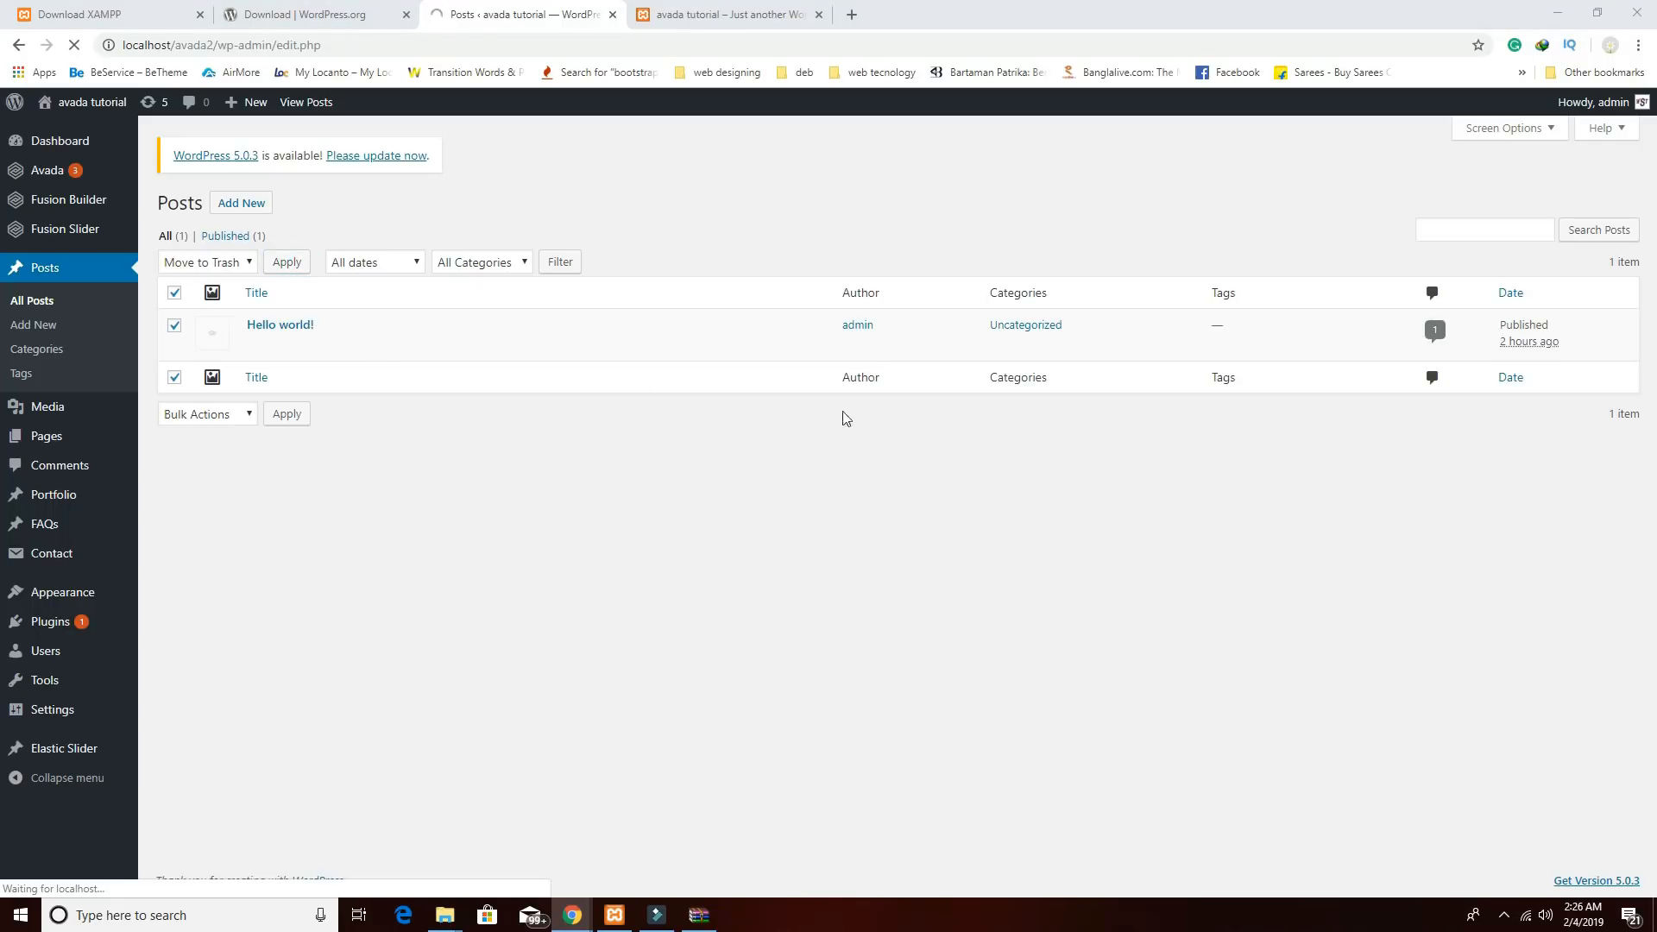
click(256, 201)
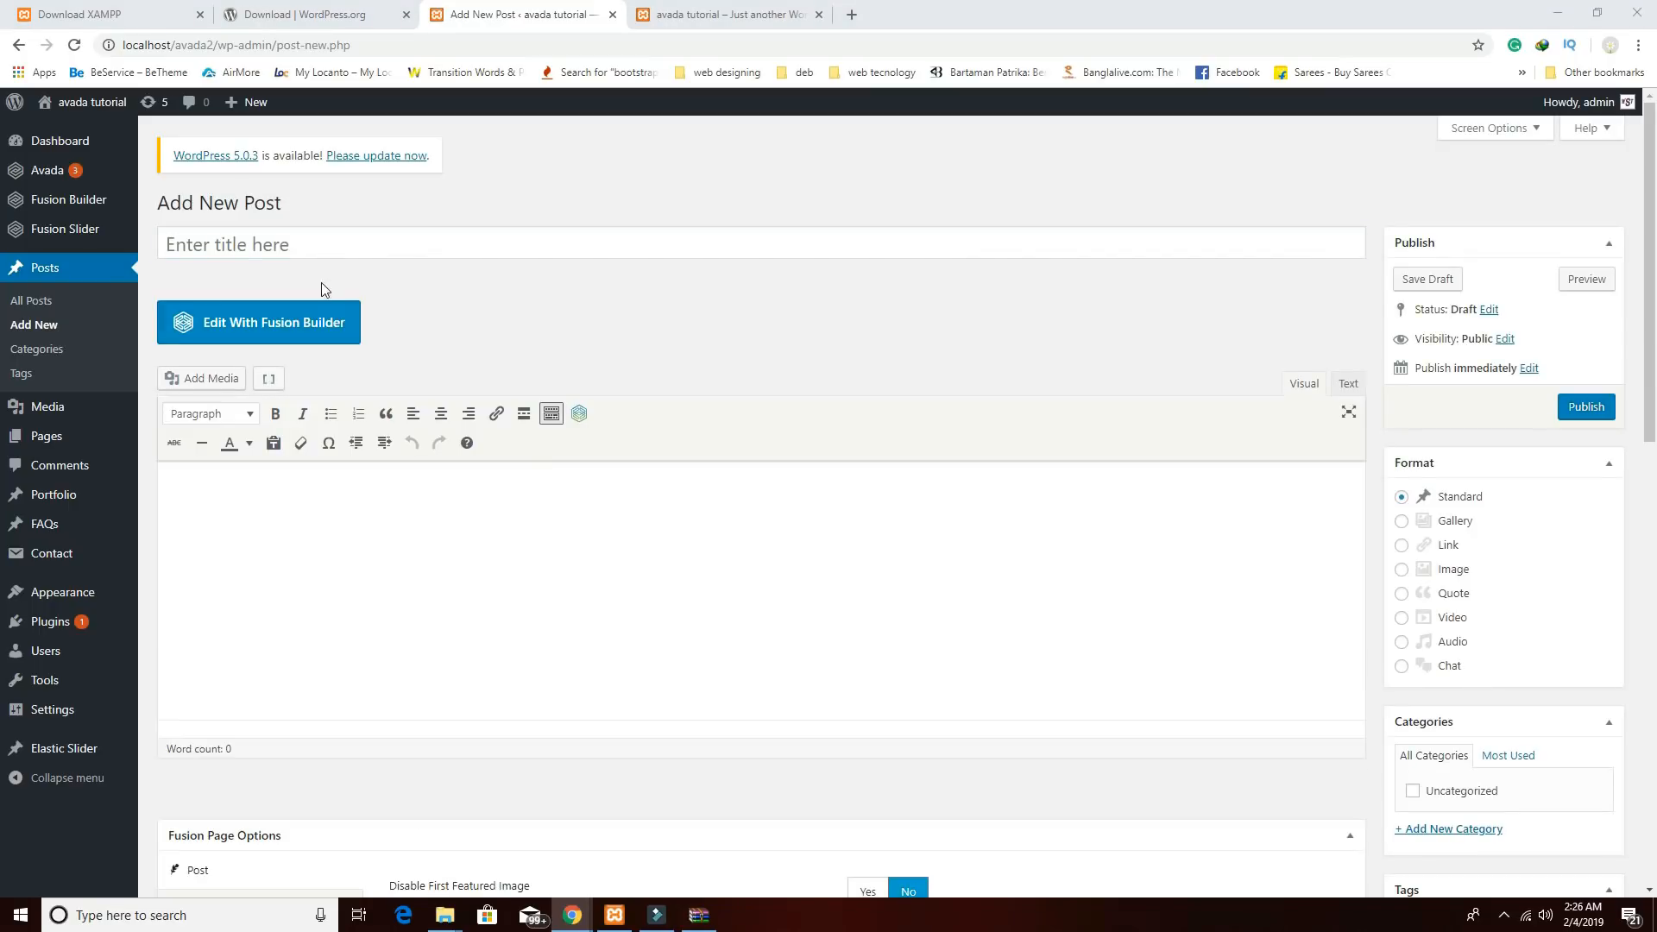
Paste in the title 'Best in class veg foods' and the lorem ipsum body text.
click(329, 242)
text(Best in class veg foods)
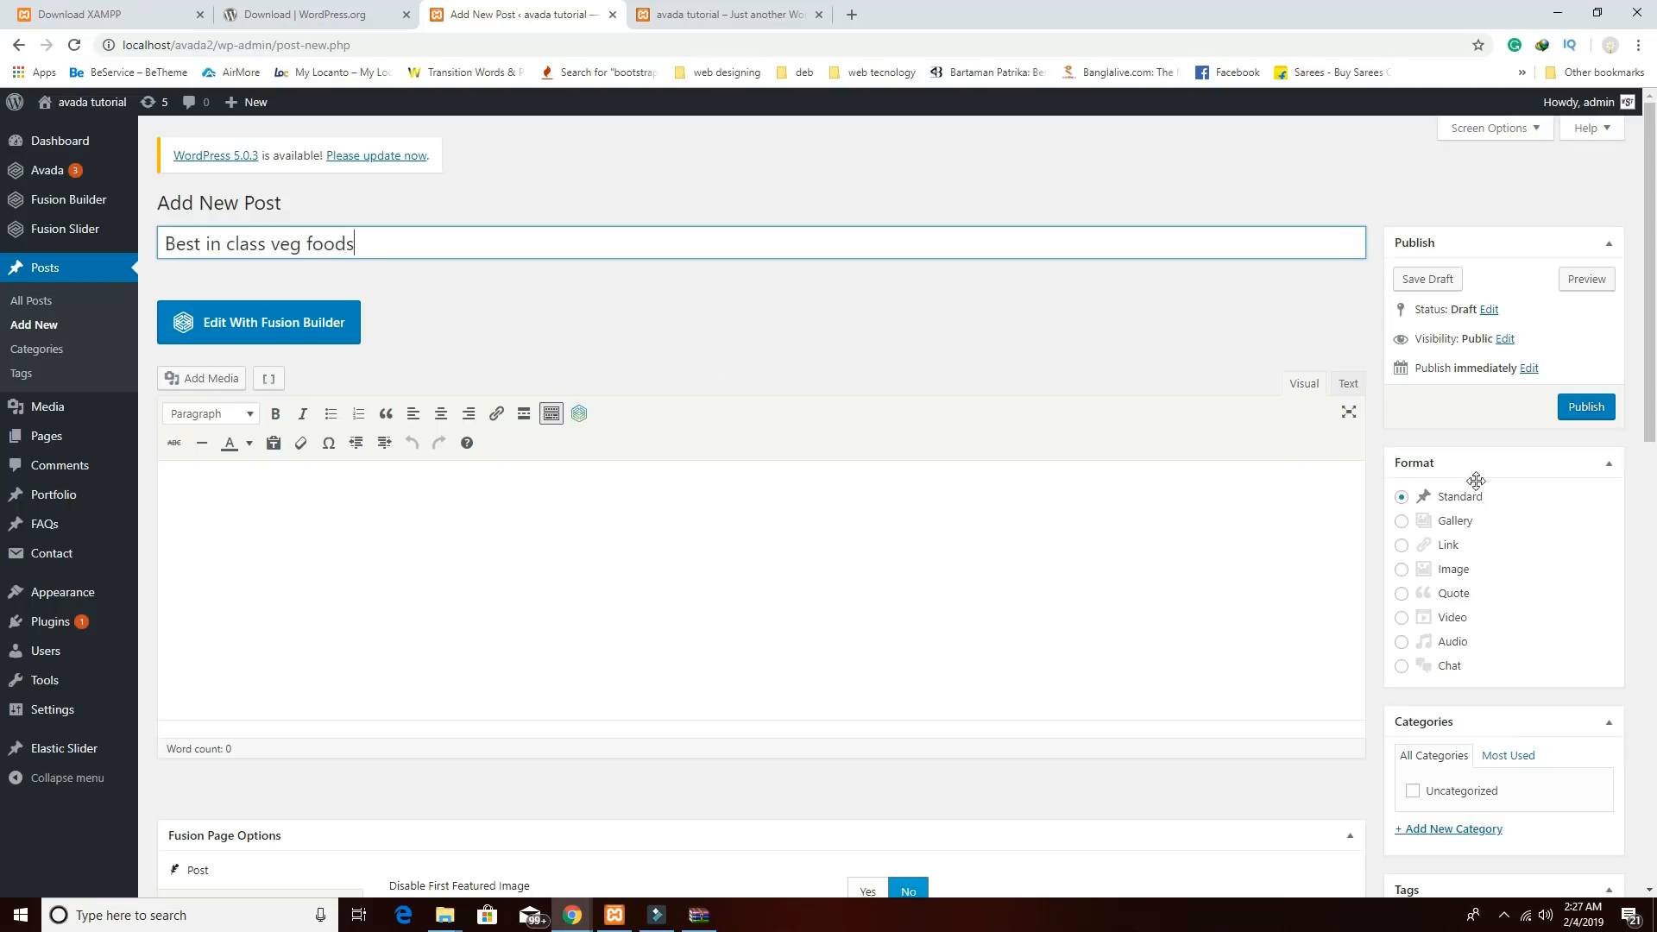
click(255, 704)
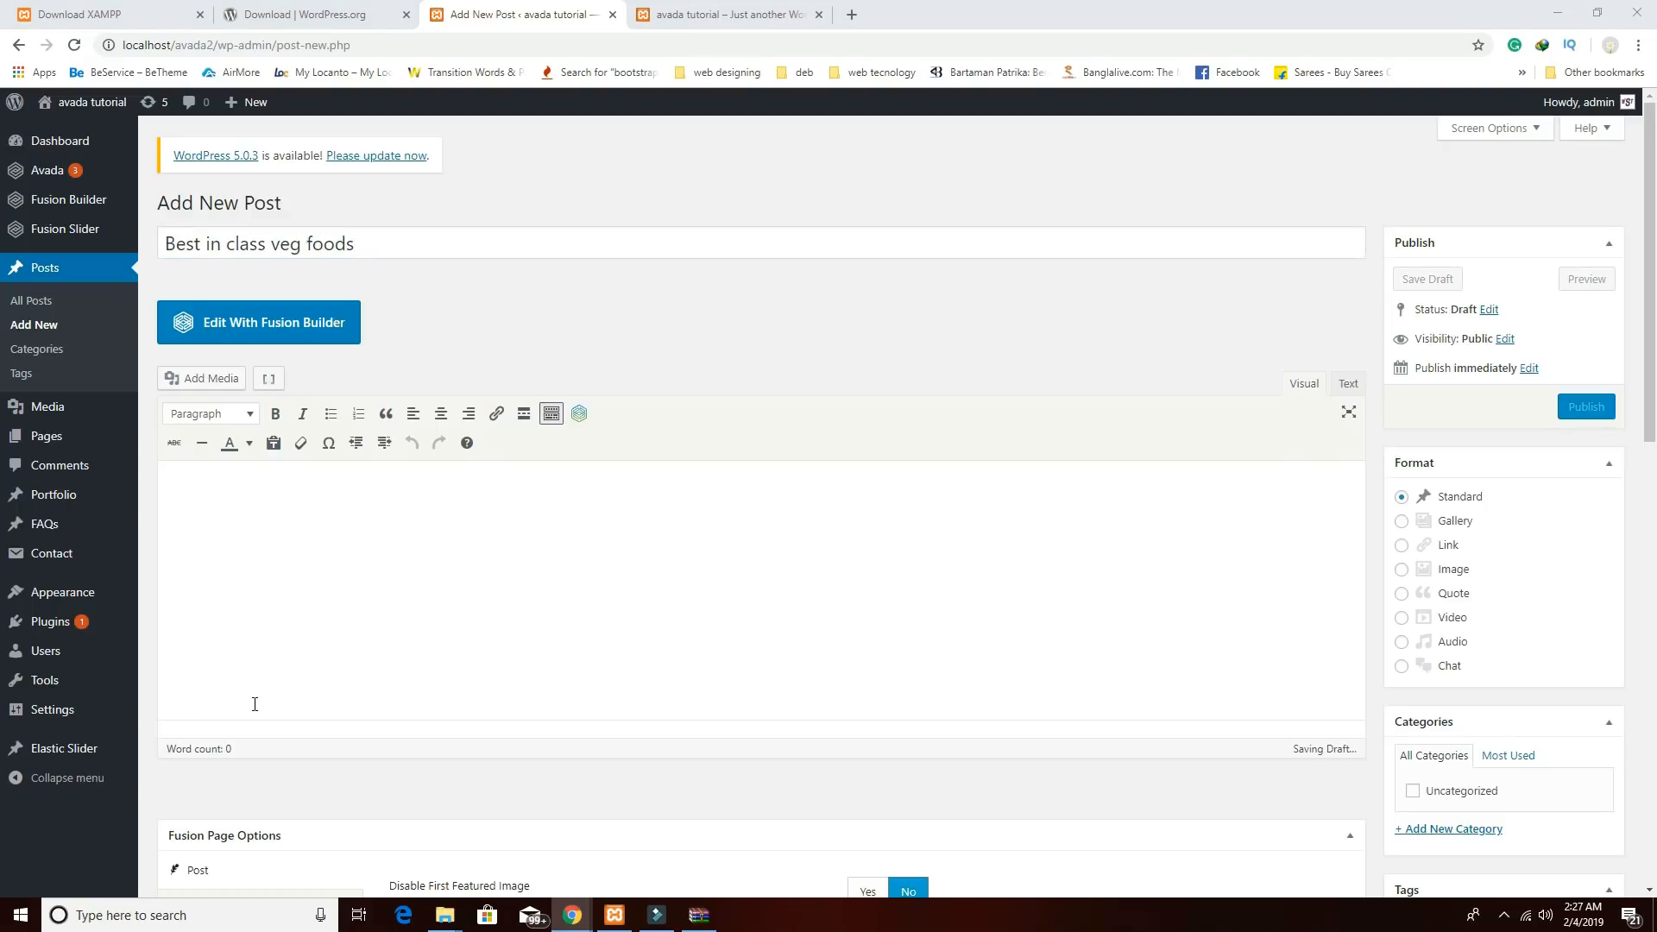
click(674, 527)
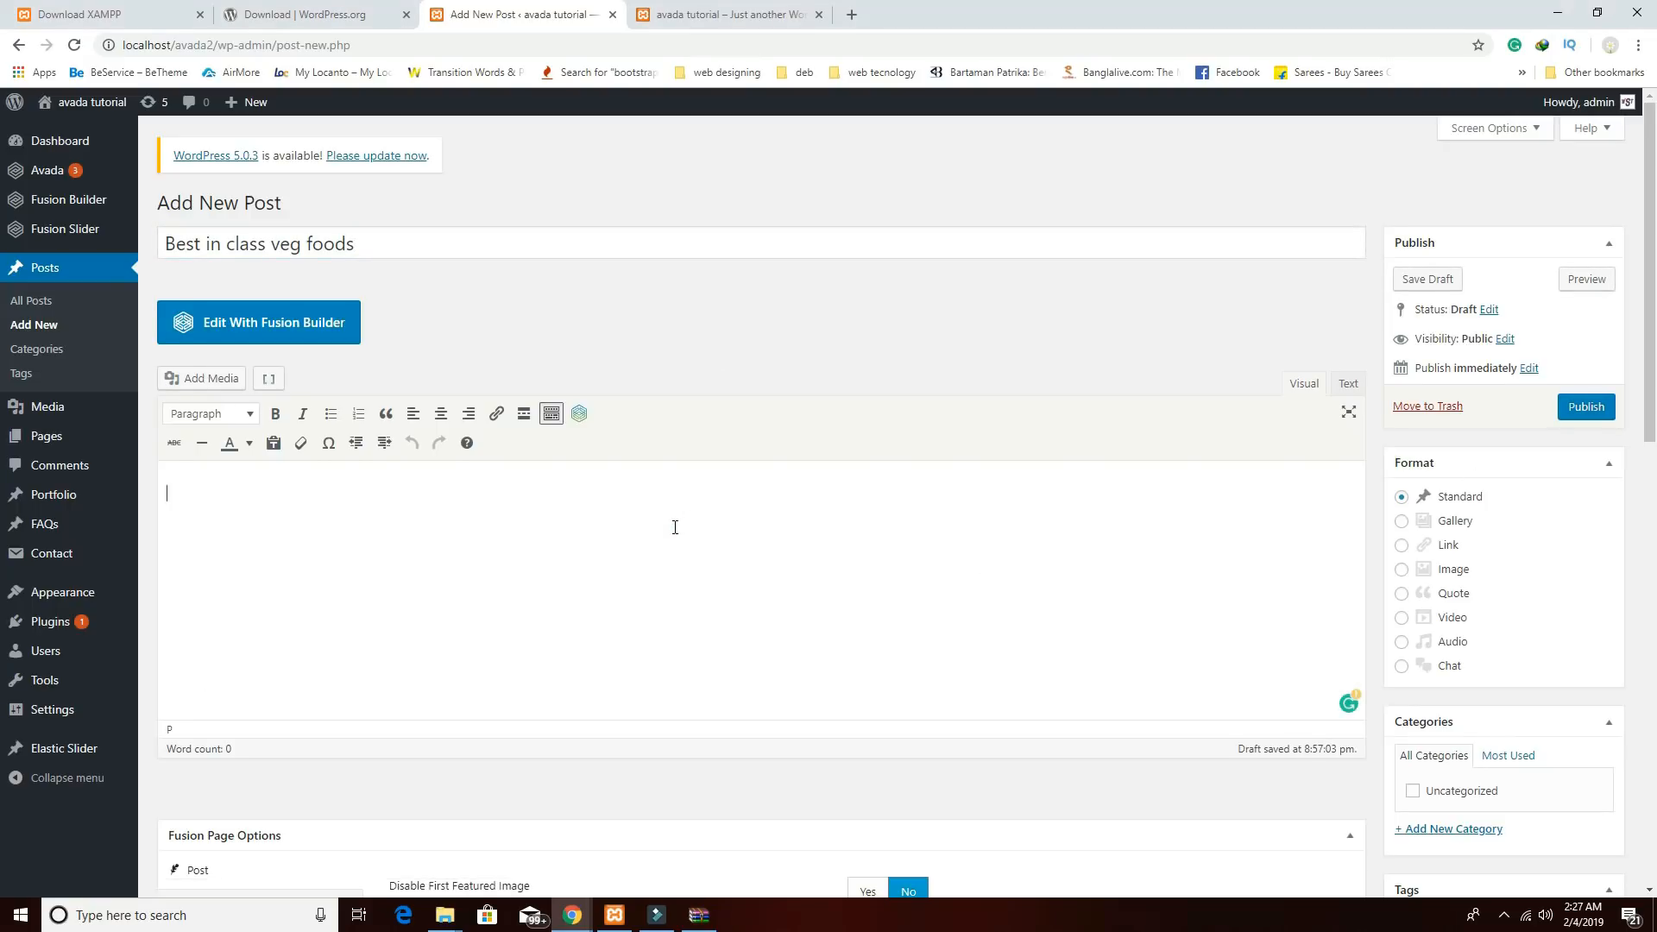
key(ctrl+v)
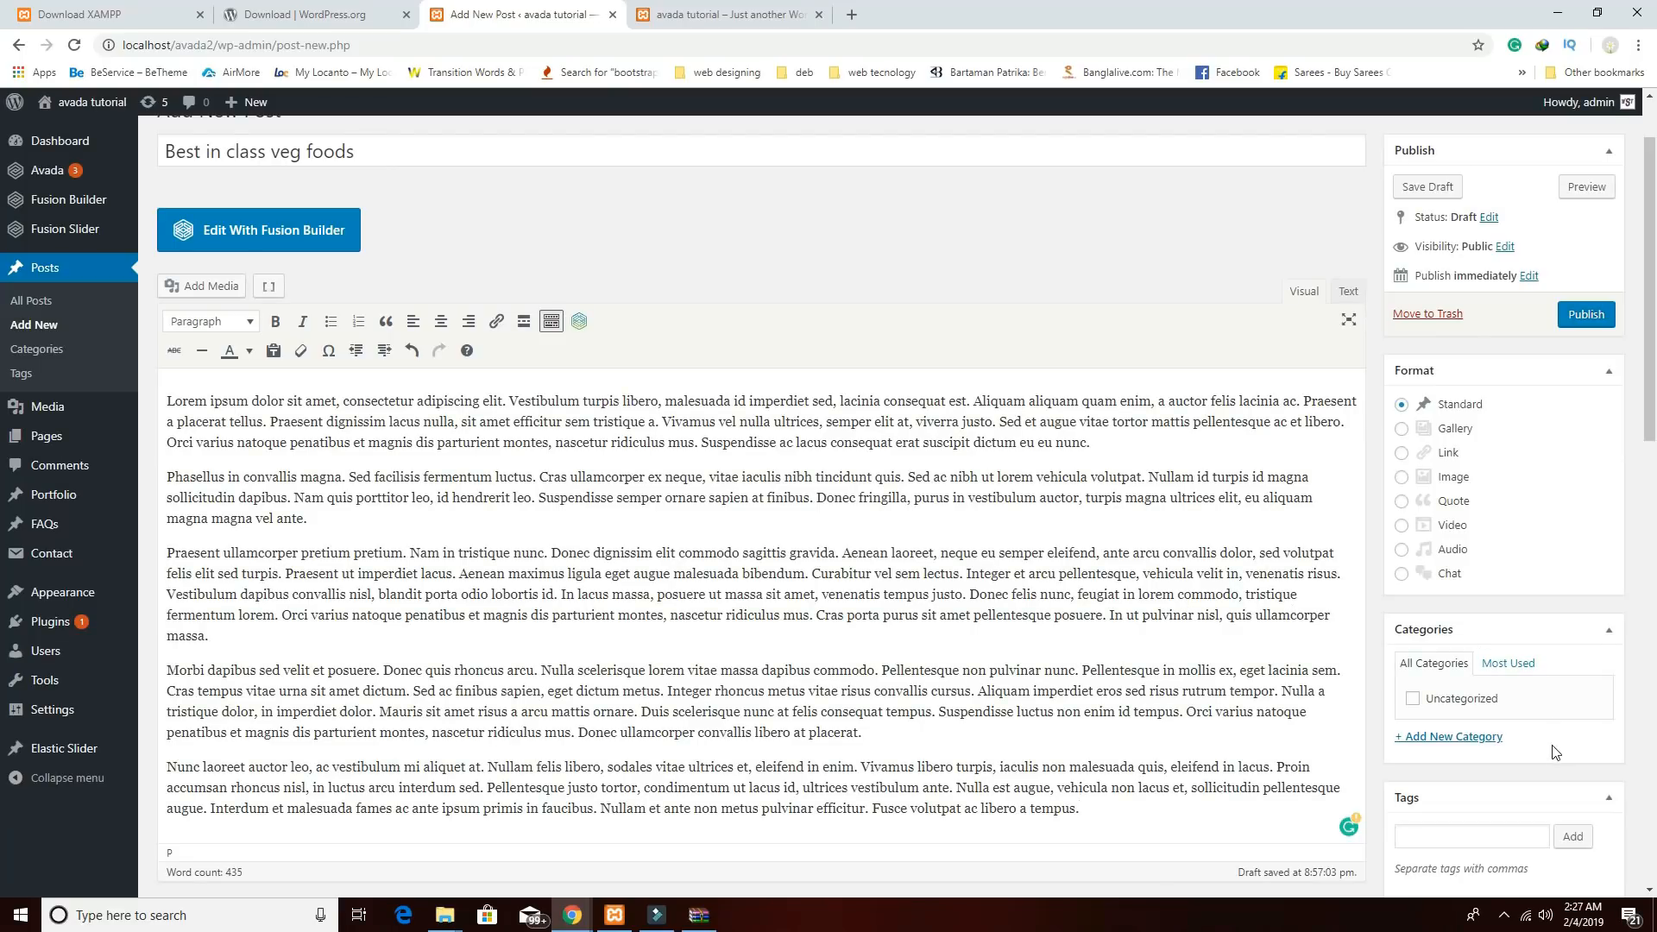
Set the salad photo b4.jpg as the featured image and publish the post.
scroll(1556, 751, down, 5)
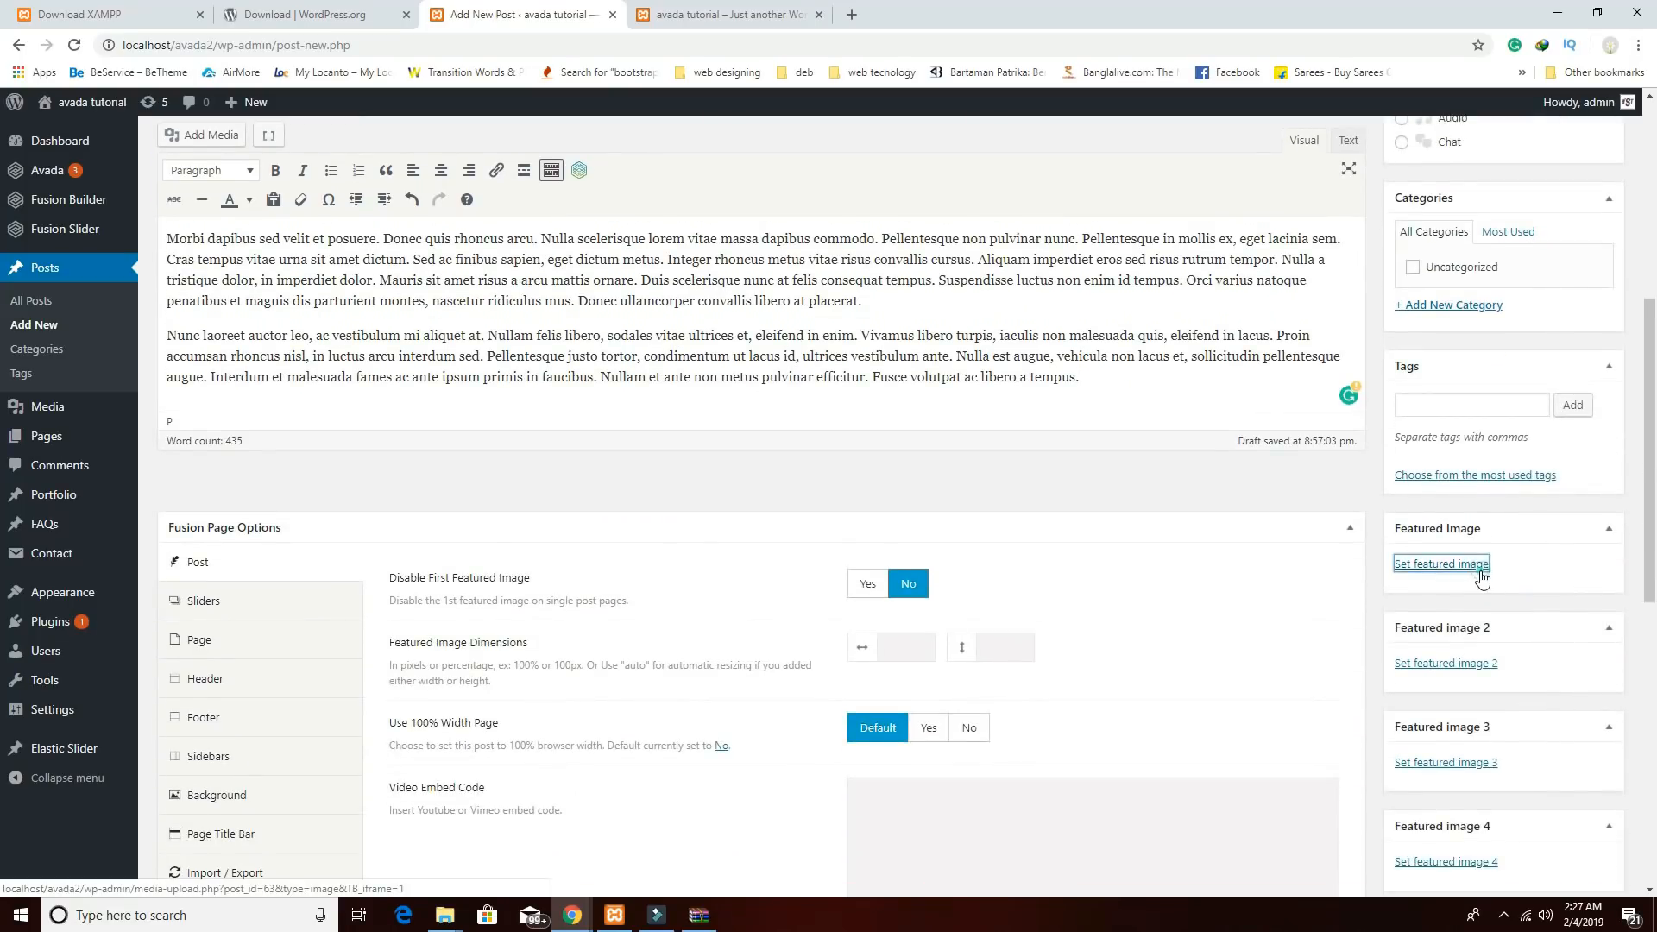
click(1472, 566)
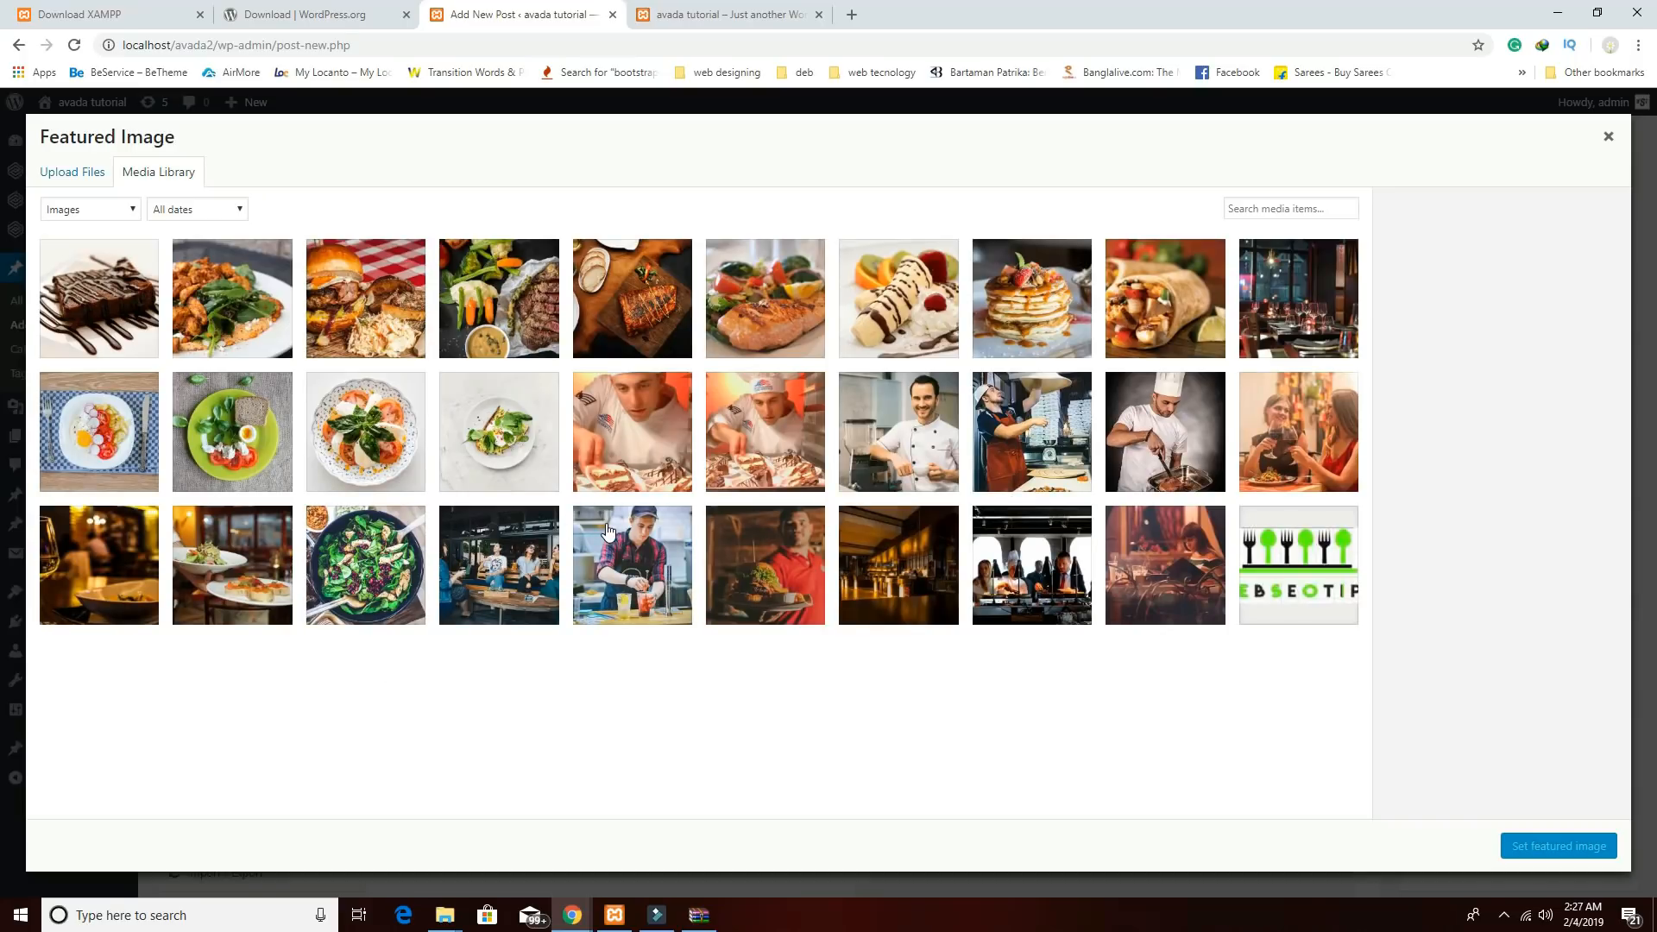
click(383, 569)
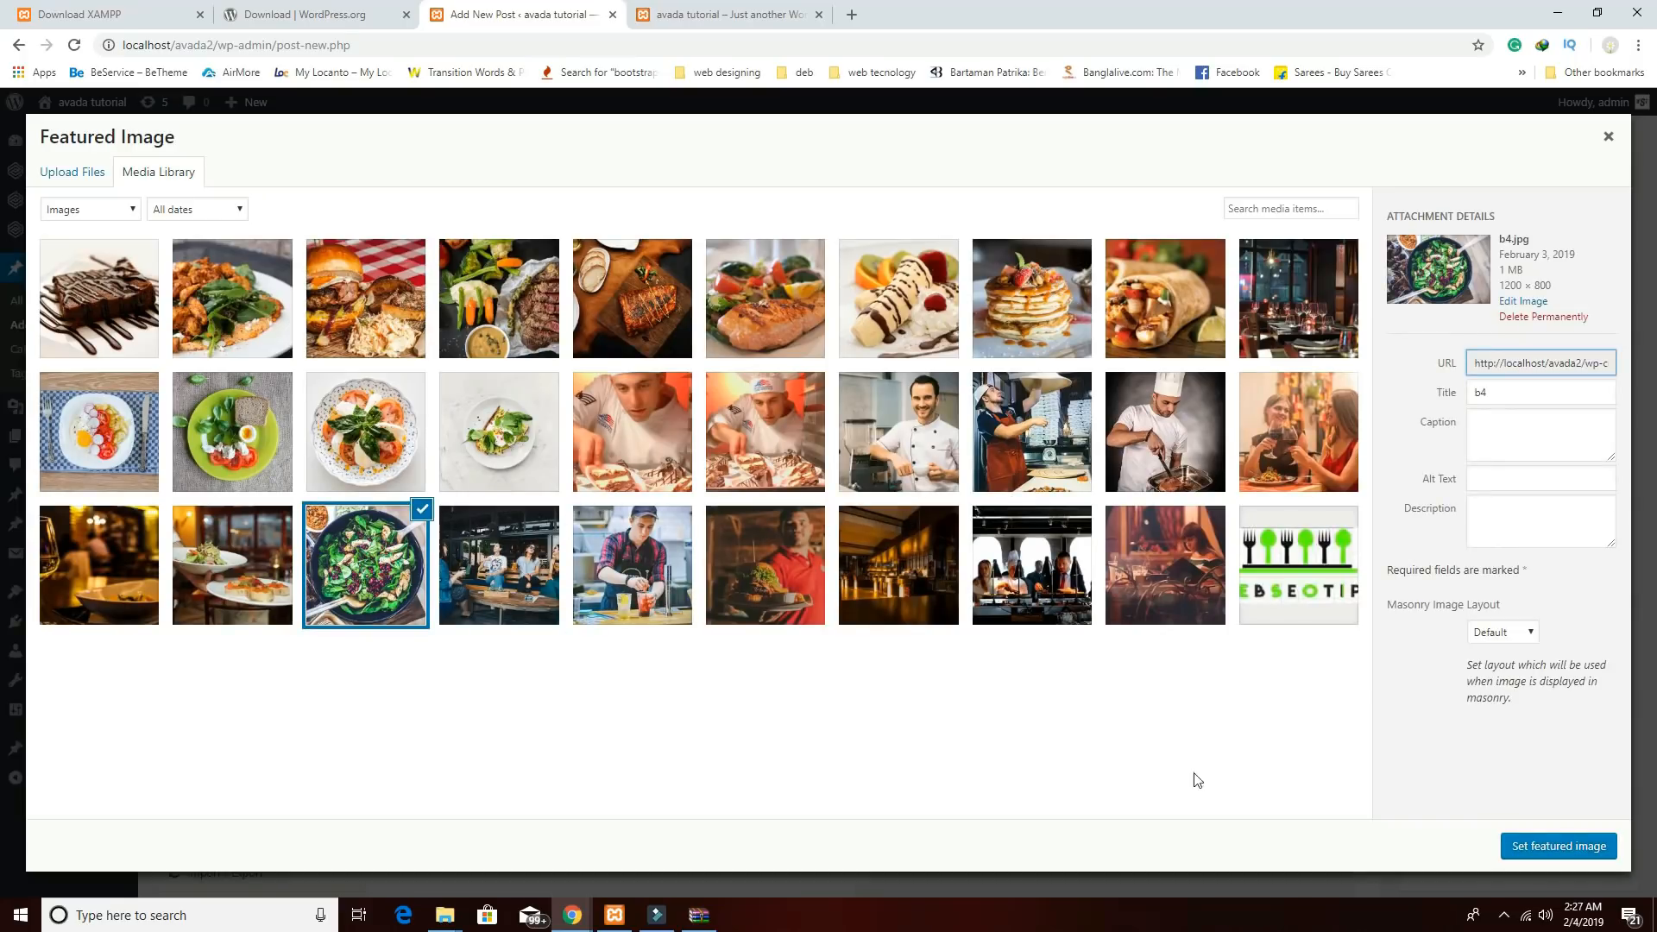
click(1581, 850)
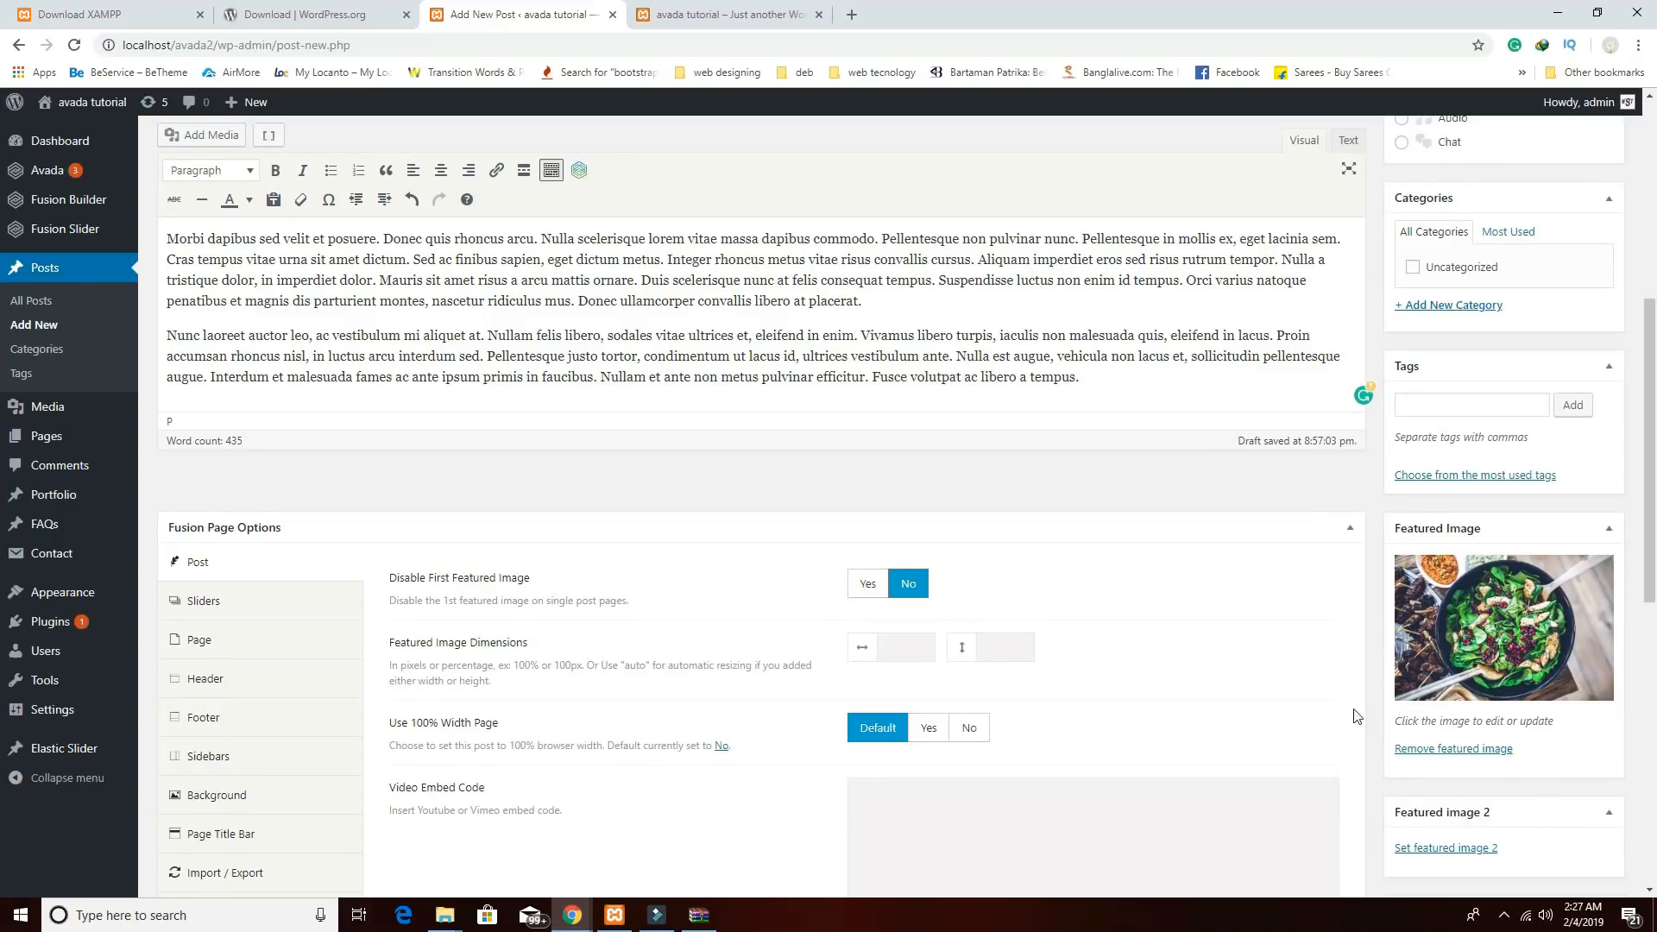
scroll(1357, 715, up, 10)
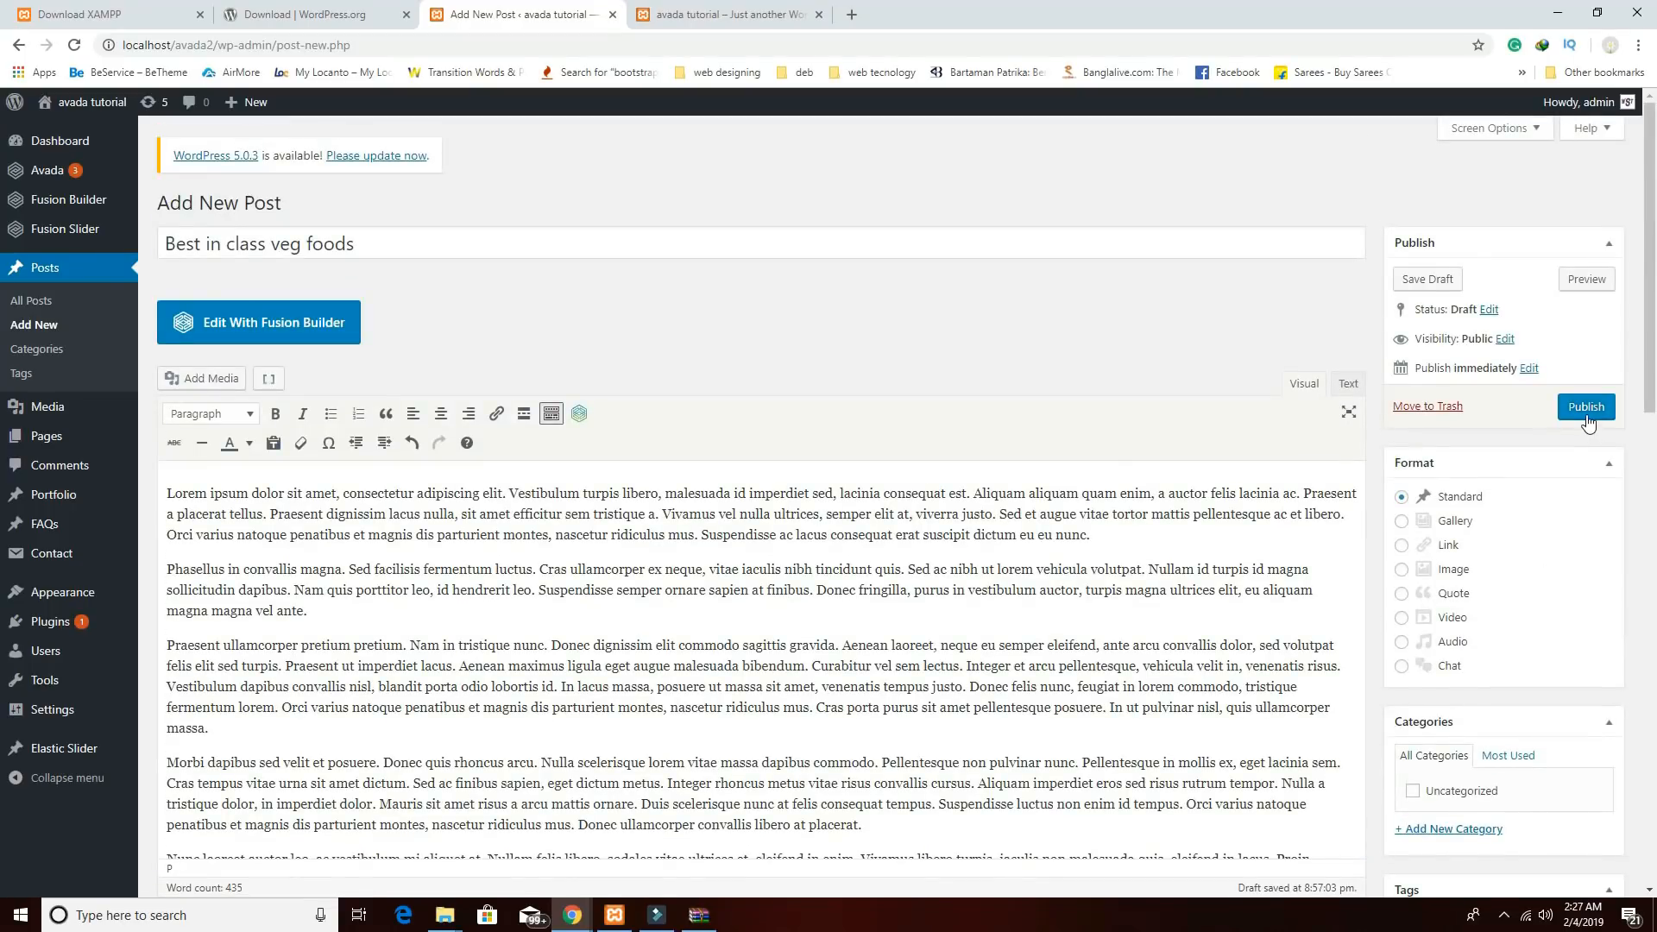
click(1586, 408)
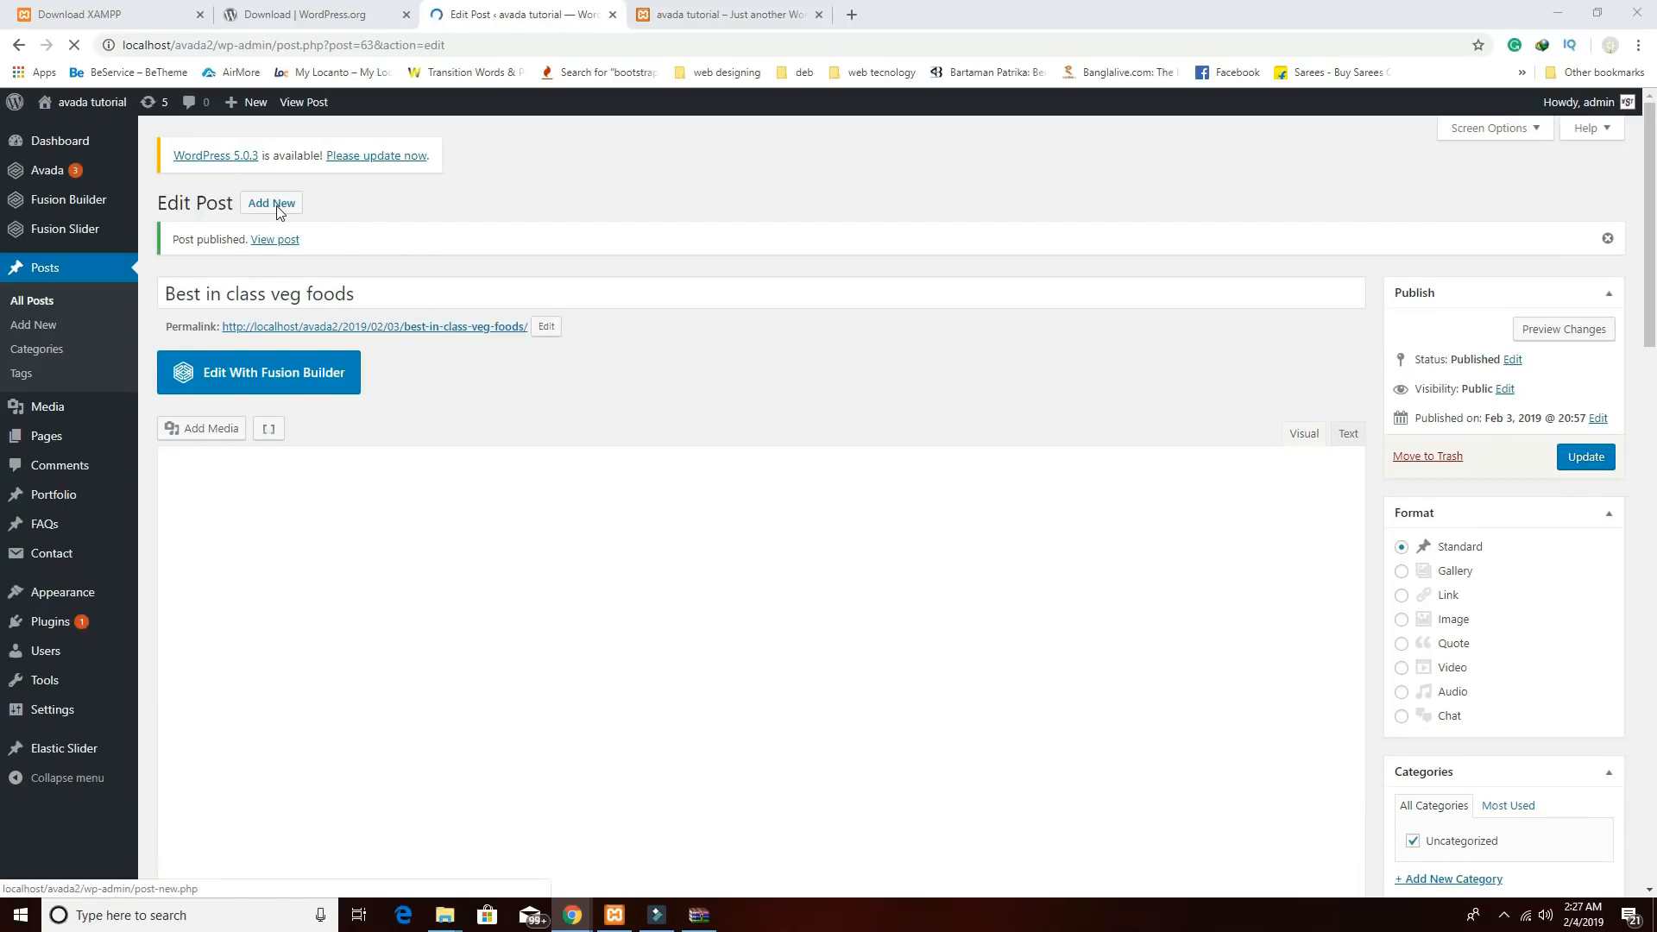
Start a new post titled 'Drinks are really aswome' and paste the lorem ipsum body.
click(271, 184)
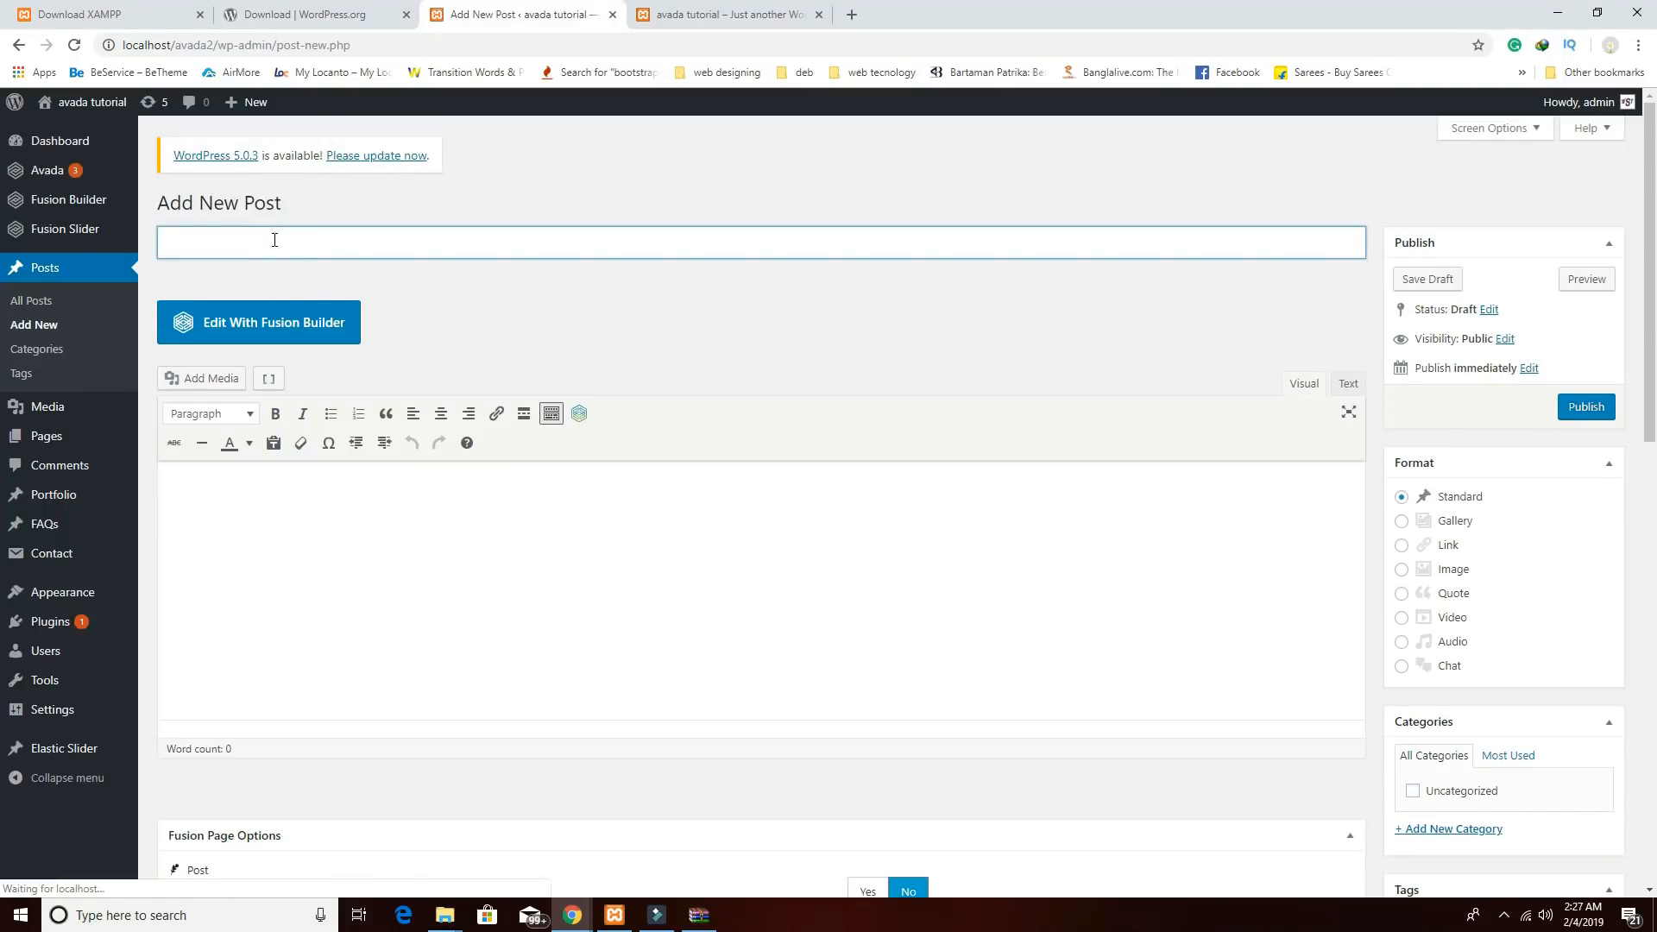
text(Drinks are really aswome)
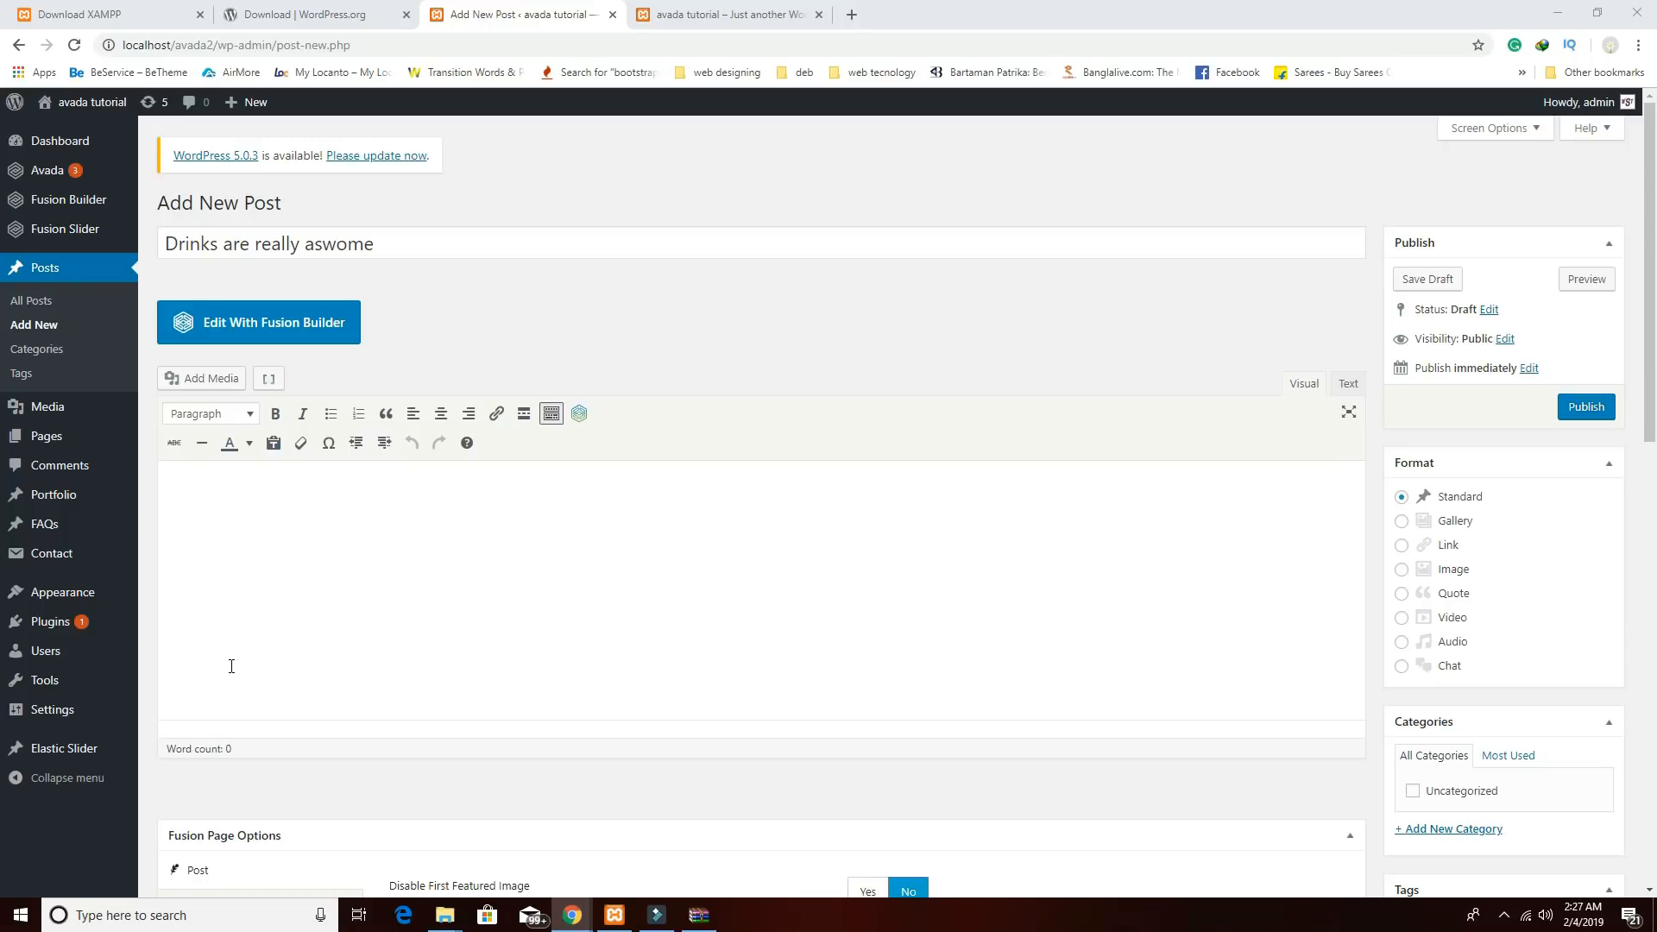
click(802, 595)
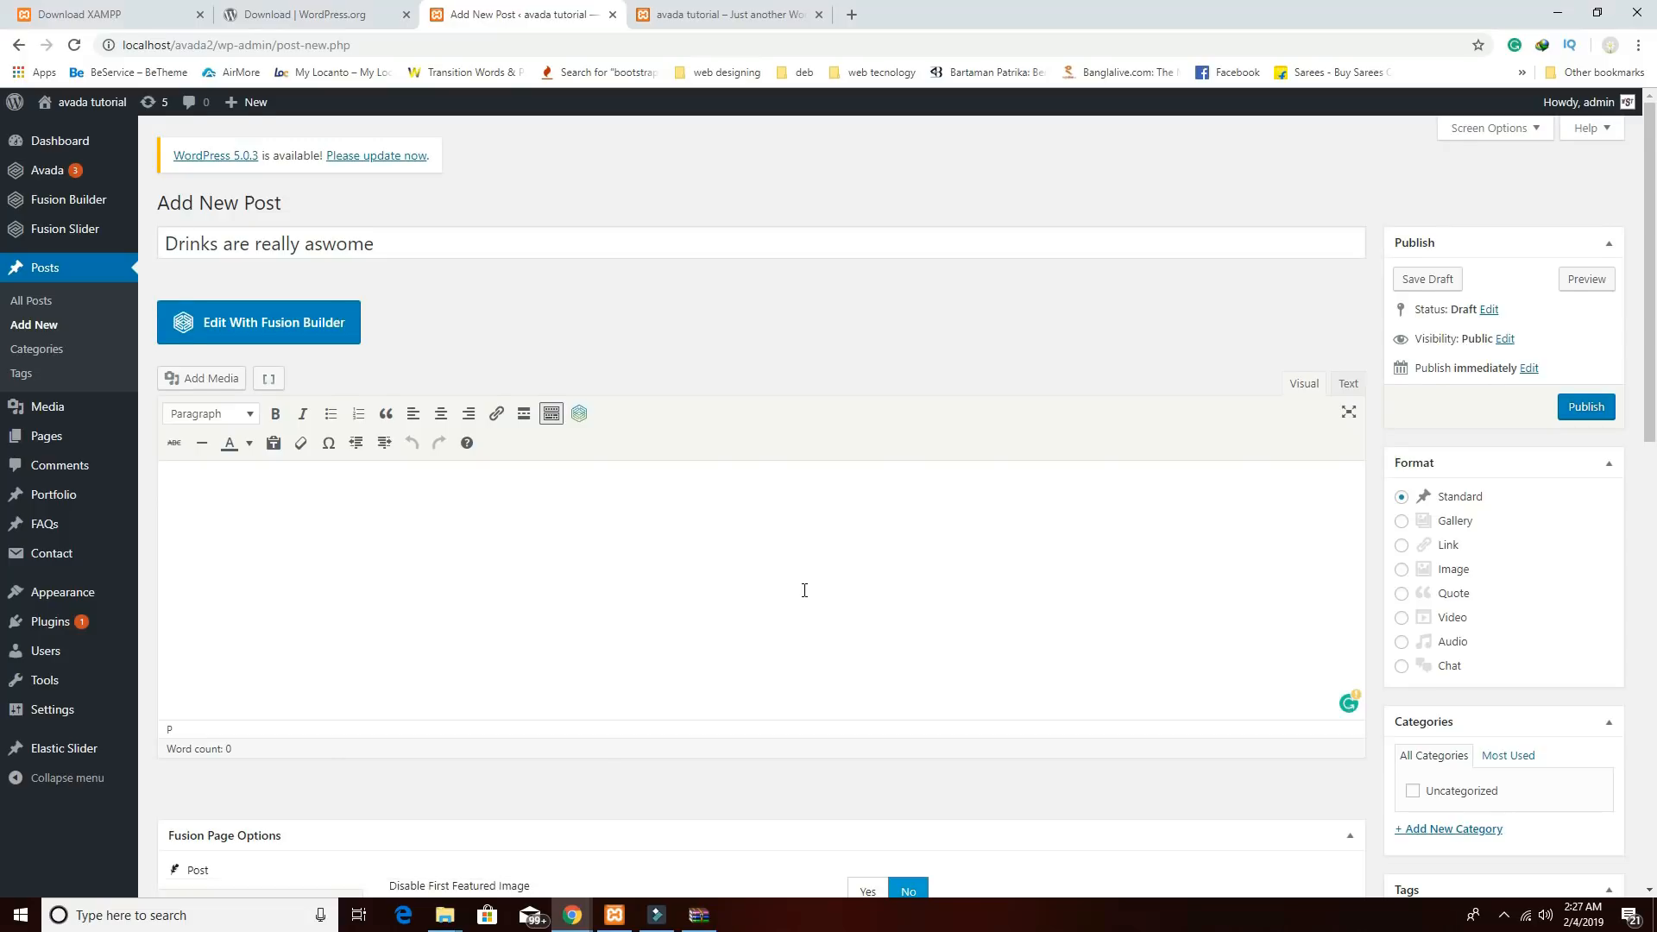
key(ctrl+v)
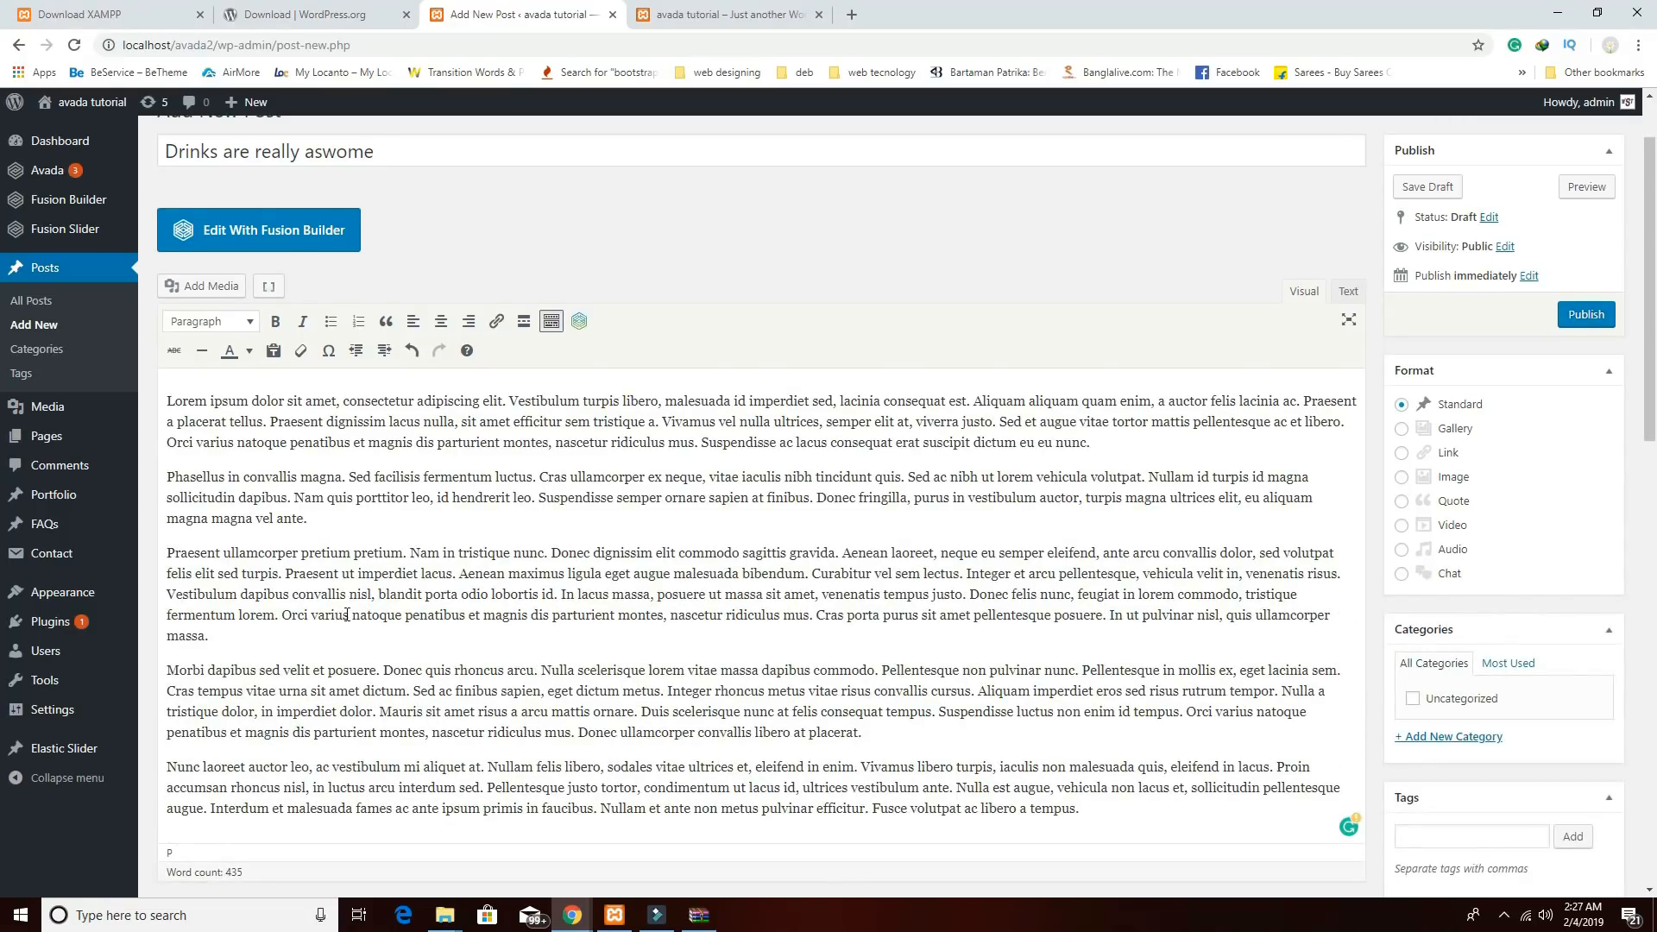
Make the chef-with-drink photo b2.jpg the featured image and publish the post.
scroll(1508, 782, down, 6)
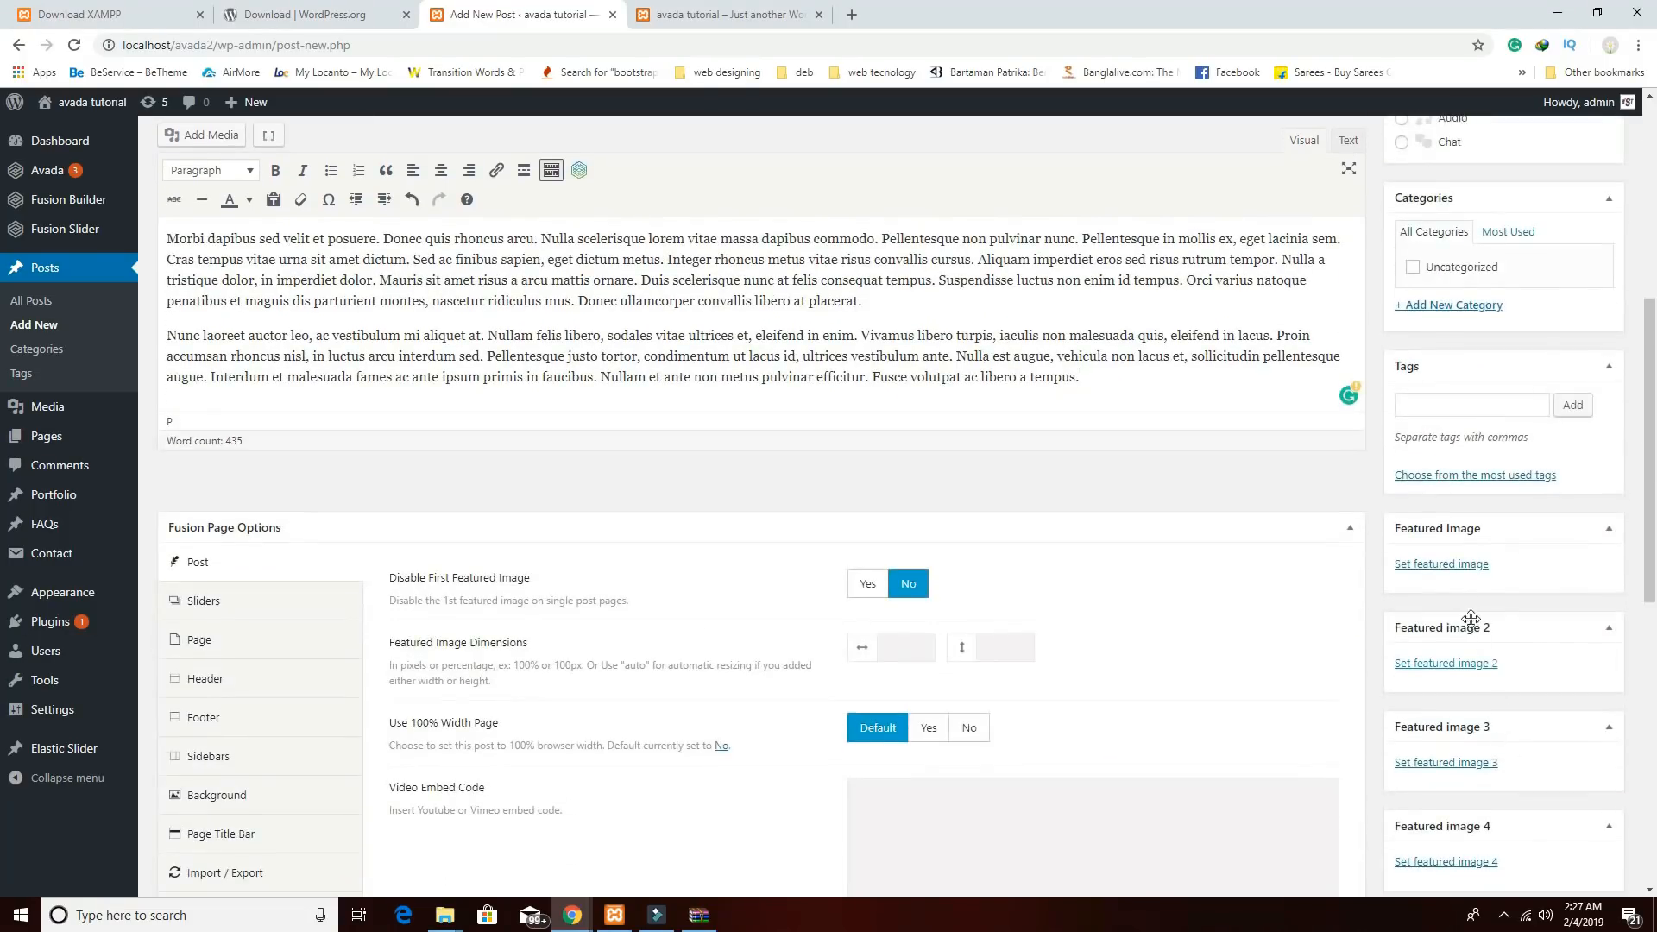
click(1452, 568)
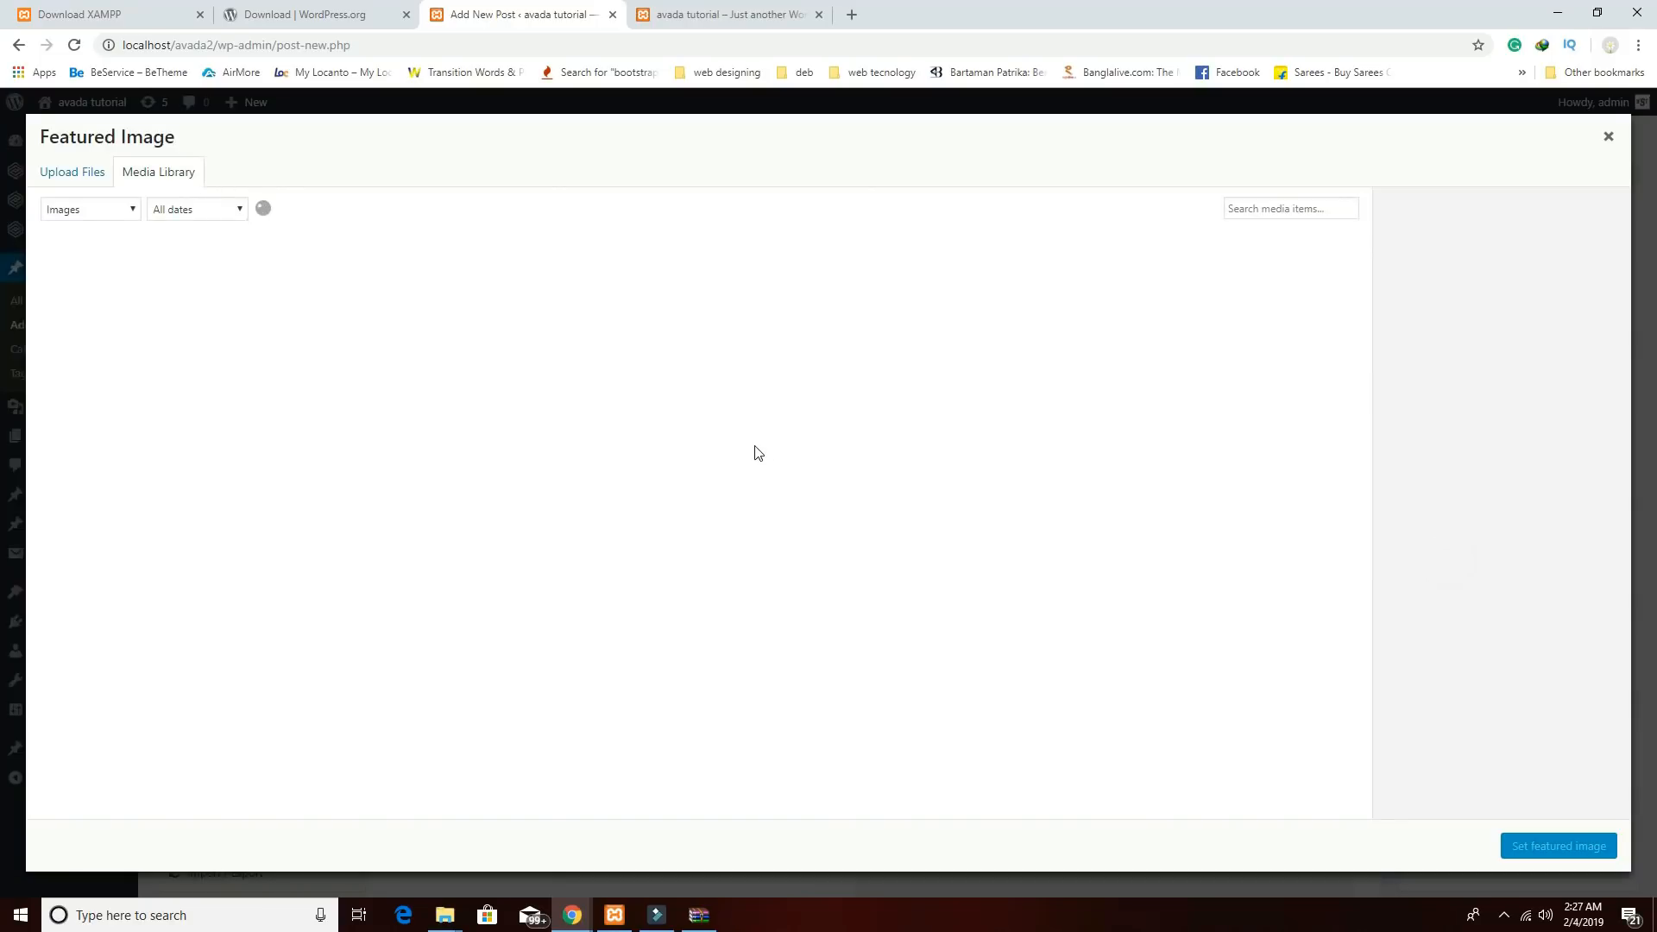
click(653, 570)
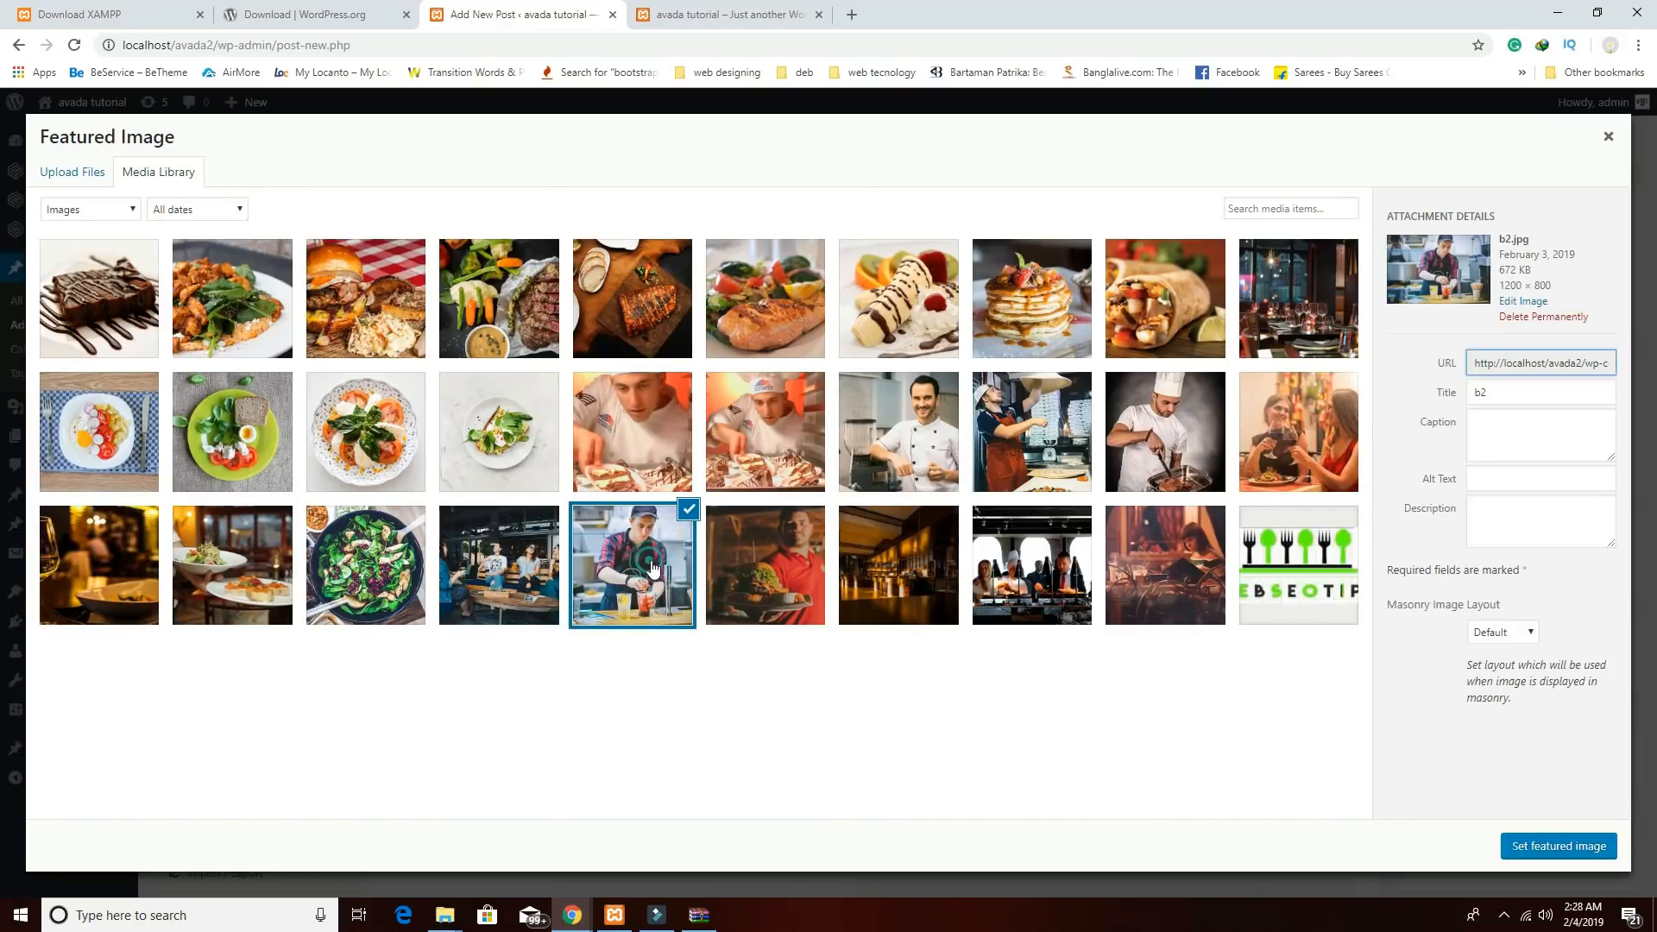
click(1557, 847)
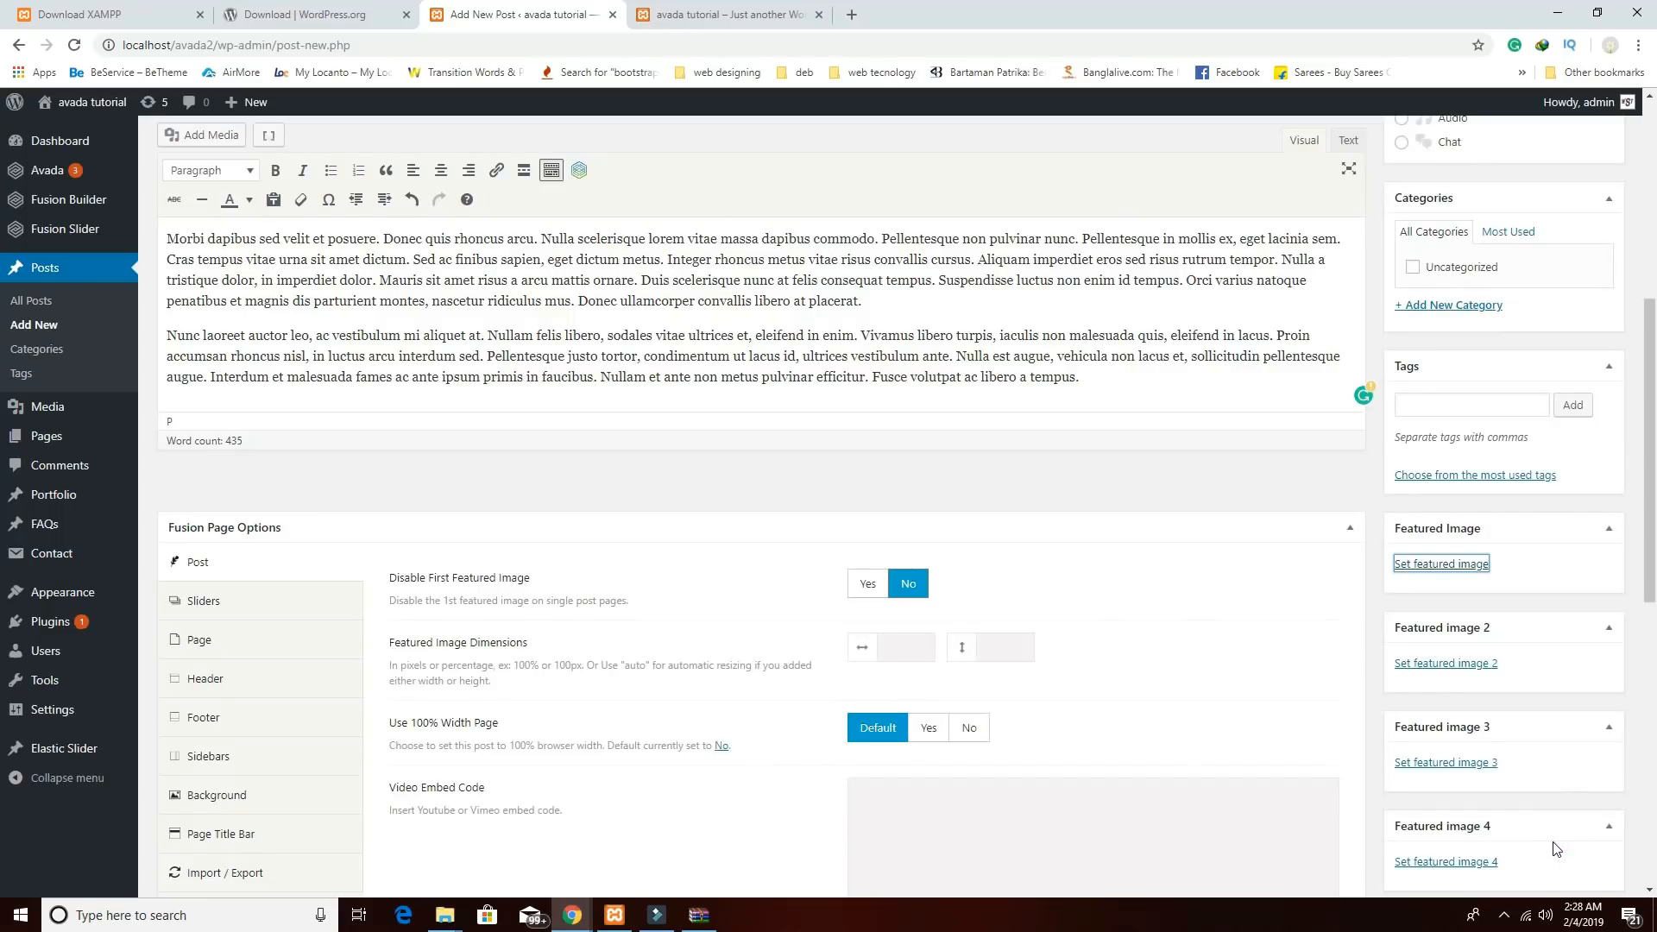
scroll(1325, 714, down, 9)
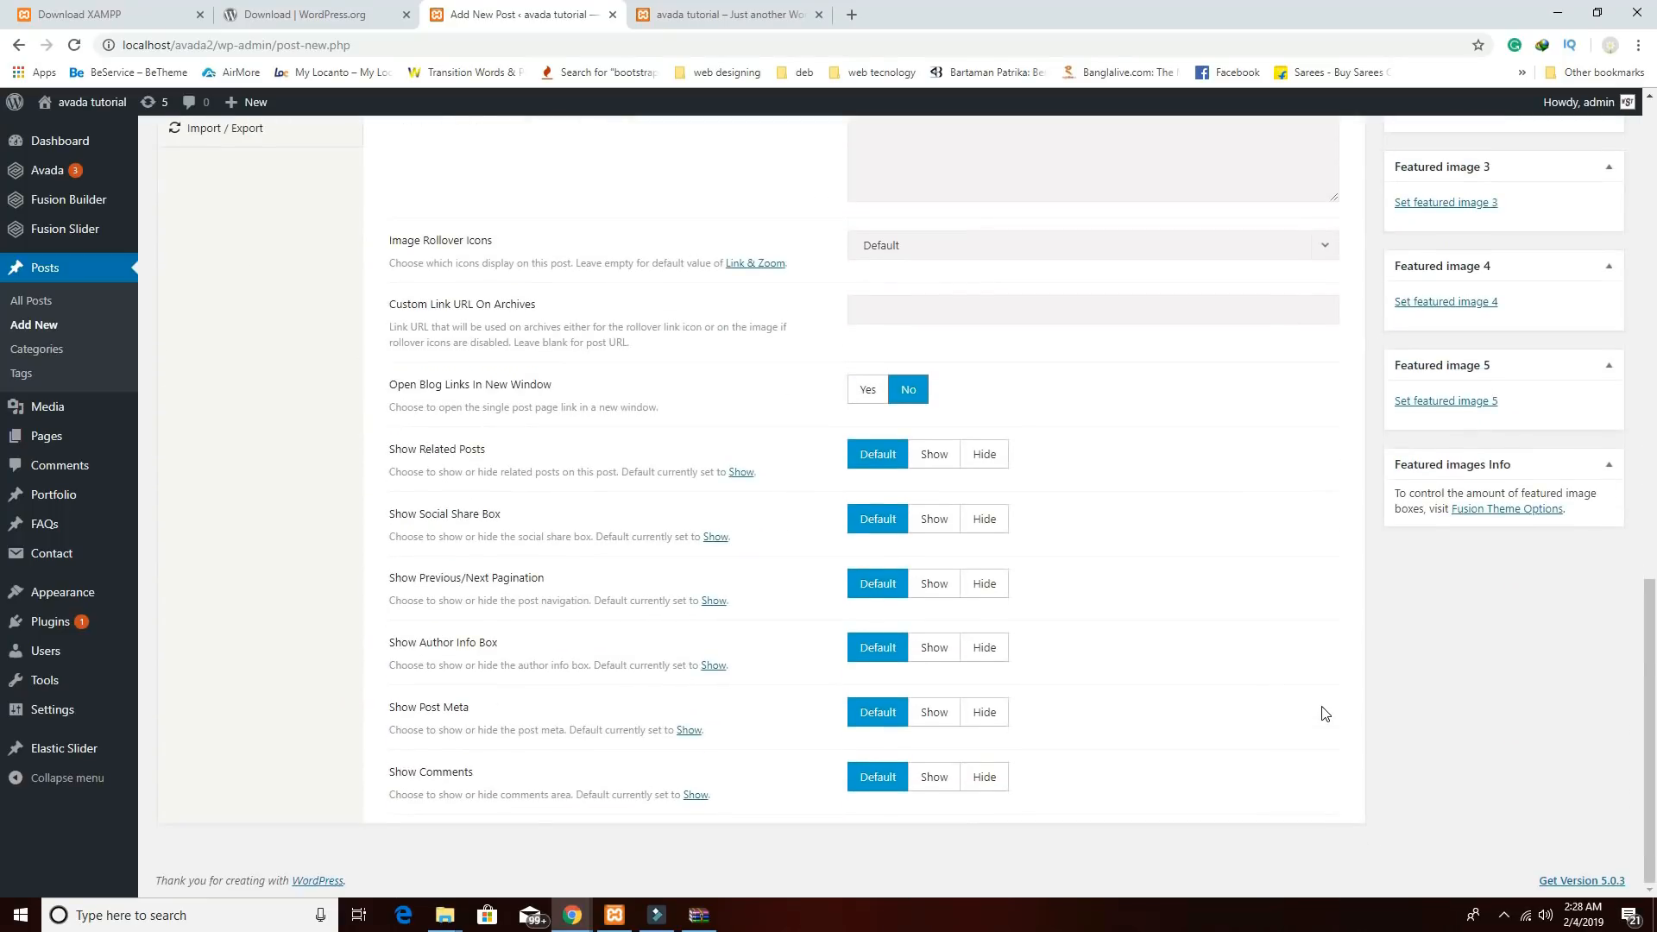
scroll(1337, 714, up, 6)
scroll(1337, 714, up, 10)
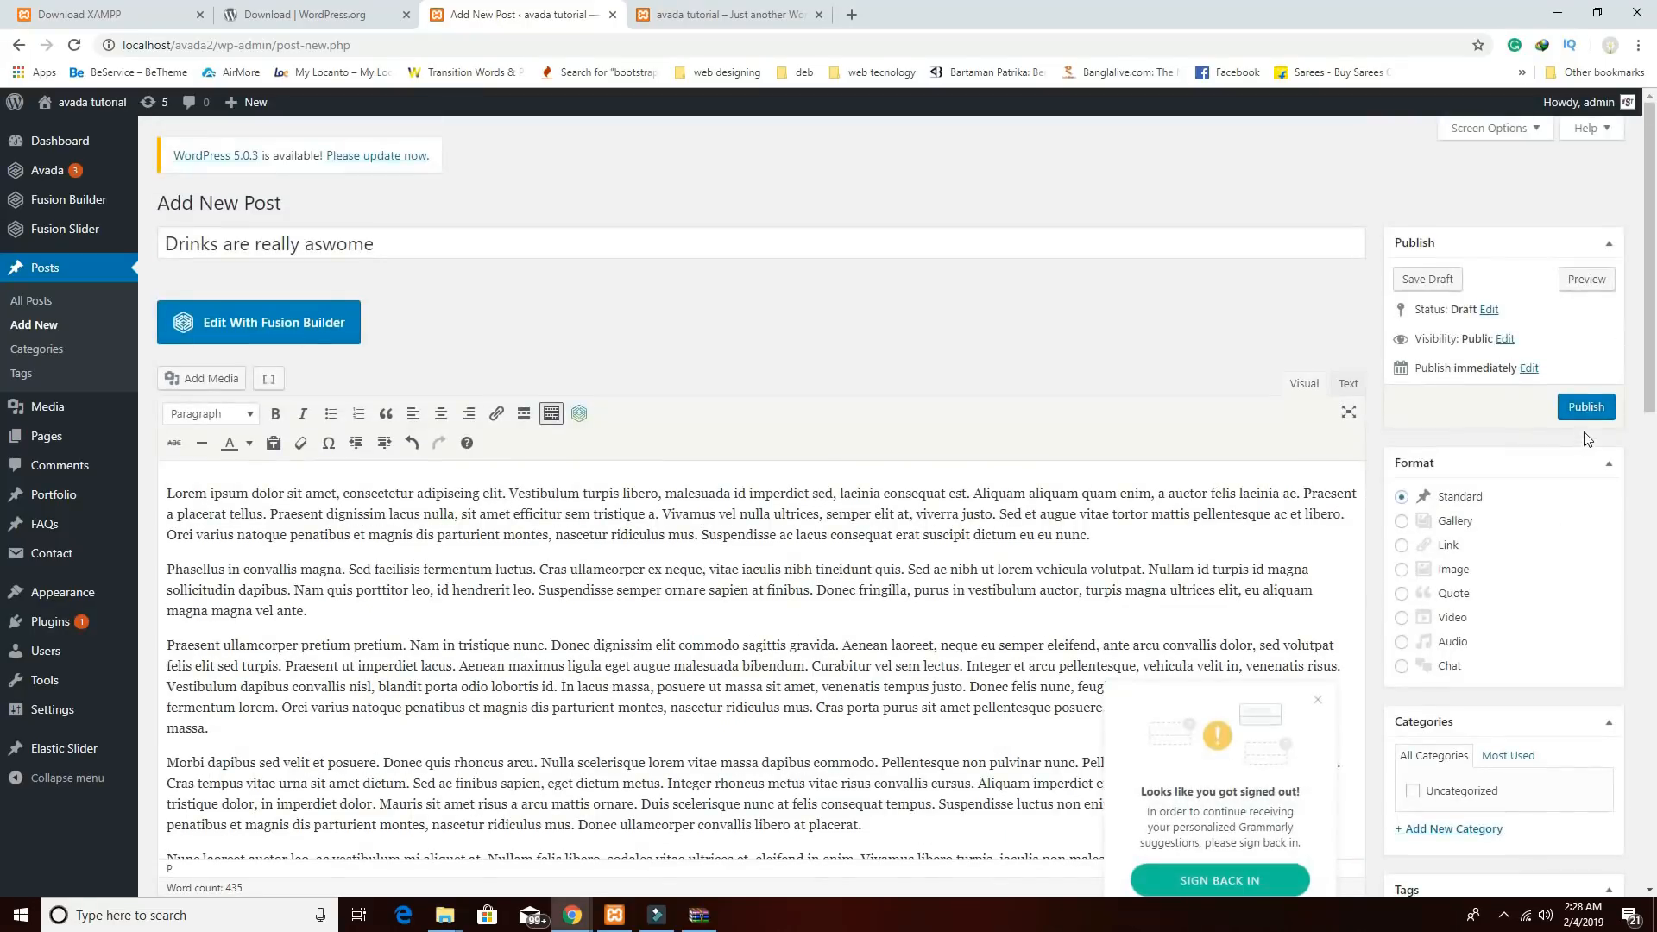
click(1580, 412)
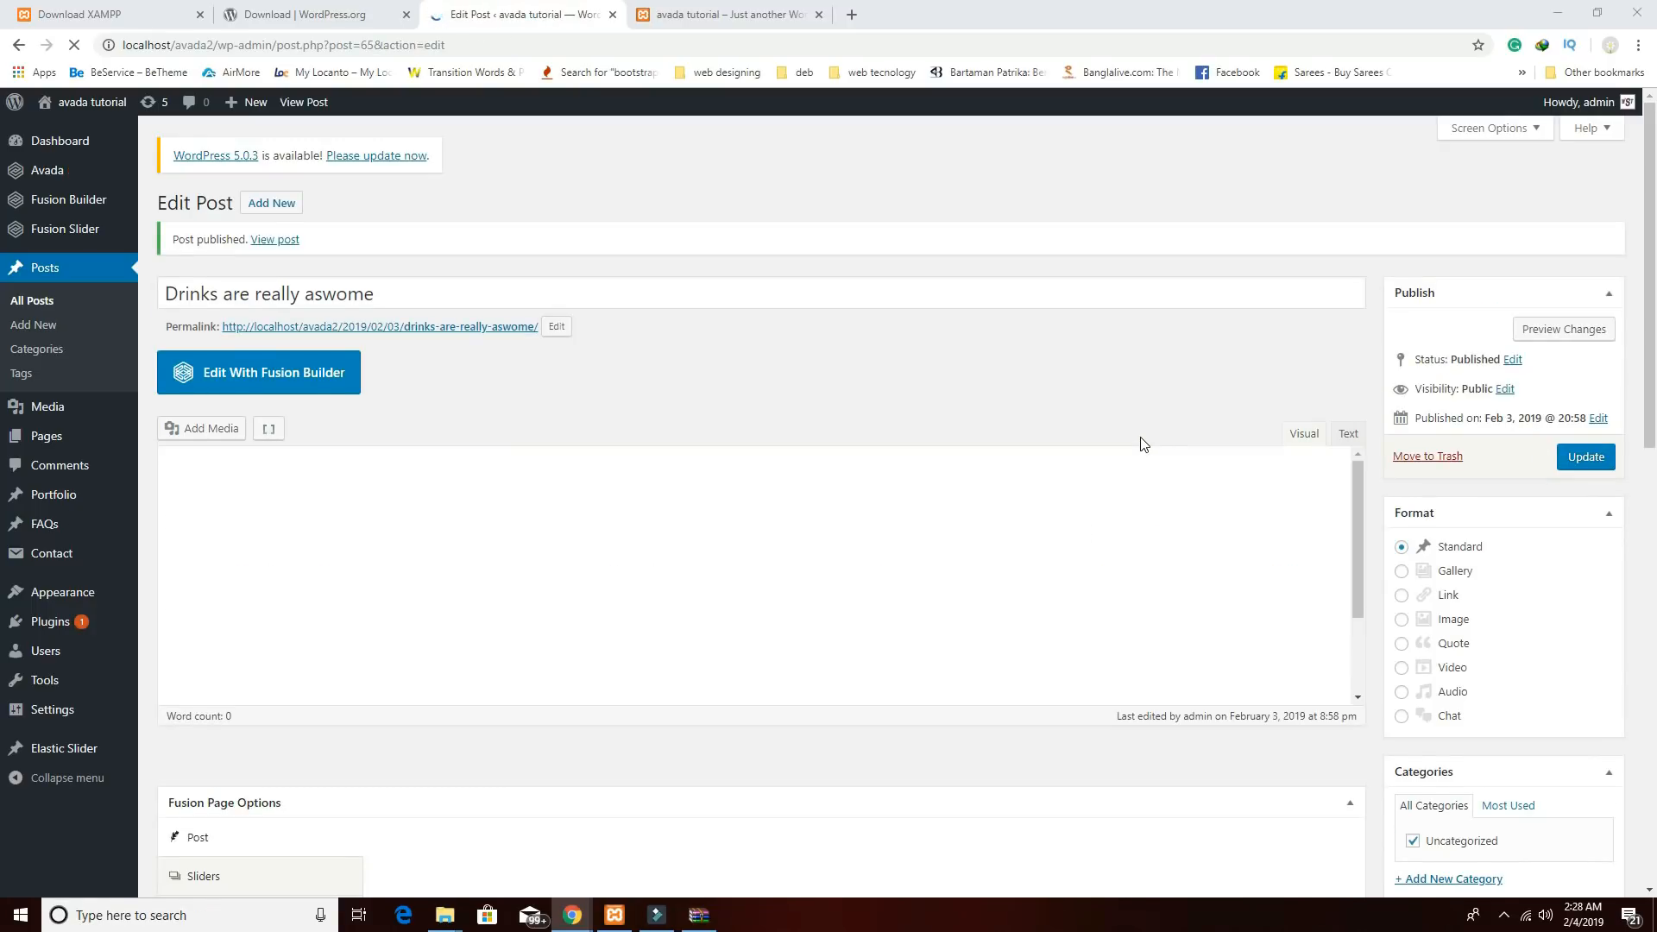
Create a new post titled 'My friends like this place' with pasted lorem ipsum body text.
click(288, 207)
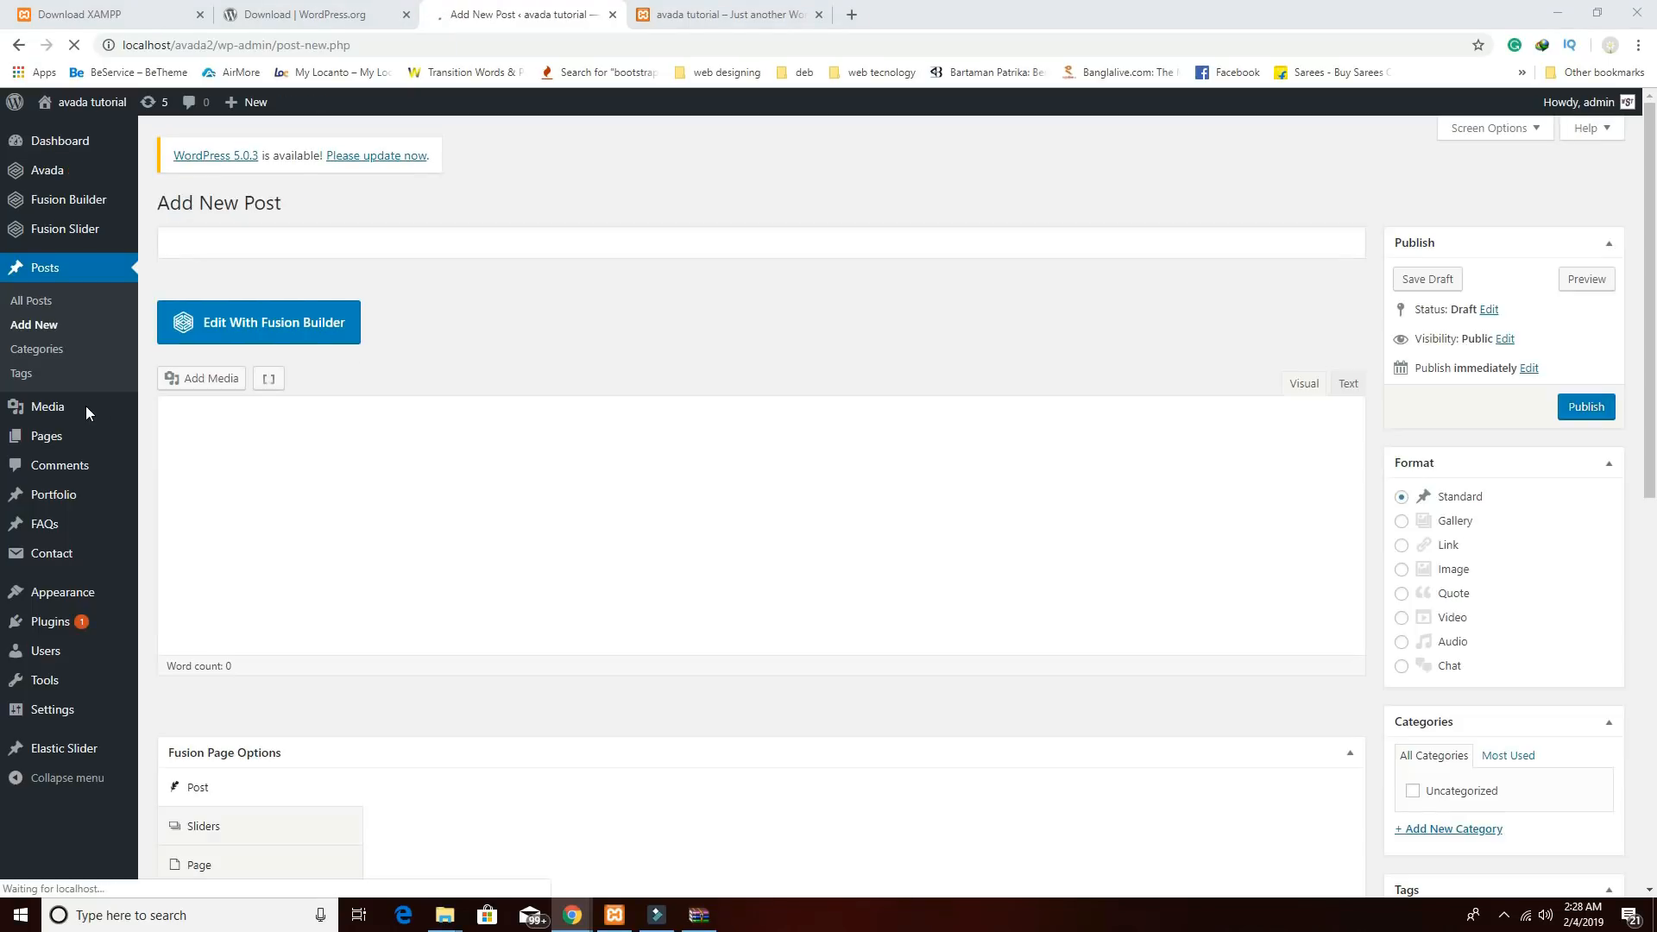
click(371, 250)
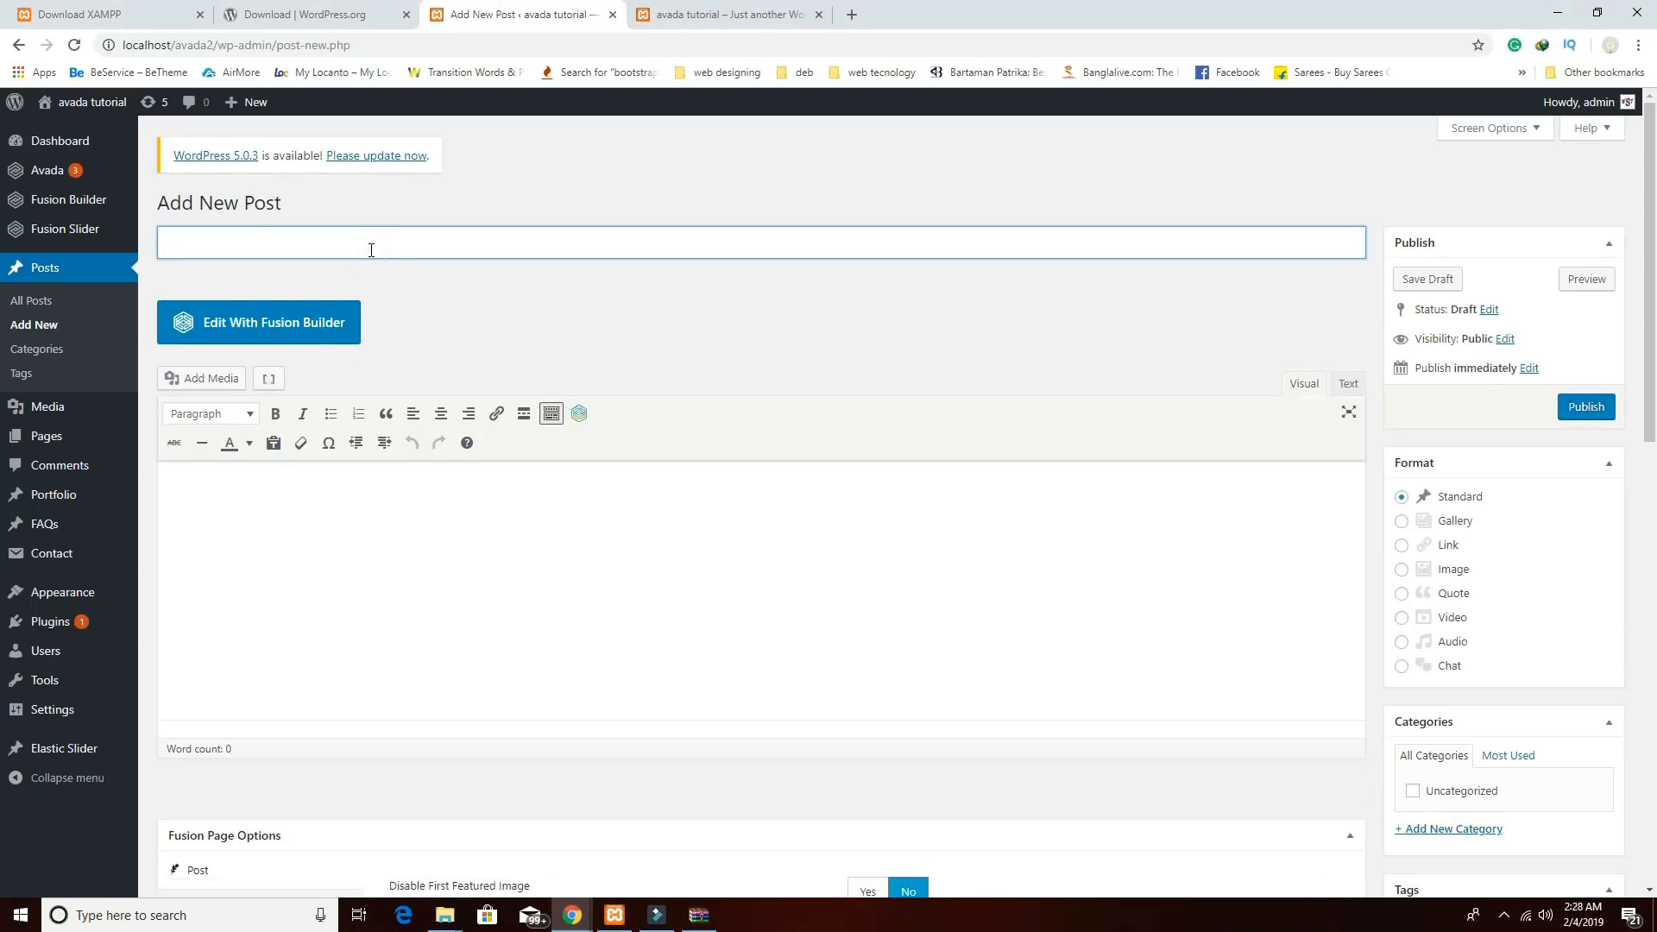
text(My friends like this place)
click(425, 700)
click(618, 573)
key(ctrl+v)
Set the friends-at-a-table photo b3.jpg as featured image and publish the post.
scroll(715, 578, down, 3)
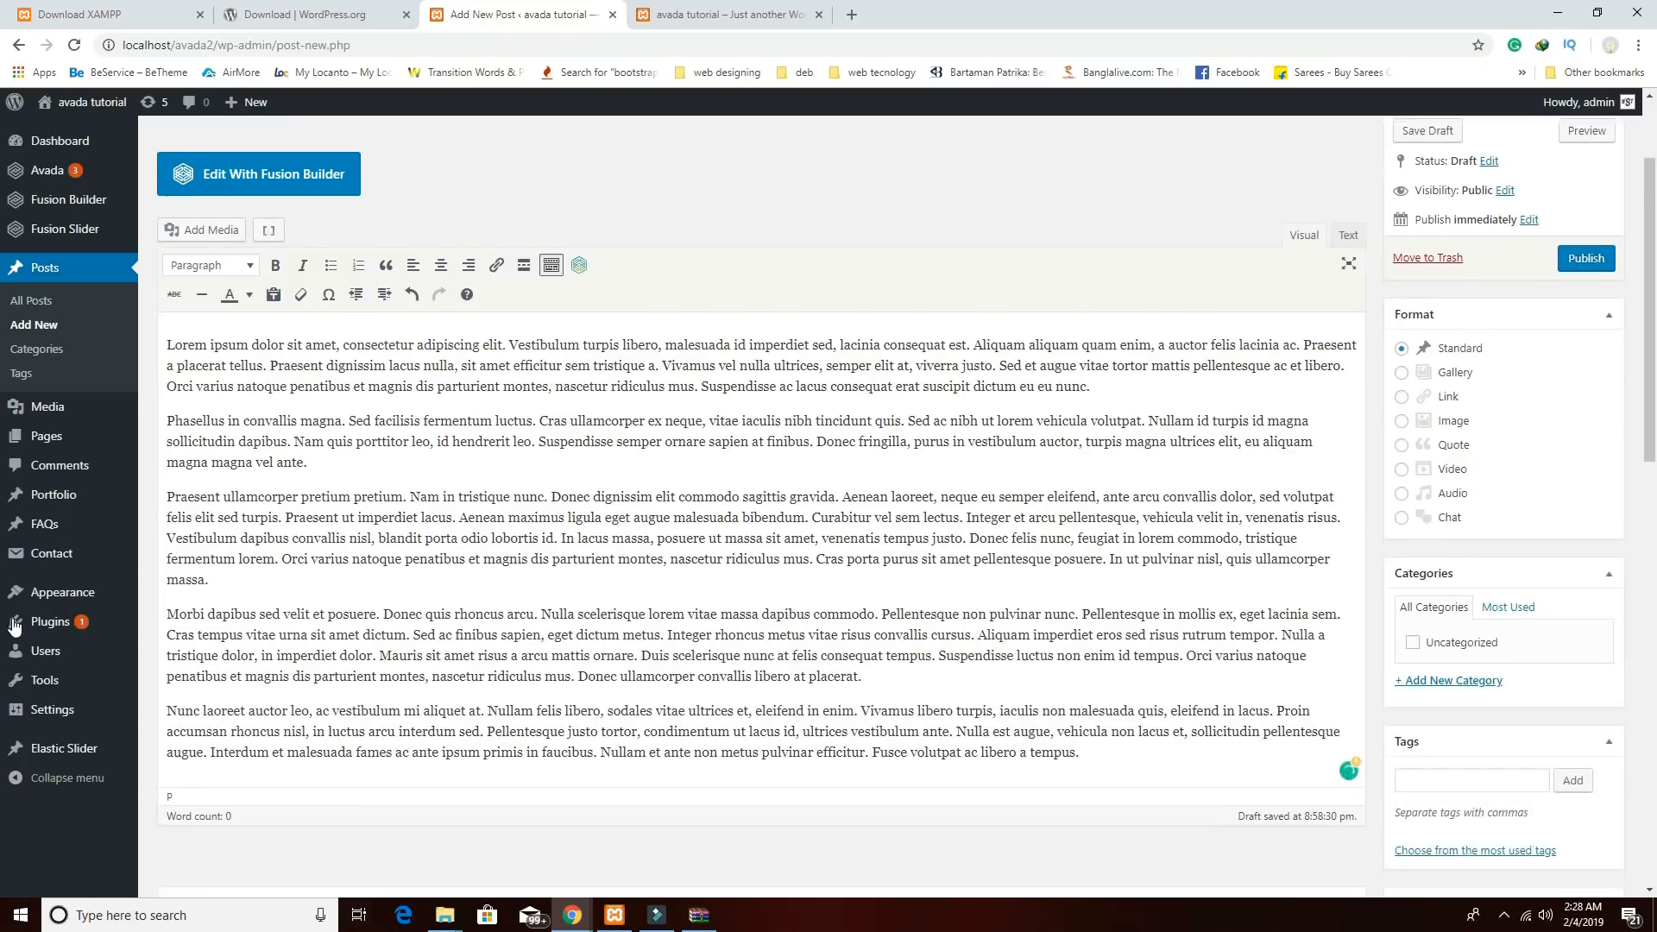
scroll(935, 478, down, 4)
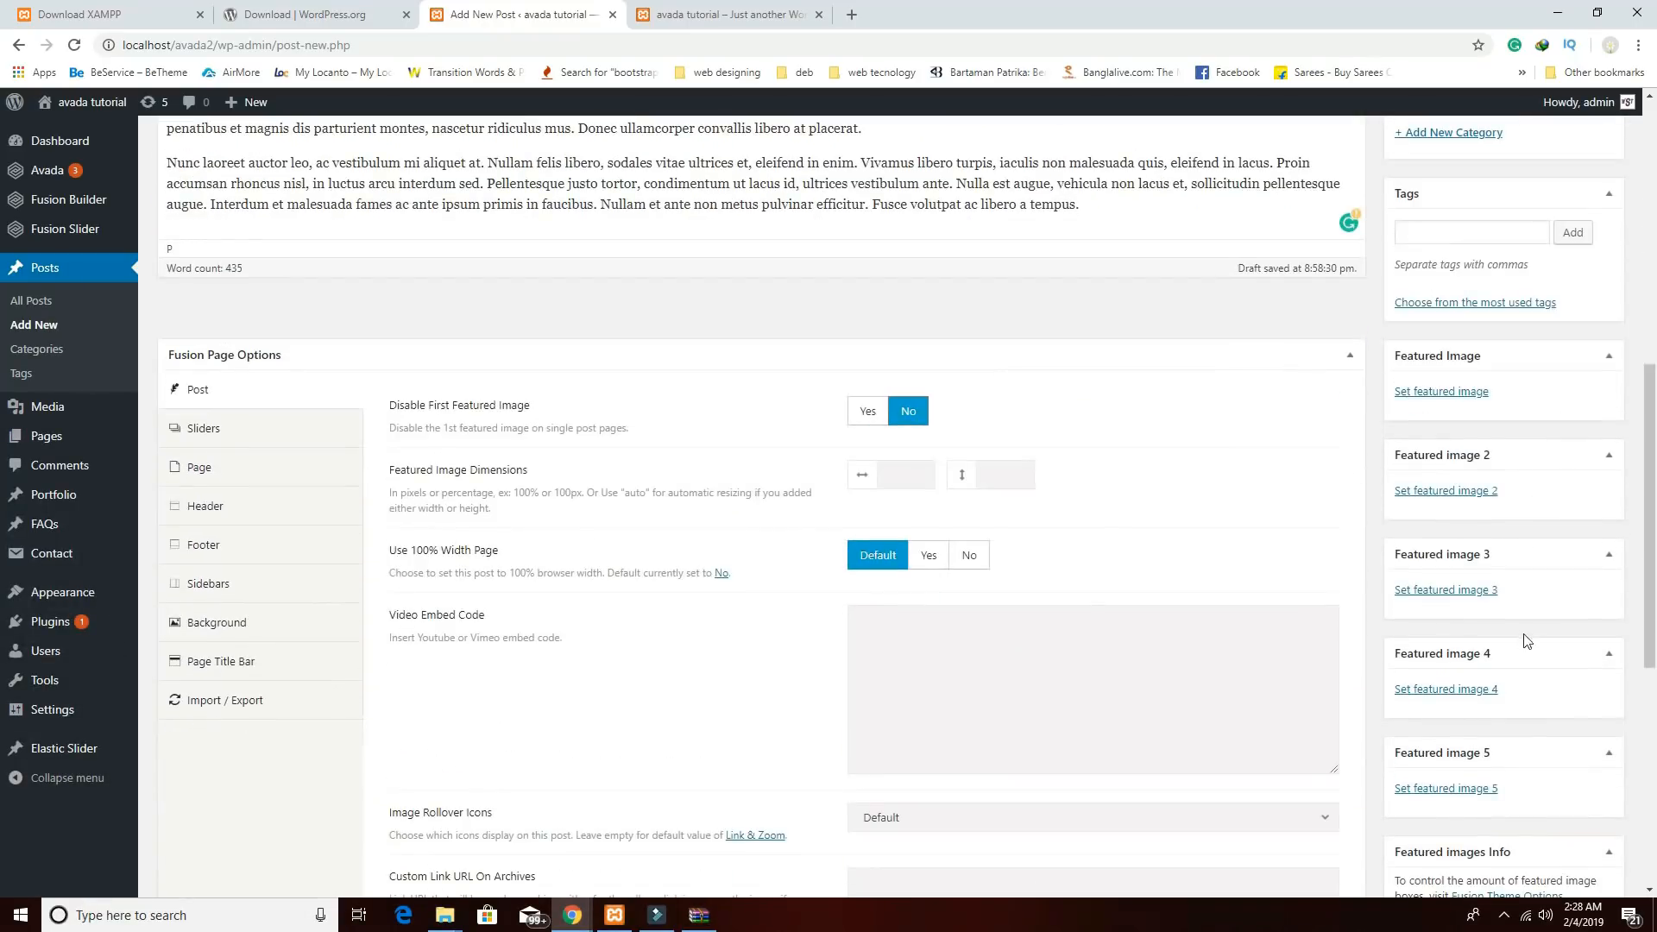
click(1466, 393)
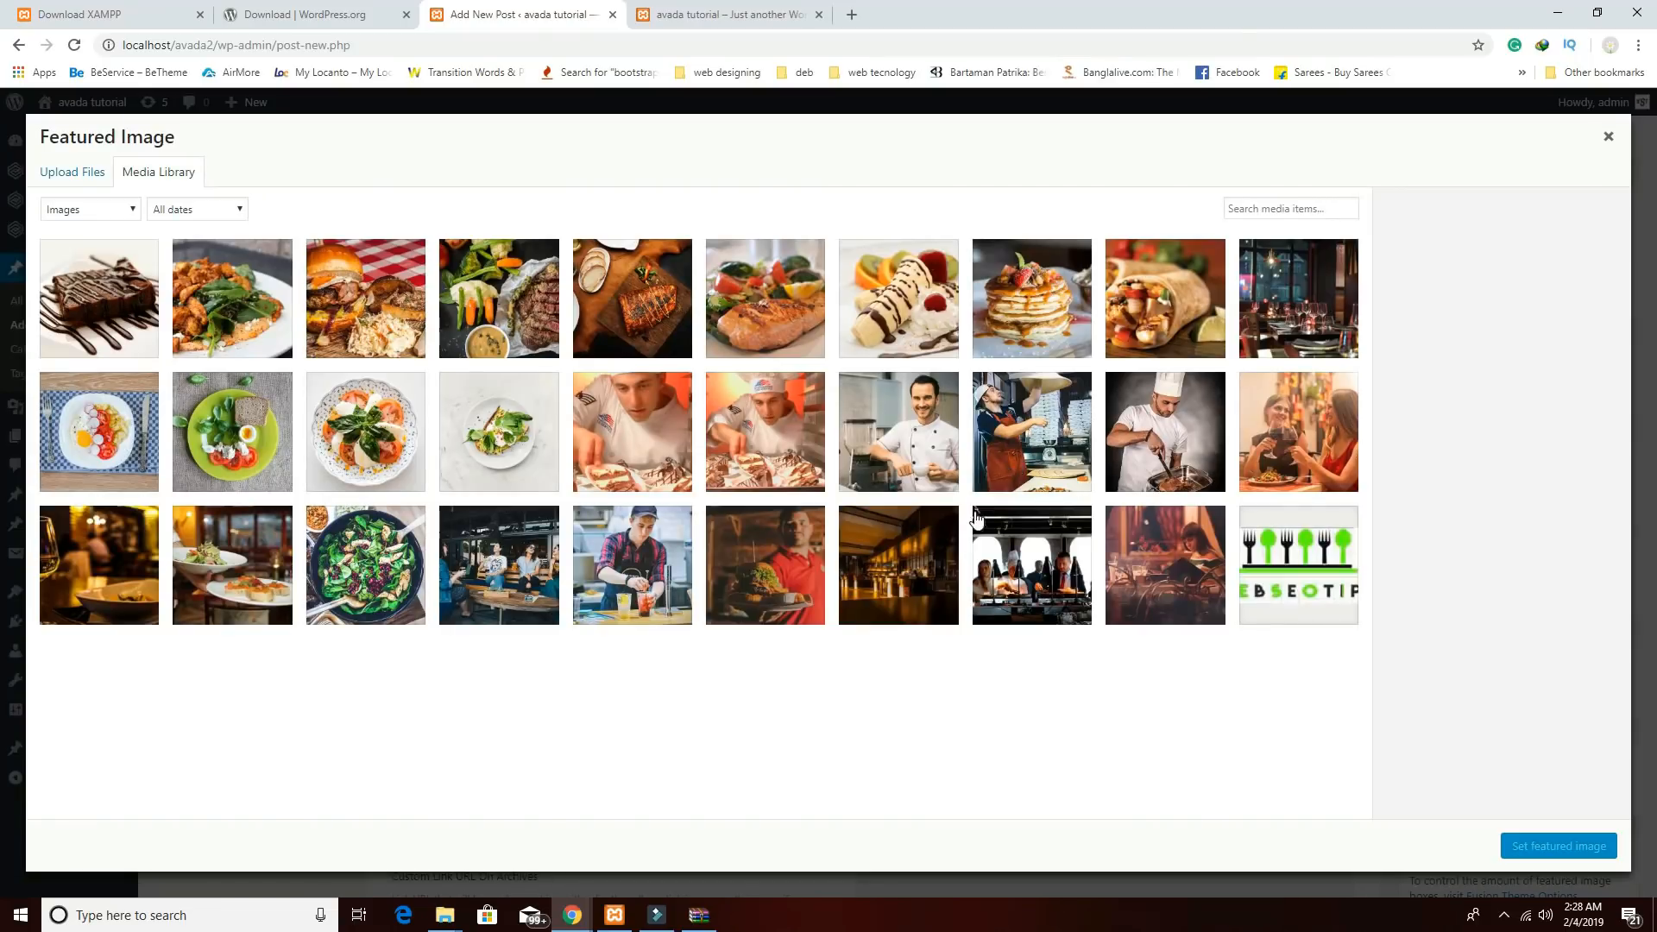
click(511, 563)
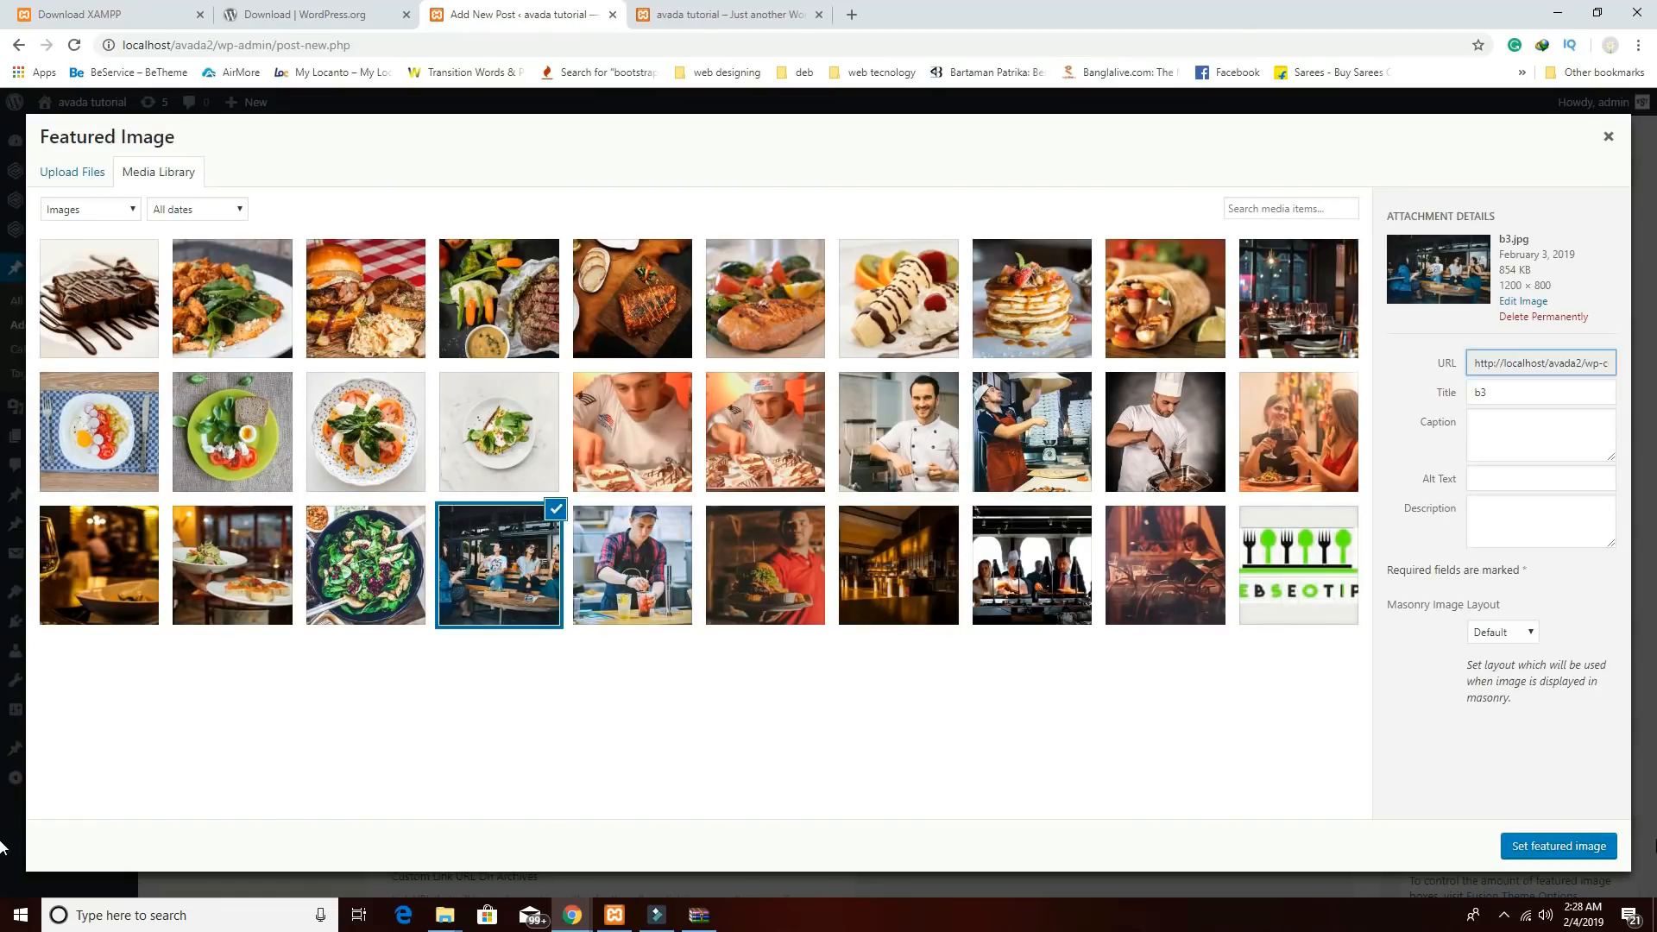
click(1558, 846)
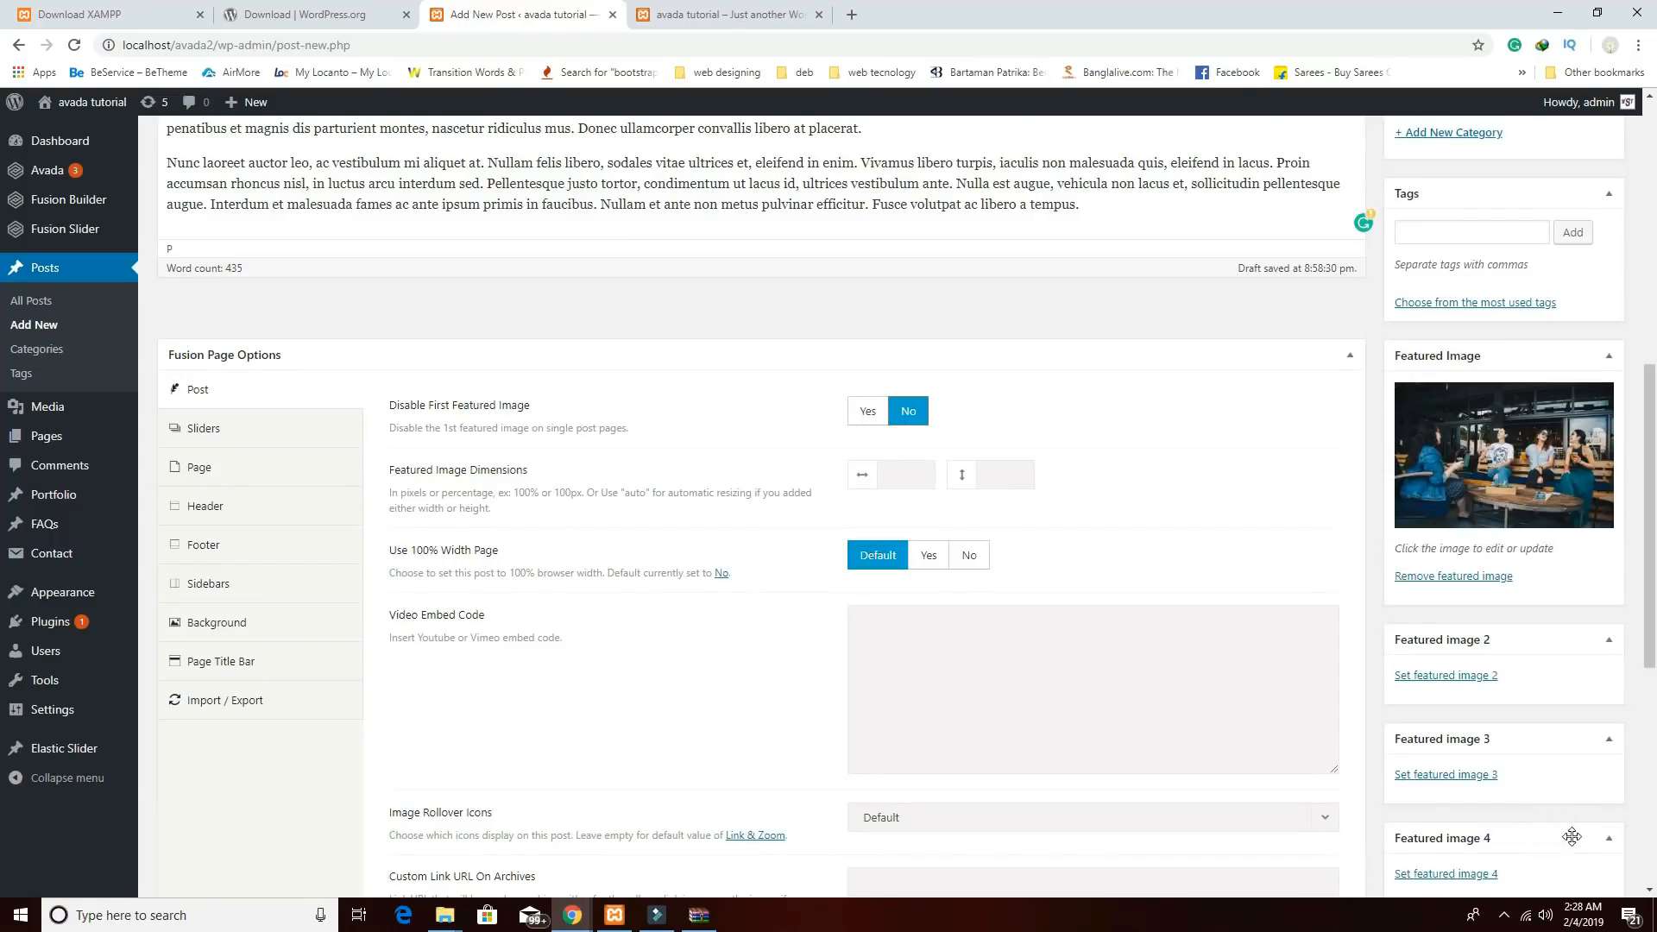
scroll(1572, 837, up, 8)
click(1581, 393)
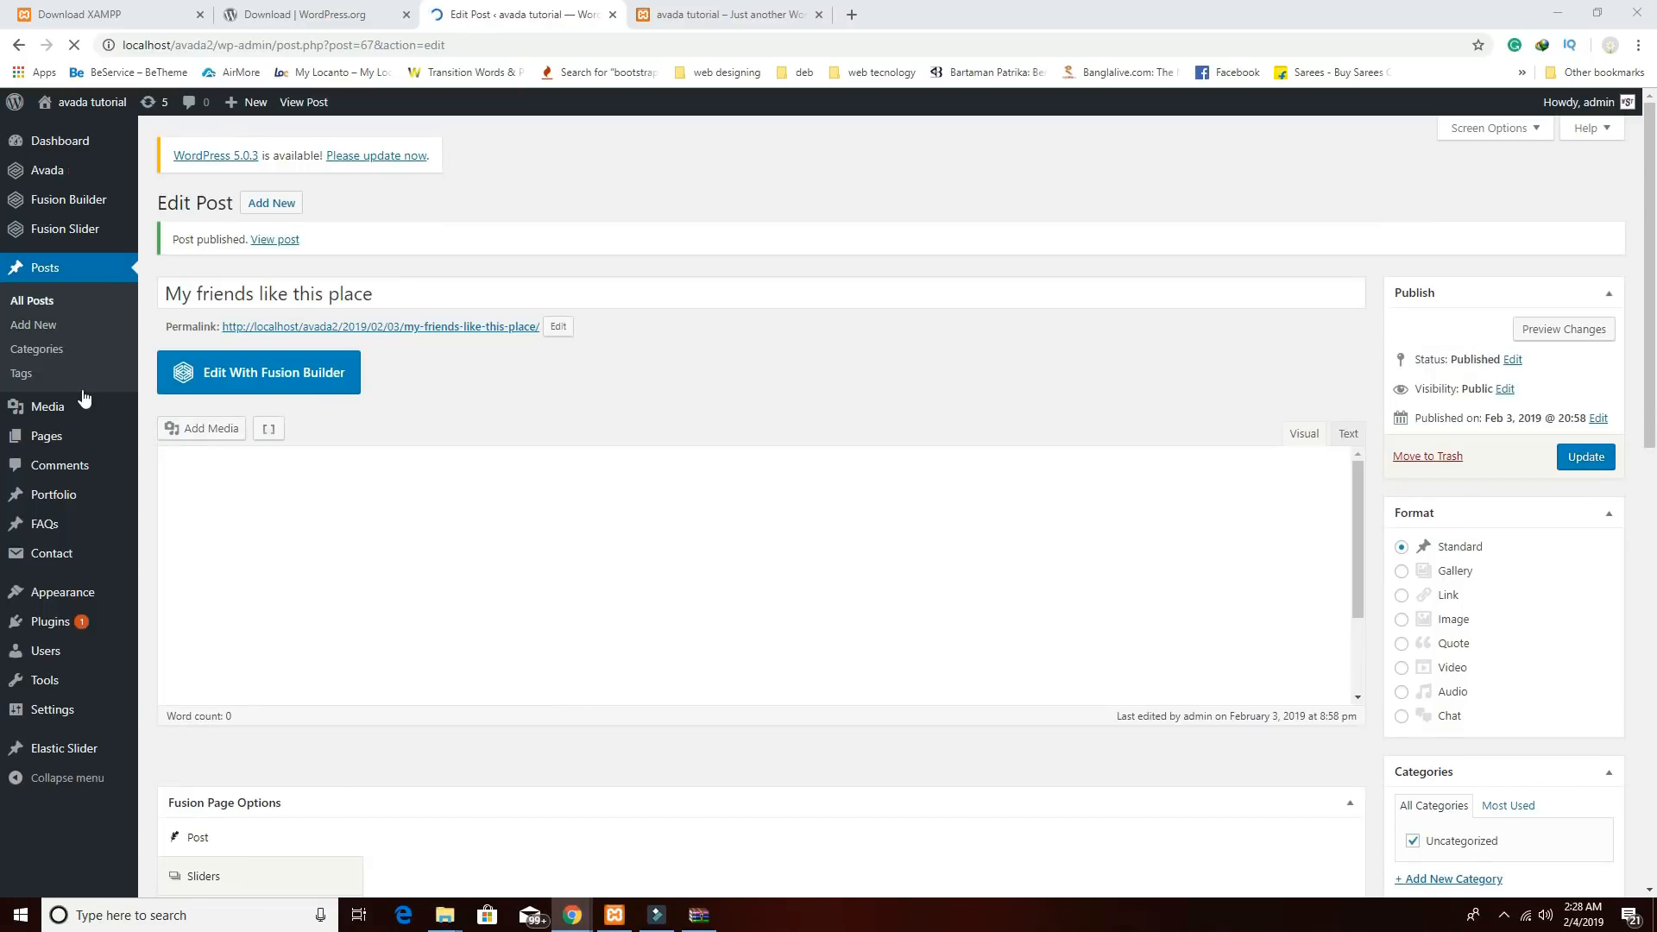
Create a post titled 'Best chicken burger to eat !' and paste five lorem ipsum paragraphs as its body.
click(277, 207)
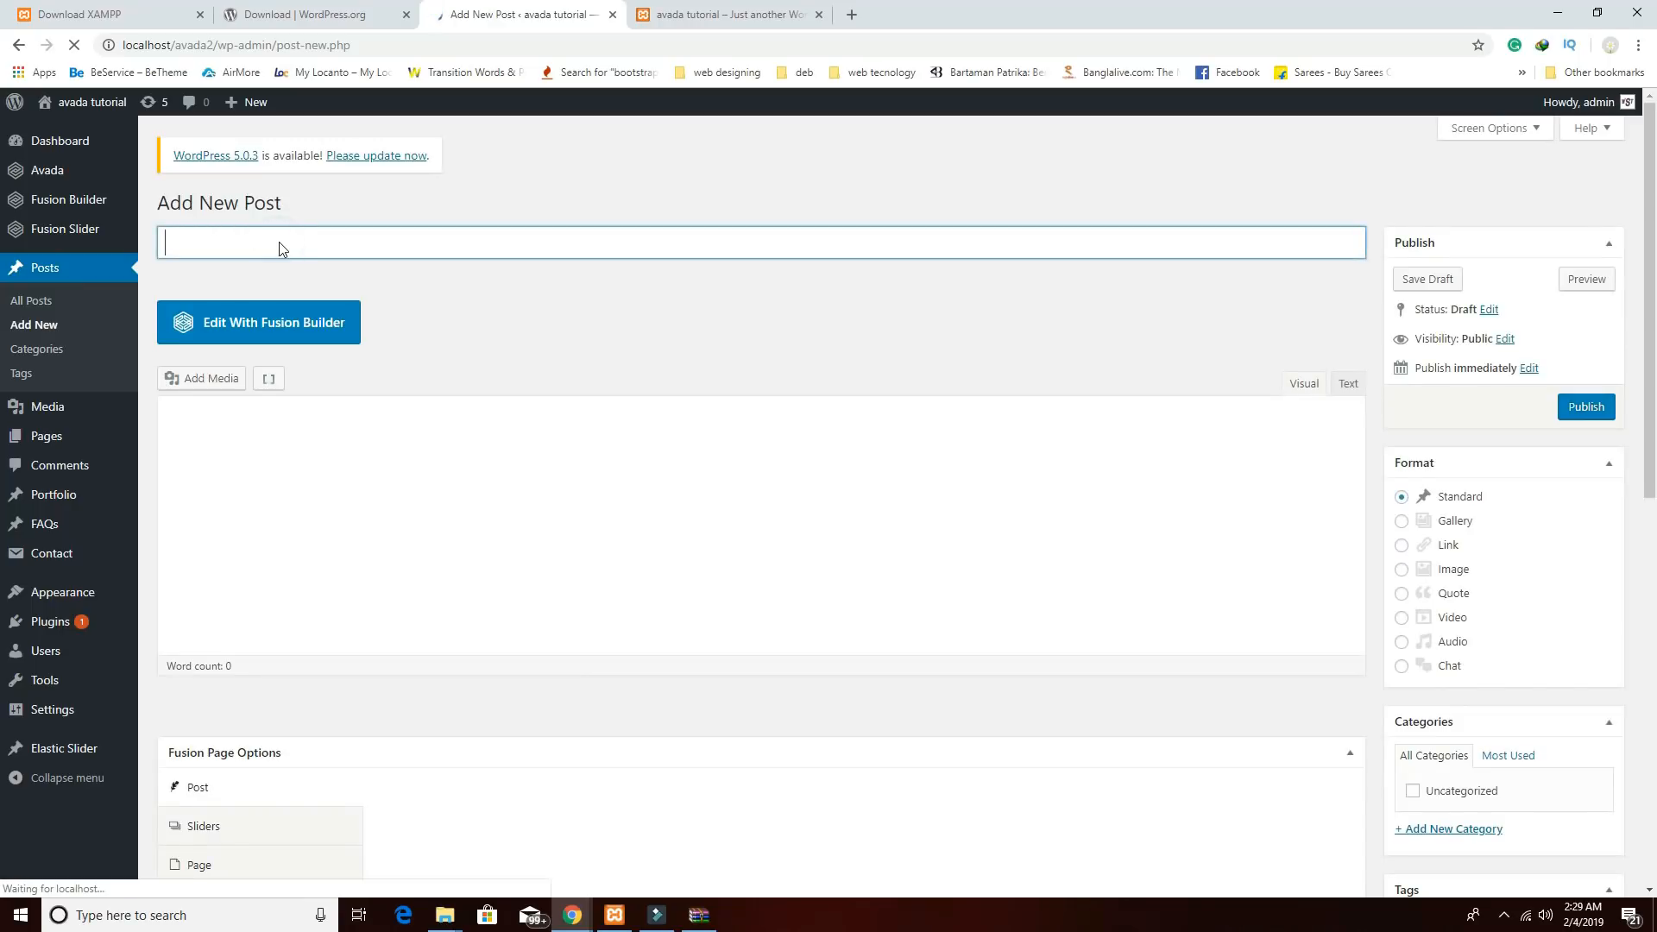
text(Best chicken burger to eat !)
click(255, 671)
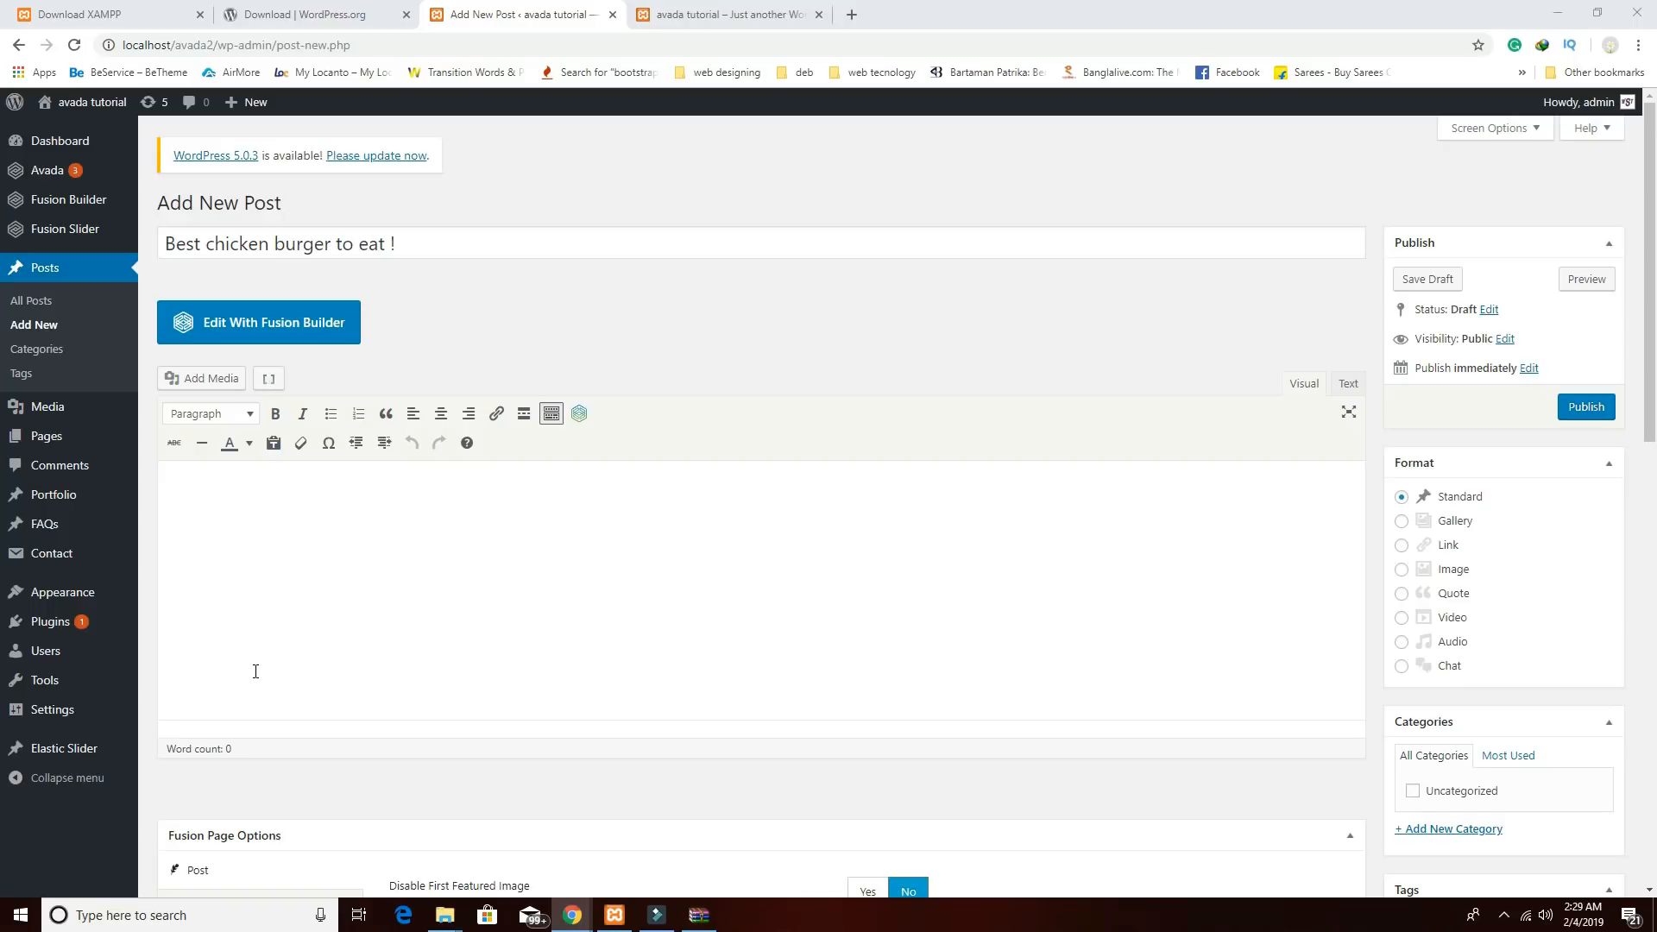
click(640, 591)
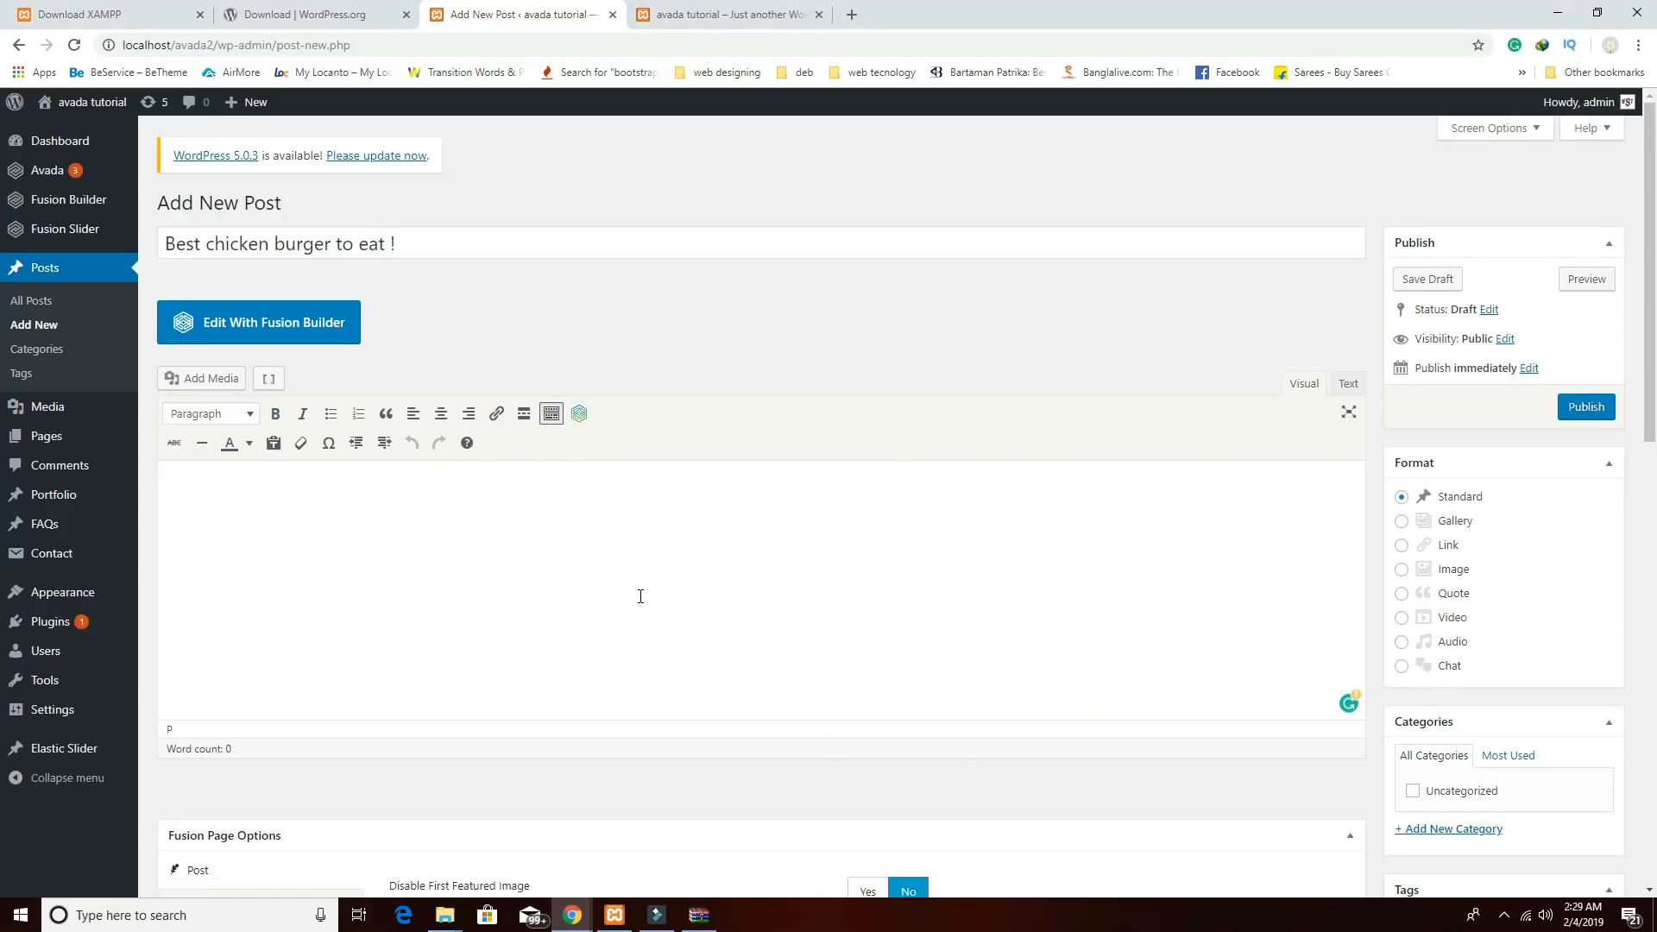
key(ctrl+v)
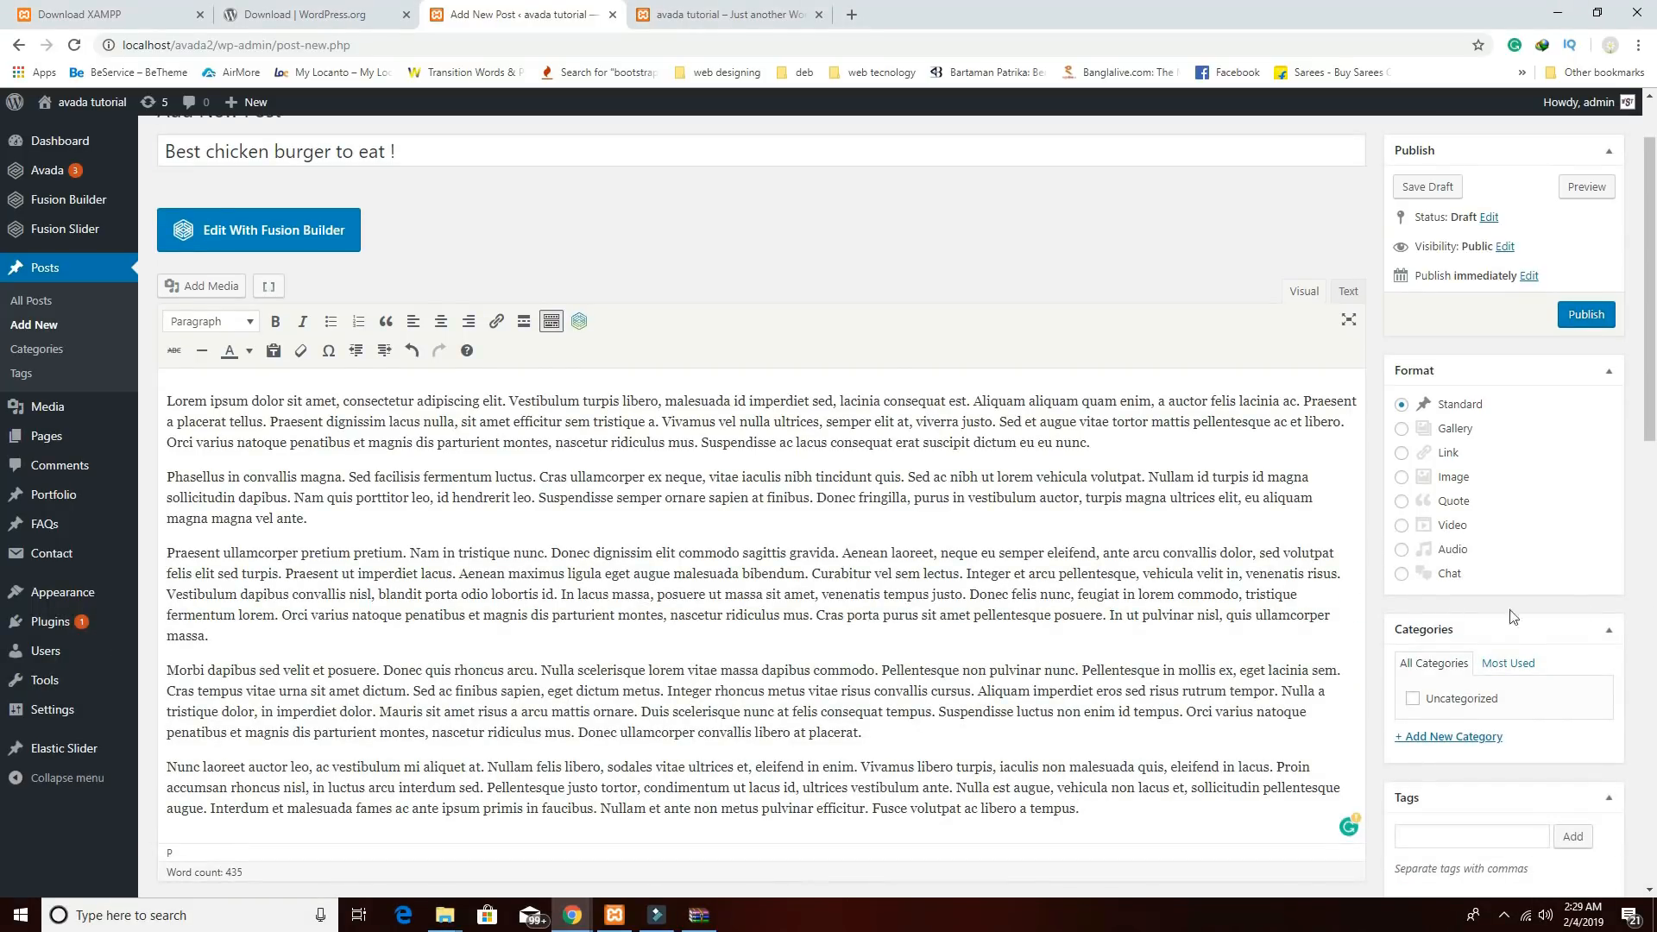
scroll(1514, 631, down, 5)
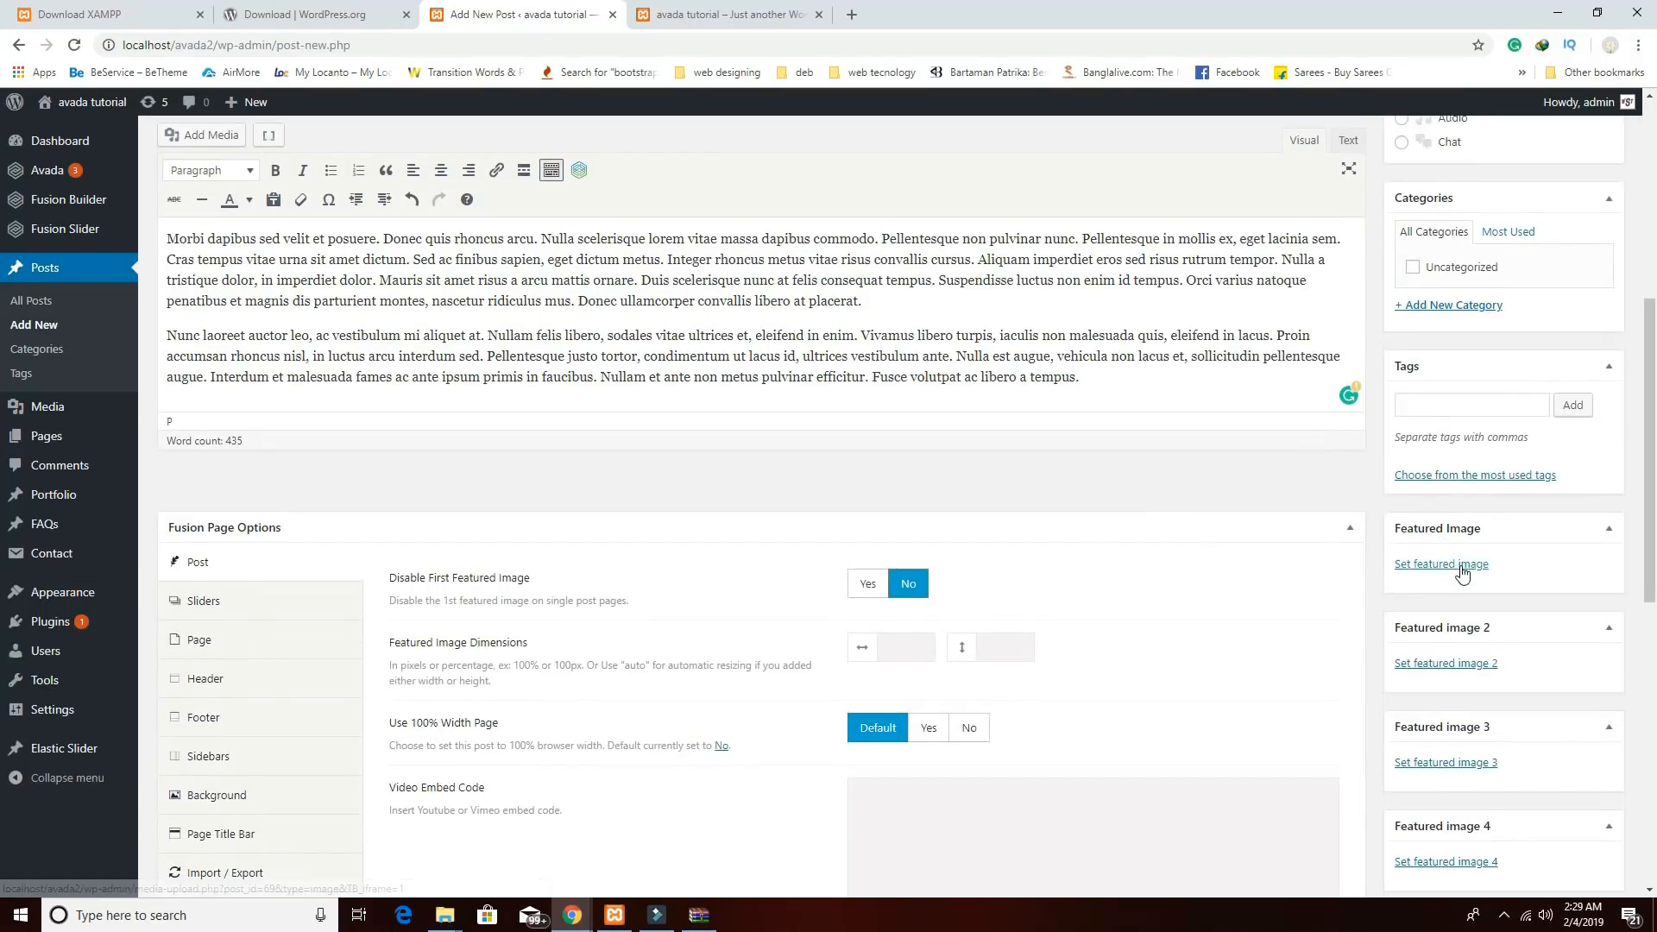
Set the burger photo as featured image, publish the post, and go to the Pages list.
click(1461, 566)
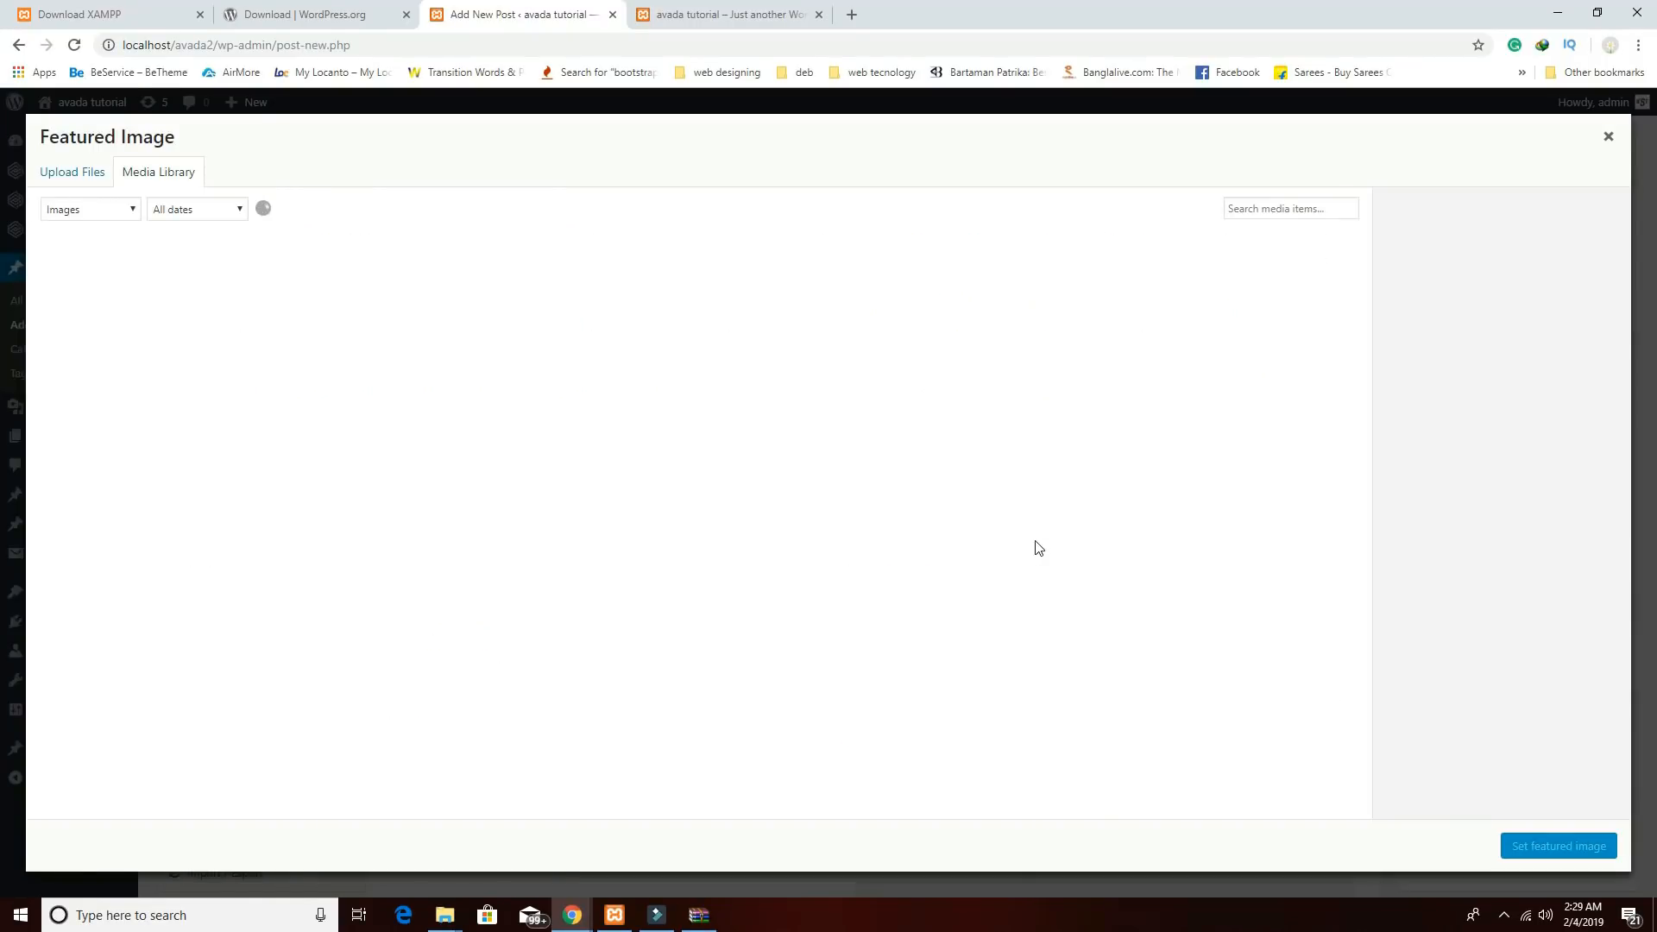
click(812, 581)
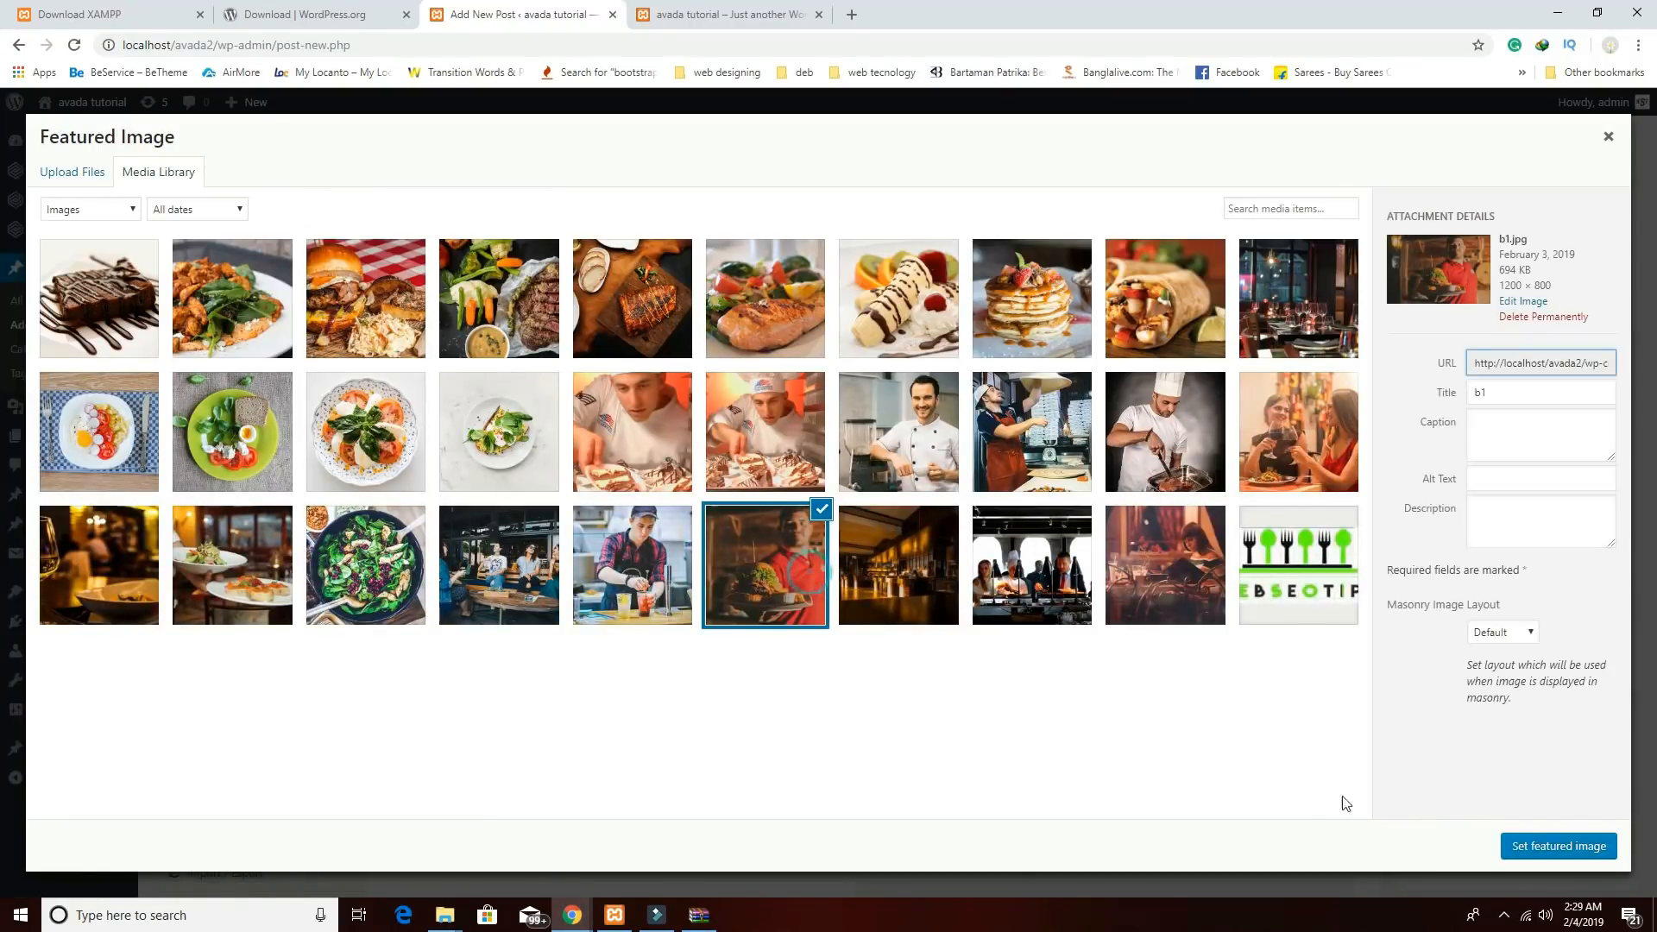
click(1541, 849)
scroll(1614, 544, up, 5)
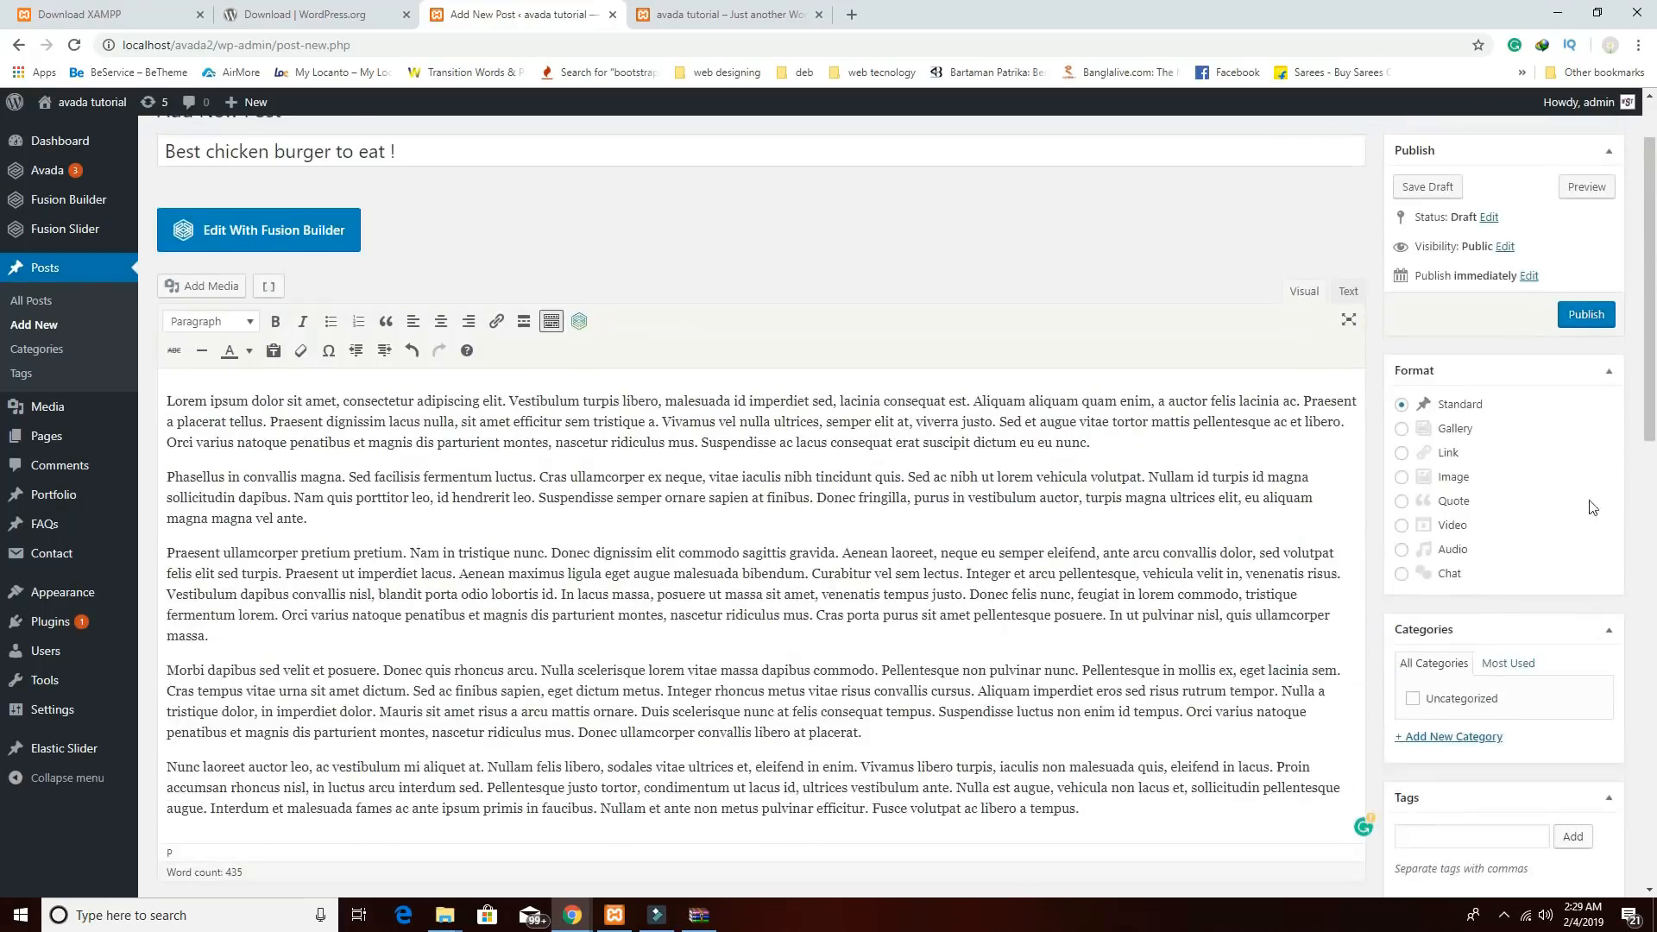
click(1584, 316)
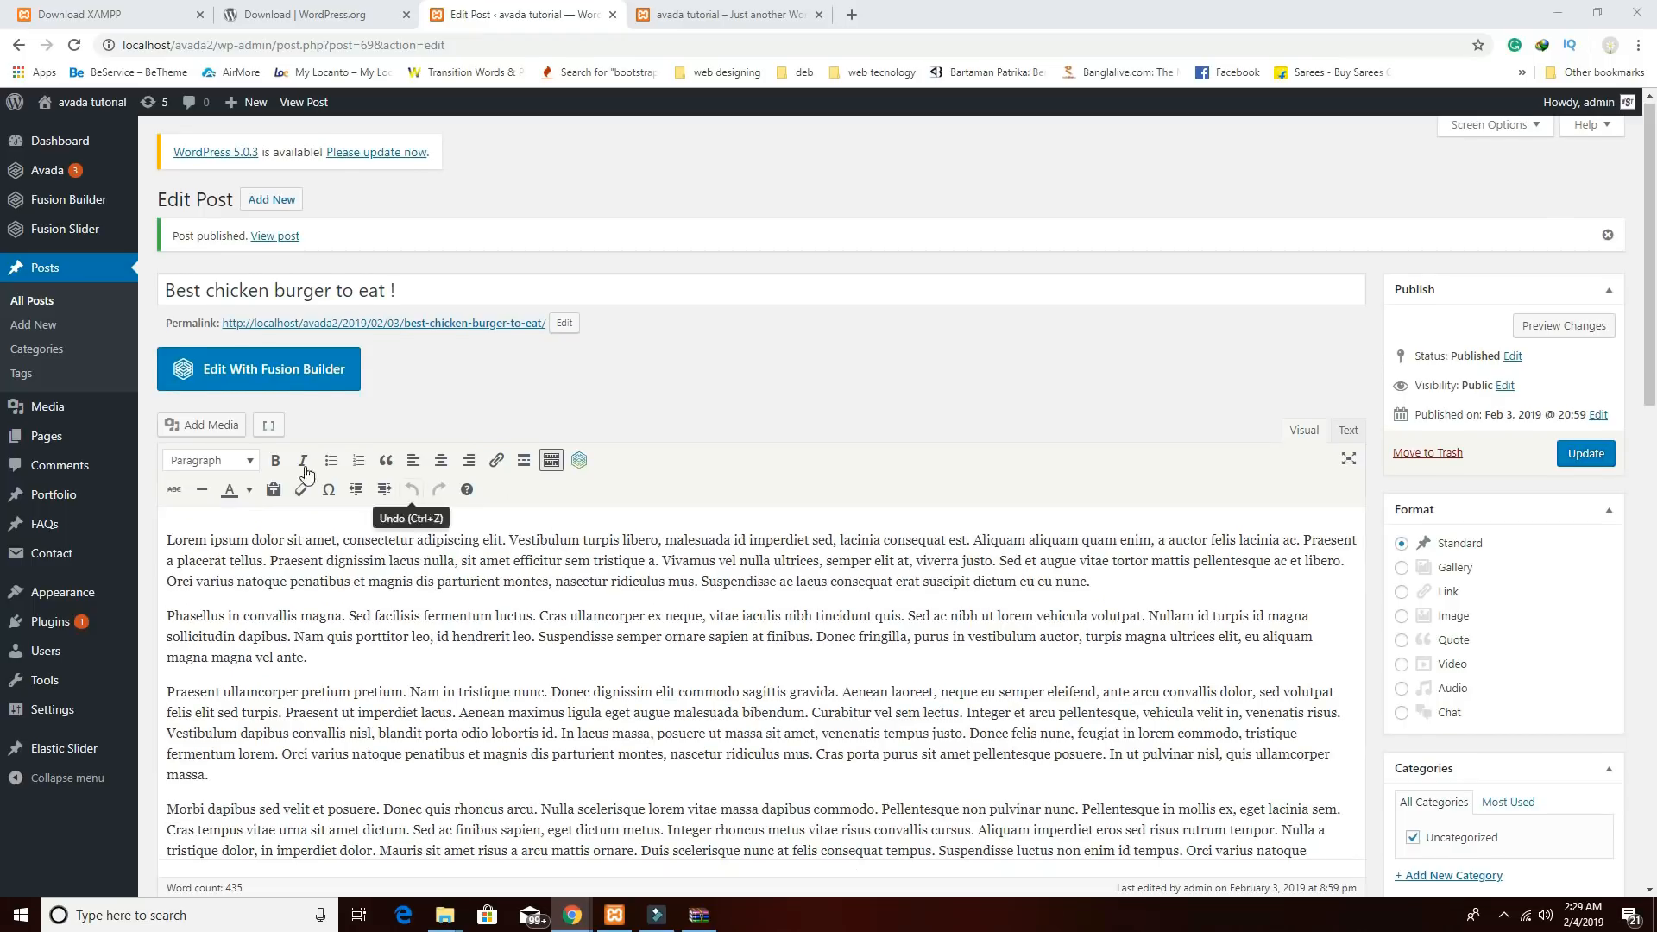
click(69, 440)
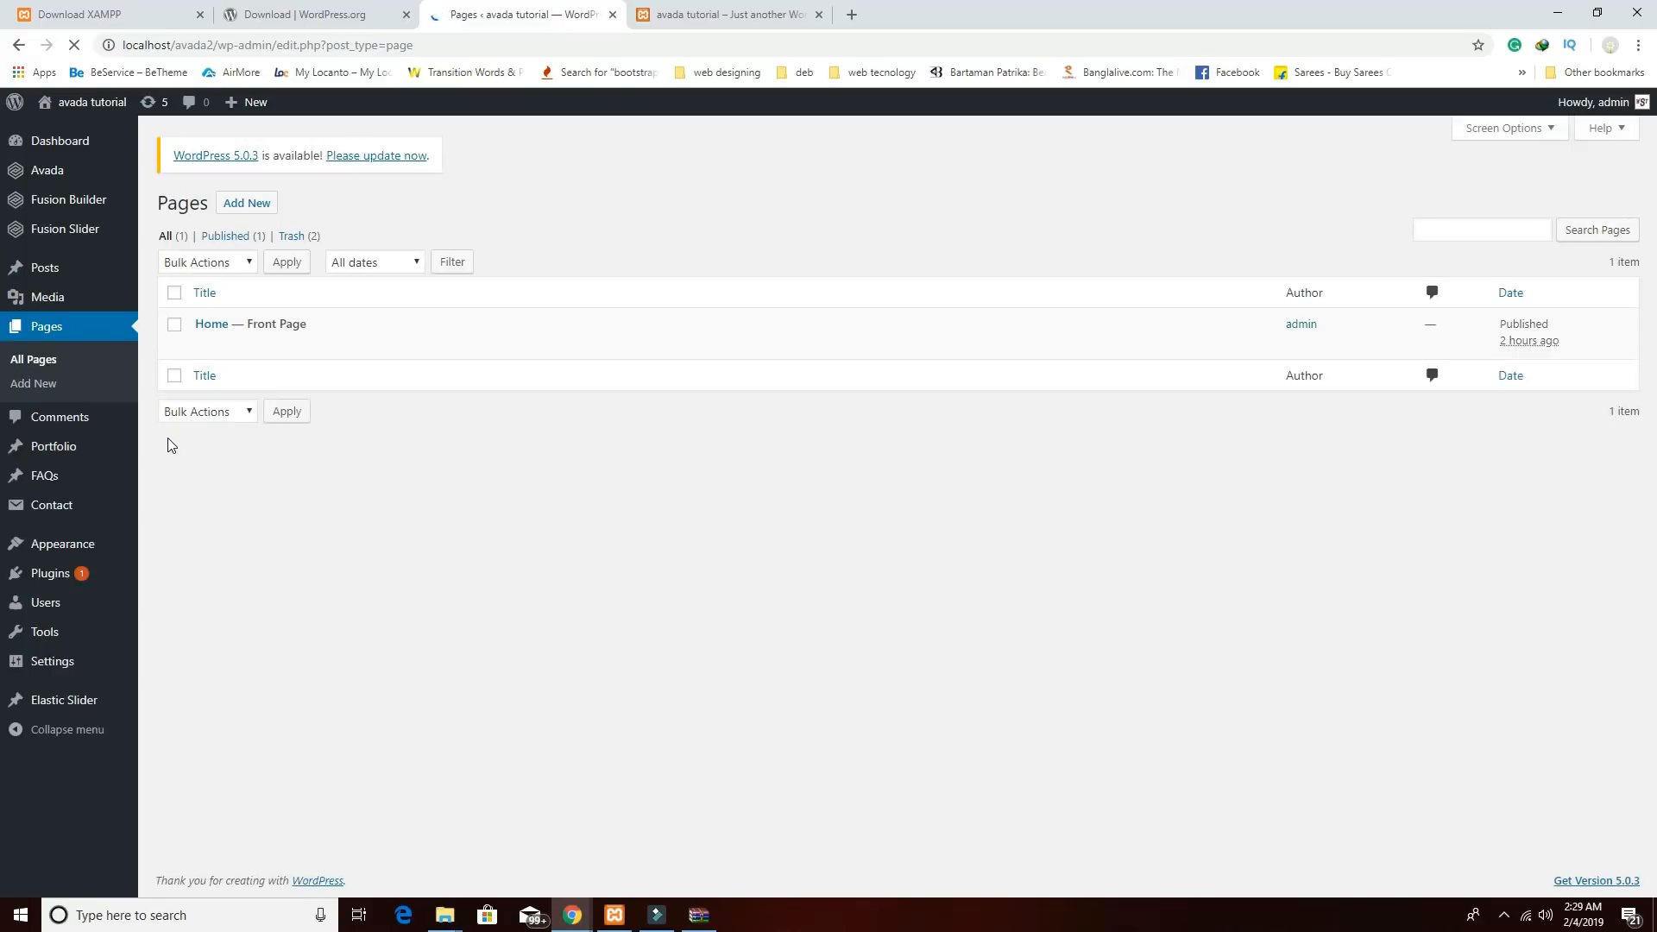
Open the Home page in the Avada builder and insert a blank container below the Flip Boxes.
click(211, 326)
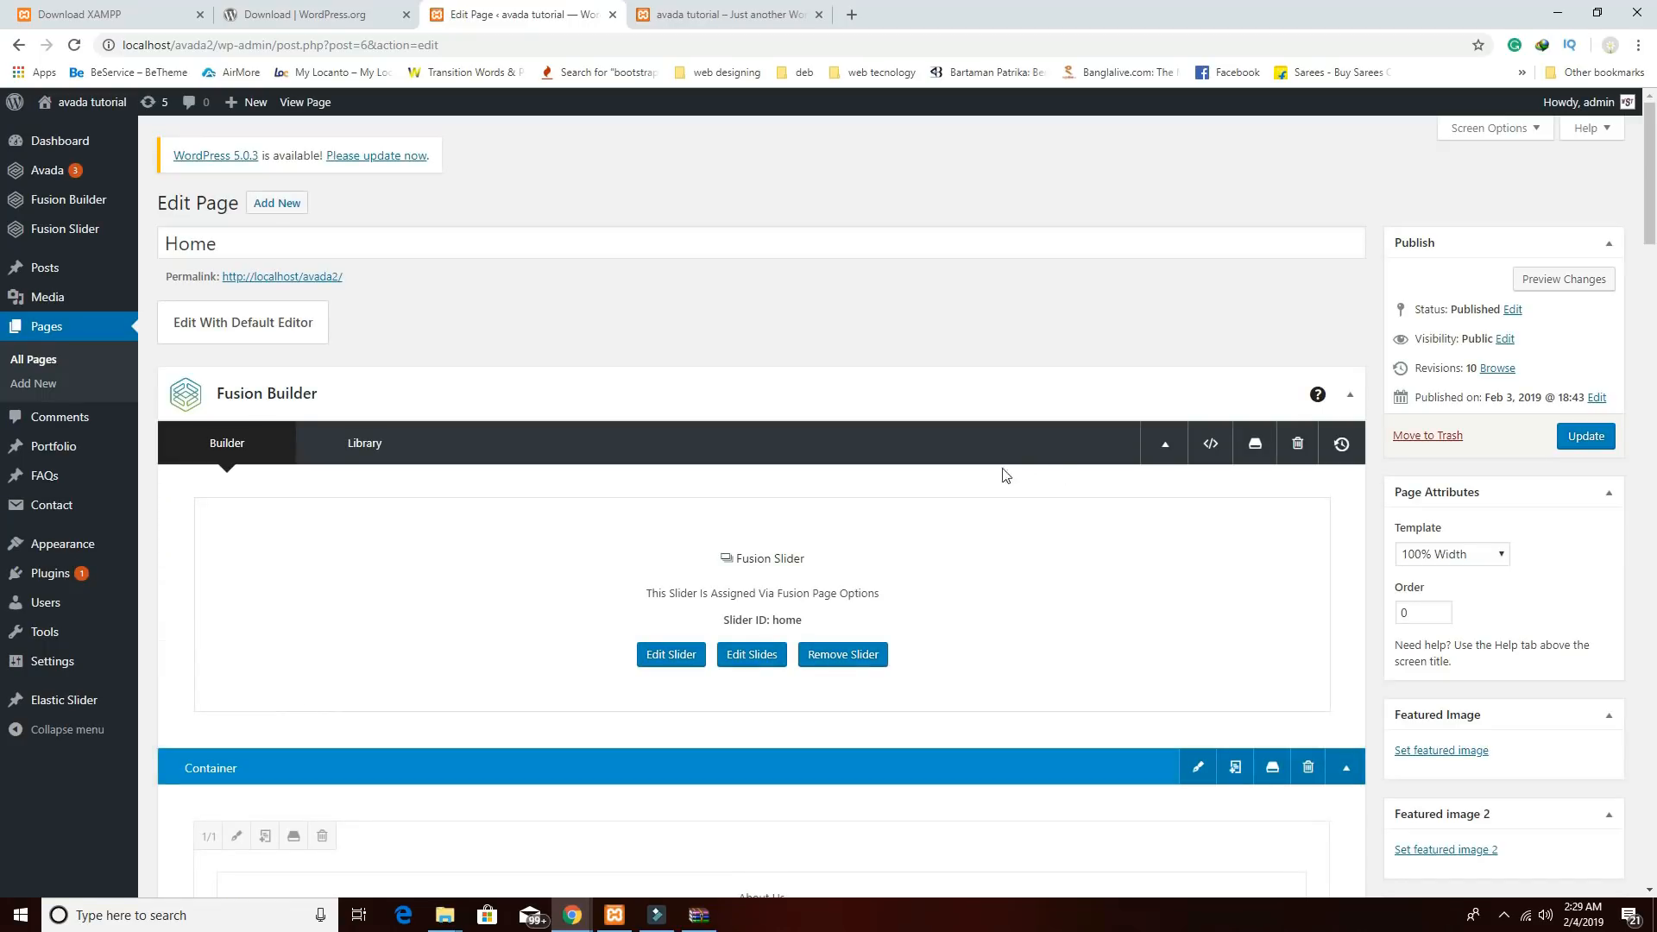
scroll(777, 691, down, 15)
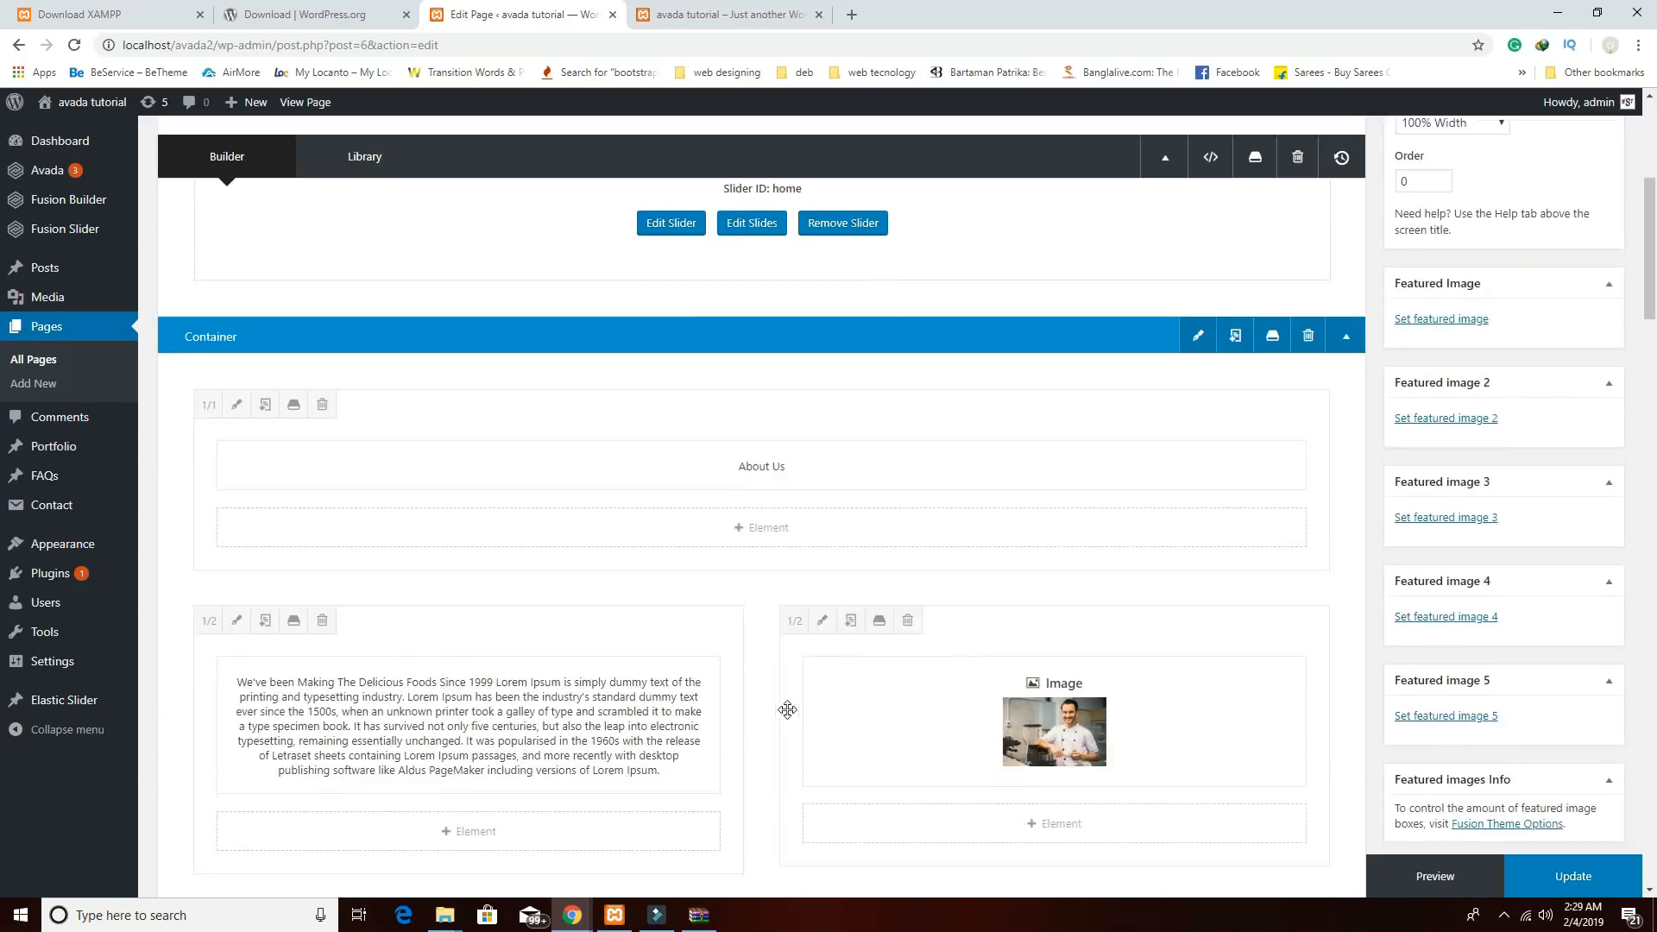
scroll(877, 734, down, 10)
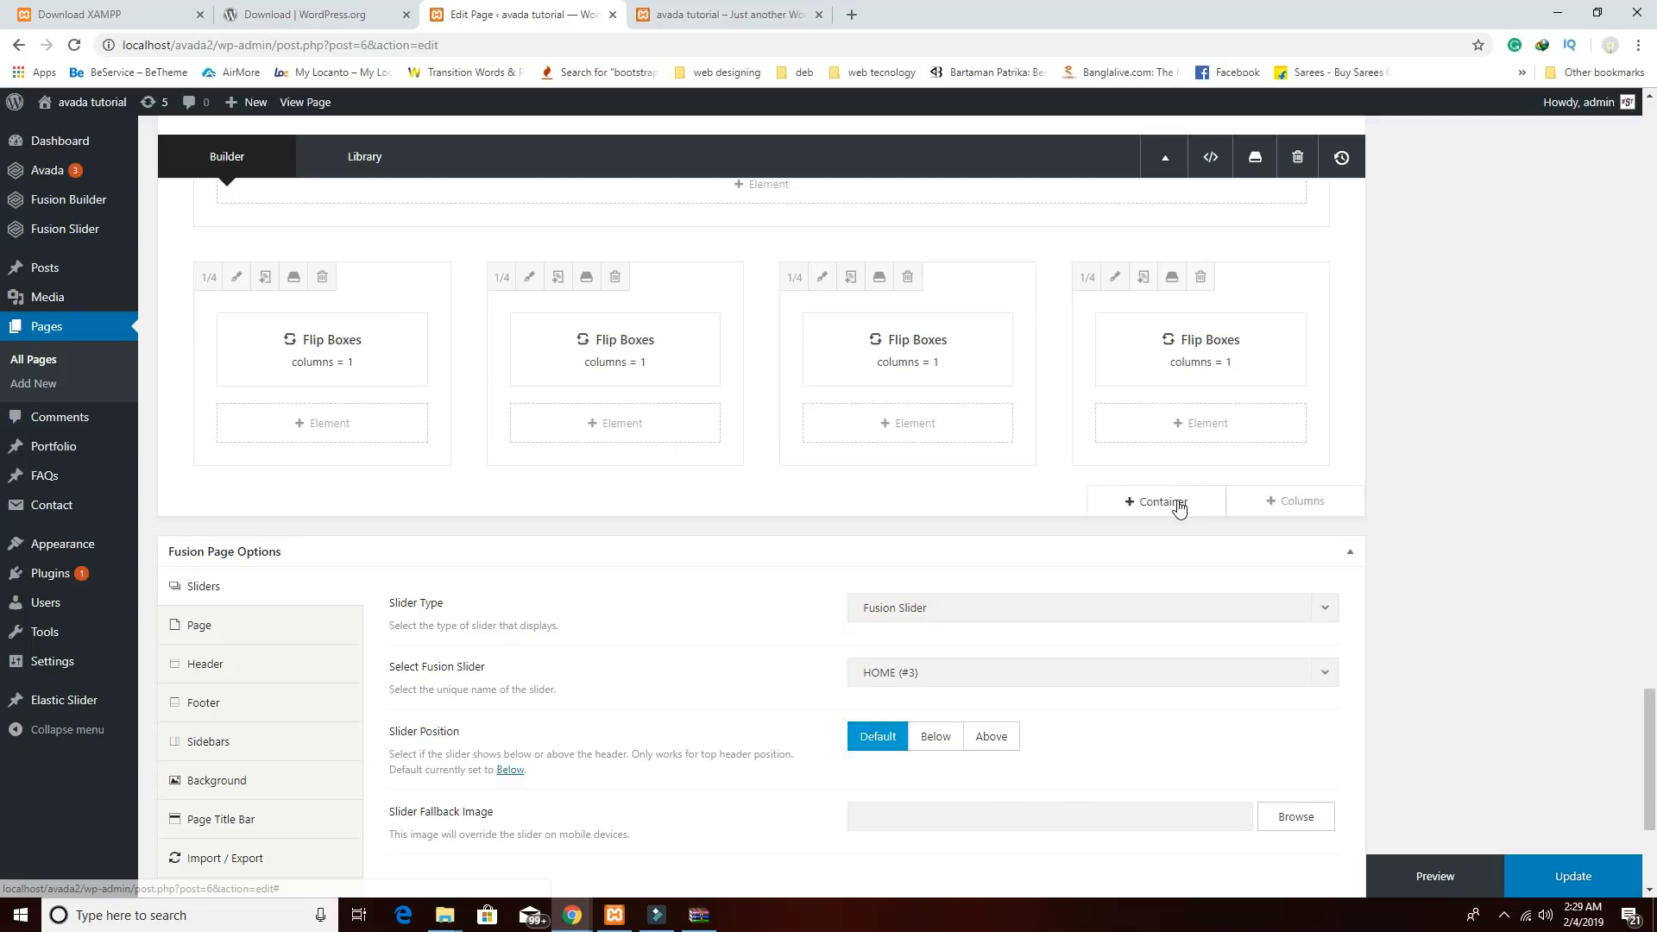
click(1177, 505)
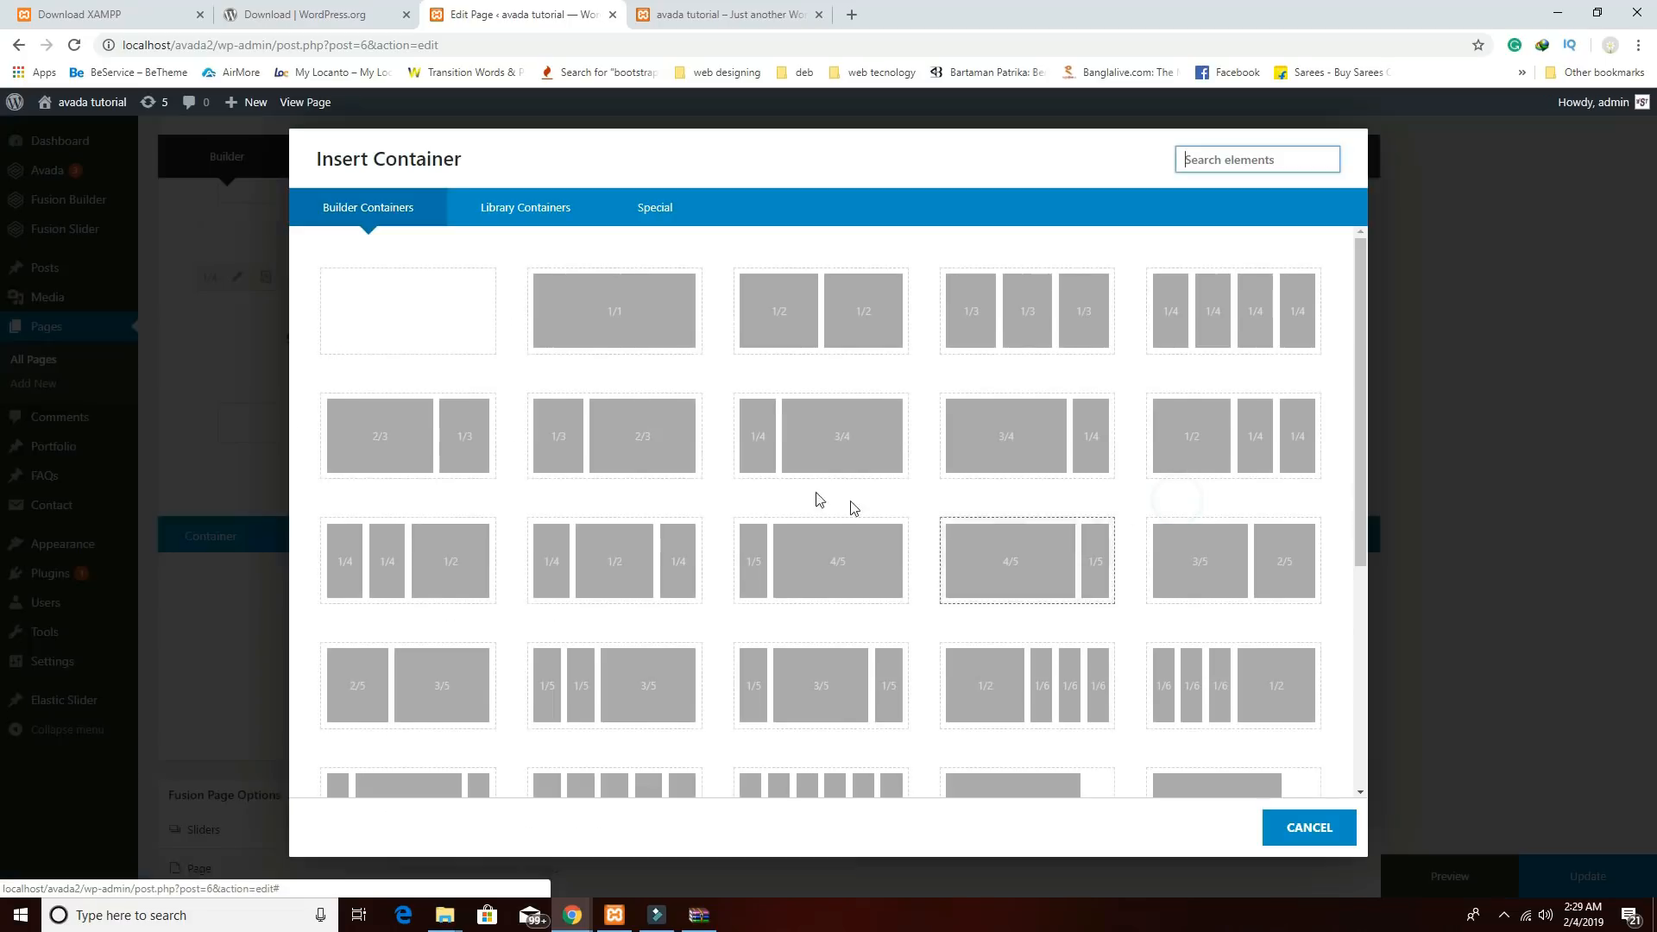
click(437, 333)
mouse_move(573, 915)
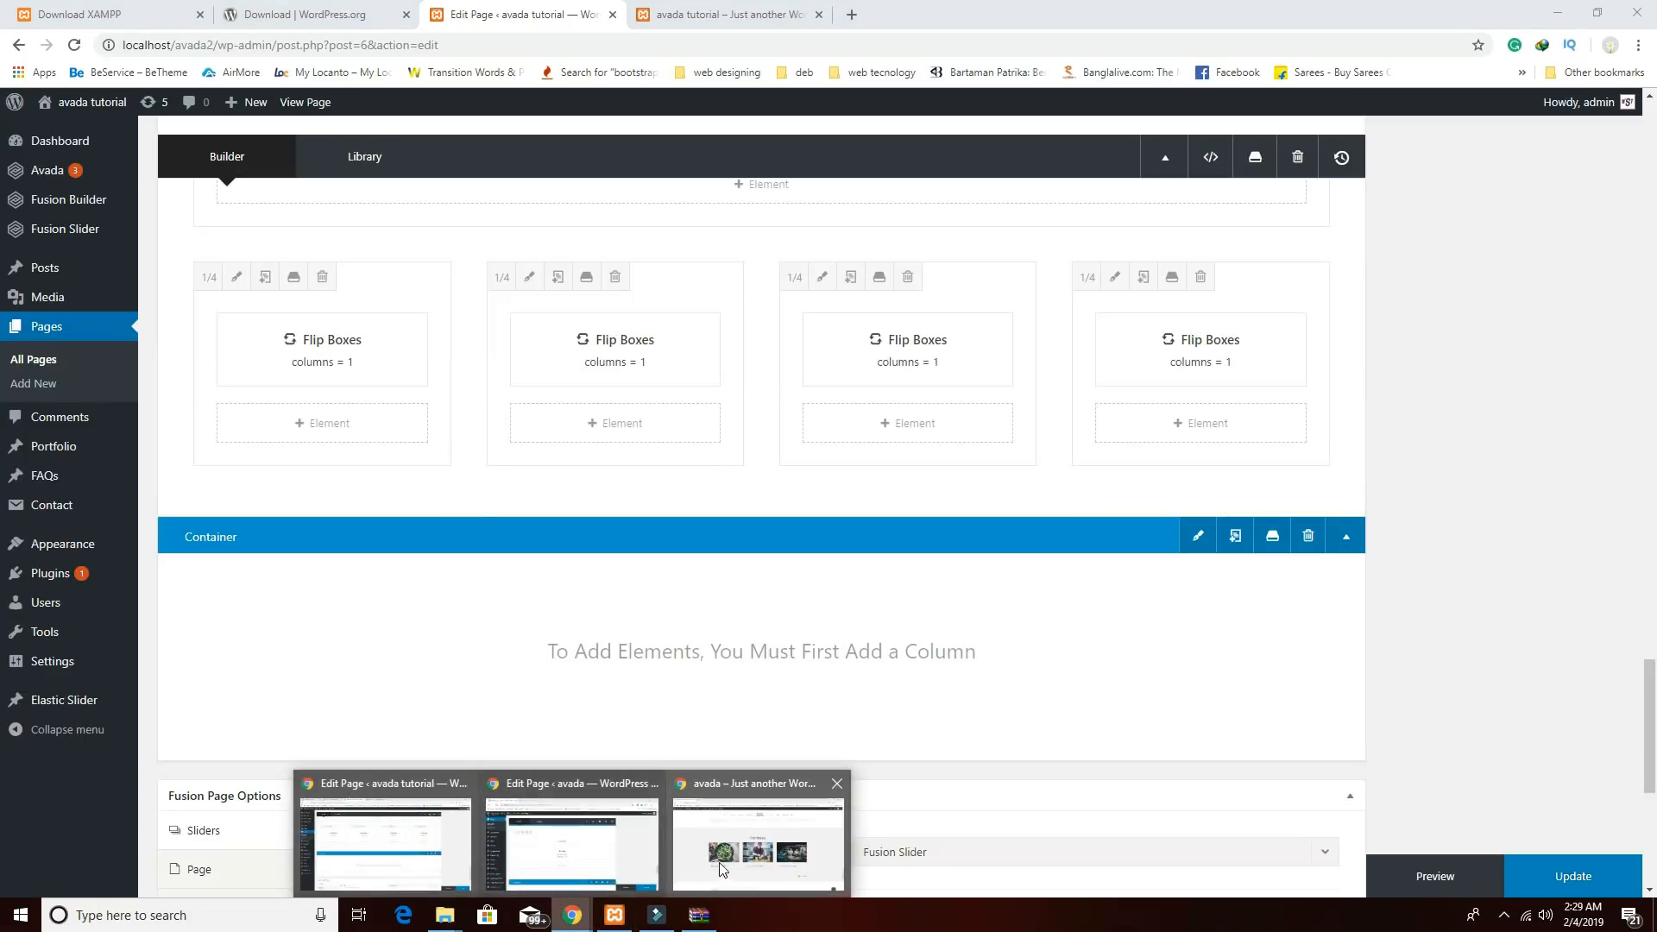
mouse_move(721, 867)
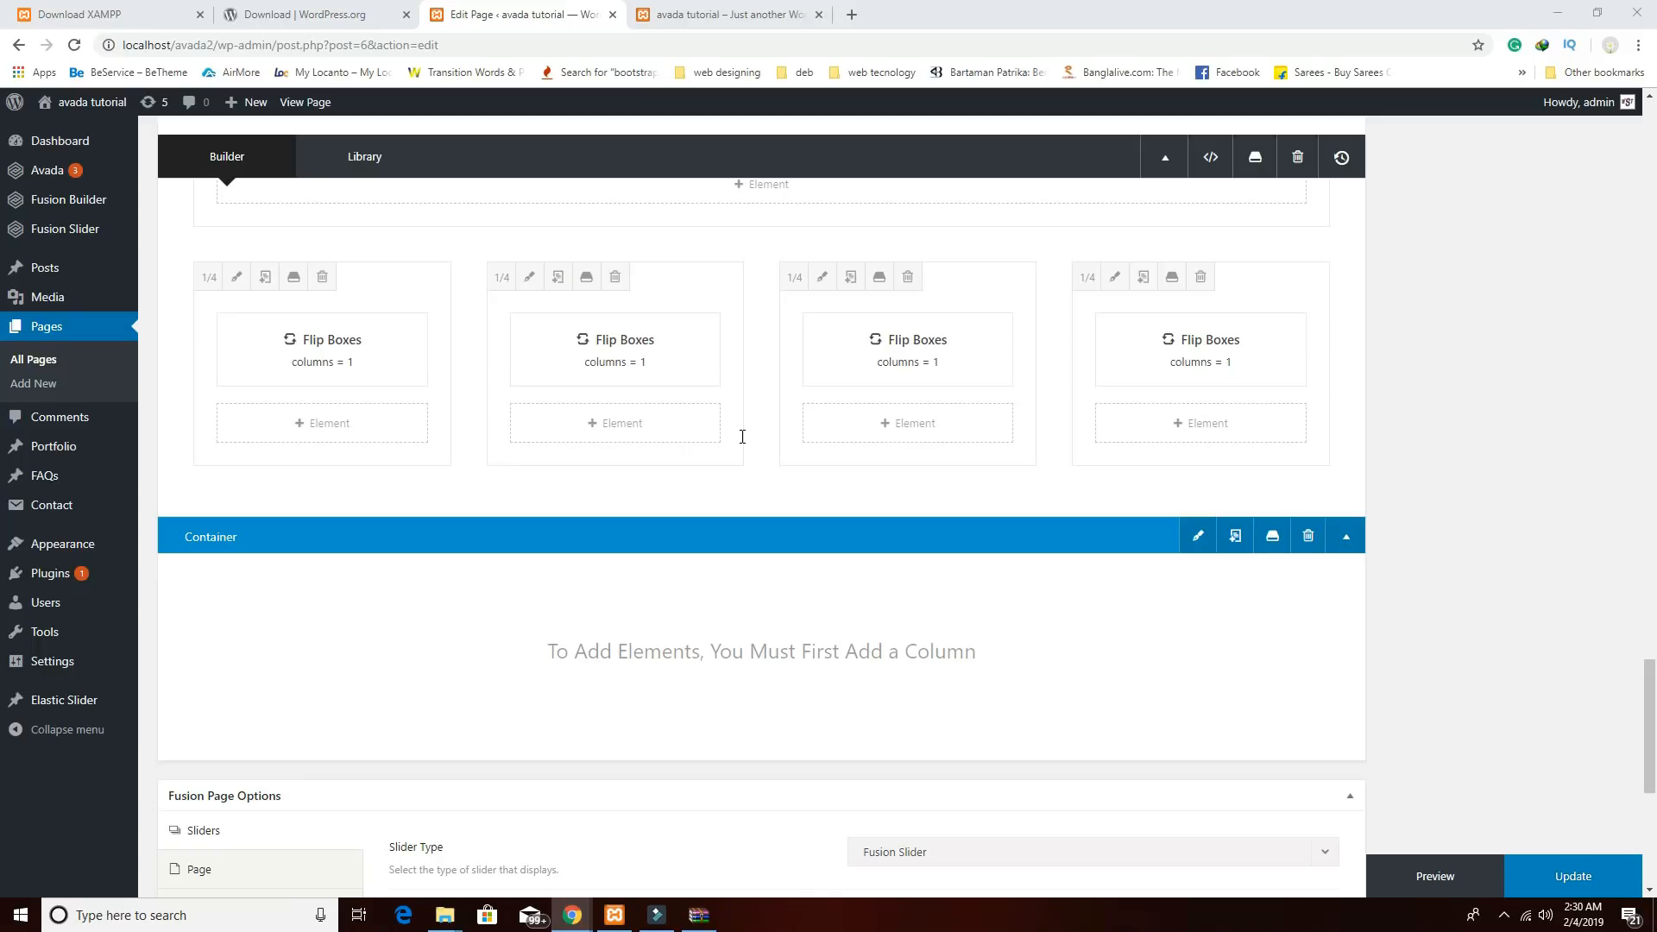
Set the new container's background colour to rgba(219,219,219,0.4) and save.
click(1195, 535)
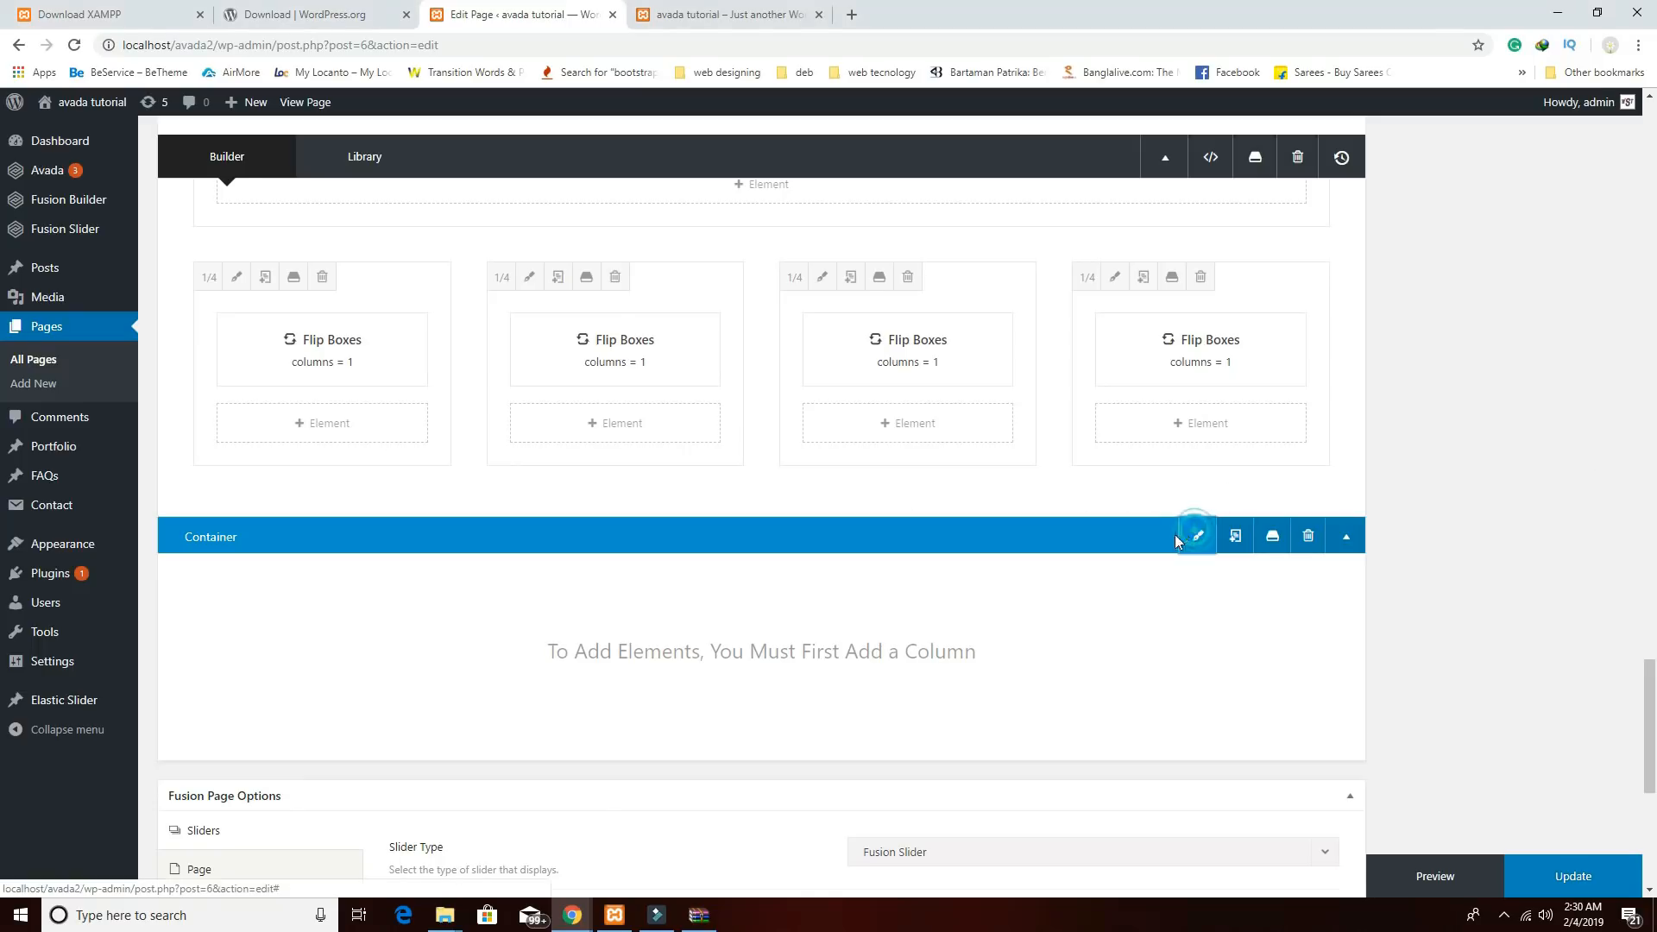
click(466, 207)
click(825, 293)
click(958, 289)
text(rgba(219,219,219,0.4))
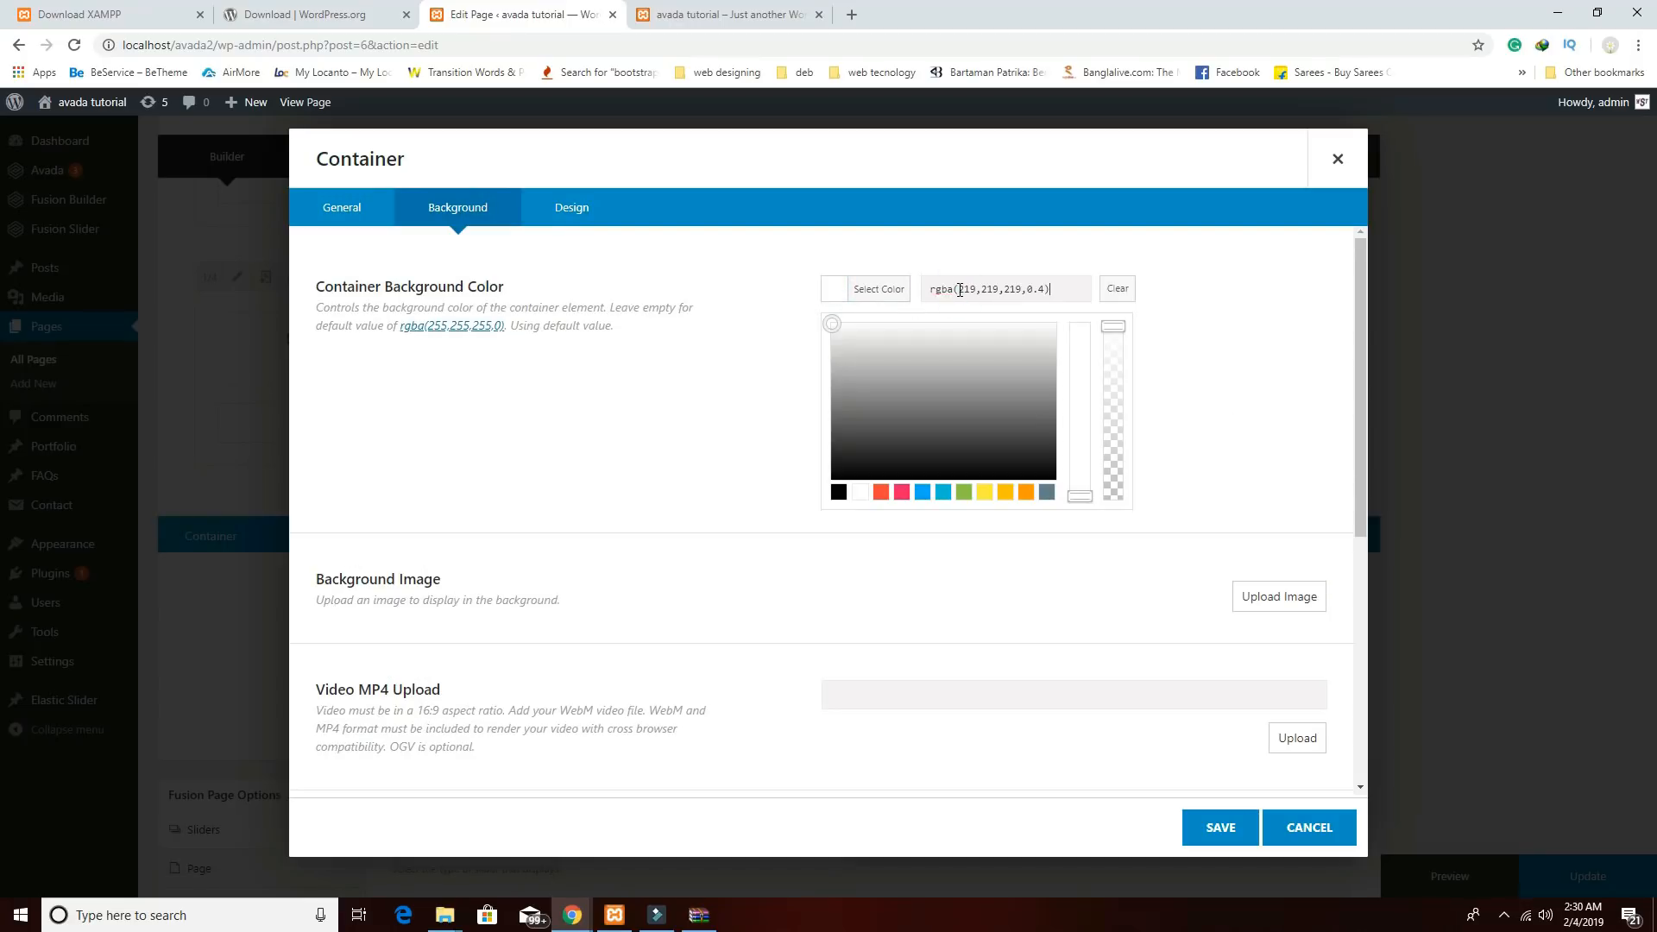
click(1227, 824)
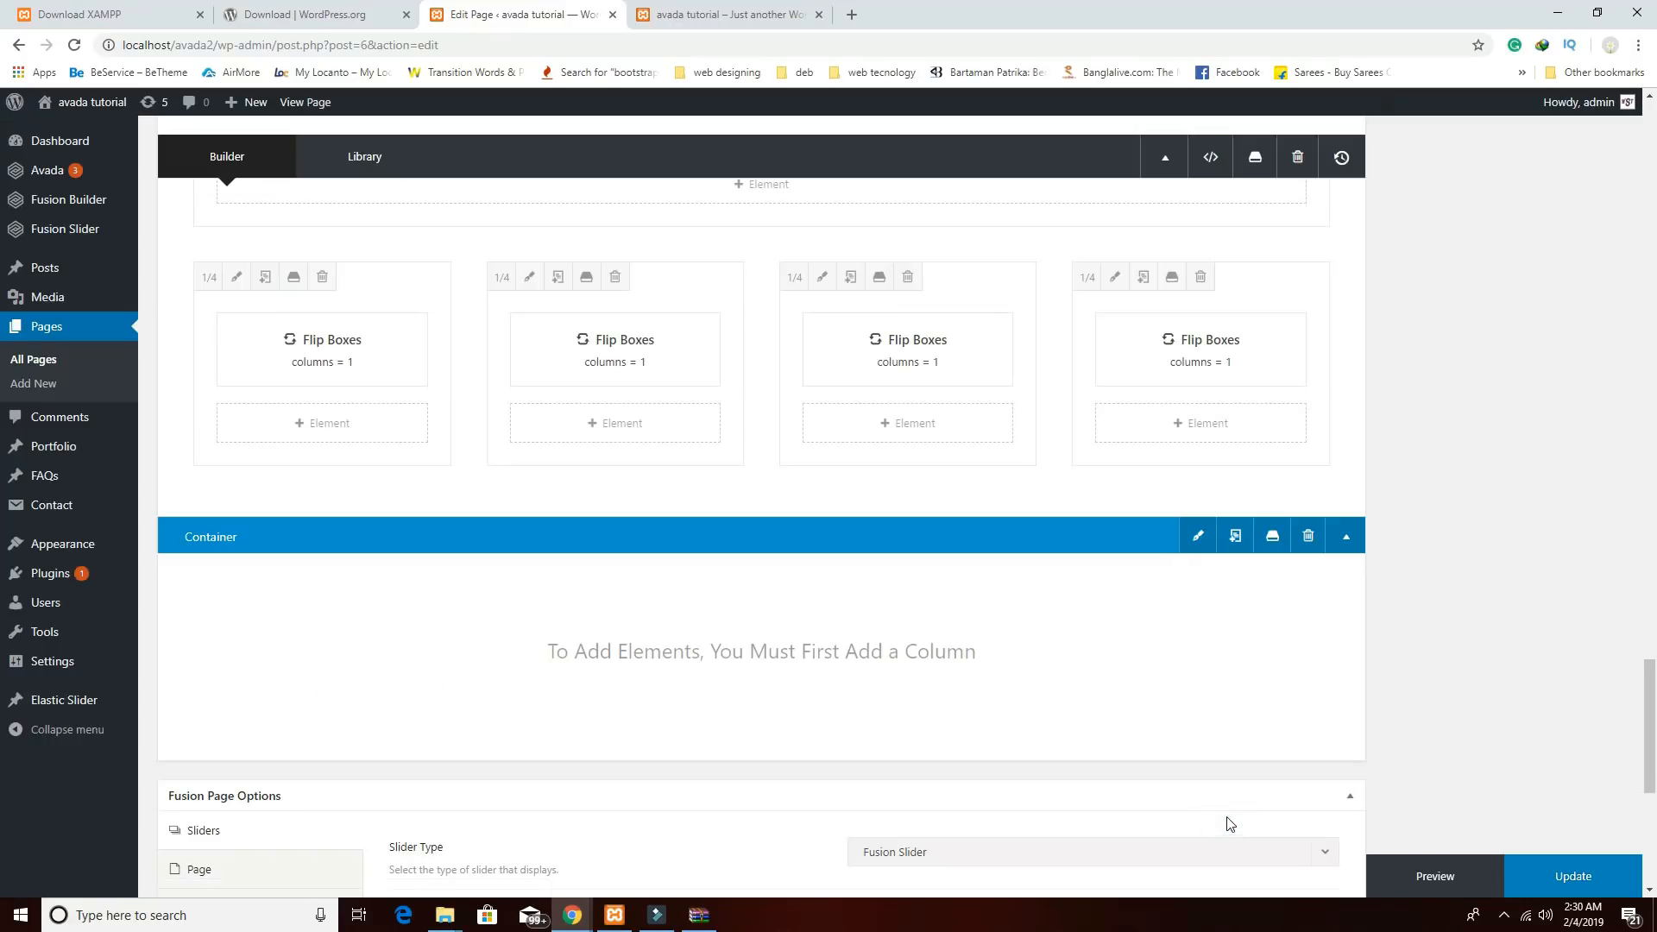
Add a 1/1 column holding a text block with a centred Heading 1 'Our Stories'.
click(1290, 751)
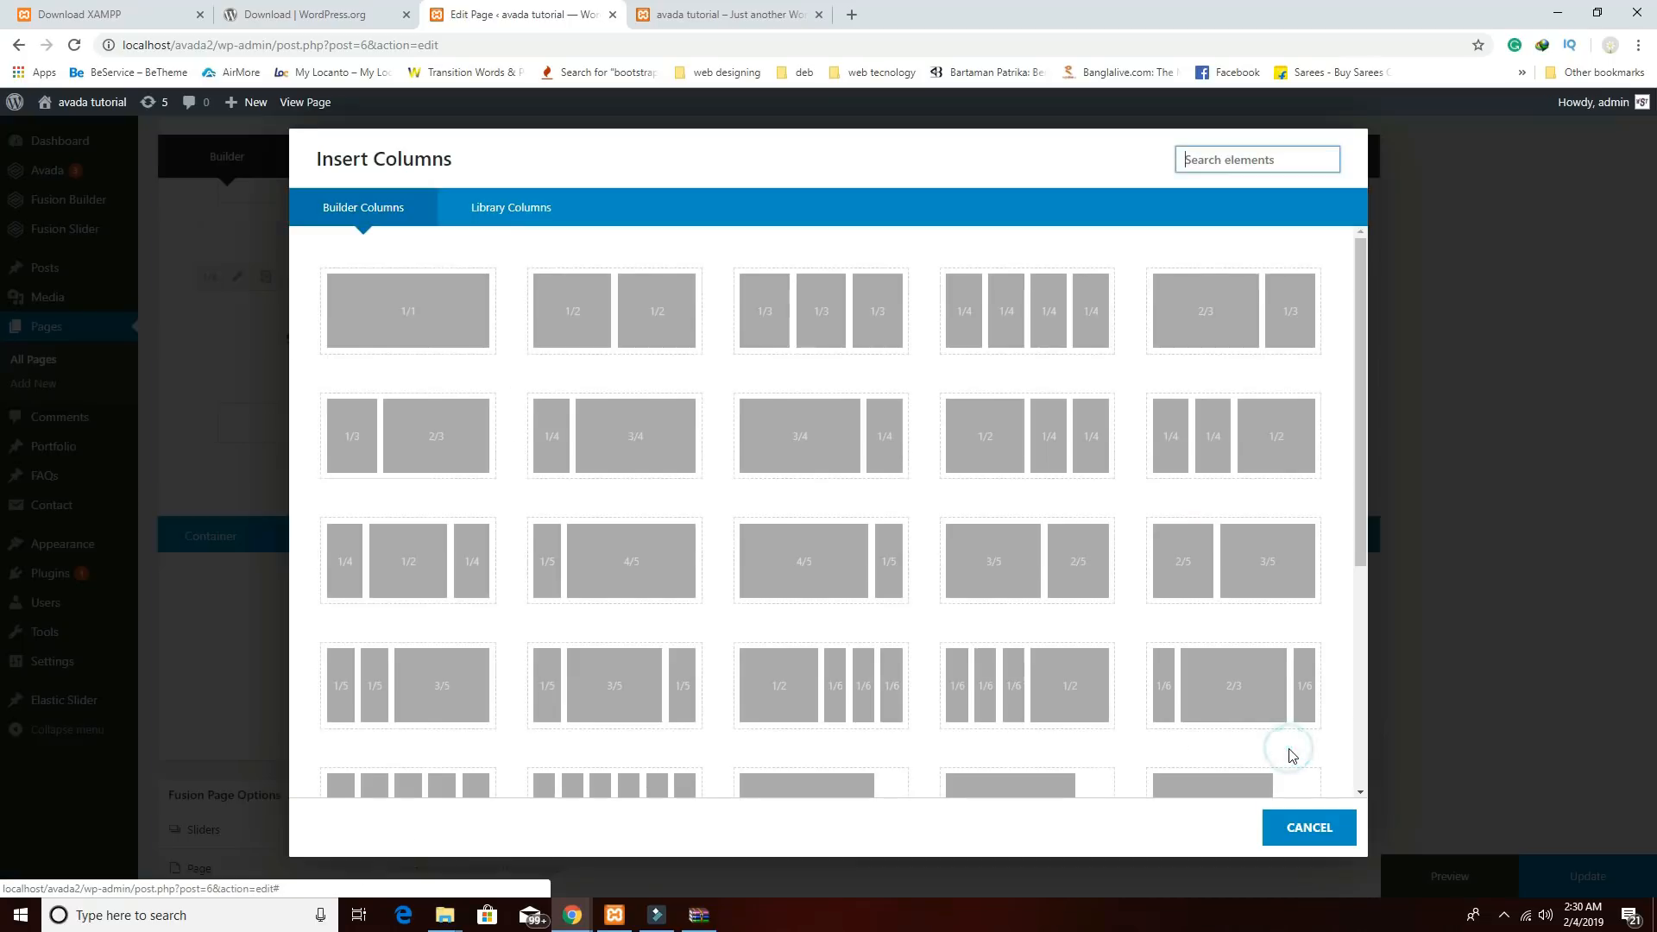
click(409, 316)
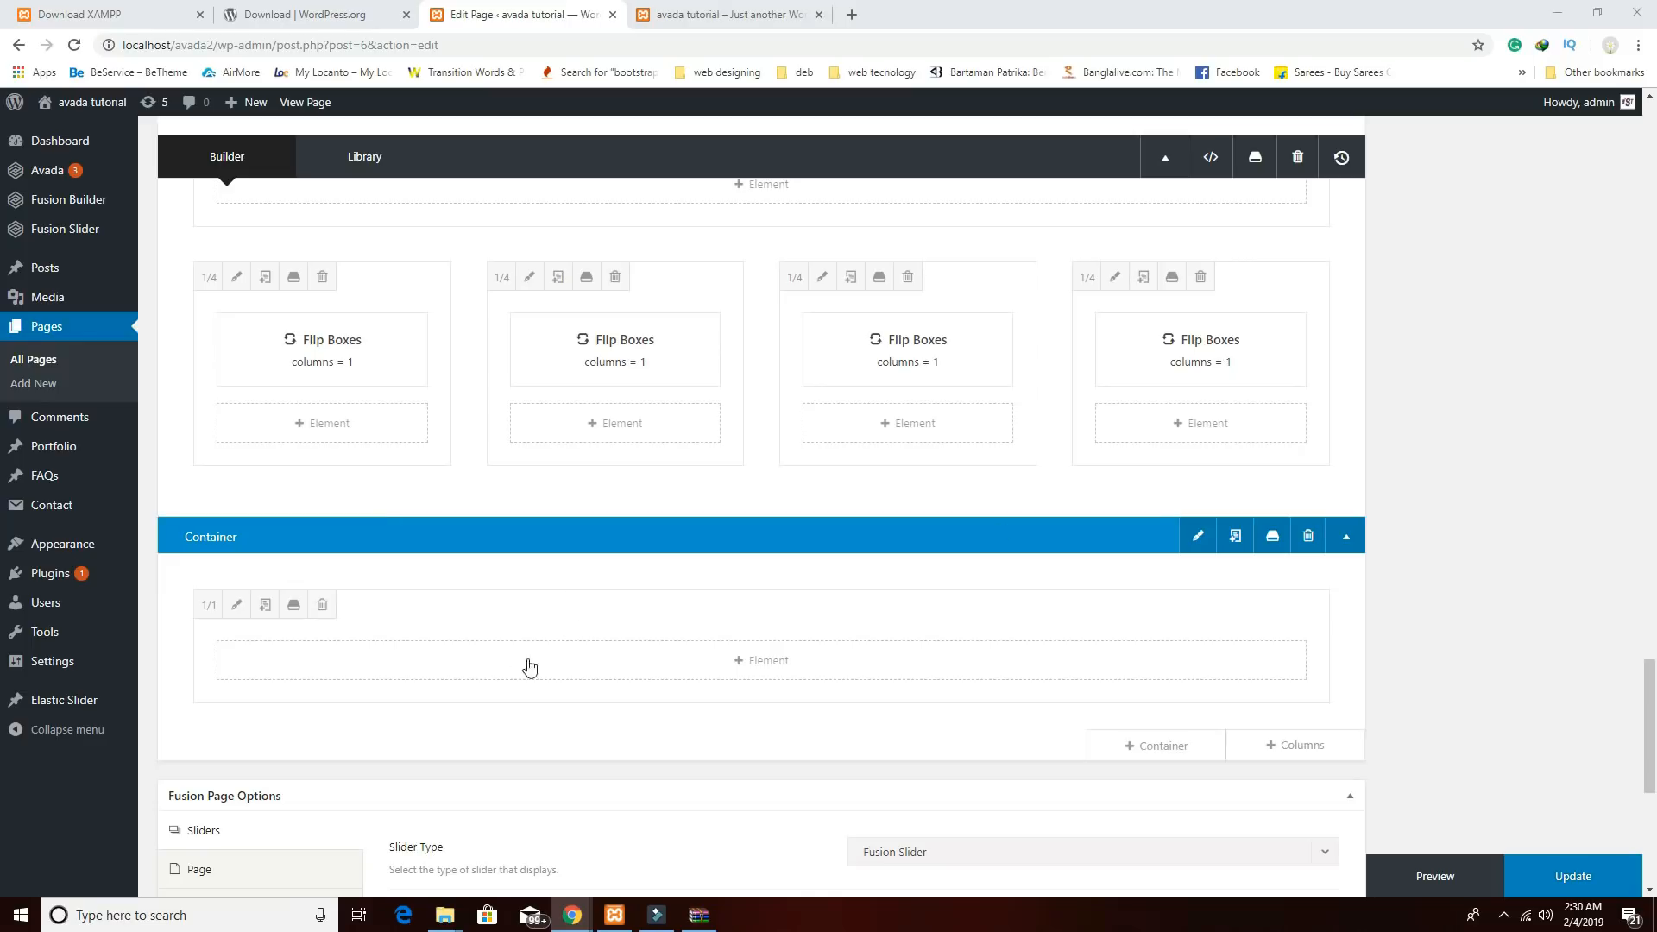
click(750, 661)
scroll(1051, 618, down, 4)
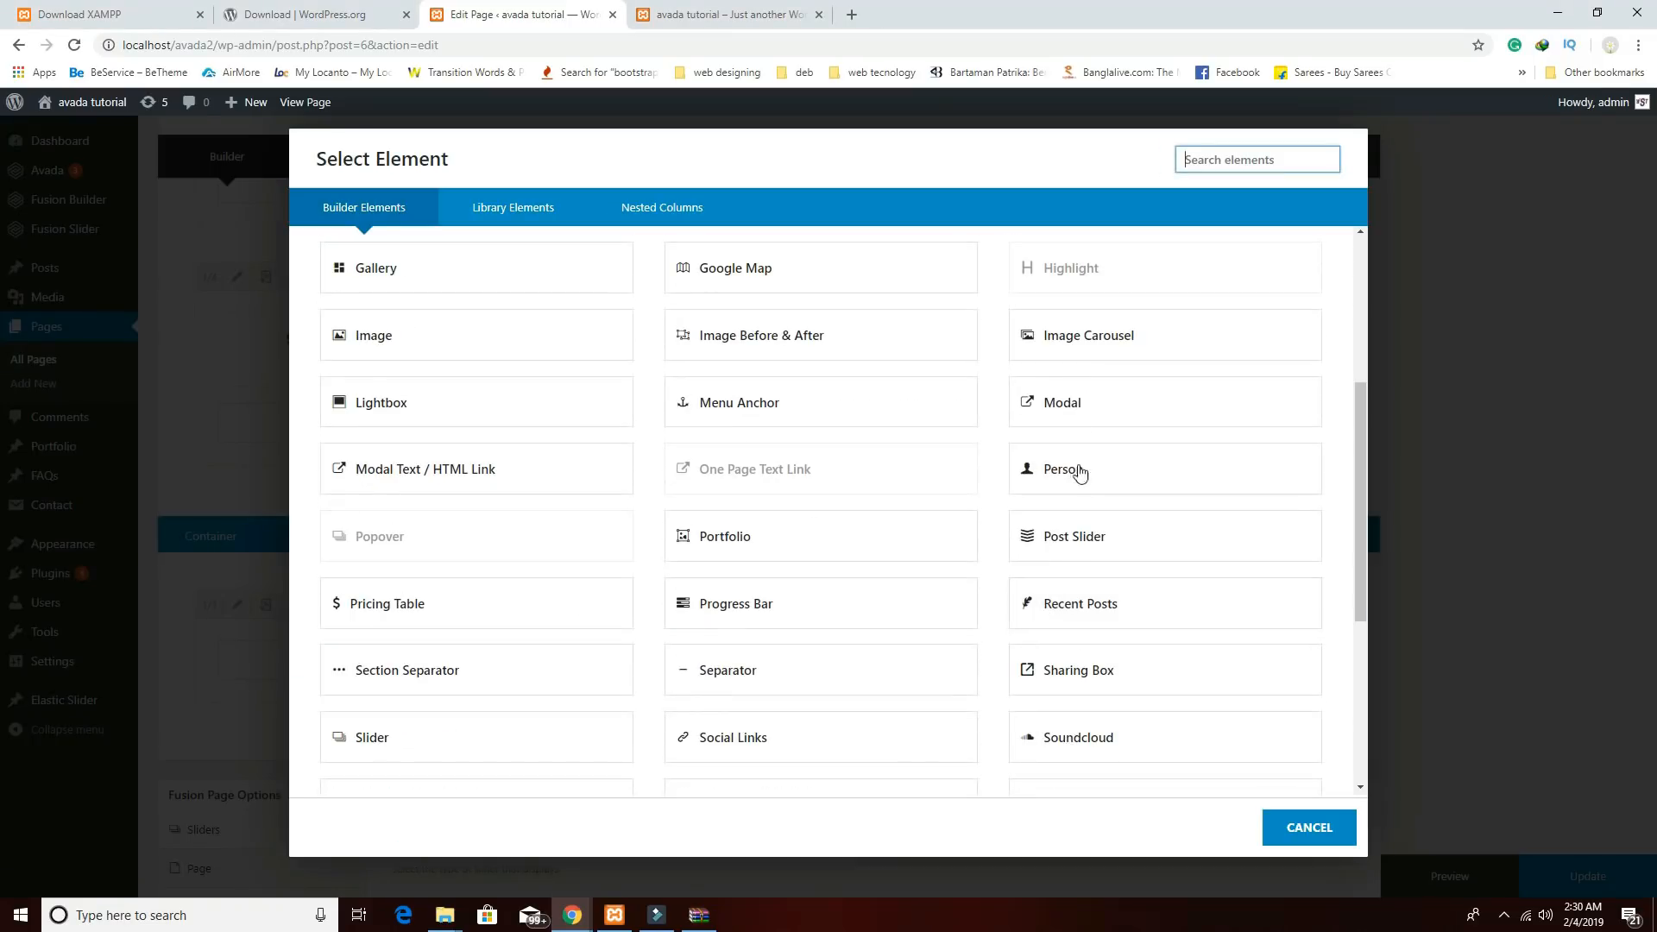
scroll(1117, 686, down, 3)
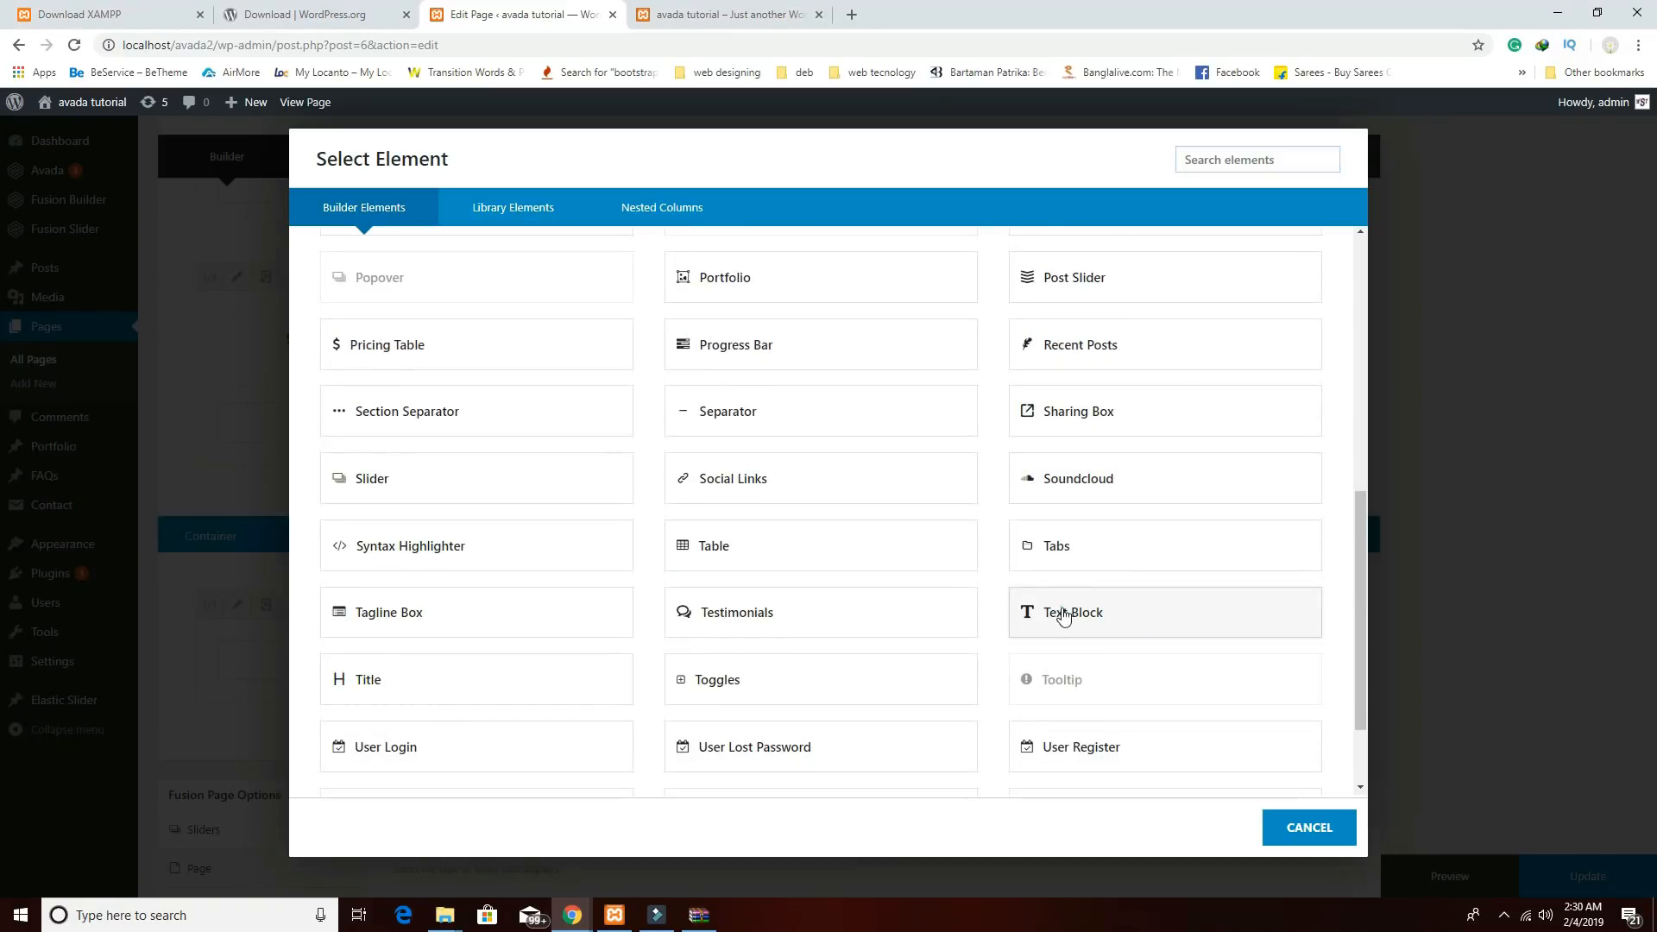
click(1063, 615)
click(737, 663)
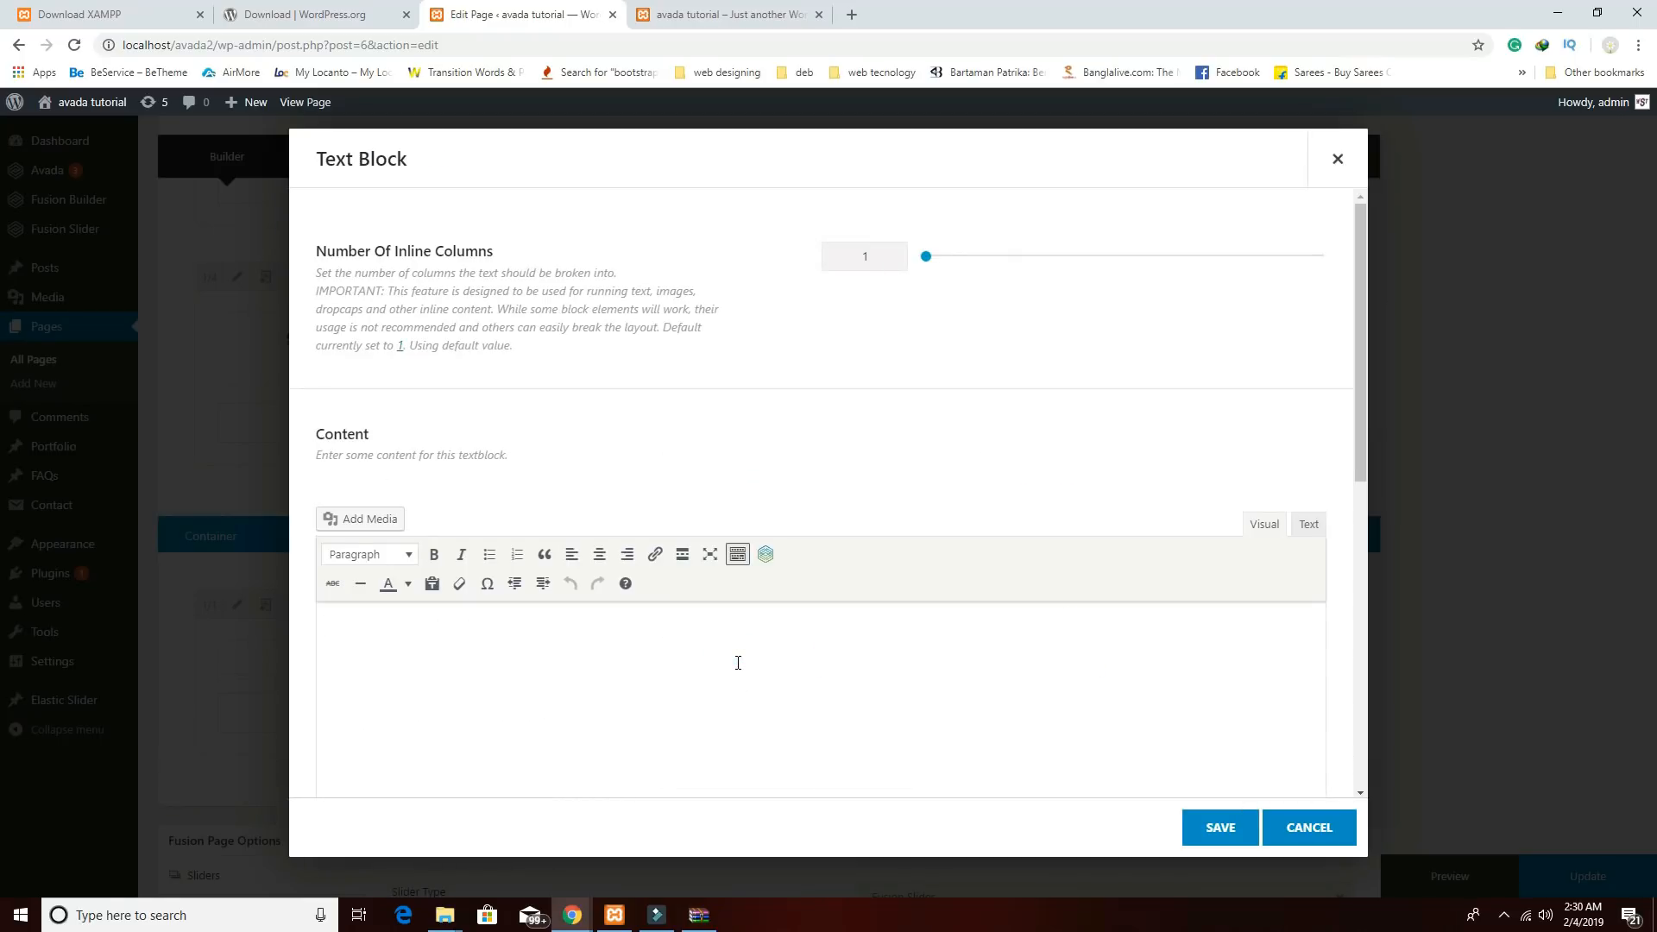
text(Our Stories)
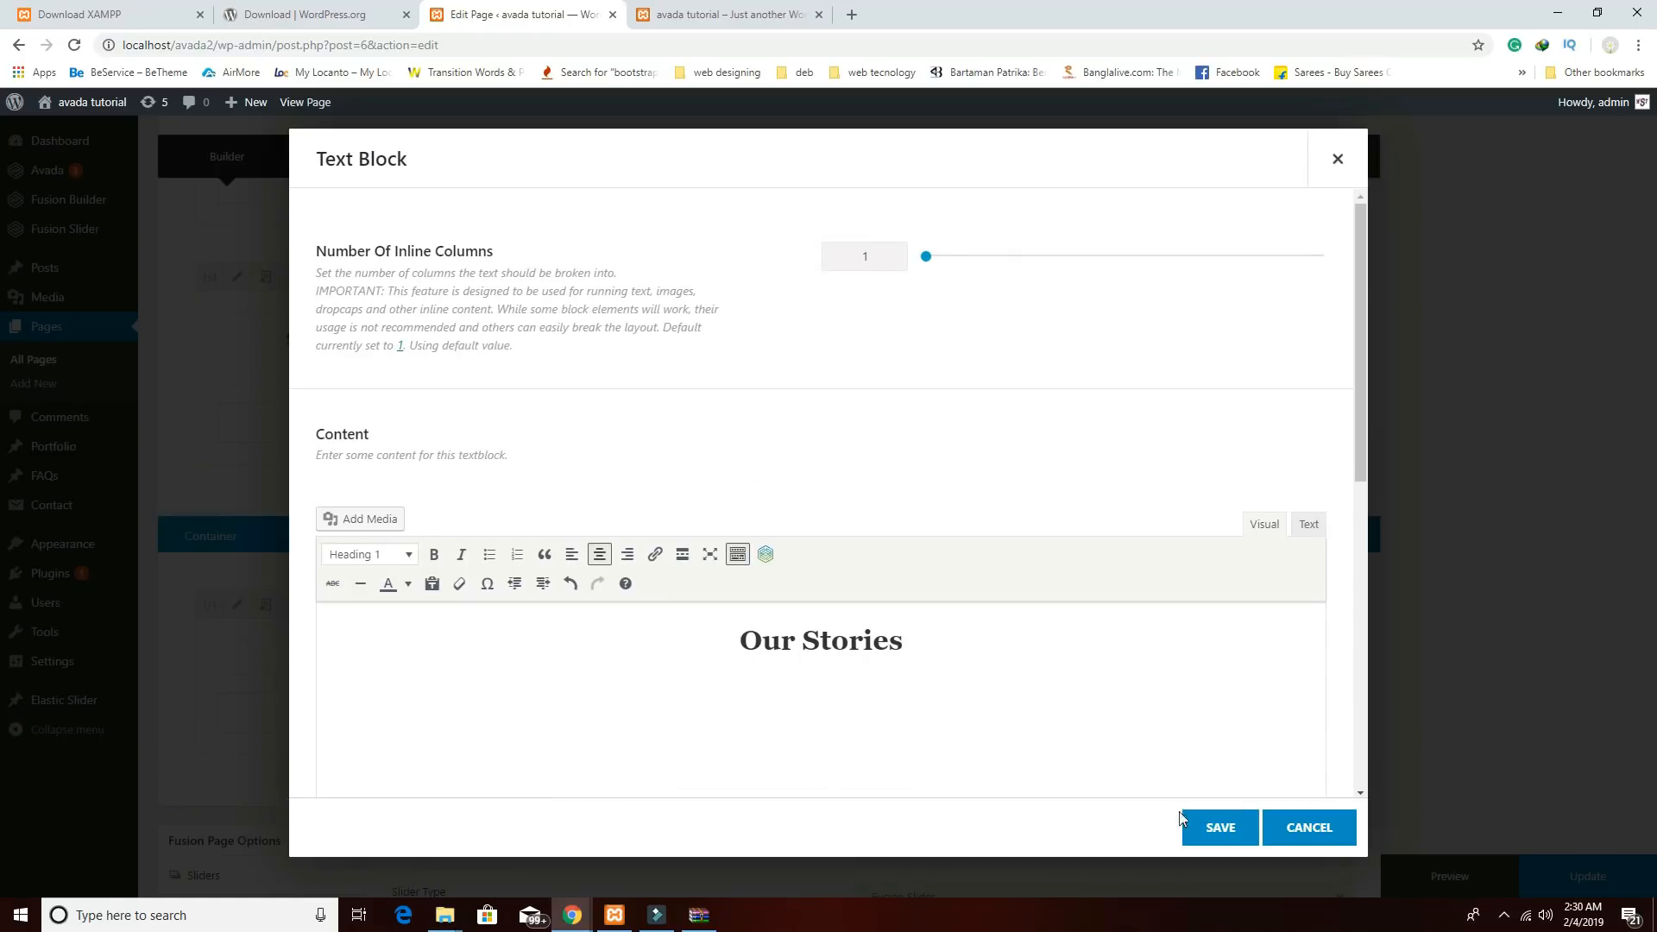
click(1221, 830)
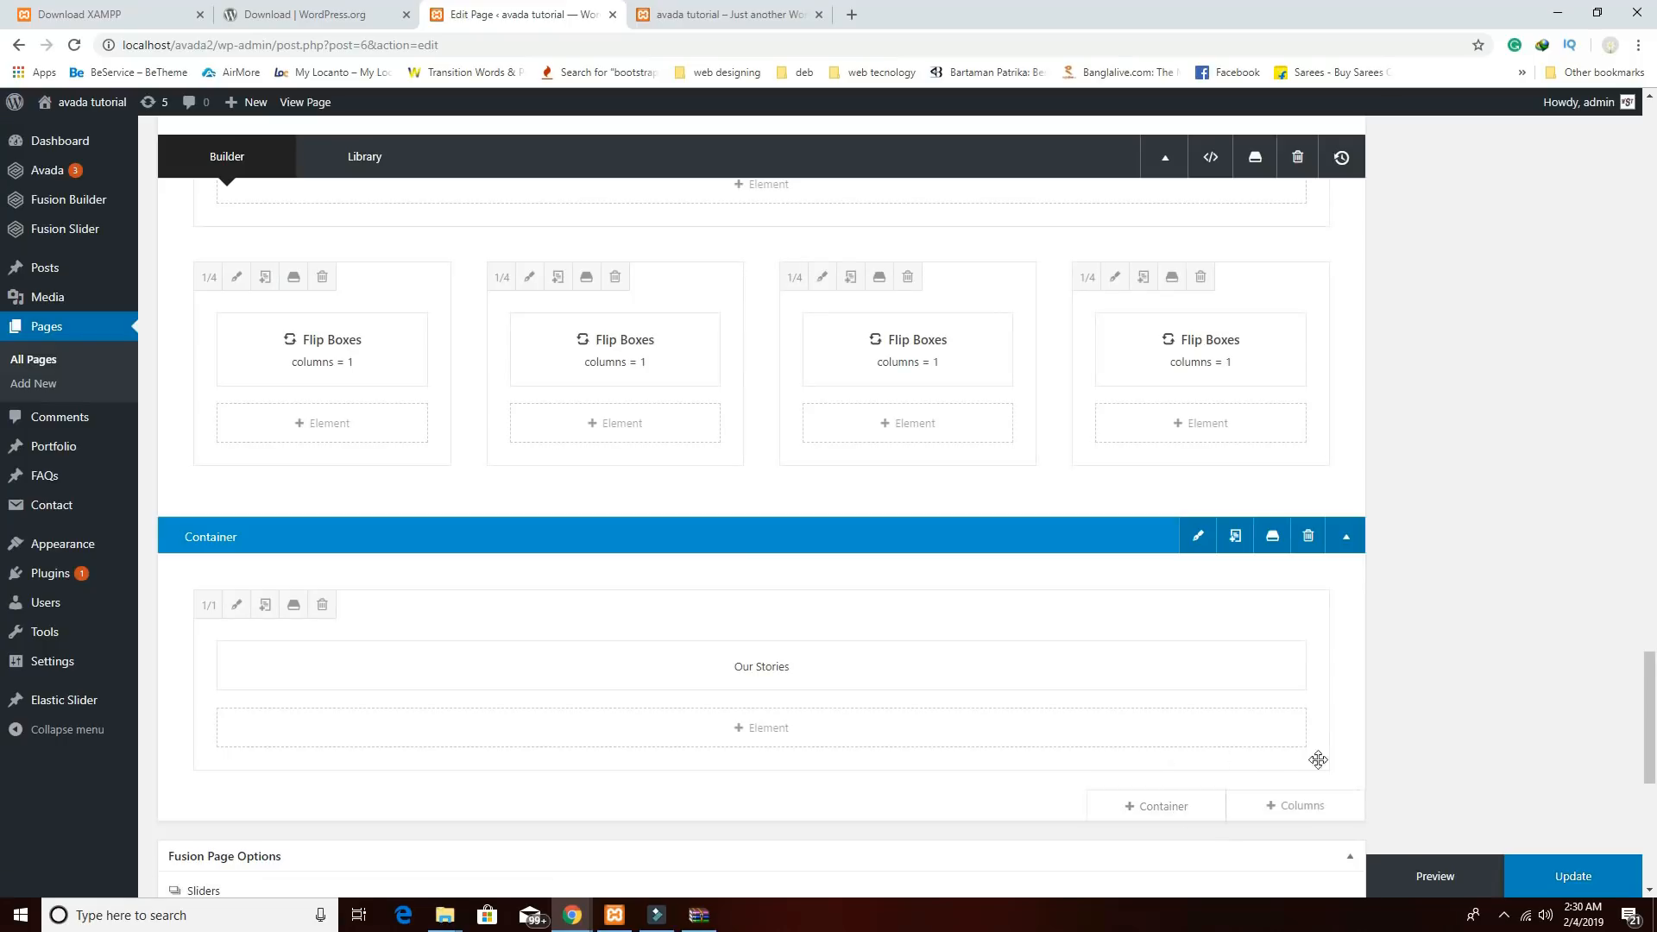
Add a Blog element under Our Stories and set its layout to Grid.
click(817, 739)
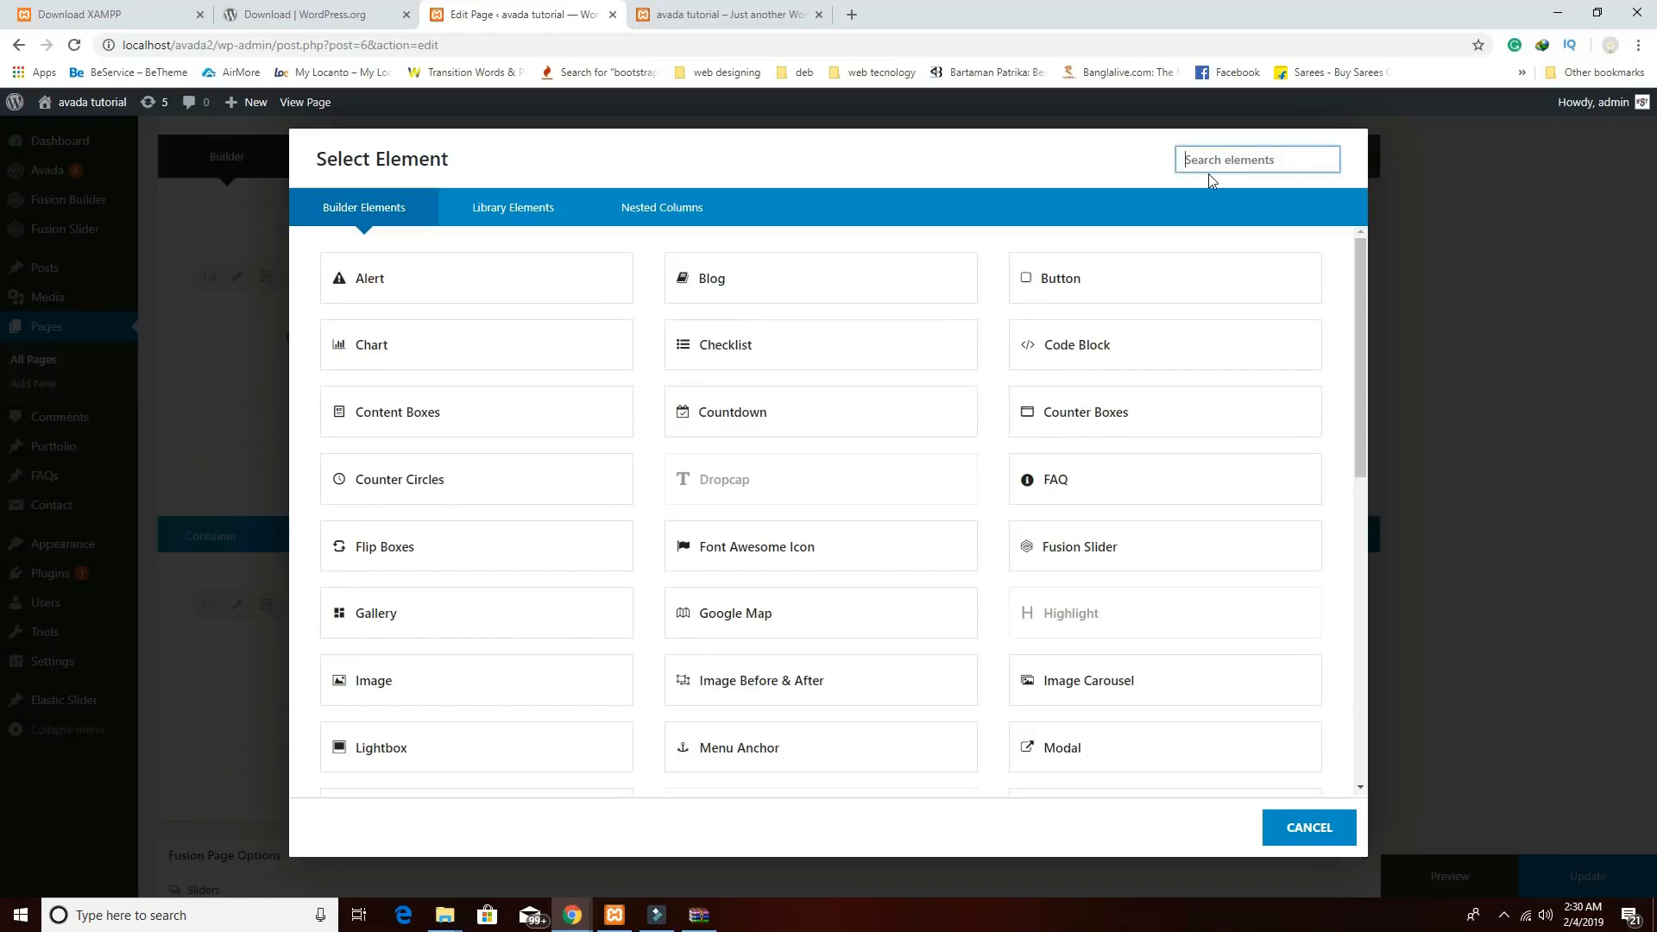
text(blog)
click(527, 284)
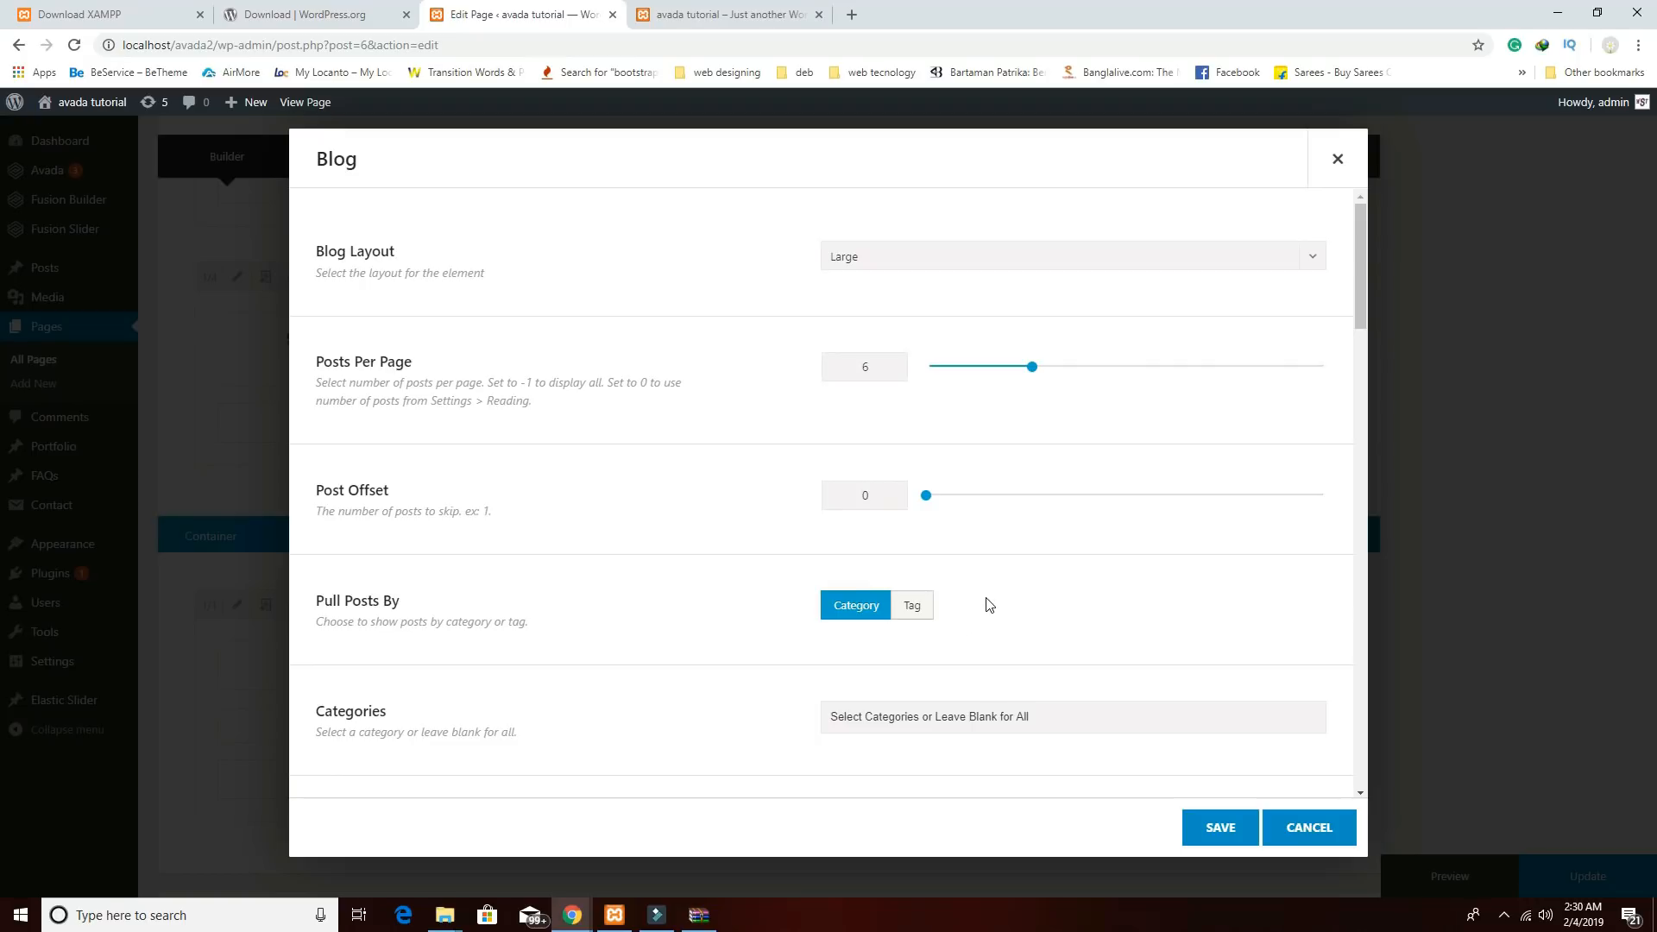
click(873, 262)
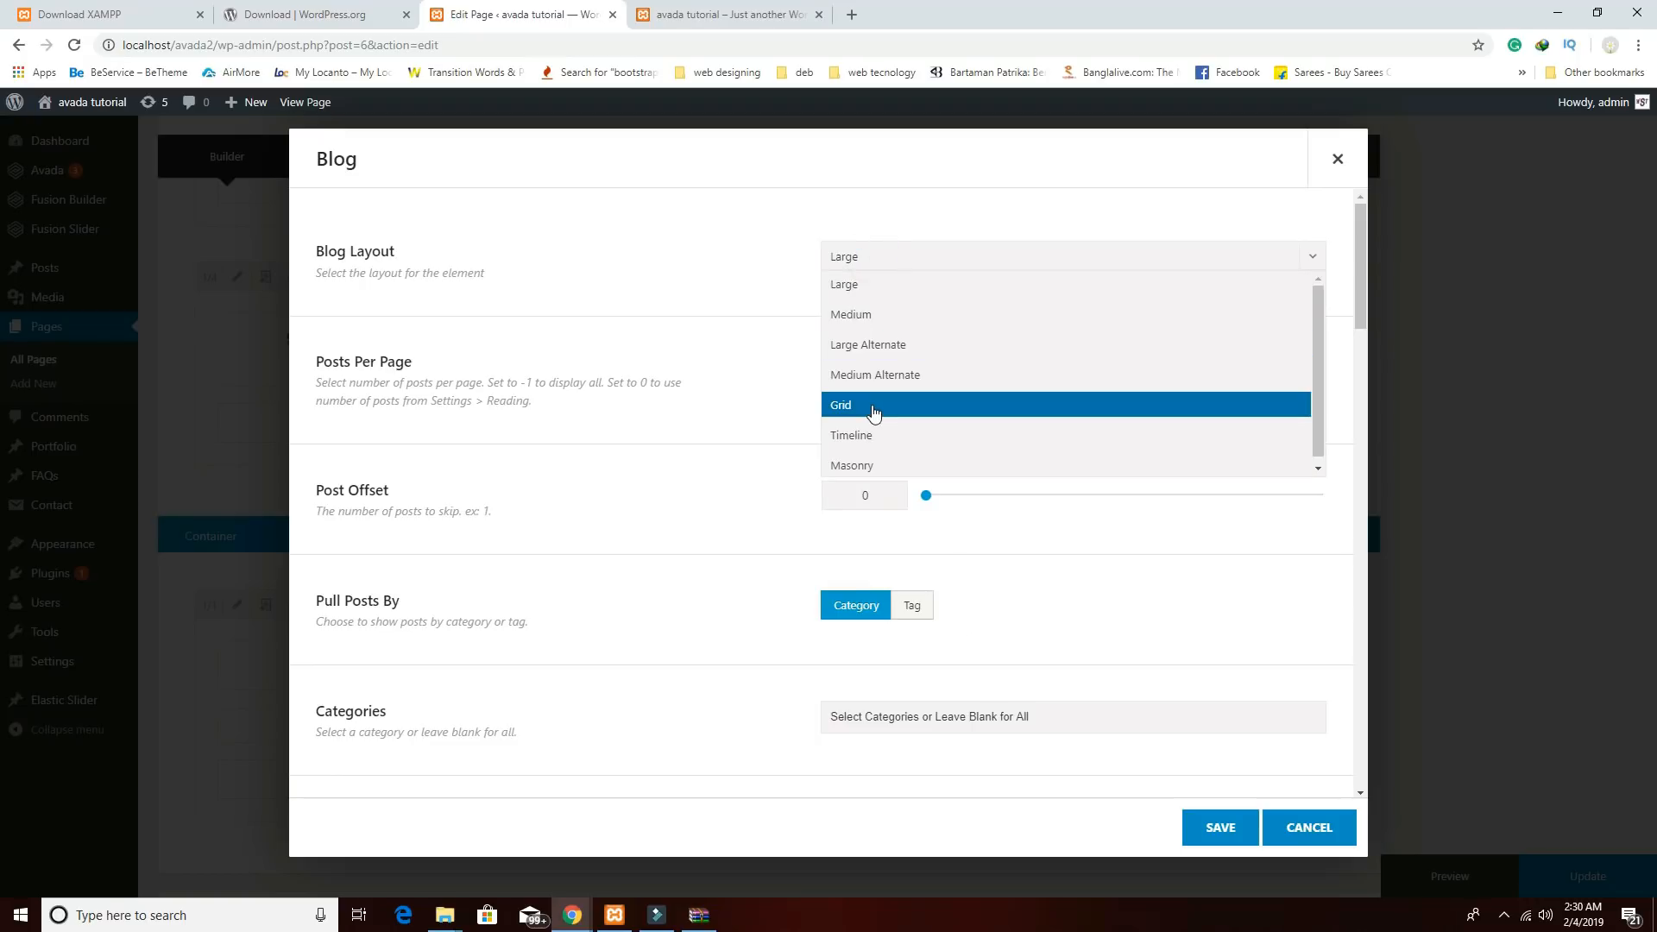
click(874, 406)
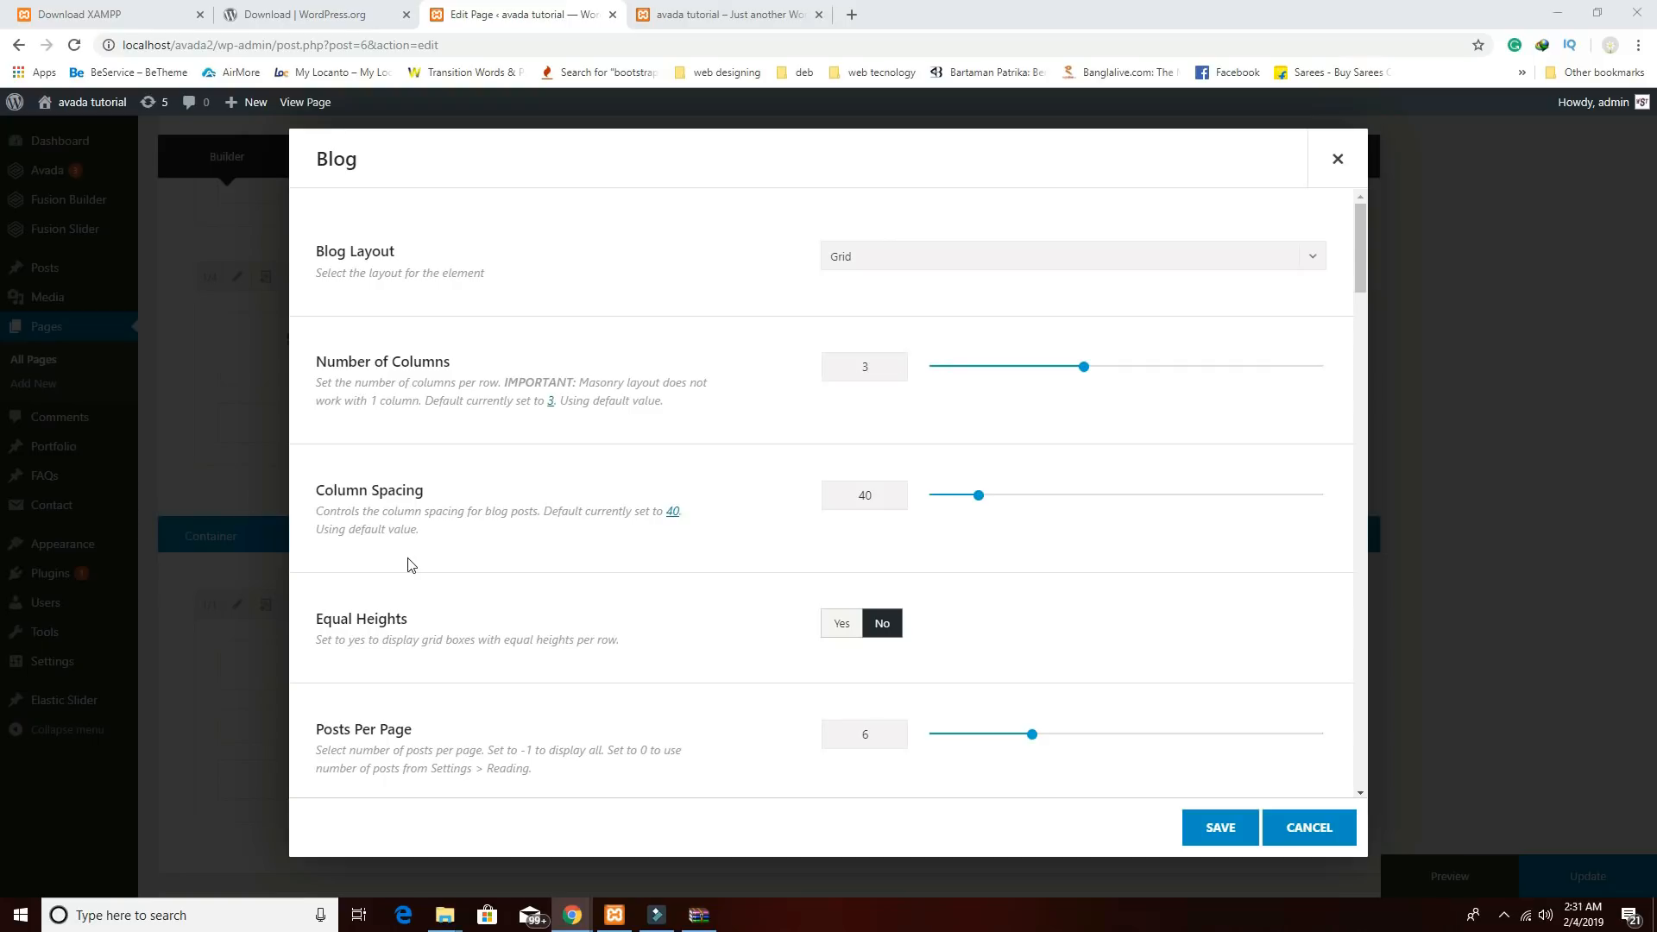
Hide the post text and meta info in the blog grid, save, and start a page preview.
scroll(1268, 565, down, 4)
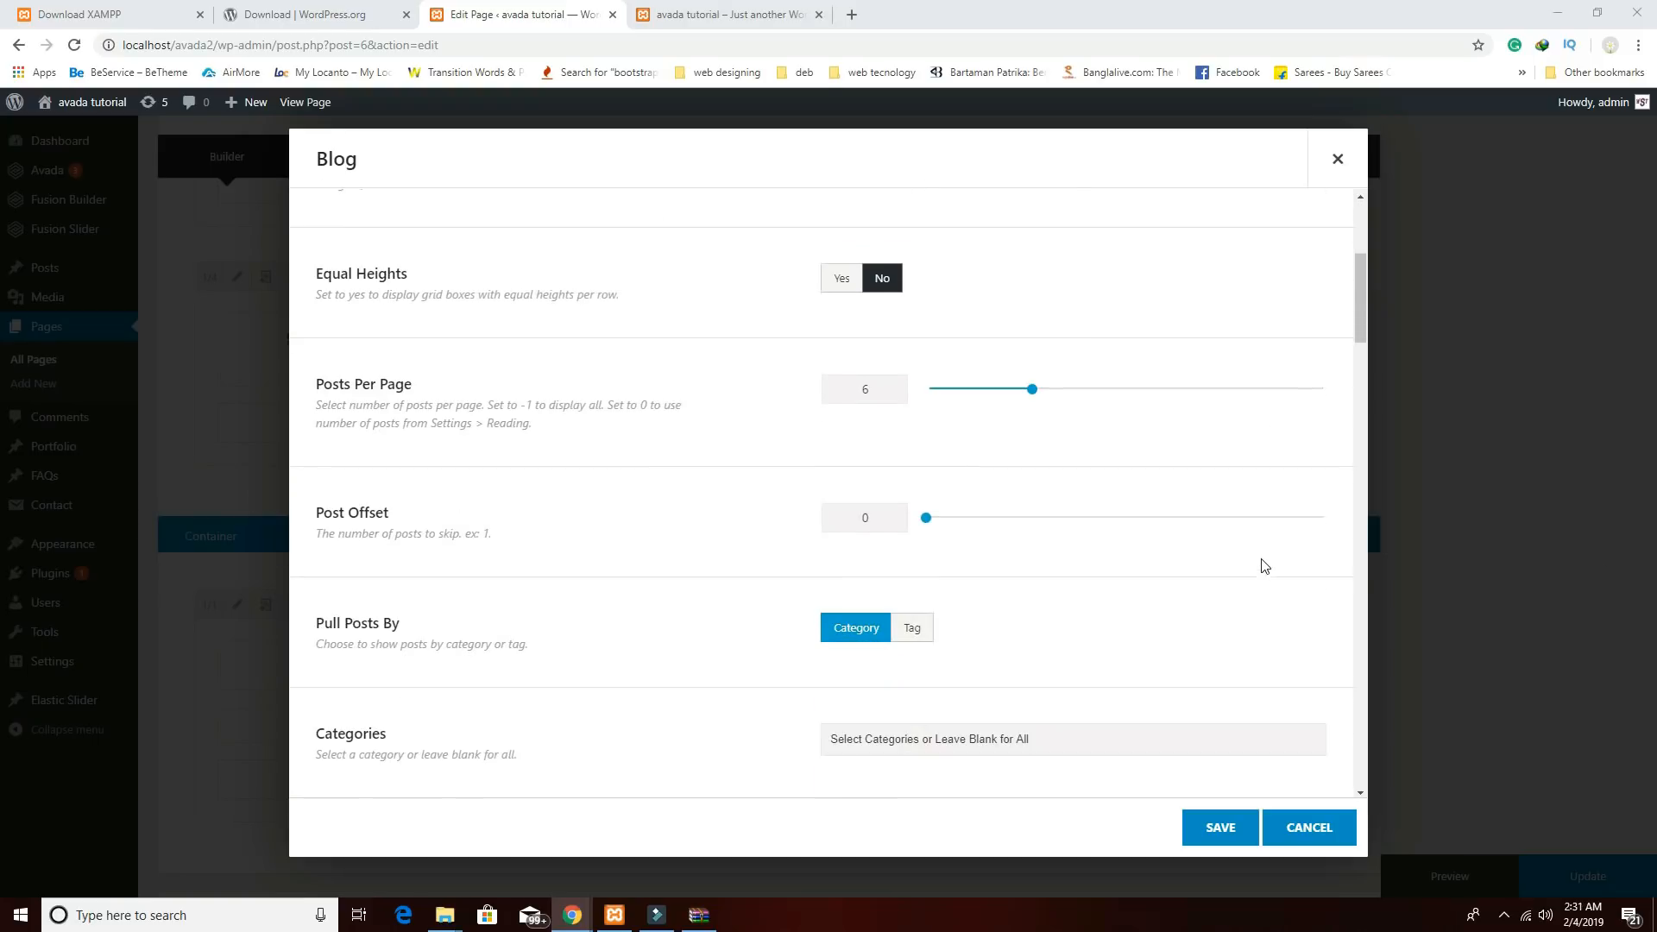
scroll(1112, 515, down, 4)
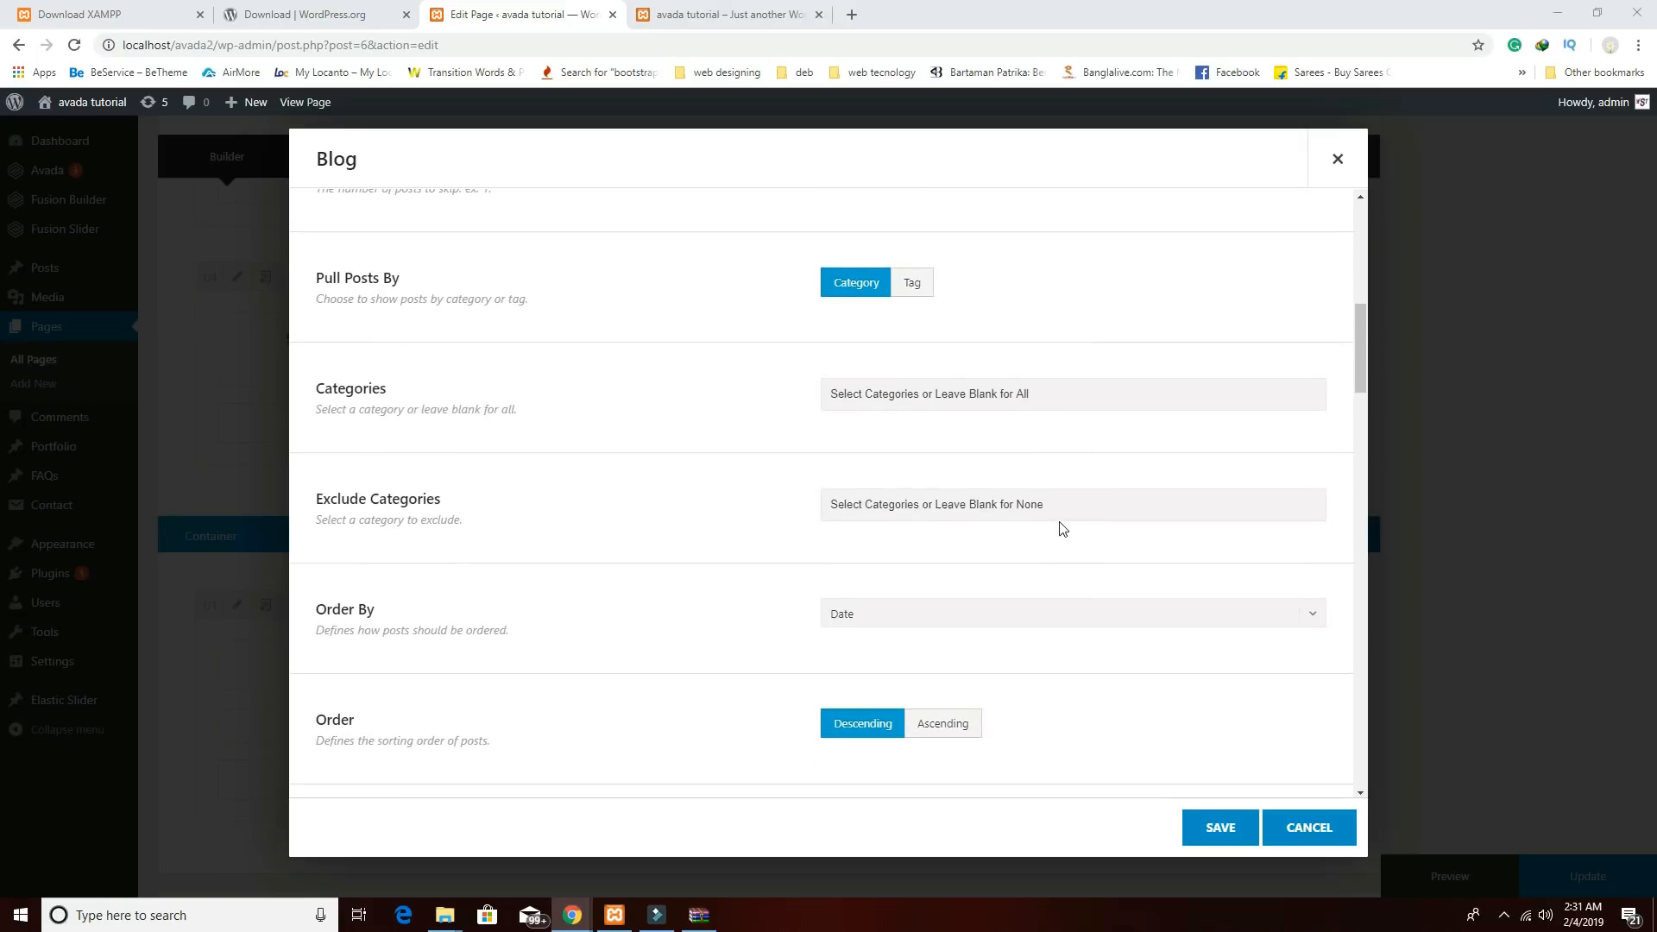
scroll(1085, 503, down, 4)
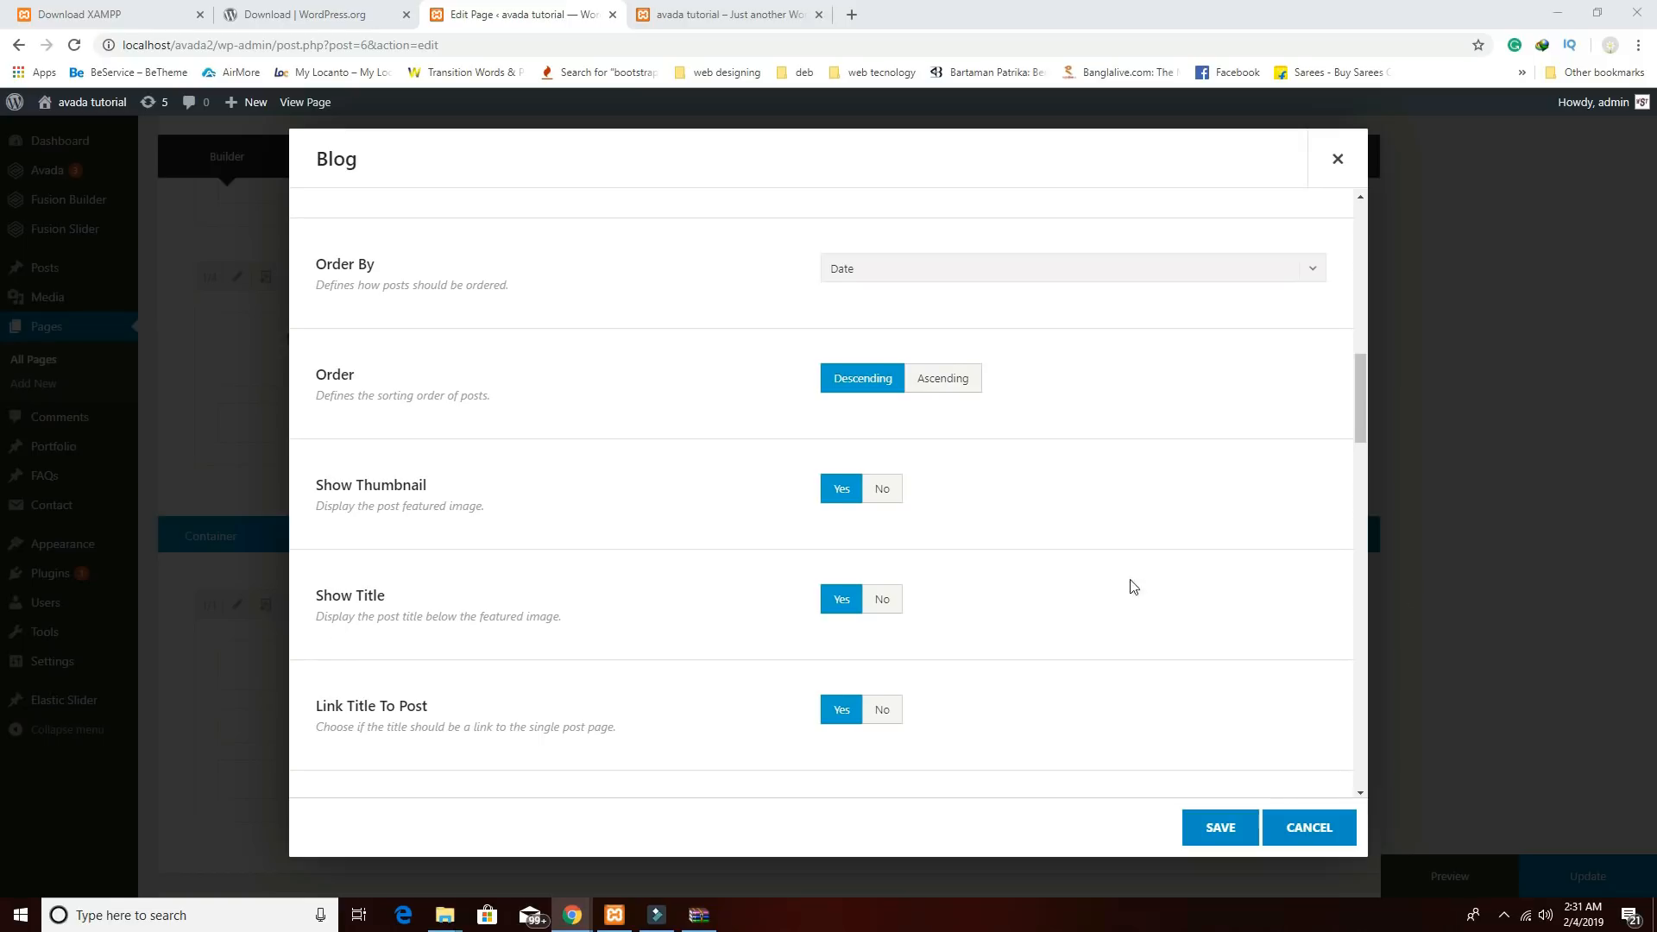
scroll(1133, 587, down, 4)
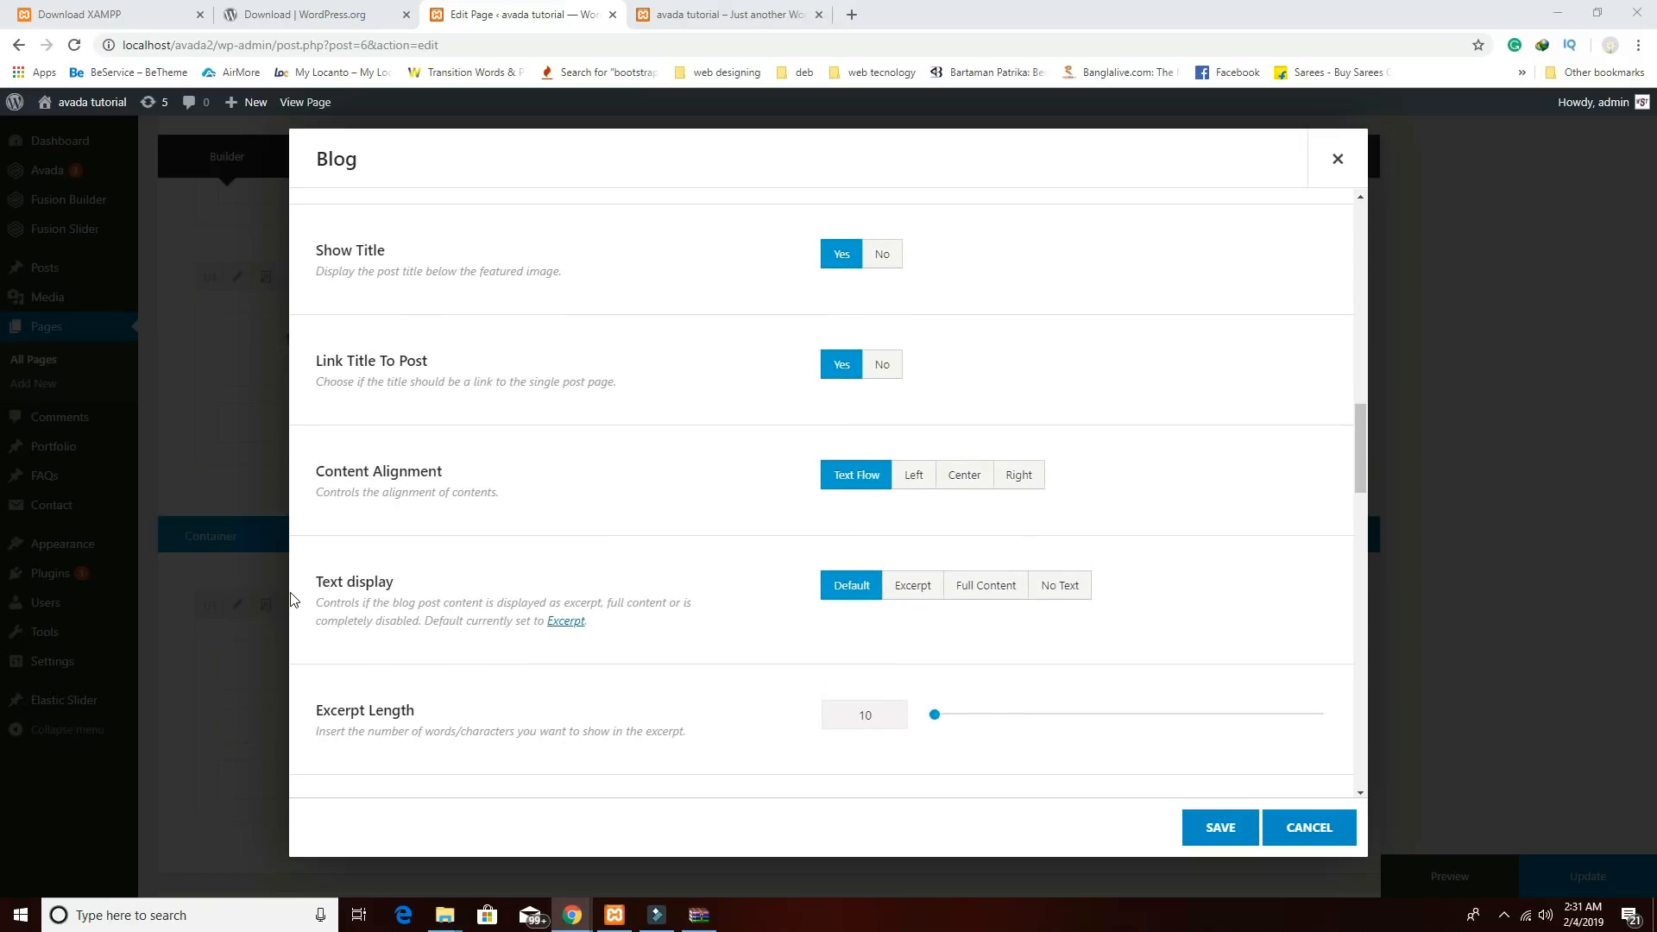
click(1080, 586)
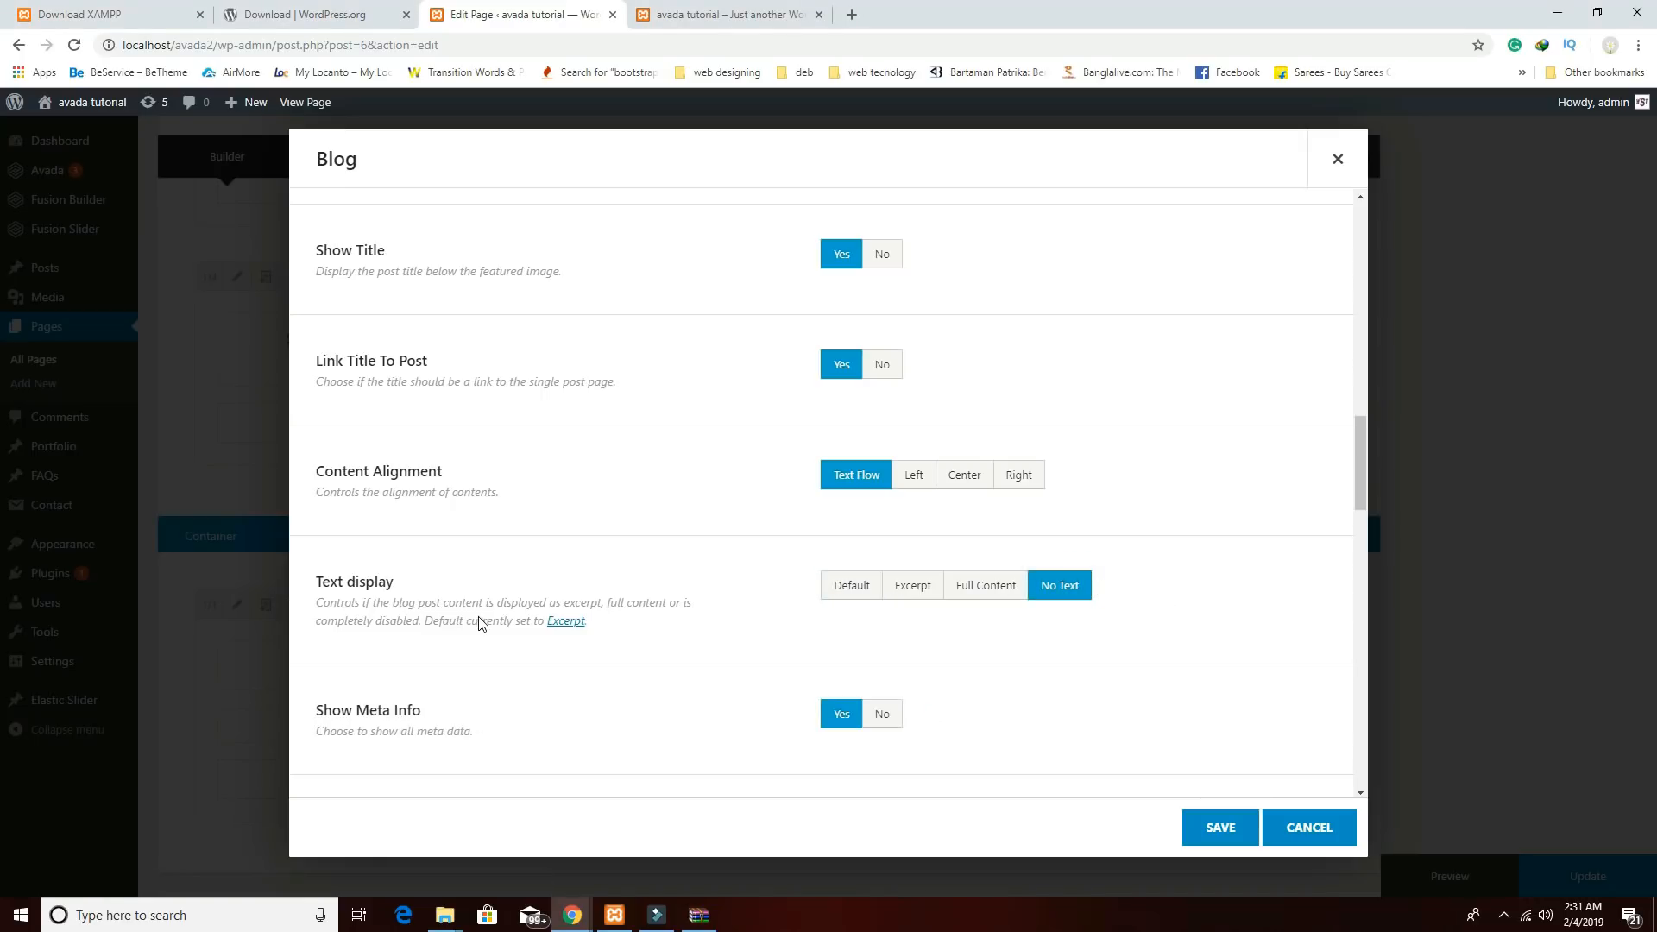
click(884, 715)
scroll(1021, 707, down, 2)
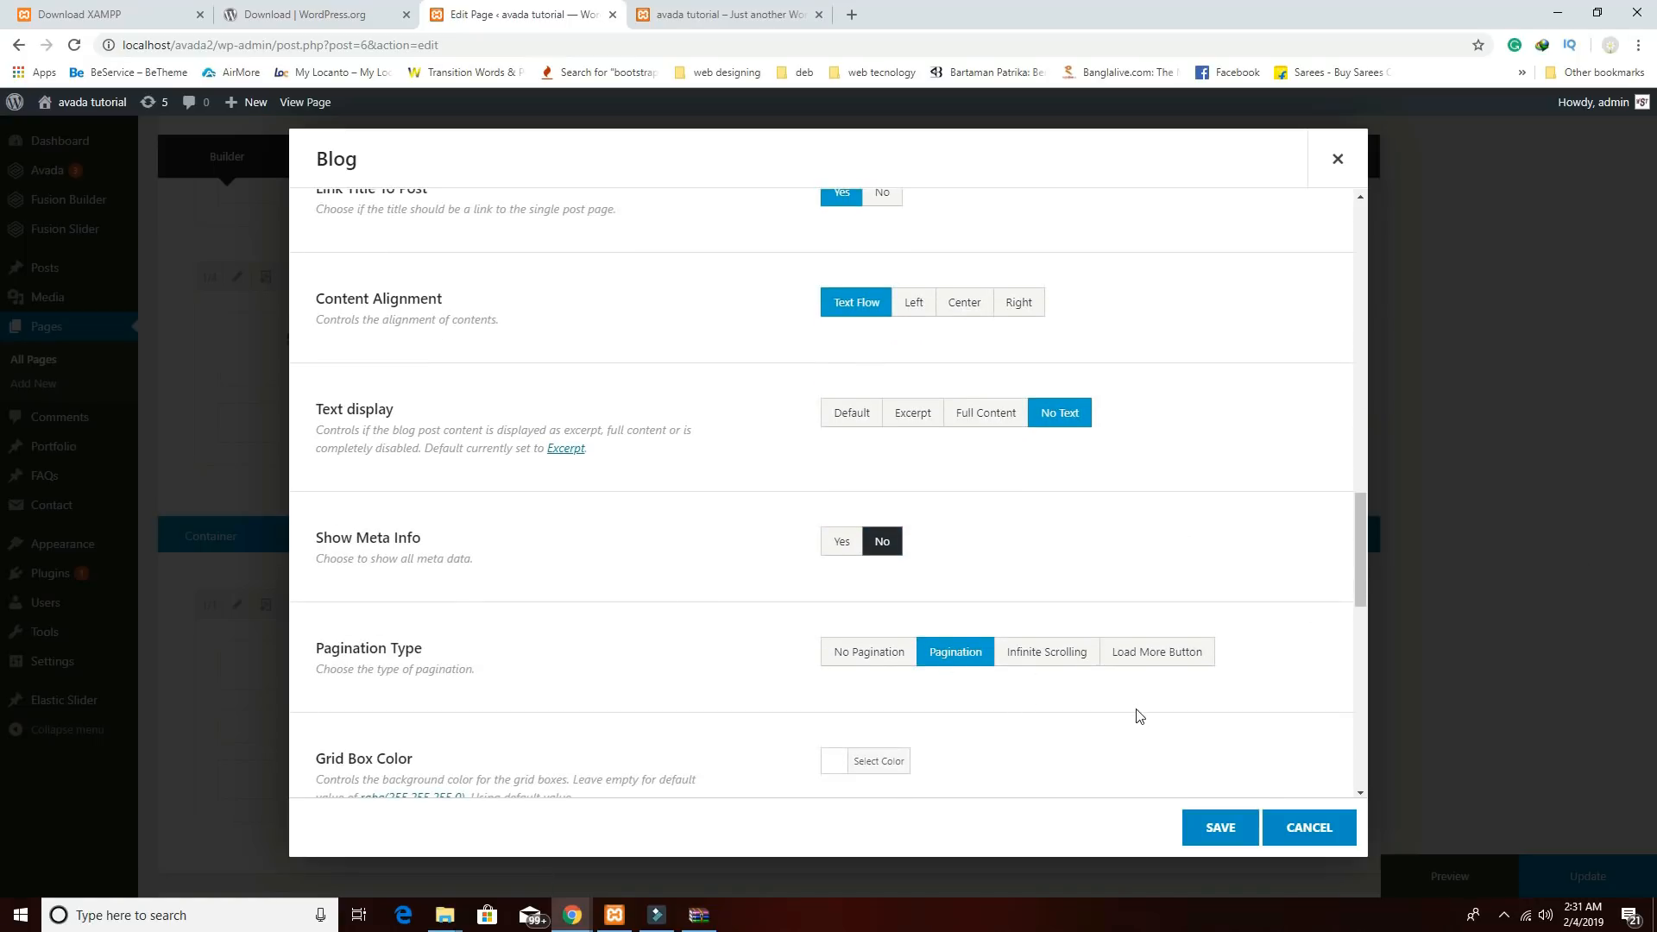
scroll(1136, 714, down, 2)
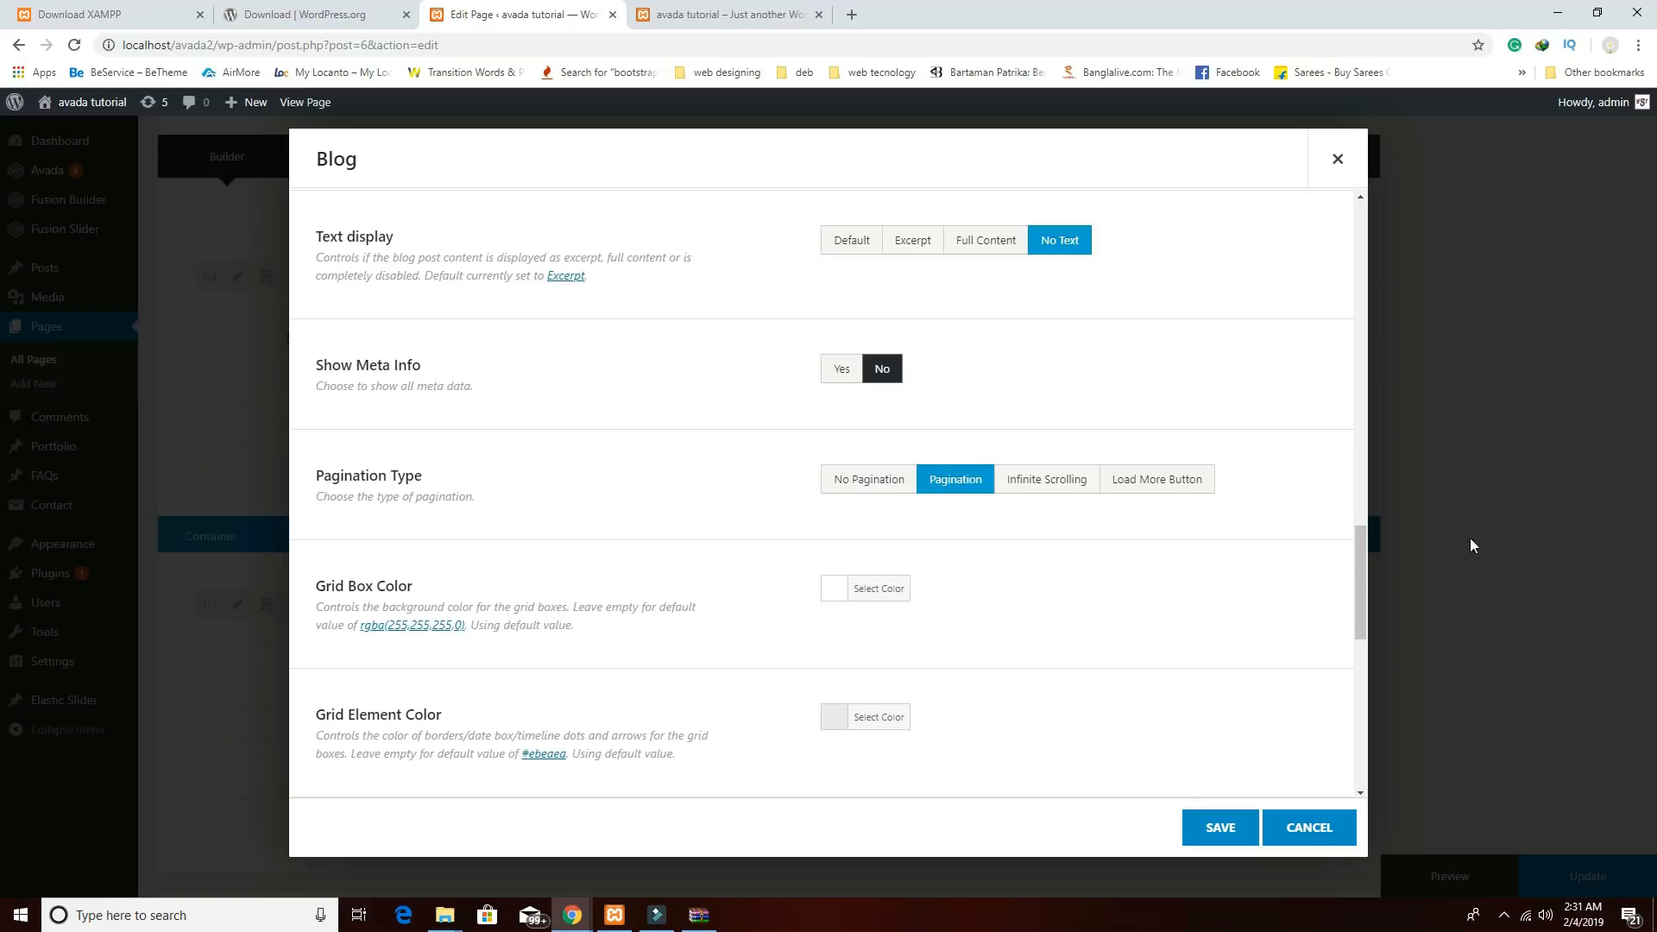
scroll(1239, 569, down, 7)
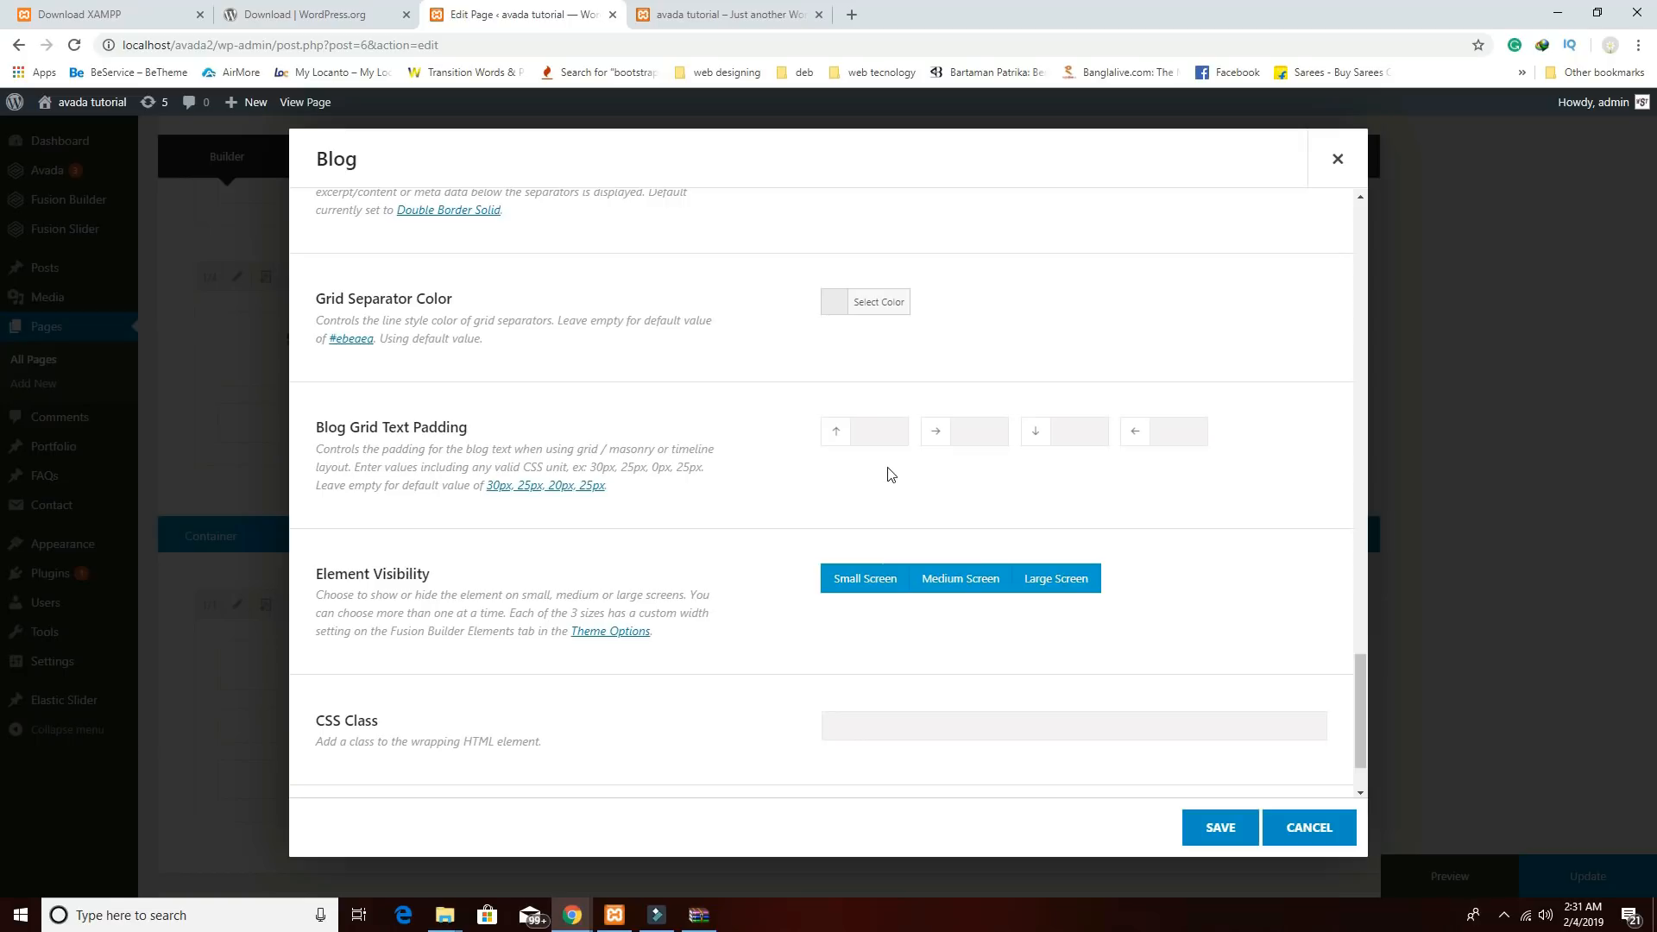
click(1227, 828)
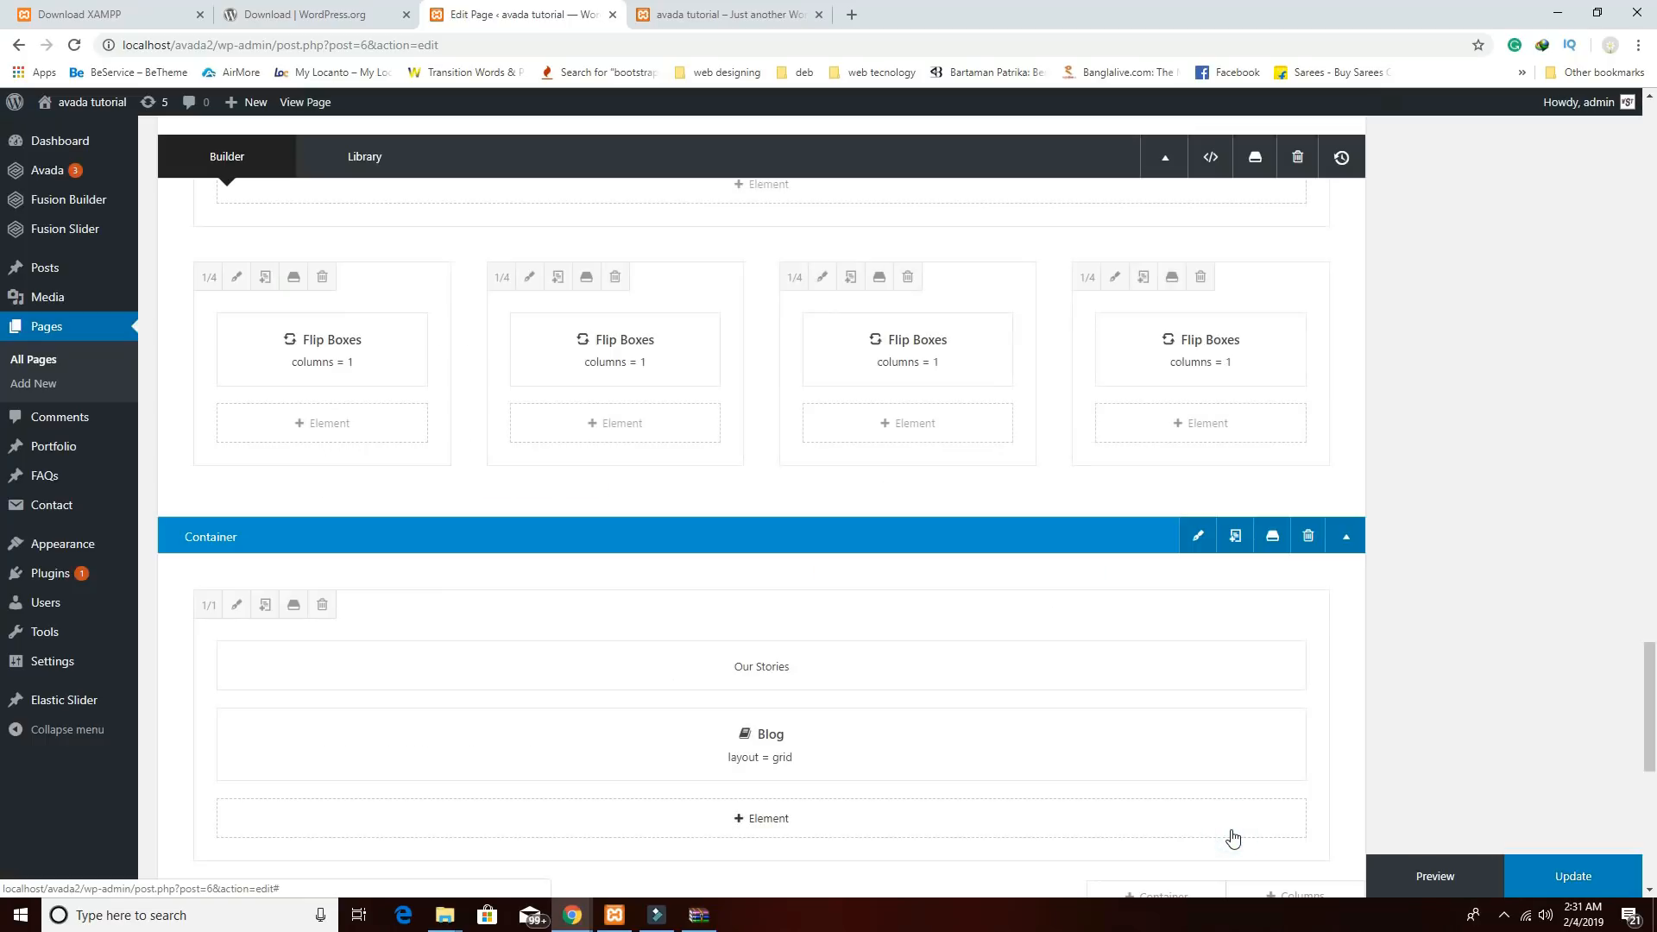
click(1440, 876)
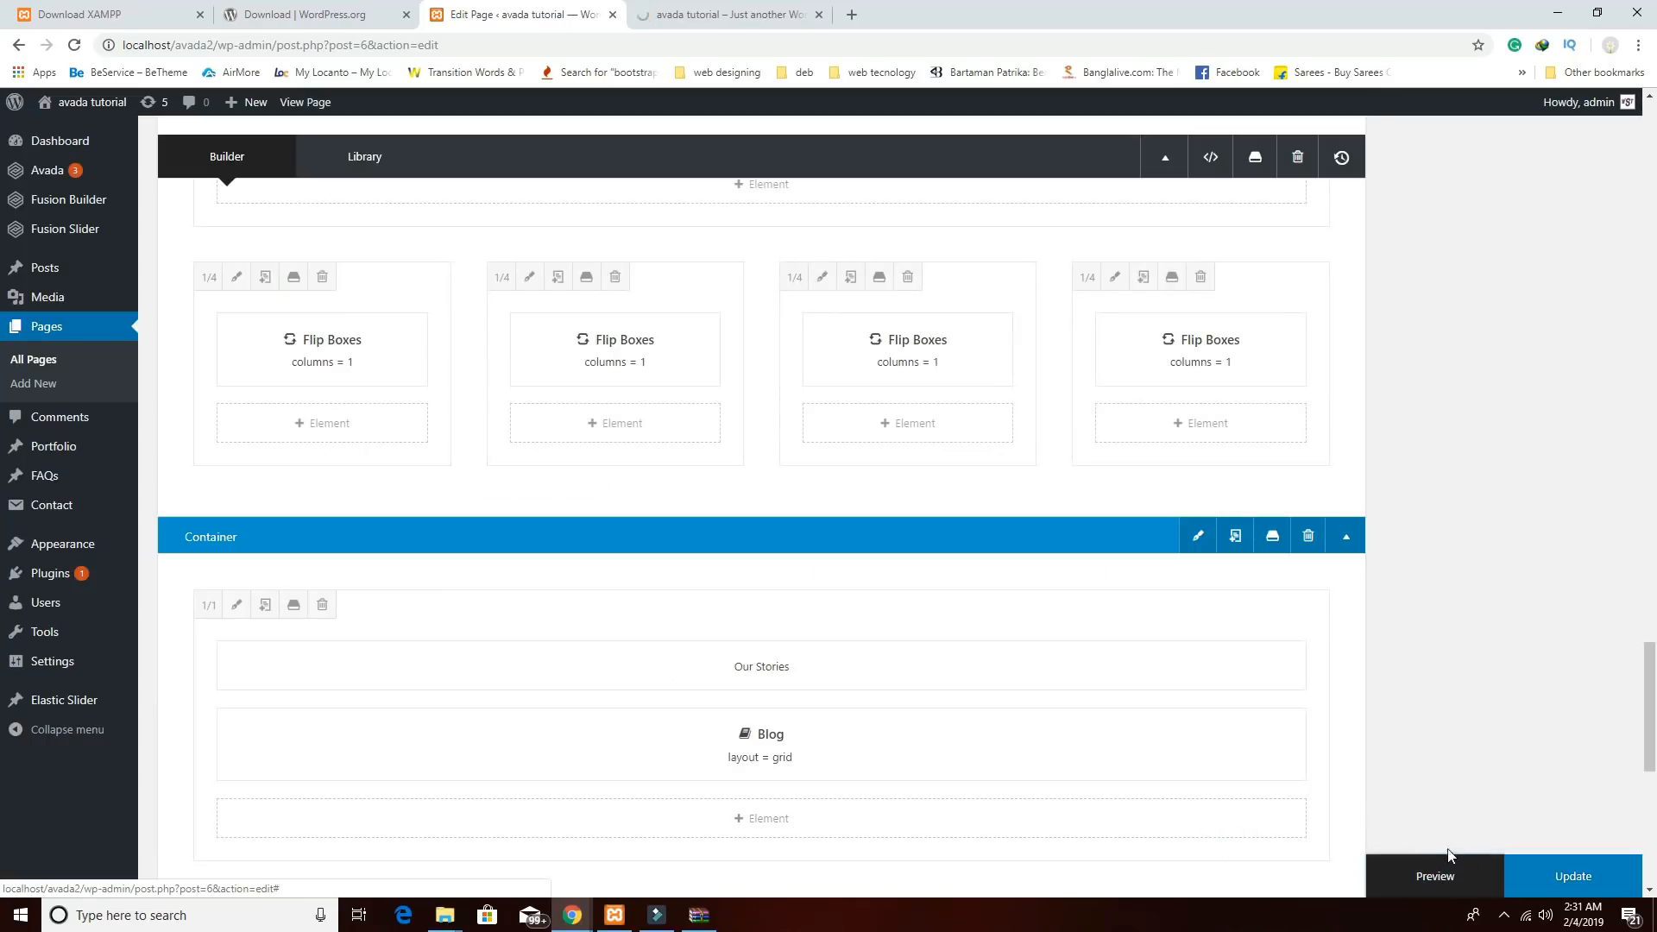
click(751, 13)
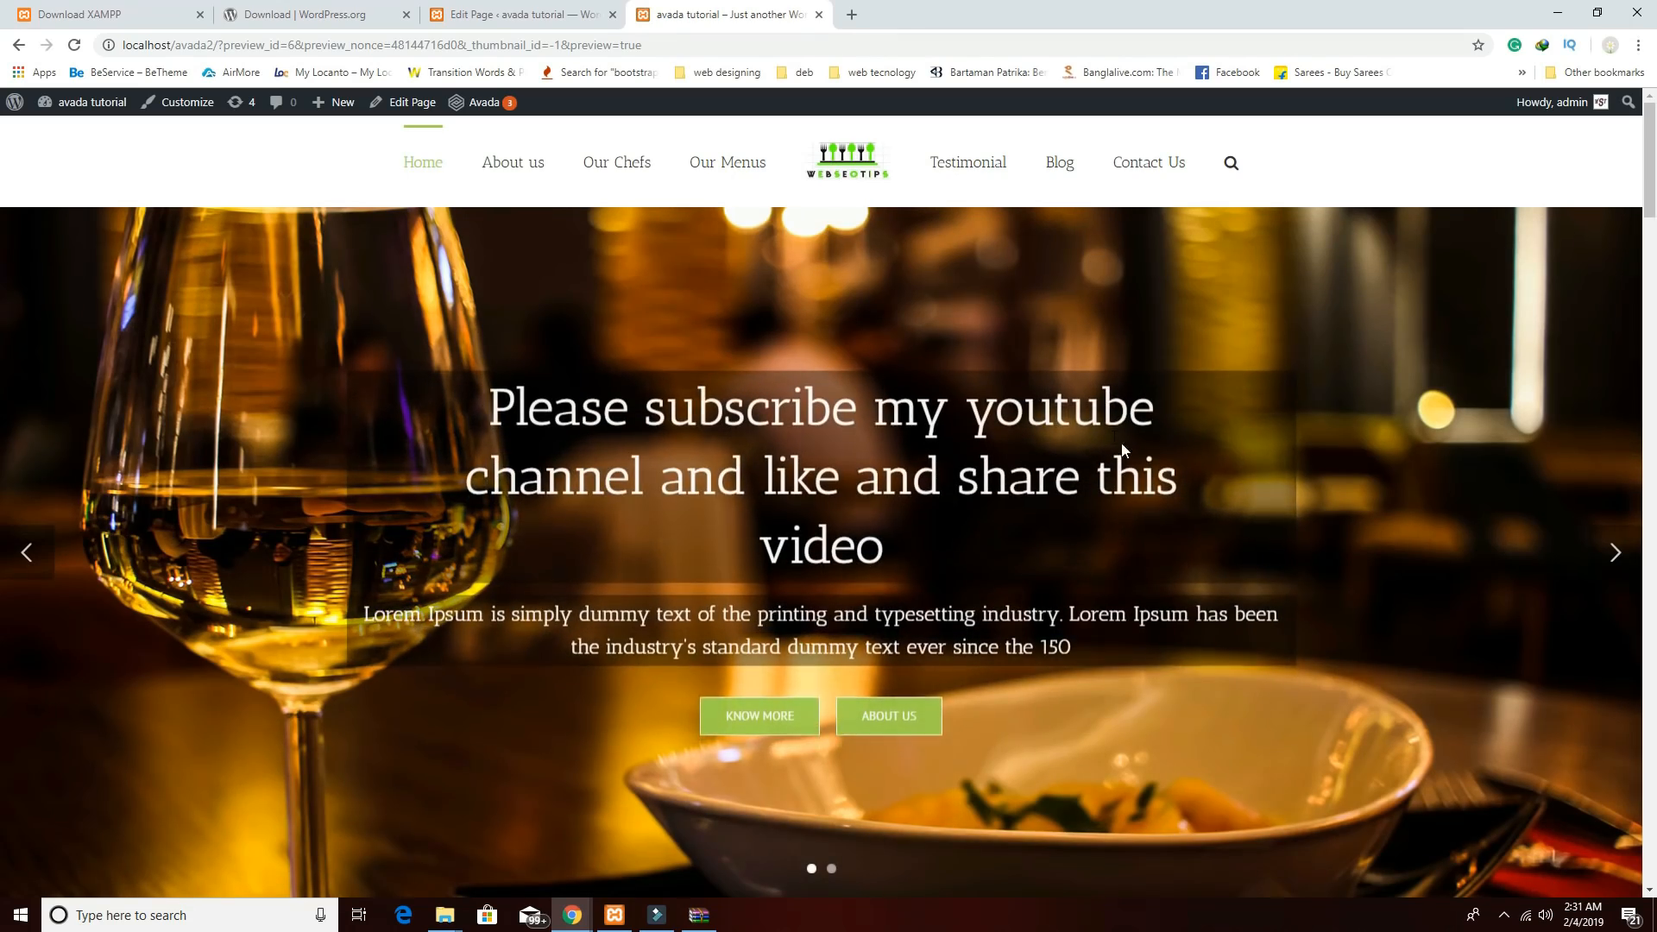
scroll(1158, 480, down, 8)
scroll(1159, 483, down, 15)
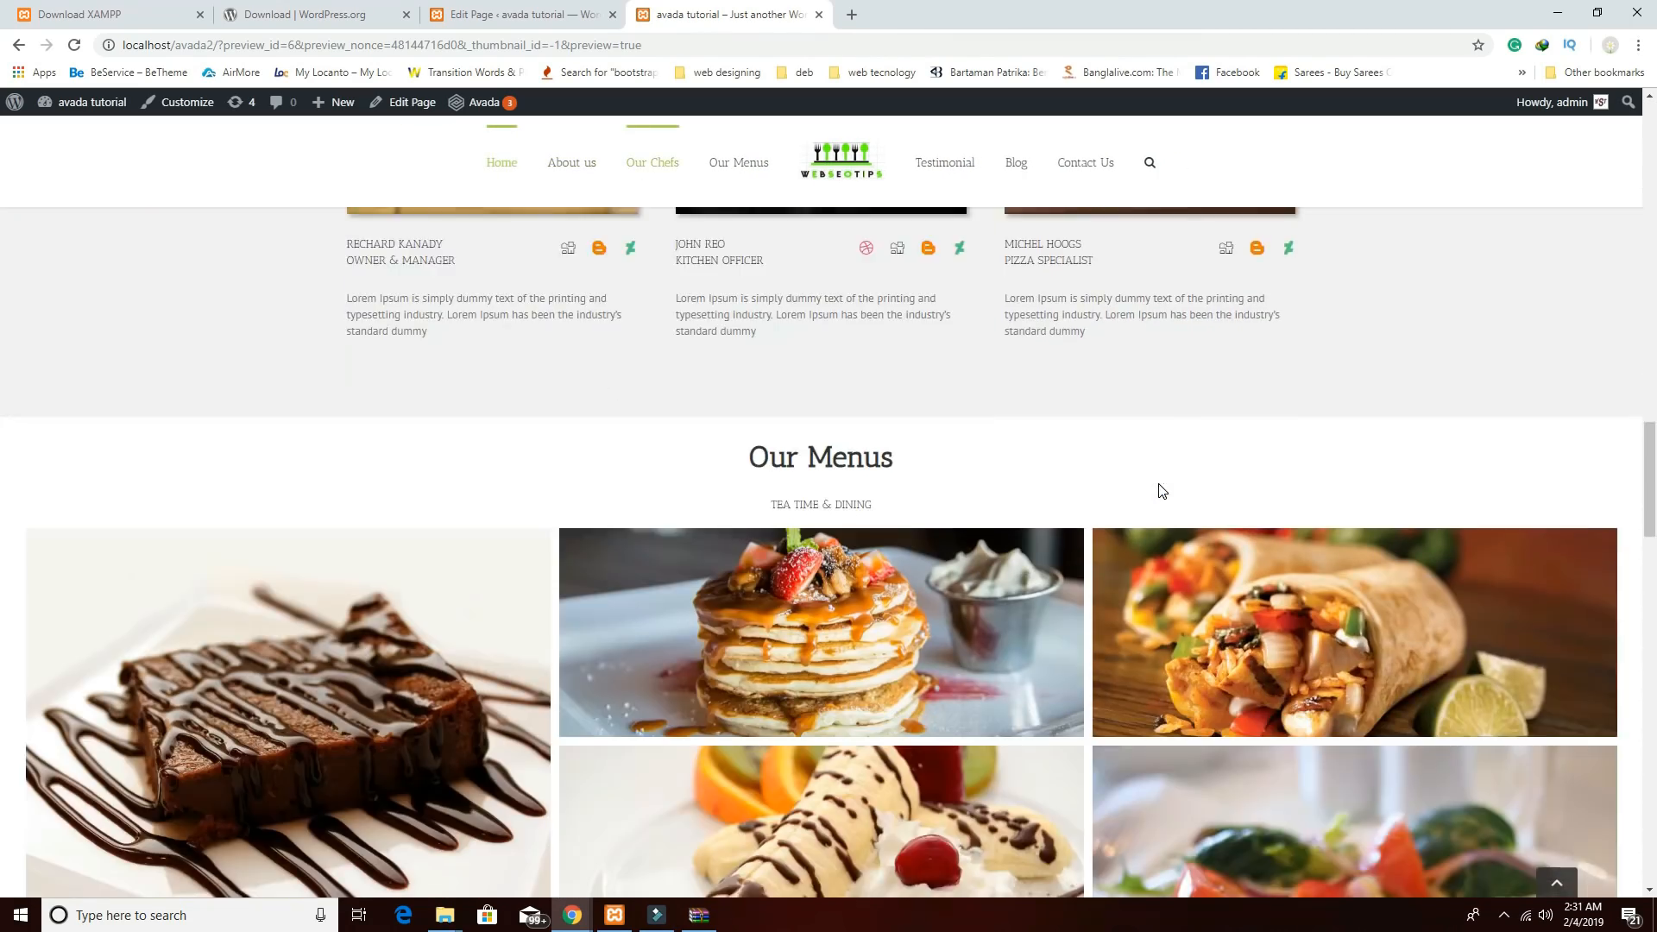
scroll(1159, 488, down, 12)
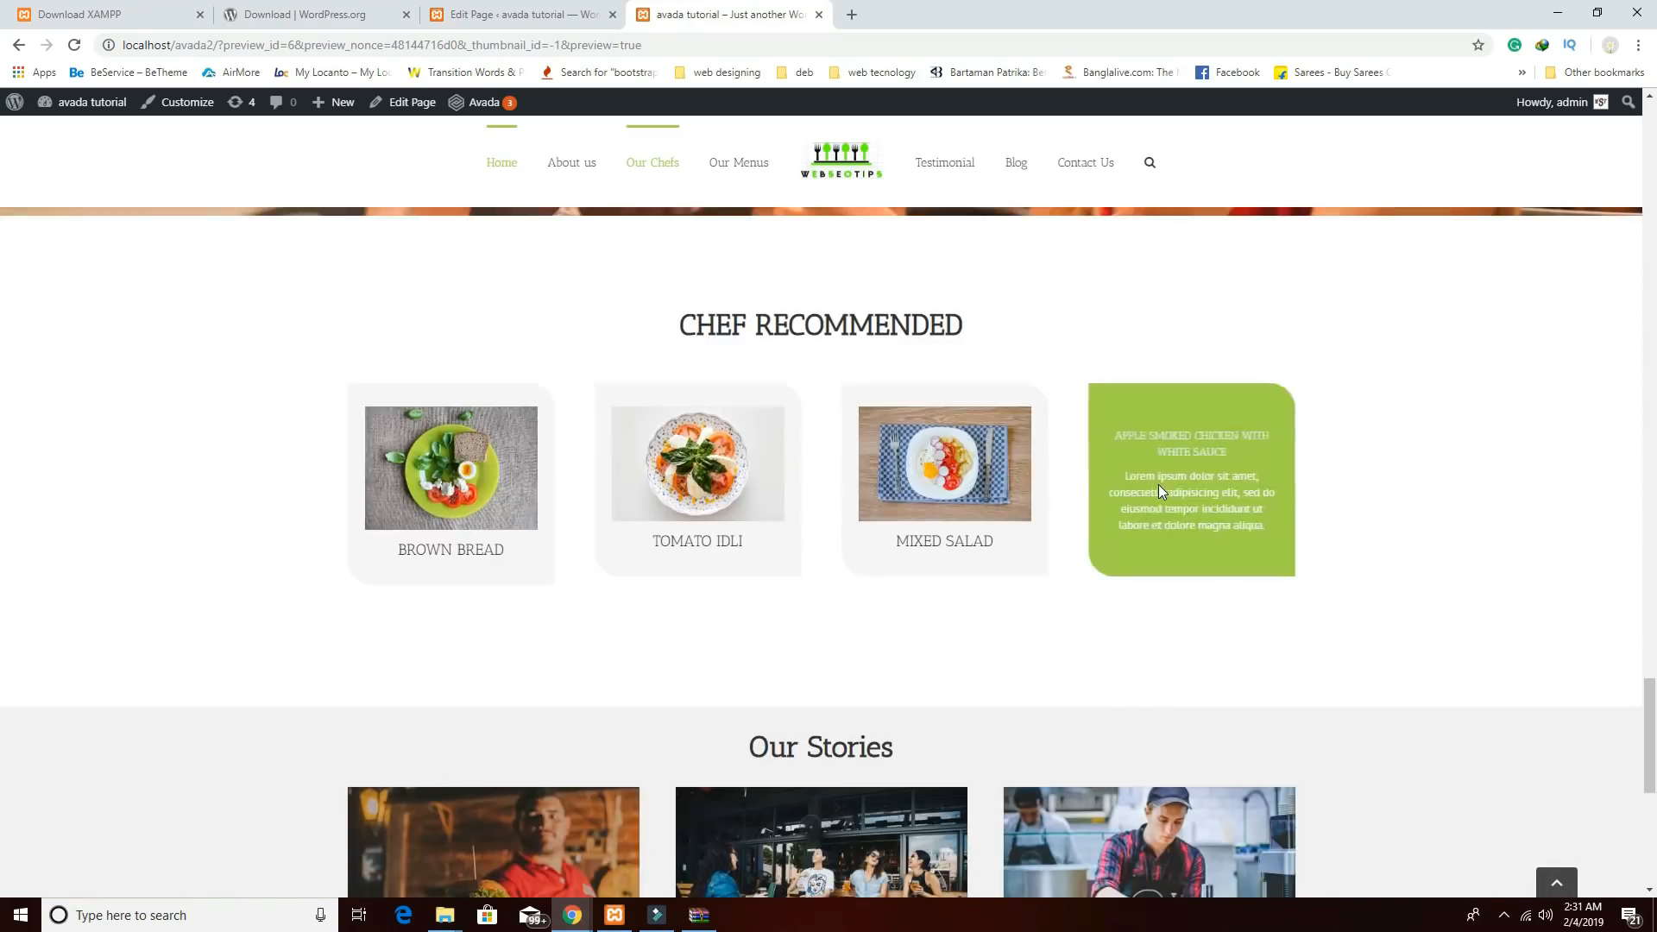
scroll(981, 513, down, 1)
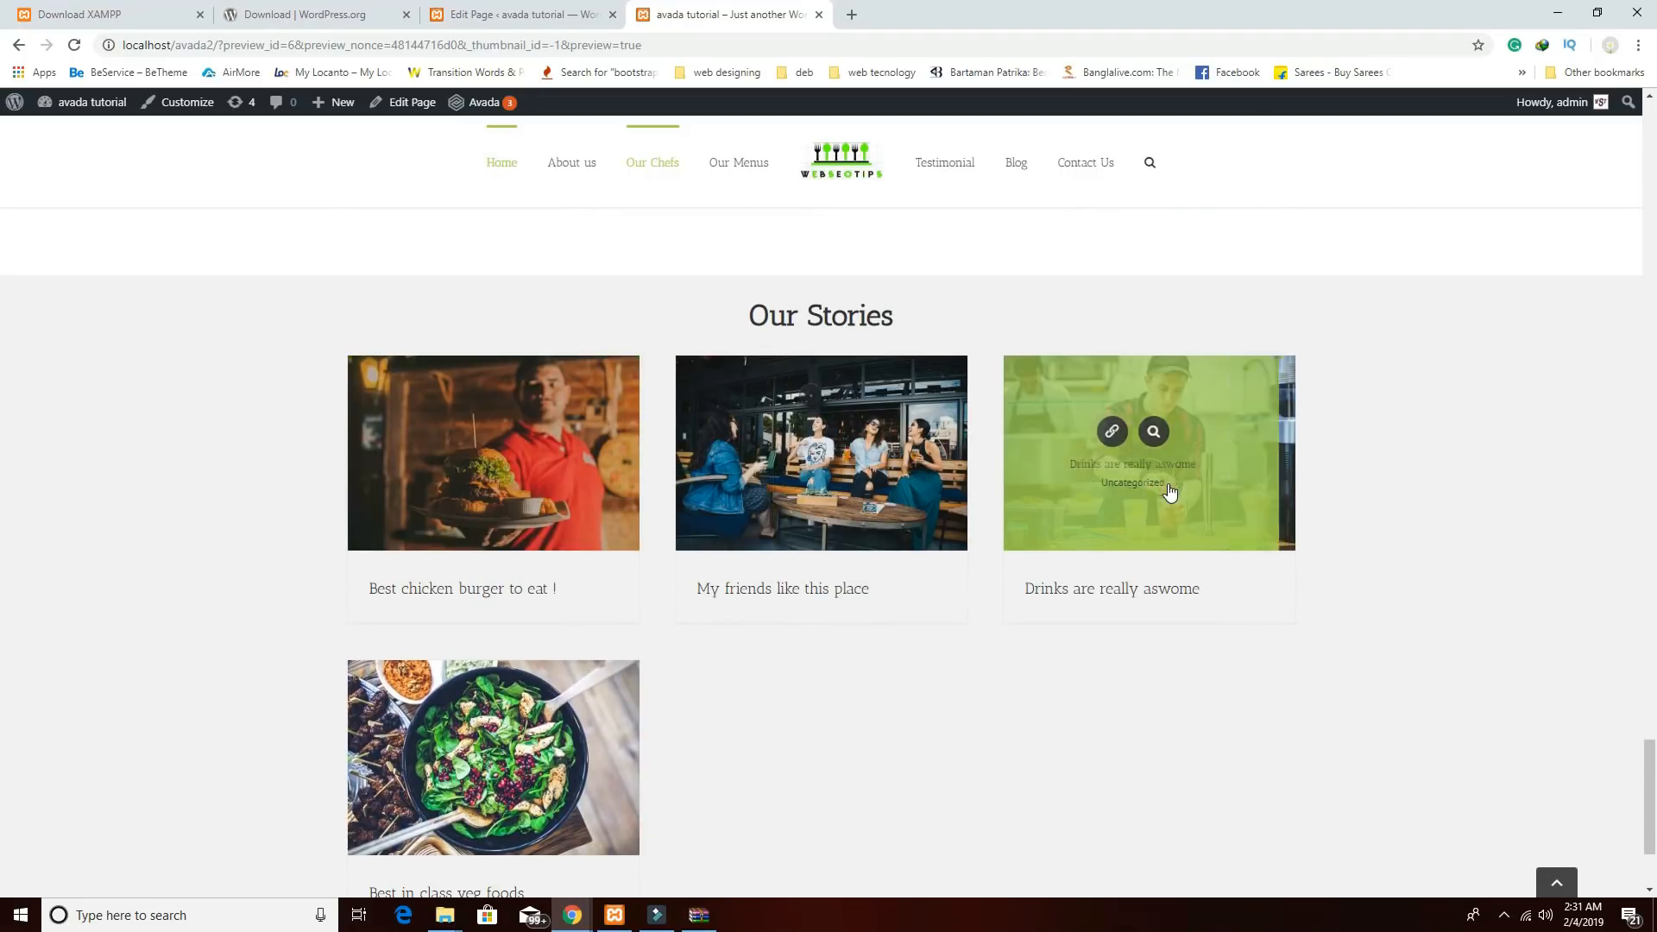
scroll(1125, 516, down, 2)
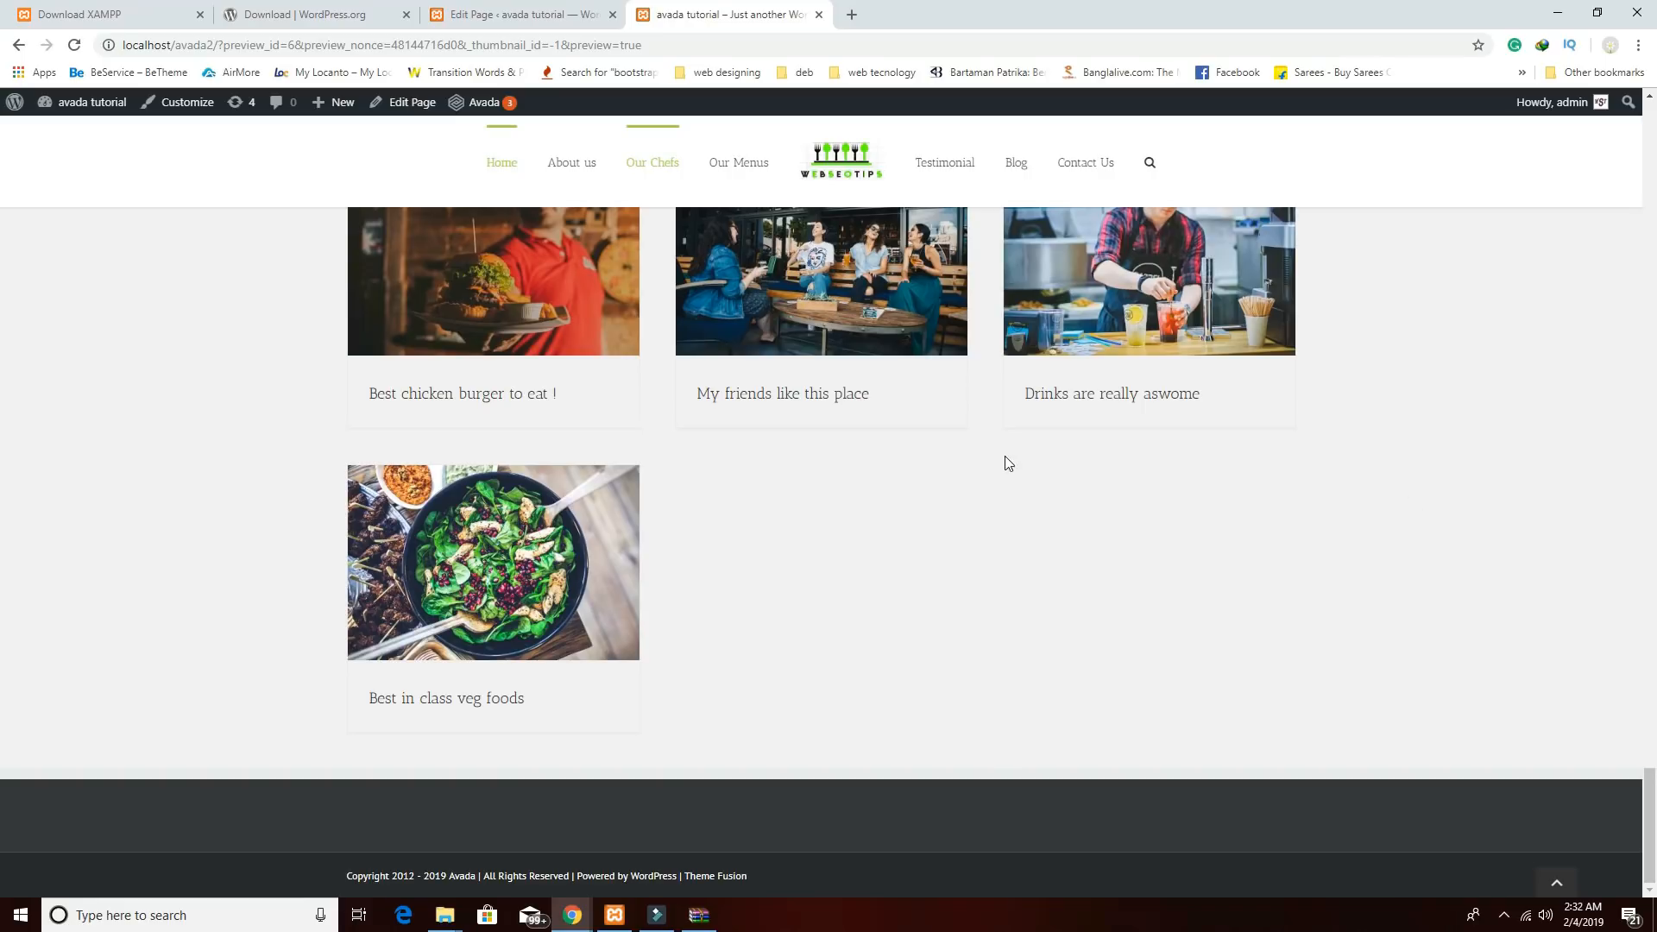
click(527, 14)
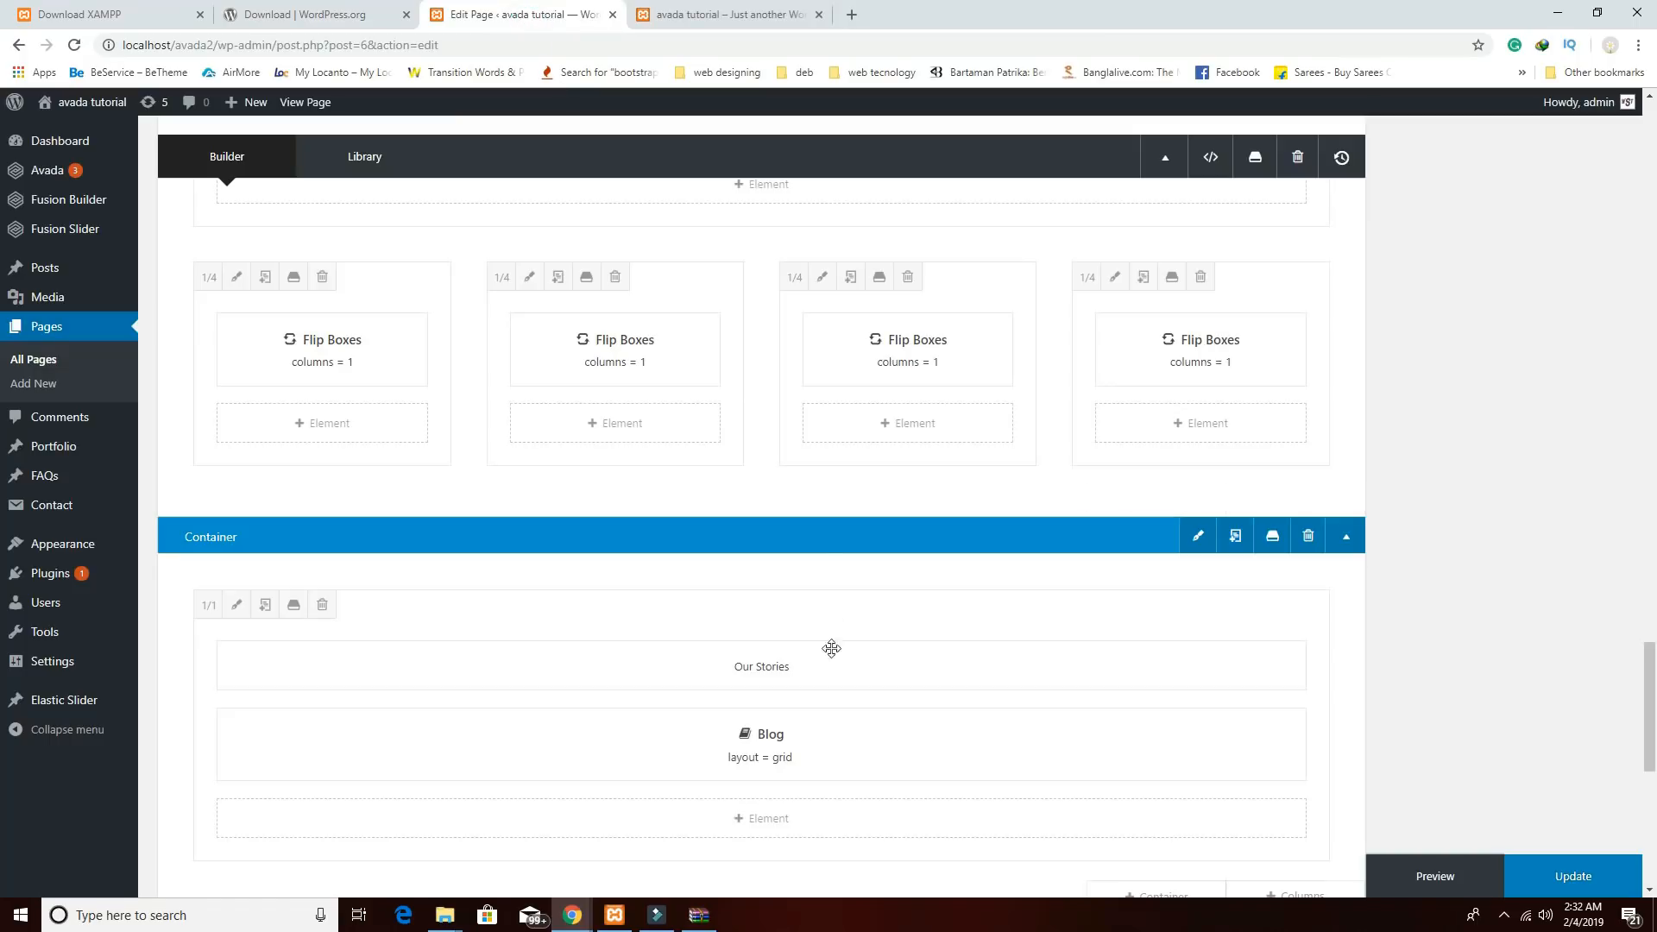
Change the Blog element's Posts Per Page from 6 to 3, save, and check the refreshed preview.
click(716, 745)
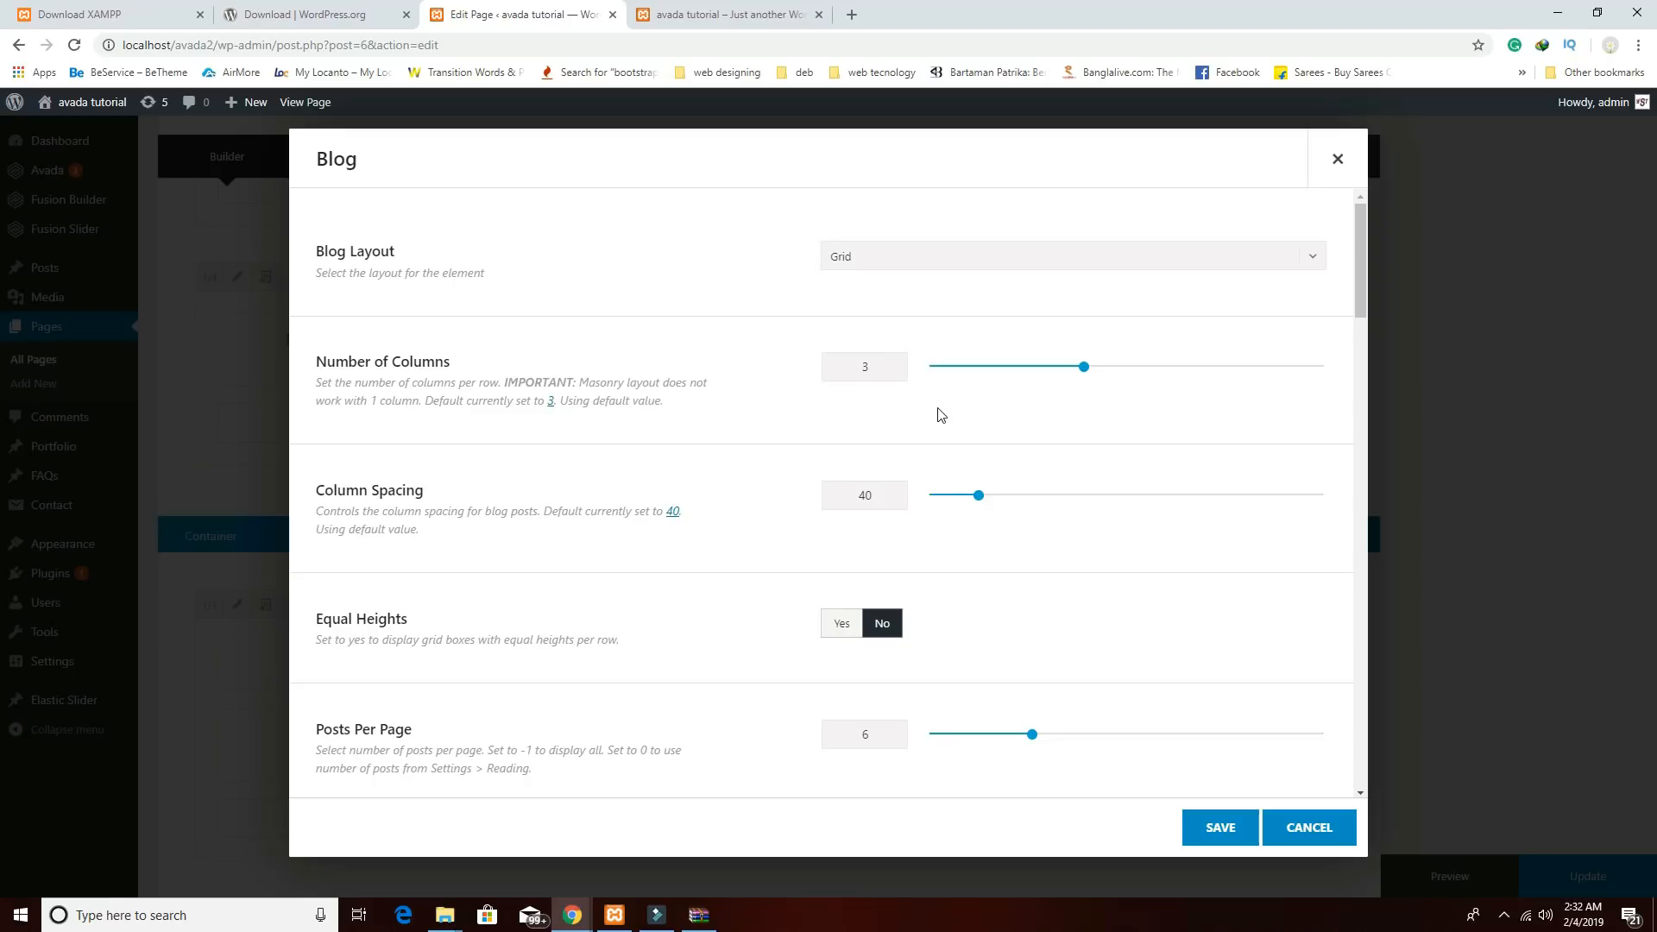
scroll(992, 561, down, 1)
double_click(896, 653)
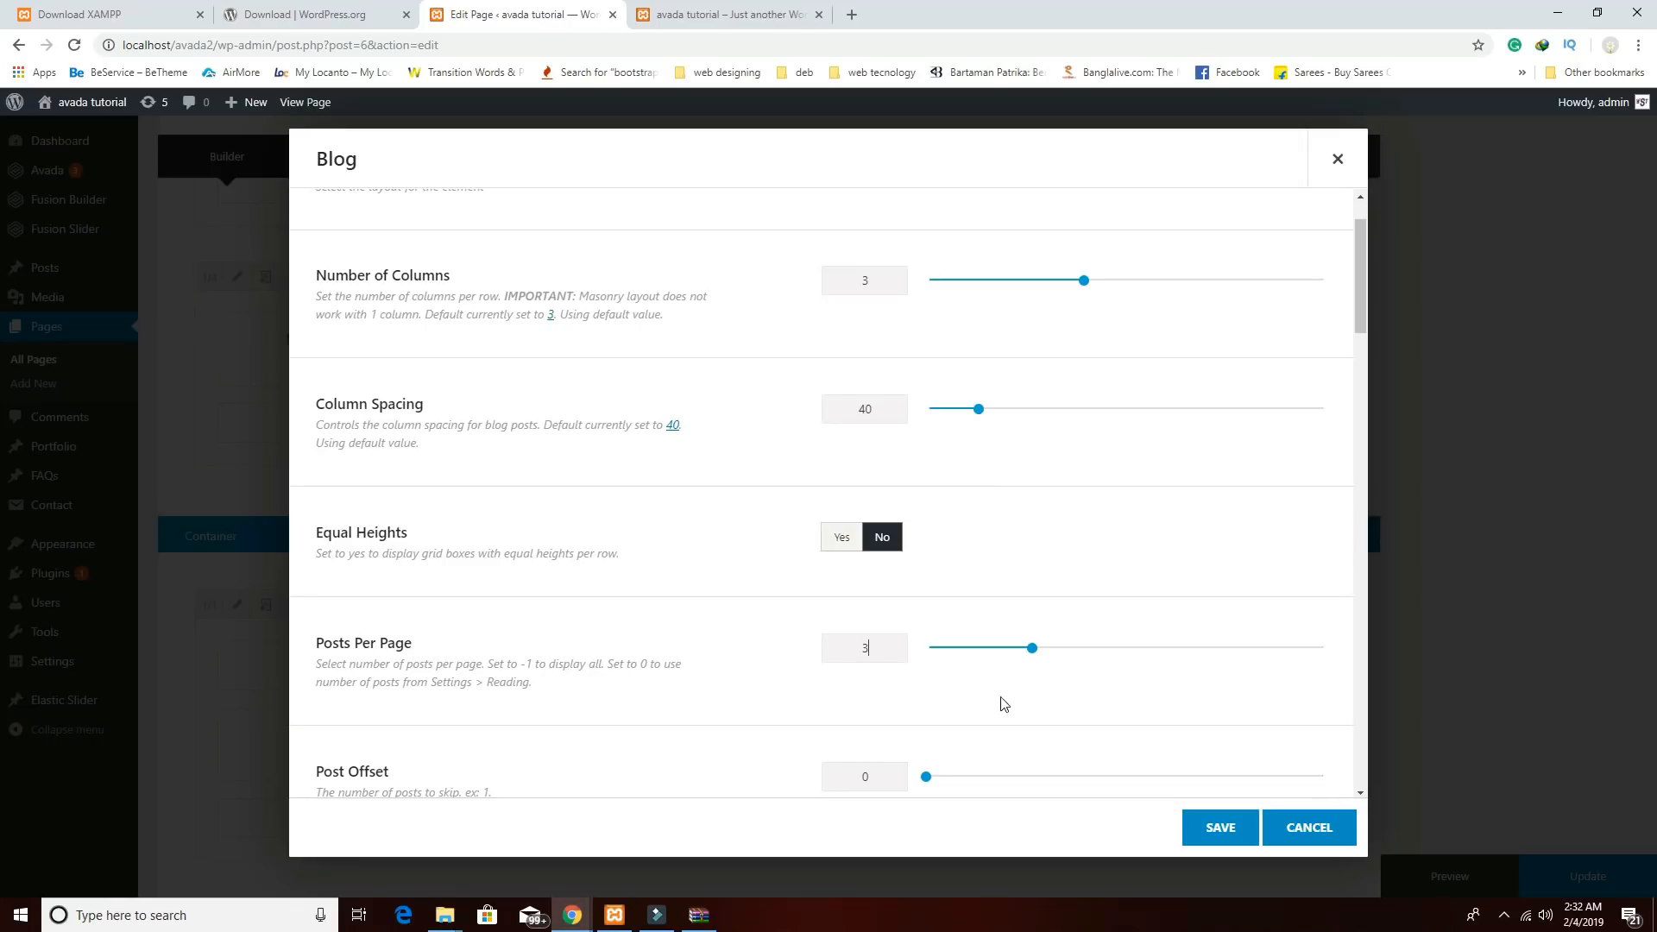
text(3)
click(1222, 831)
click(1387, 881)
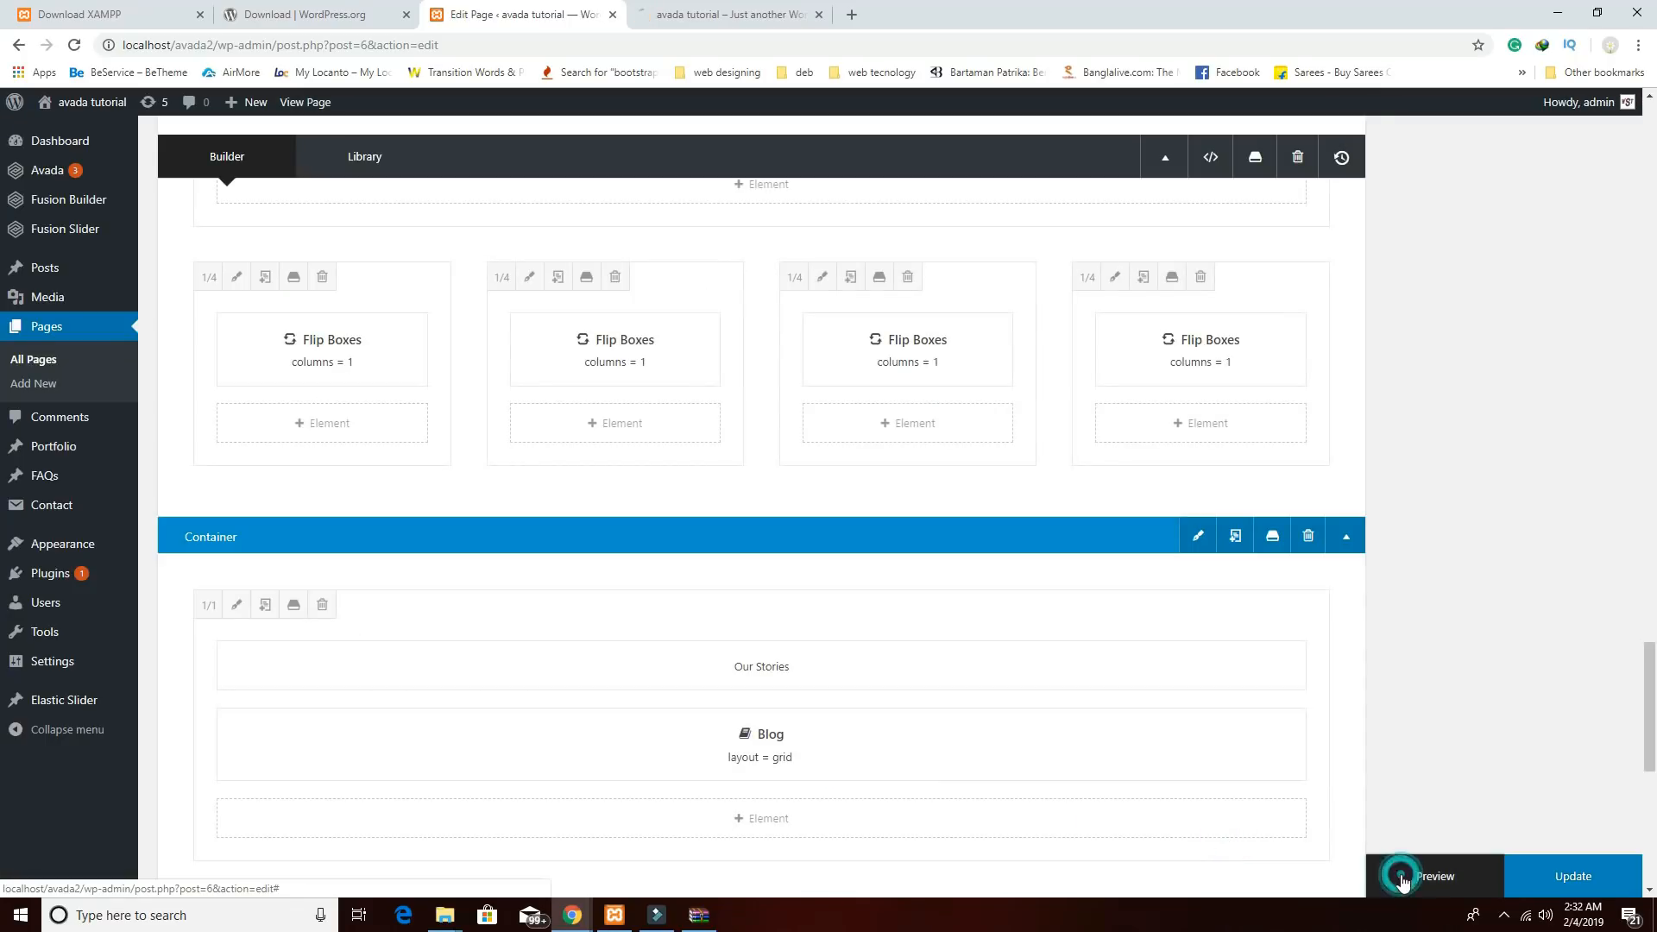
click(744, 17)
click(546, 16)
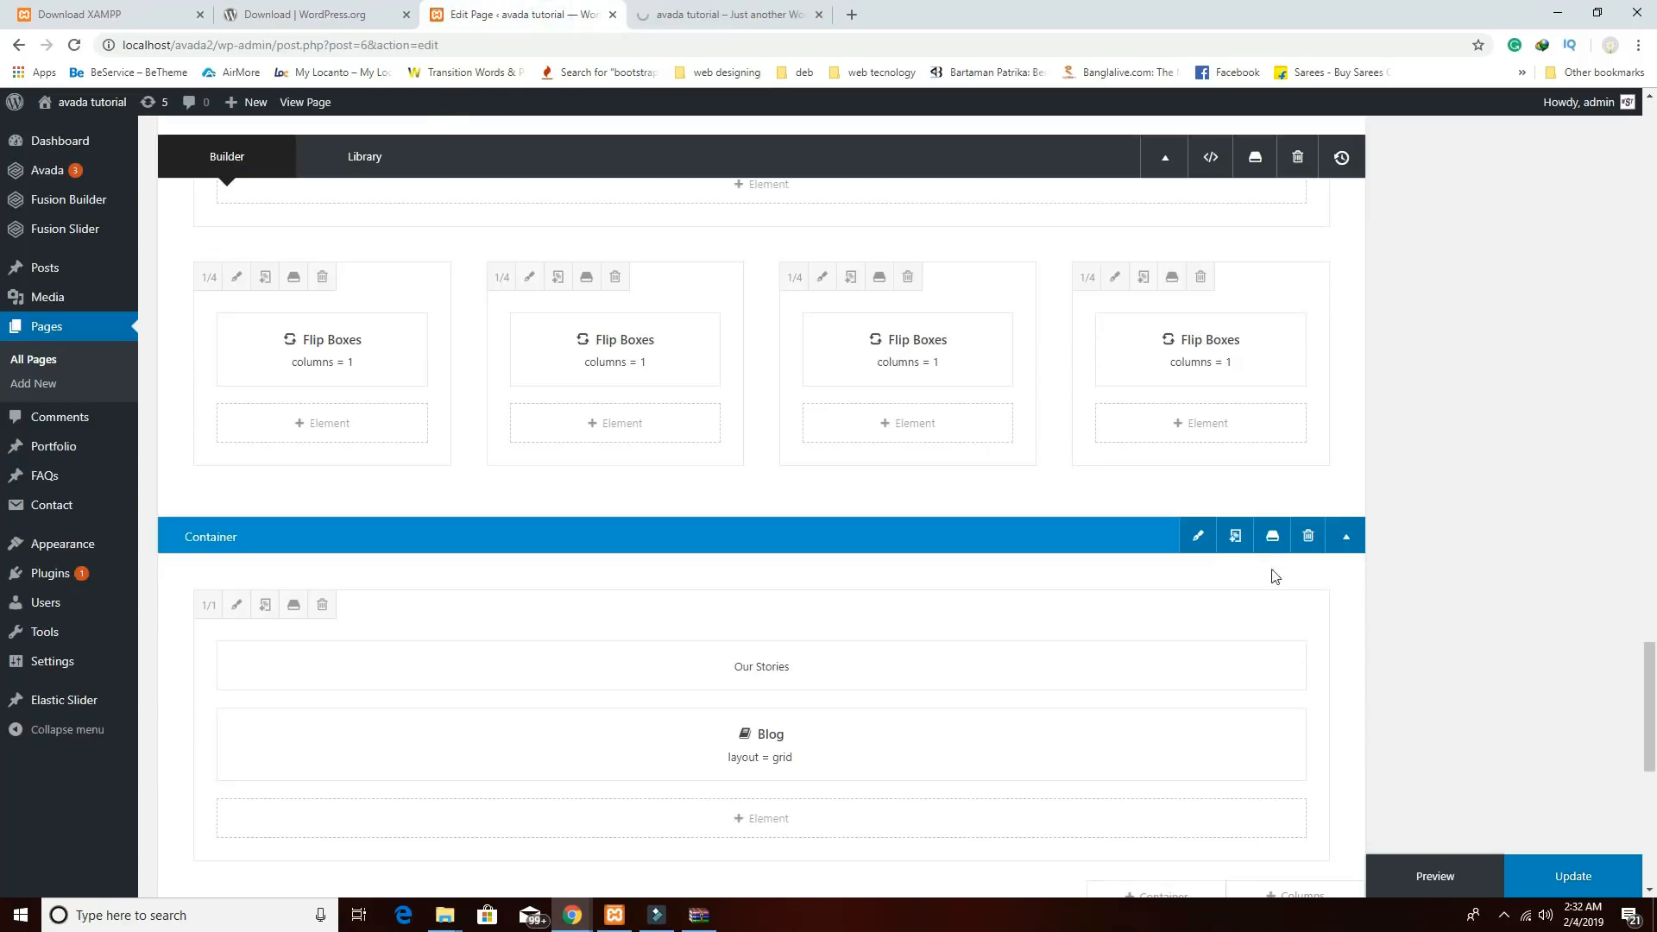
Give the Our Stories container 70px top and bottom padding, save, and preview the page.
click(1198, 536)
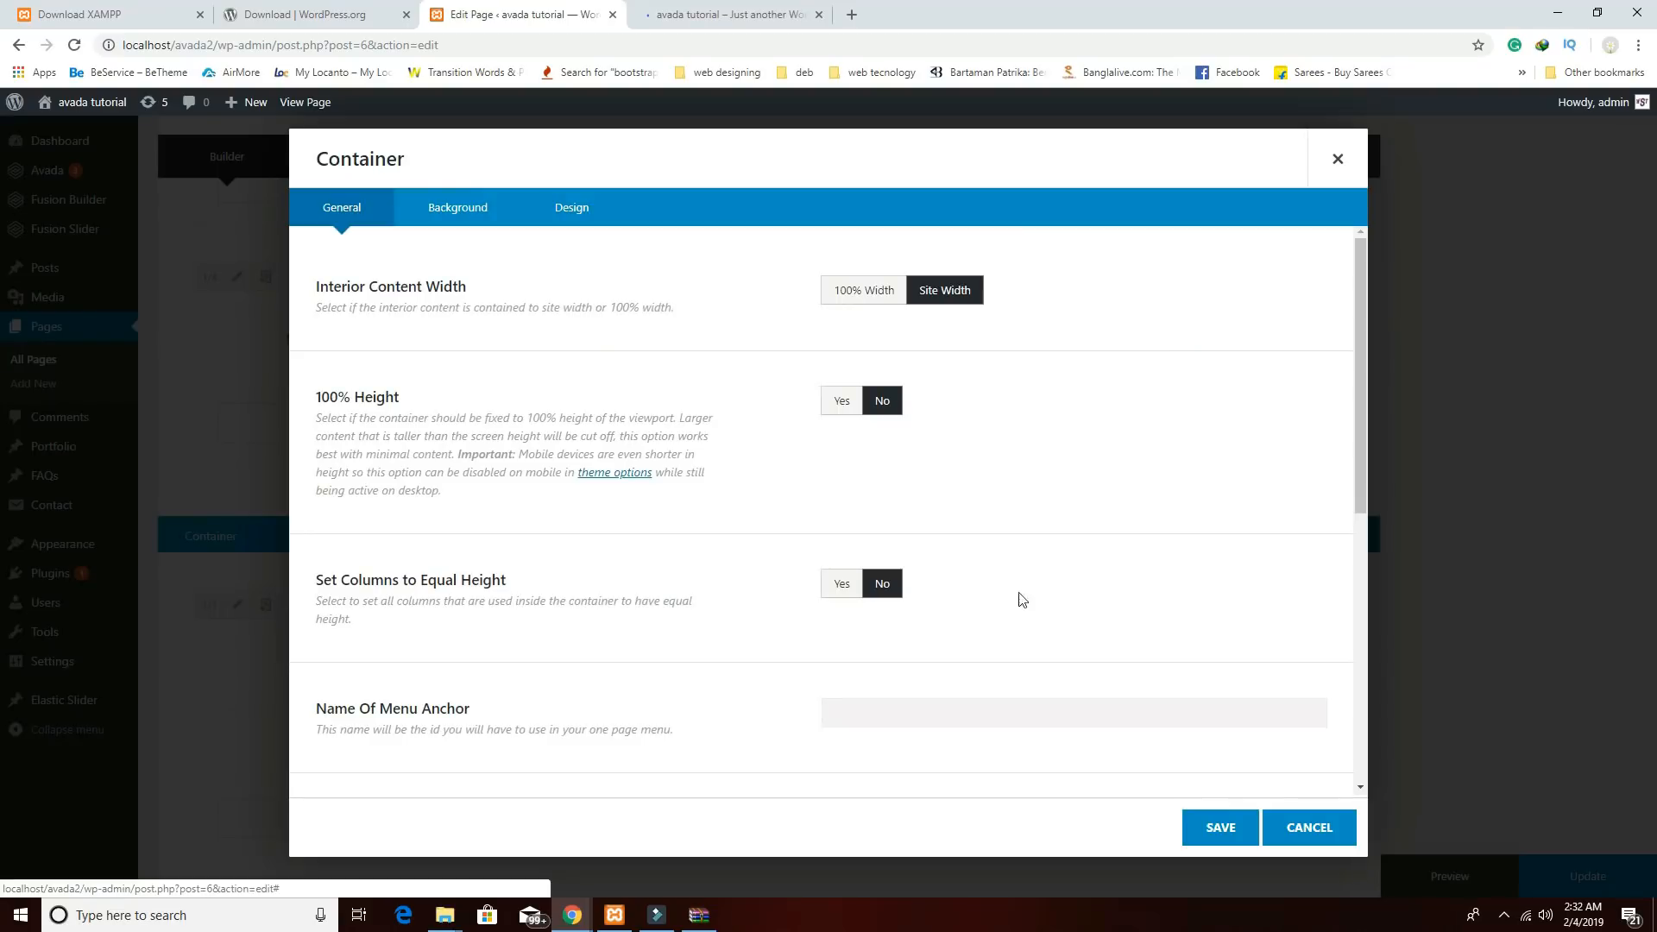
click(475, 212)
click(579, 209)
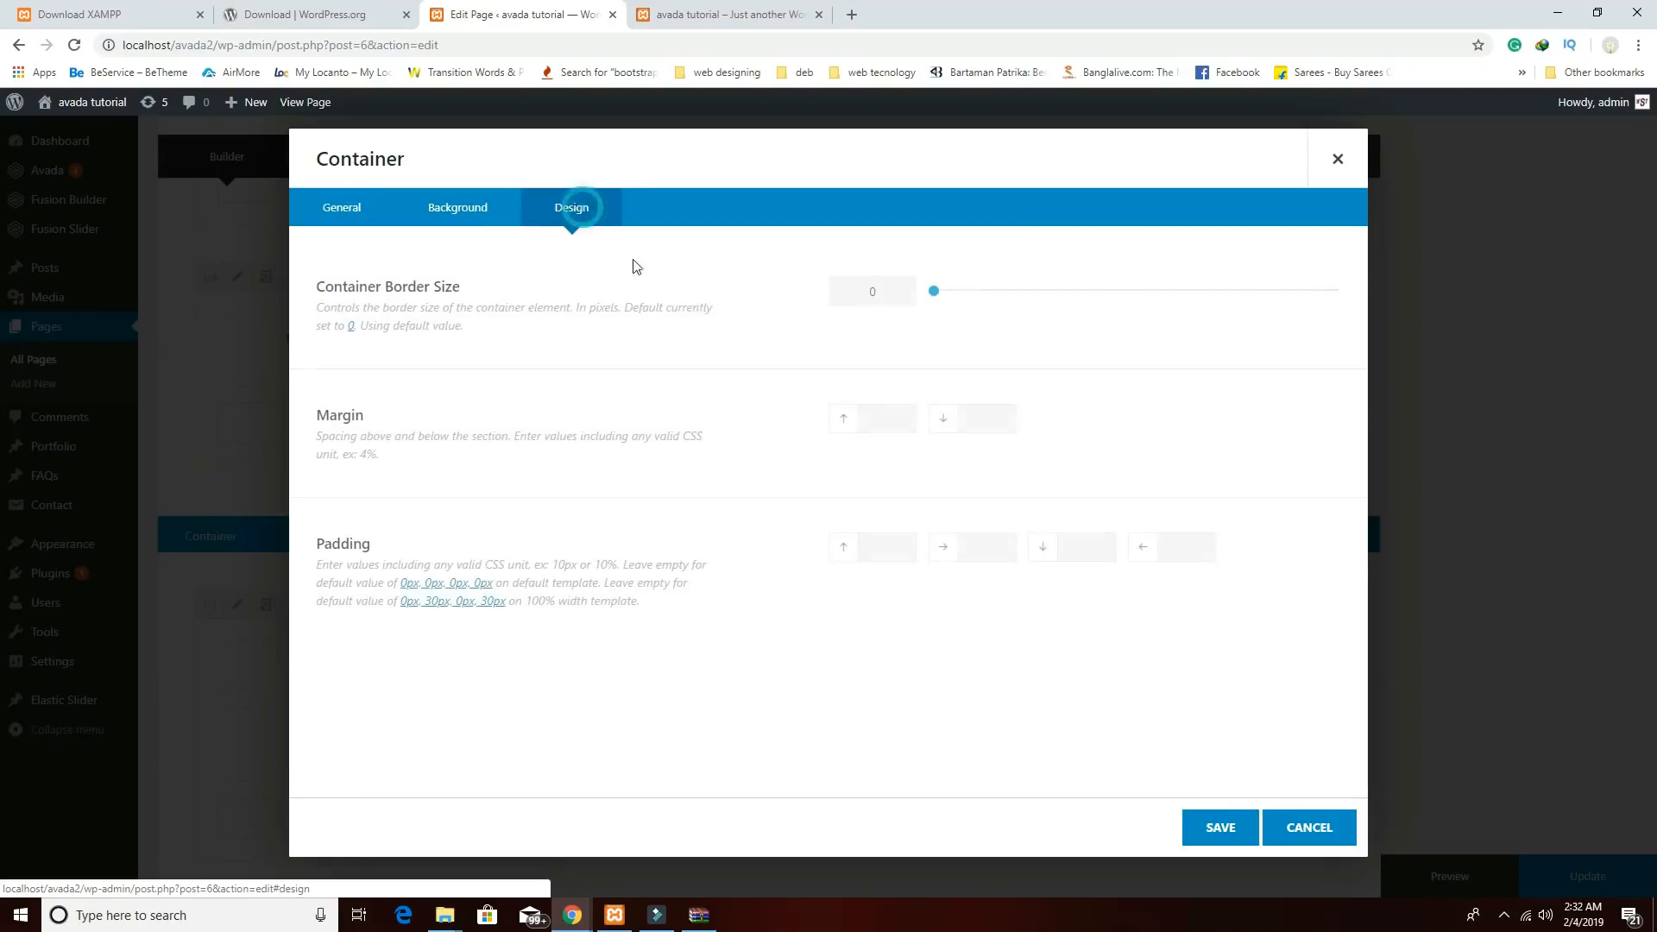
click(882, 555)
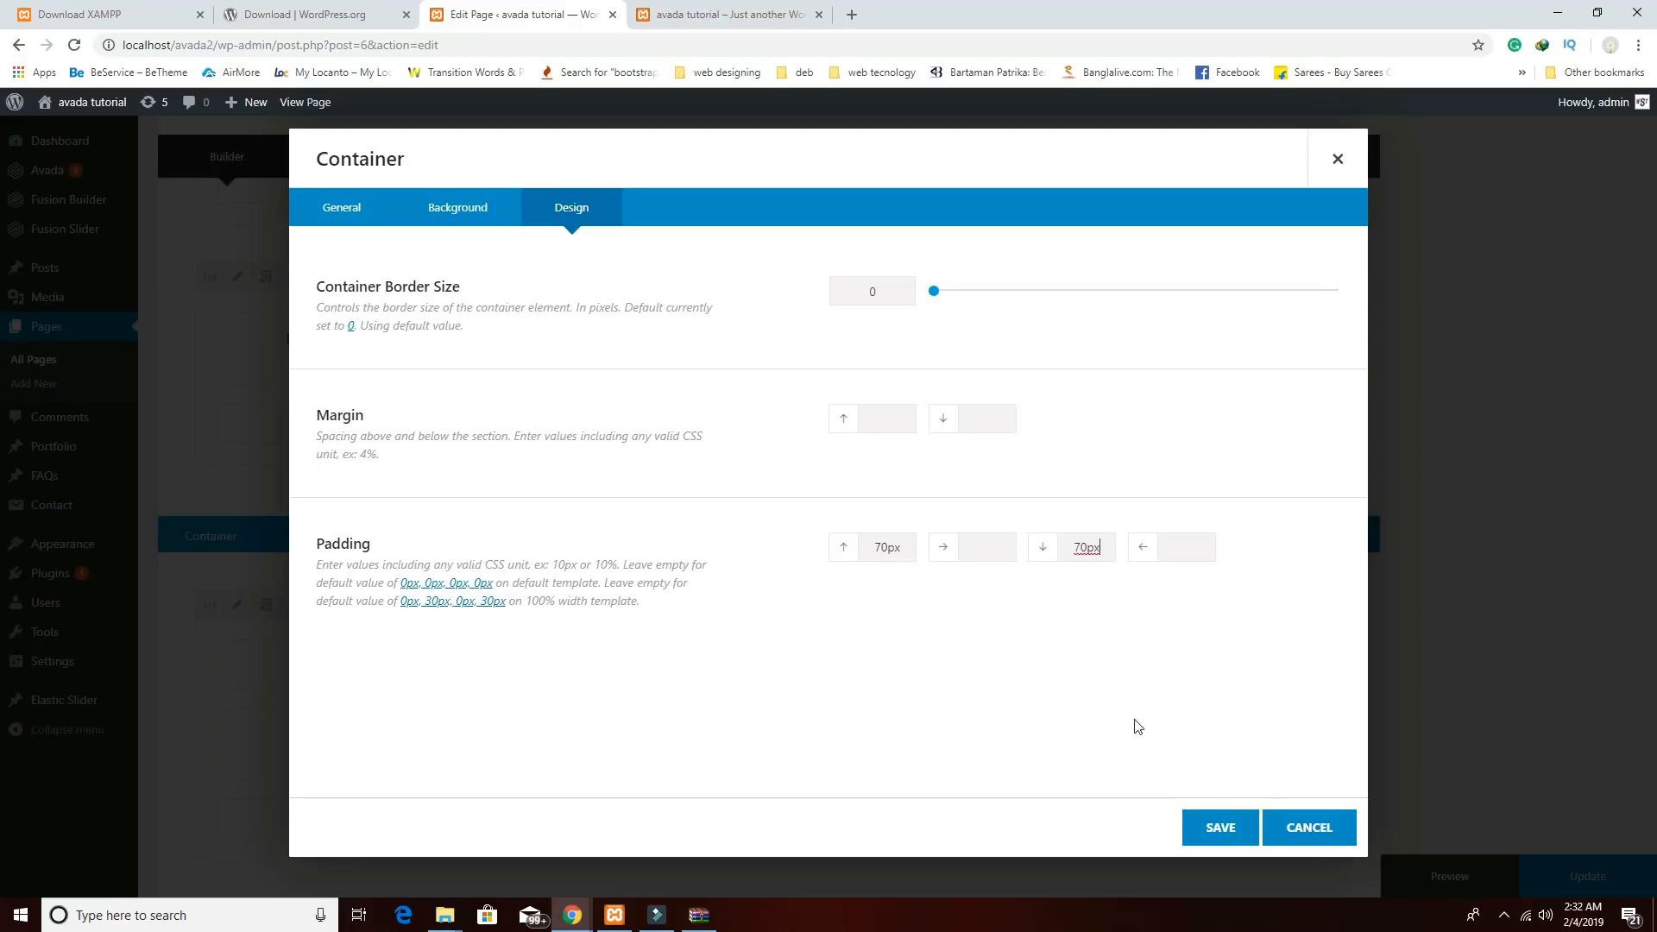
click(1217, 827)
click(1439, 877)
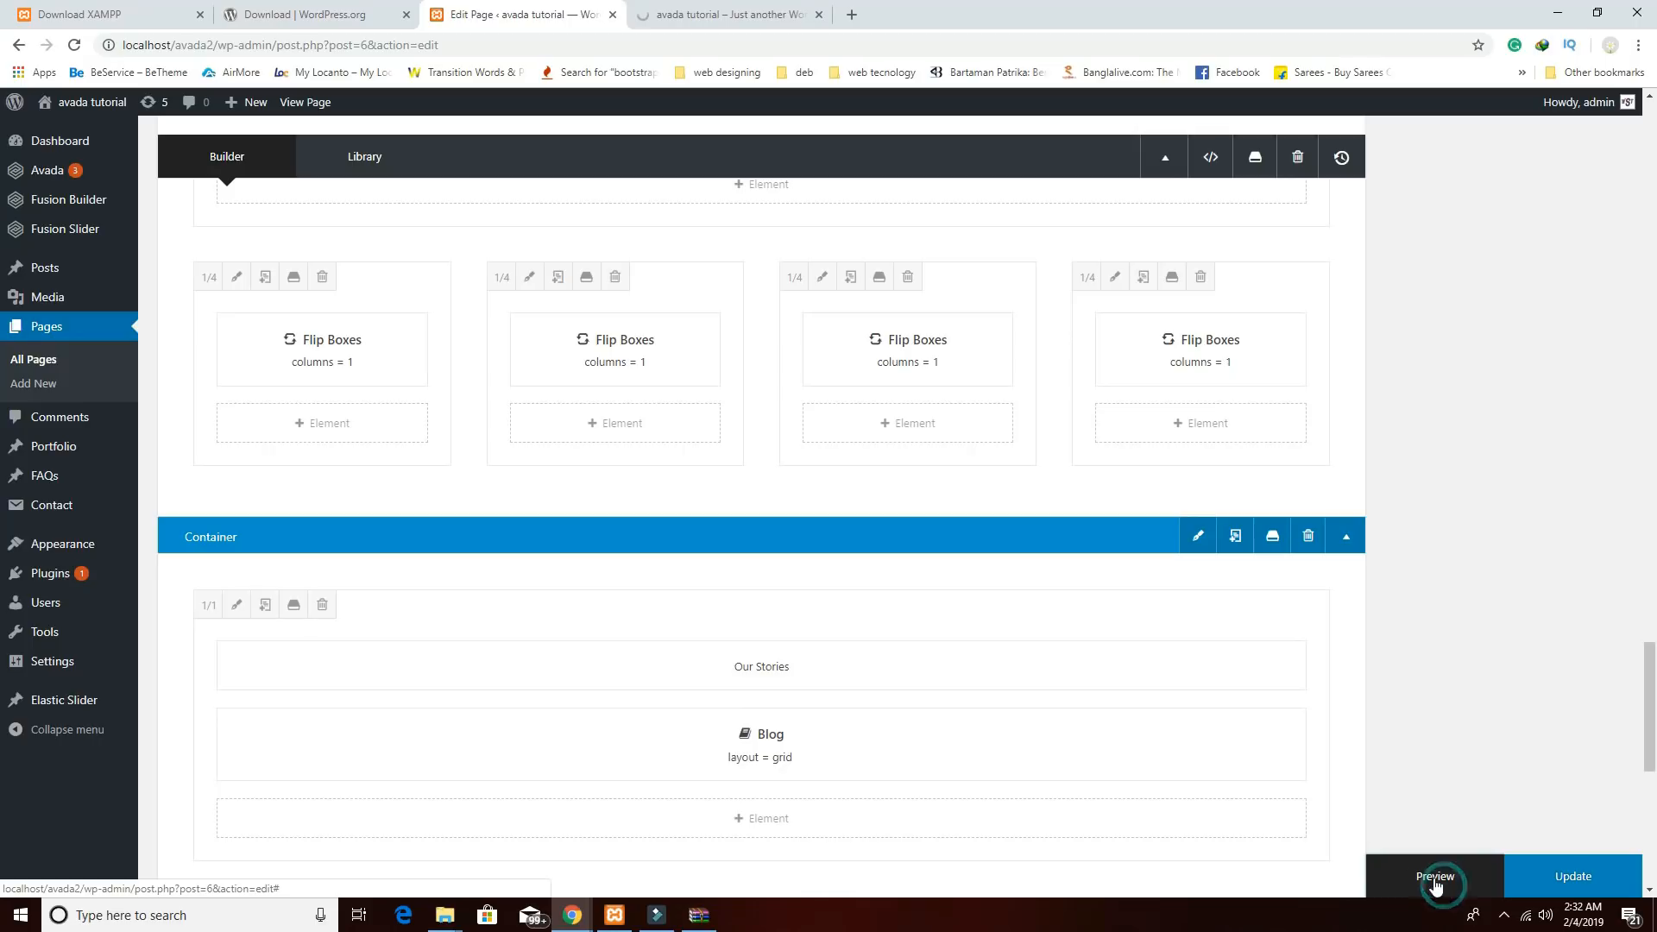
Scroll the page preview down to the Our Stories section with three posts and pagination.
click(747, 17)
scroll(859, 378, down, 10)
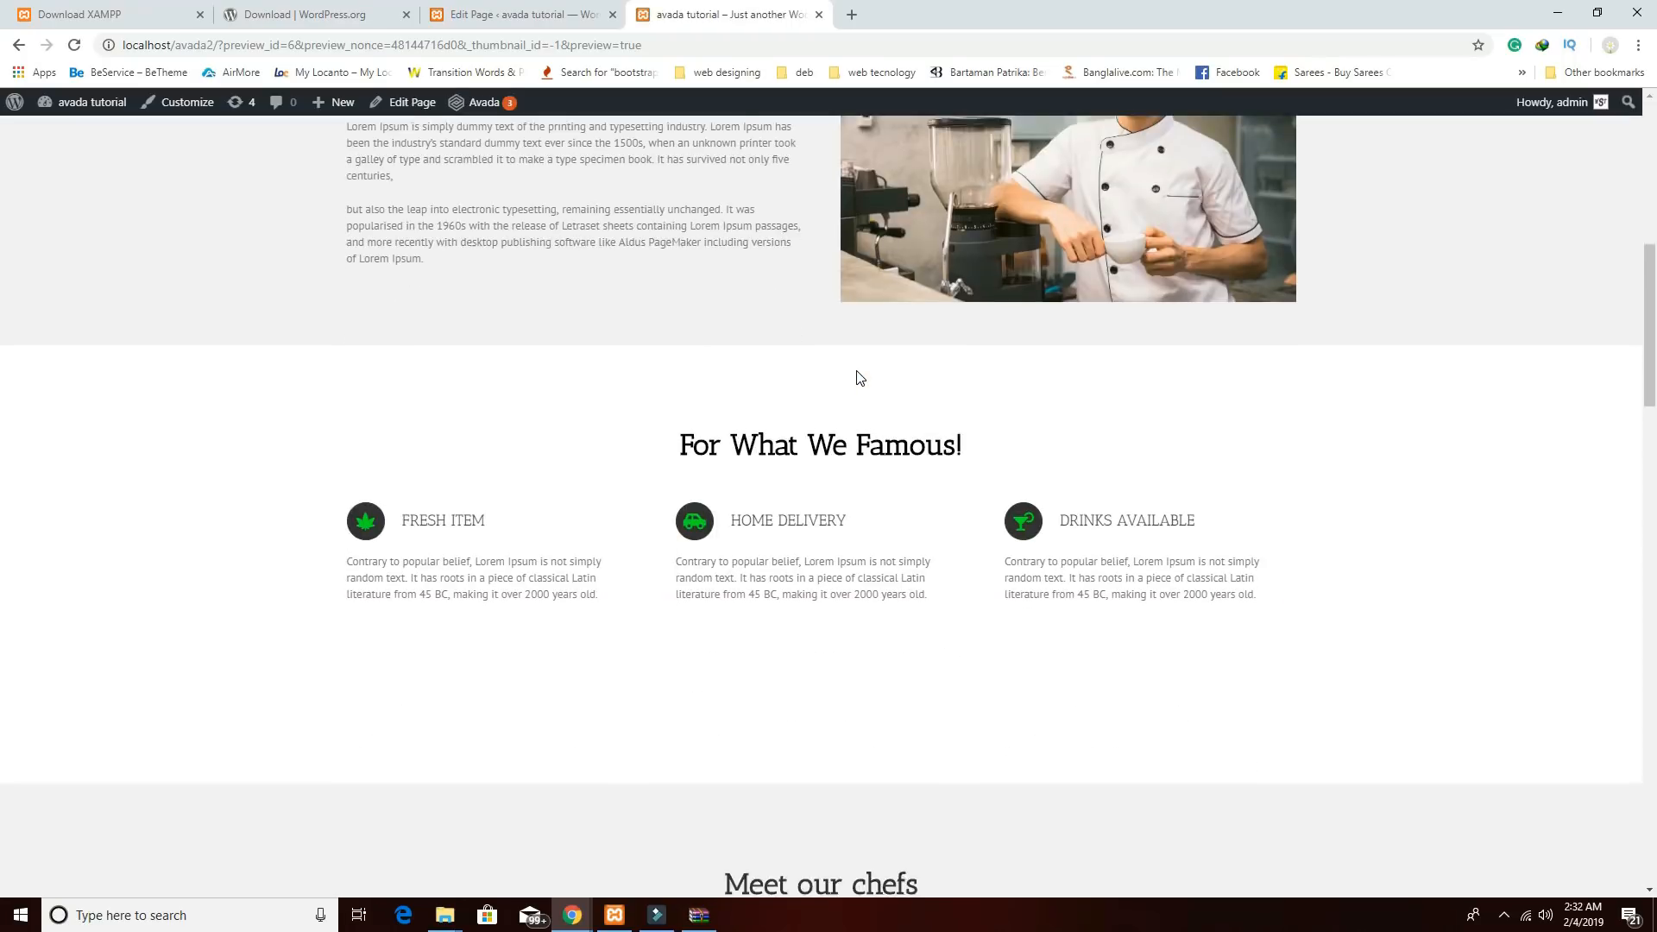
scroll(858, 376, down, 15)
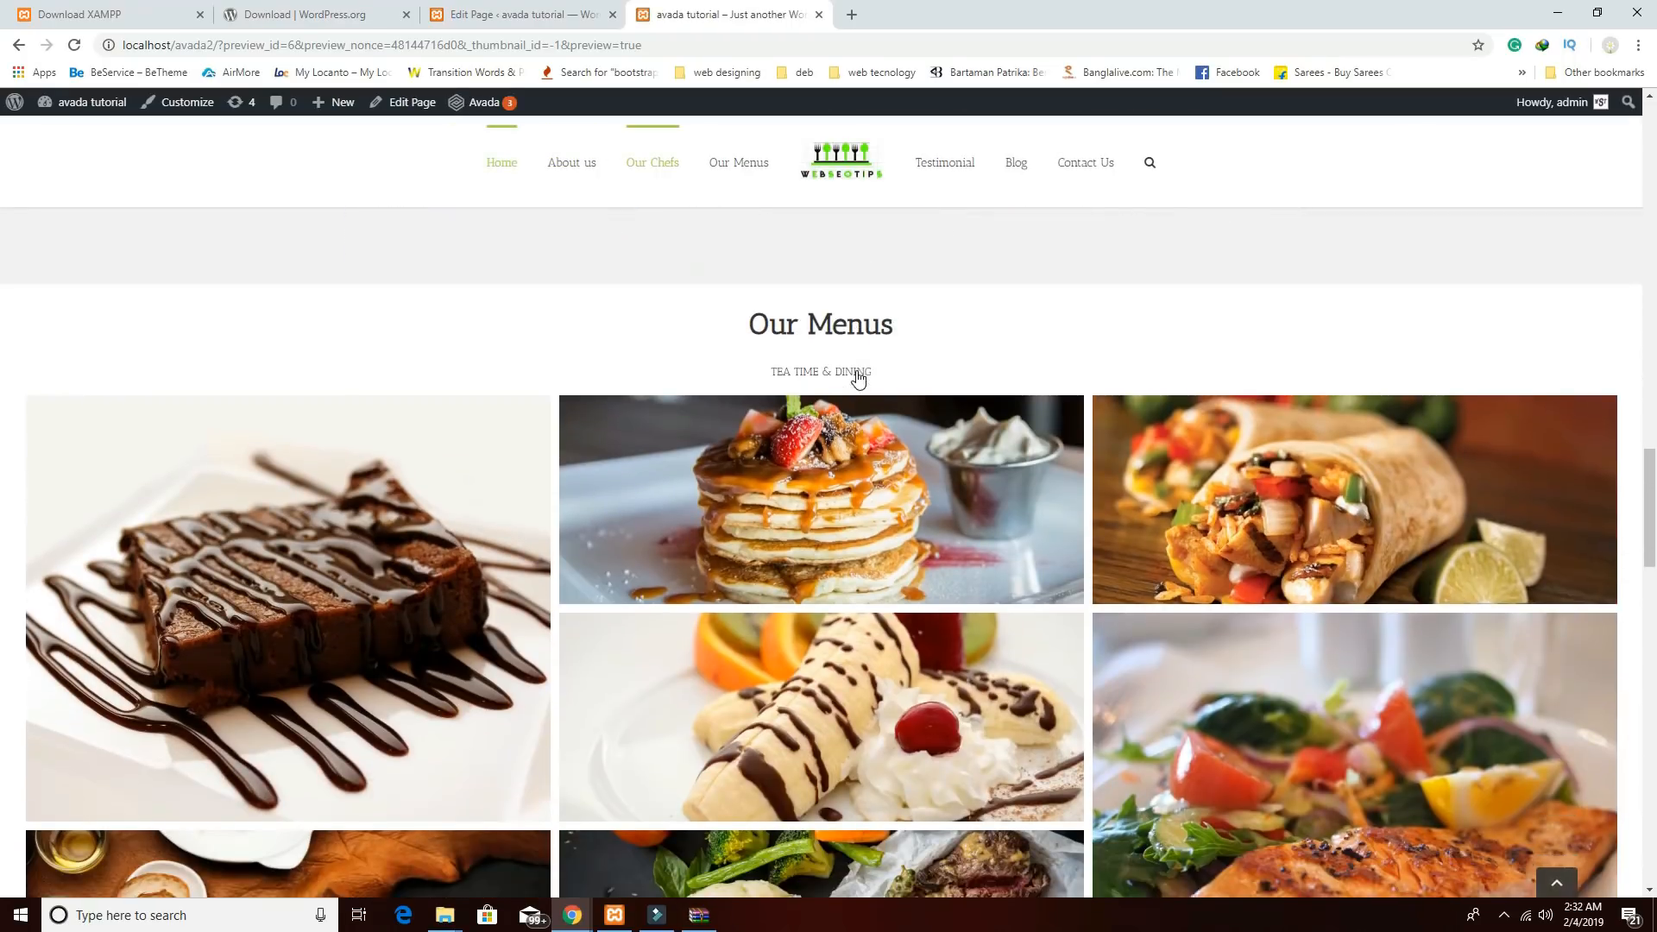
scroll(858, 376, down, 15)
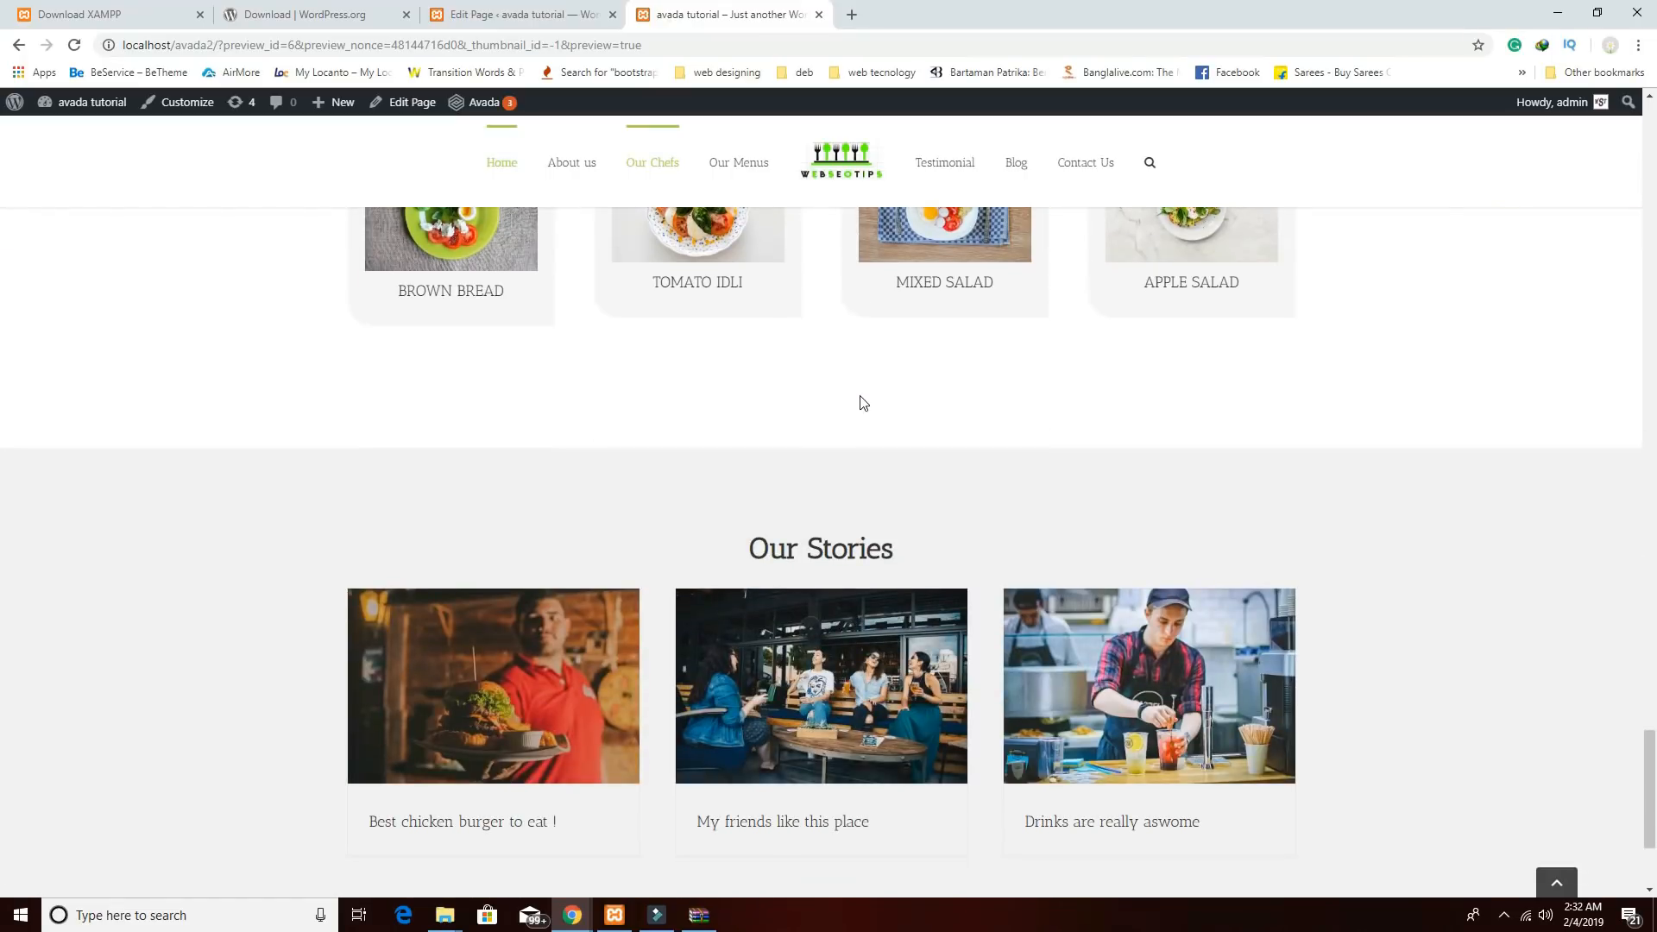
scroll(863, 403, down, 2)
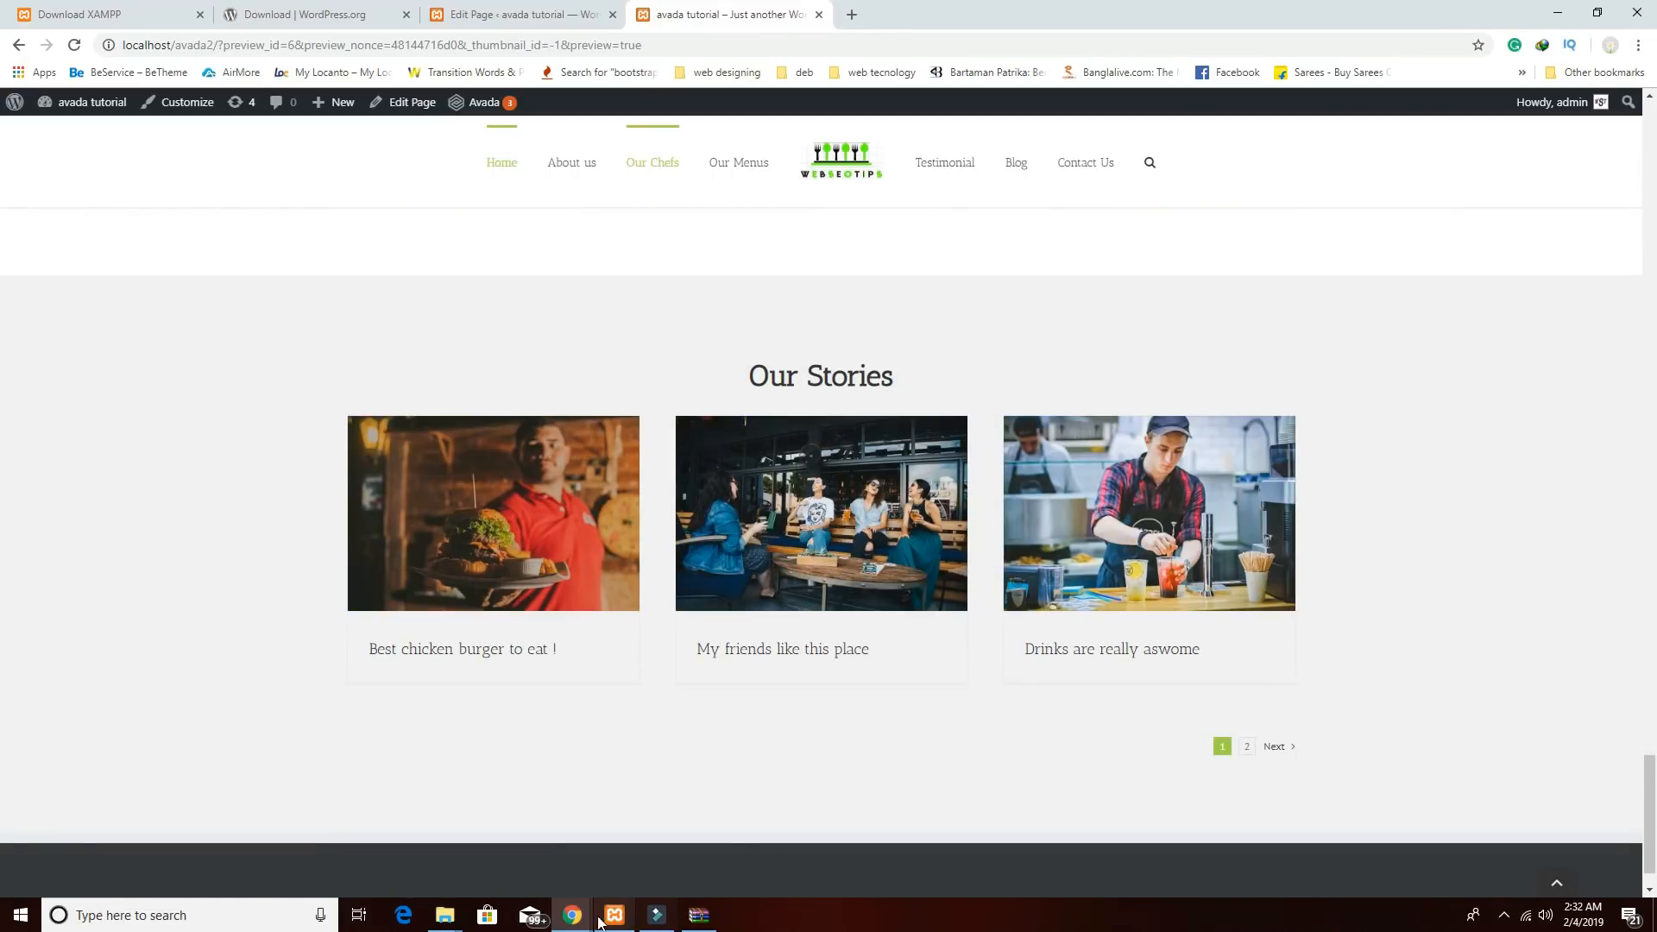
Compare against the reference site's window, then return to the tutorial site preview.
mouse_move(572, 915)
click(725, 868)
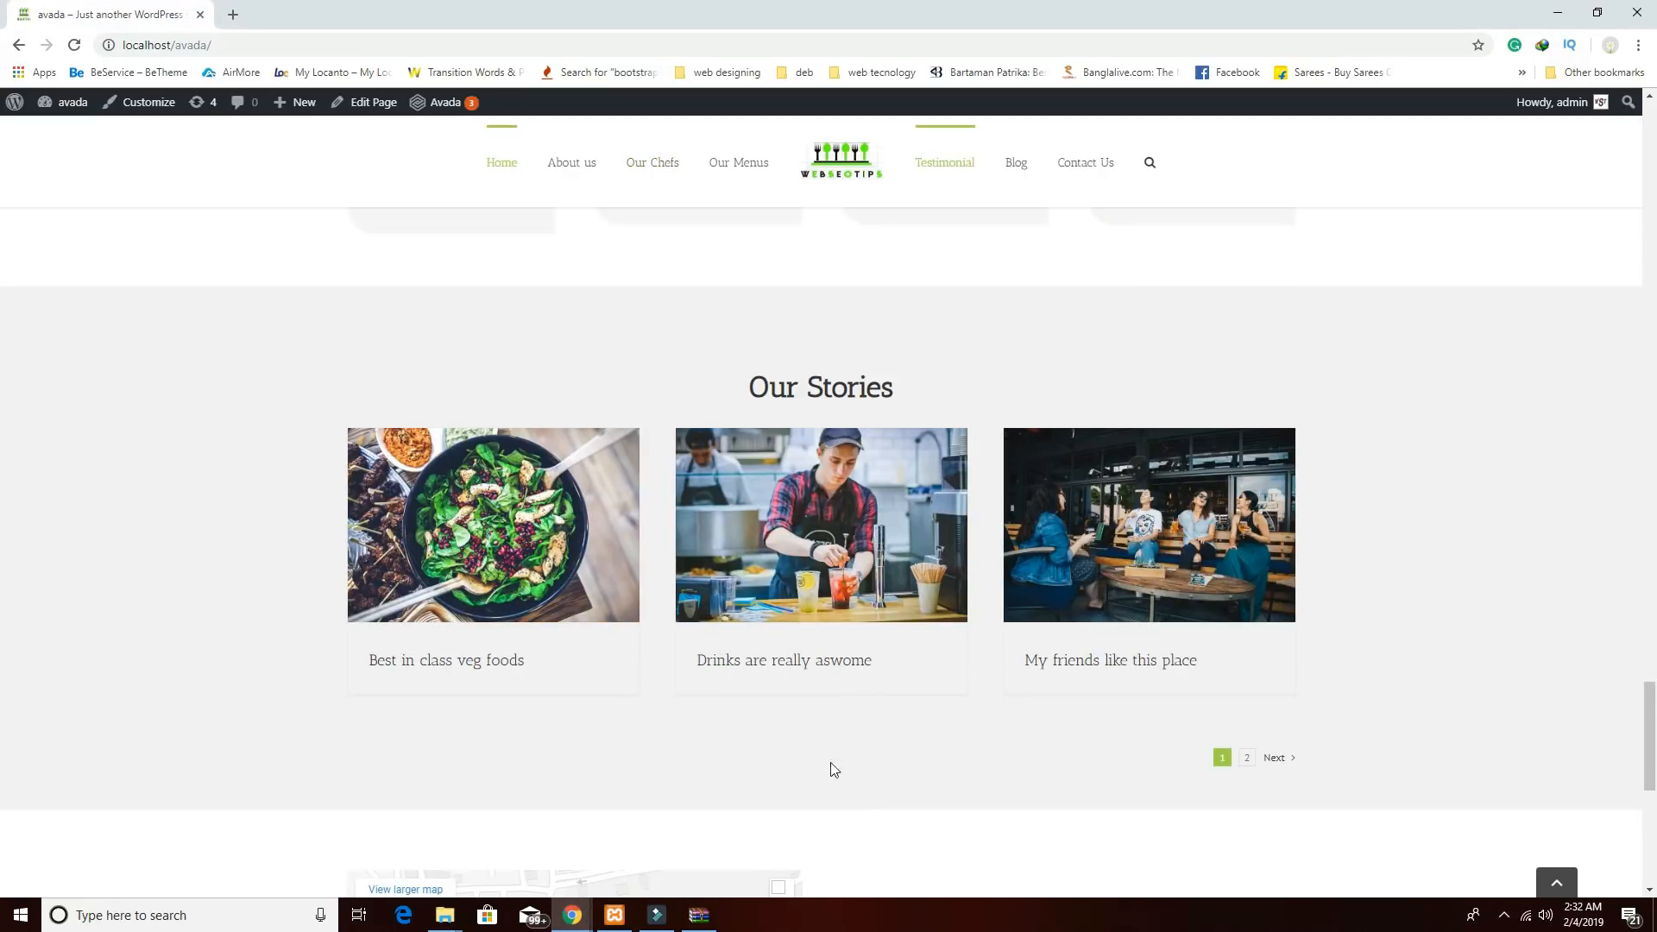
scroll(834, 768, down, 5)
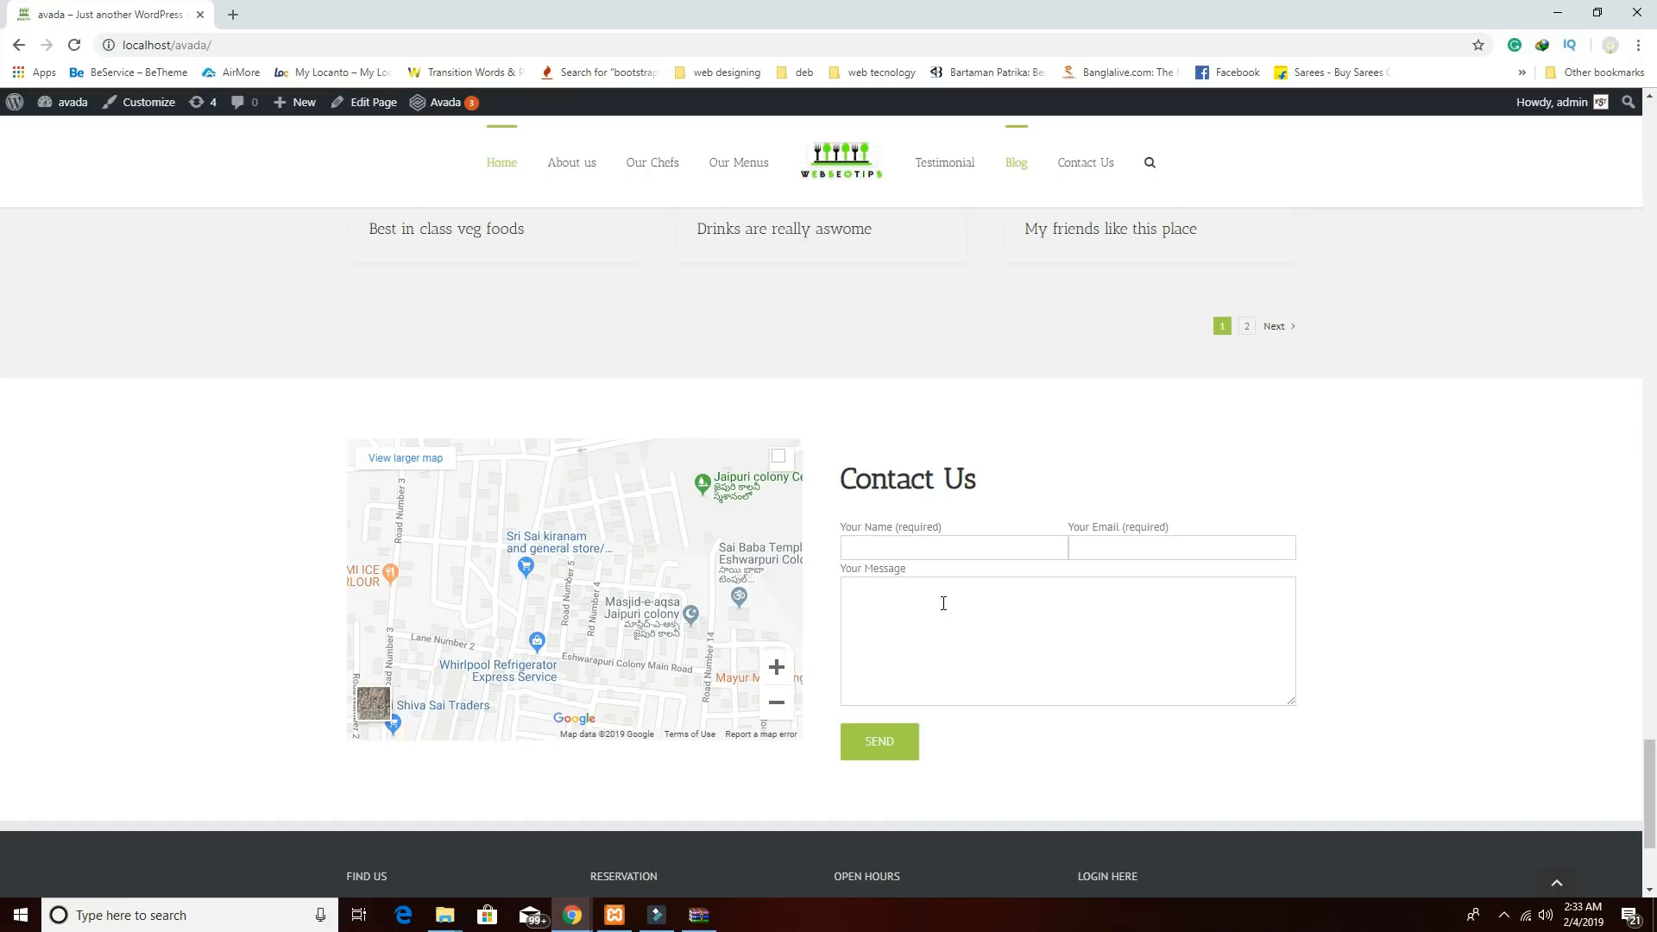
mouse_move(572, 911)
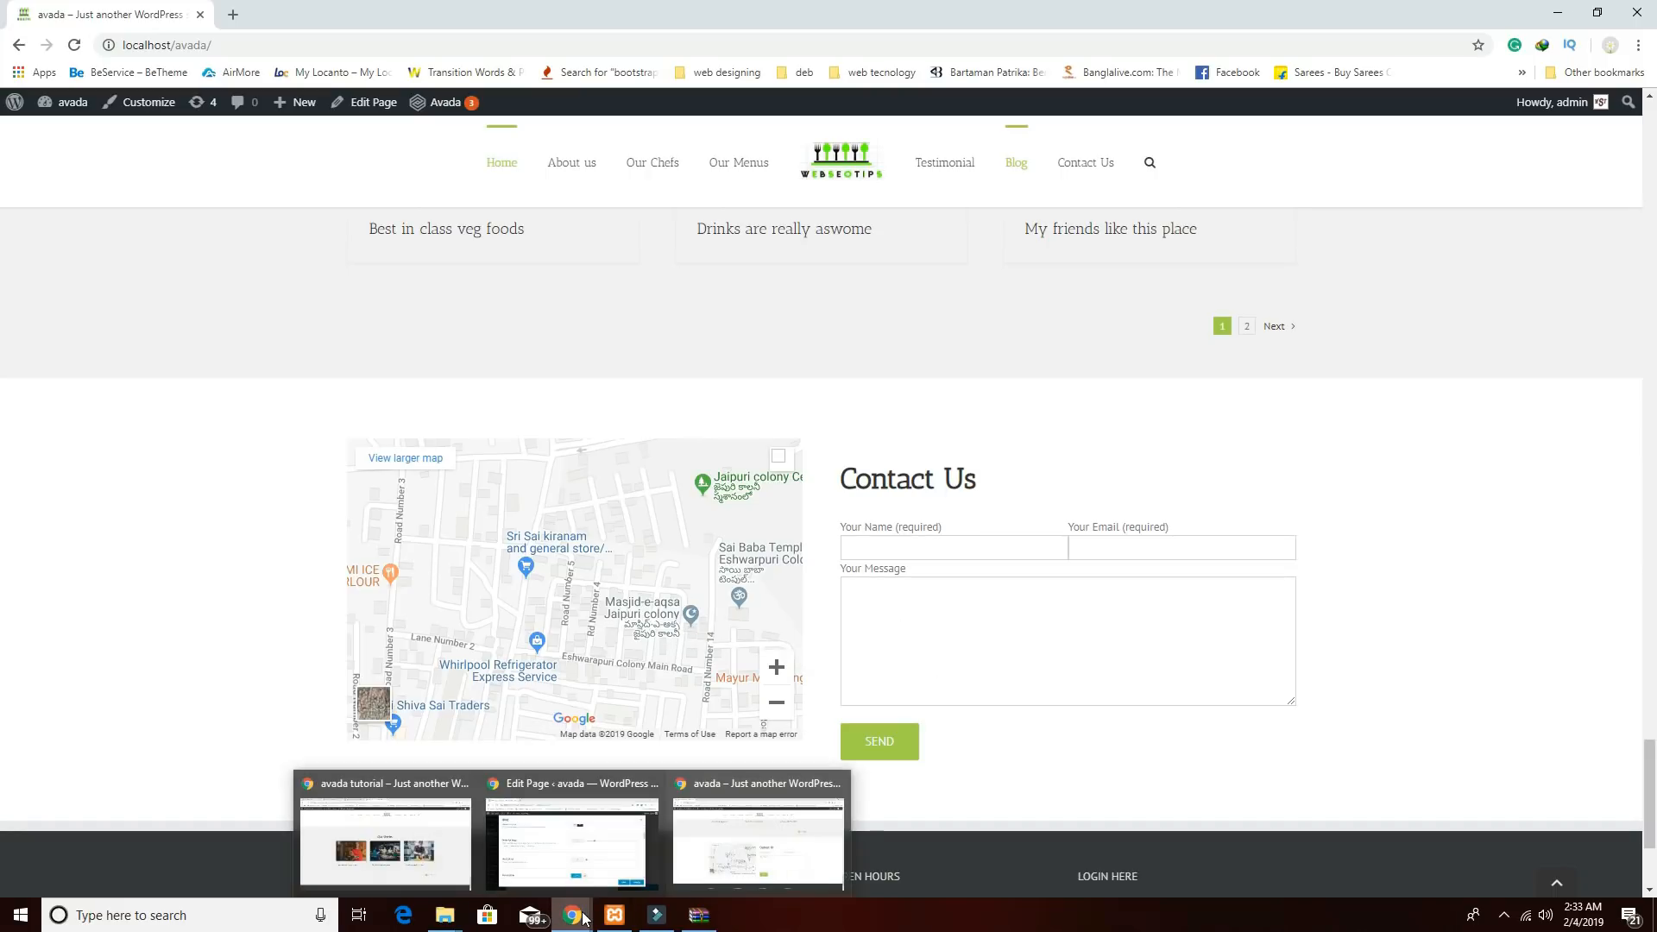
mouse_move(576, 861)
click(825, 817)
scroll(946, 677, up, 1)
scroll(946, 678, up, 1)
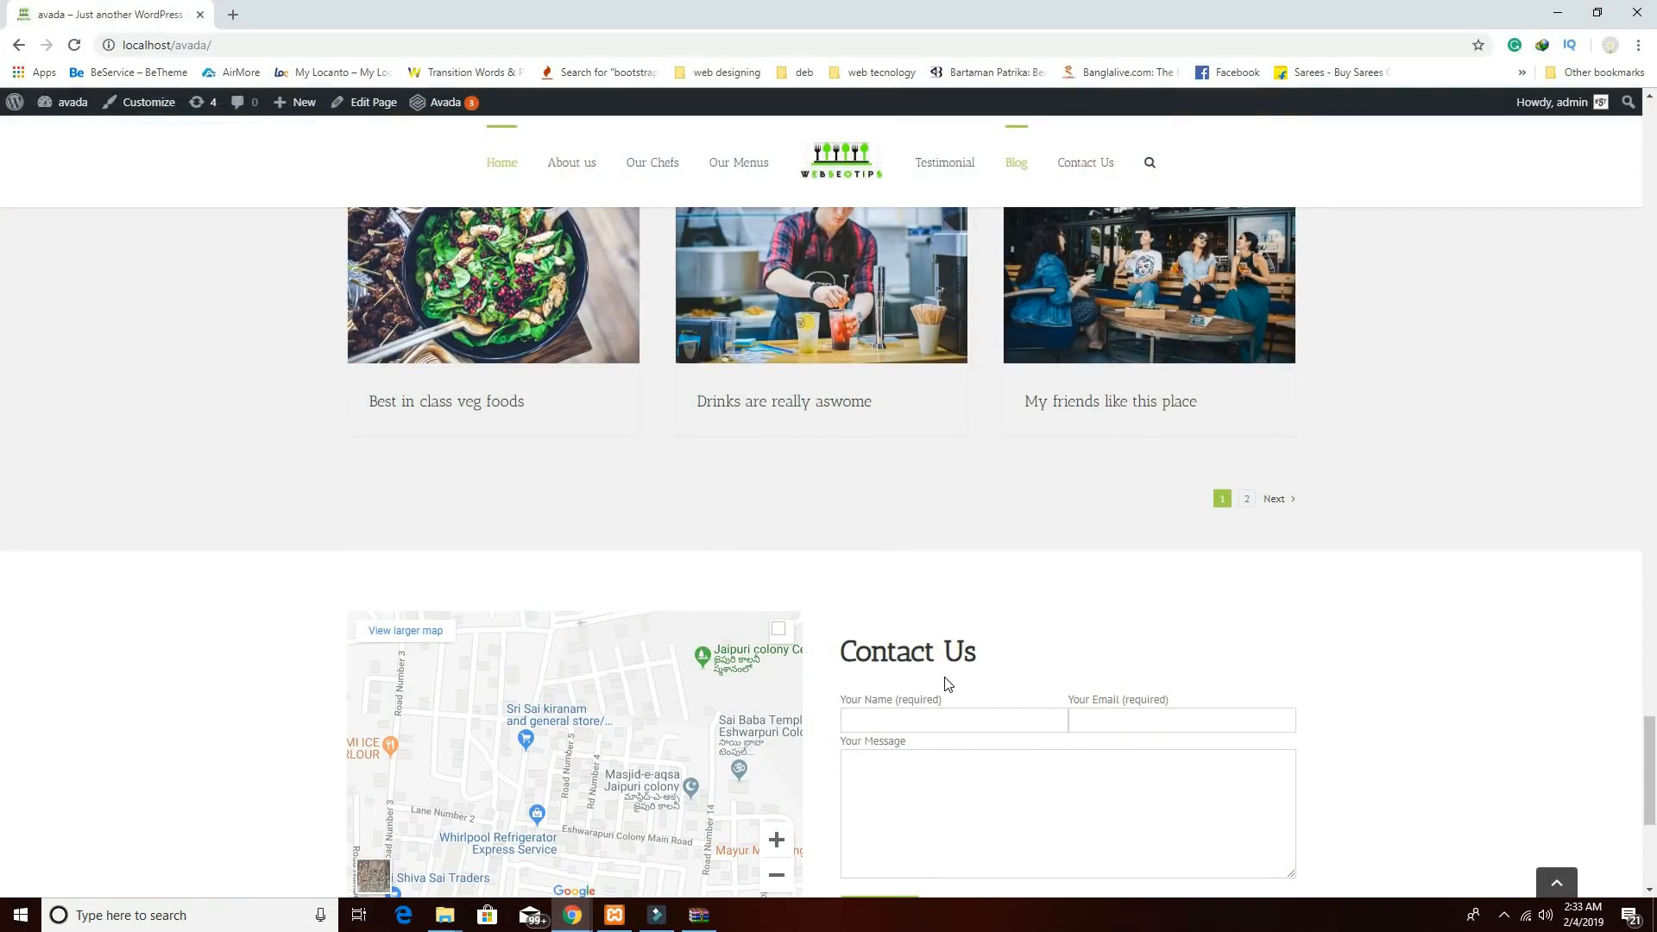
scroll(761, 747, down, 2)
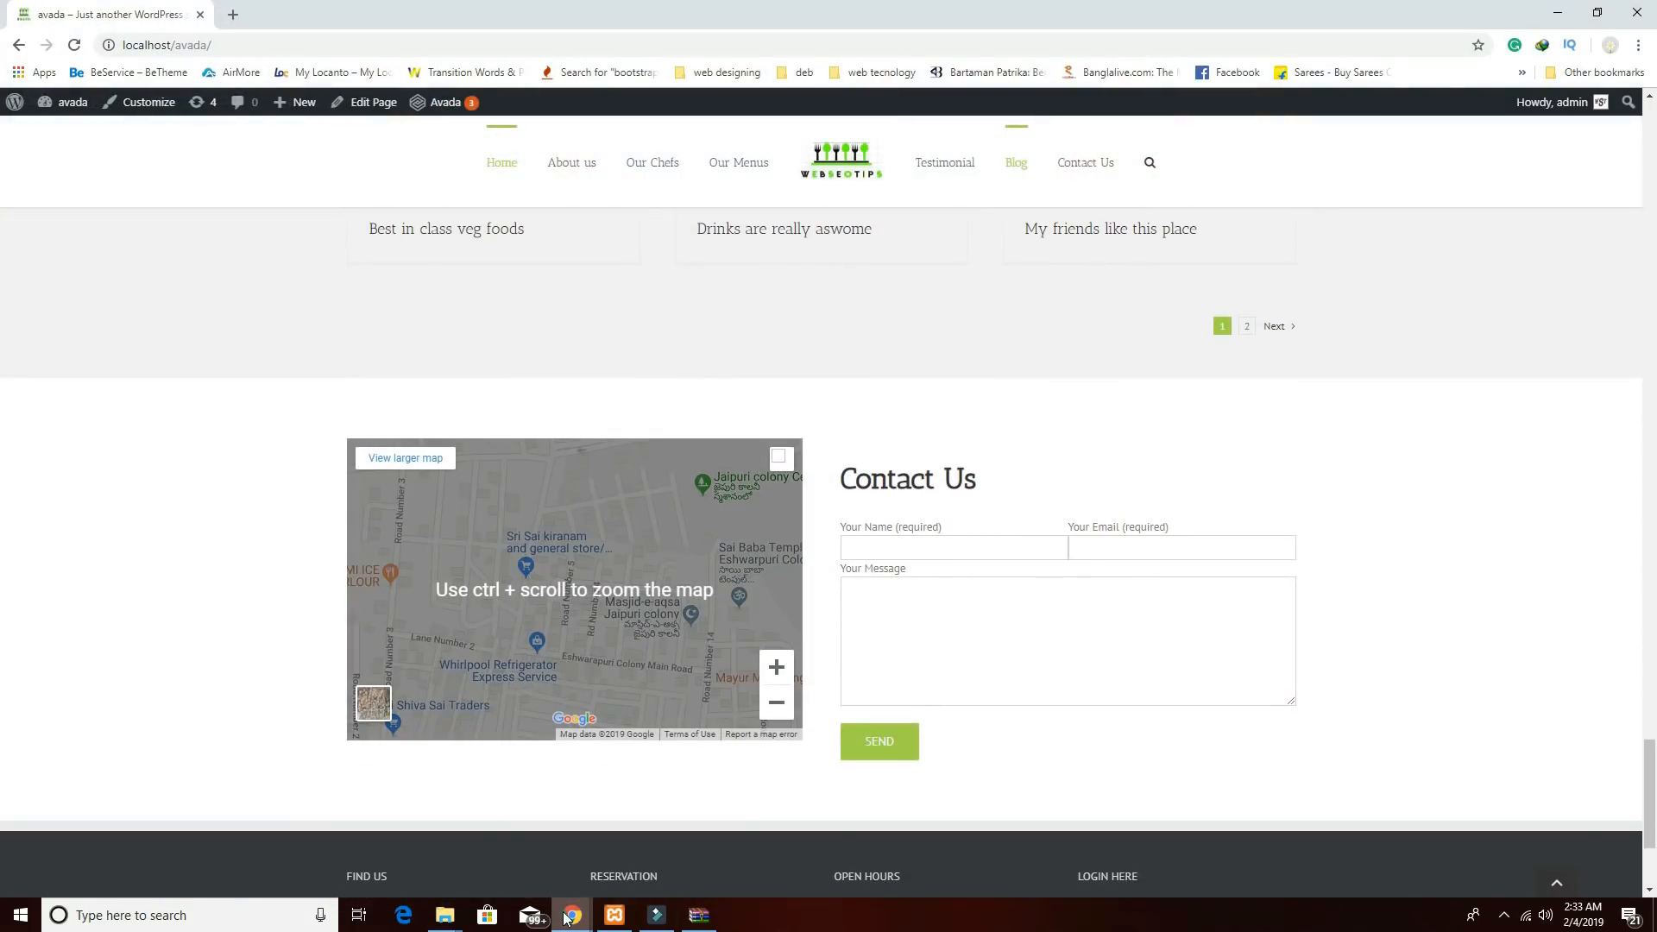
mouse_move(567, 917)
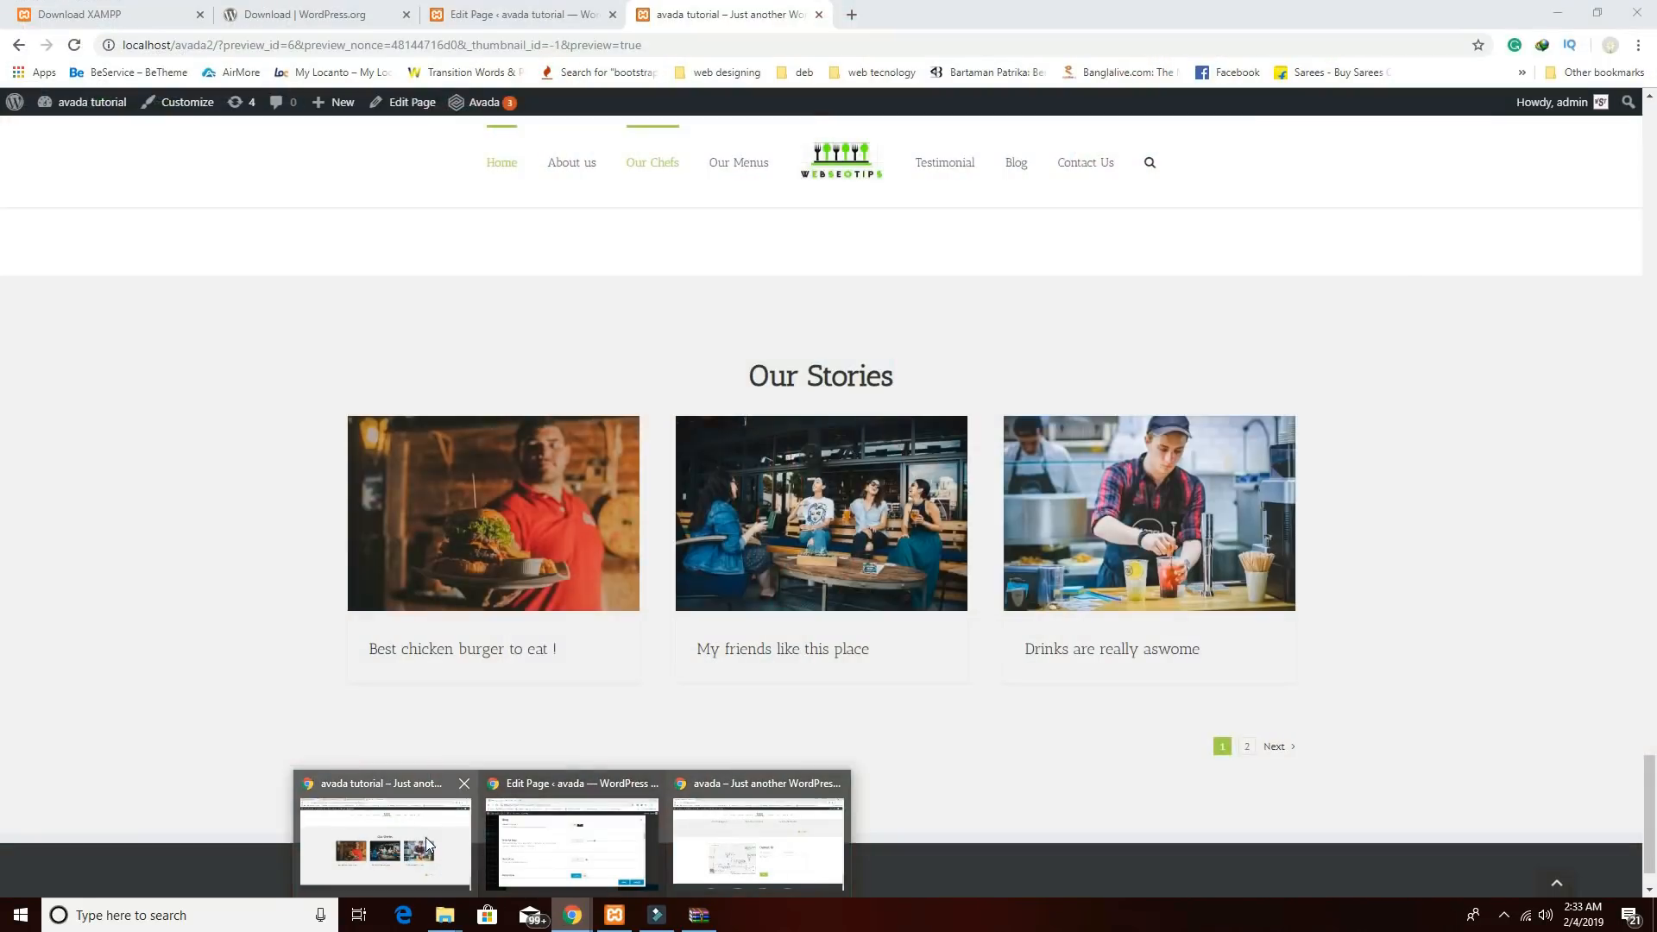
click(426, 837)
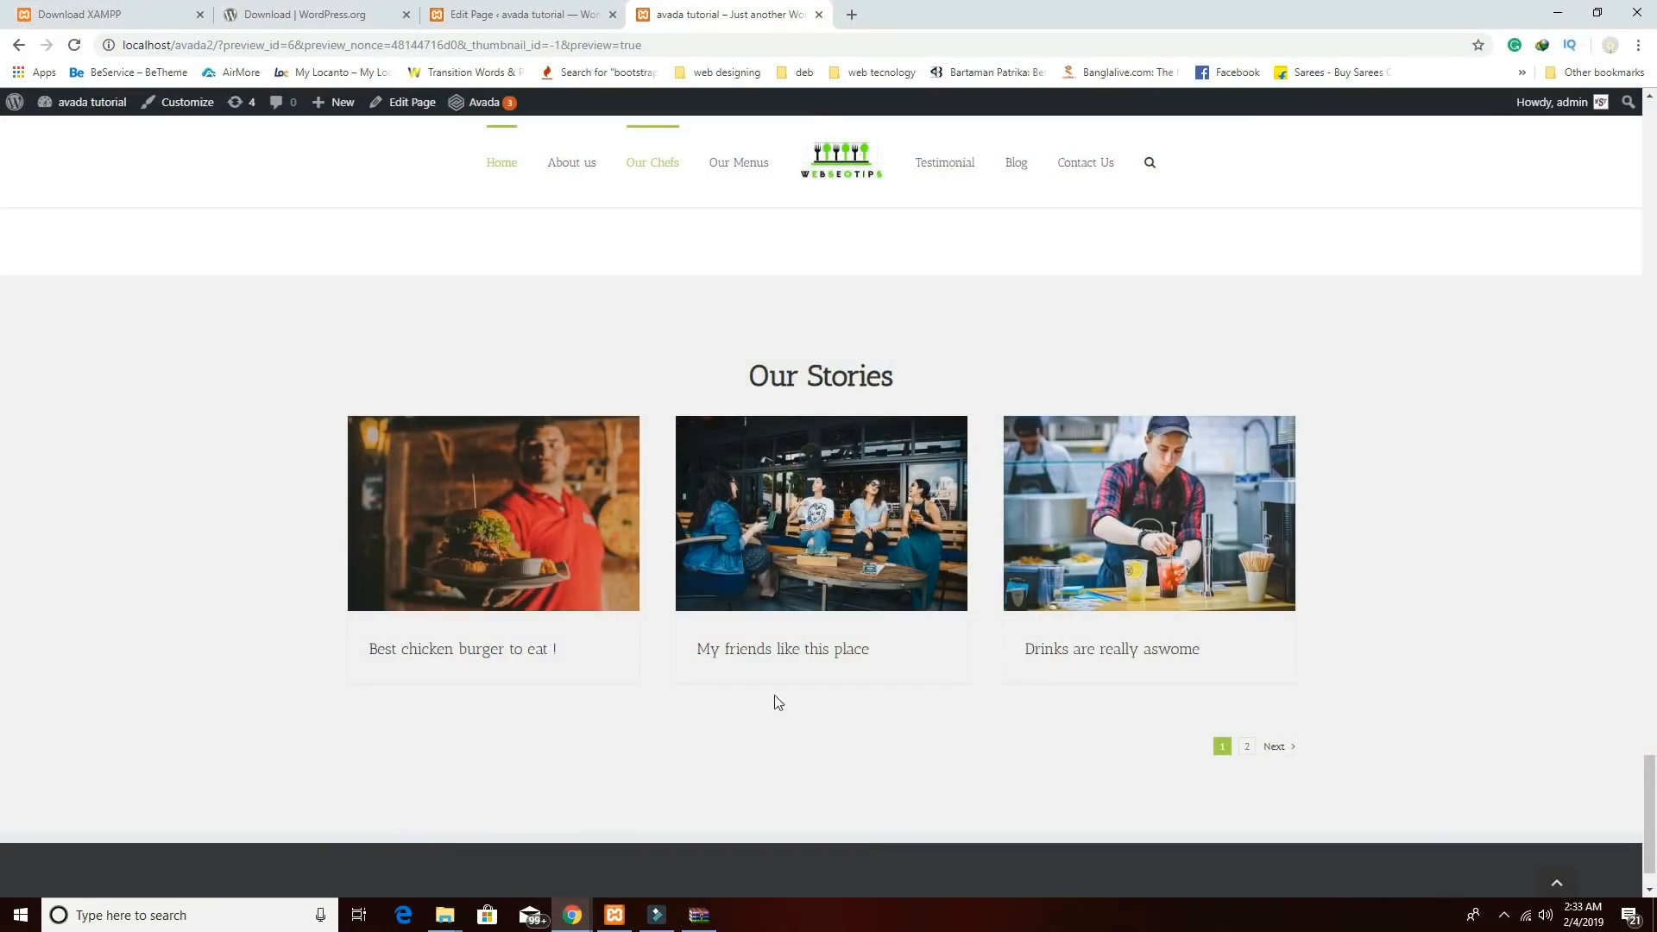
Add a new container below Our Stories with a 1/2 + 1/2 column layout.
click(535, 11)
scroll(955, 610, down, 4)
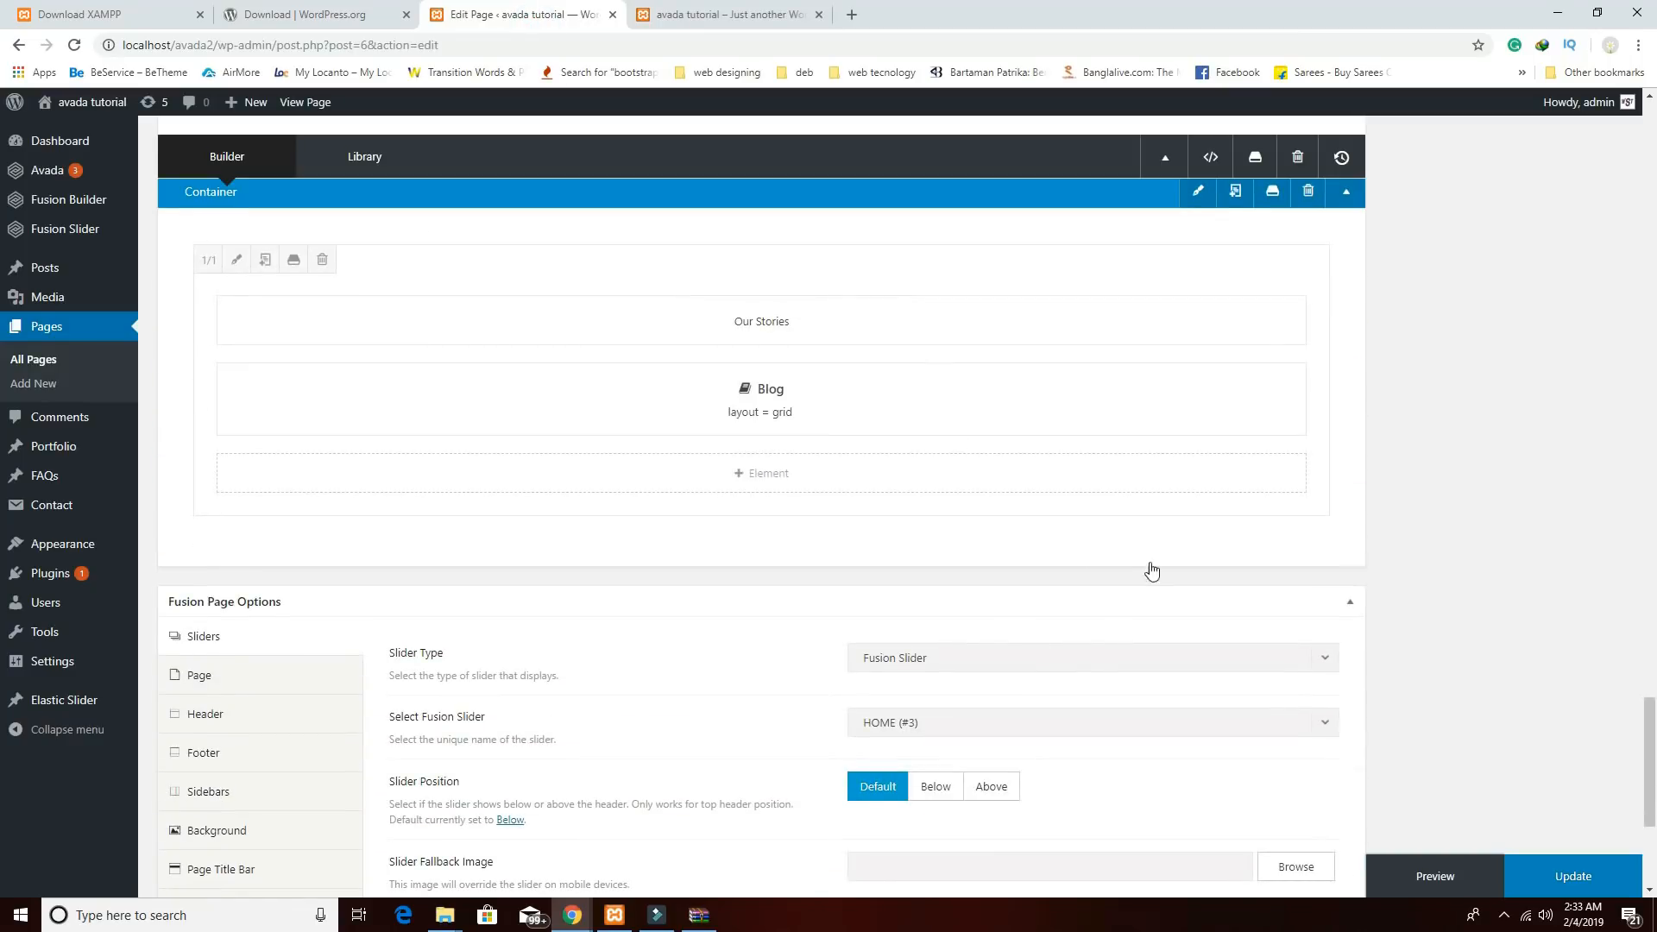
click(1167, 554)
click(466, 345)
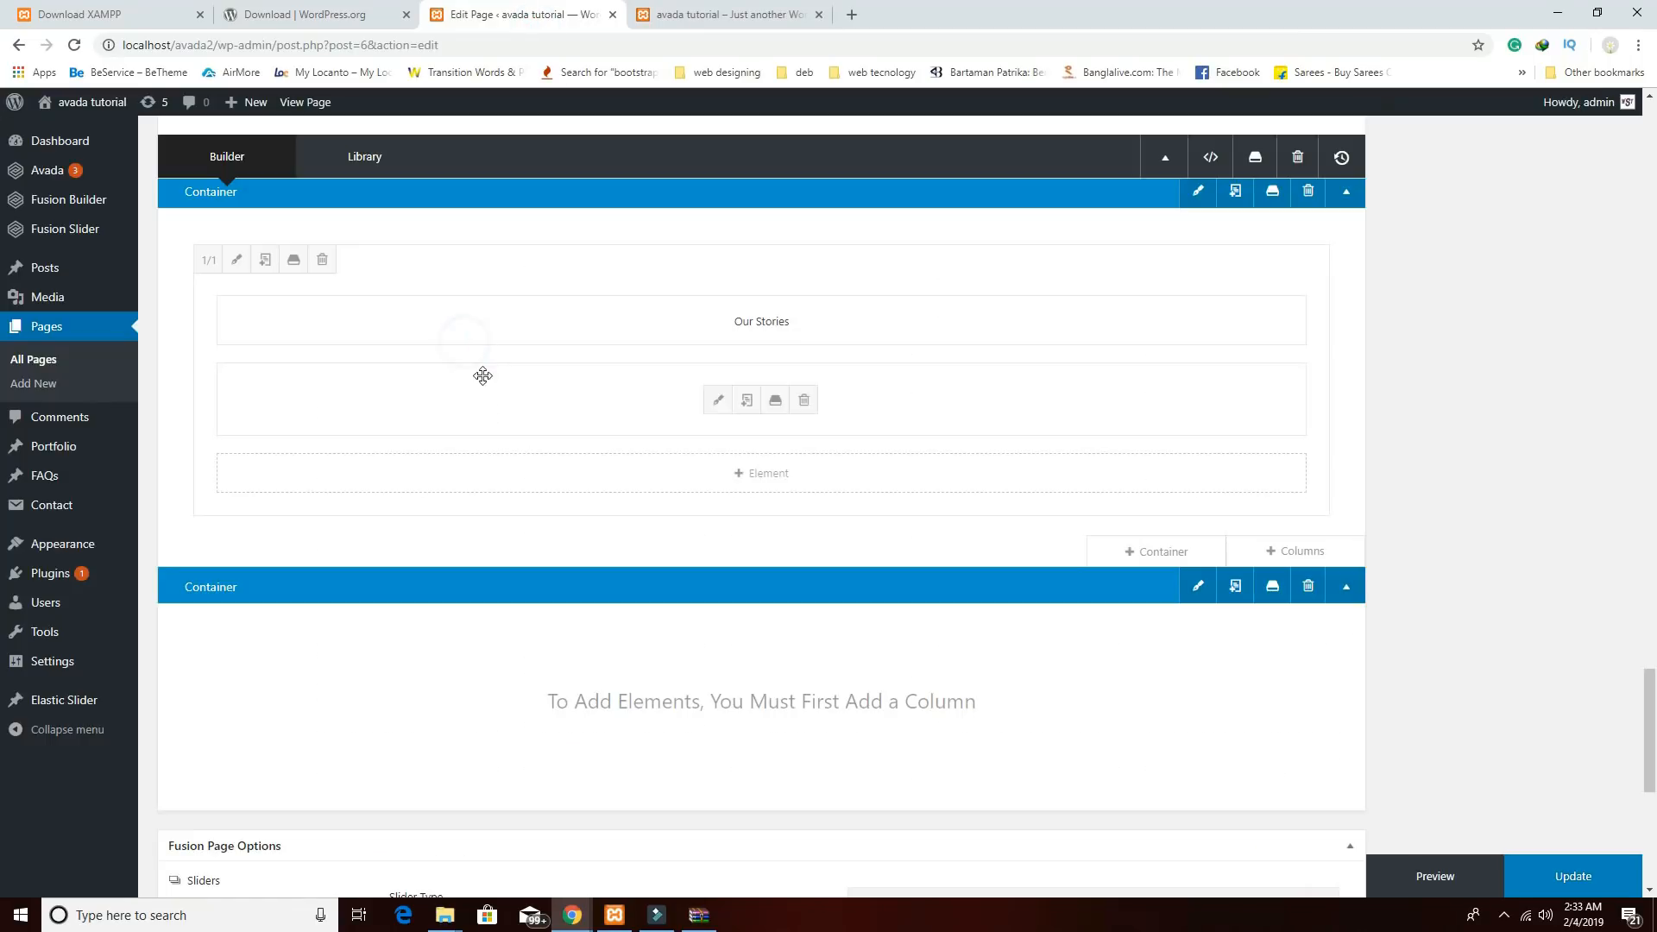
mouse_move(1206, 788)
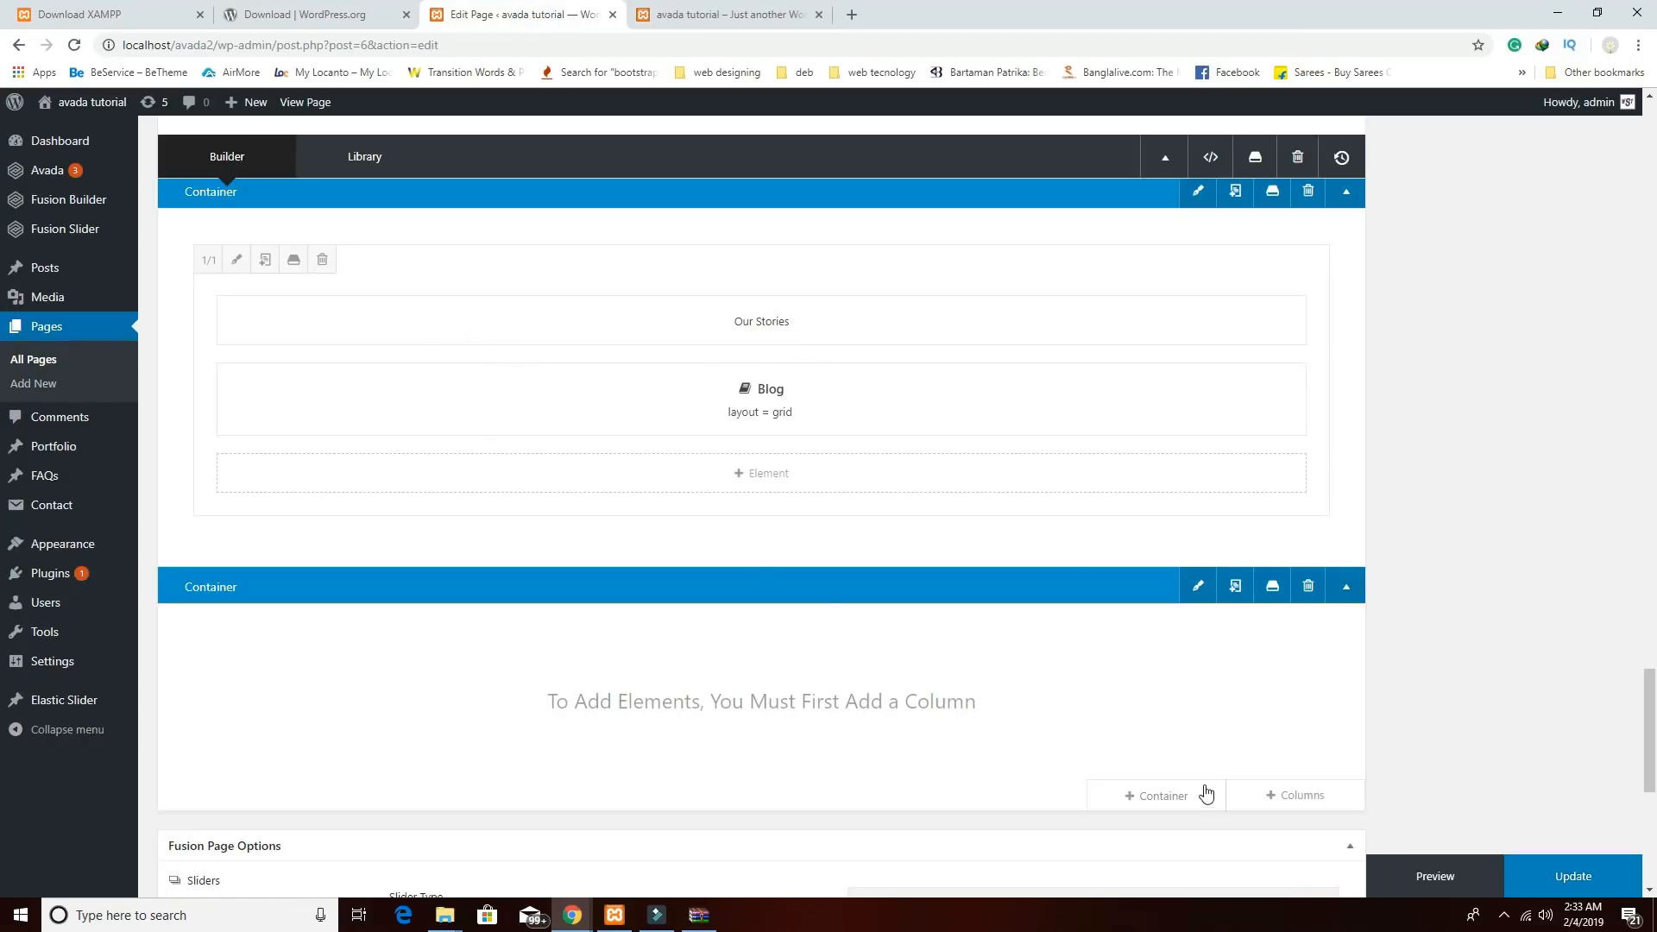
click(1284, 801)
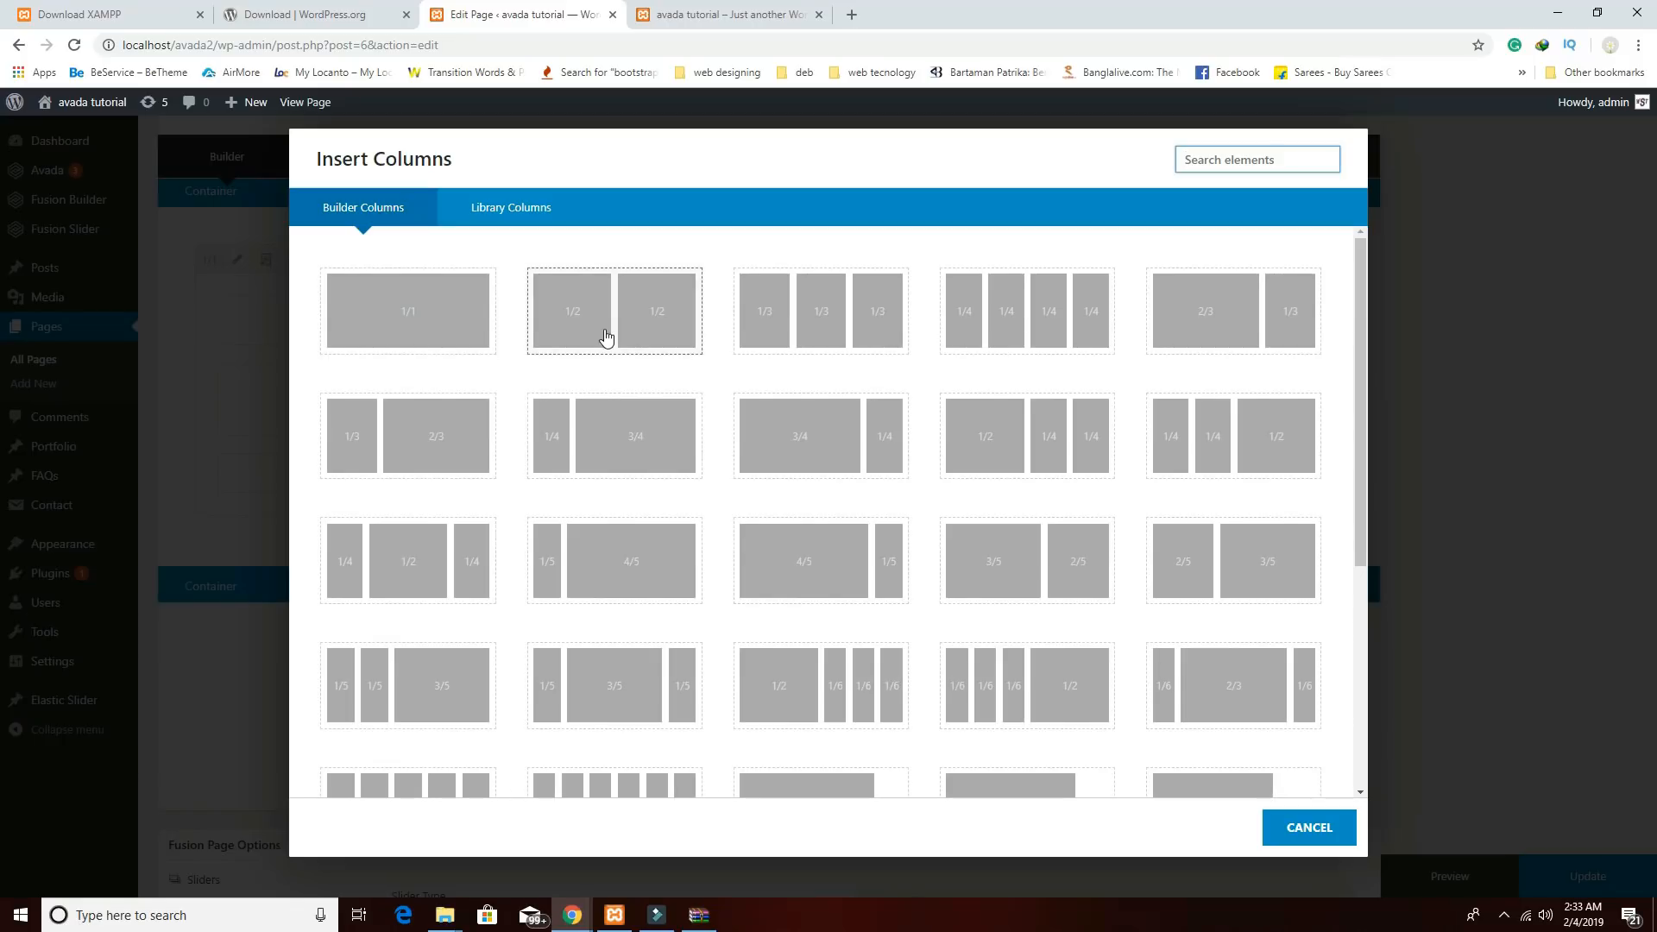
click(606, 336)
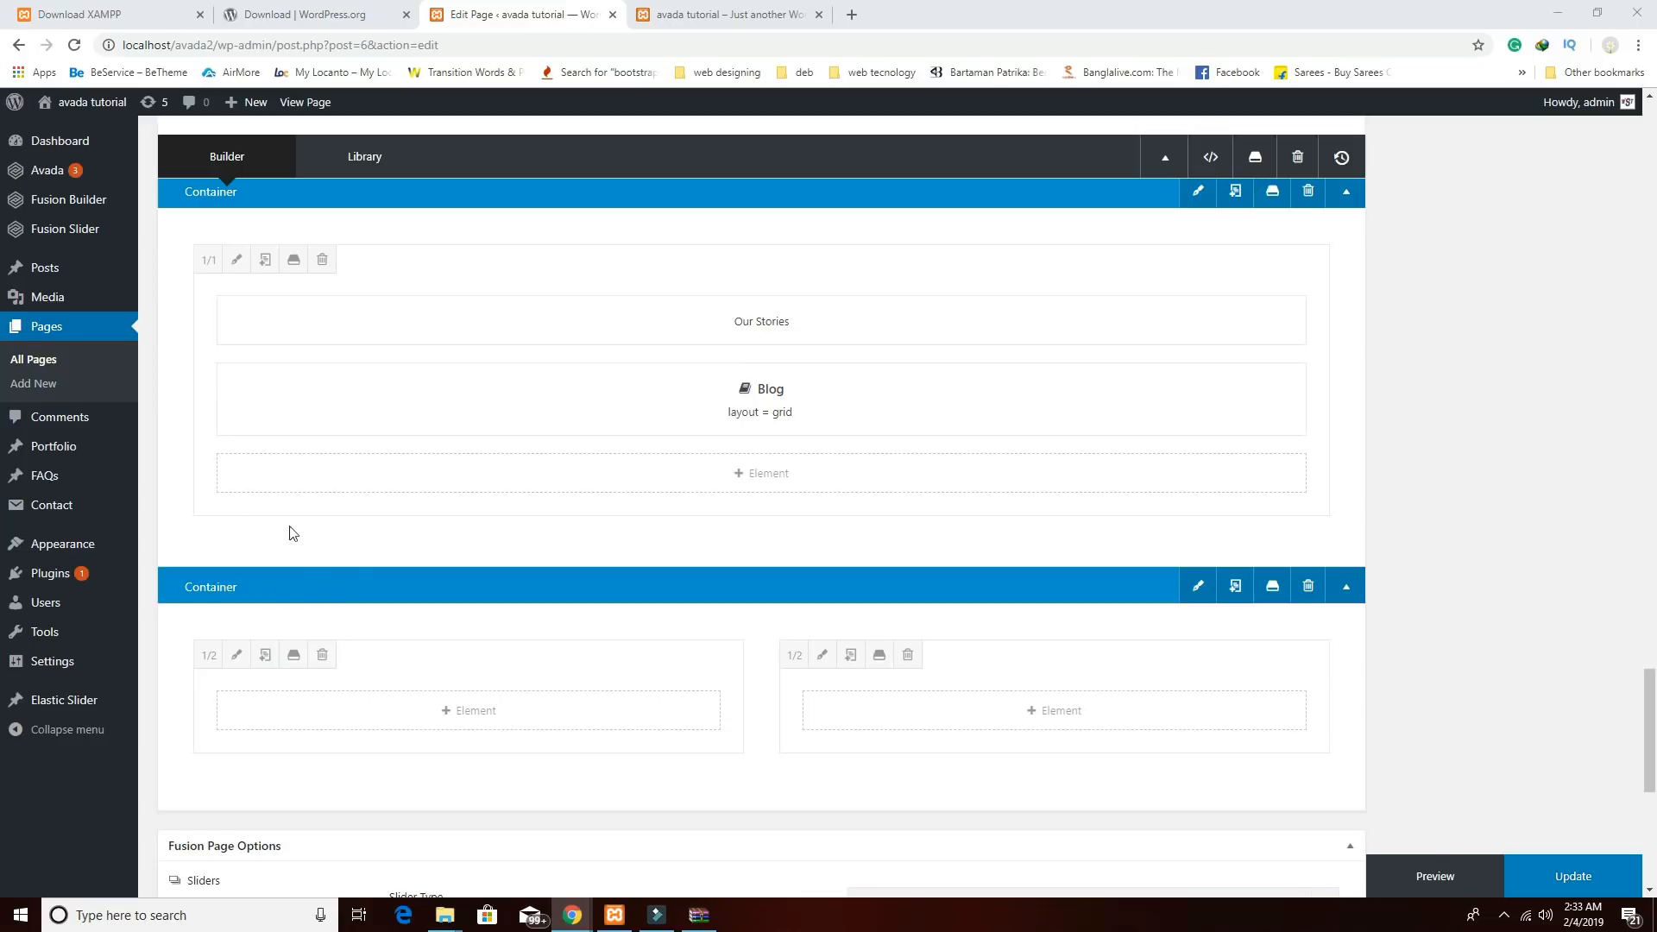
Insert a Text Block element into the left half column, then open a new browser tab.
mouse_move(939, 535)
click(484, 720)
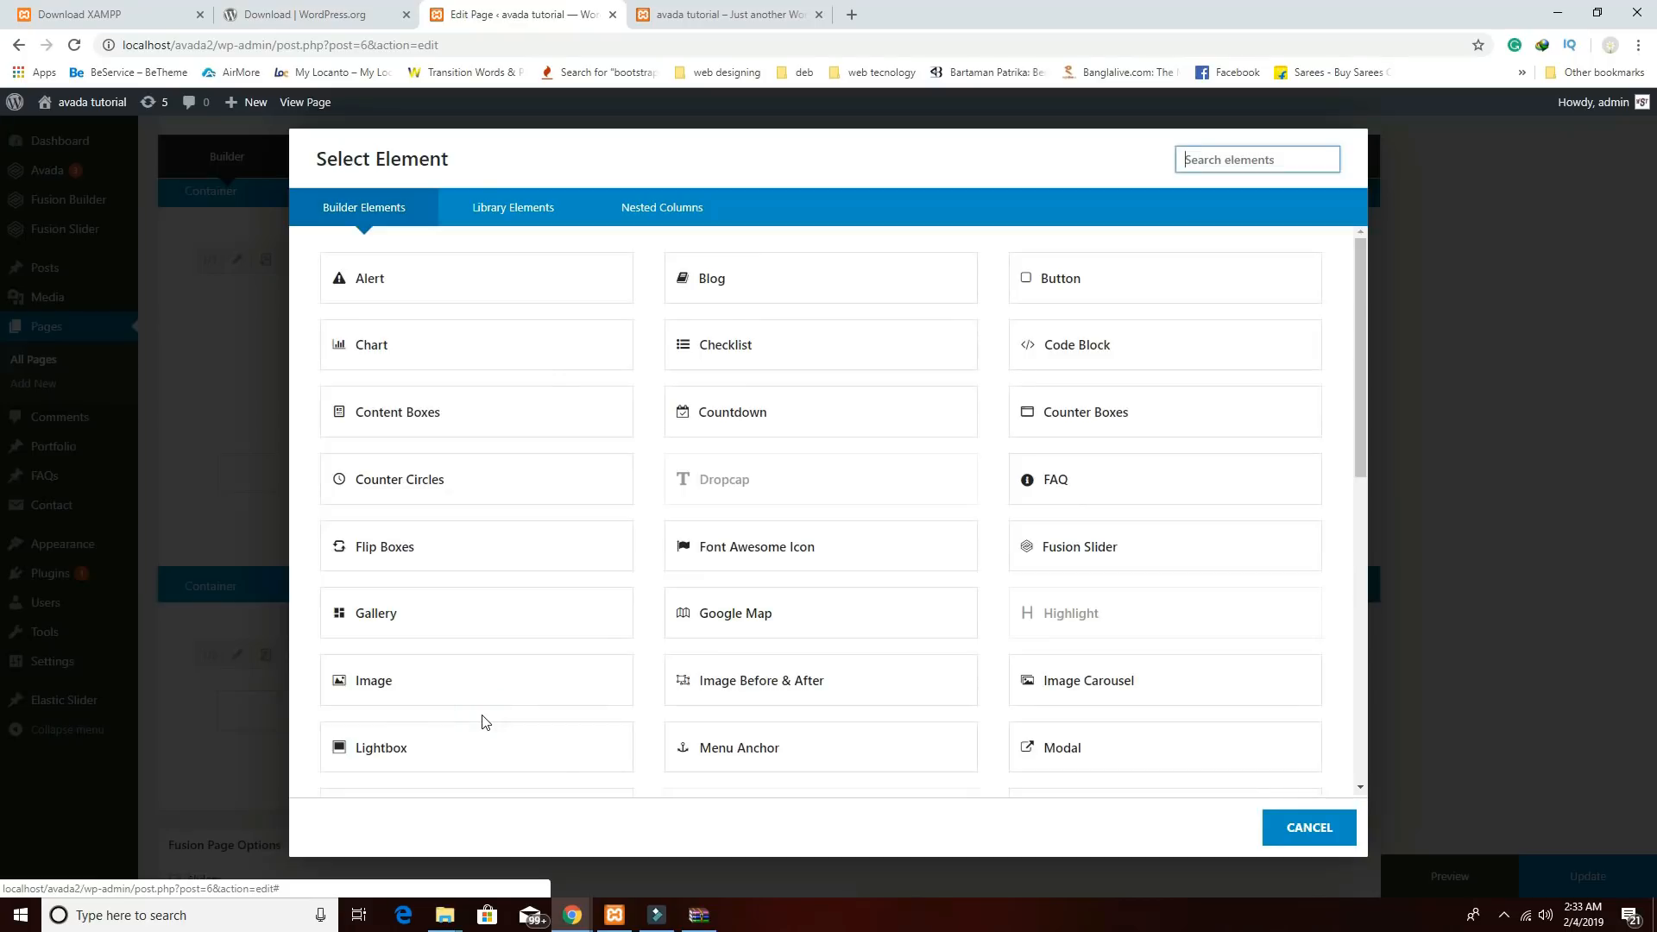
scroll(1169, 614, down, 8)
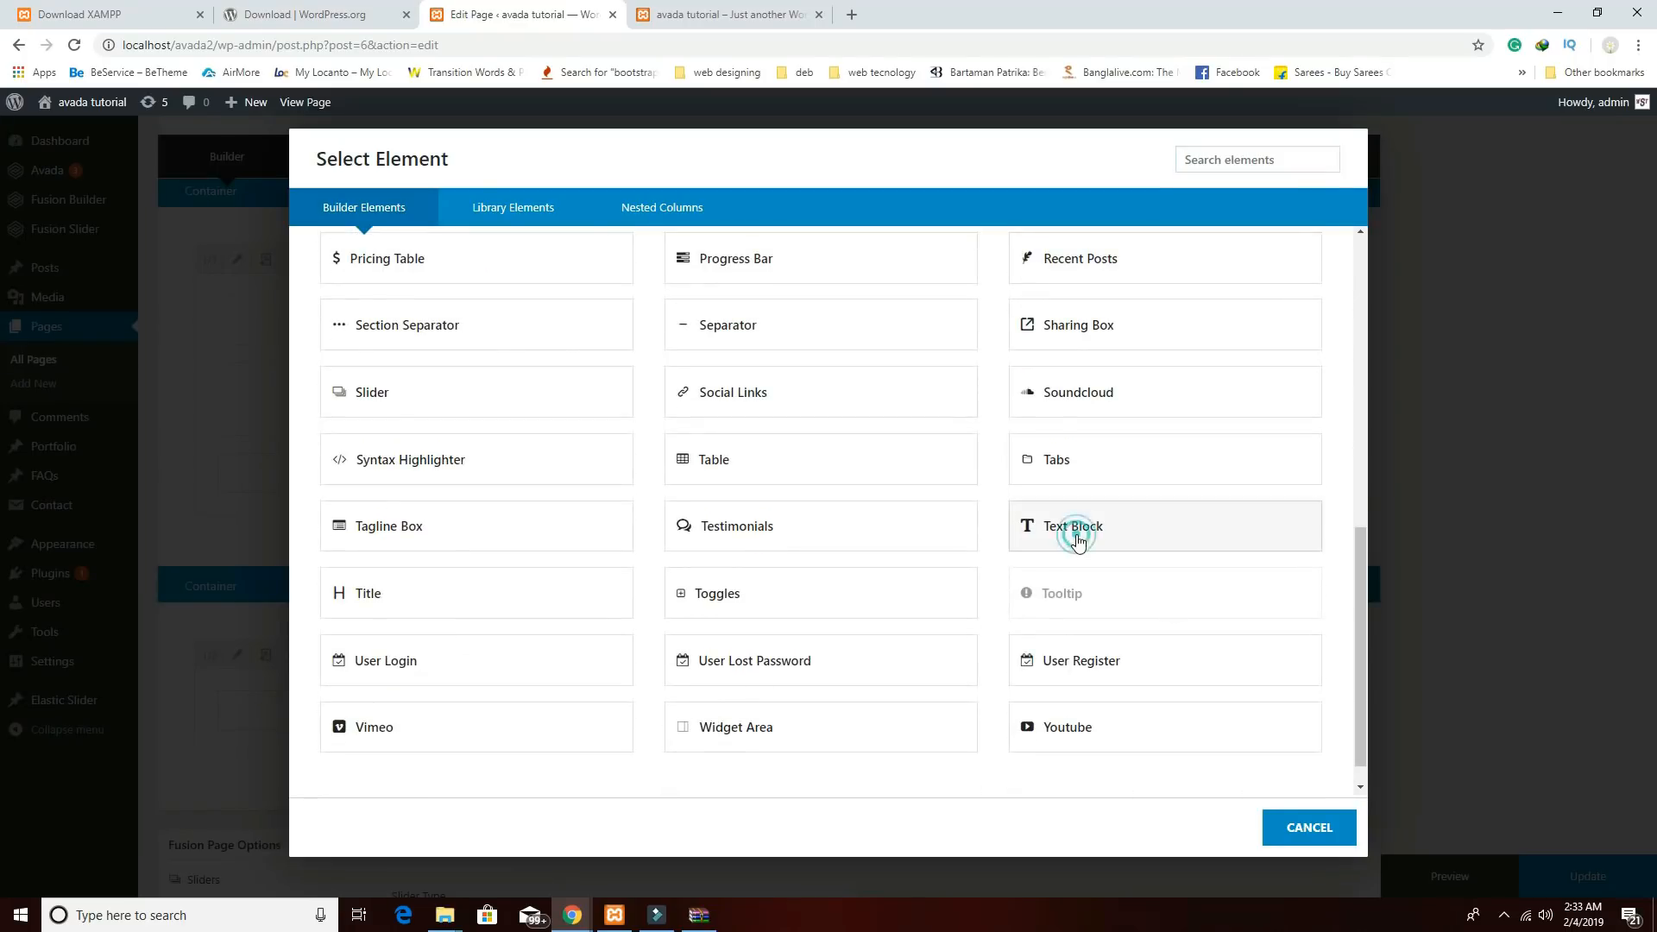
click(1075, 533)
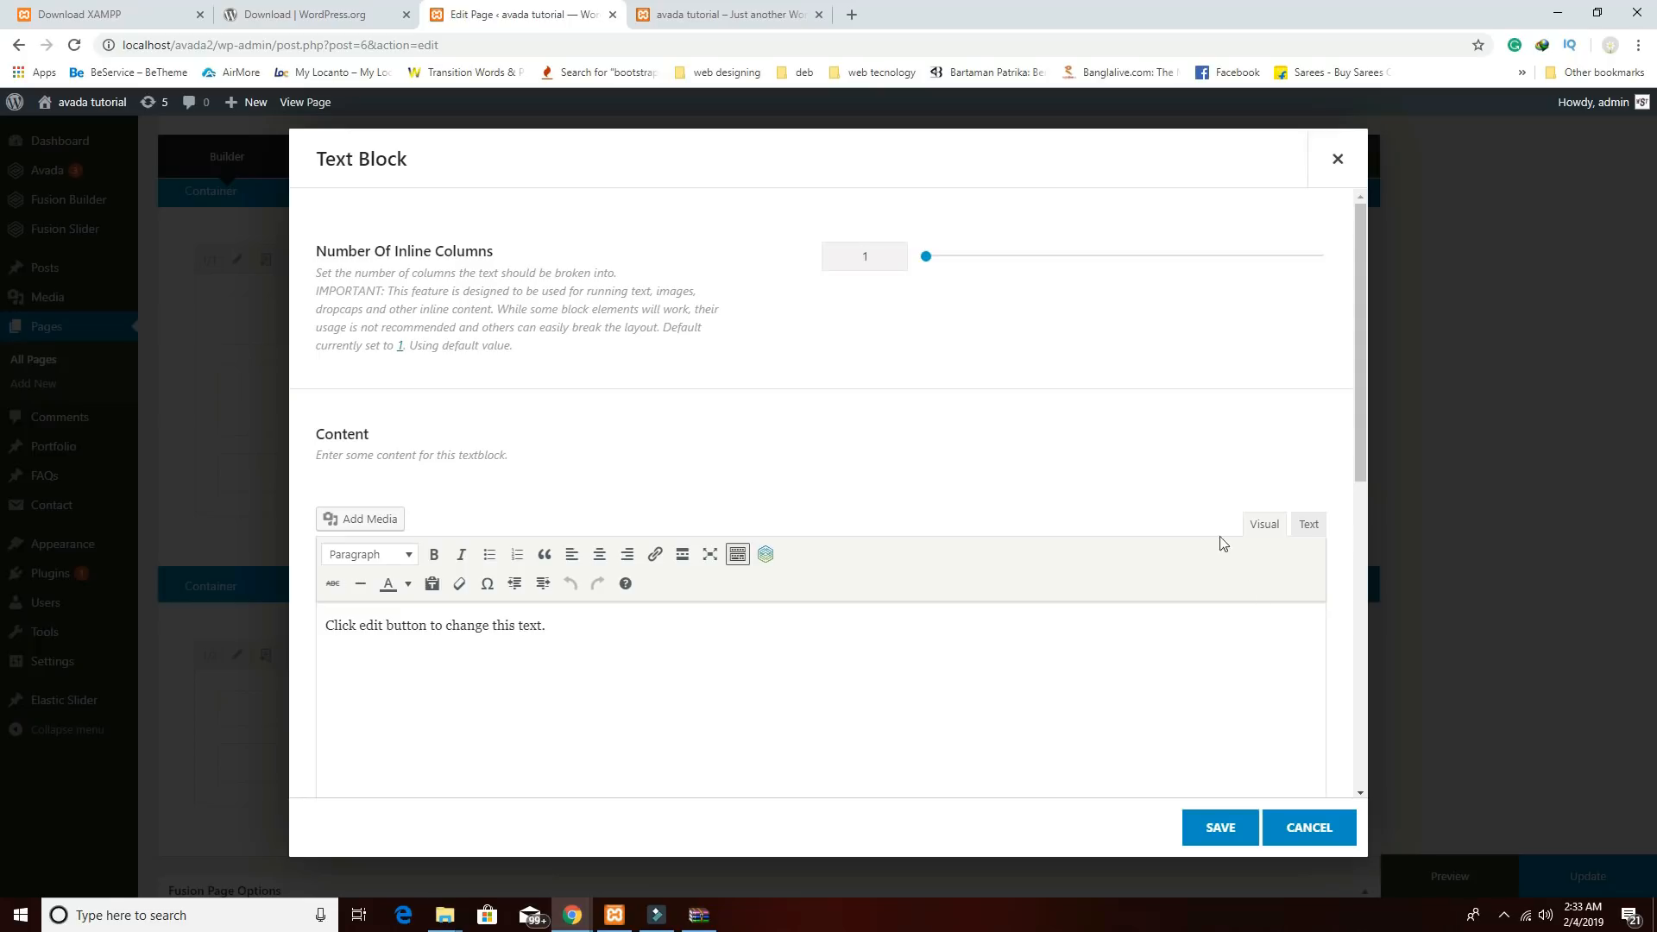
click(851, 16)
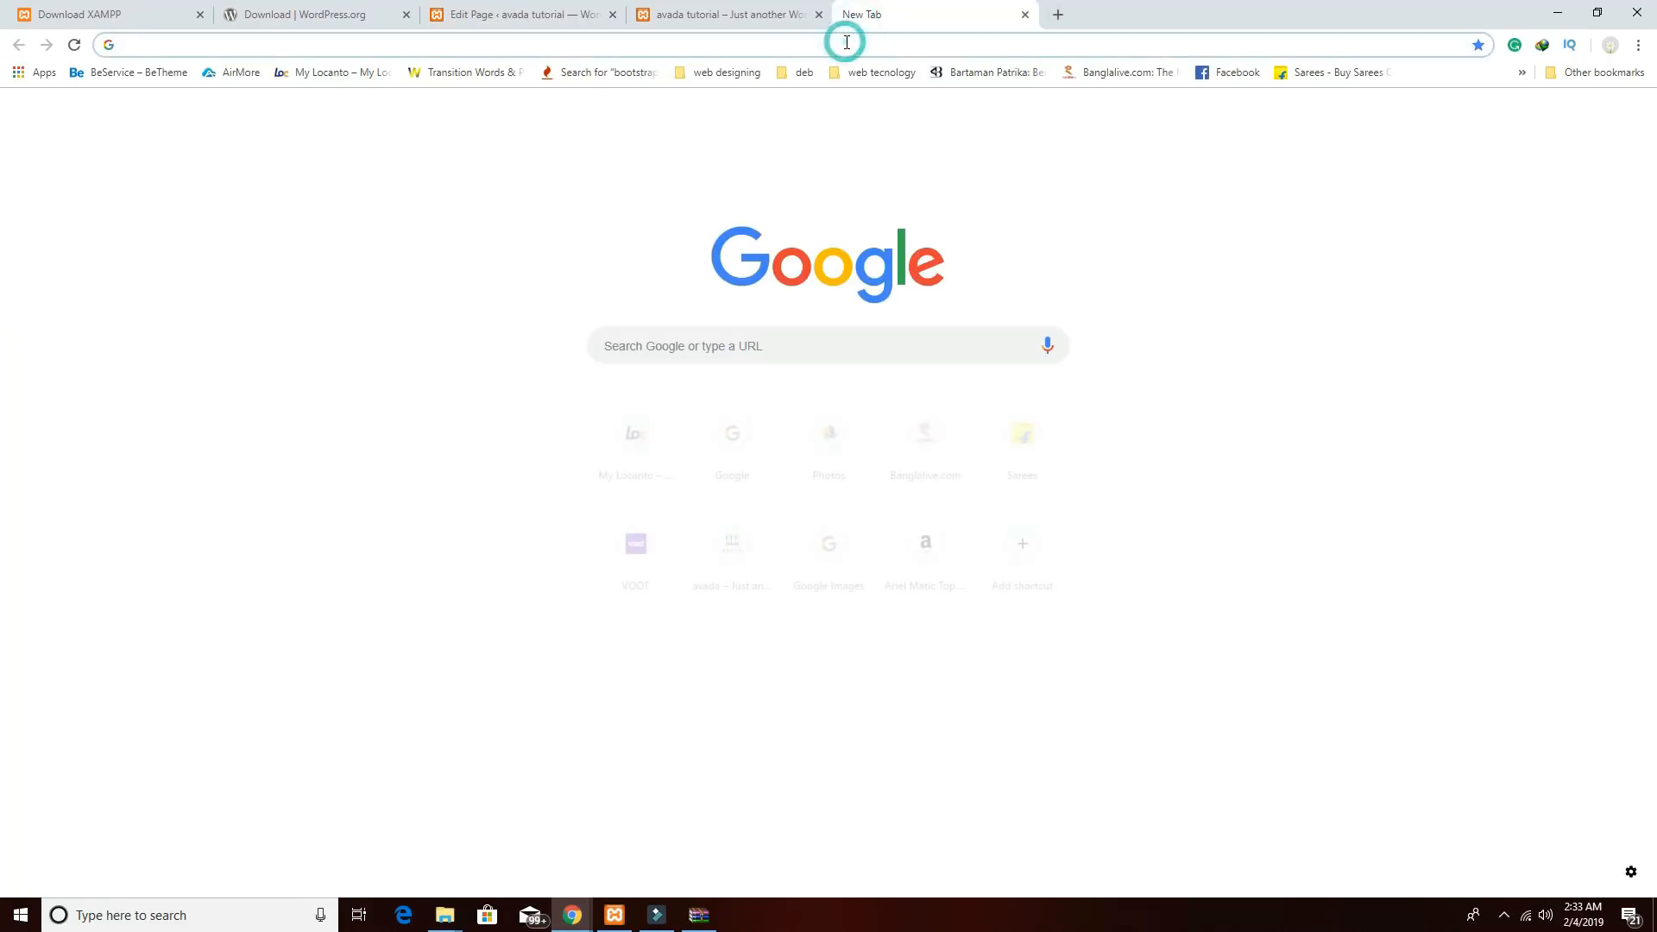
Search for Google Maps and open the saved location.
text(g)
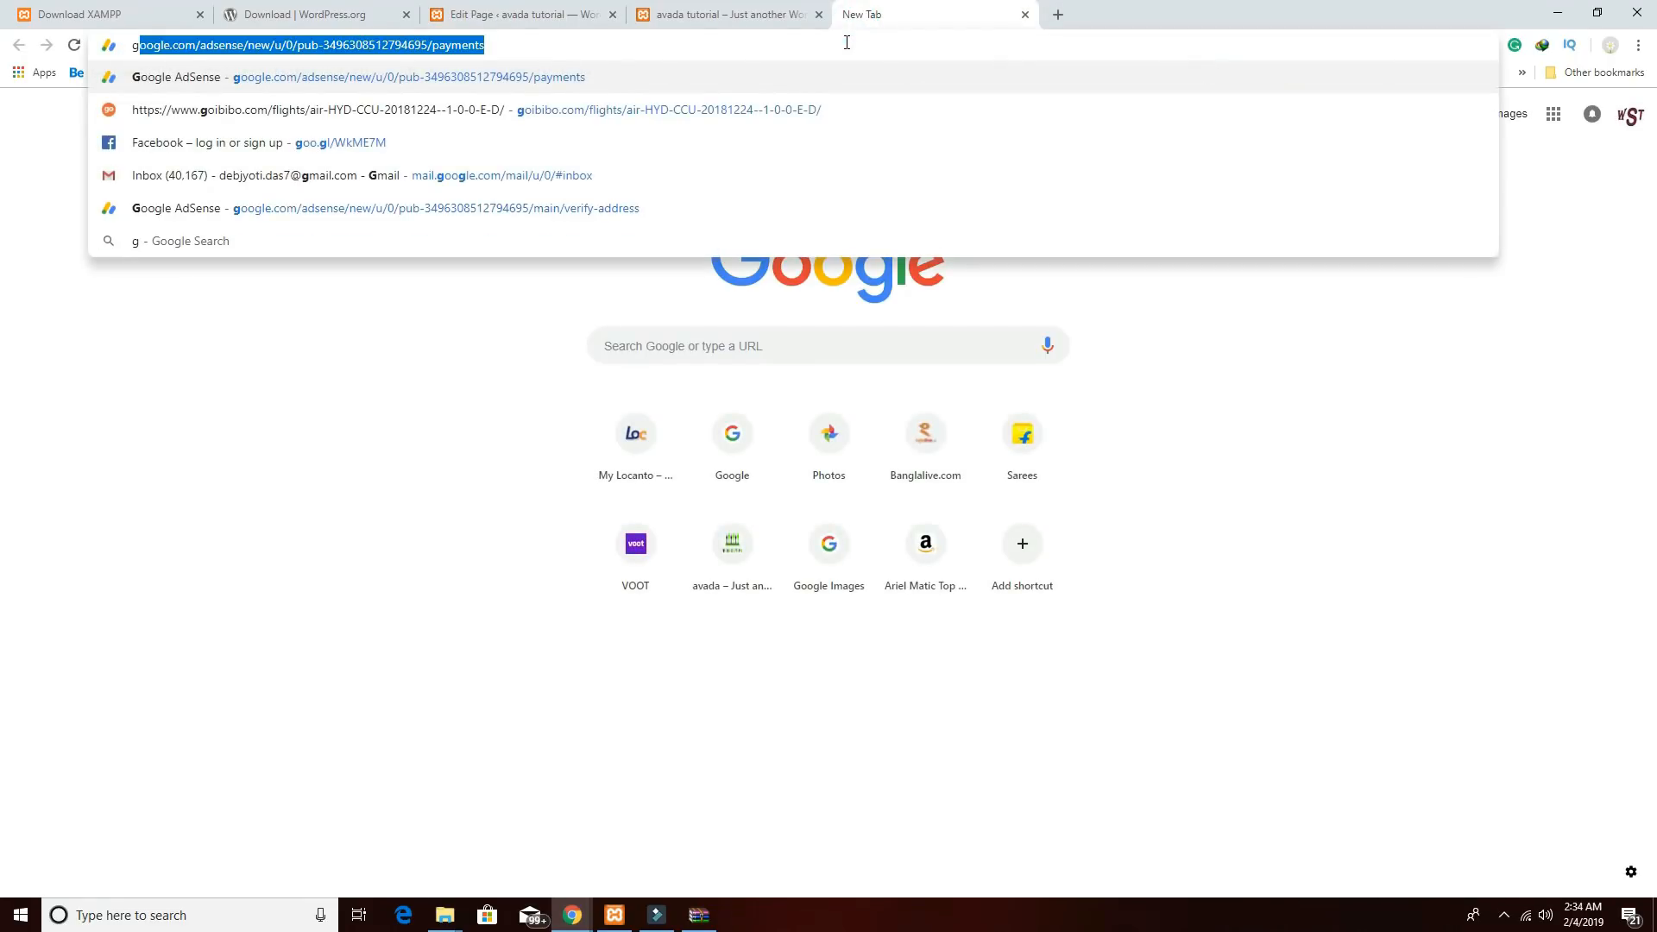
text(oogle)
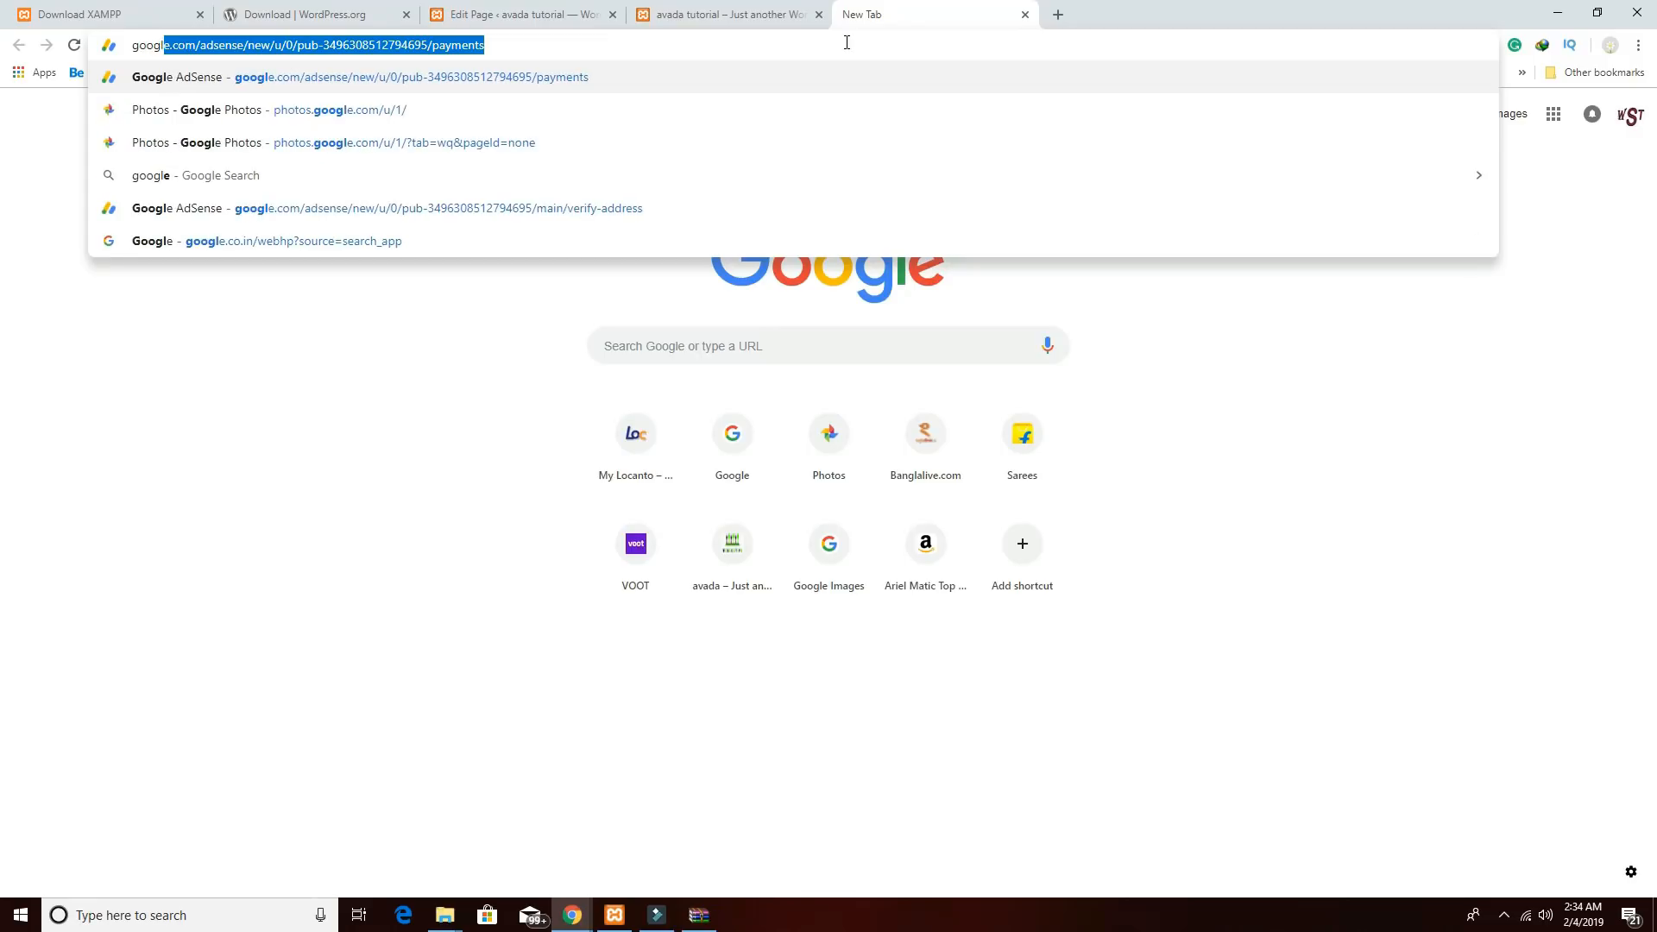
key(Tab)
text(ma)
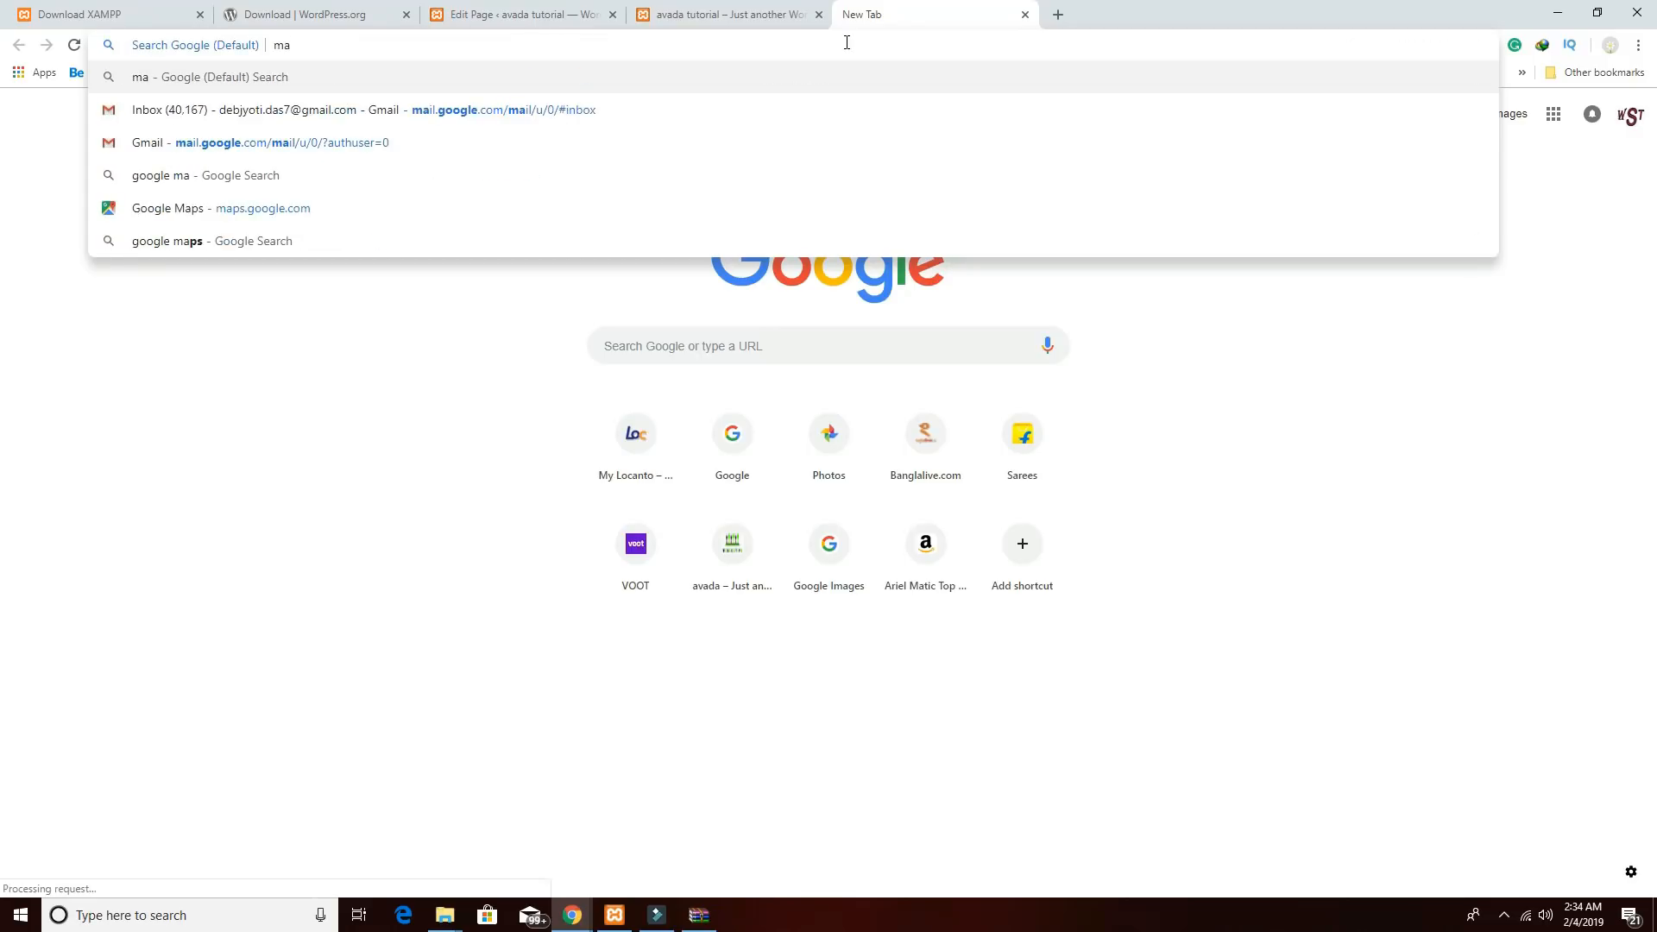
text(p)
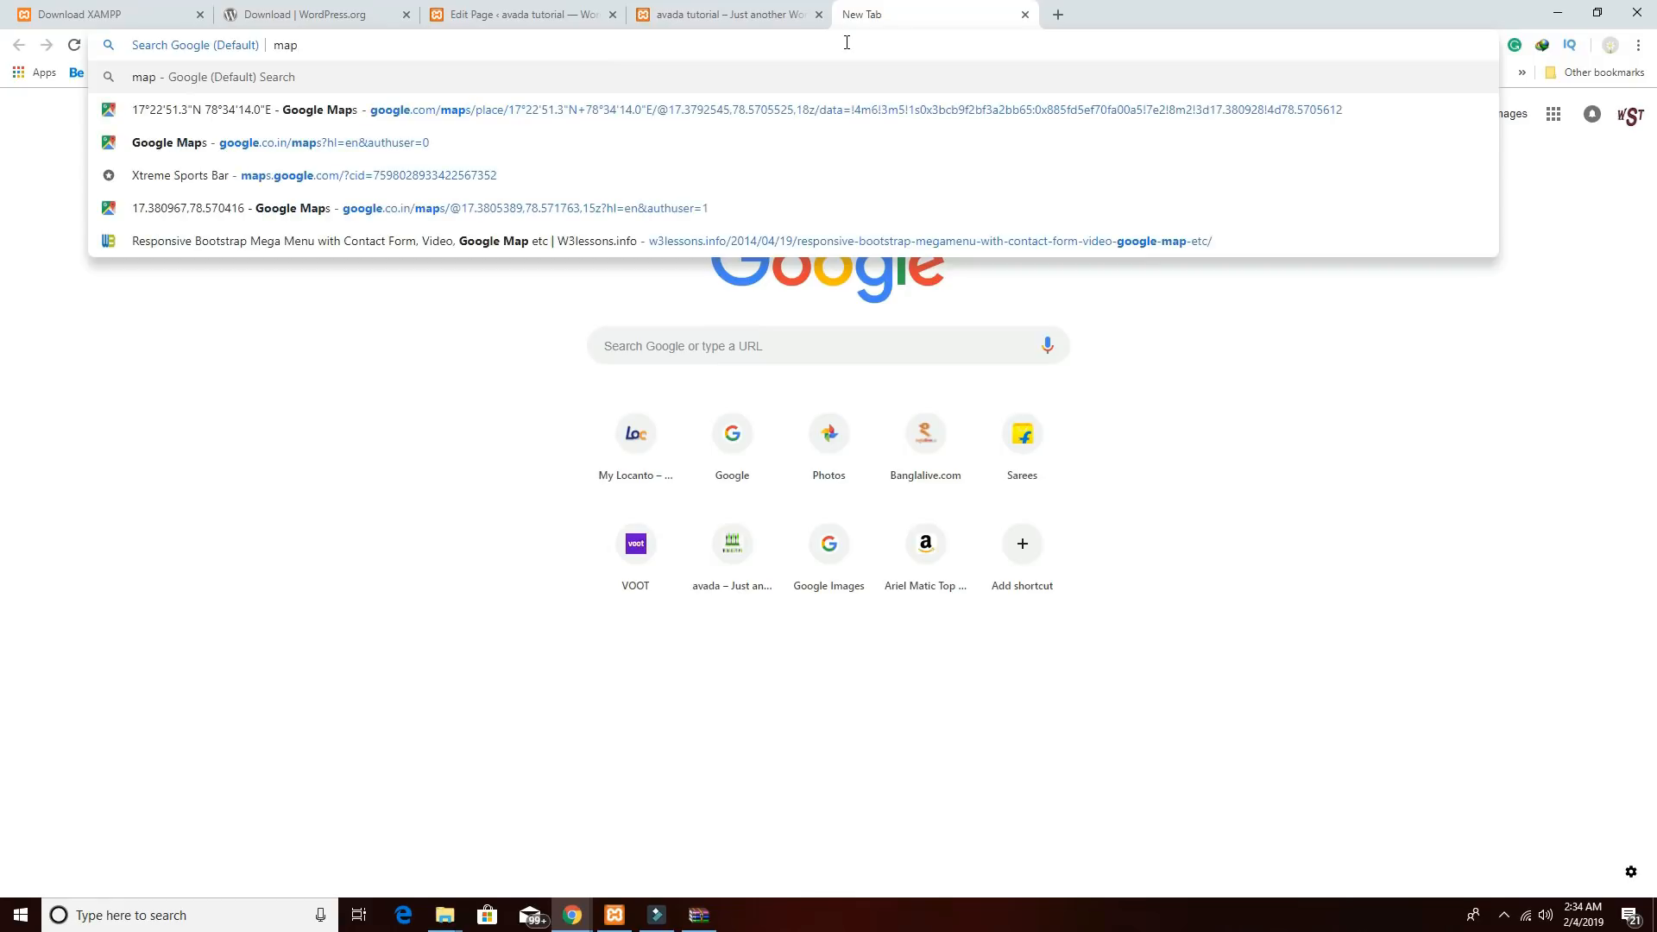
click(363, 109)
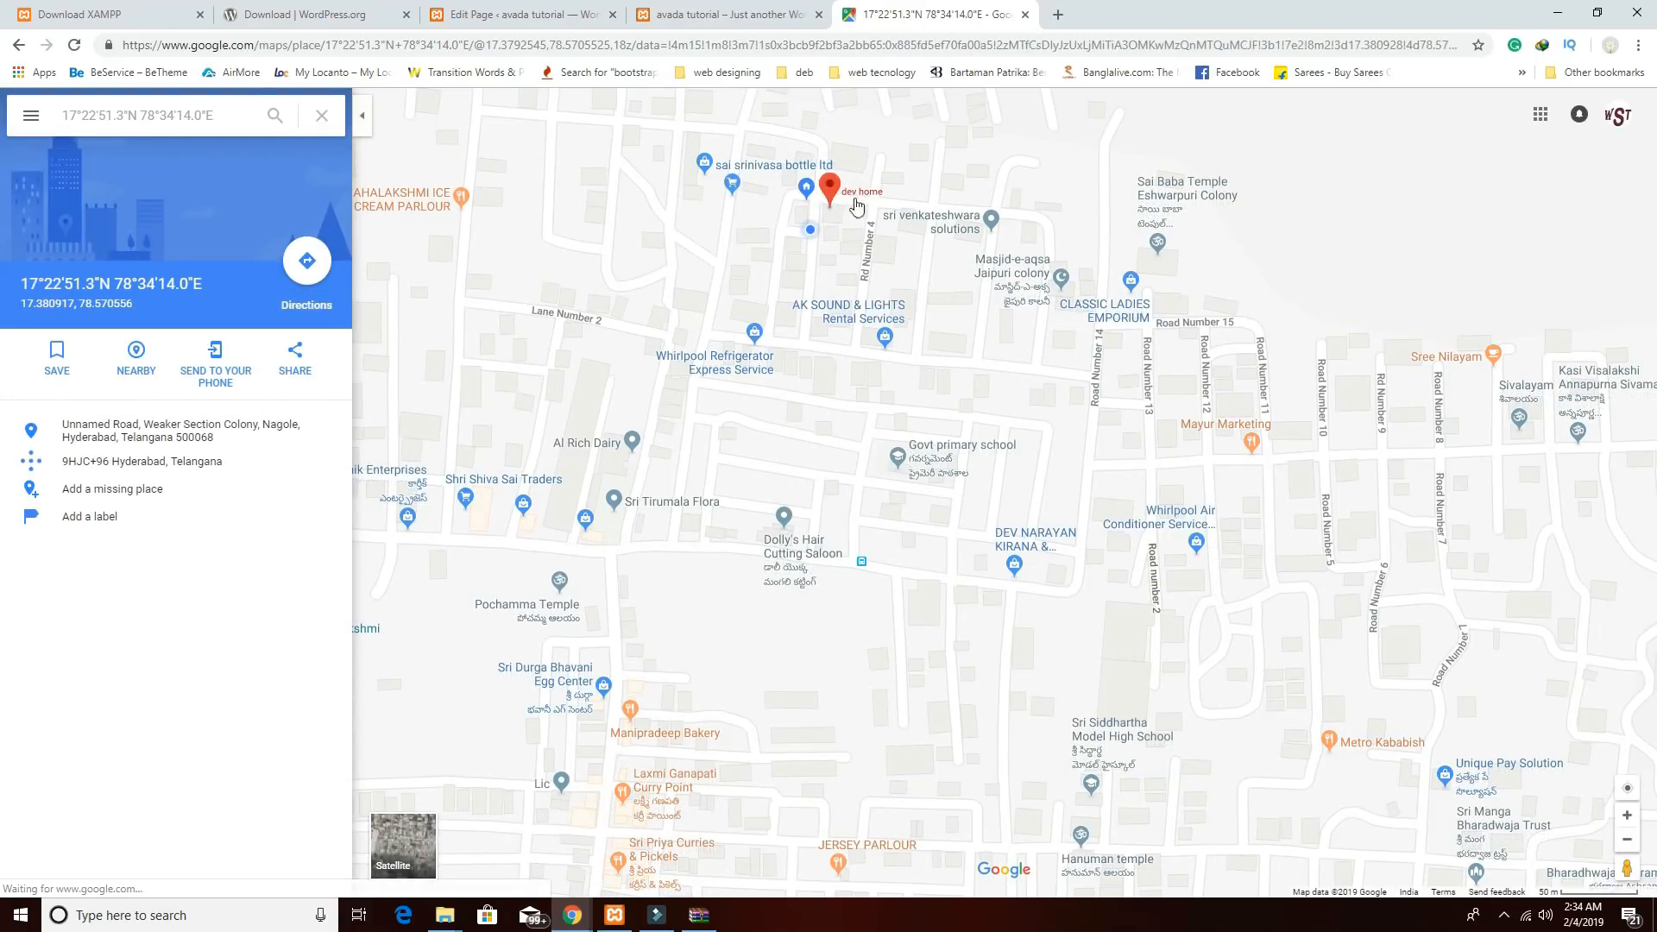
scroll(865, 344, up, 2)
scroll(865, 344, down, 1)
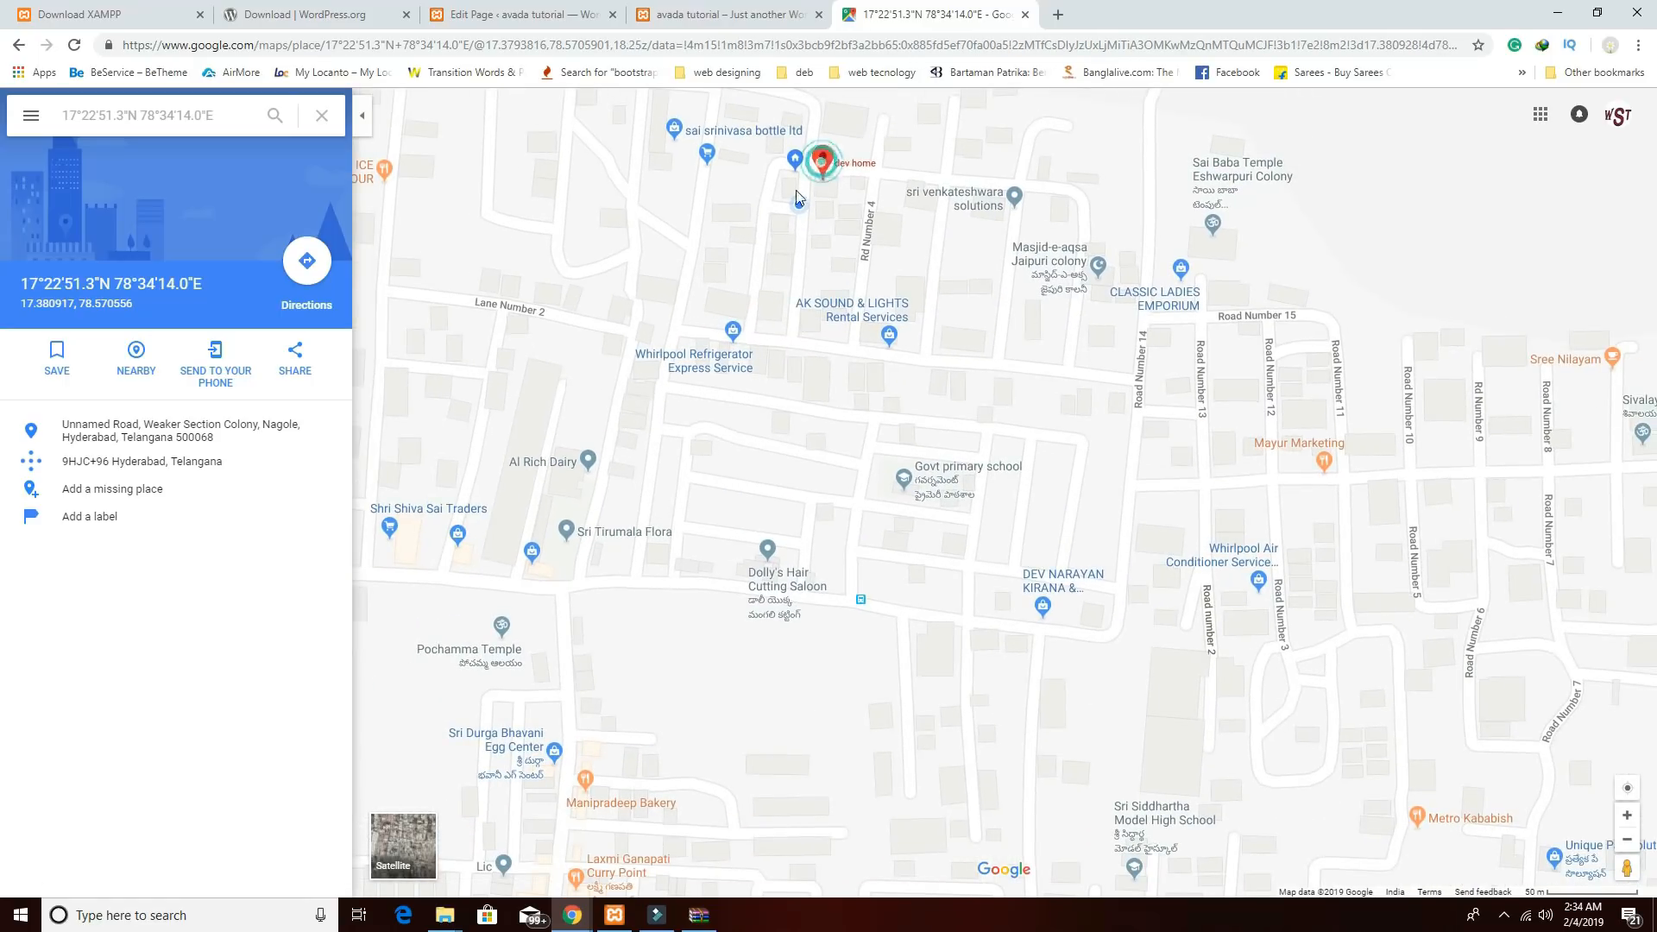
Copy the place's small-size embed HTML via Share > Embed a map, and return to the WordPress editor.
click(295, 361)
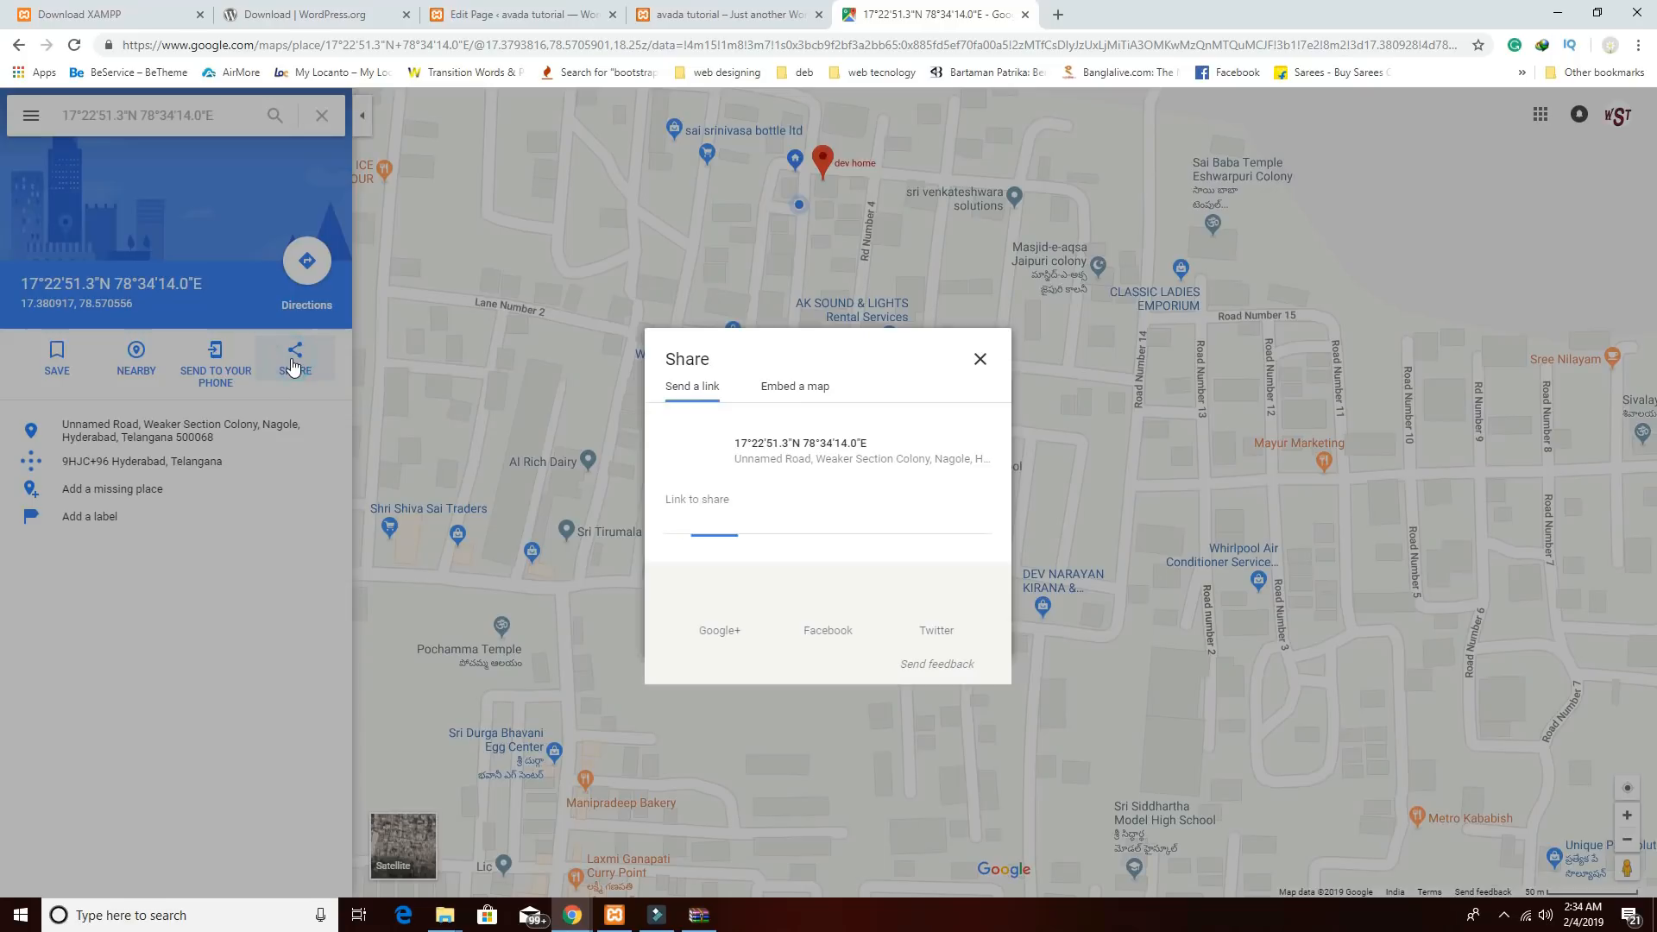
click(795, 390)
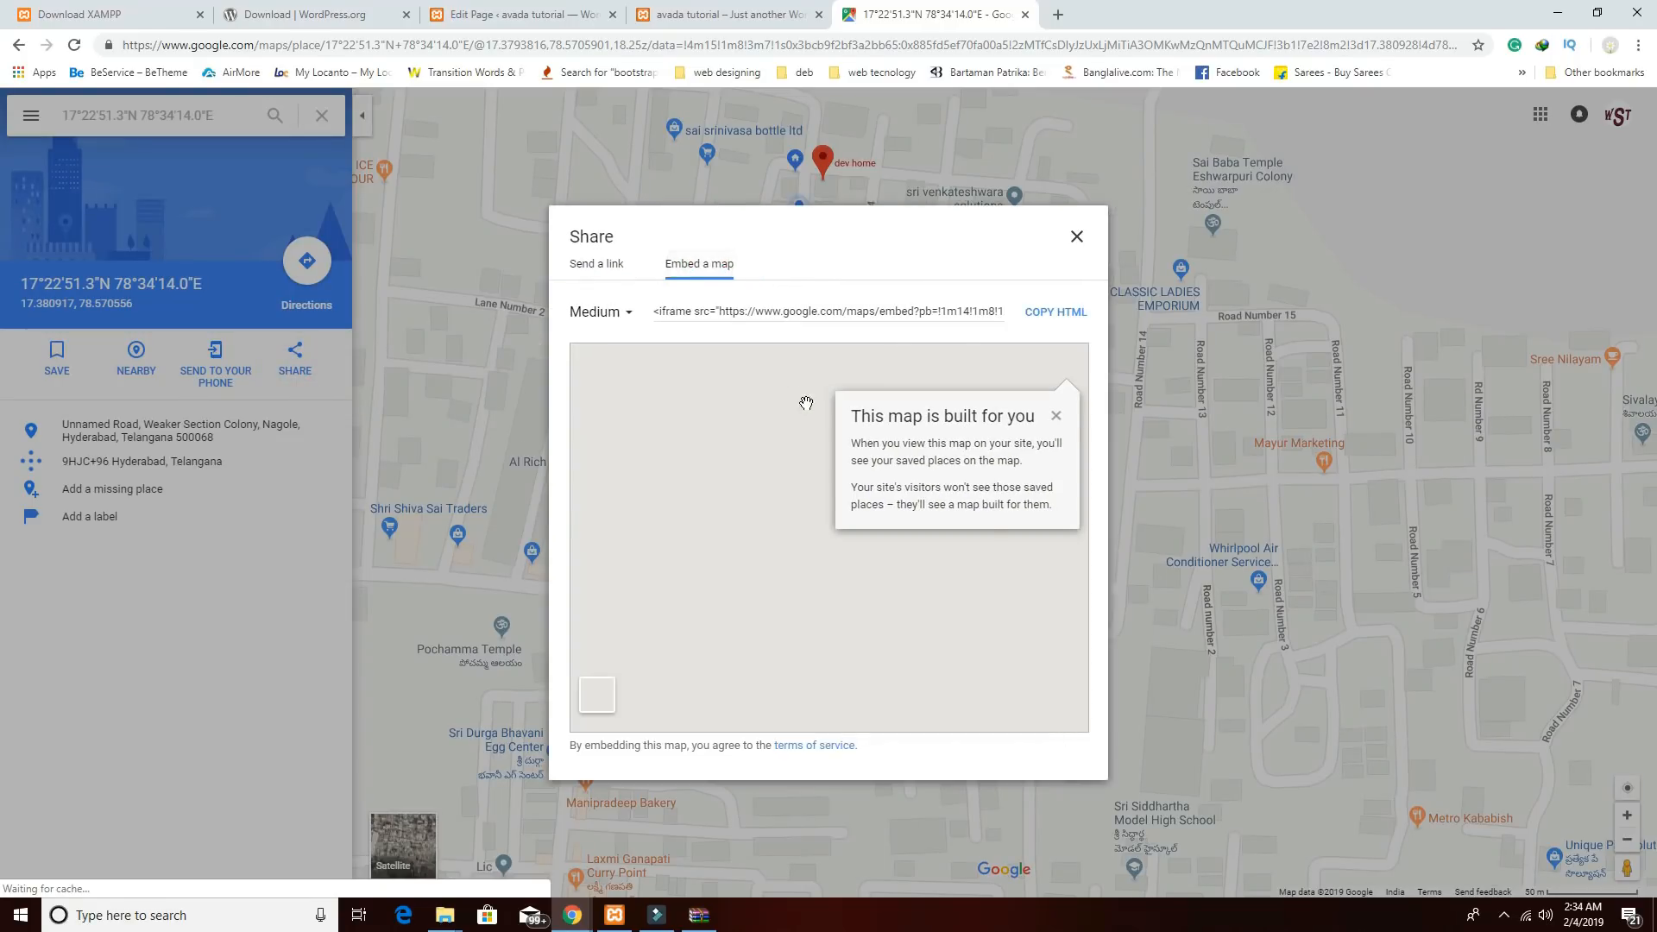
click(618, 317)
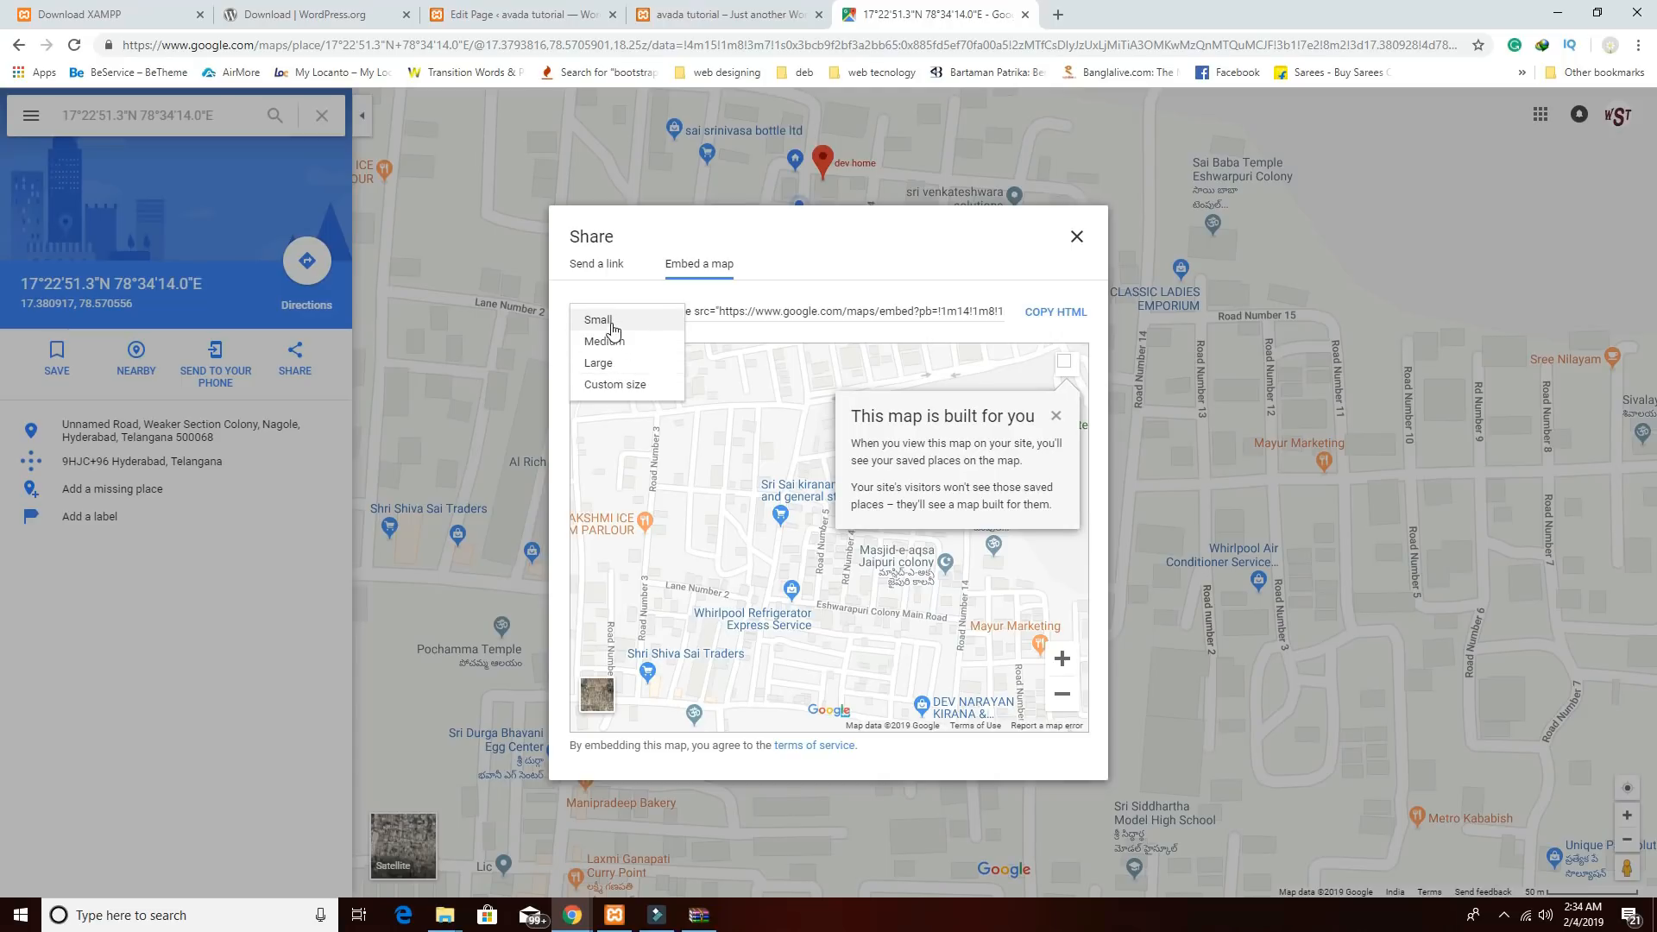
click(613, 321)
click(976, 380)
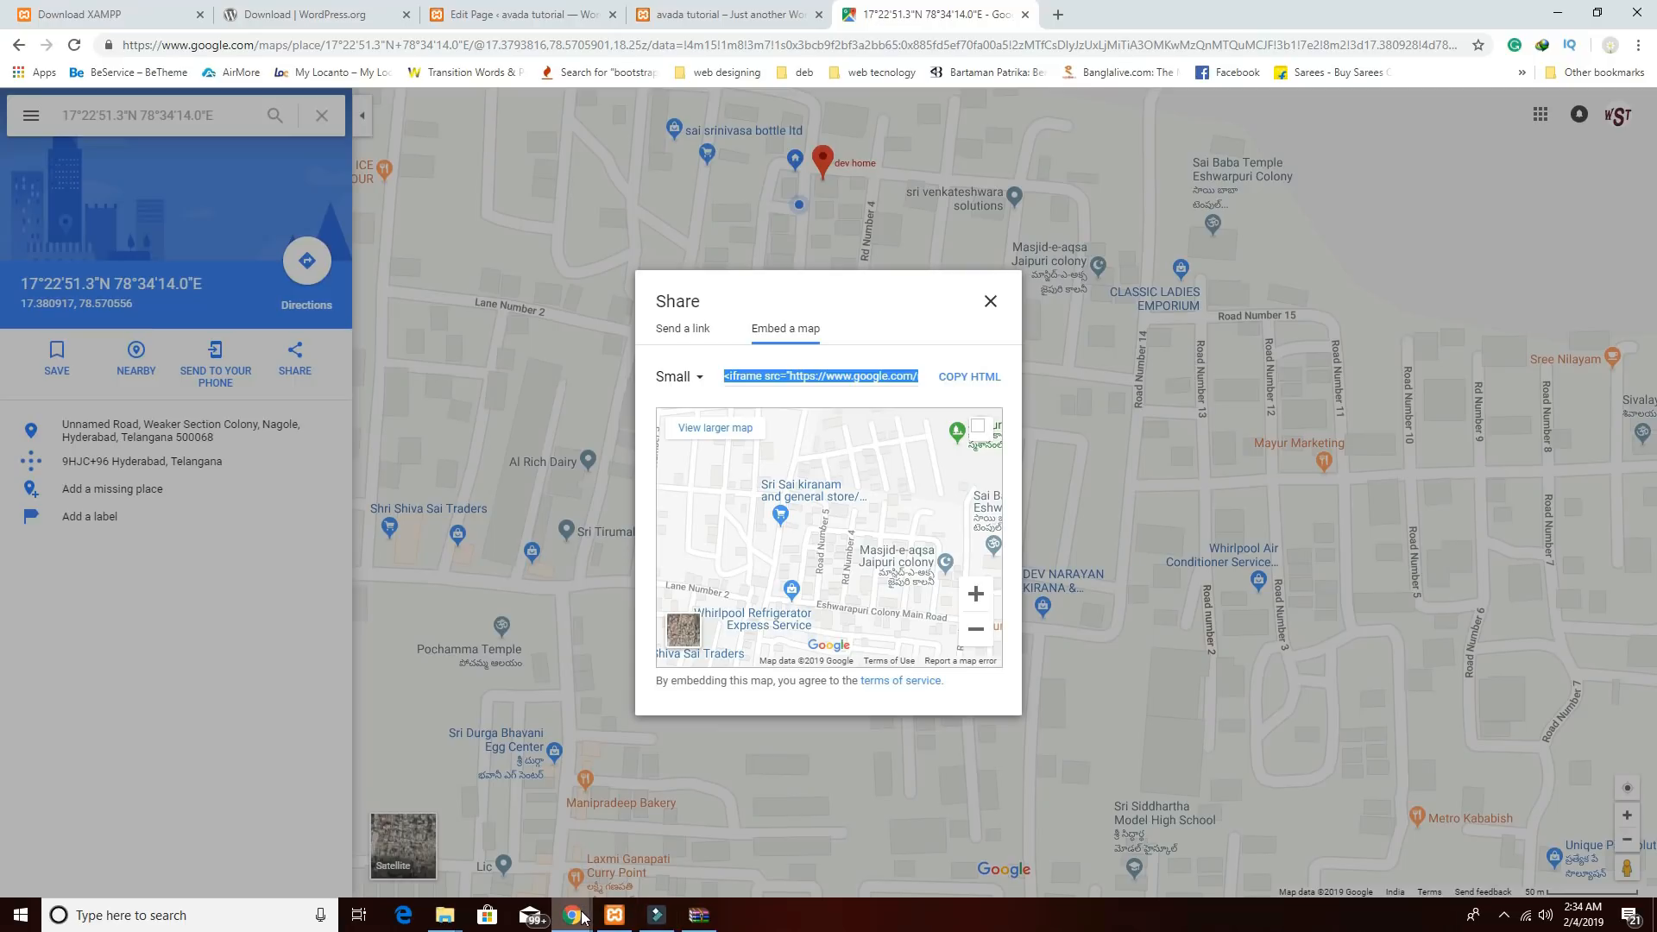
mouse_move(580, 914)
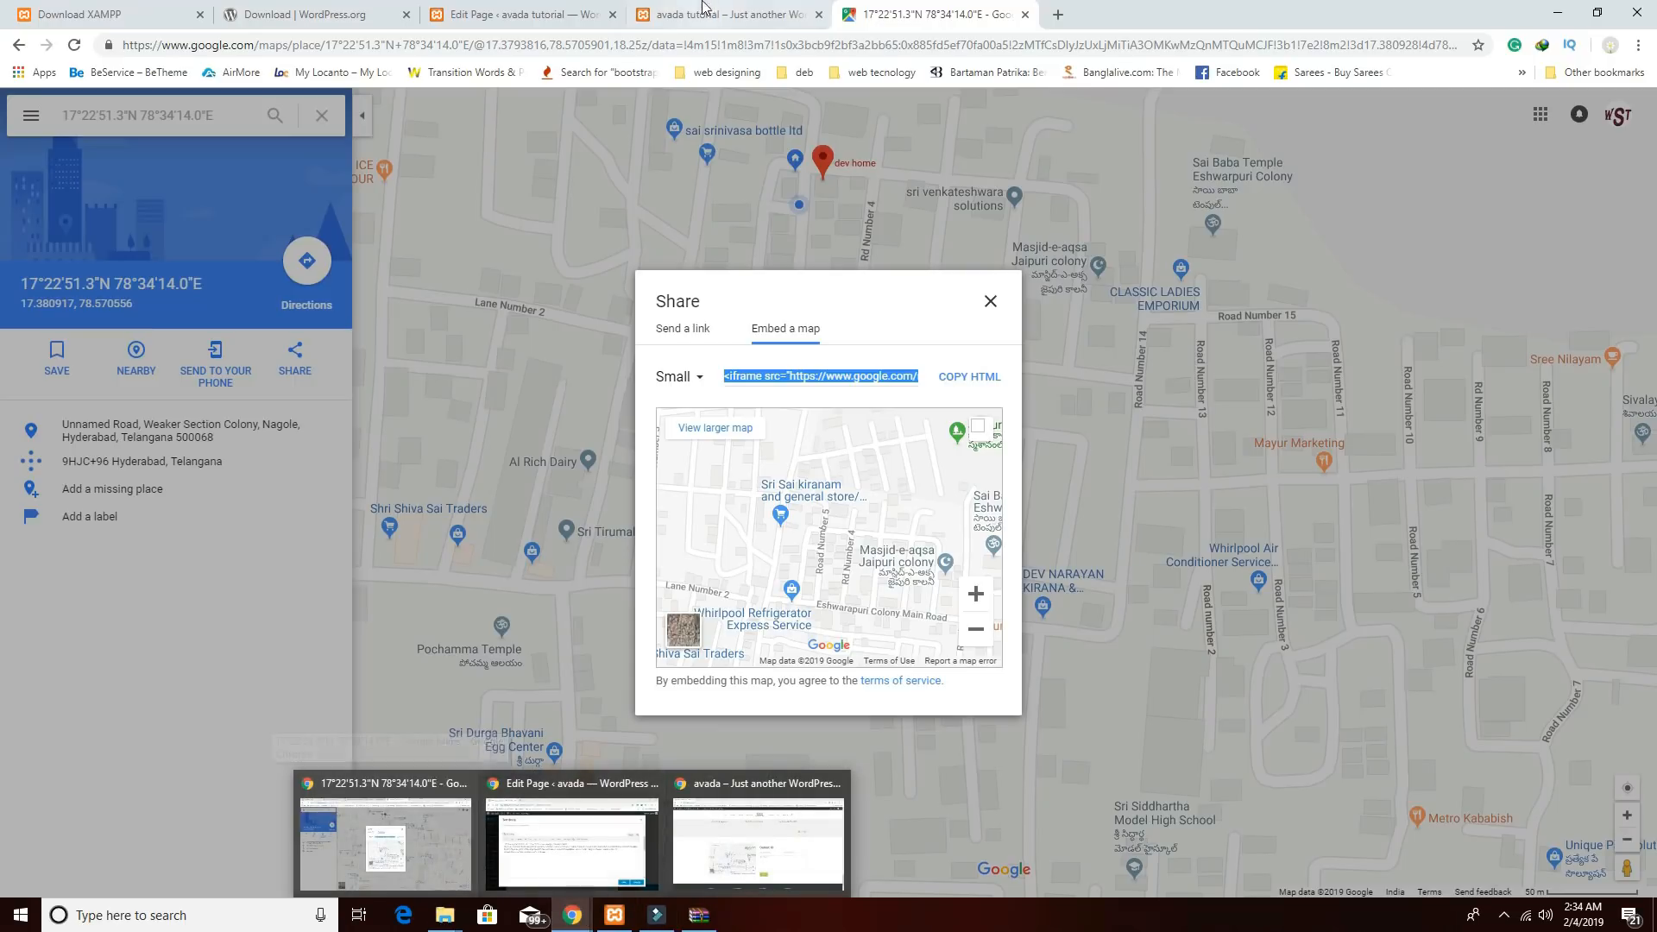
click(561, 23)
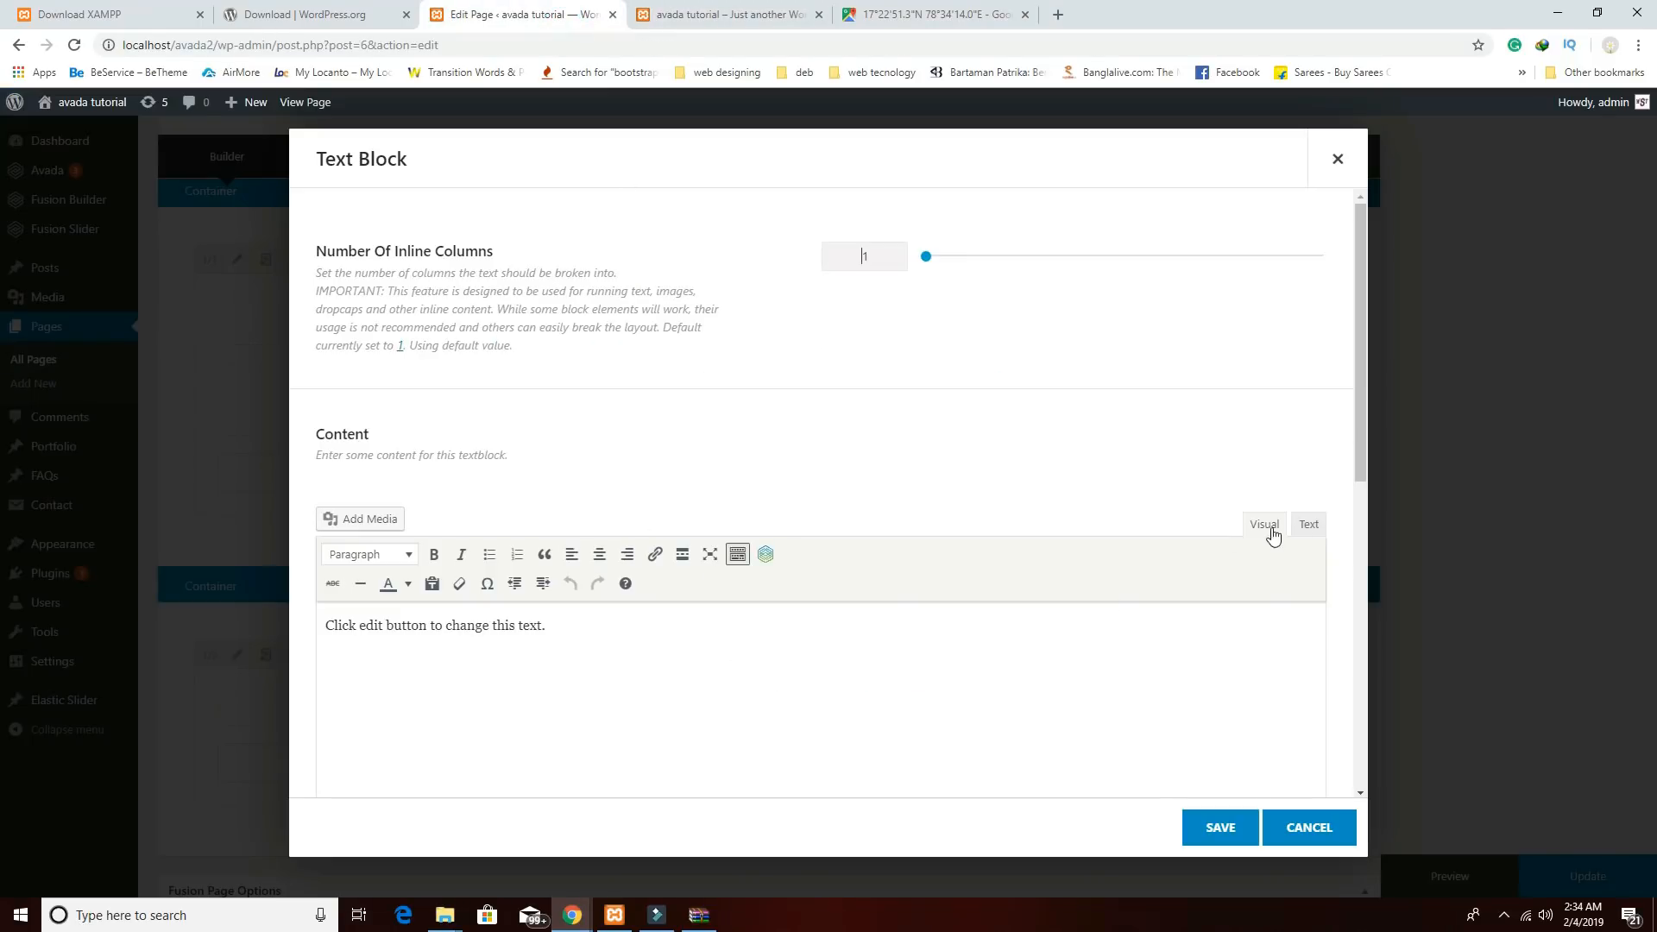
Replace the placeholder with the pasted map iframe in Text view, set width 100% and height 350px, and save.
click(1305, 524)
double_click(685, 595)
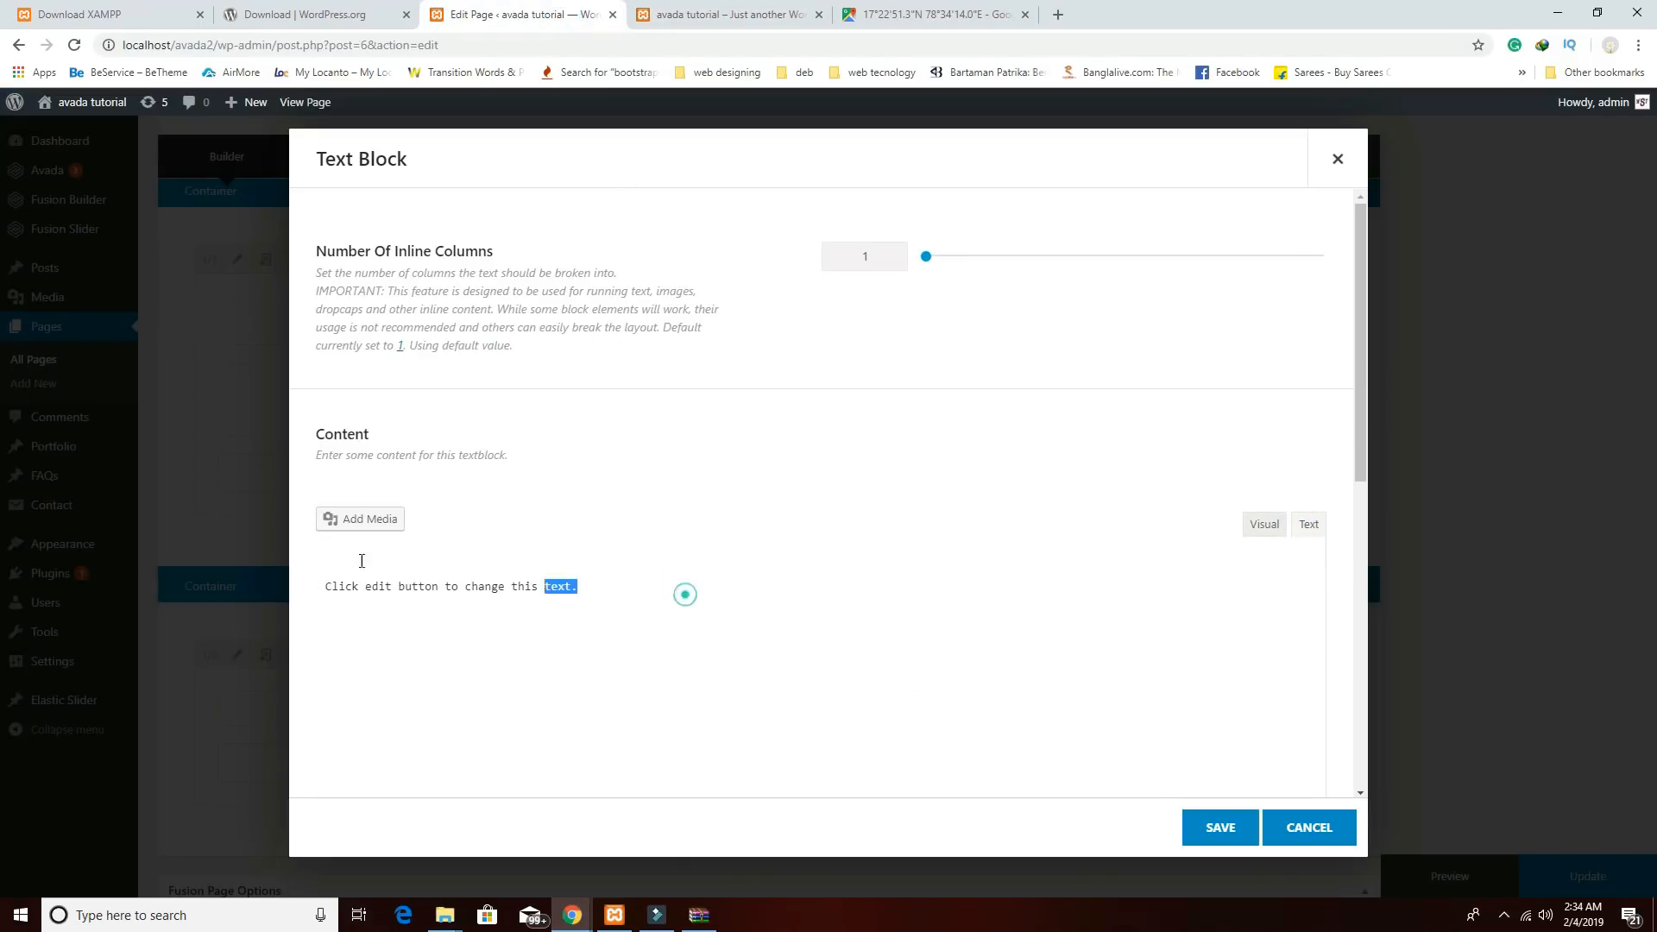
key(ctrl+a)
key(ctrl+v)
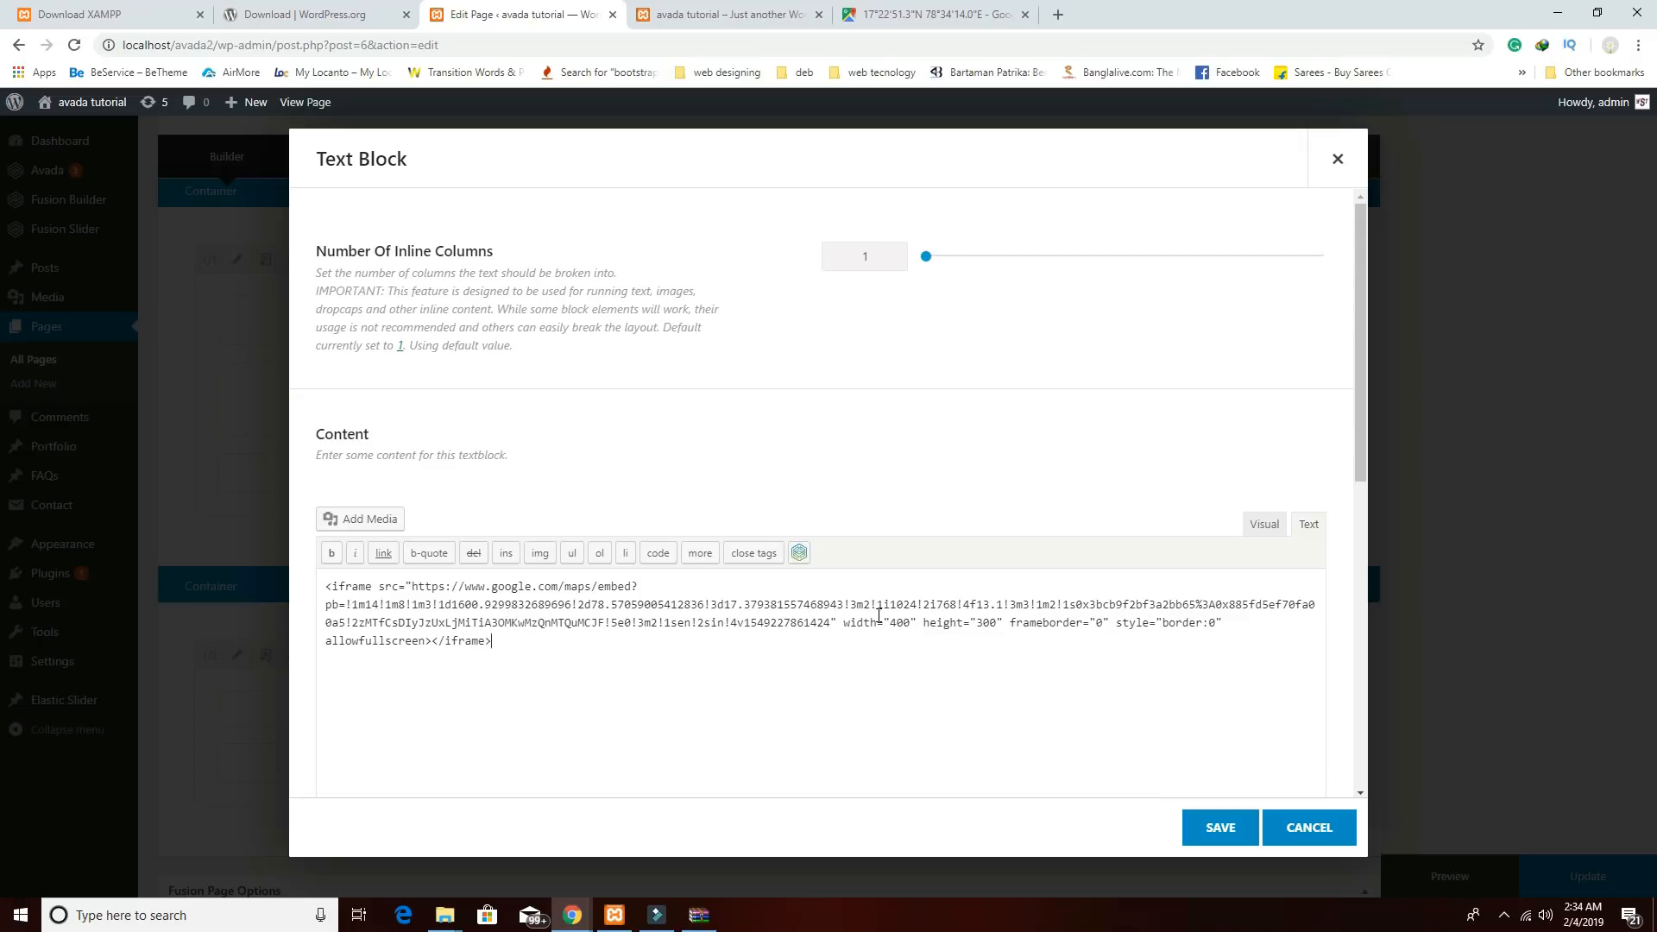
drag(912, 624, 892, 625)
text(100%)
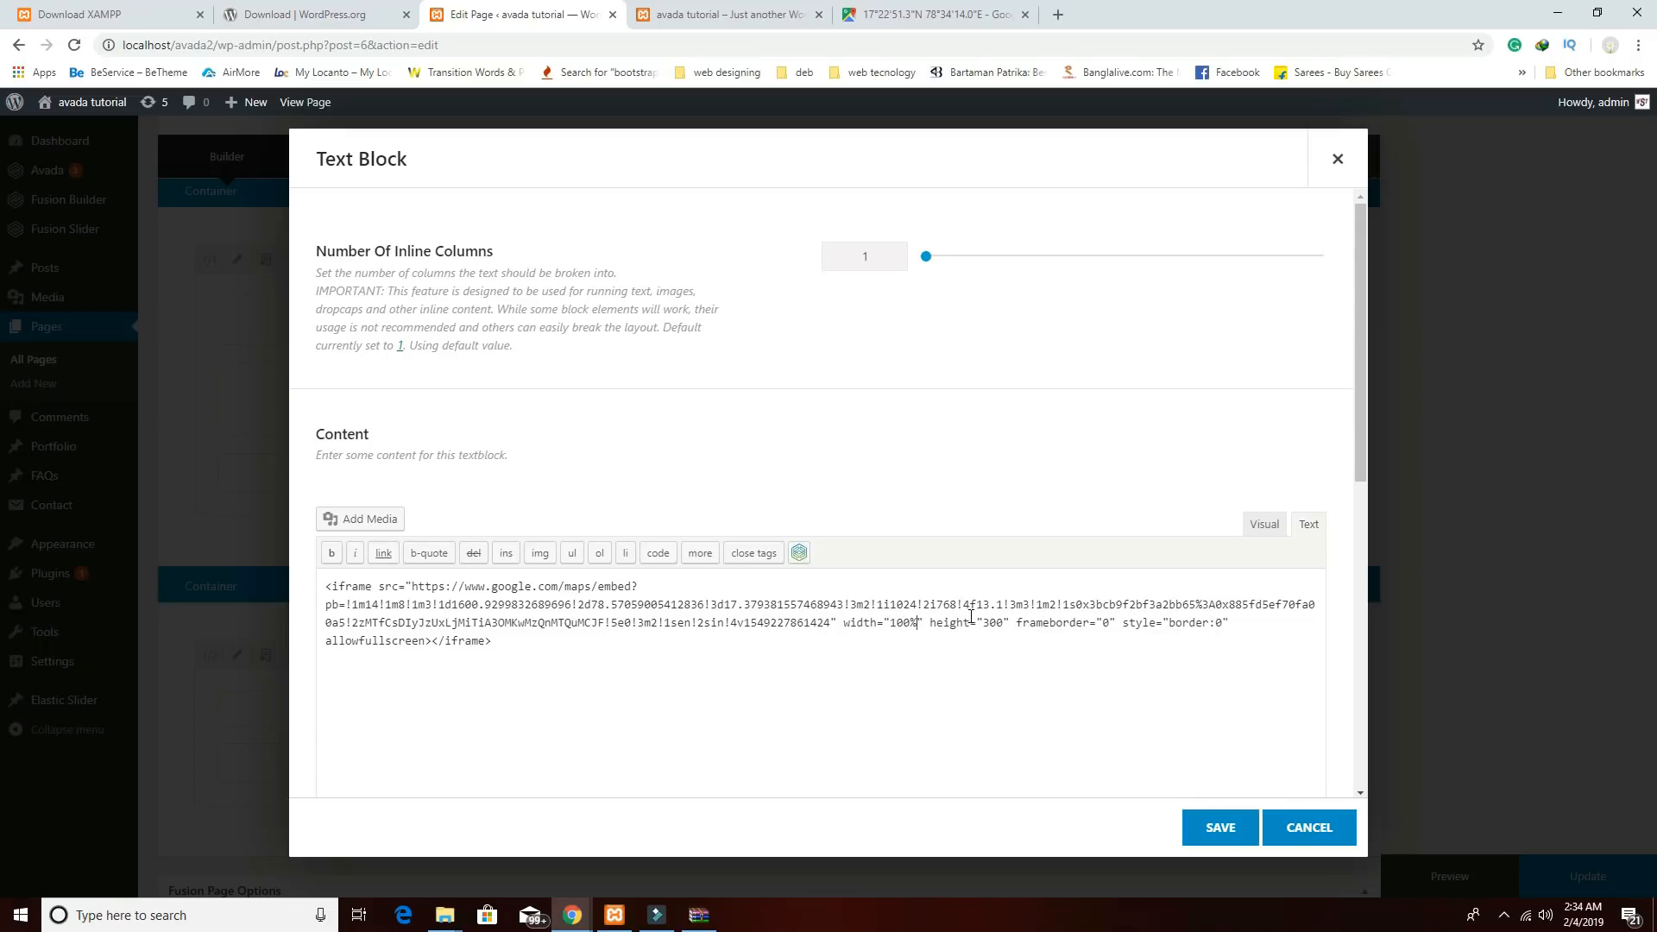
click(997, 624)
key(BackSpace)
text(50px)
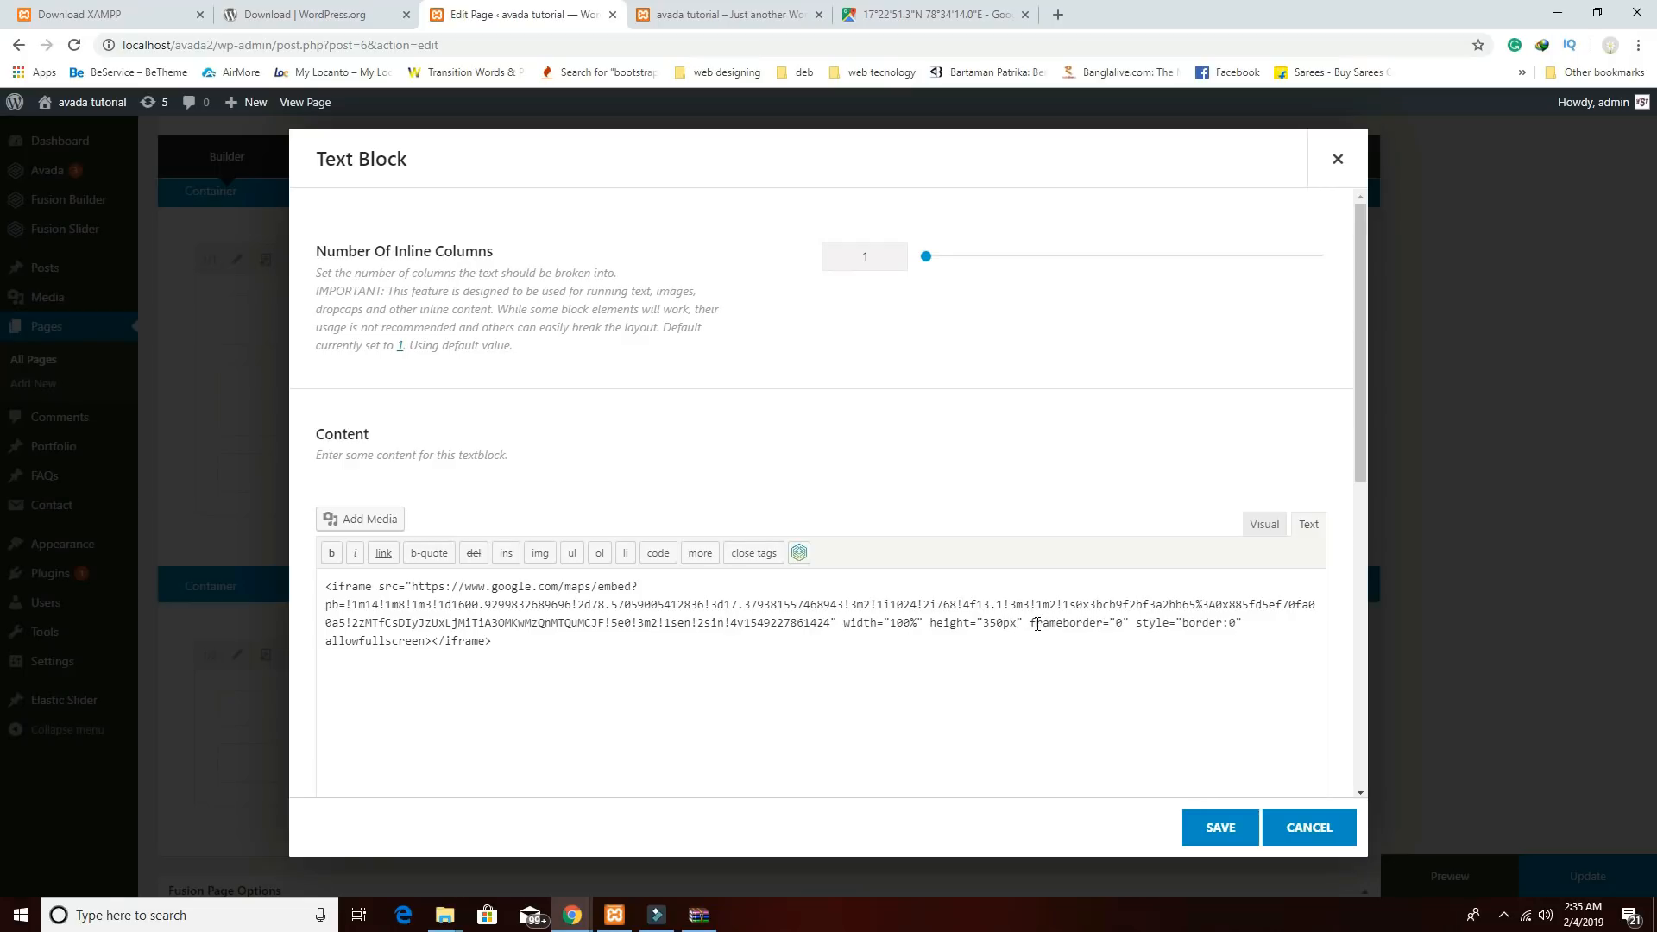
click(1217, 821)
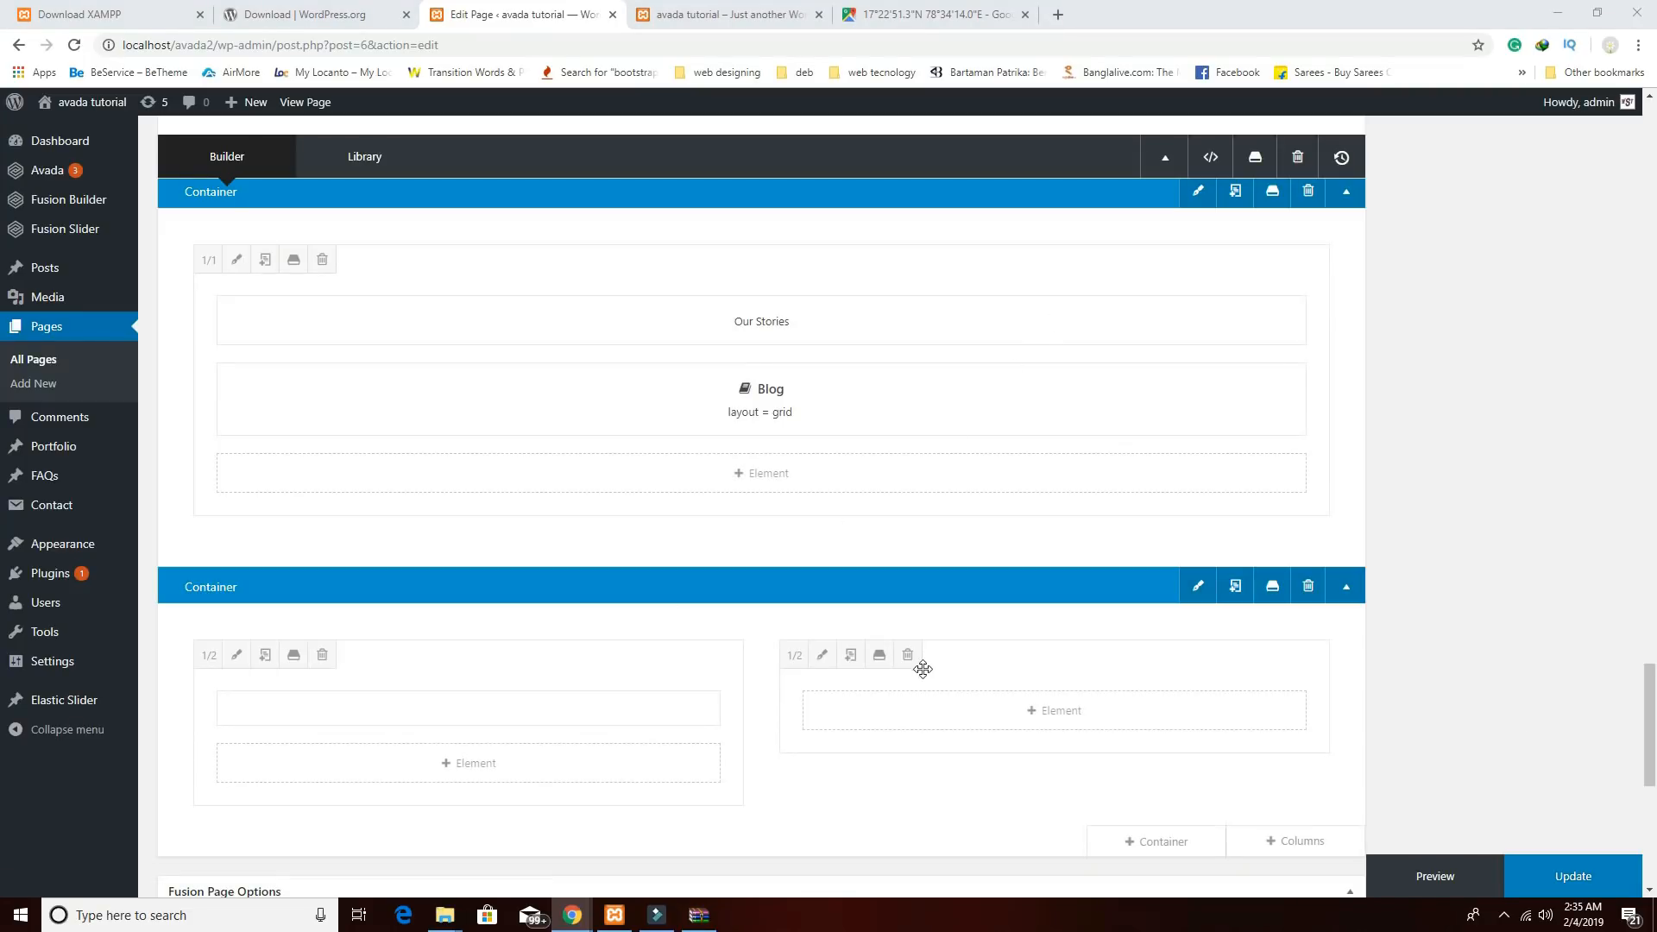
Update the Home page, staying on the page when prompted, then open Contact form 1 from Contact Forms.
click(1564, 886)
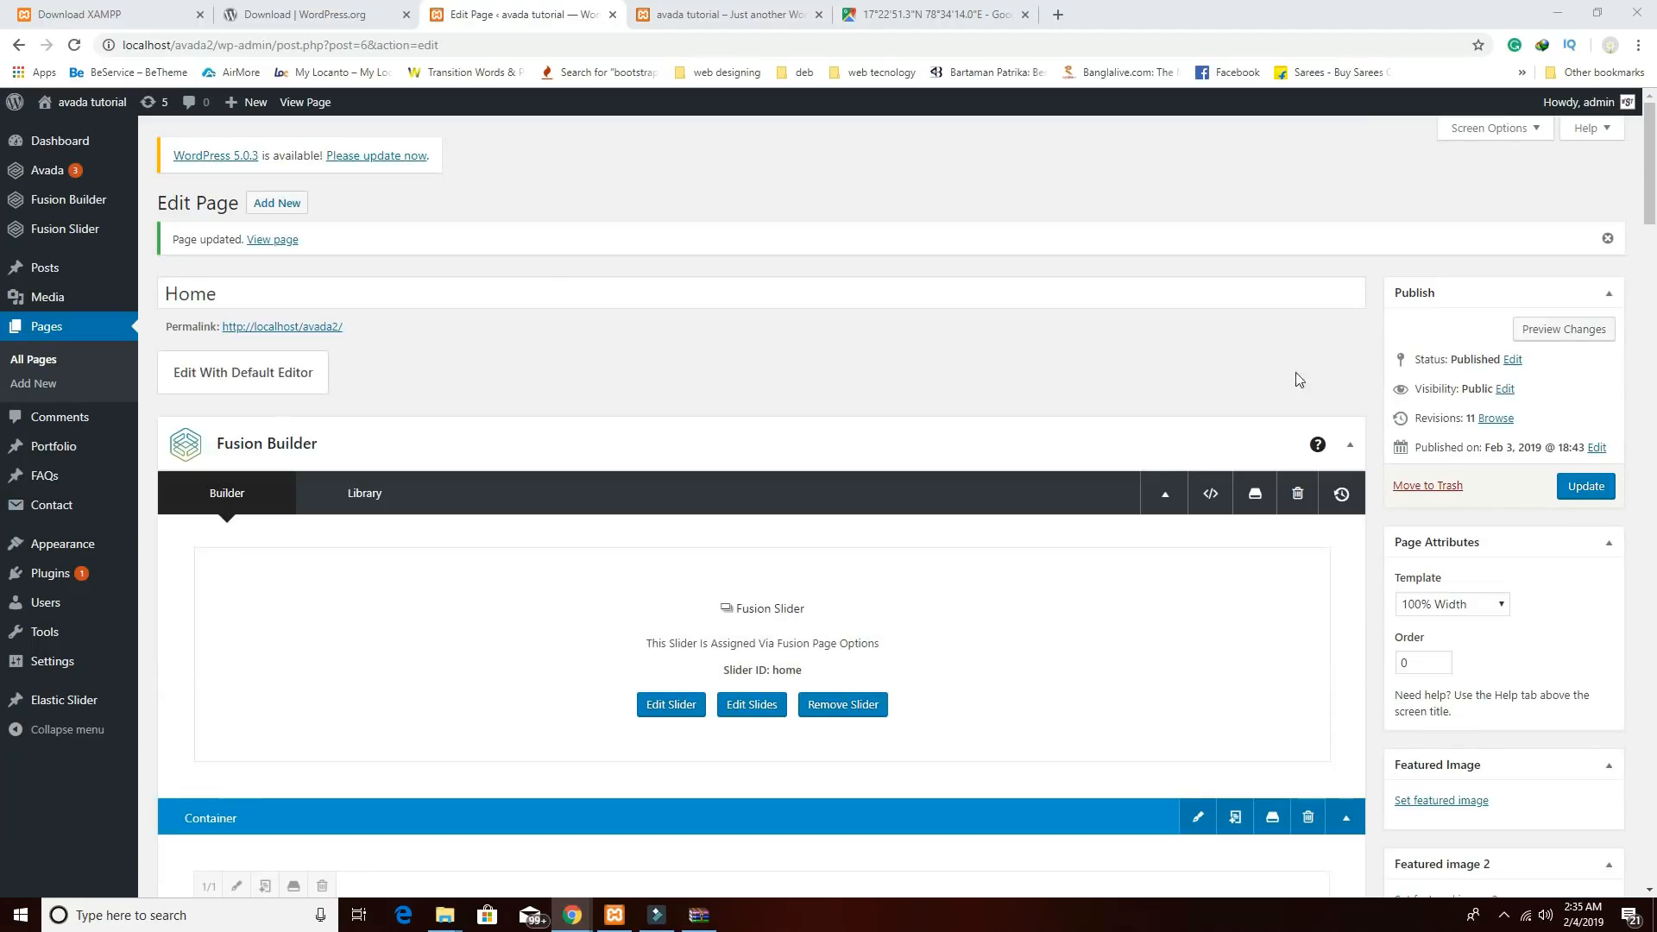
click(57, 507)
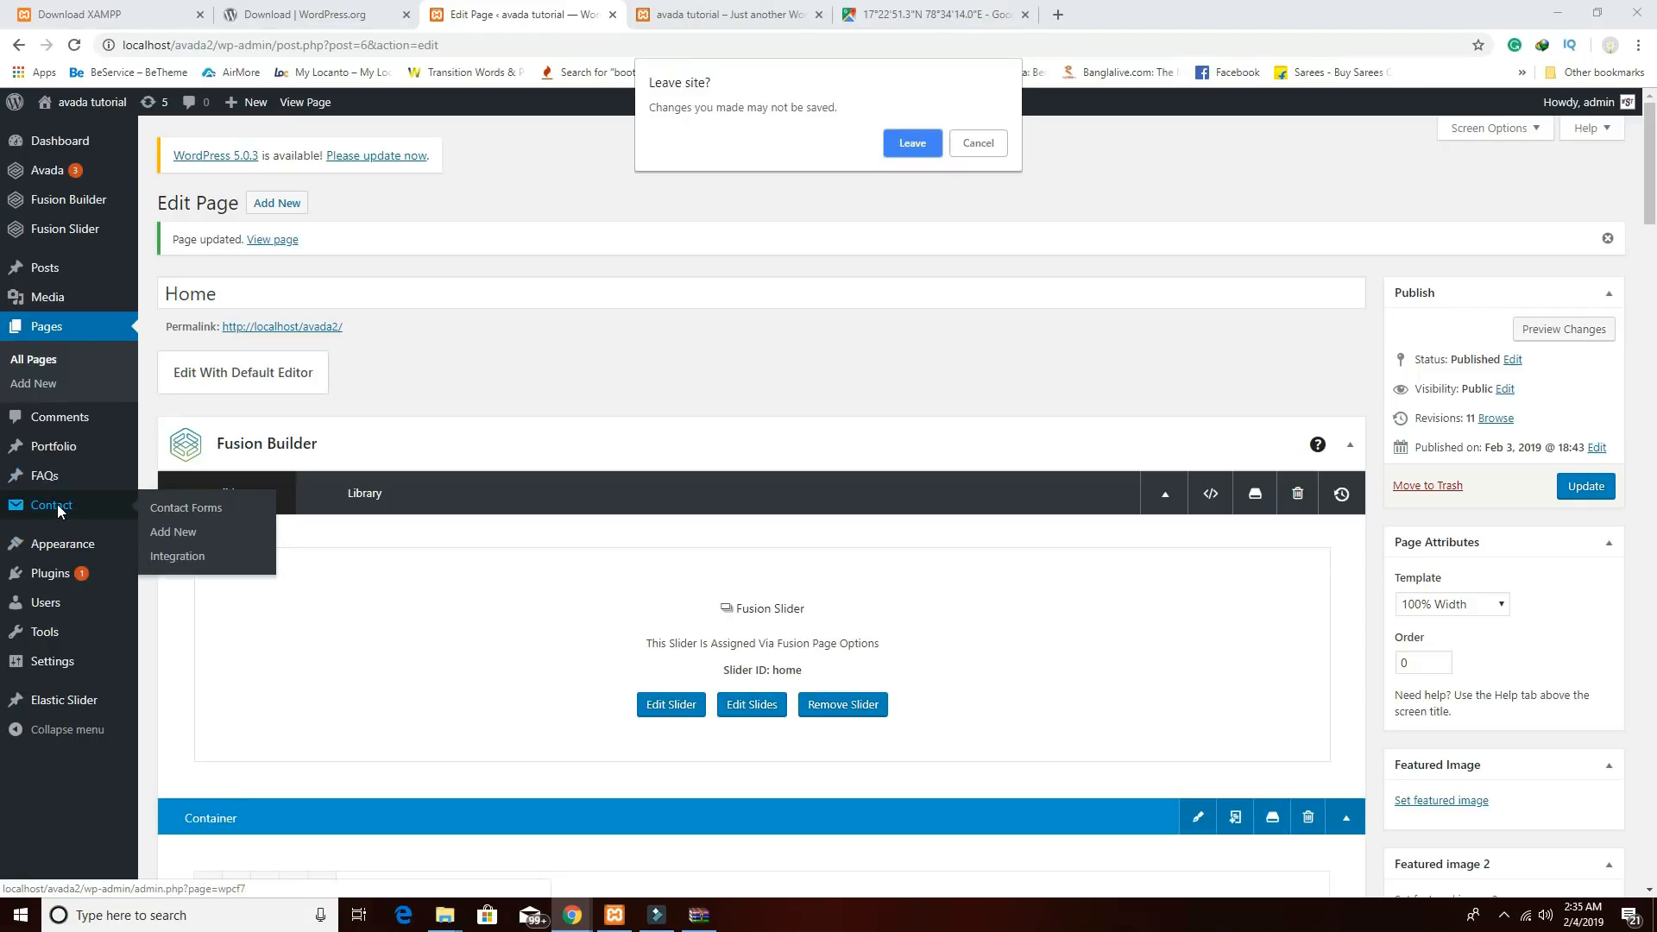
click(997, 149)
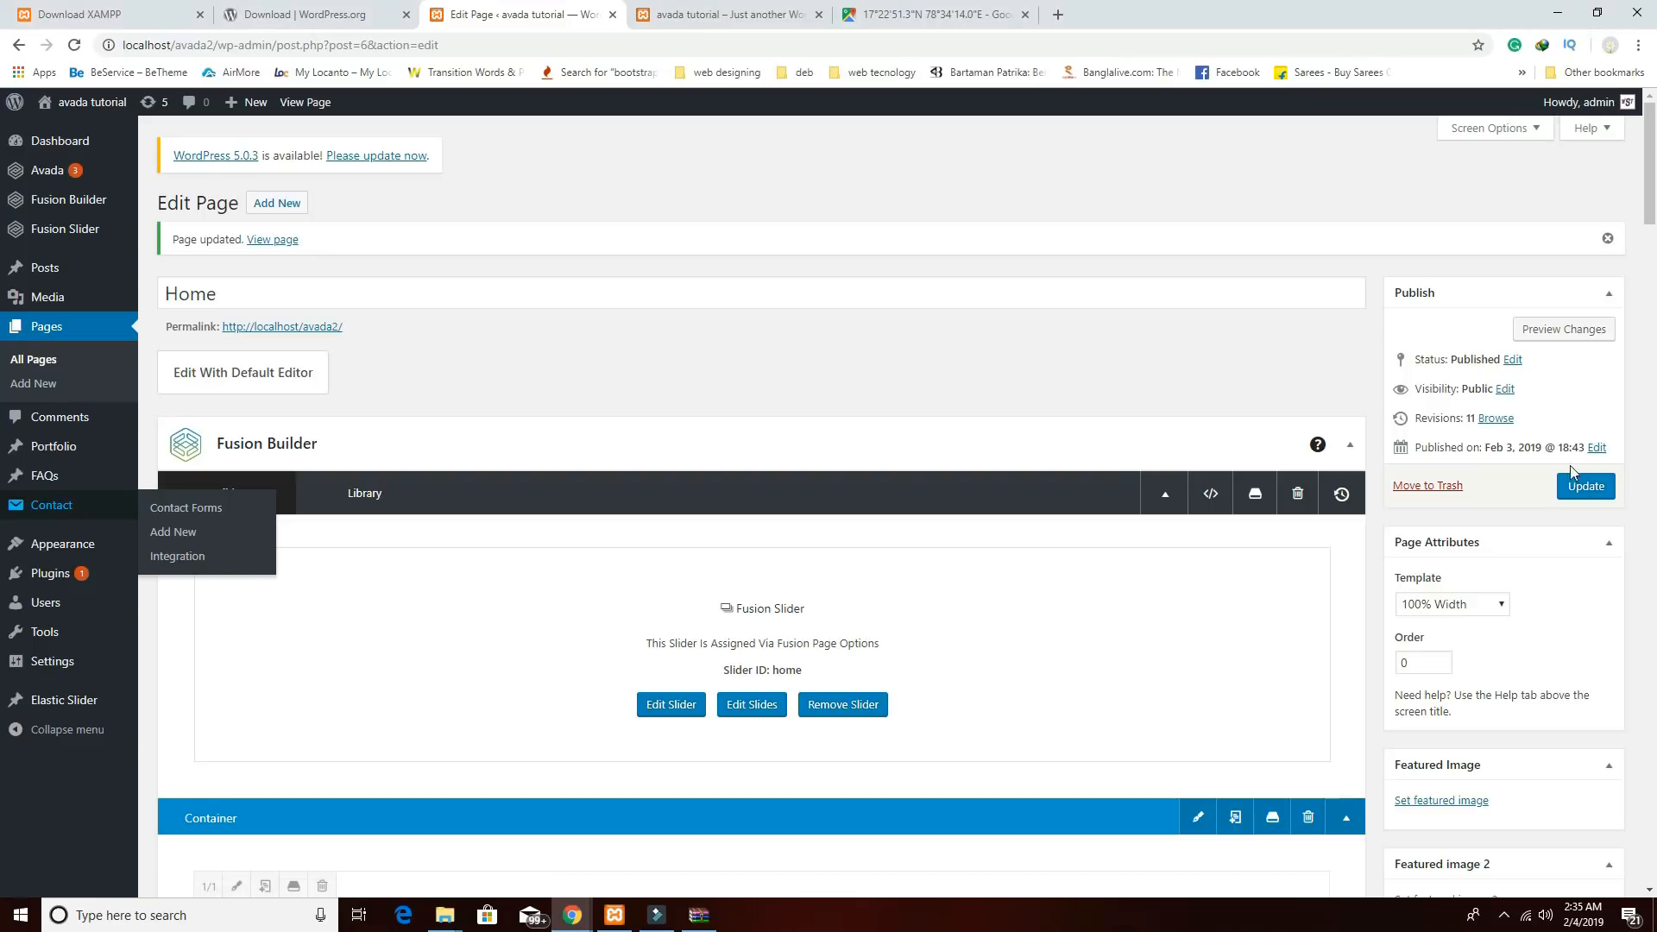
click(1585, 492)
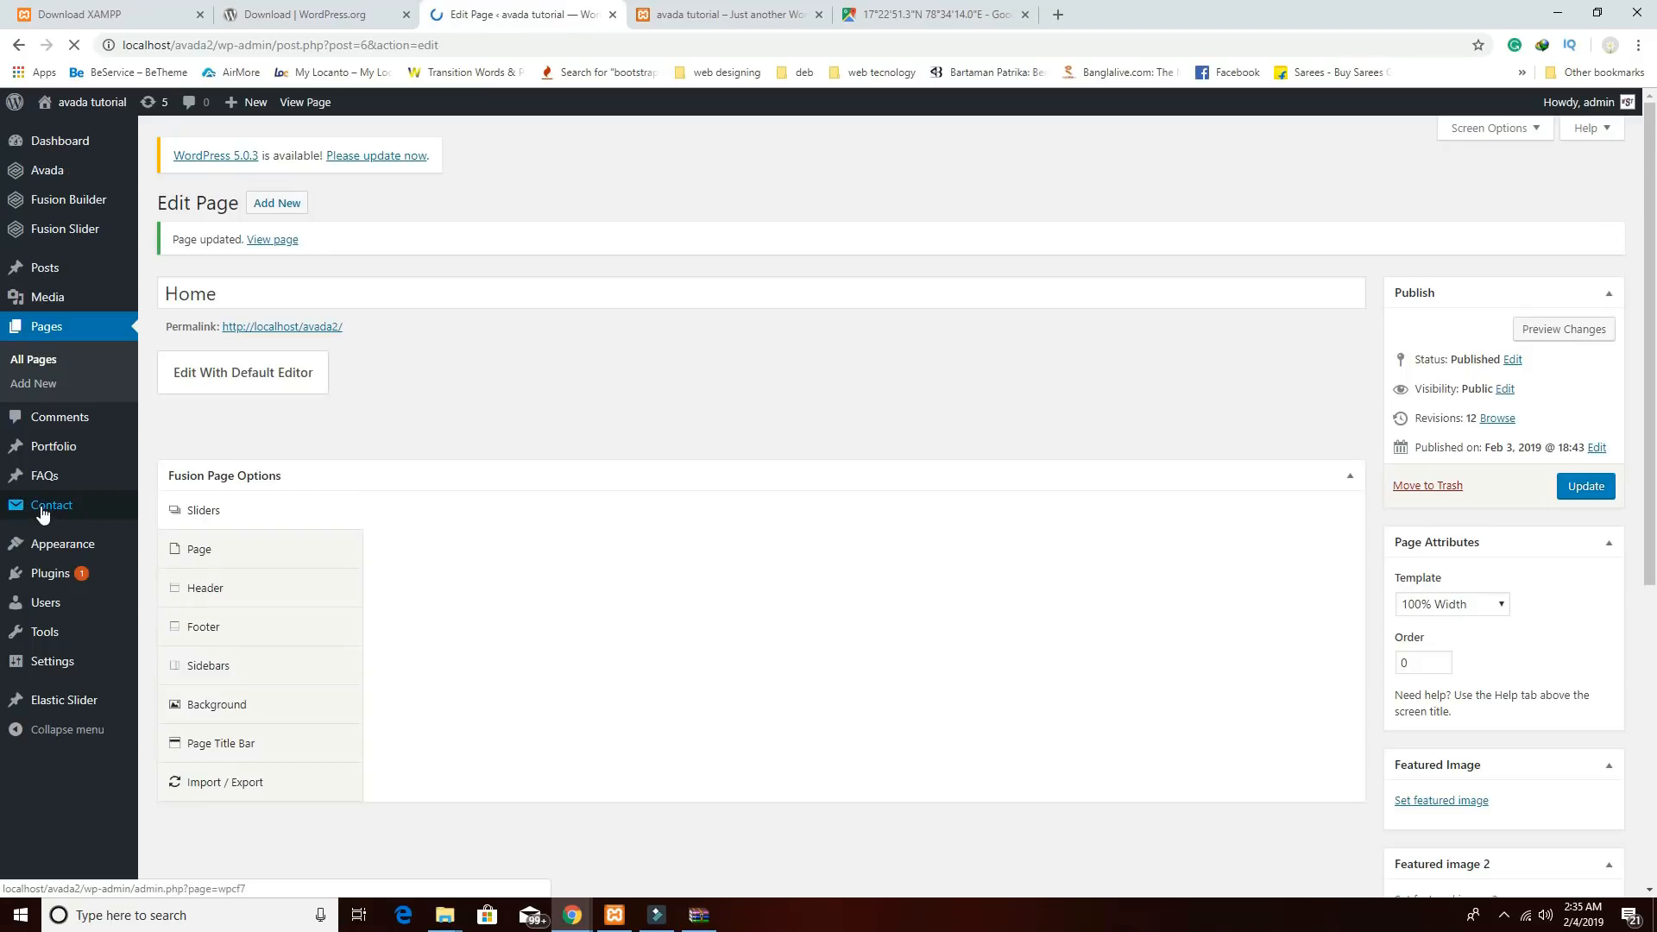
click(40, 509)
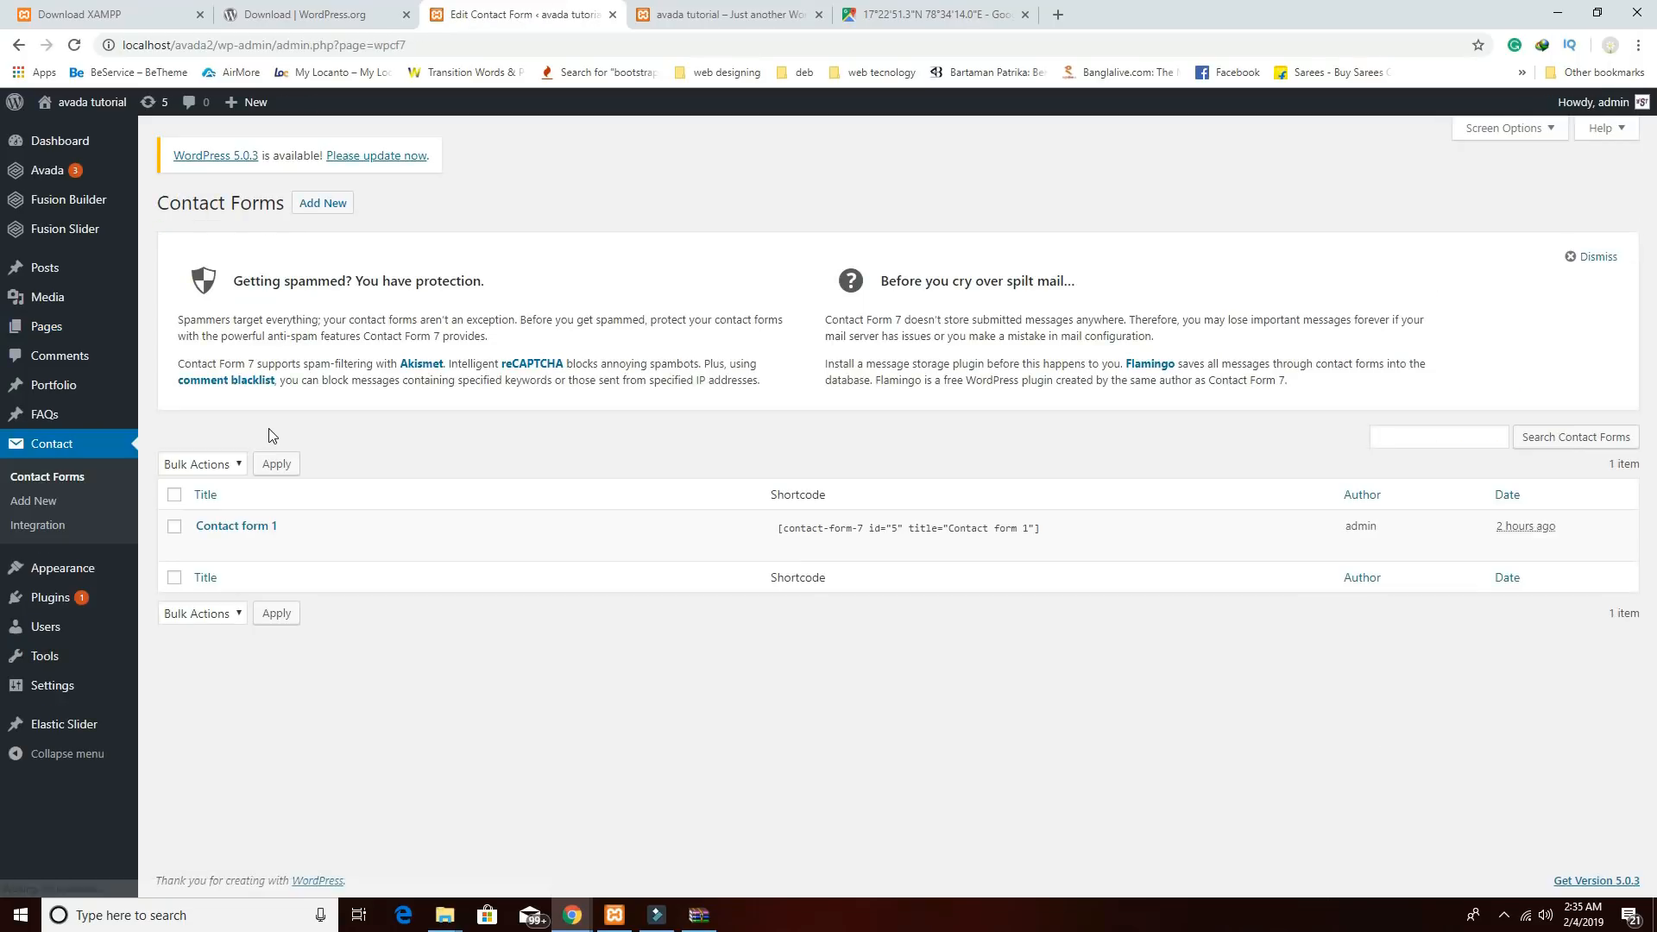
click(218, 528)
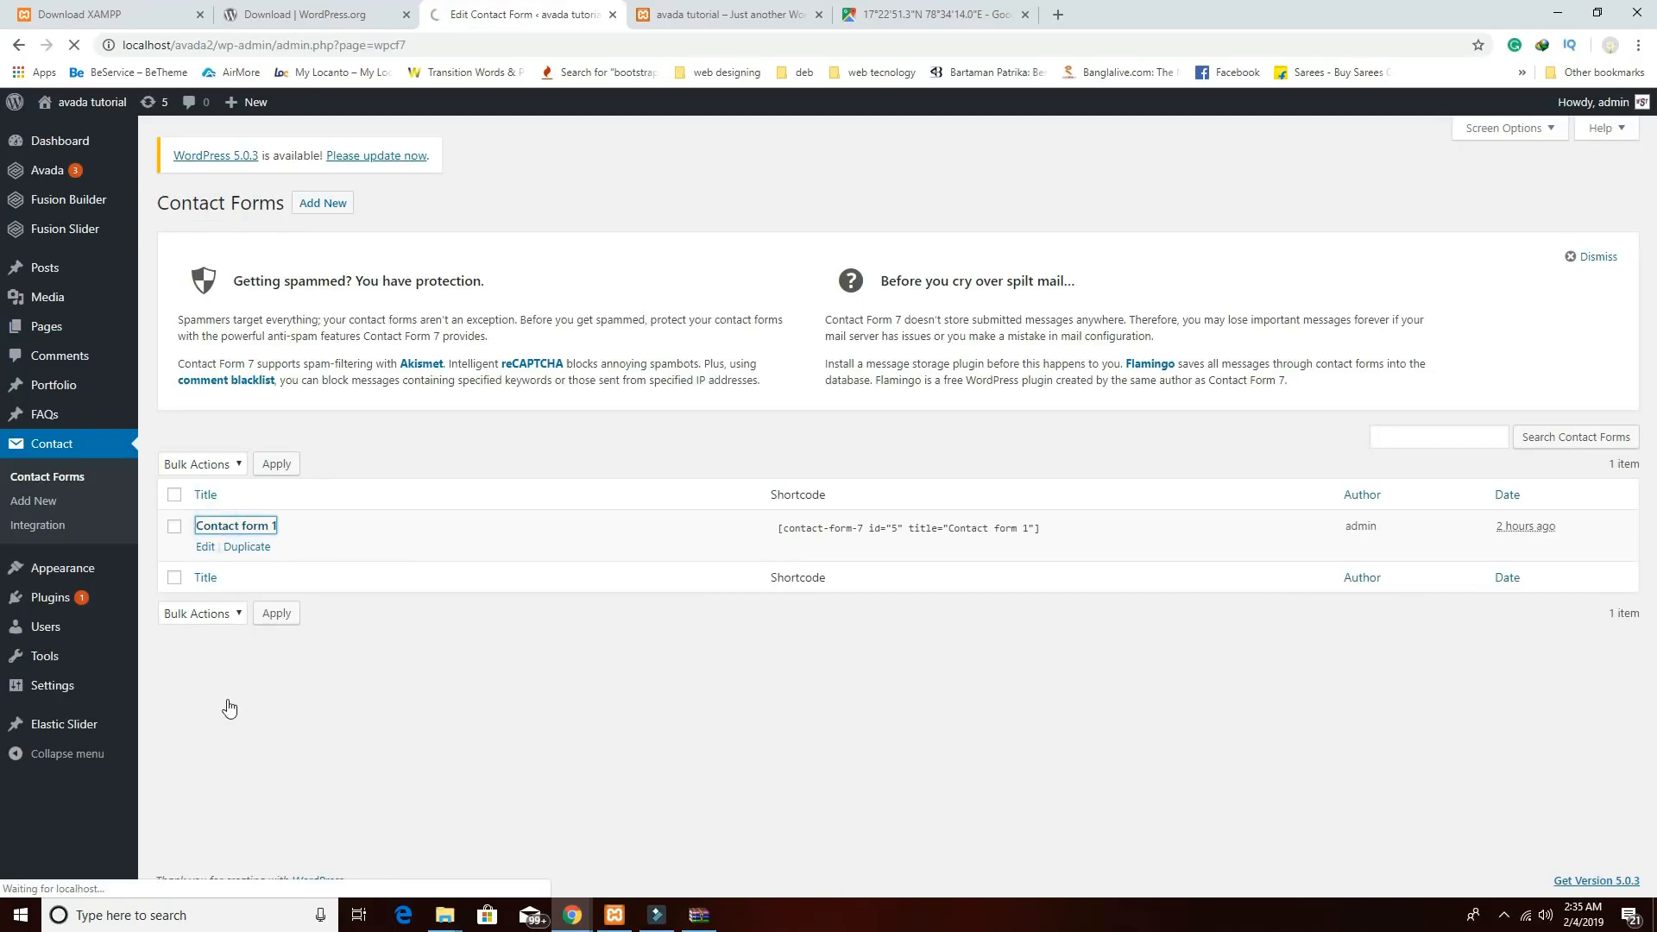
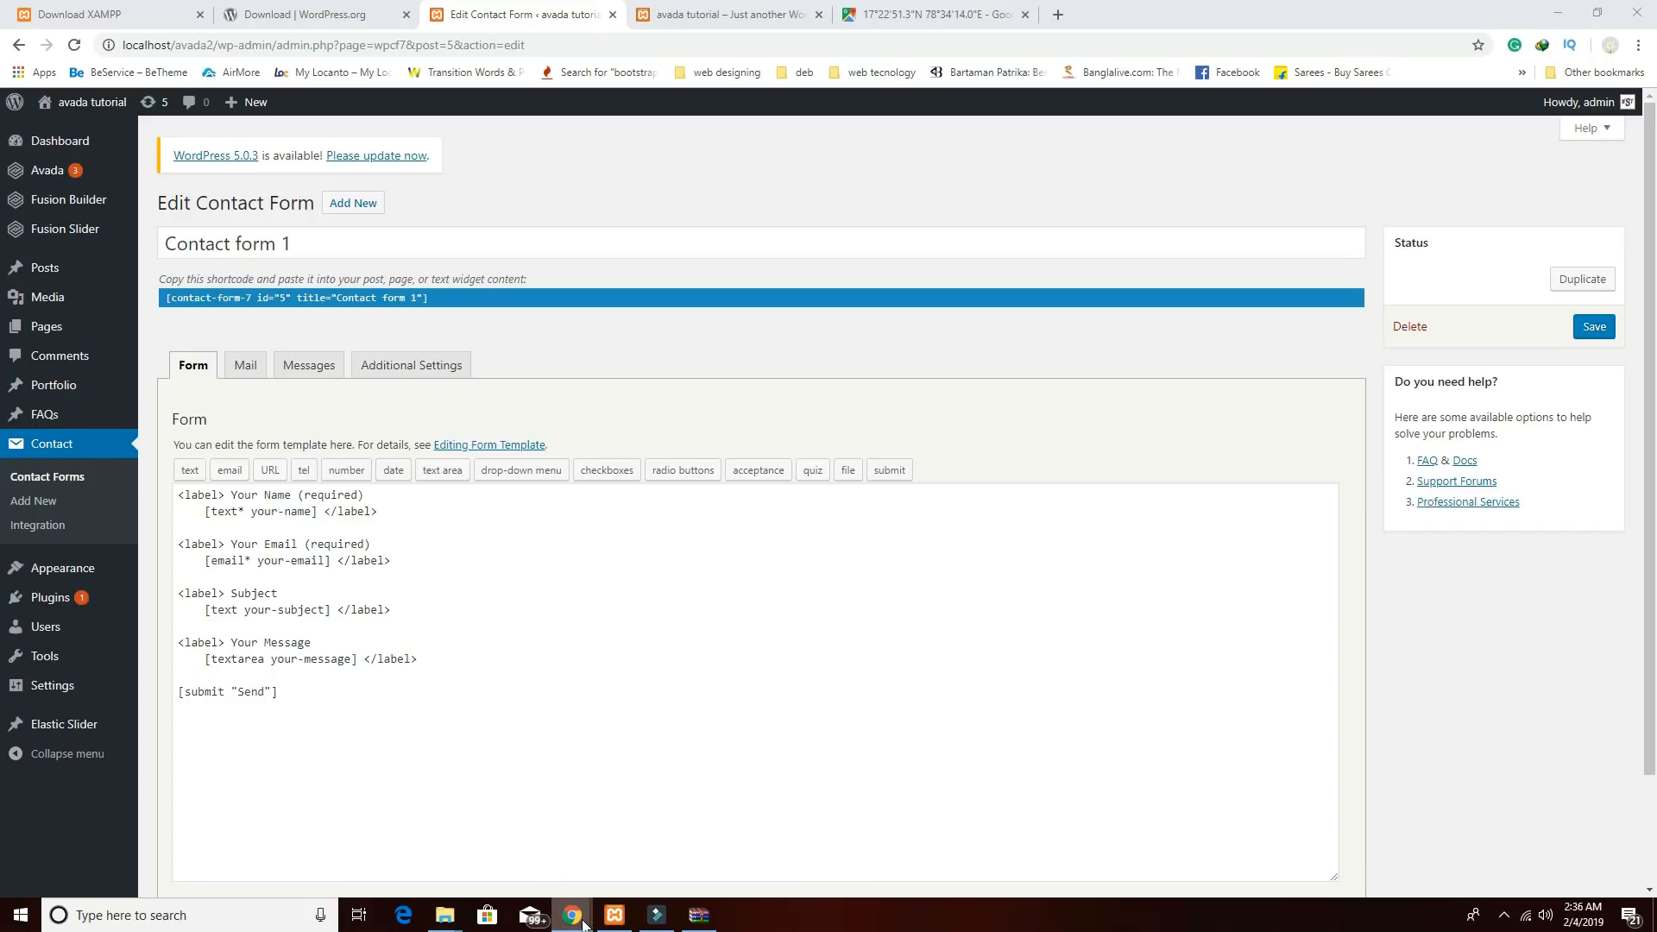
Check the live site's Contact Us section, then return to the Contact form 1 editor.
mouse_move(572, 915)
click(722, 849)
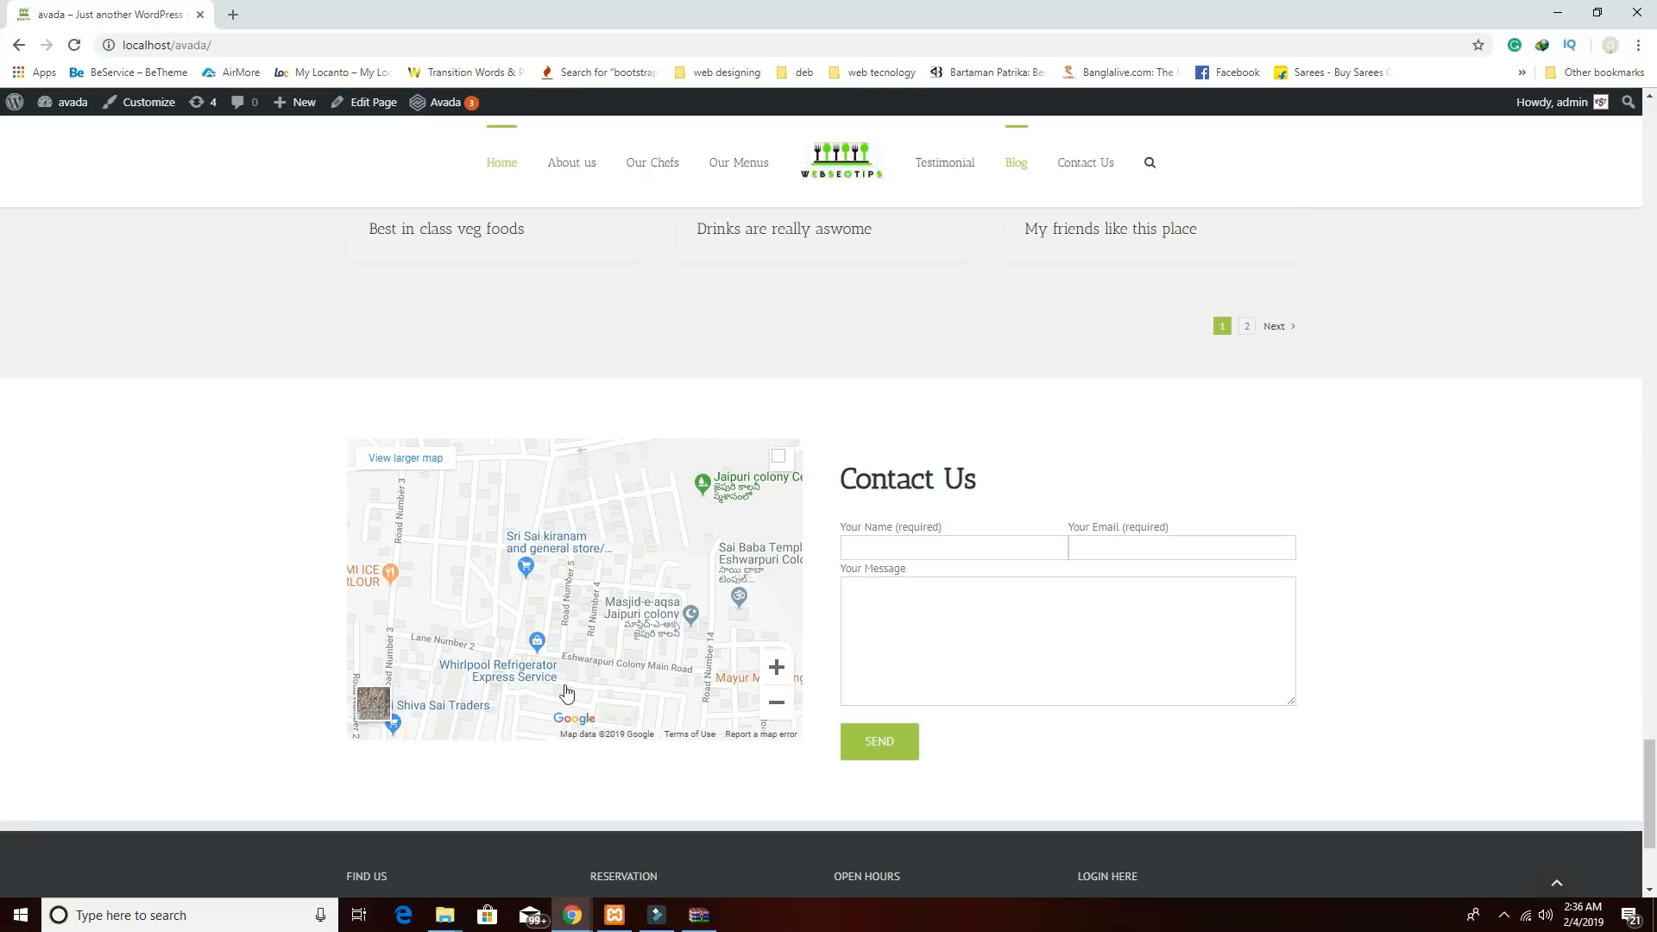
mouse_move(573, 915)
click(402, 842)
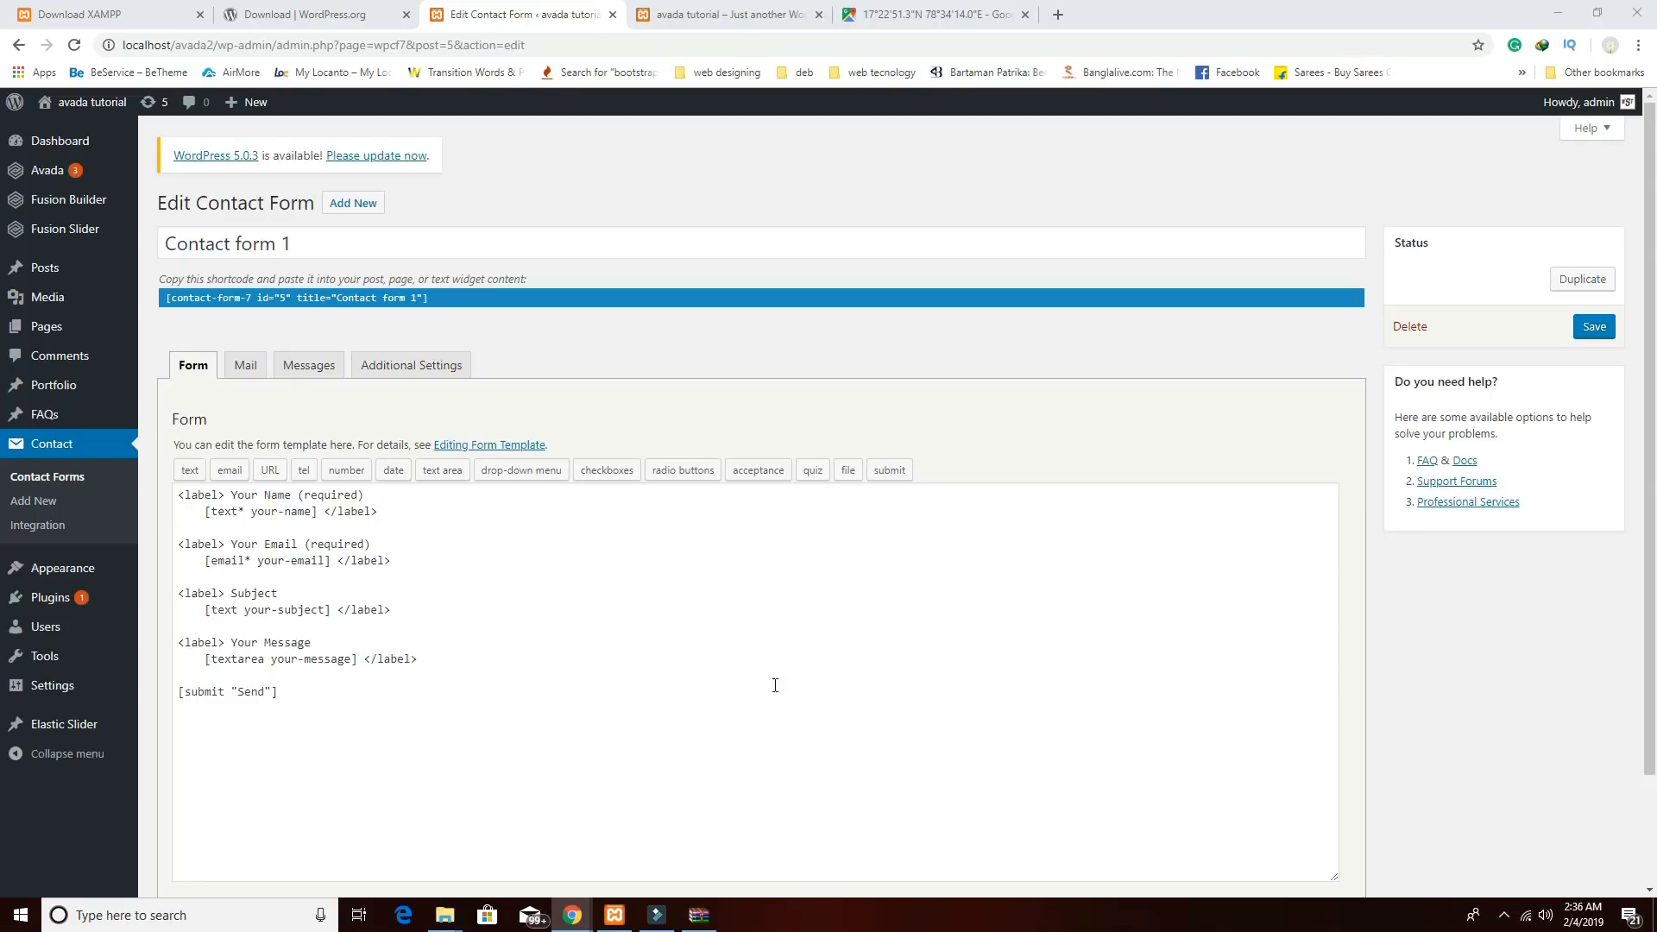
Replace the form template with one_half column markup for Name and Email, without Subject, and save.
drag(319, 685, 170, 481)
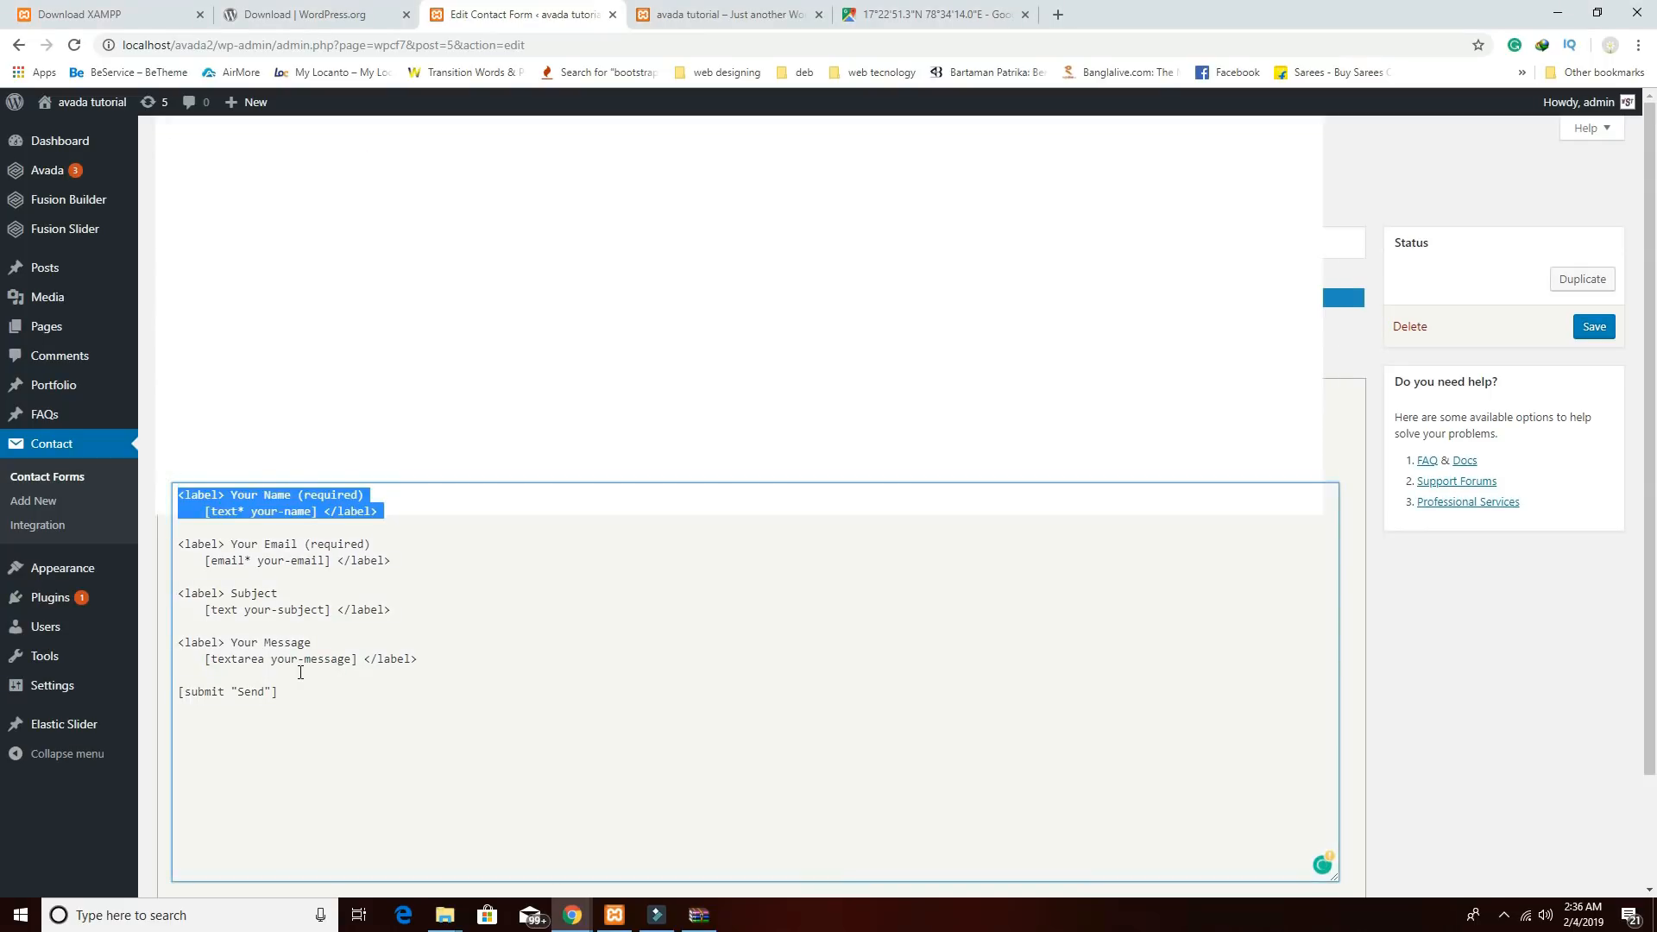
double_click(301, 672)
drag(300, 672, 177, 491)
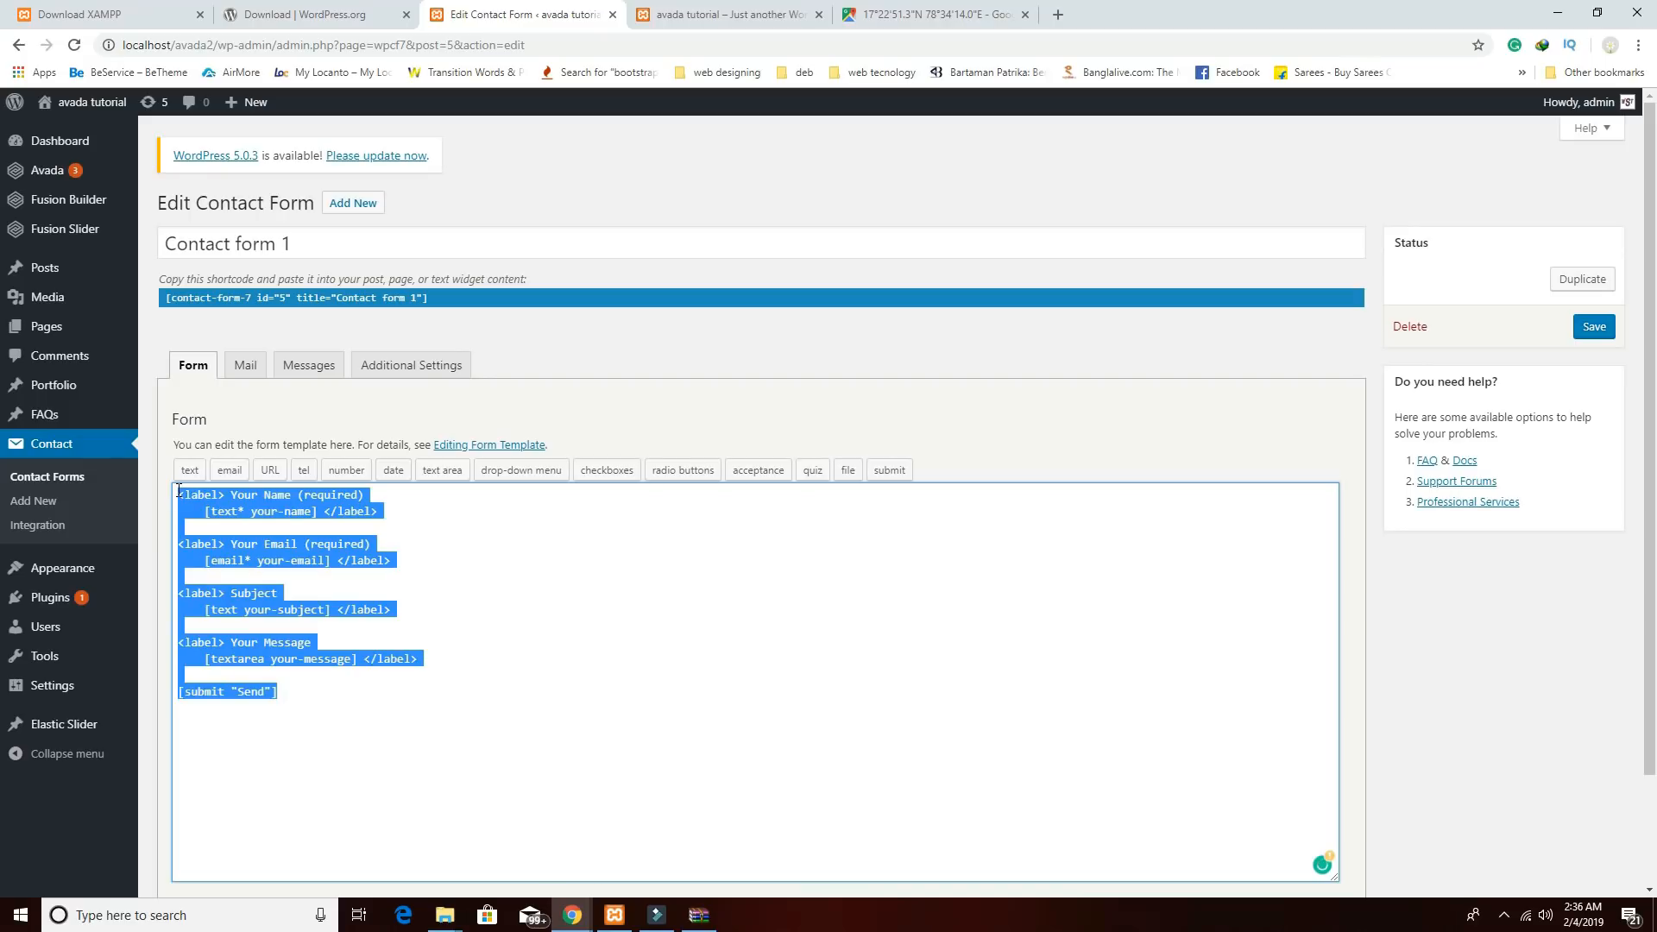
text(<div class="content-column one_half"><div style="padding:0;"><label> Your Name (required)     [text* your-name] </label></div></div>  <div class="content-column one_half last_column"><label> Your Email (required)     [email* your-email] </label></div><div class="clear_column"></div>  <label> Your Message     [textarea your-message] </label>  [submit "Send"])
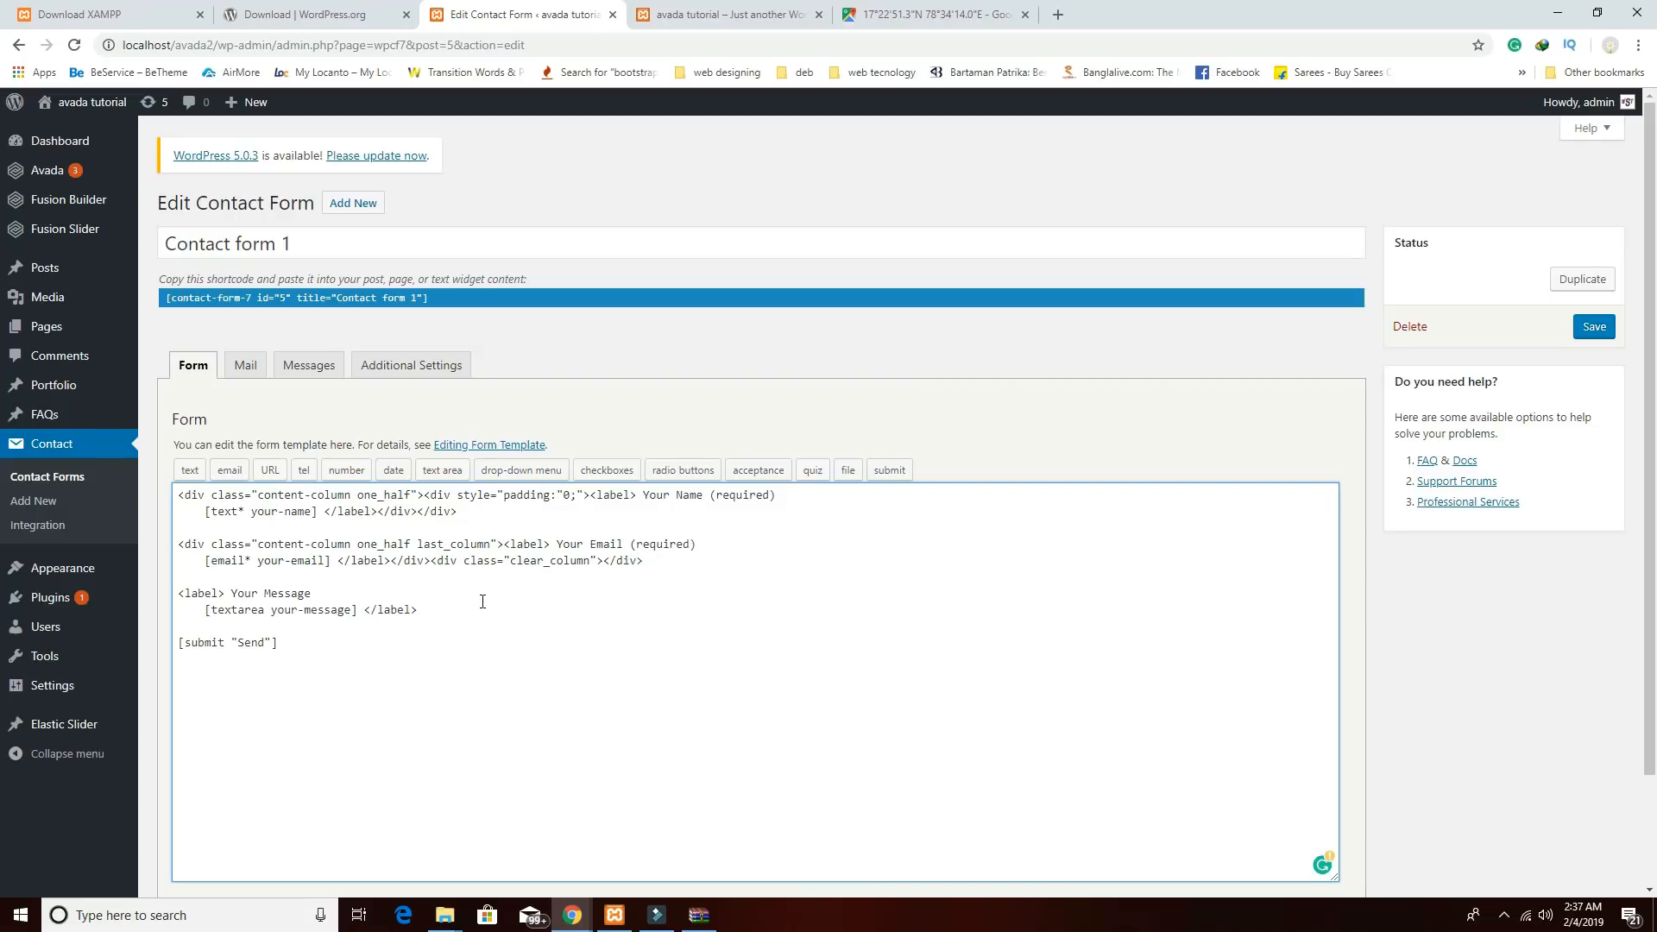
click(1594, 332)
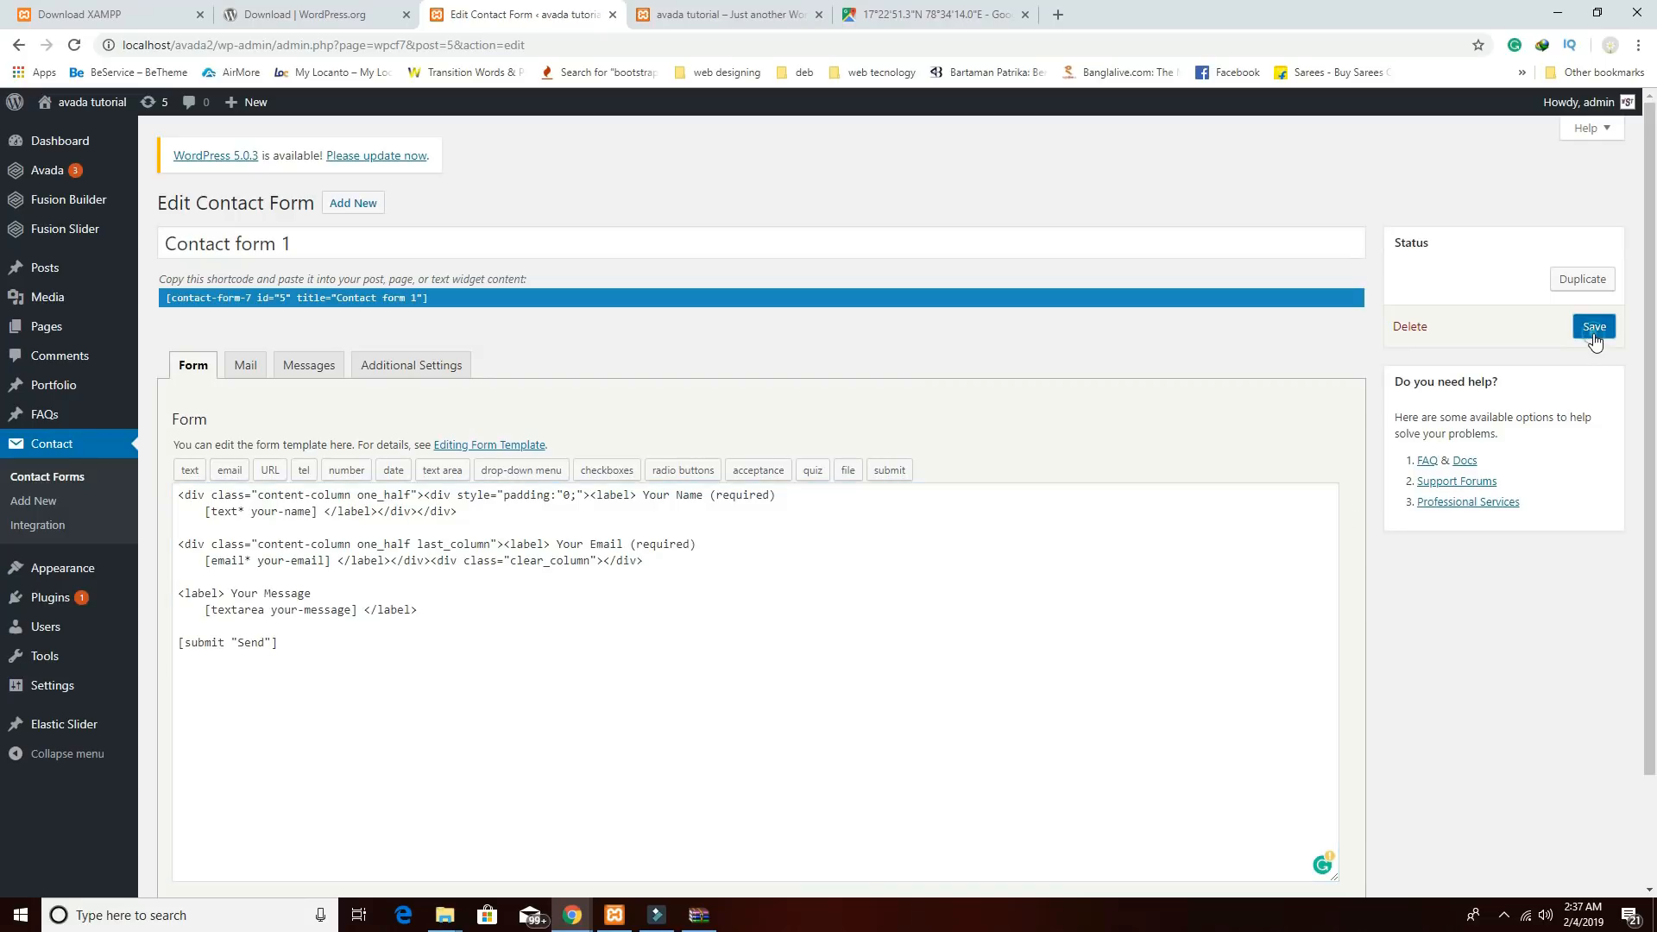
Copy Contact form 1's shortcode.
click(466, 299)
right_click(399, 301)
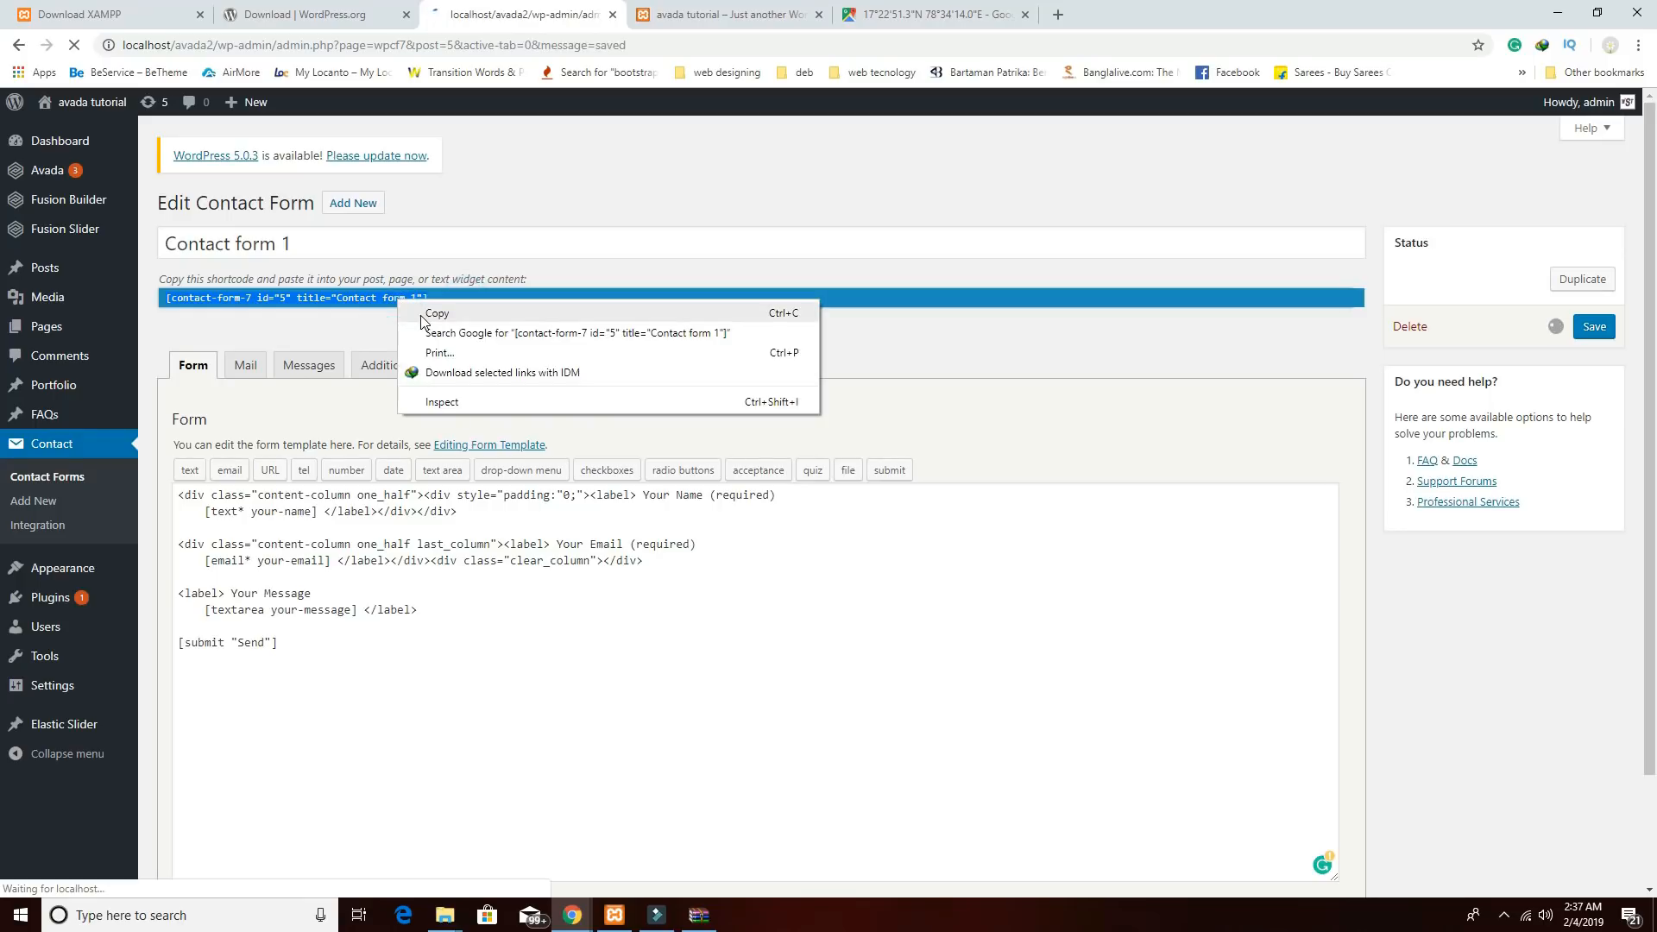
click(423, 318)
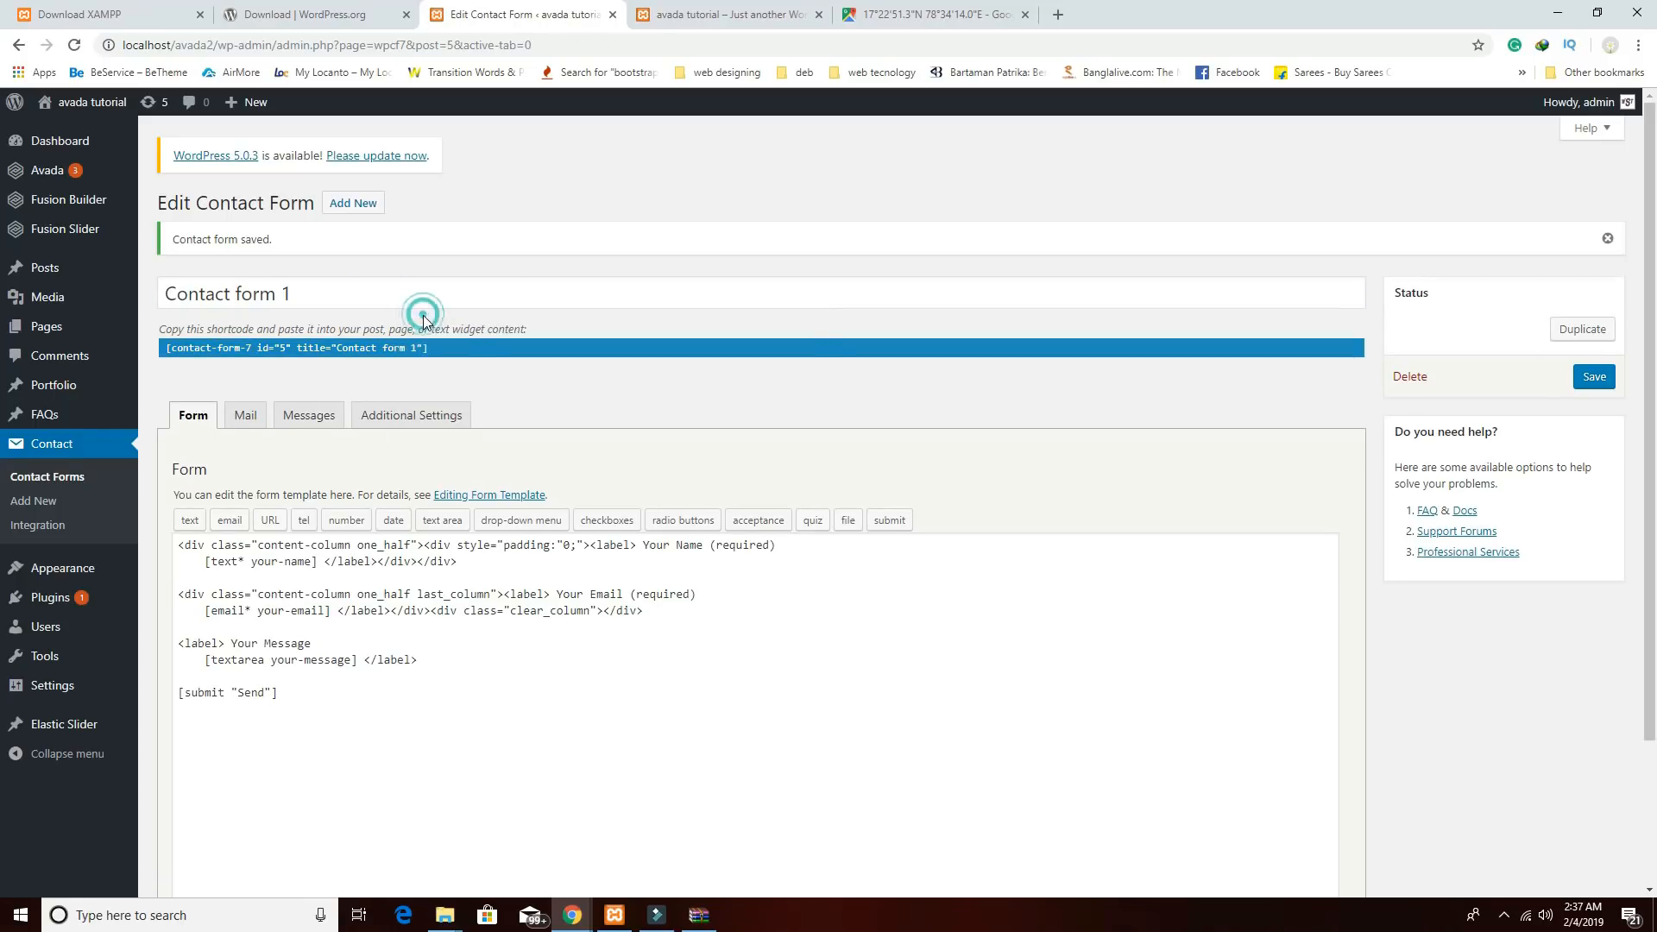
Open the Home page in Fusion Builder and scroll down to its last two-column container.
mouse_move(51, 341)
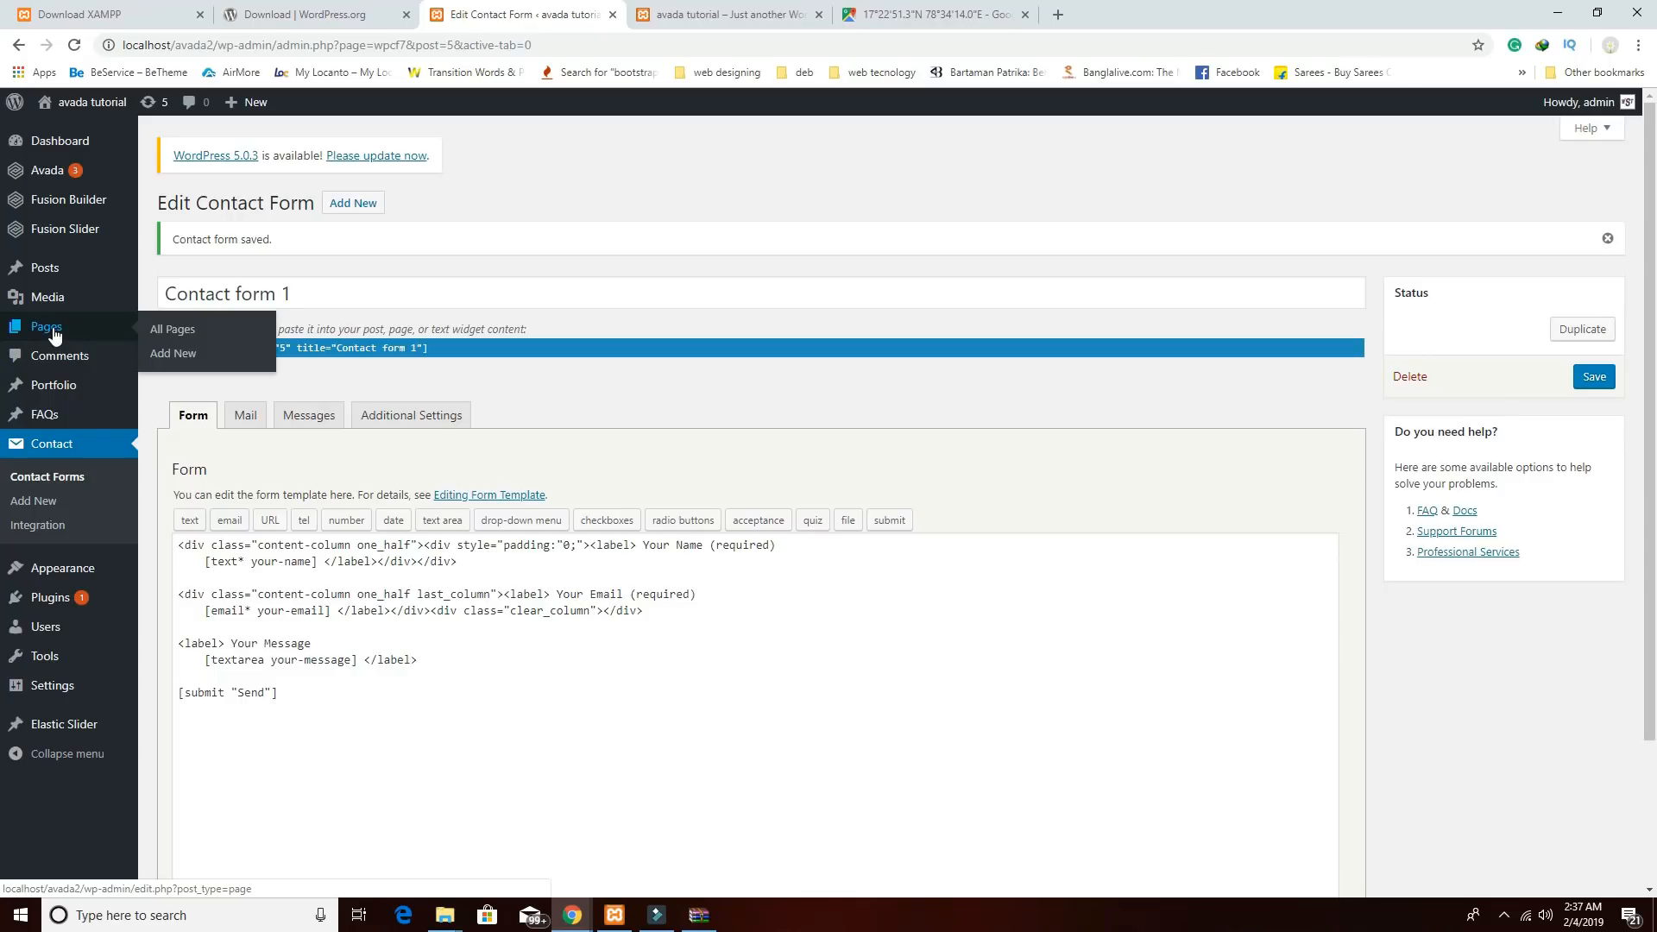
click(54, 335)
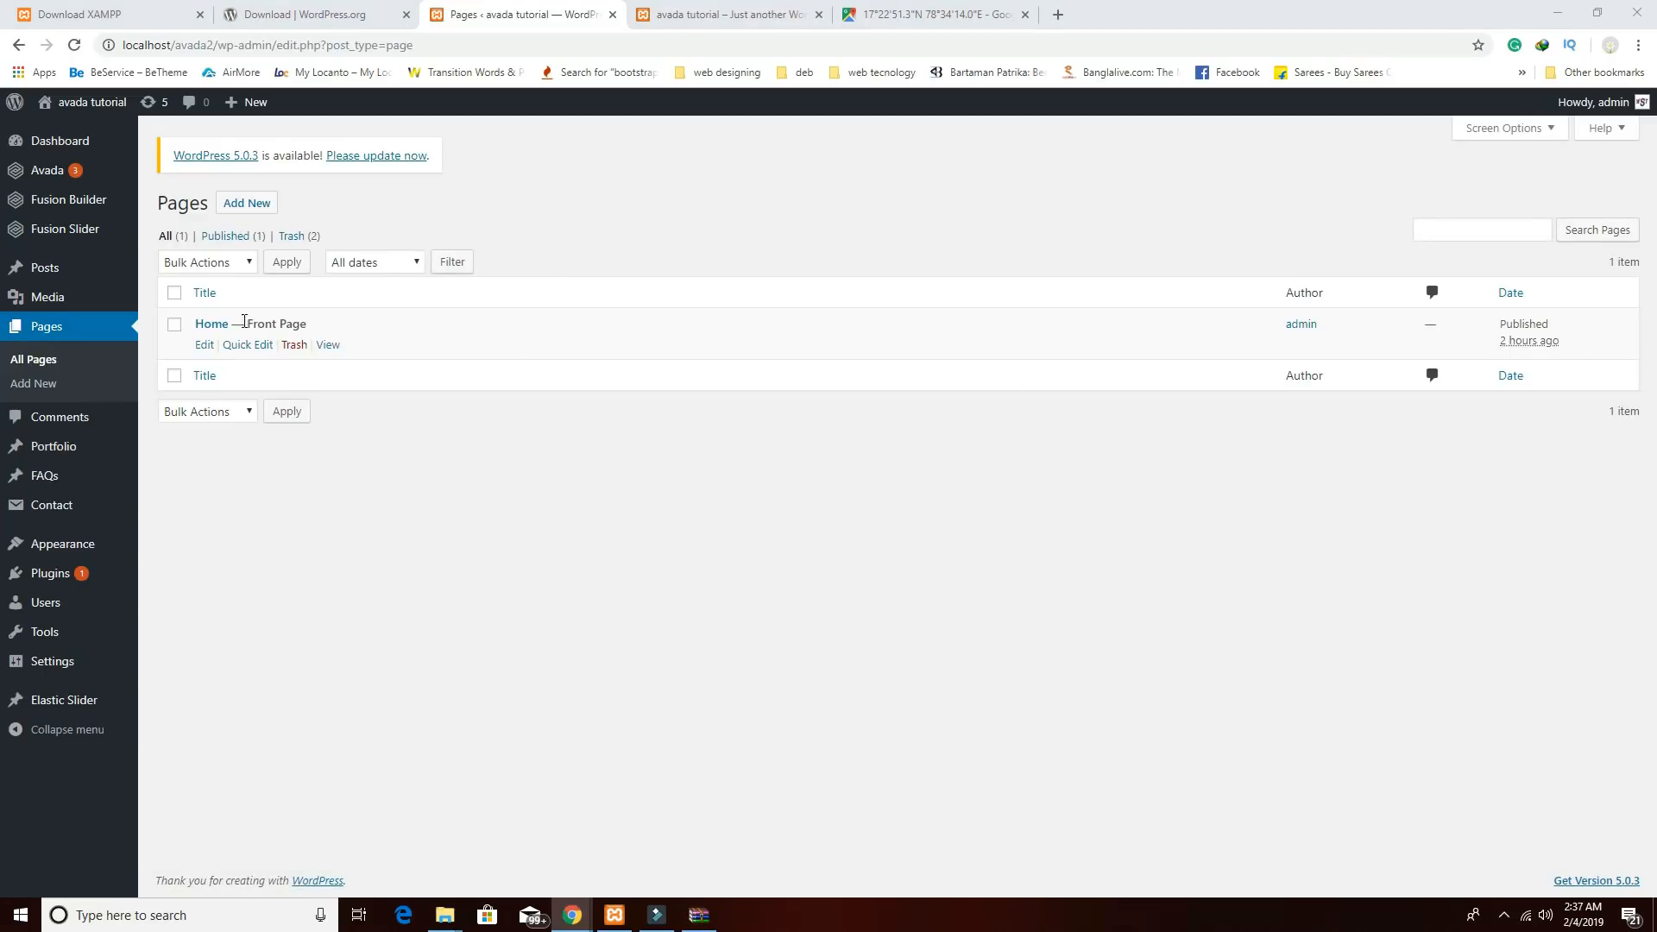
click(222, 325)
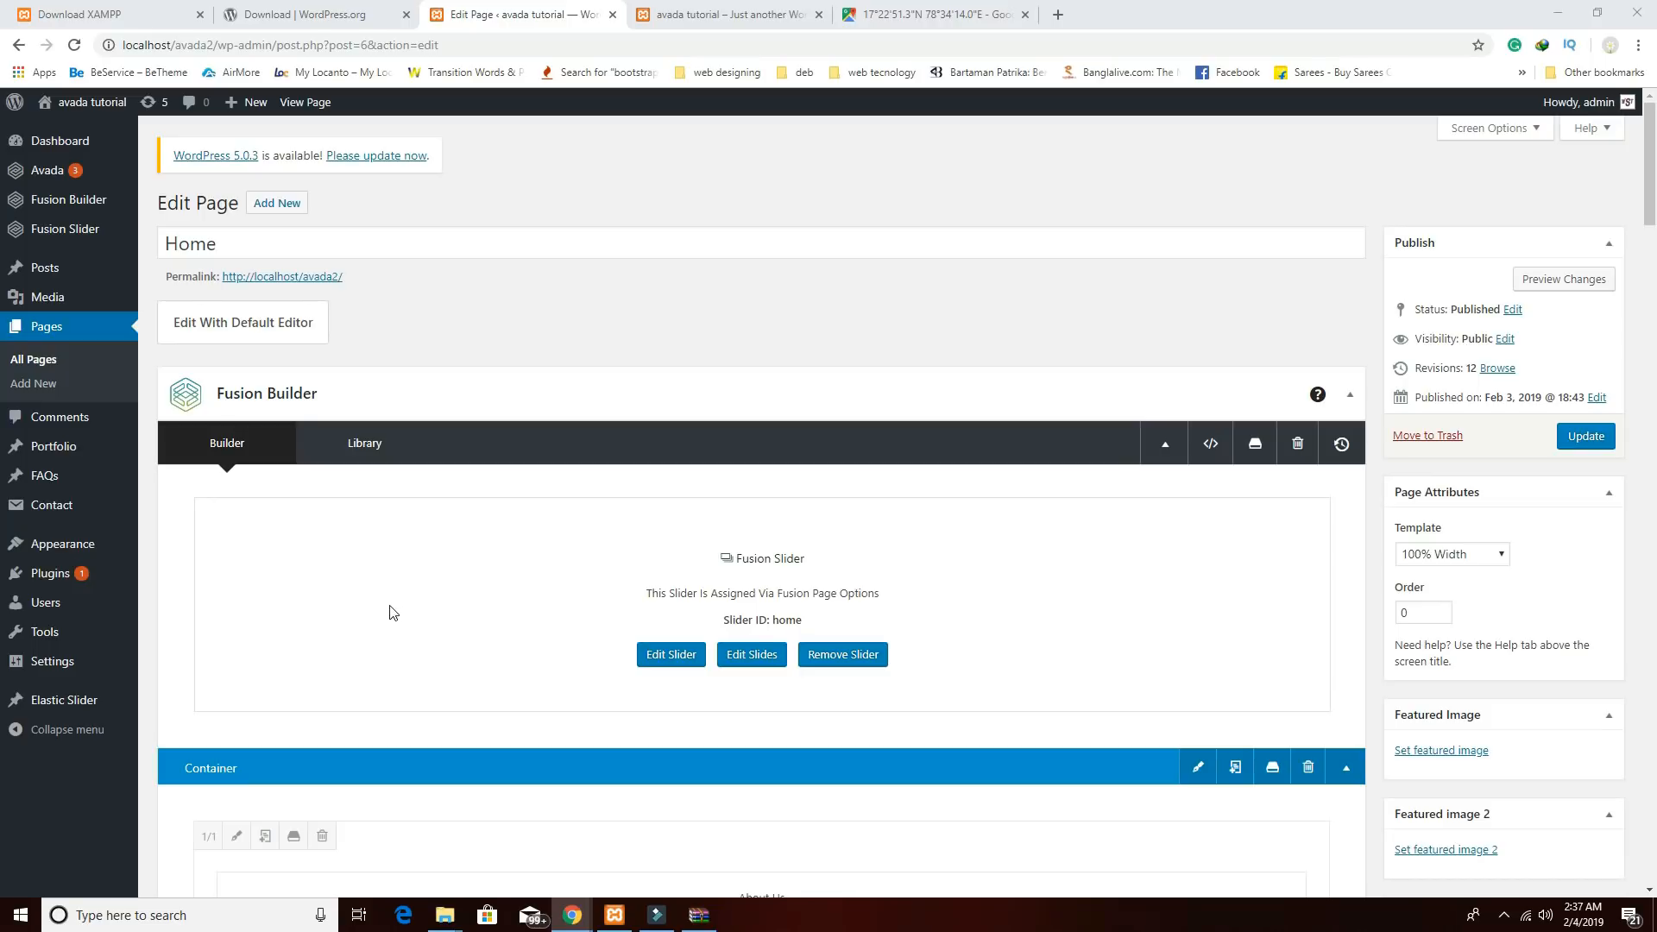
scroll(1157, 578, down, 15)
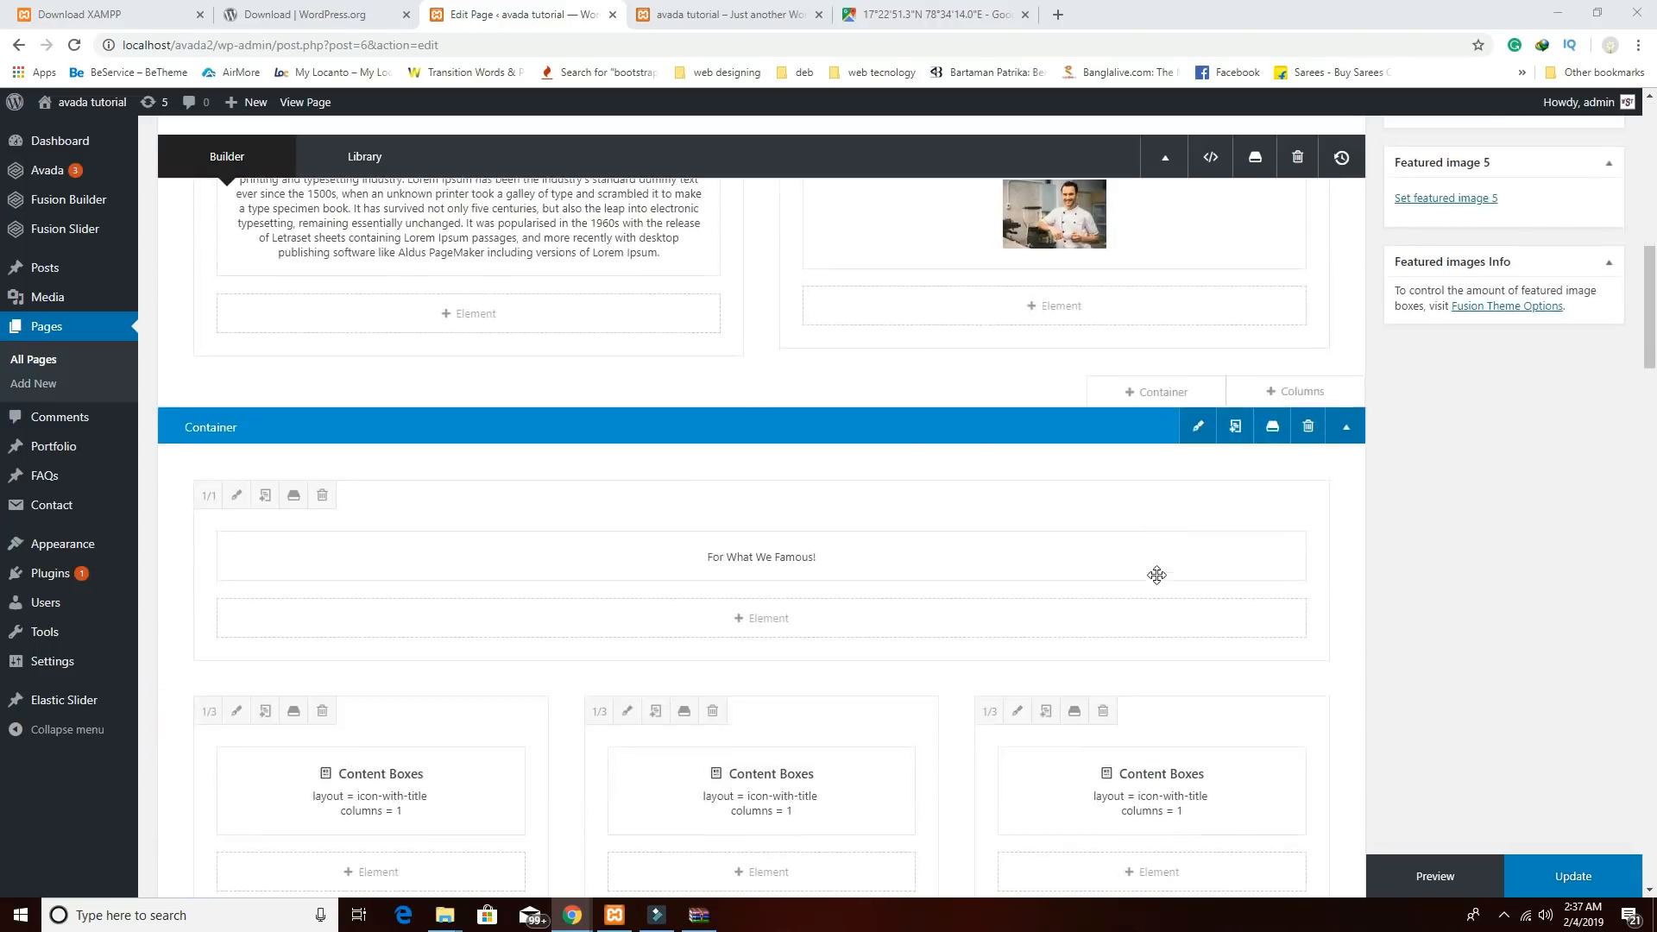
scroll(1159, 598, down, 10)
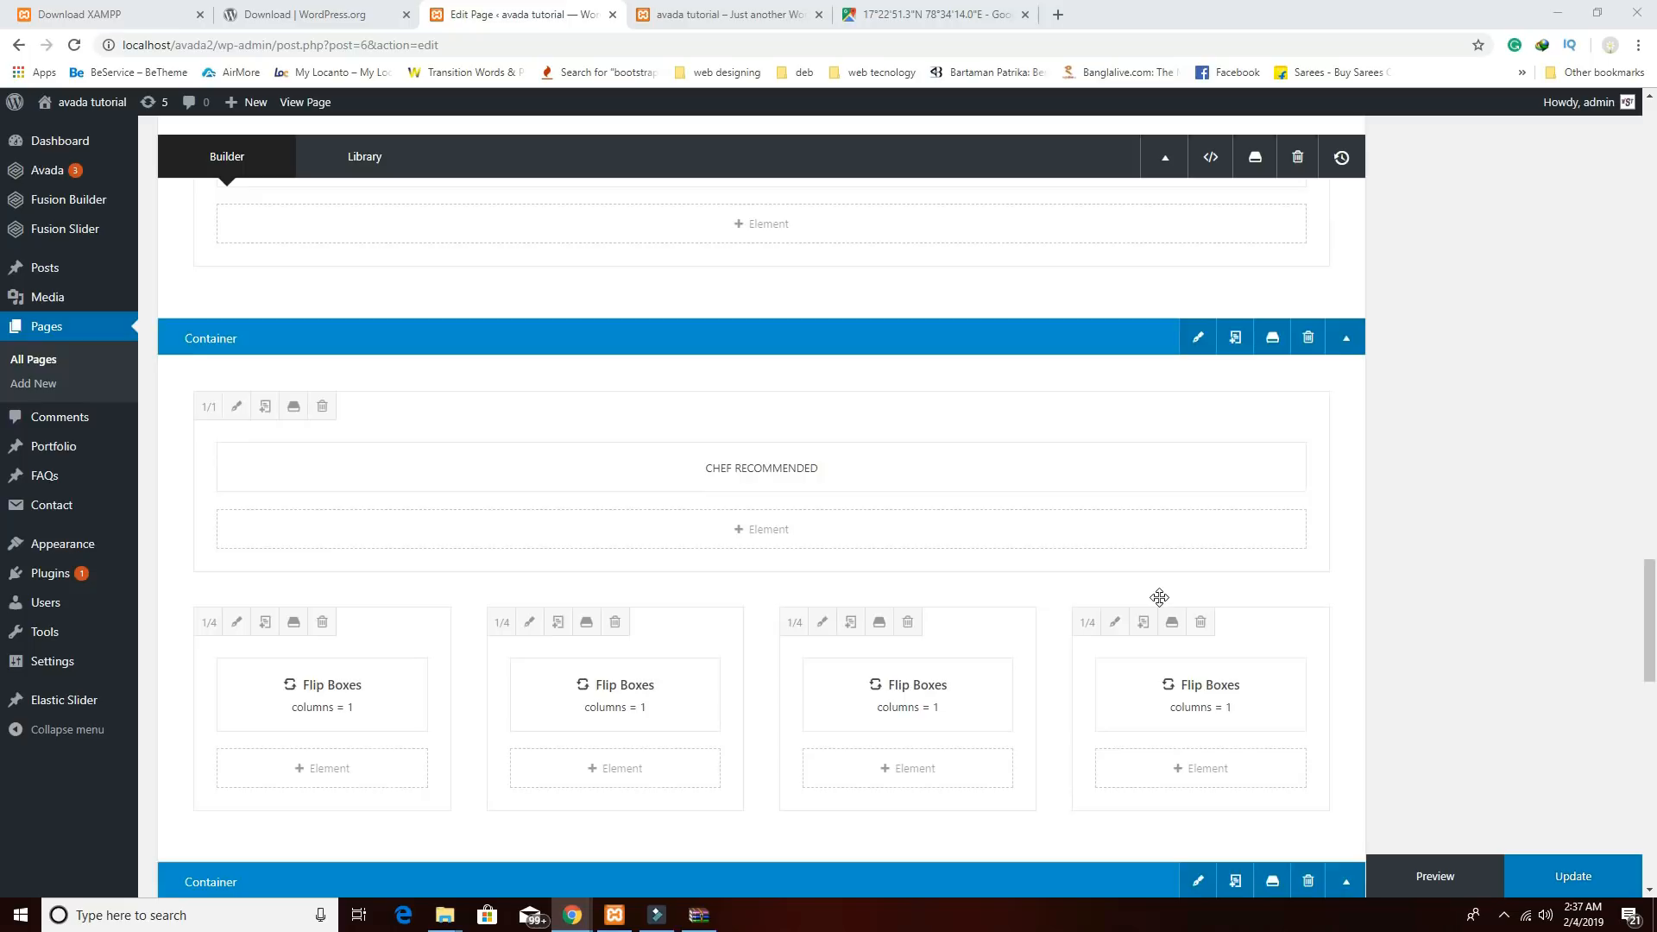
scroll(1159, 598, down, 2)
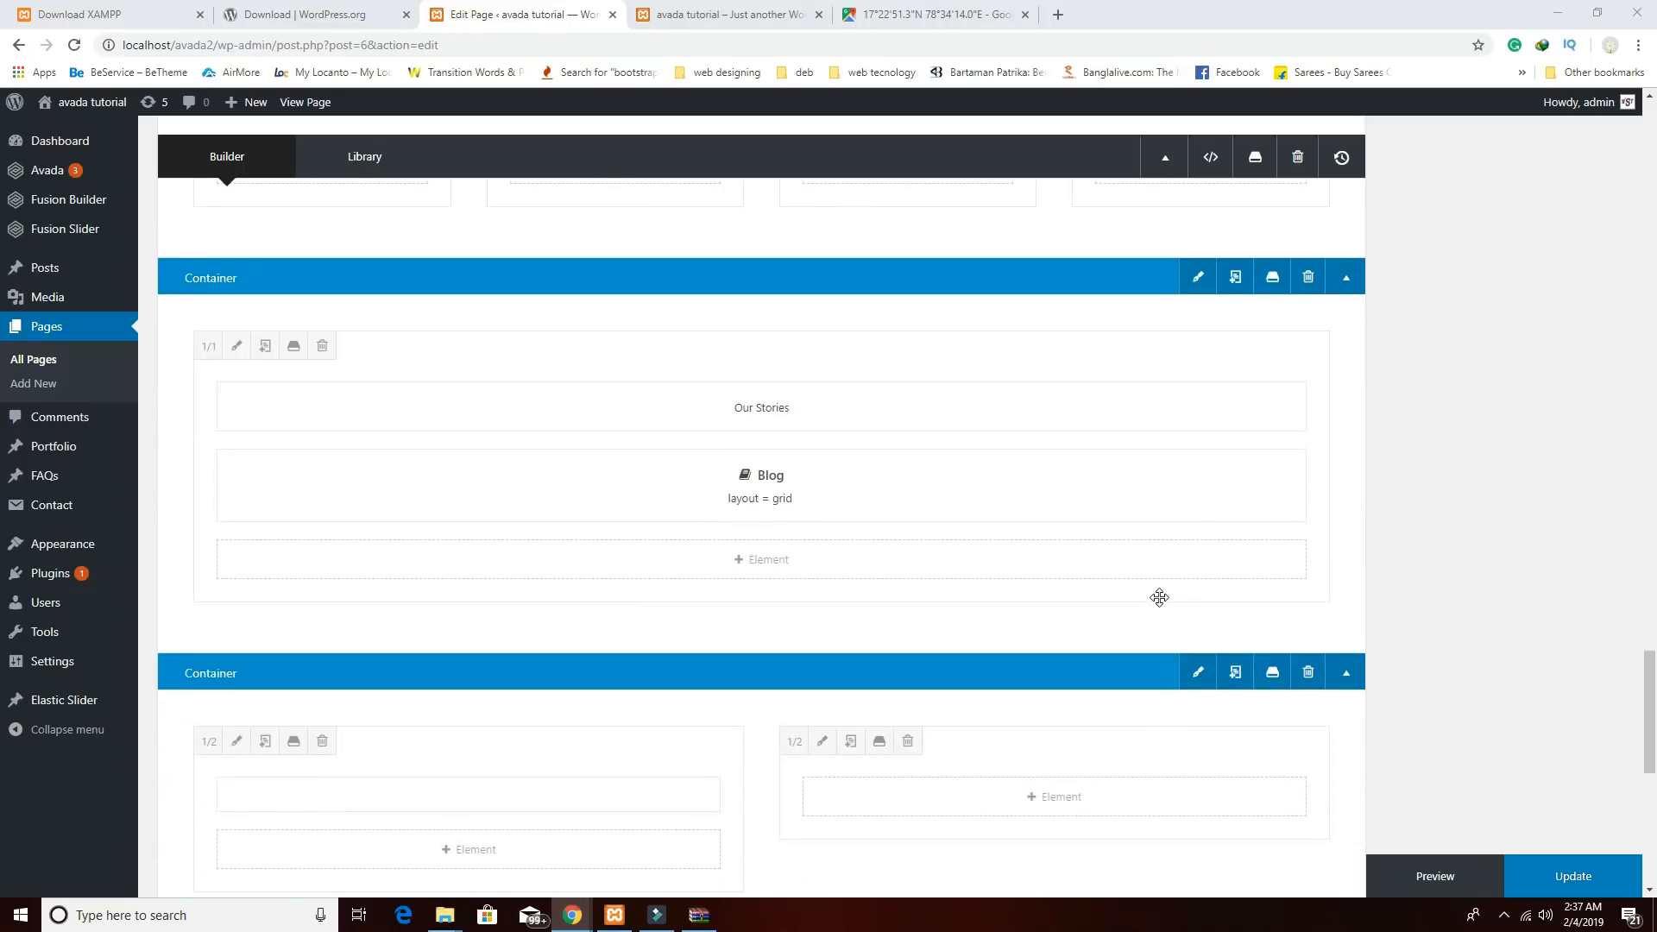
scroll(1159, 598, down, 4)
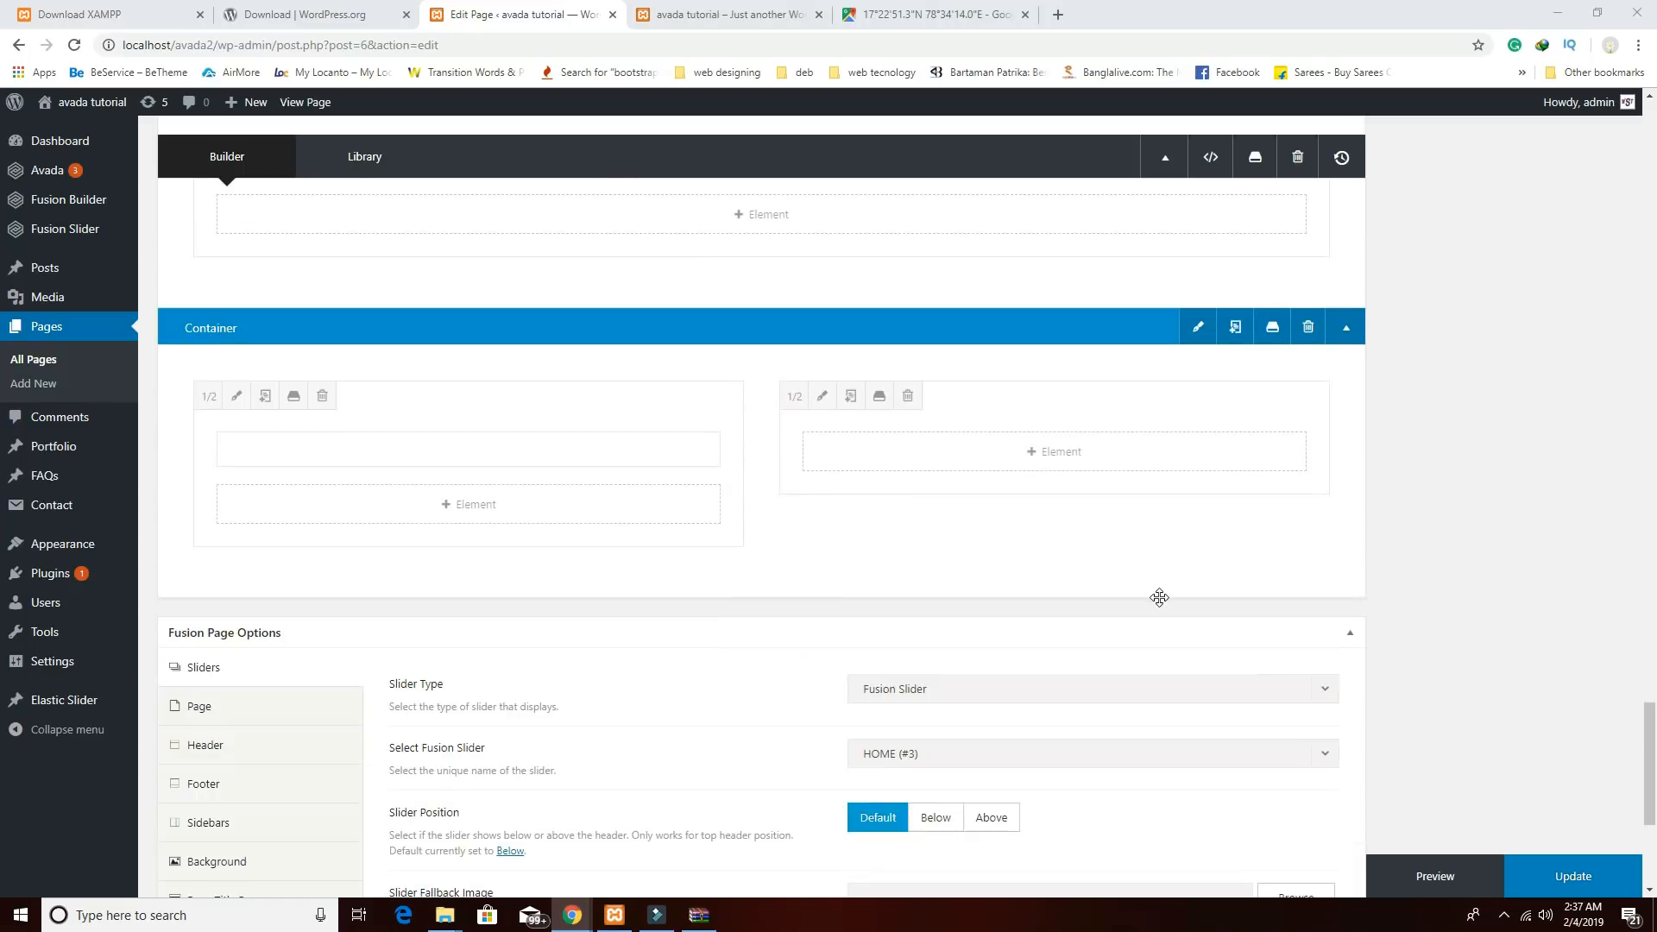
Start adding an element to the right column and copy the live site's Contact Us heading.
click(1060, 457)
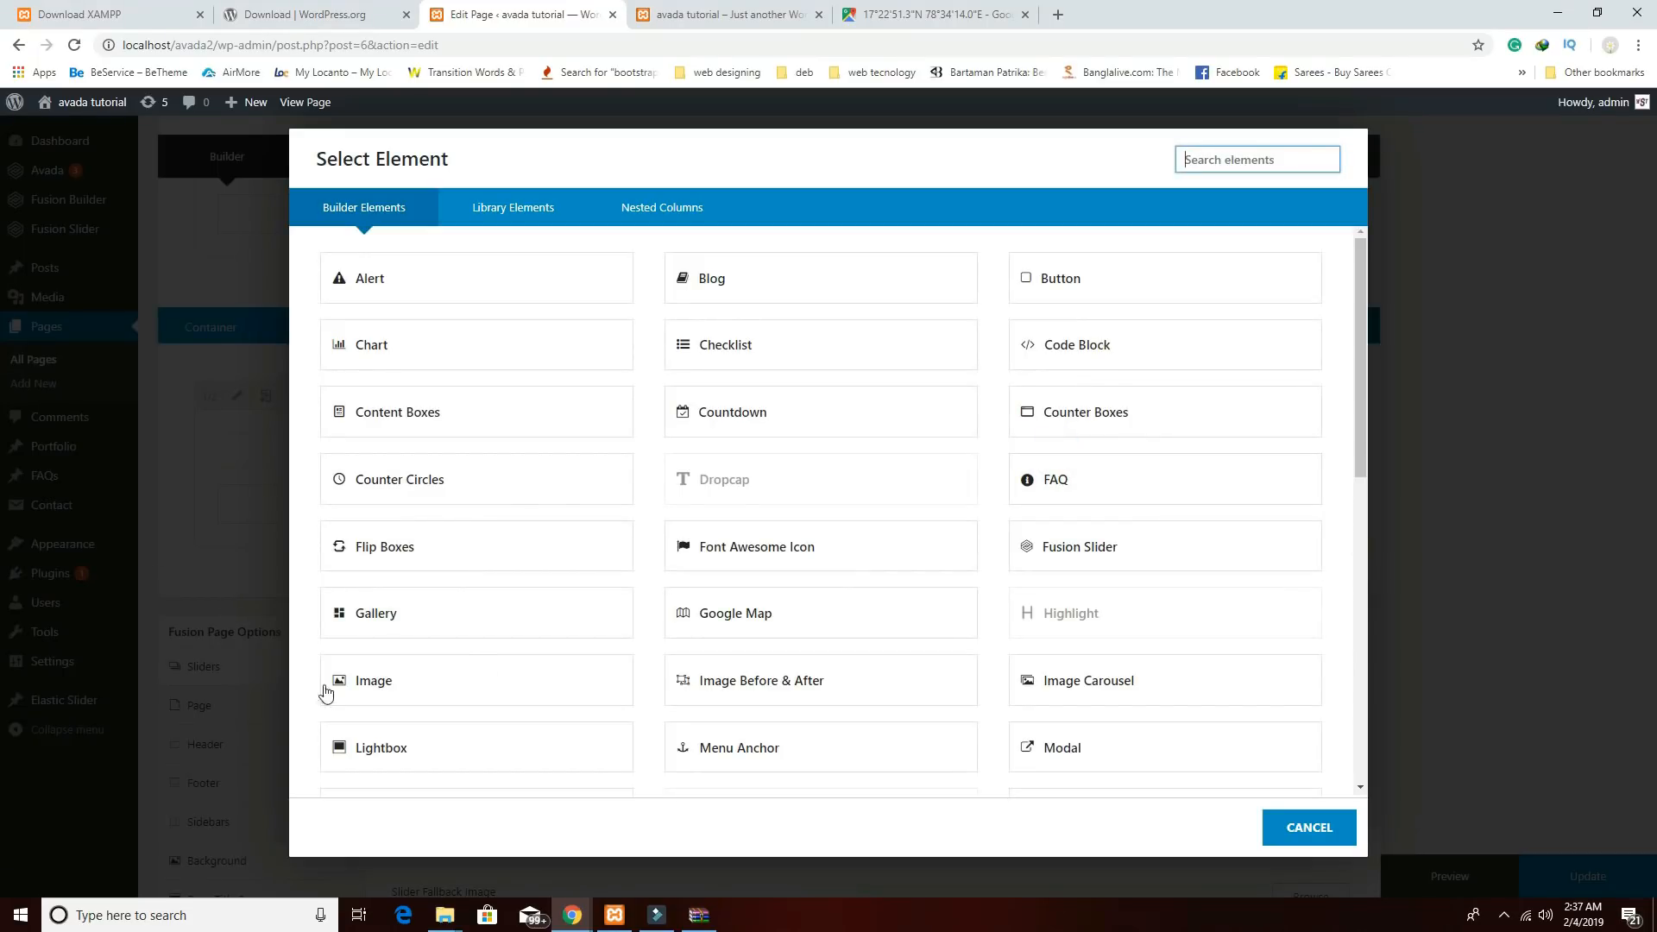
click(575, 915)
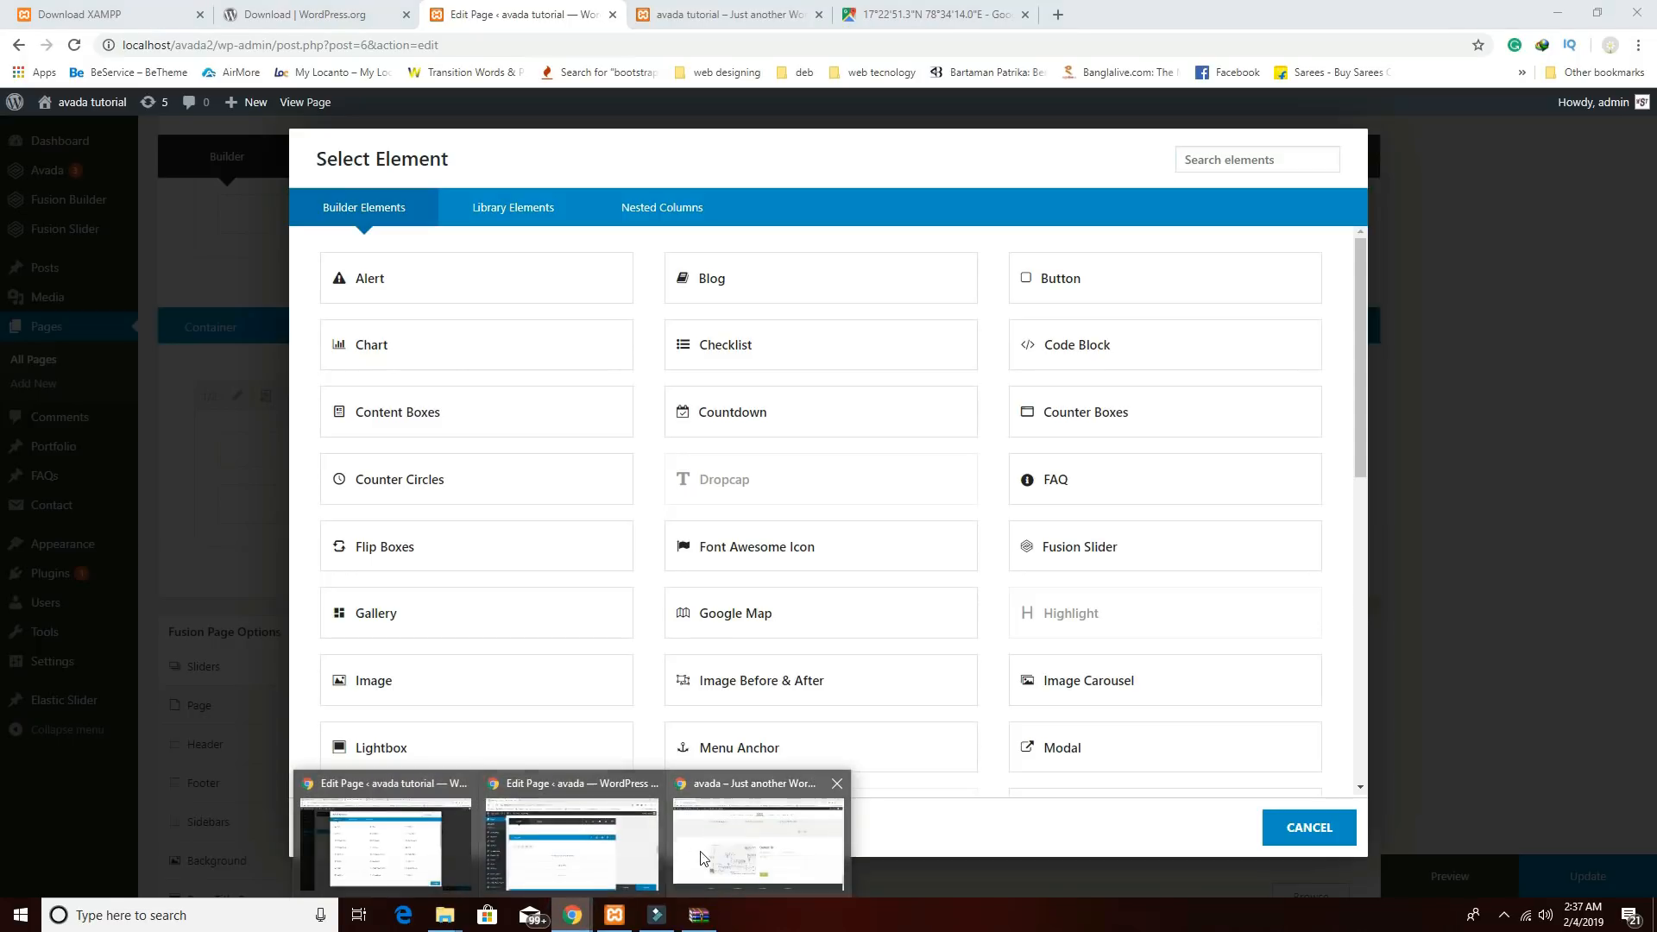
click(757, 842)
drag(981, 488, 833, 476)
right_click(881, 474)
click(907, 487)
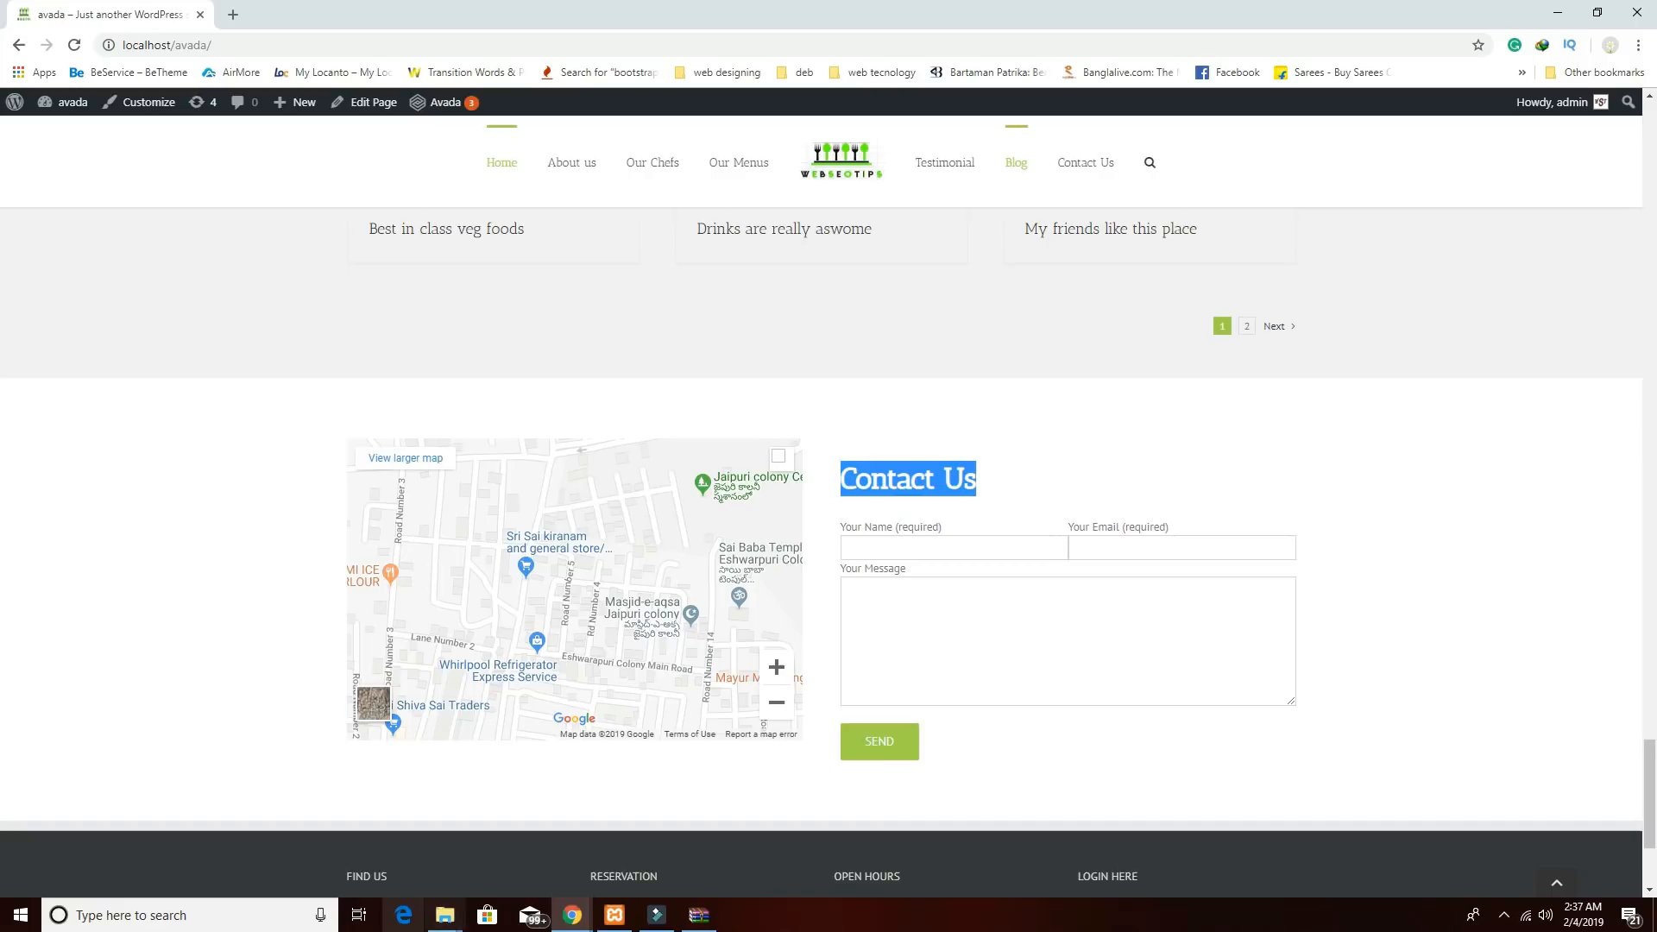
click(573, 915)
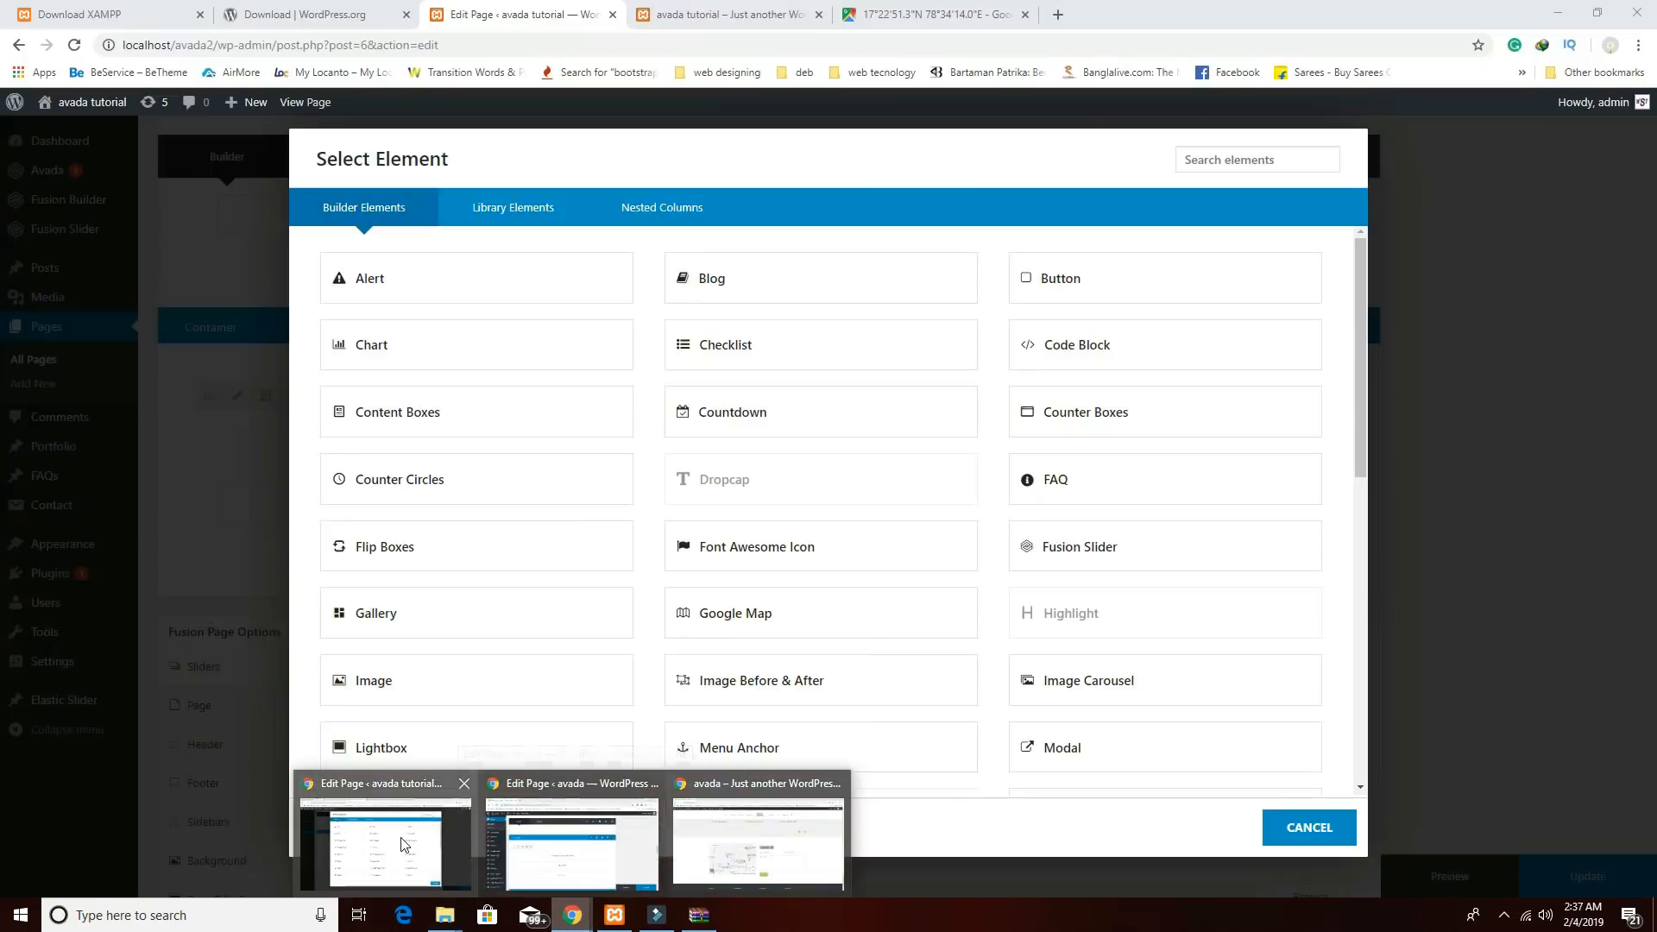
click(386, 842)
scroll(1043, 752, down, 3)
scroll(1130, 734, down, 6)
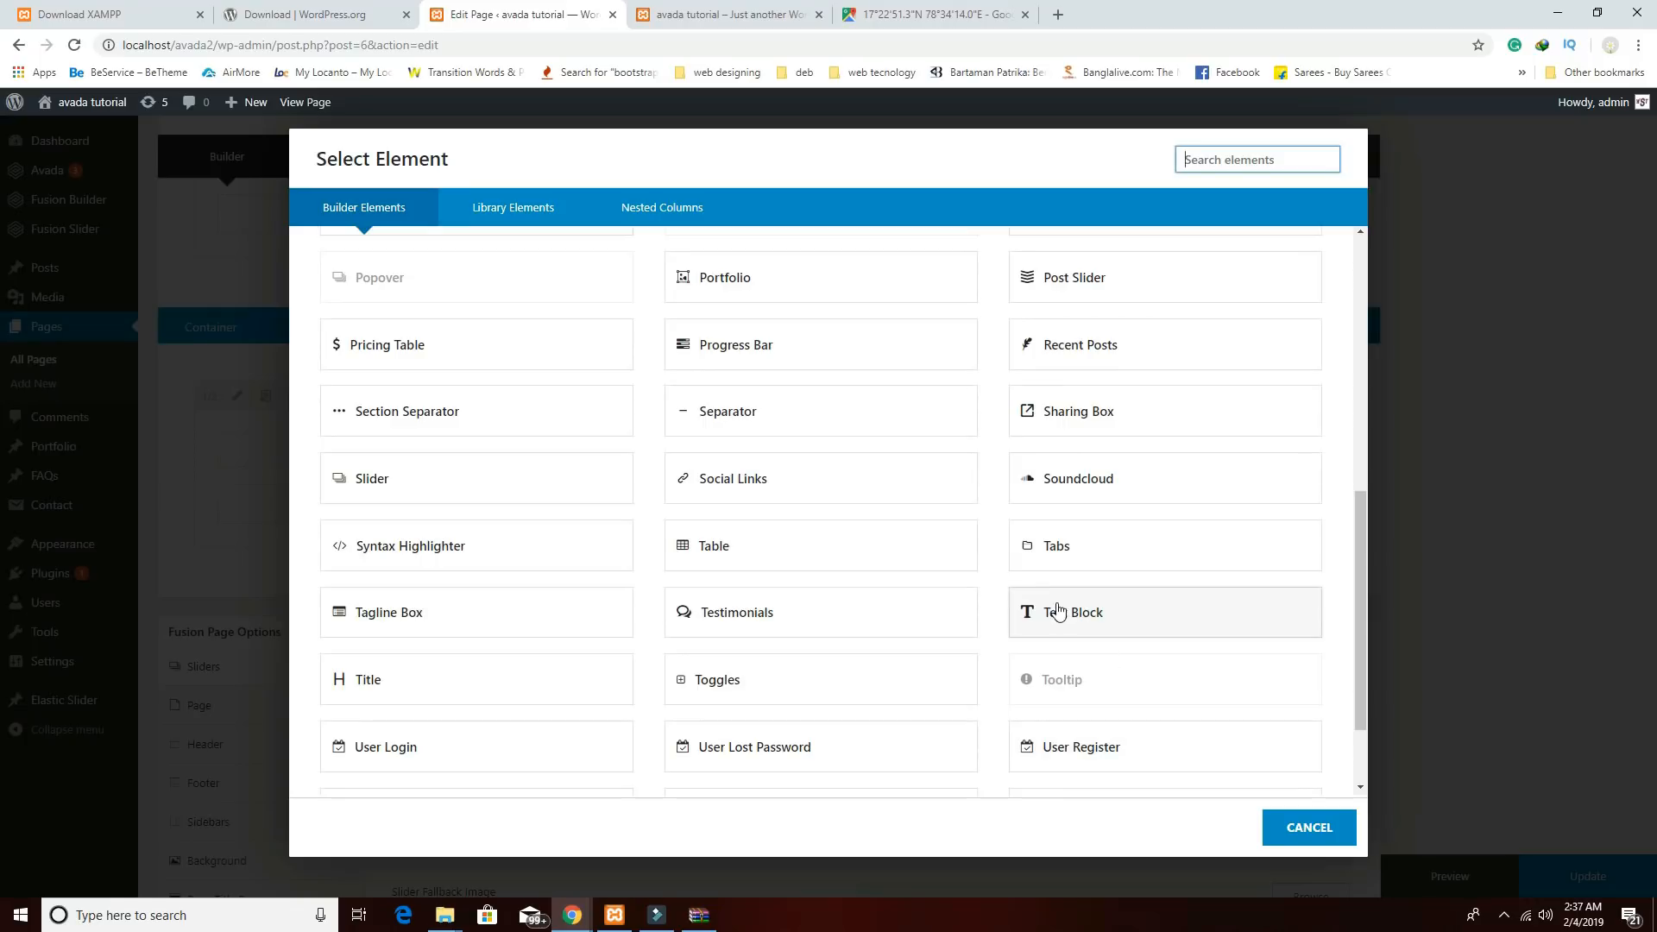
Add a Text Block reading 'Contact us', format it as Heading 2, and save it.
click(1058, 611)
triple_click(596, 626)
key(BackSpace)
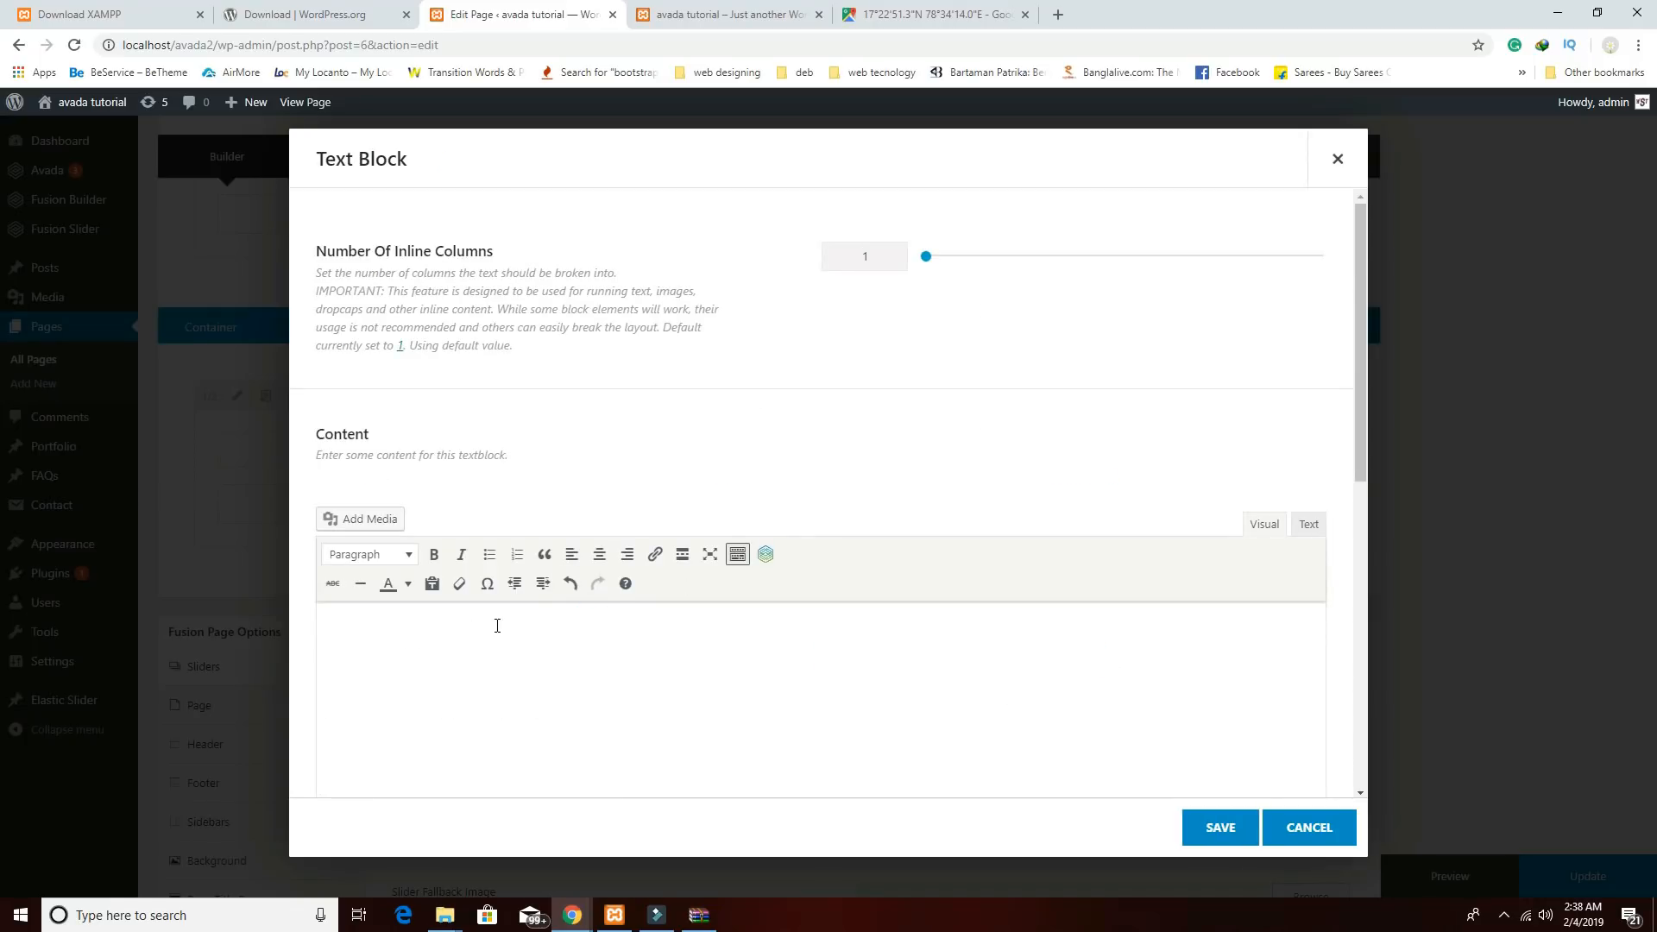
text(Contact us)
triple_click(452, 623)
click(354, 554)
click(393, 615)
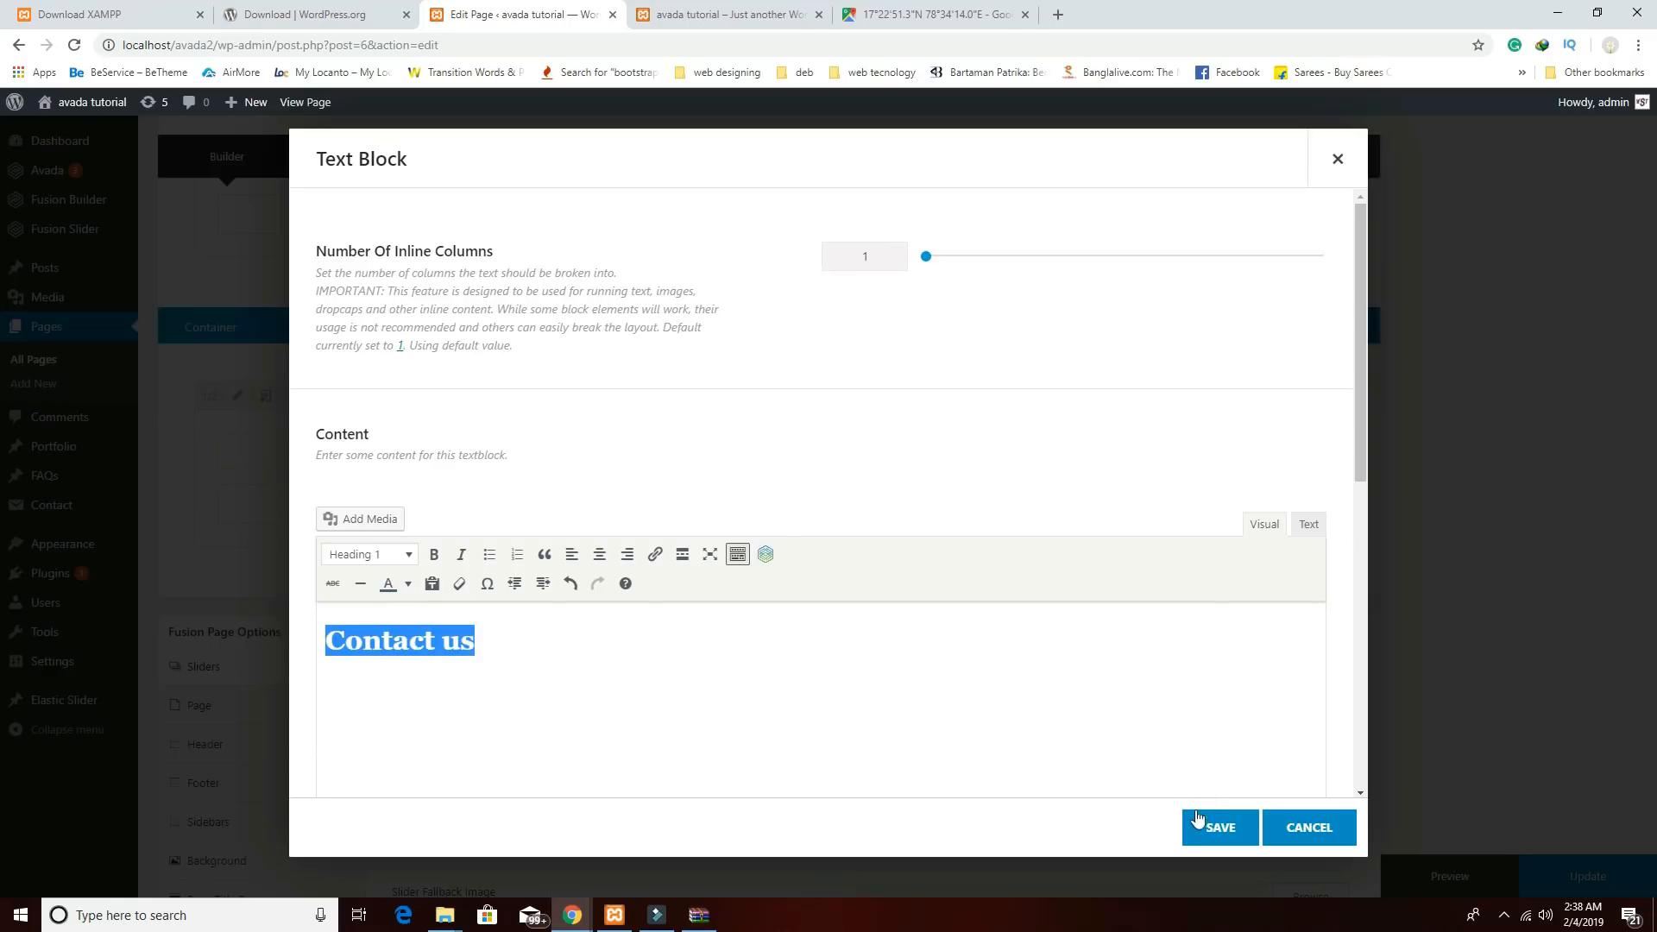
click(393, 555)
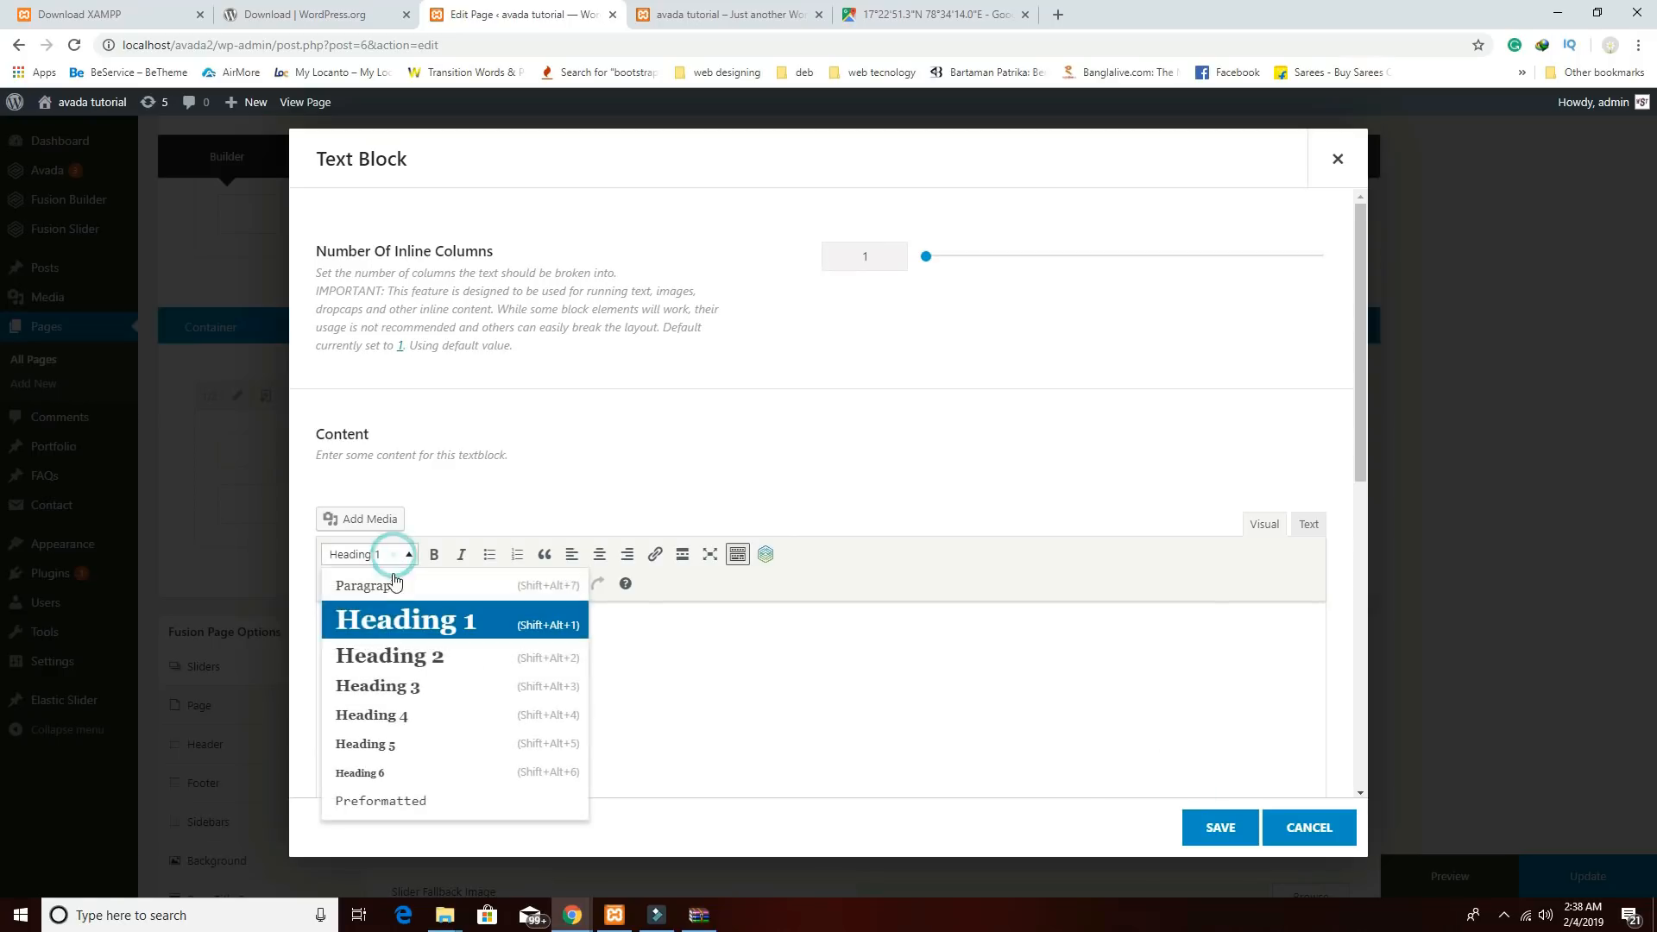
click(397, 654)
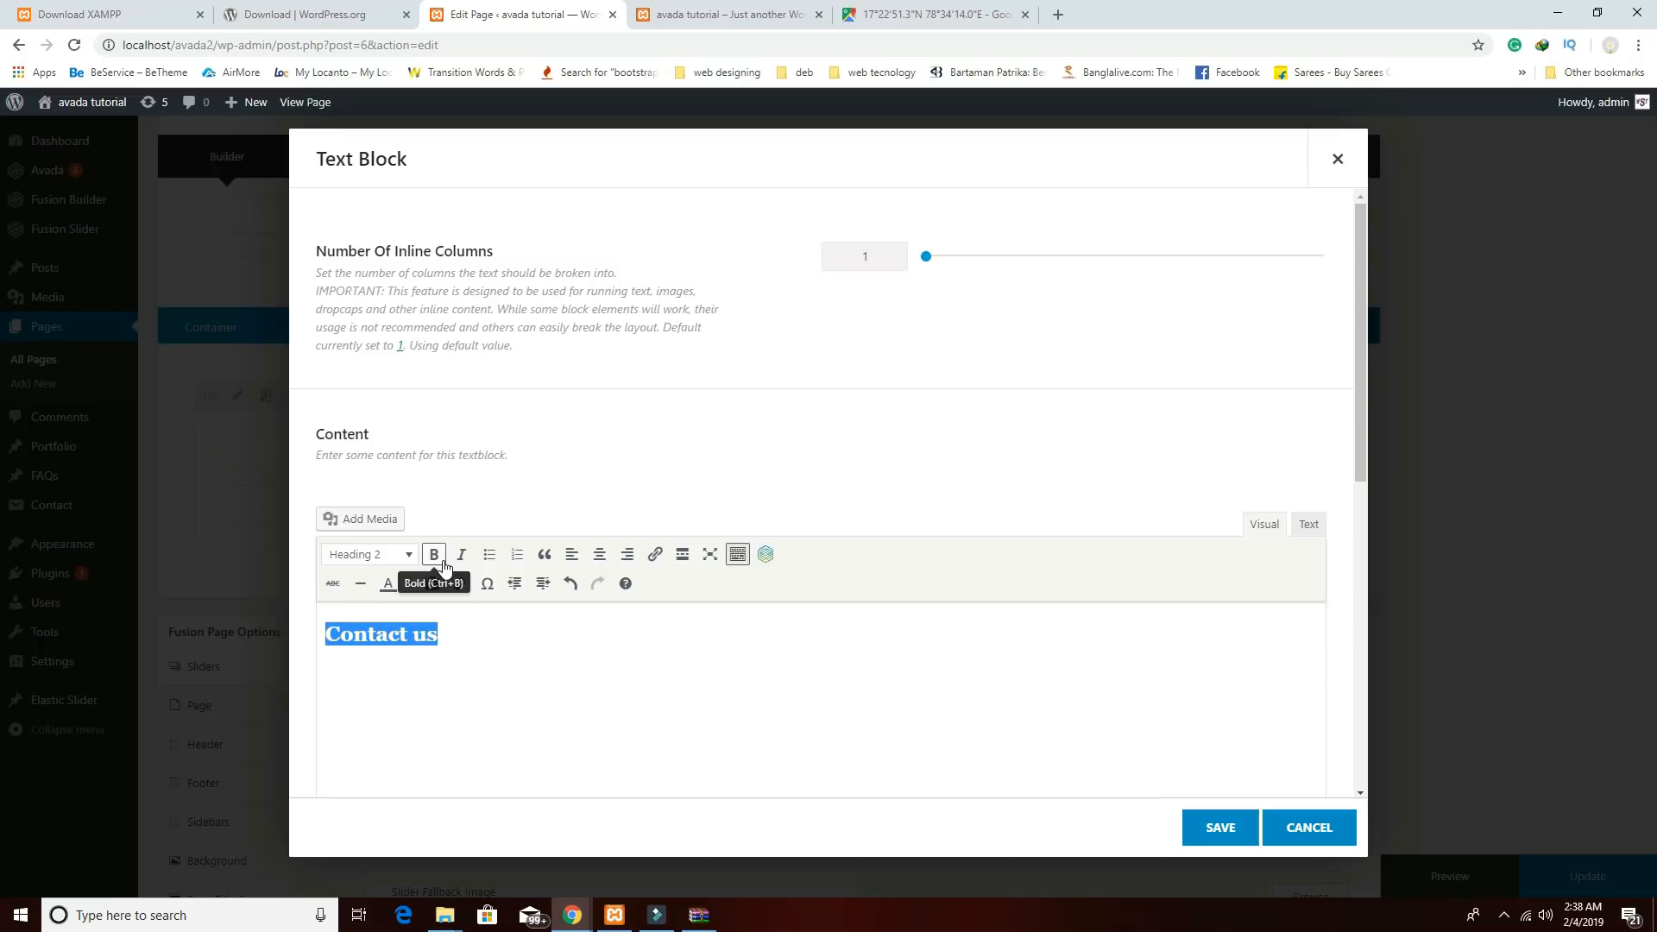
click(1217, 827)
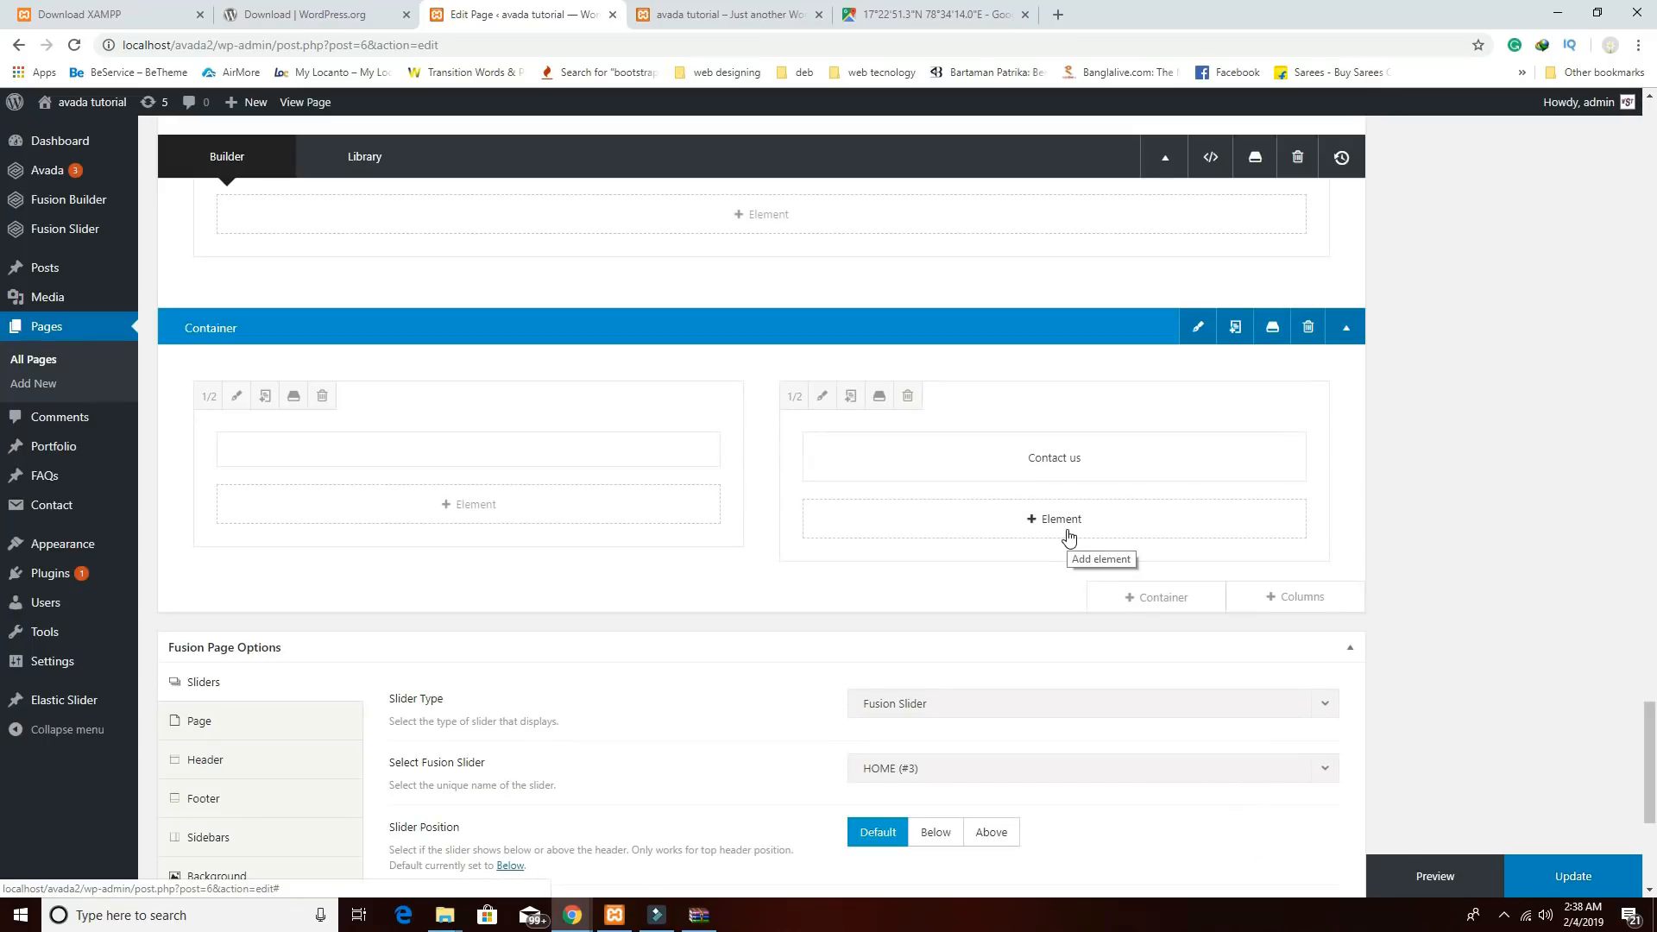
Copy the [contact-form-7 id="5" title="Contact form 1"] shortcode from the Contact Forms list in a new tab.
right_click(62, 511)
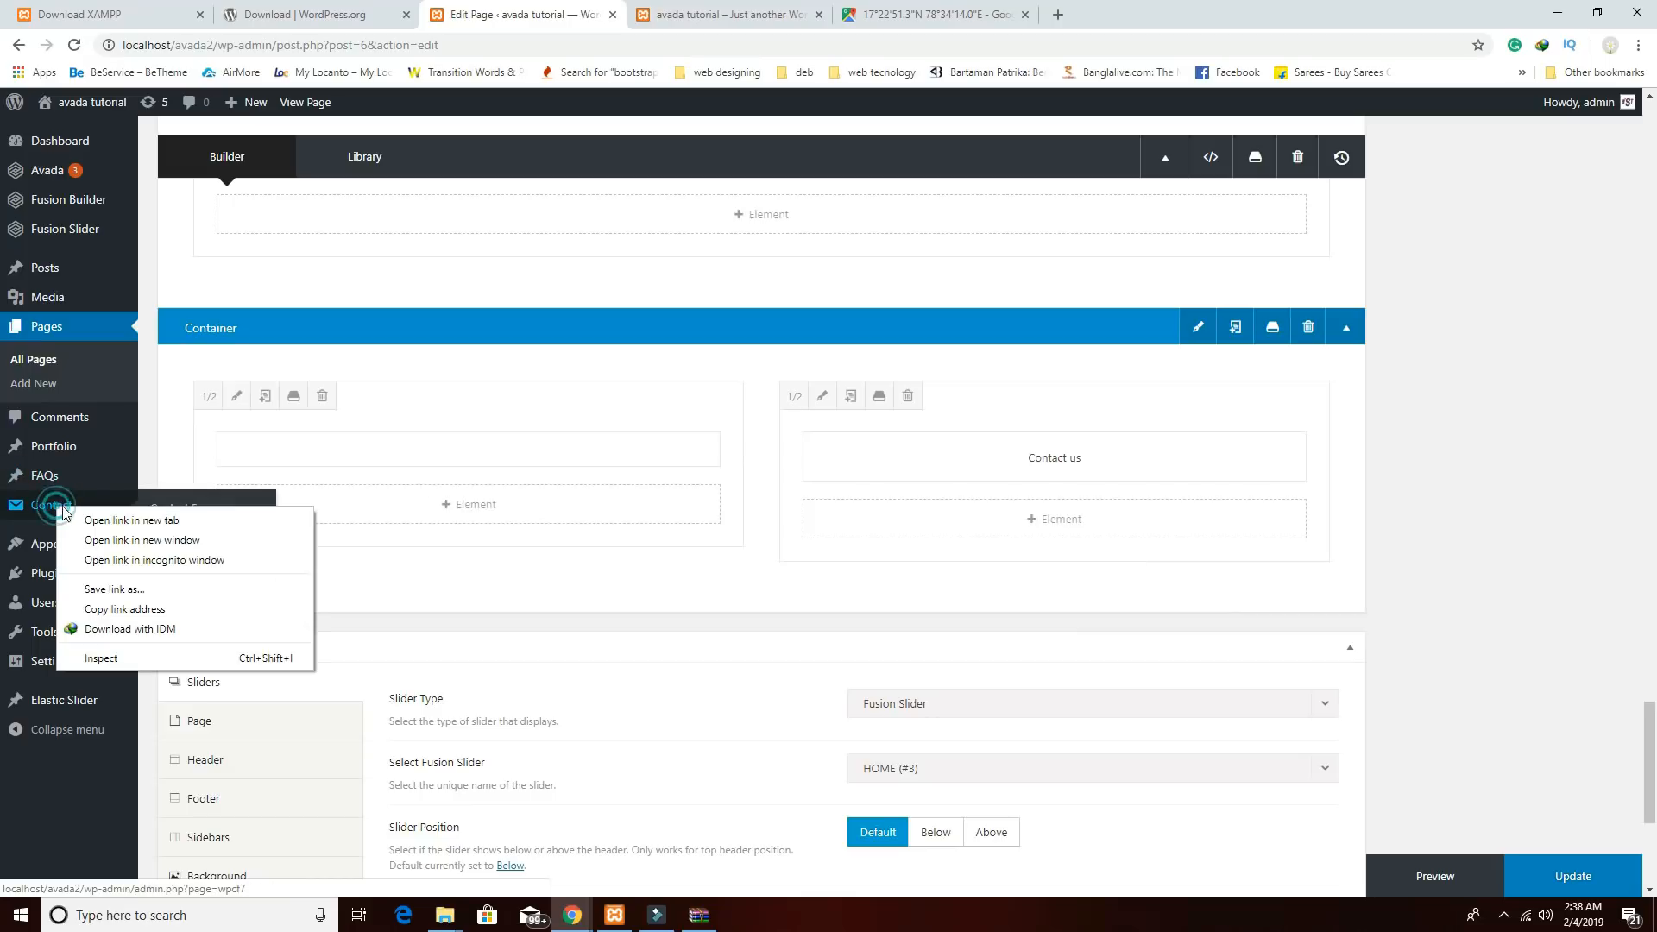
click(87, 520)
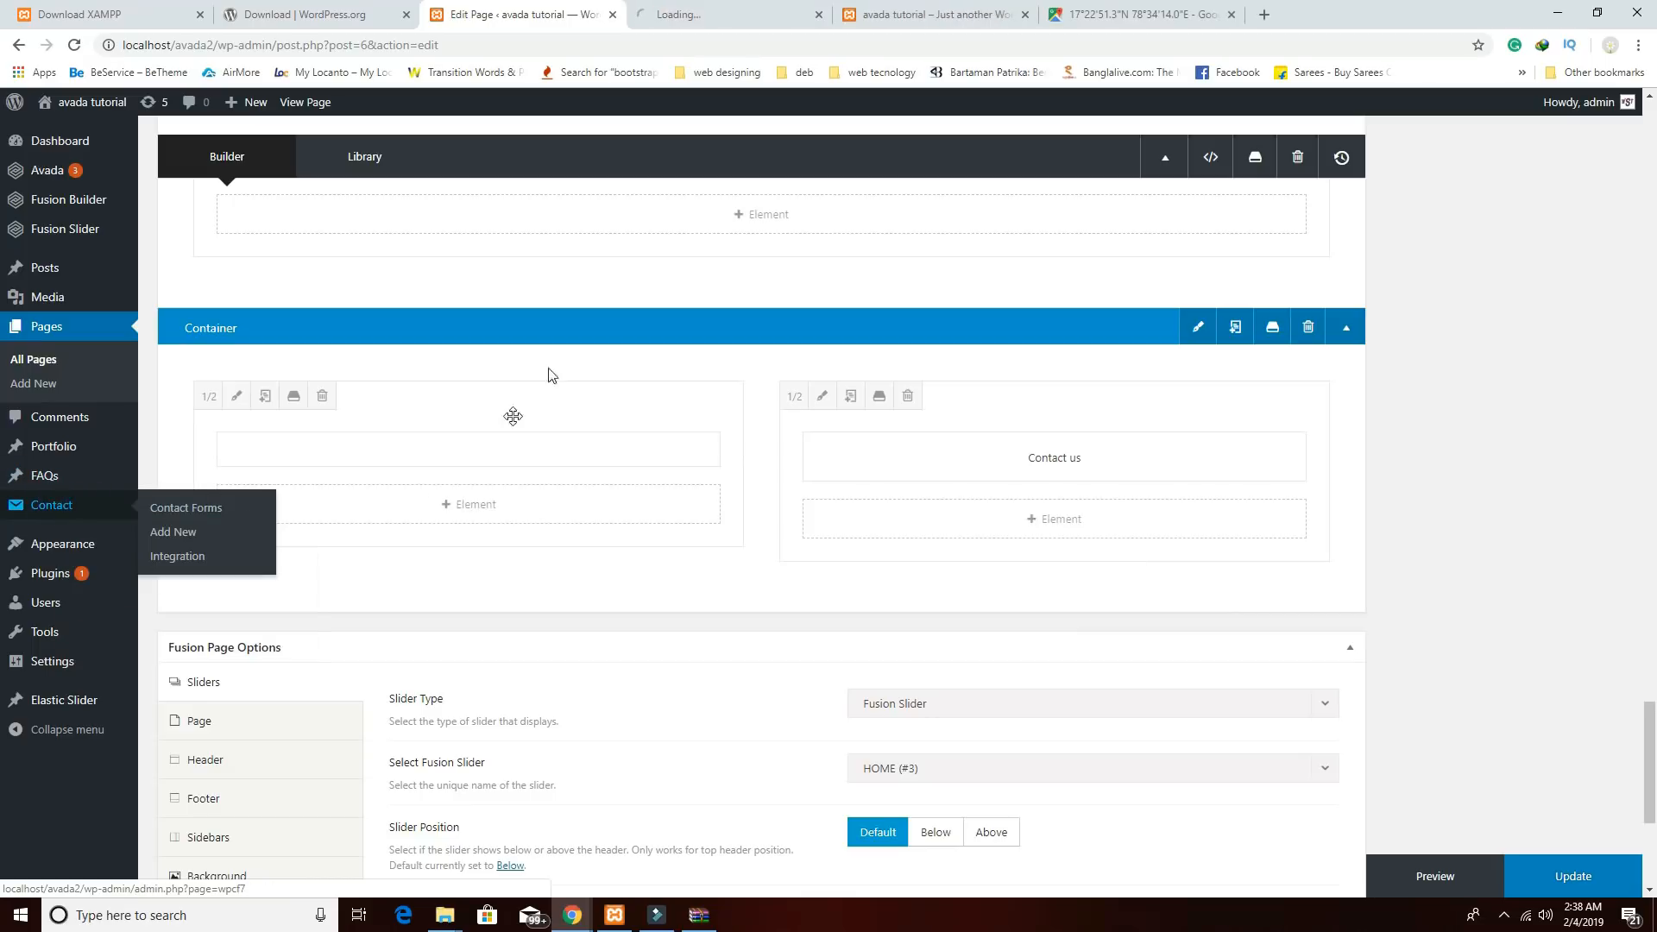
click(699, 15)
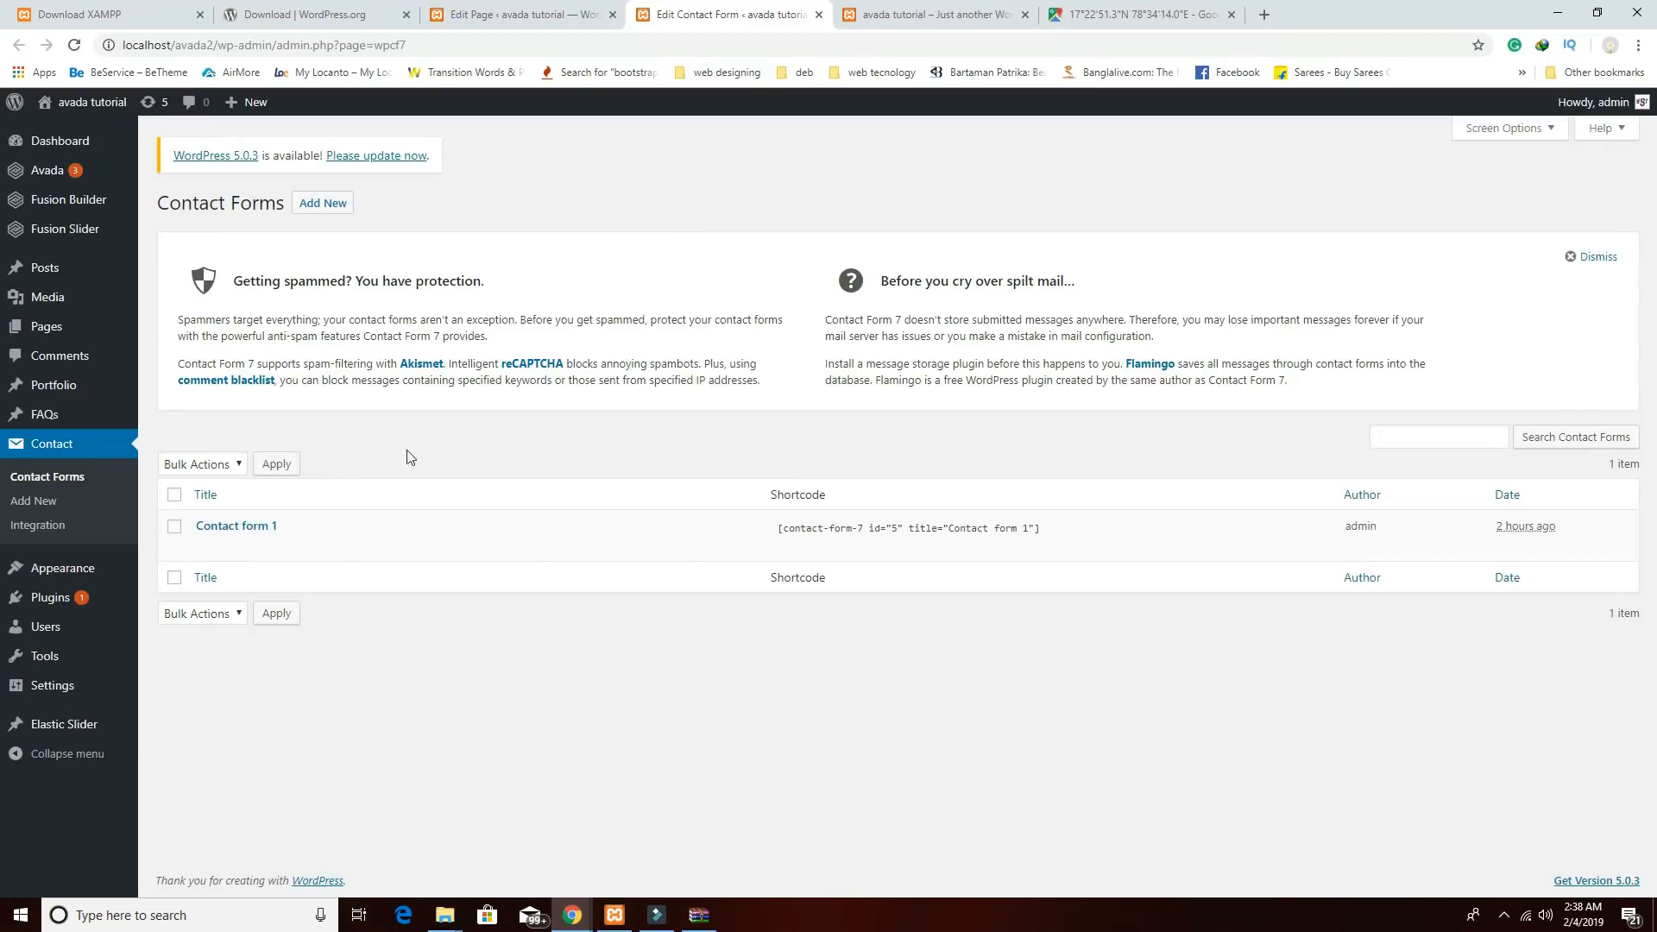
drag(762, 529, 1058, 534)
click(1057, 534)
click(1034, 530)
click(1036, 531)
triple_click(1051, 530)
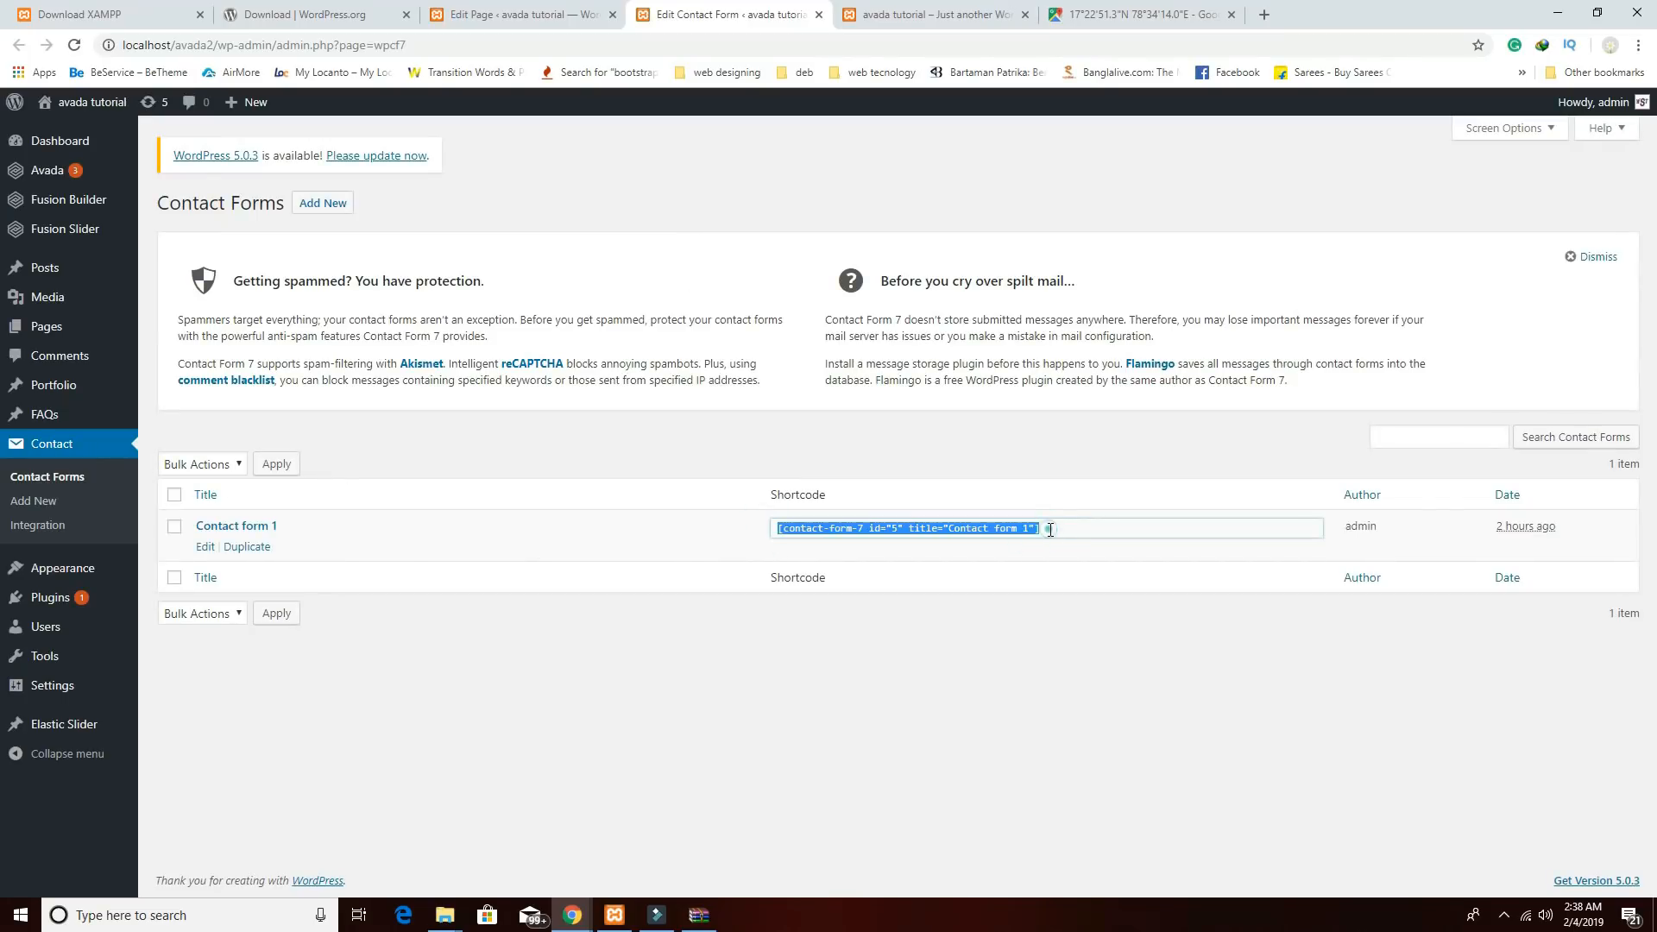
click(819, 16)
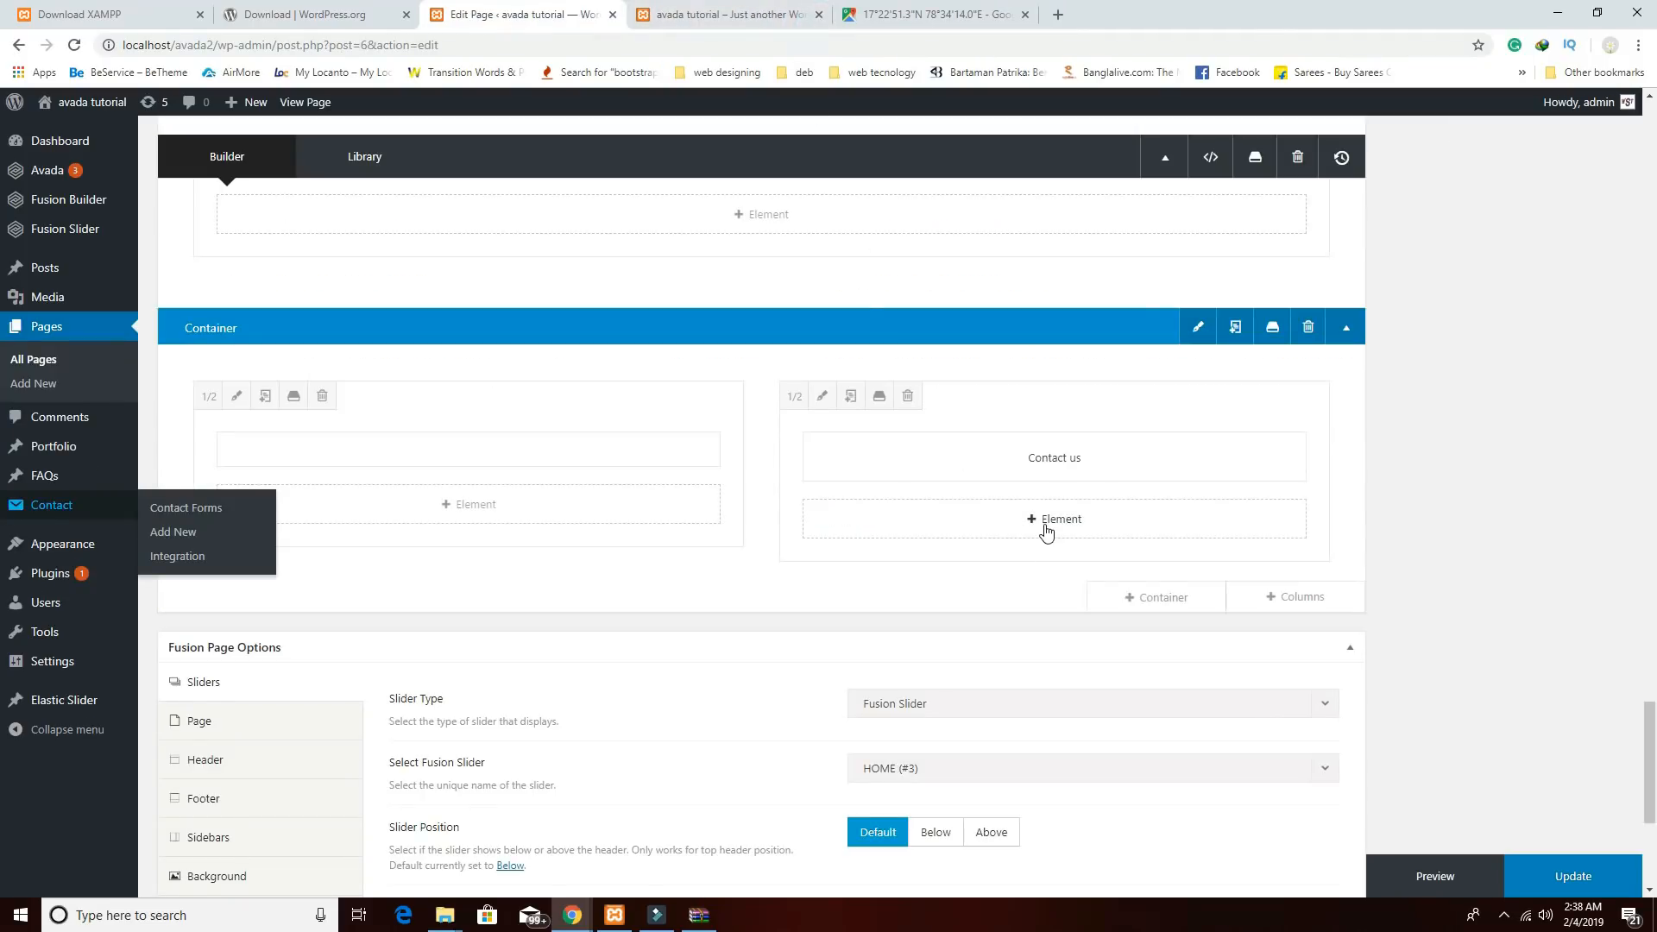
Add a centred Text Block holding the pasted shortcode below Contact us and save it.
click(1045, 519)
scroll(1131, 566, down, 8)
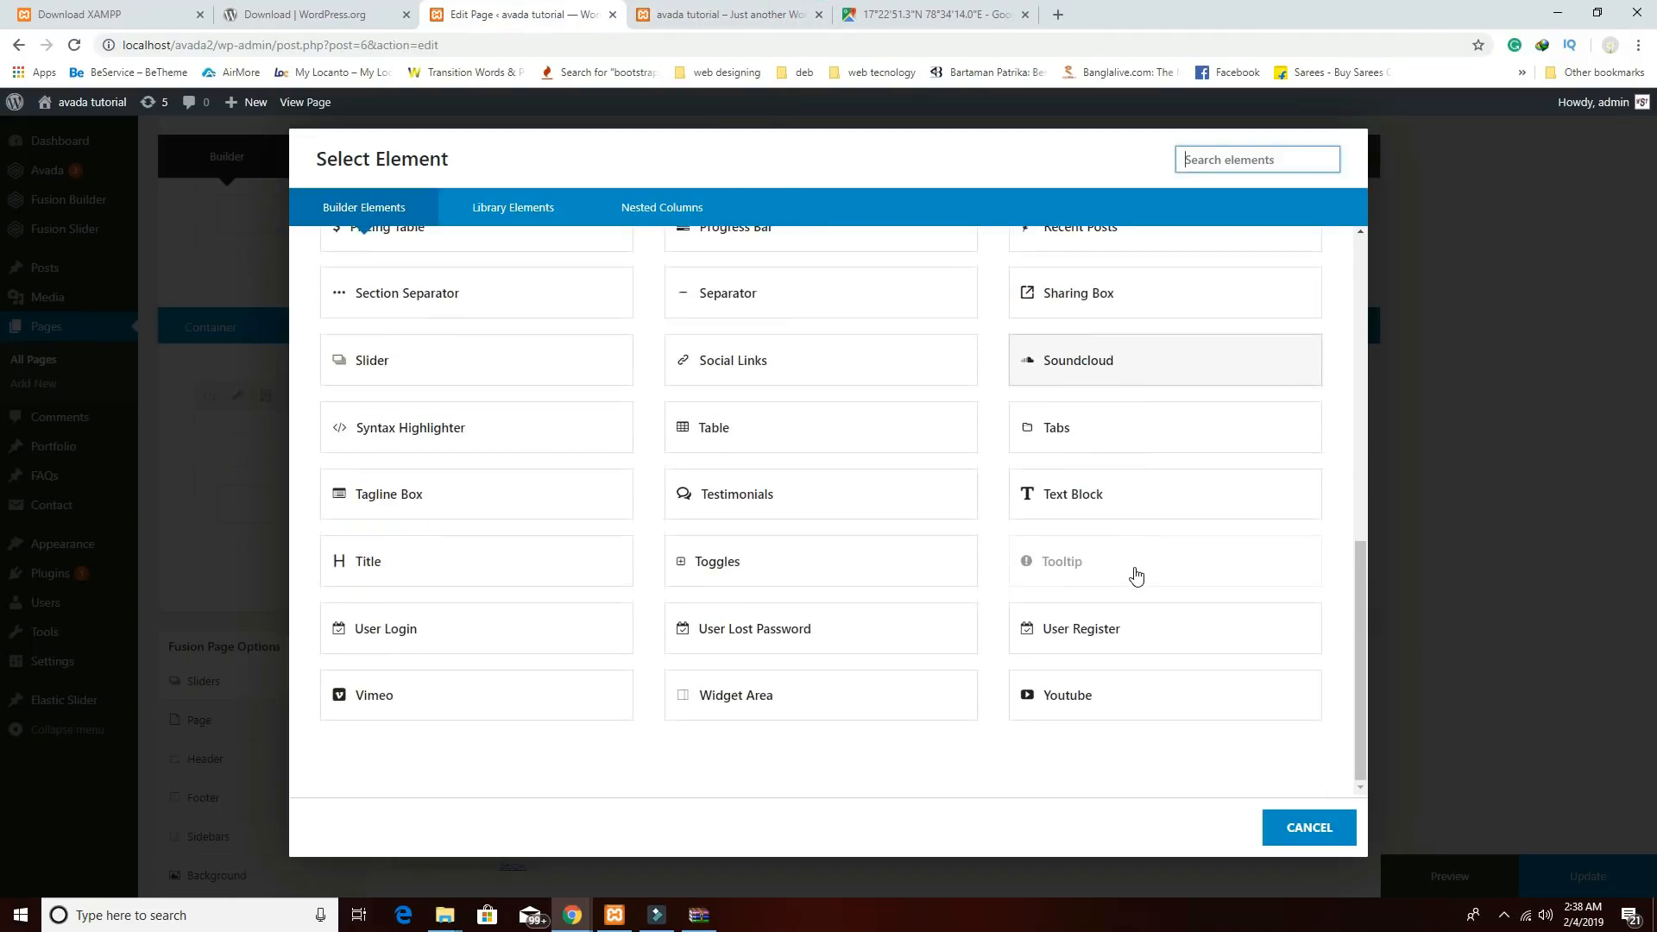
click(1070, 493)
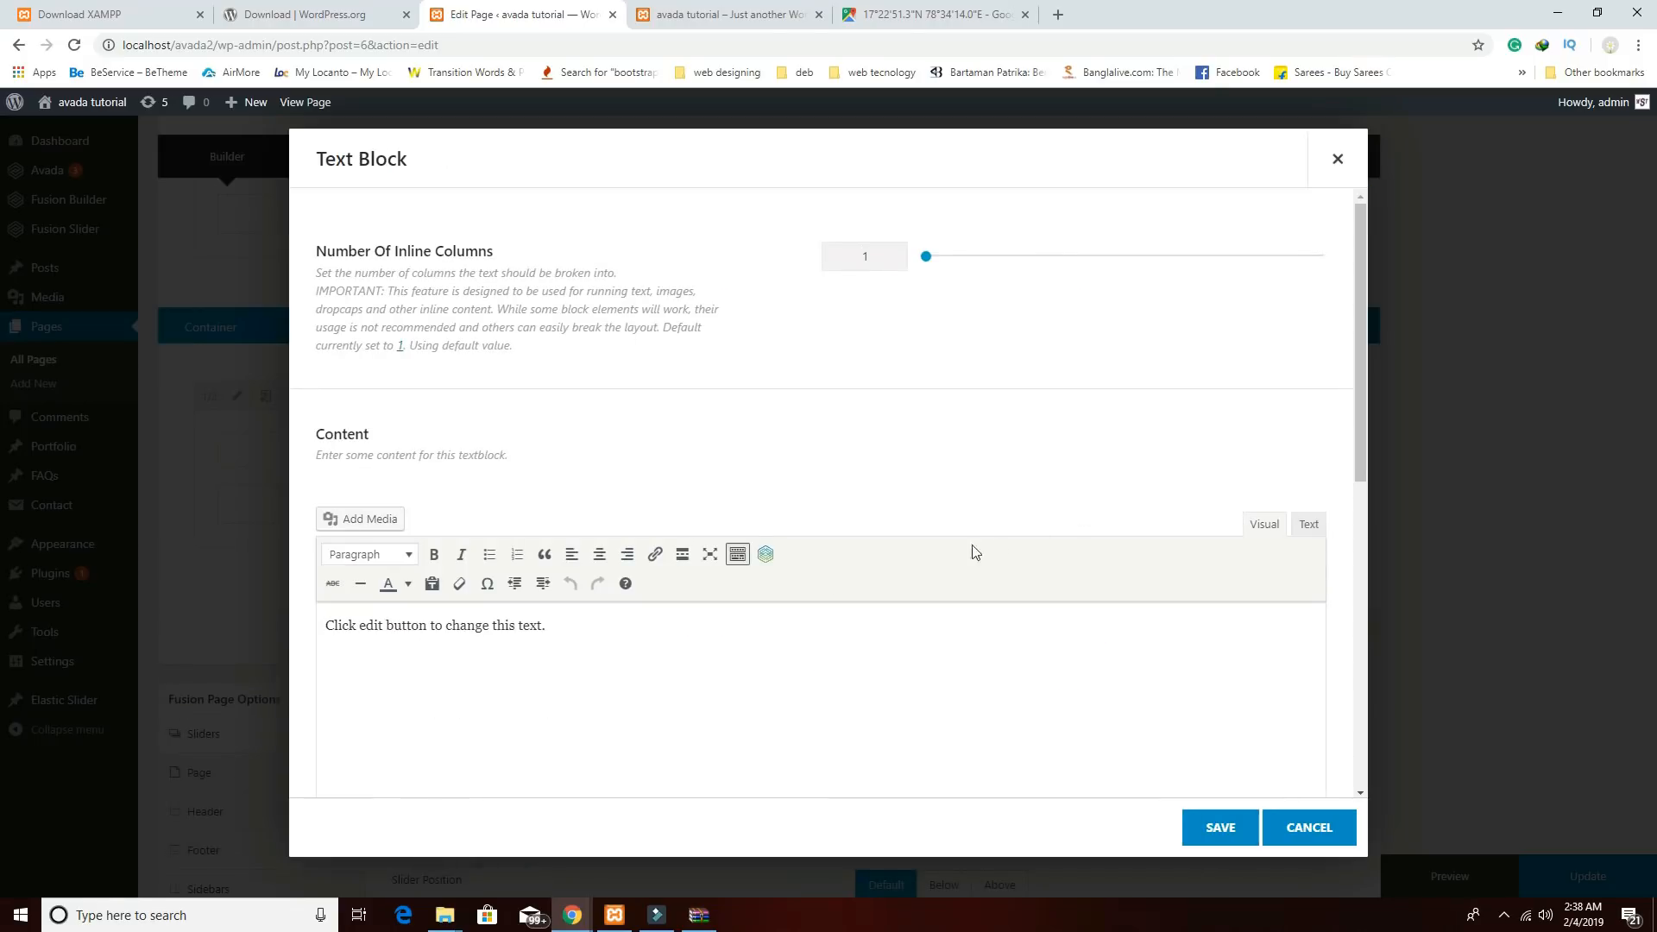
click(613, 626)
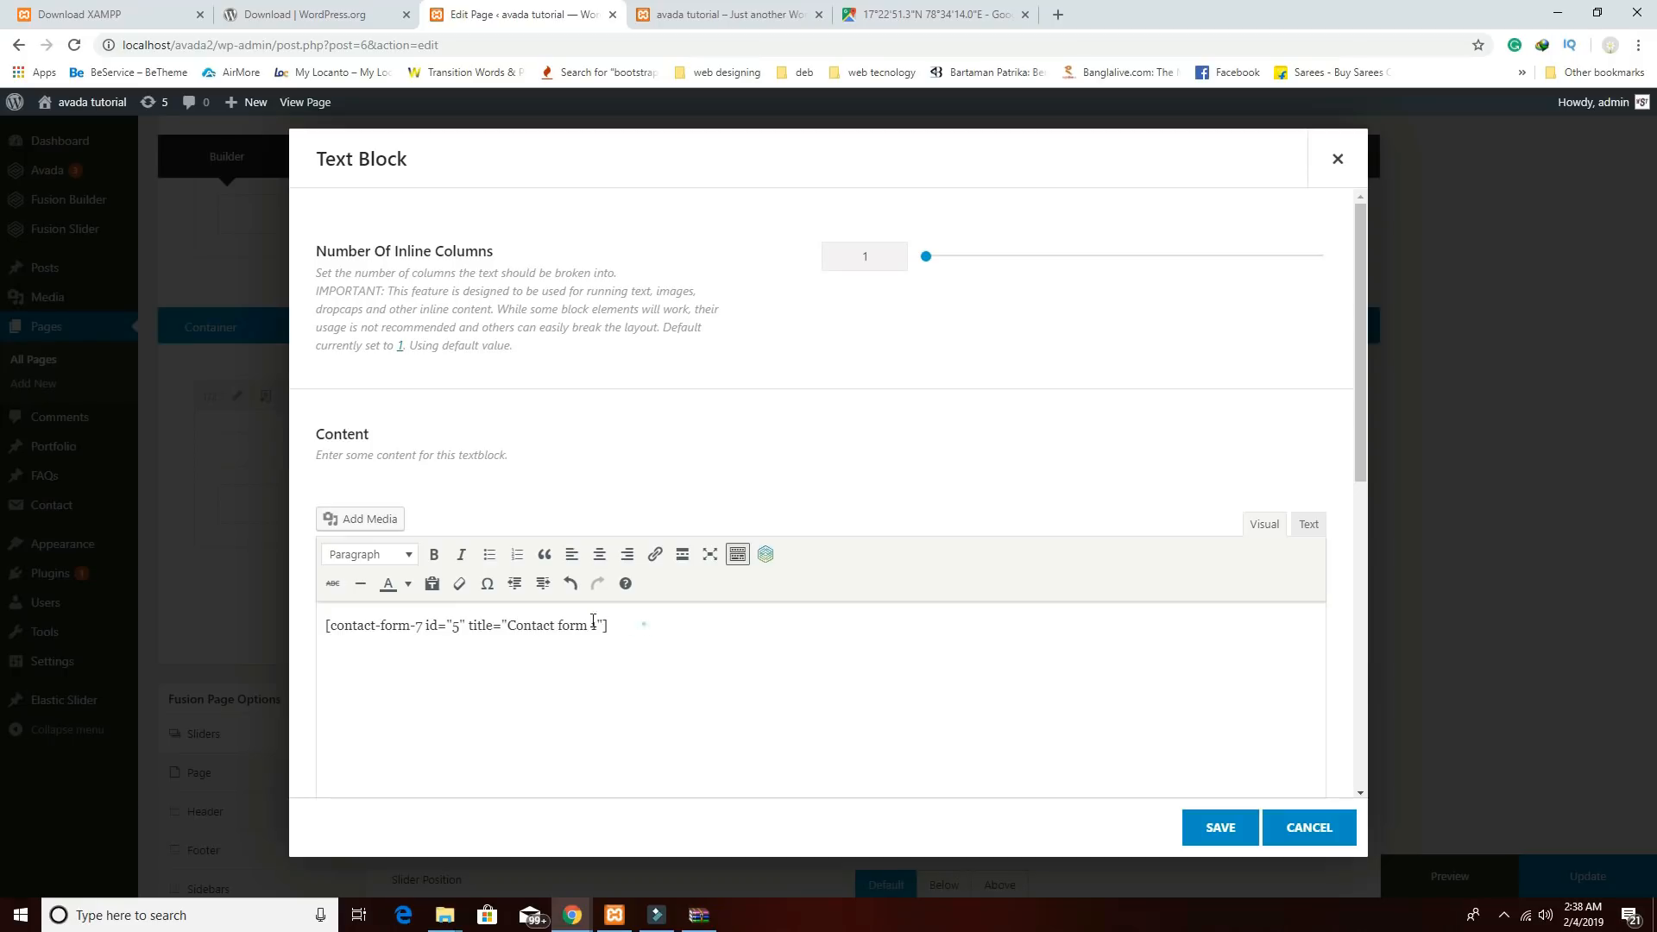
triple_click(593, 622)
click(599, 556)
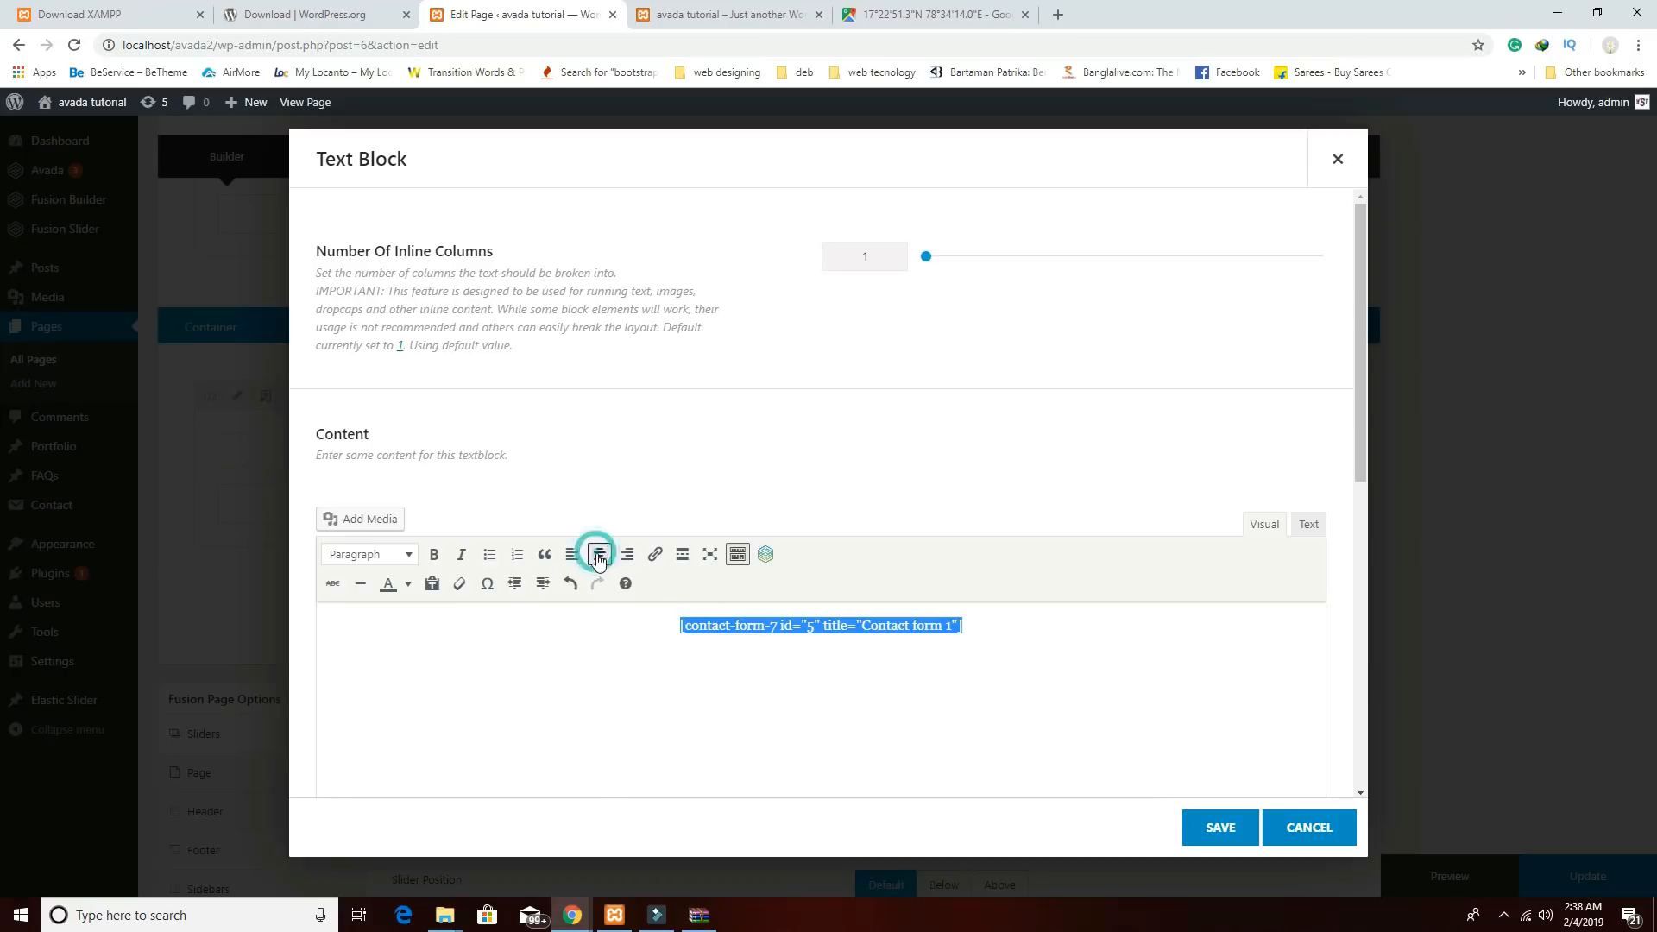
click(1219, 826)
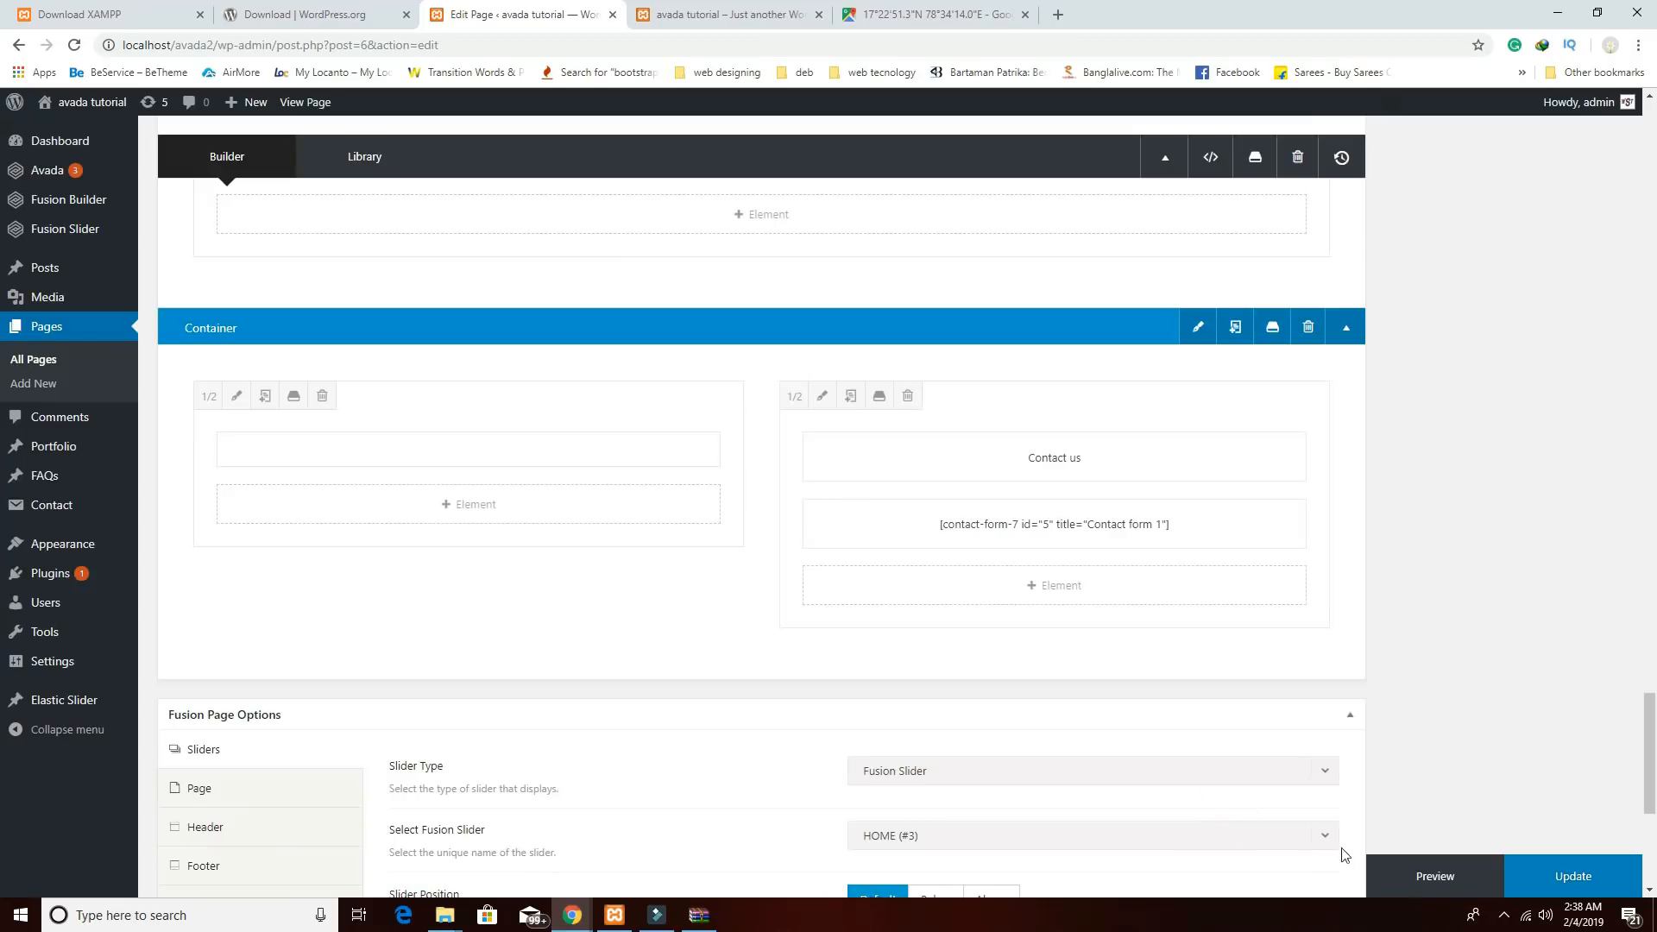
click(1441, 878)
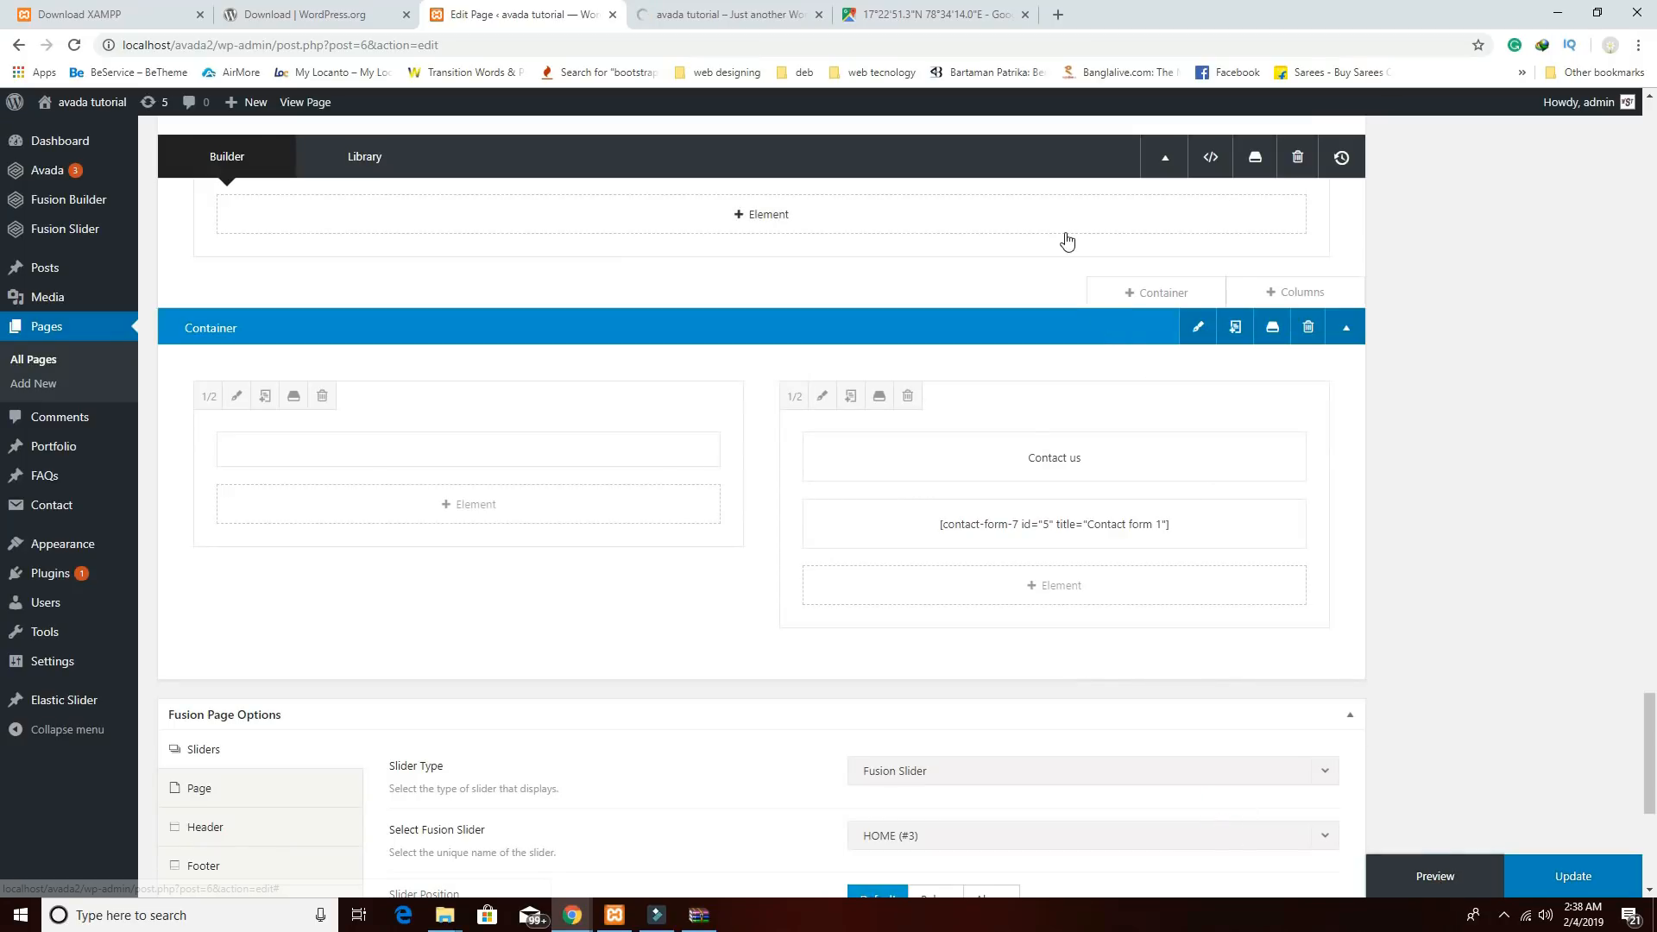
click(751, 21)
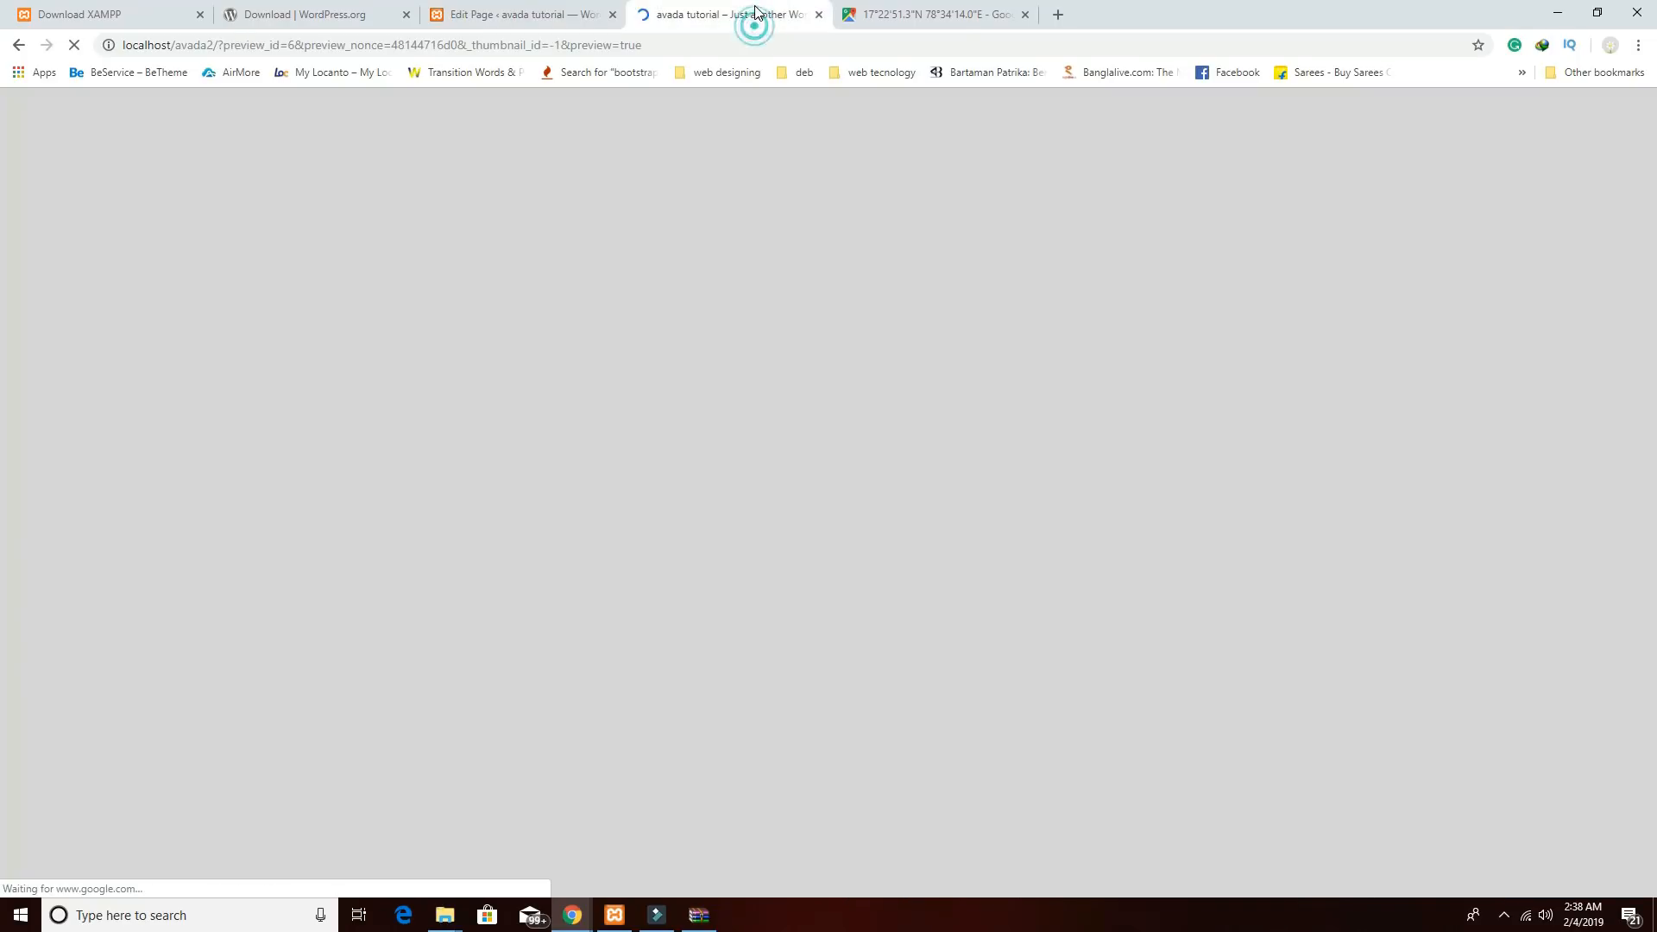
scroll(1220, 621, down, 6)
scroll(1225, 623, down, 15)
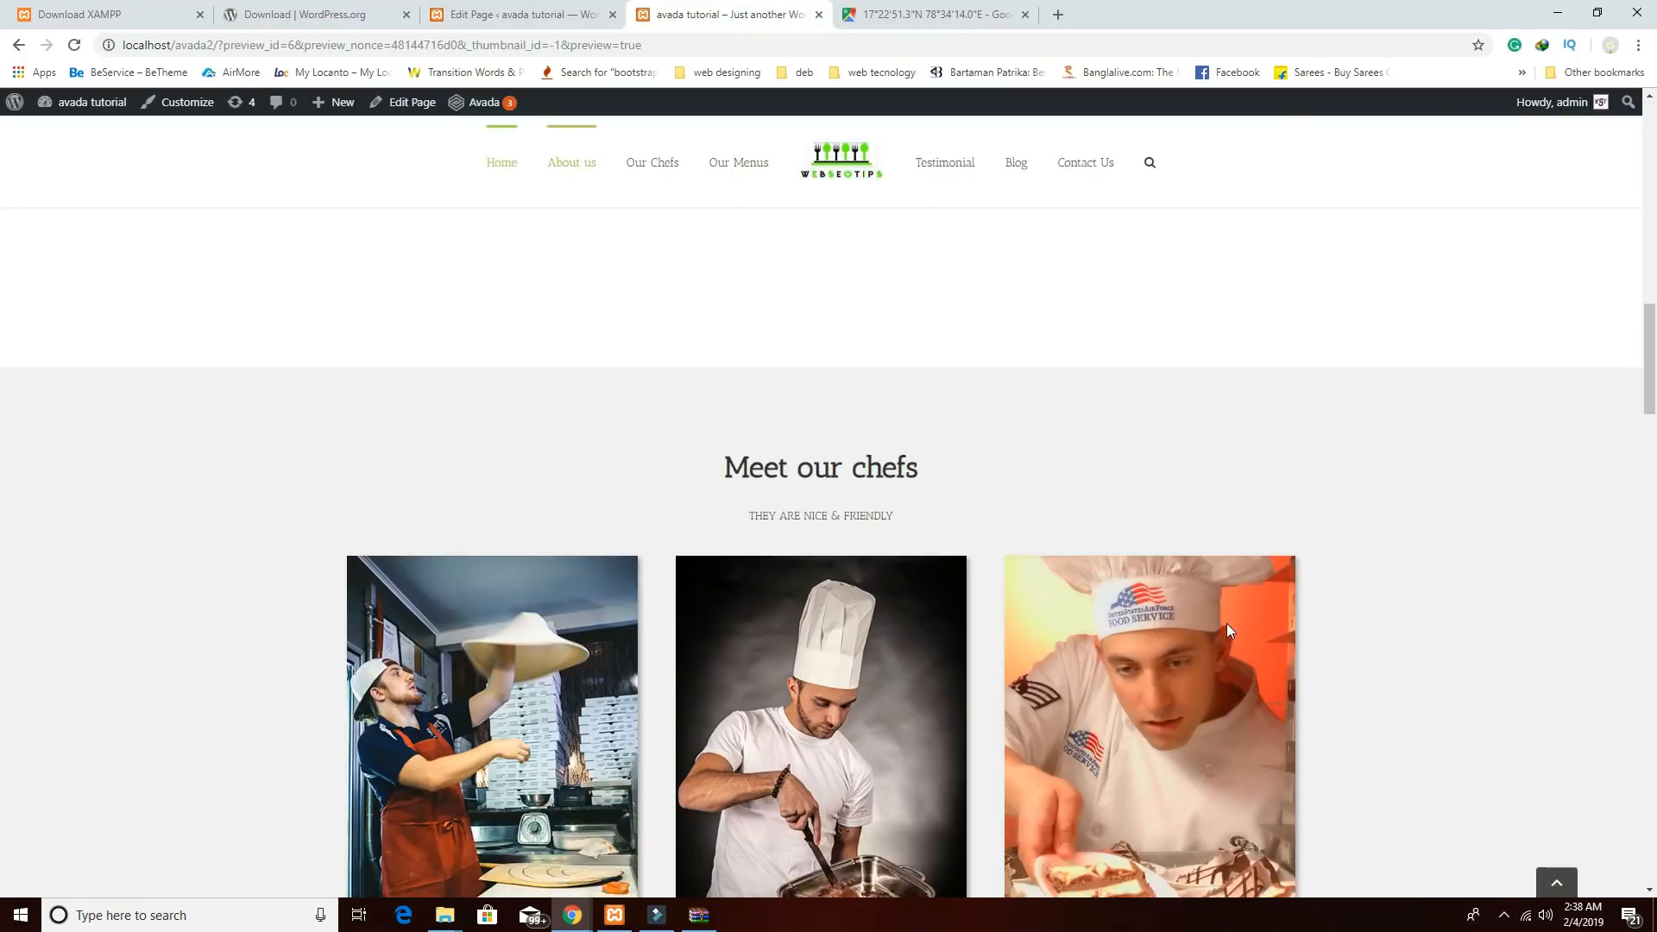
scroll(1230, 633, down, 15)
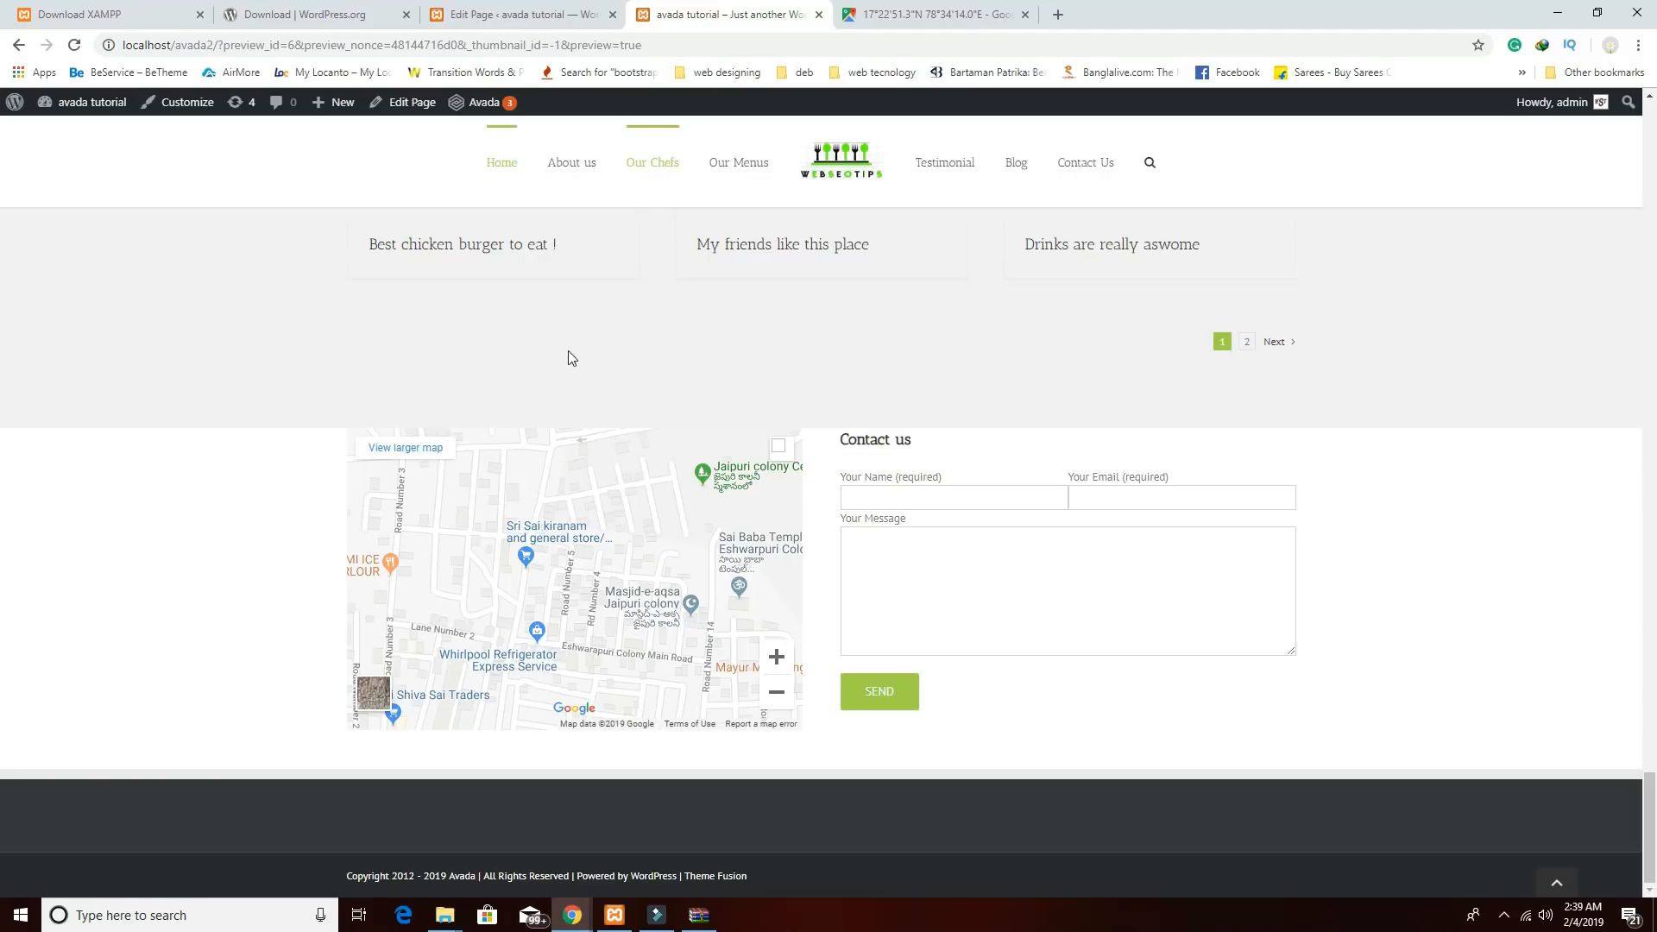
click(557, 17)
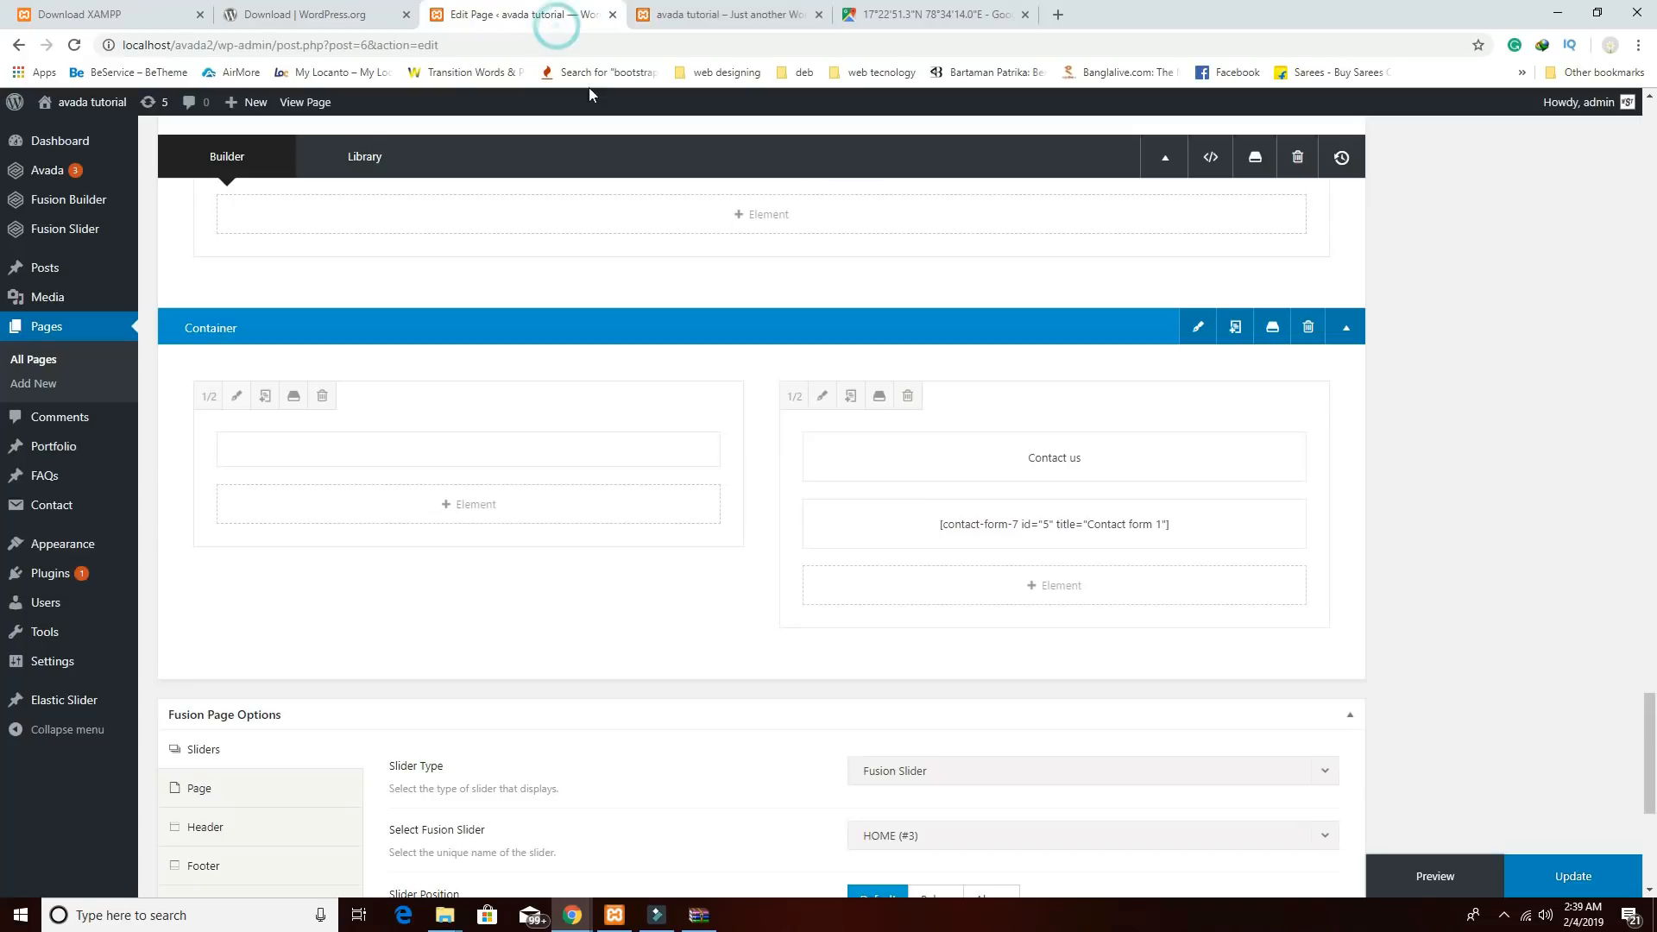
scroll(1054, 722, down, 5)
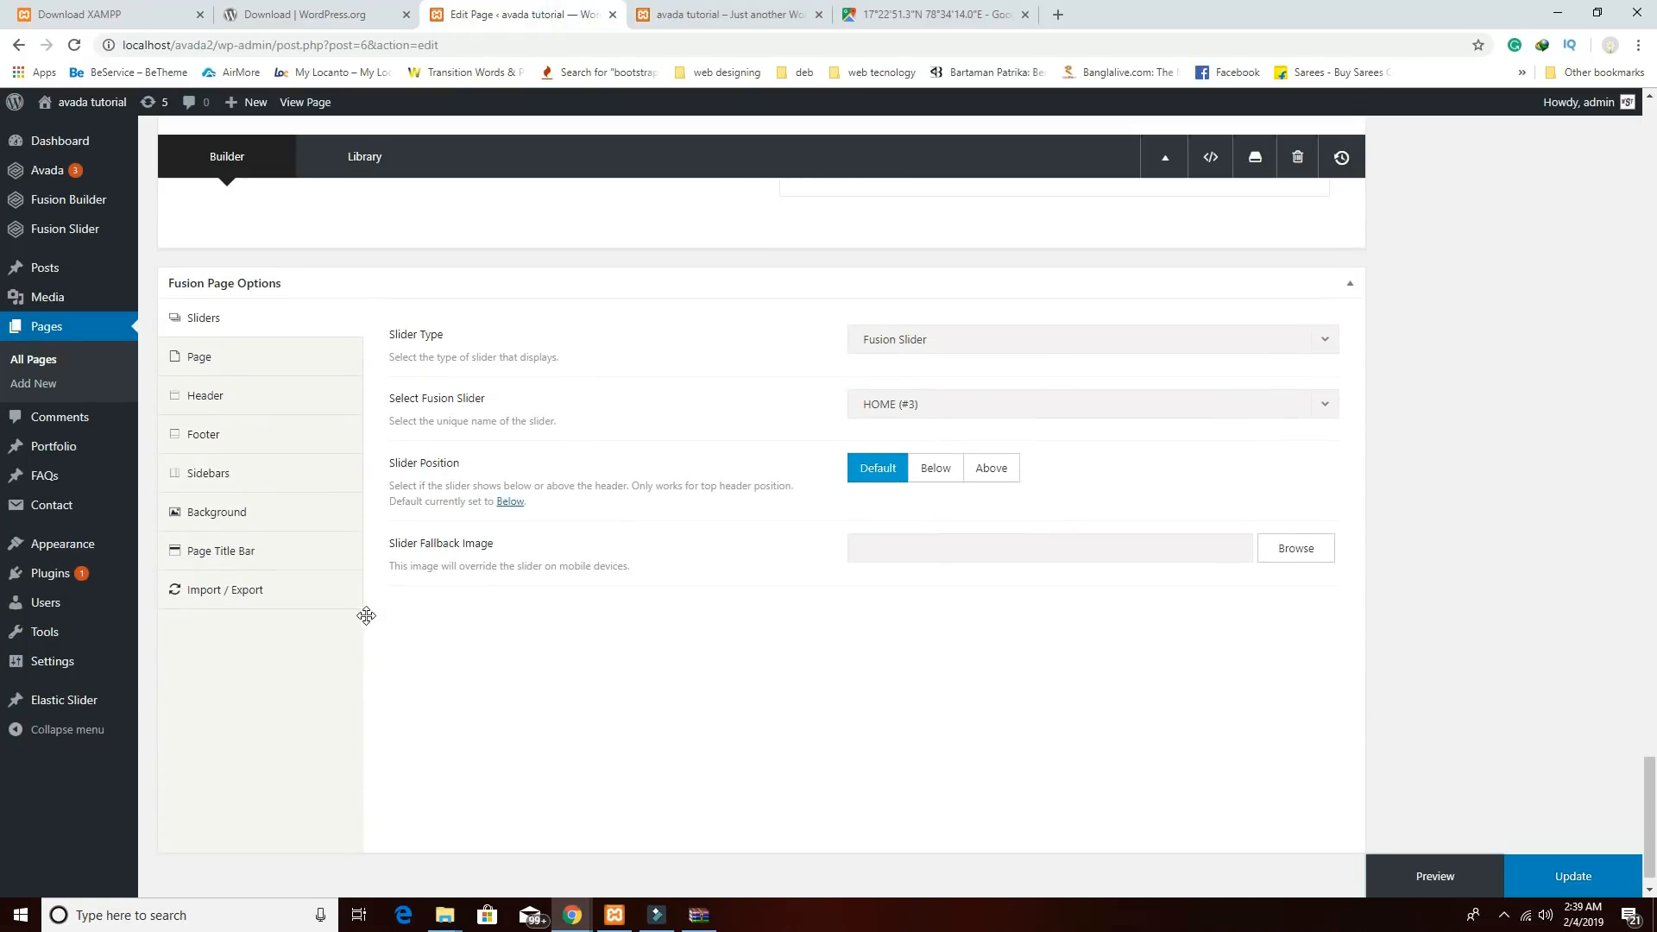
Give the contact container 80px top and bottom padding and save.
scroll(866, 646, up, 5)
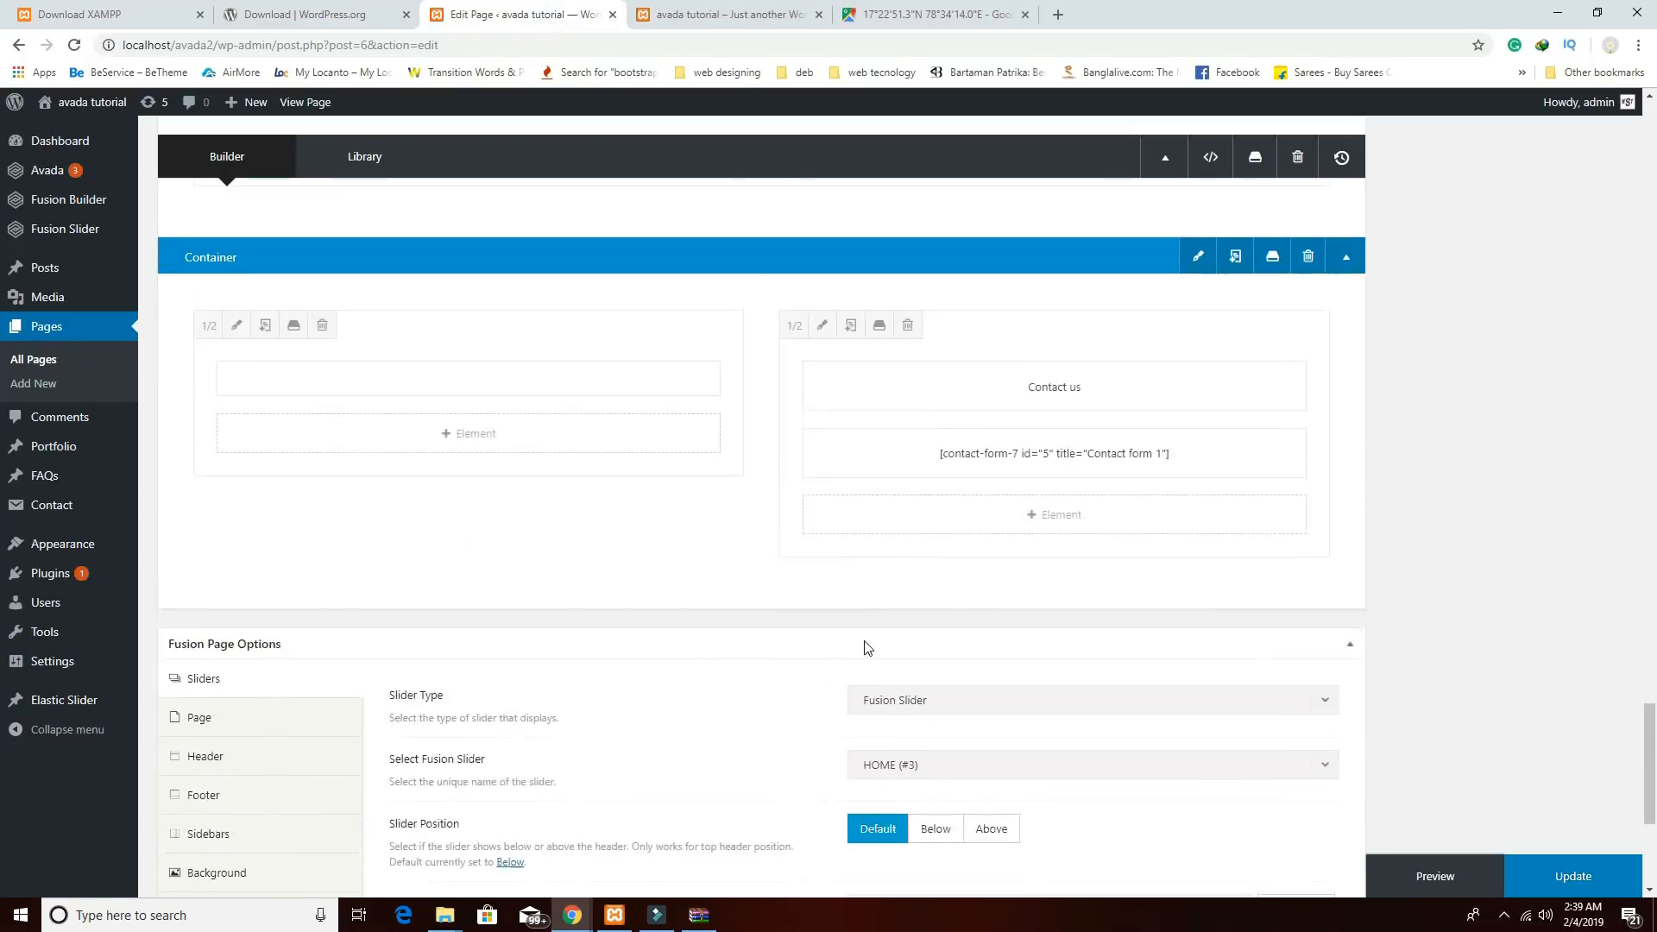
click(1199, 301)
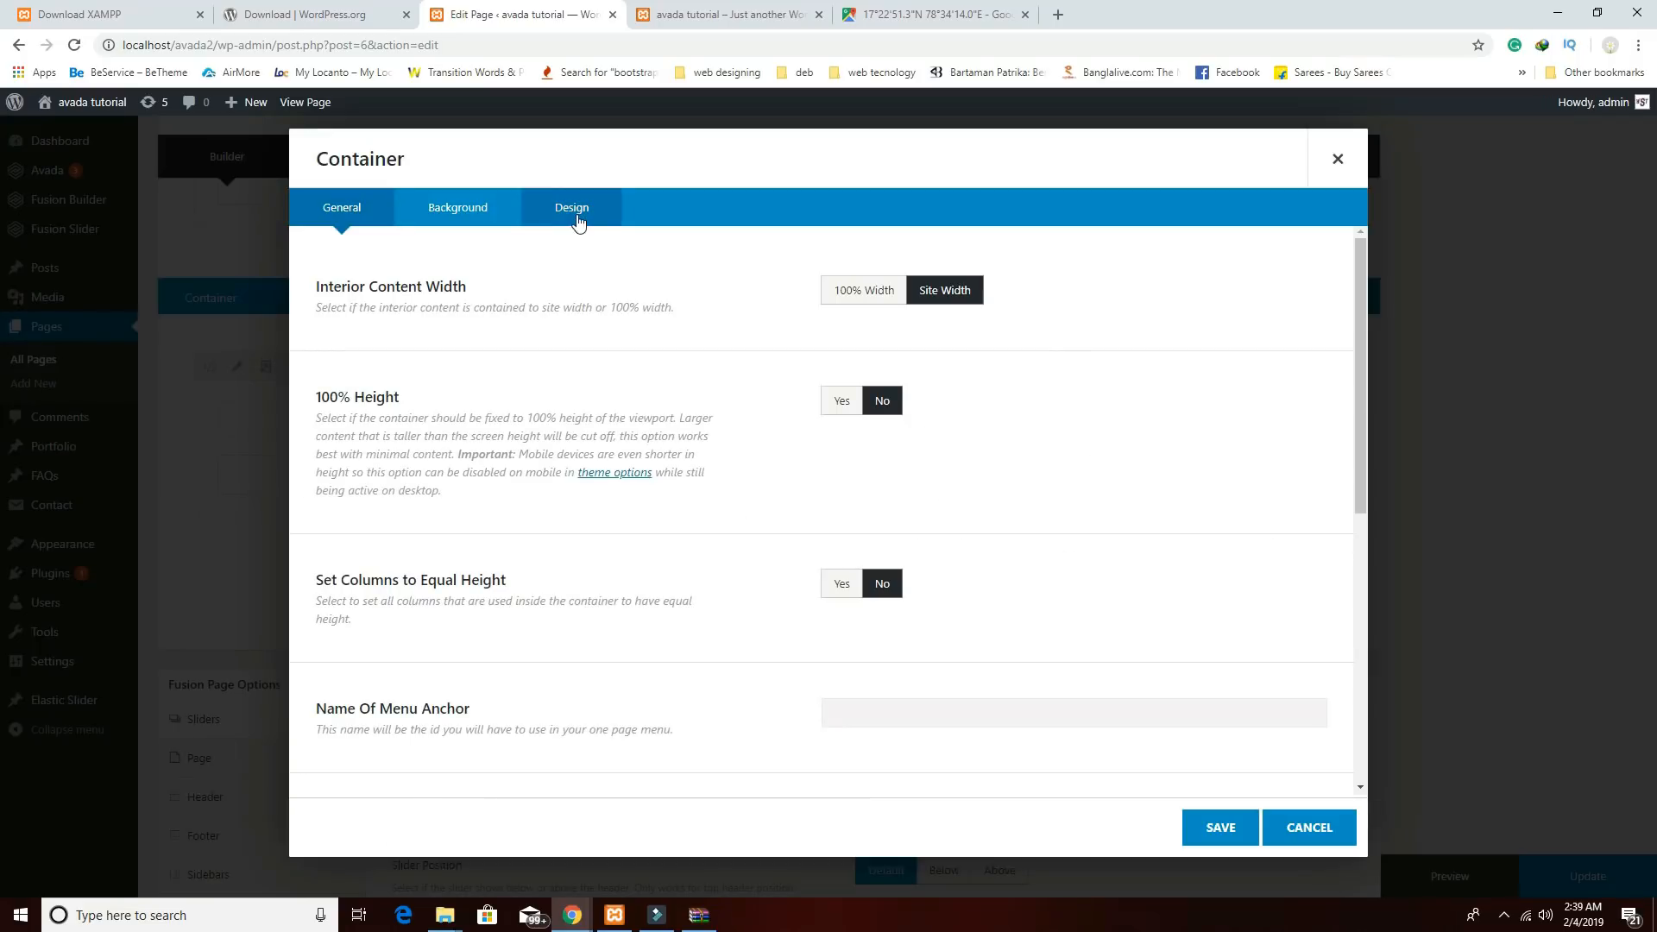
click(572, 209)
click(885, 545)
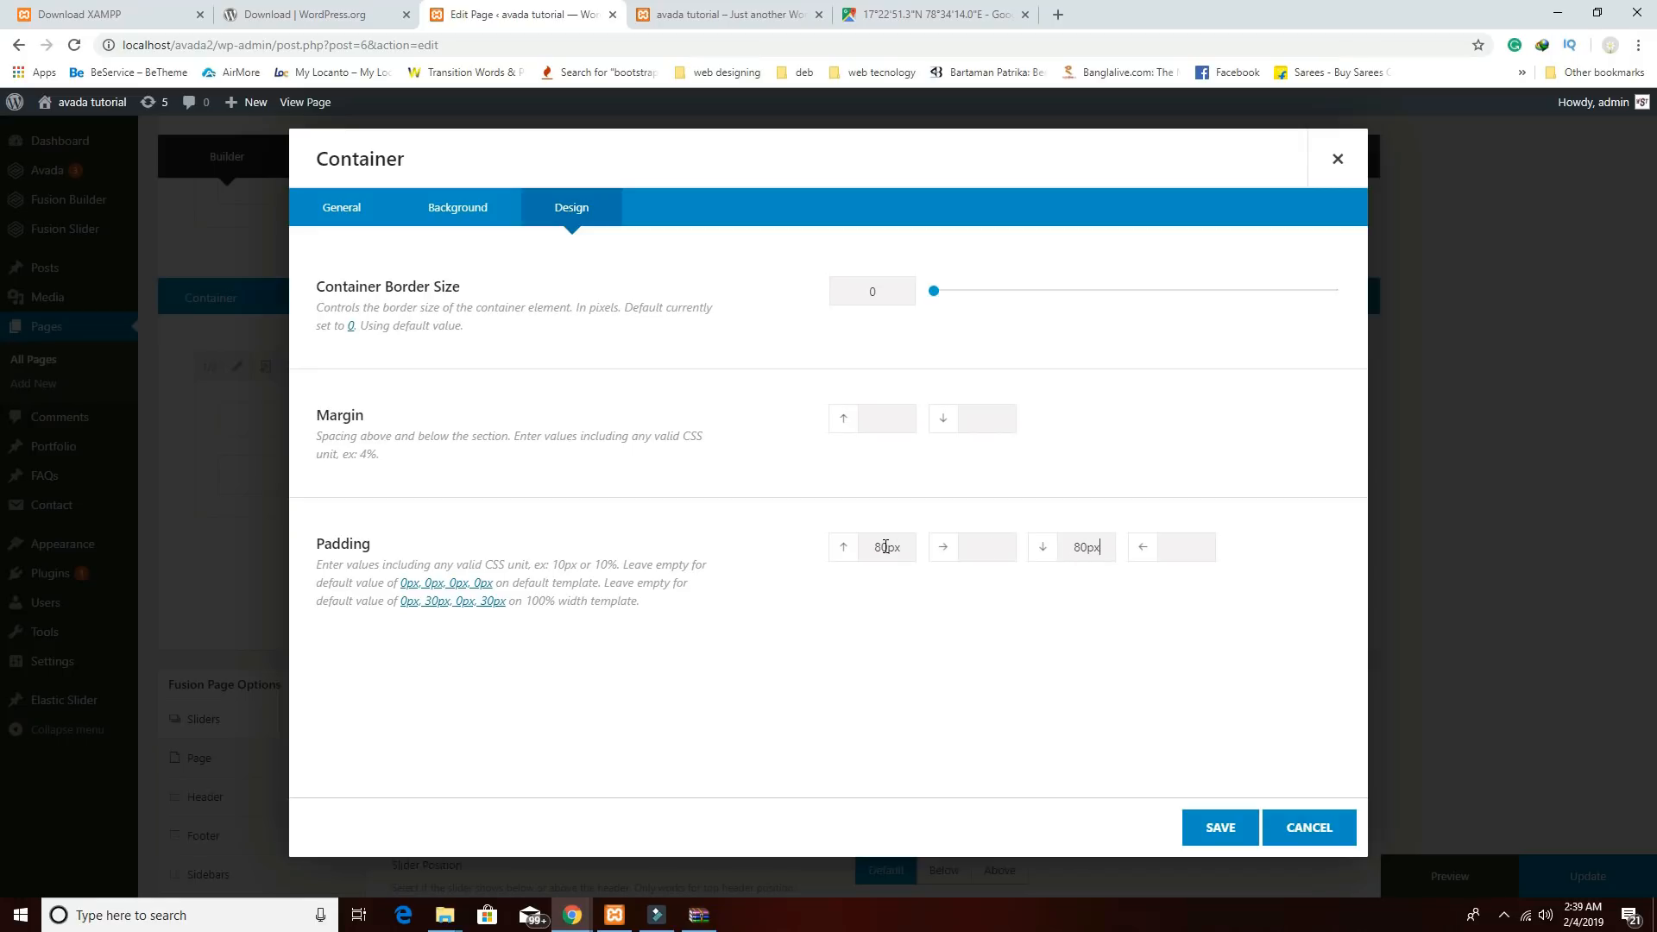
click(1215, 827)
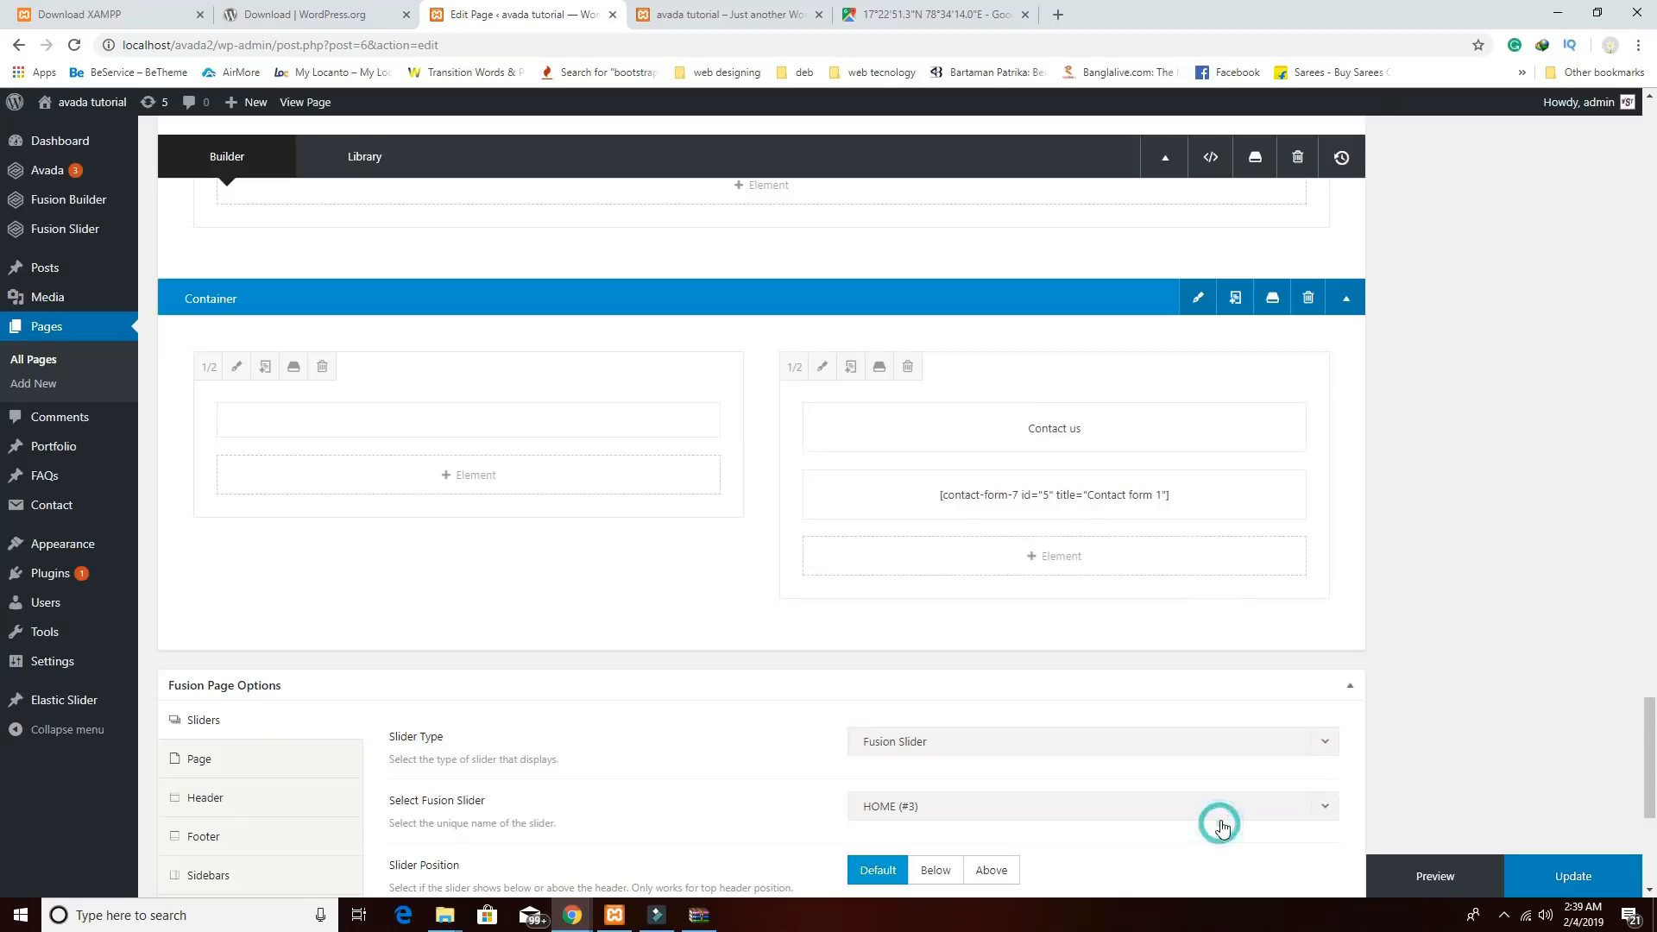
Change 'Contact us' to Heading 1, save the block, and preview the page.
click(1017, 429)
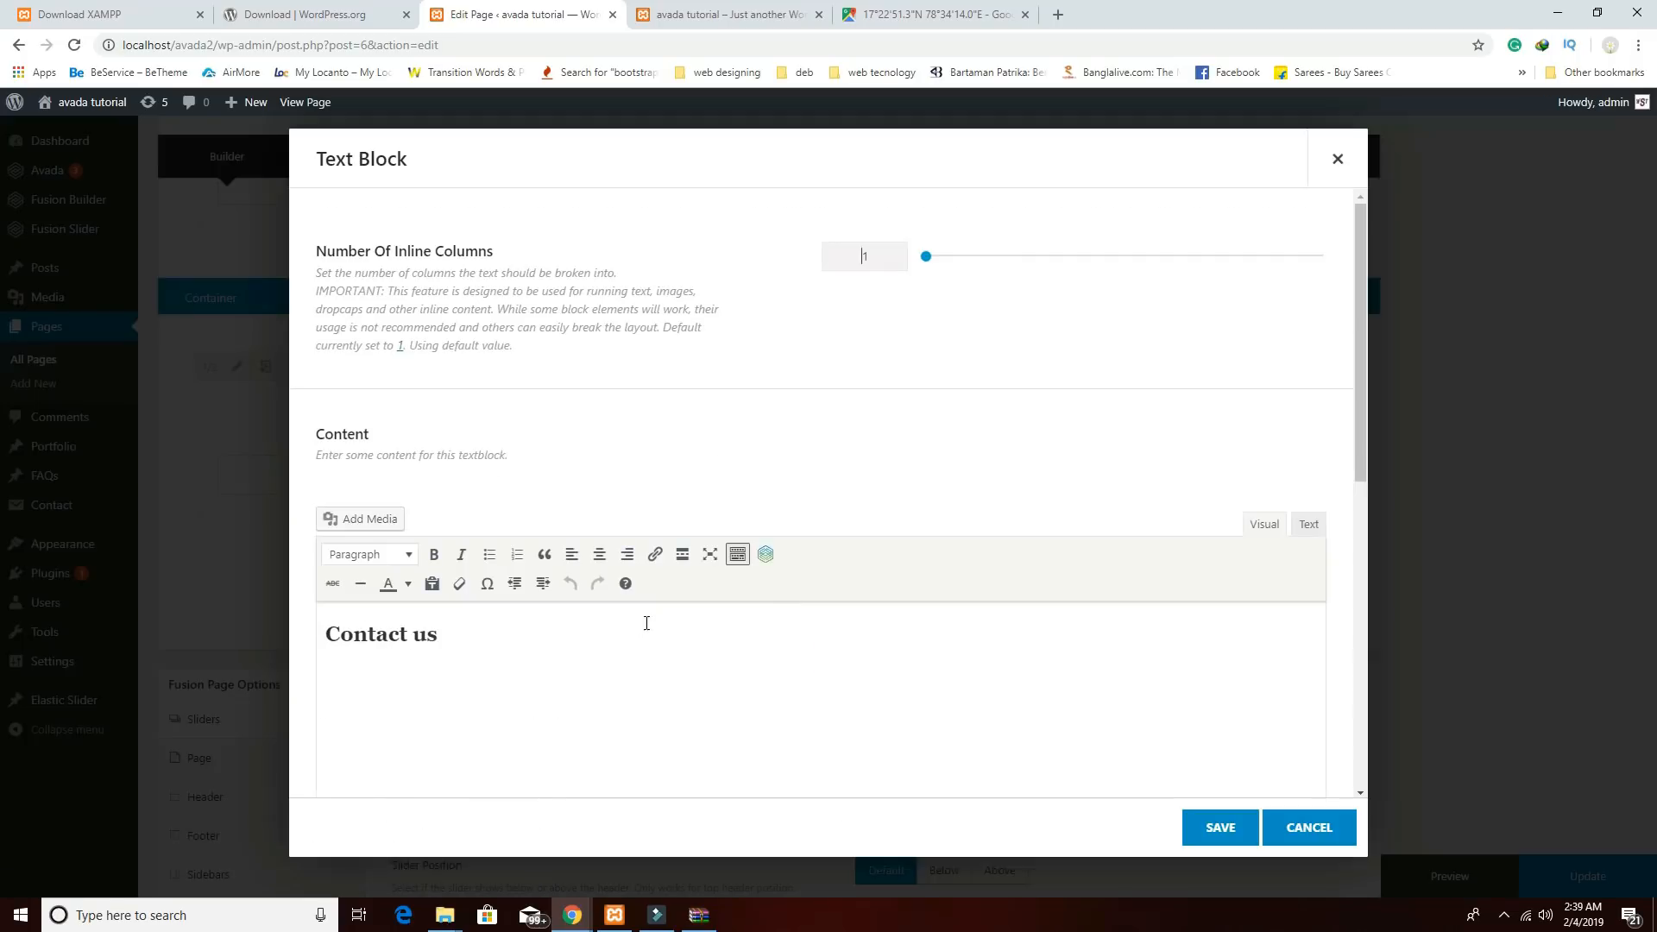
drag(500, 636, 244, 619)
click(366, 554)
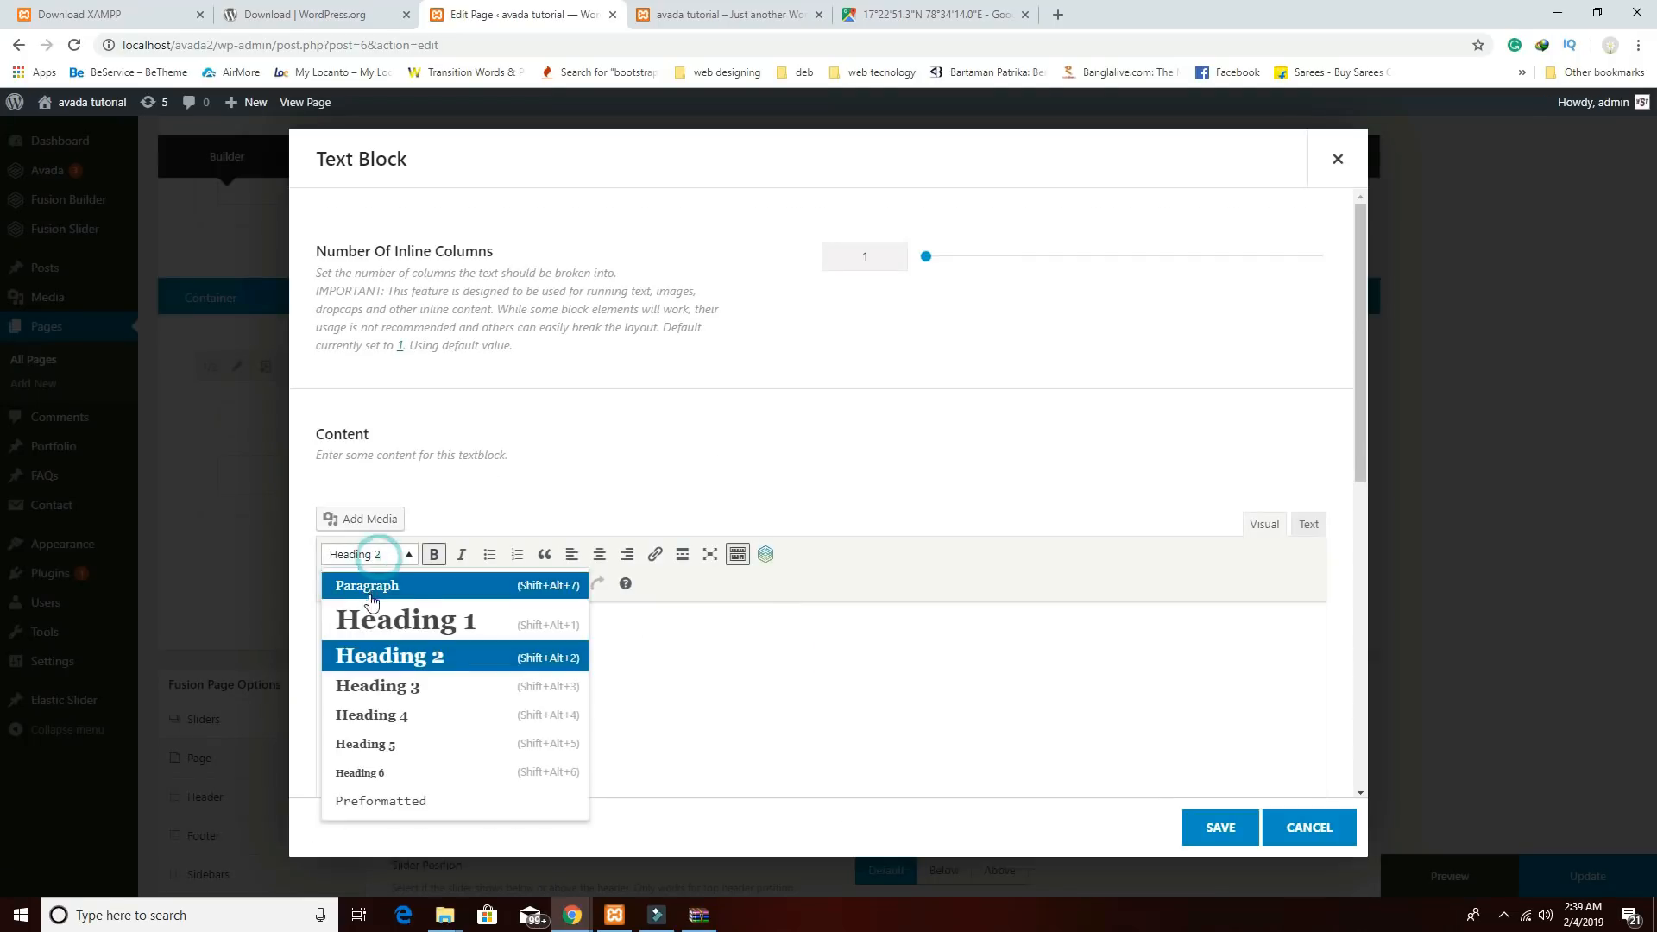
click(376, 616)
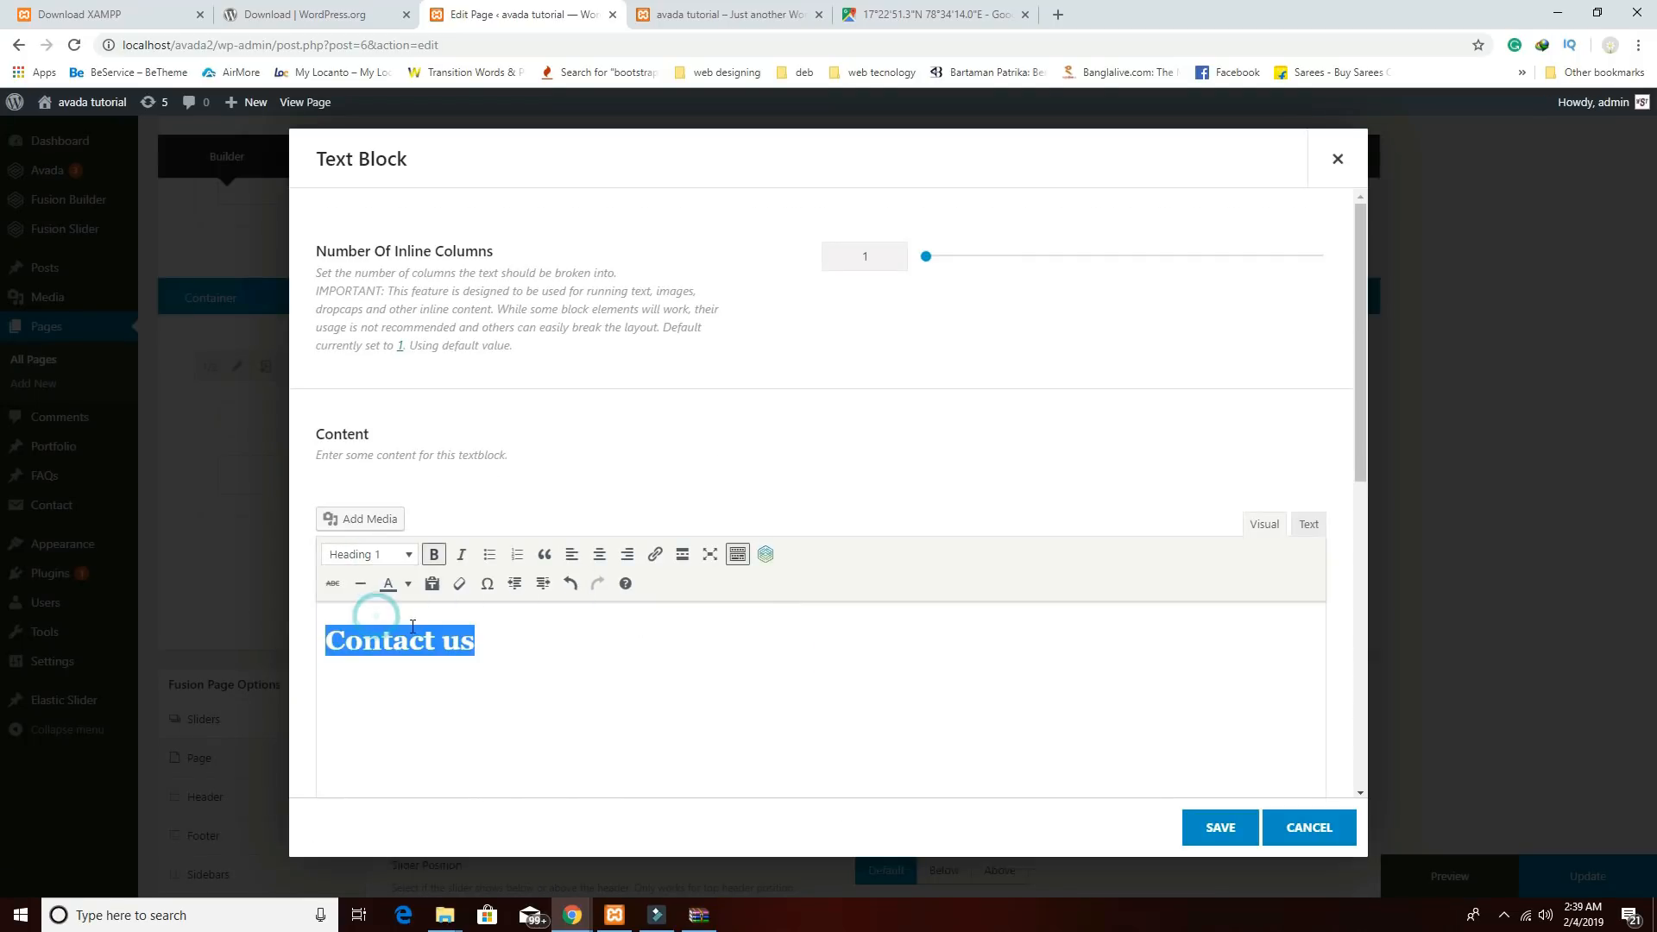
click(1209, 831)
click(1399, 876)
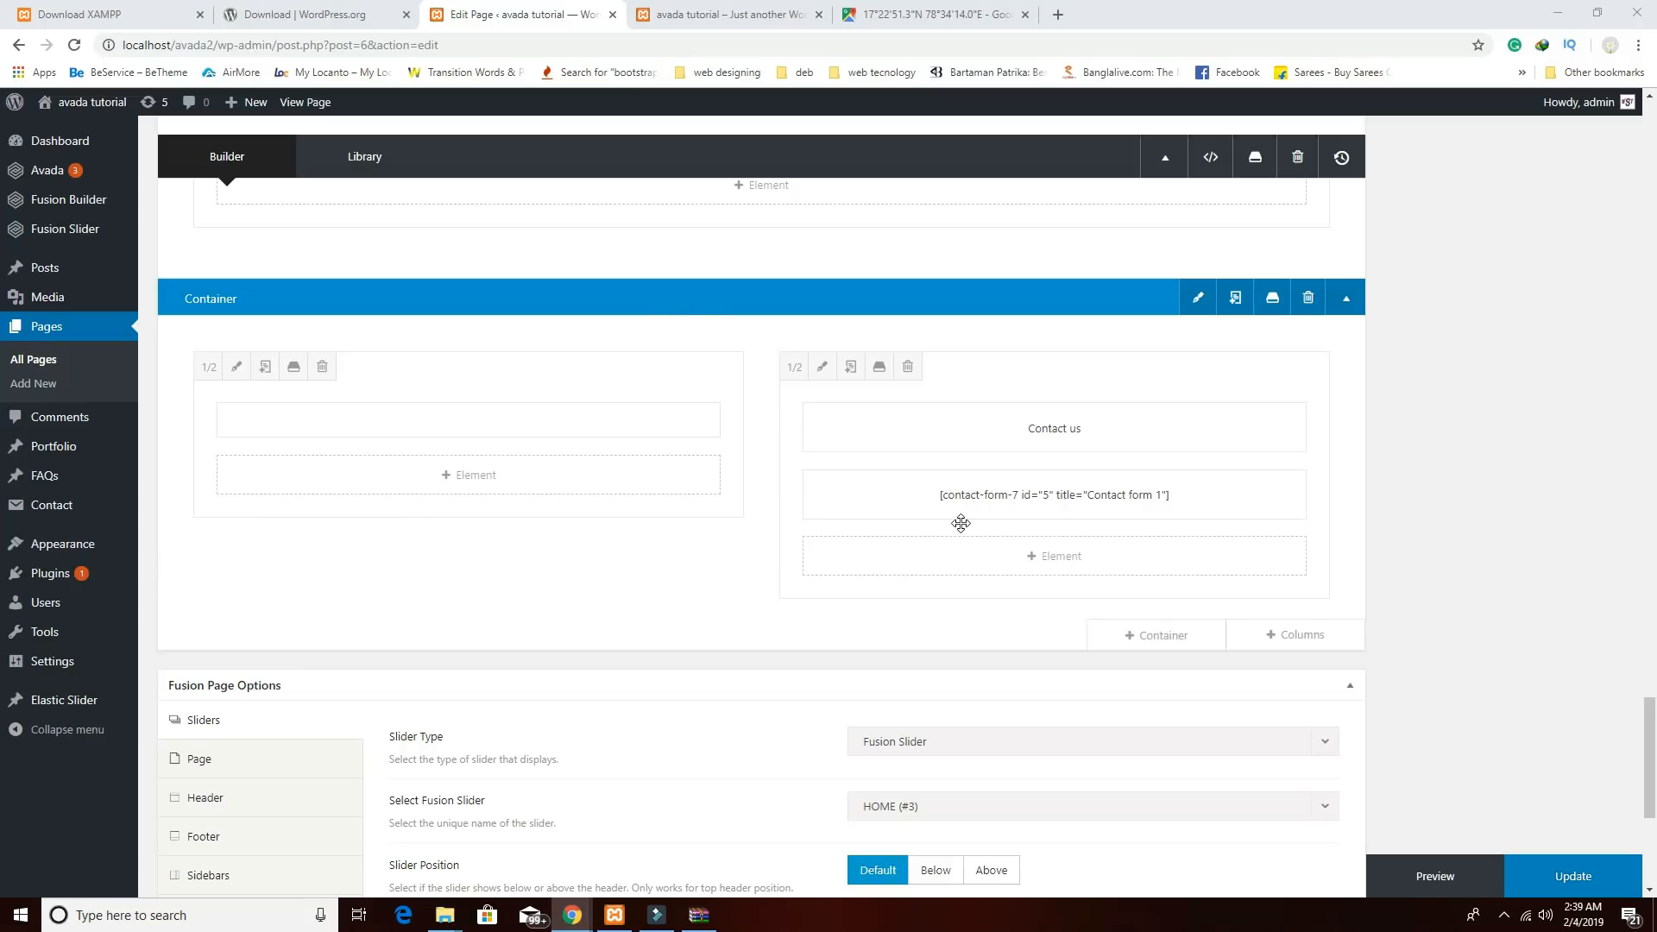
Scroll the preview to the Contact us heading, form and map, then return to the editor.
click(720, 15)
scroll(825, 553, down, 15)
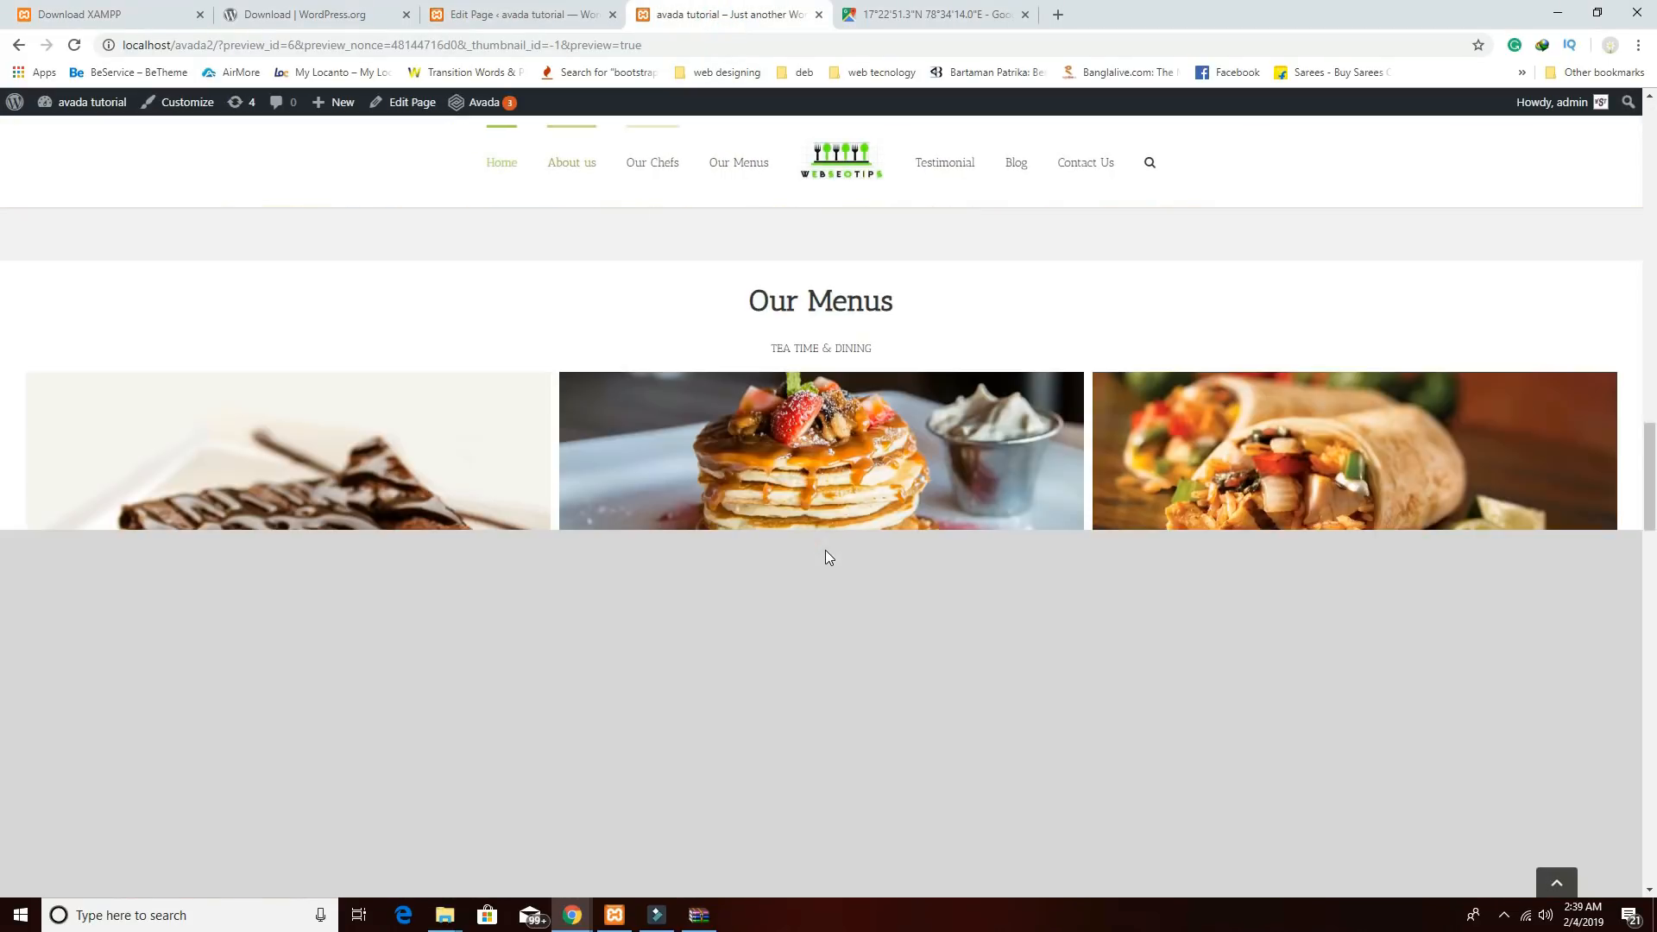
scroll(825, 552, down, 8)
scroll(825, 552, up, 15)
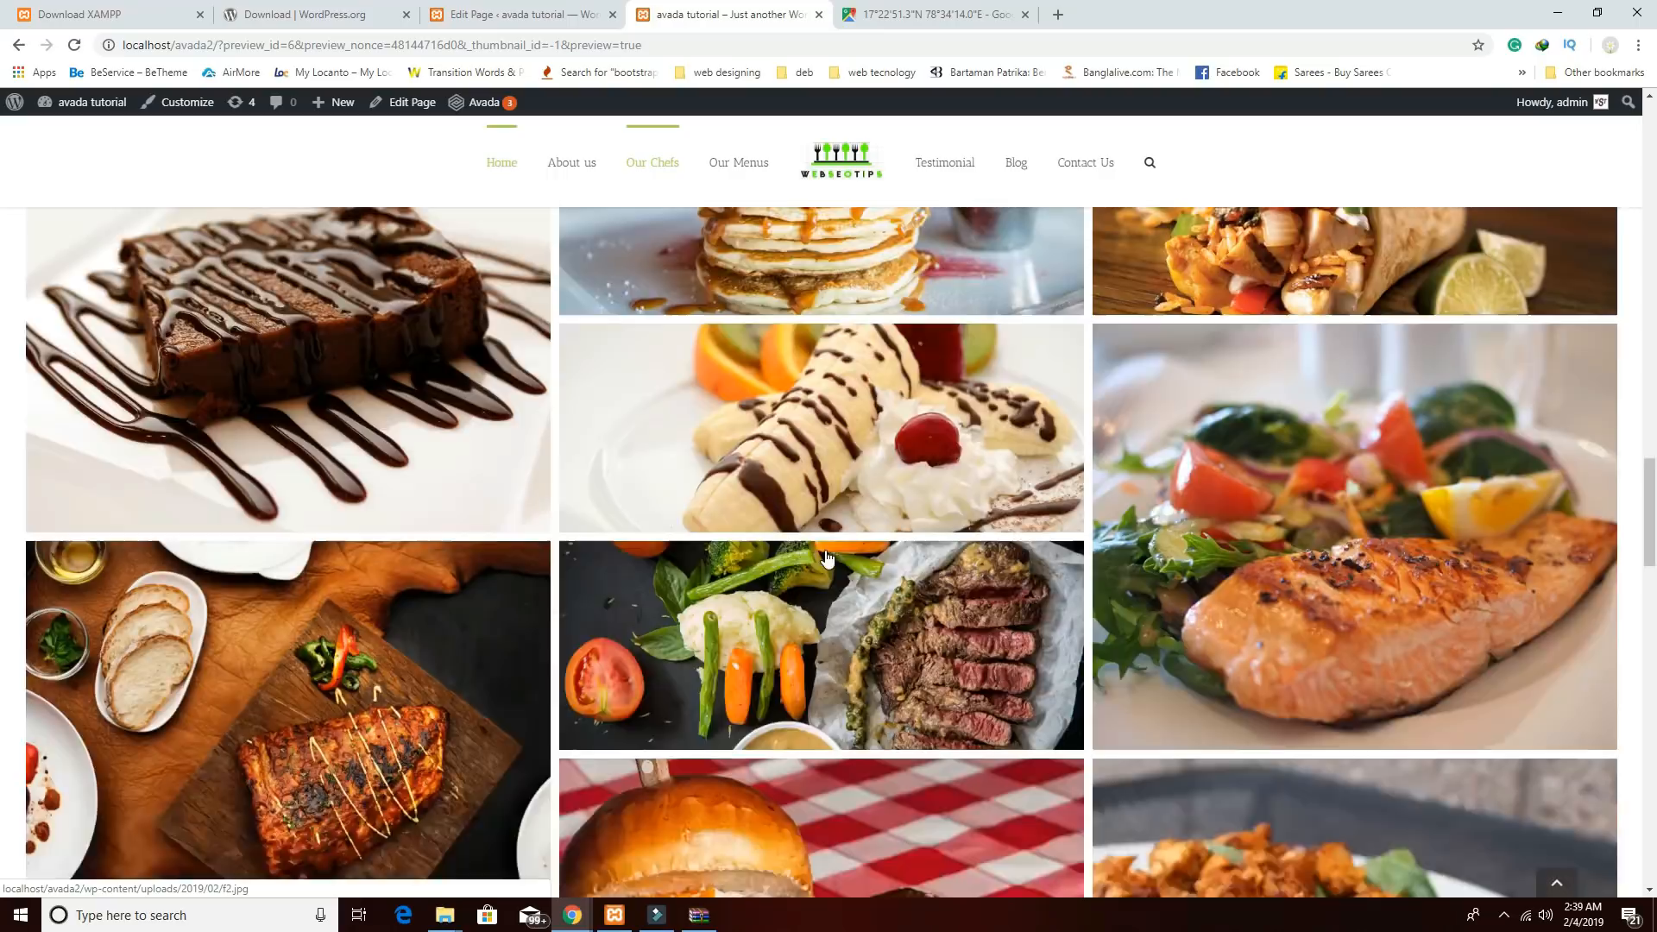
scroll(826, 558, down, 10)
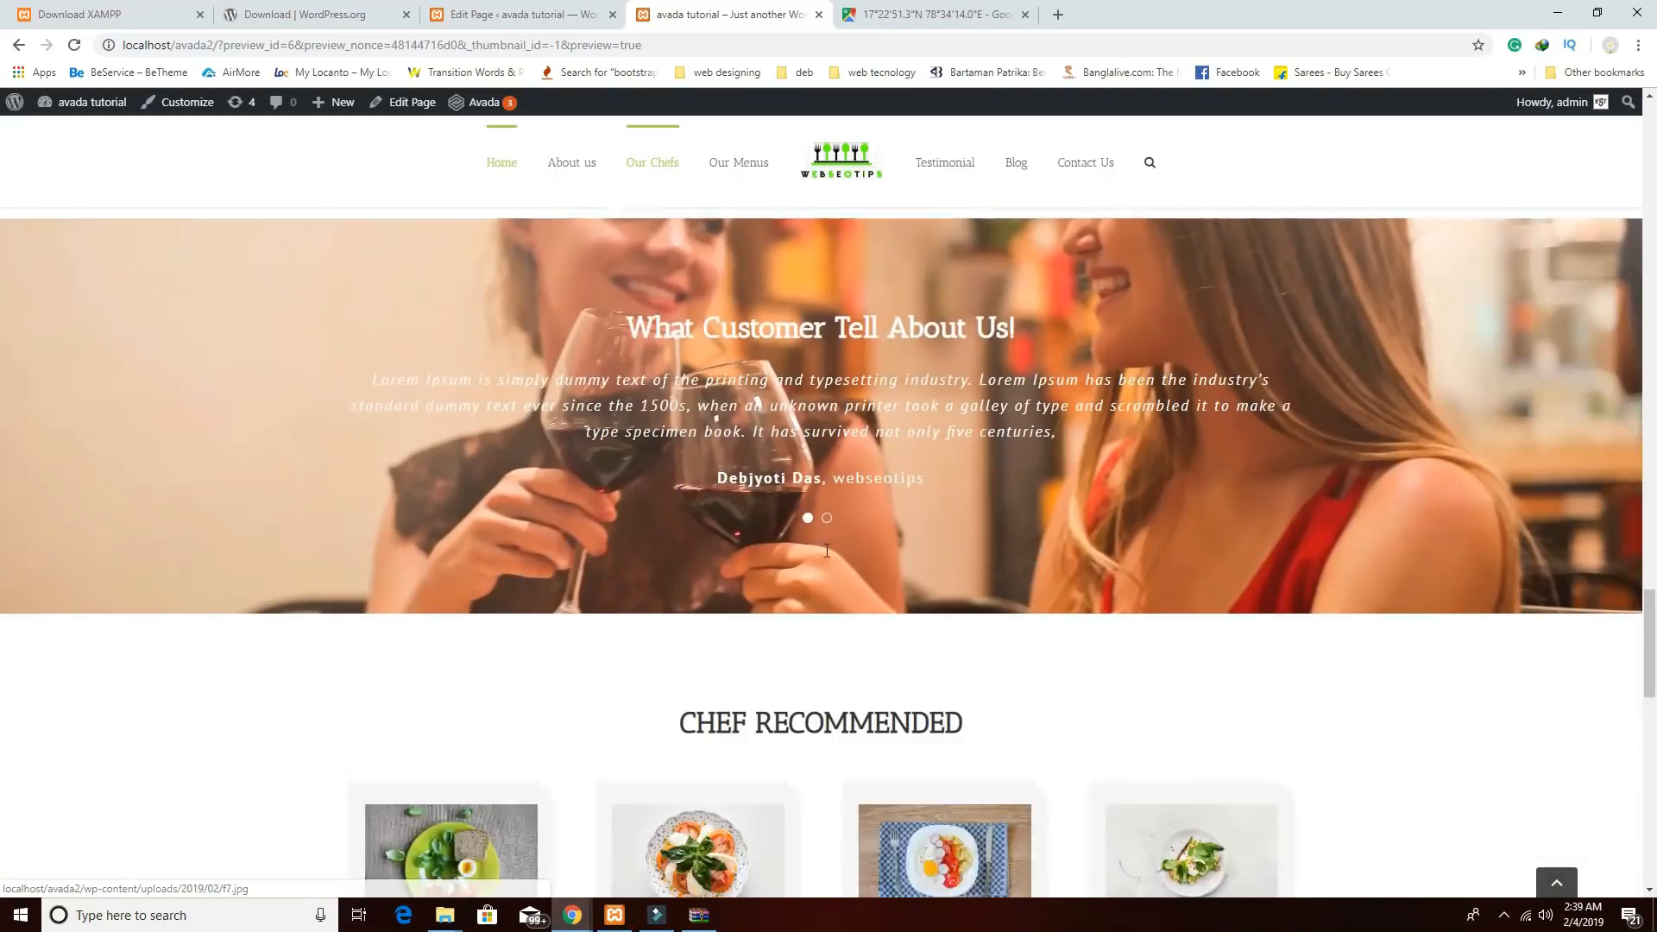
scroll(826, 557, down, 14)
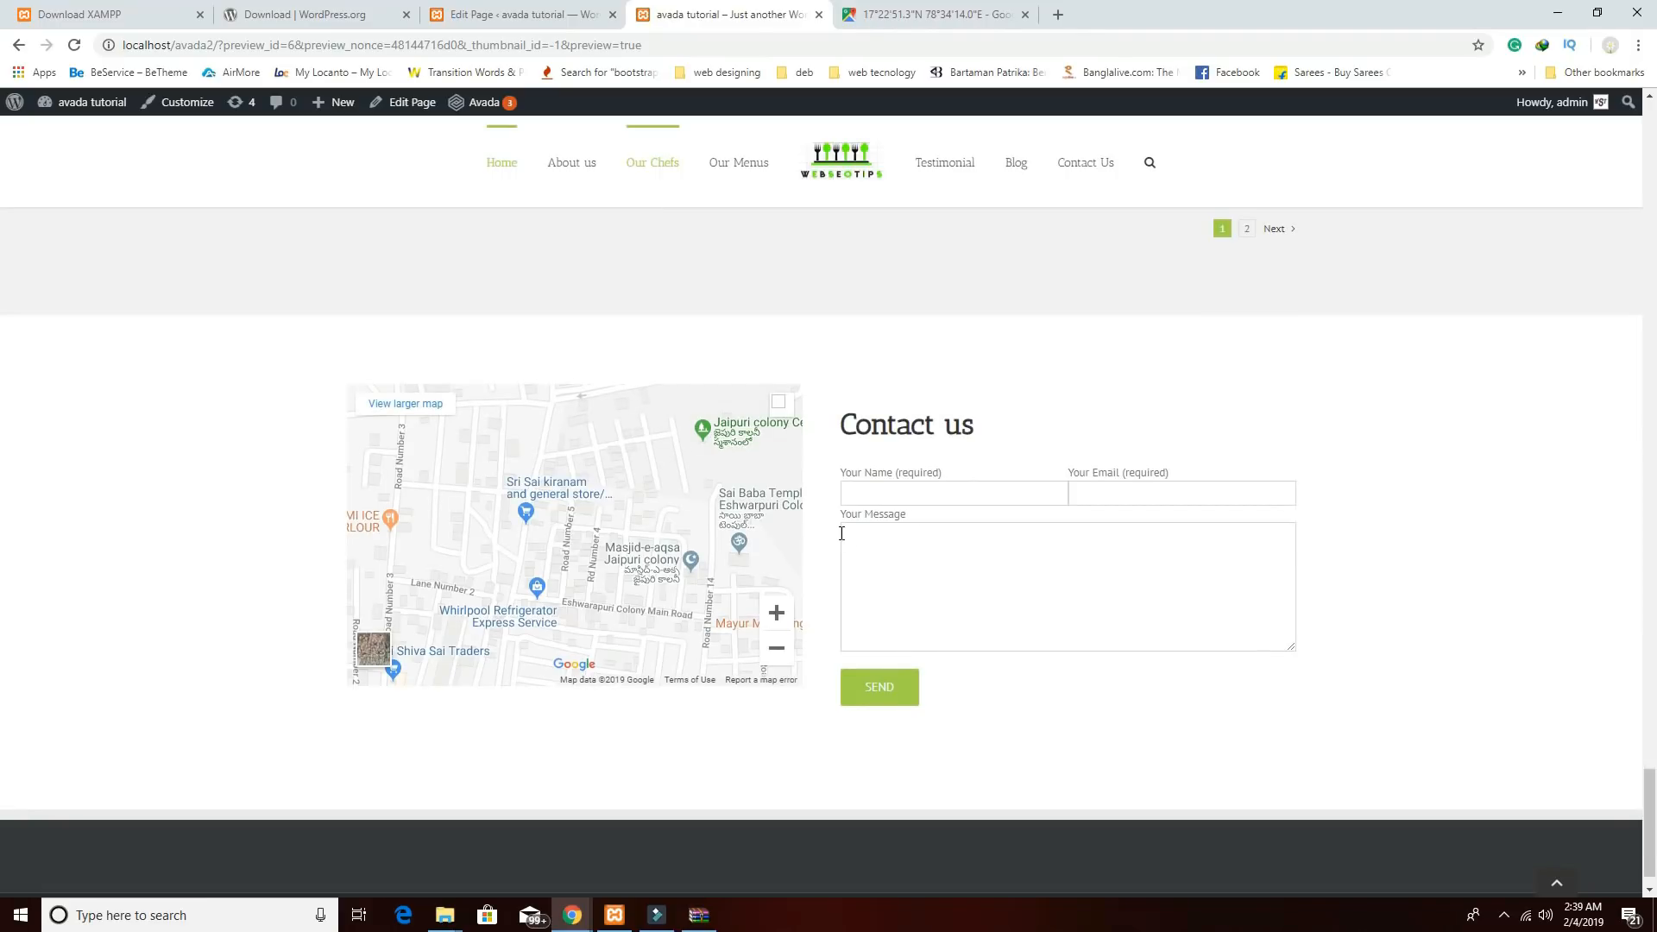
scroll(845, 533, up, 2)
scroll(845, 533, down, 2)
click(563, 13)
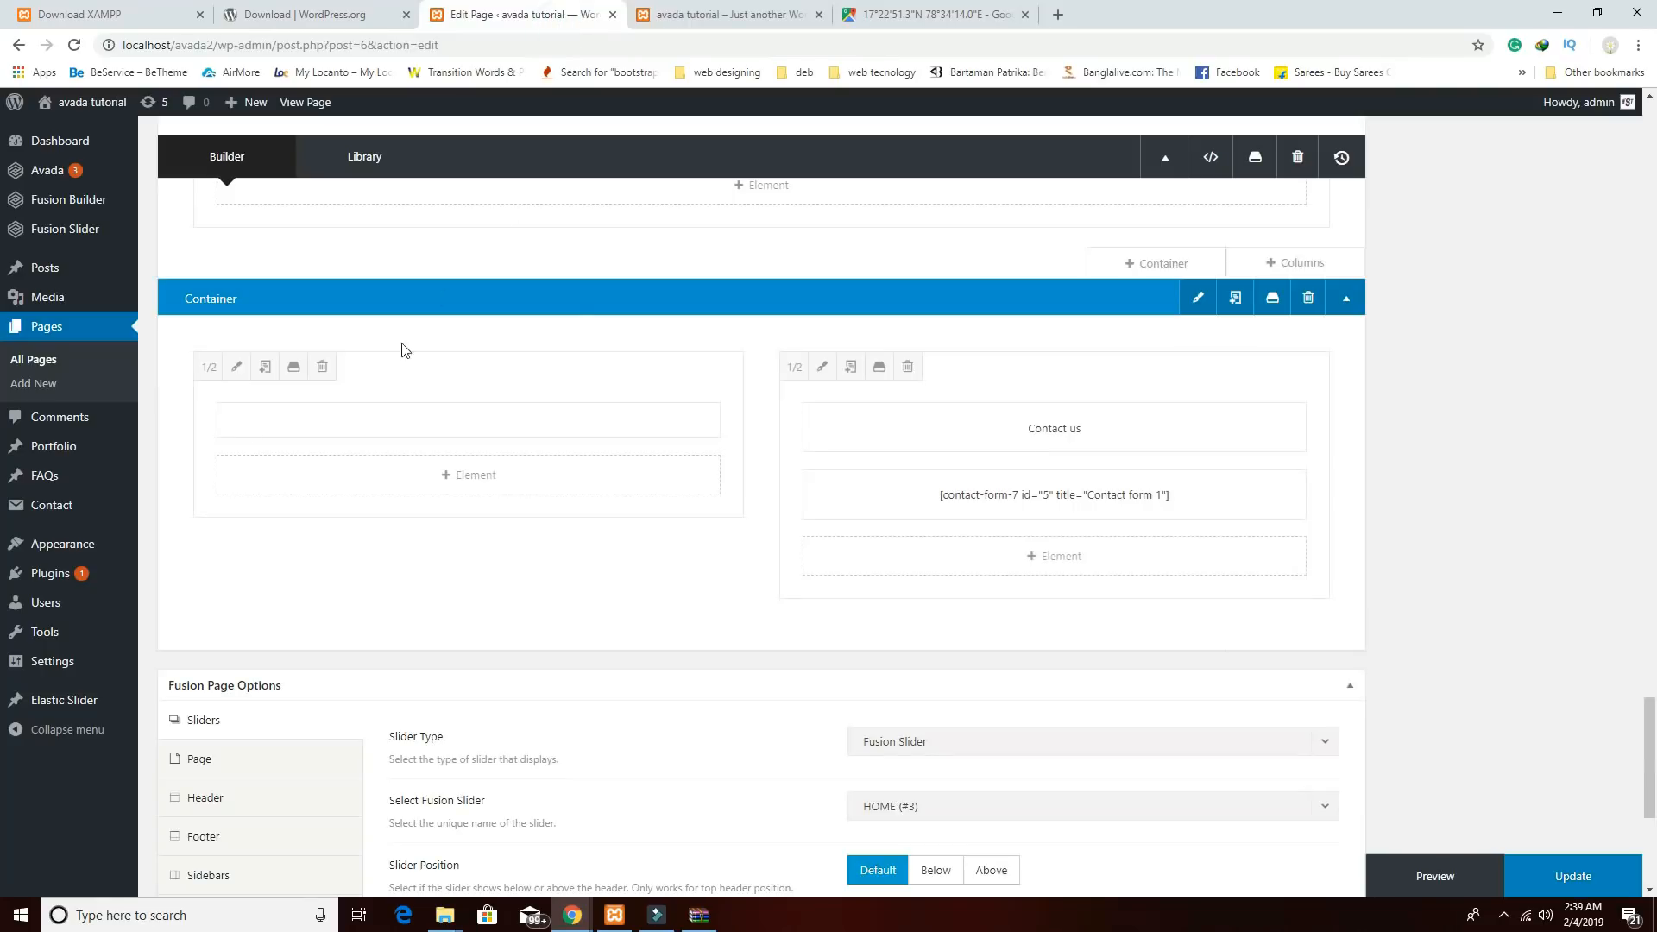
Stay on the page when leaving and update the Home page to save its edits.
mouse_move(99, 546)
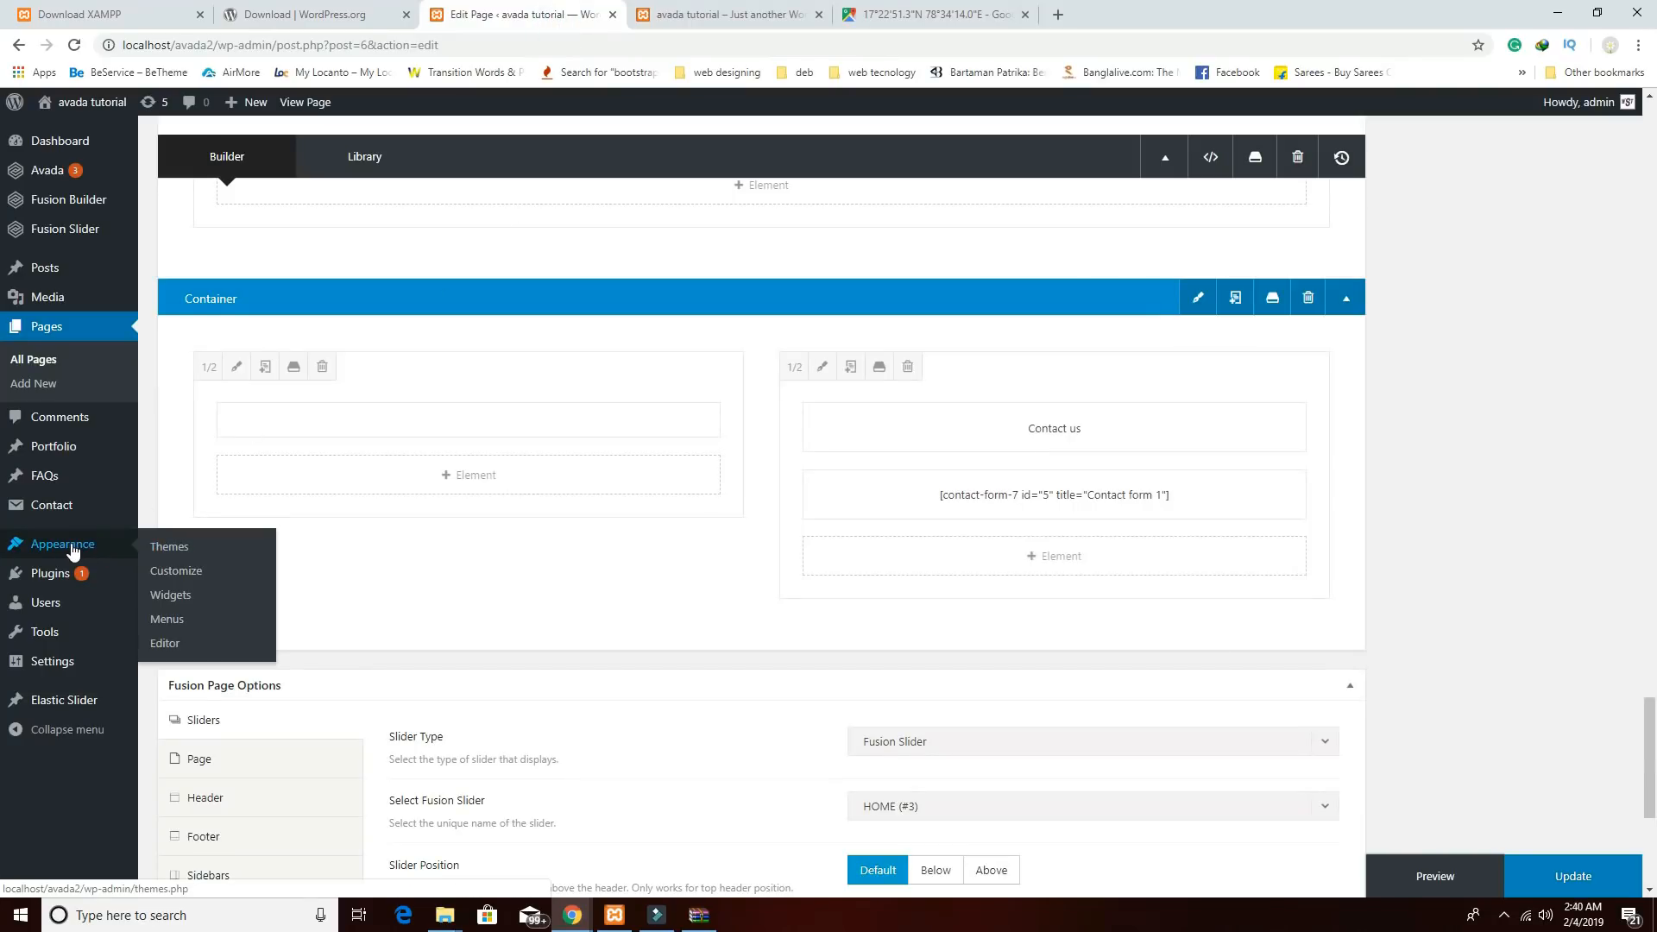
click(181, 598)
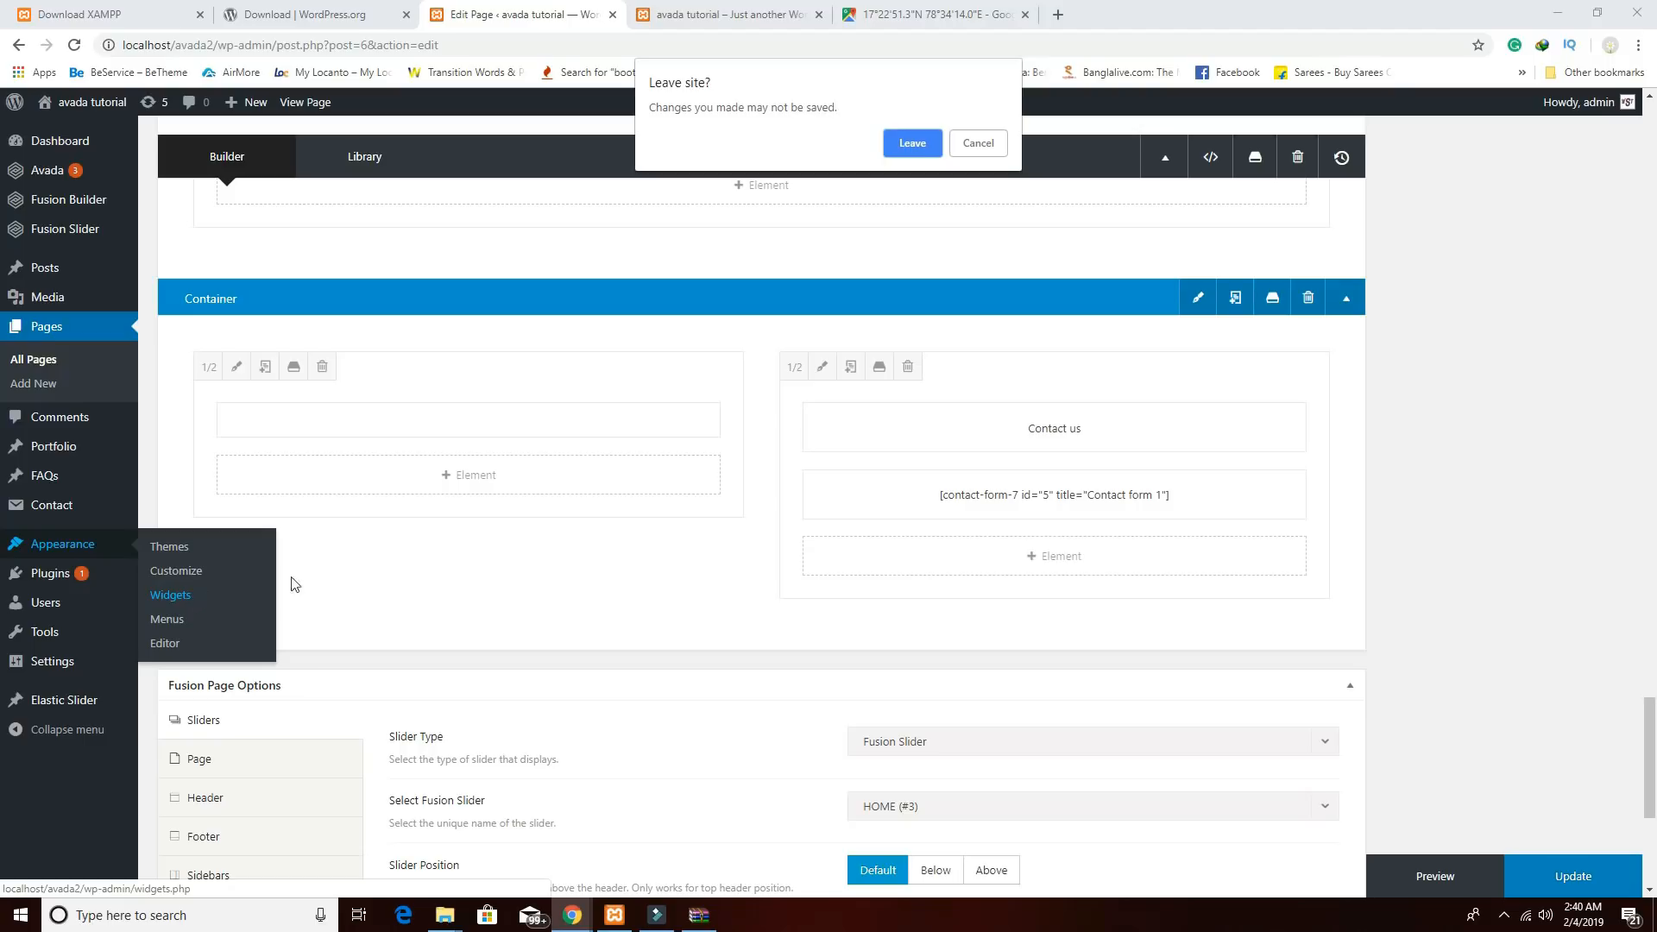
click(971, 152)
click(1589, 887)
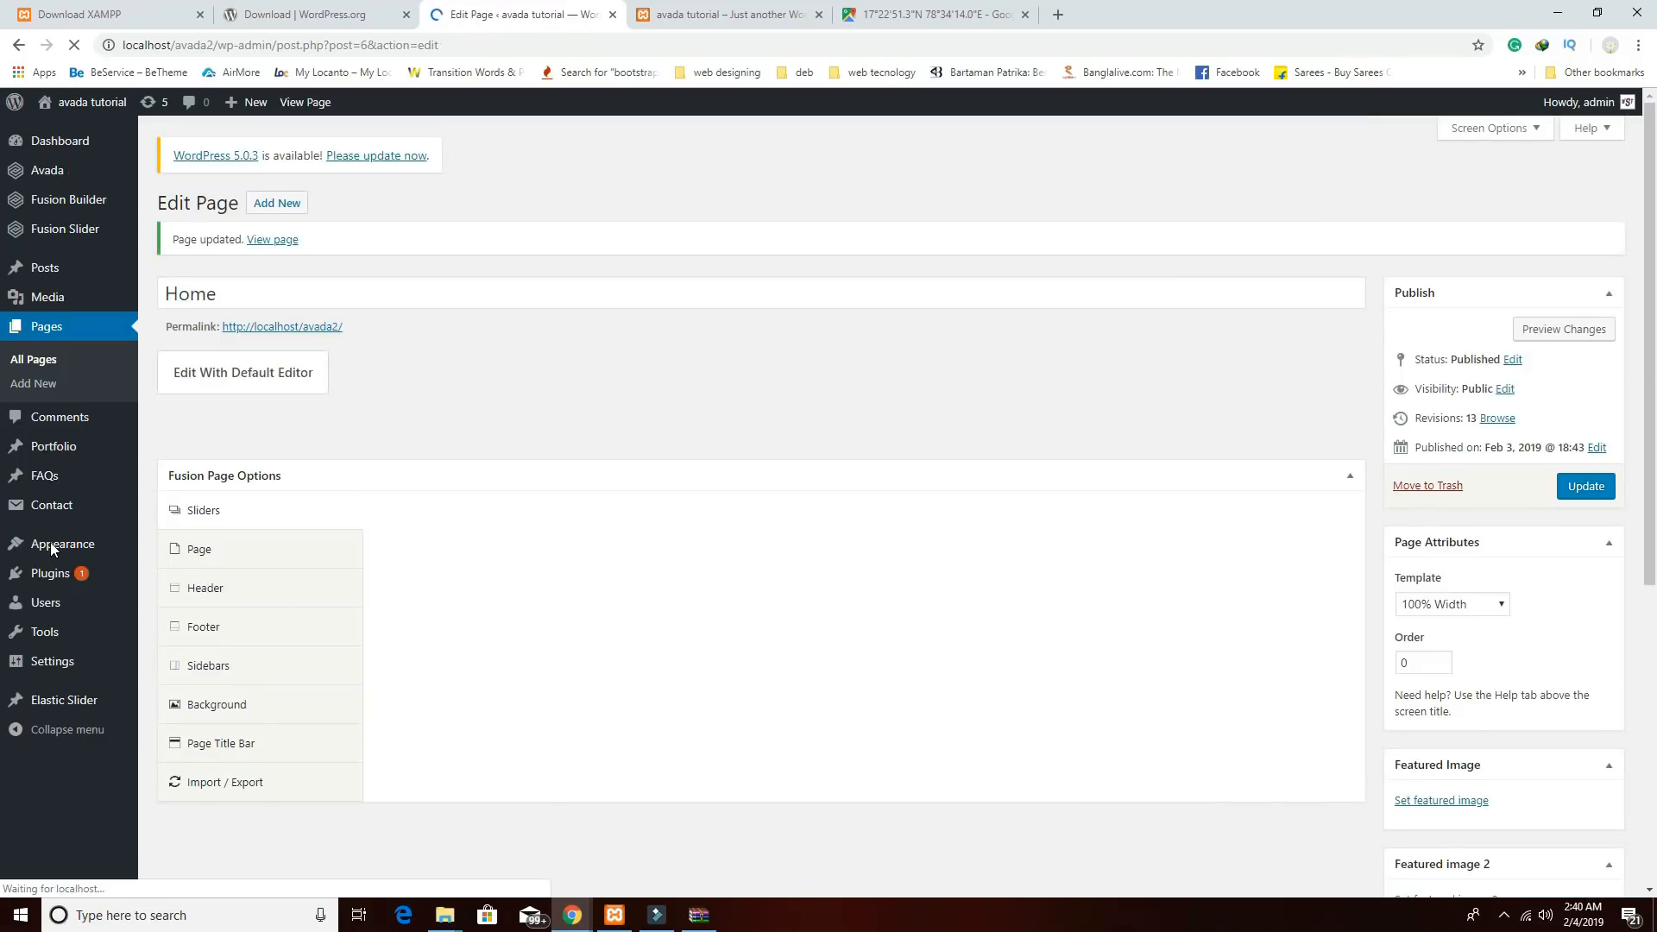
Go to Appearance > Widgets and scroll through the available widgets and footer areas.
mouse_move(52, 553)
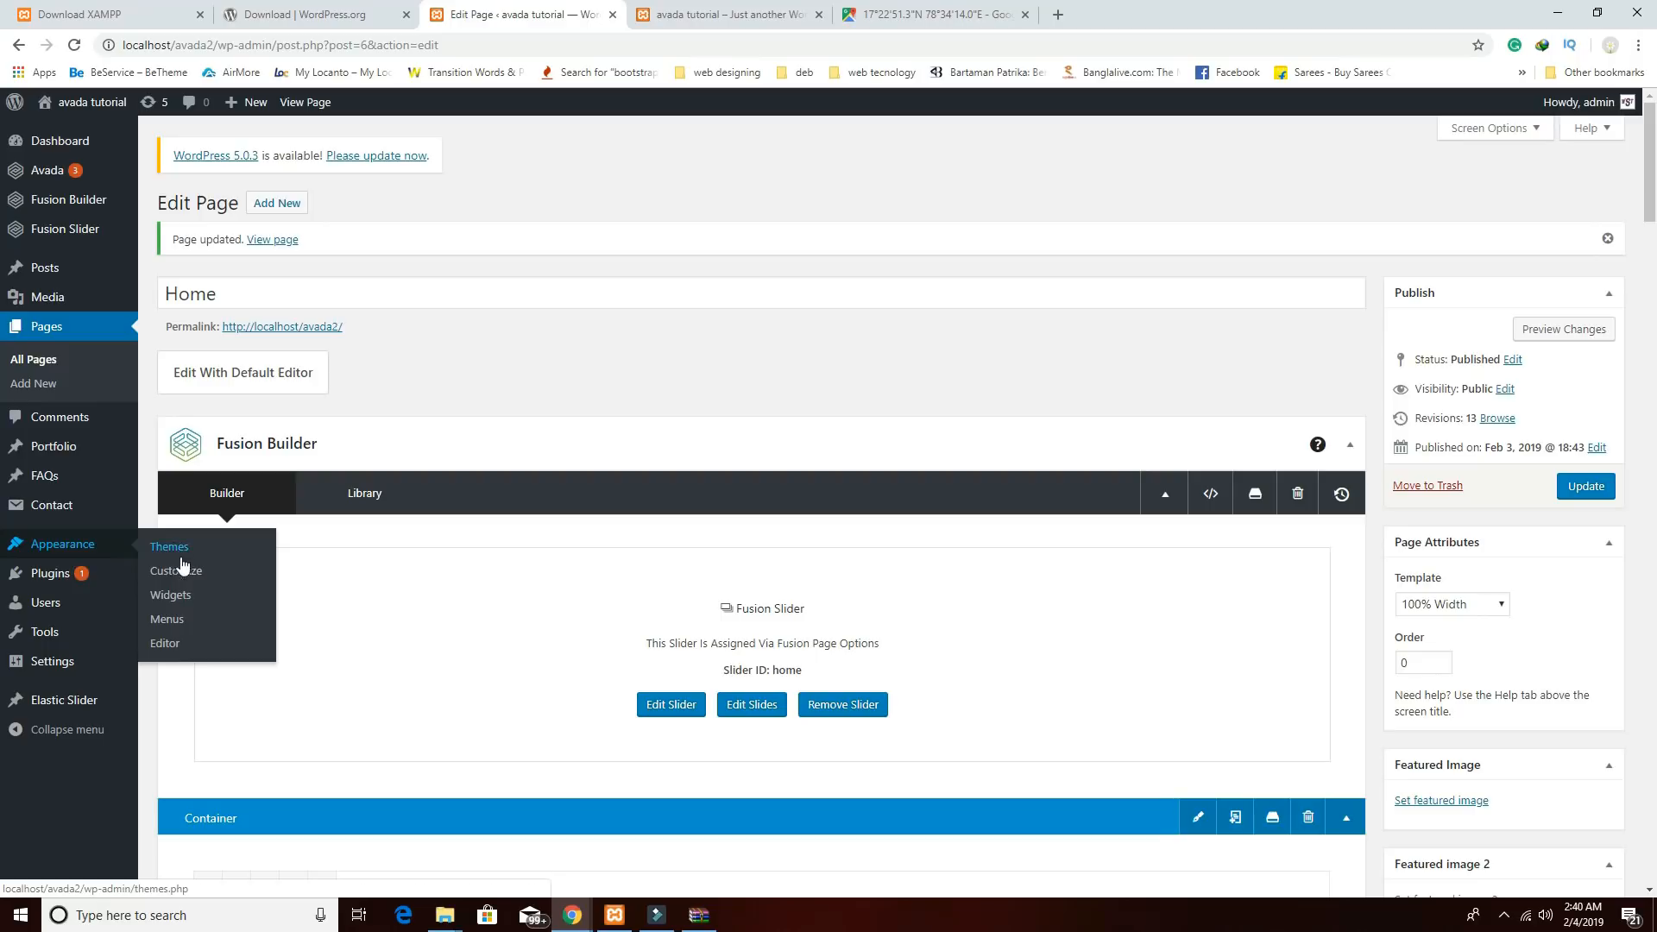
click(178, 604)
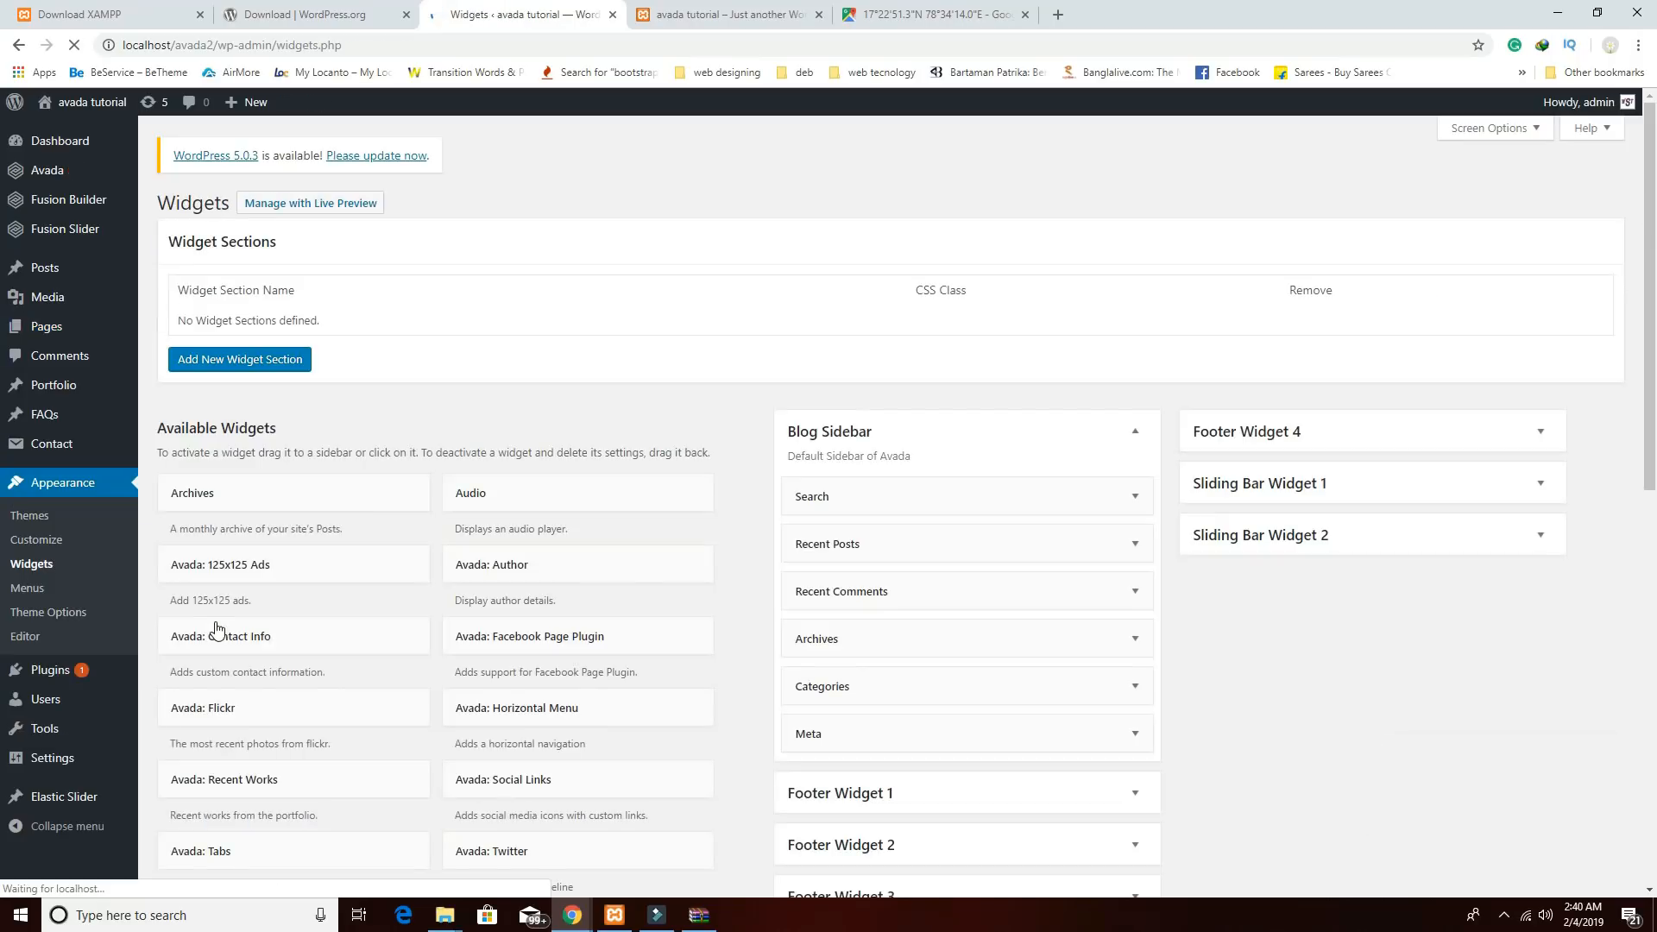
scroll(1200, 717, down, 3)
scroll(1122, 656, down, 1)
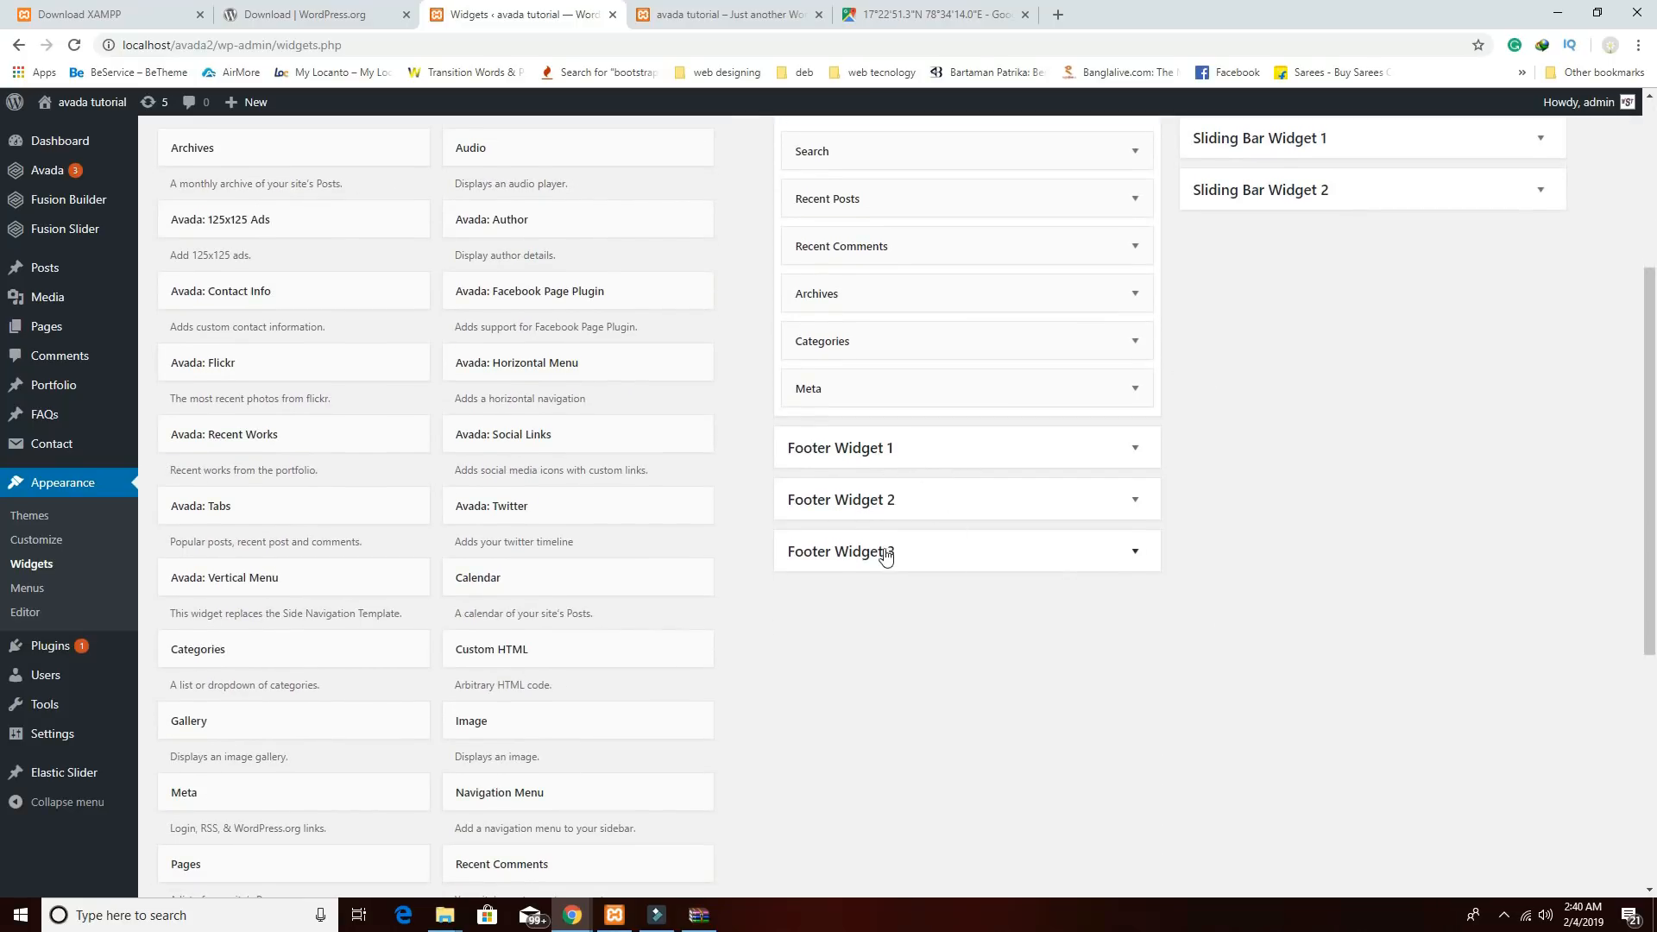
scroll(1280, 614, up, 2)
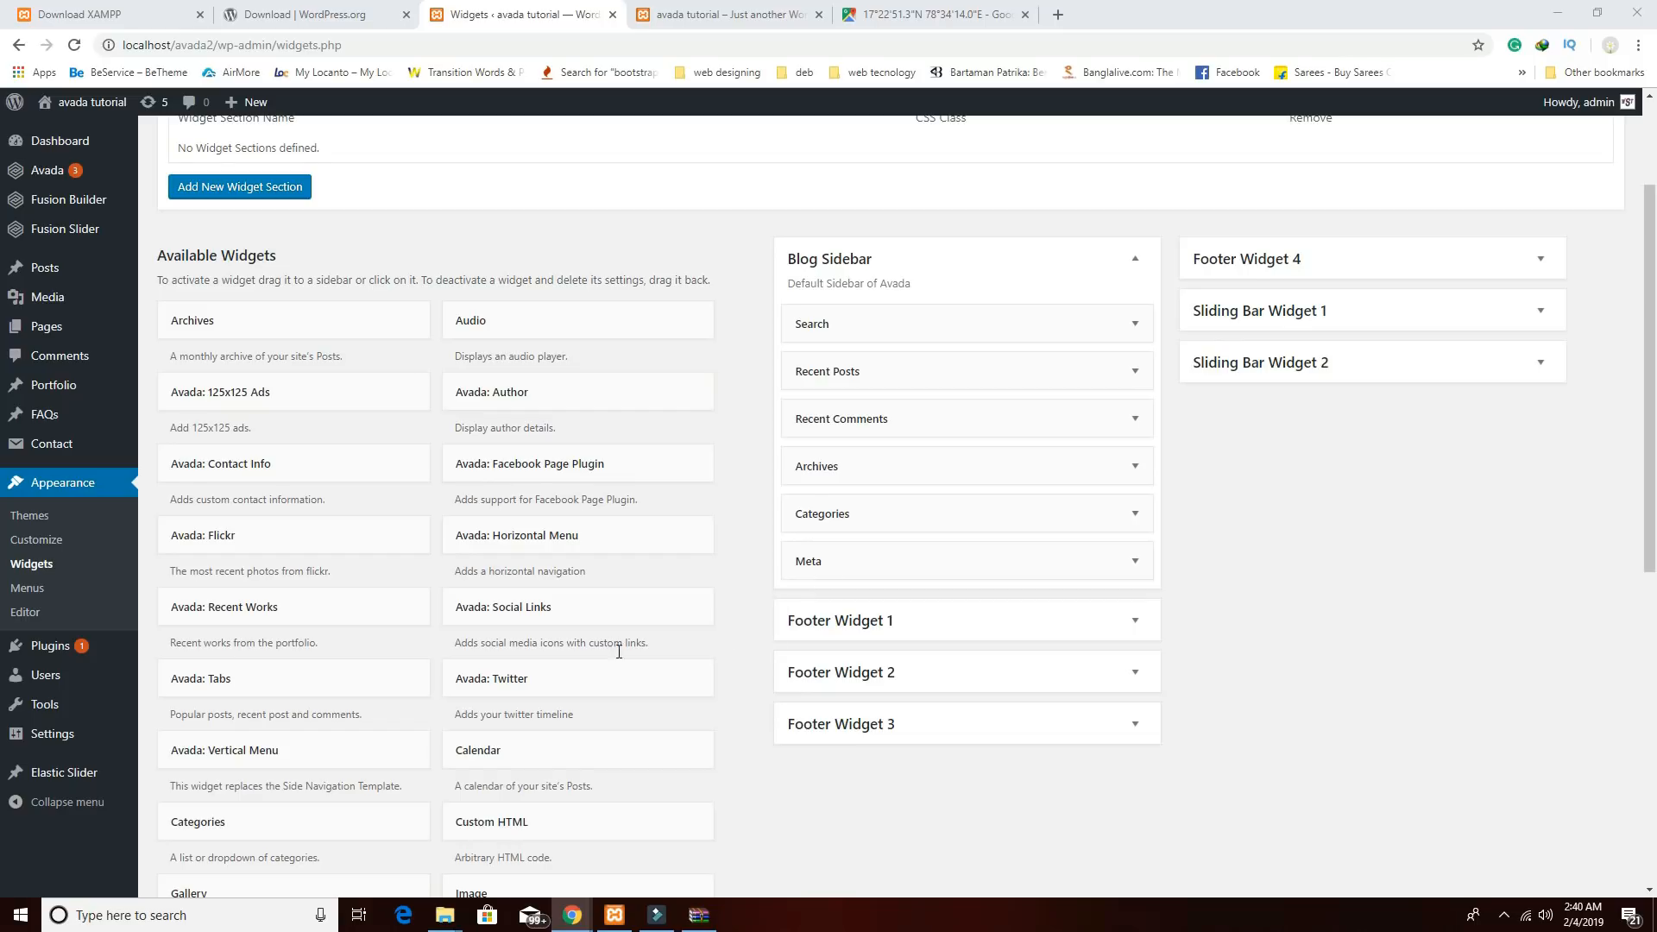
scroll(784, 682, down, 6)
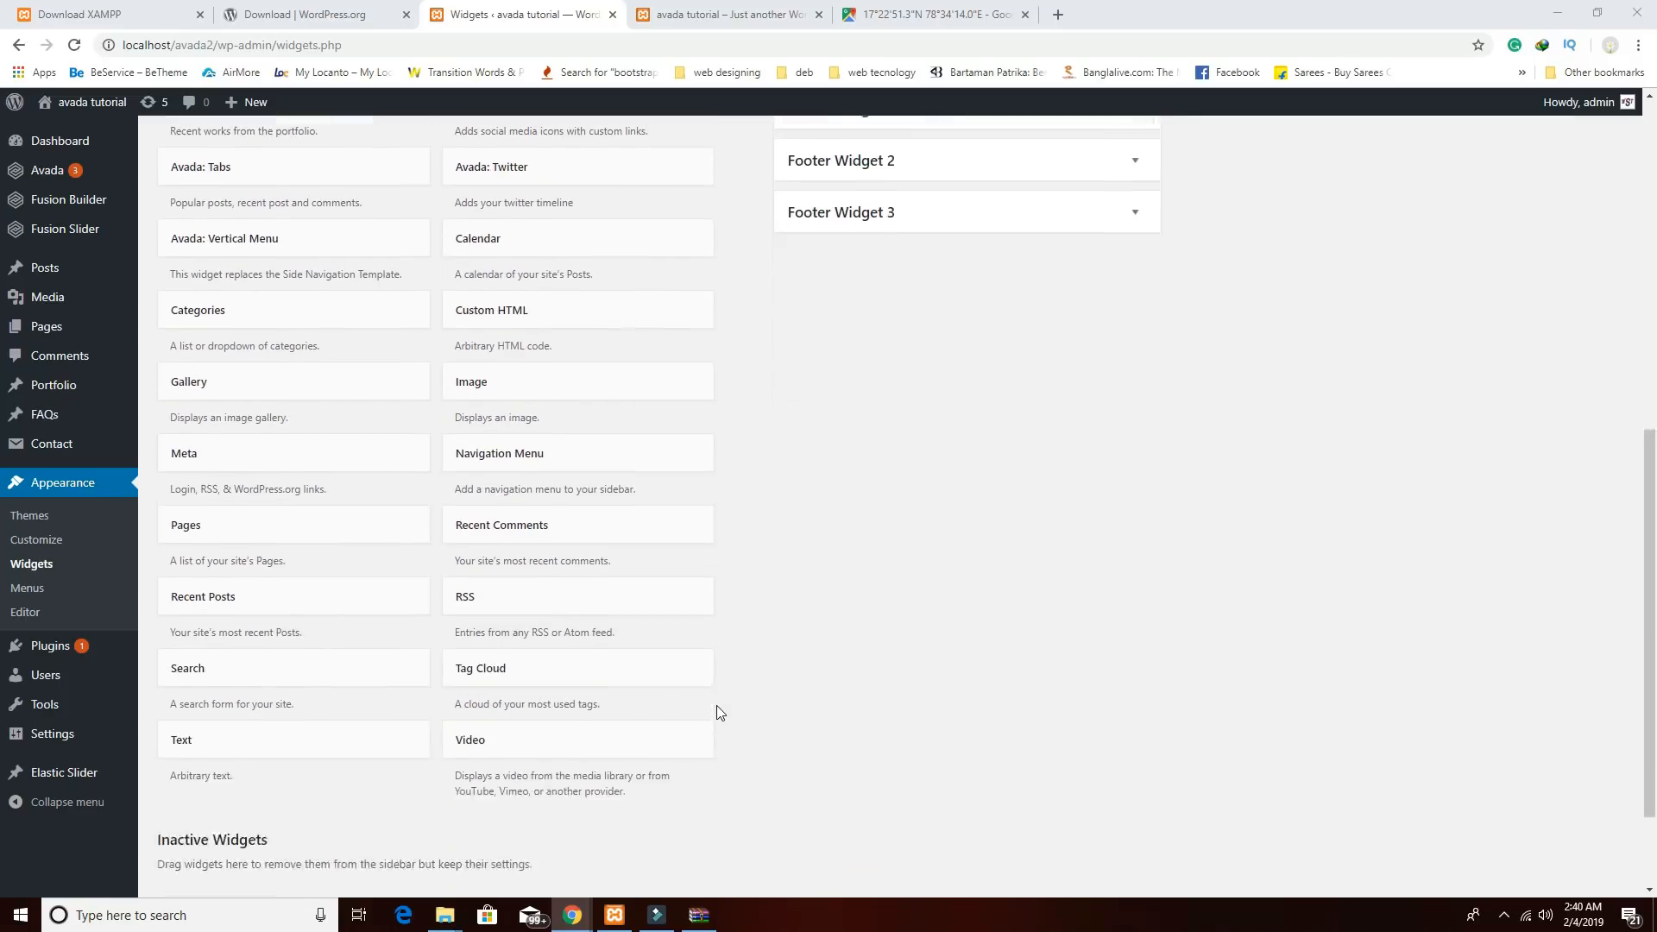
scroll(716, 706, down, 1)
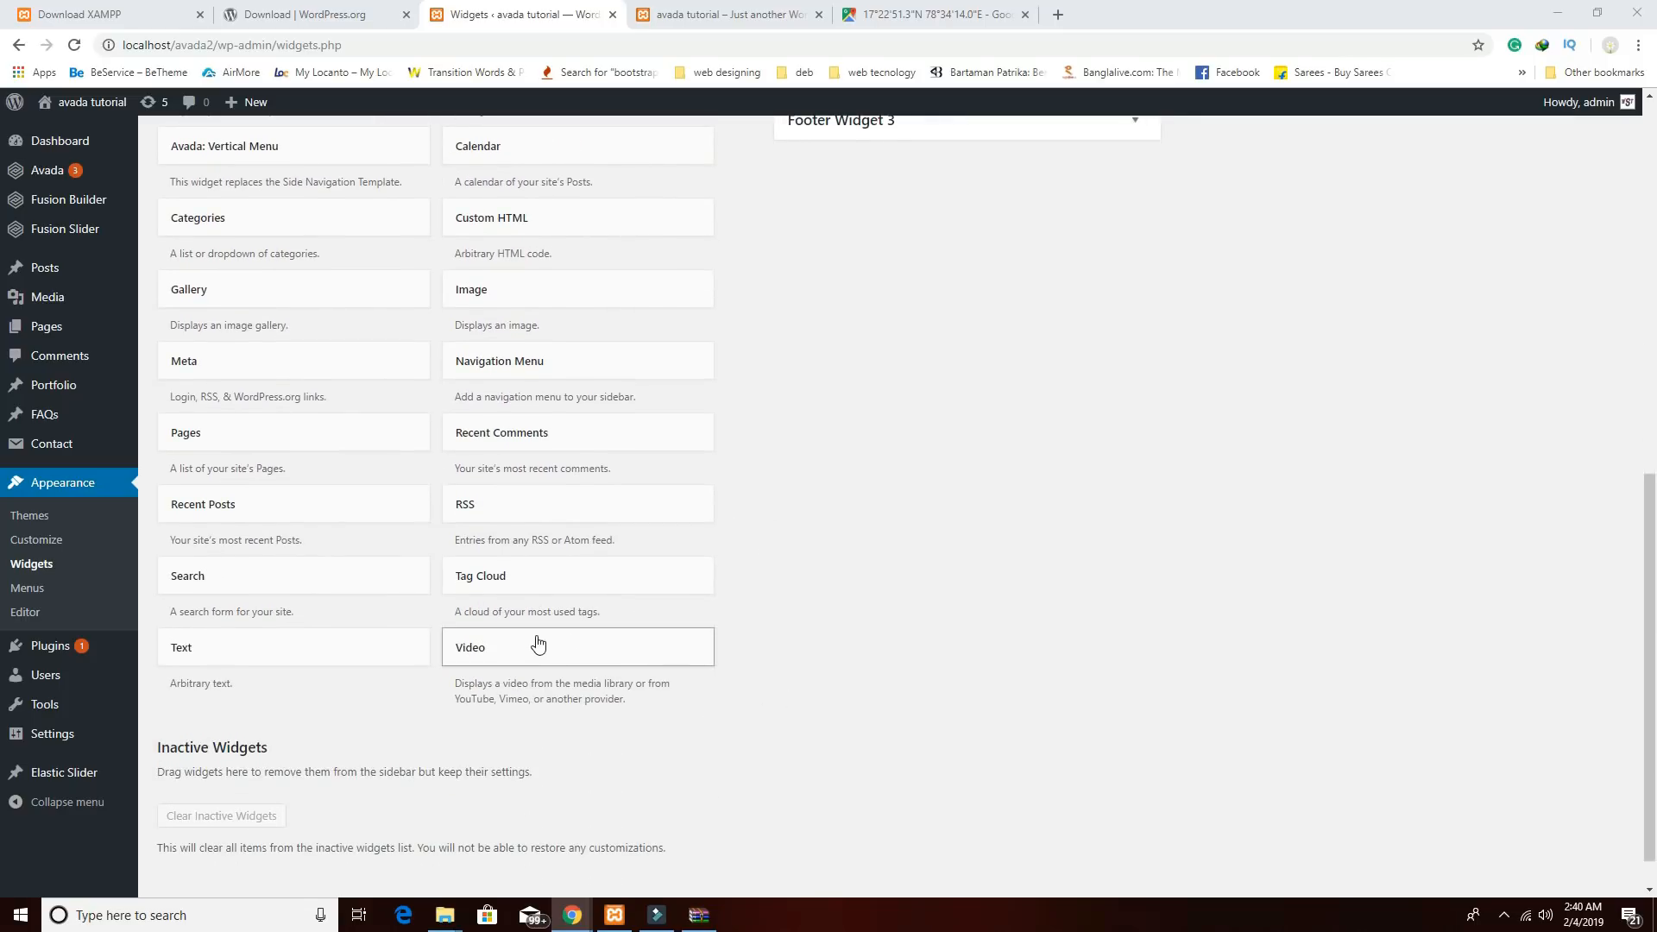
Add a saved 'Find Us' Text widget with the shop address to Footer Widget 1, plus one in Footer Widget 2.
drag(303, 650, 910, 304)
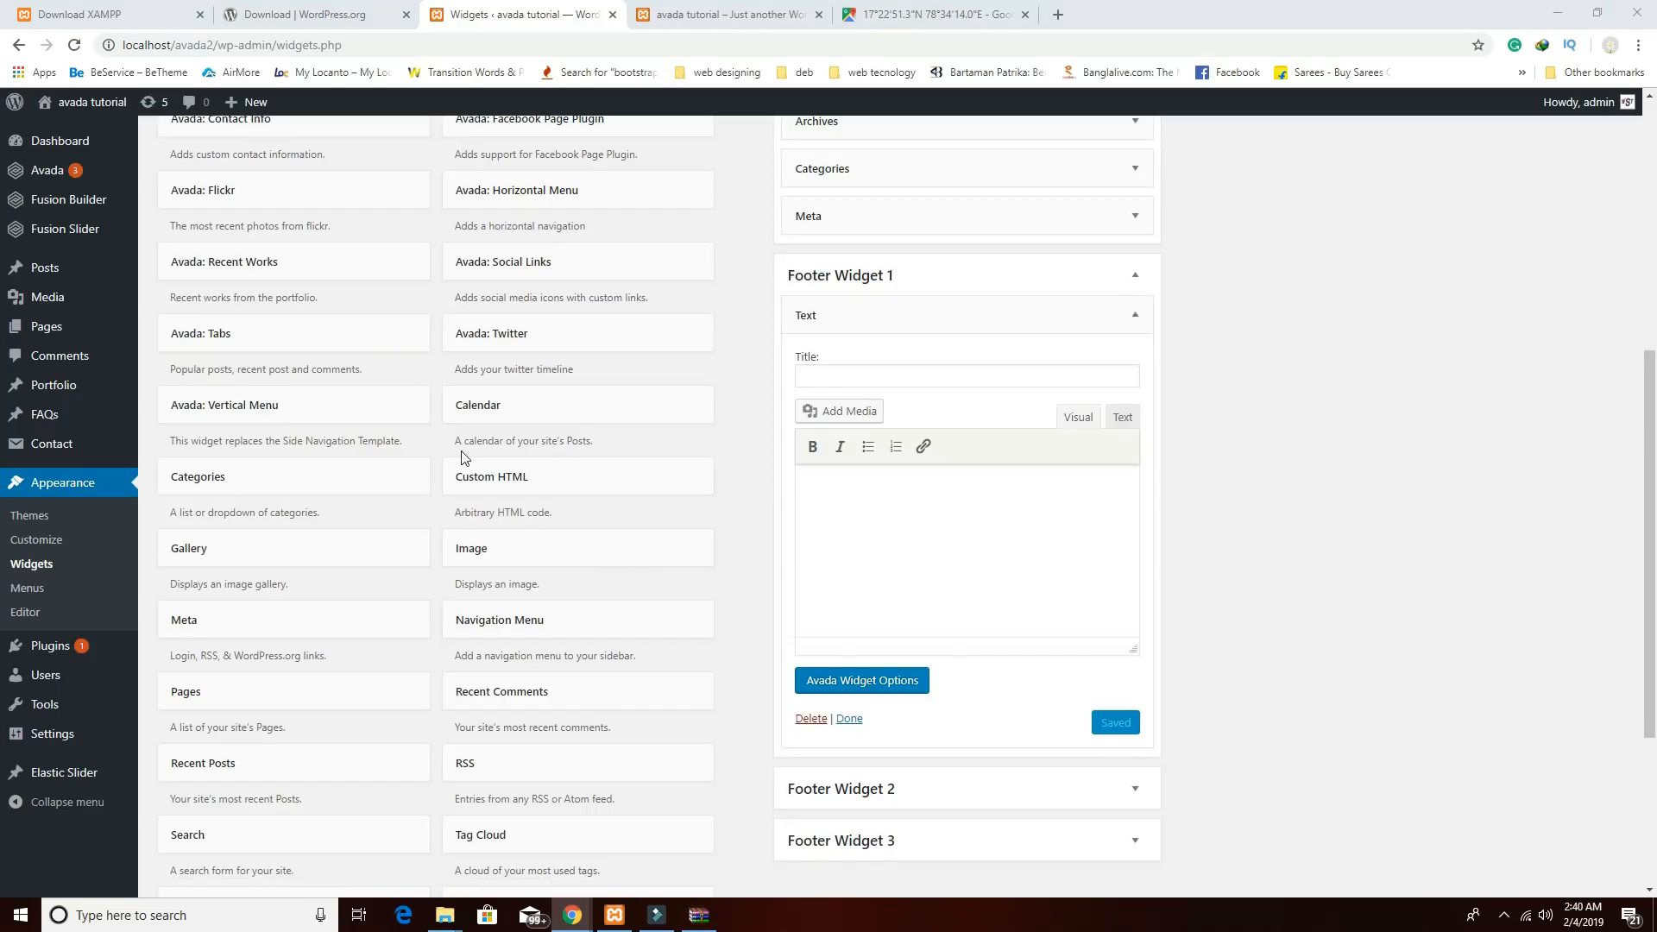
click(824, 373)
text(Find Us)
click(878, 525)
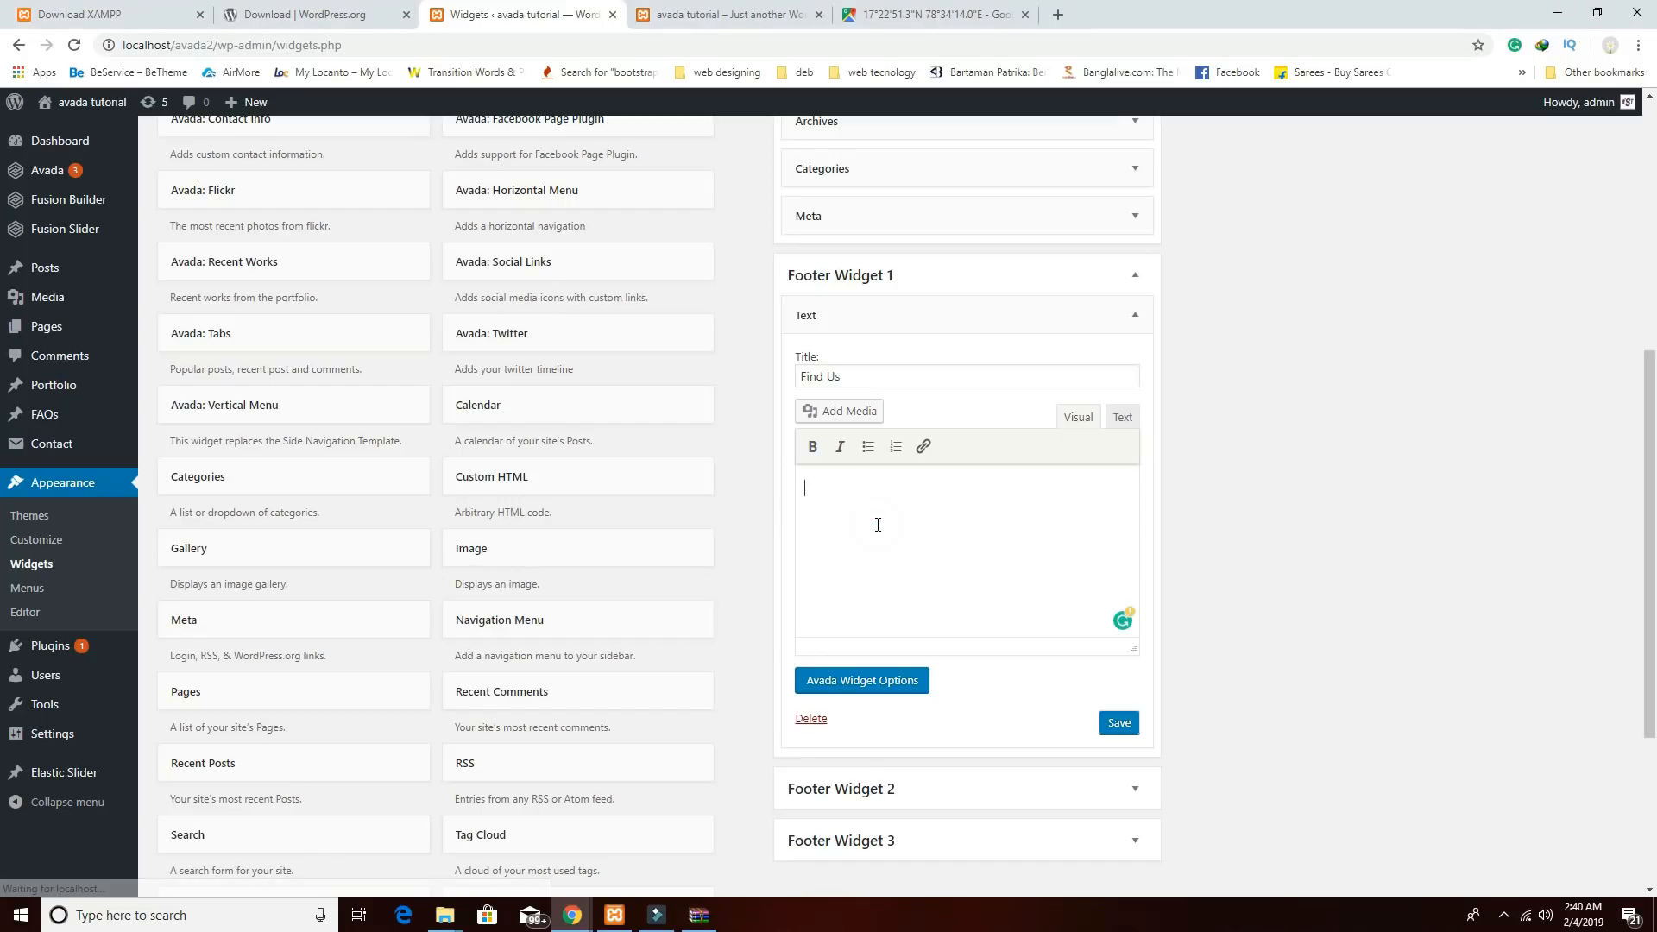
click(1122, 725)
scroll(949, 691, down, 4)
drag(264, 602, 980, 539)
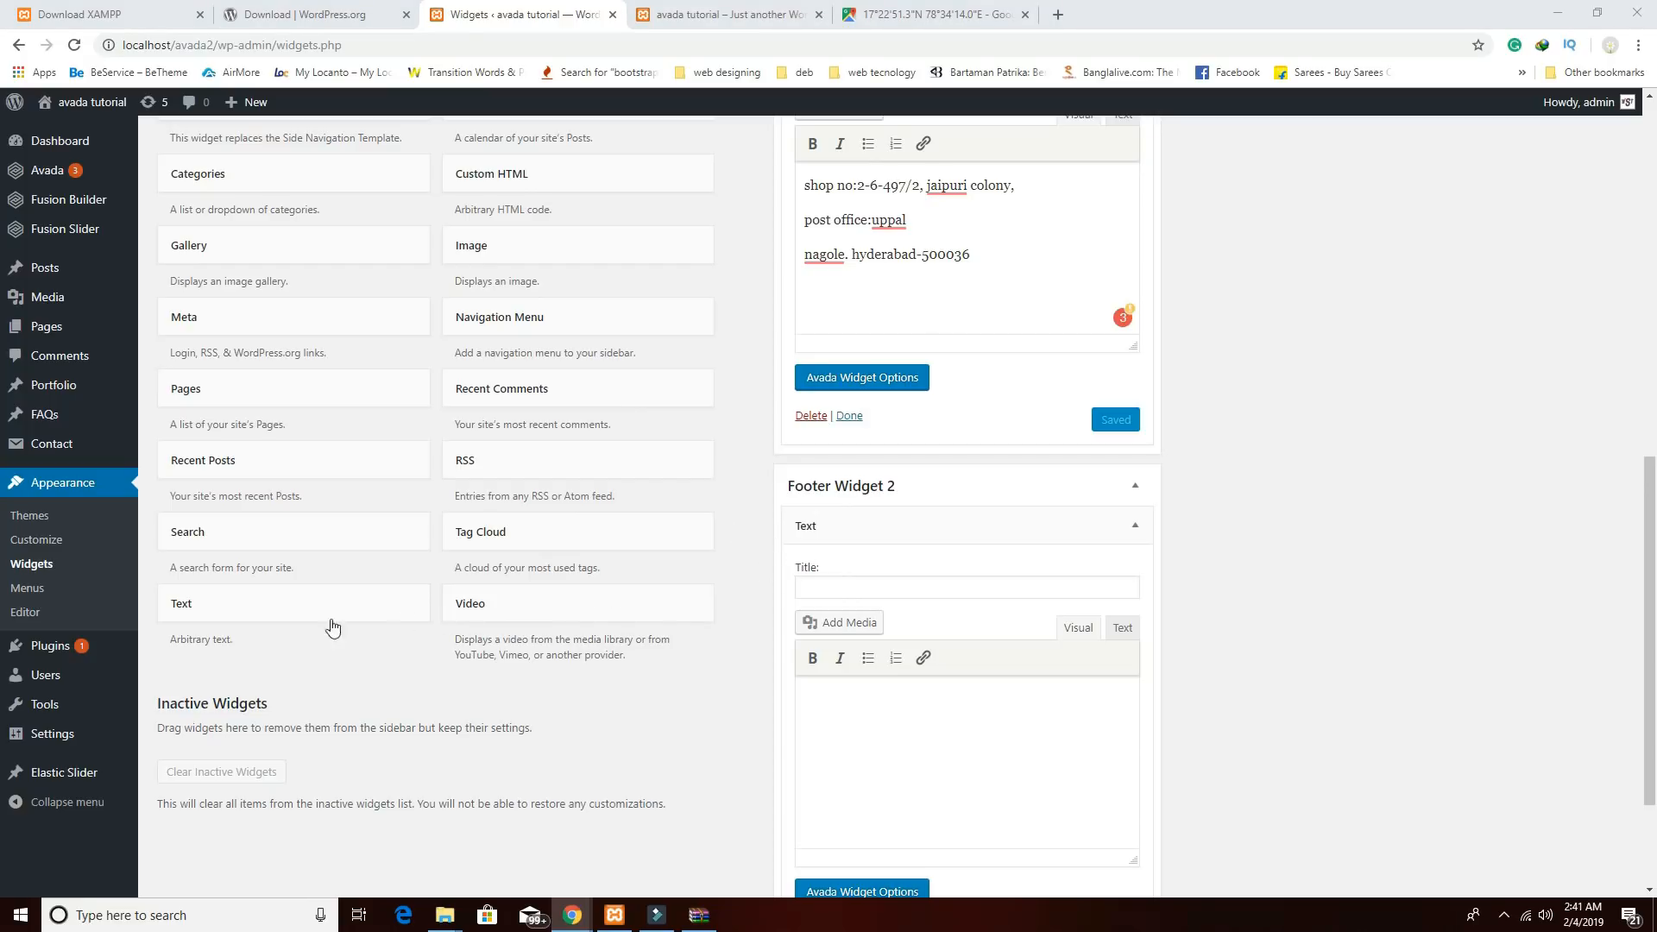
Title Footer Widget 2's widget 'Reservation' with call, email and WhatsApp details, add a Footer Widget 3 Text widget, save.
click(836, 580)
text(Reservation)
click(919, 744)
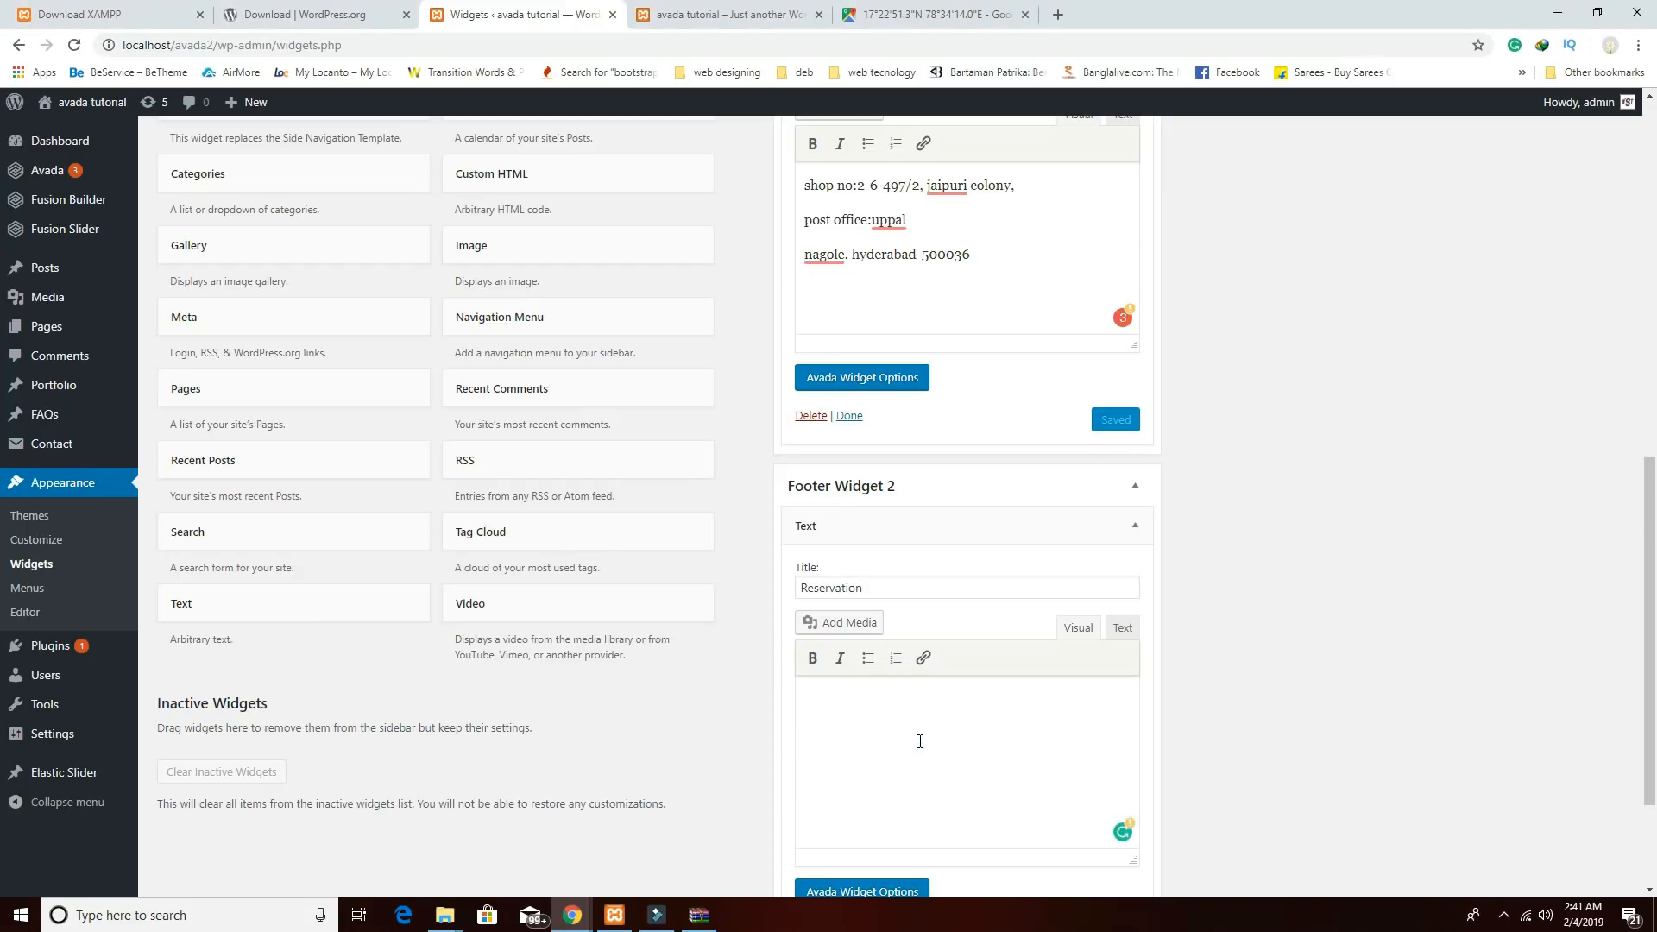
key(ctrl+v)
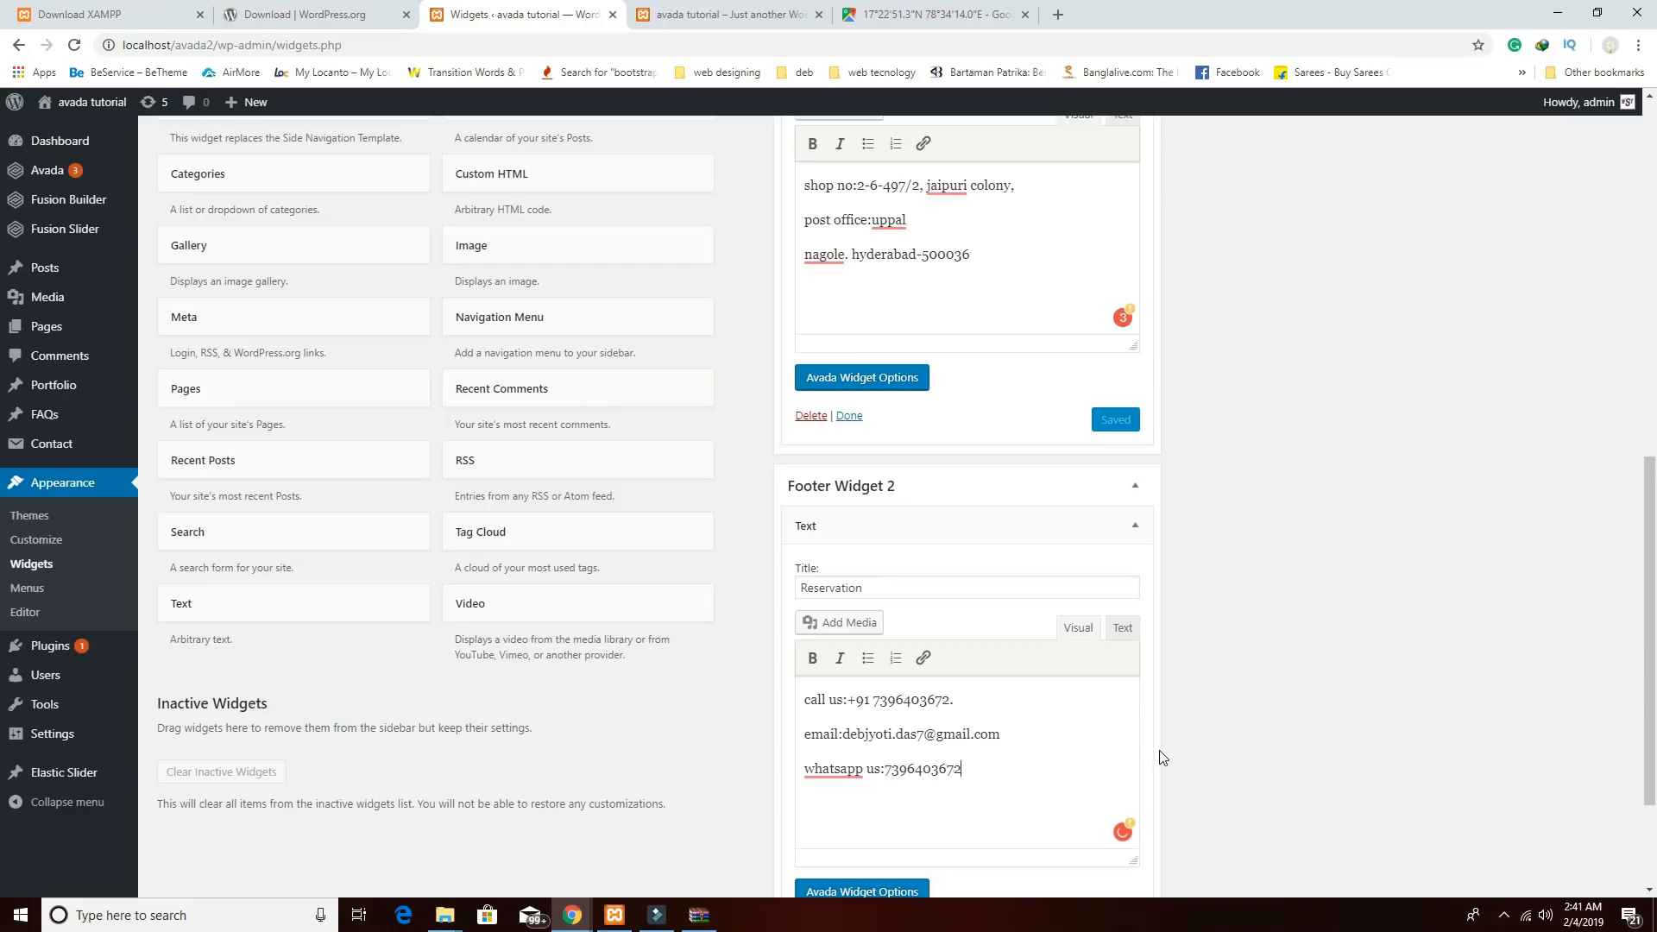
scroll(1031, 807, down, 2)
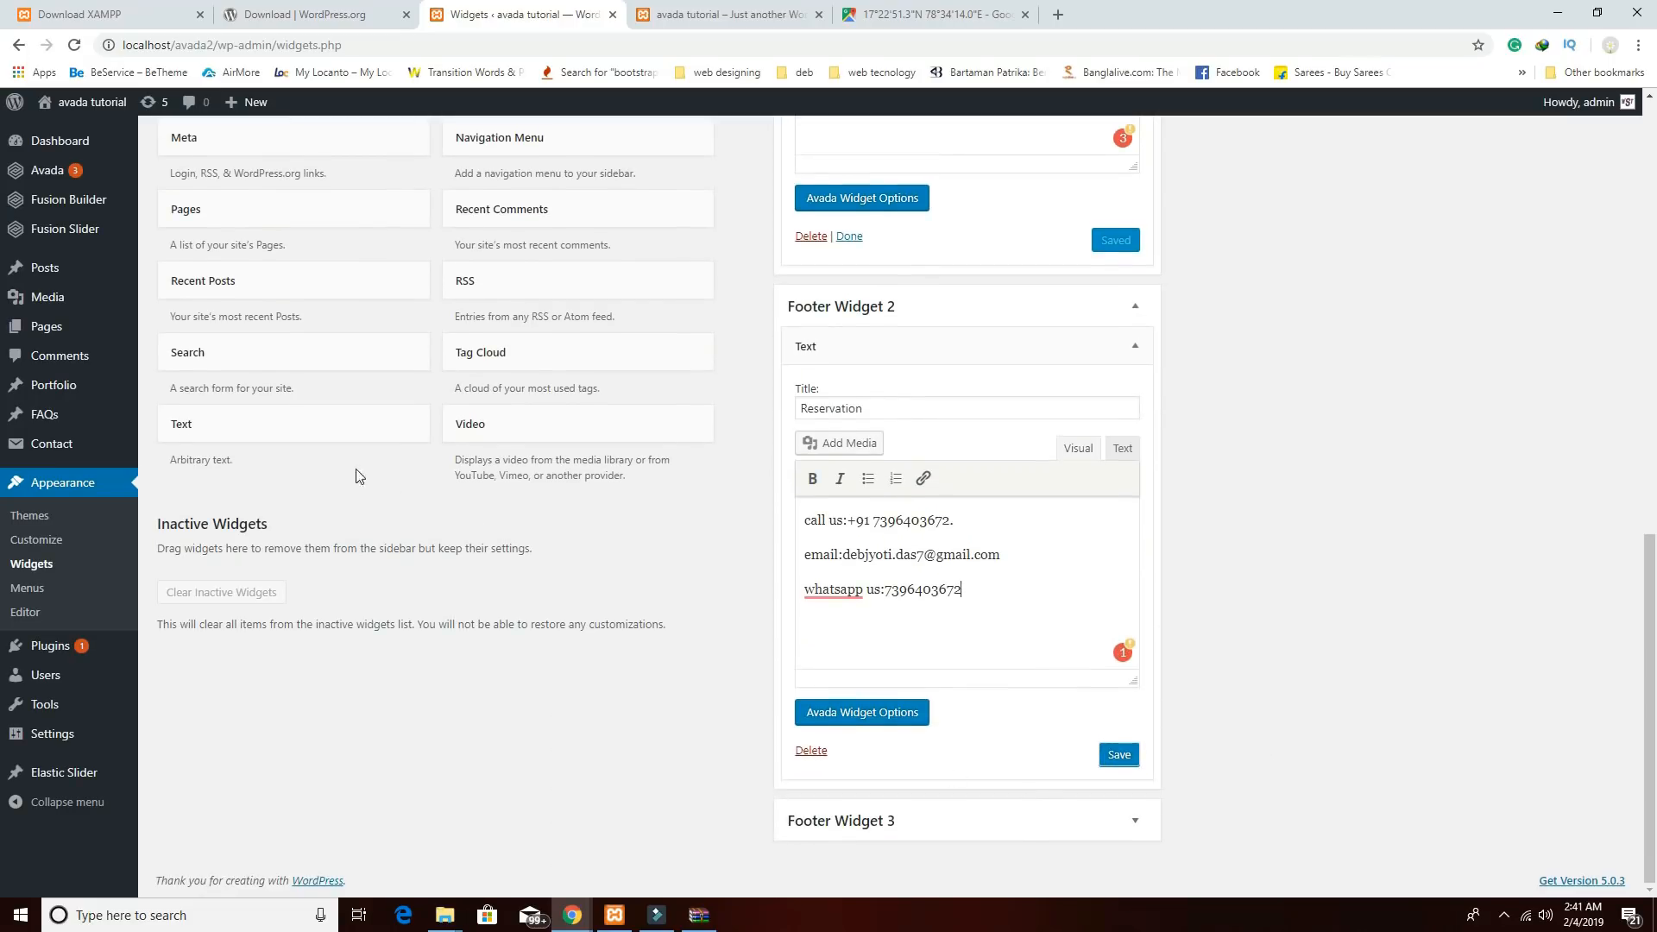
drag(285, 431, 918, 858)
click(1119, 755)
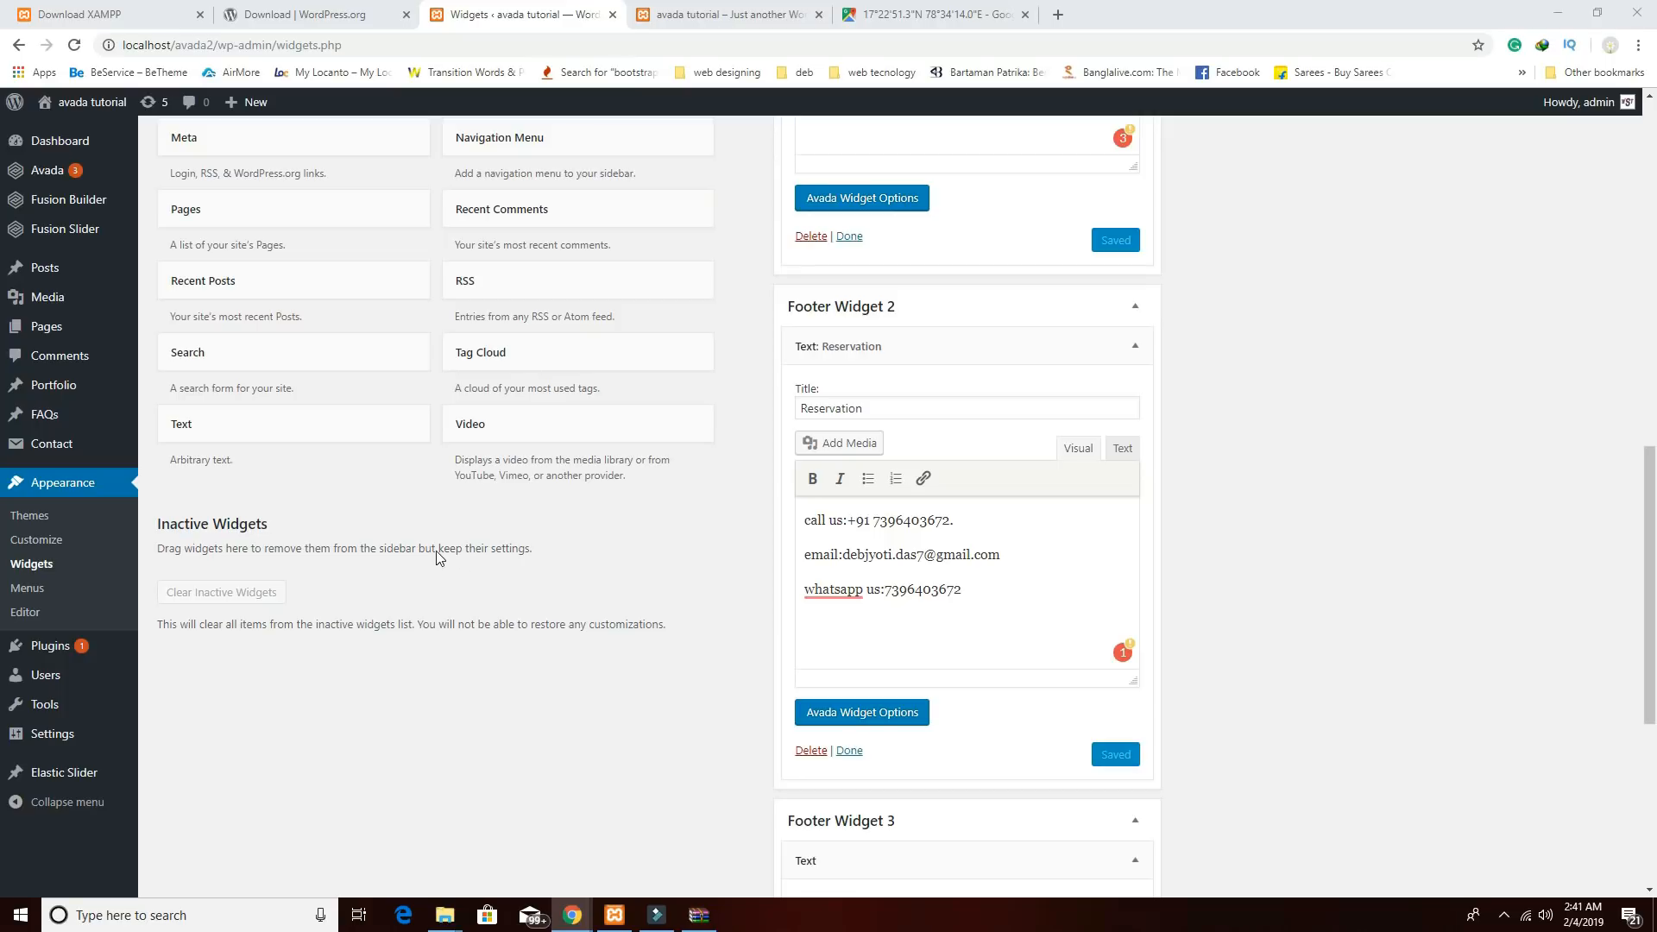
Title Footer Widget 3's widget 'Open Hours', paste the Monday–Sunday opening times, and save.
scroll(1075, 716, down, 3)
click(851, 657)
text(Open Hours)
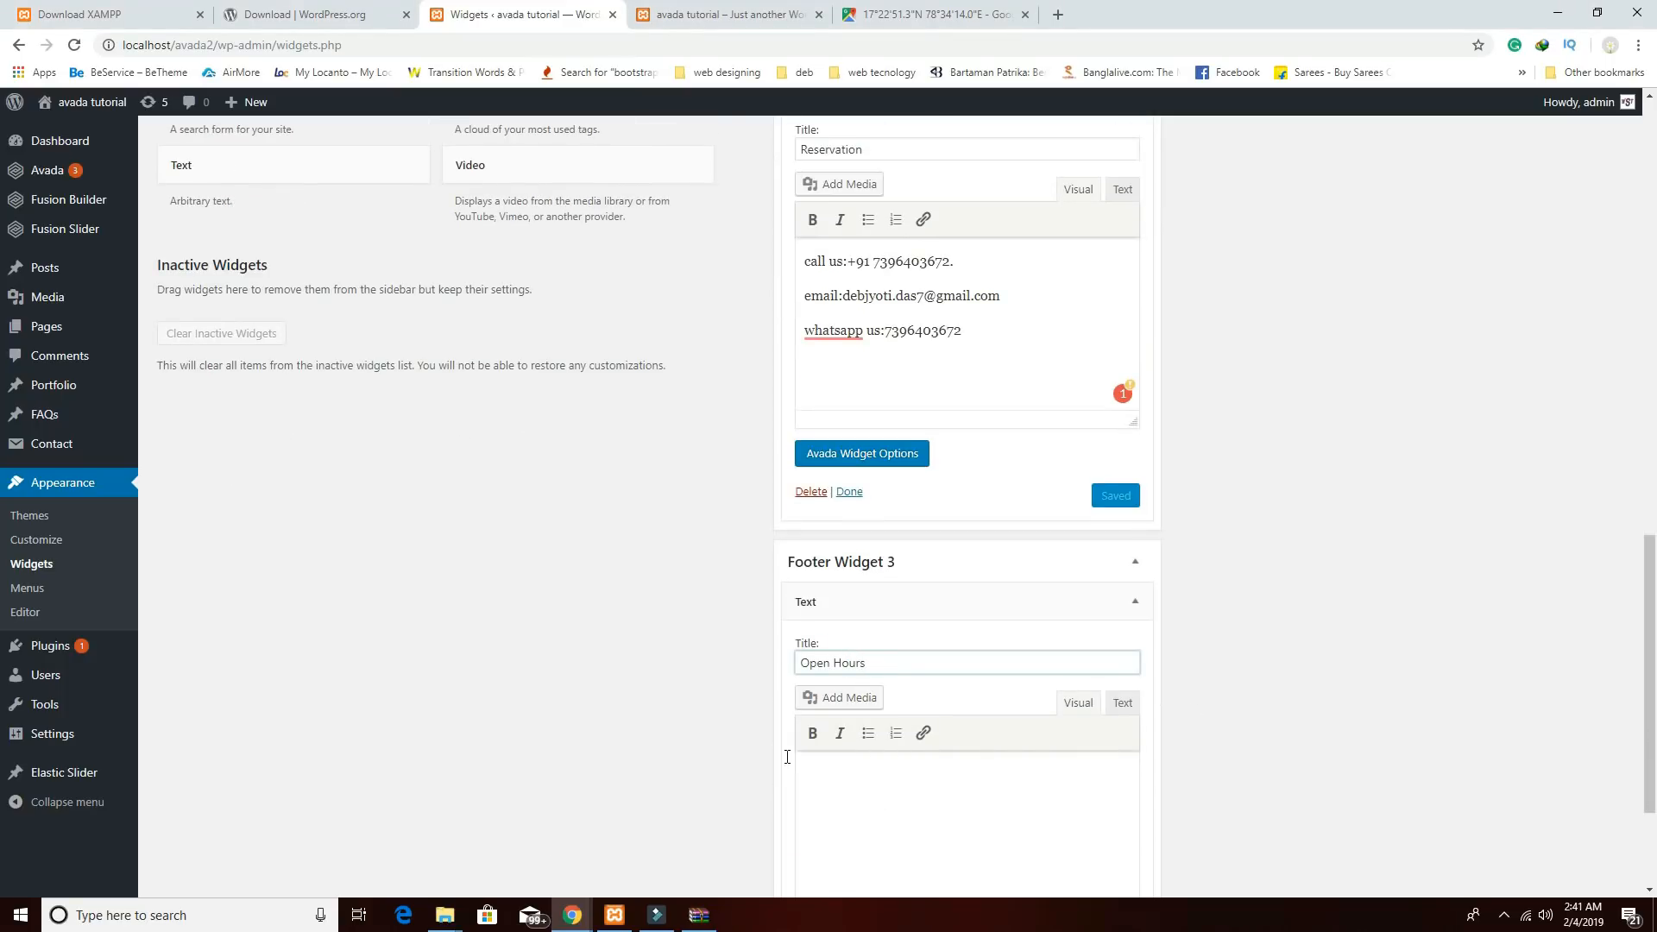
click(663, 560)
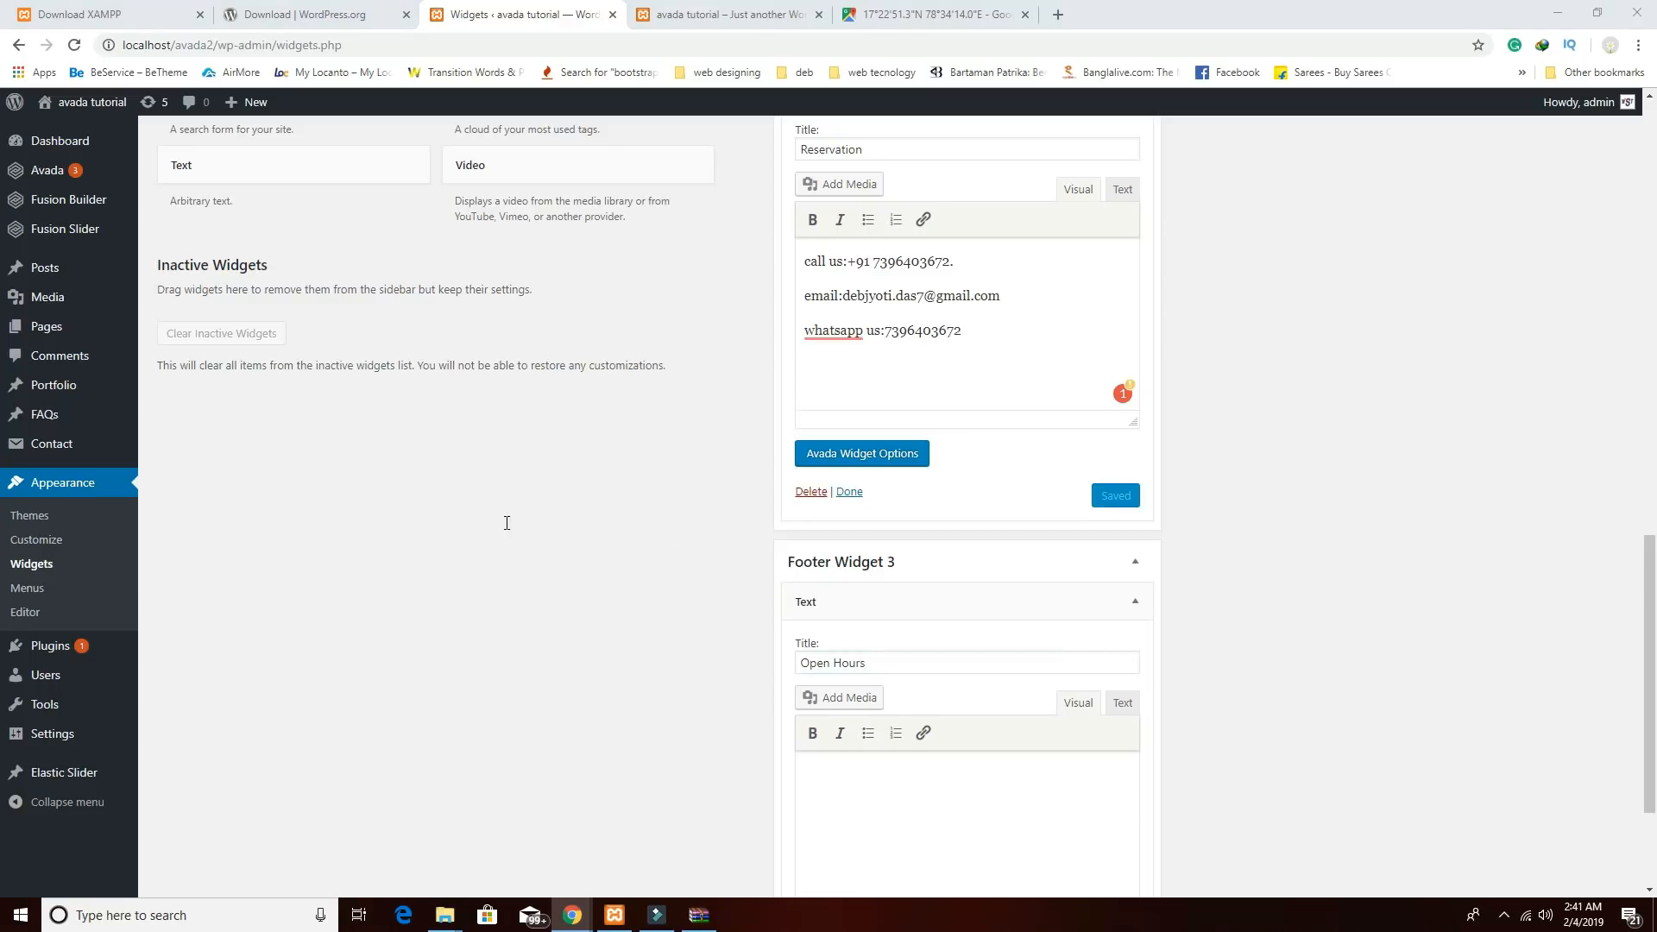
click(931, 781)
text(Monday: Closed Tuesday to Friday7:00 AM - 9:00 PM Saturday - Sunday11:00 AM - 10:00 PM)
scroll(1047, 768, down, 1)
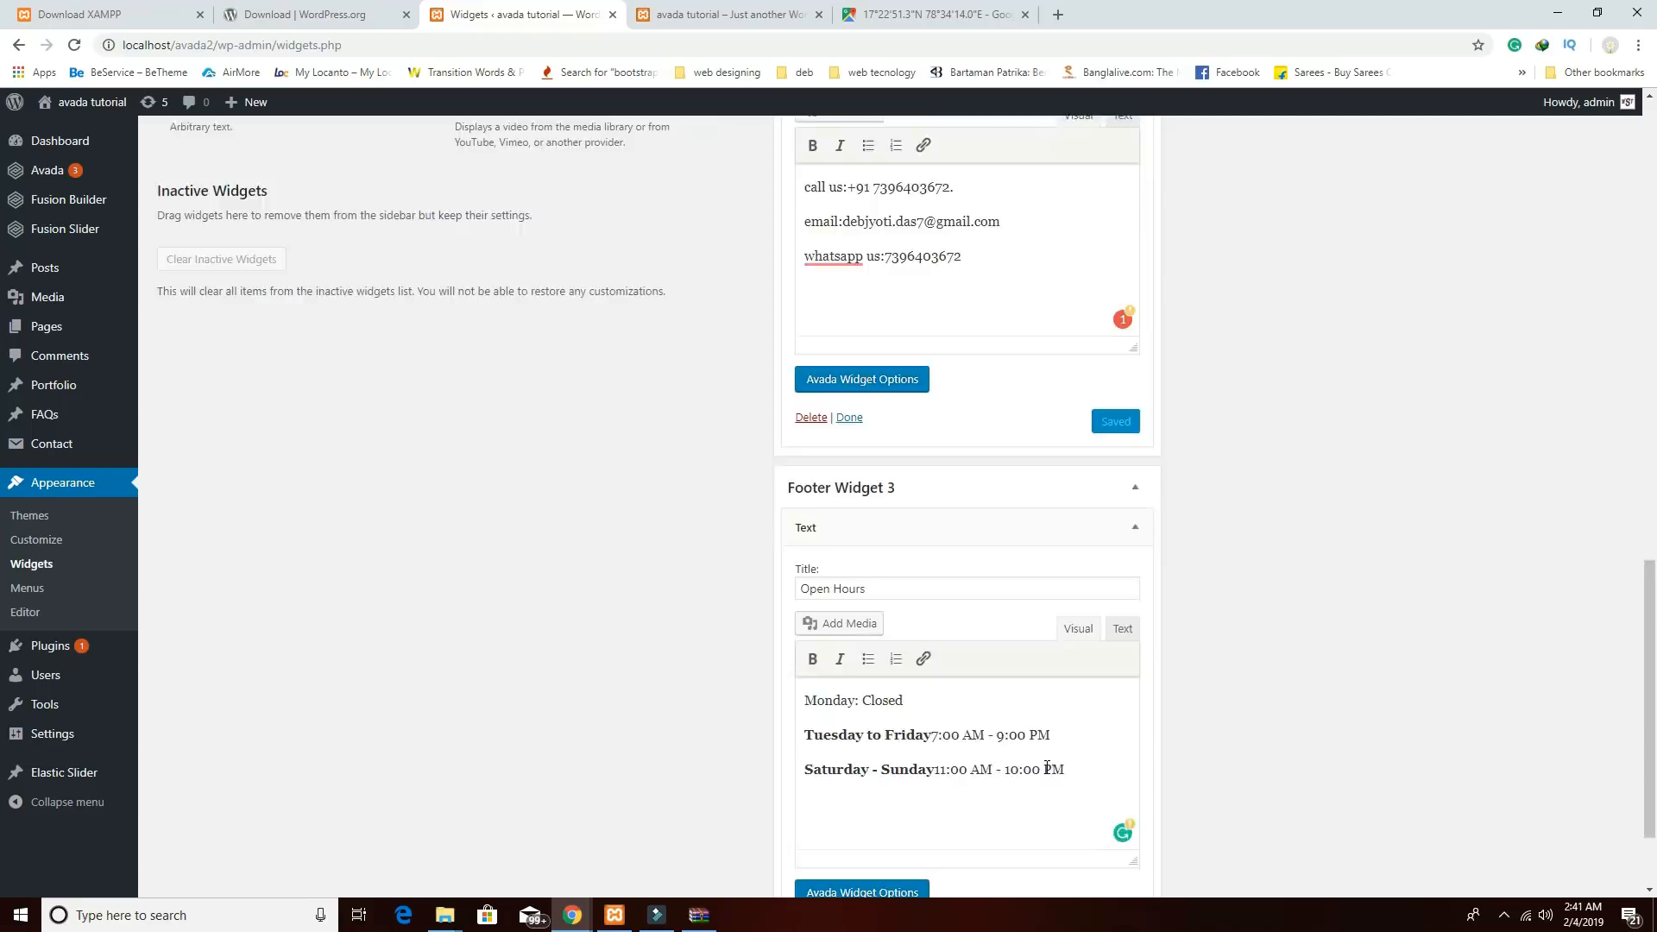
scroll(1047, 768, down, 2)
click(1104, 807)
scroll(1335, 800, up, 10)
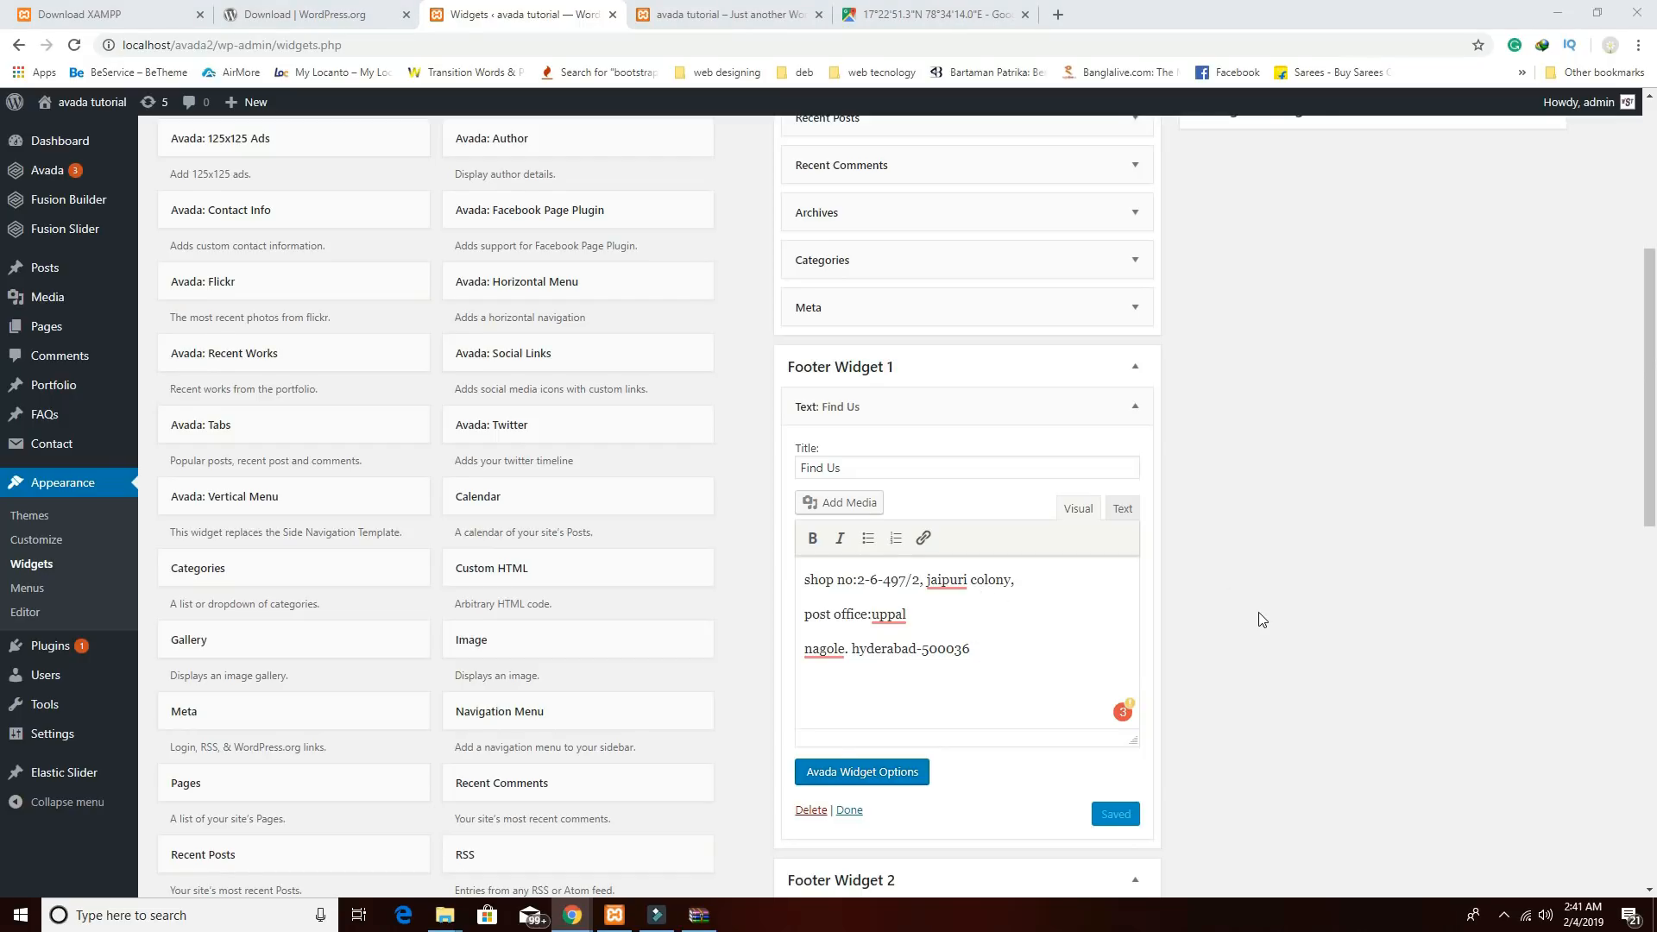
scroll(1258, 613, up, 5)
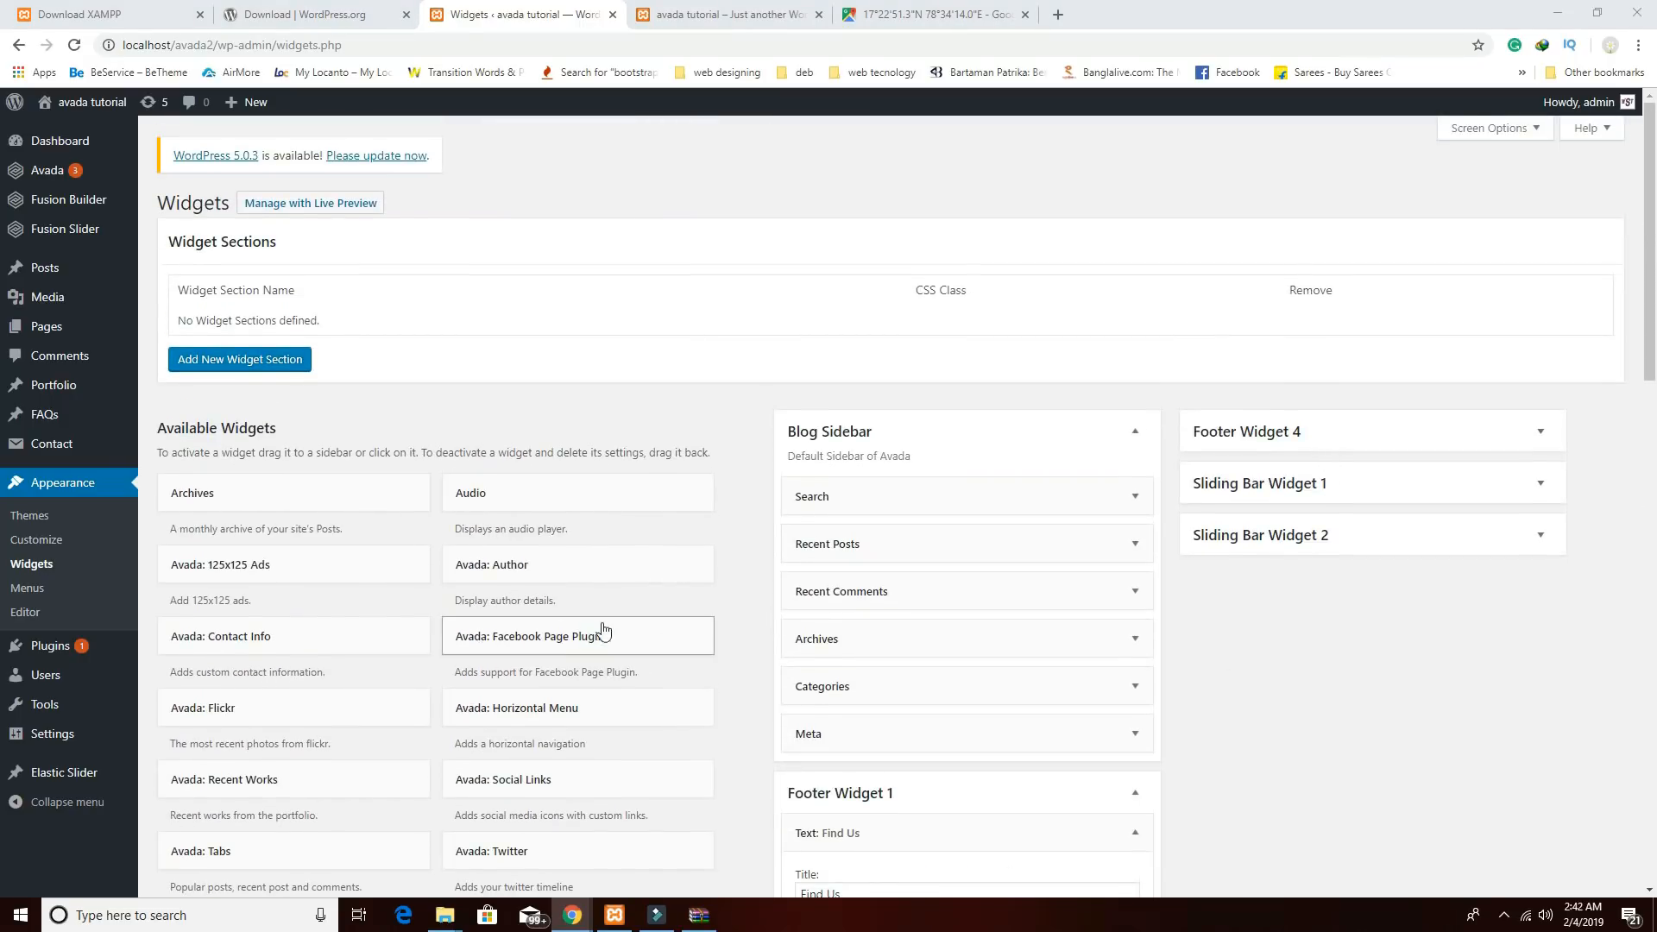
Place a Meta widget in Footer Widget 4, title it 'Login Here', and save.
scroll(570, 647, down, 5)
drag(296, 722, 1335, 204)
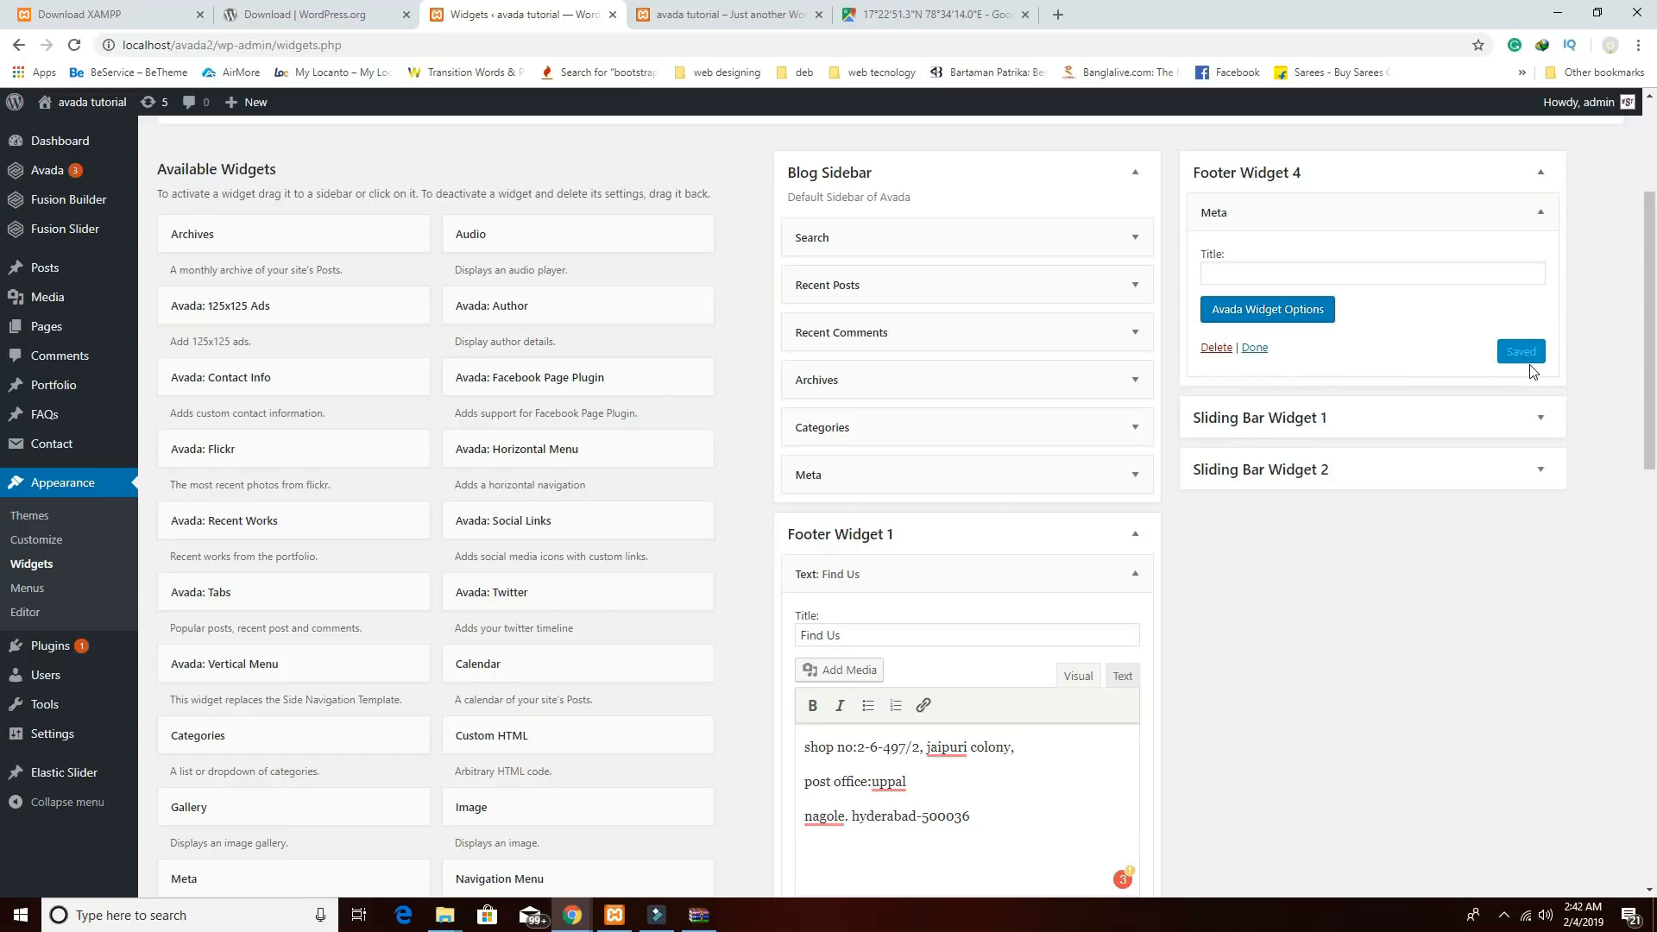
click(1303, 276)
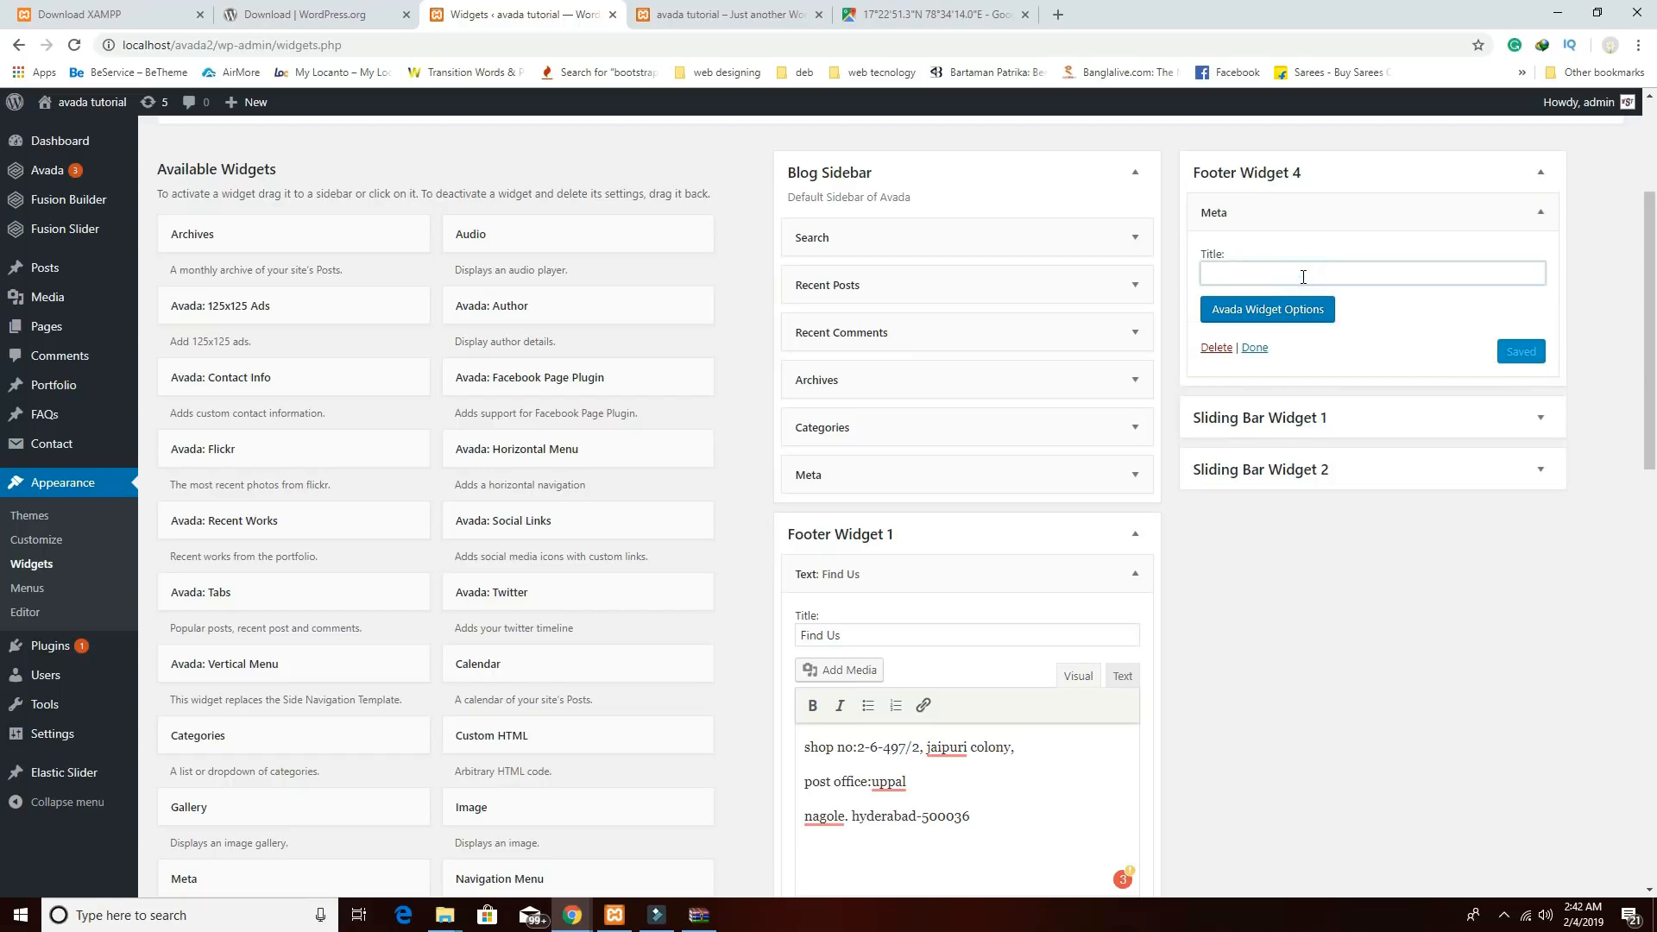
text(login Here)
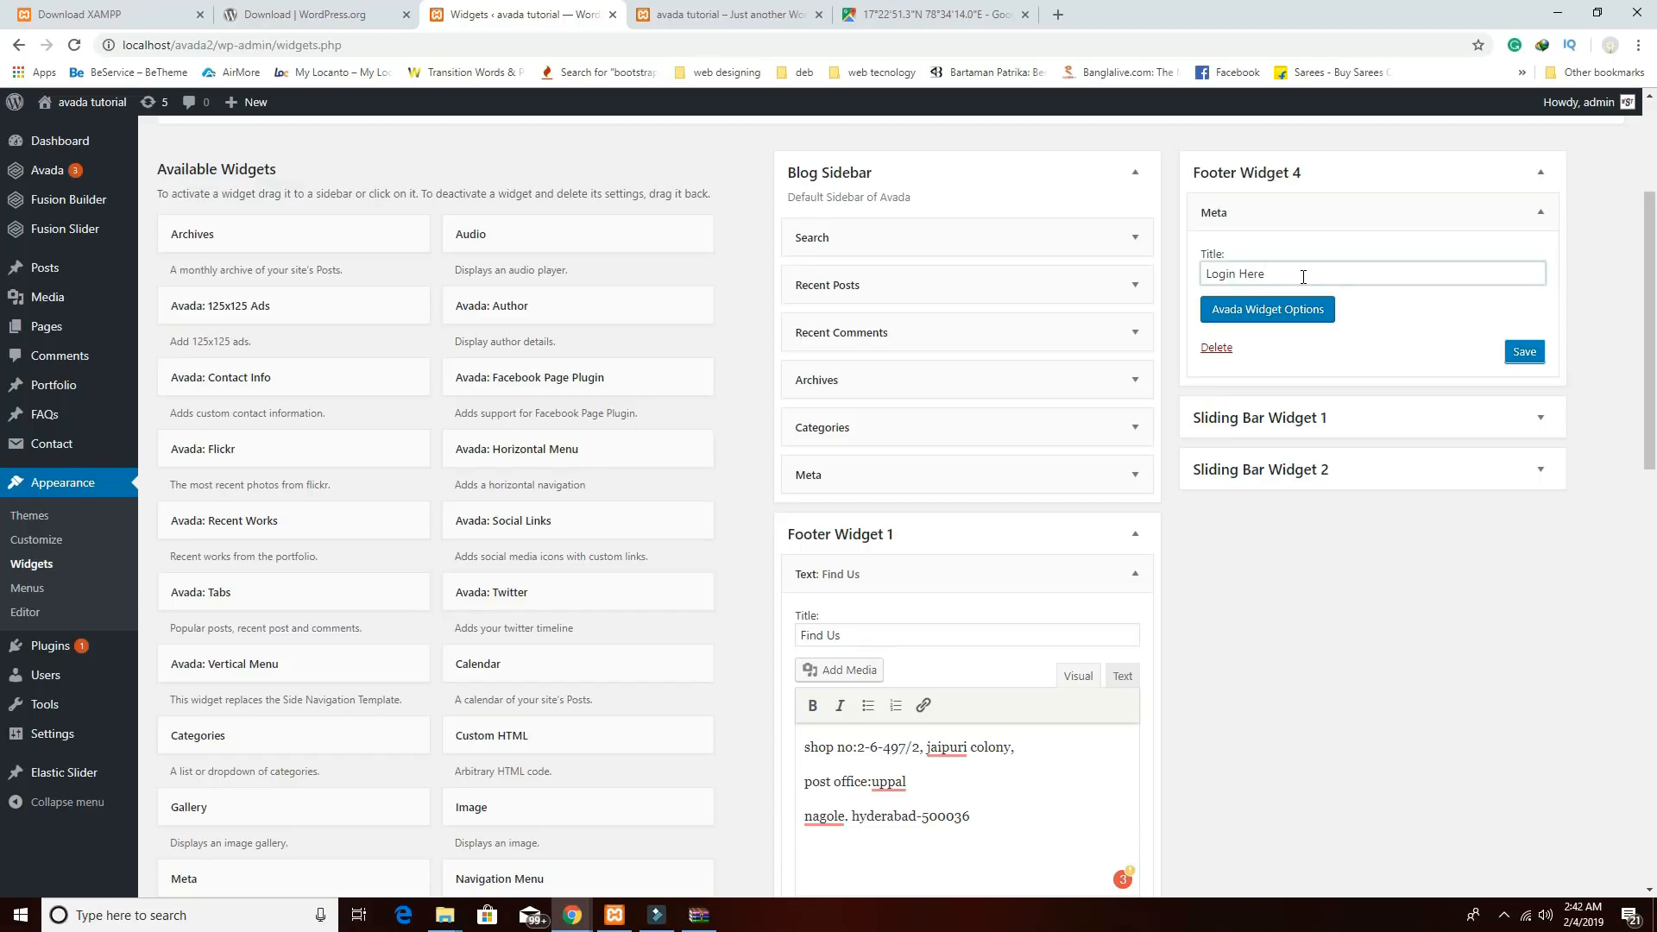
click(1528, 353)
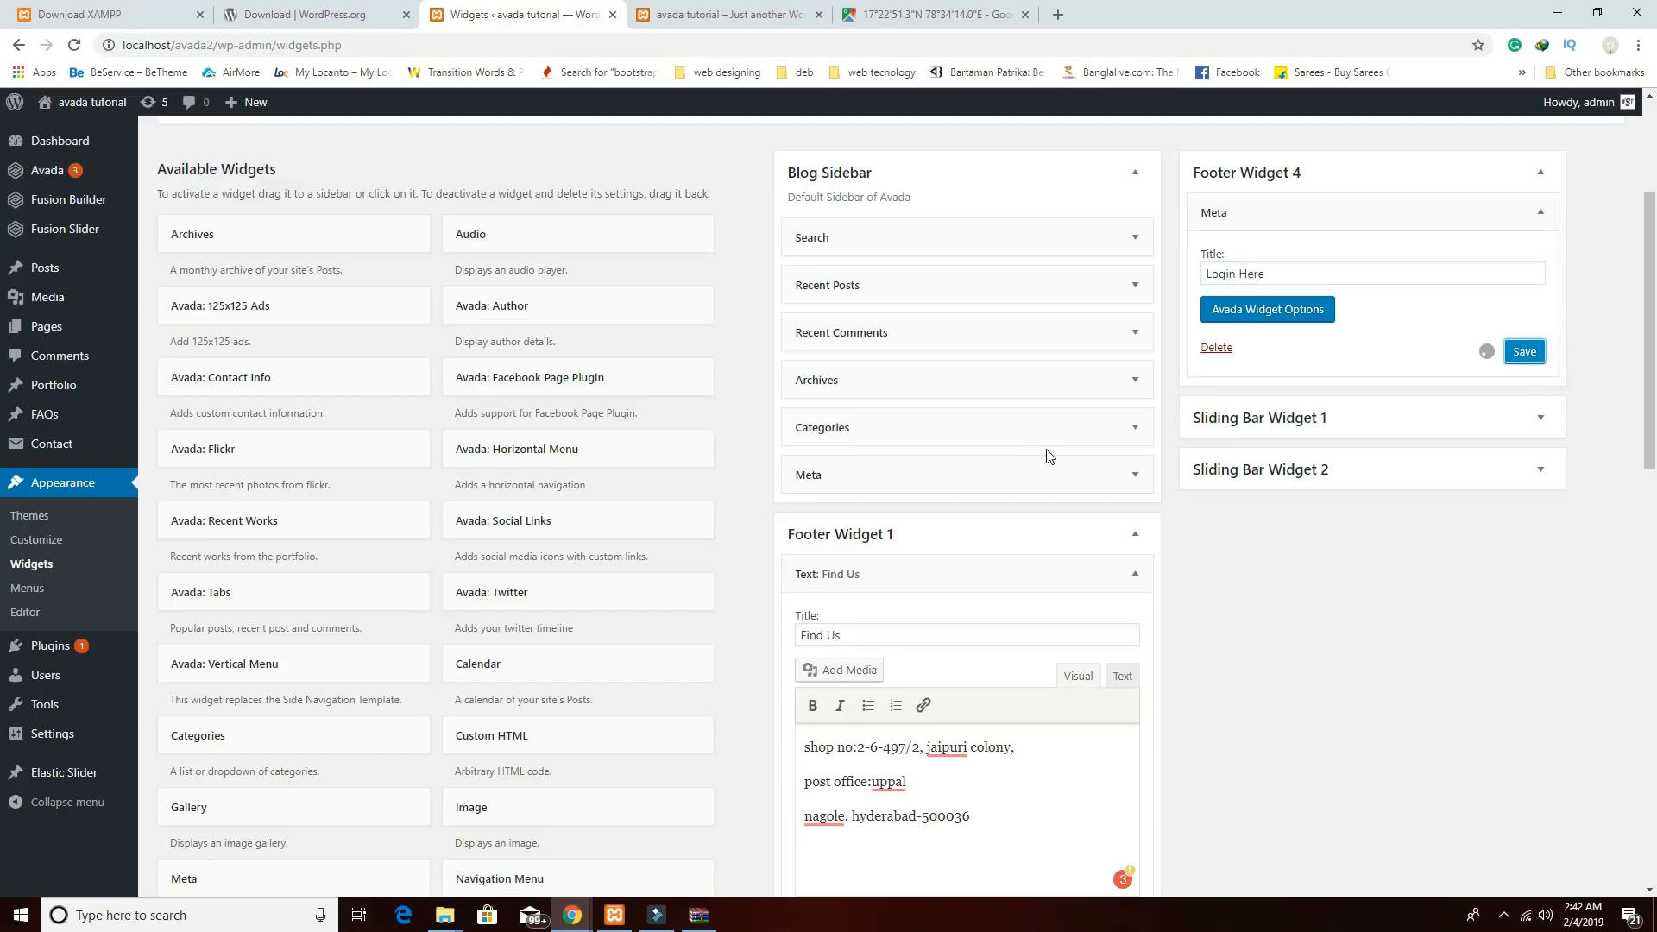
click(692, 20)
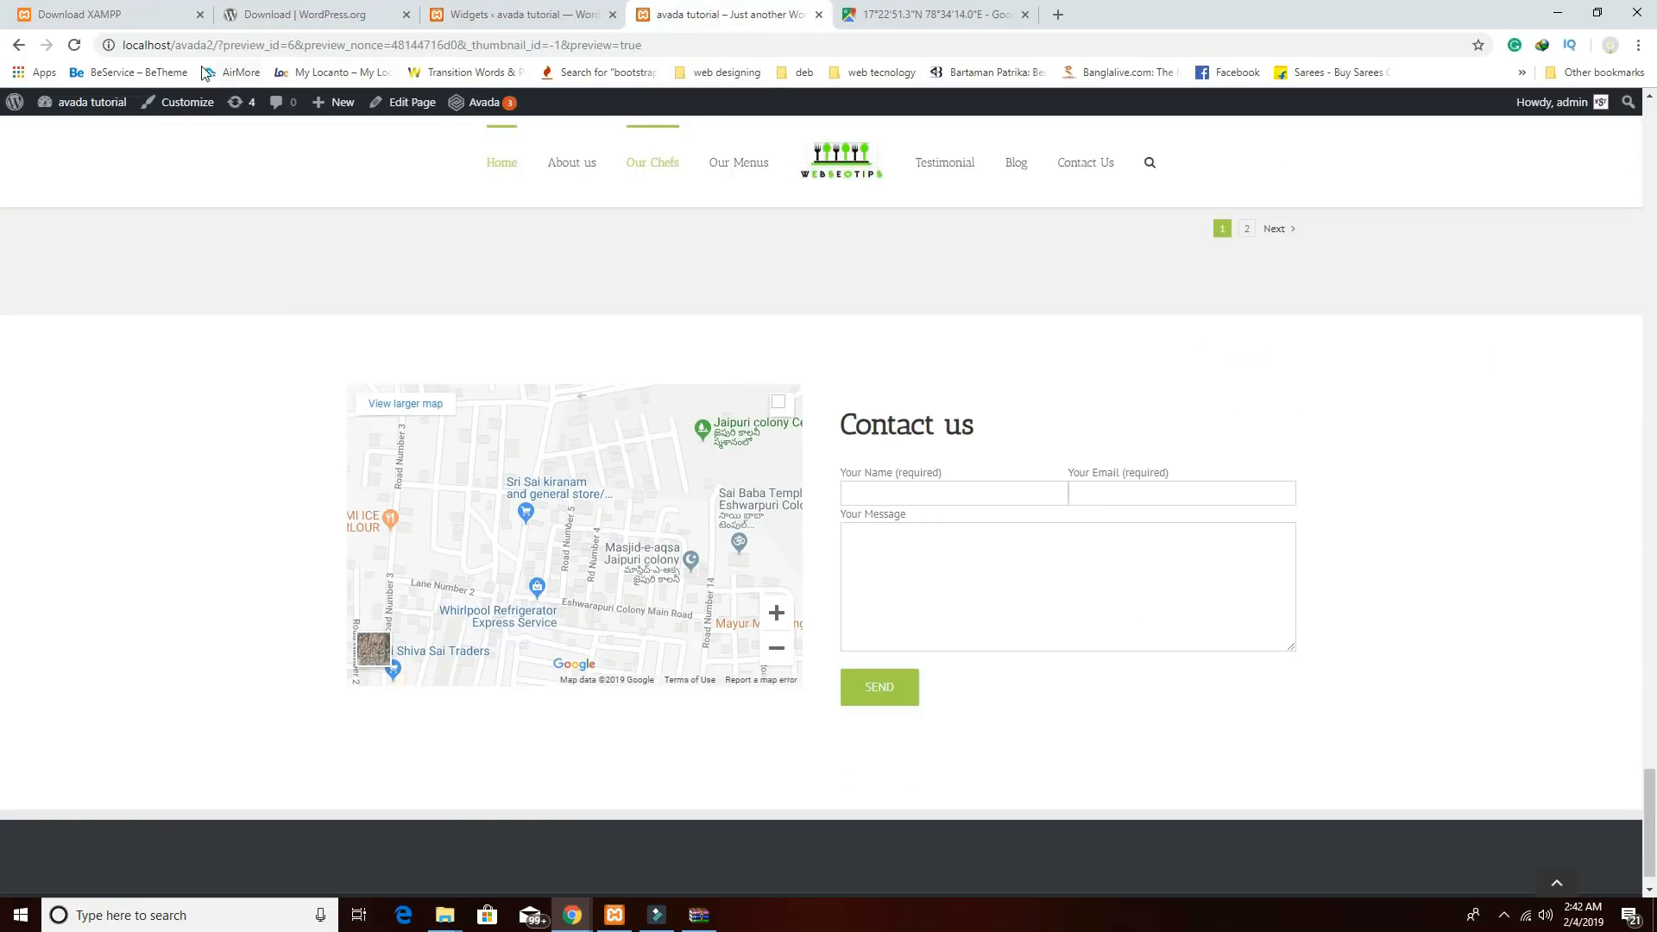
click(75, 45)
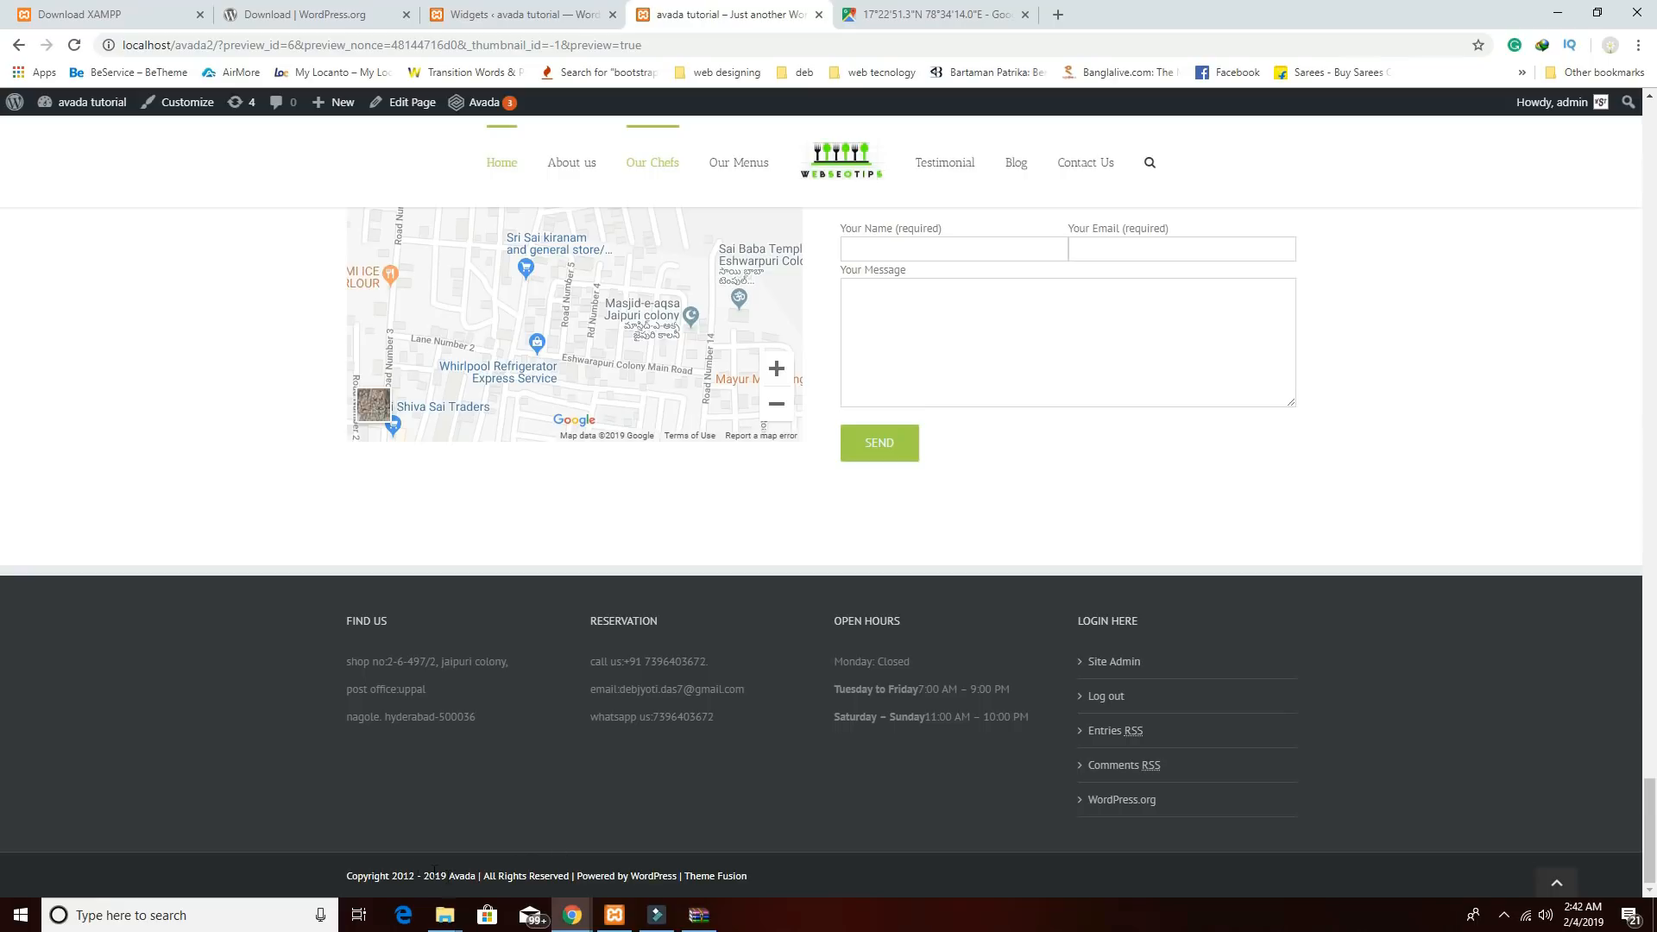
drag(352, 875, 770, 877)
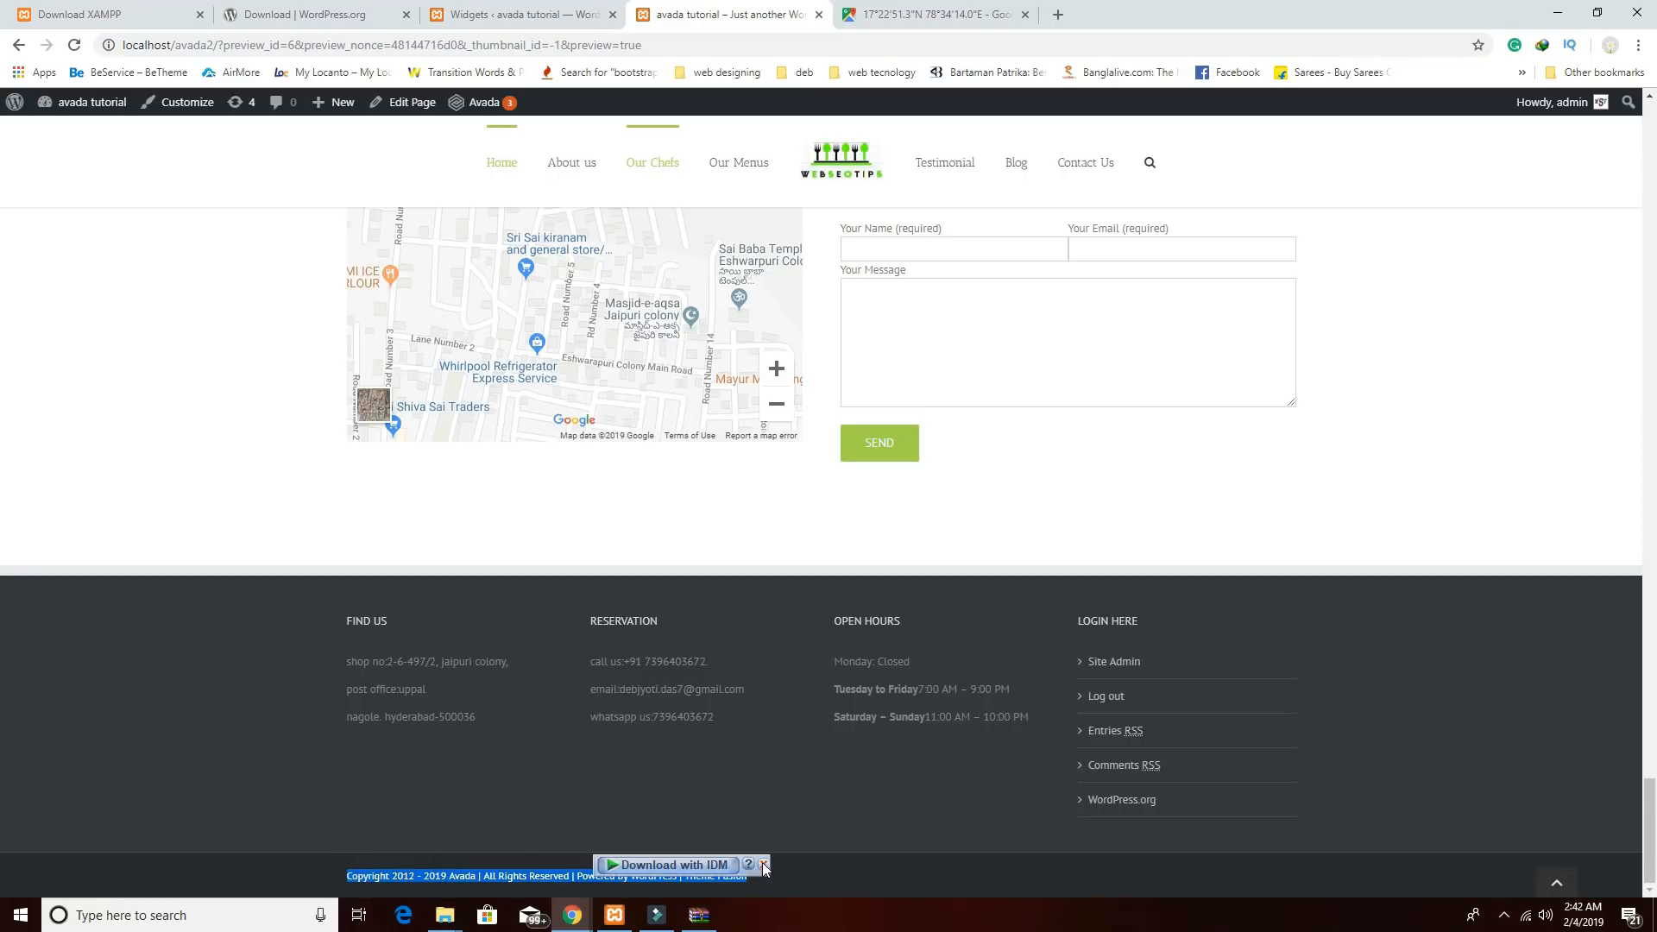
Dismiss the download popup and open Avada's Theme Options in the WordPress admin.
click(762, 864)
click(560, 24)
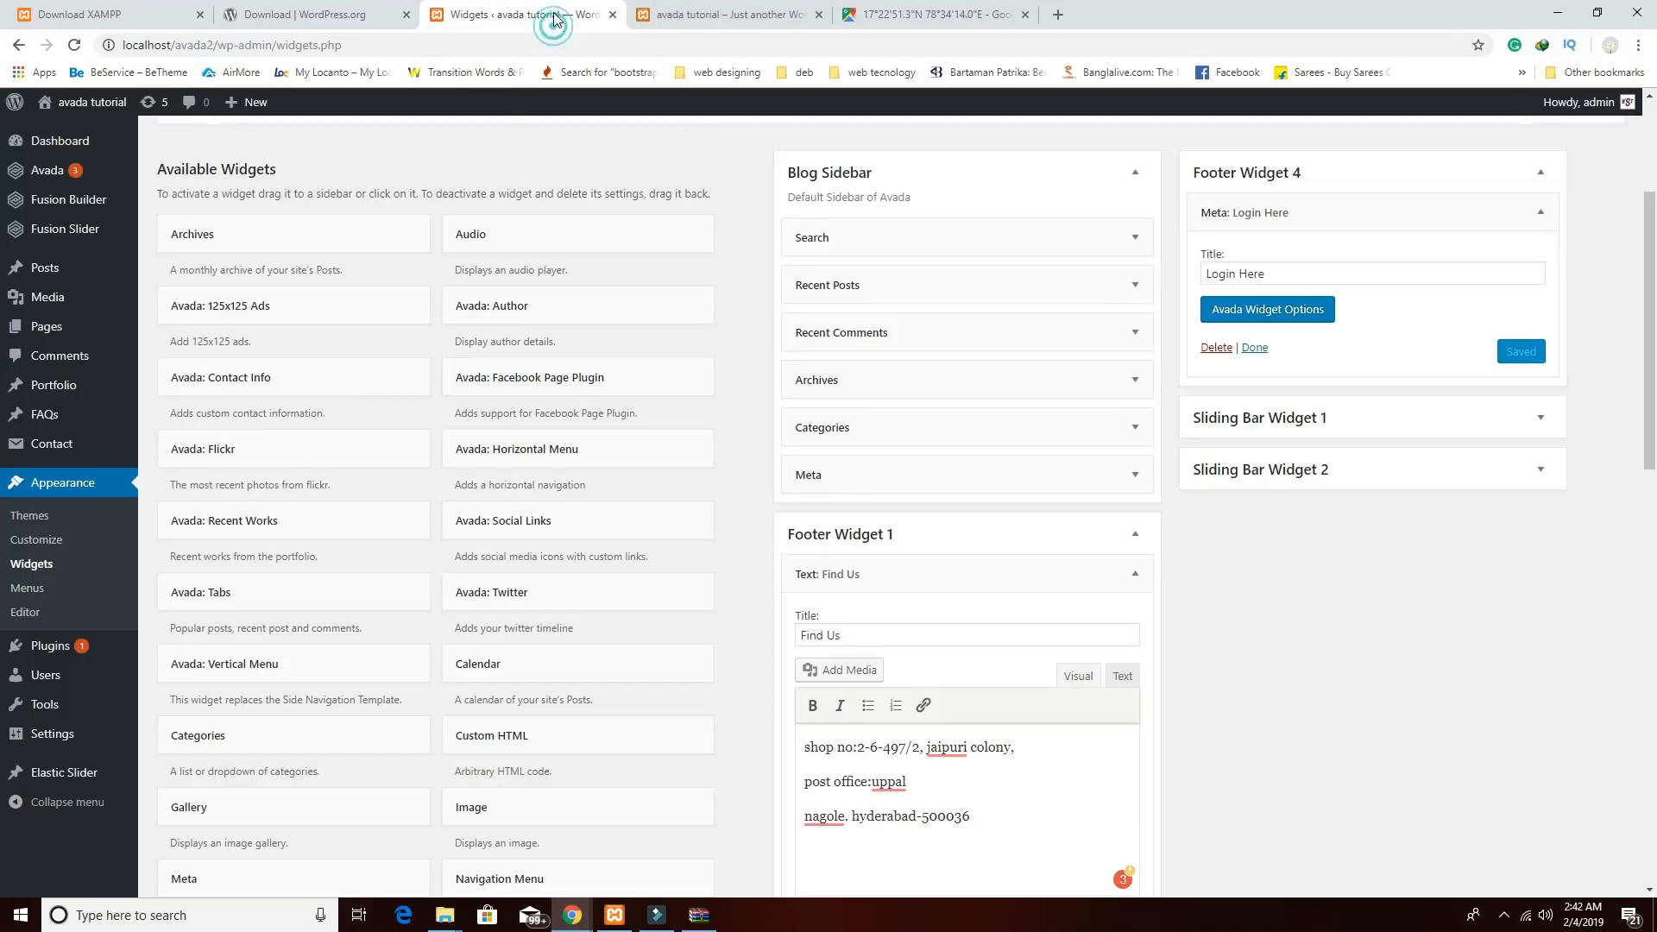
mouse_move(62, 173)
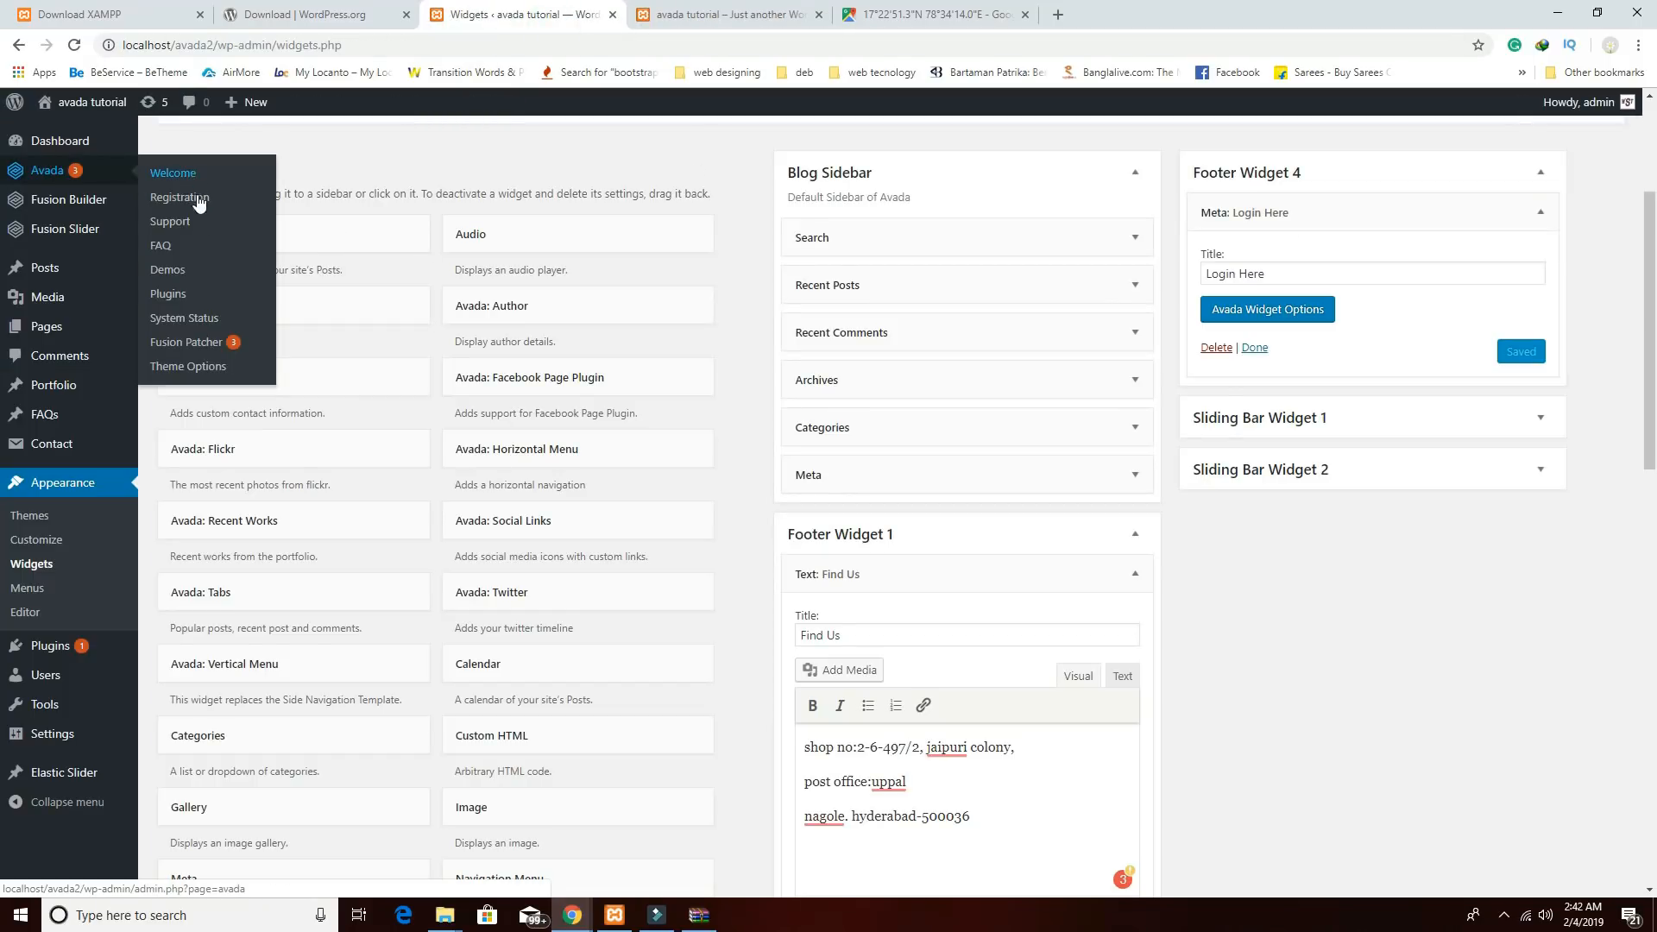
click(201, 370)
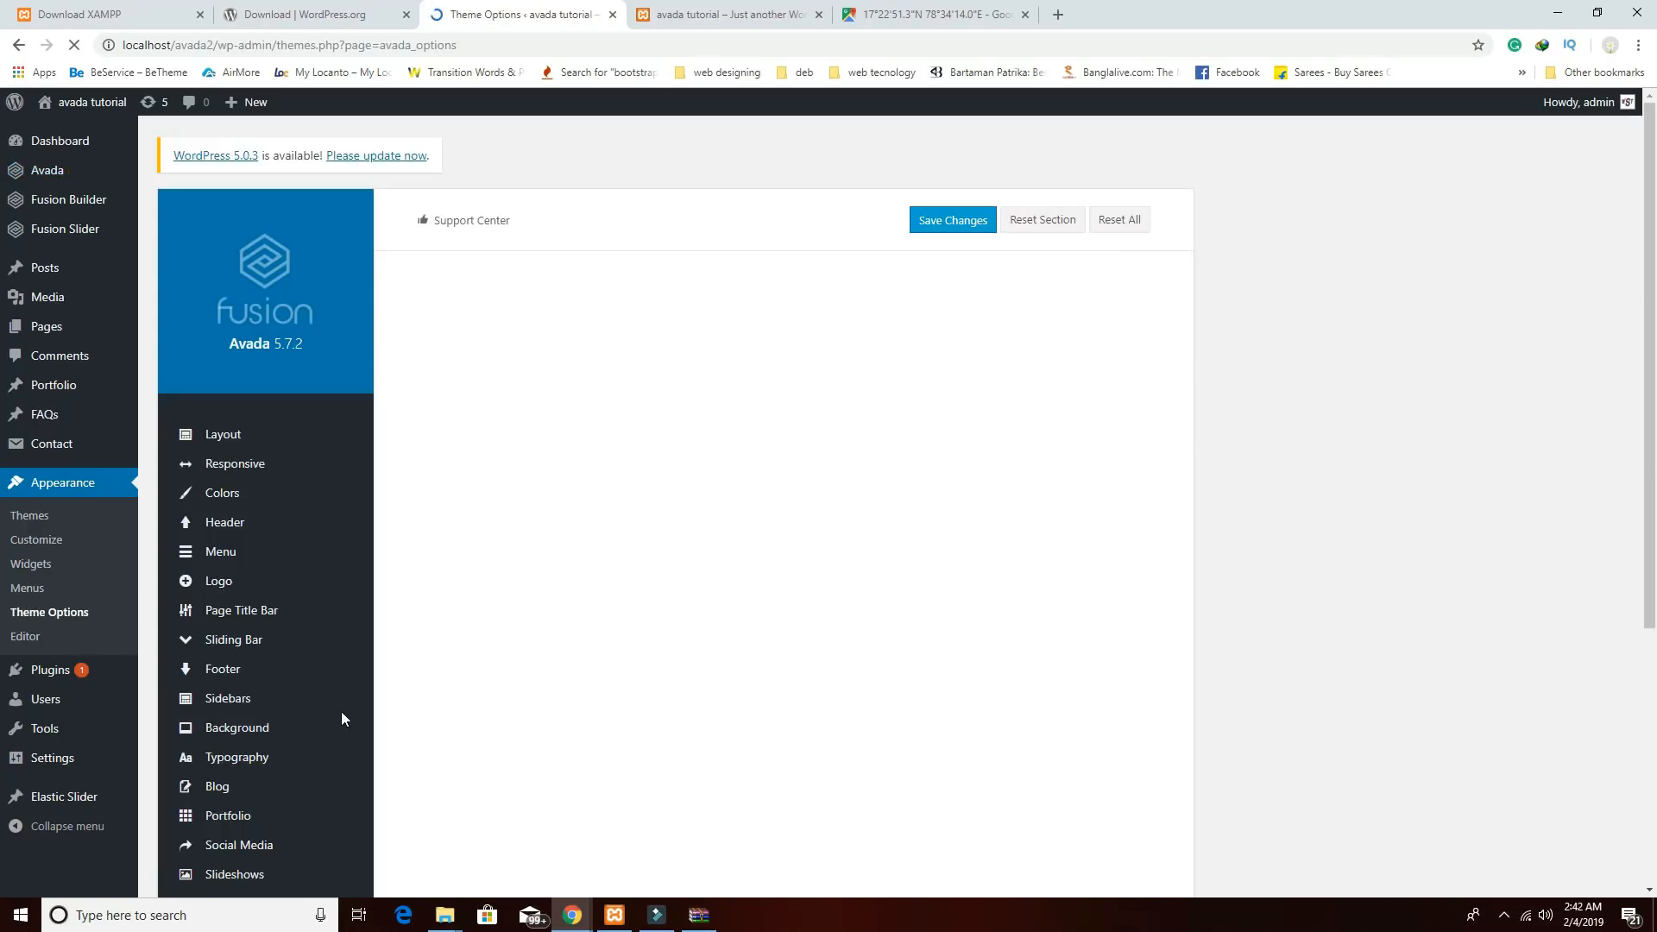
Go to the Footer settings and select the default Copyright Text contents.
scroll(342, 723, down, 2)
mouse_move(305, 794)
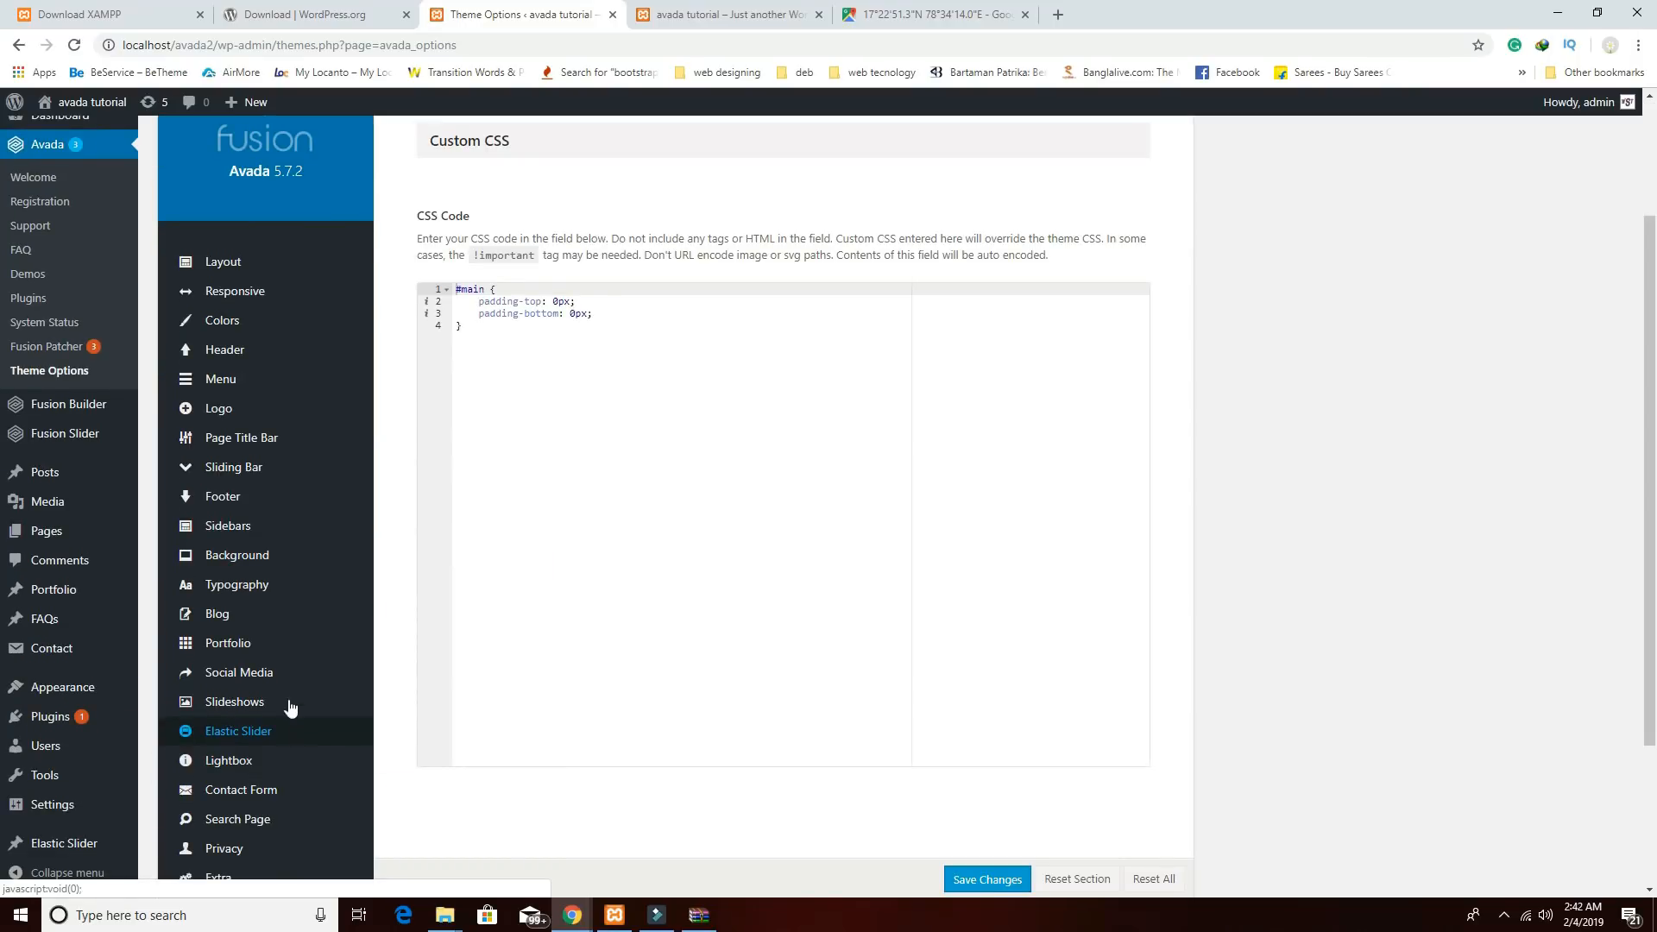
click(220, 498)
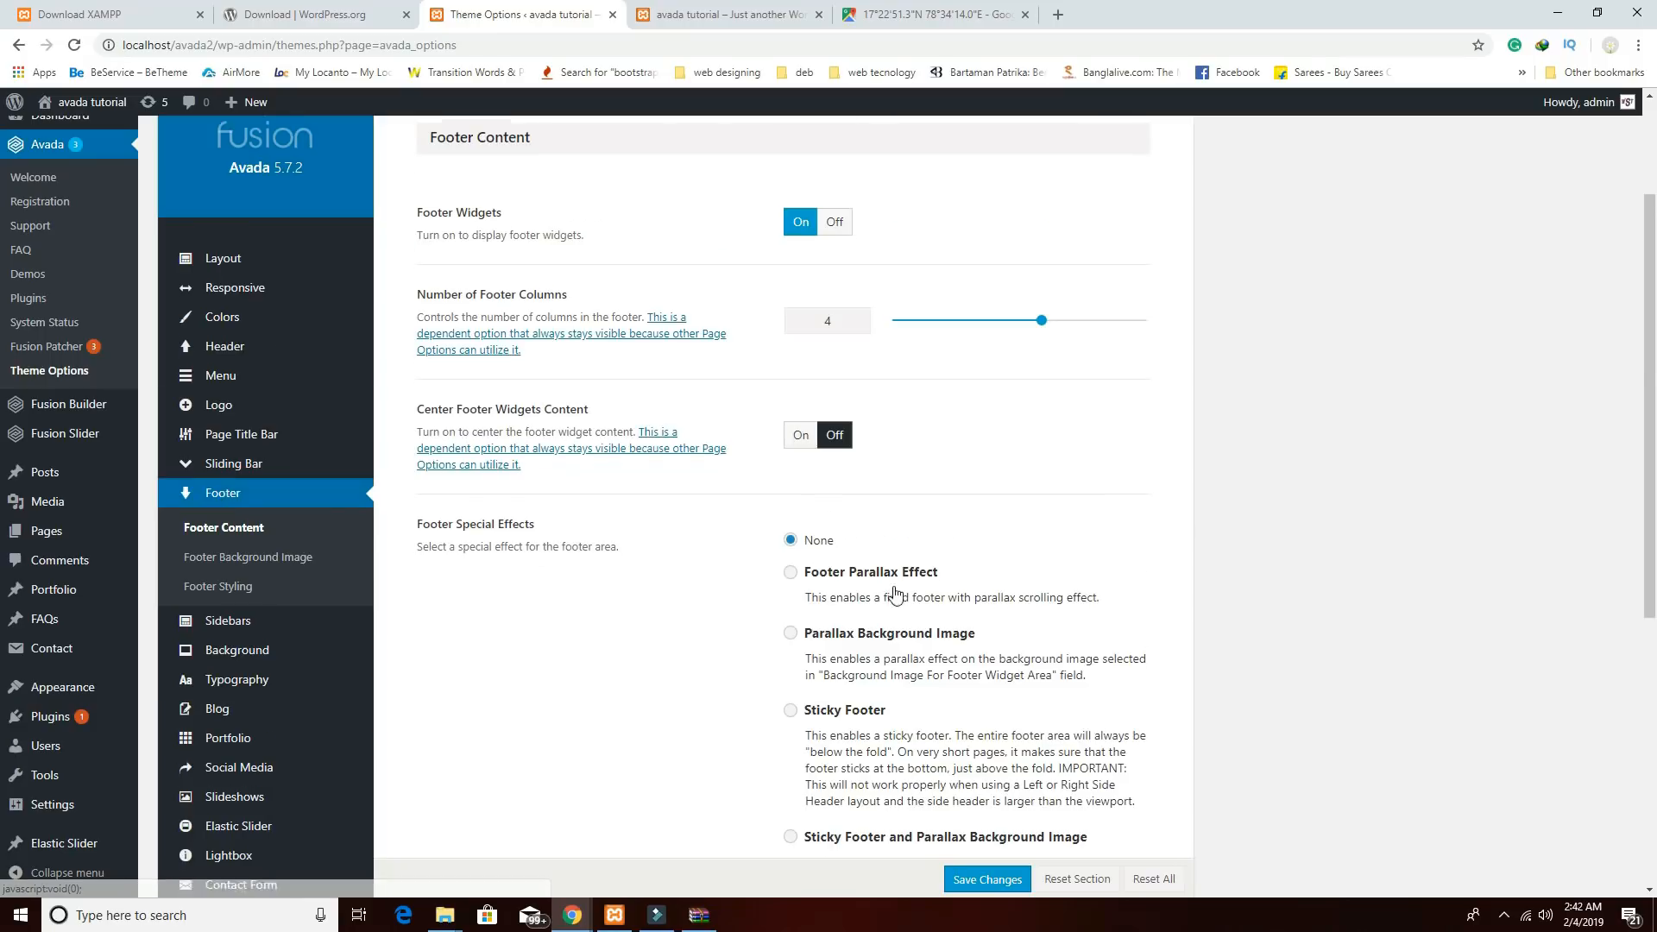
scroll(896, 597, down, 6)
drag(1046, 700, 763, 653)
Clear the leftover </a> and type a 'designed by' credit with the author's name.
key(BackSpace)
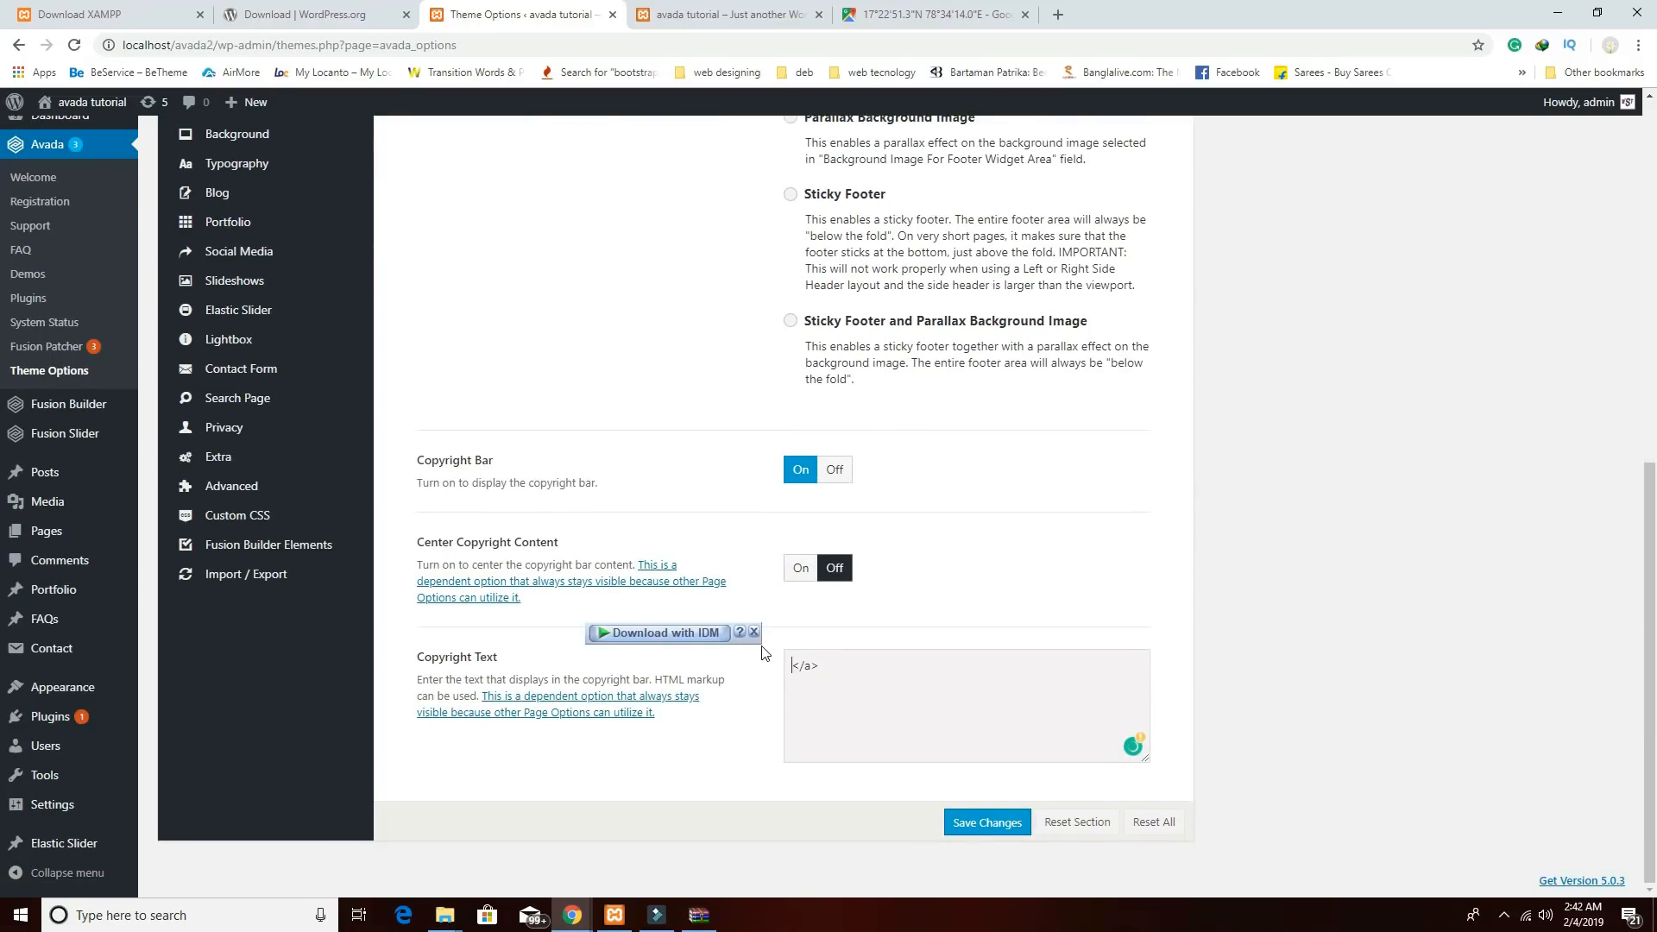
key(ctrl+a)
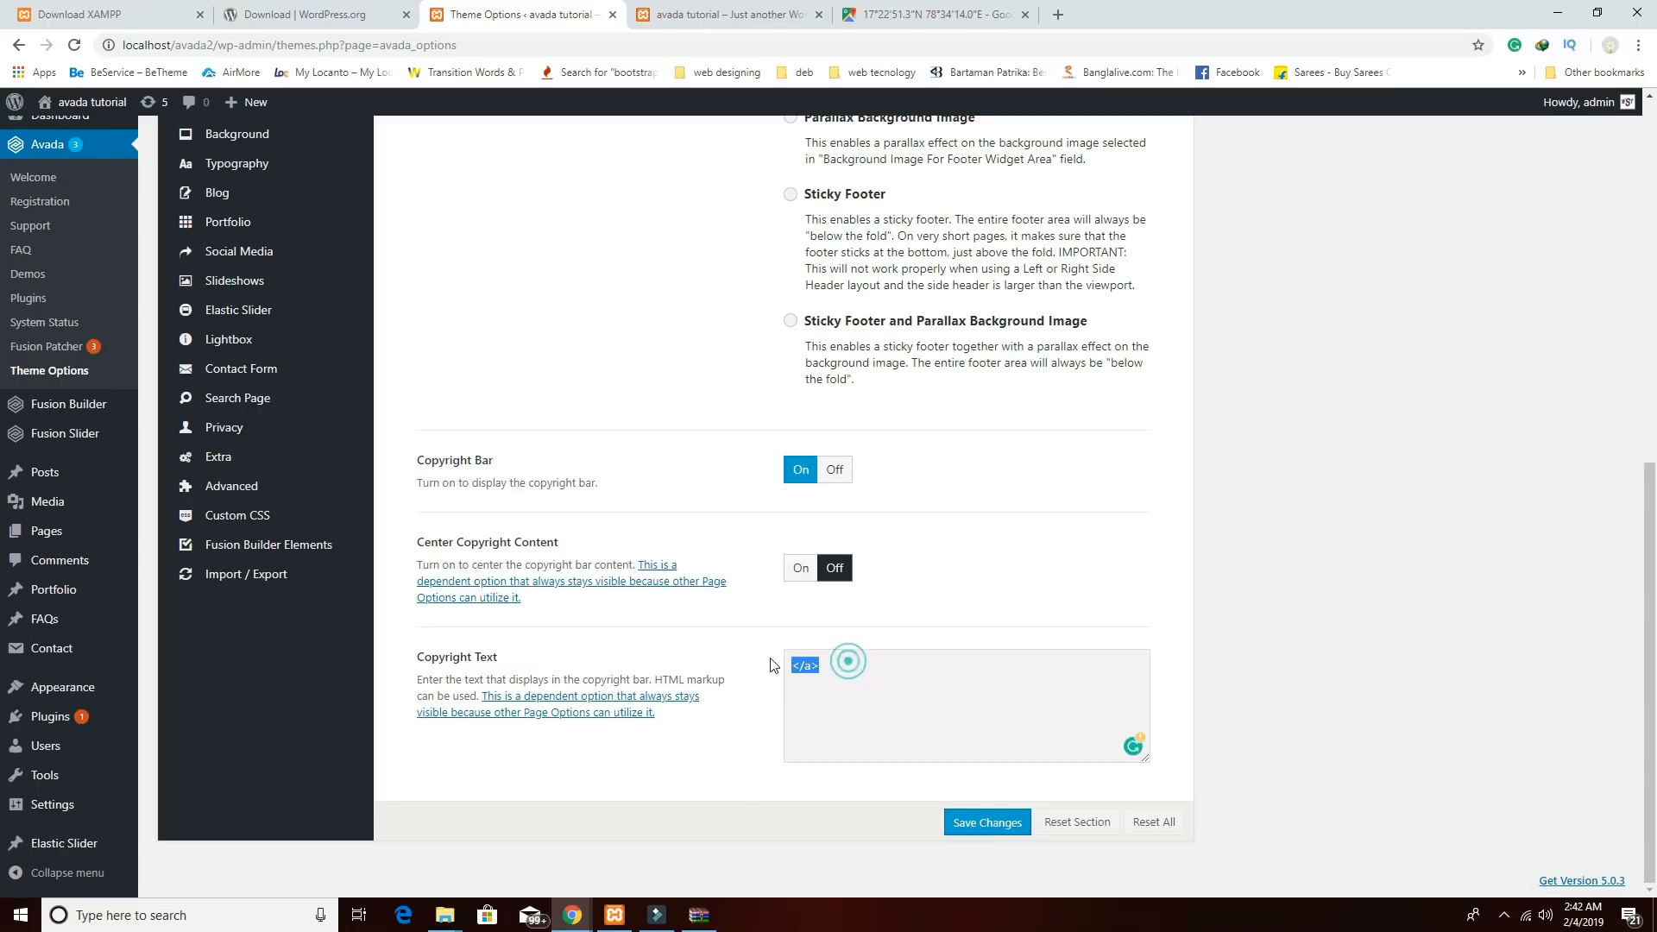
key(BackSpace)
text(desinged by De)
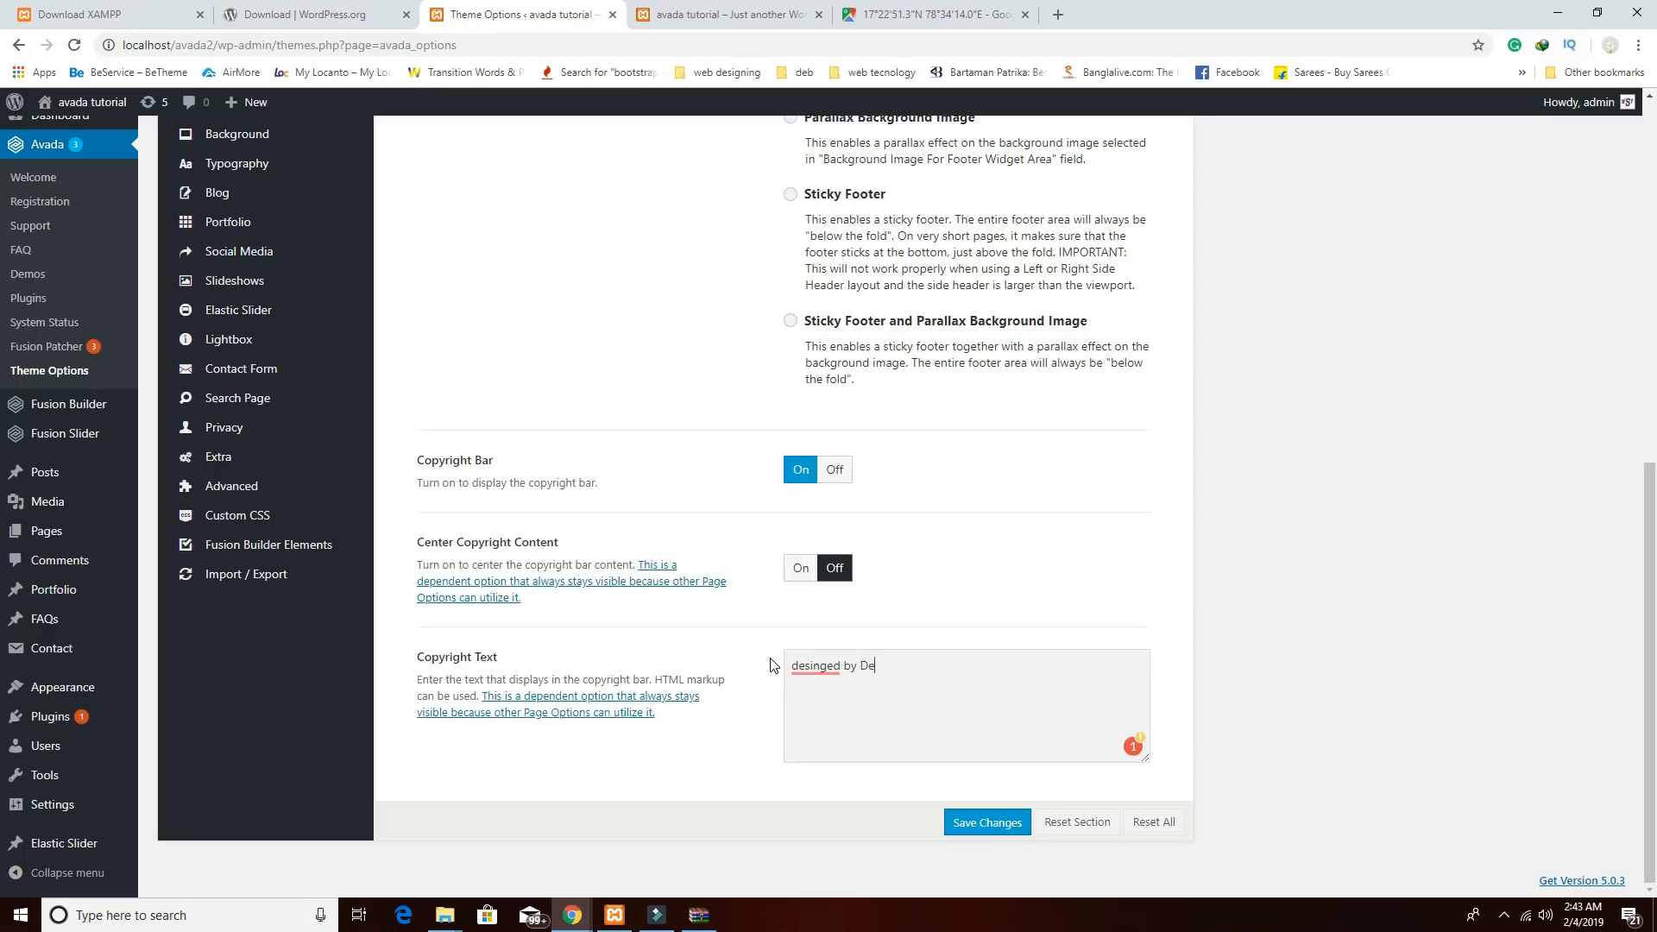
text(bjy)
mouse_move(816, 666)
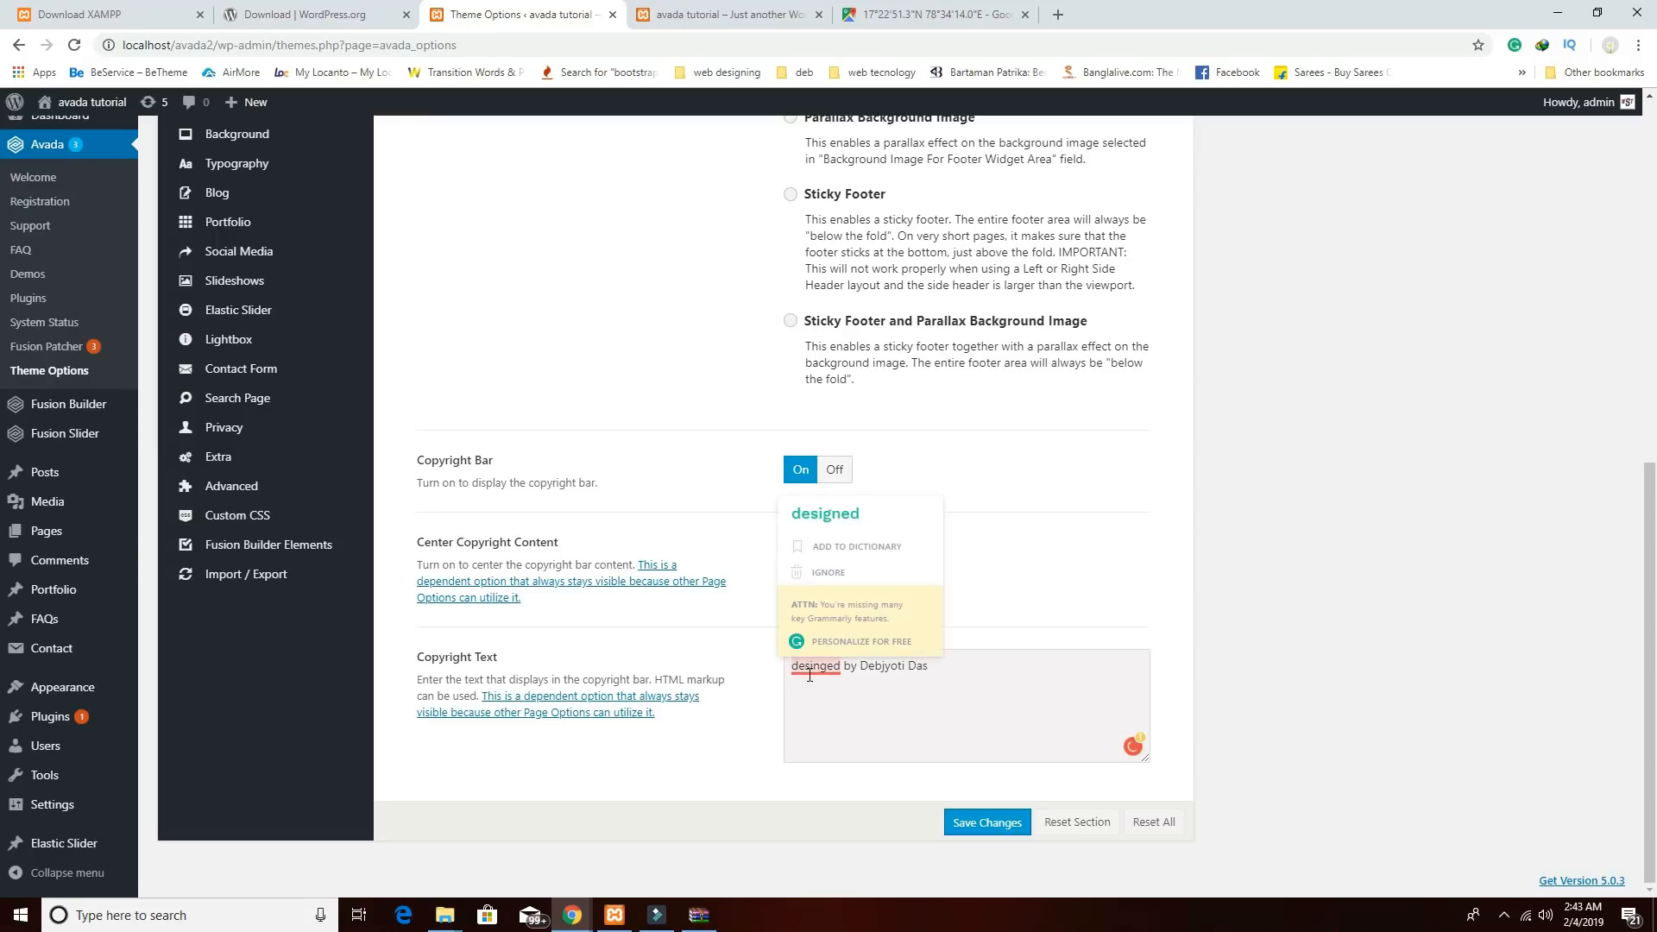
click(826, 515)
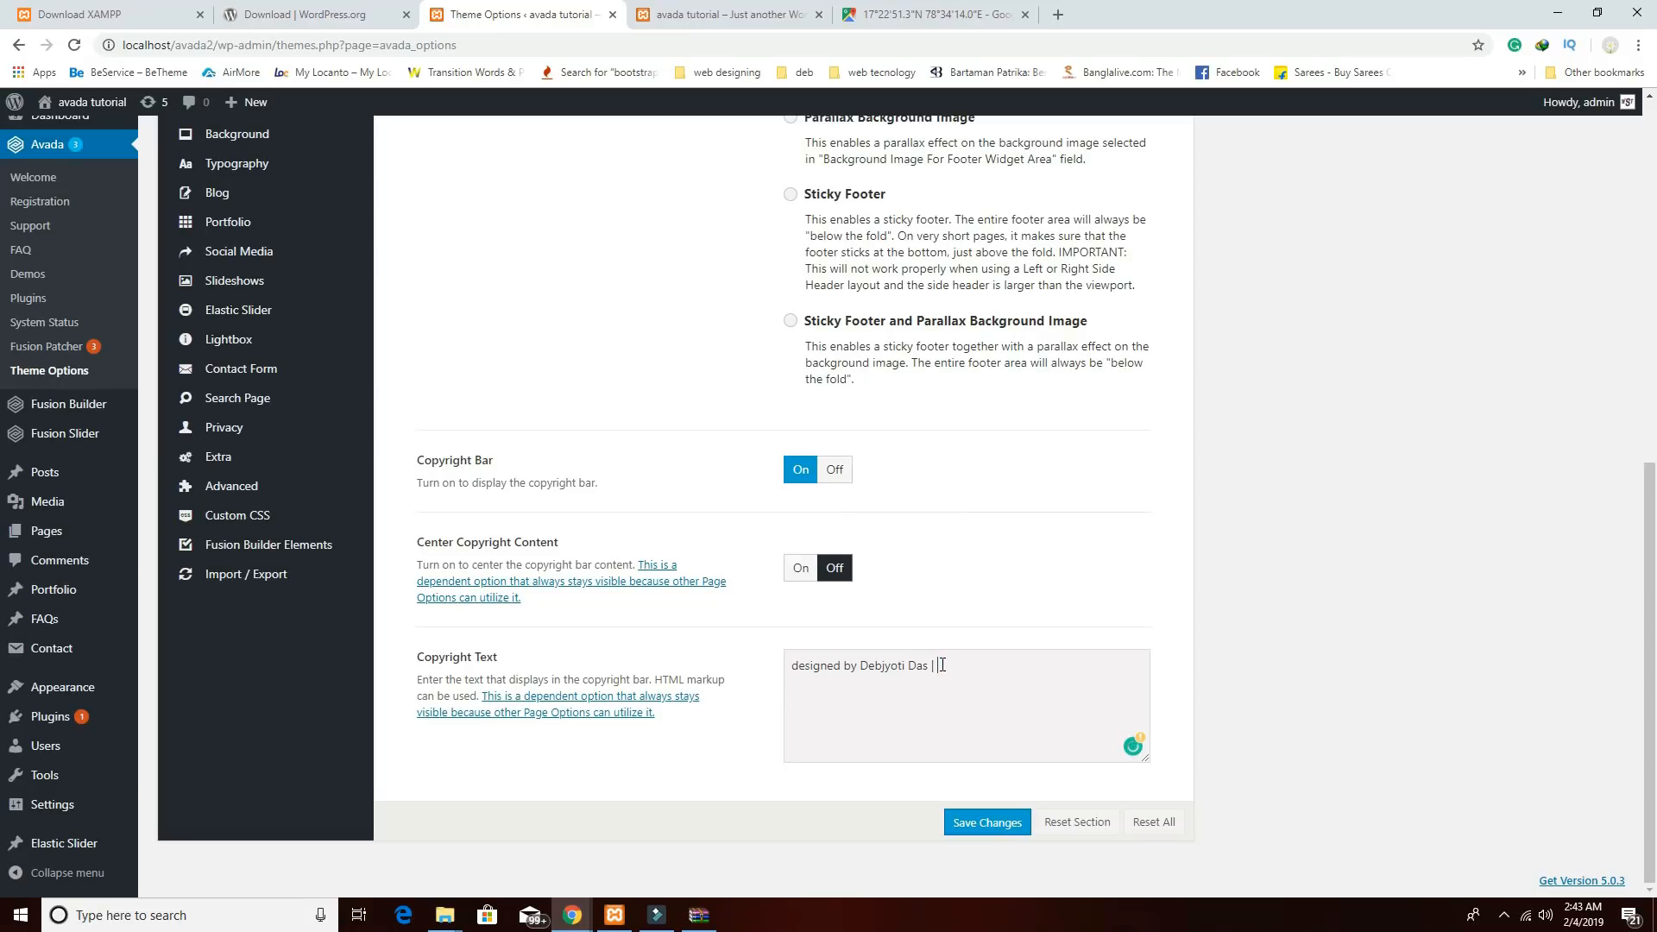
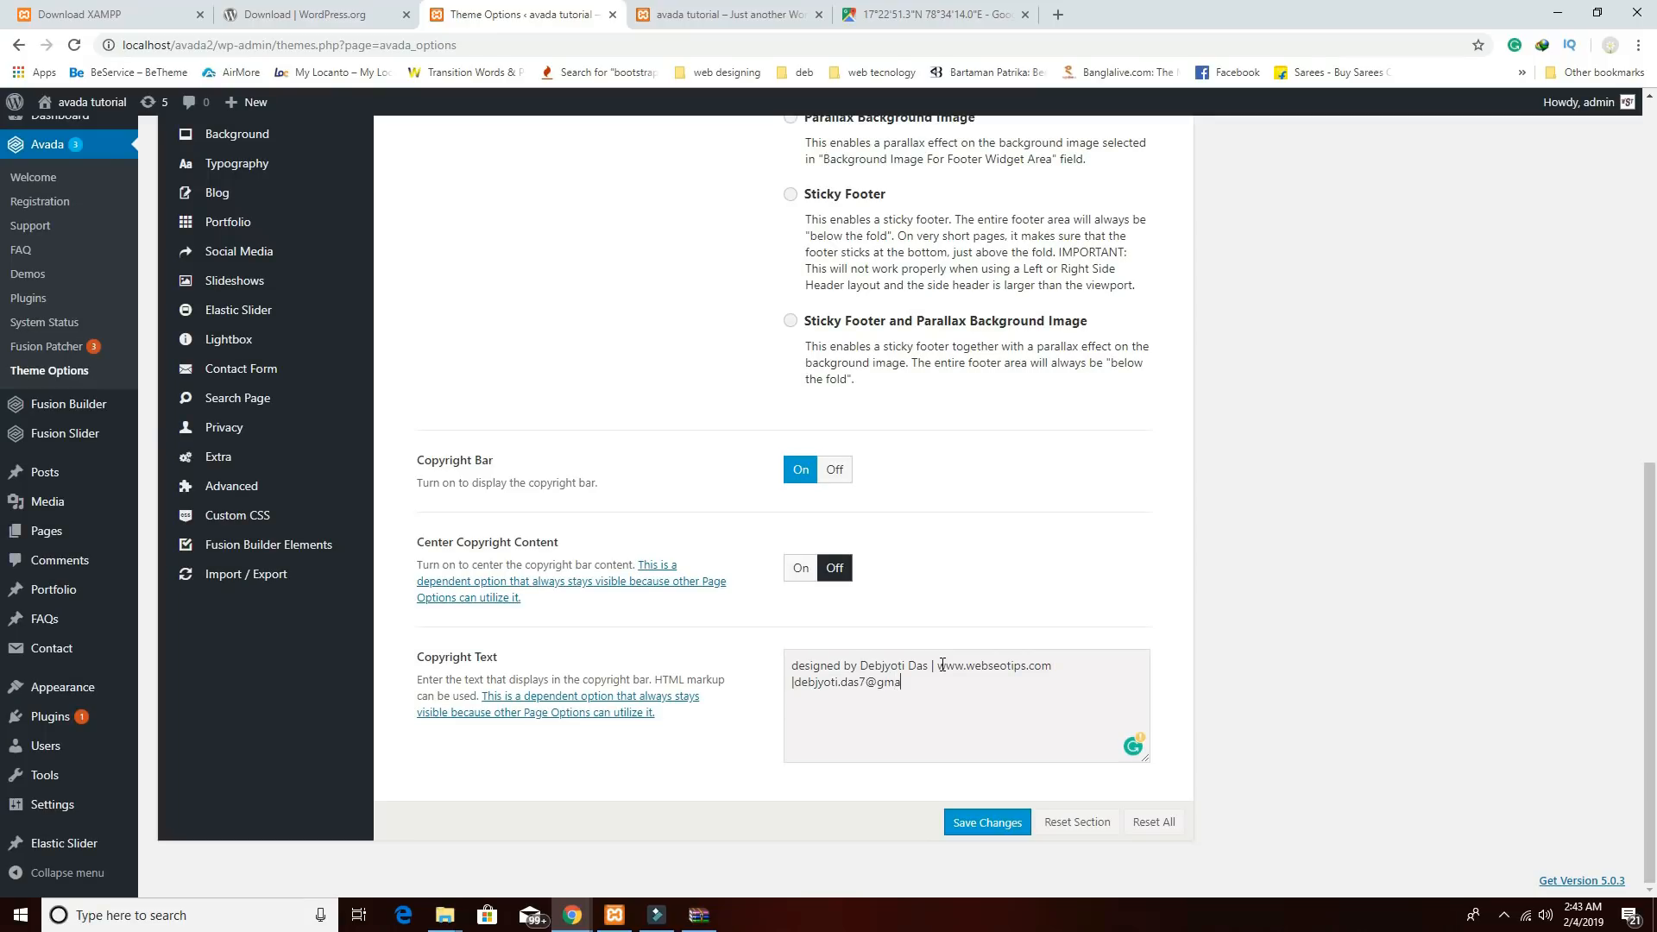
click(1001, 820)
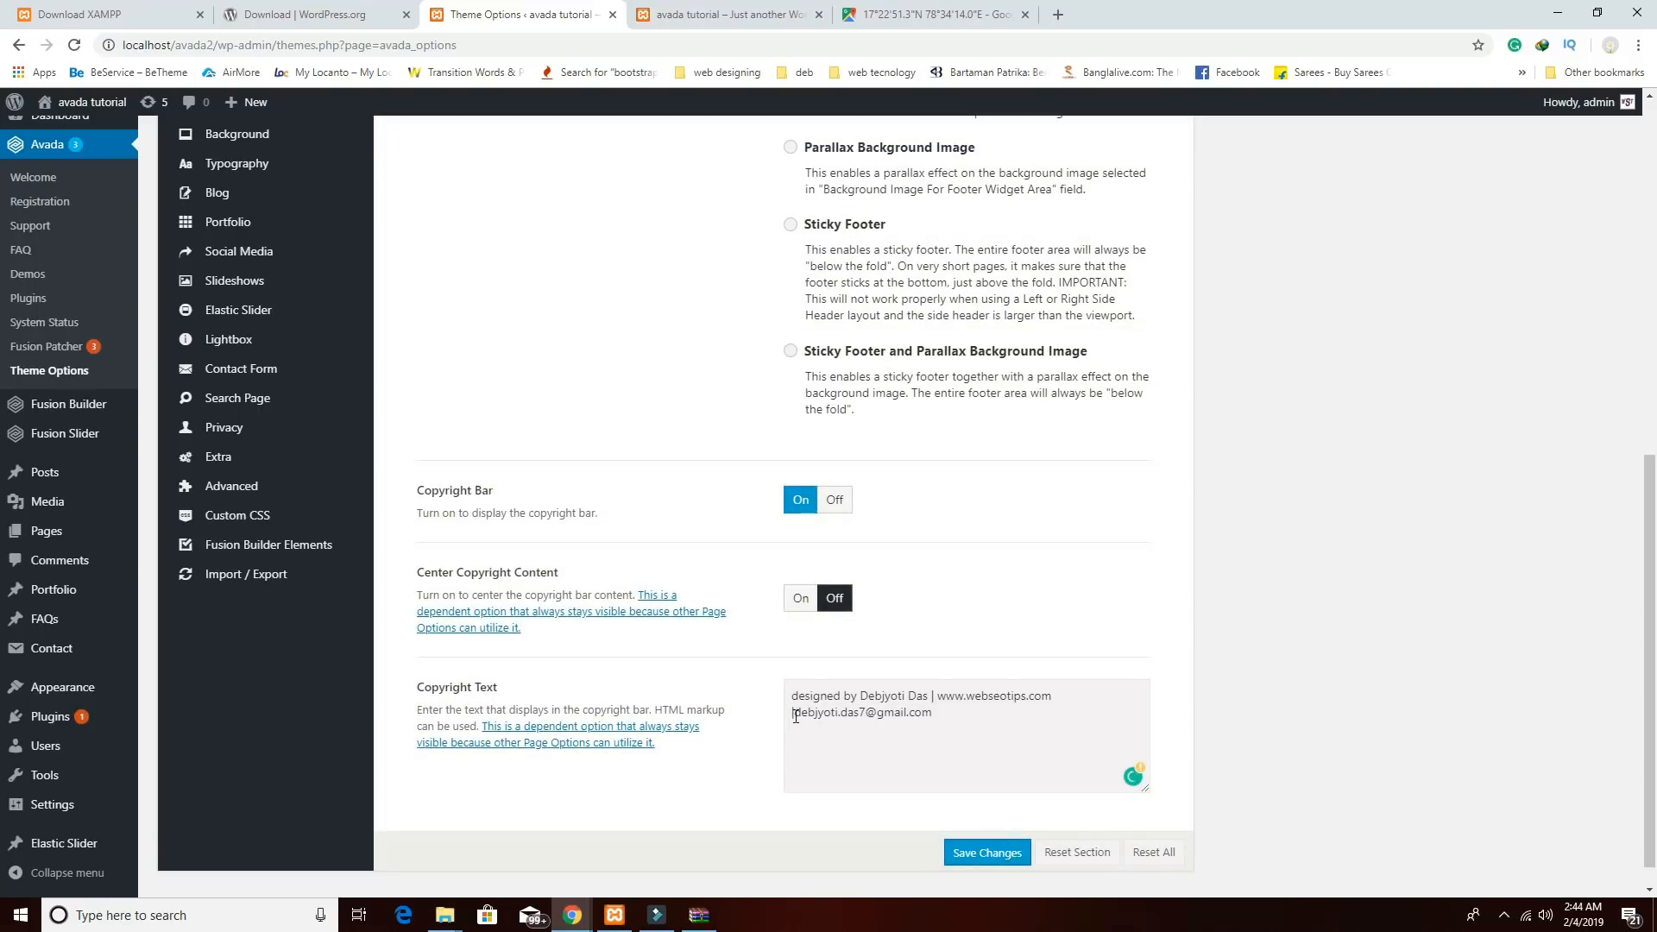
click(795, 714)
click(997, 853)
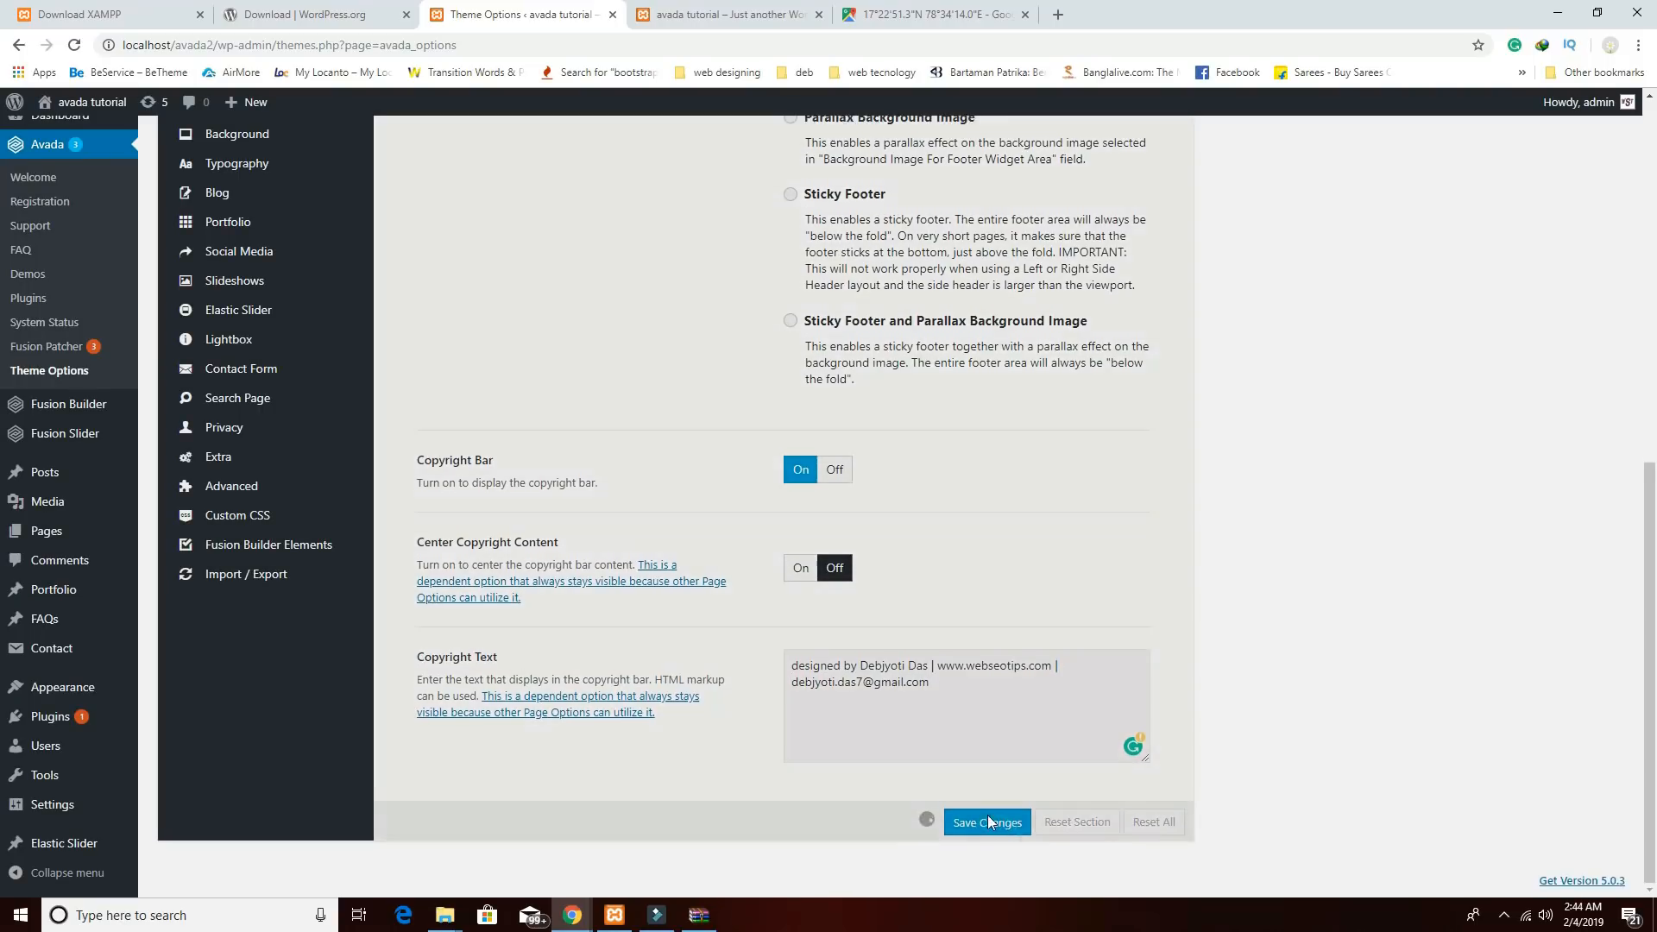
click(725, 15)
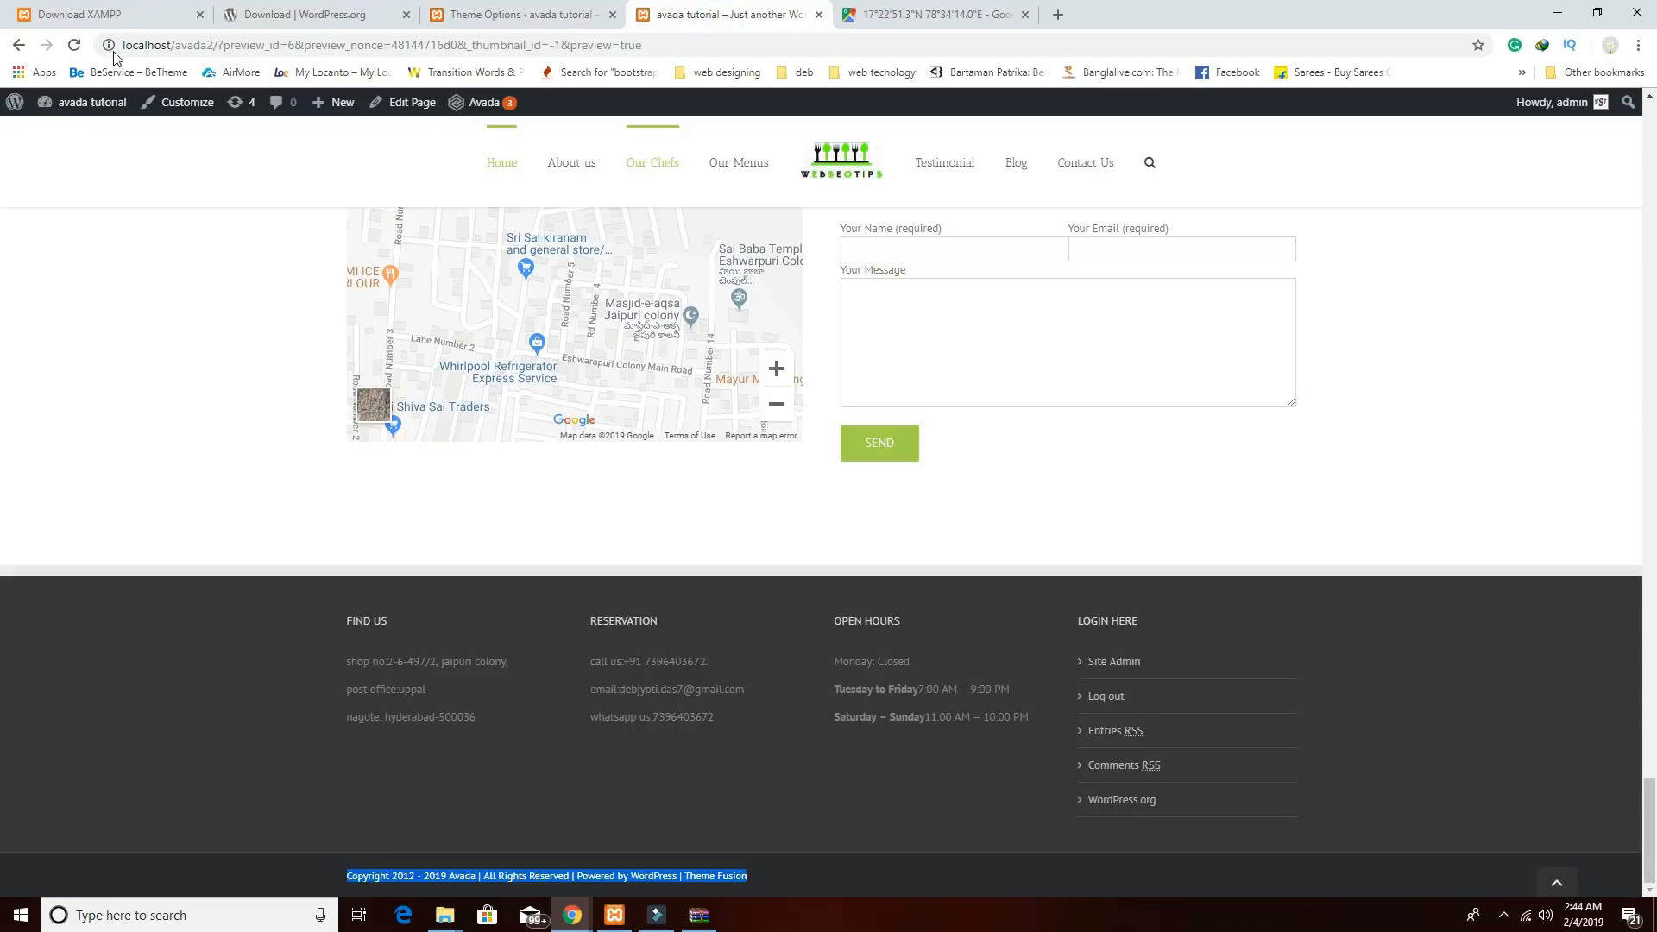
click(75, 45)
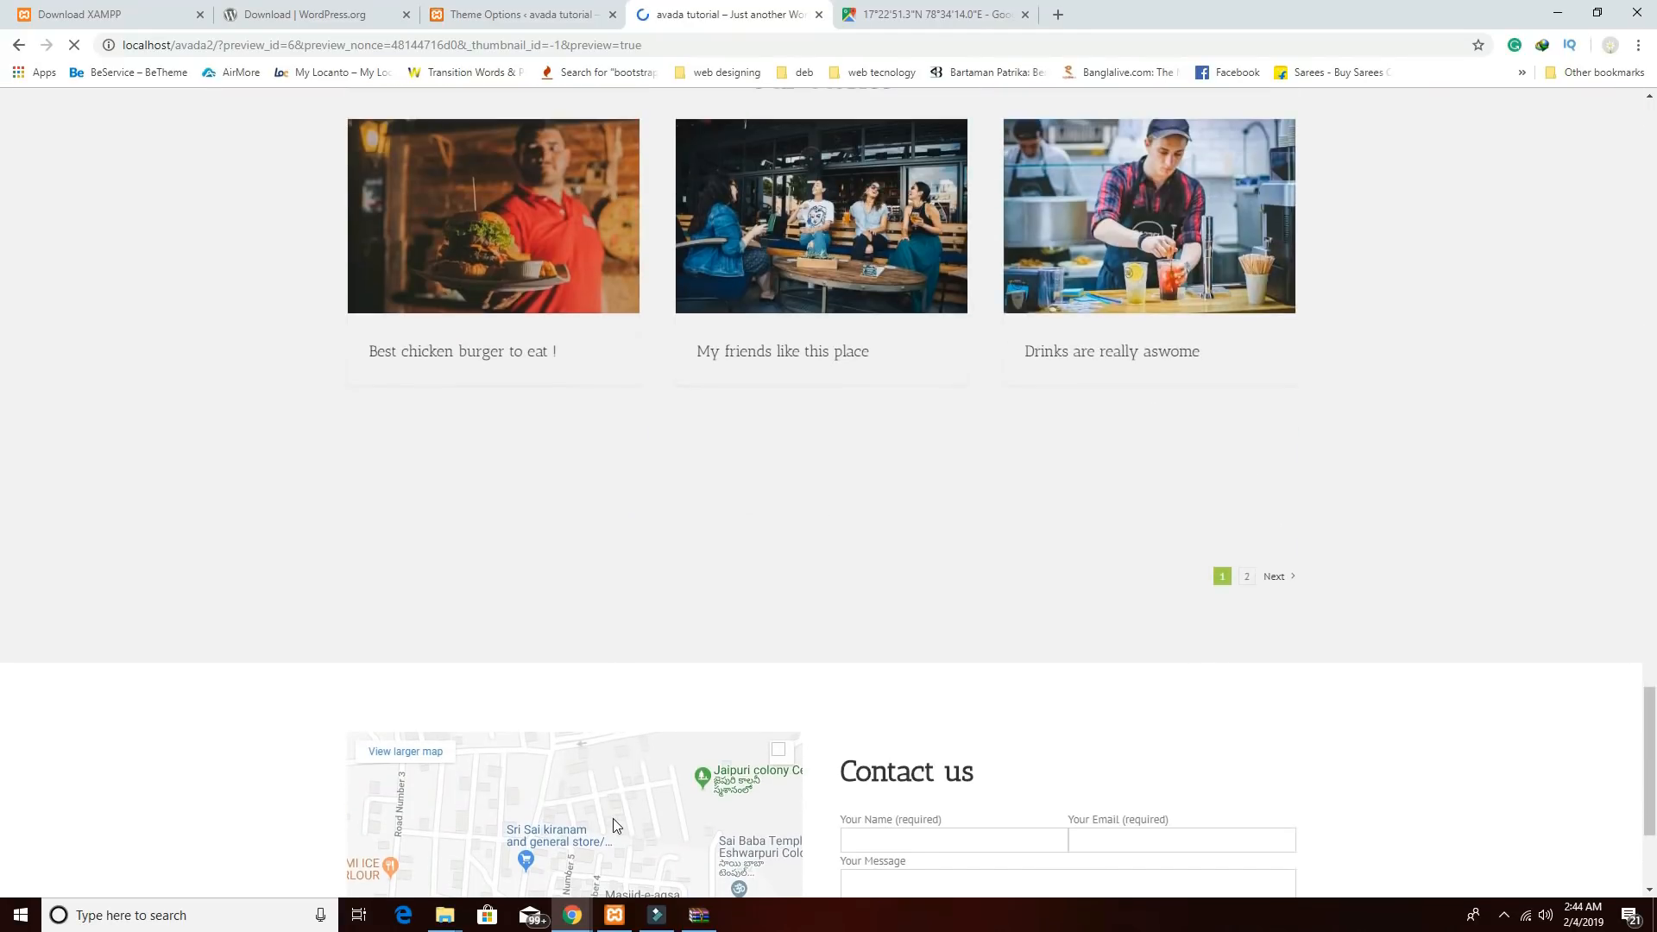
scroll(612, 826, down, 6)
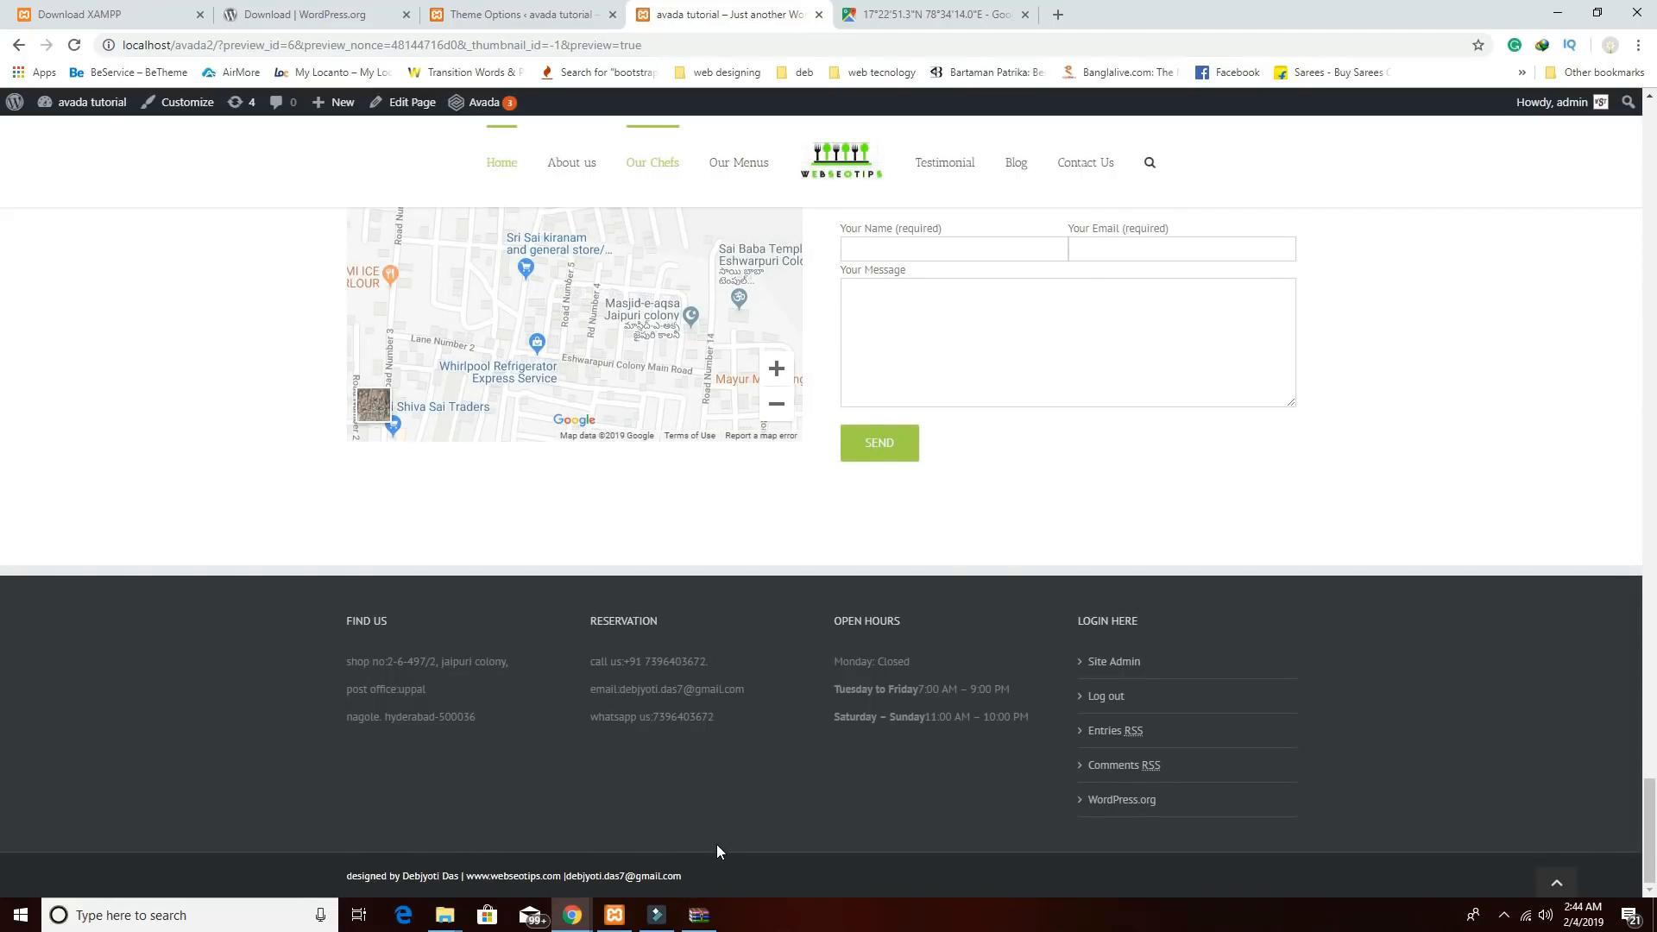
scroll(832, 716, up, 13)
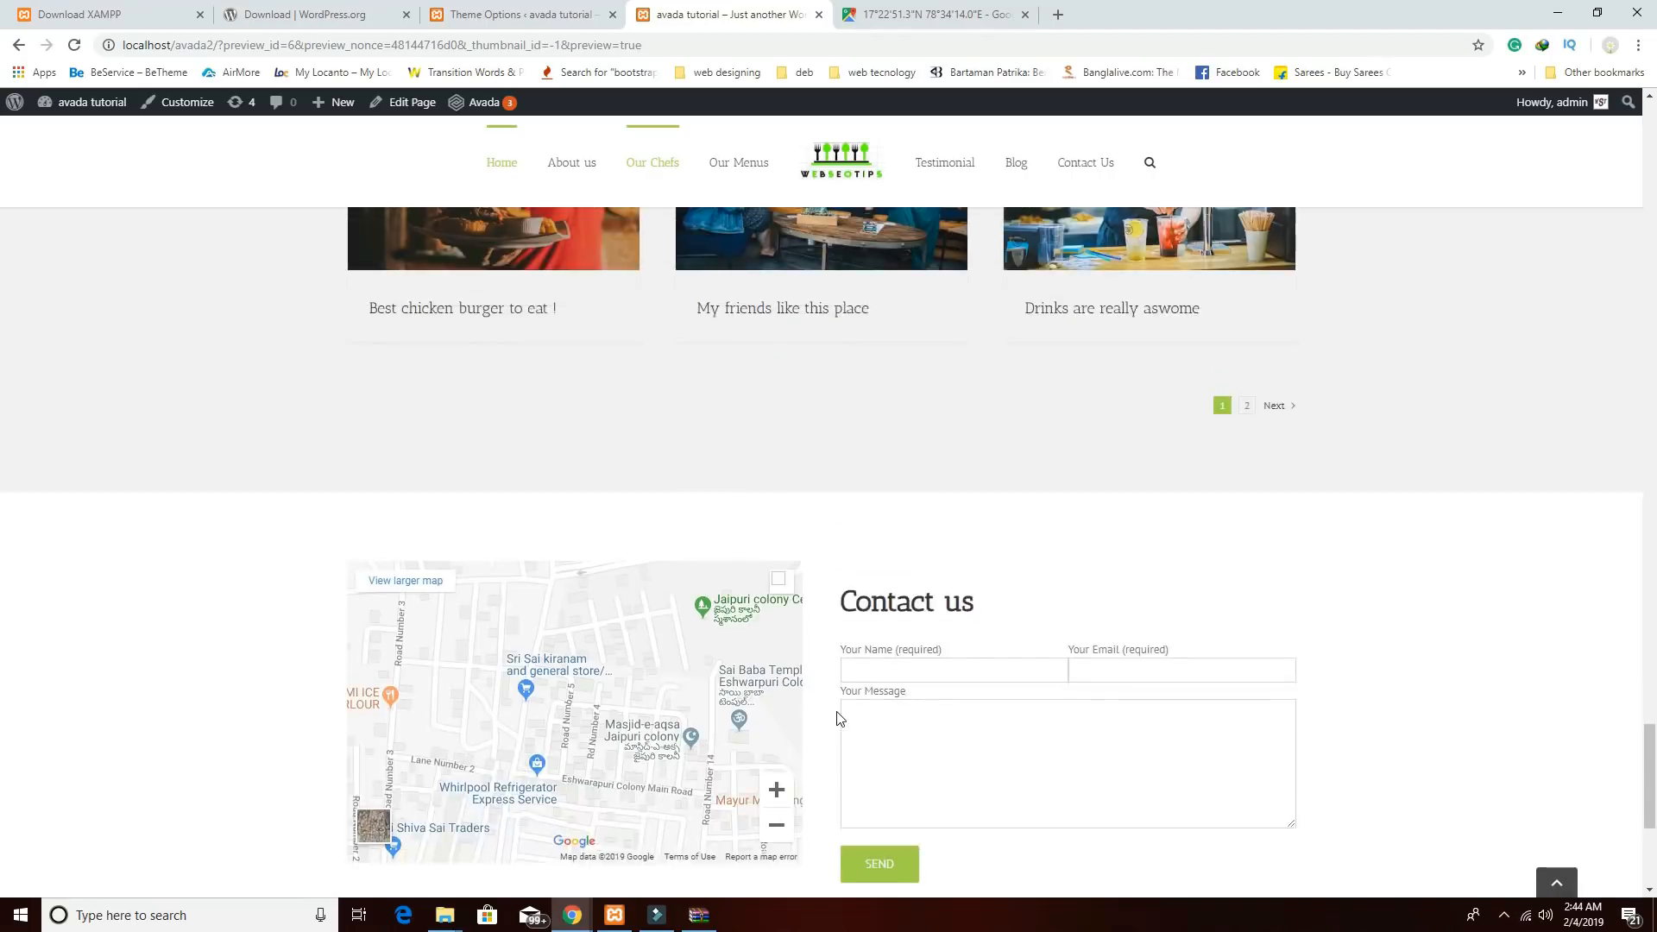
scroll(840, 718, down, 15)
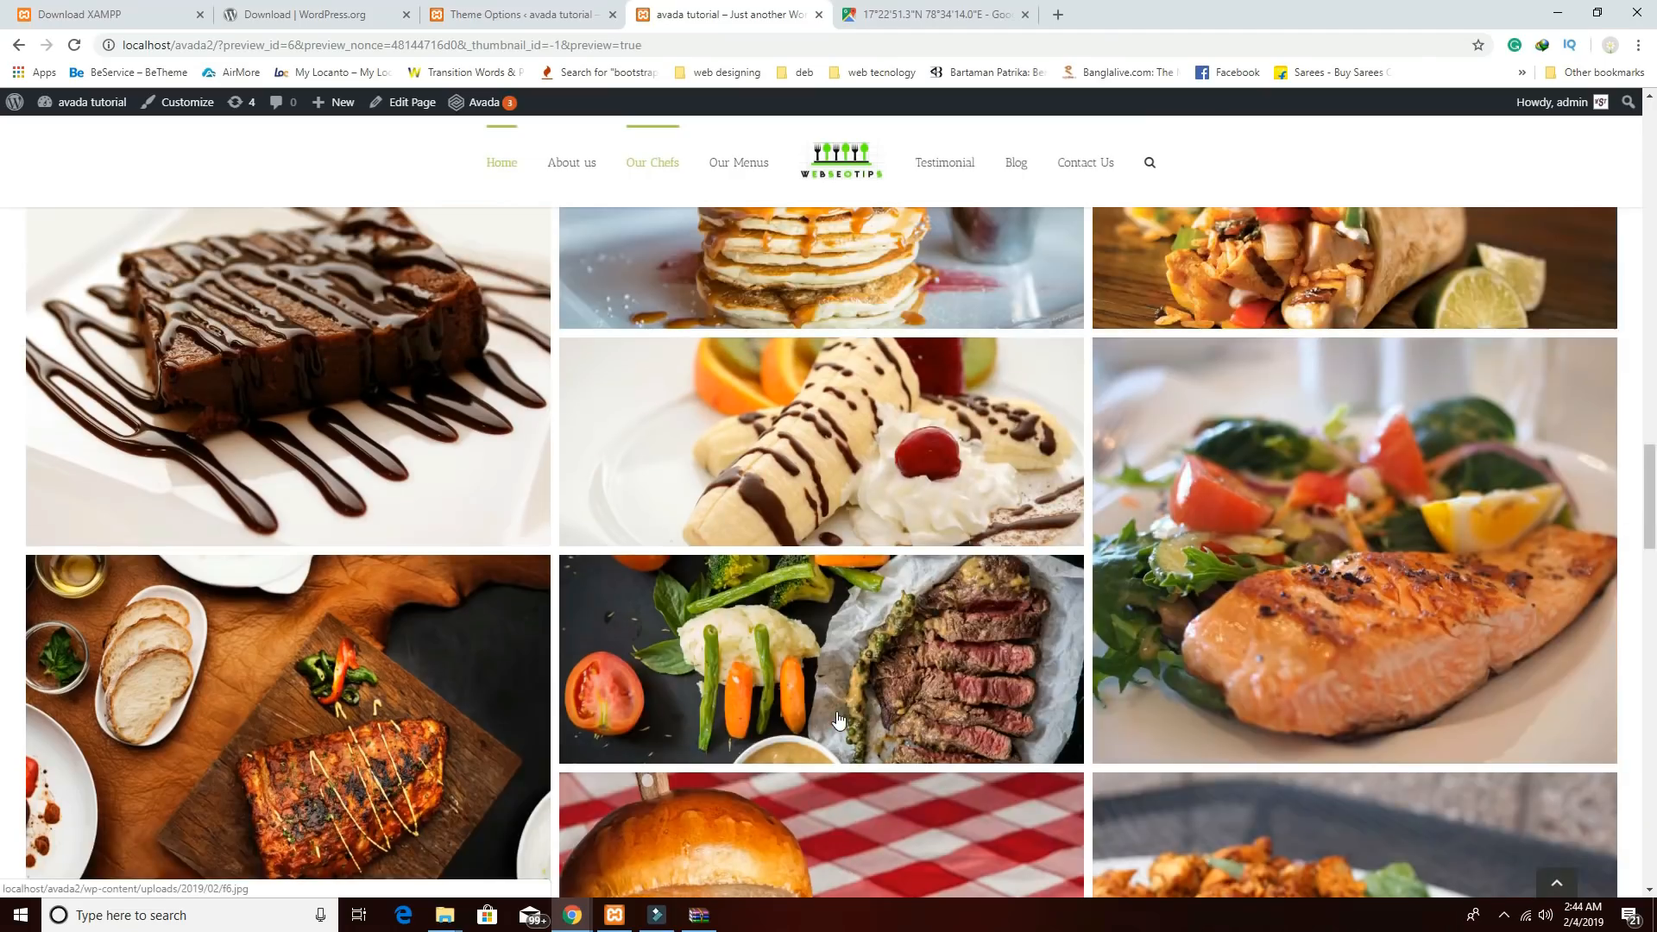
scroll(840, 718, up, 4)
scroll(839, 718, up, 7)
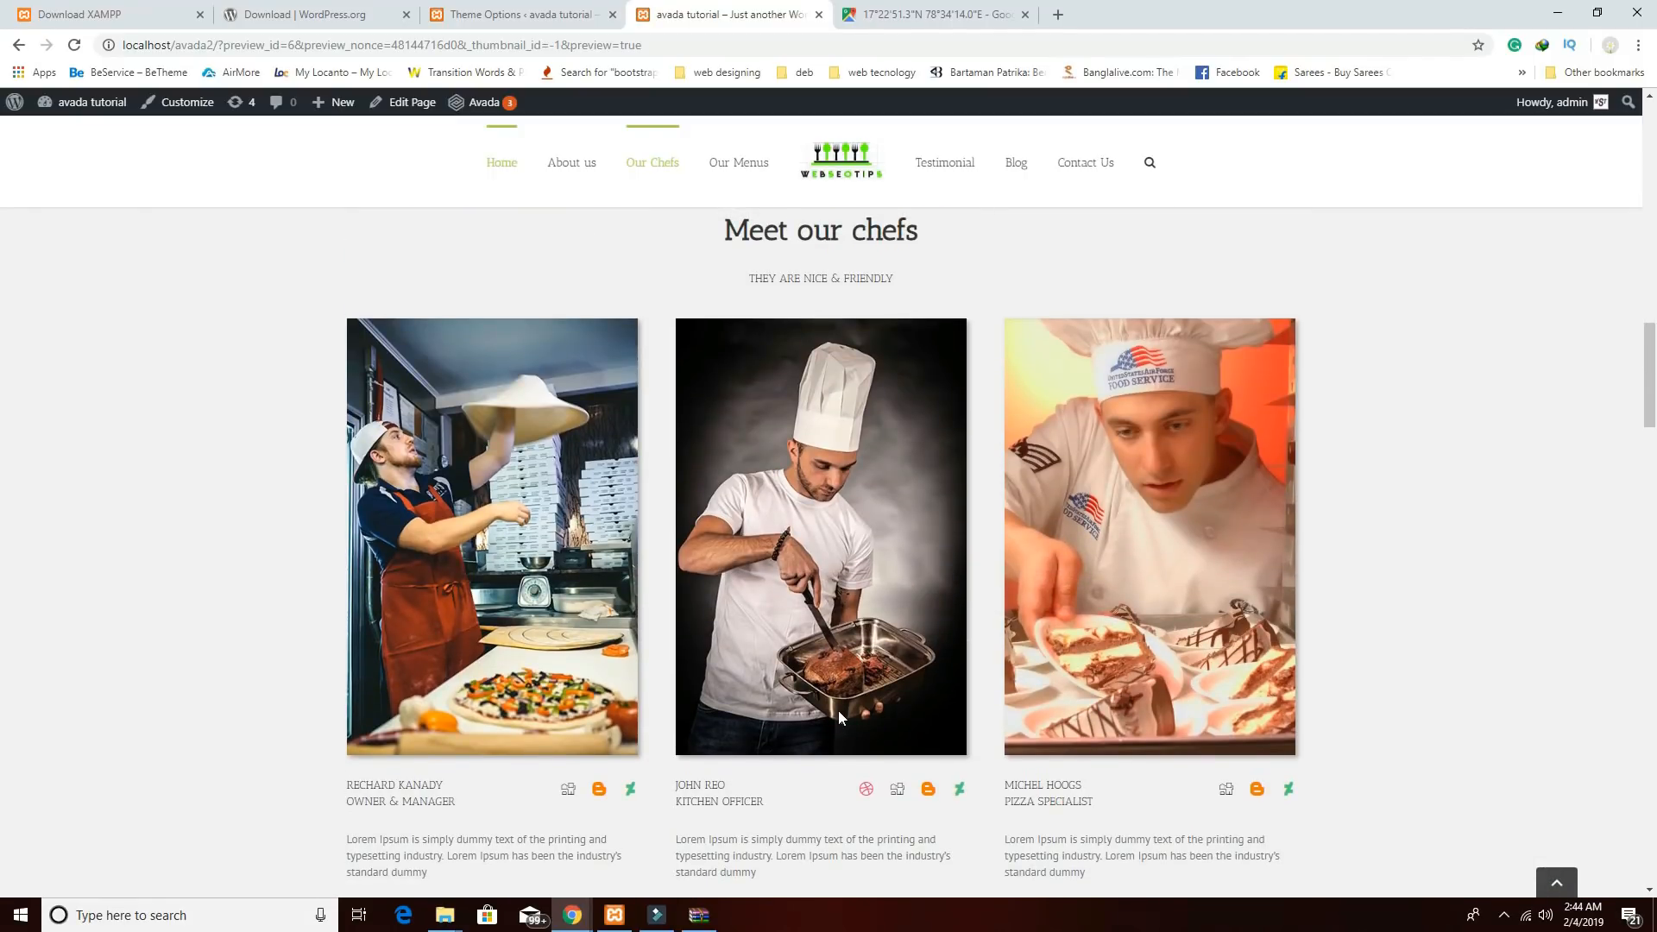
scroll(838, 717, down, 7)
scroll(834, 602, up, 5)
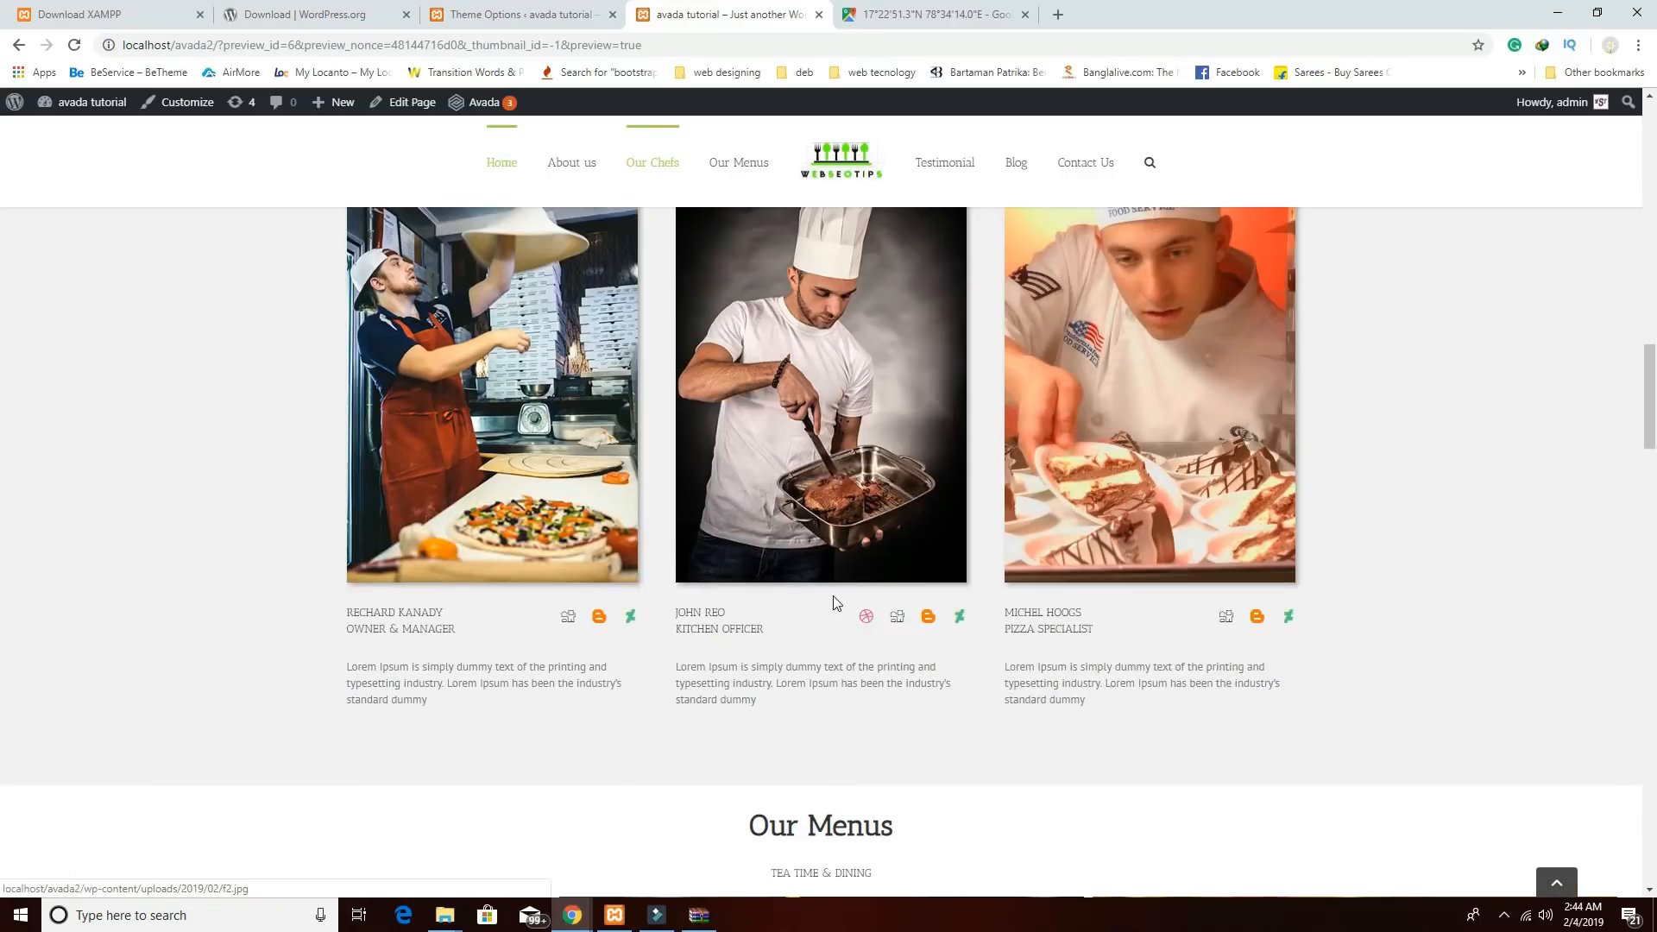
scroll(831, 592, up, 3)
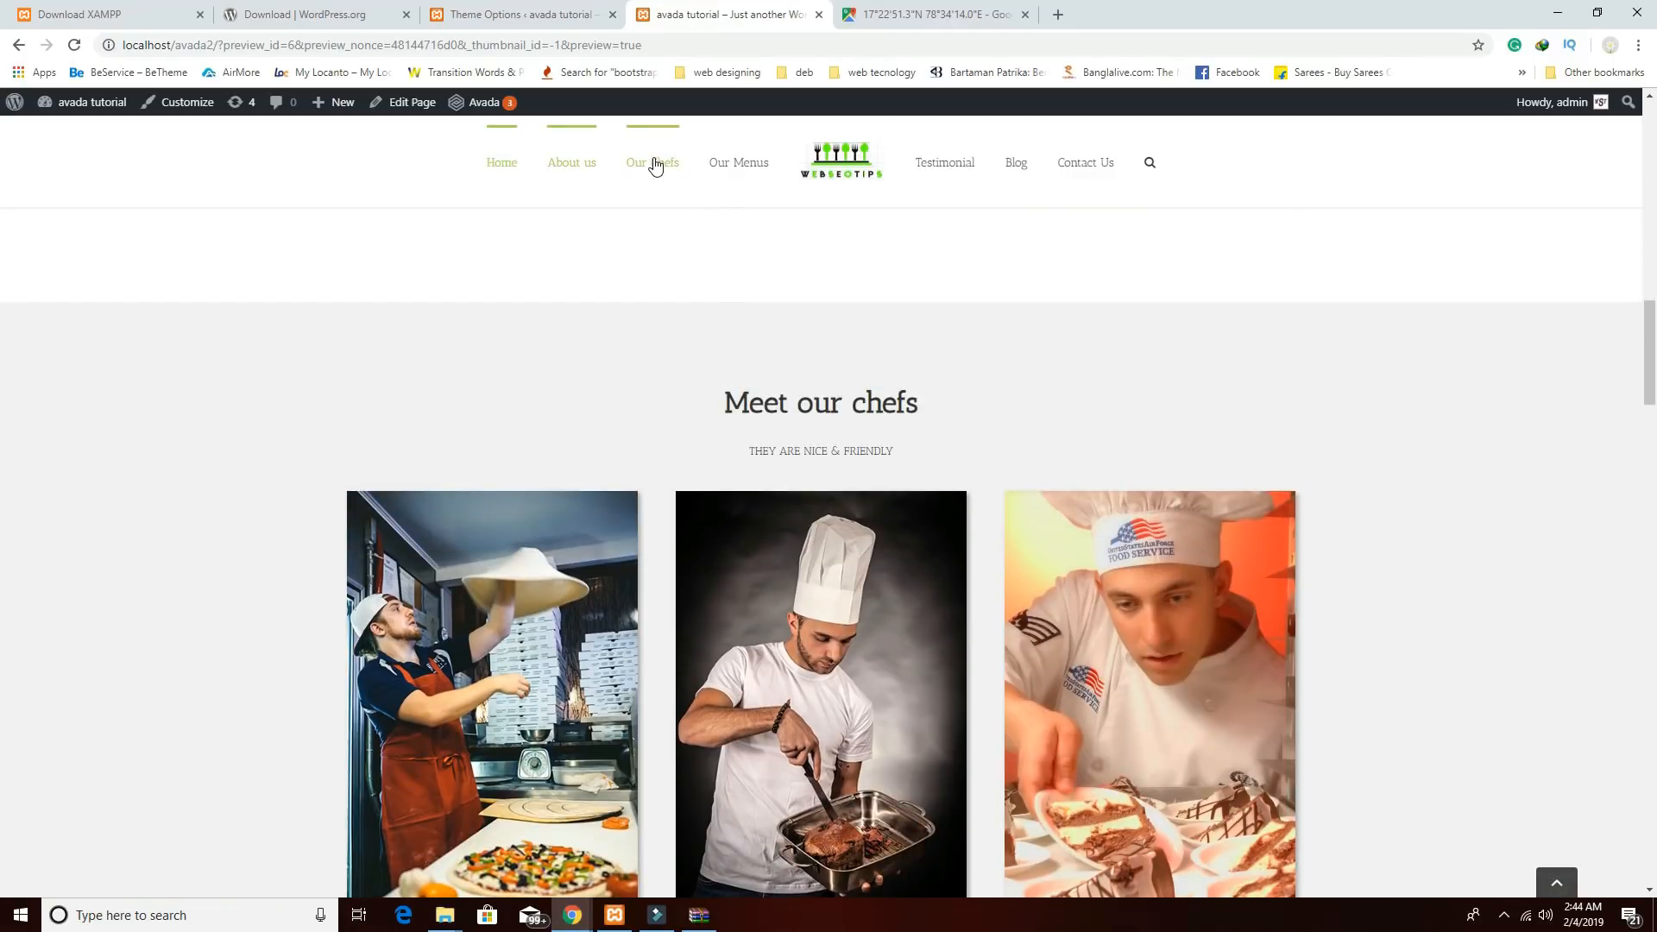
scroll(813, 459, down, 1)
scroll(813, 459, up, 3)
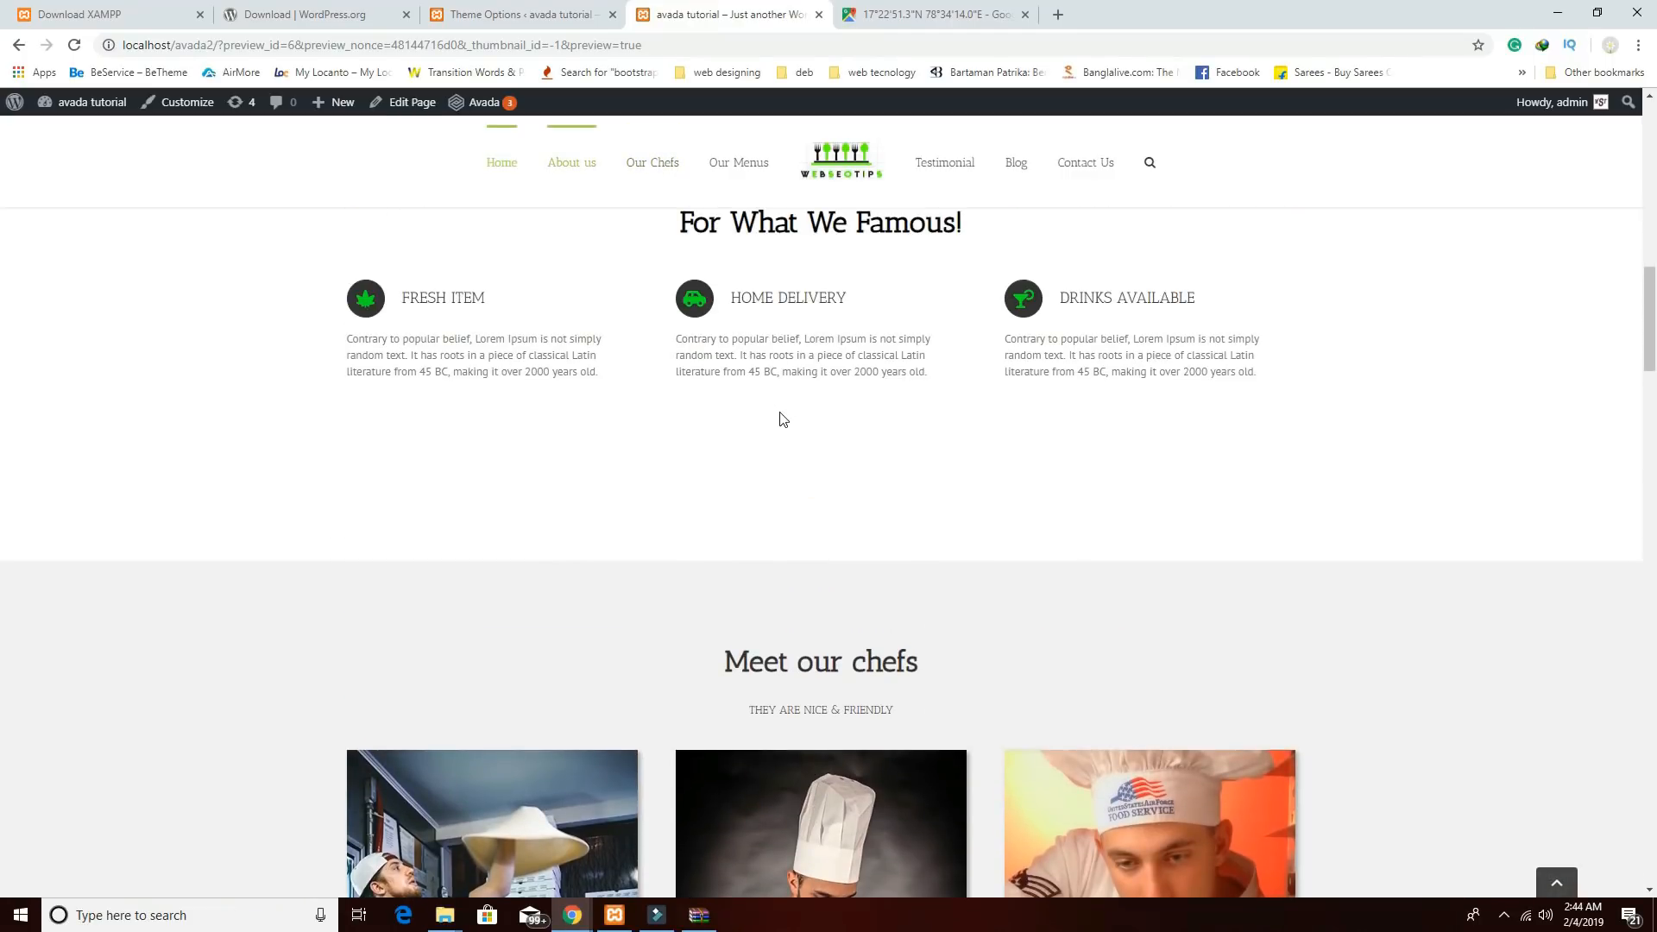
scroll(781, 417, down, 6)
scroll(799, 323, down, 2)
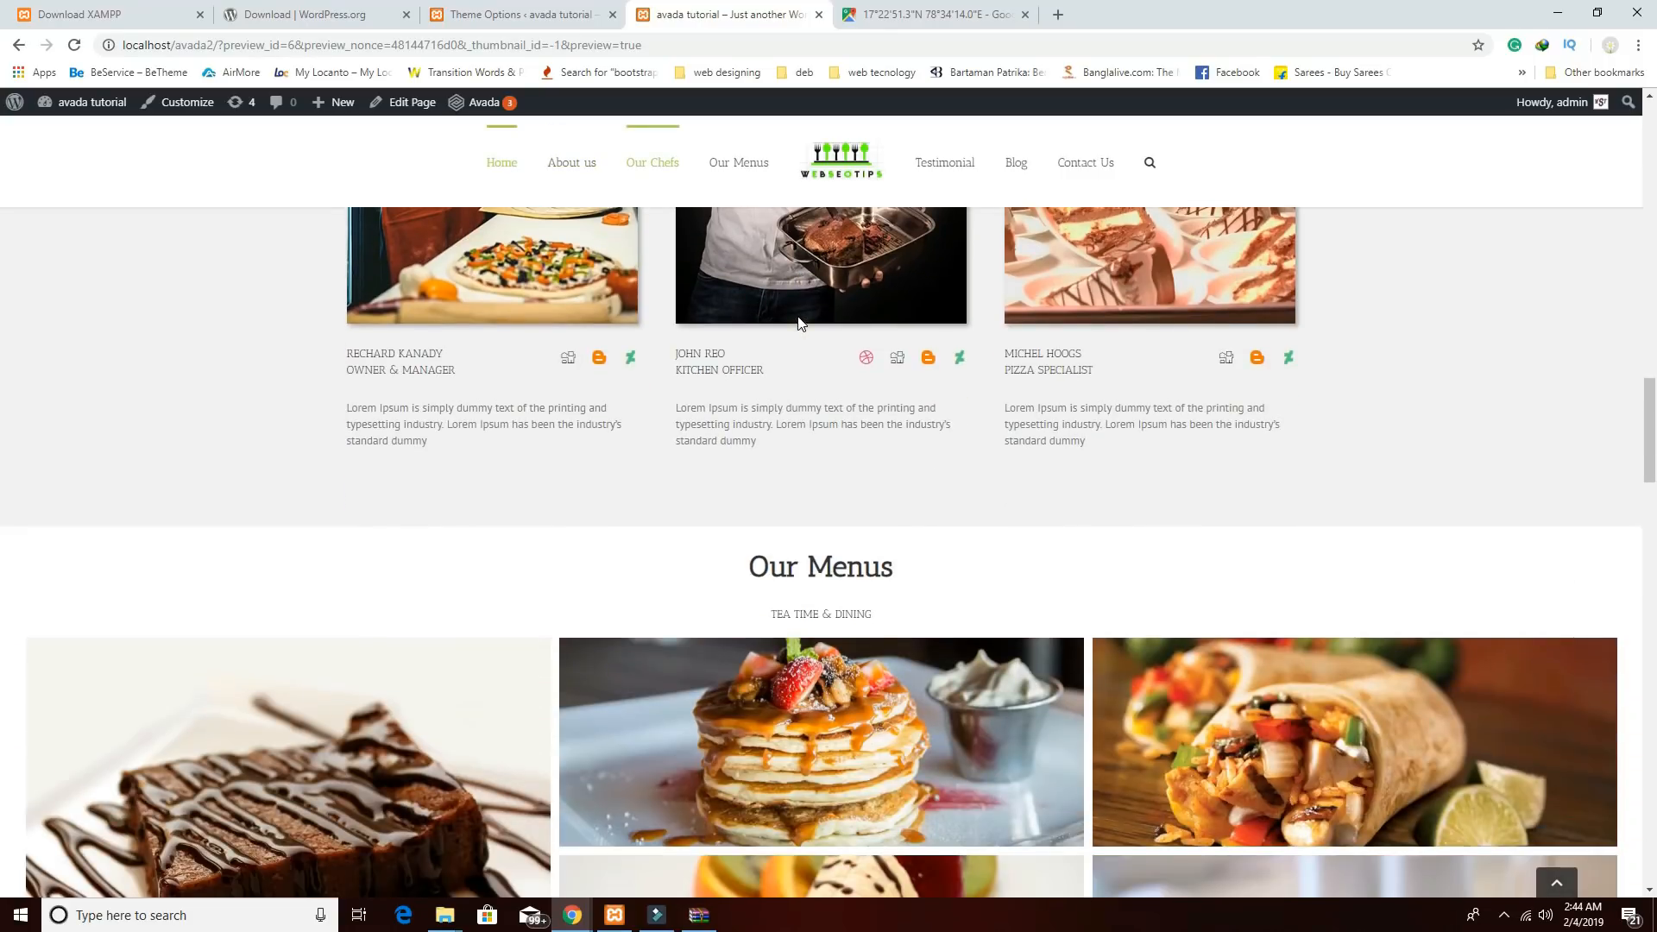
scroll(799, 324, down, 3)
click(739, 162)
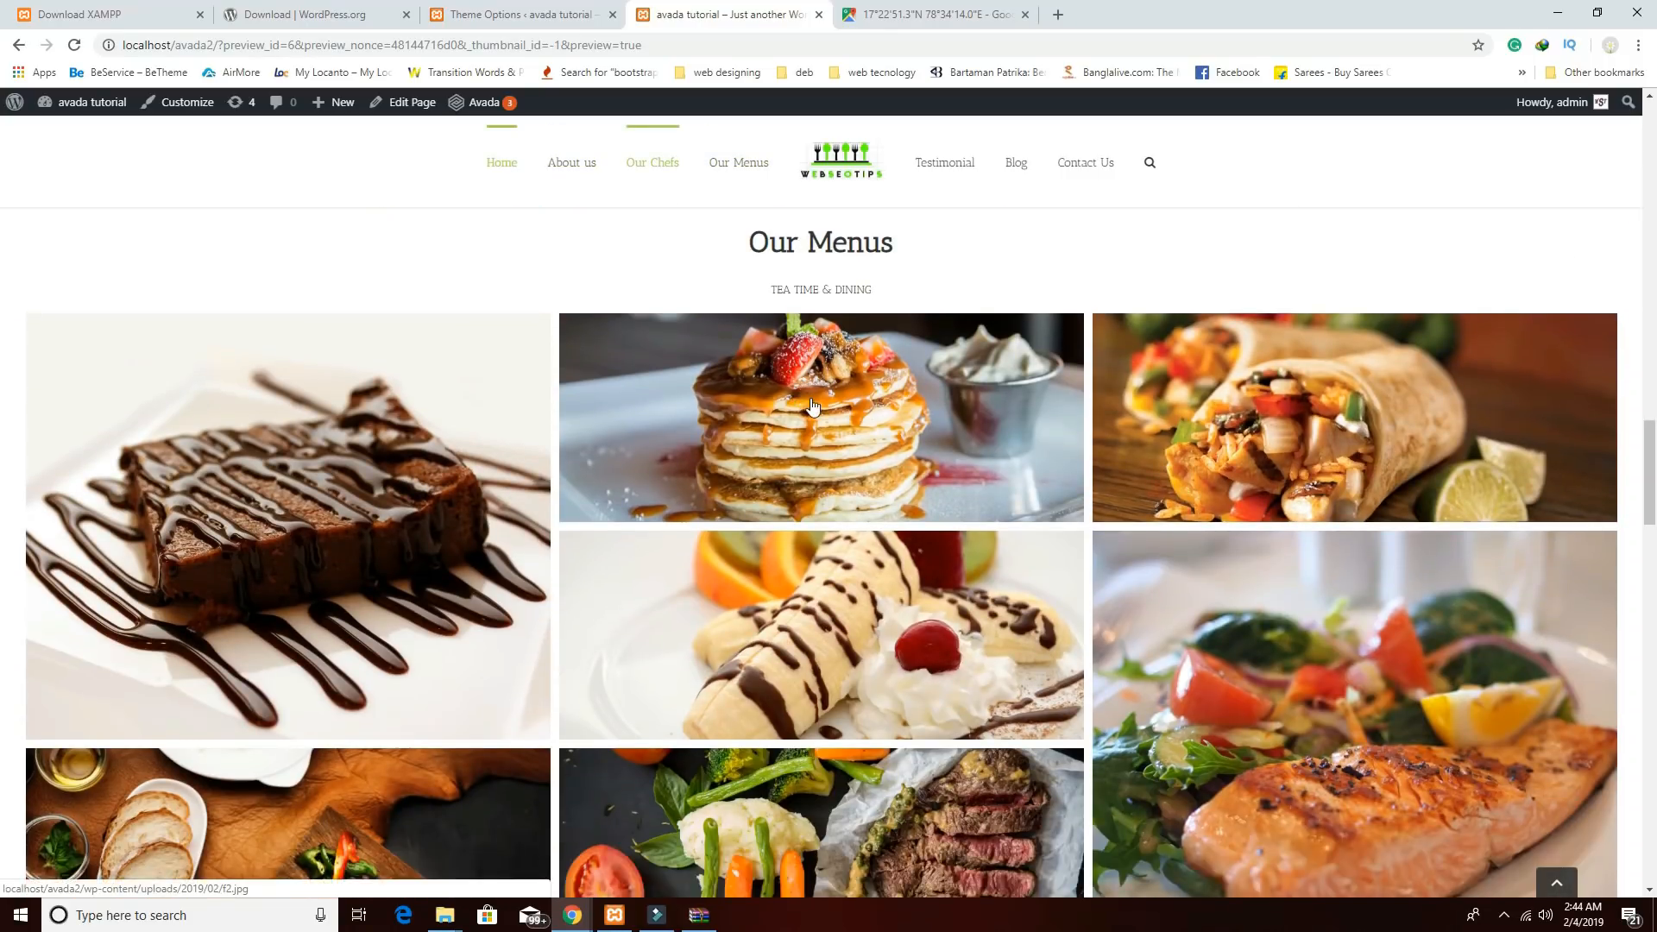
scroll(811, 405, down, 3)
scroll(811, 406, up, 3)
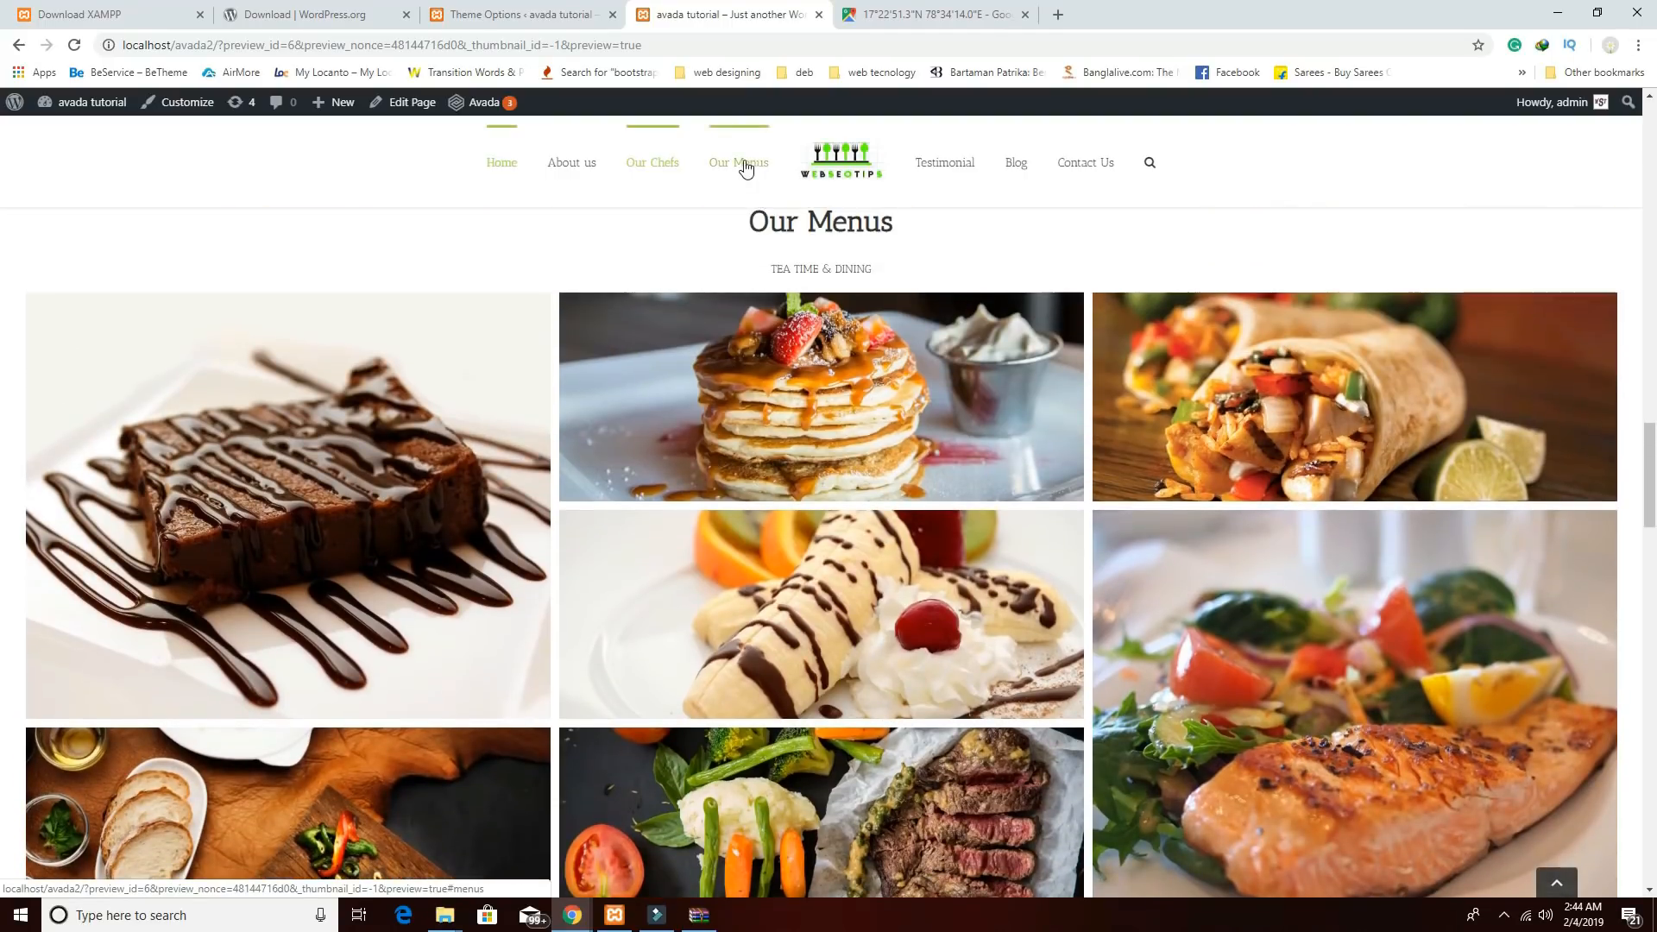
scroll(754, 625, up, 4)
scroll(754, 626, down, 3)
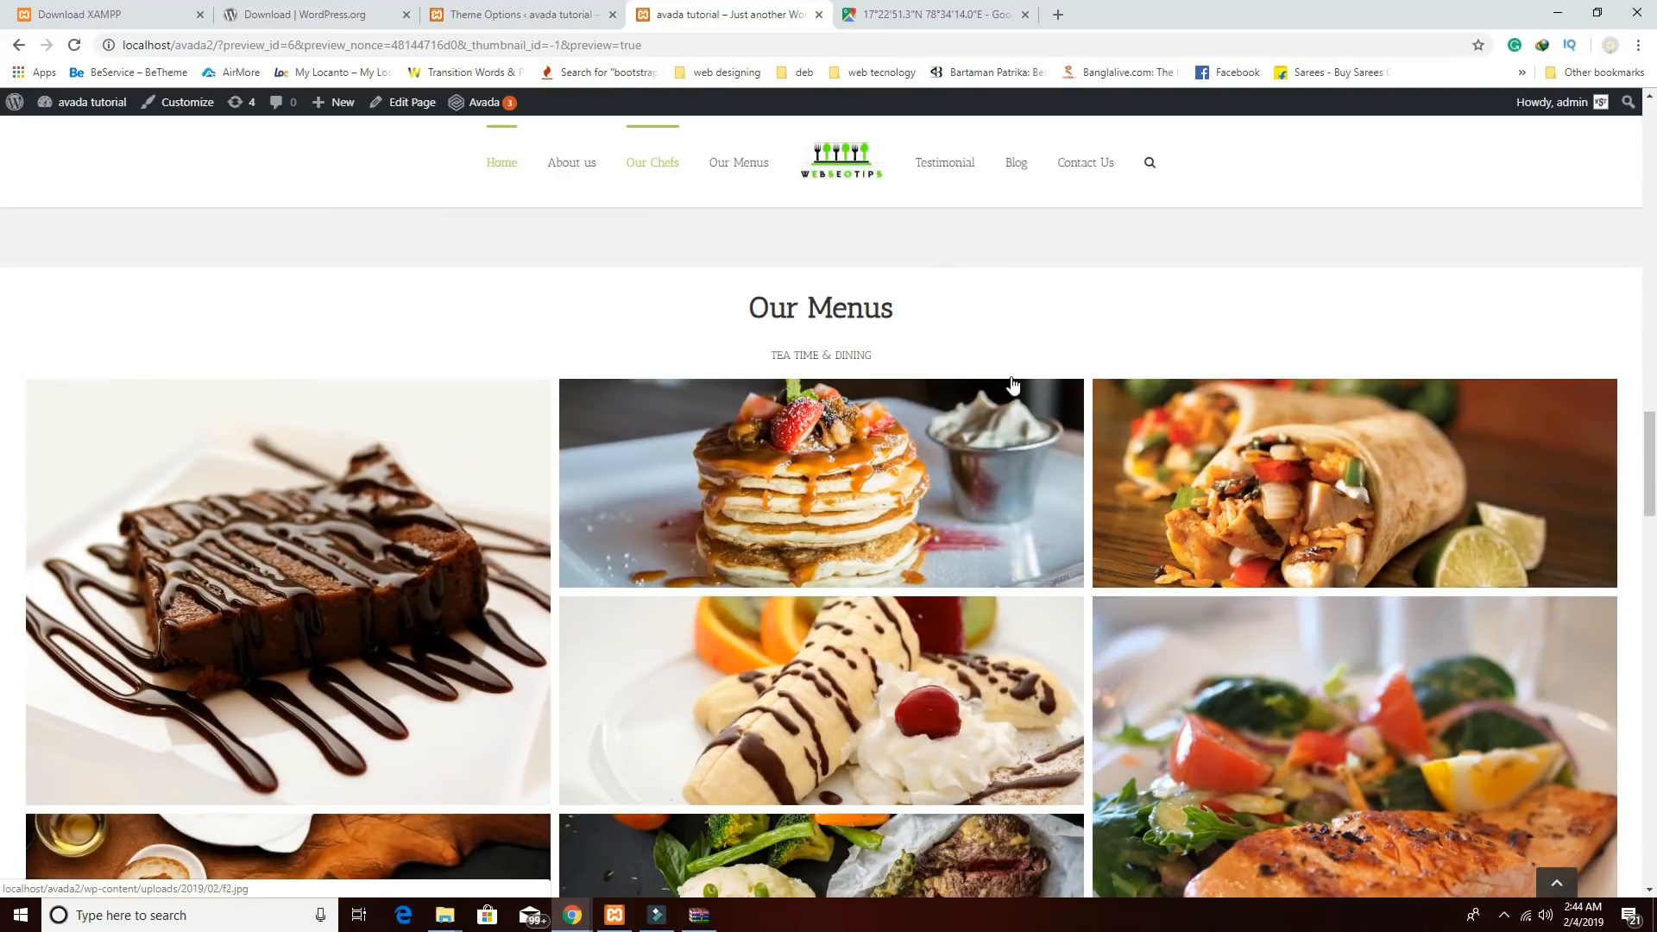
Open the Home page for editing from the Pages list.
click(496, 16)
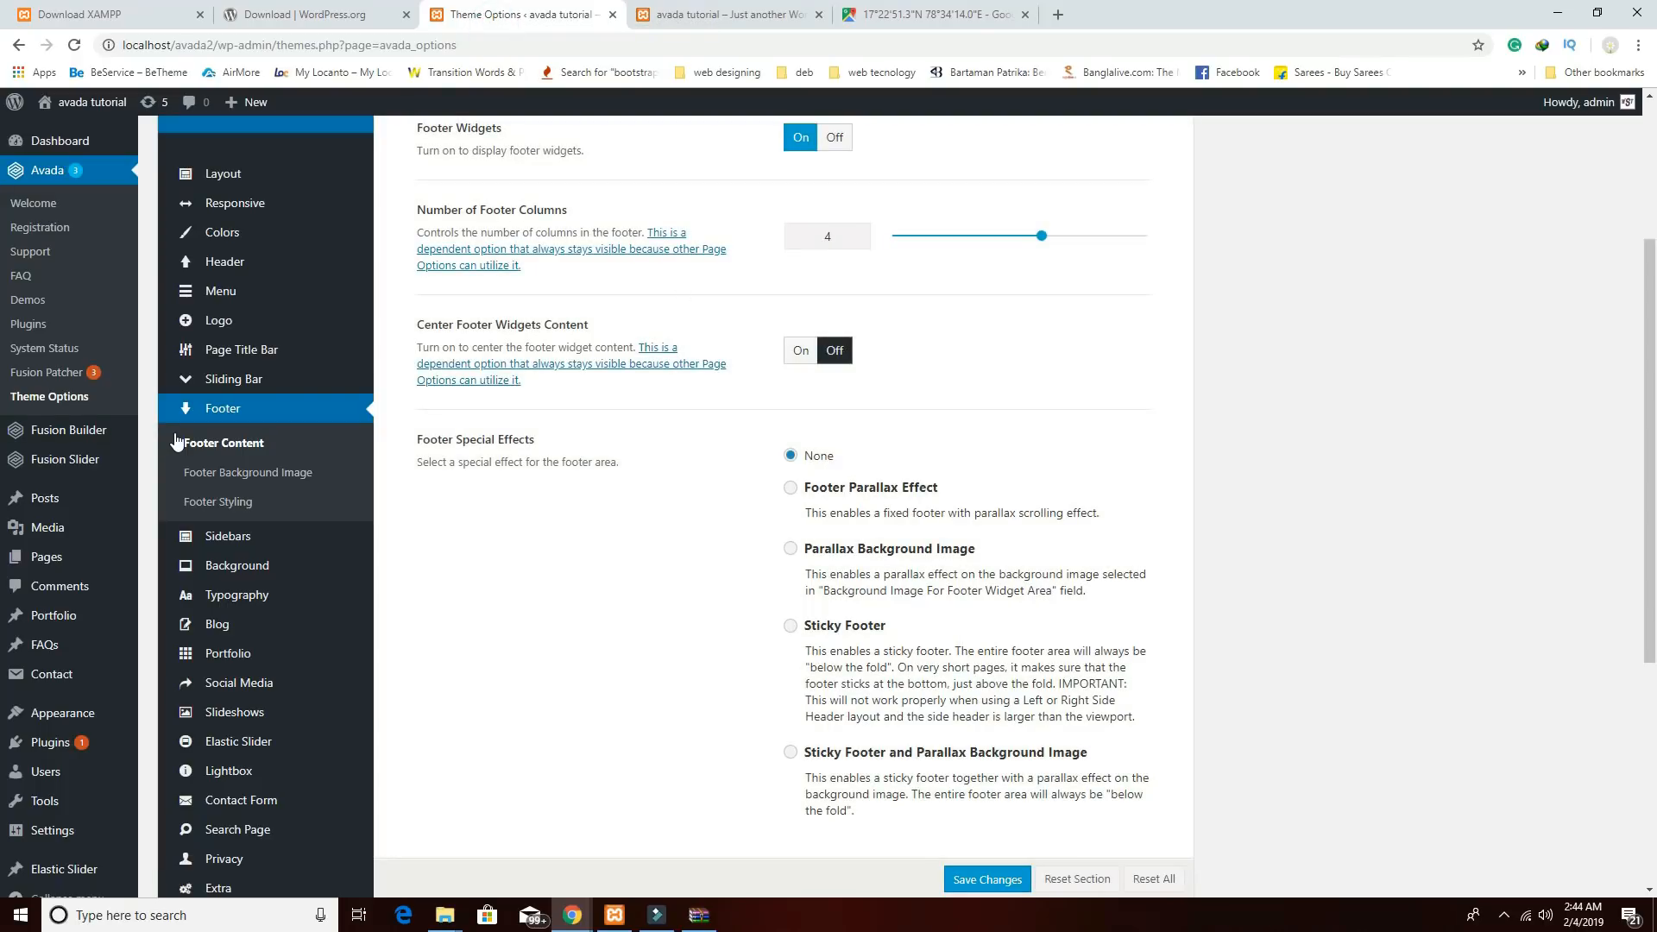
click(47, 557)
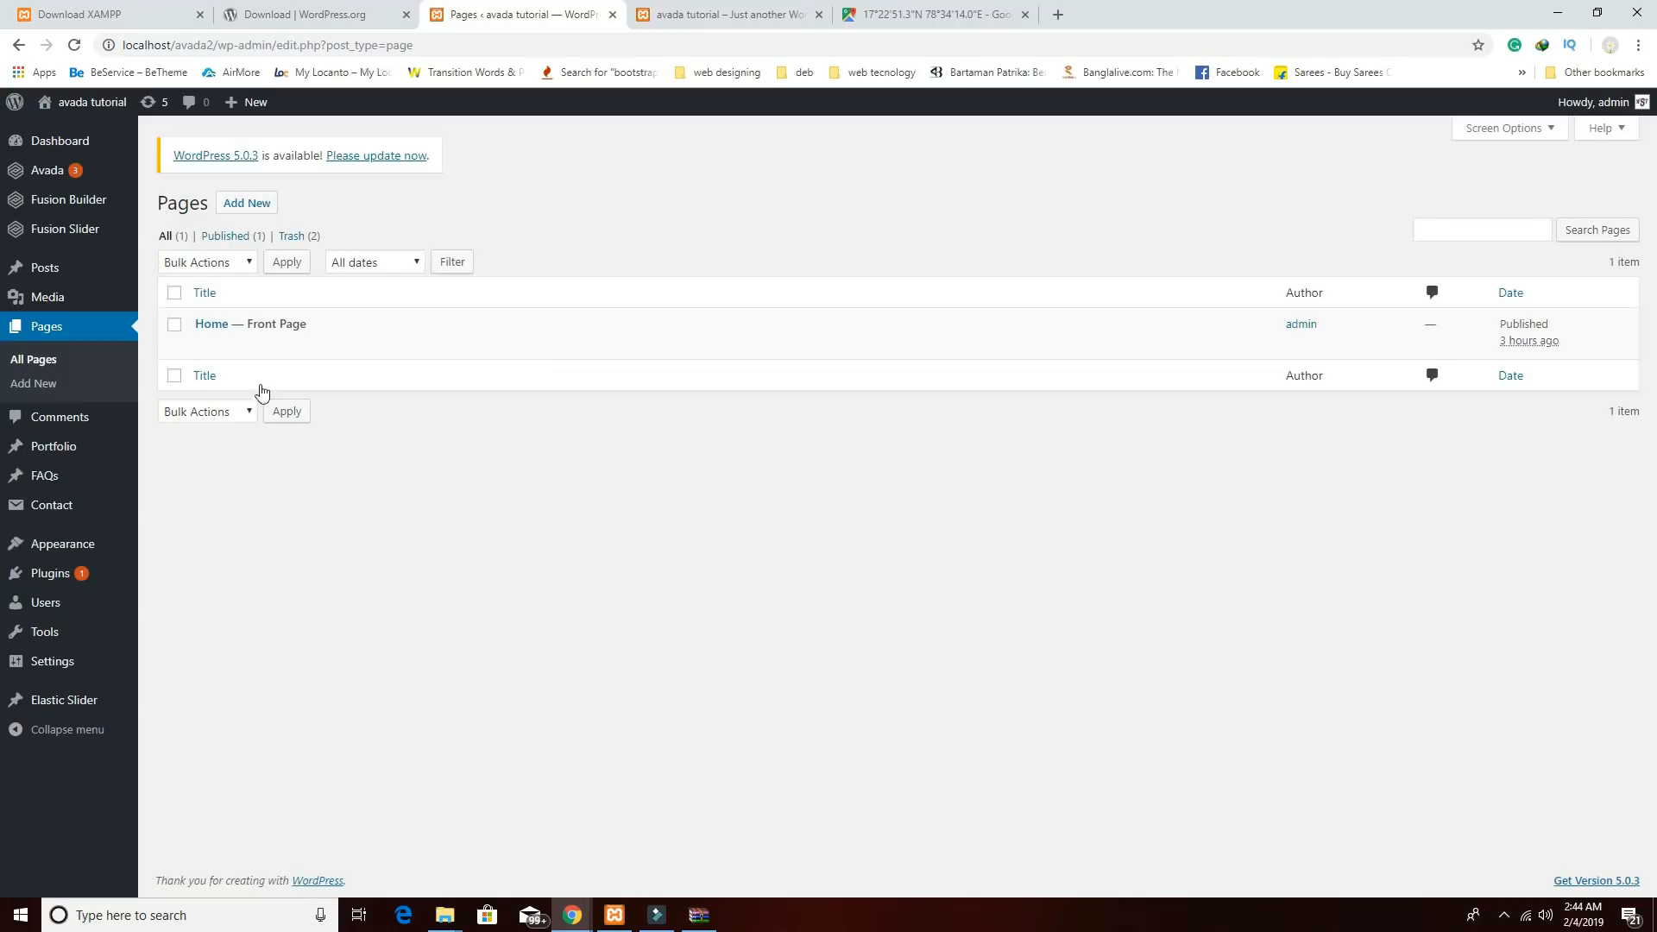
click(211, 328)
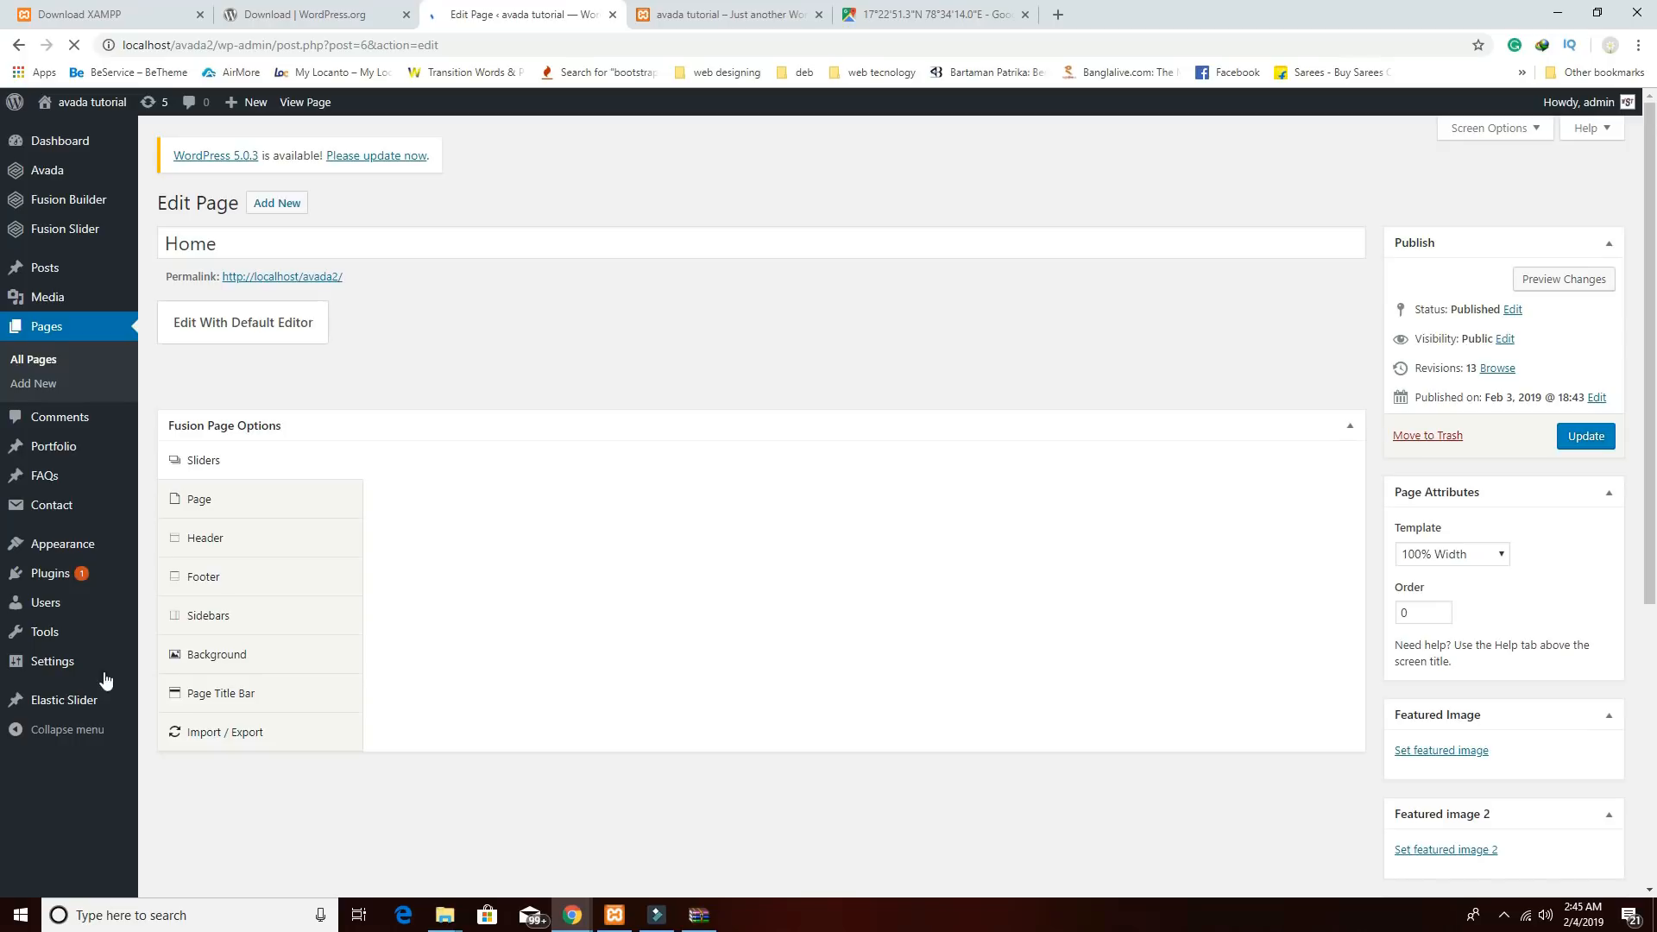
scroll(753, 515, down, 5)
scroll(753, 516, down, 10)
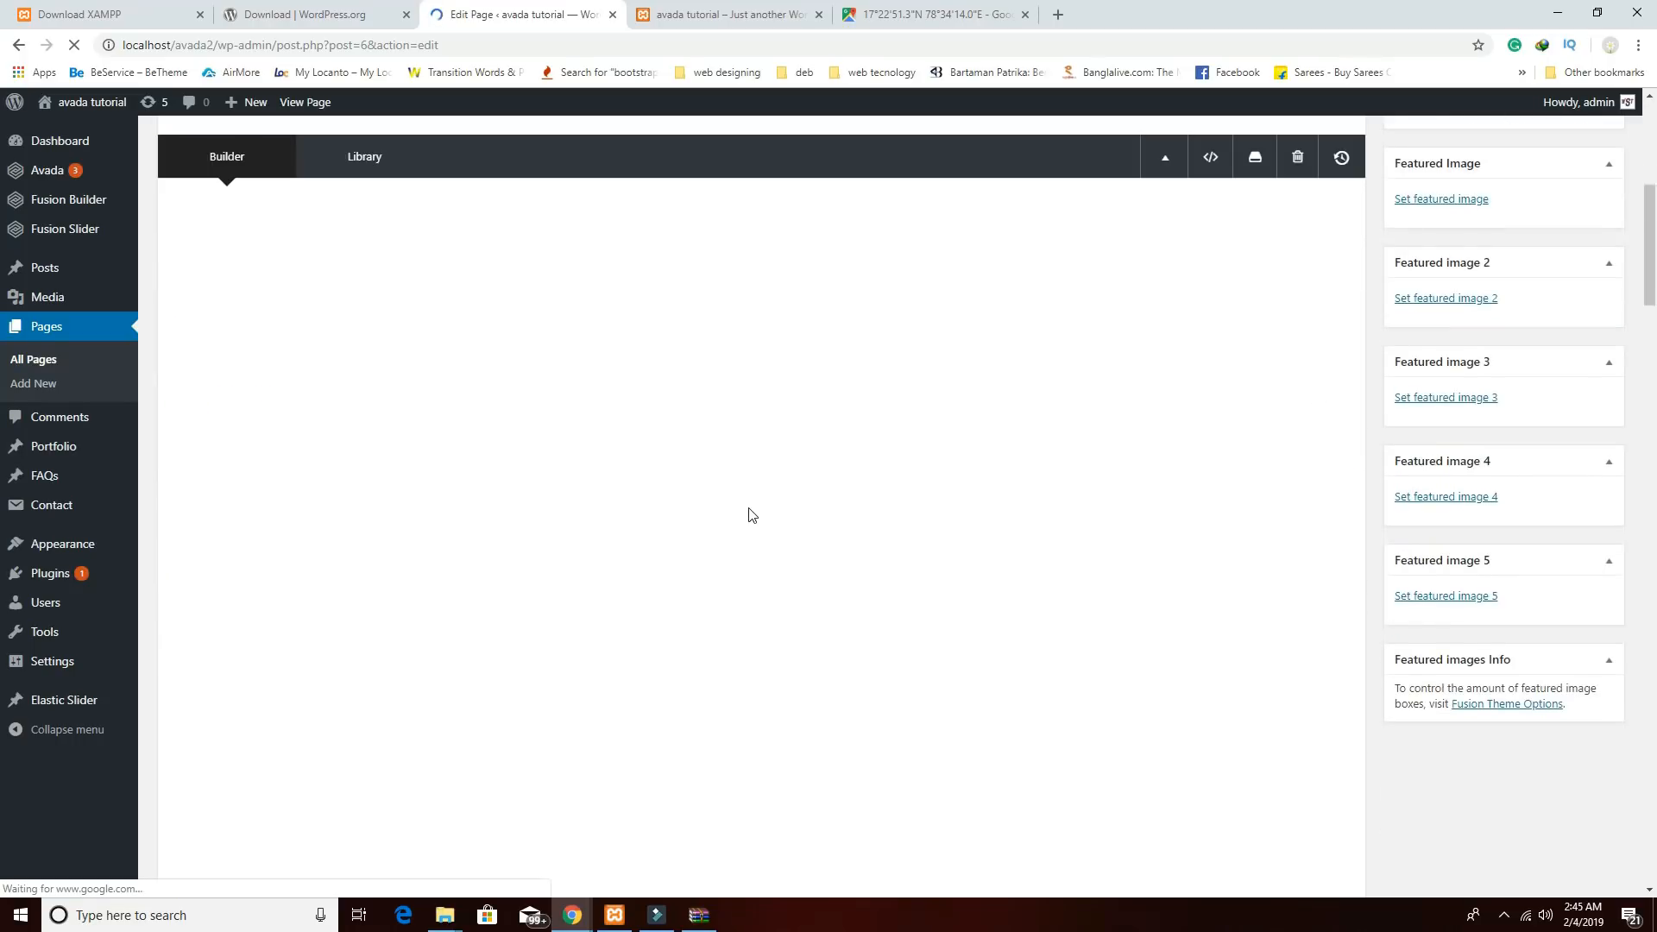
scroll(751, 524, down, 9)
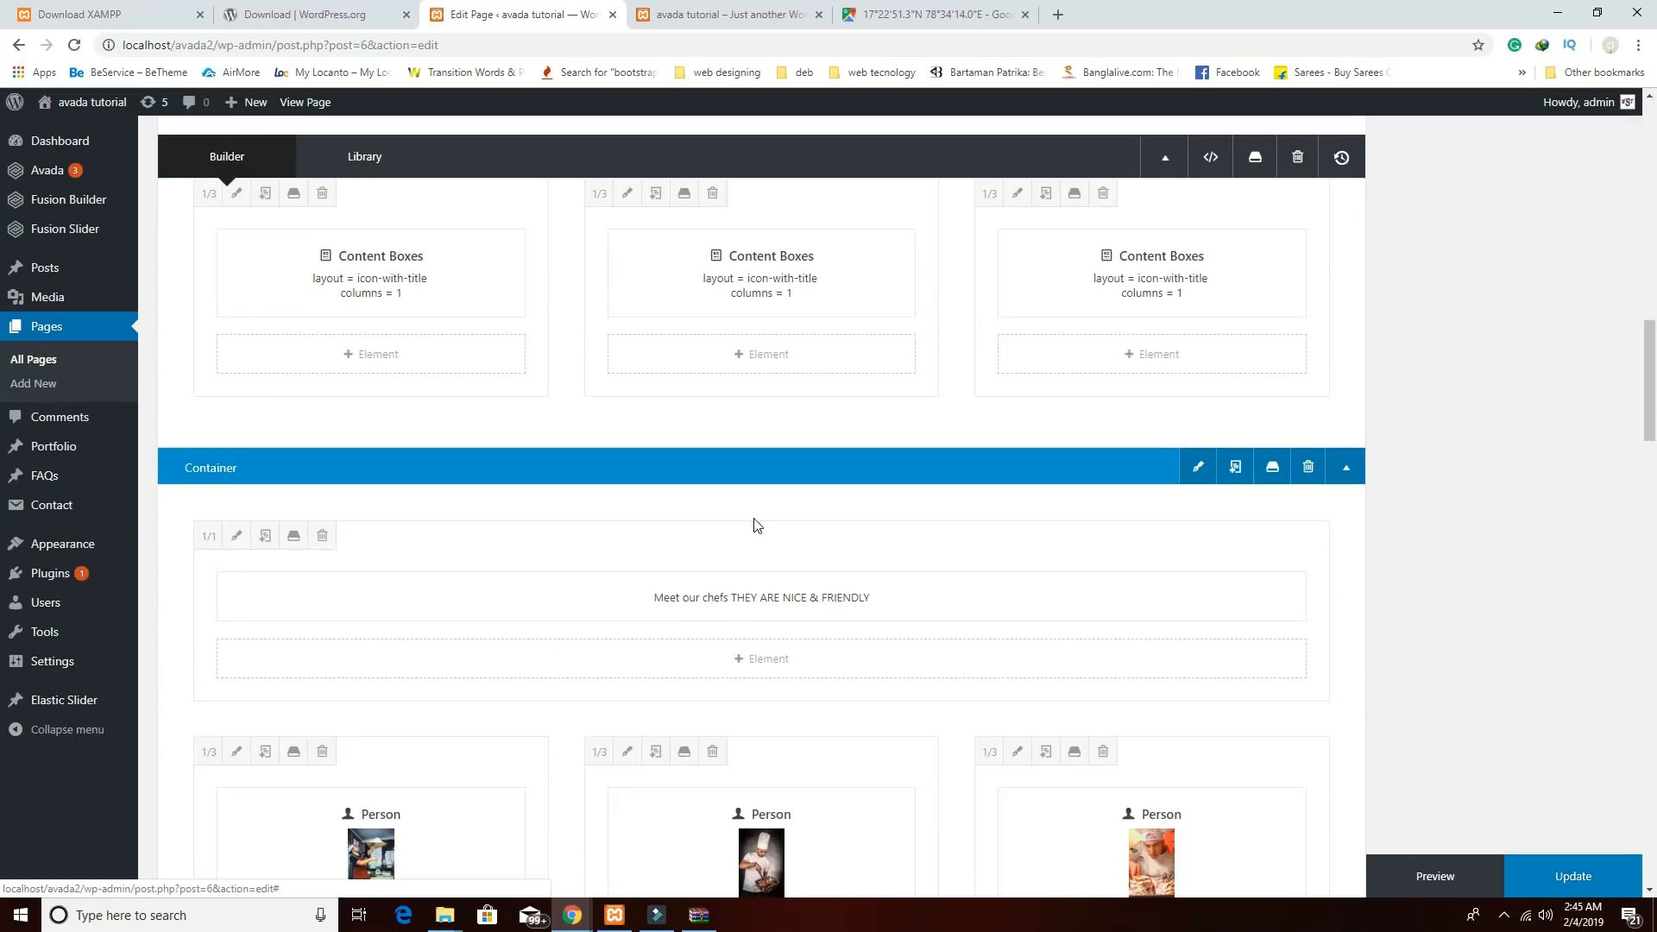
scroll(775, 535, down, 3)
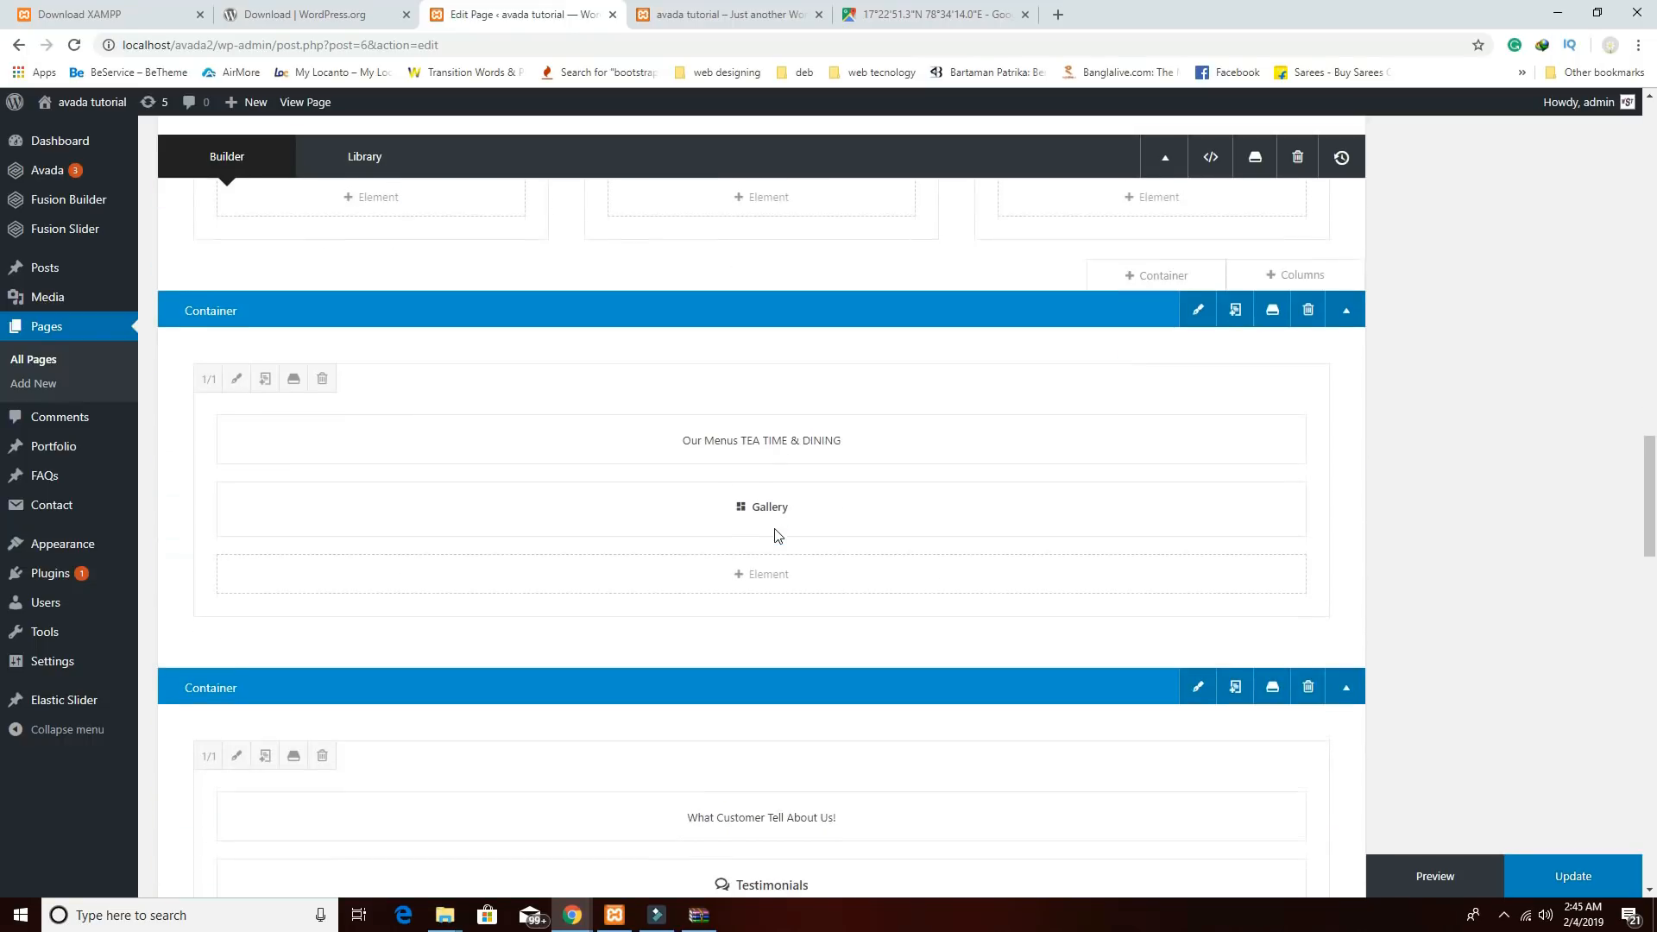
Set the Our Menus container's menu anchor name to 'manus', save, and preview the page.
click(1196, 308)
scroll(1079, 483, down, 3)
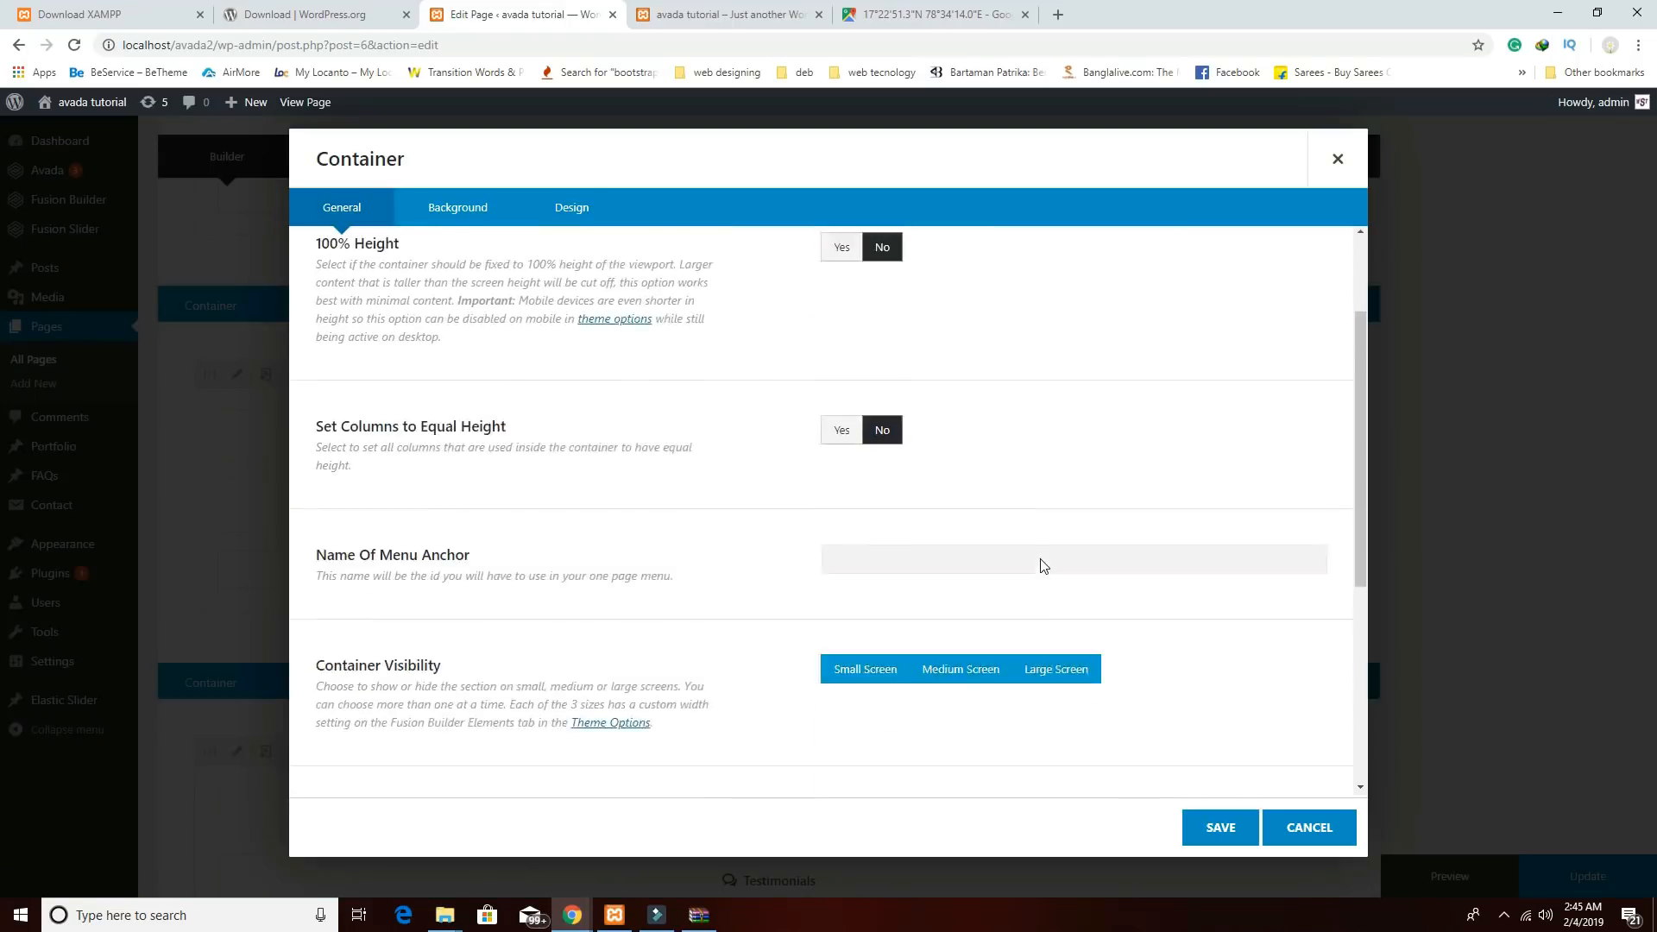
click(905, 456)
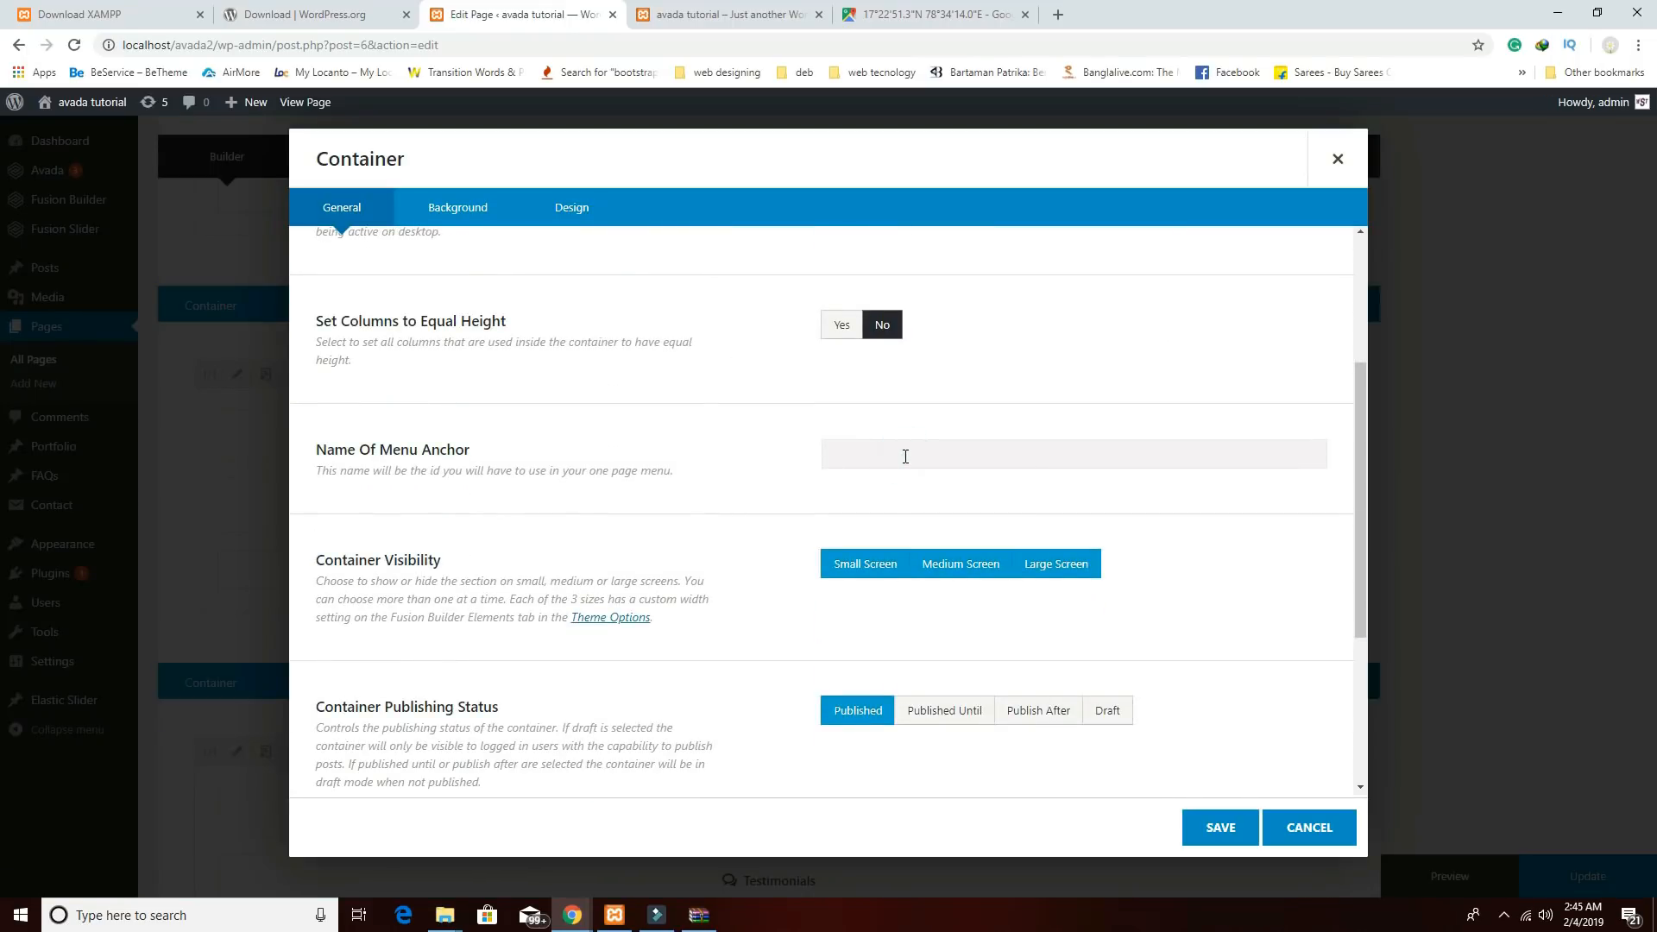
text(manus)
click(1219, 827)
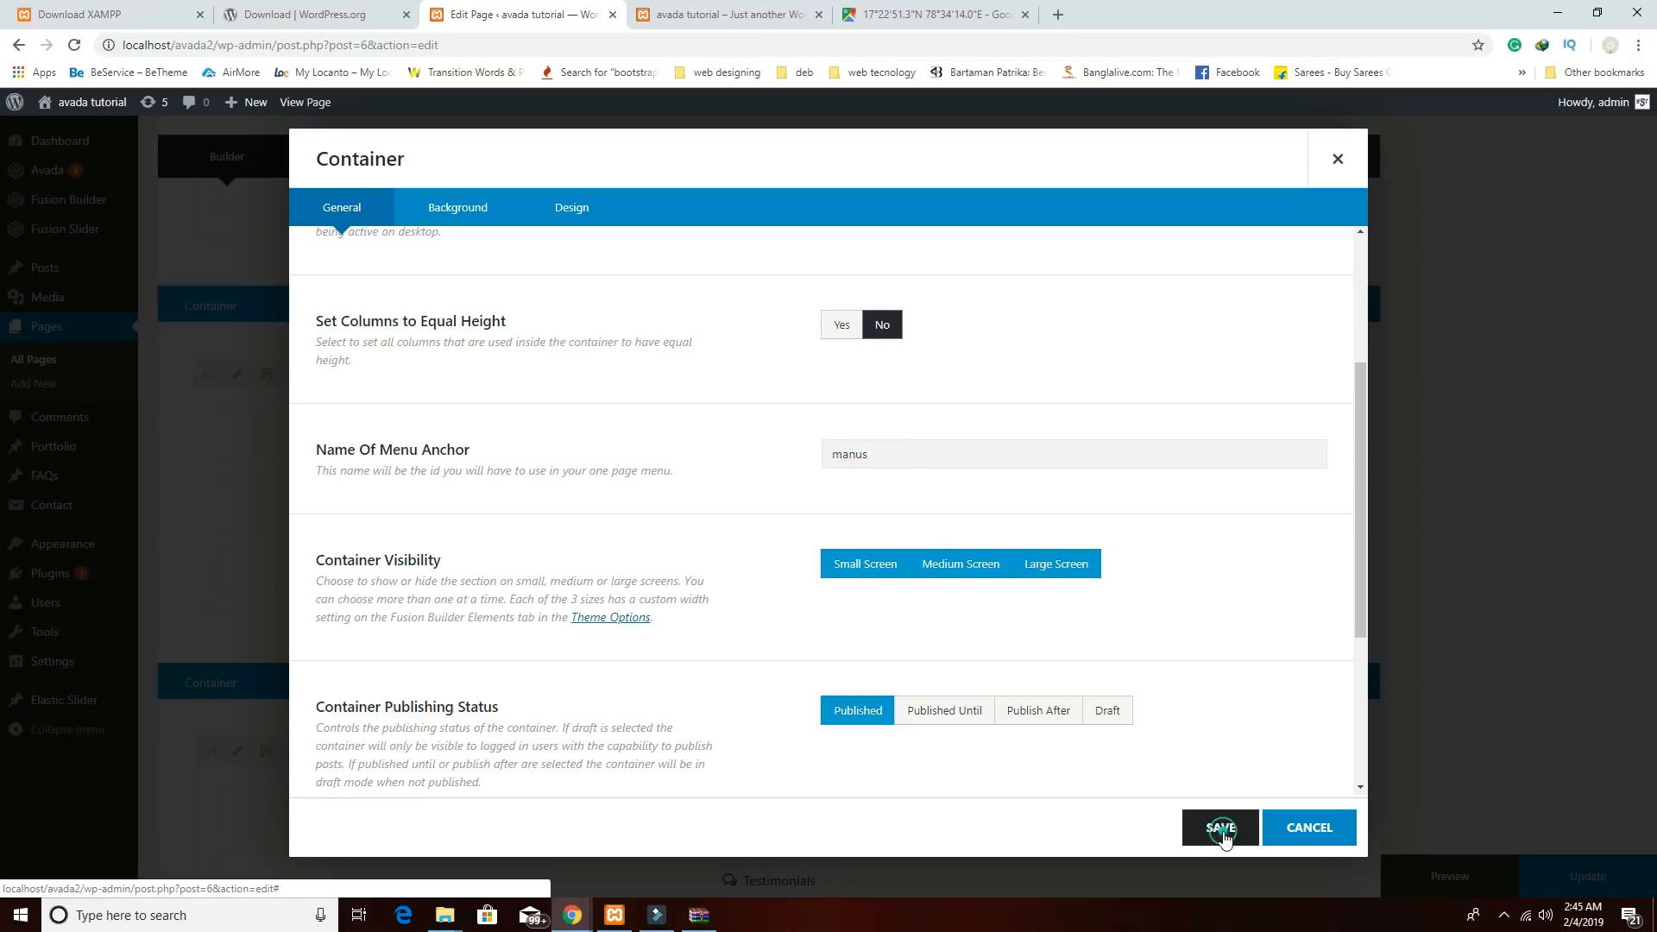
click(1429, 876)
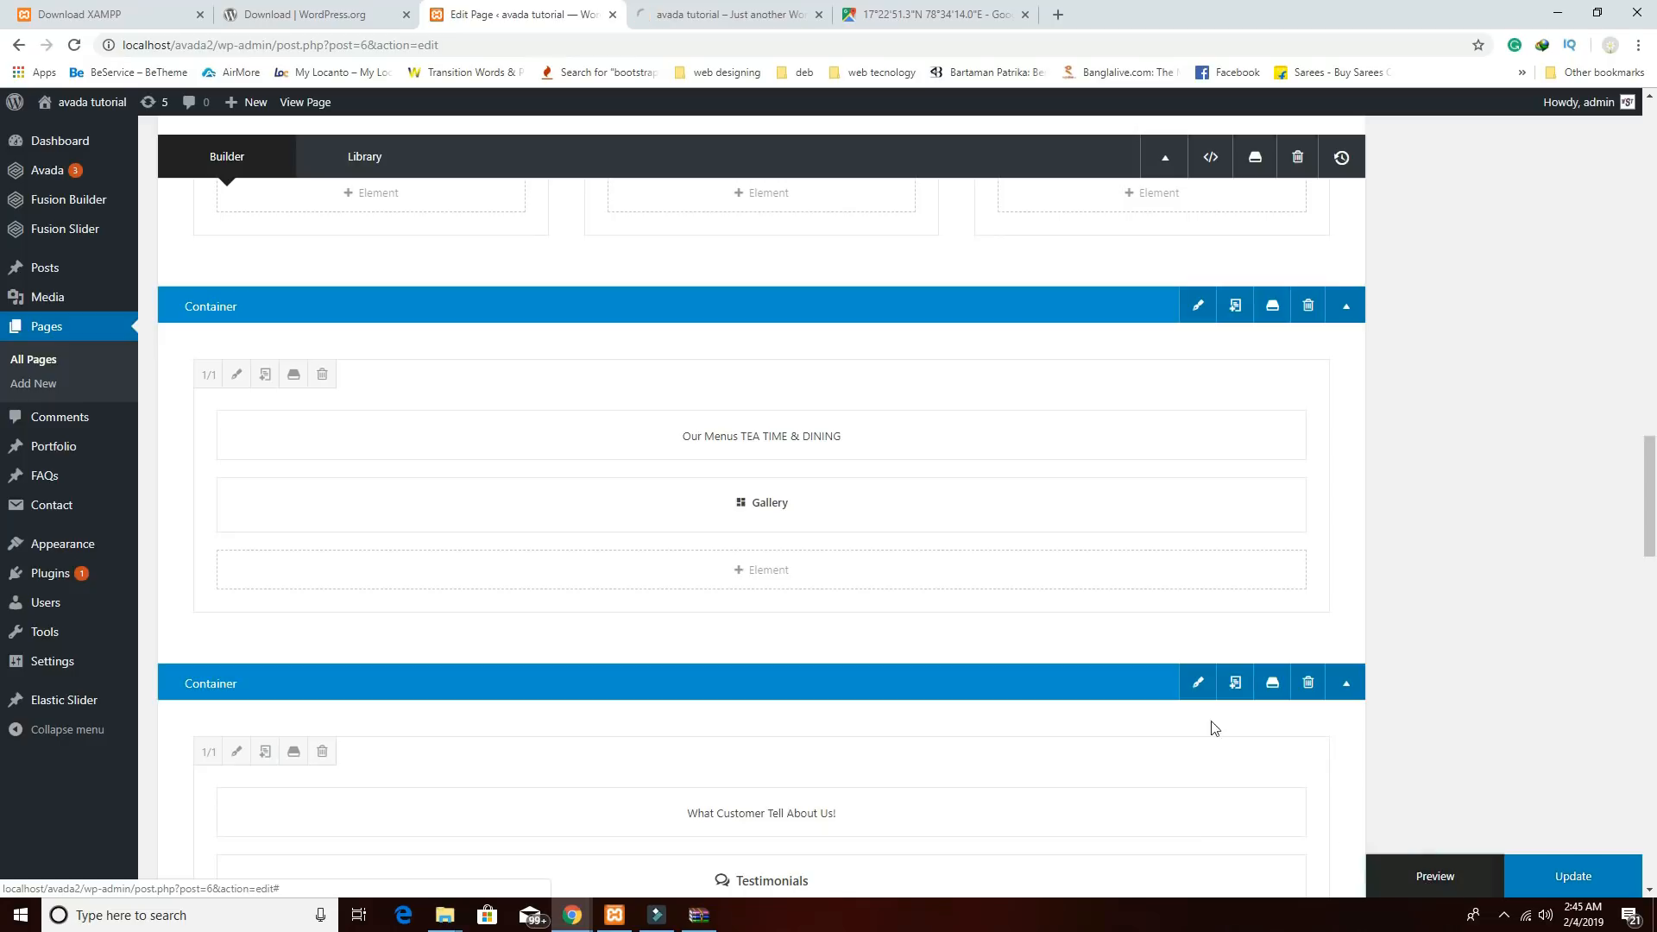
click(738, 12)
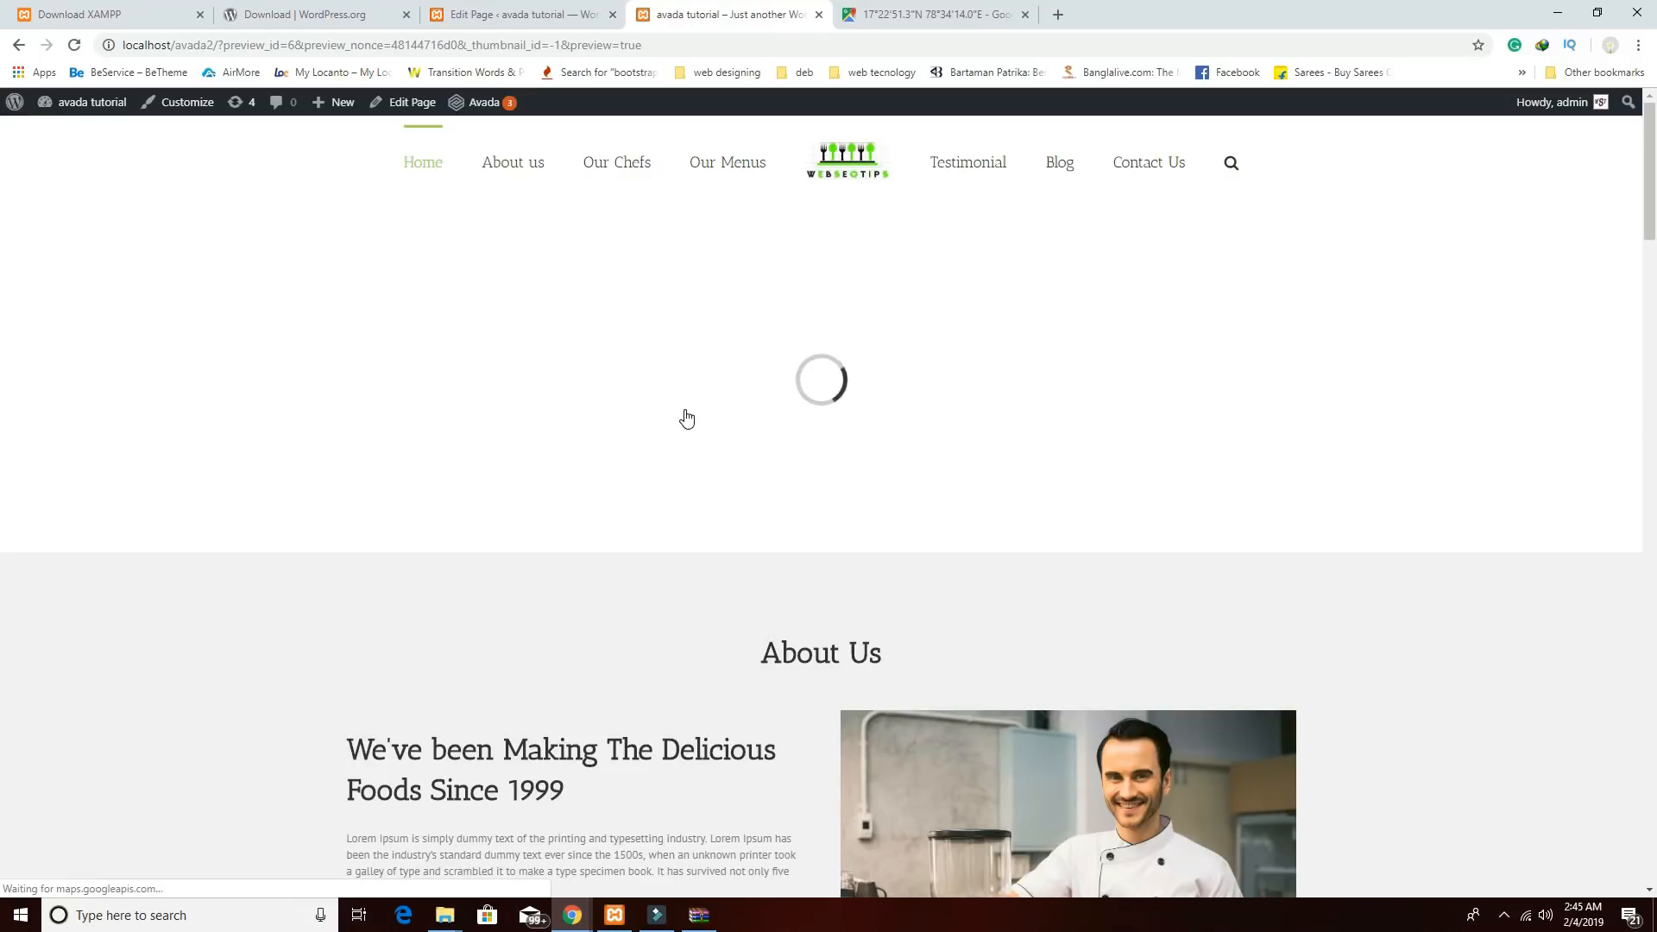
scroll(687, 419, down, 12)
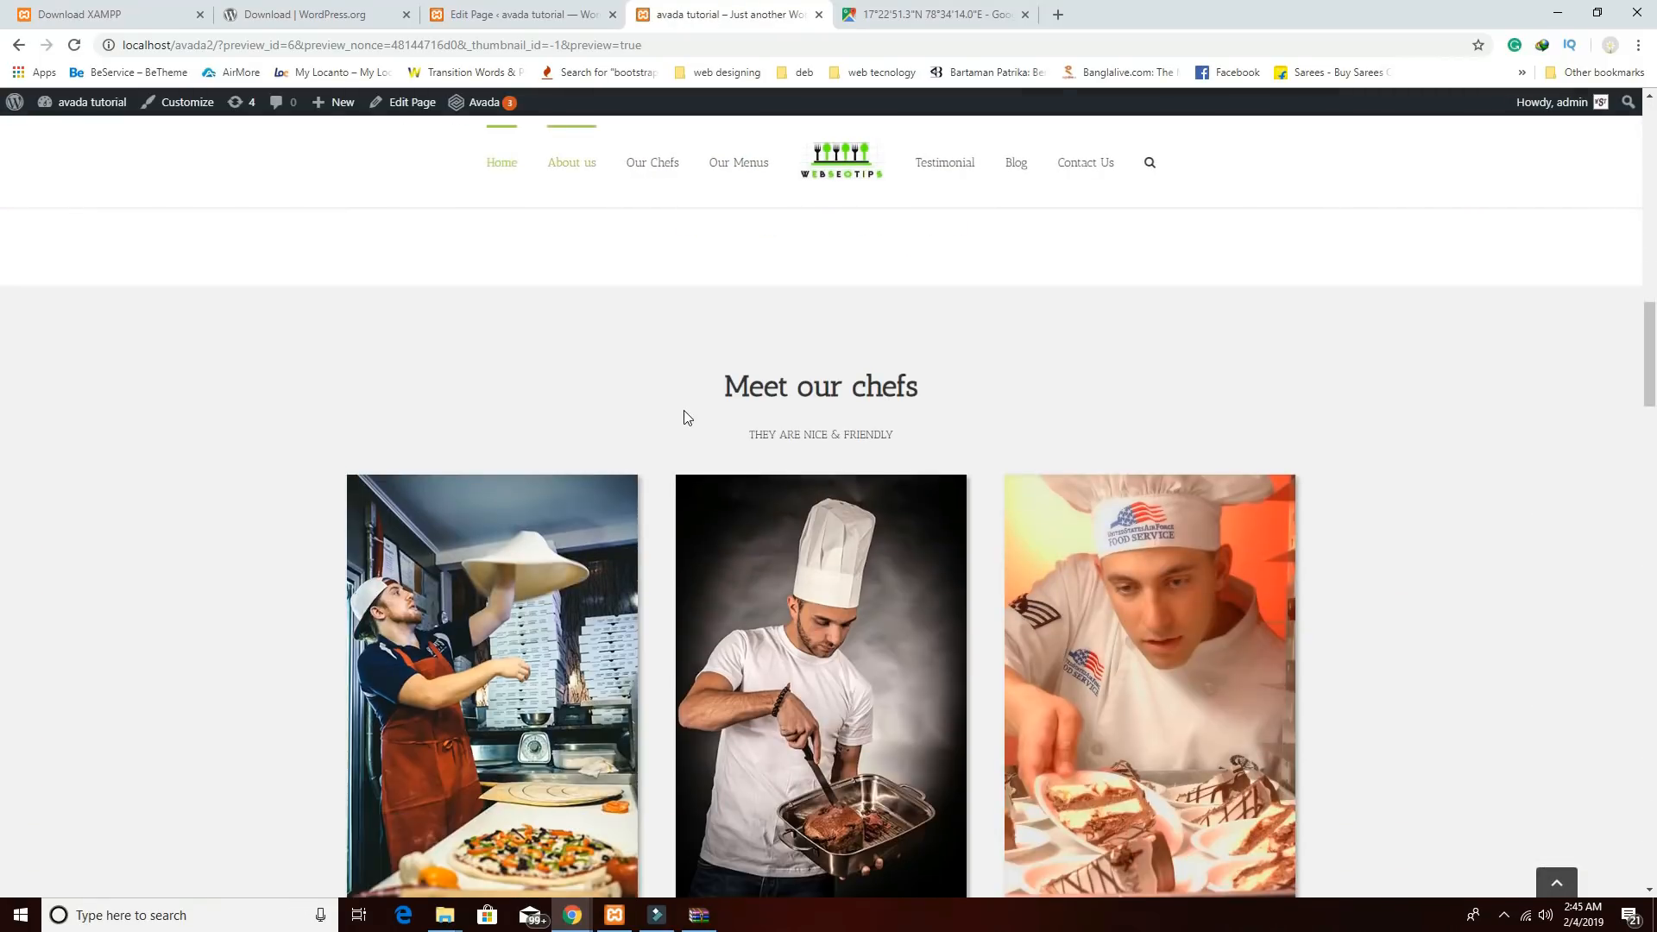
scroll(684, 411, down, 10)
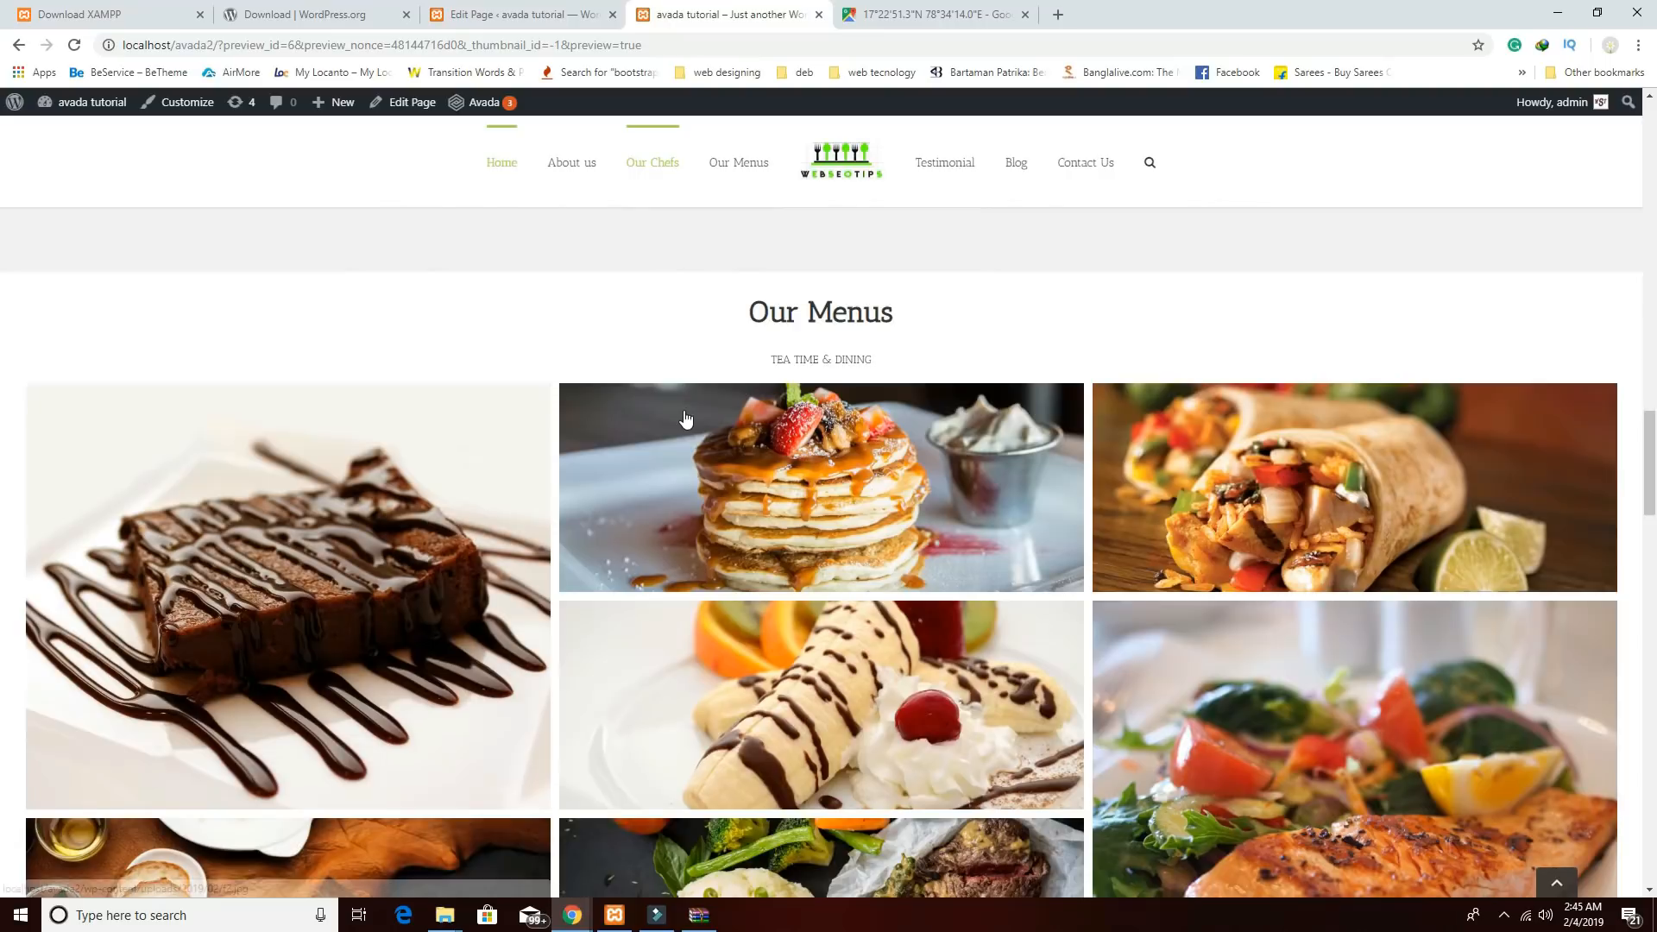
scroll(684, 419, down, 5)
scroll(684, 419, up, 3)
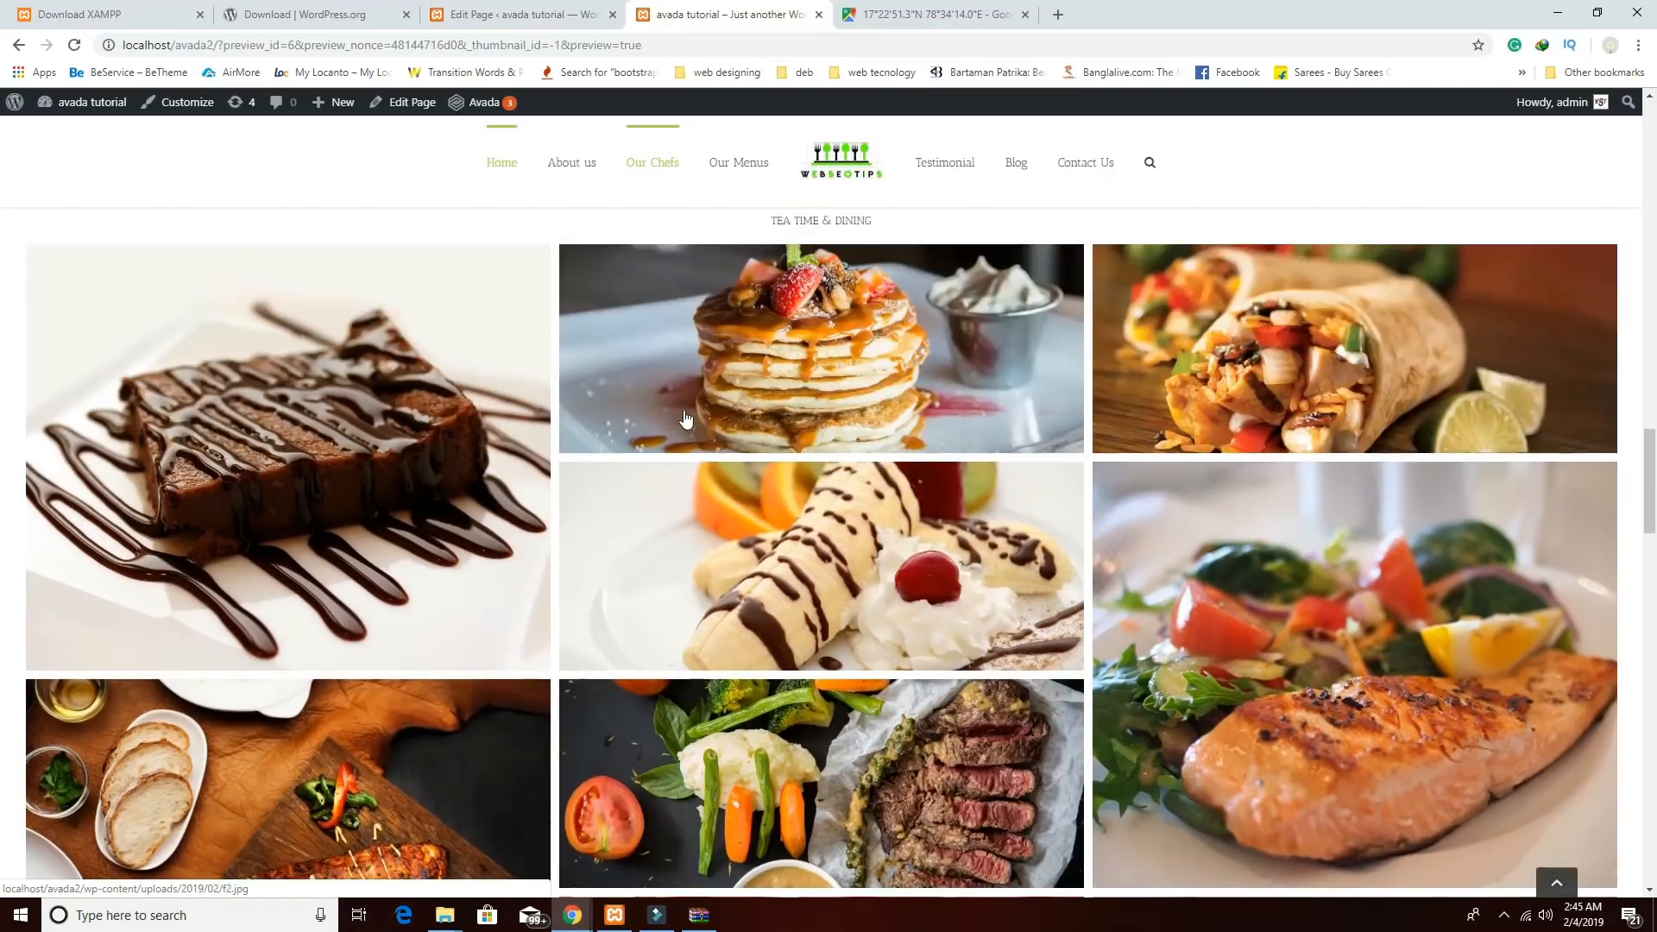
scroll(685, 419, down, 3)
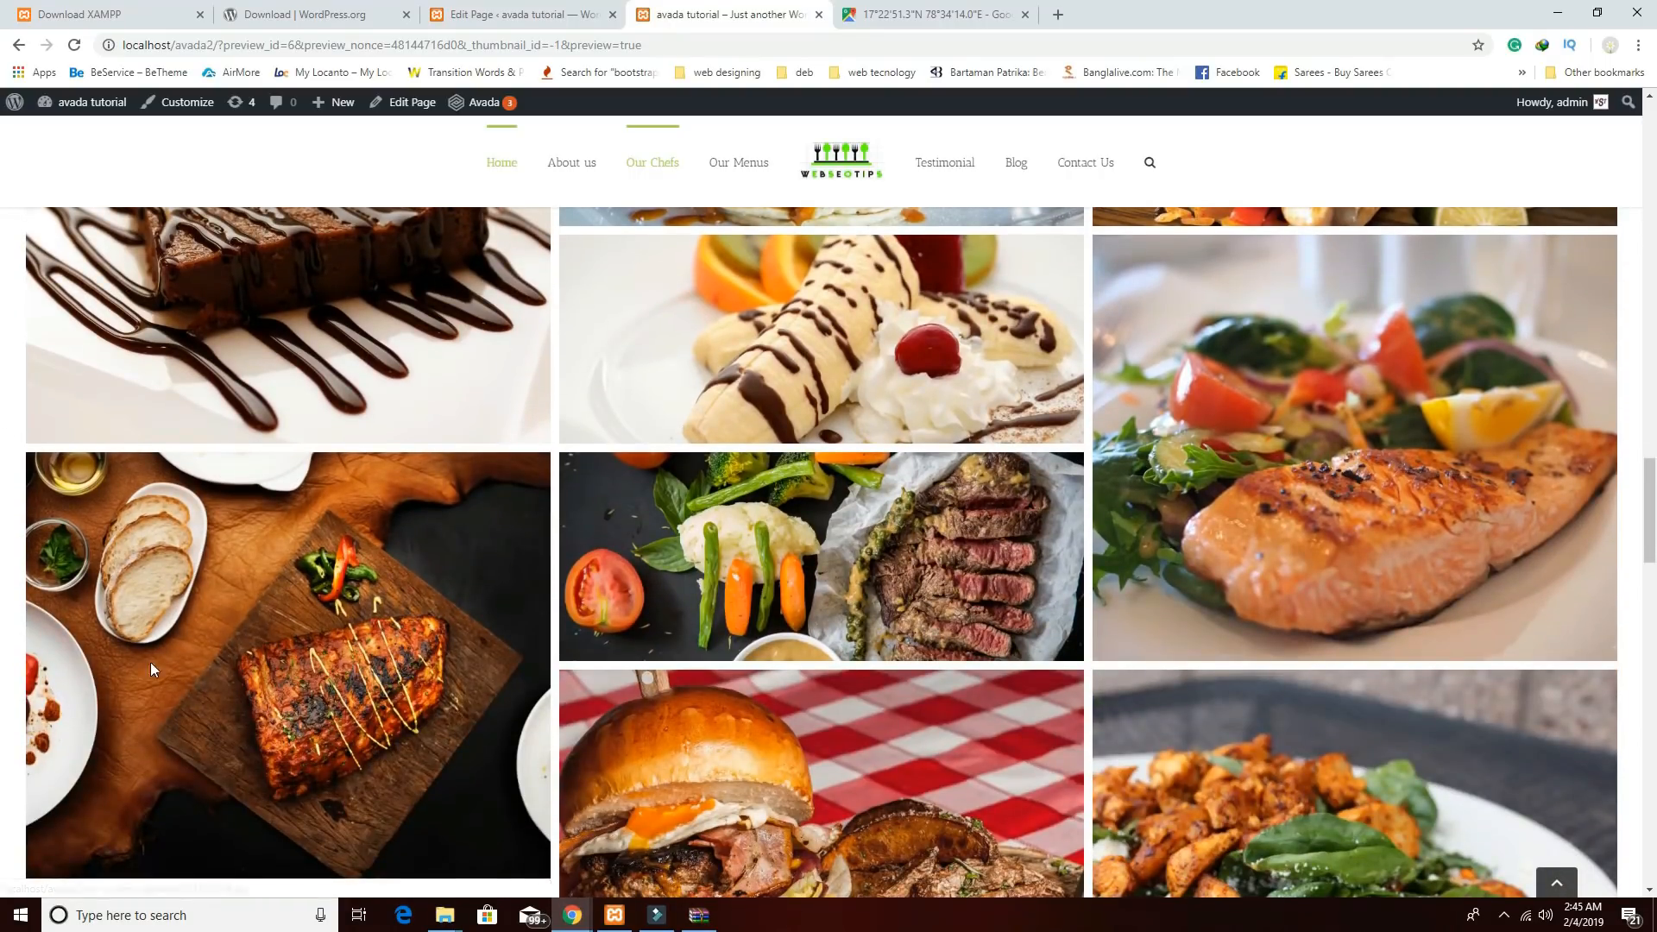
click(510, 13)
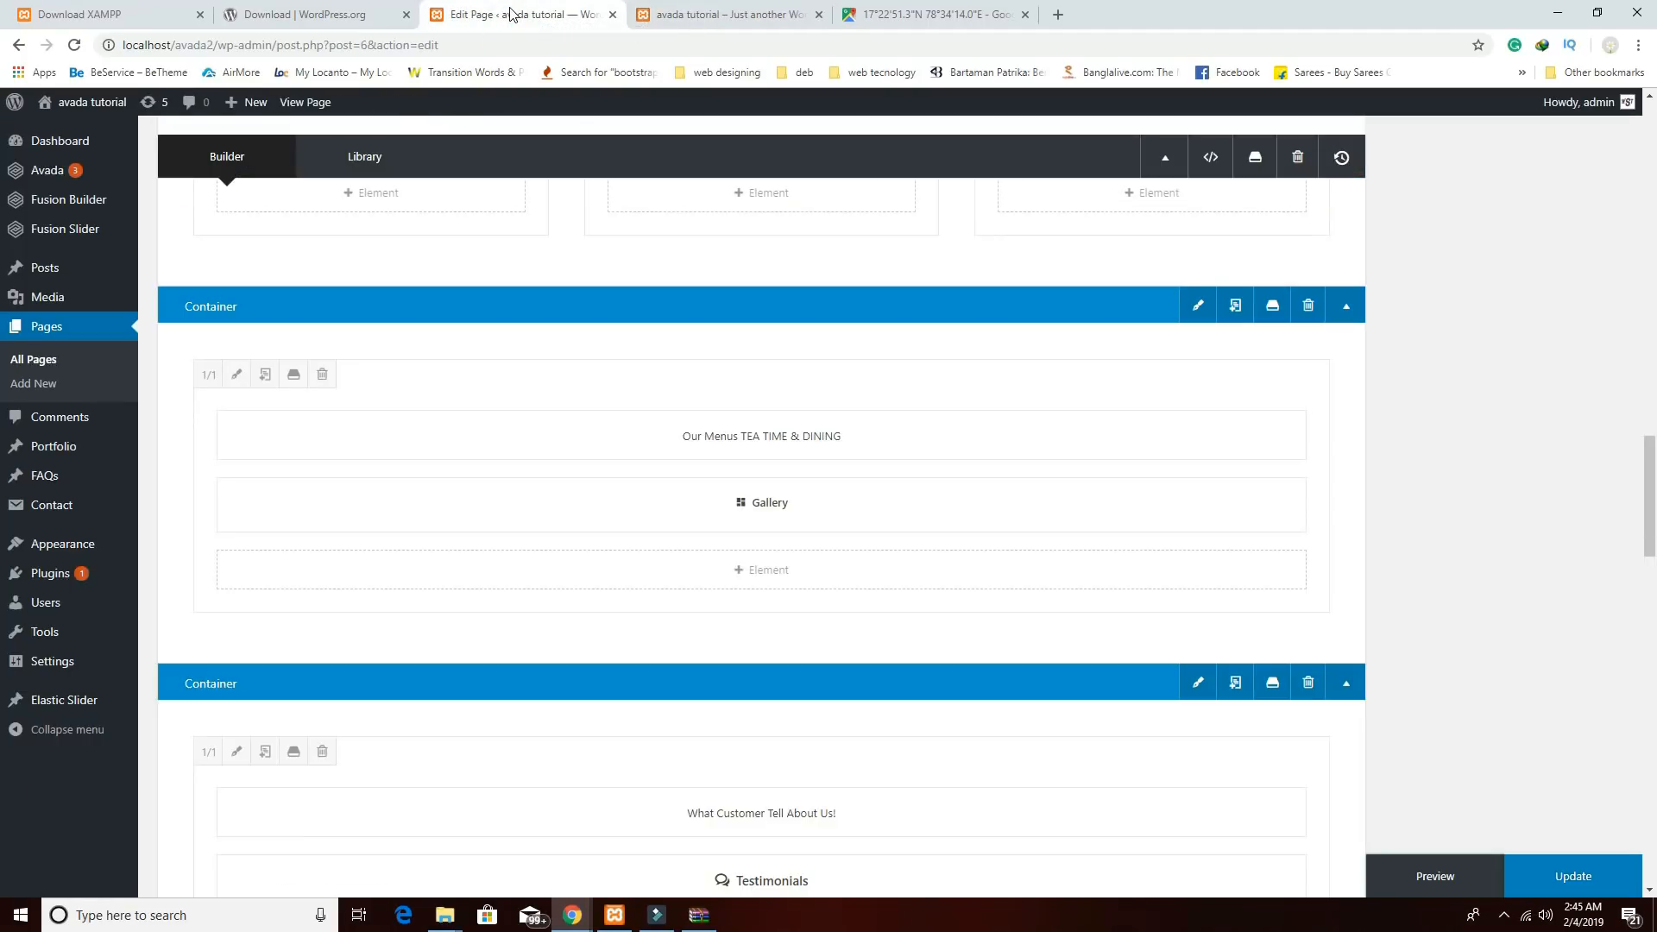
click(764, 19)
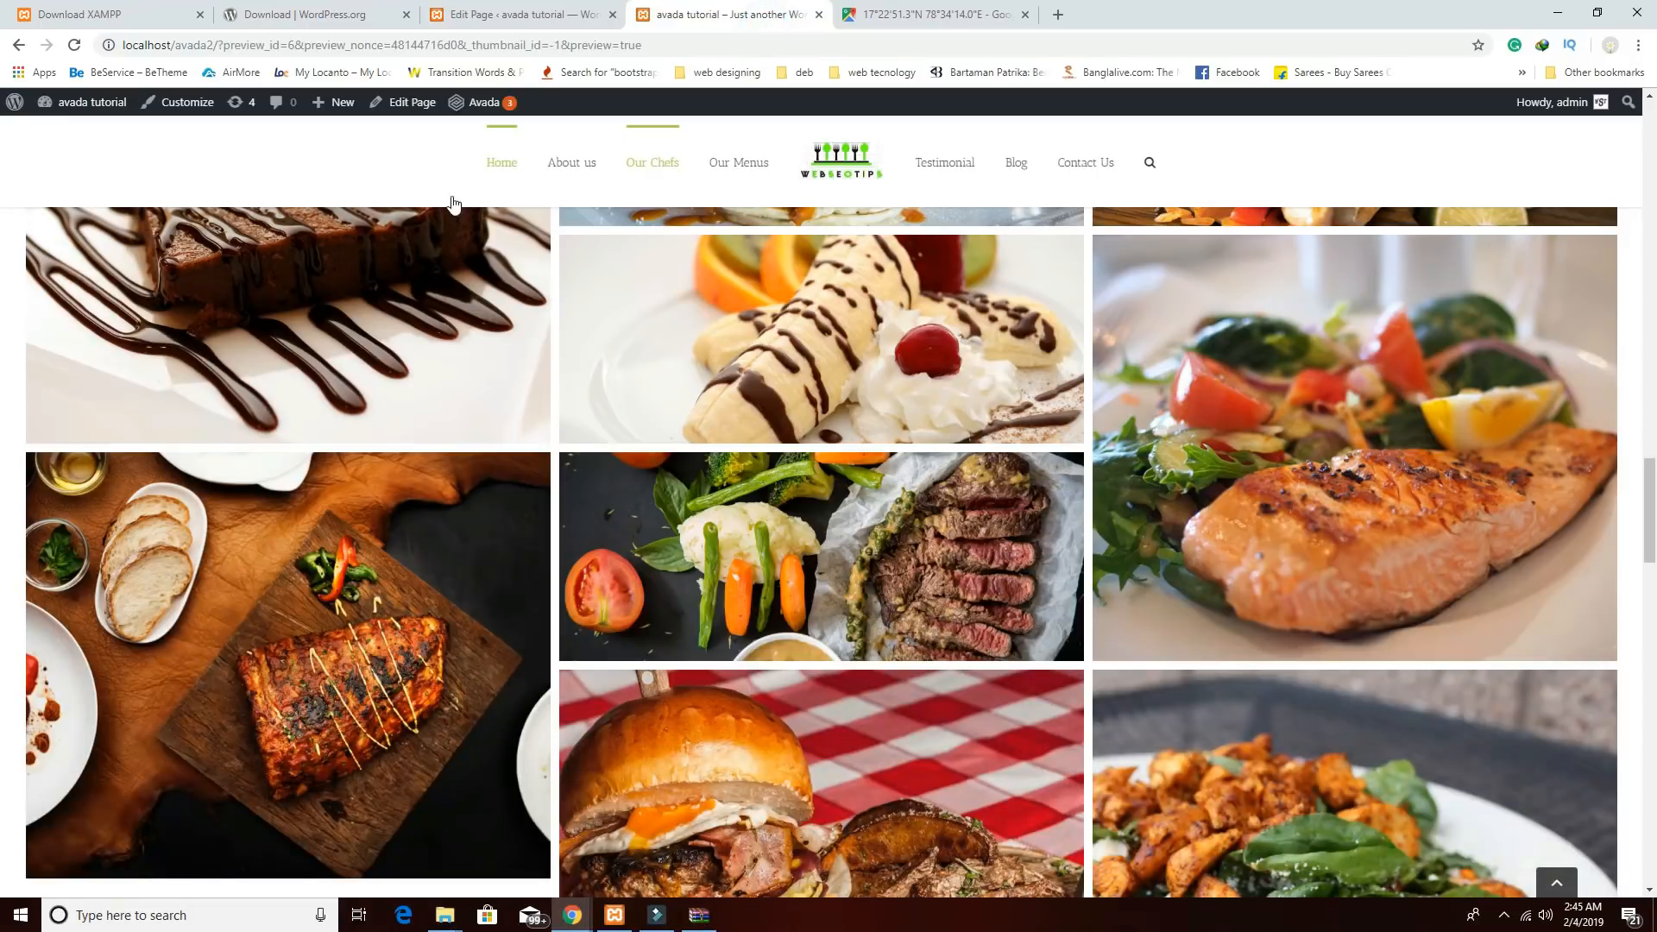
Check in Appearance > Menus that the Our Menus custom link points to #menus.
mouse_move(97, 113)
click(73, 138)
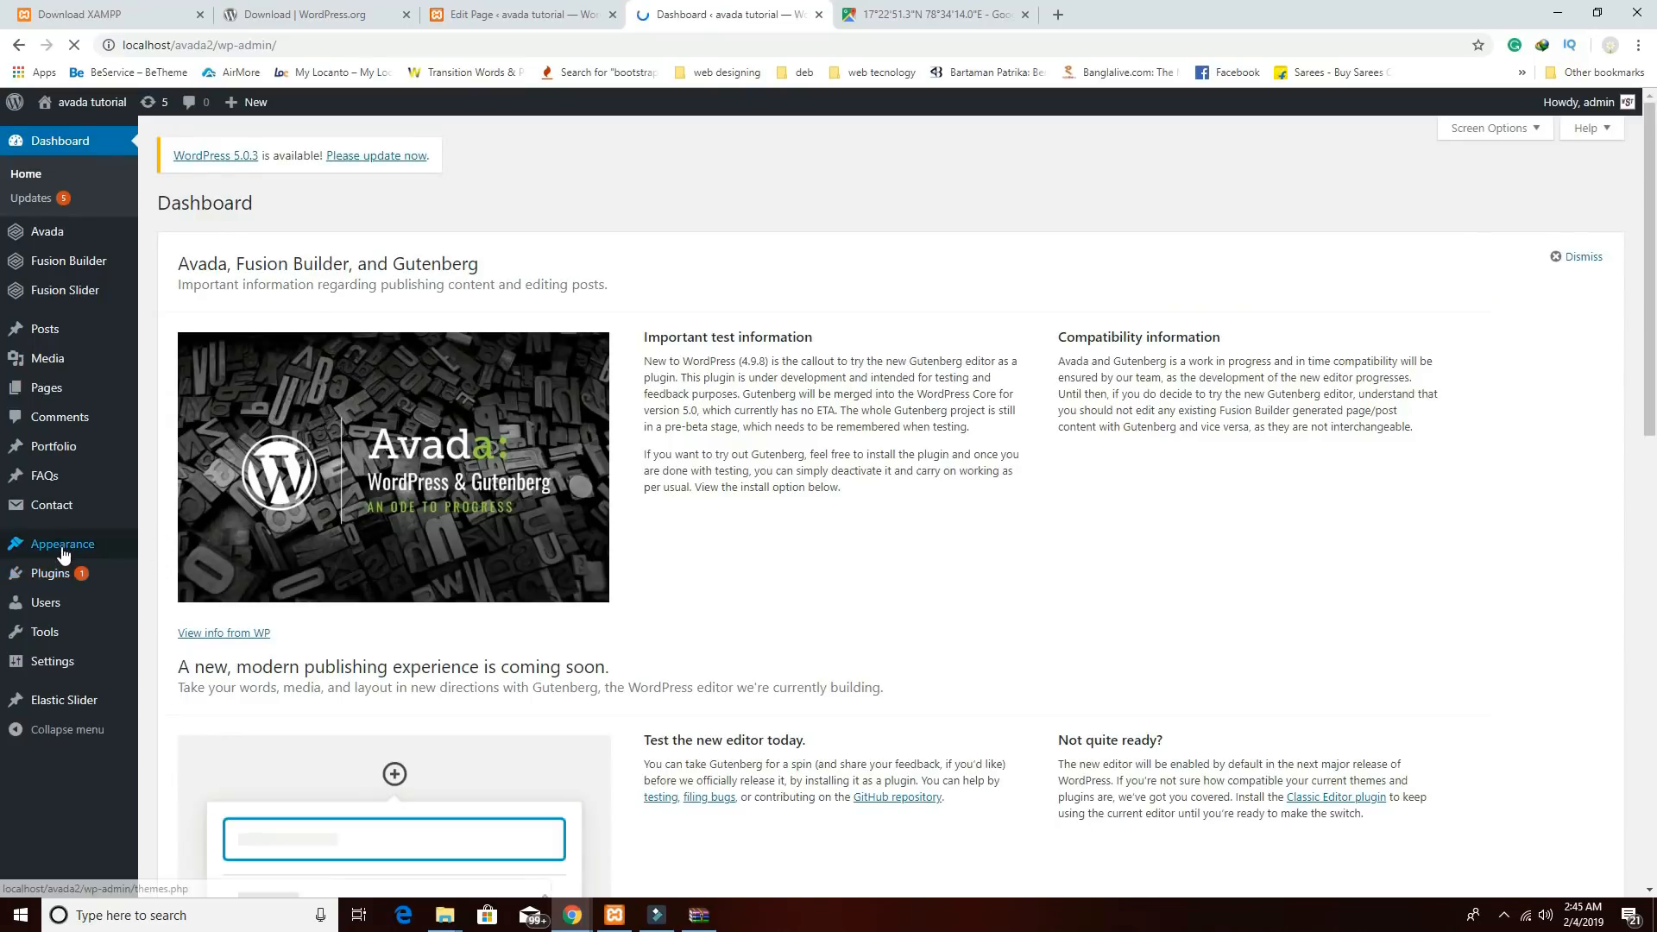
mouse_move(53, 552)
click(167, 620)
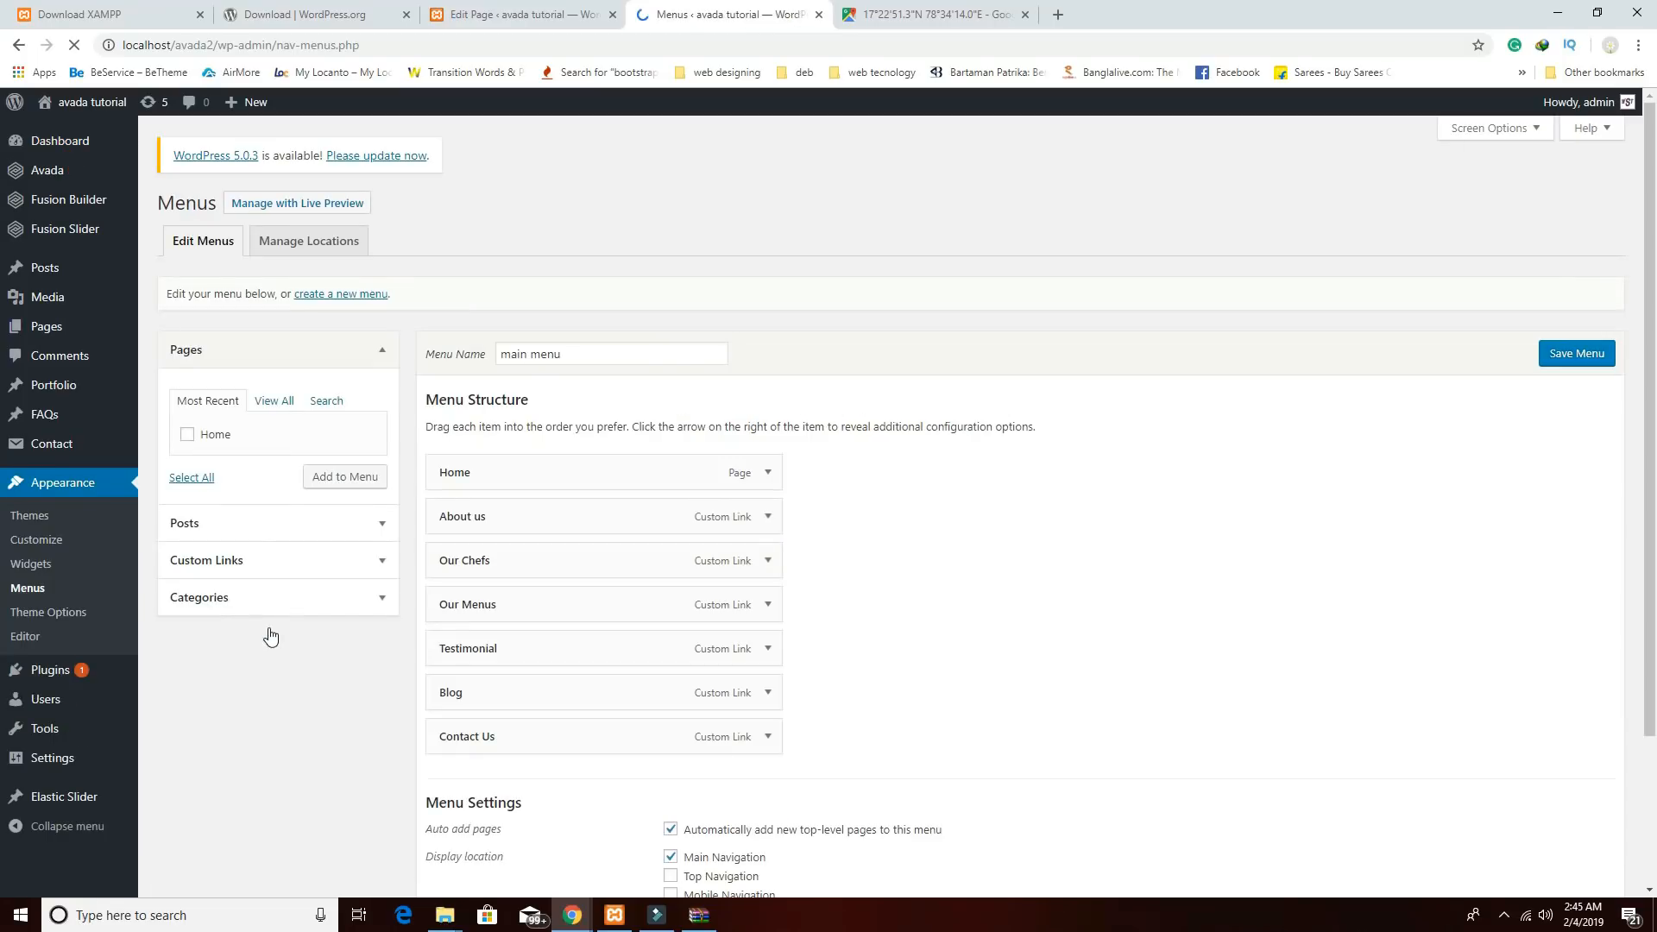
click(766, 605)
drag(507, 665, 466, 665)
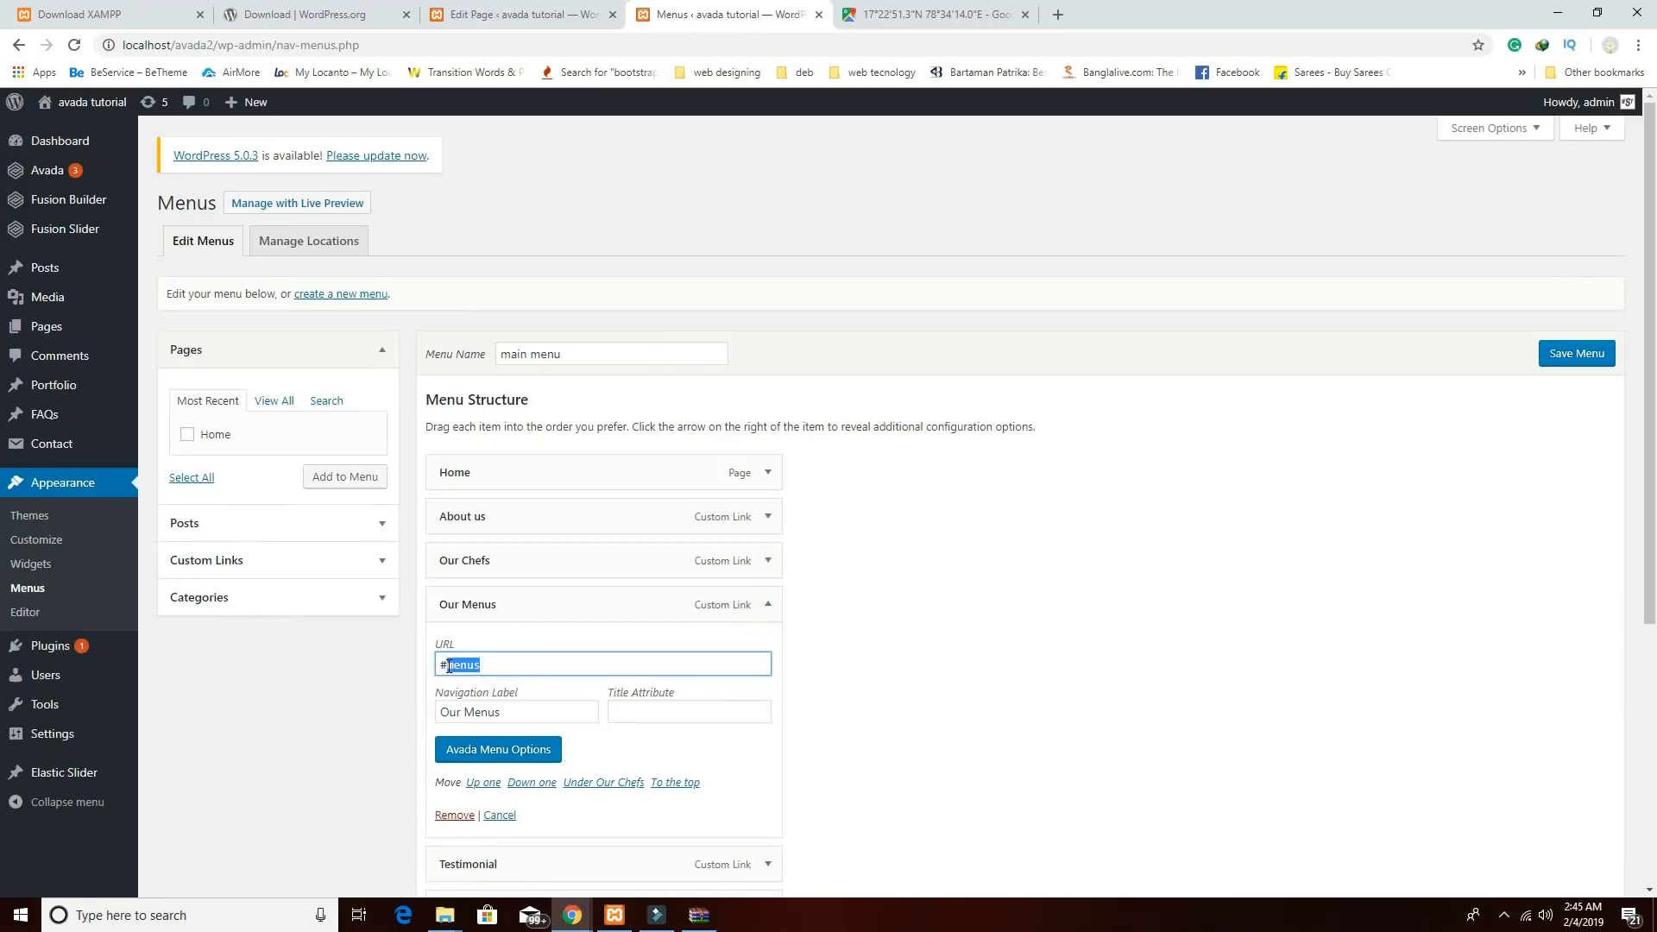
click(517, 14)
Correct the Our Menus container's anchor name from 'manus' to 'menus' and save.
scroll(1174, 621, down, 2)
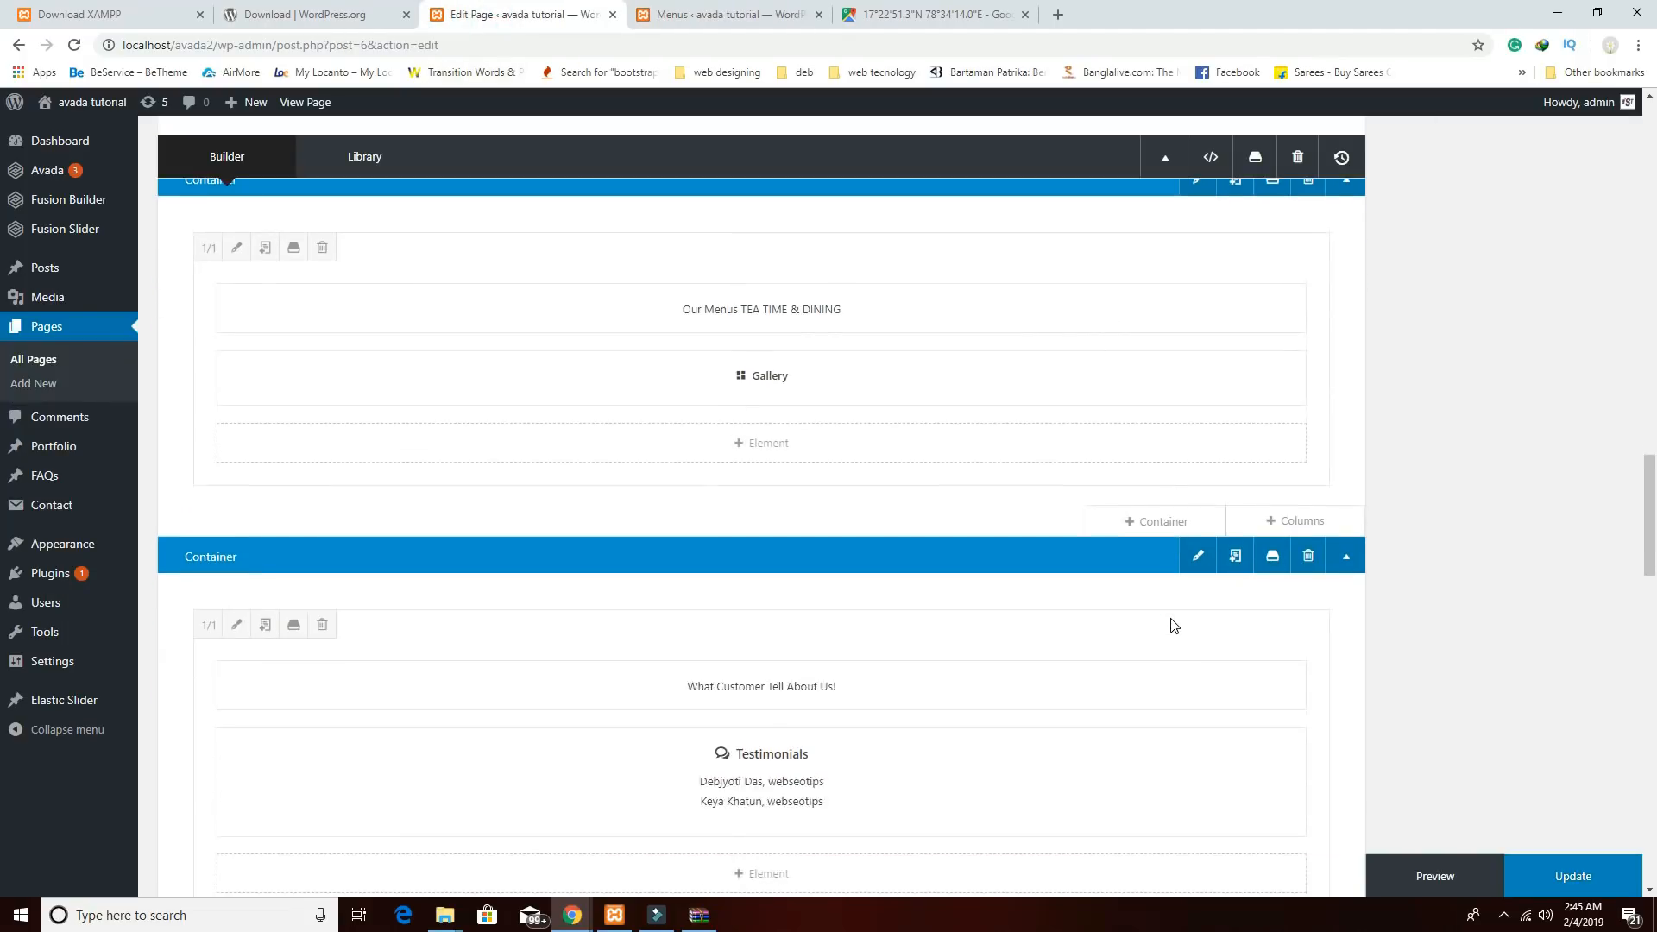
scroll(1174, 621, up, 2)
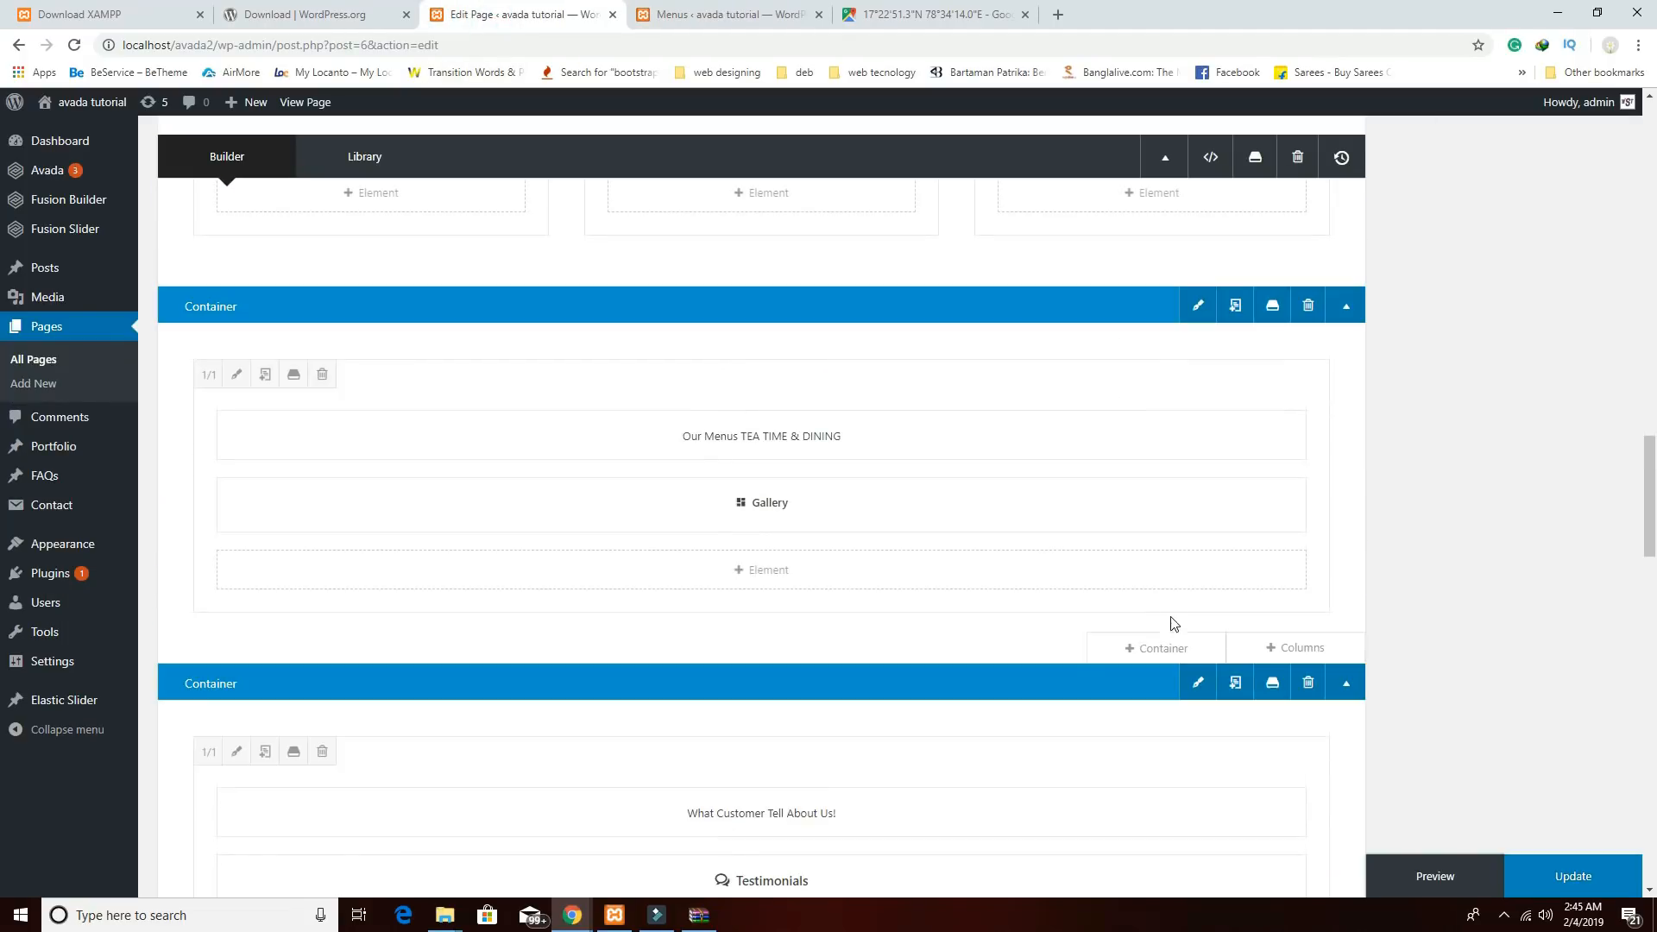
click(1198, 306)
drag(910, 722, 736, 717)
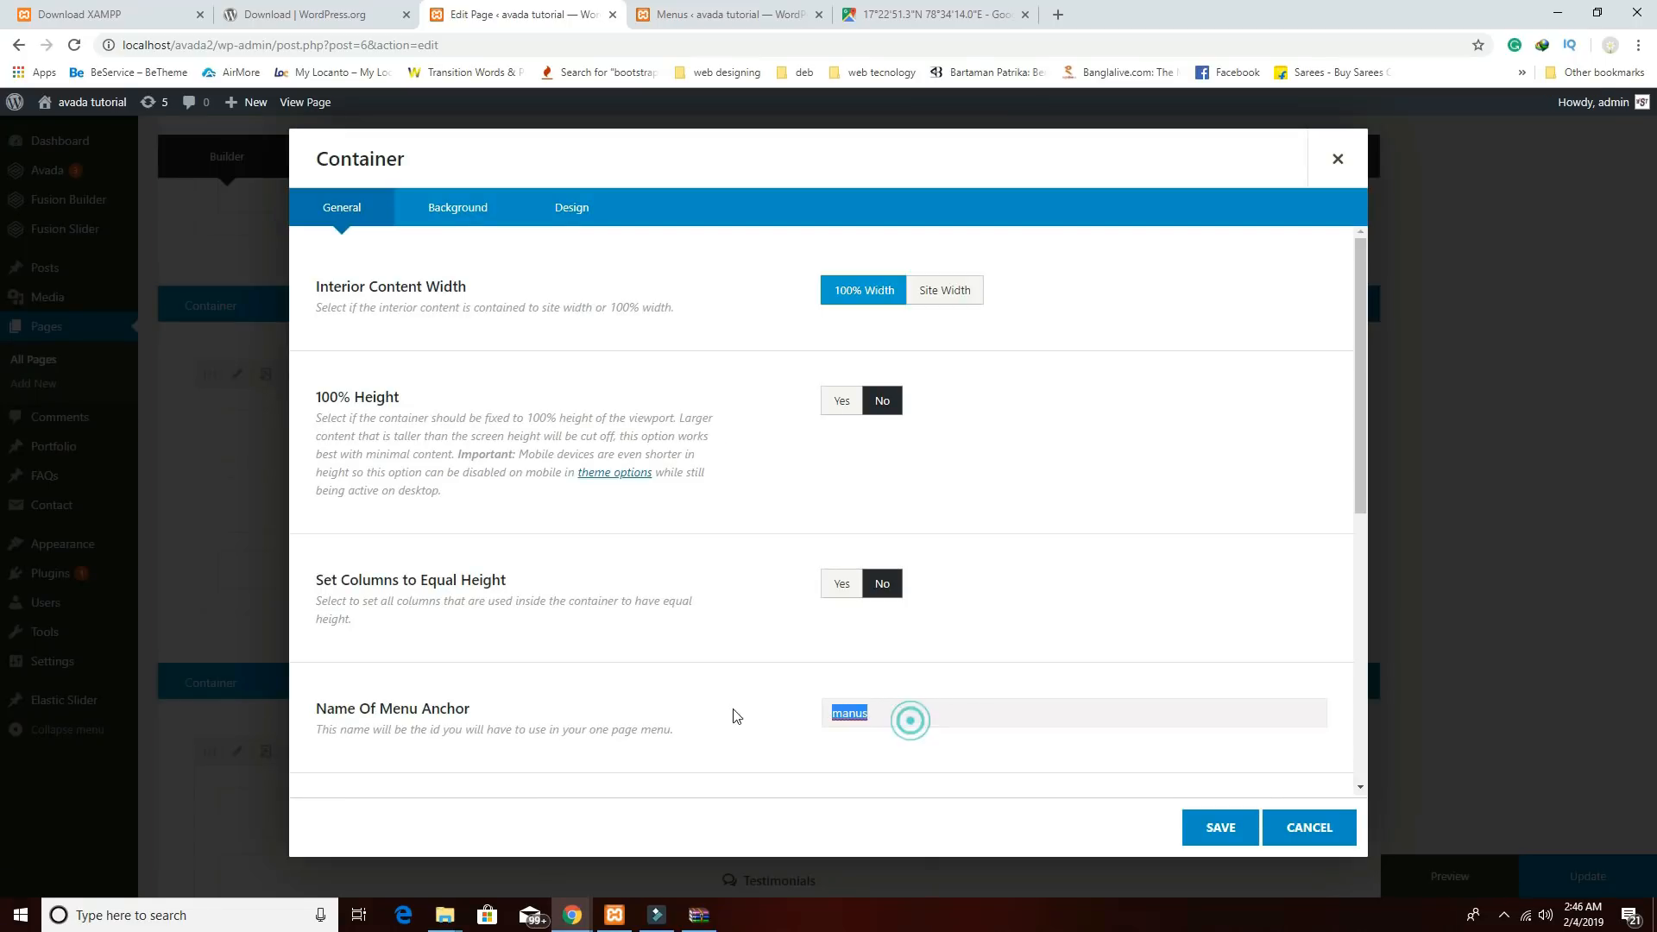
click(1220, 827)
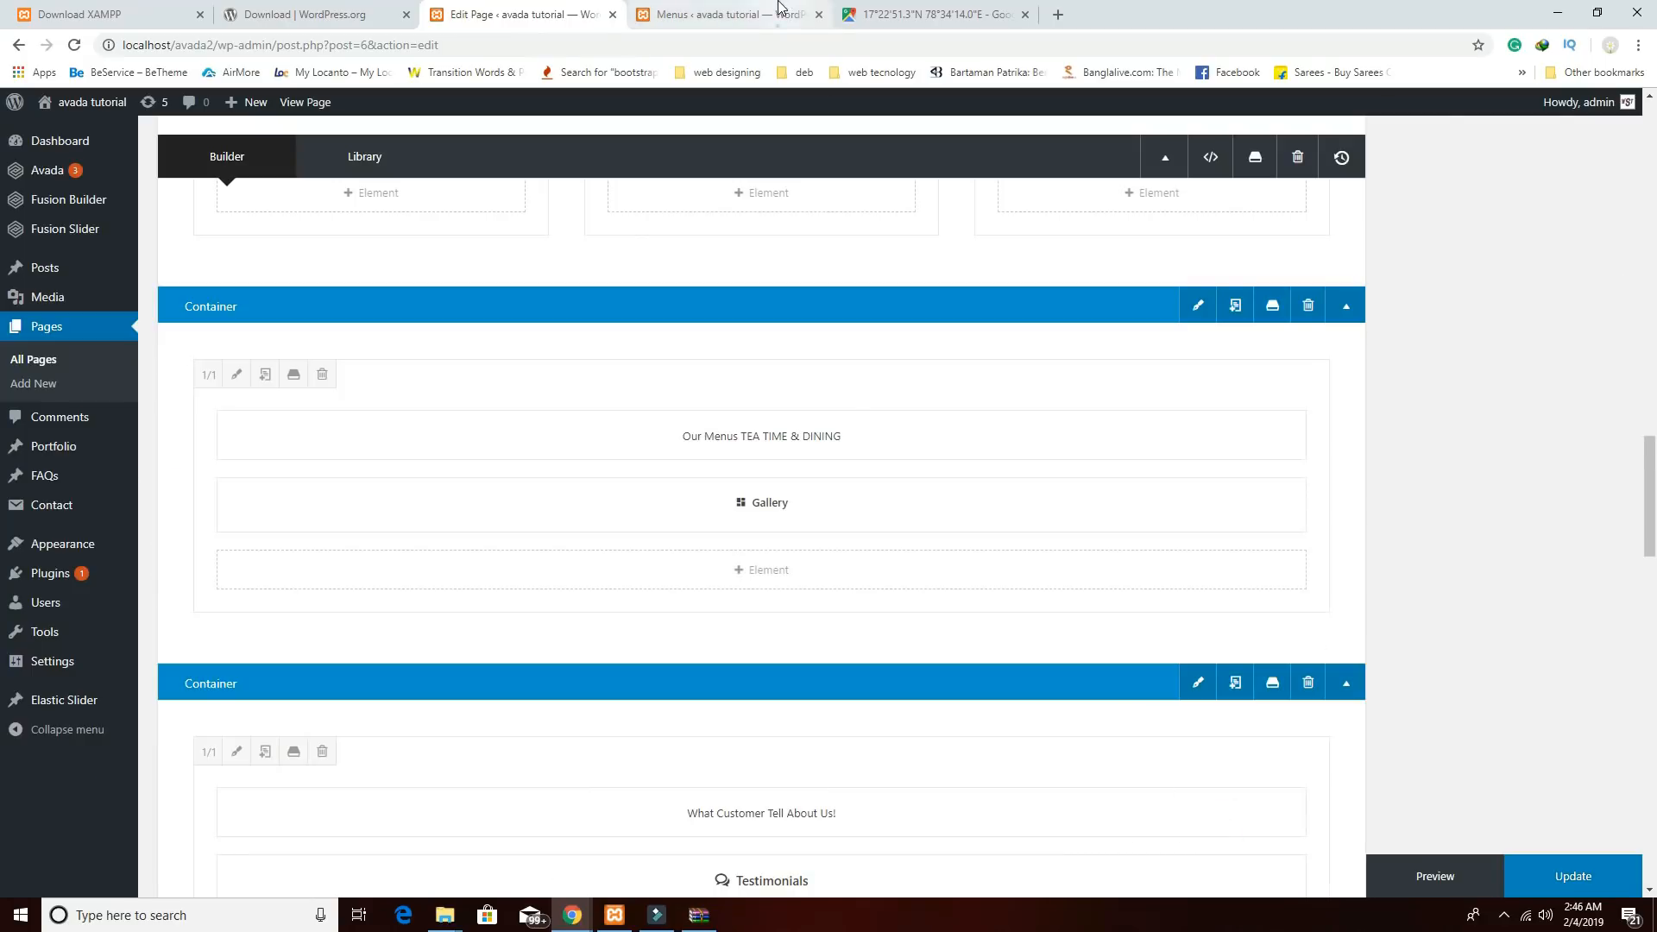
Set the Testimonials container's anchor name to 'testimonials', matching its #testimonials menu link.
click(729, 14)
scroll(701, 494, down, 2)
scroll(764, 648, down, 2)
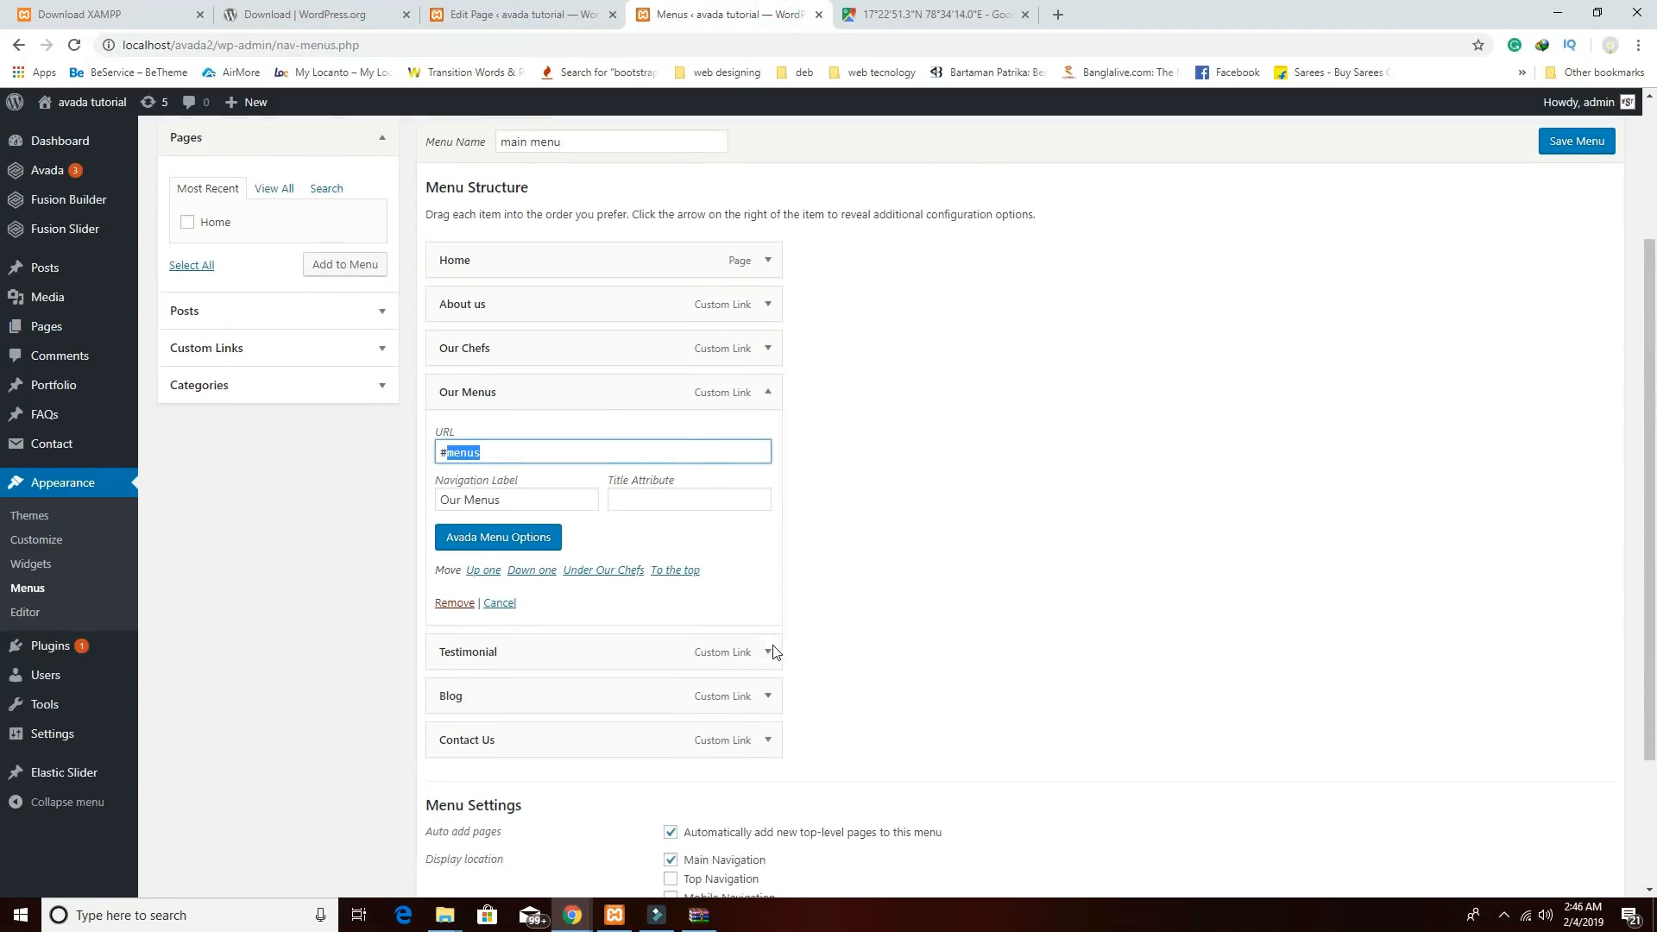
click(767, 519)
drag(538, 577, 443, 570)
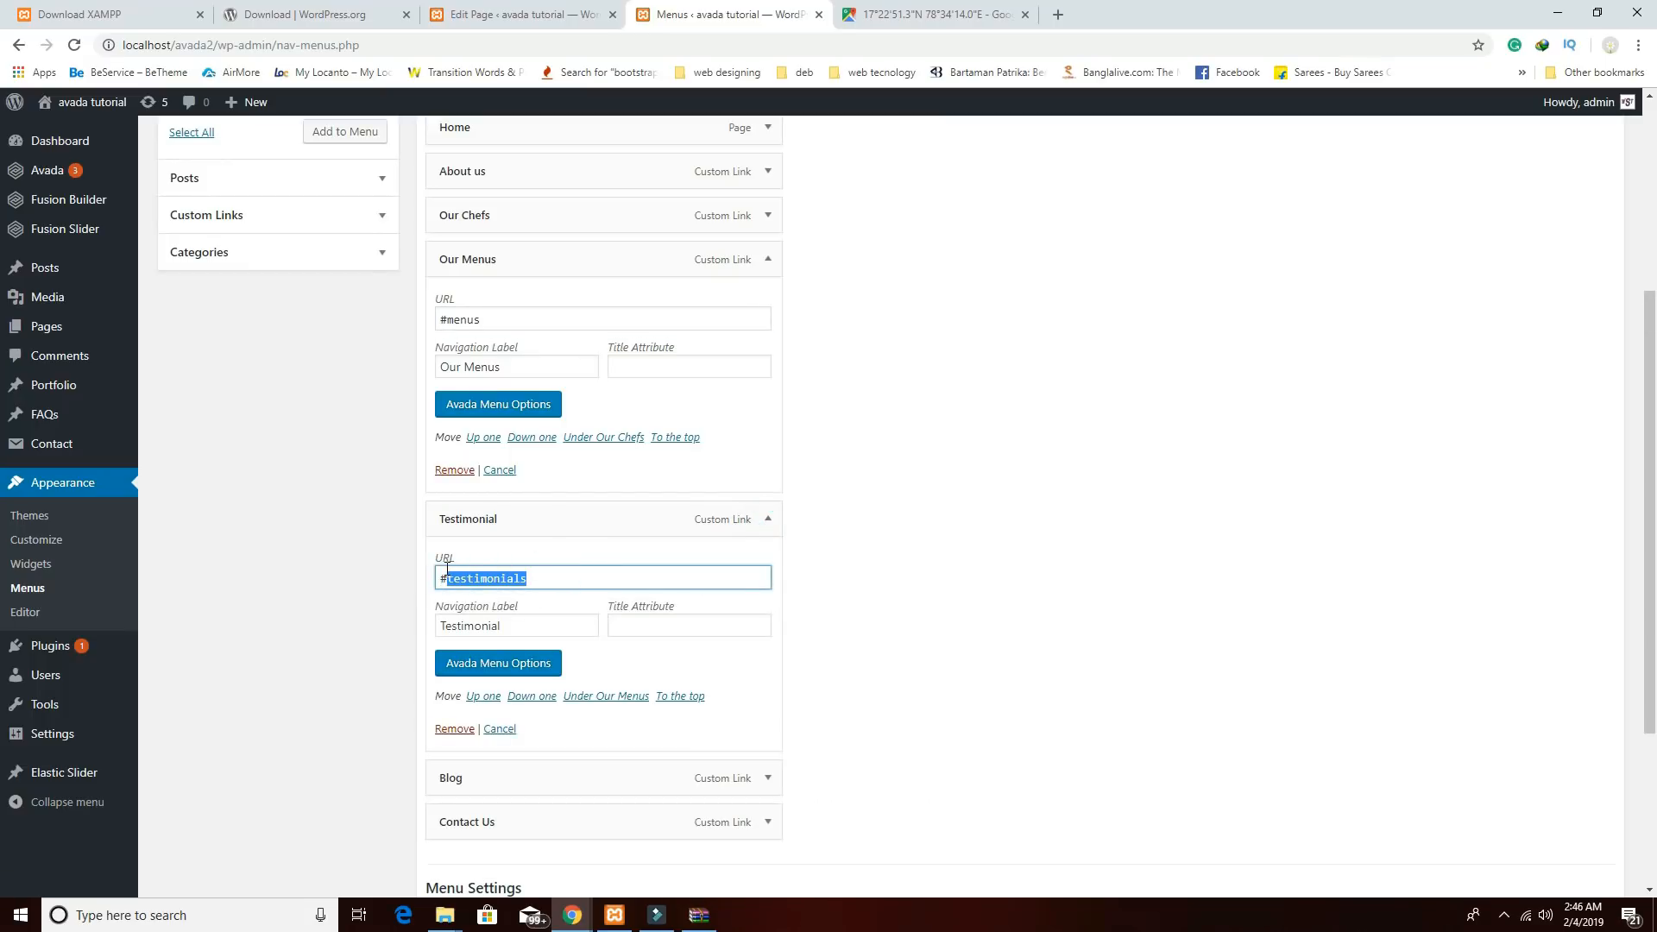
click(518, 14)
scroll(1054, 551, down, 2)
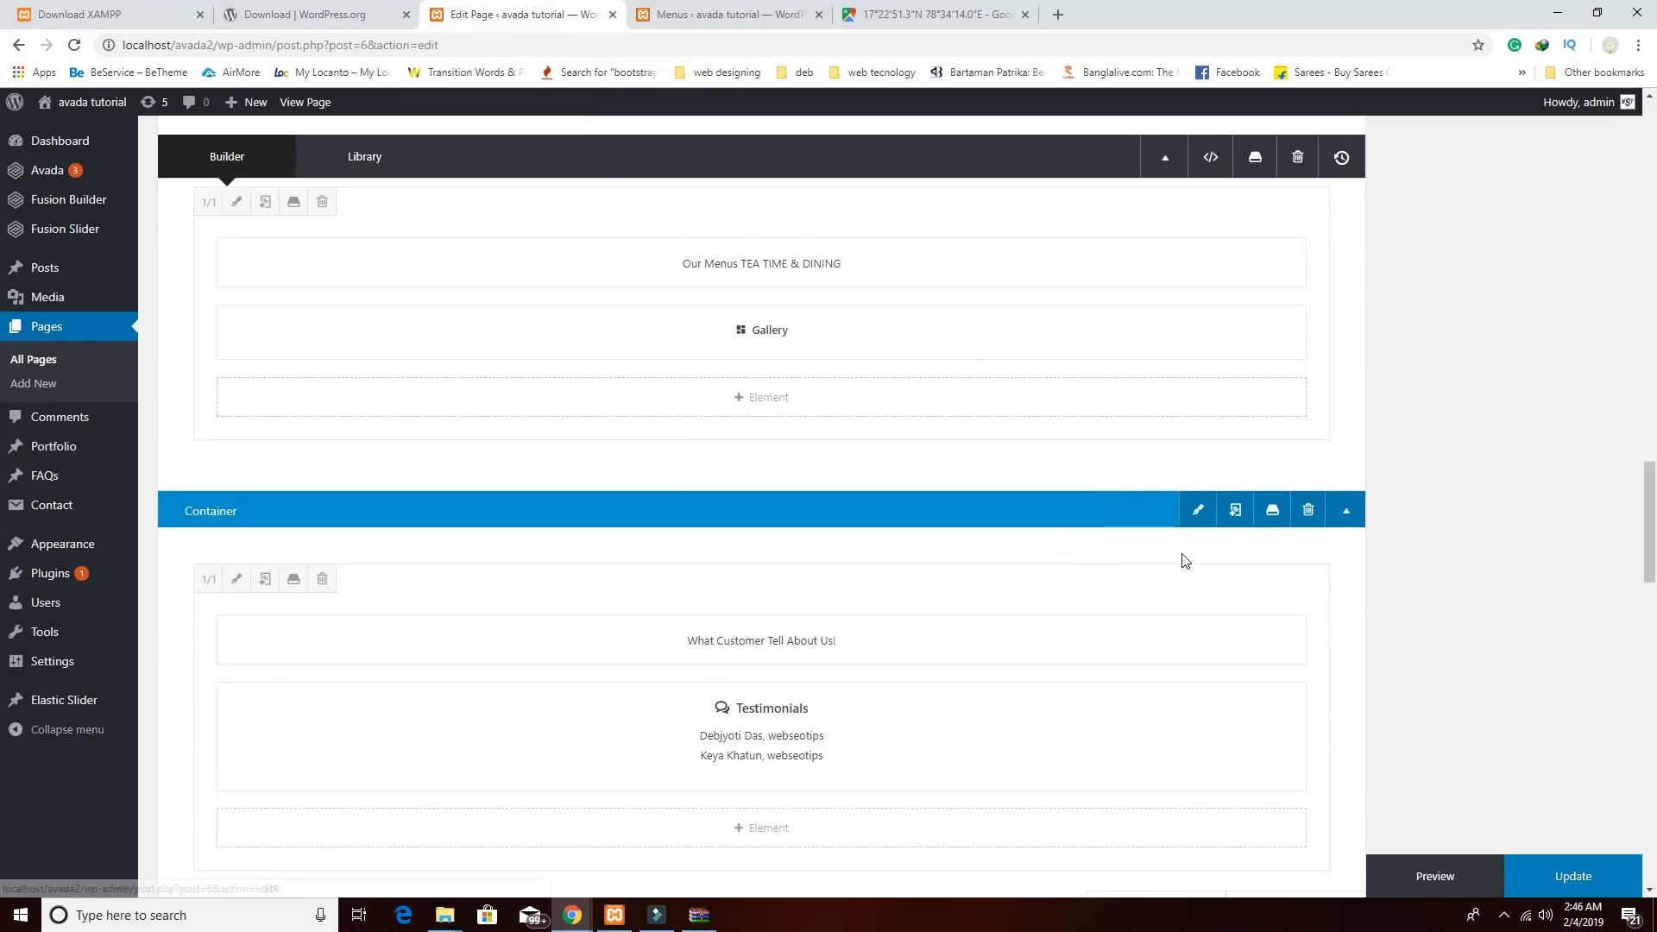
click(1198, 510)
scroll(1007, 618, down, 2)
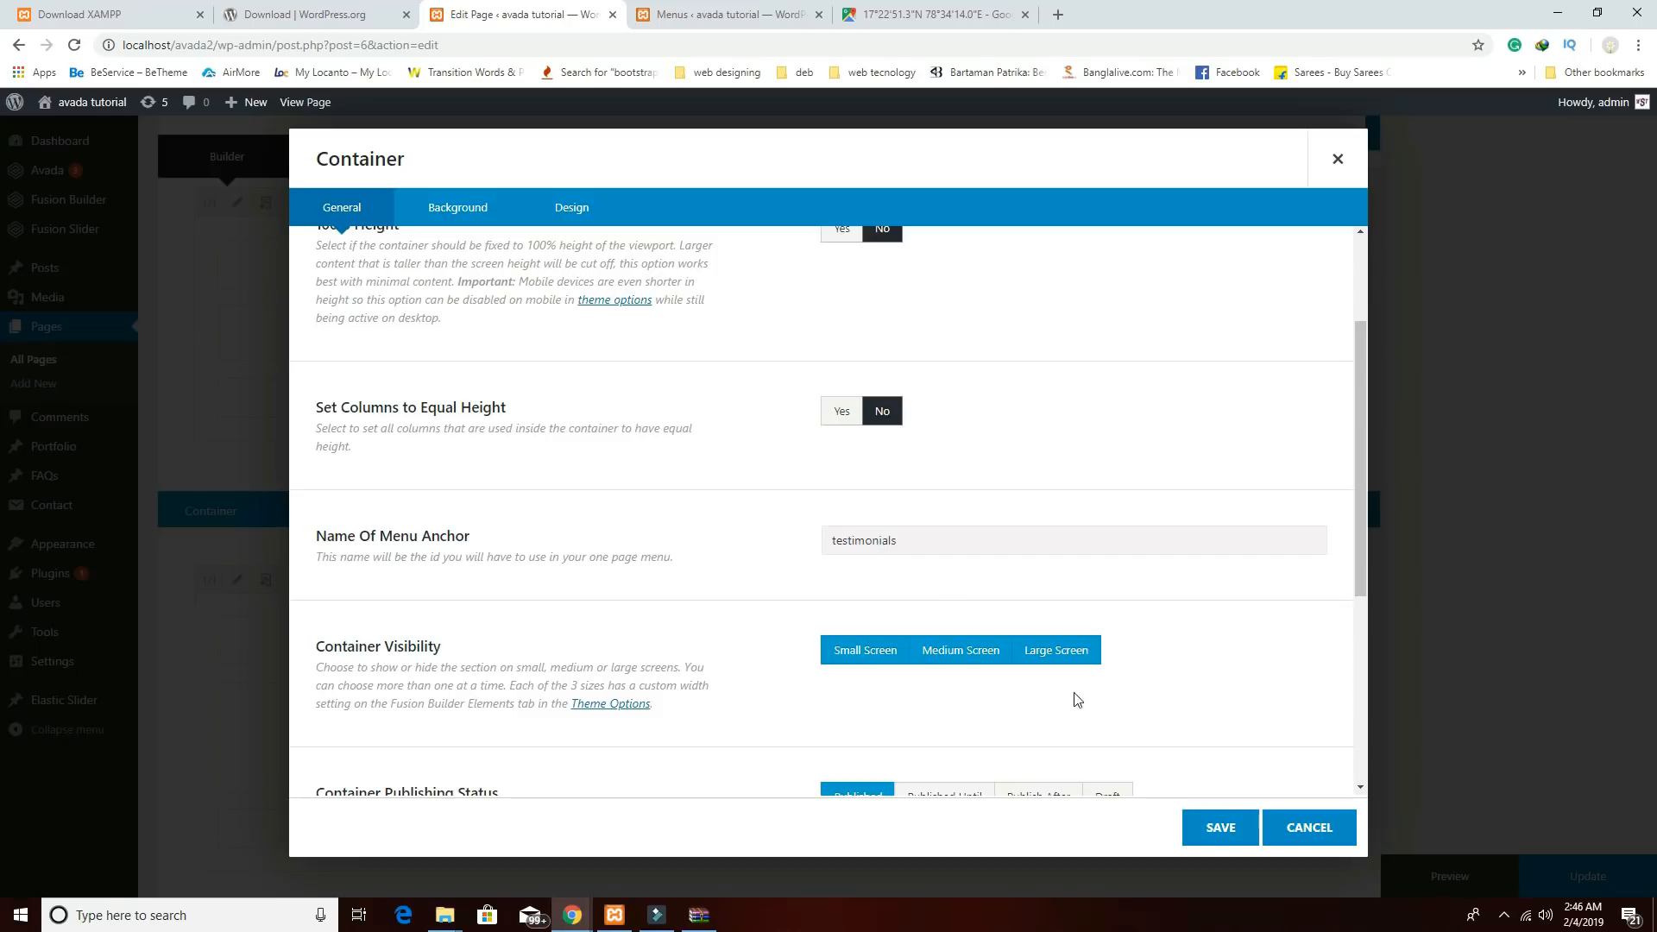
click(1221, 827)
Copy 'blog' from the Blog menu link and paste it as the Our Stories container's anchor.
scroll(1150, 748, down, 5)
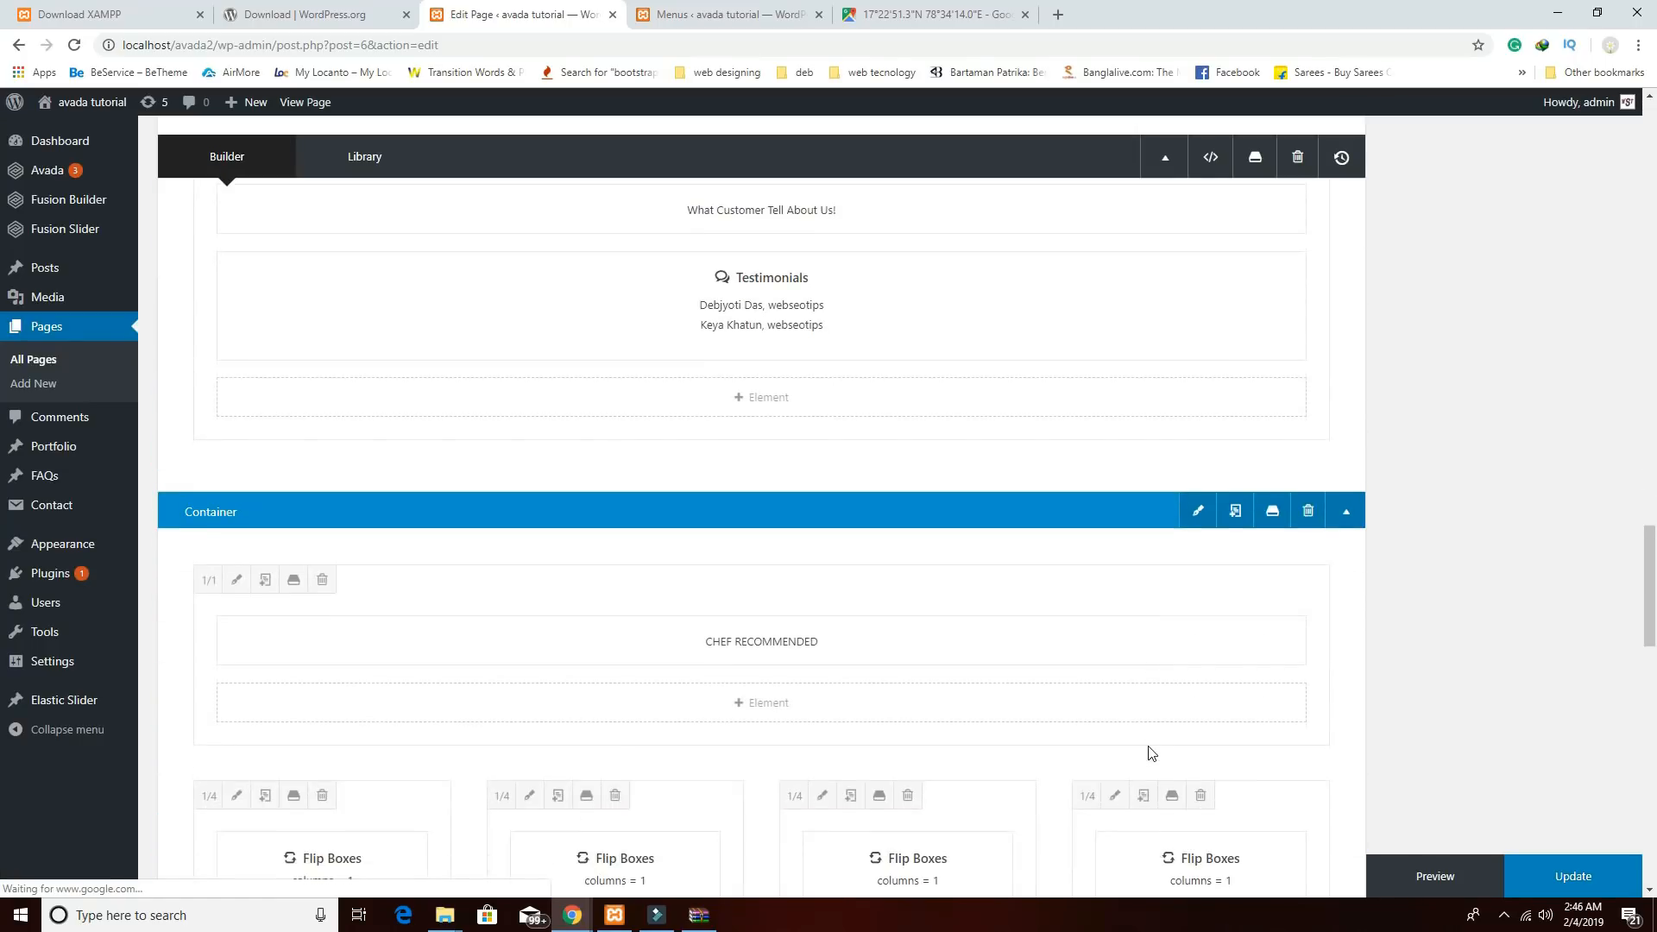
scroll(1178, 569, down, 6)
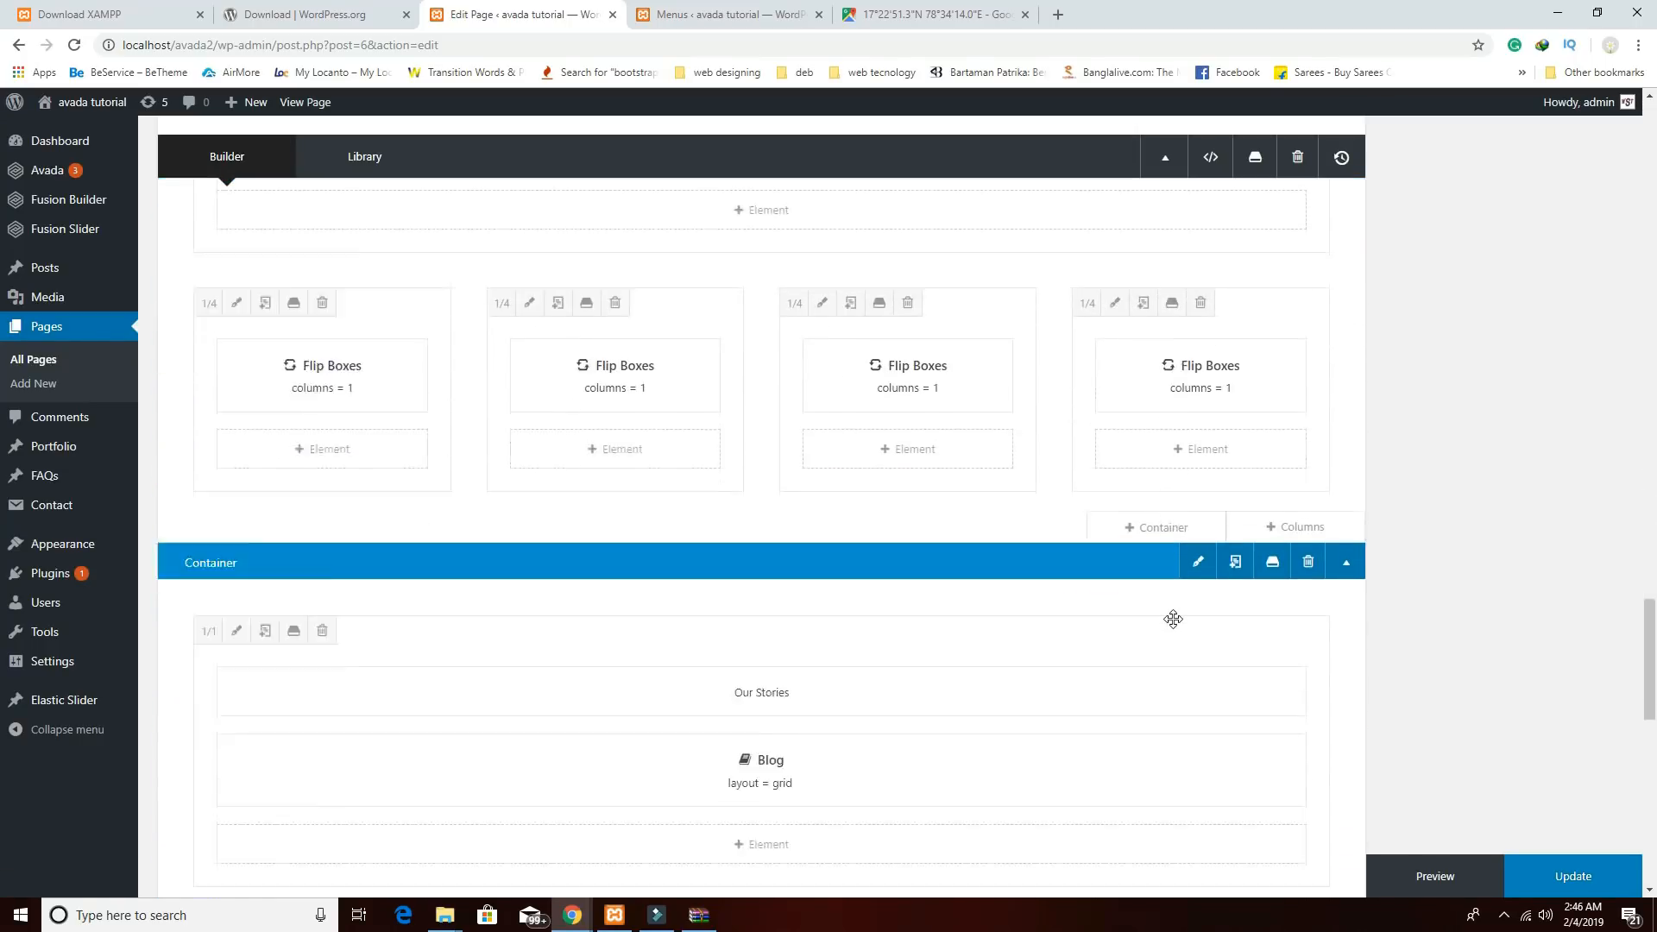
scroll(1173, 619, down, 1)
click(1198, 450)
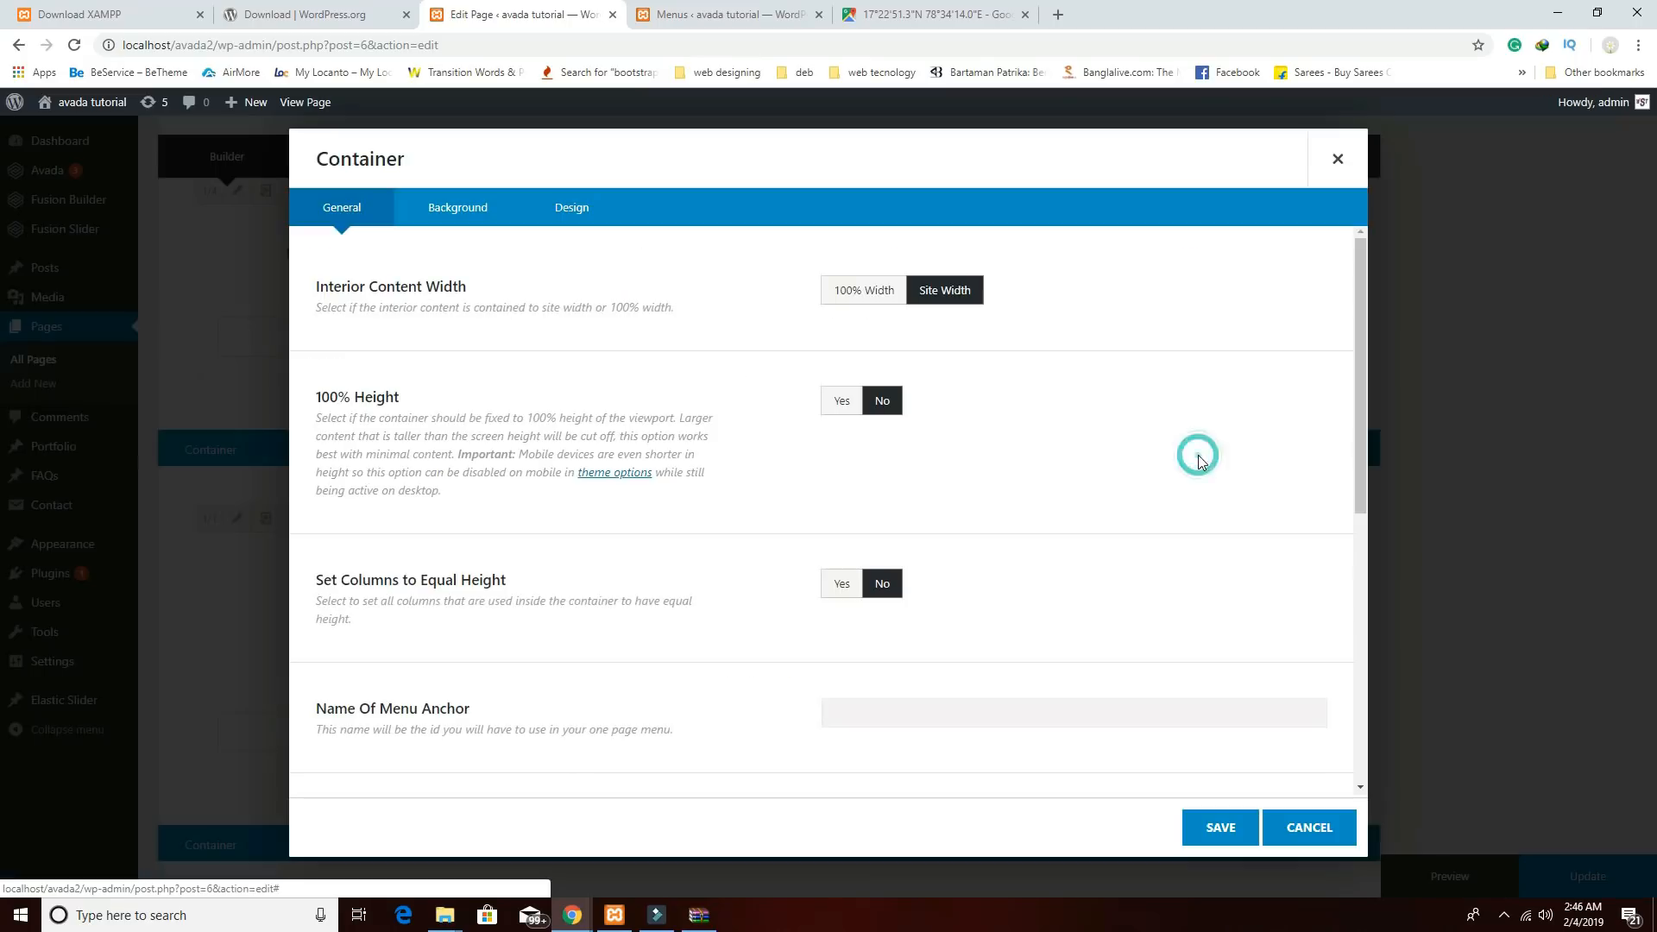
click(689, 12)
scroll(773, 547, down, 3)
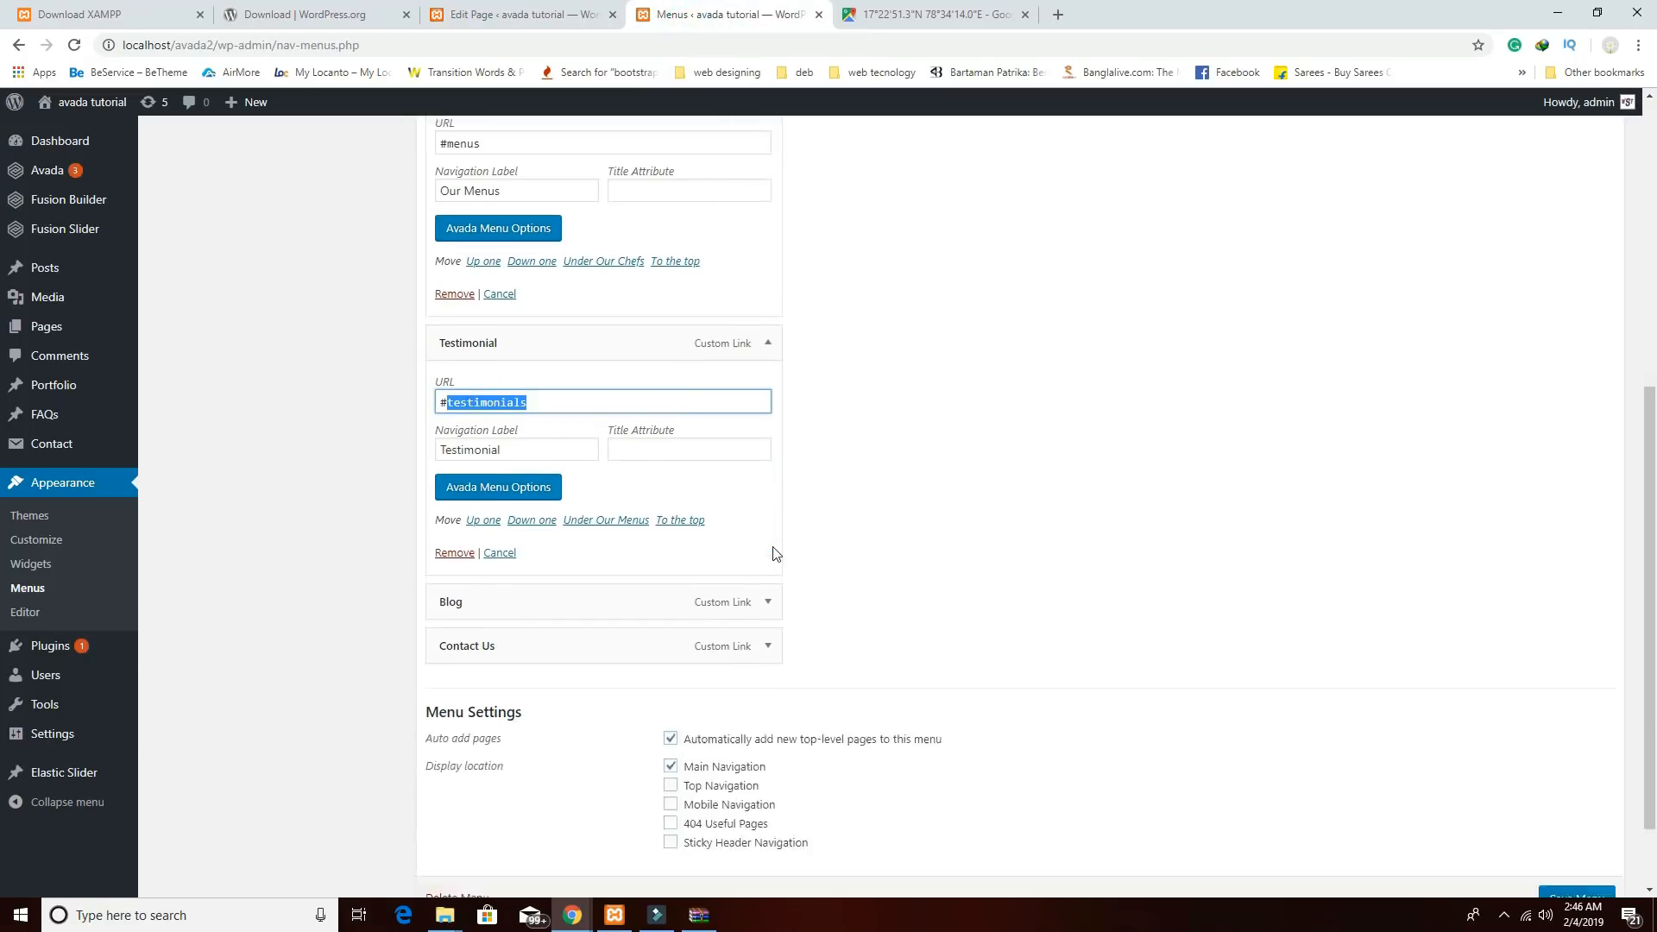
click(769, 508)
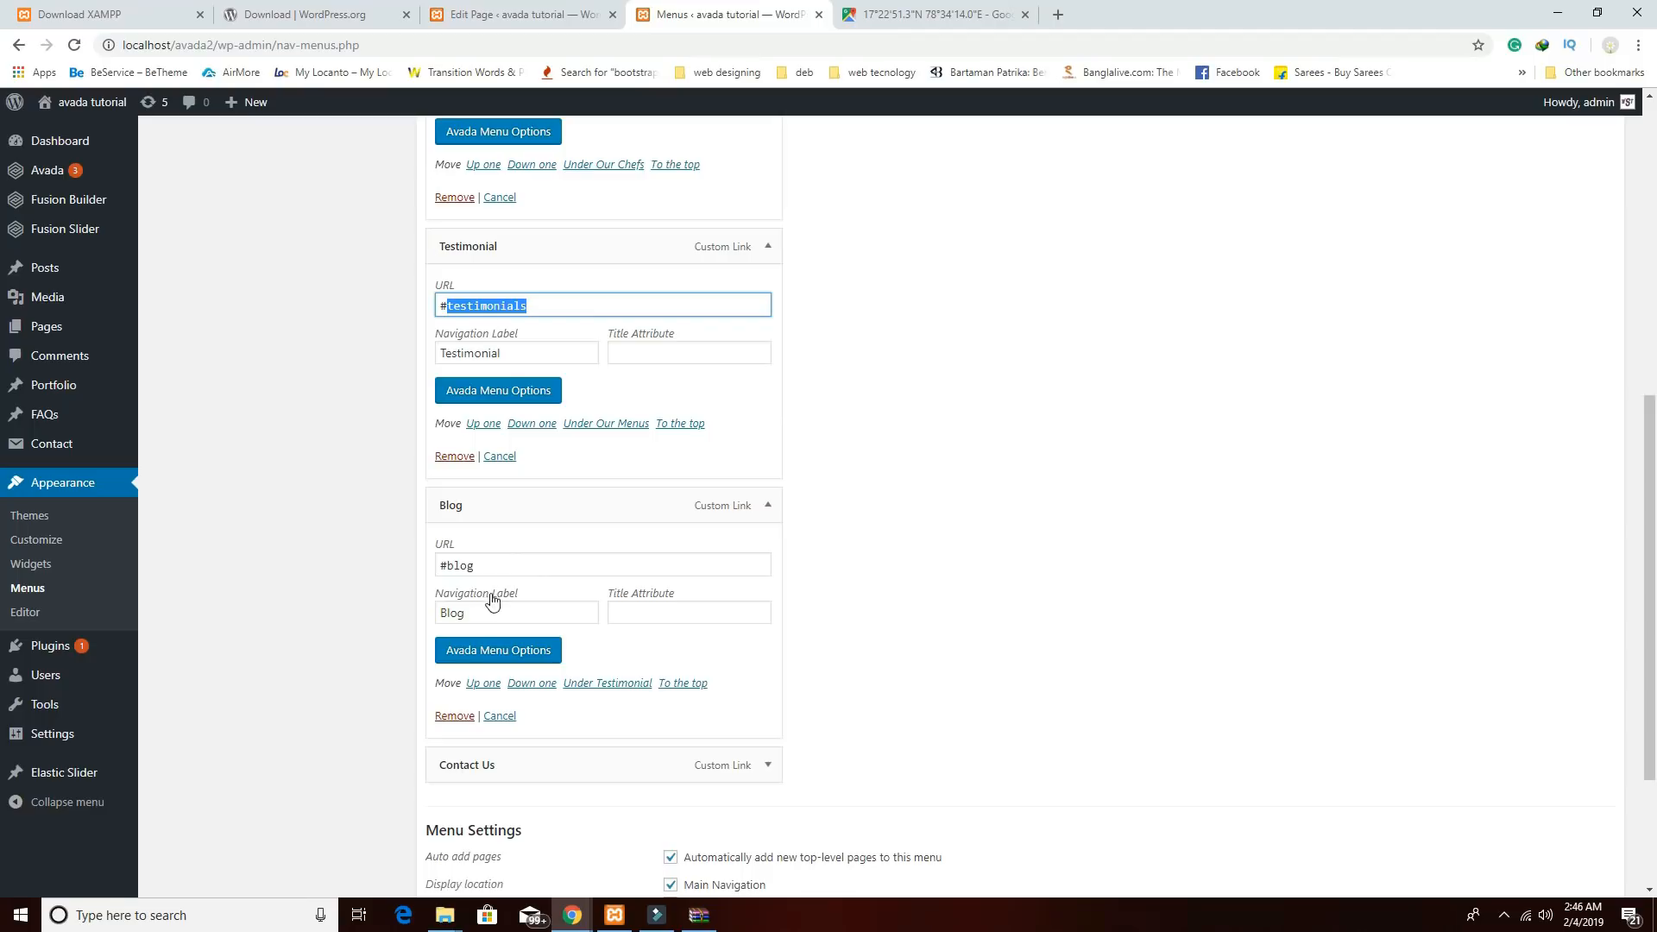
double_click(452, 564)
key(ctrl+c)
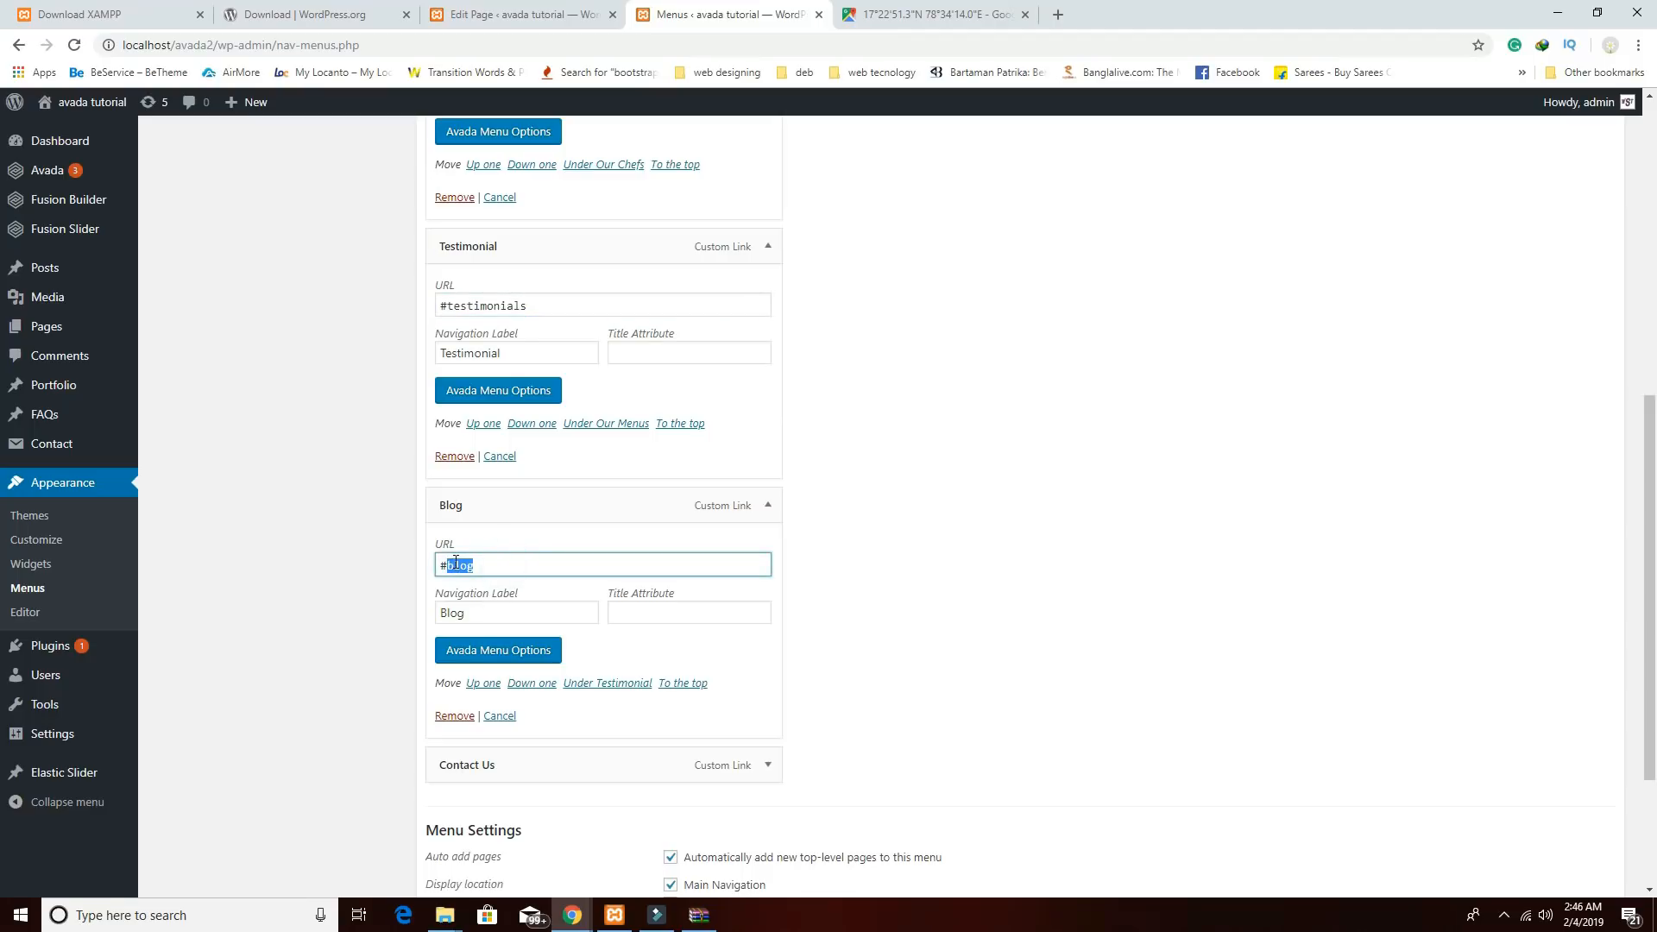
click(546, 15)
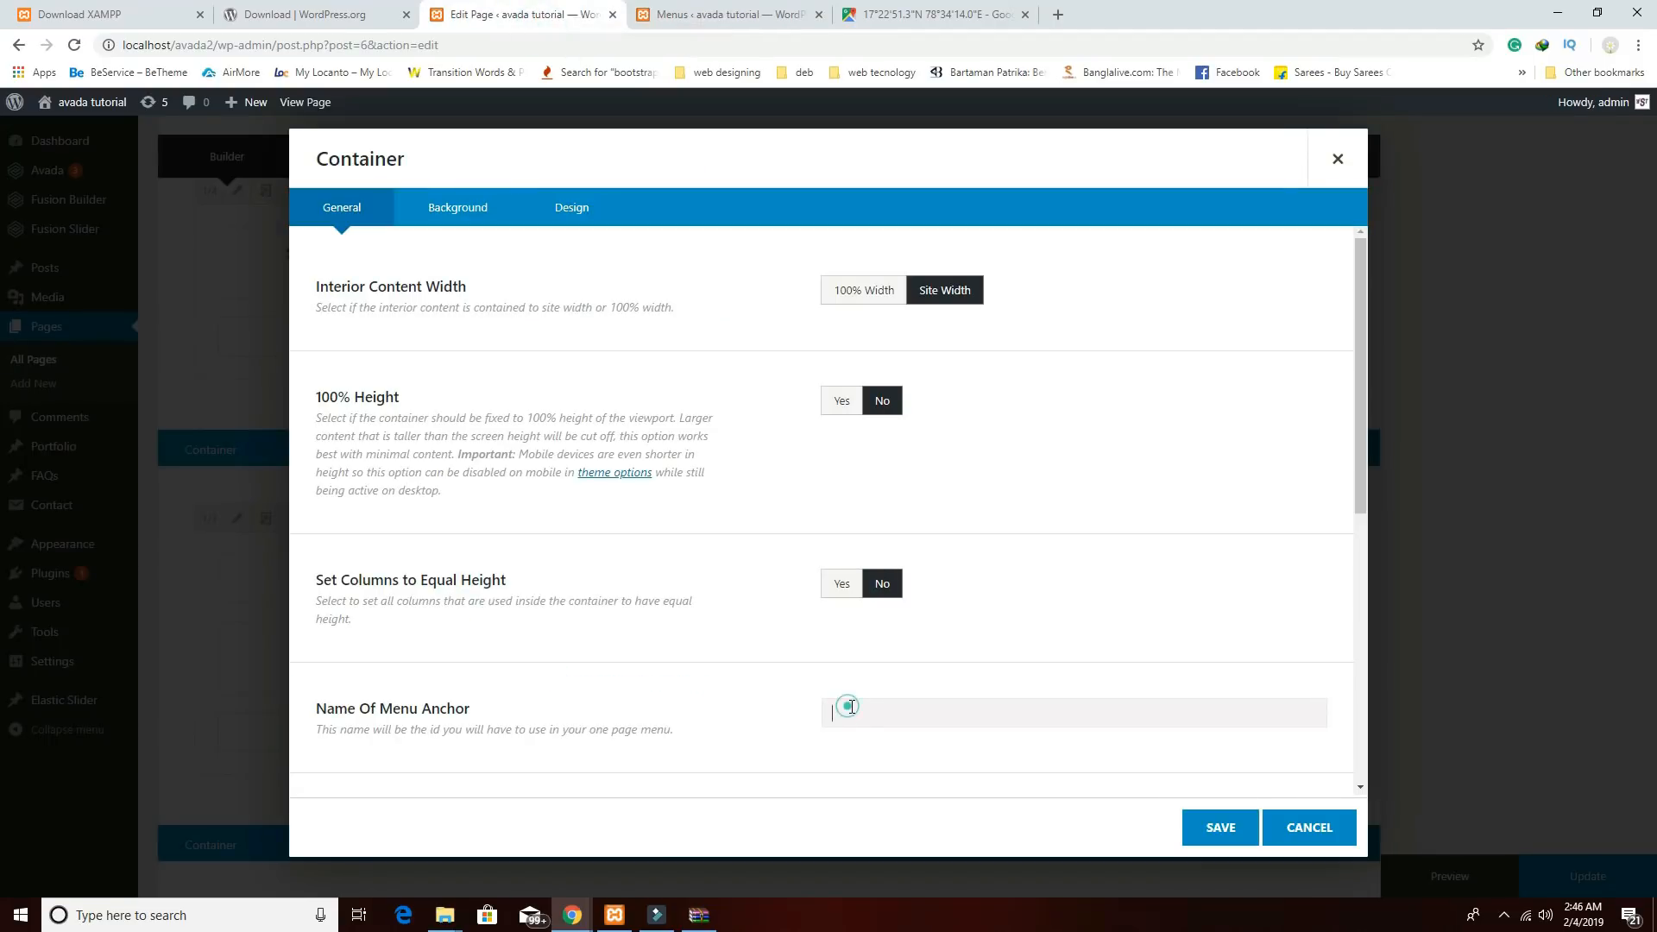
click(855, 694)
key(ctrl+v)
click(1213, 827)
Give the Contact us container the anchor name 'contact' from the Contact Us menu link.
scroll(1139, 756, down, 7)
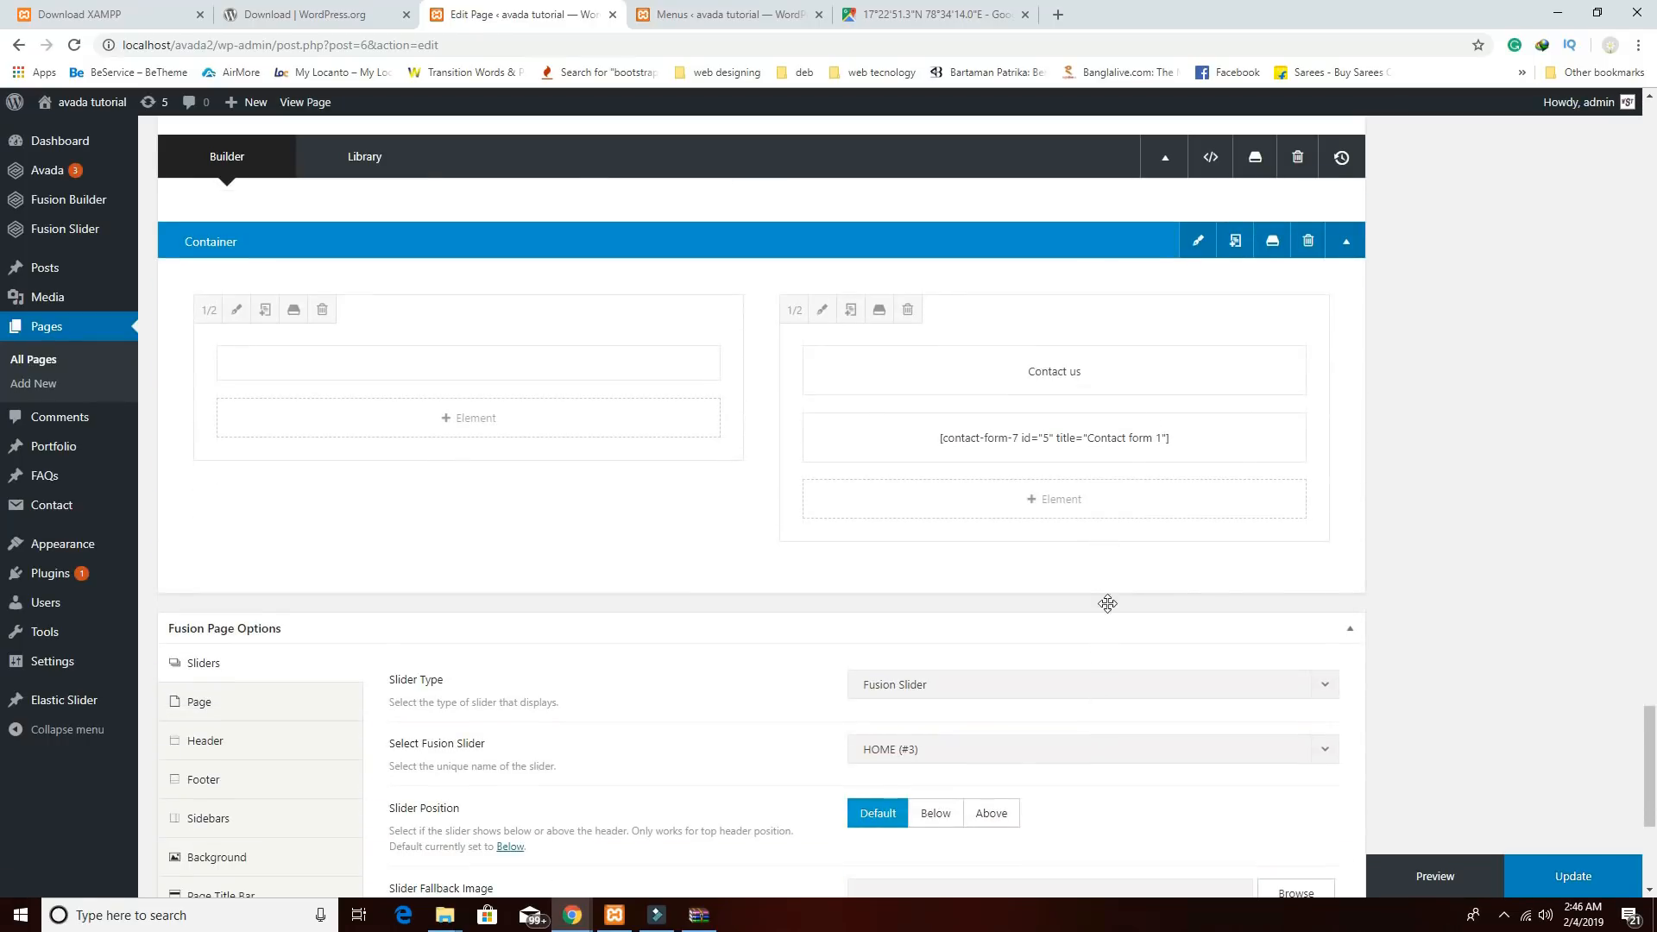
click(1200, 242)
click(729, 14)
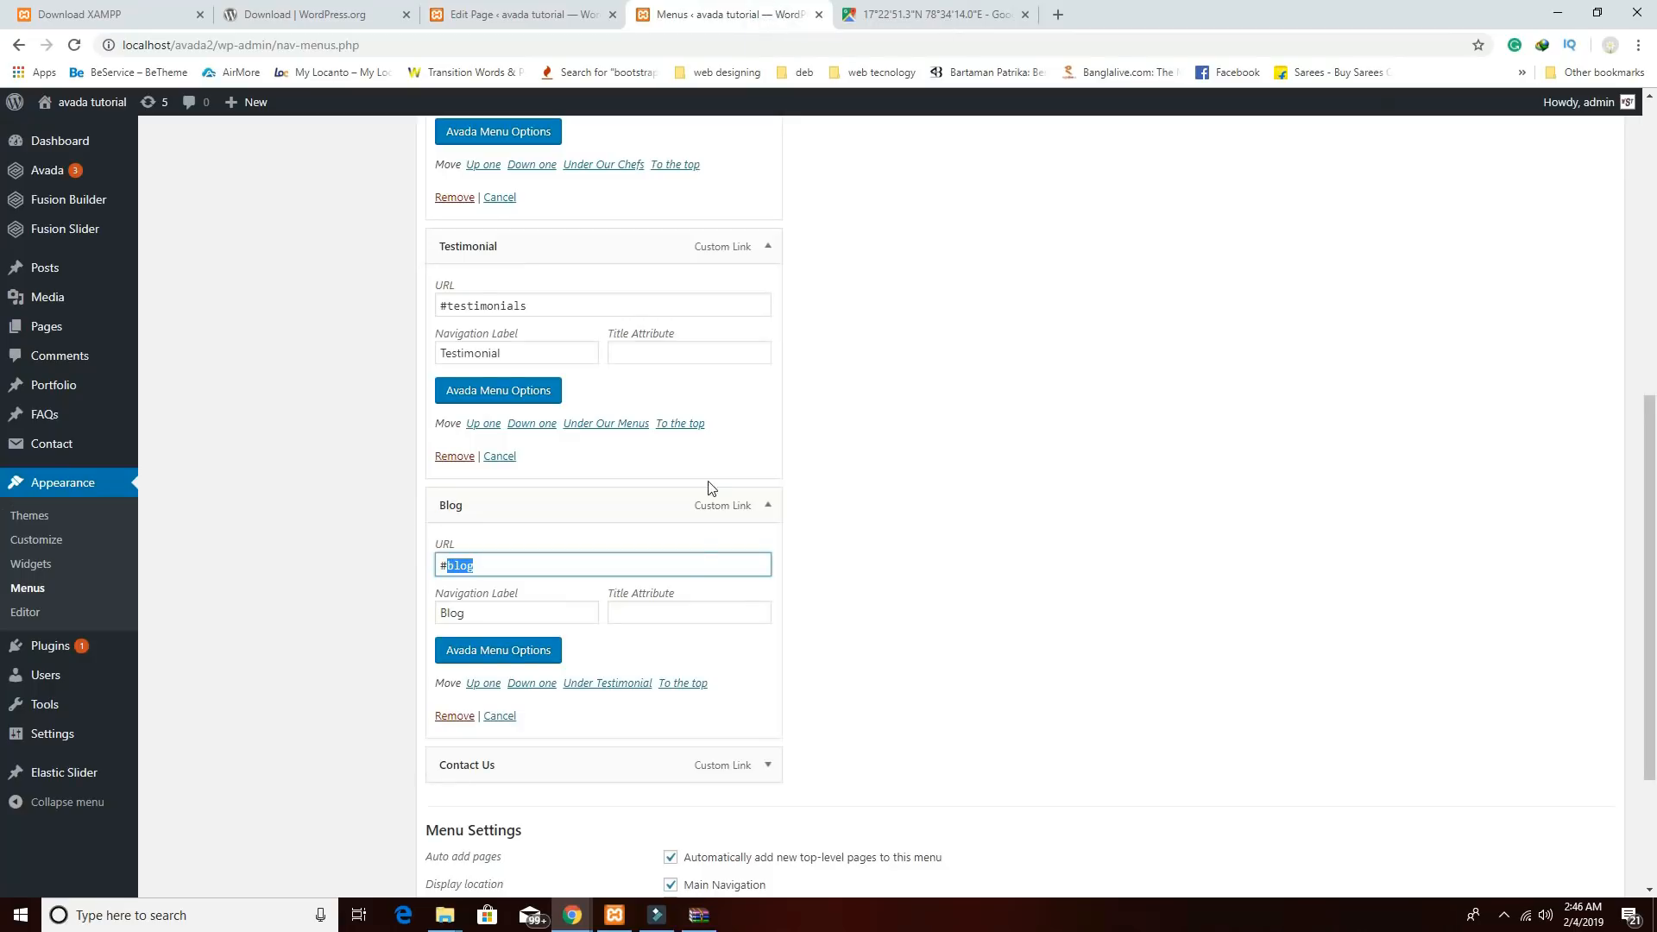
scroll(692, 550, down, 3)
click(765, 550)
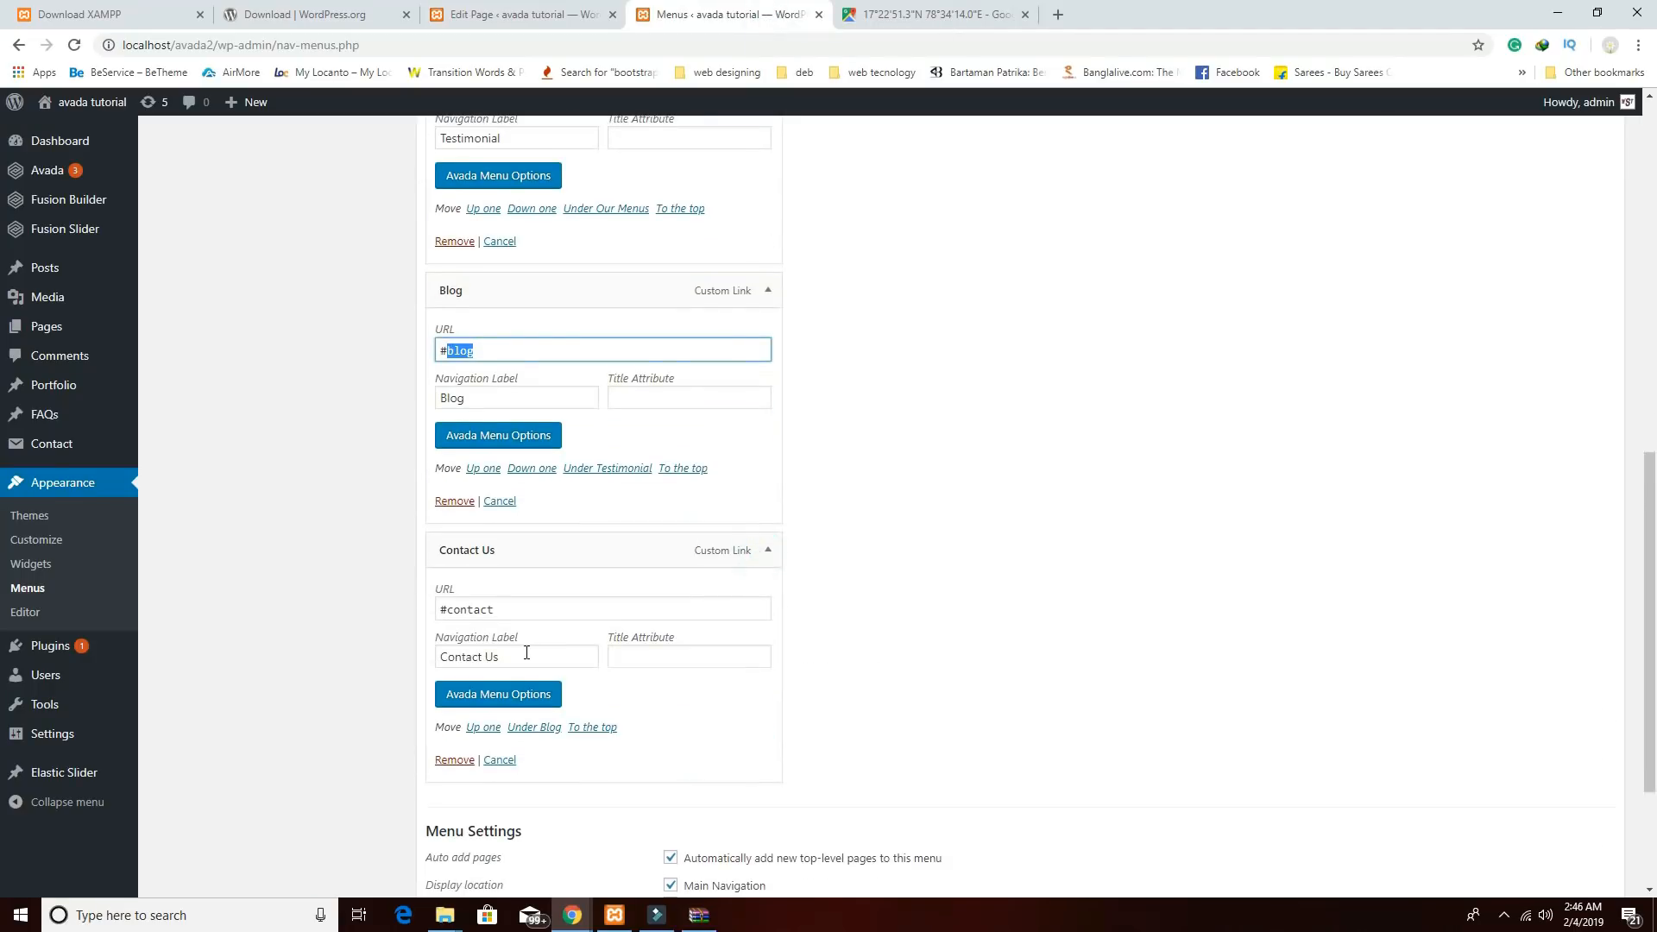
drag(521, 608, 449, 609)
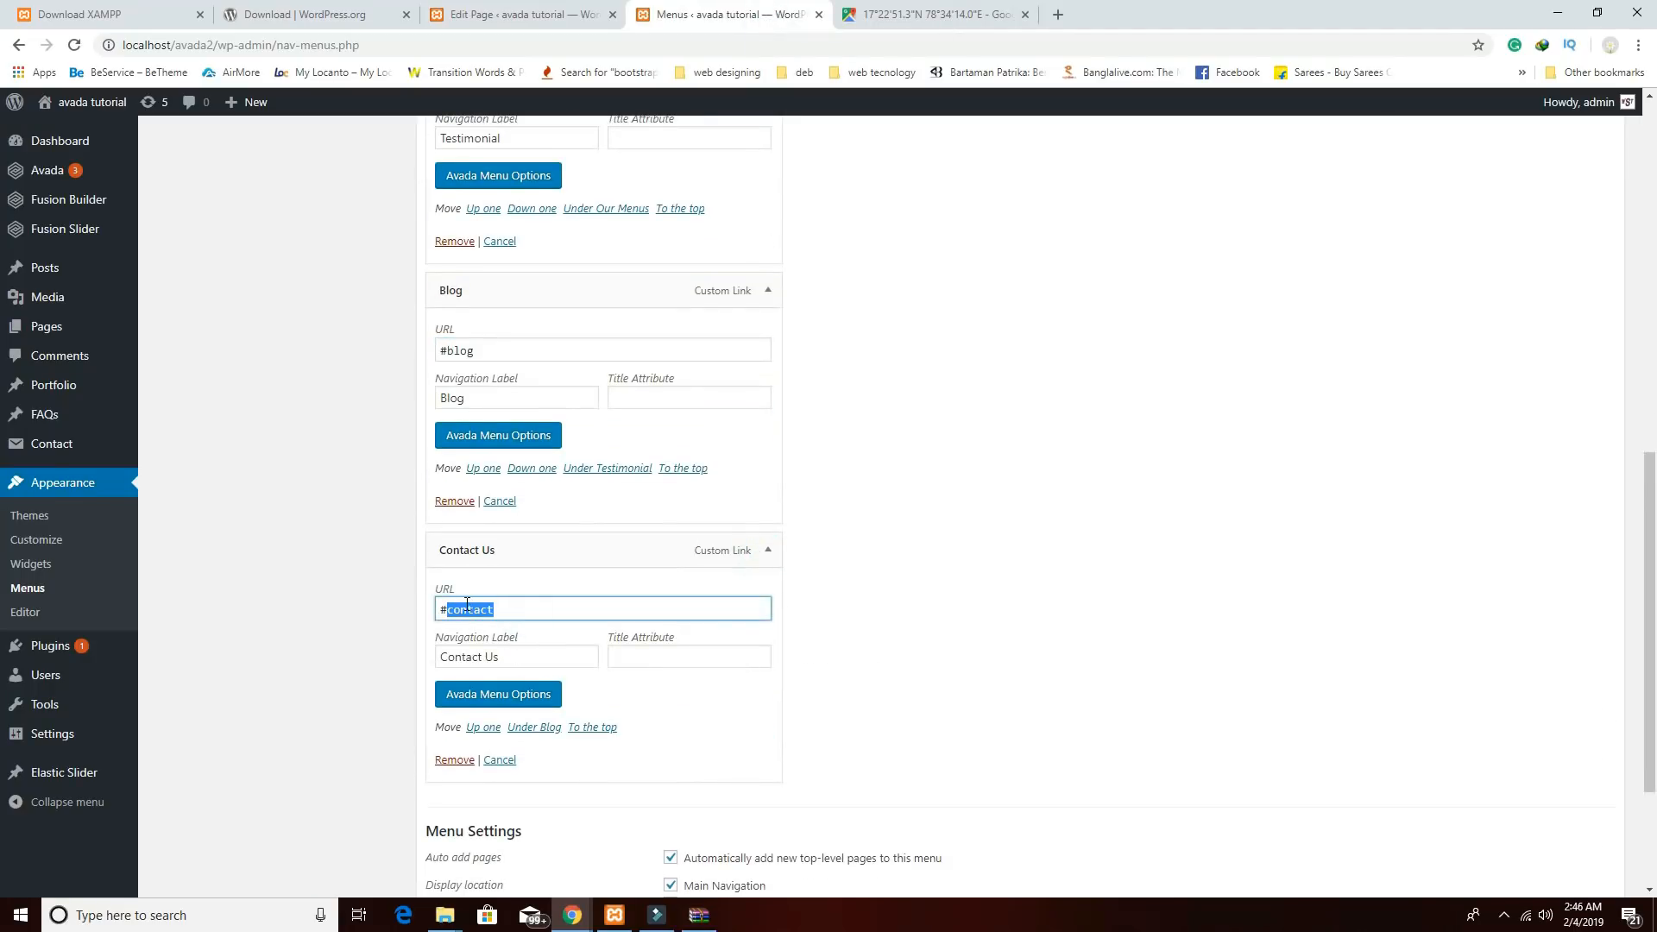
click(587, 14)
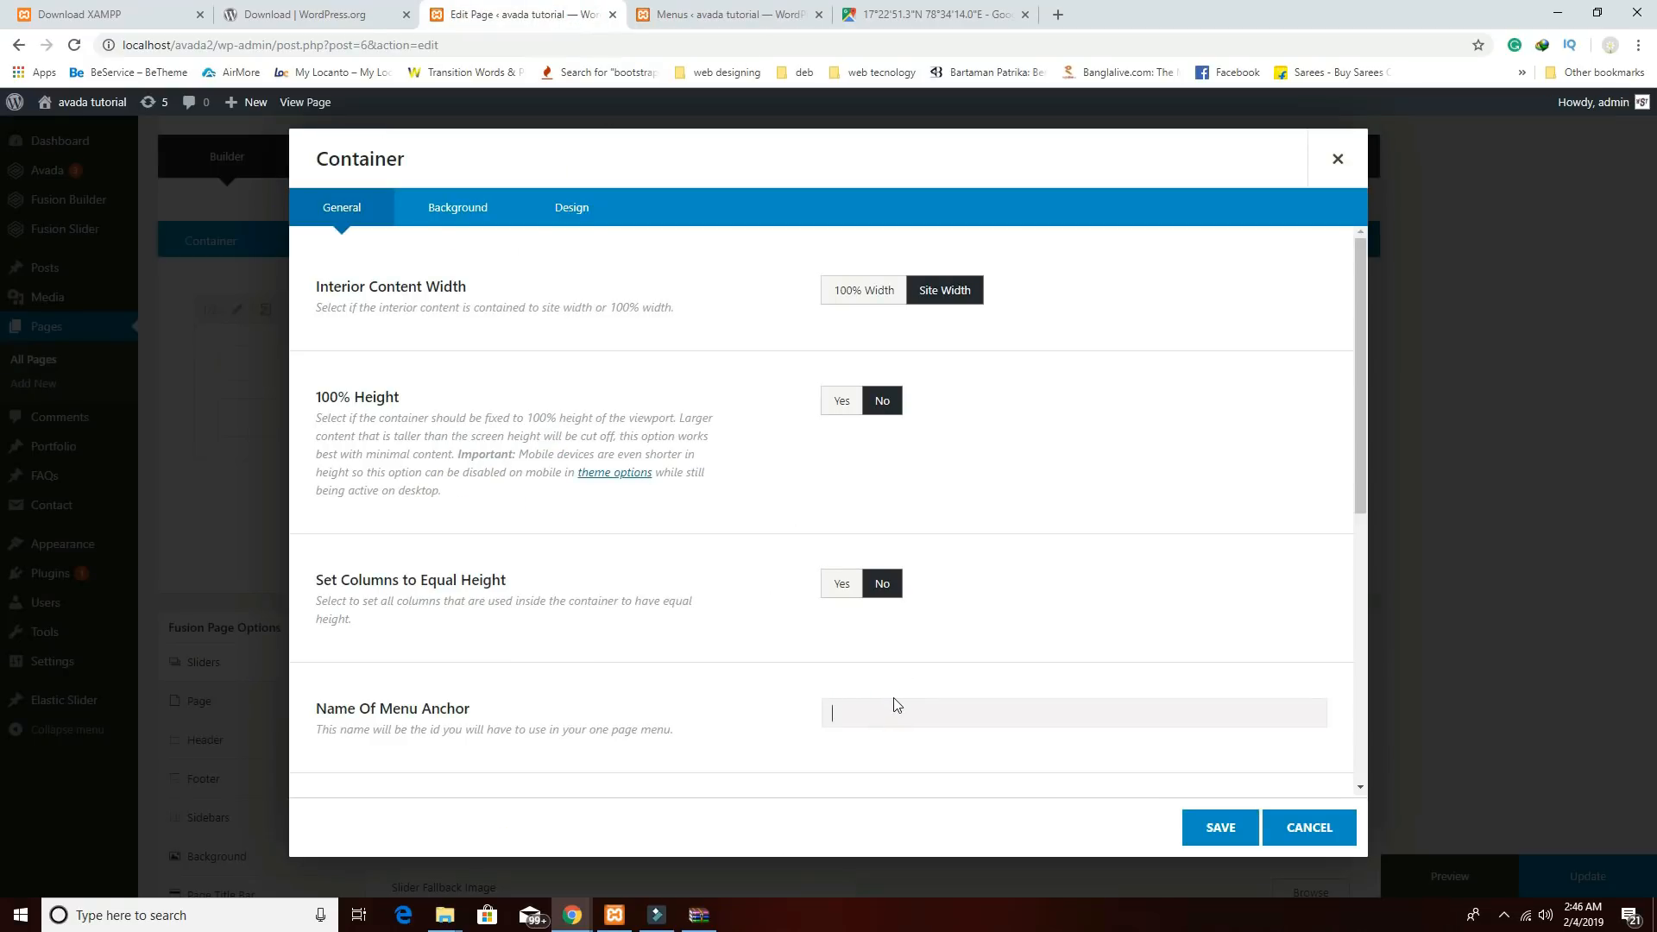
click(1229, 831)
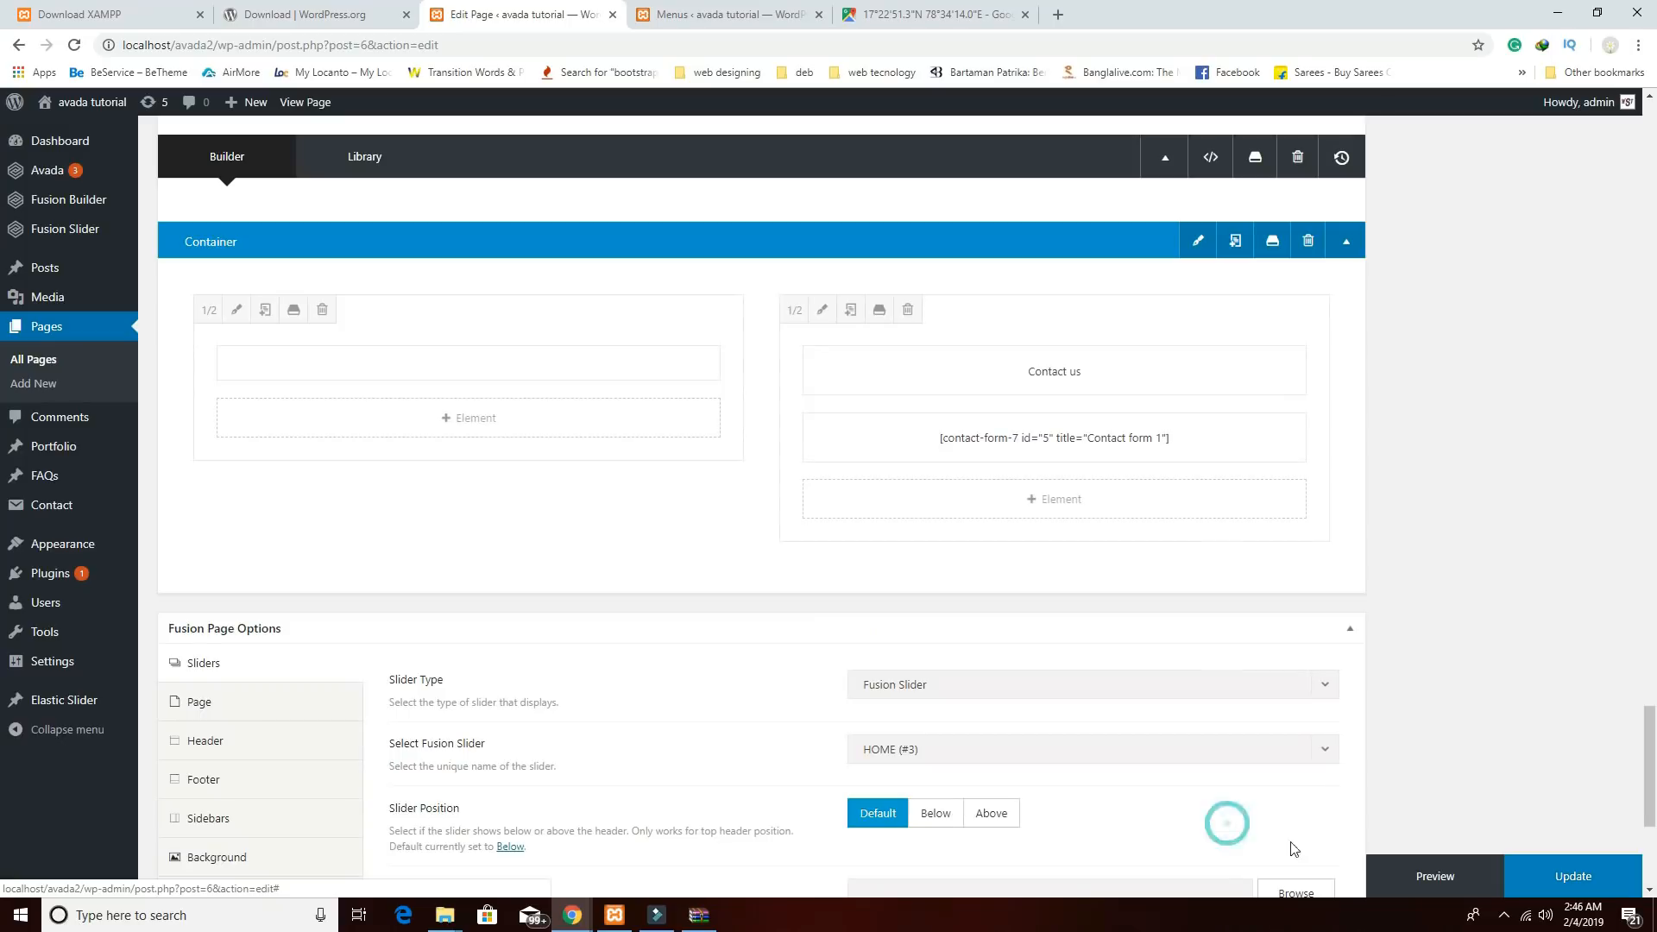
Update the Home page and open Preview Changes in a new tab.
click(1550, 882)
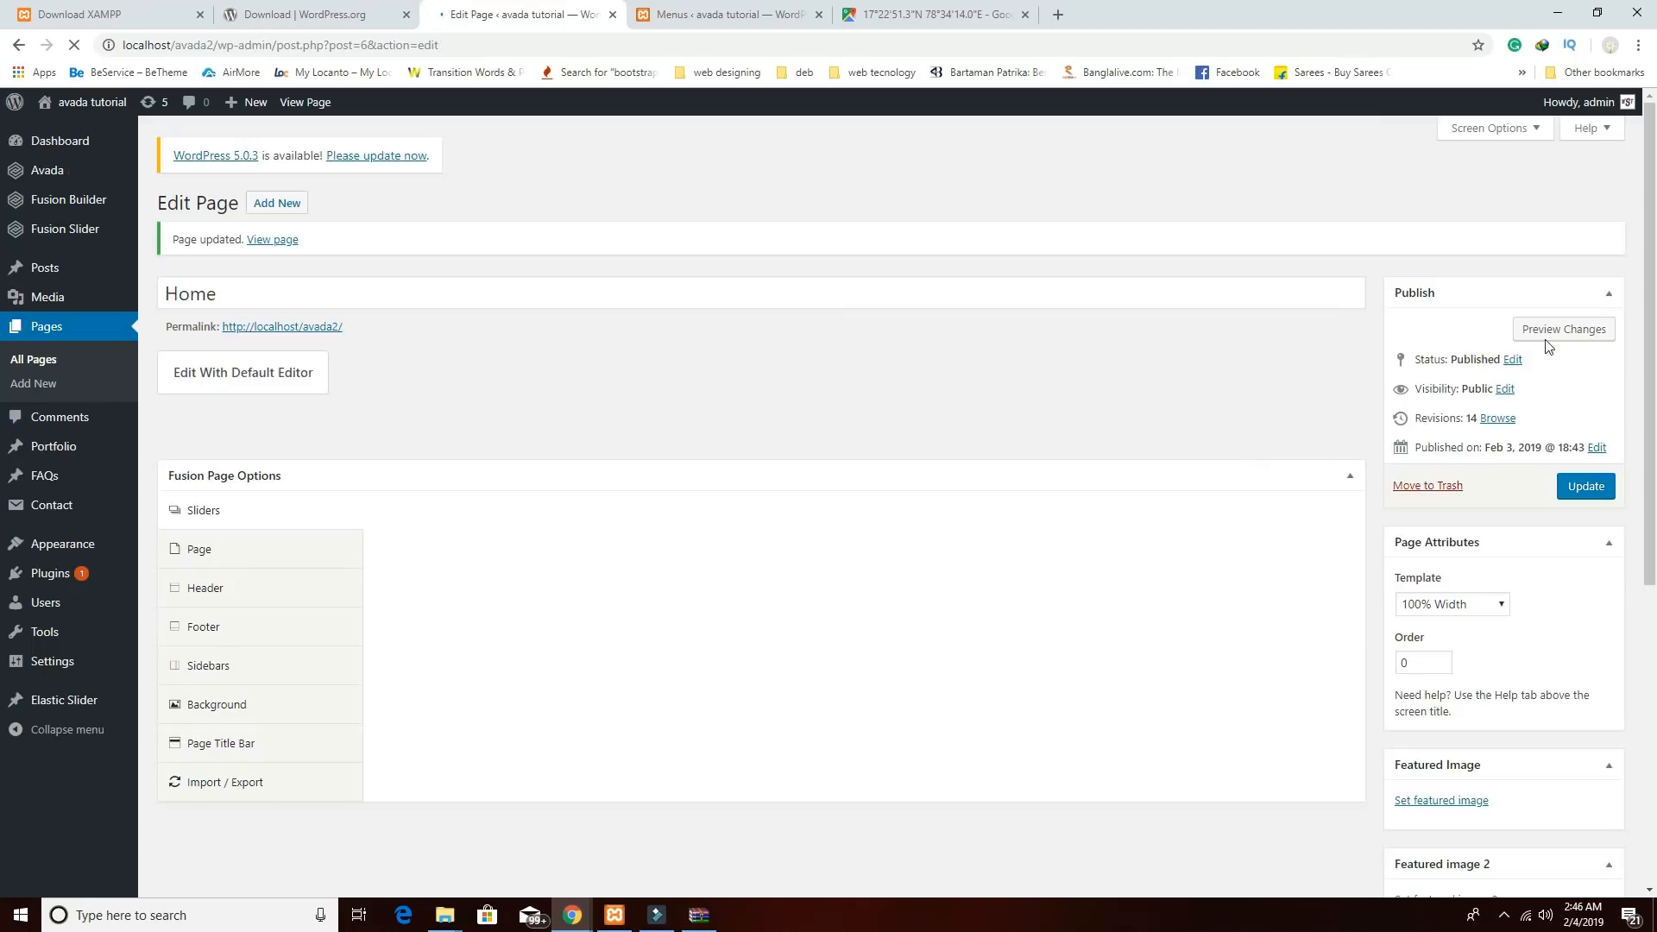
click(1559, 328)
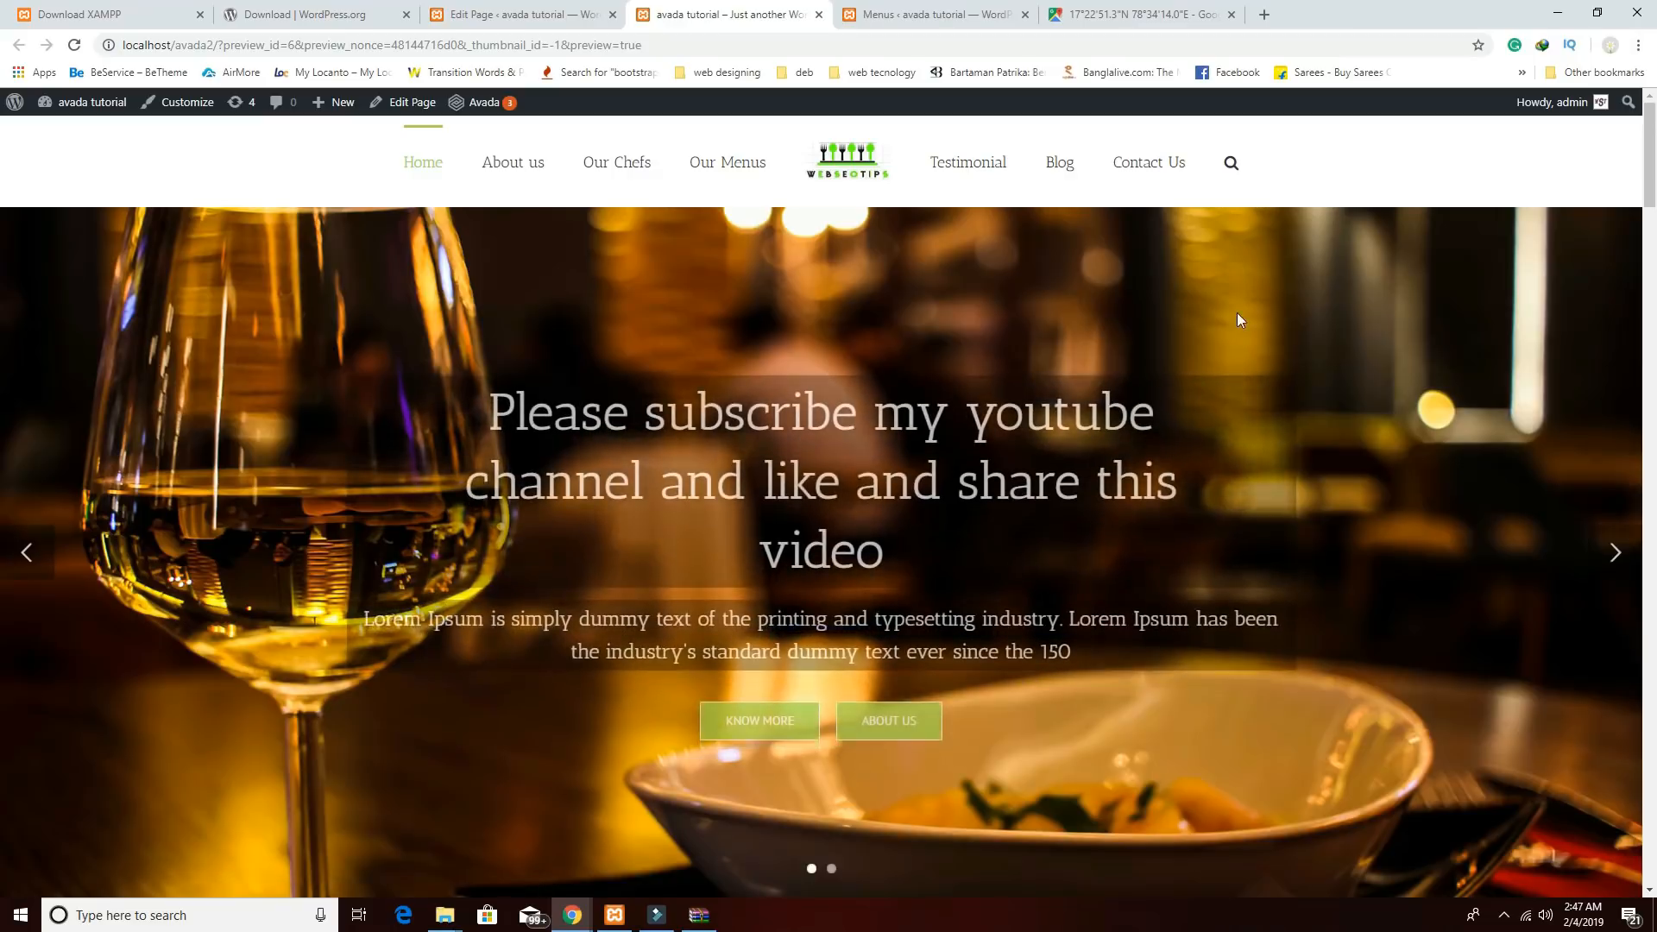
Scroll the preview, then test the Testimonial, Our Menus, Our Chefs and Contact Us nav links.
scroll(1231, 433, down, 9)
scroll(1229, 441, down, 10)
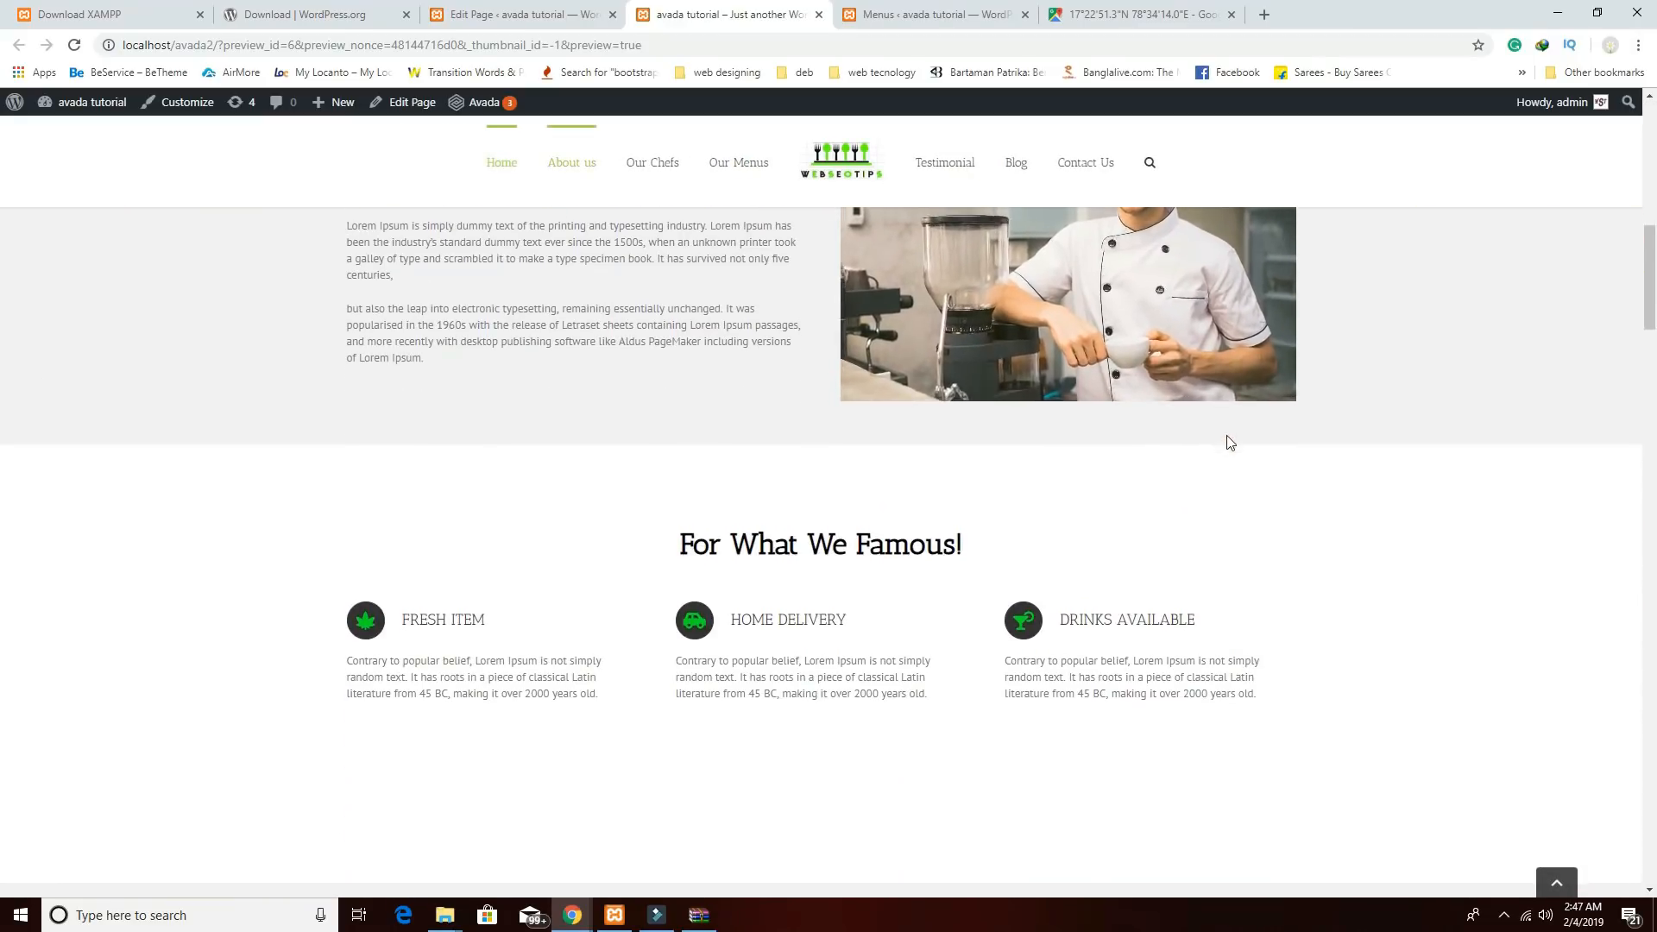
scroll(1226, 442, down, 10)
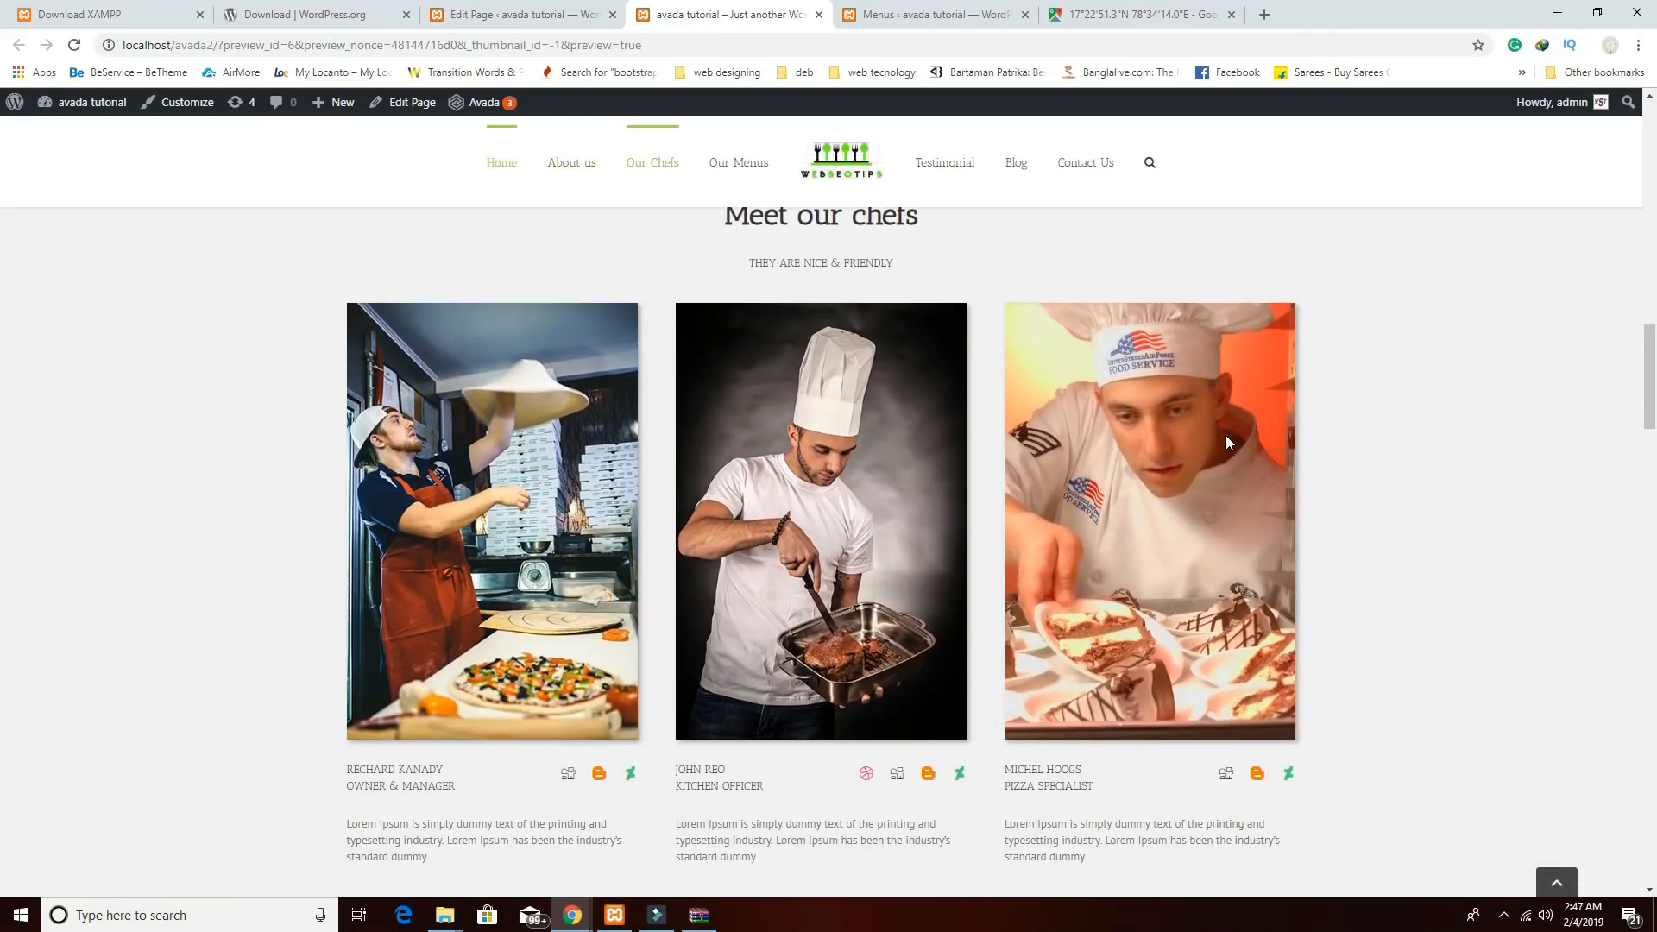
scroll(1226, 443, down, 10)
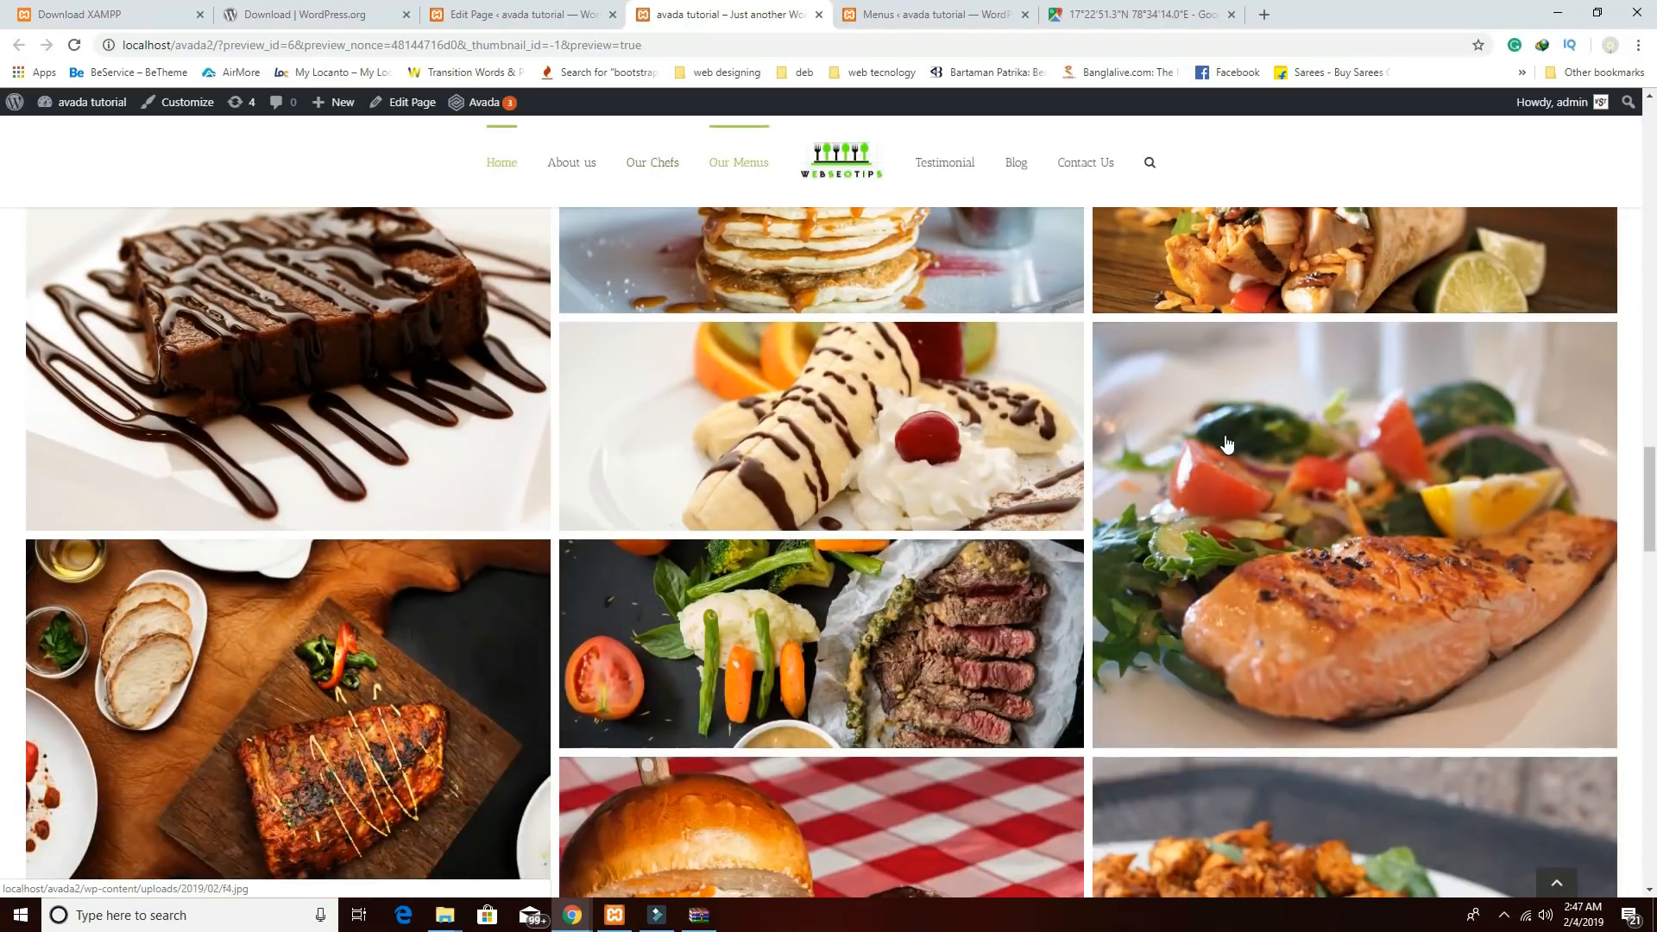
scroll(1226, 442, down, 10)
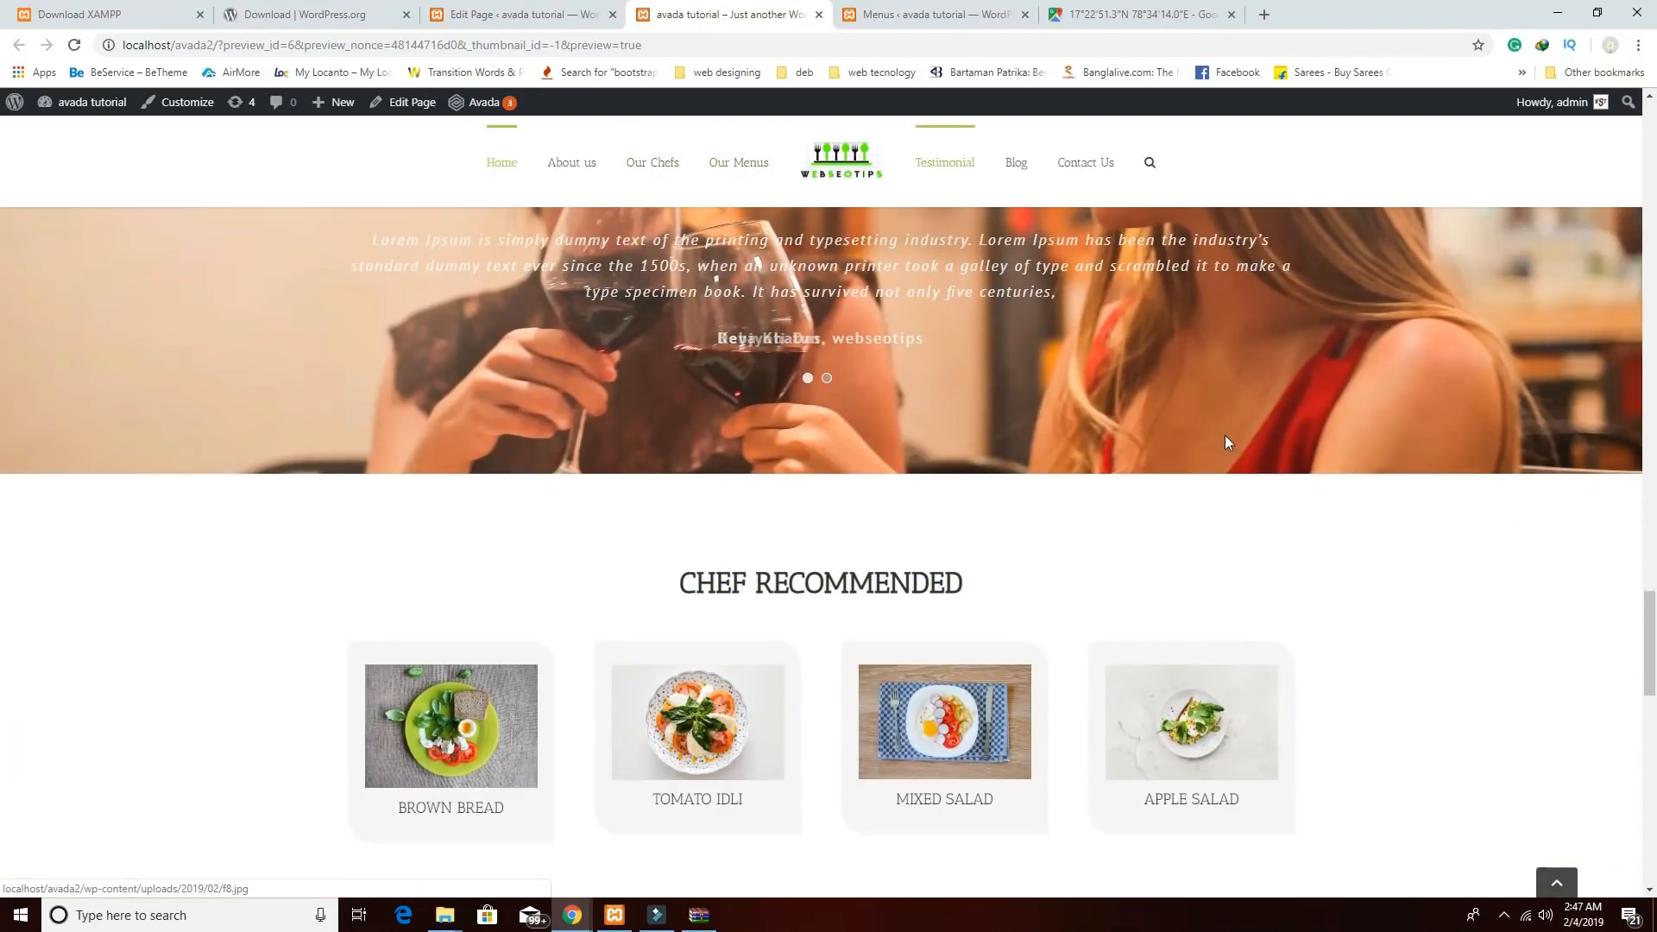
scroll(1226, 438, down, 8)
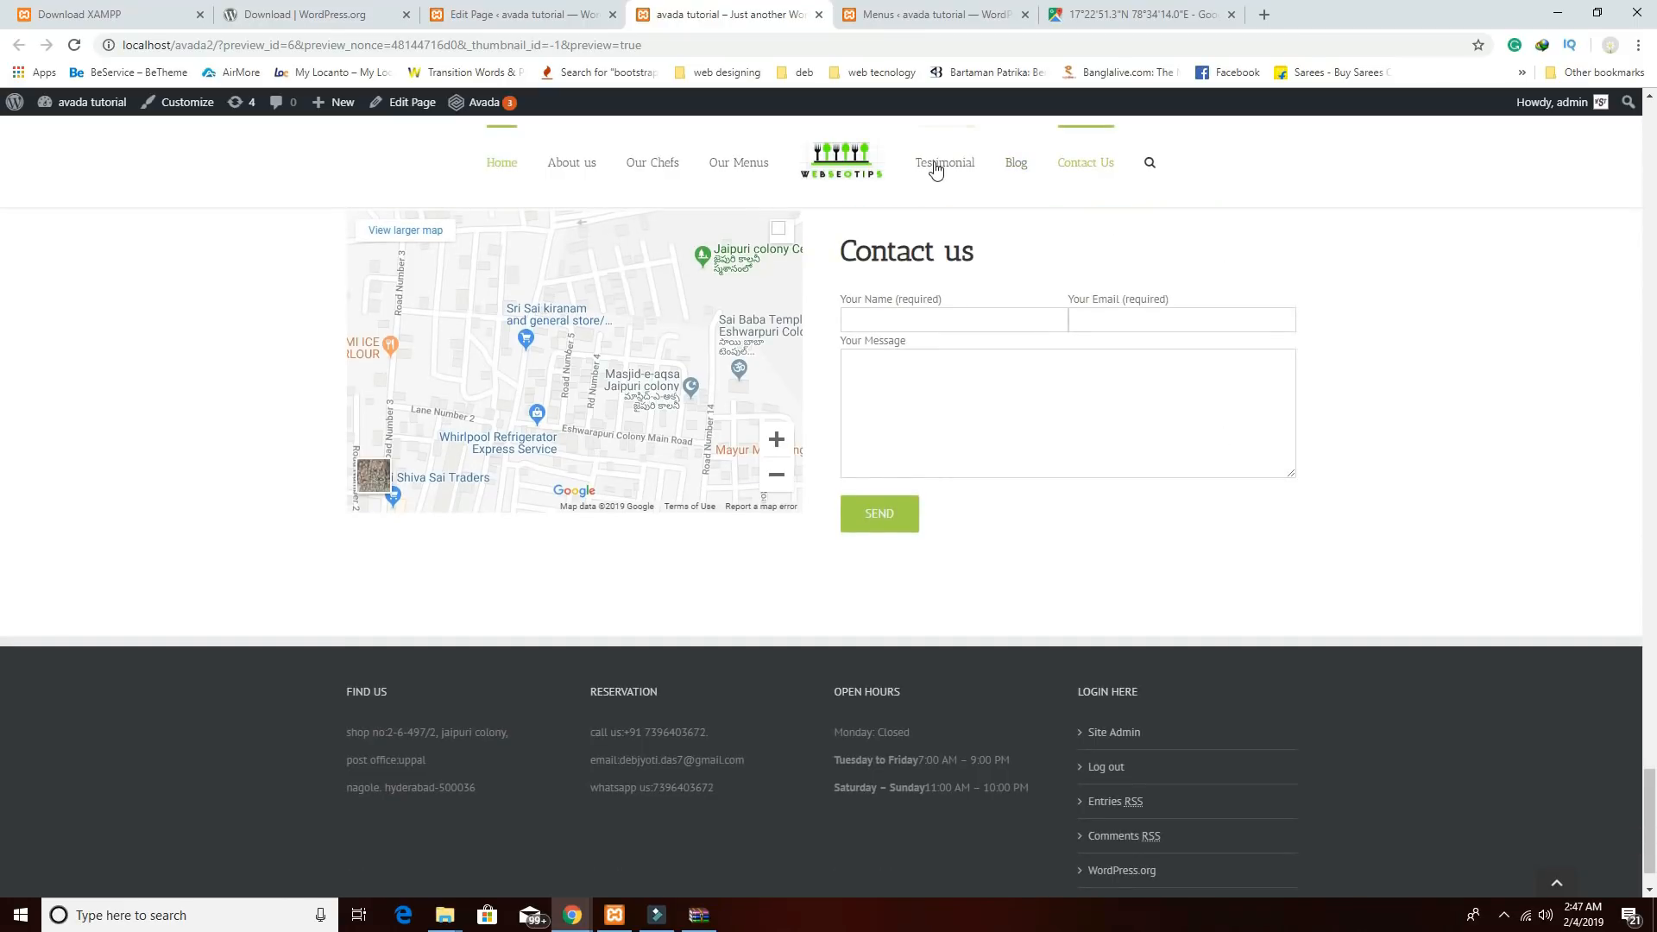
click(934, 170)
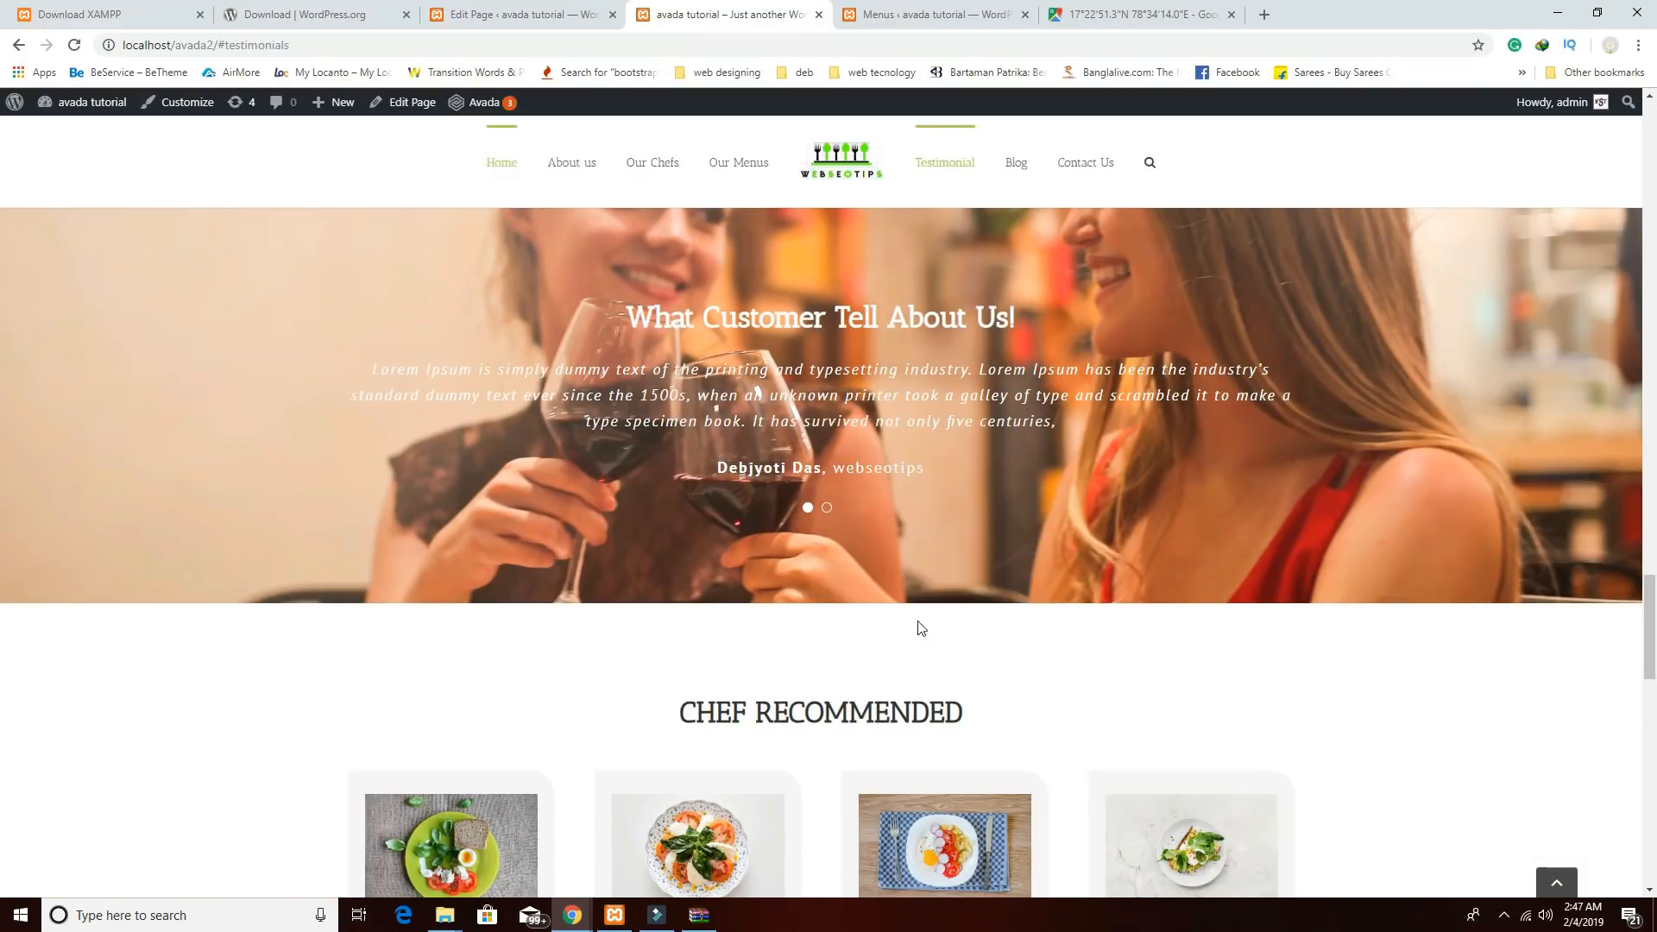
click(730, 164)
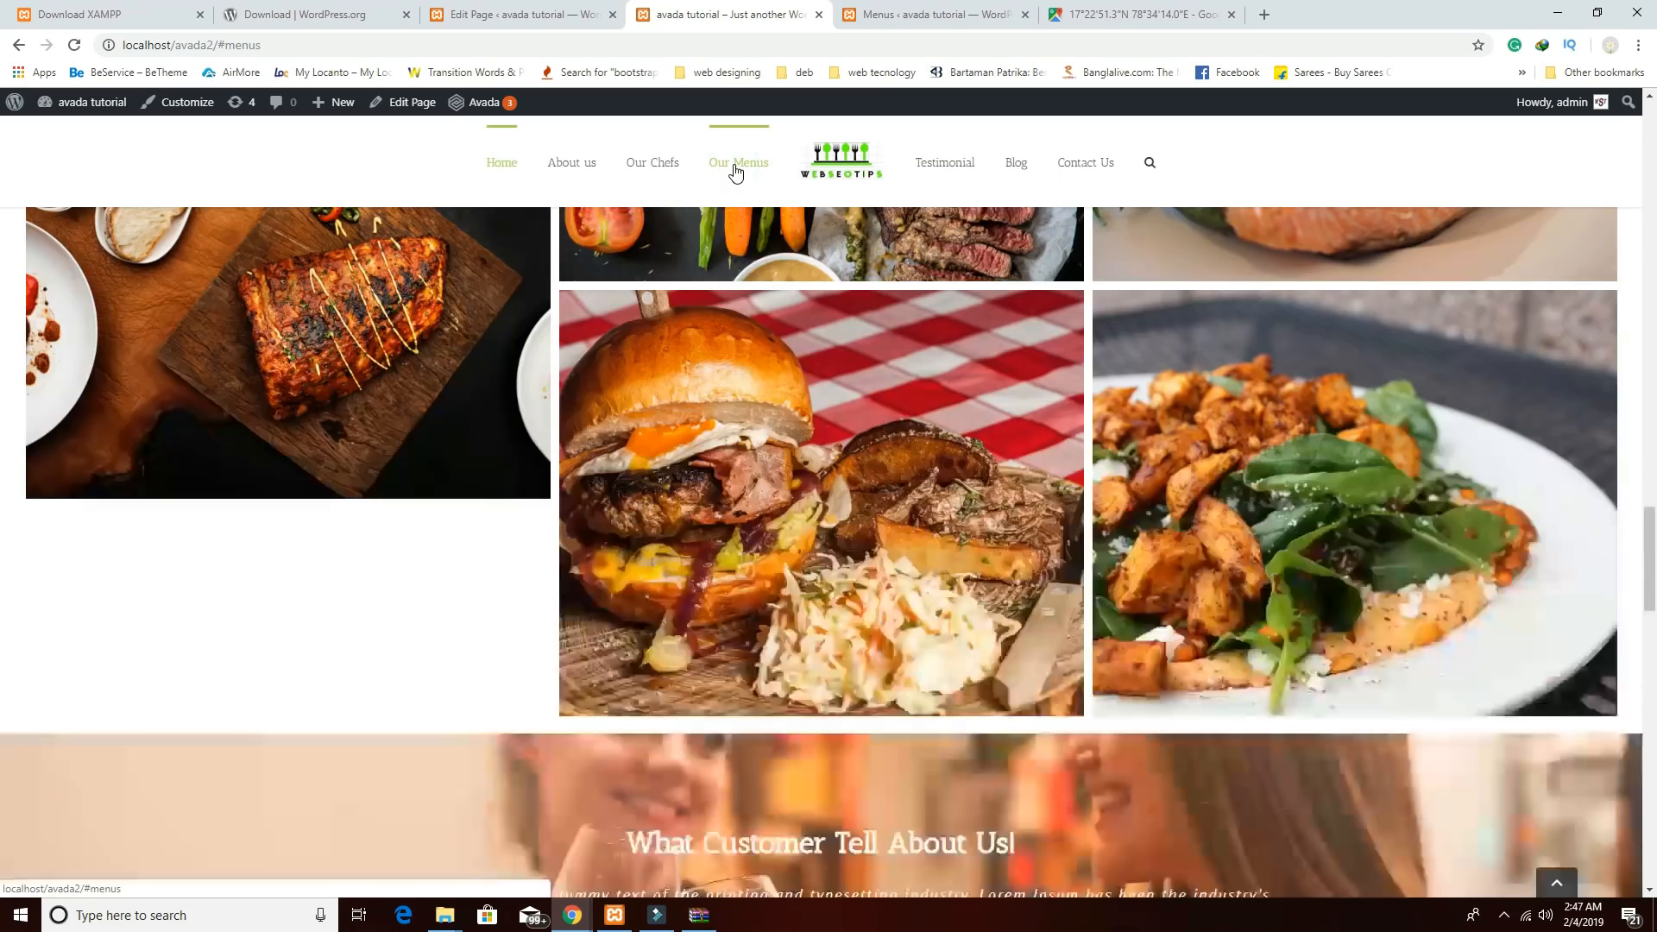
click(651, 164)
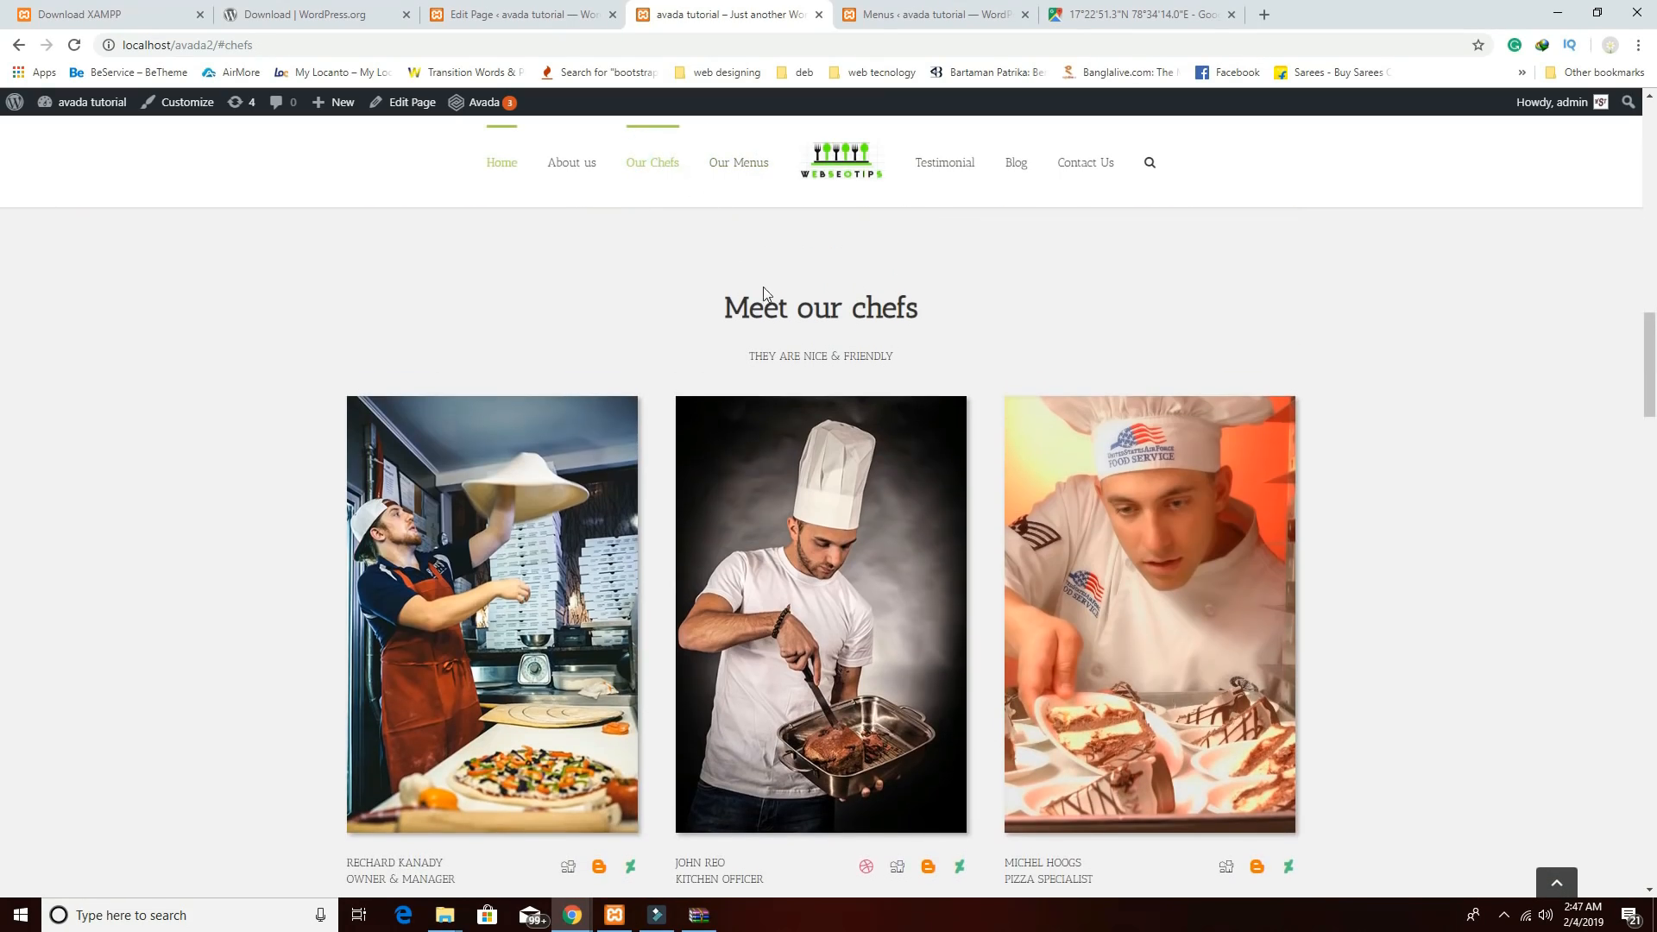
click(1084, 166)
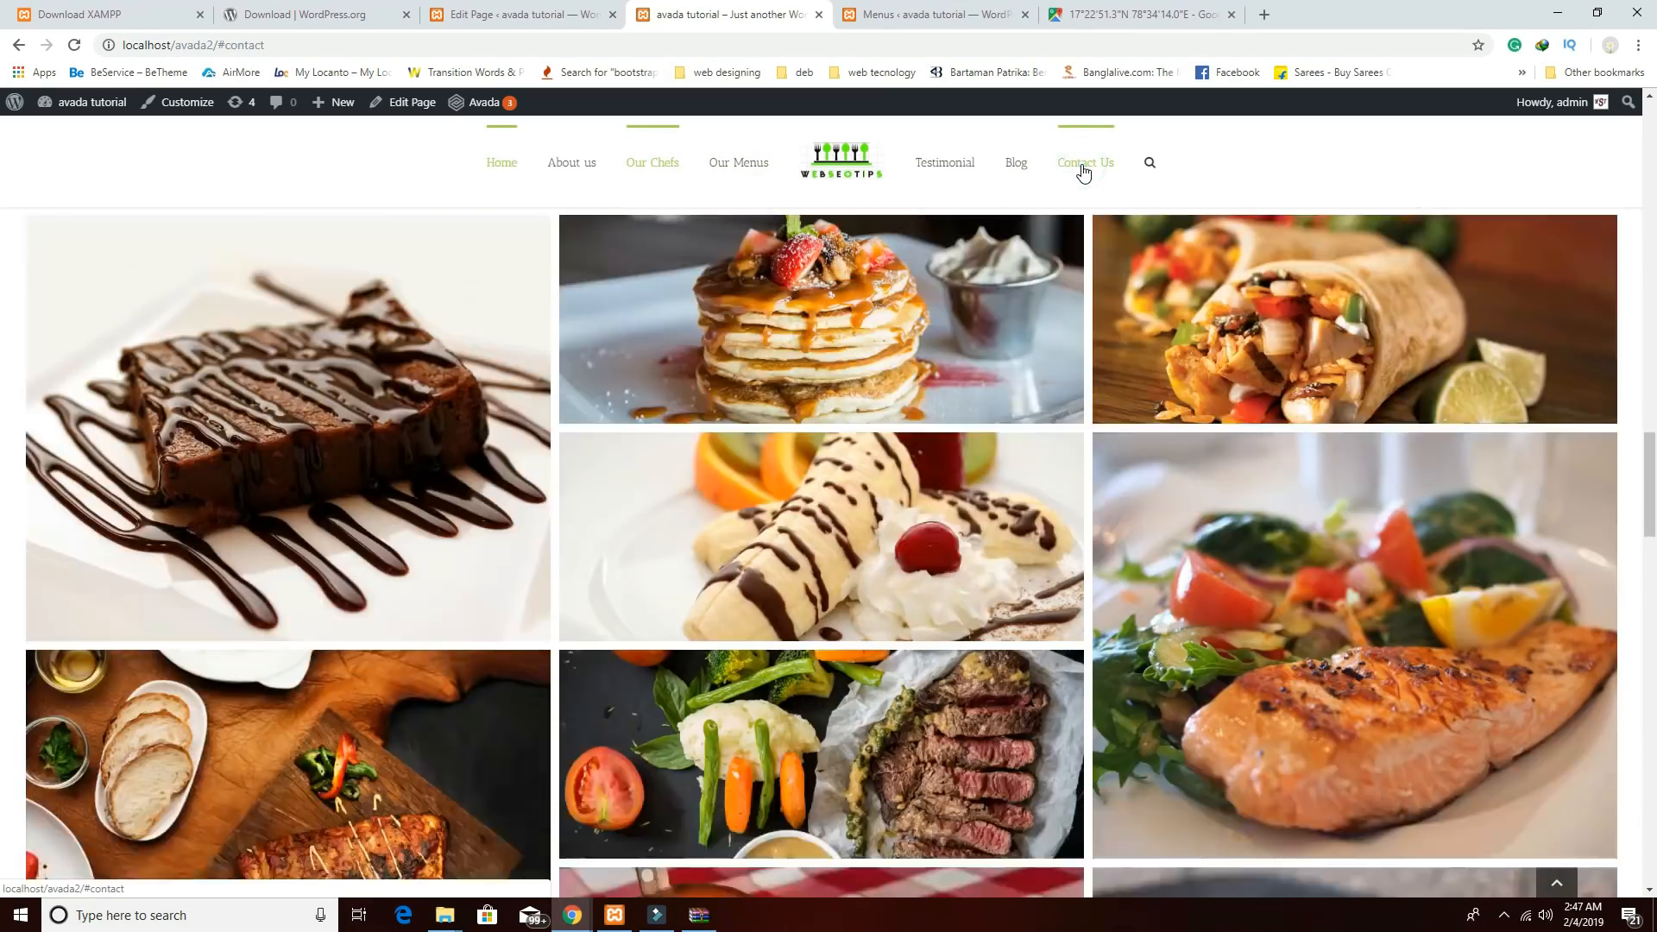